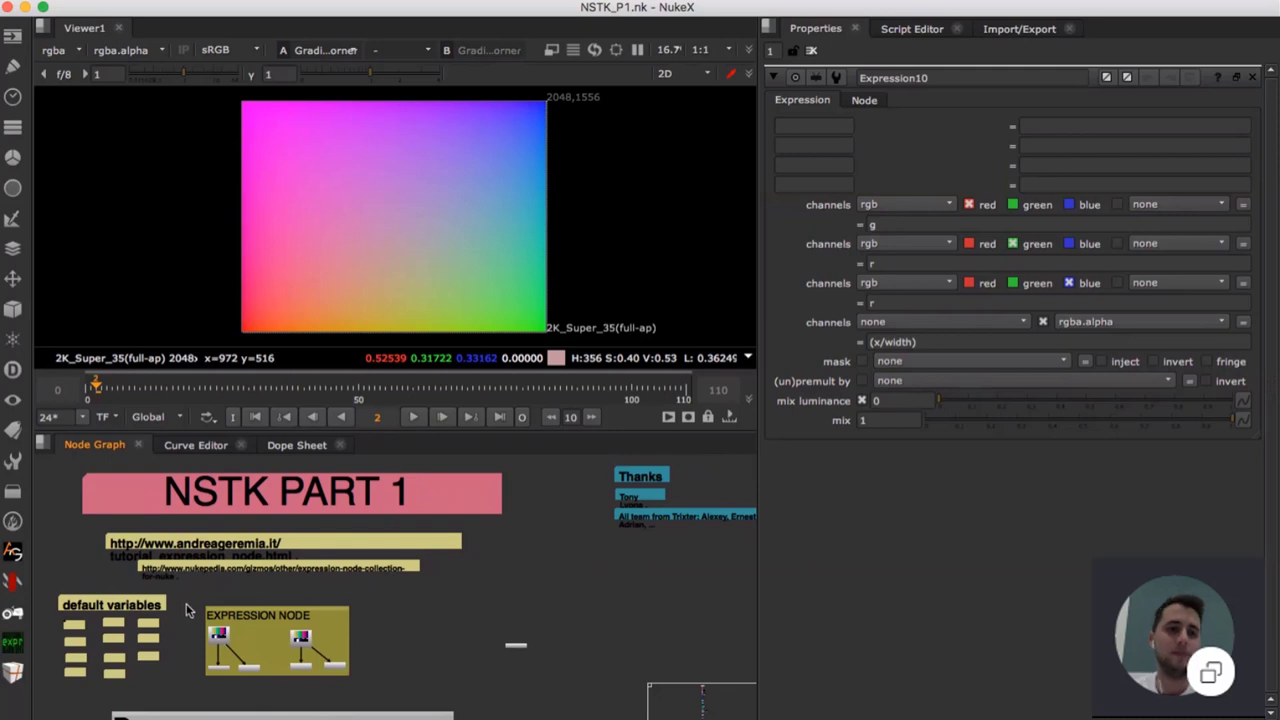
- Show the output of the Expression10 node, under ColorBars1 in the EXPRESSION NODE group, in the viewer
{"action": "middle_click_drag", "start_coordinate": [195, 597], "coordinate": [245, 598]}
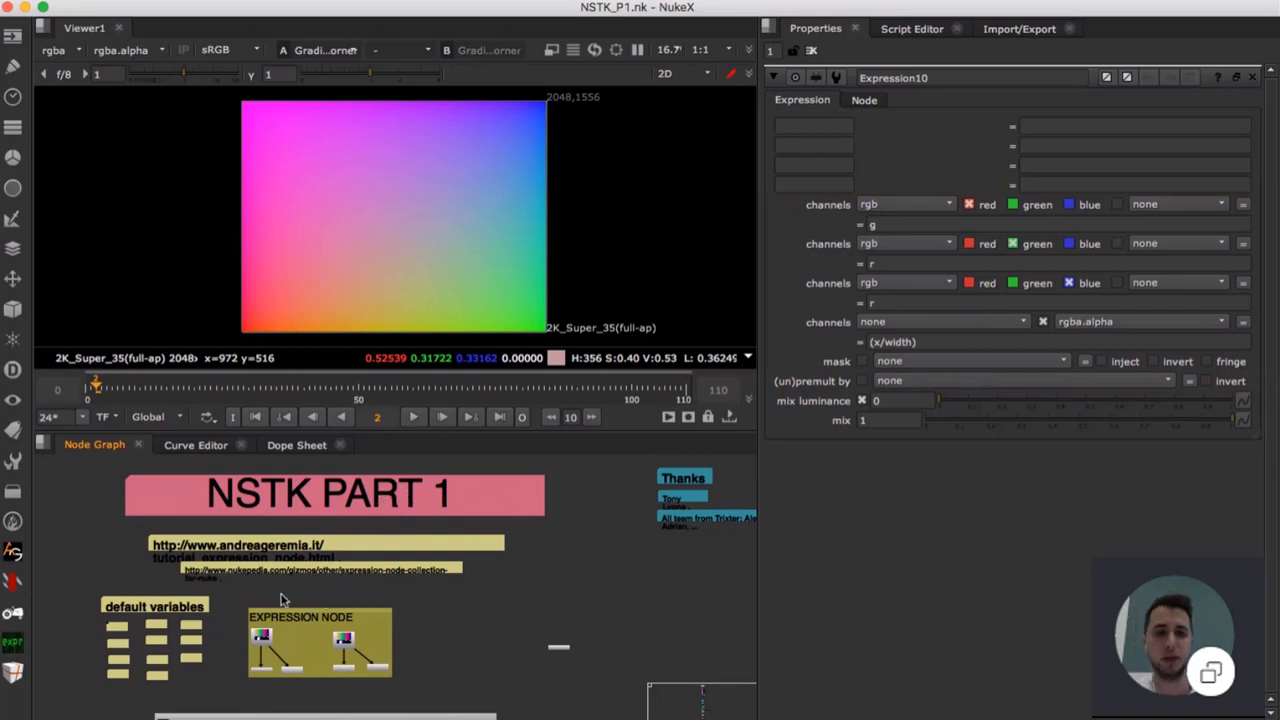
{"action": "scroll", "coordinate": [270, 640], "scroll_direction": "up", "scroll_amount": 5}
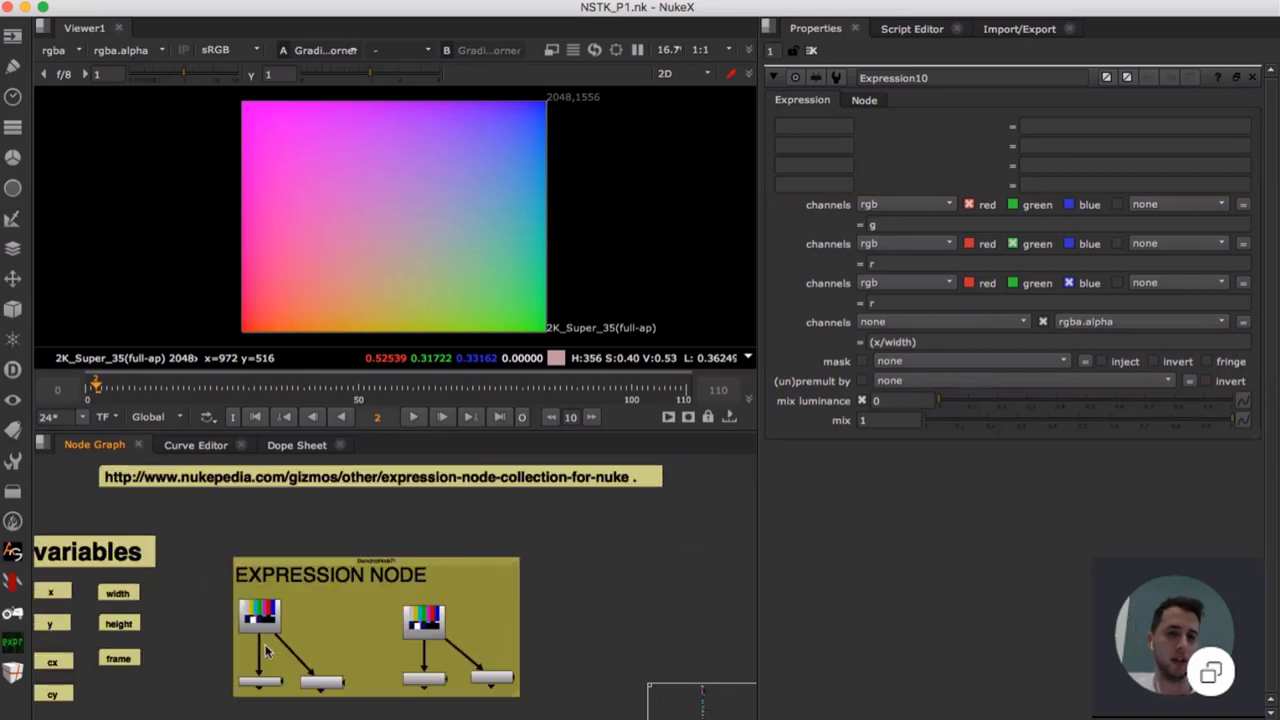
{"action": "scroll", "coordinate": [316, 626], "scroll_direction": "up", "scroll_amount": 2}
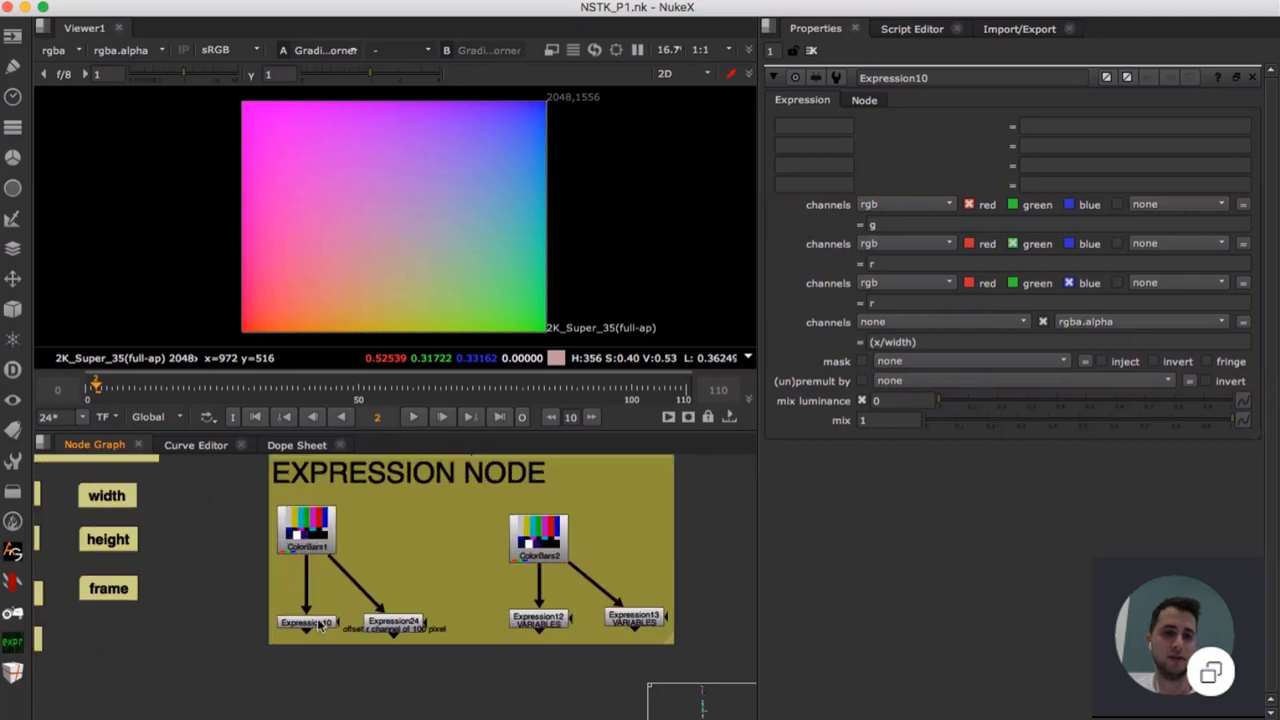
{"action": "left_click", "coordinate": [316, 623]}
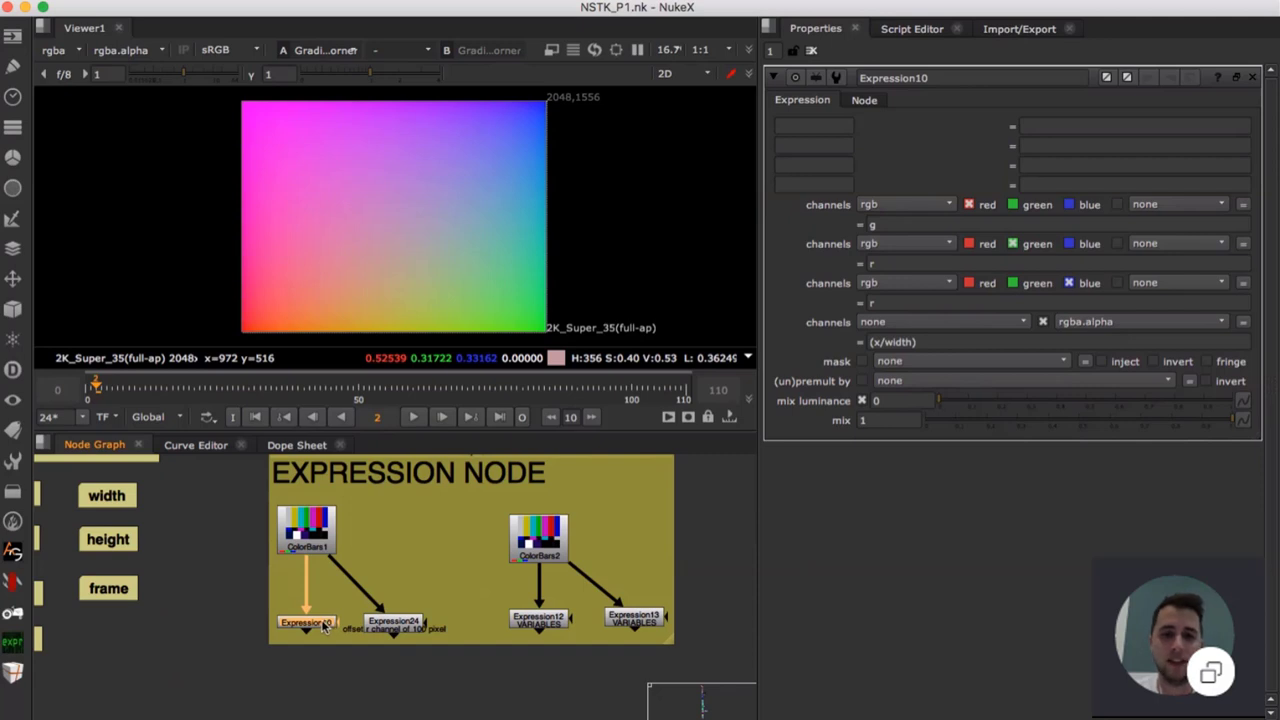
{"action": "key", "text": "1"}
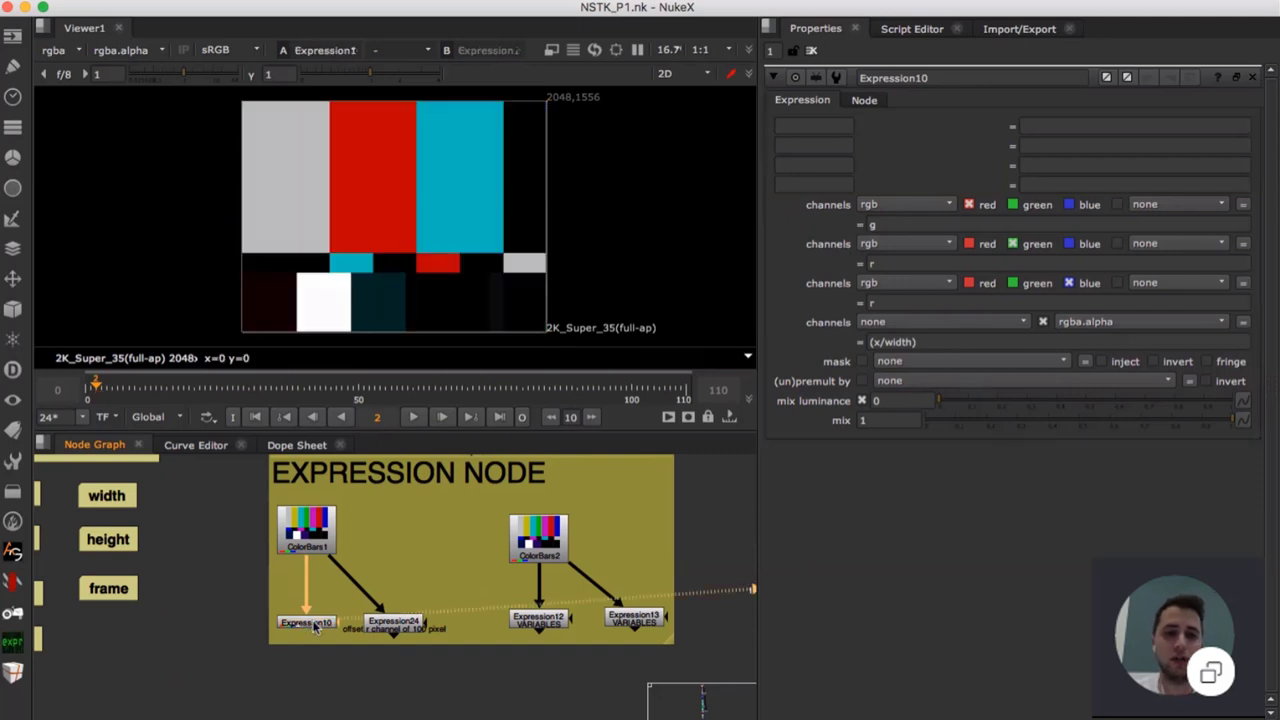
{"action": "left_click", "coordinate": [315, 627]}
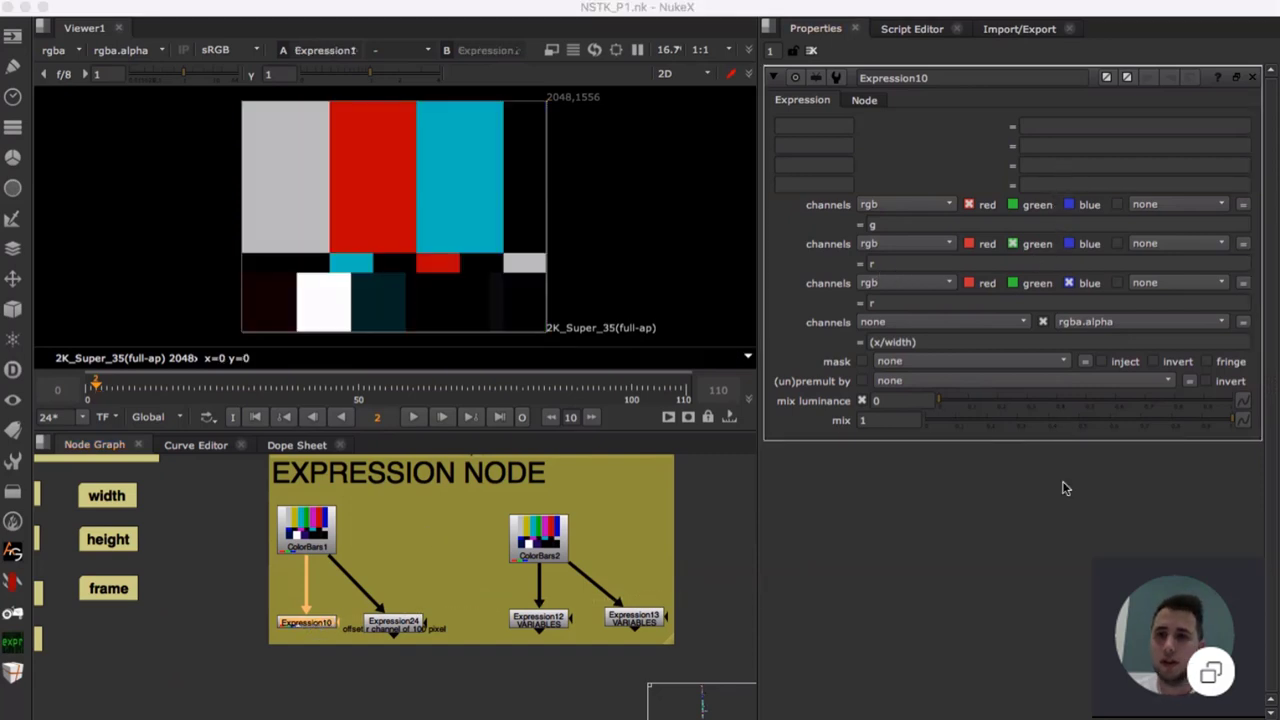
- Examine the node graph around the EXPRESSION NODE group, including the reference links, the default variables notes and Expression10
{"action": "scroll", "coordinate": [398, 508], "scroll_direction": "down", "scroll_amount": 3}
{"action": "middle_click_drag", "start_coordinate": [374, 572], "coordinate": [307, 694]}
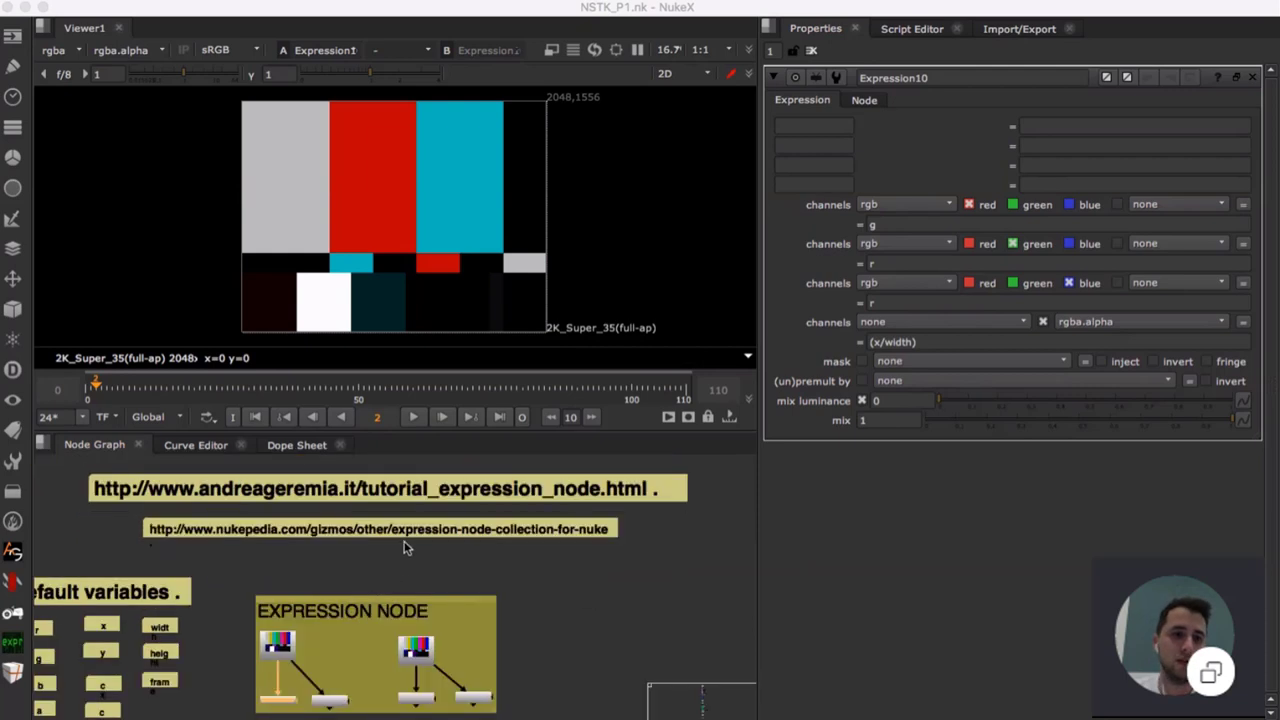
{"action": "mouse_move", "coordinate": [531, 609]}
{"action": "middle_mouse_down"}
{"action": "mouse_move", "coordinate": [546, 519]}
{"action": "mouse_move", "coordinate": [556, 551]}
{"action": "middle_mouse_up"}
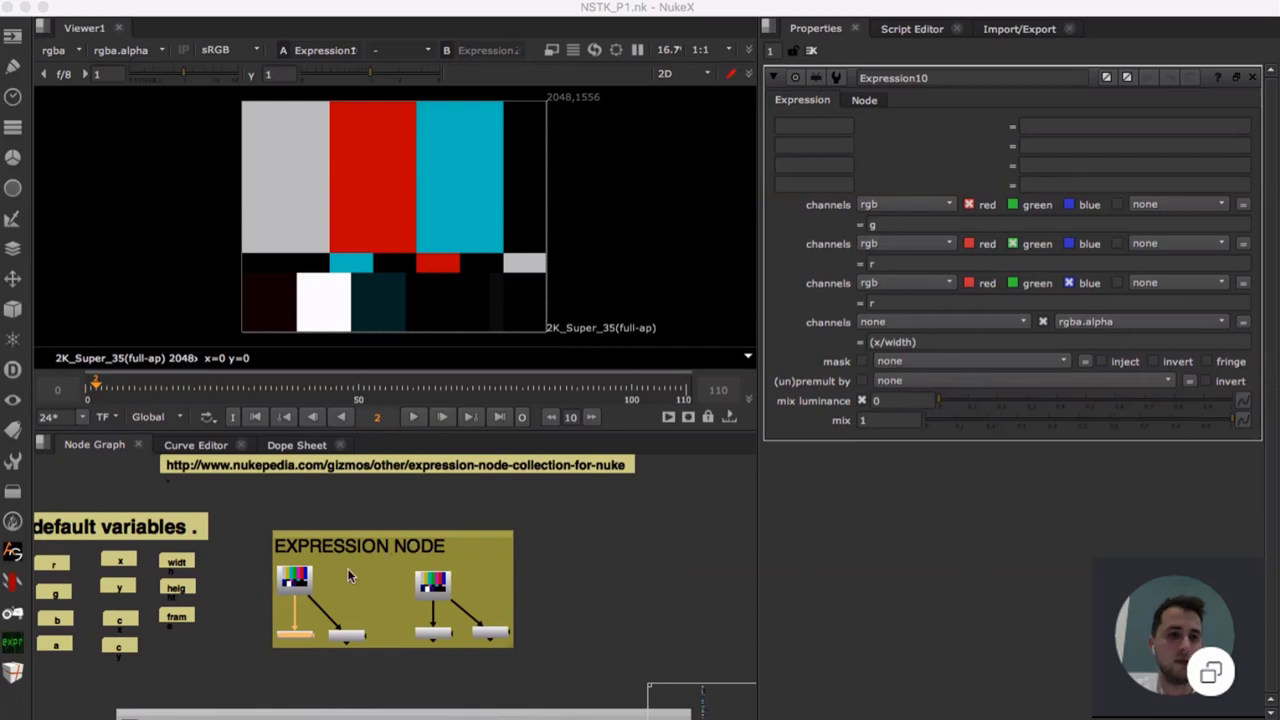
{"action": "middle_click_drag", "start_coordinate": [347, 568], "coordinate": [403, 542]}
{"action": "scroll", "coordinate": [360, 609], "scroll_direction": "up", "scroll_amount": 5}
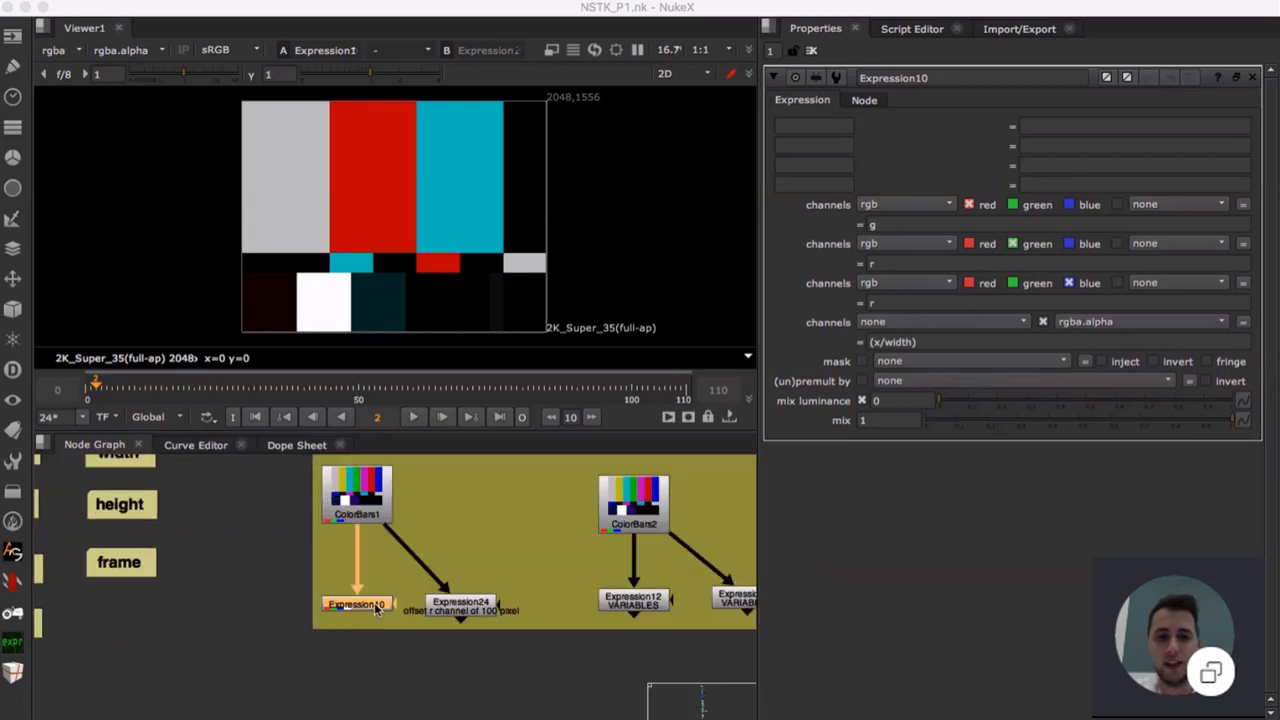
{"action": "scroll", "coordinate": [448, 532], "scroll_direction": "down", "scroll_amount": 5}
{"action": "middle_click_drag", "start_coordinate": [564, 487], "coordinate": [392, 558]}
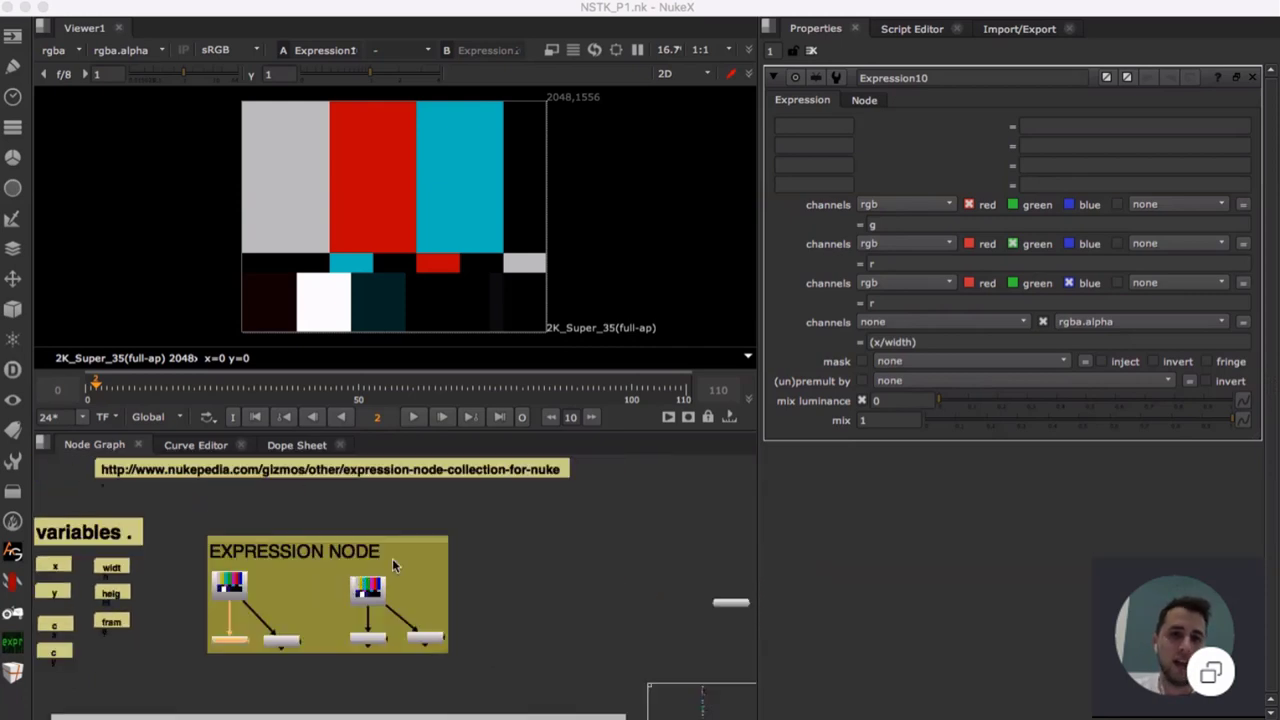
{"action": "scroll", "coordinate": [520, 565], "scroll_direction": "down", "scroll_amount": 6}
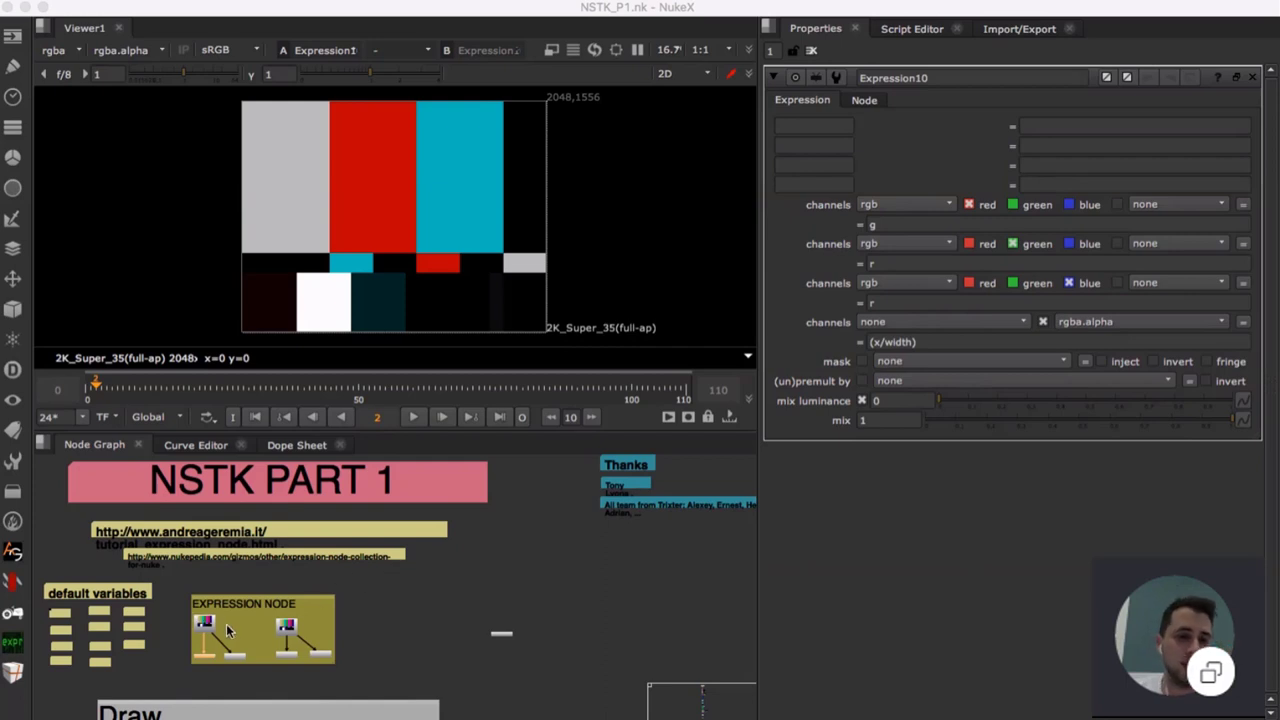
{"action": "middle_click_drag", "start_coordinate": [245, 617], "coordinate": [380, 556]}
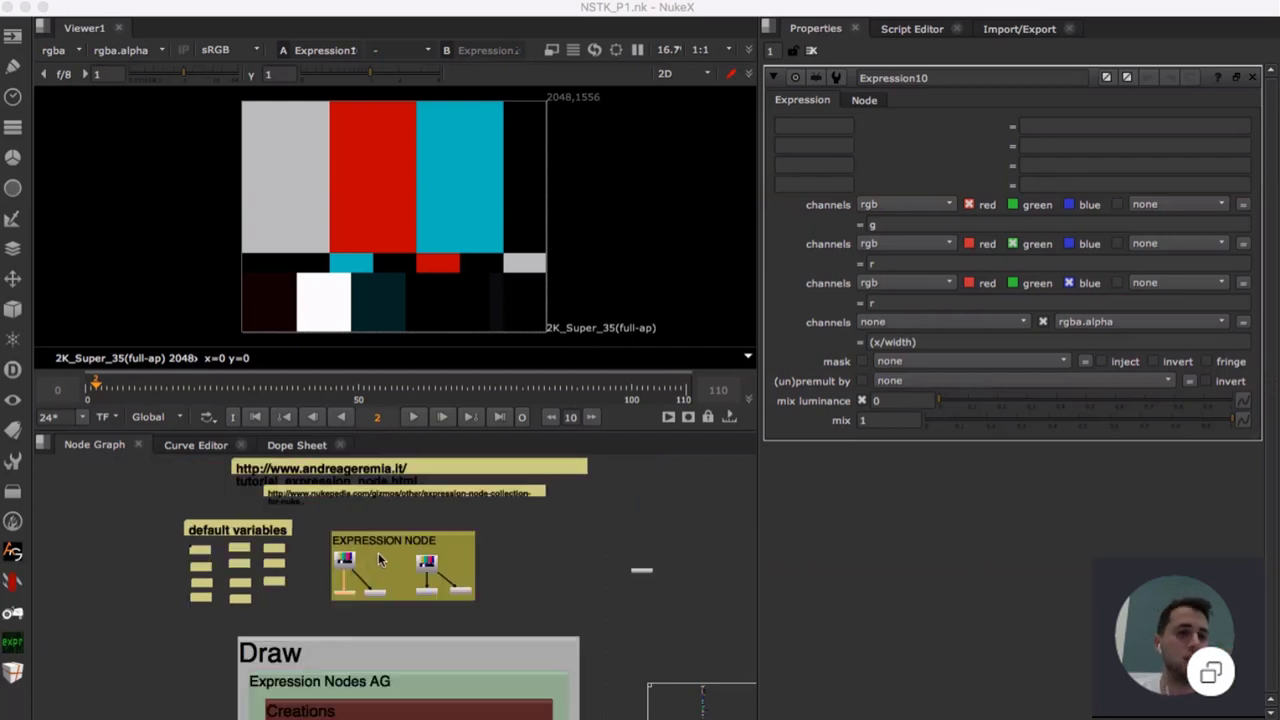
{"action": "scroll", "coordinate": [360, 566], "scroll_direction": "up", "scroll_amount": 2}
{"action": "scroll", "coordinate": [341, 583], "scroll_direction": "up", "scroll_amount": 3}
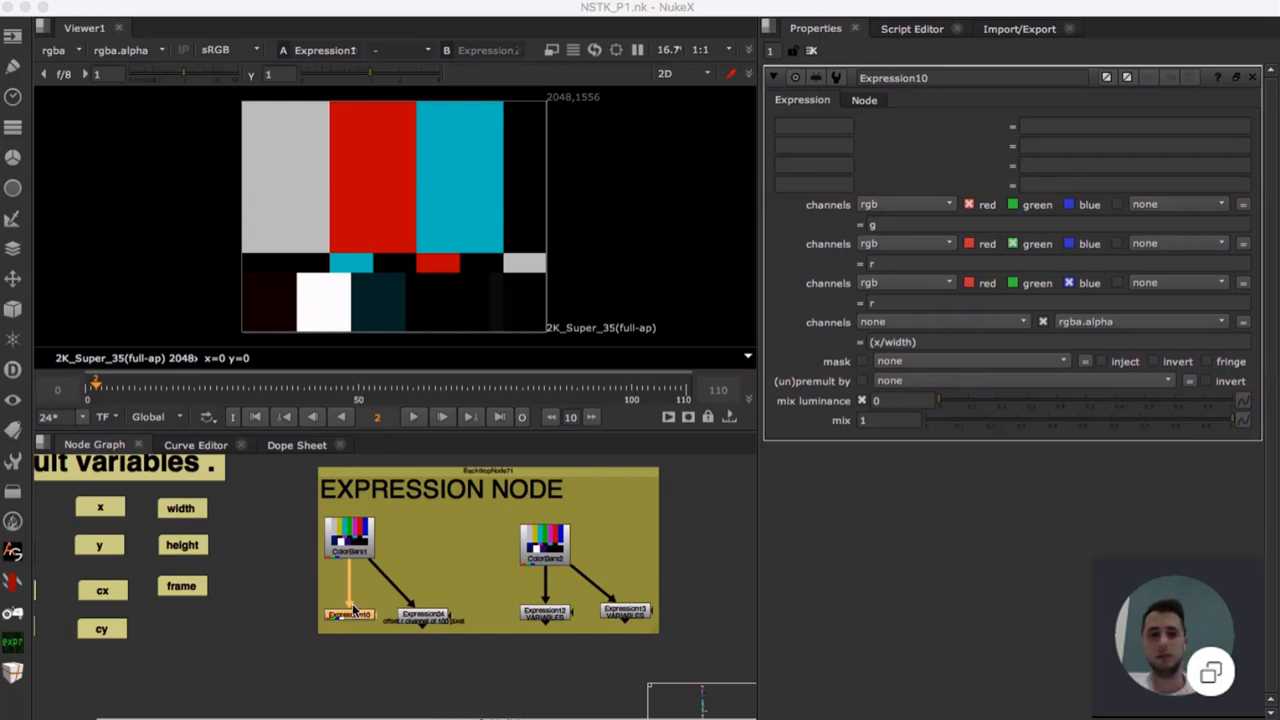
{"action": "scroll", "coordinate": [263, 563], "scroll_direction": "down", "scroll_amount": 3}
{"action": "middle_click_drag", "start_coordinate": [263, 563], "coordinate": [282, 569]}
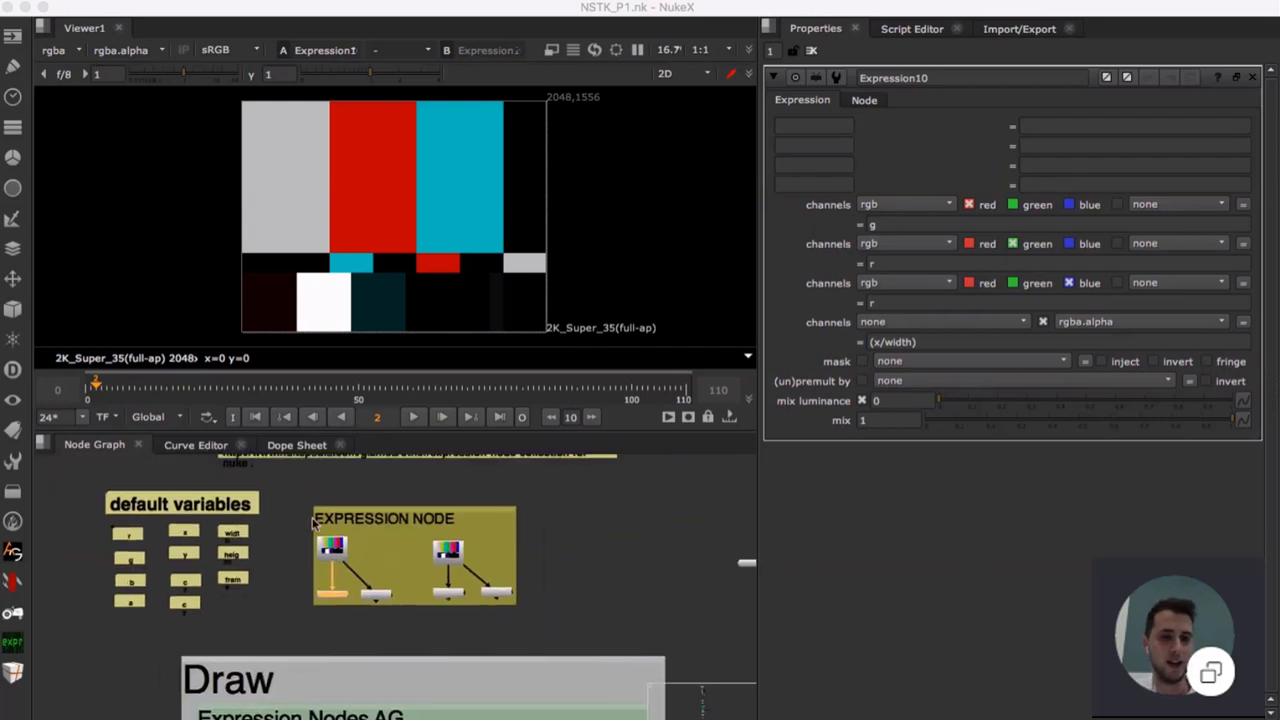
{"action": "scroll", "coordinate": [313, 523], "scroll_direction": "up", "scroll_amount": 3}
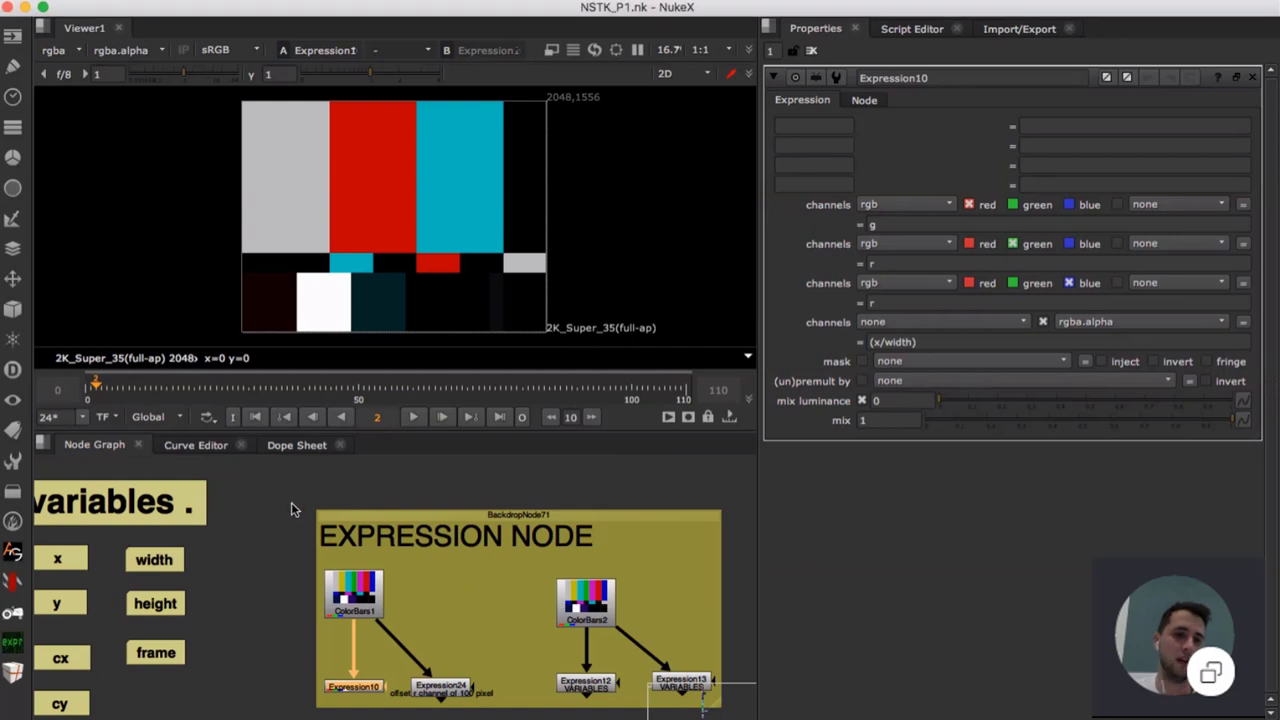
{"action": "left_click", "coordinate": [366, 690]}
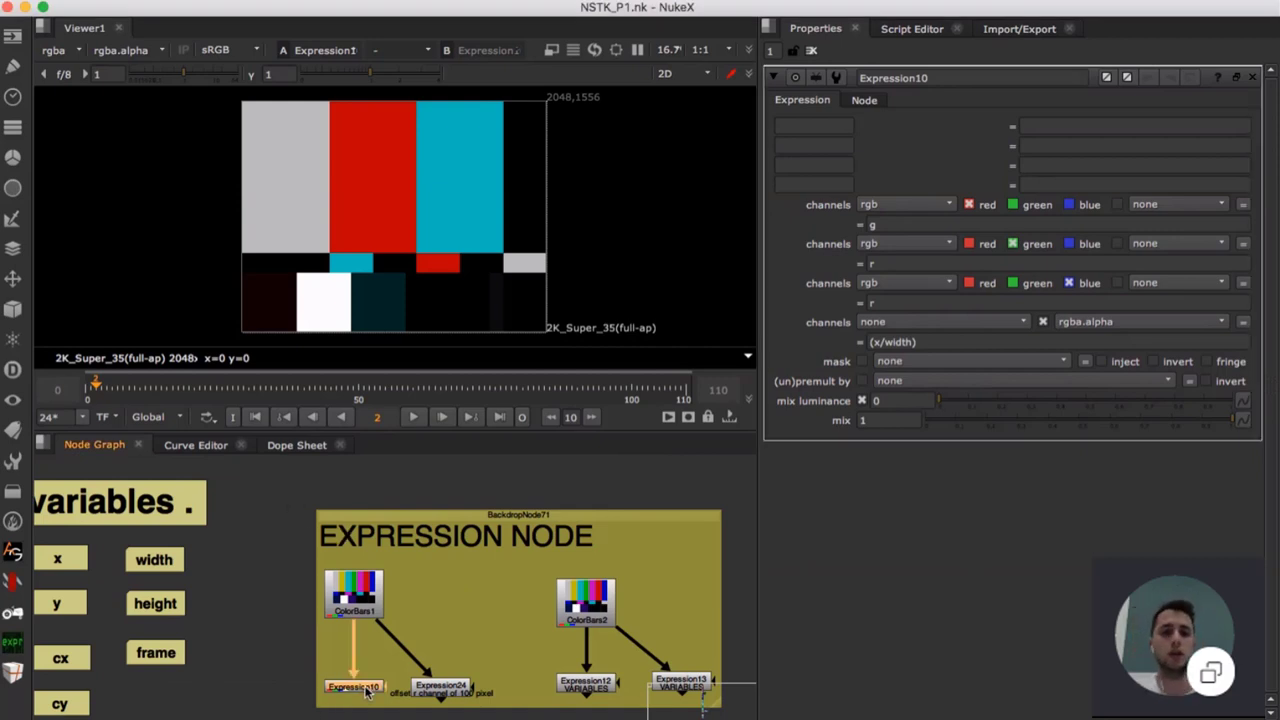
{"action": "middle_click_drag", "start_coordinate": [370, 690], "coordinate": [387, 627]}
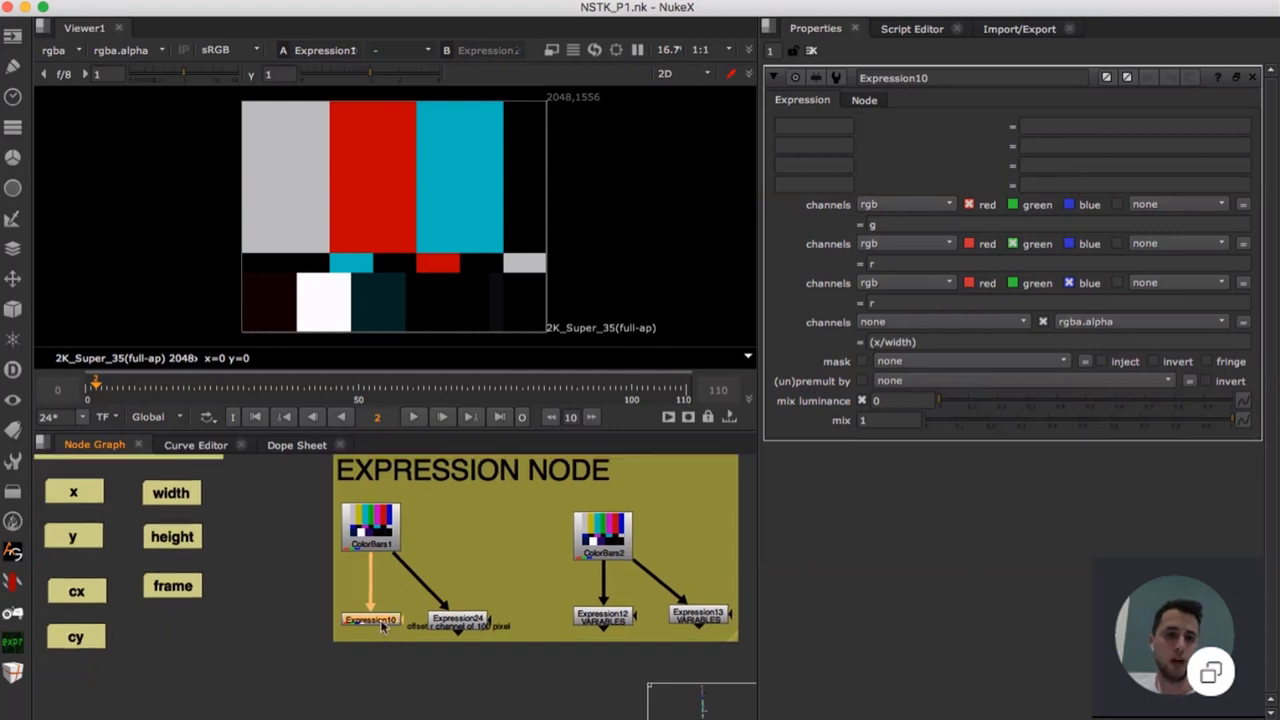
- Add a ParticleExpression node and a DeepExpression node side by side in the empty area below the EXPRESSION NODE backdrop
{"action": "middle_click_drag", "start_coordinate": [387, 678], "coordinate": [380, 624]}
{"action": "left_click", "coordinate": [380, 624]}
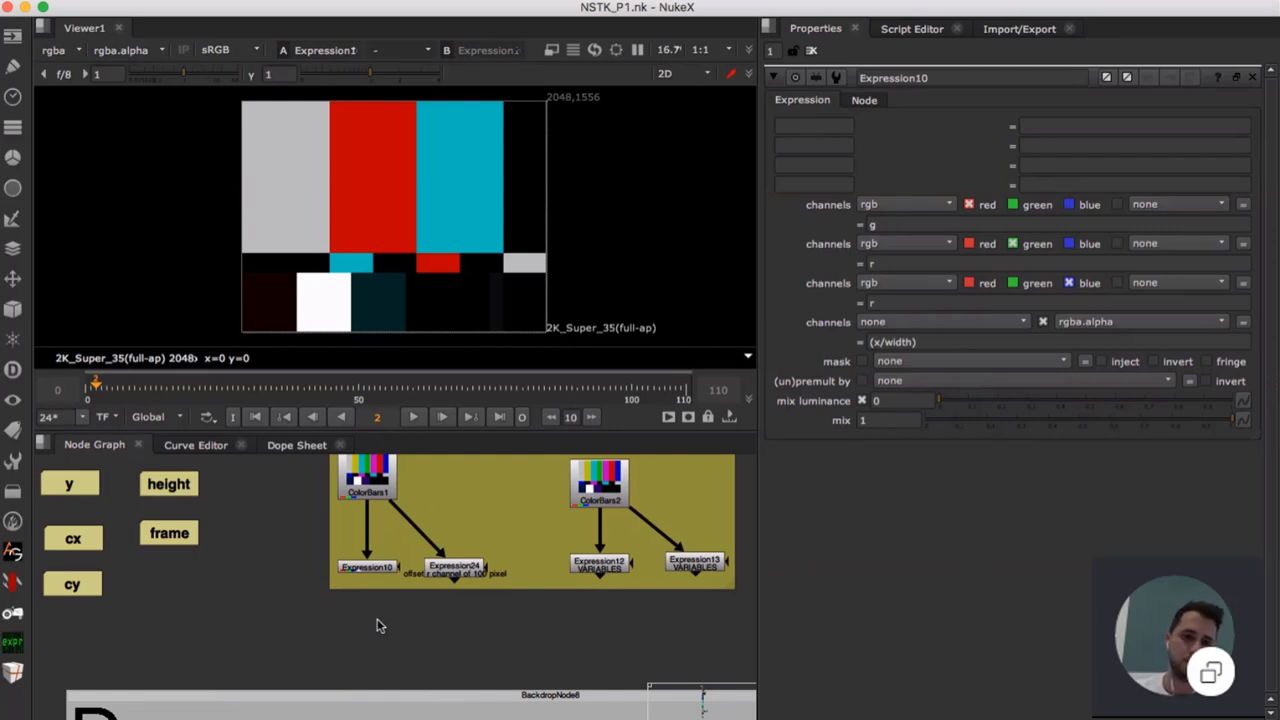
{"action": "key", "text": "Return"}
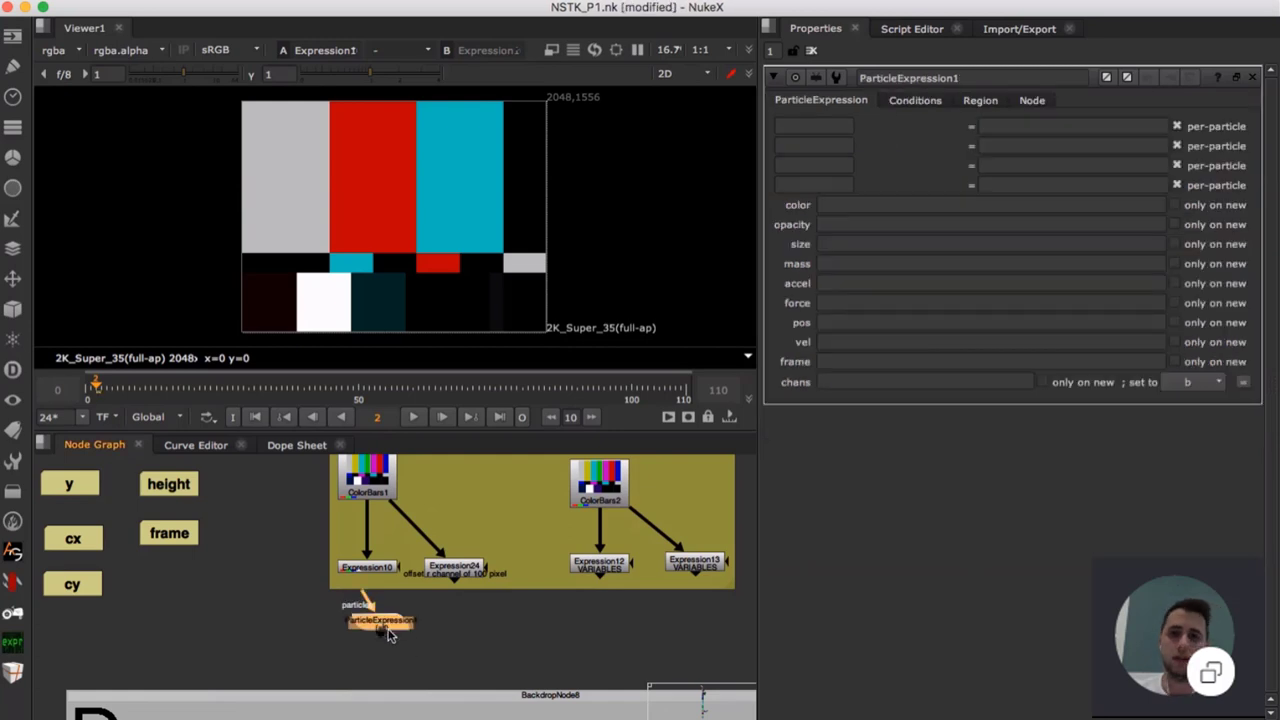
{"action": "left_click", "coordinate": [437, 628]}
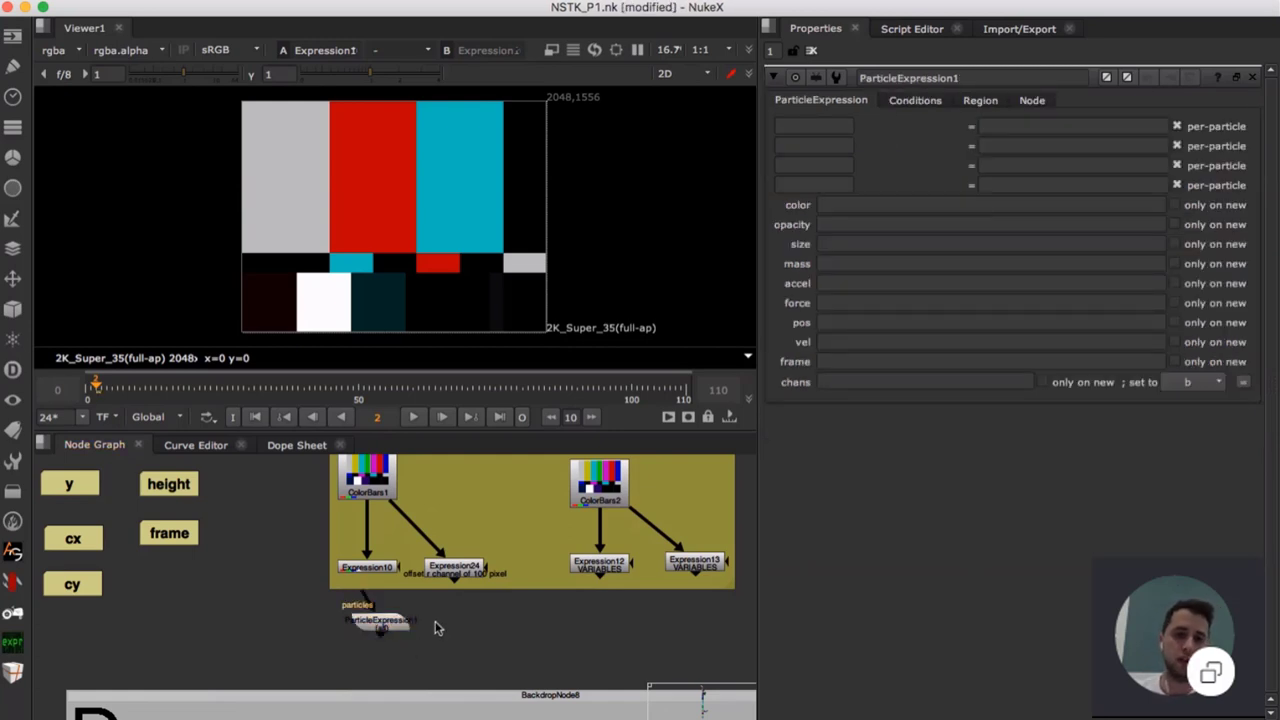
{"action": "key", "text": "ctrl+v"}
{"action": "left_click_drag", "start_coordinate": [437, 628], "coordinate": [474, 626]}
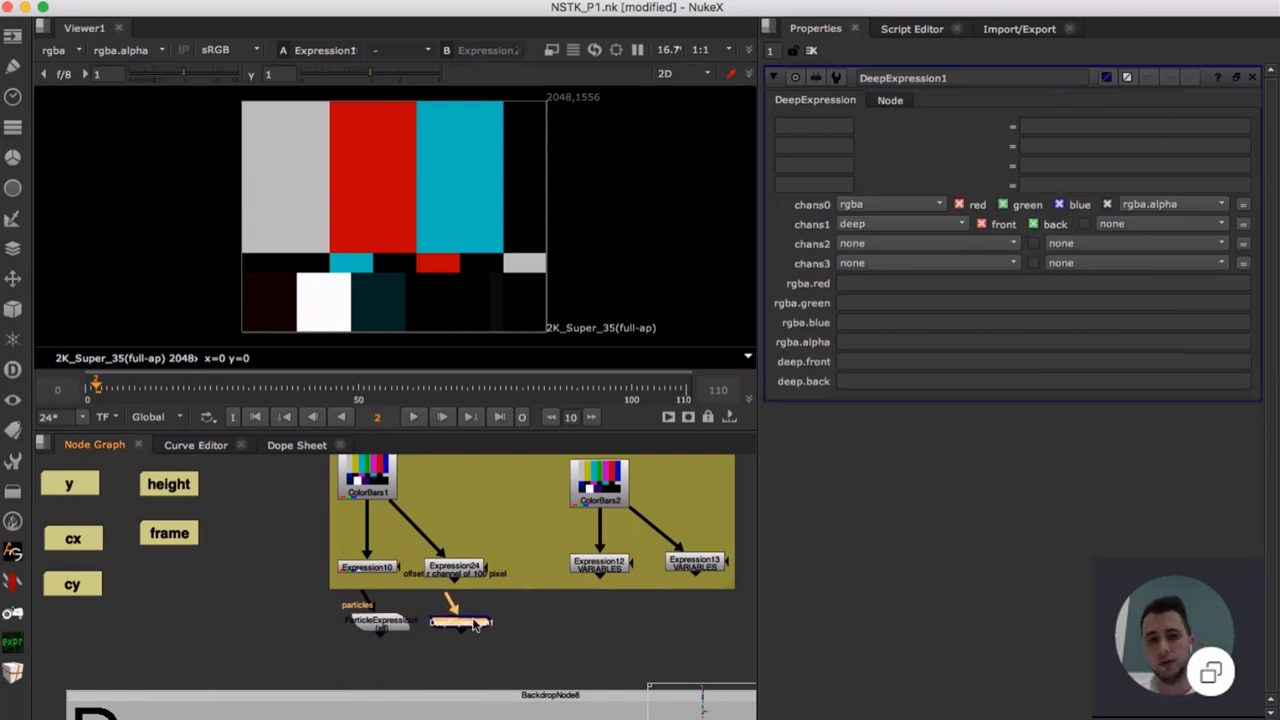
- Delete the DeepExpression and ParticleExpression nodes from below the backdrop
{"action": "left_click", "coordinate": [386, 624]}
{"action": "left_click", "coordinate": [466, 626]}
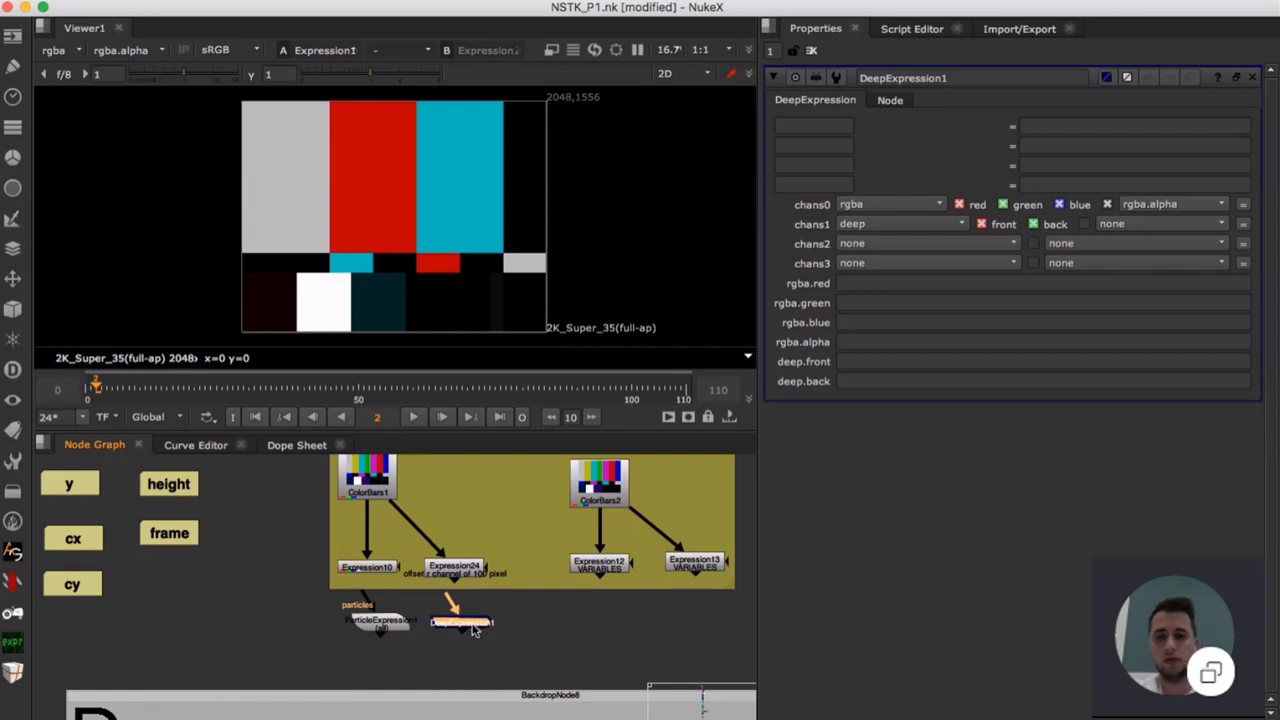
{"action": "key", "text": "Delete"}
{"action": "left_click", "coordinate": [386, 622]}
{"action": "key", "text": "Delete"}
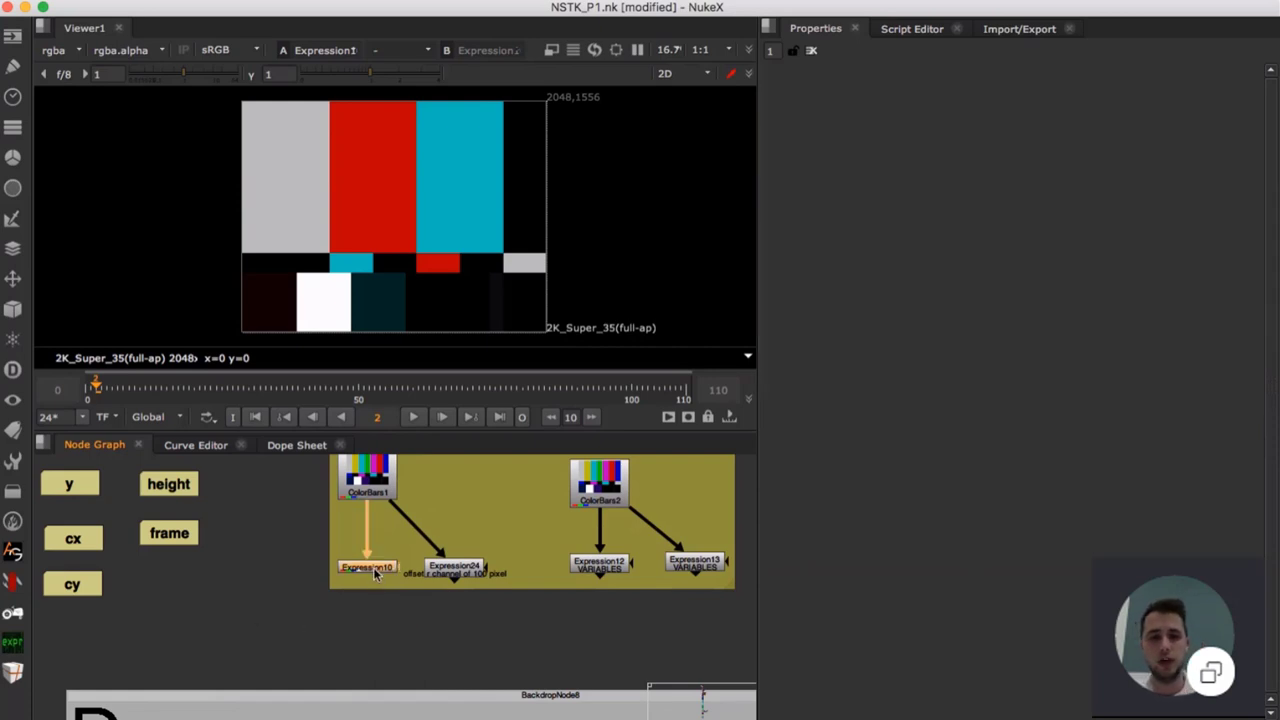
- Open the properties of Expression10 and go through its empty variable name and value fields
{"action": "double_click", "coordinate": [373, 567]}
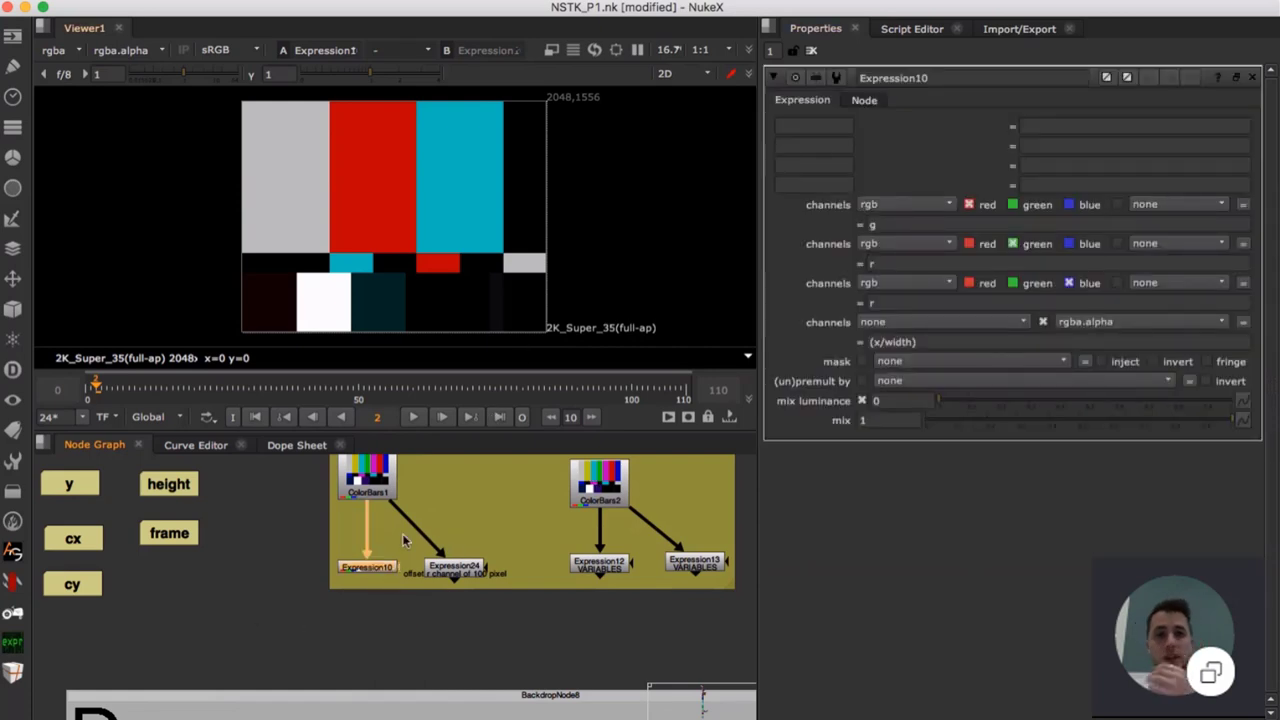
{"action": "middle_click_drag", "start_coordinate": [475, 523], "coordinate": [465, 586]}
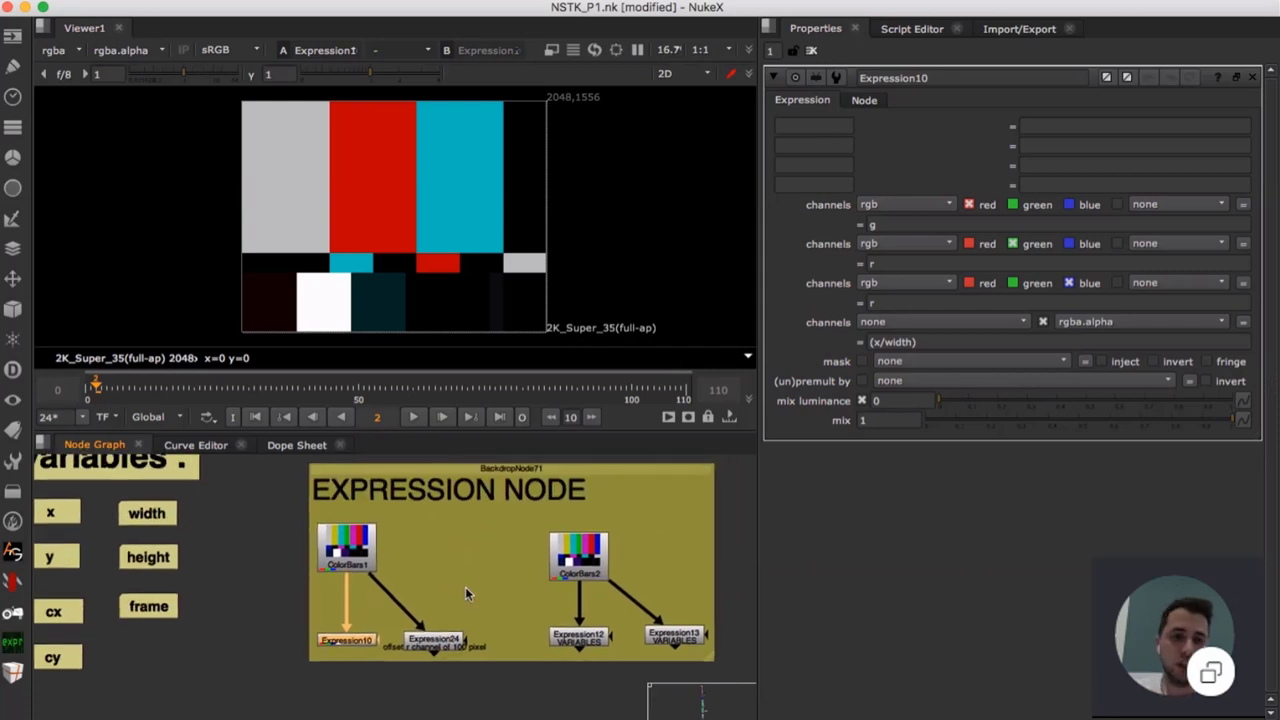
{"action": "left_click", "coordinate": [798, 126]}
{"action": "left_click", "coordinate": [1087, 128]}
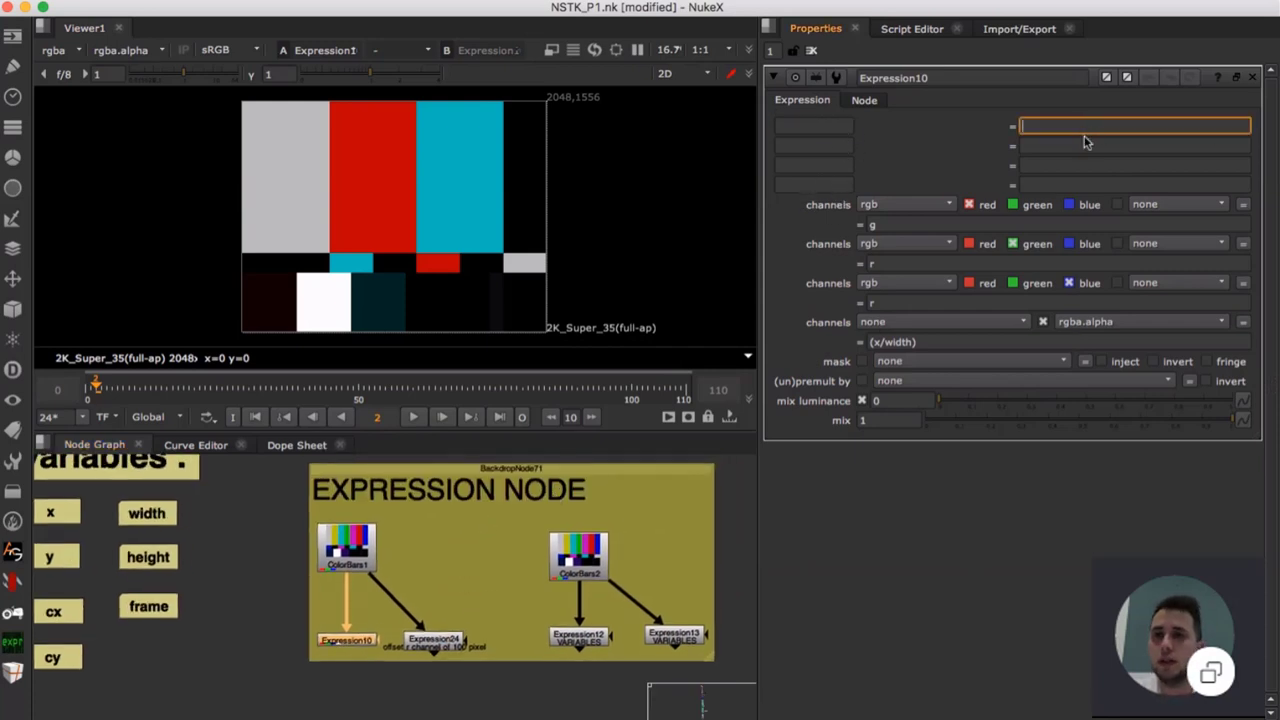
{"action": "left_click", "coordinate": [1087, 147]}
{"action": "left_click", "coordinate": [1082, 162]}
- Define a variable named var with the value 1 in the first variable row of Expression10
{"action": "left_click", "coordinate": [784, 123]}
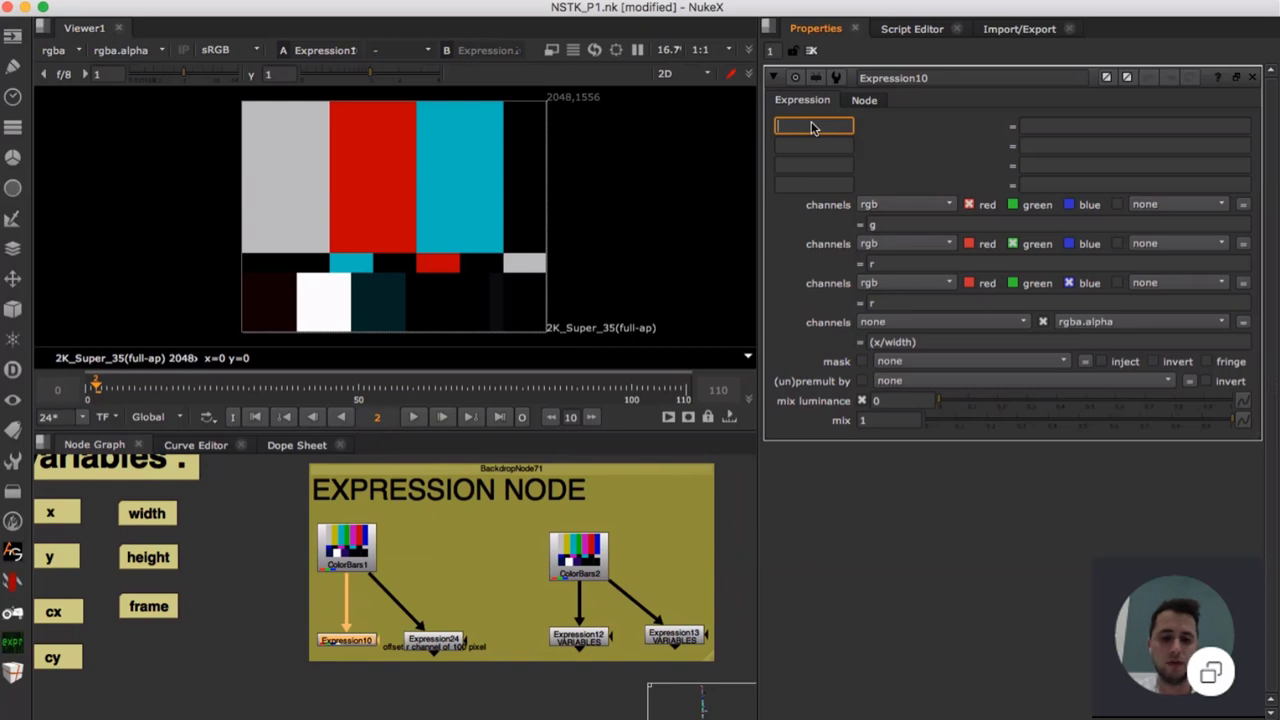
{"action": "type", "text": "var"}
{"action": "left_click", "coordinate": [1095, 128]}
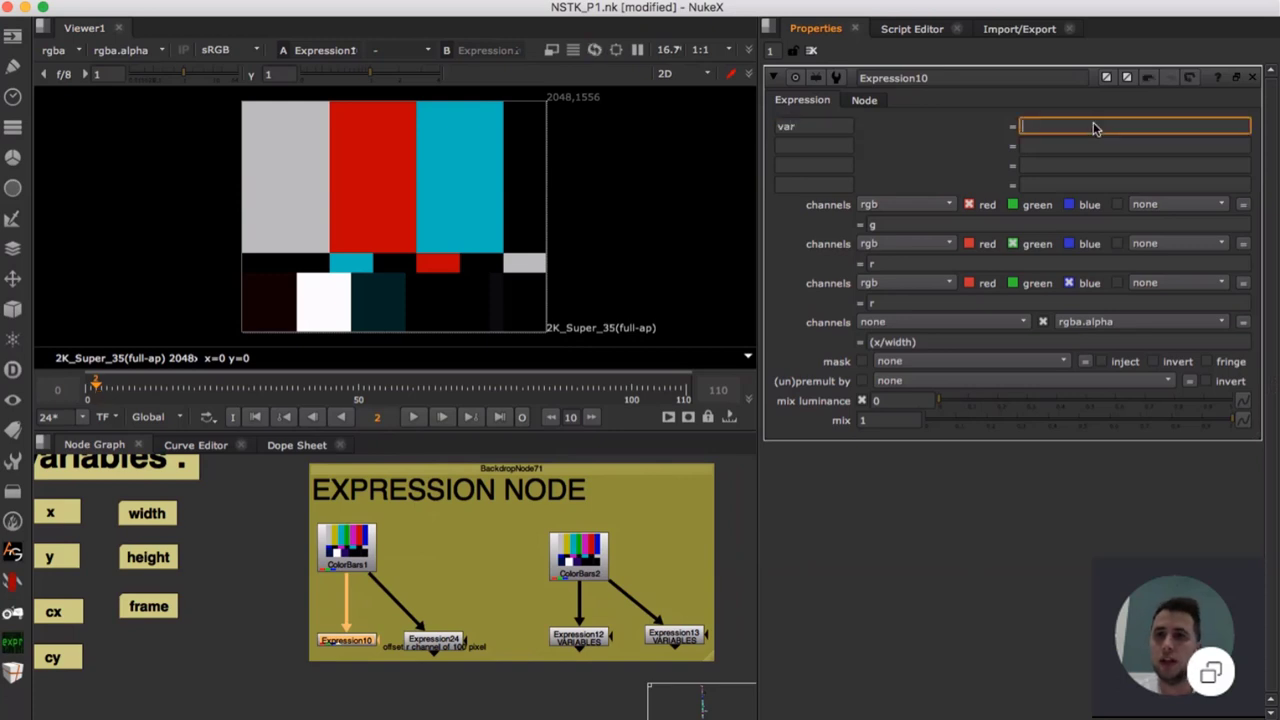
{"action": "key", "text": "BackSpace"}
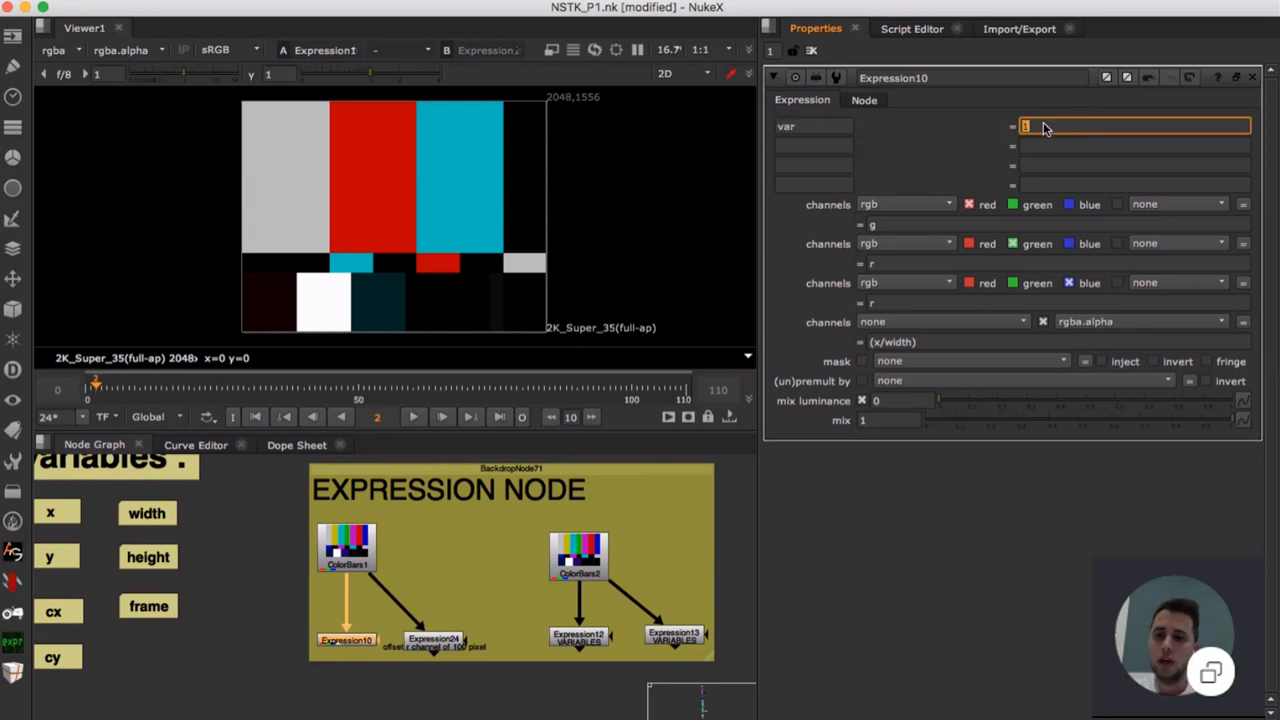
- Clear the name and value of the var variable in Expression10
{"action": "double_click", "coordinate": [802, 126]}
{"action": "key", "text": "BackSpace"}
{"action": "left_click", "coordinate": [817, 219]}
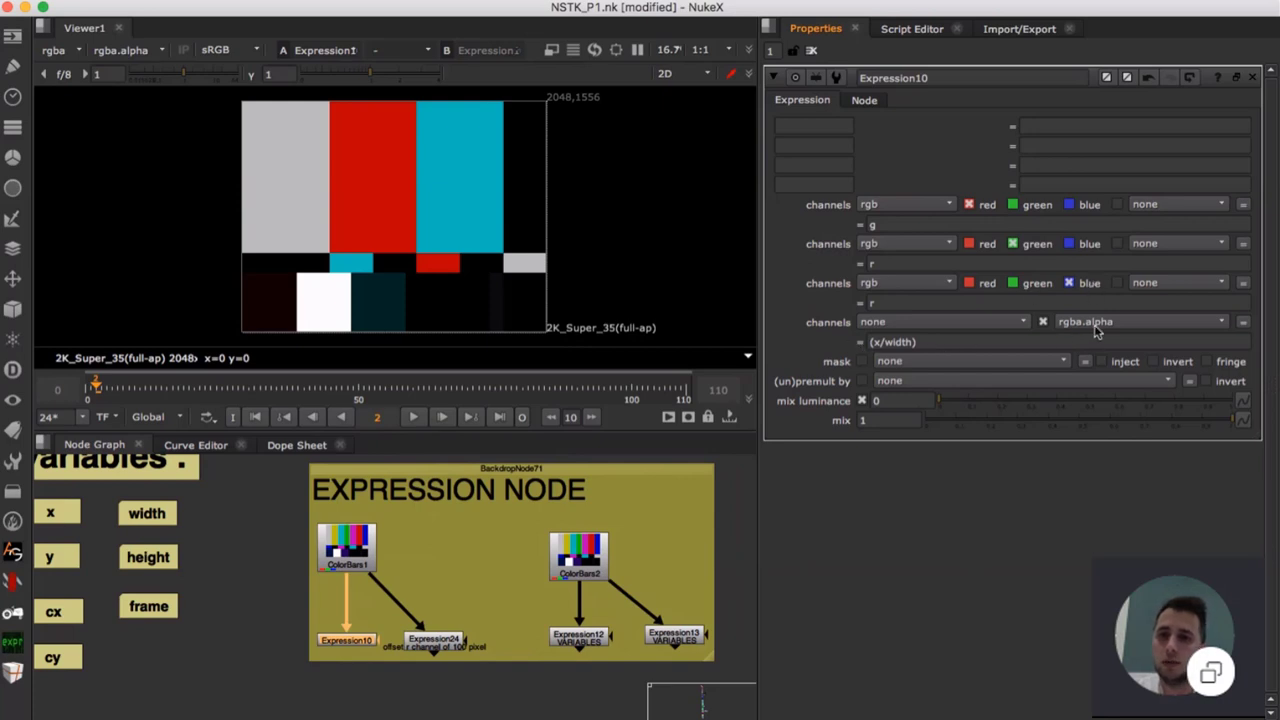
- Compare the original ColorBars1 image with the Expression10 output in the viewer
{"action": "left_click", "coordinate": [362, 551]}
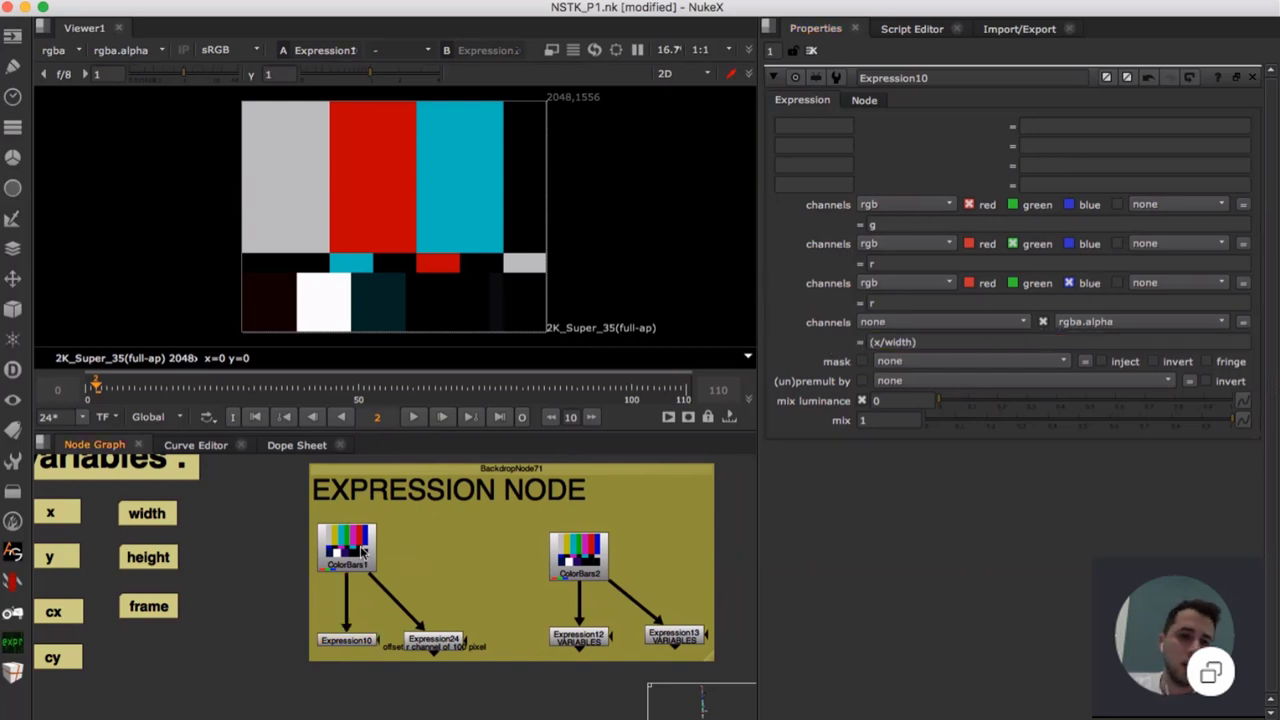
{"action": "left_click", "coordinate": [362, 551]}
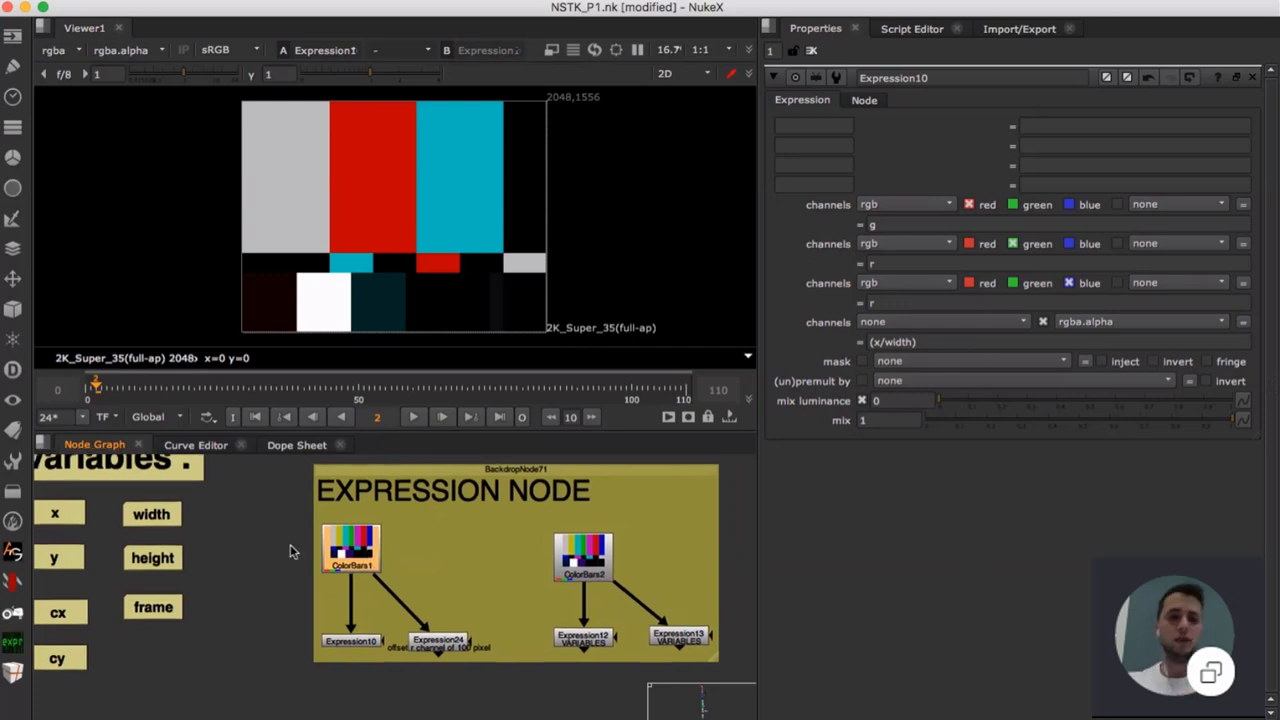
{"action": "mouse_move", "coordinate": [289, 549]}
{"action": "middle_mouse_down"}
{"action": "mouse_move", "coordinate": [437, 549]}
{"action": "mouse_move", "coordinate": [269, 520]}
{"action": "middle_mouse_up"}
{"action": "key", "text": "1"}
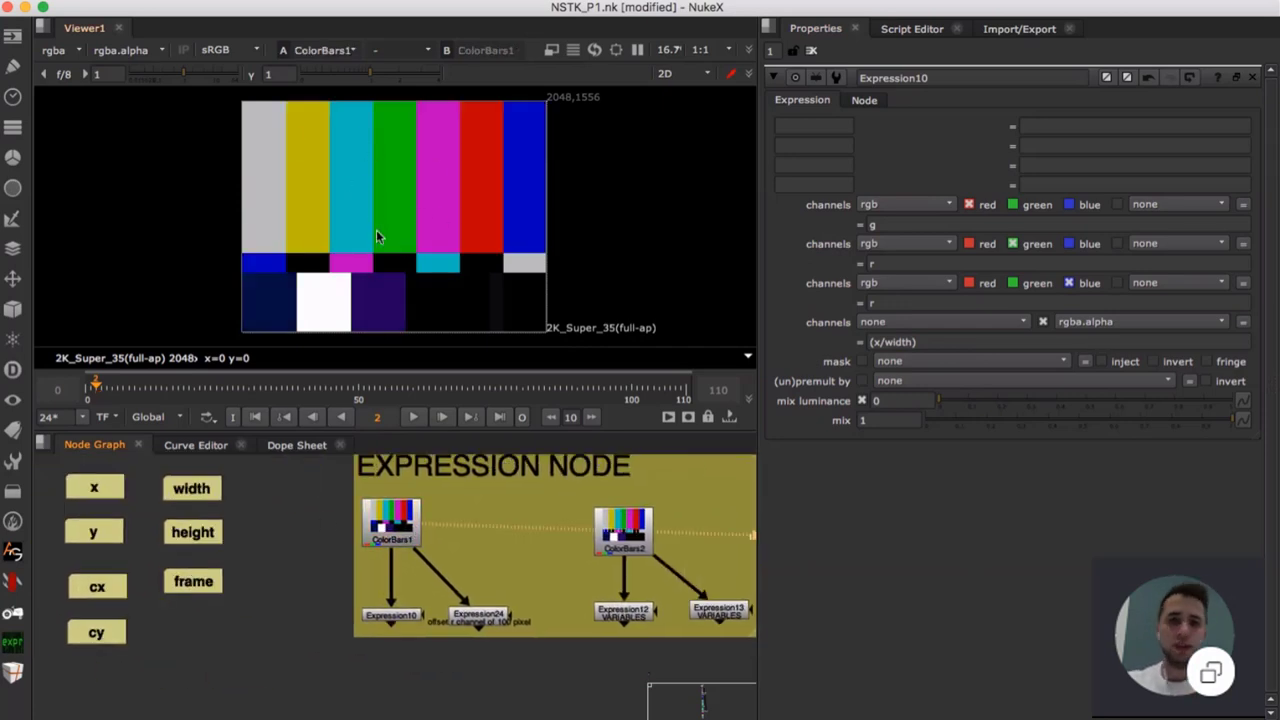
{"action": "left_click", "coordinate": [408, 617]}
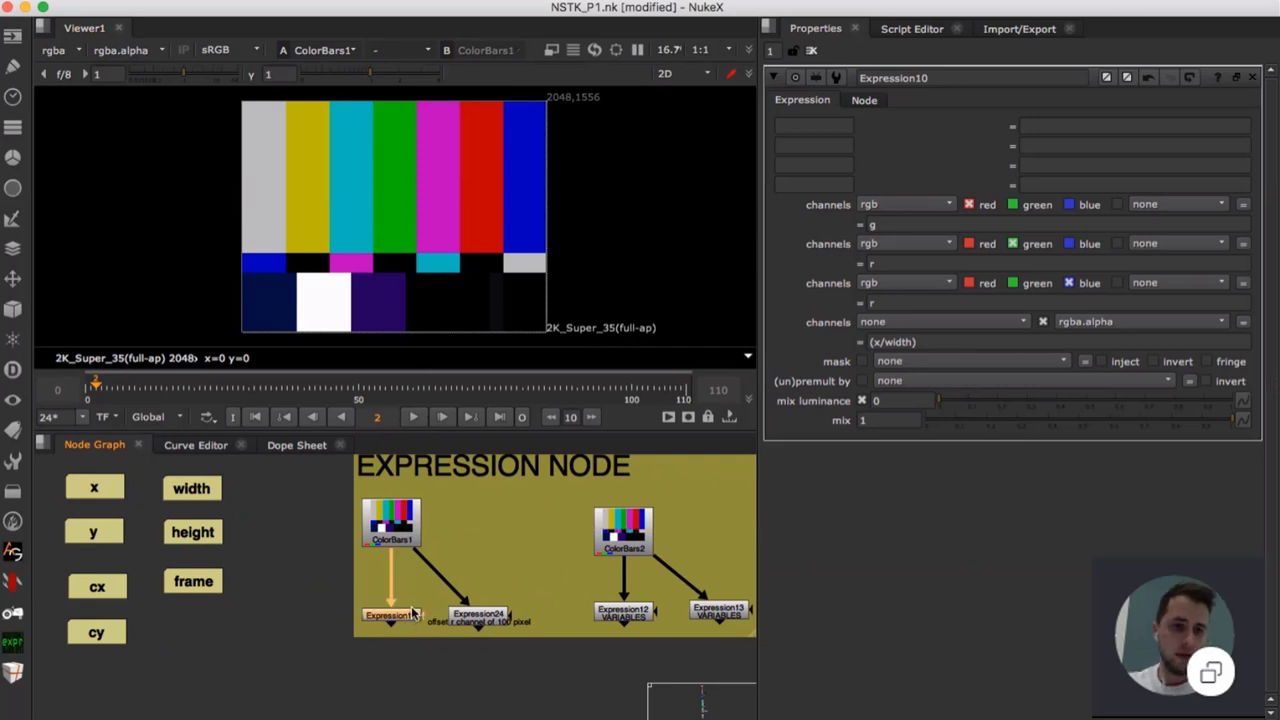
{"action": "key", "text": "1"}
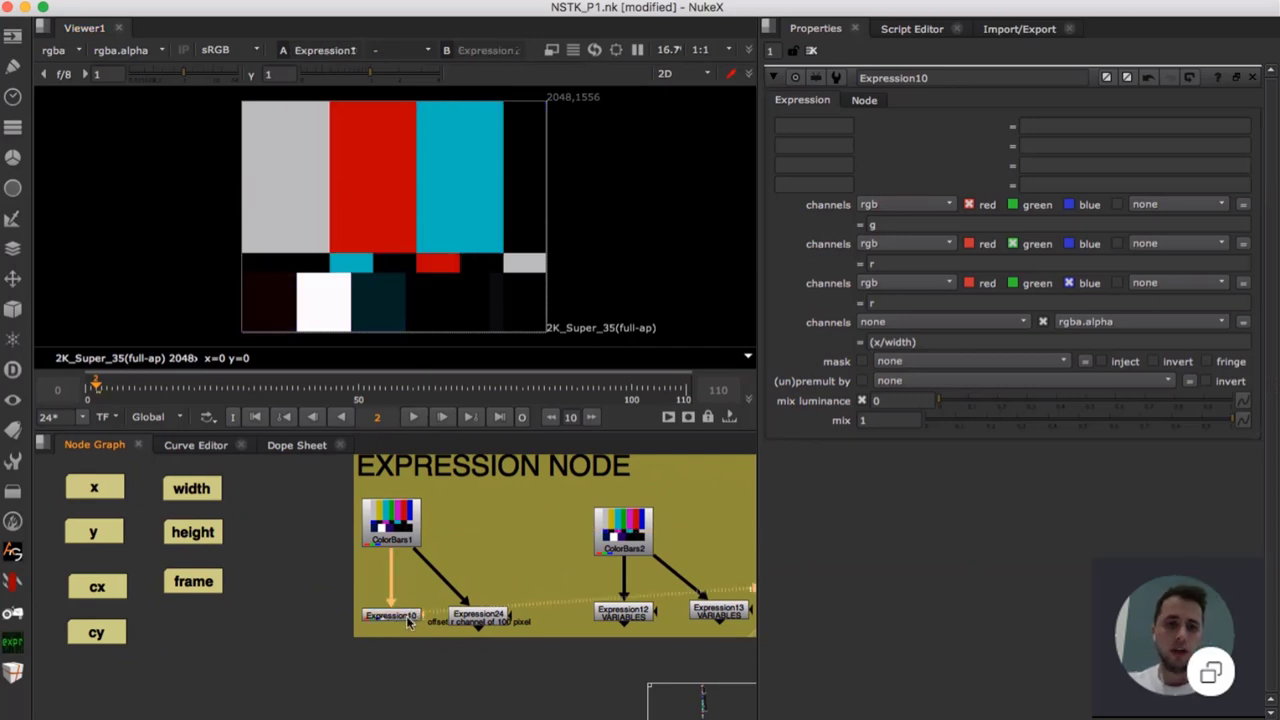
- Examine the red, green and blue channel expressions of Expression10, which are g, r and r
{"action": "left_click", "coordinate": [406, 615]}
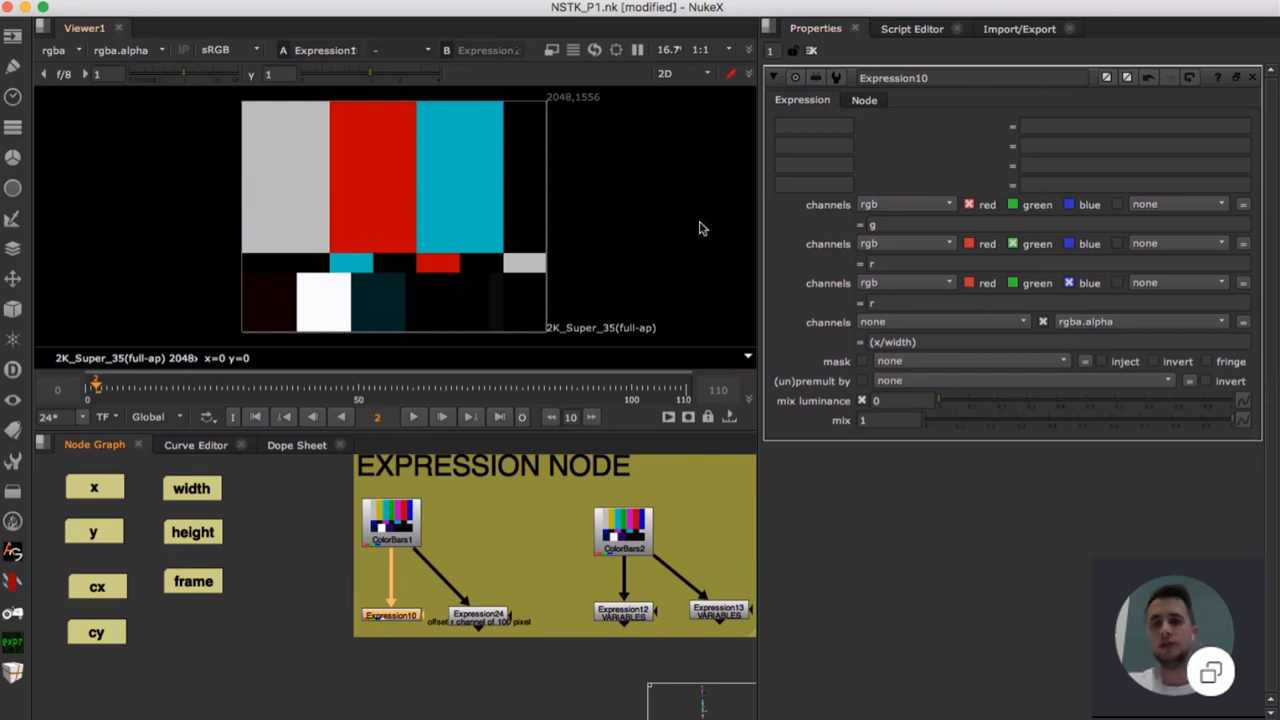
{"action": "double_click", "coordinate": [883, 226]}
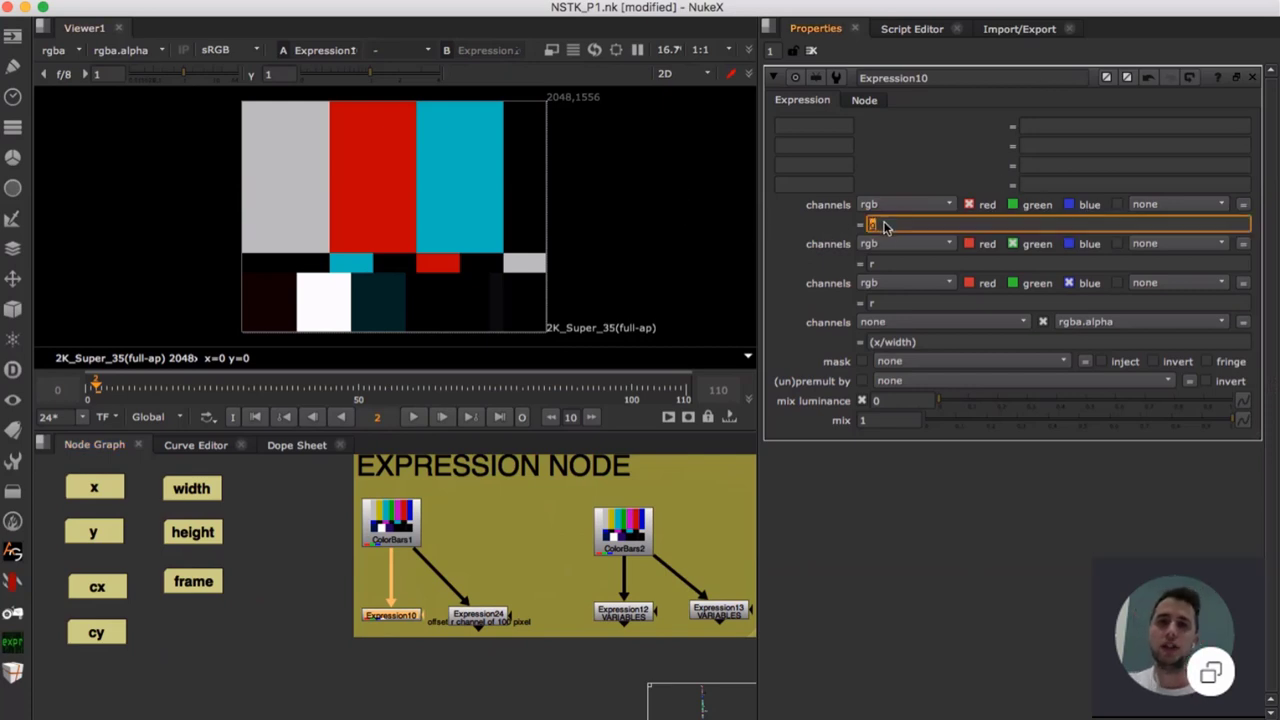
{"action": "left_click", "coordinate": [895, 227]}
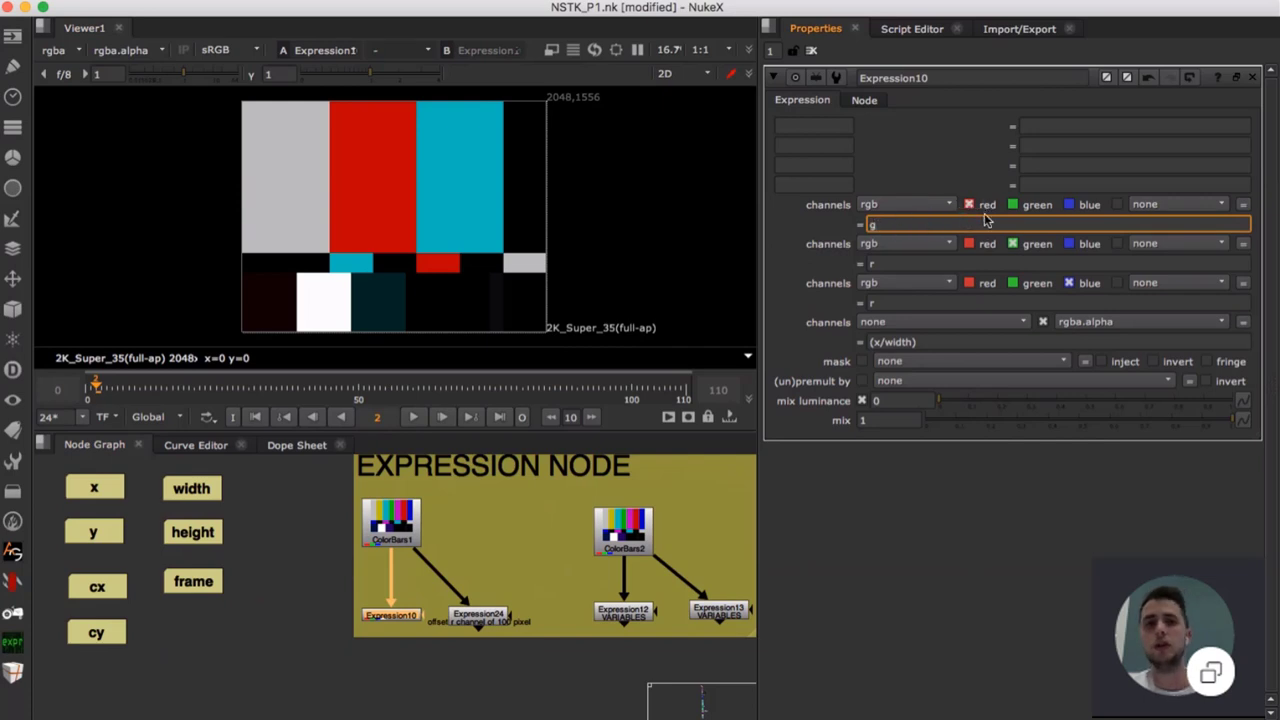
{"action": "left_click_drag", "start_coordinate": [883, 225], "coordinate": [855, 226]}
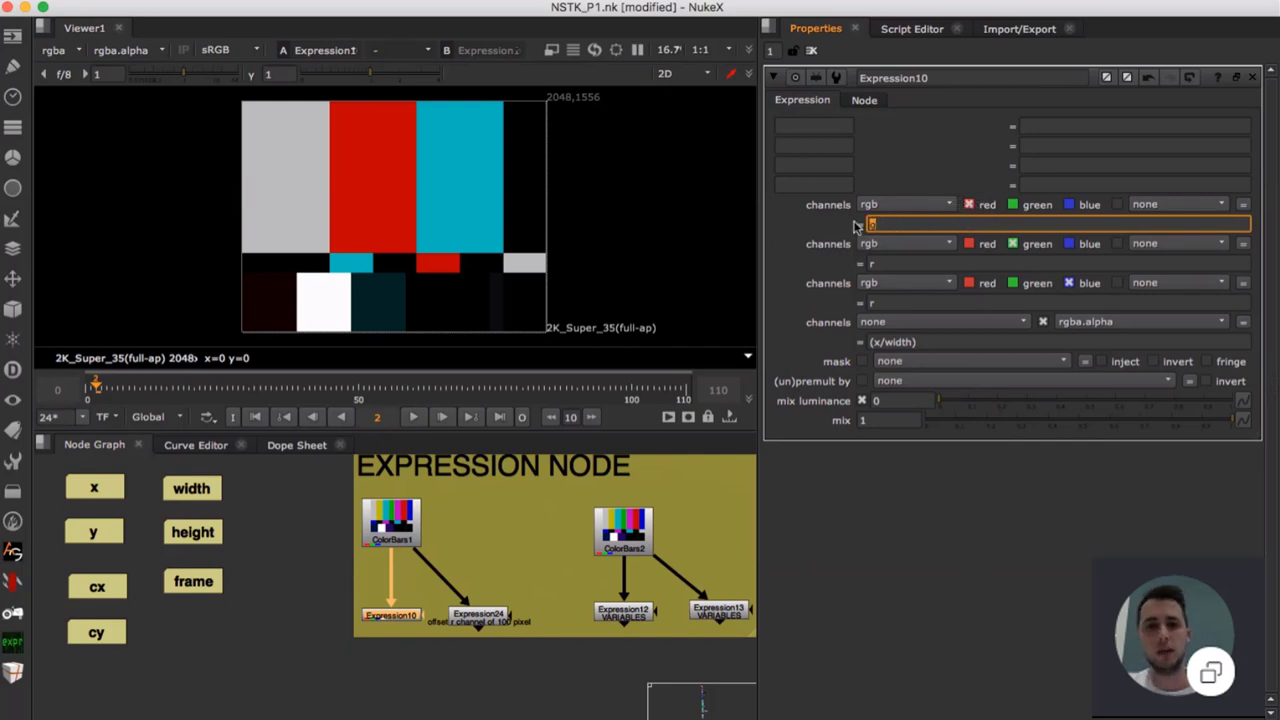
{"action": "left_click", "coordinate": [893, 227]}
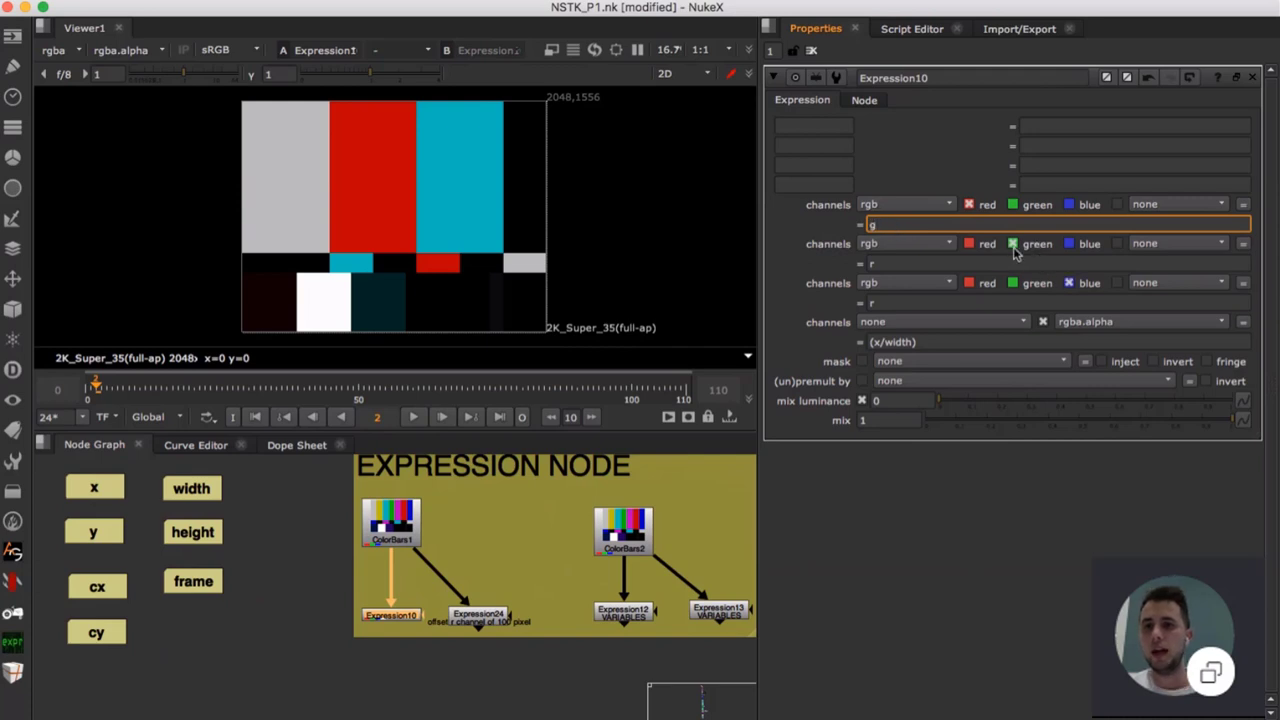
{"action": "left_click", "coordinate": [1016, 245]}
{"action": "left_click_drag", "start_coordinate": [903, 268], "coordinate": [866, 266]}
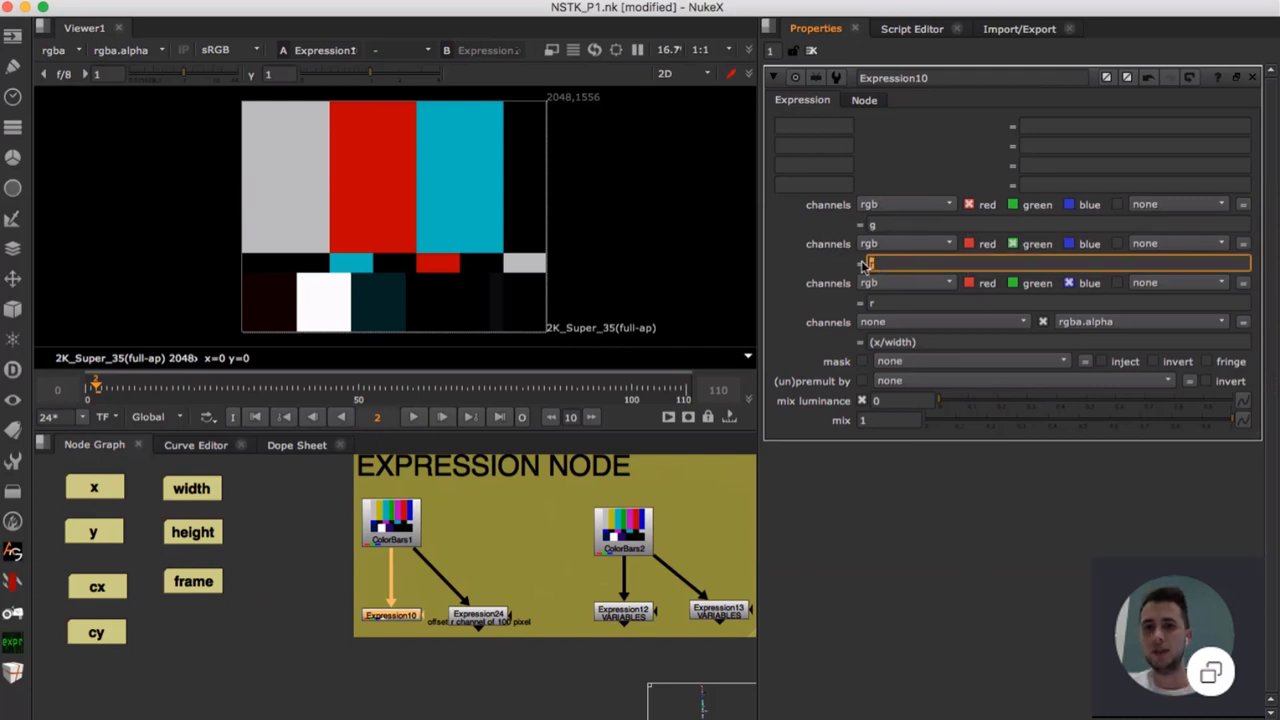
{"action": "left_click", "coordinate": [893, 303]}
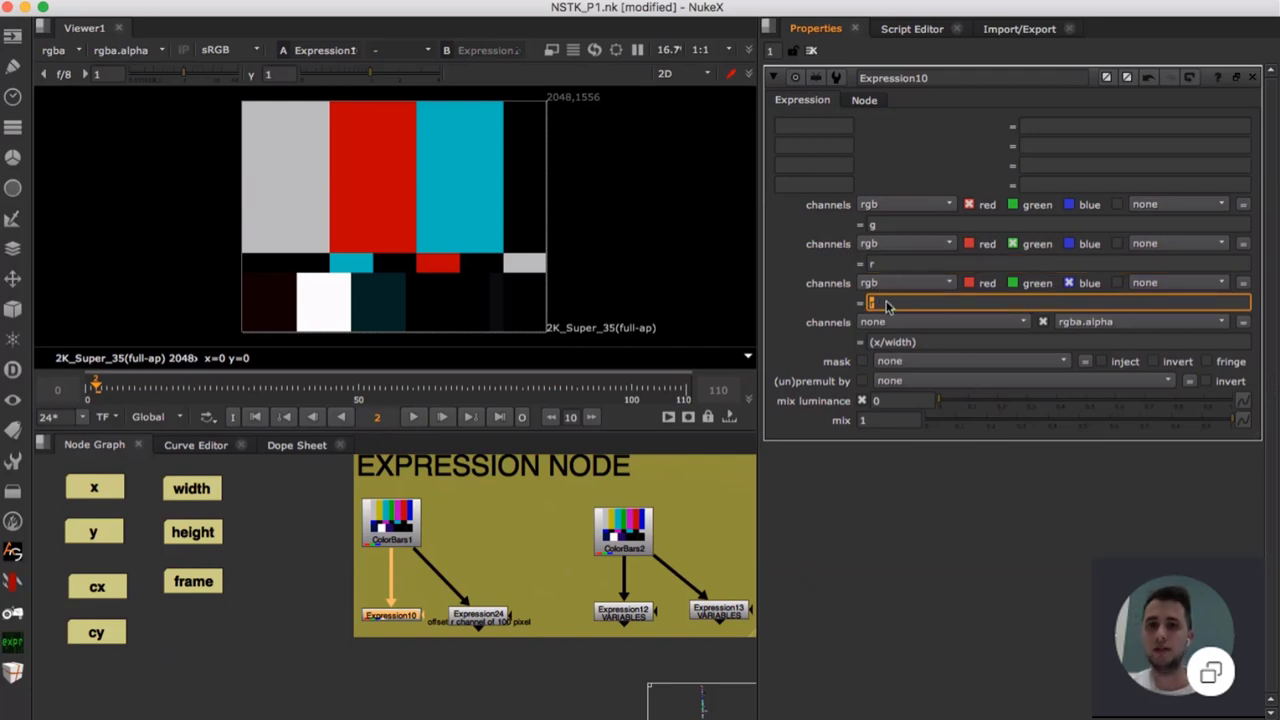
- Toggle Expression10 off and on repeatedly to compare the image with and without its channel swaps
{"action": "left_click", "coordinate": [398, 618]}
{"action": "key", "text": "d"}
{"action": "key", "text": "d"}
{"action": "key", "text": "d"}
{"action": "key", "text": "d"}
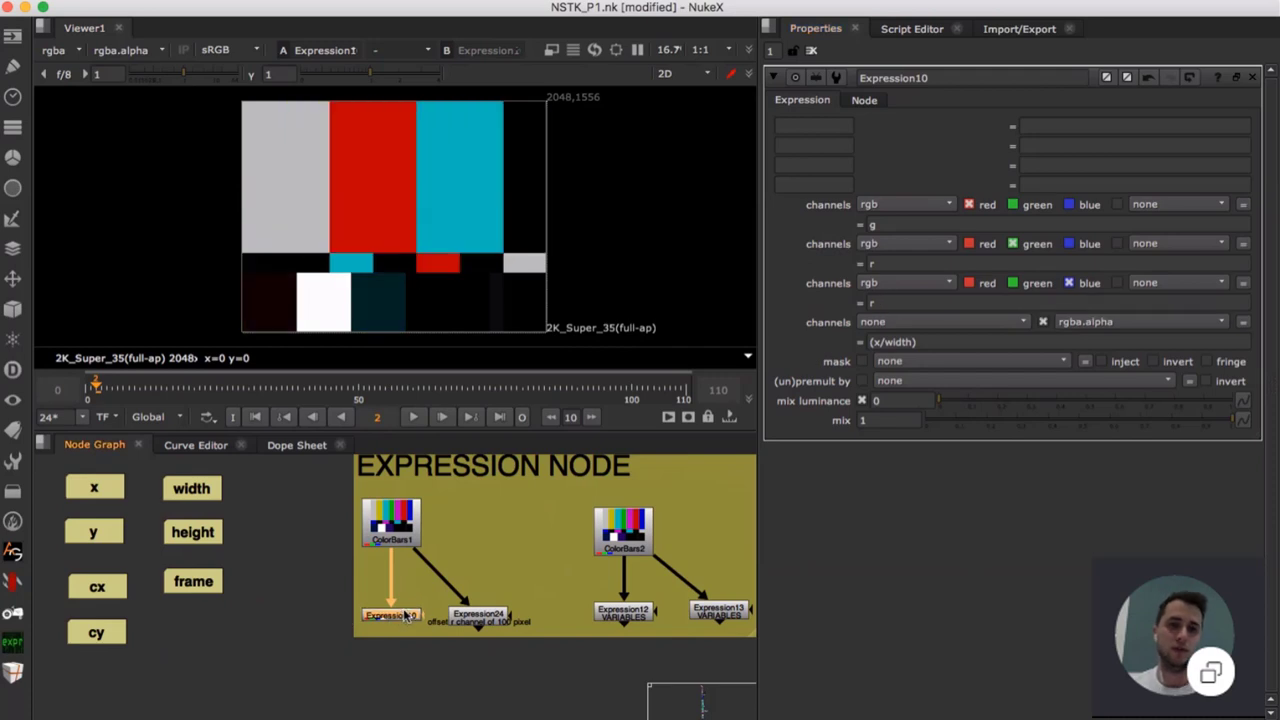
{"action": "key", "text": "d"}
{"action": "key", "text": "d"}
{"action": "key", "text": "d"}
{"action": "key", "text": "d"}
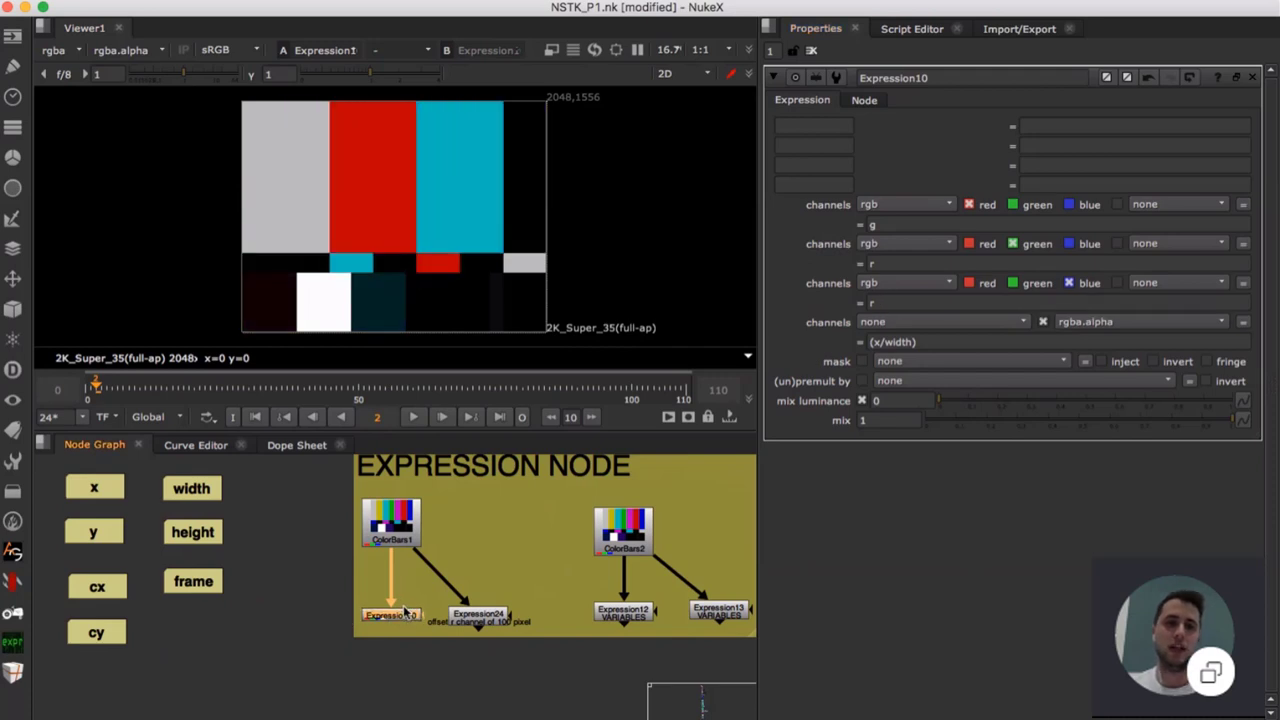
{"action": "left_click", "coordinate": [479, 559]}
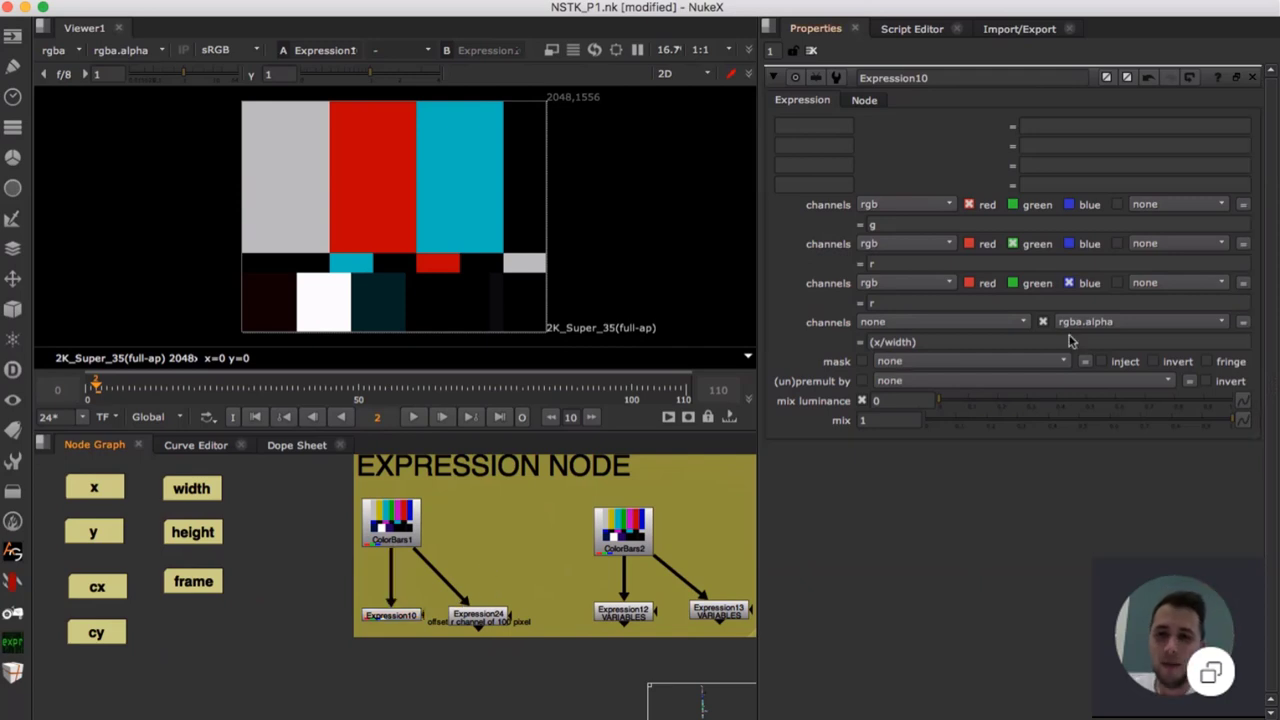
- Display the alpha channel of Expression10 in the viewer and examine the x term of its (x/width) expression
{"action": "left_click", "coordinate": [957, 345]}
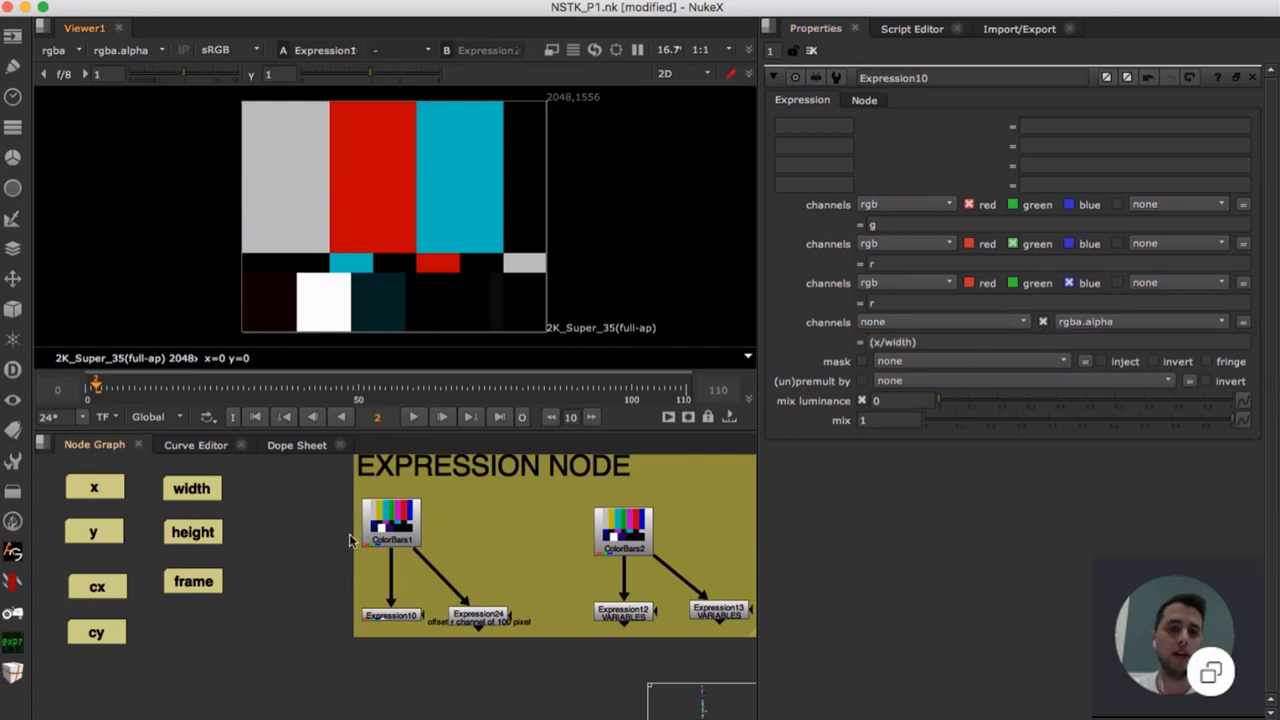
{"action": "left_click", "coordinate": [405, 615]}
{"action": "key", "text": "a"}
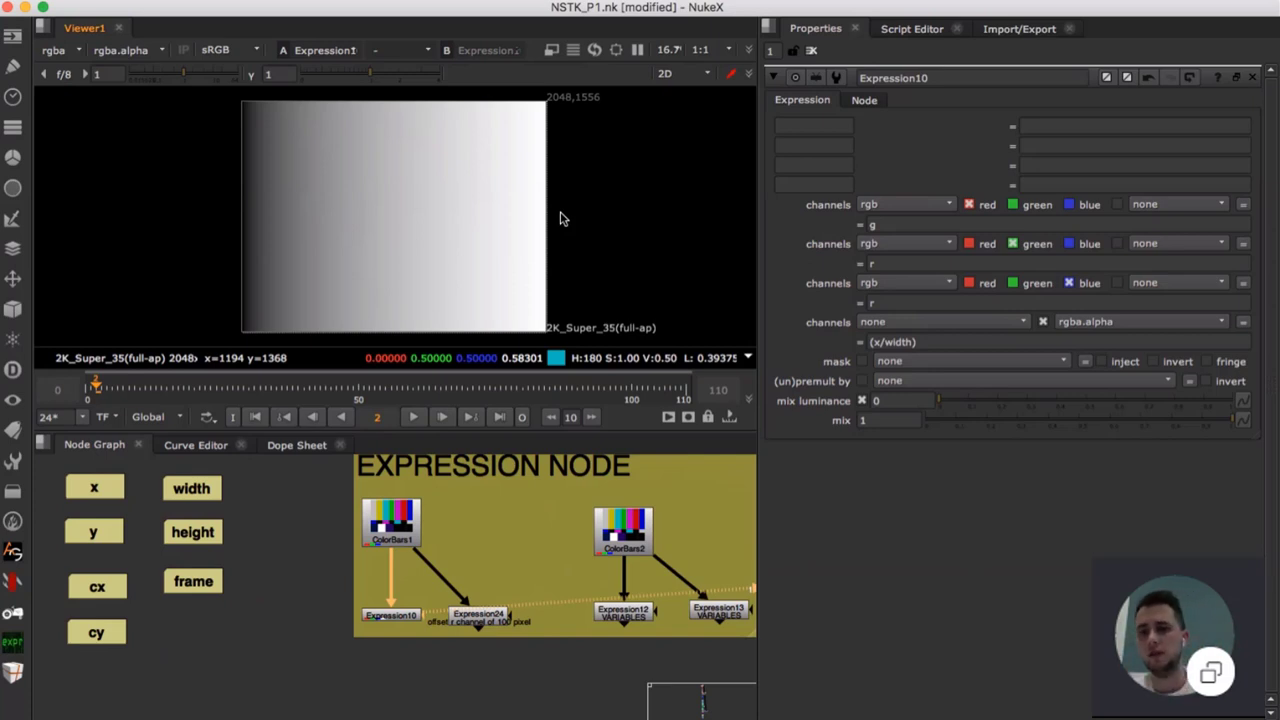
{"action": "left_click", "coordinate": [880, 342]}
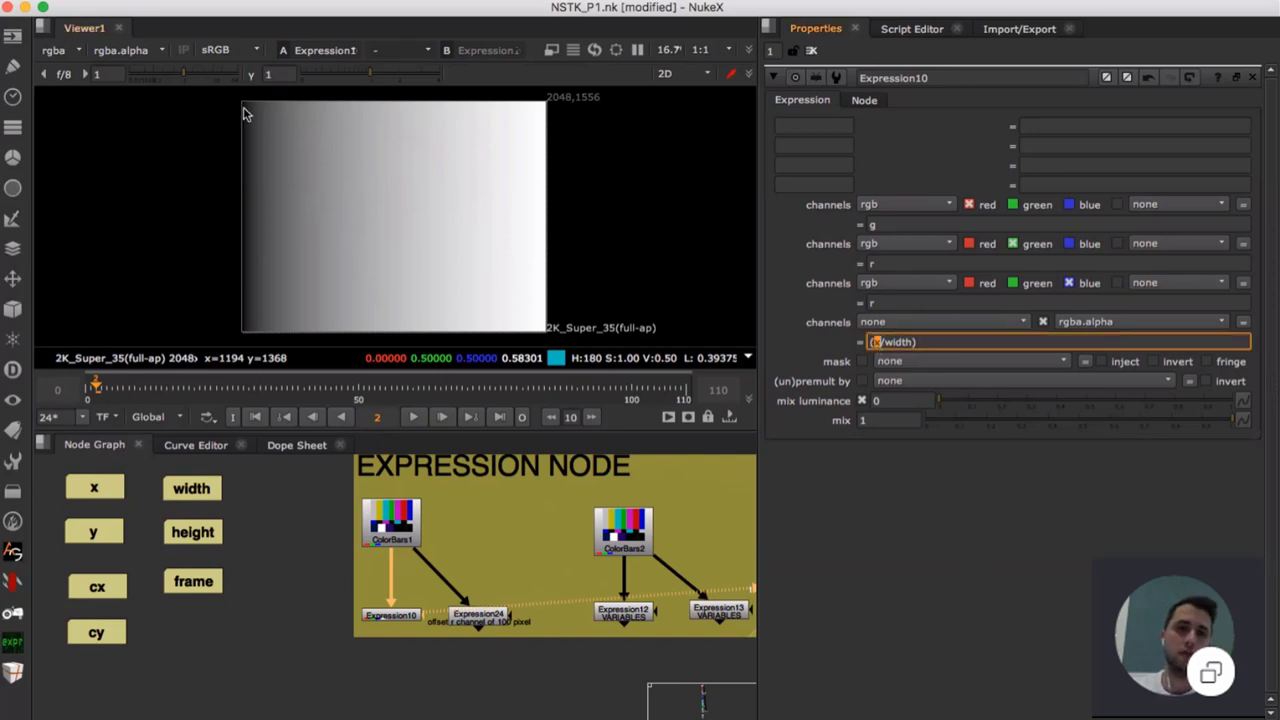
- Inspect the alpha gradient in the viewer up close and sample the pixel values at the image's upper-left corner
{"action": "scroll", "coordinate": [243, 110], "scroll_direction": "down", "scroll_amount": 3}
{"action": "scroll", "coordinate": [293, 114], "scroll_direction": "up", "scroll_amount": 10}
{"action": "left_click", "coordinate": [206, 197]}
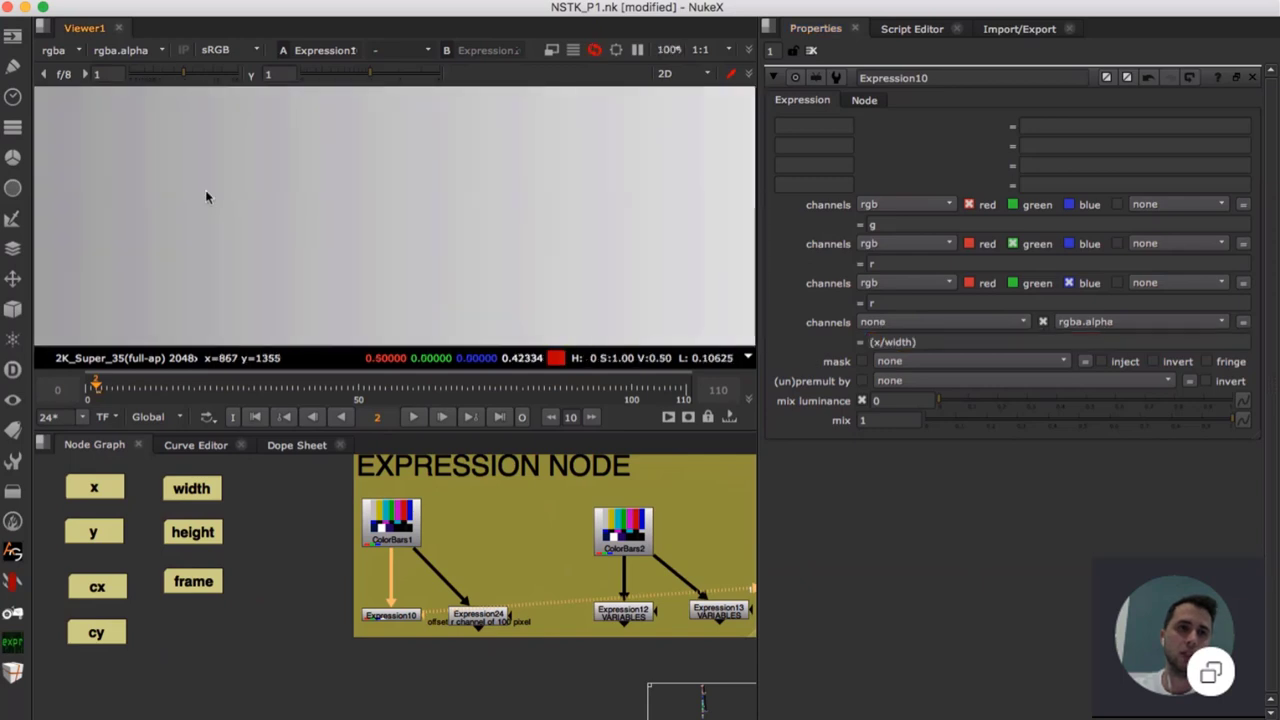
{"action": "scroll", "coordinate": [446, 214], "scroll_direction": "down", "scroll_amount": 3}
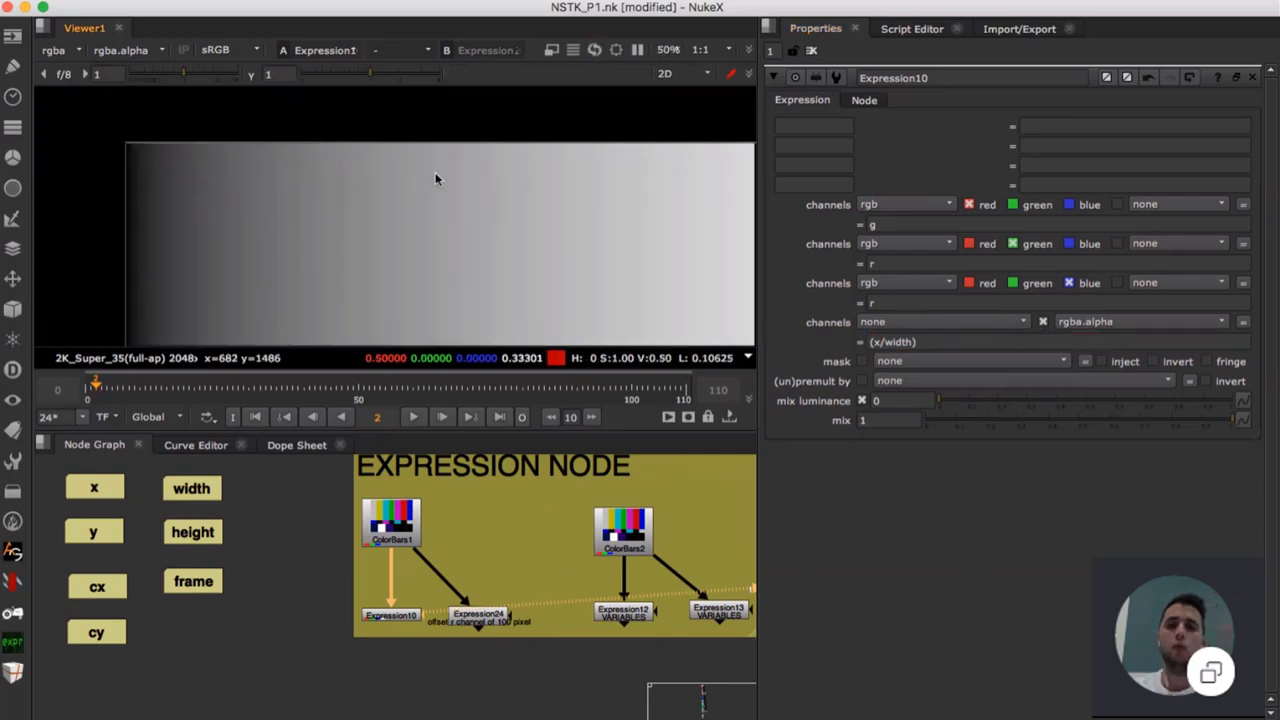
{"action": "scroll", "coordinate": [465, 176], "scroll_direction": "down", "scroll_amount": 5}
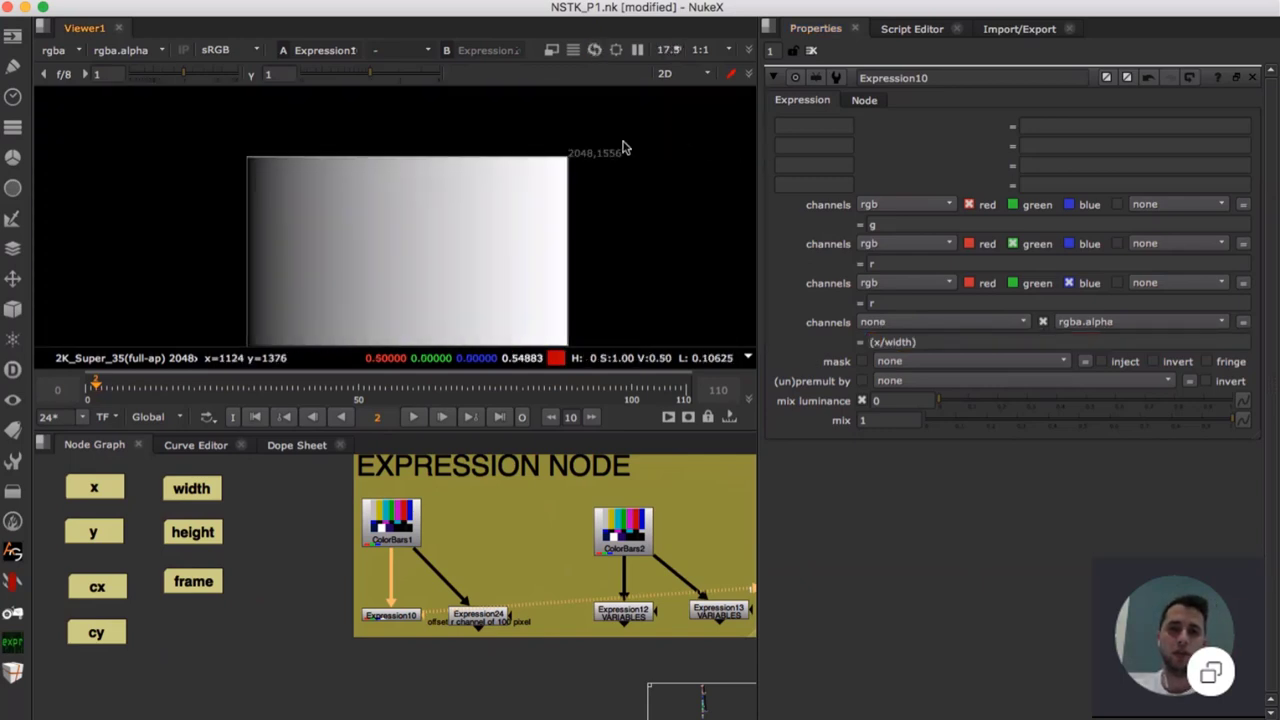
{"action": "scroll", "coordinate": [630, 147], "scroll_direction": "up", "scroll_amount": 3}
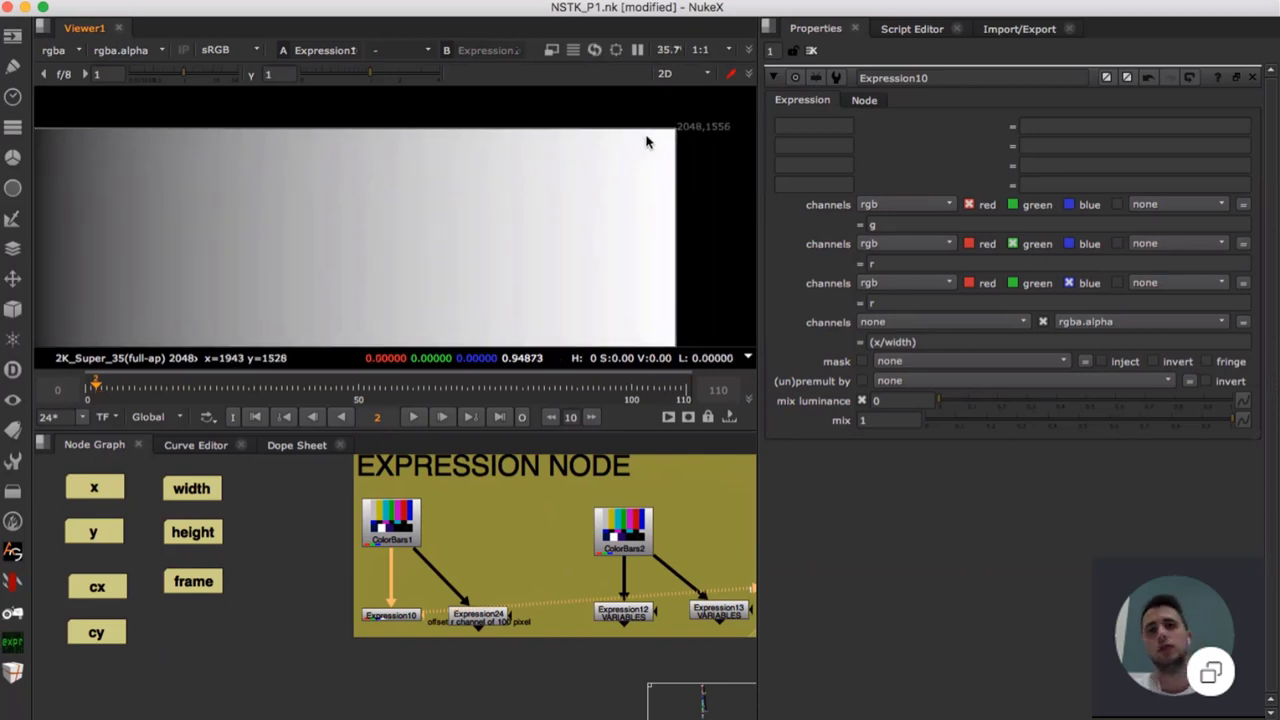
{"action": "middle_click_drag", "start_coordinate": [197, 179], "coordinate": [502, 174]}
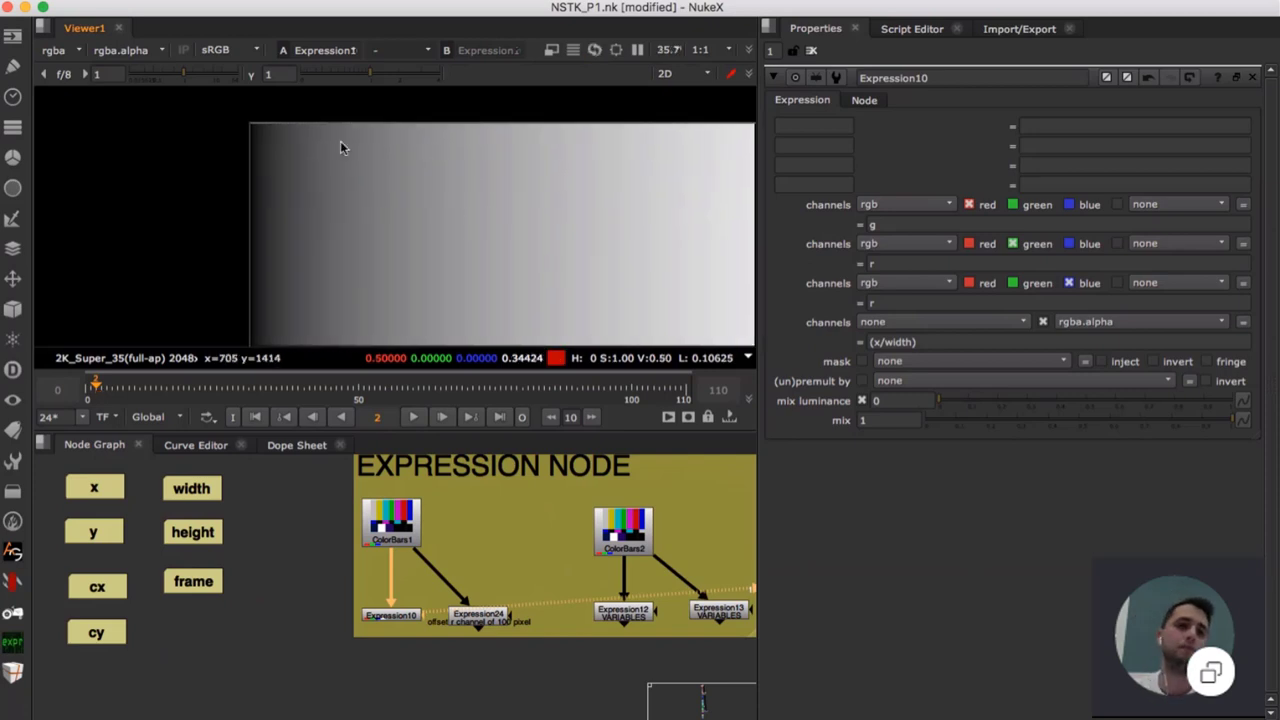
{"action": "scroll", "coordinate": [400, 161], "scroll_direction": "up", "scroll_amount": 5}
{"action": "middle_click_drag", "start_coordinate": [400, 161], "coordinate": [302, 263]}
{"action": "scroll", "coordinate": [302, 263], "scroll_direction": "down", "scroll_amount": 5}
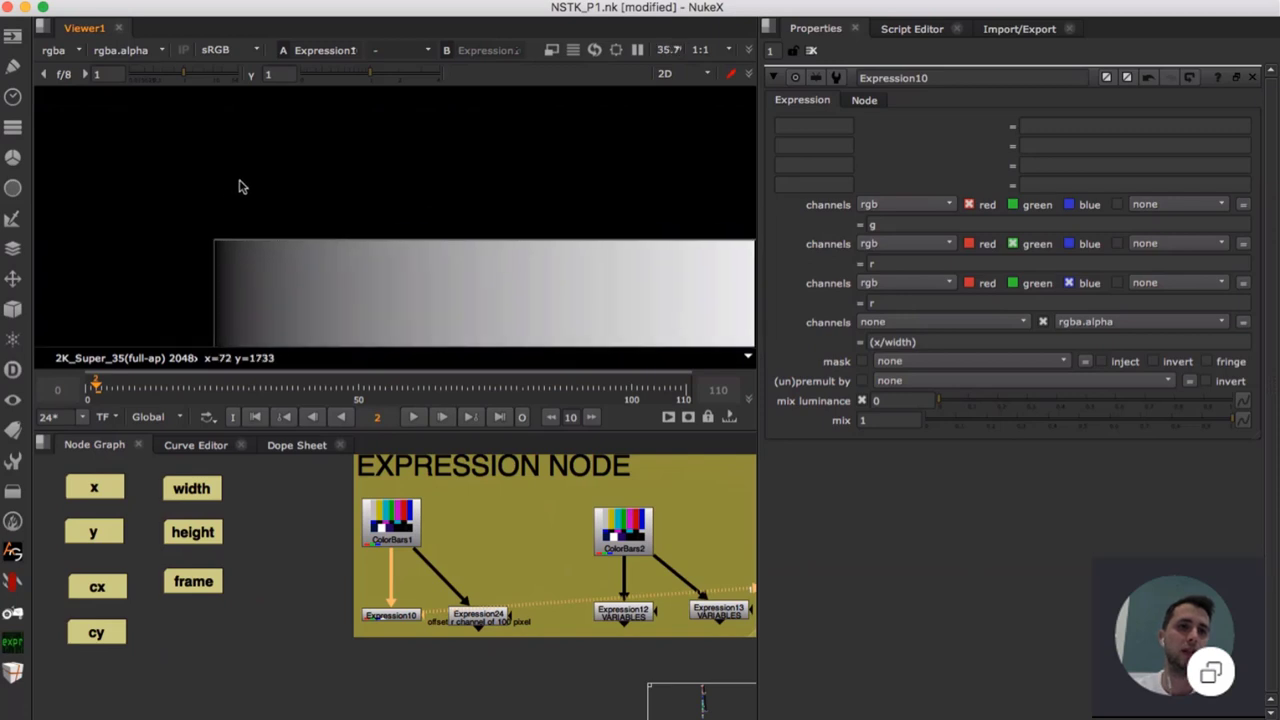
{"action": "scroll", "coordinate": [226, 240], "scroll_direction": "up", "scroll_amount": 4}
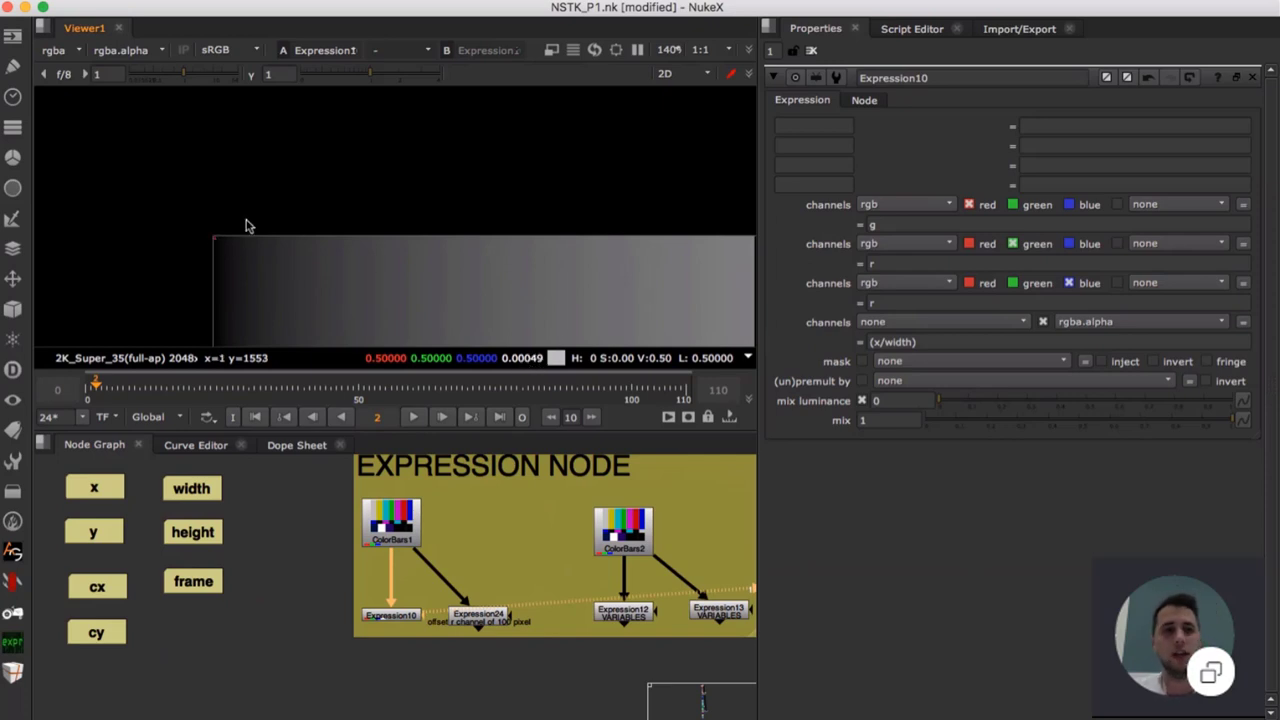
- Follow the alpha gradient along the image's upper edge, sample the pixel values at its upper-right corner, and return to the whole image
{"action": "scroll", "coordinate": [216, 236], "scroll_direction": "down", "scroll_amount": 2}
{"action": "middle_click_drag", "start_coordinate": [520, 262], "coordinate": [262, 248]}
{"action": "middle_click_drag", "start_coordinate": [690, 282], "coordinate": [530, 254]}
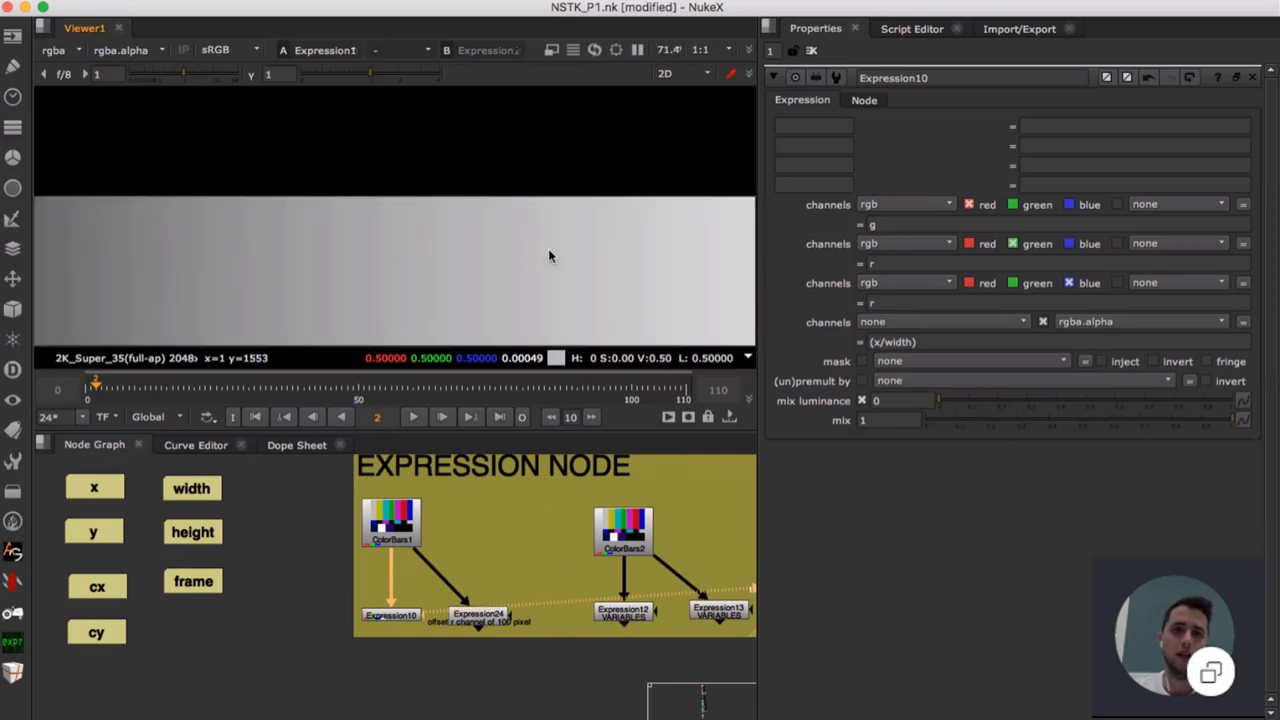
{"action": "middle_click_drag", "start_coordinate": [720, 249], "coordinate": [510, 243]}
{"action": "middle_click_drag", "start_coordinate": [730, 227], "coordinate": [451, 244]}
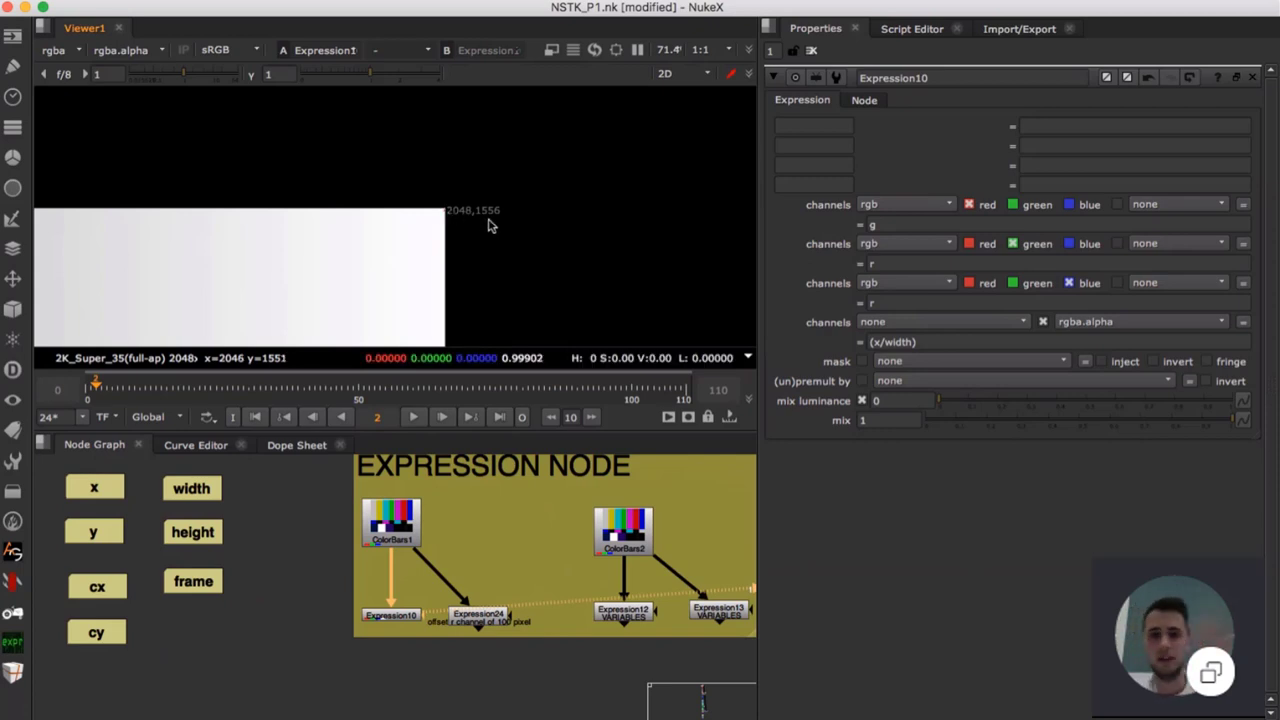
{"action": "scroll", "coordinate": [481, 245], "scroll_direction": "down", "scroll_amount": 5}
{"action": "middle_click_drag", "start_coordinate": [431, 286], "coordinate": [445, 240]}
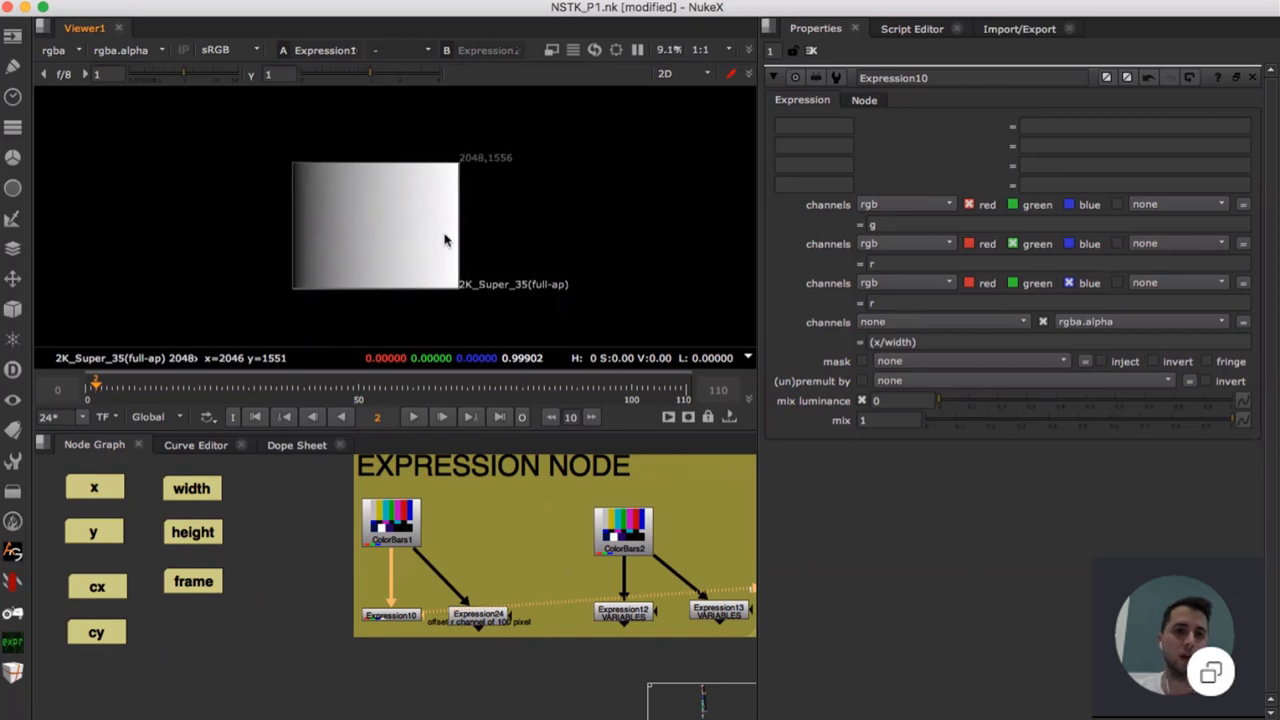
- Open the properties of Expression24 and show its output in the viewer, fitted to the view
{"action": "left_click", "coordinate": [519, 476]}
{"action": "left_click", "coordinate": [487, 619]}
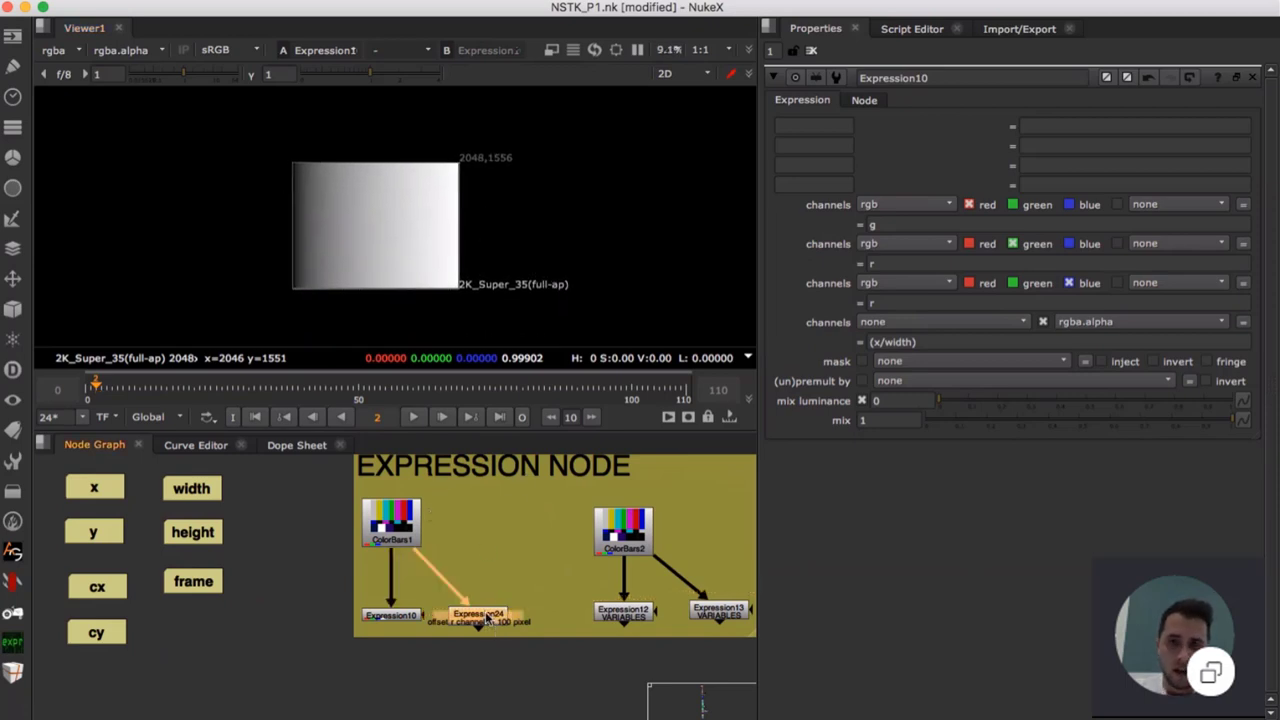
{"action": "double_click", "coordinate": [487, 619]}
{"action": "key", "text": "1"}
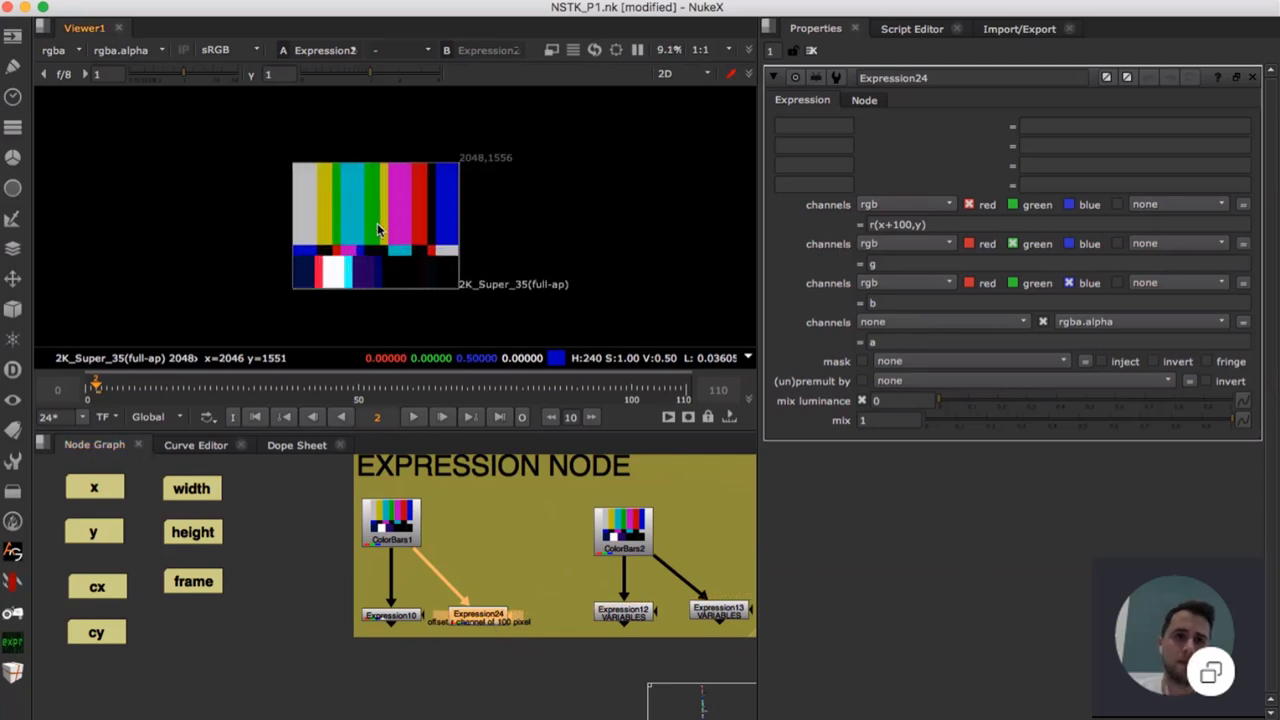
{"action": "scroll", "coordinate": [378, 229], "scroll_direction": "up", "scroll_amount": 3}
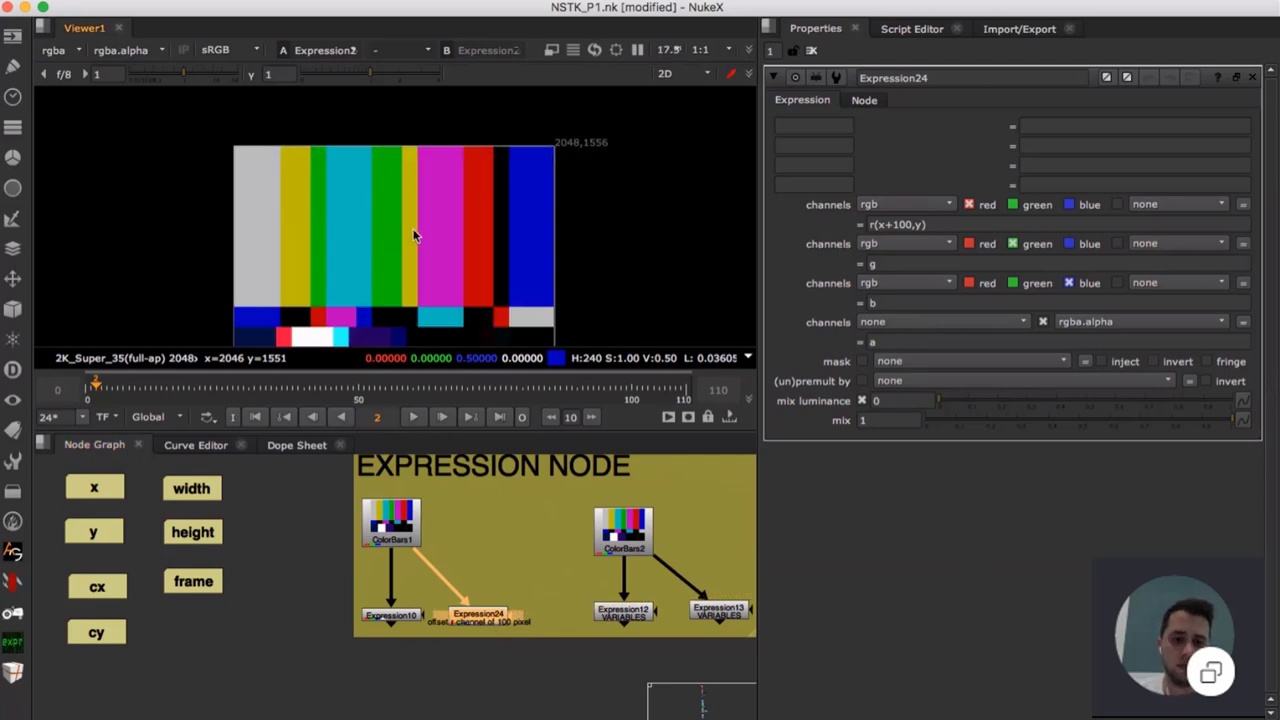
{"action": "key", "text": "f"}
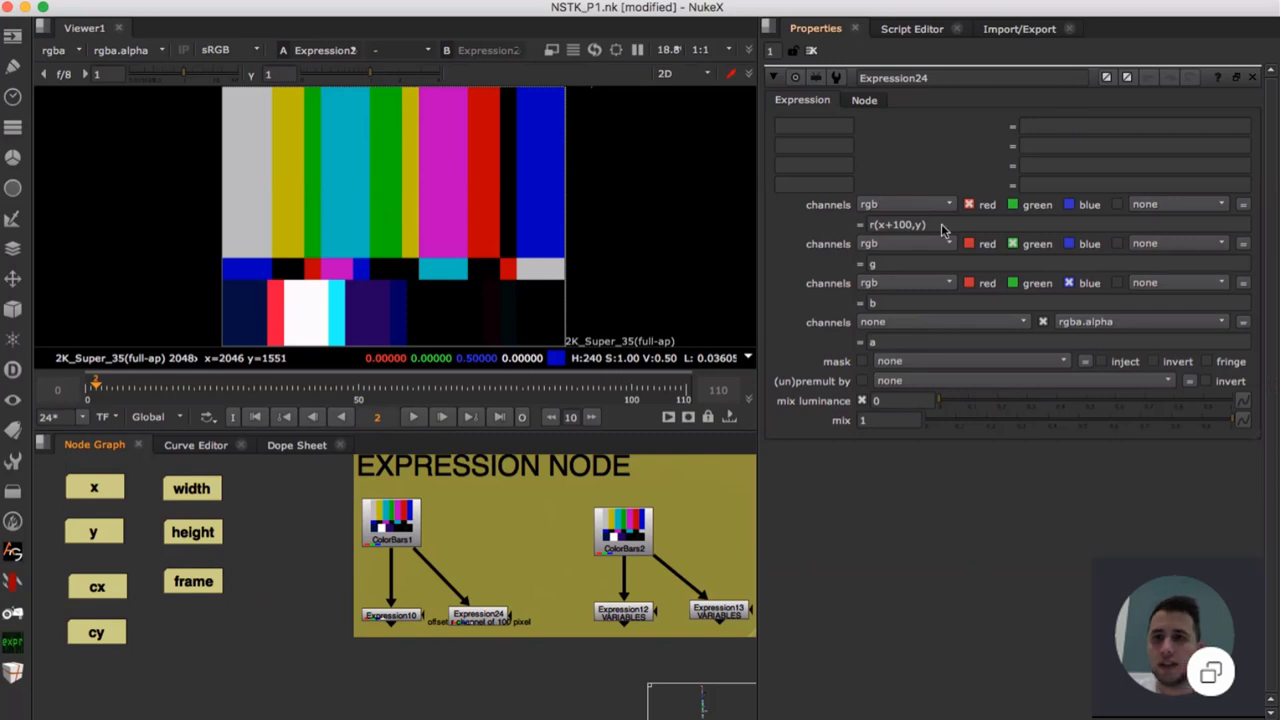
- Examine the x and 100 terms of Expression24's red channel expression r(x+100,y) and inspect the offset result up close in the viewer
{"action": "left_click", "coordinate": [940, 225]}
{"action": "left_click", "coordinate": [938, 226]}
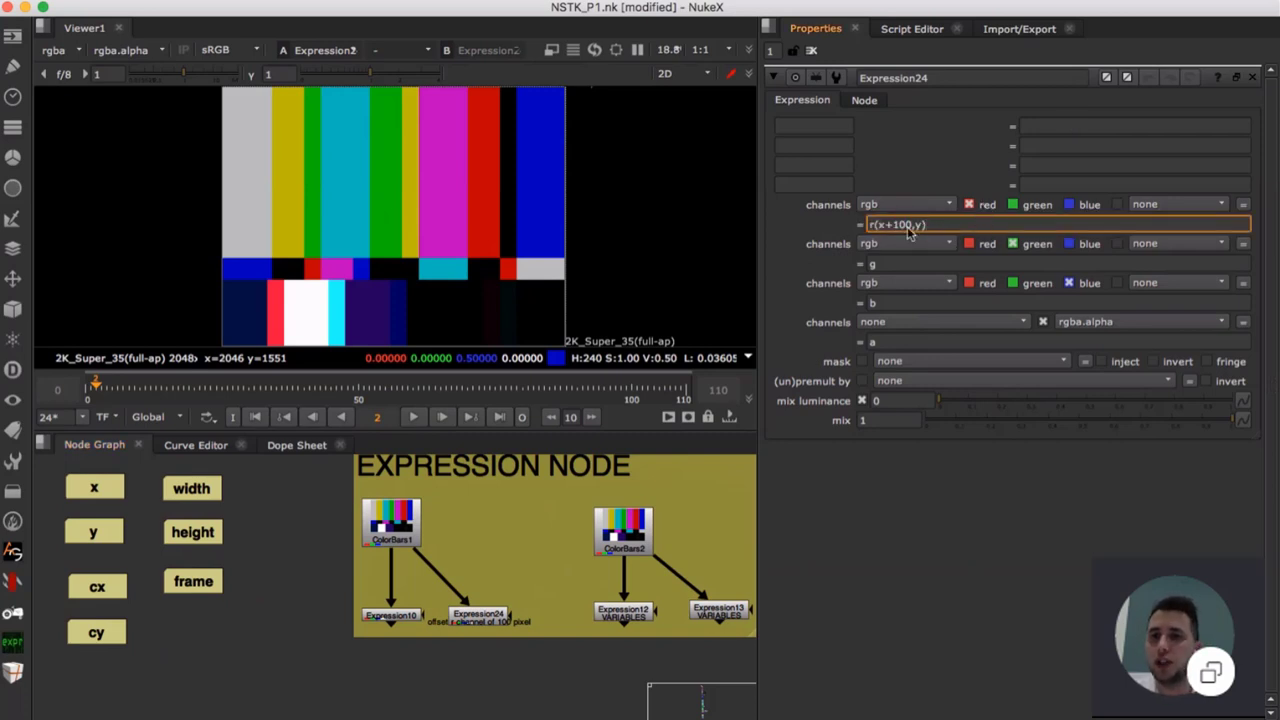
{"action": "left_click_drag", "start_coordinate": [894, 227], "coordinate": [912, 229]}
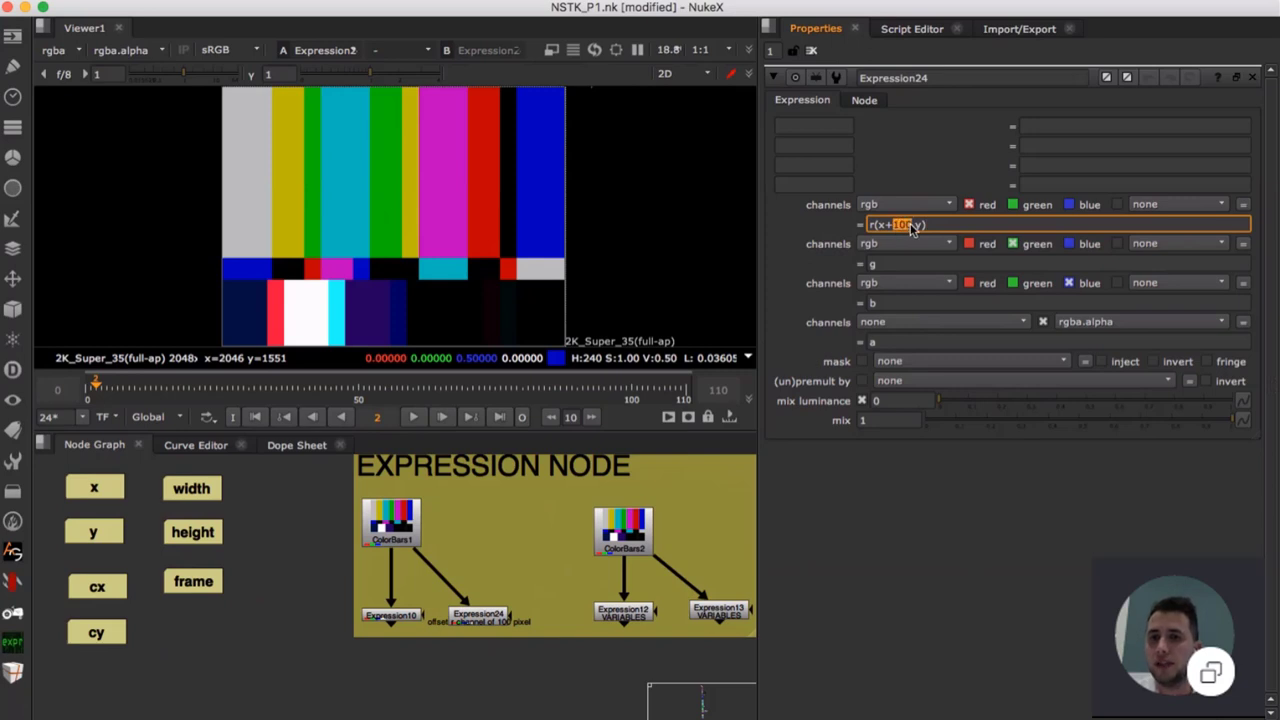
{"action": "left_click", "coordinate": [934, 225]}
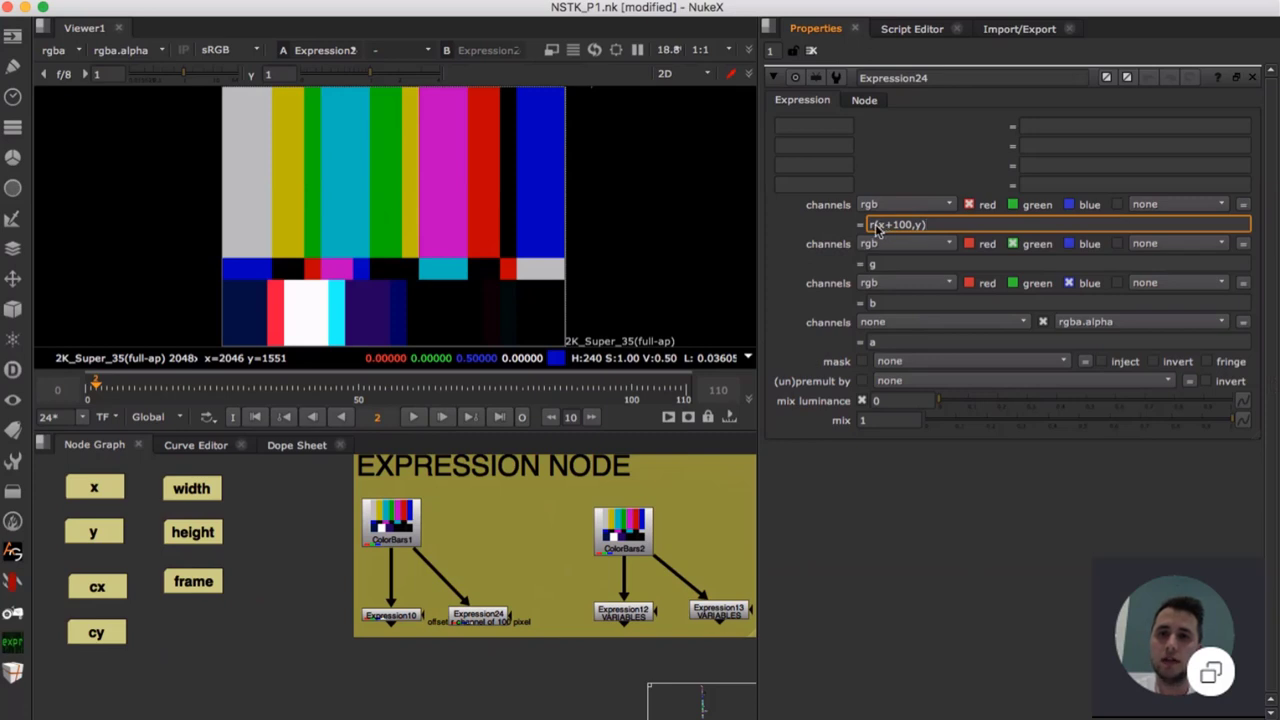
{"action": "left_click_drag", "start_coordinate": [874, 226], "coordinate": [887, 226]}
{"action": "left_click", "coordinate": [884, 227]}
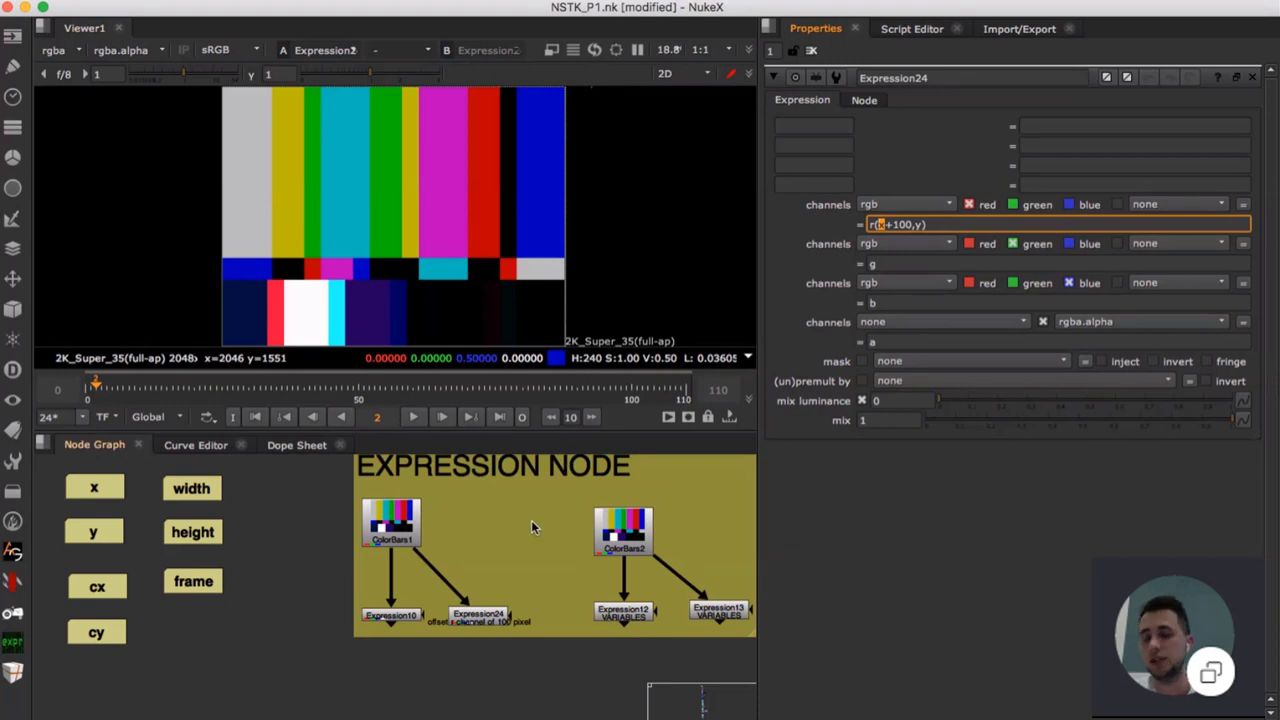
{"action": "double_click", "coordinate": [880, 226]}
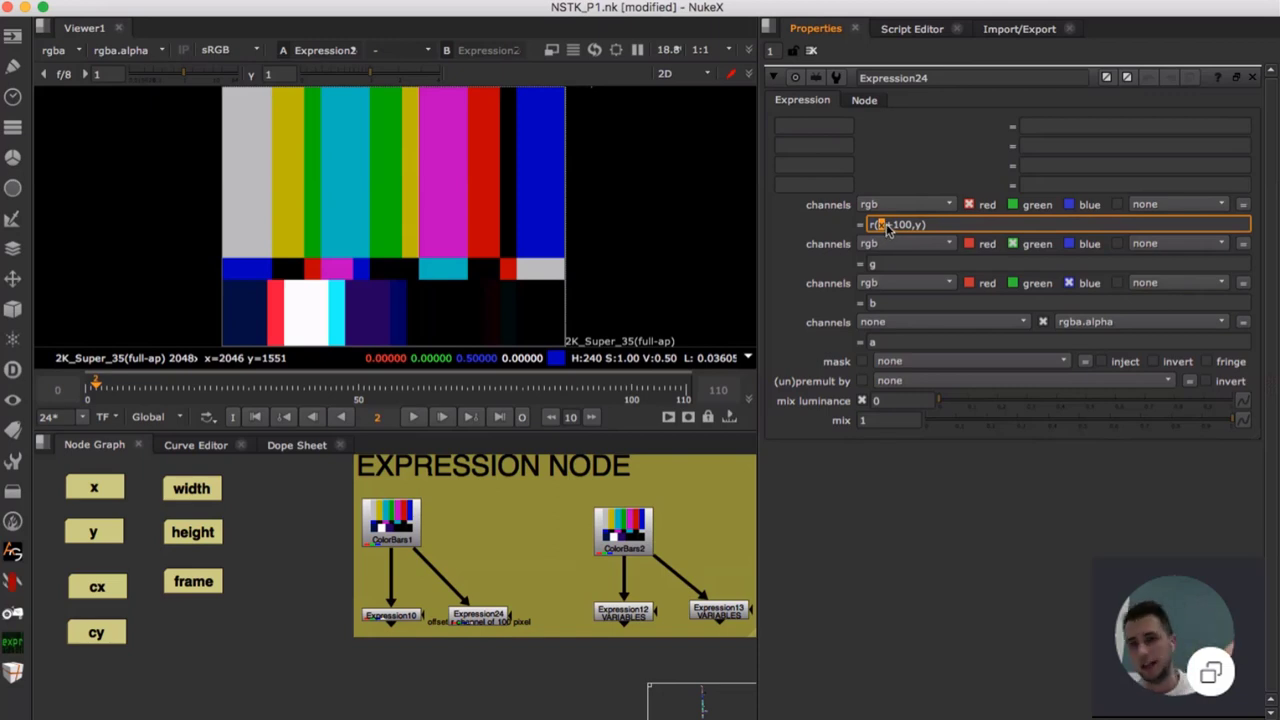
{"action": "double_click", "coordinate": [903, 225]}
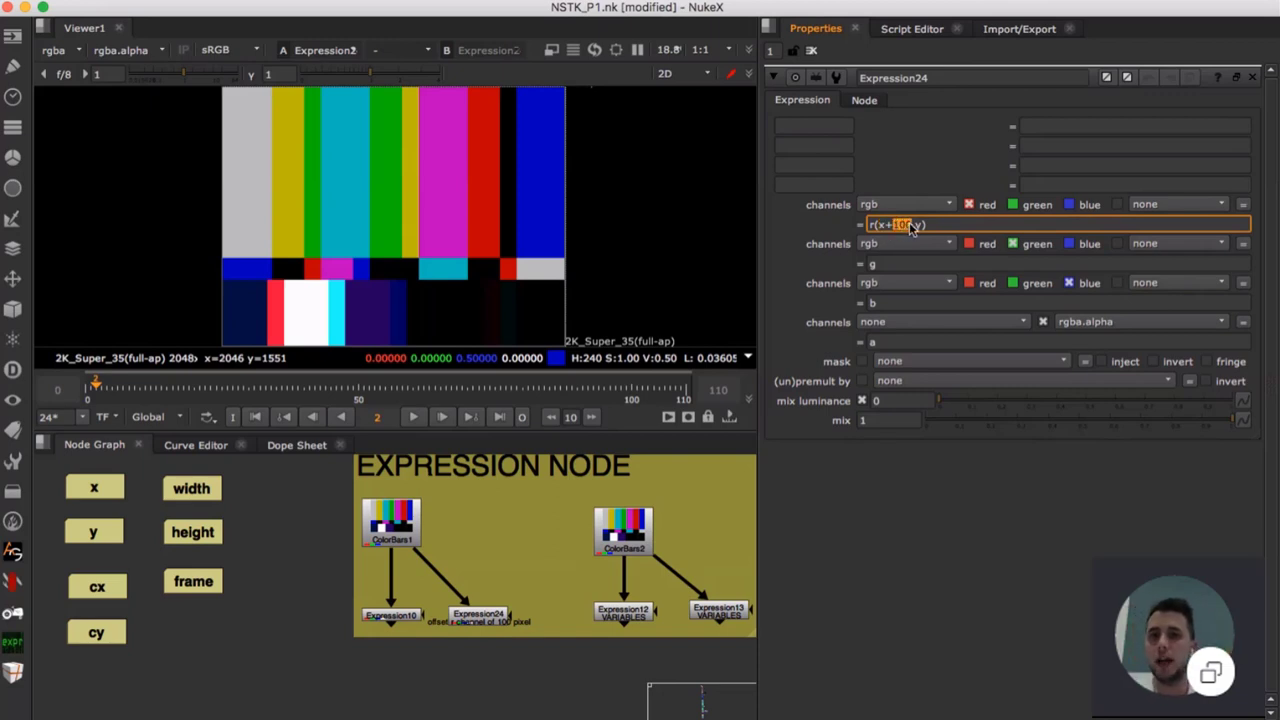
{"action": "left_click", "coordinate": [912, 224]}
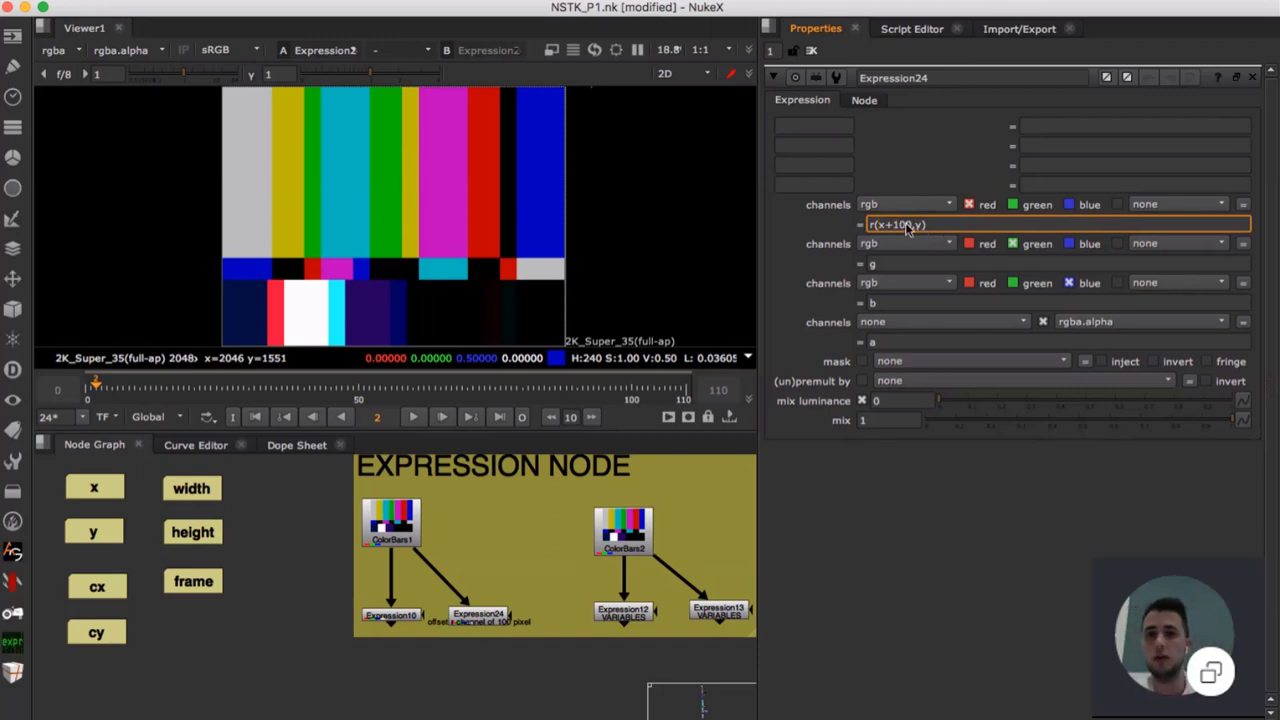
{"action": "scroll", "coordinate": [251, 150], "scroll_direction": "up", "scroll_amount": 8}
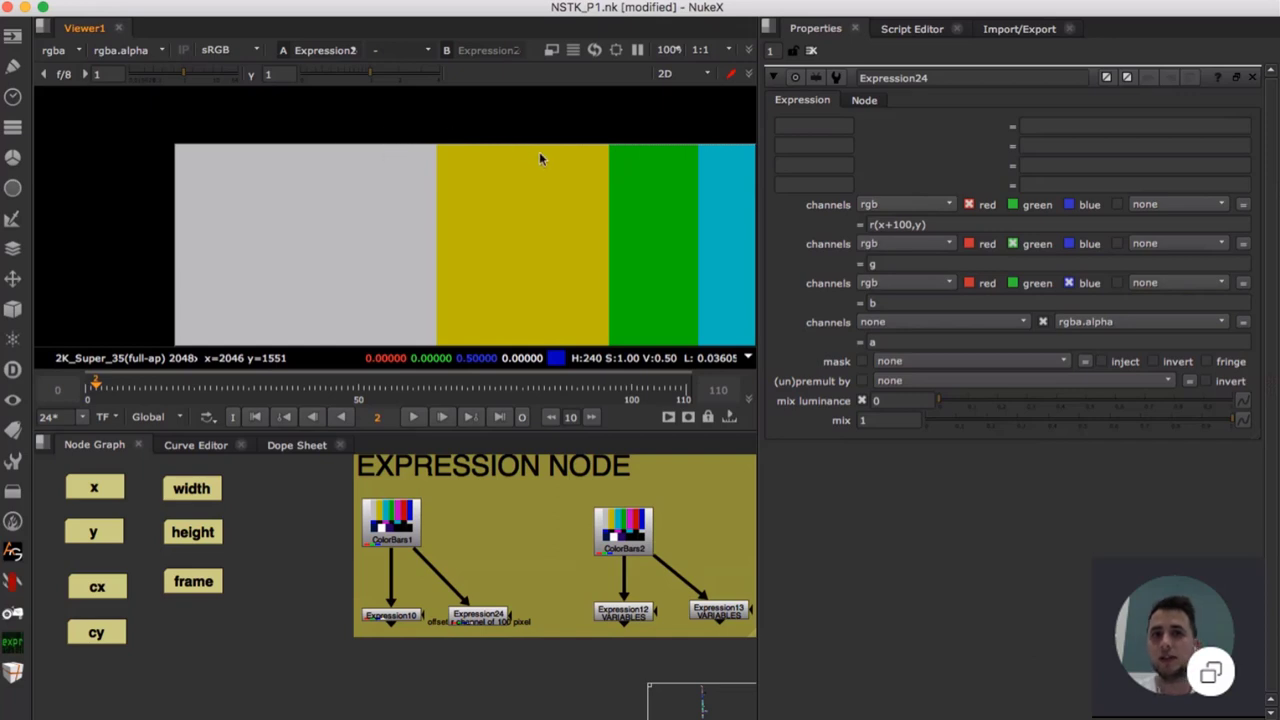
{"action": "scroll", "coordinate": [554, 150], "scroll_direction": "down", "scroll_amount": 8}
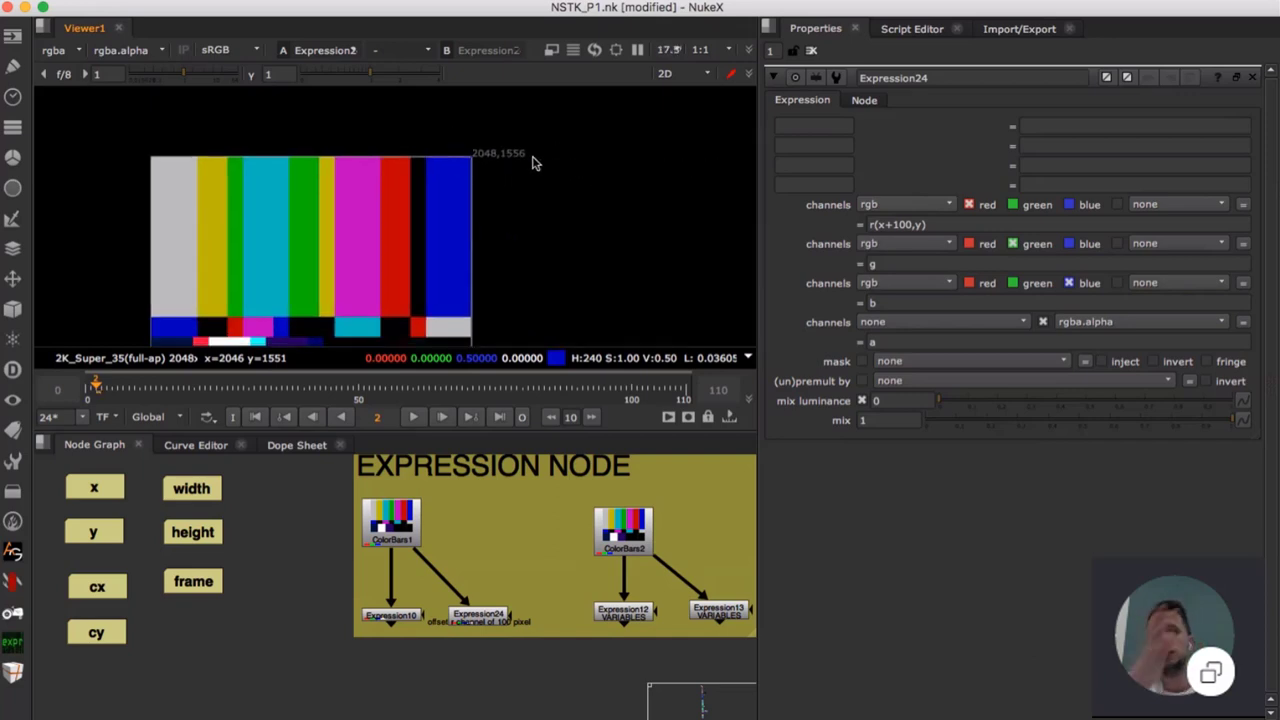
- Open the properties of Expression12, show its output in the viewer and highlight its variable name var
{"action": "middle_click_drag", "start_coordinate": [639, 614], "coordinate": [493, 600]}
{"action": "scroll", "coordinate": [494, 598], "scroll_direction": "up", "scroll_amount": 2}
{"action": "double_click", "coordinate": [478, 596]}
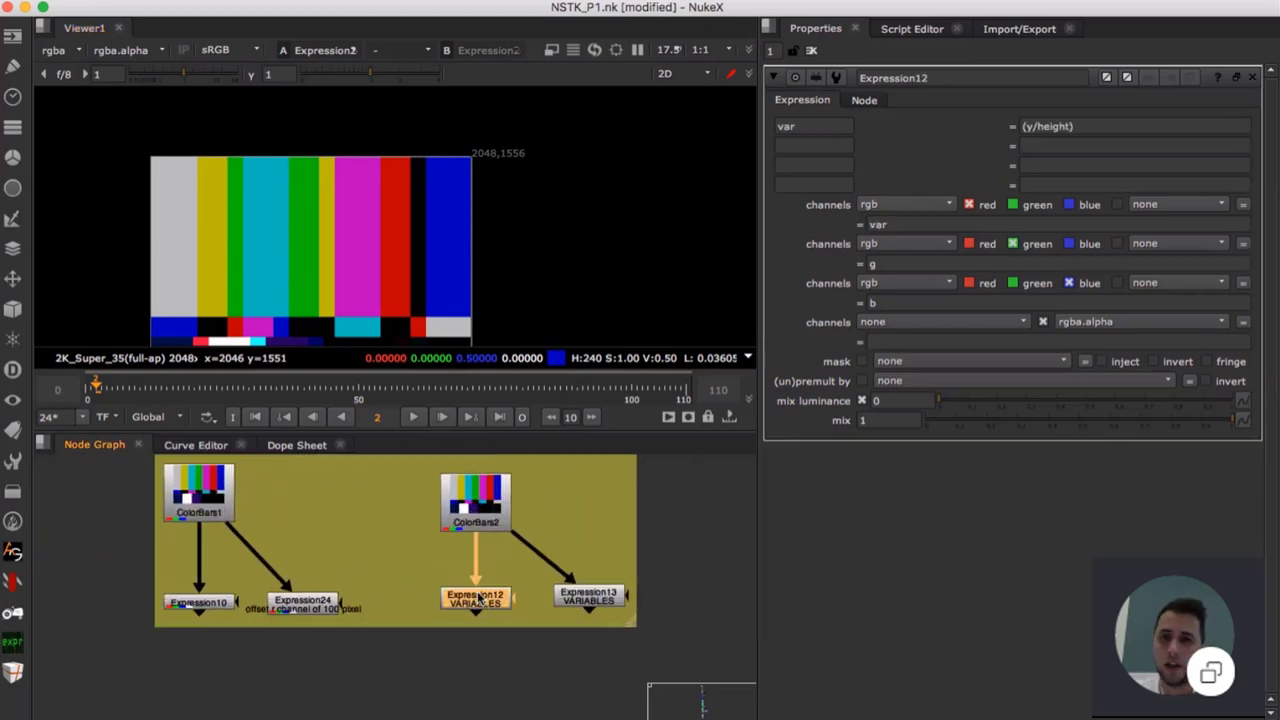
{"action": "key", "text": "1"}
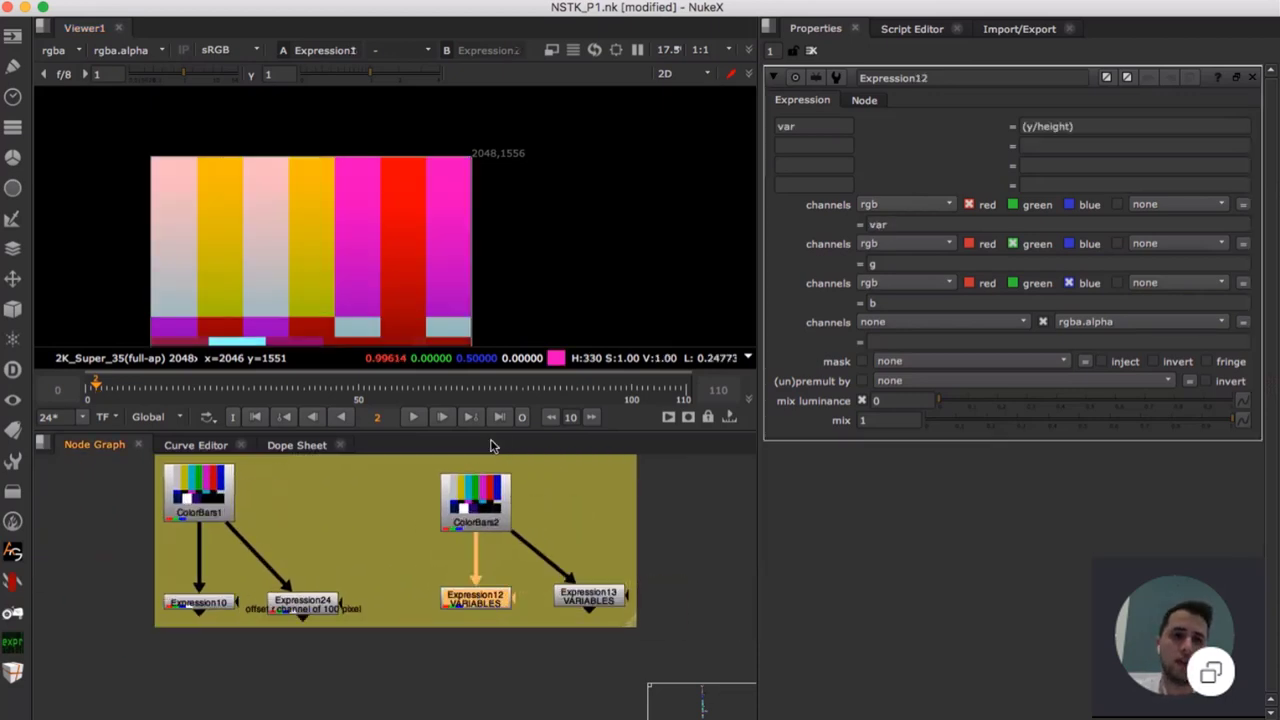
{"action": "left_click", "coordinate": [800, 127]}
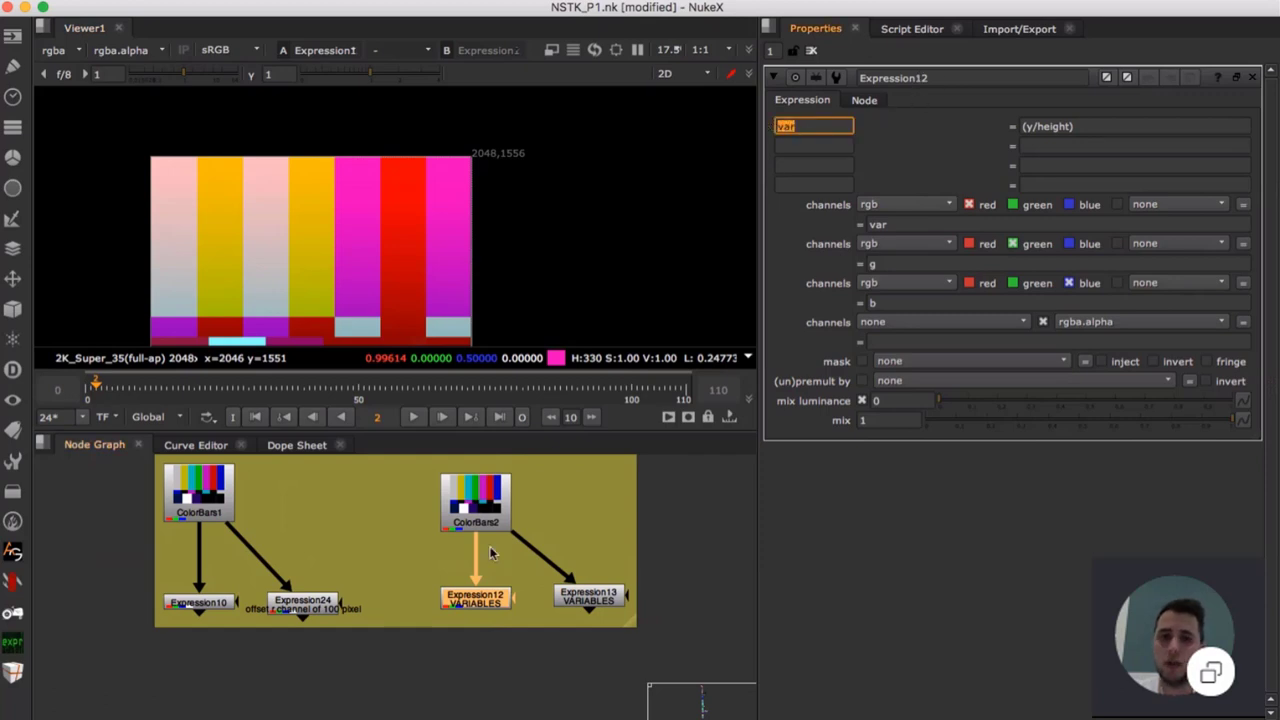
- Review the default variables notes in the node graph, covering the channel, coordinate, width, height and frame variables
{"action": "scroll", "coordinate": [353, 529], "scroll_direction": "down", "scroll_amount": 2}
{"action": "middle_click_drag", "start_coordinate": [353, 529], "coordinate": [523, 553]}
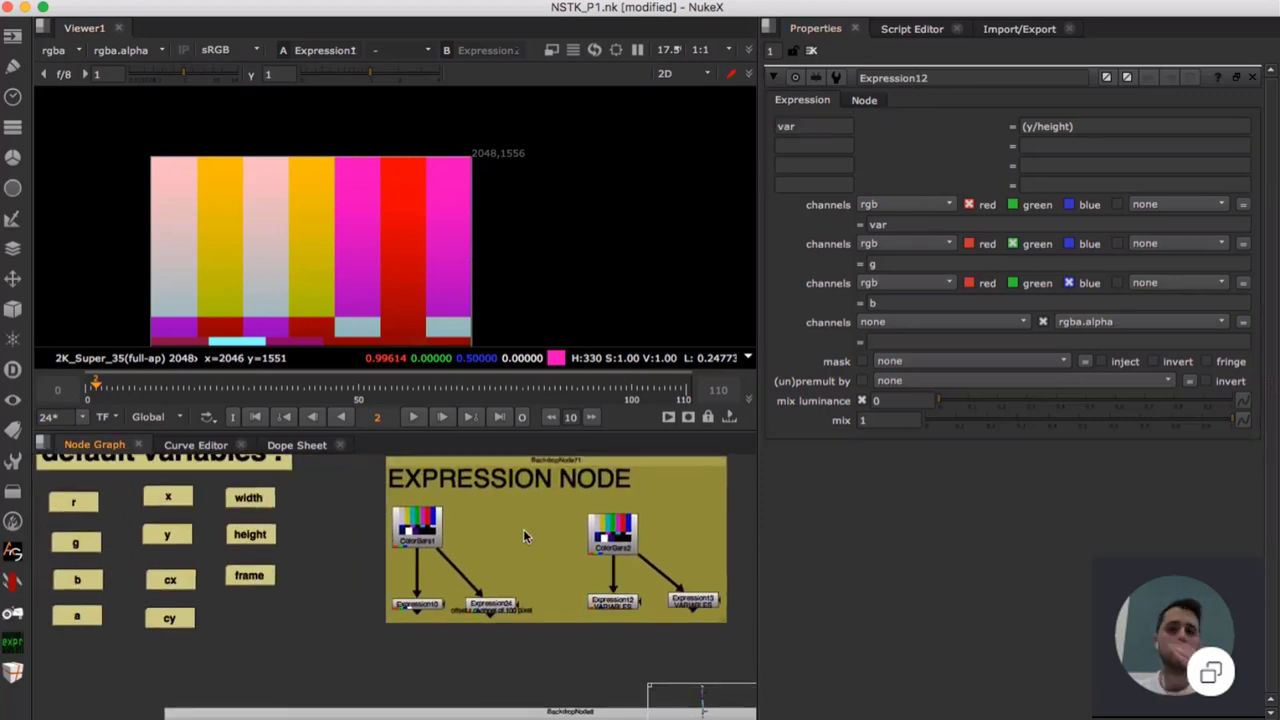
{"action": "middle_click_drag", "start_coordinate": [503, 523], "coordinate": [572, 566]}
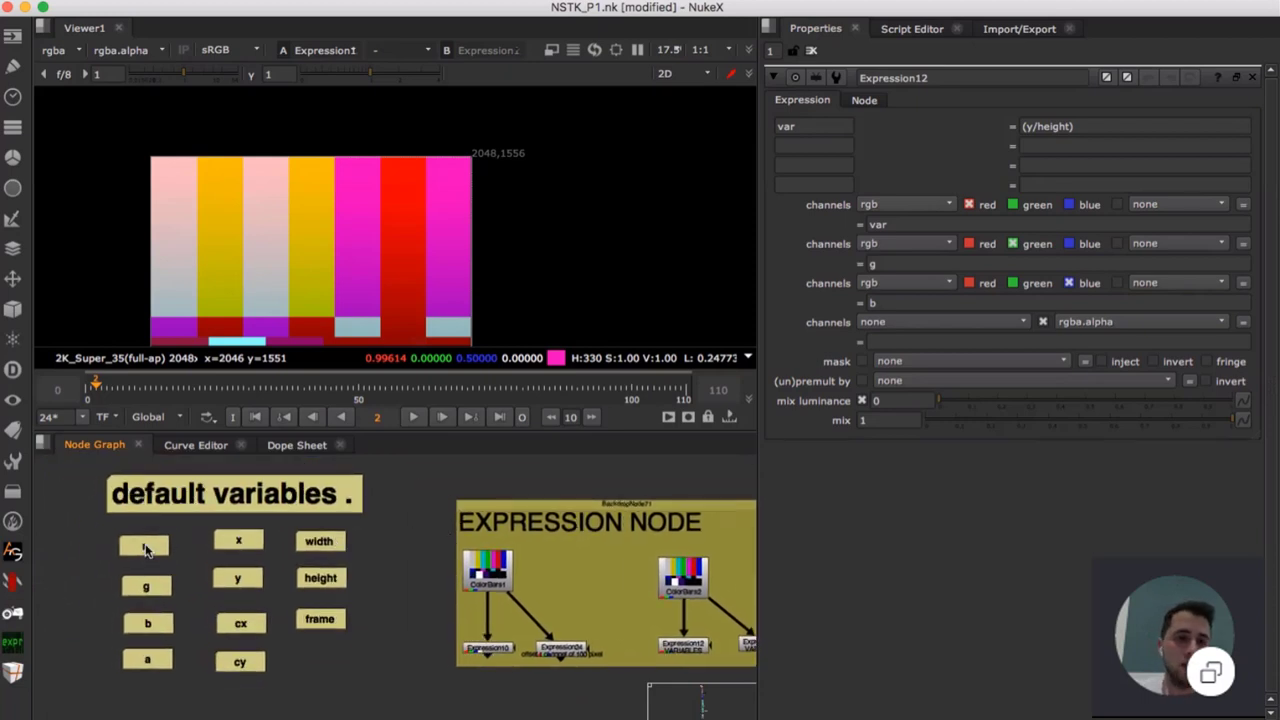
{"action": "middle_click_drag", "start_coordinate": [207, 526], "coordinate": [257, 528]}
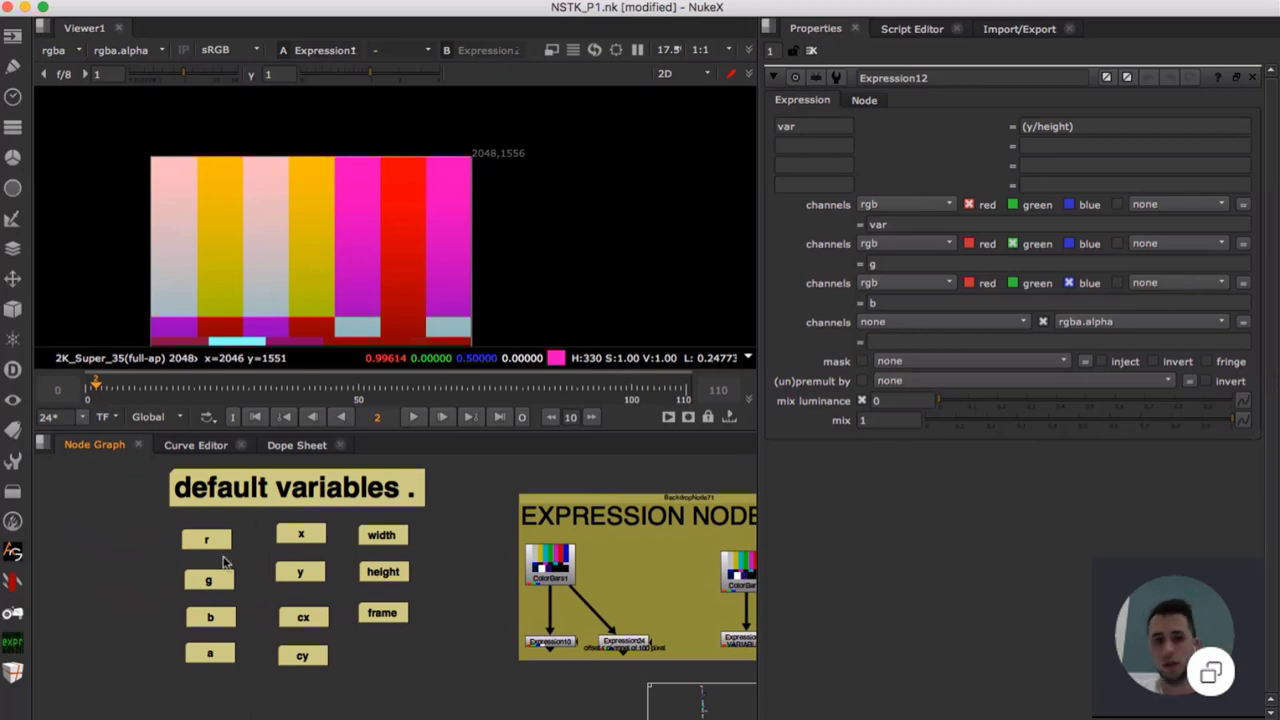
{"action": "left_click", "coordinate": [218, 541]}
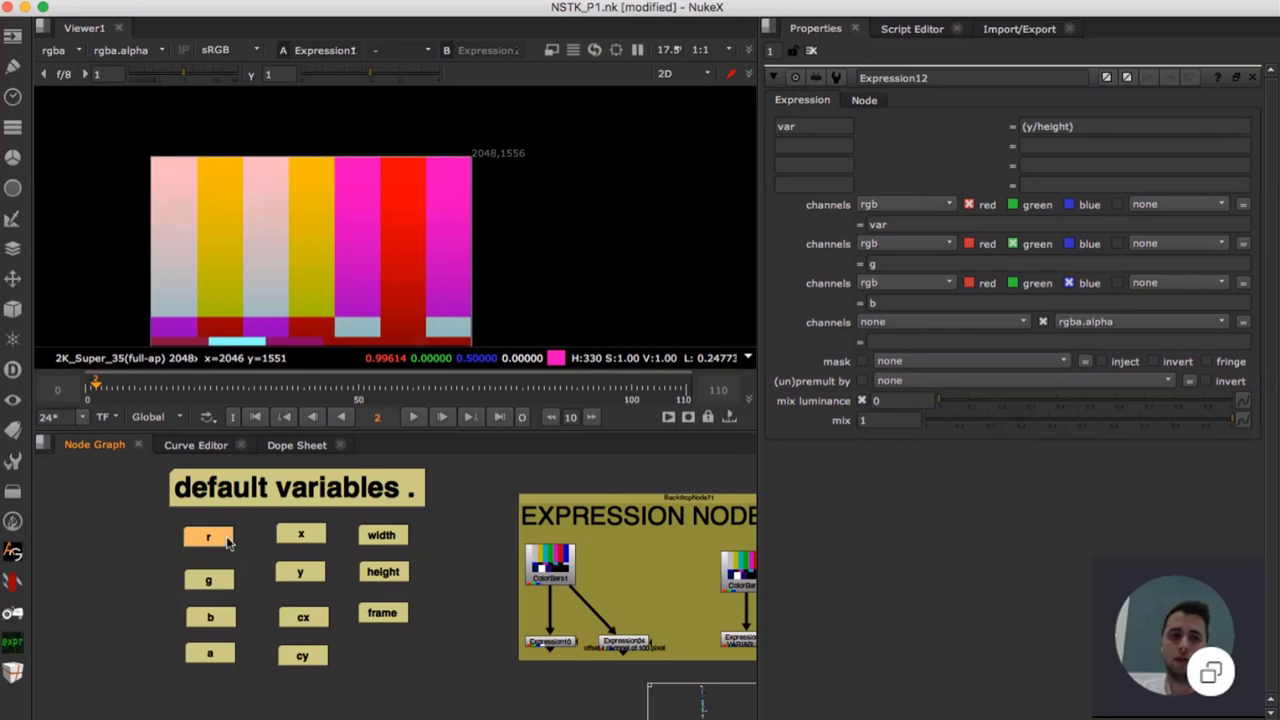
{"action": "left_click", "coordinate": [231, 582]}
{"action": "left_click", "coordinate": [228, 626]}
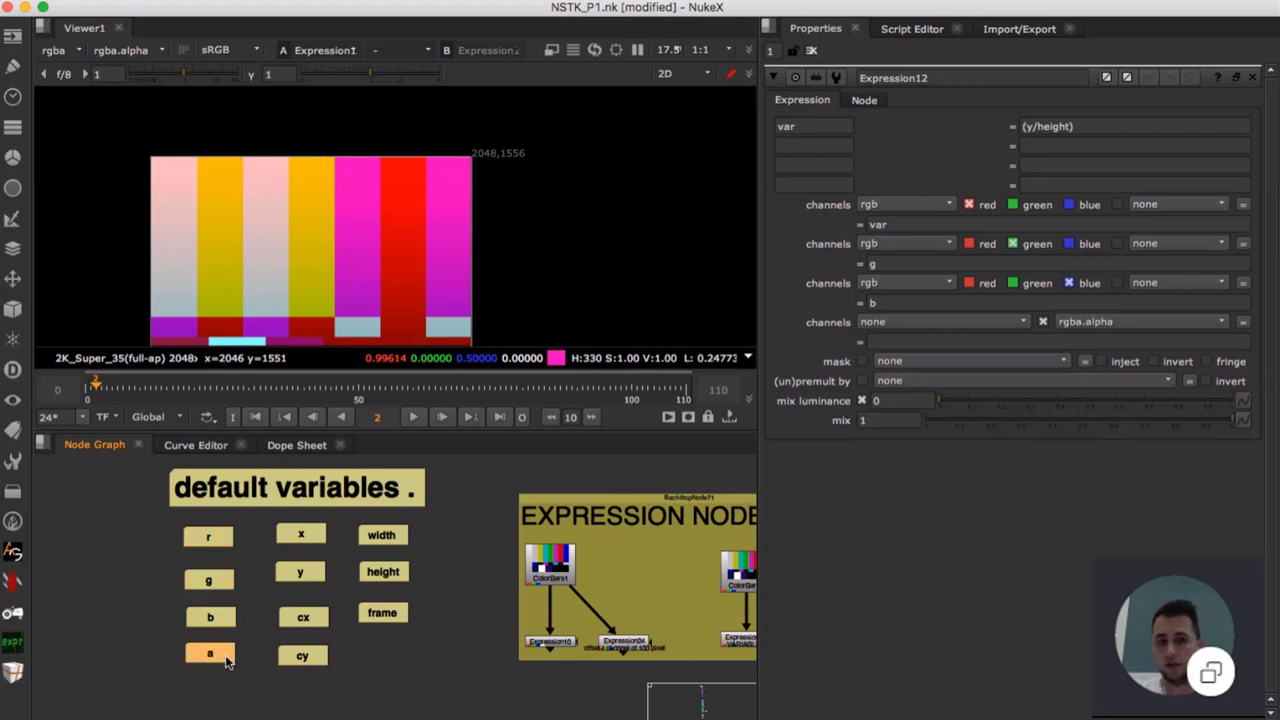
{"action": "left_click", "coordinate": [243, 578]}
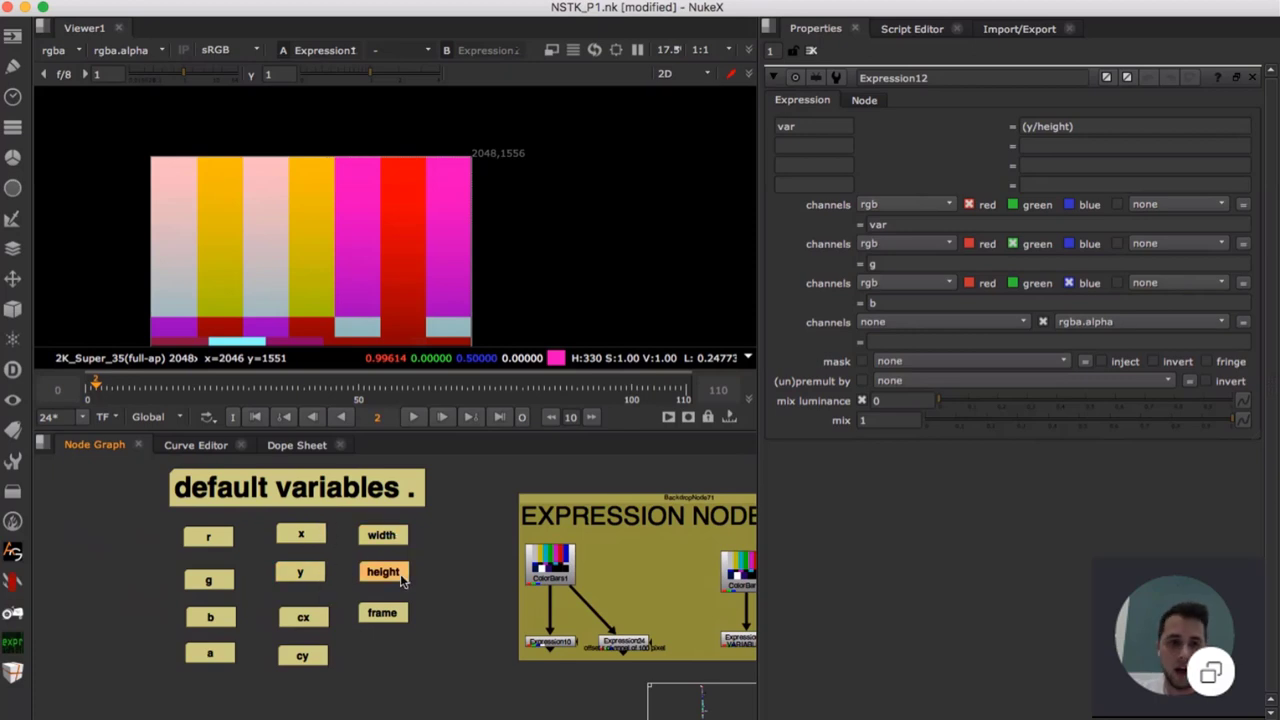
{"action": "left_click_drag", "start_coordinate": [395, 621], "coordinate": [396, 624]}
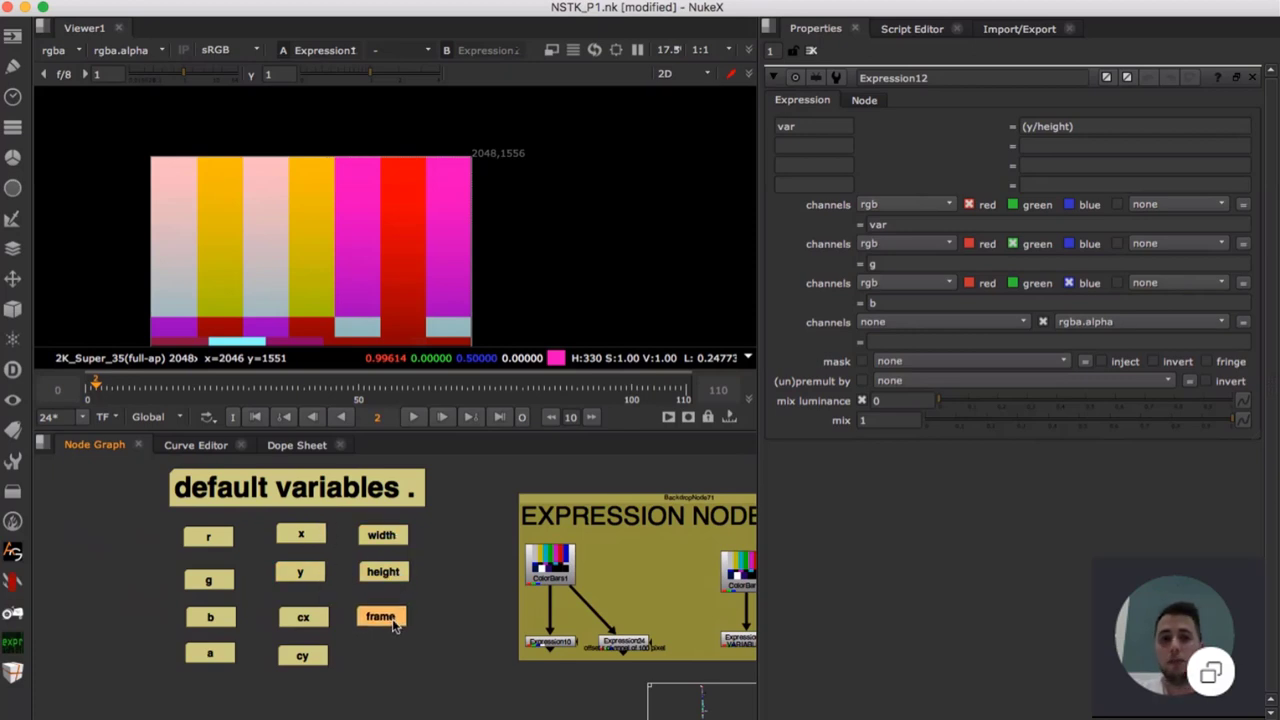
{"action": "left_click", "coordinate": [315, 652]}
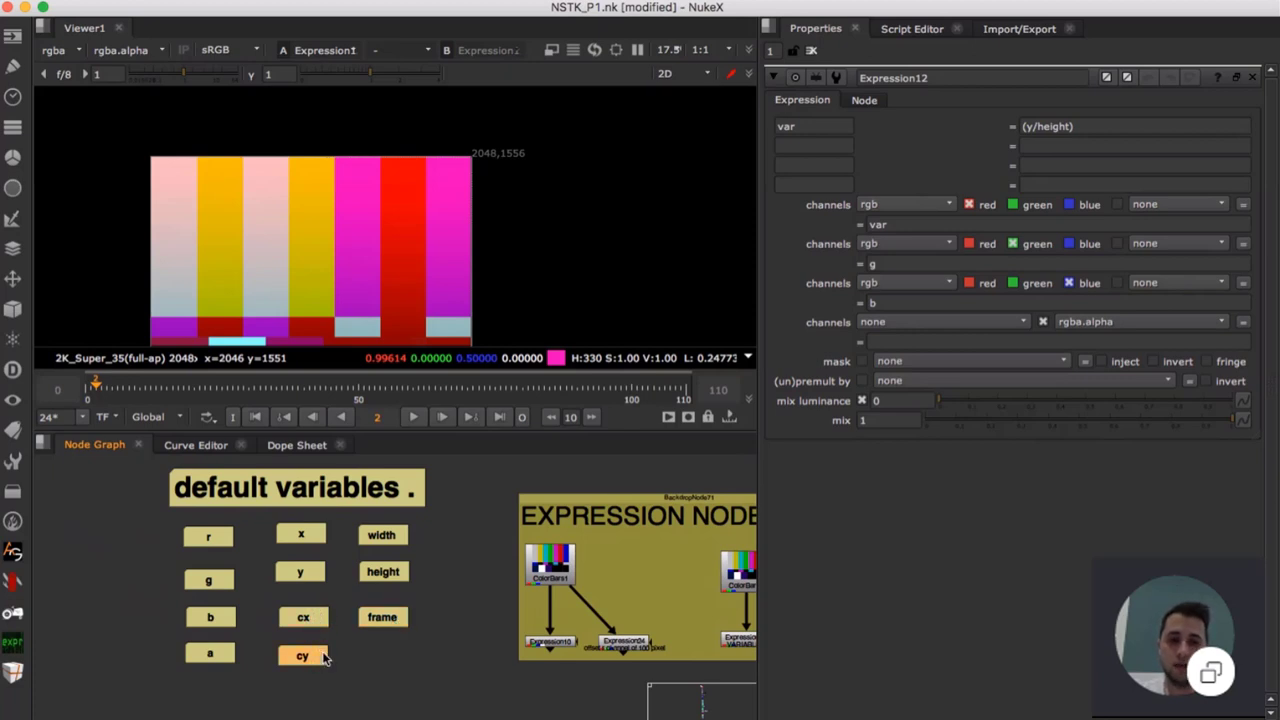
- Disable Expression12 to view the unmodified color bars, and fit the image to the viewer
{"action": "middle_click_drag", "start_coordinate": [468, 575], "coordinate": [322, 576]}
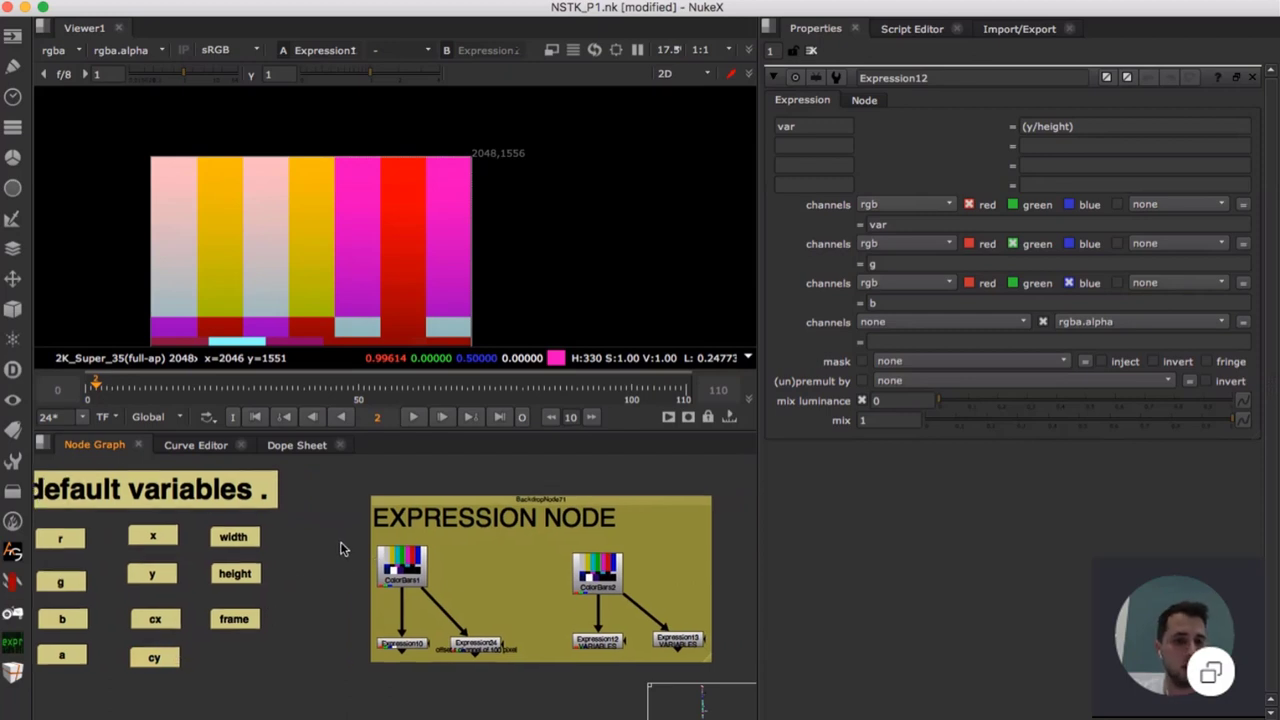
{"action": "scroll", "coordinate": [340, 549], "scroll_direction": "up", "scroll_amount": 3}
{"action": "left_click", "coordinate": [487, 625]}
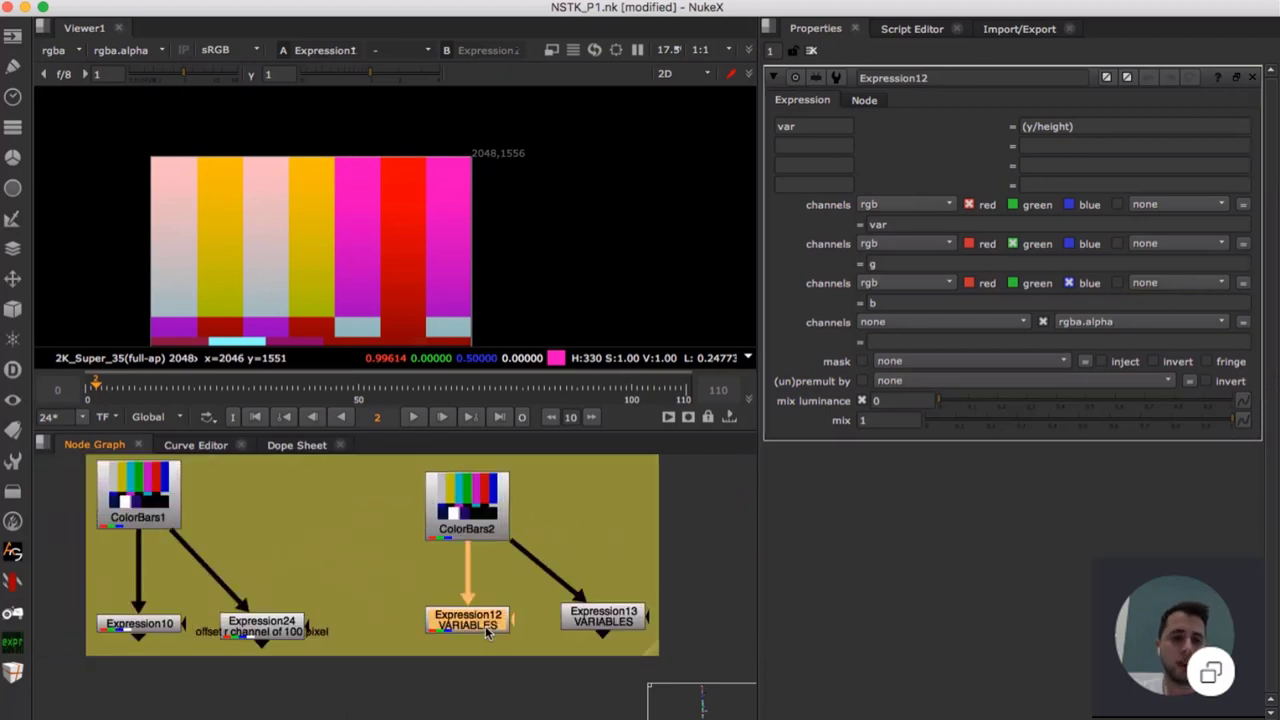
{"action": "key", "text": "d"}
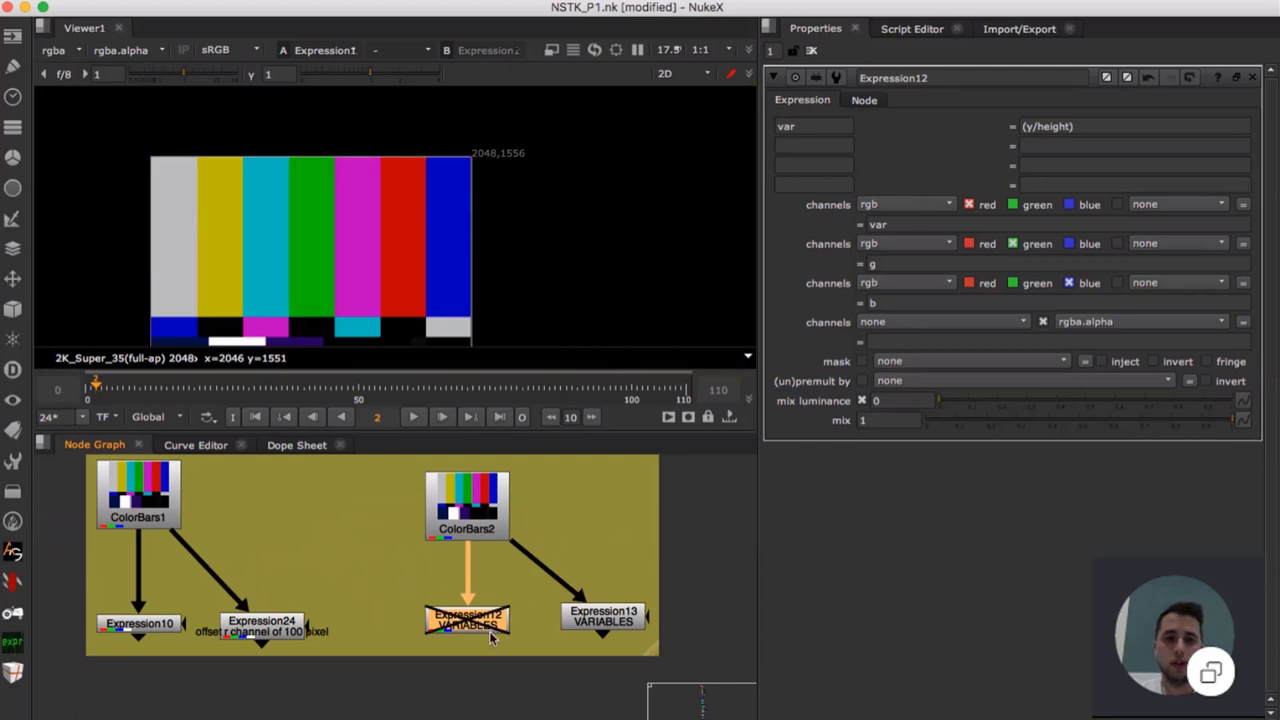
{"action": "key", "text": "f"}
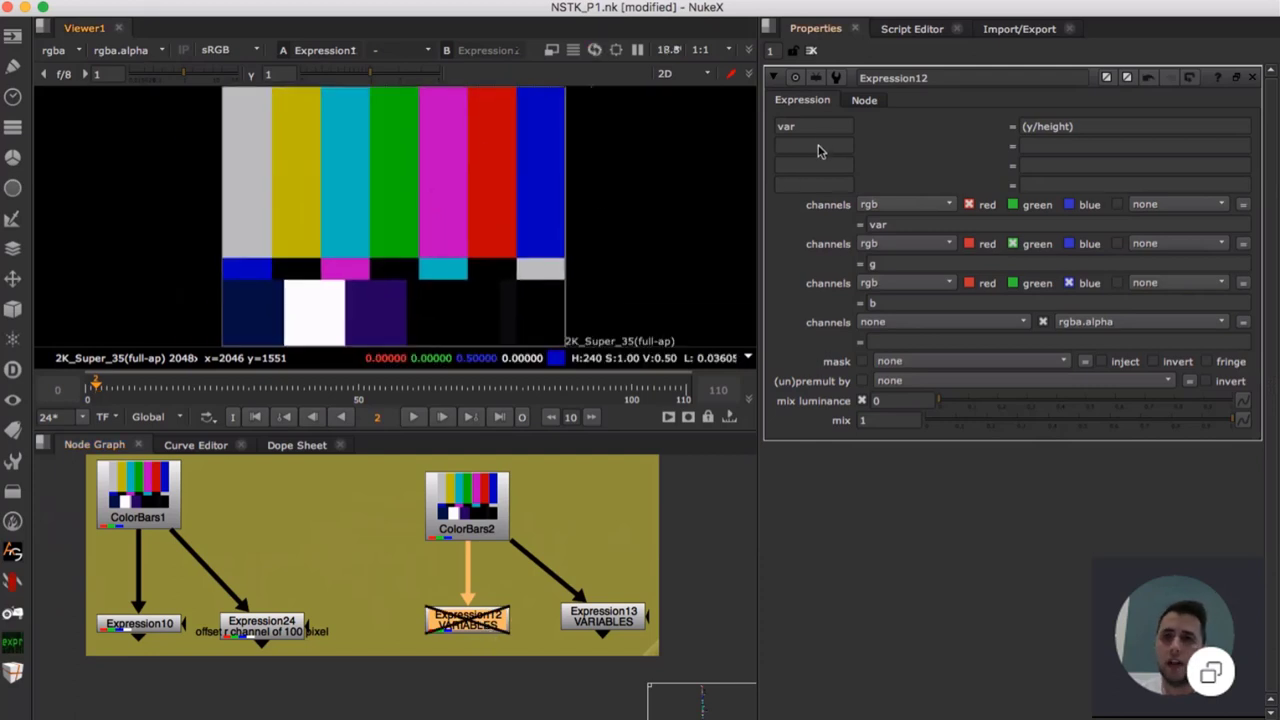
- Examine Expression12's var variable, its (y/height) expression and its use in the red channel, and re-enable the node
{"action": "left_click", "coordinate": [814, 127]}
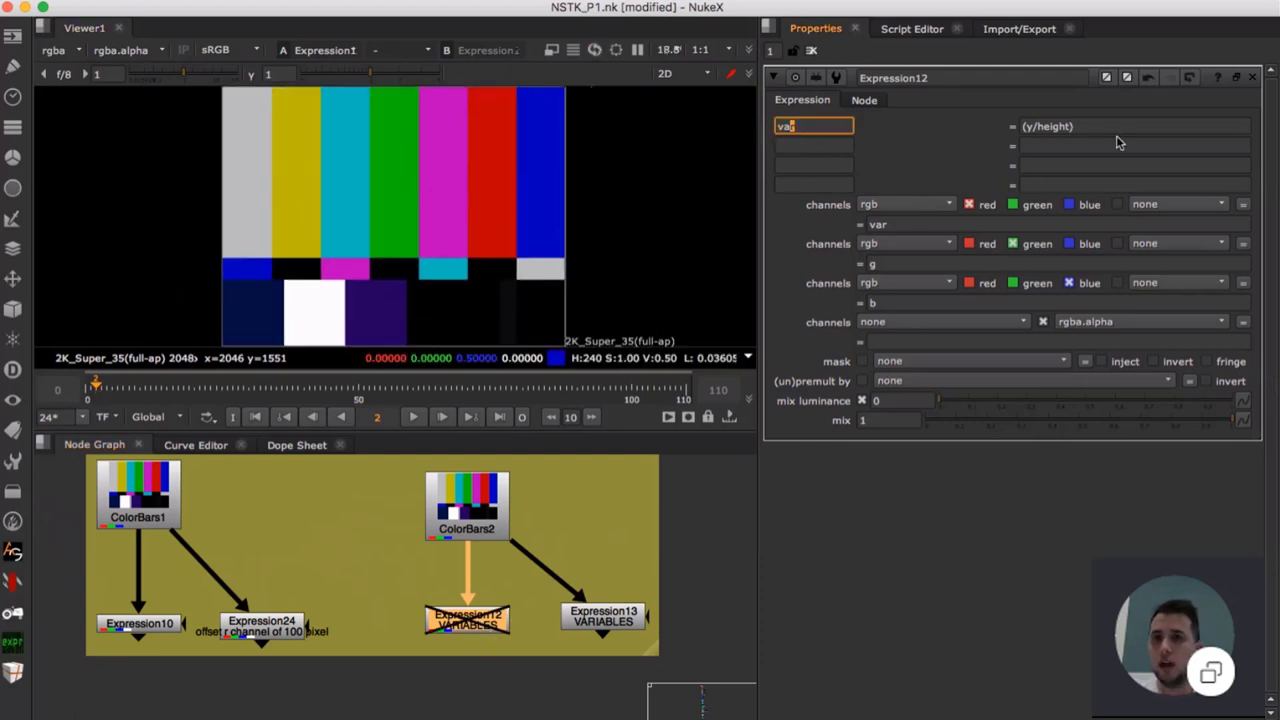
{"action": "left_click_drag", "start_coordinate": [1109, 127], "coordinate": [1024, 128]}
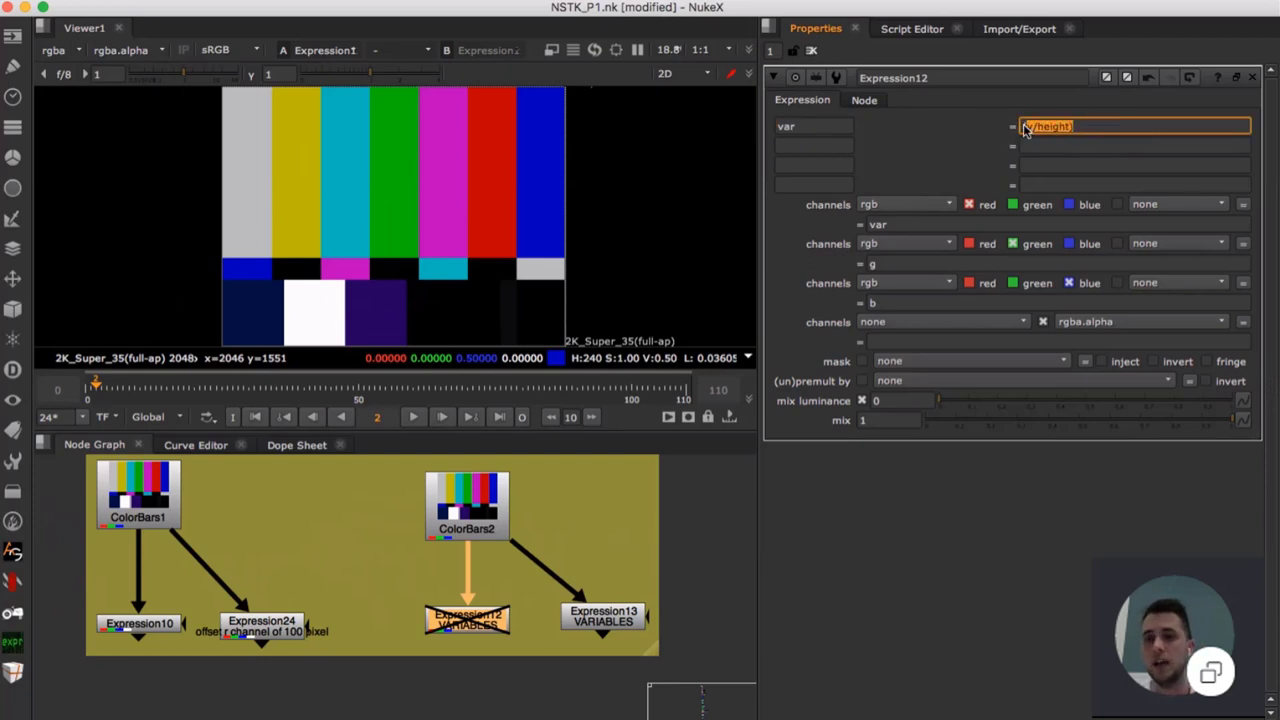
{"action": "left_click", "coordinate": [1049, 134]}
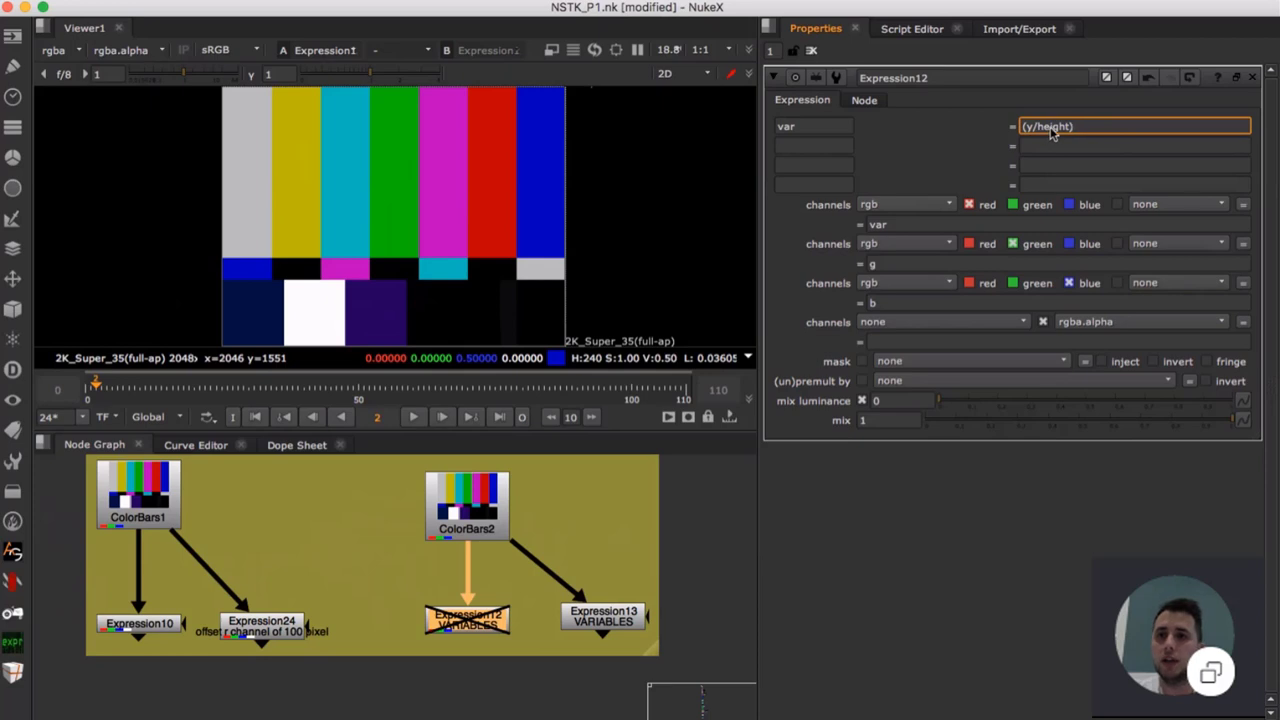
{"action": "left_click", "coordinate": [878, 224]}
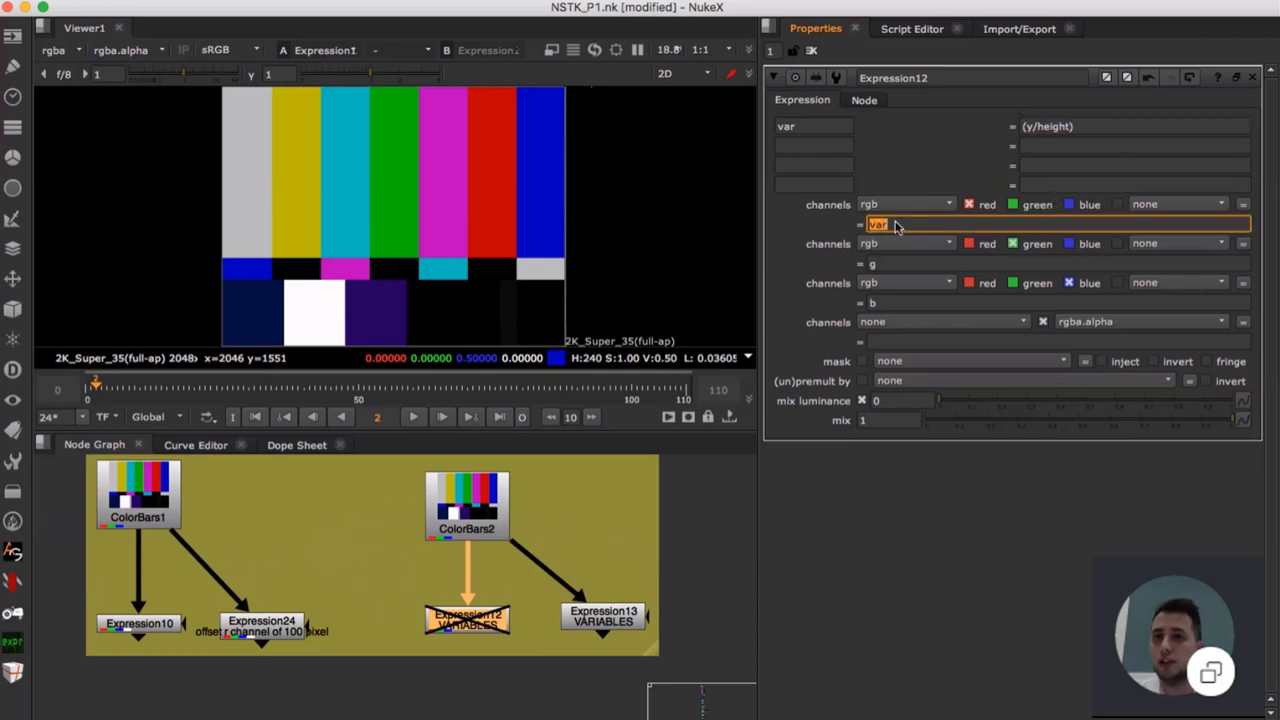
{"action": "left_click", "coordinate": [487, 625]}
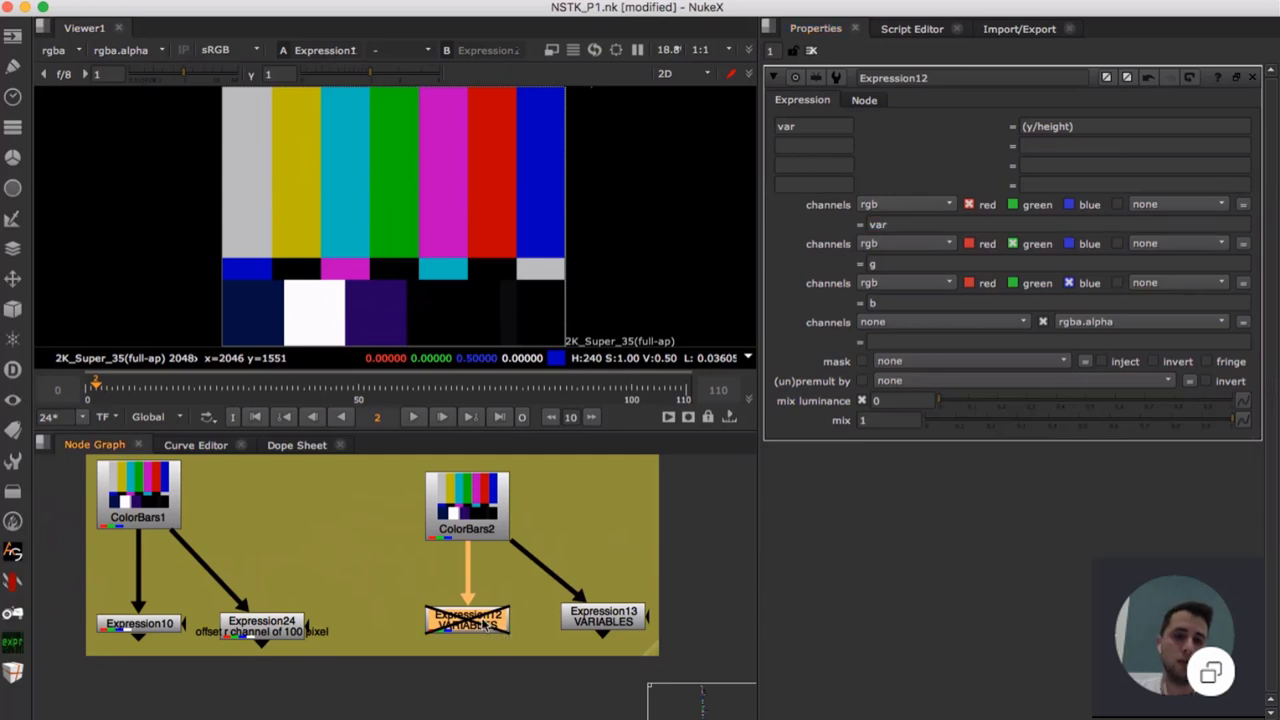
{"action": "key", "text": "d"}
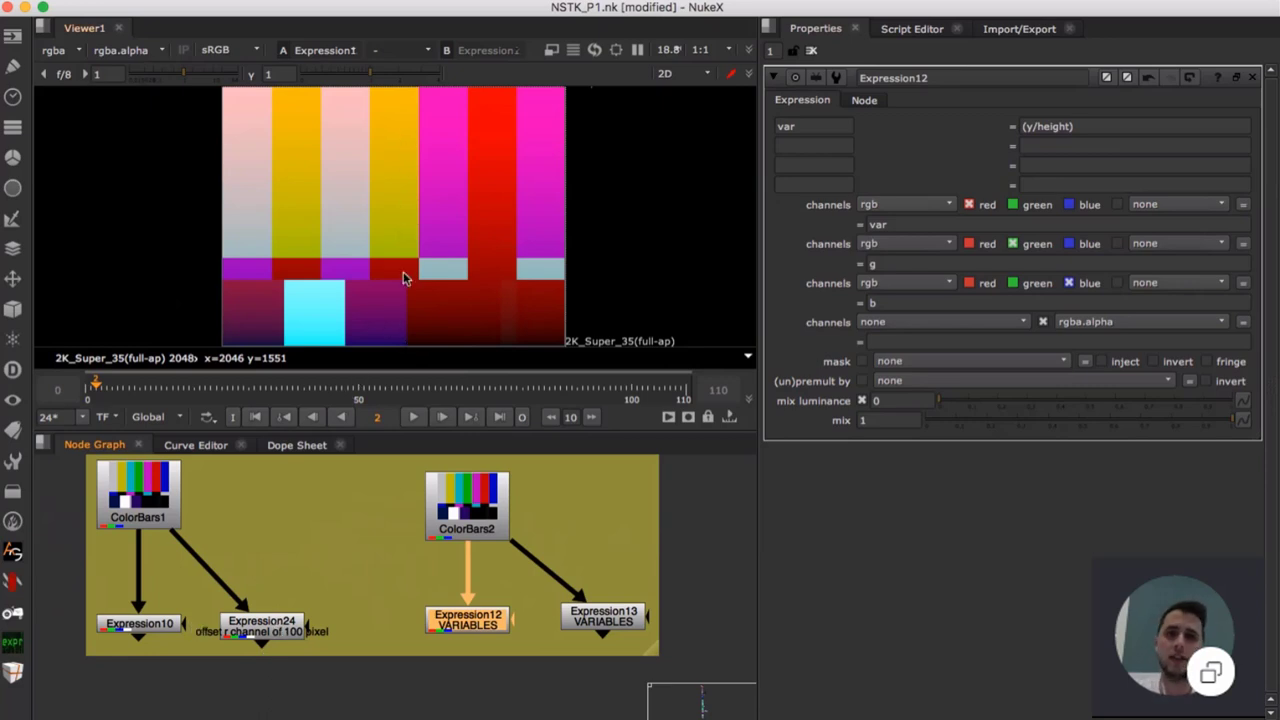
- Open the properties of Expression13, show its output in the viewer and examine the green channel expression var5*g
{"action": "left_click", "coordinate": [611, 640]}
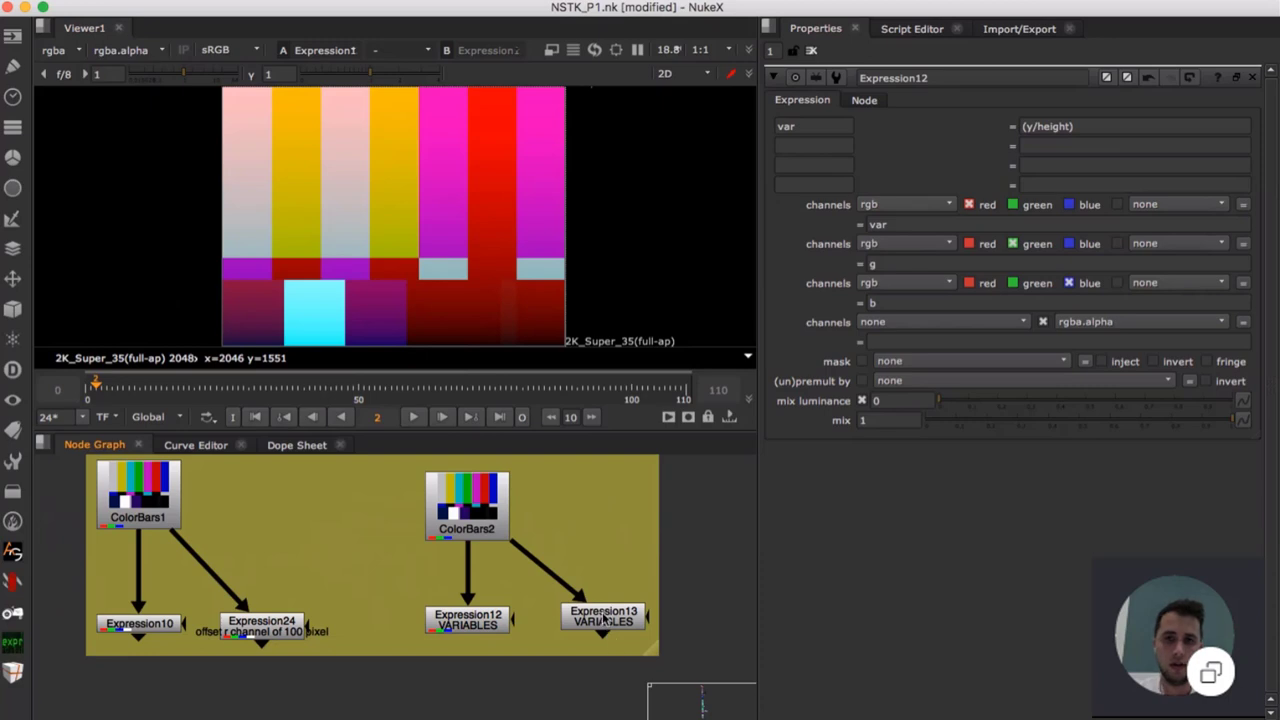
{"action": "double_click", "coordinate": [602, 617]}
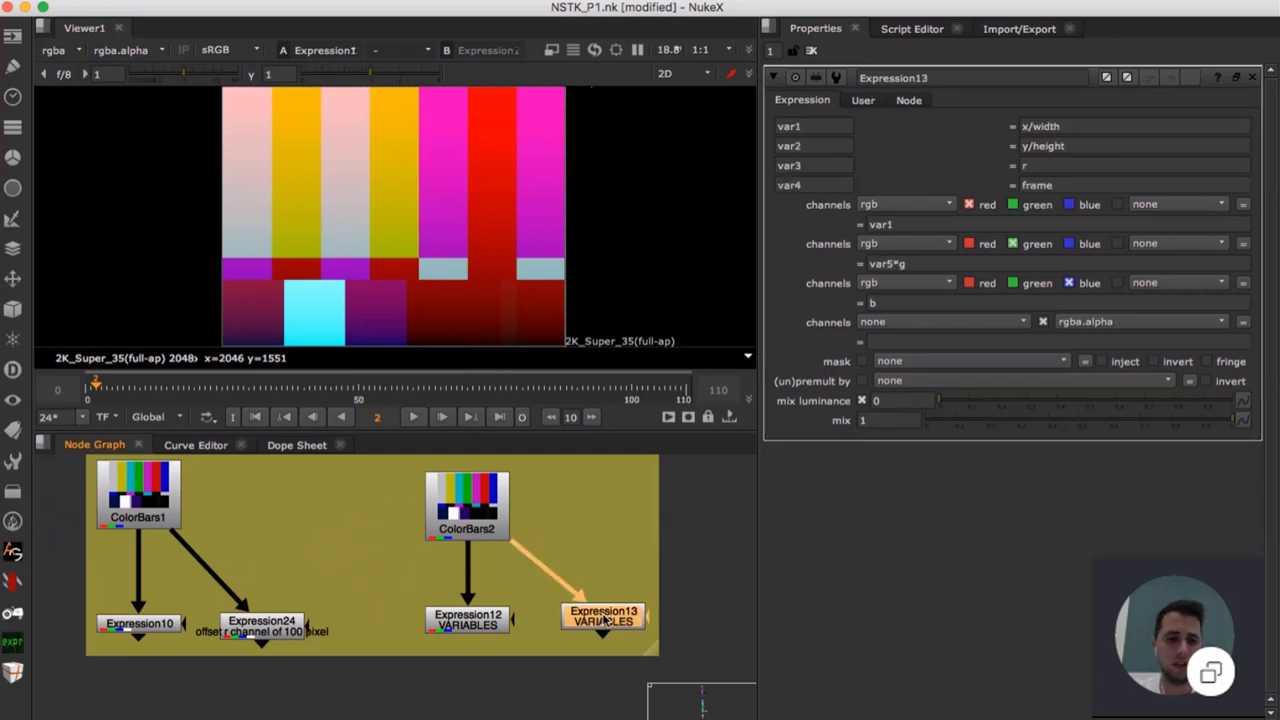
{"action": "key", "text": "1"}
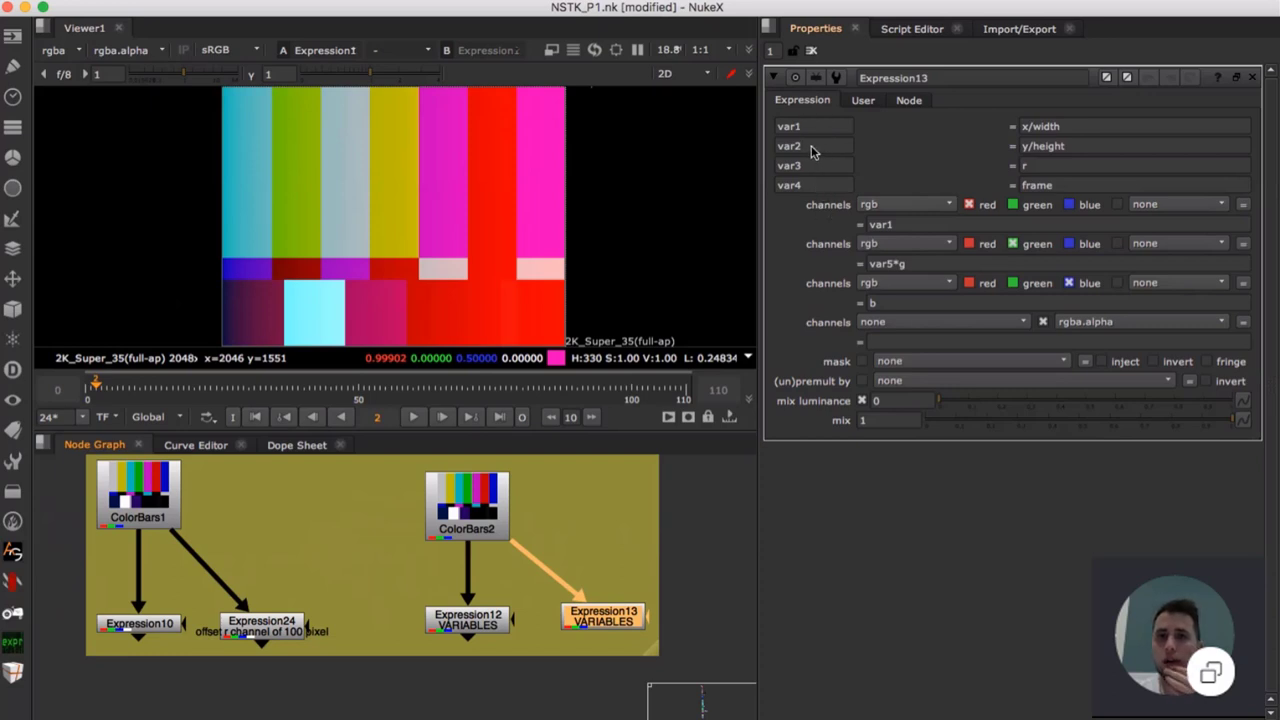
{"action": "left_click", "coordinate": [893, 265]}
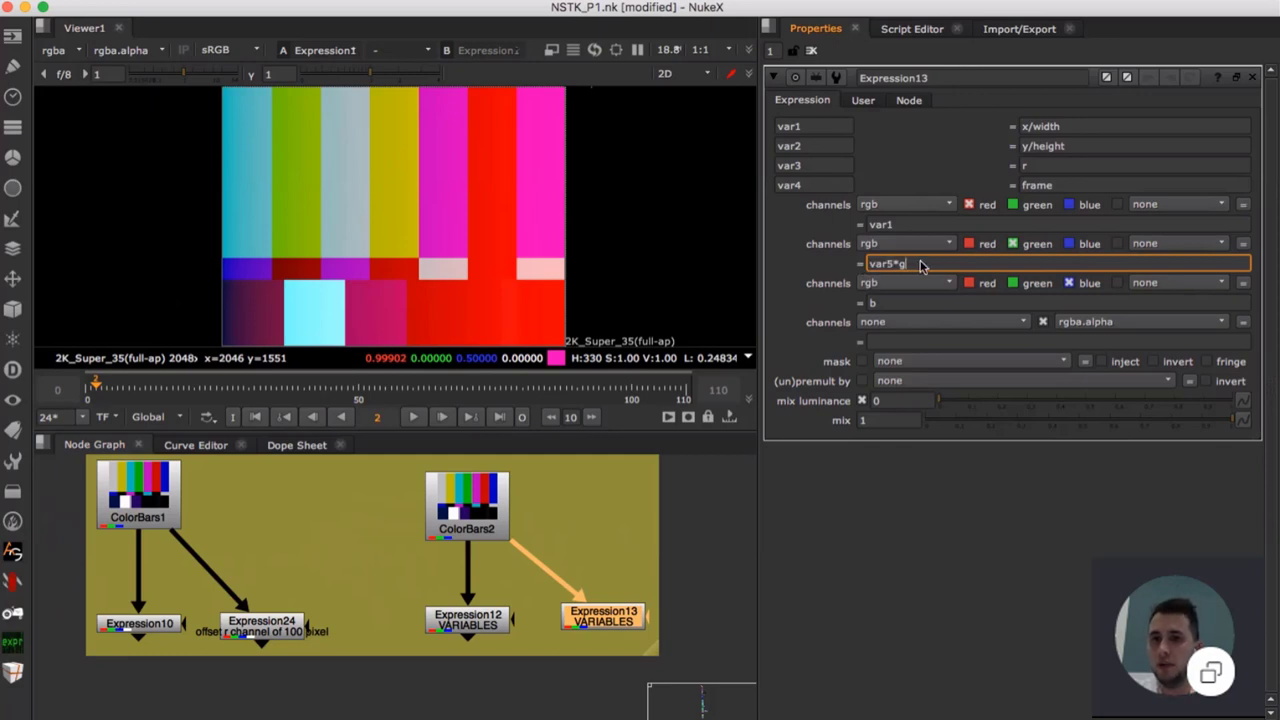
{"action": "left_click", "coordinate": [895, 138]}
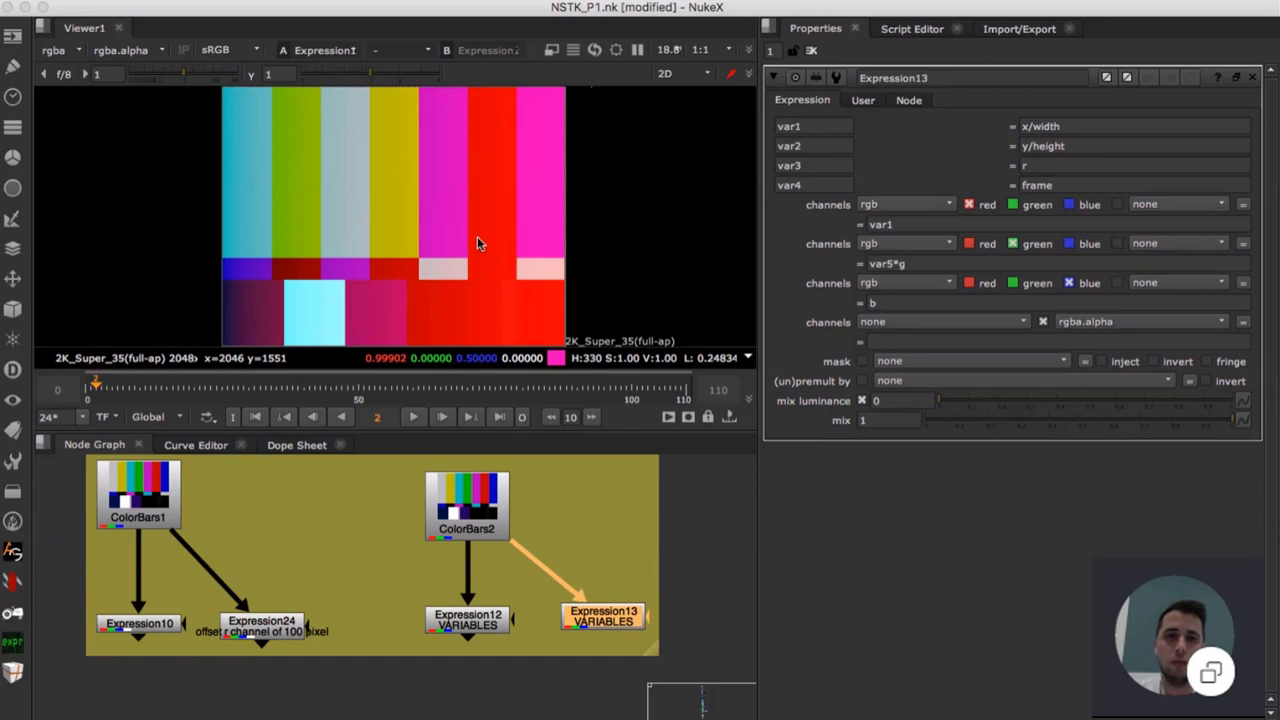
- Set Expression13's custom user variable var5 to 3.5
{"action": "left_click", "coordinate": [865, 103]}
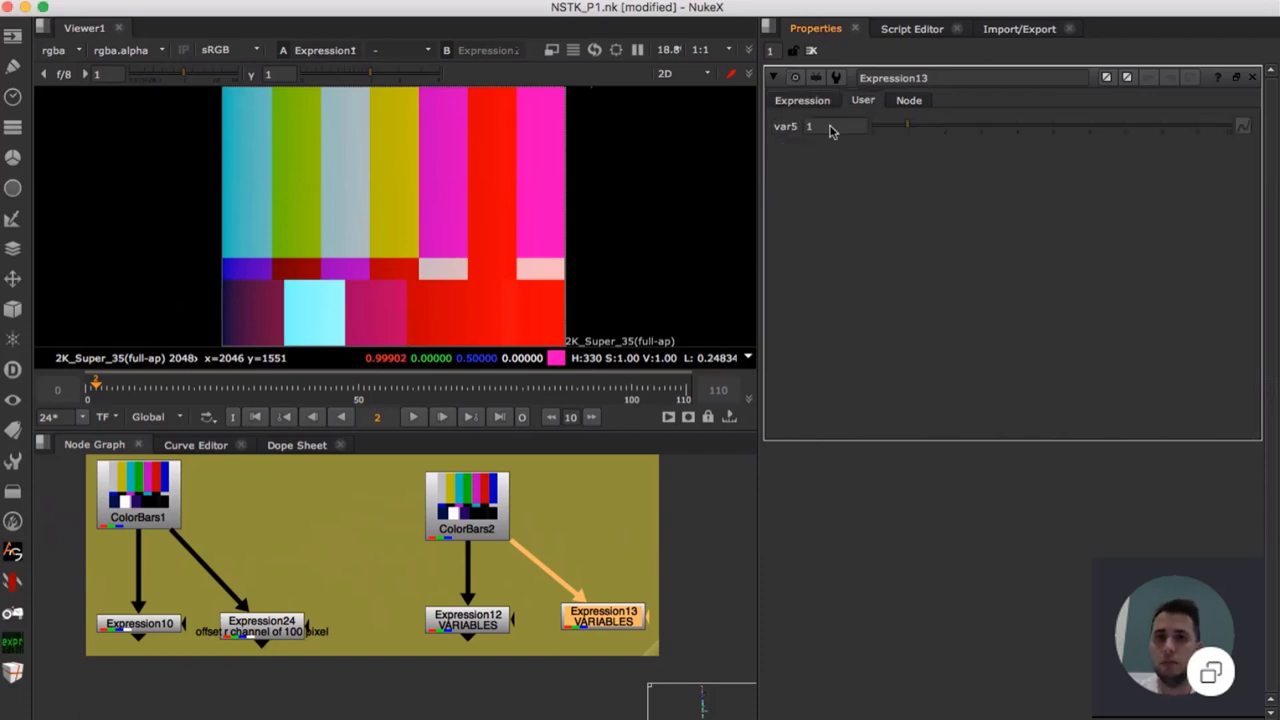
{"action": "left_click_drag", "start_coordinate": [908, 128], "coordinate": [1068, 128]}
{"action": "left_click_drag", "start_coordinate": [966, 126], "coordinate": [997, 133]}
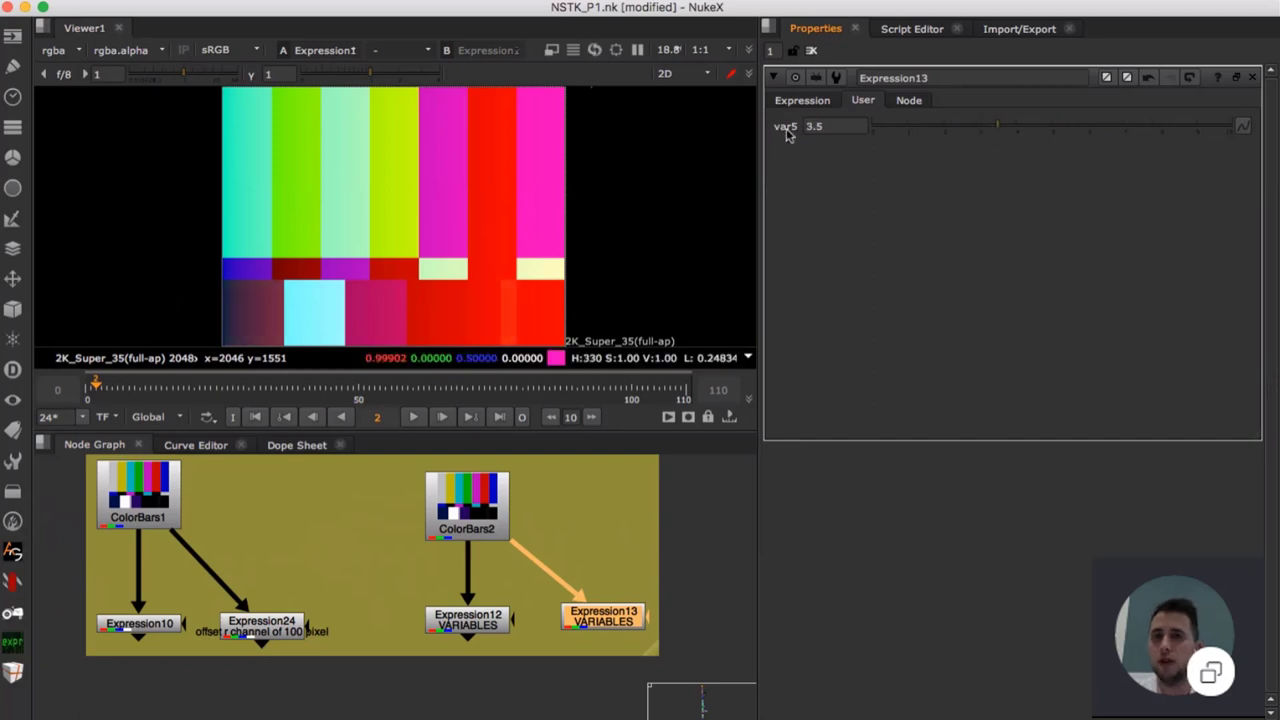
- Examine the green channel expression var5*g in Expression13's properties, and reselect the node in the node graph
{"action": "left_click", "coordinate": [802, 101]}
{"action": "left_click", "coordinate": [924, 265]}
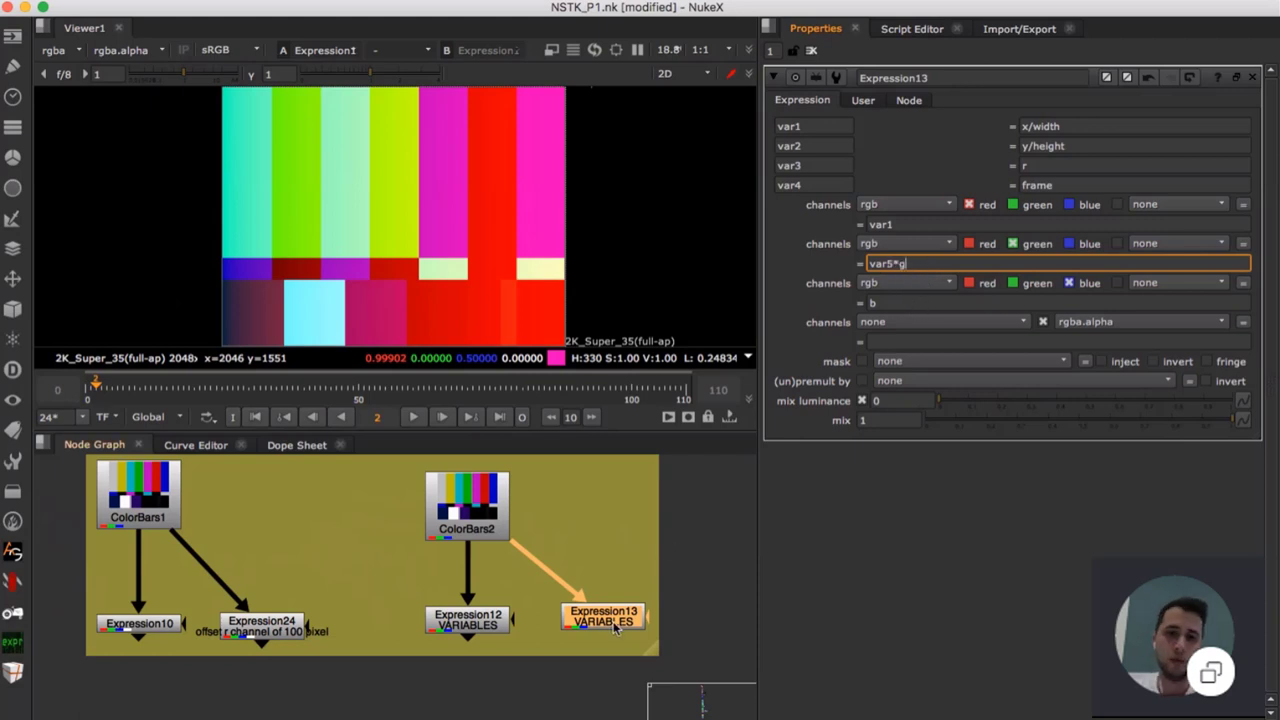
{"action": "left_click", "coordinate": [618, 575]}
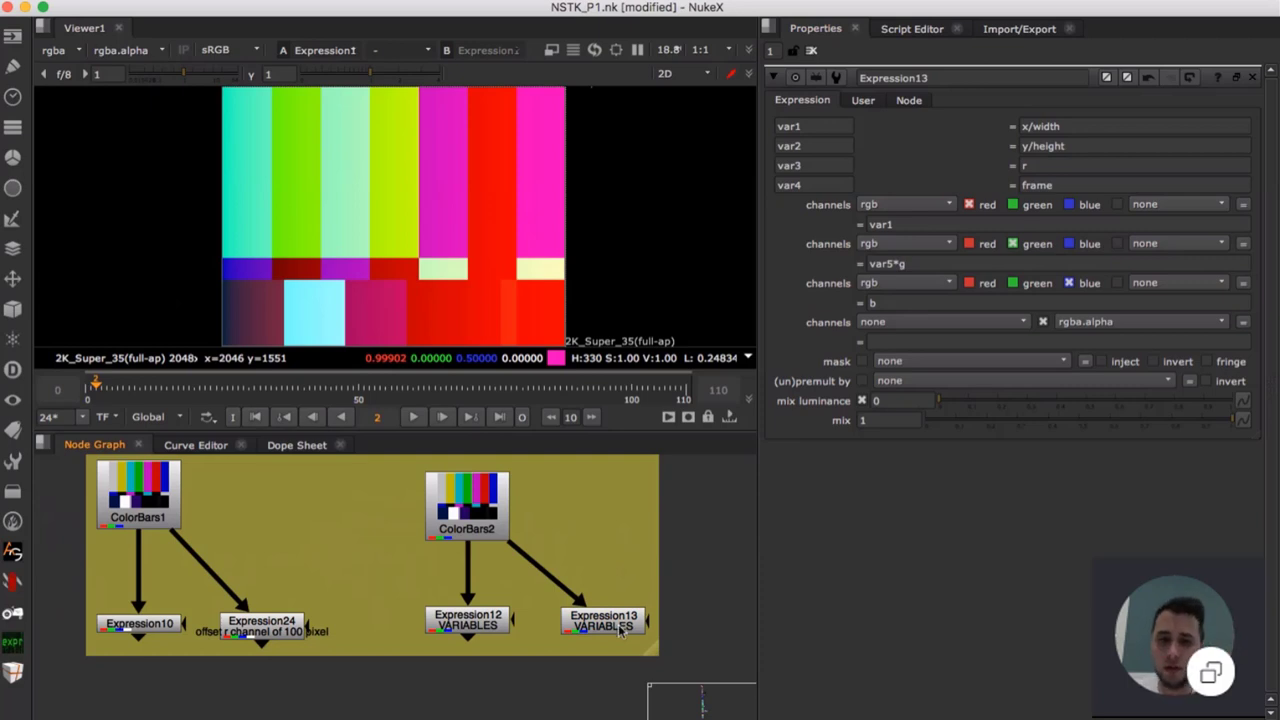
{"action": "left_click", "coordinate": [618, 626]}
{"action": "left_click", "coordinate": [631, 536]}
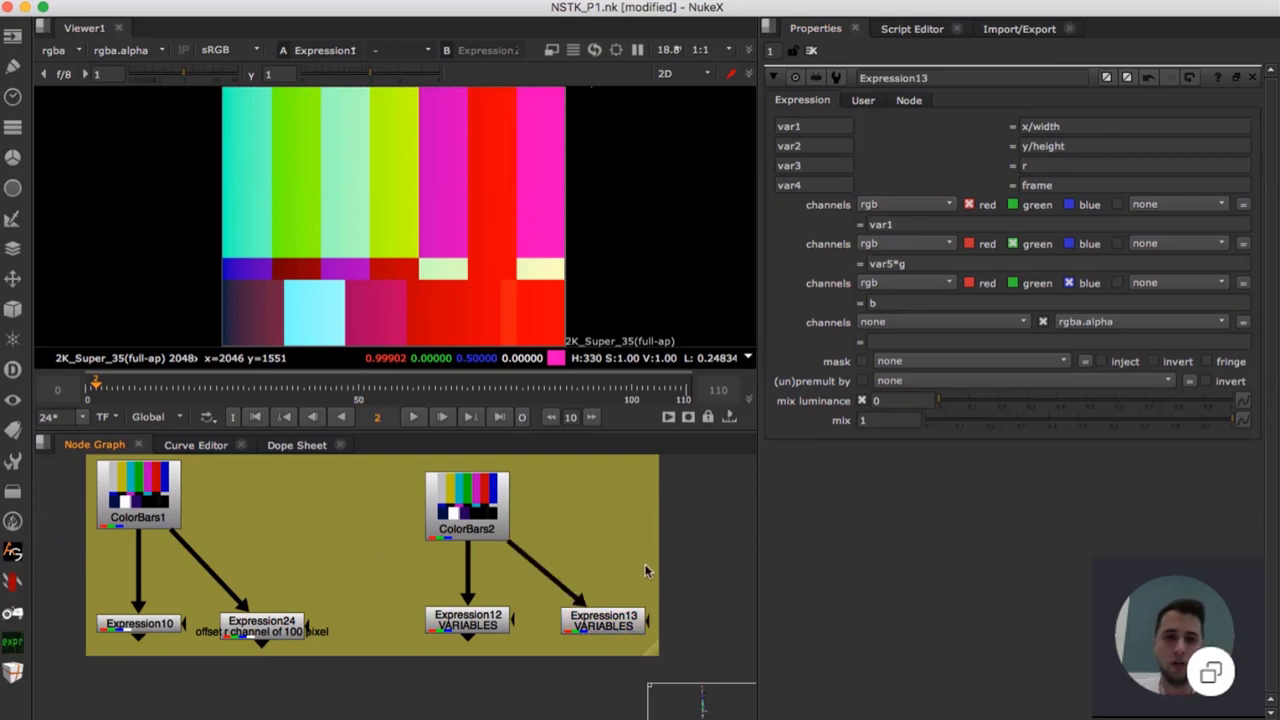
{"action": "left_click", "coordinate": [617, 630]}
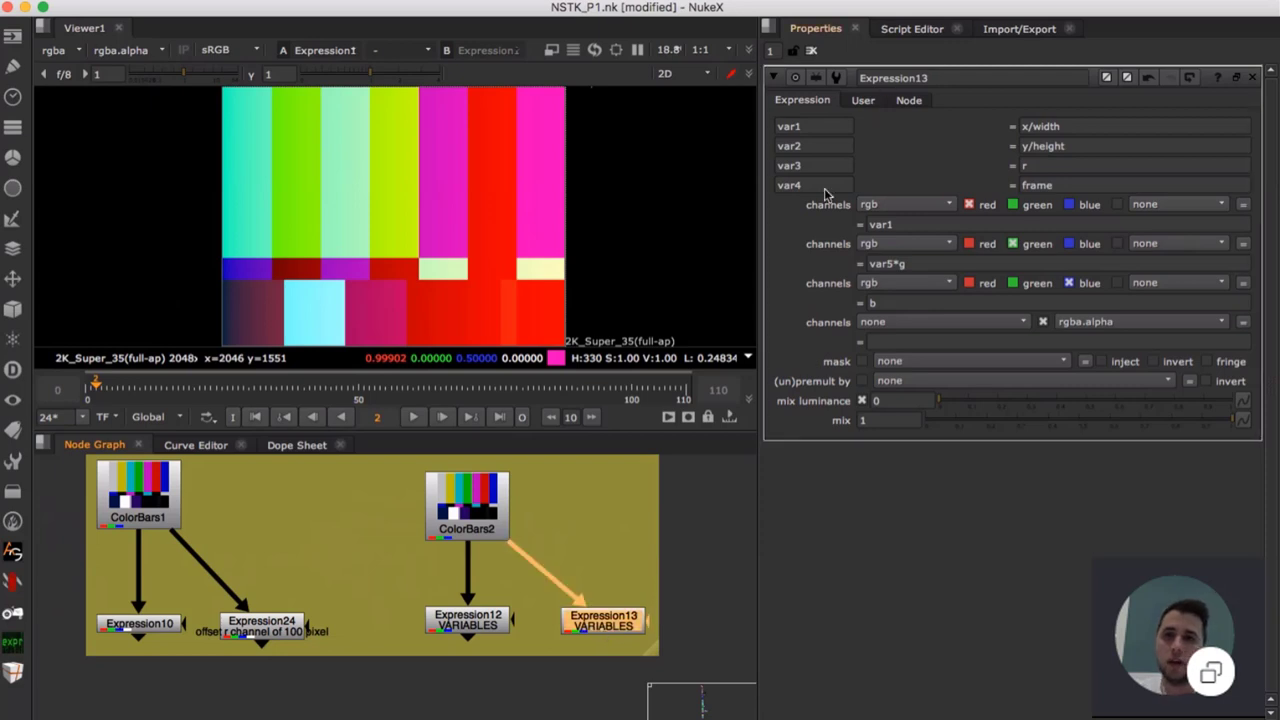
- Change Expression13's green channel expression to var6*g
{"action": "left_click", "coordinate": [889, 265]}
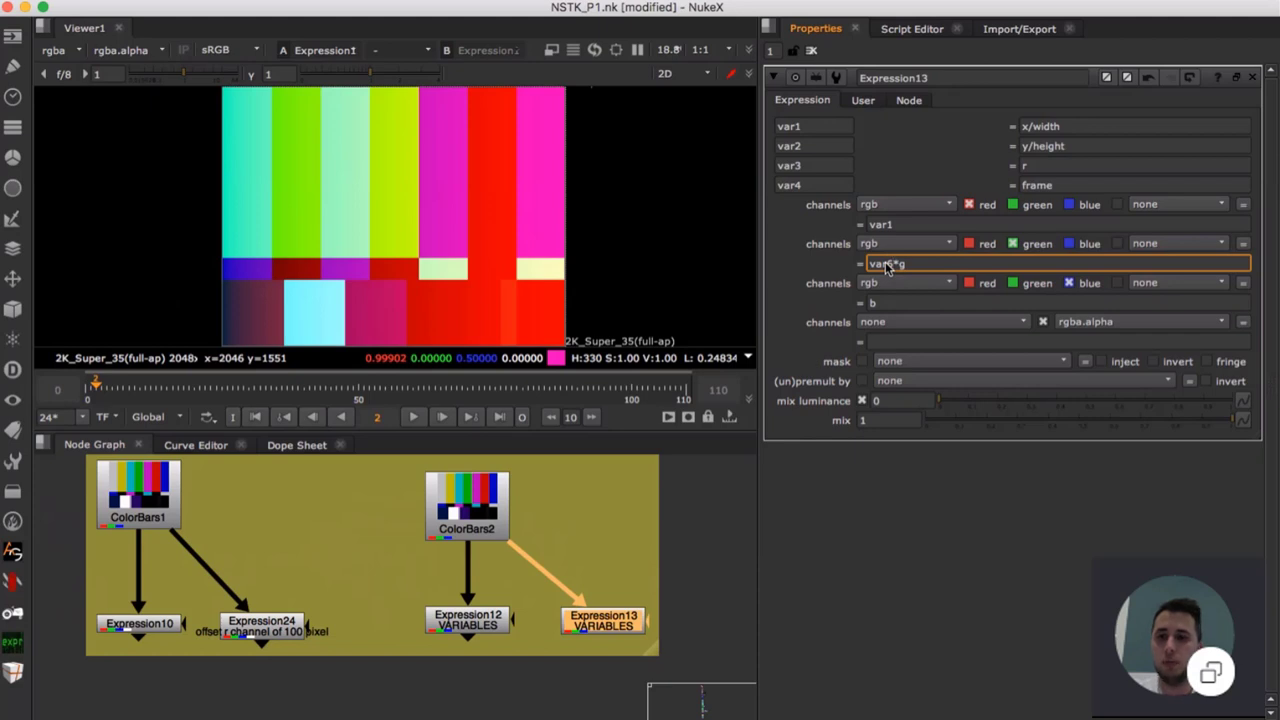
{"action": "key", "text": "BackSpace"}
{"action": "type", "text": "6"}
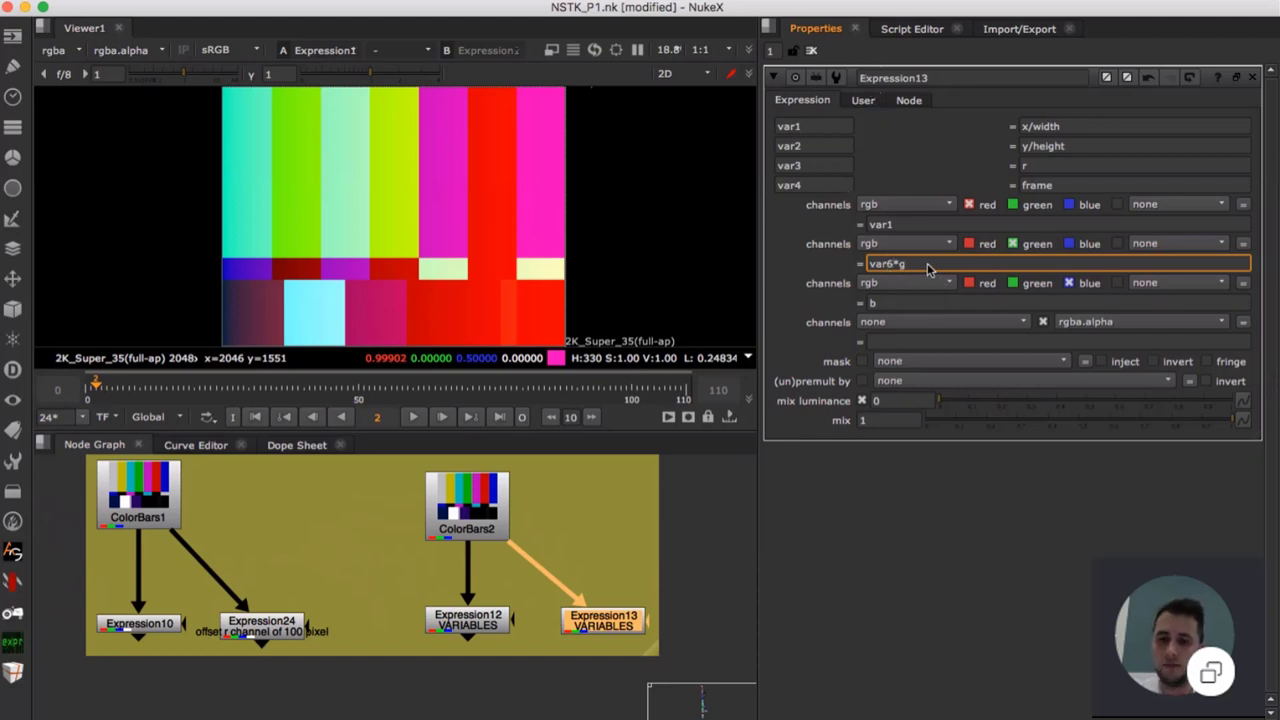
{"action": "key", "text": "Return"}
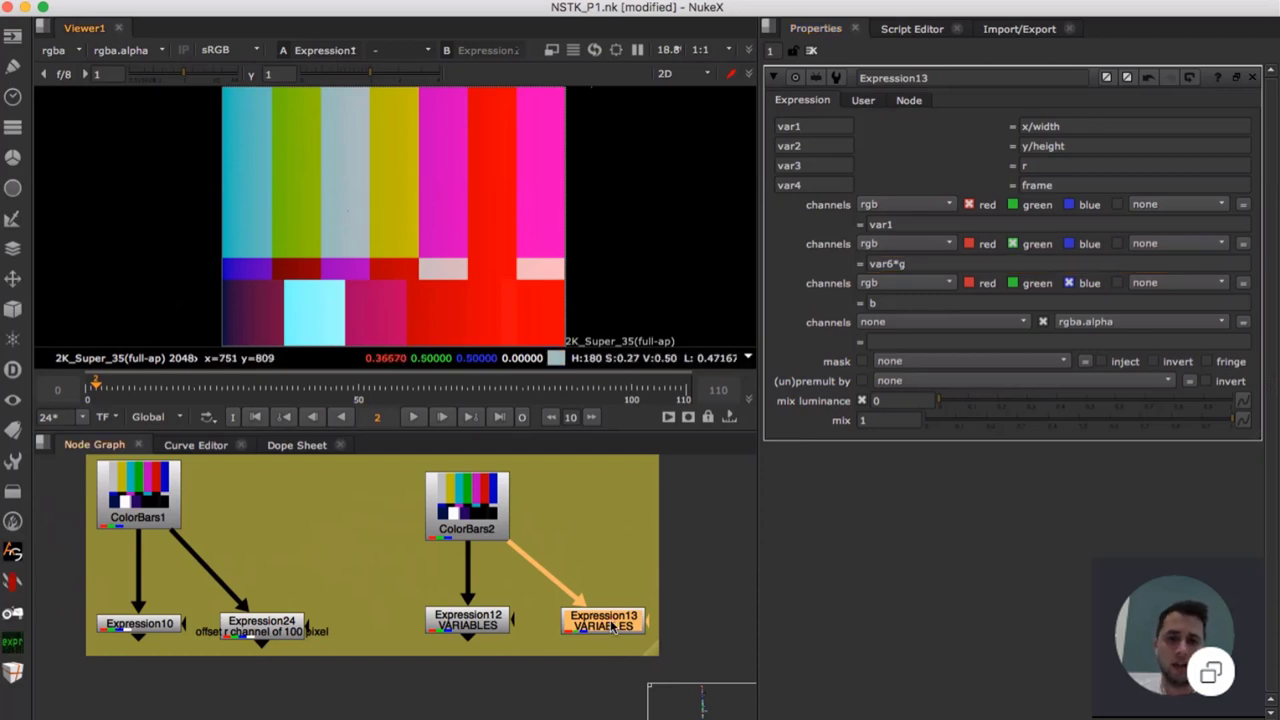
- Toggle Expression13 off and on several times to compare its output with the original color bars, leaving it enabled
{"action": "key", "text": "d"}
{"action": "key", "text": "d"}
{"action": "key", "text": "d"}
{"action": "key", "text": "d"}
{"action": "key", "text": "d"}
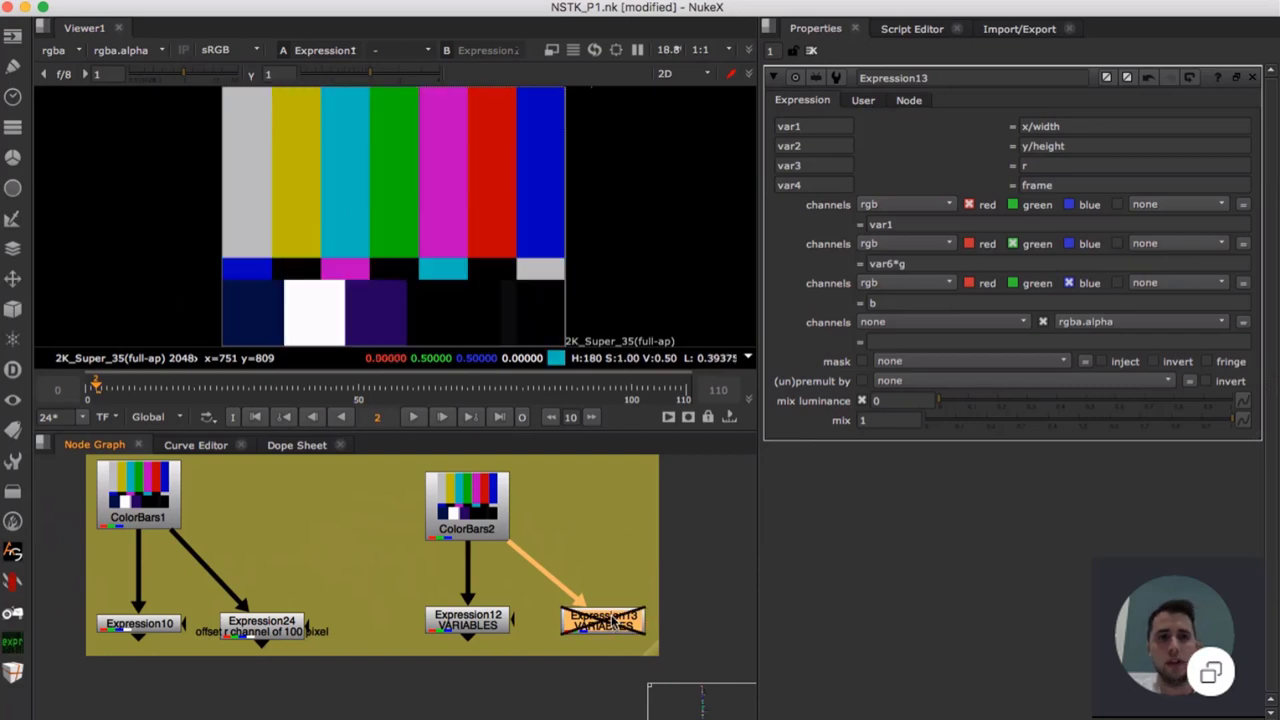
{"action": "key", "text": "d"}
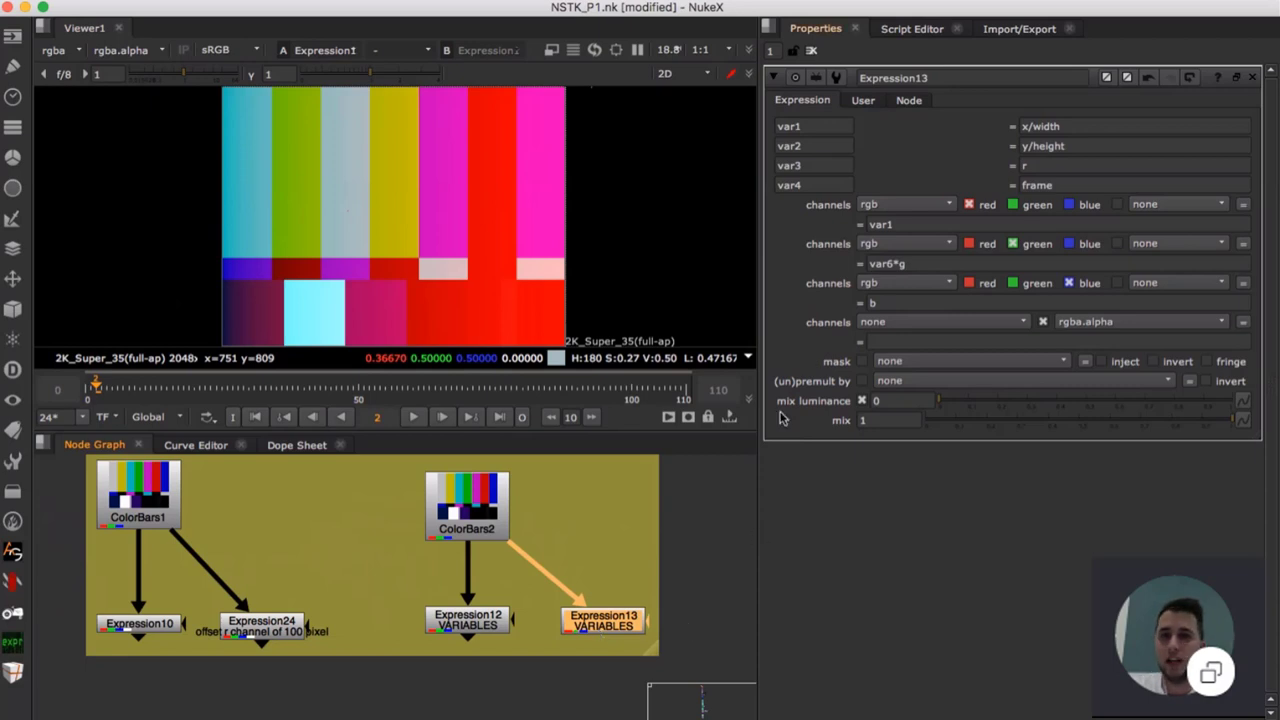
- Change Expression13's green channel expression back to var5*g
{"action": "left_click", "coordinate": [892, 266]}
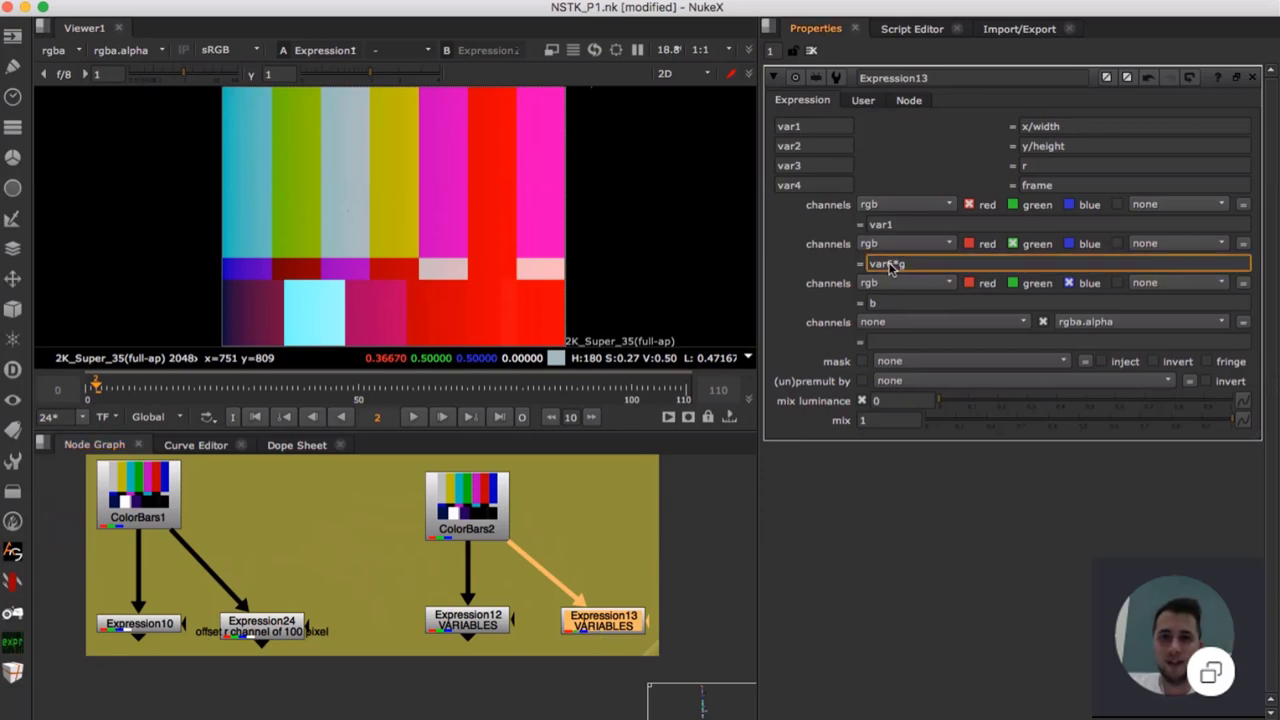
{"action": "type", "text": "5"}
{"action": "key", "text": "Return"}
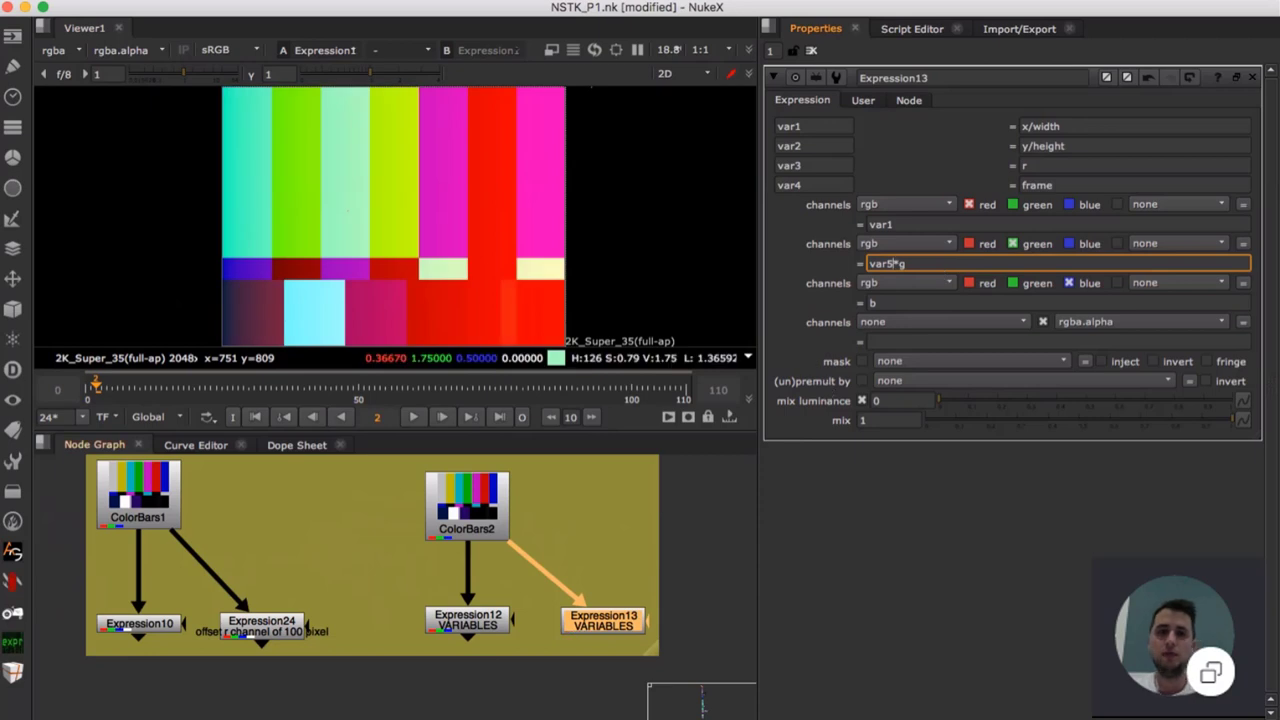
- Look through the Gradients backdrop inside the Creations group of Expression Nodes AG, and locate the horizontal gradient nodes
{"action": "scroll", "coordinate": [486, 620], "scroll_direction": "down", "scroll_amount": 6}
{"action": "middle_click_drag", "start_coordinate": [537, 677], "coordinate": [532, 607]}
{"action": "scroll", "coordinate": [531, 606], "scroll_direction": "up", "scroll_amount": 4}
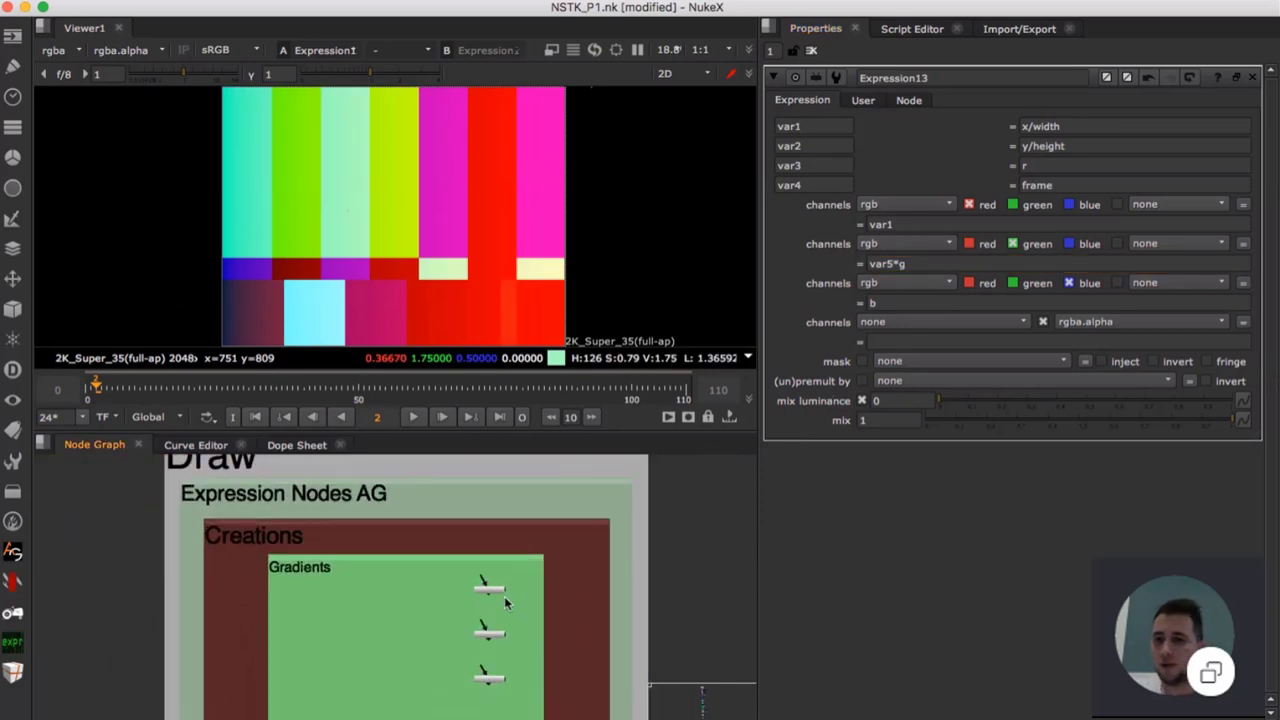
{"action": "scroll", "coordinate": [480, 596], "scroll_direction": "up", "scroll_amount": 3}
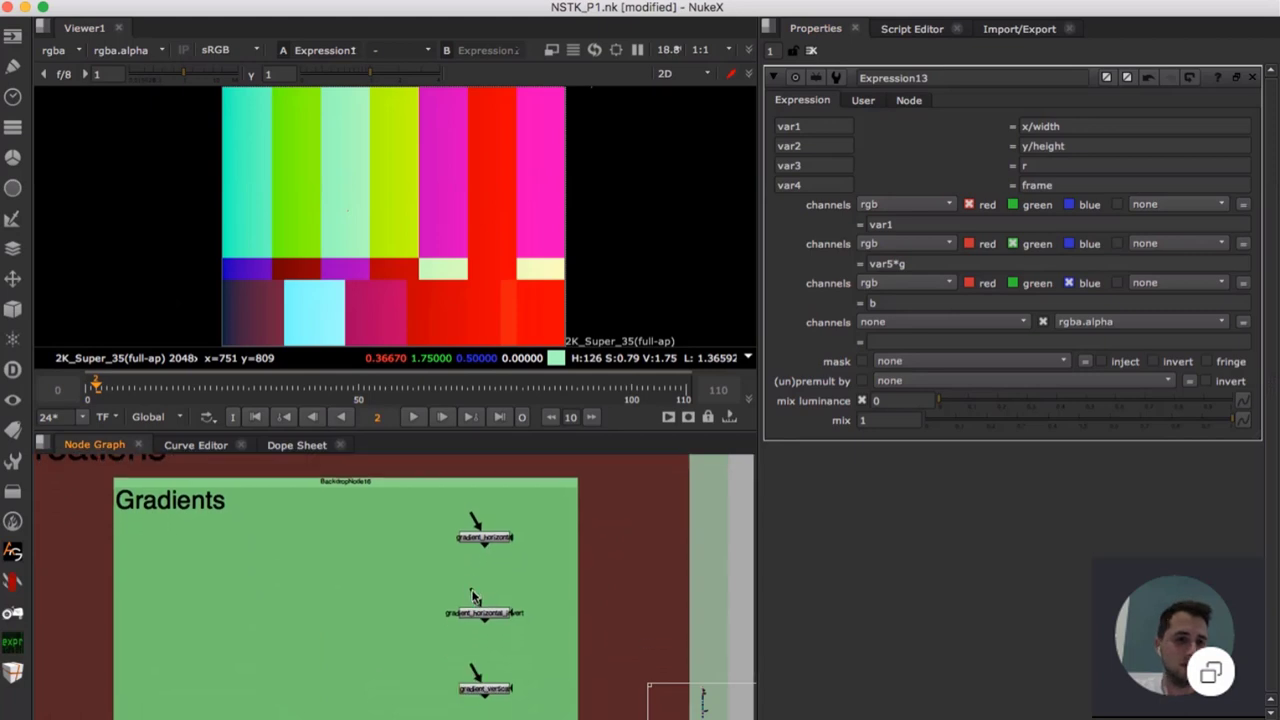
{"action": "scroll", "coordinate": [494, 545], "scroll_direction": "up", "scroll_amount": 2}
{"action": "left_click", "coordinate": [505, 537]}
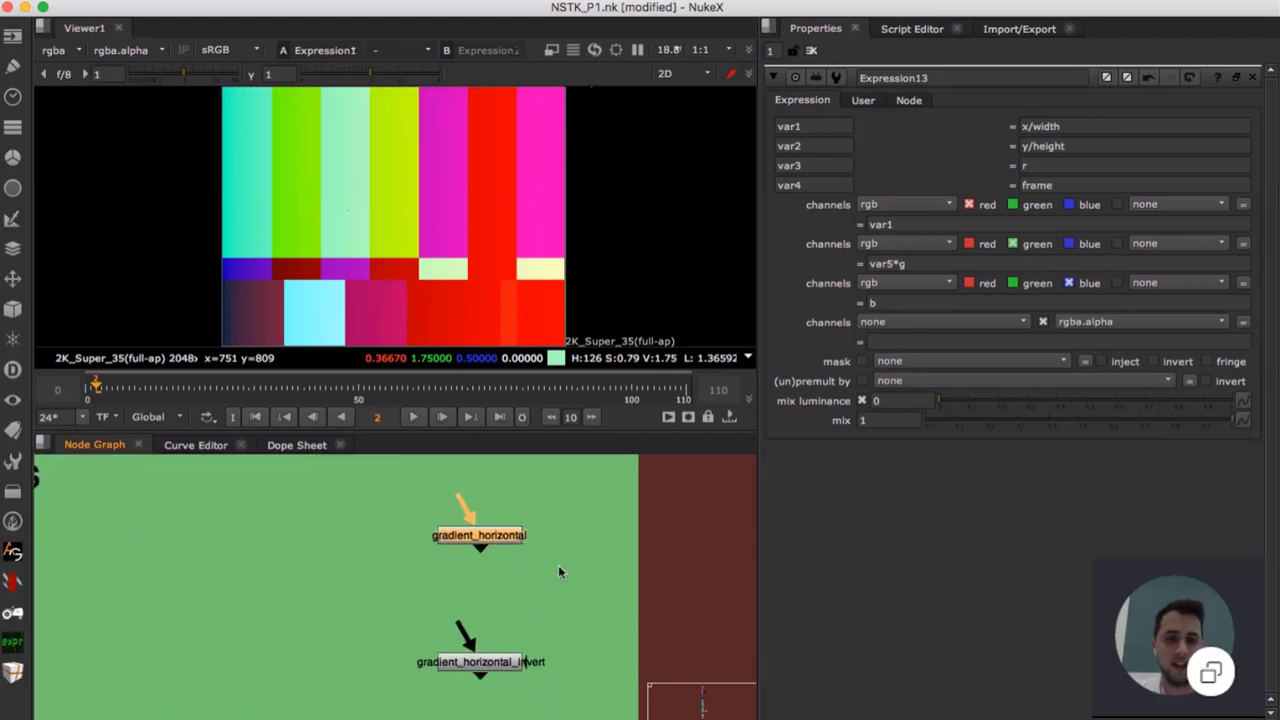
{"action": "scroll", "coordinate": [539, 546], "scroll_direction": "down", "scroll_amount": 4}
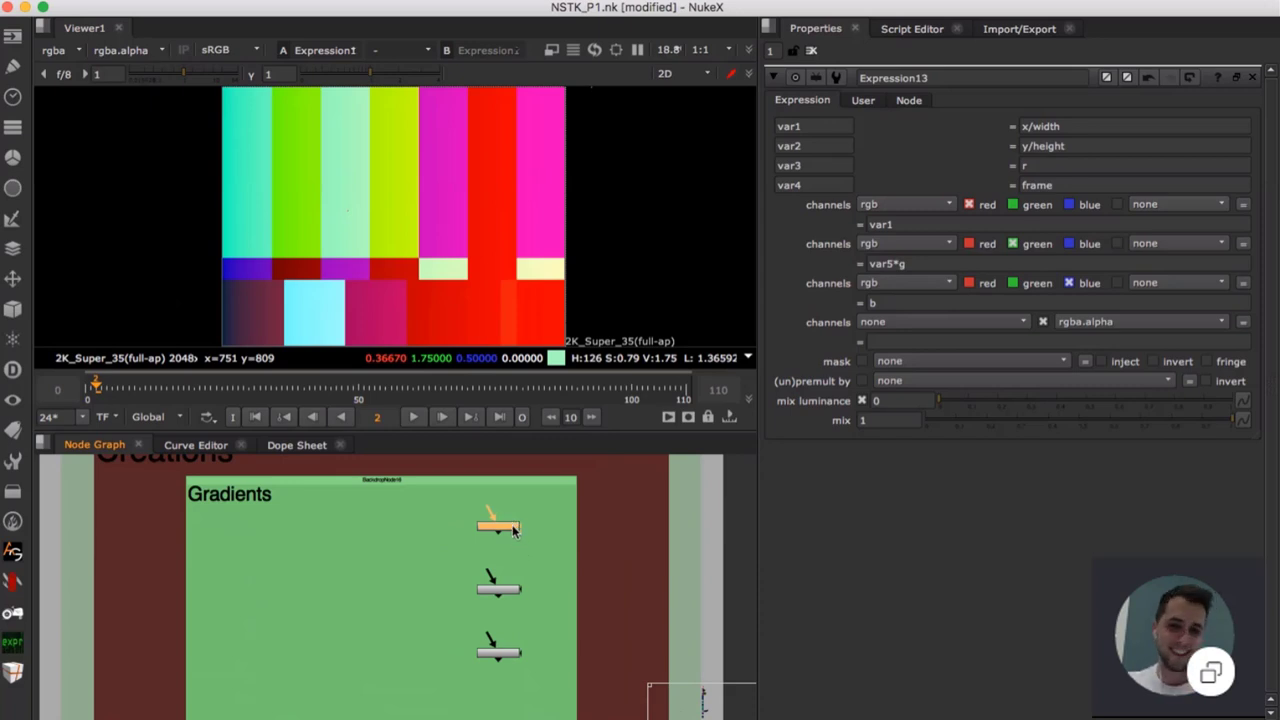
{"action": "scroll", "coordinate": [513, 527], "scroll_direction": "up", "scroll_amount": 4}
{"action": "left_click", "coordinate": [538, 565]}
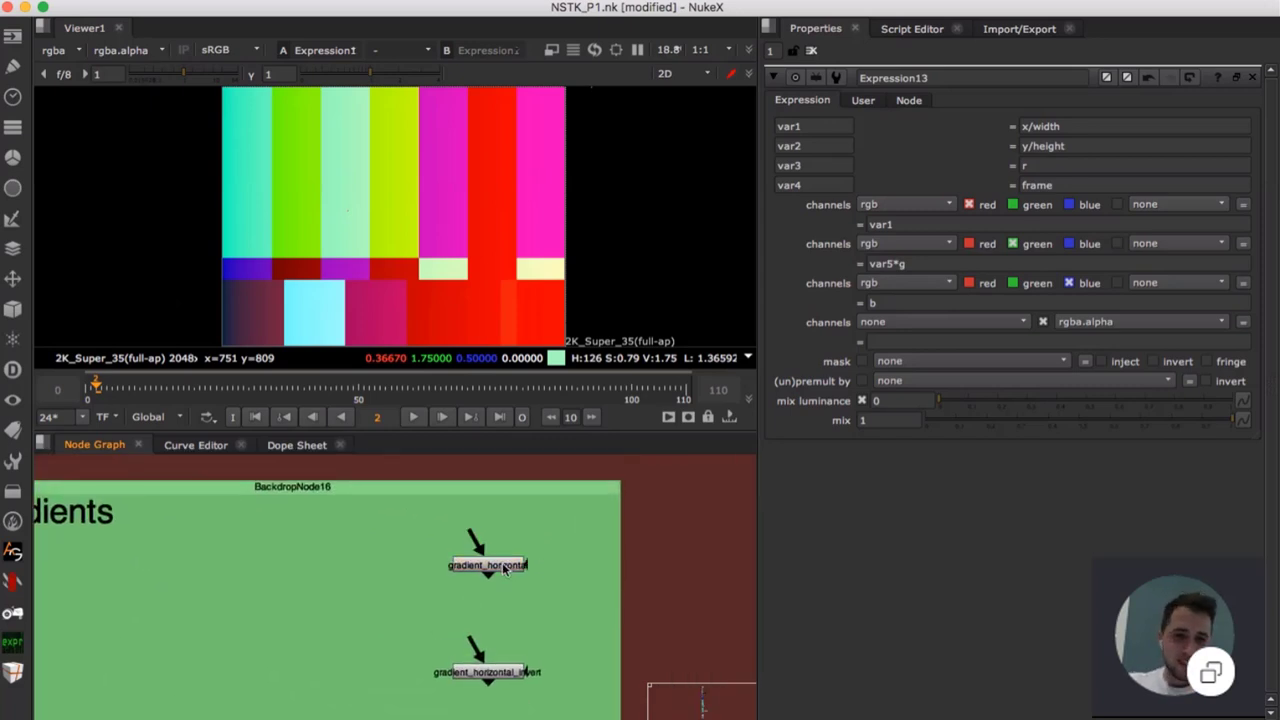
{"action": "scroll", "coordinate": [502, 562], "scroll_direction": "down", "scroll_amount": 3}
{"action": "scroll", "coordinate": [499, 565], "scroll_direction": "up", "scroll_amount": 2}
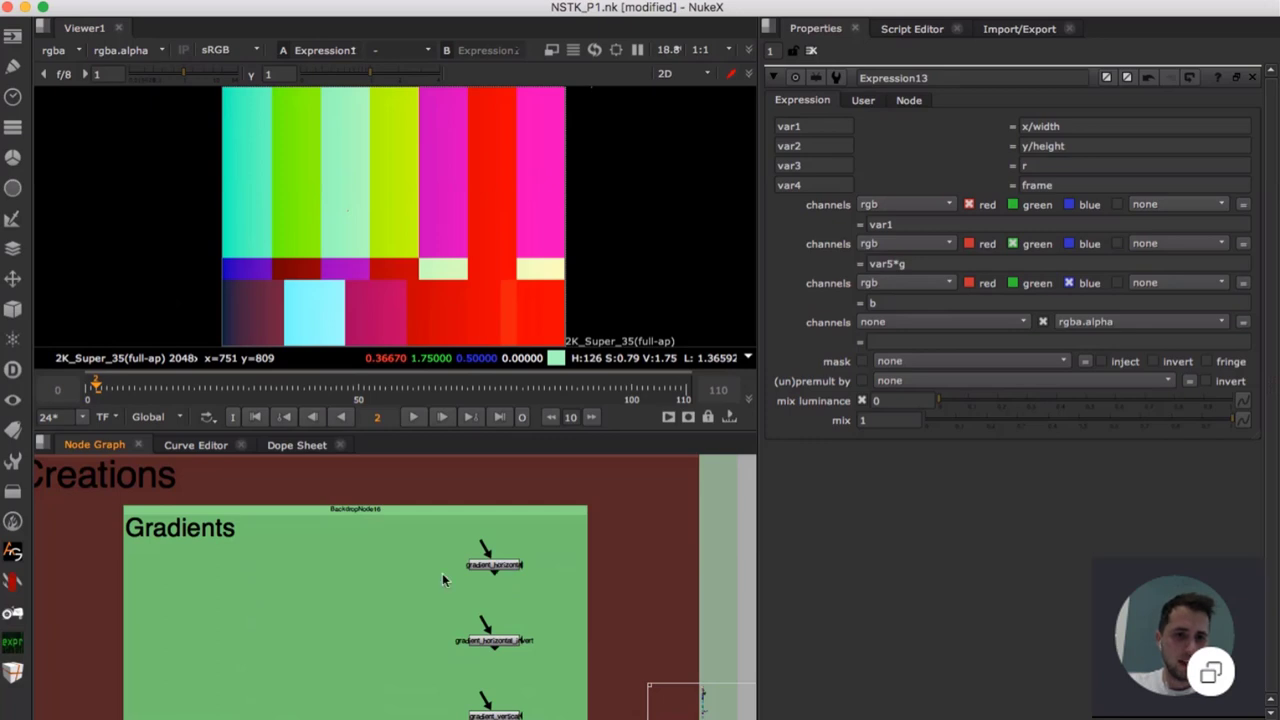
{"action": "scroll", "coordinate": [365, 605], "scroll_direction": "down", "scroll_amount": 4}
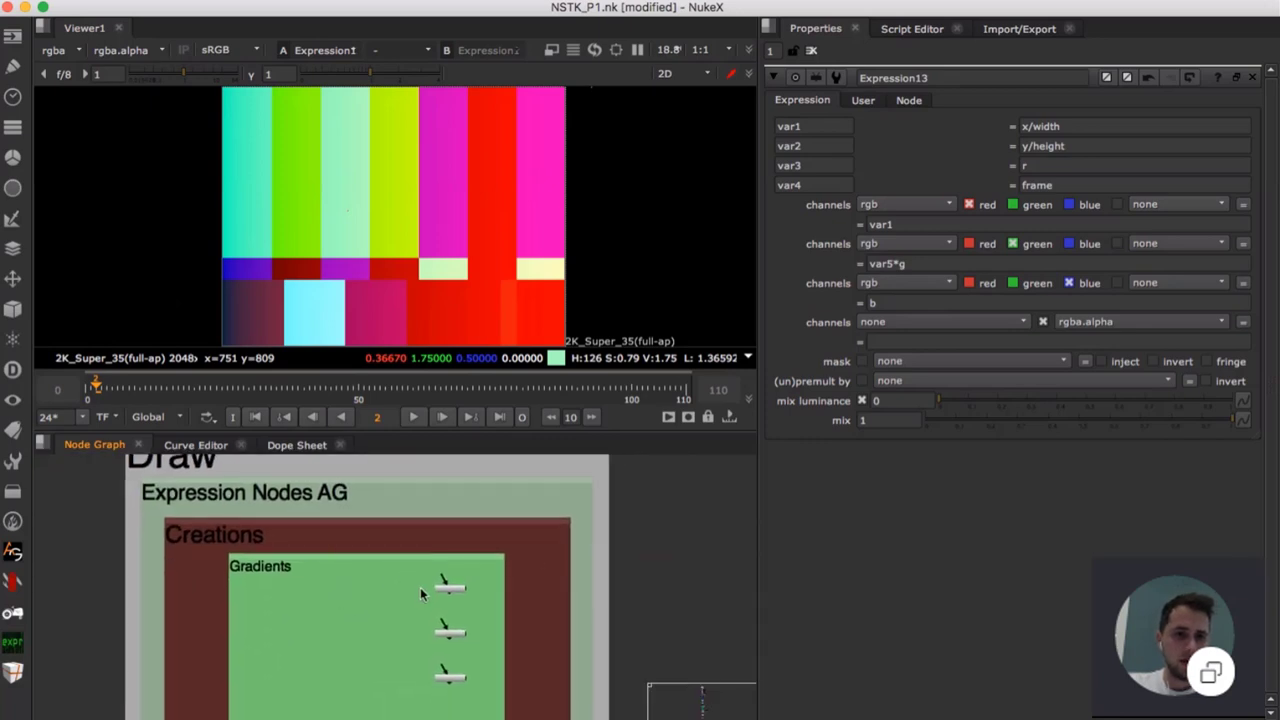
{"action": "middle_click_drag", "start_coordinate": [420, 587], "coordinate": [389, 549]}
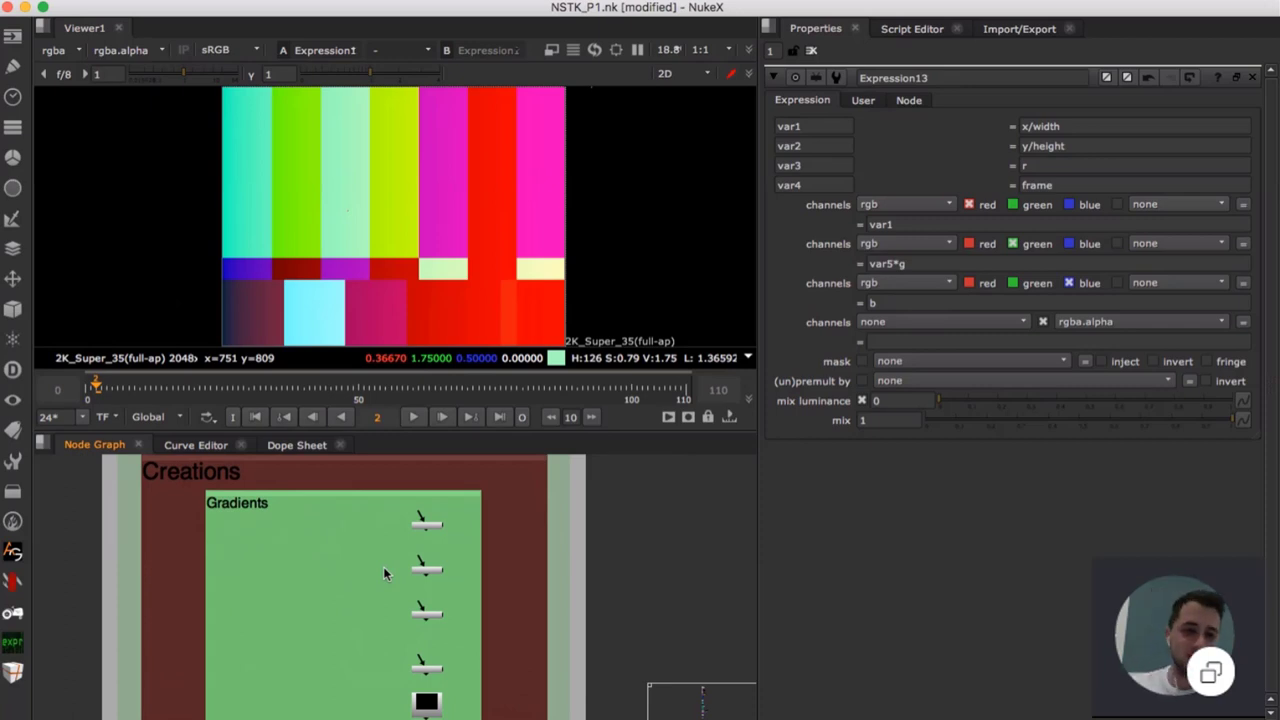
{"action": "middle_click_drag", "start_coordinate": [445, 558], "coordinate": [456, 533]}
{"action": "scroll", "coordinate": [451, 527], "scroll_direction": "up", "scroll_amount": 5}
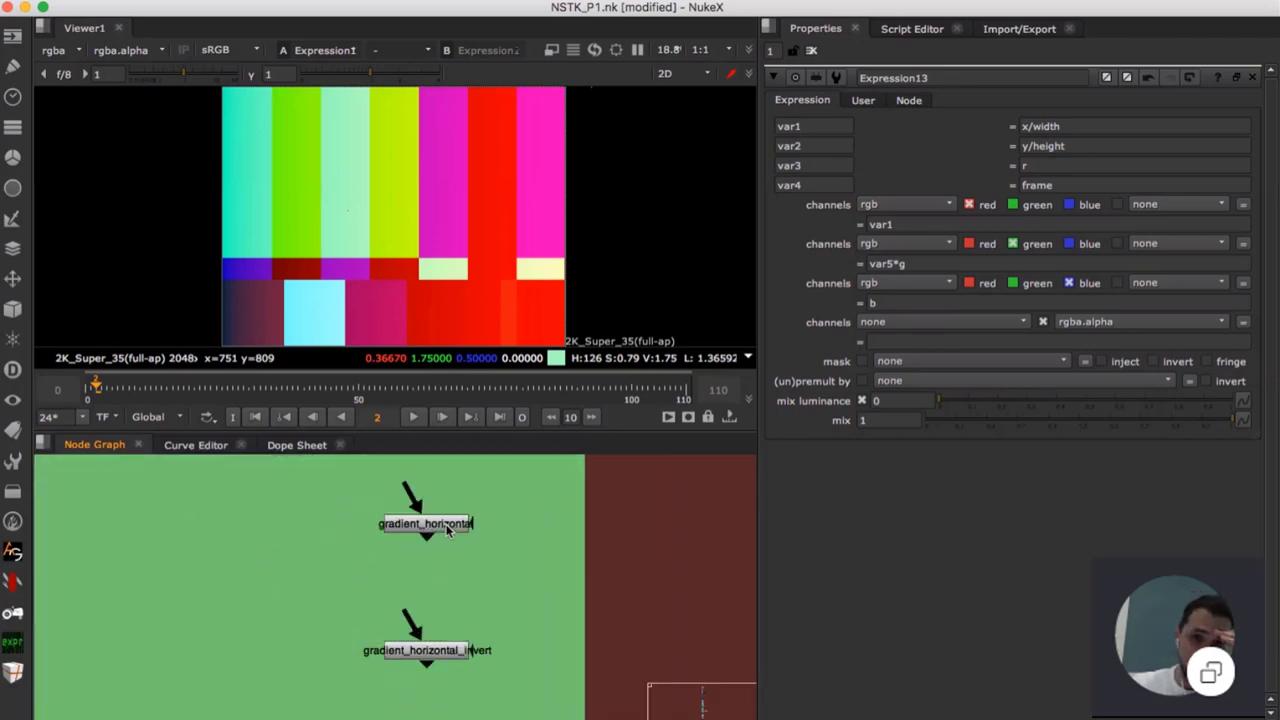
- Open the properties of the gradient_horizontal node to examine its x / width channel expressions
{"action": "left_click", "coordinate": [448, 530]}
{"action": "middle_click_drag", "start_coordinate": [450, 528], "coordinate": [455, 547]}
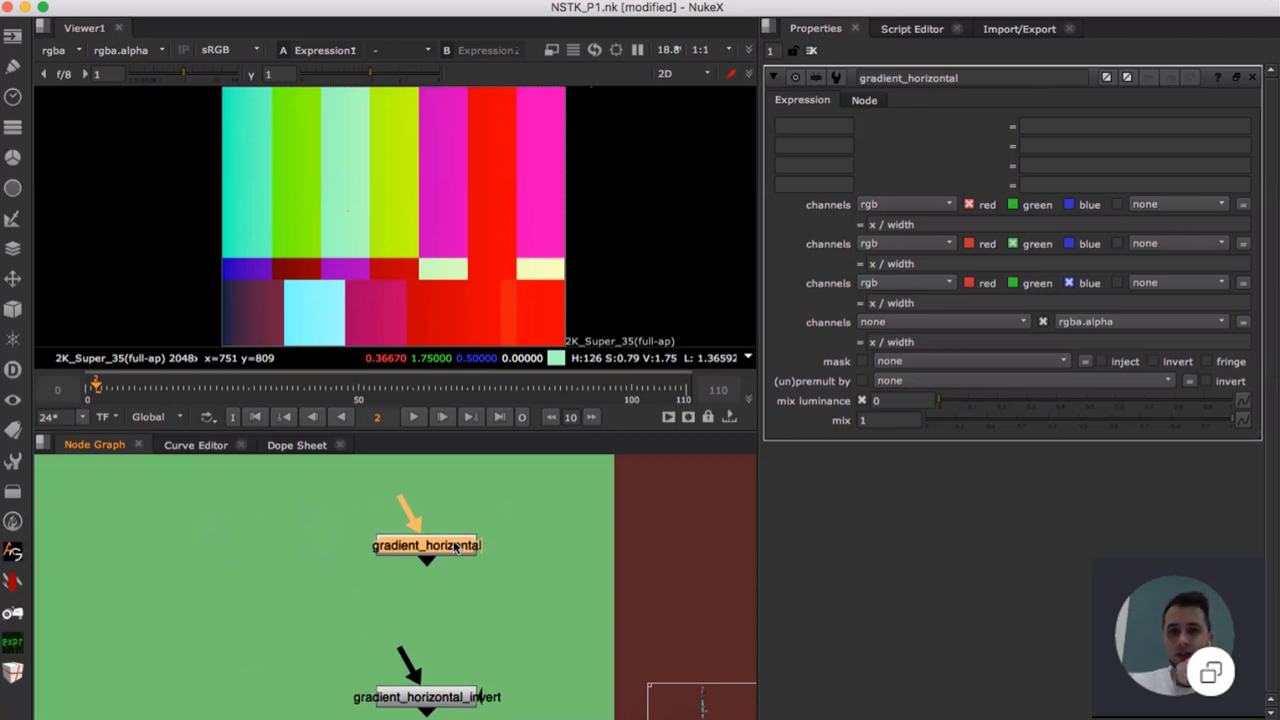
{"action": "left_click", "coordinate": [485, 512]}
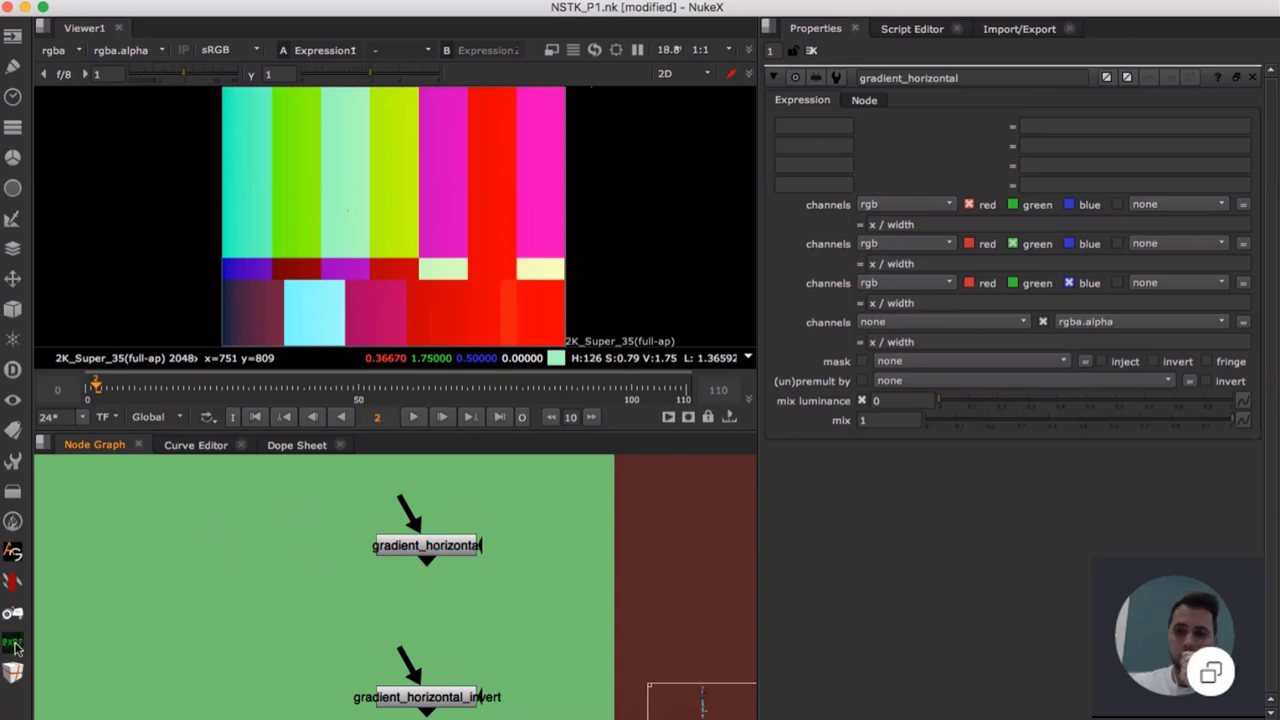
- Compare the nested Draw backdrops with the toolset's Draw category, browsing Expression Nodes AG and its Creations tools without adding a node
{"action": "scroll", "coordinate": [173, 575], "scroll_direction": "down", "scroll_amount": 6}
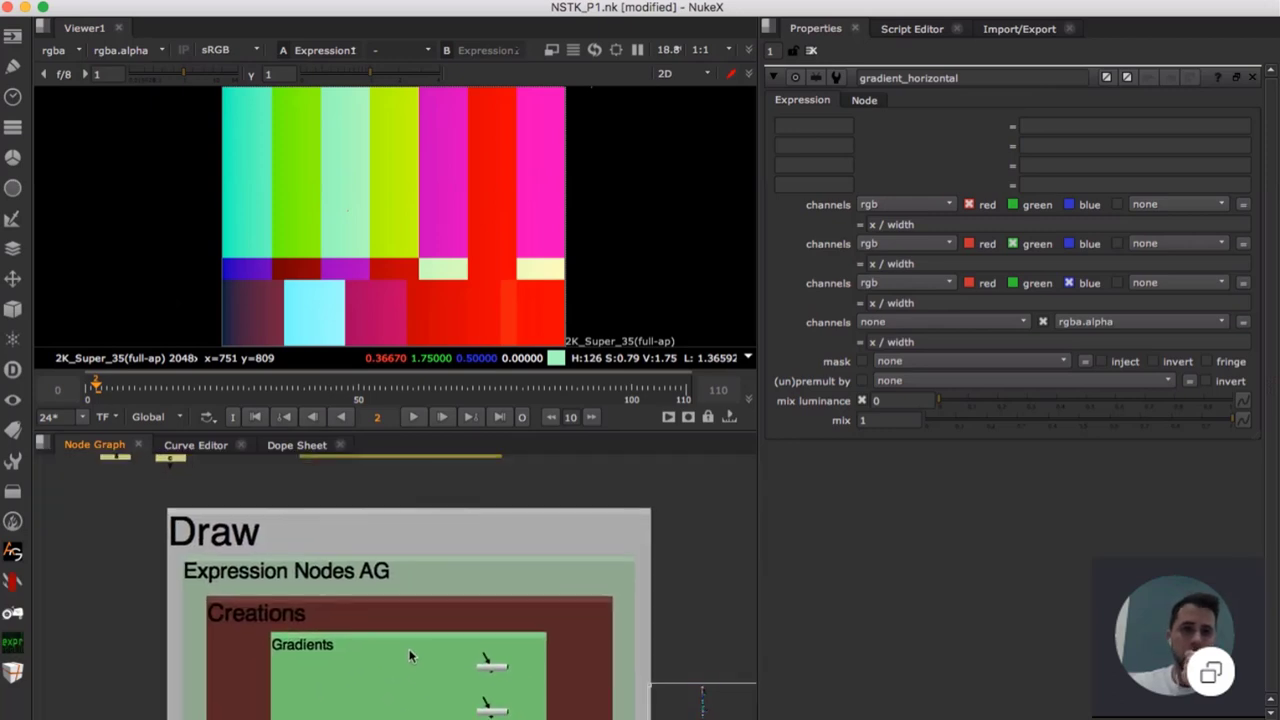
{"action": "middle_click_drag", "start_coordinate": [409, 651], "coordinate": [394, 632]}
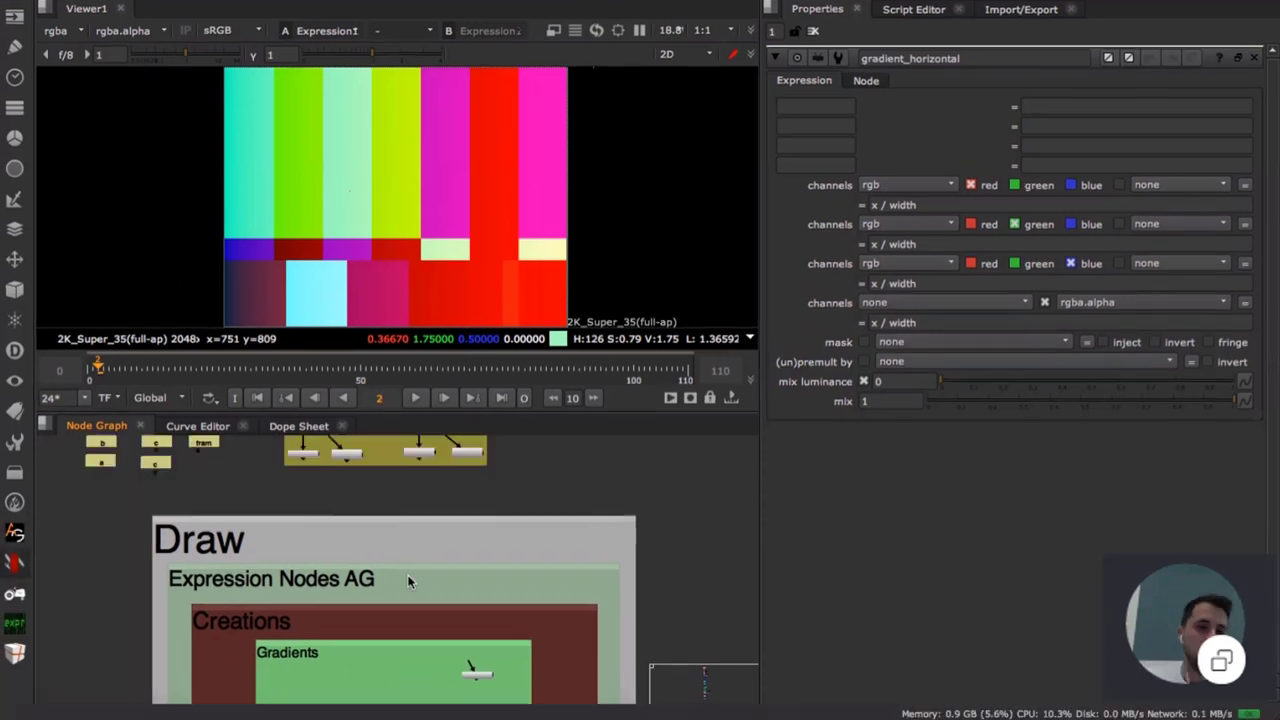
{"action": "middle_click_drag", "start_coordinate": [408, 578], "coordinate": [417, 526]}
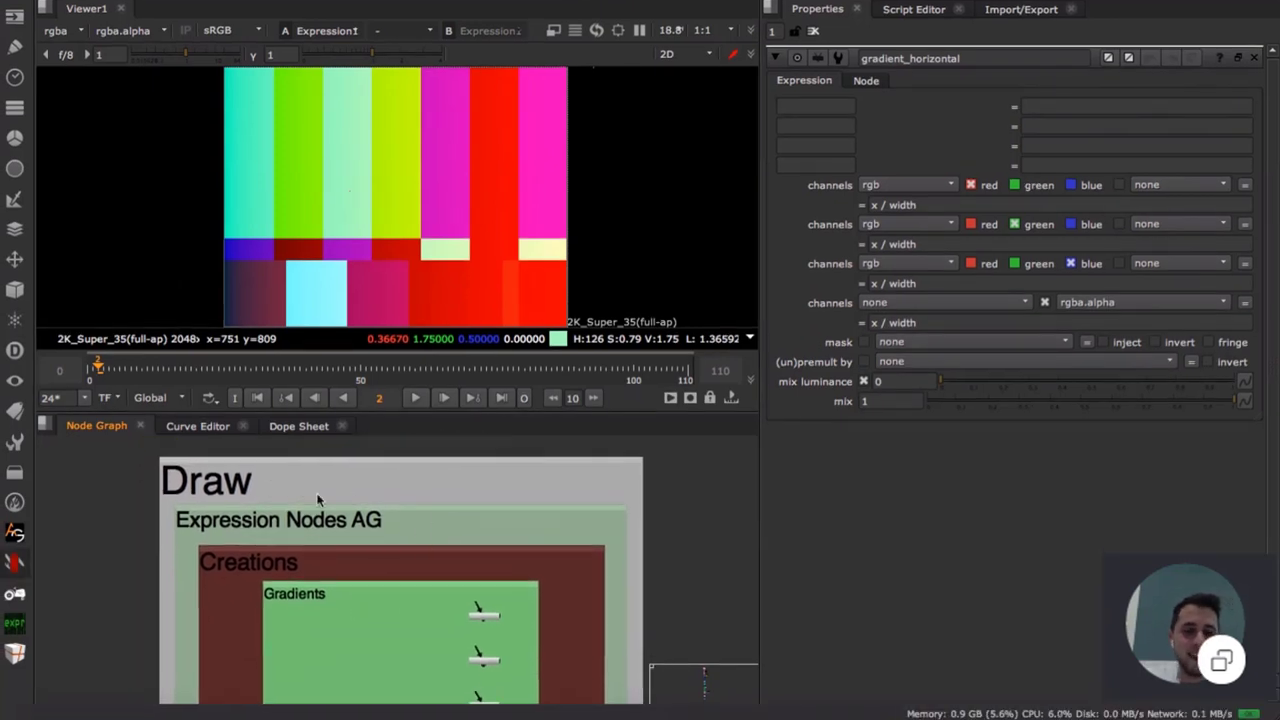
{"action": "middle_click_drag", "start_coordinate": [340, 639], "coordinate": [336, 600]}
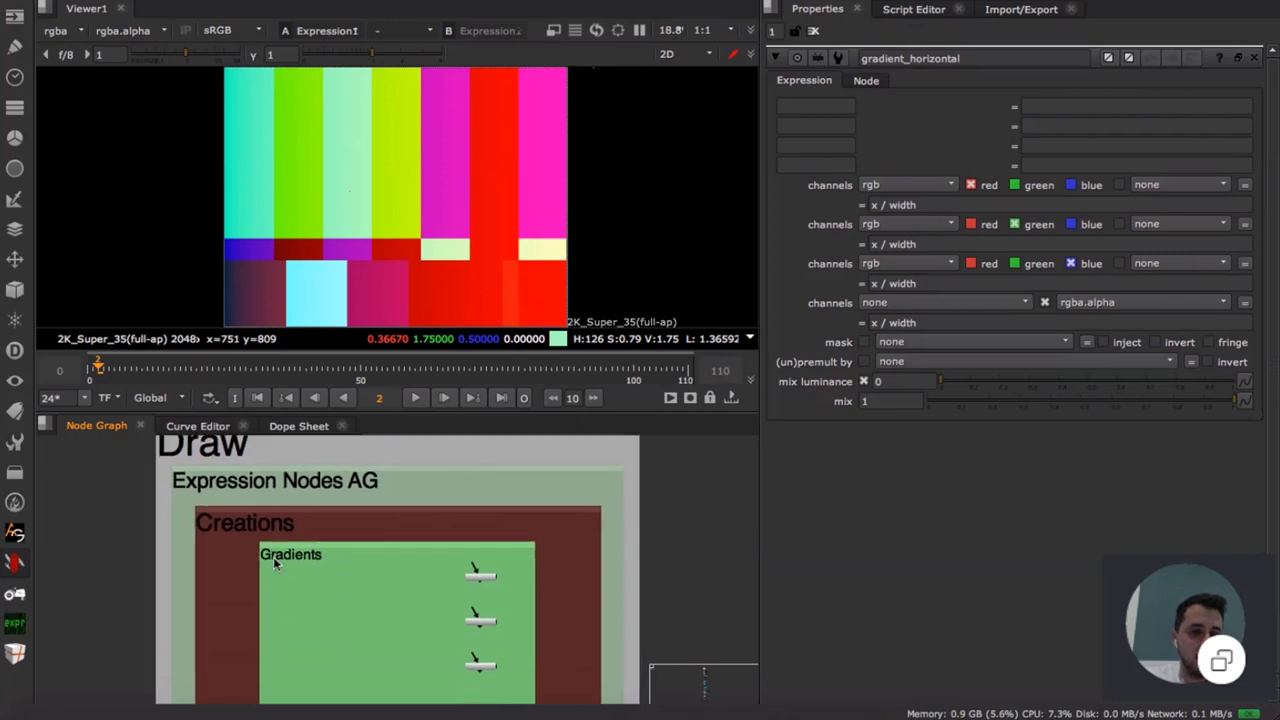
{"action": "left_click", "coordinate": [16, 624]}
{"action": "left_click", "coordinate": [15, 624]}
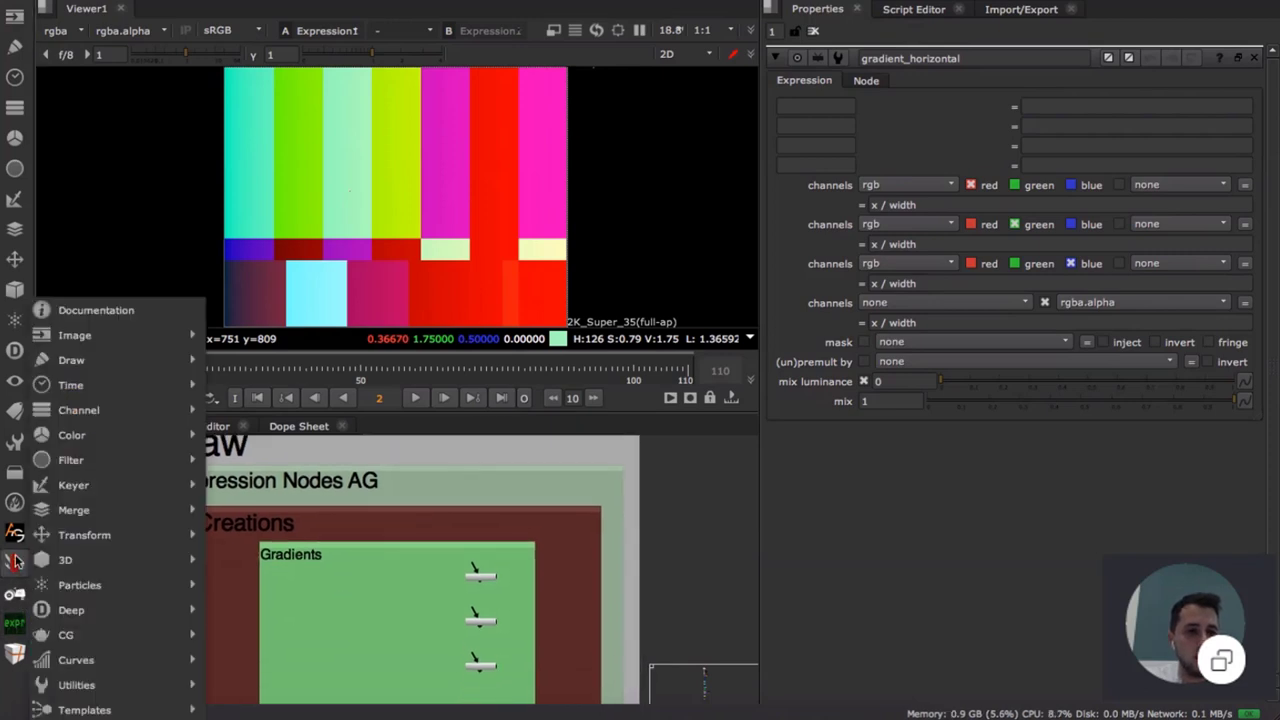
{"action": "mouse_move", "coordinate": [113, 361]}
{"action": "mouse_move", "coordinate": [311, 364]}
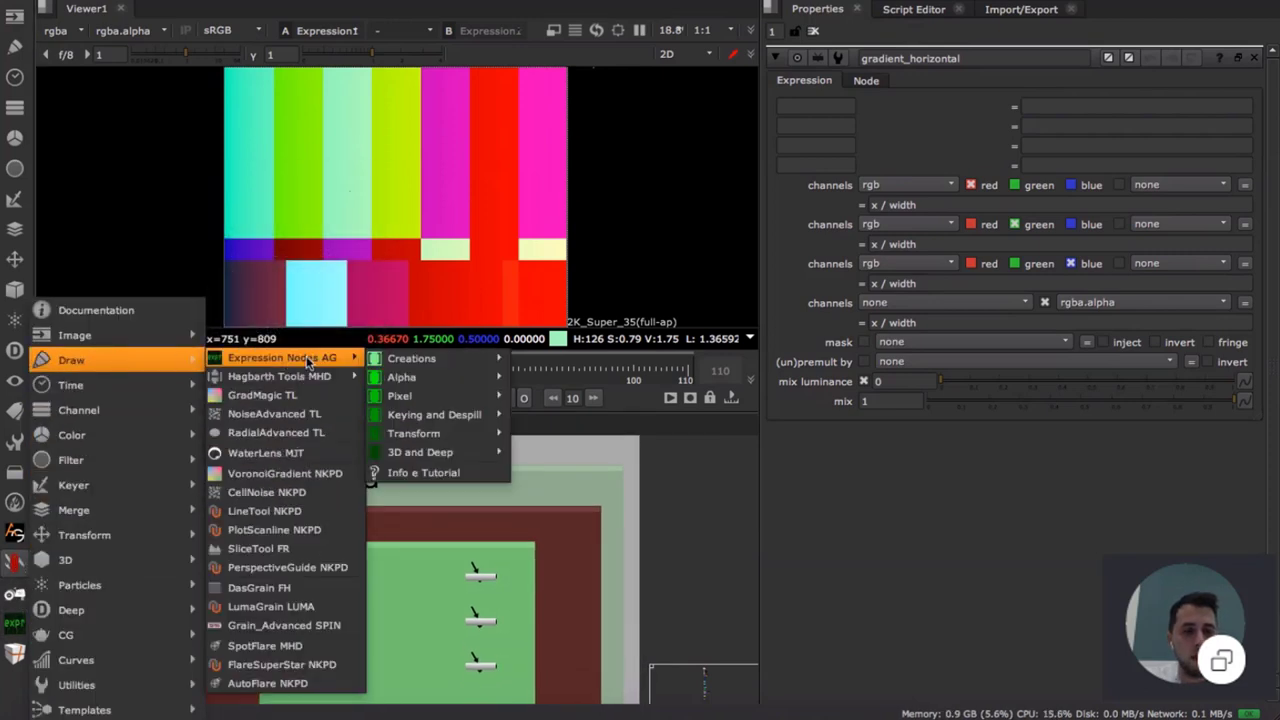
{"action": "mouse_move", "coordinate": [404, 366]}
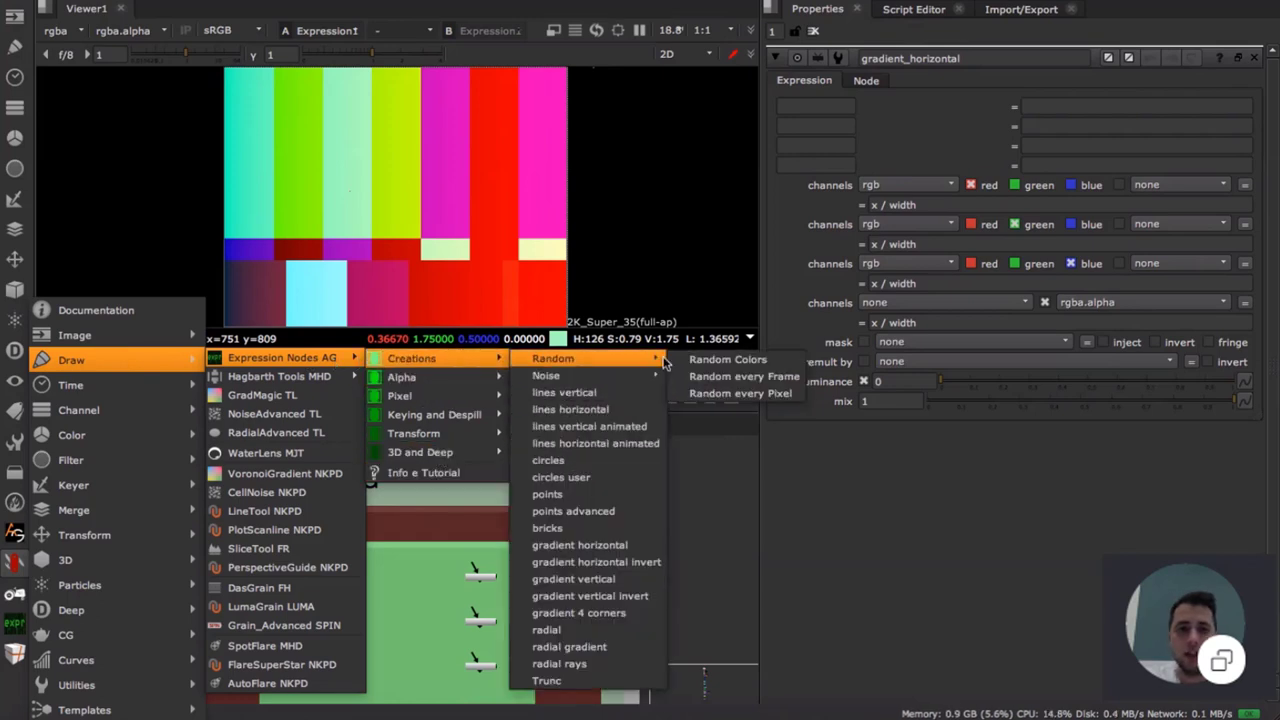
{"action": "left_click", "coordinate": [712, 524]}
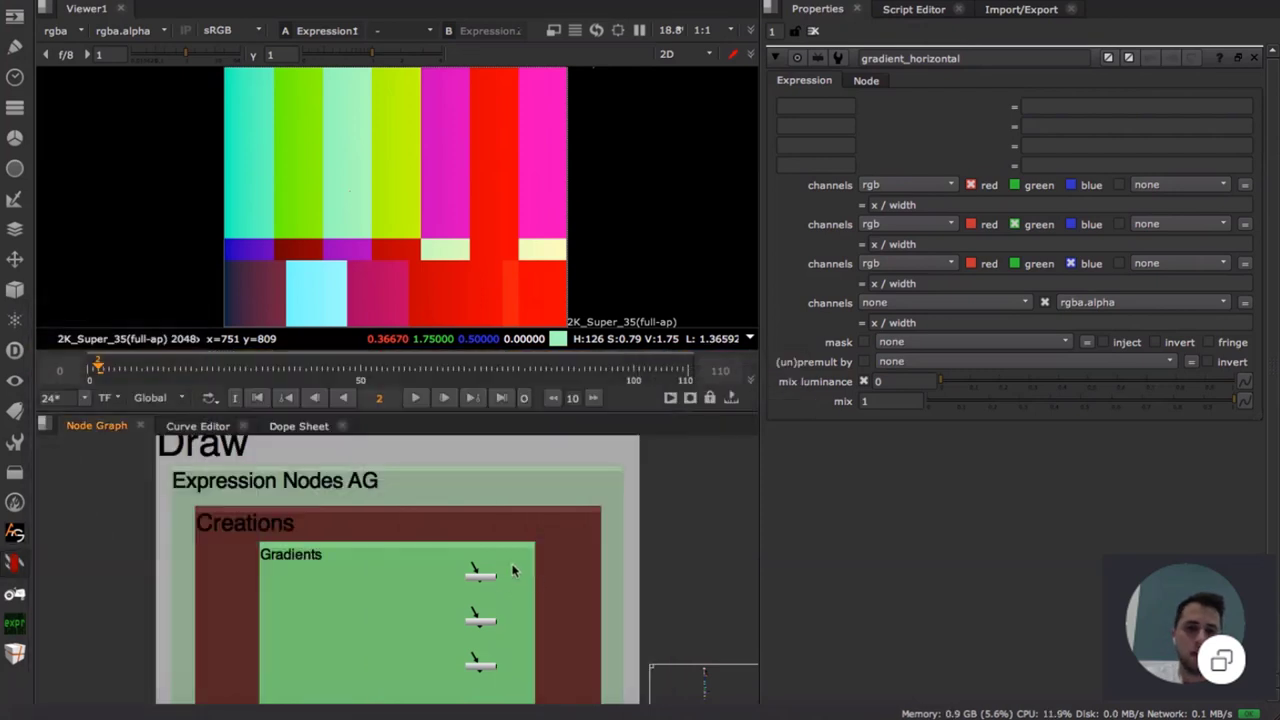
- Show the output of the gradient_horizontal node in the viewer
{"action": "scroll", "coordinate": [476, 575], "scroll_direction": "down", "scroll_amount": 2}
{"action": "scroll", "coordinate": [496, 581], "scroll_direction": "up", "scroll_amount": 5}
{"action": "left_click", "coordinate": [481, 579]}
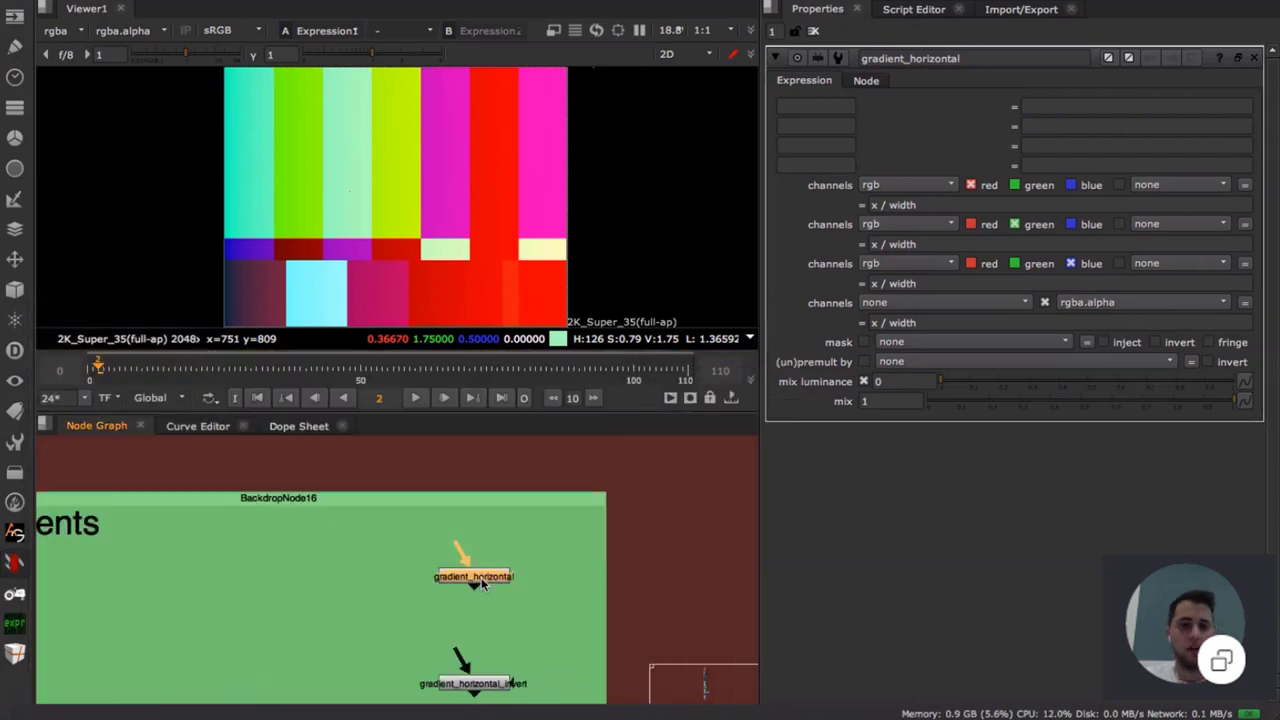
{"action": "key", "text": "1"}
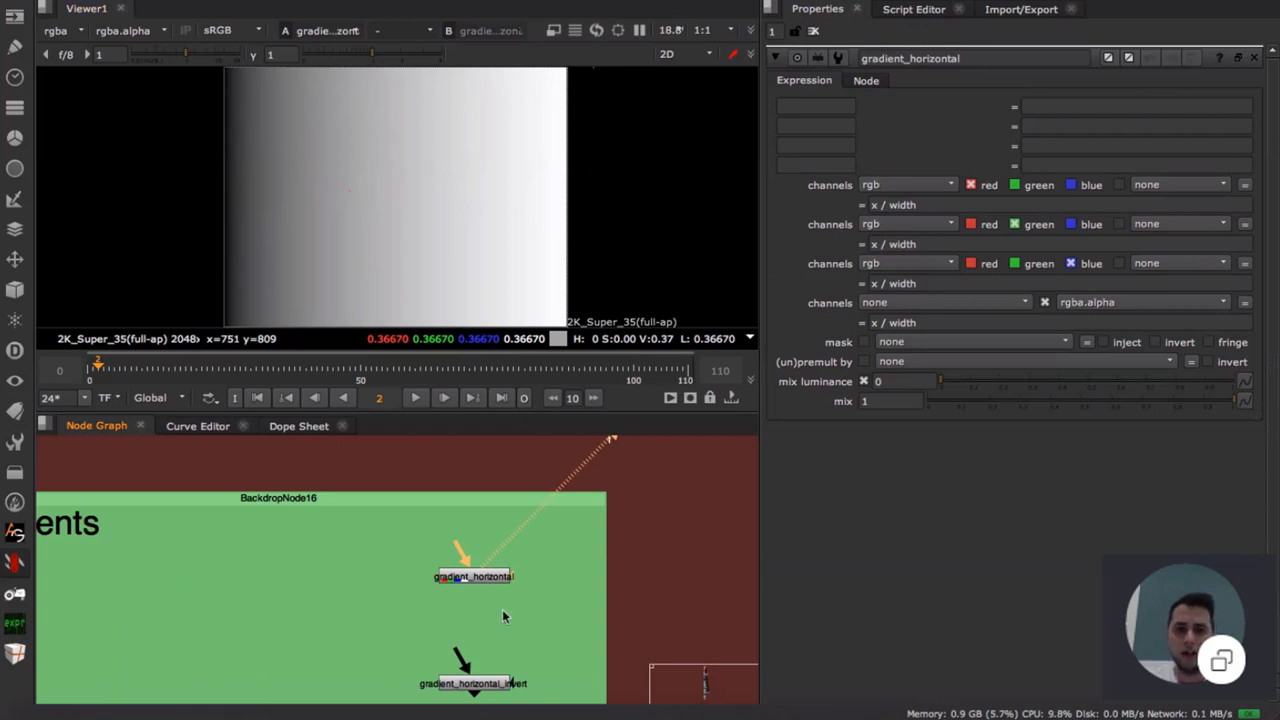
- Show the output of the gradient_horizontal_invert node in the viewer
{"action": "middle_click_drag", "start_coordinate": [502, 617], "coordinate": [490, 485]}
{"action": "left_click", "coordinate": [481, 553]}
{"action": "key", "text": "1"}
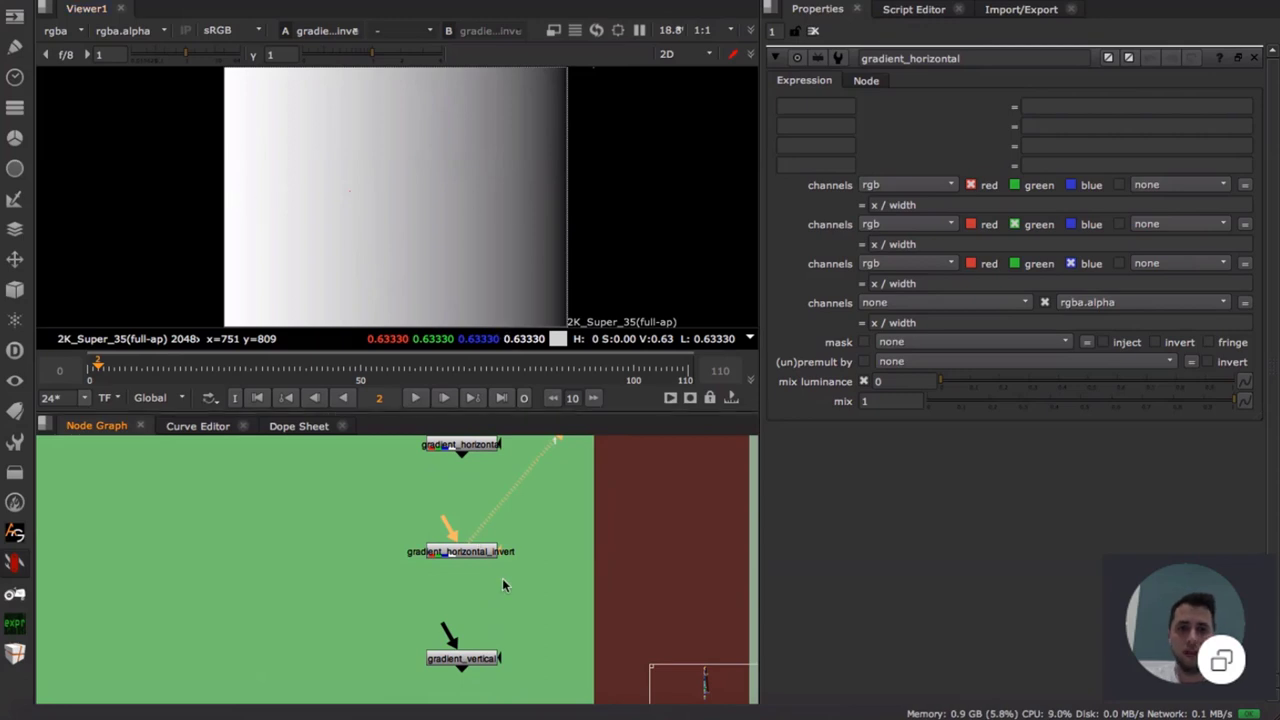
- Open the properties of the gradient_horizontal_invert node and examine its red channel expression 1-(x / width)
{"action": "middle_click_drag", "start_coordinate": [502, 585], "coordinate": [498, 542]}
{"action": "left_click", "coordinate": [464, 508]}
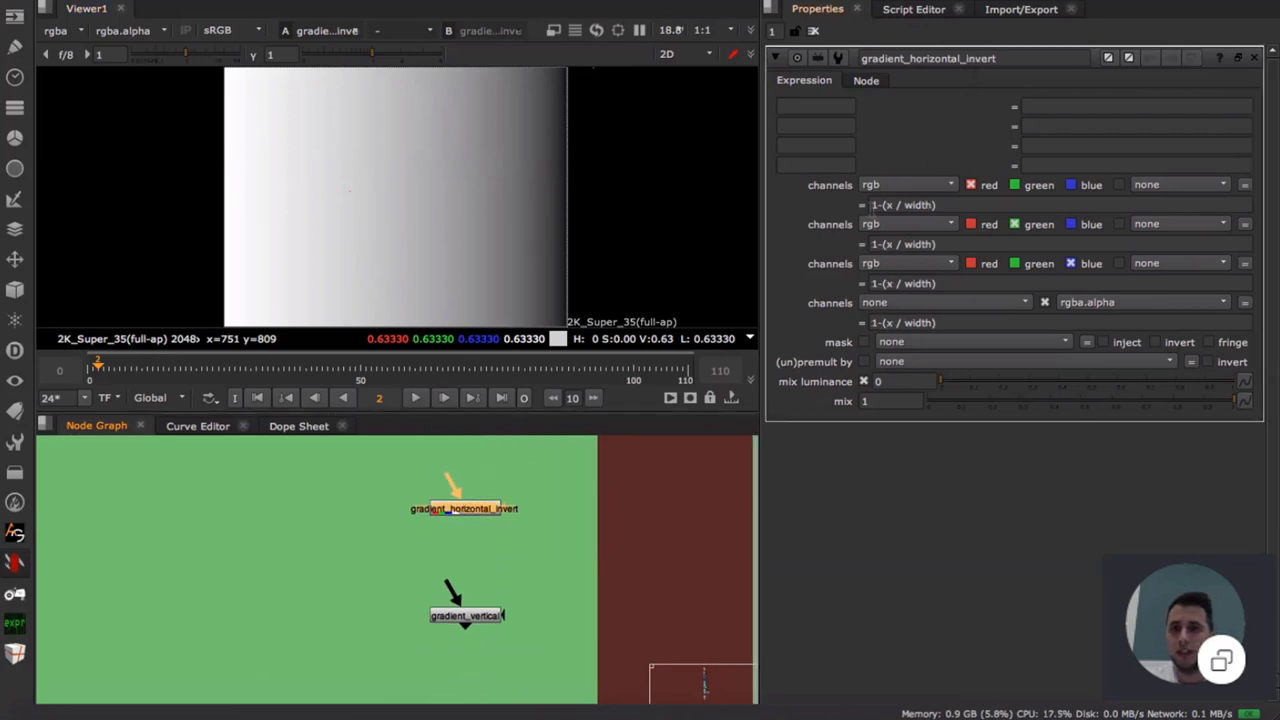
{"action": "left_click_drag", "start_coordinate": [872, 206], "coordinate": [940, 204]}
{"action": "left_click", "coordinate": [952, 202]}
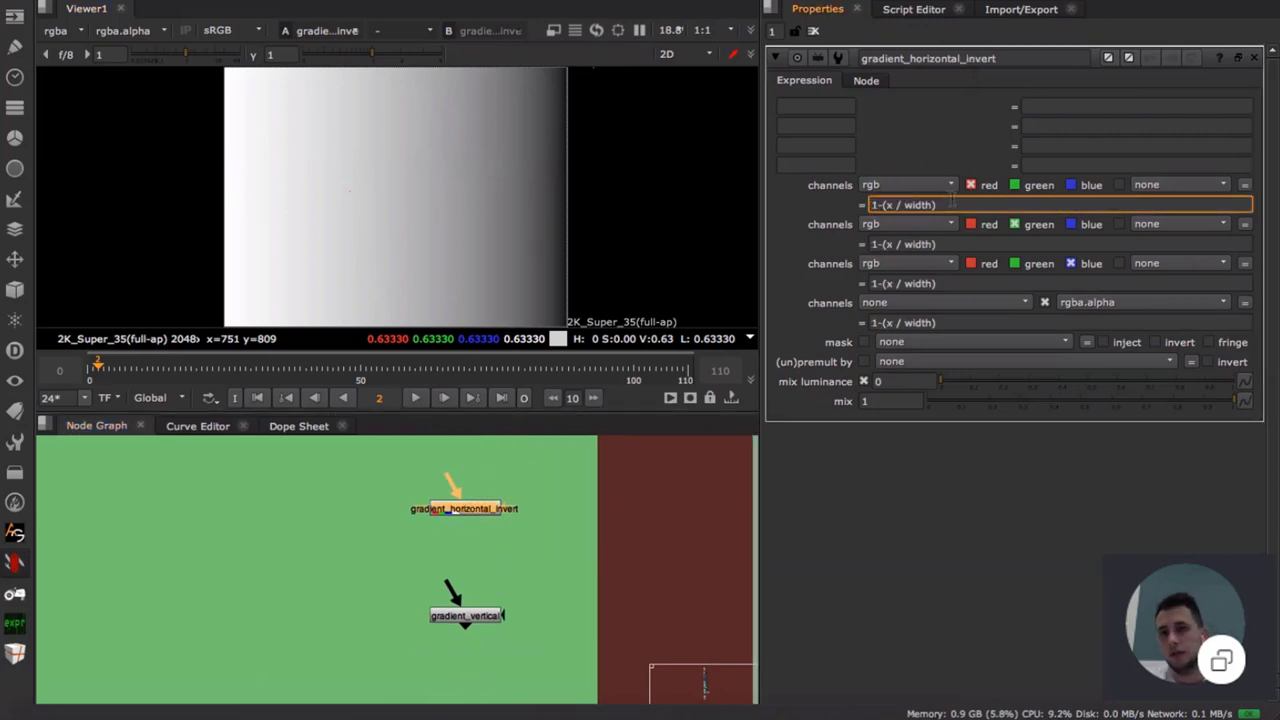
- Show the gradient_vertical node's output in the viewer and examine its red channel expression y / height
{"action": "middle_click_drag", "start_coordinate": [484, 612], "coordinate": [491, 505]}
{"action": "double_click", "coordinate": [494, 514]}
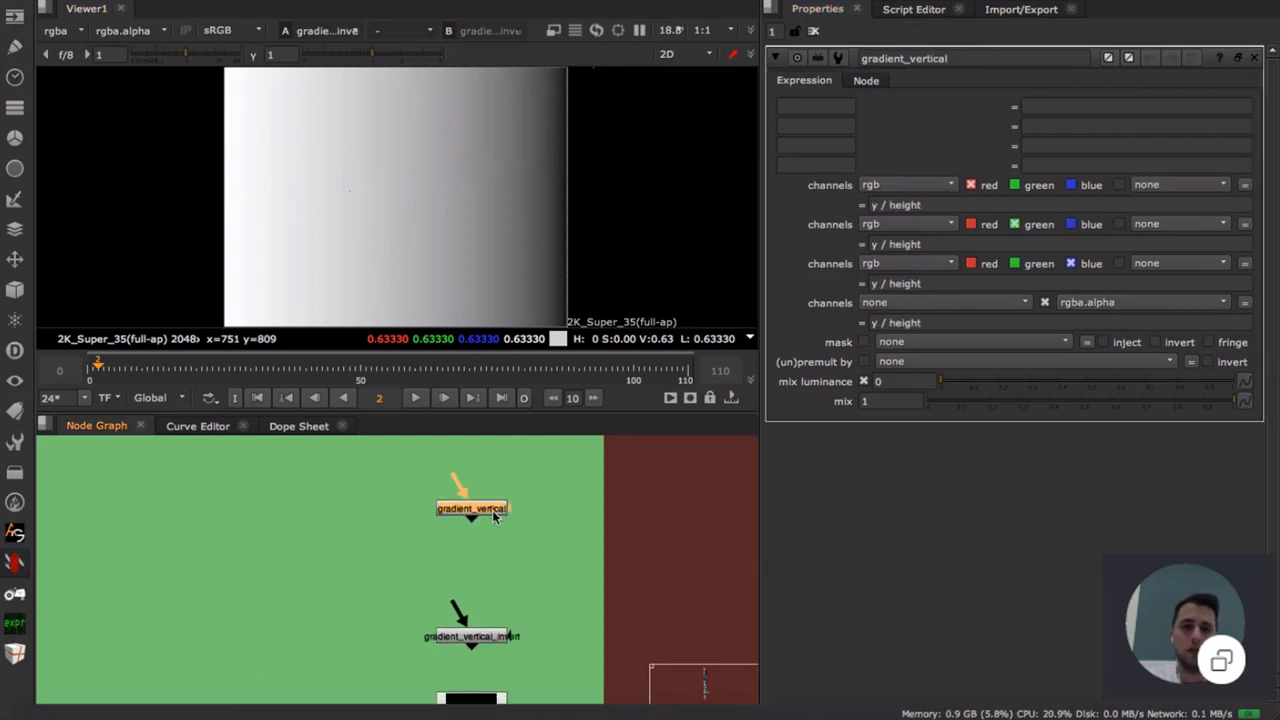
{"action": "key", "text": "1"}
{"action": "left_click", "coordinate": [915, 205]}
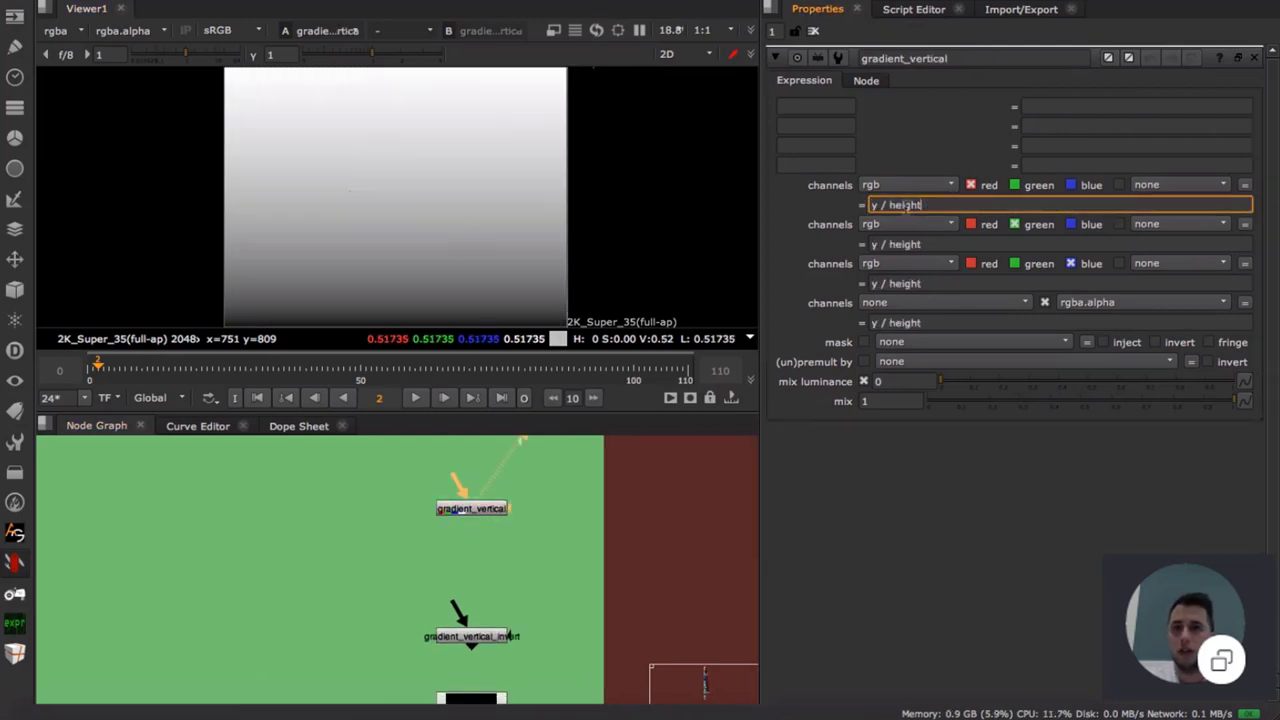
{"action": "left_click_drag", "start_coordinate": [922, 205], "coordinate": [866, 205]}
{"action": "left_click", "coordinate": [931, 205]}
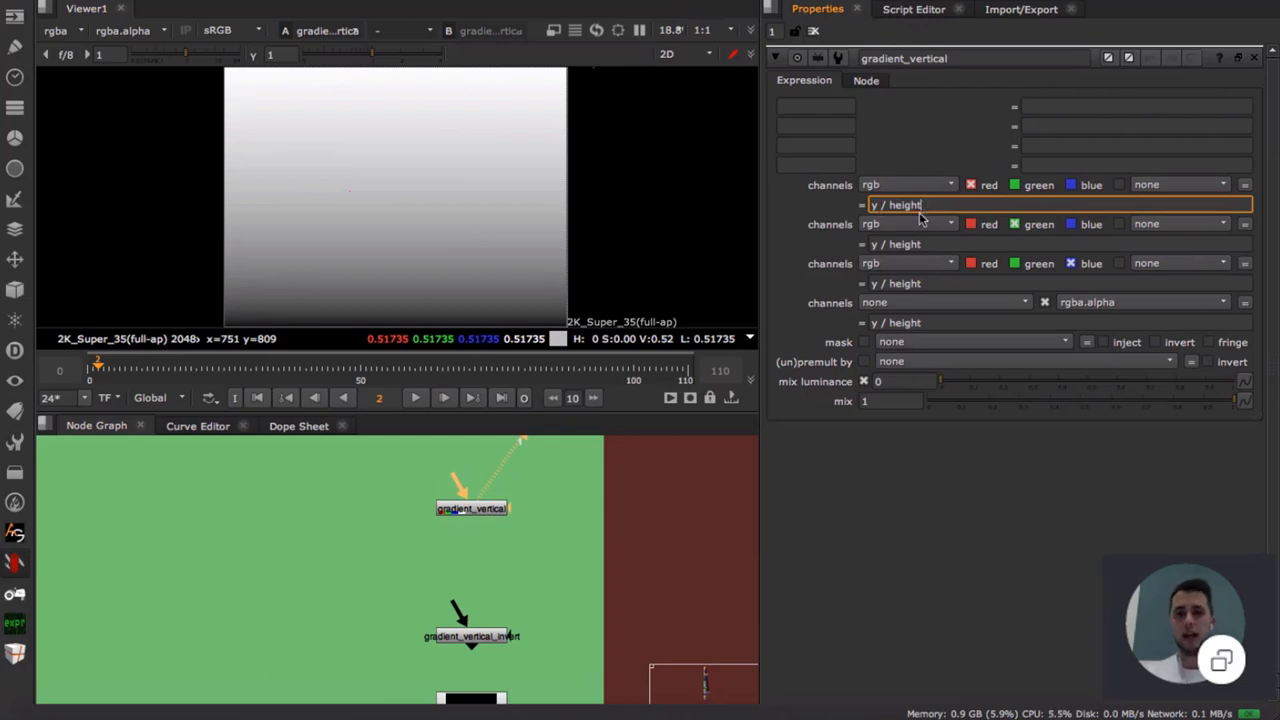
- Open the properties of the gradient_vertical_invert node and show its output in the viewer
{"action": "middle_click_drag", "start_coordinate": [520, 594], "coordinate": [528, 517]}
{"action": "left_click", "coordinate": [502, 559]}
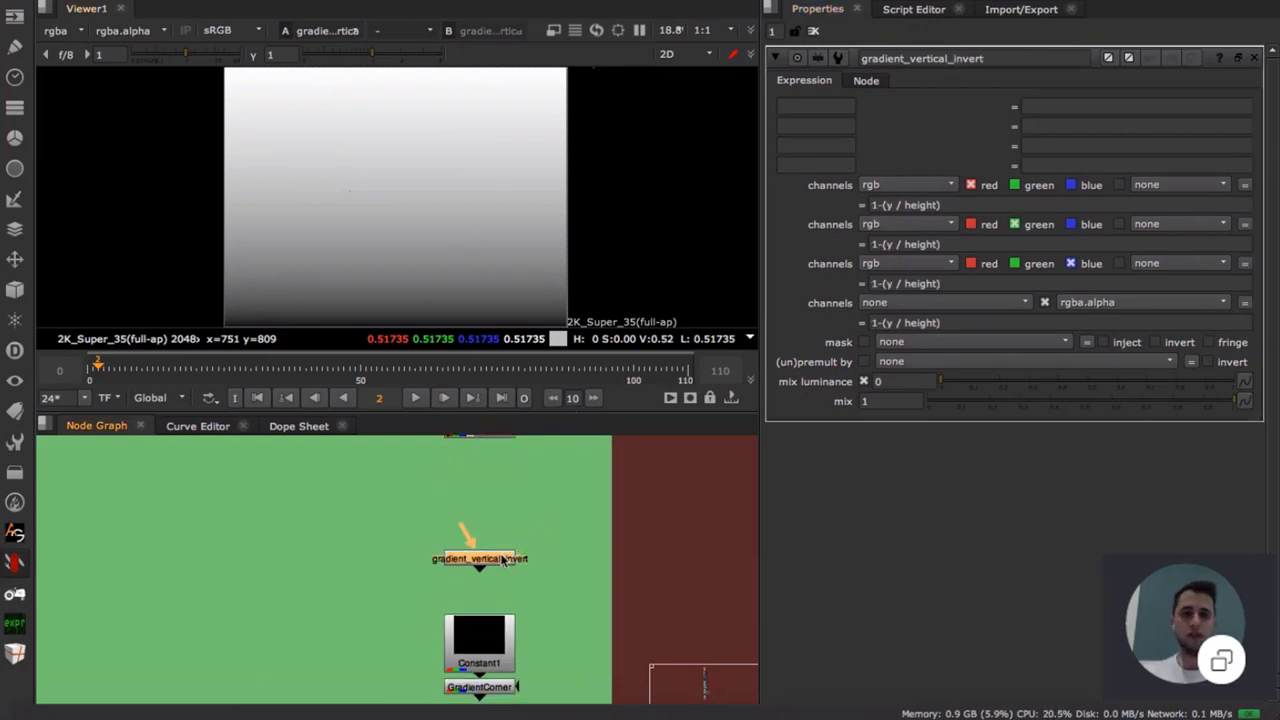
{"action": "key", "text": "1"}
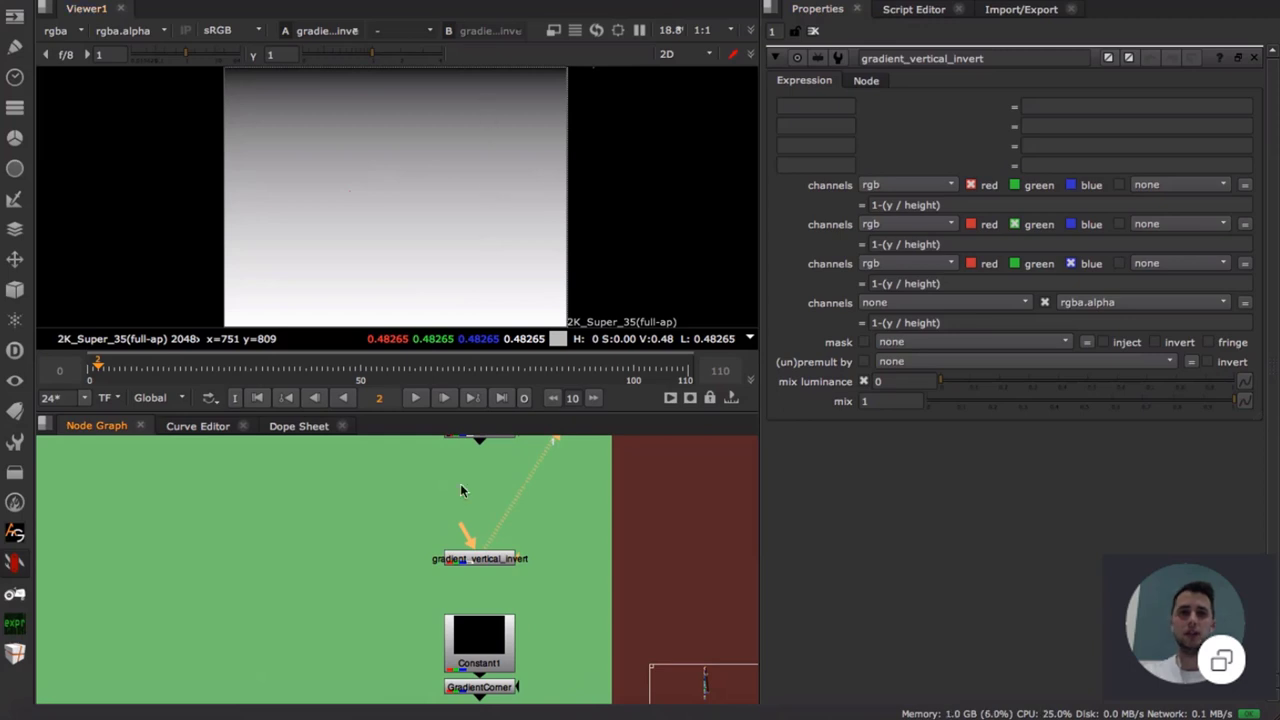
- Open the properties of the GradientCorner node below Constant1 and show its output in the viewer
{"action": "middle_click_drag", "start_coordinate": [536, 597], "coordinate": [536, 497]}
{"action": "left_click", "coordinate": [484, 587]}
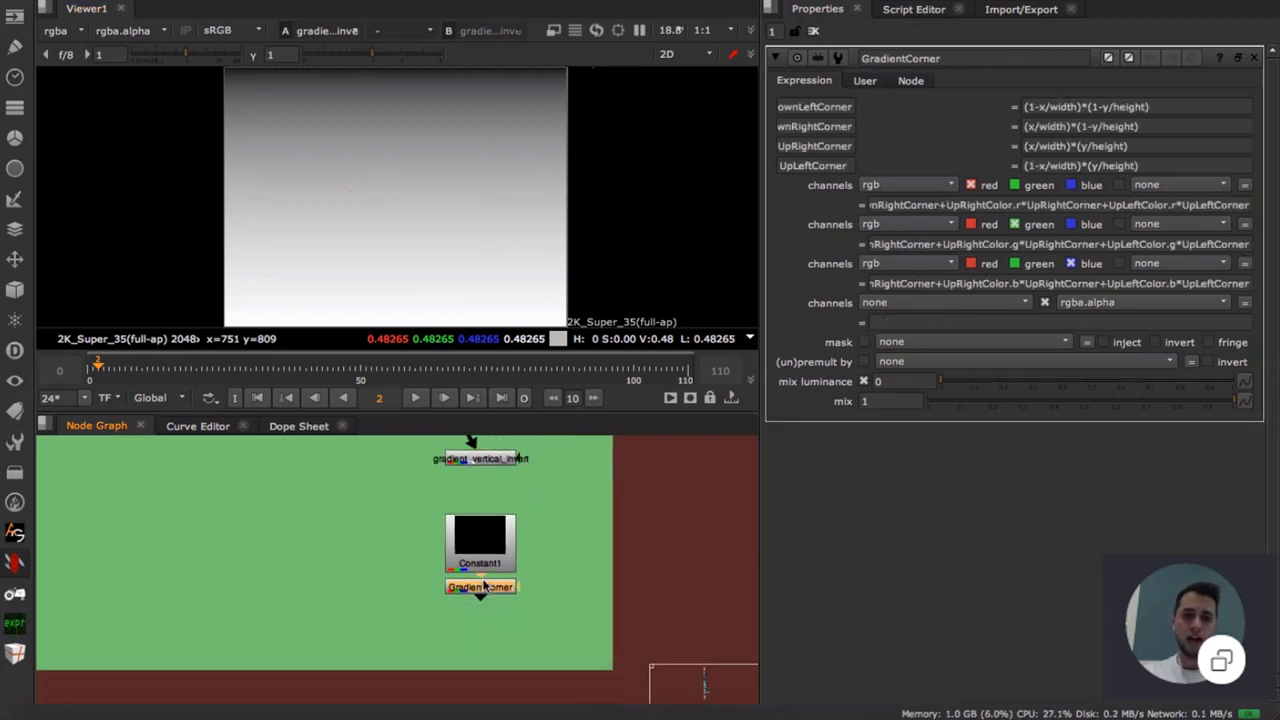
{"action": "key", "text": "1"}
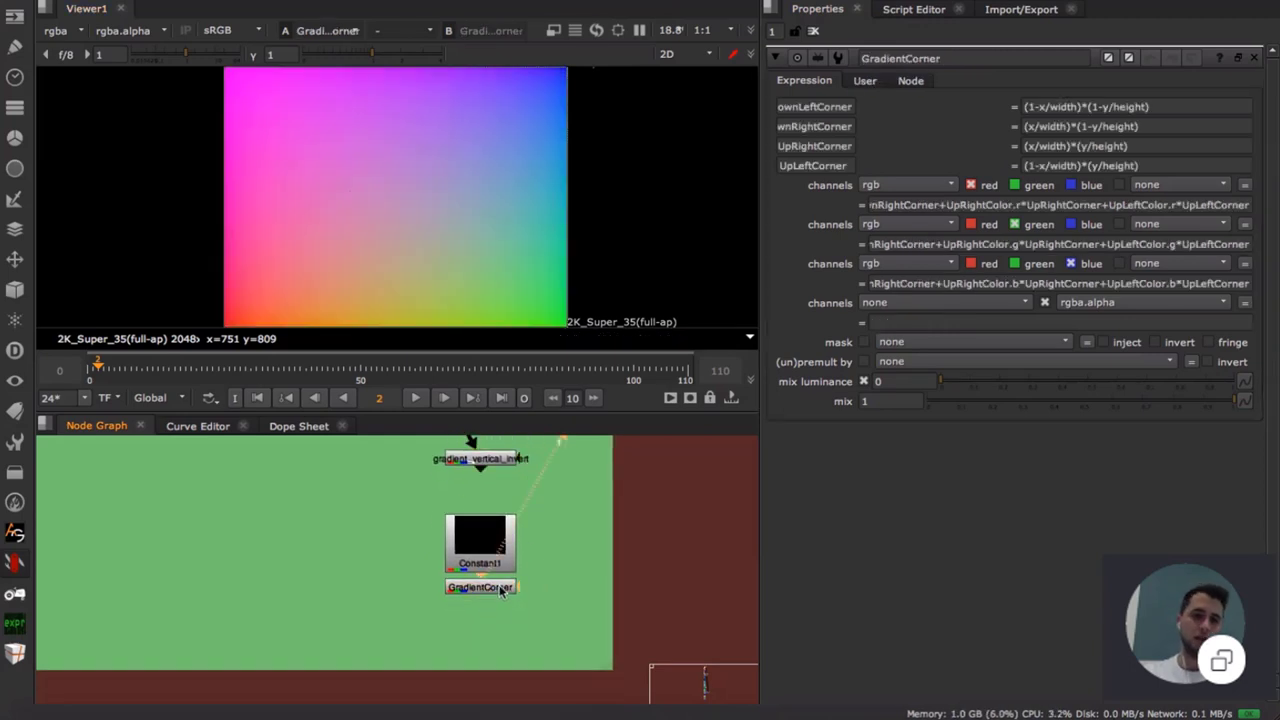
{"action": "left_click", "coordinate": [539, 567]}
{"action": "left_click_drag", "start_coordinate": [511, 556], "coordinate": [509, 549]}
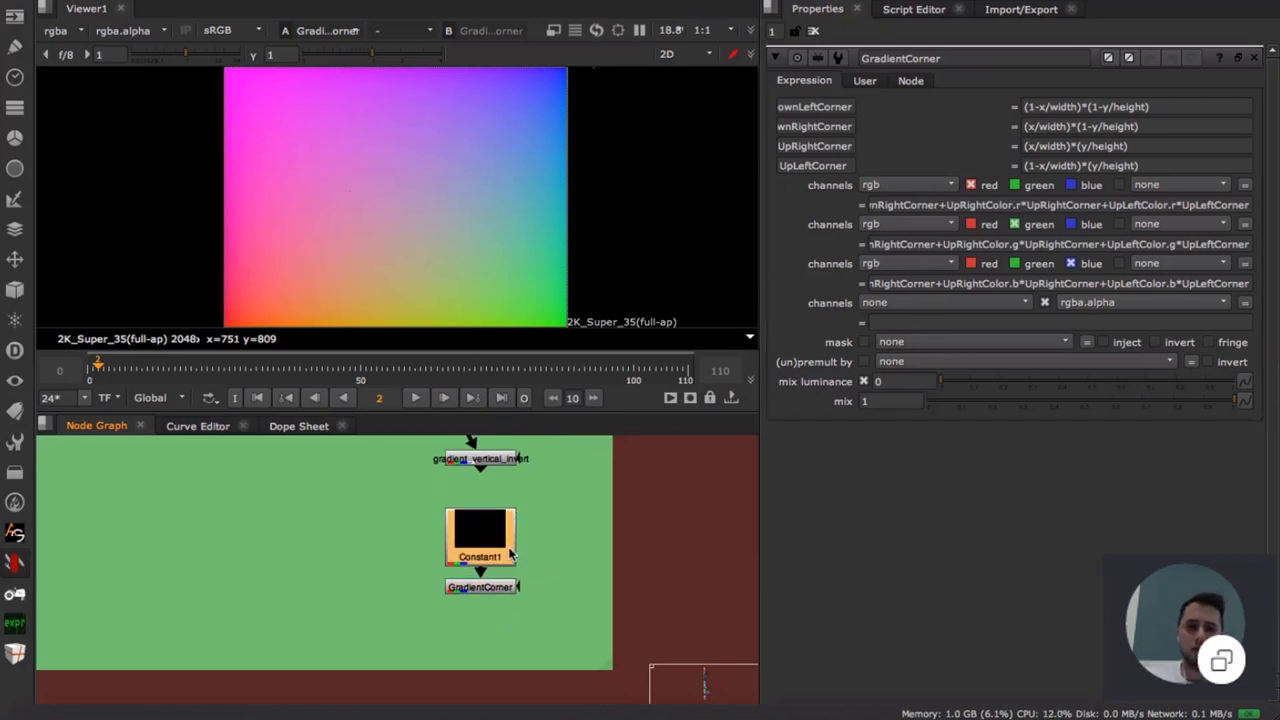
{"action": "left_click", "coordinate": [519, 582]}
{"action": "left_click", "coordinate": [503, 587]}
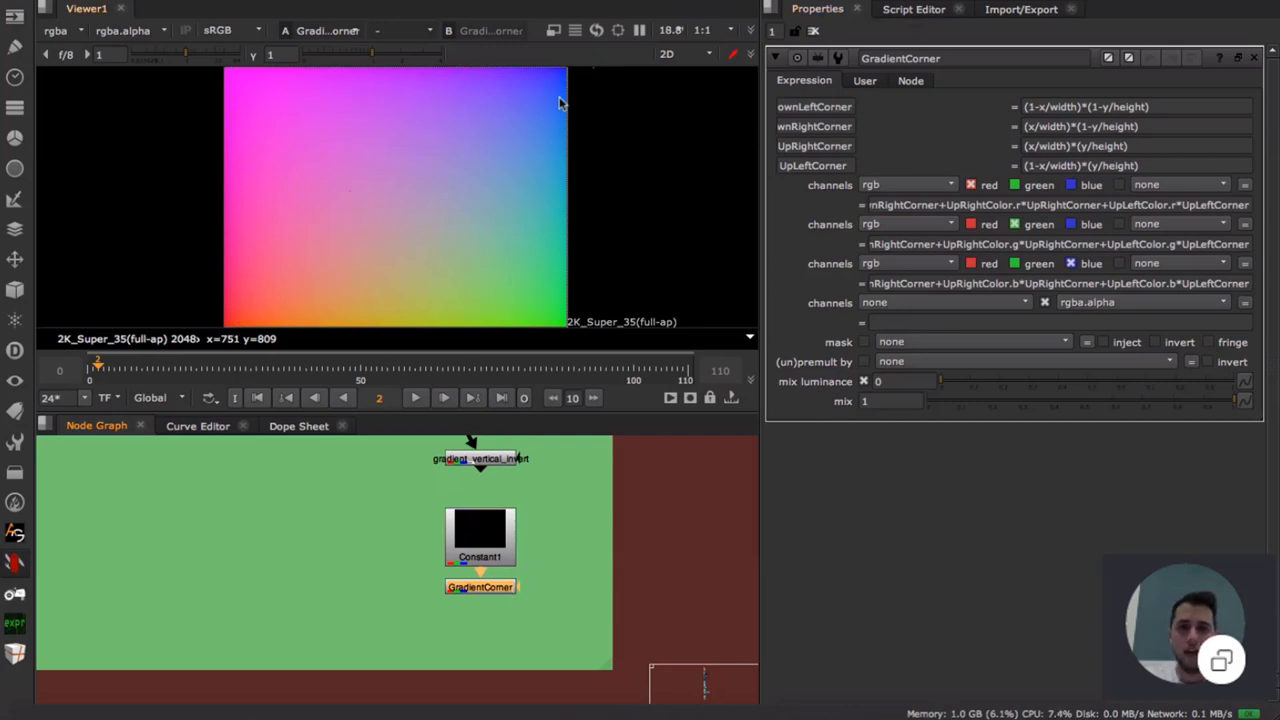
- Change GradientCorner's UpLeftColor to light green (0.333333, 1.333333, 0.333333) and set the green value of DownLeftColor to 1
{"action": "left_click", "coordinate": [866, 83]}
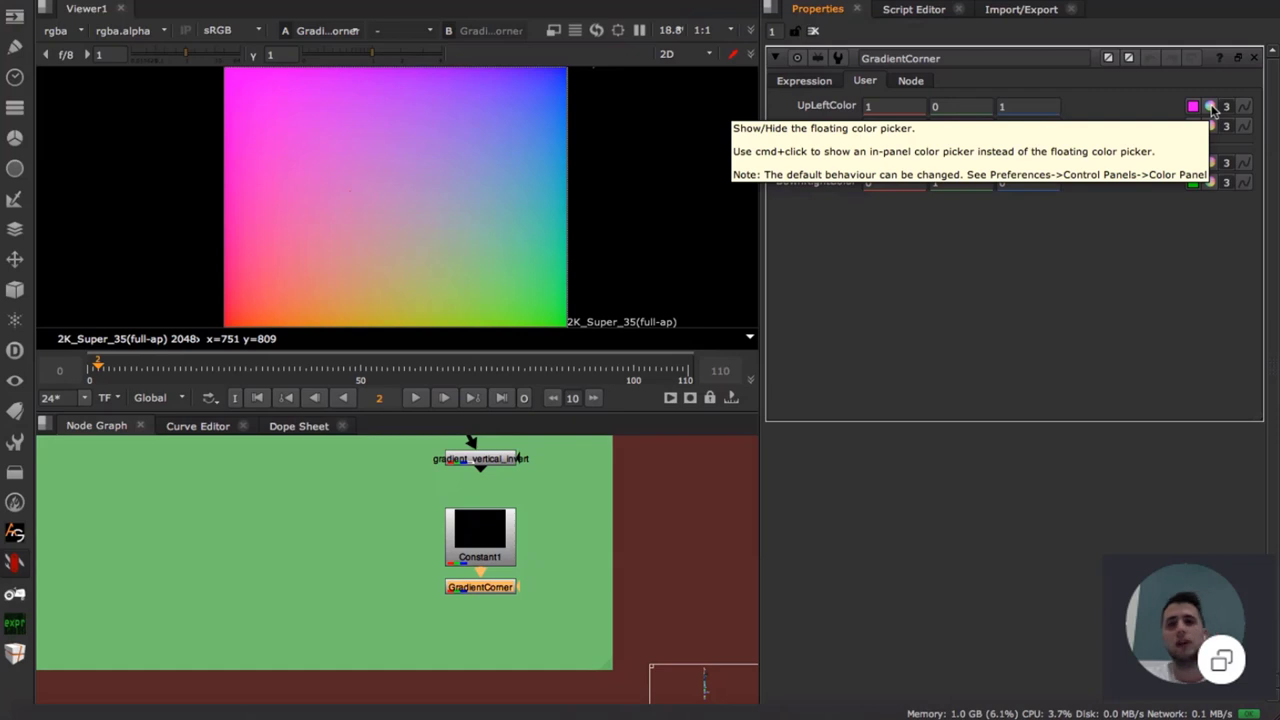
{"action": "left_click", "coordinate": [1211, 107]}
{"action": "left_click", "coordinate": [881, 375]}
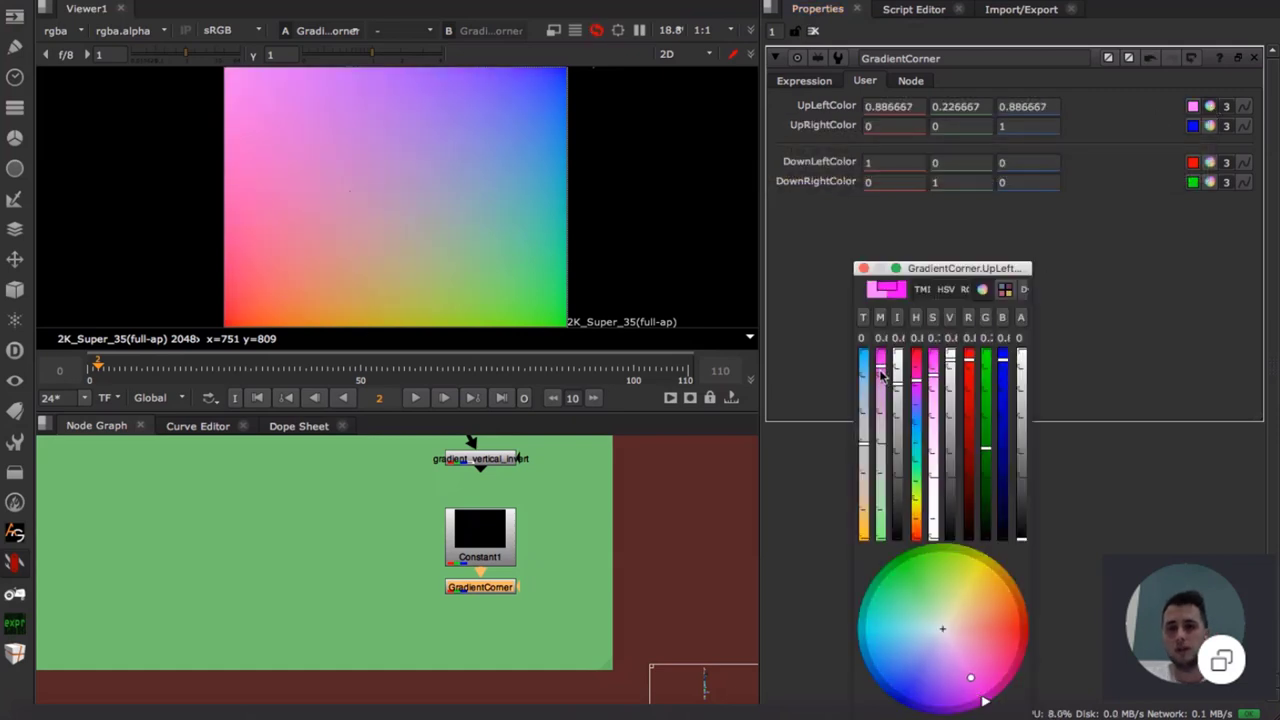
{"action": "left_click_drag", "start_coordinate": [880, 371], "coordinate": [905, 549]}
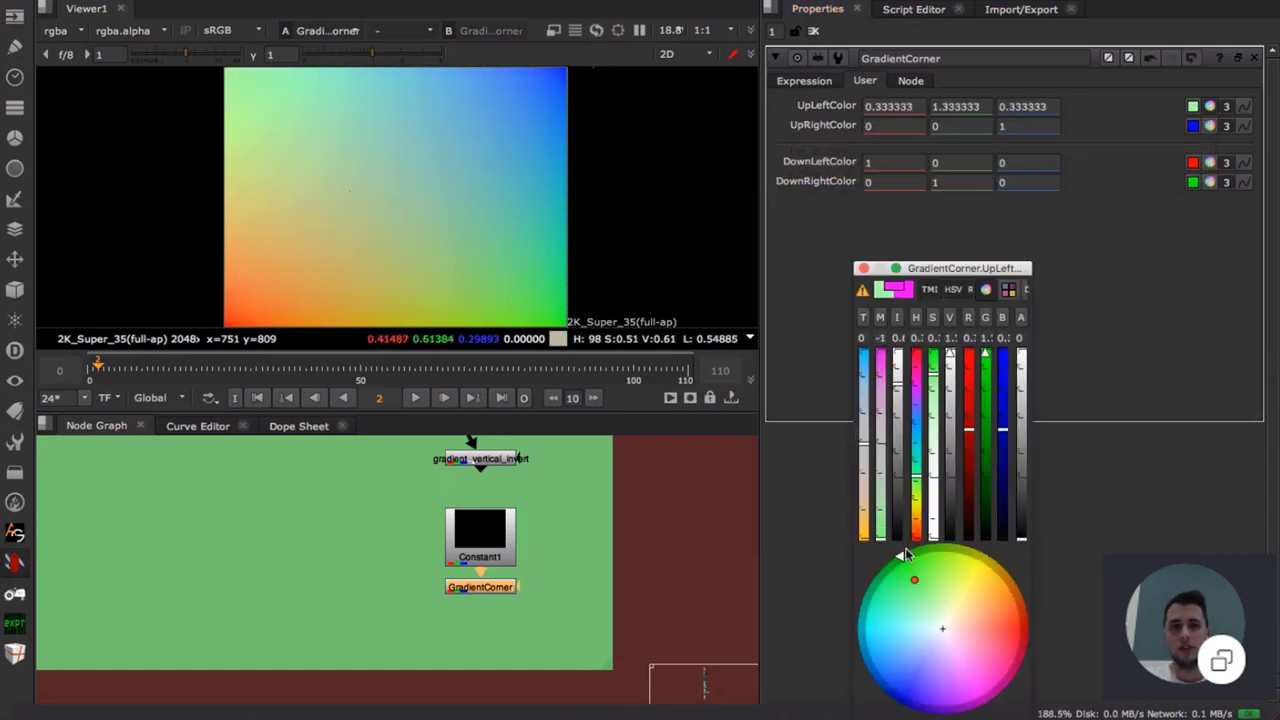
{"action": "left_click", "coordinate": [864, 269]}
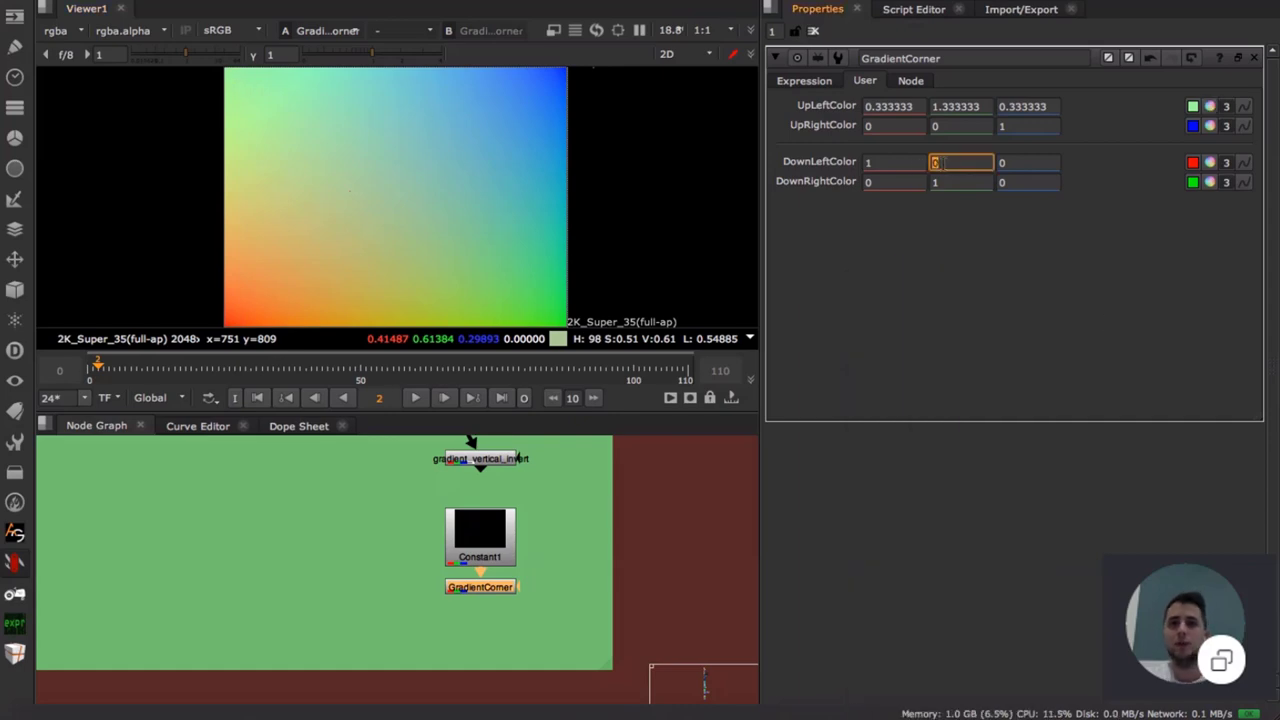
{"action": "type", "text": "1"}
{"action": "key", "text": "Return"}
- Examine GradientCorner's red channel expression from end to start and copy the whole expression
{"action": "left_click", "coordinate": [813, 82]}
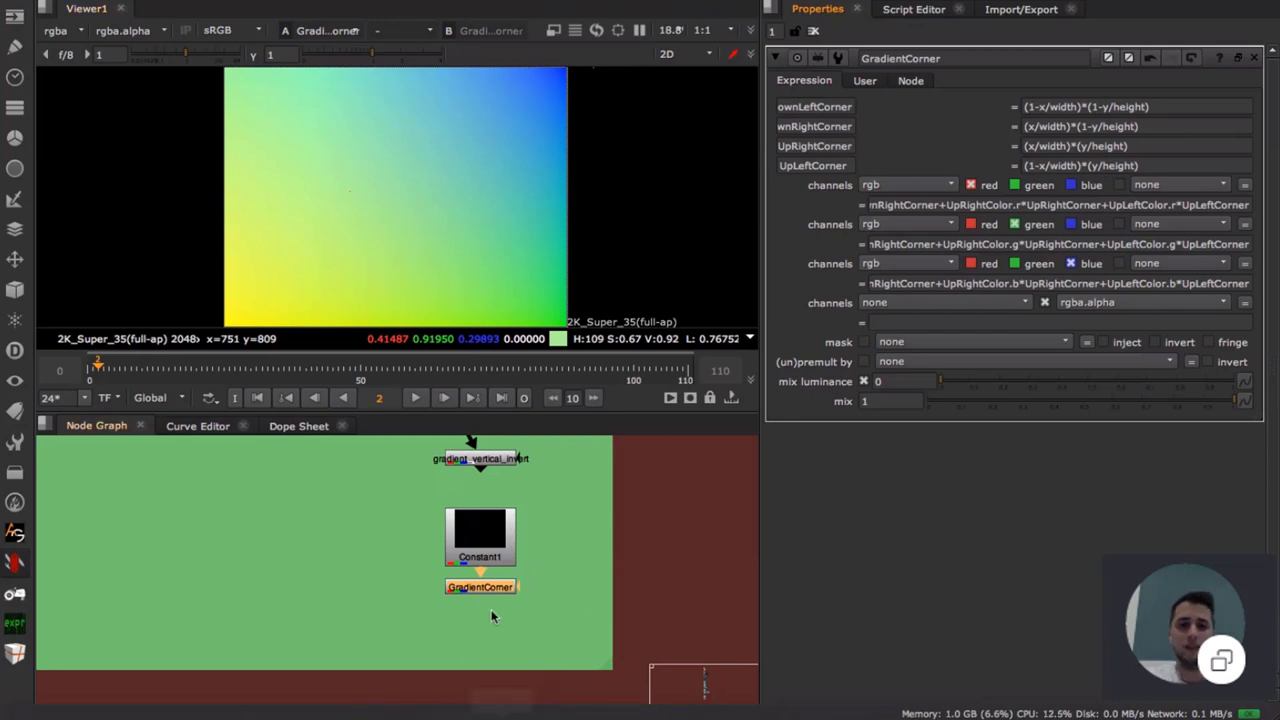
{"action": "left_click_drag", "start_coordinate": [491, 590], "coordinate": [496, 595]}
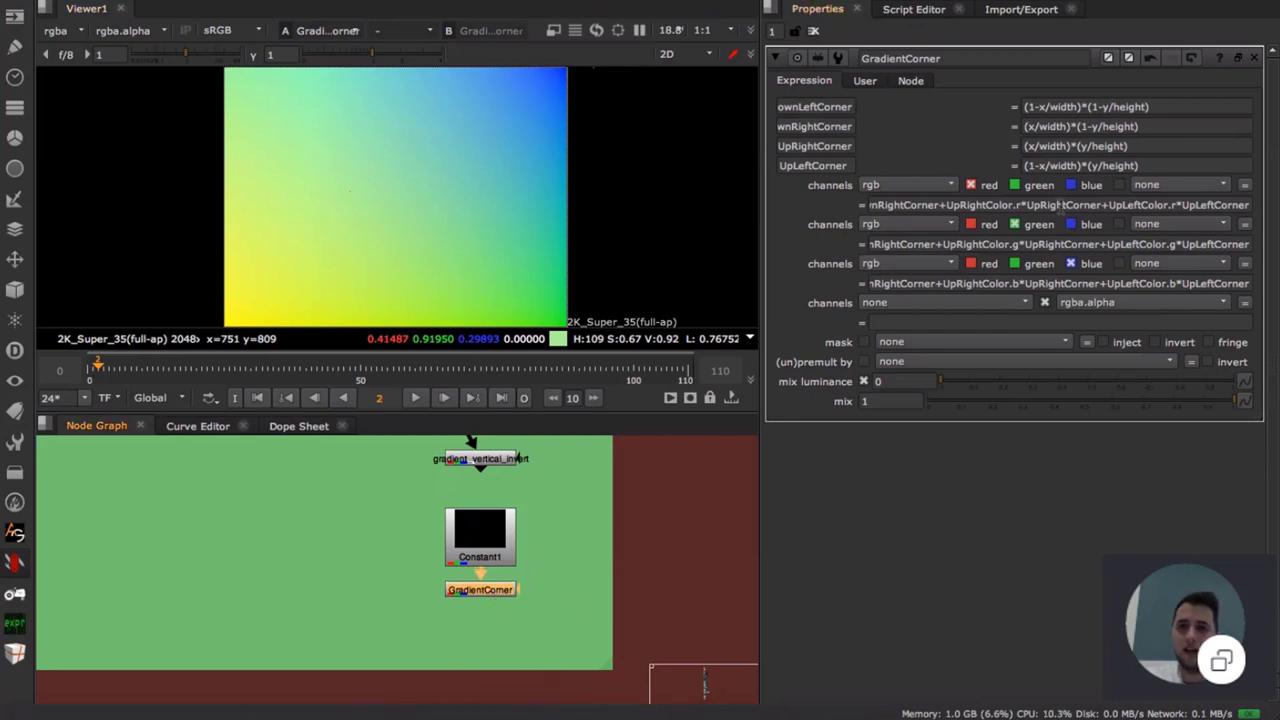
{"action": "double_click", "coordinate": [1060, 206]}
{"action": "triple_click", "coordinate": [1062, 206]}
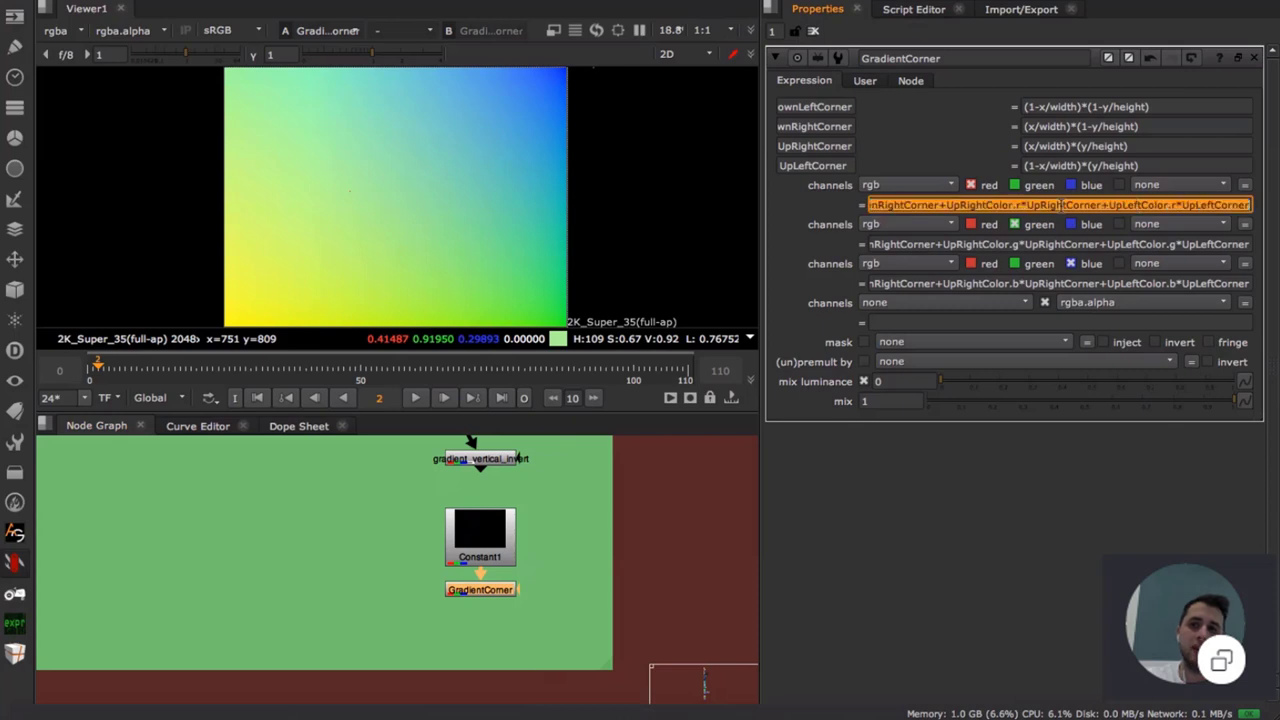
{"action": "left_click", "coordinate": [1147, 206]}
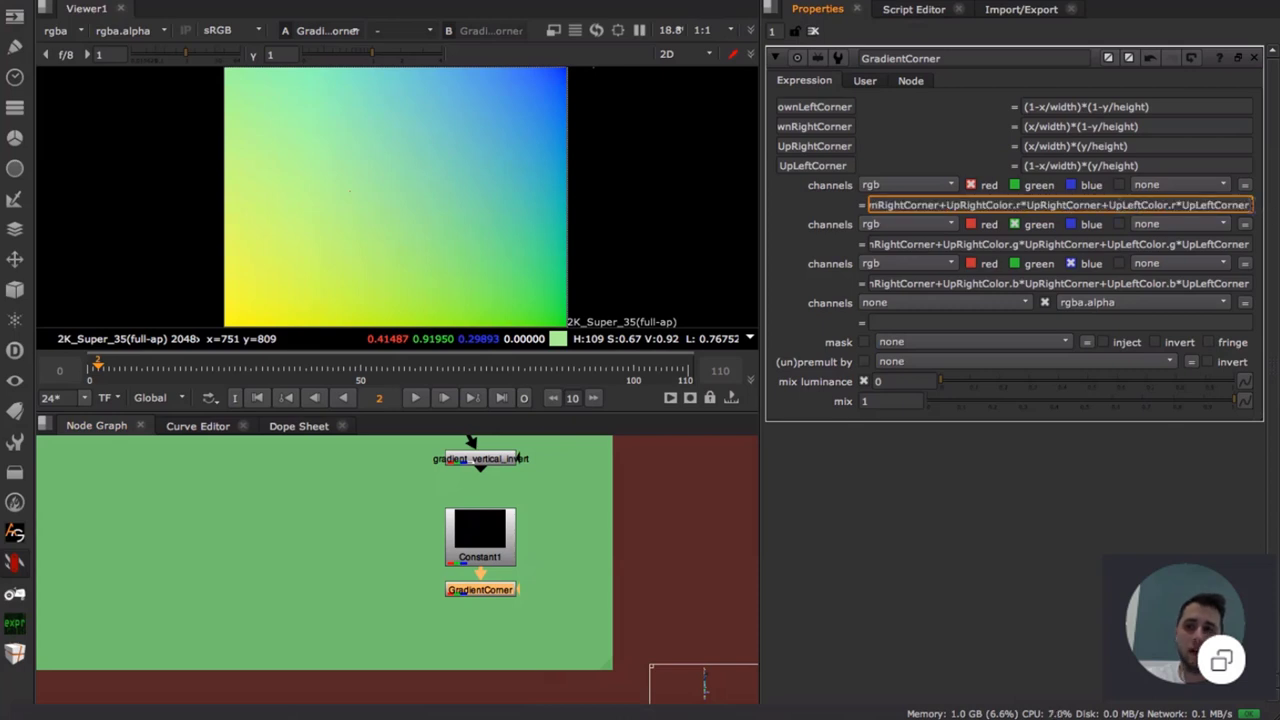
{"action": "left_click_drag", "start_coordinate": [1248, 205], "coordinate": [969, 206]}
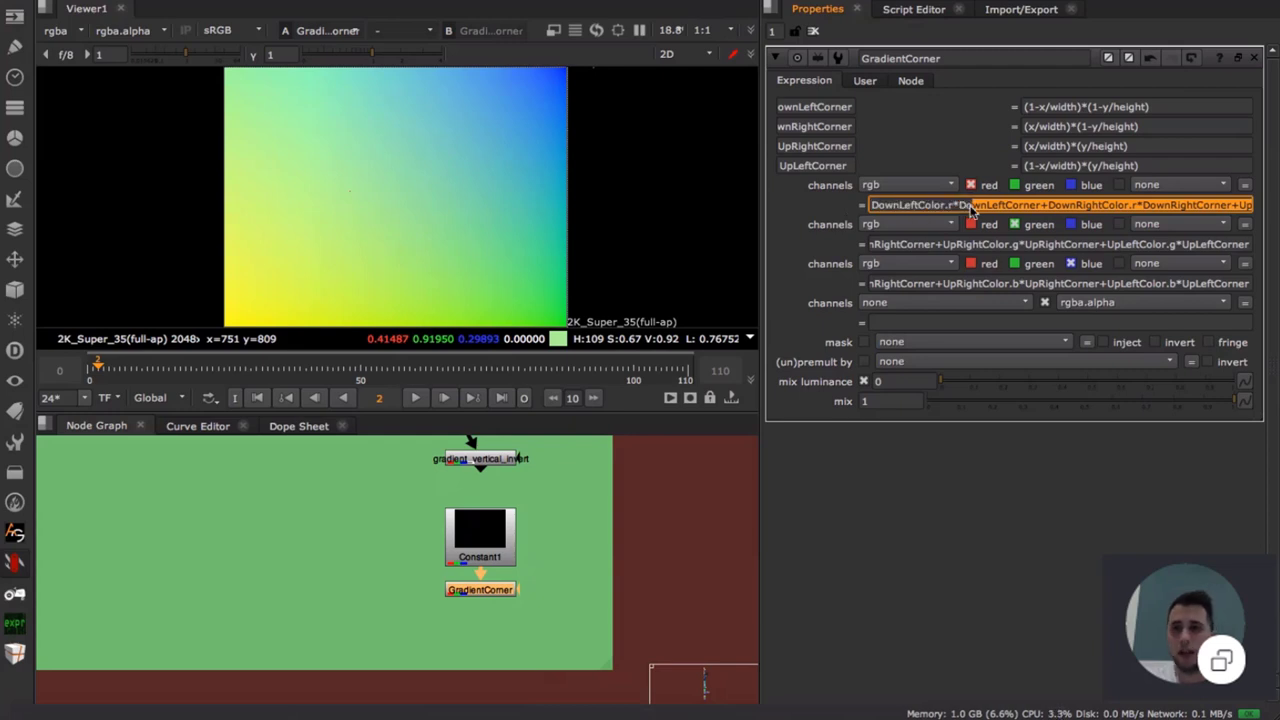
{"action": "triple_click", "coordinate": [945, 209]}
{"action": "key", "text": "ctrl+c"}
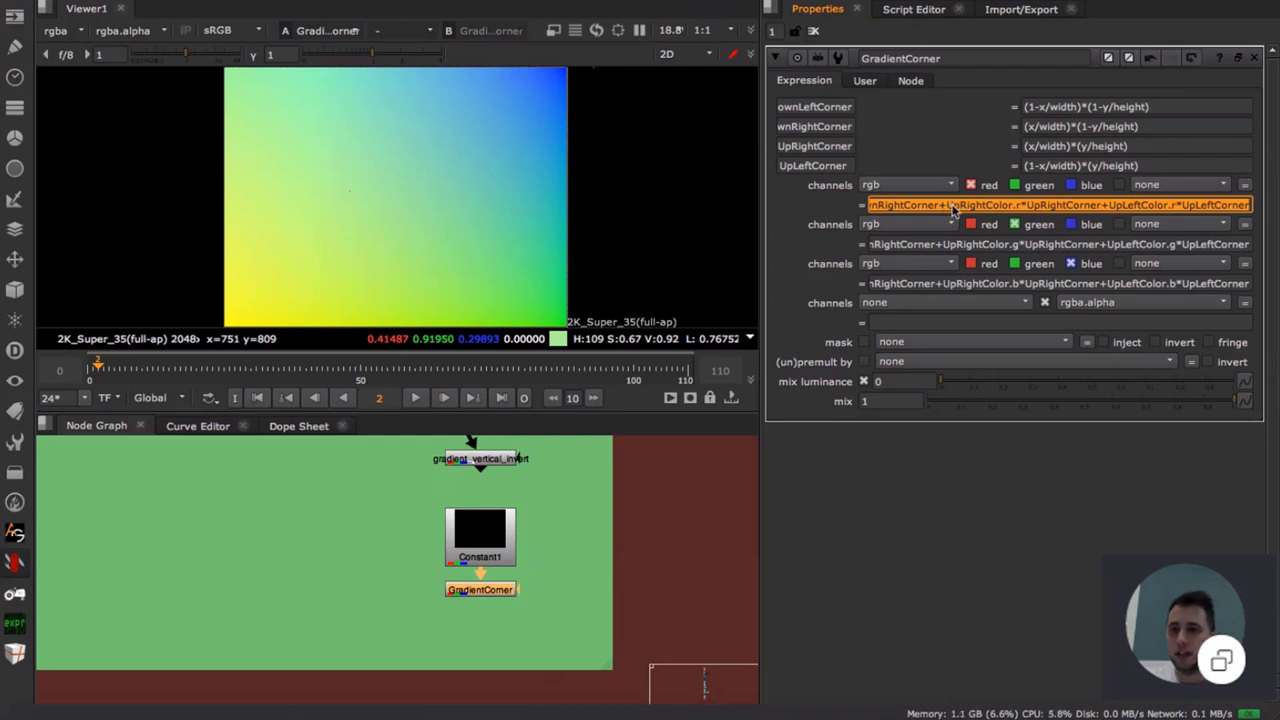
- Replace the existing code in the Script Editor with the copied GradientCorner red channel expression
{"action": "left_click", "coordinate": [658, 504]}
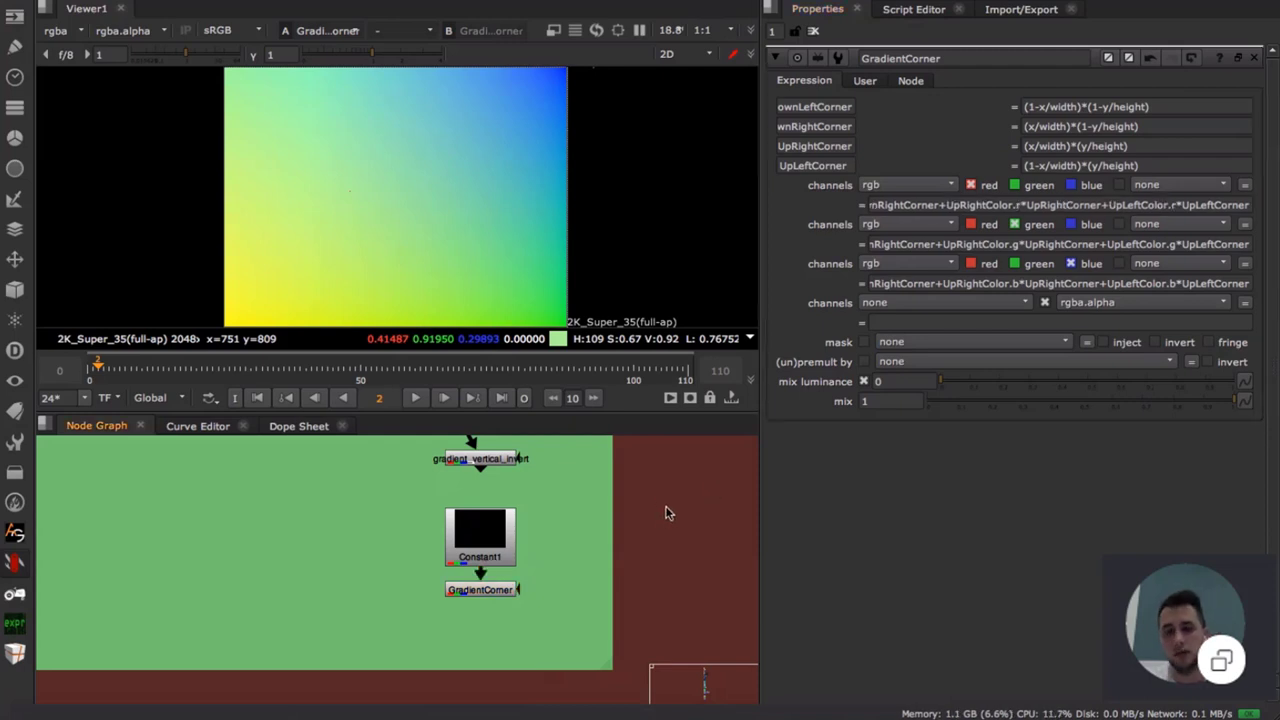
{"action": "left_click", "coordinate": [914, 9]}
{"action": "left_click", "coordinate": [885, 492]}
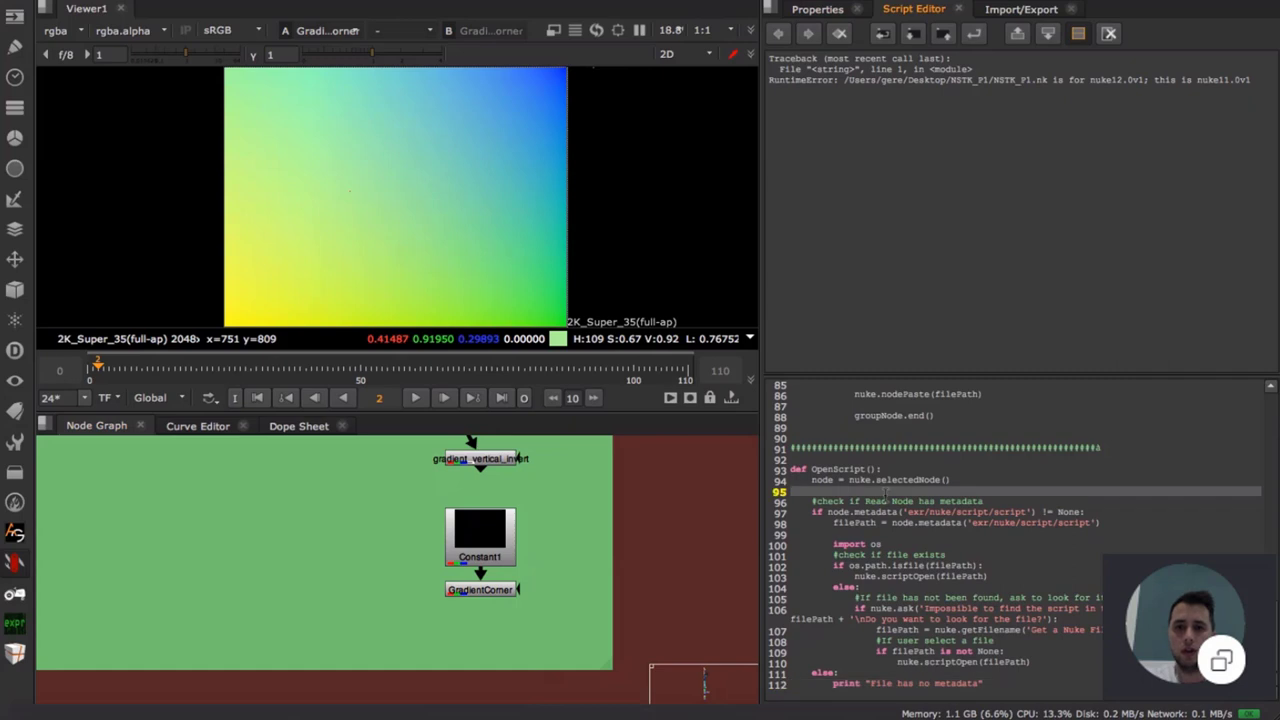
{"action": "key", "text": "ctrl+a"}
{"action": "key", "text": "ctrl+v"}
{"action": "key", "text": "ctrl+a"}
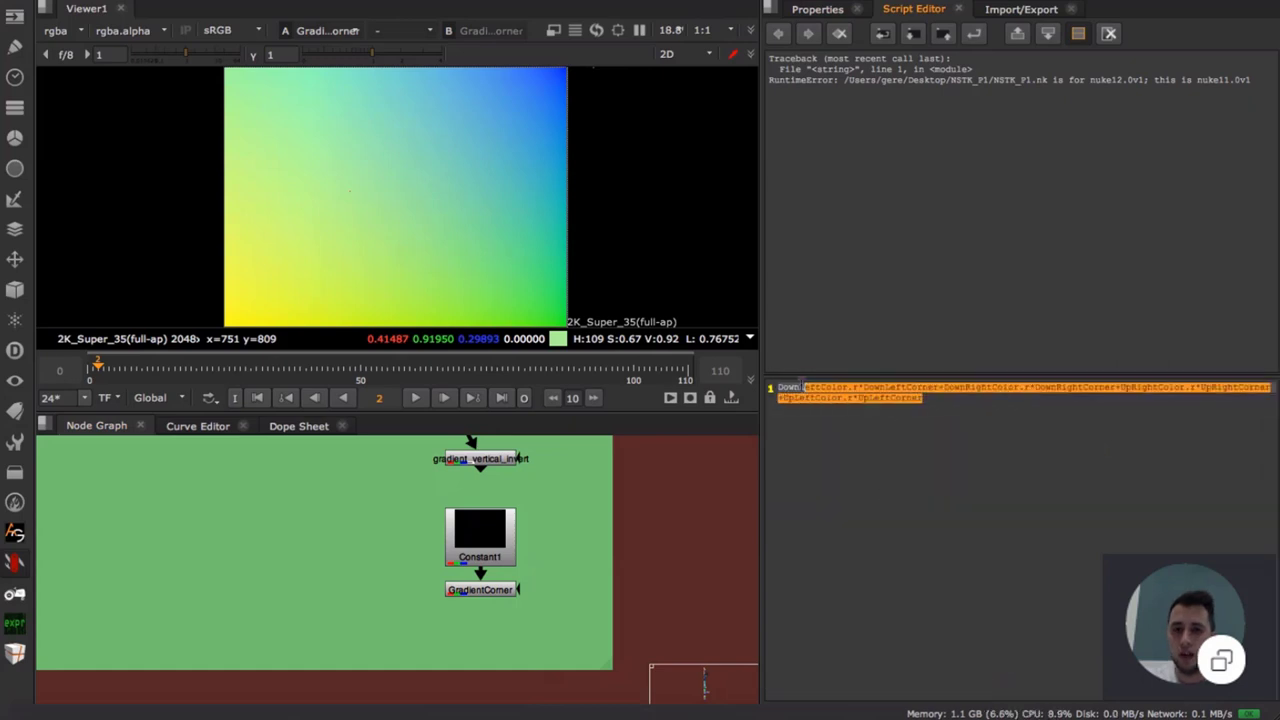
{"action": "left_click", "coordinate": [878, 427]}
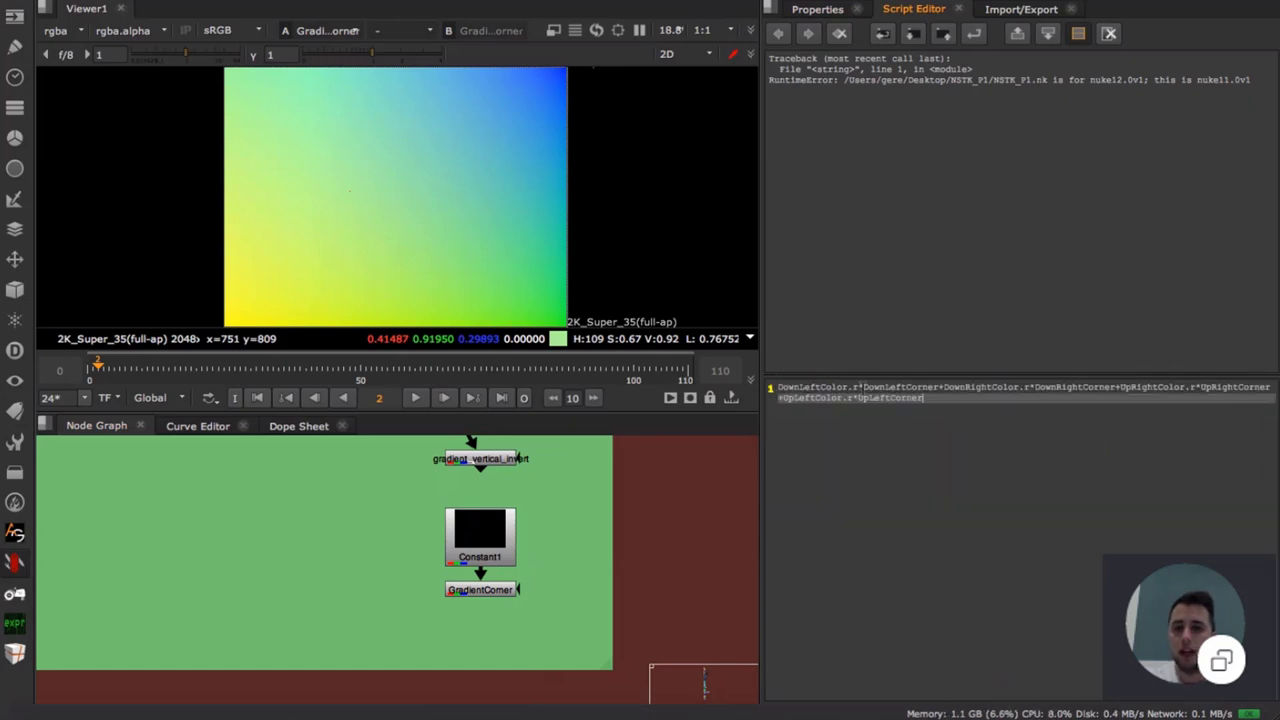
- Break the pasted expression into three lines, after DownRightColor.r and after the plus sign following UpRightCorner
{"action": "key", "text": "ctrl+a"}
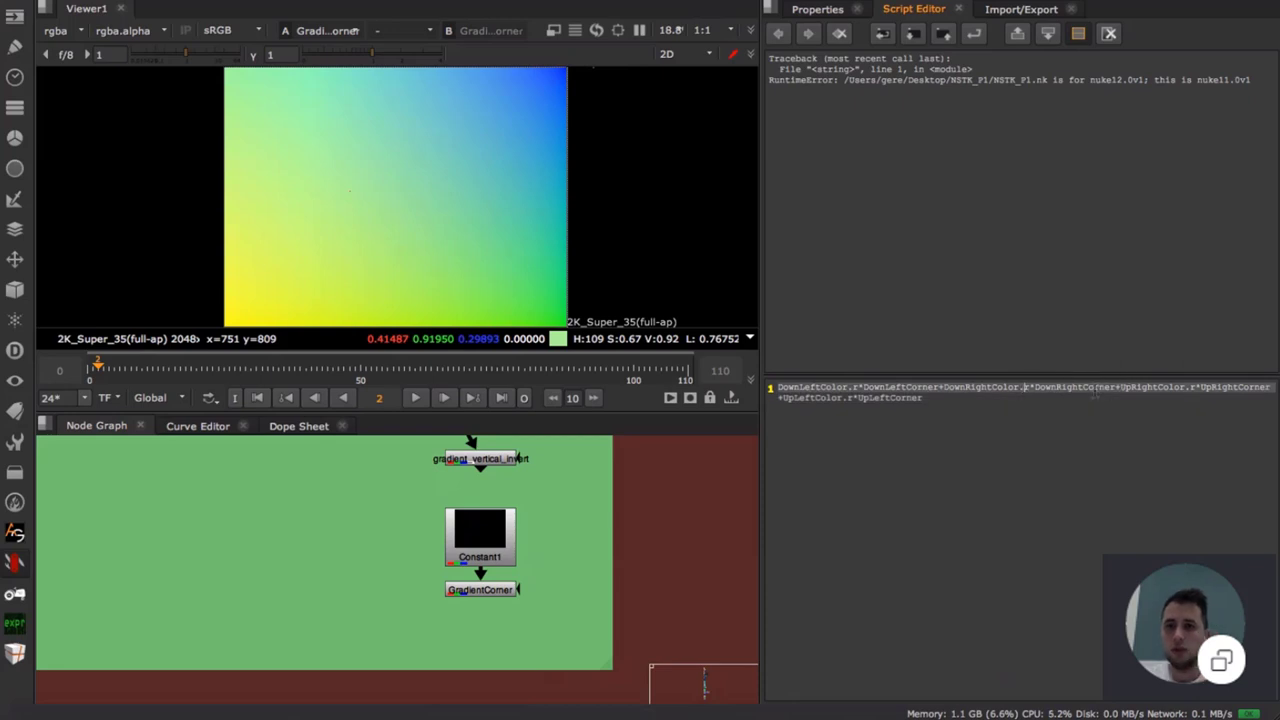
{"action": "key", "text": "Return"}
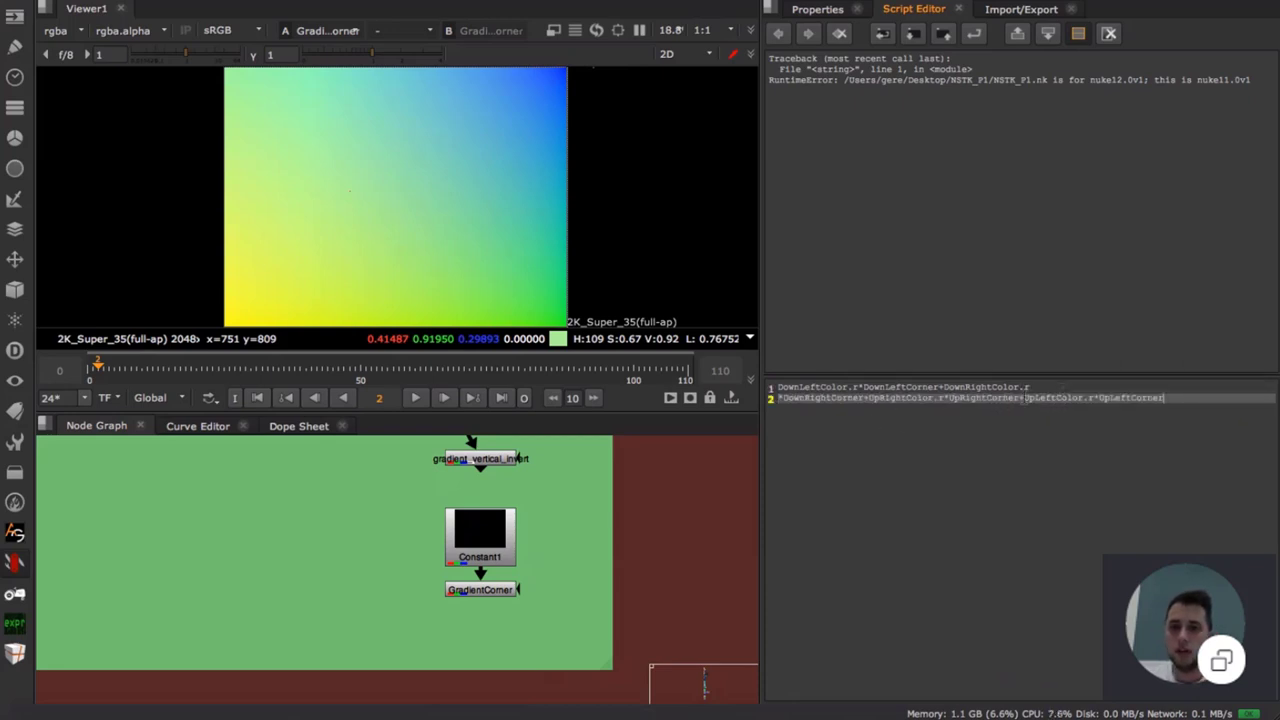
{"action": "key", "text": "Return"}
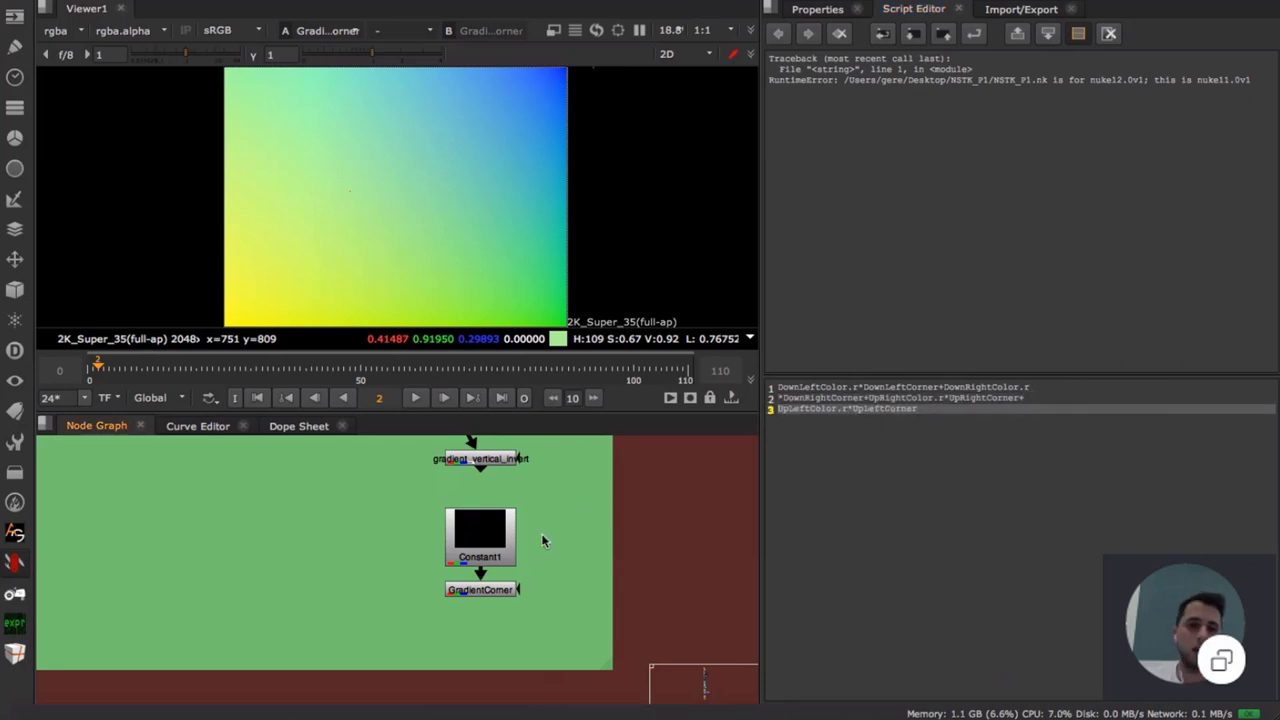
- Reopen the GradientCorner node's properties and examine its green channel expression back to the beginning
{"action": "scroll", "coordinate": [470, 603], "scroll_direction": "down", "scroll_amount": 2}
{"action": "scroll", "coordinate": [473, 599], "scroll_direction": "down", "scroll_amount": 2}
{"action": "scroll", "coordinate": [481, 598], "scroll_direction": "up", "scroll_amount": 3}
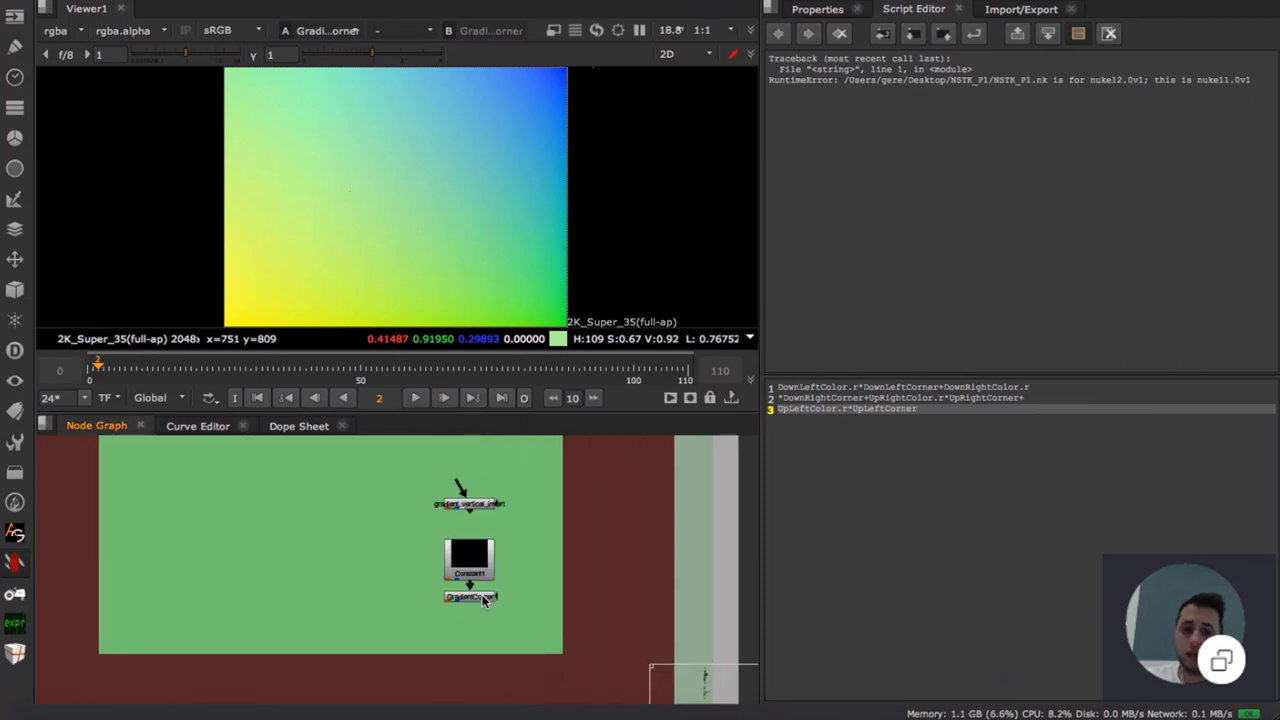
{"action": "double_click", "coordinate": [481, 597]}
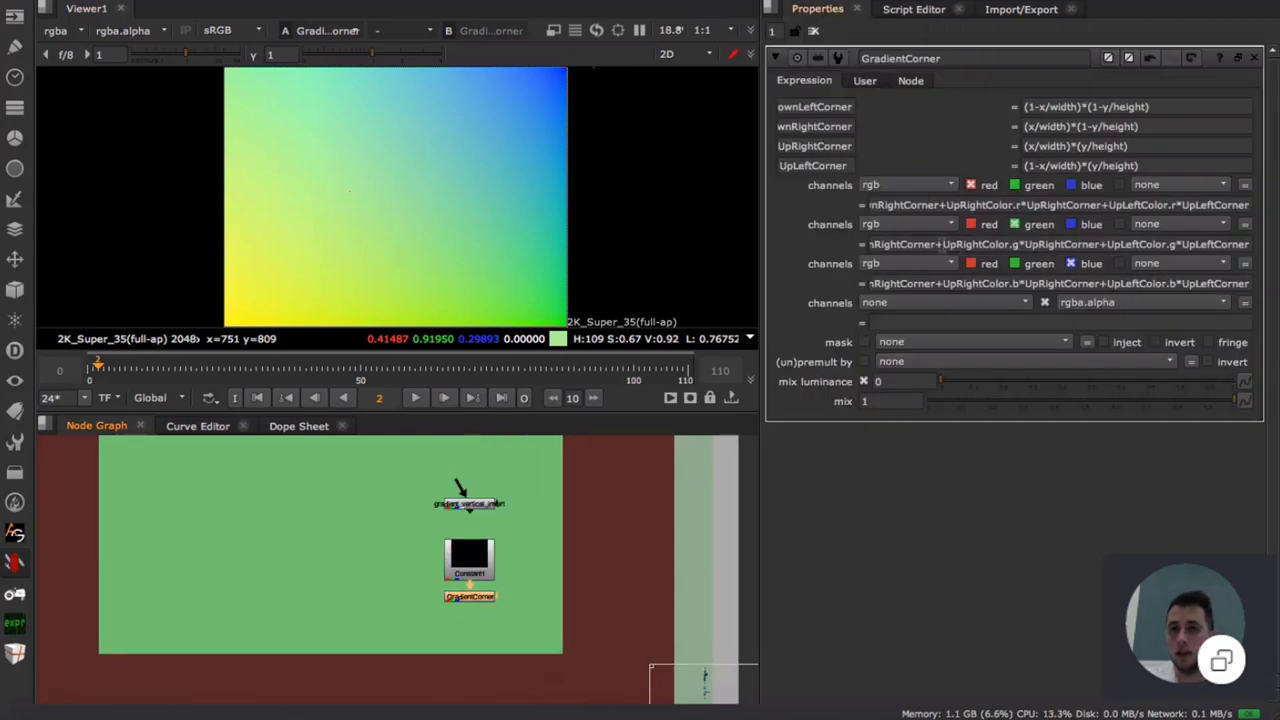
{"action": "left_click_drag", "start_coordinate": [942, 244], "coordinate": [745, 251]}
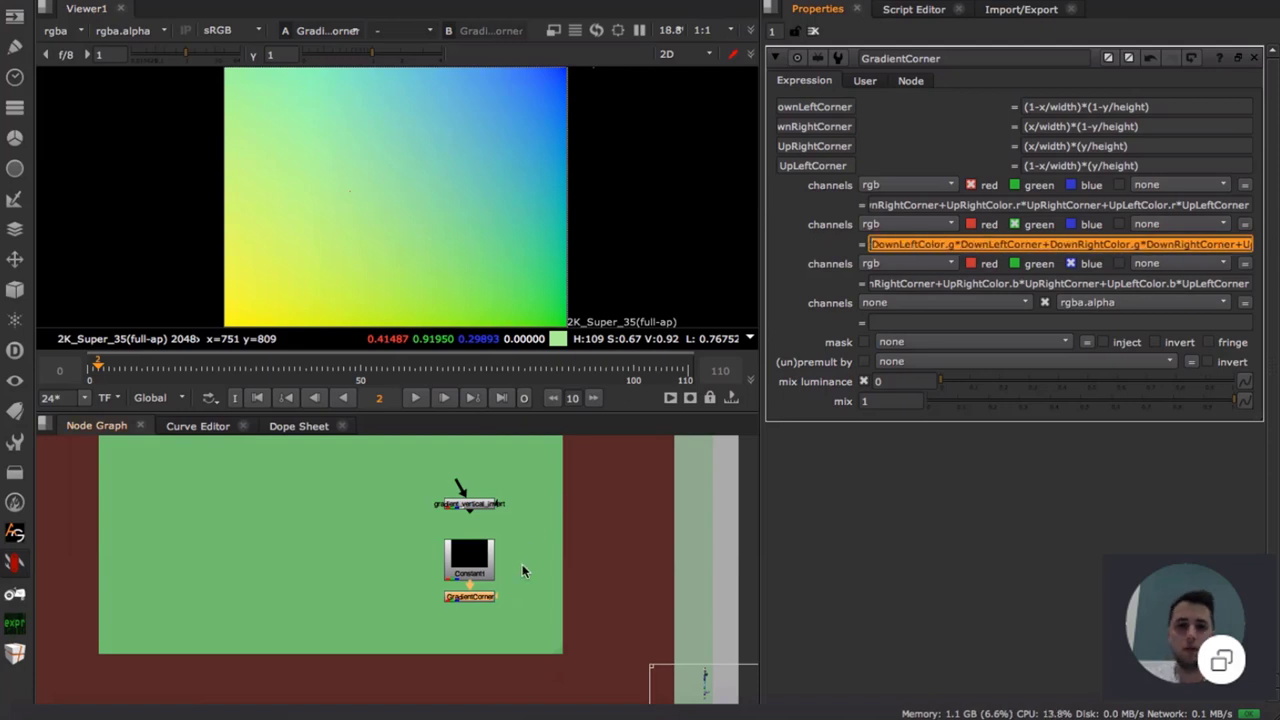
- Look over the gradient nodes in the green backdrop and the Random backdrop below it in the node graph
{"action": "middle_click_drag", "start_coordinate": [529, 527], "coordinate": [568, 203]}
{"action": "middle_click_drag", "start_coordinate": [413, 532], "coordinate": [478, 546]}
{"action": "middle_click_drag", "start_coordinate": [537, 510], "coordinate": [442, 646]}
{"action": "middle_click_drag", "start_coordinate": [494, 505], "coordinate": [462, 639]}
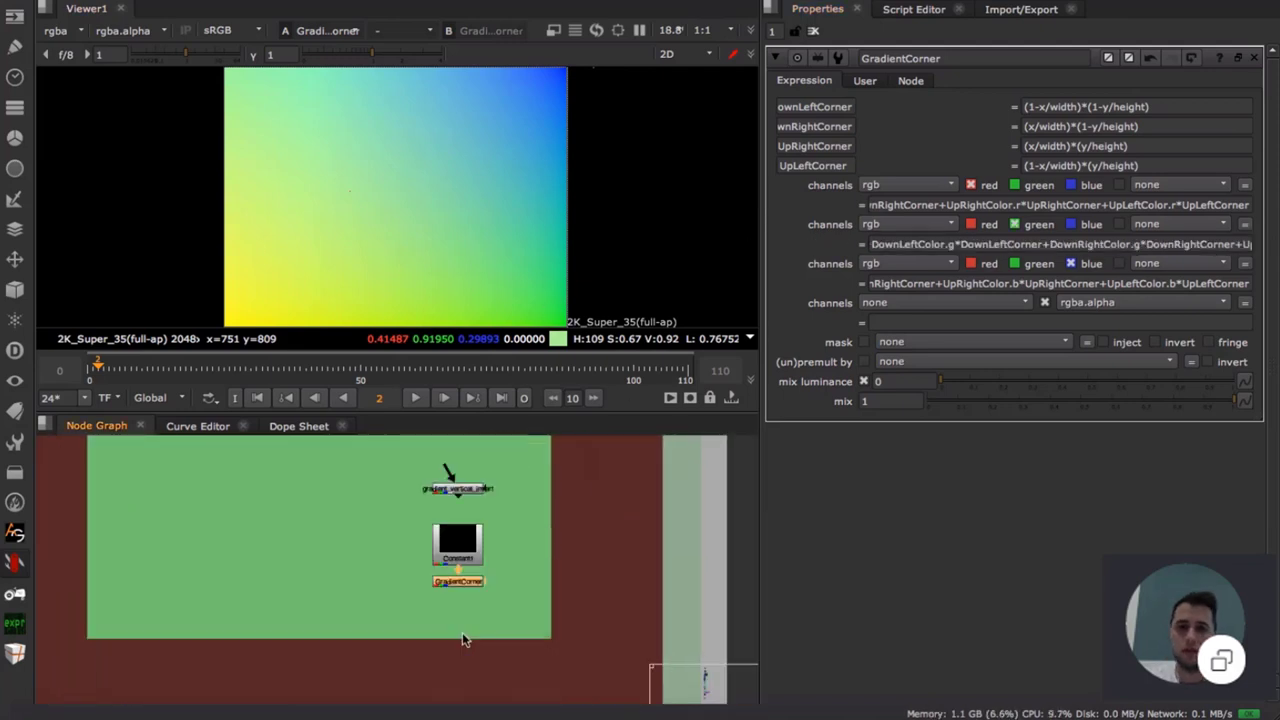
{"action": "scroll", "coordinate": [493, 572], "scroll_direction": "up", "scroll_amount": 2}
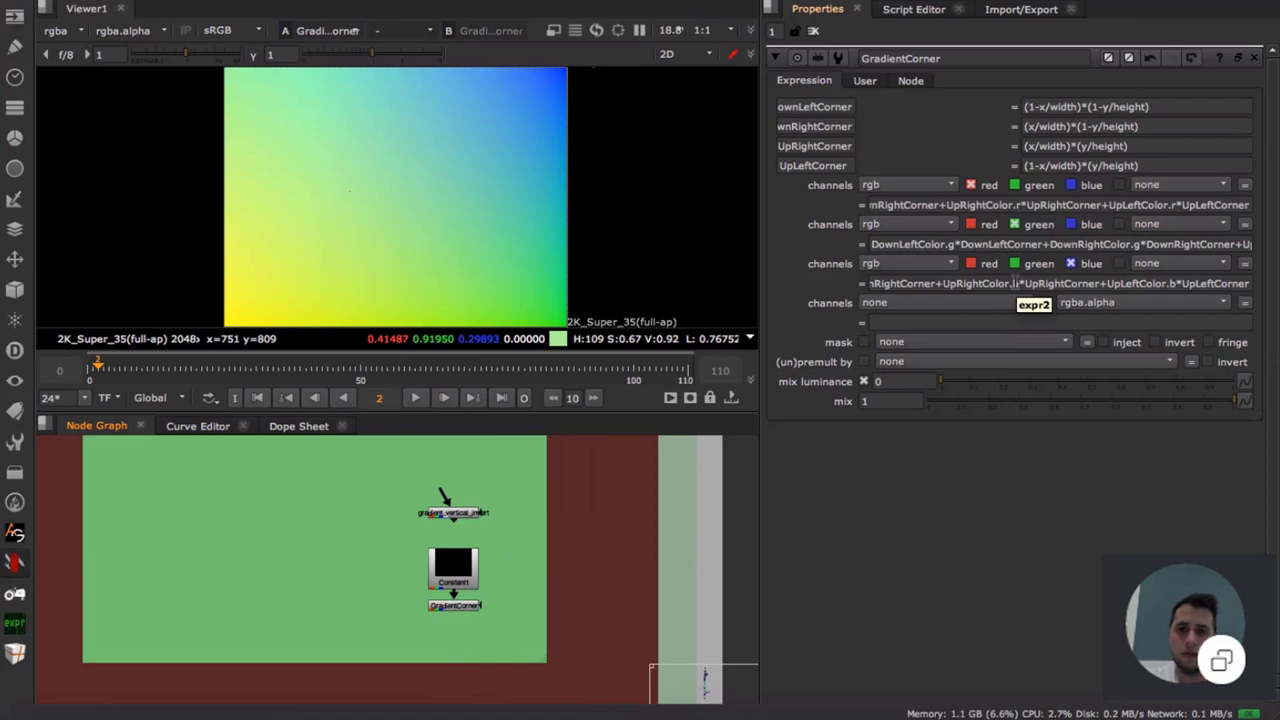
{"action": "scroll", "coordinate": [483, 494], "scroll_direction": "down", "scroll_amount": 4}
{"action": "middle_click_drag", "start_coordinate": [485, 493], "coordinate": [493, 529]}
{"action": "scroll", "coordinate": [496, 500], "scroll_direction": "up", "scroll_amount": 1}
{"action": "scroll", "coordinate": [485, 529], "scroll_direction": "down", "scroll_amount": 2}
{"action": "scroll", "coordinate": [482, 530], "scroll_direction": "up", "scroll_amount": 1}
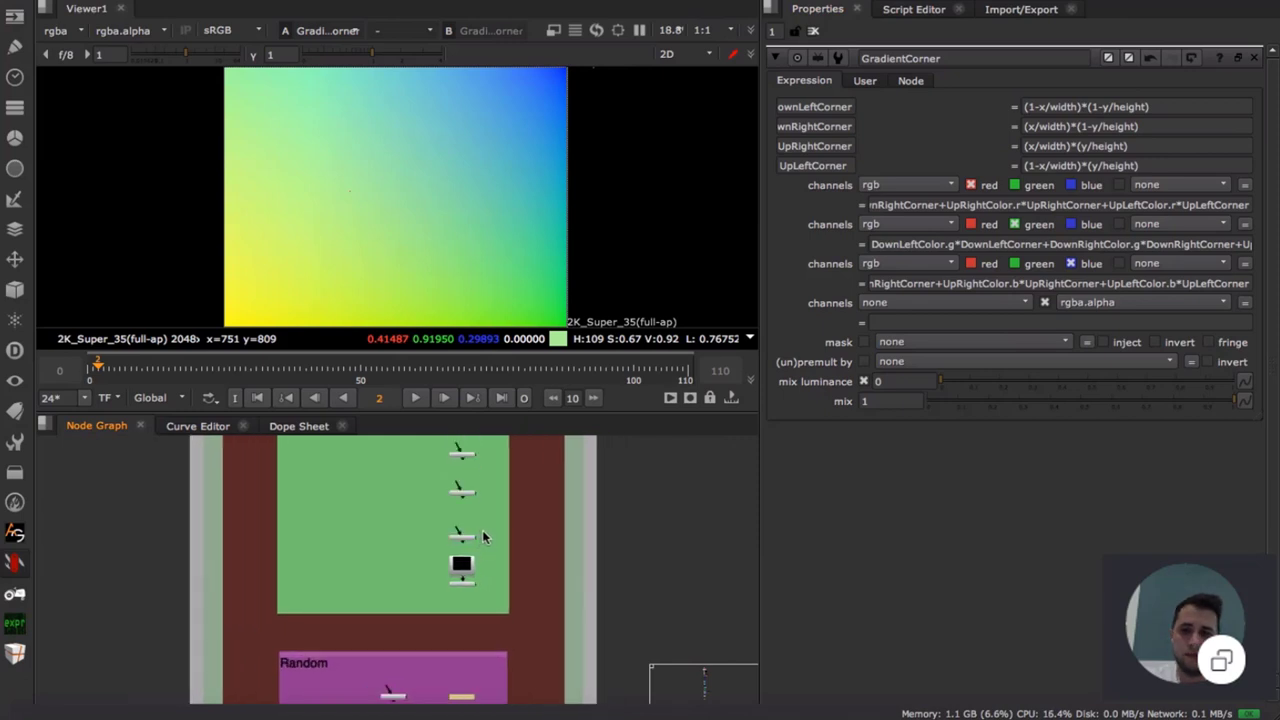
{"action": "scroll", "coordinate": [482, 537], "scroll_direction": "up", "scroll_amount": 2}
{"action": "scroll", "coordinate": [451, 528], "scroll_direction": "down", "scroll_amount": 1}
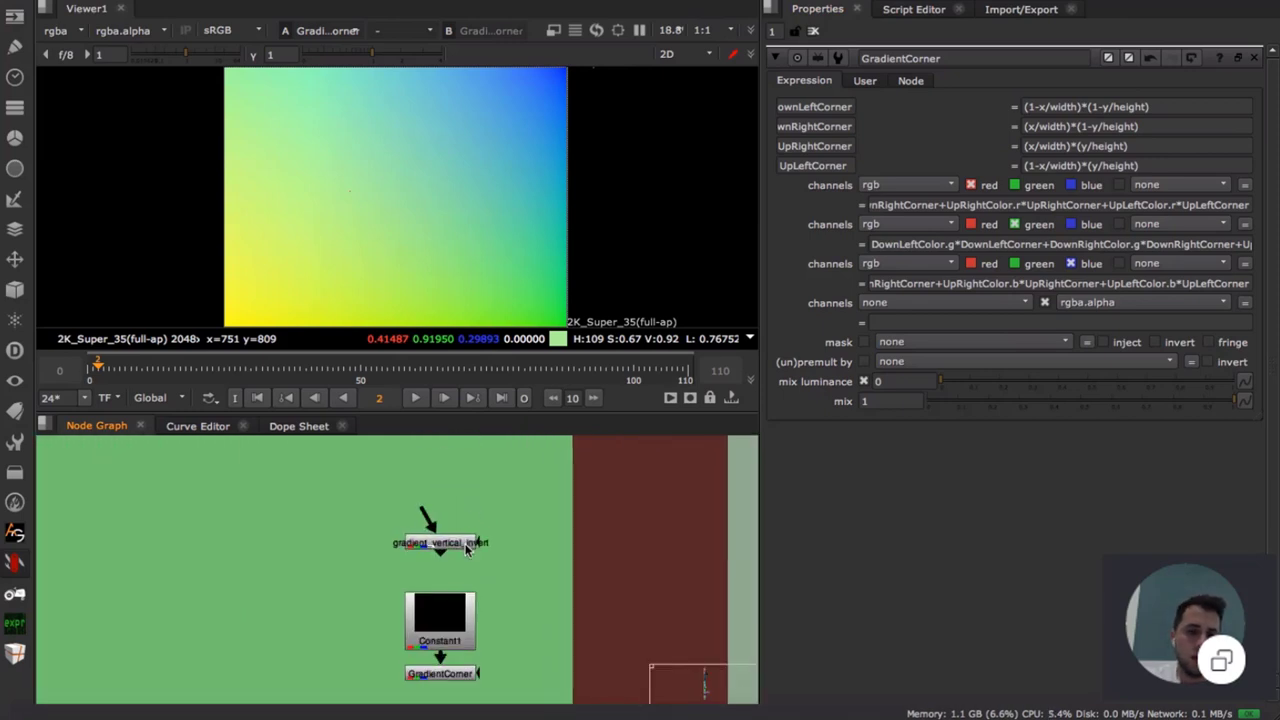
{"action": "left_click", "coordinate": [445, 608]}
{"action": "scroll", "coordinate": [450, 600], "scroll_direction": "down", "scroll_amount": 2}
{"action": "scroll", "coordinate": [455, 610], "scroll_direction": "down", "scroll_amount": 1}
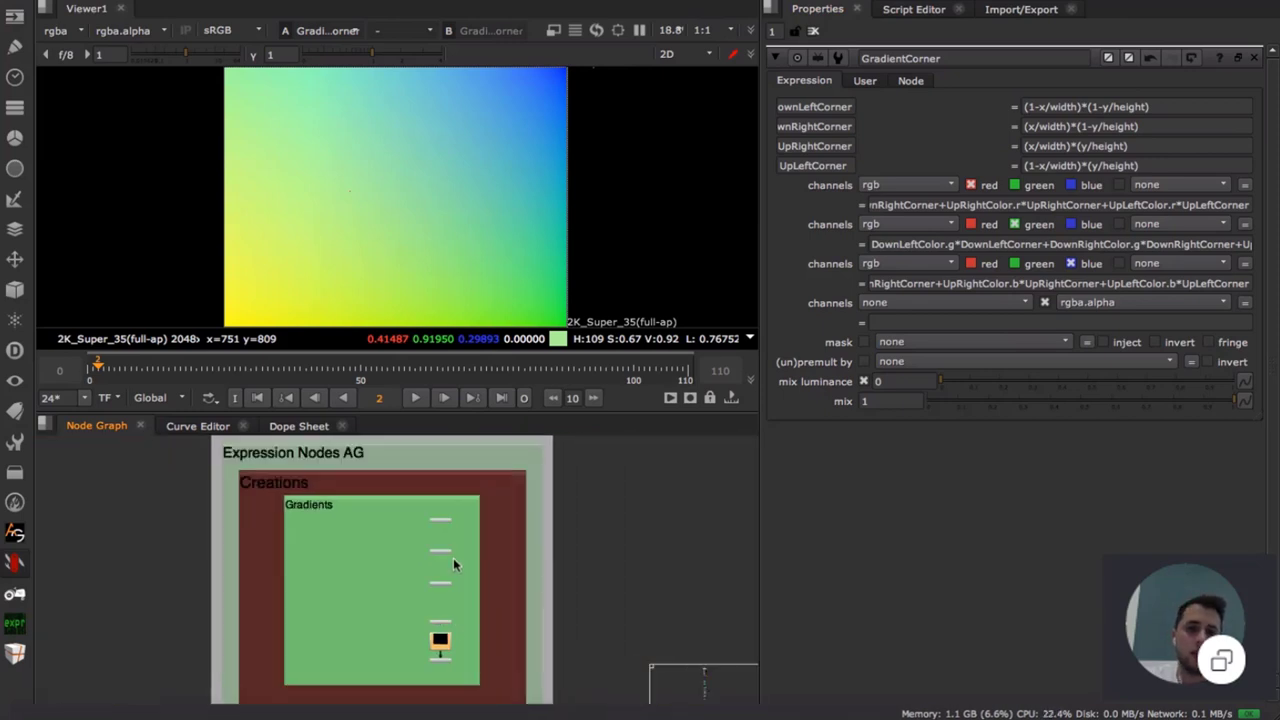
{"action": "scroll", "coordinate": [451, 560], "scroll_direction": "up", "scroll_amount": 3}
{"action": "scroll", "coordinate": [456, 611], "scroll_direction": "up", "scroll_amount": 3}
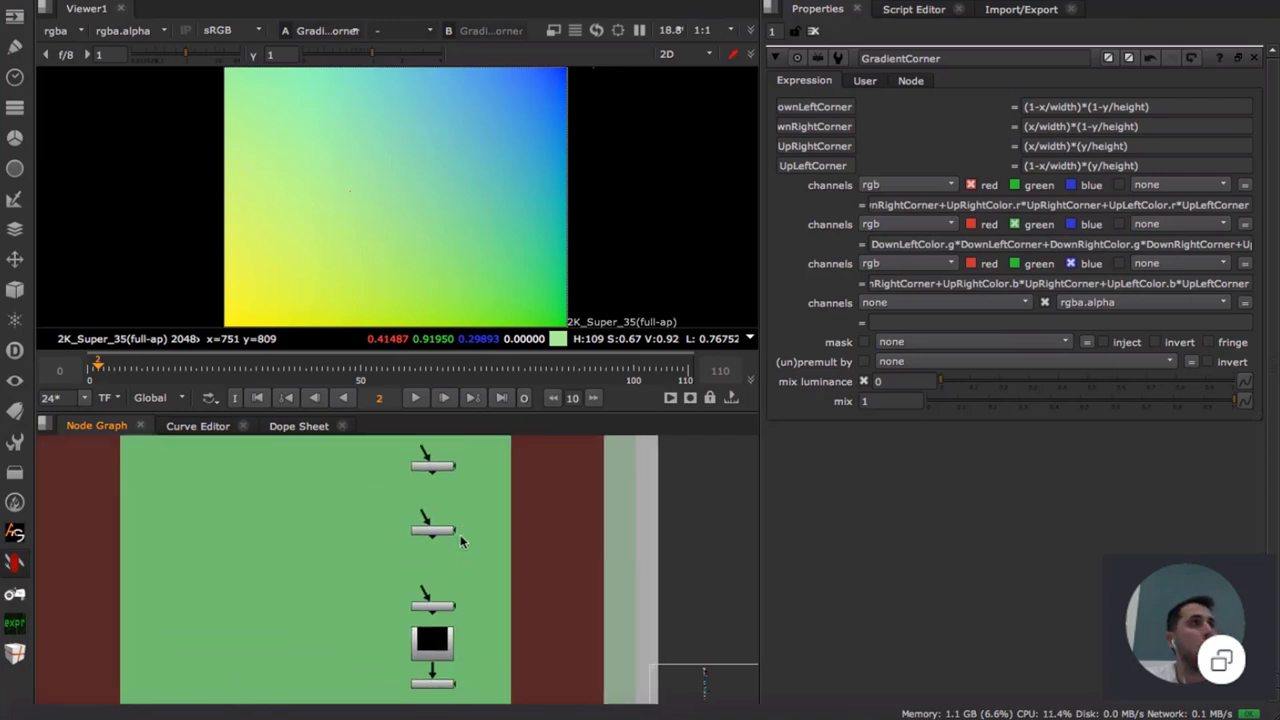
{"action": "scroll", "coordinate": [466, 611], "scroll_direction": "down", "scroll_amount": 2}
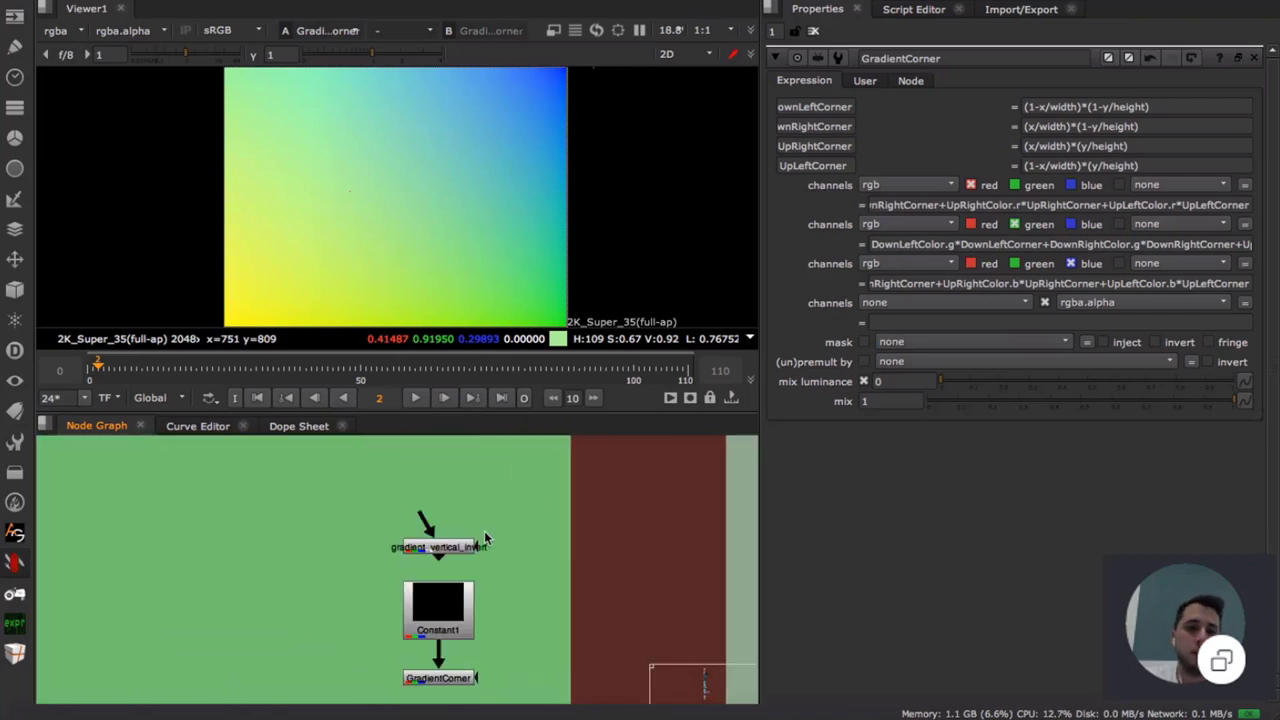
{"action": "scroll", "coordinate": [495, 515], "scroll_direction": "down", "scroll_amount": 1}
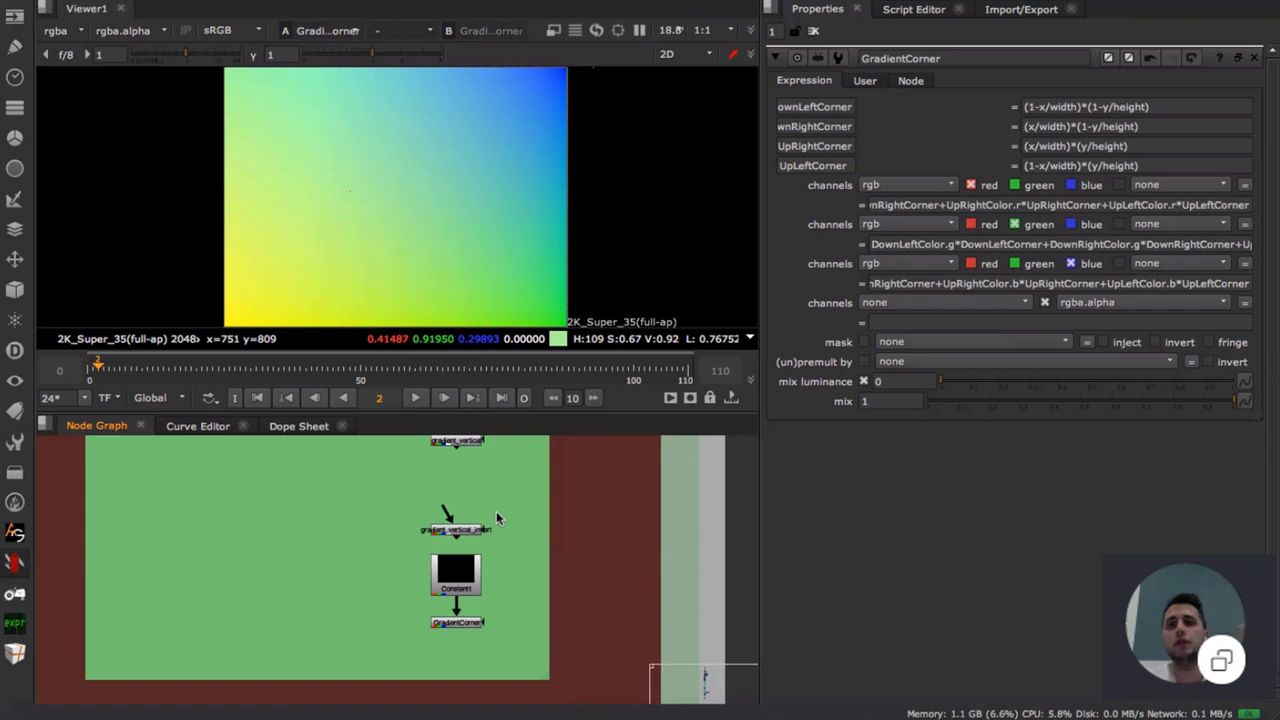
- Add a Ramp node beside the gradient nodes, view it, and stretch its points across the frame from about (0, 340) to (2045, 360)
{"action": "key", "text": "Tab"}
{"action": "type", "text": "ramp"}
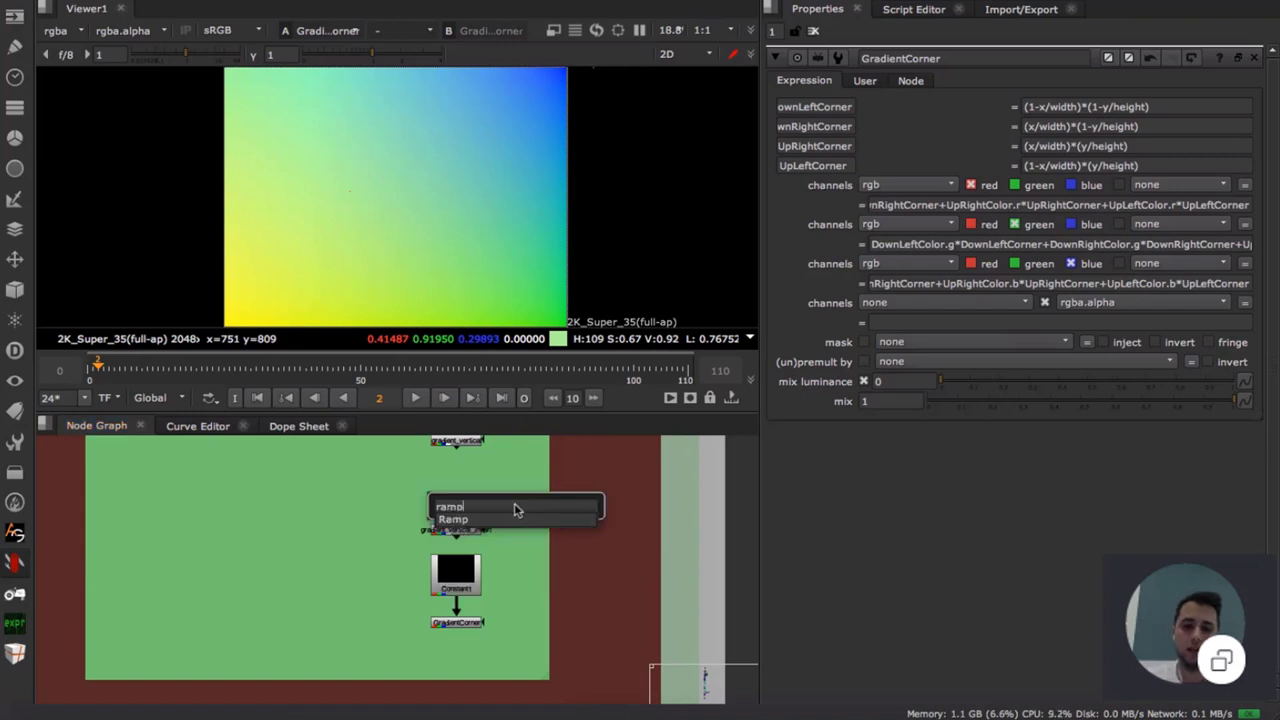
{"action": "key", "text": "Return"}
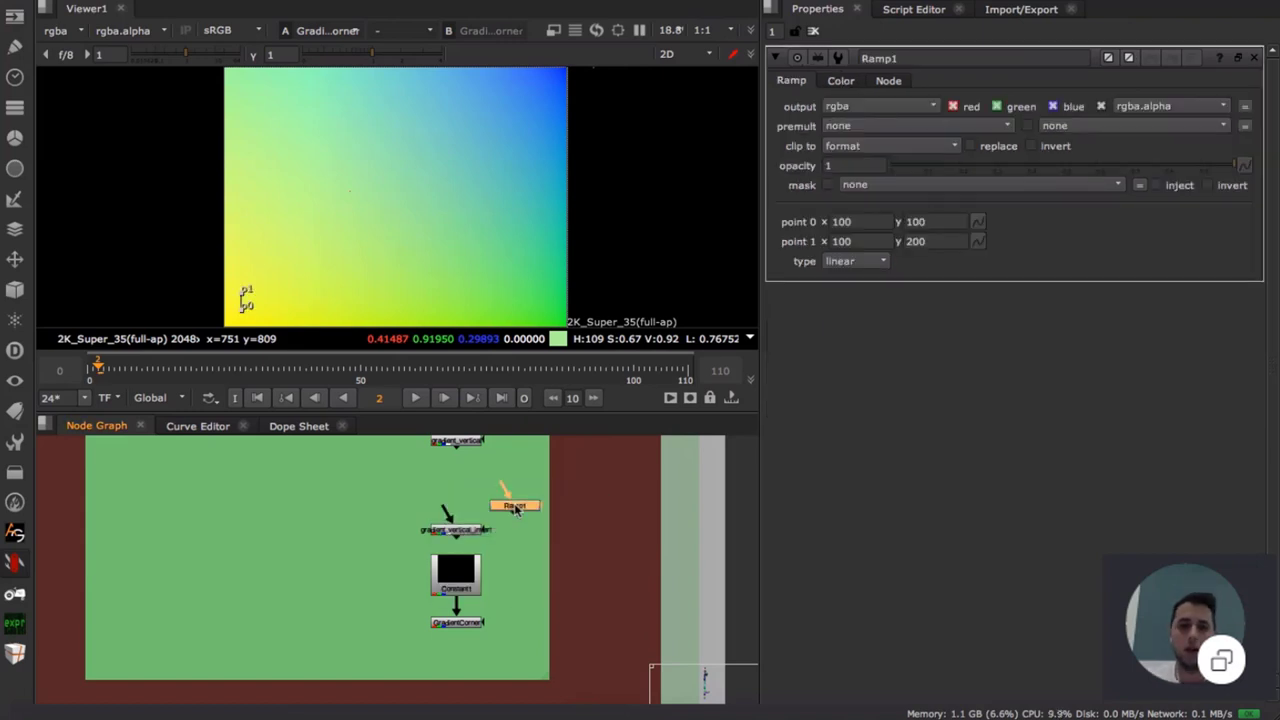
{"action": "key", "text": "1"}
{"action": "left_click_drag", "start_coordinate": [244, 292], "coordinate": [221, 271]}
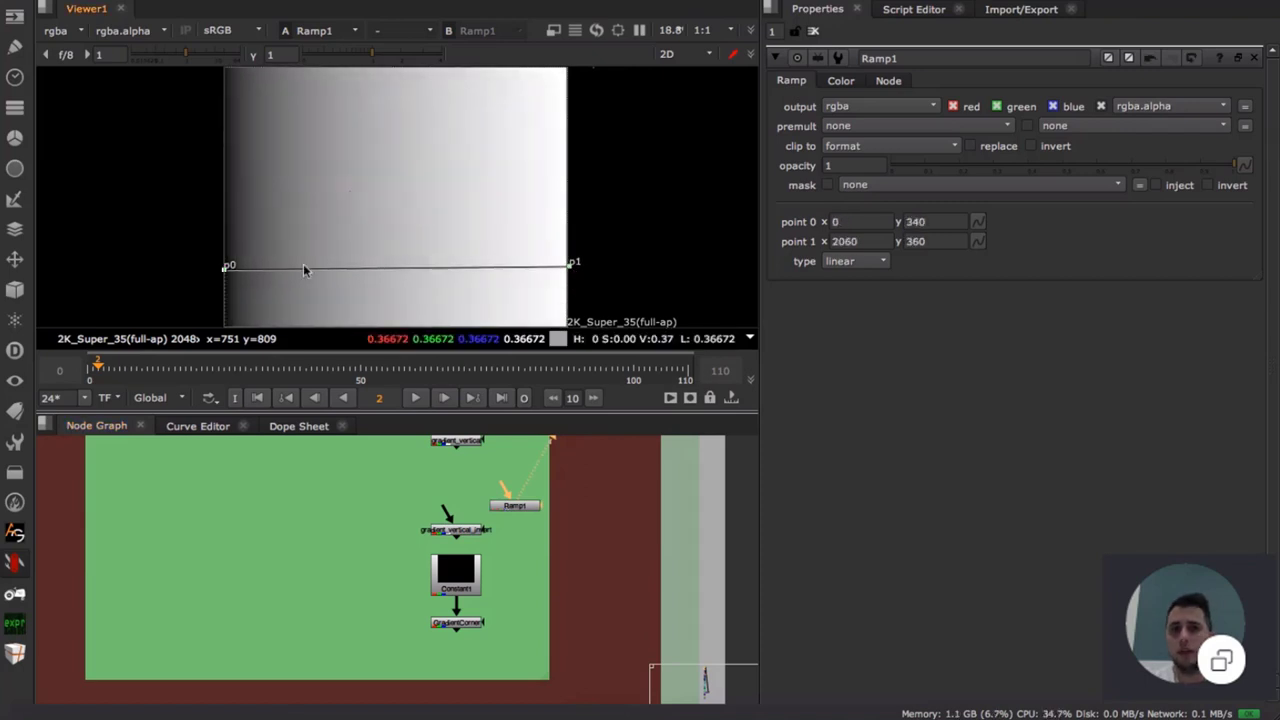
{"action": "left_click_drag", "start_coordinate": [572, 266], "coordinate": [567, 266]}
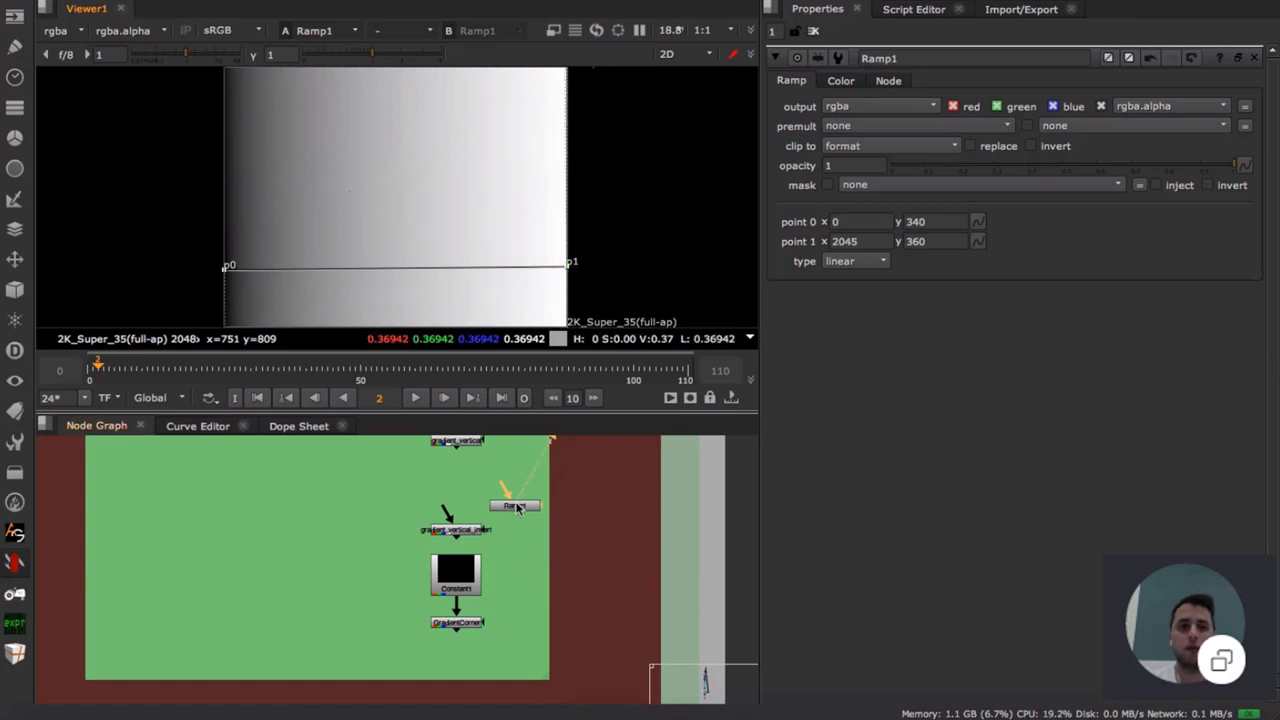
- Open the gradient_vertical node's properties and inspect its output in the viewer
{"action": "middle_click_drag", "start_coordinate": [453, 437], "coordinate": [436, 506]}
{"action": "scroll", "coordinate": [437, 510], "scroll_direction": "up", "scroll_amount": 3}
{"action": "double_click", "coordinate": [440, 510]}
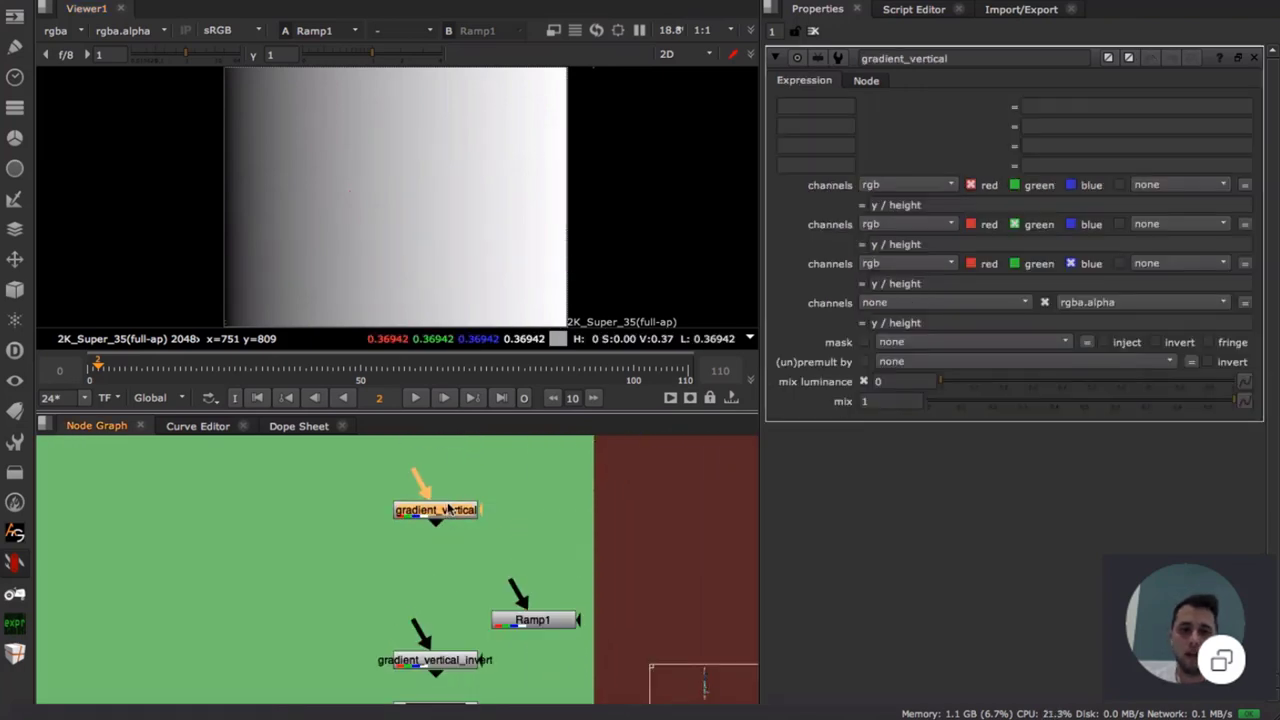
{"action": "key", "text": "1"}
{"action": "scroll", "coordinate": [412, 202], "scroll_direction": "down", "scroll_amount": 2}
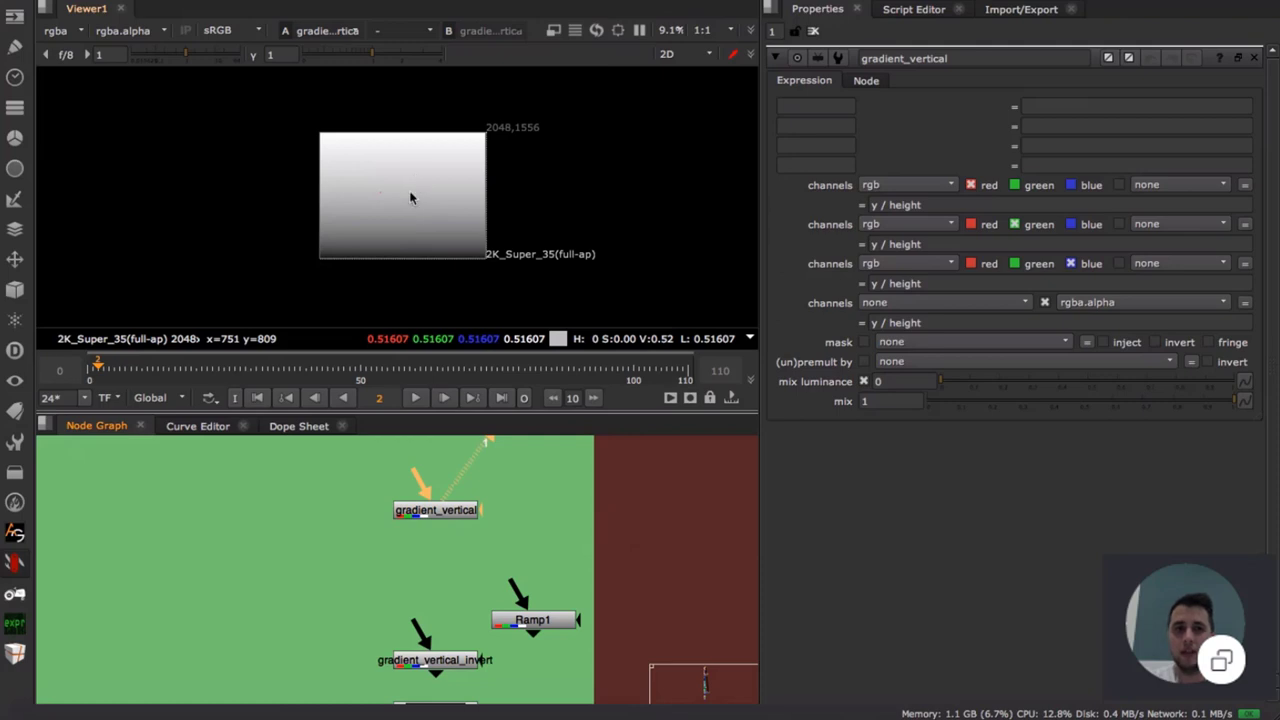
{"action": "scroll", "coordinate": [412, 202], "scroll_direction": "up", "scroll_amount": 2}
{"action": "scroll", "coordinate": [408, 203], "scroll_direction": "down", "scroll_amount": 2}
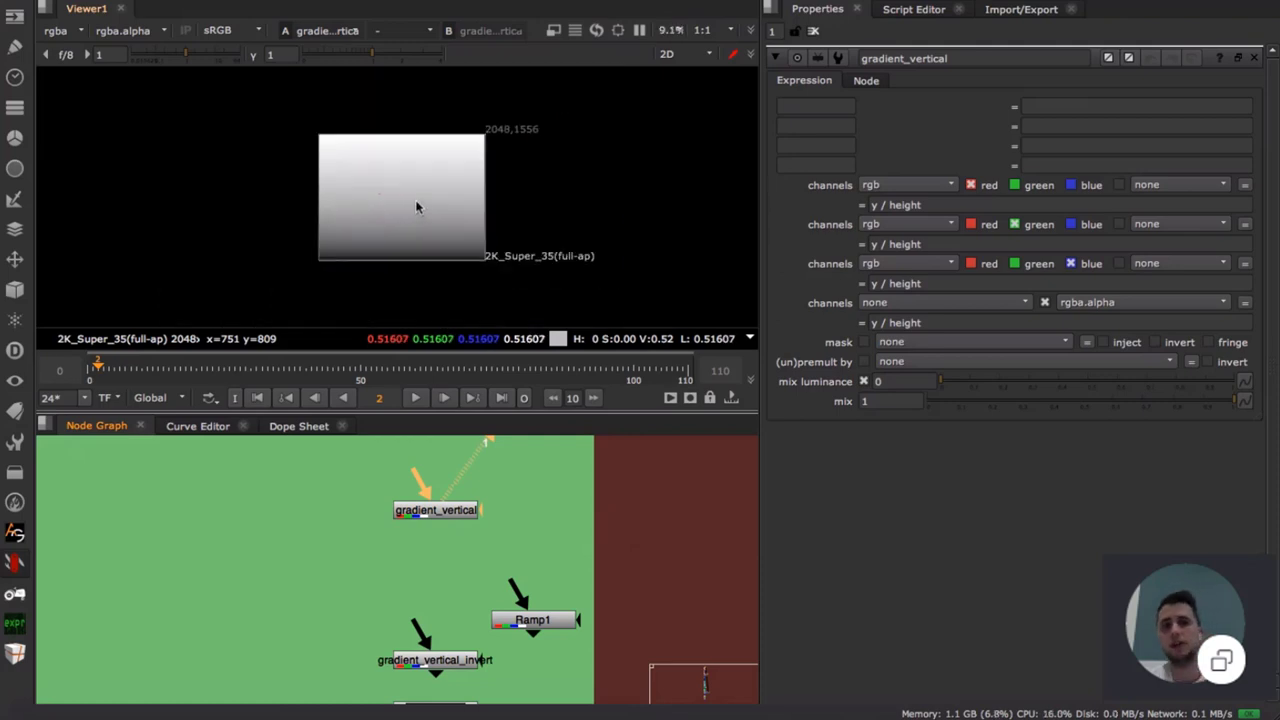
- Compare the Ramp node's output with gradient_vertical's by viewing one after the other
{"action": "left_click", "coordinate": [506, 512]}
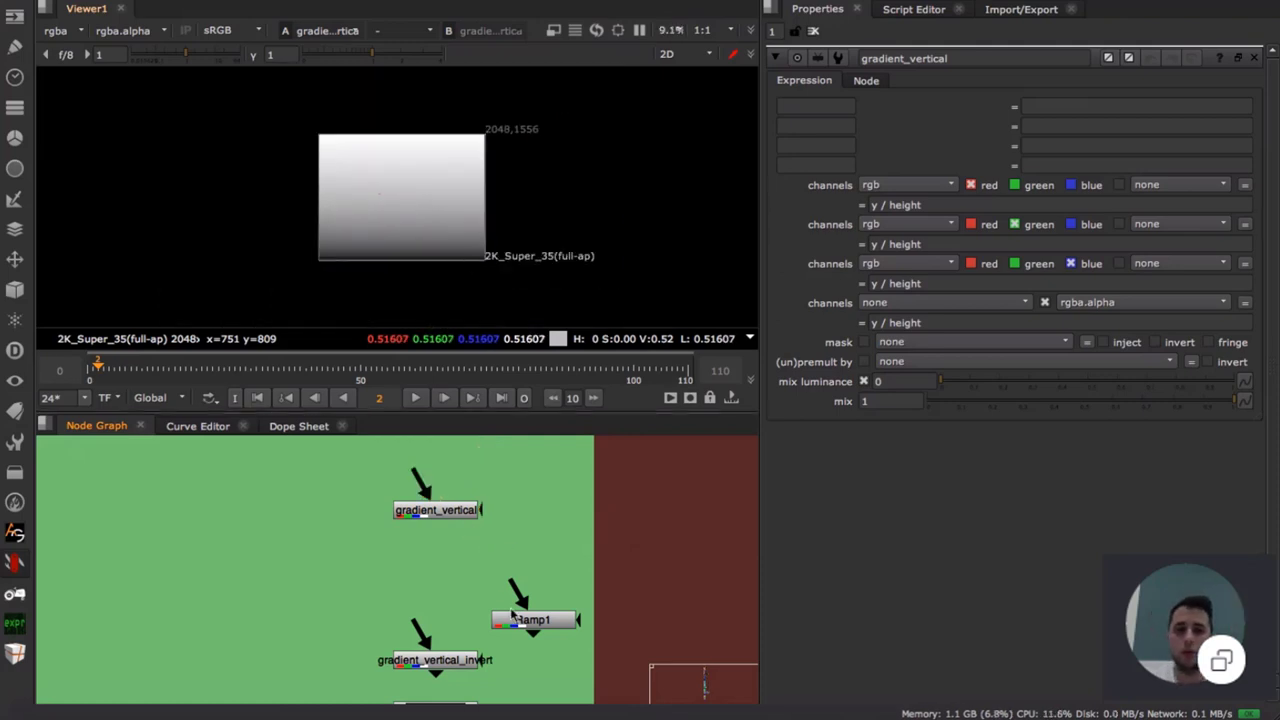
{"action": "left_click_drag", "start_coordinate": [545, 617], "coordinate": [556, 600]}
{"action": "double_click", "coordinate": [556, 600]}
{"action": "key", "text": "1"}
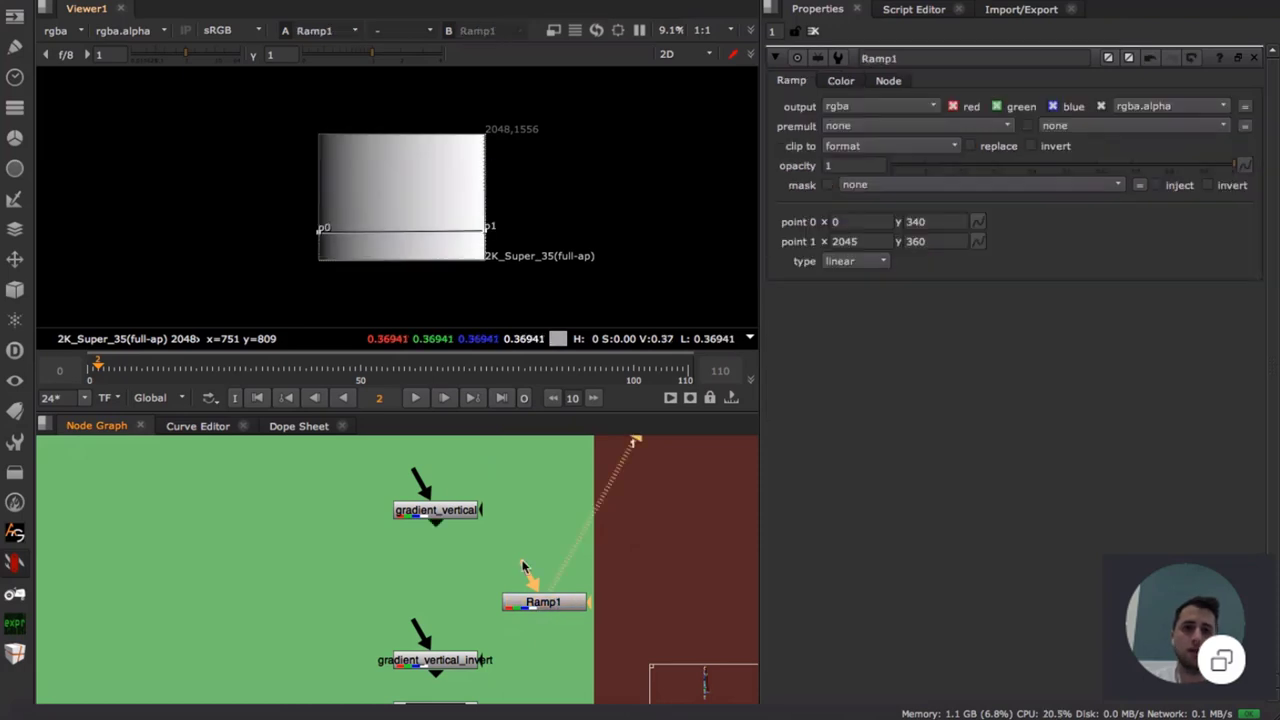
{"action": "double_click", "coordinate": [449, 508]}
{"action": "key", "text": "1"}
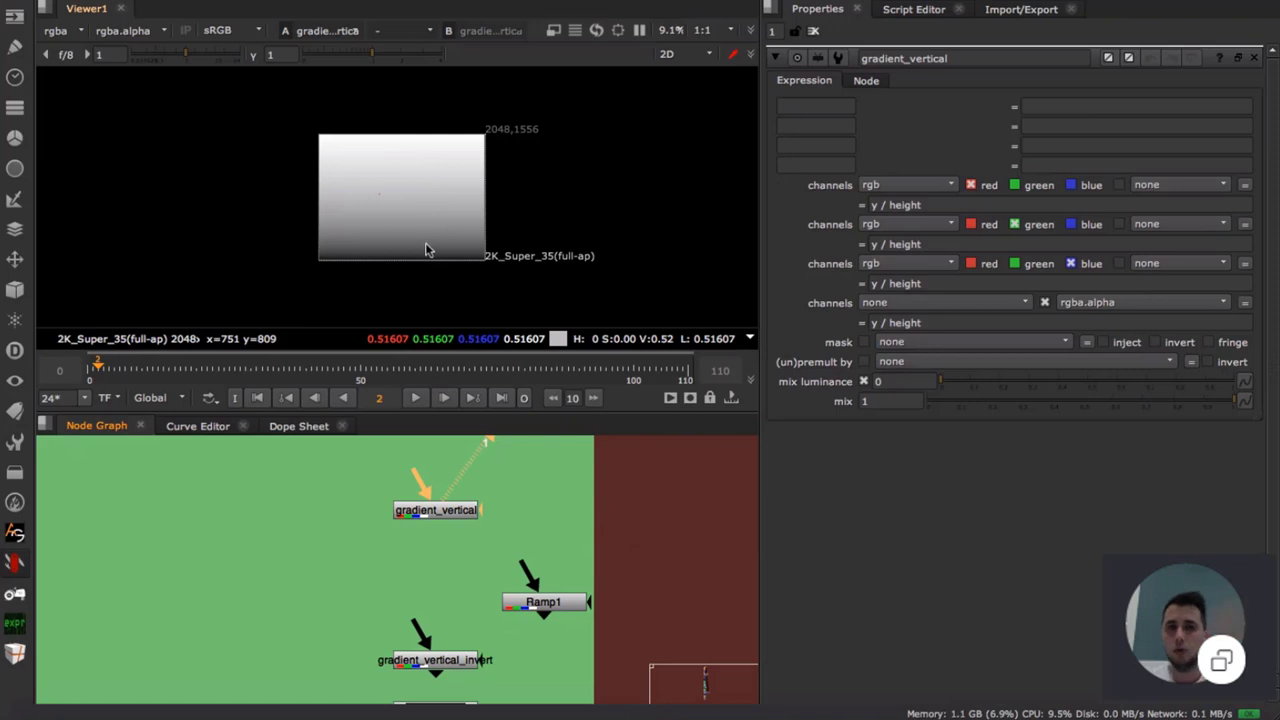
- Add a Blur node below gradient_vertical and set its size to 16
{"action": "left_click_drag", "start_coordinate": [454, 516], "coordinate": [454, 498]}
{"action": "key", "text": "b"}
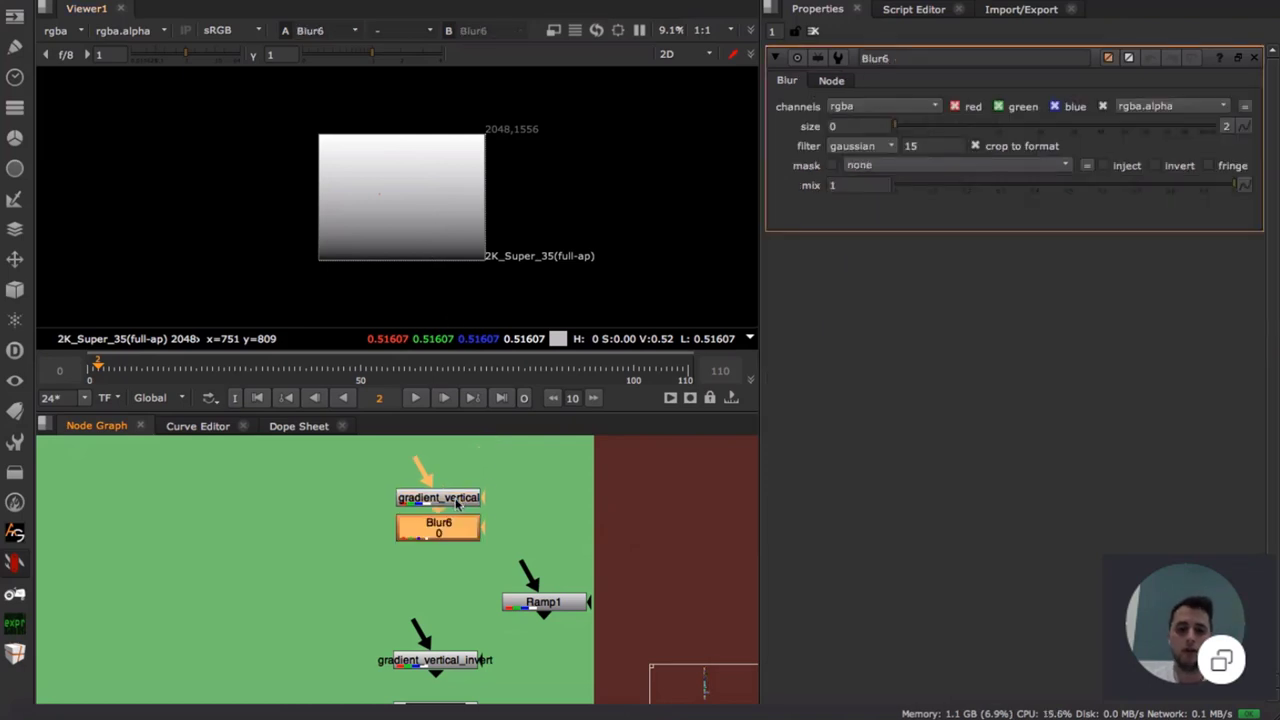
{"action": "left_click", "coordinate": [850, 127]}
{"action": "type", "text": "5"}
{"action": "key", "text": "Return"}
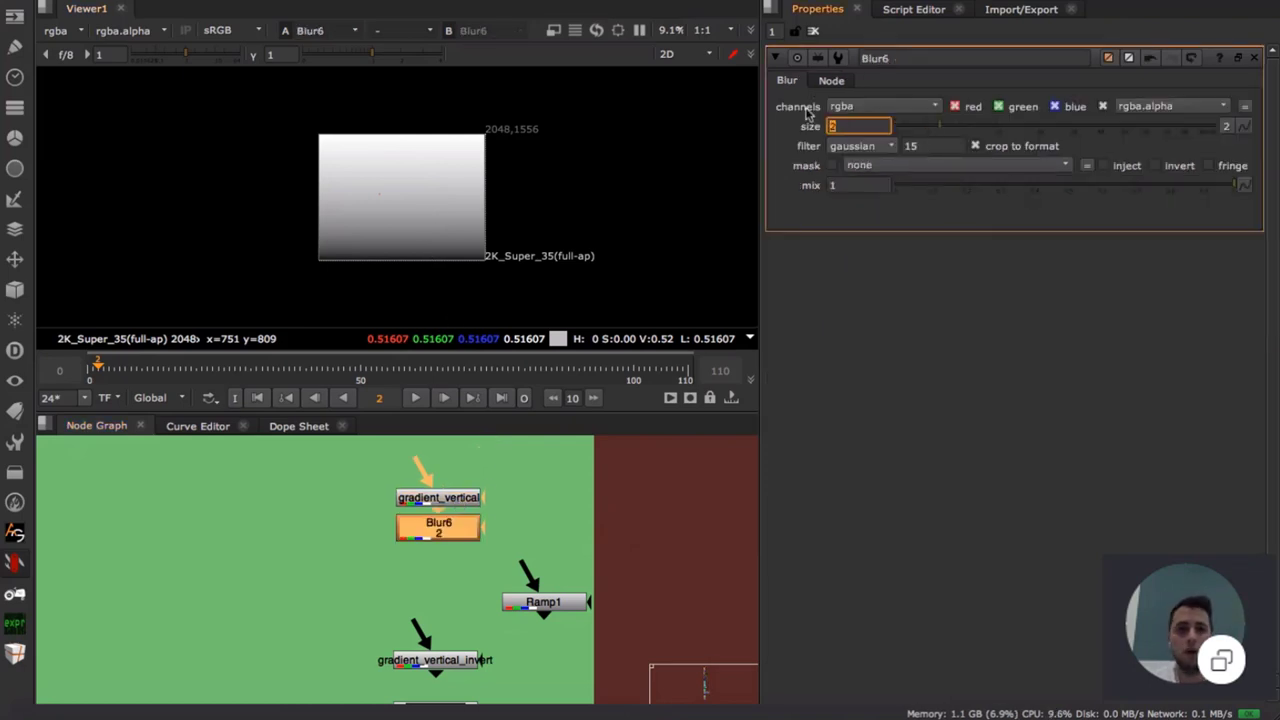
{"action": "type", "text": "16"}
{"action": "key", "text": "Return"}
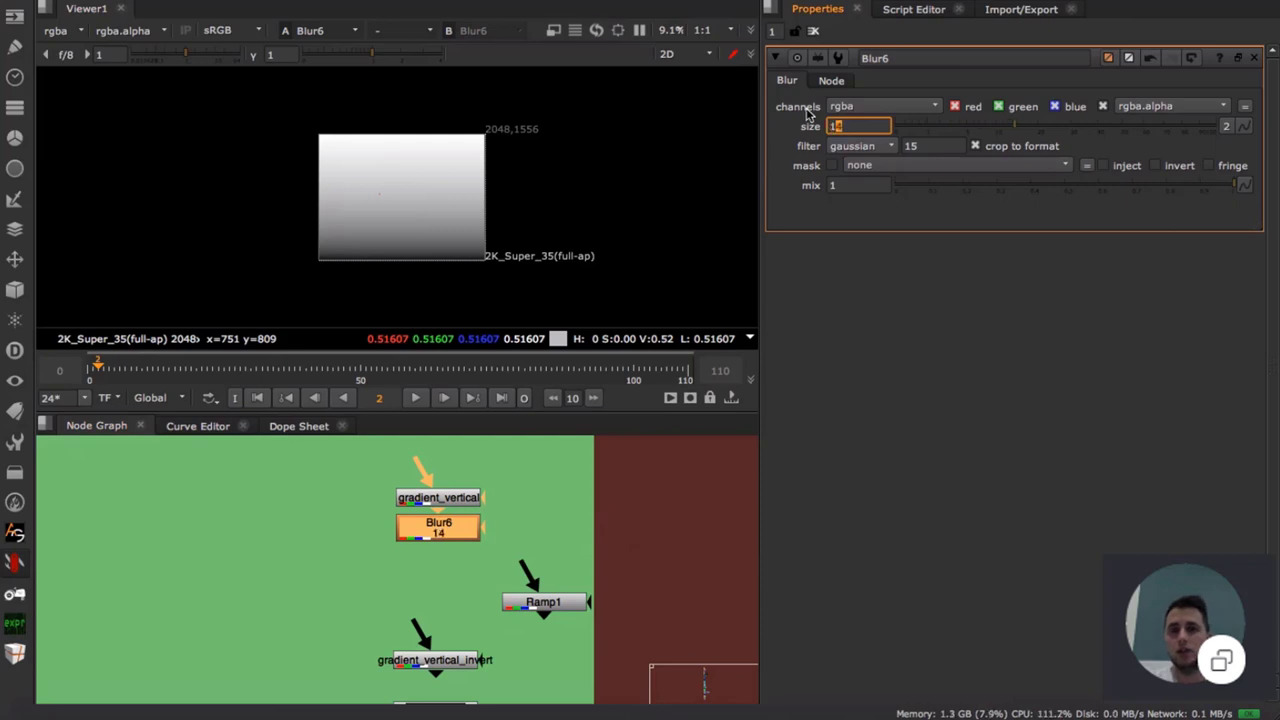
- Open the properties of the gradient_horizontal node at the top of the gradients backdrop
{"action": "middle_click_drag", "start_coordinate": [469, 546], "coordinate": [496, 465]}
{"action": "scroll", "coordinate": [491, 521], "scroll_direction": "down", "scroll_amount": 2}
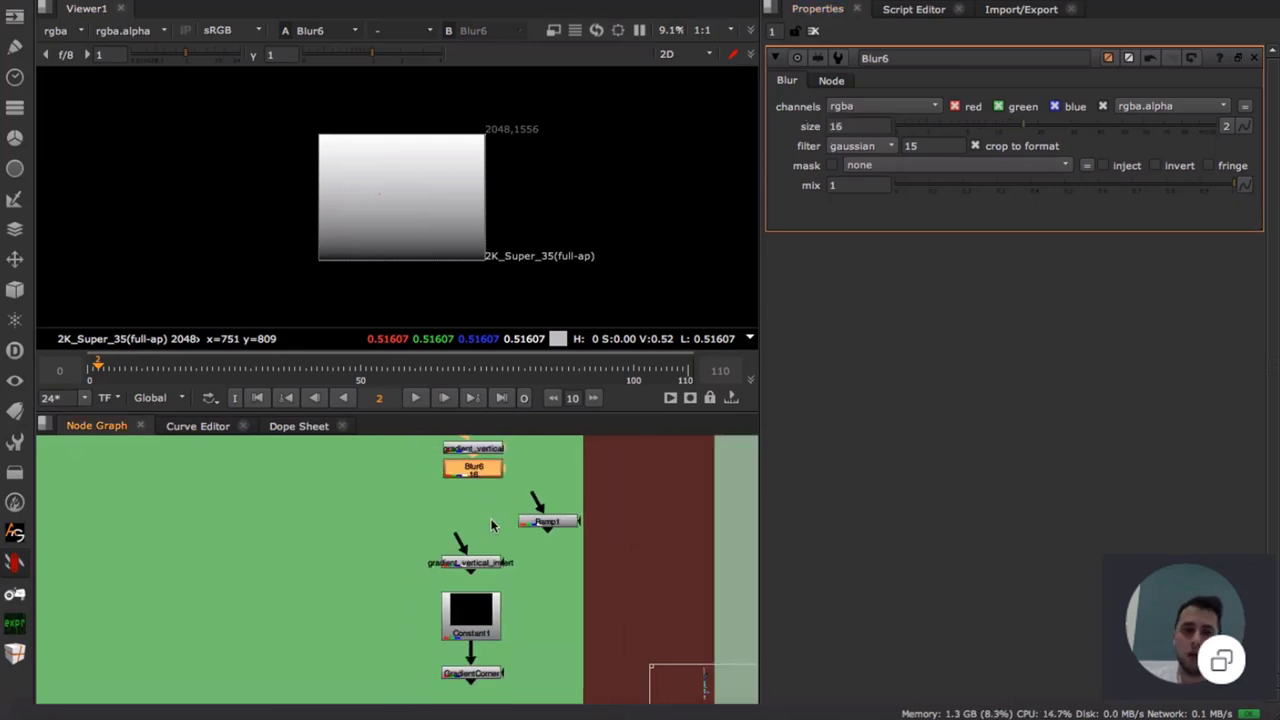
{"action": "middle_click_drag", "start_coordinate": [516, 598], "coordinate": [506, 587]}
{"action": "scroll", "coordinate": [506, 586], "scroll_direction": "up", "scroll_amount": 5}
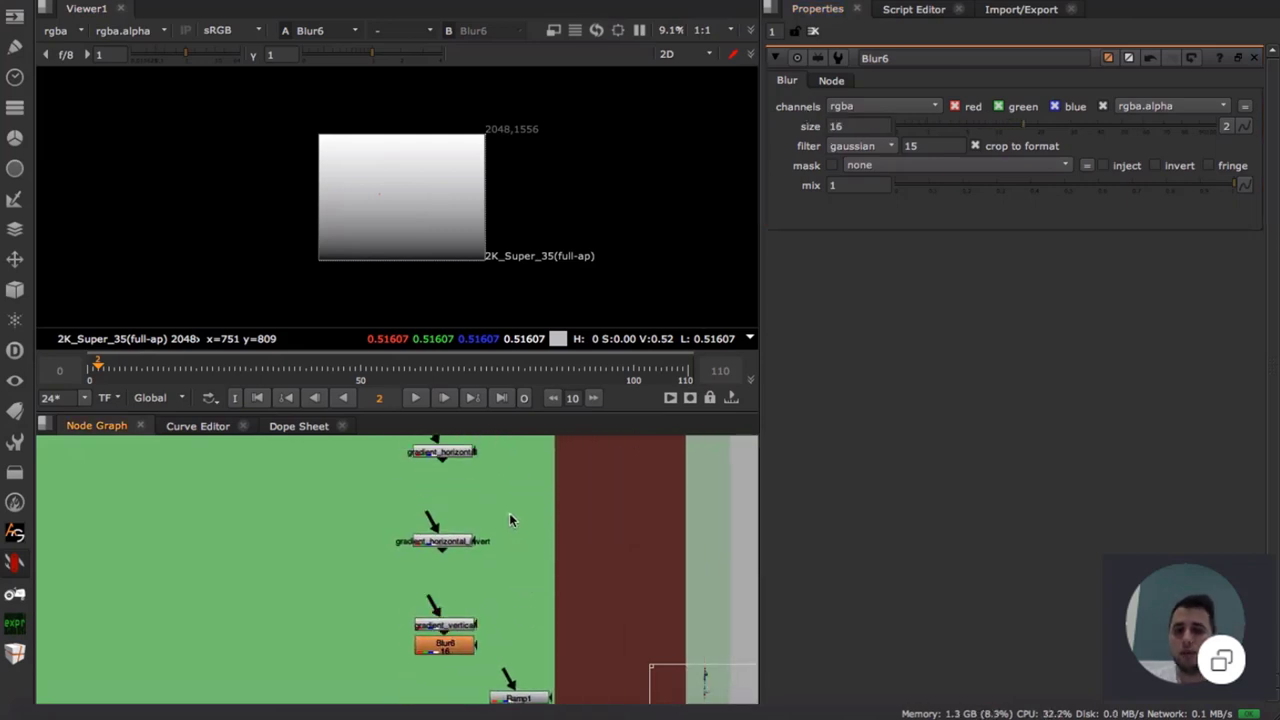
{"action": "scroll", "coordinate": [489, 545], "scroll_direction": "up", "scroll_amount": 5}
{"action": "left_click", "coordinate": [466, 549]}
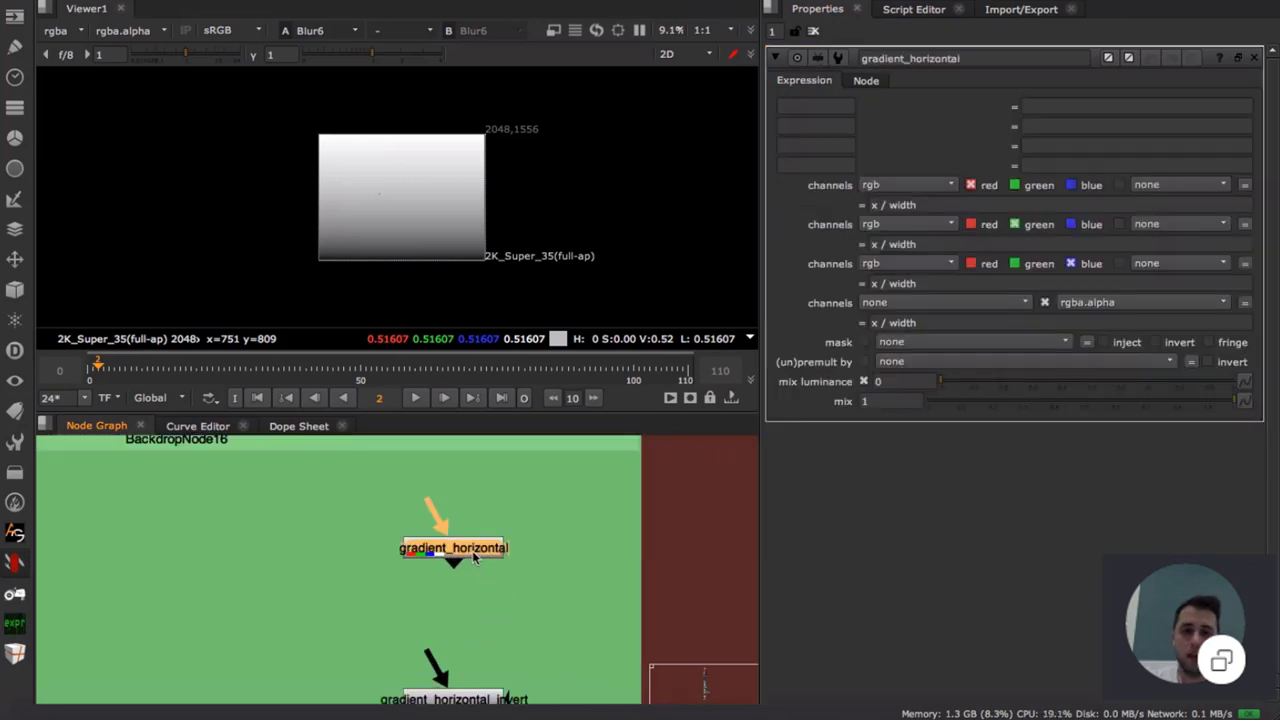
{"action": "left_click_drag", "start_coordinate": [474, 554], "coordinate": [481, 551]}
{"action": "left_click", "coordinate": [481, 563]}
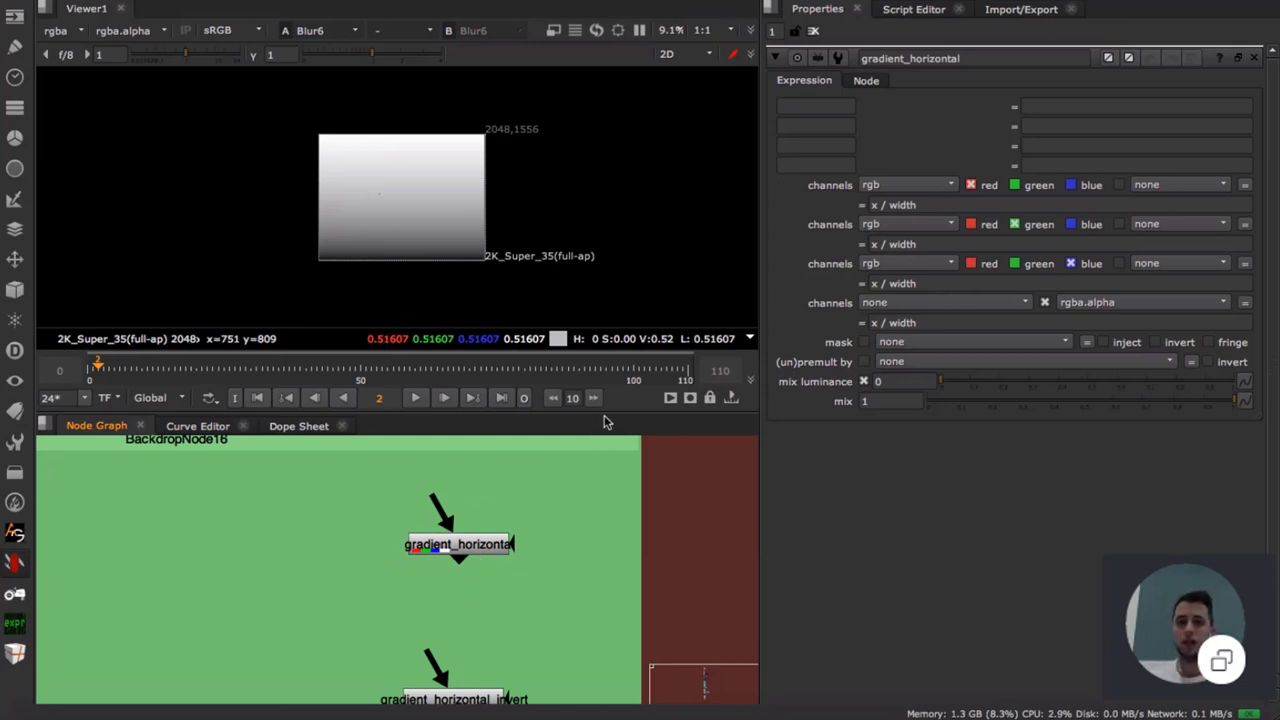
- View gradient_horizontal's output and examine its red channel expression
{"action": "left_click", "coordinate": [470, 543]}
{"action": "key", "text": "1"}
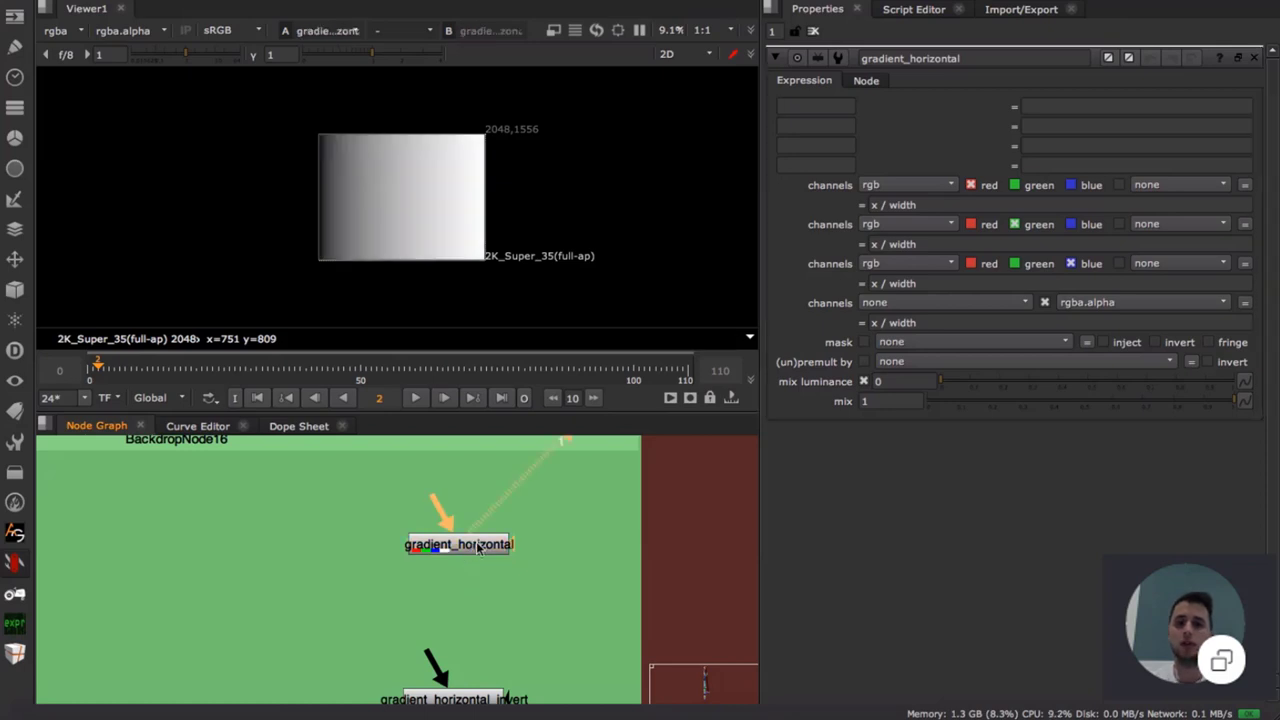
{"action": "left_click", "coordinate": [478, 548]}
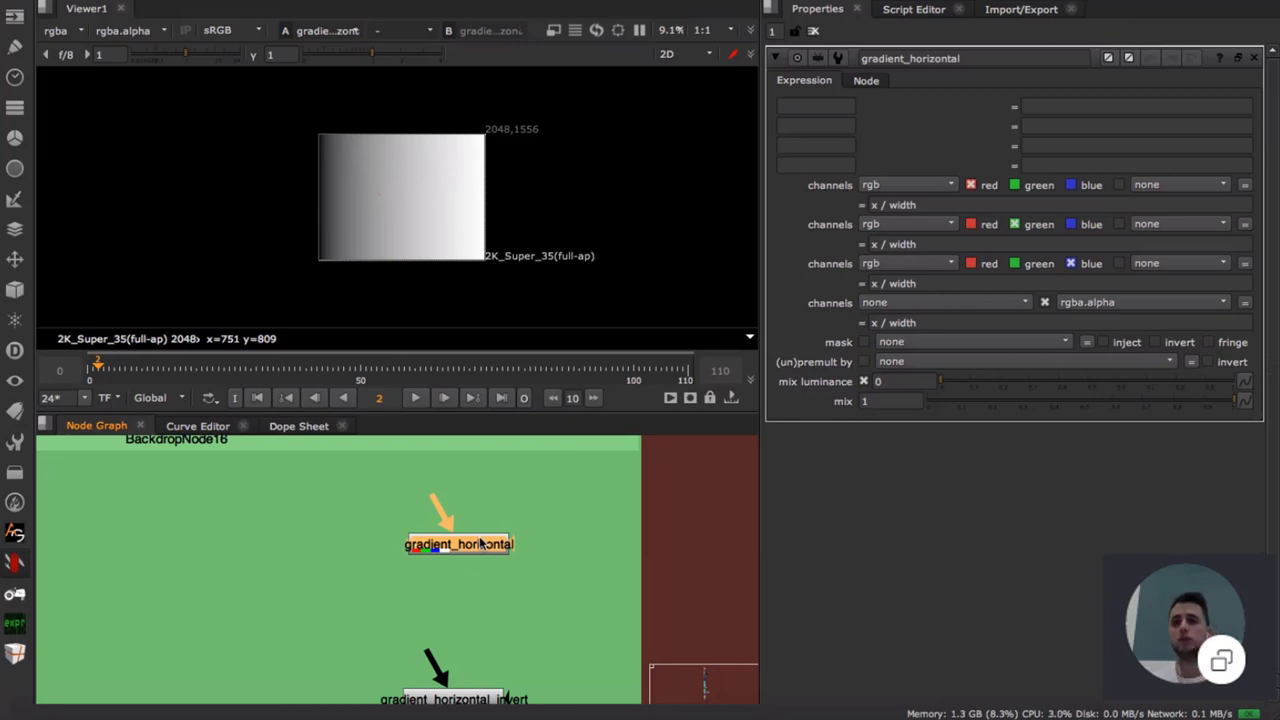
{"action": "triple_click", "coordinate": [945, 204]}
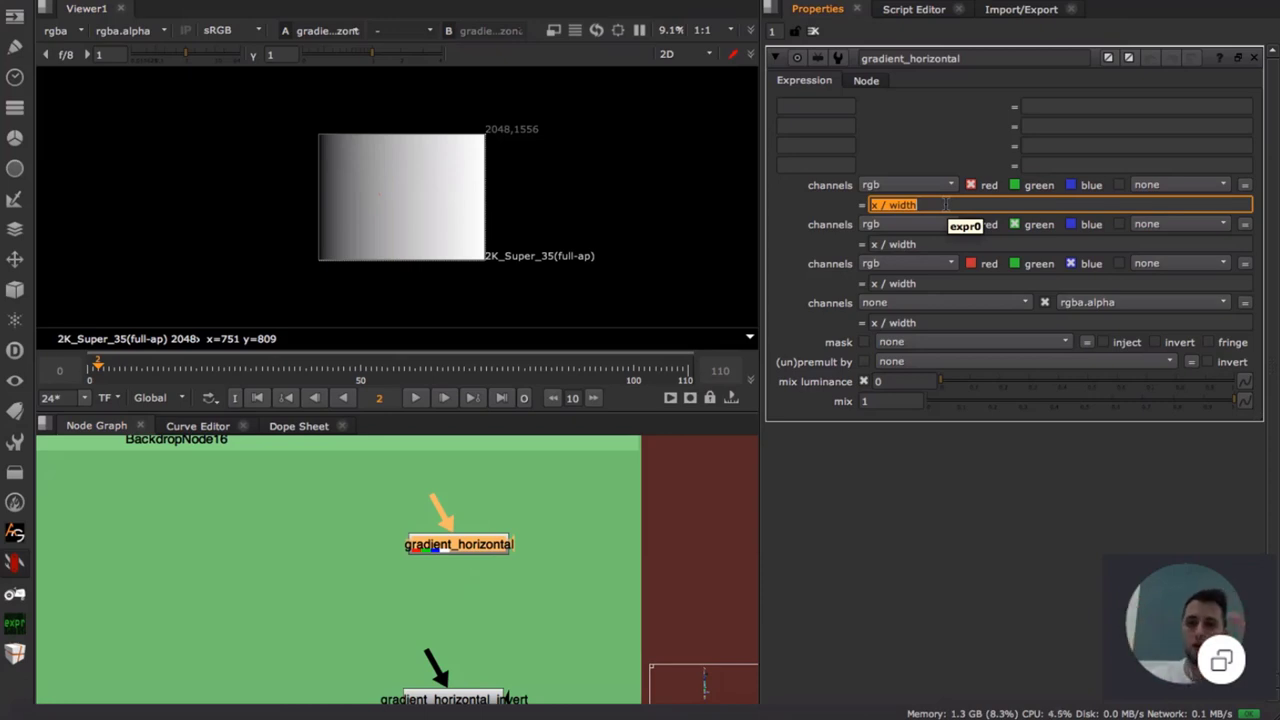
{"action": "left_click", "coordinate": [550, 523]}
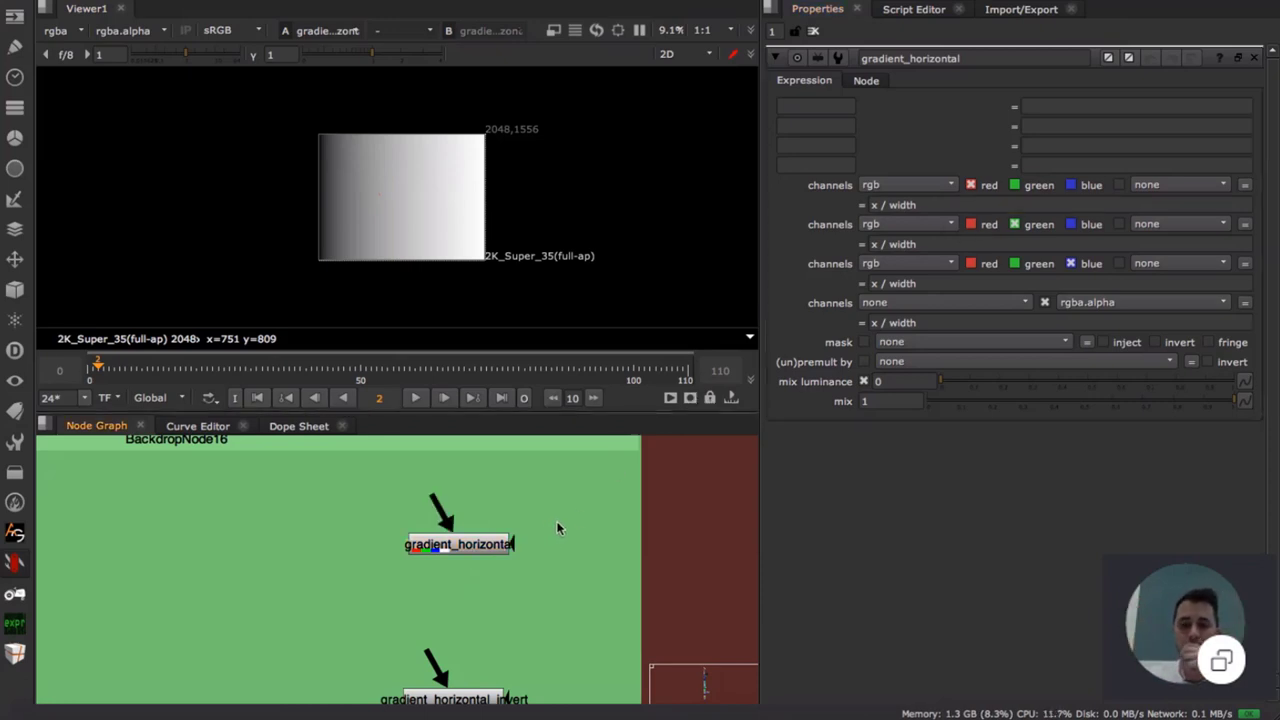
- Look over the nodes in the purple Random backdrop and its place among the neighbouring backdrops
{"action": "scroll", "coordinate": [558, 529], "scroll_direction": "down", "scroll_amount": 3}
{"action": "scroll", "coordinate": [558, 529], "scroll_direction": "down", "scroll_amount": 3}
{"action": "middle_click_drag", "start_coordinate": [555, 598], "coordinate": [551, 437]}
{"action": "middle_click_drag", "start_coordinate": [553, 533], "coordinate": [548, 358]}
{"action": "scroll", "coordinate": [518, 600], "scroll_direction": "down", "scroll_amount": 3}
{"action": "scroll", "coordinate": [435, 530], "scroll_direction": "up", "scroll_amount": 3}
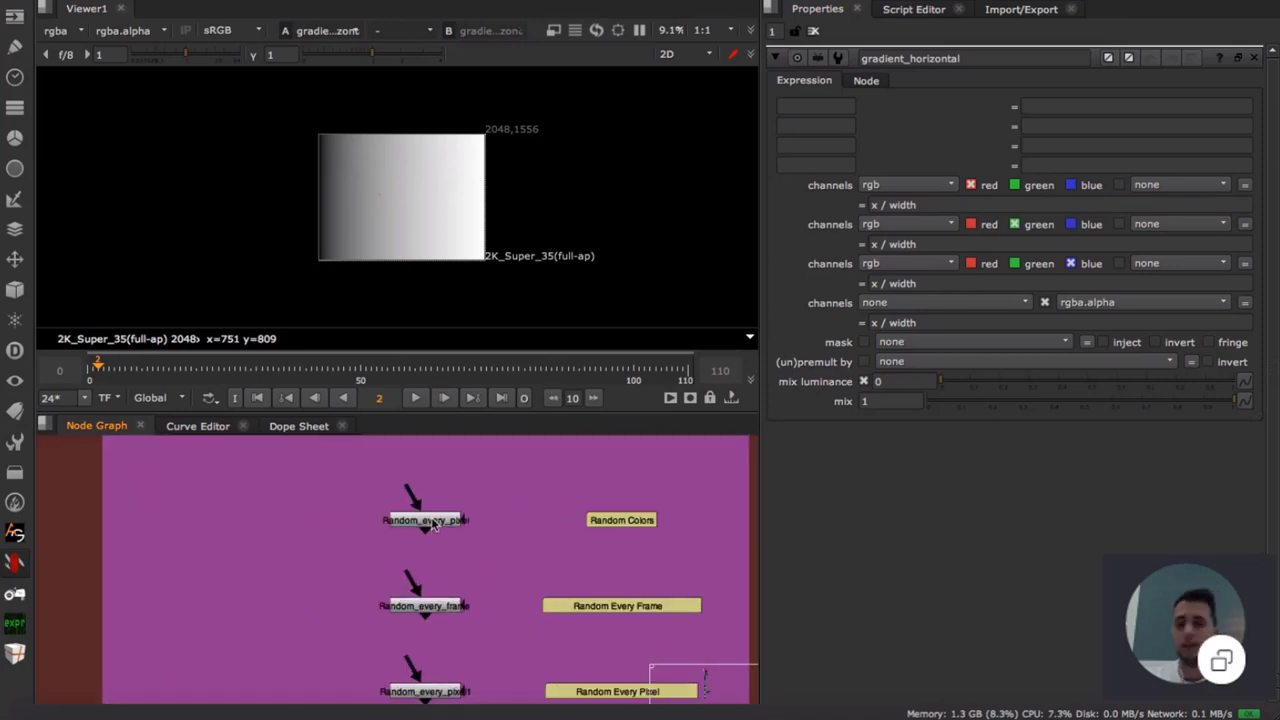
{"action": "scroll", "coordinate": [476, 545], "scroll_direction": "down", "scroll_amount": 4}
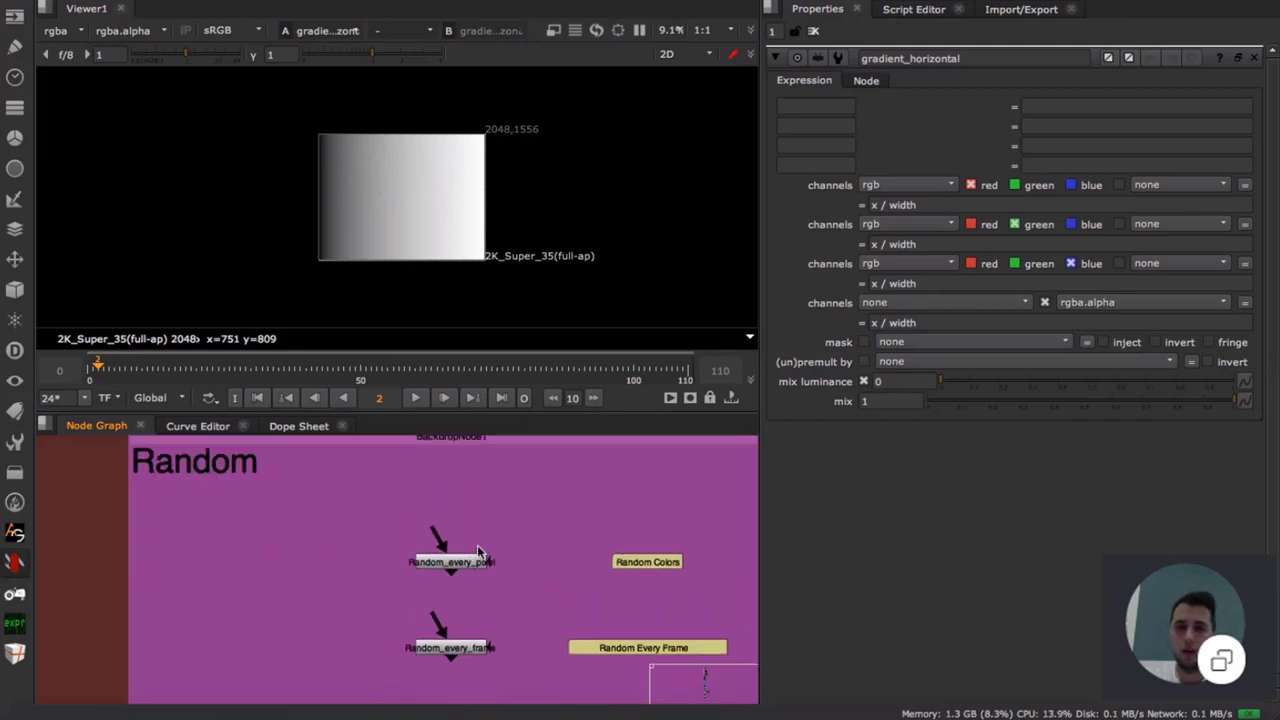
{"action": "scroll", "coordinate": [475, 545], "scroll_direction": "down", "scroll_amount": 4}
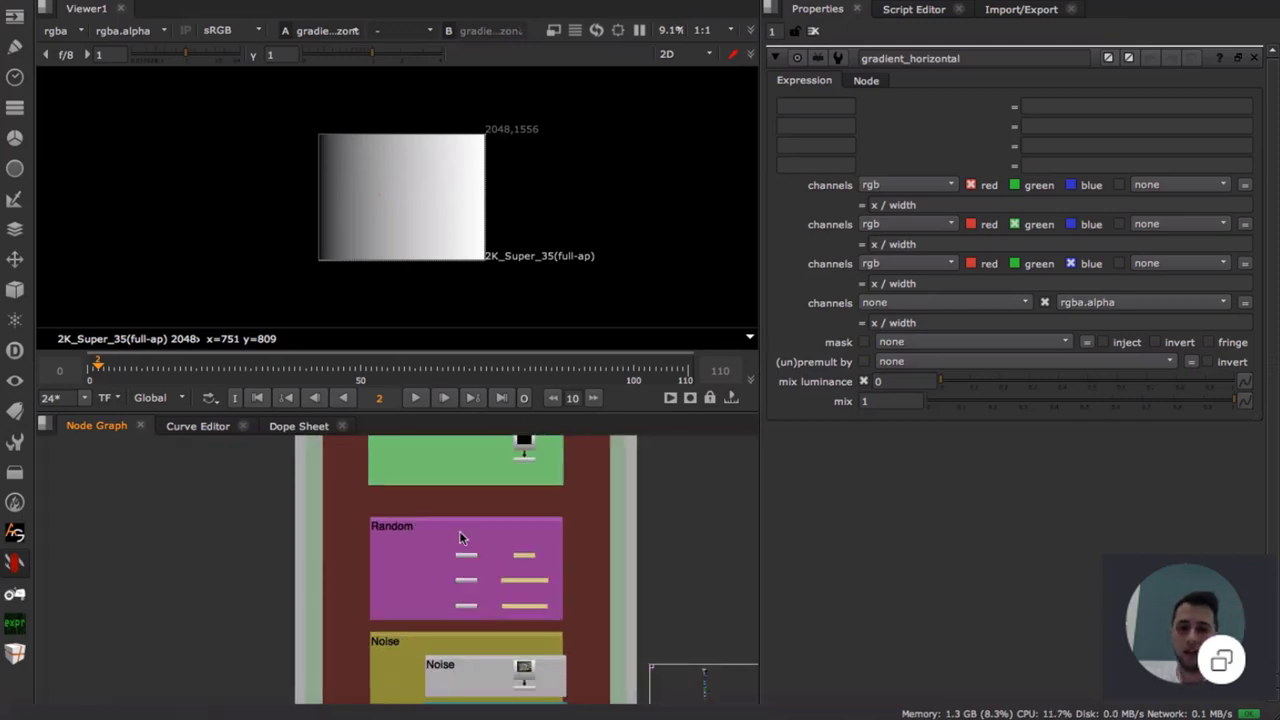
- Open the Random_every_pixel node's properties and examine its channel expressions
{"action": "scroll", "coordinate": [460, 540], "scroll_direction": "up", "scroll_amount": 8}
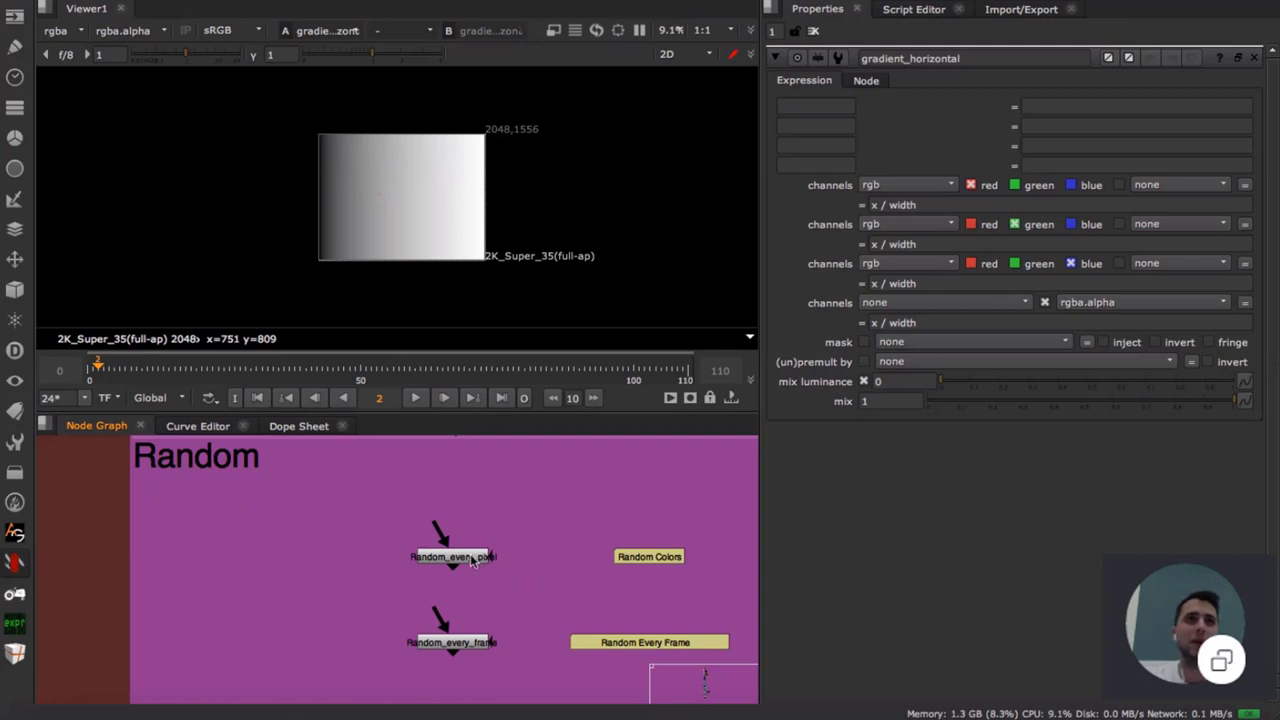
{"action": "scroll", "coordinate": [450, 513], "scroll_direction": "up", "scroll_amount": 3}
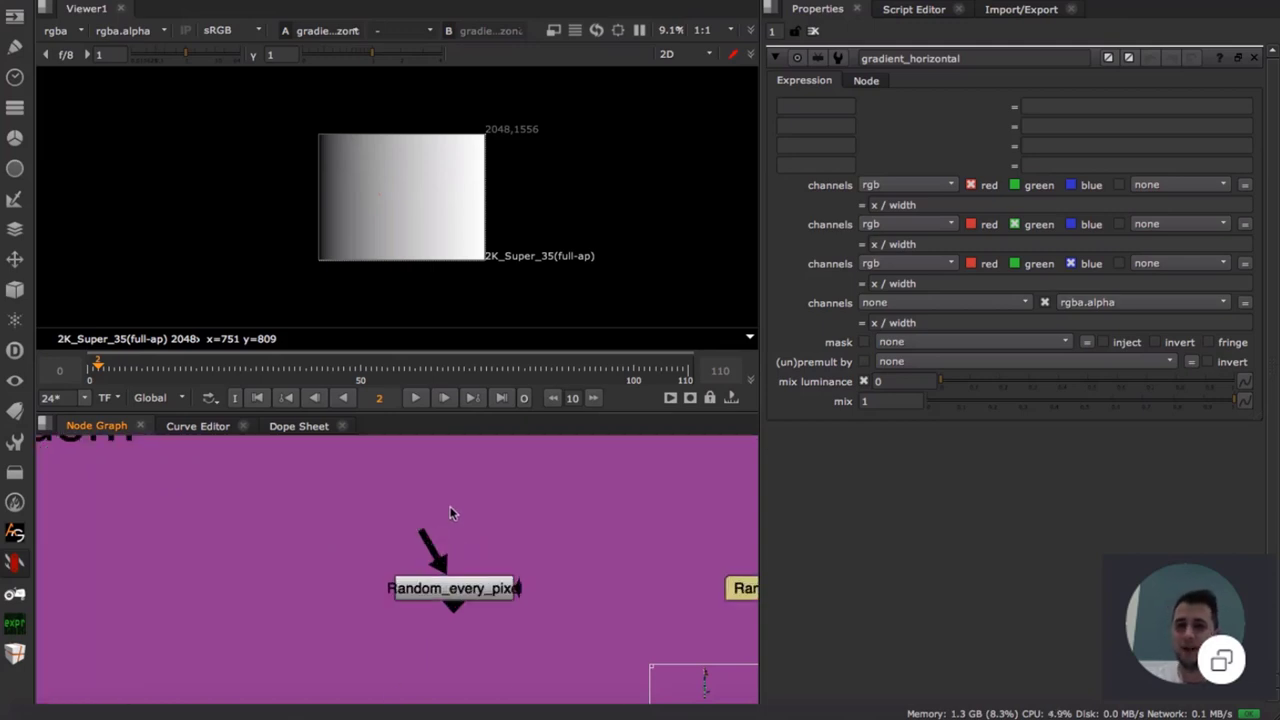
{"action": "scroll", "coordinate": [451, 515], "scroll_direction": "down", "scroll_amount": 3}
{"action": "left_click", "coordinate": [462, 562]}
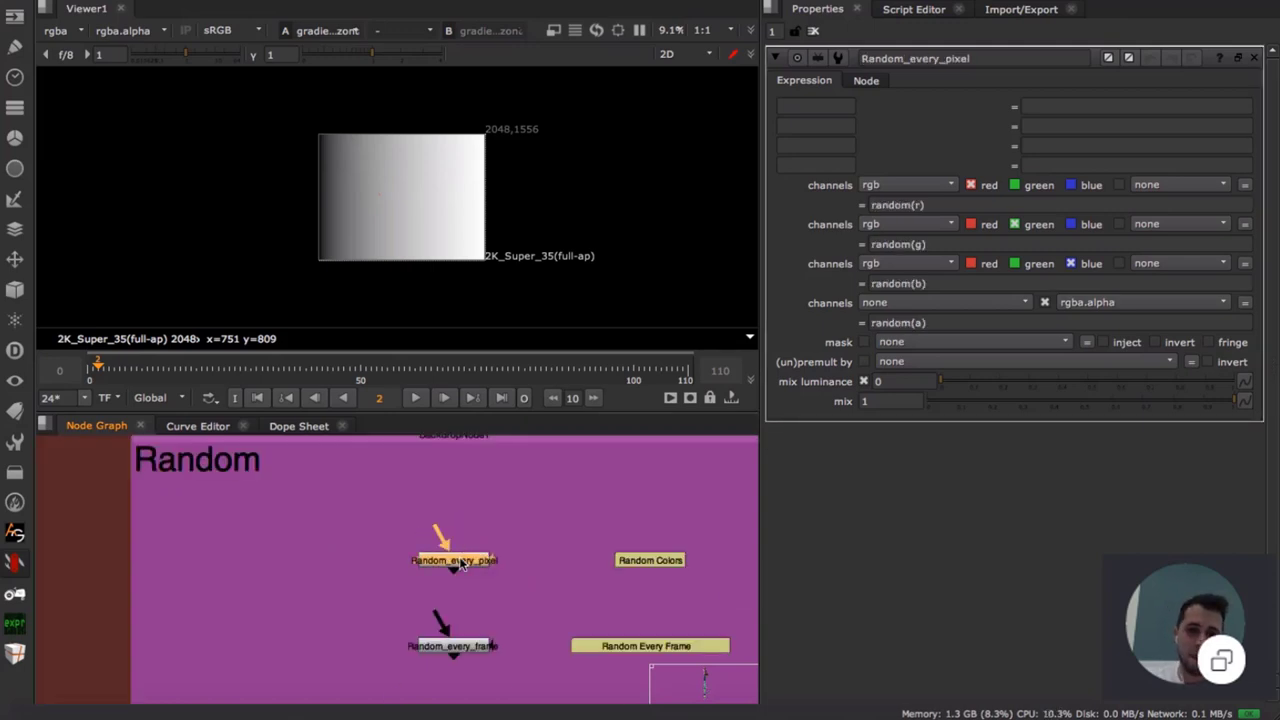
{"action": "left_click", "coordinate": [456, 498]}
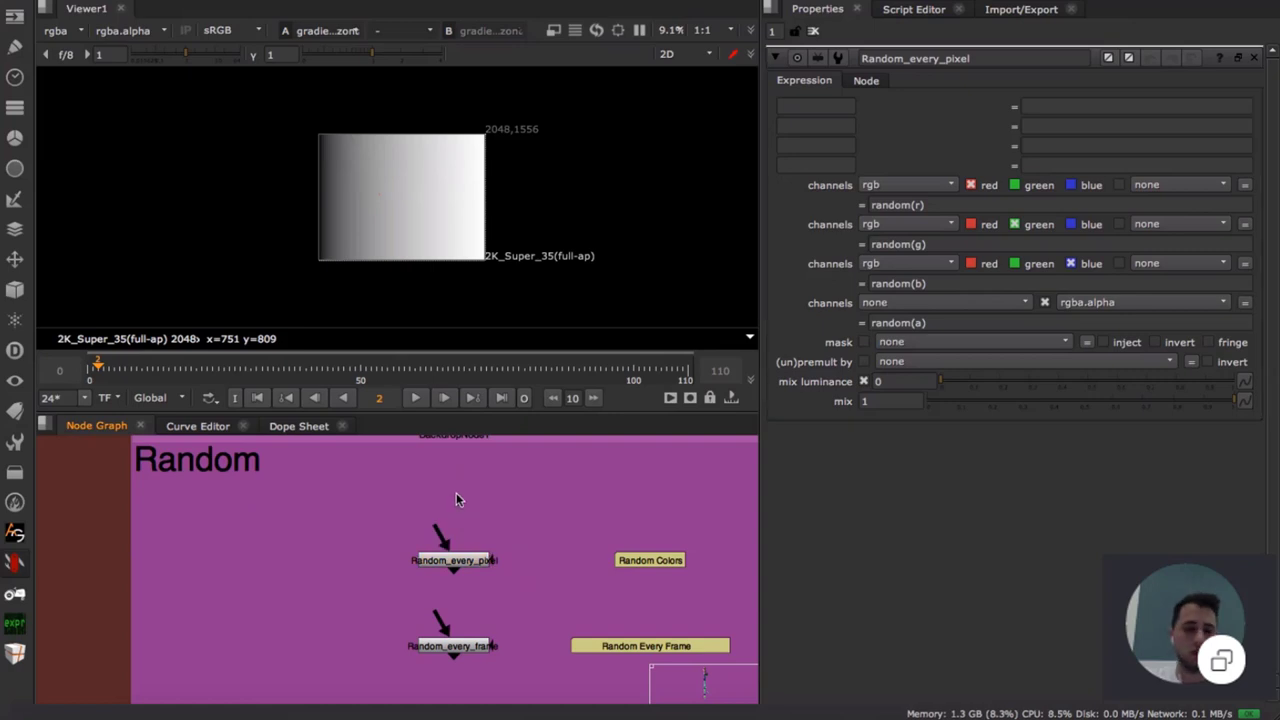
- Add a CheckerBoard node above Random_every_pixel in the Random backdrop and connect it to that node's input
{"action": "scroll", "coordinate": [456, 494], "scroll_direction": "down", "scroll_amount": 3}
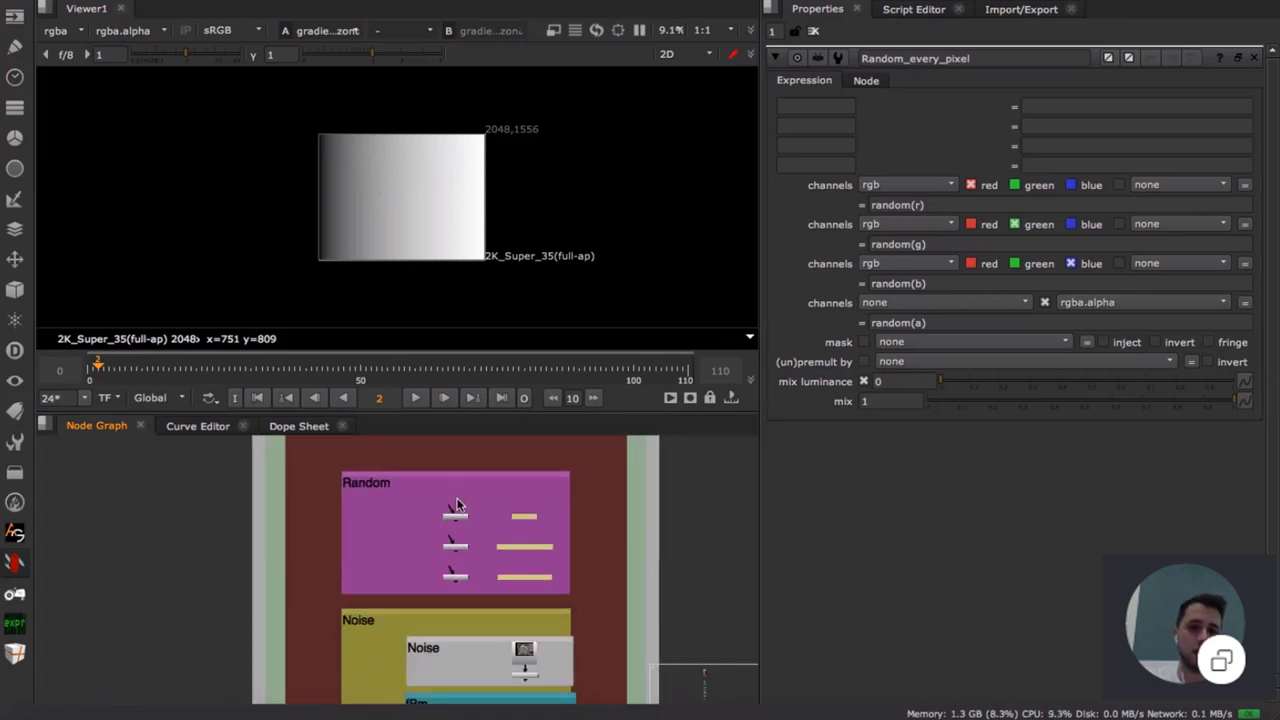
{"action": "scroll", "coordinate": [458, 500], "scroll_direction": "up", "scroll_amount": 4}
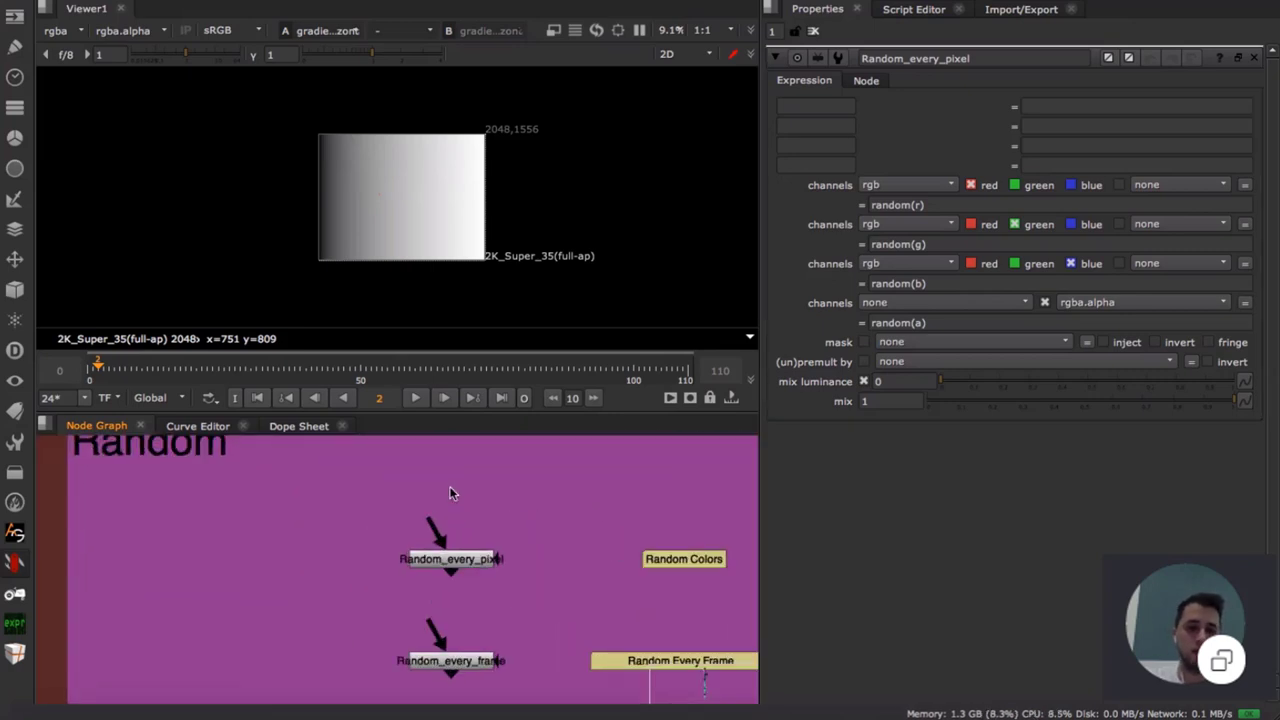
{"action": "key", "text": "Tab"}
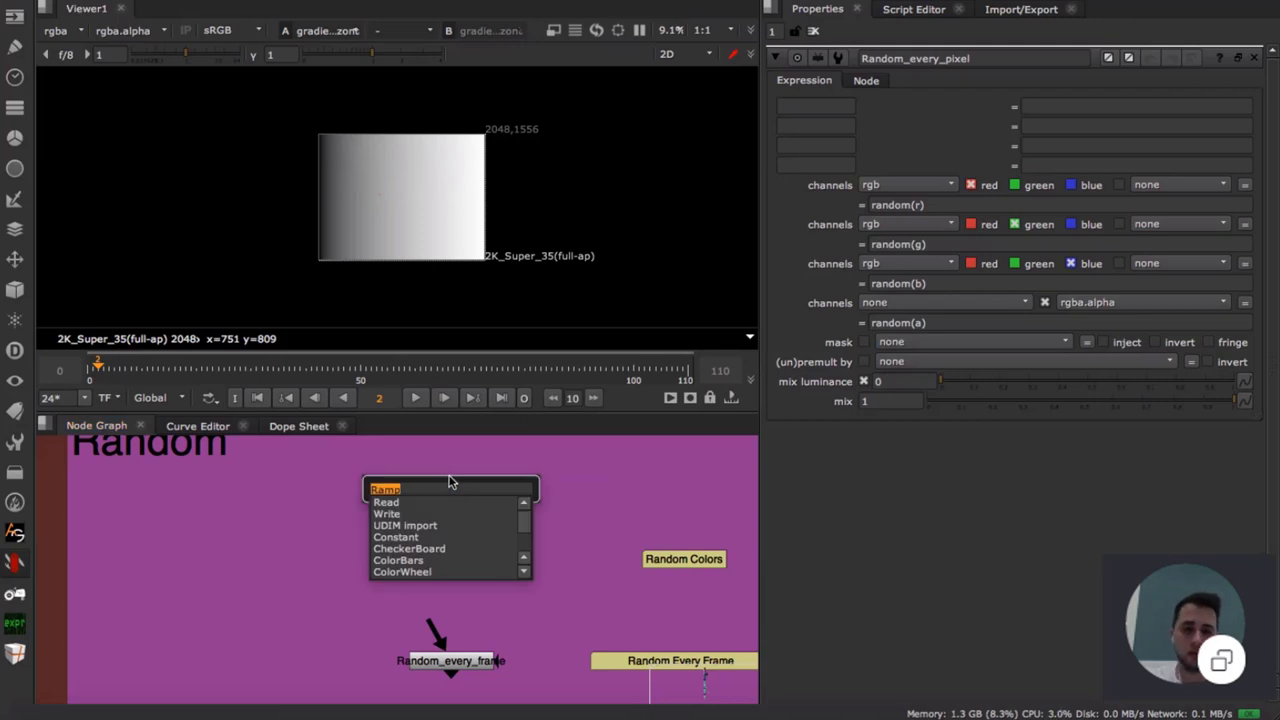
{"action": "type", "text": "check"}
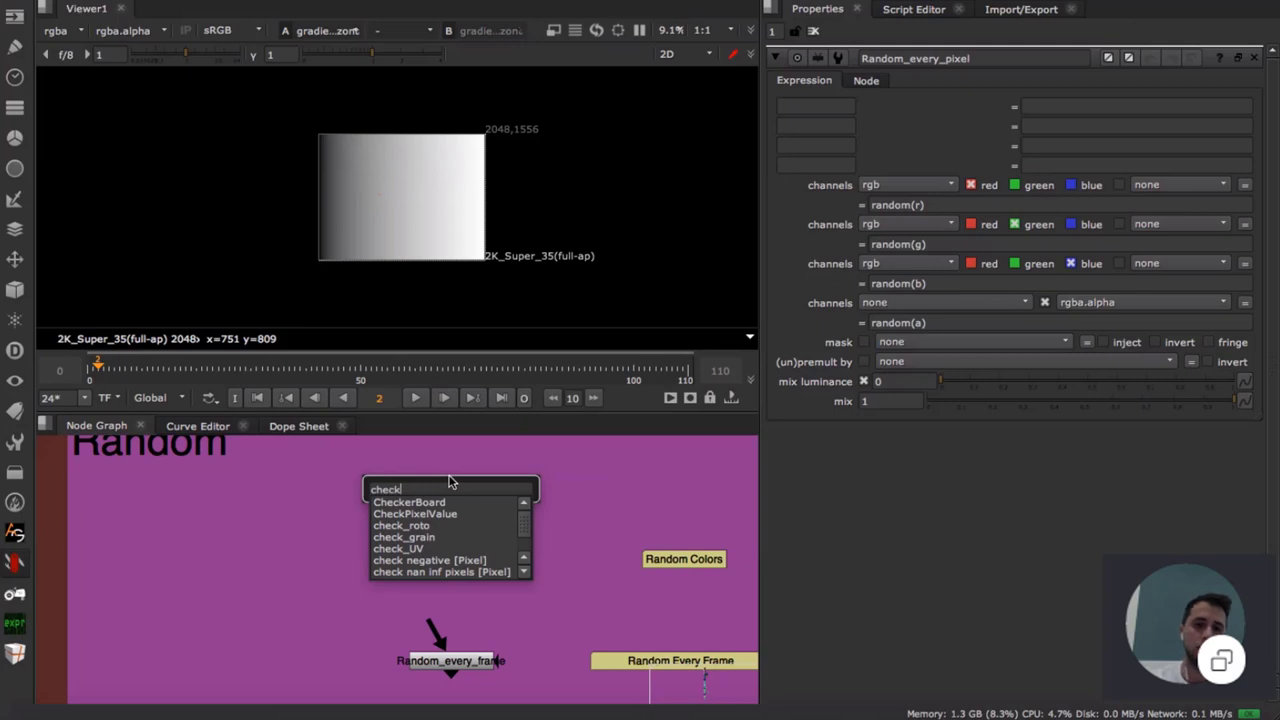
{"action": "key", "text": "Down"}
{"action": "key", "text": "Return"}
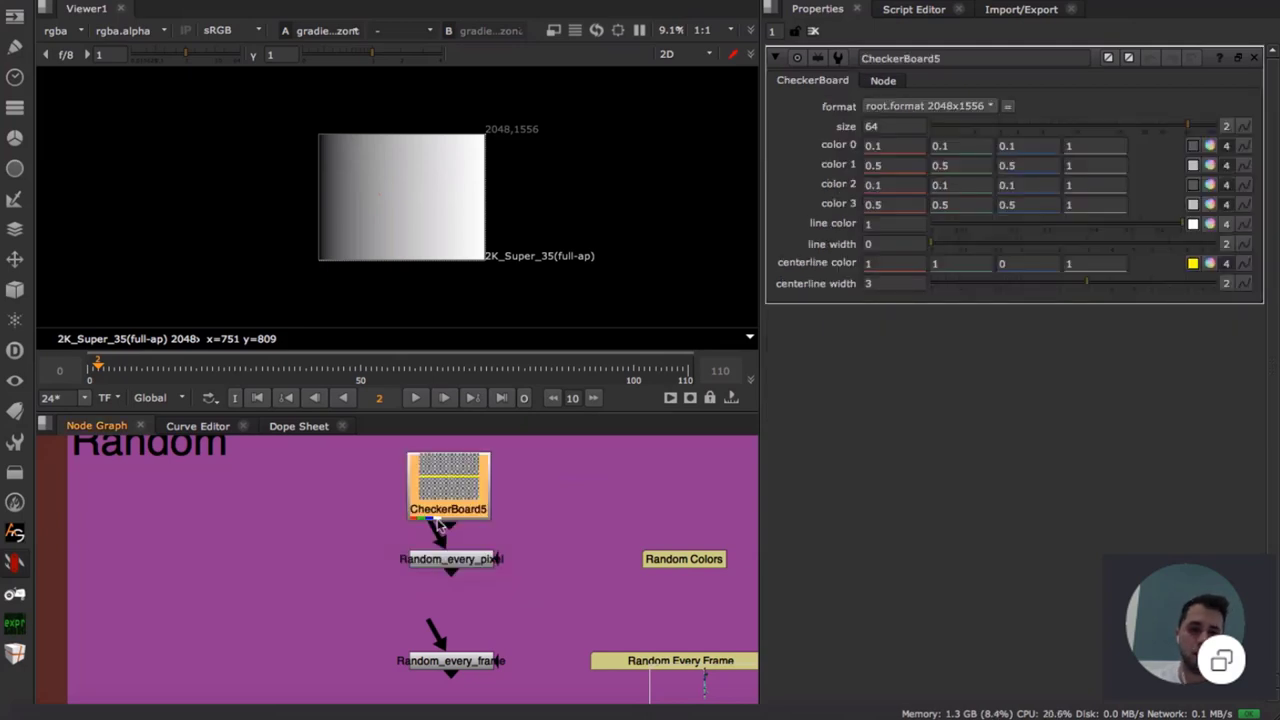
- Reopen the properties of Random_every_pixel and examine how each channel expression passes its own channel to random()
{"action": "double_click", "coordinate": [471, 564]}
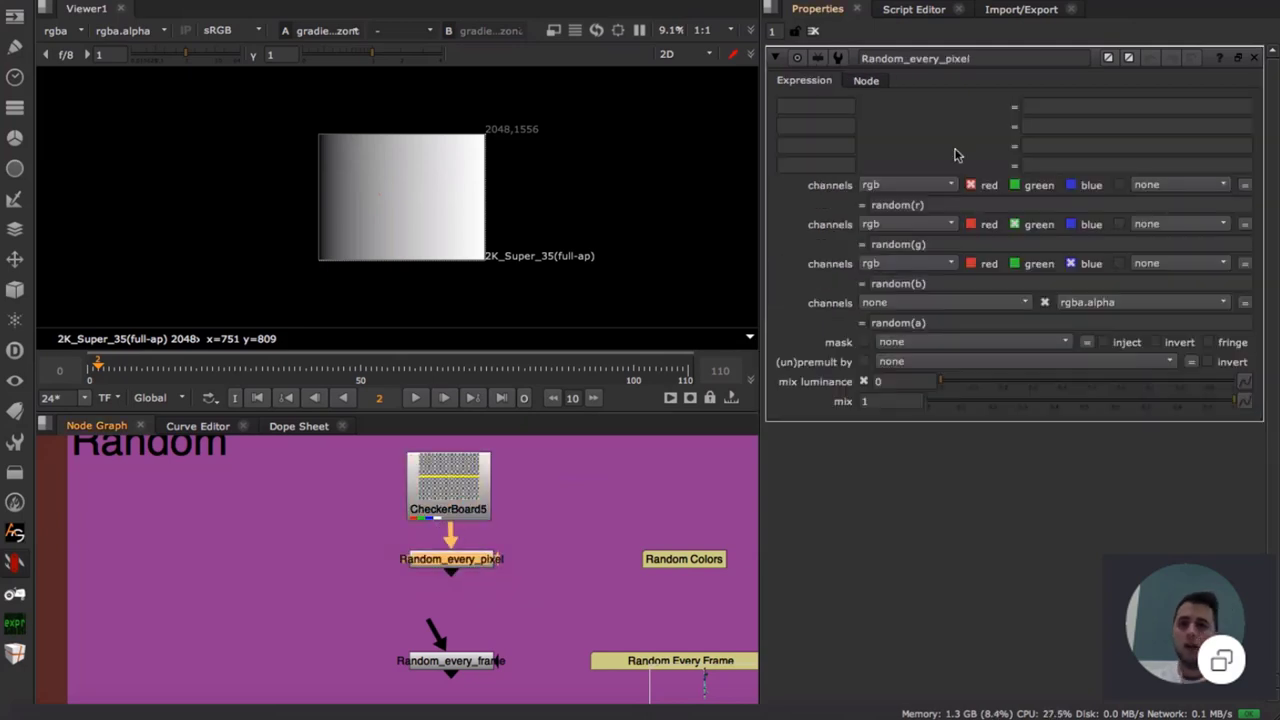
{"action": "left_click_drag", "start_coordinate": [946, 206], "coordinate": [886, 206]}
{"action": "left_click", "coordinate": [939, 205]}
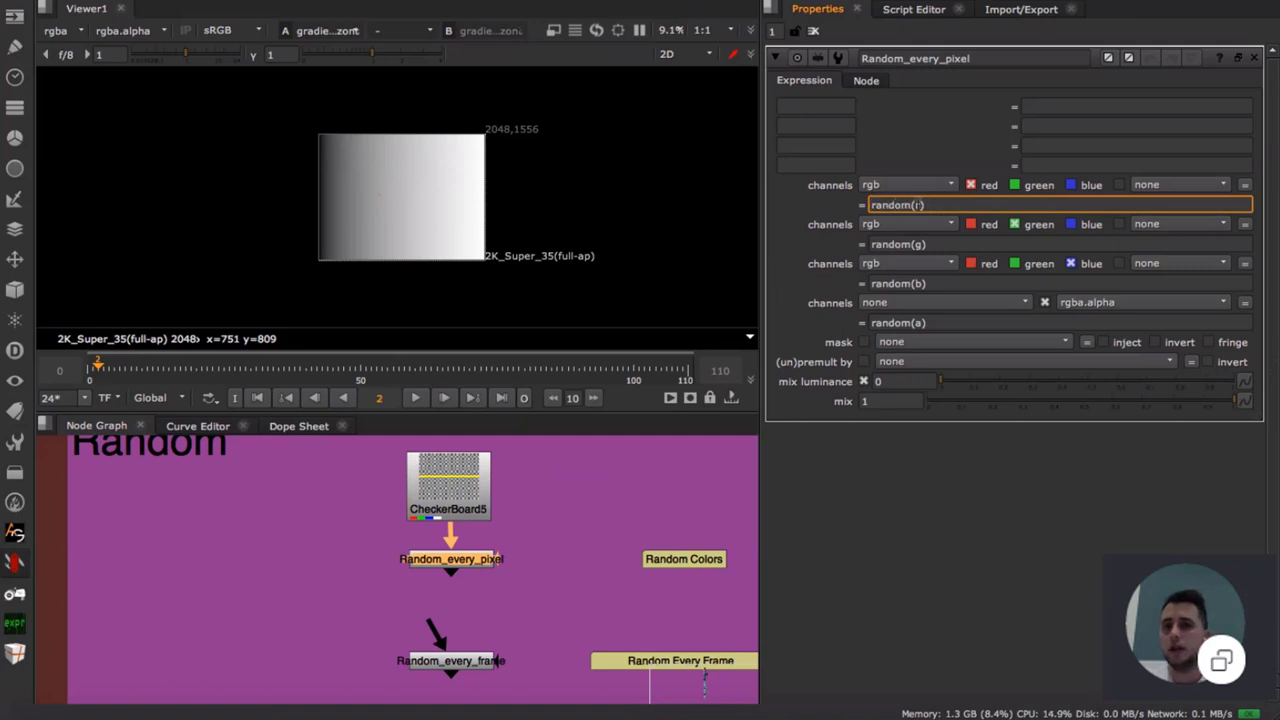
{"action": "double_click", "coordinate": [919, 205]}
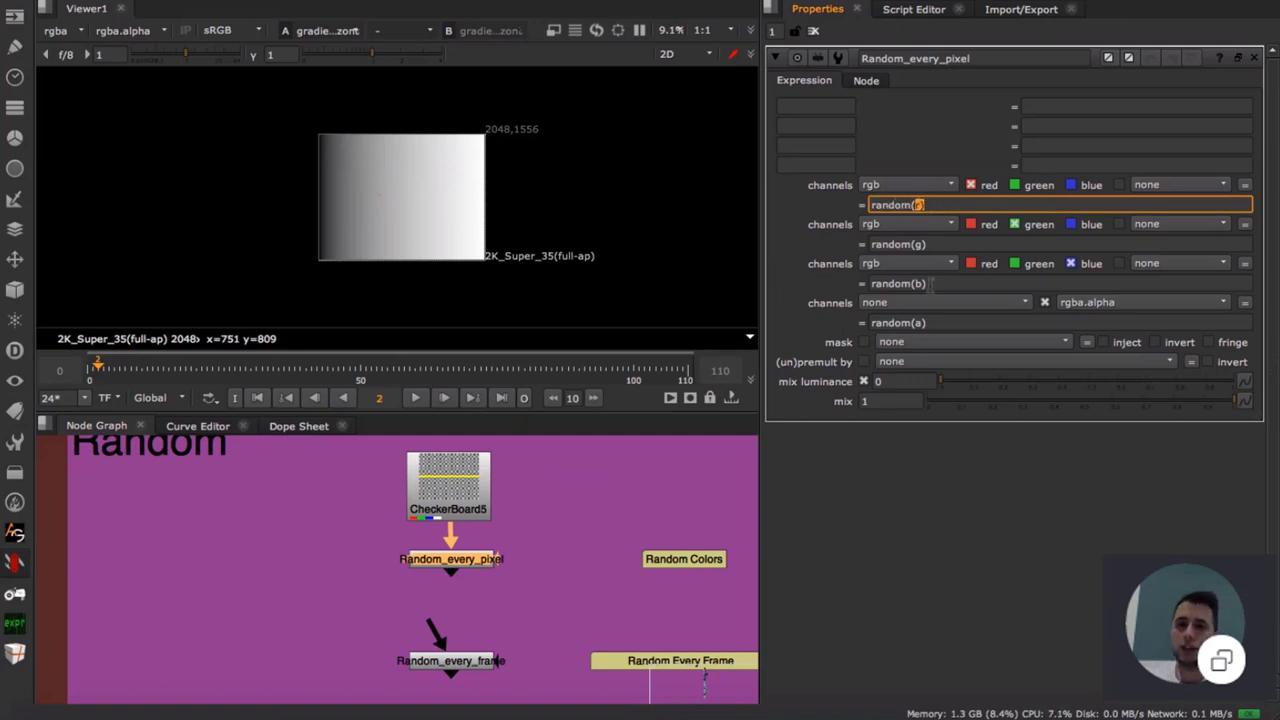
{"action": "left_click", "coordinate": [932, 284]}
{"action": "left_click", "coordinate": [936, 322]}
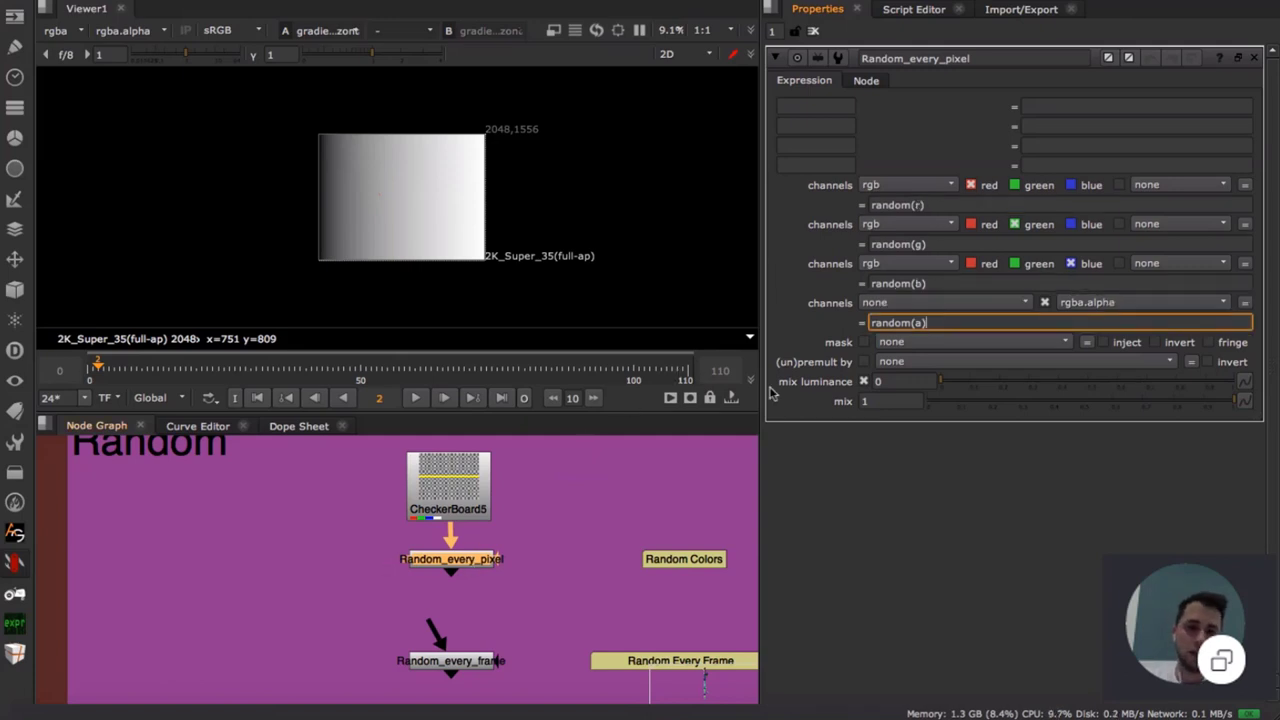
{"action": "double_click", "coordinate": [948, 325]}
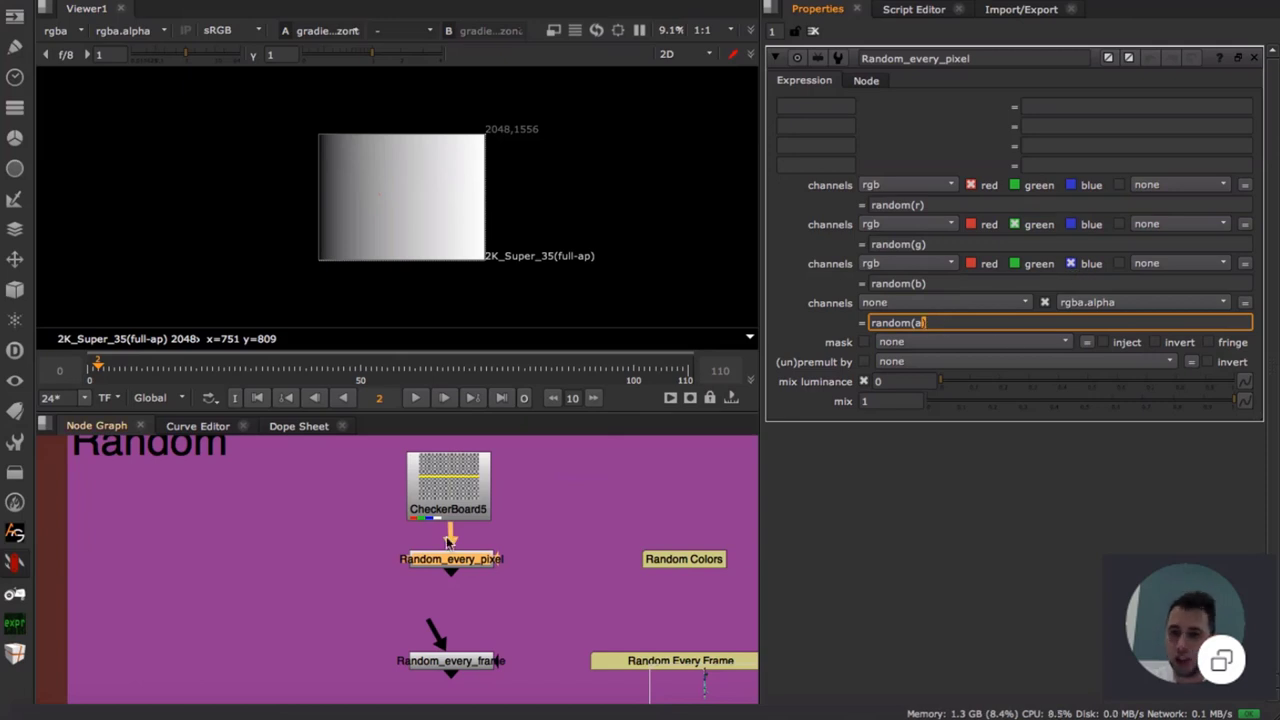
- View Random_every_pixel's output and compare a sampled light checker pixel with the node disabled and enabled
{"action": "left_click_drag", "start_coordinate": [496, 559], "coordinate": [492, 566]}
{"action": "key", "text": "1"}
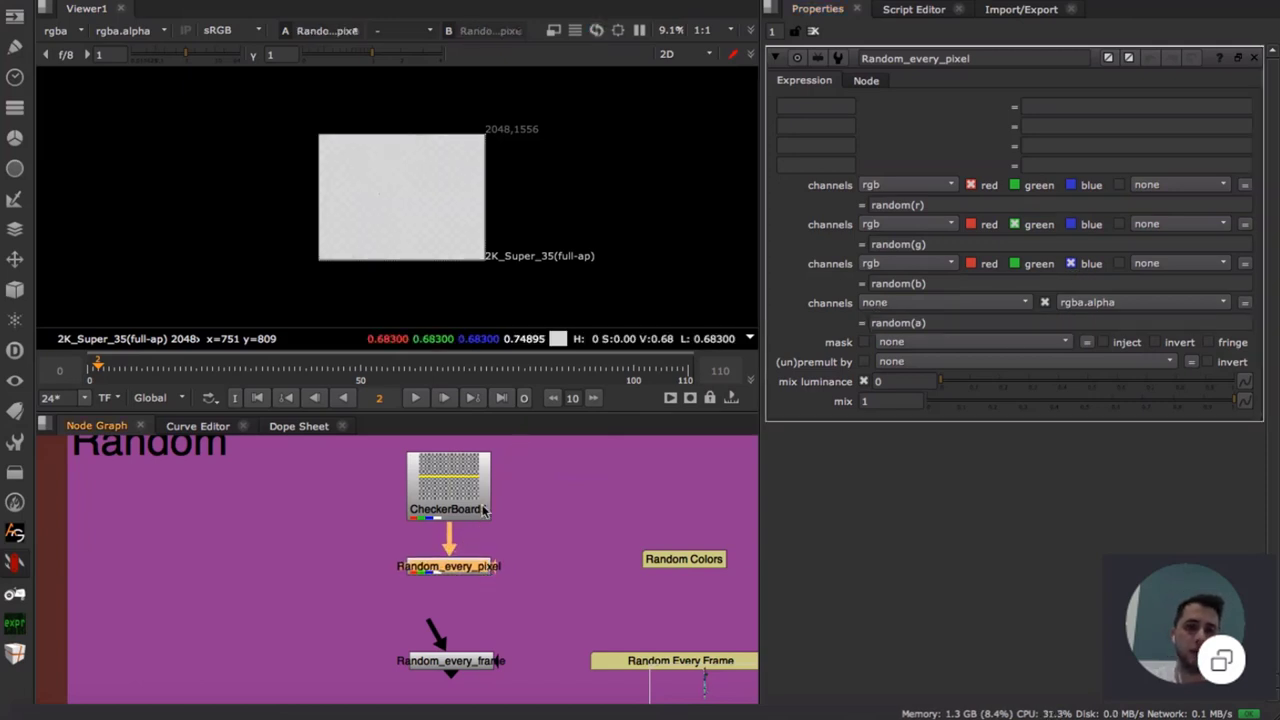
{"action": "scroll", "coordinate": [388, 216], "scroll_direction": "up", "scroll_amount": 1}
{"action": "key", "text": "d"}
{"action": "scroll", "coordinate": [356, 100], "scroll_direction": "up", "scroll_amount": 2}
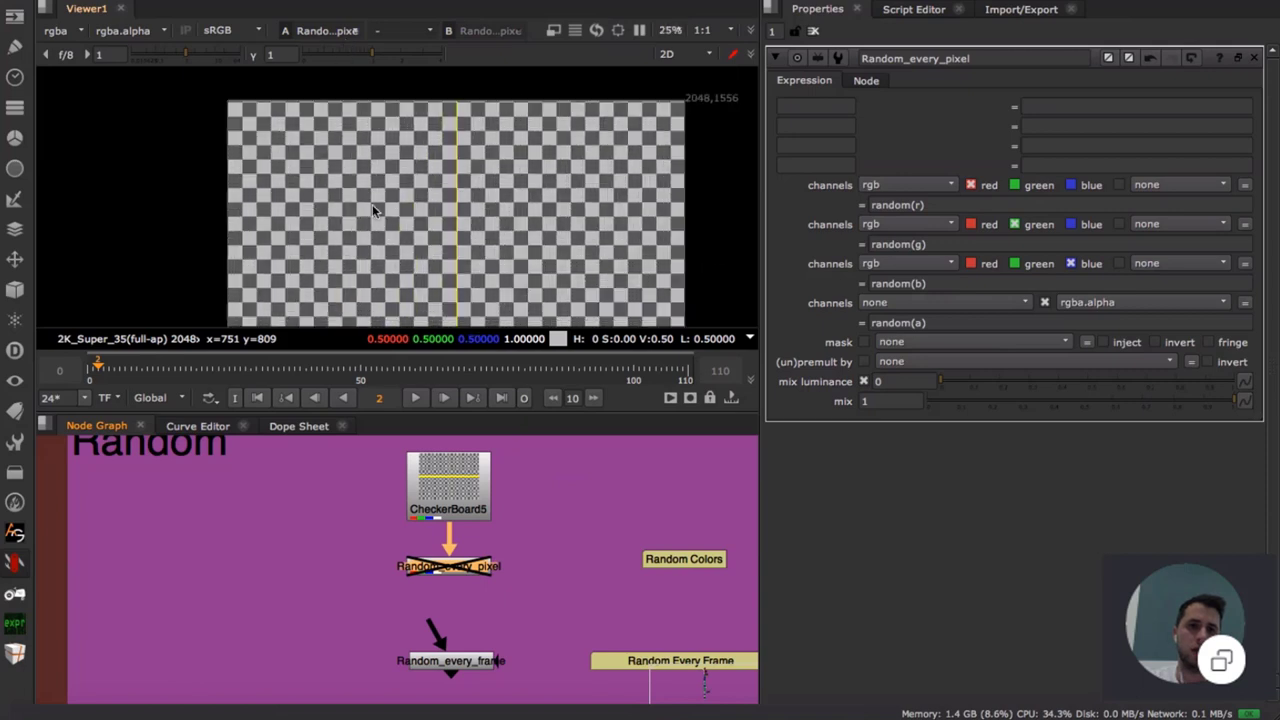
{"action": "scroll", "coordinate": [372, 204], "scroll_direction": "up", "scroll_amount": 6}
{"action": "left_click", "coordinate": [364, 200], "text": "ctrl"}
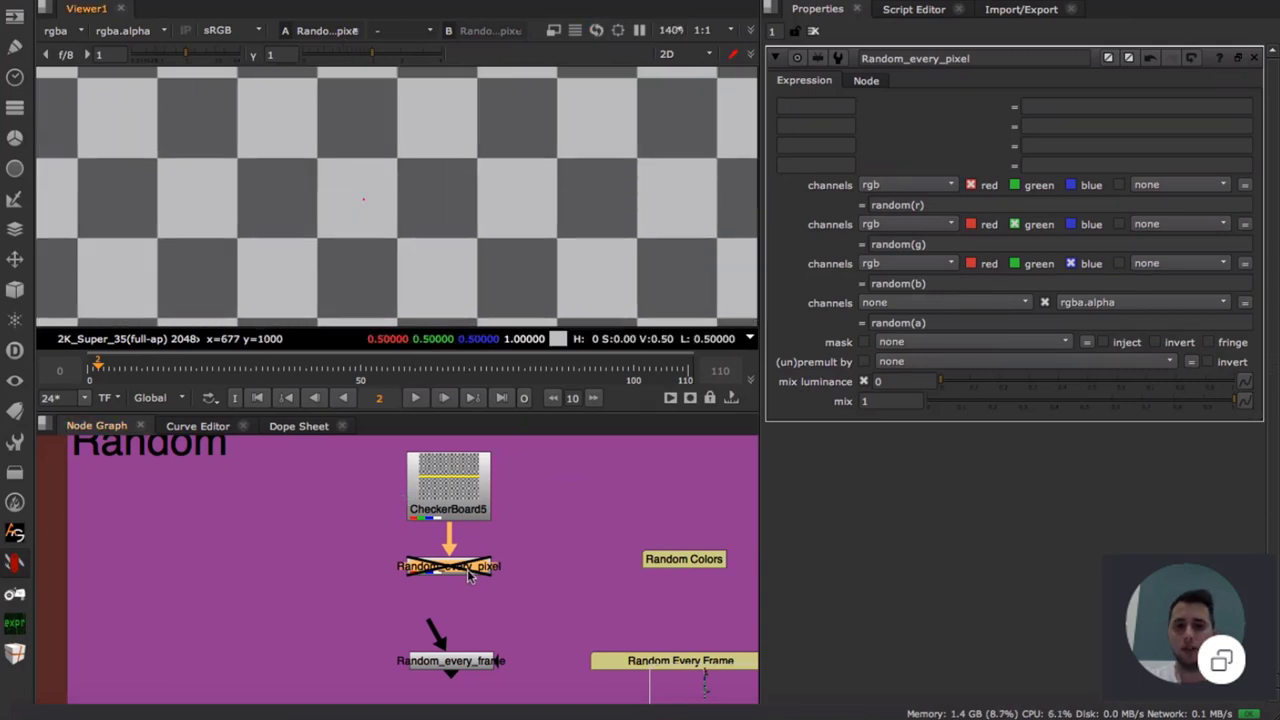
{"action": "key", "text": "d"}
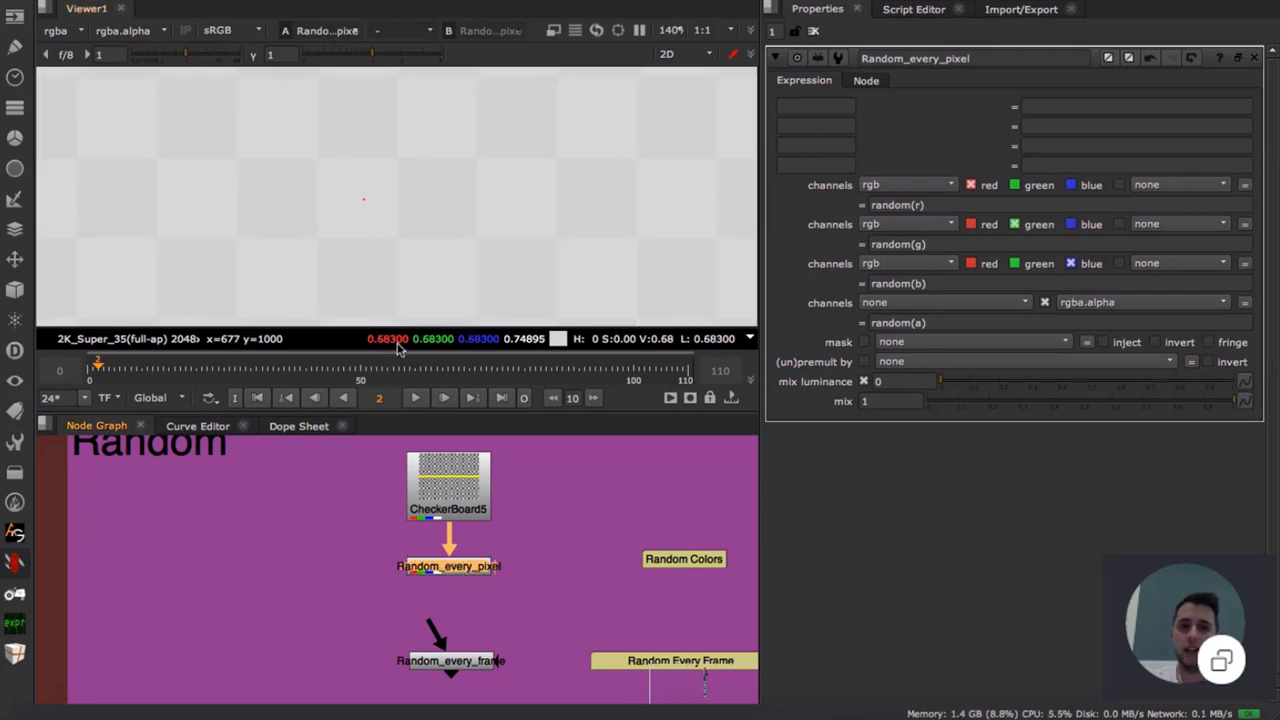
- Set Random_every_pixel's green expression to random(g+10) and its blue expression to random(b+90)
{"action": "left_click", "coordinate": [920, 245]}
{"action": "type", "text": "+10"}
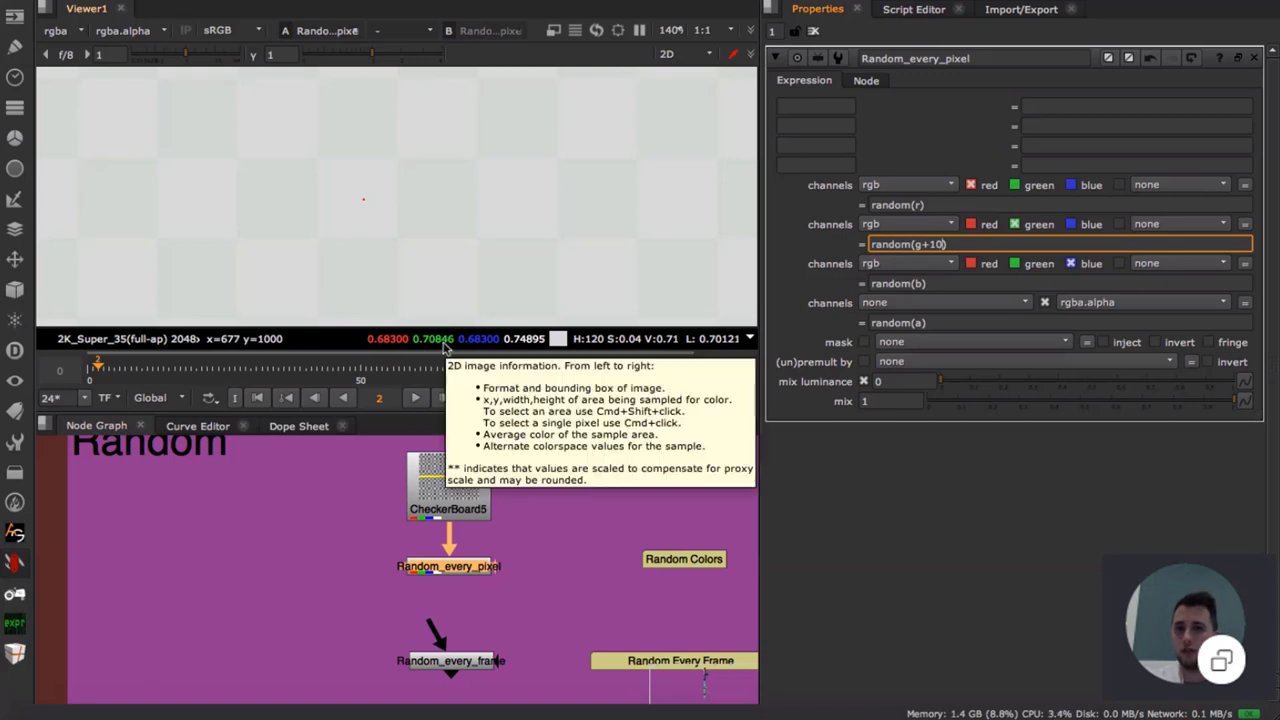
{"action": "left_click", "coordinate": [935, 283]}
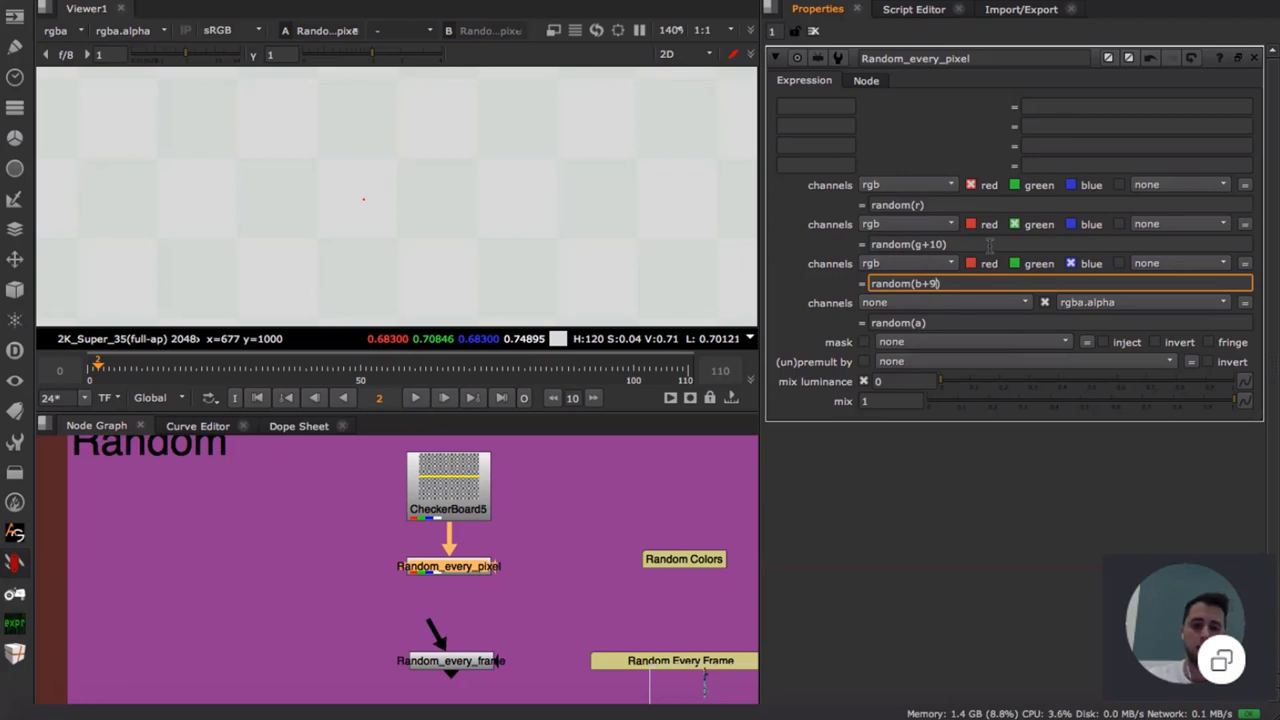
- Sample a pixel in a light checker square and step back and forth through the frames to check its values
{"action": "left_click", "coordinate": [454, 196]}
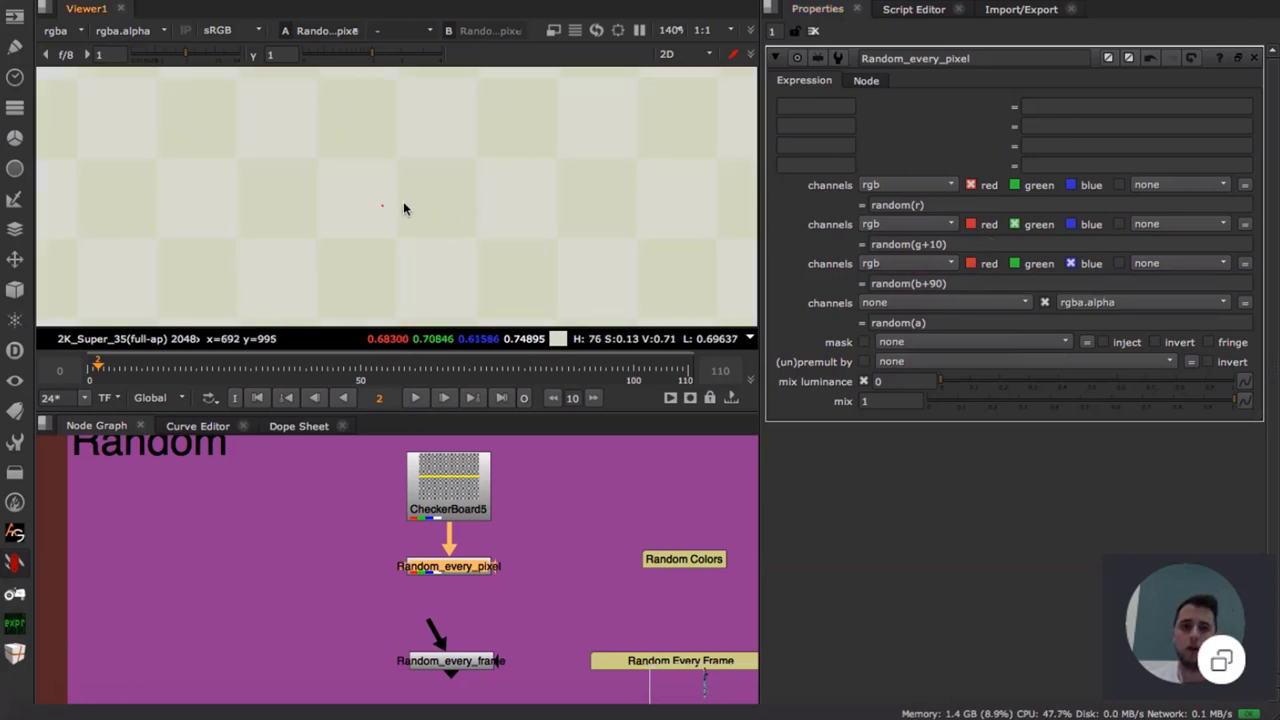
{"action": "key", "text": "Right"}
{"action": "key", "text": "Right"}
{"action": "key", "text": "Left"}
{"action": "key", "text": "Left"}
{"action": "key", "text": "Left"}
{"action": "key", "text": "Left"}
{"action": "key", "text": "Left"}
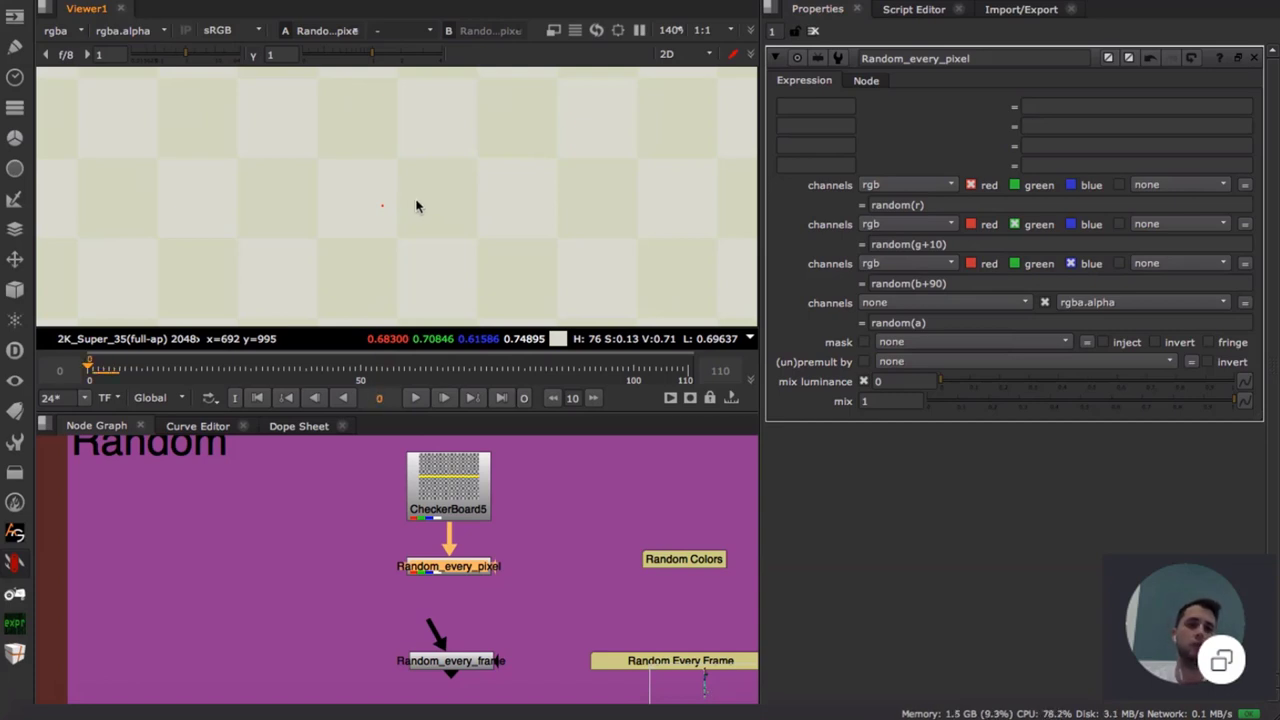
- Review the blue channel's random expression, look briefly at the Curve Editor and return to the Node Graph
{"action": "left_click", "coordinate": [548, 489]}
{"action": "left_click_drag", "start_coordinate": [871, 283], "coordinate": [966, 296]}
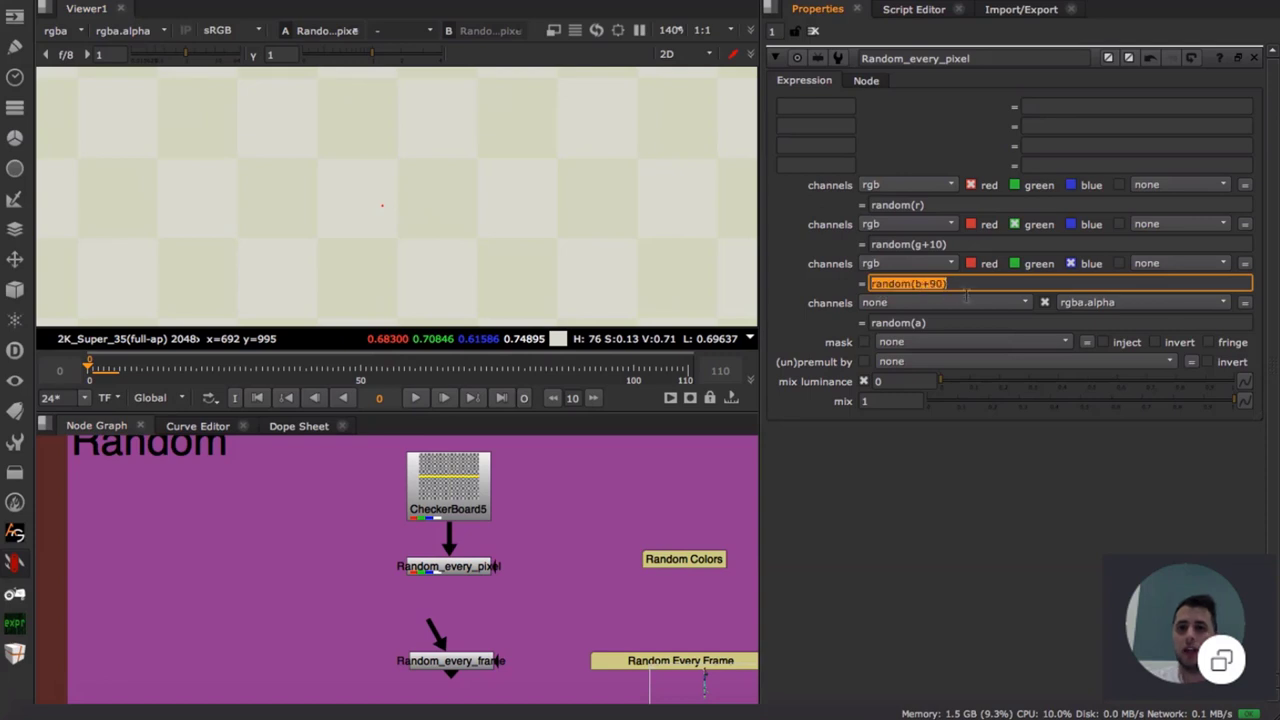
{"action": "left_click", "coordinate": [972, 287]}
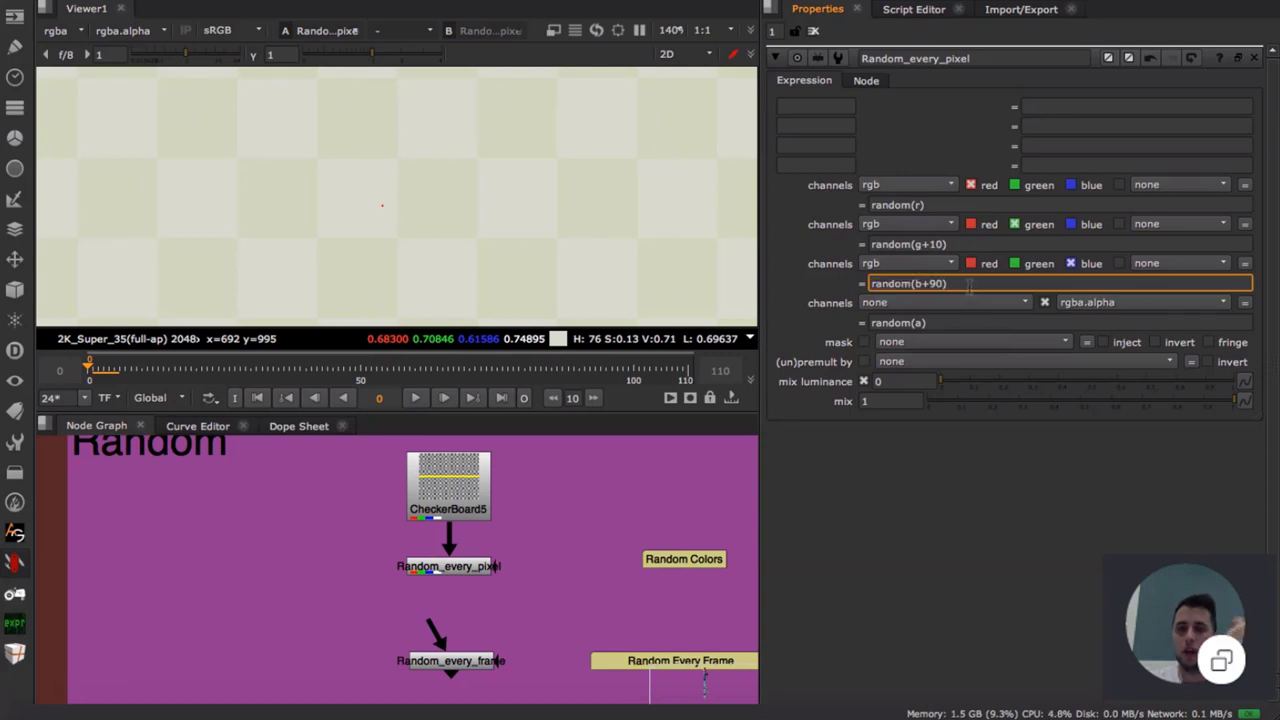
{"action": "left_click", "coordinate": [200, 427]}
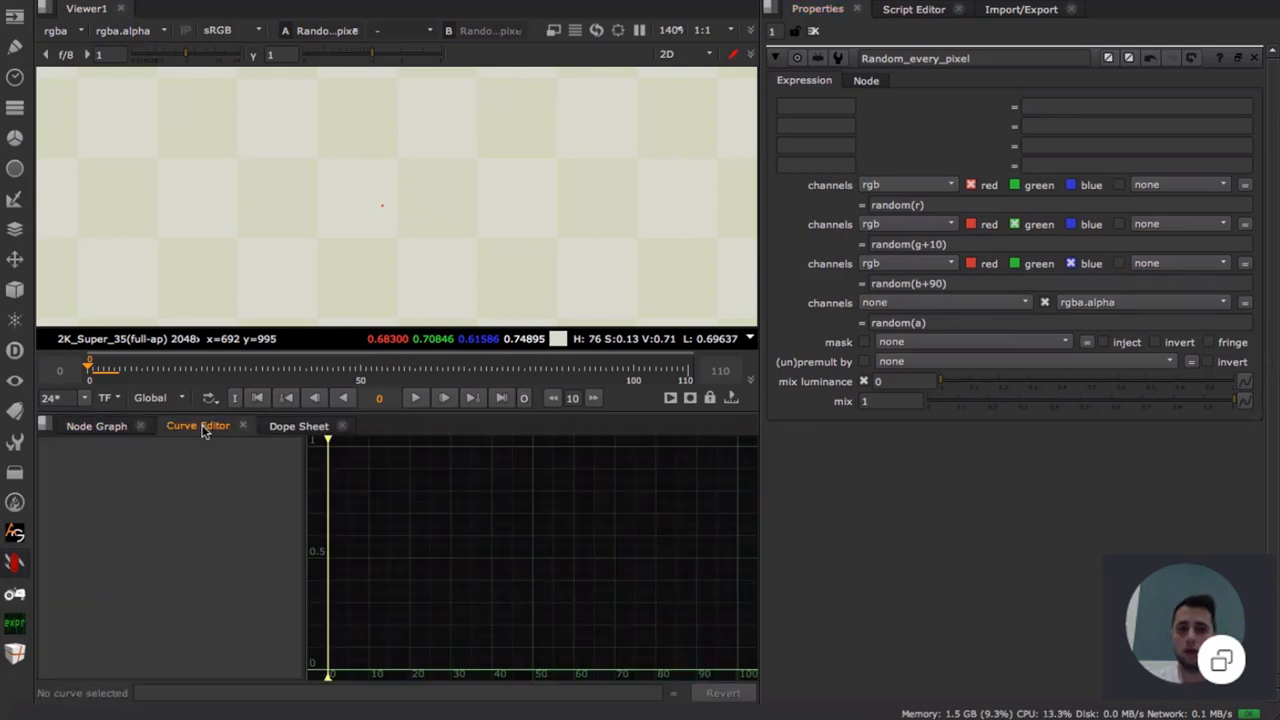
{"action": "left_click", "coordinate": [97, 426]}
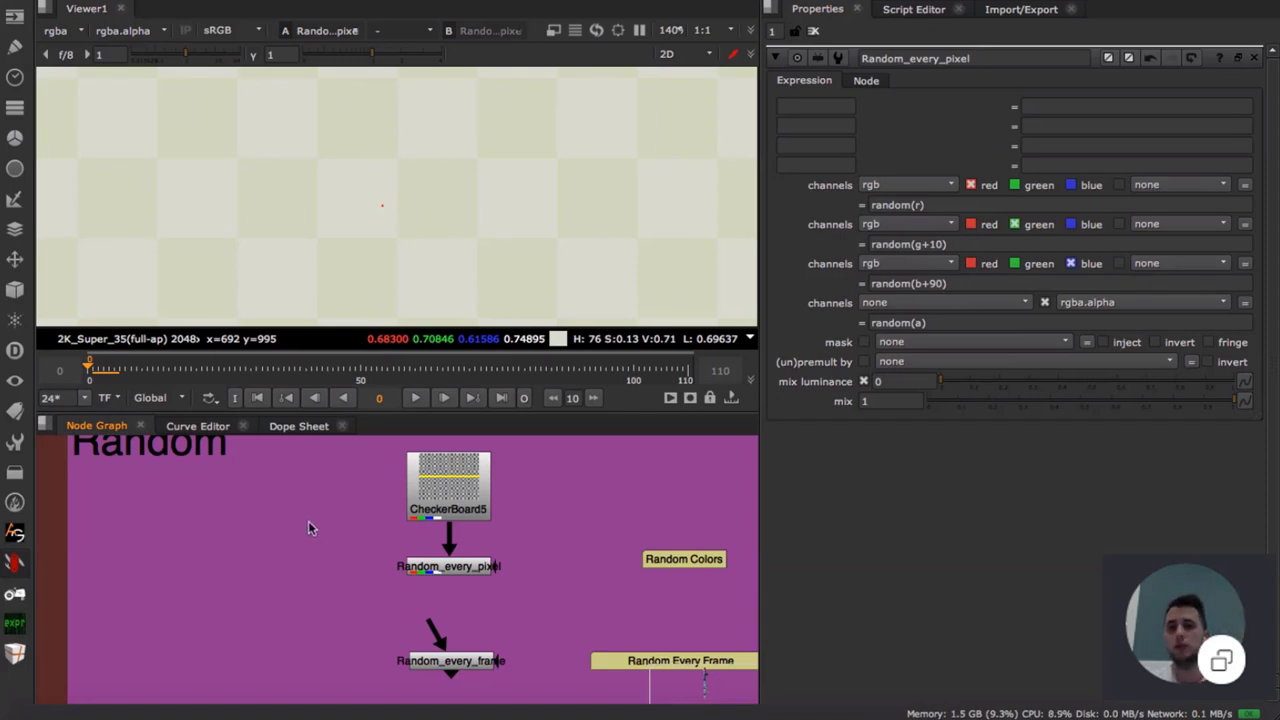
- Try entering random as an expression on the gain of a new Grade node beside Random_every_frame, and delete the node
{"action": "scroll", "coordinate": [314, 525], "scroll_direction": "down", "scroll_amount": 5}
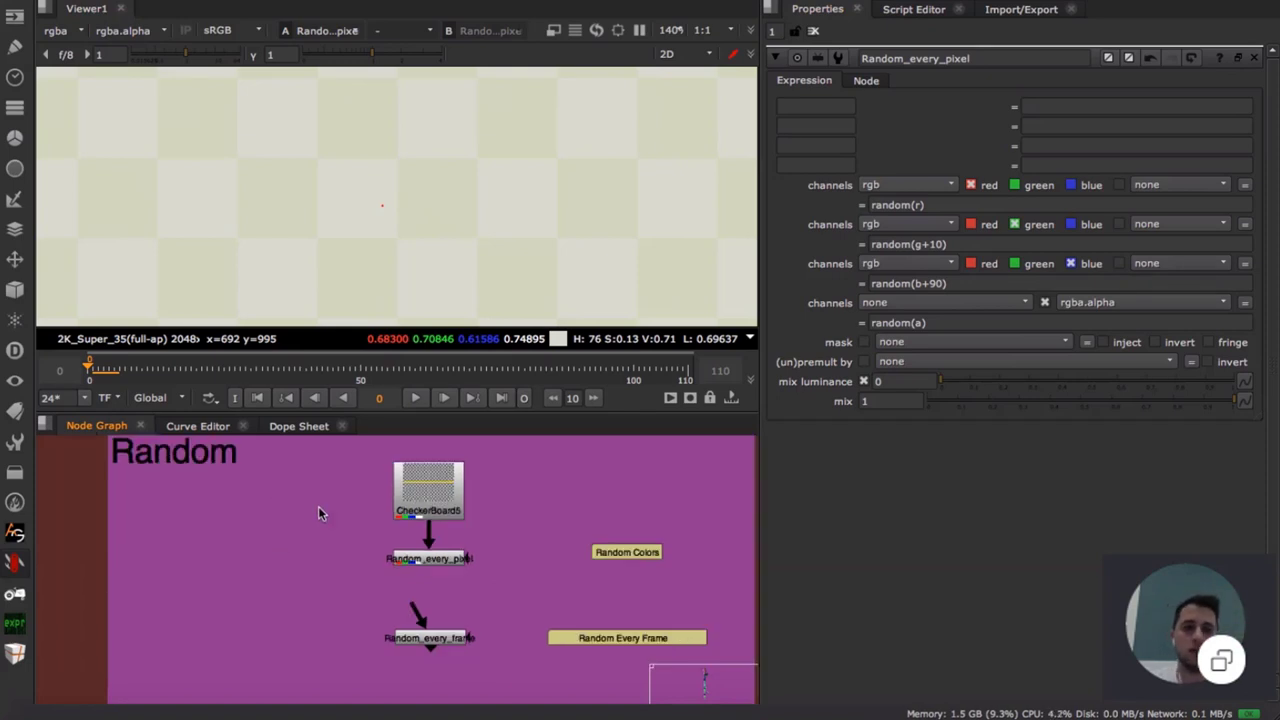
{"action": "scroll", "coordinate": [392, 565], "scroll_direction": "up", "scroll_amount": 4}
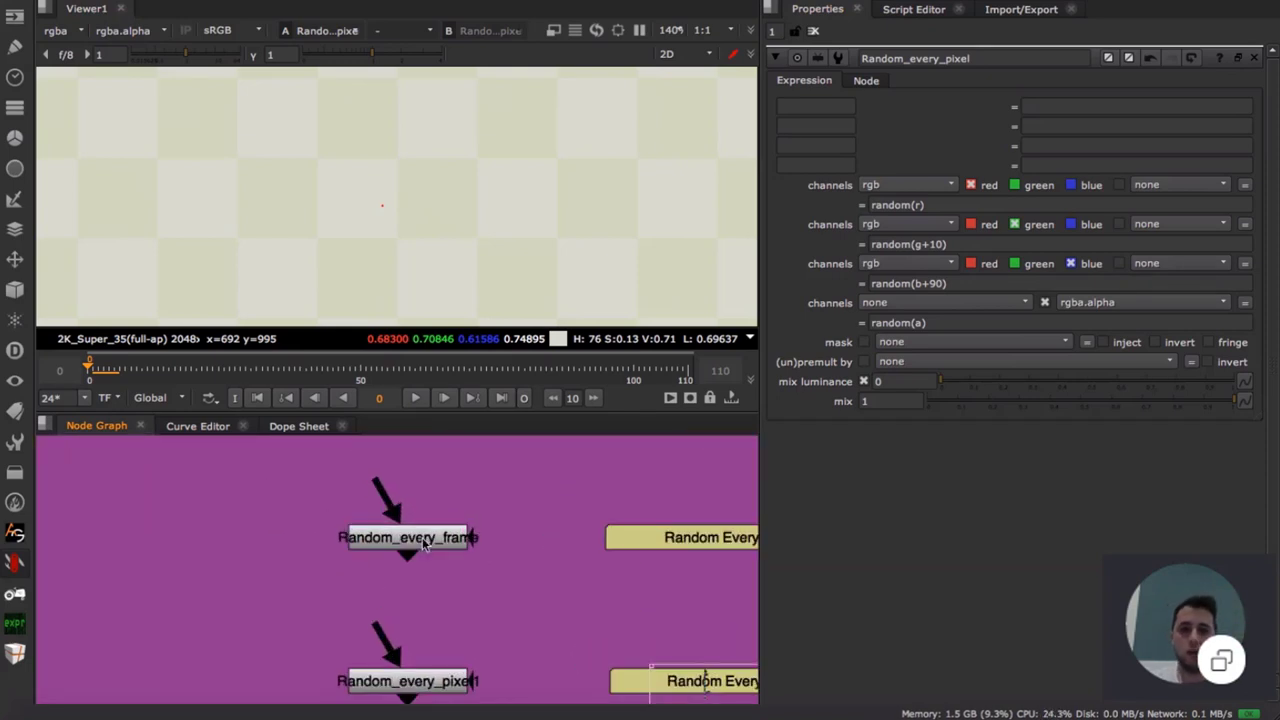
{"action": "key", "text": "g"}
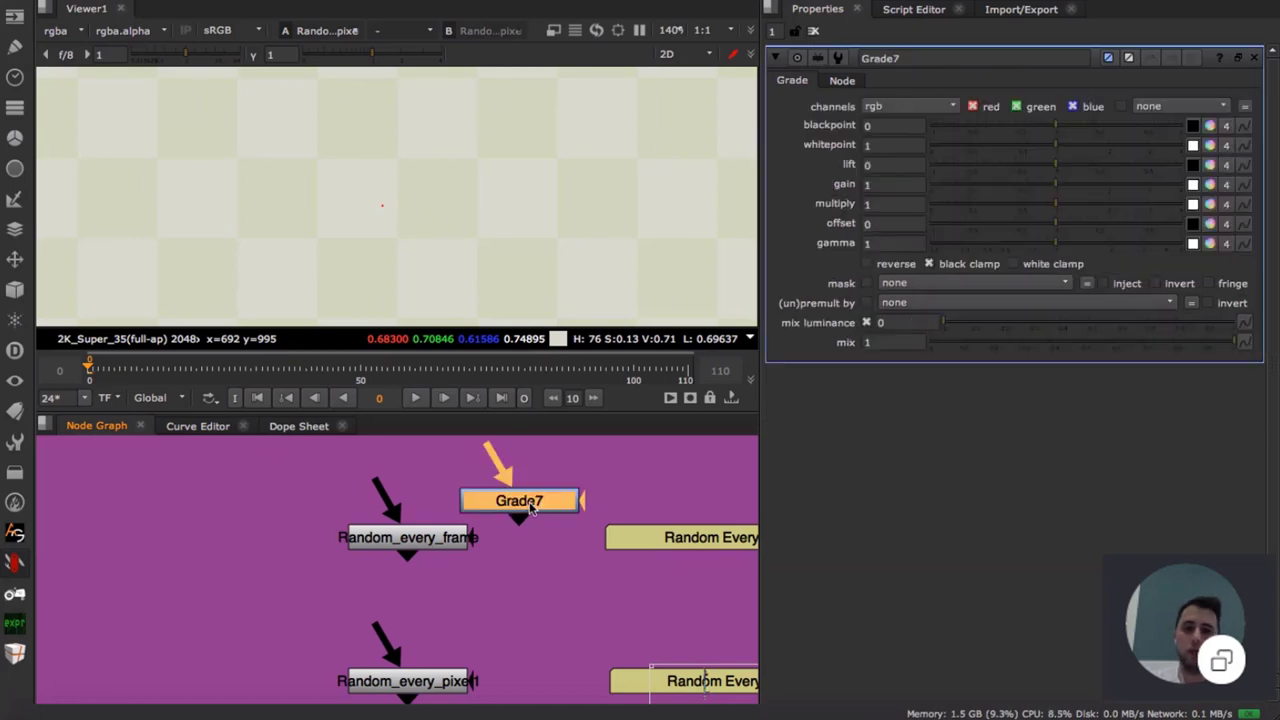
{"action": "right_click", "coordinate": [893, 184]}
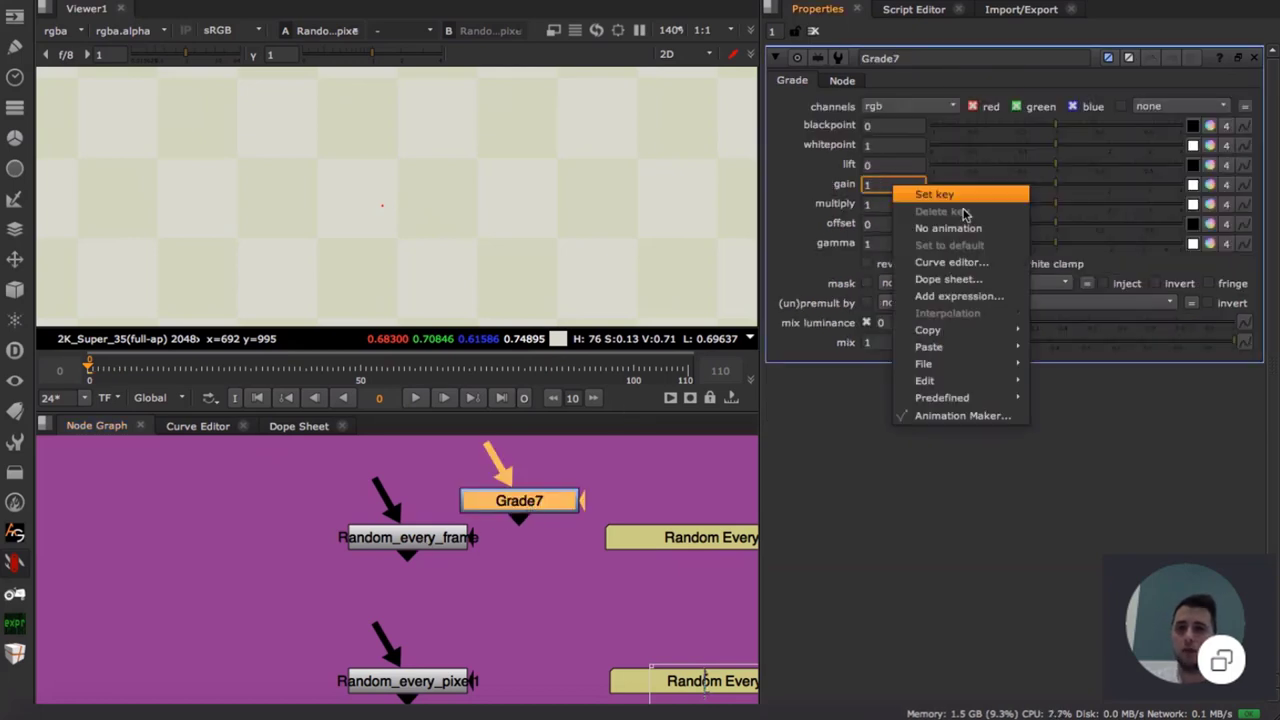
{"action": "left_click", "coordinate": [981, 298]}
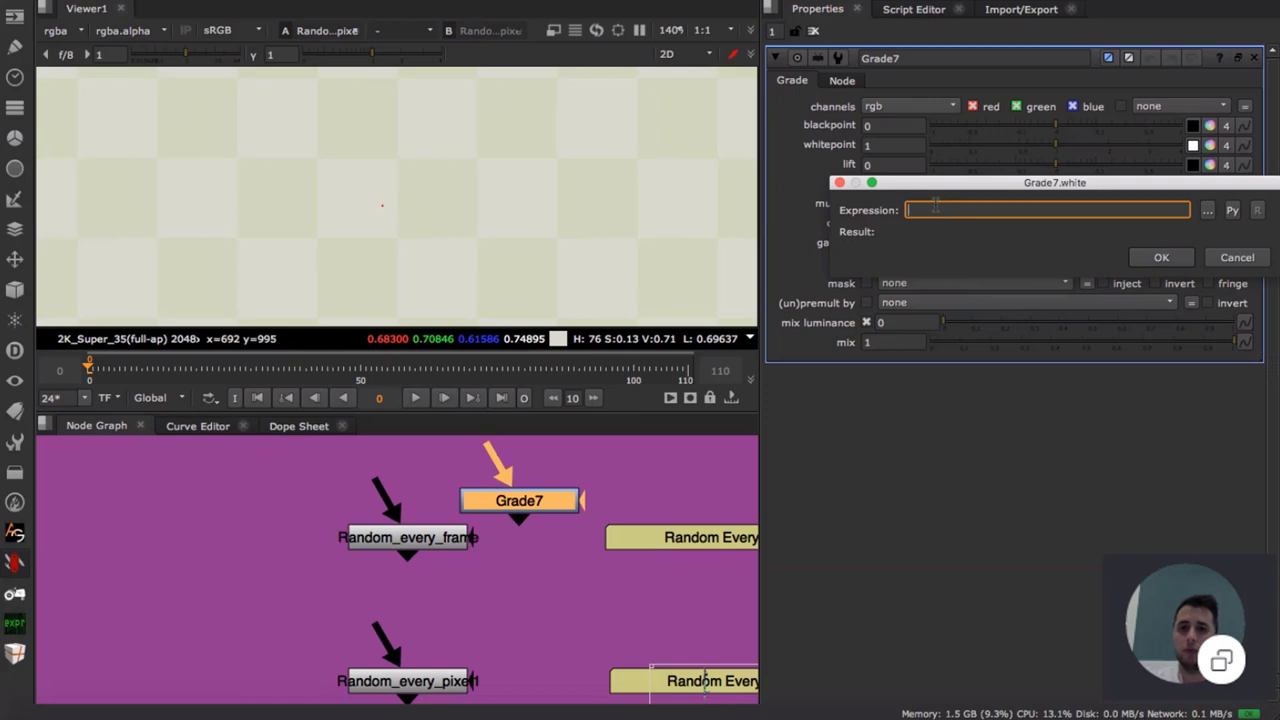
{"action": "type", "text": "random"}
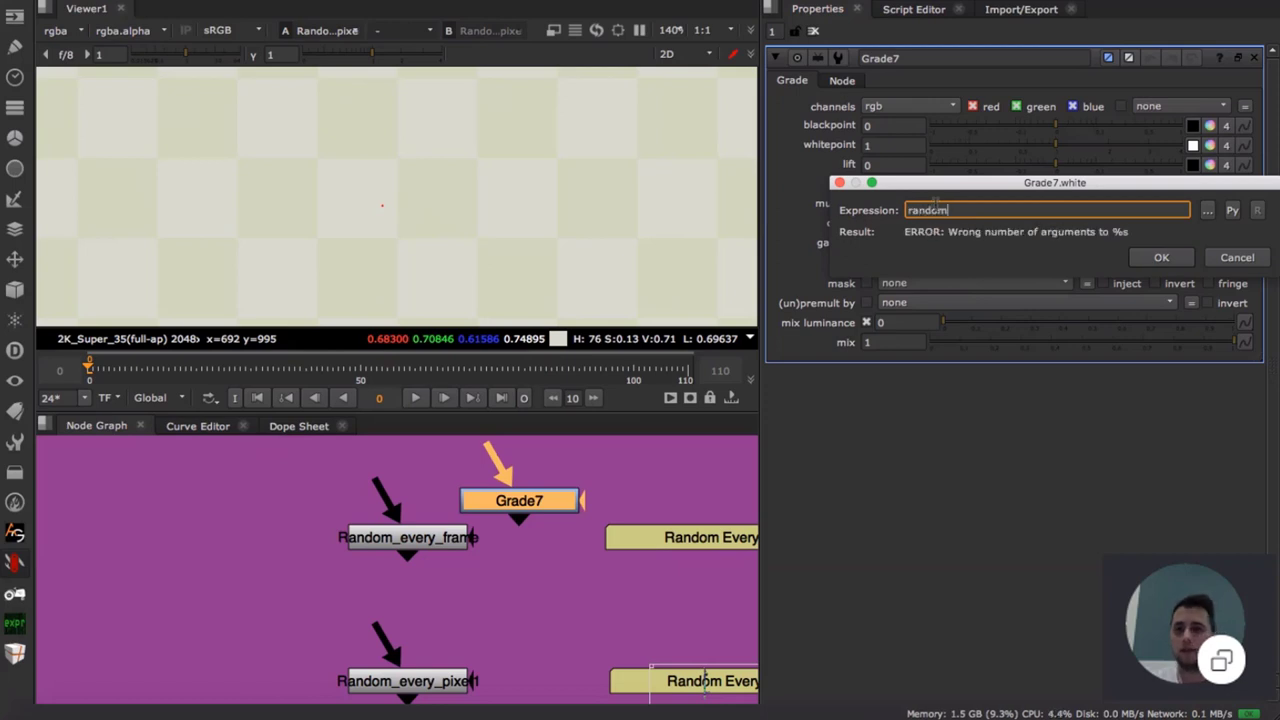
{"action": "key", "text": "Escape"}
{"action": "left_click_drag", "start_coordinate": [553, 514], "coordinate": [556, 507]}
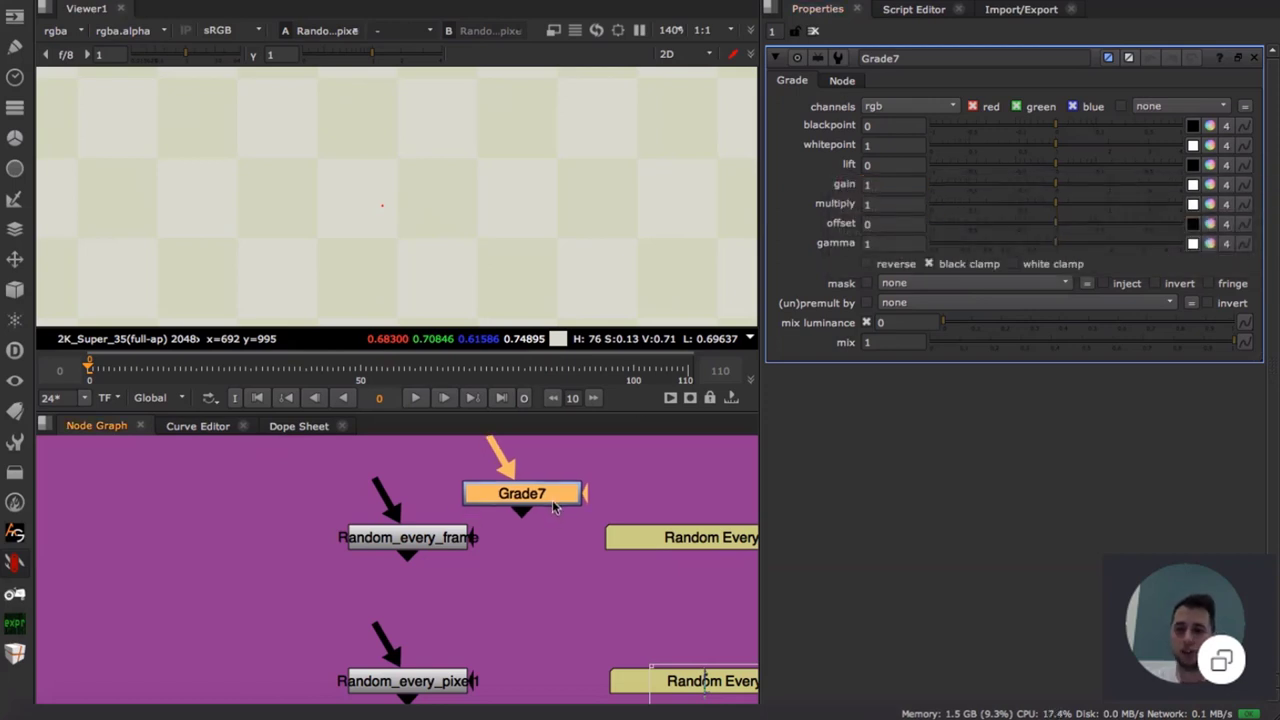
{"action": "key", "text": "Delete"}
- Open the properties of Random_every_pixel1 and view its noise output up close
{"action": "middle_click_drag", "start_coordinate": [467, 652], "coordinate": [476, 627]}
{"action": "scroll", "coordinate": [487, 630], "scroll_direction": "down", "scroll_amount": 3}
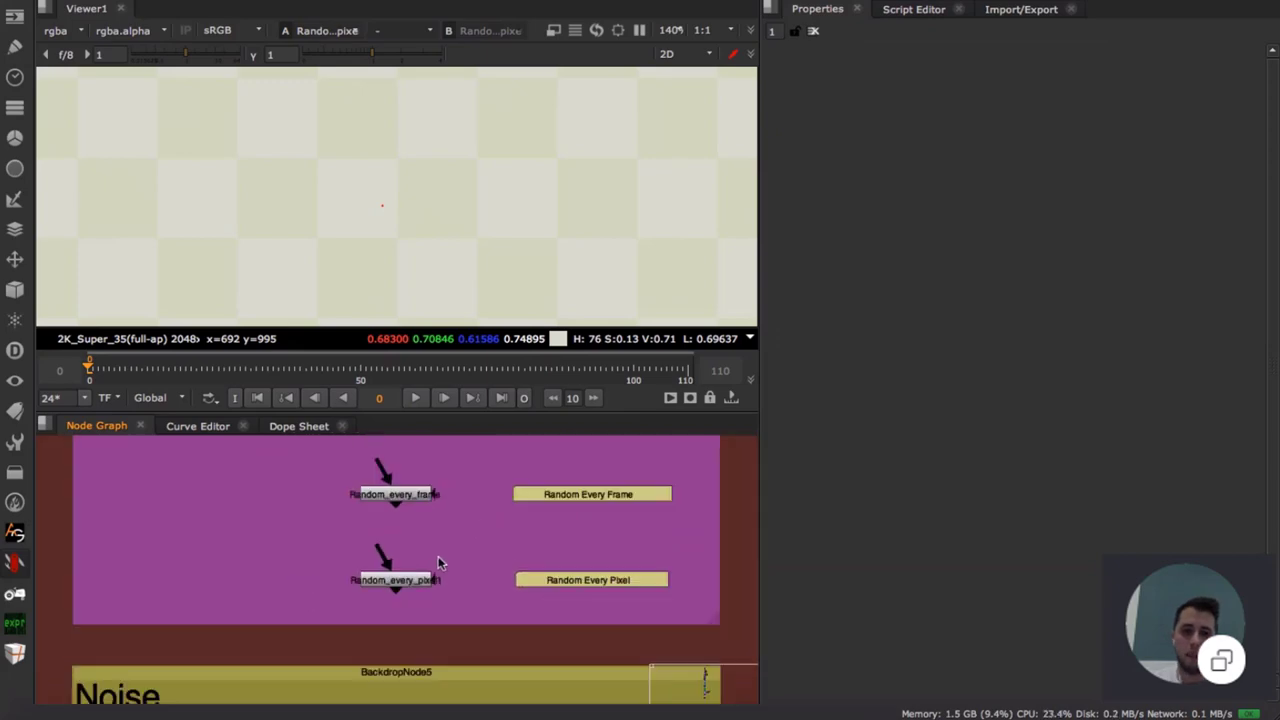
{"action": "scroll", "coordinate": [438, 556], "scroll_direction": "up", "scroll_amount": 3}
{"action": "double_click", "coordinate": [400, 608]}
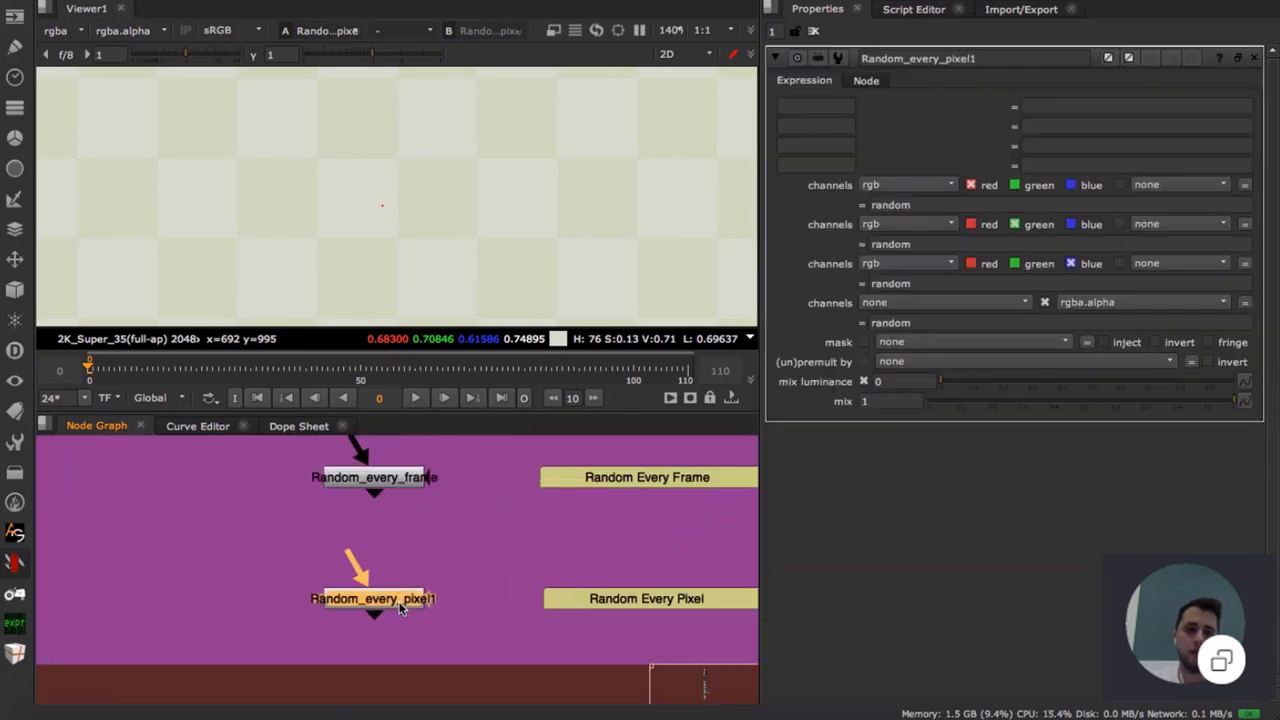
{"action": "key", "text": "1"}
{"action": "scroll", "coordinate": [426, 162], "scroll_direction": "down", "scroll_amount": 5}
{"action": "scroll", "coordinate": [394, 167], "scroll_direction": "up", "scroll_amount": 3}
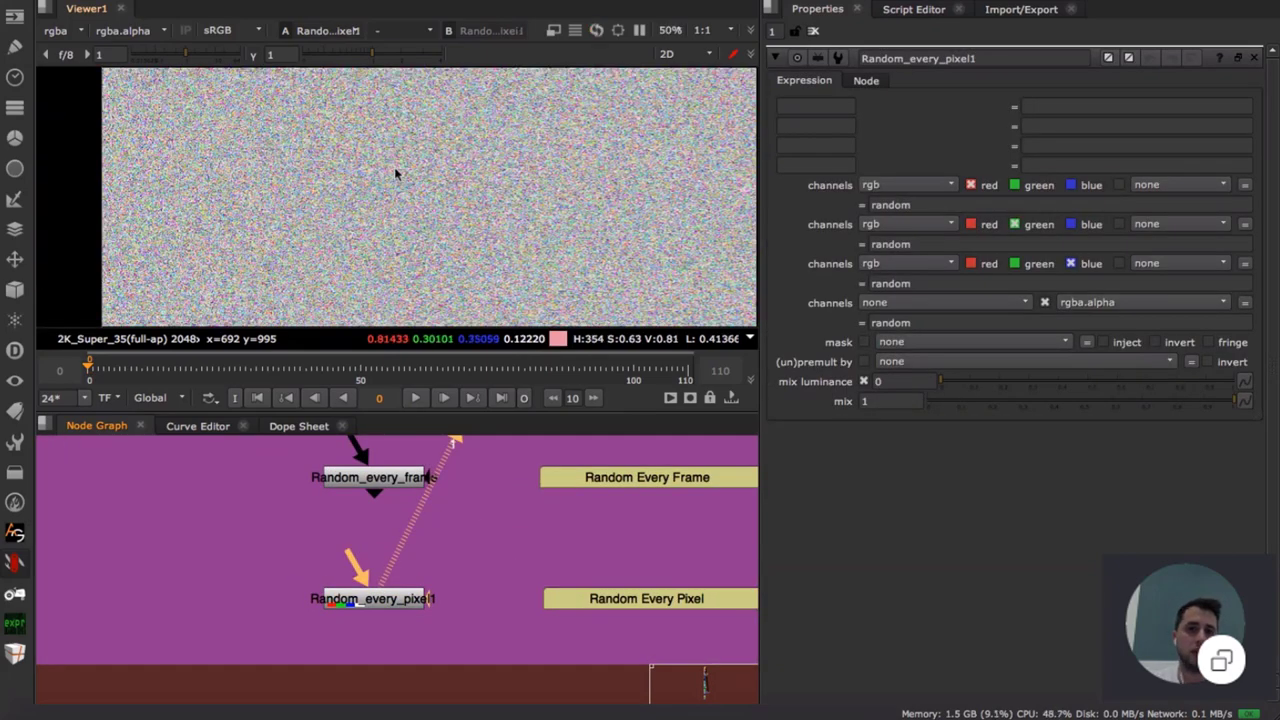
{"action": "scroll", "coordinate": [395, 174], "scroll_direction": "up", "scroll_amount": 2}
- Examine the random expressions in the red and green channels of Random_every_pixel1
{"action": "left_click", "coordinate": [940, 205]}
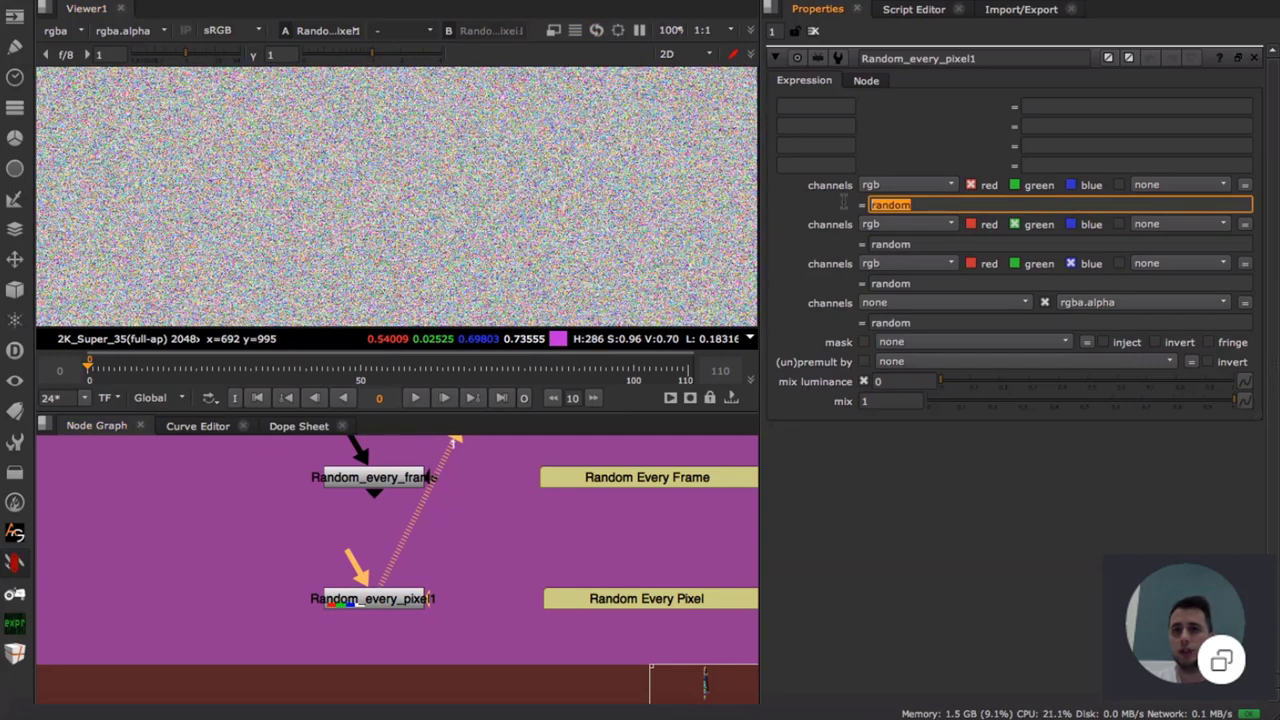
{"action": "left_click", "coordinate": [900, 205]}
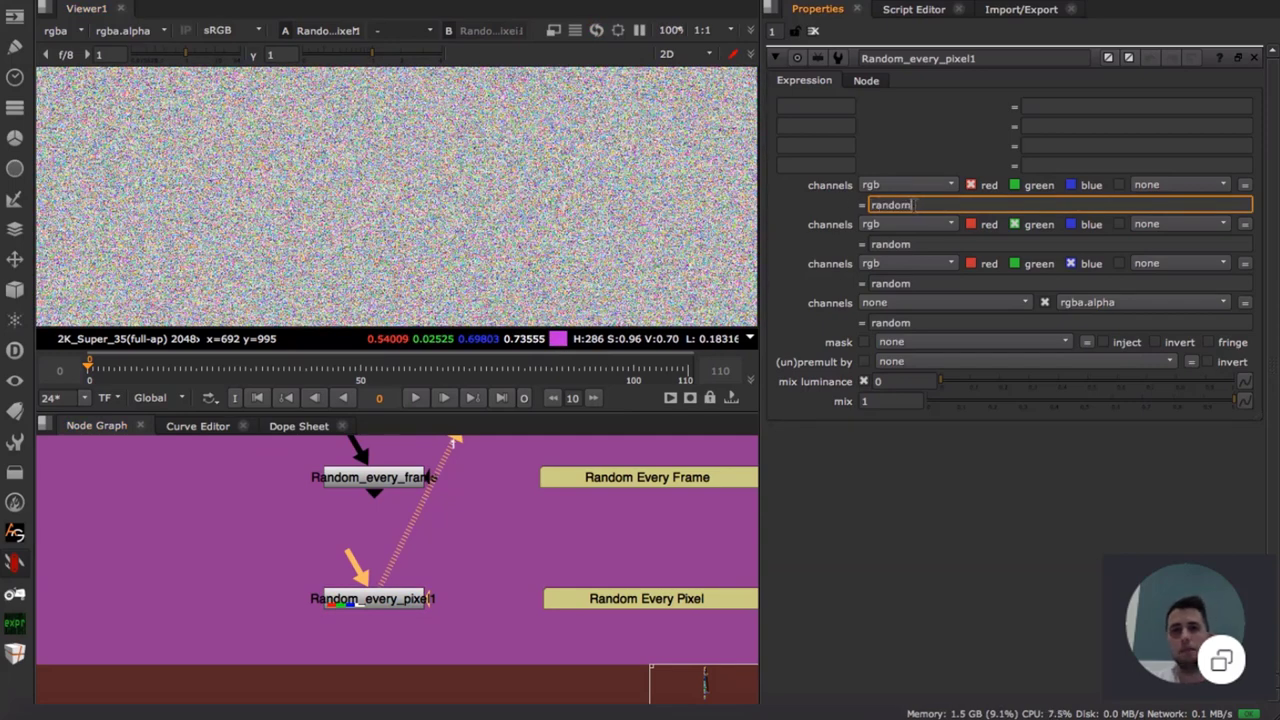
{"action": "left_click", "coordinate": [925, 241]}
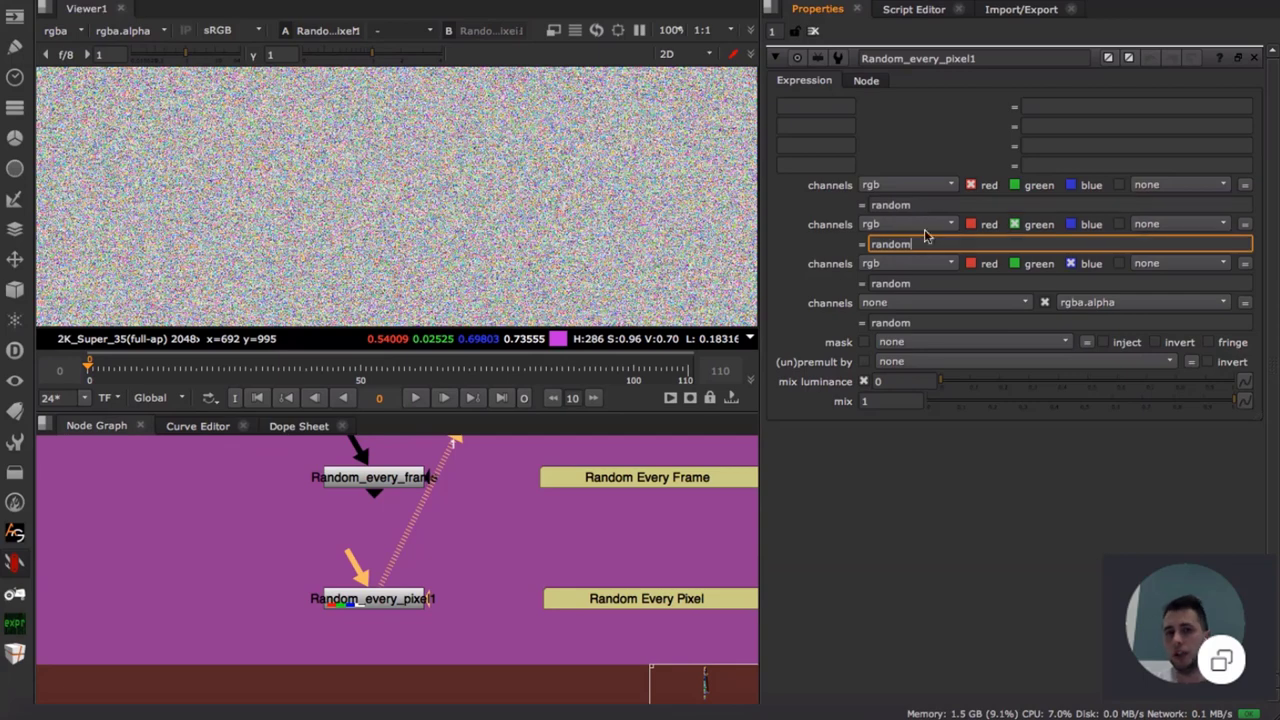
- Select Random_every_pixel1 and magnify its noise output until the individual coloured pixels can be told apart
{"action": "left_click", "coordinate": [921, 204]}
{"action": "left_click", "coordinate": [390, 600]}
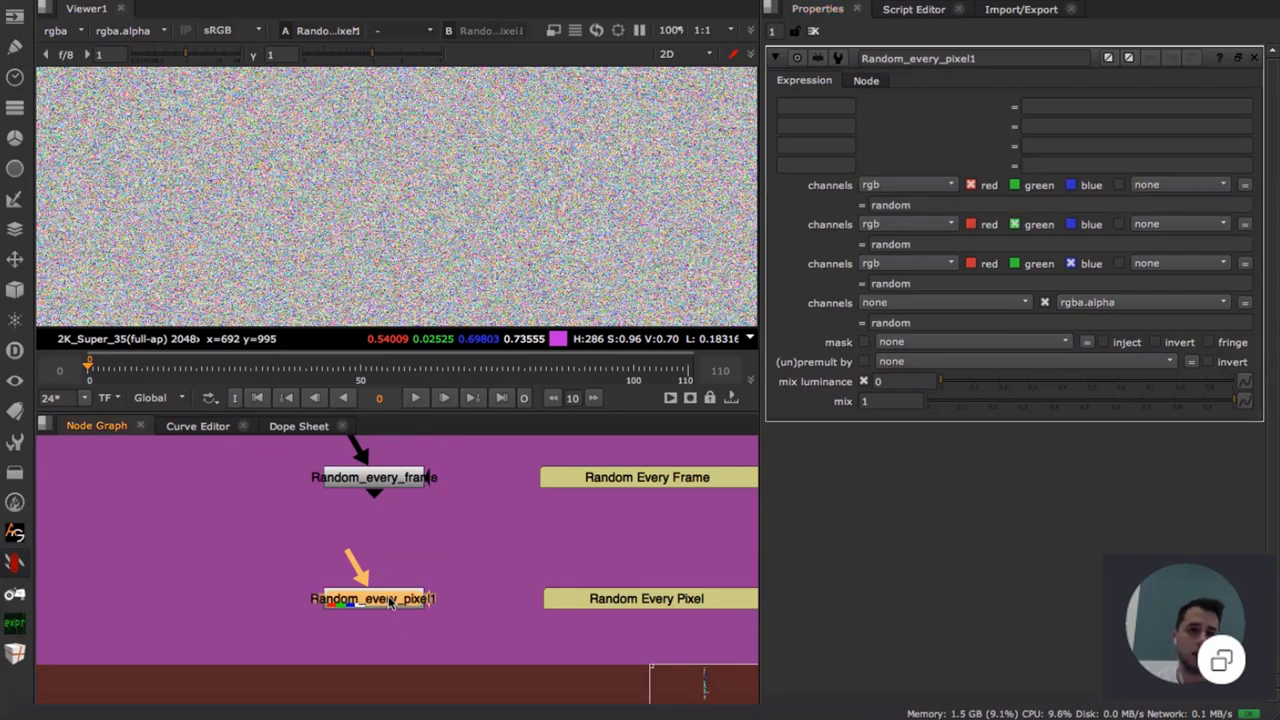
{"action": "middle_click_drag", "start_coordinate": [539, 547], "coordinate": [516, 543]}
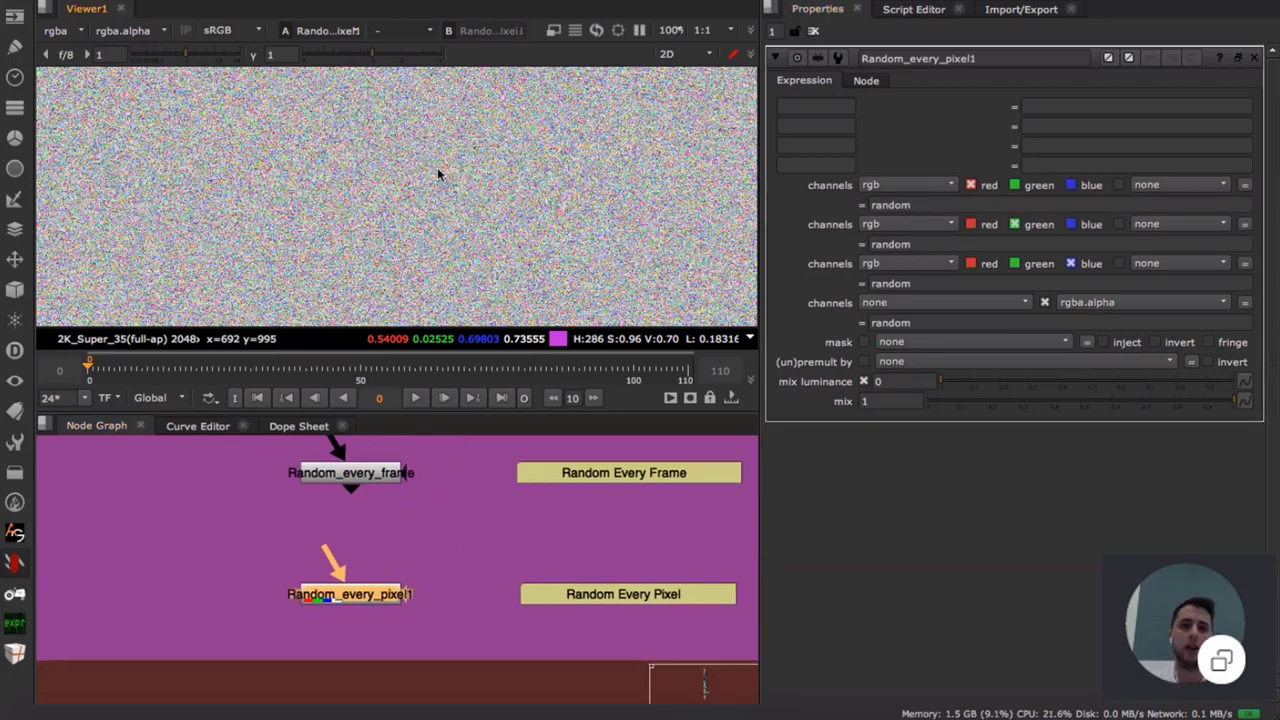
{"action": "scroll", "coordinate": [437, 167], "scroll_direction": "up", "scroll_amount": 1}
{"action": "scroll", "coordinate": [437, 167], "scroll_direction": "down", "scroll_amount": 1}
{"action": "scroll", "coordinate": [437, 166], "scroll_direction": "up", "scroll_amount": 5}
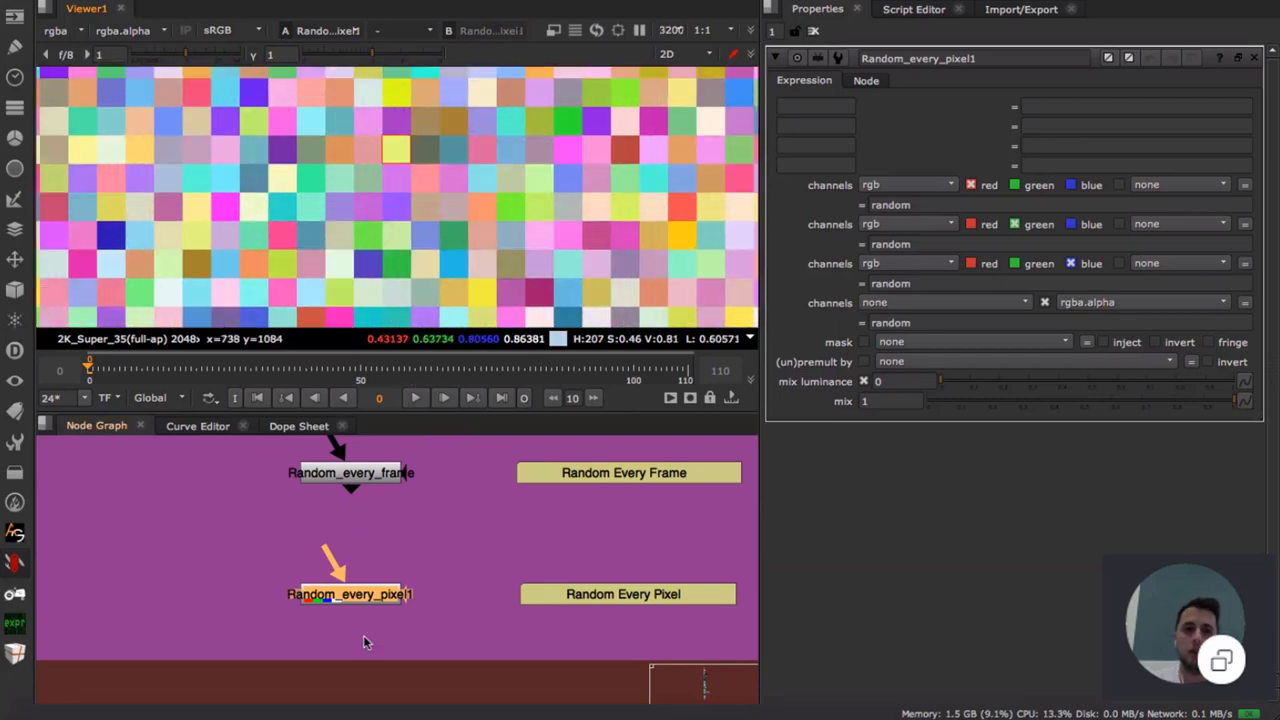
- Scrub the timeline to frame 23 to compare the individual pixels of Random_every_pixel1 over time
{"action": "left_click", "coordinate": [390, 525]}
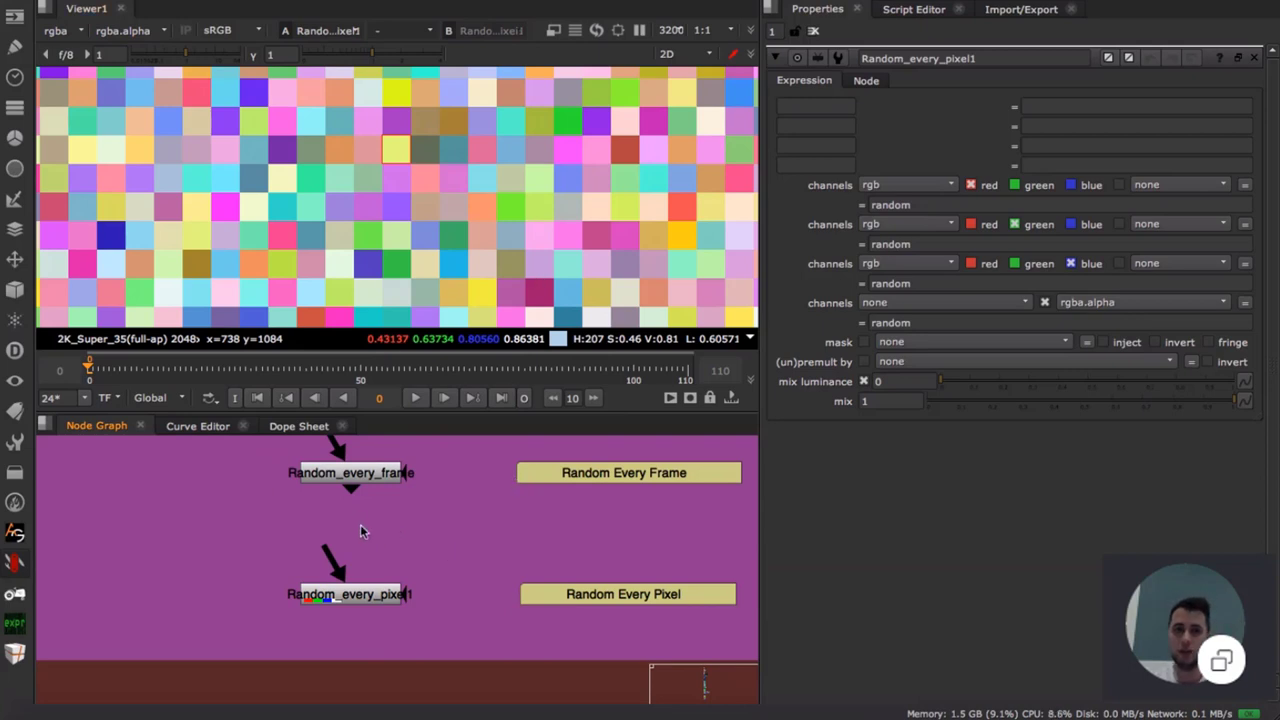
{"action": "left_click", "coordinate": [368, 594]}
{"action": "key", "text": "Right"}
{"action": "key", "text": "Right"}
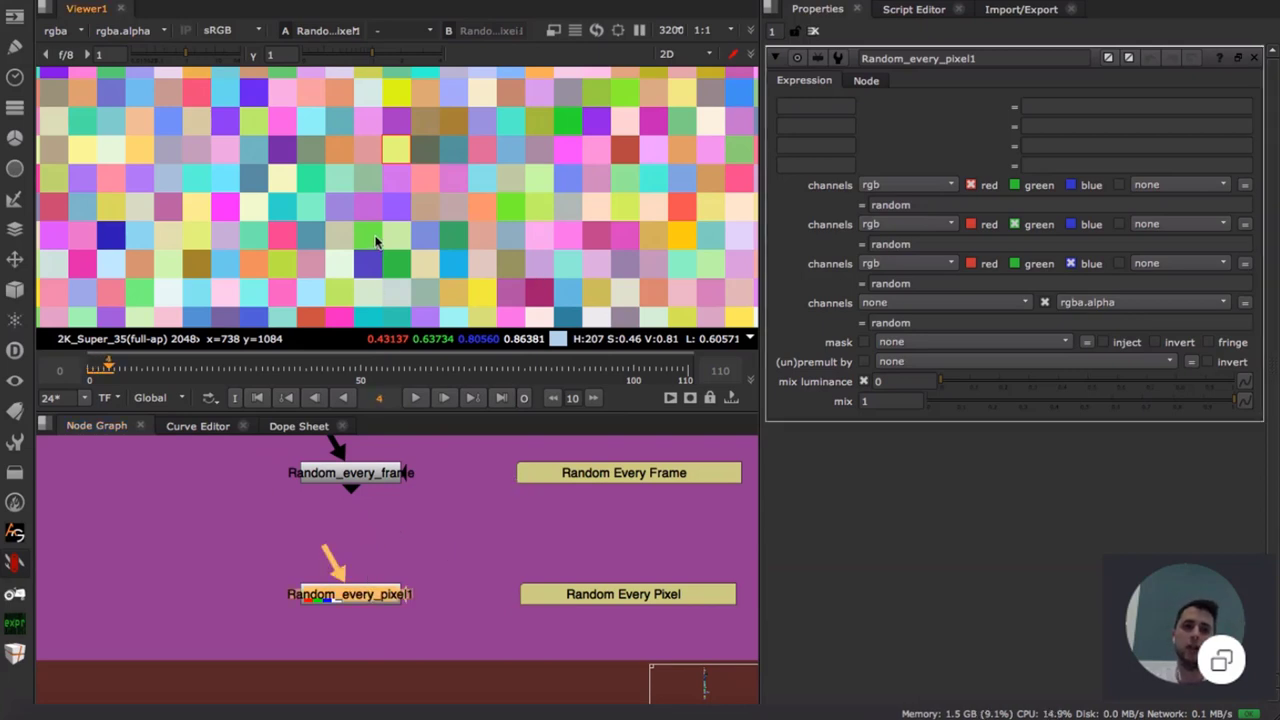
{"action": "left_click_drag", "start_coordinate": [140, 368], "coordinate": [212, 370]}
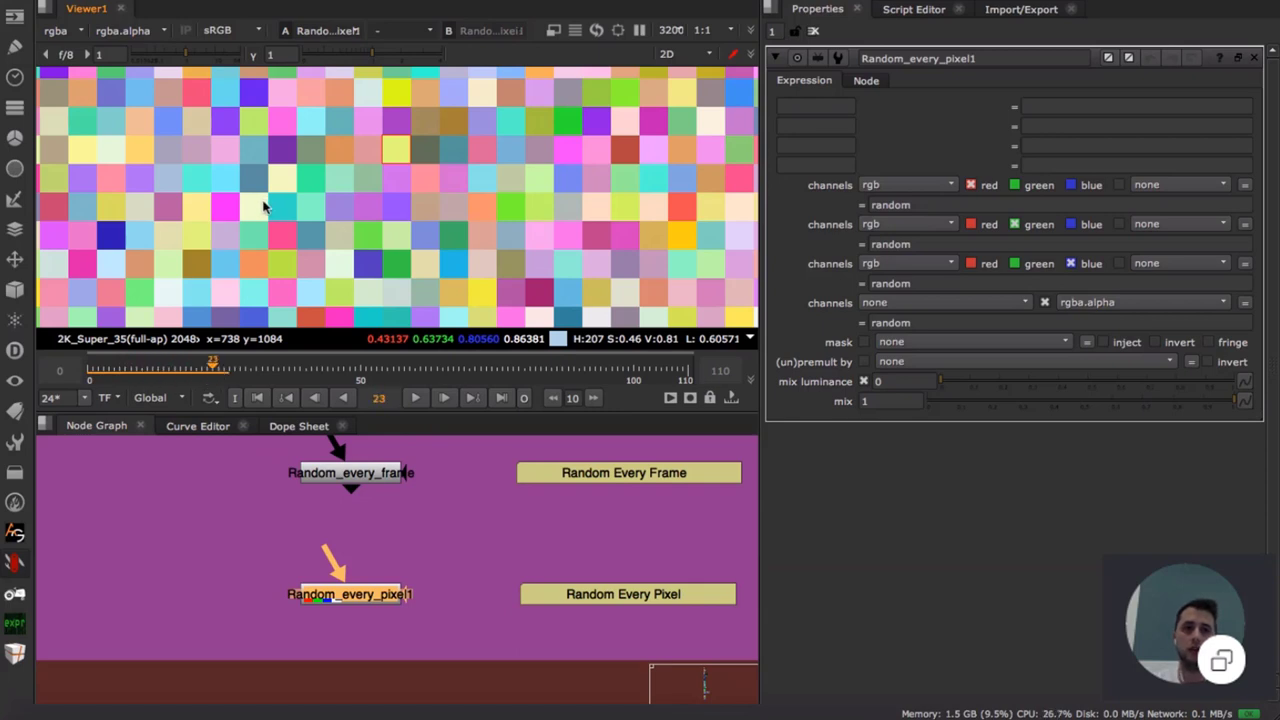
- Open Random_every_frame, display it in the Viewer, and examine the frame and random terms of its red channel expression
{"action": "middle_click_drag", "start_coordinate": [383, 506], "coordinate": [423, 592]}
{"action": "left_click", "coordinate": [418, 548]}
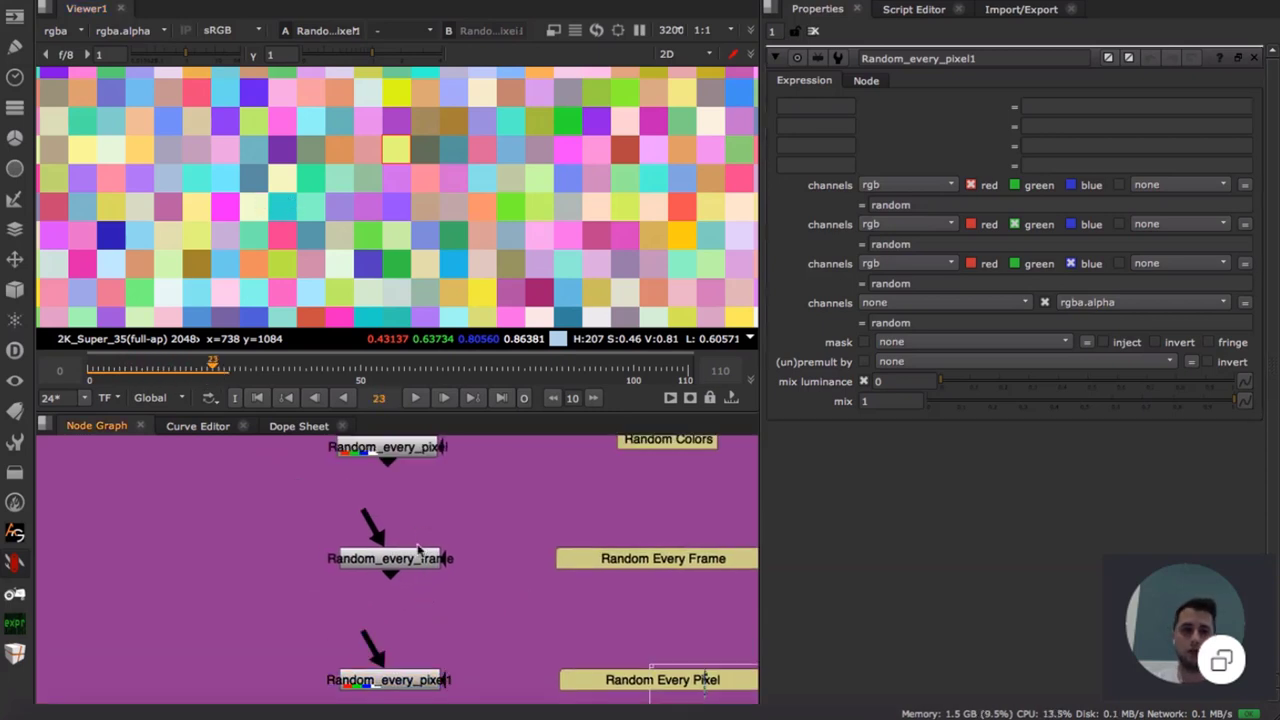
{"action": "left_click", "coordinate": [400, 560]}
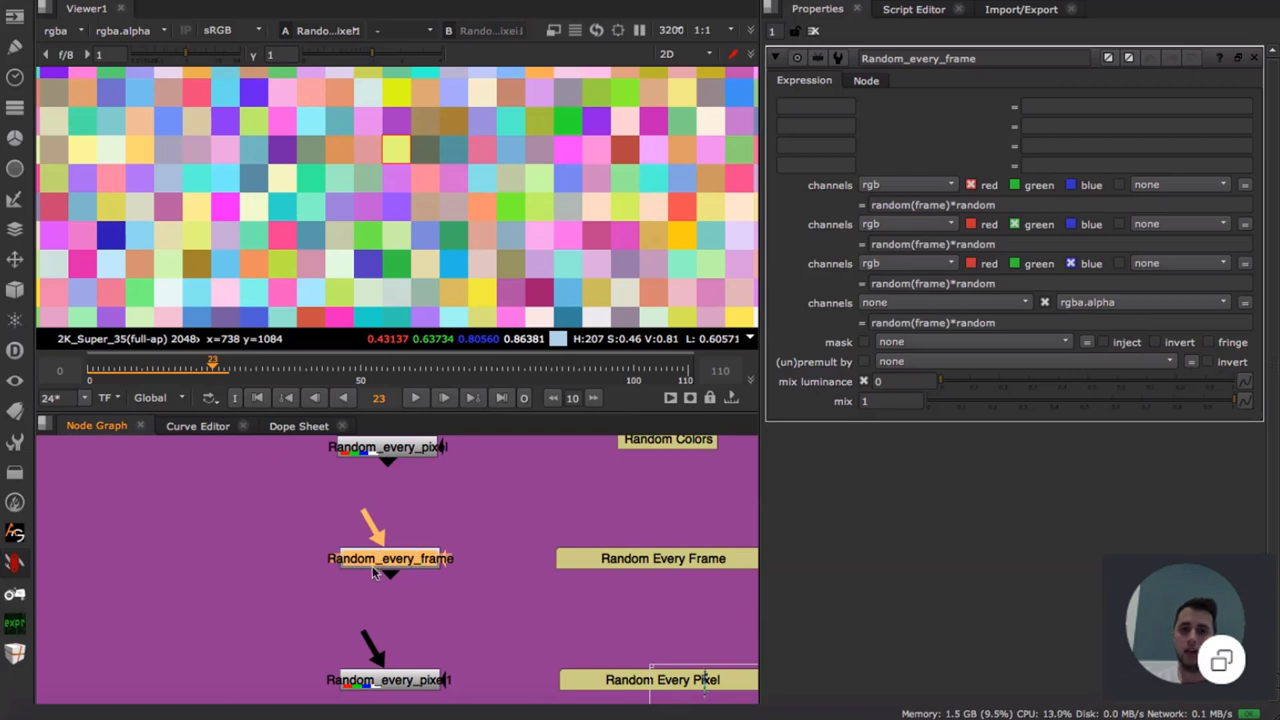
{"action": "key", "text": "1"}
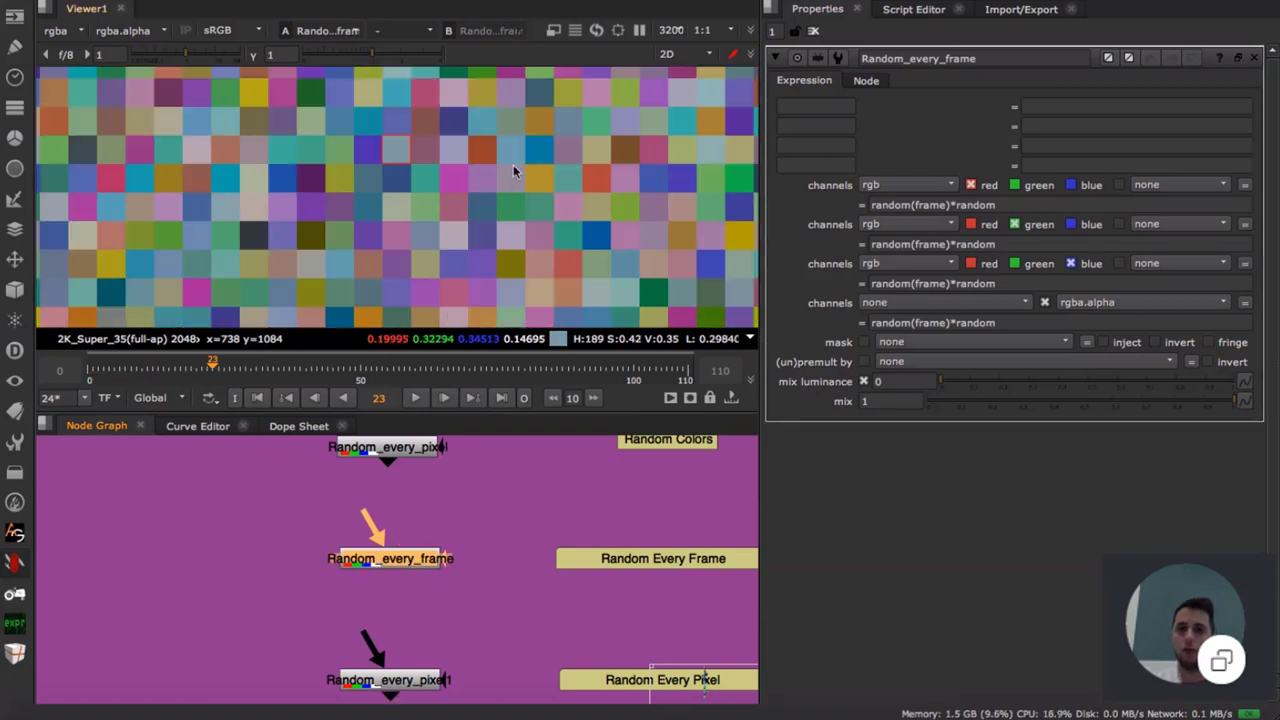
{"action": "left_click", "coordinate": [915, 204]}
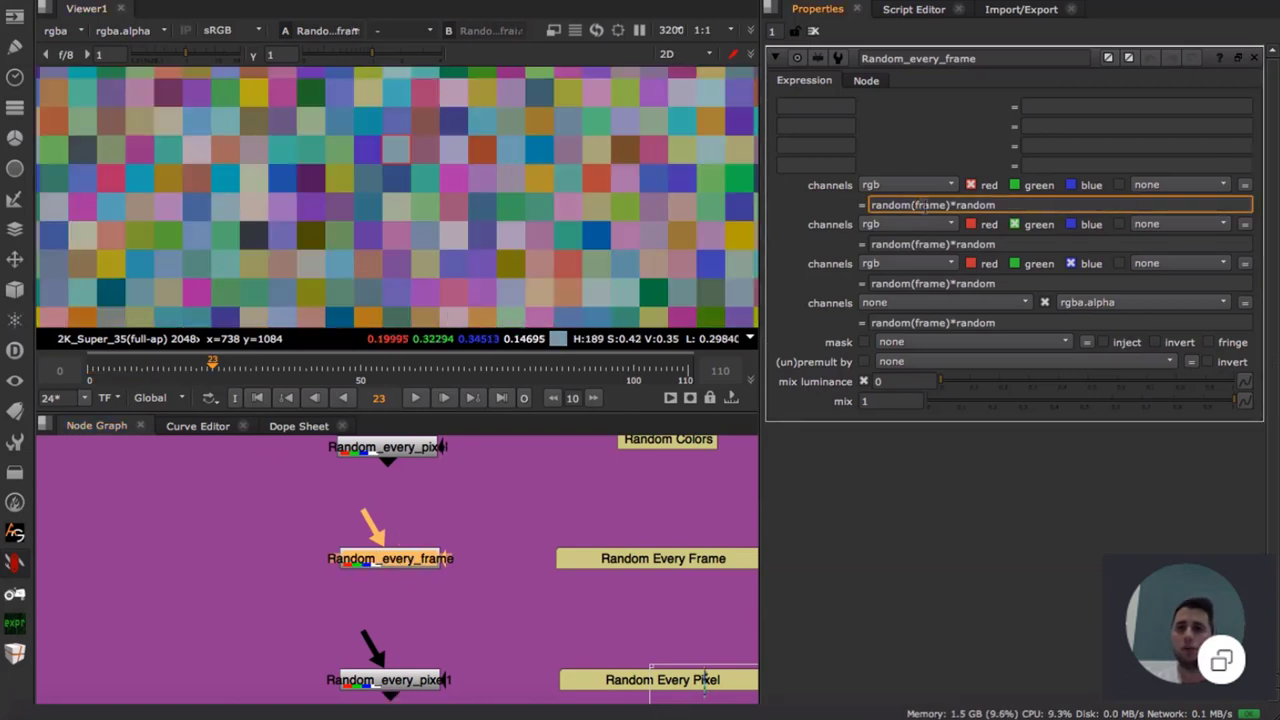
{"action": "double_click", "coordinate": [927, 205]}
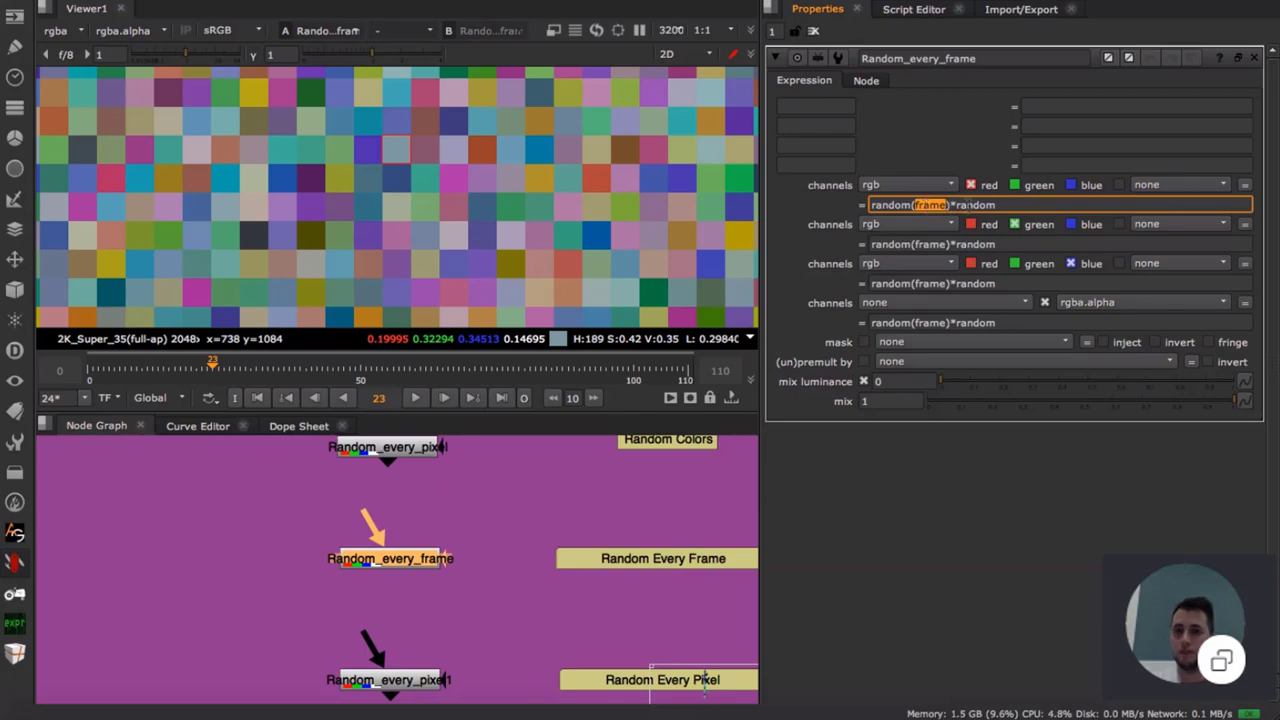
{"action": "left_click", "coordinate": [968, 205]}
- Advance frame by frame to frame 81 while viewing the Random_every_frame noise up close
{"action": "scroll", "coordinate": [337, 210], "scroll_direction": "down", "scroll_amount": 5}
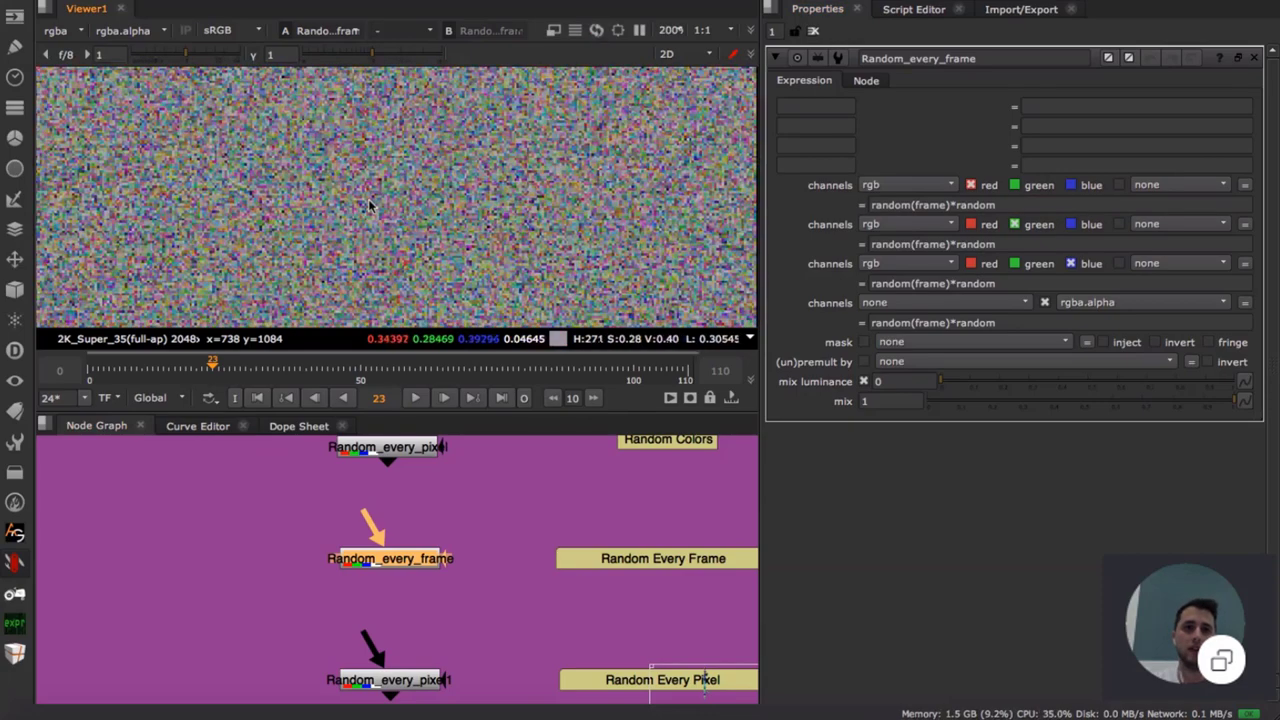
{"action": "scroll", "coordinate": [369, 203], "scroll_direction": "up", "scroll_amount": 5}
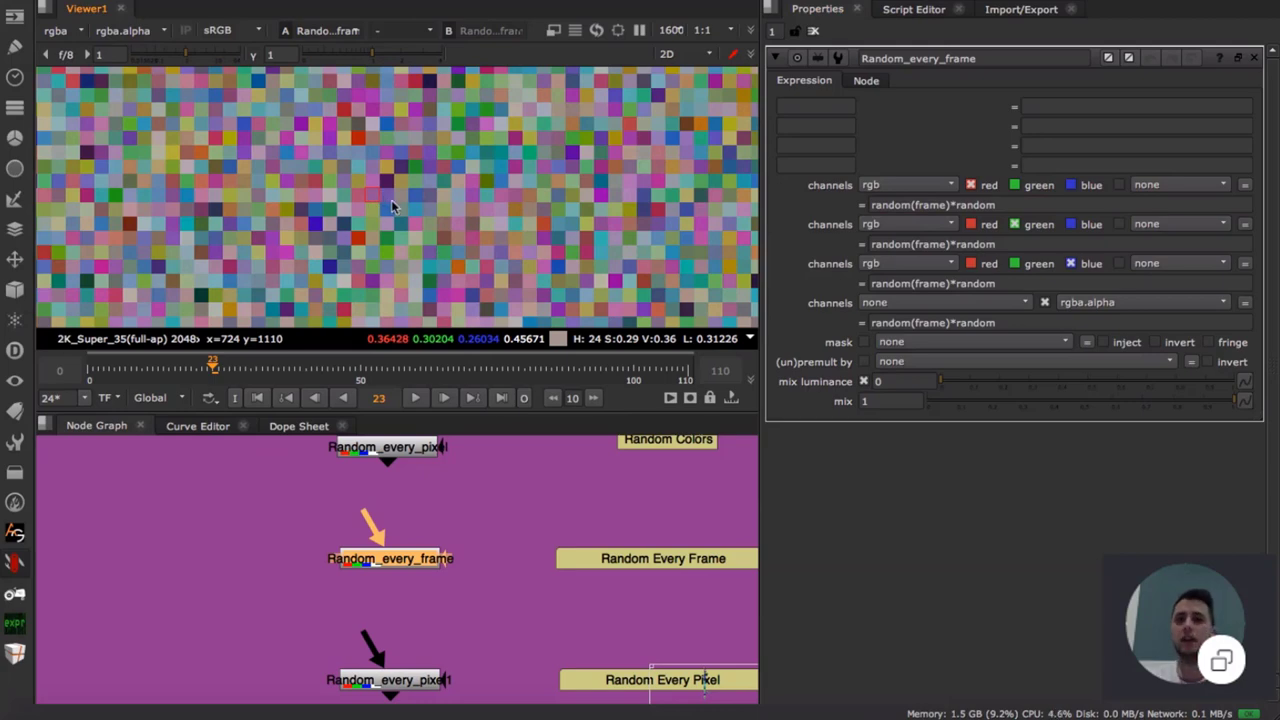
{"action": "key", "text": "Right"}
{"action": "key", "text": "Right"}
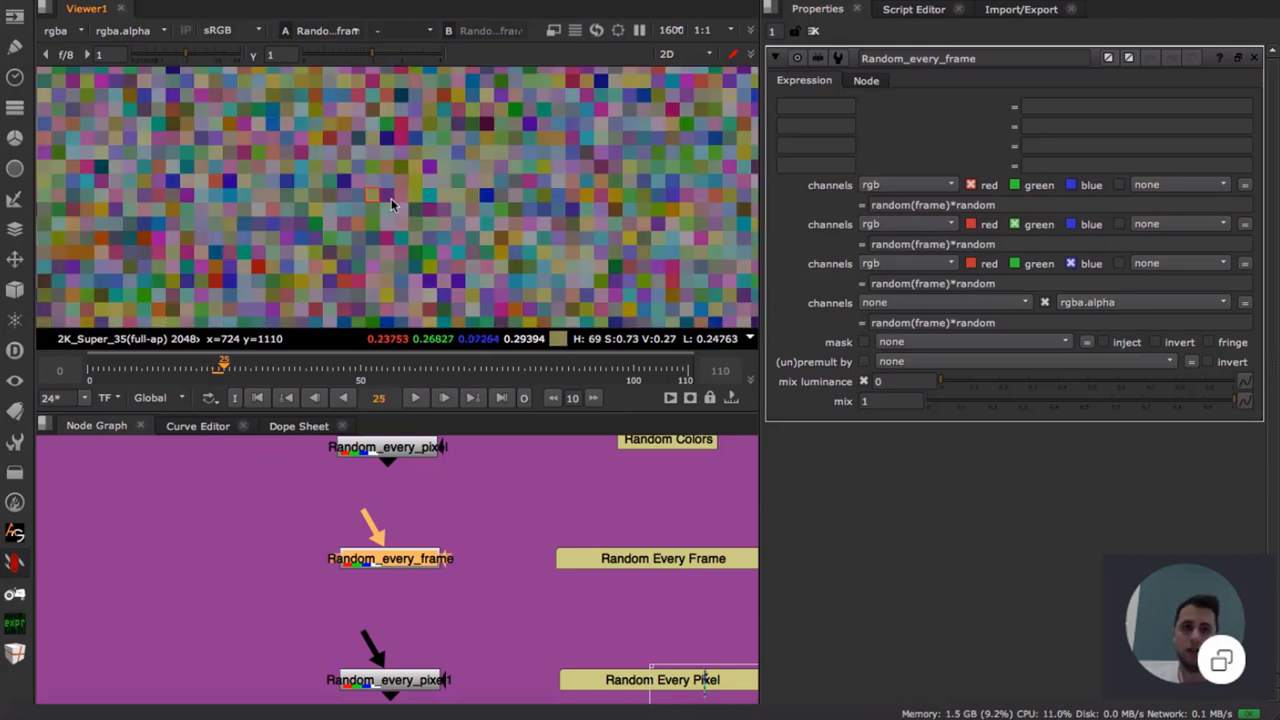
{"action": "key", "text": "Right"}
{"action": "key", "text": "Right"}
{"action": "key", "text": "Right"}
{"action": "key", "text": "Right"}
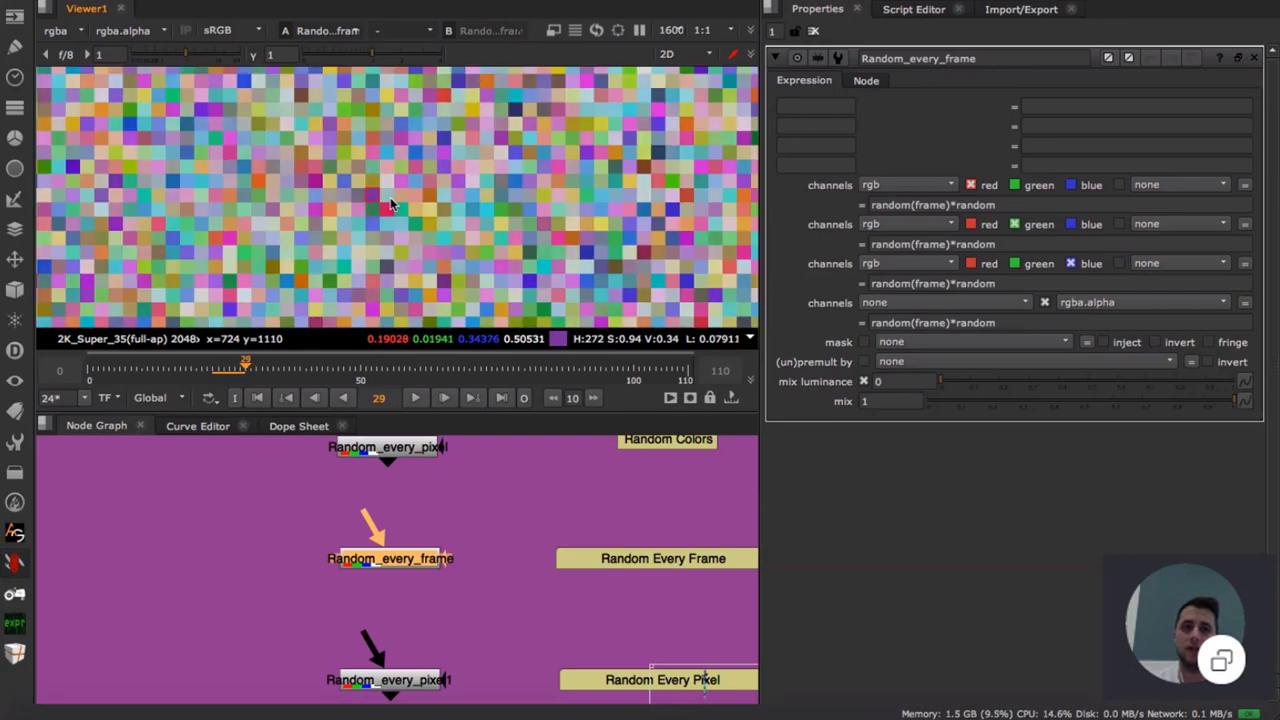
{"action": "key", "text": "Right"}
{"action": "key", "text": "Right"}
{"action": "key", "text": "Right"}
{"action": "key", "text": "Right"}
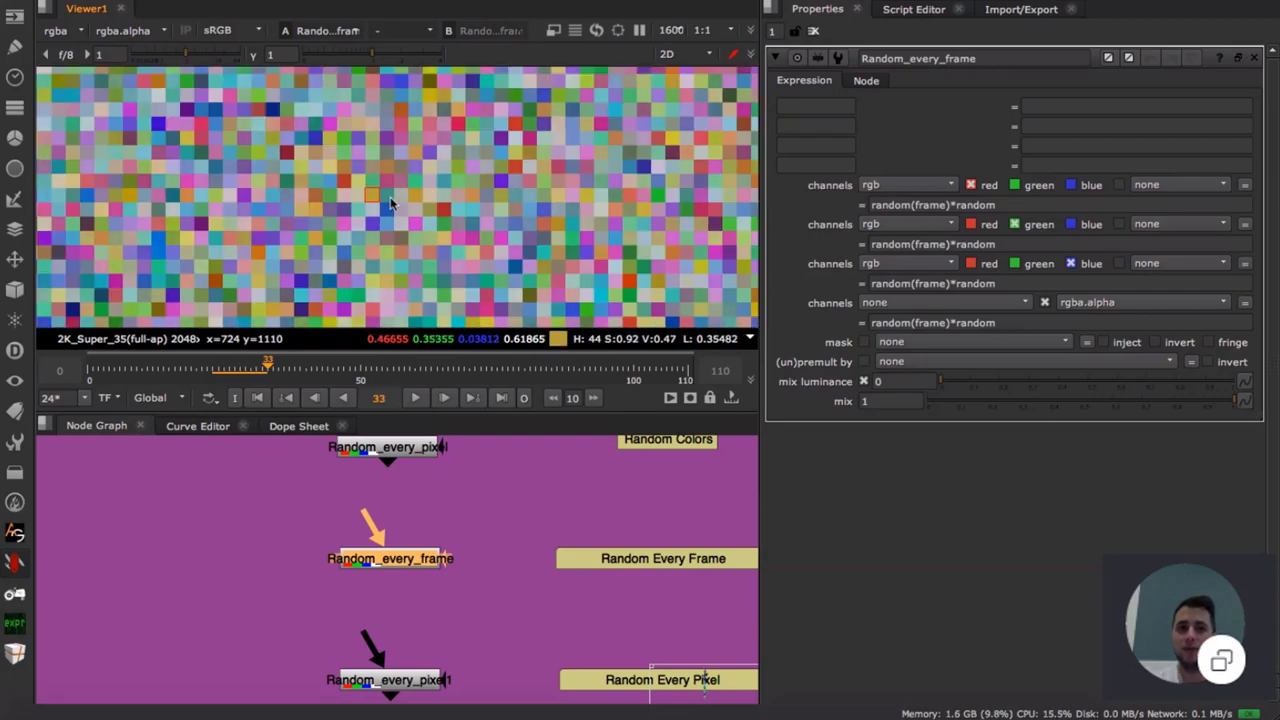
{"action": "key", "text": "Right"}
{"action": "key", "text": "Right"}
{"action": "key", "text": "Right"}
{"action": "key", "text": "Right"}
{"action": "key", "text": "Right"}
{"action": "key", "text": "Right"}
{"action": "key", "text": "Right"}
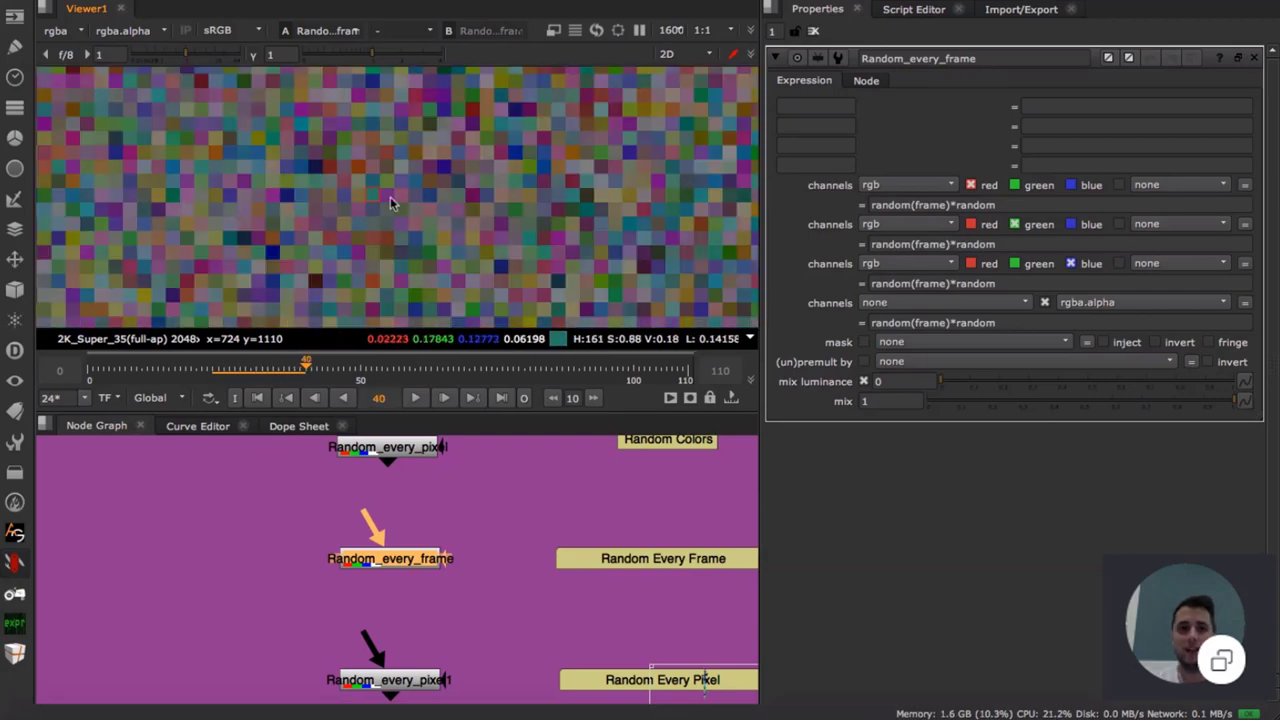
{"action": "key", "text": "Right"}
{"action": "key", "text": "Right"}
{"action": "key", "text": "Right"}
{"action": "key", "text": "Right"}
{"action": "key", "text": "Right"}
{"action": "key", "text": "Right"}
{"action": "key", "text": "Right"}
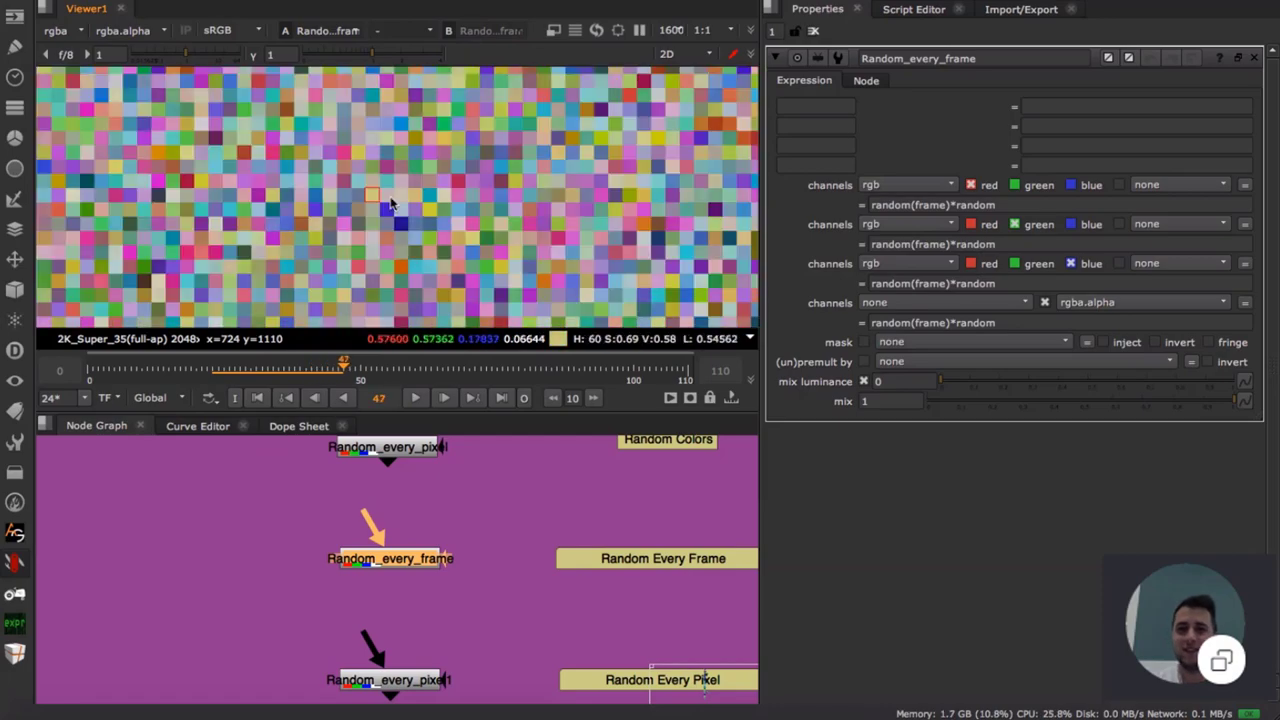
{"action": "key", "text": "Right"}
{"action": "key", "text": "Right"}
{"action": "key", "text": "Right"}
{"action": "key", "text": "Right"}
{"action": "key", "text": "Right"}
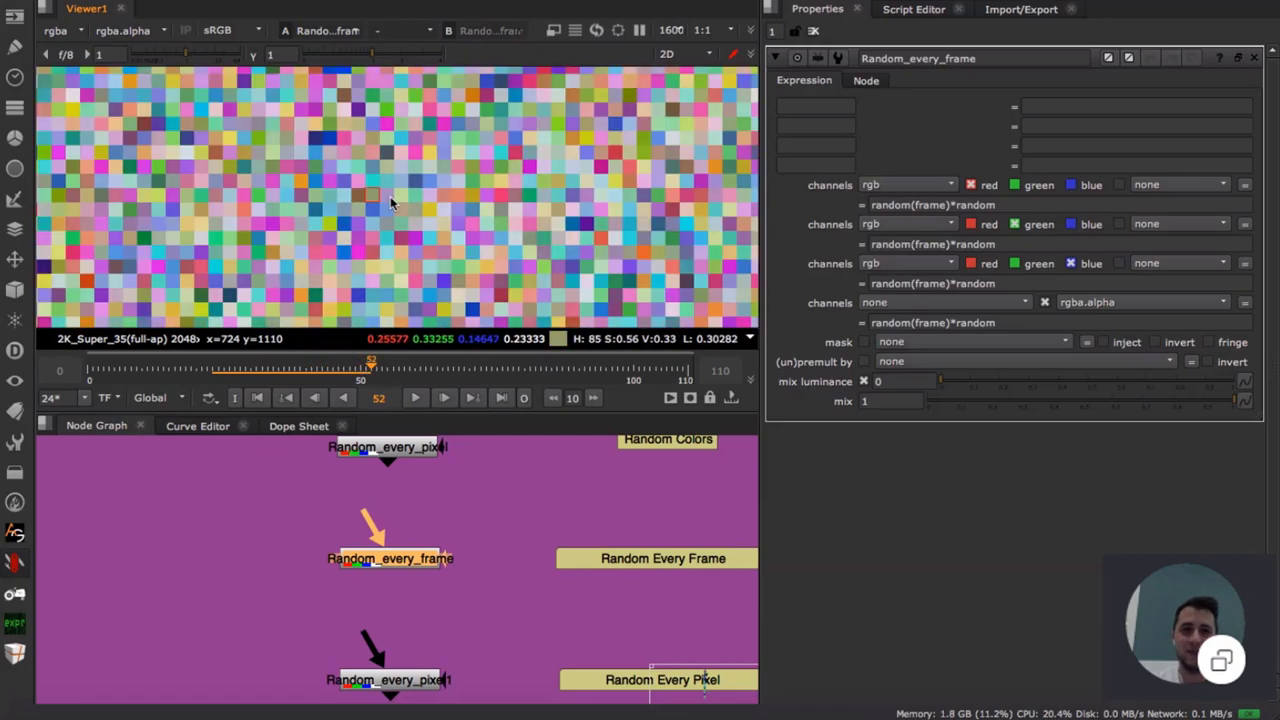
{"action": "key", "text": "Right"}
{"action": "key", "text": "Right"}
{"action": "key", "text": "Right"}
{"action": "key", "text": "Right"}
{"action": "key", "text": "Right"}
{"action": "key", "text": "Right"}
{"action": "key", "text": "Right"}
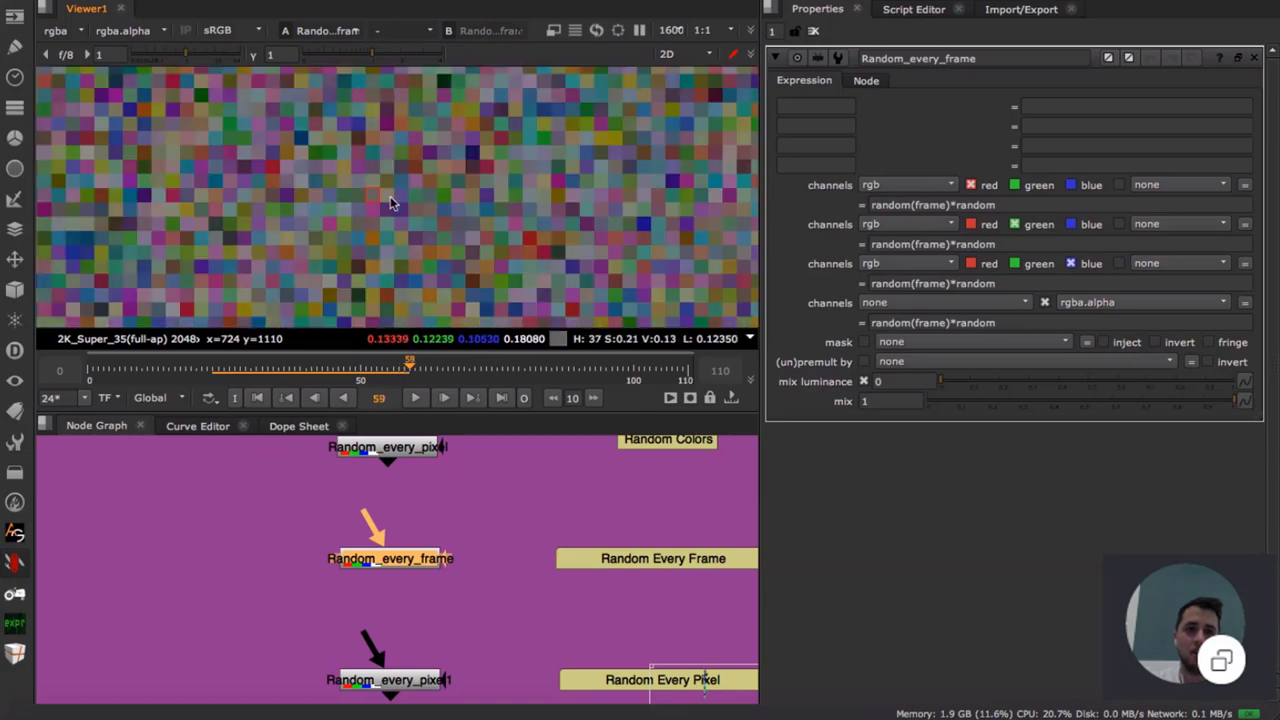
{"action": "key", "text": "Right"}
{"action": "key", "text": "Right"}
{"action": "key", "text": "Right"}
{"action": "key", "text": "Right"}
{"action": "key", "text": "Right"}
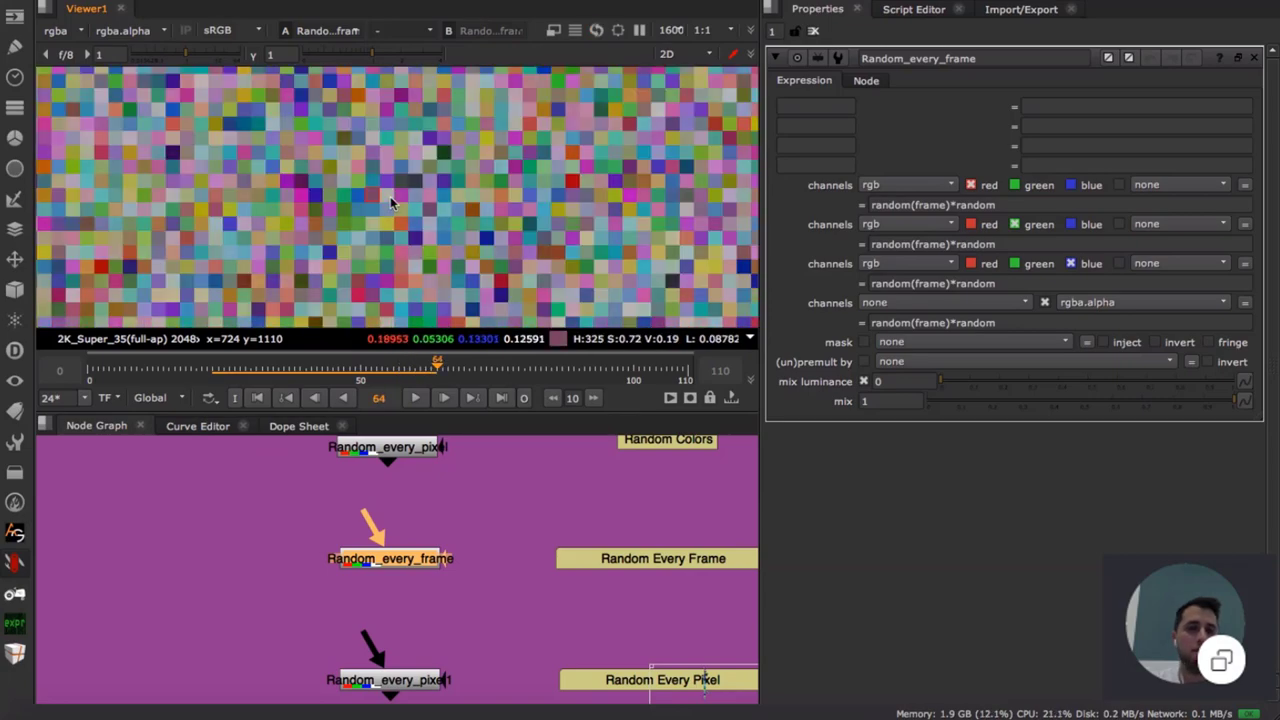
{"action": "key", "text": "Right"}
{"action": "key", "text": "Right"}
{"action": "key", "text": "Right"}
{"action": "key", "text": "Right"}
{"action": "key", "text": "Right"}
{"action": "key", "text": "Right"}
{"action": "key", "text": "Right"}
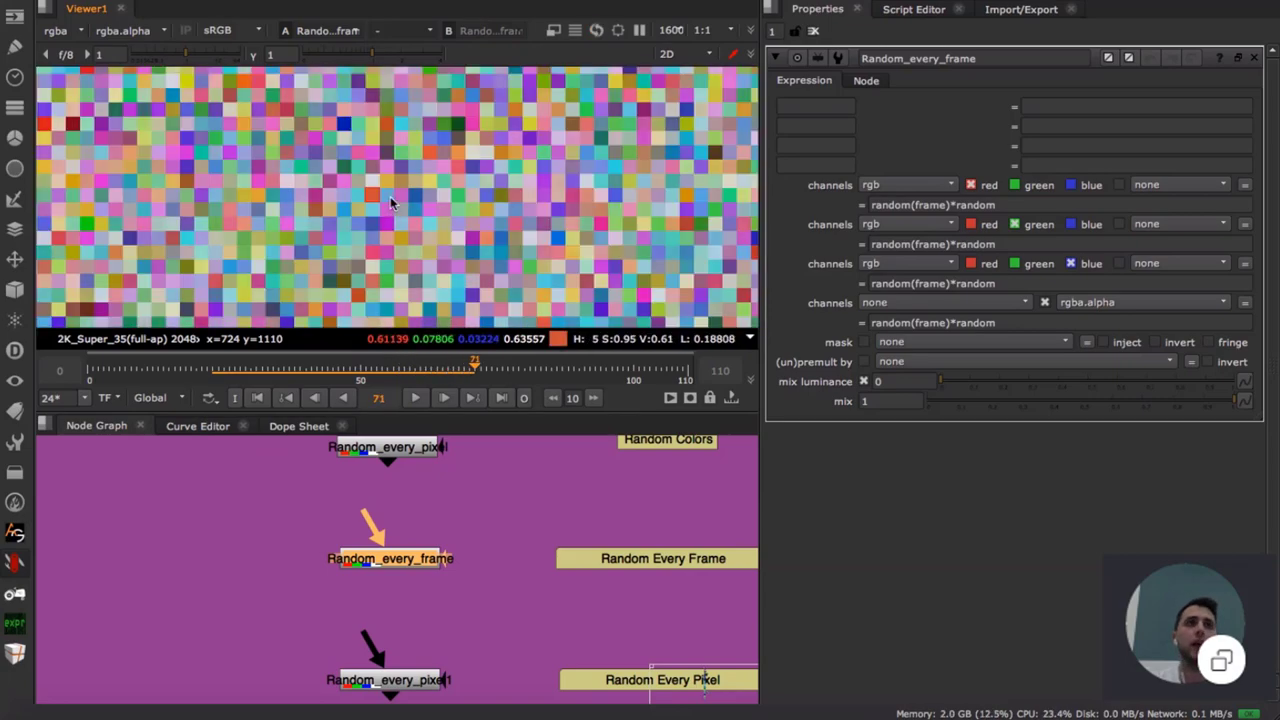
{"action": "key", "text": "Right"}
{"action": "key", "text": "Right"}
{"action": "key", "text": "Right"}
{"action": "key", "text": "Right"}
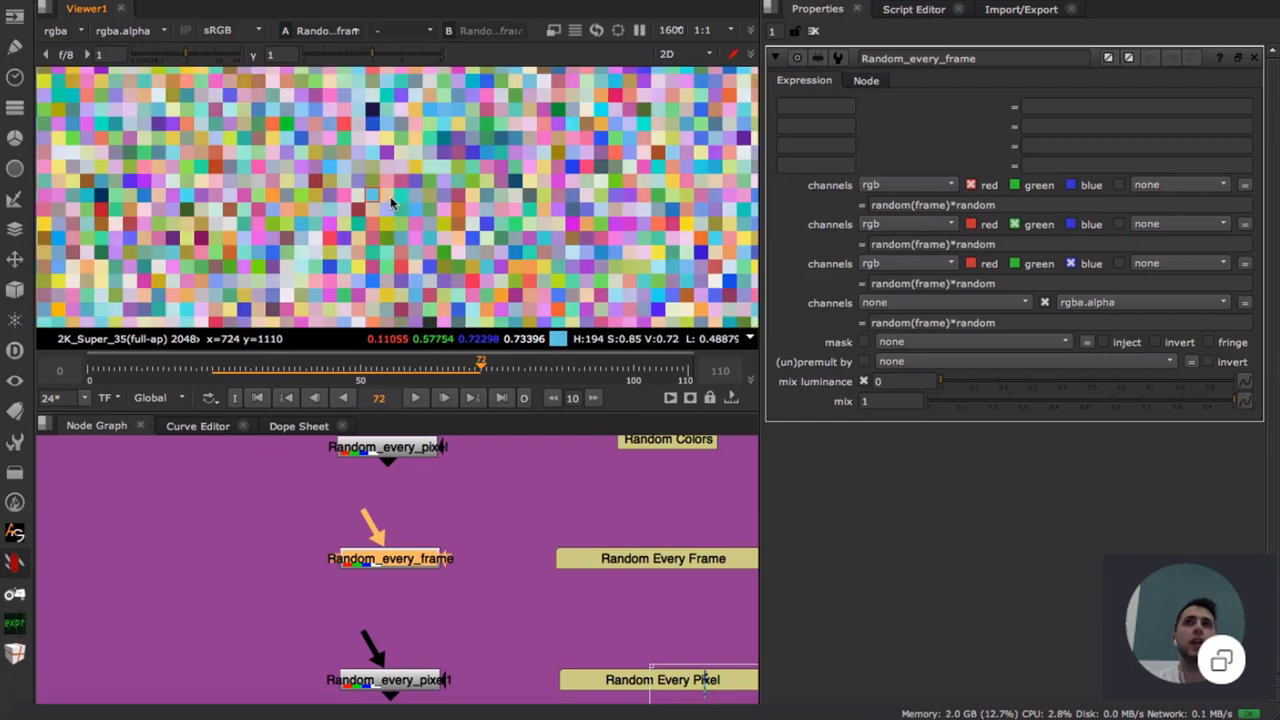
{"action": "key", "text": "Right"}
{"action": "key", "text": "Right"}
{"action": "key", "text": "Right"}
{"action": "key", "text": "Right"}
{"action": "key", "text": "Right"}
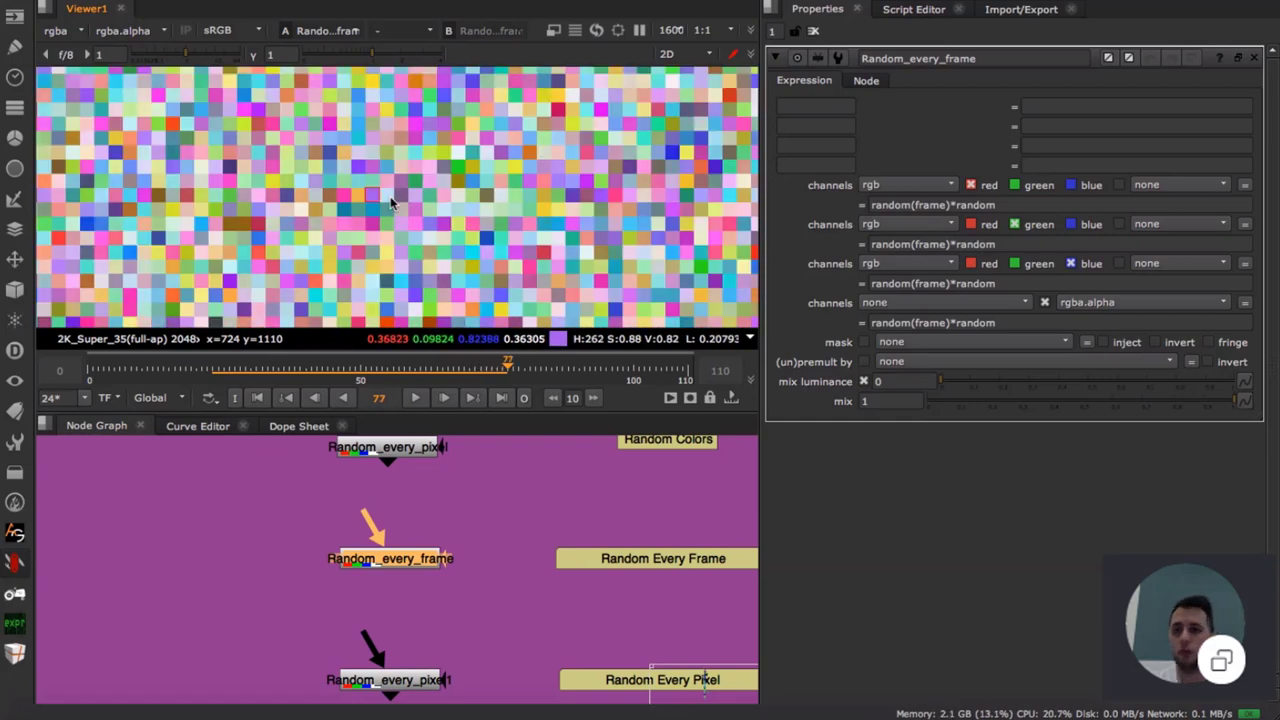
{"action": "key", "text": "Right"}
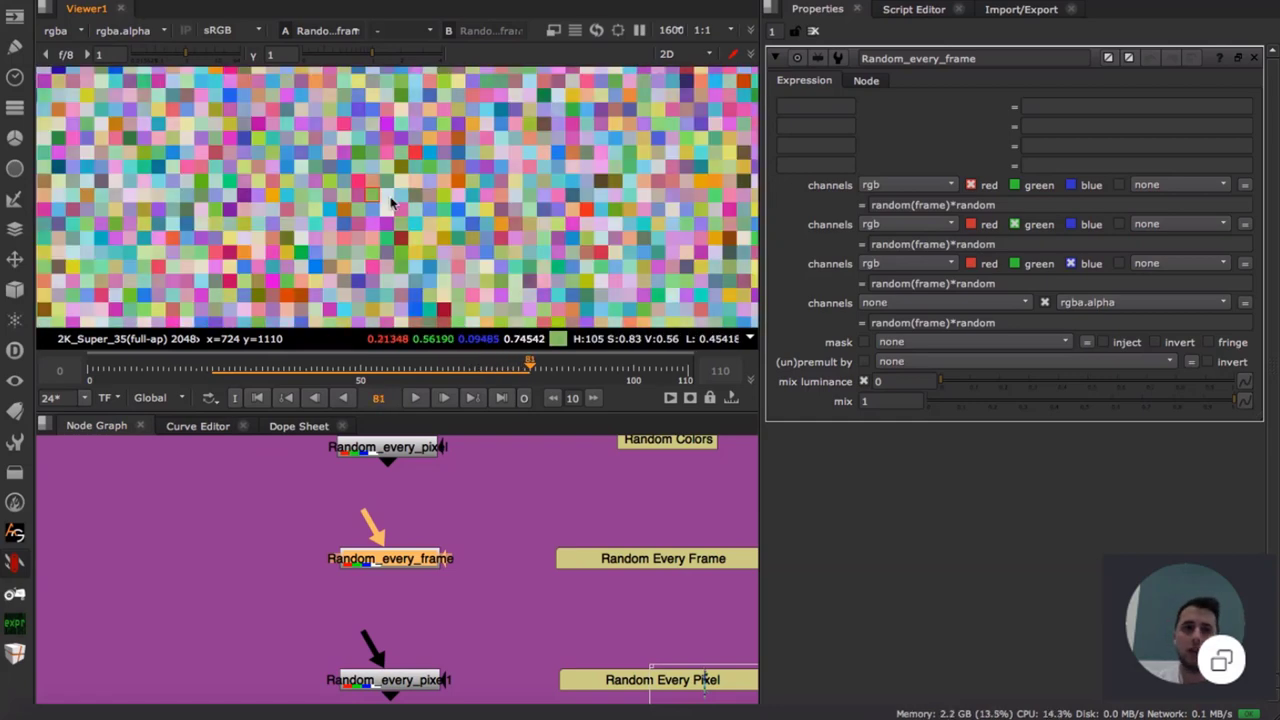
- Multiply the red channel expression of Random_every_frame by 1000, making it random(frame)*random*1000
{"action": "left_click", "coordinate": [996, 205]}
{"action": "type", "text": "*"}
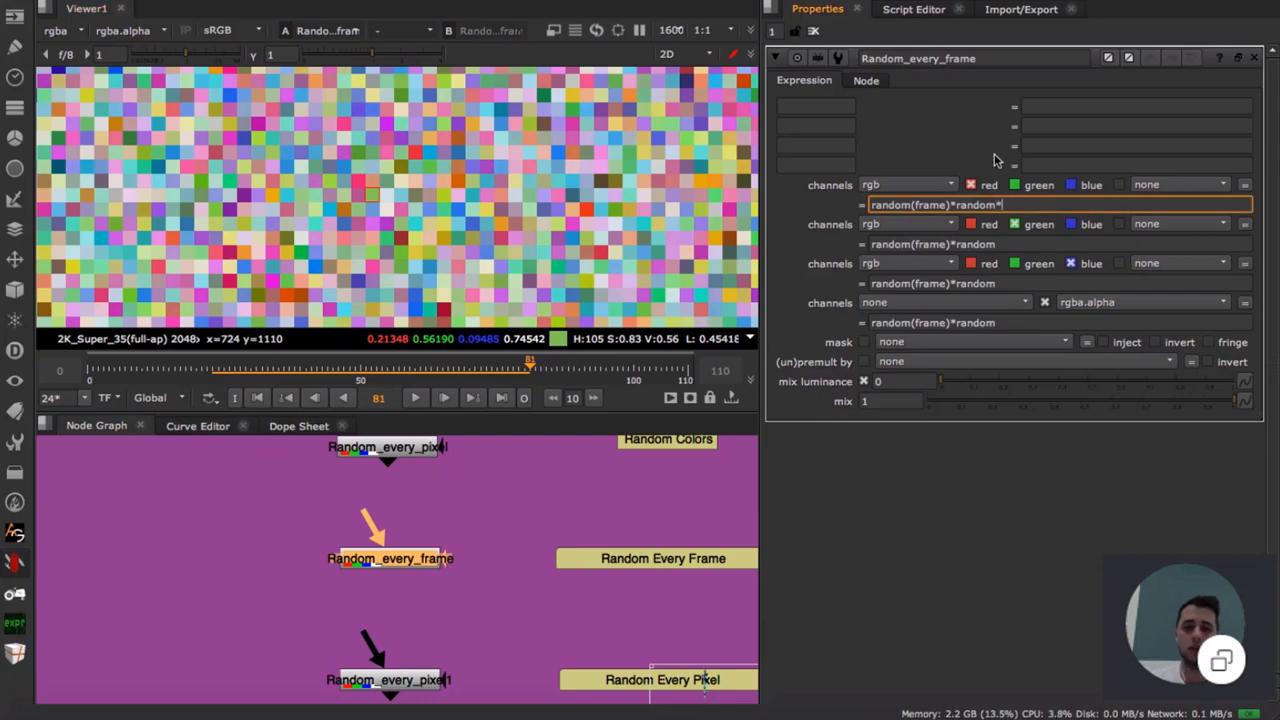
{"action": "type", "text": "1000"}
{"action": "key", "text": "Return"}
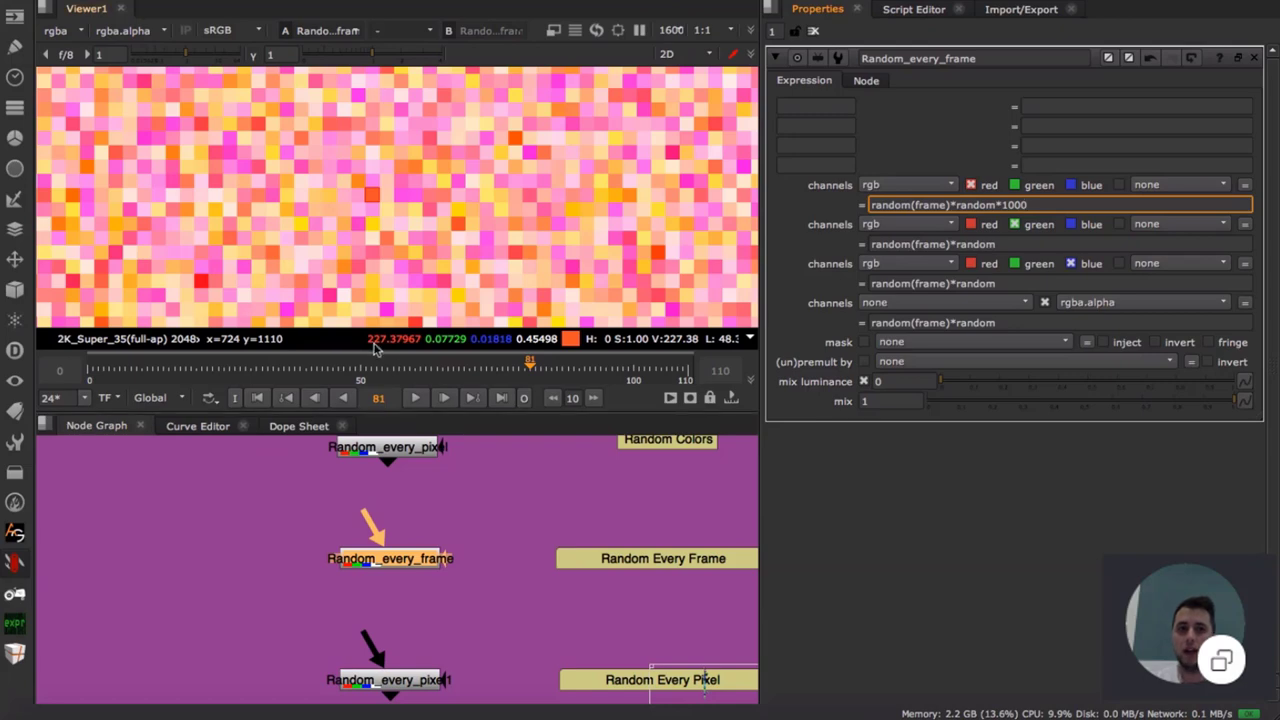
- Sample a pixel's colour values in the Viewer and view the whole image of the amplified red noise
{"action": "left_click", "coordinate": [456, 224], "text": "ctrl"}
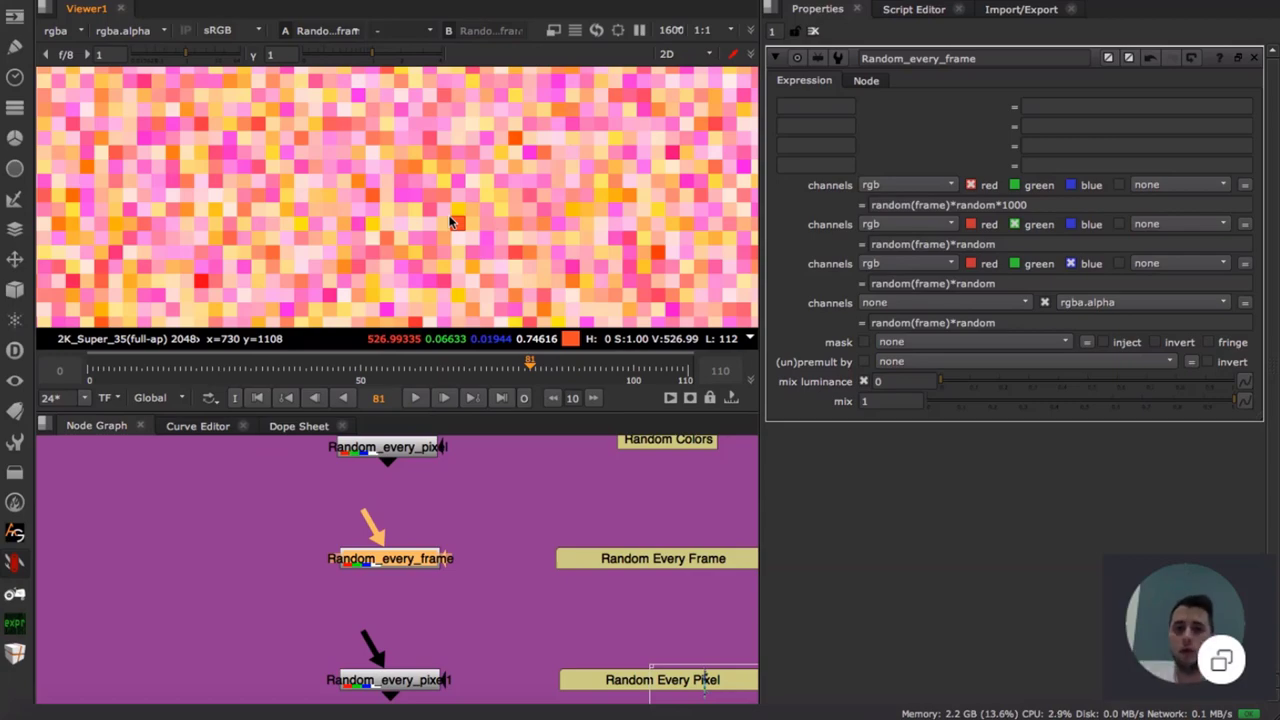
{"action": "scroll", "coordinate": [458, 218], "scroll_direction": "down", "scroll_amount": 10}
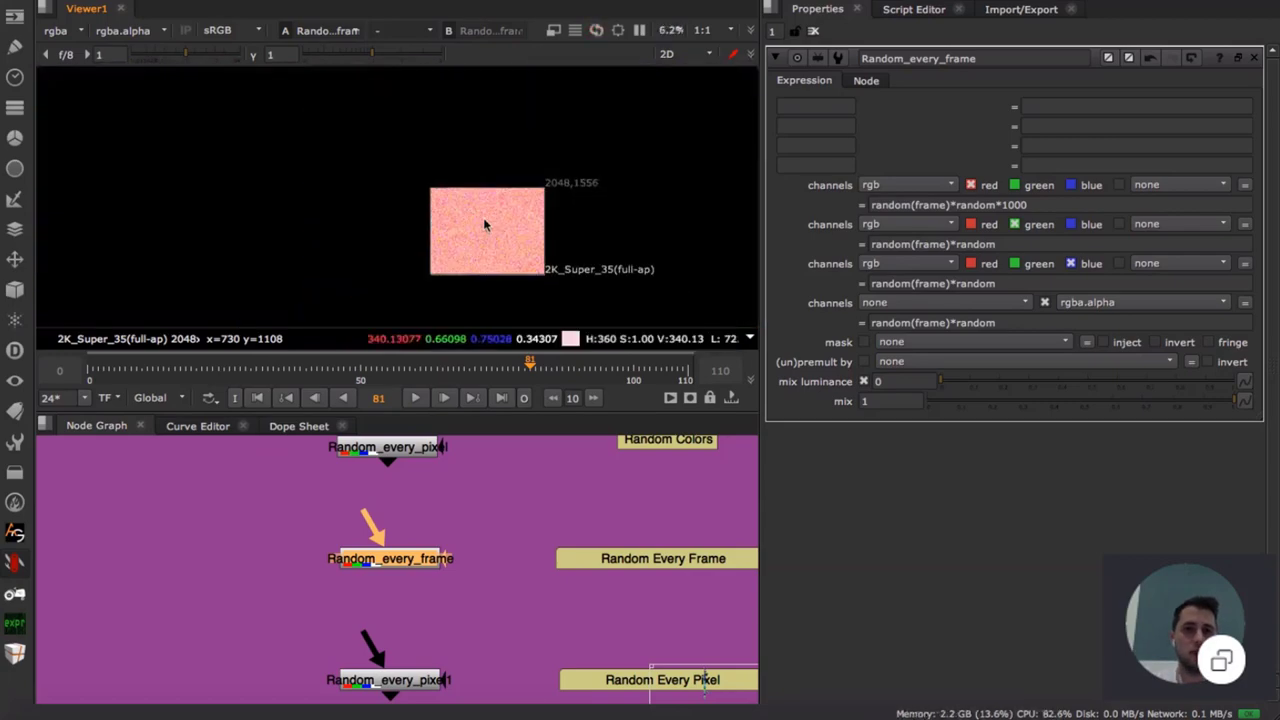
{"action": "scroll", "coordinate": [483, 225], "scroll_direction": "up", "scroll_amount": 2}
{"action": "key", "text": "f"}
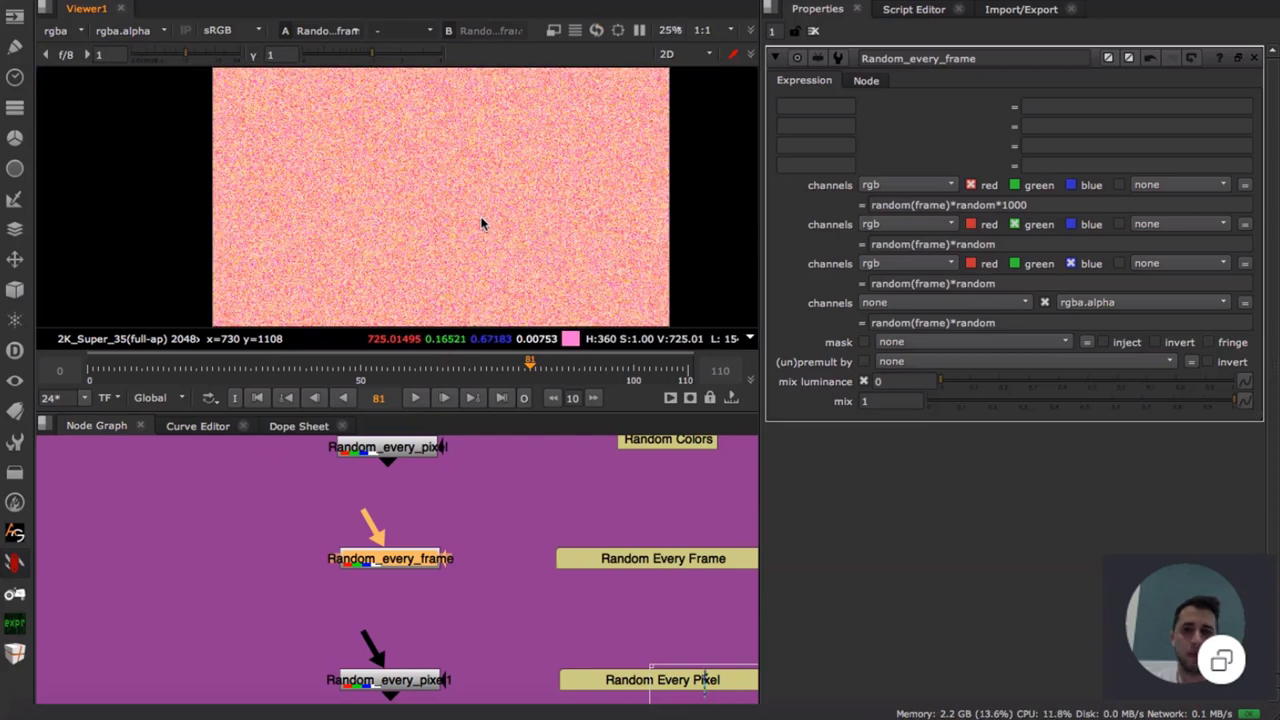
- Review the edited red expression, look over the Random node group with nothing selected, and inspect the noise closely again
{"action": "left_click", "coordinate": [1049, 203]}
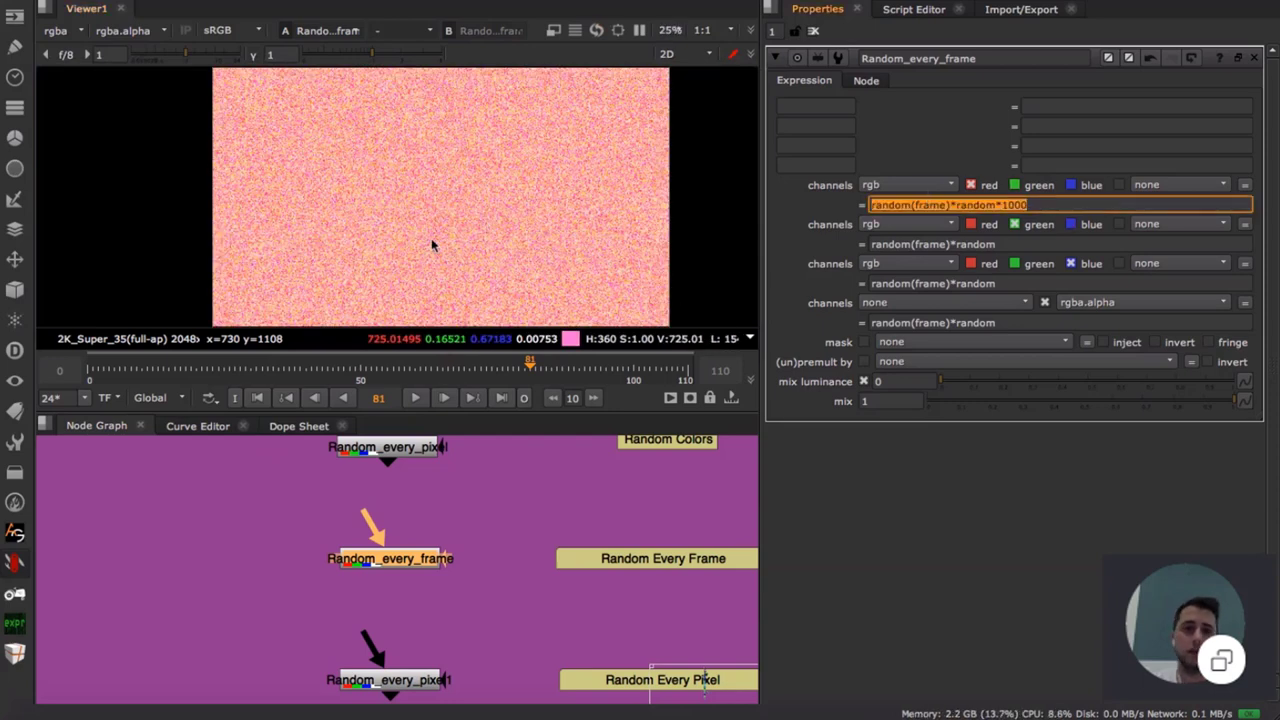
{"action": "left_click", "coordinate": [1079, 204]}
{"action": "scroll", "coordinate": [434, 575], "scroll_direction": "up", "scroll_amount": 1}
{"action": "scroll", "coordinate": [434, 575], "scroll_direction": "down", "scroll_amount": 4}
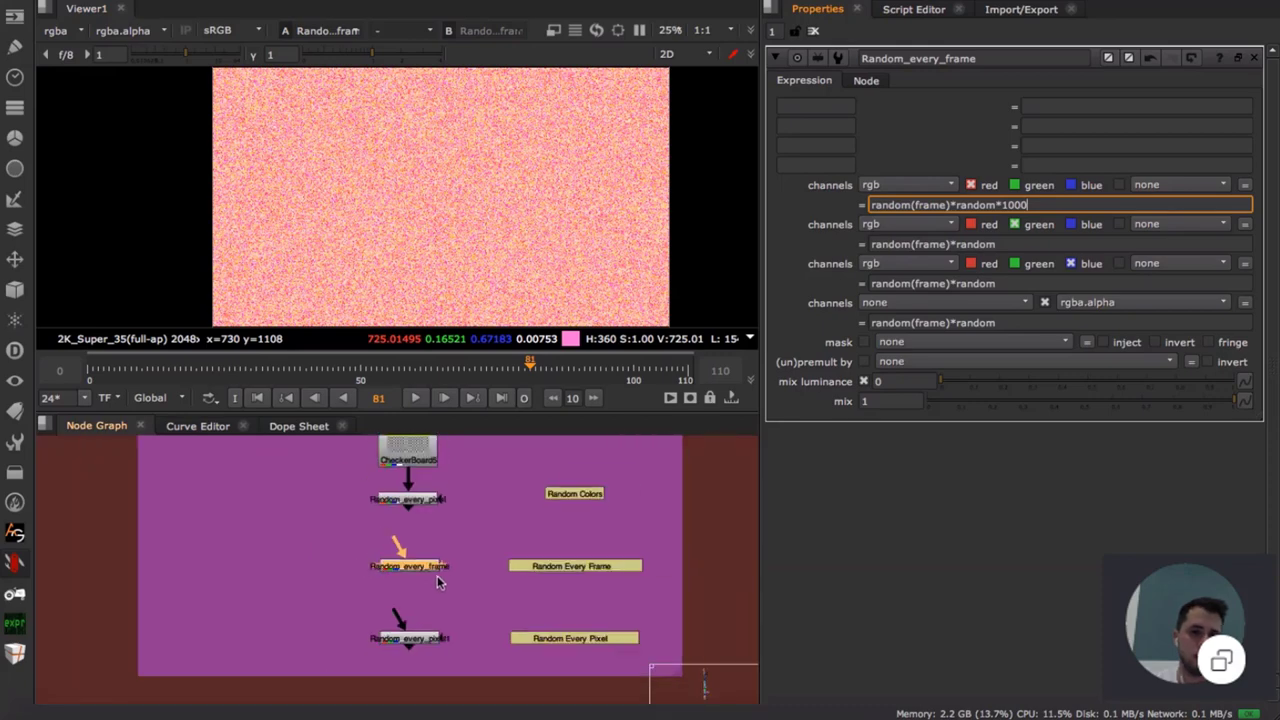
{"action": "left_click", "coordinate": [458, 540]}
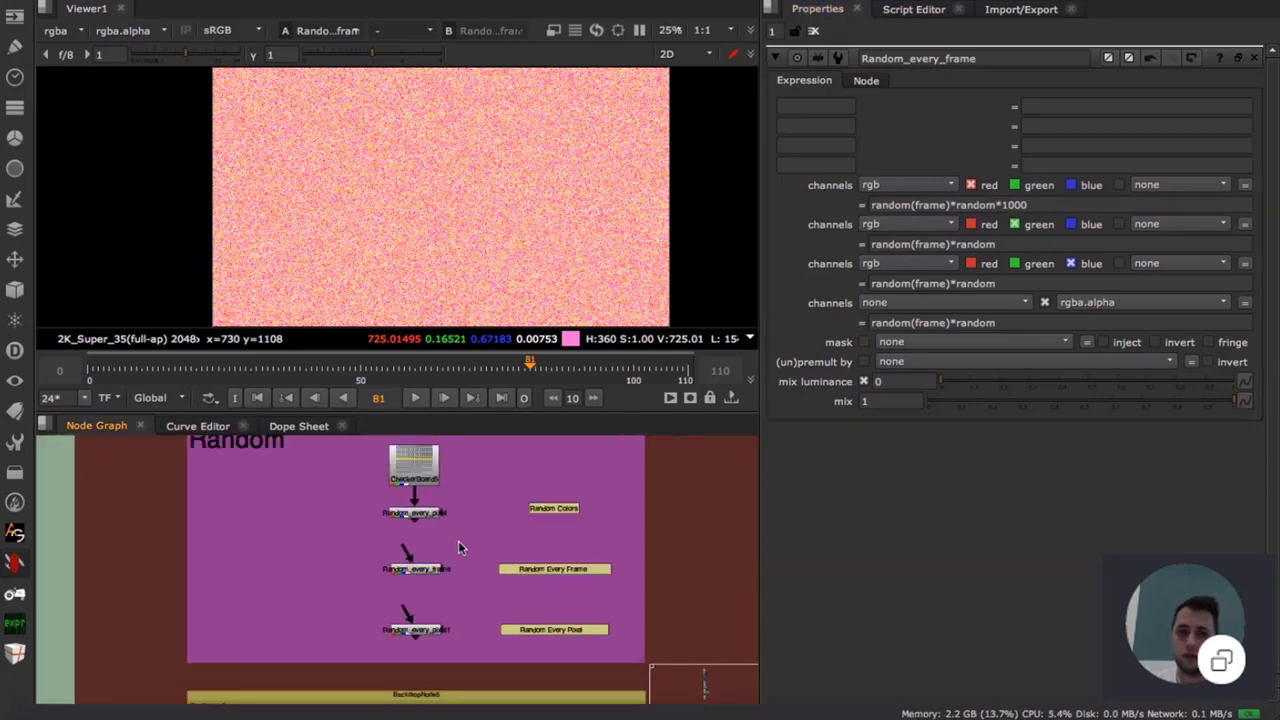
{"action": "middle_click_drag", "start_coordinate": [458, 540], "coordinate": [470, 542]}
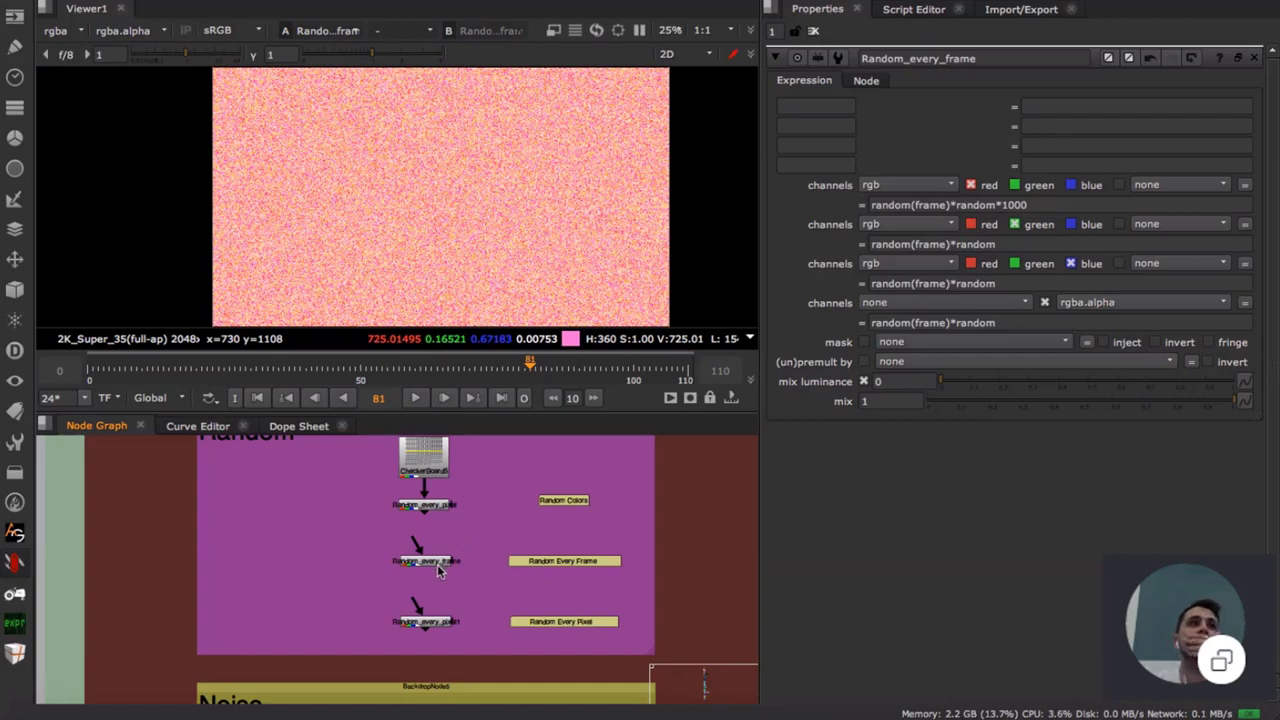
{"action": "scroll", "coordinate": [486, 123], "scroll_direction": "up", "scroll_amount": 6}
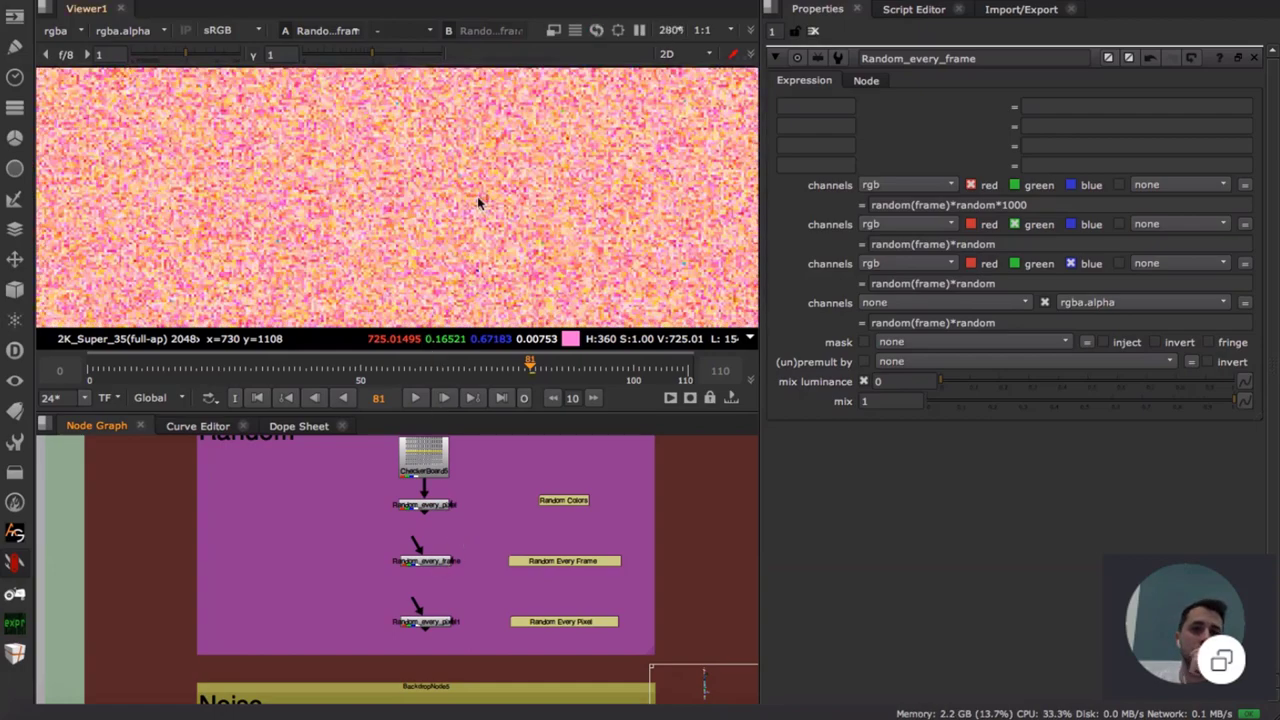
- Add a Dither node inside the Random group
{"action": "scroll", "coordinate": [472, 214], "scroll_direction": "up", "scroll_amount": 3}
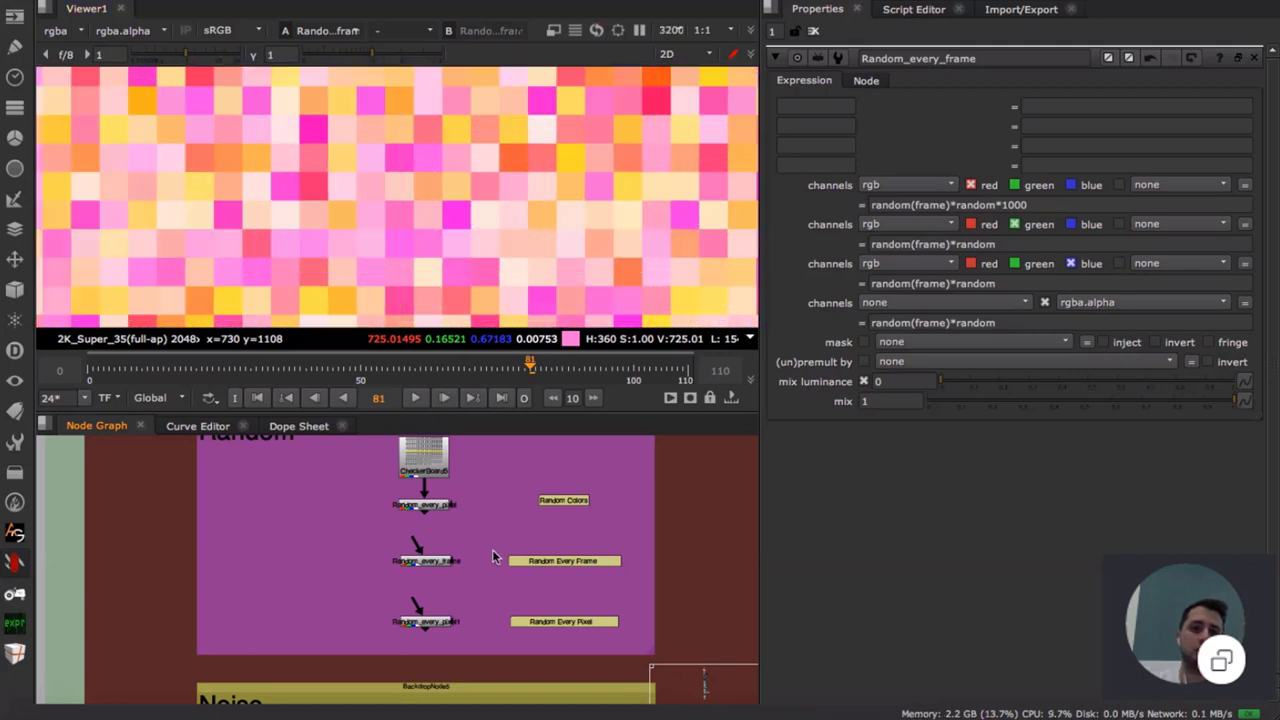
{"action": "key", "text": "Tab"}
{"action": "type", "text": "Dither"}
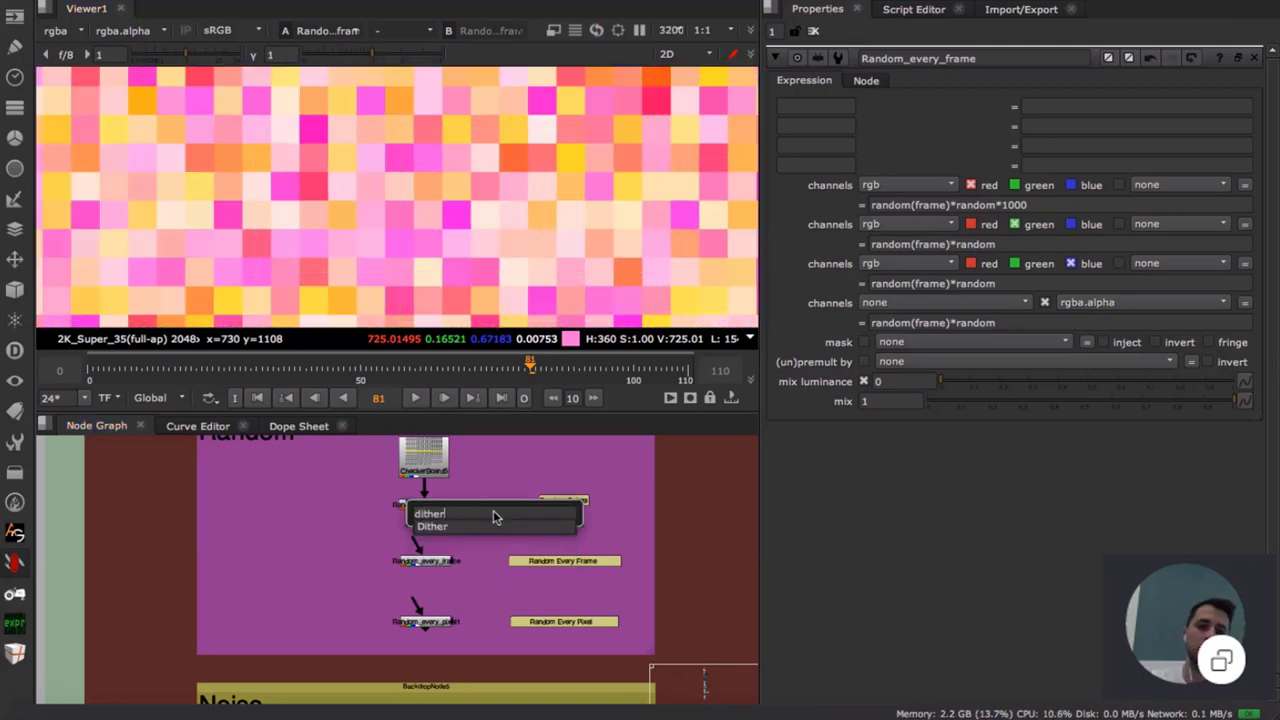
{"action": "key", "text": "Return"}
{"action": "scroll", "coordinate": [495, 545], "scroll_direction": "up", "scroll_amount": 3}
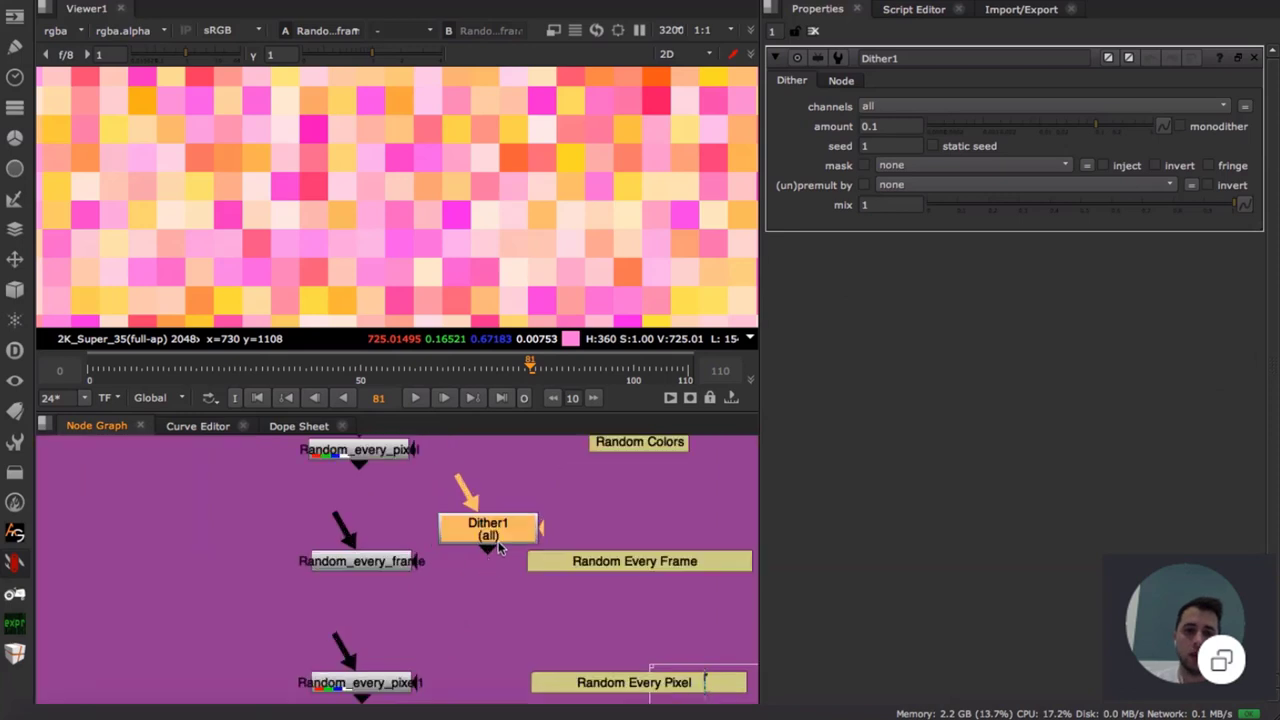
- Show the Dither node in the Viewer and connect its input to CheckerBoard5
{"action": "key", "text": "1"}
{"action": "scroll", "coordinate": [489, 502], "scroll_direction": "down", "scroll_amount": 3}
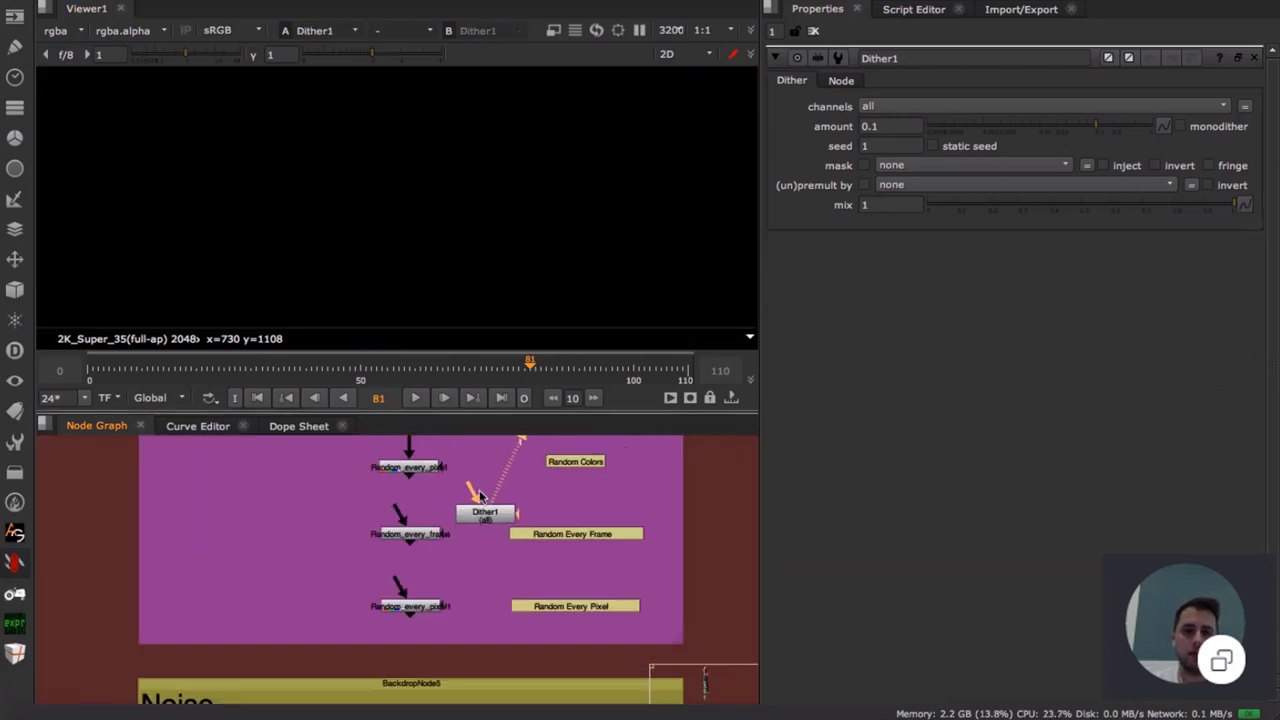
{"action": "middle_click_drag", "start_coordinate": [484, 494], "coordinate": [477, 558]}
{"action": "left_click_drag", "start_coordinate": [470, 561], "coordinate": [408, 488]}
{"action": "left_click_drag", "start_coordinate": [482, 586], "coordinate": [482, 538]}
{"action": "scroll", "coordinate": [457, 190], "scroll_direction": "down", "scroll_amount": 10}
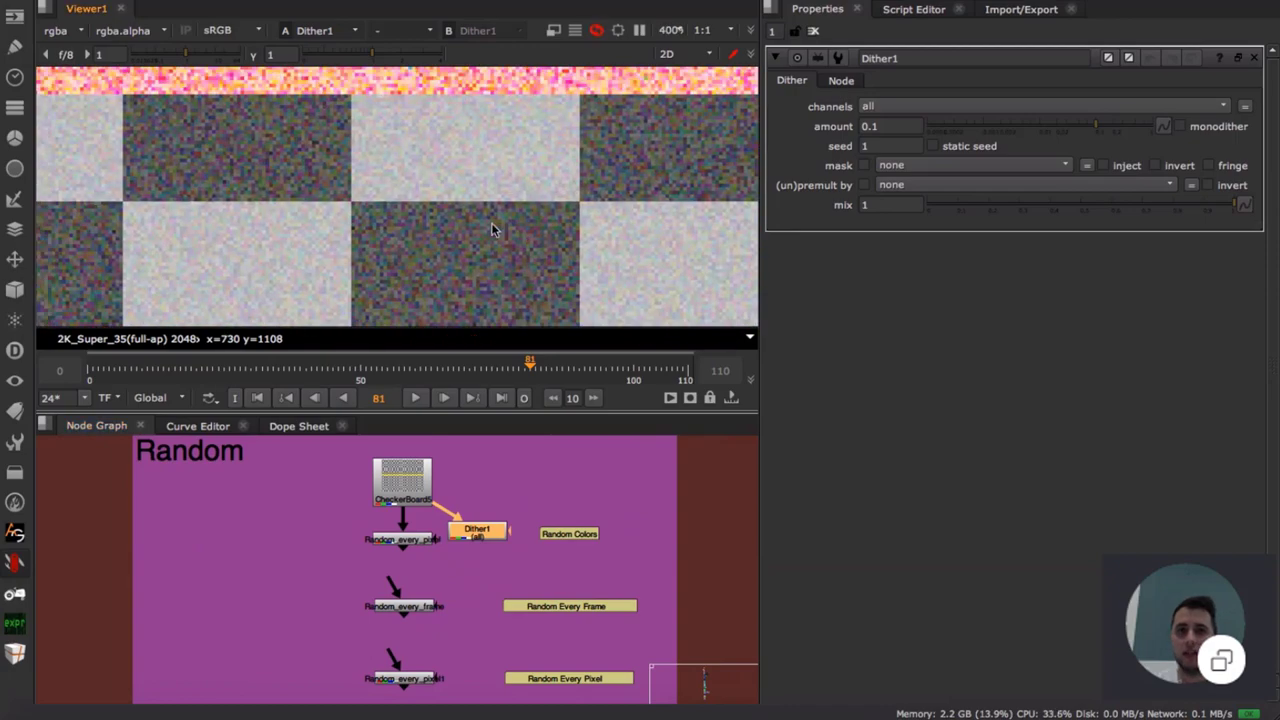
- Step through several frames while examining the dither noise on the checkerboard up close and from farther away
{"action": "scroll", "coordinate": [487, 239], "scroll_direction": "up", "scroll_amount": 8}
{"action": "key", "text": "Right"}
{"action": "key", "text": "Right"}
{"action": "key", "text": "Right"}
{"action": "key", "text": "Right"}
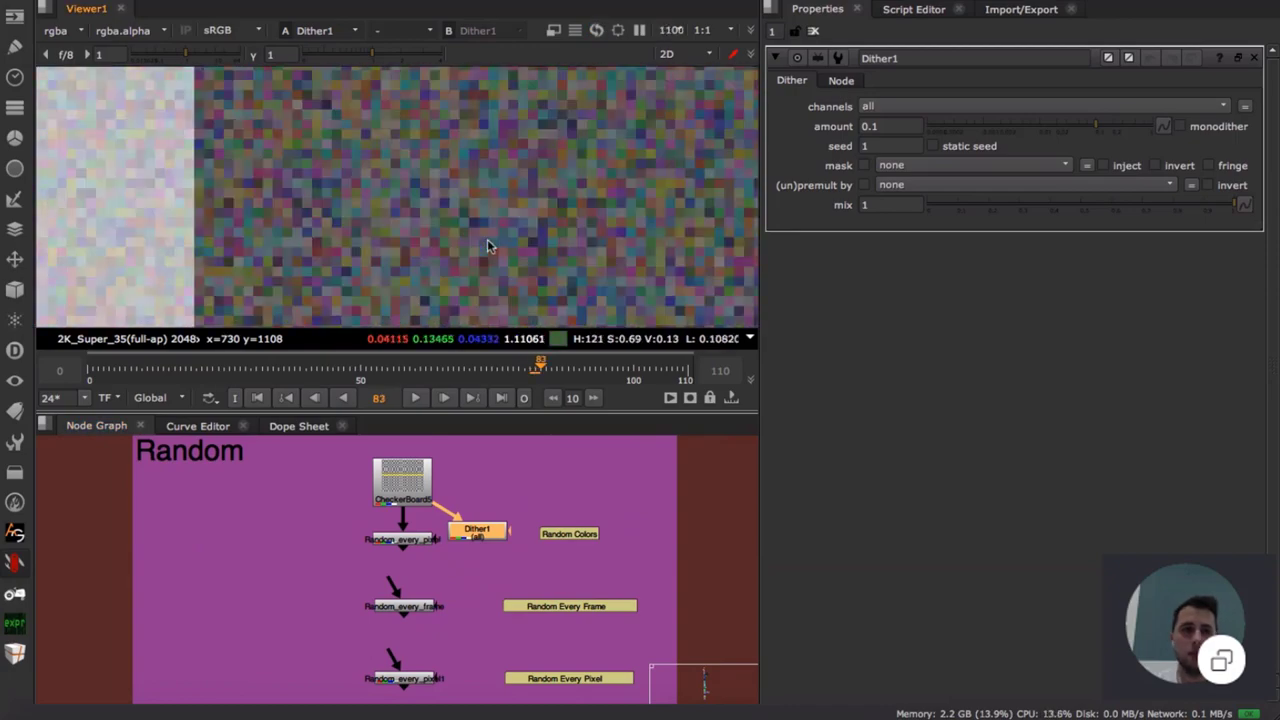
{"action": "scroll", "coordinate": [487, 239], "scroll_direction": "down", "scroll_amount": 4}
{"action": "scroll", "coordinate": [496, 240], "scroll_direction": "down", "scroll_amount": 5}
{"action": "scroll", "coordinate": [500, 234], "scroll_direction": "up", "scroll_amount": 8}
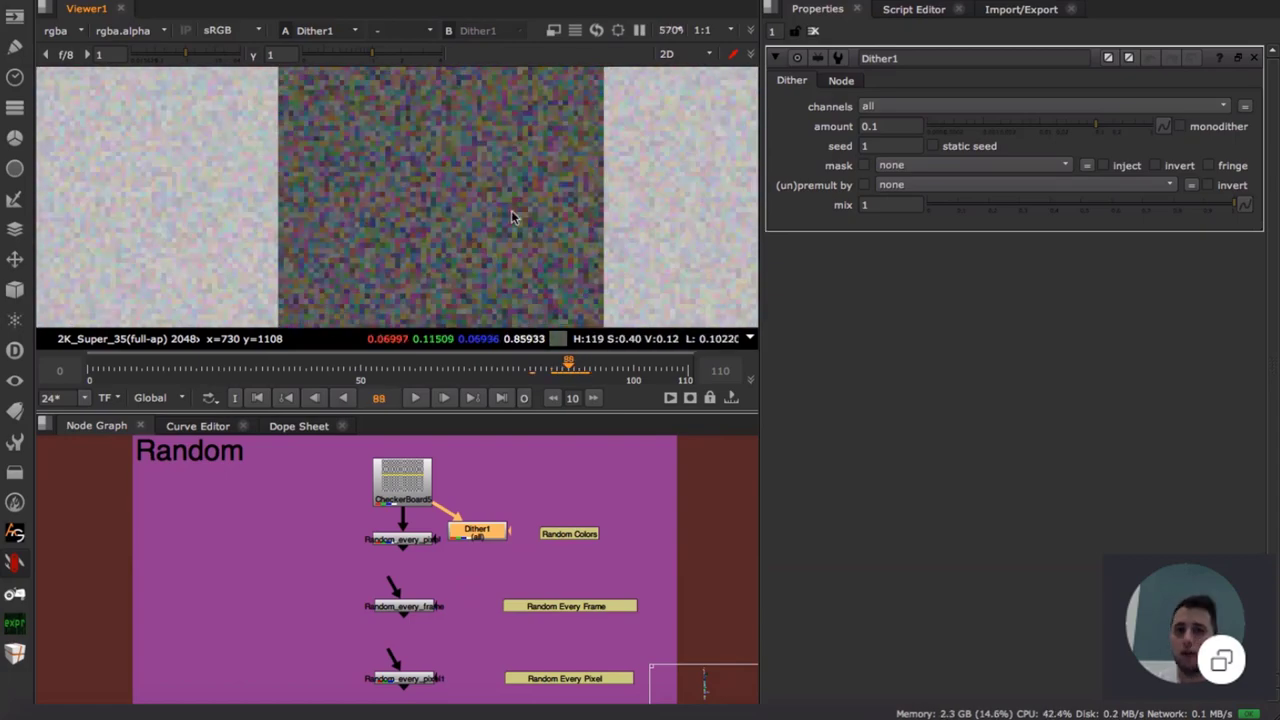
{"action": "scroll", "coordinate": [511, 210], "scroll_direction": "down", "scroll_amount": 3}
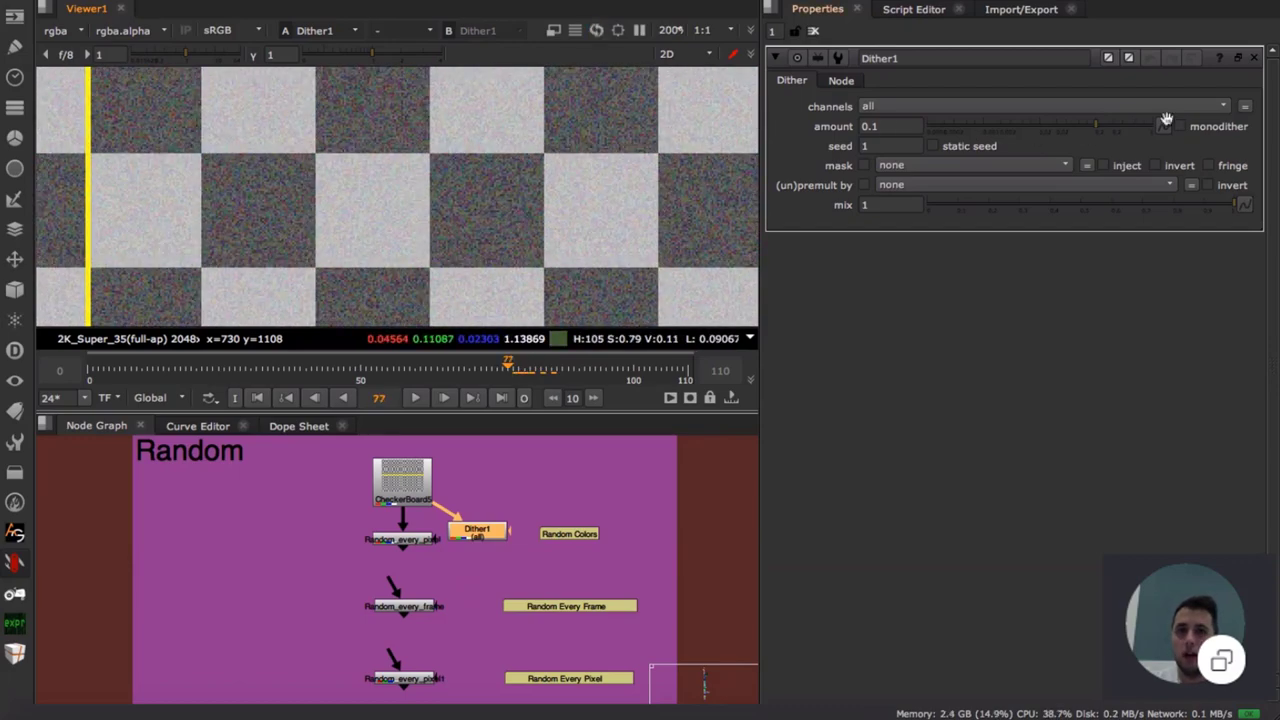
- Reduce the Dither node's amount to 0.016, and finally to 0.01
{"action": "left_click_drag", "start_coordinate": [1095, 129], "coordinate": [1051, 133]}
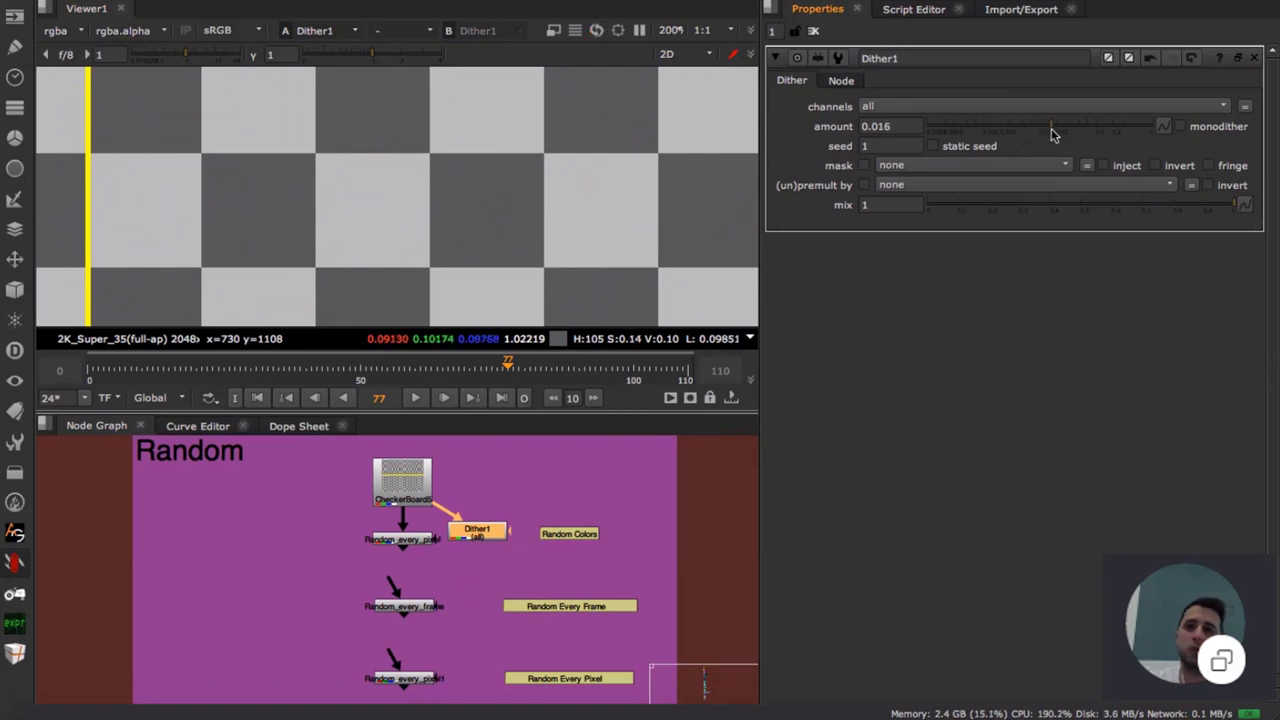
{"action": "scroll", "coordinate": [443, 208], "scroll_direction": "up", "scroll_amount": 4}
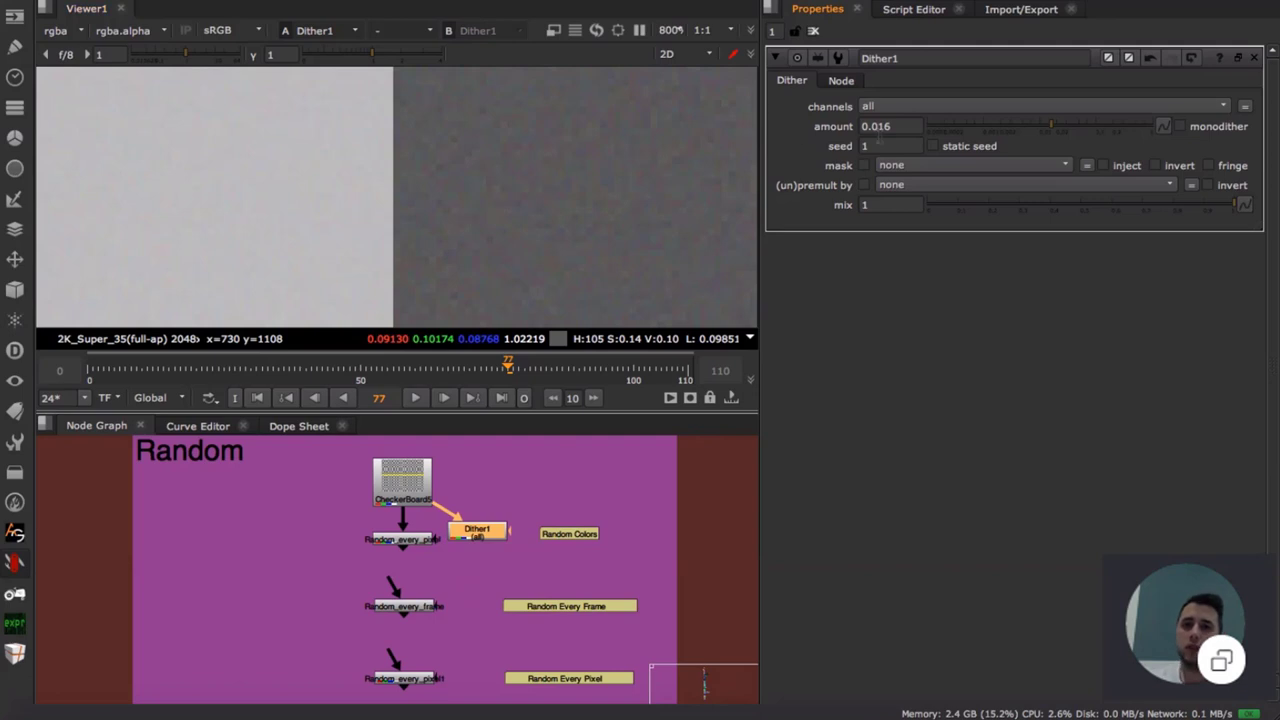
{"action": "left_click", "coordinate": [897, 127]}
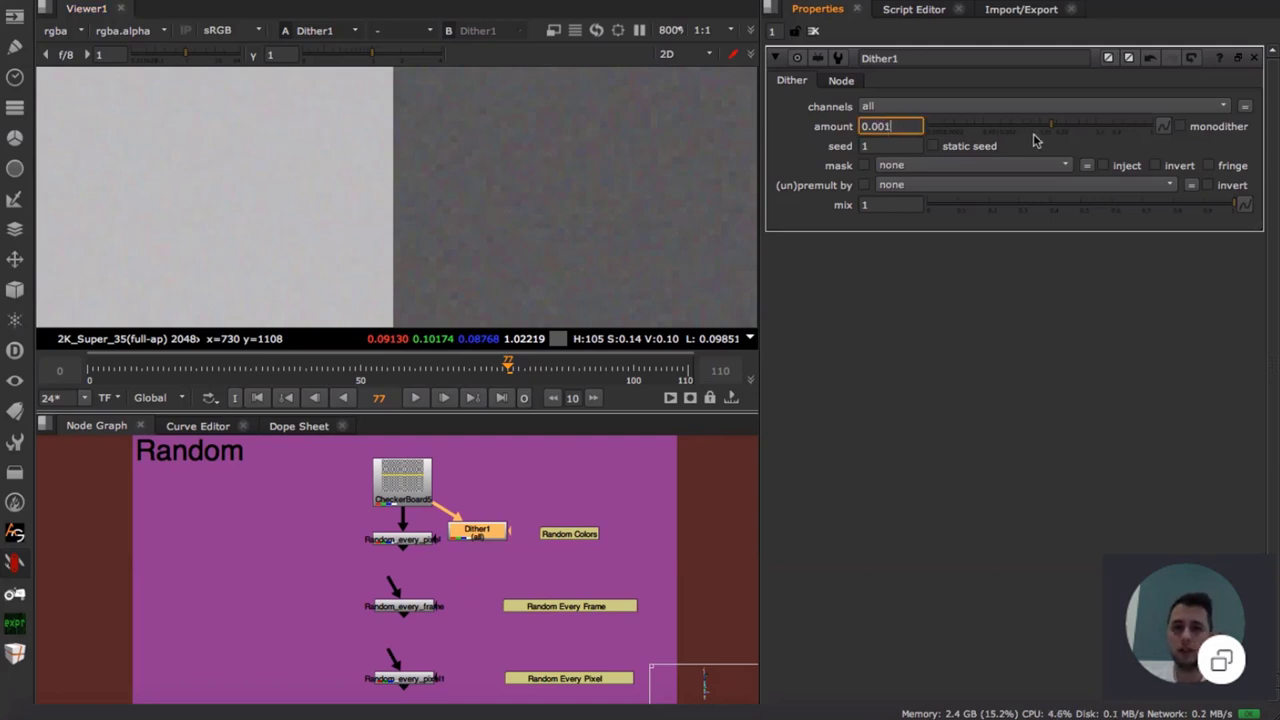
{"action": "key", "text": "BackSpace"}
{"action": "key", "text": "BackSpace"}
{"action": "type", "text": "1"}
{"action": "key", "text": "Return"}
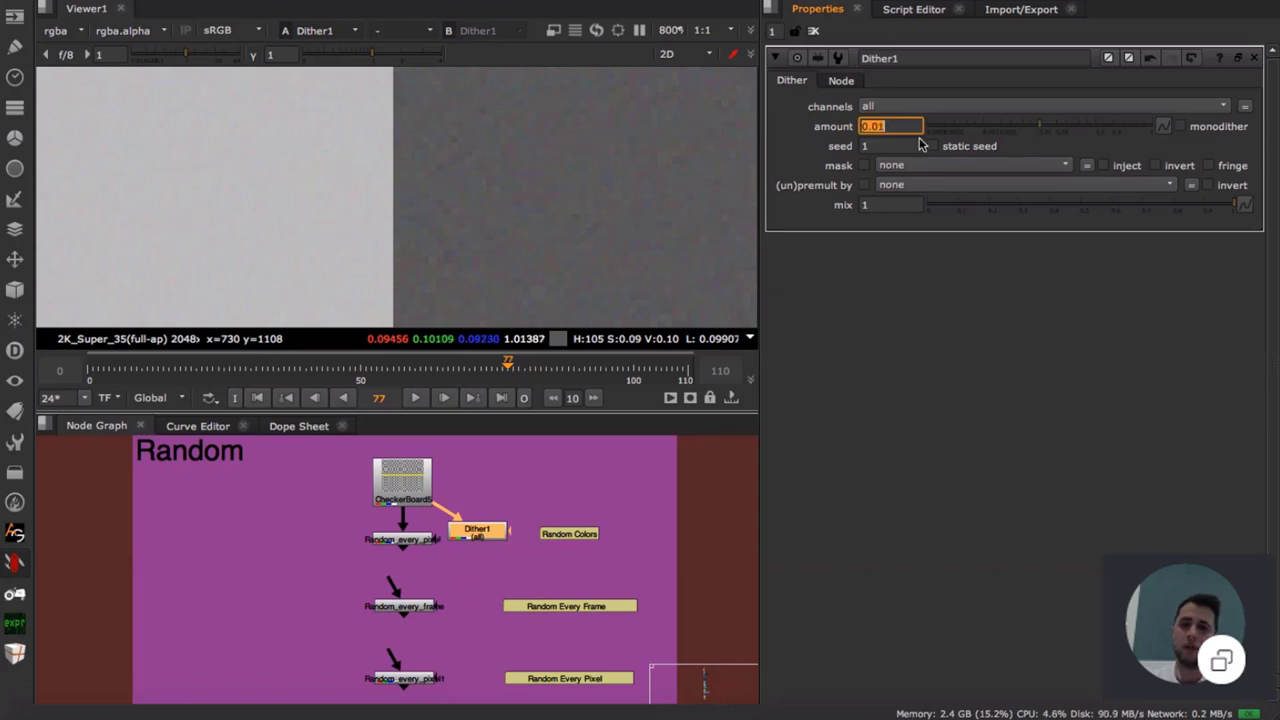
- Examine the subtle dither on the checkerboard's light and dark squares at several magnifications
{"action": "scroll", "coordinate": [537, 185], "scroll_direction": "up", "scroll_amount": 1}
{"action": "scroll", "coordinate": [544, 199], "scroll_direction": "down", "scroll_amount": 8}
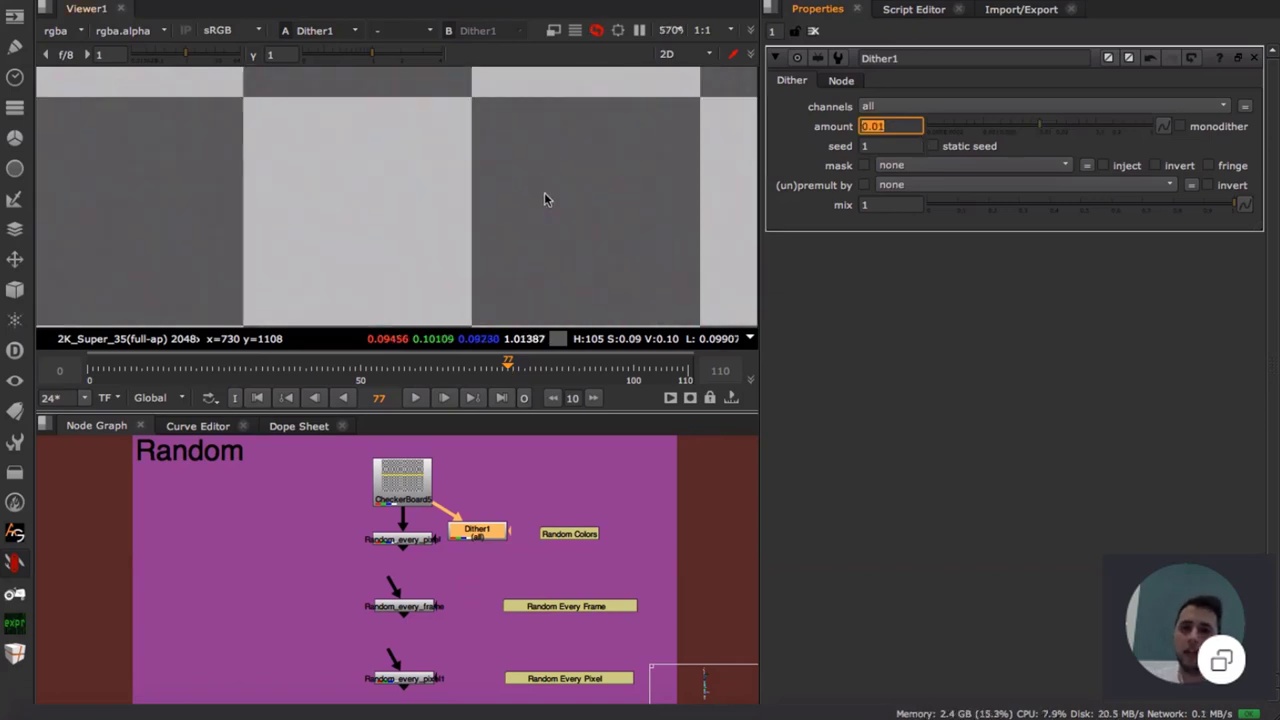
{"action": "scroll", "coordinate": [482, 198], "scroll_direction": "up", "scroll_amount": 5}
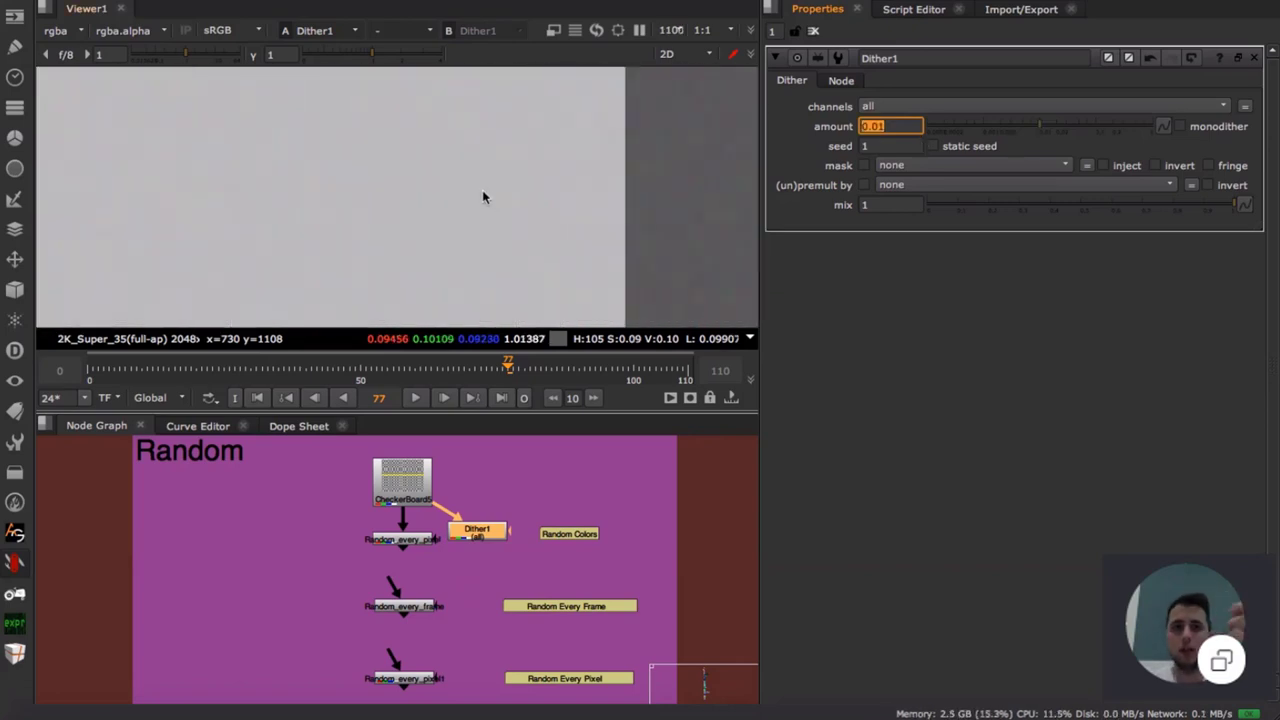
{"action": "scroll", "coordinate": [482, 200], "scroll_direction": "down", "scroll_amount": 5}
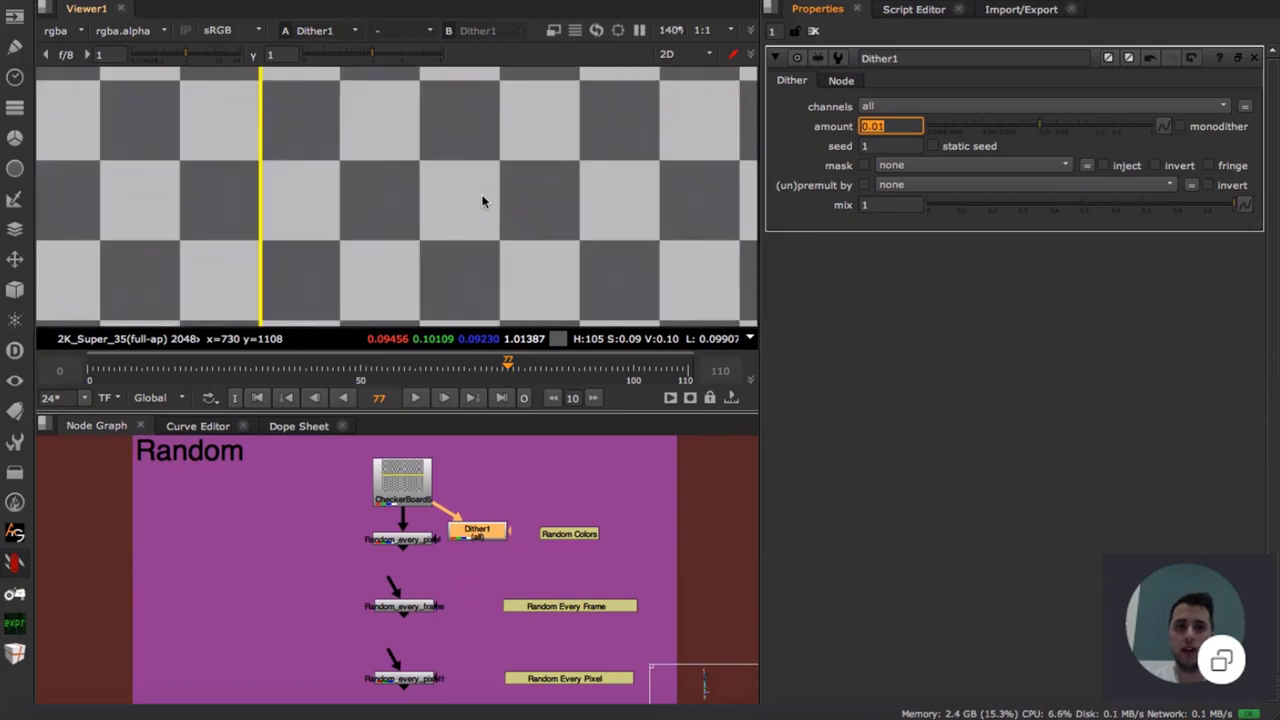
{"action": "scroll", "coordinate": [404, 203], "scroll_direction": "down", "scroll_amount": 5}
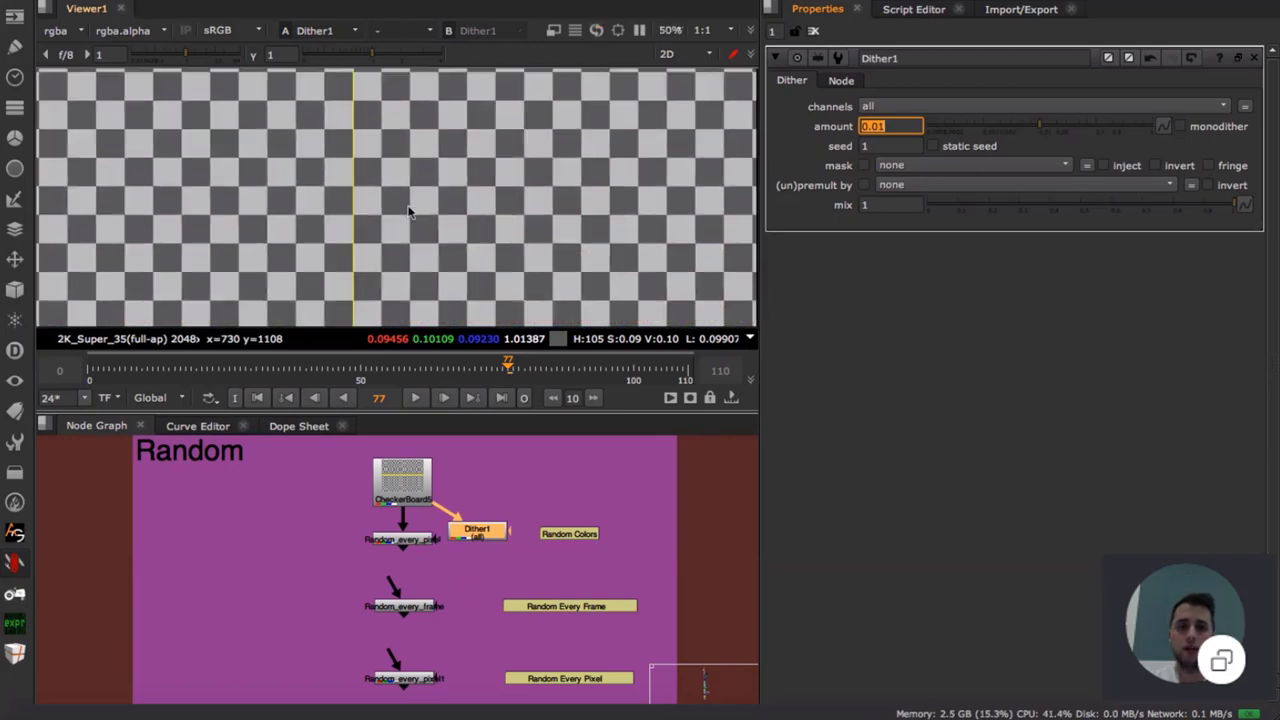
{"action": "scroll", "coordinate": [396, 199], "scroll_direction": "up", "scroll_amount": 6}
{"action": "scroll", "coordinate": [396, 199], "scroll_direction": "up", "scroll_amount": 5}
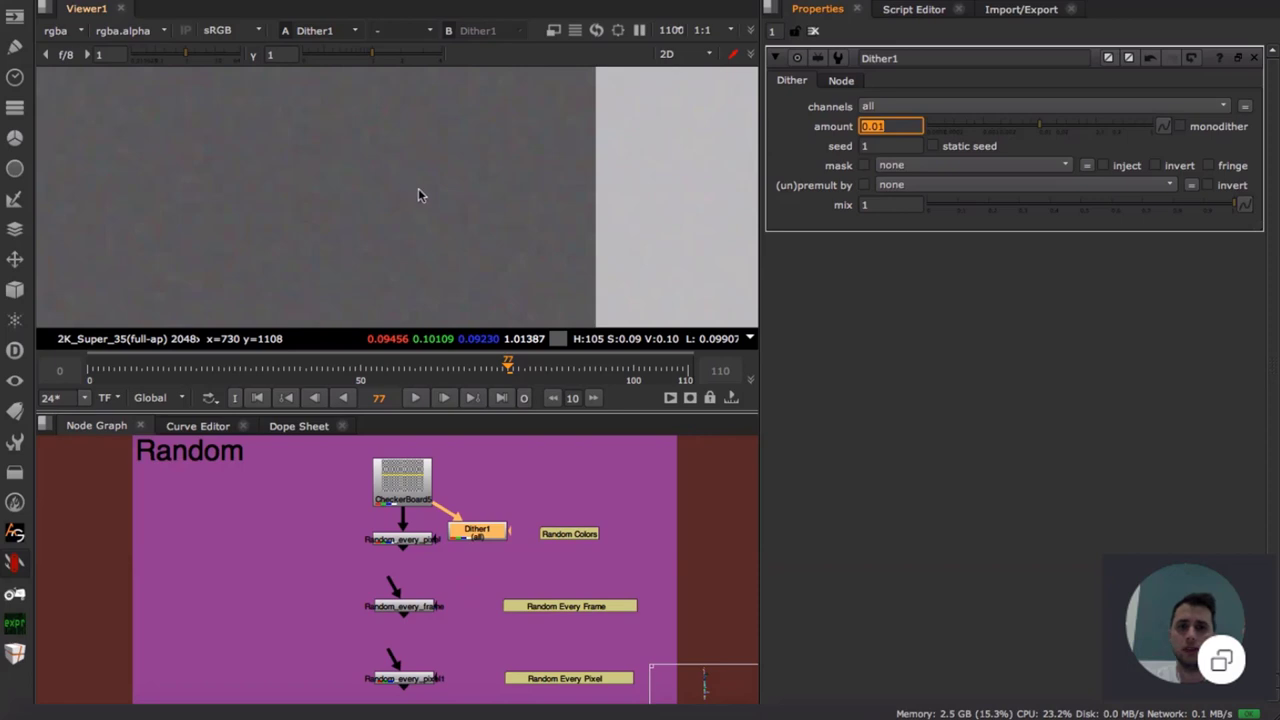
{"action": "middle_click_drag", "start_coordinate": [293, 220], "coordinate": [387, 211]}
{"action": "scroll", "coordinate": [385, 205], "scroll_direction": "down", "scroll_amount": 5}
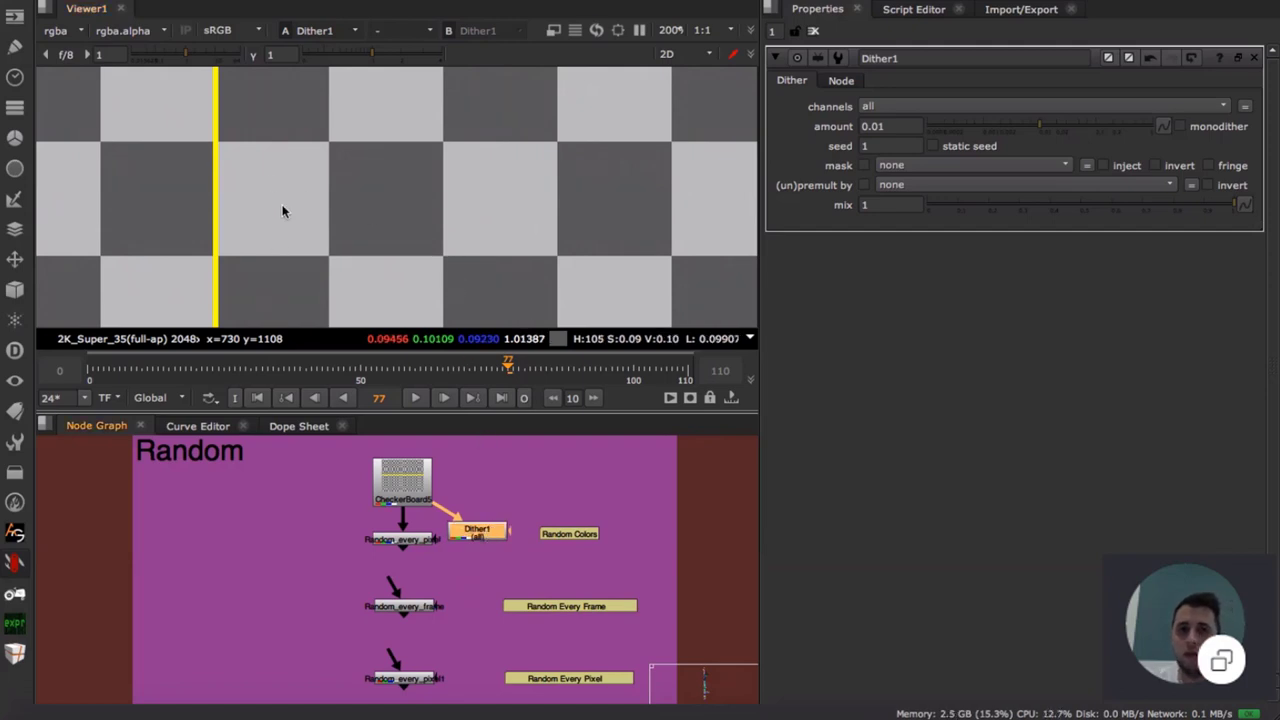
- Shift the Dither node slightly beside Random_every_pixel and leave nothing selected
{"action": "left_click", "coordinate": [454, 569]}
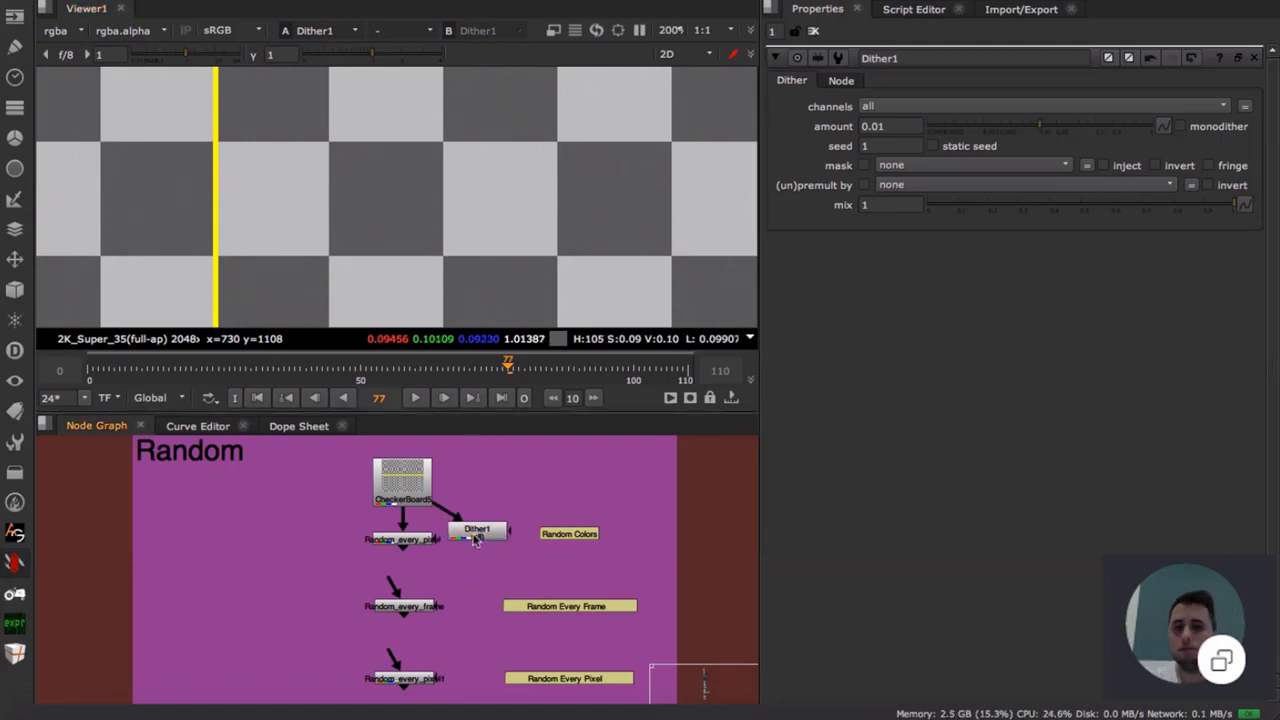
{"action": "left_click_drag", "start_coordinate": [477, 532], "coordinate": [482, 539]}
{"action": "left_click", "coordinate": [533, 448]}
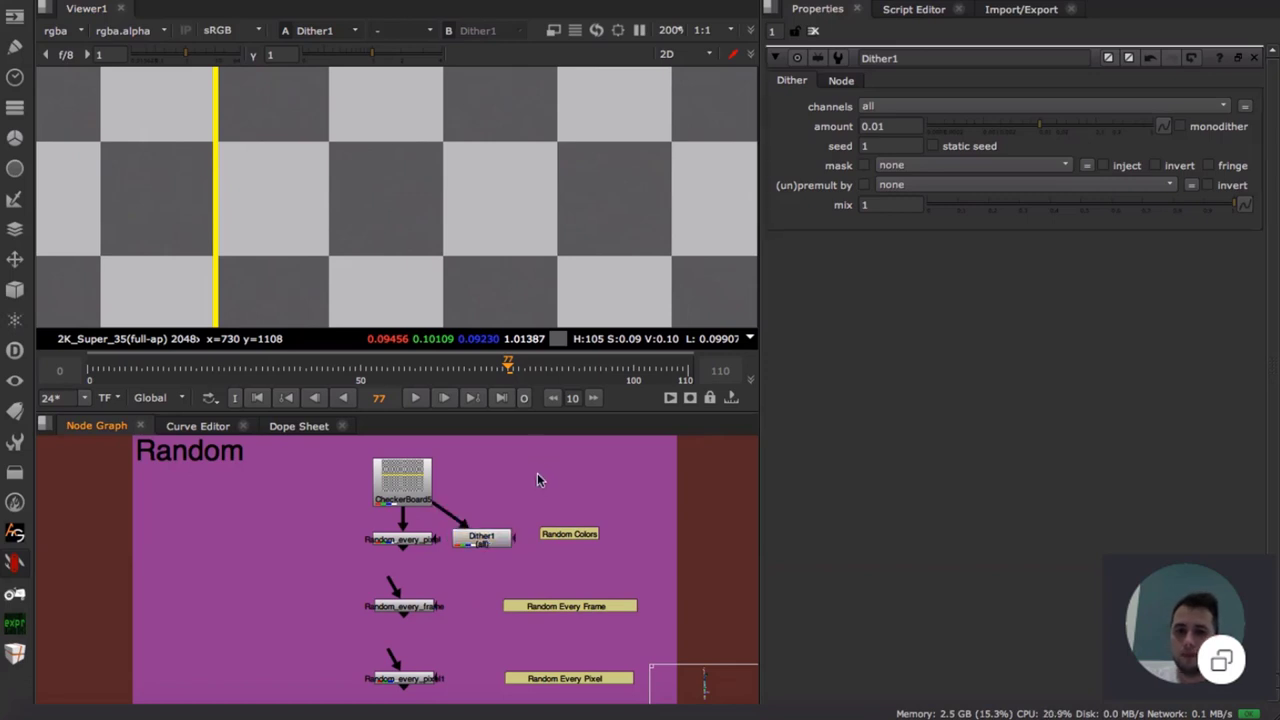
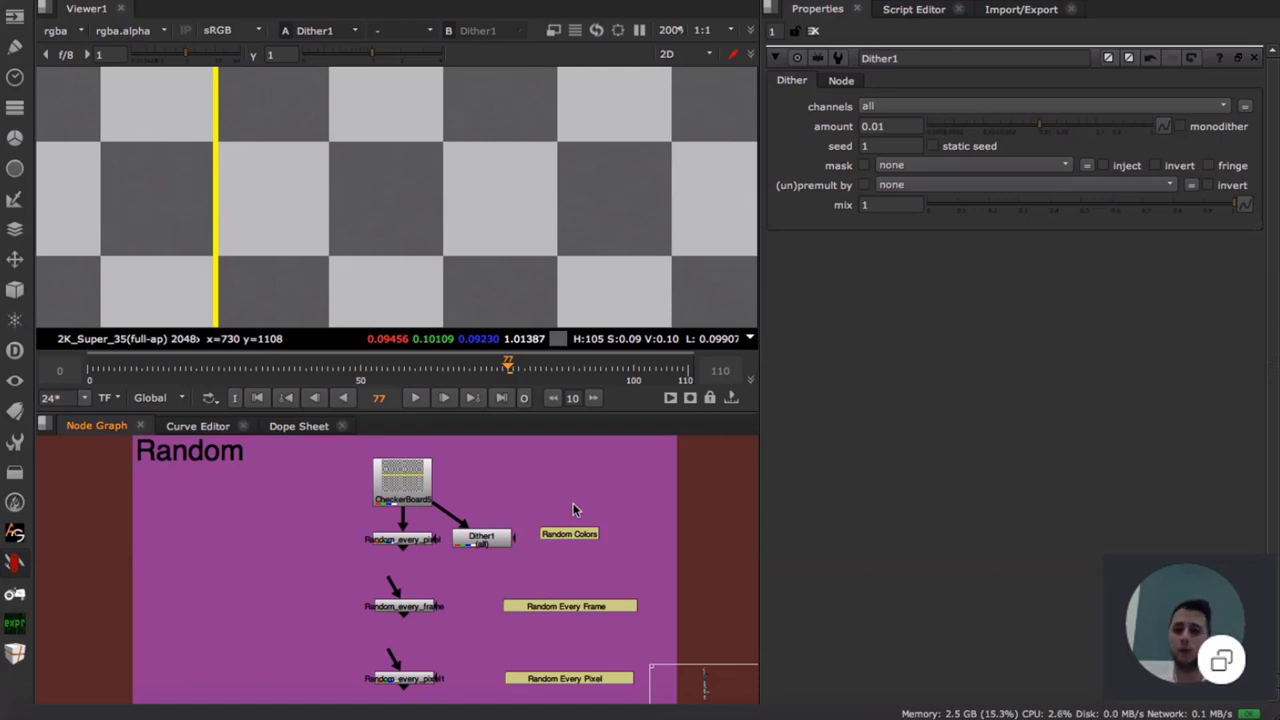
- Add an unconnected RotoPaint node above the Random Colors note and choose its Smear tool
{"action": "key", "text": "p"}
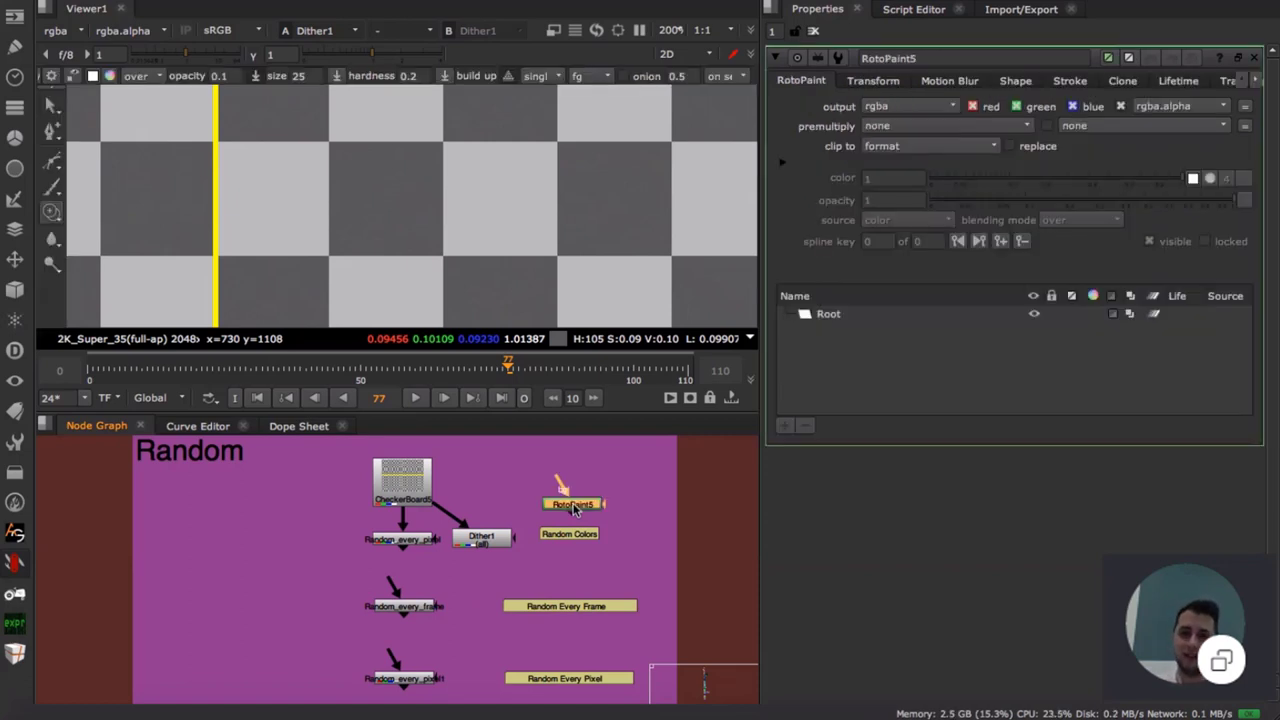
{"action": "left_click", "coordinate": [52, 238]}
{"action": "right_click", "coordinate": [55, 240]}
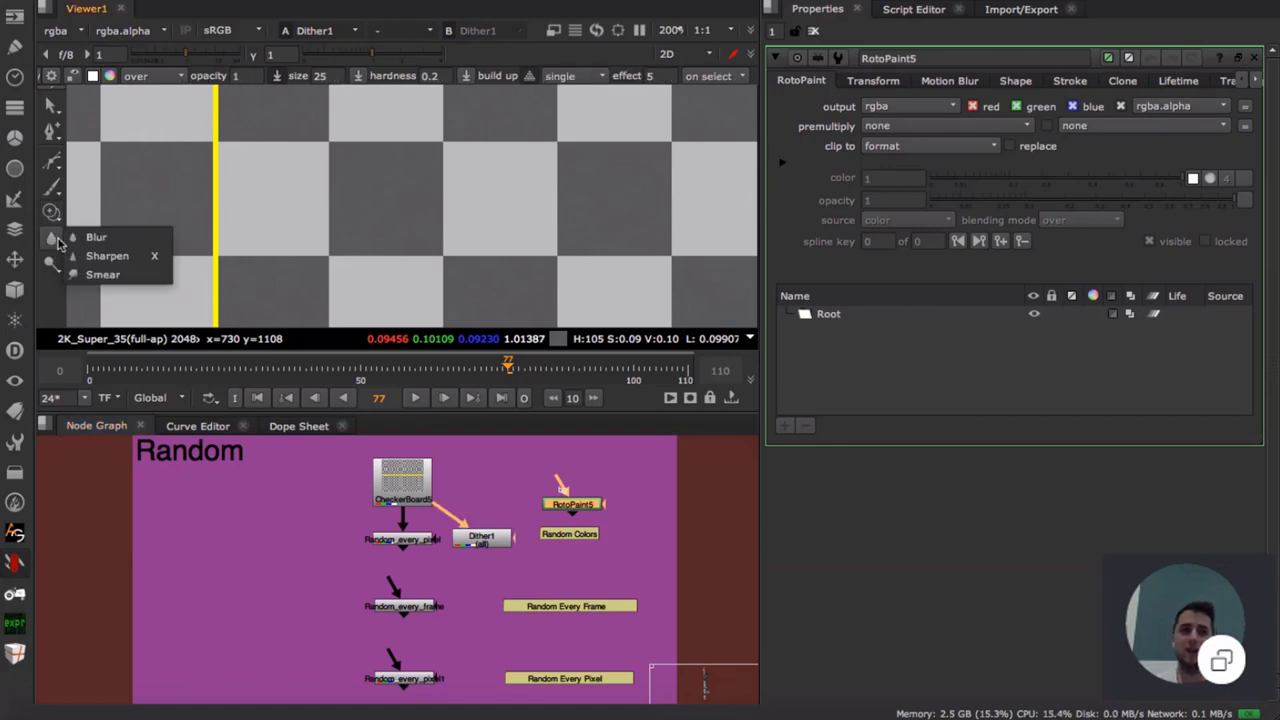
{"action": "left_click", "coordinate": [104, 272]}
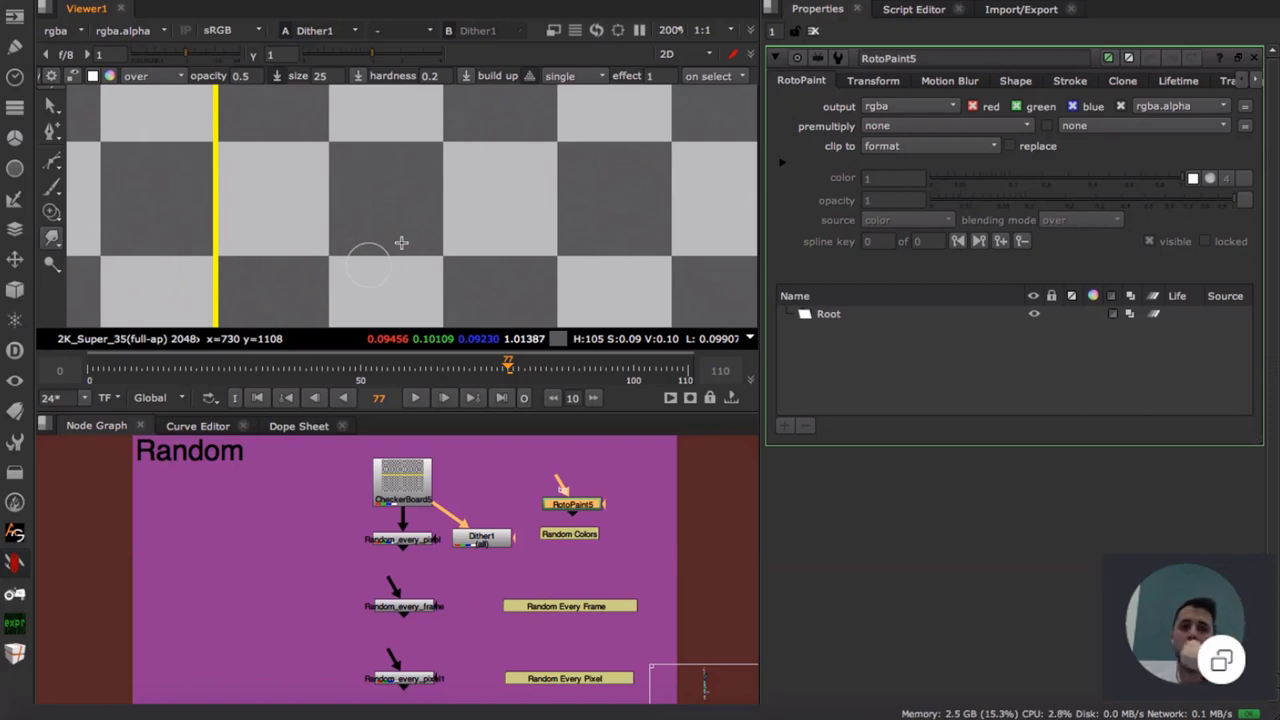
- Reopen the Dither node's properties and clear the node selection
{"action": "left_click", "coordinate": [491, 545]}
{"action": "double_click", "coordinate": [491, 545]}
{"action": "left_click", "coordinate": [627, 533]}
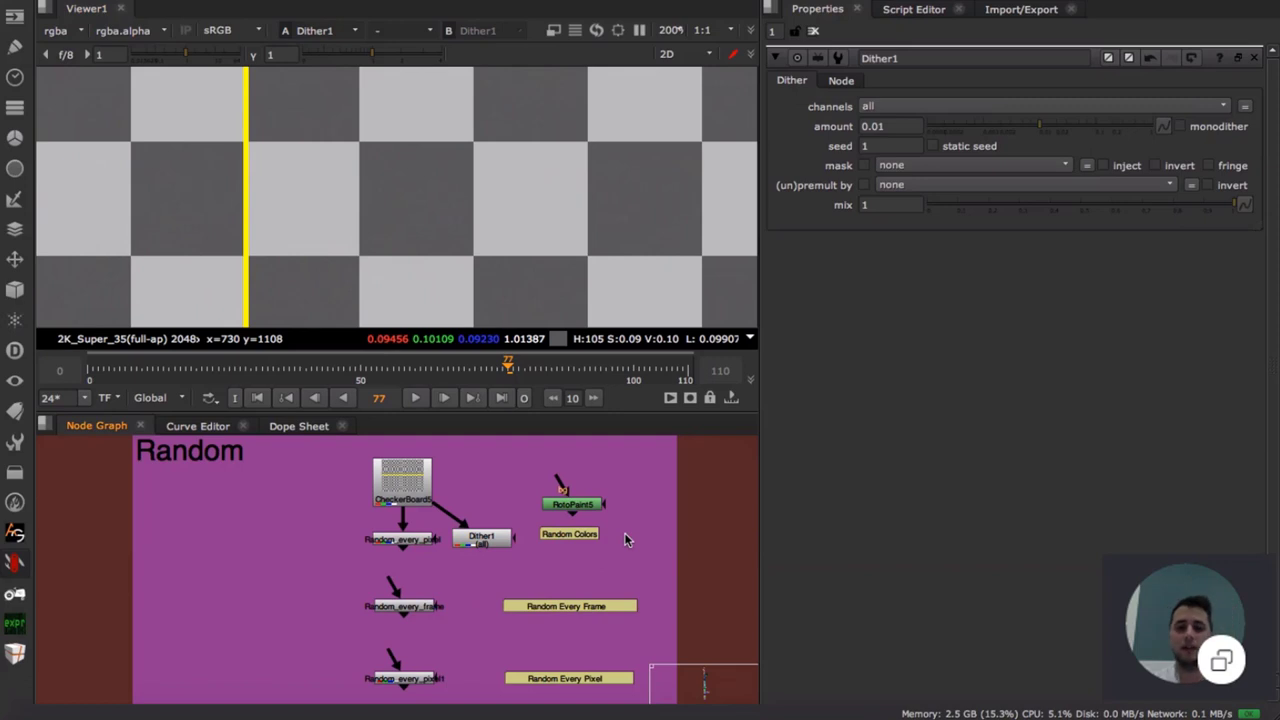
- Search the available nodes for Laplacian using "lapl"
{"action": "key", "text": "Tab"}
{"action": "type", "text": "lapl"}
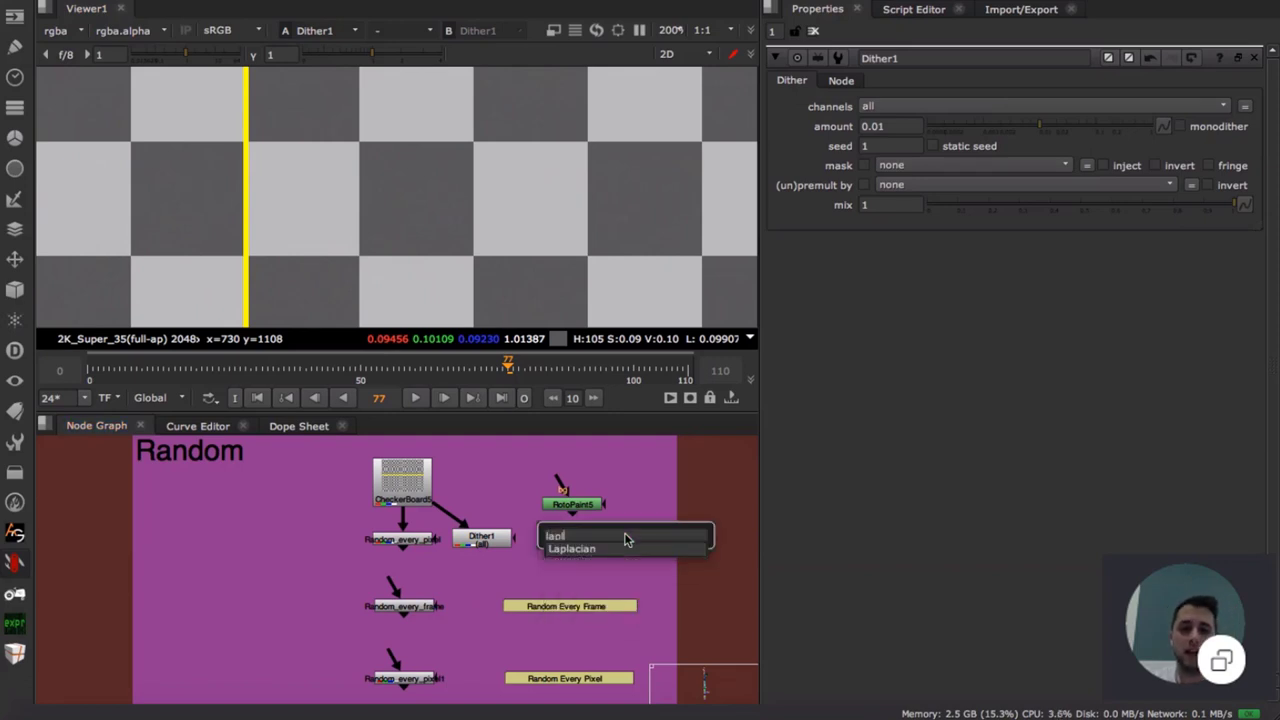
{"action": "key", "text": "Return"}
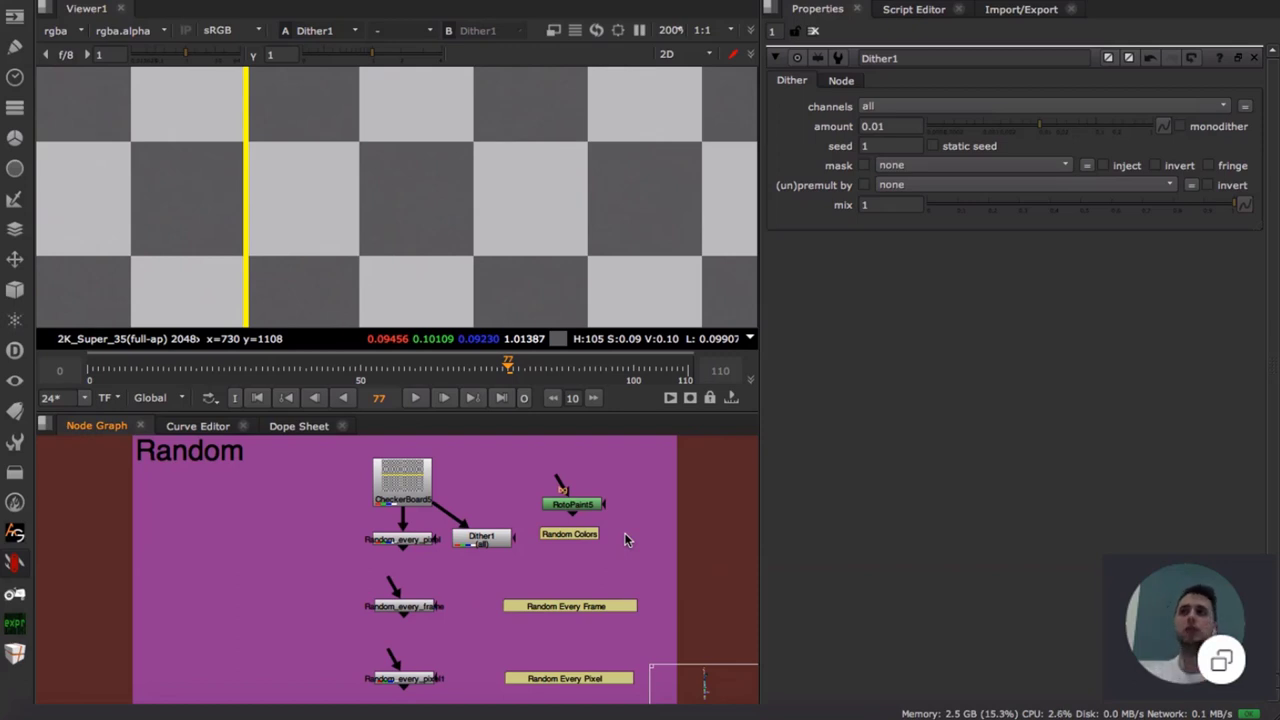
- Inspect the dithered checkerboard at different magnifications and open the CheckerBoard5 properties
{"action": "scroll", "coordinate": [406, 190], "scroll_direction": "up", "scroll_amount": 4}
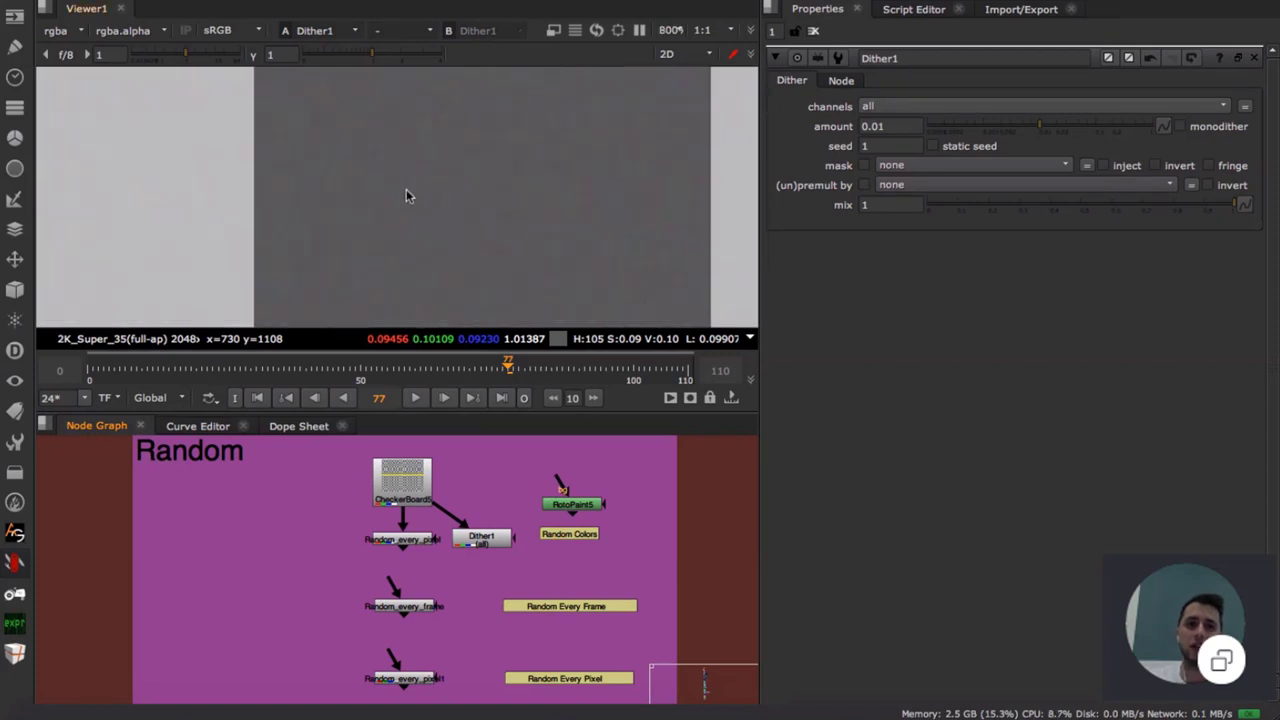
{"action": "scroll", "coordinate": [463, 158], "scroll_direction": "down", "scroll_amount": 5}
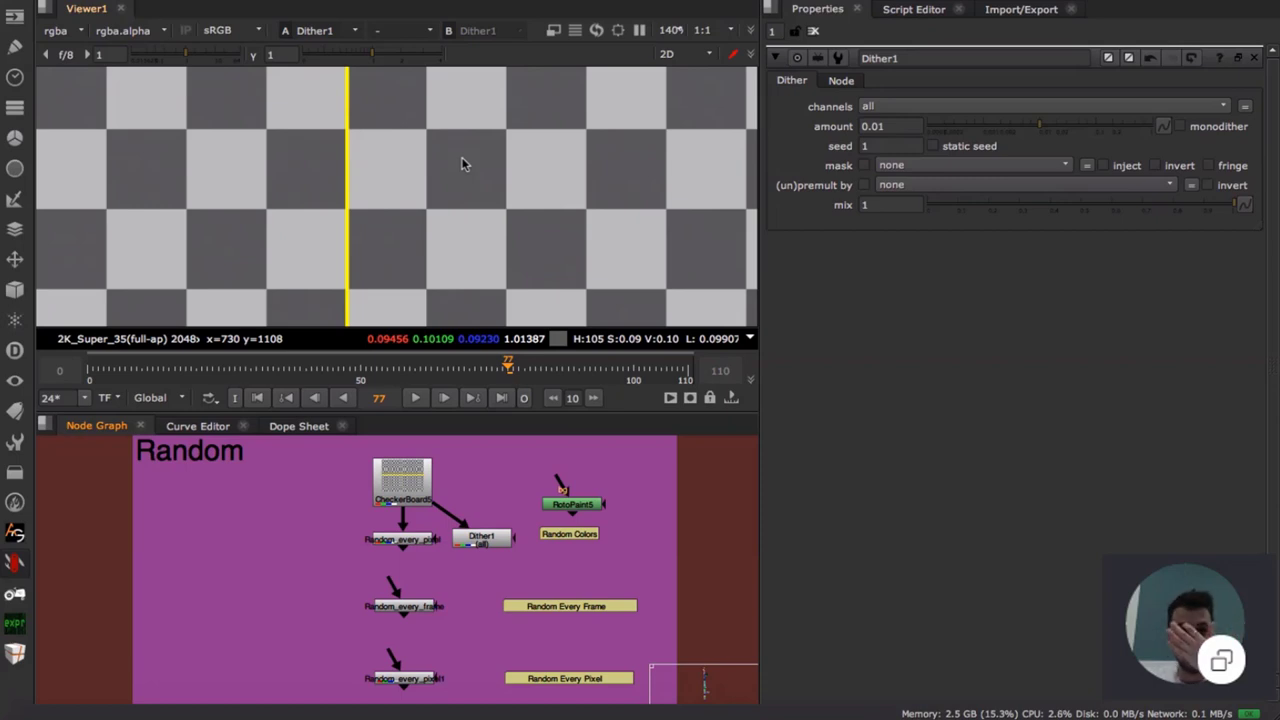
{"action": "scroll", "coordinate": [466, 159], "scroll_direction": "up", "scroll_amount": 4}
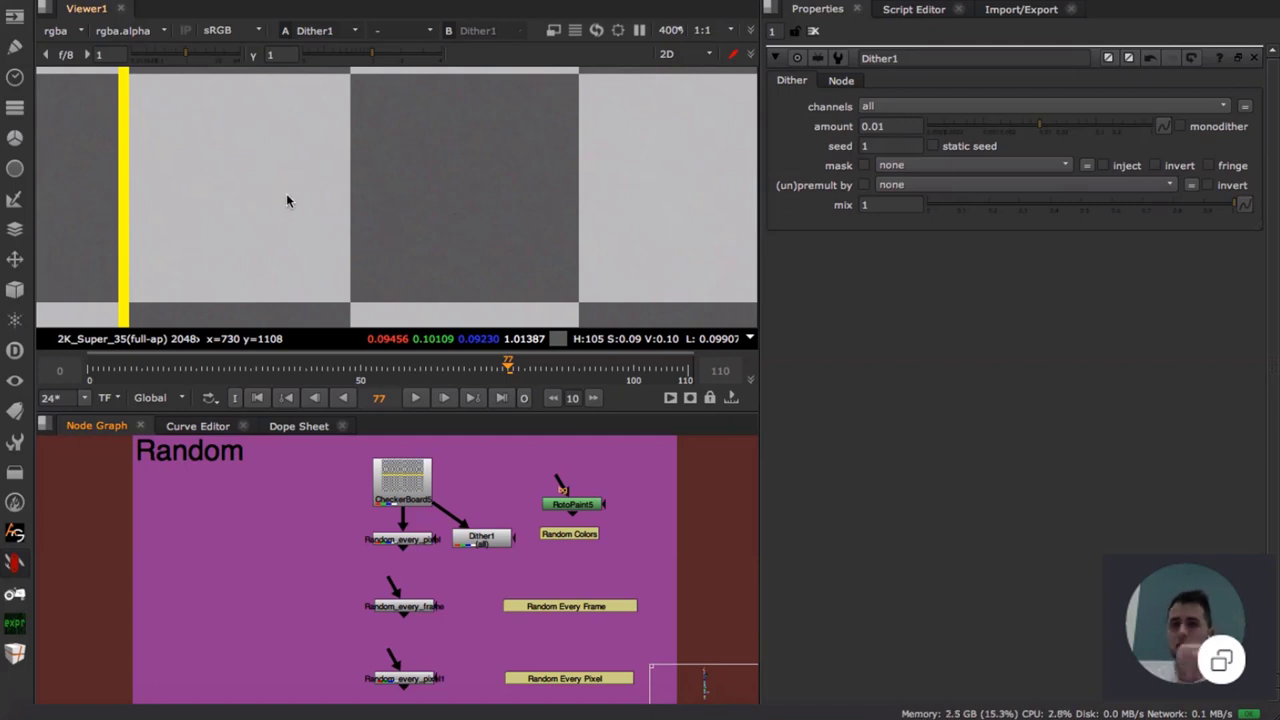
{"action": "double_click", "coordinate": [418, 482]}
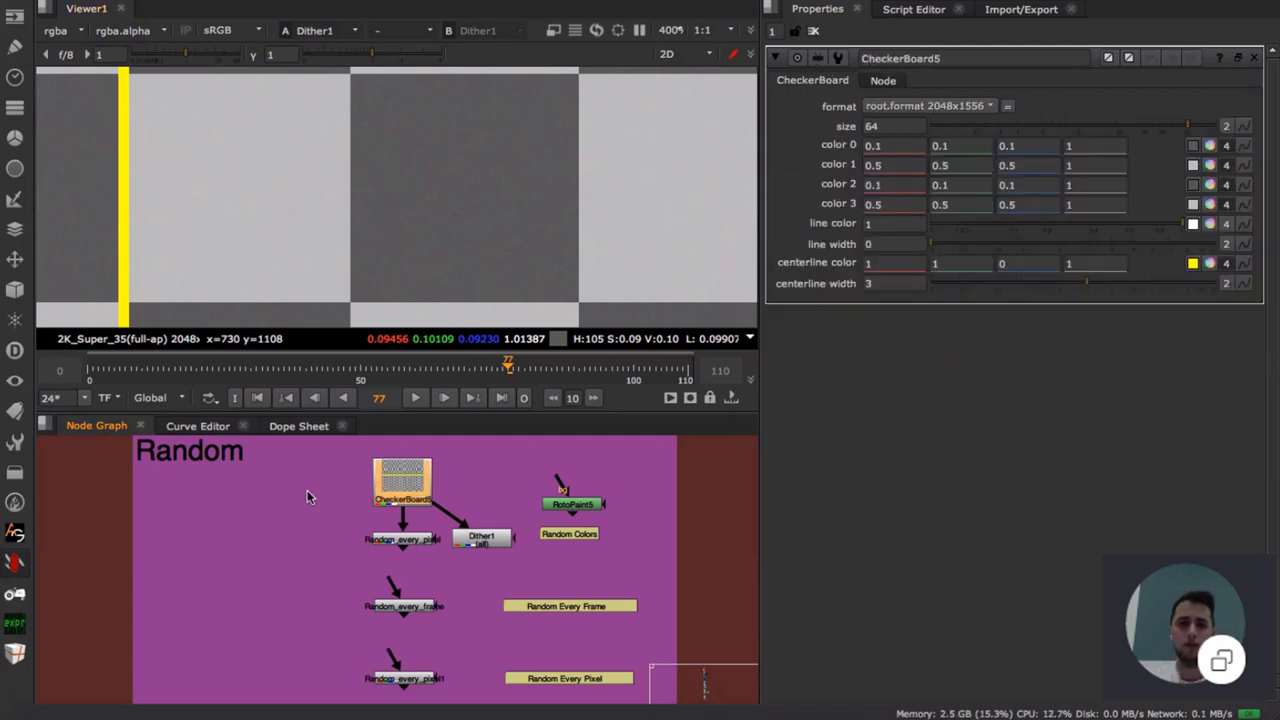
- Insert a Blur node between CheckerBoard5 and the Dither node and set its size to 100
{"action": "mouse_move", "coordinate": [470, 532]}
{"action": "left_mouse_down"}
{"action": "mouse_move", "coordinate": [484, 552]}
{"action": "mouse_move", "coordinate": [454, 520]}
{"action": "left_mouse_up"}
{"action": "left_click", "coordinate": [486, 508]}
{"action": "key", "text": "b"}
{"action": "left_click", "coordinate": [845, 126]}
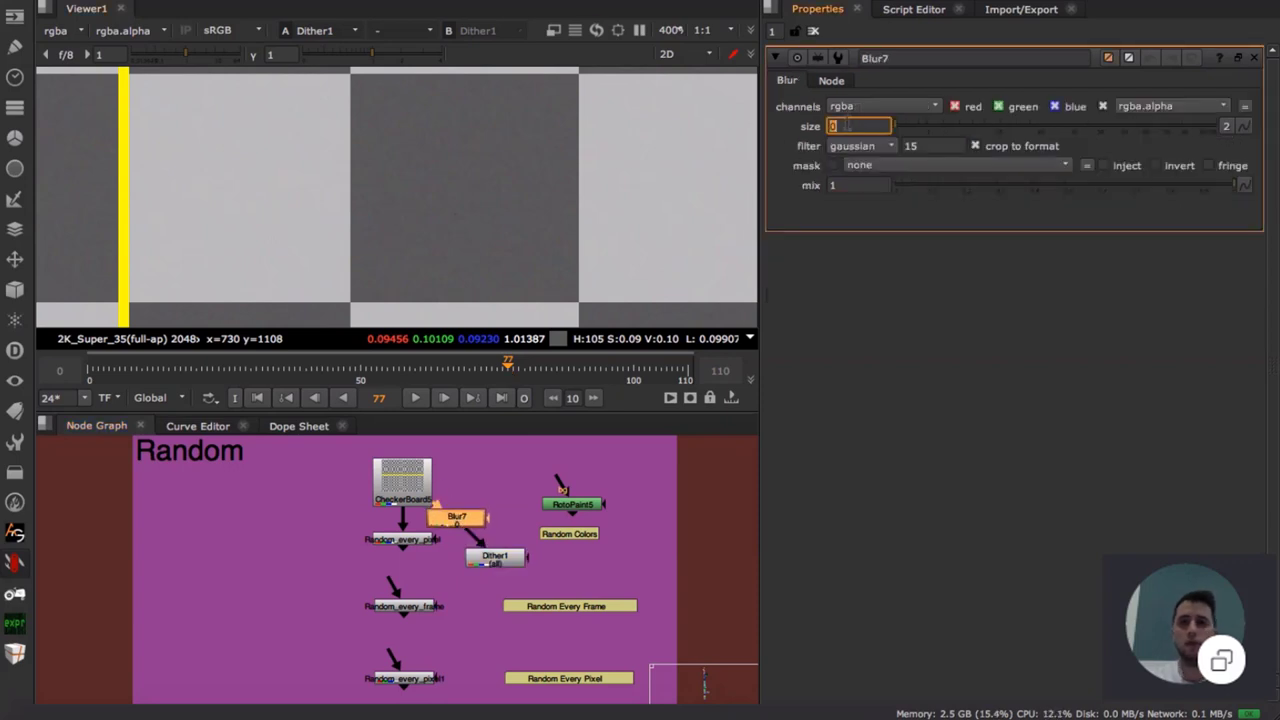
{"action": "type", "text": "100"}
{"action": "key", "text": "Return"}
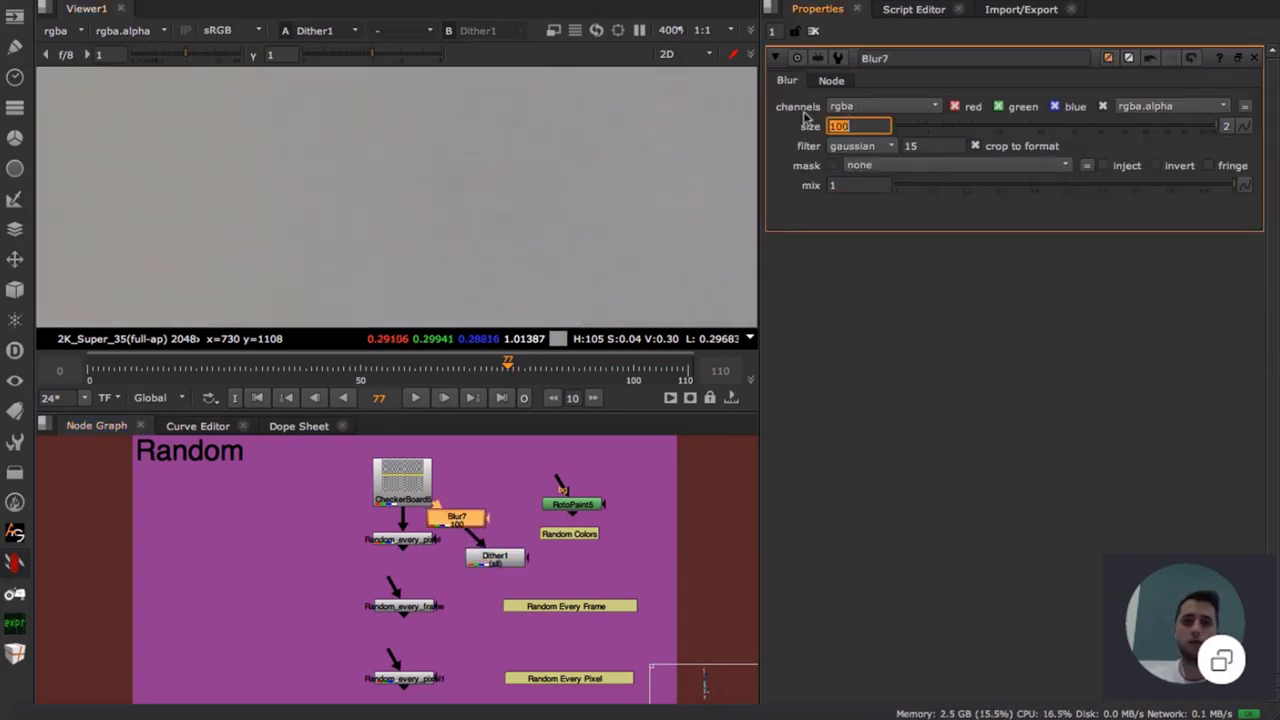
- Disable and re-enable the Blur node to compare the sharp and blurred checkerboard under the dither
{"action": "scroll", "coordinate": [443, 177], "scroll_direction": "down", "scroll_amount": 3}
{"action": "left_click", "coordinate": [467, 522]}
{"action": "key", "text": "d"}
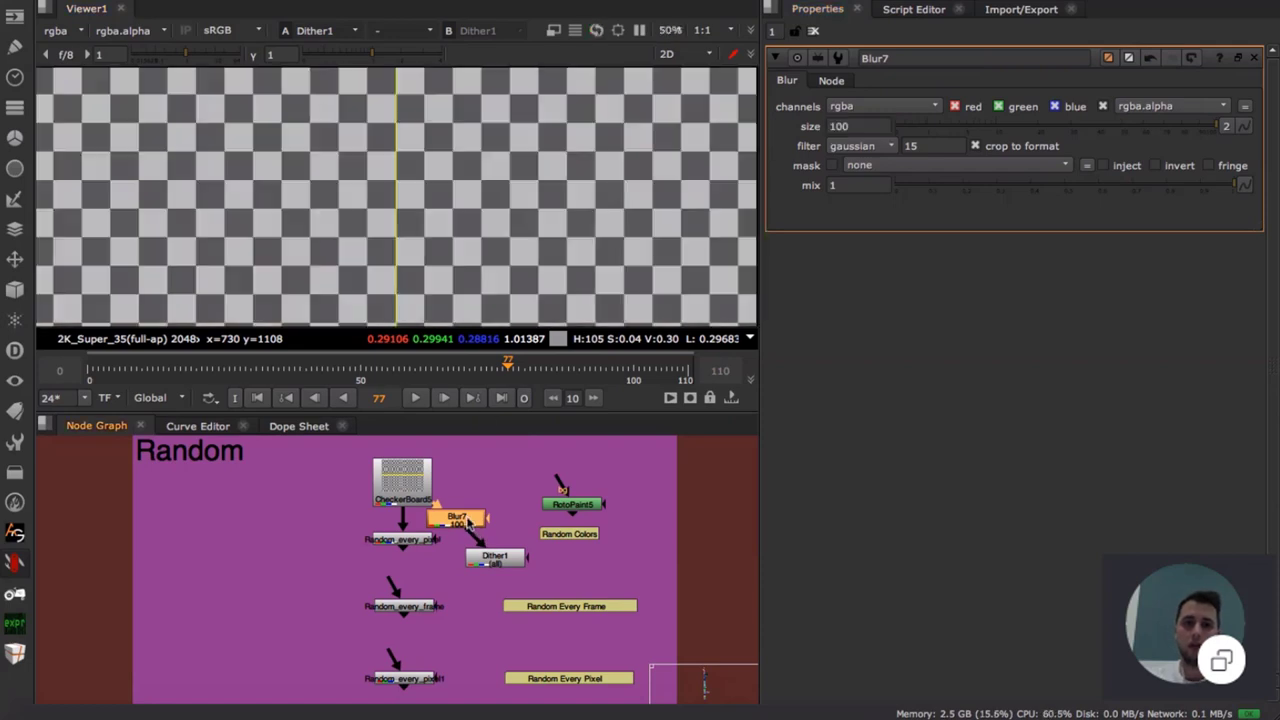
{"action": "key", "text": "d"}
{"action": "scroll", "coordinate": [487, 215], "scroll_direction": "up", "scroll_amount": 3}
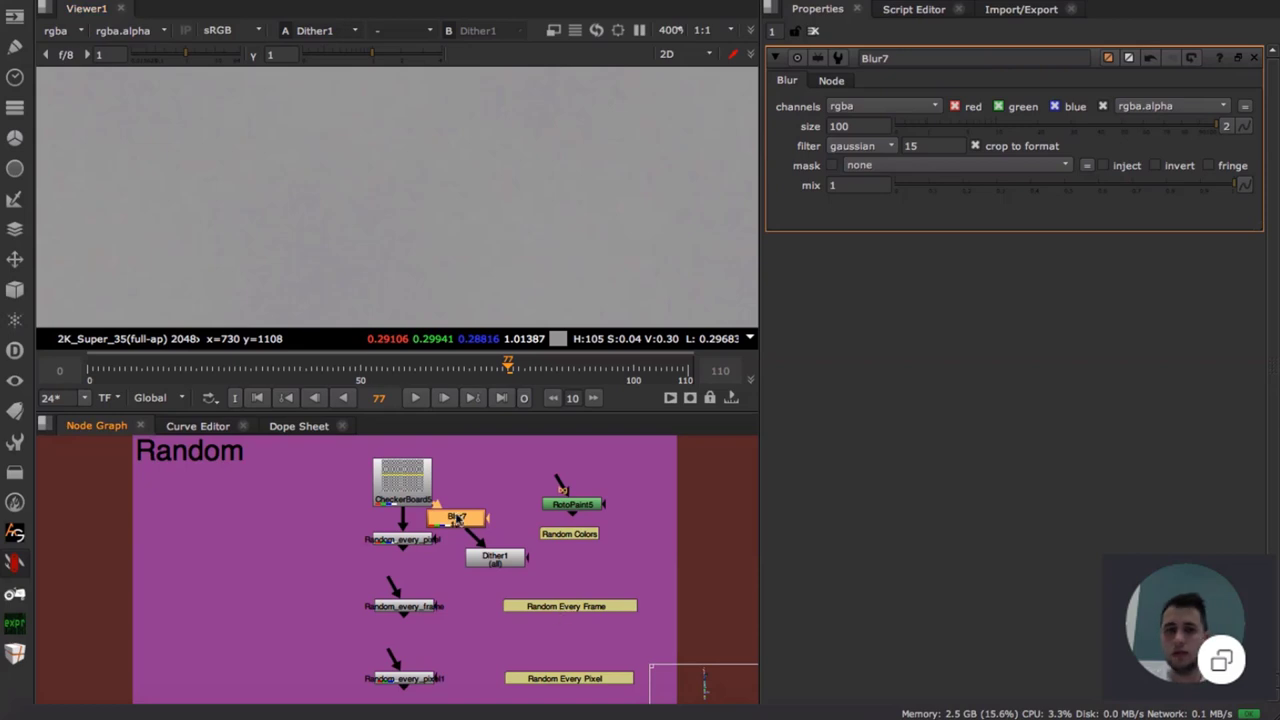
- Rearrange the Random group so Blur7 sits beside CheckerBoard5 with Dither1 directly below it, and nudge the RotoPaint5 node
{"action": "left_click_drag", "start_coordinate": [458, 524], "coordinate": [497, 491]}
{"action": "left_click", "coordinate": [518, 514]}
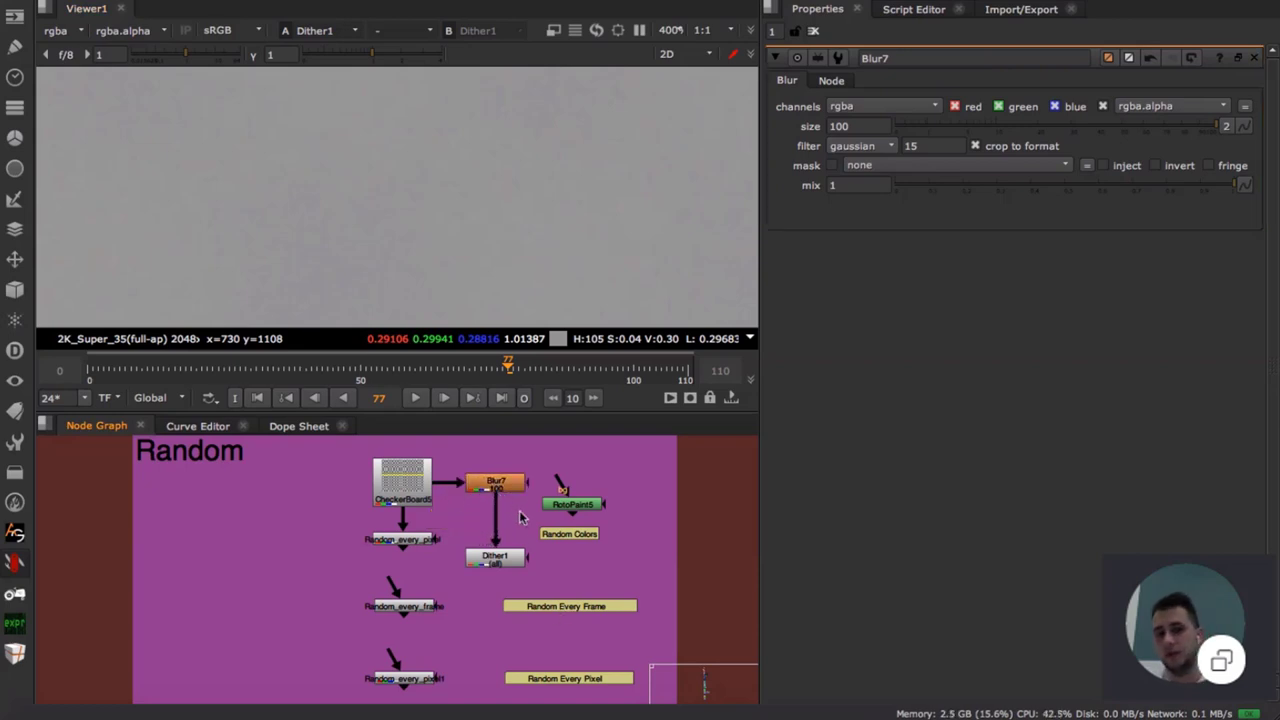
{"action": "left_click_drag", "start_coordinate": [511, 565], "coordinate": [512, 547]}
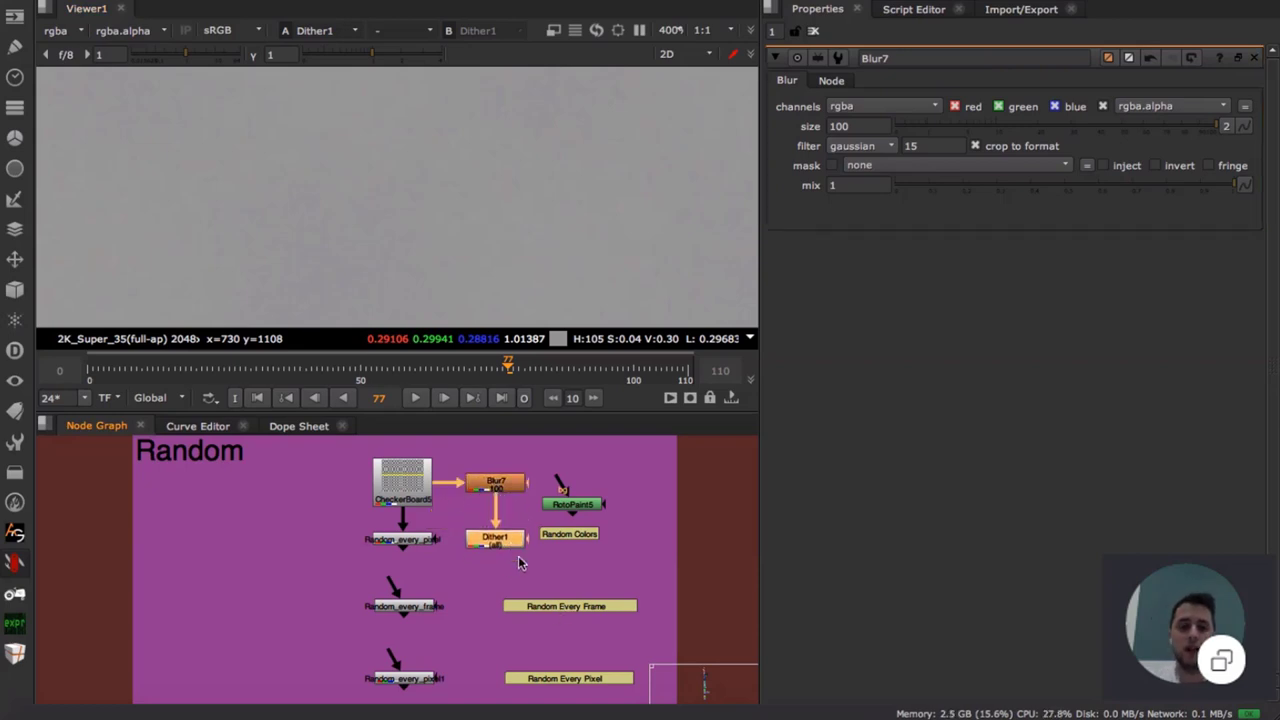
{"action": "left_click", "coordinate": [518, 555]}
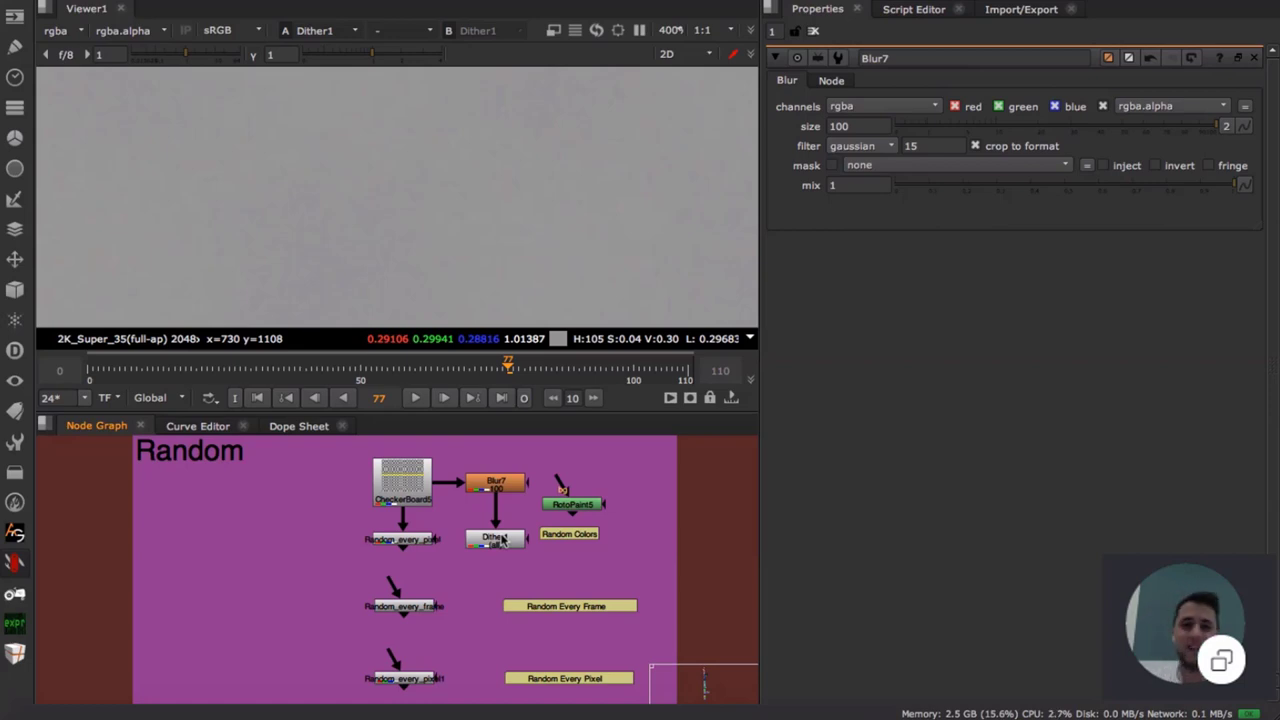
{"action": "left_click", "coordinate": [592, 508]}
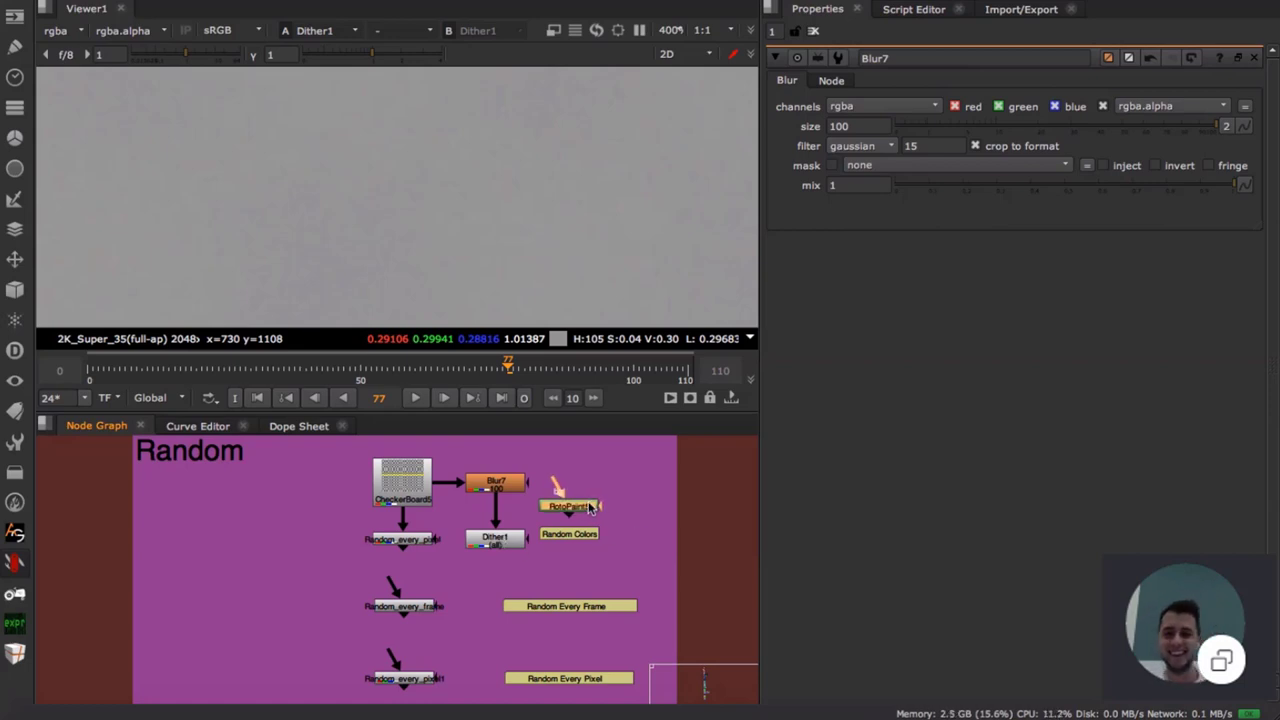
{"action": "left_click", "coordinate": [599, 489]}
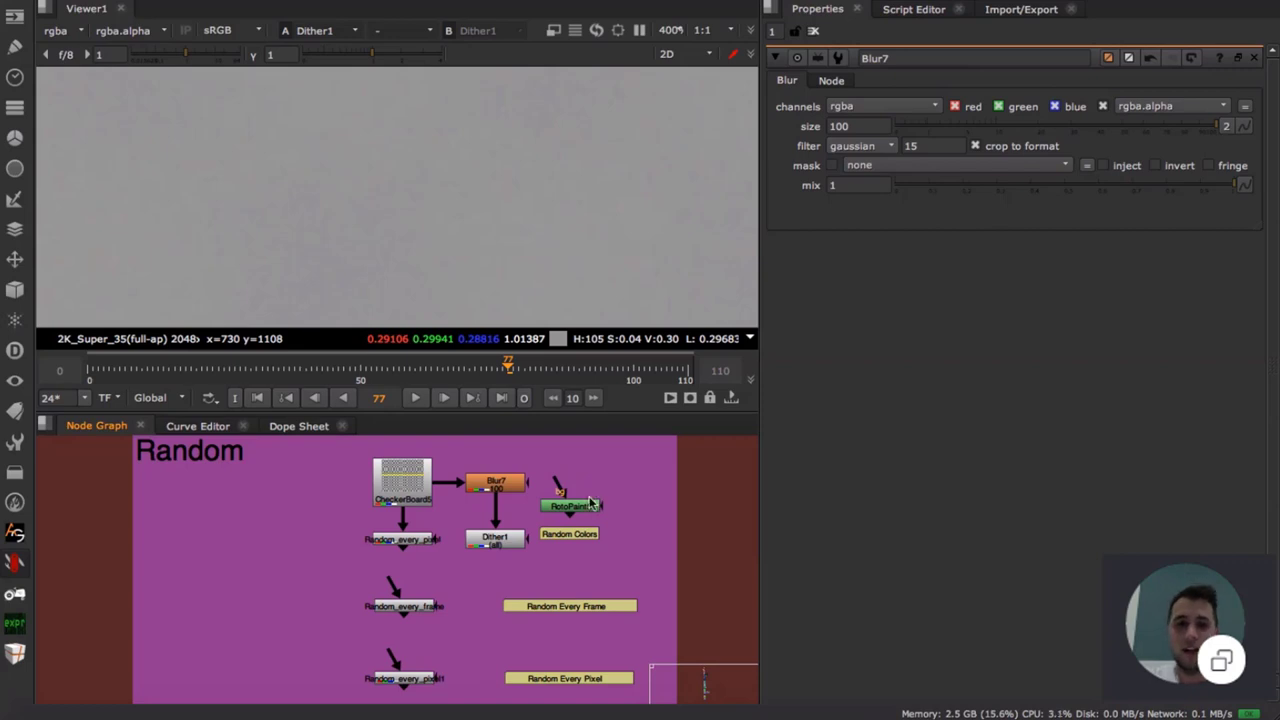
- Open the properties of the Noise_expression node in the Noise group
{"action": "scroll", "coordinate": [609, 537], "scroll_direction": "down", "scroll_amount": 4}
{"action": "middle_click_drag", "start_coordinate": [585, 571], "coordinate": [577, 413]}
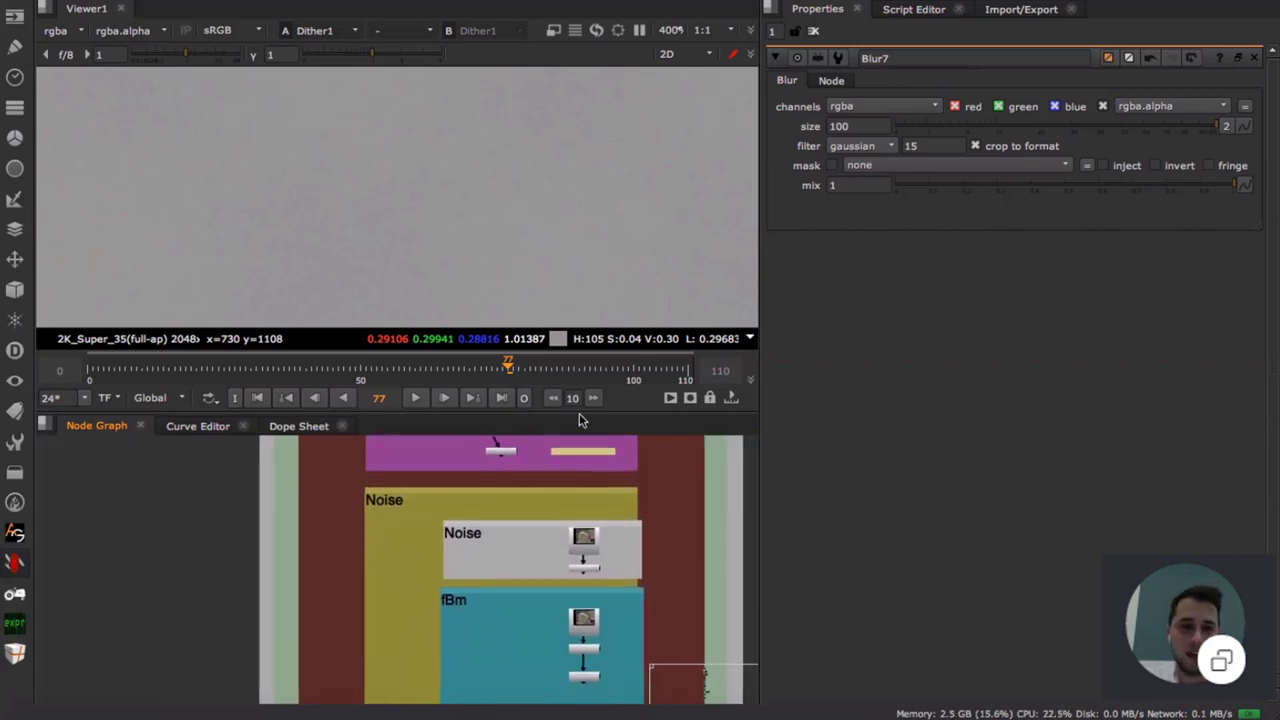
{"action": "middle_click_drag", "start_coordinate": [580, 495], "coordinate": [540, 437]}
{"action": "middle_click_drag", "start_coordinate": [555, 525], "coordinate": [490, 526]}
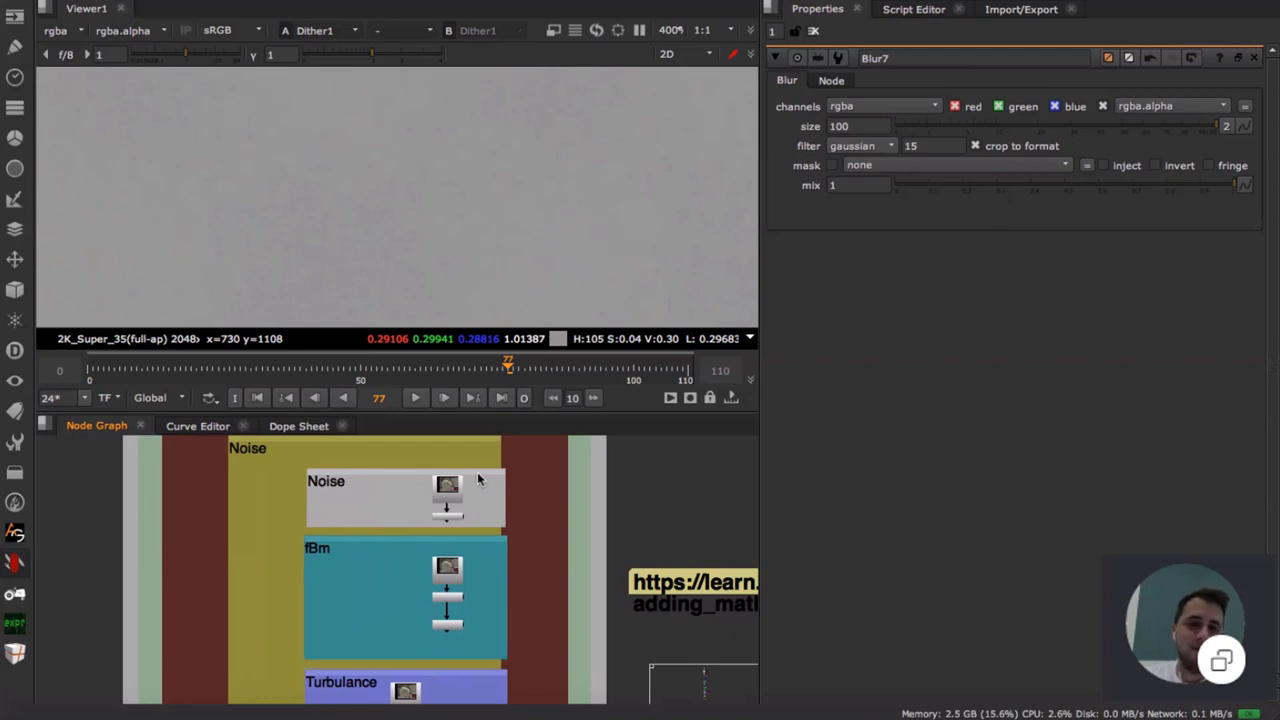
{"action": "scroll", "coordinate": [475, 505], "scroll_direction": "up", "scroll_amount": 5}
{"action": "middle_click_drag", "start_coordinate": [420, 600], "coordinate": [386, 488]}
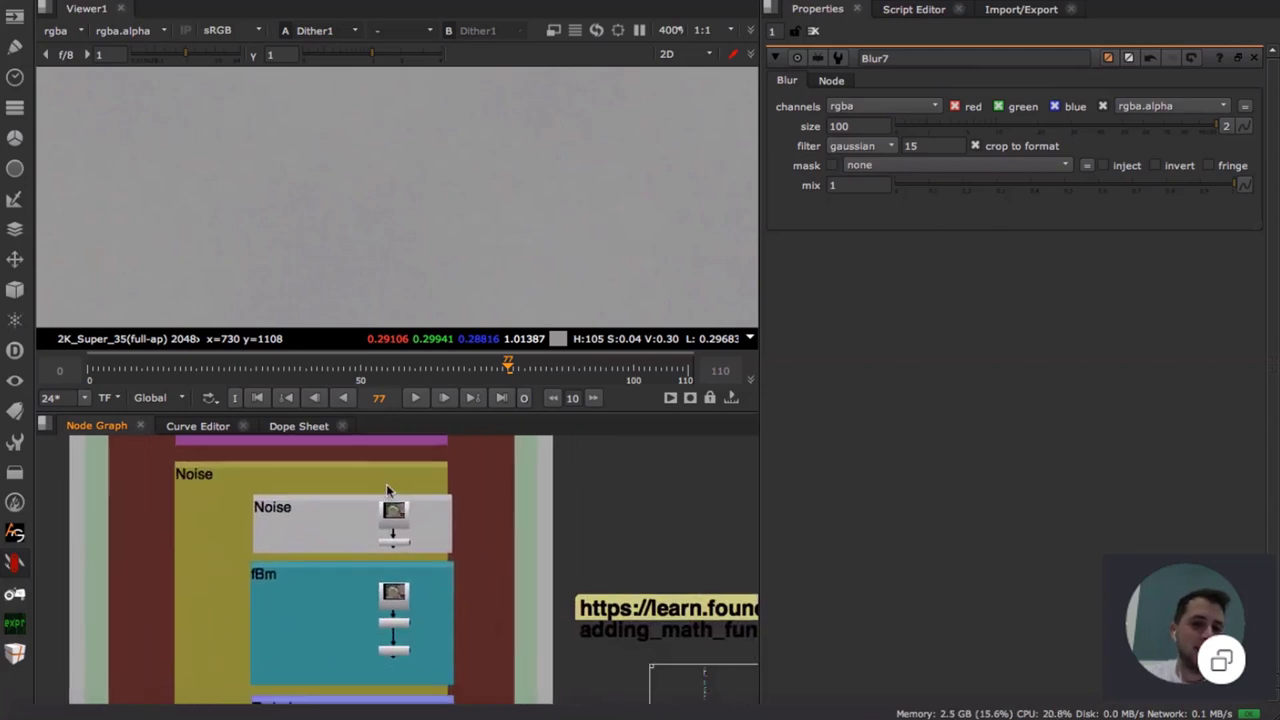
{"action": "scroll", "coordinate": [393, 549], "scroll_direction": "up", "scroll_amount": 6}
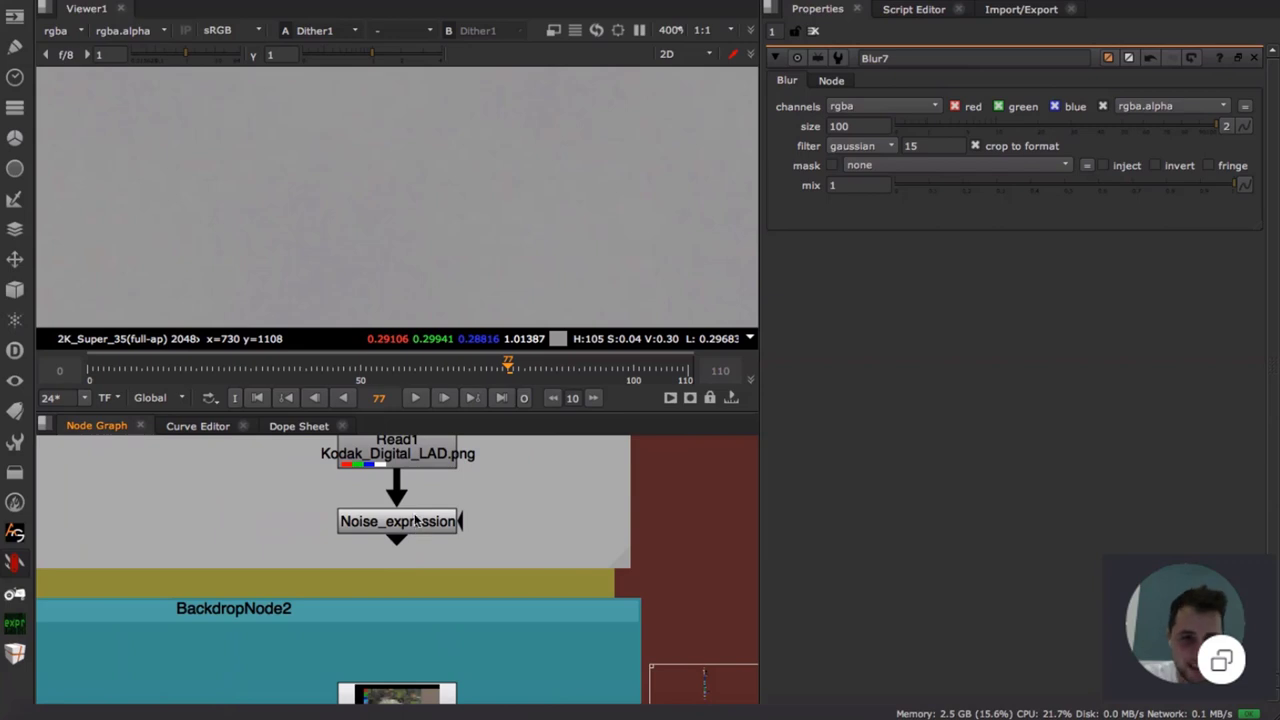
{"action": "scroll", "coordinate": [413, 526], "scroll_direction": "down", "scroll_amount": 4}
{"action": "double_click", "coordinate": [436, 542]}
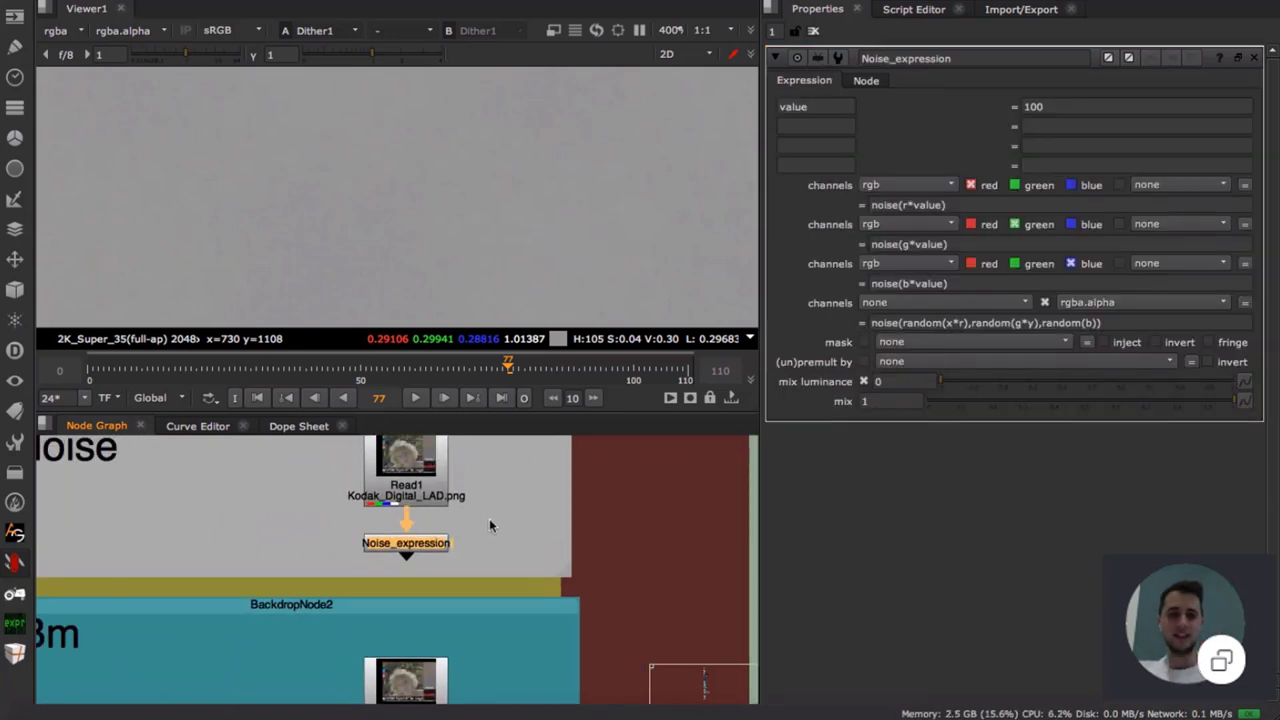
- Select the sticky note with the Foundry math functions link beside the Noise group
{"action": "scroll", "coordinate": [493, 520], "scroll_direction": "down", "scroll_amount": 5}
{"action": "middle_click_drag", "start_coordinate": [543, 544], "coordinate": [256, 490]}
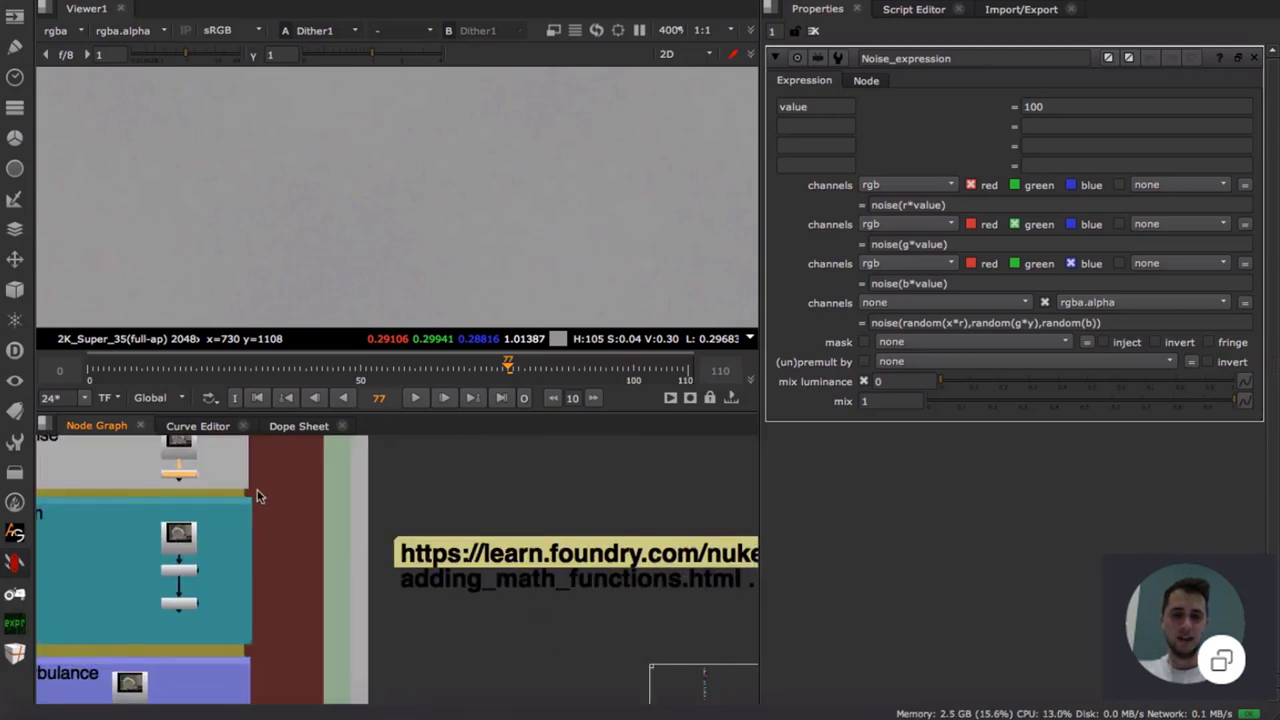
{"action": "scroll", "coordinate": [428, 527], "scroll_direction": "down", "scroll_amount": 4}
{"action": "left_click", "coordinate": [422, 537]}
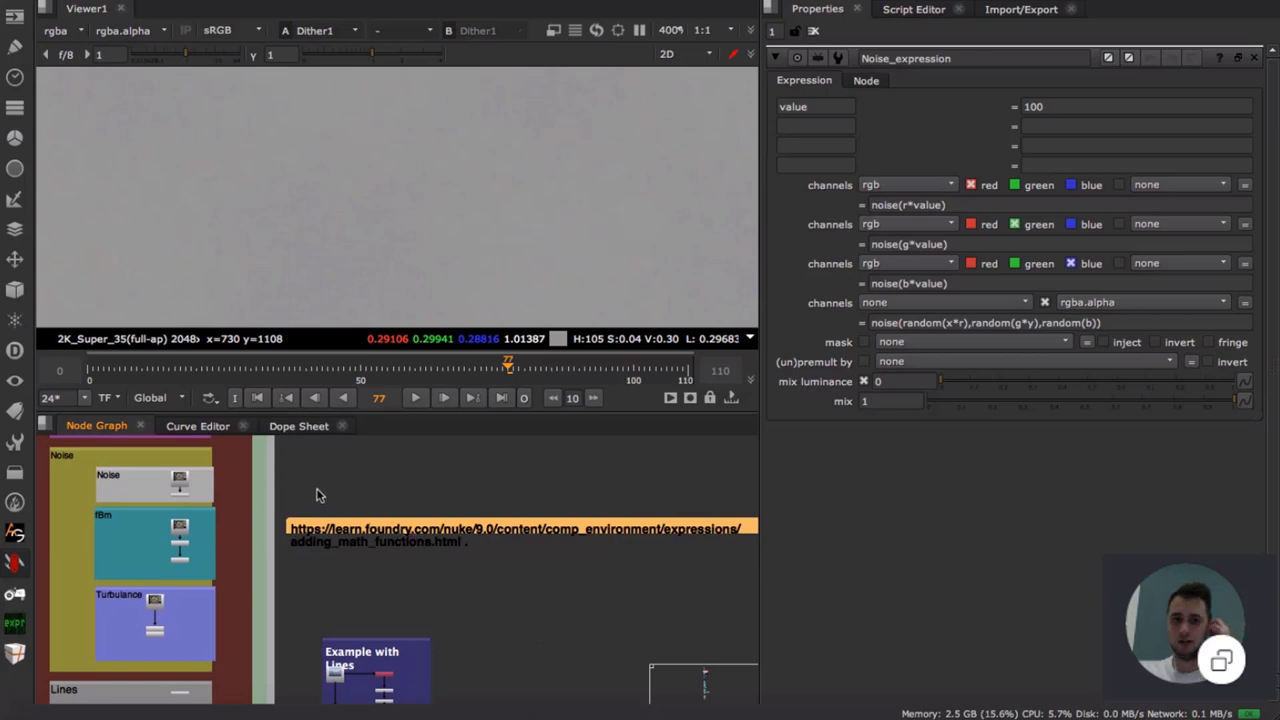
- Compare the expressions of Random_every_pixel1 and Noise_expression by opening the properties of each node
{"action": "middle_click_drag", "start_coordinate": [317, 492], "coordinate": [505, 518]}
{"action": "middle_click_drag", "start_coordinate": [440, 467], "coordinate": [493, 524]}
{"action": "scroll", "coordinate": [380, 510], "scroll_direction": "down", "scroll_amount": 1}
{"action": "scroll", "coordinate": [371, 507], "scroll_direction": "up", "scroll_amount": 8}
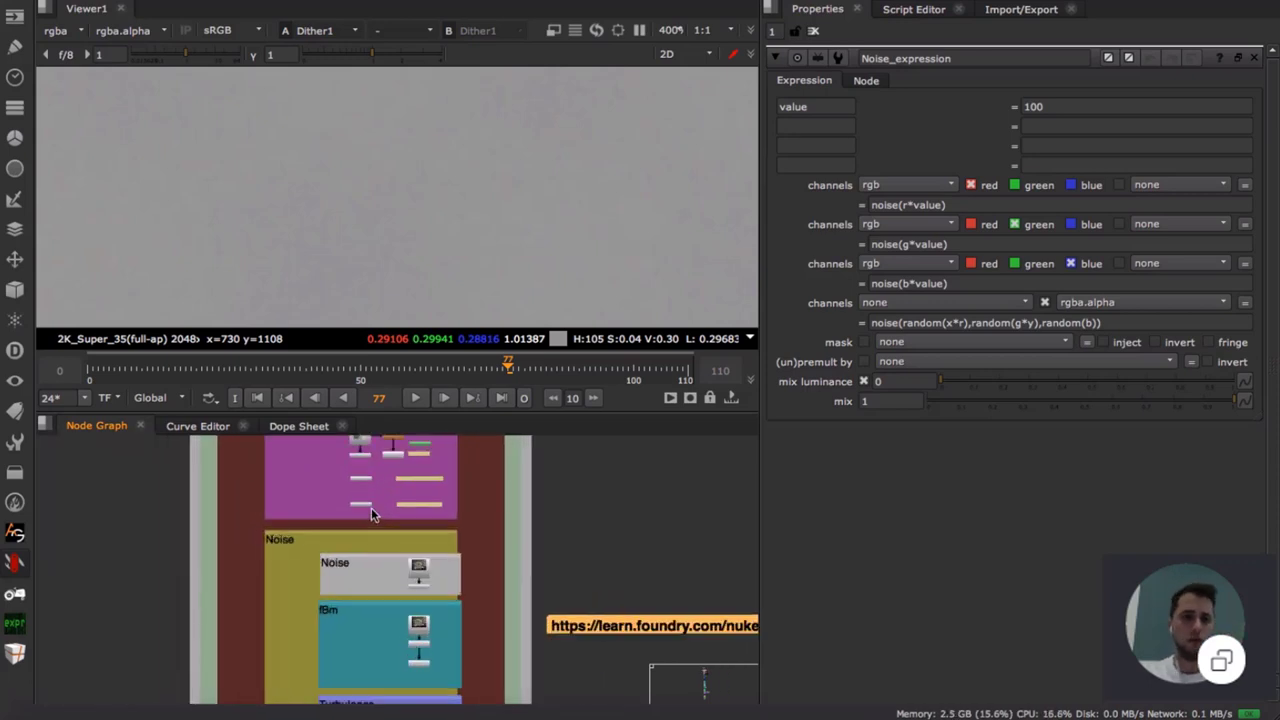
{"action": "double_click", "coordinate": [370, 508]}
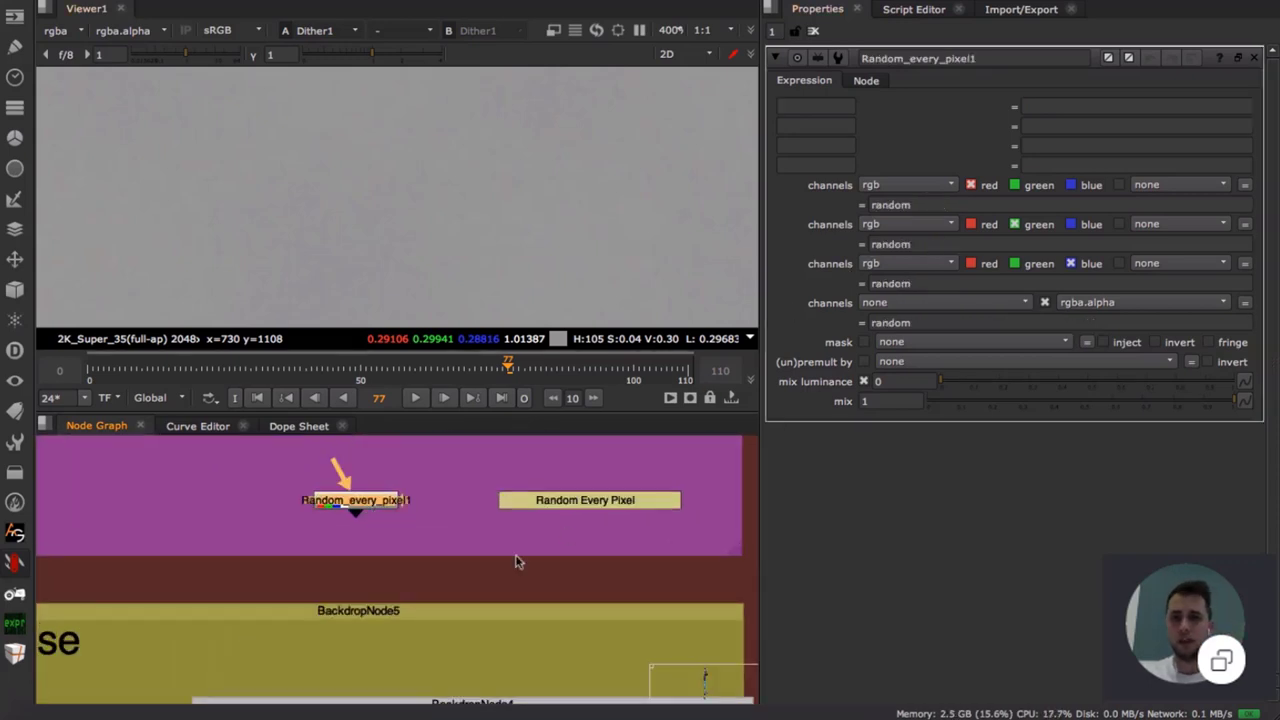
{"action": "scroll", "coordinate": [525, 520], "scroll_direction": "down", "scroll_amount": 5}
{"action": "double_click", "coordinate": [594, 586]}
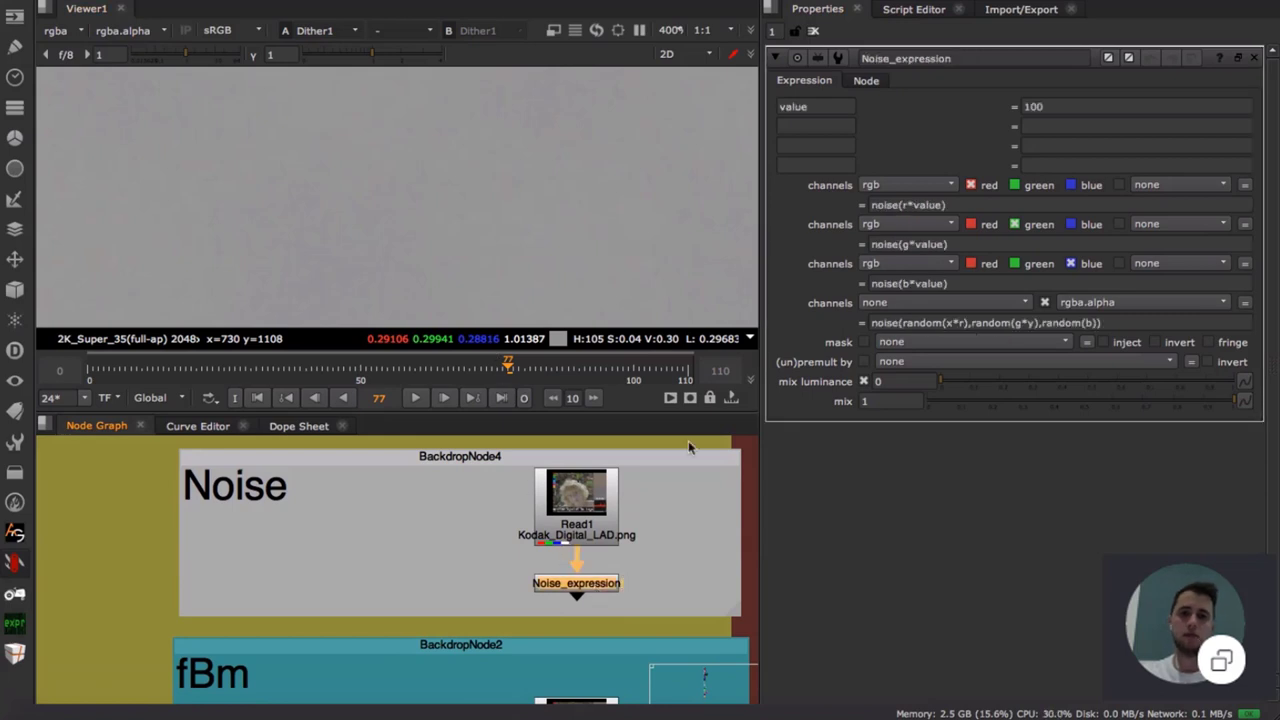
- Open the sticky note holding the Foundry math functions link and select the URL in its label
{"action": "scroll", "coordinate": [530, 593], "scroll_direction": "down", "scroll_amount": 5}
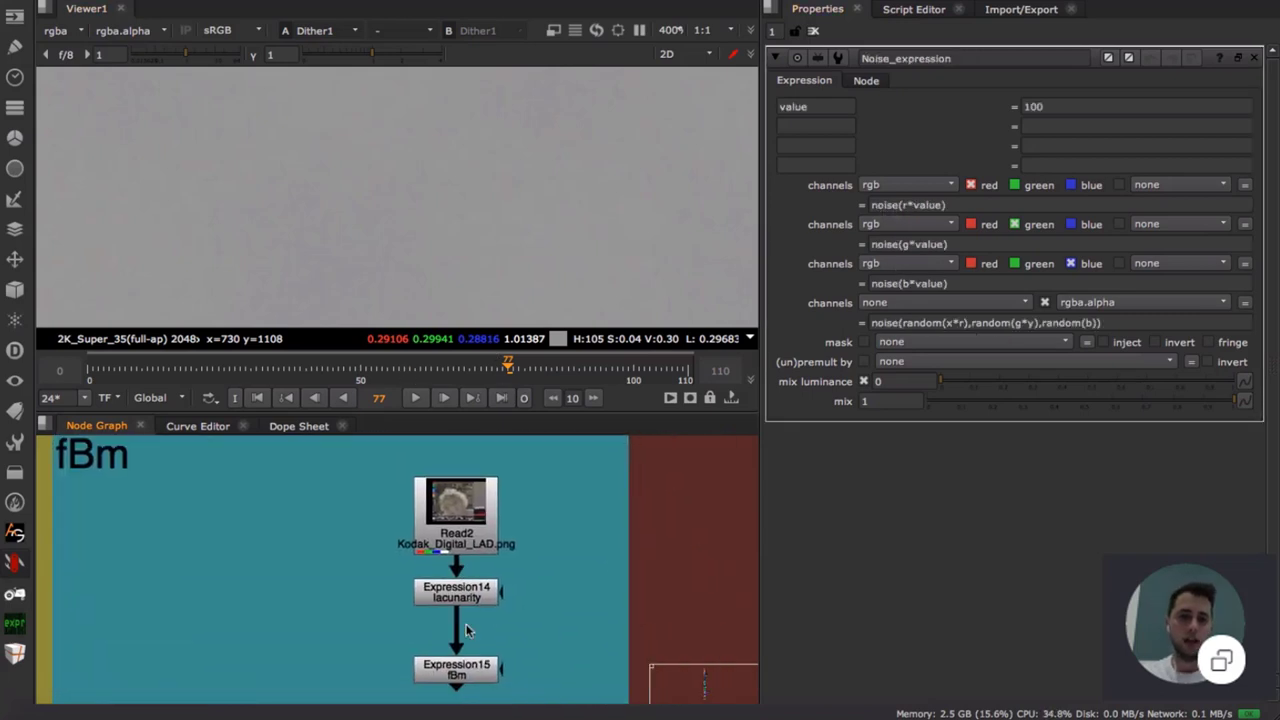
{"action": "scroll", "coordinate": [198, 473], "scroll_direction": "down", "scroll_amount": 3}
{"action": "mouse_move", "coordinate": [208, 617]}
{"action": "middle_mouse_down"}
{"action": "mouse_move", "coordinate": [195, 577]}
{"action": "mouse_move", "coordinate": [198, 622]}
{"action": "middle_mouse_up"}
{"action": "scroll", "coordinate": [231, 556], "scroll_direction": "right", "scroll_amount": 1}
{"action": "double_click", "coordinate": [640, 542]}
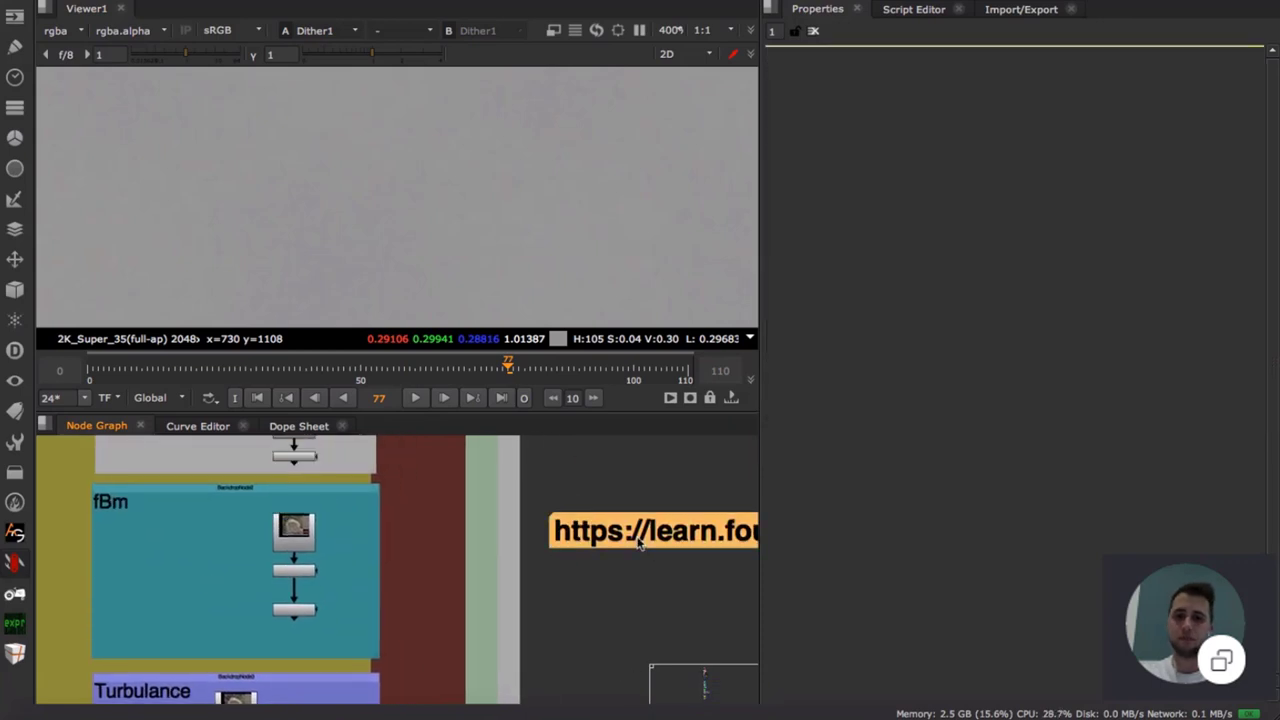
{"action": "left_click_drag", "start_coordinate": [956, 120], "coordinate": [837, 110]}
- Return to the Noise group and reopen the Noise_expression properties
{"action": "middle_click_drag", "start_coordinate": [262, 544], "coordinate": [319, 608]}
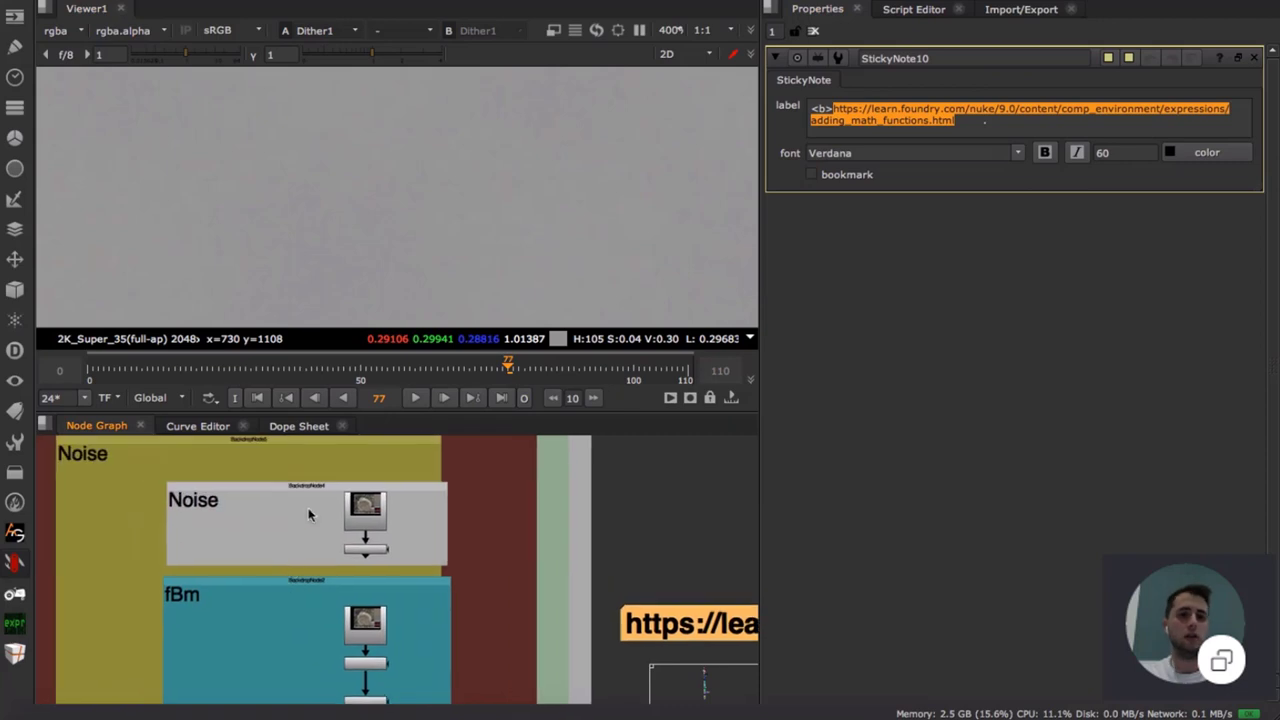
{"action": "mouse_move", "coordinate": [334, 543]}
{"action": "middle_mouse_down"}
{"action": "mouse_move", "coordinate": [325, 469]}
{"action": "mouse_move", "coordinate": [285, 596]}
{"action": "mouse_move", "coordinate": [312, 542]}
{"action": "middle_mouse_up"}
{"action": "left_click", "coordinate": [301, 518]}
{"action": "scroll", "coordinate": [343, 549], "scroll_direction": "up", "scroll_amount": 3}
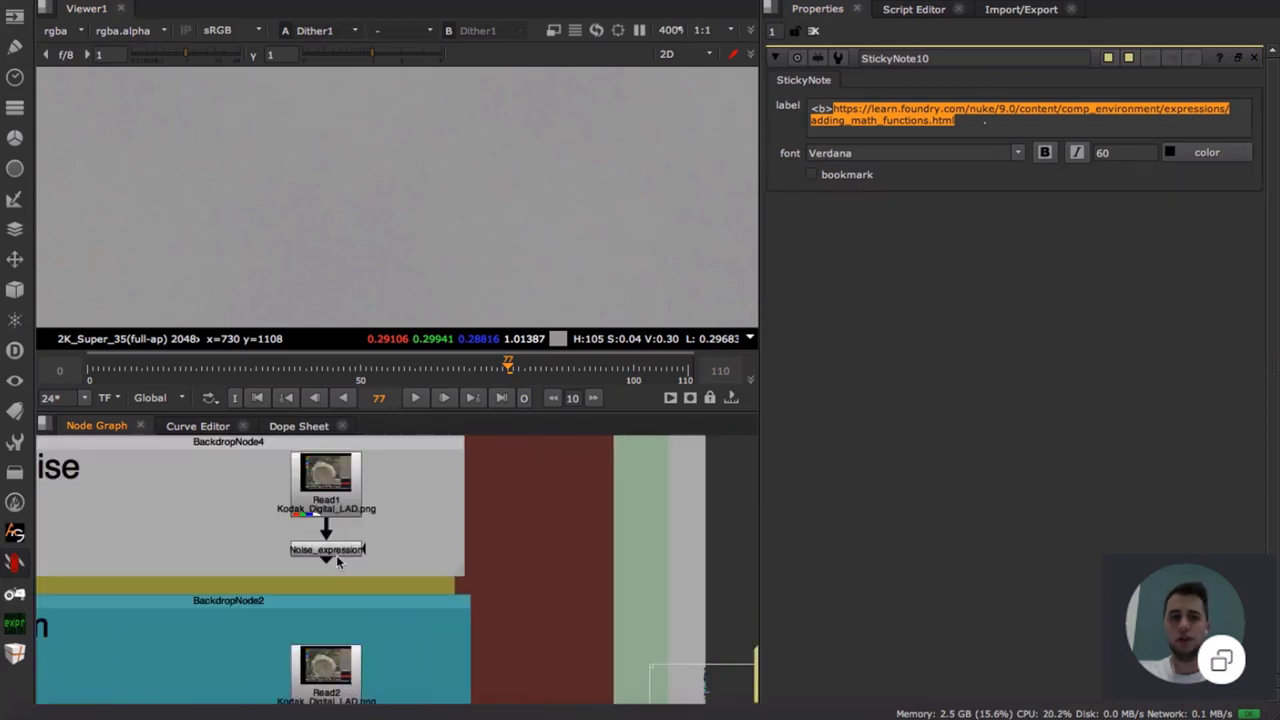
{"action": "double_click", "coordinate": [337, 545]}
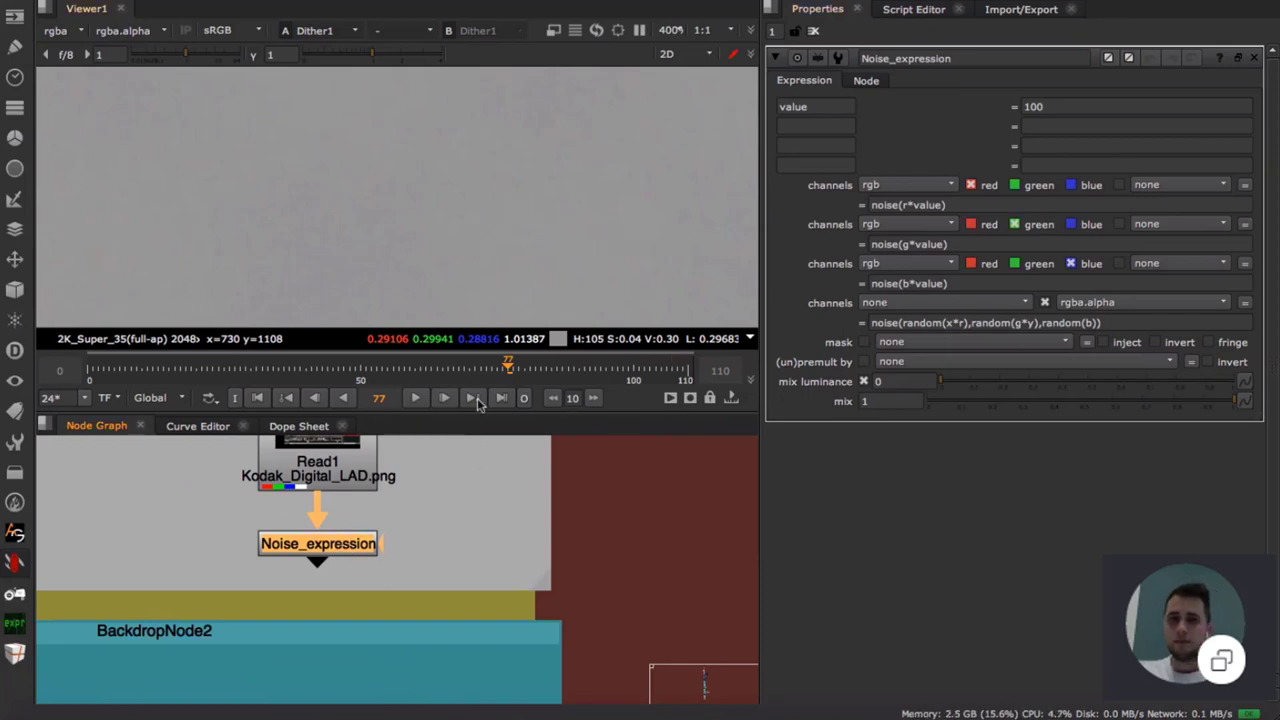
{"action": "scroll", "coordinate": [504, 524], "scroll_direction": "down", "scroll_amount": 5}
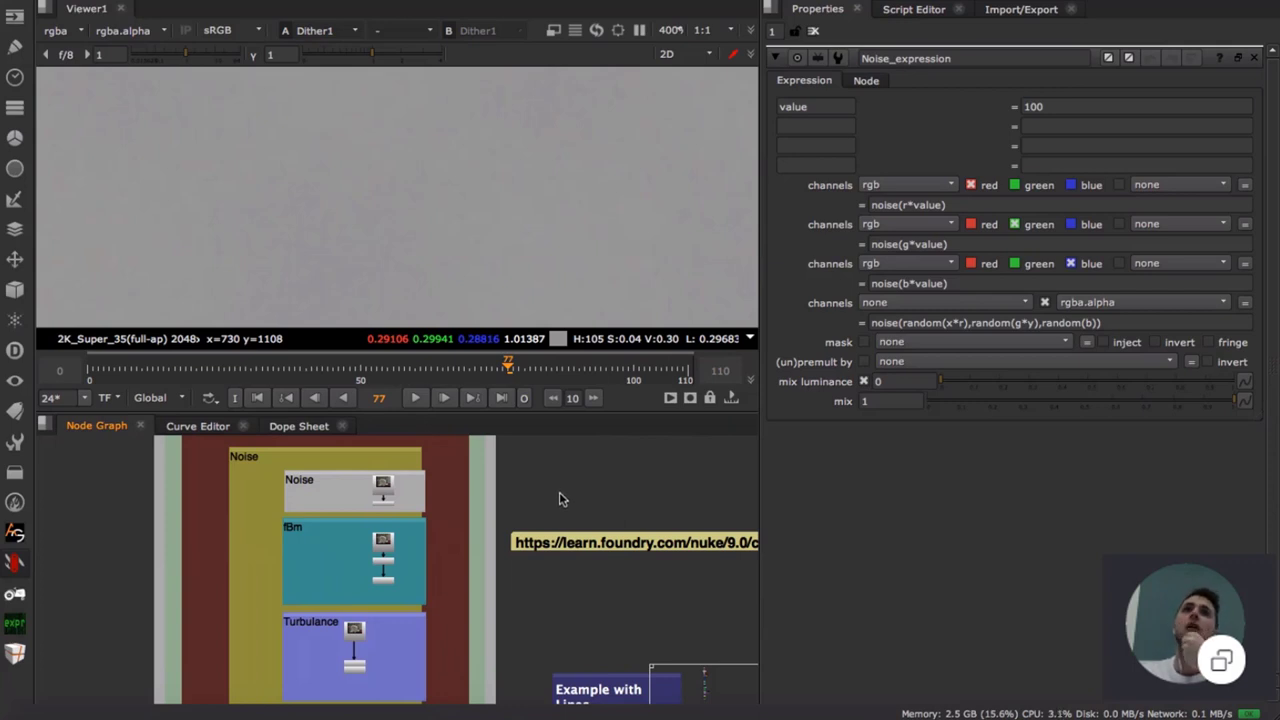
{"action": "middle_click_drag", "start_coordinate": [452, 446], "coordinate": [505, 563]}
{"action": "scroll", "coordinate": [446, 549], "scroll_direction": "up", "scroll_amount": 8}
{"action": "middle_click_drag", "start_coordinate": [429, 495], "coordinate": [436, 552]}
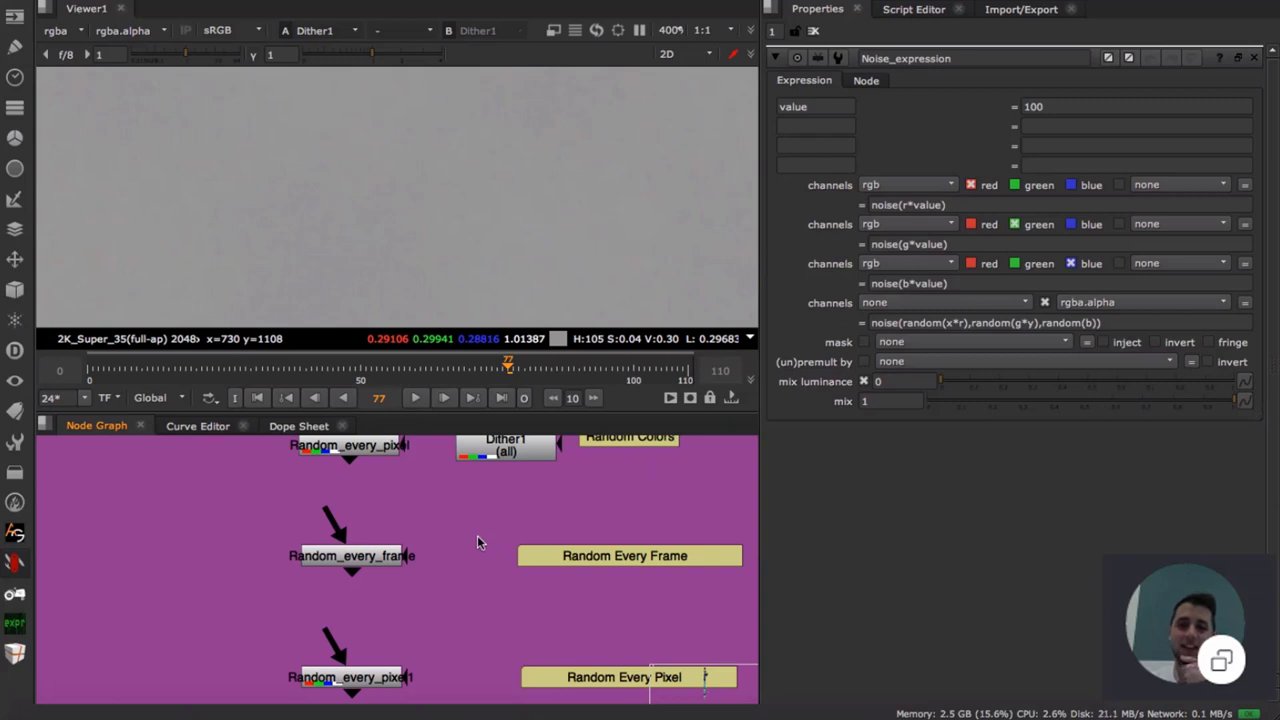
{"action": "scroll", "coordinate": [474, 552], "scroll_direction": "down", "scroll_amount": 4}
{"action": "middle_click_drag", "start_coordinate": [472, 550], "coordinate": [484, 280]}
{"action": "scroll", "coordinate": [456, 486], "scroll_direction": "down", "scroll_amount": 4}
{"action": "middle_click_drag", "start_coordinate": [448, 555], "coordinate": [441, 434]}
{"action": "middle_click_drag", "start_coordinate": [442, 507], "coordinate": [443, 572]}
{"action": "scroll", "coordinate": [454, 515], "scroll_direction": "up", "scroll_amount": 4}
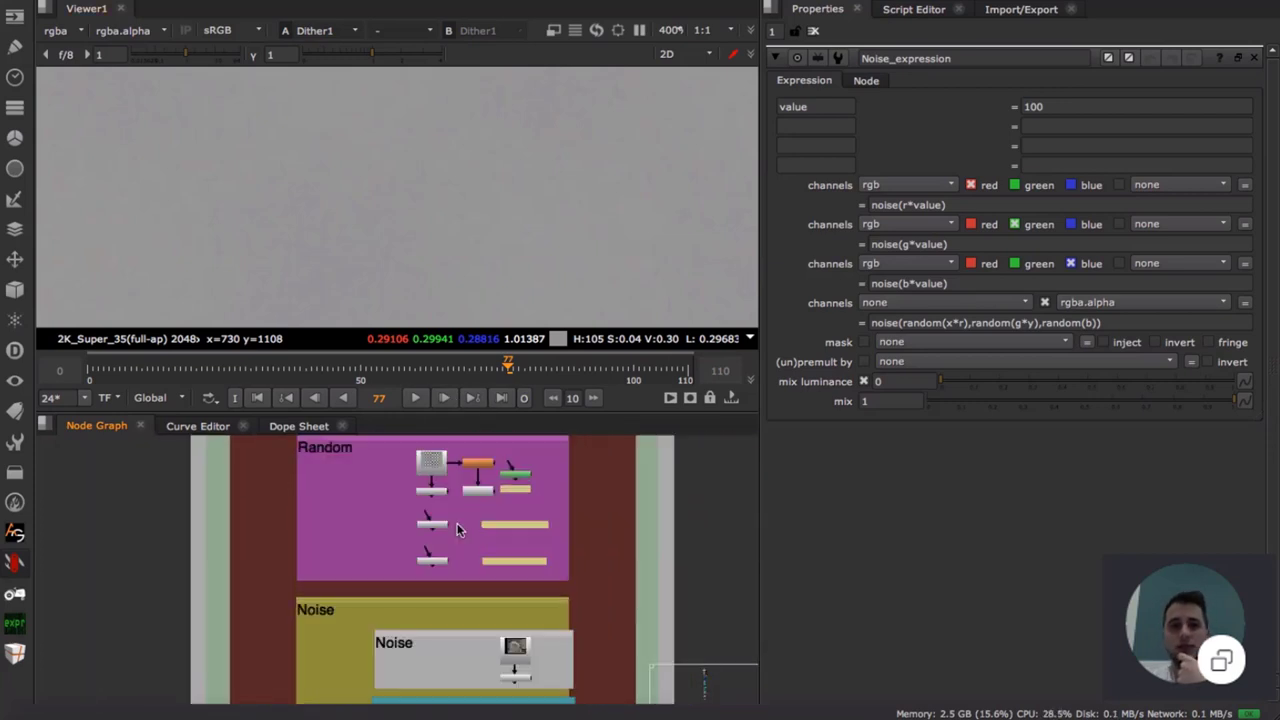
{"action": "scroll", "coordinate": [458, 529], "scroll_direction": "up", "scroll_amount": 4}
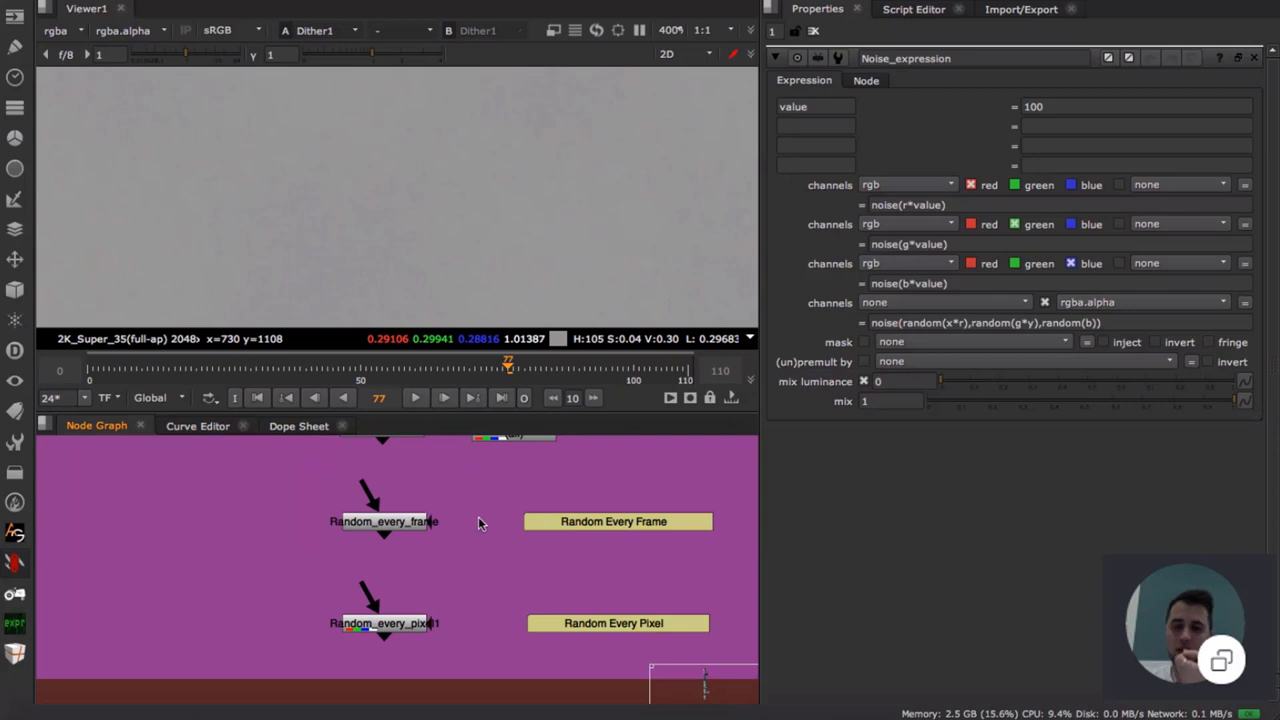
{"action": "scroll", "coordinate": [478, 521], "scroll_direction": "down", "scroll_amount": 3}
{"action": "middle_click_drag", "start_coordinate": [477, 517], "coordinate": [474, 549]}
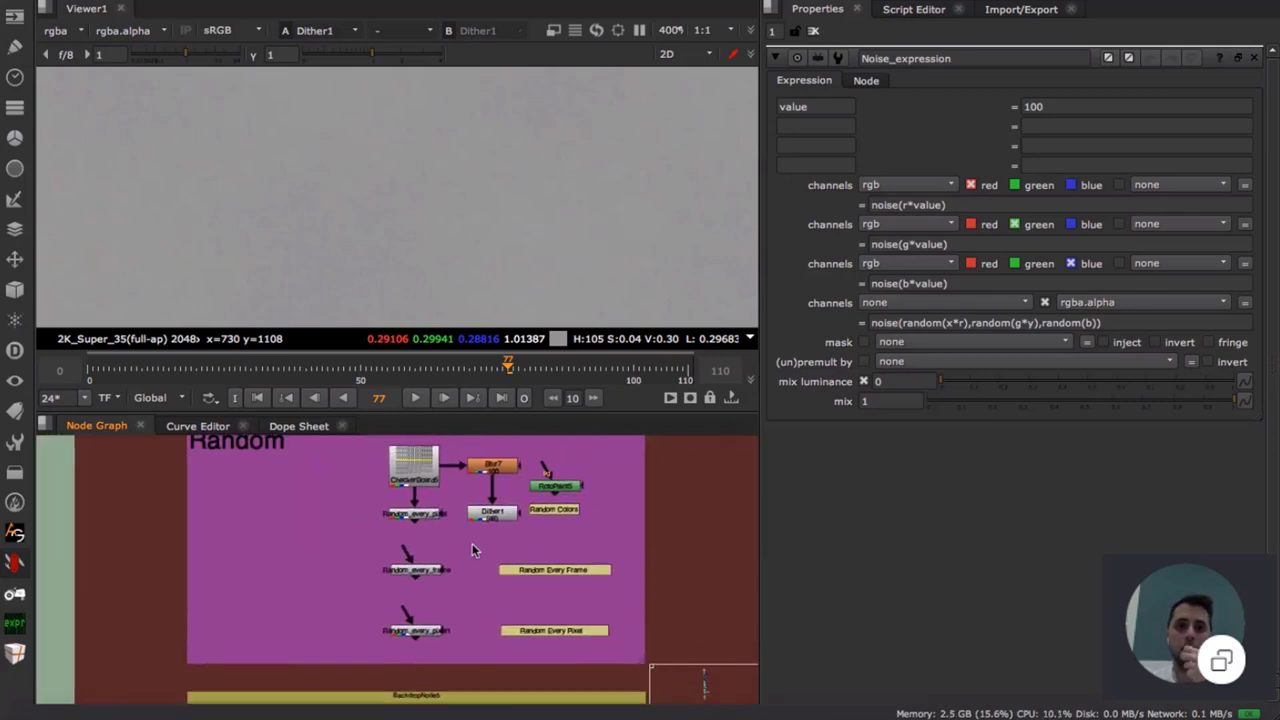
{"action": "scroll", "coordinate": [488, 517], "scroll_direction": "up", "scroll_amount": 3}
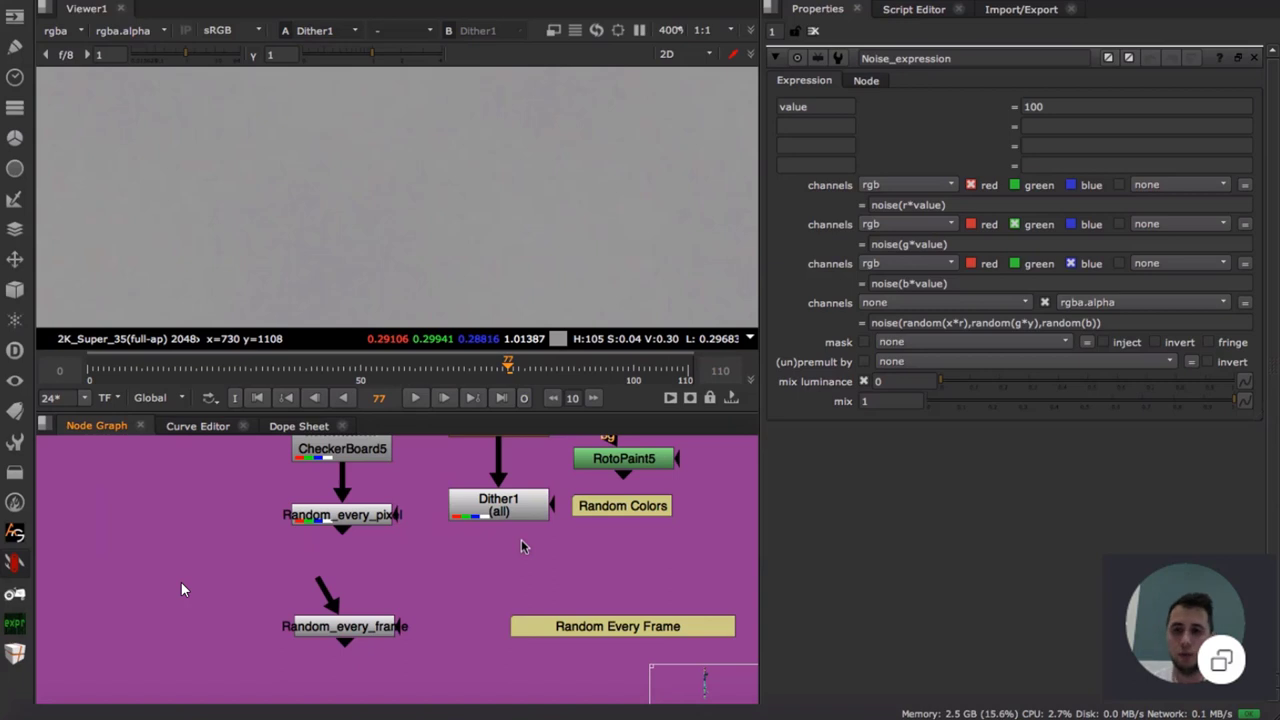
{"action": "scroll", "coordinate": [525, 548], "scroll_direction": "down", "scroll_amount": 3}
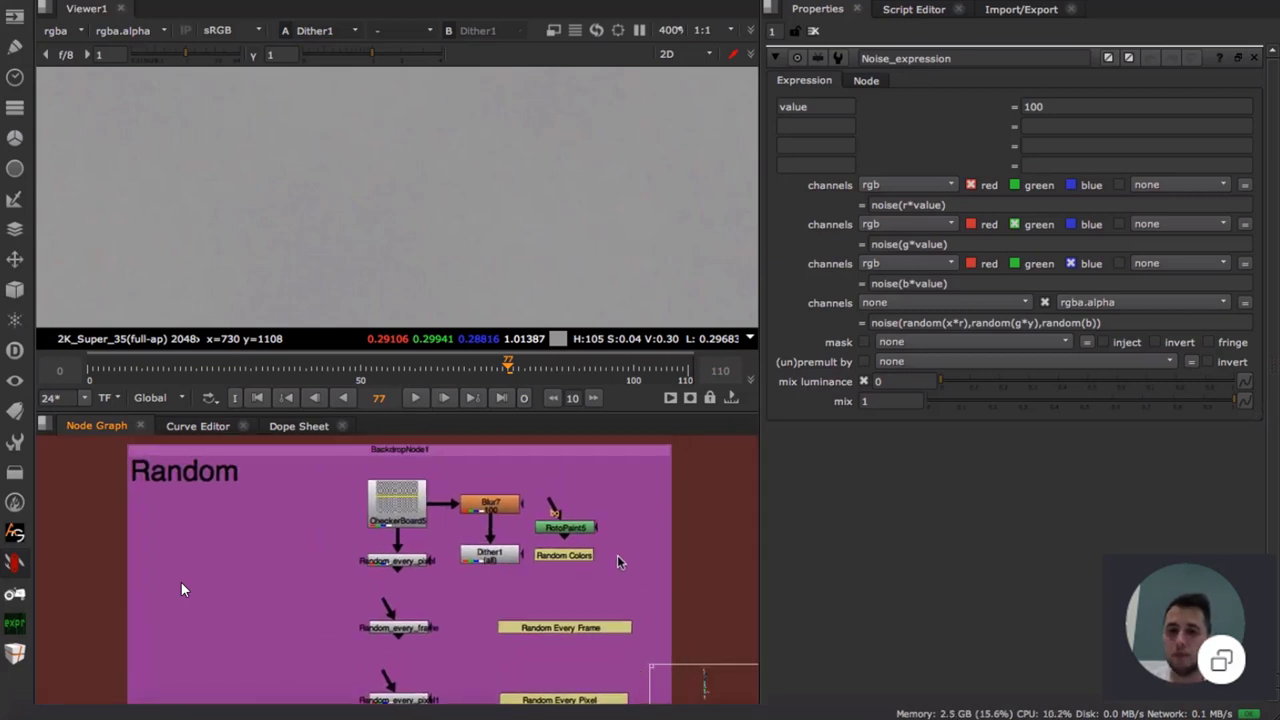
- Display the output of the Noise_expression node below Read1 in the viewer
{"action": "scroll", "coordinate": [617, 590], "scroll_direction": "down", "scroll_amount": 5}
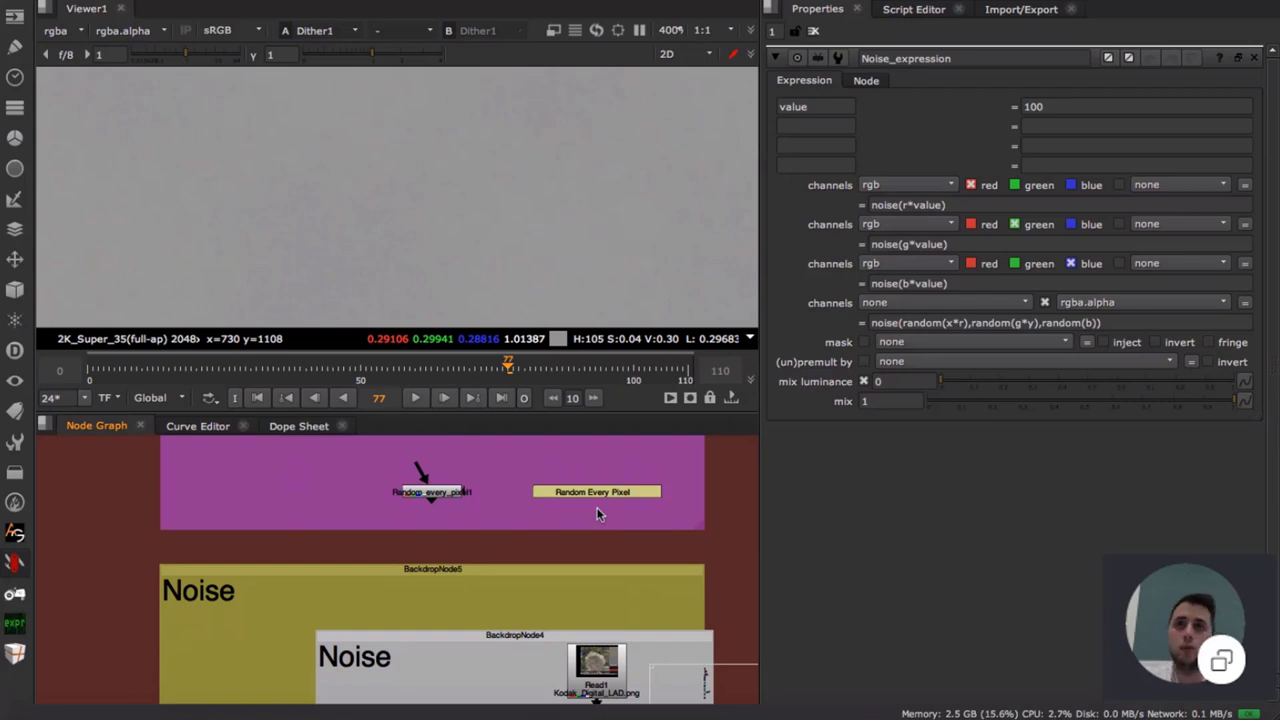
{"action": "middle_click_drag", "start_coordinate": [596, 509], "coordinate": [537, 335]}
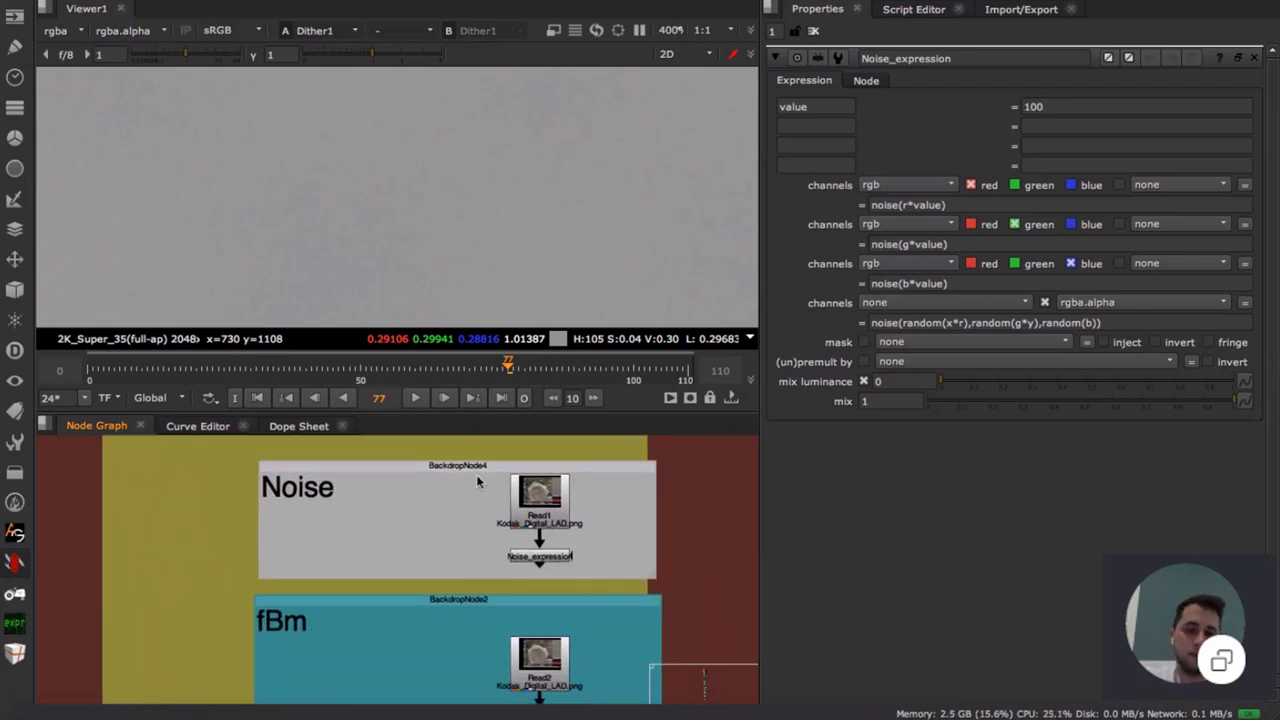
{"action": "middle_click_drag", "start_coordinate": [463, 501], "coordinate": [429, 484]}
{"action": "scroll", "coordinate": [545, 558], "scroll_direction": "up", "scroll_amount": 3}
{"action": "middle_click_drag", "start_coordinate": [557, 526], "coordinate": [508, 588]}
{"action": "scroll", "coordinate": [501, 551], "scroll_direction": "down", "scroll_amount": 3}
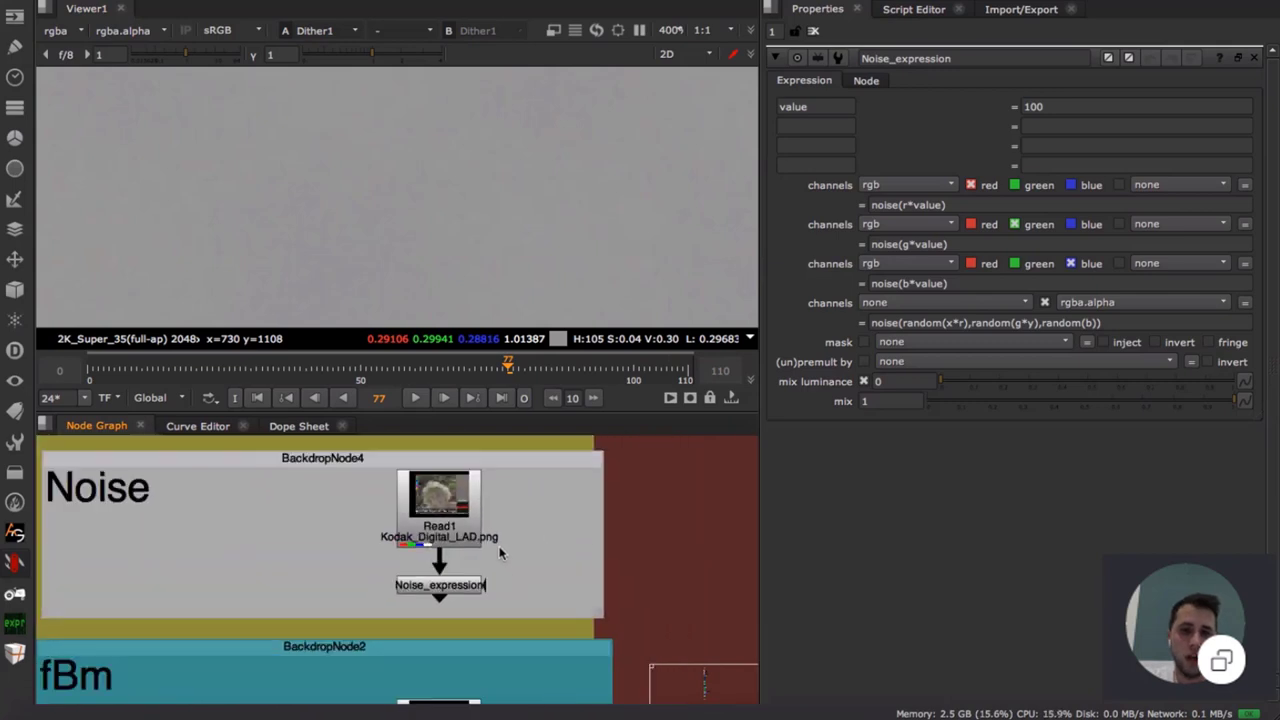
{"action": "scroll", "coordinate": [462, 578], "scroll_direction": "up", "scroll_amount": 4}
{"action": "left_click", "coordinate": [470, 577]}
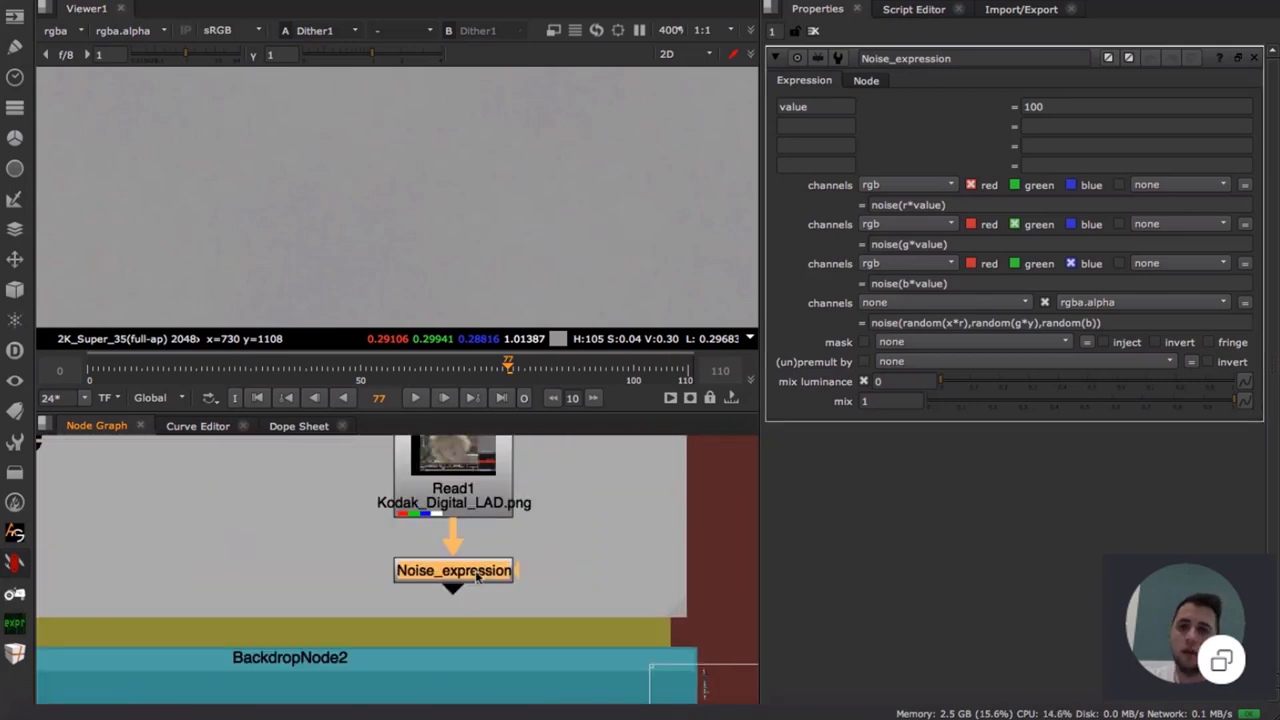
{"action": "scroll", "coordinate": [475, 570], "scroll_direction": "down", "scroll_amount": 3}
{"action": "scroll", "coordinate": [545, 540], "scroll_direction": "up", "scroll_amount": 2}
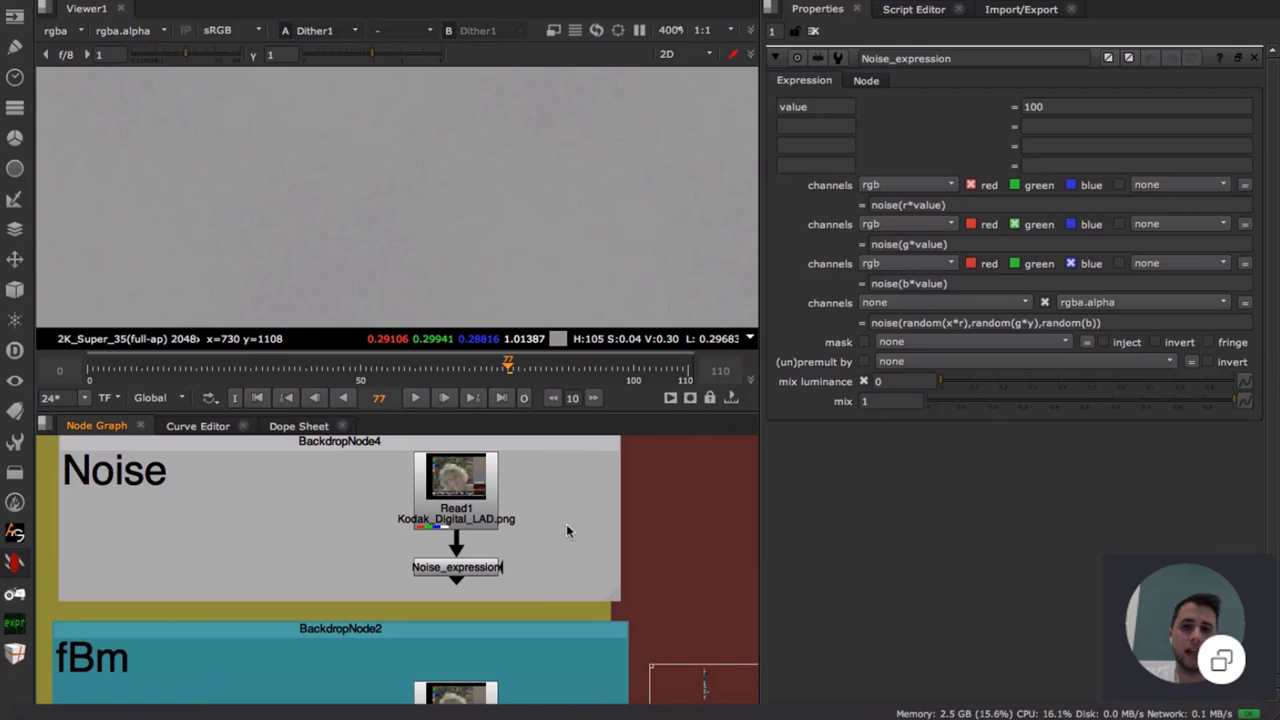
{"action": "key", "text": "Tab"}
{"action": "left_click", "coordinate": [554, 489]}
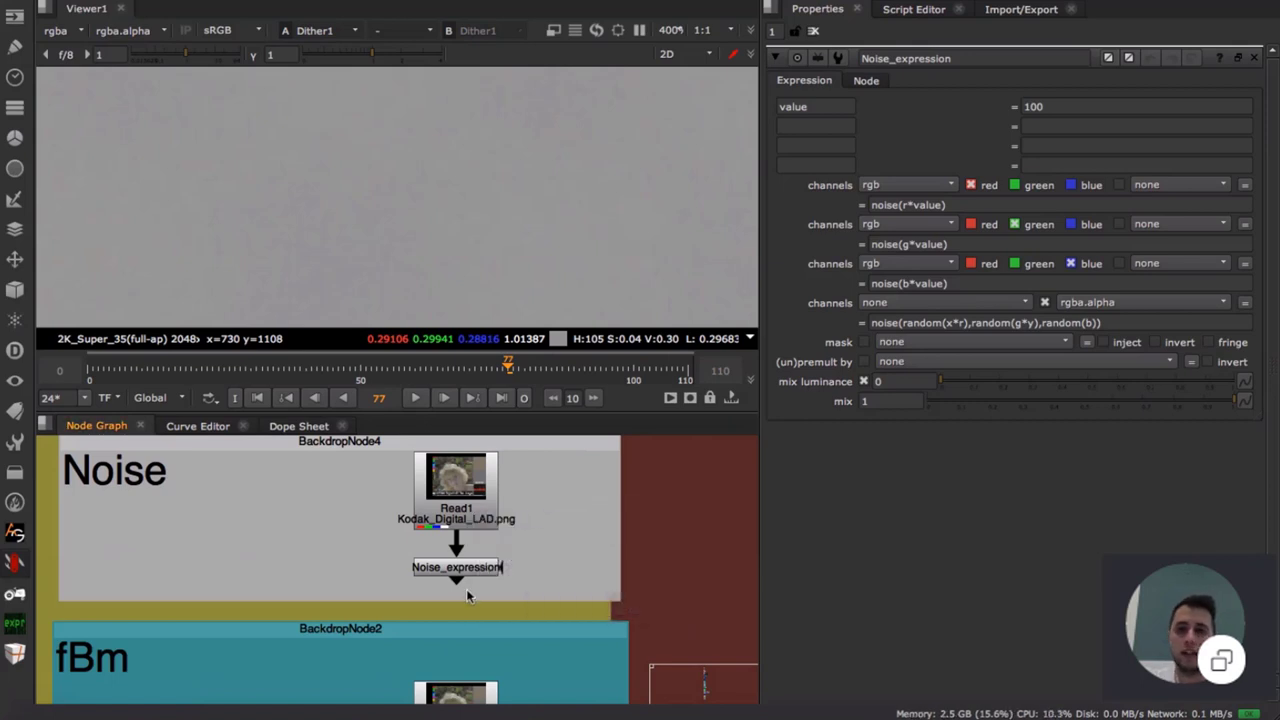
{"action": "left_click", "coordinate": [476, 566]}
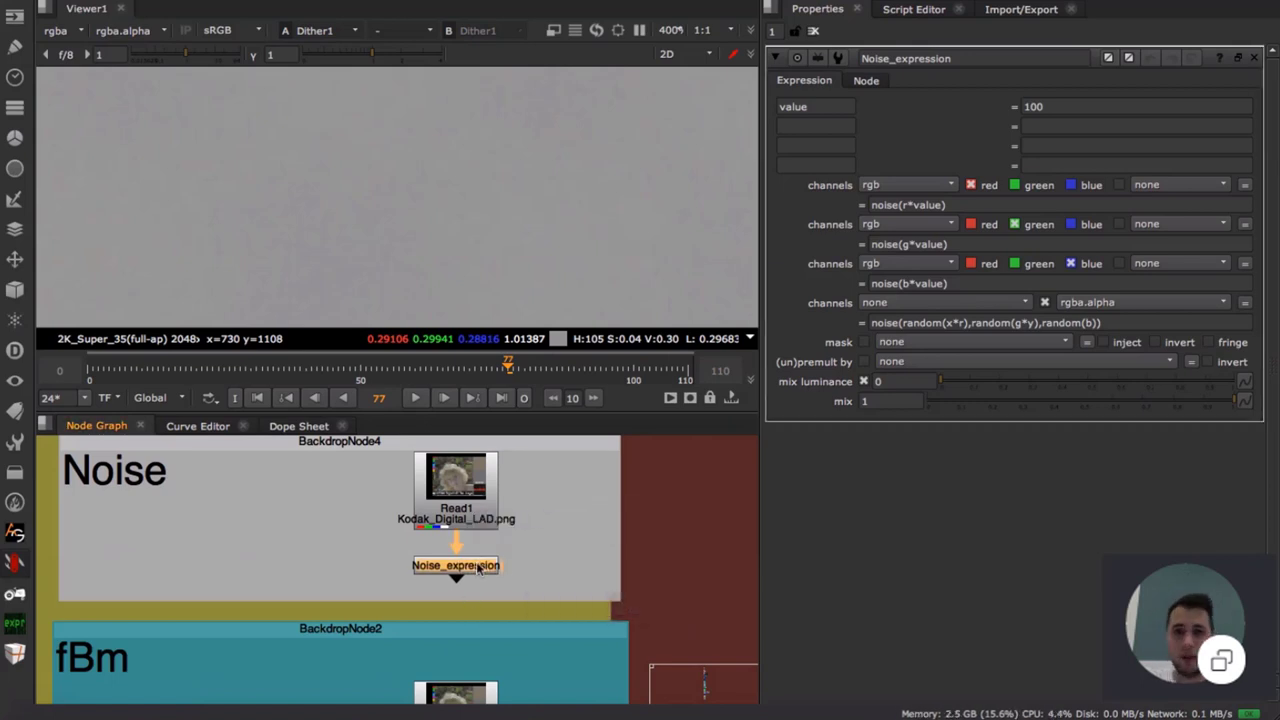
{"action": "key", "text": "1"}
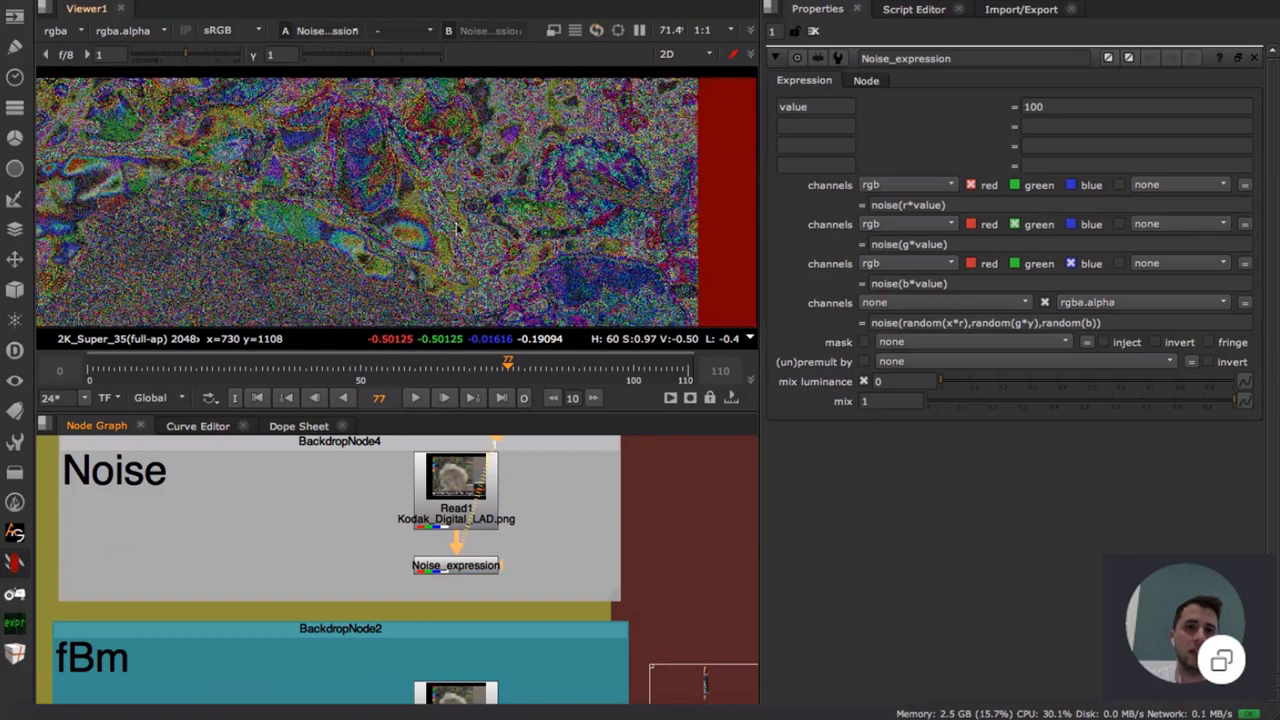
- Move the Read1 and Noise_expression nodes slightly within the Noise group to adjust their spacing
{"action": "key", "text": "f"}
{"action": "scroll", "coordinate": [439, 230], "scroll_direction": "up", "scroll_amount": 5}
{"action": "scroll", "coordinate": [426, 206], "scroll_direction": "down", "scroll_amount": 4}
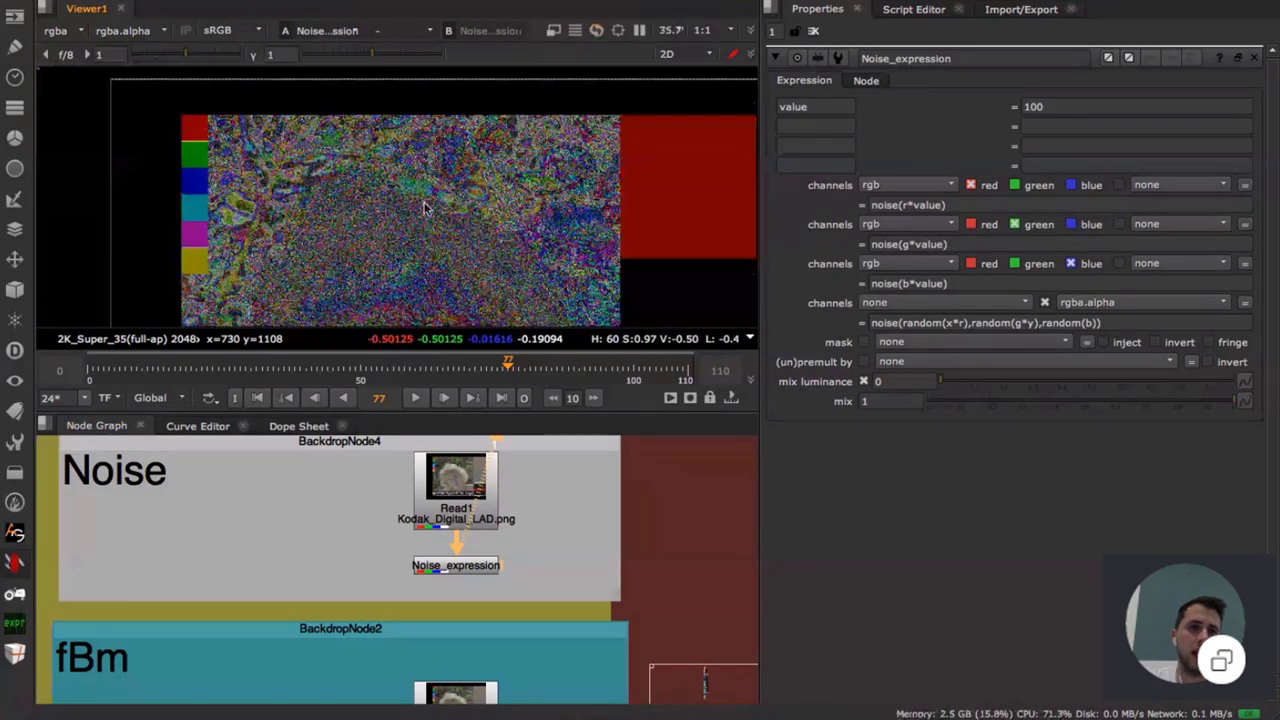
{"action": "left_click_drag", "start_coordinate": [446, 564], "coordinate": [446, 568]}
{"action": "left_click", "coordinate": [499, 548]}
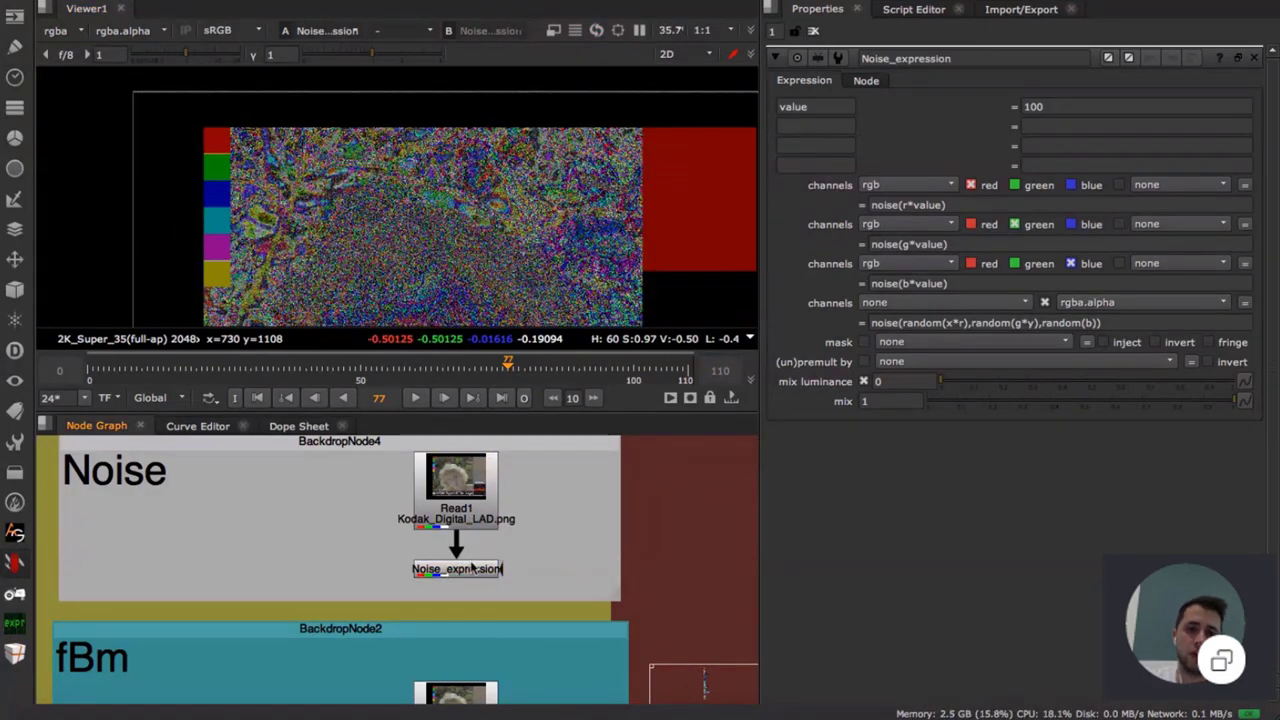
{"action": "mouse_move", "coordinate": [460, 515]}
{"action": "left_mouse_down"}
{"action": "mouse_move", "coordinate": [484, 500]}
{"action": "mouse_move", "coordinate": [461, 518]}
{"action": "left_mouse_up"}
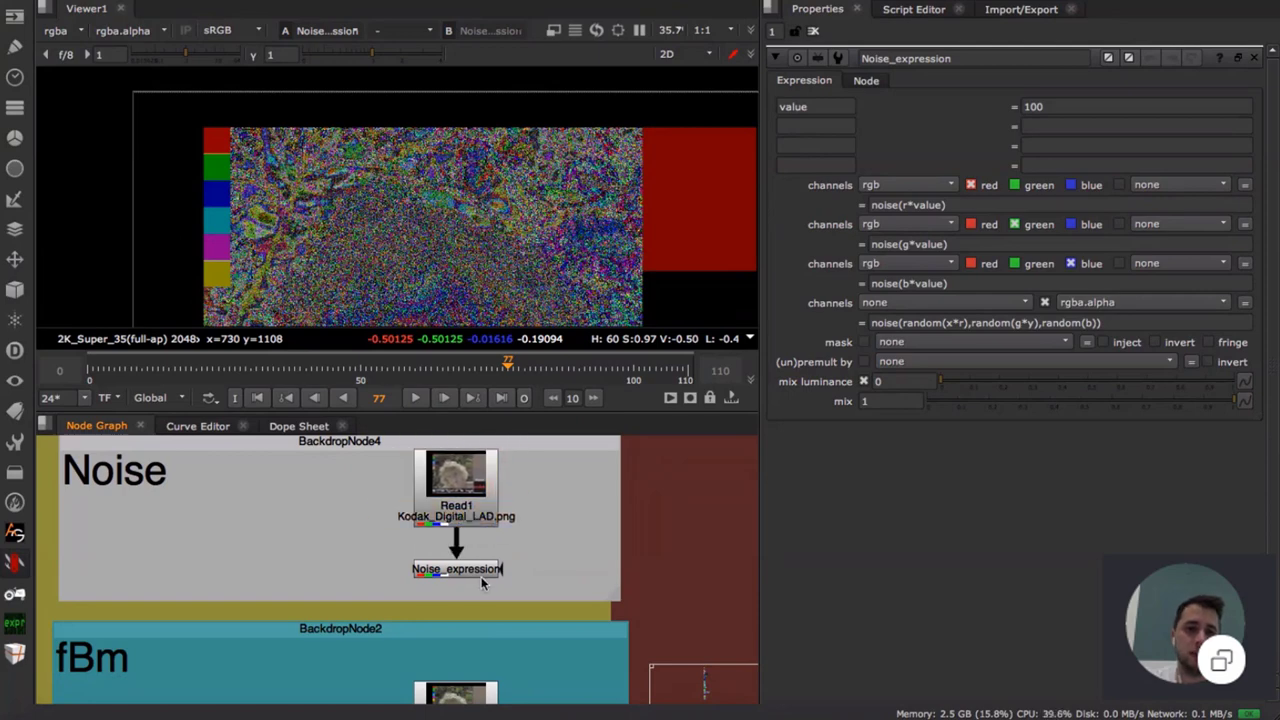
{"action": "left_click", "coordinate": [481, 576]}
- Disable and re-enable Noise_expression to compare its noise output with the original Kodak image
{"action": "middle_click_drag", "start_coordinate": [501, 240], "coordinate": [500, 184]}
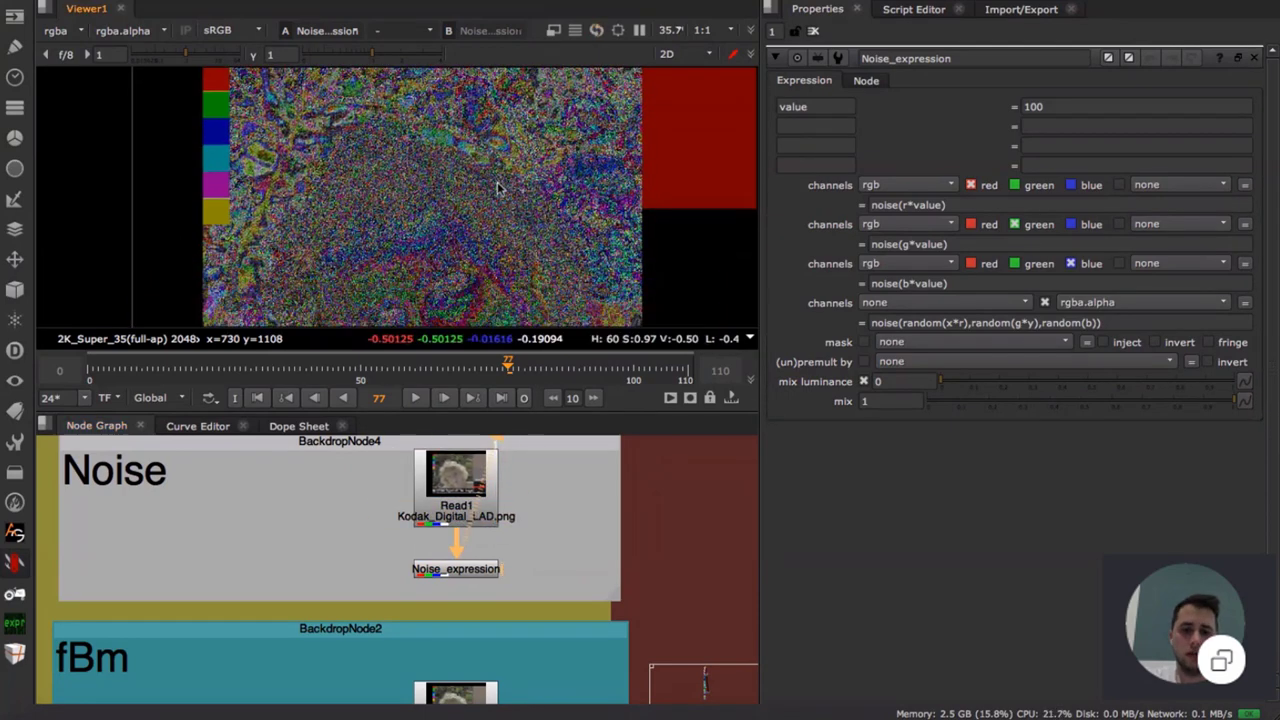
{"action": "key", "text": "f"}
{"action": "left_click", "coordinate": [474, 568]}
{"action": "key", "text": "d"}
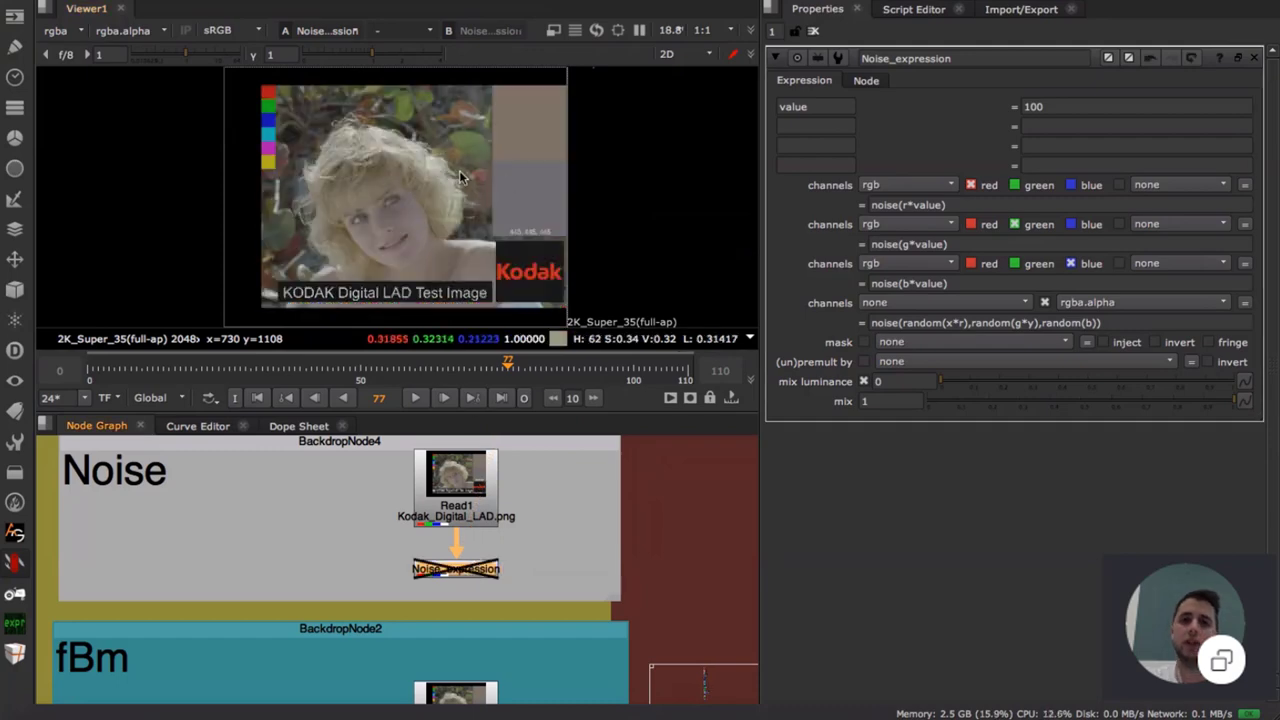
{"action": "key", "text": "d"}
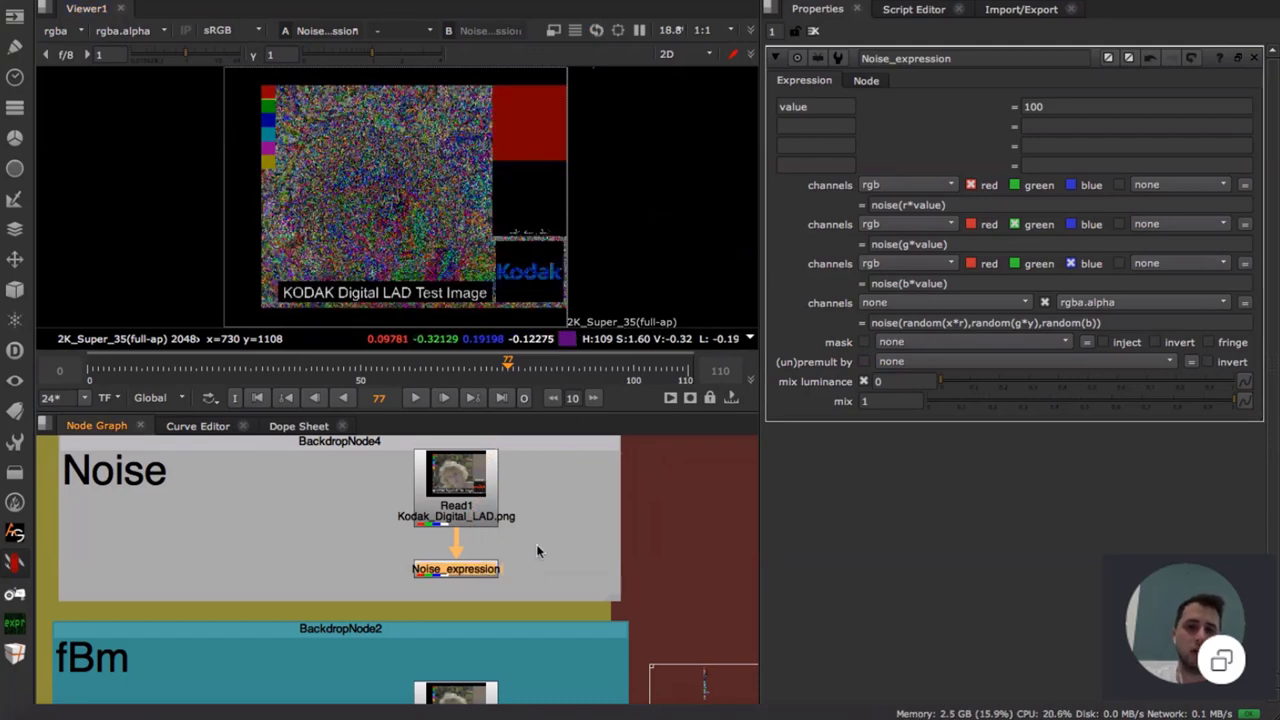
- Highlight the red channel's noise(r*value) expression and set the value variable of Noise_expression to 50
{"action": "left_click", "coordinate": [881, 205]}
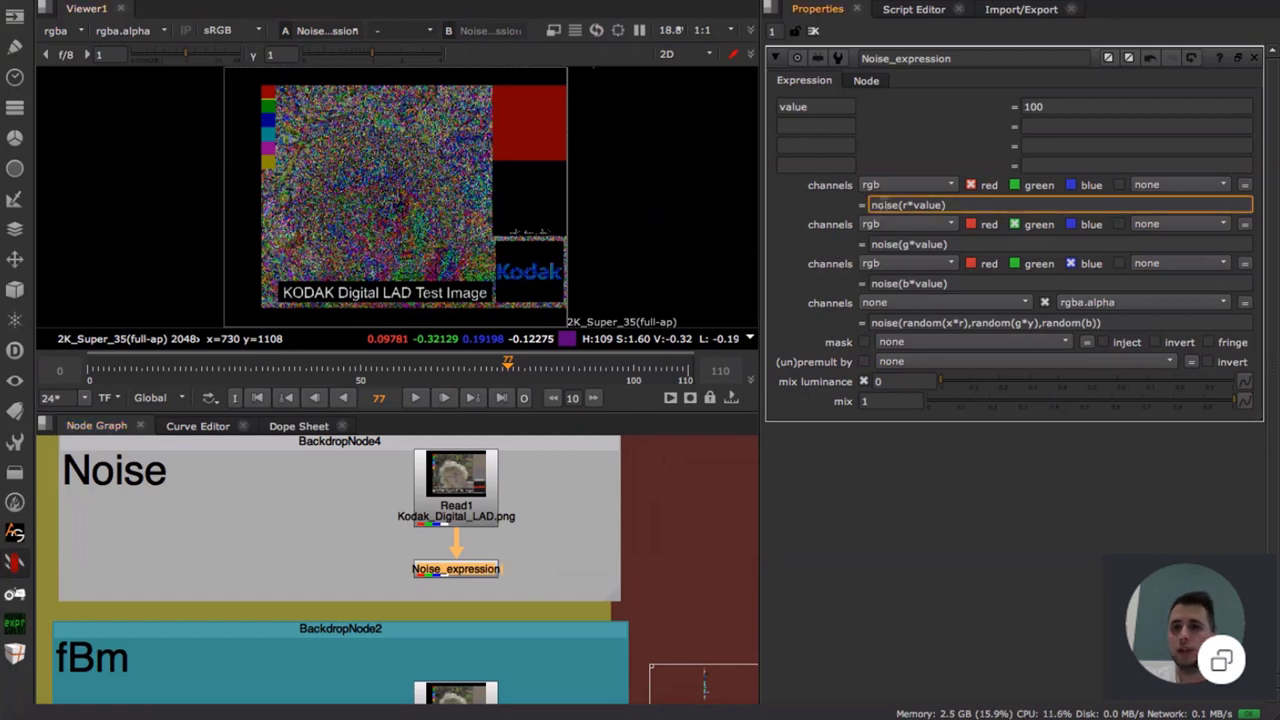
{"action": "triple_click", "coordinate": [881, 205]}
{"action": "left_click", "coordinate": [955, 205]}
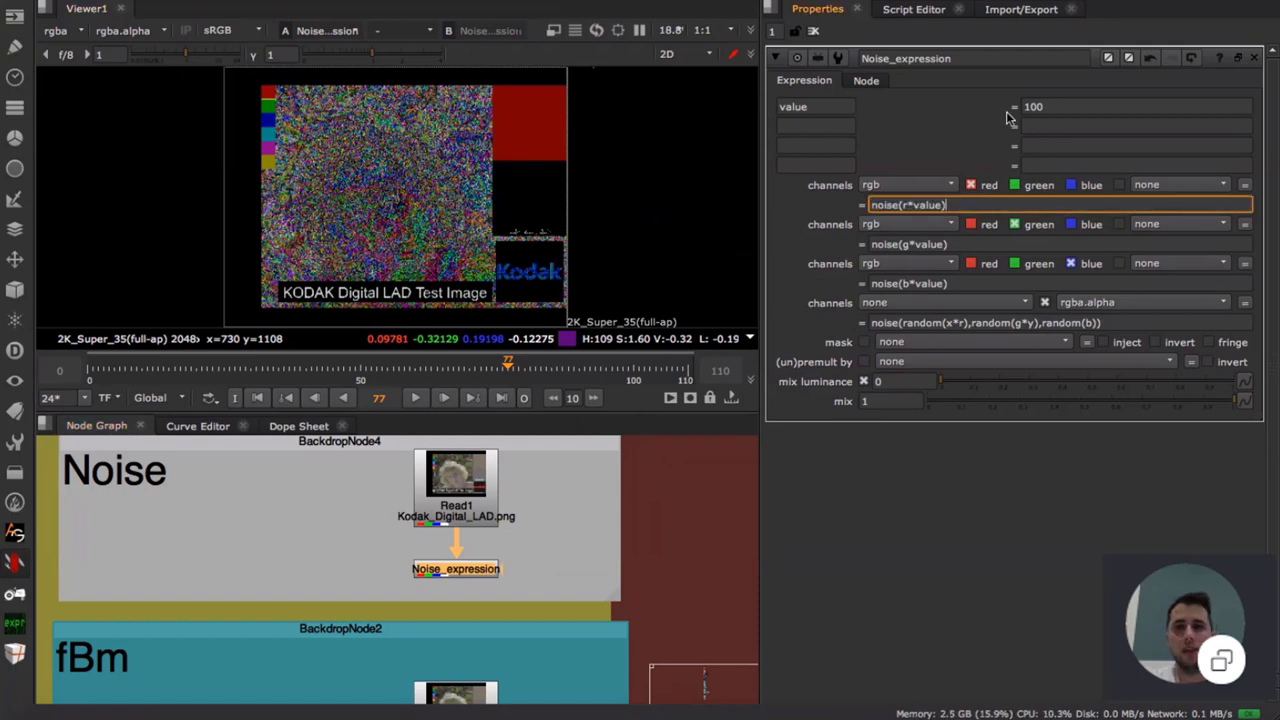
{"action": "left_click", "coordinate": [1056, 104]}
{"action": "key", "text": "BackSpace"}
{"action": "key", "text": "BackSpace"}
{"action": "key", "text": "BackSpace"}
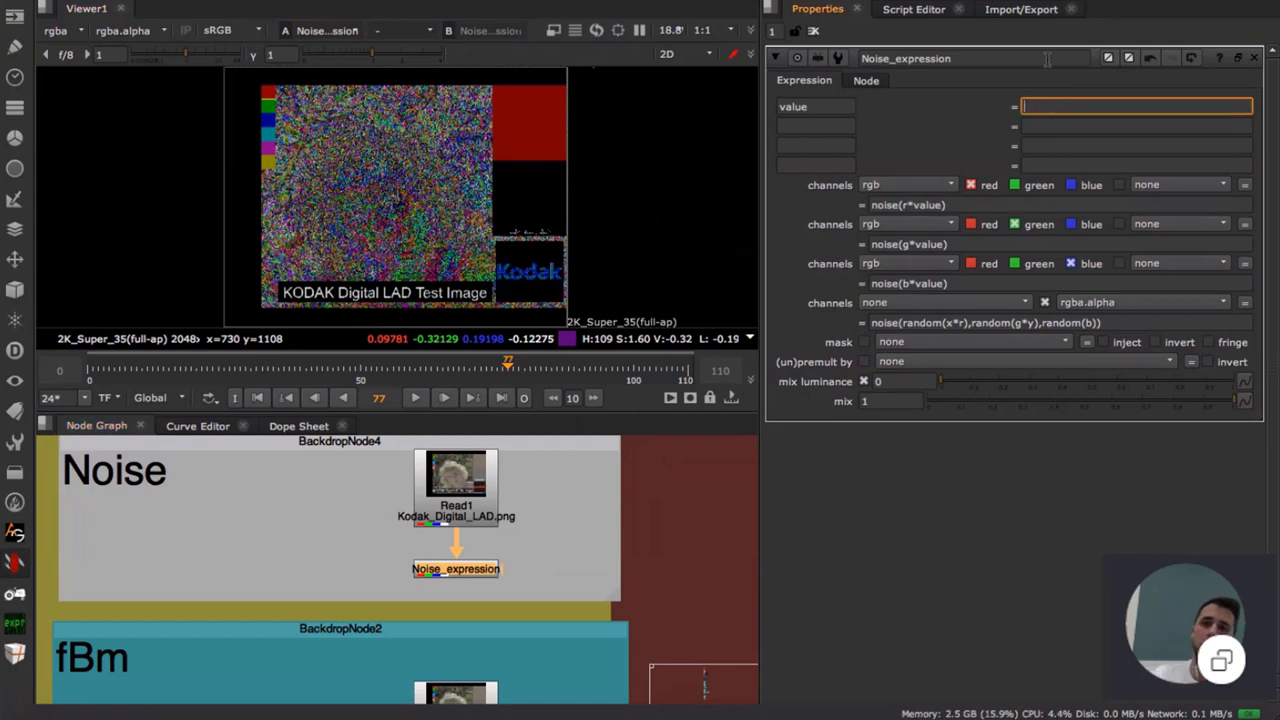
{"action": "type", "text": "500"}
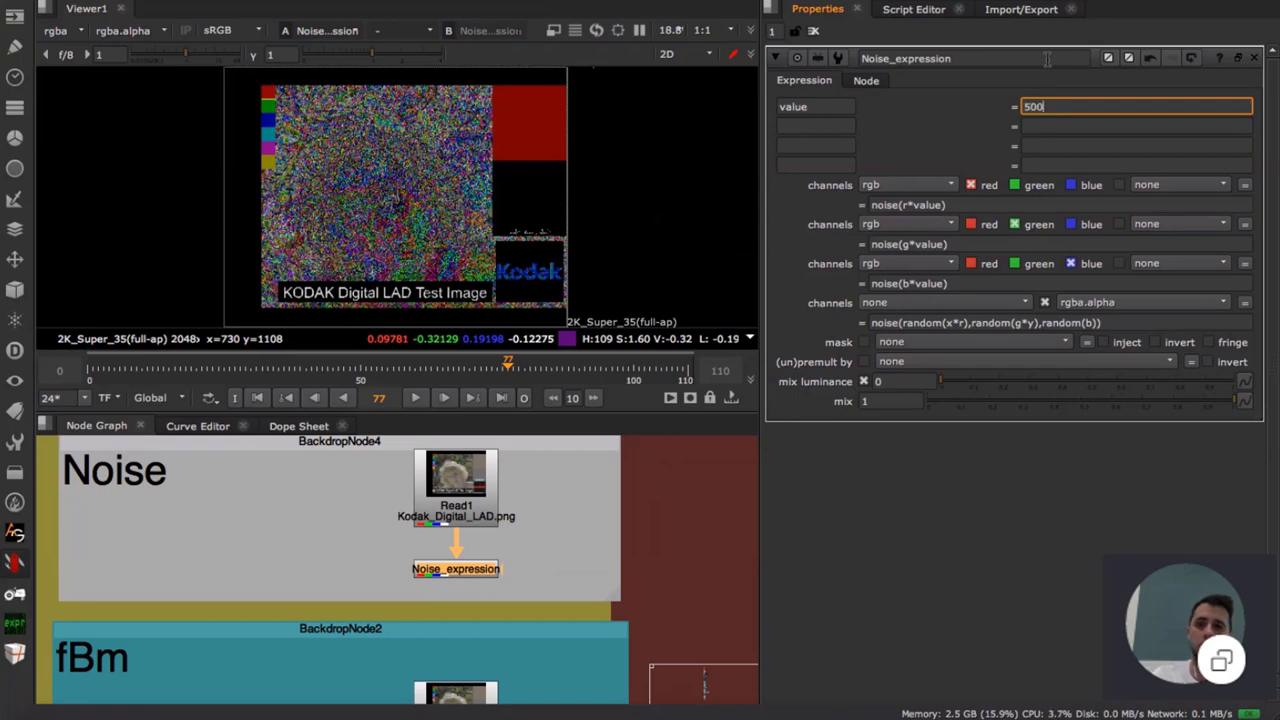
{"action": "key", "text": "BackSpace"}
{"action": "key", "text": "Return"}
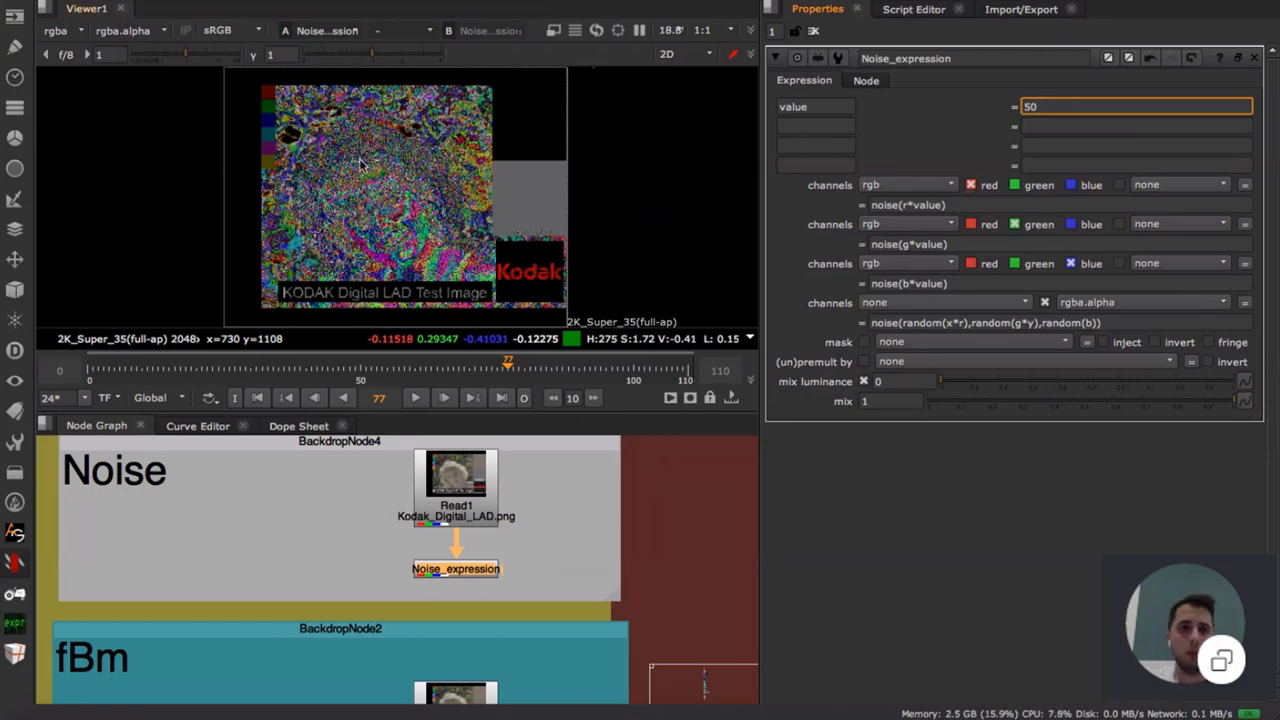
- Show the alpha channel in the viewer and examine the parts of the alpha expression noise(random(x*r),random(g*y),random(b))
{"action": "key", "text": "a"}
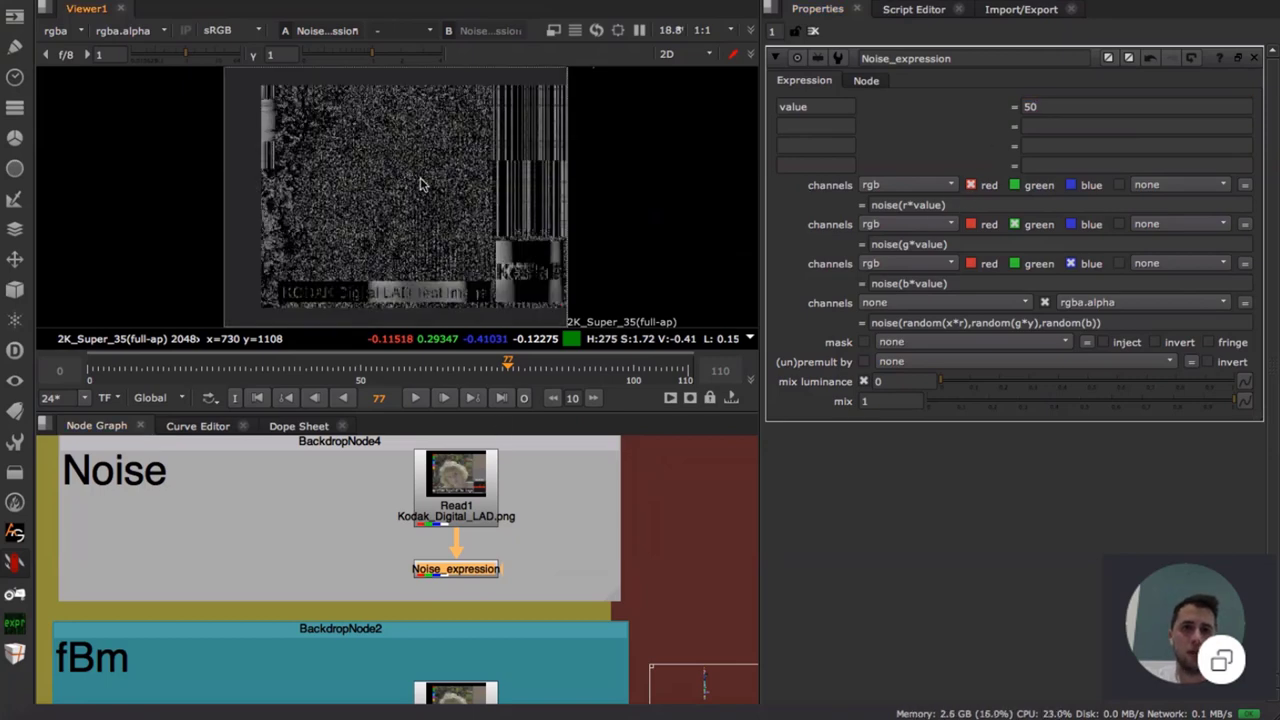
{"action": "scroll", "coordinate": [421, 178], "scroll_direction": "up", "scroll_amount": 3}
{"action": "left_click_drag", "start_coordinate": [1106, 323], "coordinate": [863, 324]}
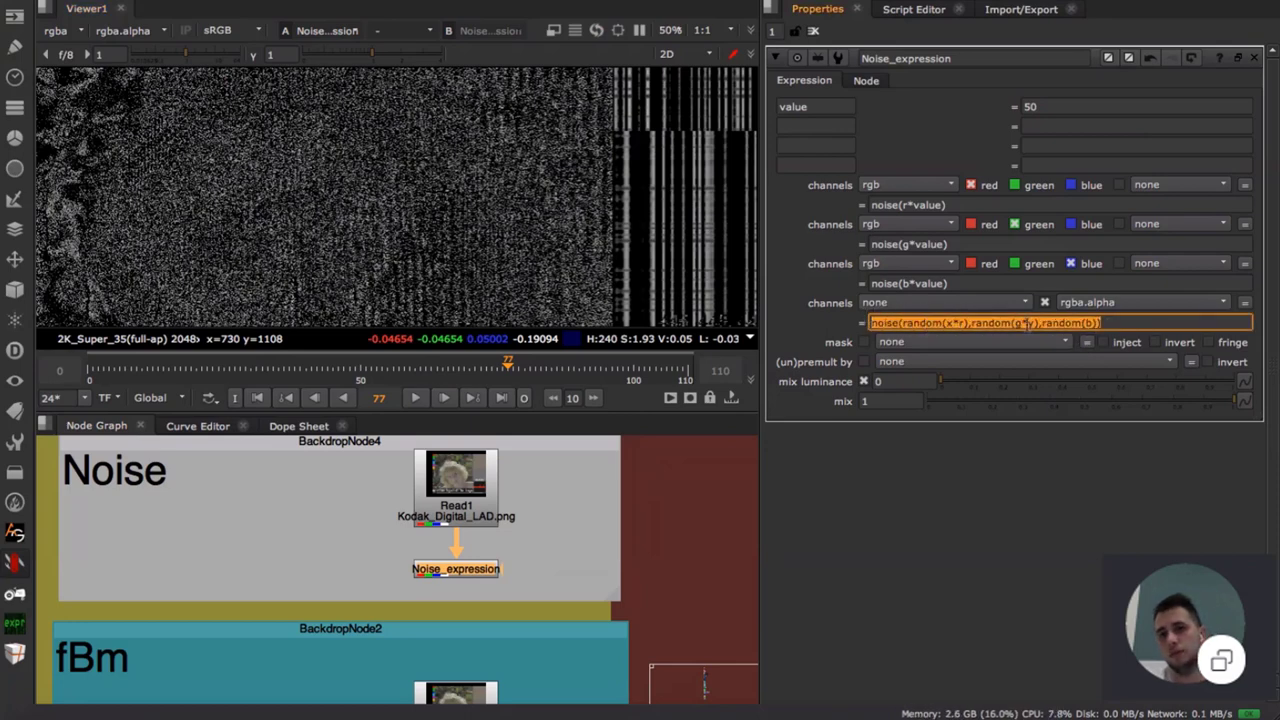
{"action": "left_click", "coordinate": [1112, 322]}
{"action": "left_click_drag", "start_coordinate": [1110, 323], "coordinate": [972, 323]}
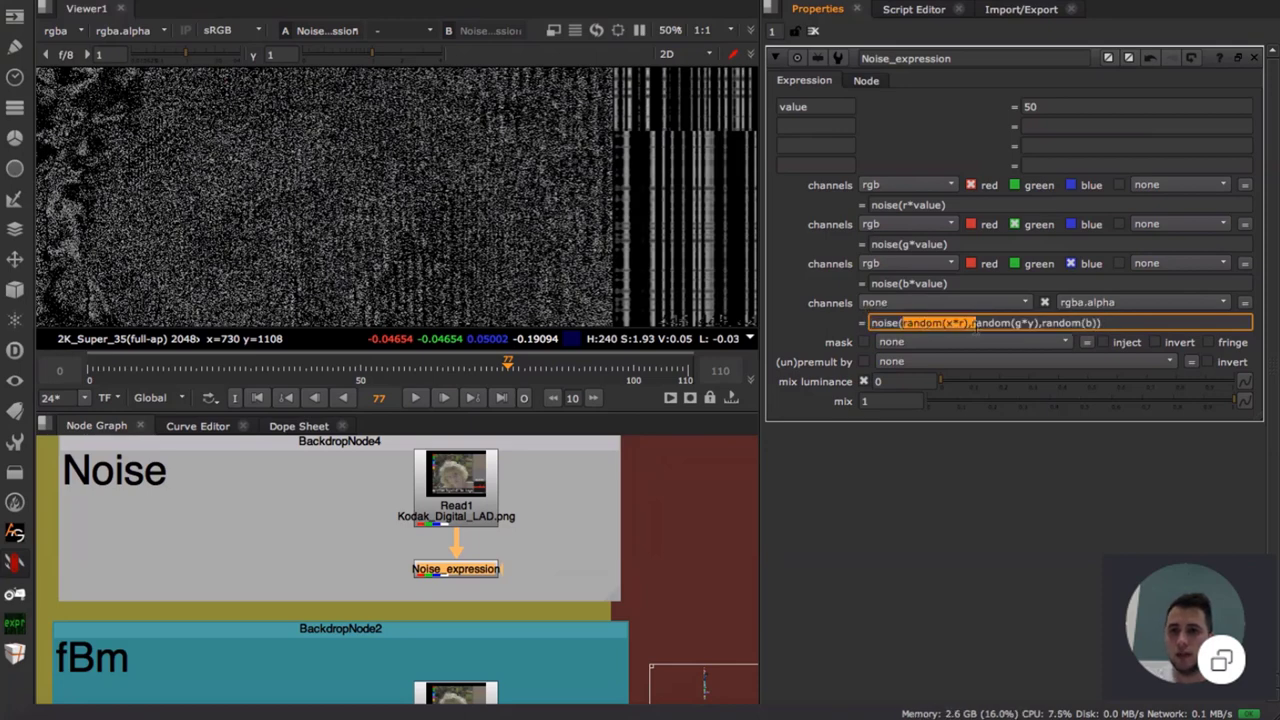
{"action": "left_click", "coordinate": [980, 323]}
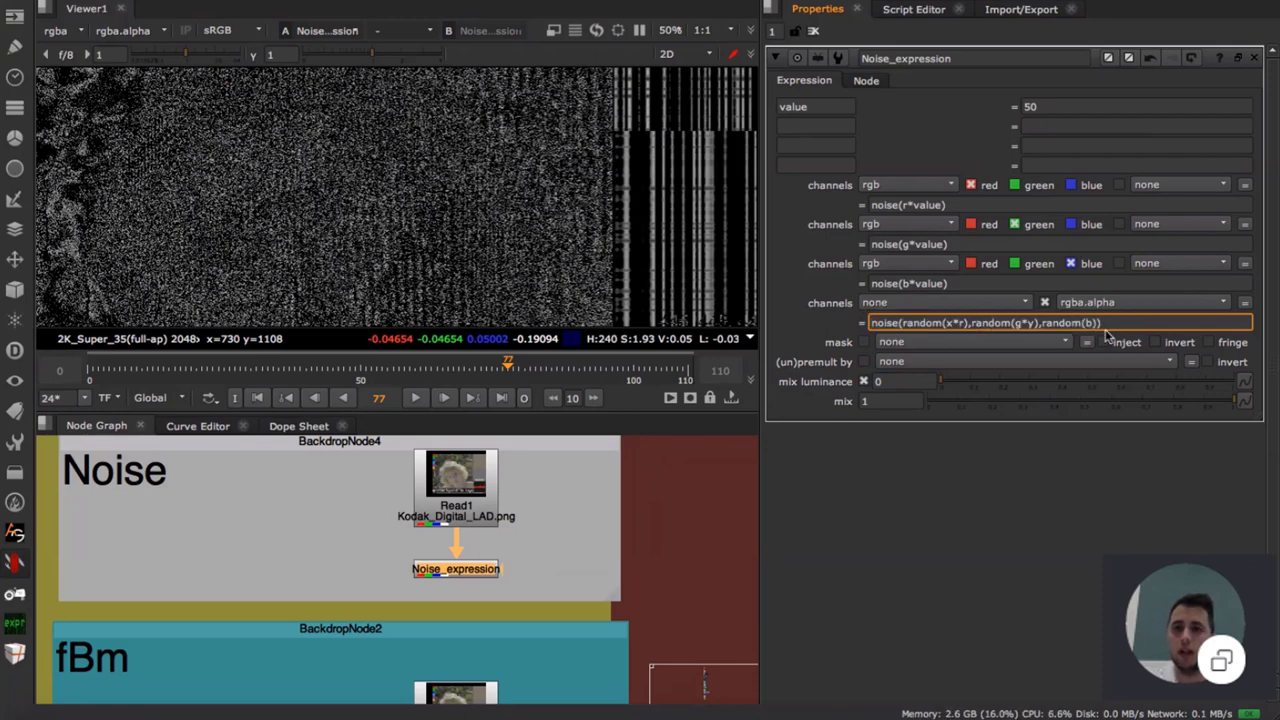
{"action": "left_click_drag", "start_coordinate": [903, 323], "coordinate": [966, 327]}
{"action": "left_click", "coordinate": [1004, 323]}
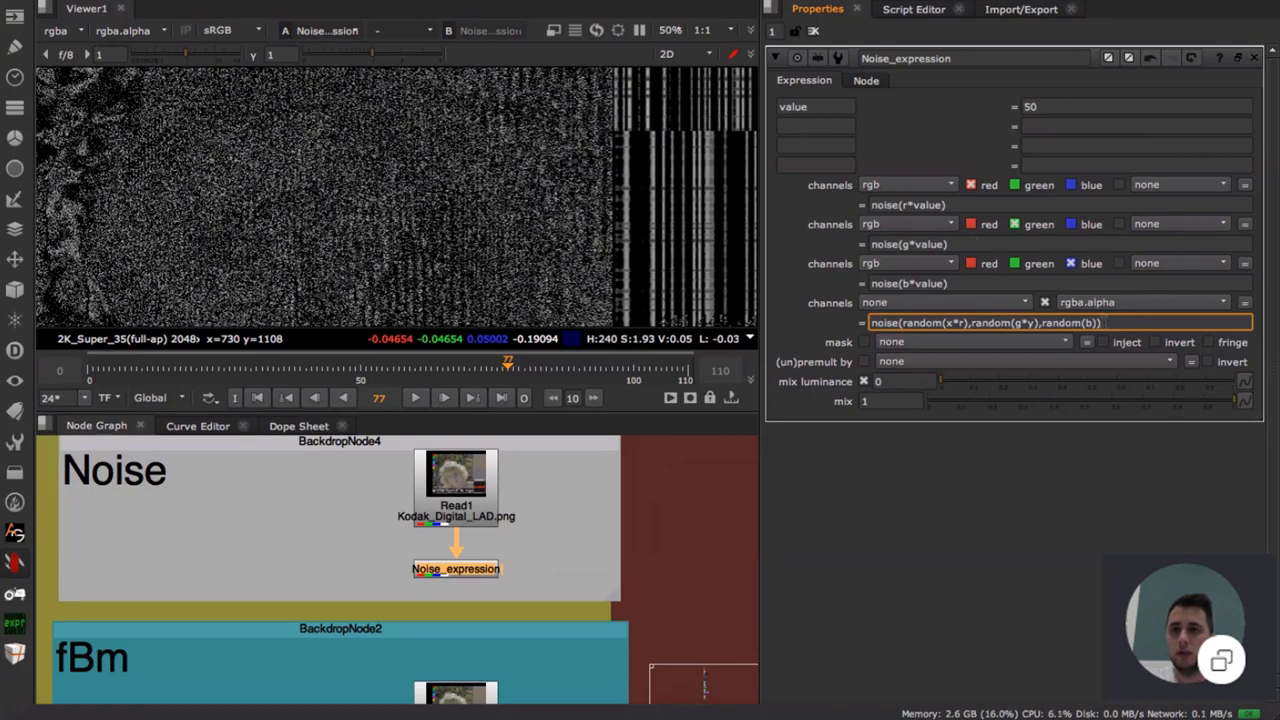
{"action": "left_click_drag", "start_coordinate": [1101, 323], "coordinate": [970, 323]}
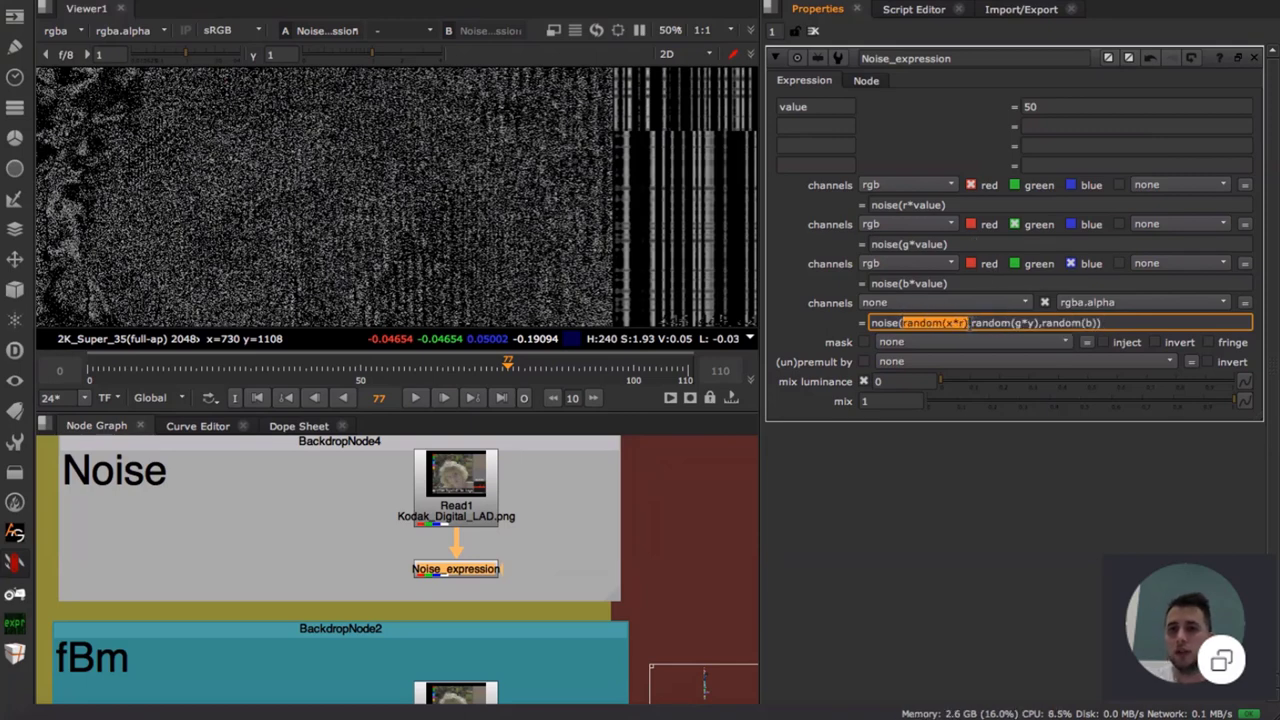
{"action": "left_click", "coordinate": [474, 572]}
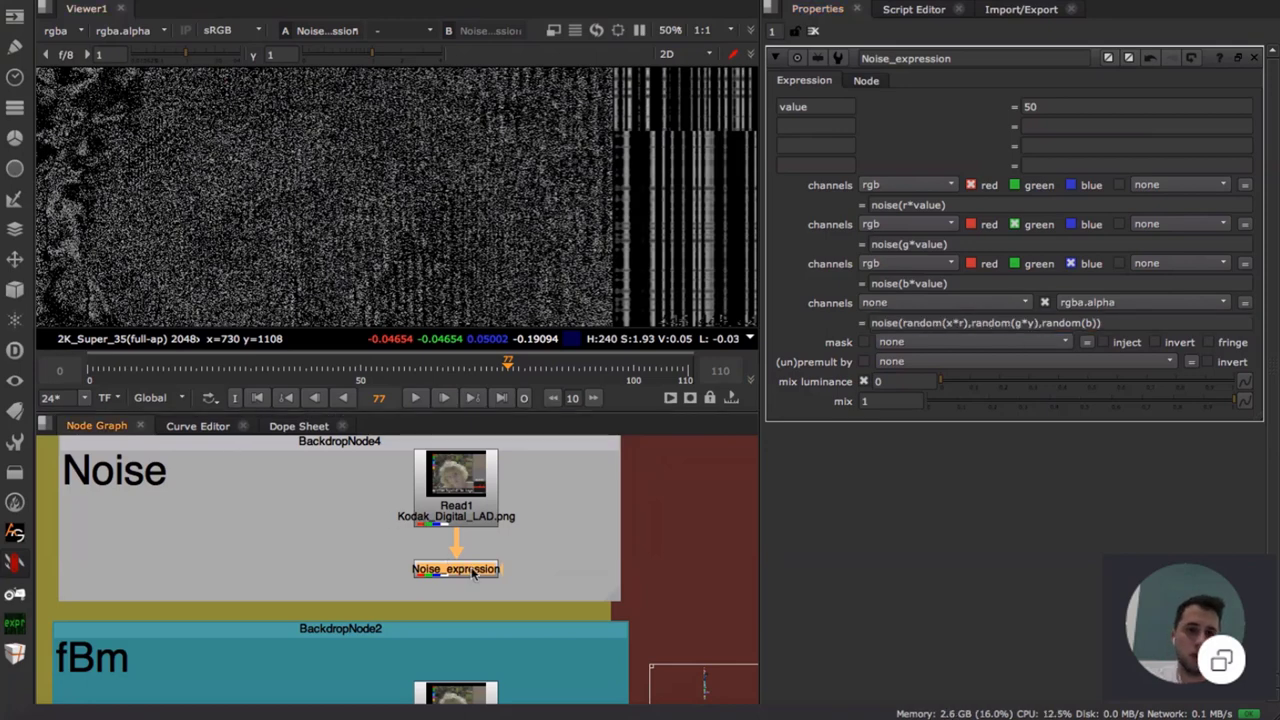
{"action": "scroll", "coordinate": [457, 219], "scroll_direction": "down", "scroll_amount": 3}
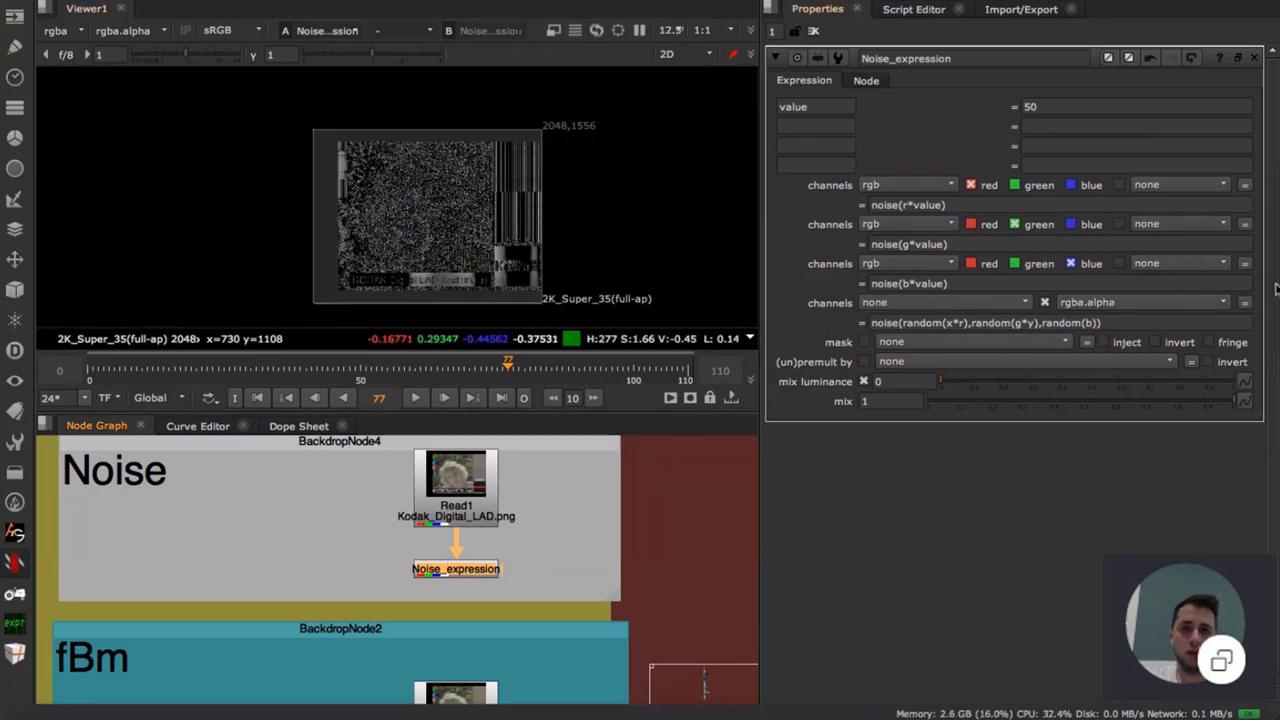
- Change the alpha expression to noise(random(x*r),random(g*y),random(b)+10), inspect the alpha noise and return the viewer to colour
{"action": "left_click", "coordinate": [1097, 322]}
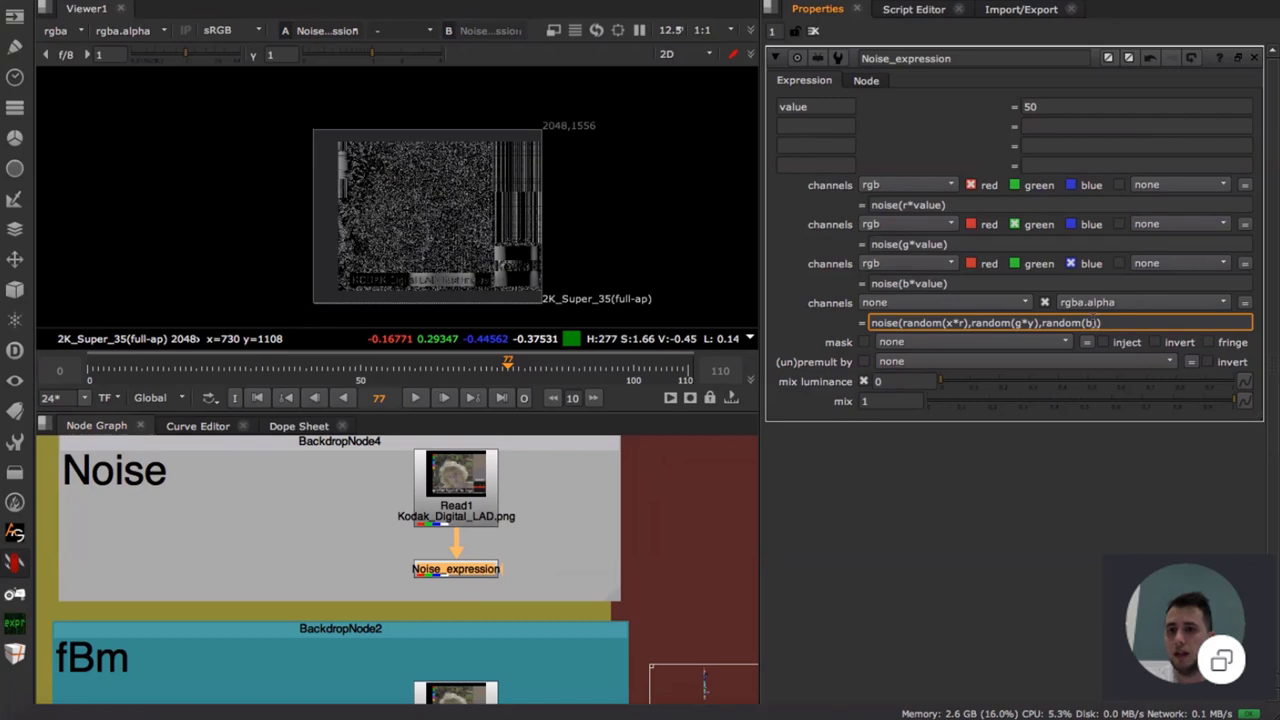
{"action": "type", "text": ")"}
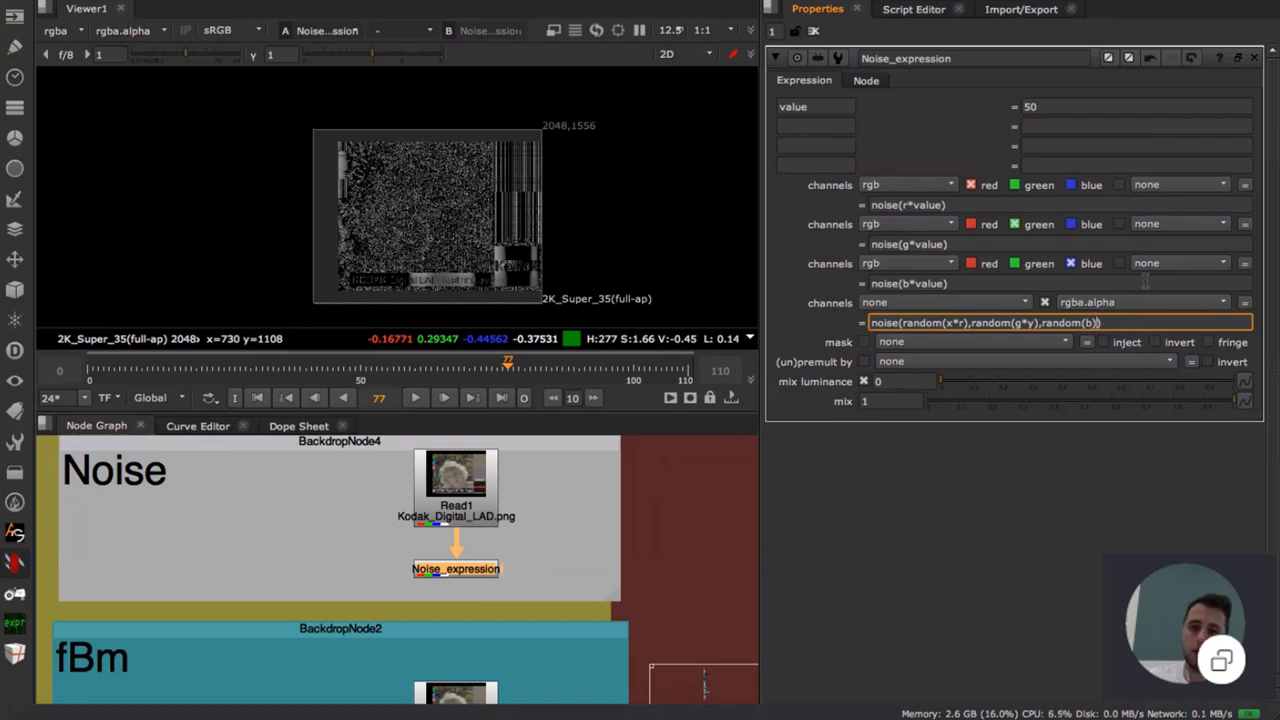
{"action": "key", "text": "Left"}
{"action": "type", "text": "+10"}
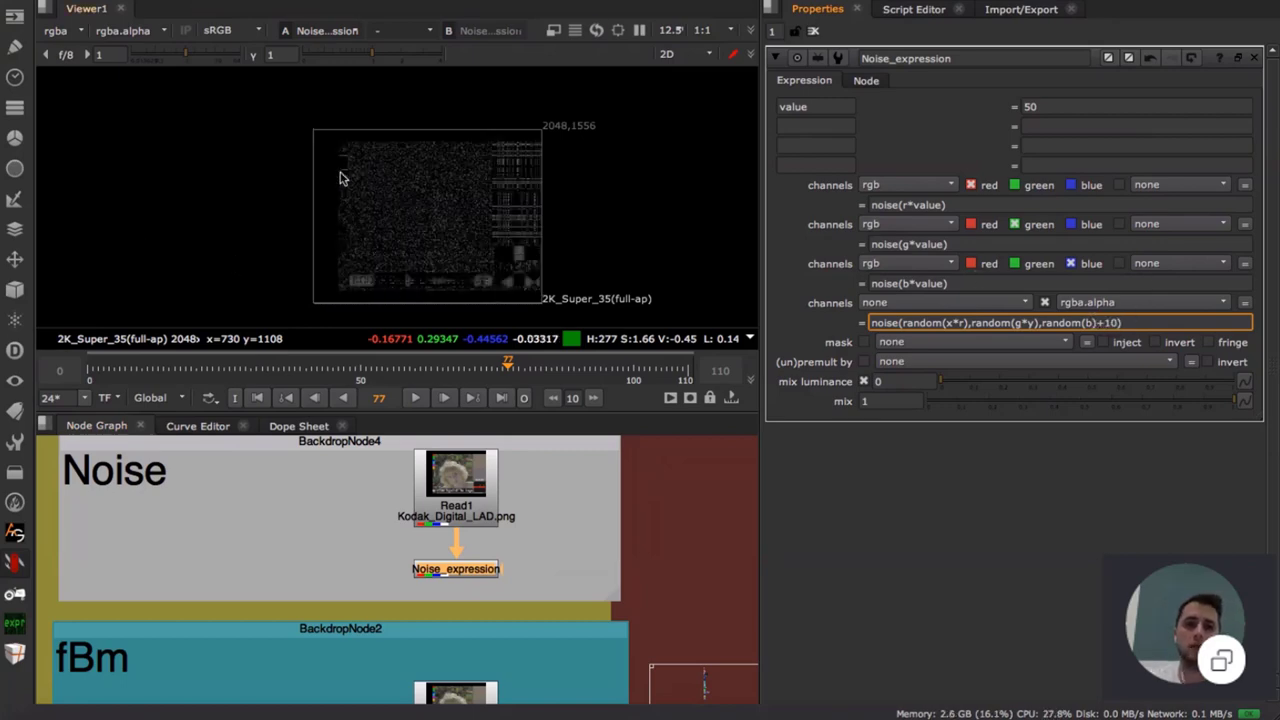
{"action": "scroll", "coordinate": [451, 200], "scroll_direction": "up", "scroll_amount": 3}
{"action": "scroll", "coordinate": [451, 200], "scroll_direction": "down", "scroll_amount": 2}
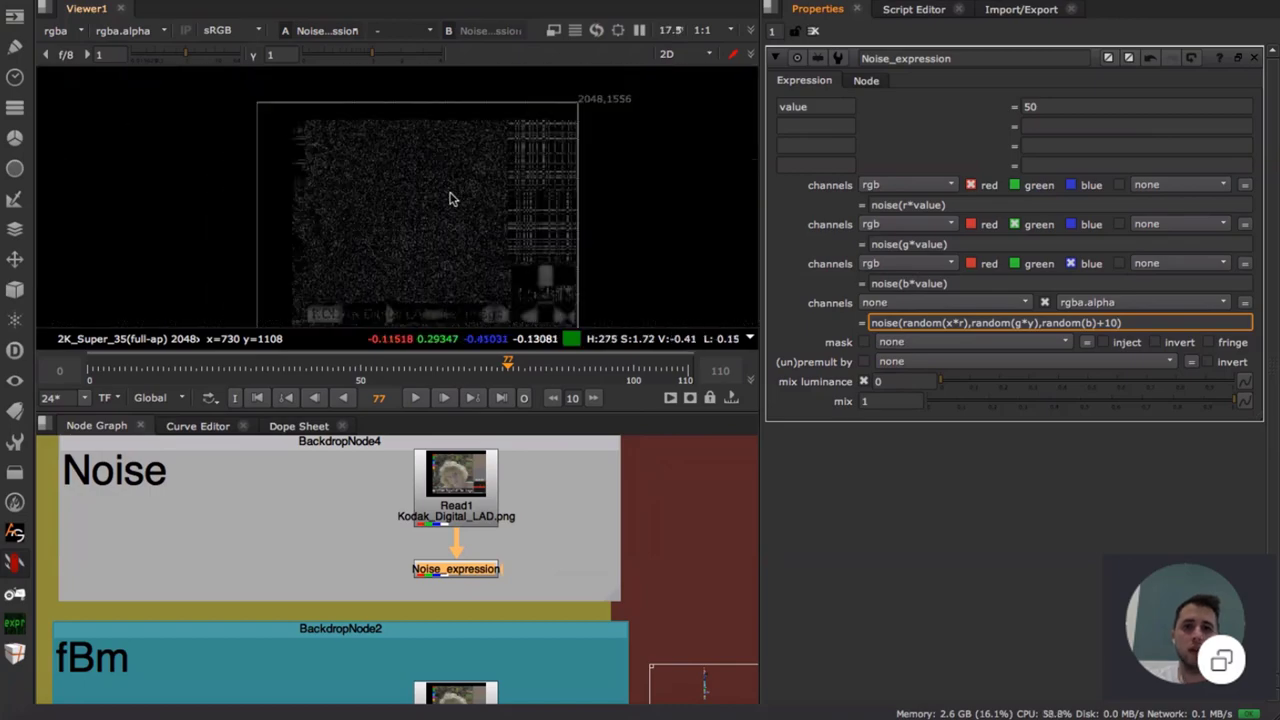
{"action": "scroll", "coordinate": [421, 199], "scroll_direction": "up", "scroll_amount": 3}
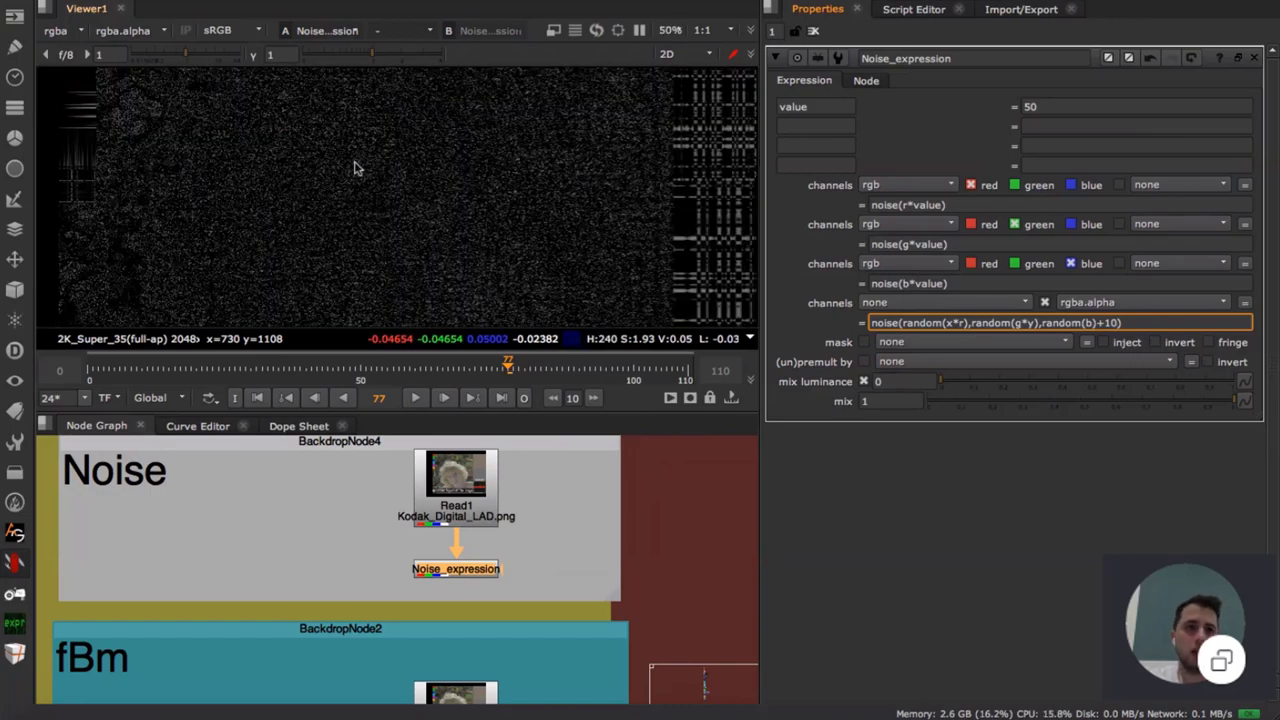
{"action": "key", "text": "Return"}
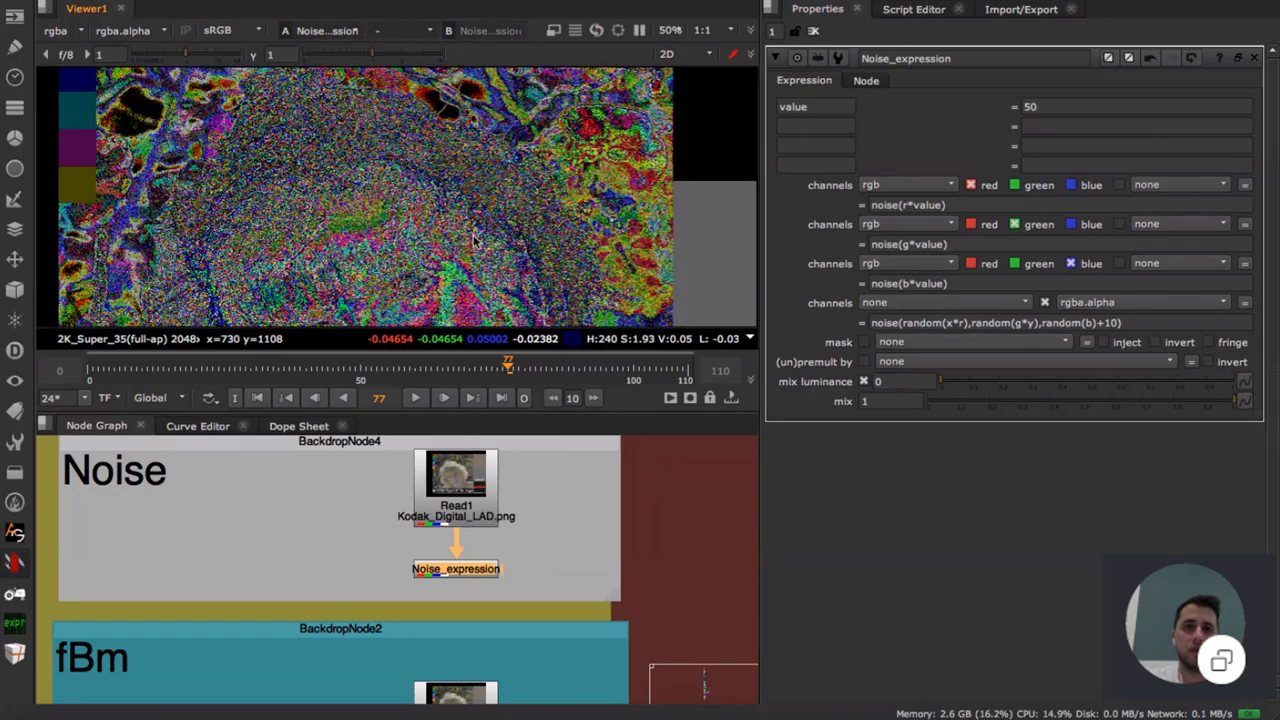
- Open the properties of the lacunarity node Expression14 and the fBm node Expression15 in the fBm group
{"action": "scroll", "coordinate": [515, 508], "scroll_direction": "down", "scroll_amount": 3}
{"action": "middle_click_drag", "start_coordinate": [524, 580], "coordinate": [512, 460]}
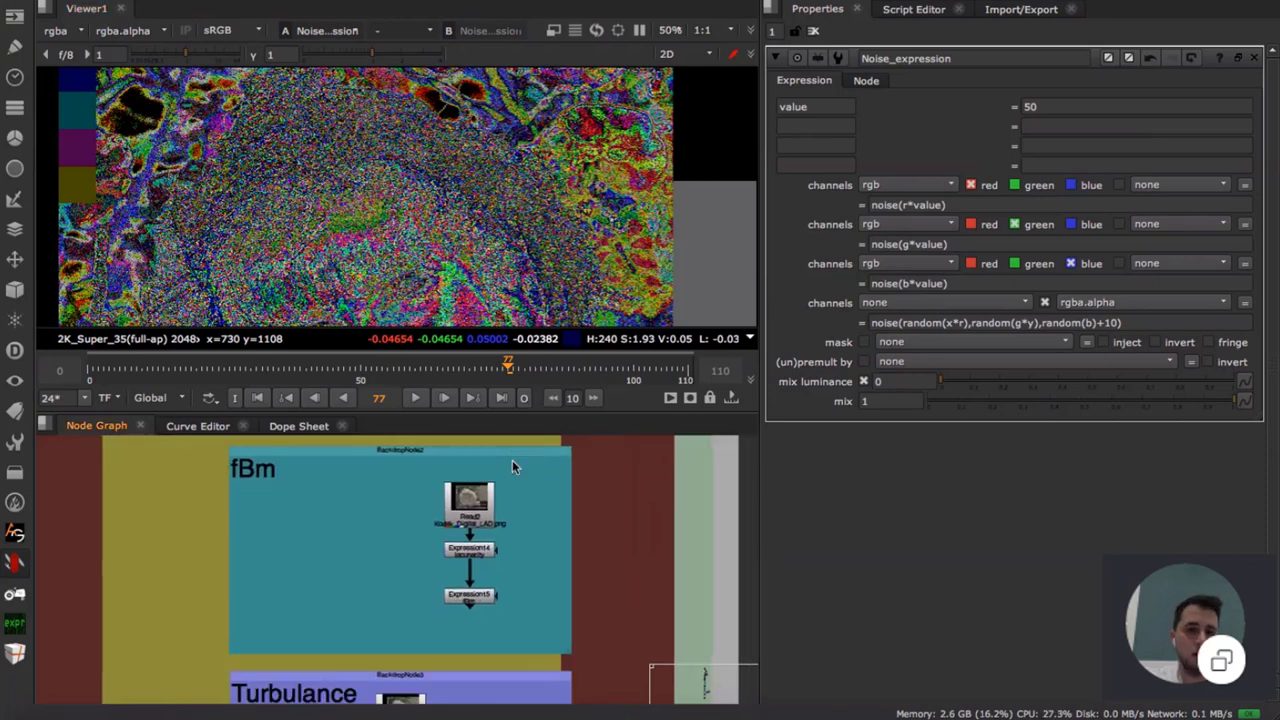
{"action": "scroll", "coordinate": [480, 550], "scroll_direction": "up", "scroll_amount": 3}
{"action": "left_click", "coordinate": [480, 547]}
{"action": "double_click", "coordinate": [482, 548]}
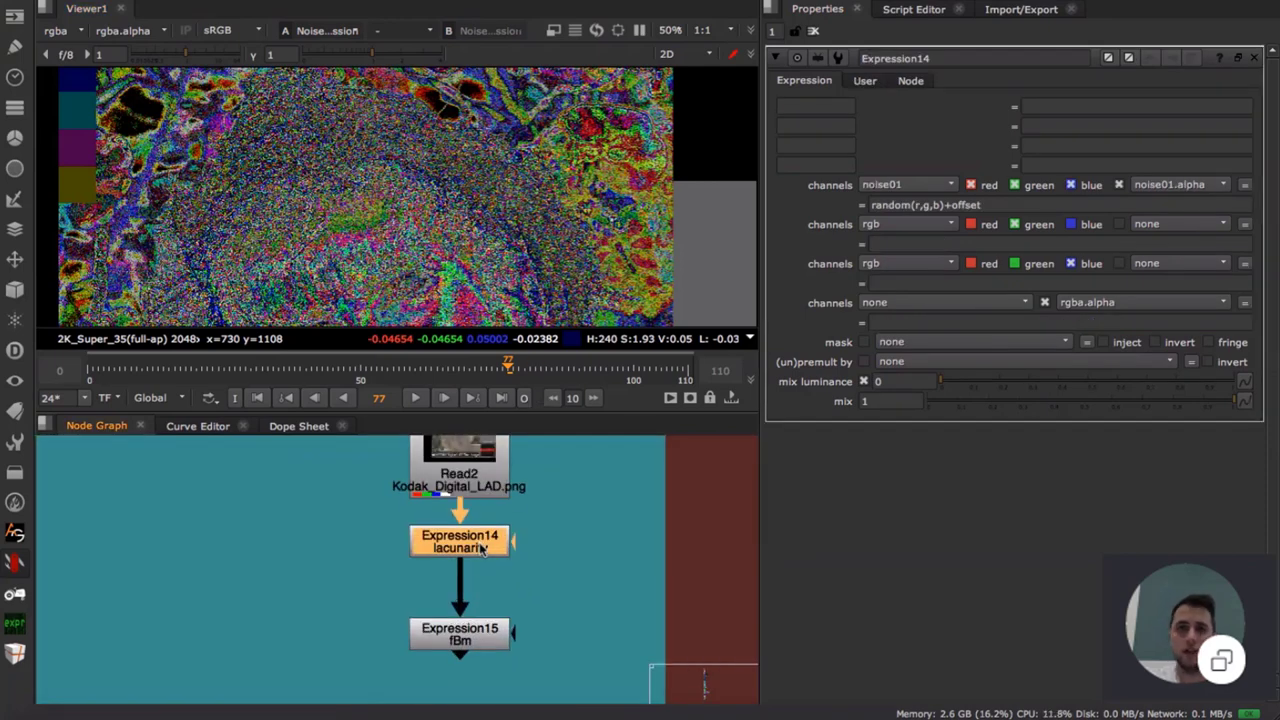
{"action": "double_click", "coordinate": [479, 628]}
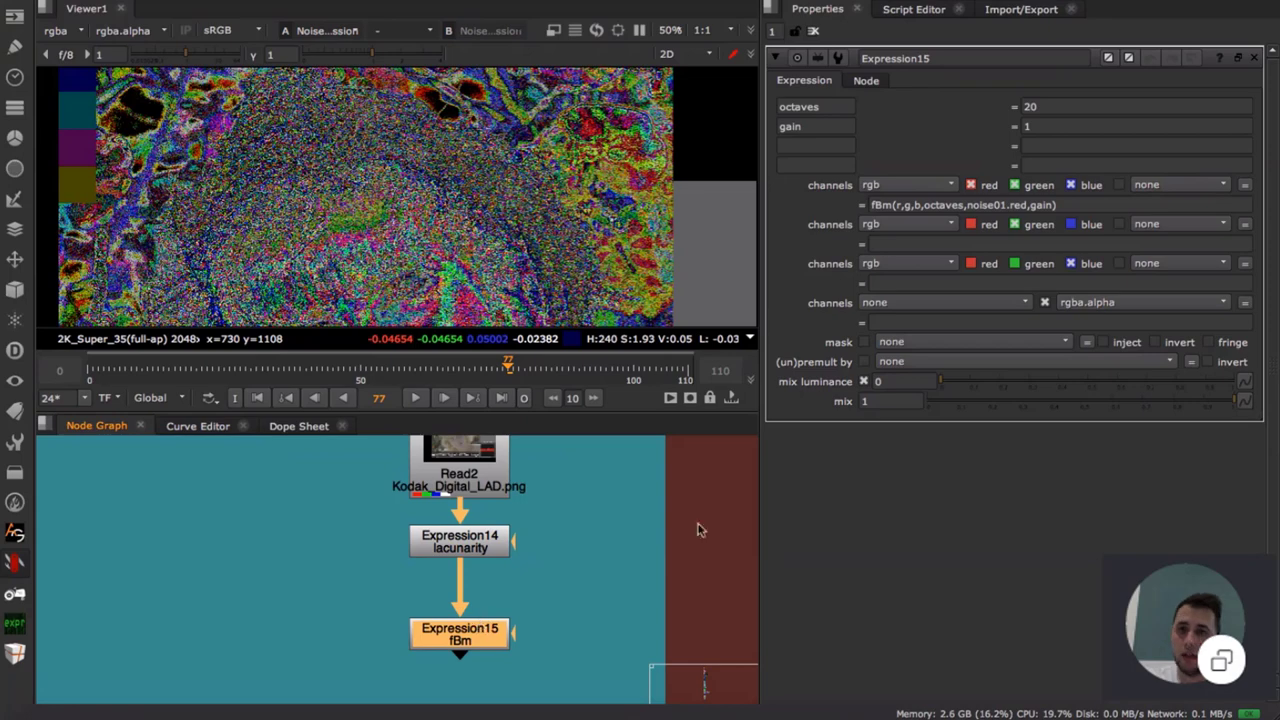
- Add a Noise [Draw] node and place it beside the lacunarity Expression node
{"action": "left_click", "coordinate": [604, 521]}
{"action": "key", "text": "Tab"}
{"action": "type", "text": "nois"}
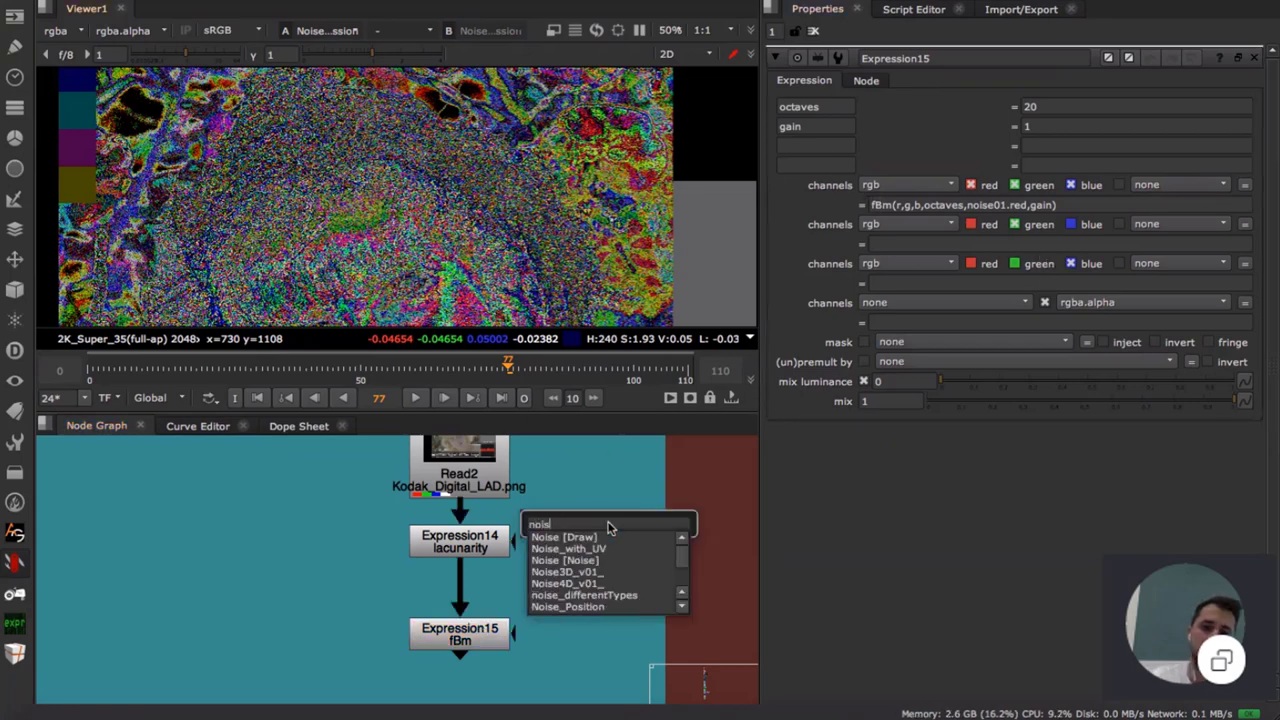
{"action": "type", "text": "e [Draw"}
{"action": "key", "text": "Return"}
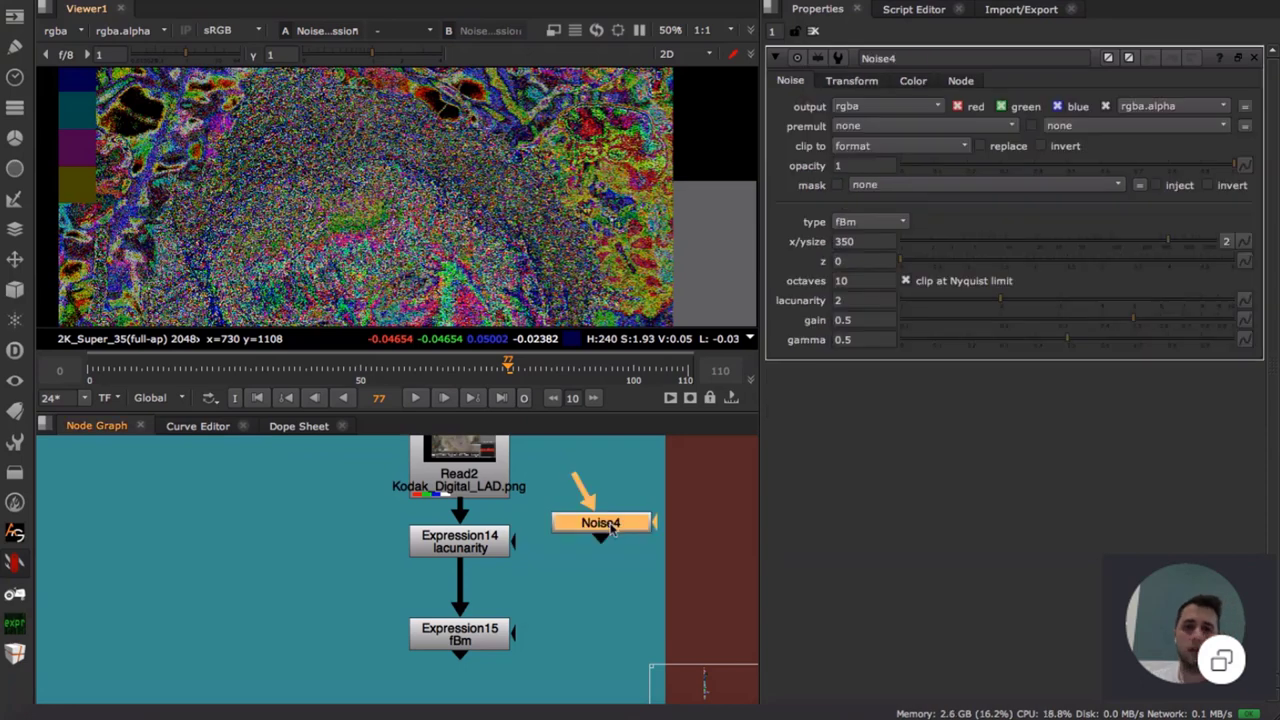
{"action": "left_click_drag", "start_coordinate": [617, 530], "coordinate": [657, 543]}
- Try the turbulence type on the new Noise node and delete the node
{"action": "left_click", "coordinate": [868, 223]}
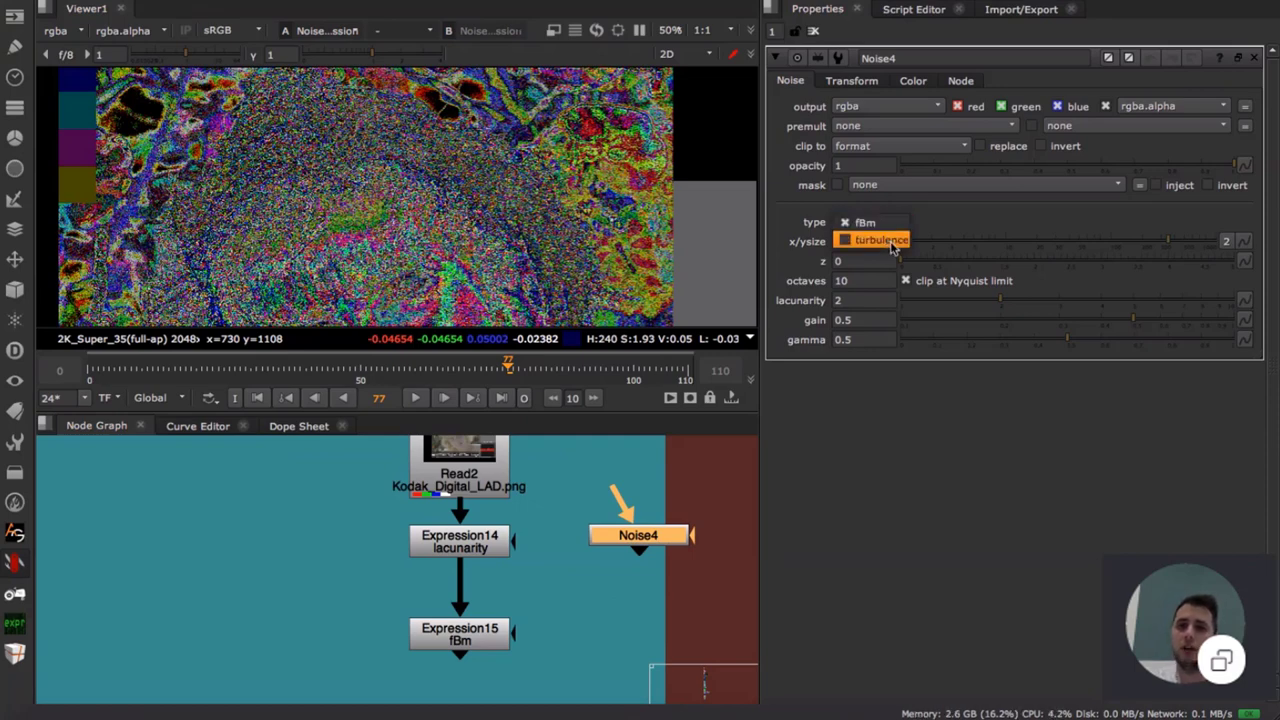
{"action": "left_click", "coordinate": [888, 240]}
{"action": "left_click", "coordinate": [892, 223]}
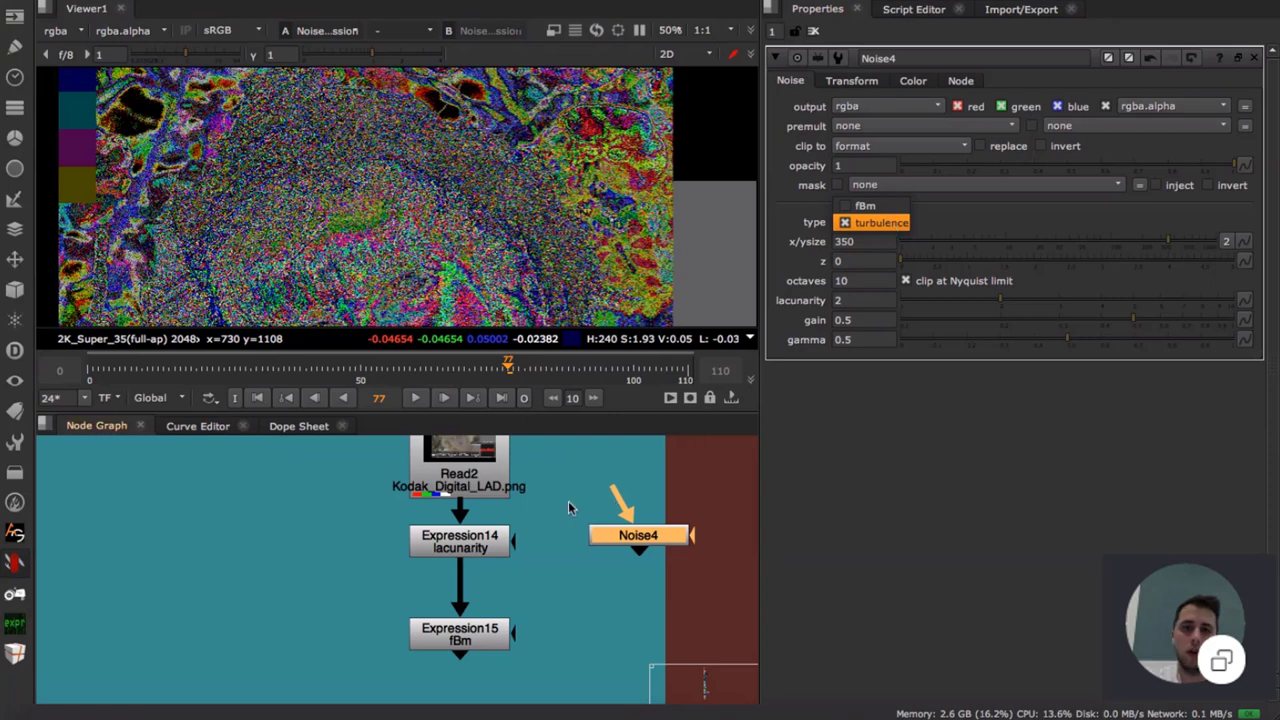
{"action": "left_click", "coordinate": [568, 508]}
{"action": "key", "text": "Delete"}
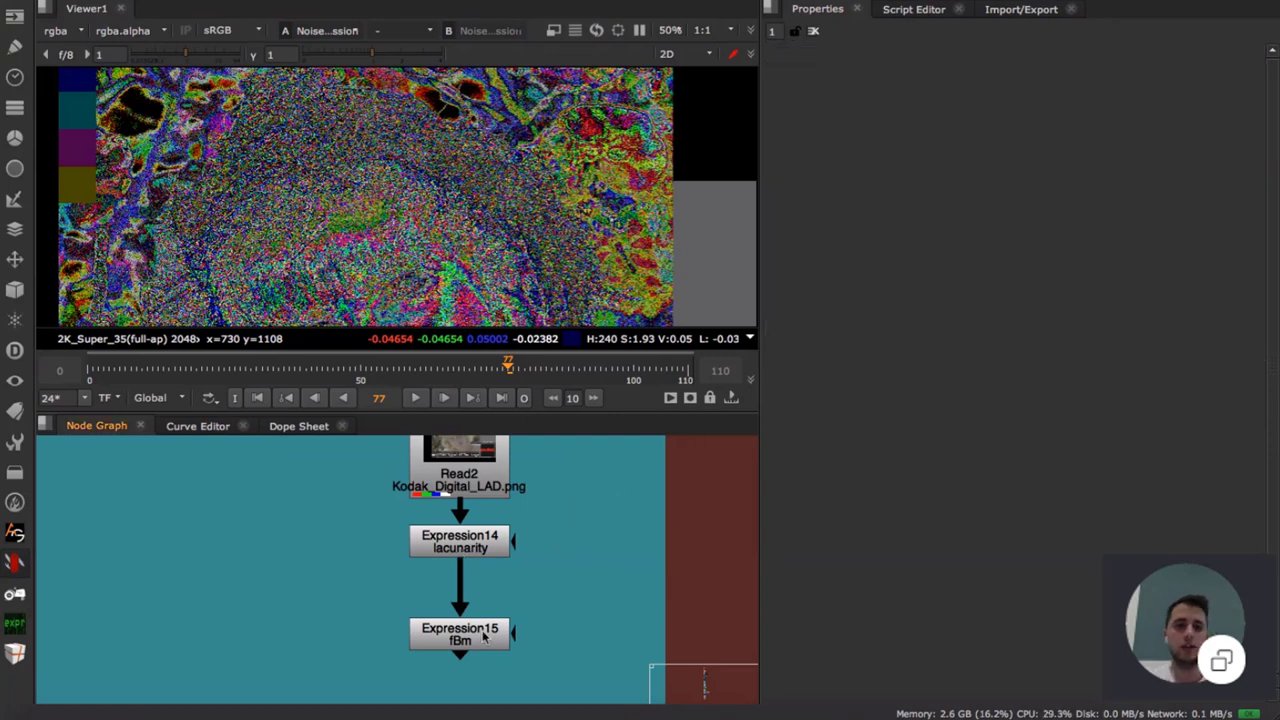
- Inspect the settings of the fBm node and the lacunarity node above it, highlighting the formula random(r,g,b)+offset
{"action": "double_click", "coordinate": [484, 640]}
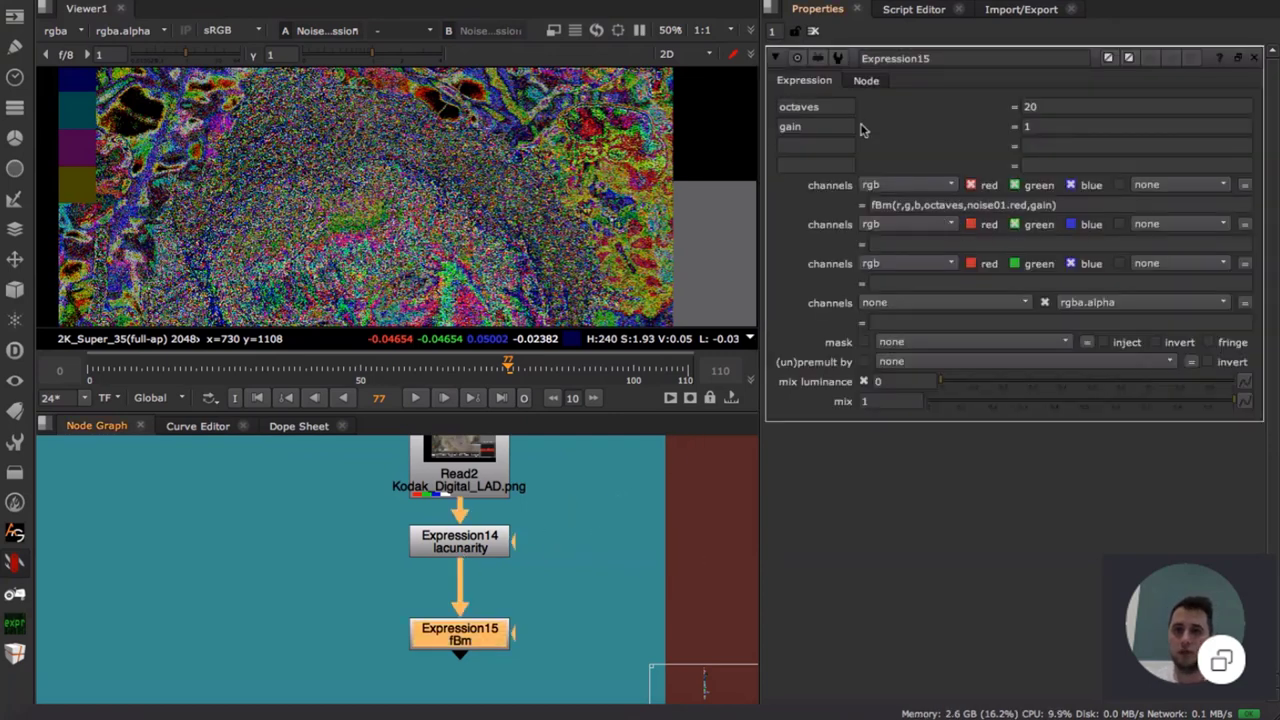
{"action": "left_click_drag", "start_coordinate": [463, 540], "coordinate": [463, 548]}
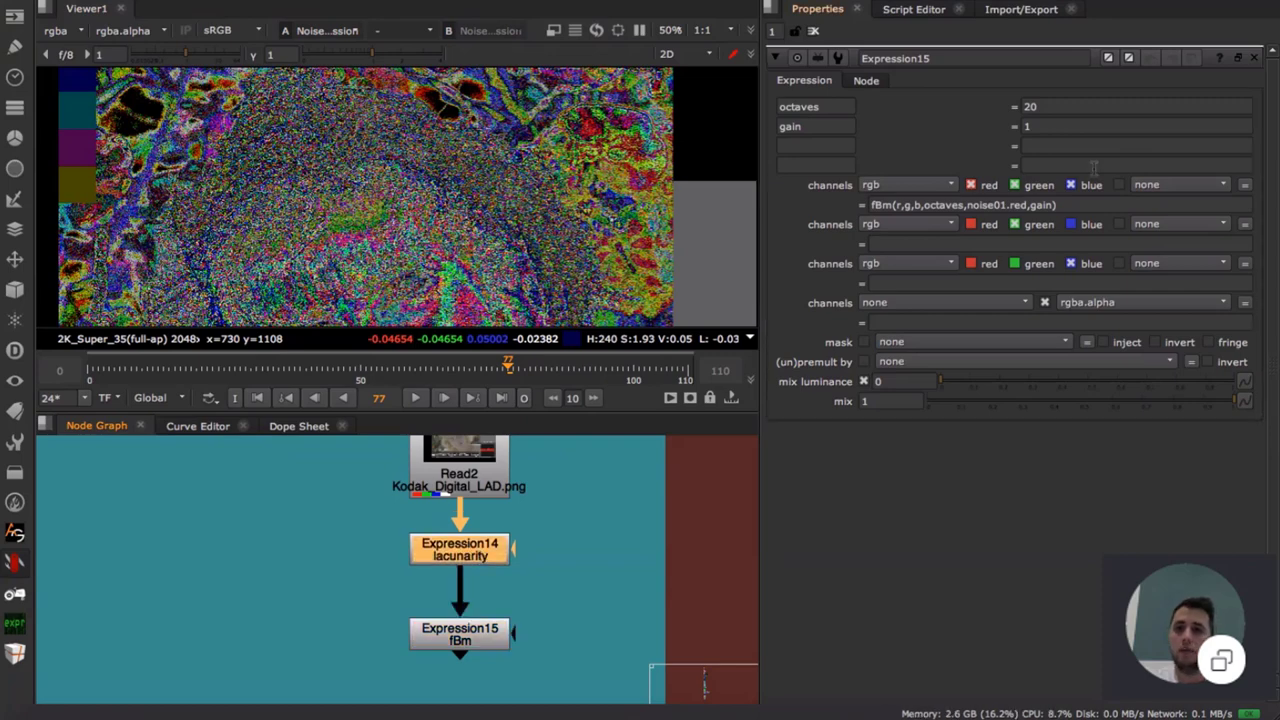
{"action": "double_click", "coordinate": [455, 549]}
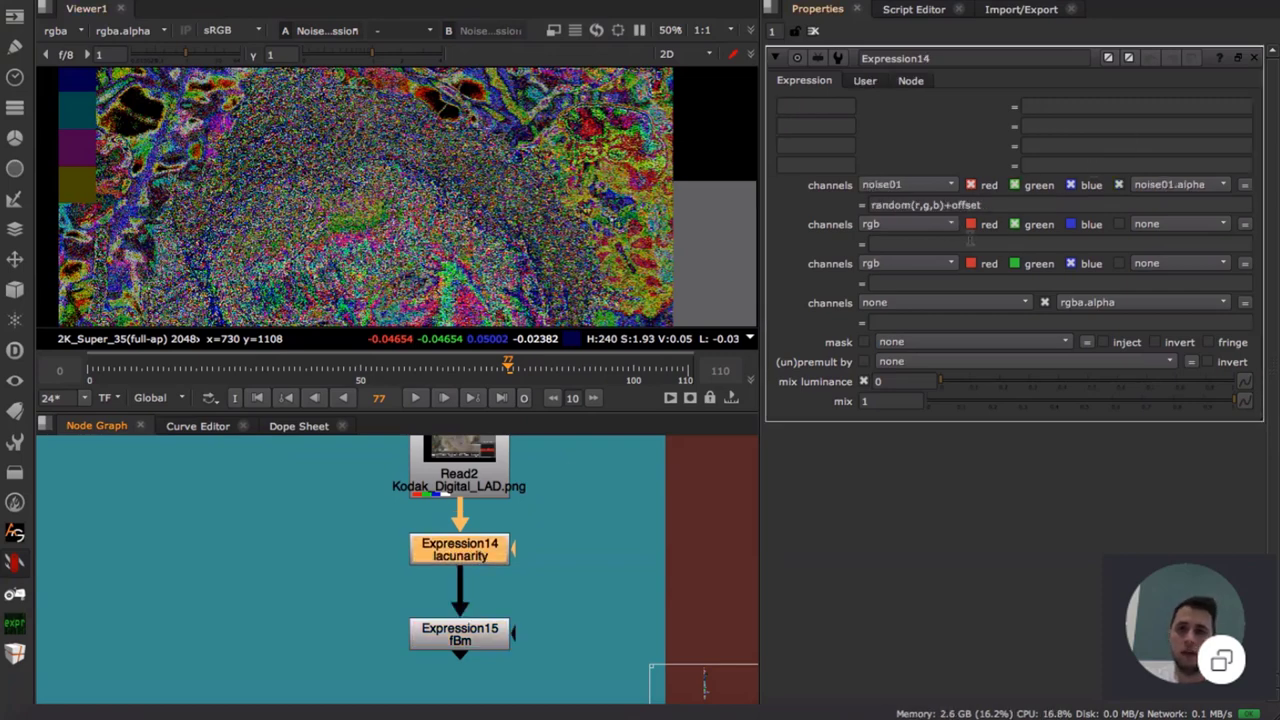
{"action": "triple_click", "coordinate": [912, 204]}
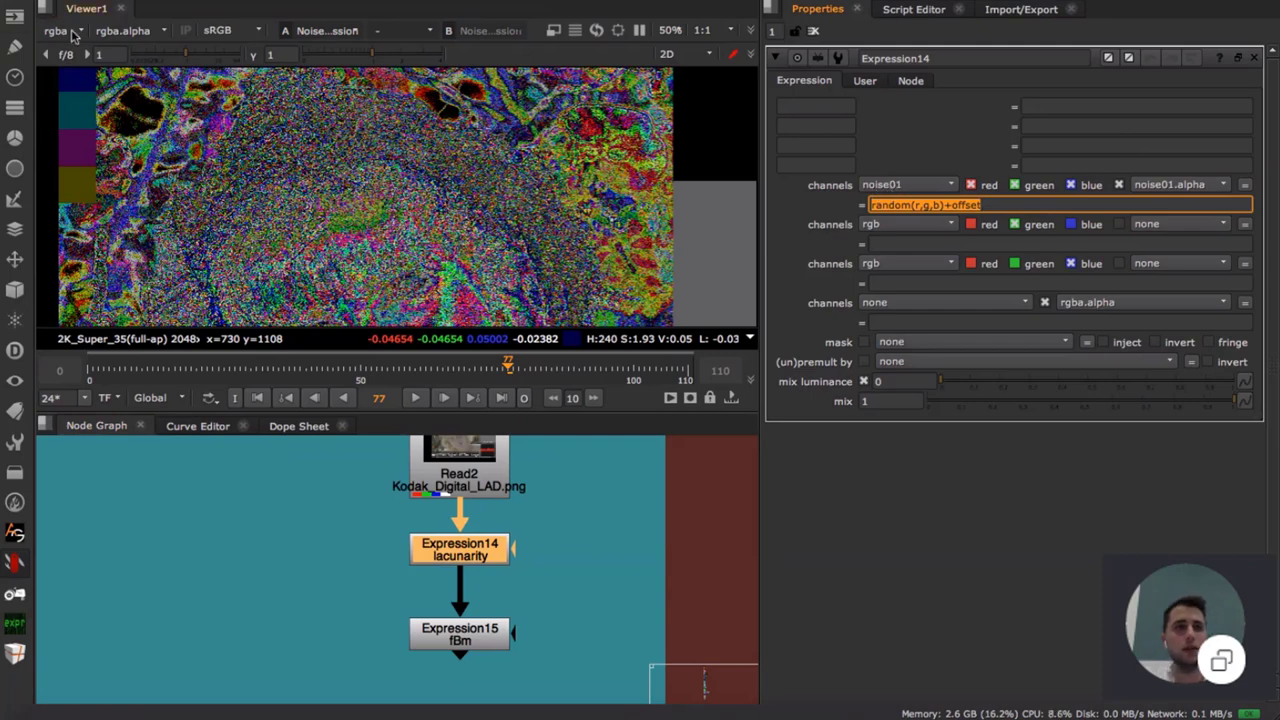
- View the lacunarity Expression node's output in the noise01 layer and inspect the whole image
{"action": "left_click", "coordinate": [460, 544]}
{"action": "key", "text": "1"}
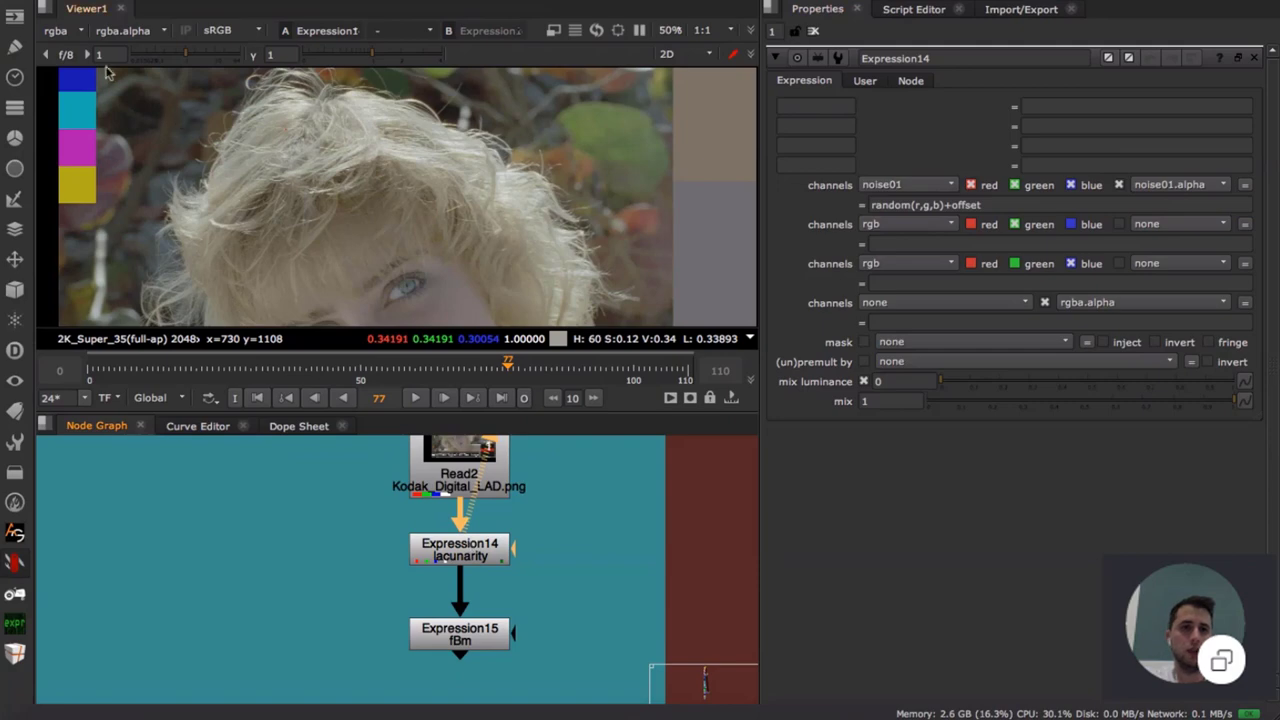
{"action": "left_click", "coordinate": [66, 33]}
{"action": "left_click", "coordinate": [98, 115]}
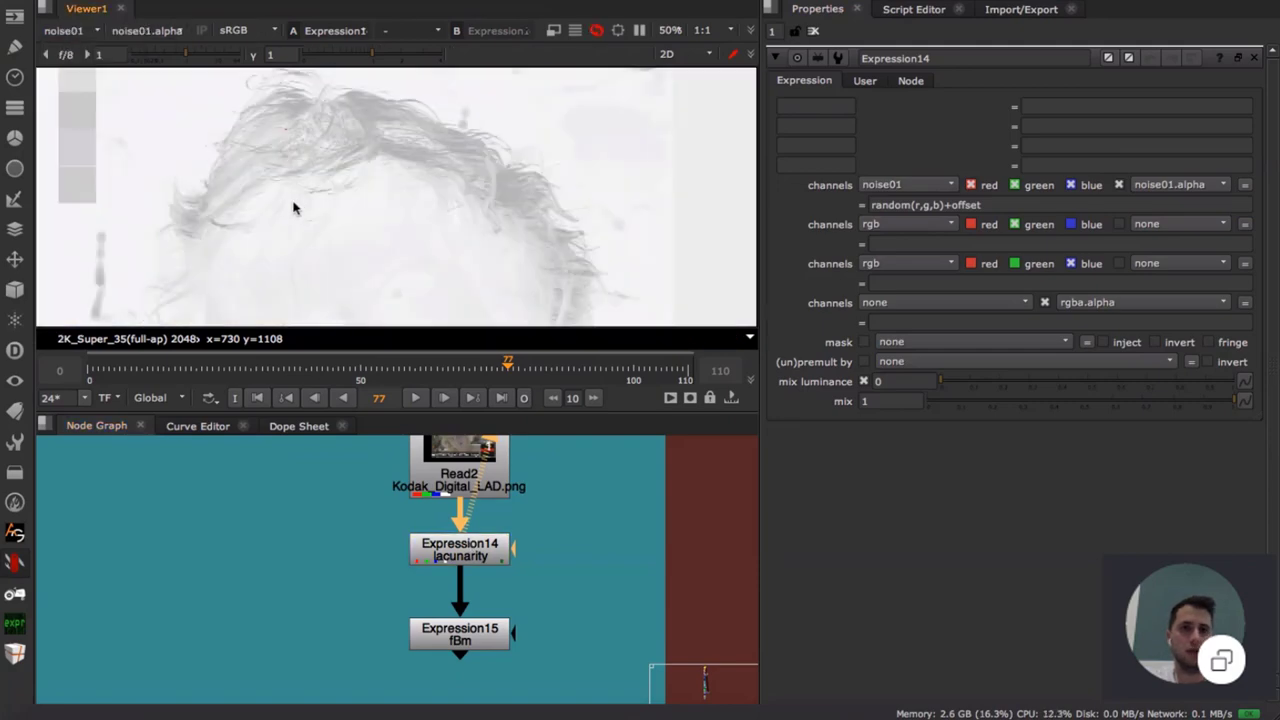
{"action": "scroll", "coordinate": [390, 190], "scroll_direction": "down", "scroll_amount": 4}
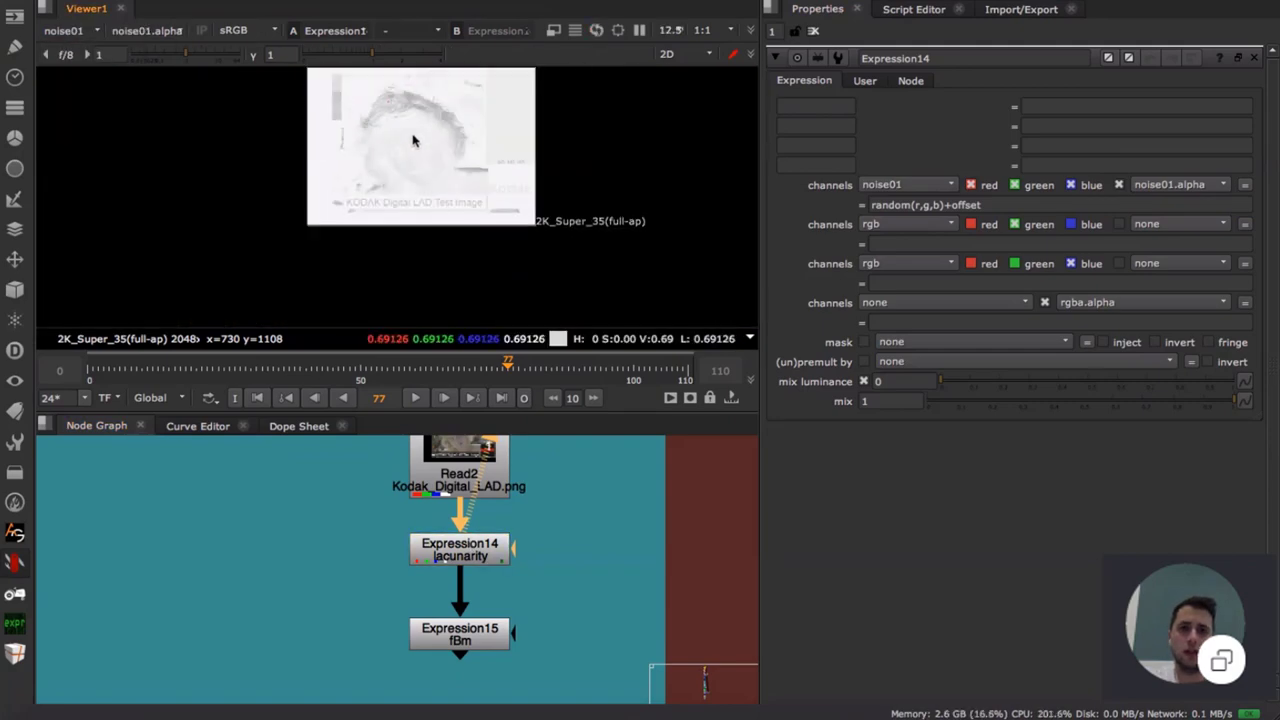
{"action": "scroll", "coordinate": [420, 197], "scroll_direction": "up", "scroll_amount": 4}
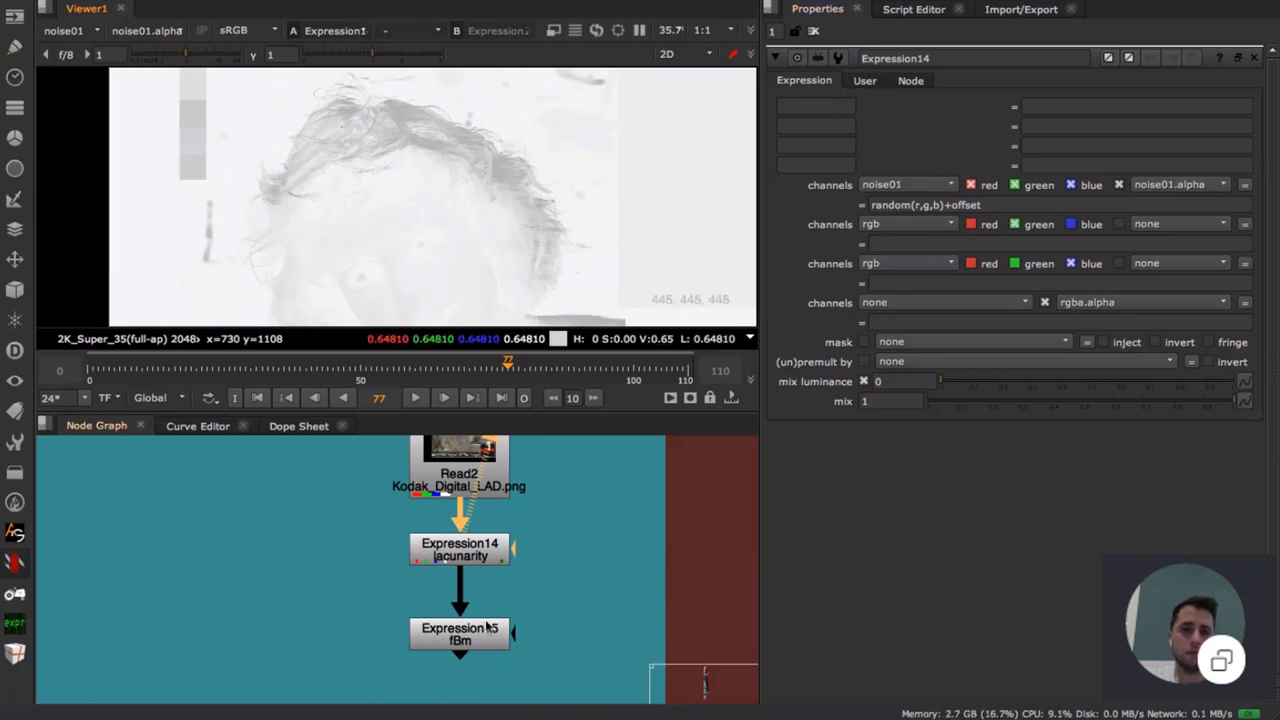
- Slightly increase the custom Offset value of the lacunarity Expression node and return to its expression settings
{"action": "left_click", "coordinate": [866, 81]}
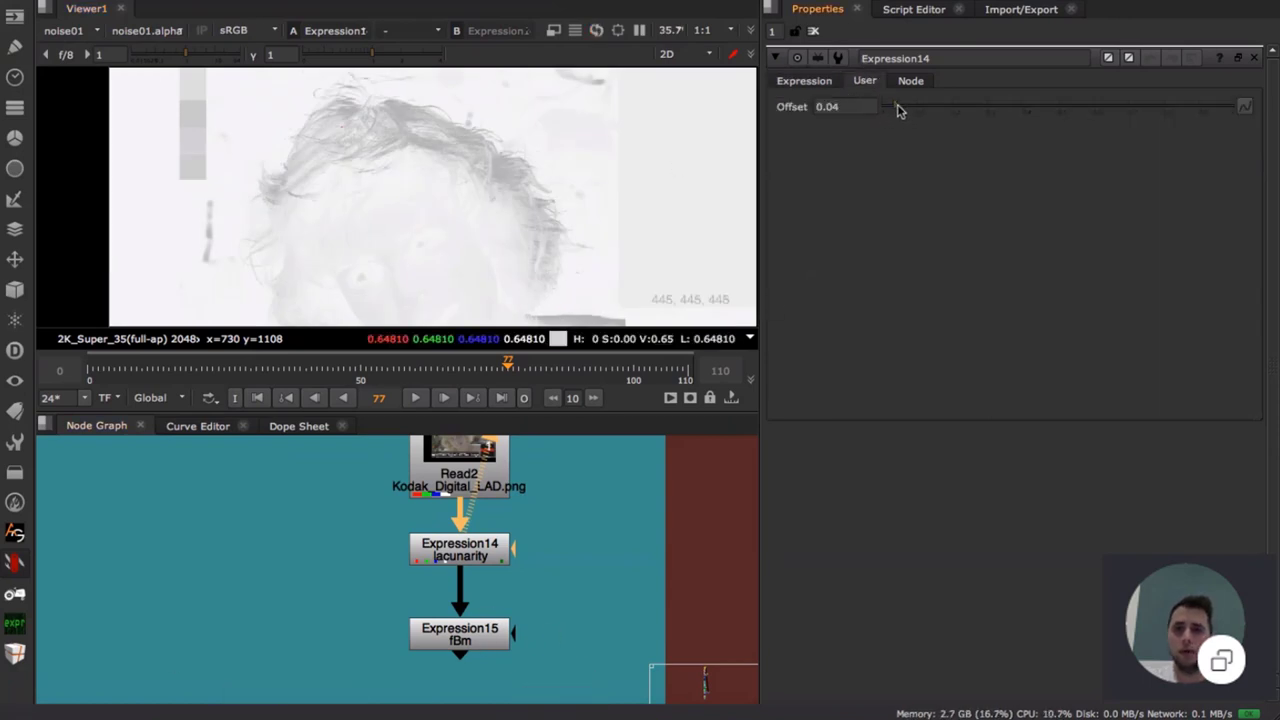
{"action": "mouse_move", "coordinate": [900, 108]}
{"action": "left_mouse_down"}
{"action": "mouse_move", "coordinate": [1029, 109]}
{"action": "mouse_move", "coordinate": [891, 109]}
{"action": "mouse_move", "coordinate": [920, 109]}
{"action": "mouse_move", "coordinate": [907, 109]}
{"action": "left_mouse_up"}
{"action": "left_click", "coordinate": [805, 81]}
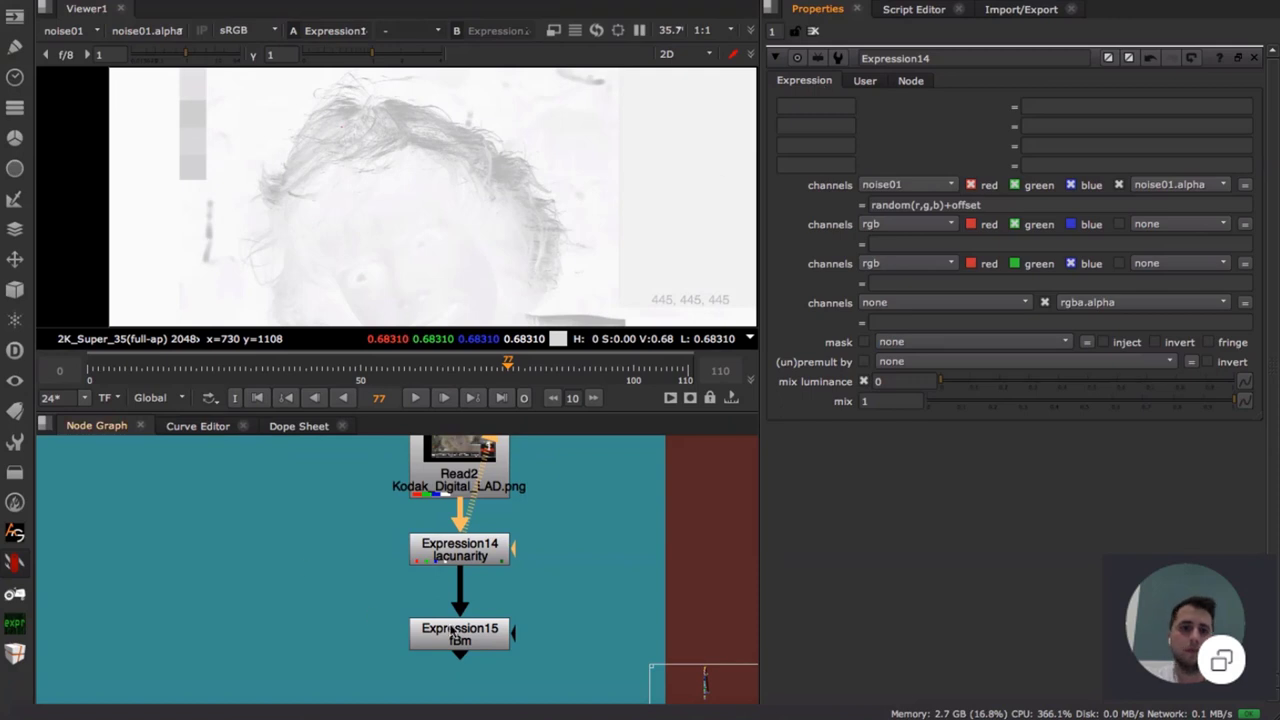
- View the fBm Expression node in the rgba layer and toggle the node off and on to compare its effect
{"action": "left_click", "coordinate": [460, 634]}
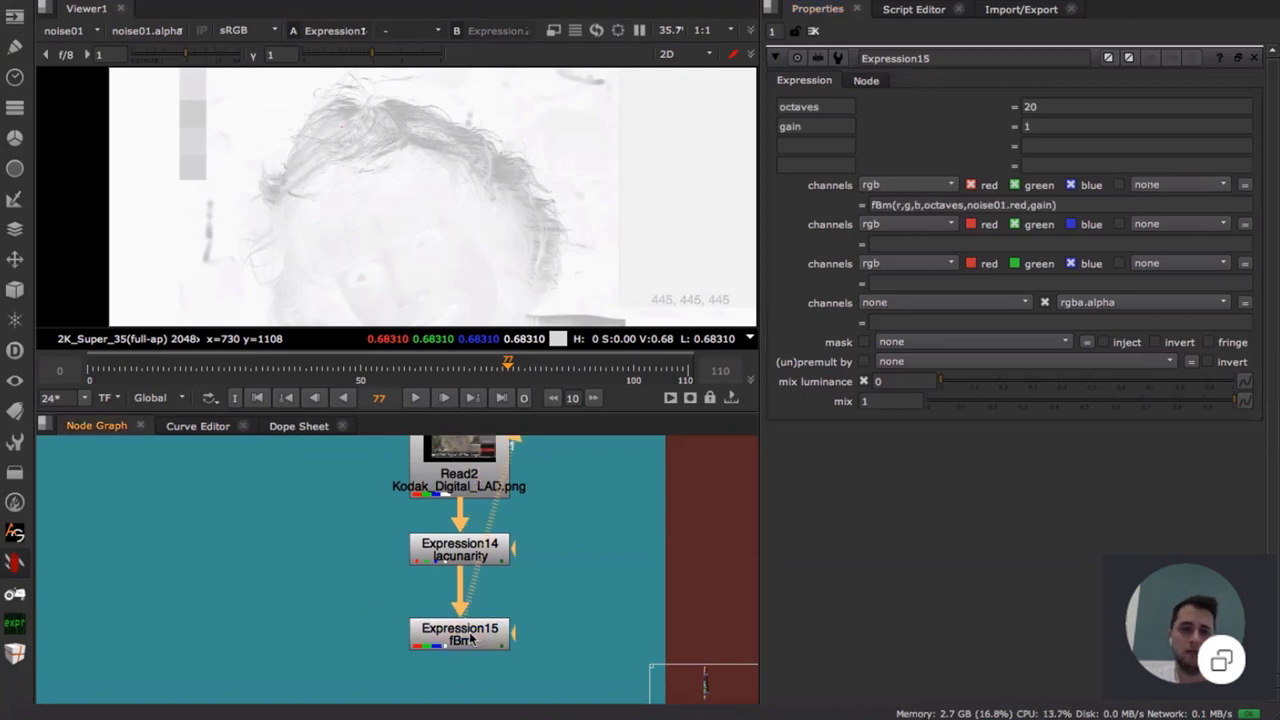
{"action": "left_click", "coordinate": [86, 32]}
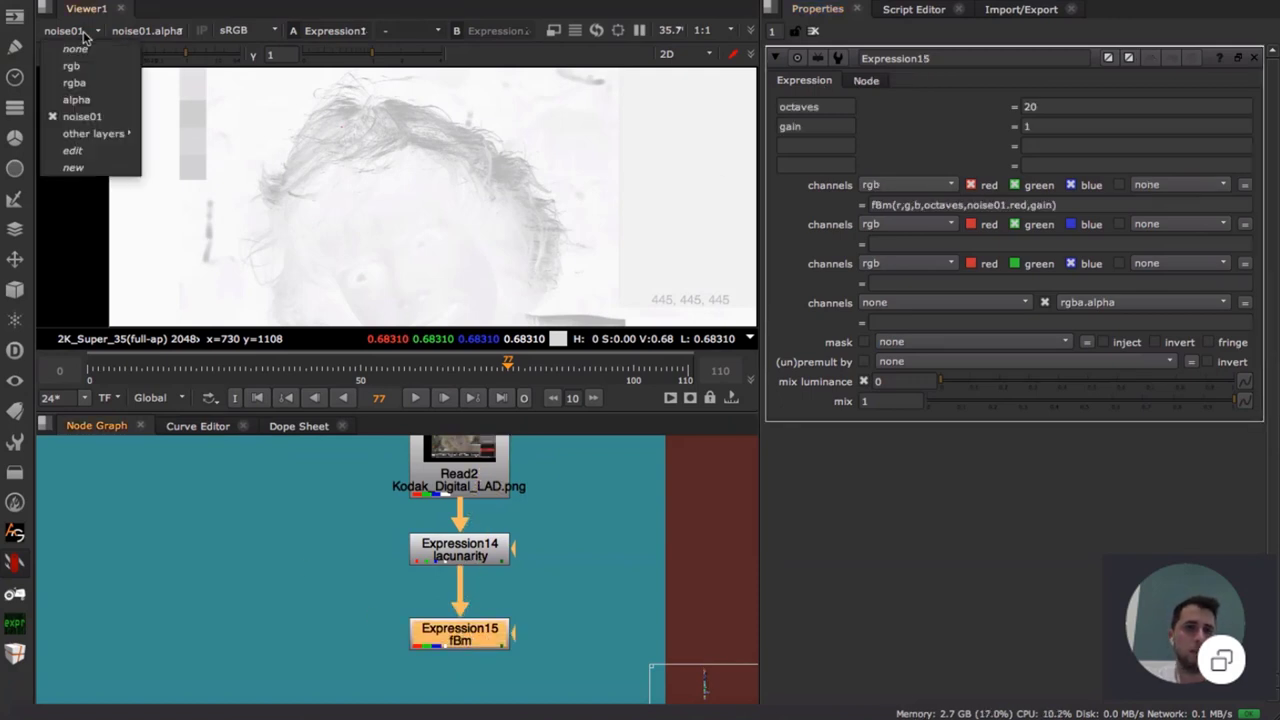
{"action": "left_click", "coordinate": [93, 84]}
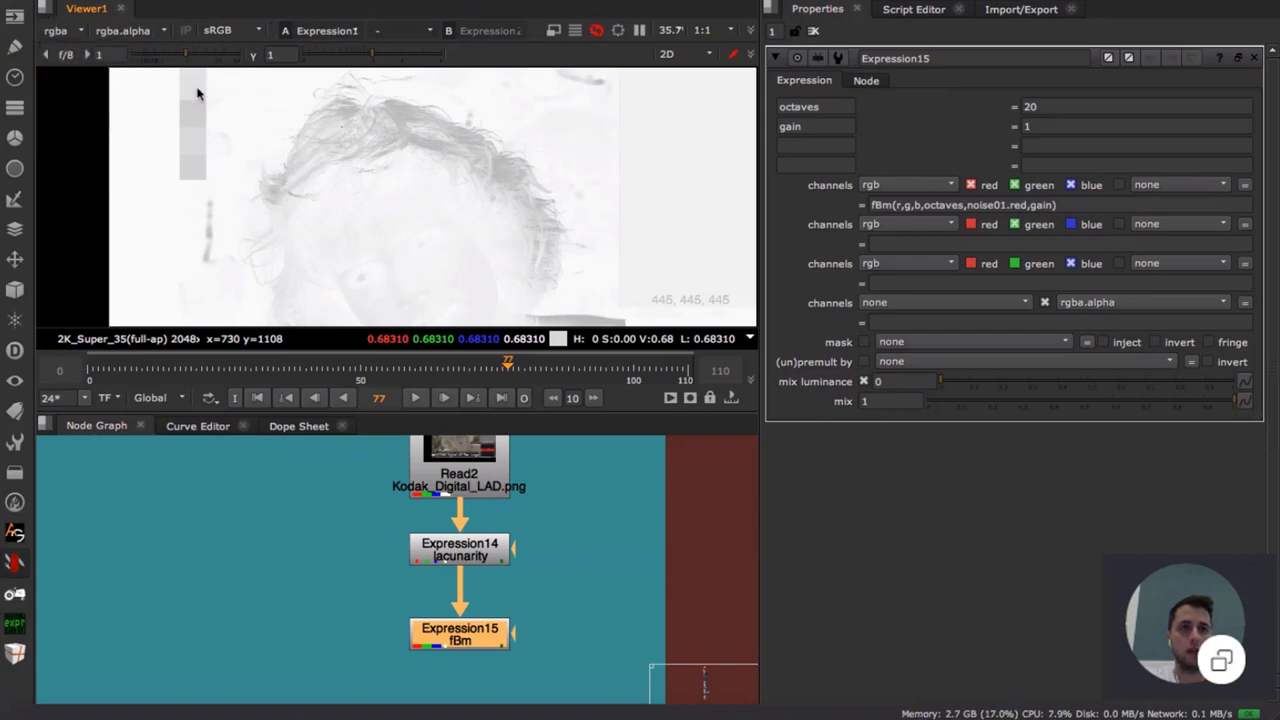
{"action": "key", "text": "d"}
{"action": "key", "text": "d"}
{"action": "key", "text": "d"}
{"action": "key", "text": "d"}
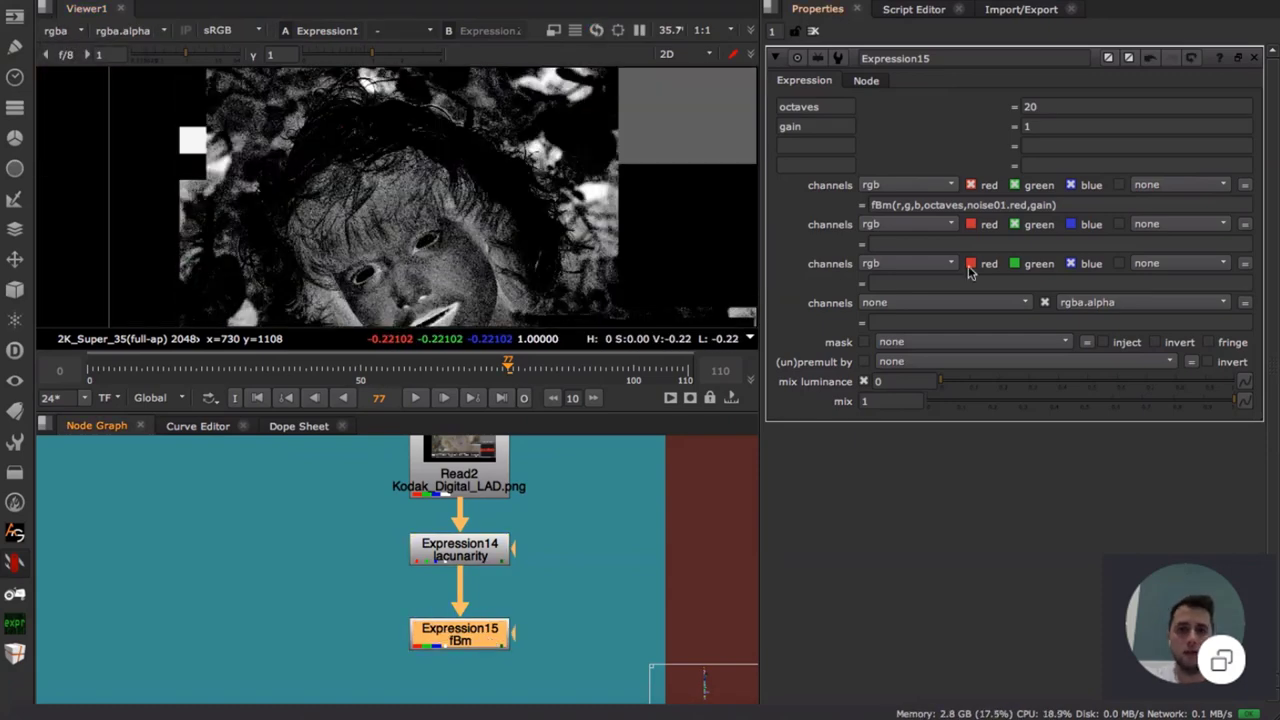
- Examine the fBm formula and its arguments r,g,b, octaves, noise01.red and gain by highlighting them
{"action": "left_click_drag", "start_coordinate": [870, 205], "coordinate": [1088, 207]}
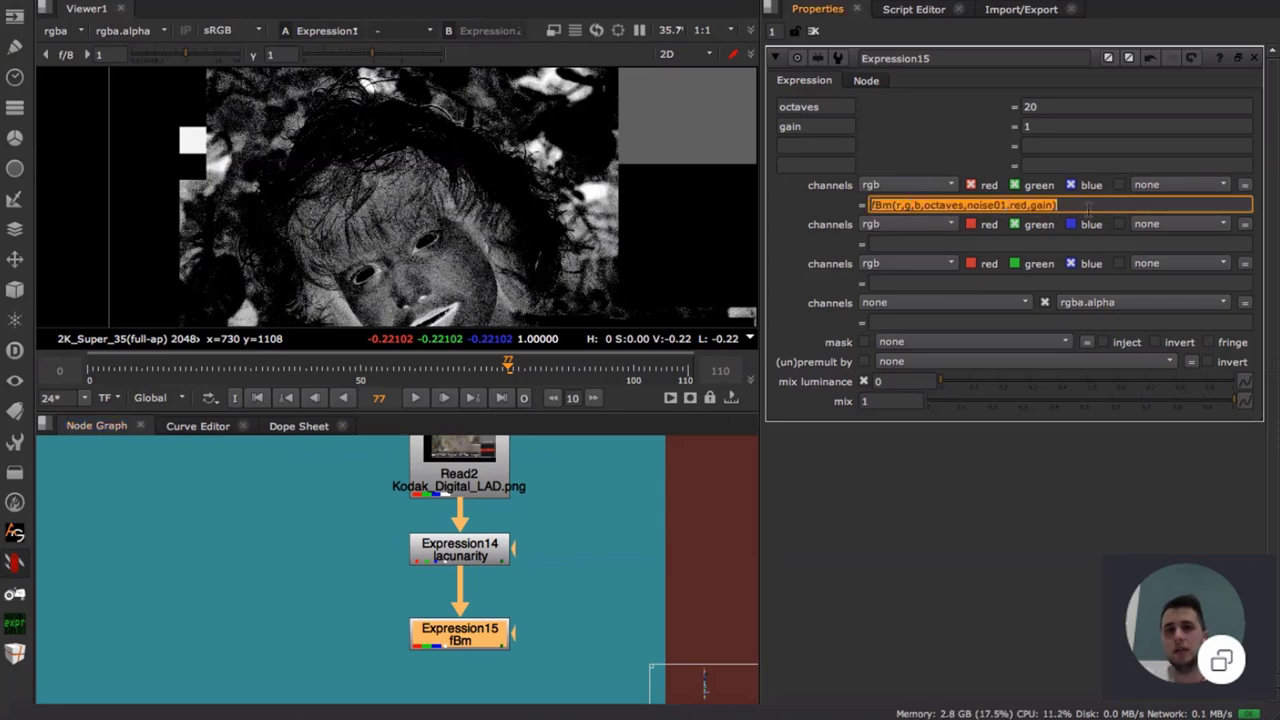
{"action": "left_click", "coordinate": [1088, 207]}
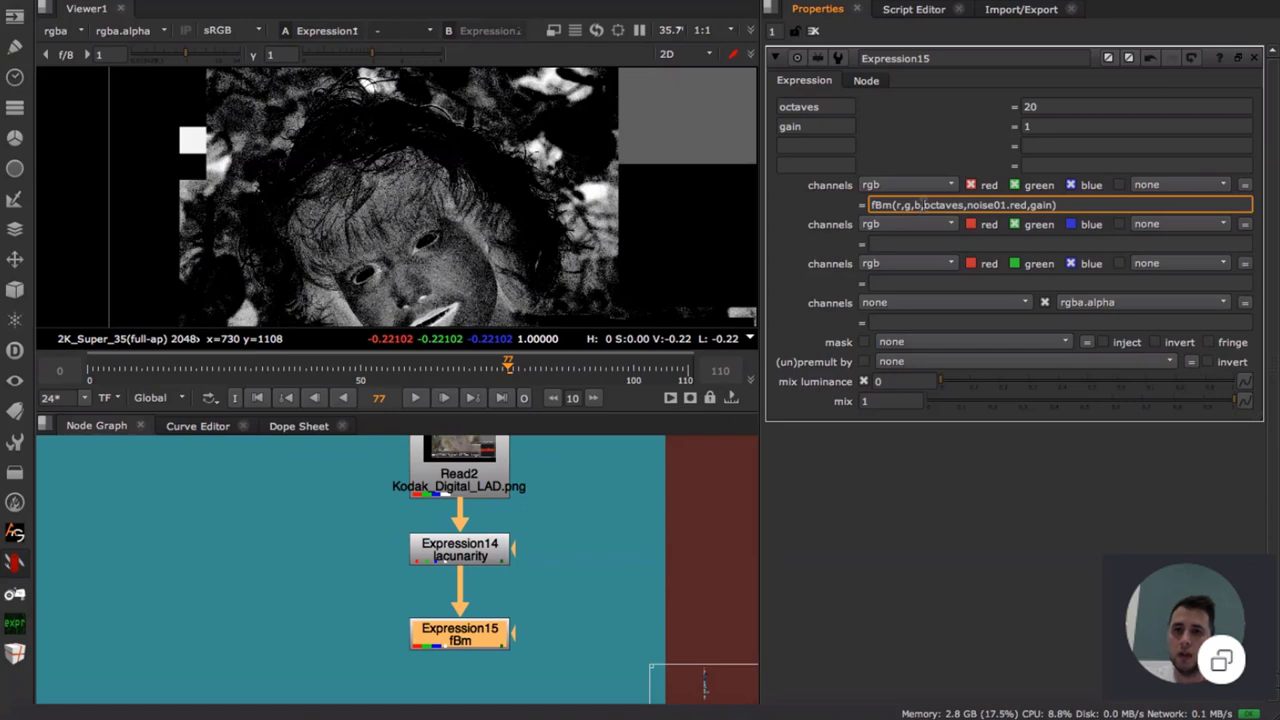
{"action": "left_click_drag", "start_coordinate": [924, 204], "coordinate": [884, 205]}
{"action": "left_click", "coordinate": [902, 205]}
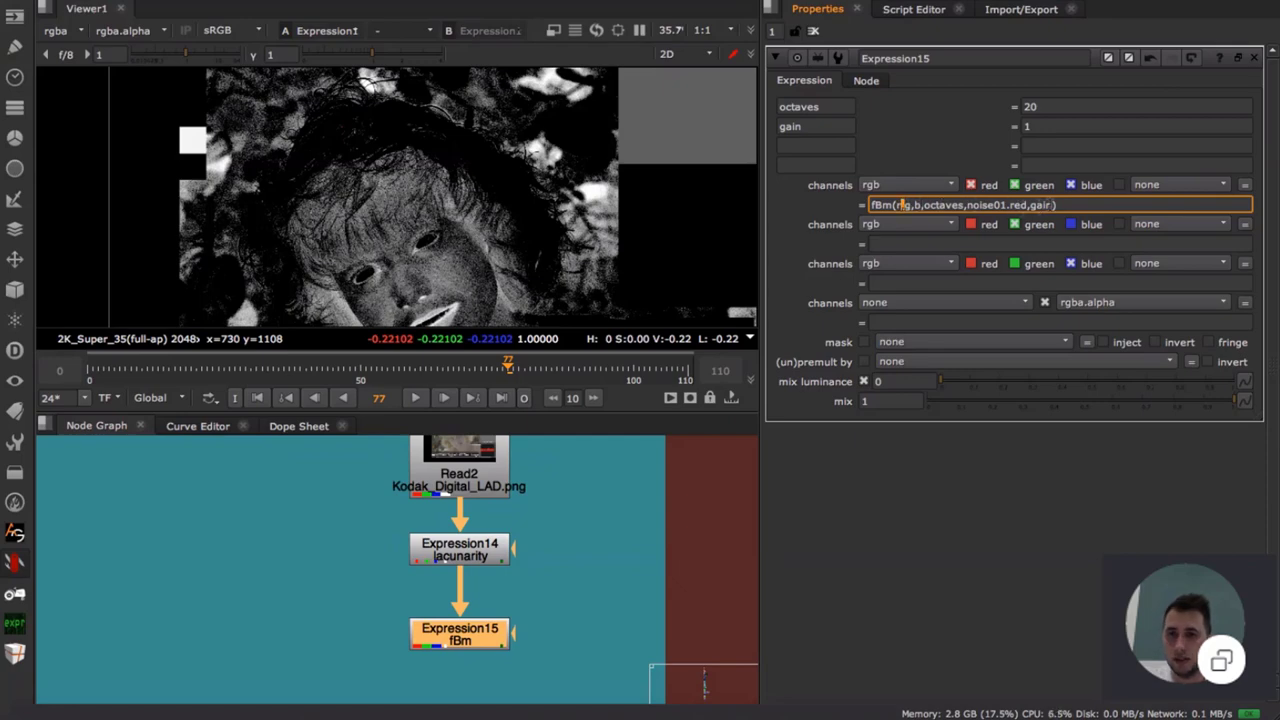
{"action": "left_click_drag", "start_coordinate": [1057, 205], "coordinate": [899, 204]}
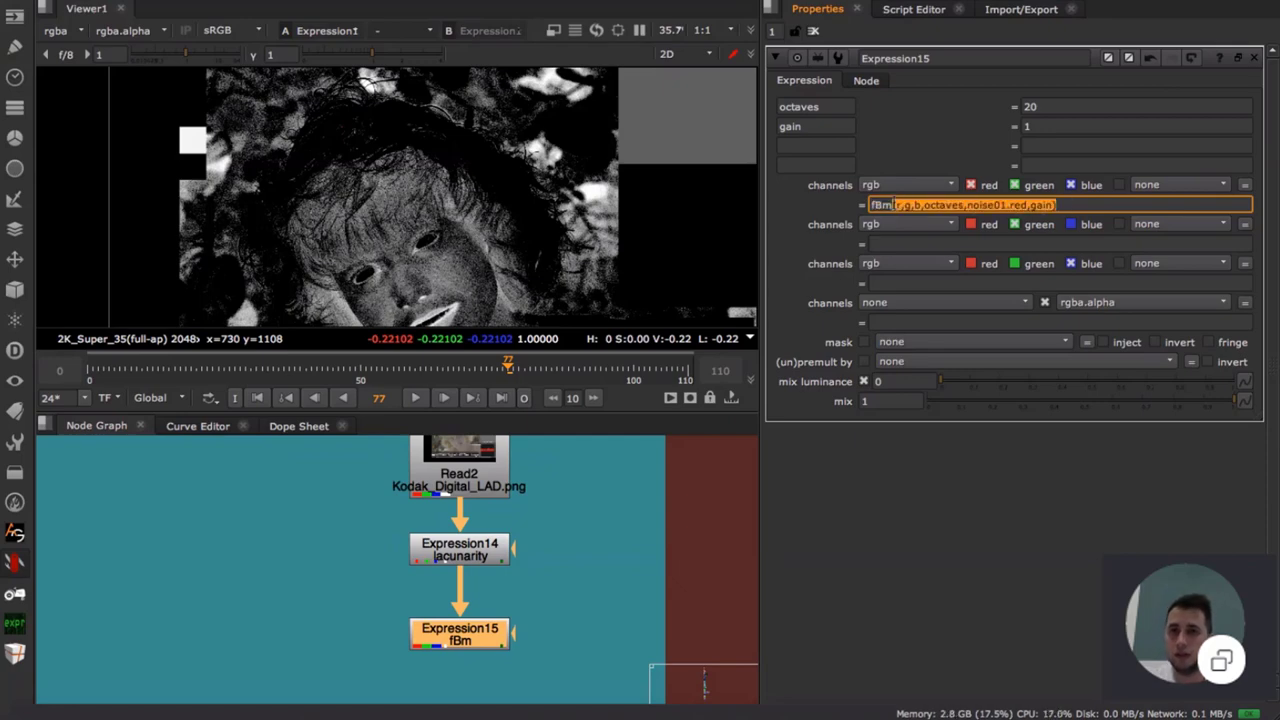
{"action": "left_click", "coordinate": [893, 205]}
- Find the note with the Foundry math functions documentation link in the node graph, and return to the fBm node
{"action": "scroll", "coordinate": [576, 526], "scroll_direction": "up", "scroll_amount": 3}
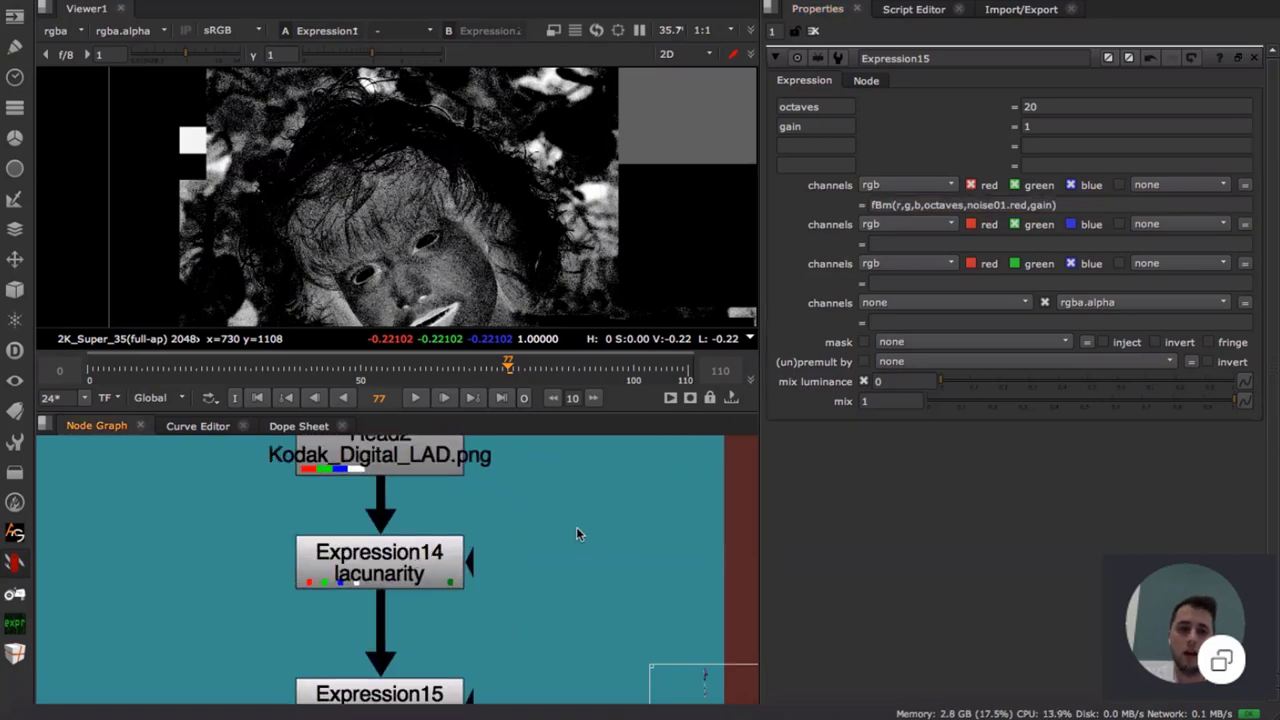
{"action": "scroll", "coordinate": [576, 526], "scroll_direction": "down", "scroll_amount": 8}
{"action": "middle_click_drag", "start_coordinate": [591, 536], "coordinate": [415, 533]}
{"action": "scroll", "coordinate": [415, 533], "scroll_direction": "down", "scroll_amount": 4}
{"action": "middle_click_drag", "start_coordinate": [560, 510], "coordinate": [503, 523]}
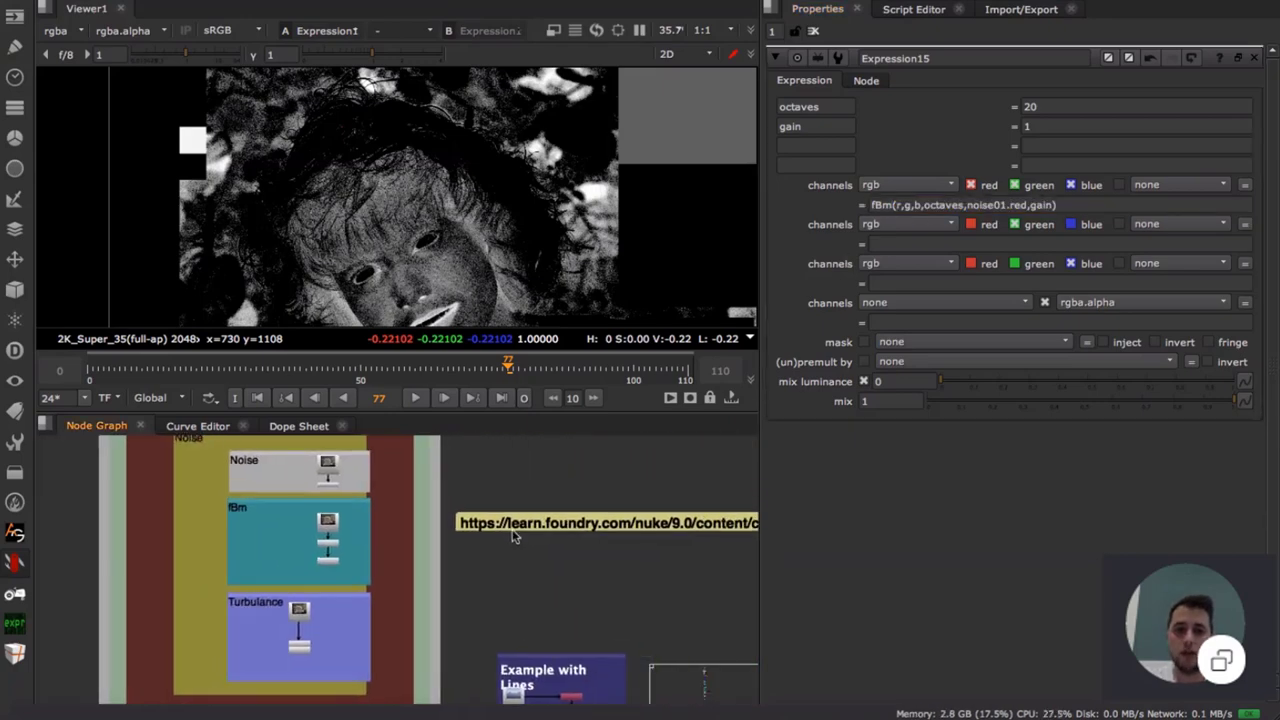
{"action": "scroll", "coordinate": [510, 523], "scroll_direction": "up", "scroll_amount": 2}
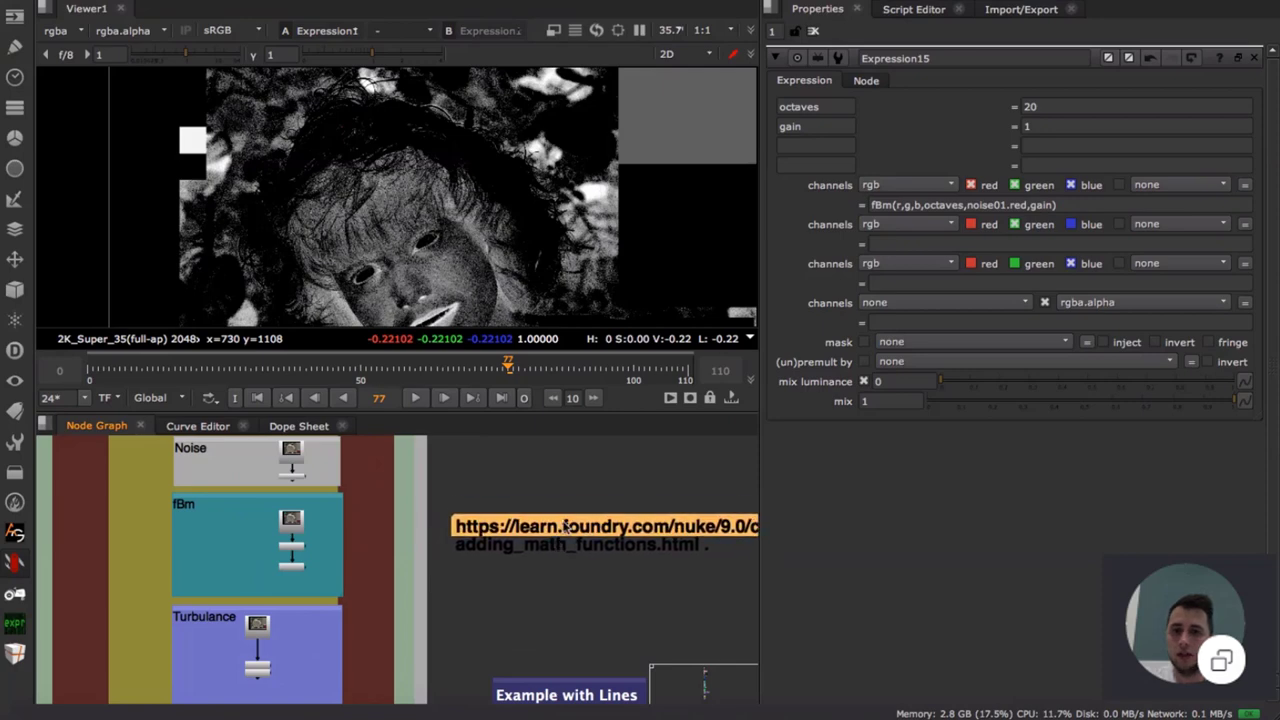
{"action": "scroll", "coordinate": [405, 528], "scroll_direction": "up", "scroll_amount": 8}
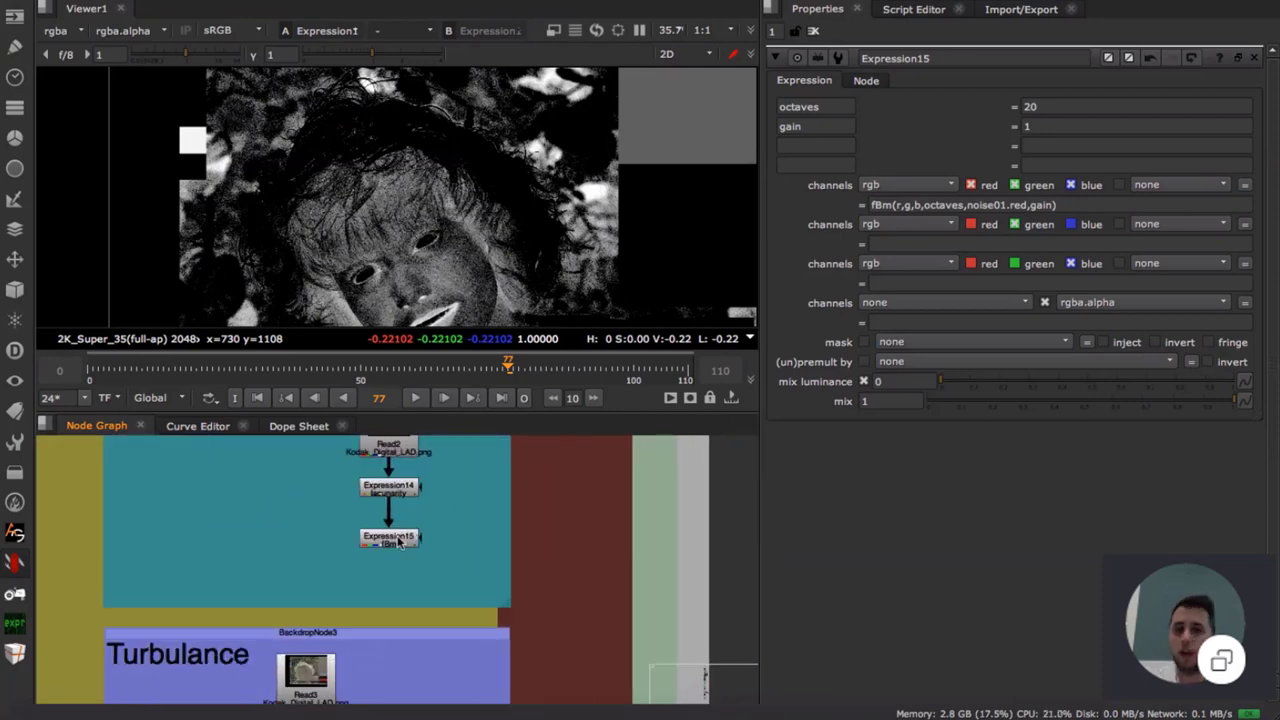
{"action": "scroll", "coordinate": [455, 530], "scroll_direction": "up", "scroll_amount": 3}
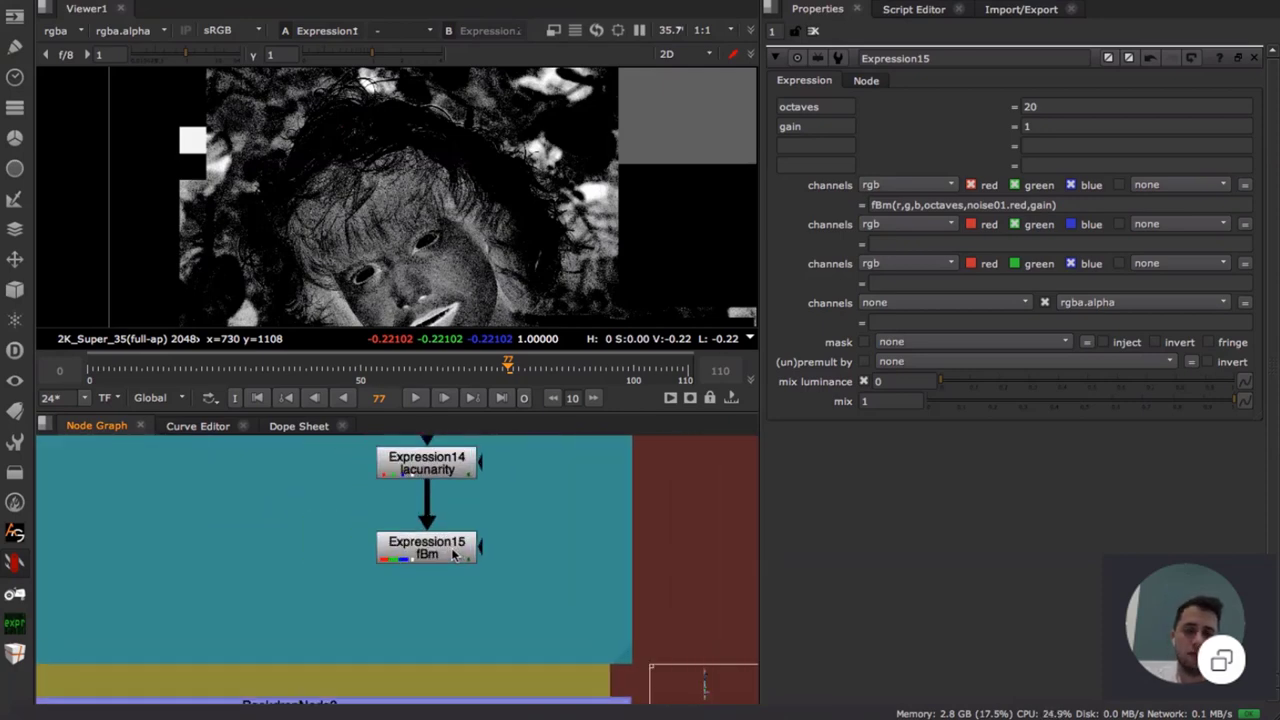
{"action": "left_click", "coordinate": [450, 558]}
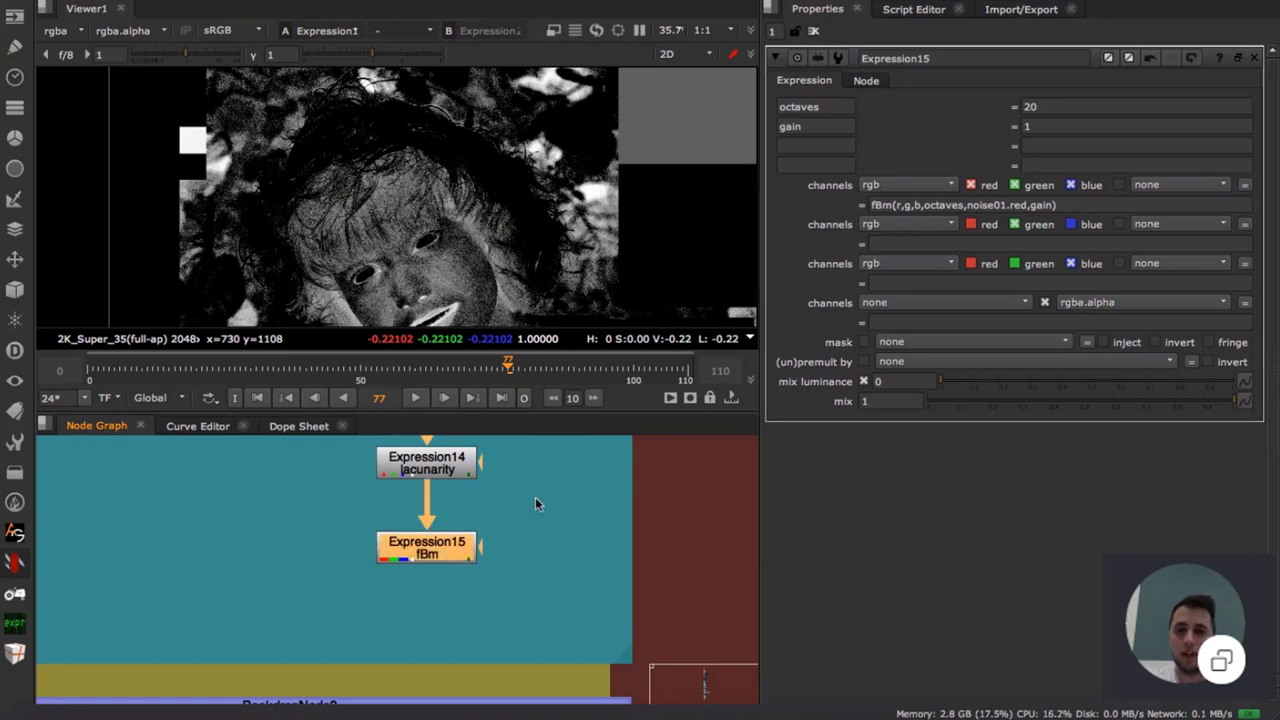
{"action": "left_click", "coordinate": [512, 529]}
{"action": "left_click", "coordinate": [463, 547]}
- In the Turbulance backdrop, move the lacunarity Expression node up to separate it from the turbulence node
{"action": "scroll", "coordinate": [492, 545], "scroll_direction": "down", "scroll_amount": 3}
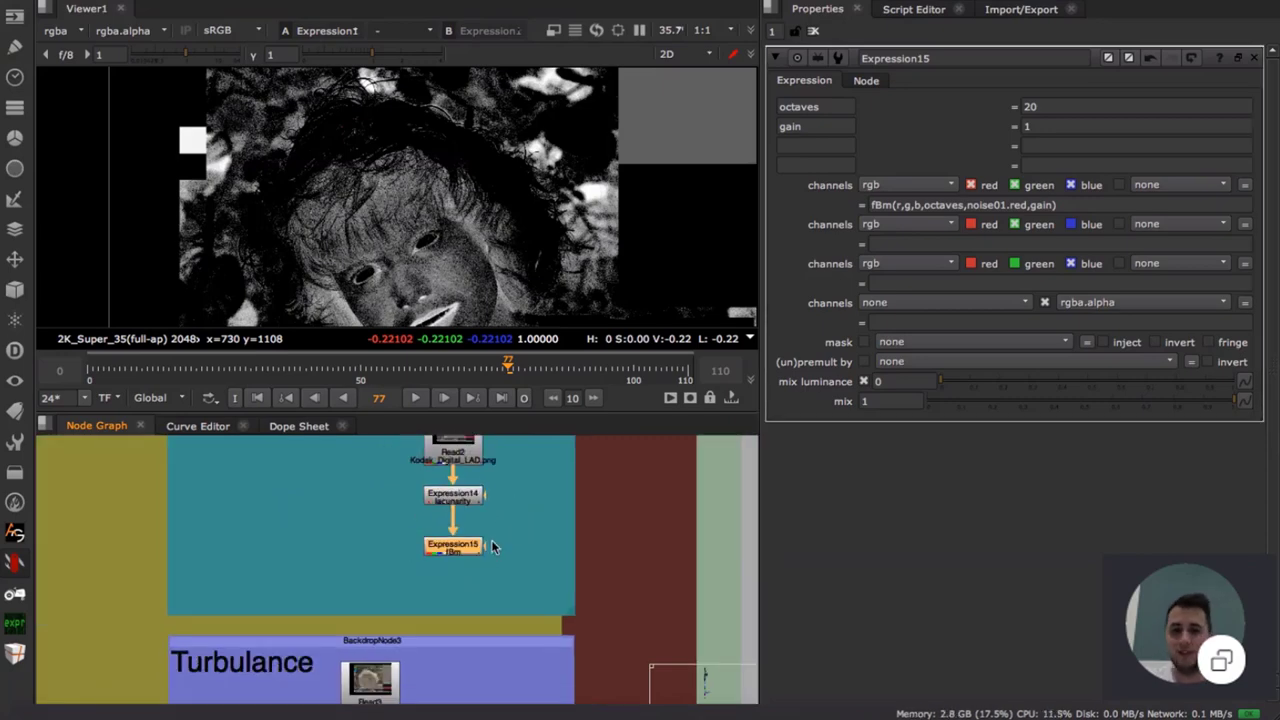
{"action": "middle_click_drag", "start_coordinate": [480, 586], "coordinate": [536, 365]}
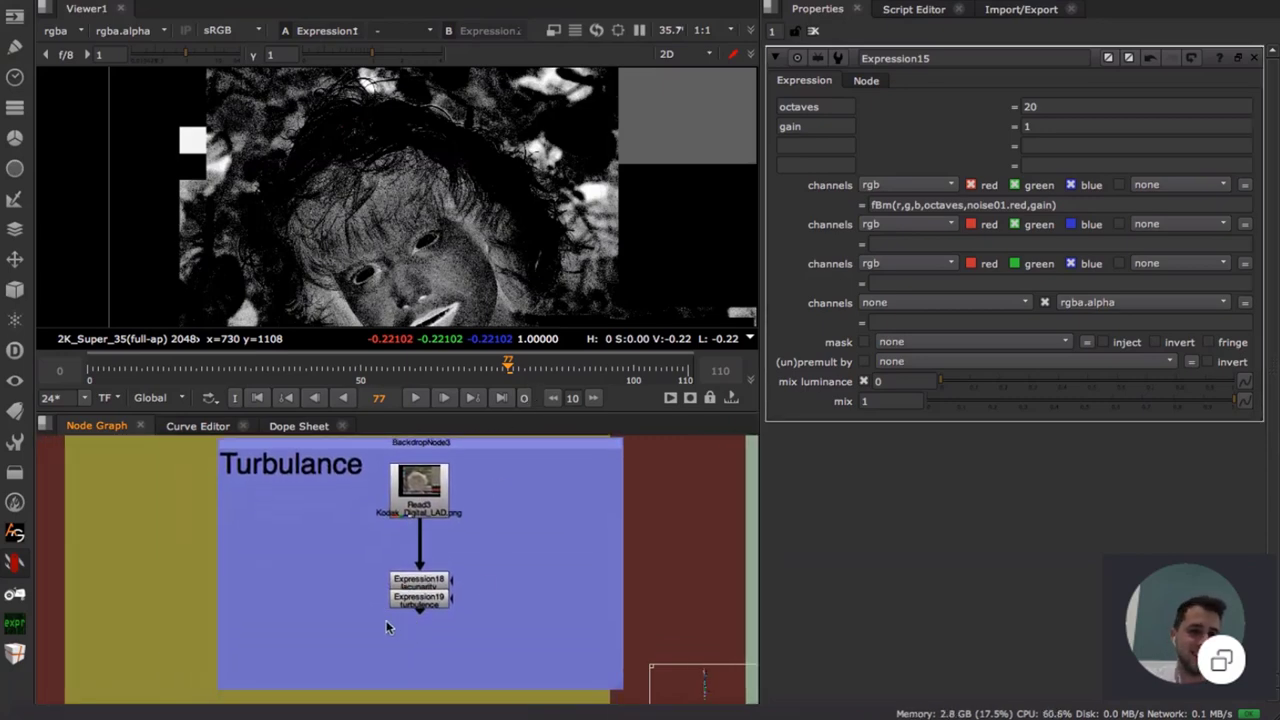
{"action": "scroll", "coordinate": [394, 612], "scroll_direction": "up", "scroll_amount": 5}
{"action": "left_click_drag", "start_coordinate": [454, 531], "coordinate": [456, 508]}
{"action": "middle_click_drag", "start_coordinate": [456, 508], "coordinate": [410, 622]}
{"action": "scroll", "coordinate": [438, 585], "scroll_direction": "down", "scroll_amount": 4}
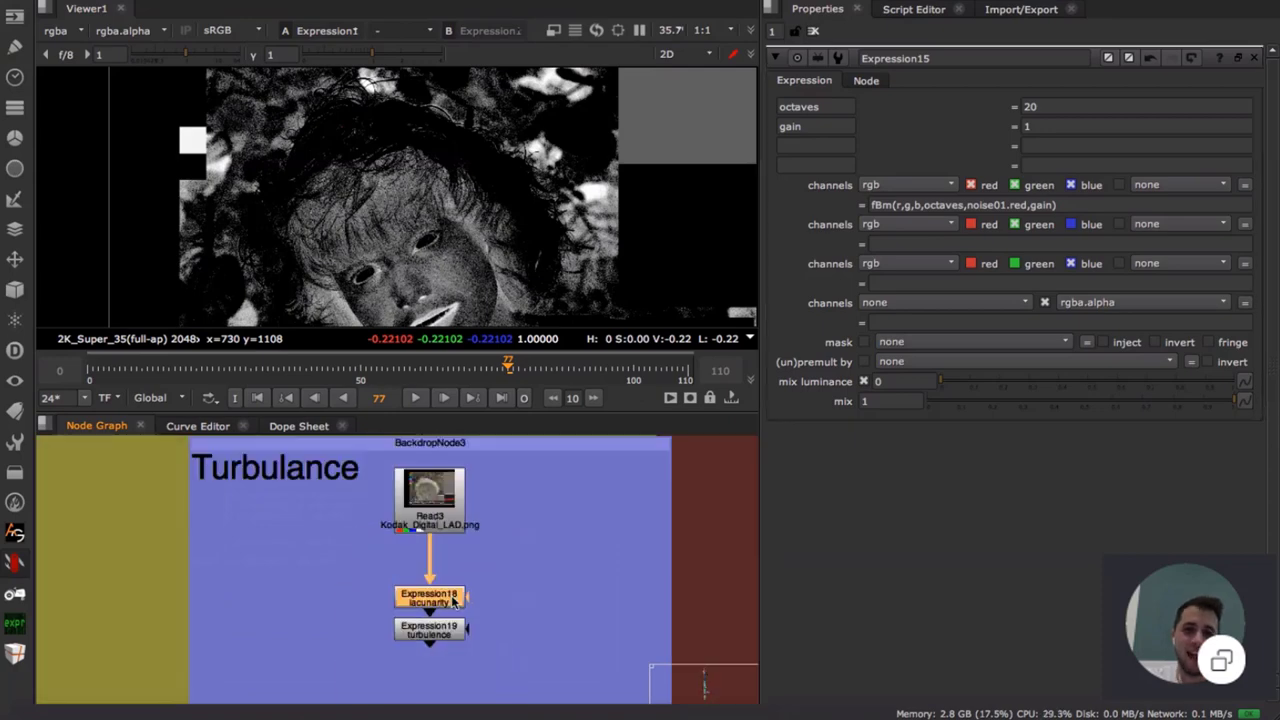
{"action": "left_click_drag", "start_coordinate": [453, 600], "coordinate": [452, 584]}
- View the Turbulance group's output and inspect the expression settings of its lacunarity and turbulence nodes
{"action": "double_click", "coordinate": [450, 583]}
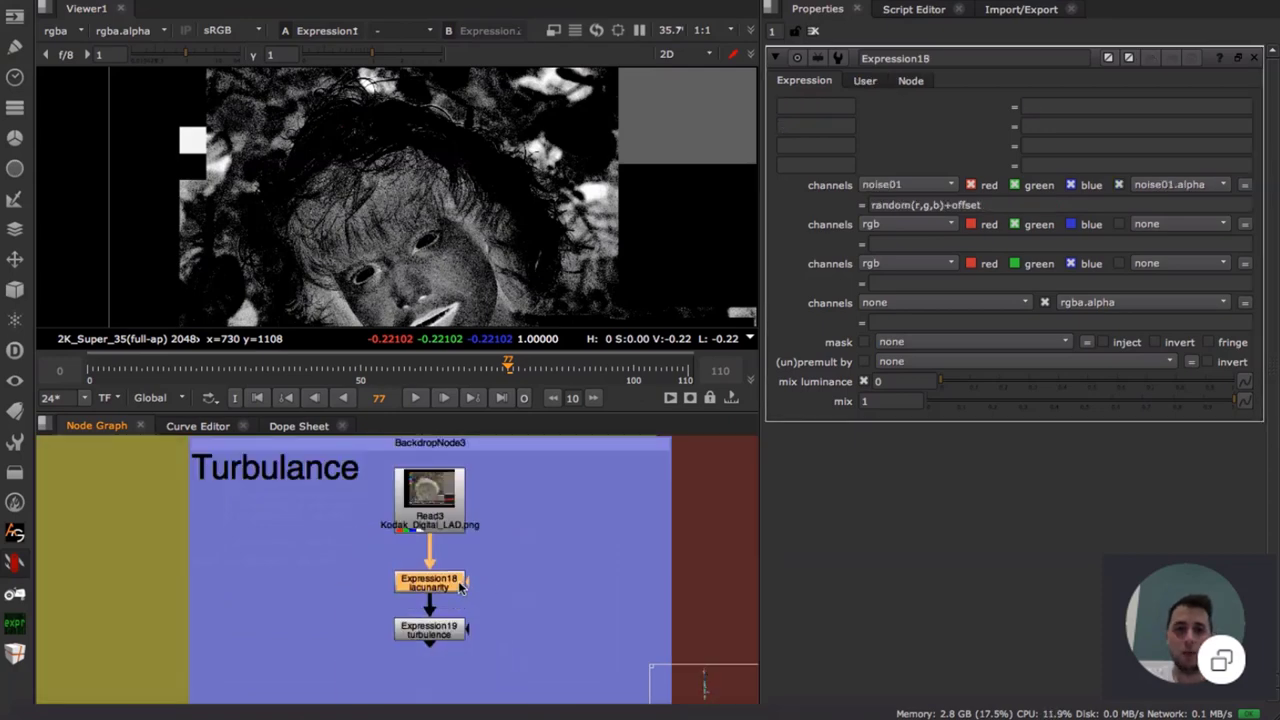
{"action": "key", "text": "1"}
{"action": "double_click", "coordinate": [436, 632]}
{"action": "double_click", "coordinate": [437, 591]}
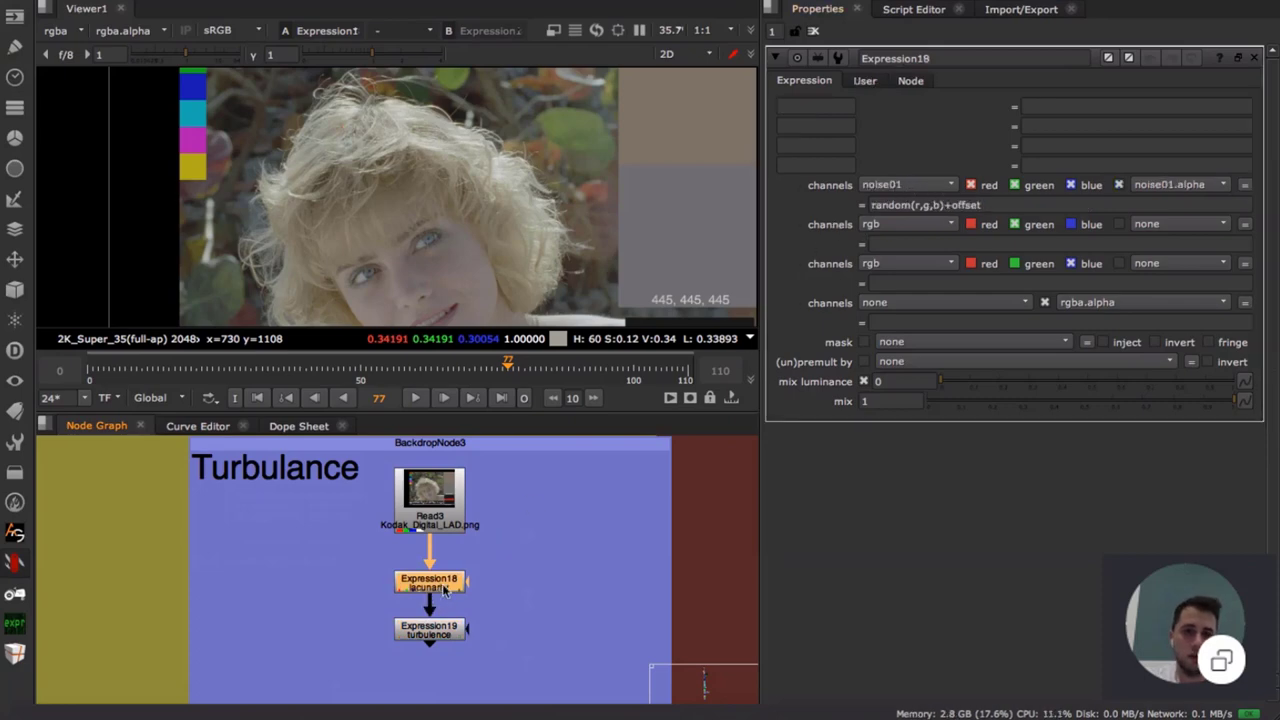
{"action": "double_click", "coordinate": [441, 630]}
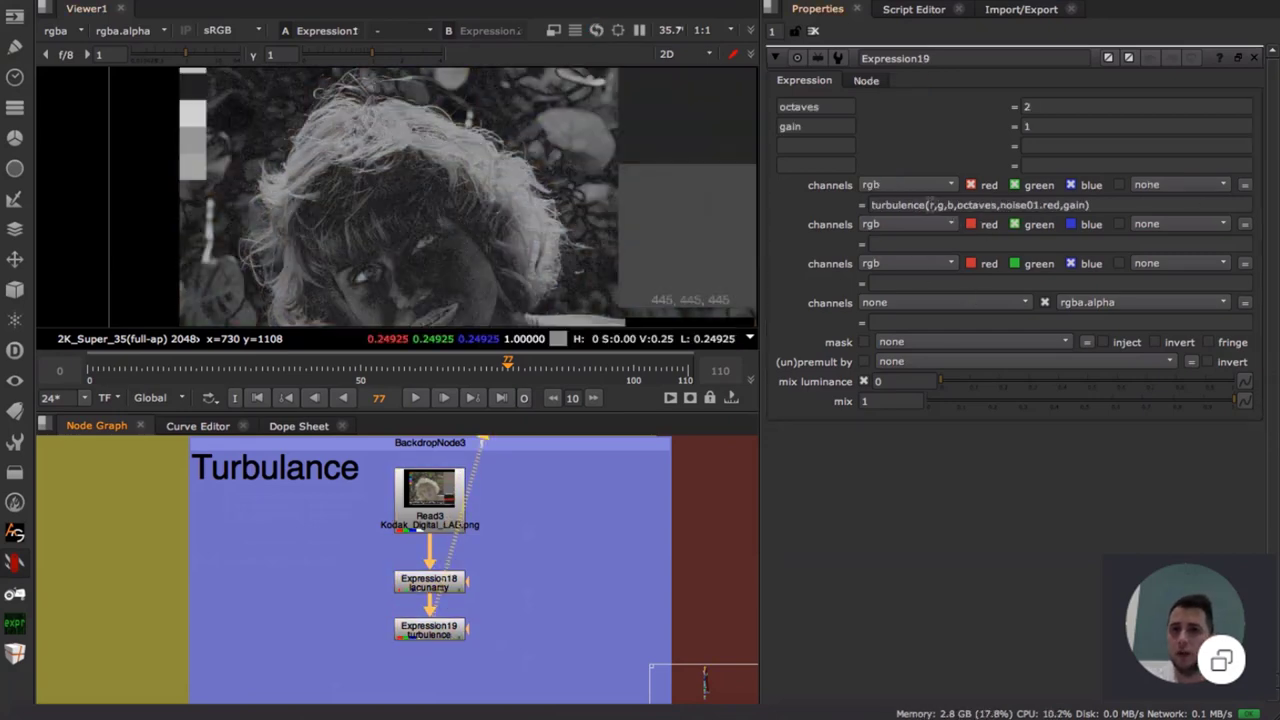
- Highlight the arguments of the turbulence formula, then set octaves to 4 and gain to 10
{"action": "left_click_drag", "start_coordinate": [931, 204], "coordinate": [1100, 204]}
{"action": "left_click", "coordinate": [1110, 204]}
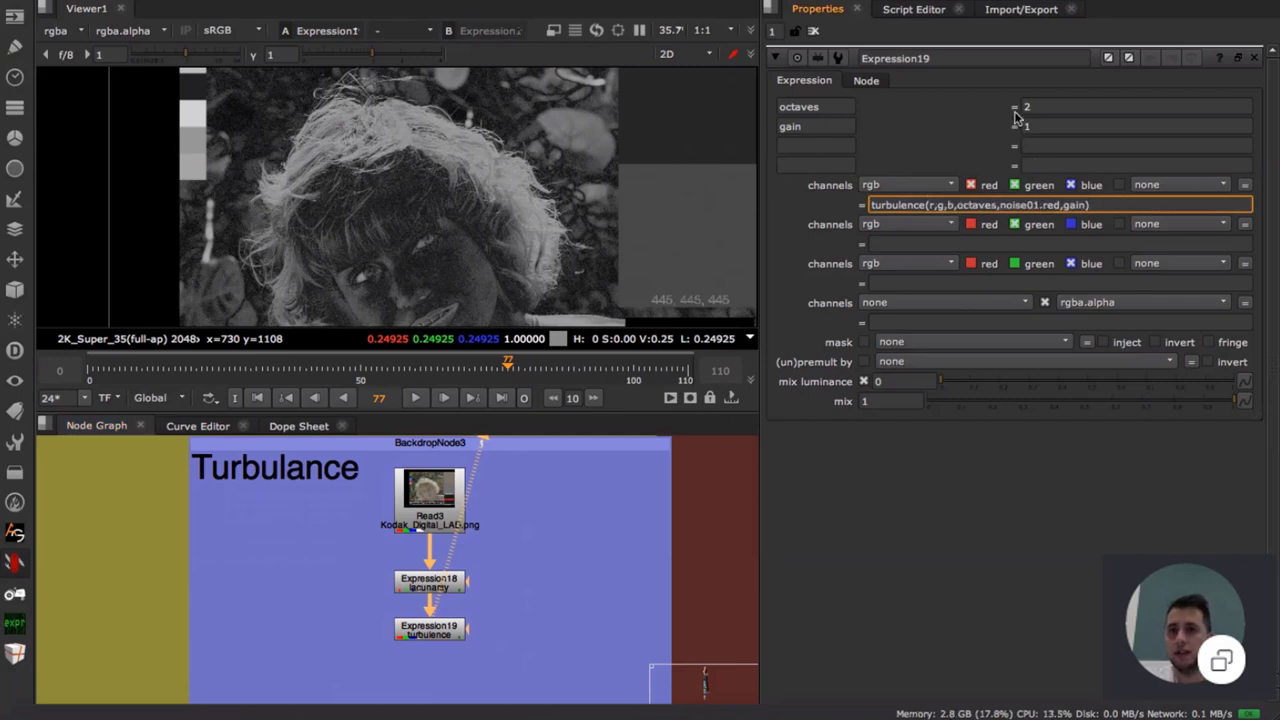
{"action": "left_click", "coordinate": [1030, 106]}
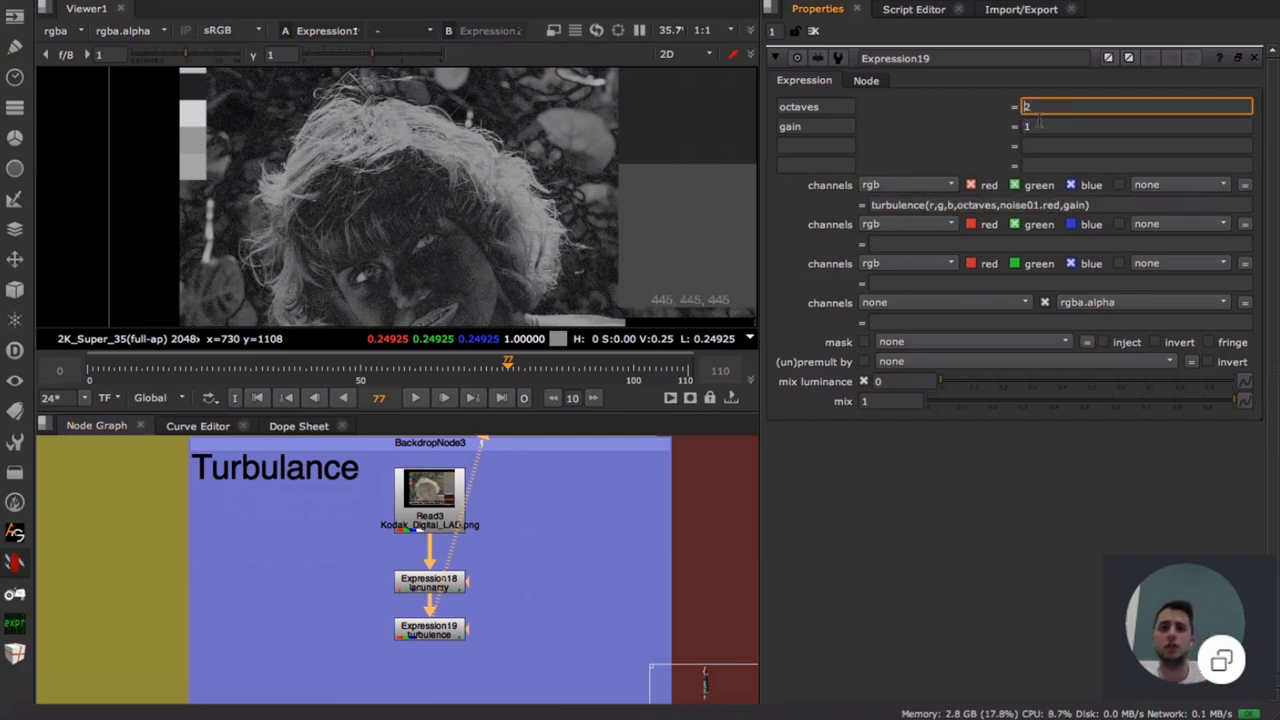
{"action": "type", "text": "4"}
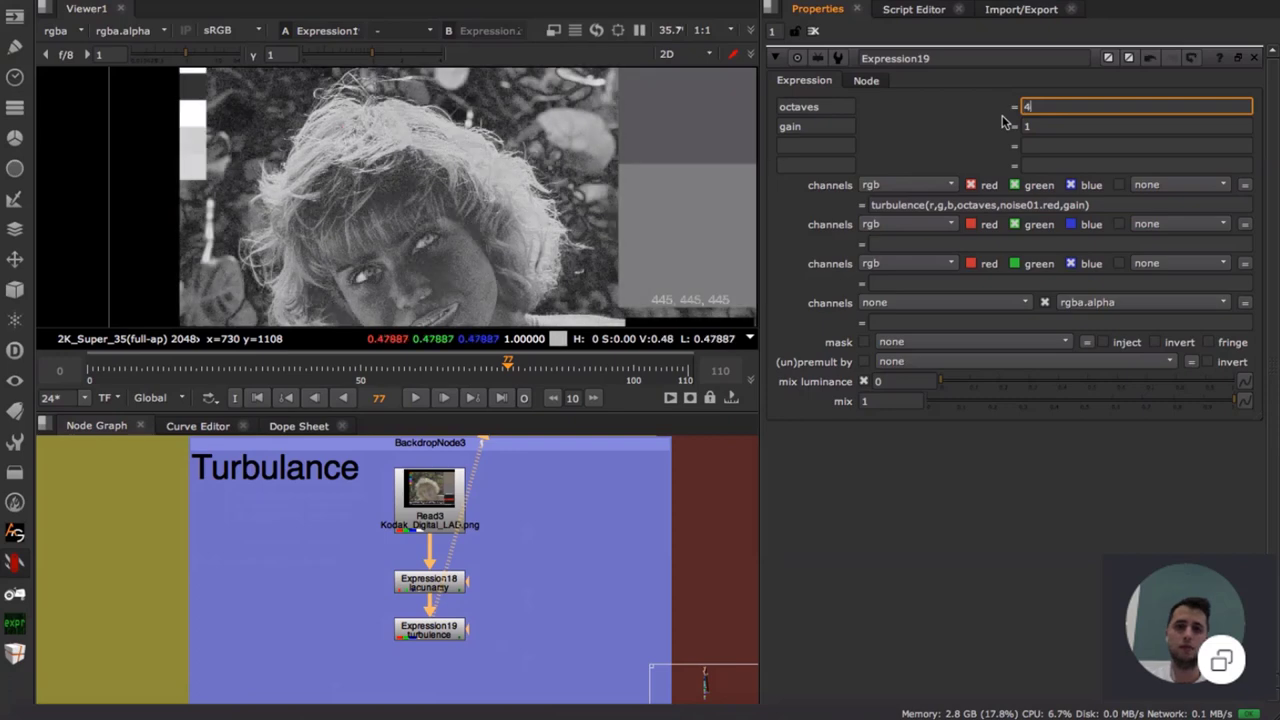
{"action": "key", "text": "Tab"}
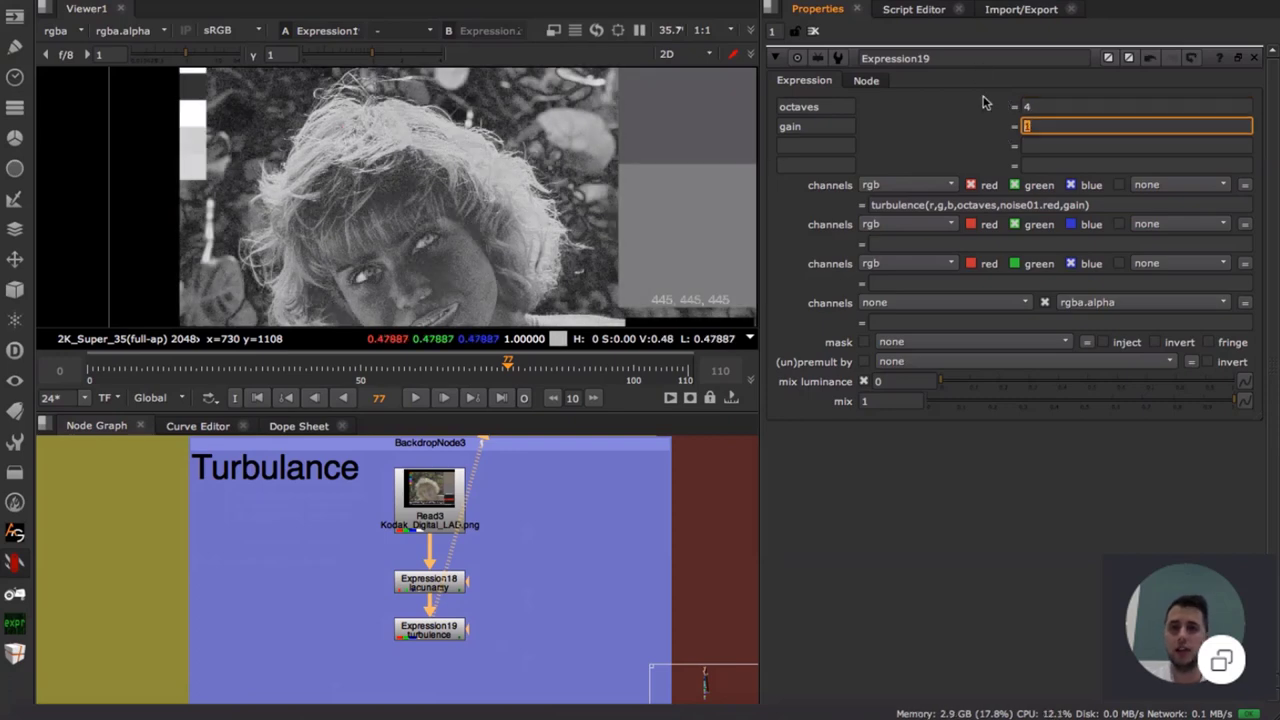
{"action": "type", "text": "10"}
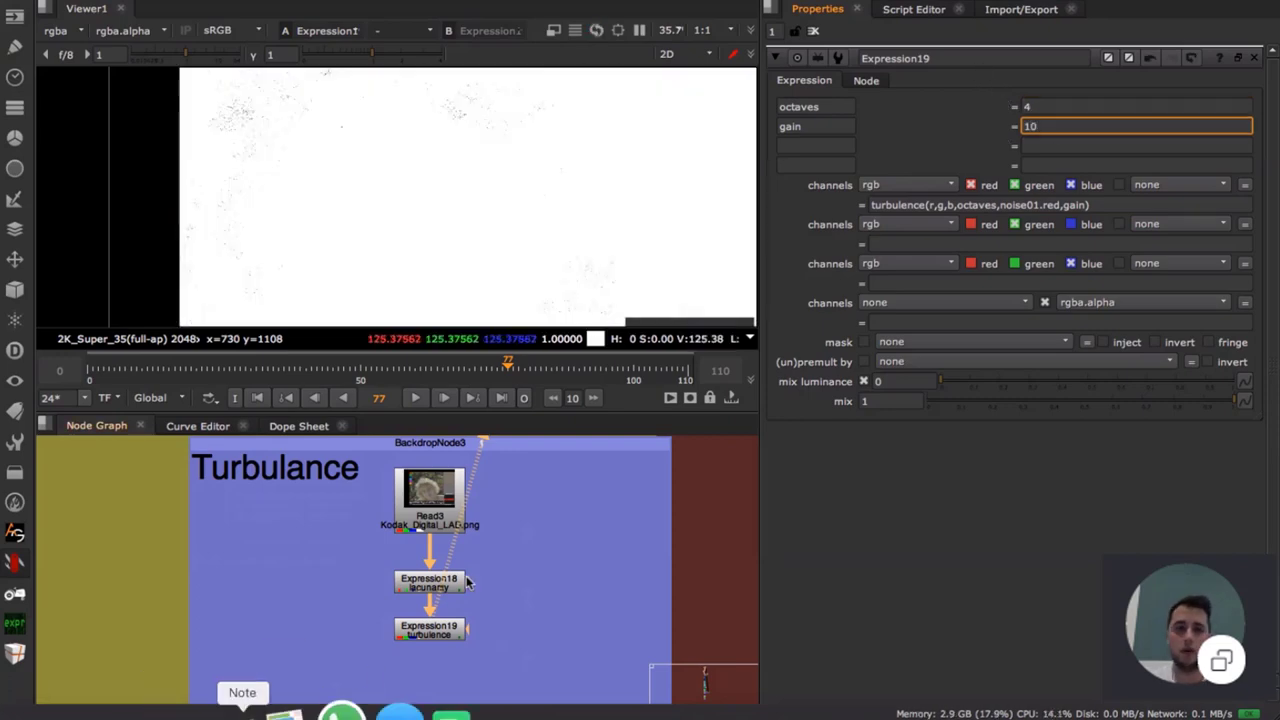
- Find the Lines backdrop in the node graph and view the Lines_Vertical node with its expression settings open
{"action": "scroll", "coordinate": [468, 583], "scroll_direction": "down", "scroll_amount": 3}
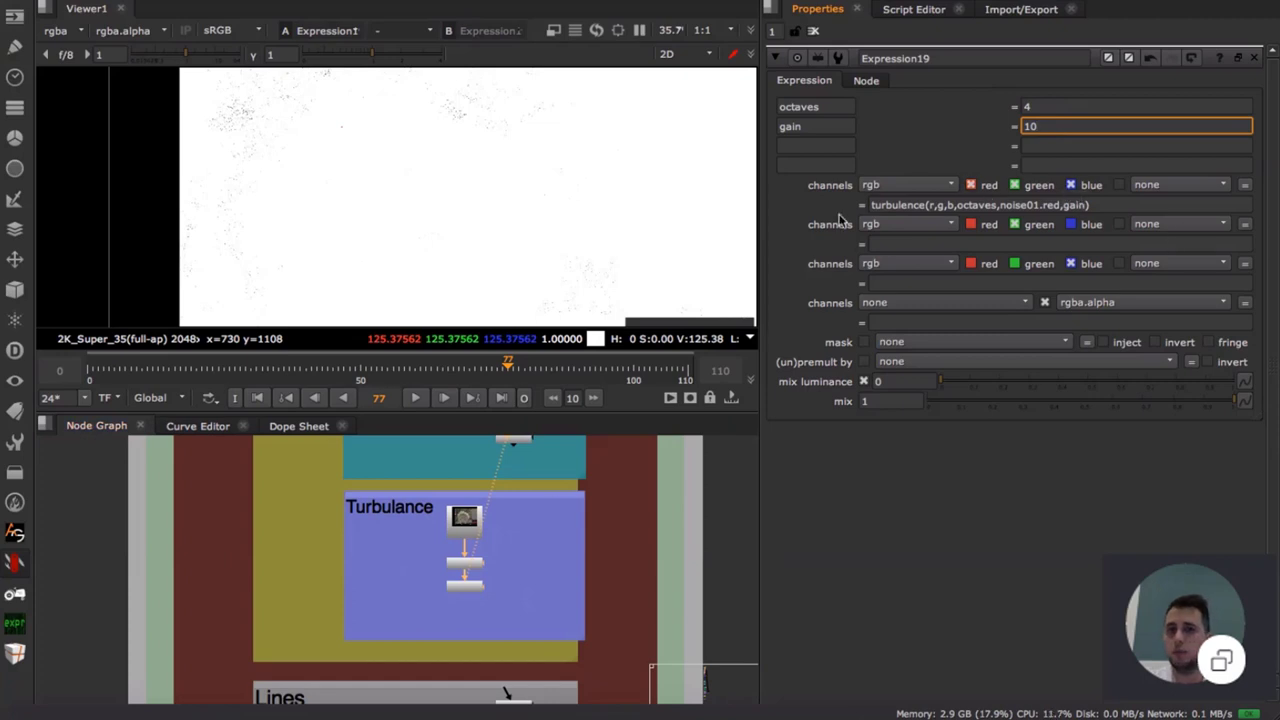
{"action": "scroll", "coordinate": [516, 570], "scroll_direction": "down", "scroll_amount": 3}
{"action": "middle_click_drag", "start_coordinate": [514, 588], "coordinate": [467, 642]}
{"action": "mouse_move", "coordinate": [426, 476]}
{"action": "middle_mouse_down"}
{"action": "mouse_move", "coordinate": [446, 556]}
{"action": "mouse_move", "coordinate": [442, 464]}
{"action": "middle_mouse_up"}
{"action": "middle_click_drag", "start_coordinate": [471, 609], "coordinate": [474, 457]}
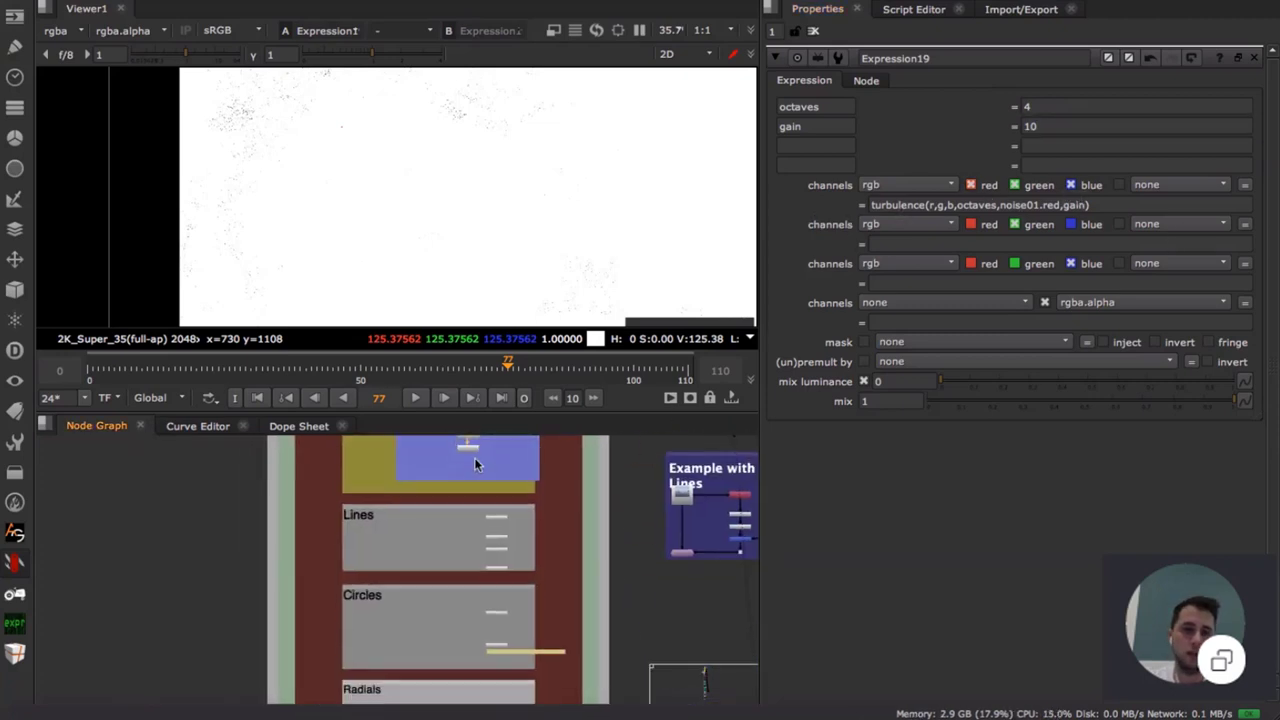
{"action": "middle_click_drag", "start_coordinate": [483, 546], "coordinate": [440, 523]}
{"action": "scroll", "coordinate": [460, 500], "scroll_direction": "up", "scroll_amount": 3}
{"action": "scroll", "coordinate": [462, 503], "scroll_direction": "up", "scroll_amount": 2}
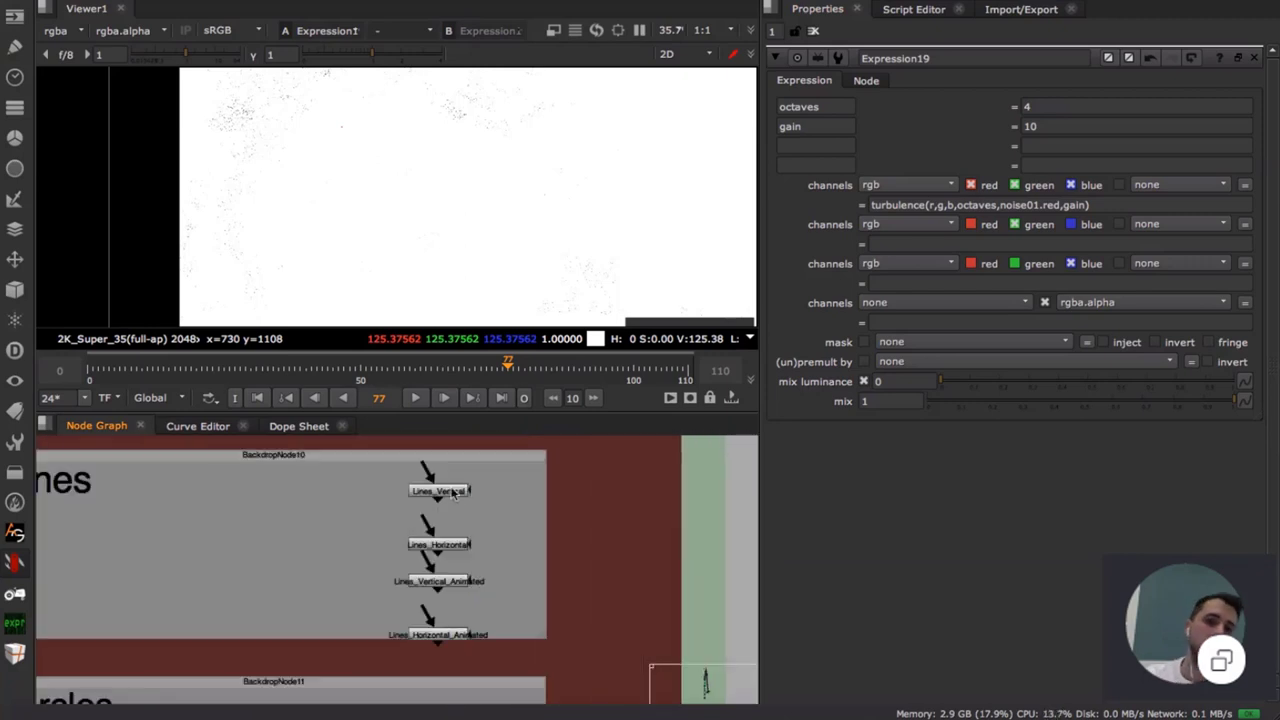
{"action": "double_click", "coordinate": [459, 500]}
{"action": "key", "text": "1"}
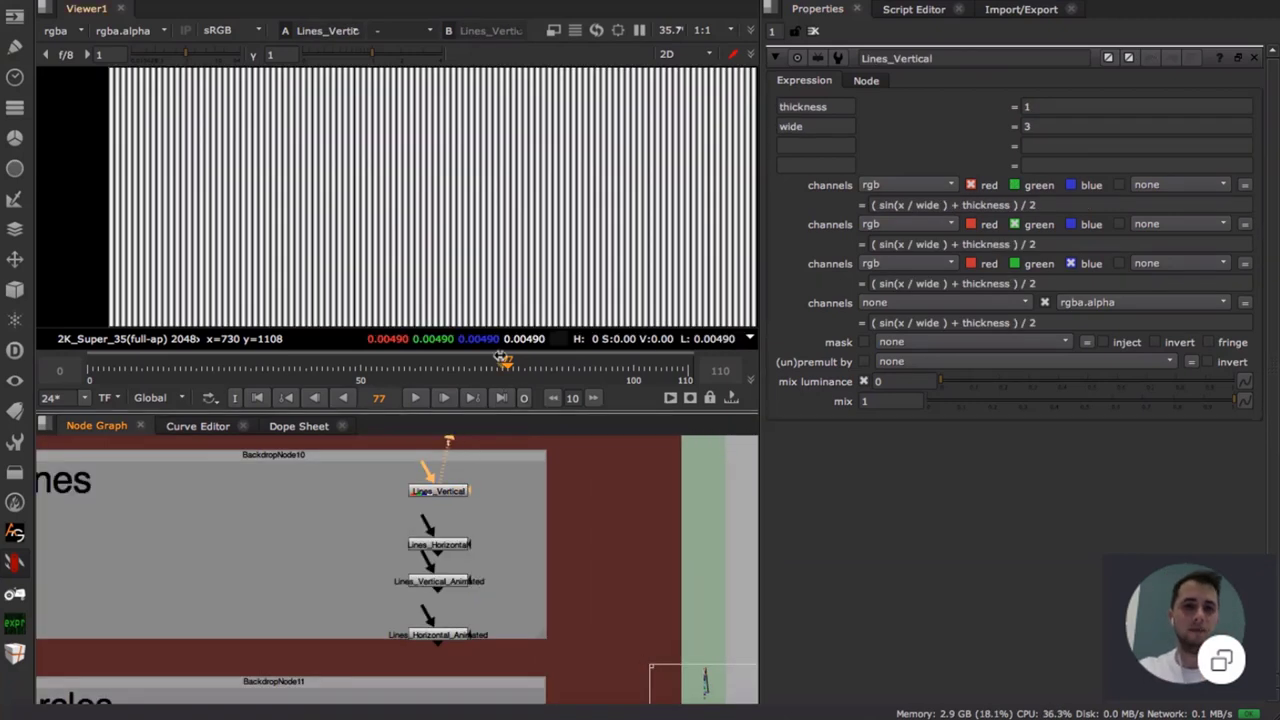
- Inspect the vertical line pattern up close, then set the Lines_Vertical node's thickness to 0.1 and wide to 2
{"action": "scroll", "coordinate": [505, 189], "scroll_direction": "up", "scroll_amount": 6}
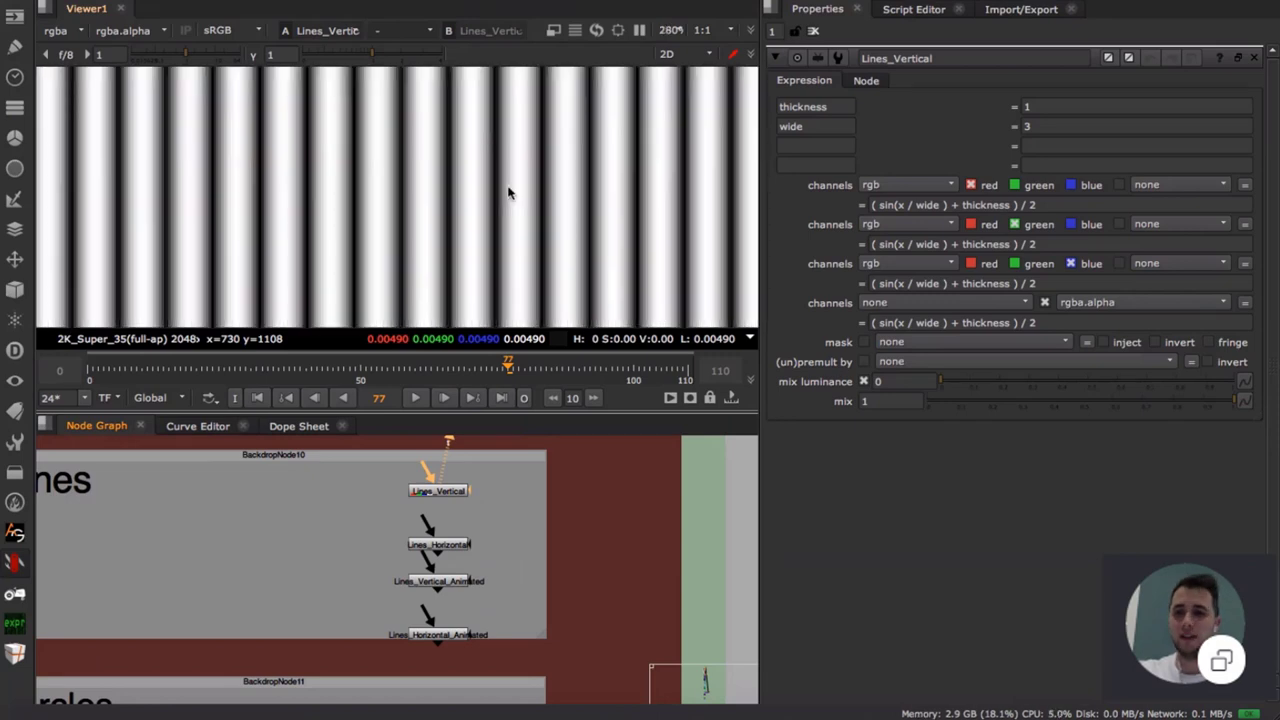
{"action": "scroll", "coordinate": [508, 193], "scroll_direction": "down", "scroll_amount": 8}
{"action": "scroll", "coordinate": [508, 229], "scroll_direction": "up", "scroll_amount": 2}
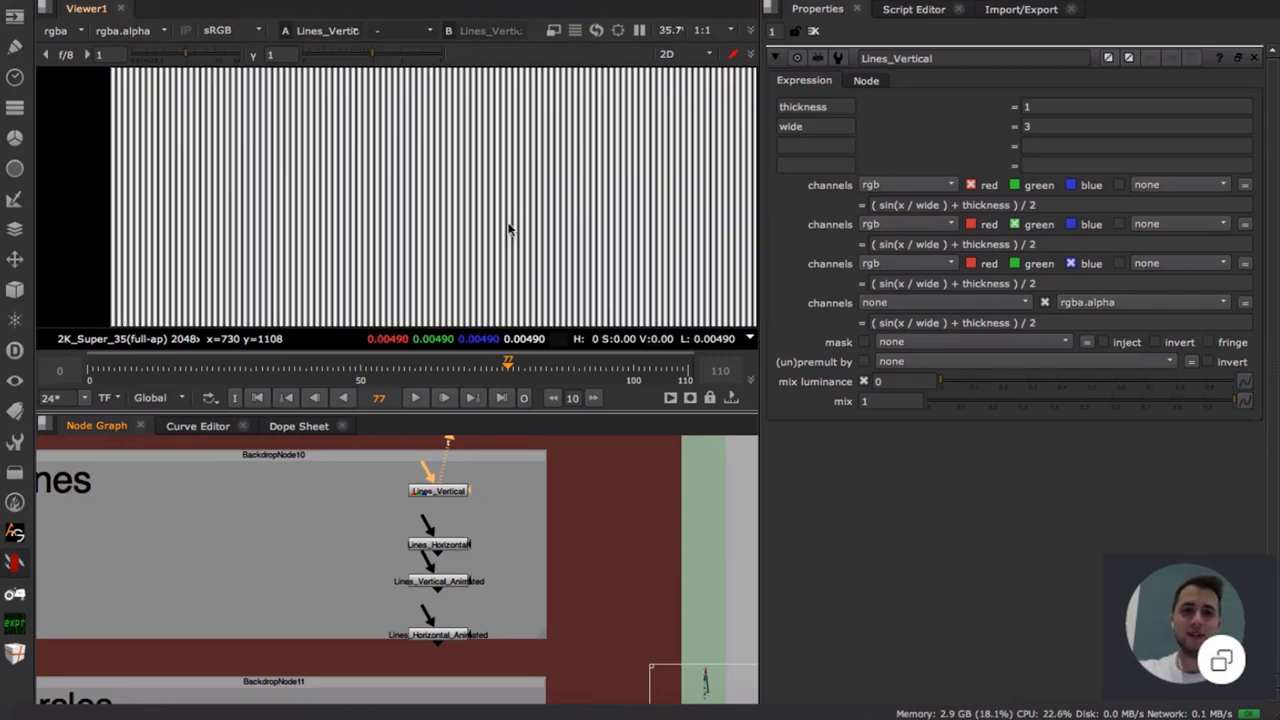
{"action": "scroll", "coordinate": [505, 200], "scroll_direction": "up", "scroll_amount": 4}
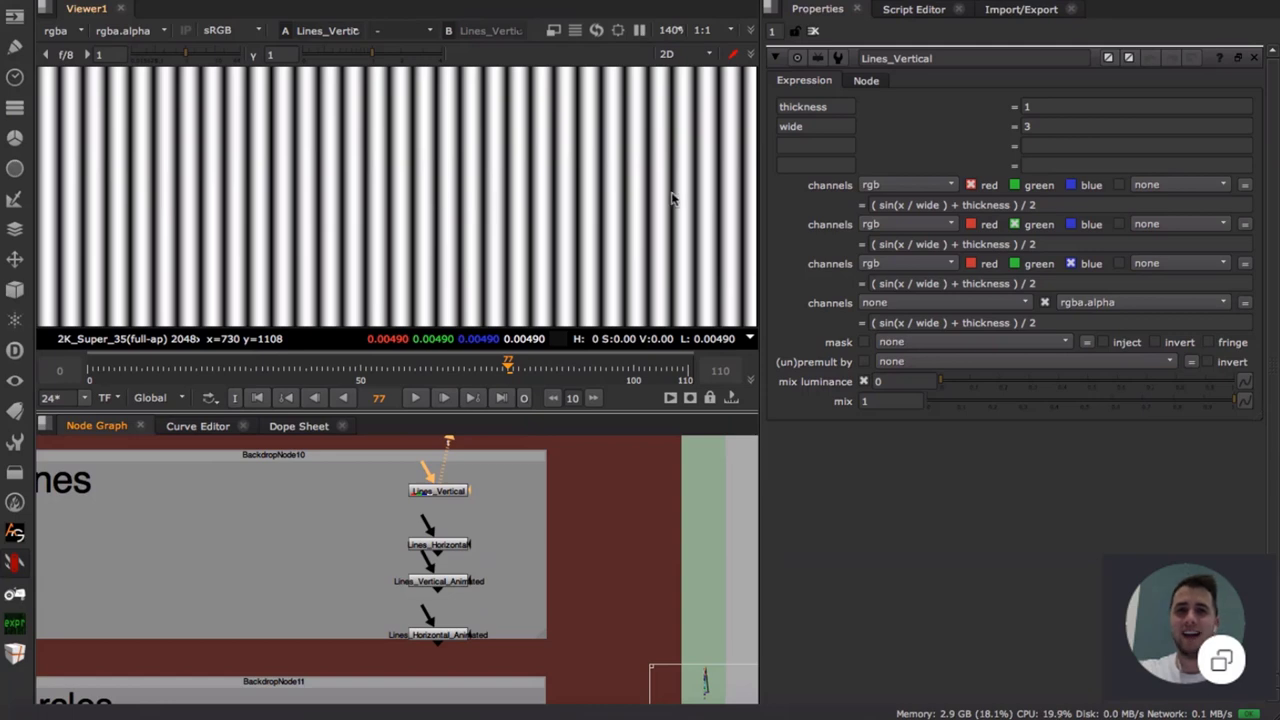
{"action": "left_click", "coordinate": [1090, 105]}
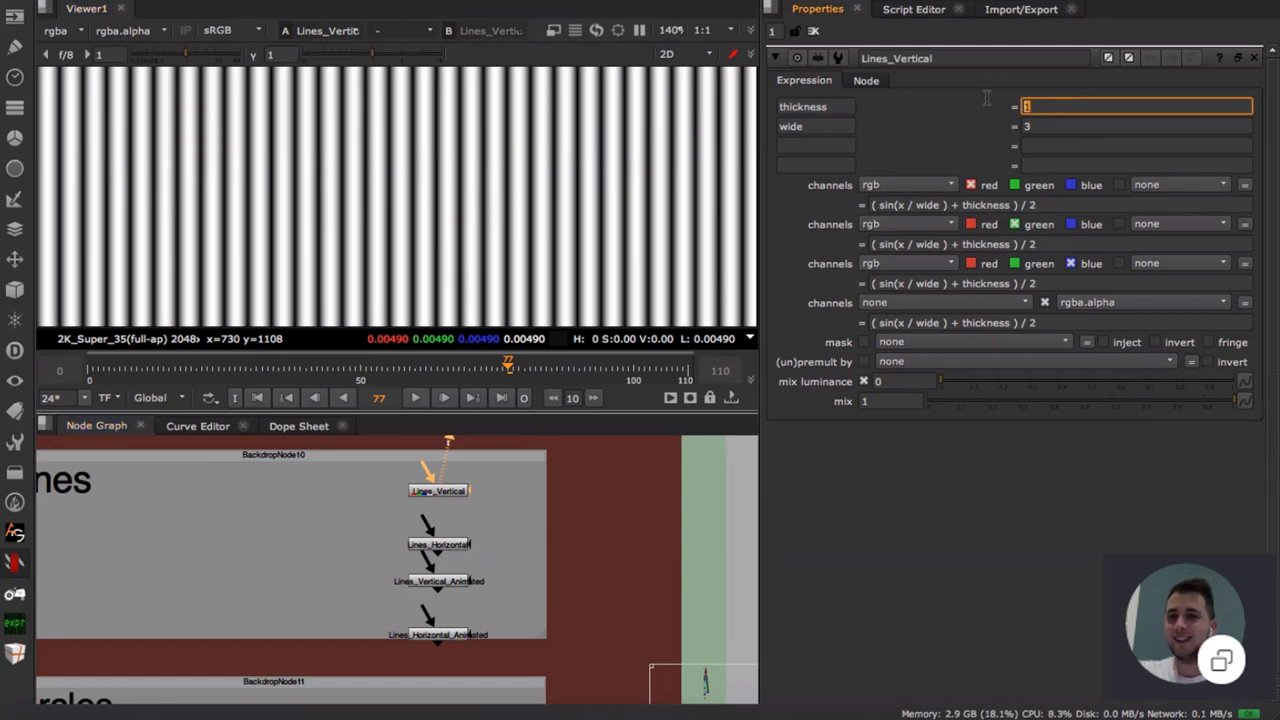
{"action": "type", "text": "0"}
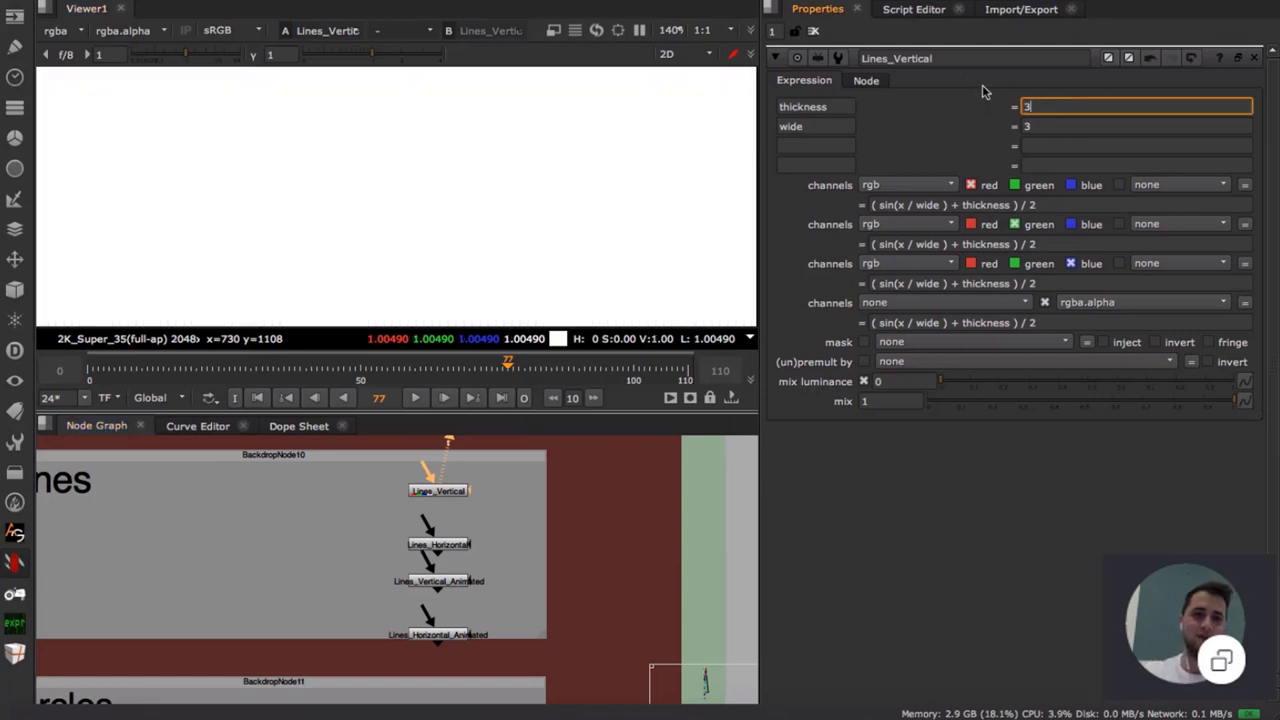
{"action": "type", "text": ".1"}
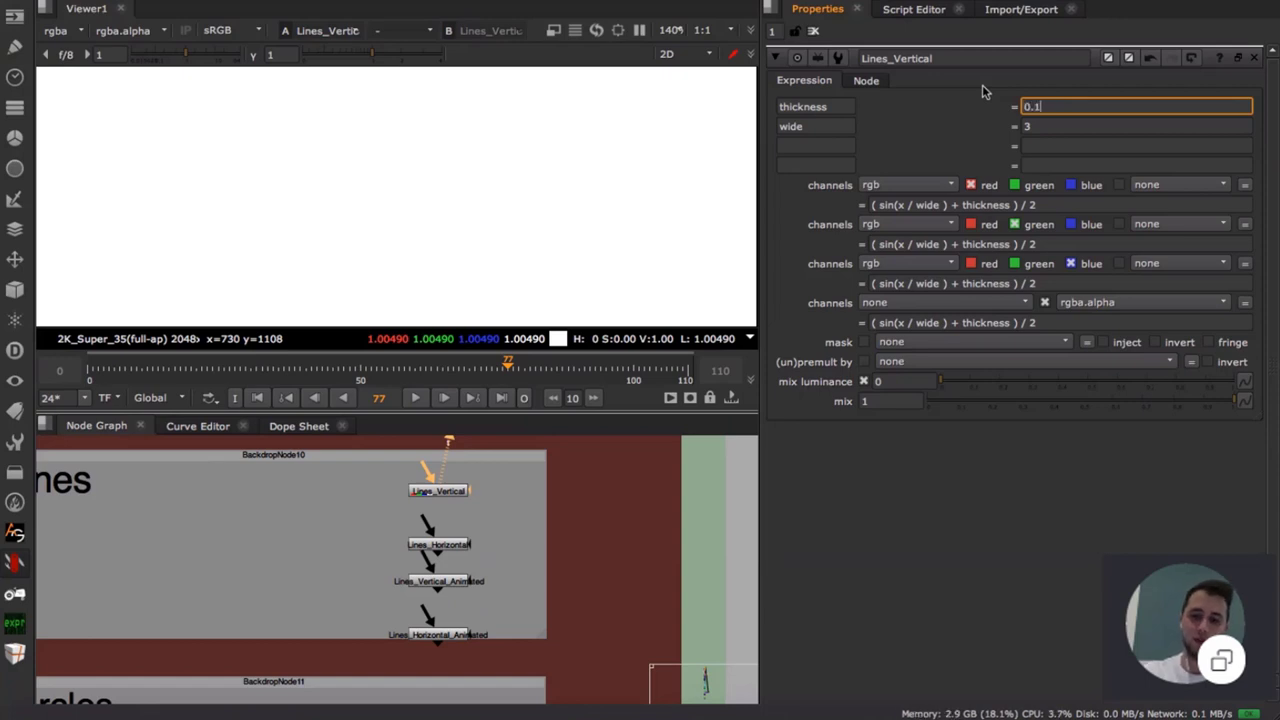
{"action": "left_click", "coordinate": [1036, 125]}
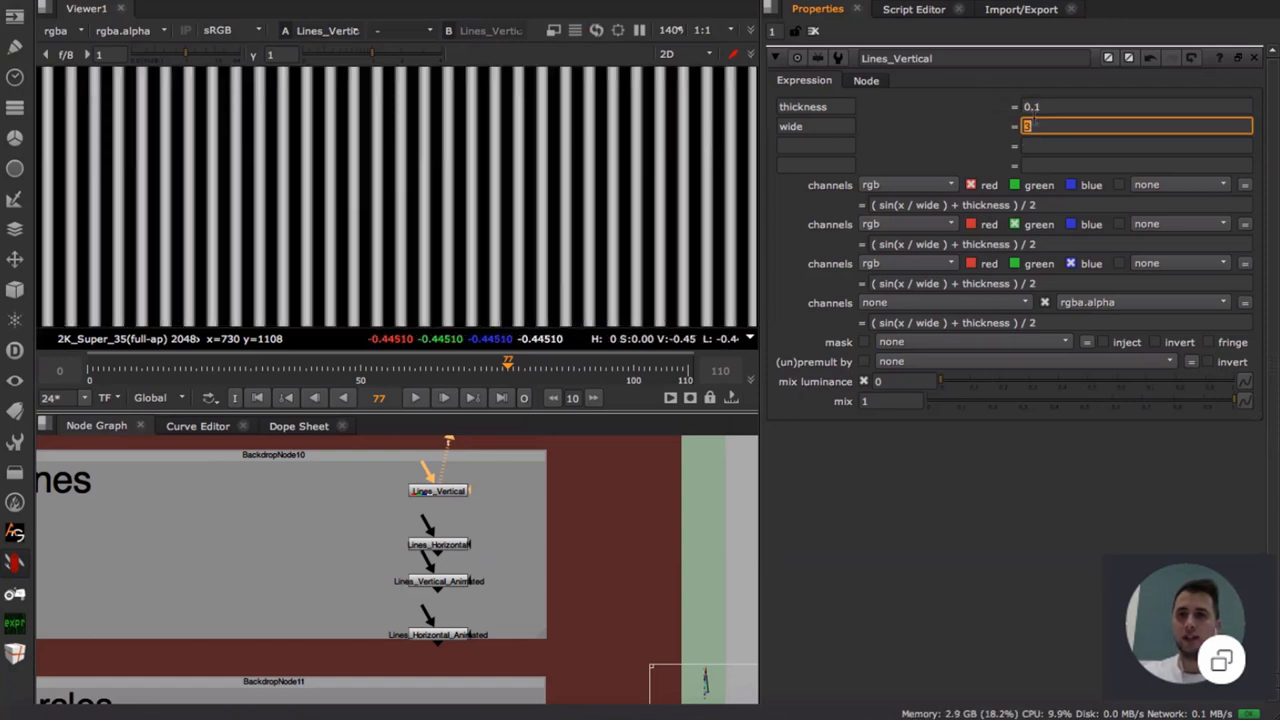
{"action": "key", "text": "BackSpace"}
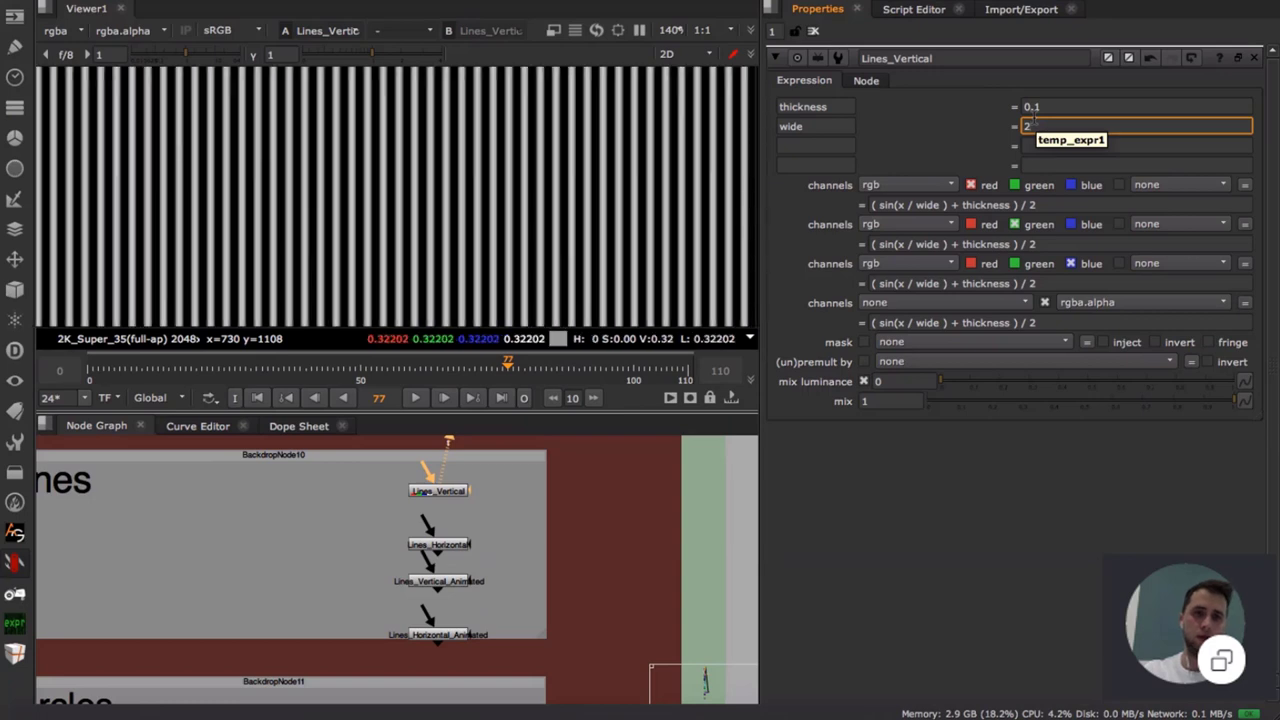
{"action": "key", "text": "Tab"}
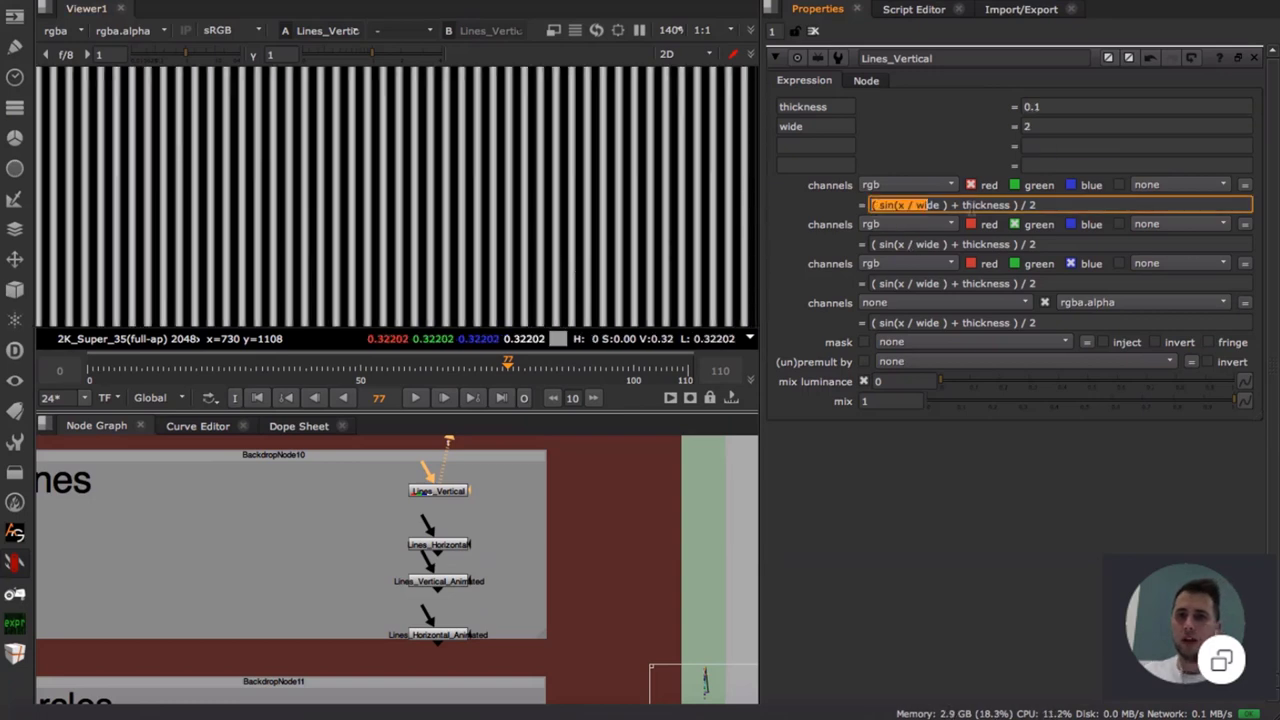
- View the Lines_Horizontal node with its settings open, and nudge the Lines_Vertical_Animated node slightly down in the graph
{"action": "left_click", "coordinate": [447, 494]}
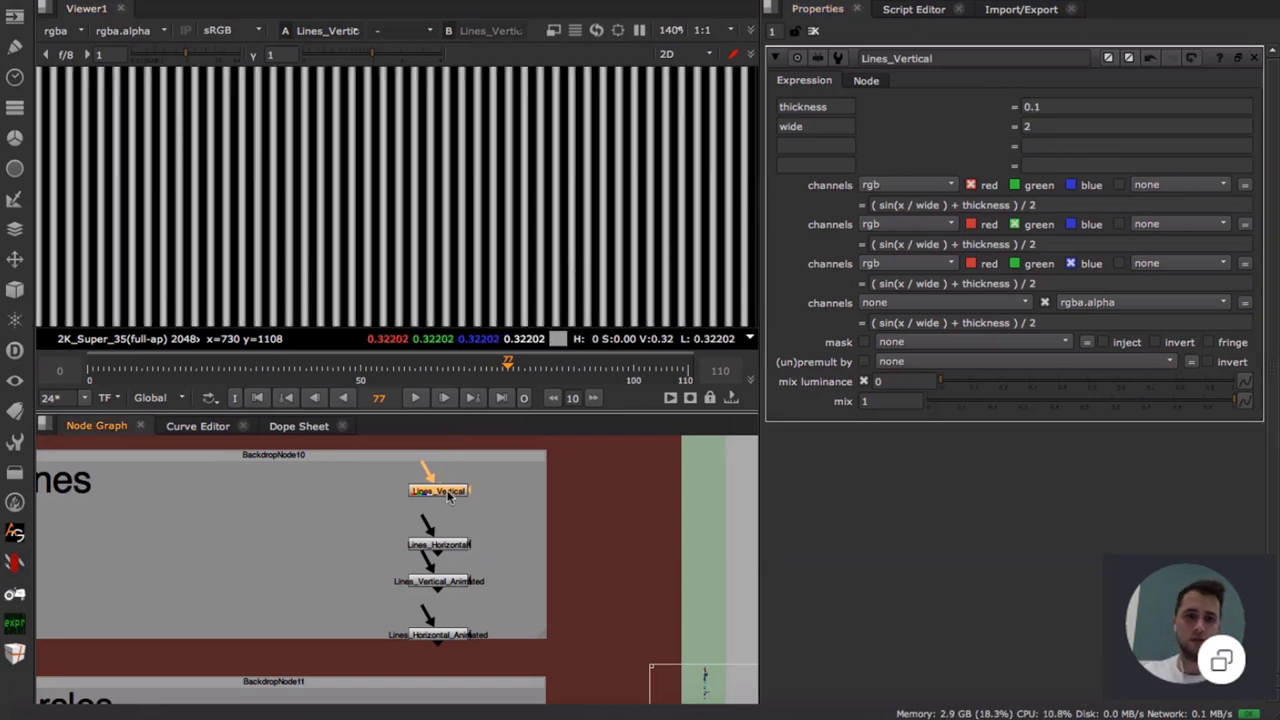
{"action": "left_click", "coordinate": [447, 546]}
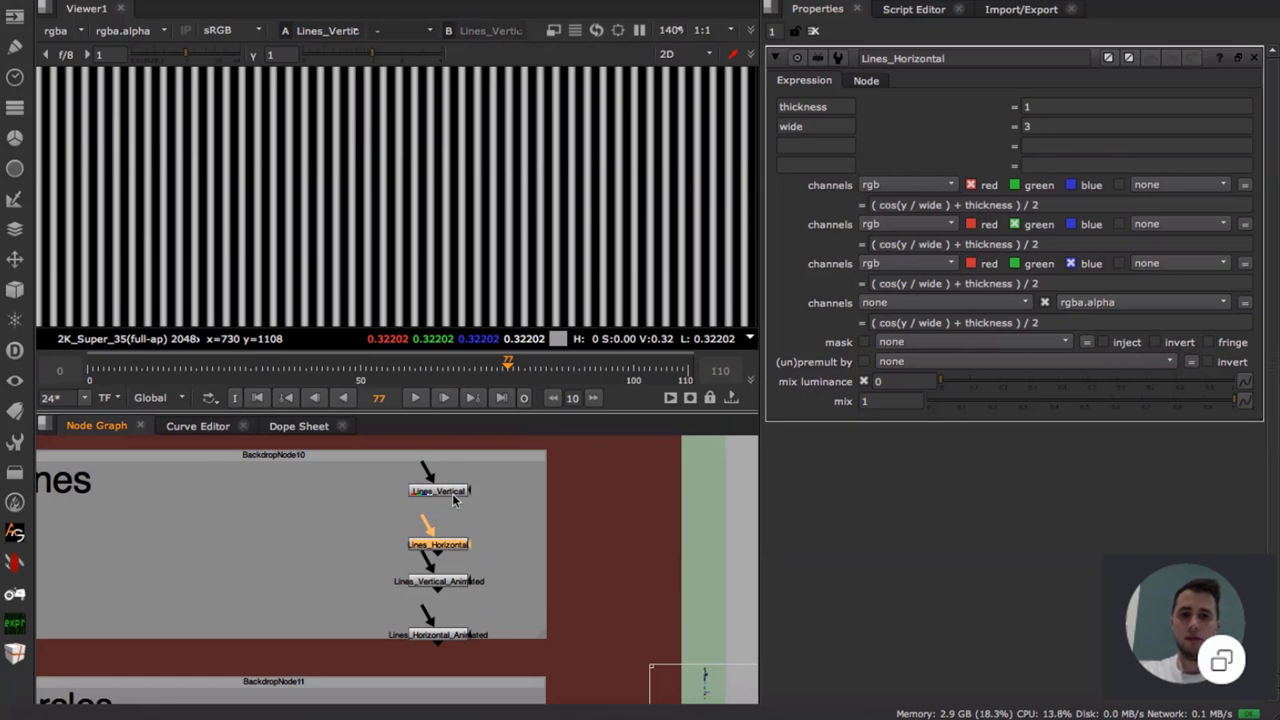
{"action": "key", "text": "1"}
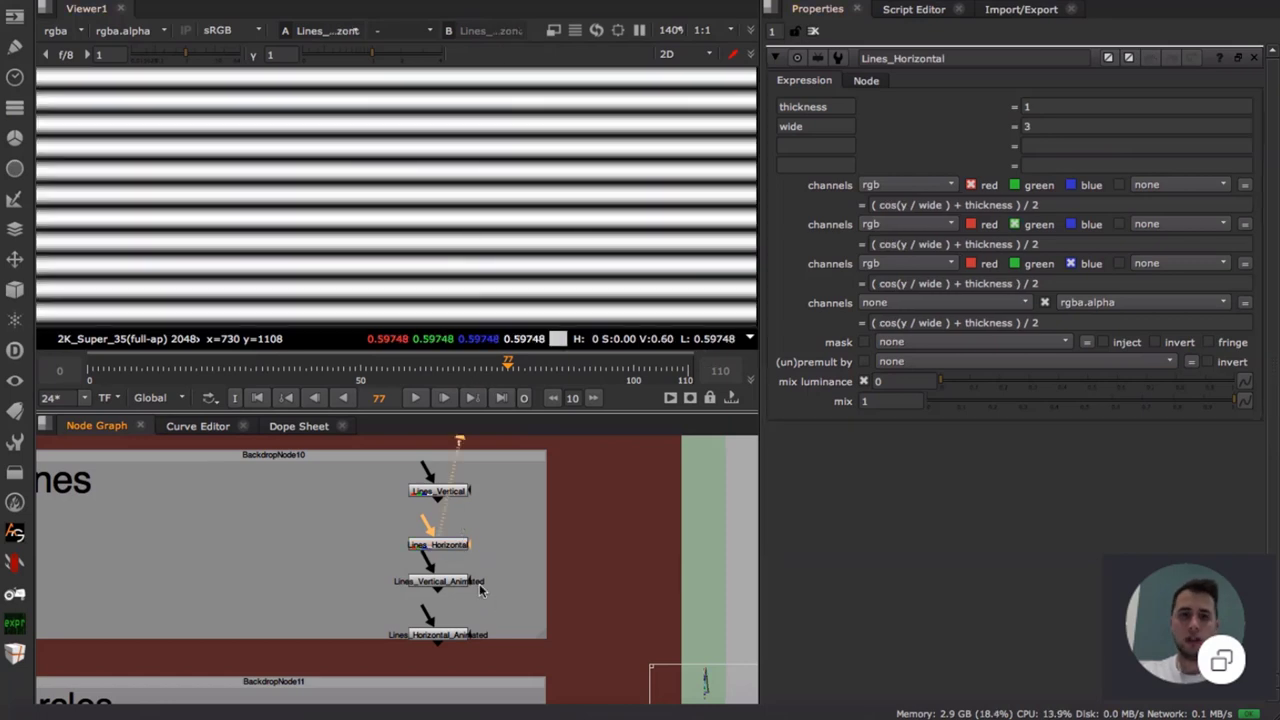
{"action": "left_click_drag", "start_coordinate": [462, 583], "coordinate": [462, 591]}
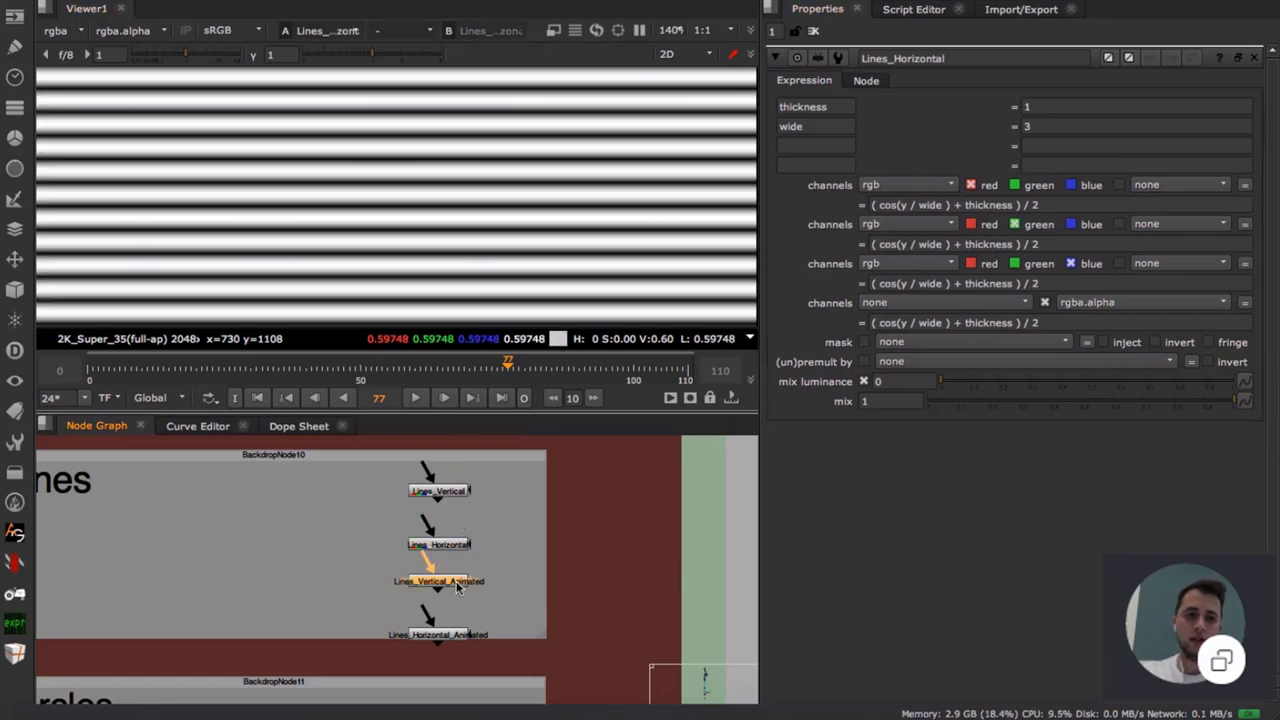
- Compare the sin(x / wide) term in Lines_Vertical with the cos(y / wide) term in Lines_Horizontal by highlighting them
{"action": "double_click", "coordinate": [447, 495]}
{"action": "double_click", "coordinate": [887, 244]}
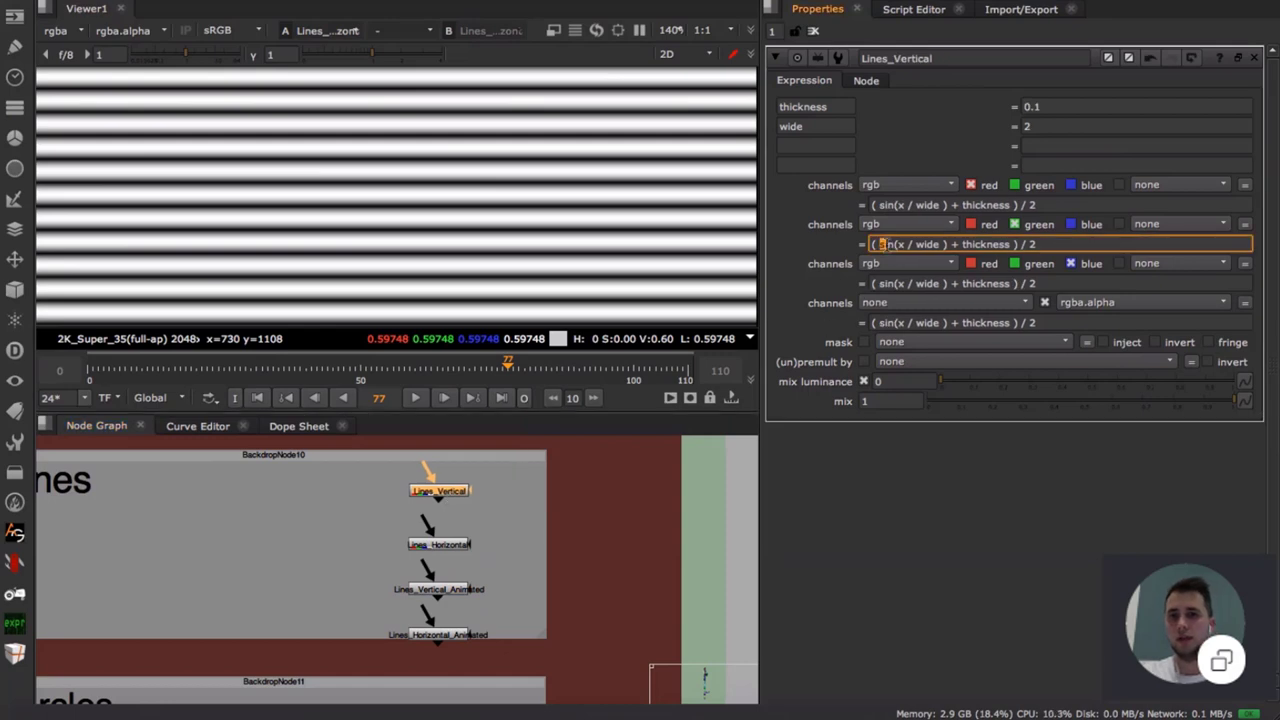
{"action": "left_click_drag", "start_coordinate": [883, 245], "coordinate": [935, 244]}
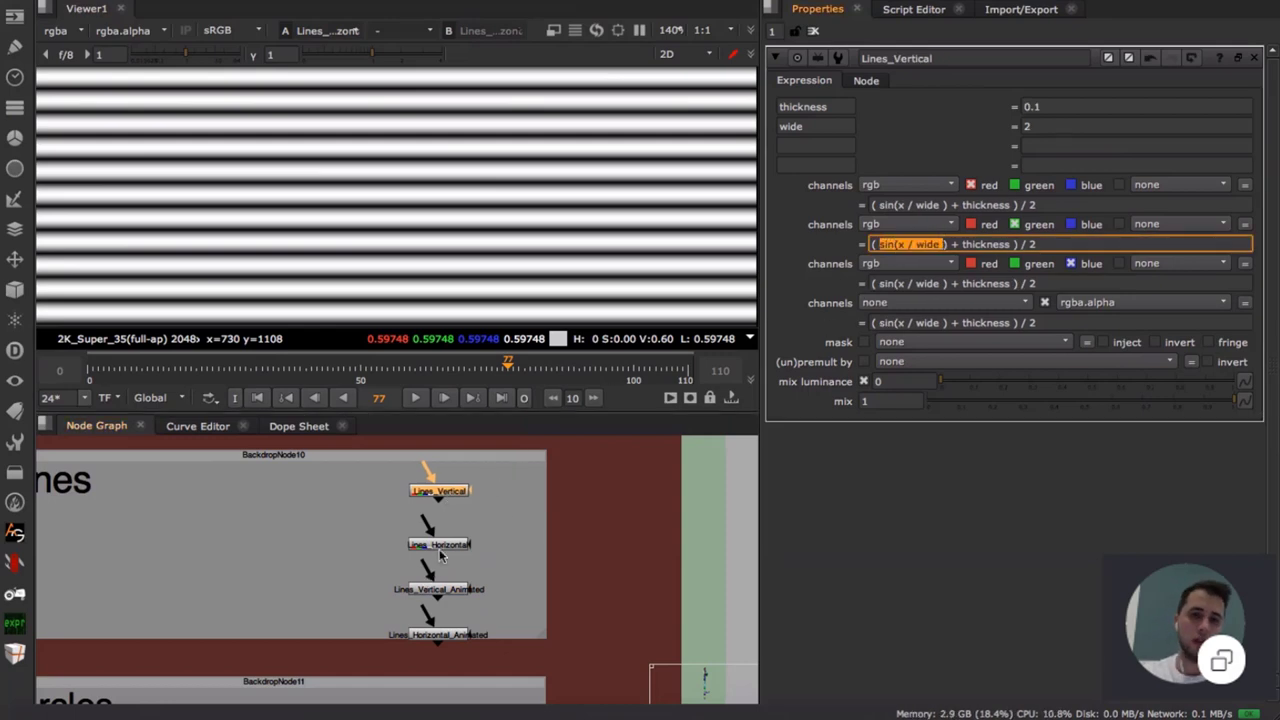
{"action": "double_click", "coordinate": [439, 546]}
{"action": "left_click", "coordinate": [886, 244]}
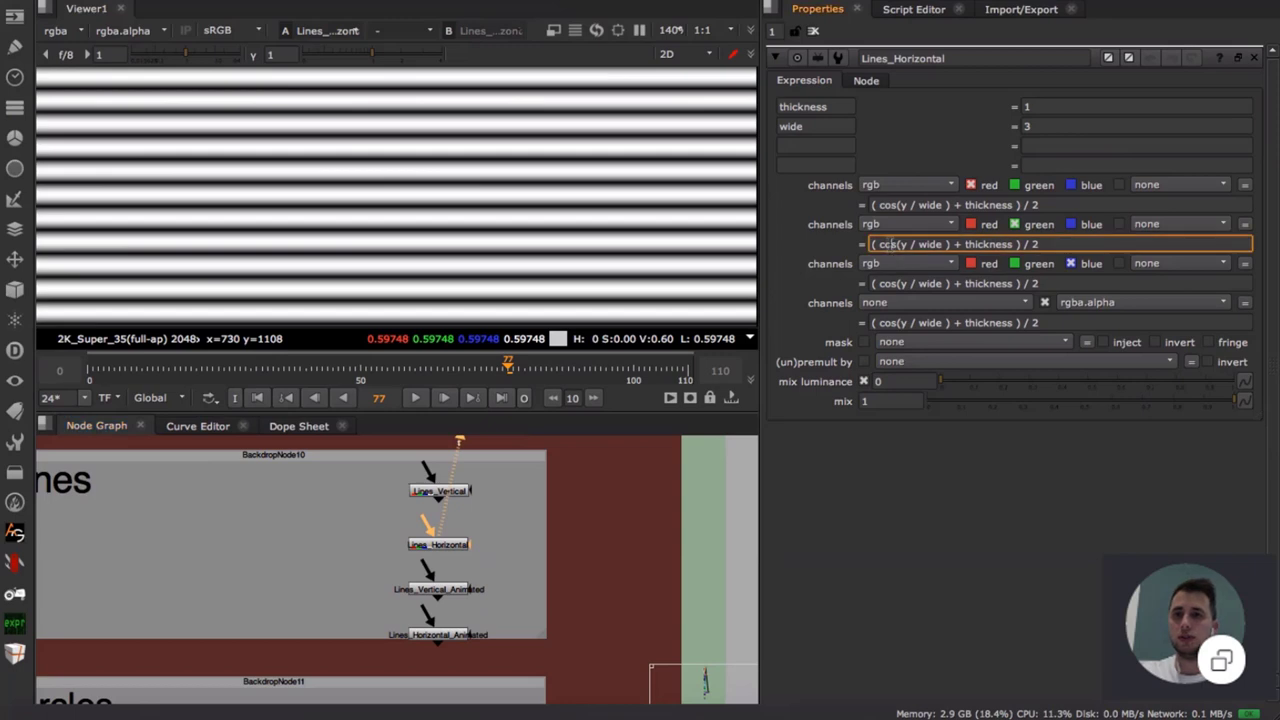
{"action": "double_click", "coordinate": [886, 244]}
{"action": "left_click", "coordinate": [897, 244]}
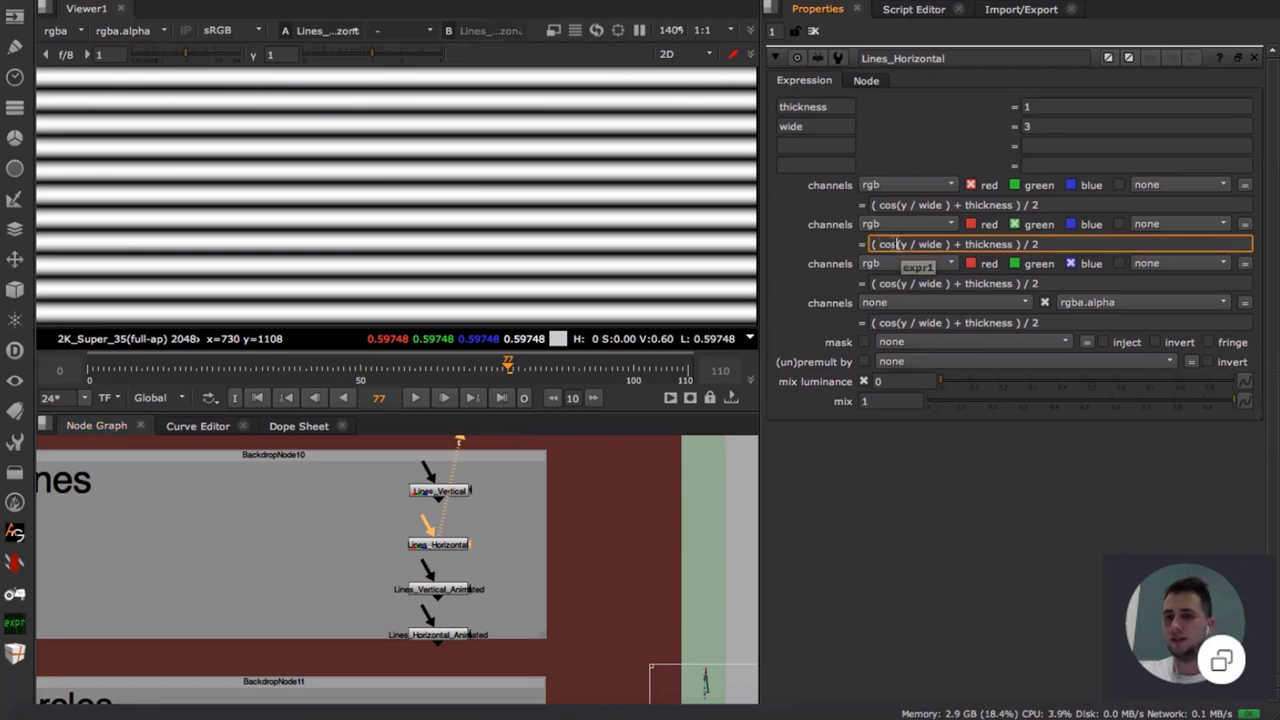
{"action": "left_click", "coordinate": [901, 244]}
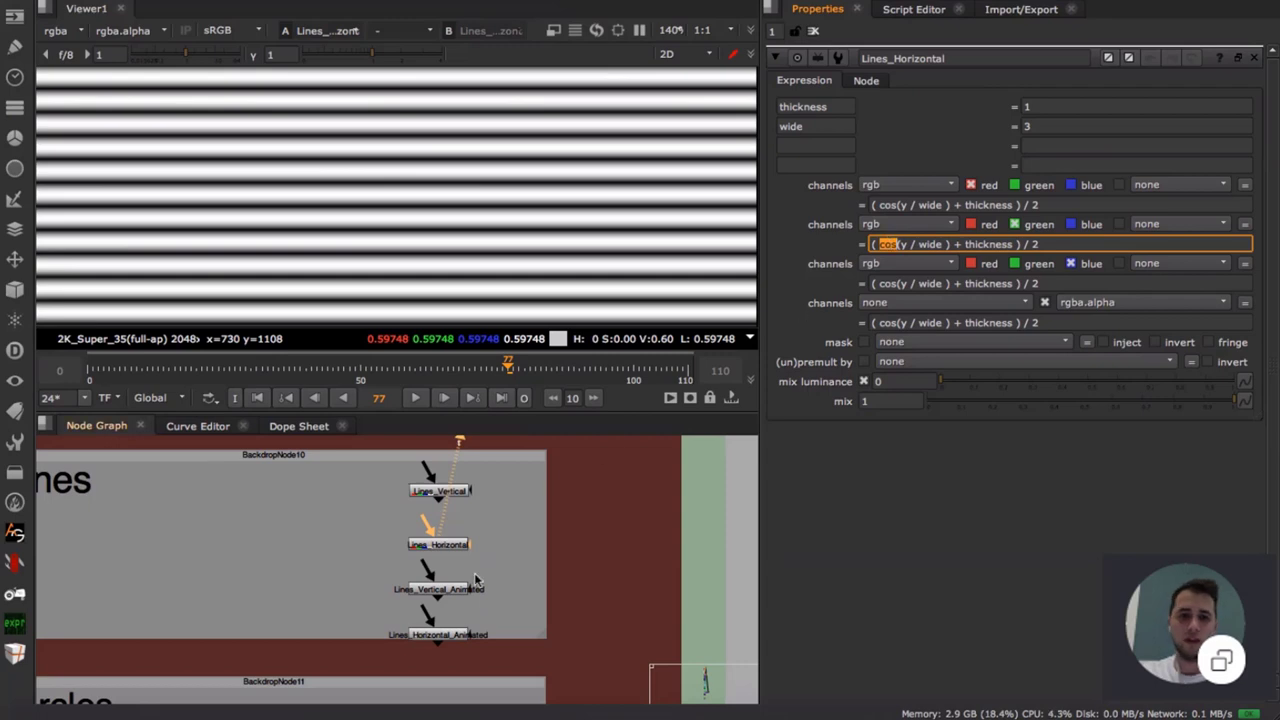
- View the full frame of the Lines_Vertical_Animated node and open its expression settings
{"action": "left_click_drag", "start_coordinate": [460, 592], "coordinate": [456, 595]}
{"action": "key", "text": "1"}
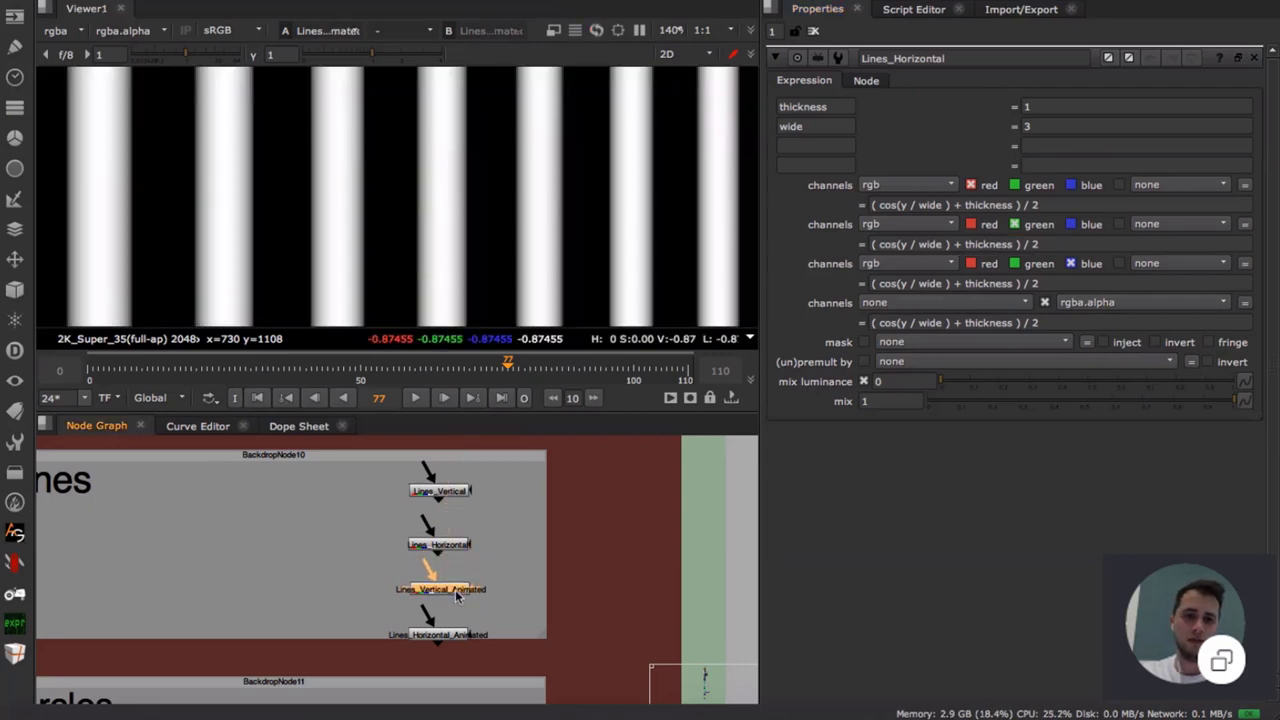
{"action": "double_click", "coordinate": [456, 595]}
{"action": "scroll", "coordinate": [472, 260], "scroll_direction": "down", "scroll_amount": 5}
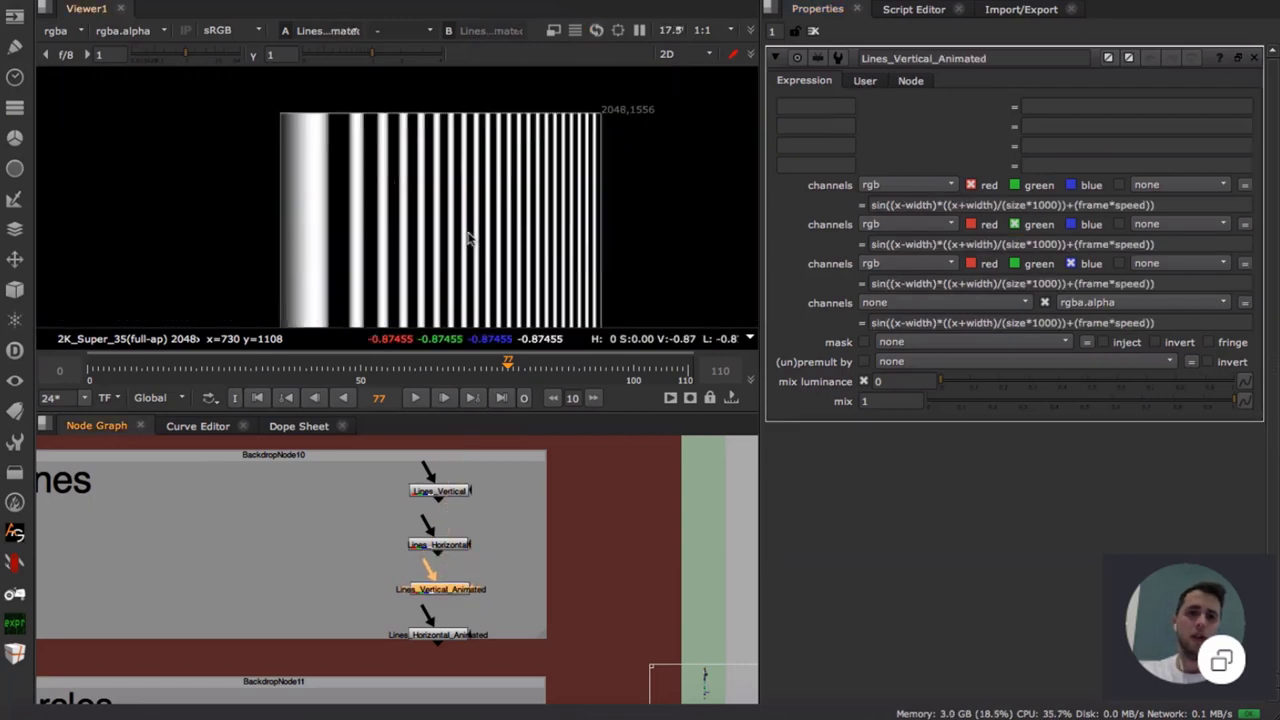
{"action": "middle_click_drag", "start_coordinate": [454, 229], "coordinate": [451, 200]}
- View the Lines_Horizontal_Animated node with its expressions open, and play its animation before stopping playback
{"action": "double_click", "coordinate": [449, 637]}
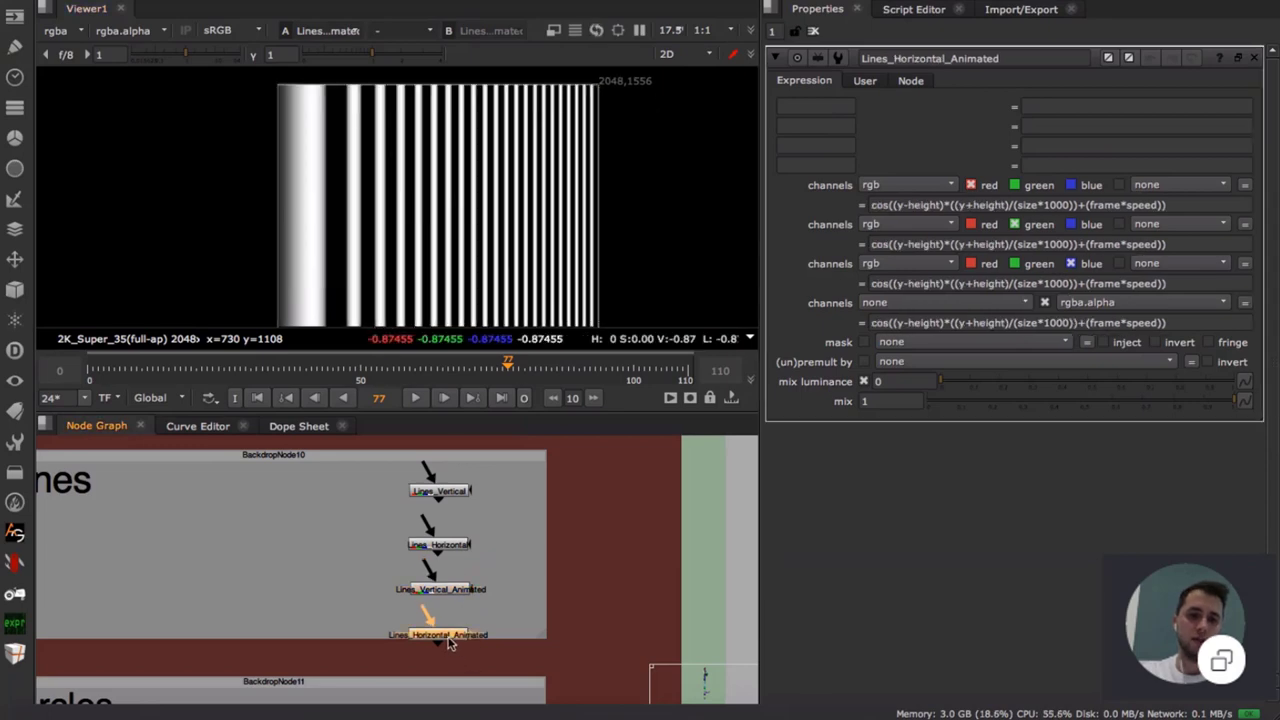
{"action": "key", "text": "1"}
{"action": "left_click", "coordinate": [417, 398]}
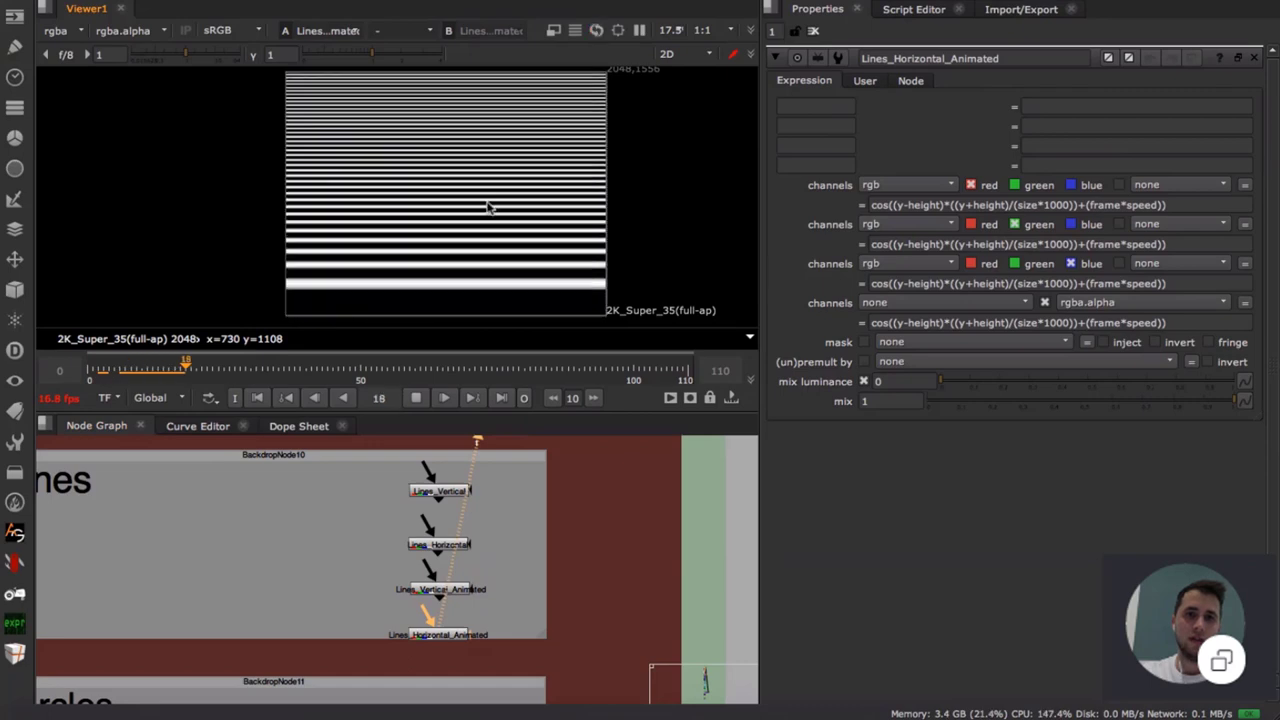
{"action": "left_click", "coordinate": [416, 398]}
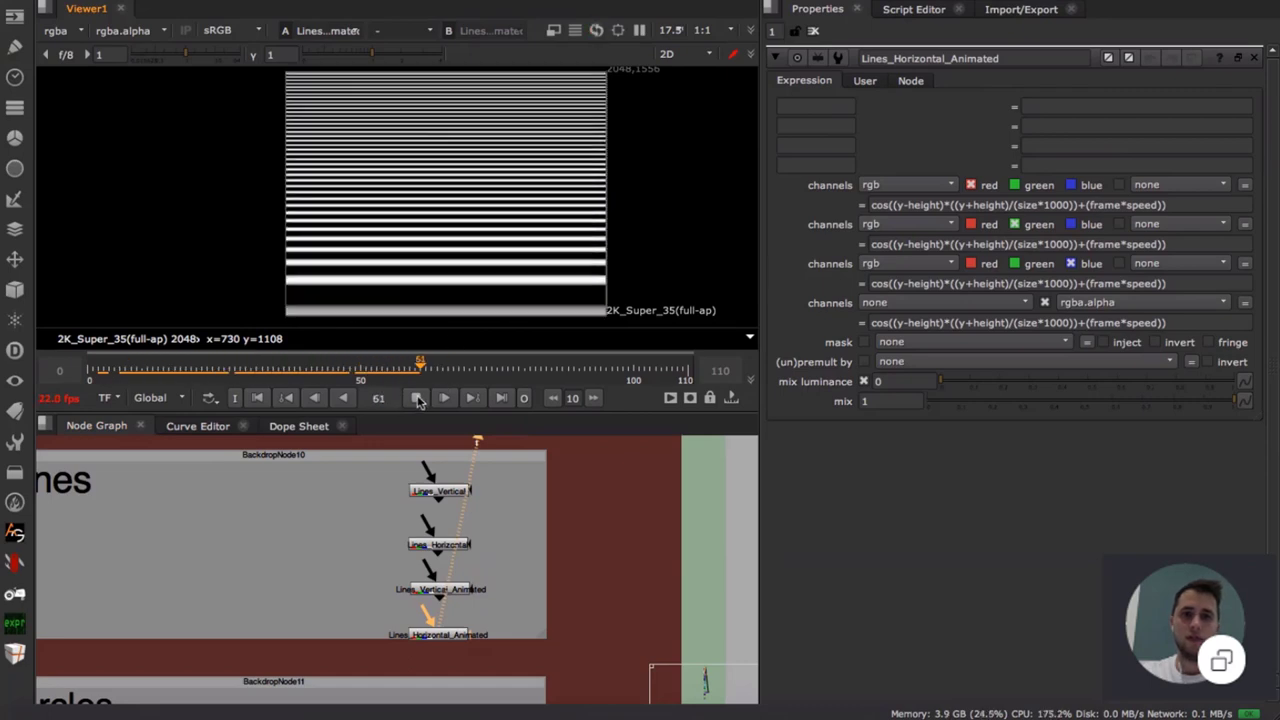
- Move the Roto node inside the Example with Lines backdrop, beside the Merge node it feeds
{"action": "scroll", "coordinate": [531, 517], "scroll_direction": "down", "scroll_amount": 3}
{"action": "middle_click_drag", "start_coordinate": [569, 508], "coordinate": [207, 549]}
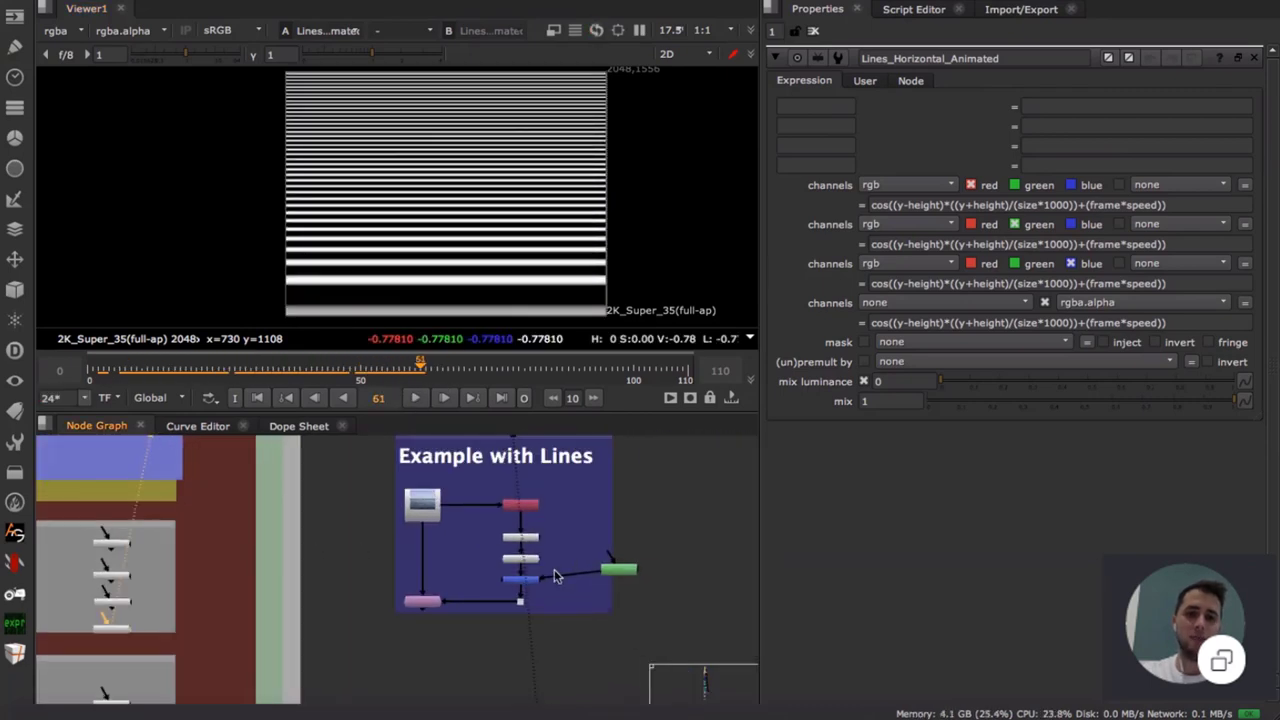
{"action": "scroll", "coordinate": [554, 569], "scroll_direction": "up", "scroll_amount": 3}
{"action": "left_click_drag", "start_coordinate": [665, 573], "coordinate": [597, 585]}
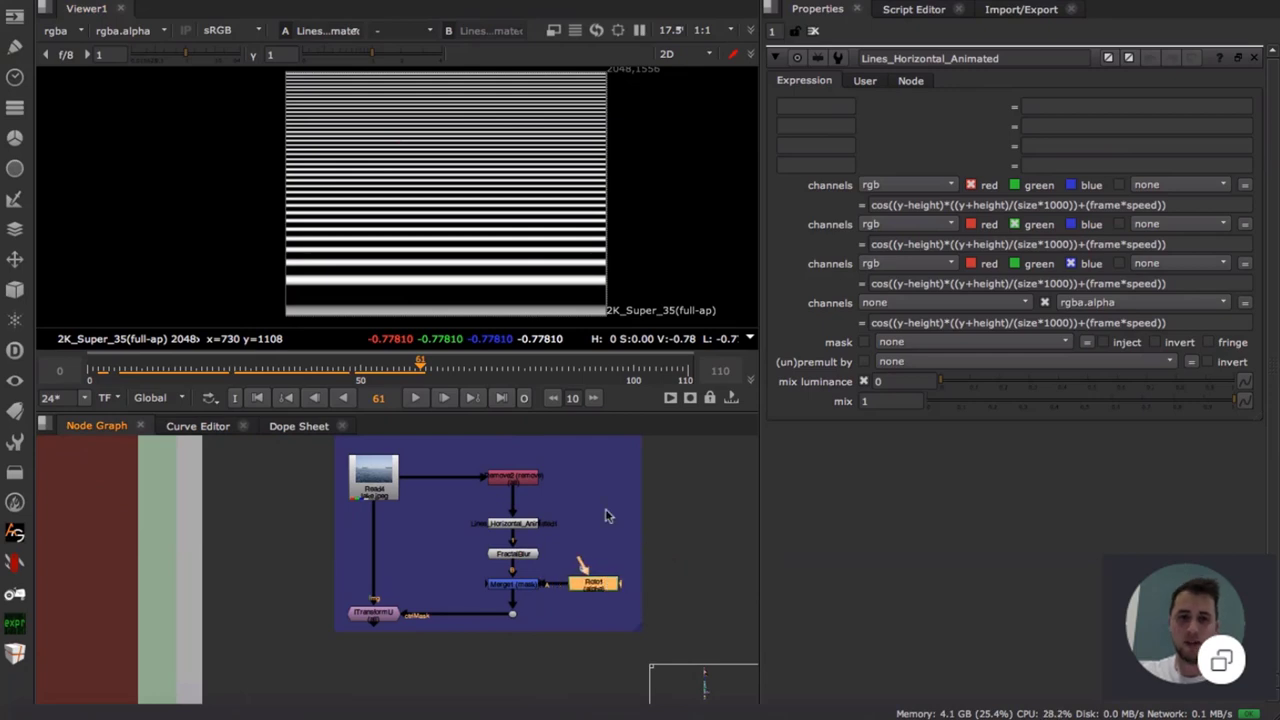
- View the lake.jpeg Read node of the lines example in the viewer
{"action": "scroll", "coordinate": [350, 495], "scroll_direction": "up", "scroll_amount": 3}
{"action": "left_click", "coordinate": [388, 483]}
{"action": "key", "text": "2"}
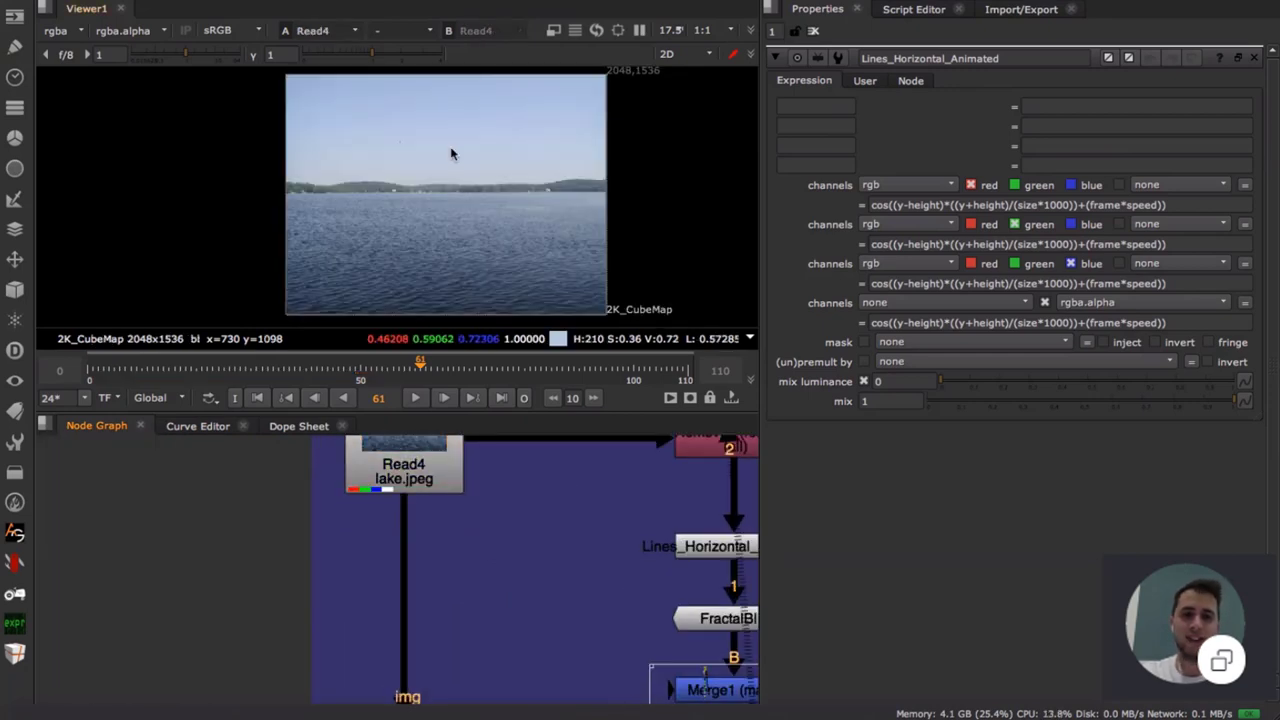
- Inspect the water surface and horizon of the lake image at close range
{"action": "scroll", "coordinate": [474, 260], "scroll_direction": "up", "scroll_amount": 5}
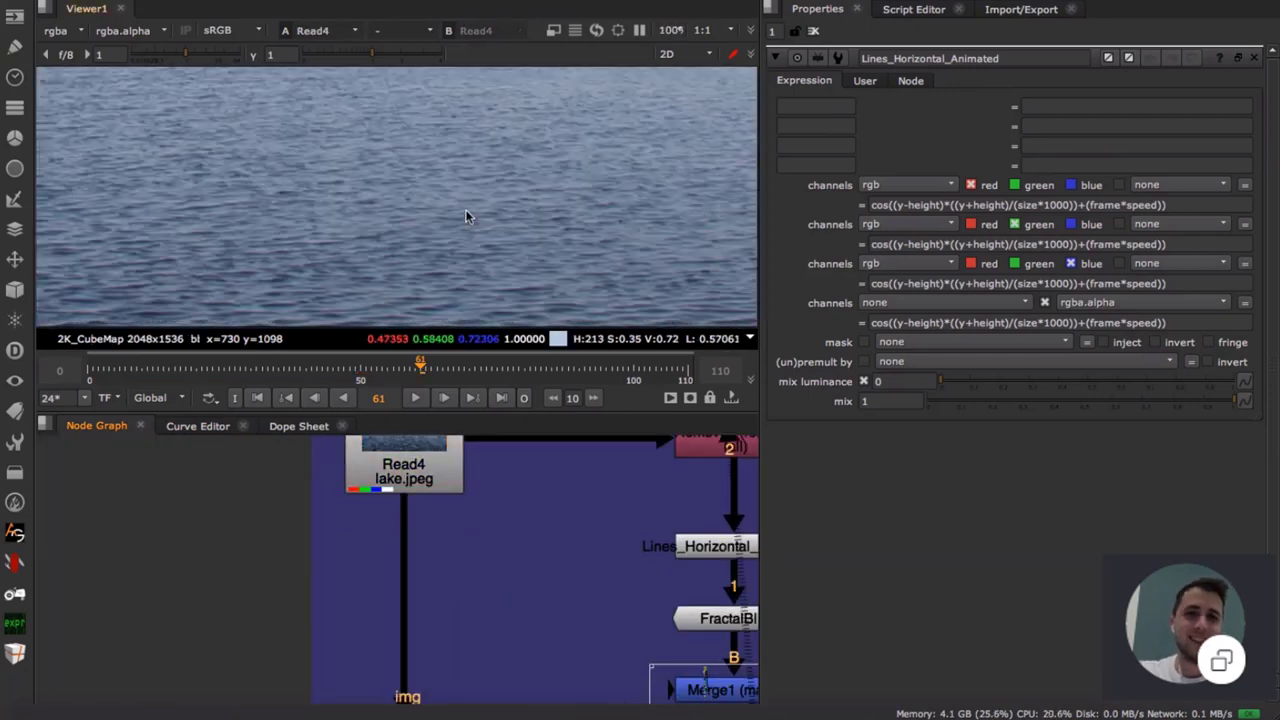
{"action": "scroll", "coordinate": [465, 216], "scroll_direction": "down", "scroll_amount": 5}
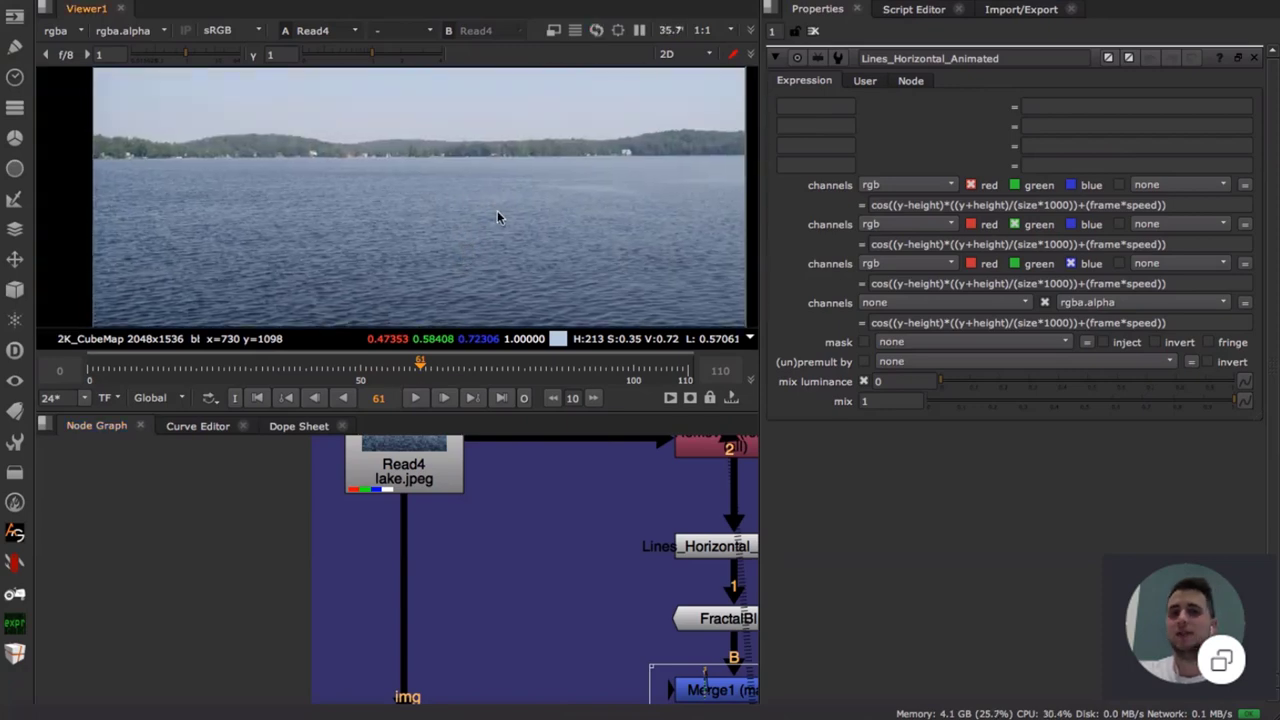
{"action": "middle_click_drag", "start_coordinate": [533, 225], "coordinate": [506, 204]}
- View the Lines_Horizontal_Animated1 node of the lake example and play its line animation before stopping playback
{"action": "scroll", "coordinate": [541, 521], "scroll_direction": "down", "scroll_amount": 3}
{"action": "middle_click_drag", "start_coordinate": [645, 514], "coordinate": [568, 523]}
{"action": "scroll", "coordinate": [667, 523], "scroll_direction": "up", "scroll_amount": 3}
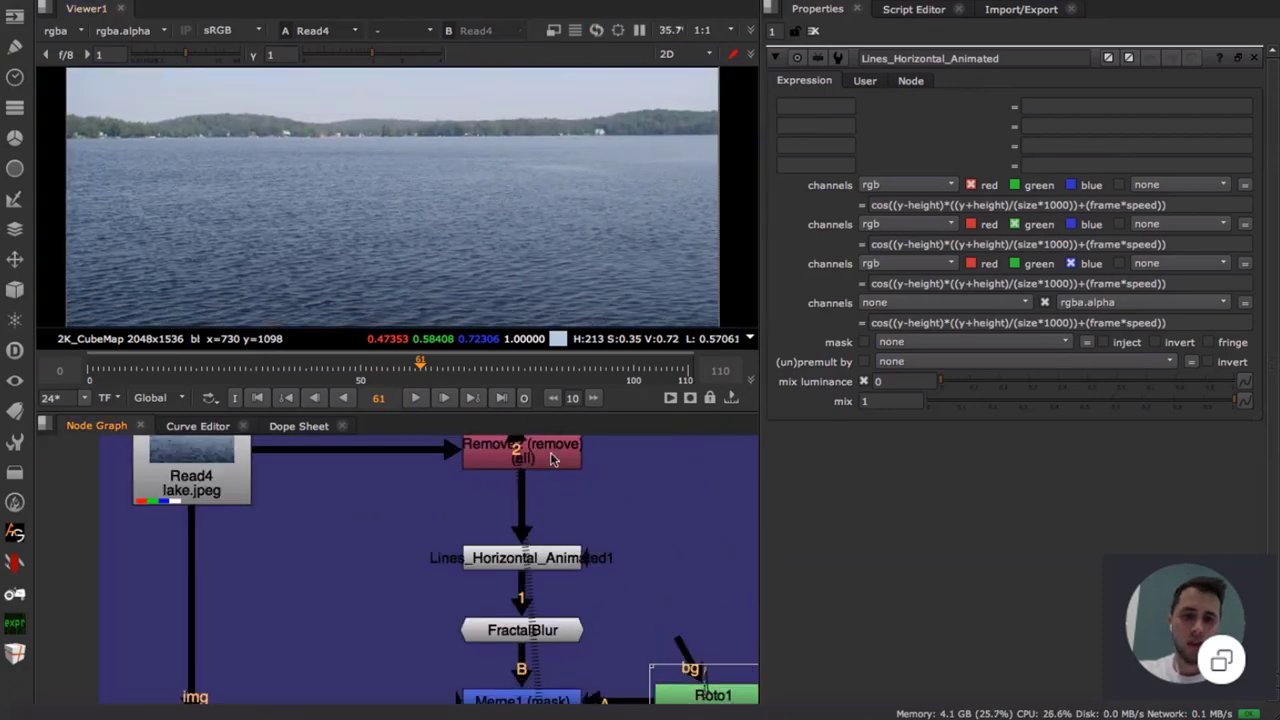
{"action": "left_click", "coordinate": [553, 458]}
{"action": "key", "text": "1"}
{"action": "key", "text": "1"}
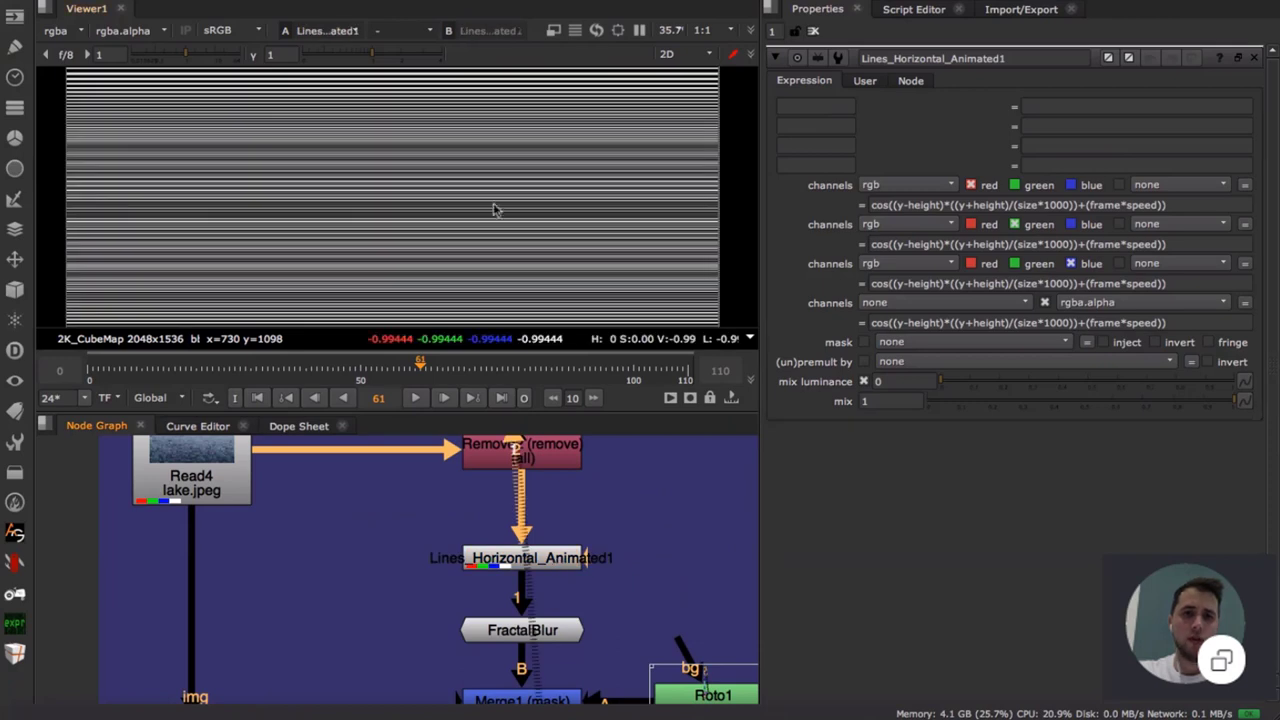
{"action": "scroll", "coordinate": [474, 253], "scroll_direction": "up", "scroll_amount": 2}
{"action": "left_click", "coordinate": [416, 398]}
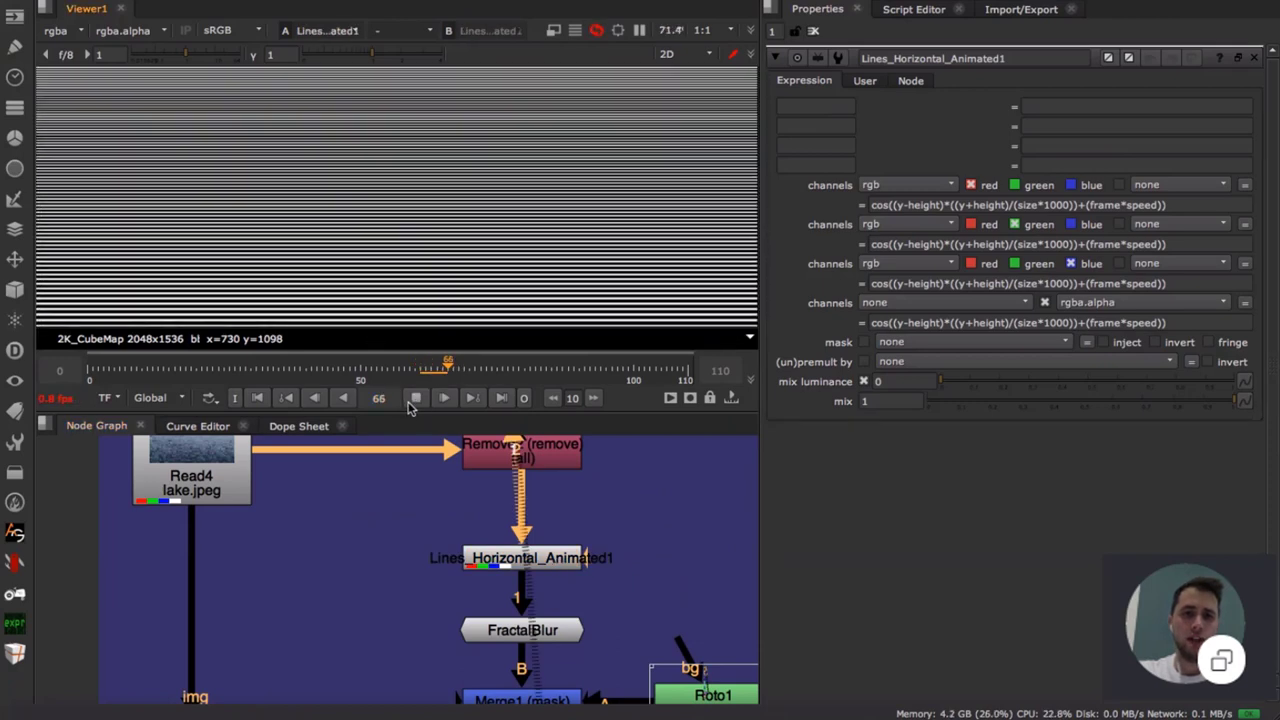
{"action": "scroll", "coordinate": [471, 206], "scroll_direction": "down", "scroll_amount": 4}
{"action": "scroll", "coordinate": [486, 194], "scroll_direction": "up", "scroll_amount": 1}
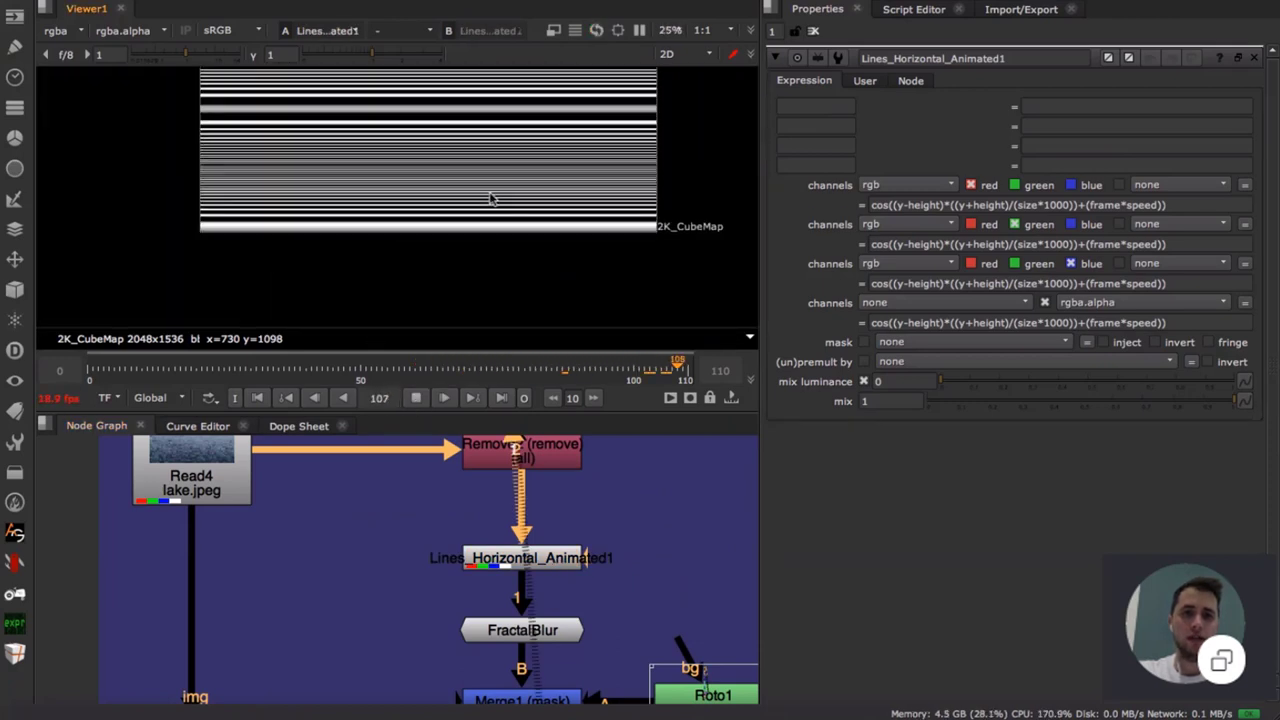
{"action": "left_click", "coordinate": [416, 398]}
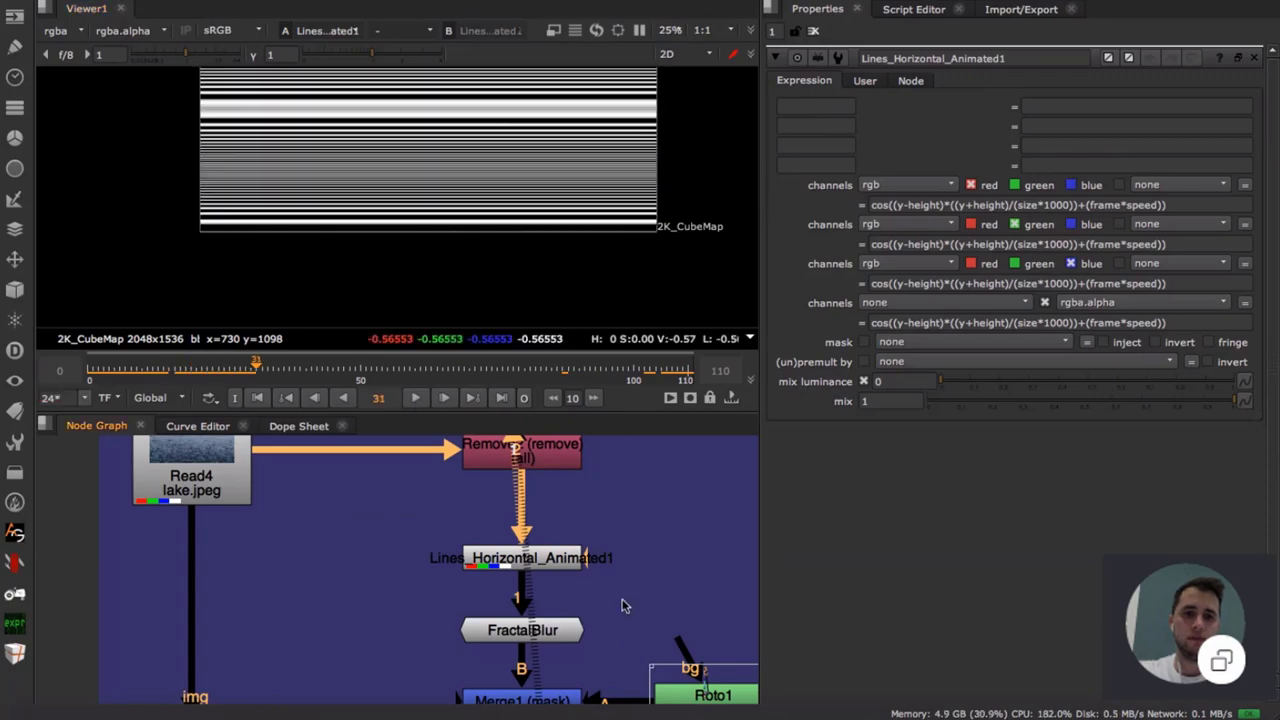
- View the FractalBlur node's distorted lines and play them briefly, stopping at frame 33
{"action": "middle_click_drag", "start_coordinate": [545, 640], "coordinate": [545, 531]}
{"action": "left_click", "coordinate": [546, 528]}
{"action": "key", "text": "1"}
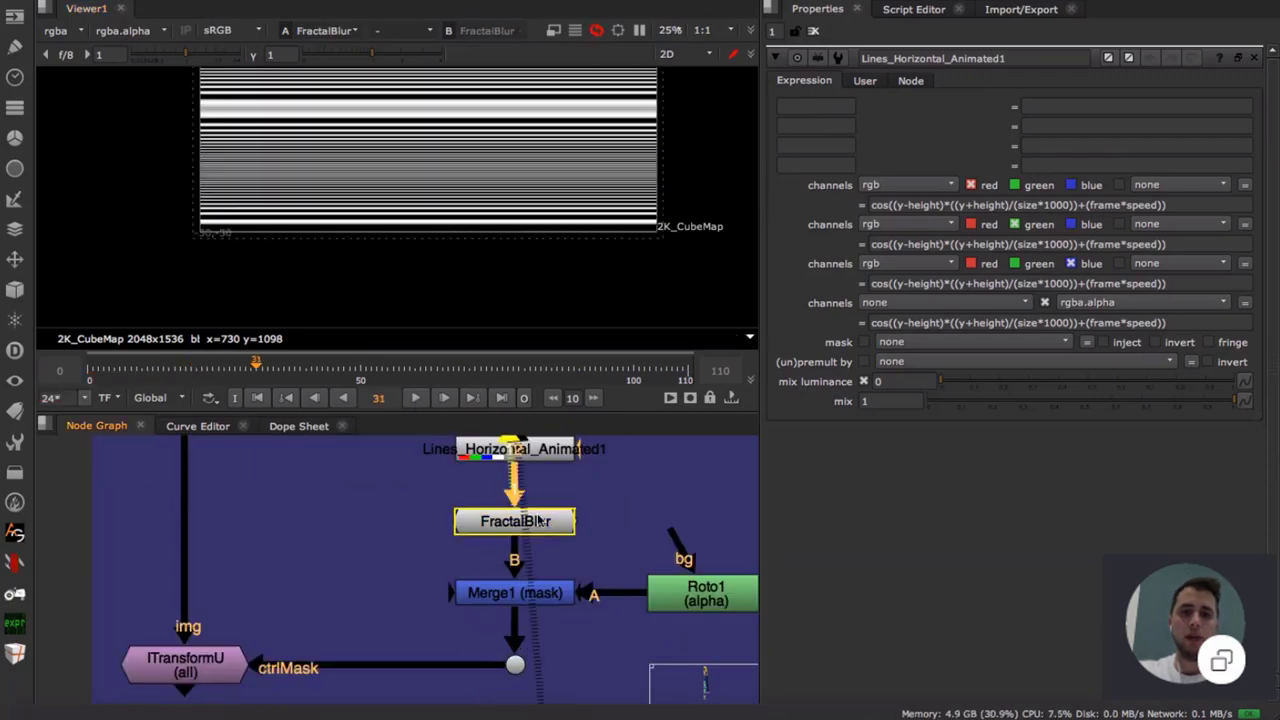
{"action": "scroll", "coordinate": [484, 154], "scroll_direction": "up", "scroll_amount": 1}
{"action": "scroll", "coordinate": [484, 154], "scroll_direction": "down", "scroll_amount": 1}
{"action": "middle_click_drag", "start_coordinate": [456, 163], "coordinate": [475, 211]}
{"action": "scroll", "coordinate": [476, 212], "scroll_direction": "up", "scroll_amount": 3}
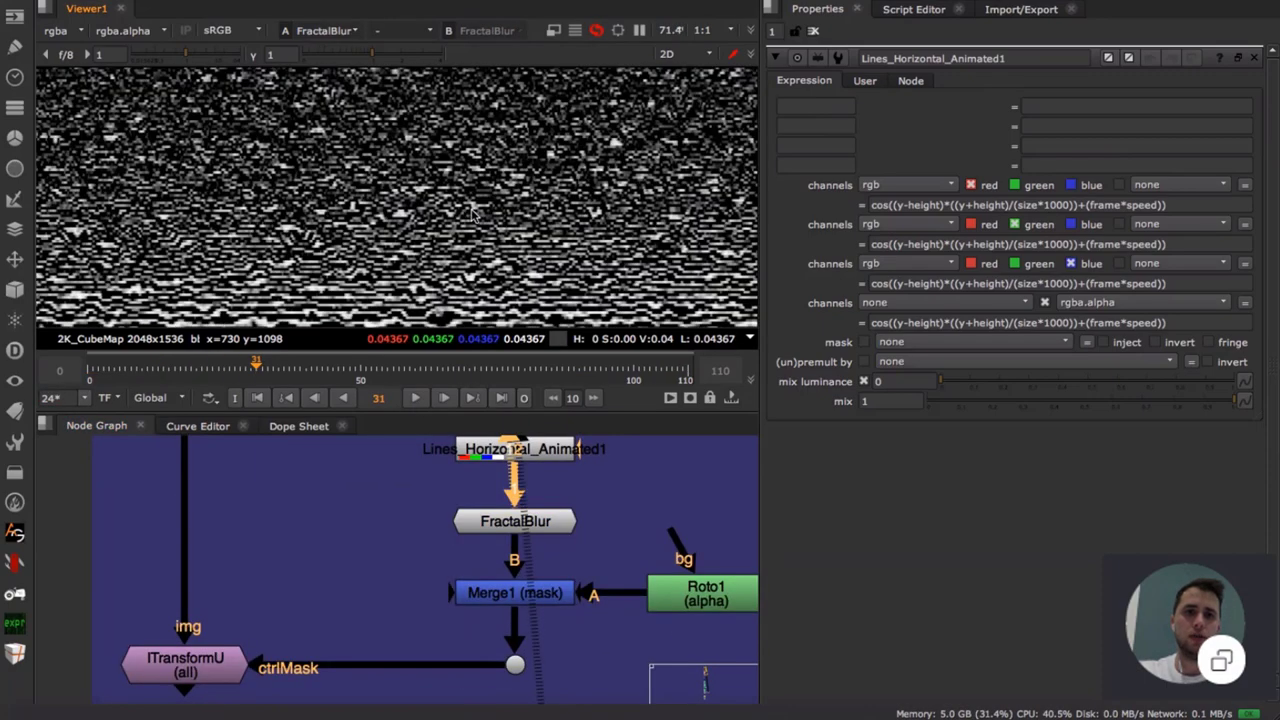
{"action": "left_click", "coordinate": [415, 398]}
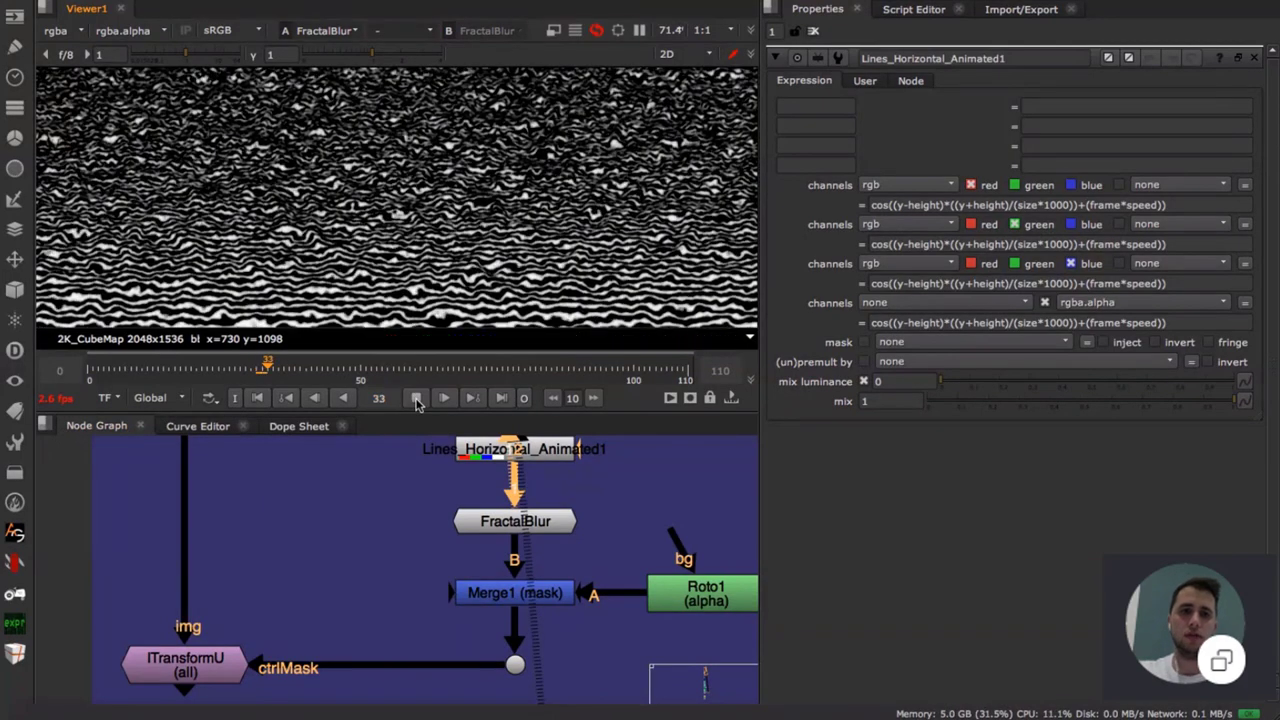
{"action": "left_click", "coordinate": [416, 398]}
- View the Merge1 (mask) node's full-frame result, where the Roto1 alpha limits the blurred lines
{"action": "left_click", "coordinate": [554, 597]}
{"action": "key", "text": "1"}
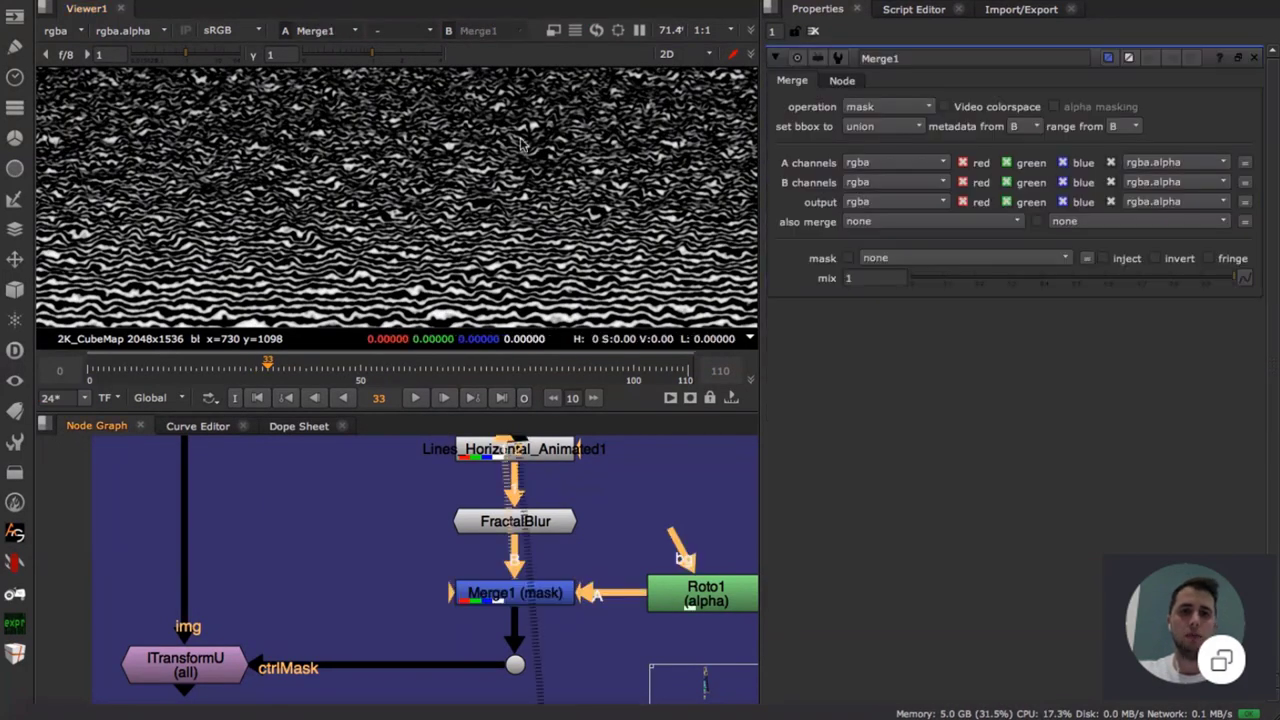
{"action": "scroll", "coordinate": [511, 193], "scroll_direction": "down", "scroll_amount": 5}
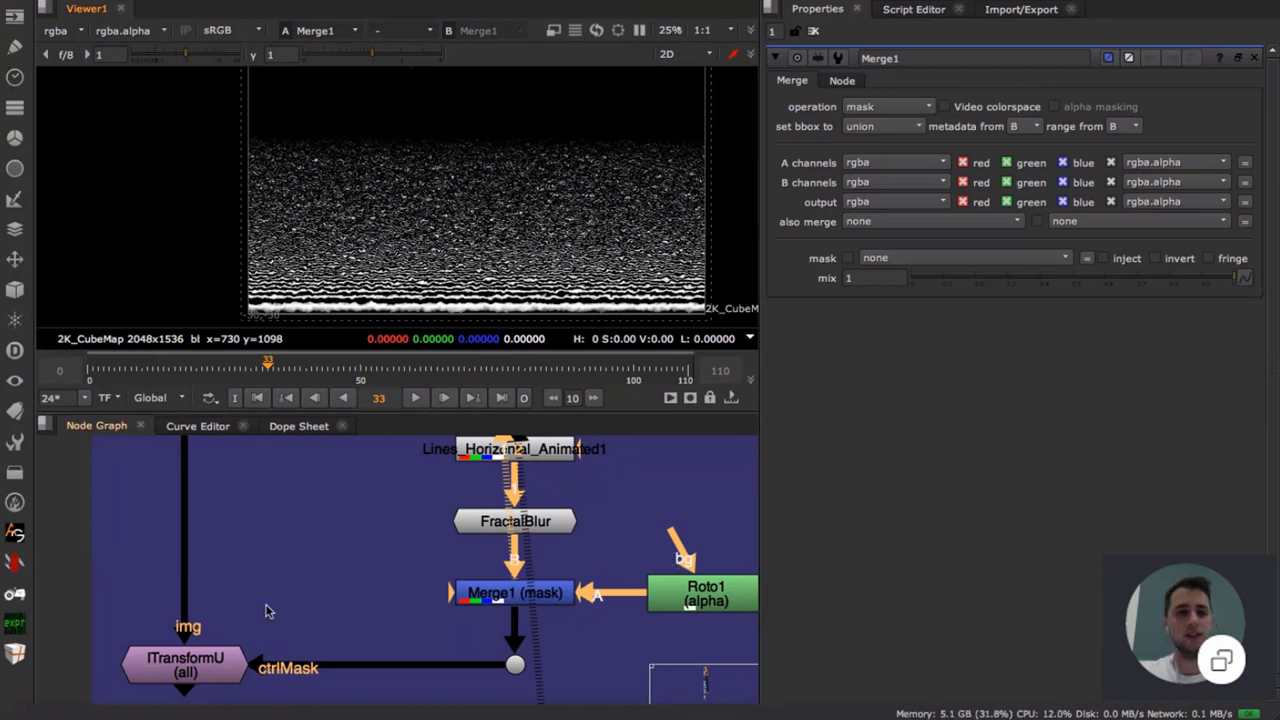
{"action": "middle_click_drag", "start_coordinate": [247, 555], "coordinate": [301, 537]}
{"action": "middle_click_drag", "start_coordinate": [279, 488], "coordinate": [322, 574]}
{"action": "scroll", "coordinate": [322, 574], "scroll_direction": "down", "scroll_amount": 3}
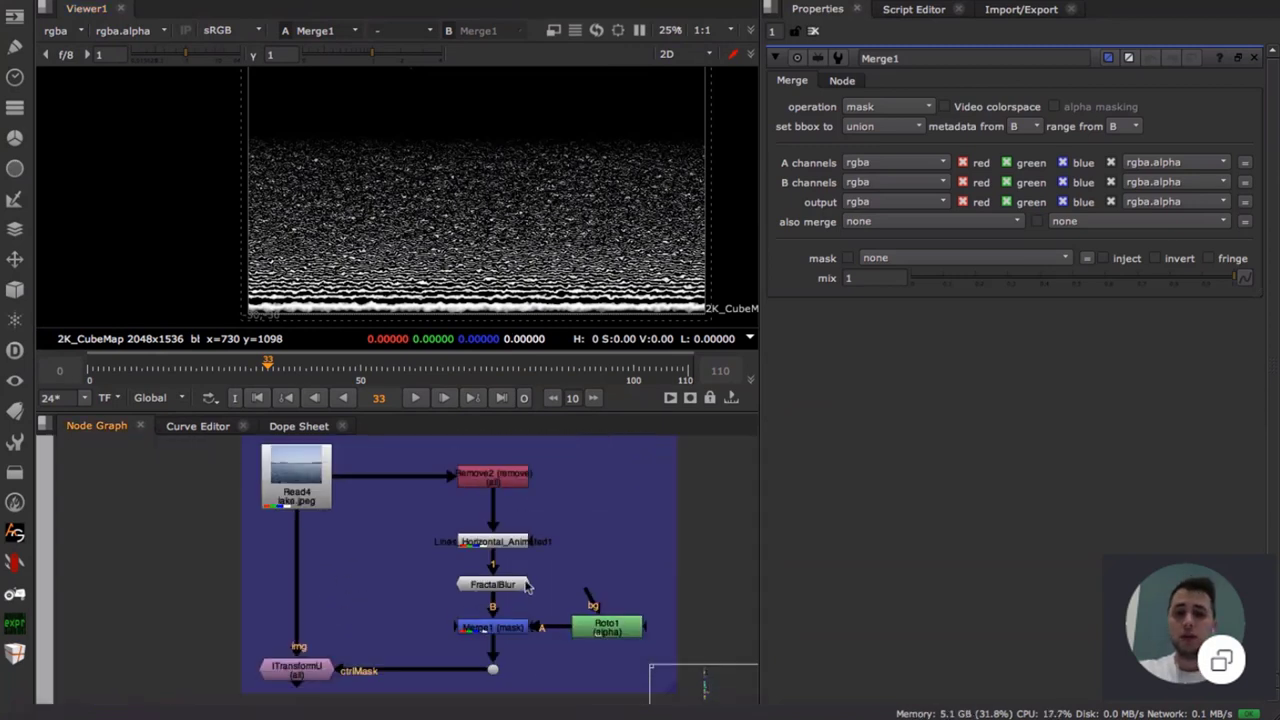
{"action": "left_click", "coordinate": [503, 627]}
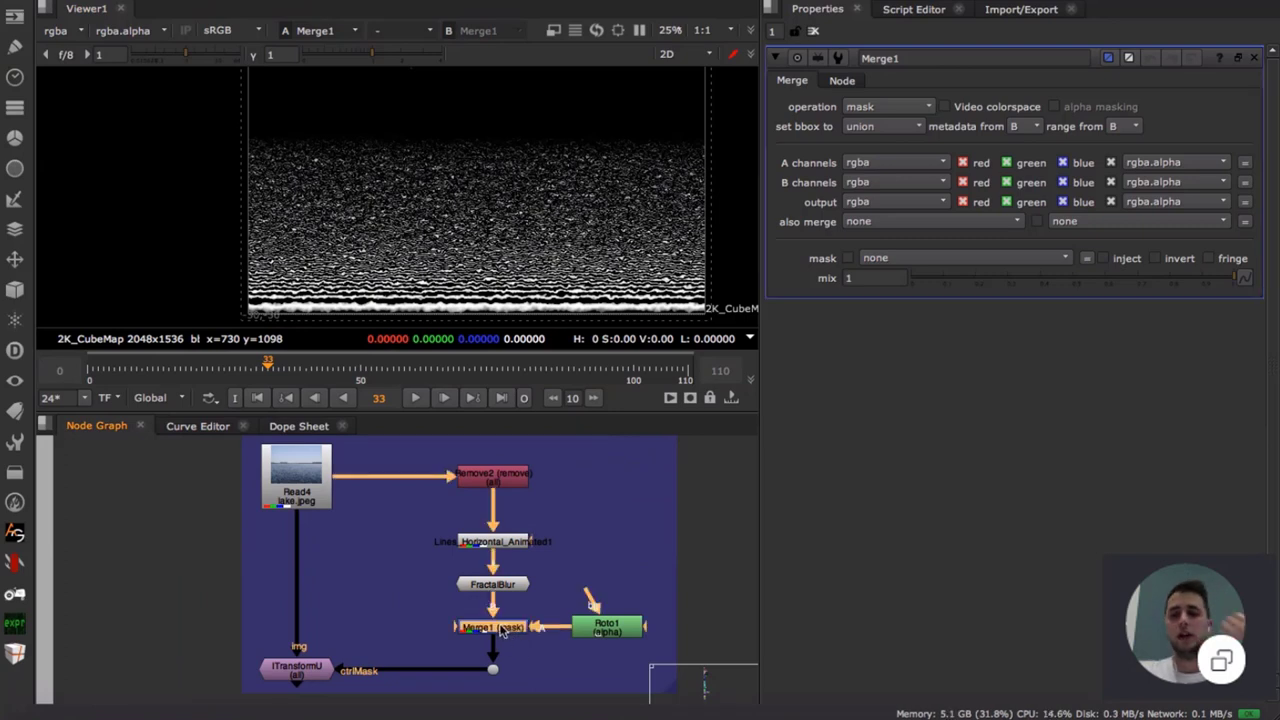
{"action": "left_click", "coordinate": [375, 607]}
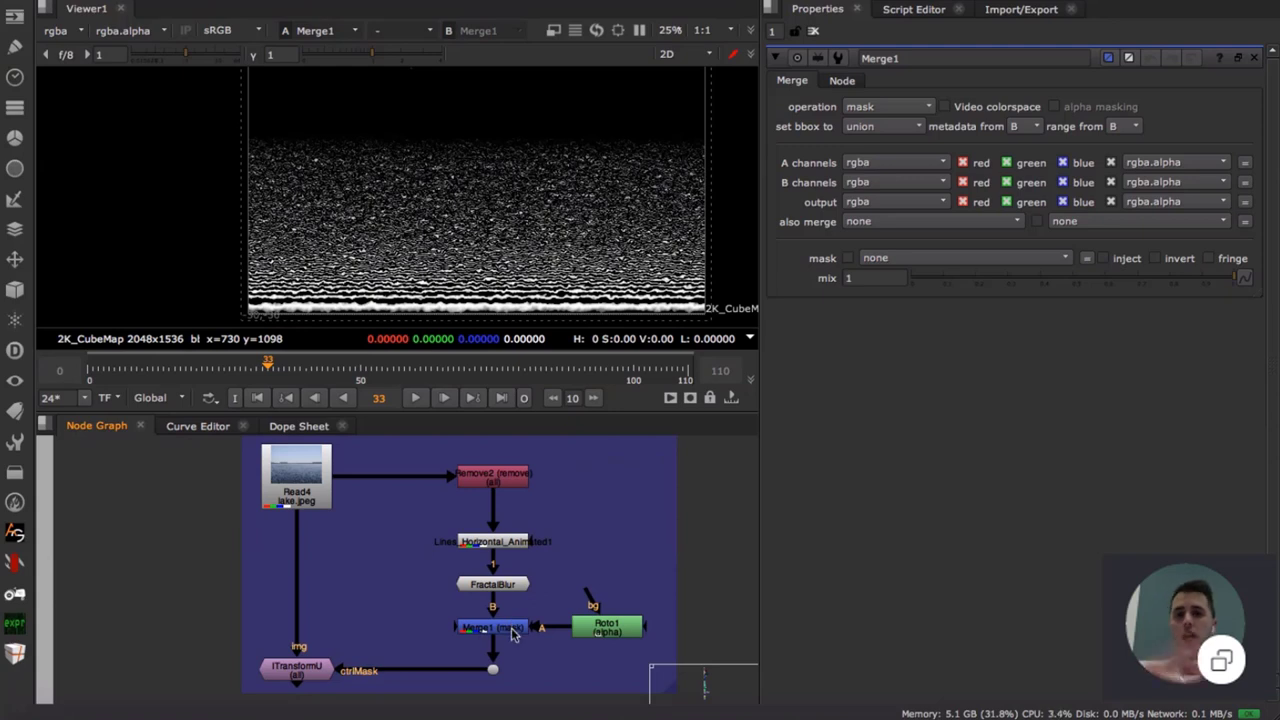
- View the ITransformU result in a maximized viewer and inspect the displaced lake water
{"action": "left_click", "coordinate": [322, 667]}
{"action": "key", "text": "1"}
{"action": "scroll", "coordinate": [491, 237], "scroll_direction": "up", "scroll_amount": 4}
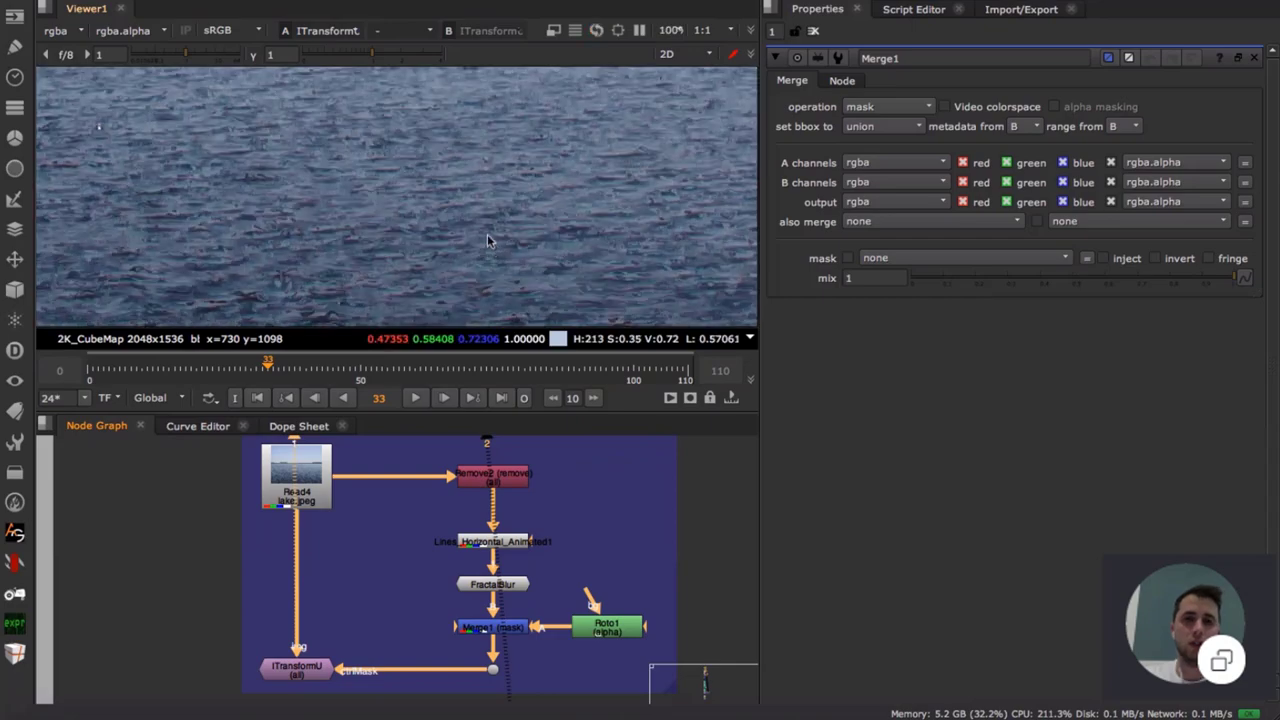
{"action": "key", "text": "space"}
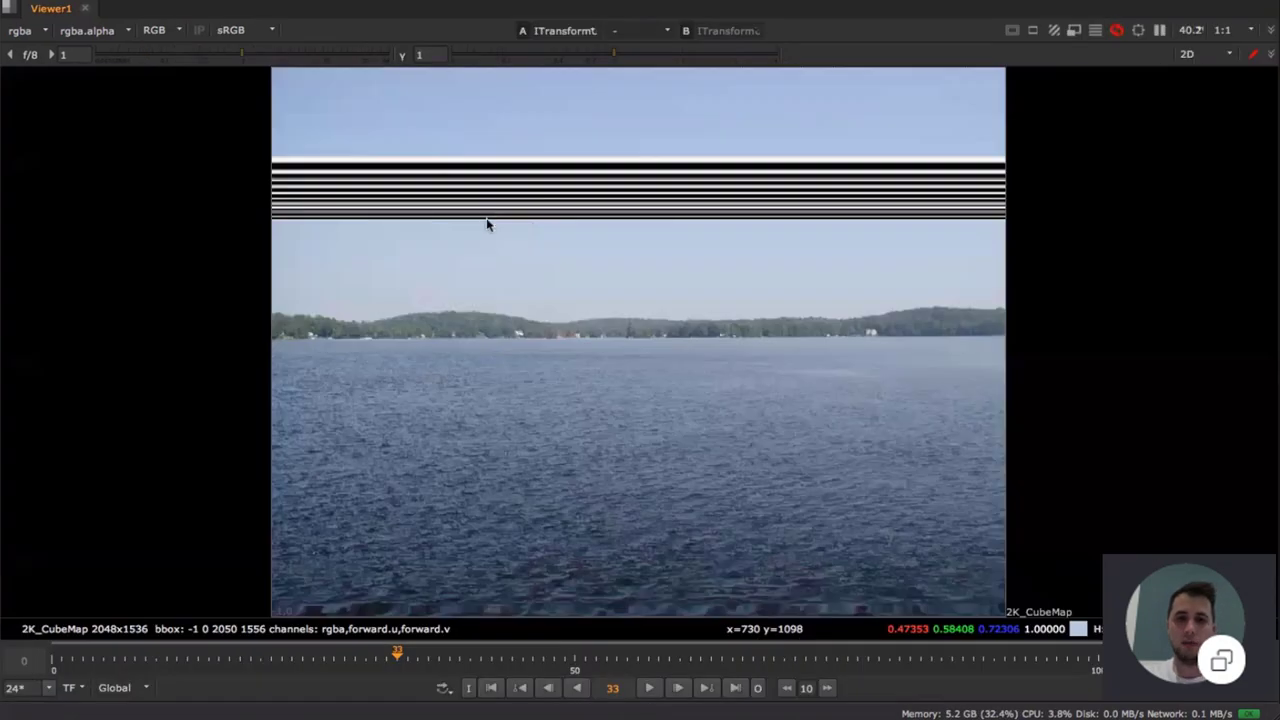
{"action": "scroll", "coordinate": [667, 486], "scroll_direction": "up", "scroll_amount": 5}
{"action": "scroll", "coordinate": [688, 557], "scroll_direction": "down", "scroll_amount": 2}
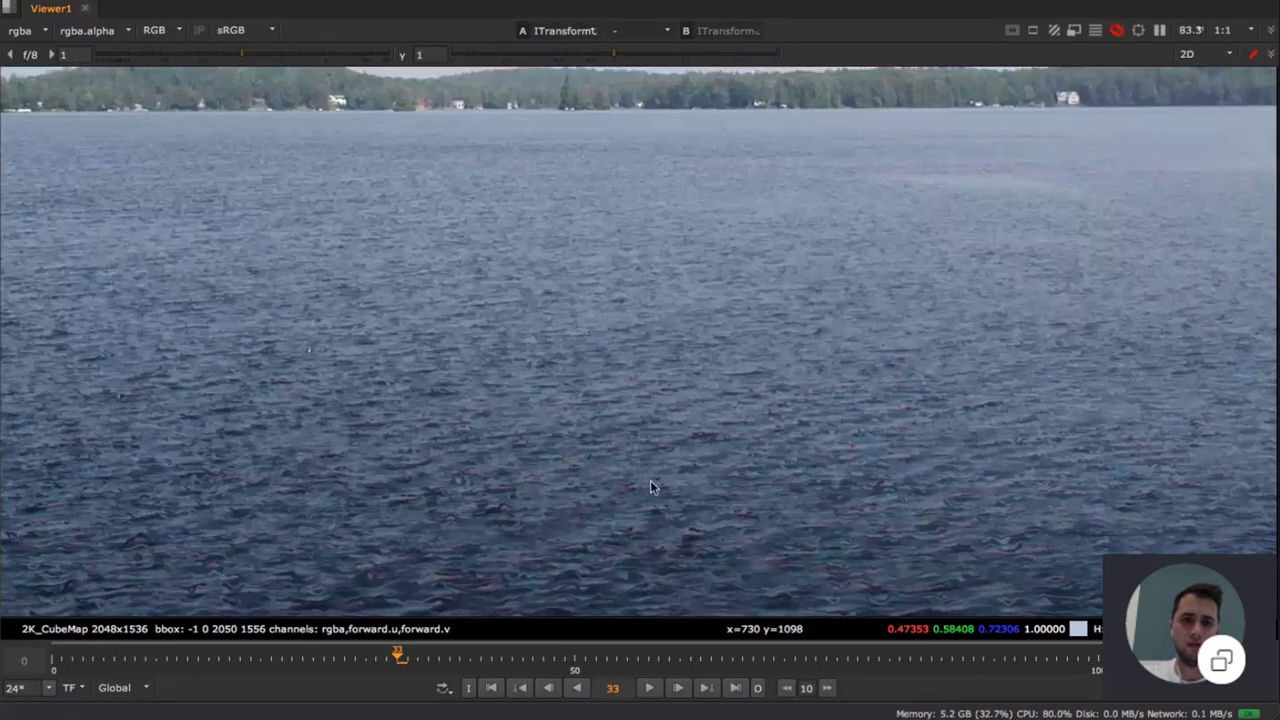
{"action": "scroll", "coordinate": [684, 479], "scroll_direction": "down", "scroll_amount": 3}
- Play the animated lake water, return to frame 33, and replay it before stopping at frame 59
{"action": "left_click", "coordinate": [648, 689]}
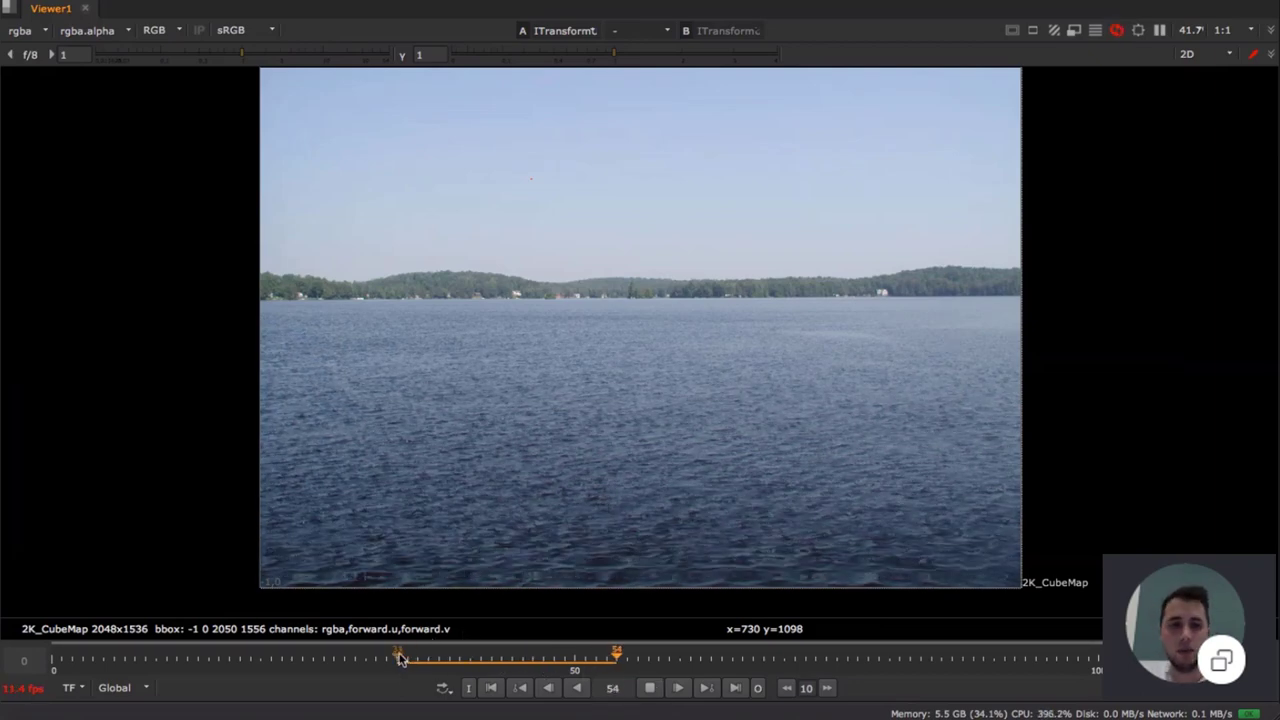
{"action": "left_click", "coordinate": [650, 687]}
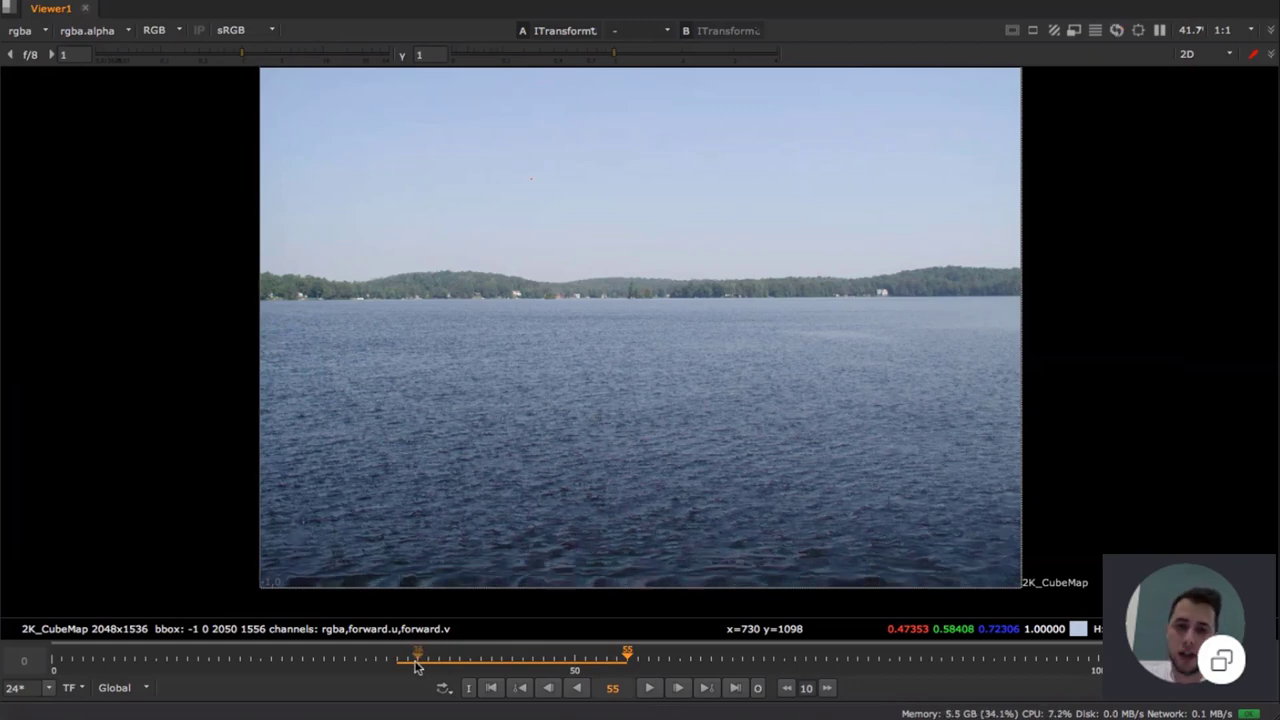
{"action": "left_click_drag", "start_coordinate": [415, 662], "coordinate": [398, 662]}
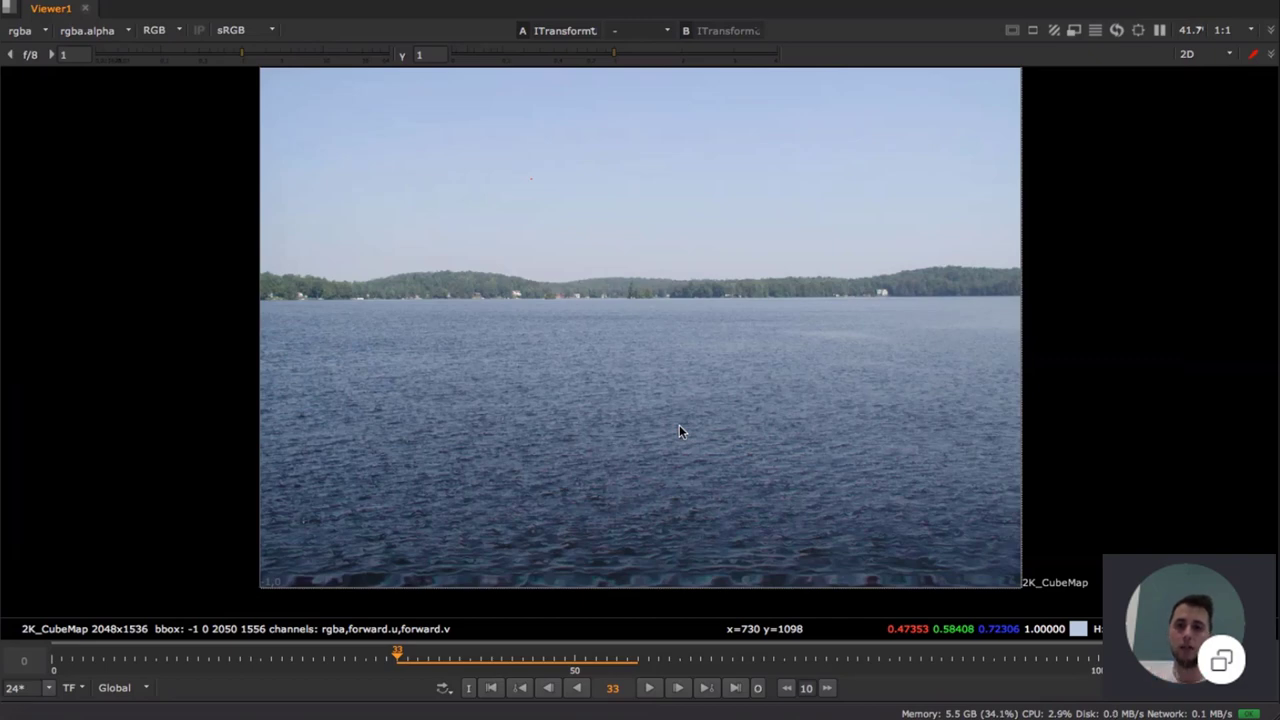
{"action": "left_click", "coordinate": [651, 693]}
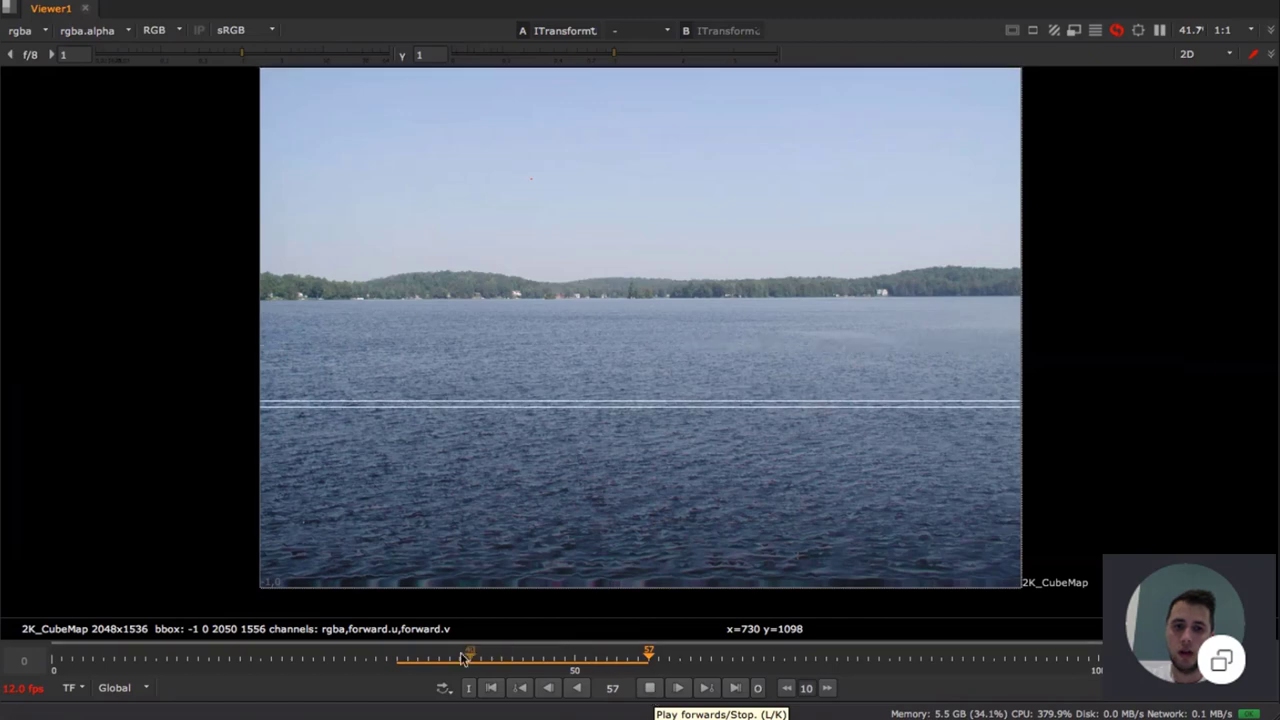
{"action": "left_click", "coordinate": [649, 689]}
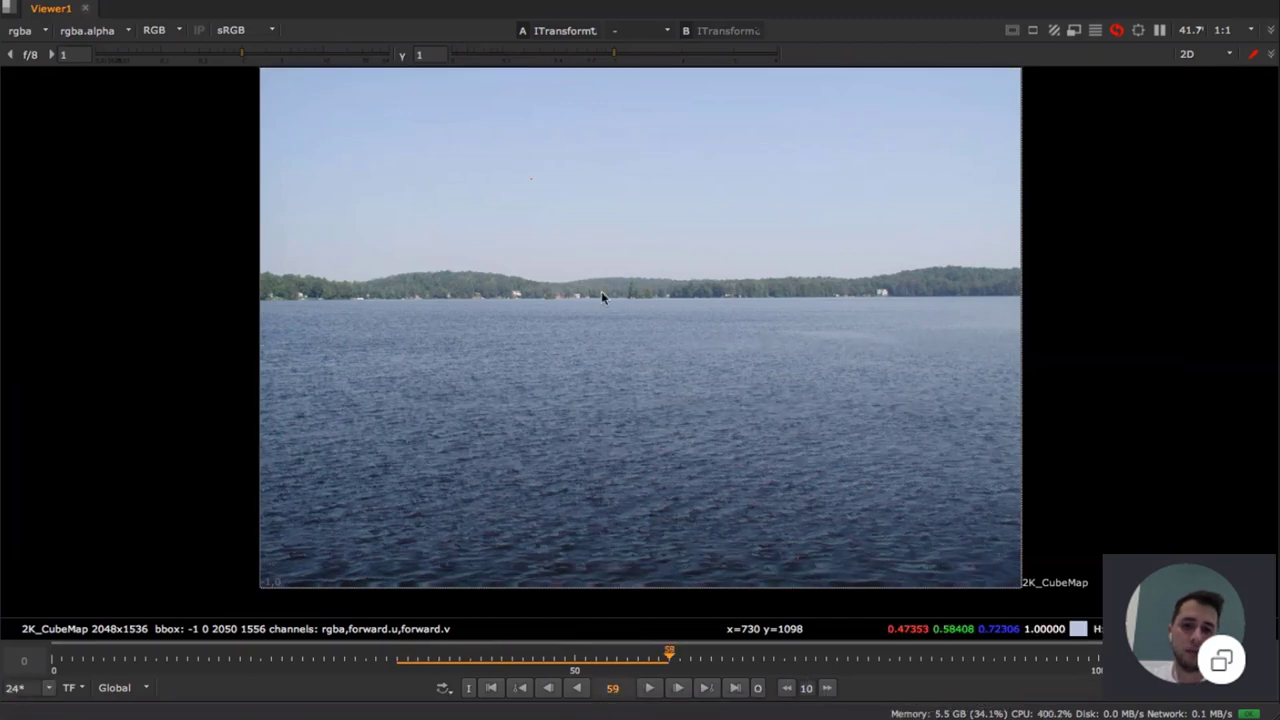
- Restore the normal workspace layout and open the settings of Lines_Horizontal_Animated1, followed by those of ITransformU
{"action": "key", "text": "space"}
{"action": "left_click_drag", "start_coordinate": [541, 545], "coordinate": [543, 537]}
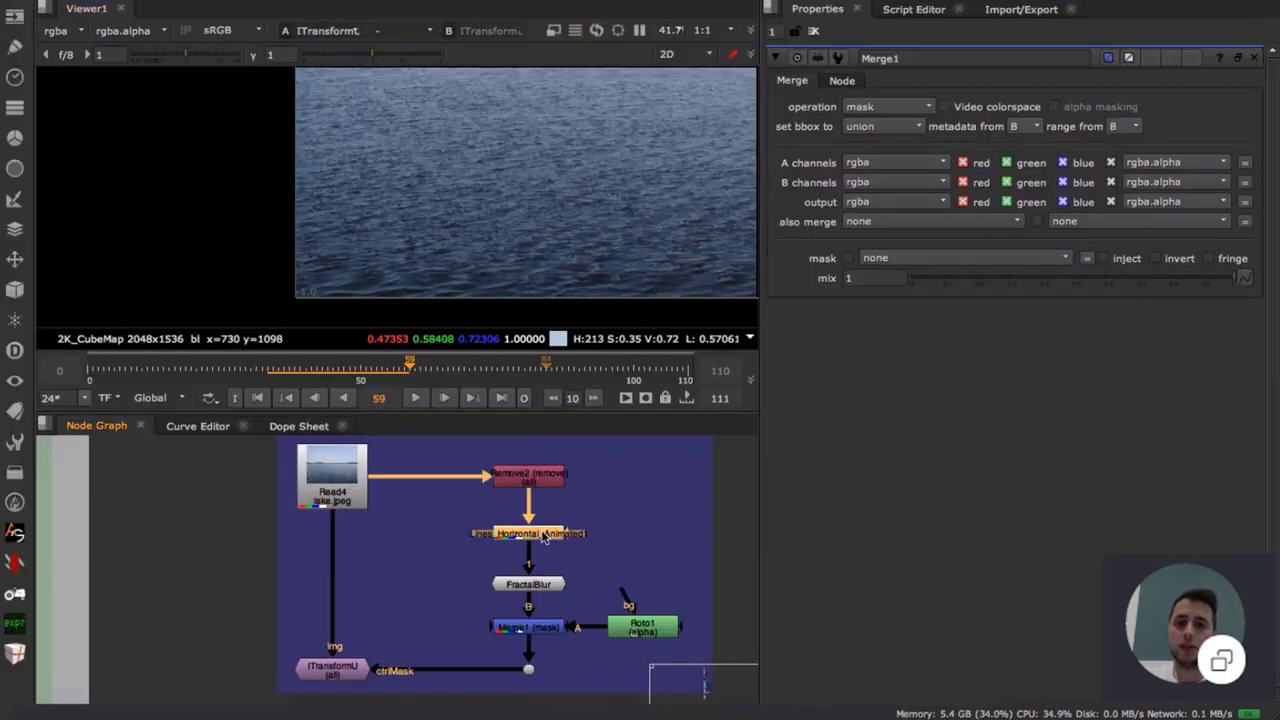
{"action": "double_click", "coordinate": [543, 535]}
{"action": "left_click", "coordinate": [383, 535]}
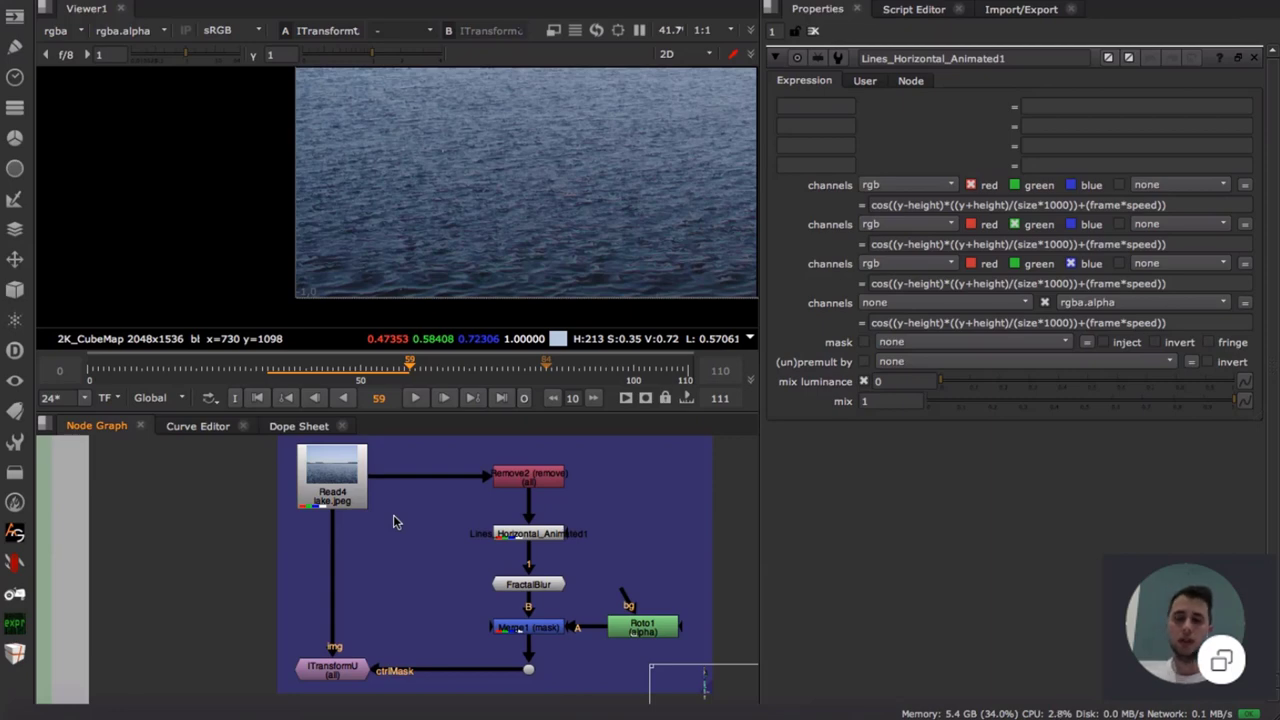
{"action": "double_click", "coordinate": [352, 677]}
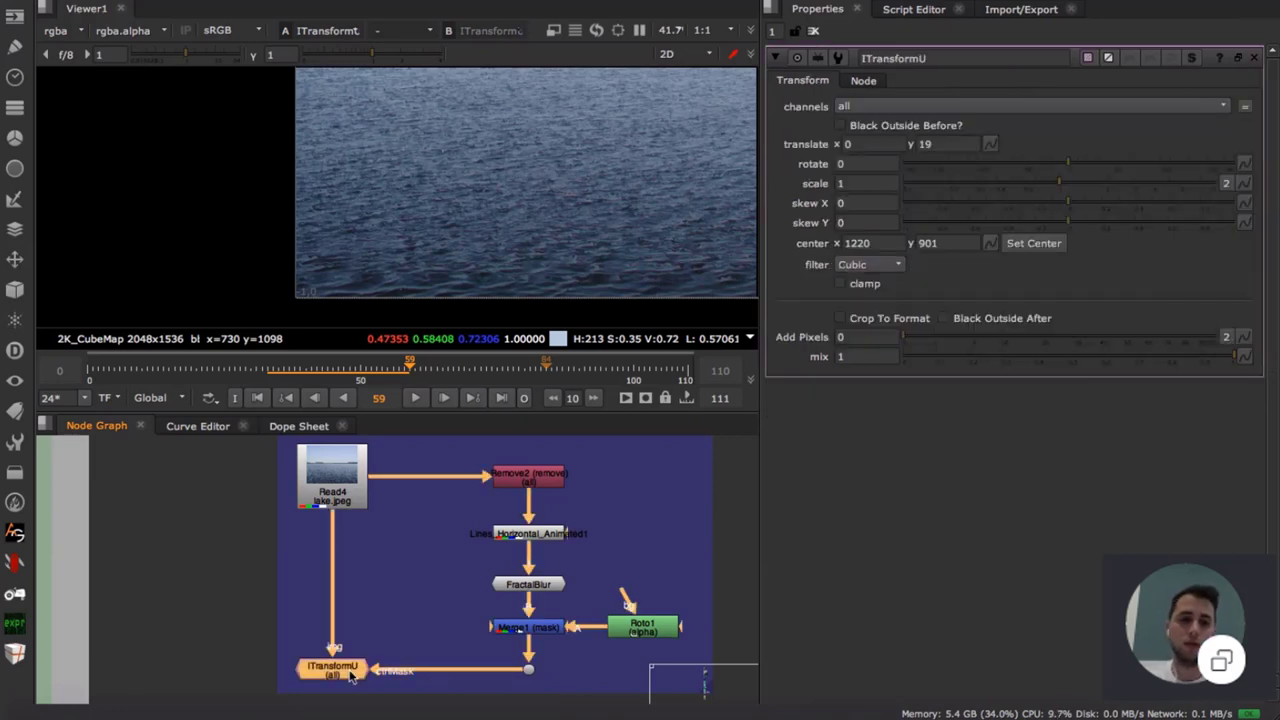
- Open the expression settings of the Lines_Vertical_Animated node in the lines backdrop
{"action": "scroll", "coordinate": [390, 610], "scroll_direction": "down", "scroll_amount": 3}
{"action": "middle_click_drag", "start_coordinate": [387, 615], "coordinate": [584, 533]}
{"action": "middle_click_drag", "start_coordinate": [257, 596], "coordinate": [480, 556]}
{"action": "scroll", "coordinate": [480, 556], "scroll_direction": "up", "scroll_amount": 4}
{"action": "middle_click_drag", "start_coordinate": [569, 537], "coordinate": [452, 555]}
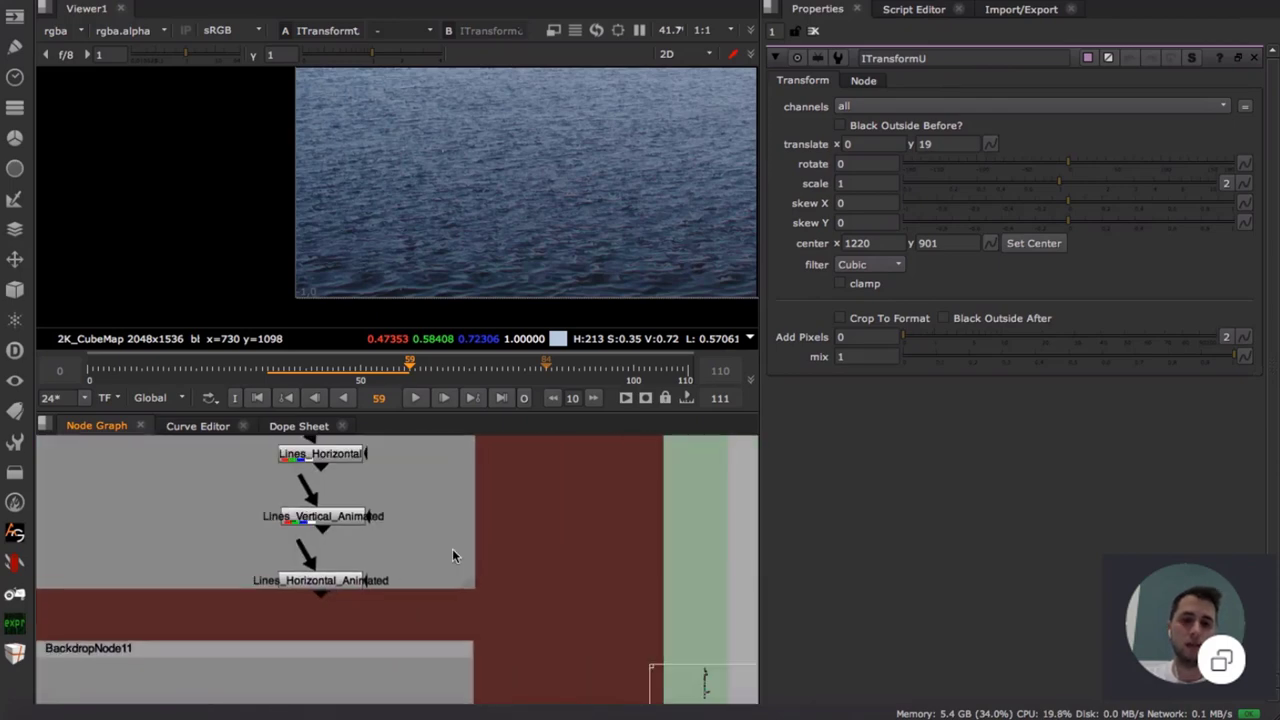
{"action": "double_click", "coordinate": [355, 520]}
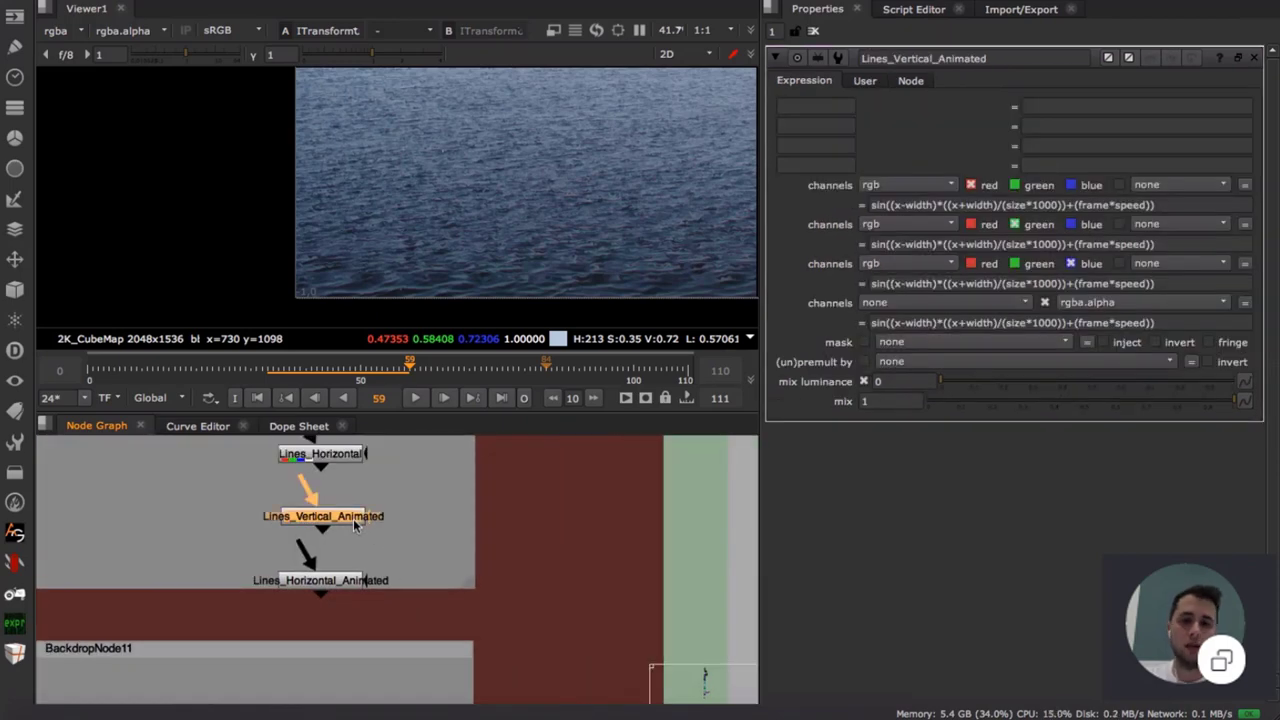
- Return to the lake example and view Lines_Horizontal_Animated1 with its expressions open
{"action": "scroll", "coordinate": [436, 518], "scroll_direction": "up", "scroll_amount": 2}
{"action": "middle_click_drag", "start_coordinate": [496, 505], "coordinate": [394, 511]}
{"action": "scroll", "coordinate": [394, 510], "scroll_direction": "down", "scroll_amount": 4}
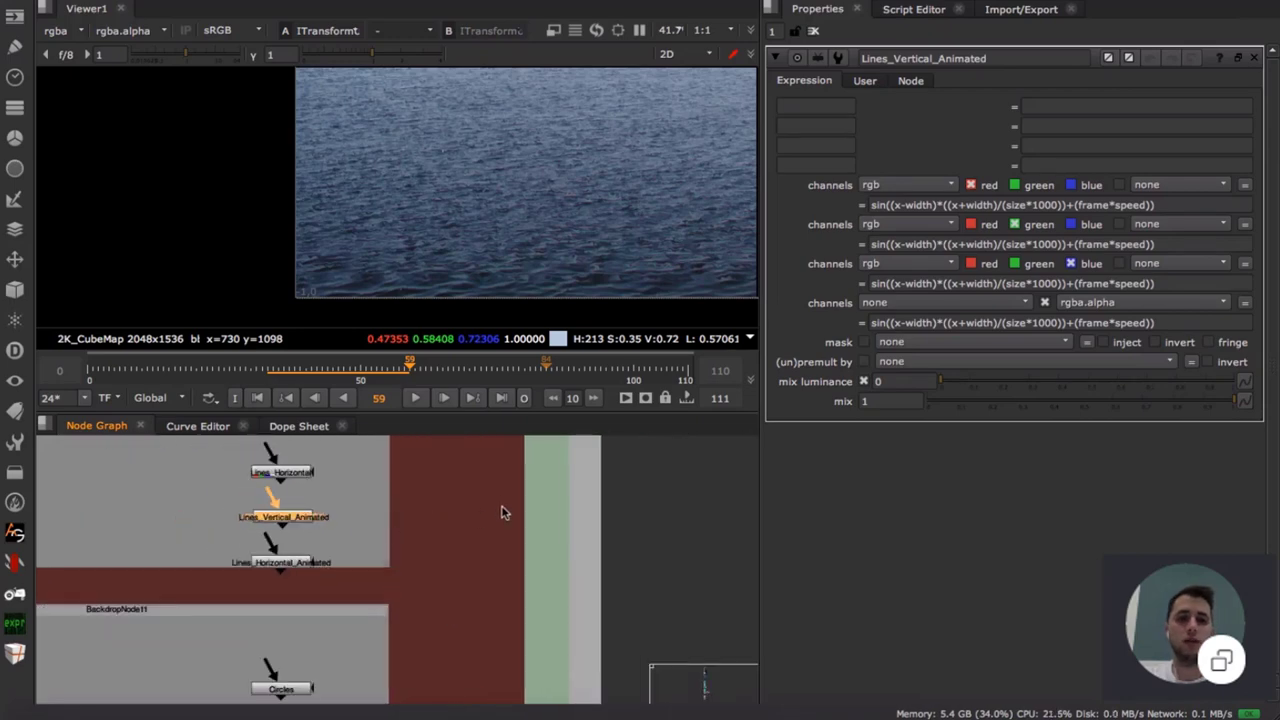
{"action": "middle_click_drag", "start_coordinate": [503, 512], "coordinate": [331, 527]}
{"action": "scroll", "coordinate": [331, 540], "scroll_direction": "up", "scroll_amount": 2}
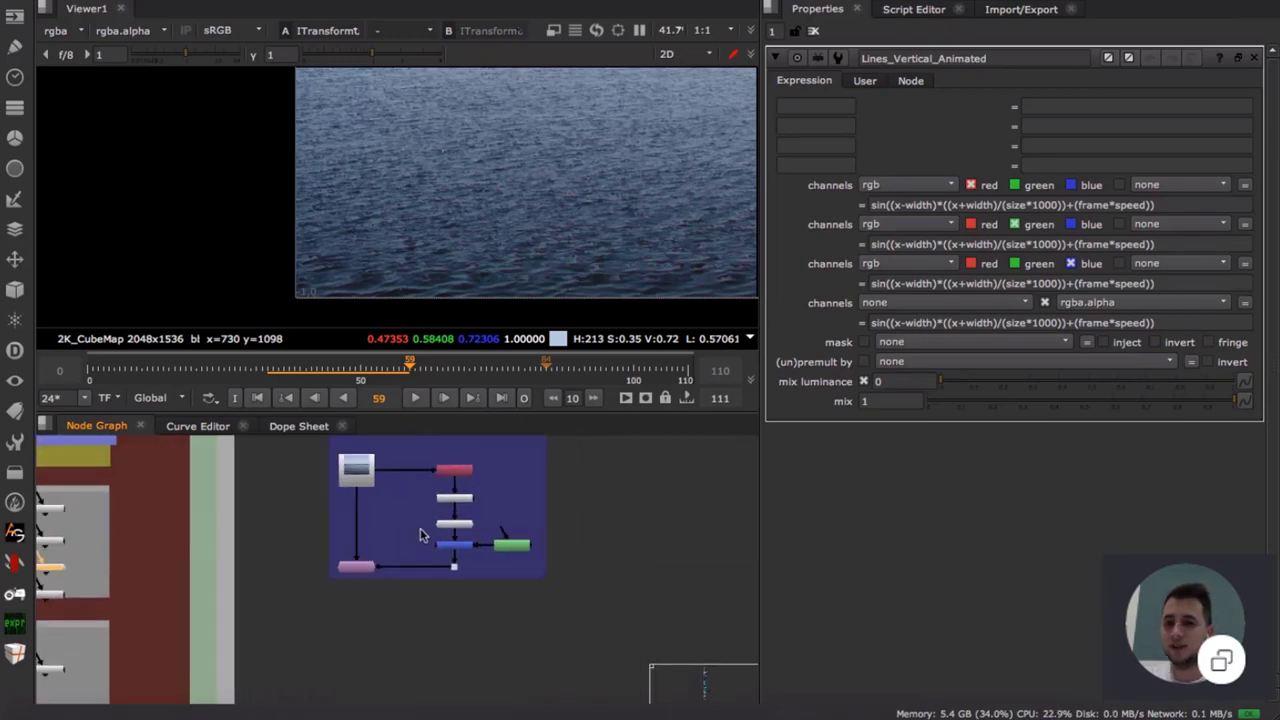
{"action": "scroll", "coordinate": [425, 535], "scroll_direction": "up", "scroll_amount": 4}
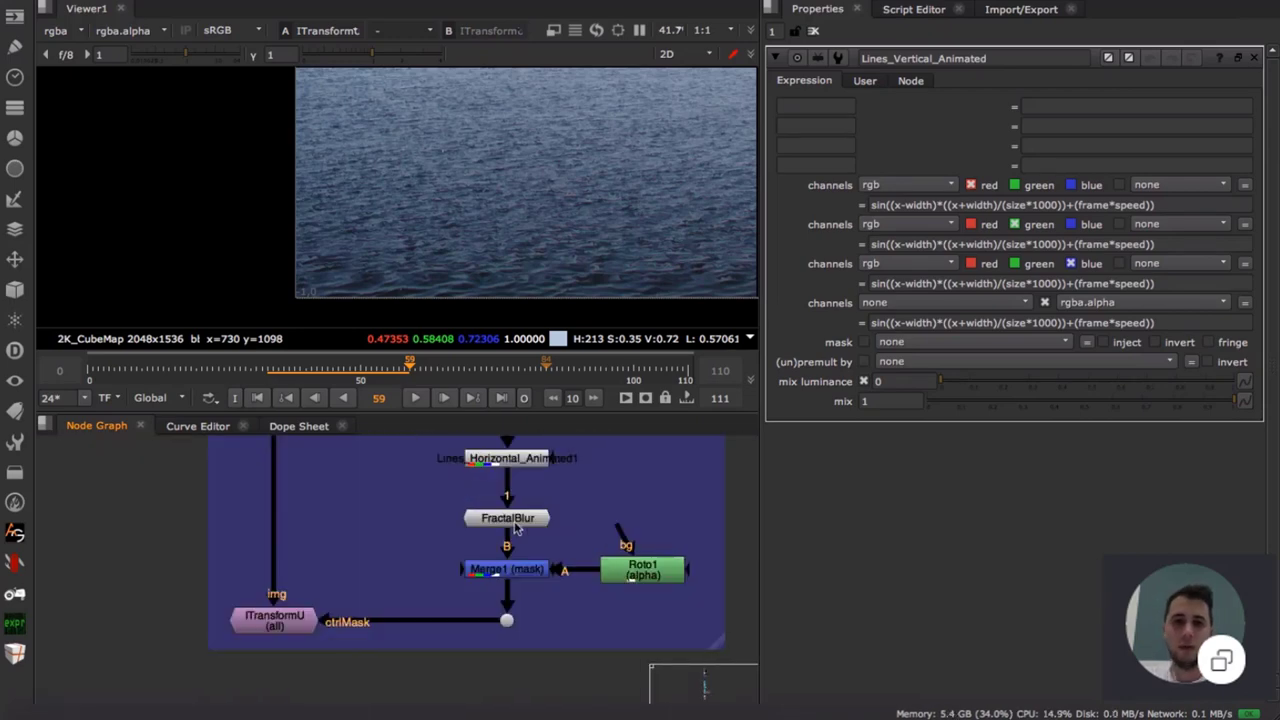
{"action": "double_click", "coordinate": [530, 465]}
{"action": "key", "text": "1"}
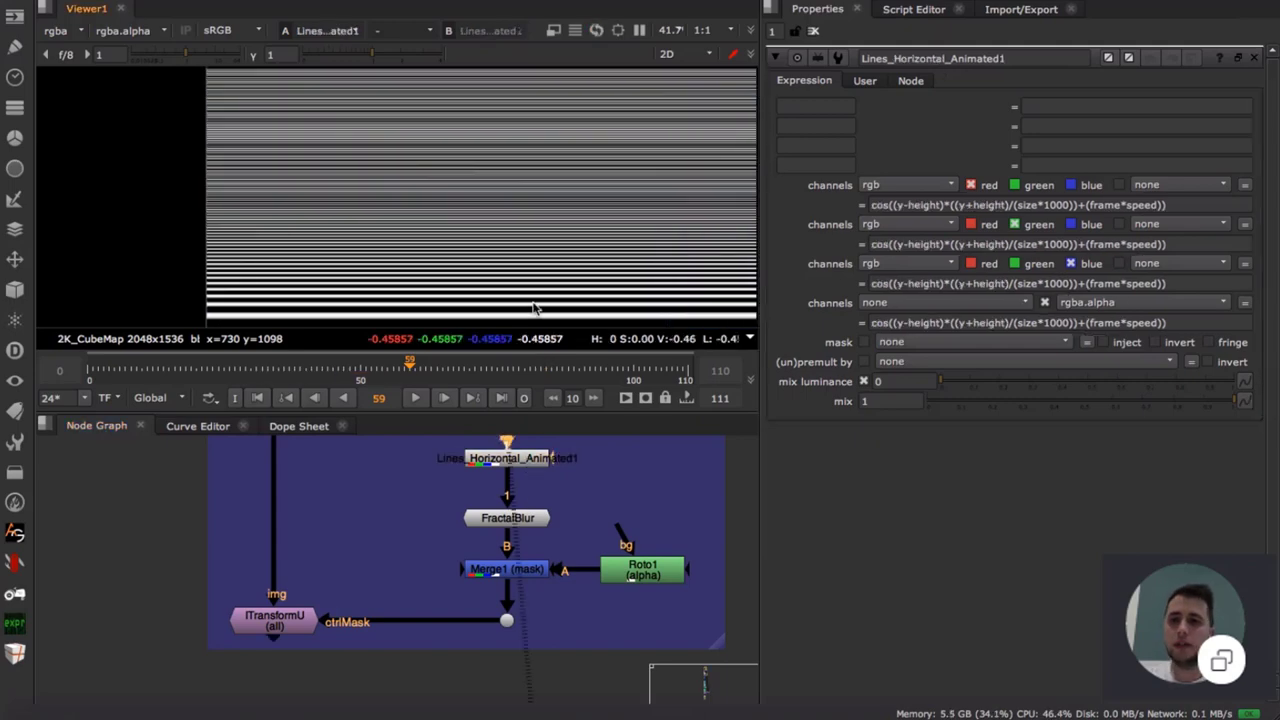
{"action": "scroll", "coordinate": [517, 195], "scroll_direction": "up", "scroll_amount": 2}
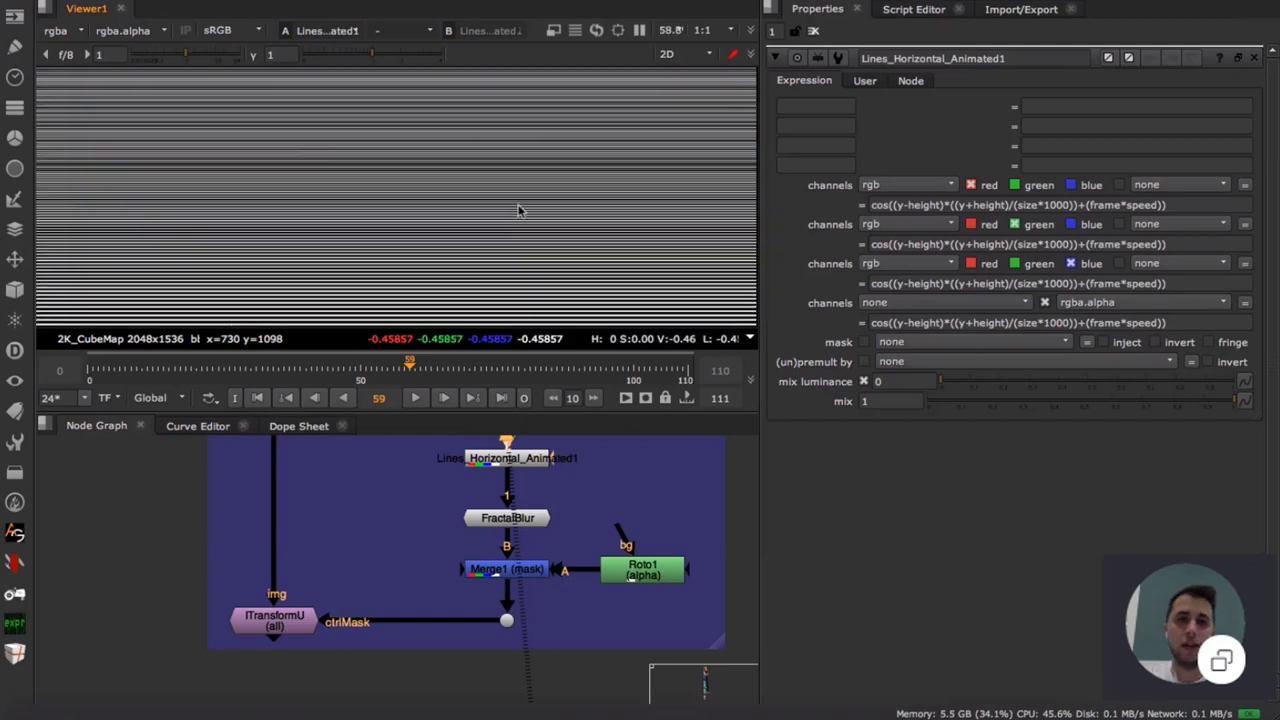
- Open the ITransformU settings and view its displaced water in close-up
{"action": "double_click", "coordinate": [274, 618]}
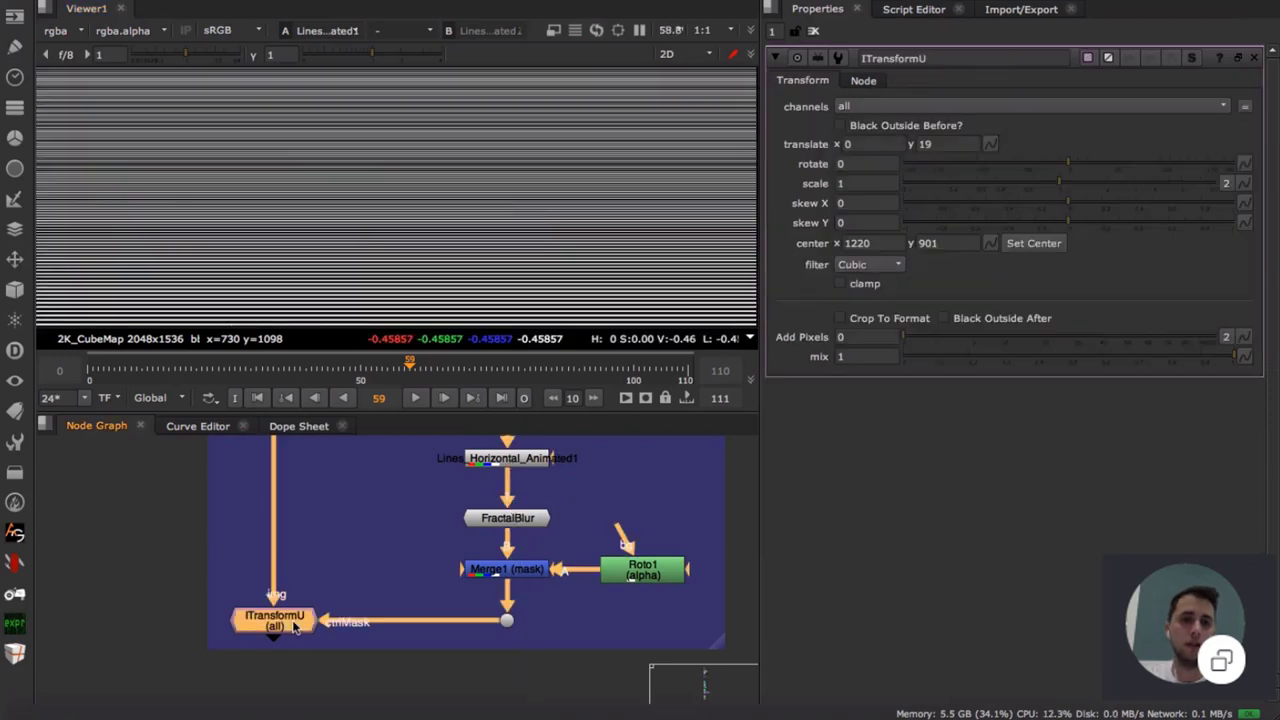
{"action": "key", "text": "1"}
{"action": "scroll", "coordinate": [437, 252], "scroll_direction": "up", "scroll_amount": 8}
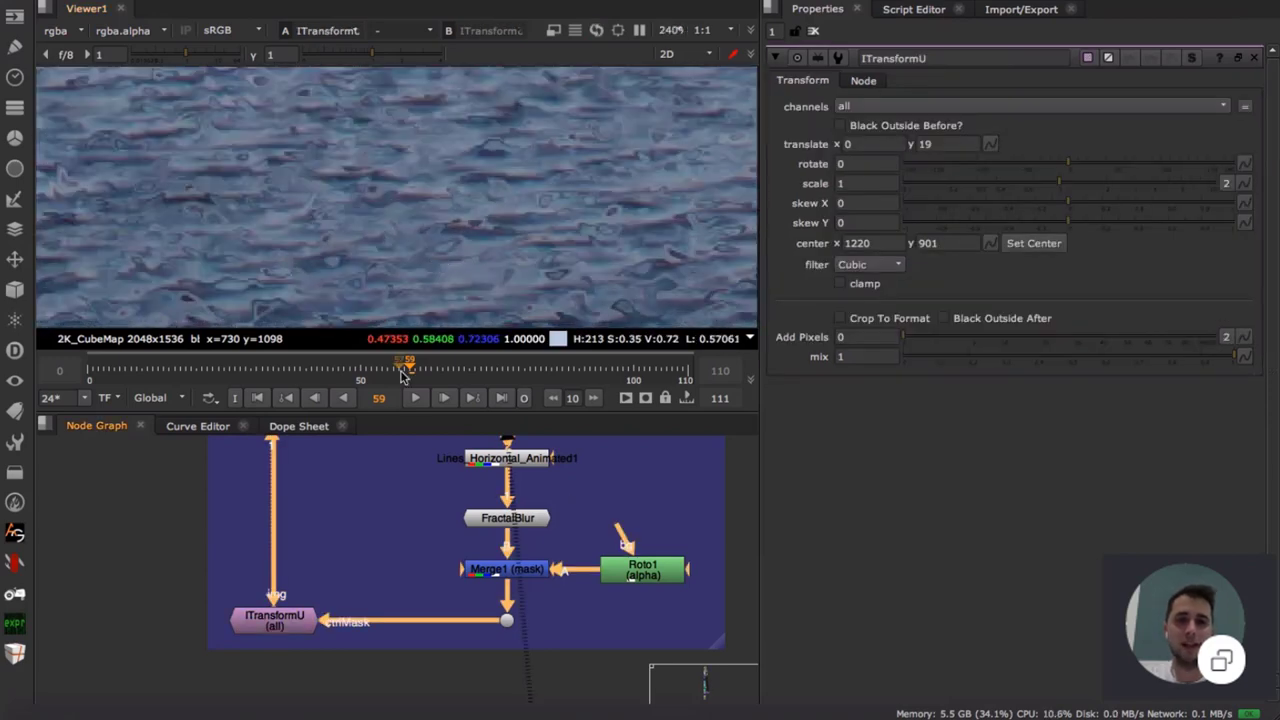
- Leave the lake water example and open the expression settings of the Circles node in the circles backdrop
{"action": "scroll", "coordinate": [401, 181], "scroll_direction": "down", "scroll_amount": 8}
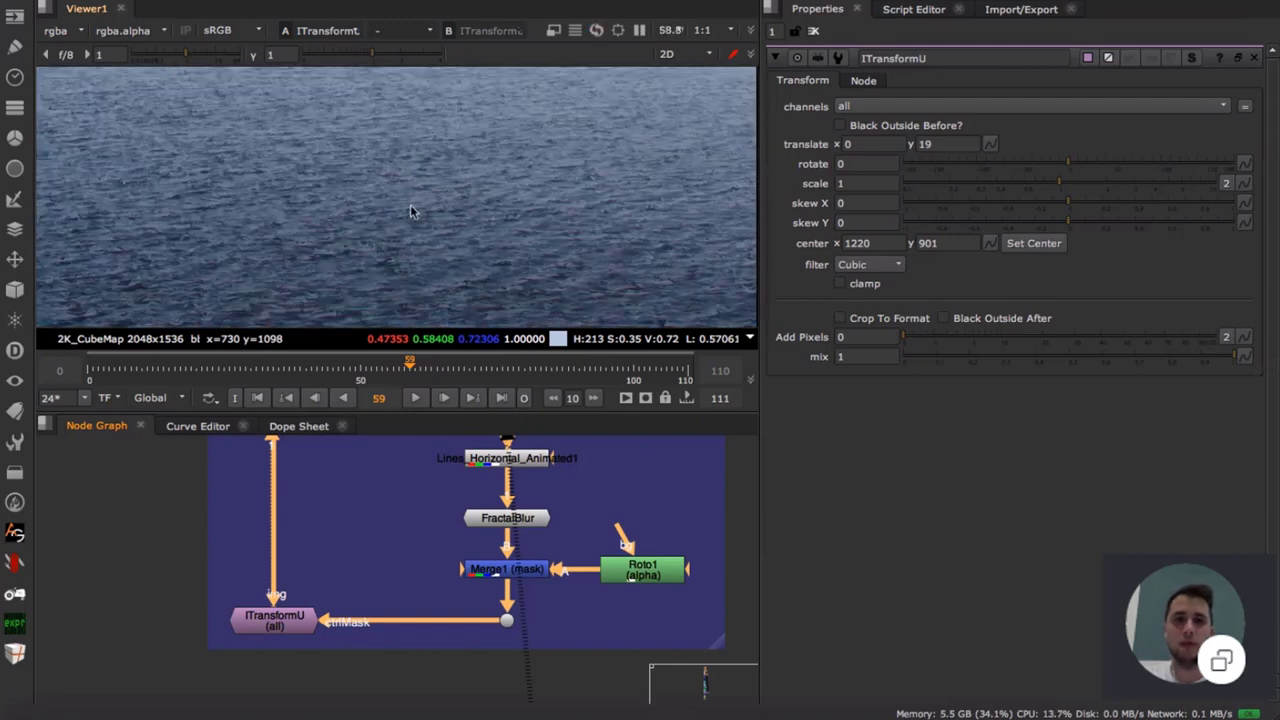
{"action": "scroll", "coordinate": [361, 533], "scroll_direction": "down", "scroll_amount": 3}
{"action": "middle_click_drag", "start_coordinate": [229, 581], "coordinate": [457, 553]}
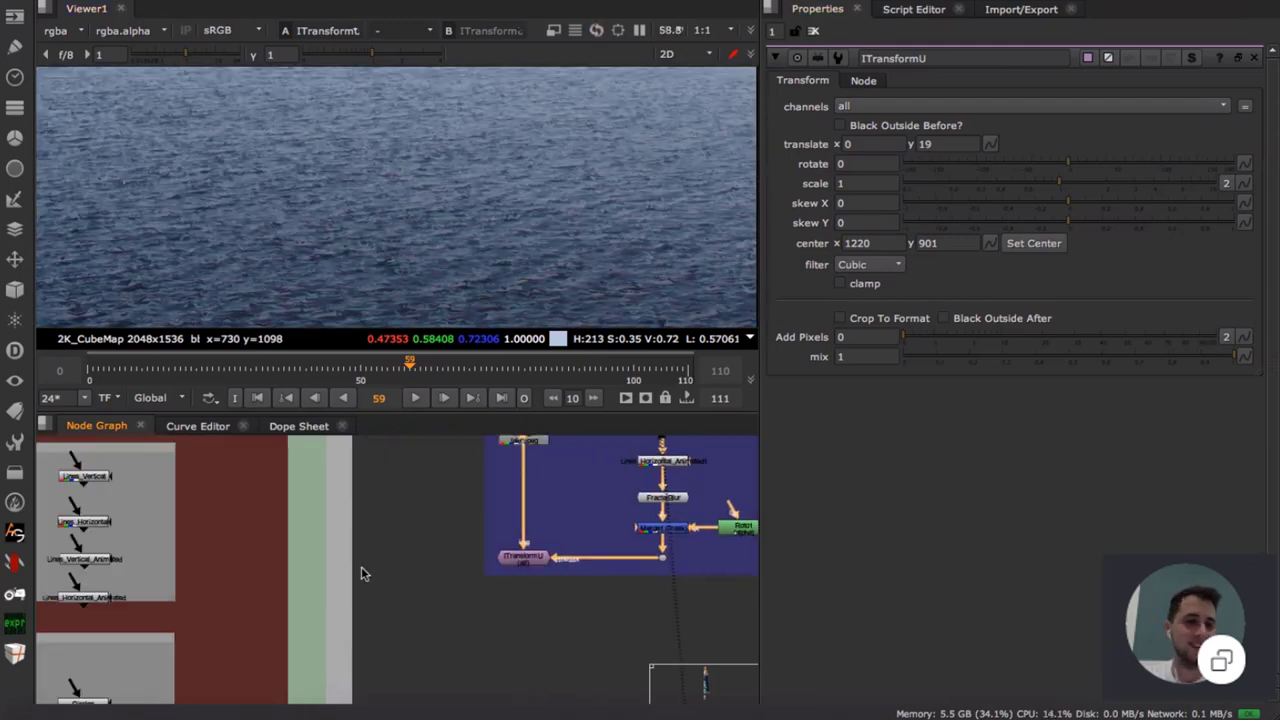
{"action": "scroll", "coordinate": [361, 566], "scroll_direction": "down", "scroll_amount": 3}
{"action": "middle_click_drag", "start_coordinate": [300, 568], "coordinate": [507, 457]}
{"action": "scroll", "coordinate": [380, 520], "scroll_direction": "up", "scroll_amount": 5}
{"action": "double_click", "coordinate": [428, 539]}
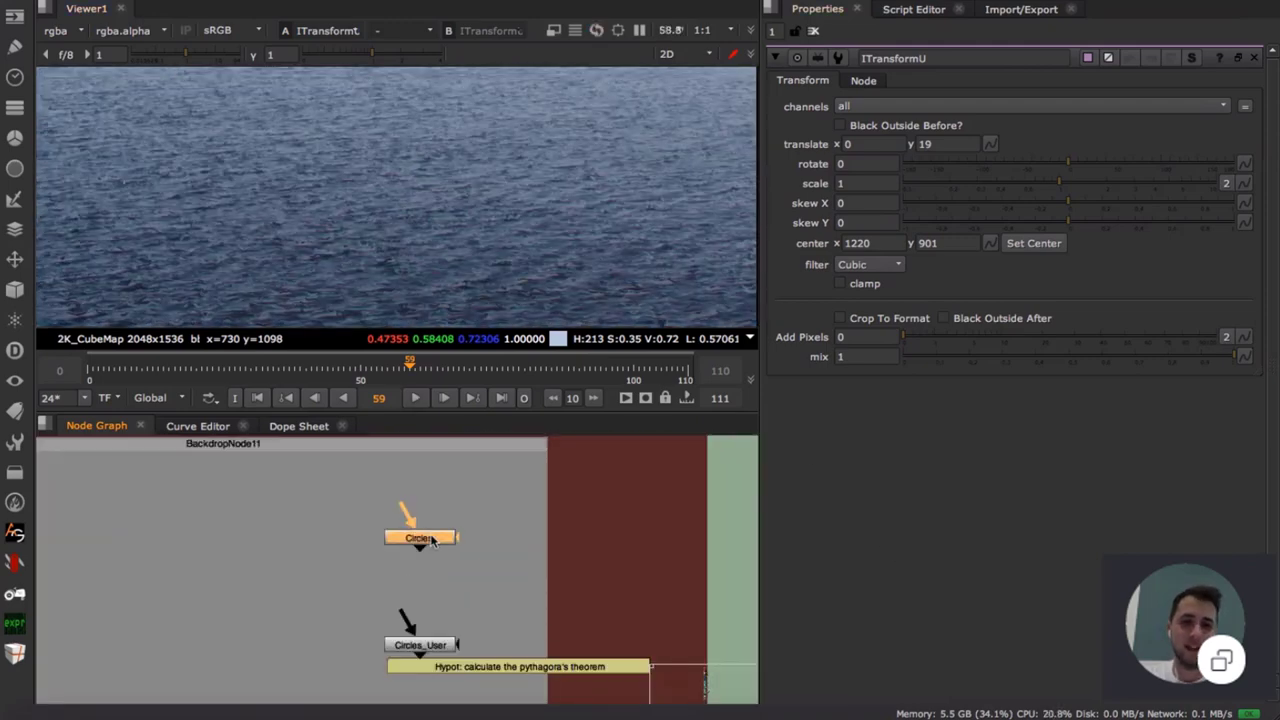
- Display the Circles node's output and inspect the rings in close-up at the image's origin corner
{"action": "scroll", "coordinate": [432, 540], "scroll_direction": "down", "scroll_amount": 8}
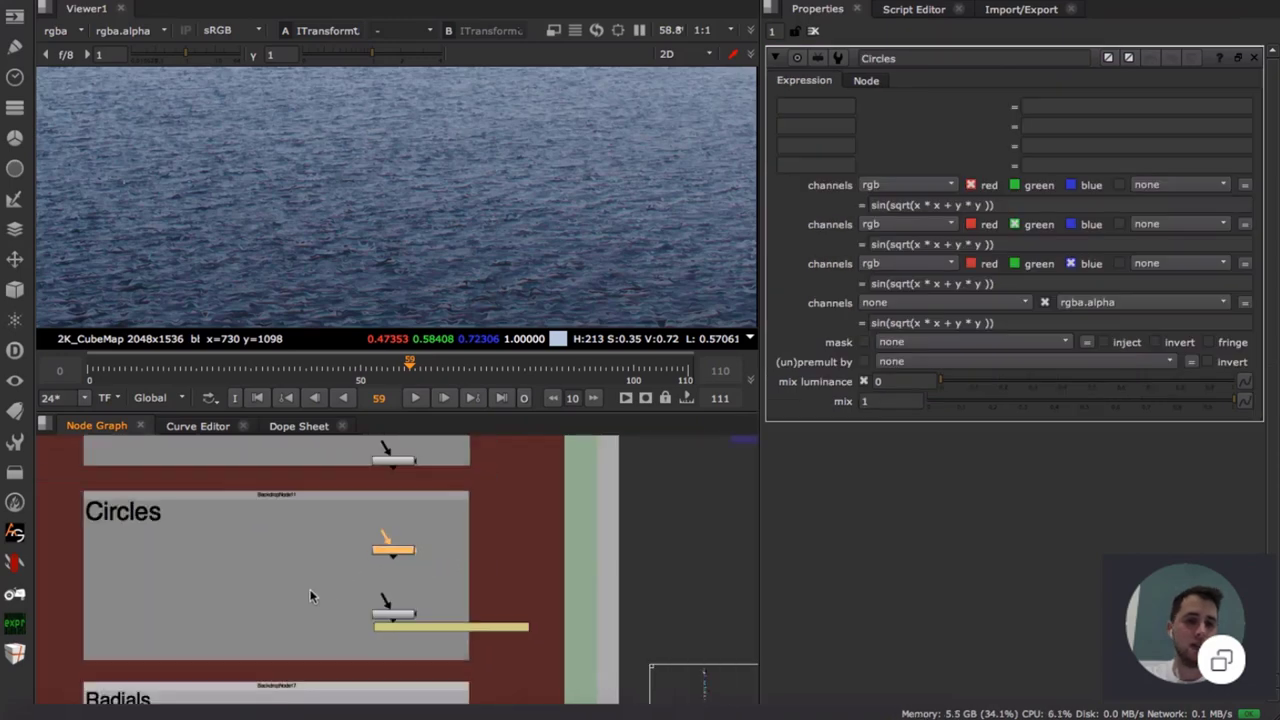
{"action": "middle_click_drag", "start_coordinate": [399, 531], "coordinate": [395, 629]}
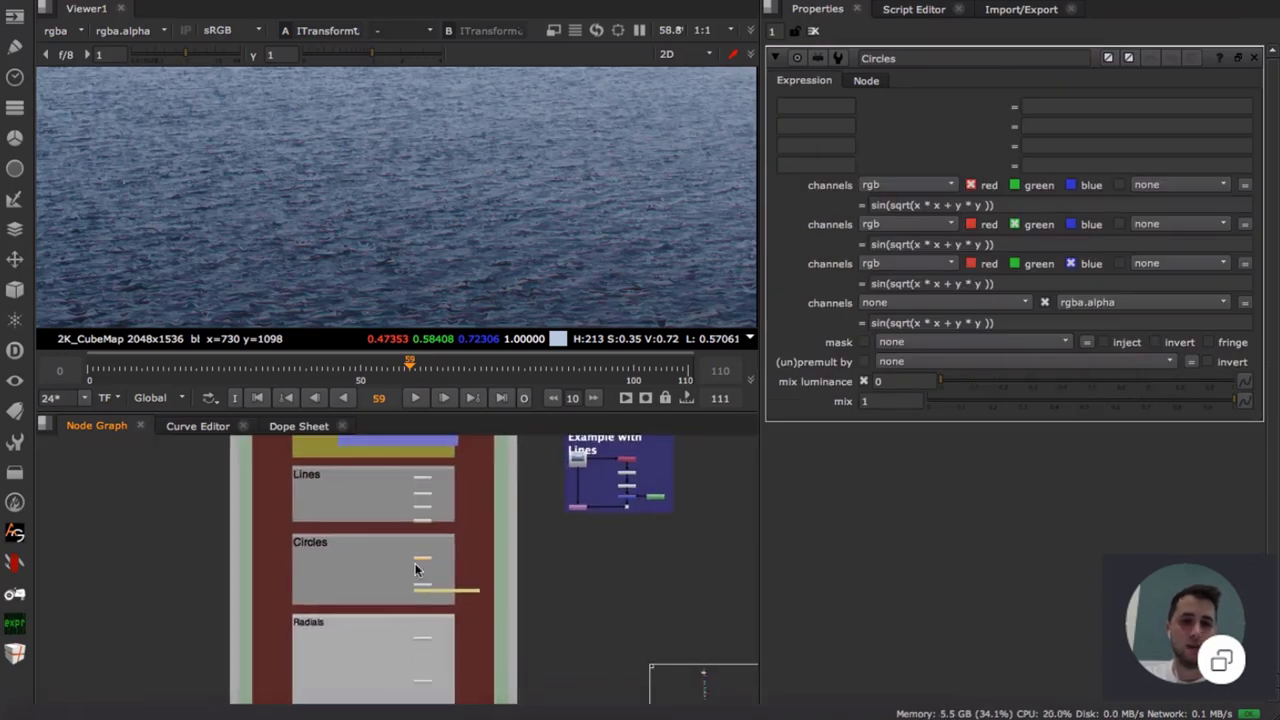
{"action": "scroll", "coordinate": [428, 560], "scroll_direction": "up", "scroll_amount": 3}
{"action": "scroll", "coordinate": [432, 561], "scroll_direction": "down", "scroll_amount": 2}
{"action": "scroll", "coordinate": [434, 566], "scroll_direction": "up", "scroll_amount": 5}
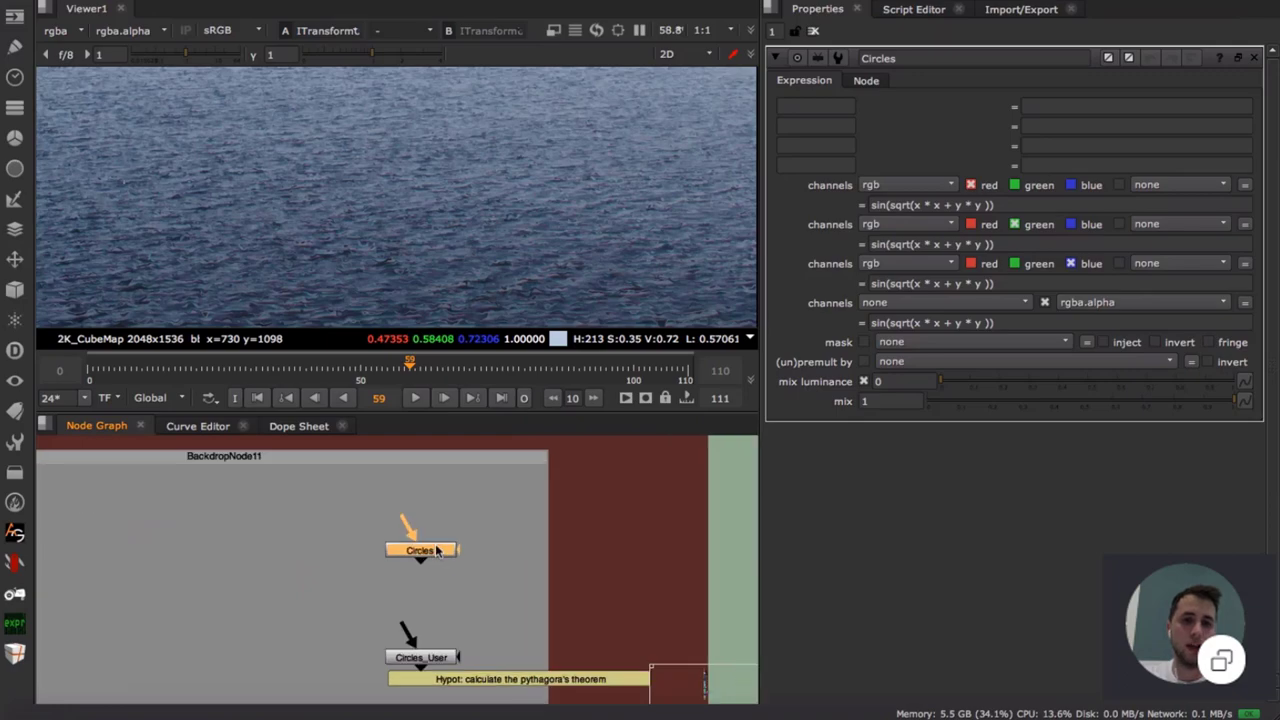
{"action": "key", "text": "1"}
{"action": "scroll", "coordinate": [330, 230], "scroll_direction": "up", "scroll_amount": 10}
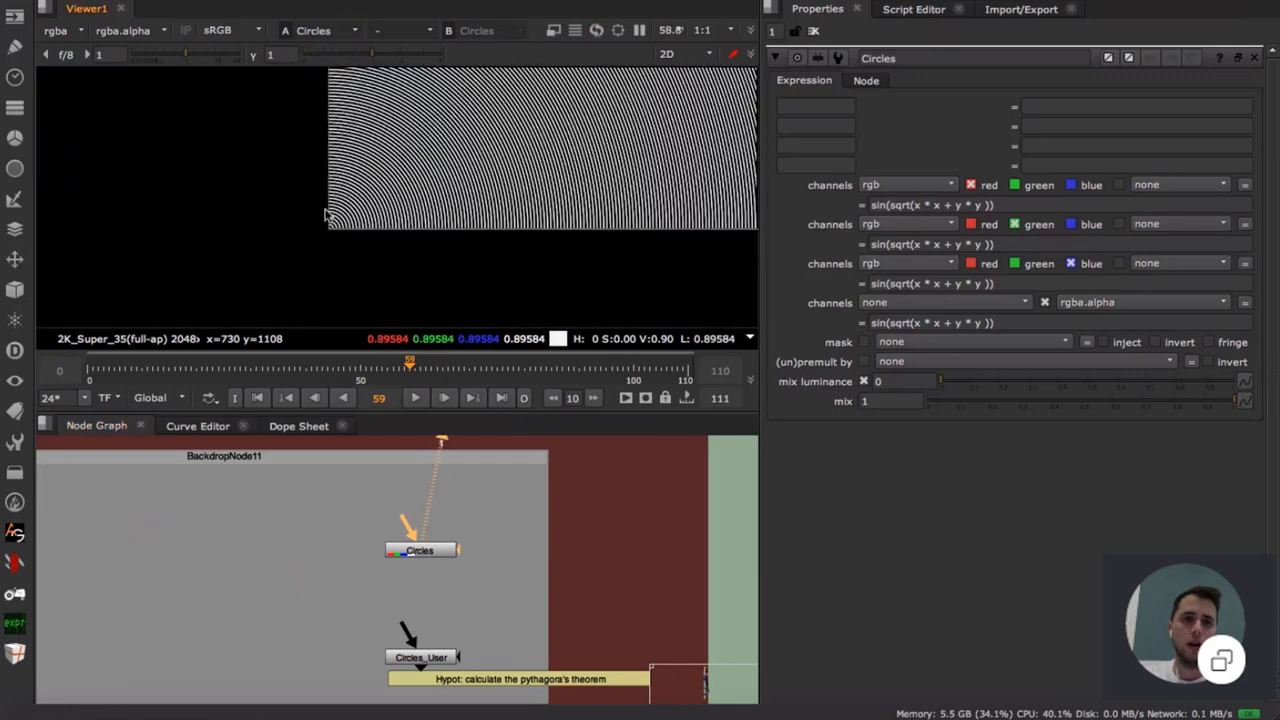
{"action": "scroll", "coordinate": [335, 230], "scroll_direction": "up", "scroll_amount": 2}
{"action": "scroll", "coordinate": [343, 235], "scroll_direction": "down", "scroll_amount": 4}
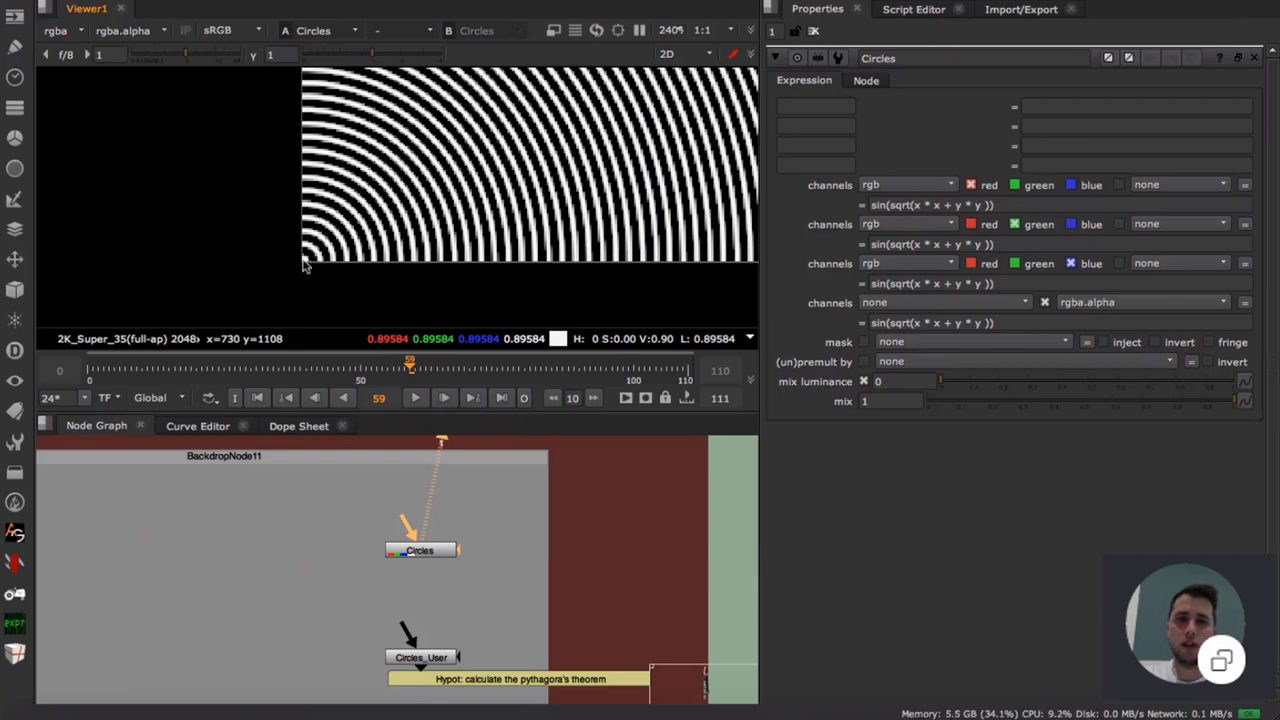
- Examine the sqrt and sin parts of the Circles node's red-channel expression
{"action": "left_click", "coordinate": [440, 553]}
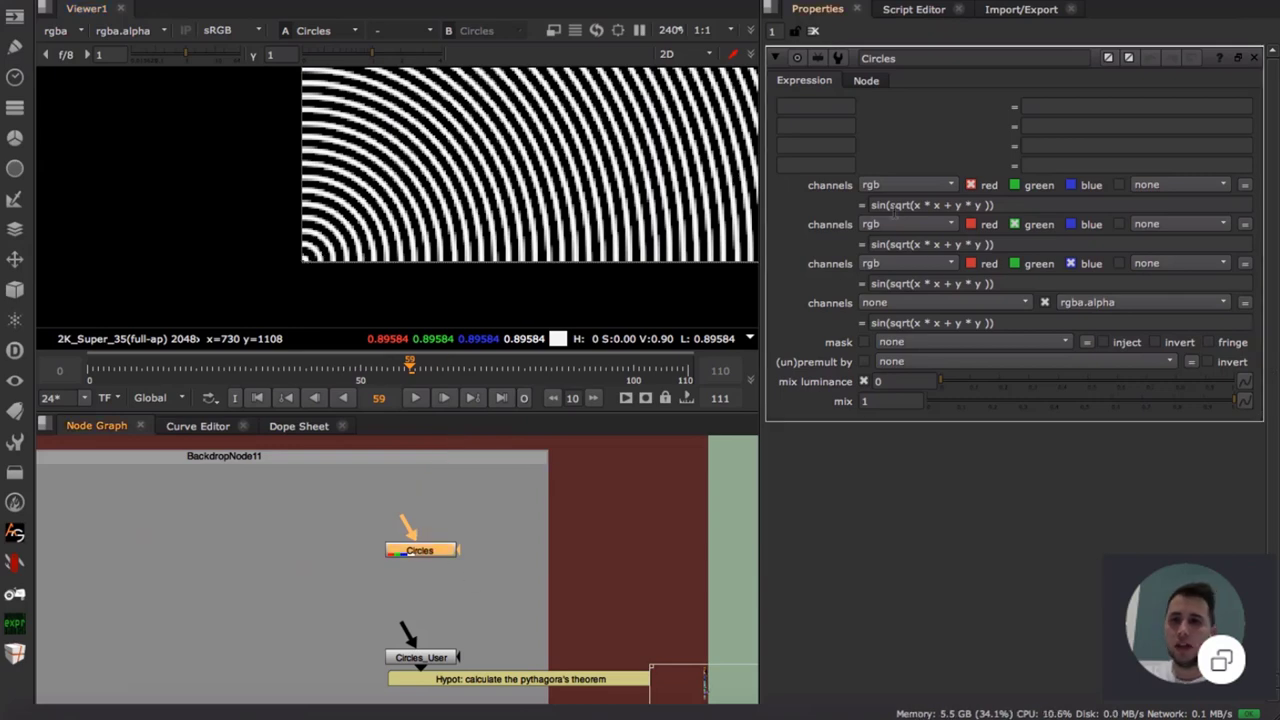
{"action": "mouse_move", "coordinate": [871, 205]}
{"action": "left_mouse_down"}
{"action": "mouse_move", "coordinate": [1040, 206]}
{"action": "mouse_move", "coordinate": [862, 205]}
{"action": "left_mouse_up"}
{"action": "left_click", "coordinate": [1047, 207]}
{"action": "left_click", "coordinate": [1004, 206]}
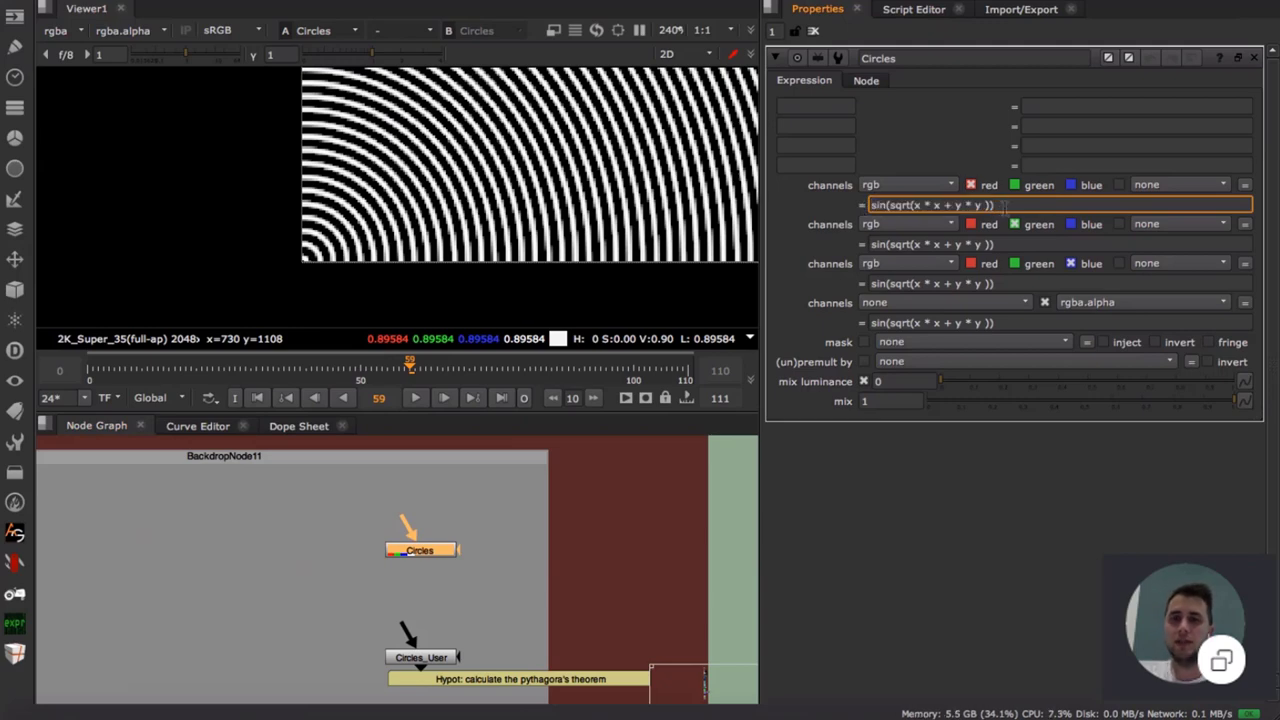
{"action": "left_click_drag", "start_coordinate": [1004, 205], "coordinate": [886, 205]}
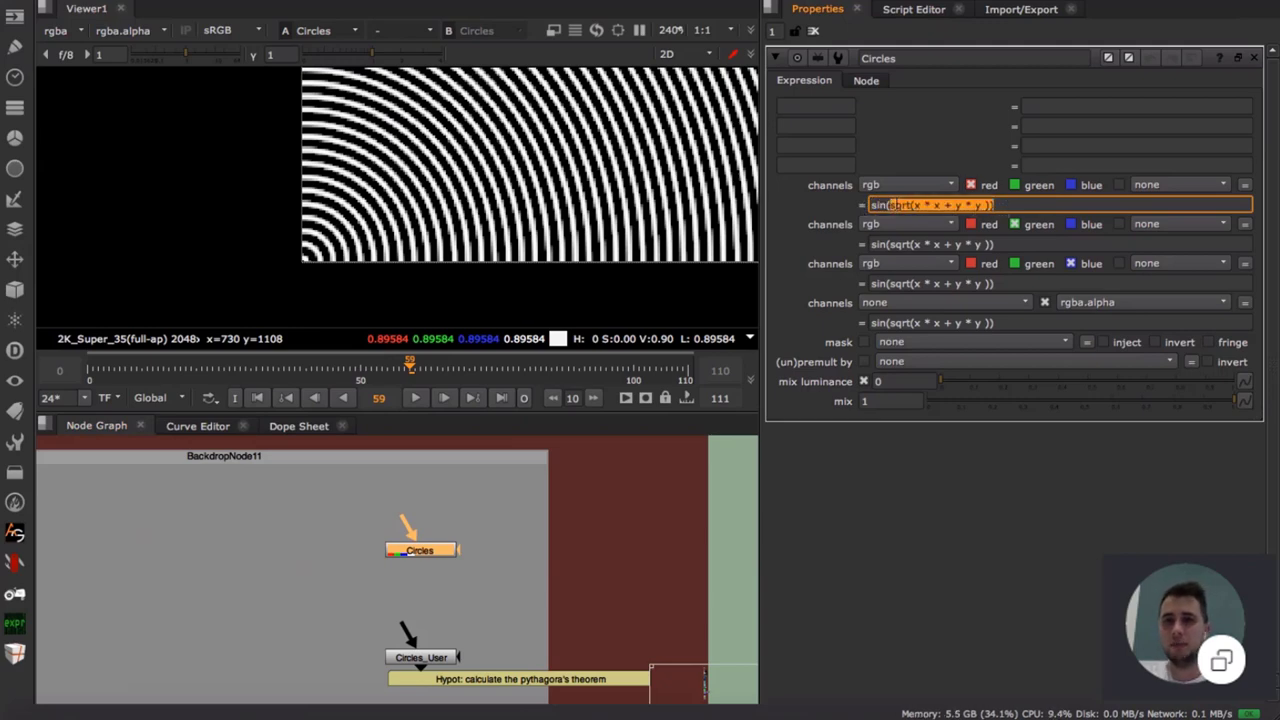
{"action": "left_click", "coordinate": [890, 205]}
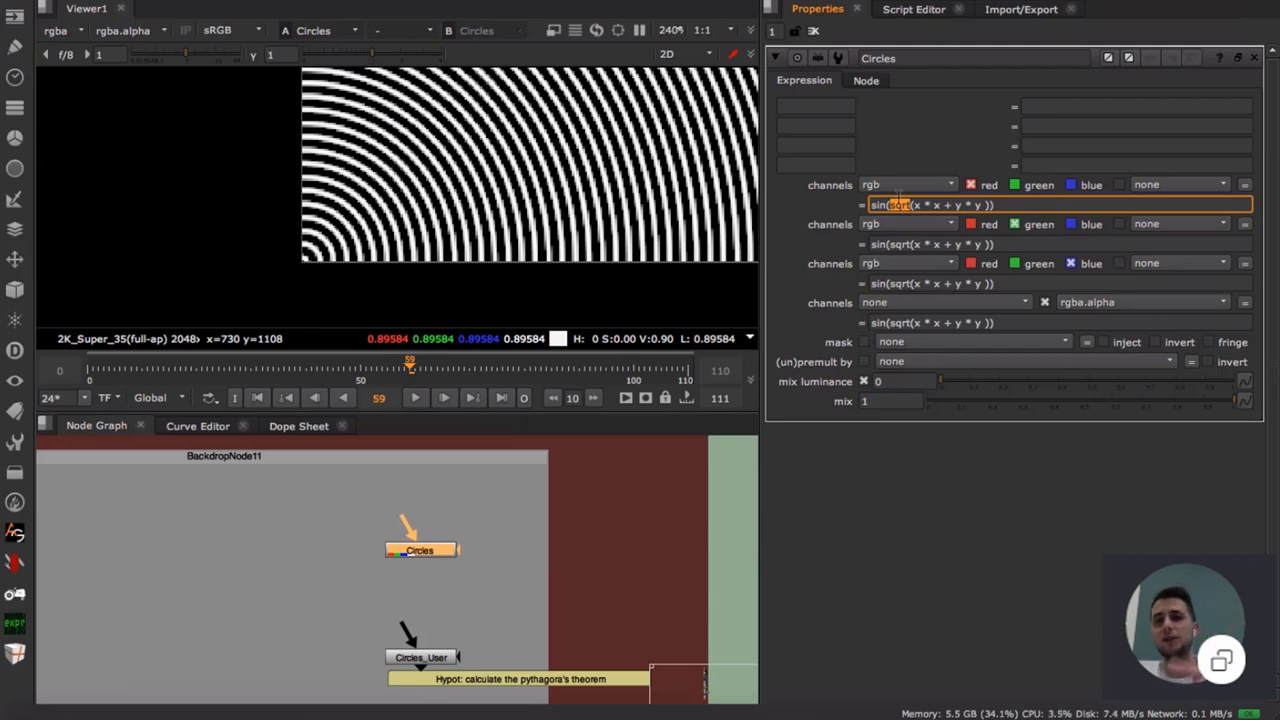
{"action": "middle_click_drag", "start_coordinate": [459, 593], "coordinate": [463, 548]}
{"action": "left_click", "coordinate": [463, 548]}
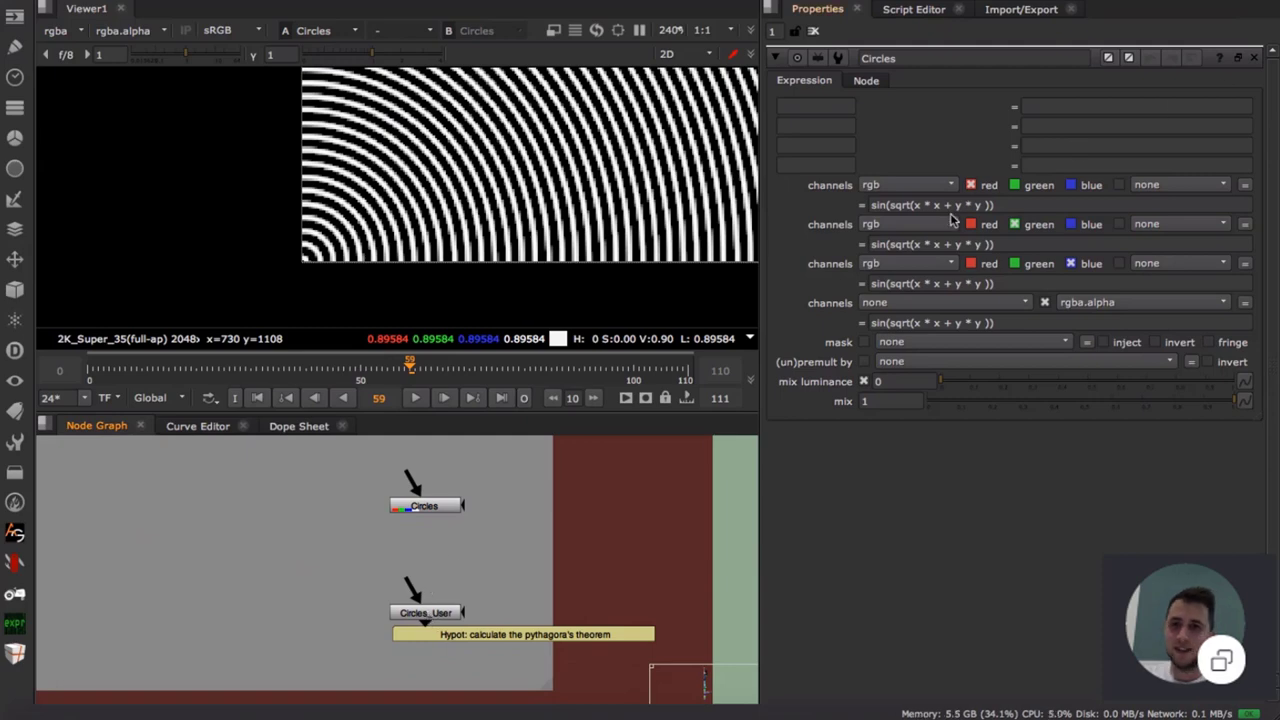
{"action": "double_click", "coordinate": [878, 205]}
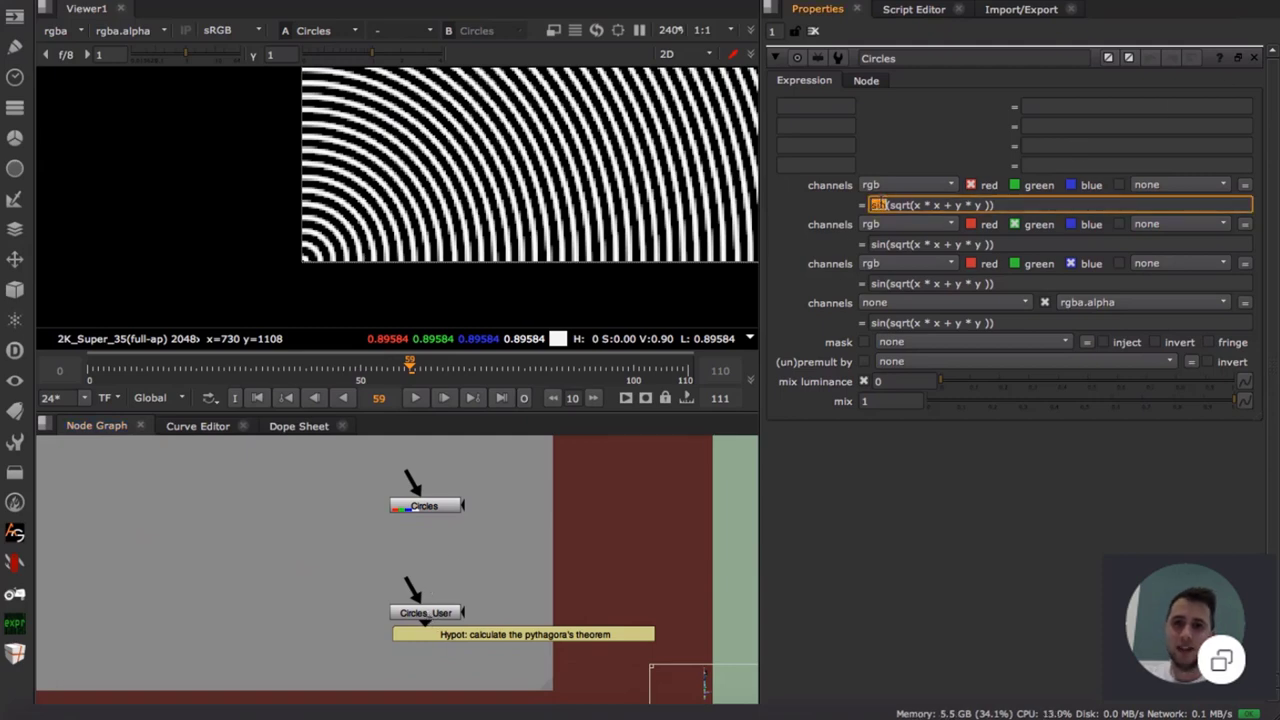
- Display the Circles_User node's output and frame the concentric rings around their center
{"action": "left_click", "coordinate": [428, 612]}
{"action": "key", "text": "1"}
{"action": "scroll", "coordinate": [467, 203], "scroll_direction": "down", "scroll_amount": 5}
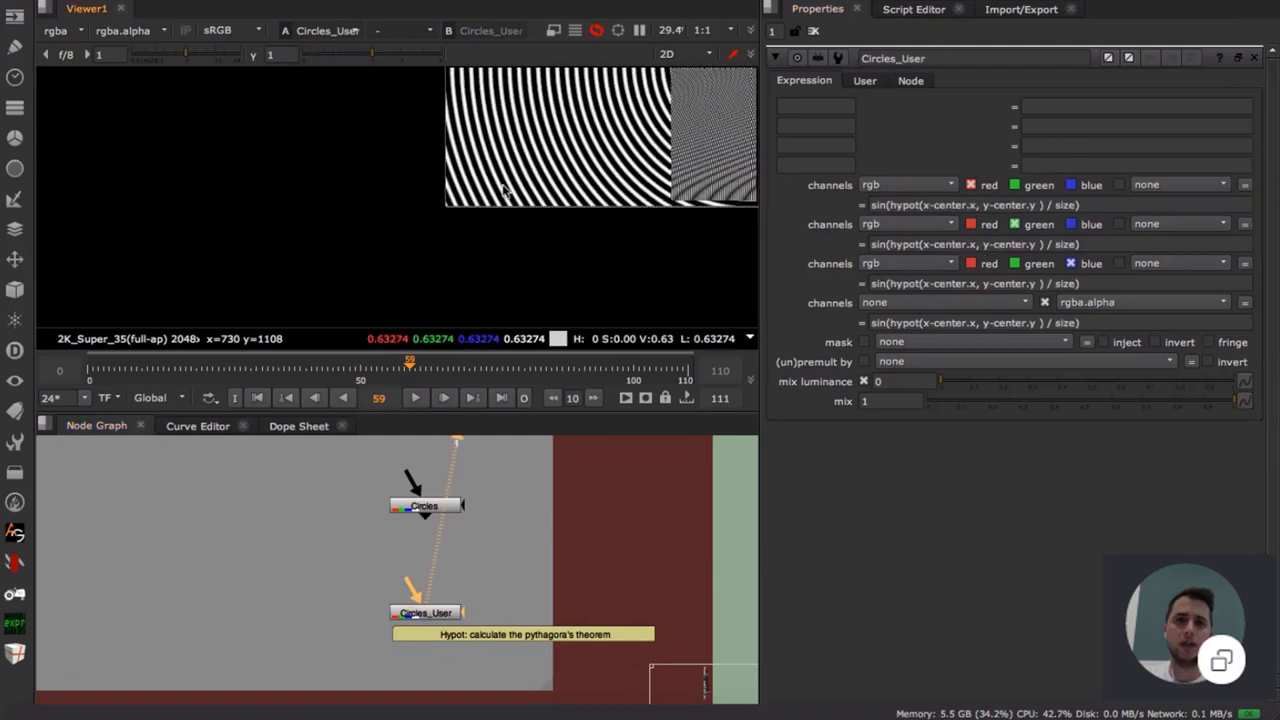
{"action": "scroll", "coordinate": [474, 213], "scroll_direction": "up", "scroll_amount": 2}
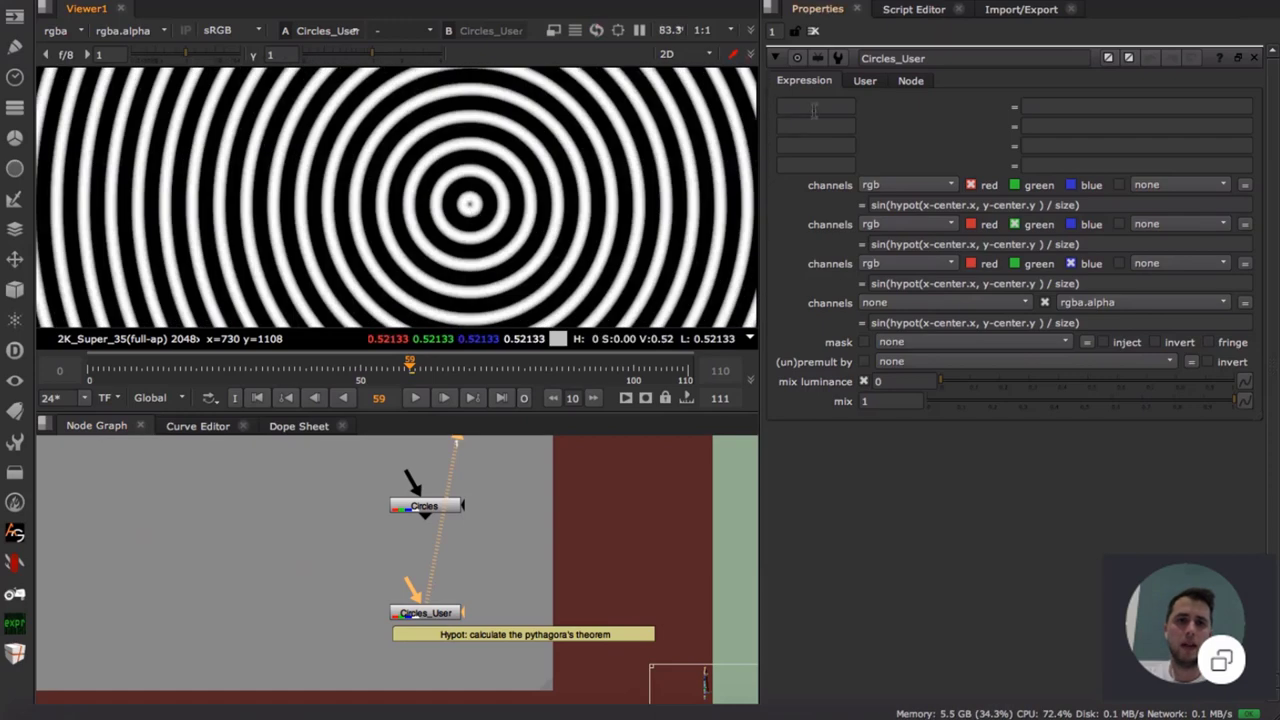
- Move the Circles_User center to about x 1204, y 510, and dismiss the interrupting Java update reminder and web page
{"action": "left_click", "coordinate": [868, 81]}
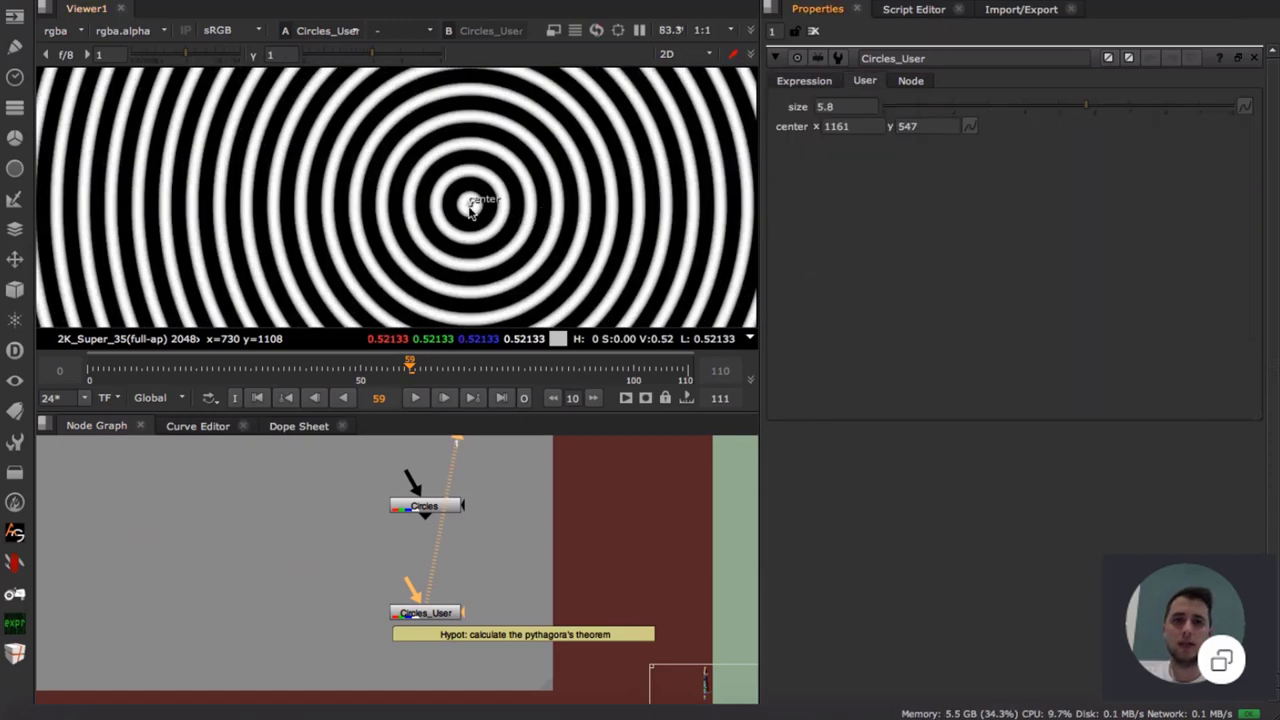
{"action": "left_click_drag", "start_coordinate": [472, 207], "coordinate": [629, 220]}
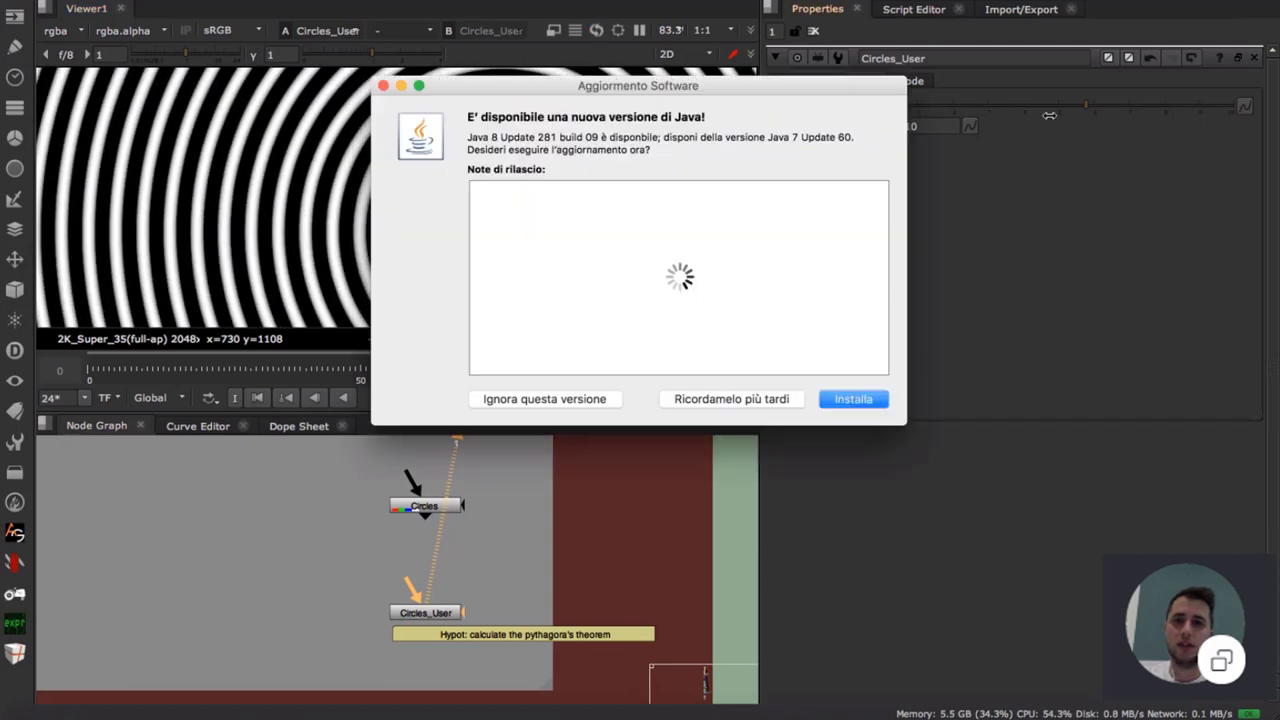
{"action": "left_click", "coordinate": [752, 400]}
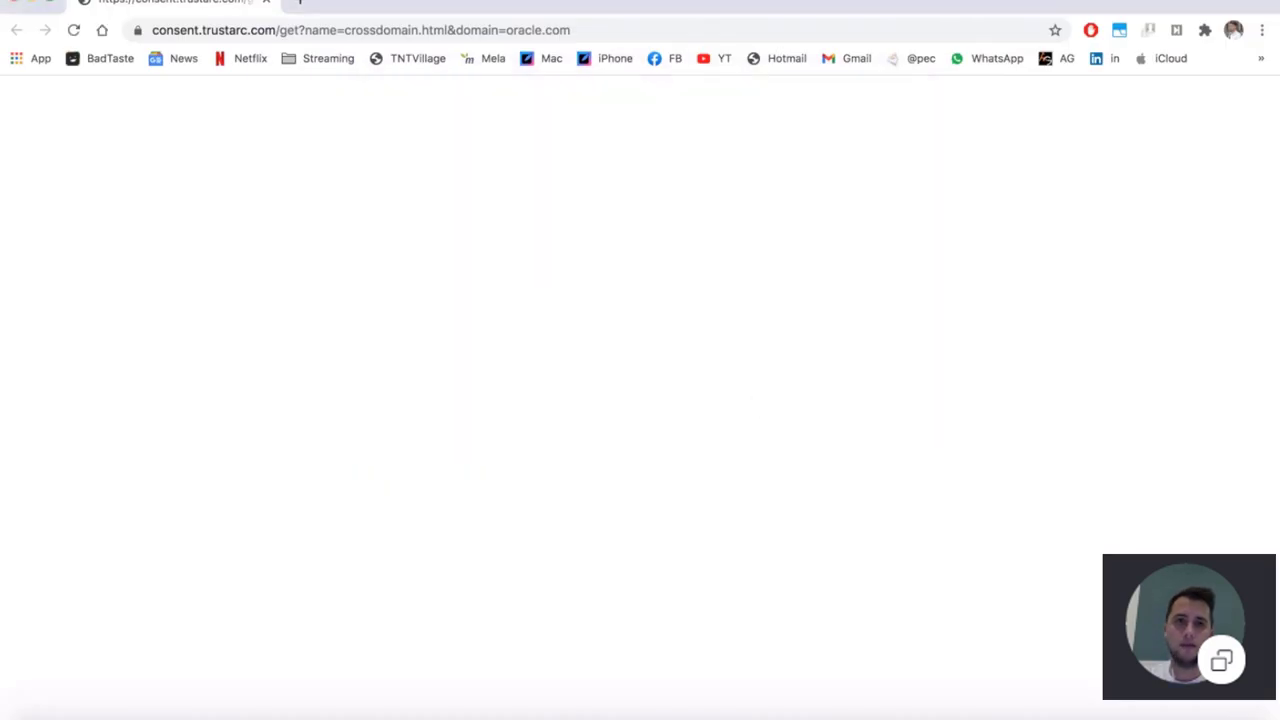
{"action": "left_click", "coordinate": [18, 5]}
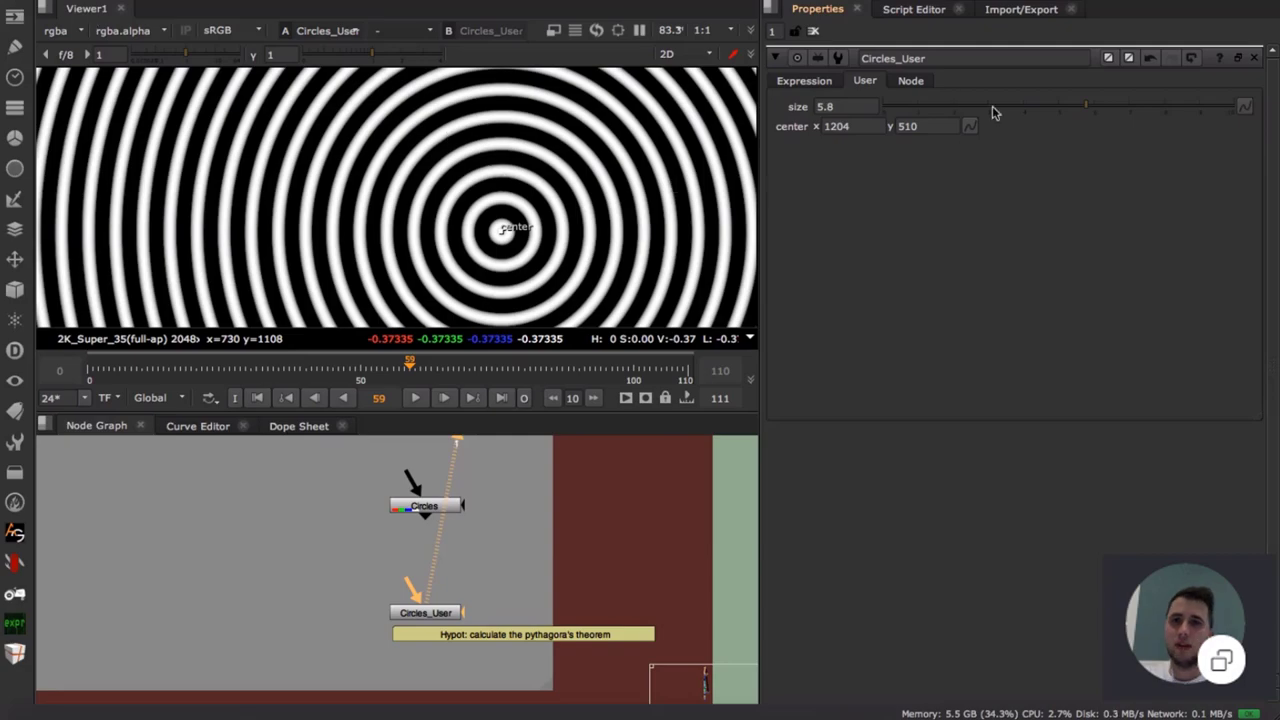
- Animate the Circles_User size from a 0.85 keyframe at frame 59 to a larger value at frame 87
{"action": "left_click_drag", "start_coordinate": [993, 112], "coordinate": [910, 106]}
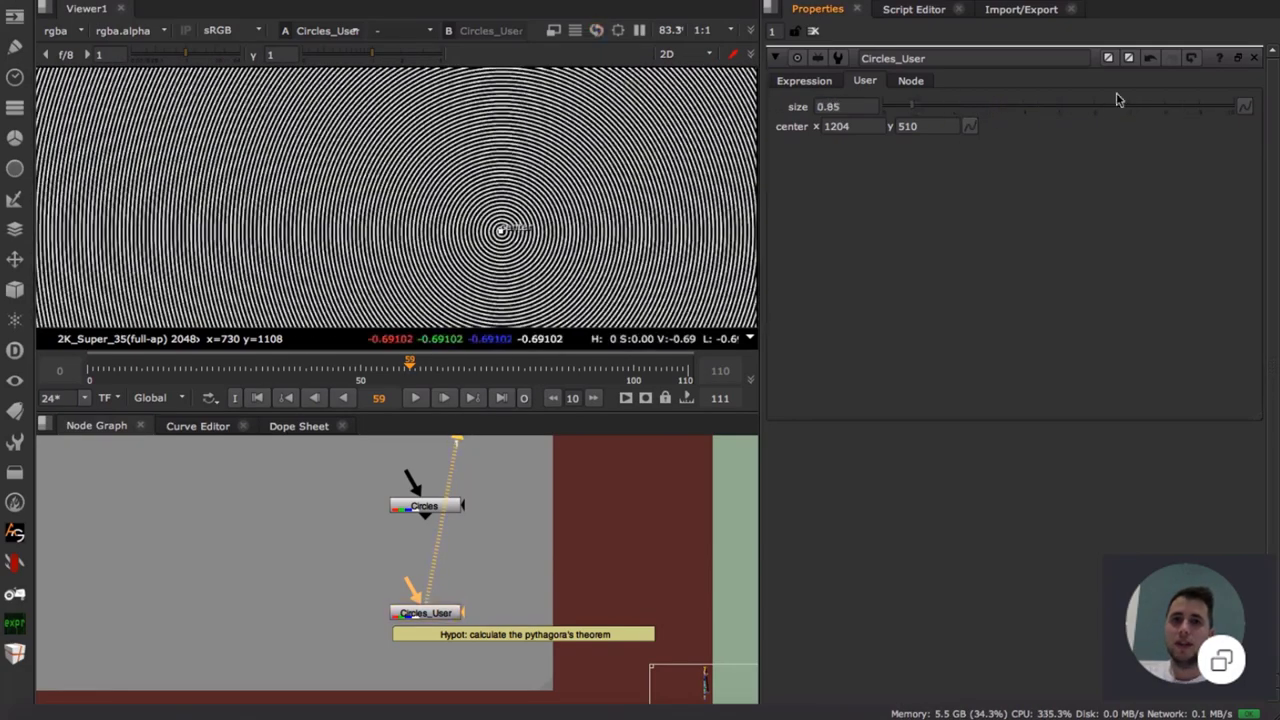
{"action": "left_click", "coordinate": [1249, 104]}
{"action": "left_click", "coordinate": [1180, 114]}
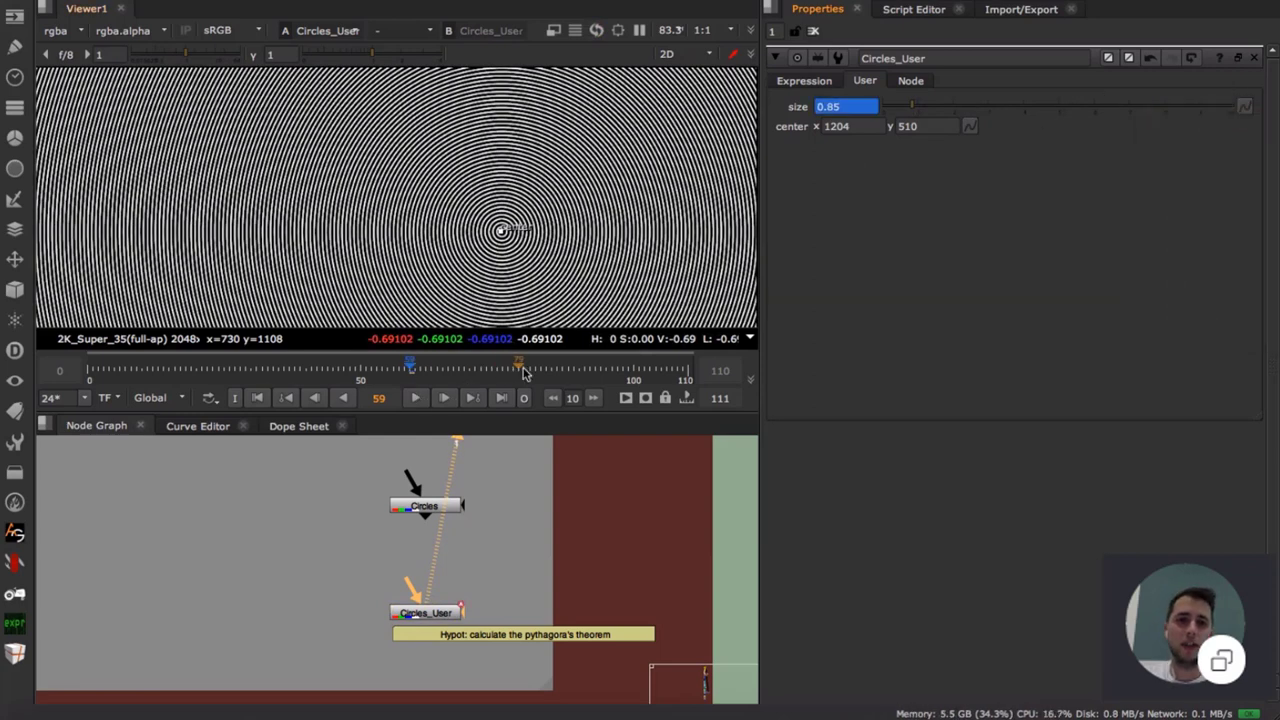
{"action": "left_click", "coordinate": [563, 370]}
{"action": "left_click_drag", "start_coordinate": [926, 108], "coordinate": [1160, 108]}
- Play the circle size animation from frame 59, review the growing rings, and stop playback
{"action": "left_click", "coordinate": [412, 369]}
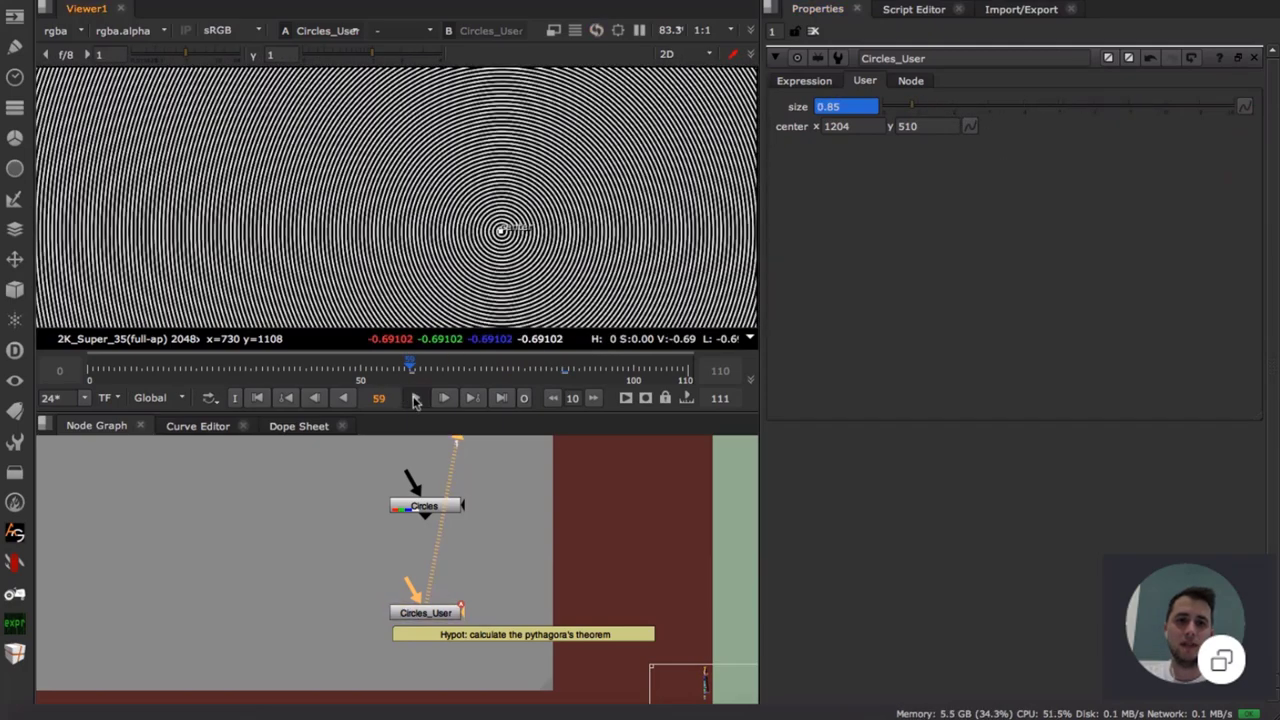
{"action": "left_click", "coordinate": [416, 398]}
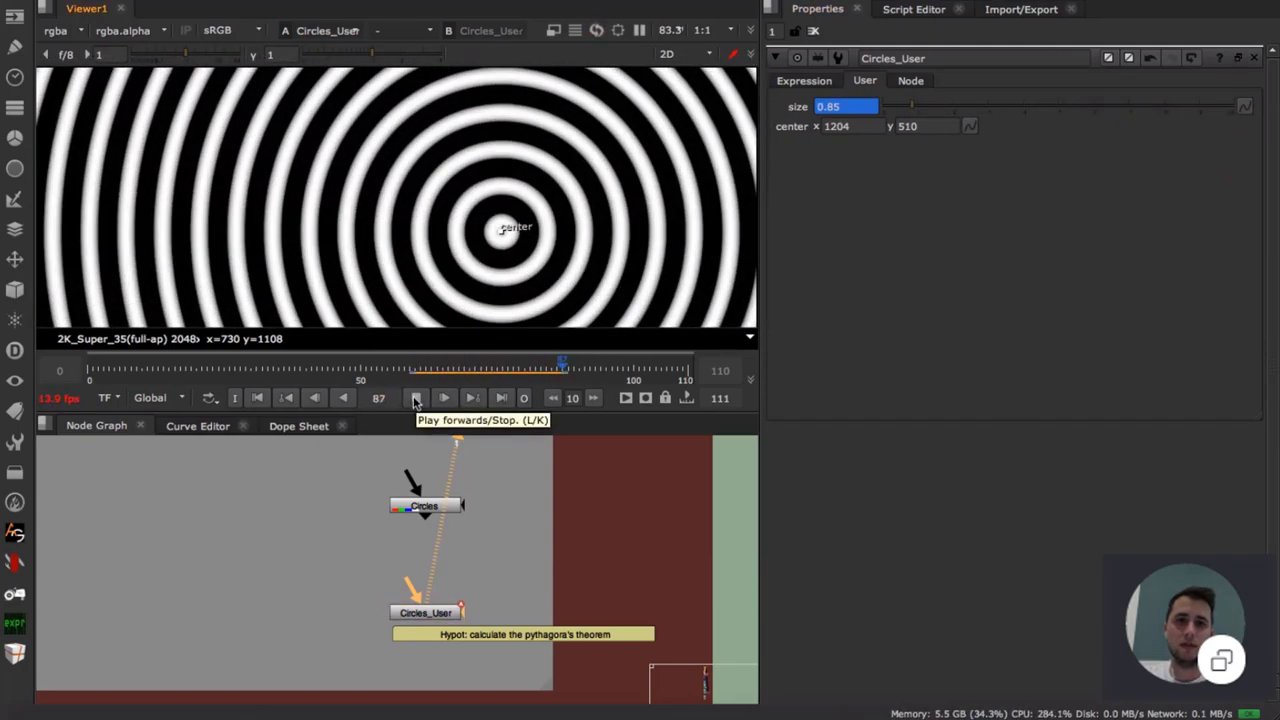
{"action": "left_click", "coordinate": [413, 371]}
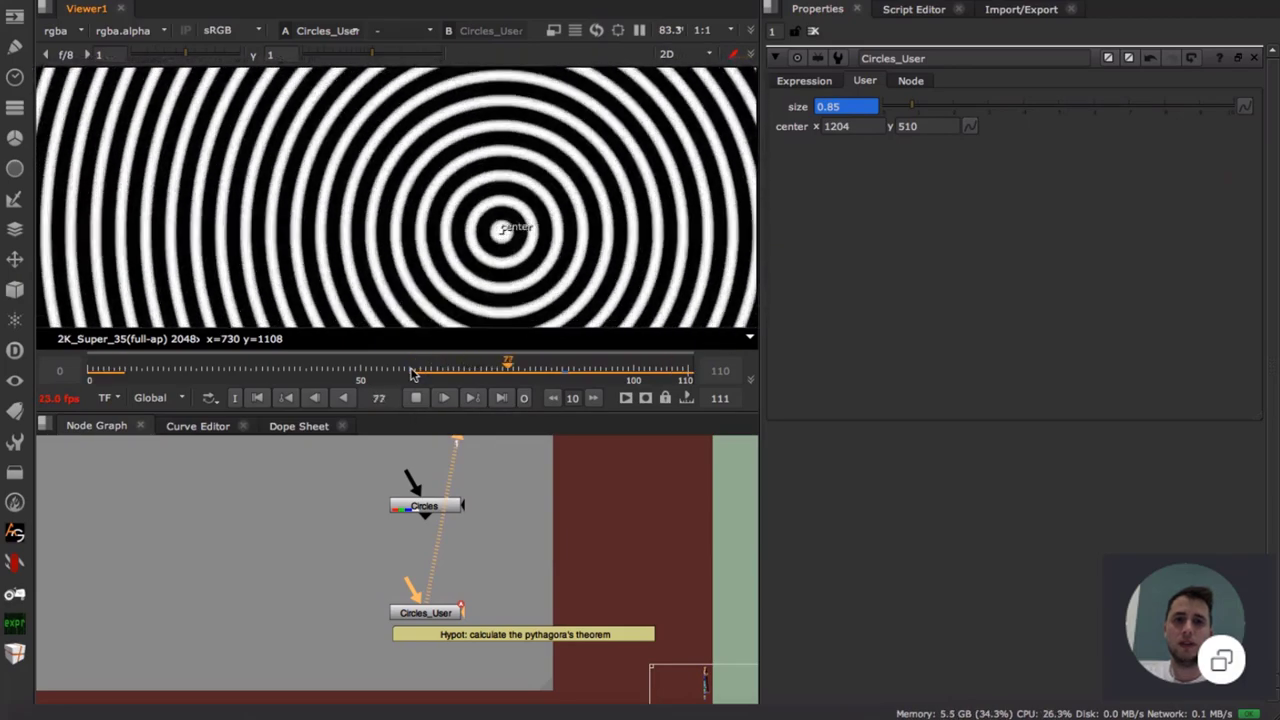
{"action": "left_click", "coordinate": [411, 369]}
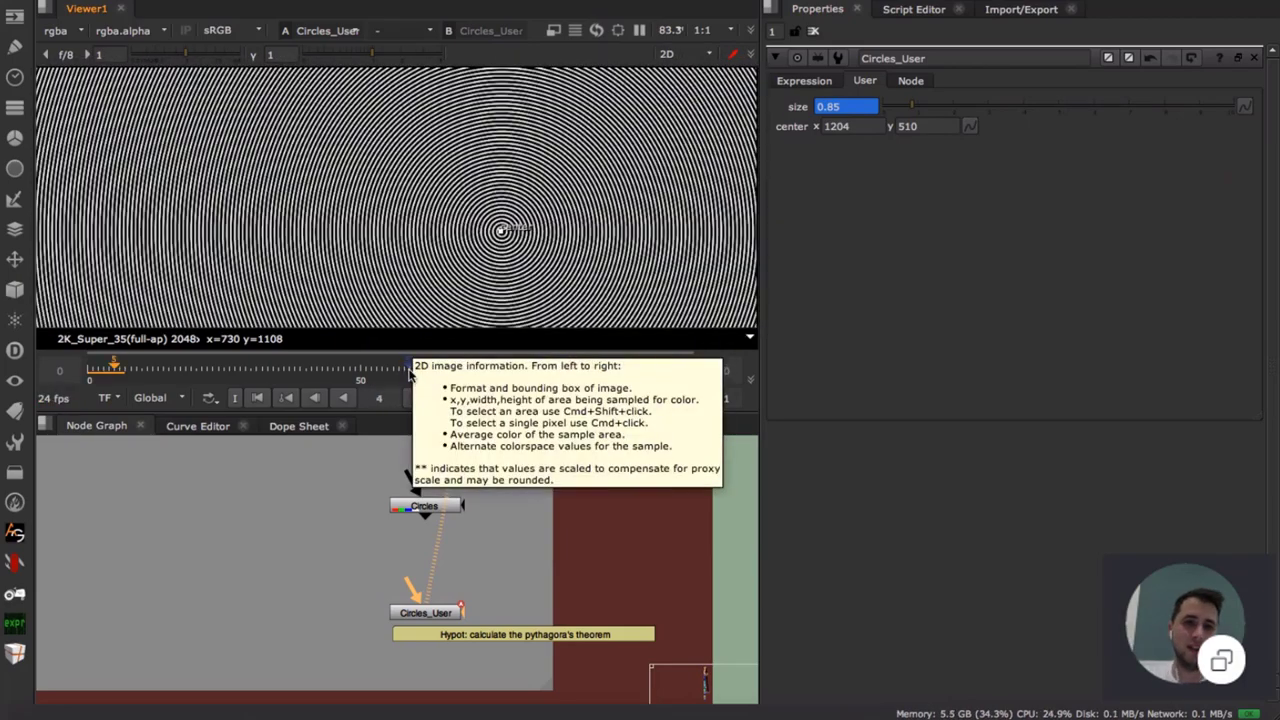
{"action": "left_click", "coordinate": [416, 398]}
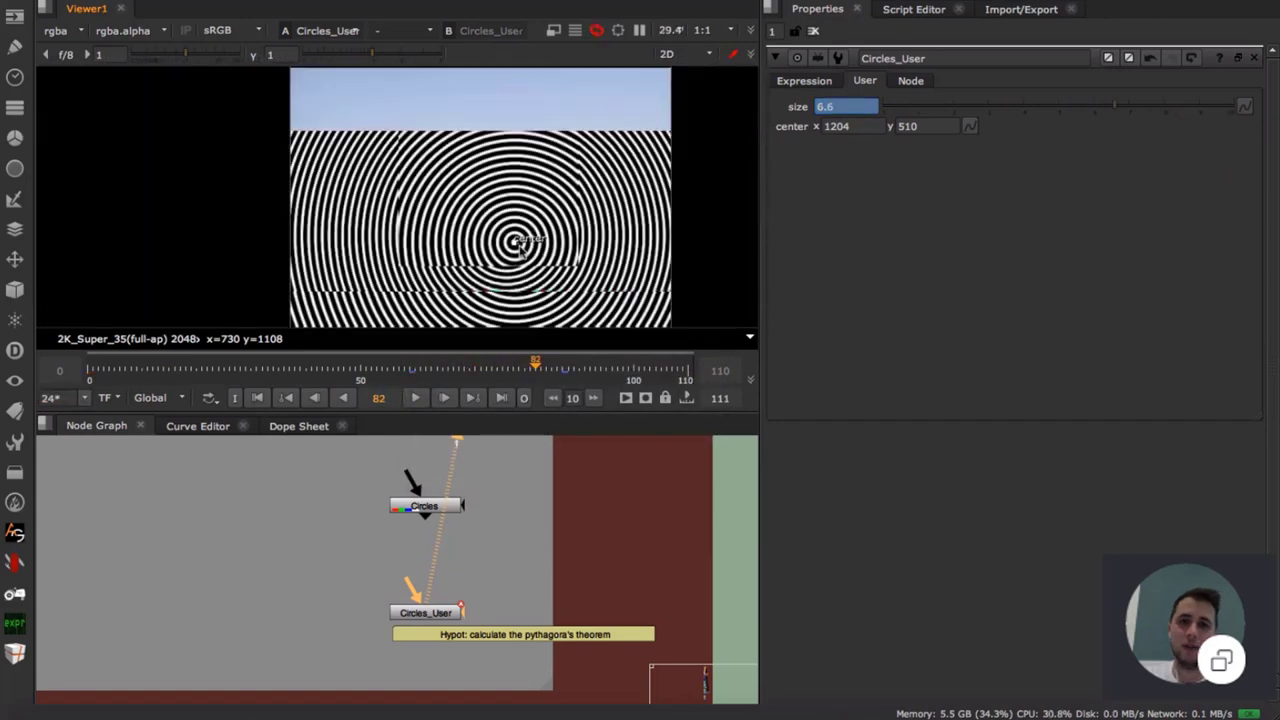
- Nudge the Circles_User node up from its note and move the circles' center to about x 1064, y 582
{"action": "mouse_move", "coordinate": [440, 613]}
{"action": "left_mouse_down"}
{"action": "mouse_move", "coordinate": [420, 593]}
{"action": "mouse_move", "coordinate": [448, 598]}
{"action": "left_mouse_up"}
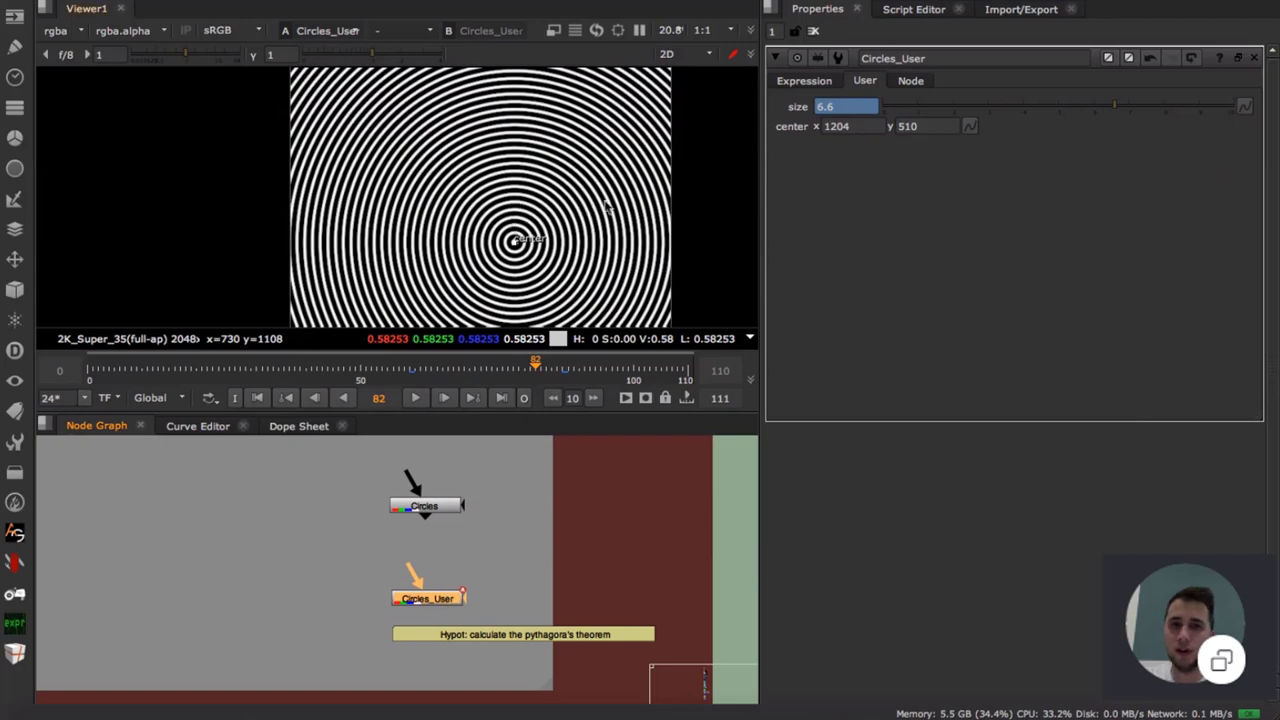
{"action": "scroll", "coordinate": [550, 272], "scroll_direction": "up", "scroll_amount": 3}
{"action": "scroll", "coordinate": [496, 240], "scroll_direction": "down", "scroll_amount": 3}
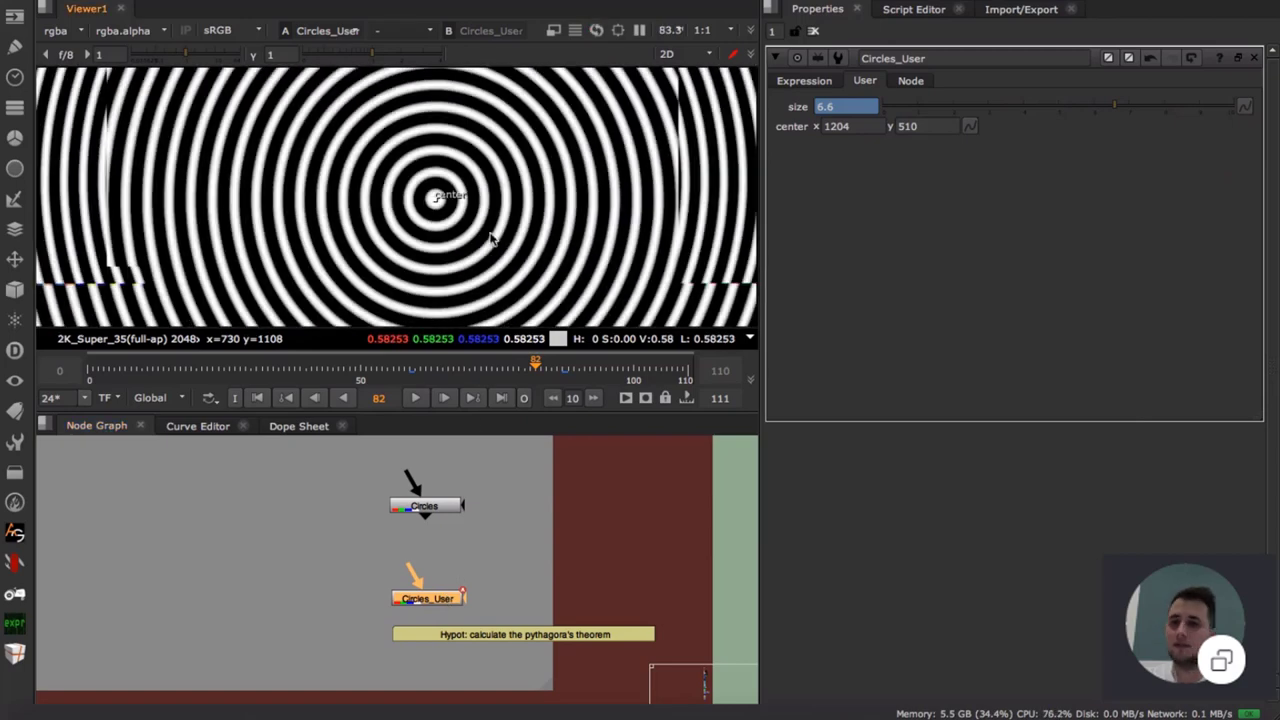
{"action": "middle_click_drag", "start_coordinate": [497, 238], "coordinate": [461, 255]}
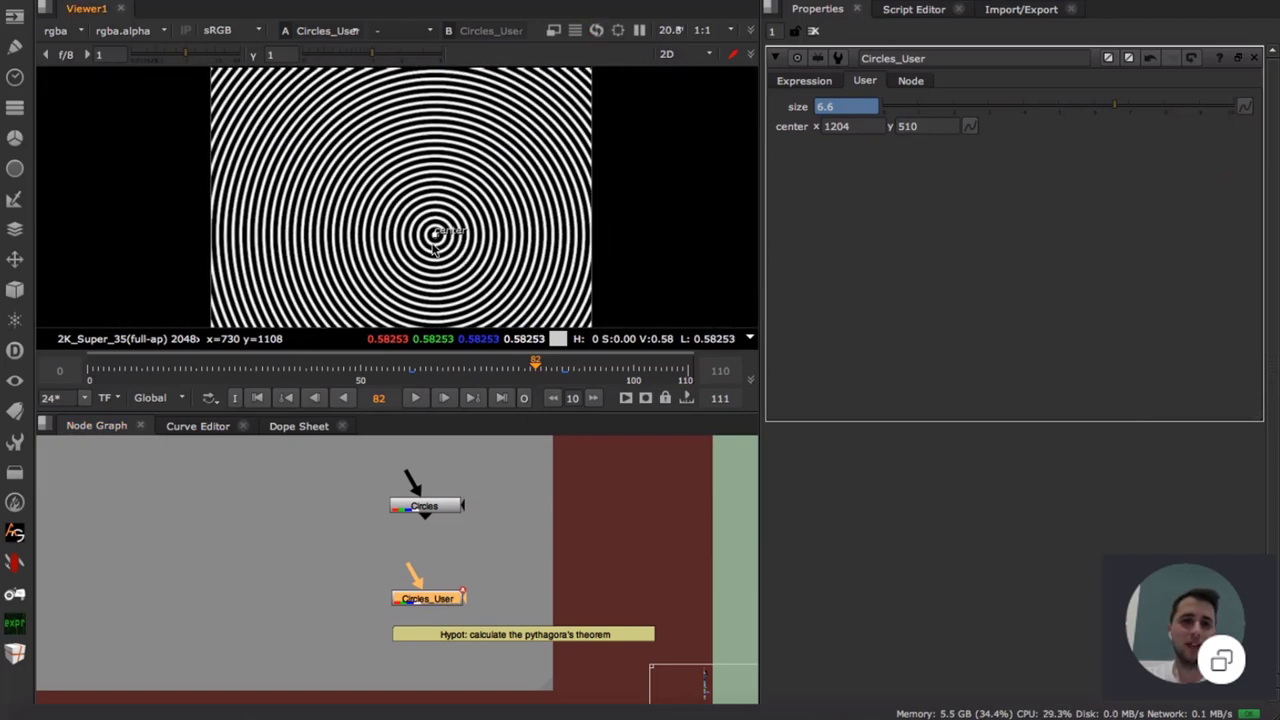
{"action": "left_click_drag", "start_coordinate": [435, 234], "coordinate": [409, 221]}
- Return to the Circles_User expressions to examine how hypot, center and size build the rings
{"action": "scroll", "coordinate": [346, 493], "scroll_direction": "down", "scroll_amount": 6}
{"action": "middle_click_drag", "start_coordinate": [311, 576], "coordinate": [348, 493]}
{"action": "scroll", "coordinate": [388, 505], "scroll_direction": "up", "scroll_amount": 6}
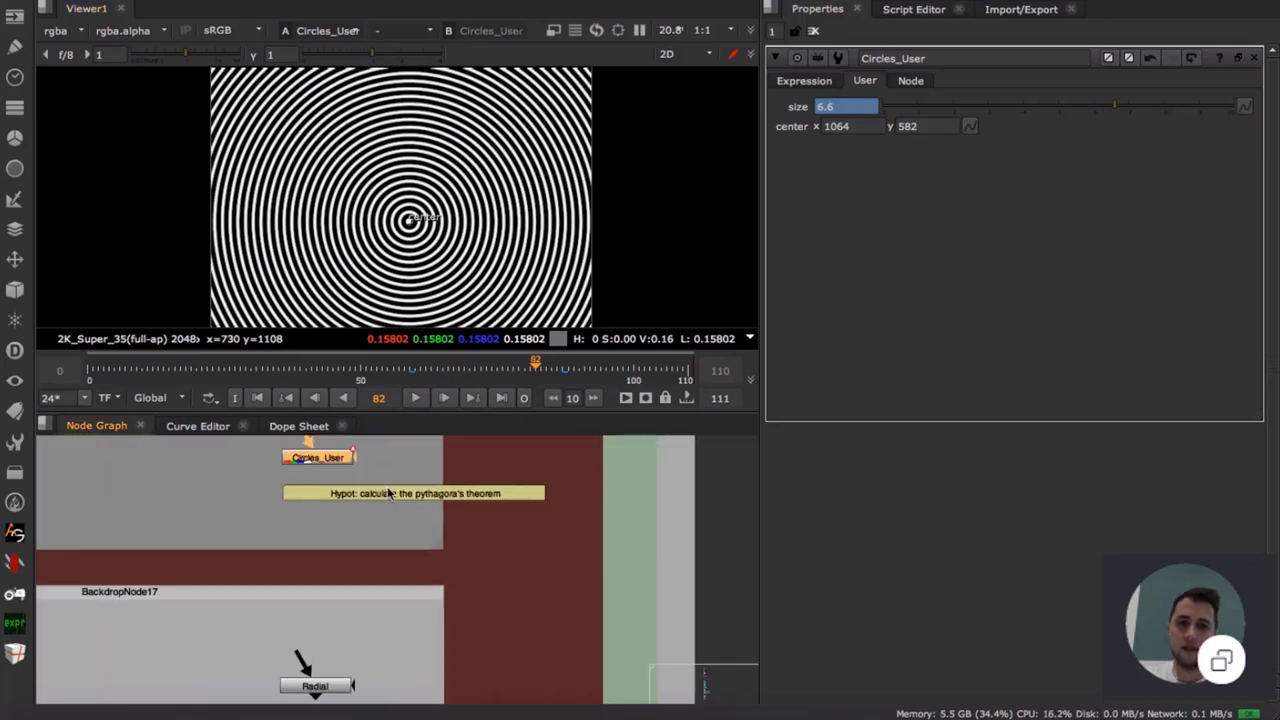
{"action": "middle_click_drag", "start_coordinate": [380, 478], "coordinate": [404, 507]}
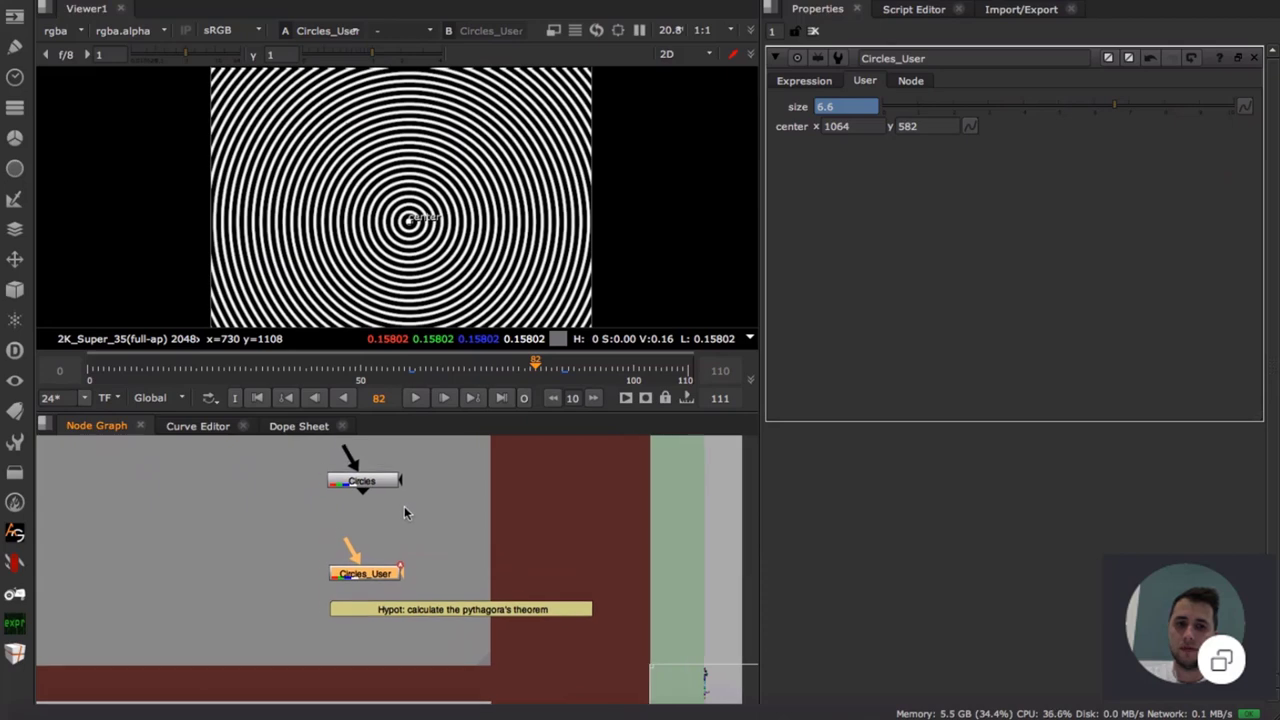
{"action": "left_click", "coordinate": [806, 81]}
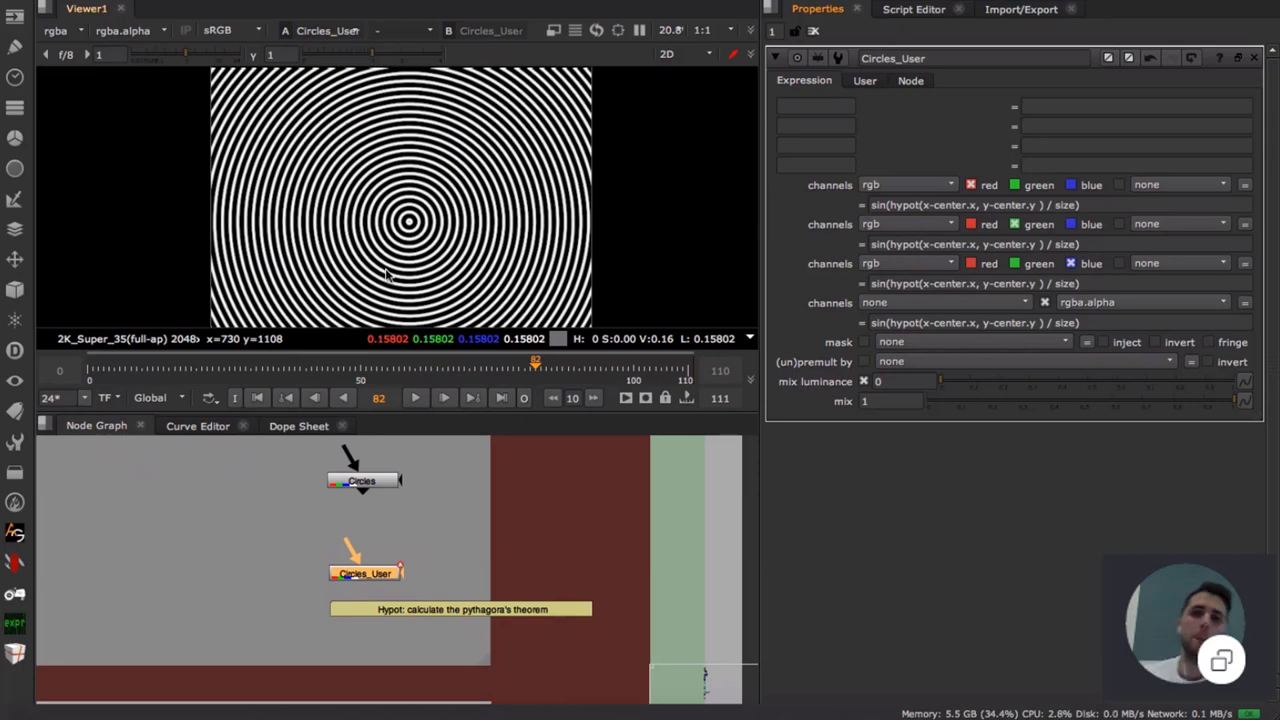
- Open the expression settings of the Radial node in the radials backdrop
{"action": "left_click", "coordinate": [440, 559]}
{"action": "scroll", "coordinate": [443, 557], "scroll_direction": "down", "scroll_amount": 3}
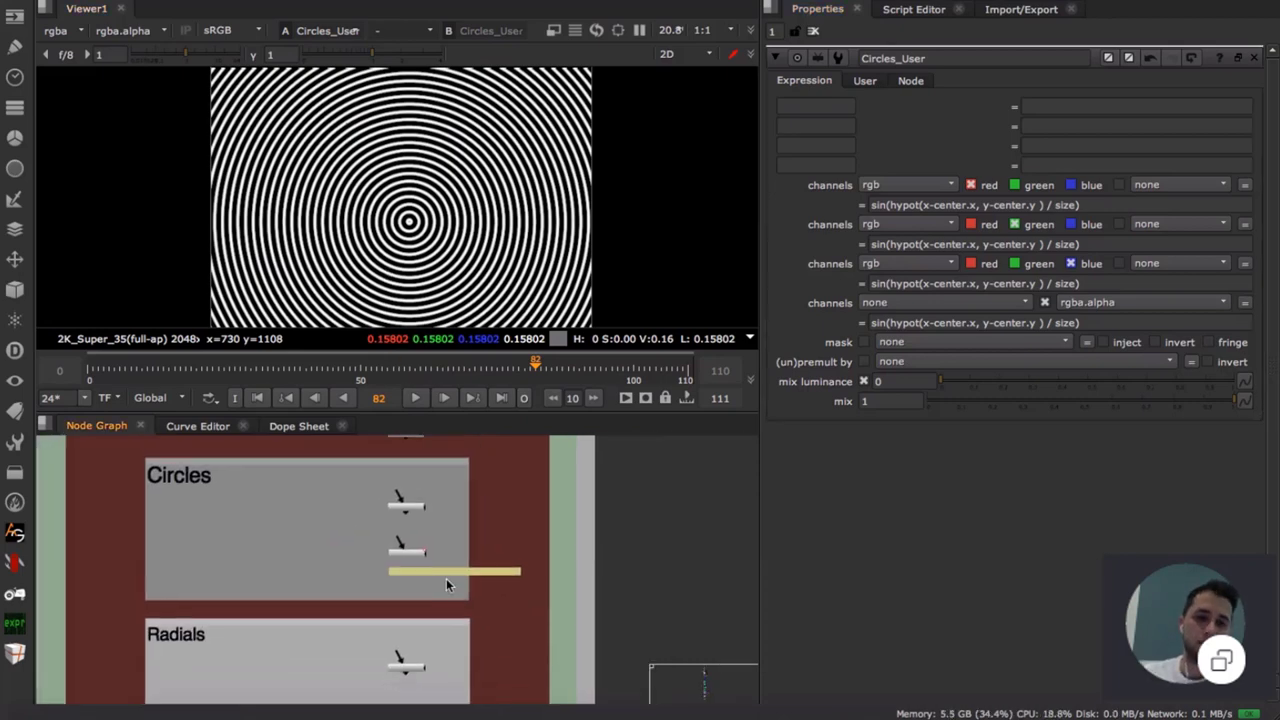
{"action": "middle_click_drag", "start_coordinate": [440, 617], "coordinate": [434, 510]}
{"action": "scroll", "coordinate": [399, 554], "scroll_direction": "up", "scroll_amount": 3}
{"action": "double_click", "coordinate": [410, 568]}
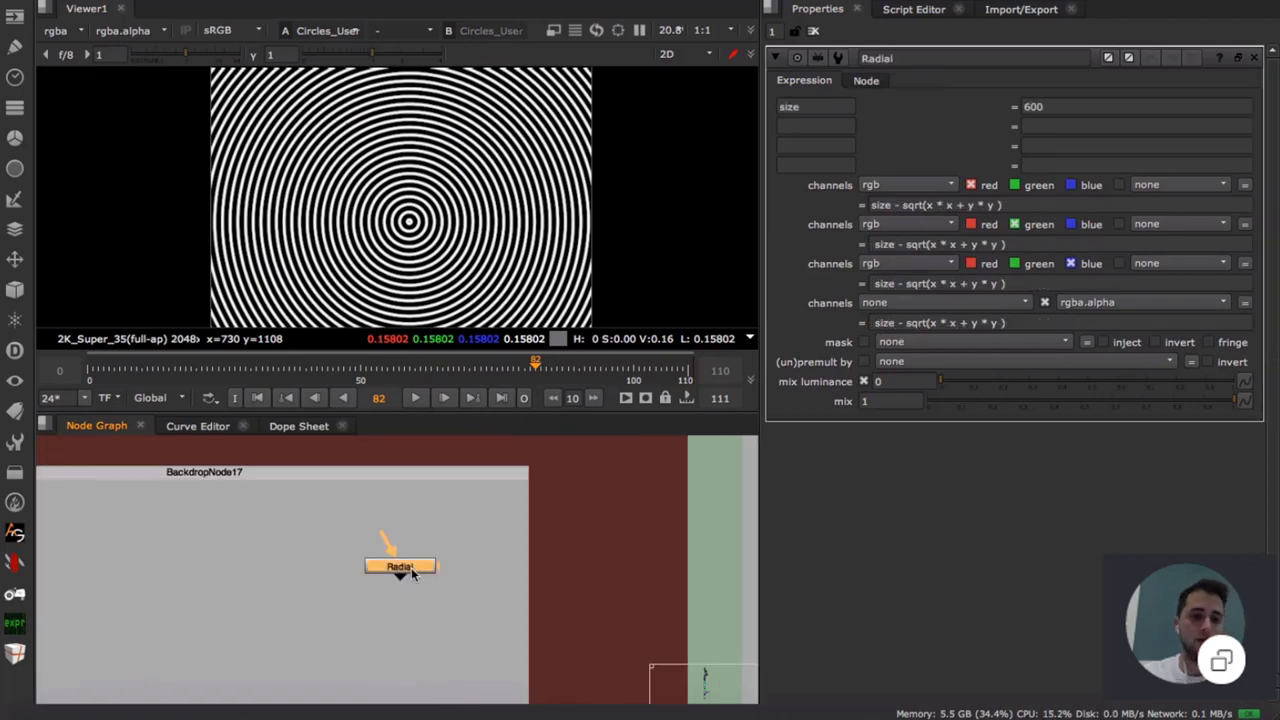
- View the Radial node's output, and open the RadialGradient node and show its soft circle up close
{"action": "key", "text": "1"}
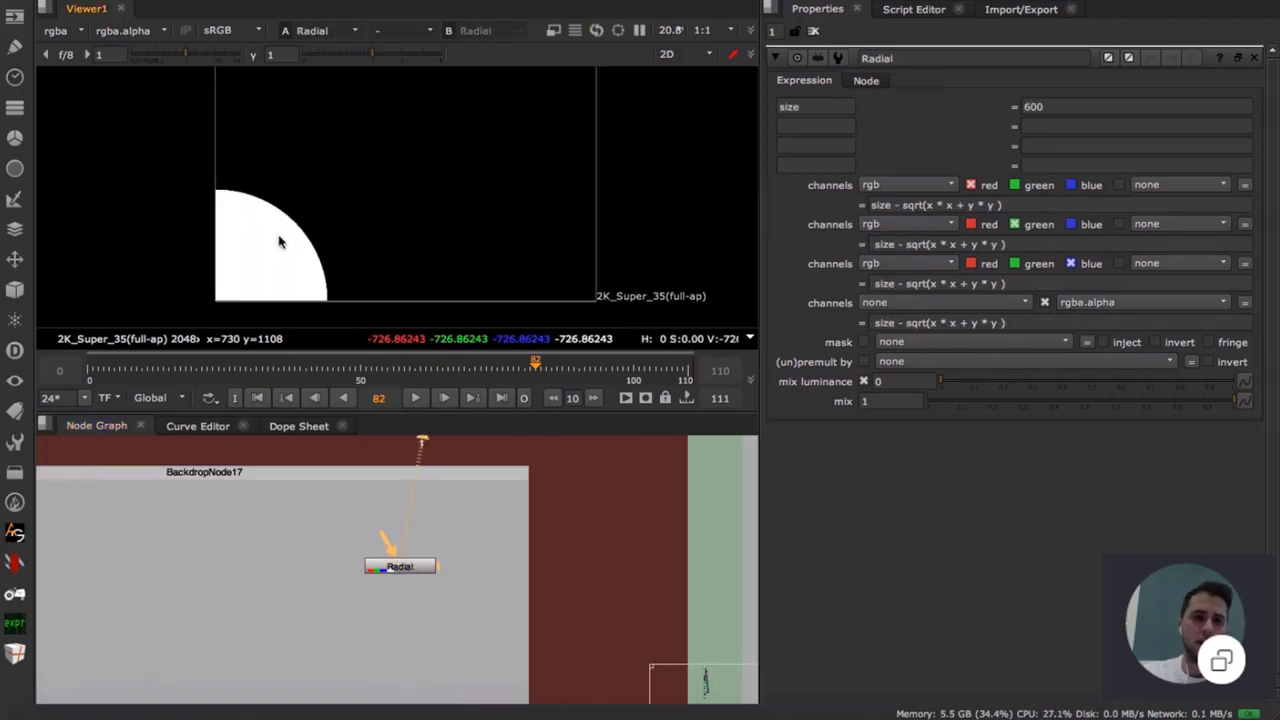
{"action": "left_click", "coordinate": [400, 566]}
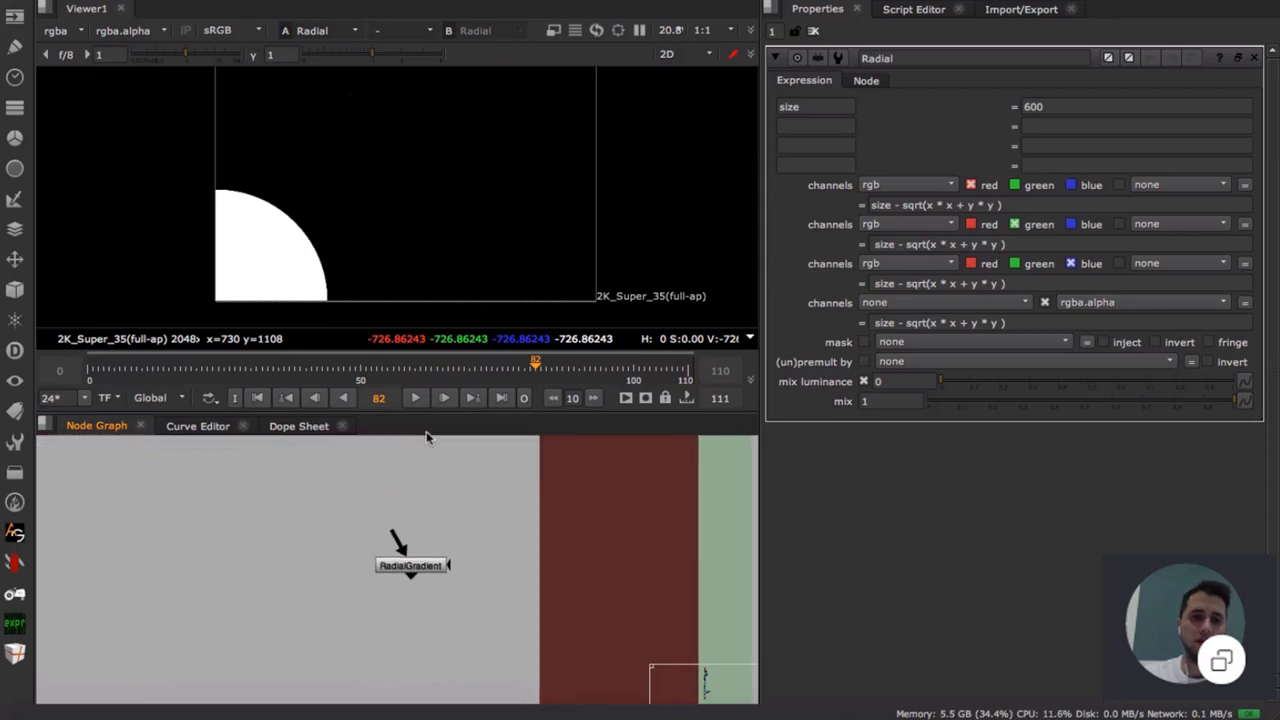
{"action": "double_click", "coordinate": [428, 569]}
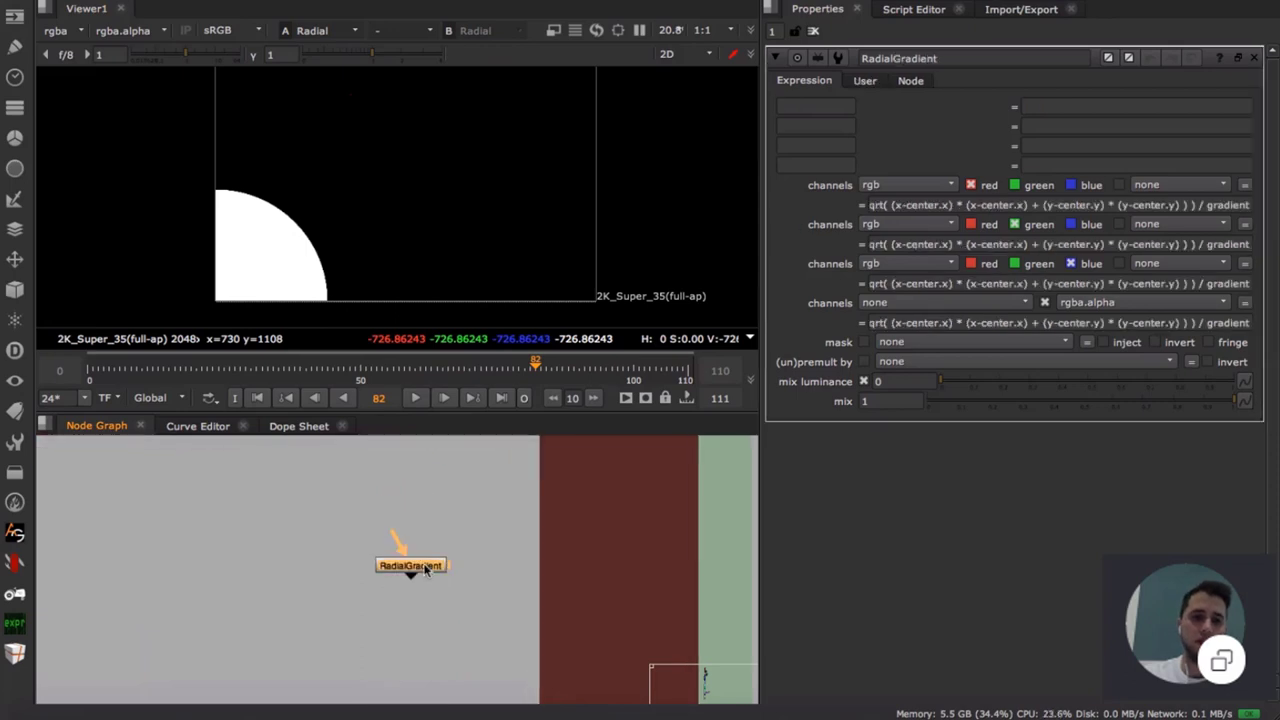
{"action": "key", "text": "1"}
{"action": "left_click", "coordinate": [432, 568]}
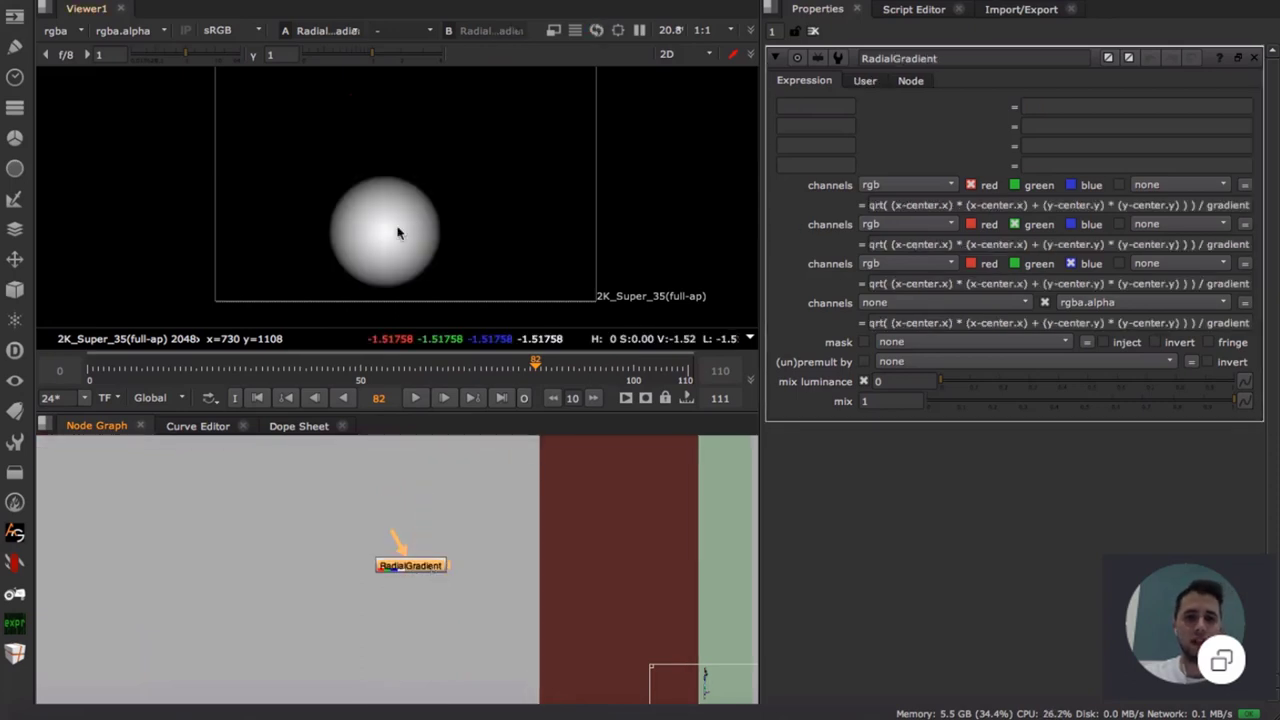
{"action": "scroll", "coordinate": [396, 228], "scroll_direction": "up", "scroll_amount": 3}
- Move the RadialGradient center to about x 1162, y 872, and set its size to 670 and gradient to 320
{"action": "left_click", "coordinate": [864, 80]}
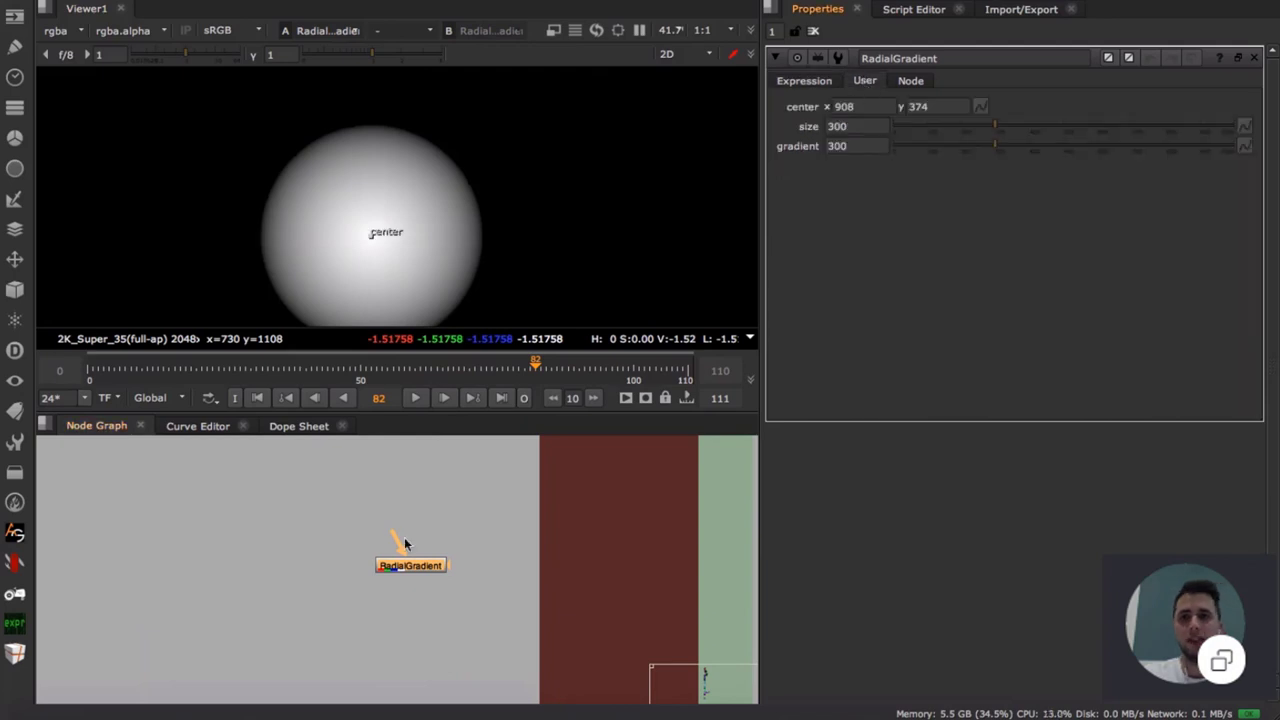
{"action": "left_click", "coordinate": [503, 552]}
{"action": "left_click_drag", "start_coordinate": [371, 234], "coordinate": [451, 126]}
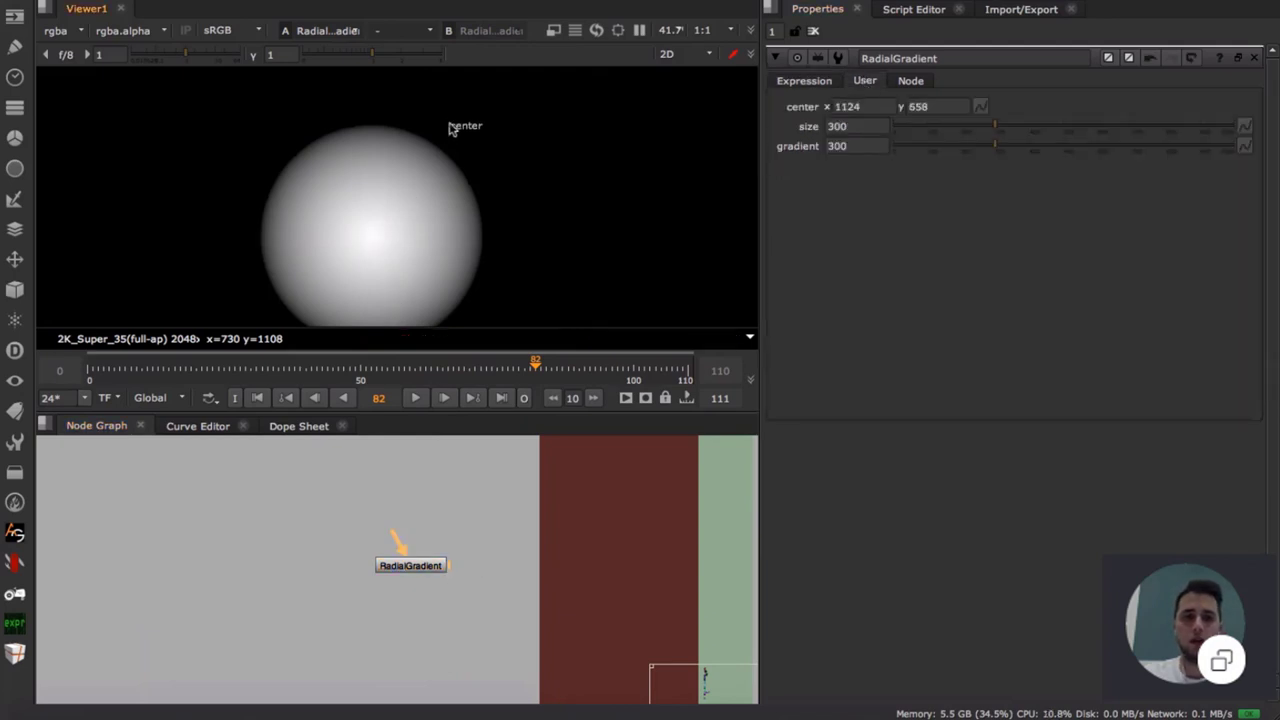
{"action": "scroll", "coordinate": [400, 257], "scroll_direction": "down", "scroll_amount": 2}
{"action": "scroll", "coordinate": [379, 271], "scroll_direction": "down", "scroll_amount": 2}
{"action": "scroll", "coordinate": [386, 253], "scroll_direction": "up", "scroll_amount": 3}
{"action": "left_click_drag", "start_coordinate": [377, 270], "coordinate": [382, 248]}
{"action": "left_click_drag", "start_coordinate": [1003, 129], "coordinate": [1120, 131]}
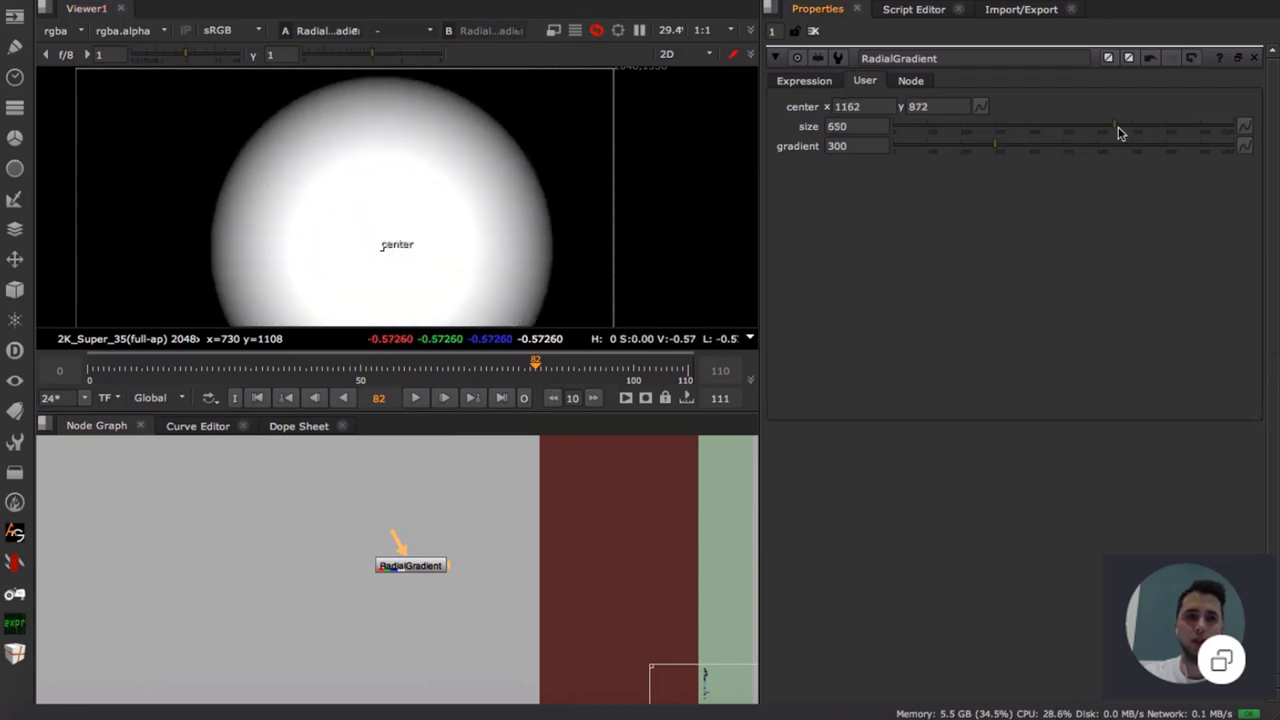
{"action": "mouse_move", "coordinate": [990, 148]}
{"action": "left_mouse_down"}
{"action": "mouse_move", "coordinate": [895, 150]}
{"action": "mouse_move", "coordinate": [1057, 151]}
{"action": "mouse_move", "coordinate": [1004, 160]}
{"action": "left_mouse_up"}
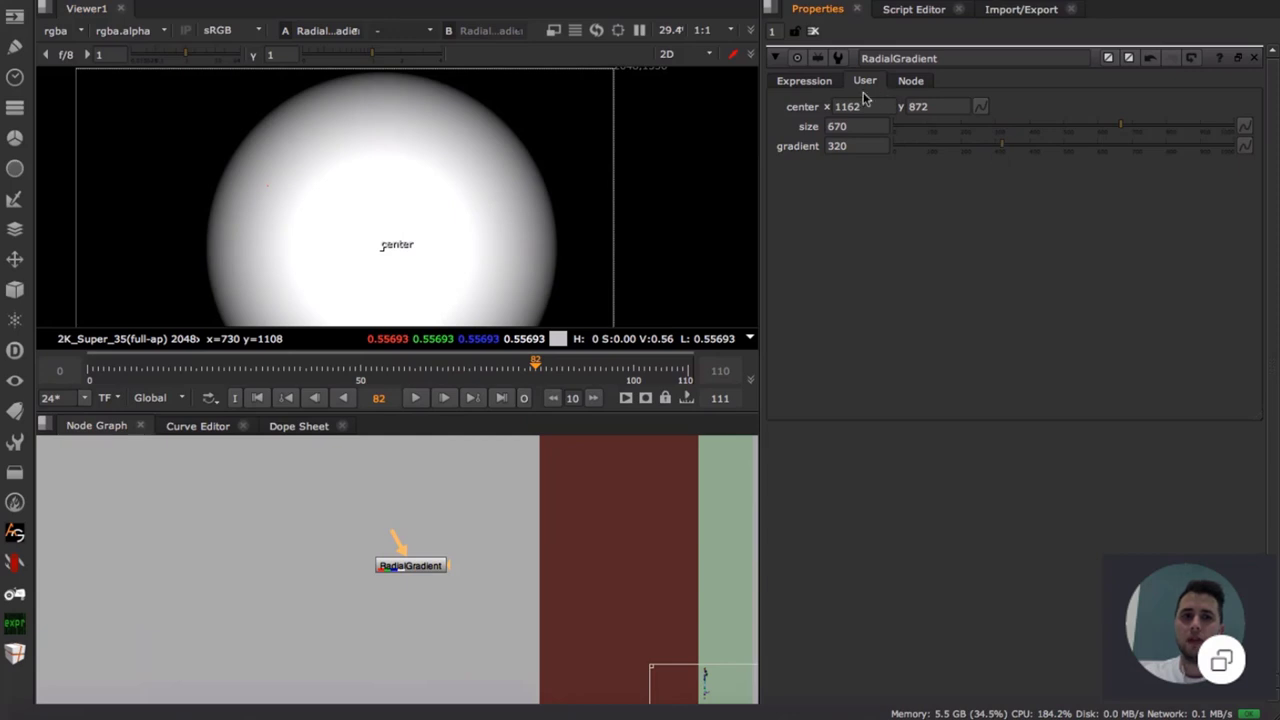
- Return to the RadialGradient expressions and examine the sqrt part of the red channel formula
{"action": "left_click", "coordinate": [826, 82]}
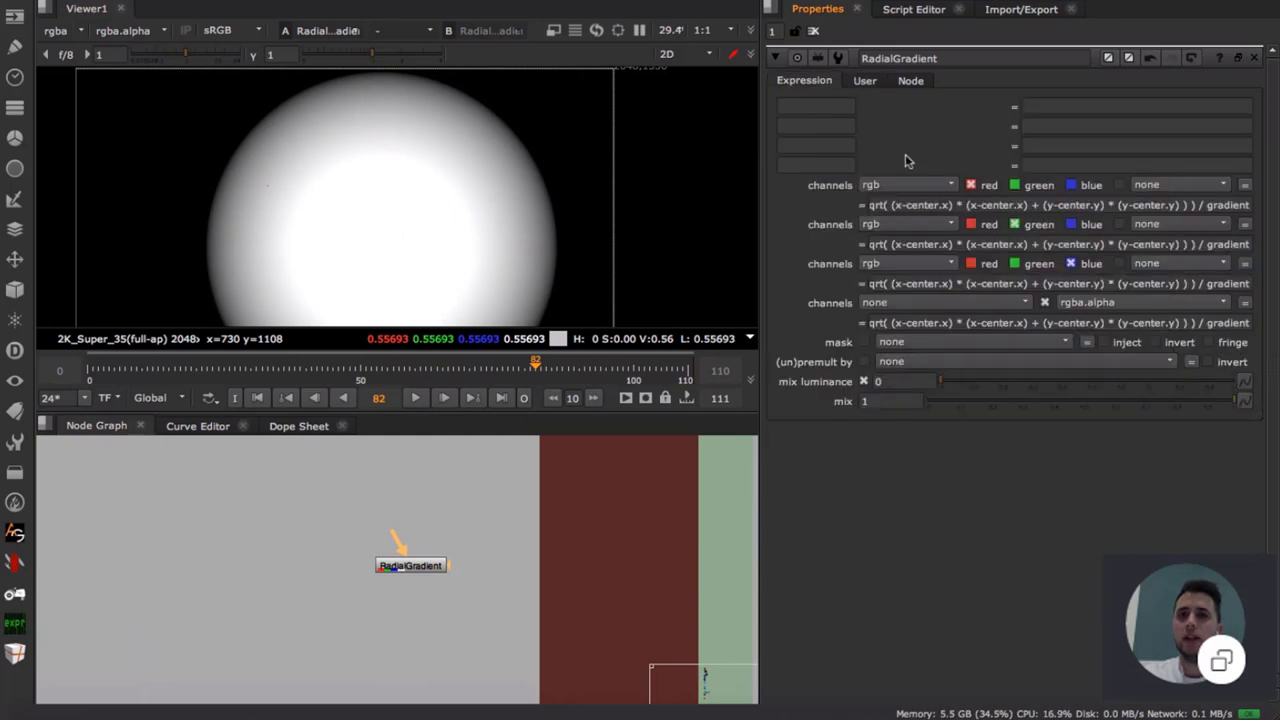
{"action": "left_click", "coordinate": [985, 204]}
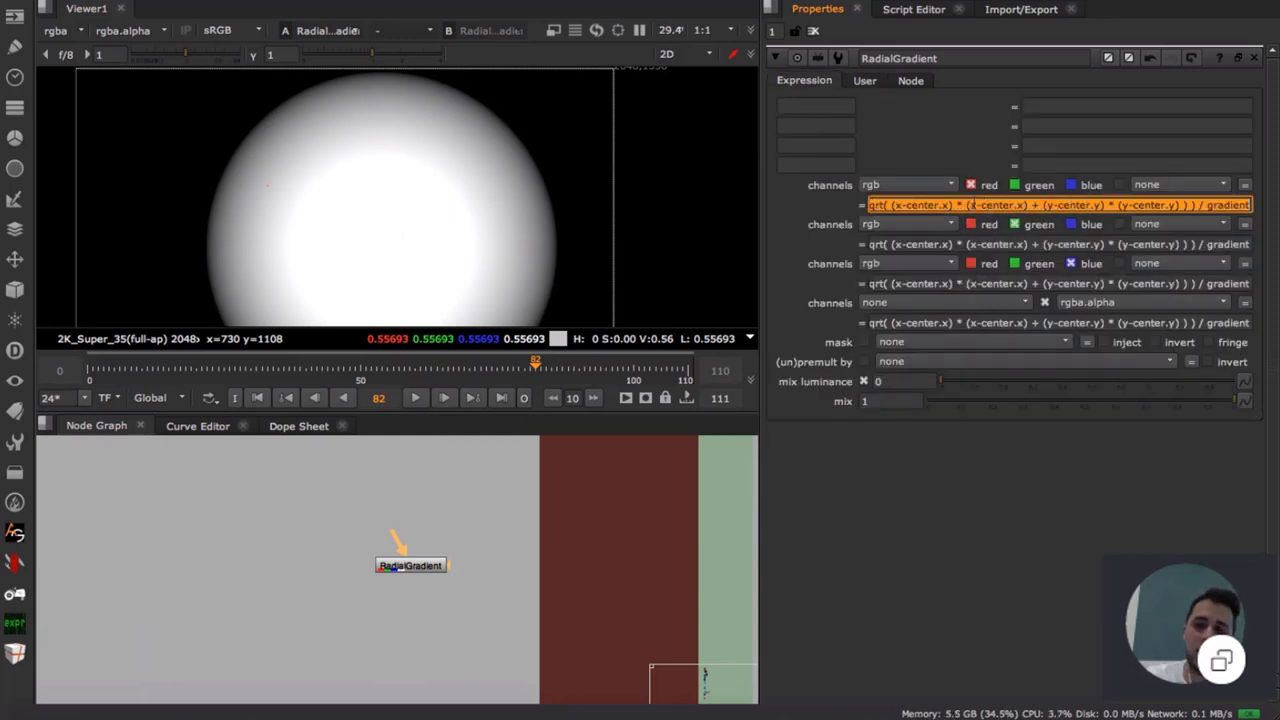
{"action": "left_click", "coordinate": [884, 206]}
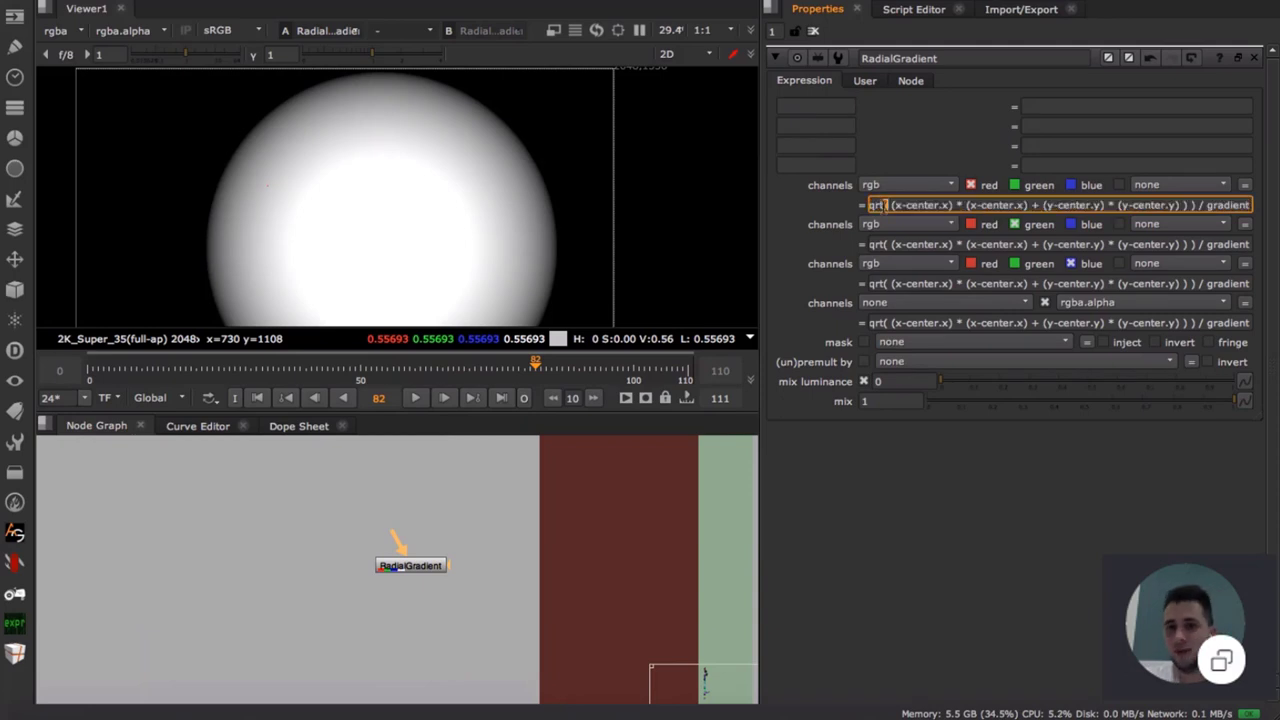
- Add a built-in Radial node beside RadialGradient and compare the two outputs in the viewer
{"action": "key", "text": "Tab"}
{"action": "type", "text": "radial"}
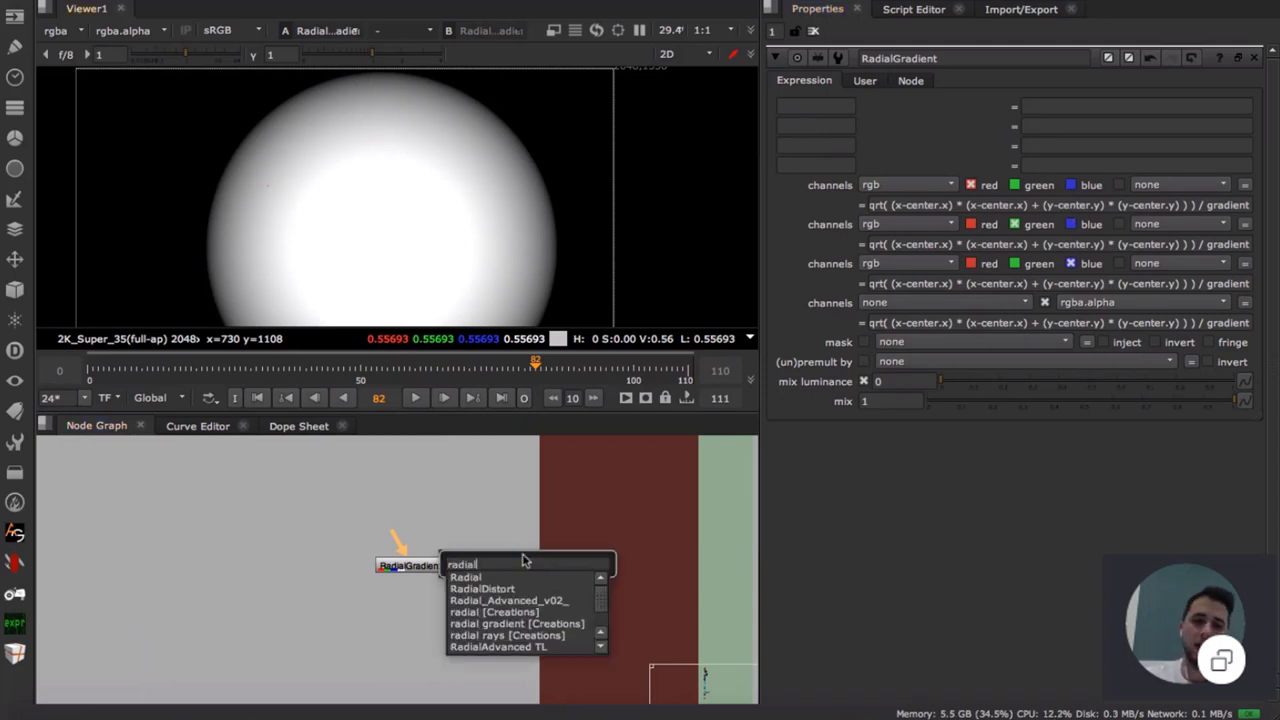
{"action": "key", "text": "Return"}
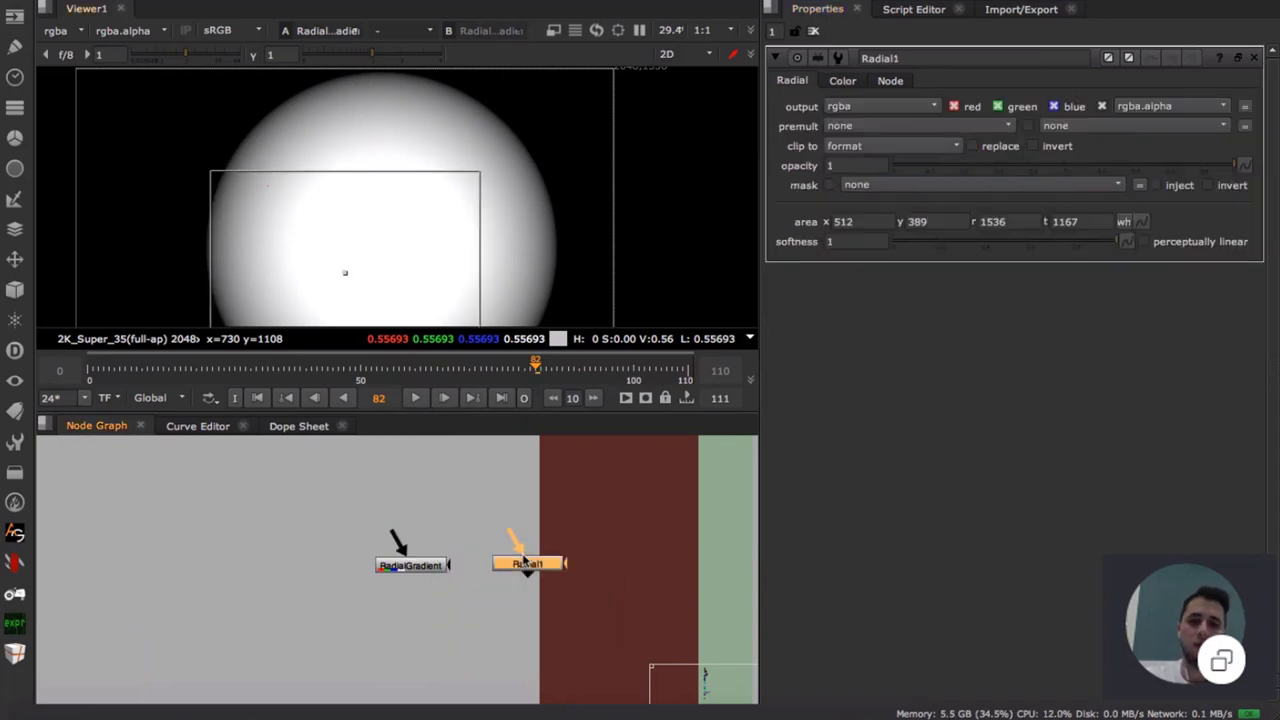
{"action": "double_click", "coordinate": [415, 564]}
{"action": "double_click", "coordinate": [536, 565]}
{"action": "key", "text": "1"}
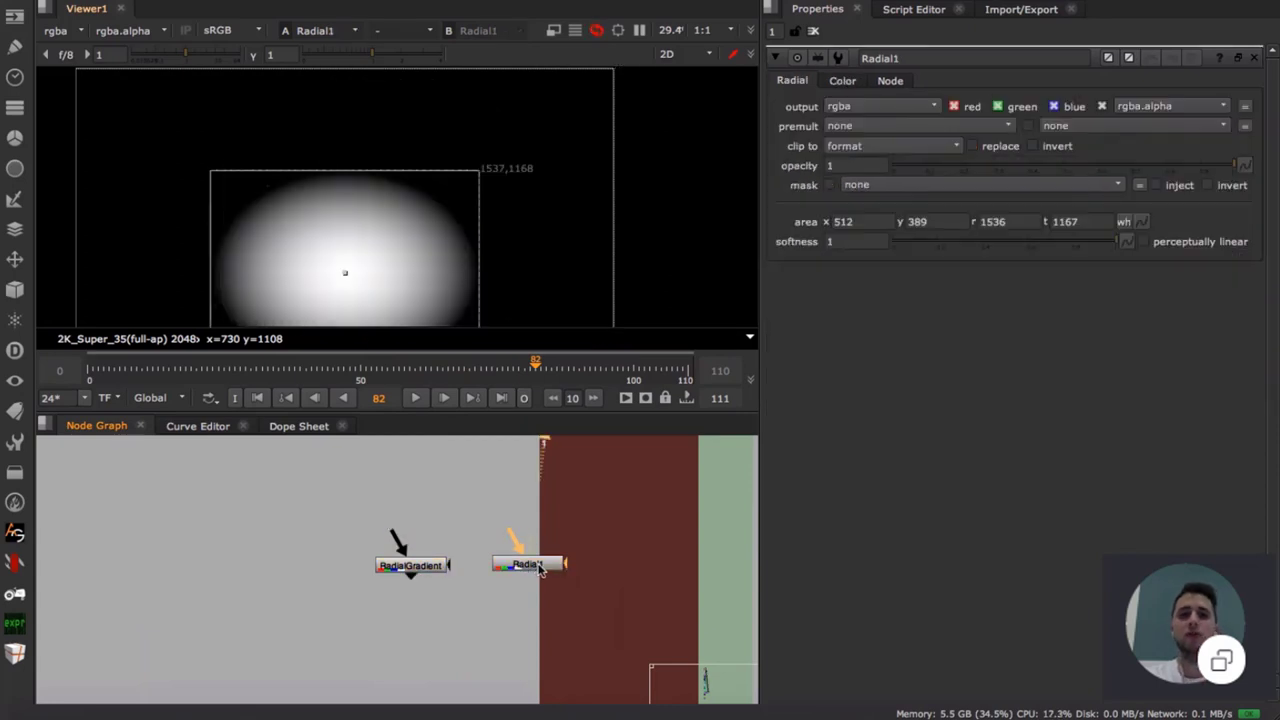
{"action": "double_click", "coordinate": [440, 570]}
{"action": "key", "text": "1"}
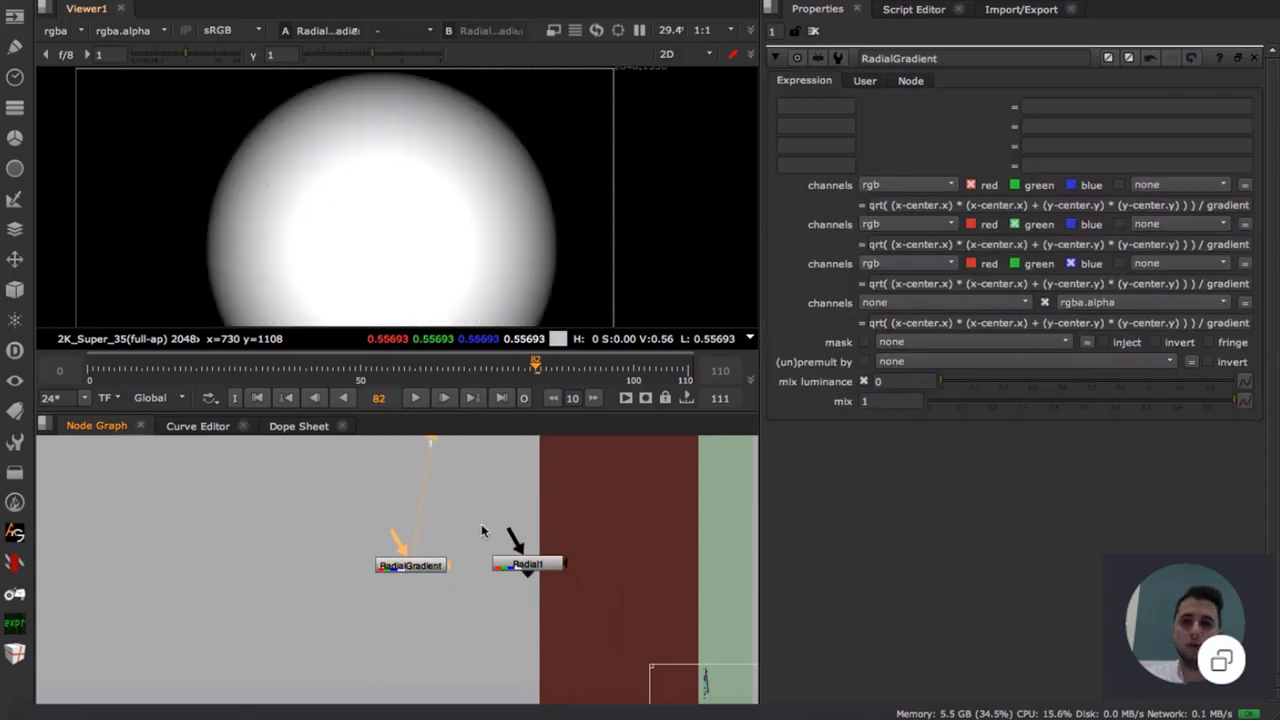
- Examine the start of RadialGradient's red channel expression, where the sqrt distance is subtracted from size
{"action": "double_click", "coordinate": [997, 204]}
{"action": "left_click_drag", "start_coordinate": [1003, 203], "coordinate": [818, 204]}
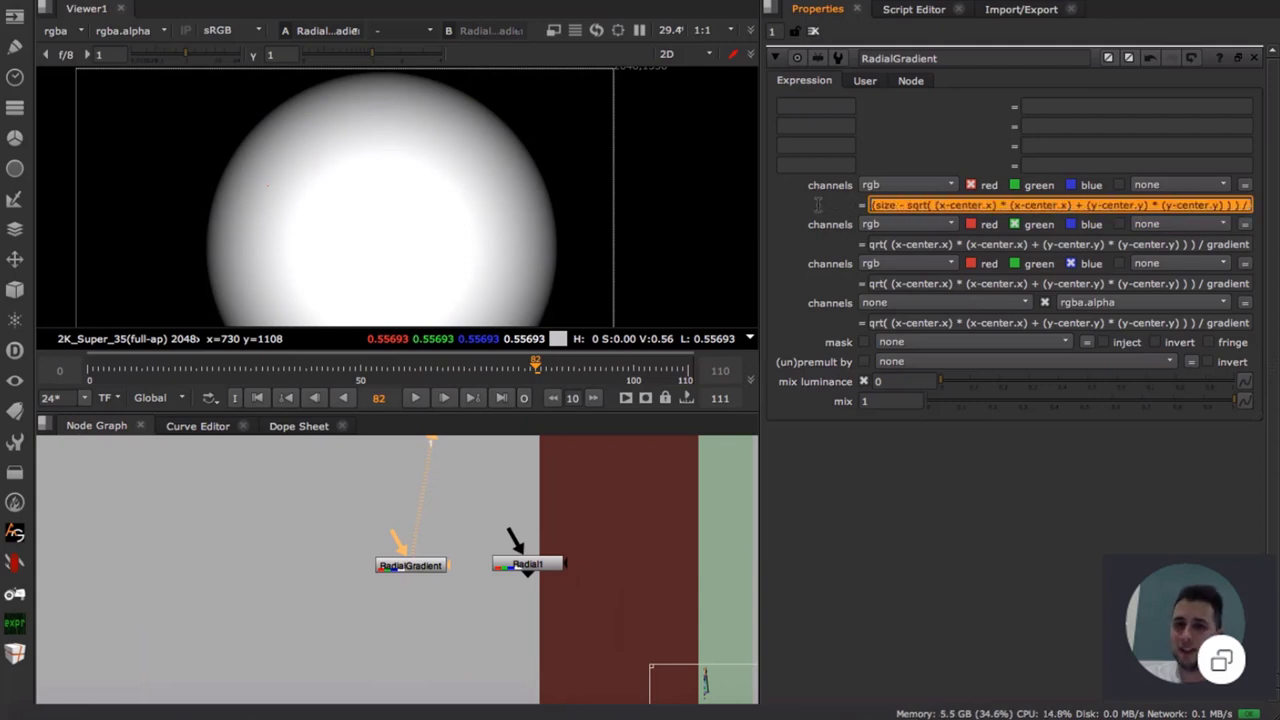
{"action": "left_click", "coordinate": [873, 205]}
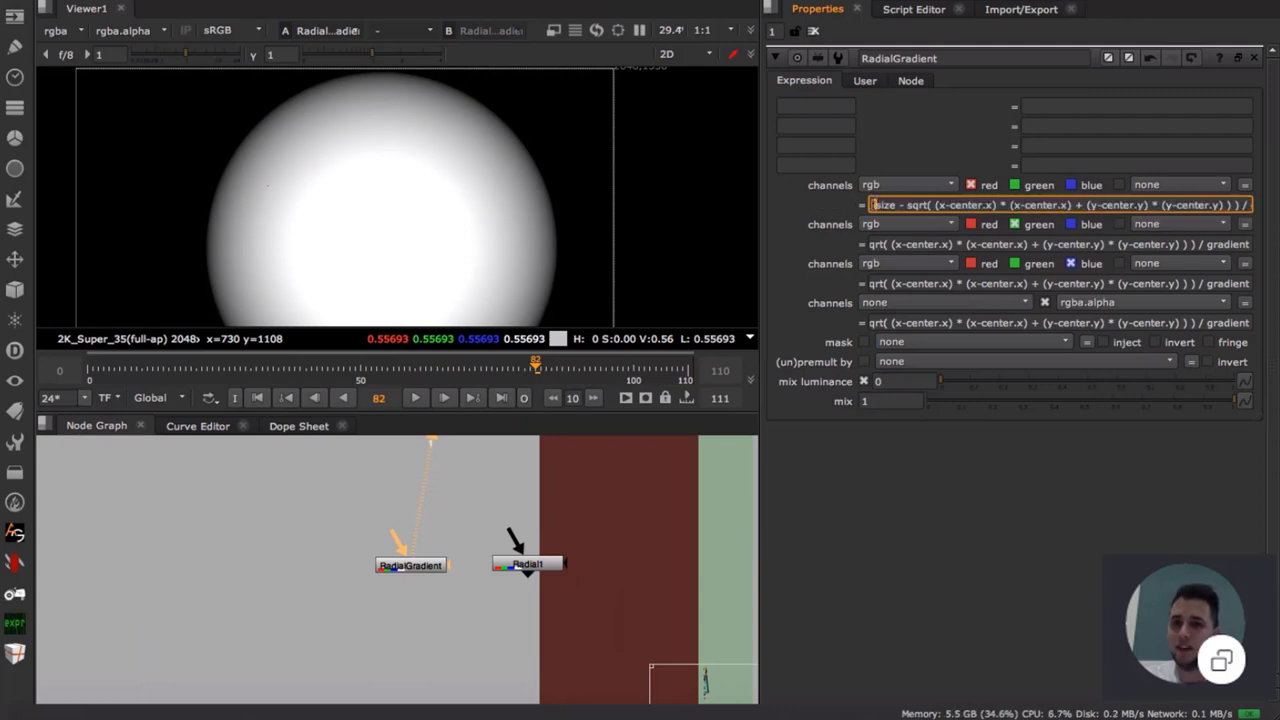
- Delete the built-in Radial node added beside RadialGradient
{"action": "left_click", "coordinate": [553, 566]}
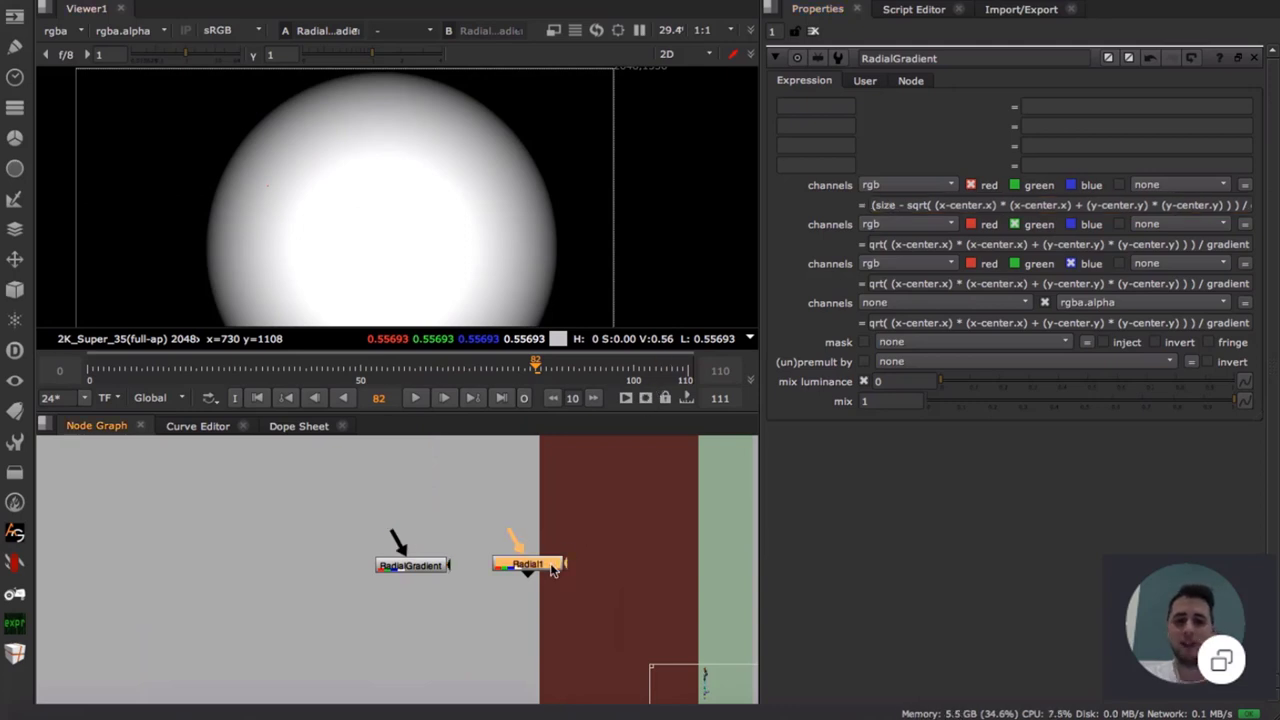
{"action": "key", "text": "Delete"}
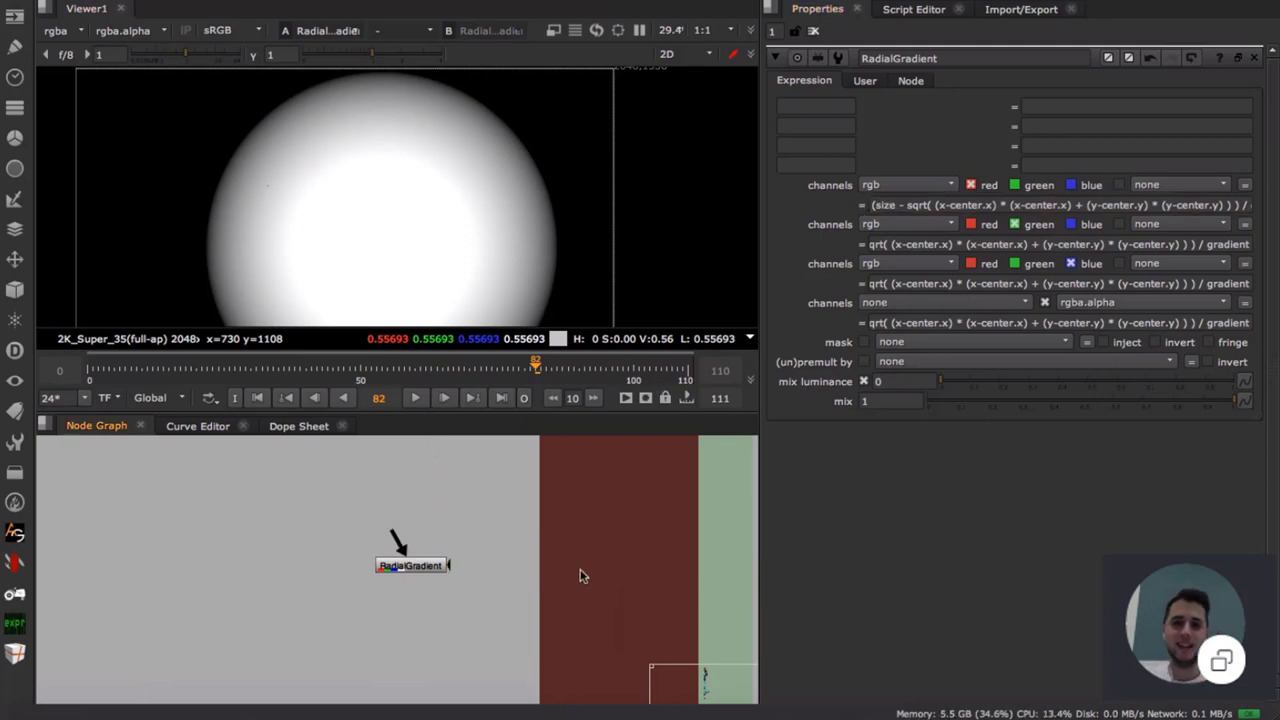
- Show the Radial_Rays node's output in the viewer and nudge the node slightly within its backdrop
{"action": "scroll", "coordinate": [565, 548], "scroll_direction": "down", "scroll_amount": 3}
{"action": "scroll", "coordinate": [505, 560], "scroll_direction": "up", "scroll_amount": 3}
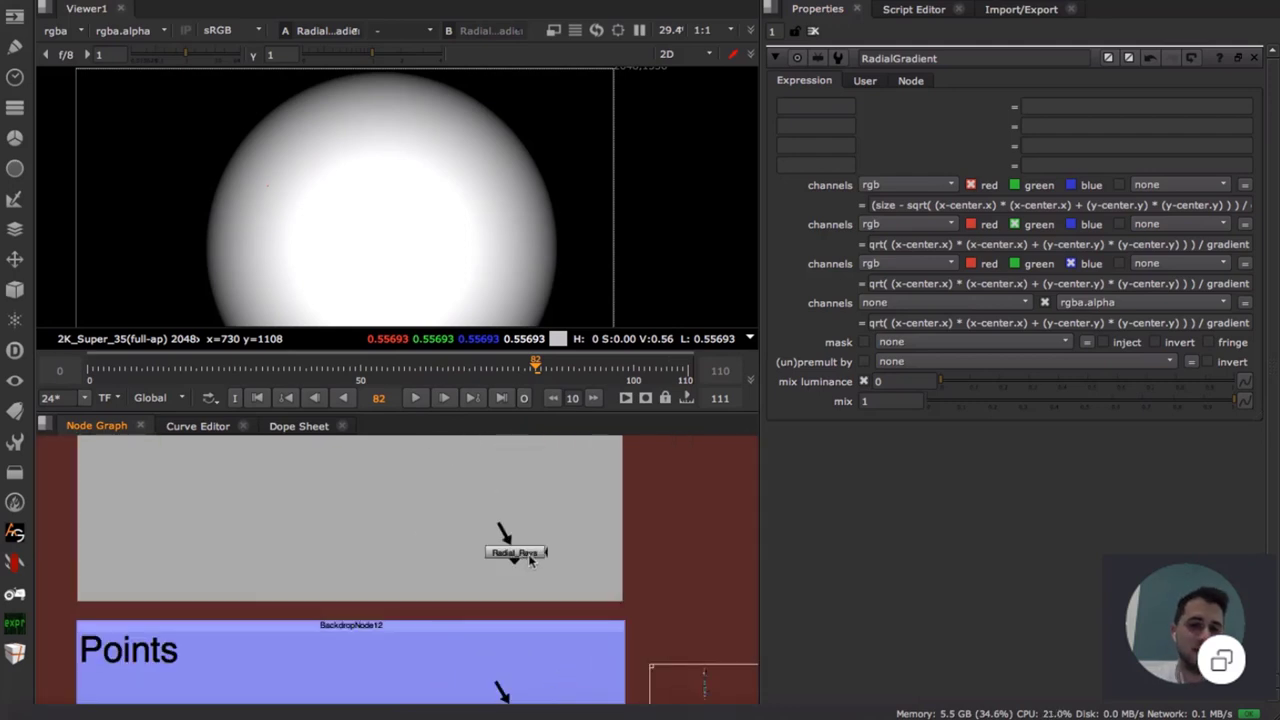
{"action": "left_click", "coordinate": [528, 556]}
{"action": "key", "text": "1"}
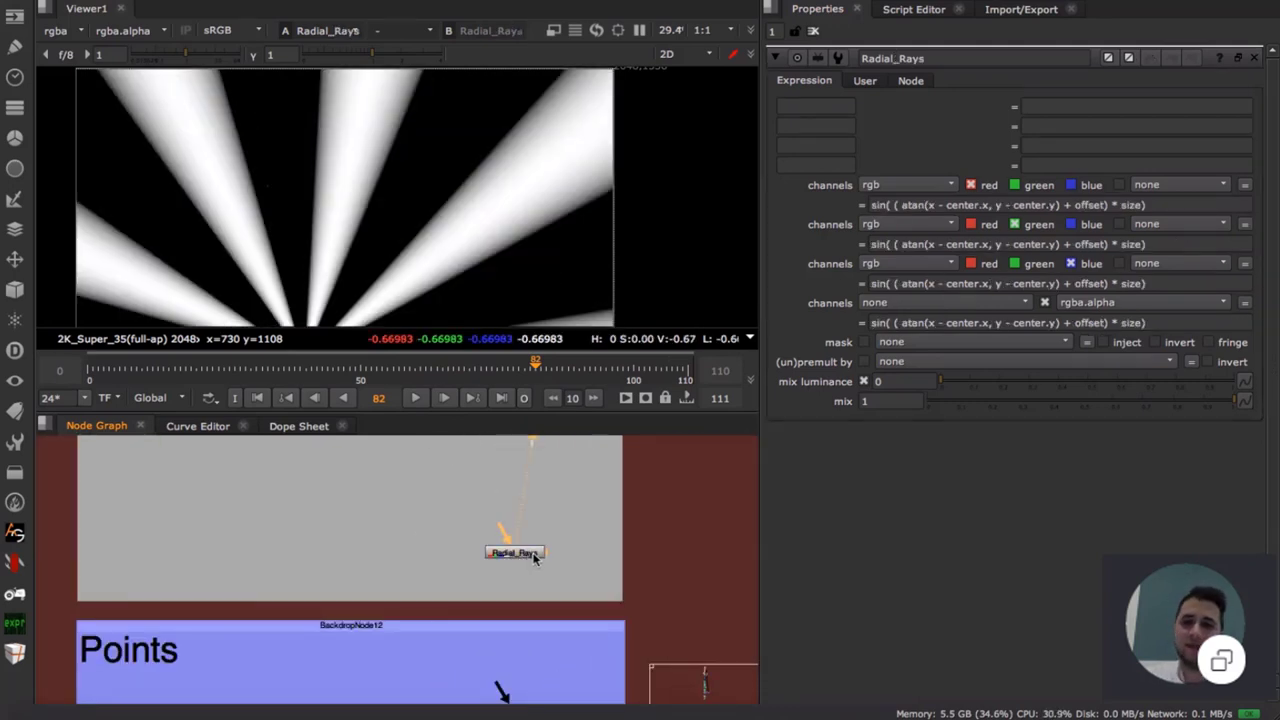
{"action": "scroll", "coordinate": [428, 250], "scroll_direction": "down", "scroll_amount": 2}
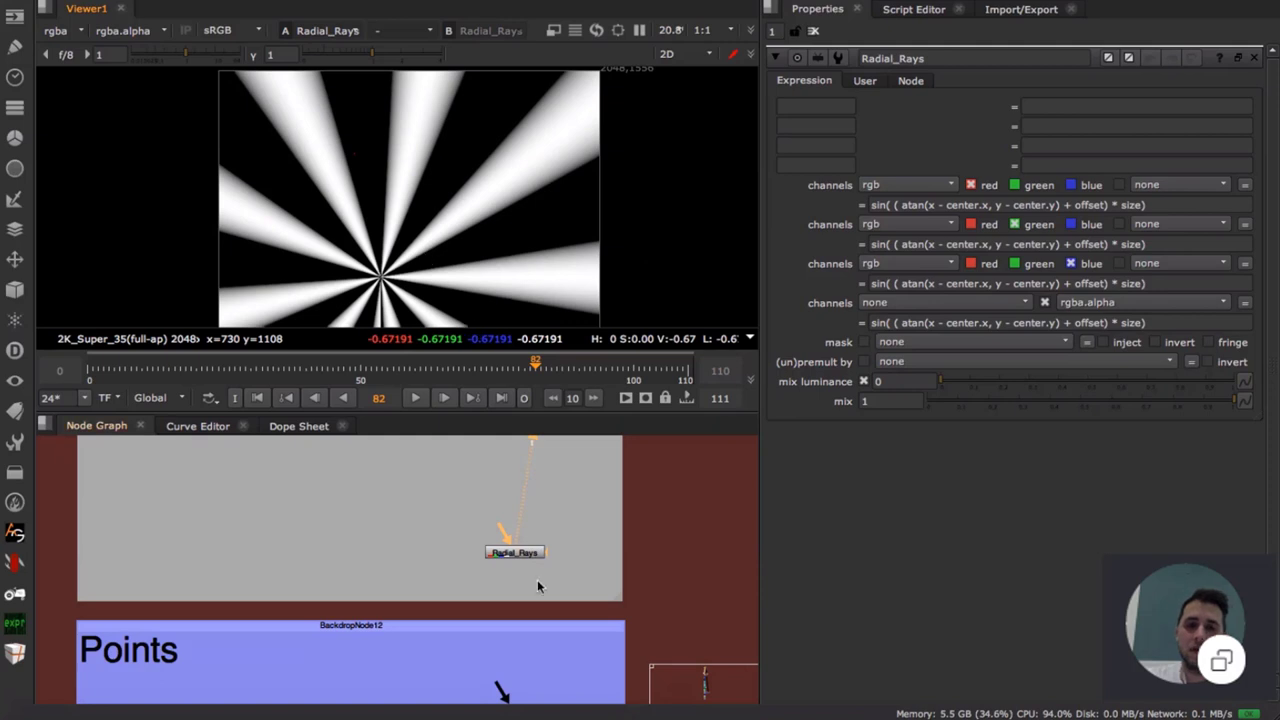
{"action": "left_click_drag", "start_coordinate": [534, 559], "coordinate": [530, 555]}
{"action": "middle_click_drag", "start_coordinate": [553, 526], "coordinate": [528, 558]}
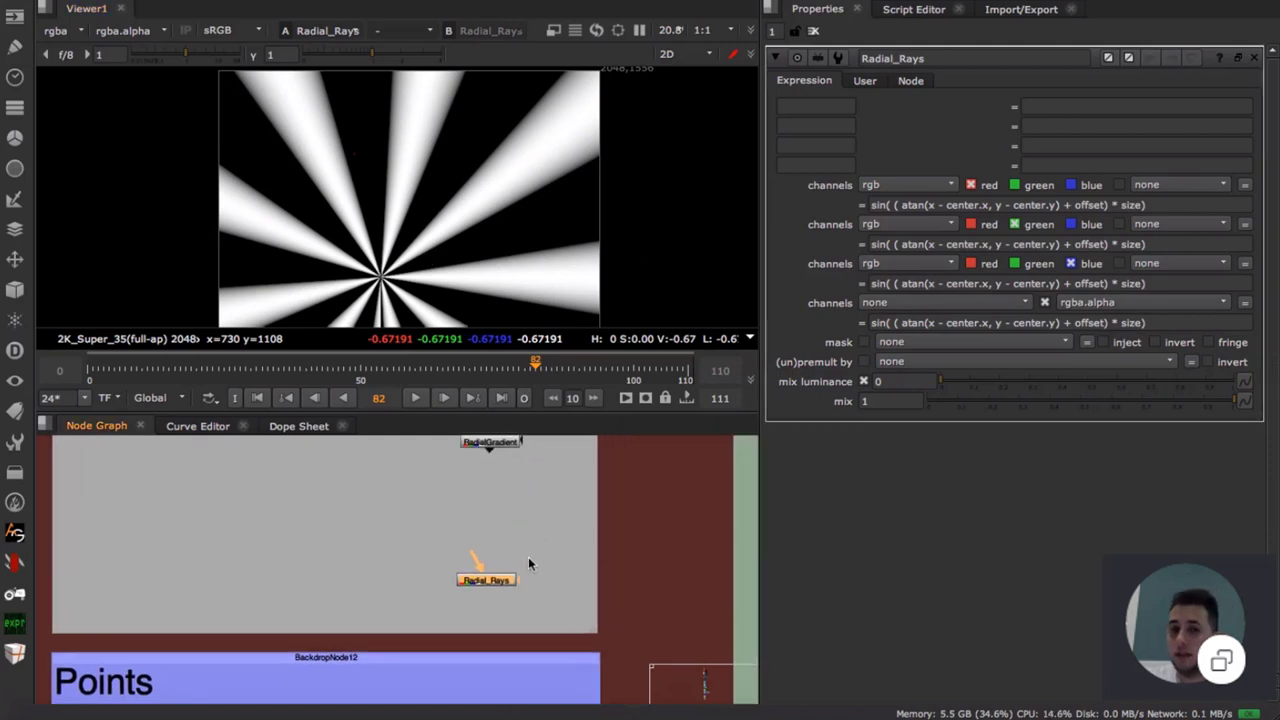
{"action": "left_click_drag", "start_coordinate": [507, 580], "coordinate": [516, 580]}
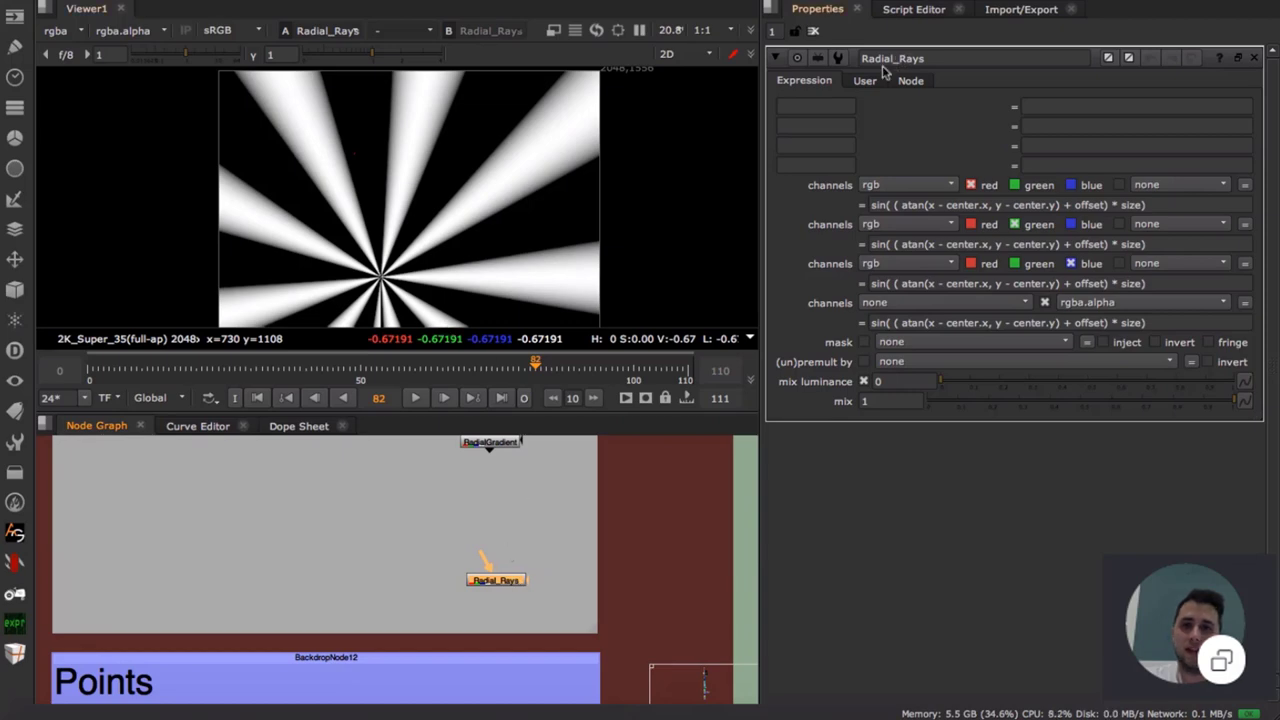
- Move the Radial_Rays center to about x 1150, y 866, and set its size to 10
{"action": "left_click", "coordinate": [866, 80]}
{"action": "left_click_drag", "start_coordinate": [390, 282], "coordinate": [434, 198]}
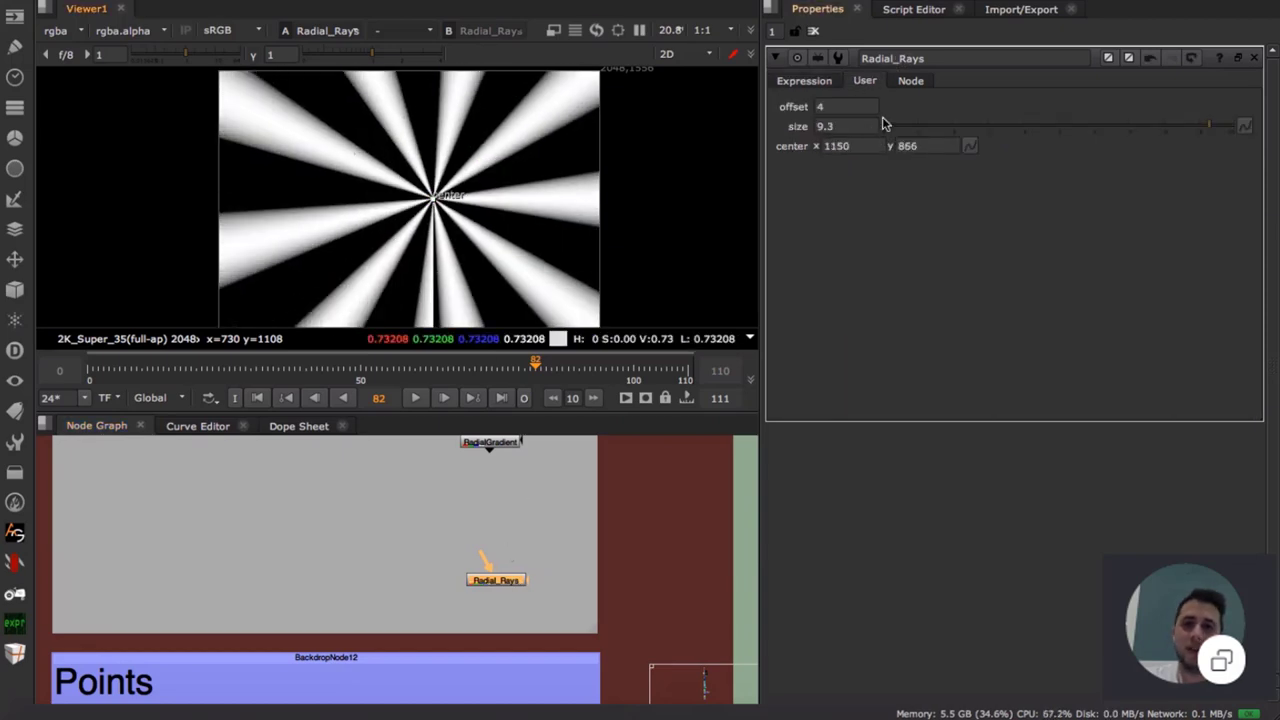
{"action": "left_click_drag", "start_coordinate": [1166, 126], "coordinate": [1238, 126]}
- Step the Radial_Rays size up and down in tens to vary the number of rays, ending at 40
{"action": "left_click", "coordinate": [827, 126]}
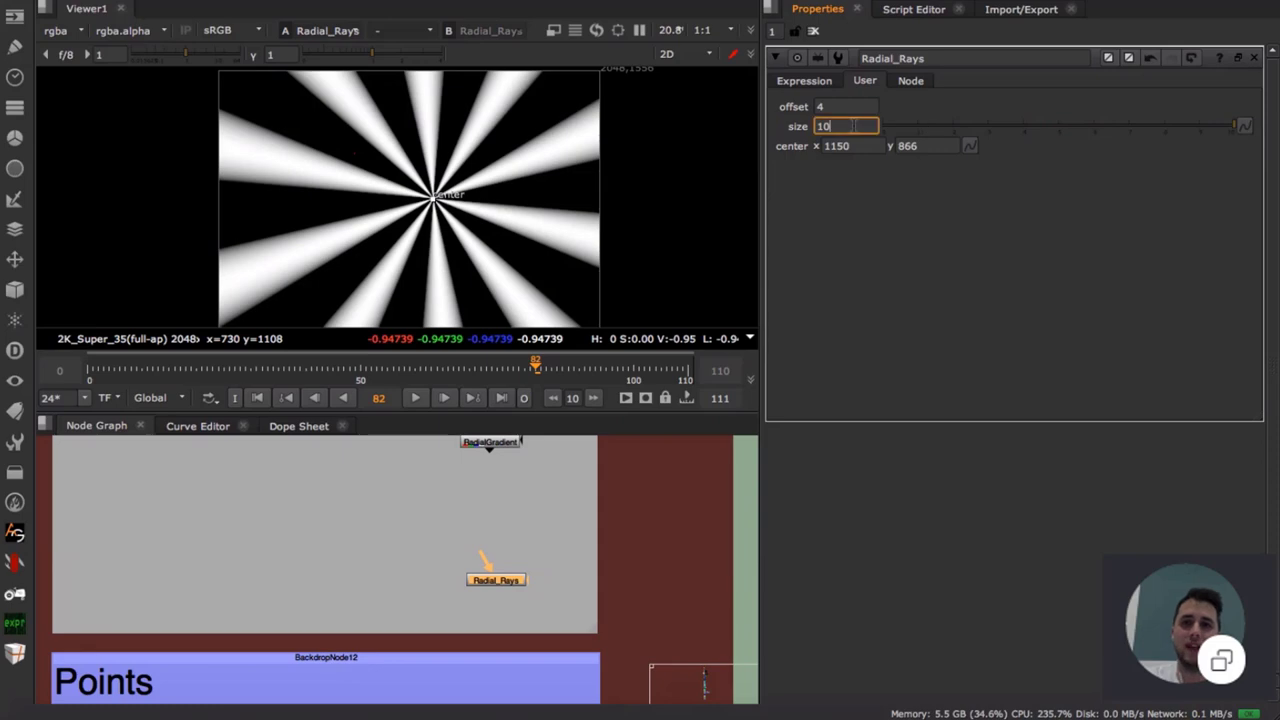
{"action": "key", "text": "Up"}
{"action": "key", "text": "Up"}
{"action": "key", "text": "Up"}
{"action": "key", "text": "Up"}
{"action": "key", "text": "Down"}
{"action": "key", "text": "Down"}
{"action": "key", "text": "Down"}
{"action": "key", "text": "Down"}
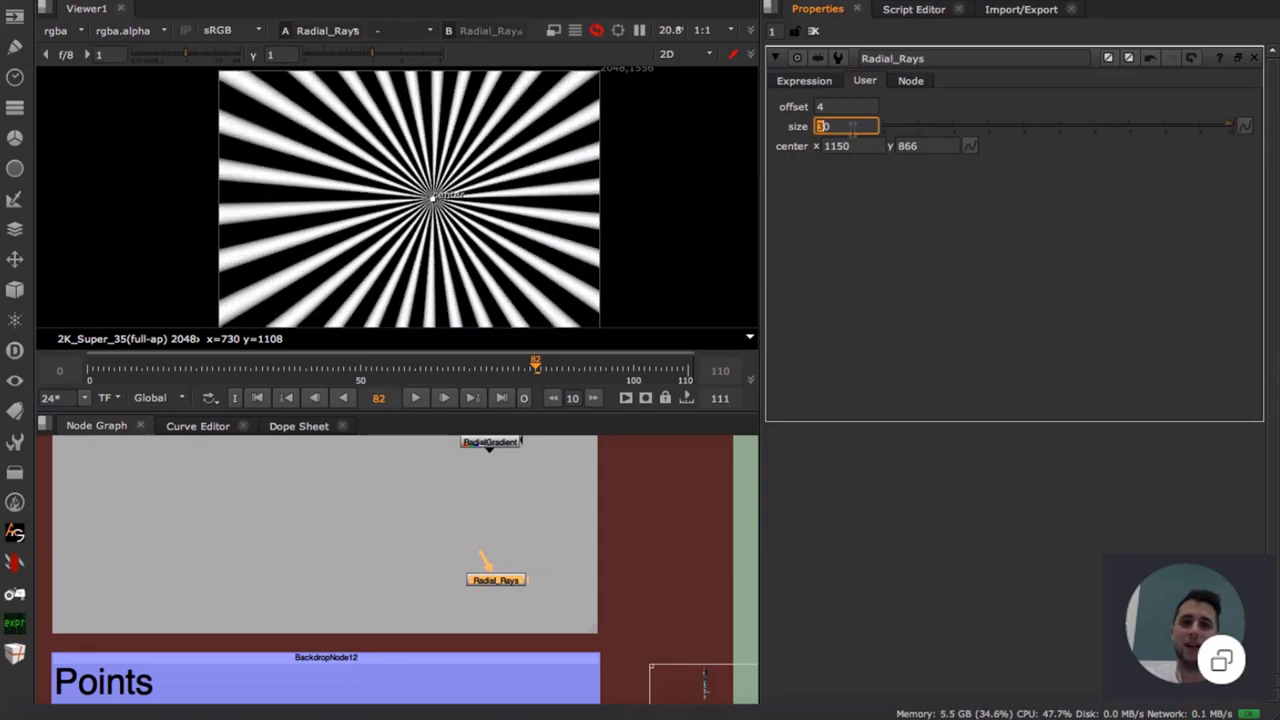
{"action": "key", "text": "Up"}
{"action": "key", "text": "Up"}
{"action": "key", "text": "Up"}
{"action": "key", "text": "Down"}
{"action": "key", "text": "Down"}
{"action": "key", "text": "Down"}
{"action": "key", "text": "Up"}
{"action": "key", "text": "Up"}
{"action": "key", "text": "Up"}
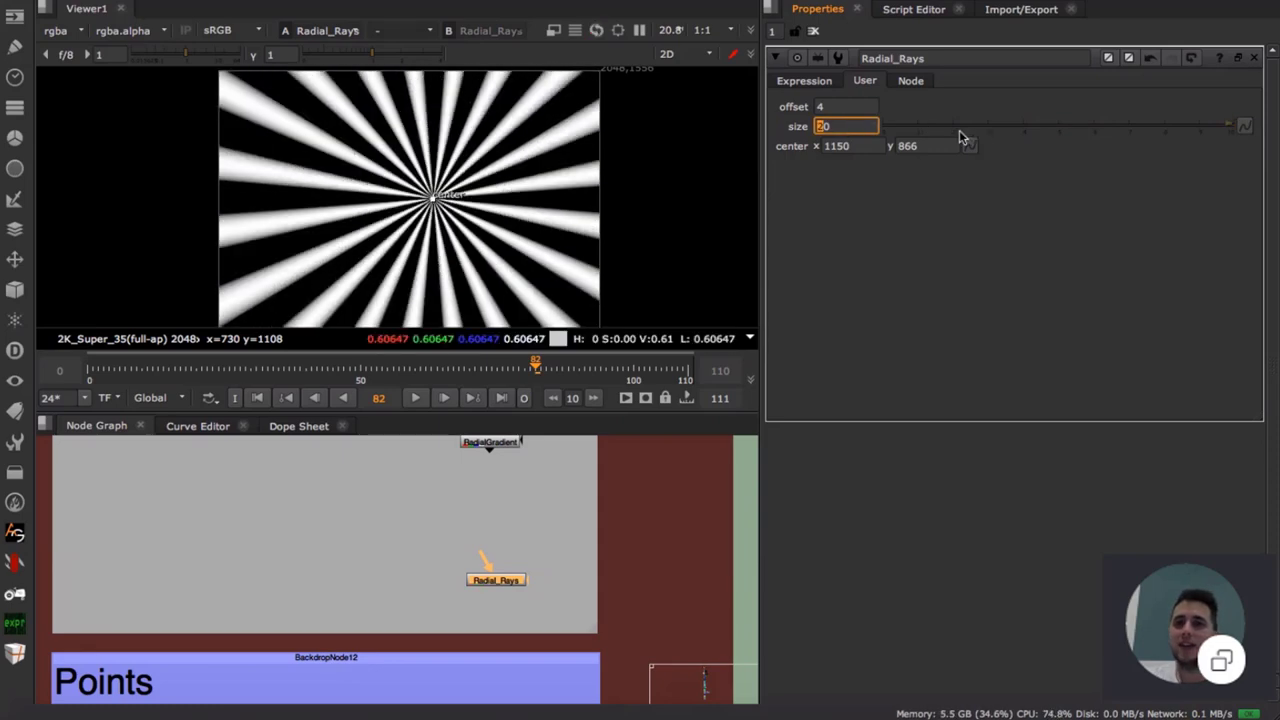
{"action": "key", "text": "Down"}
{"action": "key", "text": "Down"}
{"action": "key", "text": "Up"}
{"action": "key", "text": "Up"}
- Raise the Radial_Rays offset stepwise to 44 to rotate the rays around their center
{"action": "left_click", "coordinate": [819, 106]}
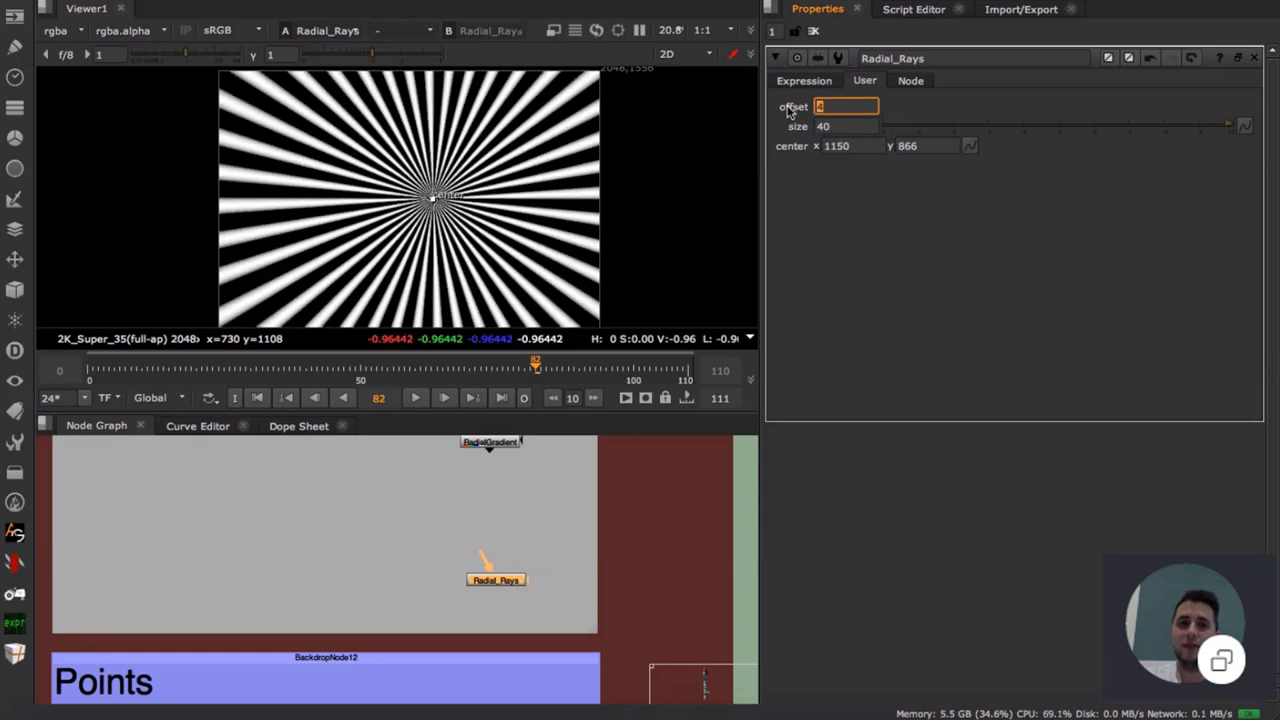
{"action": "key", "text": "Up"}
{"action": "key", "text": "Up"}
{"action": "key", "text": "Up"}
{"action": "key", "text": "Up"}
{"action": "key", "text": "Up"}
{"action": "key", "text": "Up"}
{"action": "key", "text": "Up"}
{"action": "key", "text": "Up"}
{"action": "key", "text": "Up"}
{"action": "key", "text": "Up"}
{"action": "key", "text": "Up"}
{"action": "key", "text": "Up"}
{"action": "key", "text": "Up"}
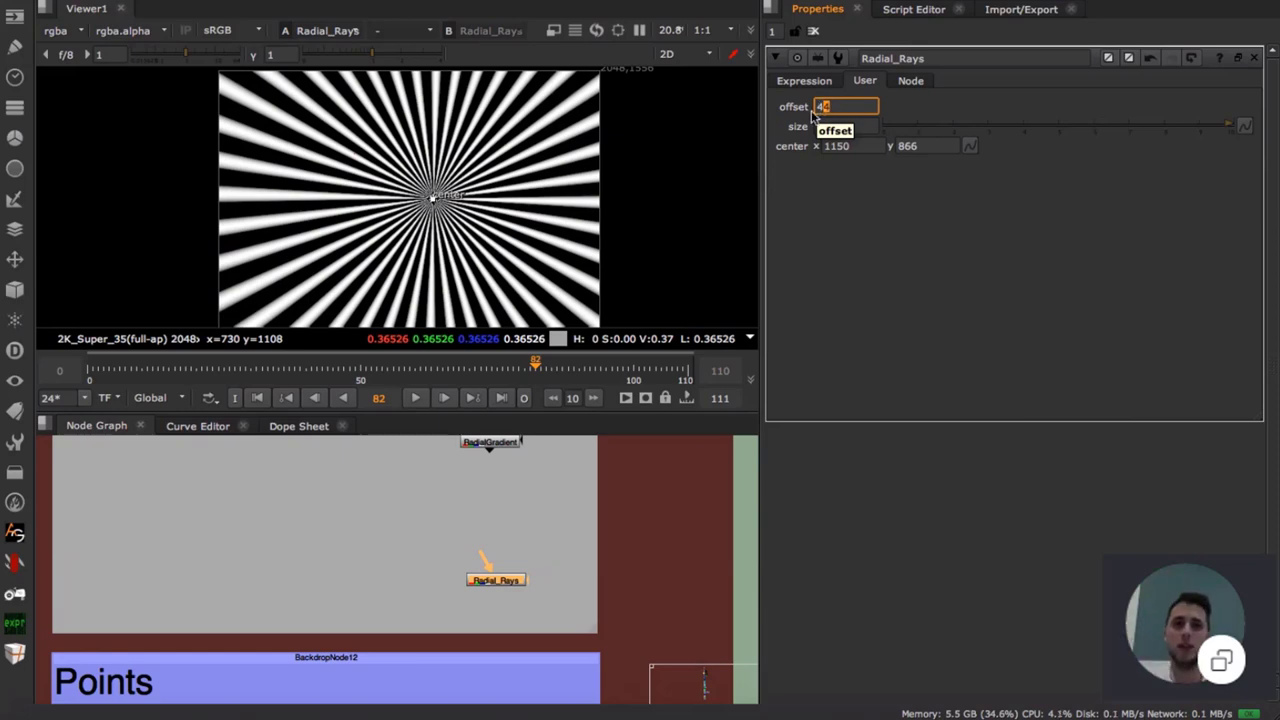
{"action": "left_click", "coordinate": [843, 106]}
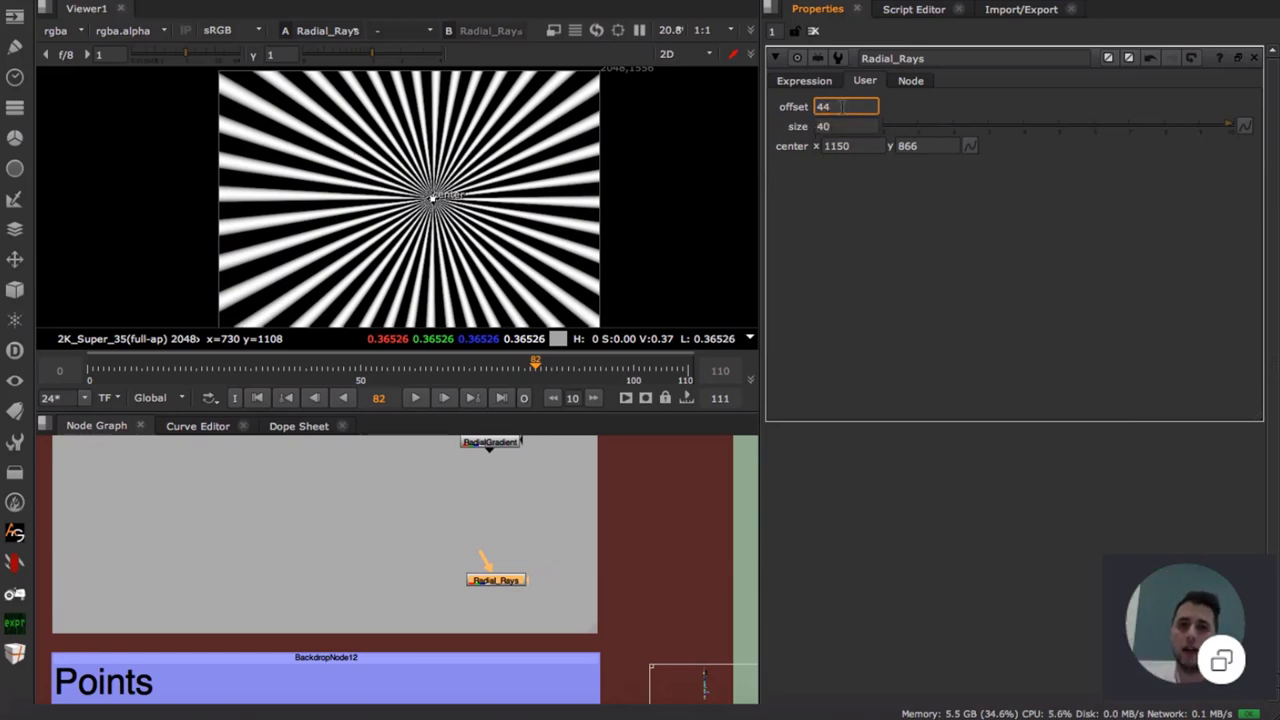
- Reduce the Radial_Rays size to 10, and set it to 12
{"action": "left_click", "coordinate": [843, 126]}
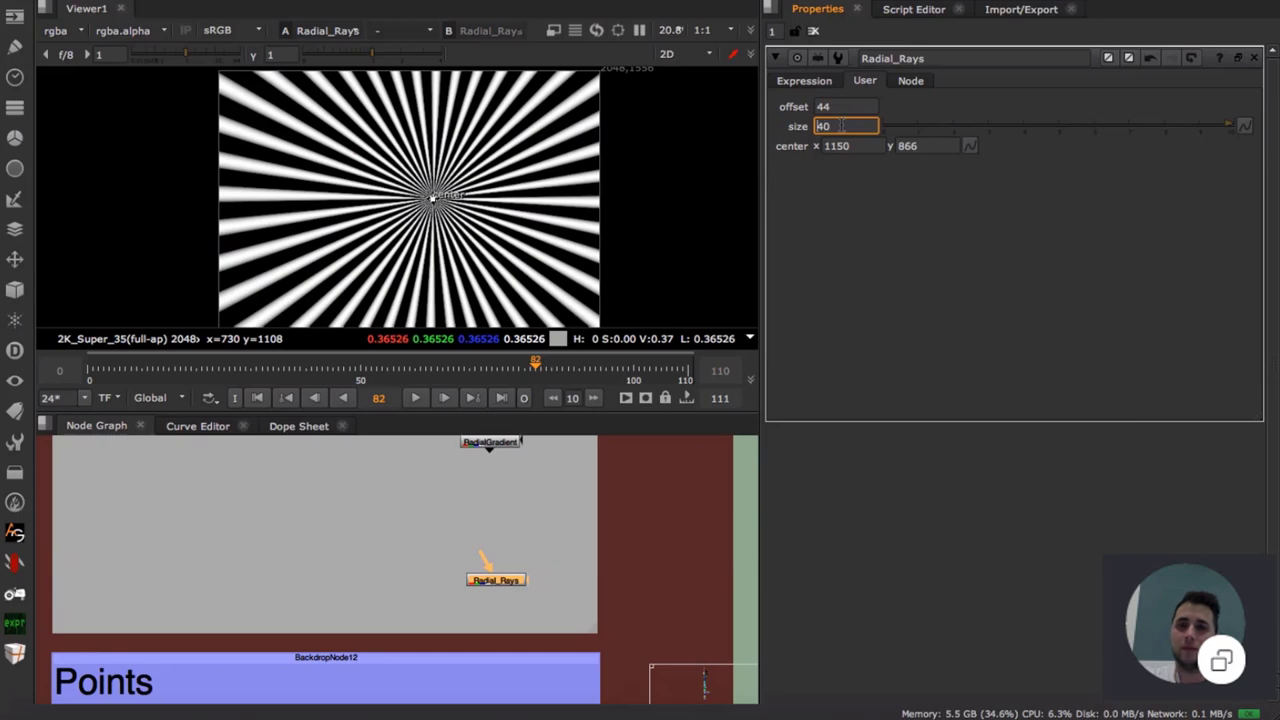
{"action": "key", "text": "Down"}
{"action": "key", "text": "Down"}
{"action": "key", "text": "Down"}
{"action": "key", "text": "Down"}
{"action": "type", "text": "10"}
{"action": "key", "text": "Return"}
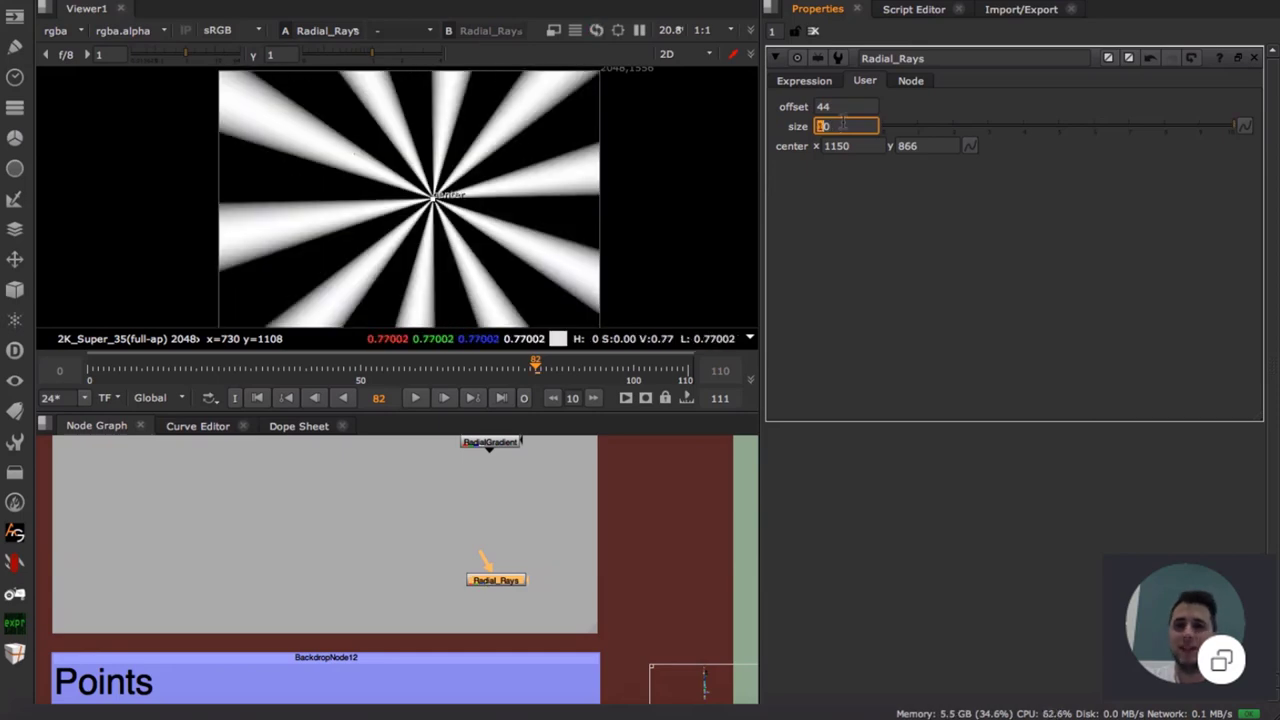
{"action": "type", "text": "12"}
{"action": "key", "text": "Return"}
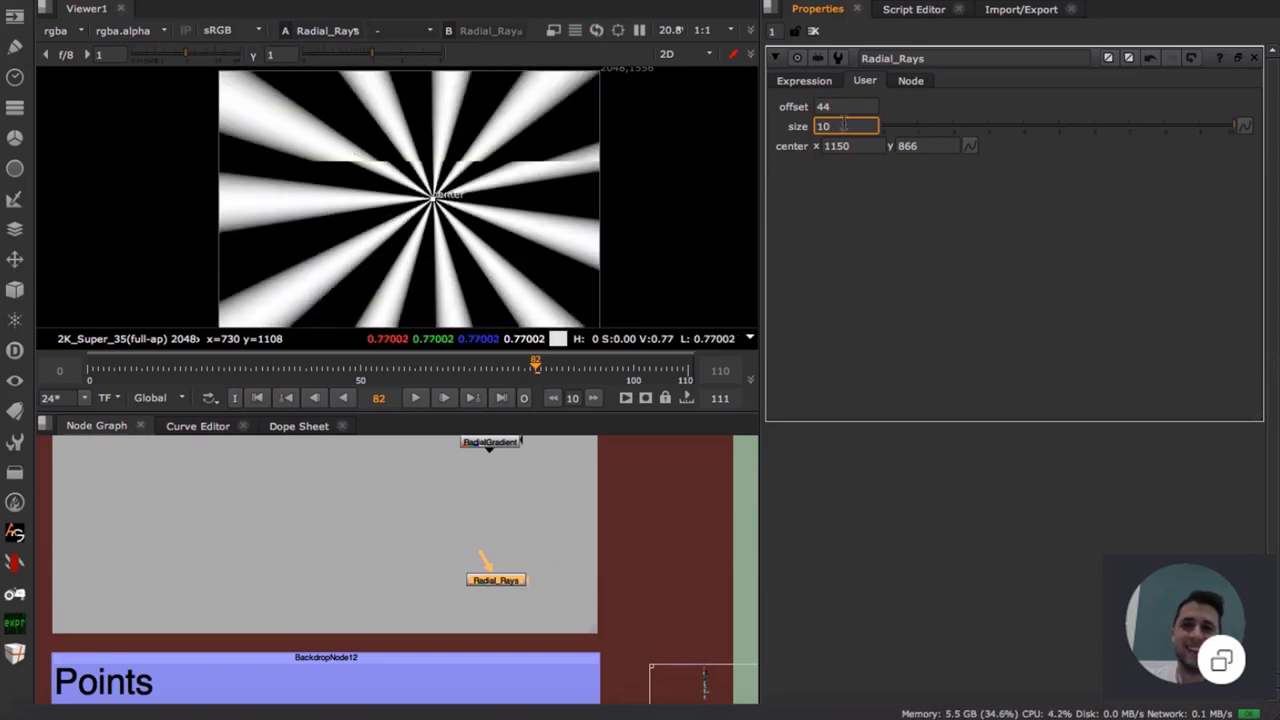
{"action": "left_click", "coordinate": [534, 498]}
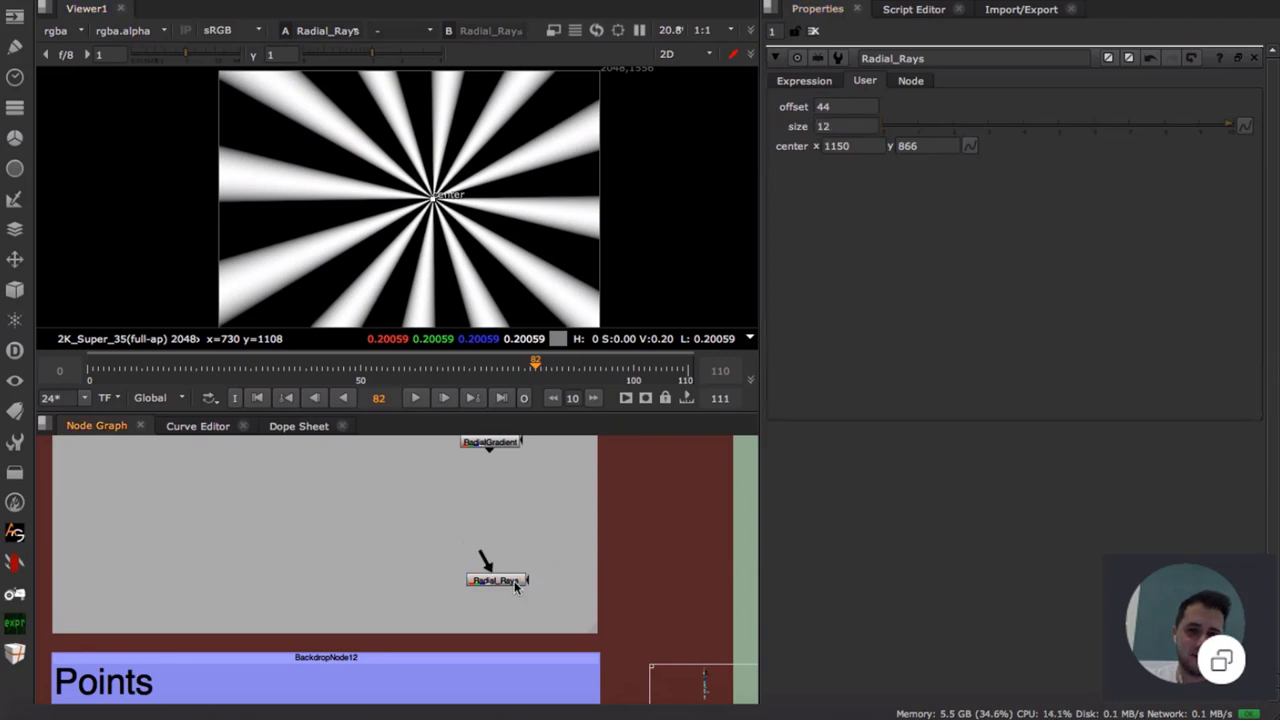
- Move the "Hypot: calculate the pythagora's theorem" sticky note to the left, directly beneath the Circles_User node
{"action": "left_click_drag", "start_coordinate": [516, 583], "coordinate": [511, 579]}
{"action": "left_click", "coordinate": [533, 526]}
{"action": "scroll", "coordinate": [507, 546], "scroll_direction": "down", "scroll_amount": 4}
{"action": "middle_click_drag", "start_coordinate": [510, 483], "coordinate": [479, 531]}
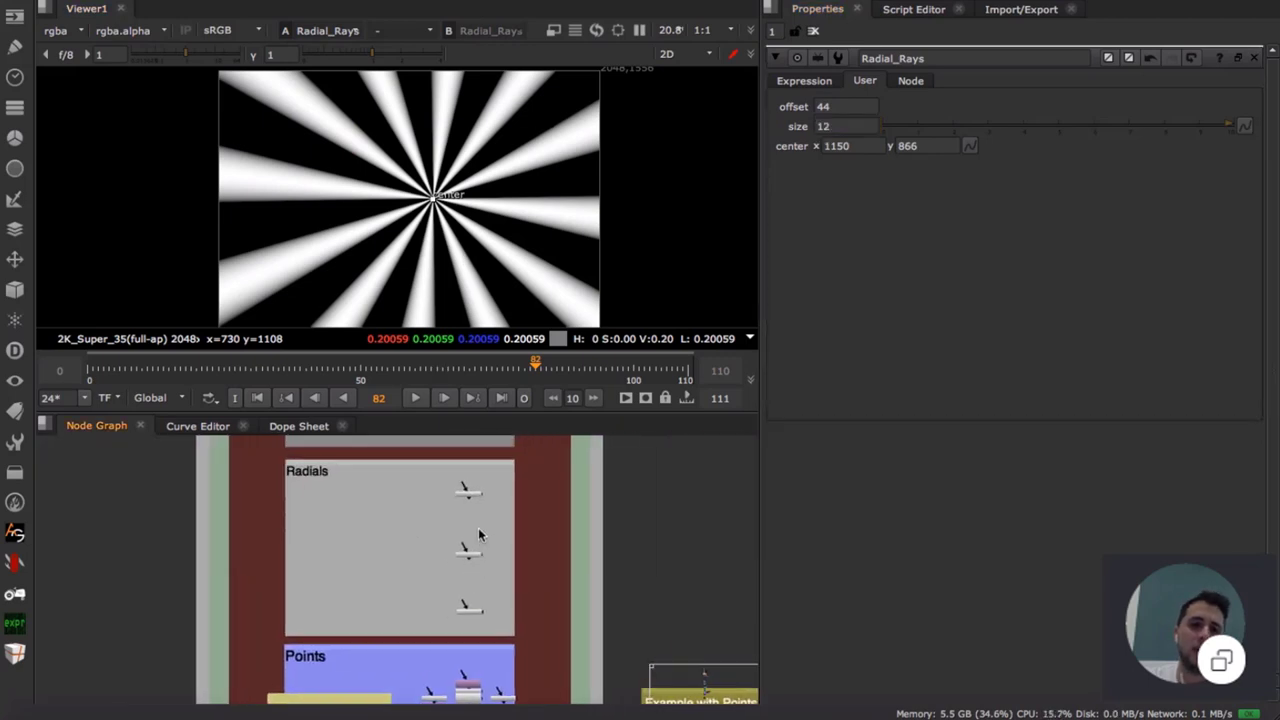
{"action": "middle_click_drag", "start_coordinate": [492, 476], "coordinate": [469, 522]}
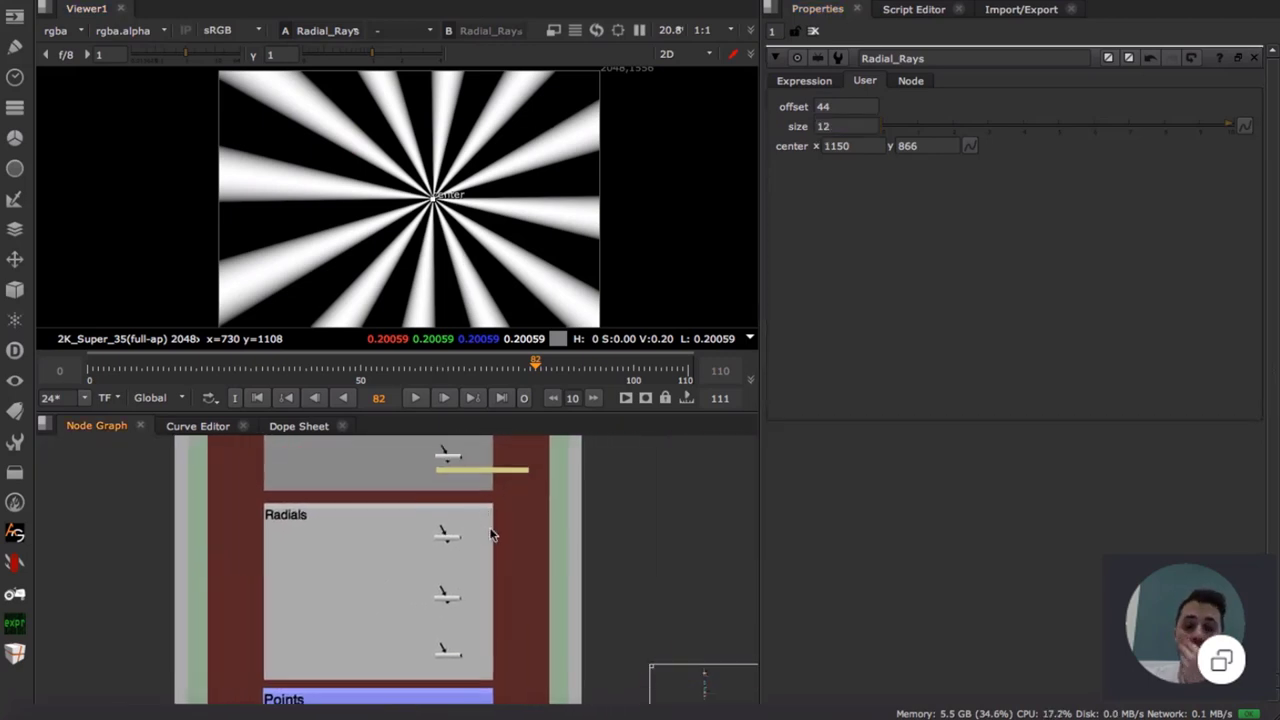
{"action": "scroll", "coordinate": [462, 466], "scroll_direction": "up", "scroll_amount": 3}
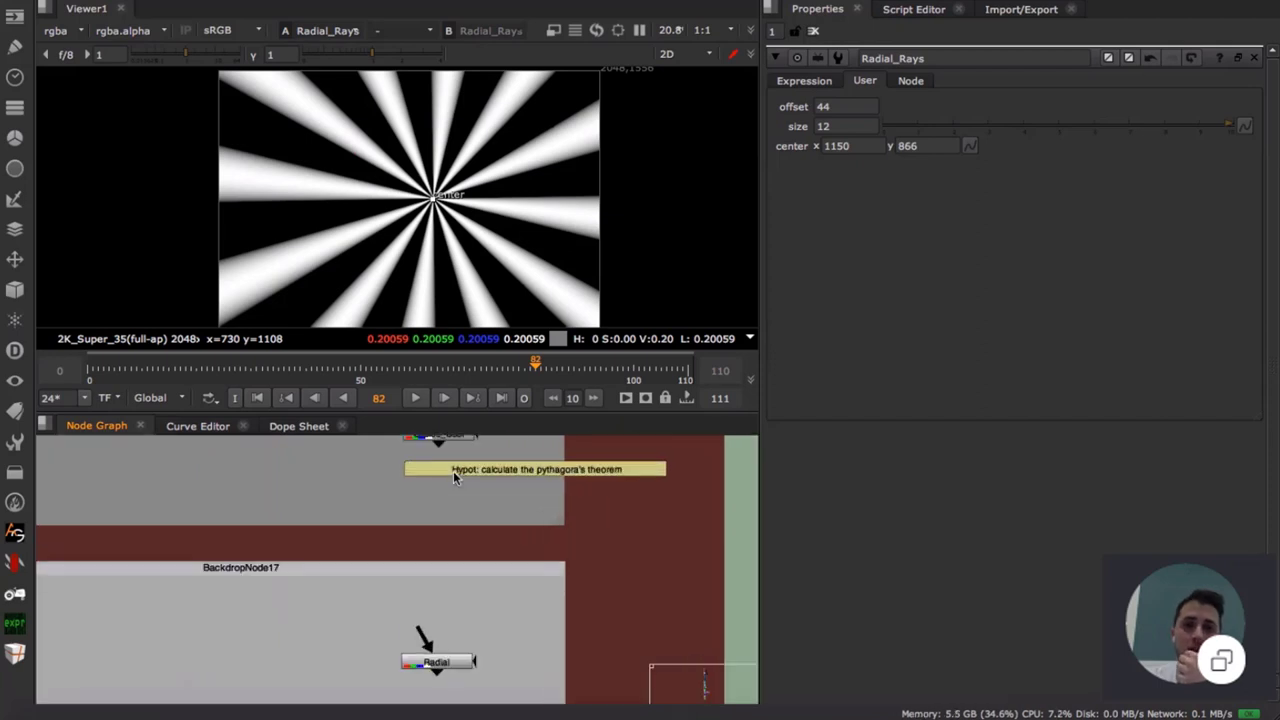
{"action": "middle_click_drag", "start_coordinate": [469, 474], "coordinate": [480, 574]}
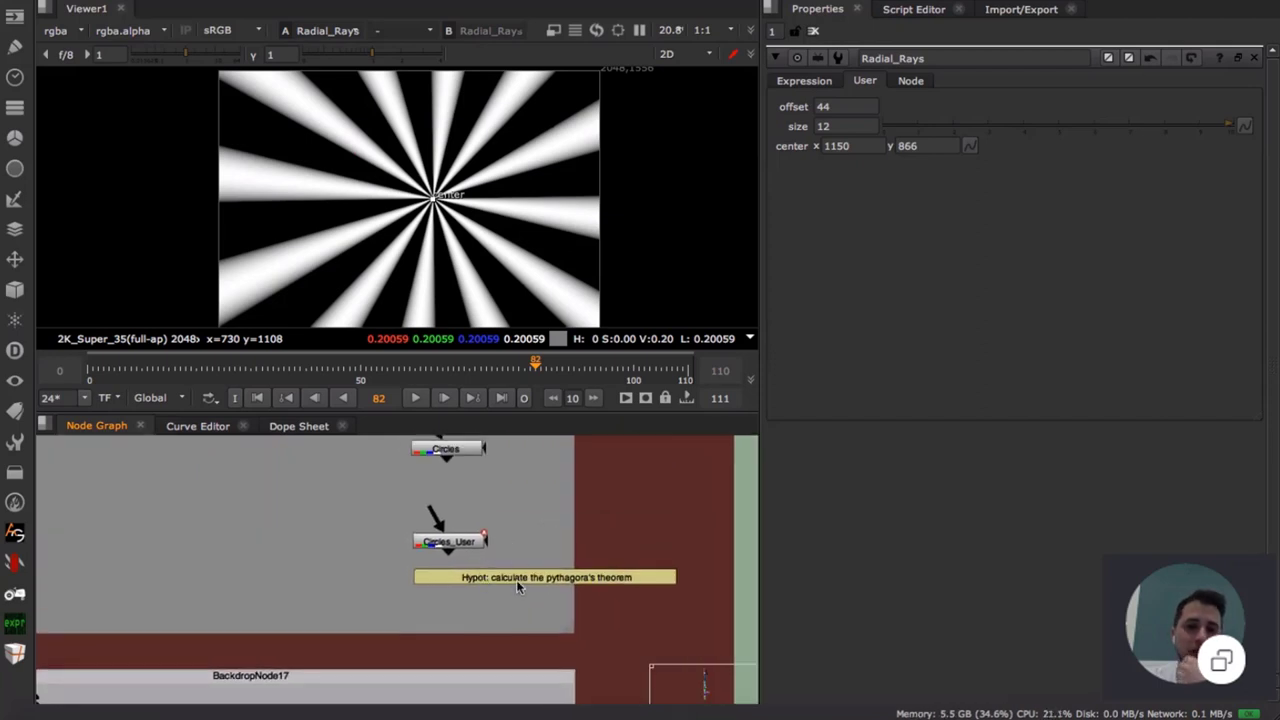
{"action": "left_click_drag", "start_coordinate": [516, 580], "coordinate": [460, 580]}
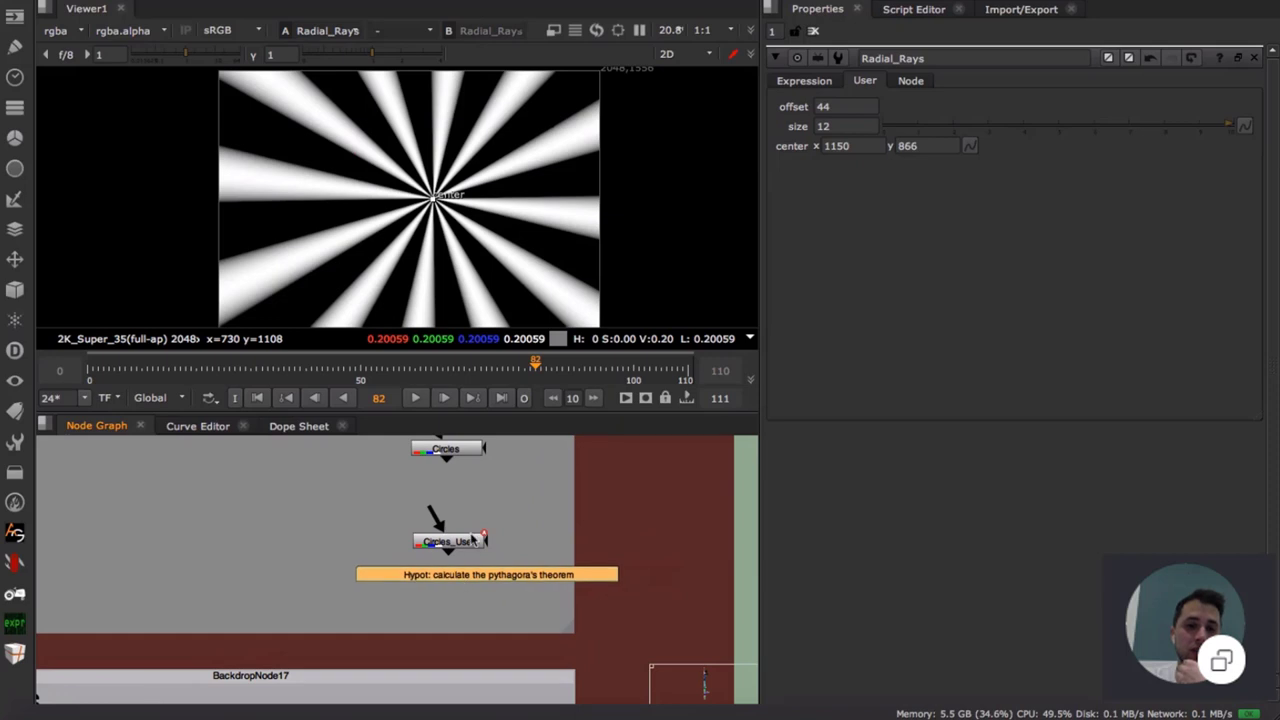
- Select the Radial_Rays node, show its channel expressions and examine the sin formula in the red channel
{"action": "scroll", "coordinate": [466, 536], "scroll_direction": "down", "scroll_amount": 3}
{"action": "middle_click_drag", "start_coordinate": [465, 604], "coordinate": [466, 513]}
{"action": "middle_click_drag", "start_coordinate": [470, 578], "coordinate": [478, 502]}
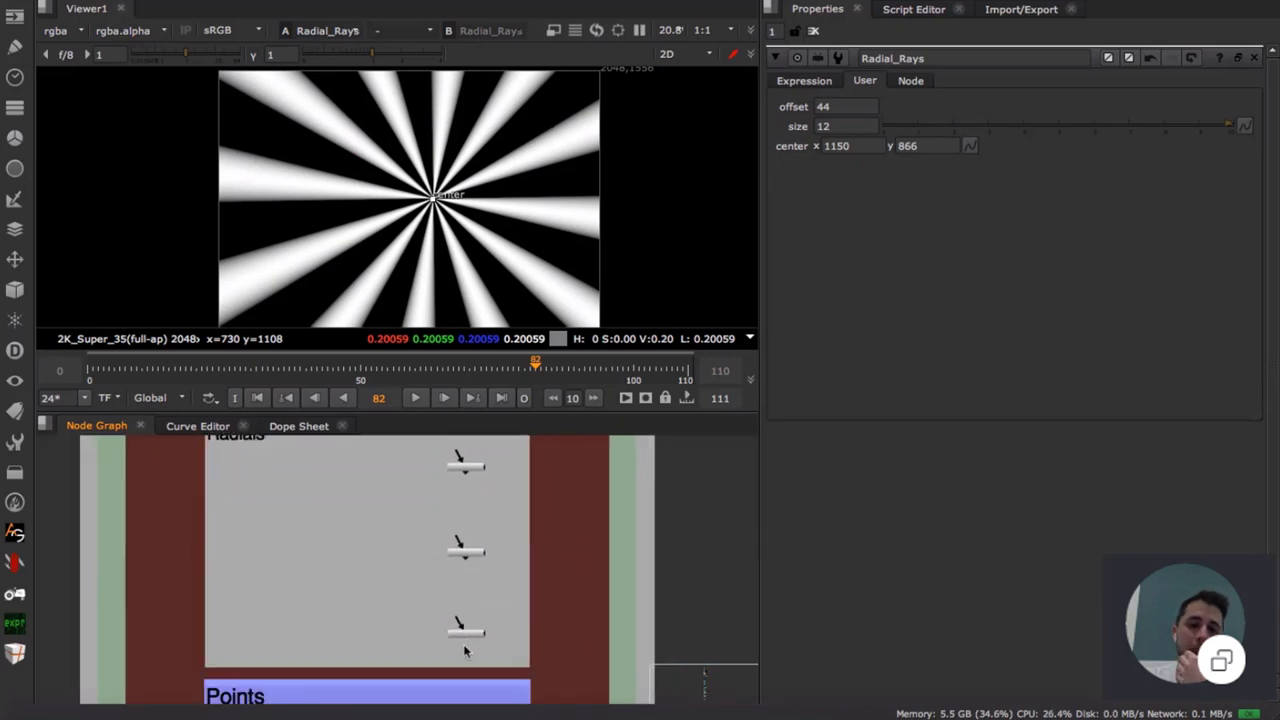
{"action": "scroll", "coordinate": [463, 650], "scroll_direction": "up", "scroll_amount": 3}
{"action": "middle_click_drag", "start_coordinate": [465, 630], "coordinate": [470, 572]}
{"action": "left_click", "coordinate": [468, 566]}
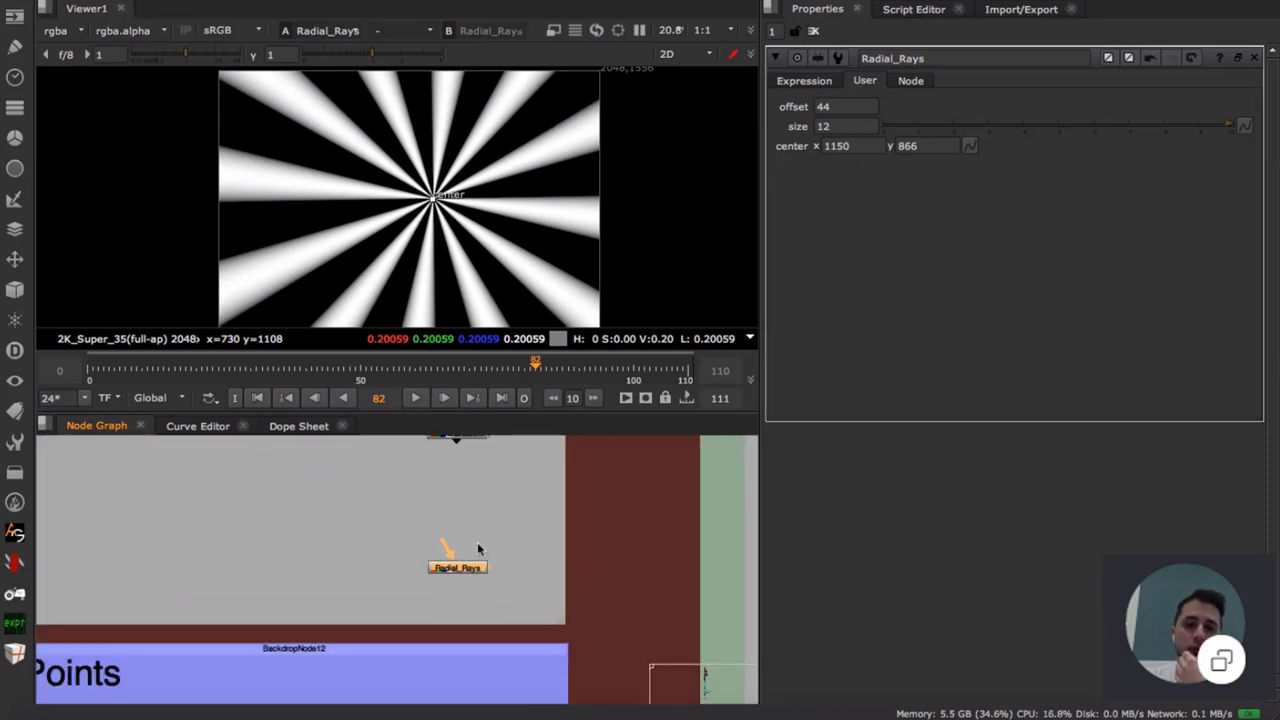
{"action": "left_click", "coordinate": [808, 84]}
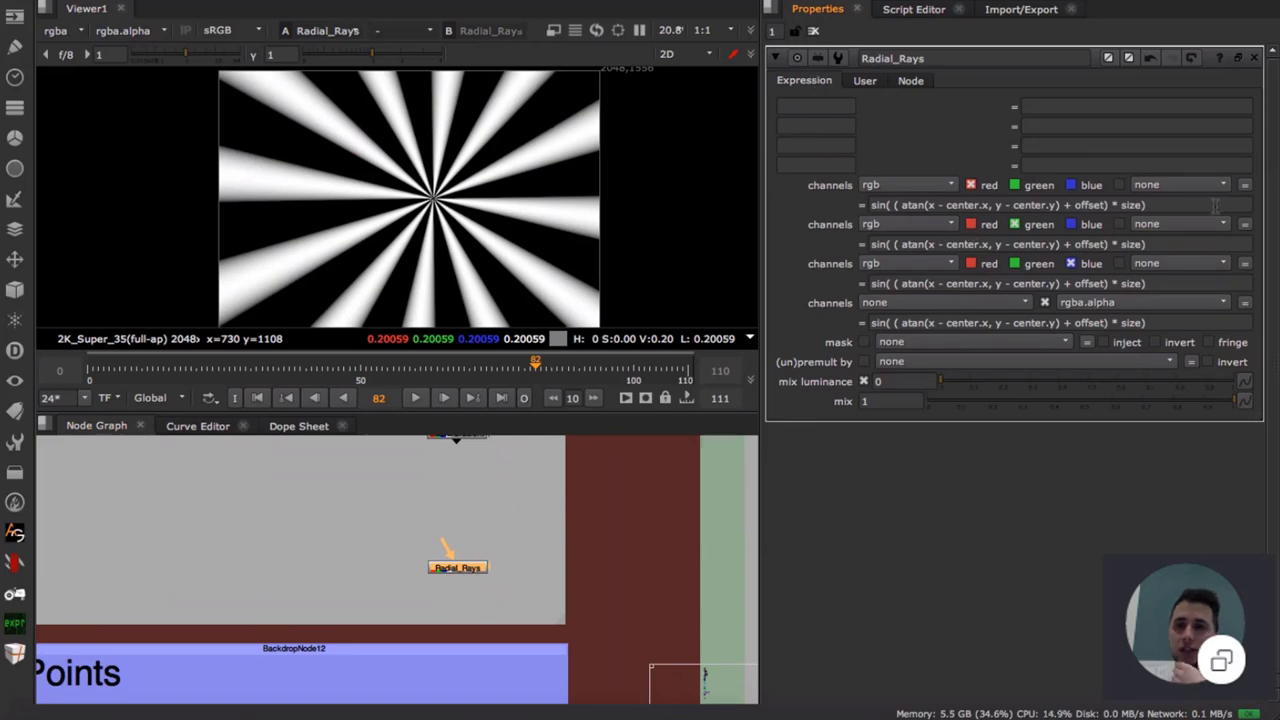
{"action": "left_click", "coordinate": [1215, 205]}
{"action": "left_click_drag", "start_coordinate": [792, 213], "coordinate": [903, 210]}
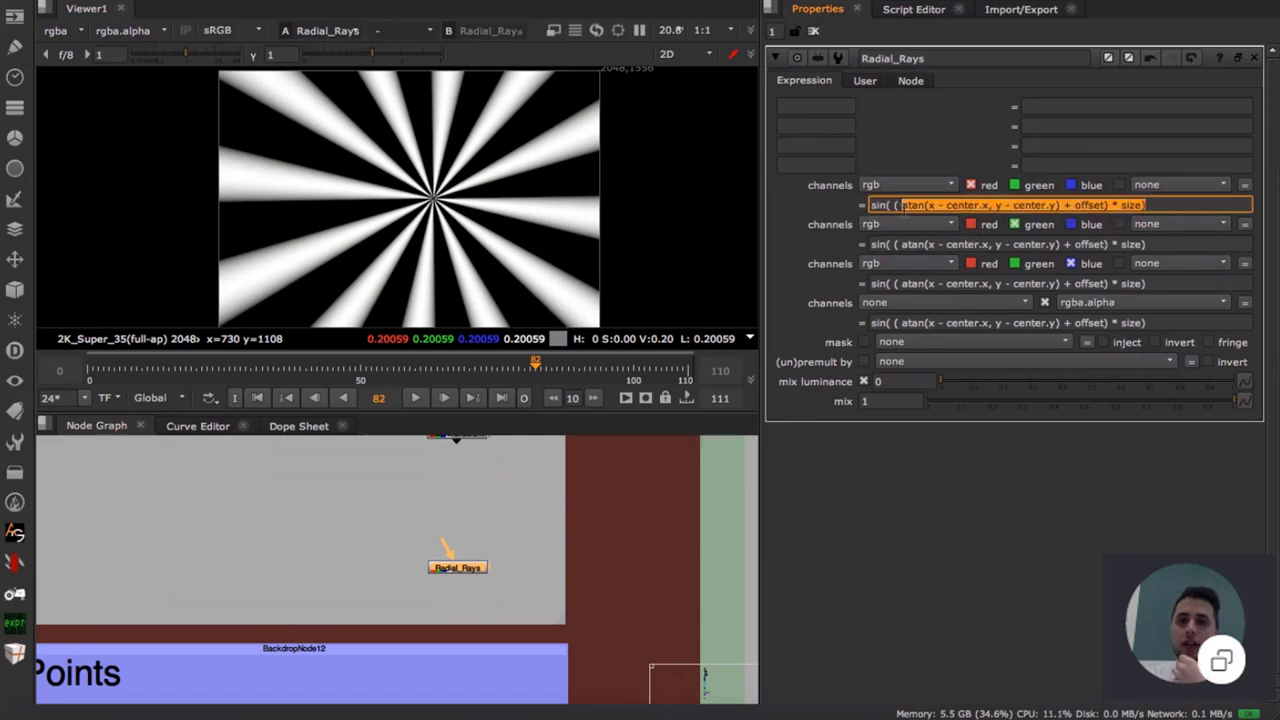
{"action": "left_click", "coordinate": [870, 205], "text": "shift"}
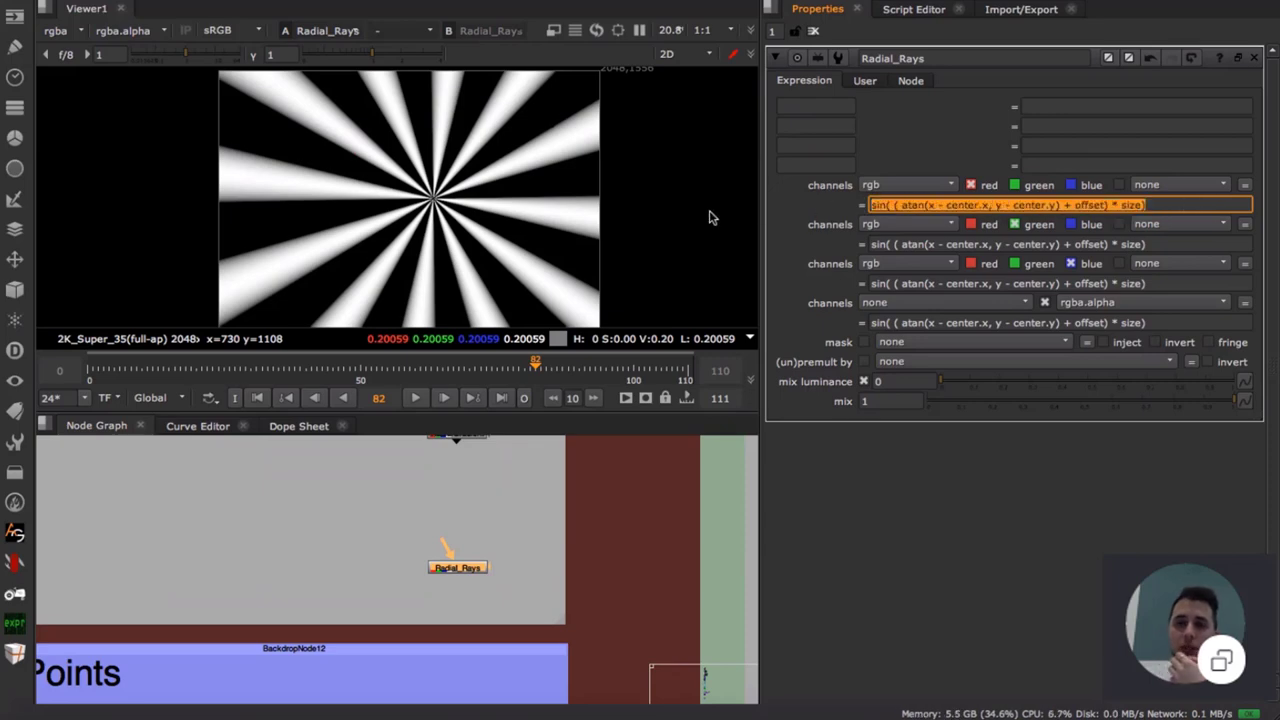
{"action": "left_click", "coordinate": [884, 205], "text": "shift"}
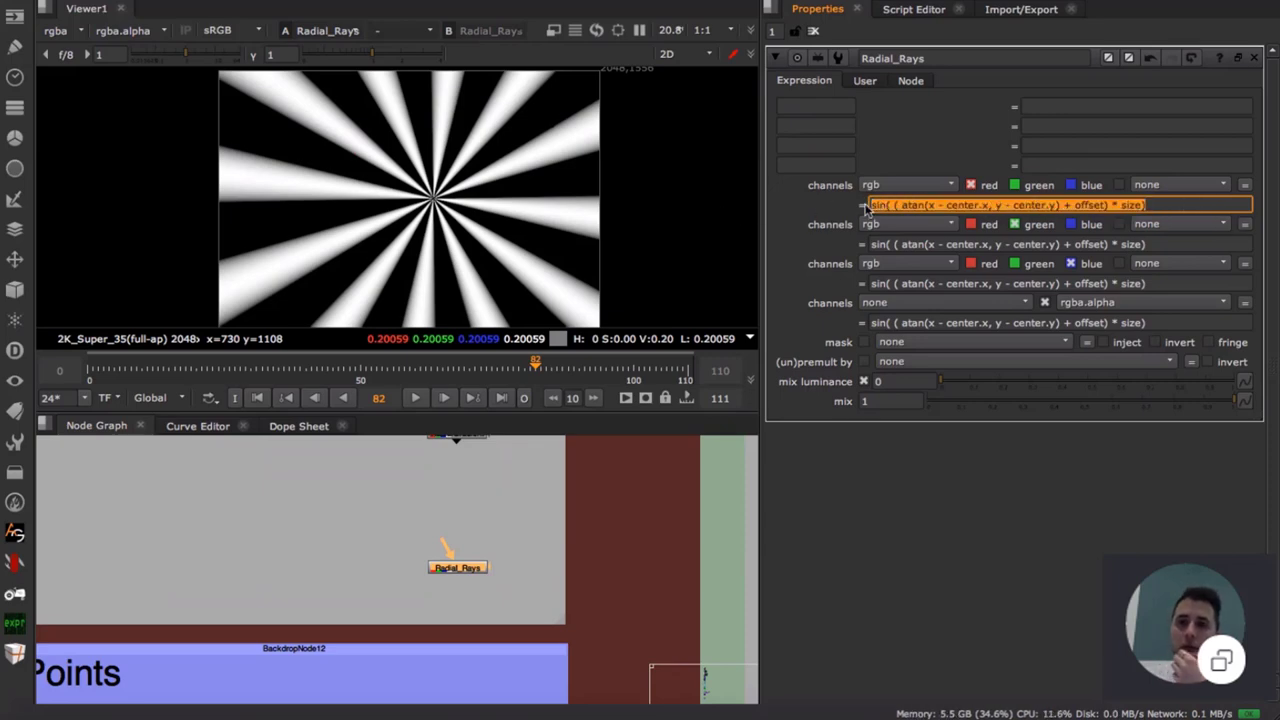
{"action": "left_click", "coordinate": [872, 205]}
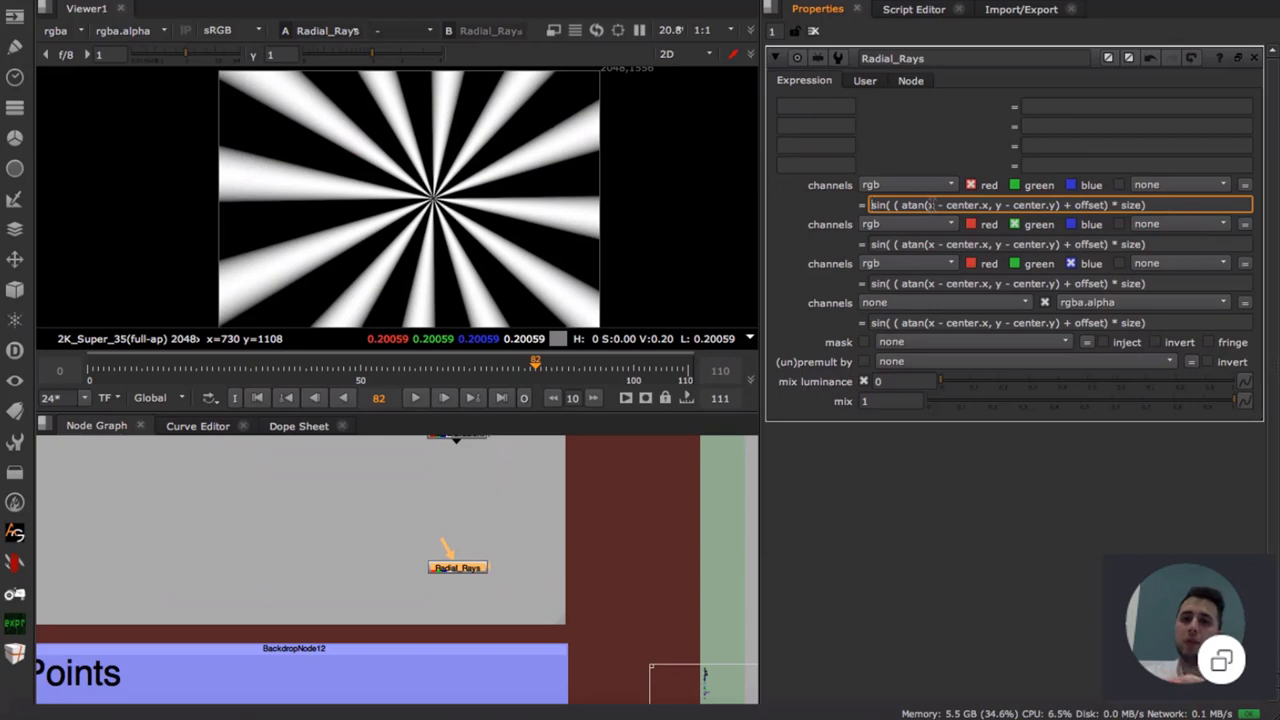
- Examine the Radial_Rays red formula part by part: the atan center arguments, the added offset and the size multiplier
{"action": "left_click_drag", "start_coordinate": [933, 205], "coordinate": [1062, 205]}
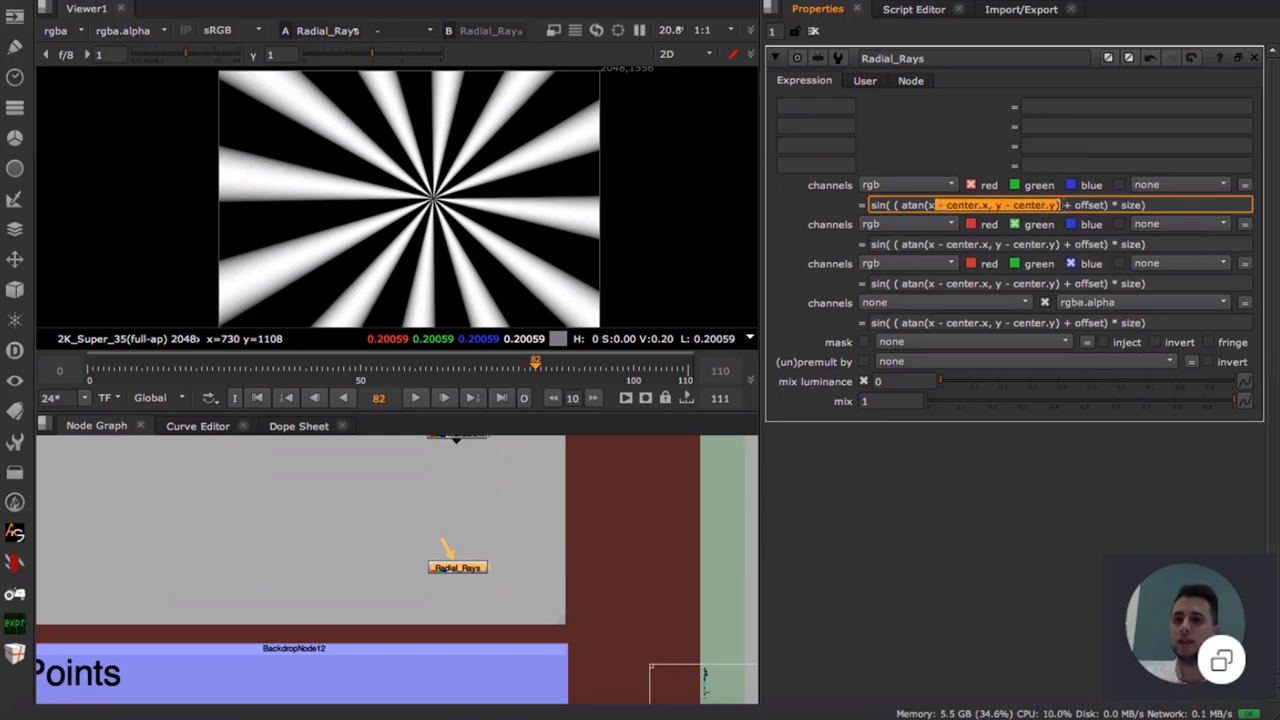
{"action": "left_click", "coordinate": [1064, 205]}
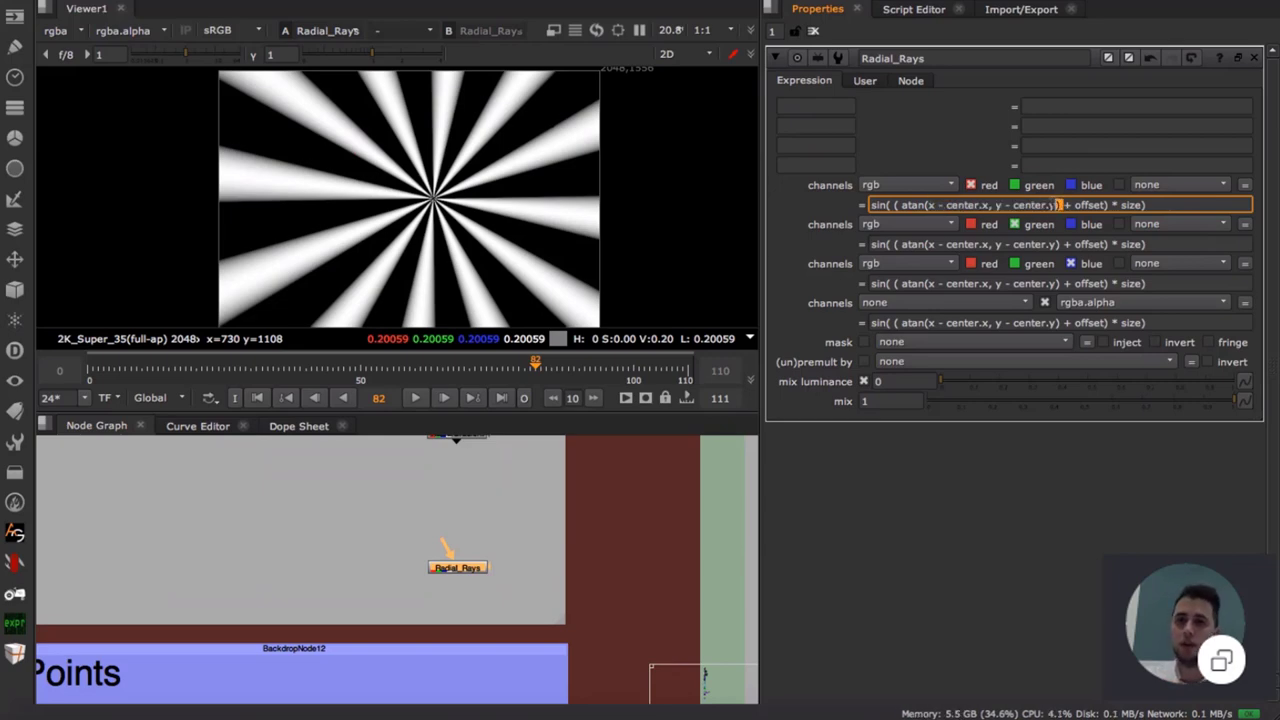
{"action": "left_click_drag", "start_coordinate": [1060, 205], "coordinate": [920, 205]}
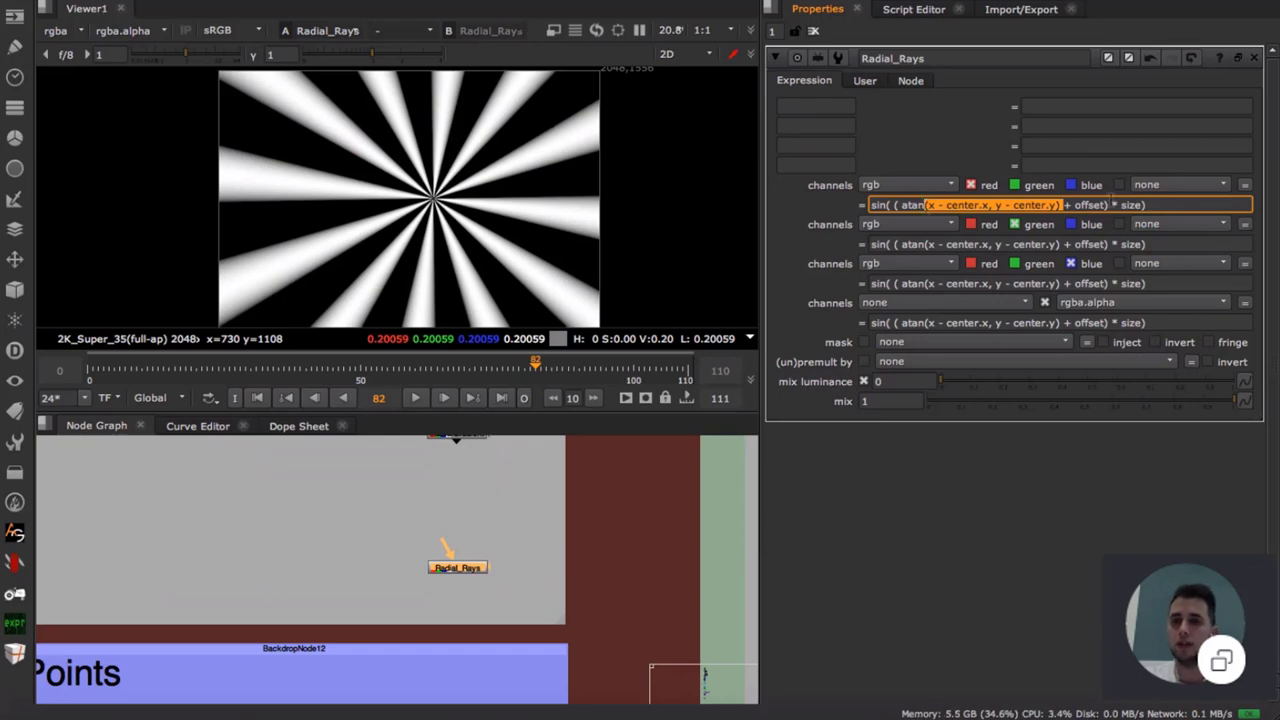
{"action": "left_click_drag", "start_coordinate": [1109, 205], "coordinate": [901, 205]}
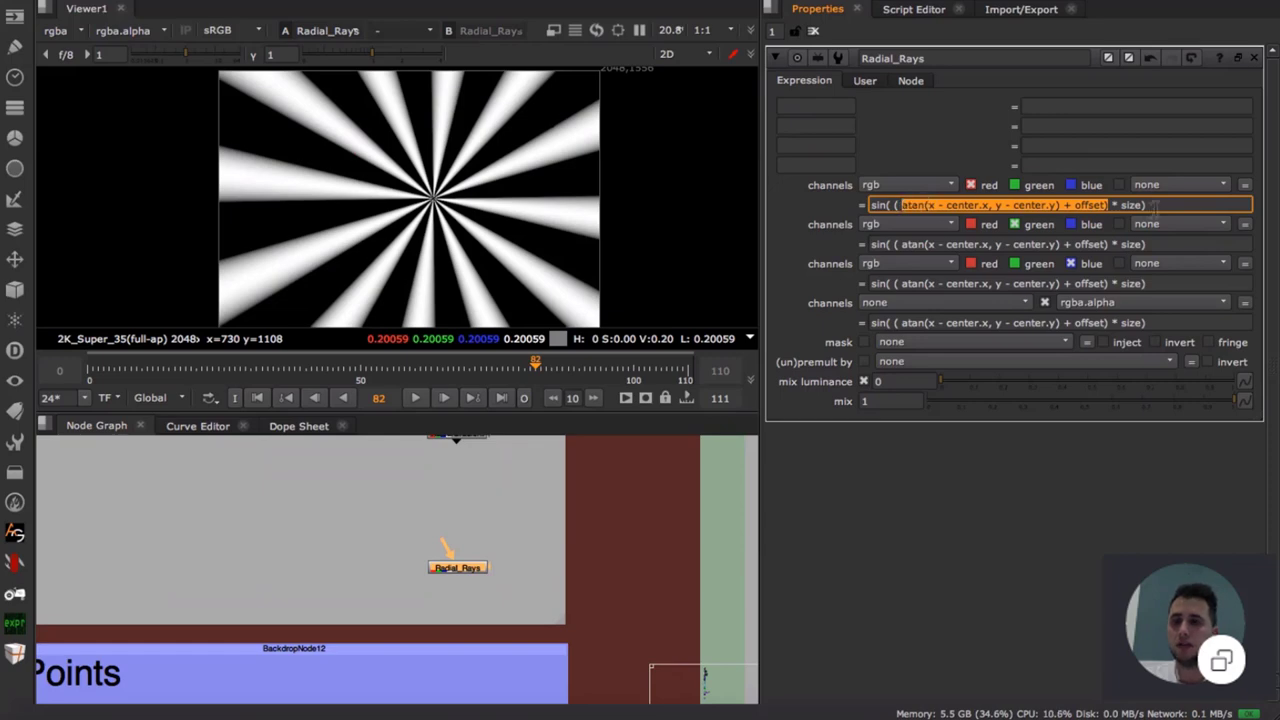
{"action": "left_click", "coordinate": [1155, 205]}
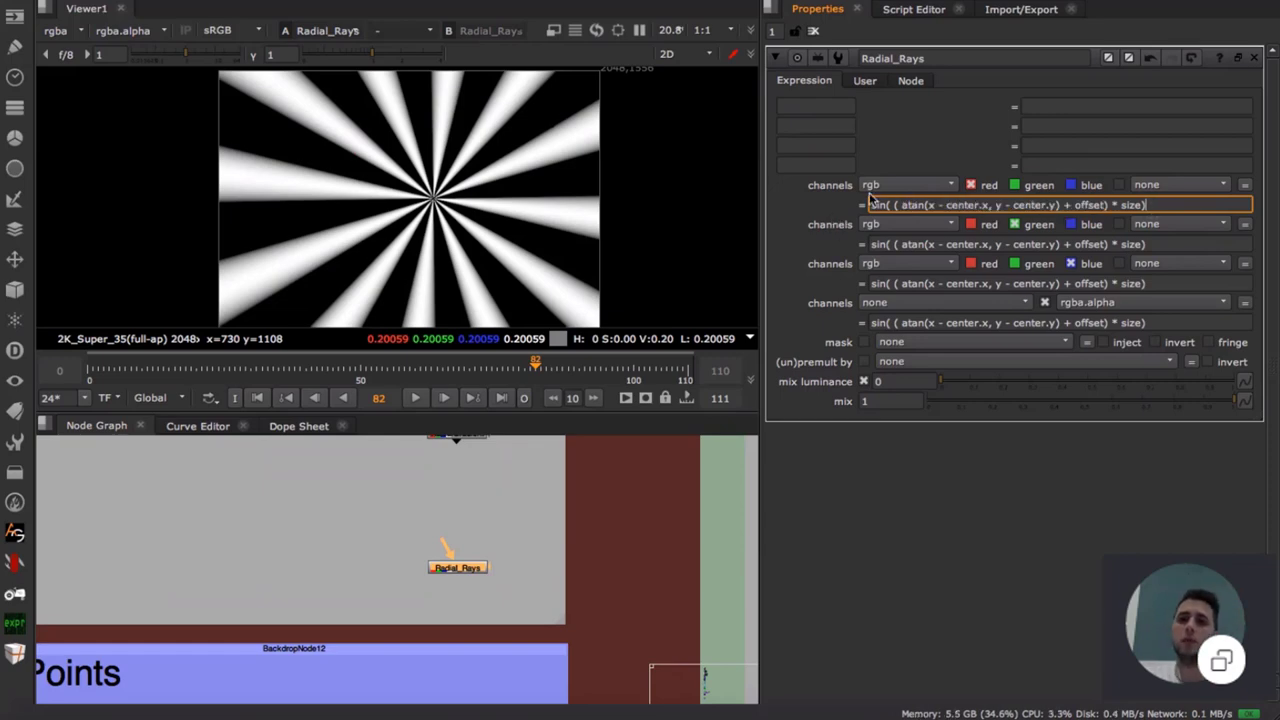
{"action": "left_click_drag", "start_coordinate": [873, 205], "coordinate": [1150, 205]}
{"action": "left_click", "coordinate": [1212, 206]}
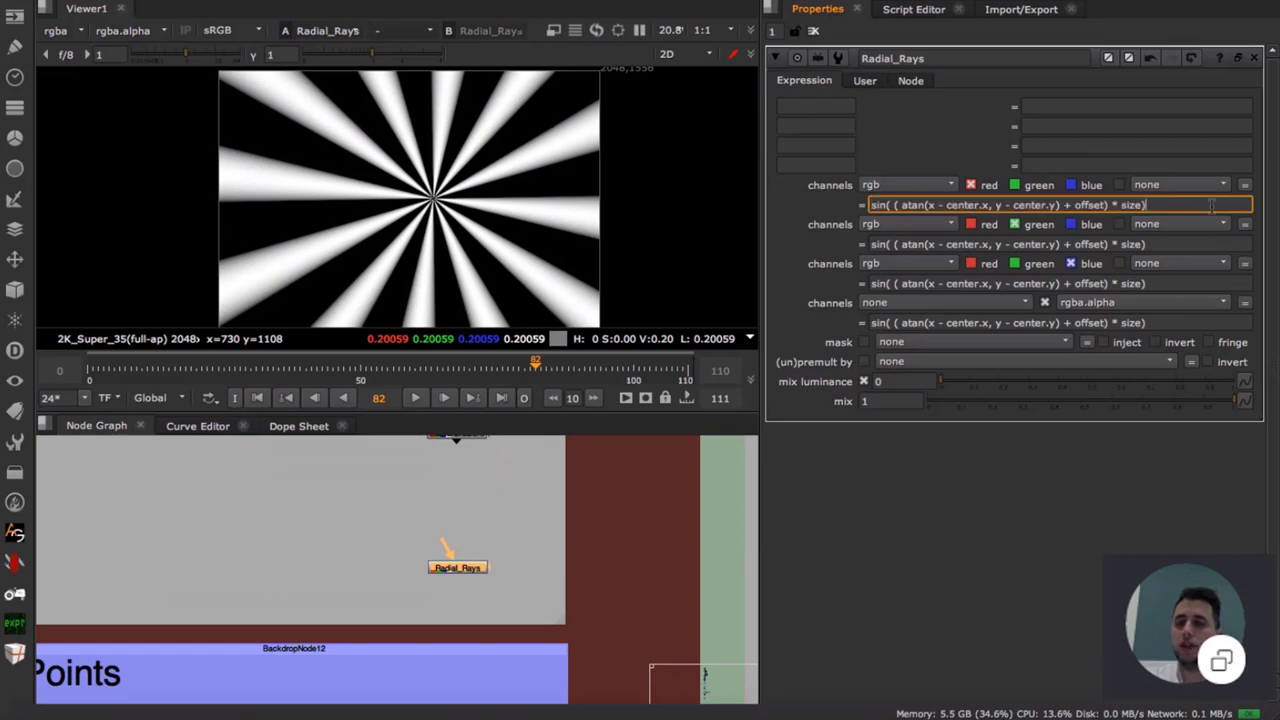
- View the output of the Points node in the Points section and inspect its individual pixels closely
{"action": "left_click", "coordinate": [513, 571]}
{"action": "middle_click_drag", "start_coordinate": [505, 581], "coordinate": [544, 438]}
{"action": "mouse_move", "coordinate": [530, 568]}
{"action": "left_mouse_down"}
{"action": "mouse_move", "coordinate": [529, 549]}
{"action": "mouse_move", "coordinate": [528, 574]}
{"action": "left_mouse_up"}
{"action": "middle_click_drag", "start_coordinate": [530, 580], "coordinate": [420, 494]}
{"action": "left_click", "coordinate": [486, 598]}
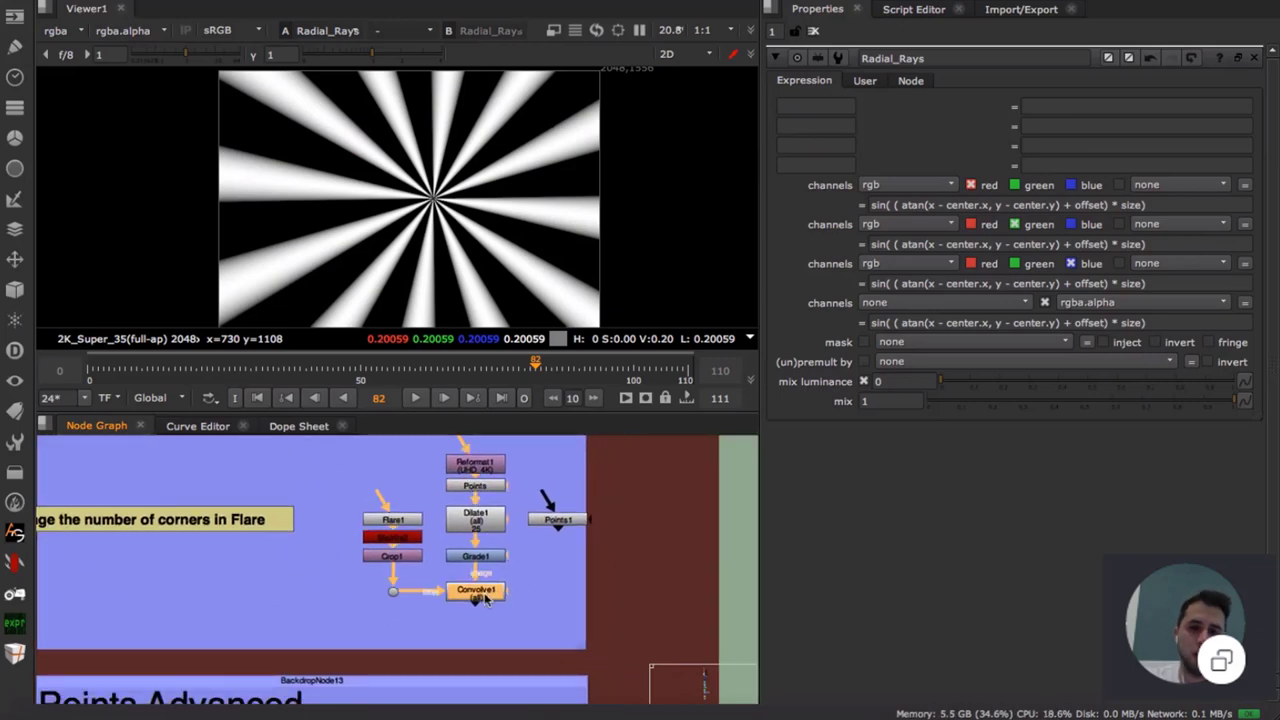
{"action": "scroll", "coordinate": [490, 505], "scroll_direction": "up", "scroll_amount": 3}
{"action": "left_click", "coordinate": [495, 483]}
{"action": "key", "text": "1"}
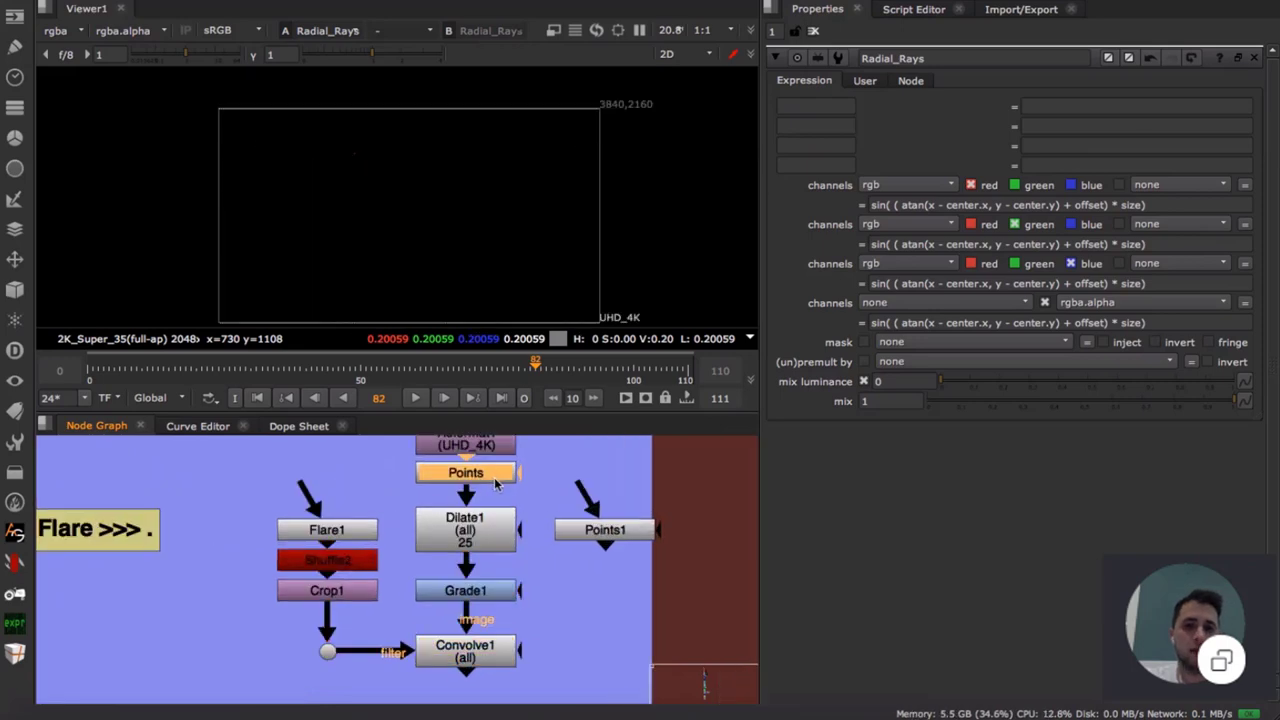
{"action": "scroll", "coordinate": [298, 142], "scroll_direction": "up", "scroll_amount": 3}
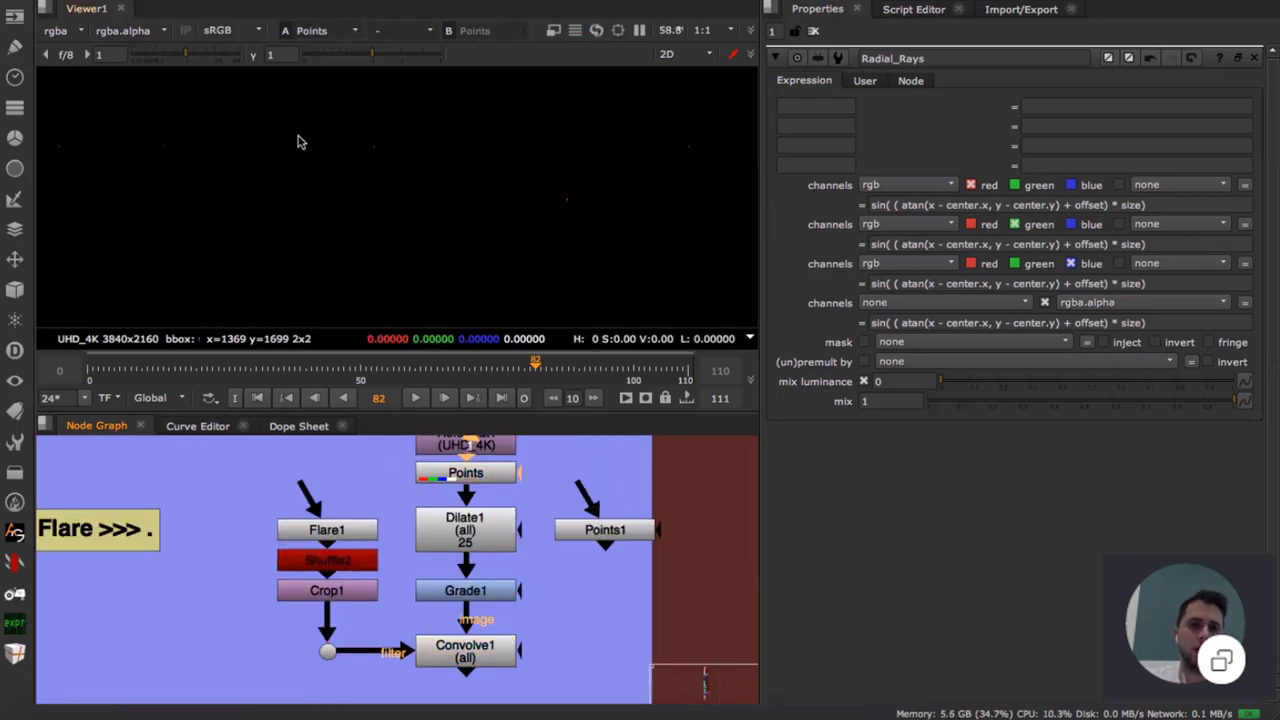
{"action": "scroll", "coordinate": [297, 142], "scroll_direction": "up", "scroll_amount": 4}
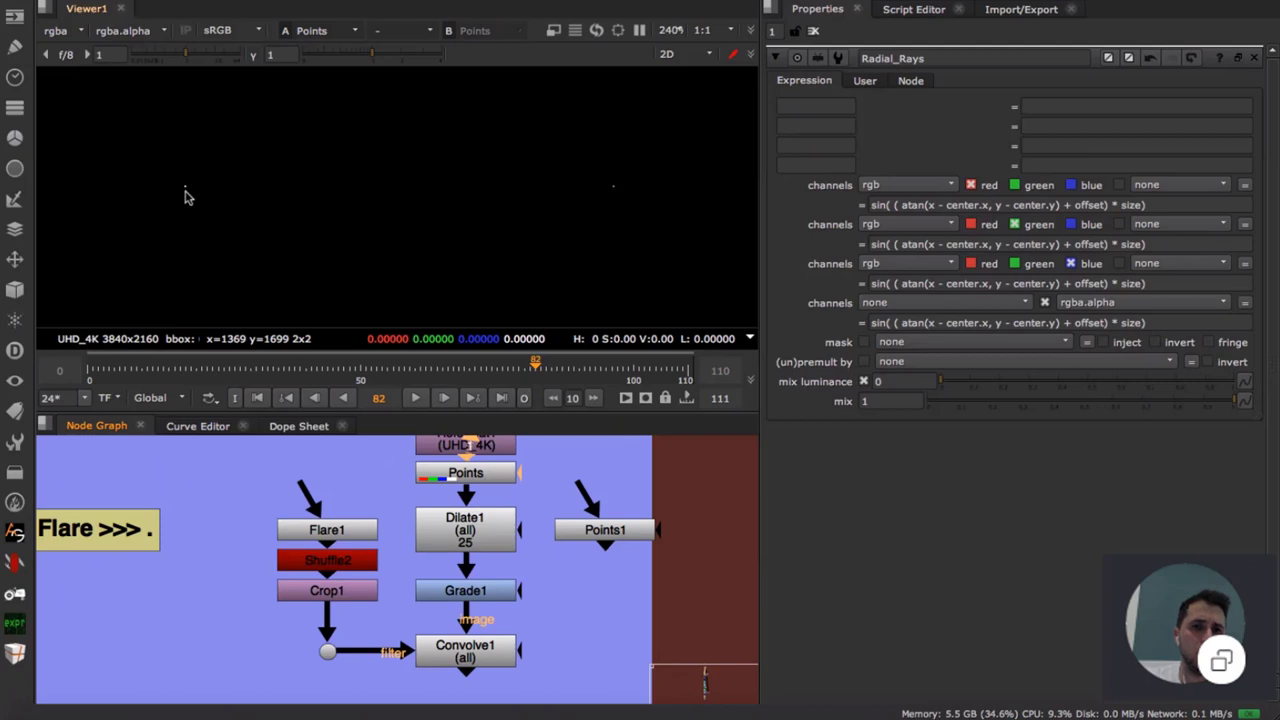
{"action": "scroll", "coordinate": [214, 193], "scroll_direction": "down", "scroll_amount": 4}
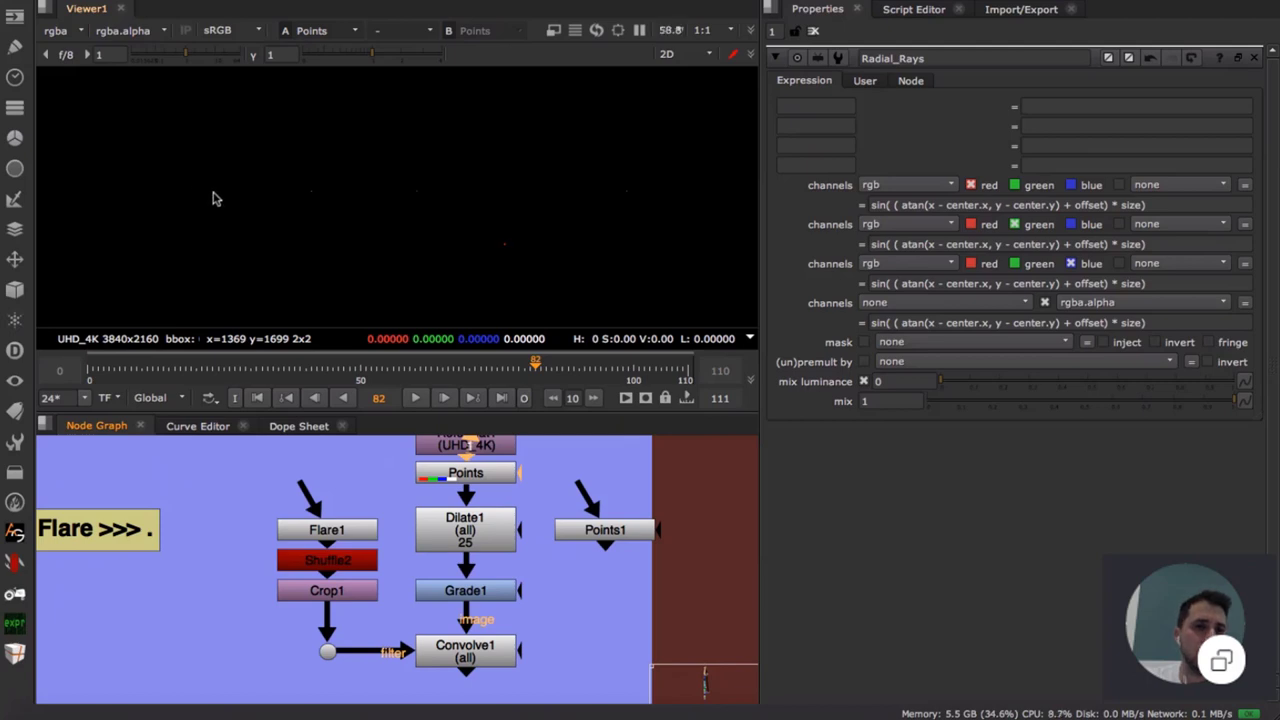
- Open the Points node's properties and view the Dilate1 output to inspect the enlarged points
{"action": "double_click", "coordinate": [478, 474]}
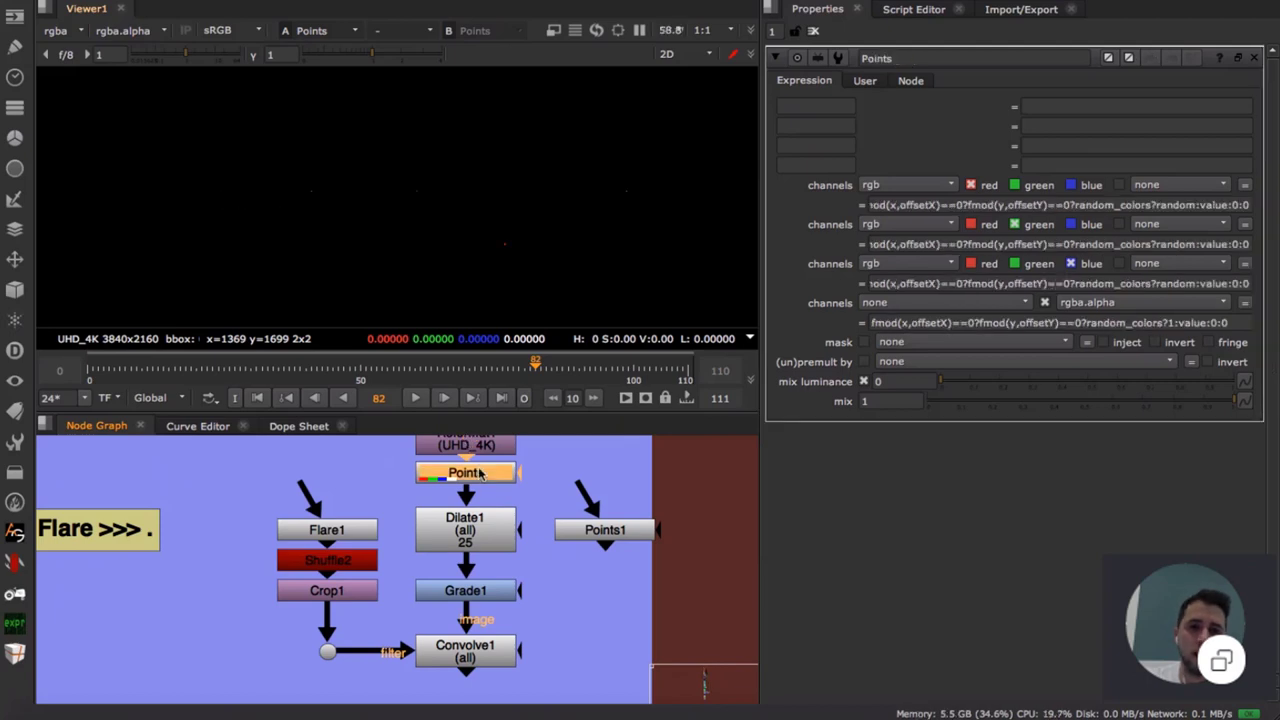
{"action": "left_click", "coordinate": [499, 545]}
{"action": "key", "text": "1"}
{"action": "scroll", "coordinate": [420, 192], "scroll_direction": "down", "scroll_amount": 5}
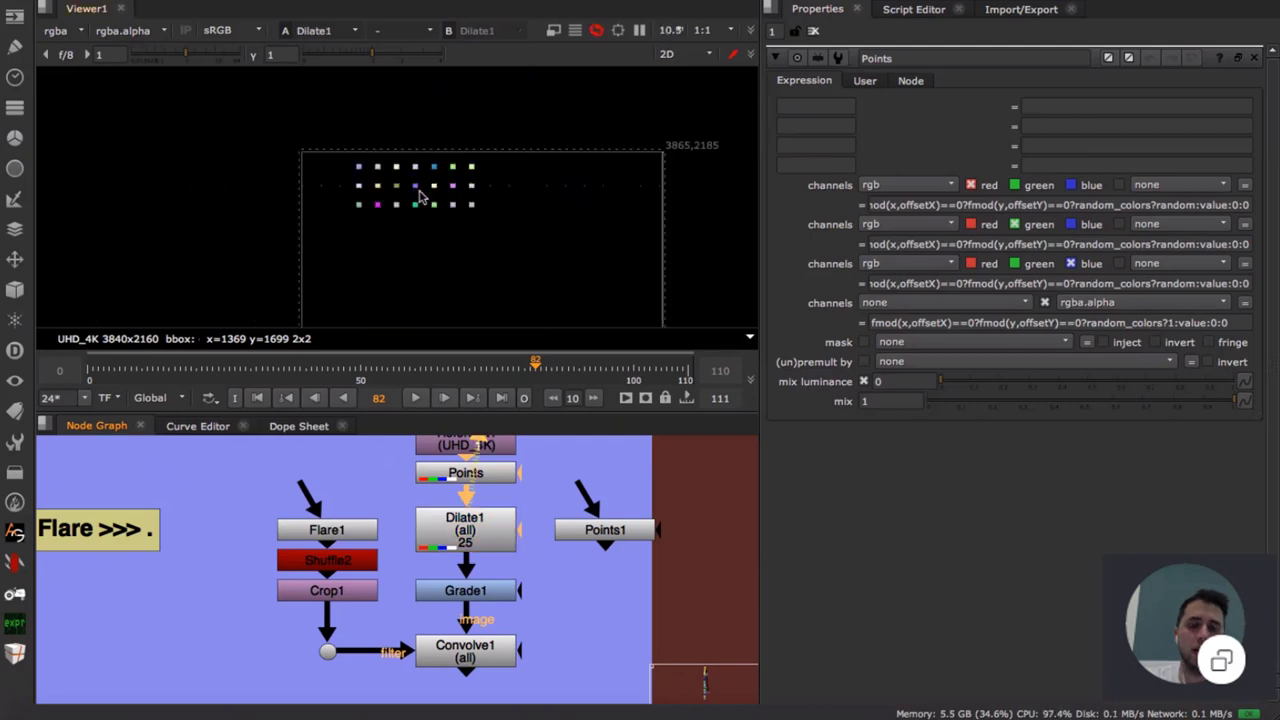
{"action": "scroll", "coordinate": [508, 194], "scroll_direction": "up", "scroll_amount": 2}
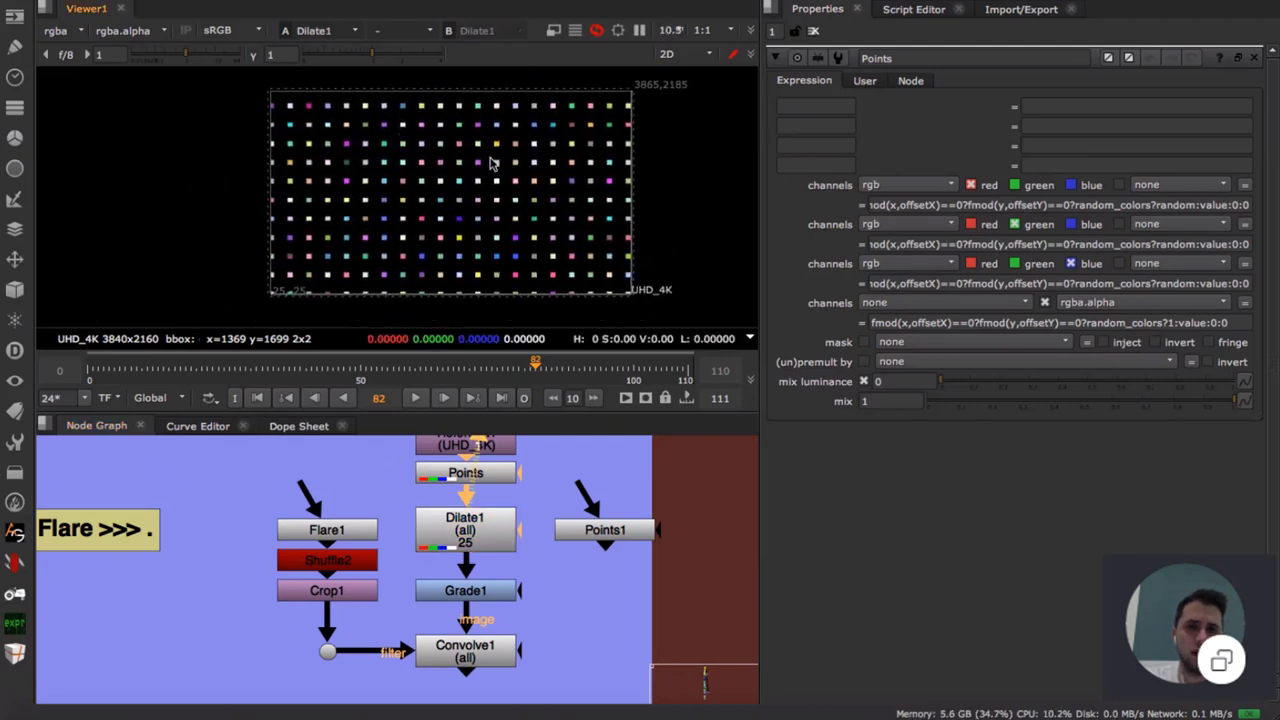
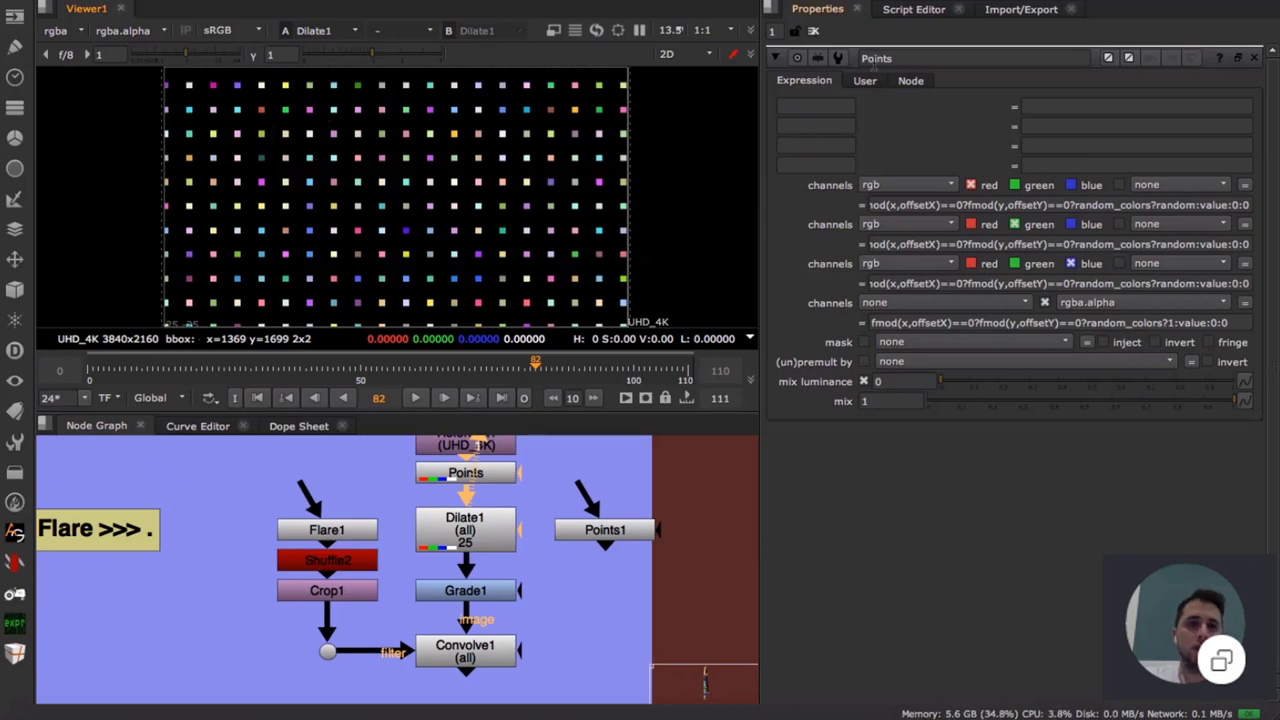
- Set the Points node's offsetX to 100 and return it to 200, and toggle random colors off and on
{"action": "left_click", "coordinate": [868, 81]}
{"action": "left_click_drag", "start_coordinate": [1197, 137], "coordinate": [1238, 127]}
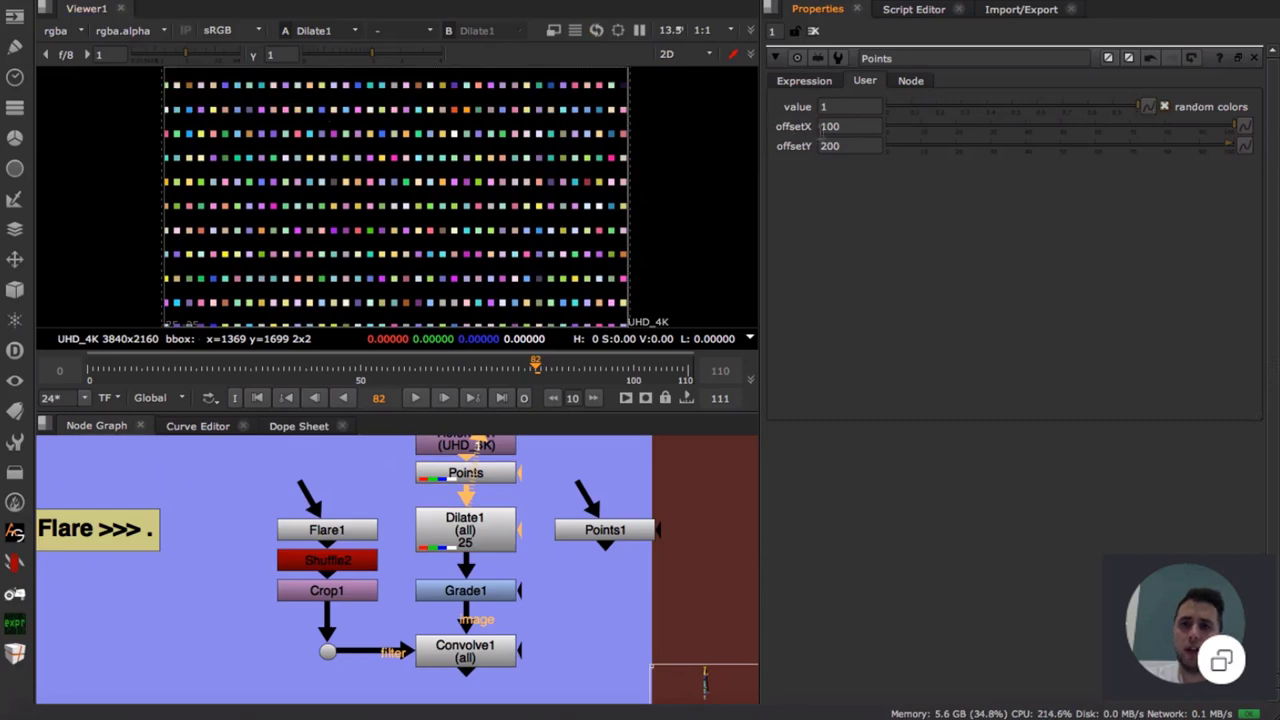
{"action": "double_click", "coordinate": [870, 126]}
{"action": "type", "text": "20"}
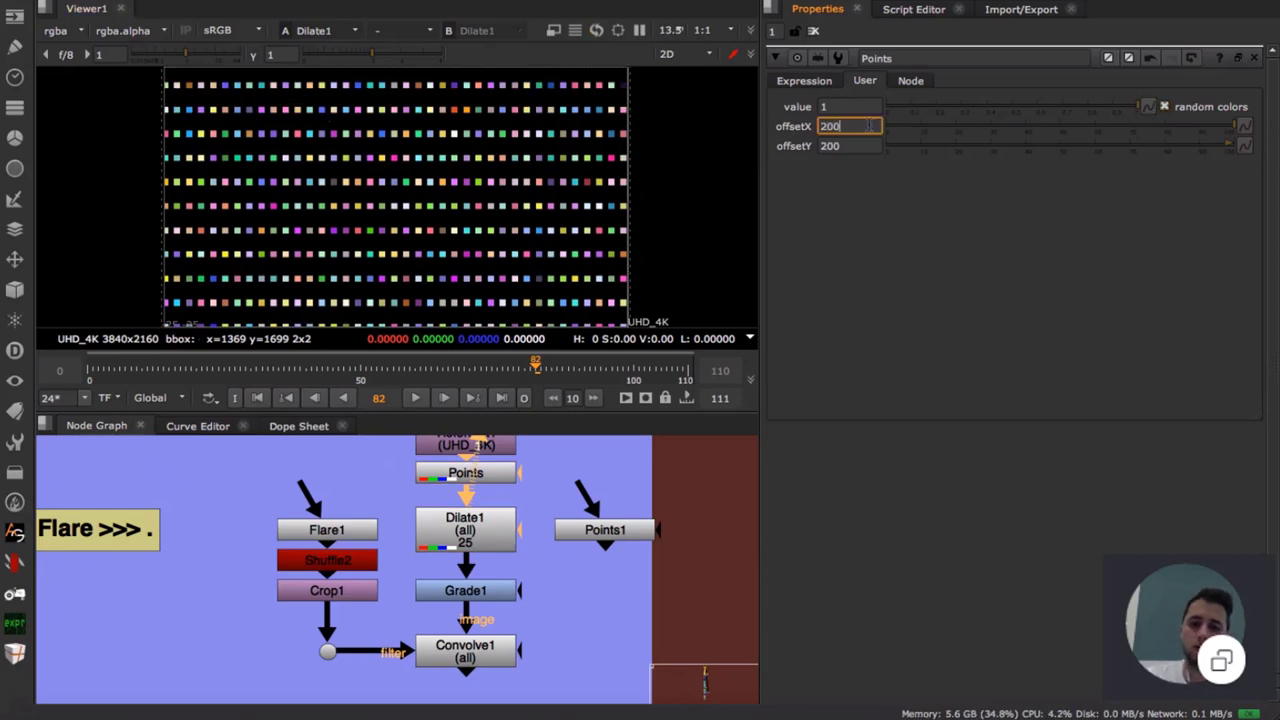
{"action": "key", "text": "Return"}
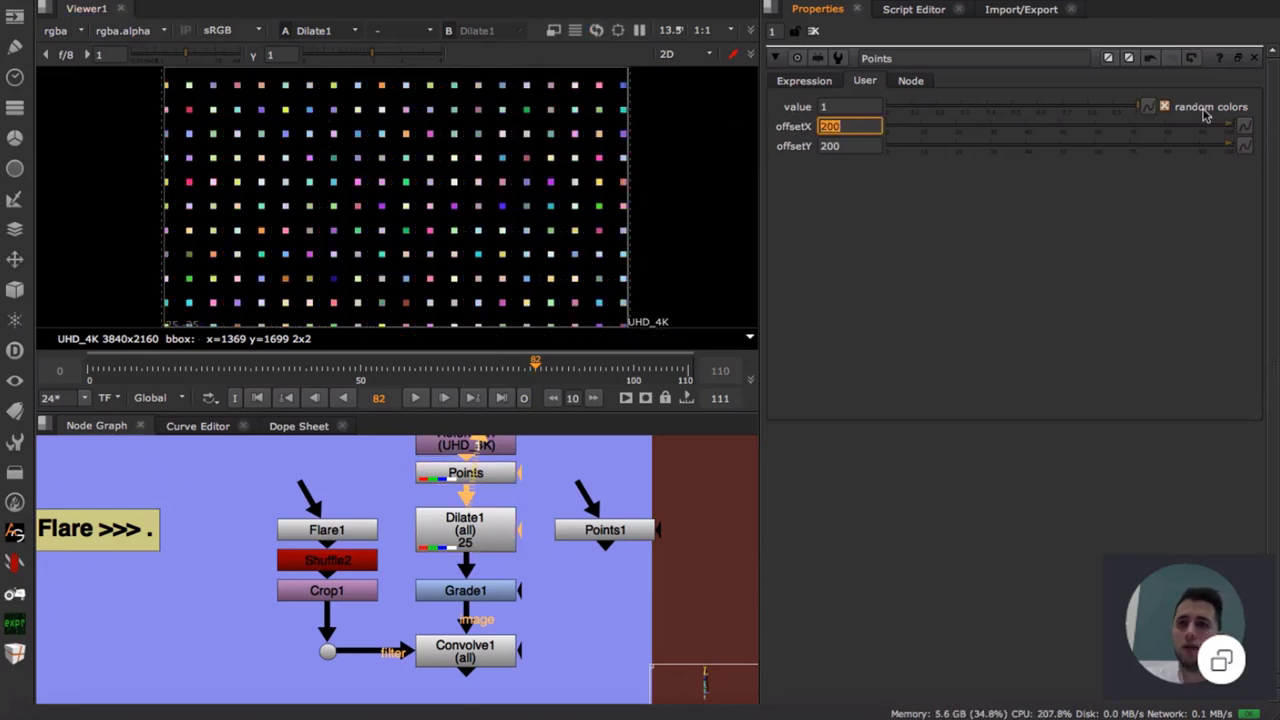
{"action": "left_click", "coordinate": [1204, 112]}
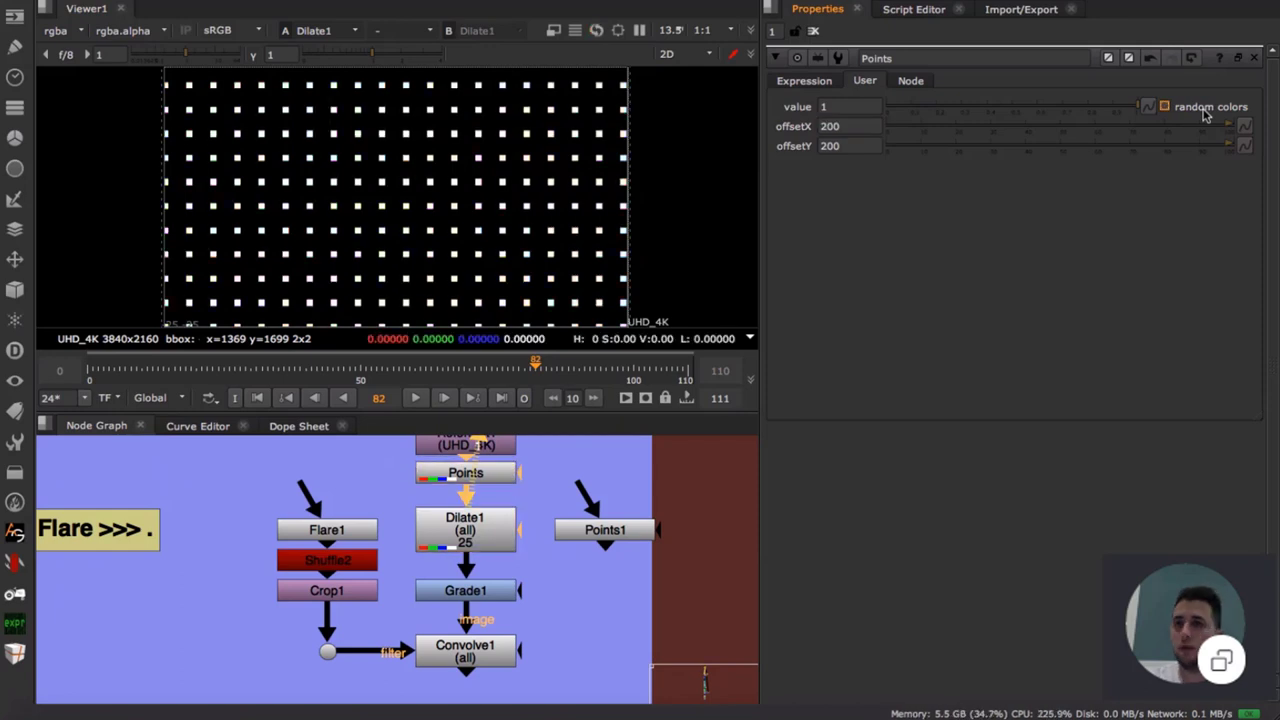
{"action": "left_click", "coordinate": [1204, 112]}
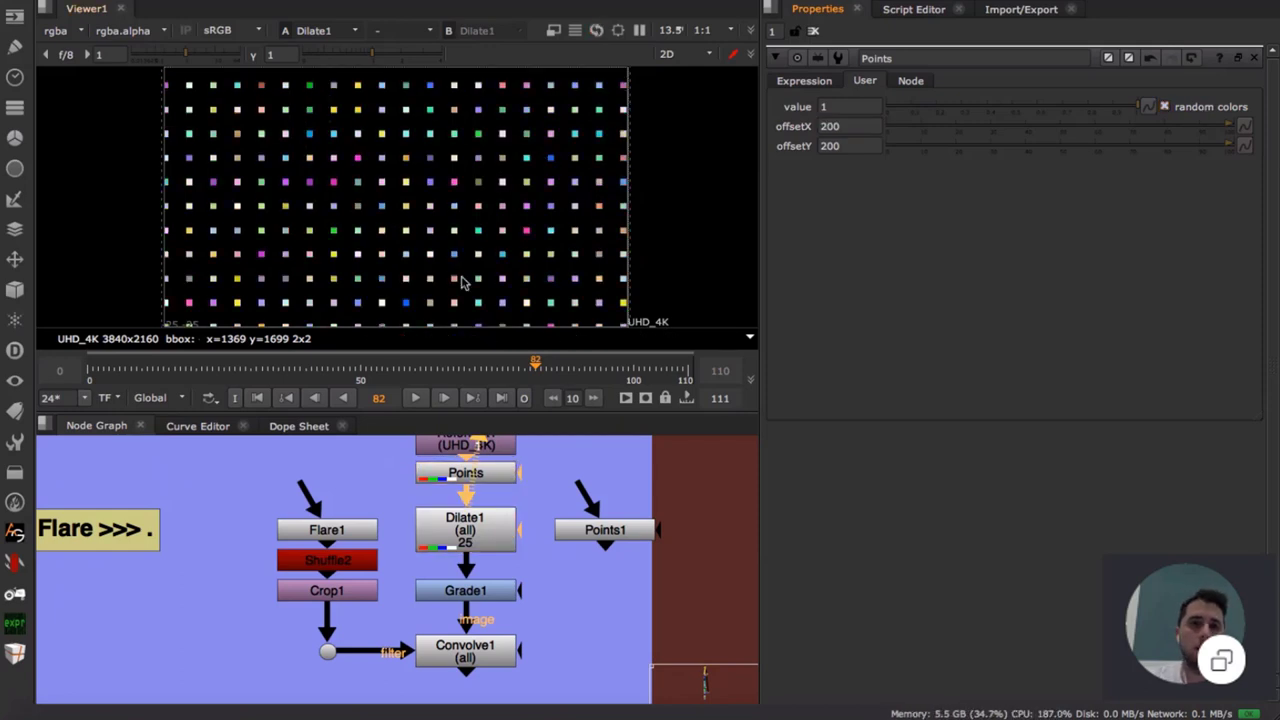
- Open the Convolve1 node's properties and examine its filter and image inputs in the node graph
{"action": "double_click", "coordinate": [490, 652]}
{"action": "middle_click_drag", "start_coordinate": [494, 677], "coordinate": [470, 598]}
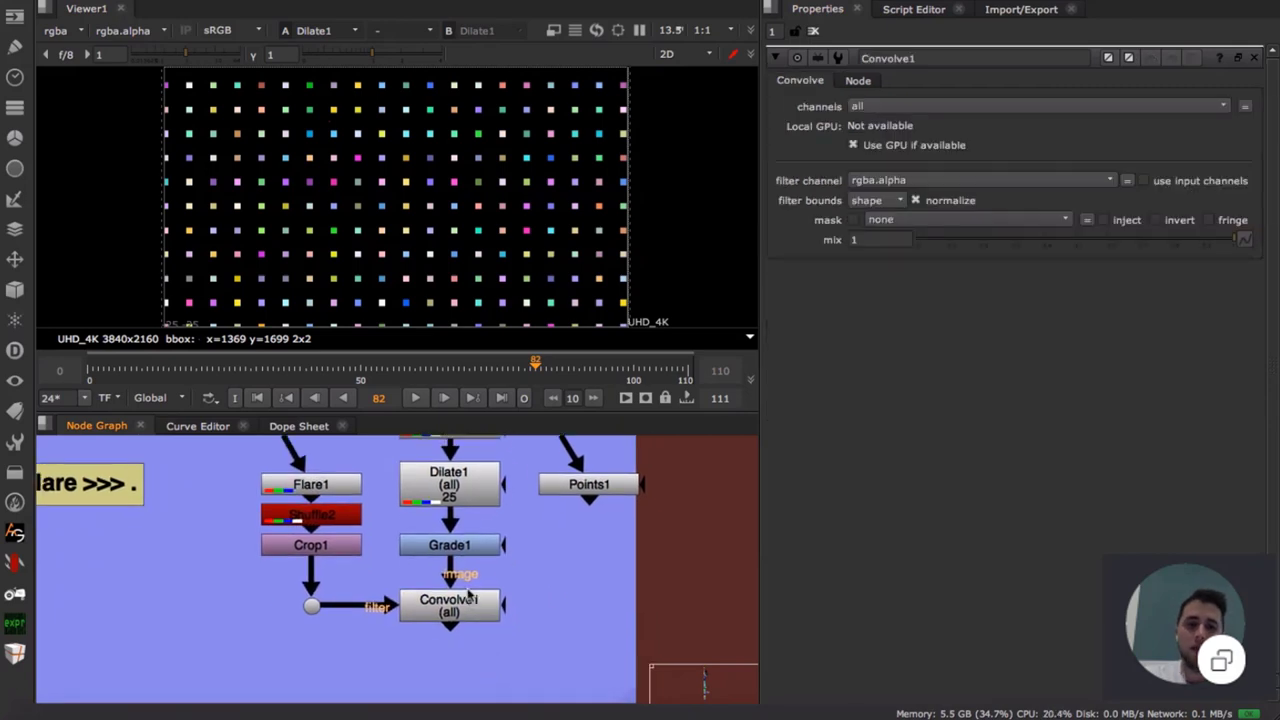
{"action": "left_click", "coordinate": [476, 619]}
{"action": "mouse_move", "coordinate": [475, 615]}
{"action": "left_mouse_down"}
{"action": "mouse_move", "coordinate": [450, 606]}
{"action": "mouse_move", "coordinate": [476, 615]}
{"action": "left_mouse_up"}
{"action": "left_click", "coordinate": [543, 575]}
{"action": "left_click", "coordinate": [473, 611]}
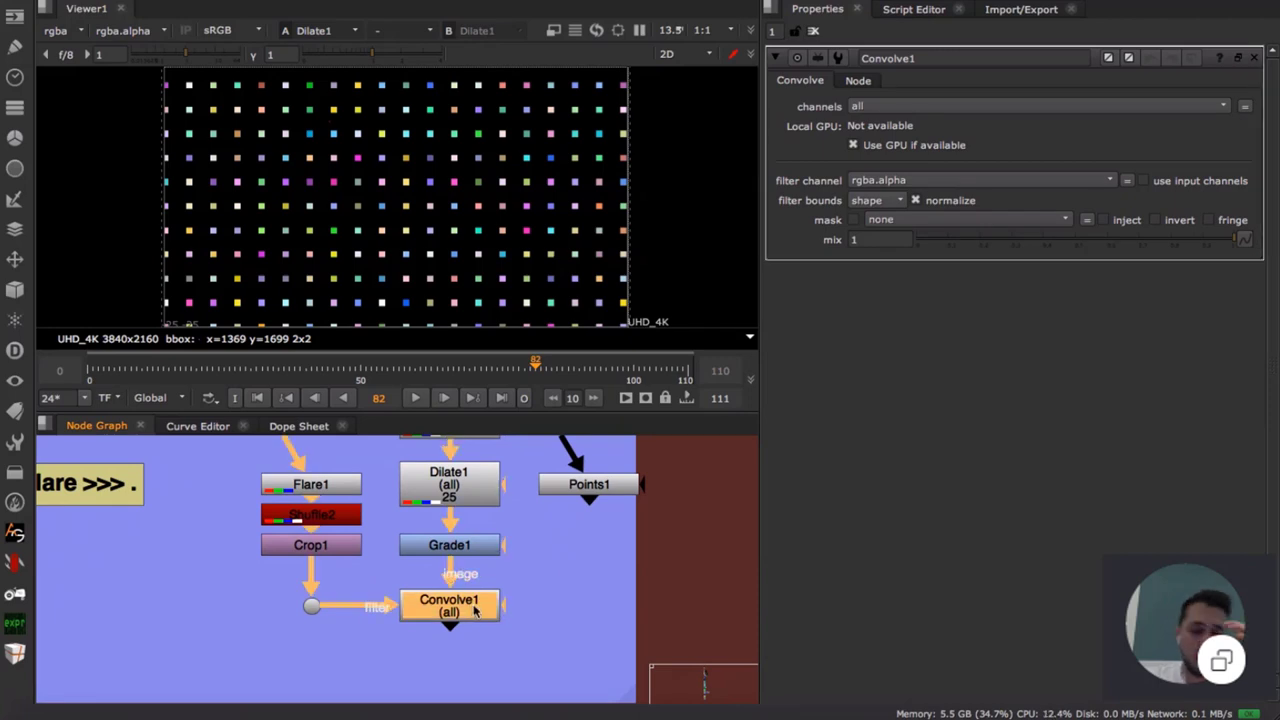
{"action": "left_click", "coordinate": [523, 603]}
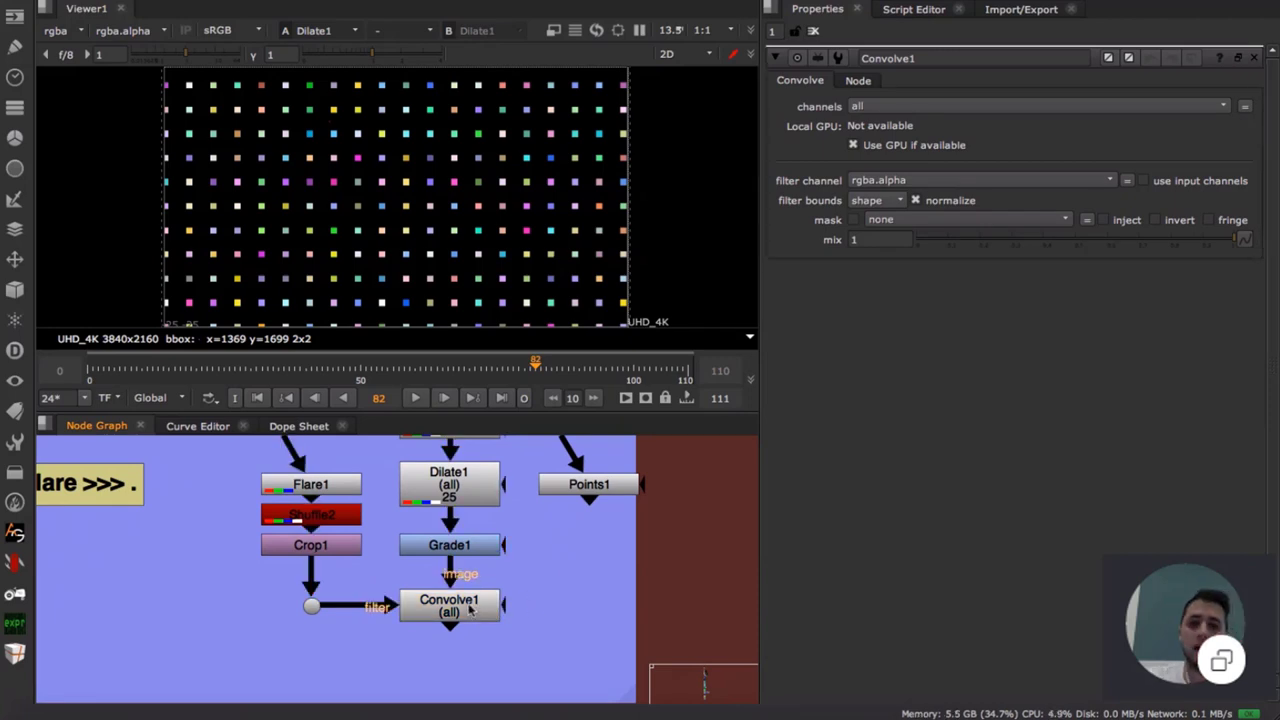
- Trace Convolve1's filter input back to Flare1 and view the Flare1 output
{"action": "left_click", "coordinate": [472, 617]}
{"action": "left_click", "coordinate": [535, 608]}
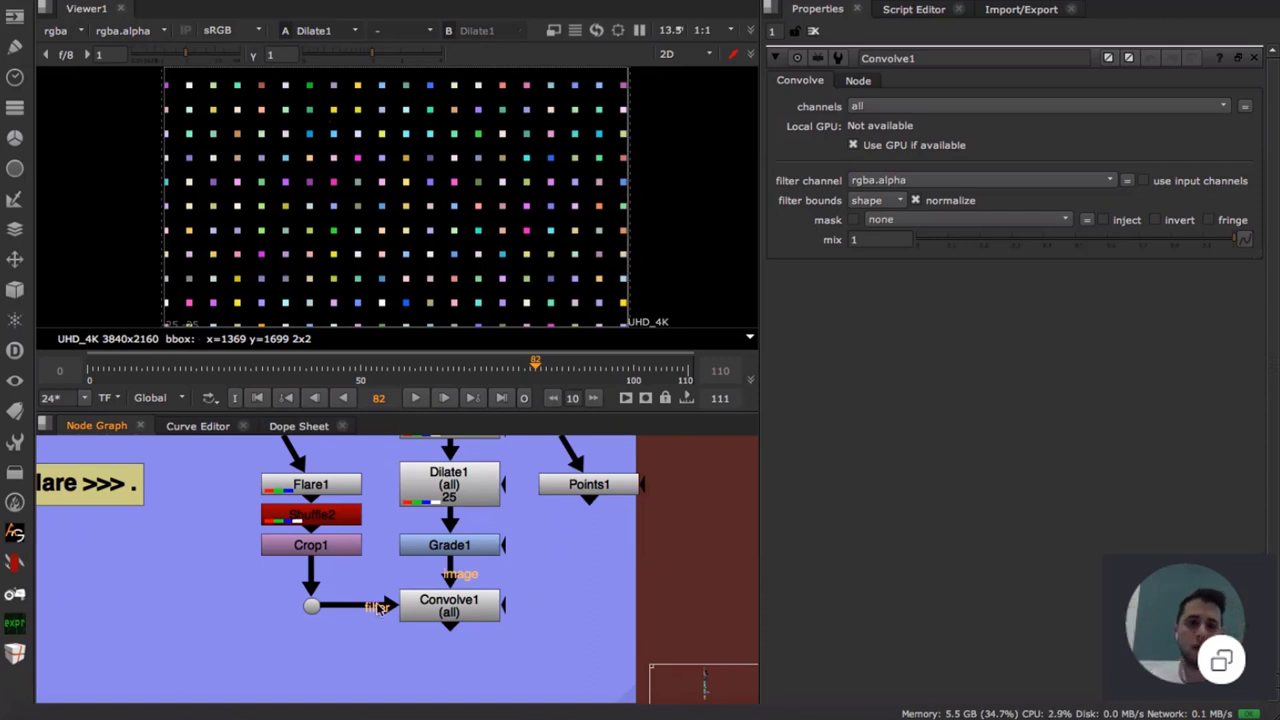
{"action": "middle_click_drag", "start_coordinate": [463, 575], "coordinate": [454, 600]}
{"action": "left_click", "coordinate": [460, 625]}
{"action": "left_click_drag", "start_coordinate": [460, 625], "coordinate": [440, 572]}
{"action": "left_click", "coordinate": [318, 512]}
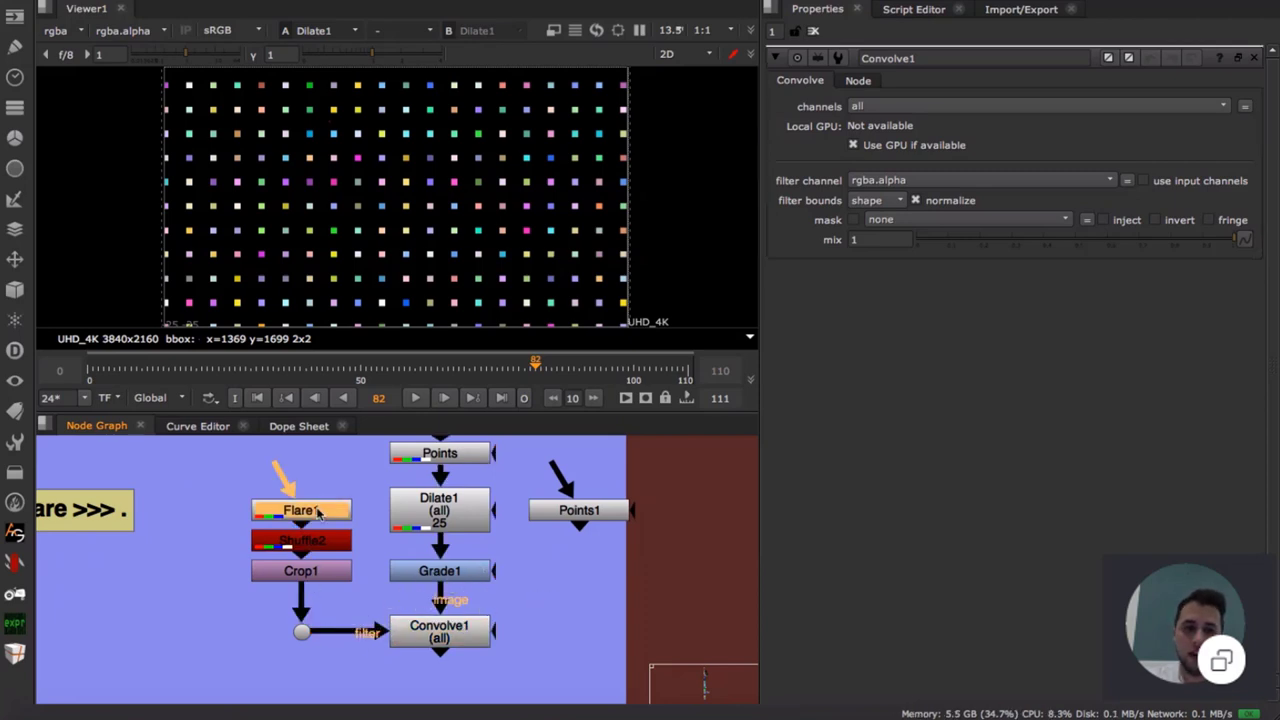
{"action": "key", "text": "1"}
{"action": "scroll", "coordinate": [311, 183], "scroll_direction": "down", "scroll_amount": 2}
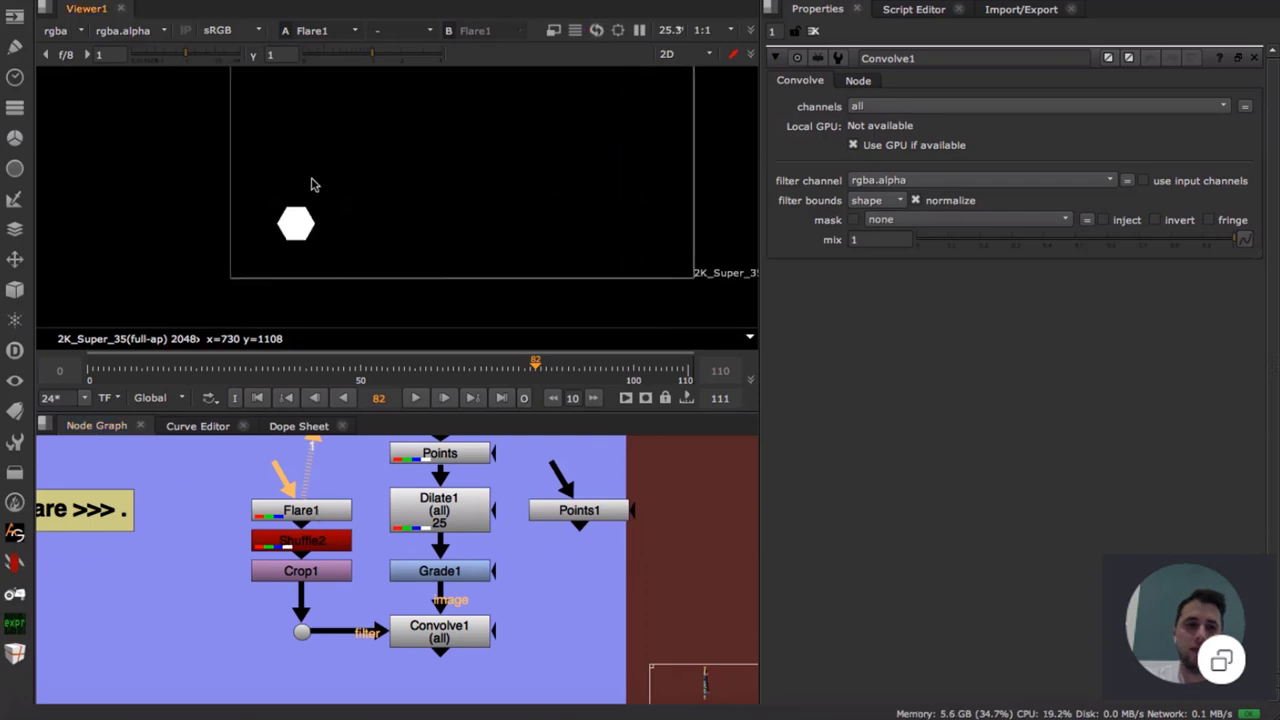
{"action": "scroll", "coordinate": [300, 237], "scroll_direction": "up", "scroll_amount": 3}
- View the Shuffle2 output and the Crop1 output, and examine the whole cropped flare shape
{"action": "left_click", "coordinate": [330, 548]}
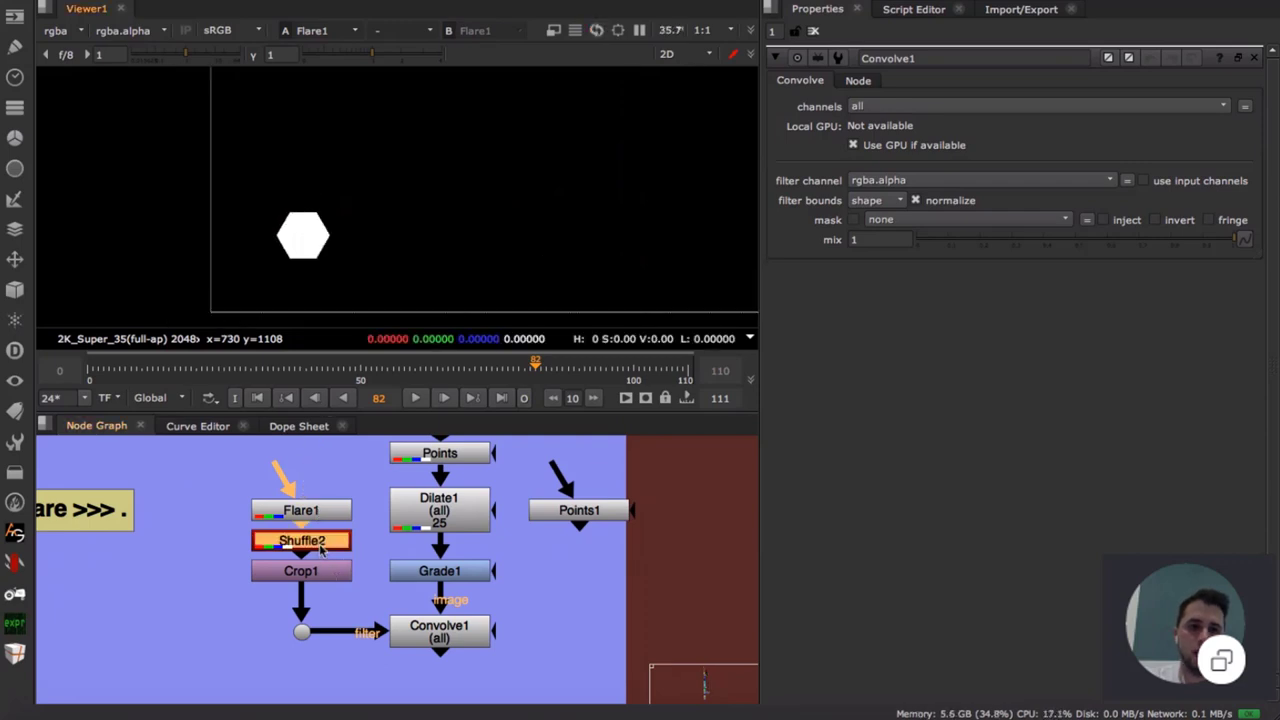
{"action": "key", "text": "1"}
{"action": "left_click", "coordinate": [328, 570]}
{"action": "key", "text": "1"}
{"action": "scroll", "coordinate": [420, 182], "scroll_direction": "down", "scroll_amount": 3}
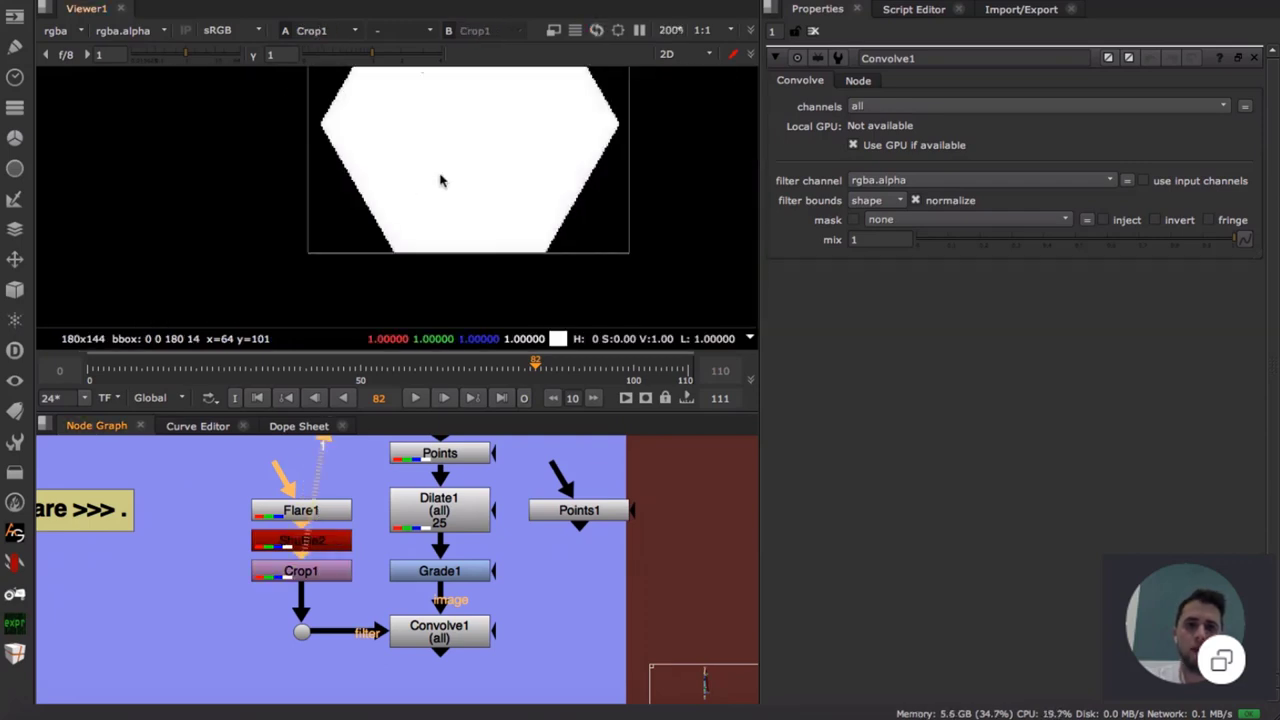
{"action": "scroll", "coordinate": [464, 204], "scroll_direction": "down", "scroll_amount": 3}
{"action": "scroll", "coordinate": [446, 211], "scroll_direction": "up", "scroll_amount": 2}
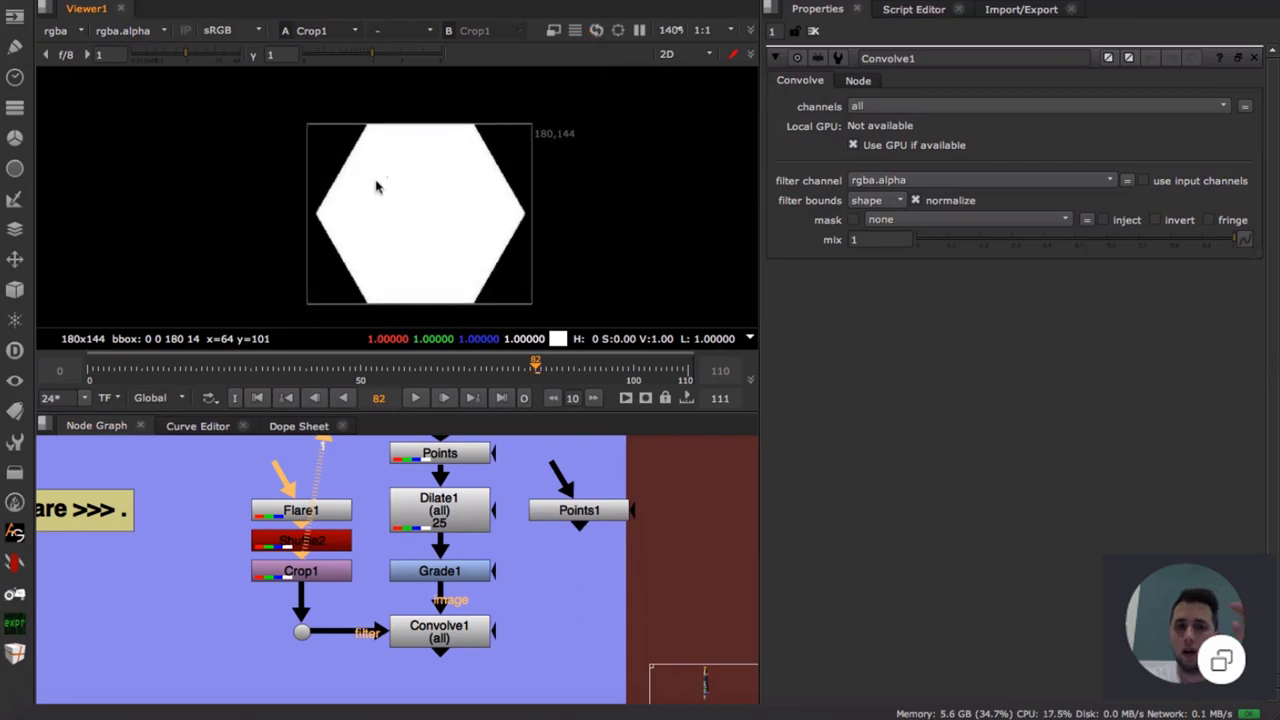
- Step Flare1's corners through 5, 4 and 3 while viewing Crop1, and return them to 6
{"action": "double_click", "coordinate": [322, 511]}
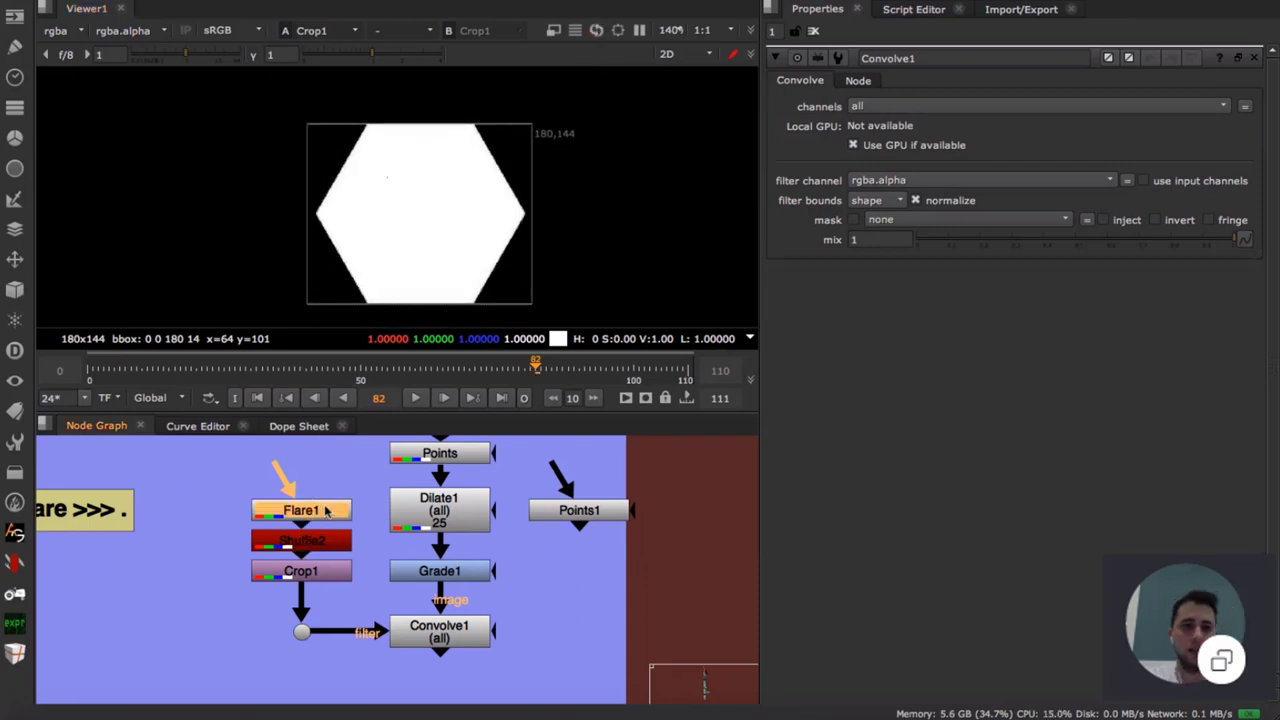
{"action": "left_click", "coordinate": [900, 580]}
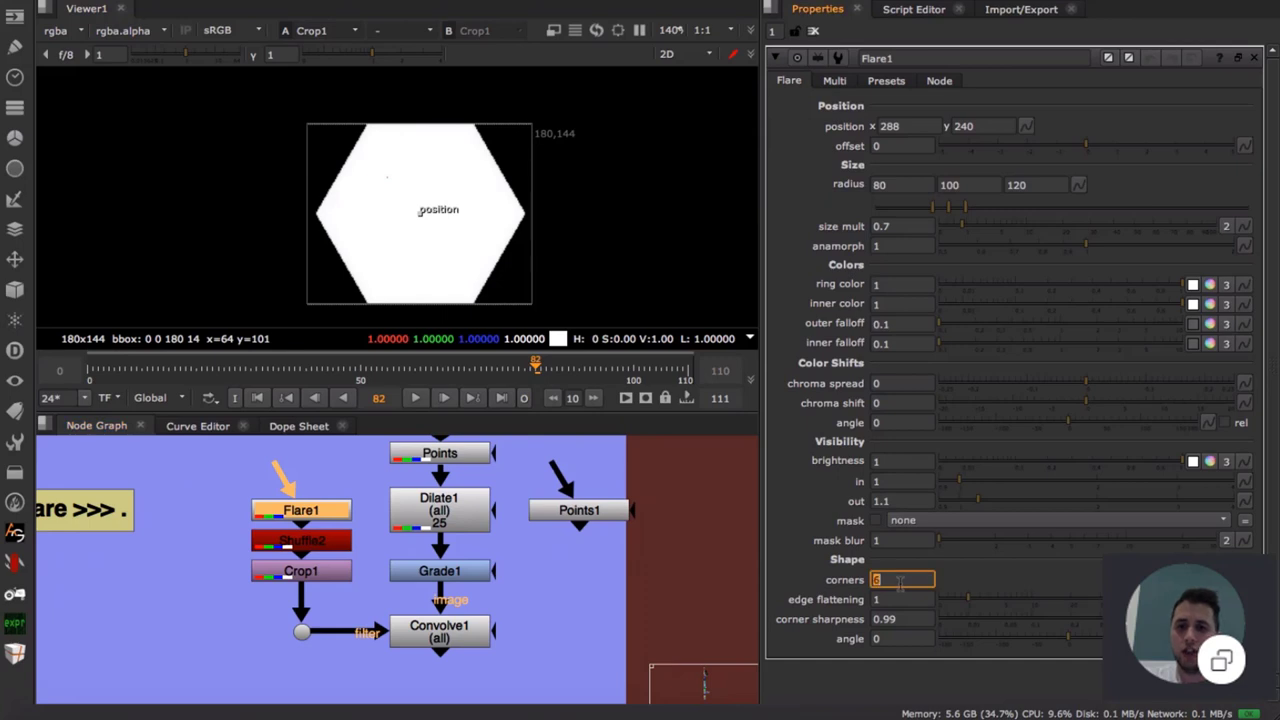
{"action": "type", "text": "5"}
{"action": "key", "text": "Return"}
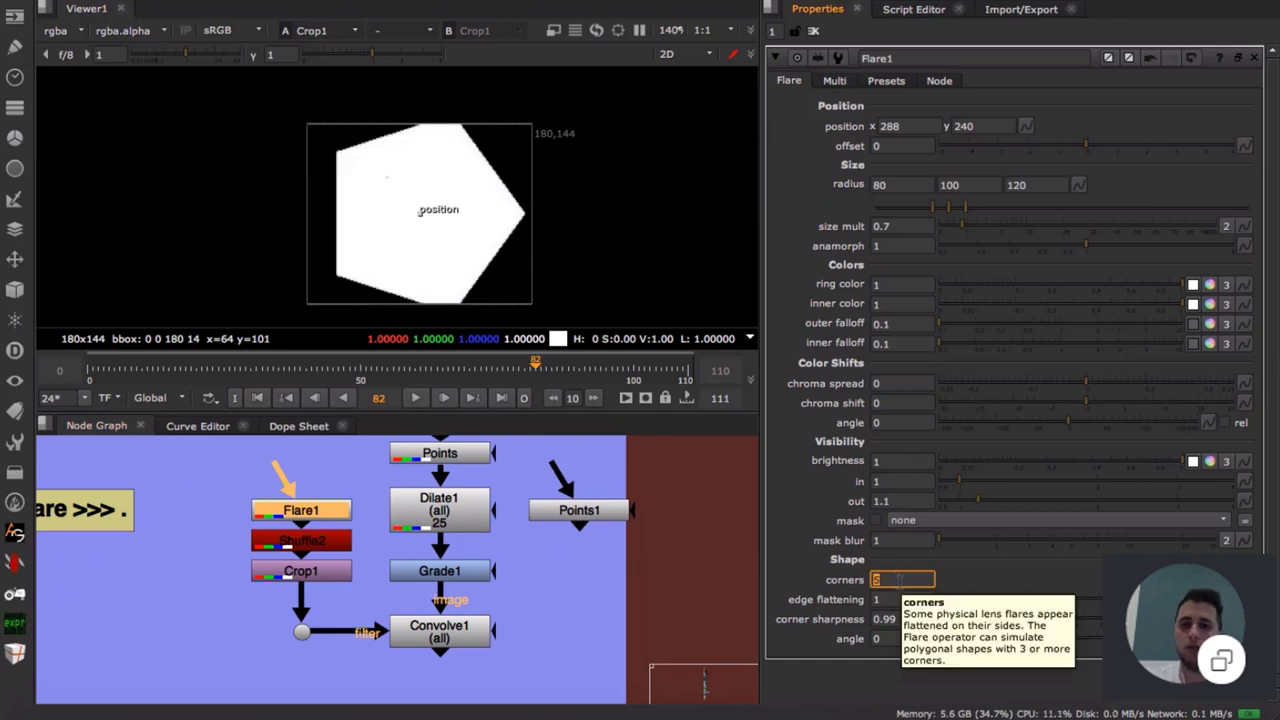
{"action": "type", "text": "4"}
{"action": "key", "text": "Return"}
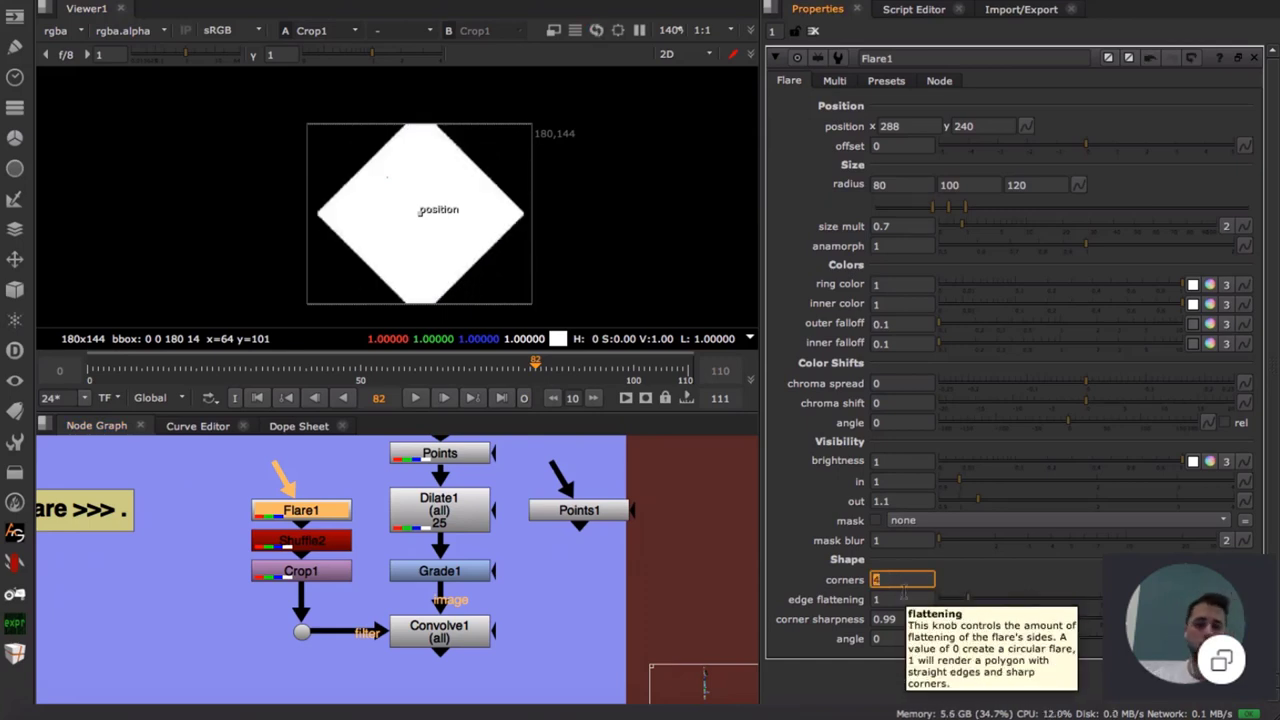
{"action": "type", "text": "3"}
{"action": "key", "text": "Return"}
{"action": "key", "text": "Up"}
{"action": "key", "text": "Up"}
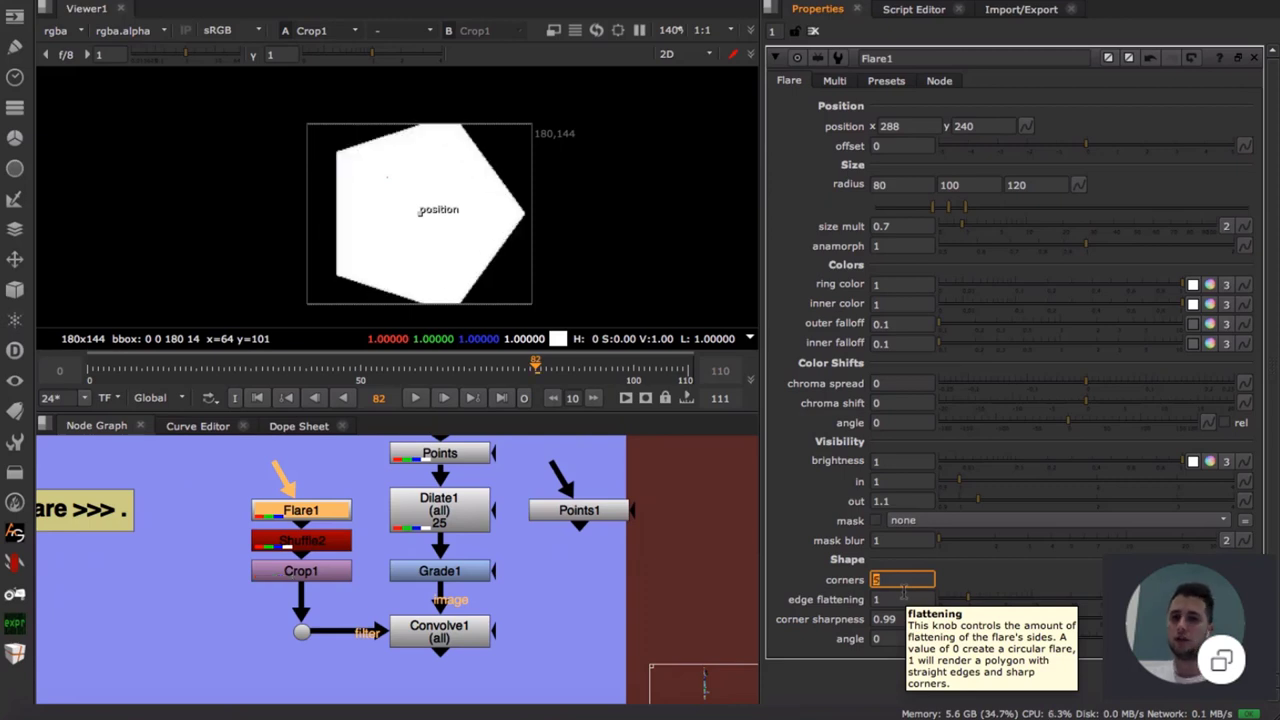
{"action": "key", "text": "Up"}
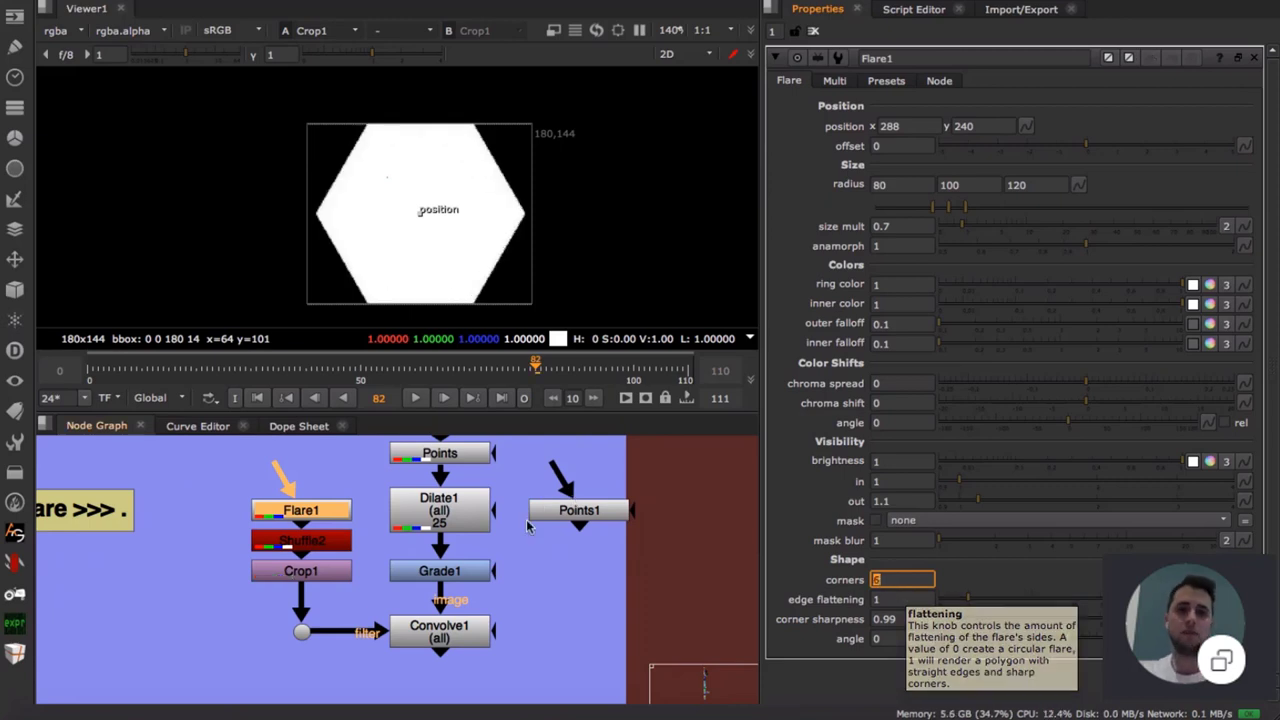
- Open Convolve1's properties and view its output, inspecting the convolved points up close
{"action": "double_click", "coordinate": [460, 626]}
{"action": "key", "text": "1"}
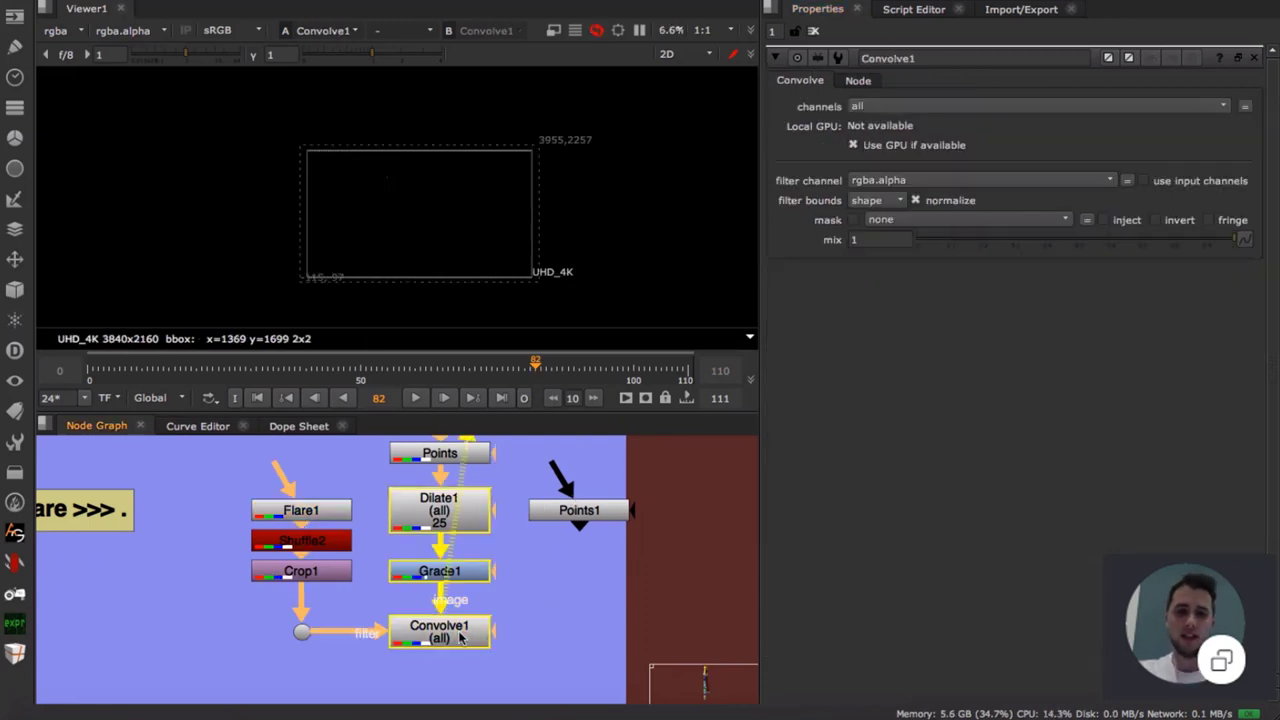
{"action": "scroll", "coordinate": [400, 232], "scroll_direction": "up", "scroll_amount": 8}
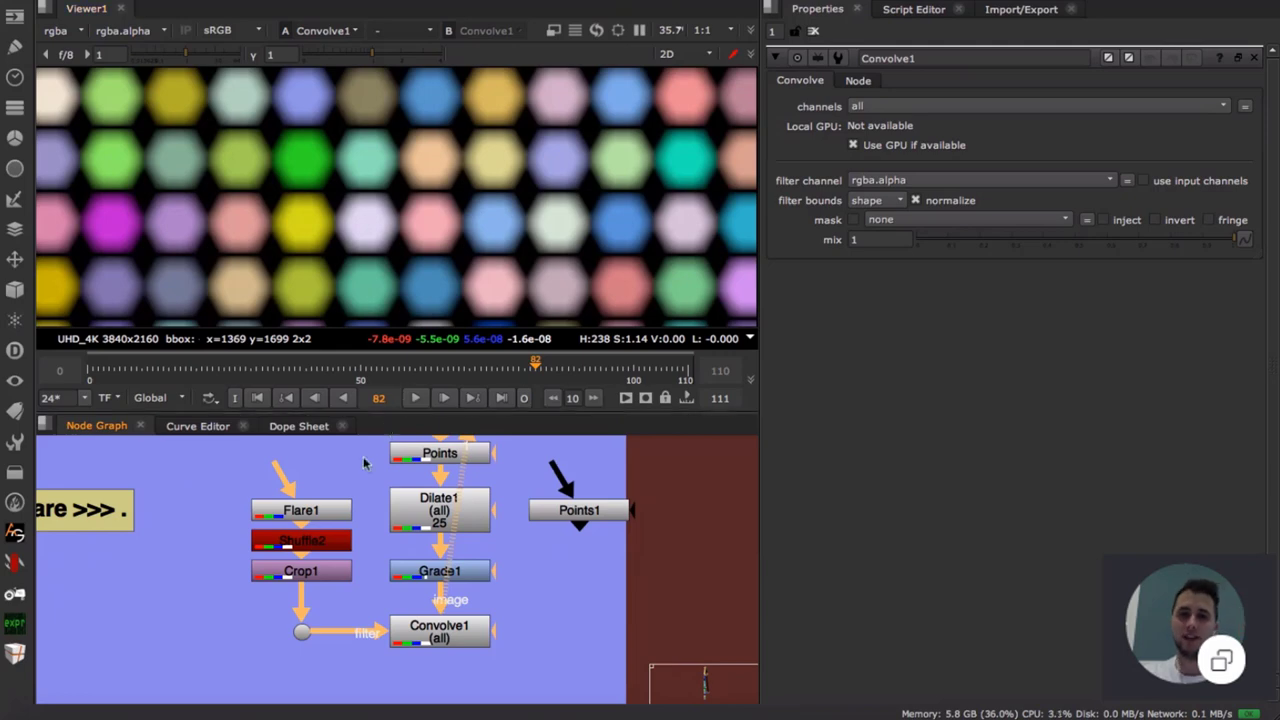
- Try 5, 4 and 3 corners on Flare1 while viewing Convolve1, and leave the corners at 5
{"action": "double_click", "coordinate": [330, 510]}
{"action": "left_click", "coordinate": [893, 579]}
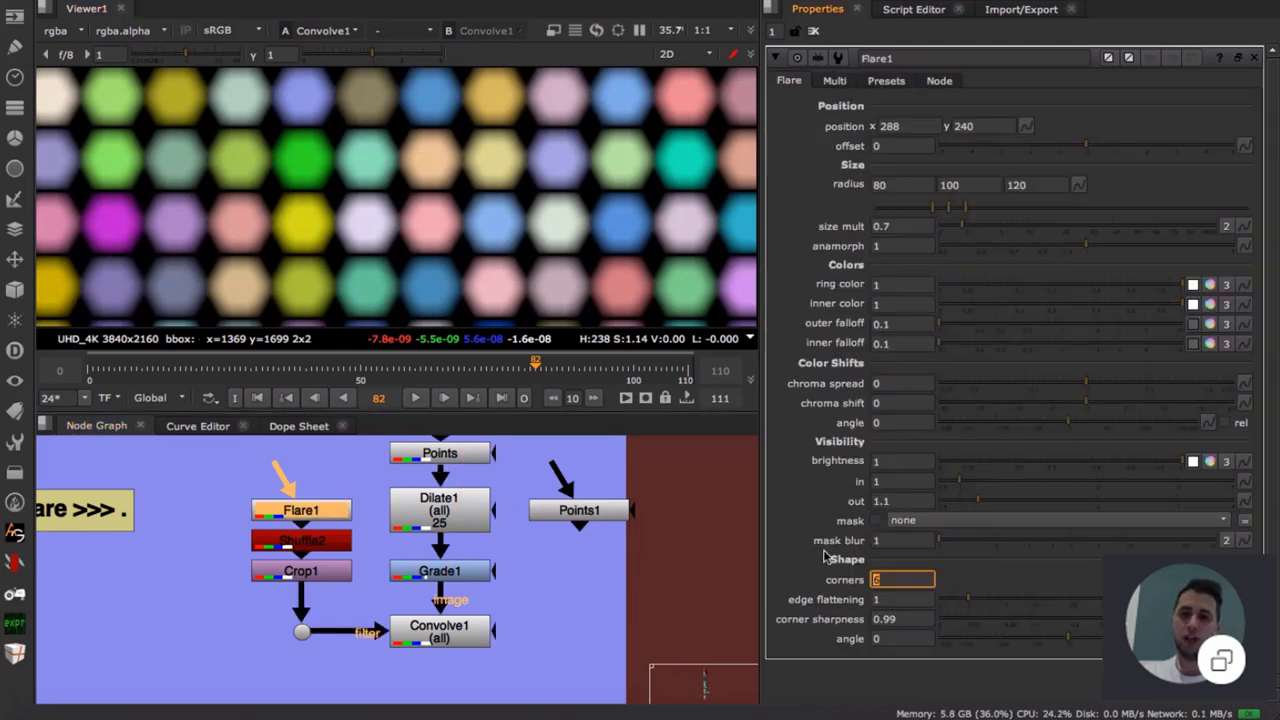
{"action": "type", "text": "5"}
{"action": "key", "text": "Return"}
{"action": "type", "text": "4"}
{"action": "key", "text": "Return"}
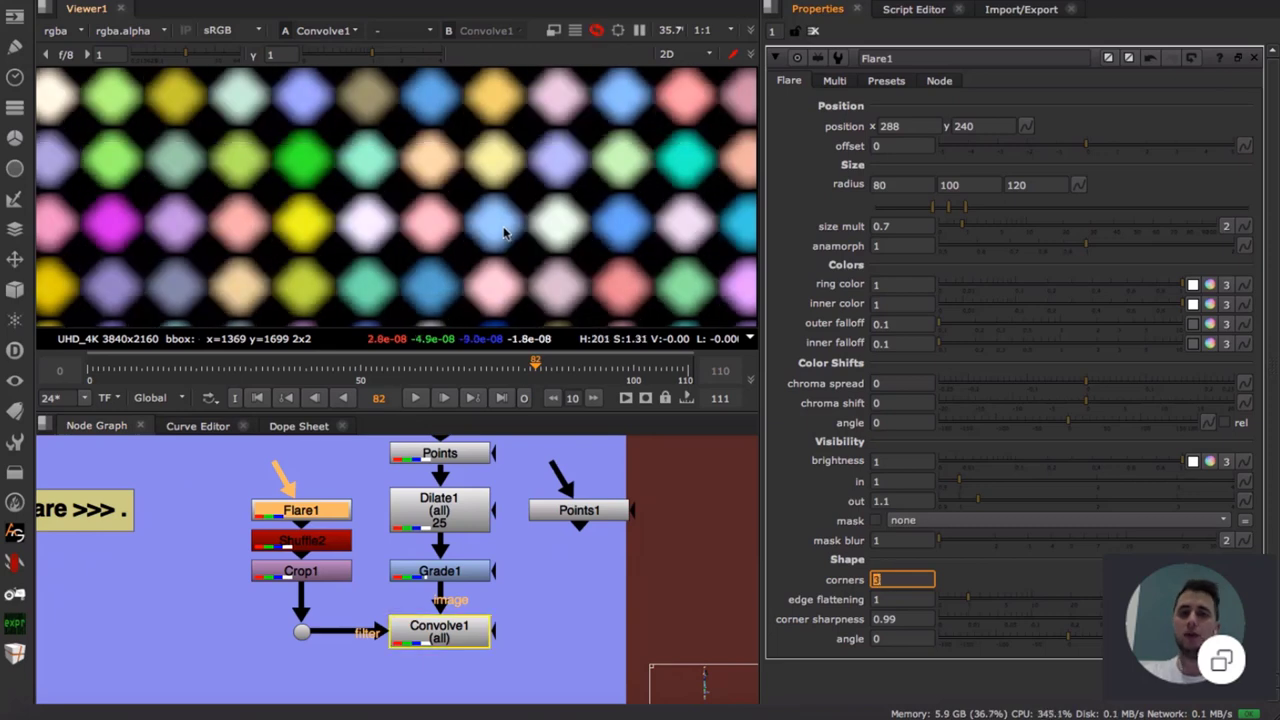
{"action": "type", "text": "3"}
{"action": "key", "text": "Return"}
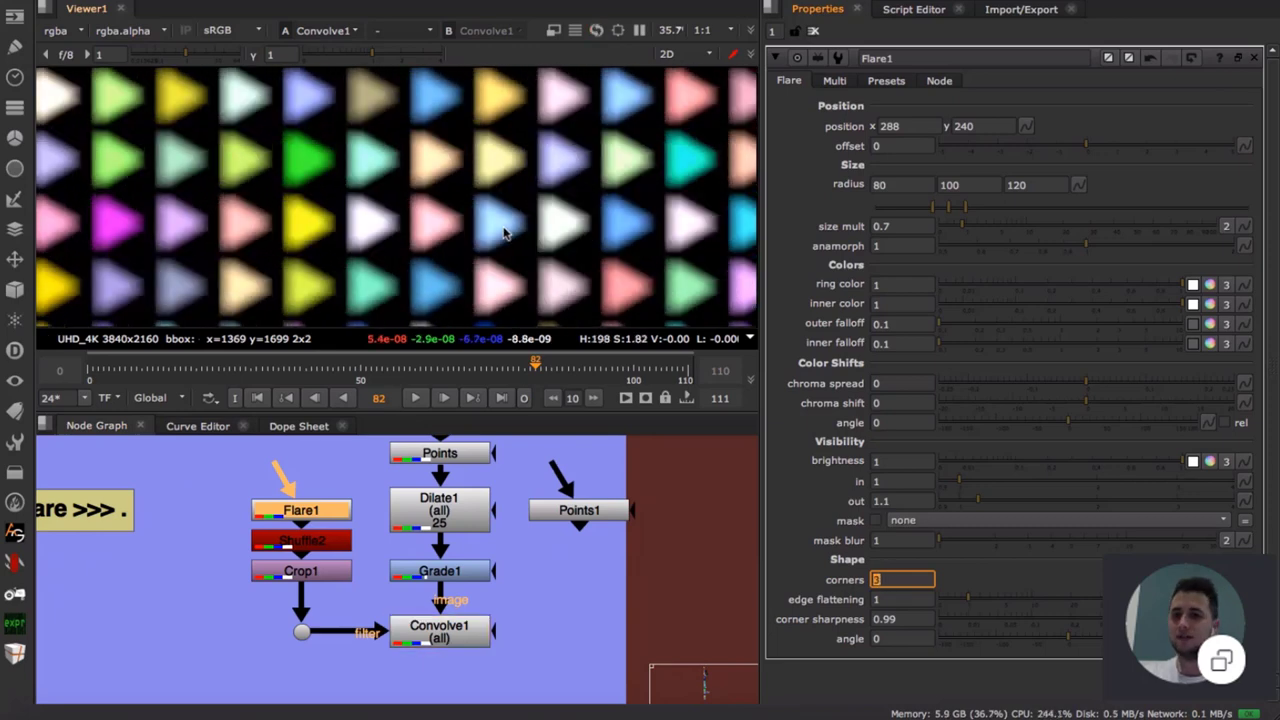
{"action": "type", "text": "5"}
{"action": "key", "text": "Return"}
{"action": "scroll", "coordinate": [504, 232], "scroll_direction": "down", "scroll_amount": 5}
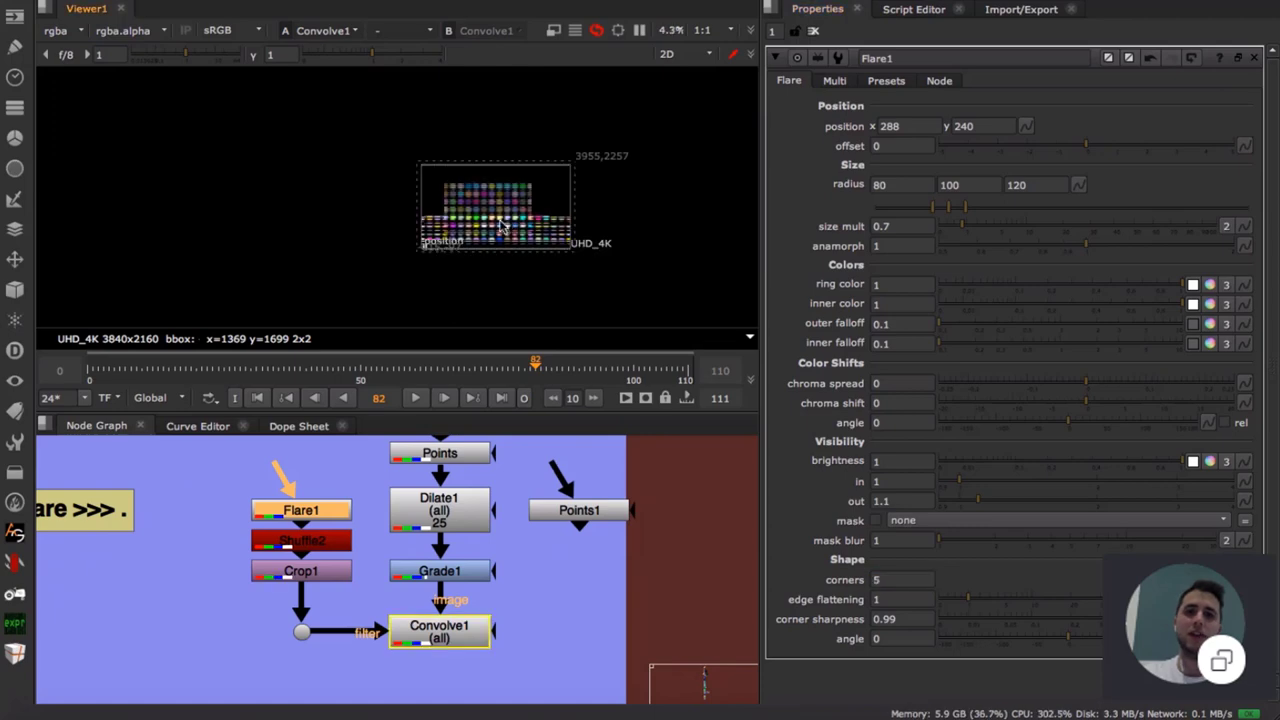
{"action": "scroll", "coordinate": [500, 225], "scroll_direction": "up", "scroll_amount": 4}
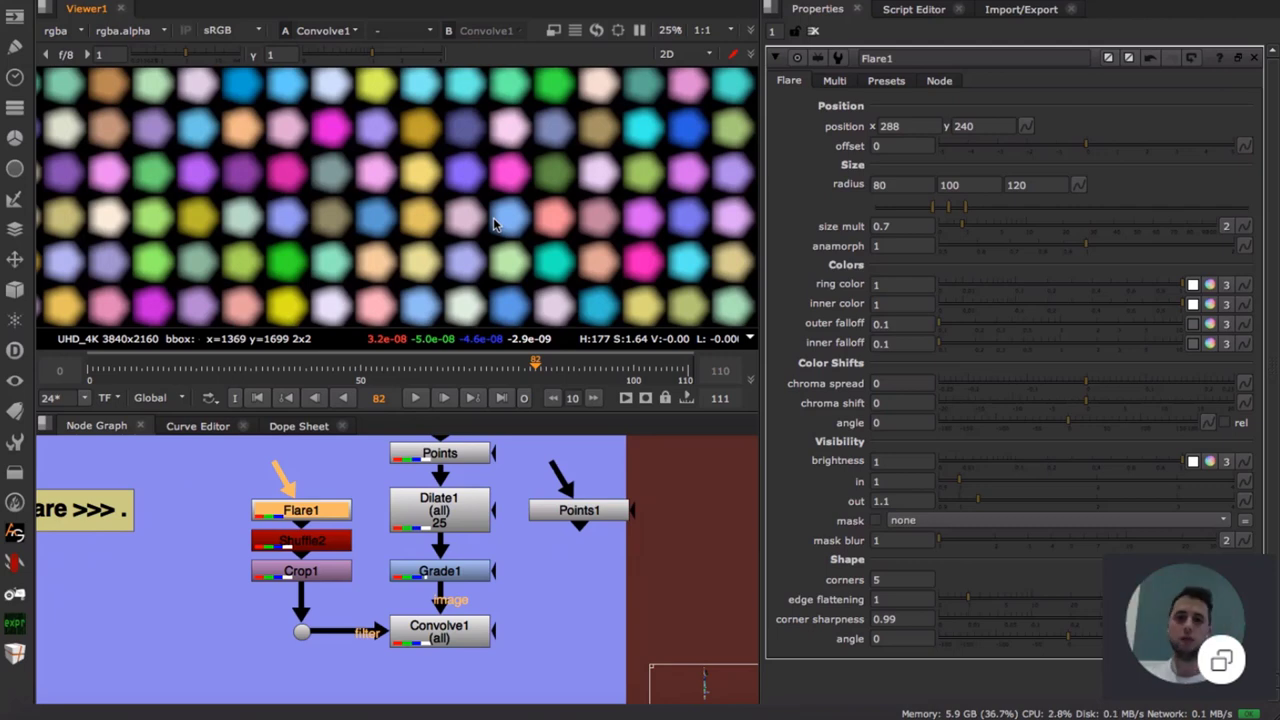
- View the Convolve2 output in the Points Advanced section and inspect its offset hexagon pattern
{"action": "scroll", "coordinate": [575, 578], "scroll_direction": "down", "scroll_amount": 5}
{"action": "scroll", "coordinate": [586, 583], "scroll_direction": "down", "scroll_amount": 2}
{"action": "middle_click_drag", "start_coordinate": [586, 583], "coordinate": [554, 468]}
{"action": "middle_click_drag", "start_coordinate": [532, 590], "coordinate": [548, 506]}
{"action": "scroll", "coordinate": [508, 594], "scroll_direction": "up", "scroll_amount": 3}
{"action": "scroll", "coordinate": [510, 594], "scroll_direction": "up", "scroll_amount": 2}
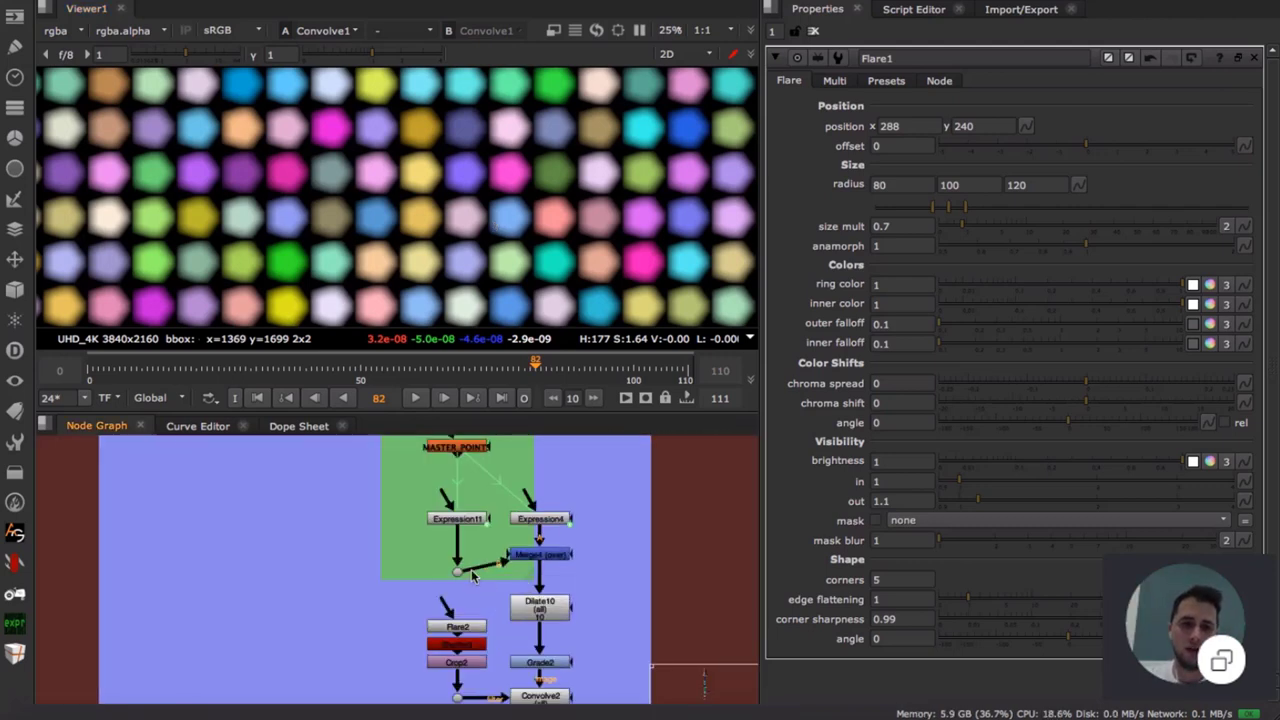
{"action": "scroll", "coordinate": [537, 667], "scroll_direction": "up", "scroll_amount": 1}
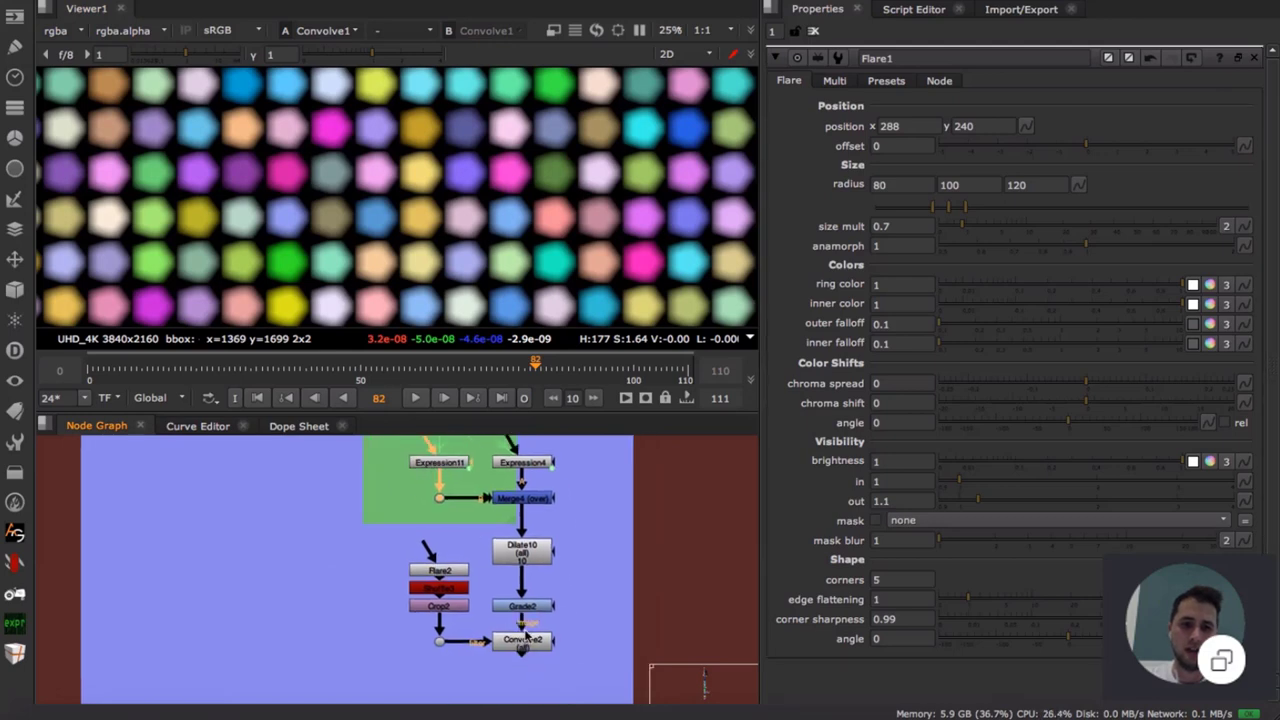
{"action": "left_click", "coordinate": [522, 641]}
{"action": "key", "text": "1"}
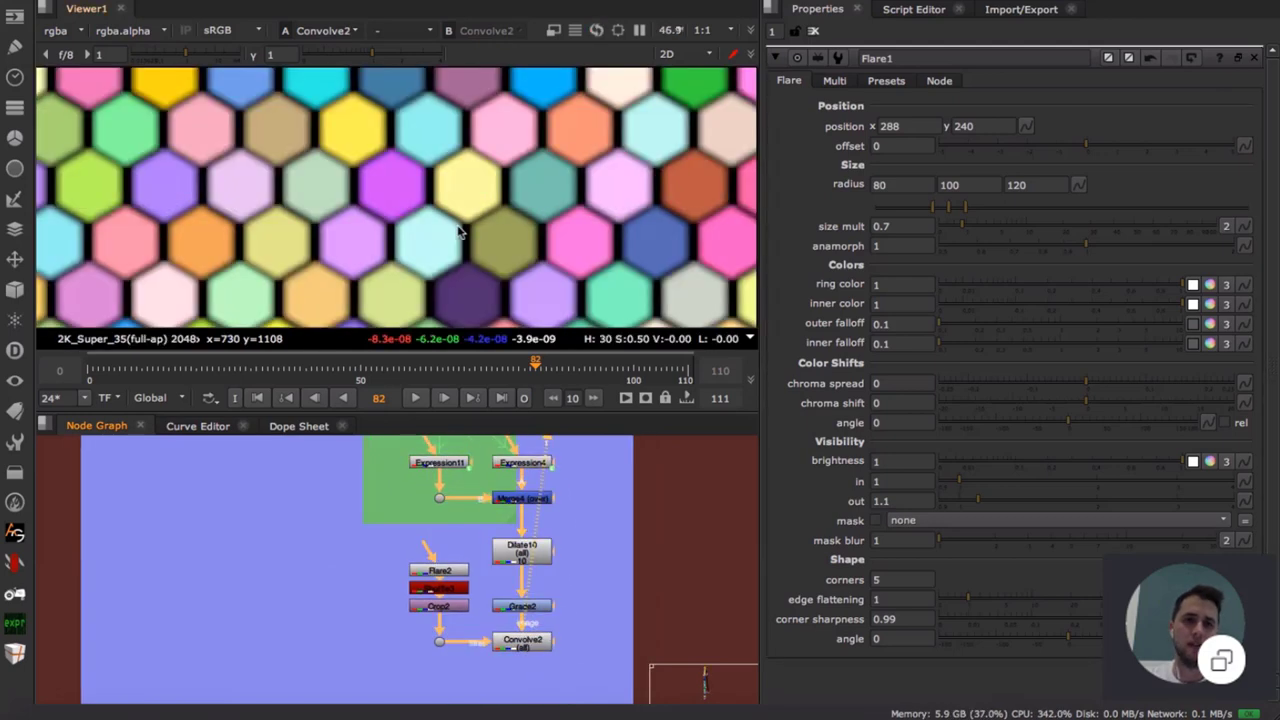
{"action": "scroll", "coordinate": [440, 225], "scroll_direction": "down", "scroll_amount": 4}
{"action": "scroll", "coordinate": [437, 228], "scroll_direction": "up", "scroll_amount": 3}
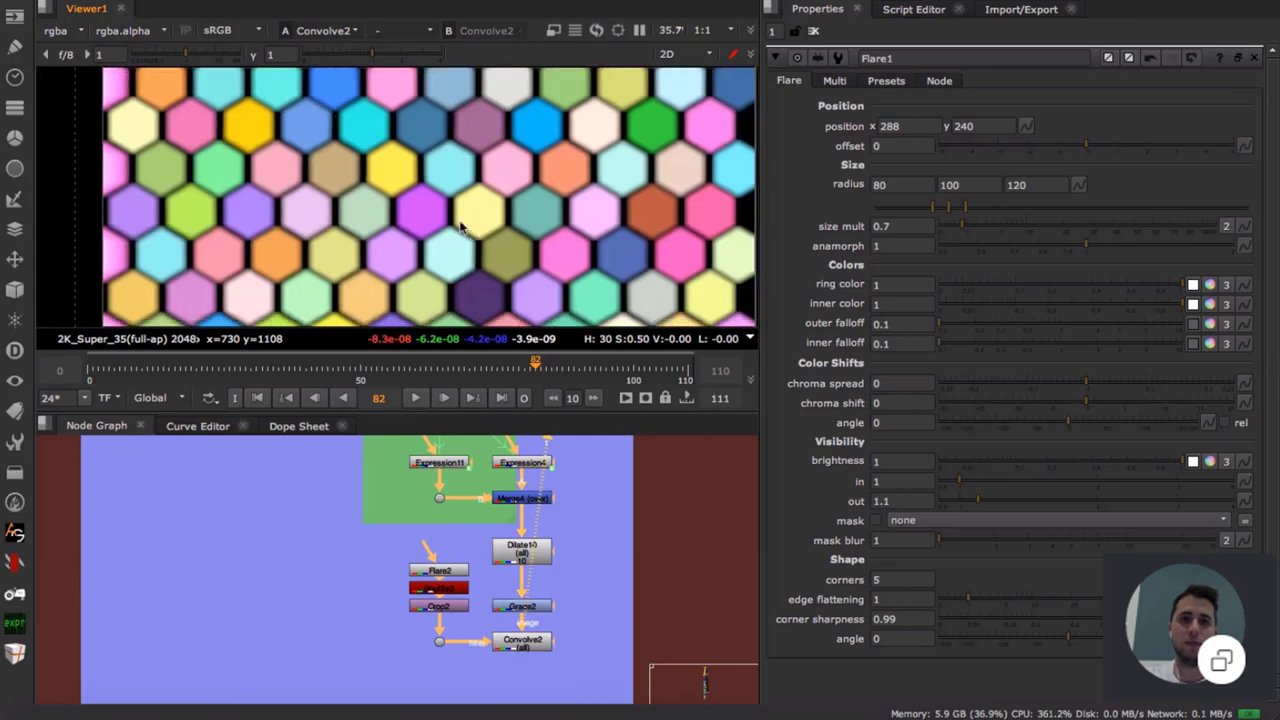
{"action": "scroll", "coordinate": [450, 238], "scroll_direction": "down", "scroll_amount": 2}
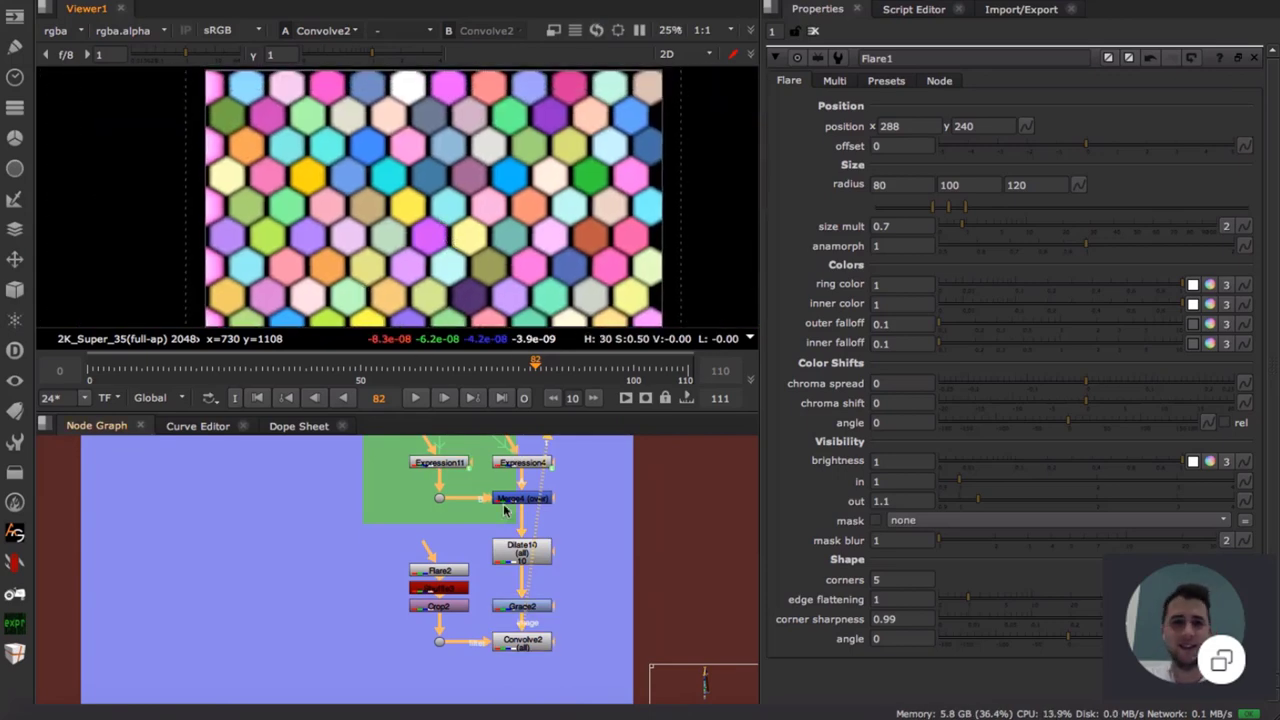
- Set the MASTER_POINTS node's color gain to 2.1 and turn off random points
{"action": "middle_click_drag", "start_coordinate": [592, 531], "coordinate": [549, 554]}
{"action": "middle_click_drag", "start_coordinate": [547, 506], "coordinate": [542, 560]}
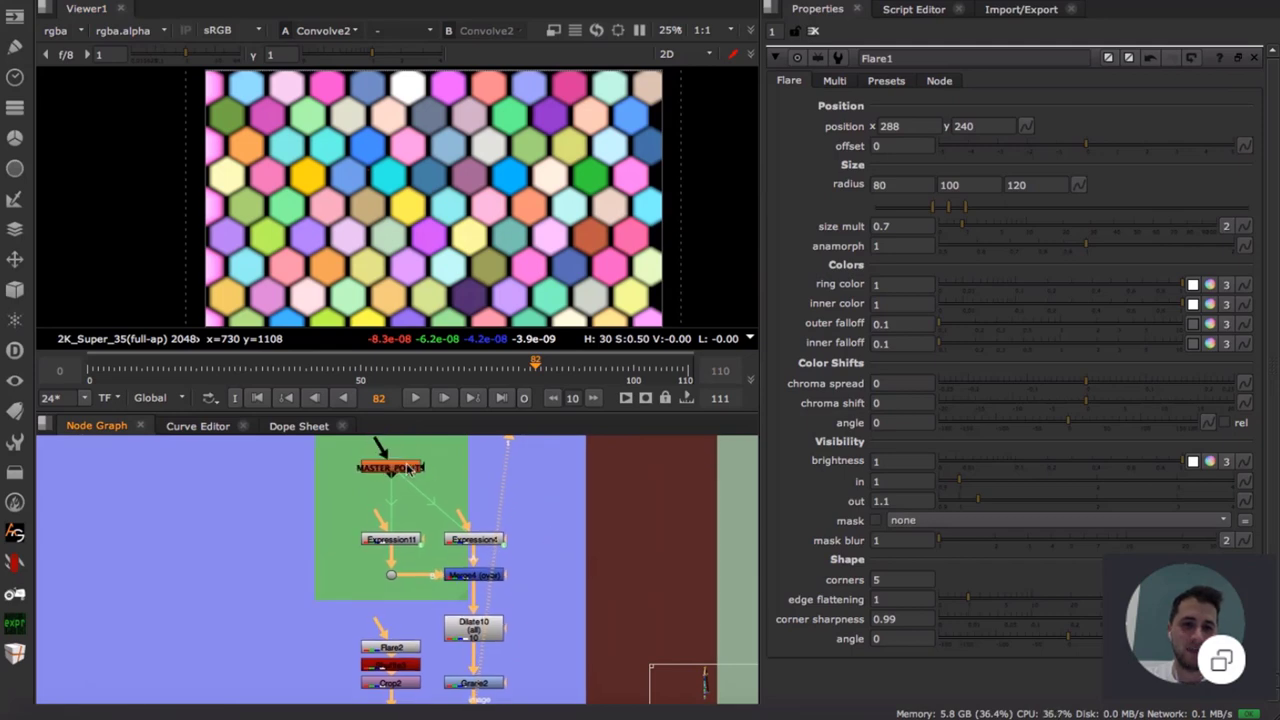
{"action": "double_click", "coordinate": [406, 463]}
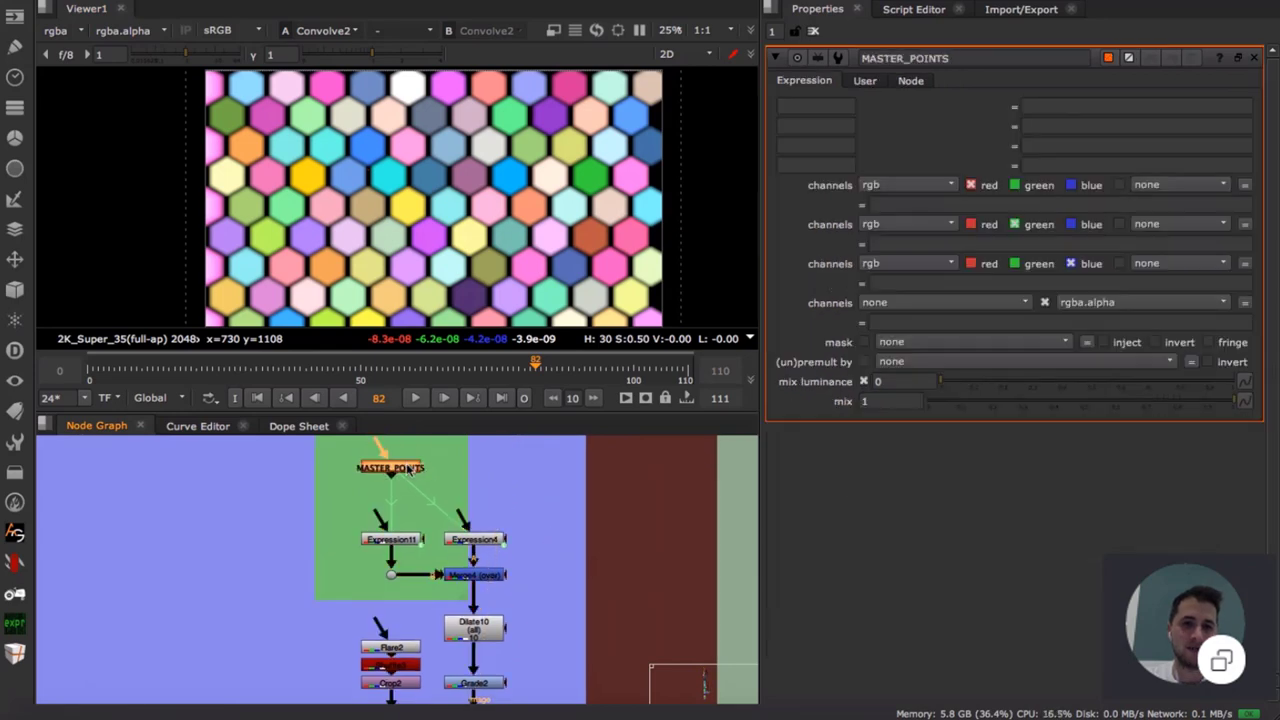
{"action": "left_click", "coordinate": [865, 81]}
{"action": "left_click_drag", "start_coordinate": [958, 222], "coordinate": [1069, 218]}
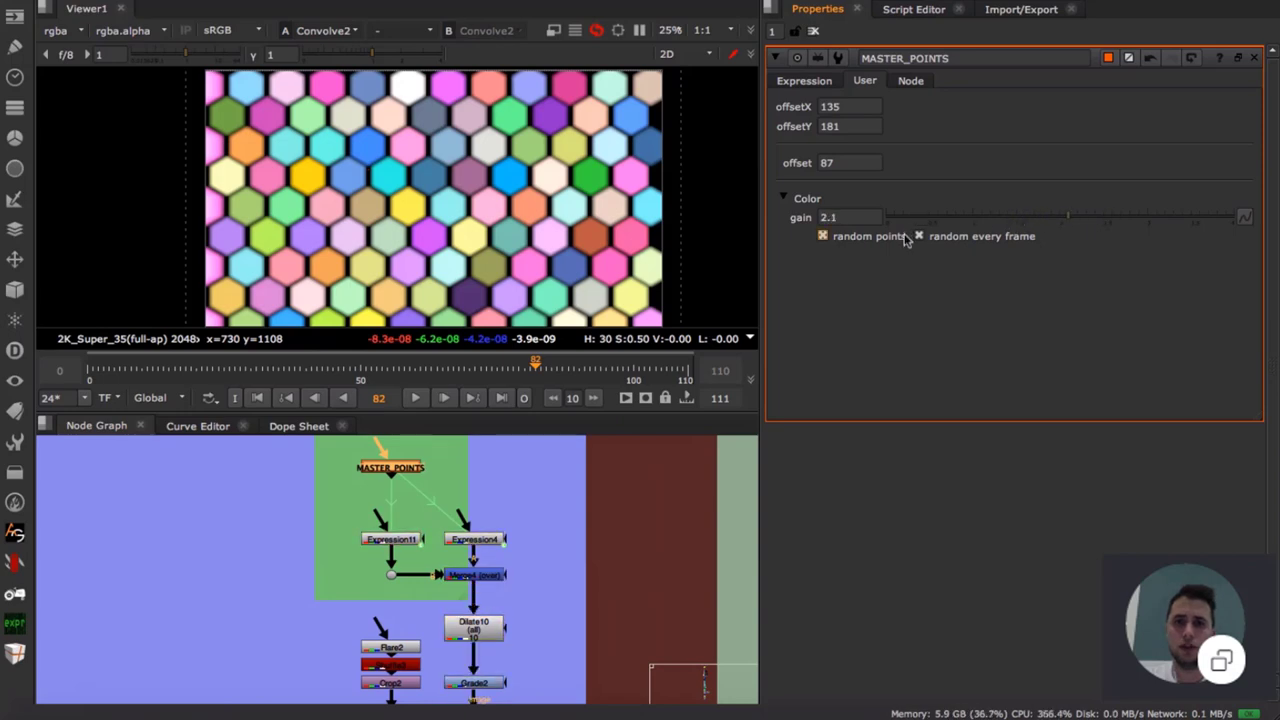
{"action": "left_click", "coordinate": [870, 237]}
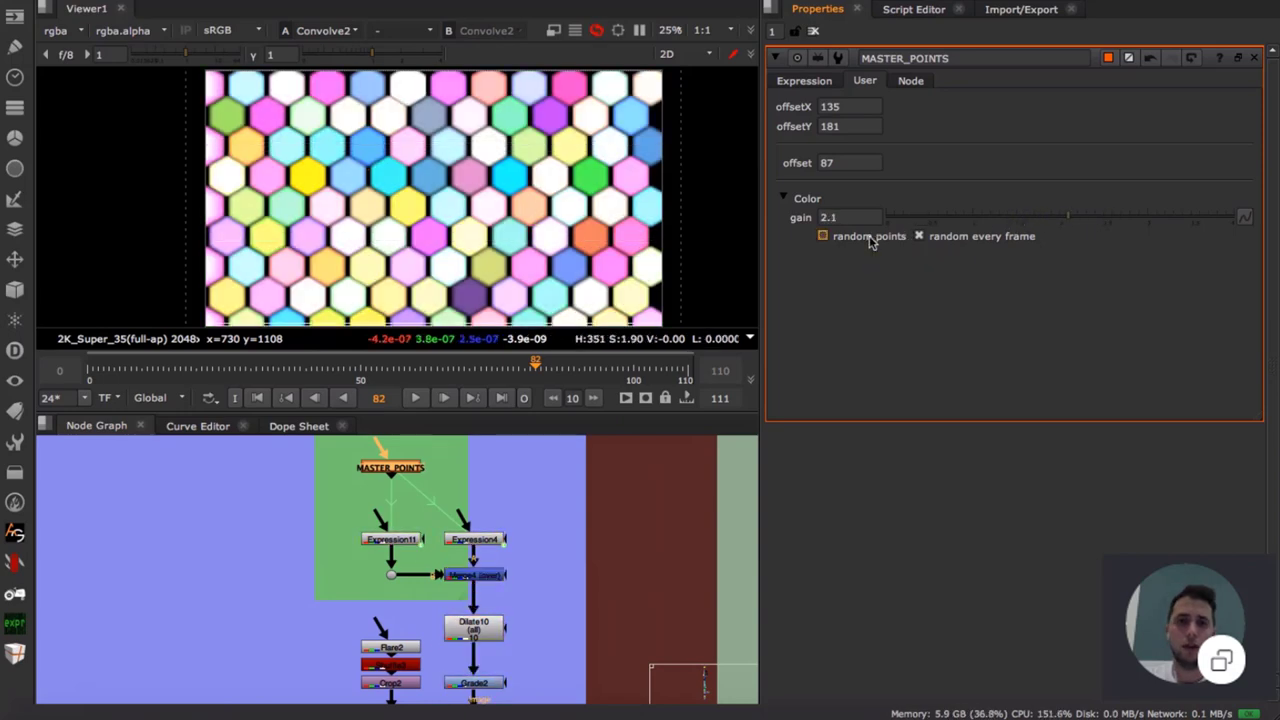
- Advance the timeline frame by frame to frame 85 to check the random every frame coloring
{"action": "left_click", "coordinate": [977, 238]}
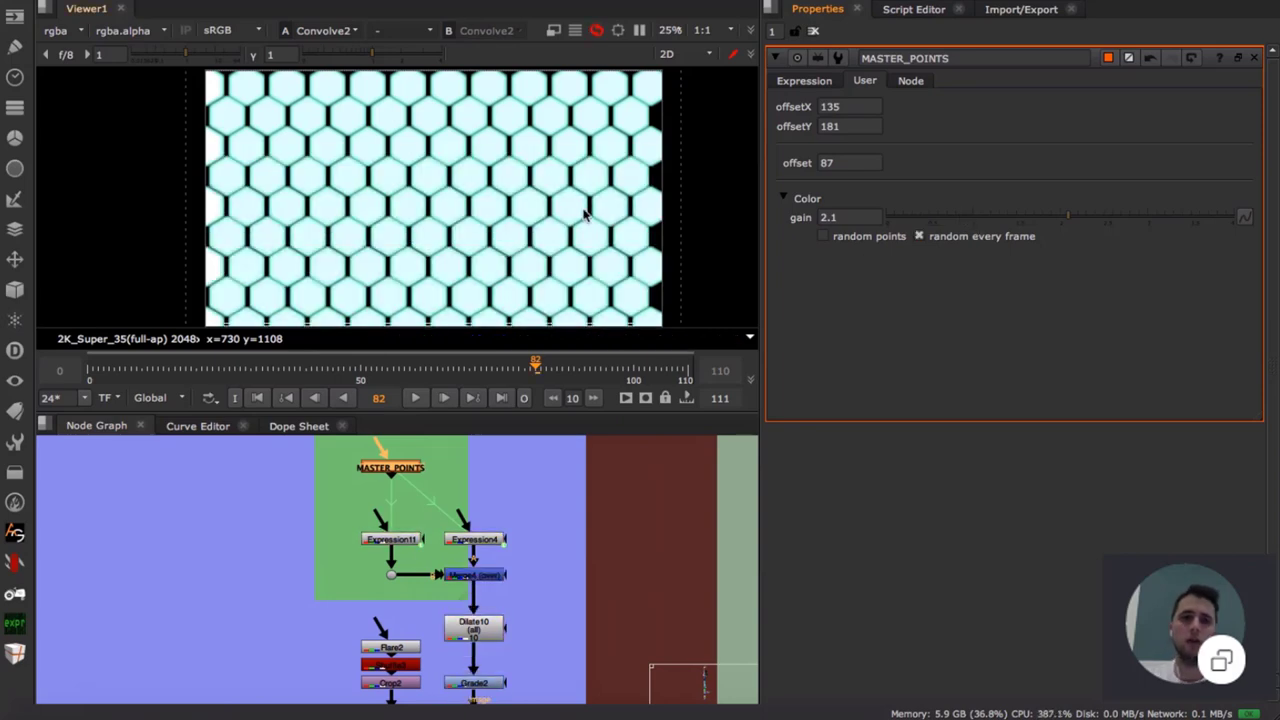
{"action": "key", "text": "Right"}
{"action": "key", "text": "Right"}
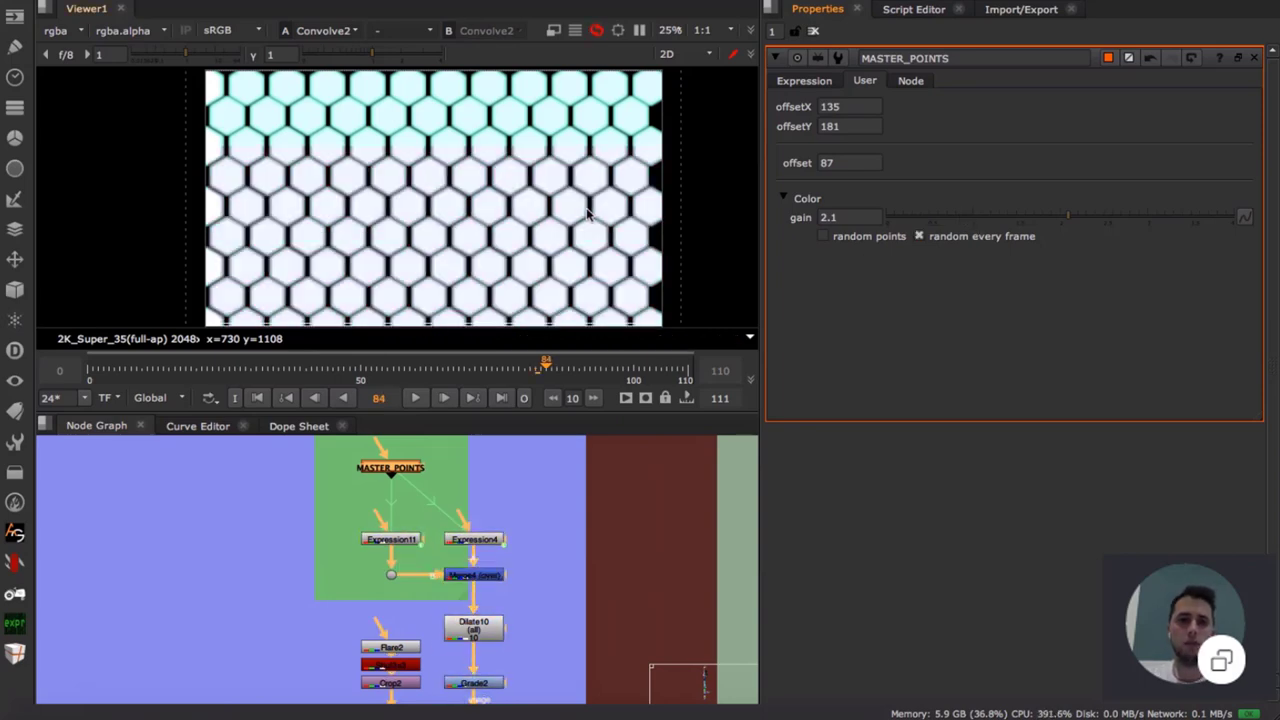
{"action": "key", "text": "Right"}
- Examine the Points Advanced node tree from MASTER_POINTS down to Convolve2
{"action": "scroll", "coordinate": [543, 551], "scroll_direction": "down", "scroll_amount": 3}
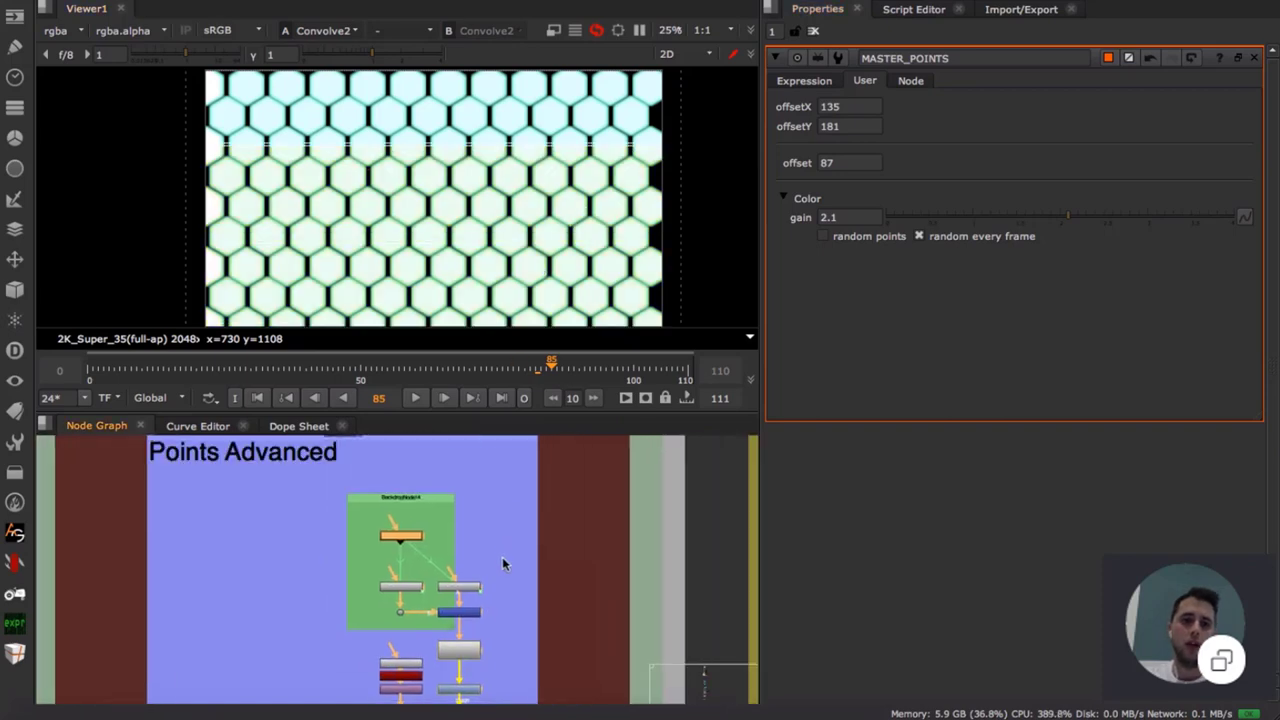
{"action": "middle_click_drag", "start_coordinate": [502, 557], "coordinate": [501, 574]}
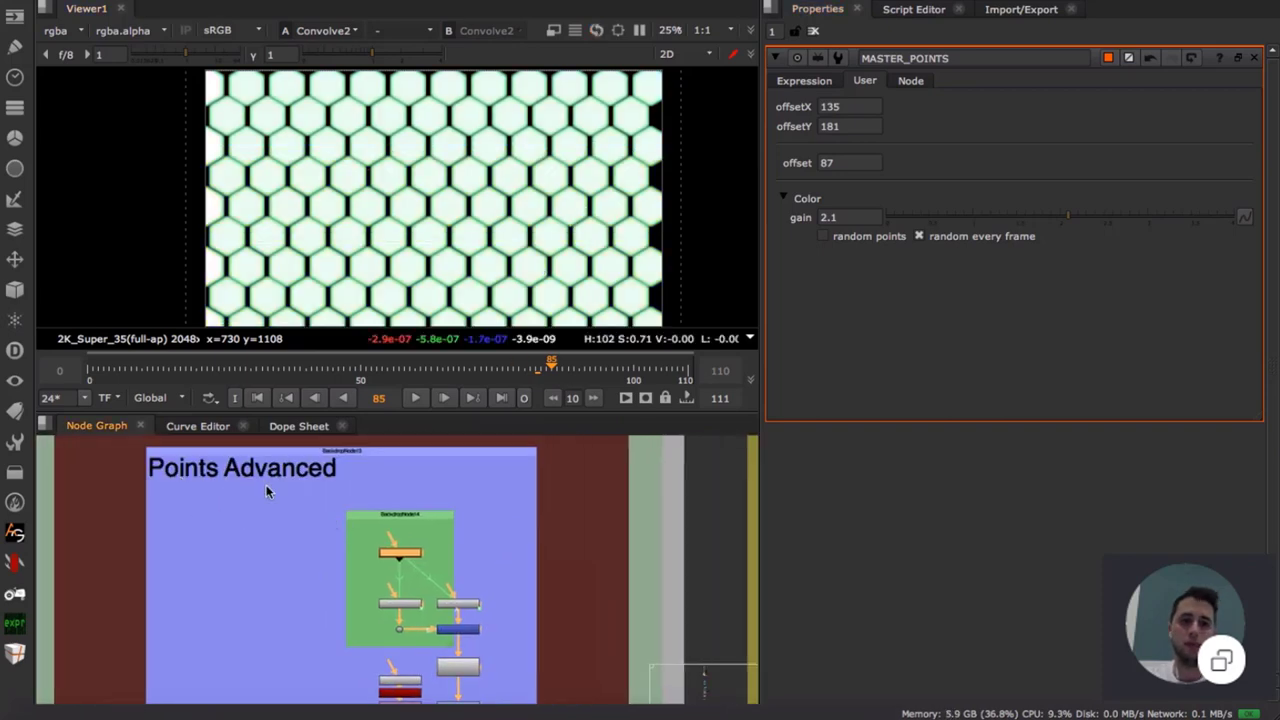
{"action": "middle_click_drag", "start_coordinate": [296, 520], "coordinate": [279, 437]}
{"action": "middle_click_drag", "start_coordinate": [426, 591], "coordinate": [420, 516]}
{"action": "scroll", "coordinate": [465, 525], "scroll_direction": "up", "scroll_amount": 3}
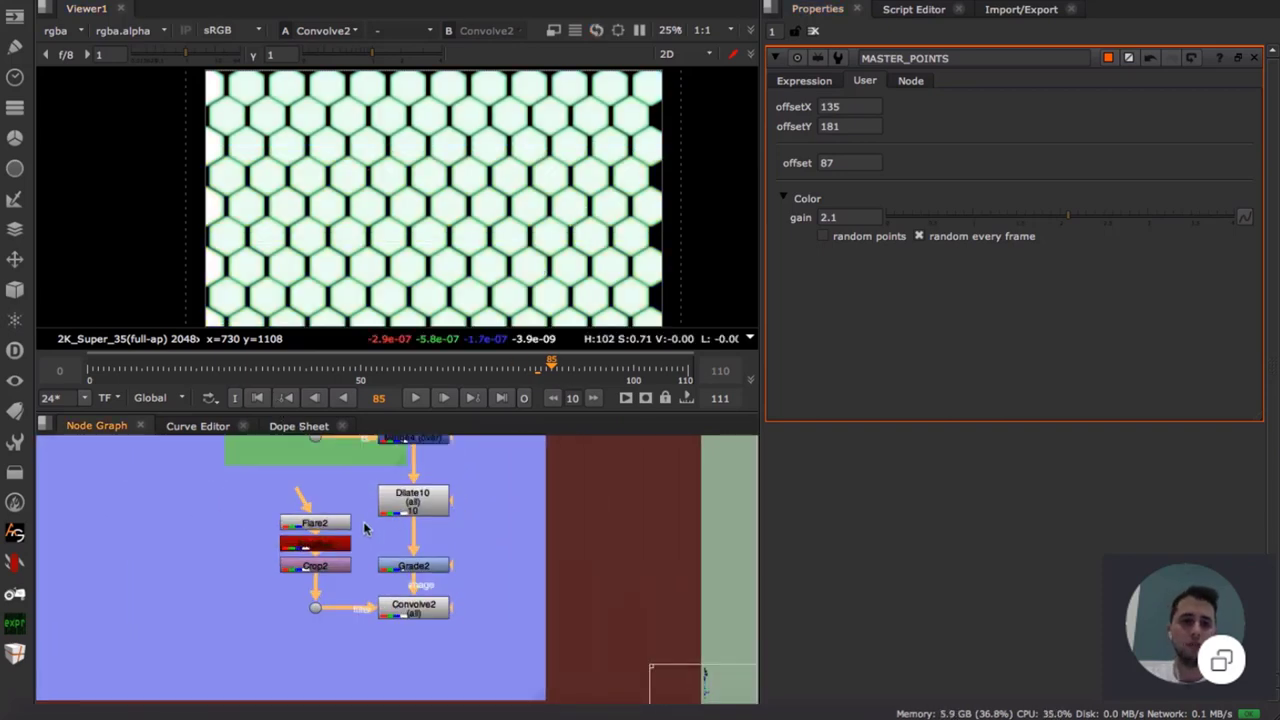
{"action": "scroll", "coordinate": [430, 510], "scroll_direction": "down", "scroll_amount": 5}
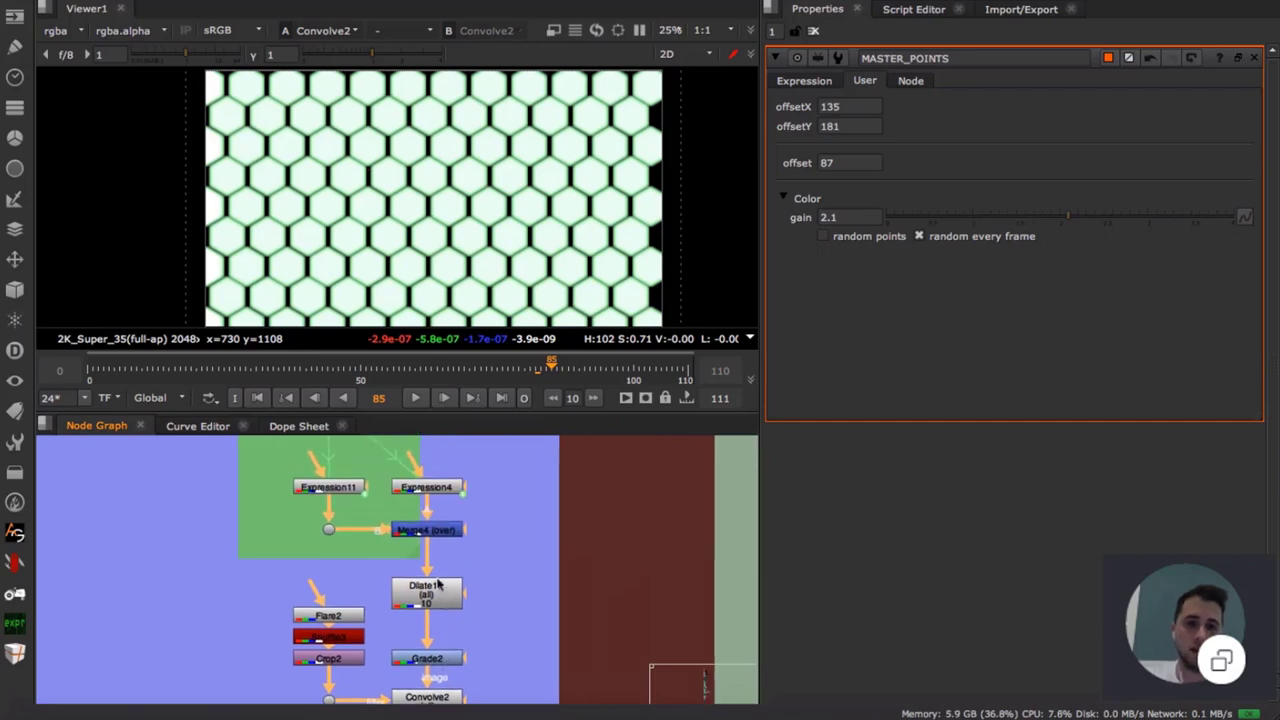
{"action": "middle_click_drag", "start_coordinate": [408, 562], "coordinate": [345, 604]}
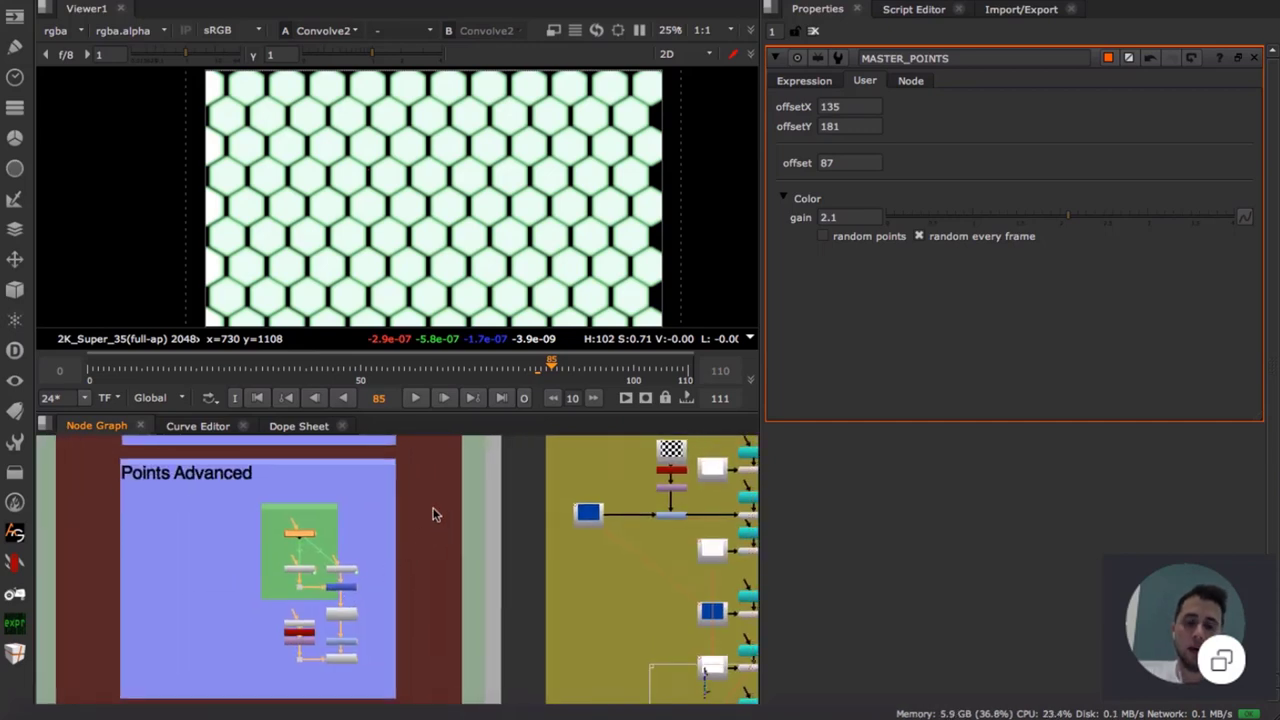
- Examine the Flare1, Crop1, Grade1 and Convolve1 nodes in the Points section of the node graph
{"action": "middle_click_drag", "start_coordinate": [422, 486], "coordinate": [371, 552]}
{"action": "middle_click_drag", "start_coordinate": [318, 514], "coordinate": [372, 552]}
{"action": "scroll", "coordinate": [332, 518], "scroll_direction": "up", "scroll_amount": 2}
{"action": "left_click", "coordinate": [393, 527]}
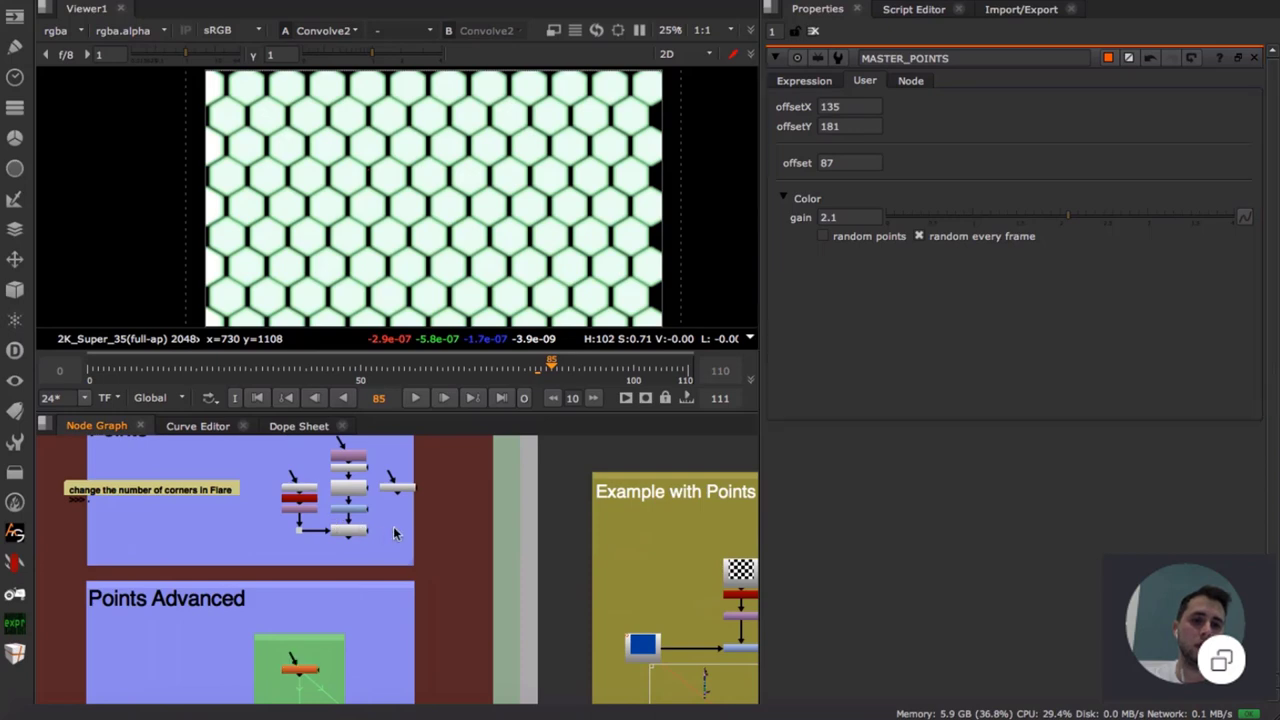
{"action": "scroll", "coordinate": [371, 525], "scroll_direction": "up", "scroll_amount": 4}
{"action": "left_click", "coordinate": [355, 499]}
{"action": "left_click", "coordinate": [412, 513]}
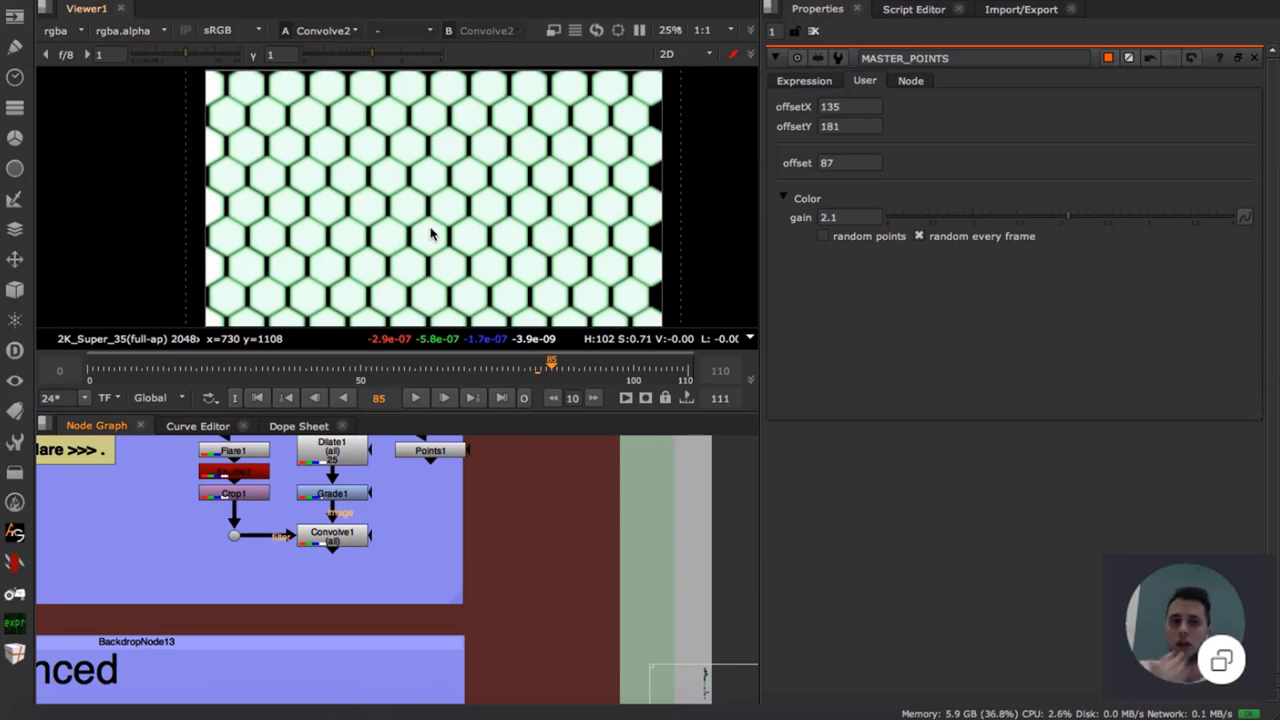
- Open the properties of the Convolve2 node at the end of the Points Advanced tree
{"action": "middle_click_drag", "start_coordinate": [346, 594], "coordinate": [384, 326]}
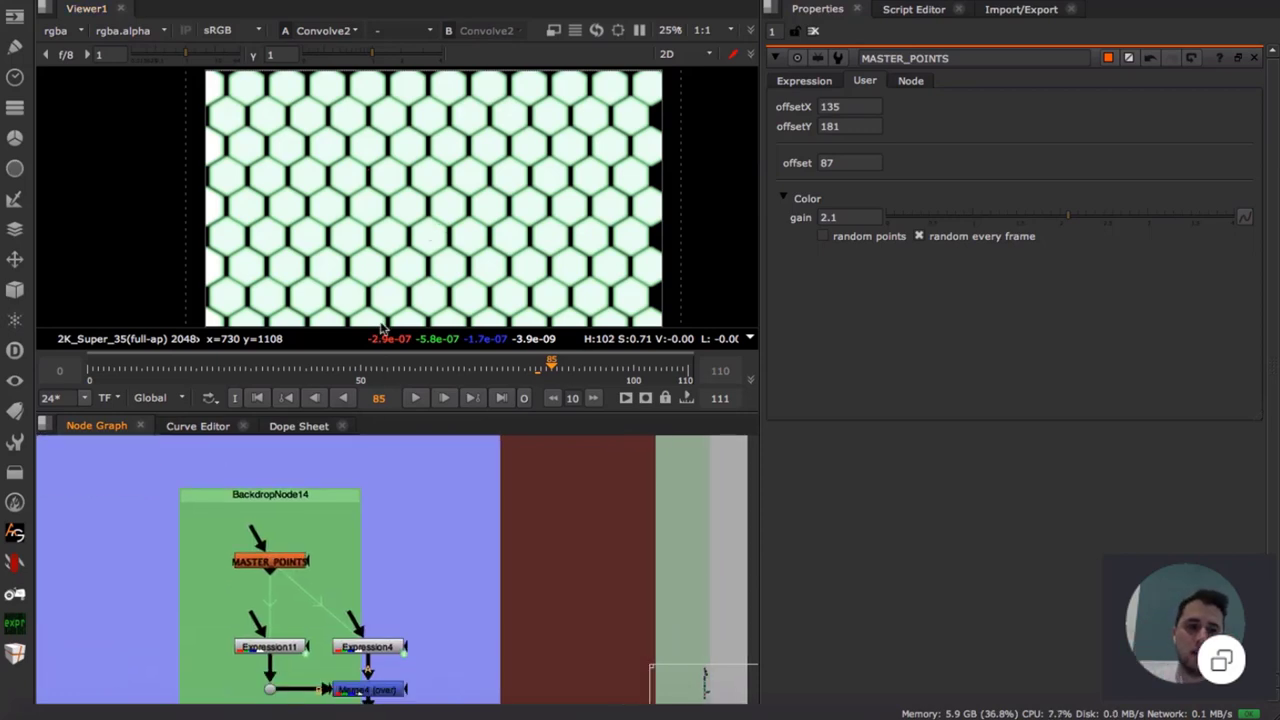
{"action": "middle_click_drag", "start_coordinate": [388, 575], "coordinate": [395, 385]}
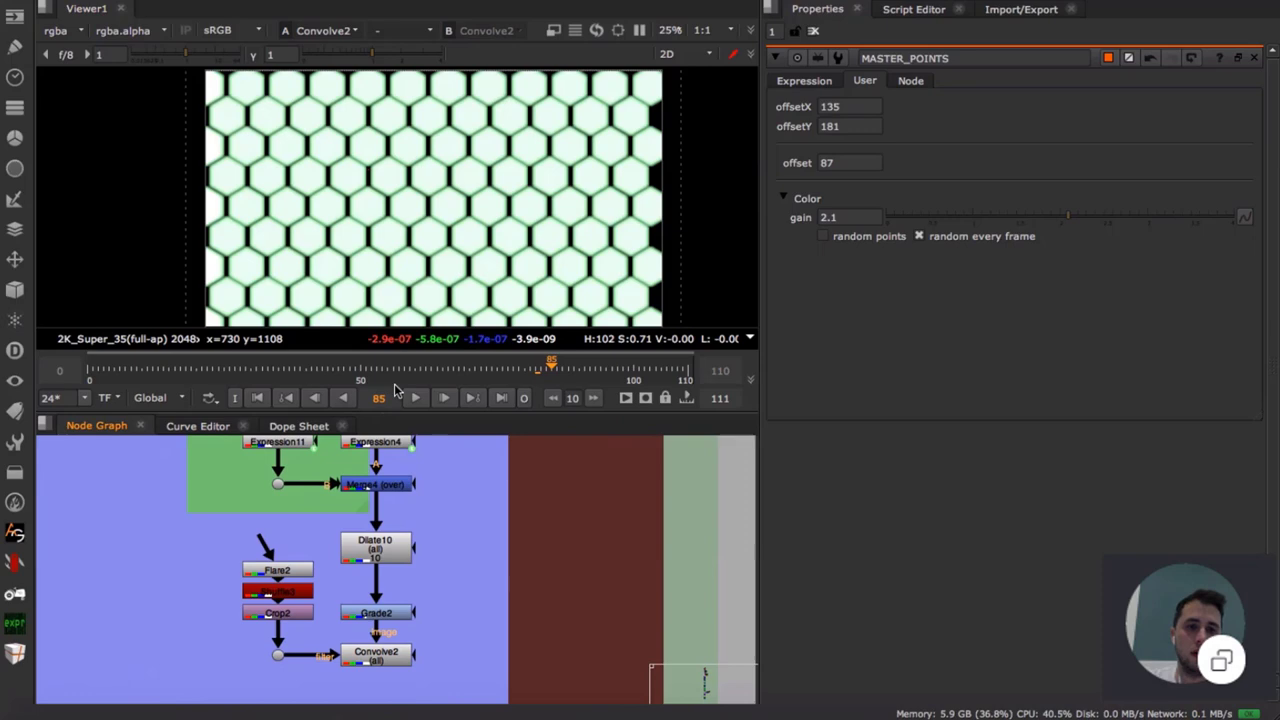
{"action": "middle_click_drag", "start_coordinate": [404, 622], "coordinate": [420, 534]}
{"action": "scroll", "coordinate": [395, 578], "scroll_direction": "up", "scroll_amount": 2}
{"action": "left_click", "coordinate": [394, 580]}
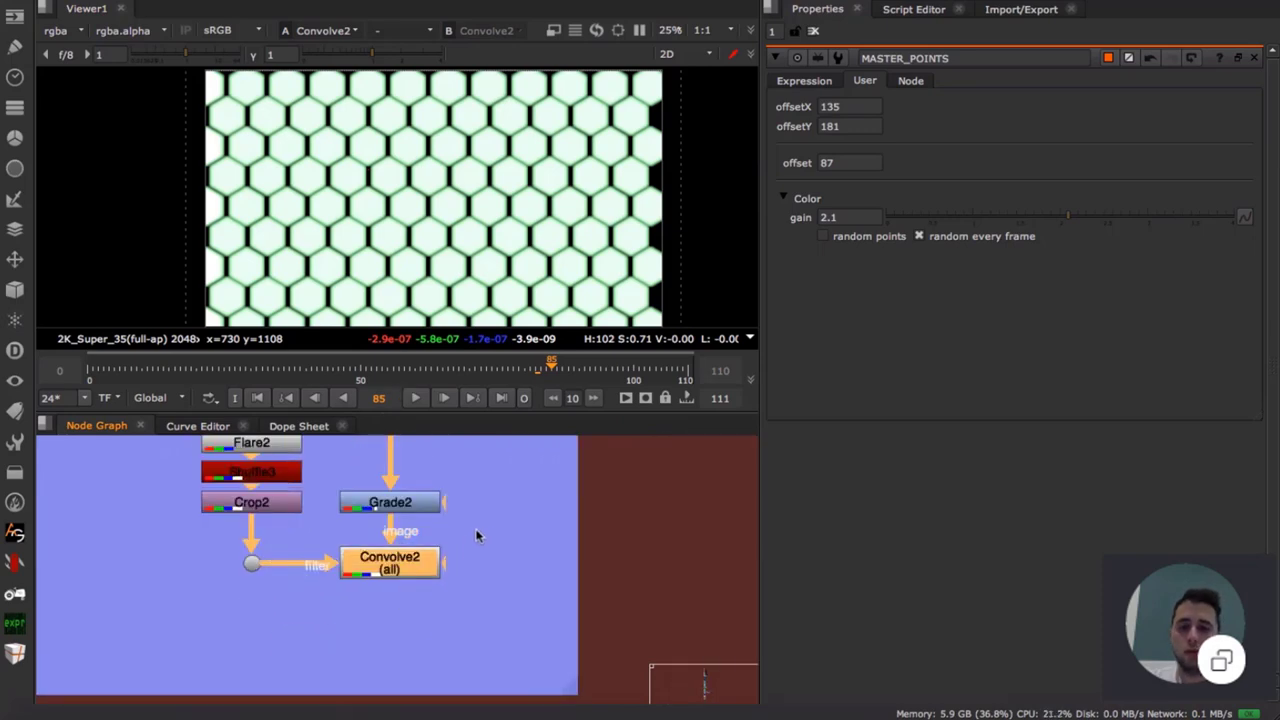
{"action": "left_click", "coordinate": [480, 533]}
{"action": "double_click", "coordinate": [427, 567]}
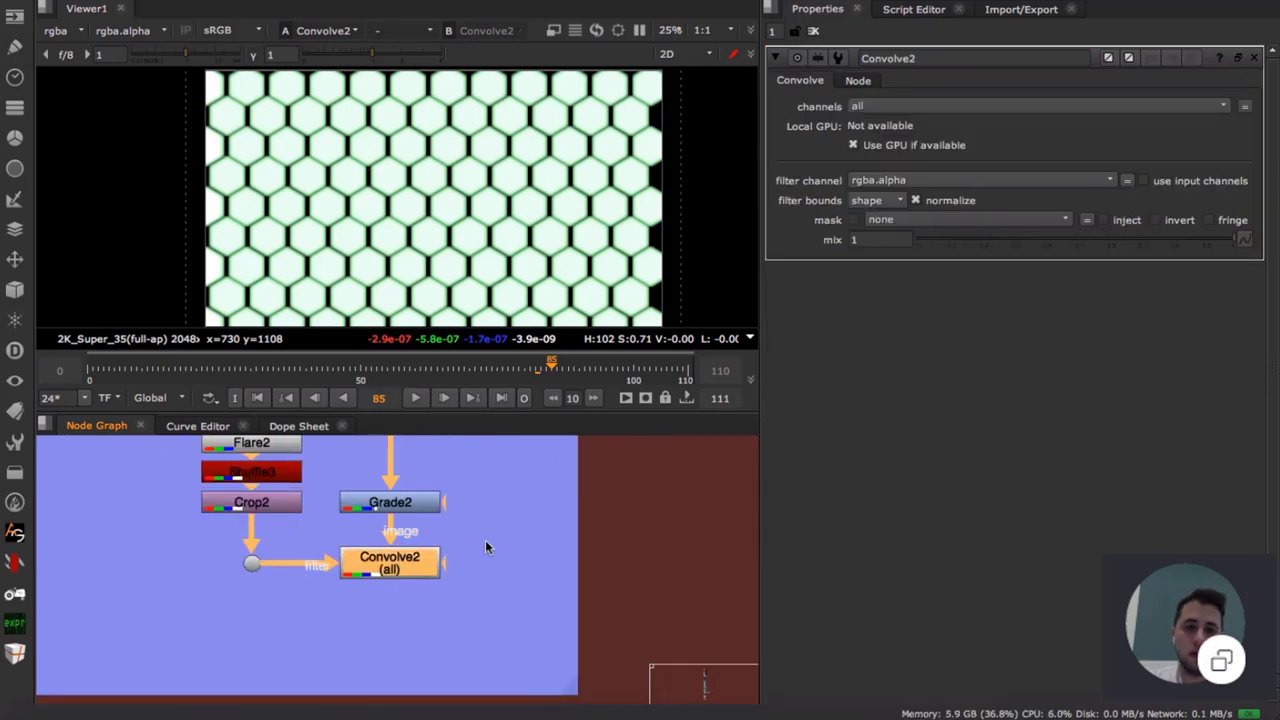
- Look over the Points Advanced tree and locate the neighbouring Example with Points section
{"action": "scroll", "coordinate": [455, 566], "scroll_direction": "down", "scroll_amount": 5}
{"action": "middle_click_drag", "start_coordinate": [535, 545], "coordinate": [323, 546]}
{"action": "scroll", "coordinate": [432, 534], "scroll_direction": "down", "scroll_amount": 3}
{"action": "scroll", "coordinate": [405, 512], "scroll_direction": "left", "scroll_amount": 10}
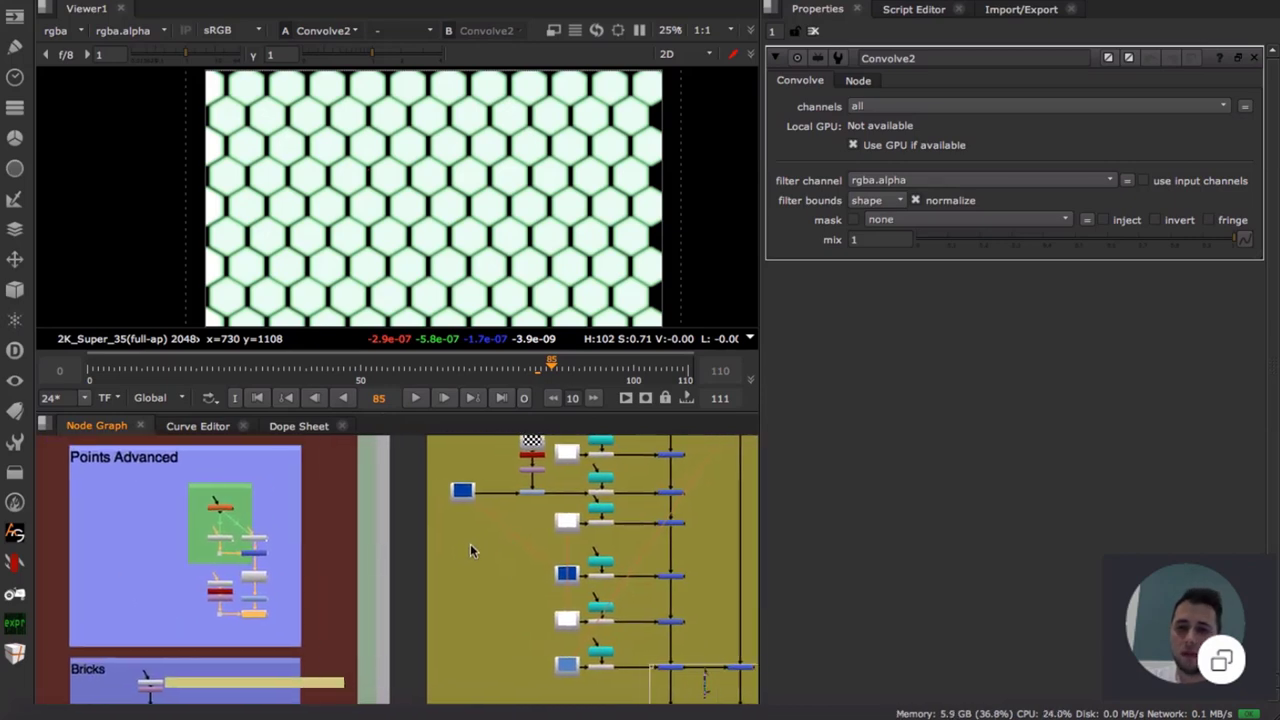
{"action": "scroll", "coordinate": [454, 580], "scroll_direction": "up", "scroll_amount": 5}
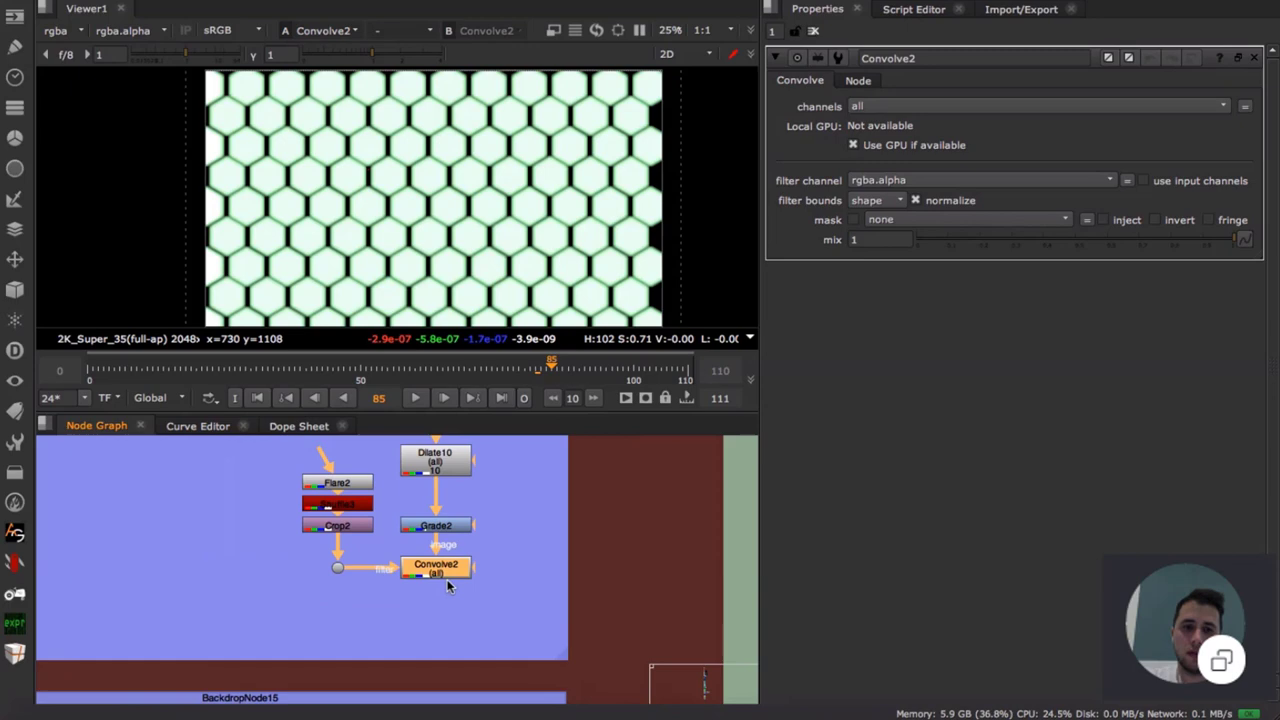
{"action": "left_click", "coordinate": [497, 525]}
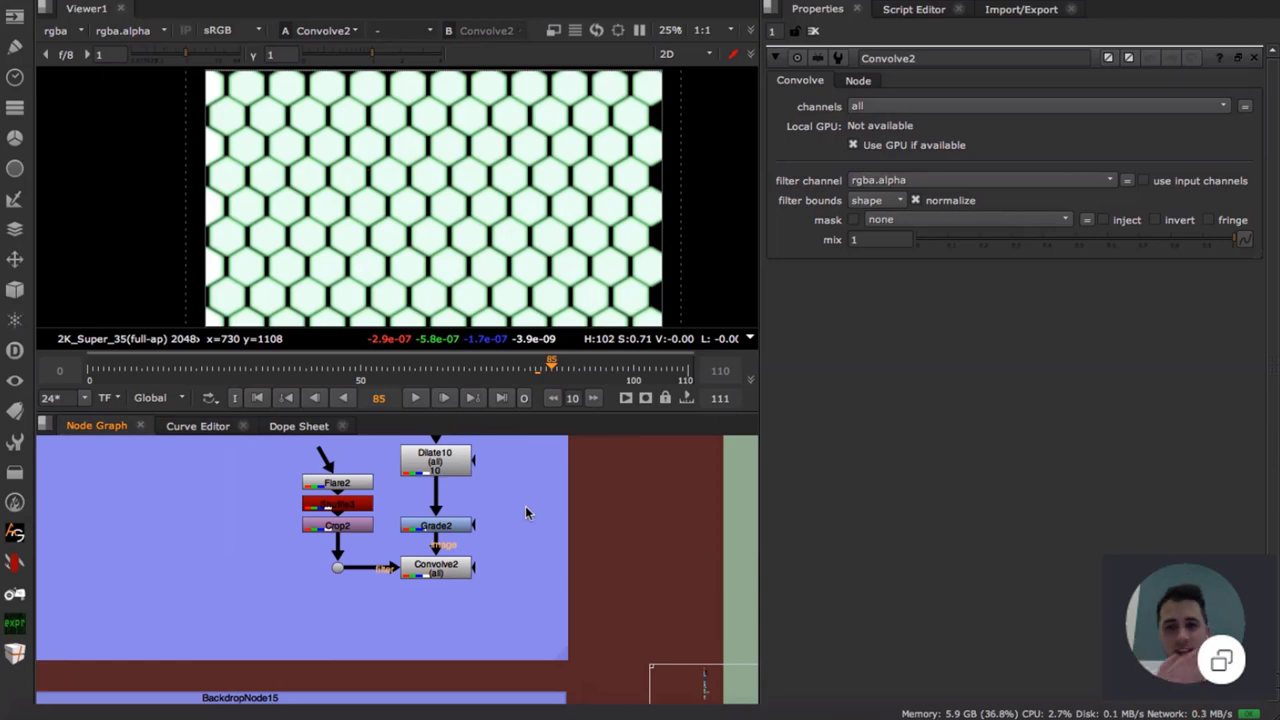
{"action": "scroll", "coordinate": [518, 492], "scroll_direction": "down", "scroll_amount": 3}
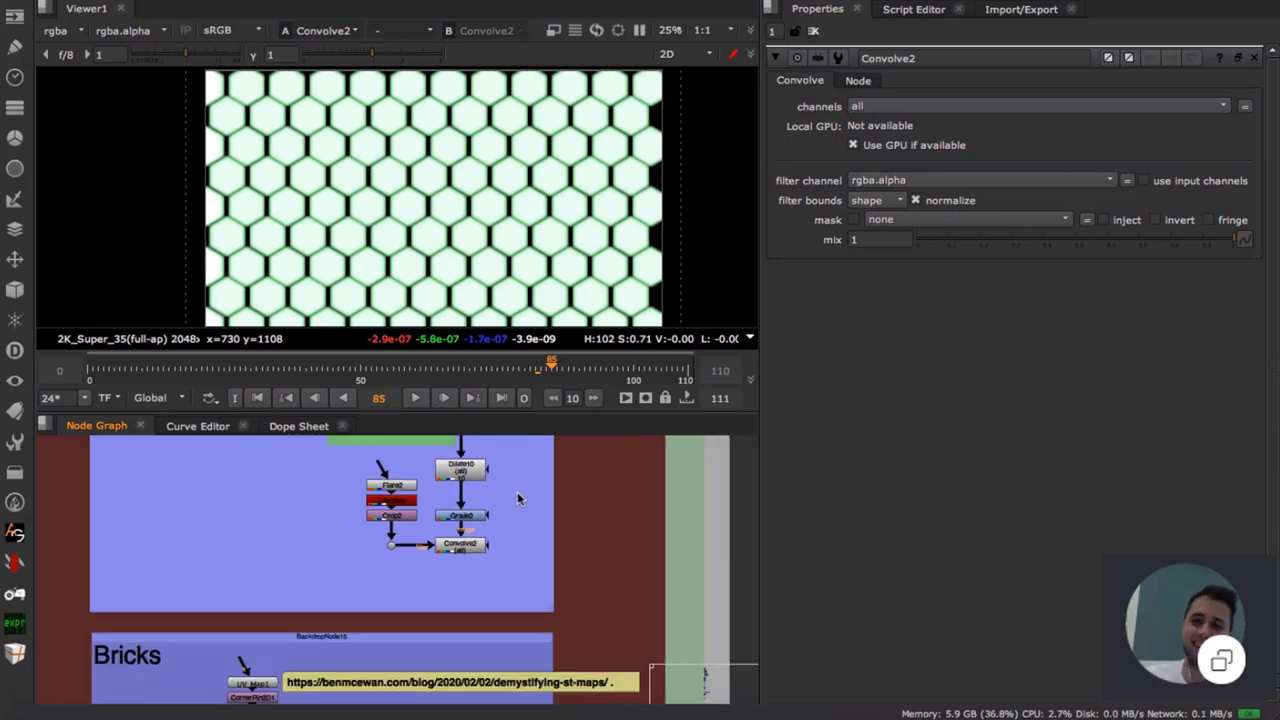
{"action": "middle_click_drag", "start_coordinate": [515, 496], "coordinate": [474, 578]}
{"action": "middle_click_drag", "start_coordinate": [475, 510], "coordinate": [466, 614]}
{"action": "scroll", "coordinate": [466, 537], "scroll_direction": "down", "scroll_amount": 2}
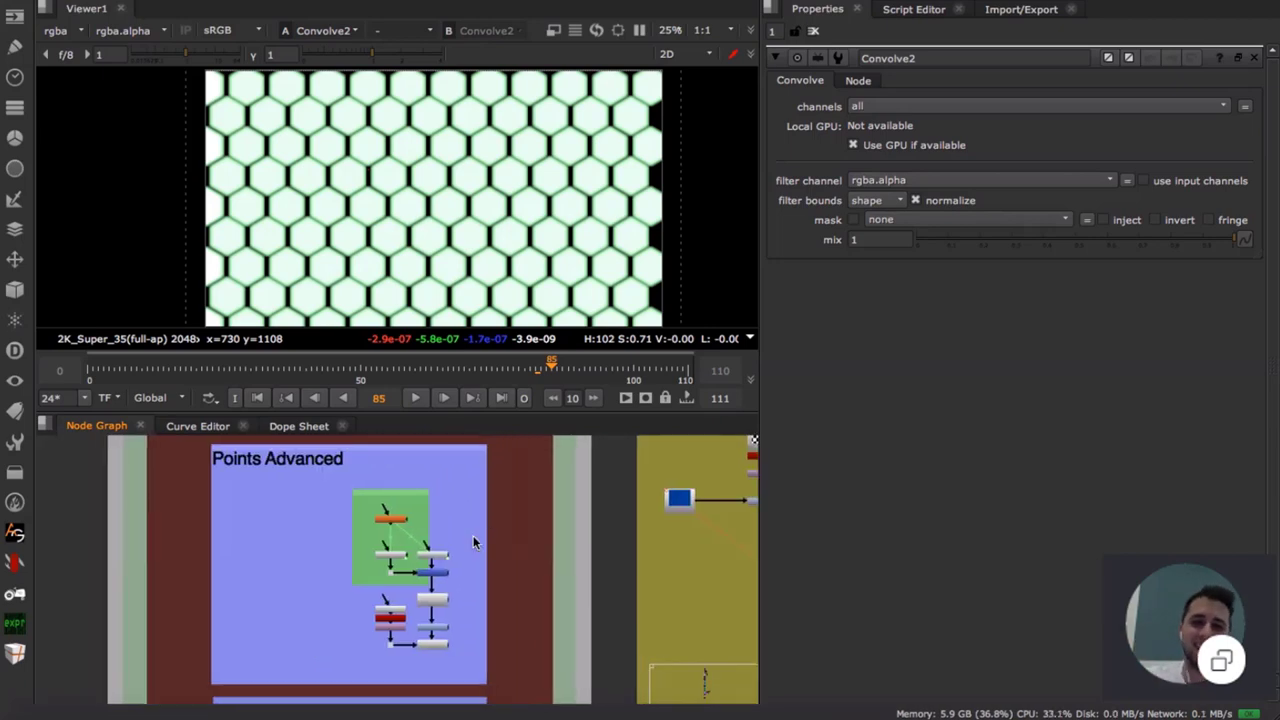
{"action": "middle_click_drag", "start_coordinate": [474, 537], "coordinate": [355, 587]}
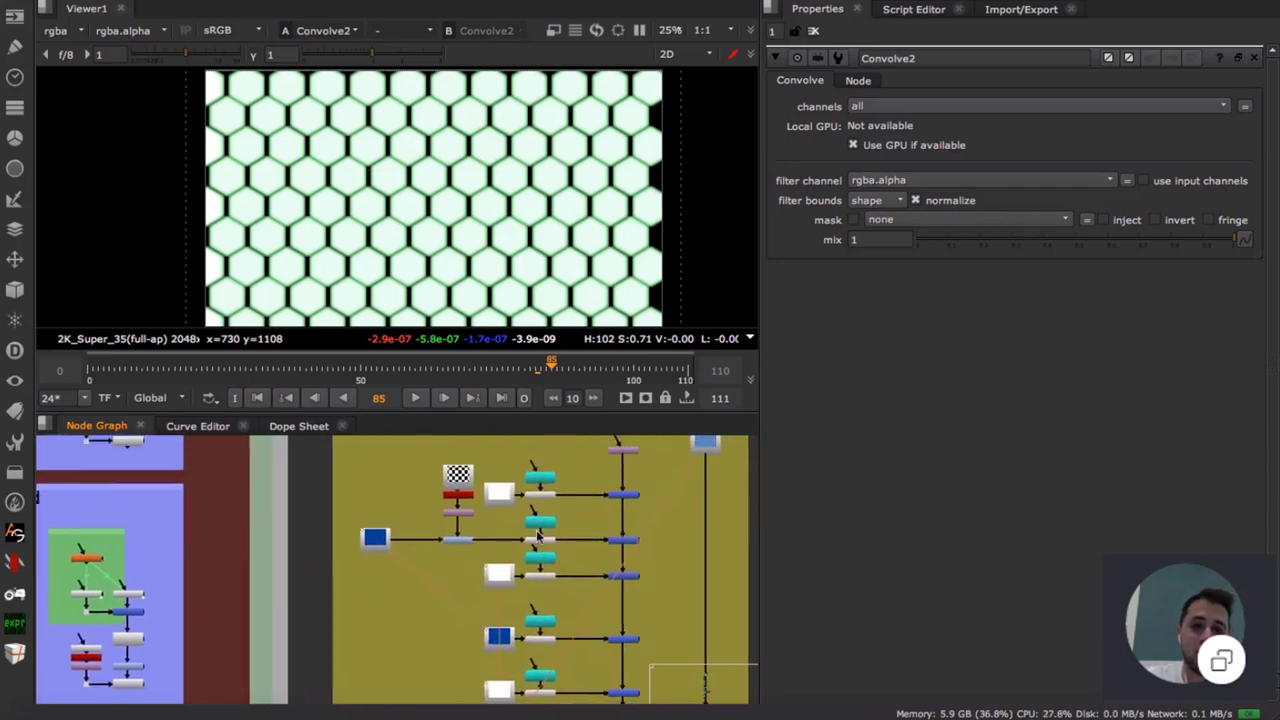
{"action": "middle_click_drag", "start_coordinate": [562, 508], "coordinate": [530, 531]}
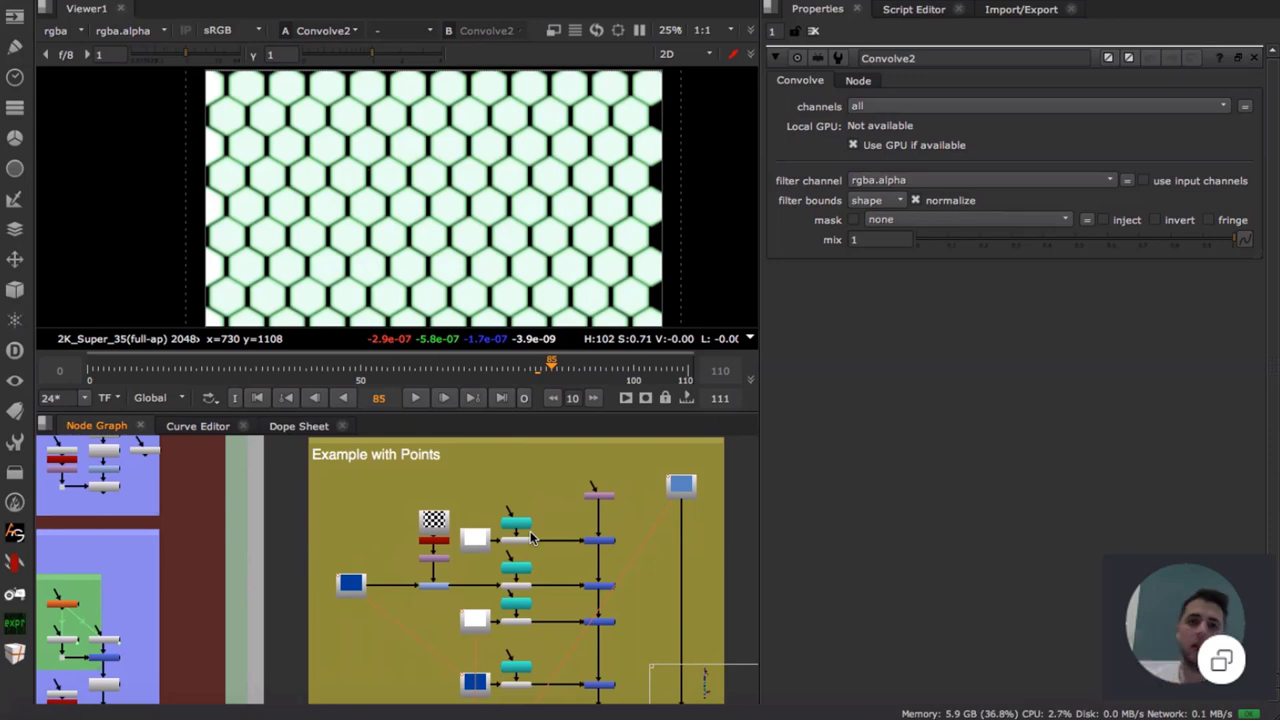
- Open Flare1 and Crop1 in the Points section and view the cropped flare shape from Crop1
{"action": "middle_click_drag", "start_coordinate": [166, 512], "coordinate": [342, 568]}
{"action": "scroll", "coordinate": [342, 568], "scroll_direction": "up", "scroll_amount": 2}
{"action": "scroll", "coordinate": [239, 512], "scroll_direction": "up", "scroll_amount": 4}
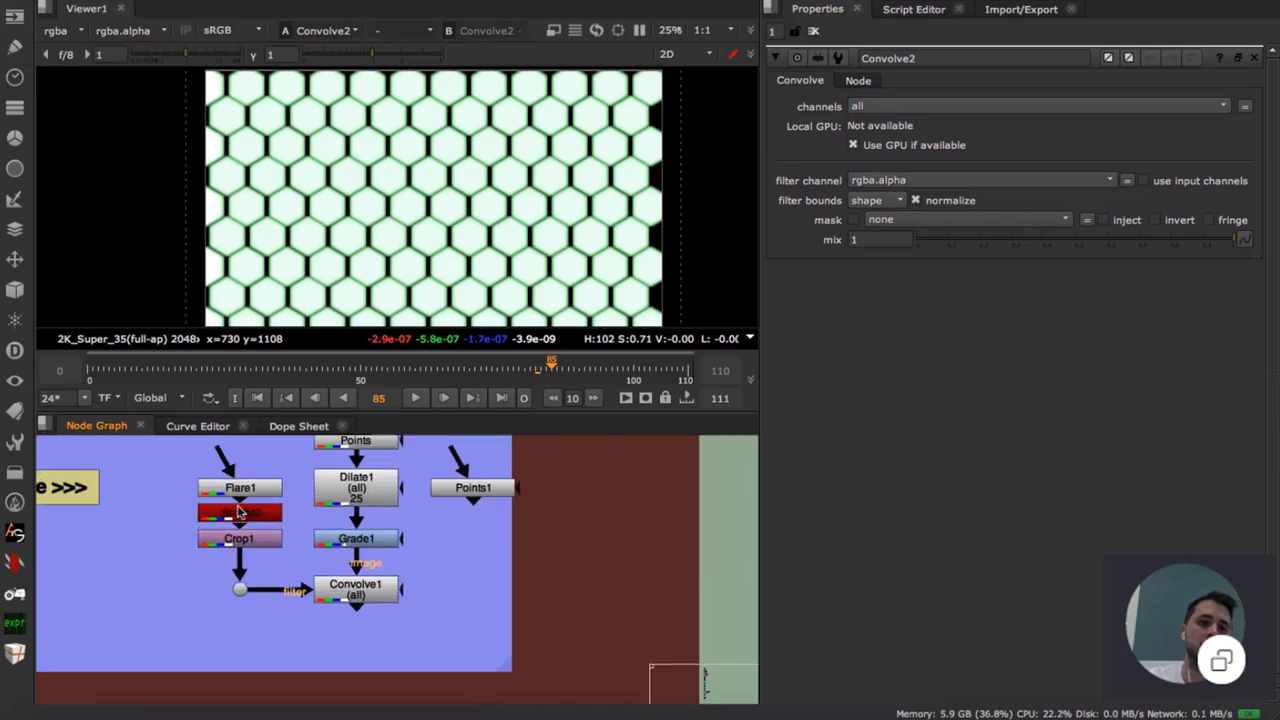
{"action": "double_click", "coordinate": [240, 489]}
{"action": "double_click", "coordinate": [250, 541]}
{"action": "key", "text": "1"}
{"action": "scroll", "coordinate": [489, 189], "scroll_direction": "down", "scroll_amount": 5}
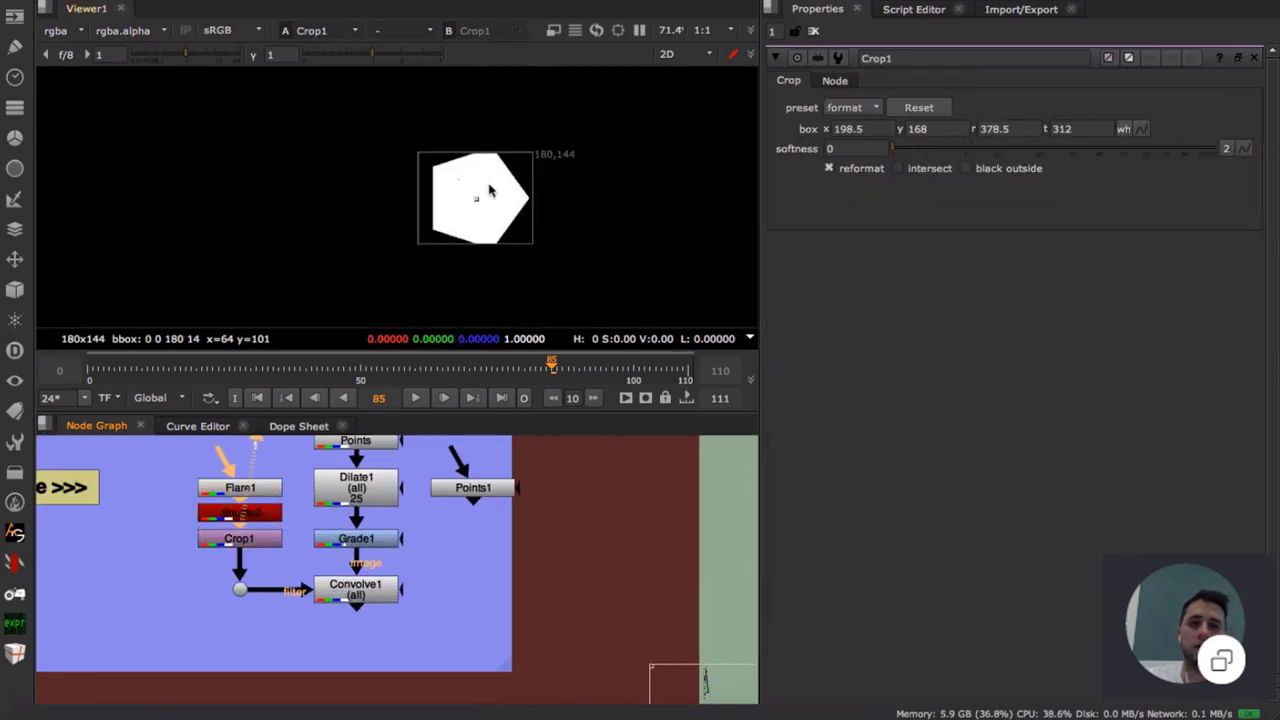
- Open Convolve1 and view its output up close to inspect the colored point grid
{"action": "left_click", "coordinate": [383, 542]}
{"action": "middle_click_drag", "start_coordinate": [418, 578], "coordinate": [440, 536]}
{"action": "double_click", "coordinate": [376, 557]}
{"action": "key", "text": "1"}
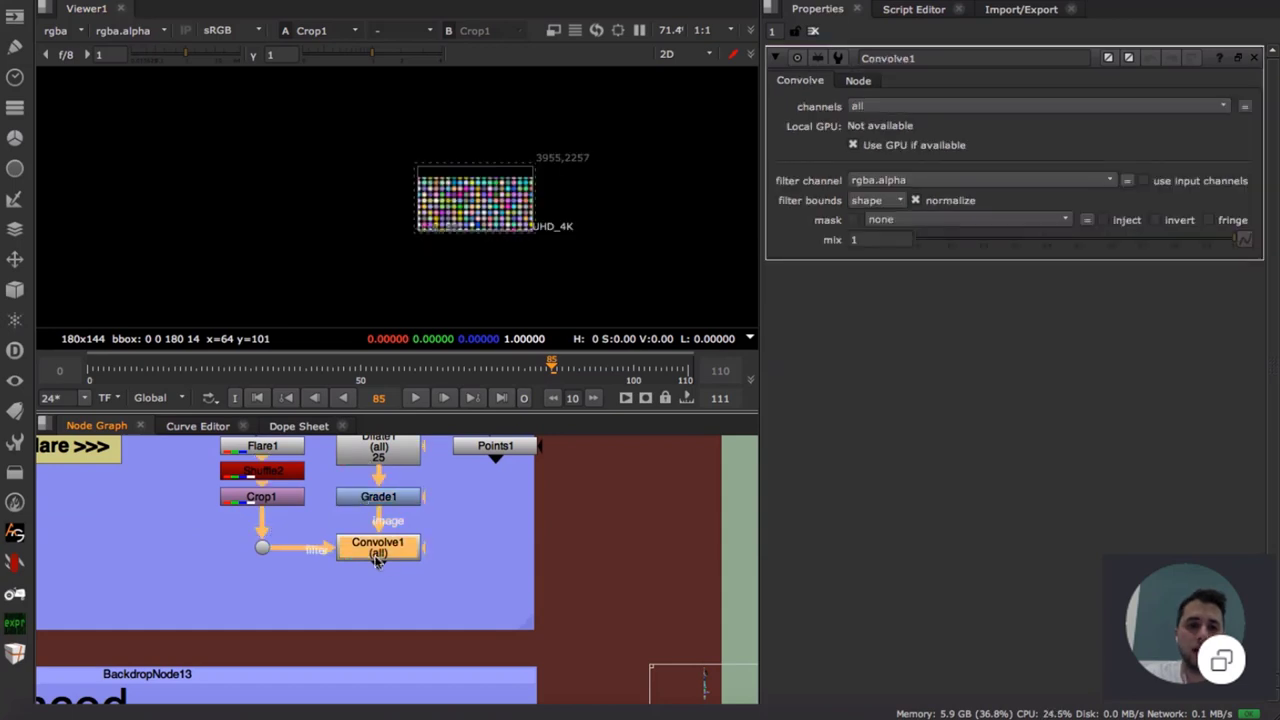
{"action": "left_click", "coordinate": [454, 555]}
{"action": "scroll", "coordinate": [470, 195], "scroll_direction": "up", "scroll_amount": 7}
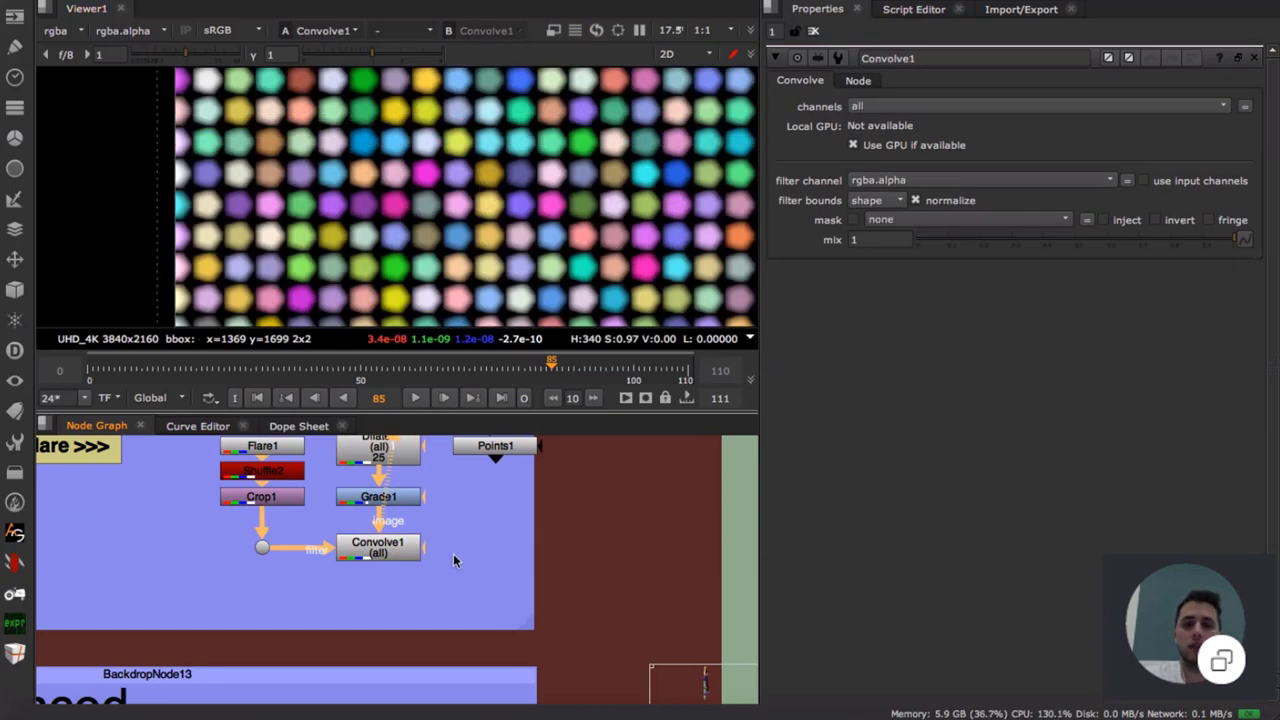
- Open Convolve2 in the Points Advanced section and view its full hexagon pattern
{"action": "scroll", "coordinate": [458, 560], "scroll_direction": "down", "scroll_amount": 4}
{"action": "middle_click_drag", "start_coordinate": [471, 586], "coordinate": [466, 400]}
{"action": "middle_click_drag", "start_coordinate": [459, 558], "coordinate": [445, 403]}
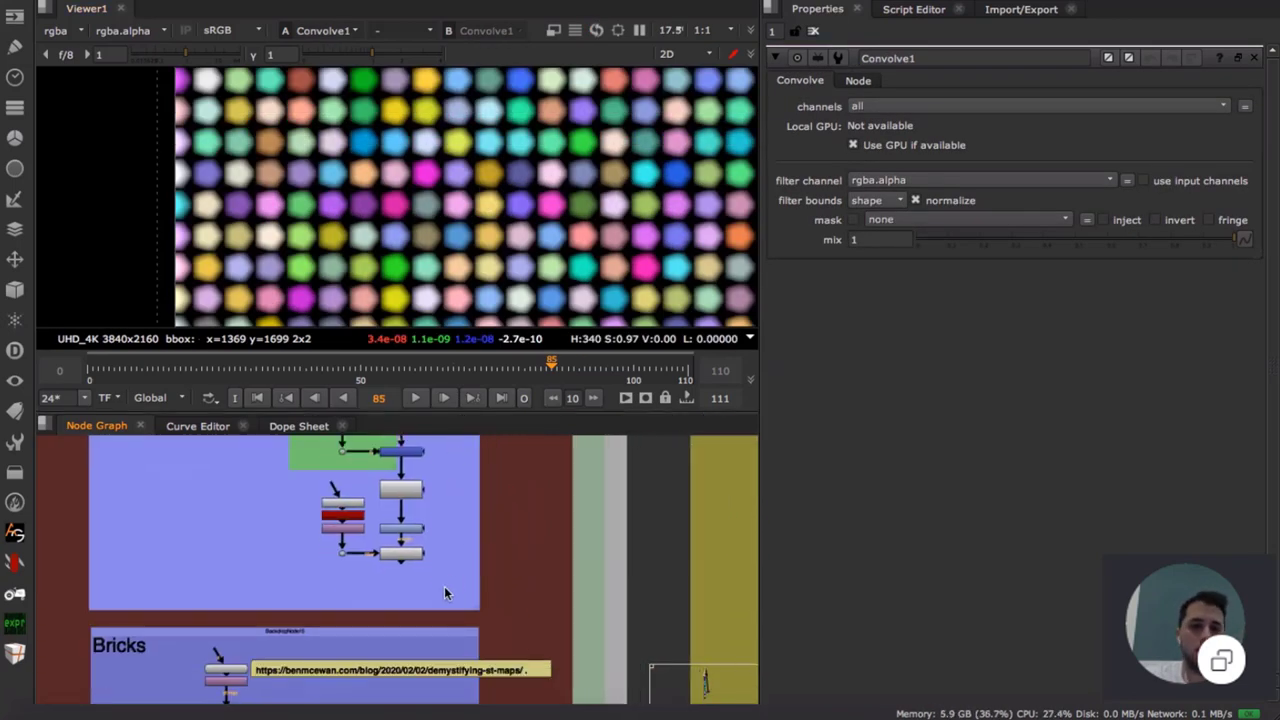
{"action": "double_click", "coordinate": [405, 553]}
{"action": "key", "text": "1"}
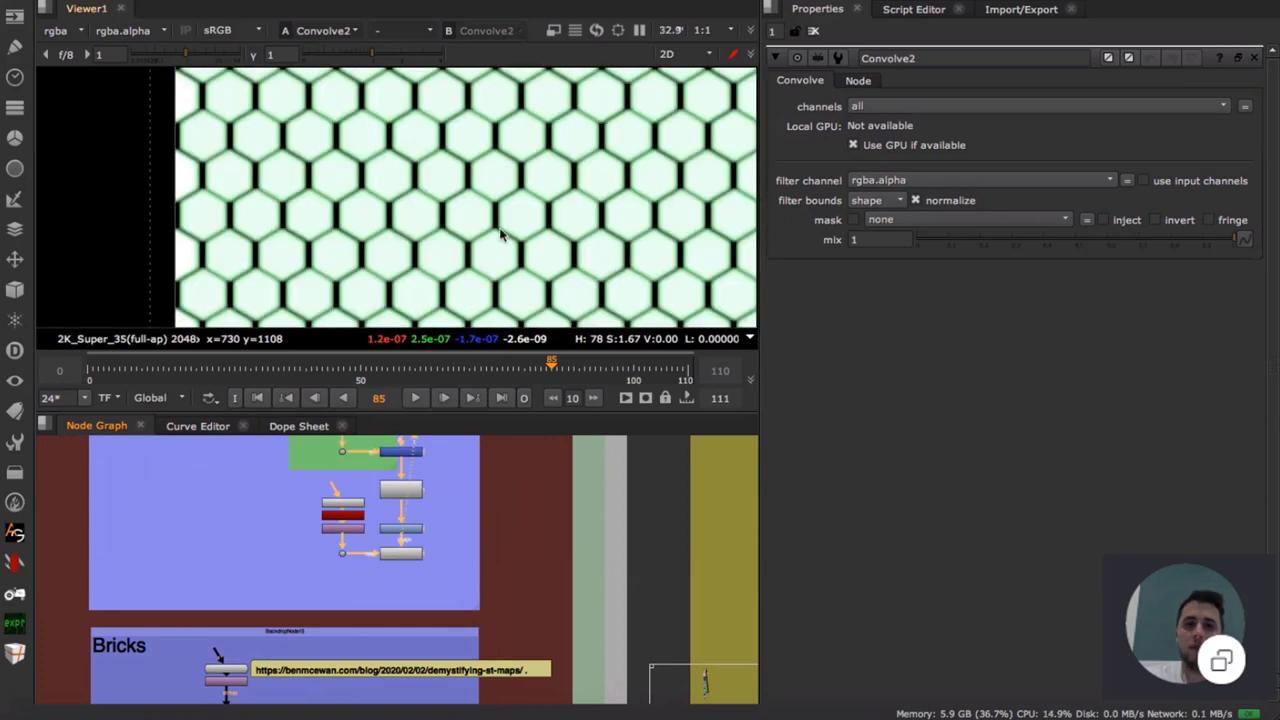
{"action": "scroll", "coordinate": [605, 254], "scroll_direction": "down", "scroll_amount": 4}
{"action": "scroll", "coordinate": [535, 566], "scroll_direction": "down", "scroll_amount": 2}
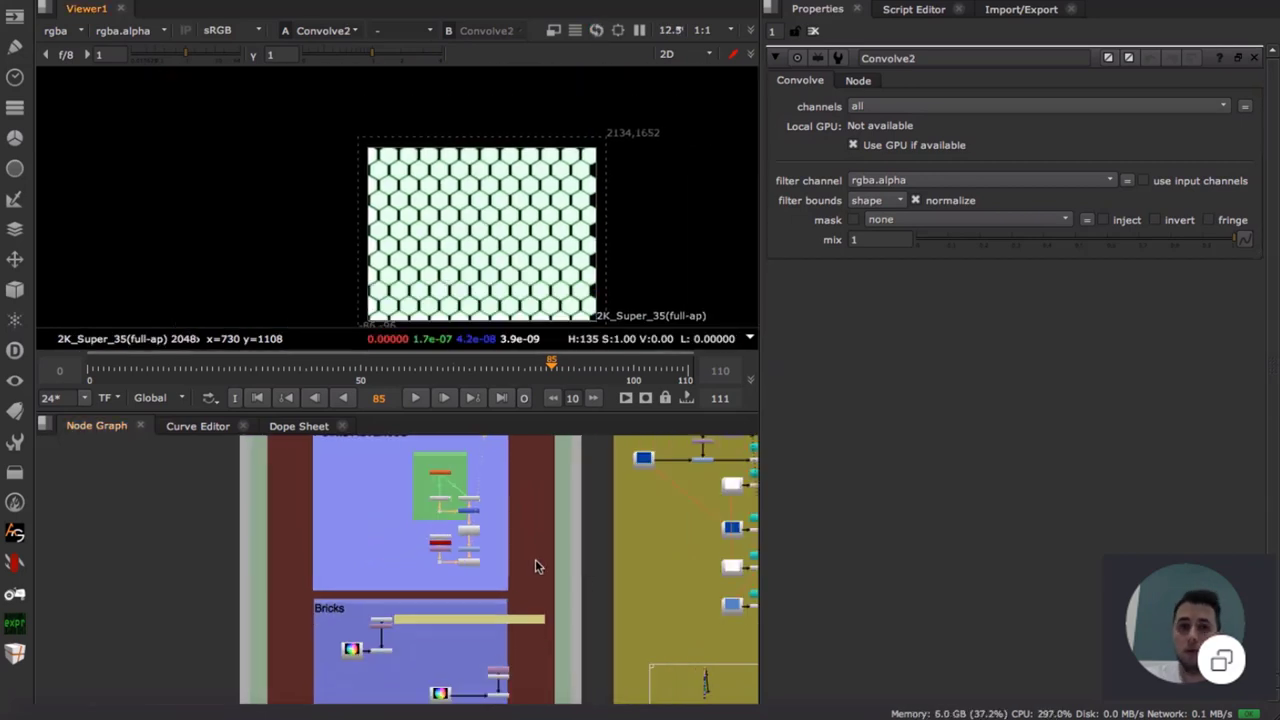
- Examine the Example with Points network of constants, ProceduralTEXTURE nodes, matte switches and merges
{"action": "middle_click_drag", "start_coordinate": [578, 566], "coordinate": [340, 552]}
{"action": "scroll", "coordinate": [605, 498], "scroll_direction": "up", "scroll_amount": 5}
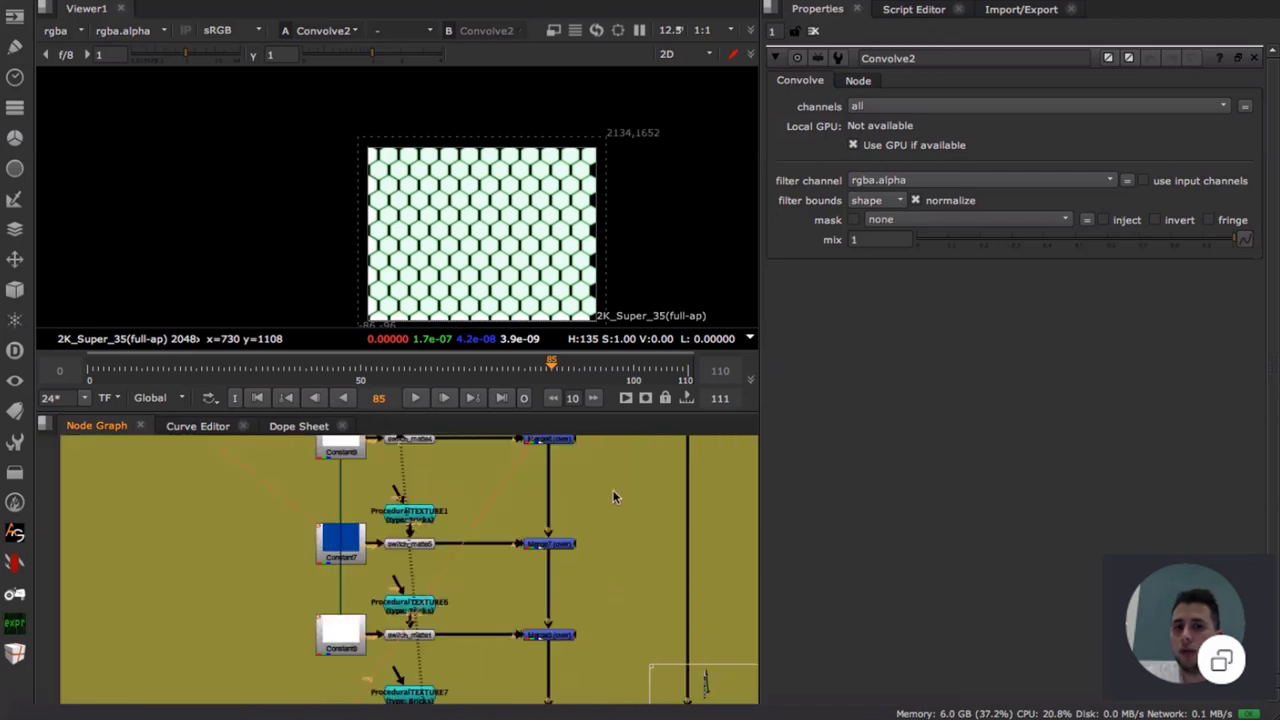
{"action": "scroll", "coordinate": [526, 580], "scroll_direction": "down", "scroll_amount": 3}
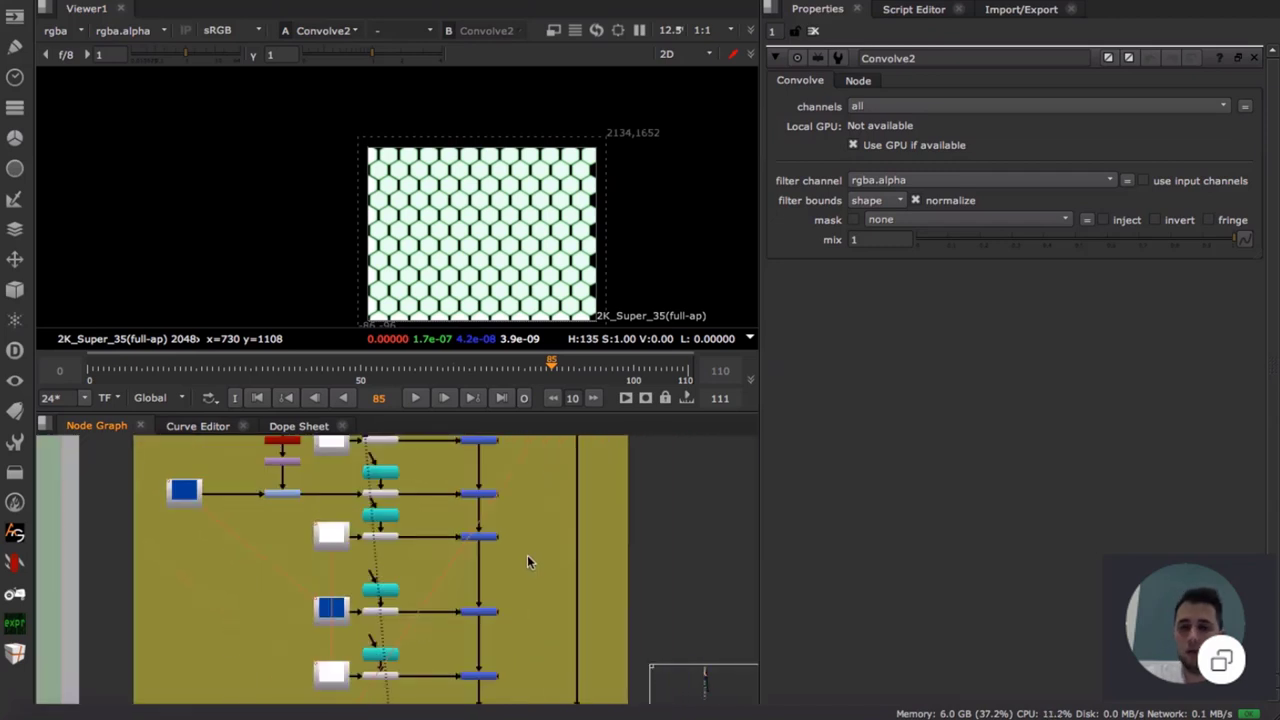
{"action": "middle_click_drag", "start_coordinate": [527, 556], "coordinate": [540, 597]}
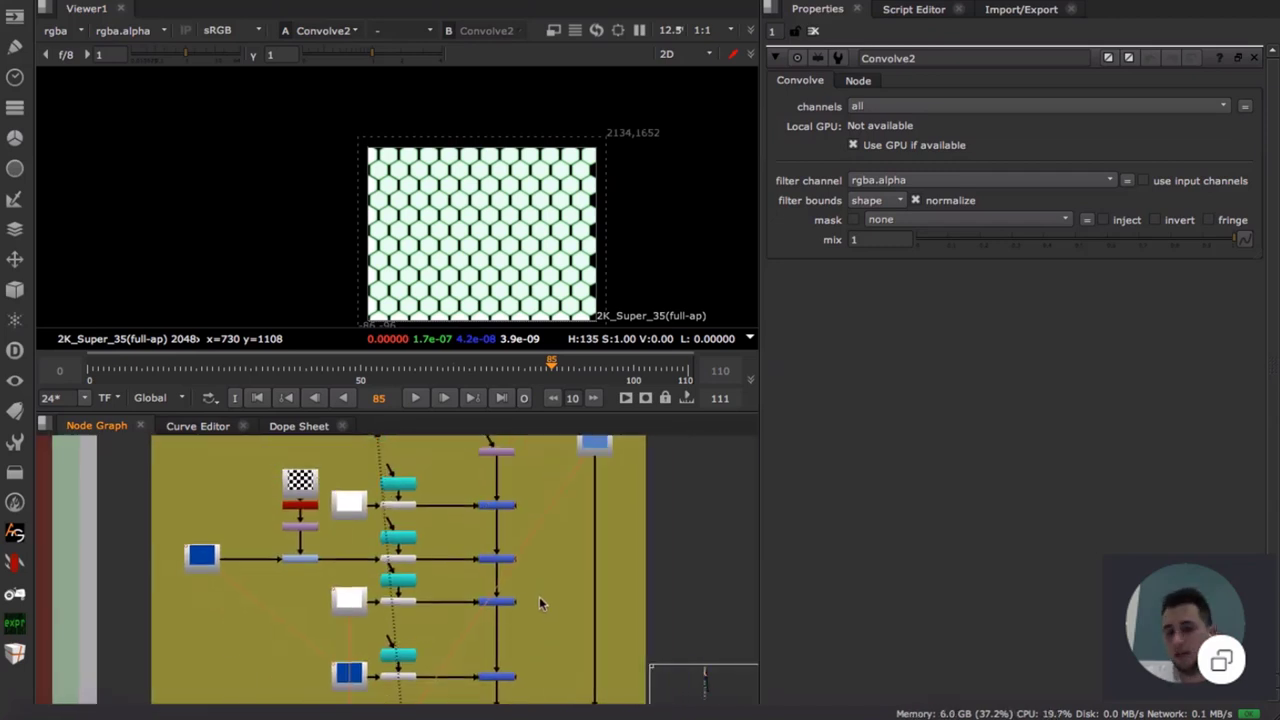
{"action": "scroll", "coordinate": [472, 541], "scroll_direction": "up", "scroll_amount": 2}
{"action": "scroll", "coordinate": [534, 530], "scroll_direction": "up", "scroll_amount": 2}
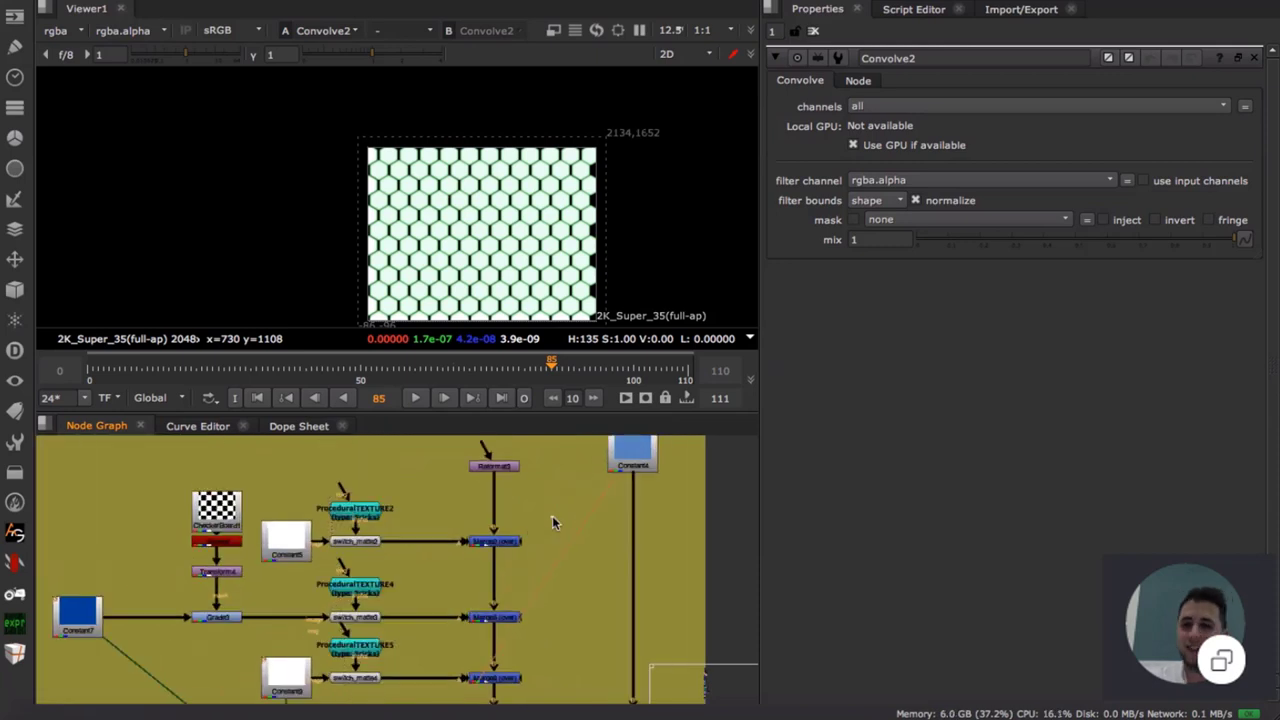
{"action": "left_click_drag", "start_coordinate": [366, 517], "coordinate": [366, 510]}
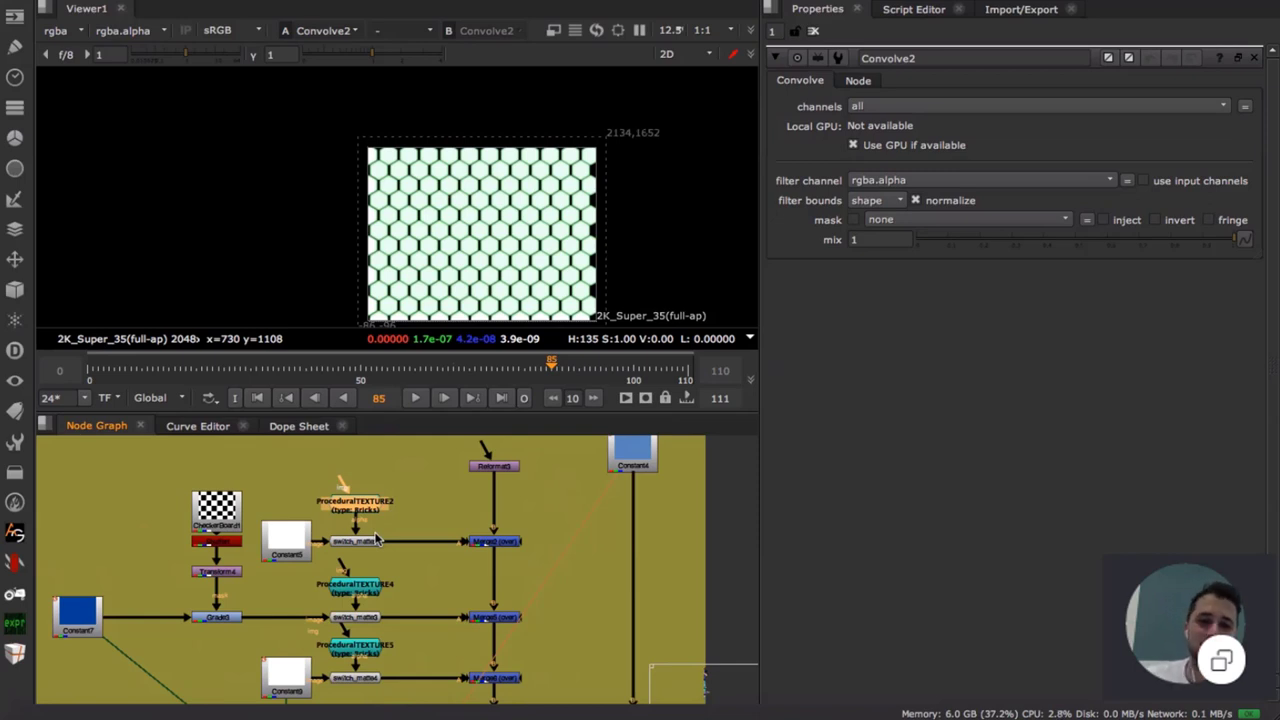
{"action": "left_click", "coordinate": [415, 480]}
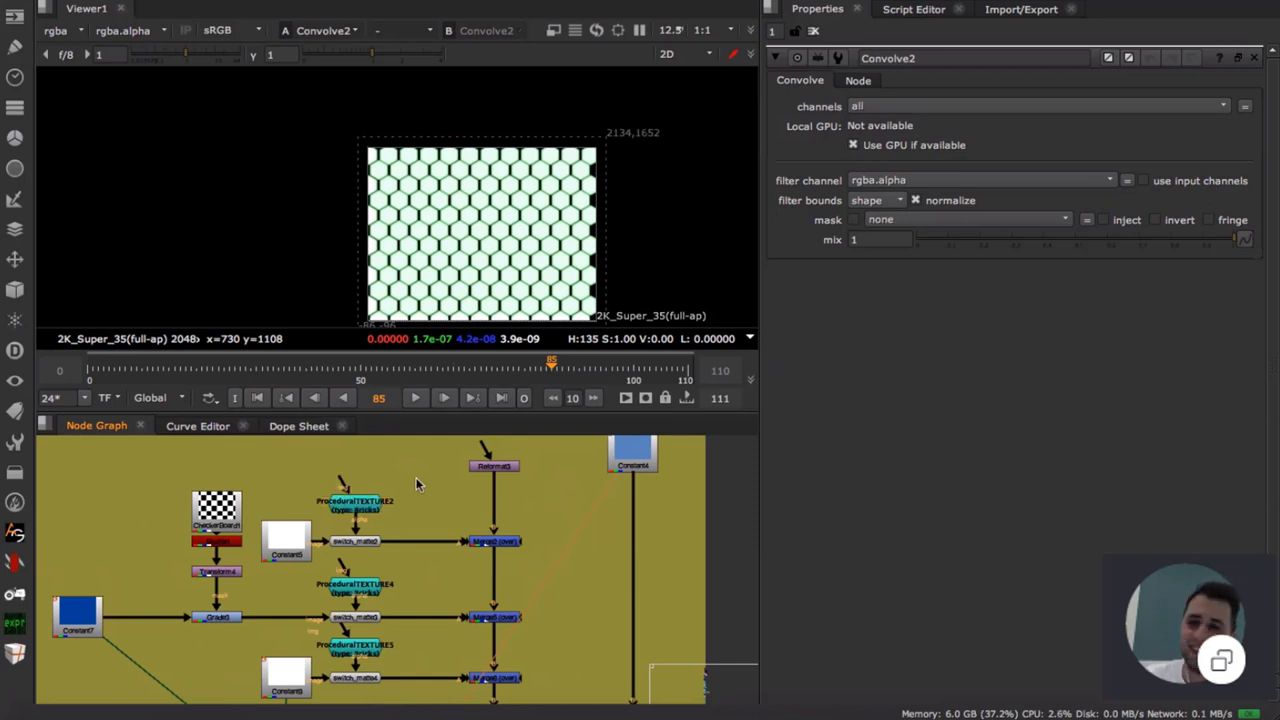
{"action": "scroll", "coordinate": [403, 476], "scroll_direction": "down", "scroll_amount": 5}
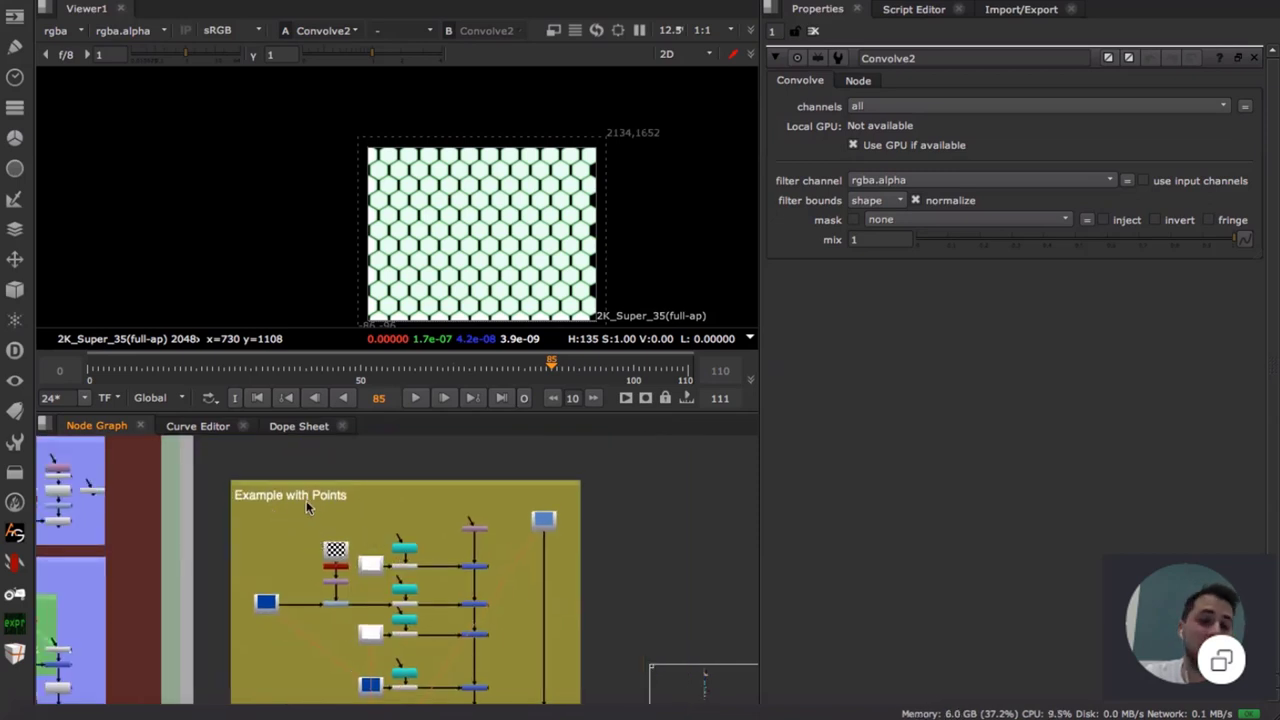
{"action": "scroll", "coordinate": [420, 553], "scroll_direction": "up", "scroll_amount": 5}
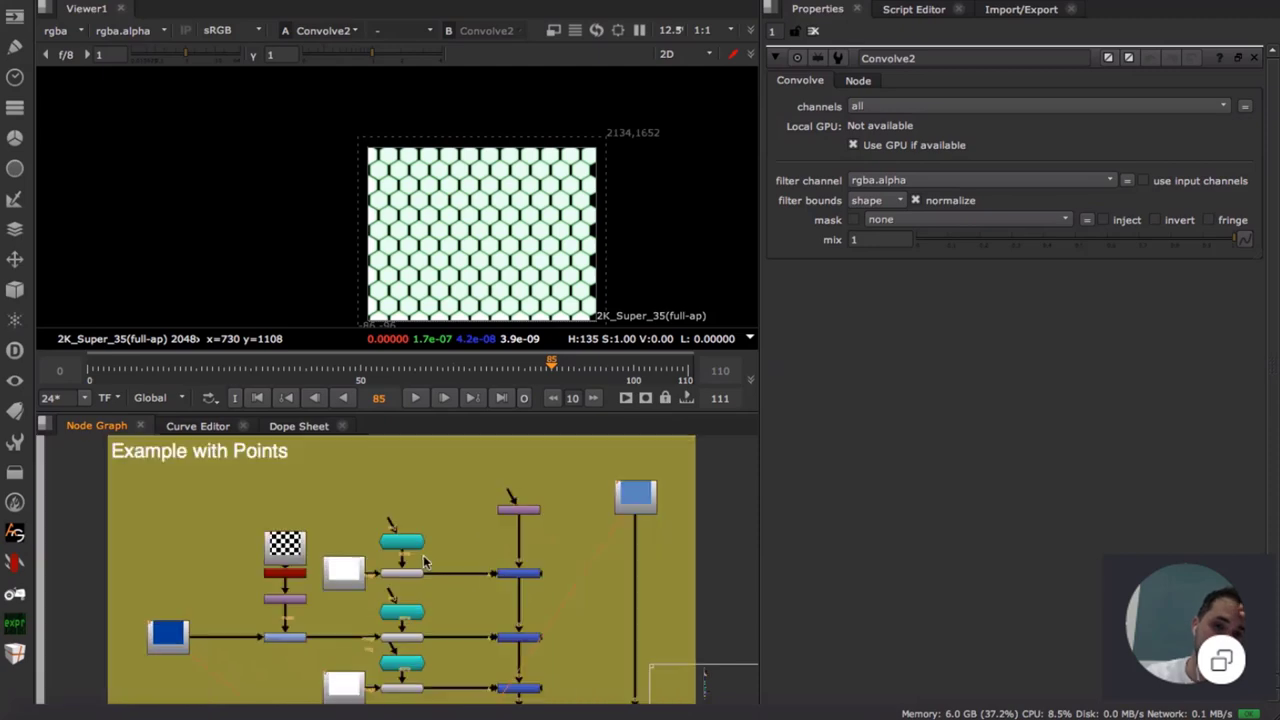
- Open the ProceduralTEXTURE2 properties in the Example with Points section and view the node's output
{"action": "double_click", "coordinate": [410, 550]}
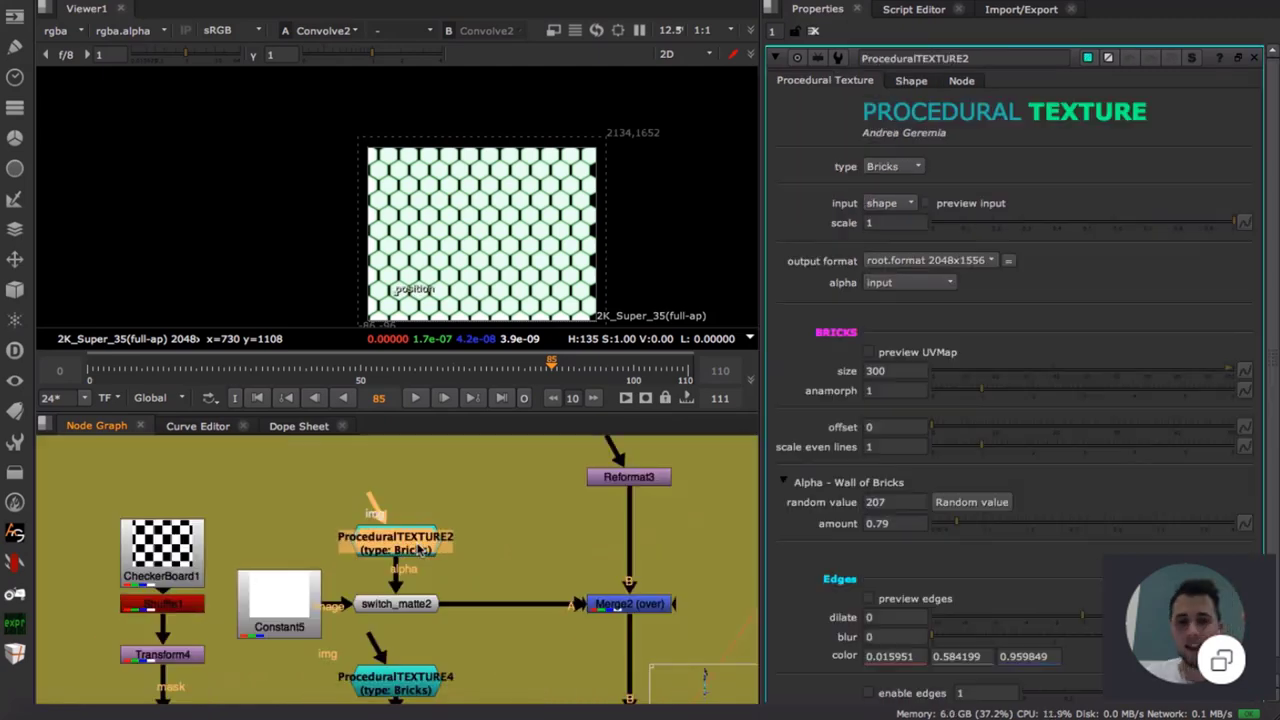
{"action": "scroll", "coordinate": [457, 542], "scroll_direction": "down", "scroll_amount": 3}
{"action": "scroll", "coordinate": [457, 542], "scroll_direction": "down", "scroll_amount": 4}
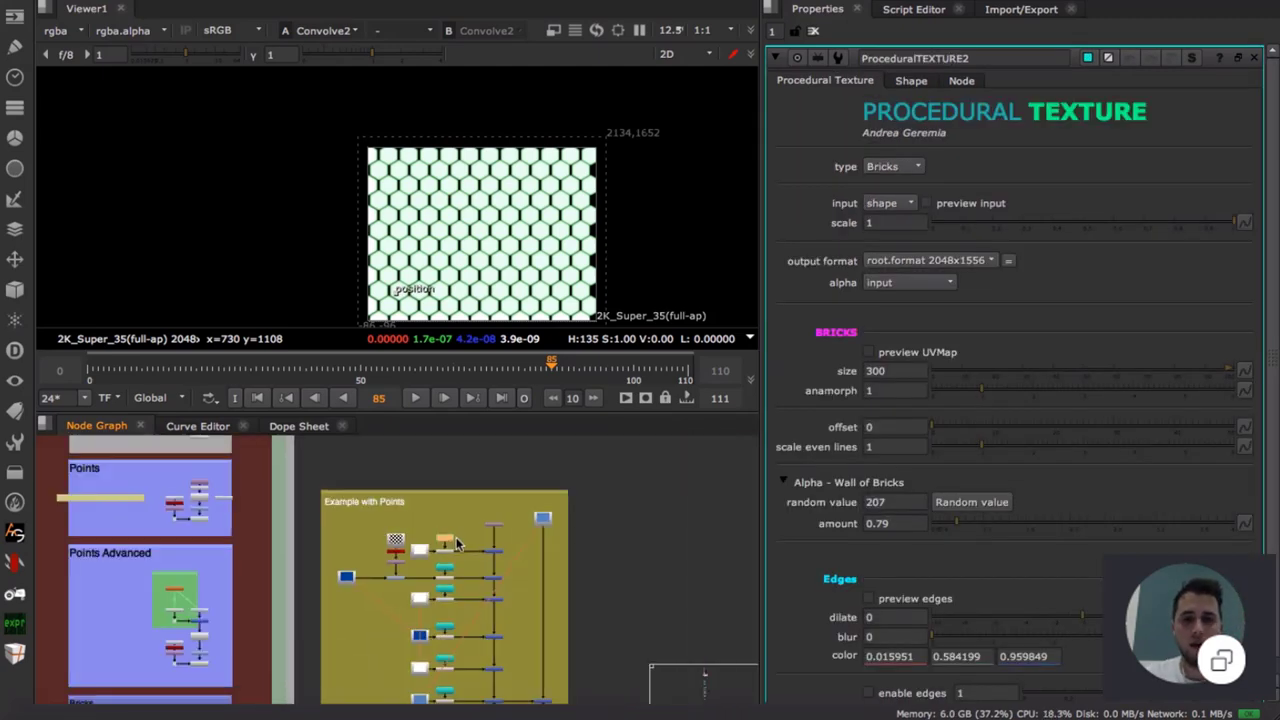
{"action": "scroll", "coordinate": [457, 542], "scroll_direction": "up", "scroll_amount": 2}
{"action": "scroll", "coordinate": [457, 542], "scroll_direction": "up", "scroll_amount": 5}
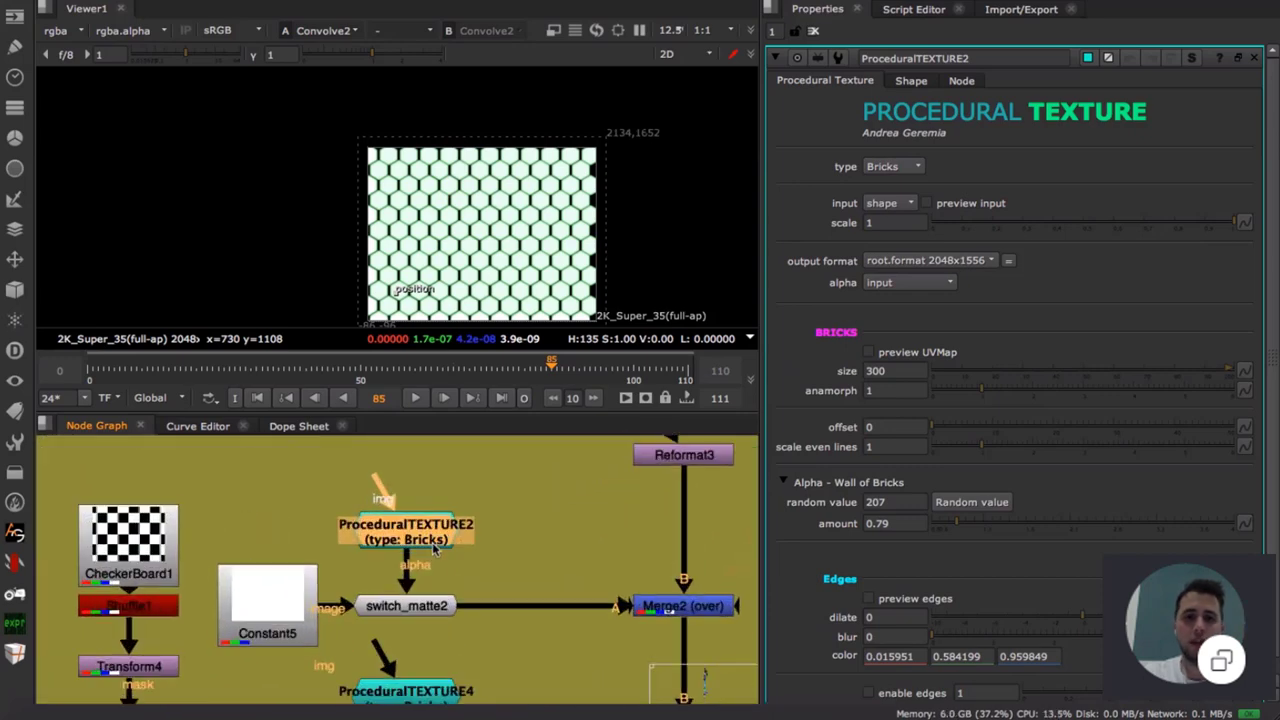
{"action": "key", "text": "1"}
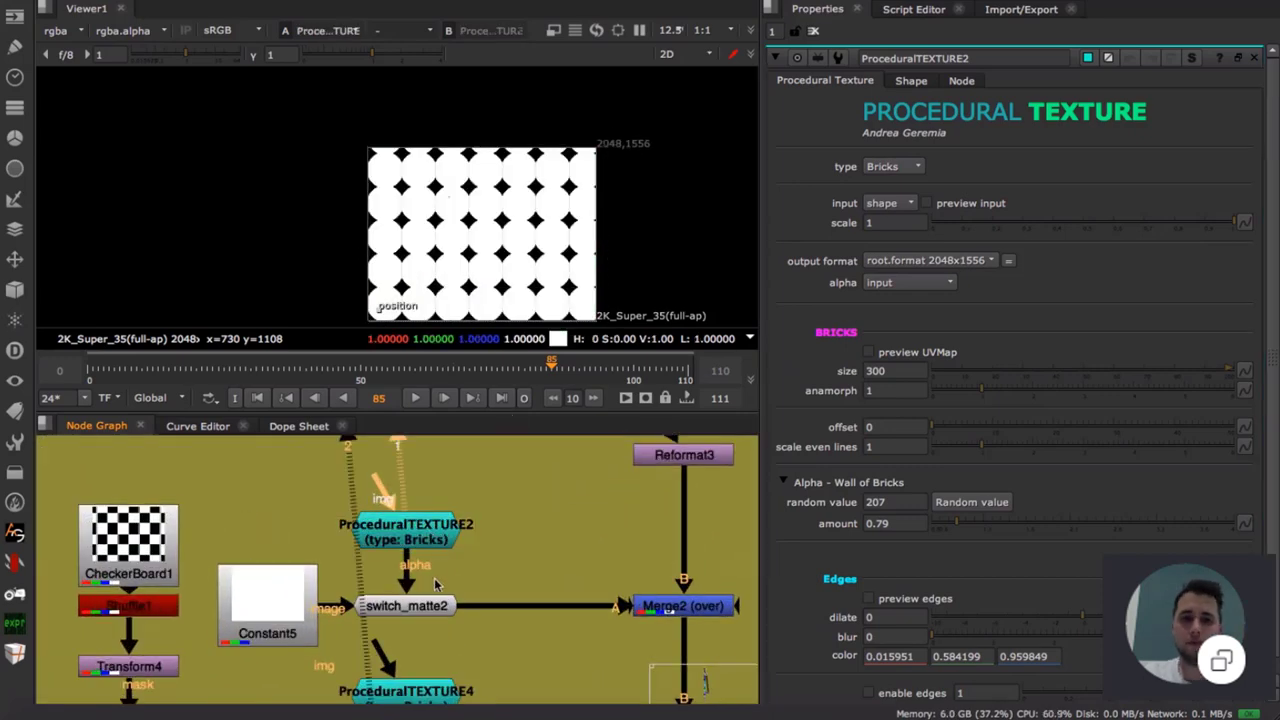
- Open the ProceduralTEXTURE4 properties in the Example with Points section
{"action": "scroll", "coordinate": [436, 530], "scroll_direction": "down", "scroll_amount": 3}
{"action": "scroll", "coordinate": [469, 560], "scroll_direction": "down", "scroll_amount": 3}
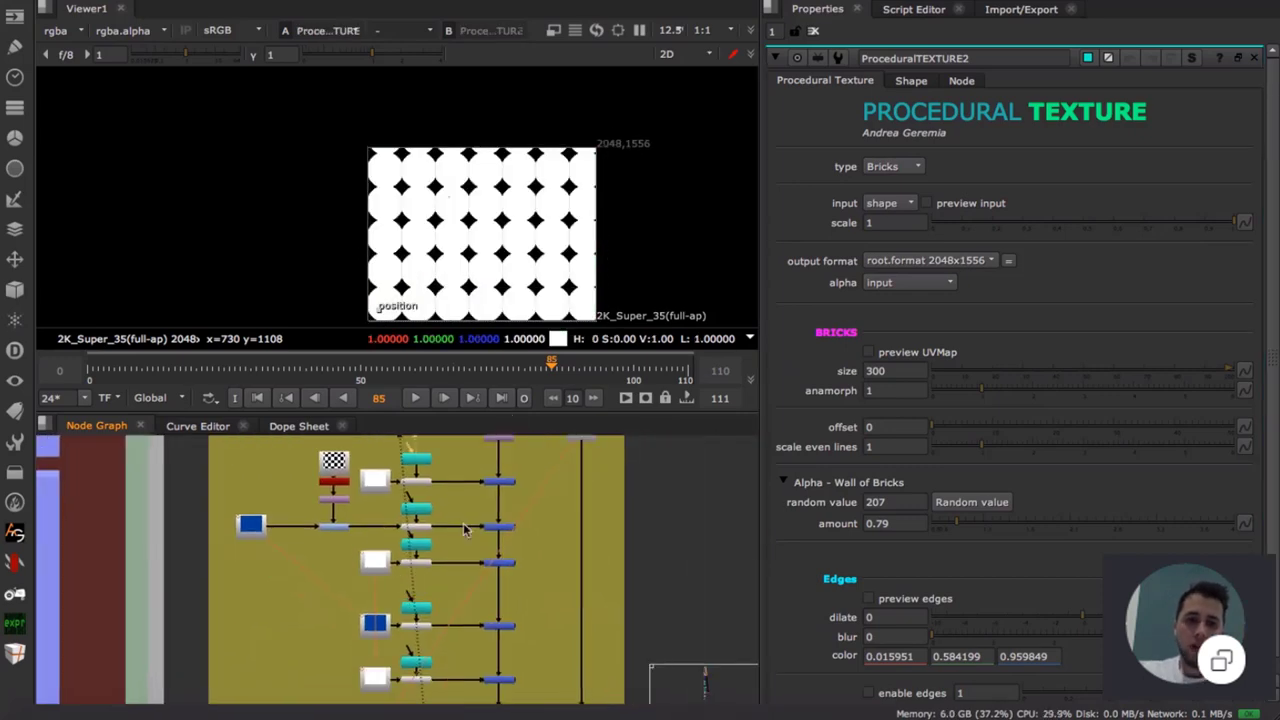
{"action": "scroll", "coordinate": [397, 506], "scroll_direction": "up", "scroll_amount": 3}
{"action": "scroll", "coordinate": [400, 508], "scroll_direction": "up", "scroll_amount": 1}
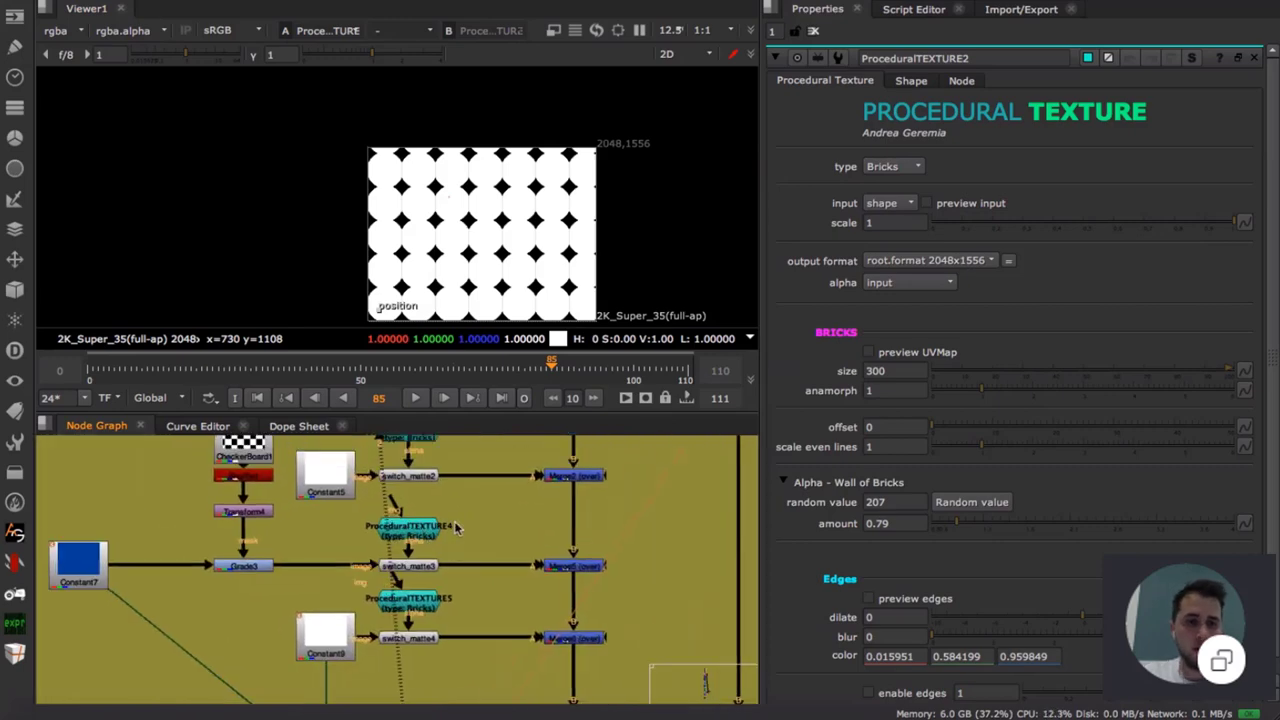
{"action": "double_click", "coordinate": [438, 538]}
{"action": "scroll", "coordinate": [471, 527], "scroll_direction": "down", "scroll_amount": 3}
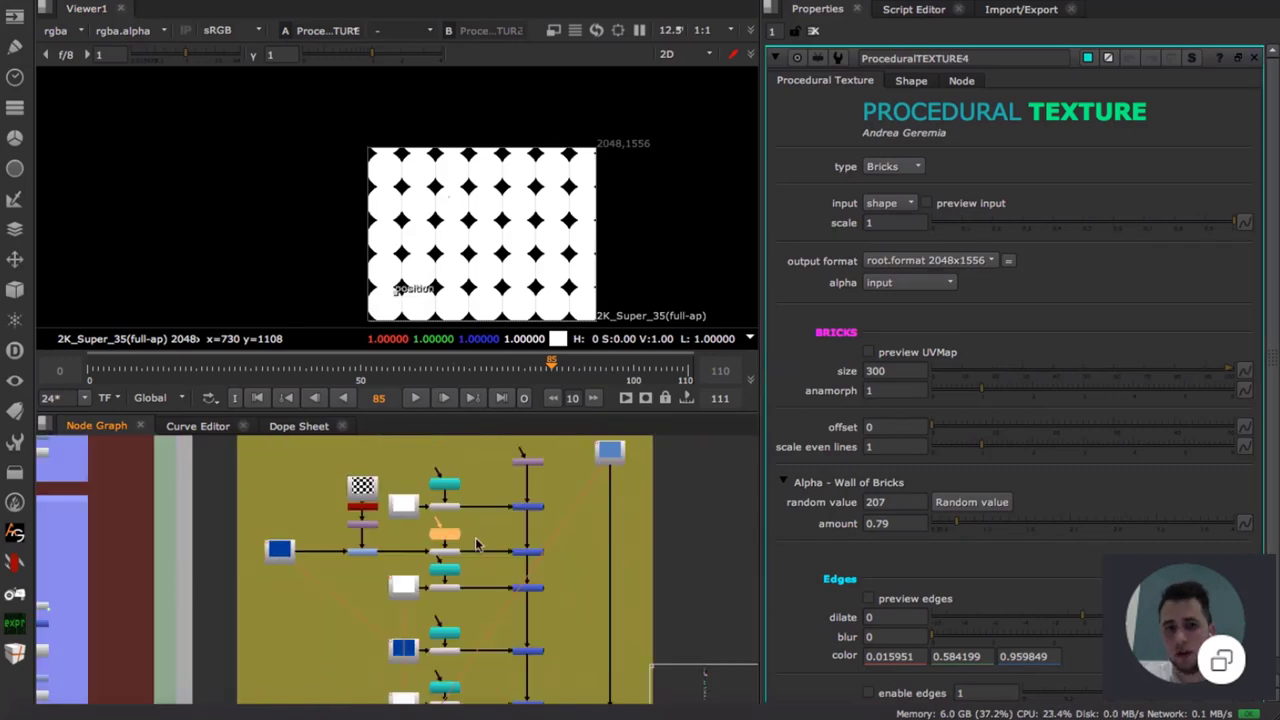
- Open the Read5 properties at the end of the Example with Points network and view its wallpaper texture
{"action": "middle_click_drag", "start_coordinate": [478, 582], "coordinate": [410, 432]}
{"action": "mouse_move", "coordinate": [419, 521]}
{"action": "middle_mouse_down"}
{"action": "mouse_move", "coordinate": [436, 596]}
{"action": "mouse_move", "coordinate": [402, 506]}
{"action": "middle_mouse_up"}
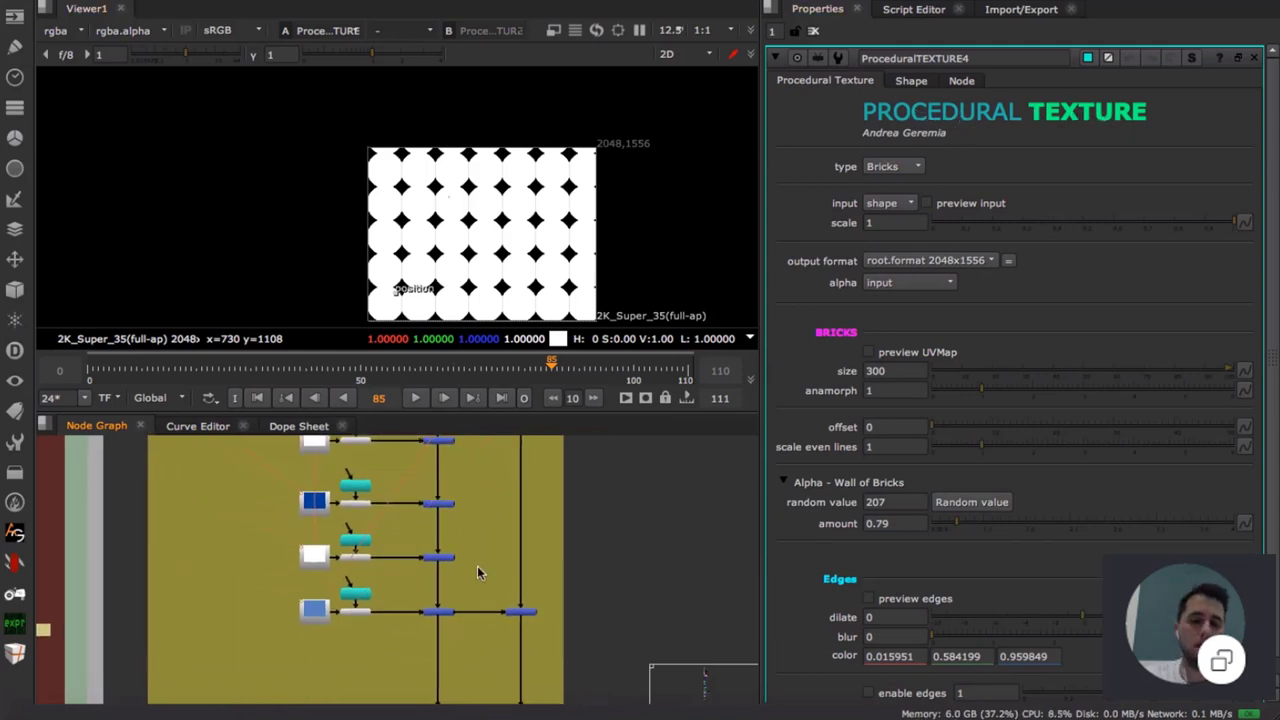
{"action": "scroll", "coordinate": [352, 556], "scroll_direction": "up", "scroll_amount": 3}
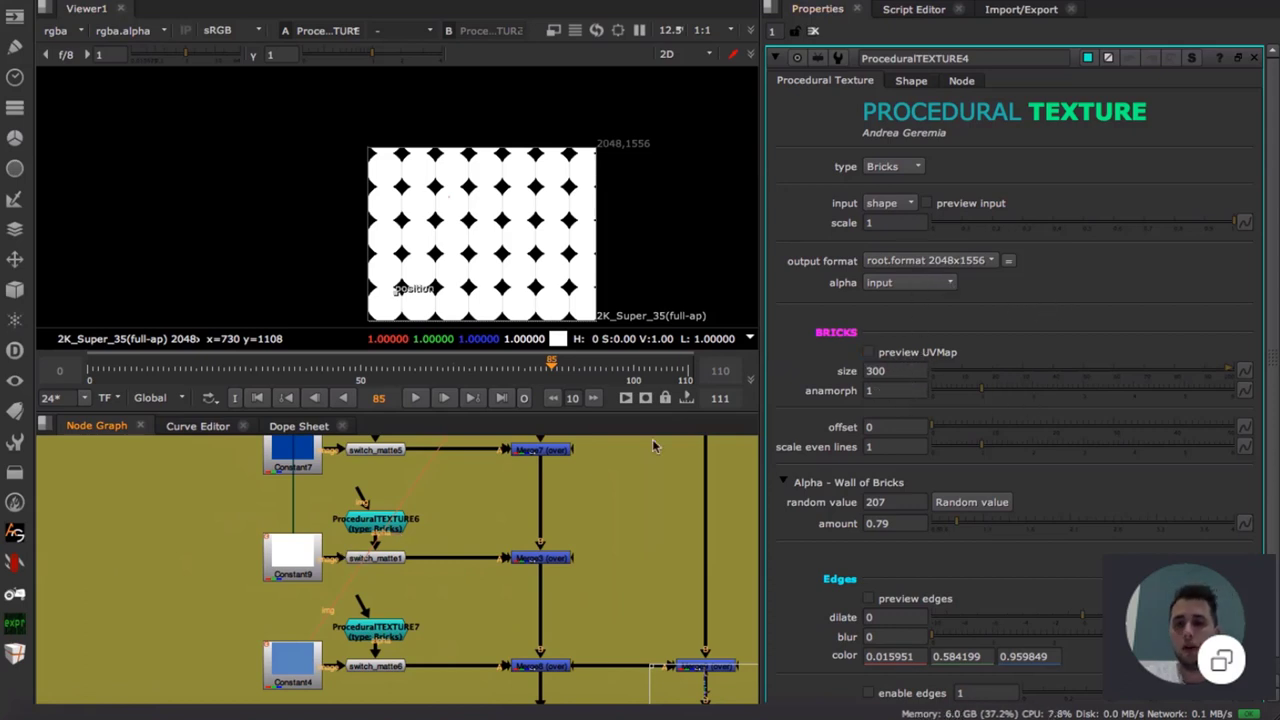
{"action": "scroll", "coordinate": [602, 581], "scroll_direction": "down", "scroll_amount": 4}
{"action": "middle_click_drag", "start_coordinate": [602, 581], "coordinate": [514, 490]}
{"action": "middle_click_drag", "start_coordinate": [530, 632], "coordinate": [471, 514]}
{"action": "scroll", "coordinate": [503, 555], "scroll_direction": "up", "scroll_amount": 6}
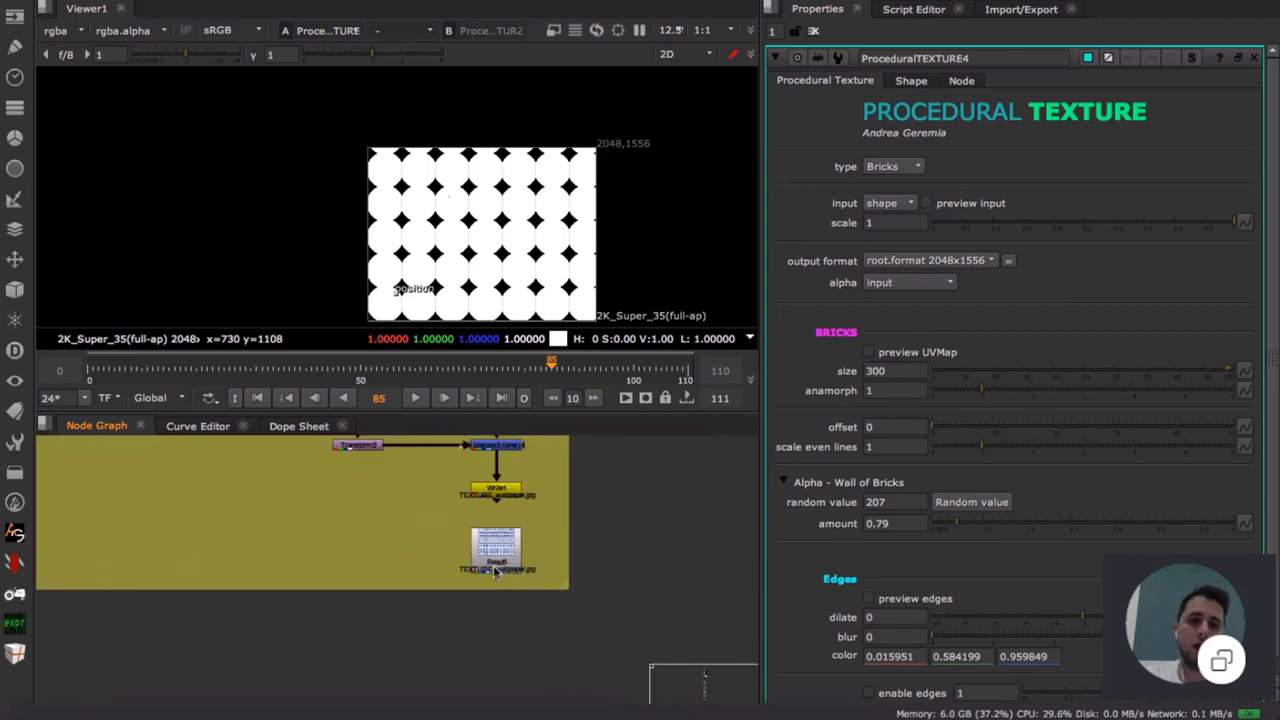
{"action": "double_click", "coordinate": [507, 547]}
{"action": "key", "text": "1"}
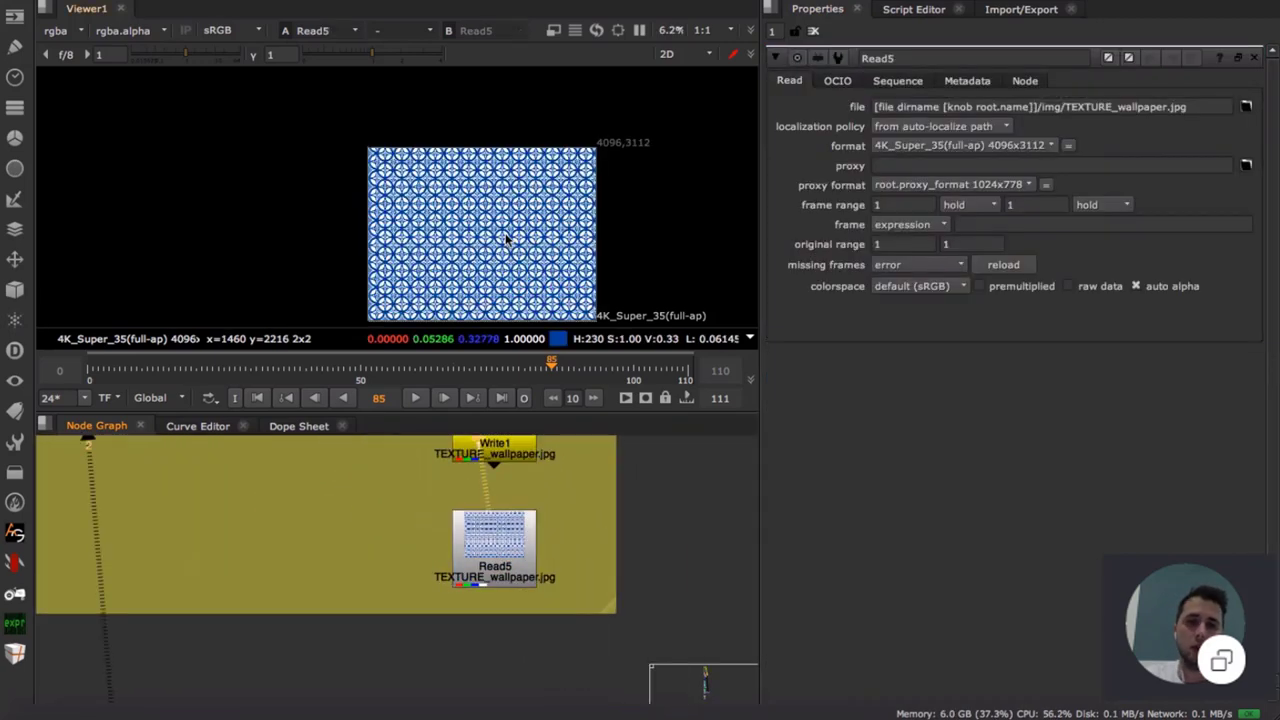
- Examine the Read5 wallpaper pattern in a maximized viewer, including a close-up of its circles and stars
{"action": "key", "text": "space"}
{"action": "key", "text": "f"}
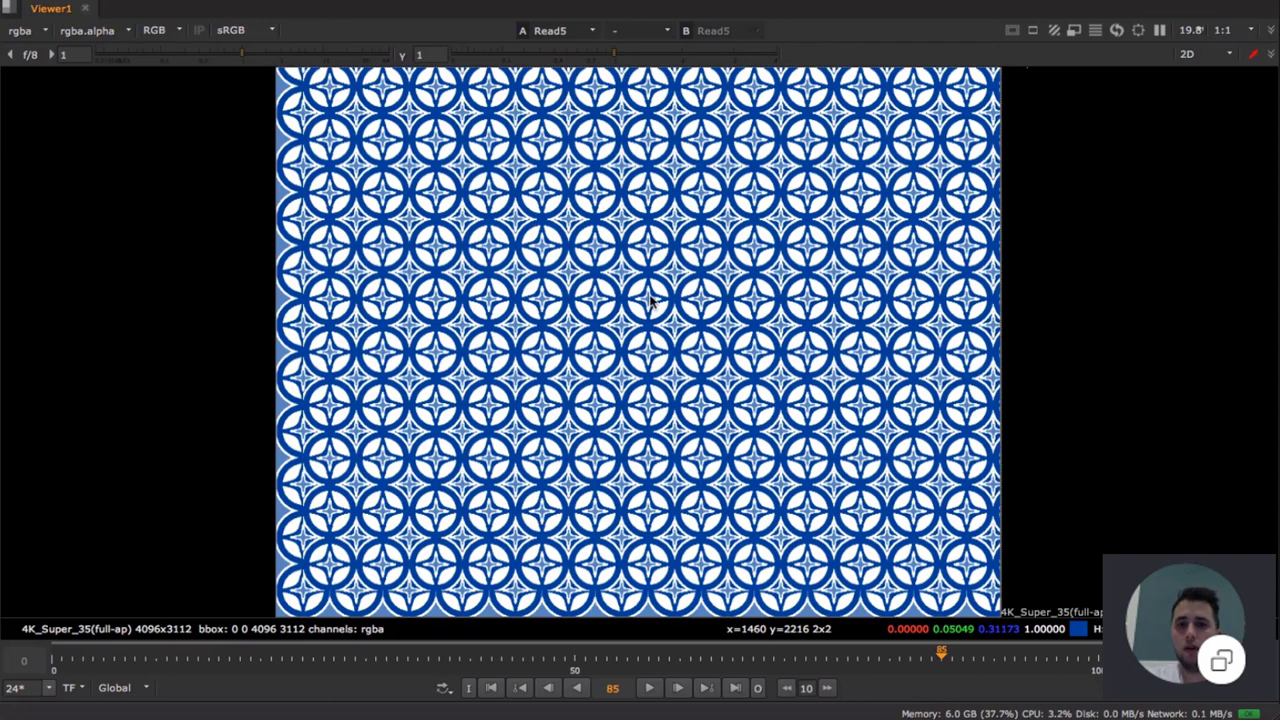
{"action": "scroll", "coordinate": [650, 302], "scroll_direction": "up", "scroll_amount": 8}
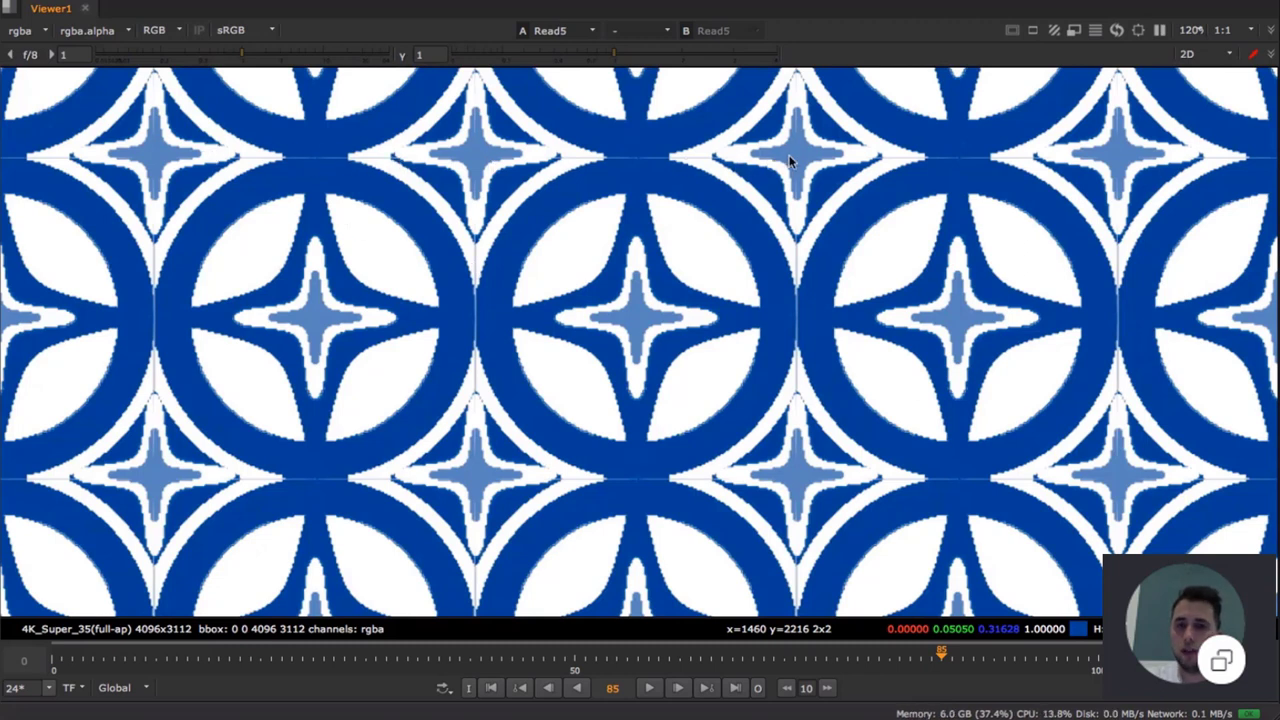
{"action": "key", "text": "space"}
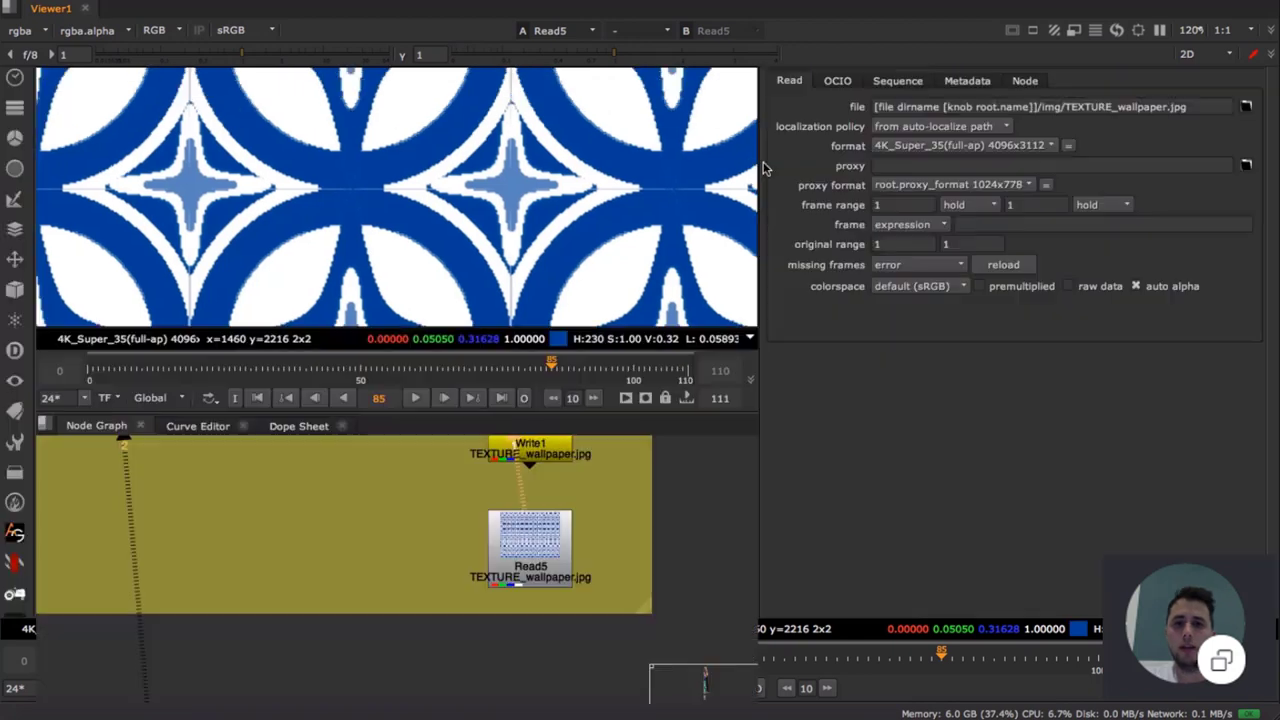
- View the outputs of Reformat3, Merge2 and Merge5 in the Example with Points network
{"action": "scroll", "coordinate": [587, 459], "scroll_direction": "down", "scroll_amount": 5}
{"action": "middle_click_drag", "start_coordinate": [590, 442], "coordinate": [548, 600]}
{"action": "middle_click_drag", "start_coordinate": [557, 460], "coordinate": [543, 650]}
{"action": "middle_click_drag", "start_coordinate": [533, 510], "coordinate": [539, 549]}
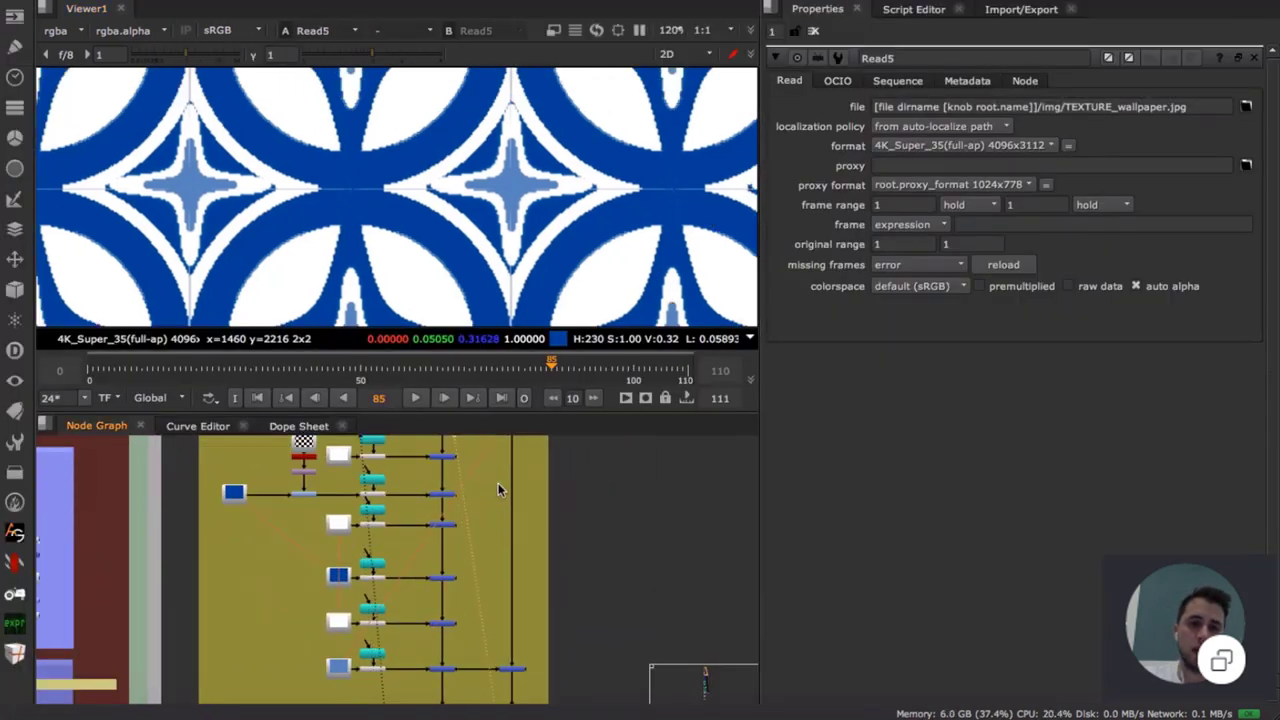
{"action": "middle_click_drag", "start_coordinate": [498, 483], "coordinate": [501, 522]}
{"action": "left_click", "coordinate": [440, 461]}
{"action": "key", "text": "1"}
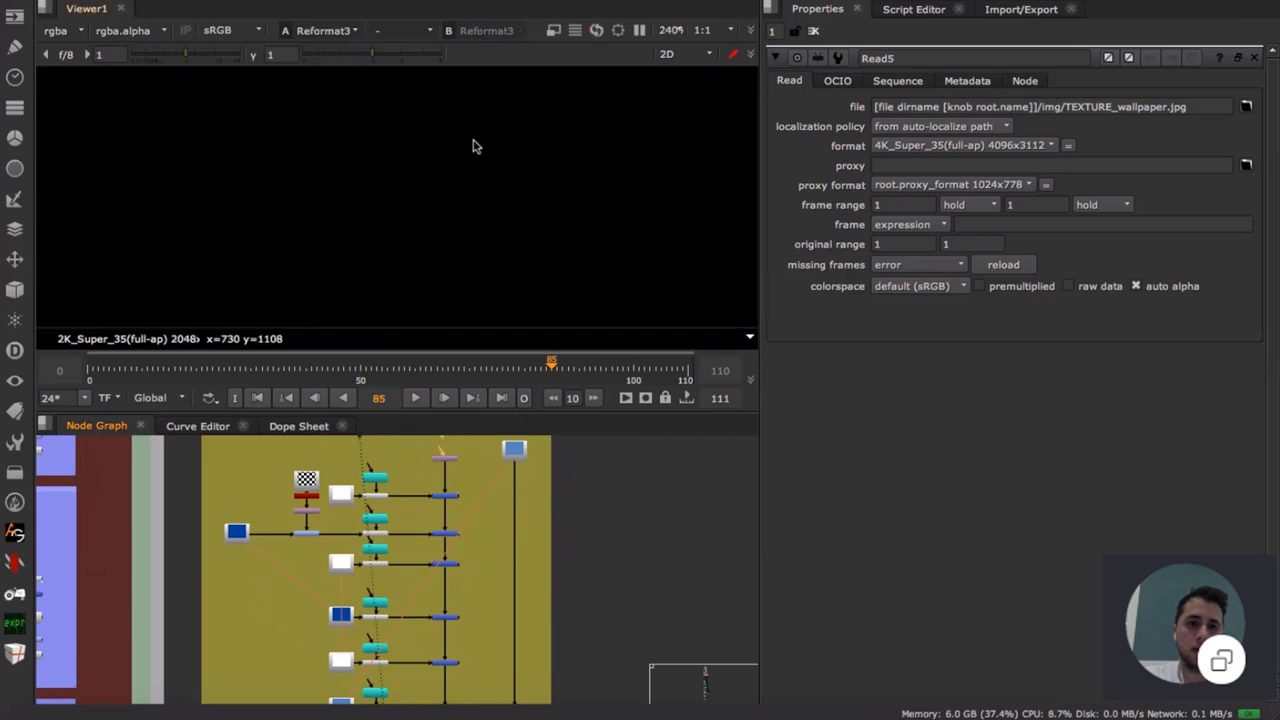
{"action": "left_click", "coordinate": [447, 495]}
{"action": "key", "text": "1"}
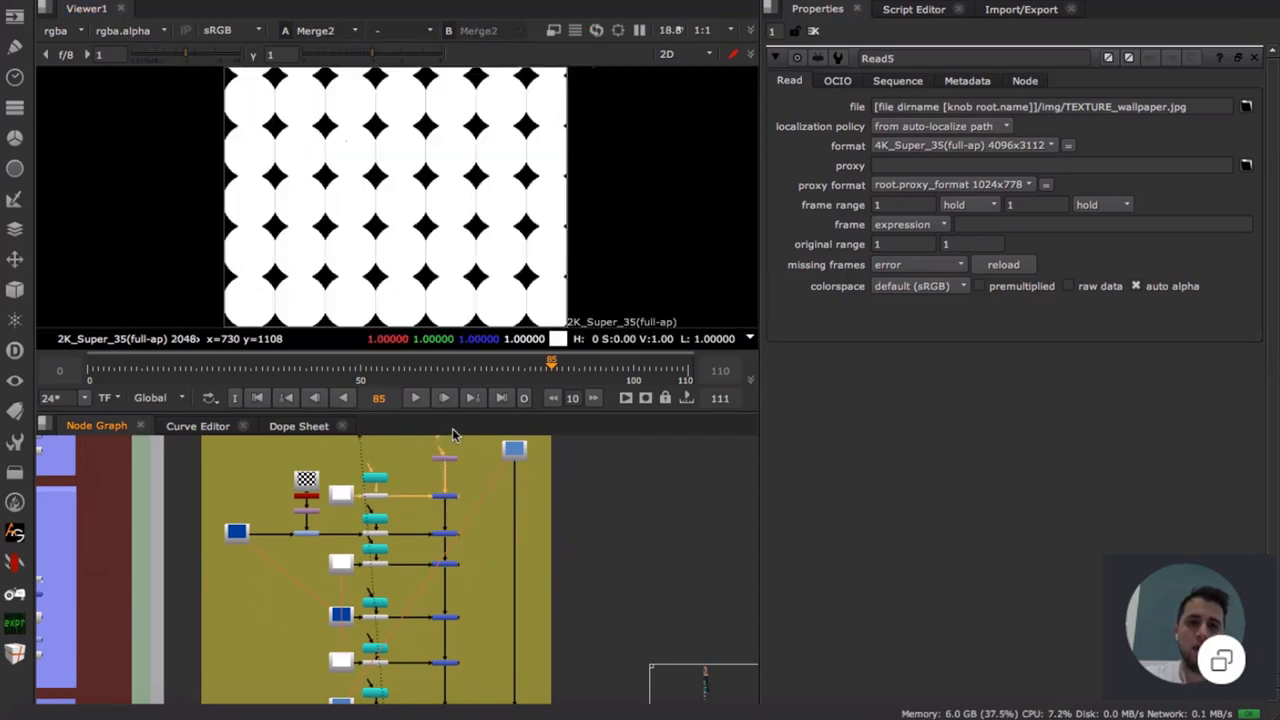
{"action": "left_click", "coordinate": [447, 553]}
{"action": "key", "text": "1"}
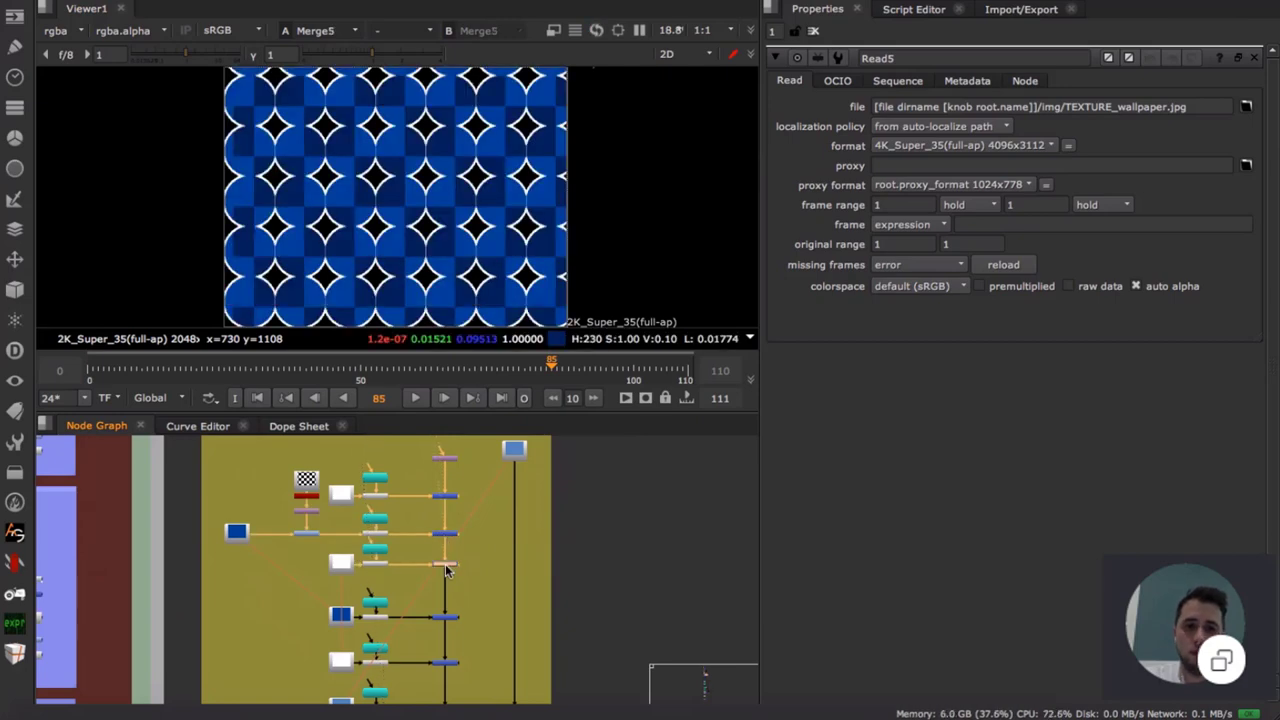
- View the outputs of Merge7, Merge3 and Merge8 to follow how the pattern's layers build up
{"action": "left_click", "coordinate": [447, 617]}
{"action": "key", "text": "1"}
{"action": "left_click", "coordinate": [447, 662]}
{"action": "key", "text": "1"}
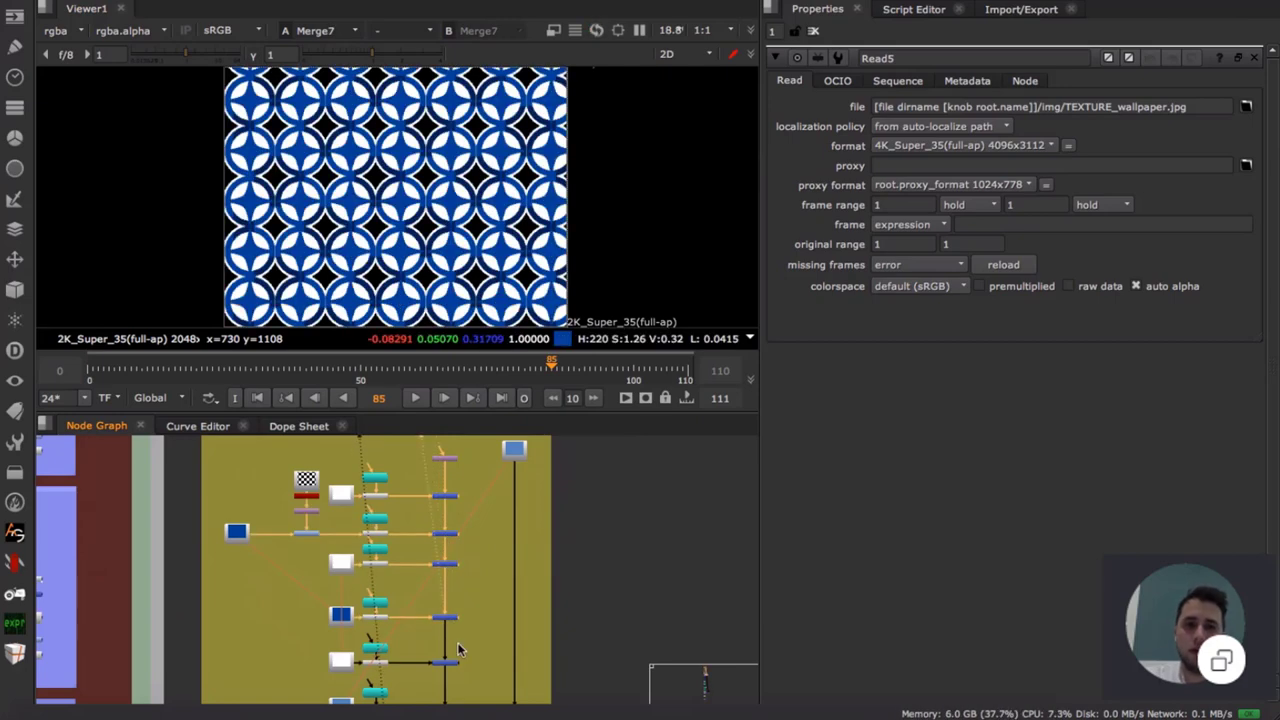
{"action": "middle_click_drag", "start_coordinate": [449, 664], "coordinate": [484, 592]}
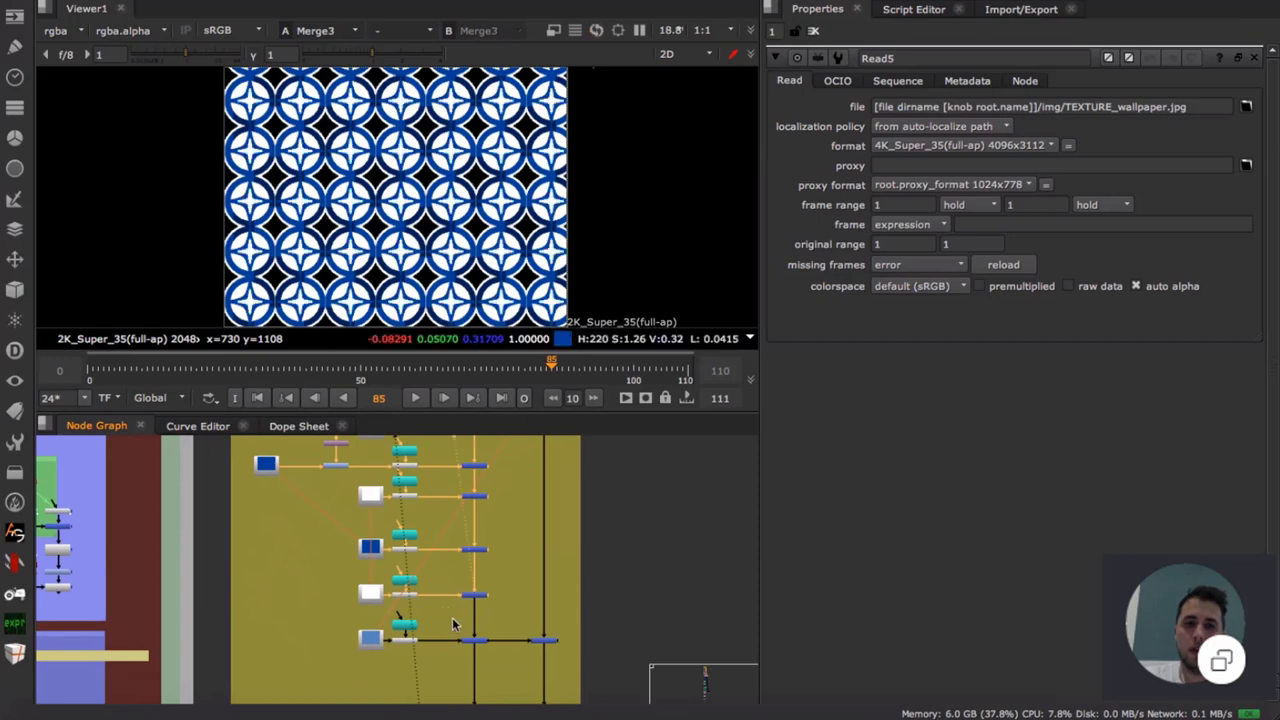
{"action": "left_click", "coordinate": [481, 646]}
{"action": "key", "text": "1"}
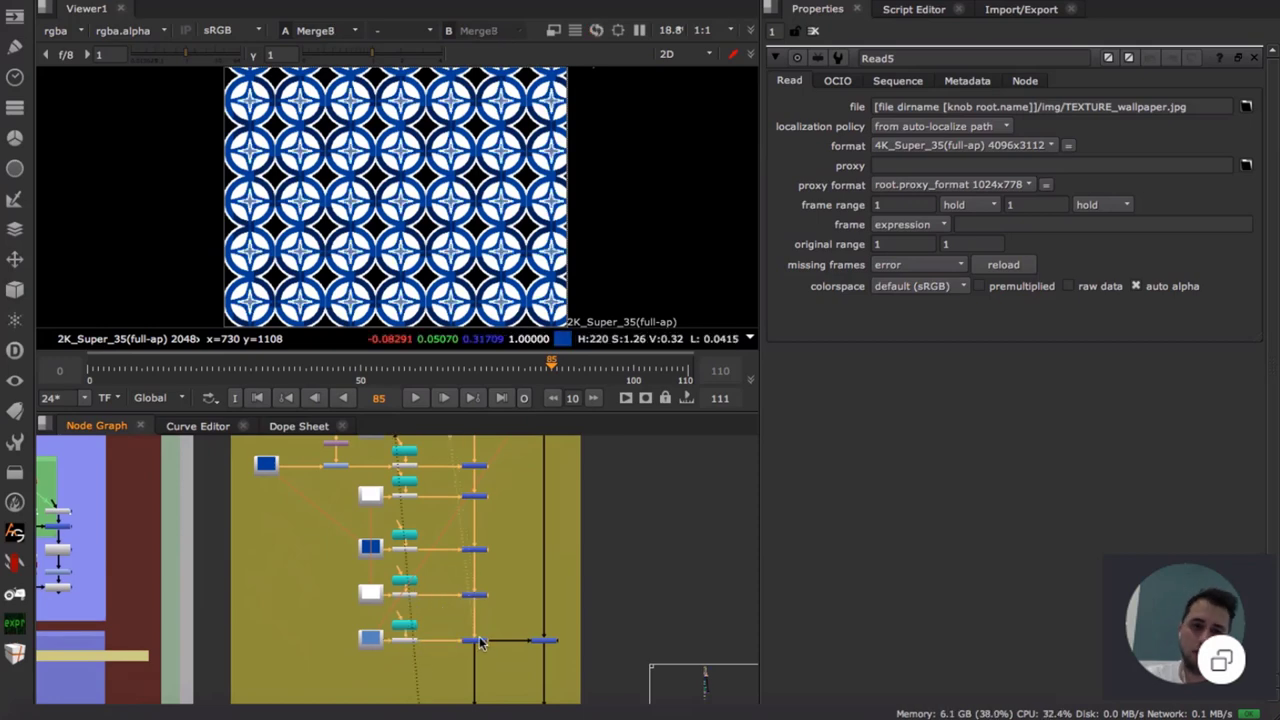
- View the Merge9 output and inspect the combined pattern over its background up close
{"action": "left_click", "coordinate": [551, 640]}
{"action": "key", "text": "1"}
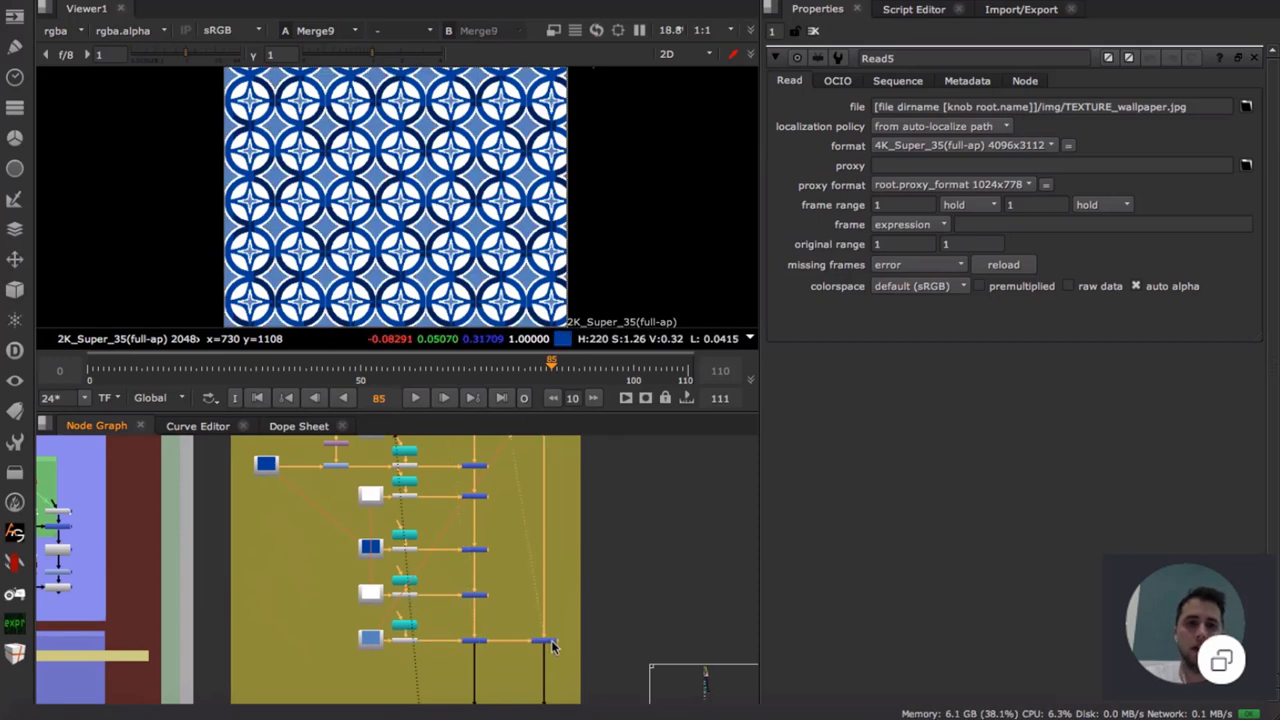
{"action": "scroll", "coordinate": [375, 200], "scroll_direction": "down", "scroll_amount": 1}
{"action": "scroll", "coordinate": [372, 215], "scroll_direction": "up", "scroll_amount": 6}
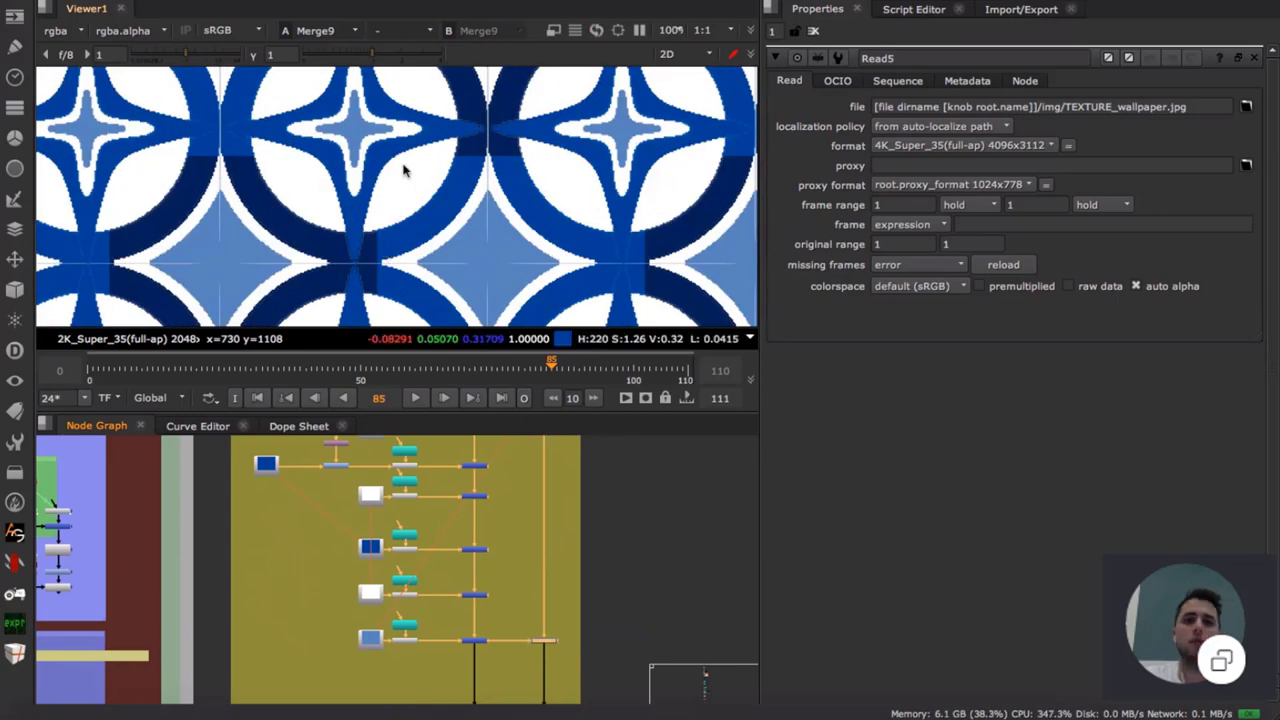
{"action": "scroll", "coordinate": [422, 204], "scroll_direction": "down", "scroll_amount": 3}
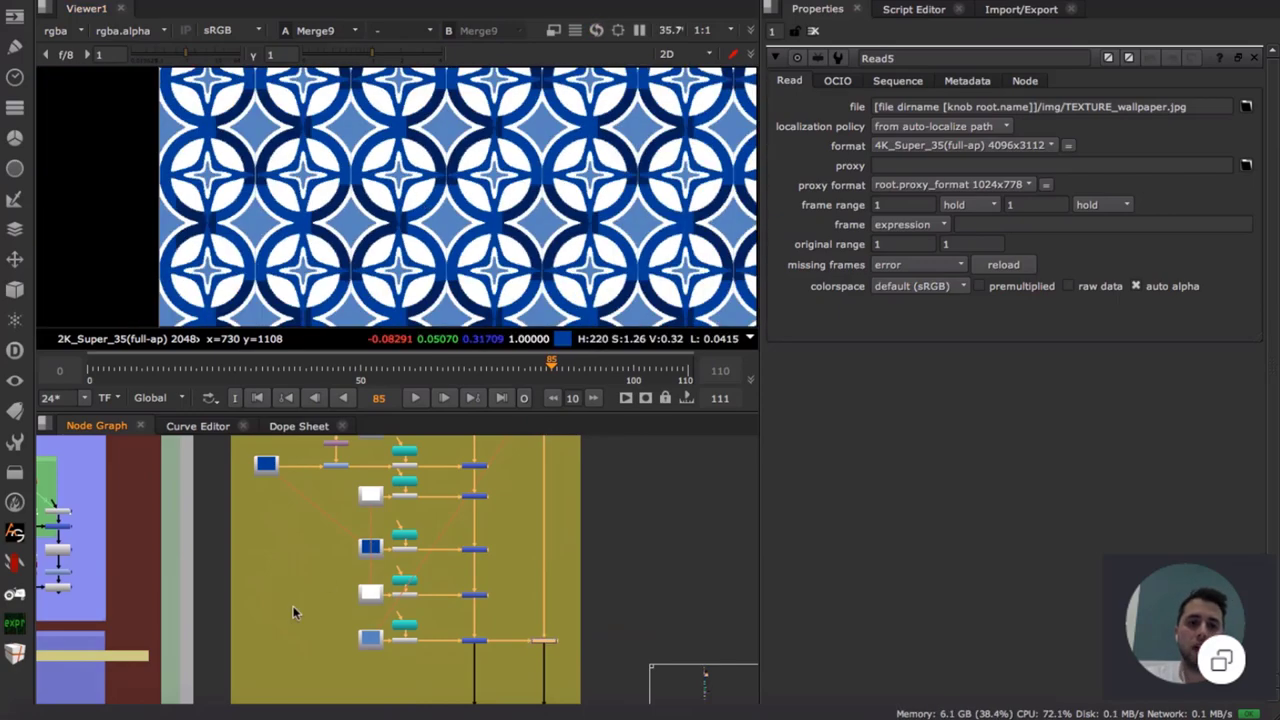
- Examine the first network in the Bricks section, made of UV_Map1, CornerPin2D1, ColorWheel8 and STMap2
{"action": "middle_click_drag", "start_coordinate": [297, 608], "coordinate": [569, 579]}
{"action": "middle_click_drag", "start_coordinate": [316, 598], "coordinate": [391, 515]}
{"action": "scroll", "coordinate": [385, 566], "scroll_direction": "up", "scroll_amount": 2}
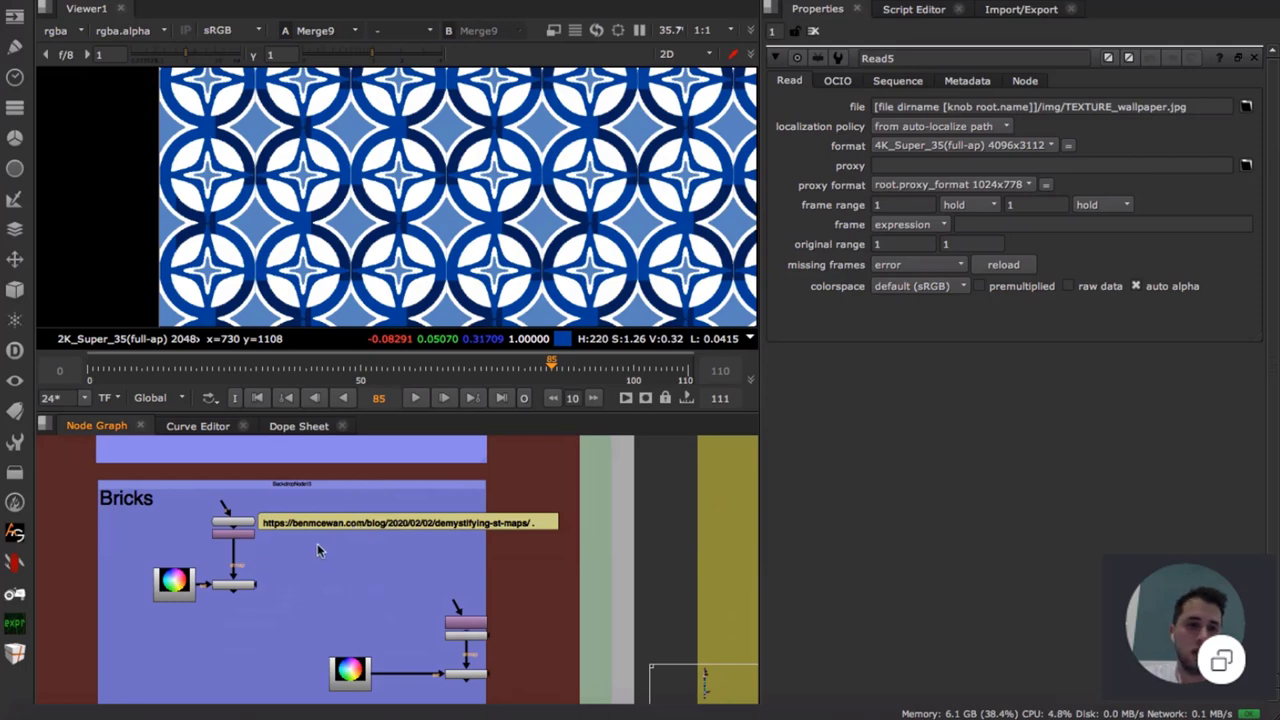
{"action": "middle_click_drag", "start_coordinate": [318, 546], "coordinate": [349, 584]}
{"action": "scroll", "coordinate": [282, 588], "scroll_direction": "up", "scroll_amount": 3}
{"action": "left_click", "coordinate": [279, 580]}
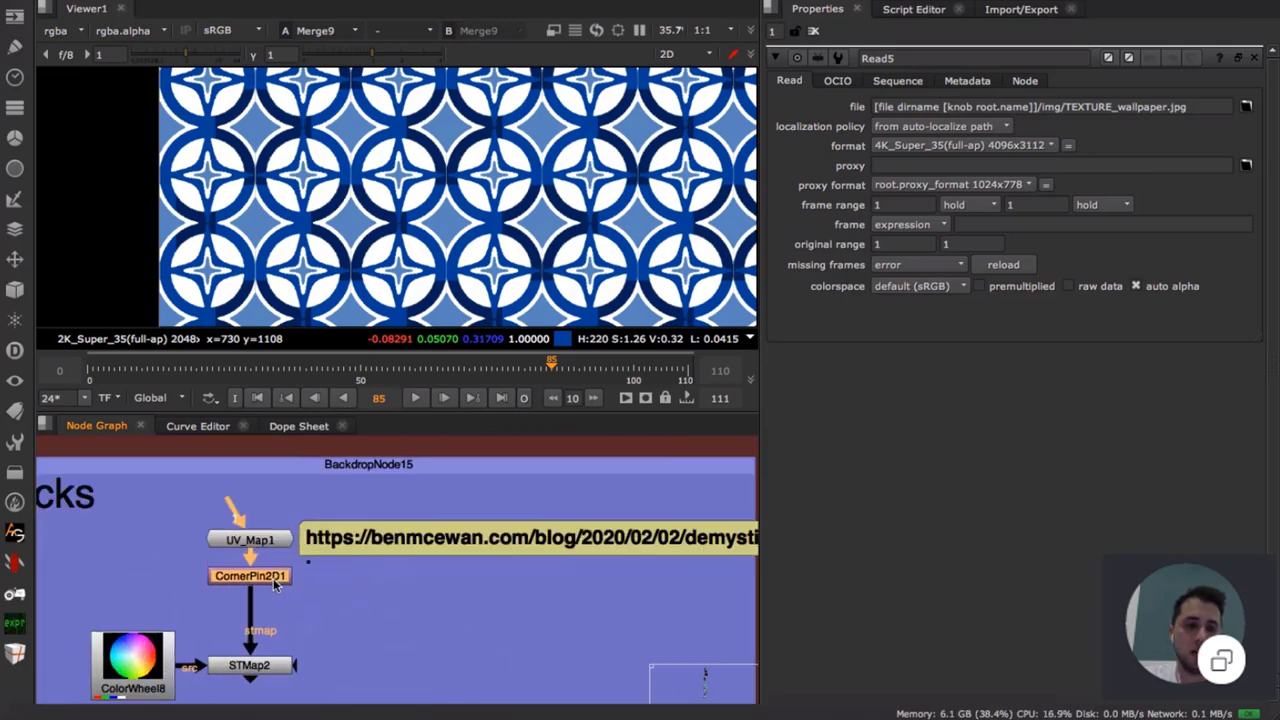
{"action": "scroll", "coordinate": [410, 590], "scroll_direction": "down", "scroll_amount": 3}
{"action": "middle_click_drag", "start_coordinate": [437, 589], "coordinate": [433, 513]}
{"action": "scroll", "coordinate": [338, 485], "scroll_direction": "up", "scroll_amount": 4}
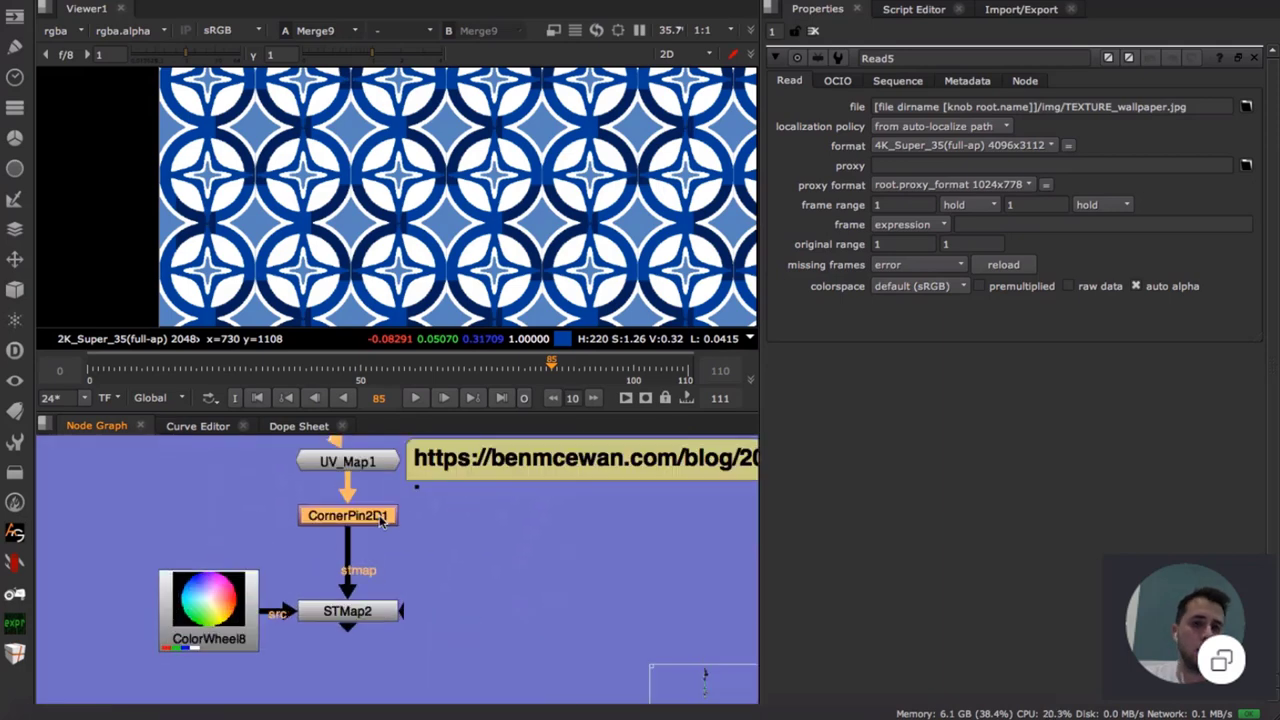
{"action": "scroll", "coordinate": [469, 529], "scroll_direction": "down", "scroll_amount": 3}
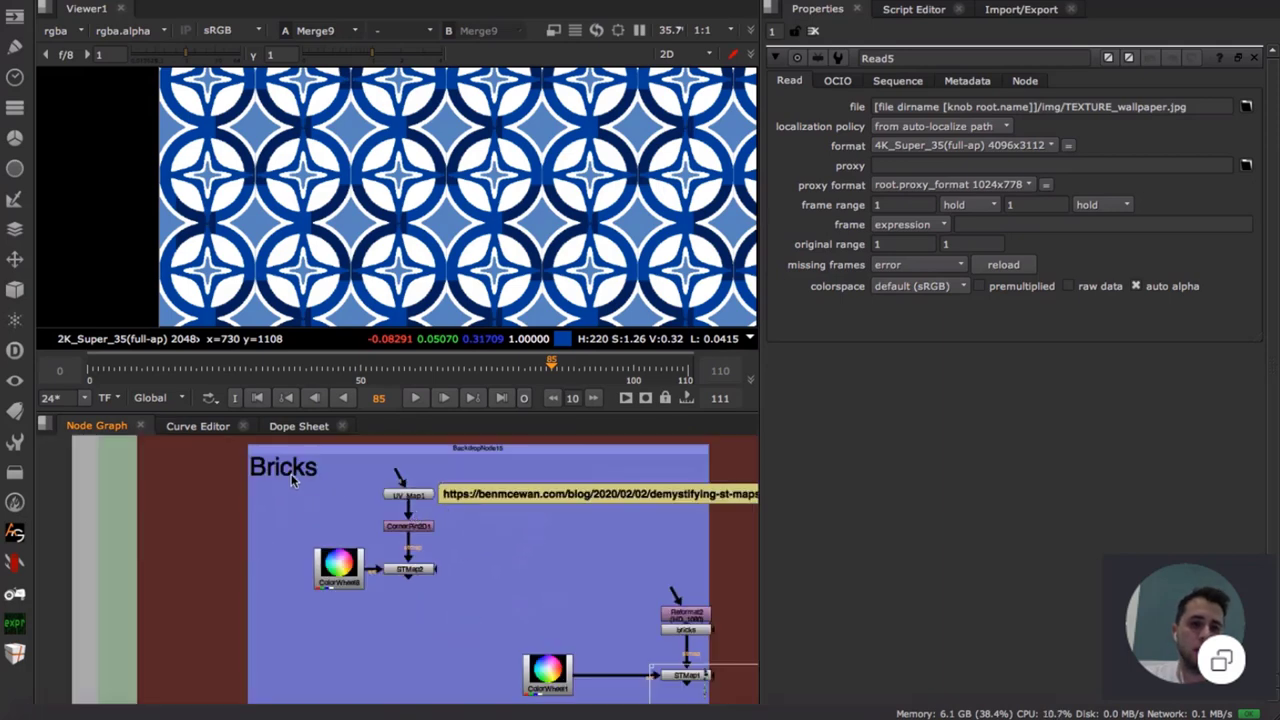
- View the full UV_Map1 gradient in the Bricks section
{"action": "scroll", "coordinate": [442, 567], "scroll_direction": "up", "scroll_amount": 2}
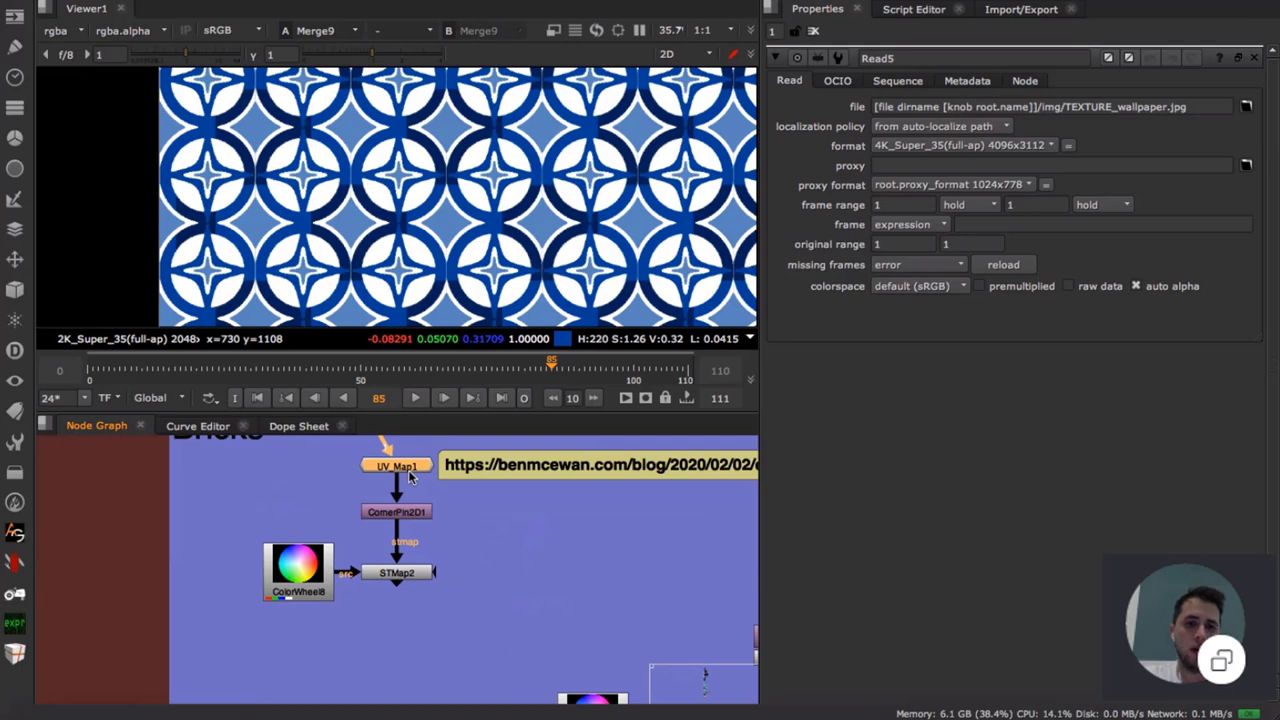
{"action": "key", "text": "1"}
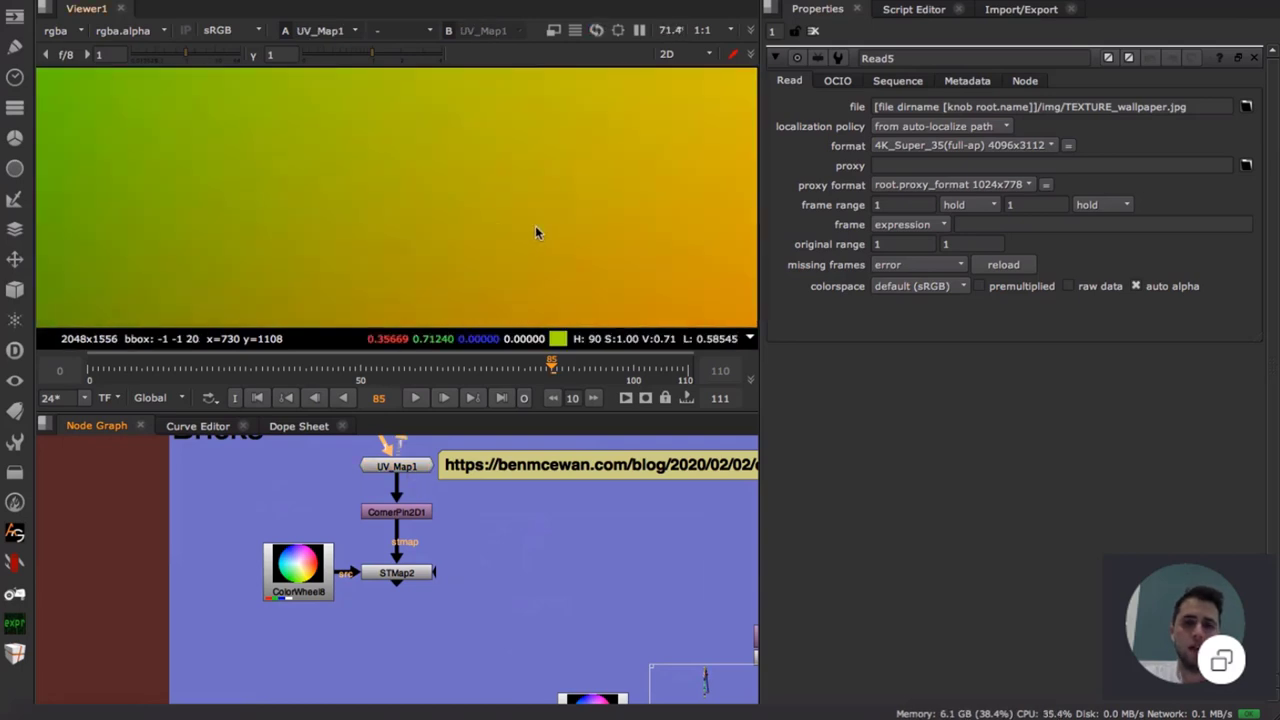
{"action": "scroll", "coordinate": [538, 226], "scroll_direction": "down", "scroll_amount": 10}
{"action": "scroll", "coordinate": [480, 220], "scroll_direction": "up", "scroll_amount": 4}
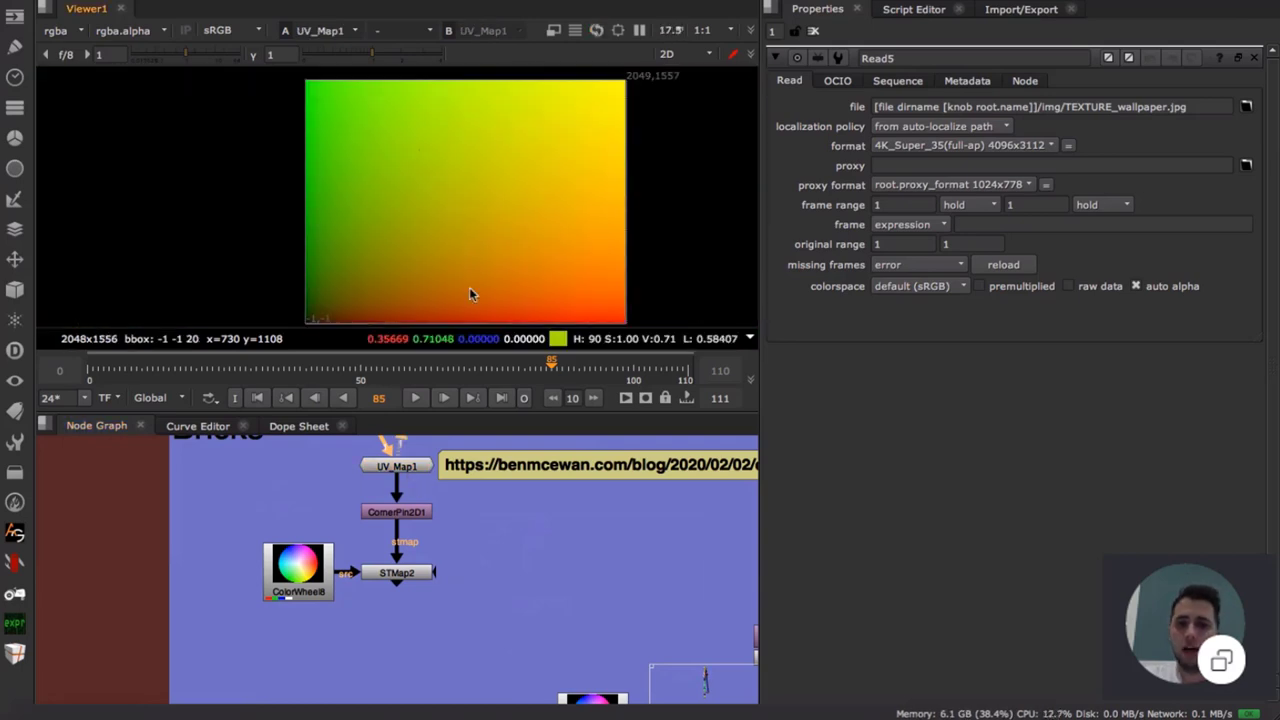
- Open the STMap2 properties in the Bricks section and view the warped color wheel
{"action": "double_click", "coordinate": [420, 574]}
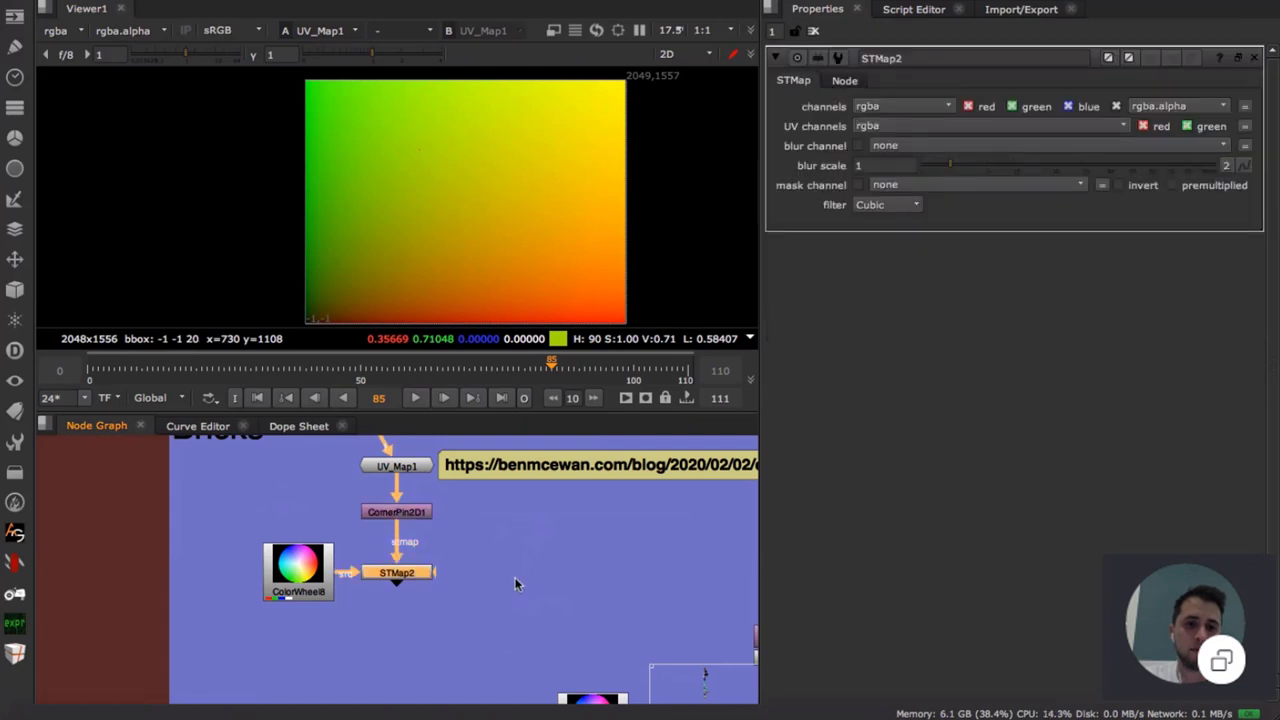
{"action": "scroll", "coordinate": [516, 584], "scroll_direction": "down", "scroll_amount": 4}
{"action": "key", "text": "1"}
{"action": "scroll", "coordinate": [513, 192], "scroll_direction": "up", "scroll_amount": 2}
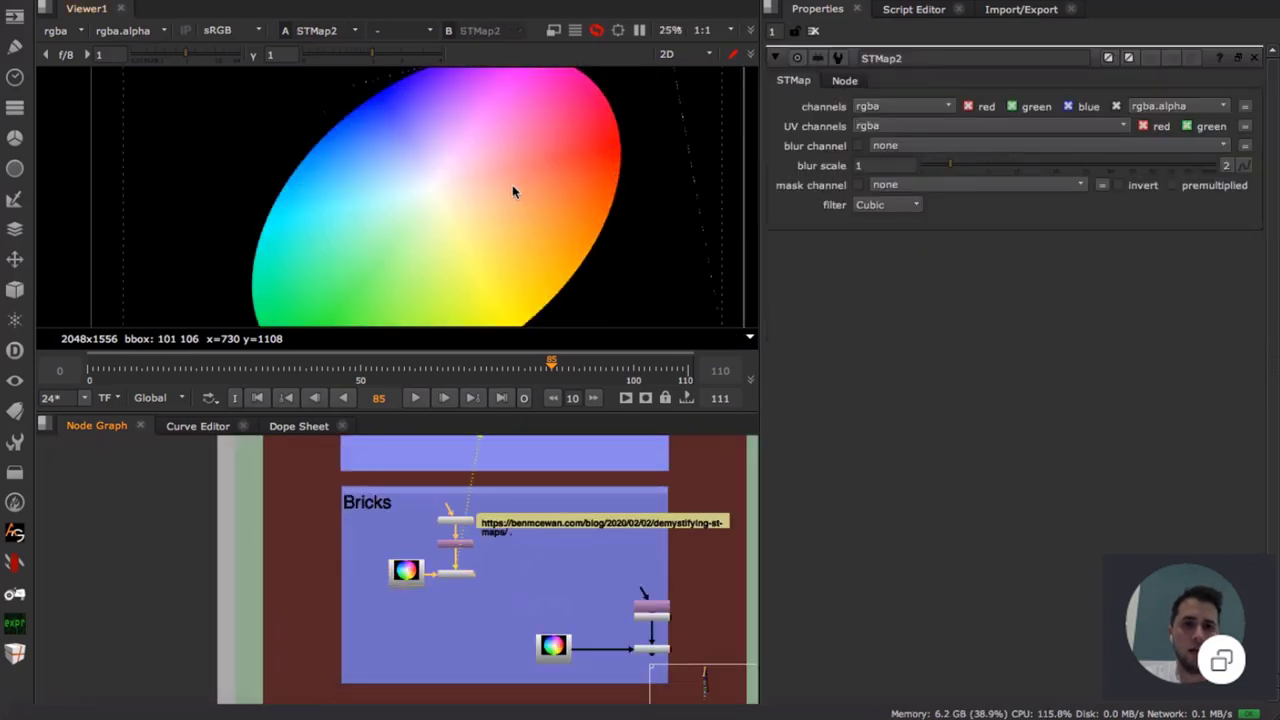
{"action": "scroll", "coordinate": [513, 192], "scroll_direction": "up", "scroll_amount": 5}
{"action": "scroll", "coordinate": [463, 578], "scroll_direction": "up", "scroll_amount": 3}
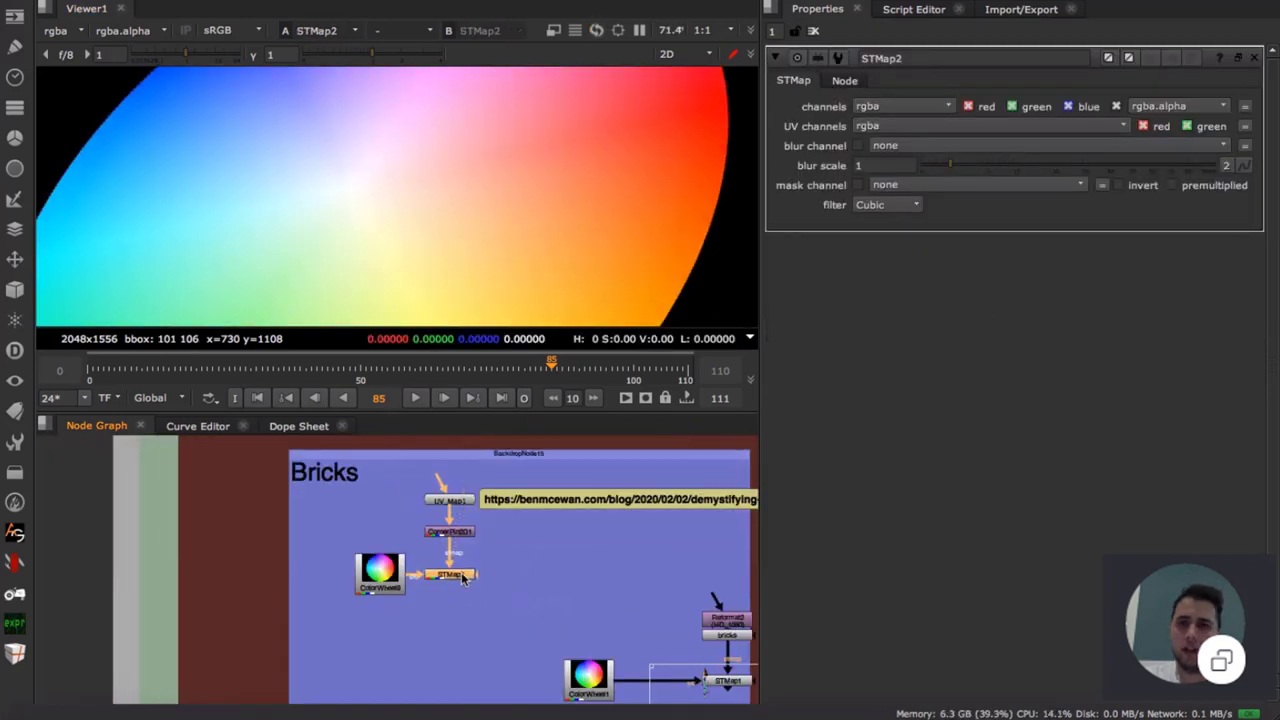
- Toggle STMap2 off and back on, and open the CornerPin2D1 properties to view its output
{"action": "key", "text": "d"}
{"action": "key", "text": "d"}
{"action": "double_click", "coordinate": [456, 535]}
{"action": "key", "text": "1"}
- Reopen the STMap2 properties and view its warped color wheel both in full and up close
{"action": "left_click", "coordinate": [459, 577]}
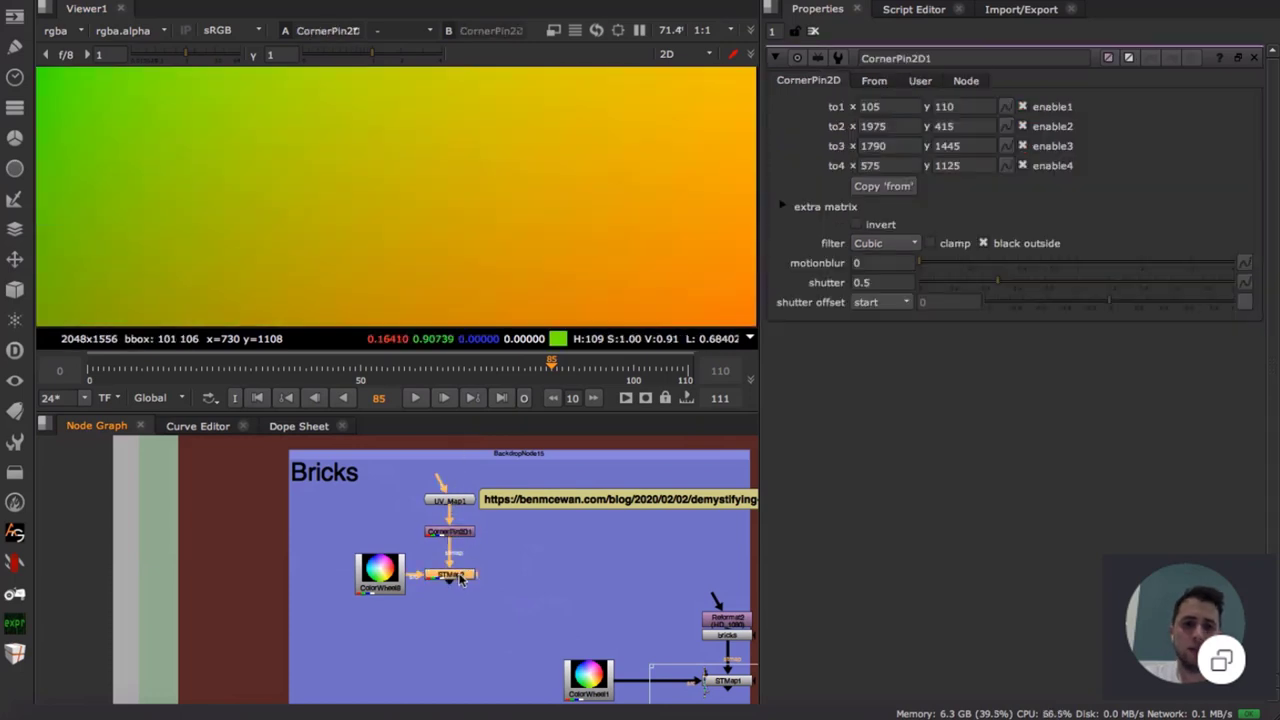
{"action": "double_click", "coordinate": [461, 578]}
{"action": "key", "text": "1"}
{"action": "scroll", "coordinate": [462, 195], "scroll_direction": "down", "scroll_amount": 5}
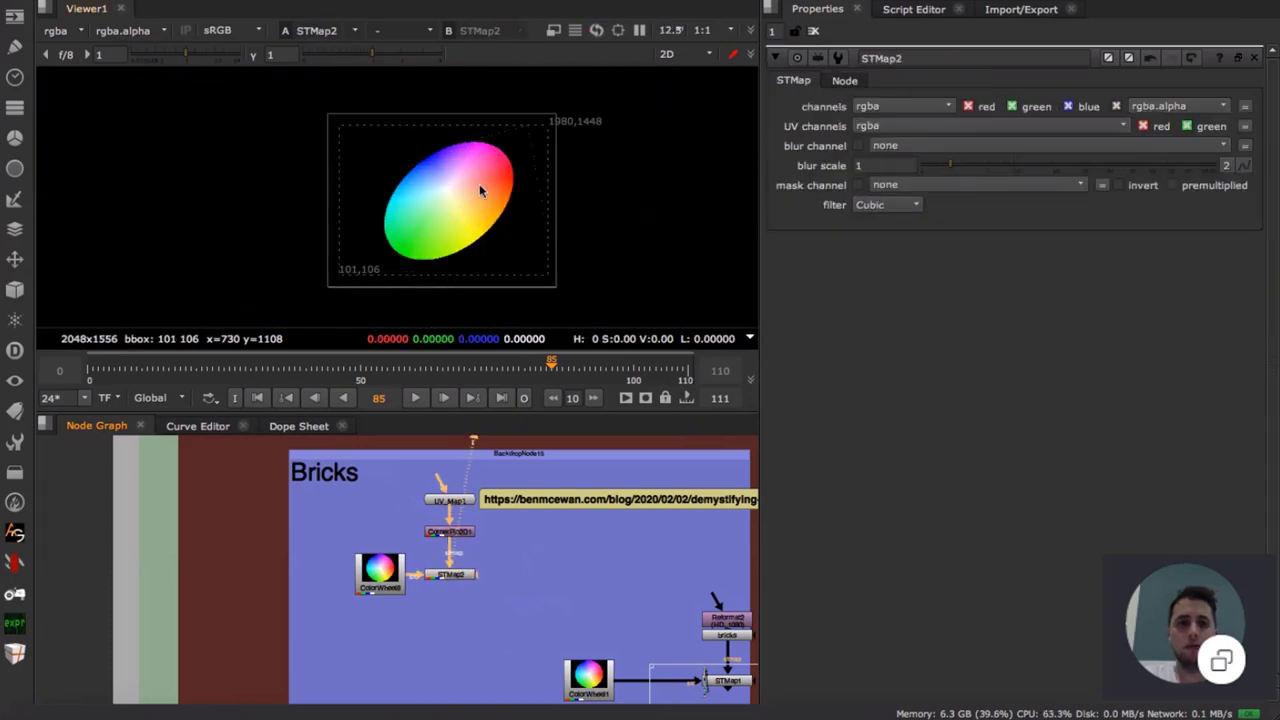
{"action": "scroll", "coordinate": [481, 191], "scroll_direction": "up", "scroll_amount": 4}
- View the corner-pinned UV gradient produced by CornerPin2D1
{"action": "left_click", "coordinate": [463, 533]}
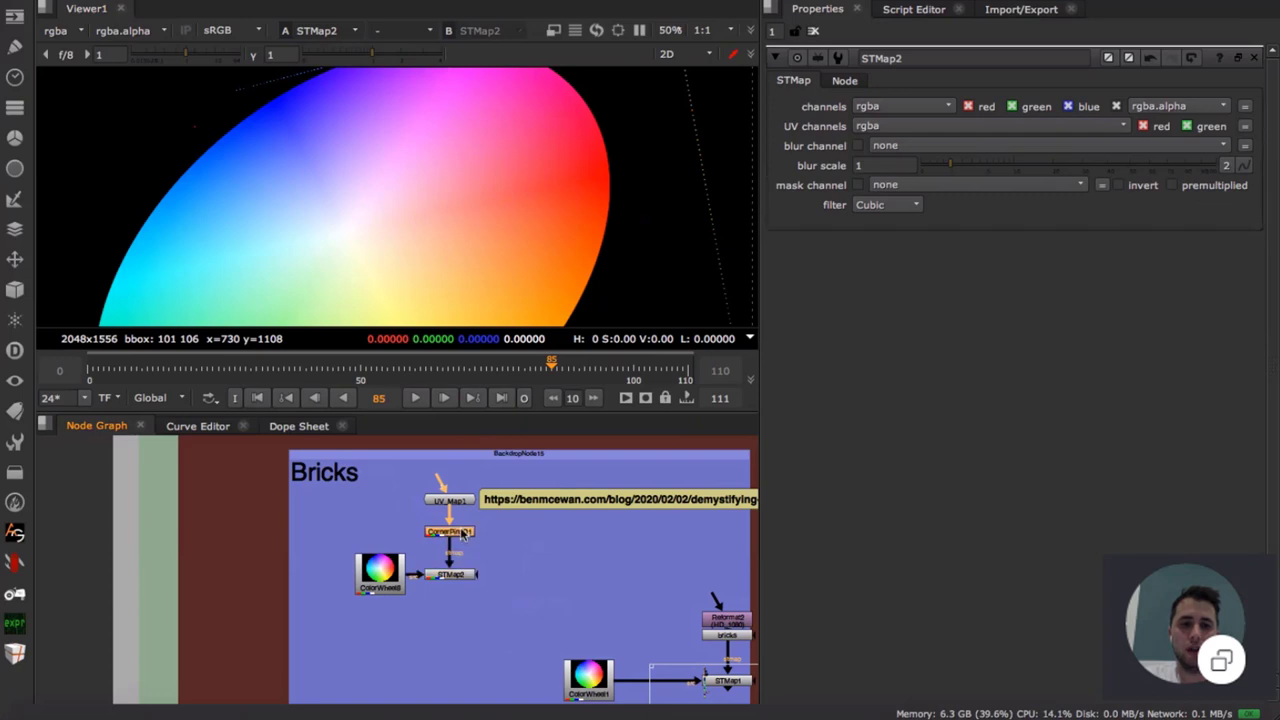
{"action": "key", "text": "1"}
{"action": "scroll", "coordinate": [496, 187], "scroll_direction": "down", "scroll_amount": 3}
{"action": "scroll", "coordinate": [500, 188], "scroll_direction": "up", "scroll_amount": 1}
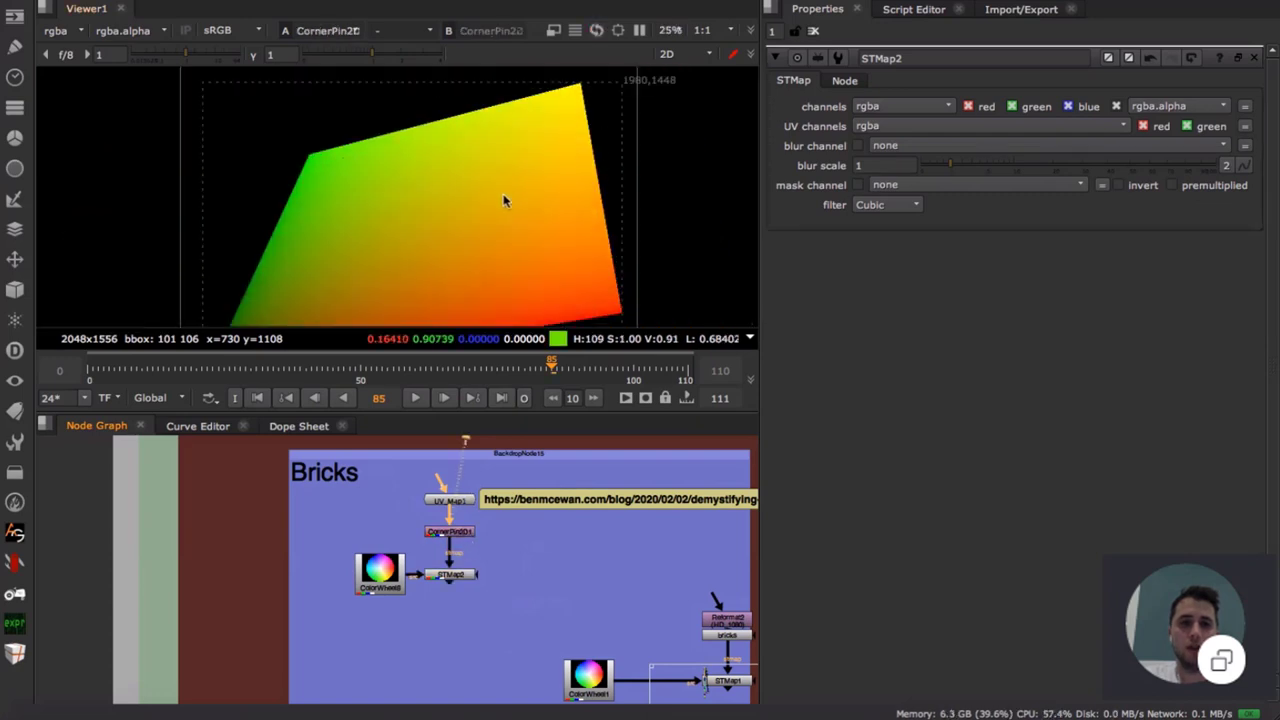
- Move ColorWheel8 slightly farther from STMap2 and view the STMap2 output
{"action": "left_click_drag", "start_coordinate": [372, 585], "coordinate": [350, 585]}
{"action": "left_click", "coordinate": [462, 578]}
{"action": "key", "text": "1"}
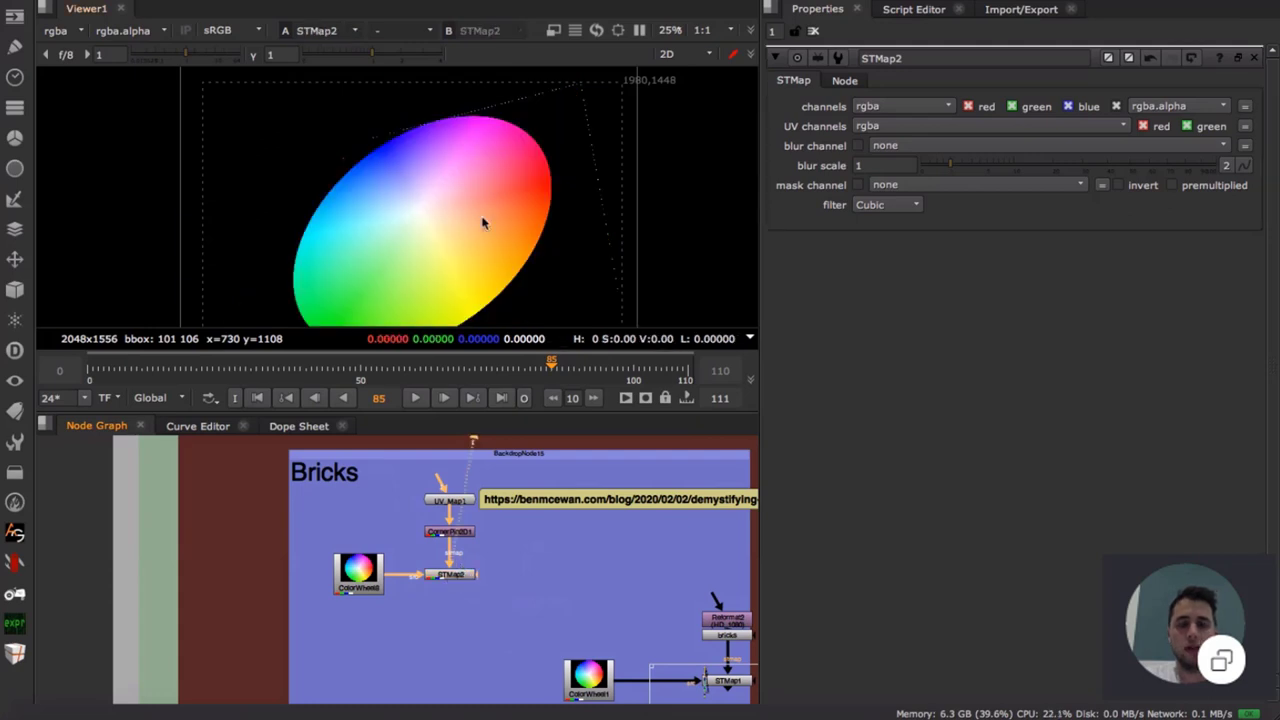
- Open the bricks Expression node's properties above STMap1 and view its repeated UV brick pattern
{"action": "middle_click_drag", "start_coordinate": [631, 600], "coordinate": [437, 512]}
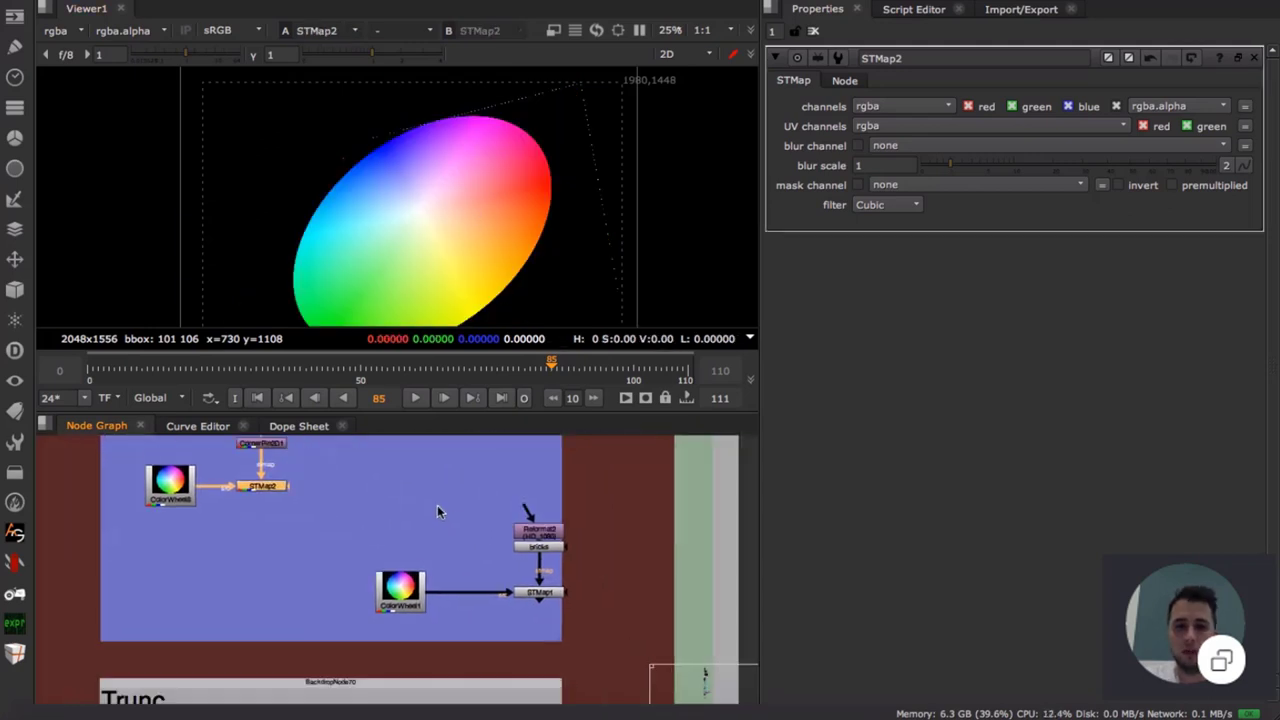
{"action": "double_click", "coordinate": [540, 547]}
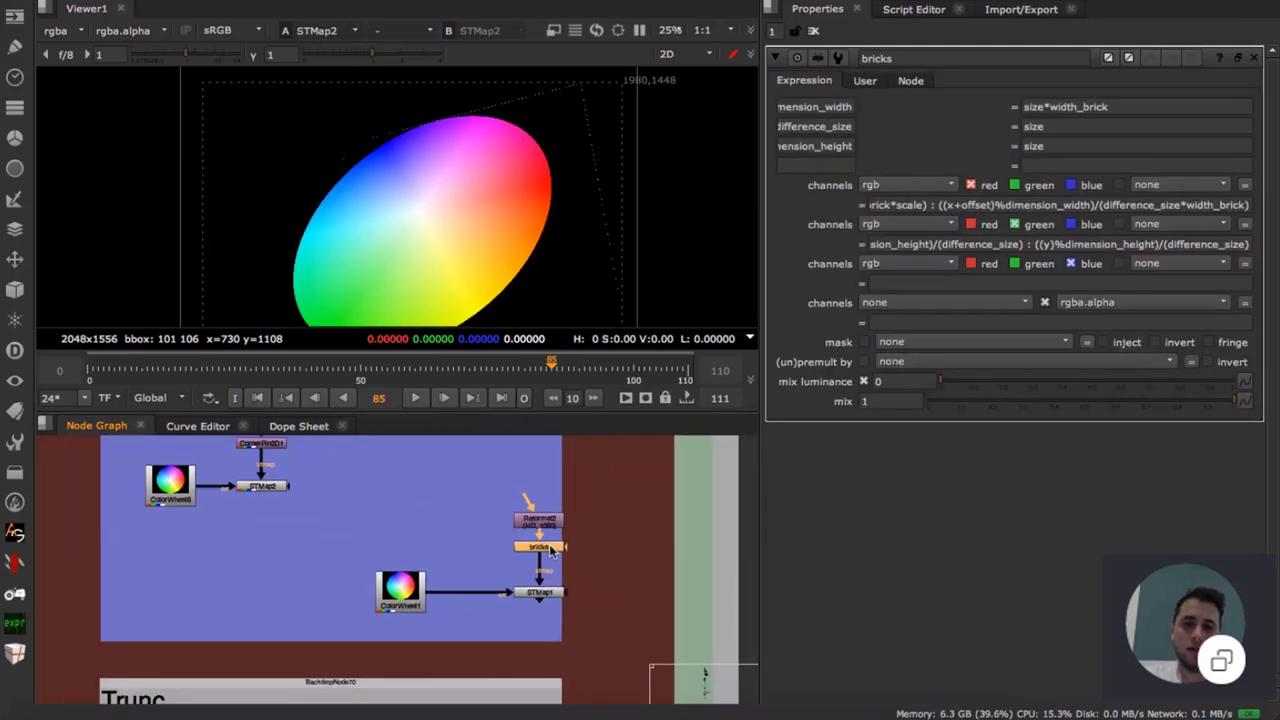
{"action": "key", "text": "1"}
{"action": "middle_click_drag", "start_coordinate": [410, 197], "coordinate": [428, 150]}
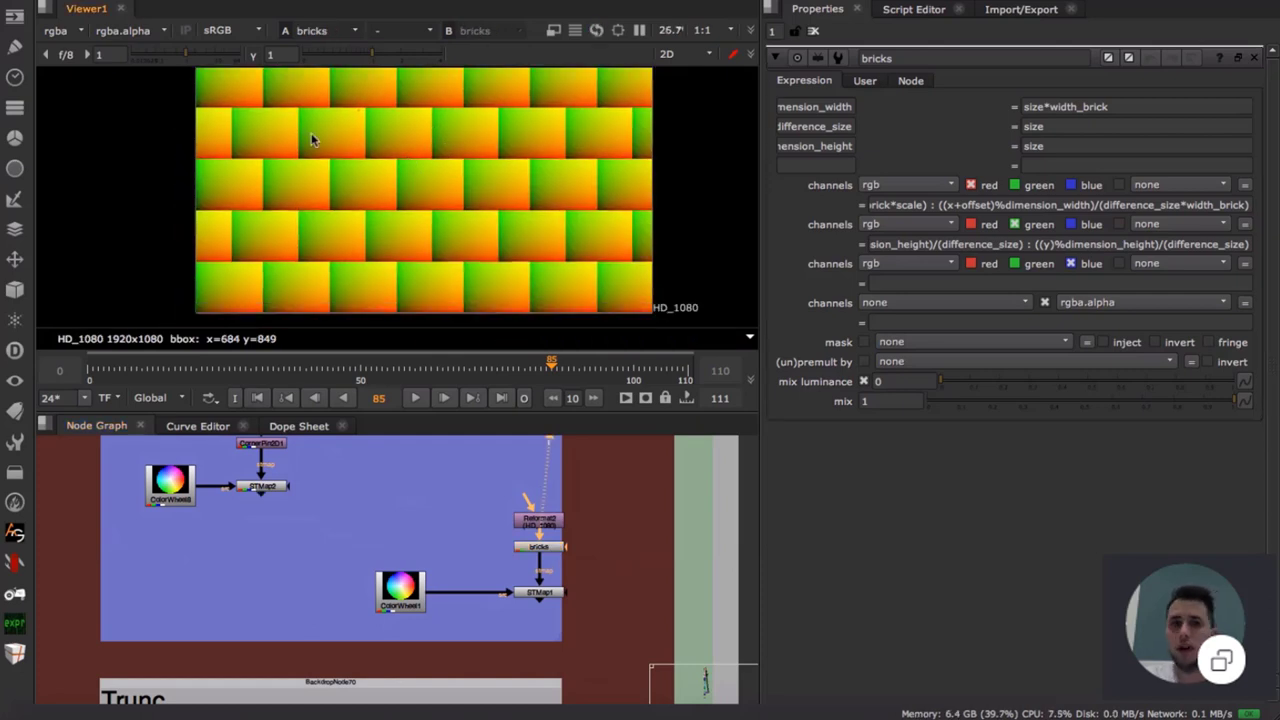
- Set the bricks node's size to 133, offset to 100, scale to 2.14 and width_brick to 0.98
{"action": "left_click", "coordinate": [882, 89]}
{"action": "left_click_drag", "start_coordinate": [1200, 105], "coordinate": [1235, 126]}
{"action": "left_click", "coordinate": [1206, 128]}
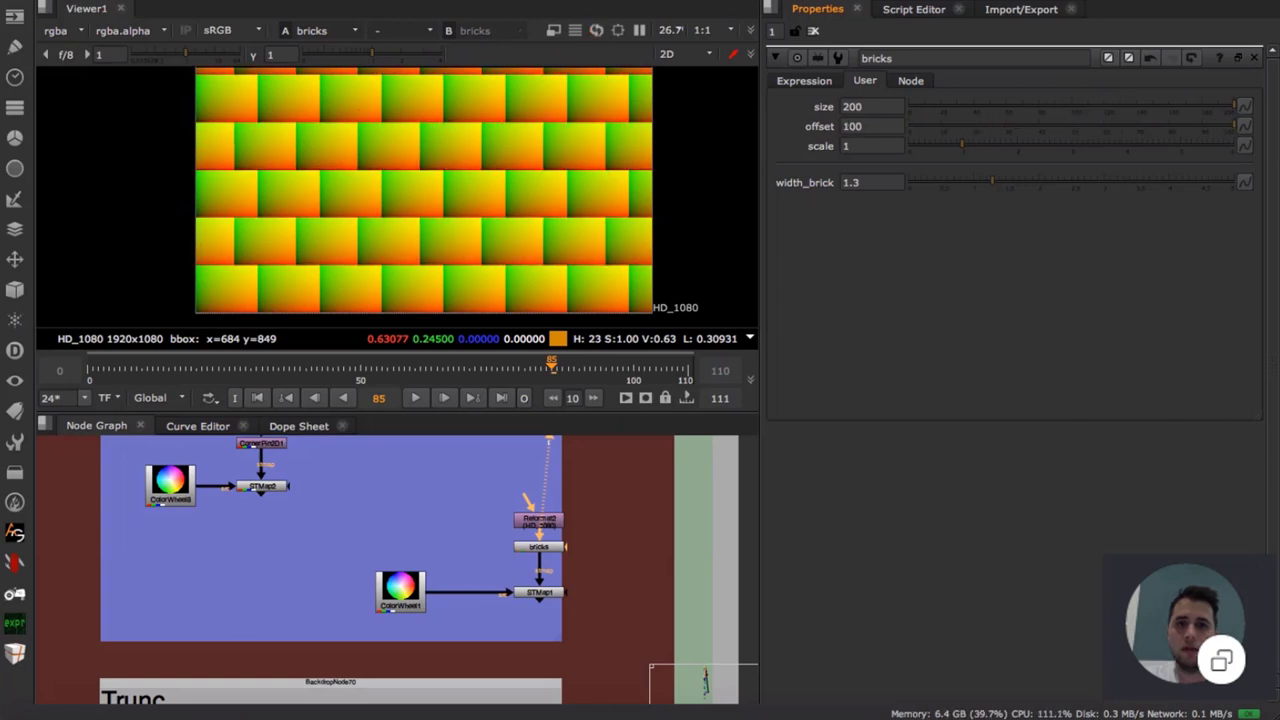
{"action": "left_click_drag", "start_coordinate": [960, 147], "coordinate": [970, 183]}
{"action": "left_click_drag", "start_coordinate": [1180, 108], "coordinate": [1123, 108]}
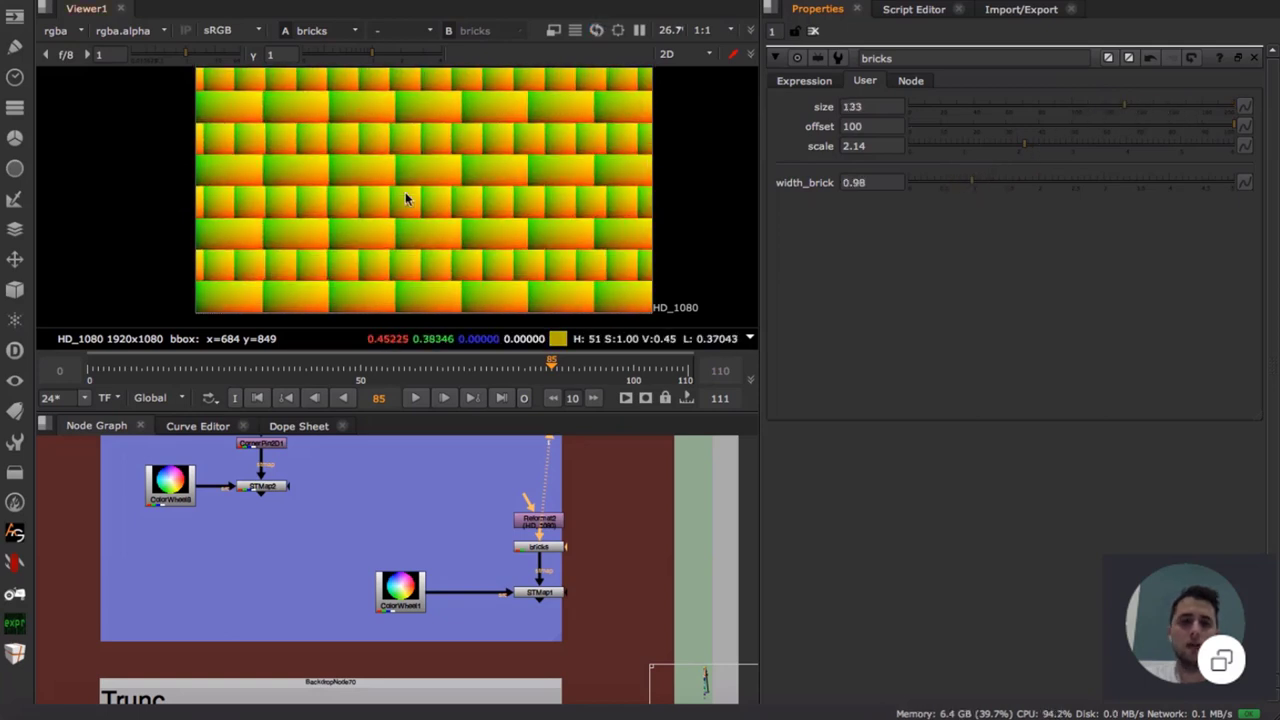
{"action": "scroll", "coordinate": [404, 200], "scroll_direction": "down", "scroll_amount": 3}
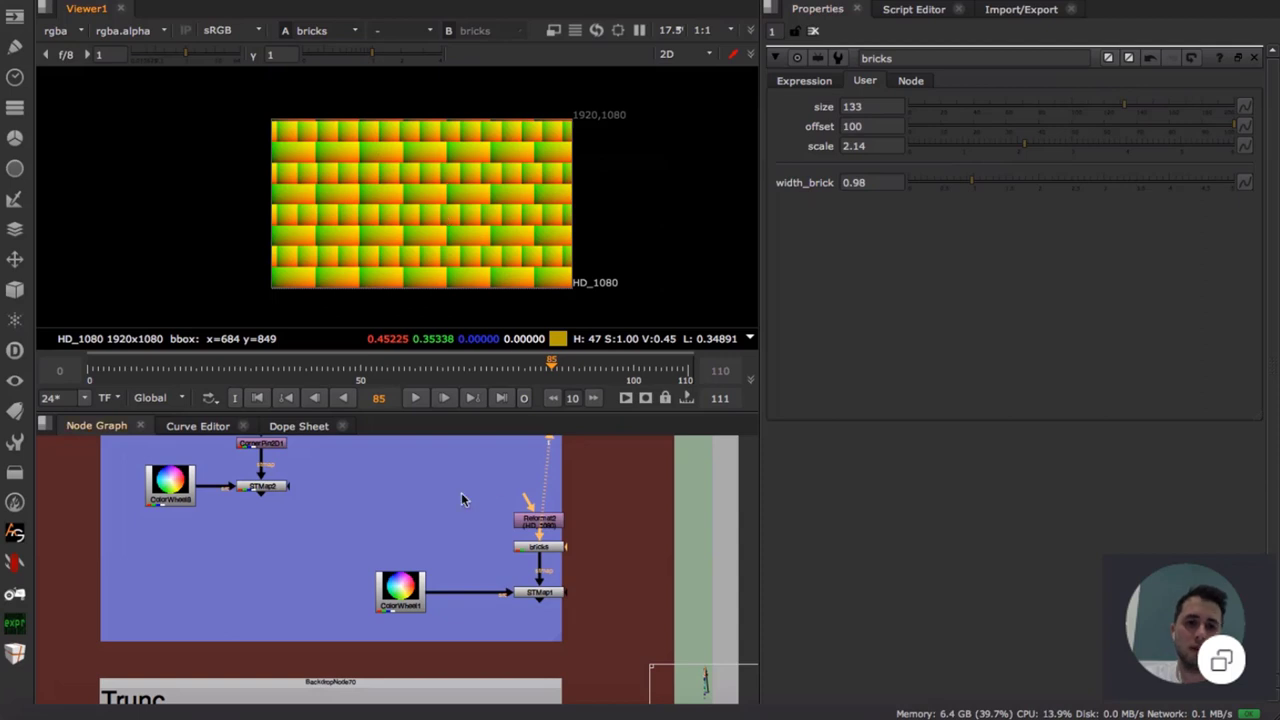
- Reposition ColorWheel1 slightly beside STMap1 and view the color wheels repeated by the STMap1 output
{"action": "left_click", "coordinate": [400, 590]}
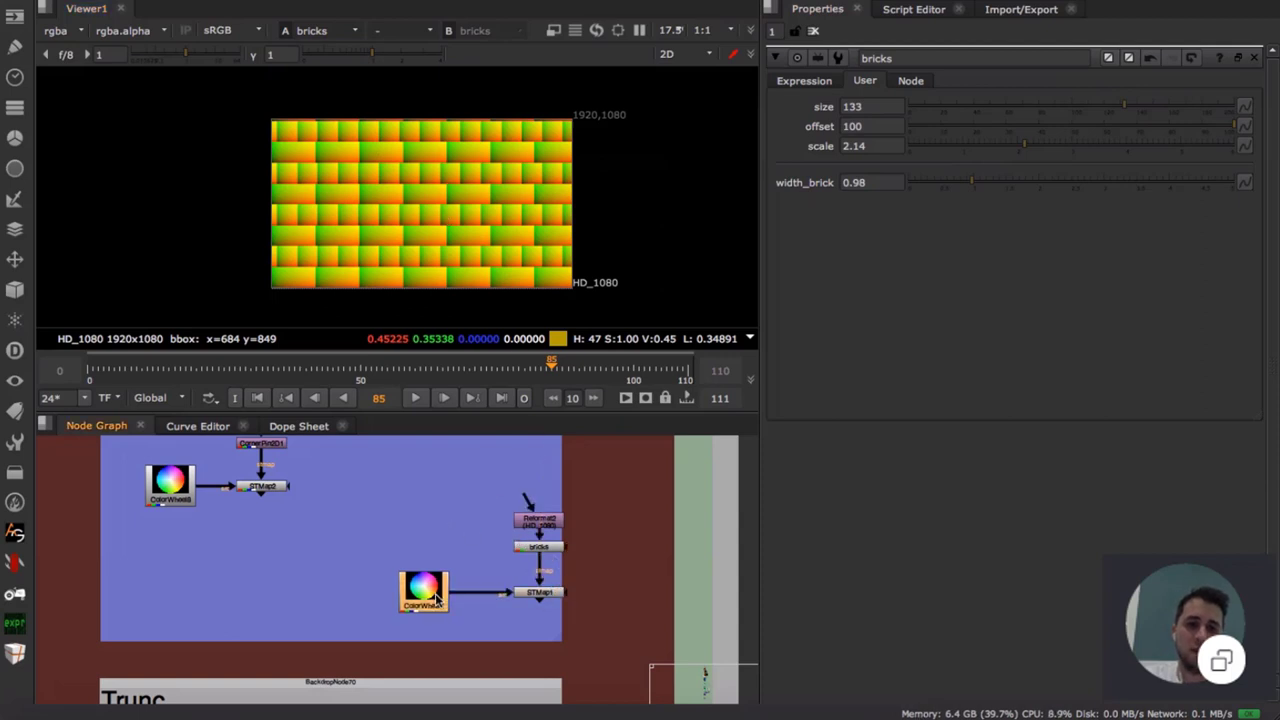
{"action": "scroll", "coordinate": [541, 561], "scroll_direction": "up", "scroll_amount": 2}
{"action": "left_click", "coordinate": [492, 589]}
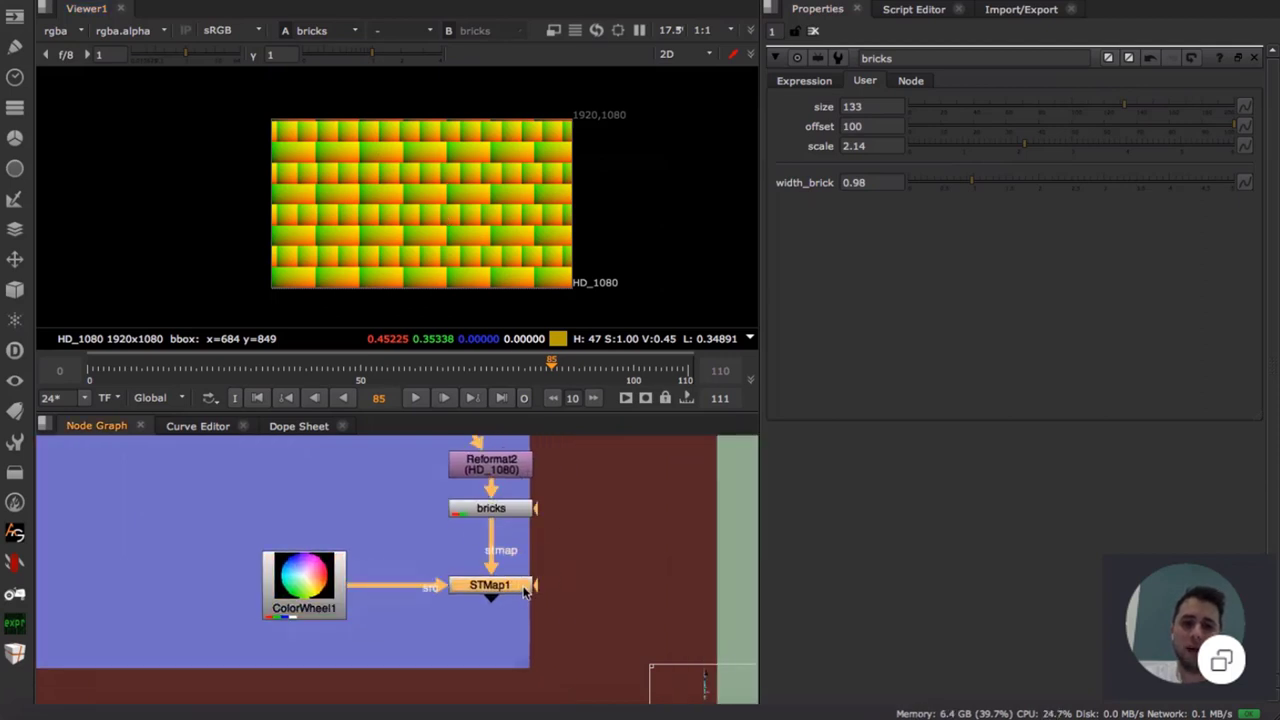
{"action": "key", "text": "1"}
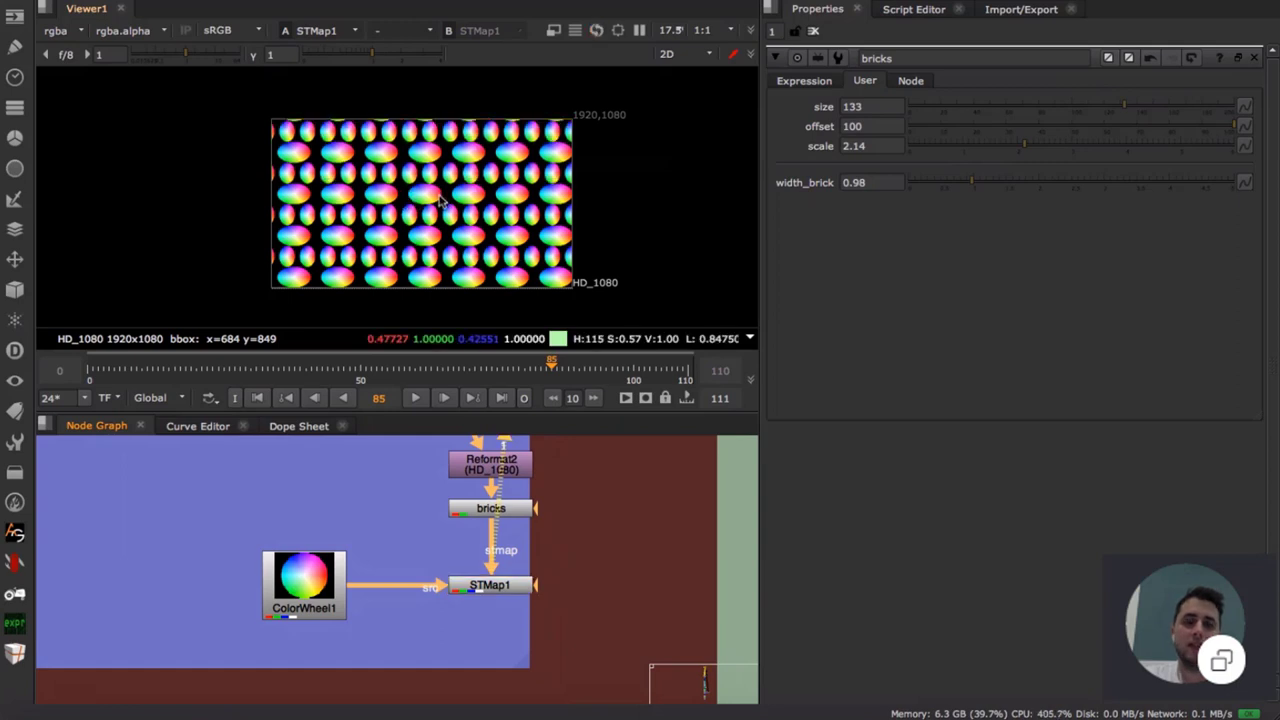
{"action": "scroll", "coordinate": [432, 198], "scroll_direction": "up", "scroll_amount": 2}
{"action": "mouse_move", "coordinate": [303, 605]}
{"action": "left_mouse_down"}
{"action": "mouse_move", "coordinate": [317, 577]}
{"action": "mouse_move", "coordinate": [291, 605]}
{"action": "left_mouse_up"}
{"action": "left_click", "coordinate": [357, 537]}
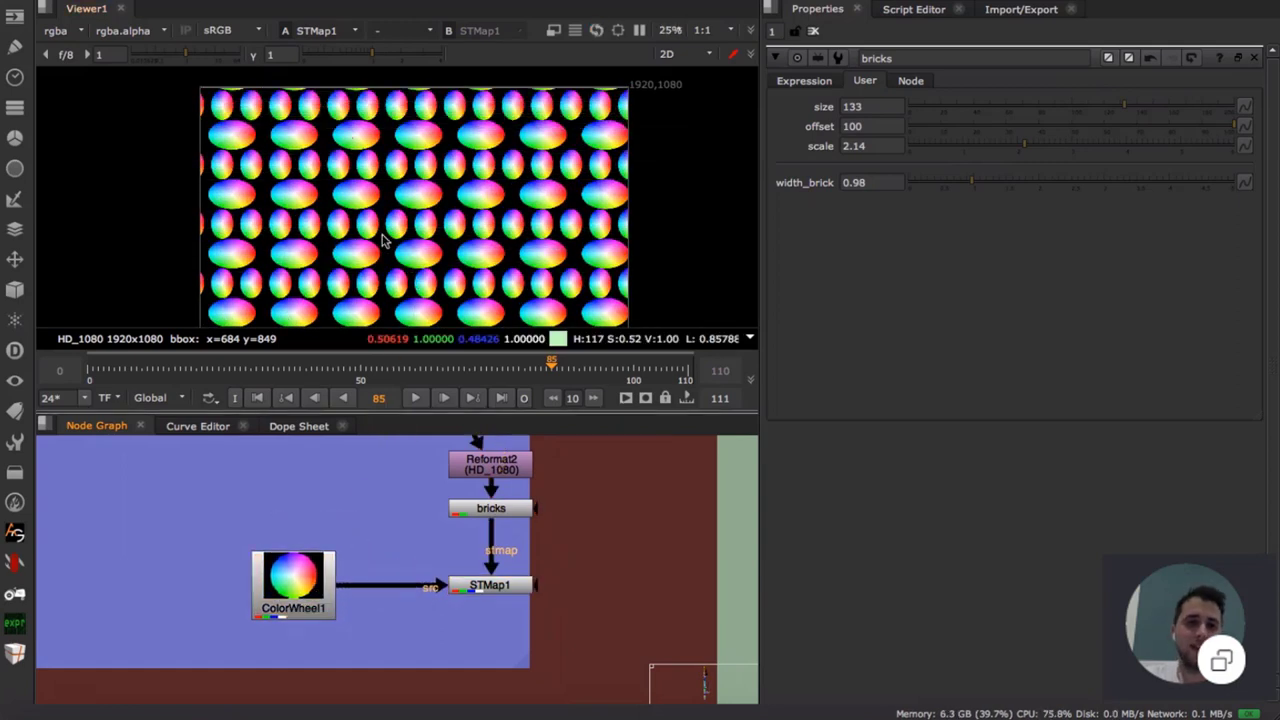
{"action": "middle_click_drag", "start_coordinate": [406, 232], "coordinate": [412, 212]}
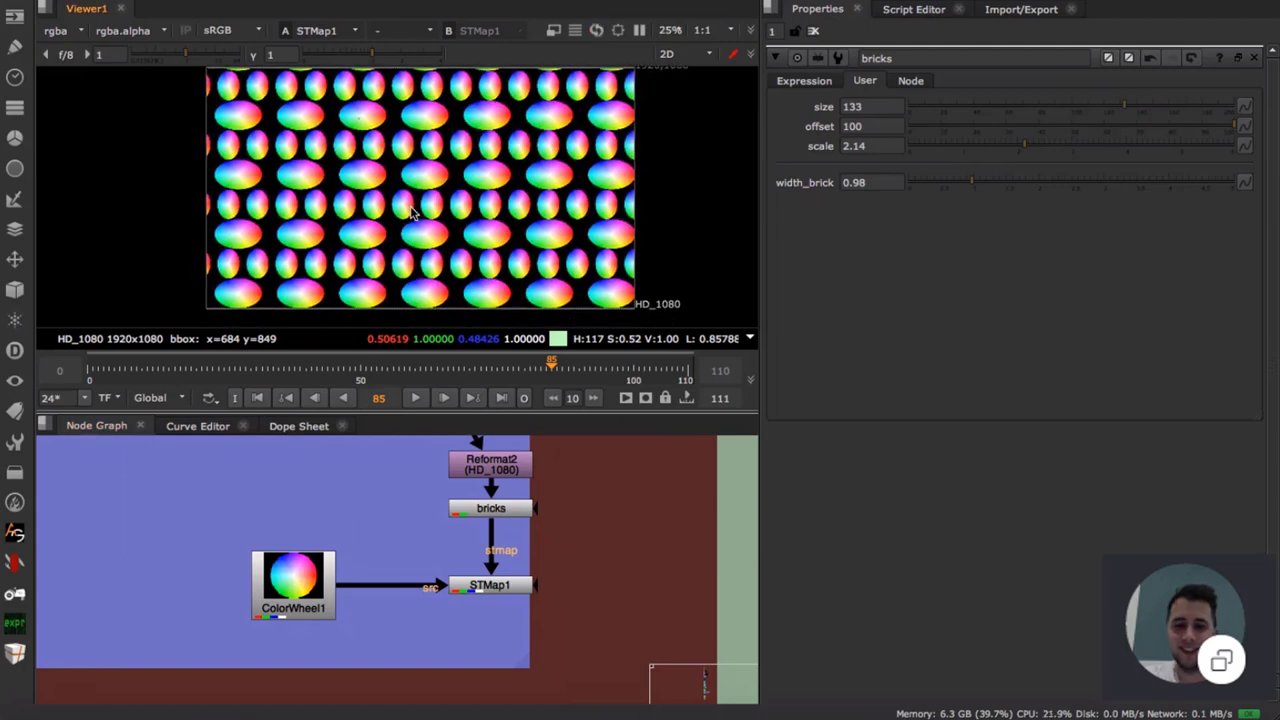
{"action": "scroll", "coordinate": [412, 212], "scroll_direction": "up", "scroll_amount": 1}
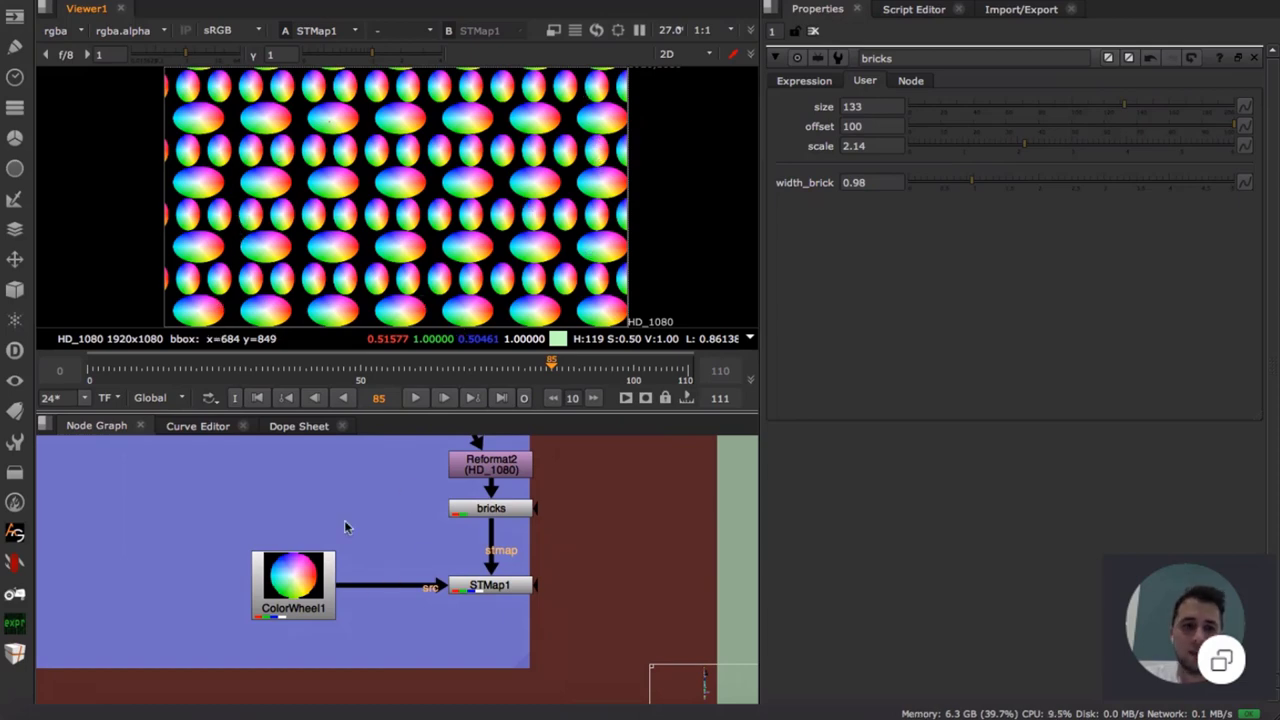
- Set the bricks node's size to 147 and its offset to 56.5 while viewing the STMap1 output
{"action": "left_click", "coordinate": [305, 592]}
{"action": "mouse_move", "coordinate": [306, 592]}
{"action": "left_mouse_down"}
{"action": "mouse_move", "coordinate": [323, 550]}
{"action": "mouse_move", "coordinate": [307, 592]}
{"action": "left_mouse_up"}
{"action": "left_click", "coordinate": [476, 511]}
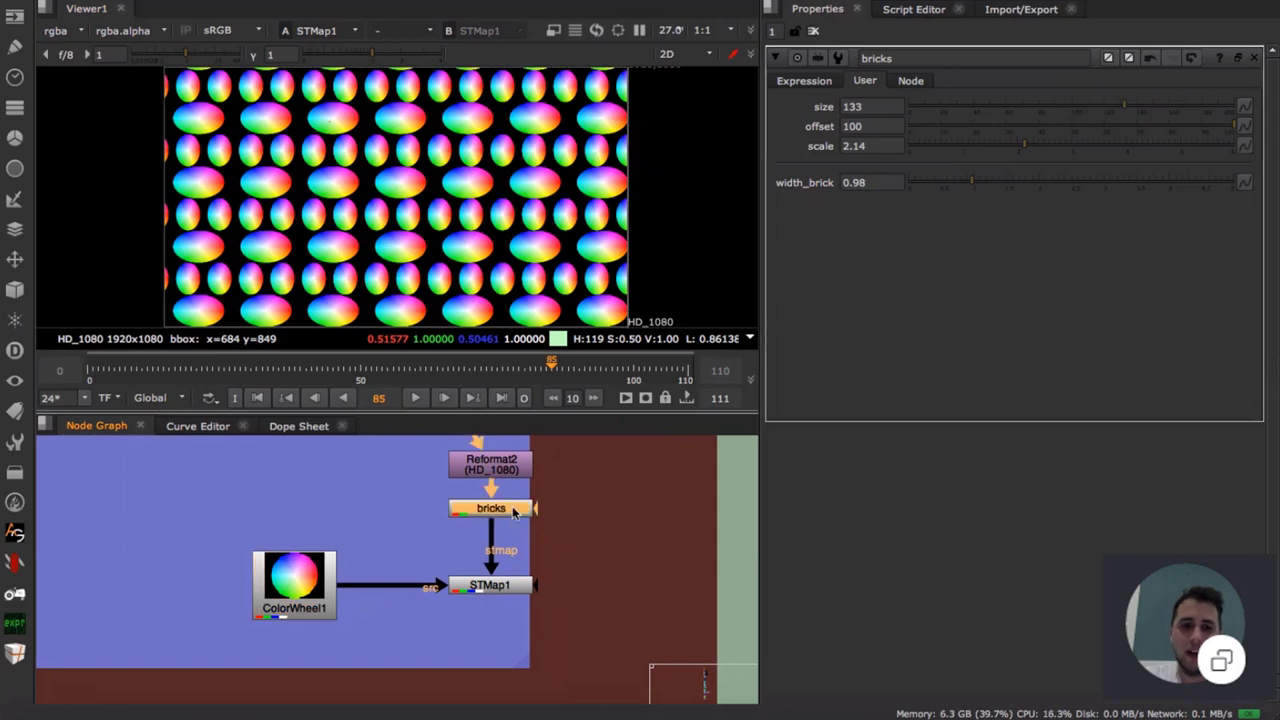
{"action": "left_click", "coordinate": [1148, 110]}
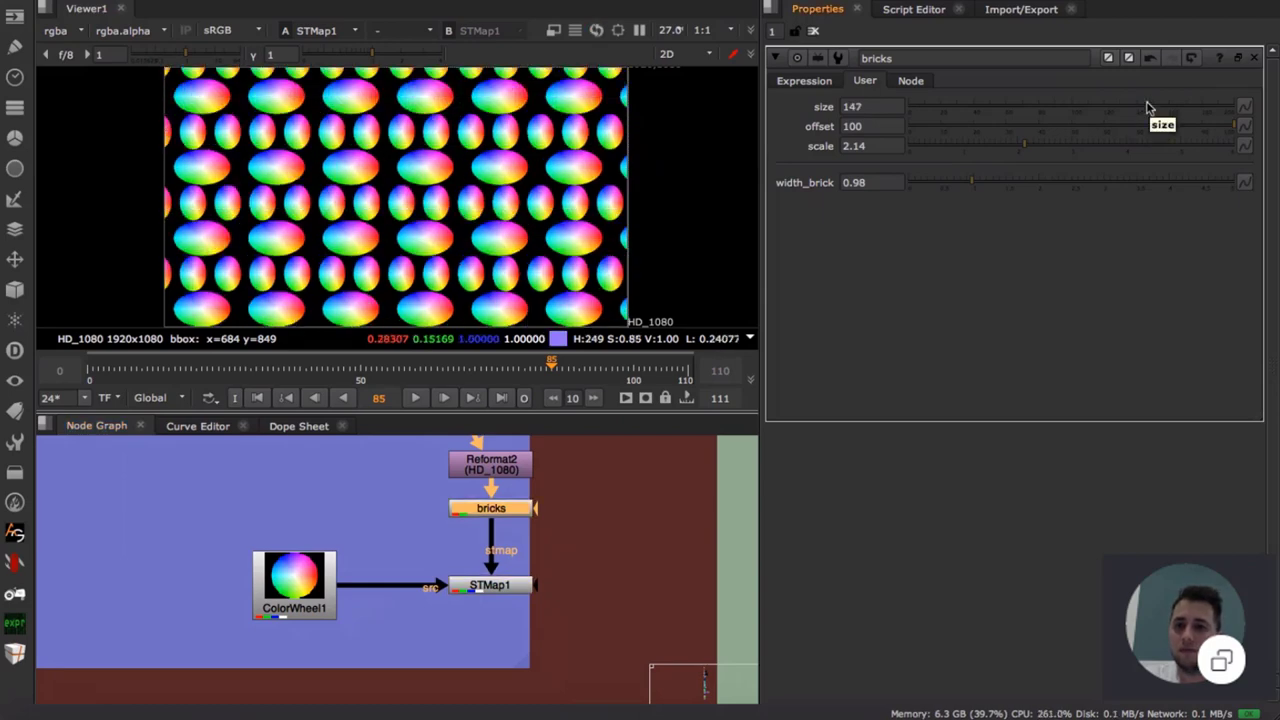
{"action": "left_click_drag", "start_coordinate": [1230, 126], "coordinate": [1095, 124]}
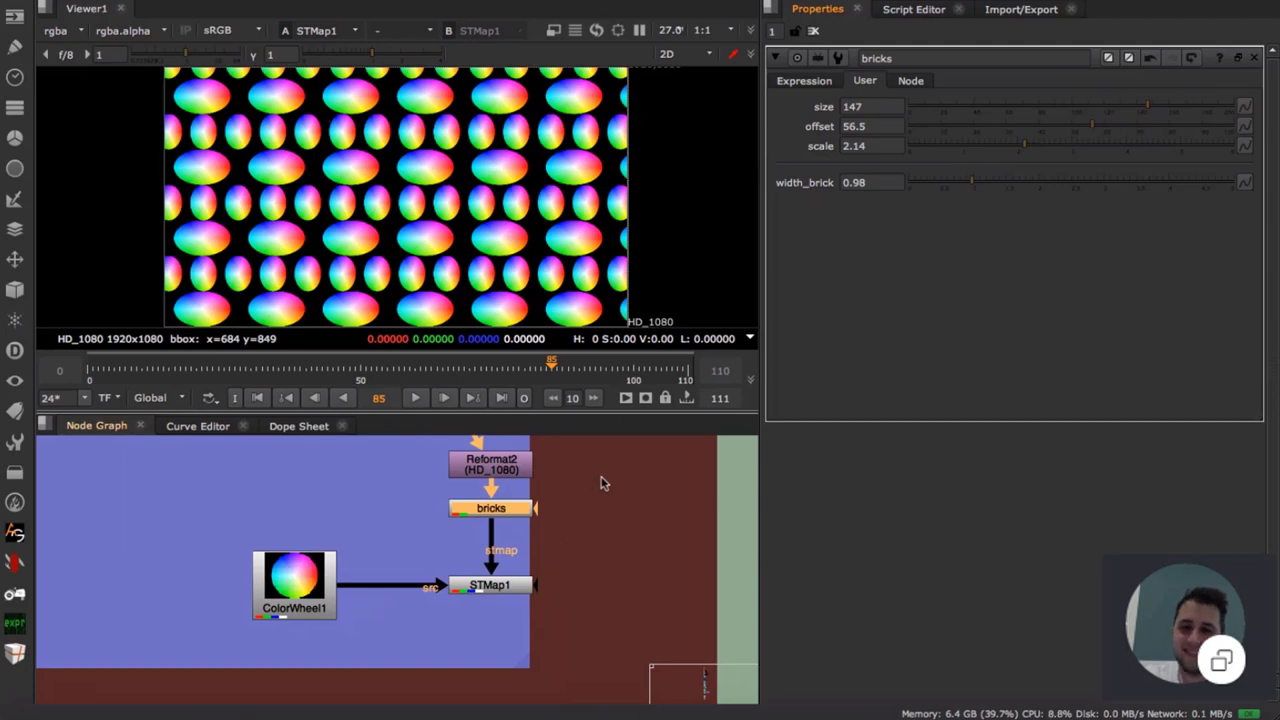
- Move Reformat2, bricks and STMap1 together slightly closer to ColorWheel1
{"action": "middle_click_drag", "start_coordinate": [603, 480], "coordinate": [568, 507]}
{"action": "left_click", "coordinate": [568, 500]}
{"action": "left_click_drag", "start_coordinate": [374, 464], "coordinate": [575, 692]}
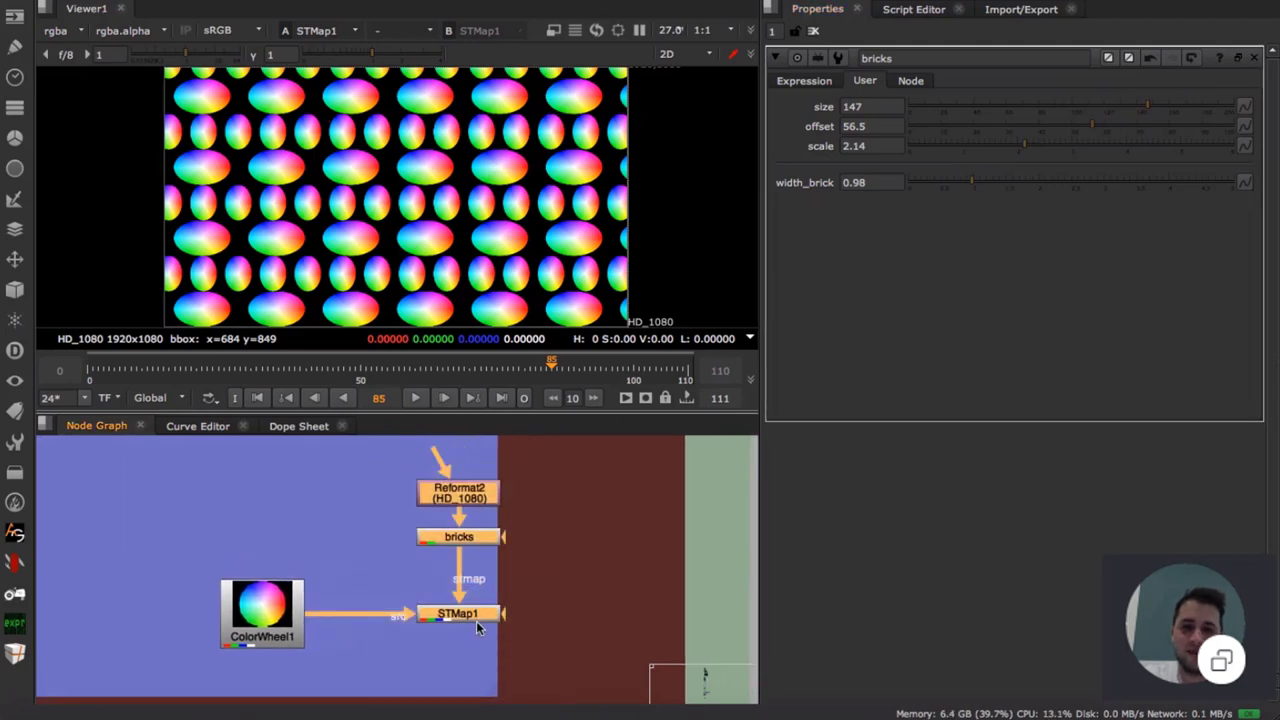
{"action": "left_click_drag", "start_coordinate": [476, 618], "coordinate": [445, 622]}
{"action": "left_click", "coordinate": [507, 596]}
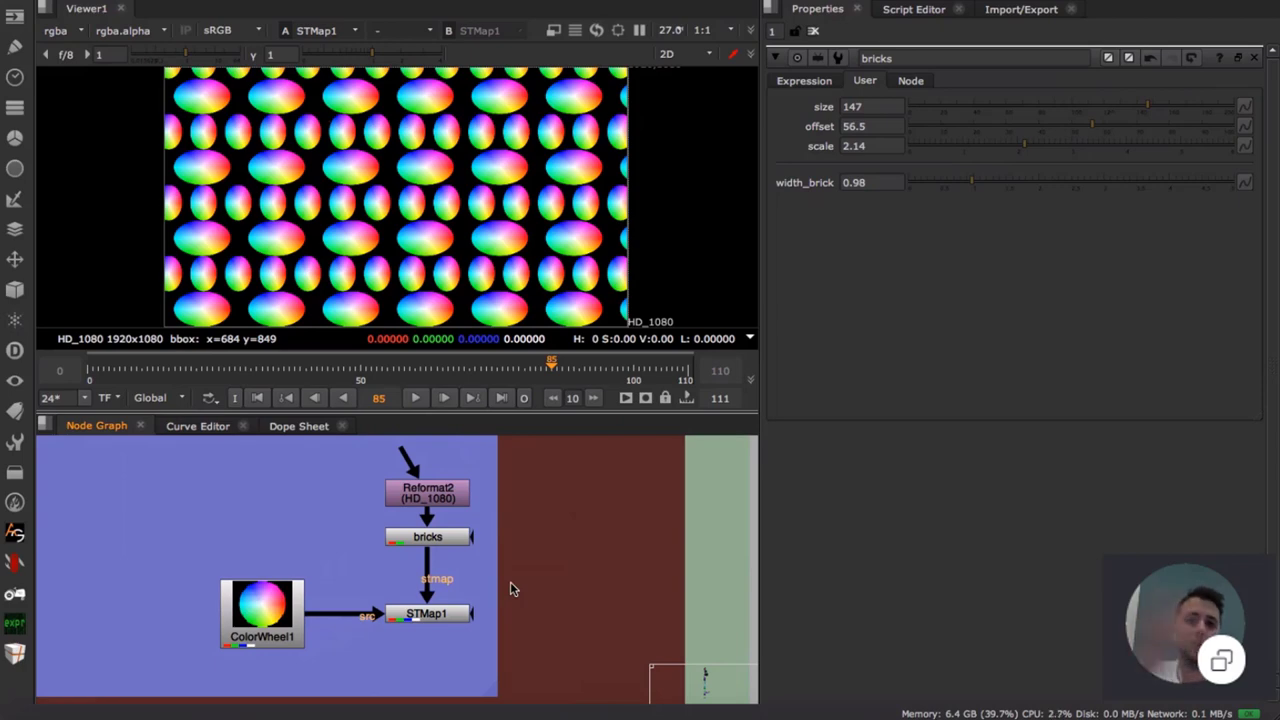
- Set the bricks node's offset to 24 and scale to 2.26, and view the whole resulting pattern
{"action": "left_click_drag", "start_coordinate": [1106, 136], "coordinate": [1029, 143]}
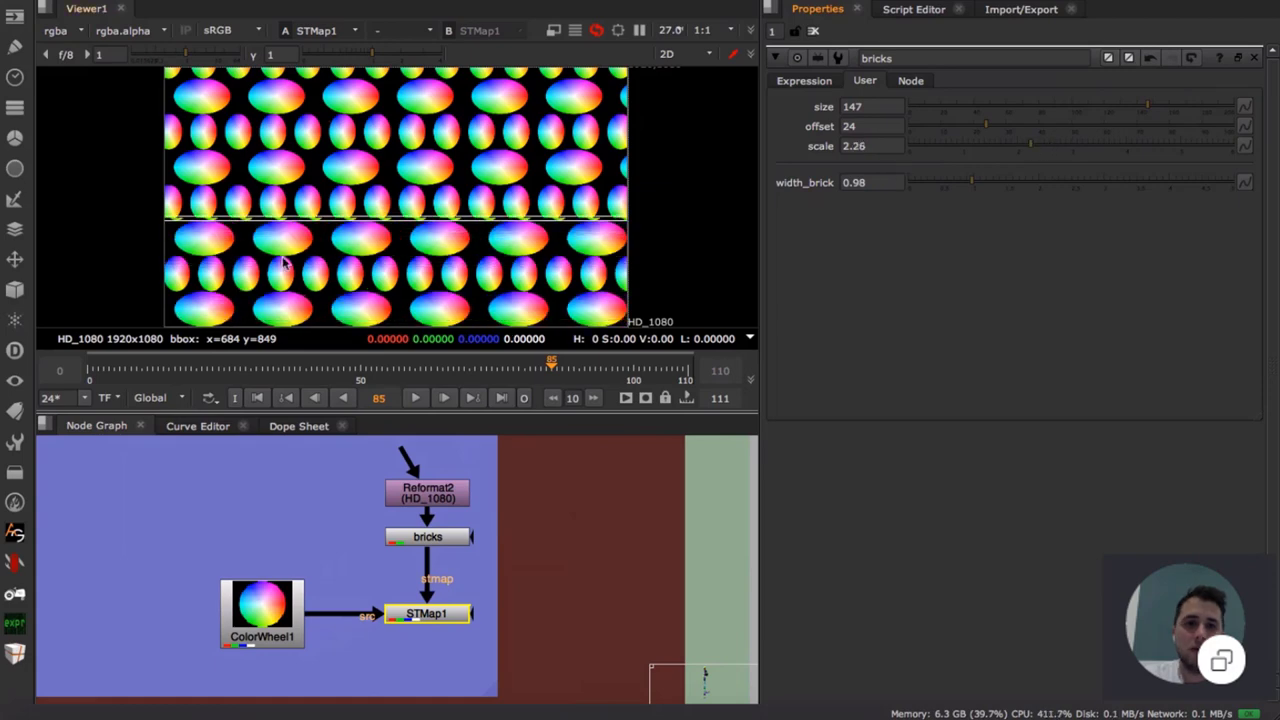
{"action": "scroll", "coordinate": [485, 222], "scroll_direction": "down", "scroll_amount": 6}
{"action": "scroll", "coordinate": [485, 222], "scroll_direction": "up", "scroll_amount": 3}
{"action": "left_click", "coordinate": [607, 463]}
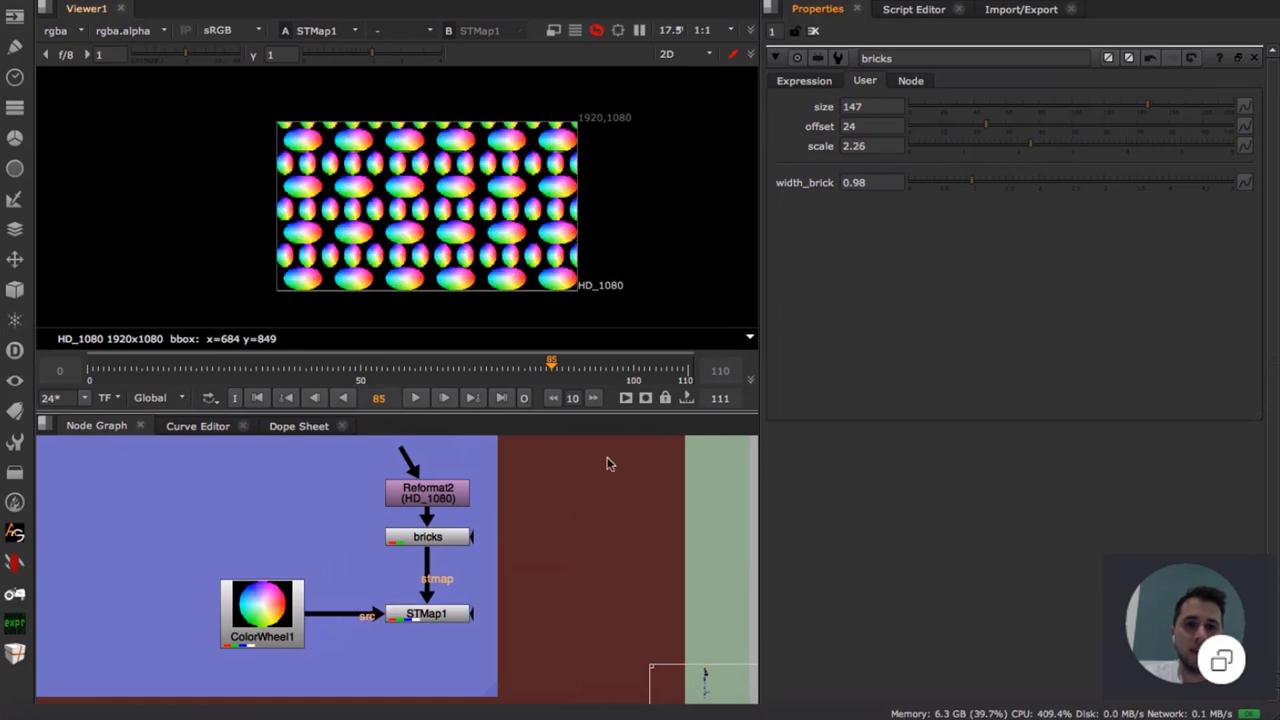
- Open the ProceduralTEXTURE7 properties in the procedural texture example and examine its available pattern types, keeping Bricks
{"action": "scroll", "coordinate": [608, 550], "scroll_direction": "down", "scroll_amount": 5}
{"action": "scroll", "coordinate": [611, 548], "scroll_direction": "up", "scroll_amount": 1}
{"action": "middle_click_drag", "start_coordinate": [624, 551], "coordinate": [354, 596]}
{"action": "middle_click_drag", "start_coordinate": [664, 532], "coordinate": [400, 618]}
{"action": "scroll", "coordinate": [530, 532], "scroll_direction": "up", "scroll_amount": 4}
{"action": "scroll", "coordinate": [515, 525], "scroll_direction": "down", "scroll_amount": 4}
{"action": "scroll", "coordinate": [508, 524], "scroll_direction": "up", "scroll_amount": 4}
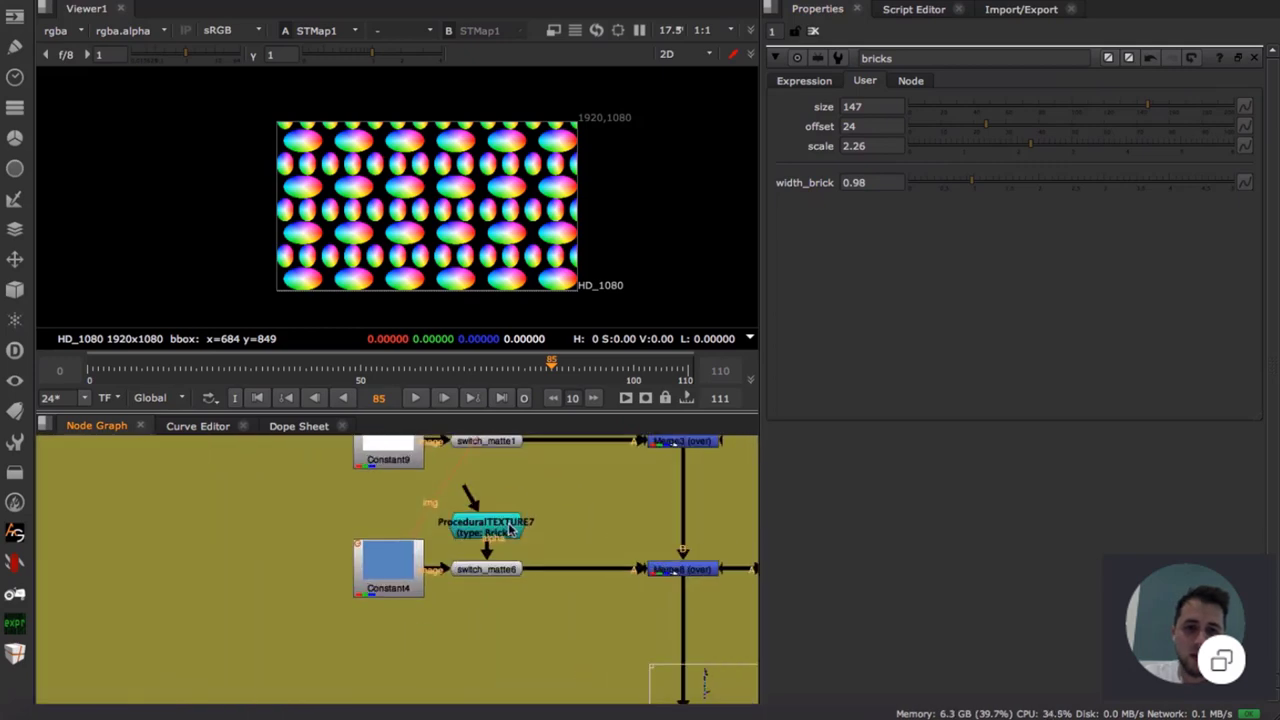
{"action": "double_click", "coordinate": [510, 530]}
{"action": "left_click", "coordinate": [891, 170]}
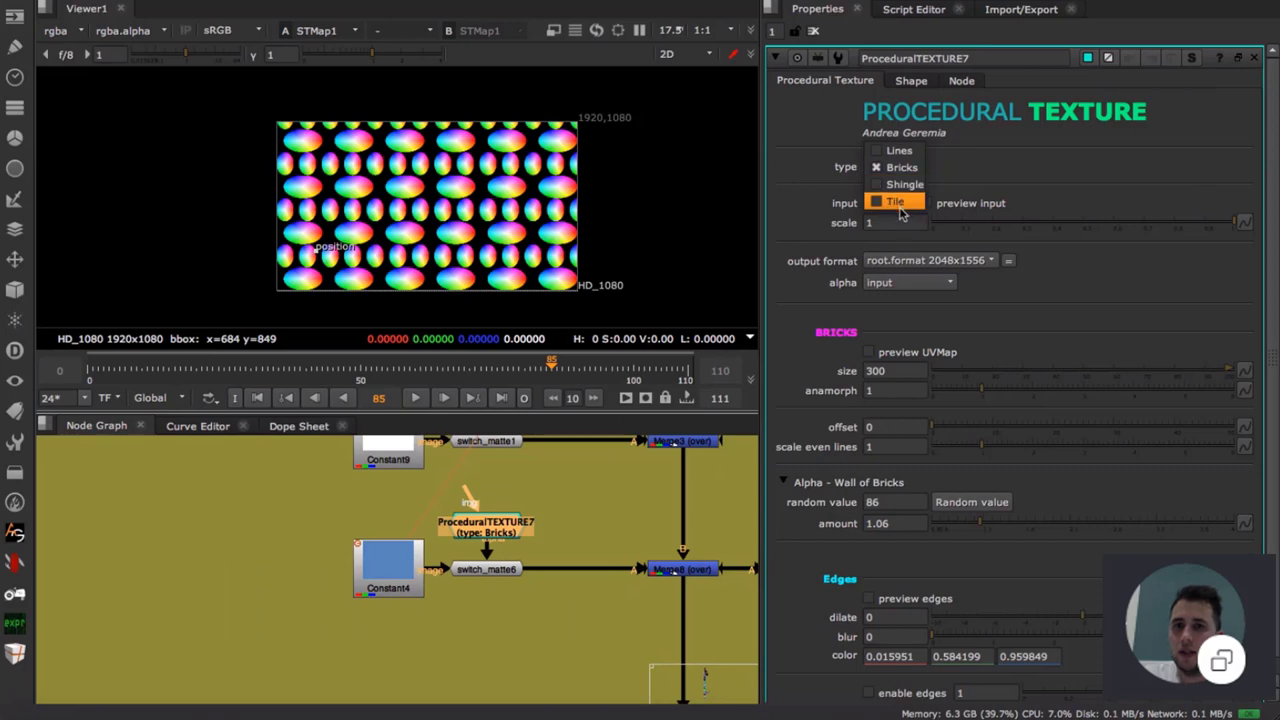
{"action": "left_click", "coordinate": [976, 154]}
{"action": "left_click", "coordinate": [538, 491]}
{"action": "left_click", "coordinate": [501, 529]}
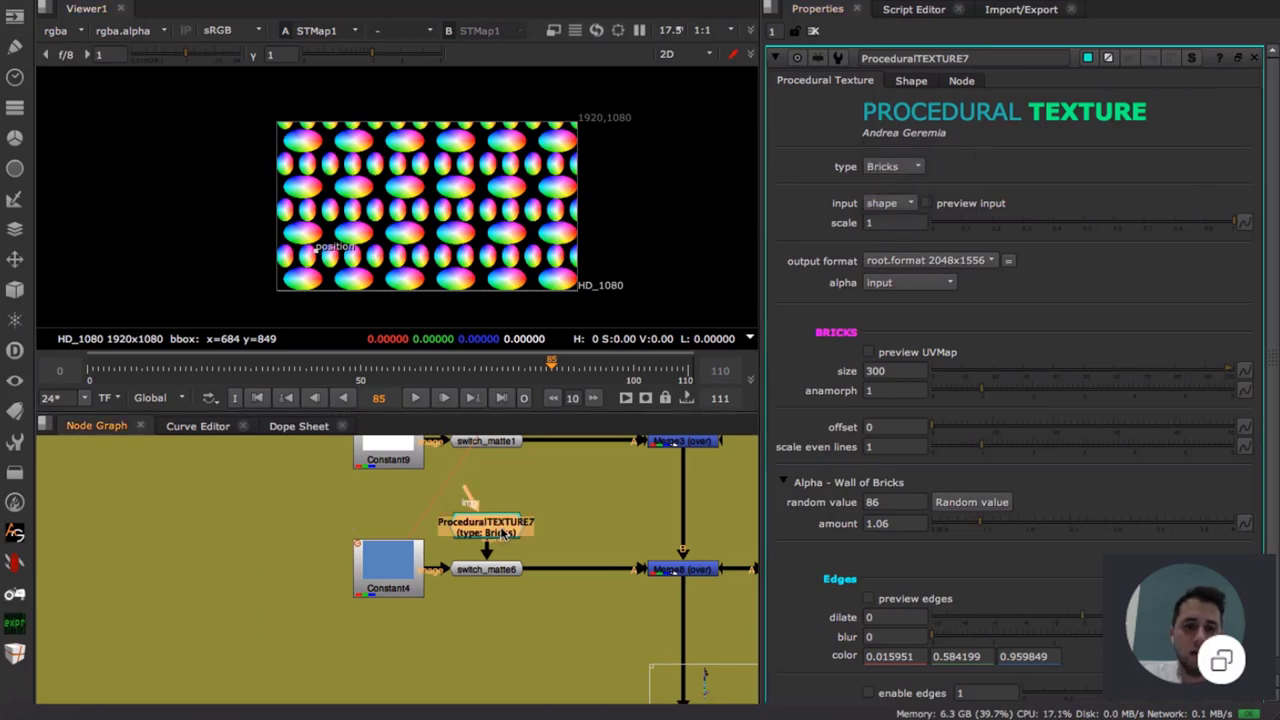
- Open the Trunc Expression node's properties below ColorWheel2, view its output and examine the trunc(r*scale)/scale expression
{"action": "scroll", "coordinate": [247, 522], "scroll_direction": "down", "scroll_amount": 4}
{"action": "middle_click_drag", "start_coordinate": [192, 570], "coordinate": [531, 450]}
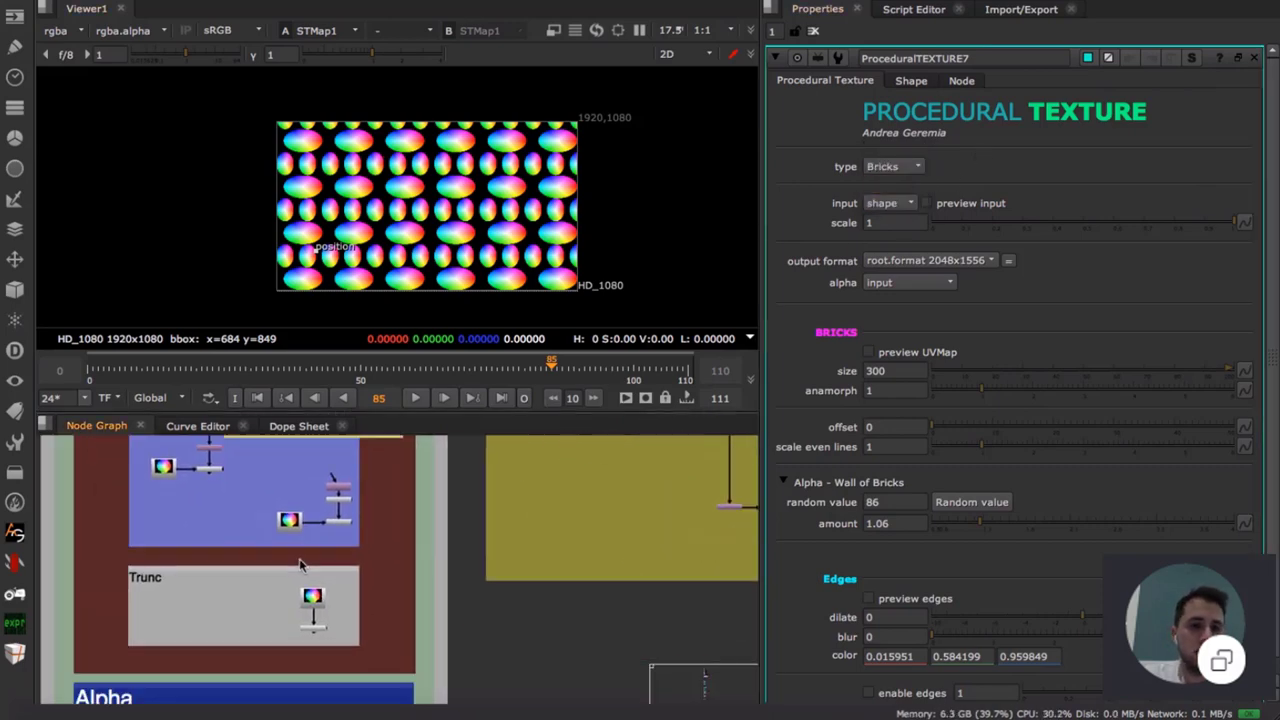
{"action": "middle_click_drag", "start_coordinate": [289, 631], "coordinate": [419, 546]}
{"action": "scroll", "coordinate": [441, 538], "scroll_direction": "up", "scroll_amount": 4}
{"action": "middle_click_drag", "start_coordinate": [512, 489], "coordinate": [501, 524]}
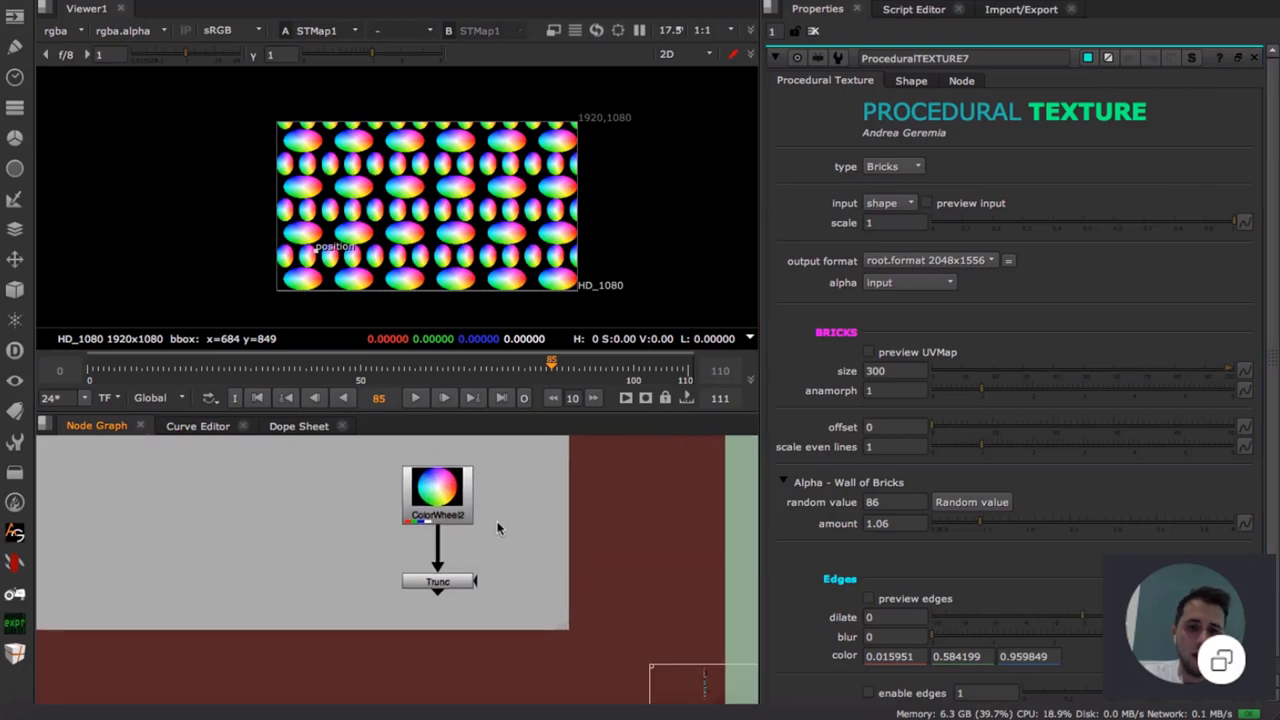
{"action": "double_click", "coordinate": [452, 580]}
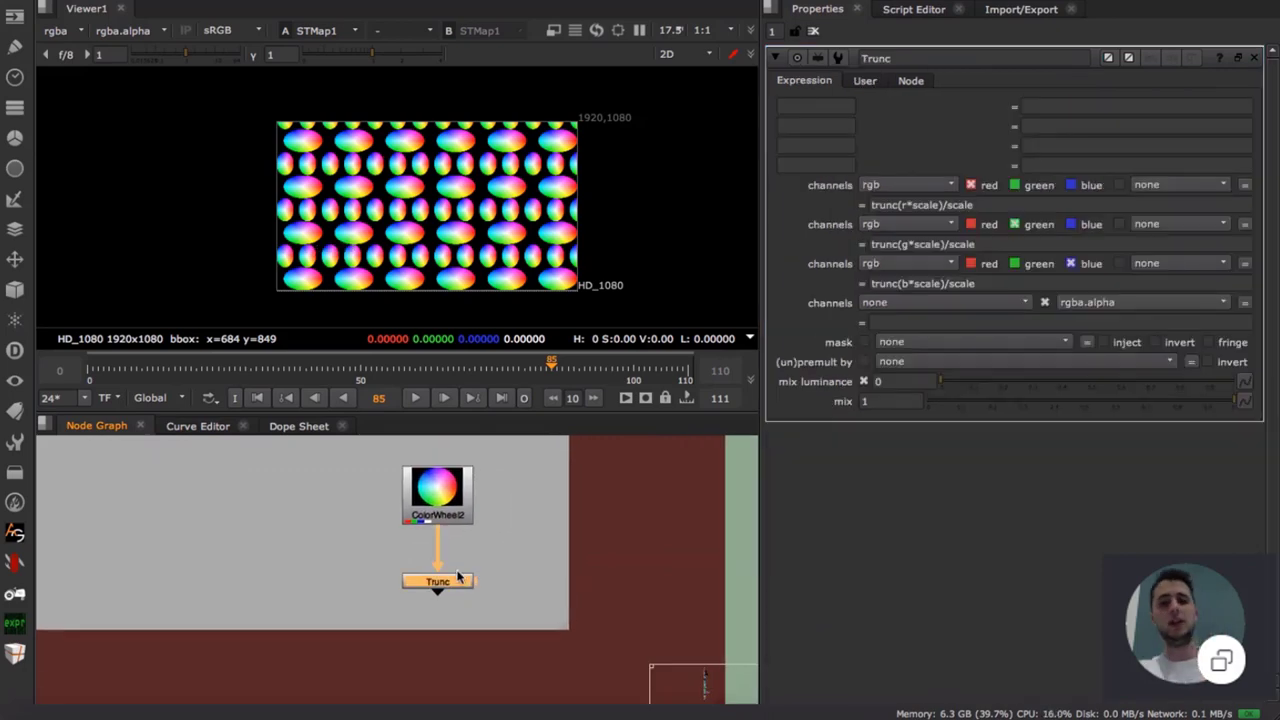
{"action": "key", "text": "1"}
{"action": "double_click", "coordinate": [884, 205]}
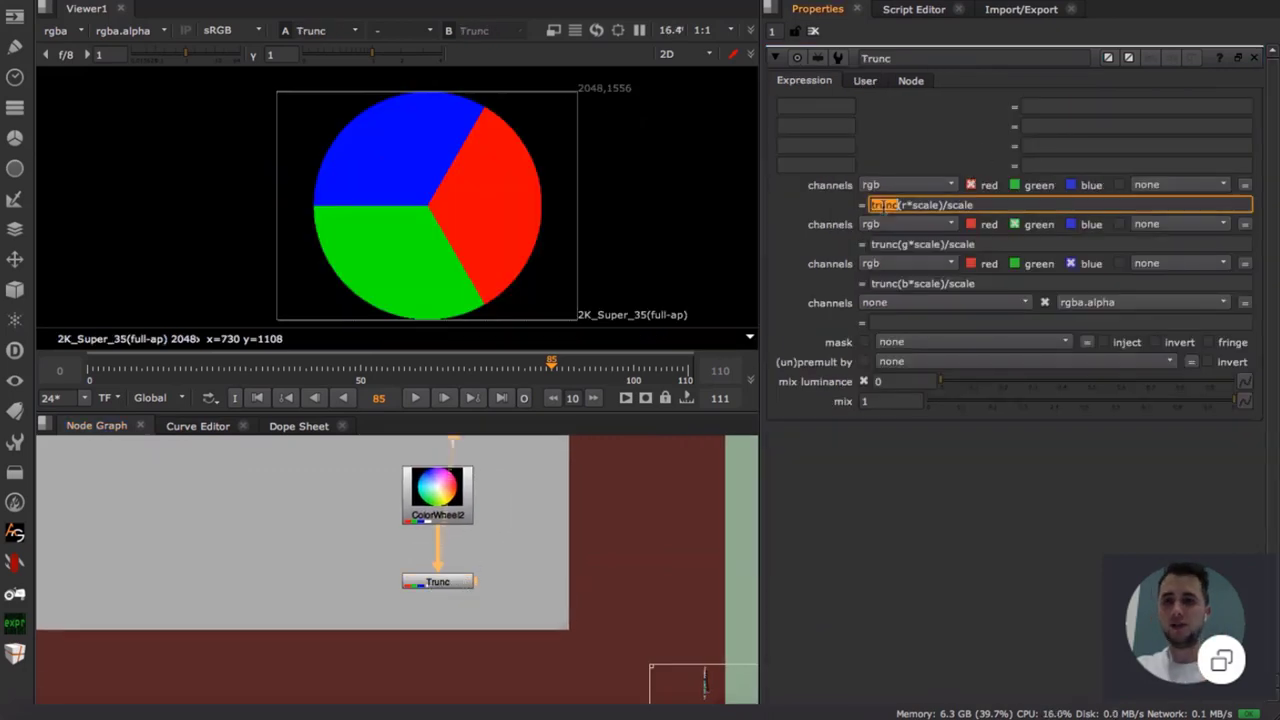
{"action": "mouse_move", "coordinate": [976, 205]}
{"action": "left_mouse_down"}
{"action": "mouse_move", "coordinate": [904, 205]}
{"action": "mouse_move", "coordinate": [953, 205]}
{"action": "left_mouse_up"}
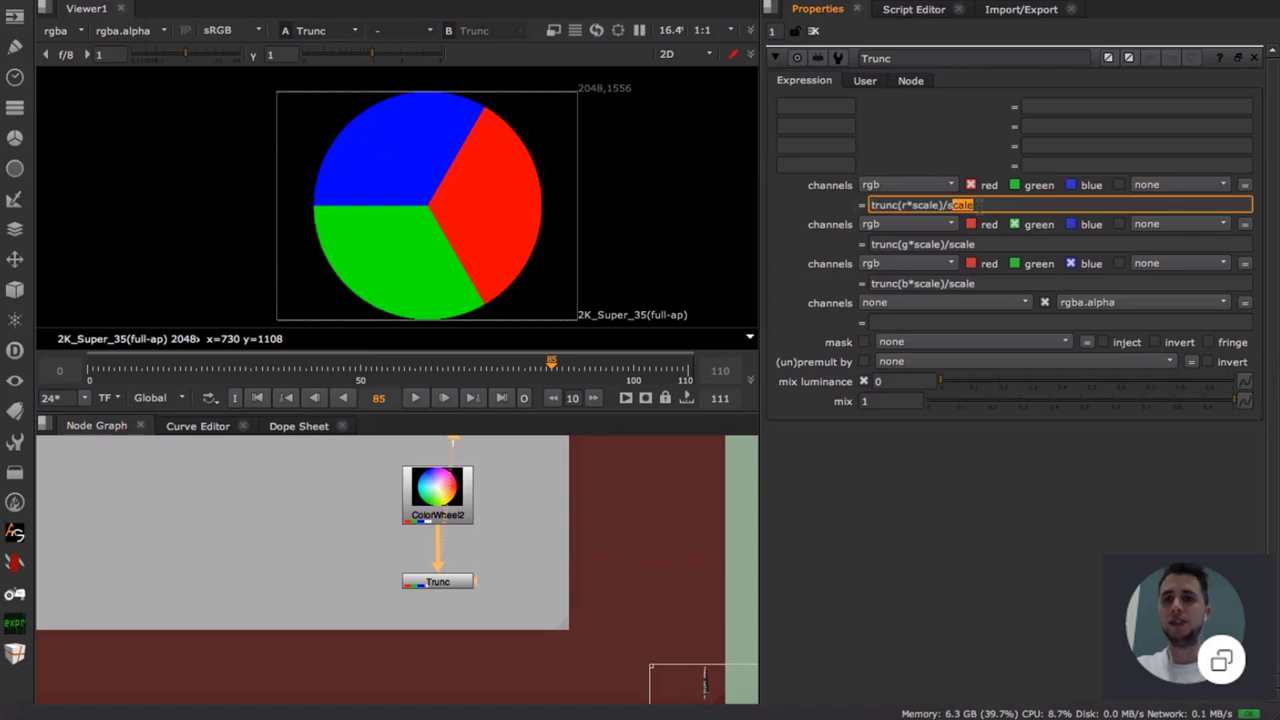
{"action": "left_click", "coordinate": [1006, 205]}
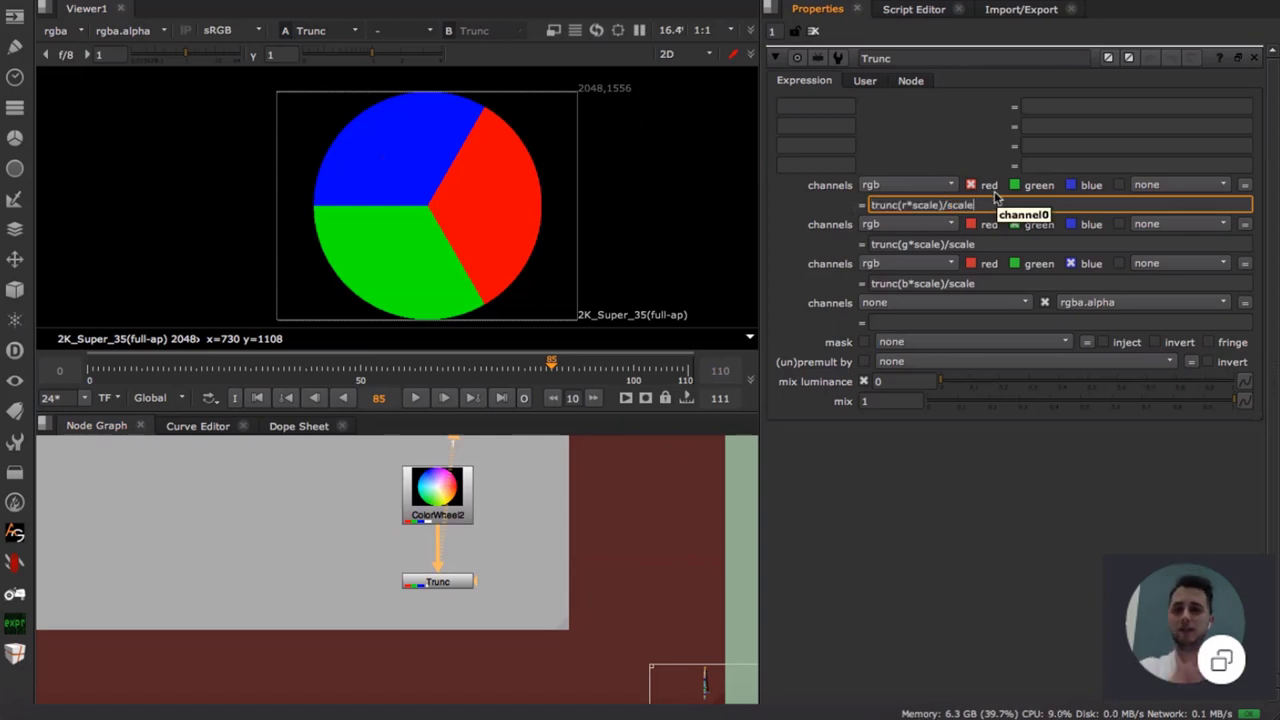
- Compare the original ColorWheel2 image with the Trunc node's output
{"action": "left_click", "coordinate": [452, 485]}
{"action": "key", "text": "1"}
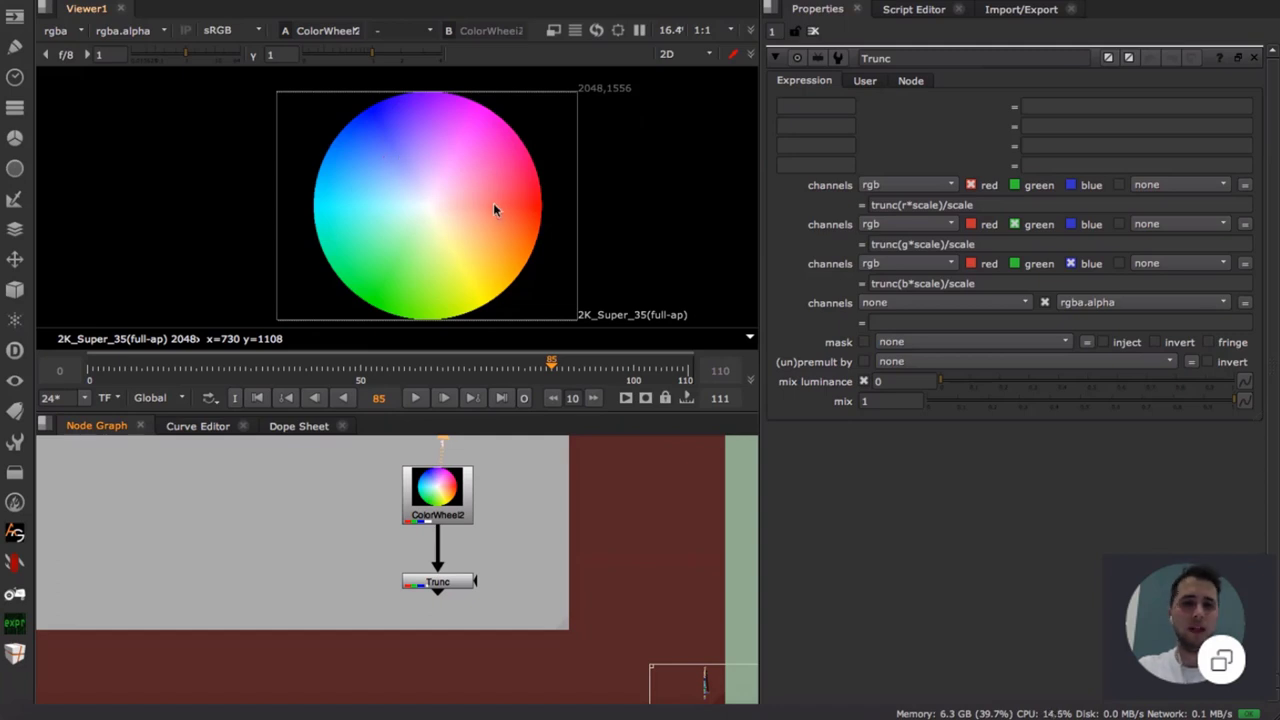
{"action": "left_click", "coordinate": [437, 581]}
{"action": "key", "text": "1"}
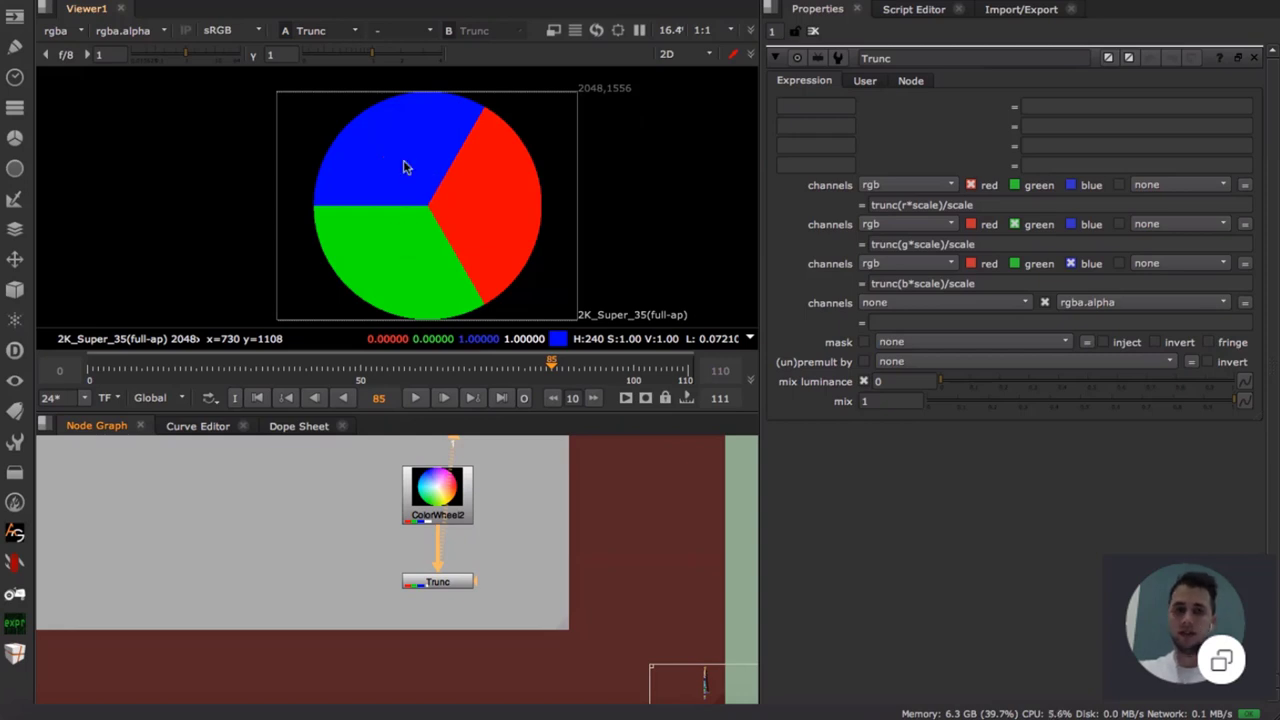
- Set the Trunc node's scale to 2 and raise it step by step to 4
{"action": "left_click", "coordinate": [866, 81]}
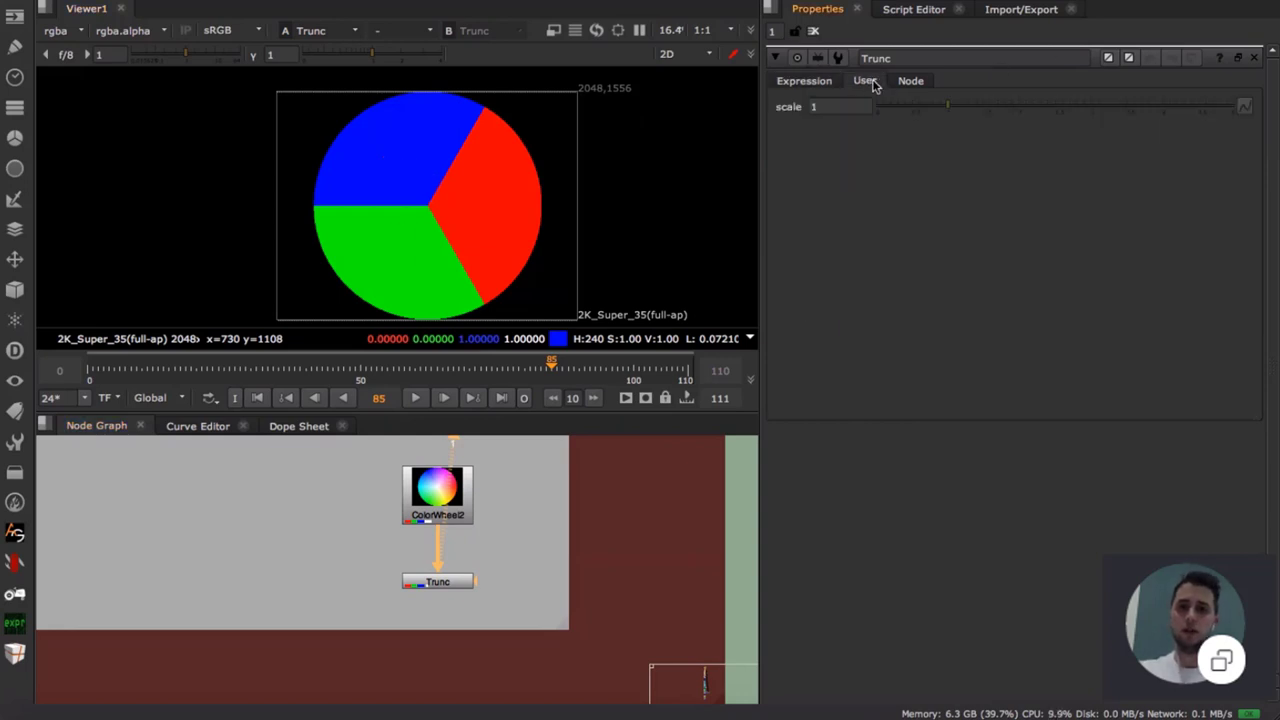
{"action": "left_click", "coordinate": [846, 106]}
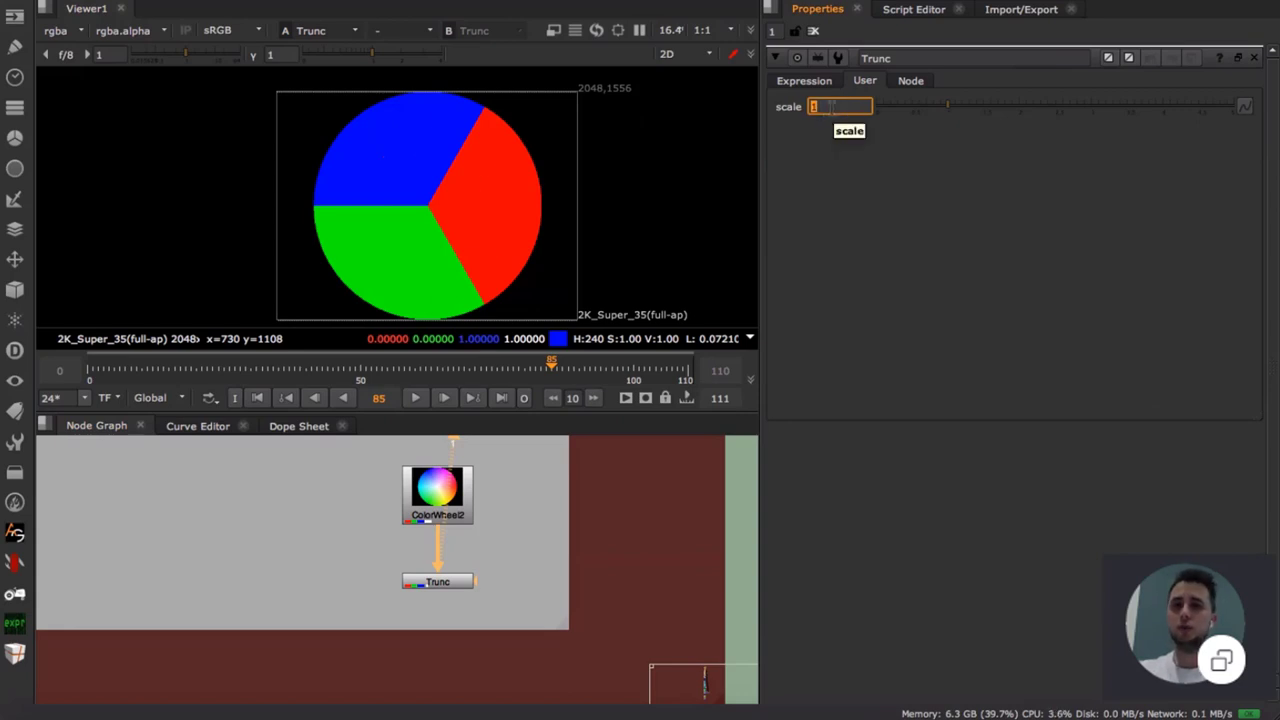
{"action": "type", "text": "2"}
{"action": "key", "text": "Return"}
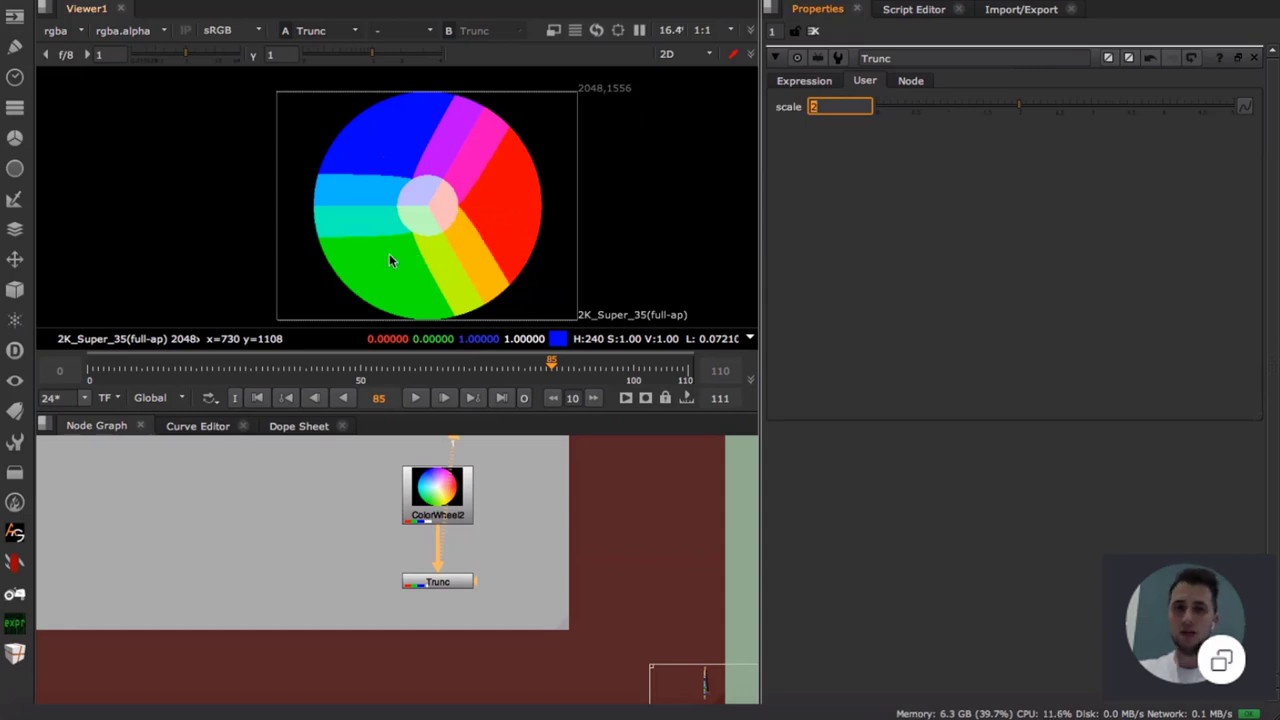
{"action": "key", "text": "Up"}
{"action": "key", "text": "Up"}
{"action": "key", "text": "Up"}
{"action": "key", "text": "Up"}
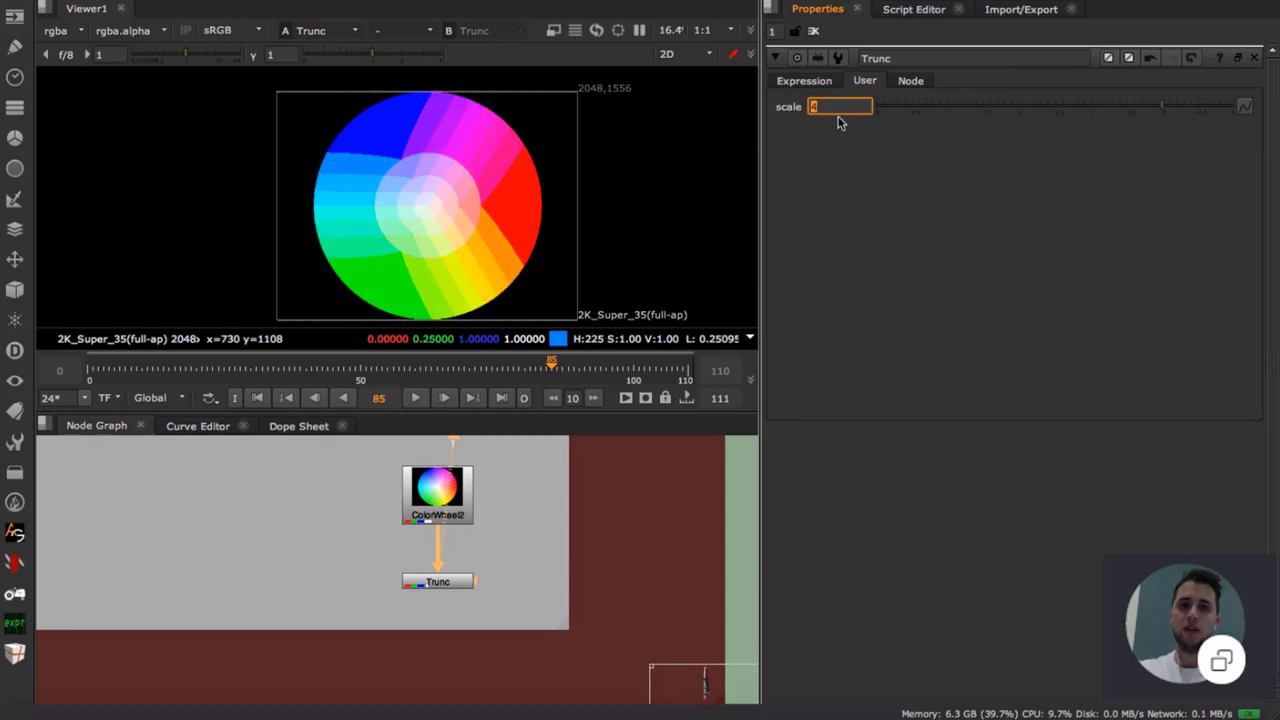
- Try higher Trunc scale values of 11 and 12, and raise the scale further to 30
{"action": "type", "text": "11"}
{"action": "key", "text": "Return"}
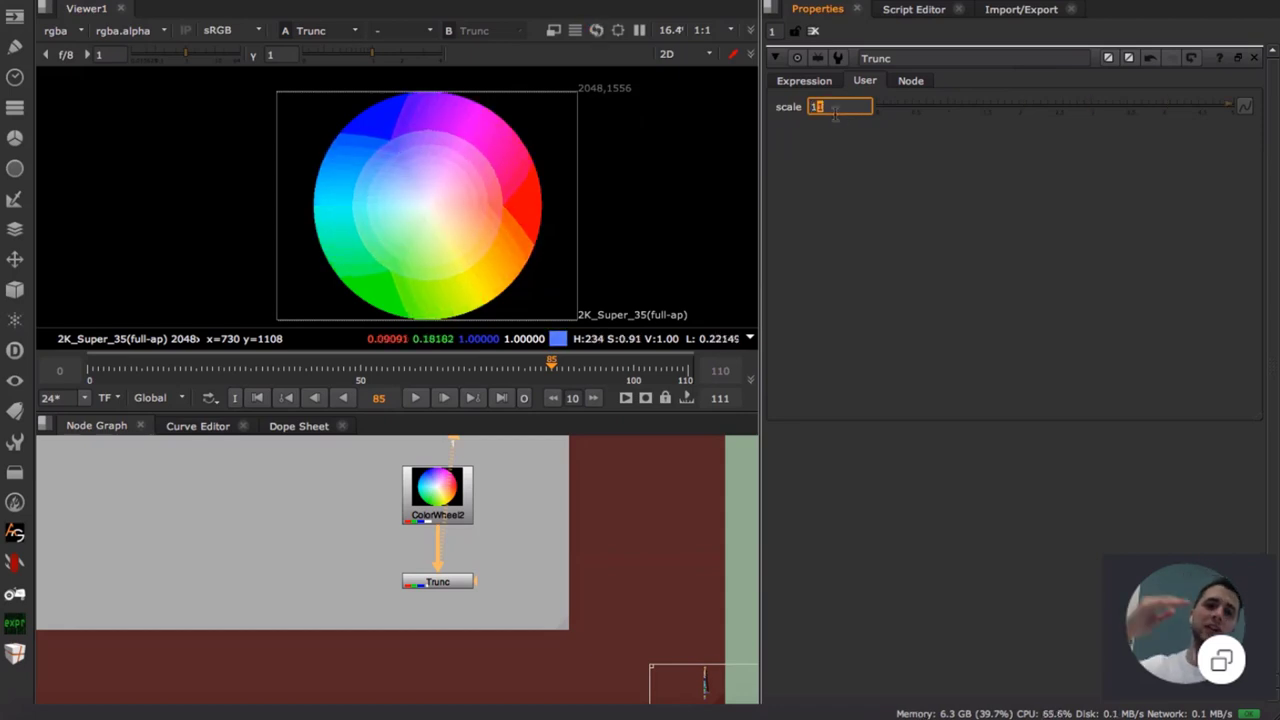
{"action": "type", "text": "12"}
{"action": "key", "text": "Return"}
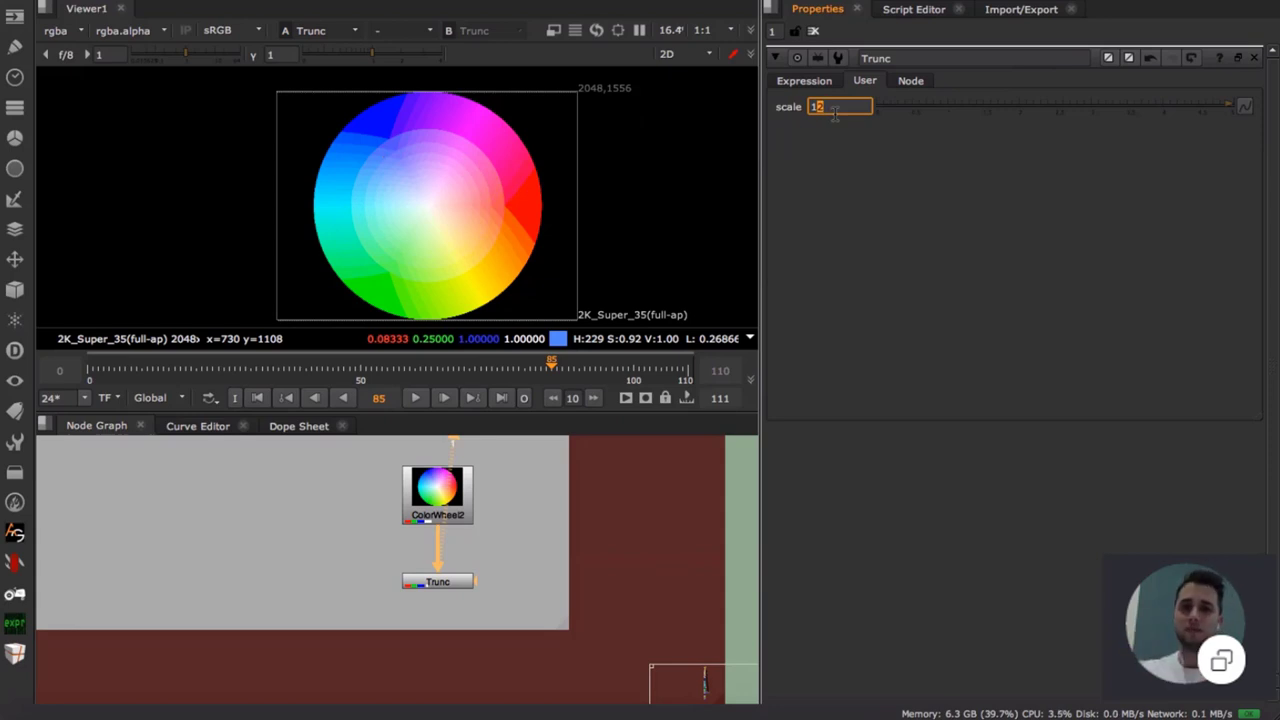
{"action": "key", "text": "Up"}
{"action": "key", "text": "Up"}
{"action": "key", "text": "Up"}
{"action": "key", "text": "Up"}
{"action": "key", "text": "Up"}
{"action": "key", "text": "Up"}
{"action": "key", "text": "Up"}
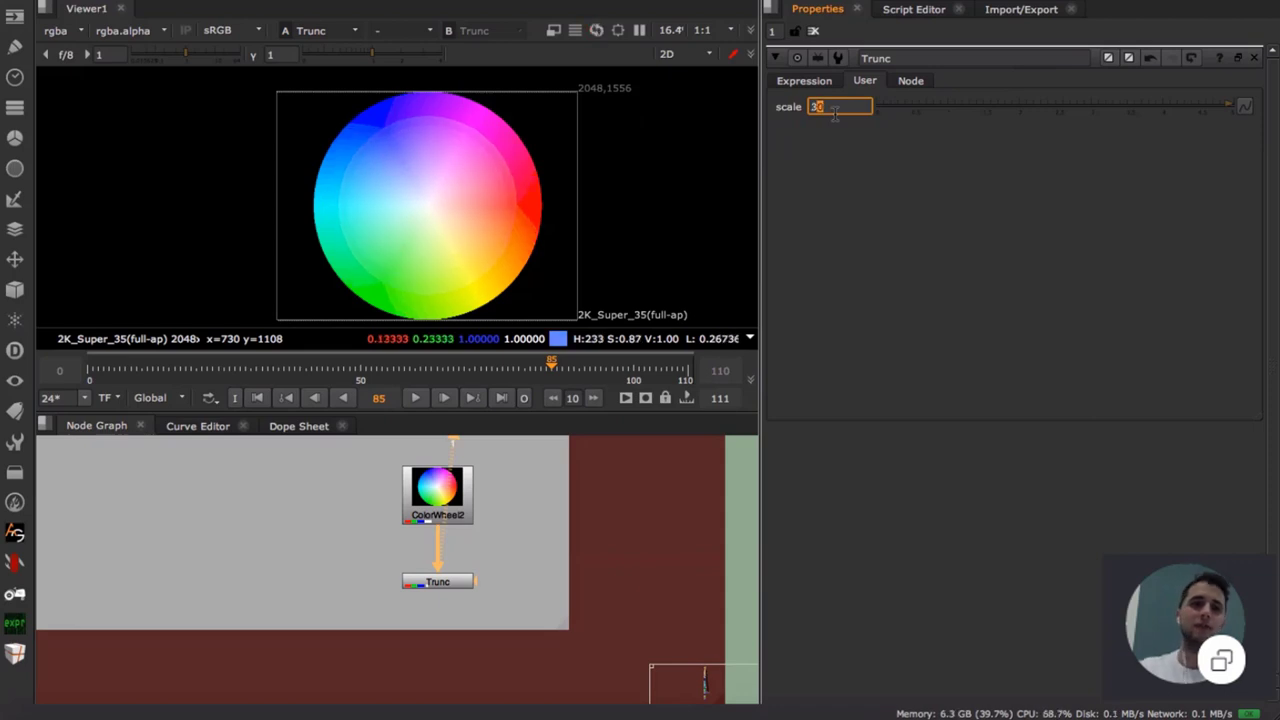
- Lower the Trunc node's scale step by step to 3
{"action": "key", "text": "Down"}
{"action": "key", "text": "Down"}
{"action": "key", "text": "Down"}
{"action": "key", "text": "Down"}
{"action": "key", "text": "Down"}
{"action": "key", "text": "Down"}
{"action": "key", "text": "Down"}
{"action": "key", "text": "Down"}
{"action": "key", "text": "Down"}
{"action": "key", "text": "Down"}
{"action": "key", "text": "Down"}
{"action": "key", "text": "Down"}
{"action": "key", "text": "Down"}
{"action": "key", "text": "Down"}
{"action": "key", "text": "Down"}
{"action": "key", "text": "Down"}
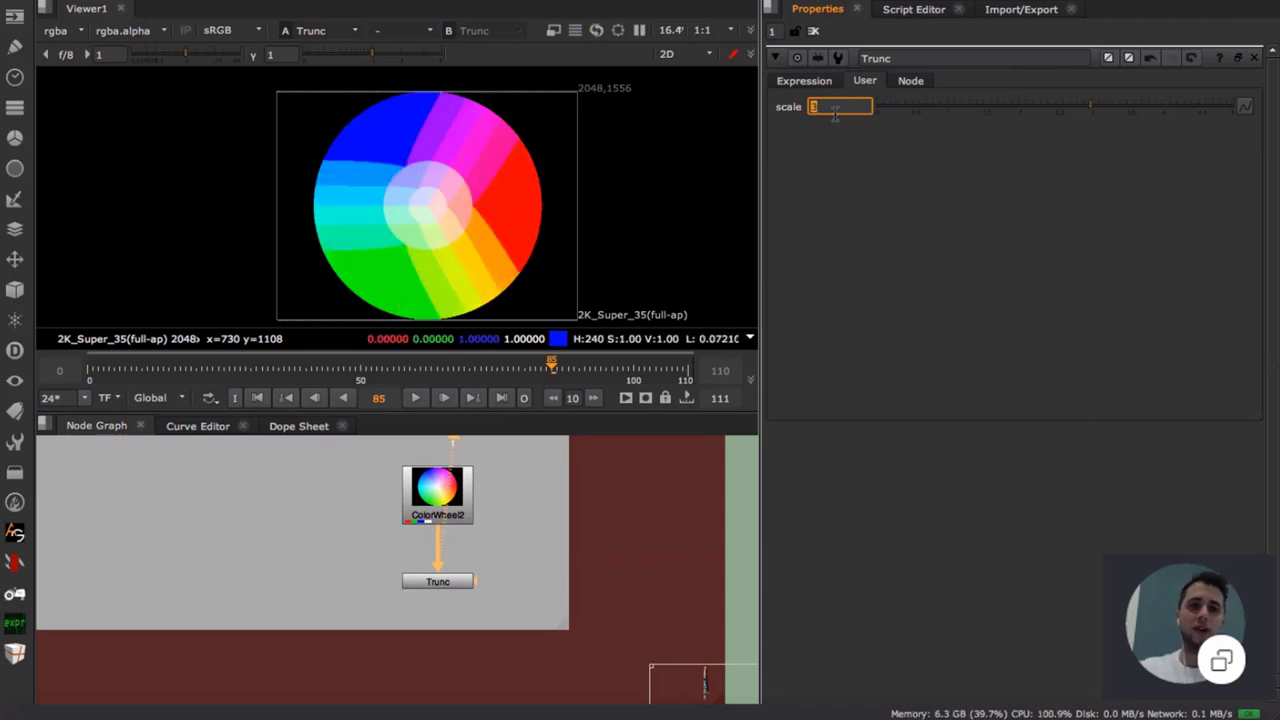
- Set the Trunc node's scale to 4 and review its expression trunc(r*scale)/scale for the red channel
{"action": "key", "text": "Up"}
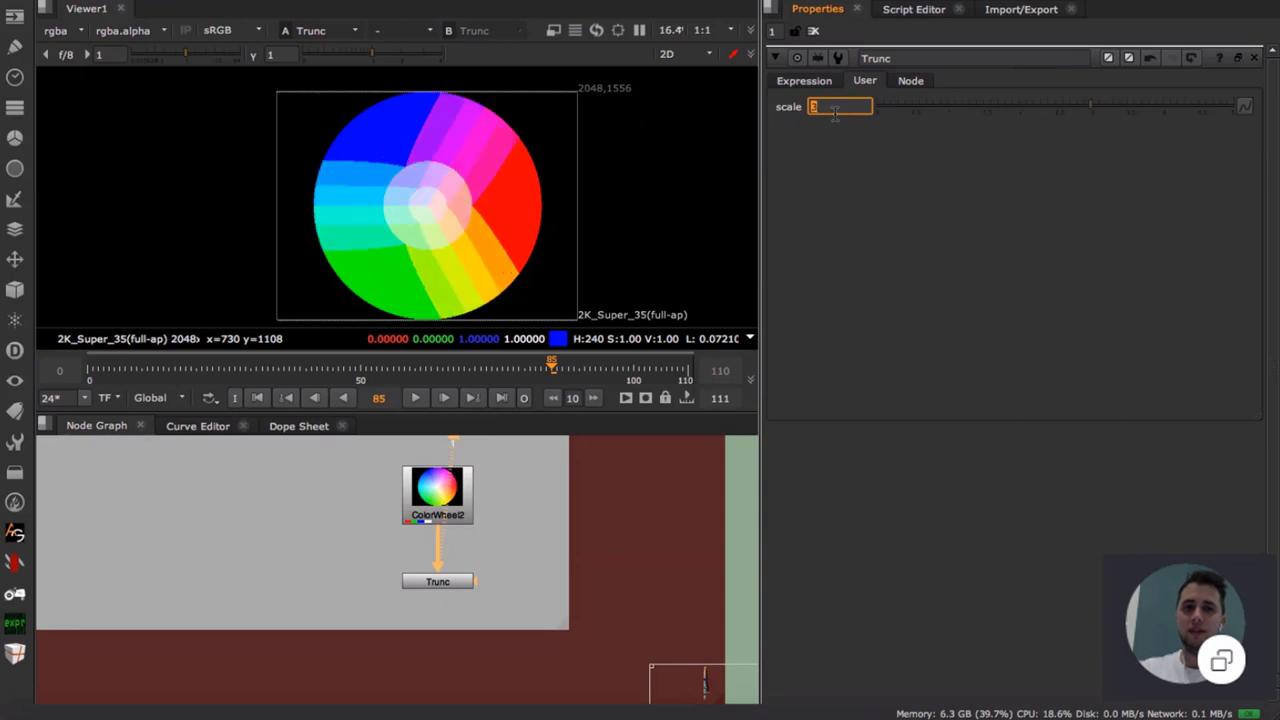
{"action": "scroll", "coordinate": [430, 203], "scroll_direction": "up", "scroll_amount": 5}
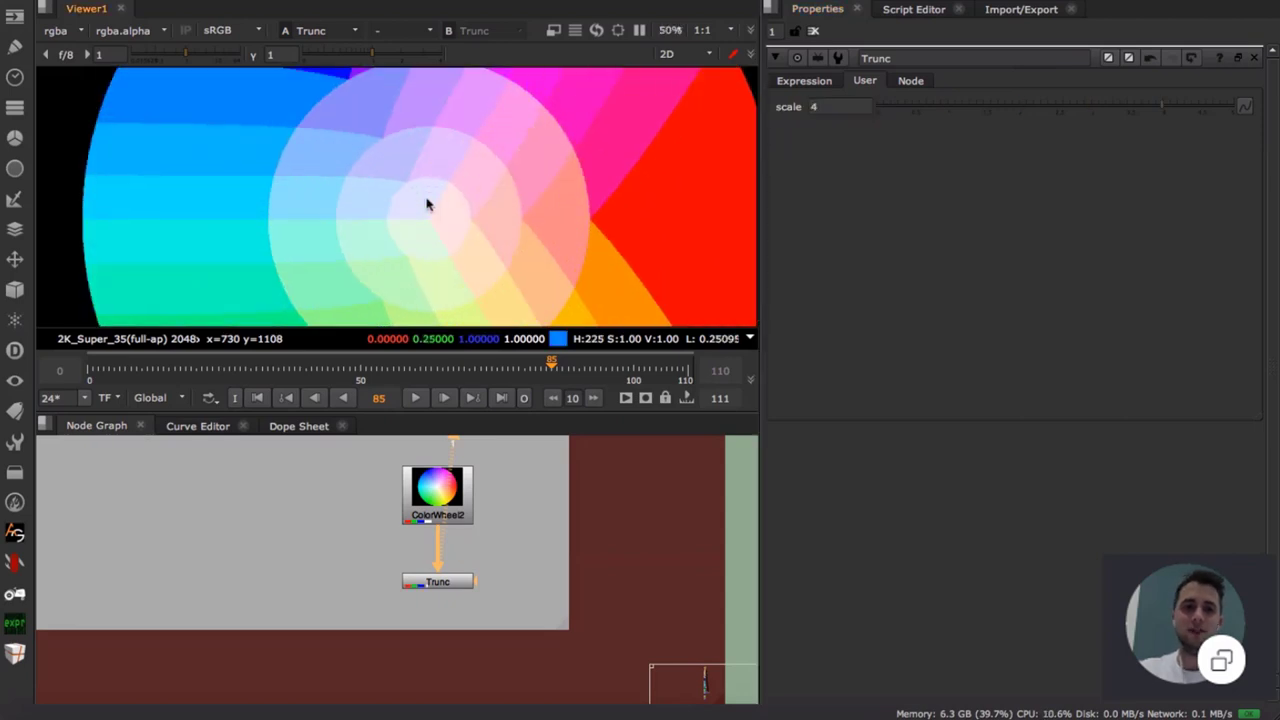
{"action": "left_click", "coordinate": [822, 82]}
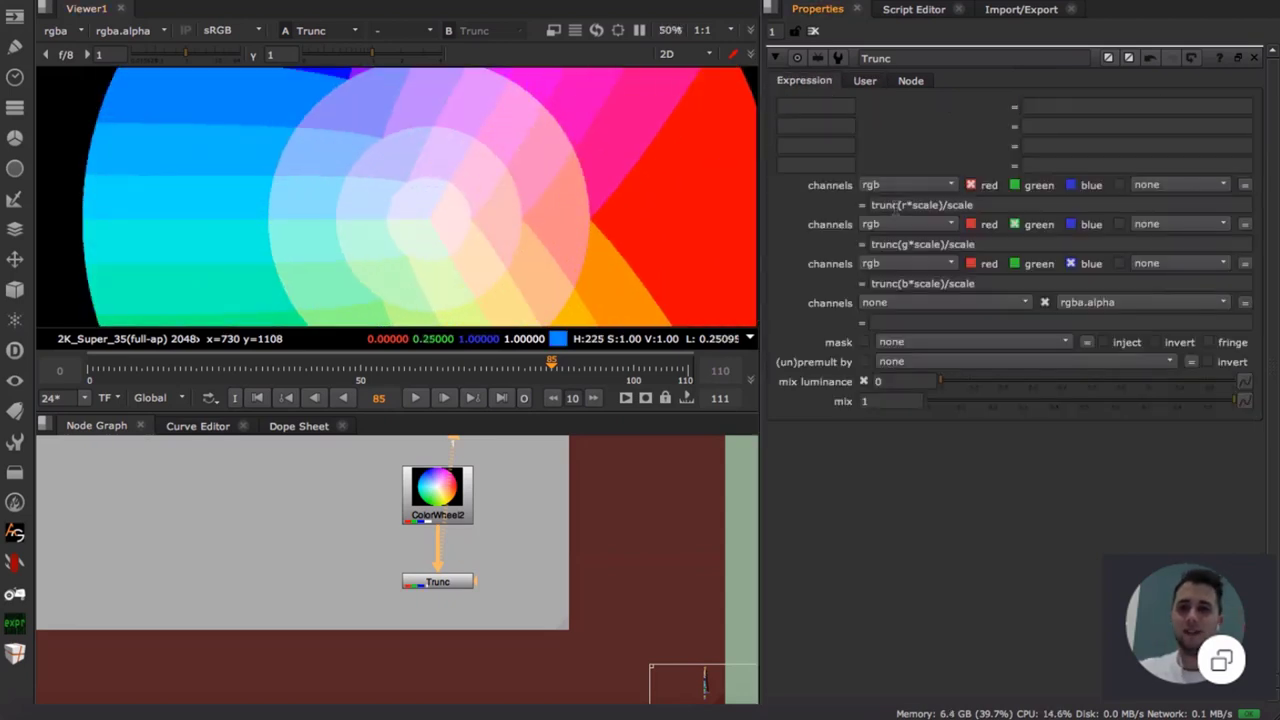
{"action": "left_click", "coordinate": [897, 205]}
{"action": "double_click", "coordinate": [884, 205]}
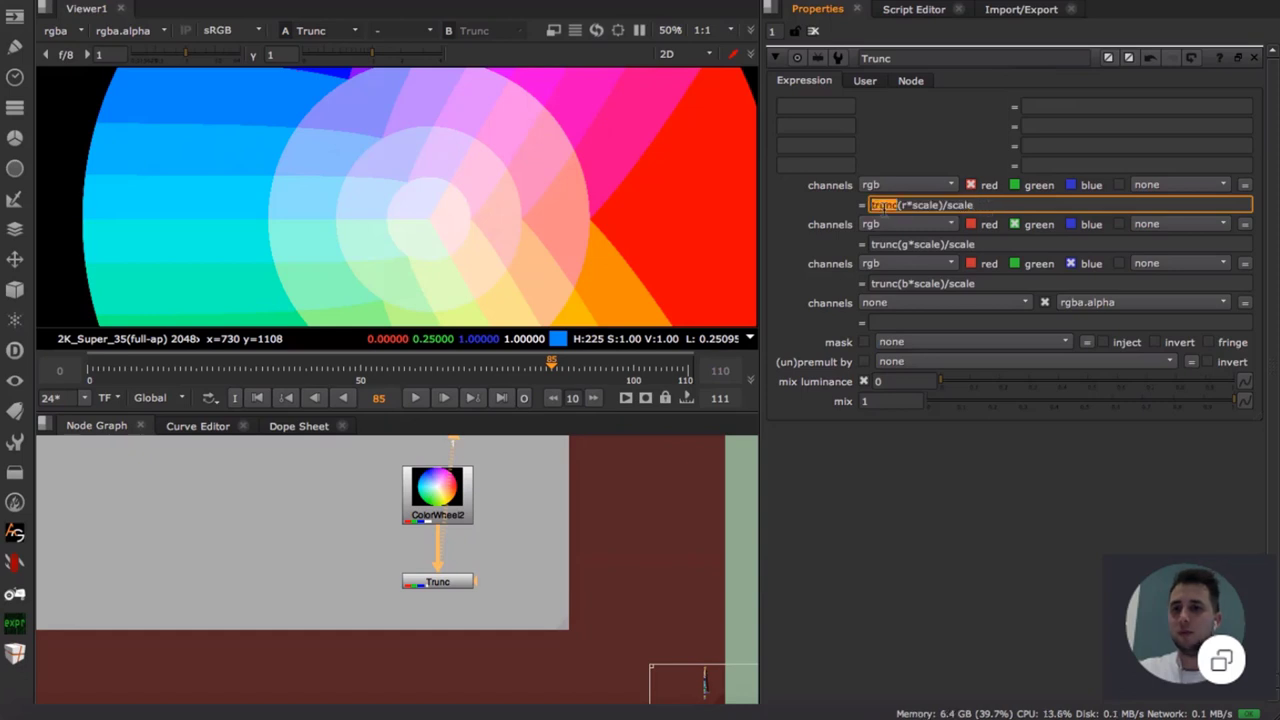
{"action": "double_click", "coordinate": [986, 205]}
{"action": "left_click", "coordinate": [785, 264]}
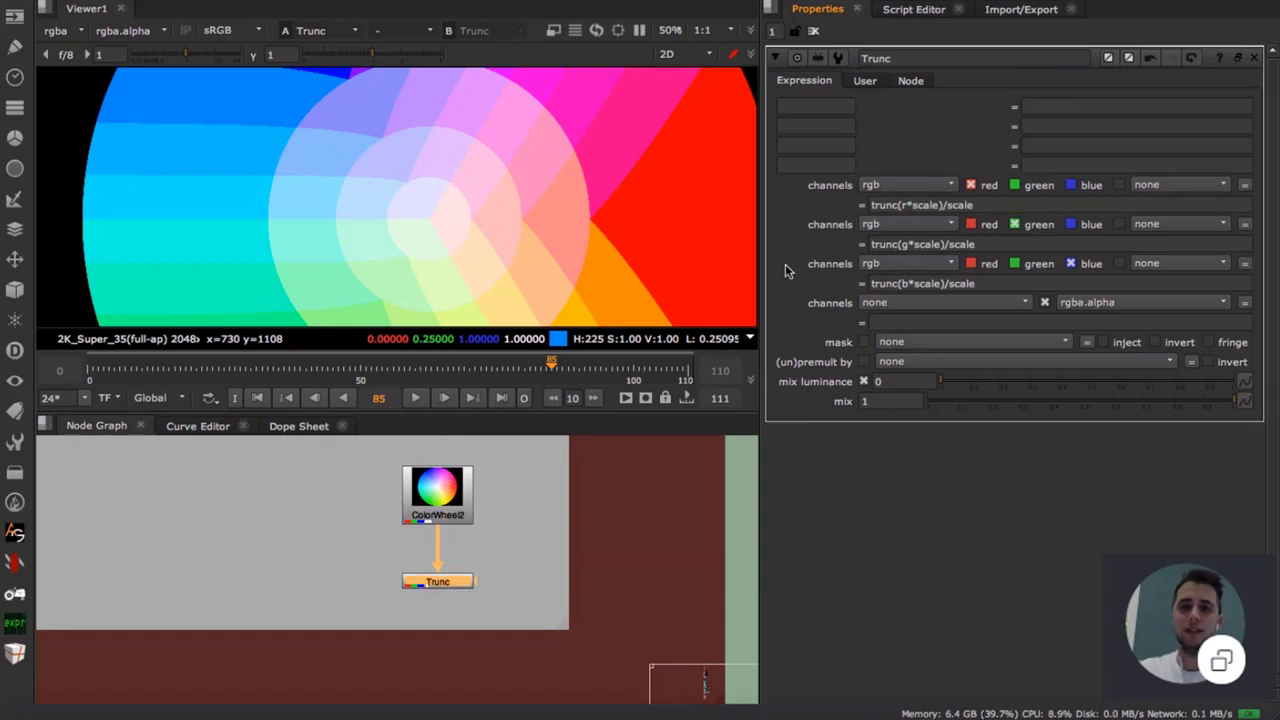
{"action": "scroll", "coordinate": [521, 504], "scroll_direction": "down", "scroll_amount": 4}
{"action": "middle_click_drag", "start_coordinate": [548, 506], "coordinate": [543, 517]}
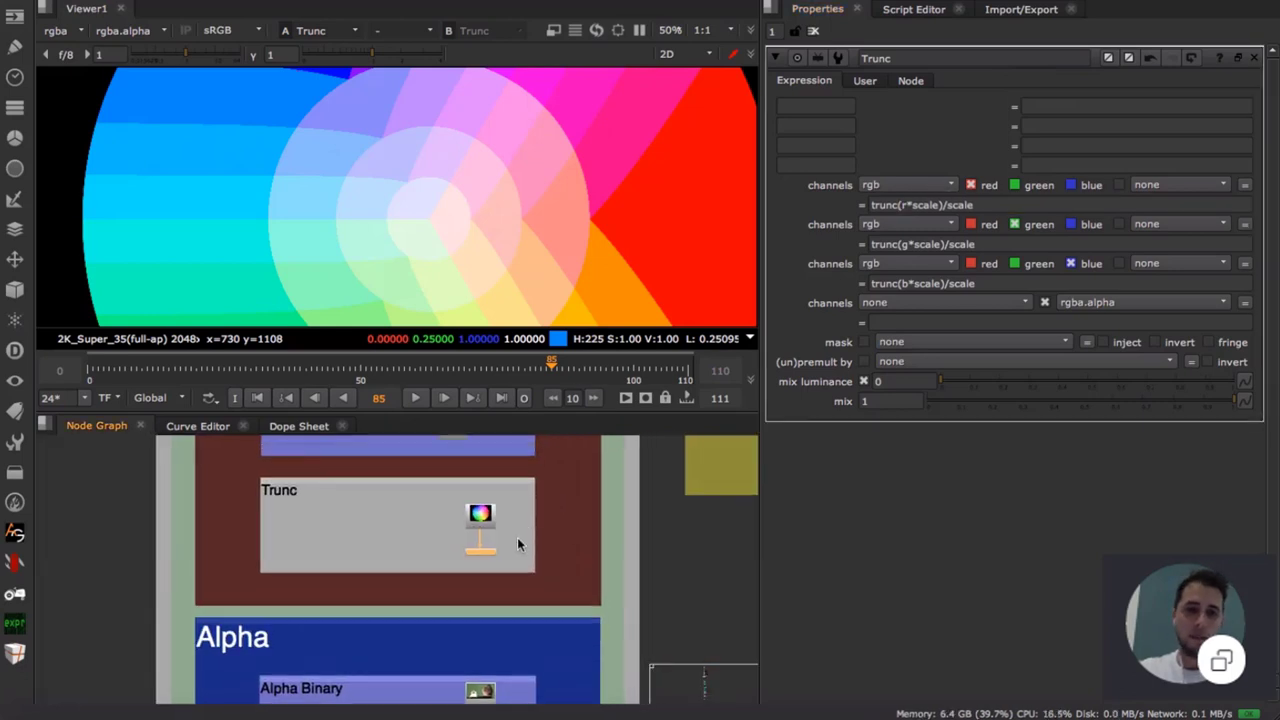
{"action": "scroll", "coordinate": [517, 537], "scroll_direction": "up", "scroll_amount": 5}
{"action": "left_click", "coordinate": [460, 569]}
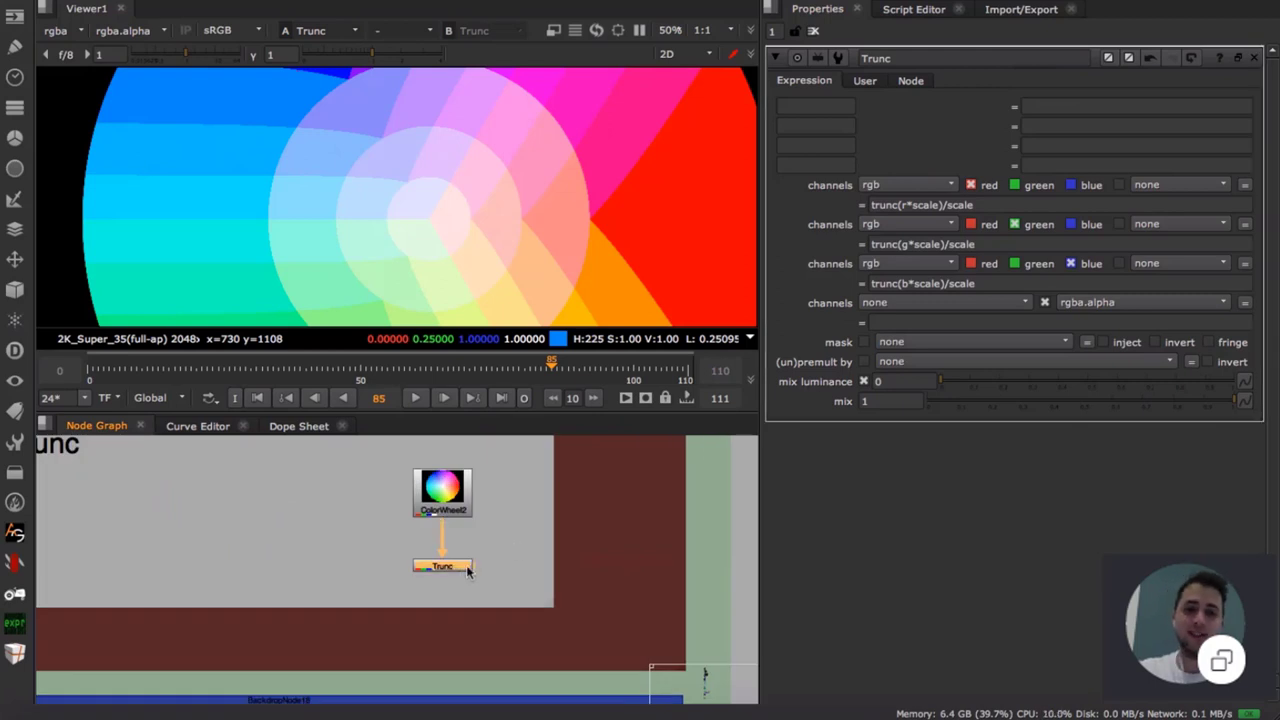
{"action": "left_click", "coordinate": [531, 536]}
{"action": "left_click", "coordinate": [465, 568]}
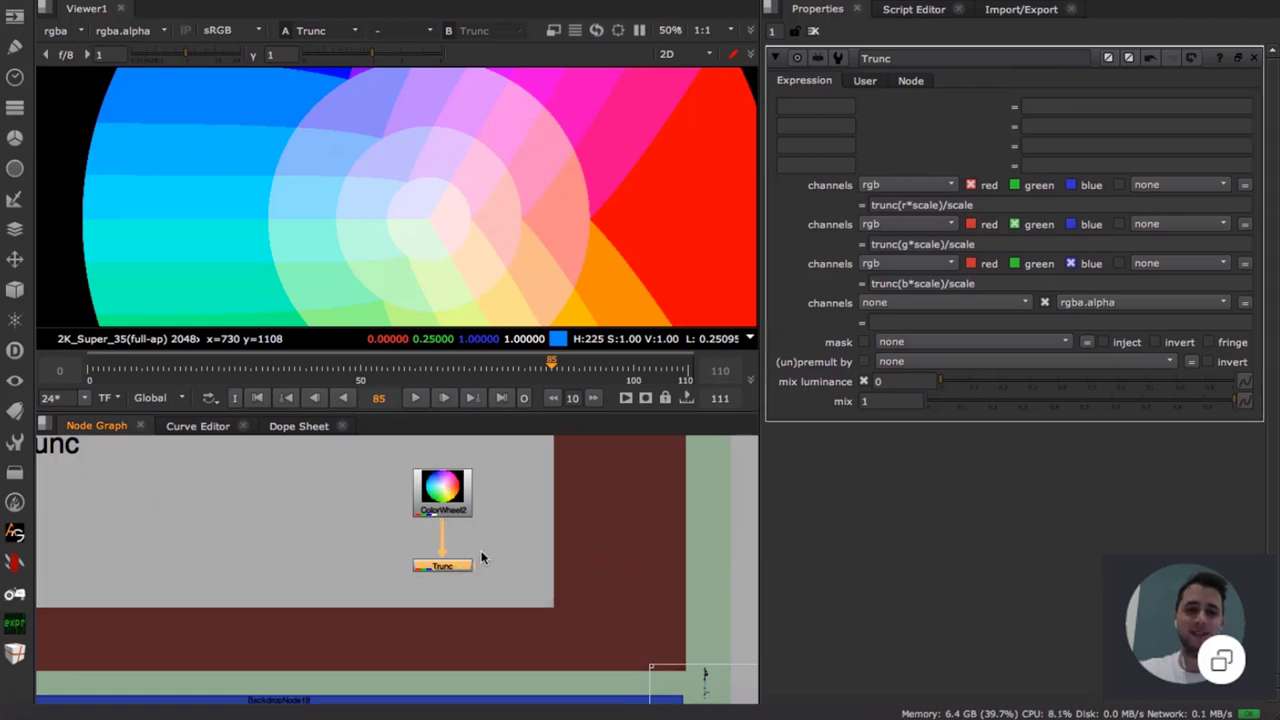
{"action": "scroll", "coordinate": [480, 557], "scroll_direction": "down", "scroll_amount": 3}
{"action": "middle_click_drag", "start_coordinate": [486, 586], "coordinate": [500, 529]}
{"action": "left_click", "coordinate": [514, 503]}
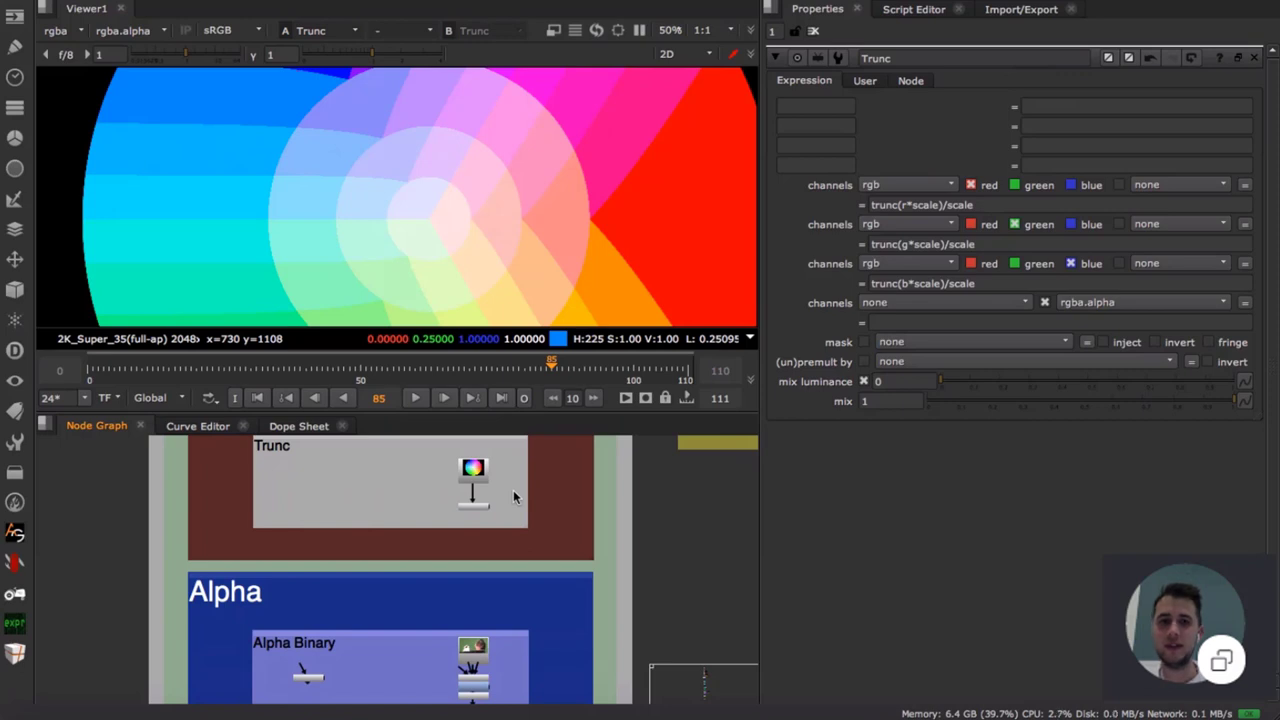
- Add the Kodak Digital LAD test image beside ColorWheel2 and connect the Trunc node's input to it
{"action": "scroll", "coordinate": [510, 470], "scroll_direction": "up", "scroll_amount": 5}
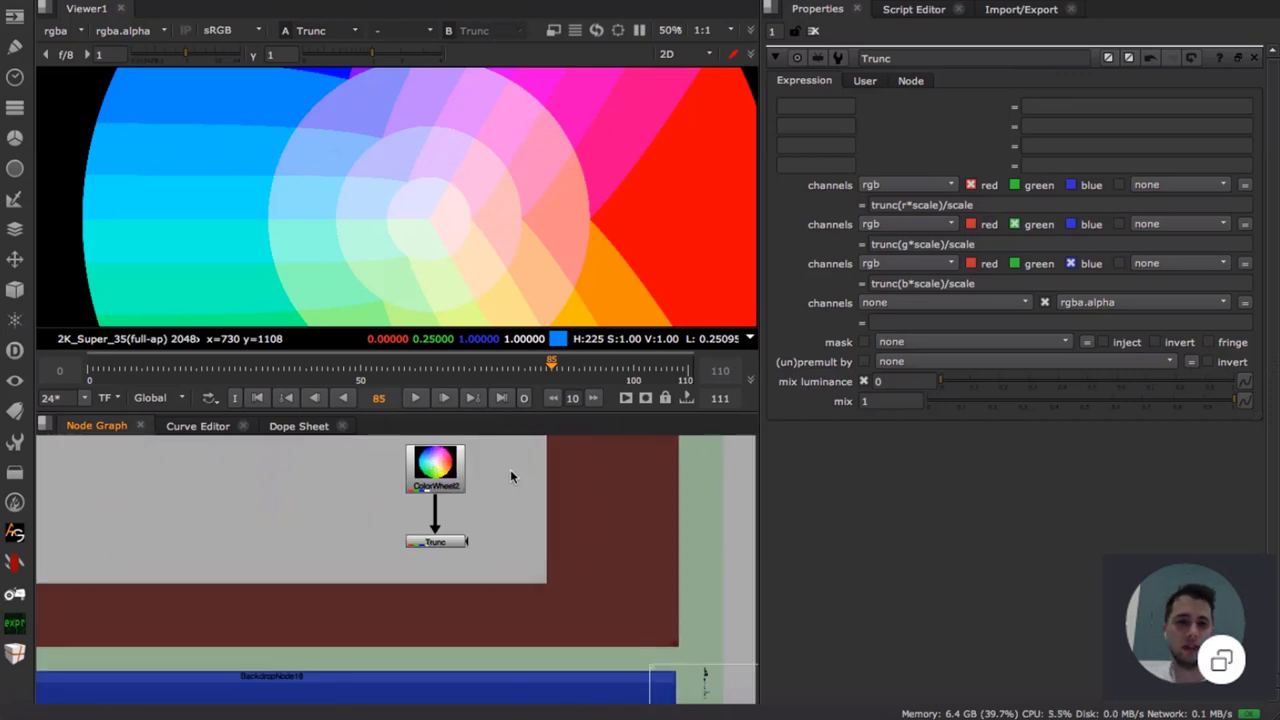
{"action": "left_click", "coordinate": [14, 654]}
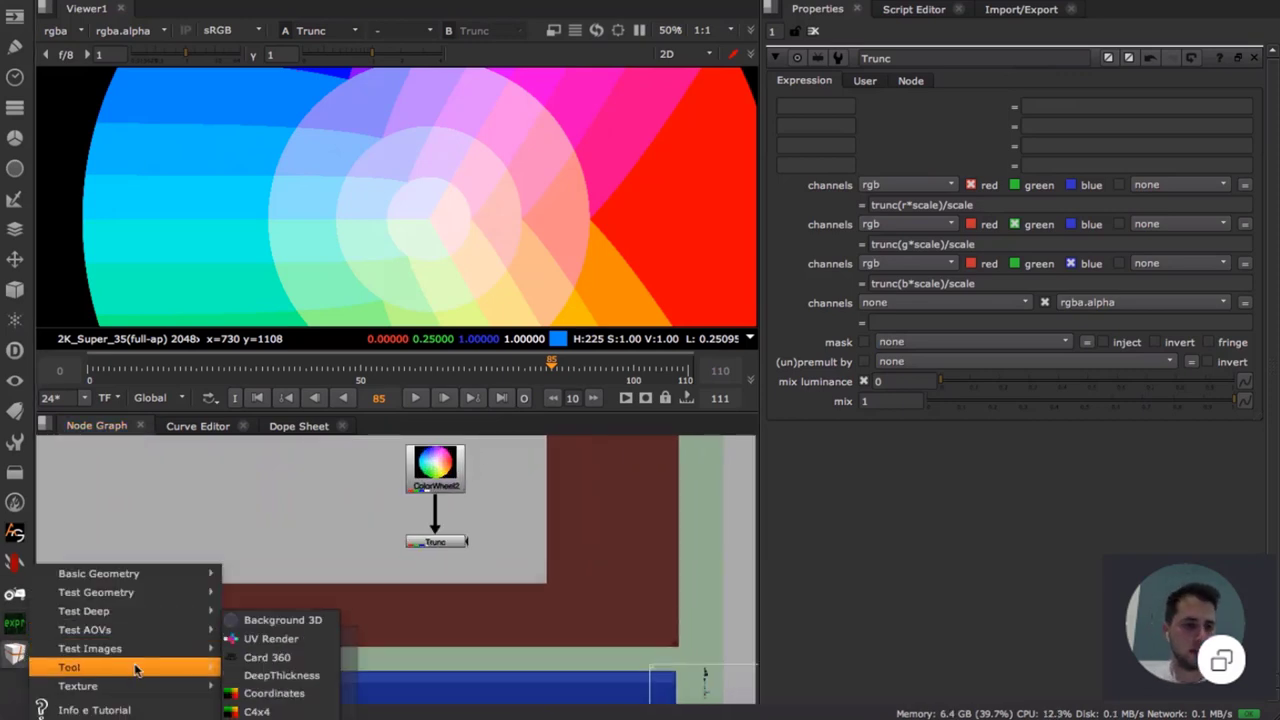
{"action": "mouse_move", "coordinate": [186, 652]}
{"action": "left_click", "coordinate": [289, 636]}
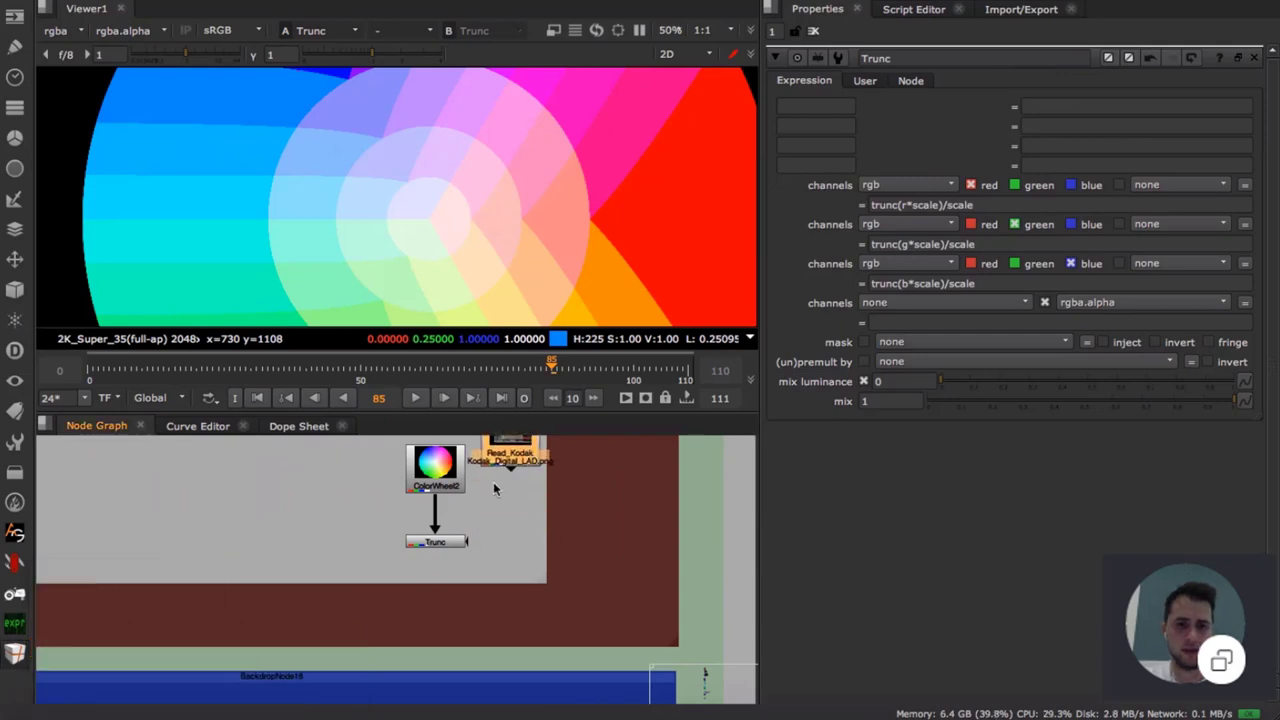
{"action": "left_click_drag", "start_coordinate": [435, 510], "coordinate": [505, 462]}
{"action": "left_click_drag", "start_coordinate": [446, 543], "coordinate": [466, 539]}
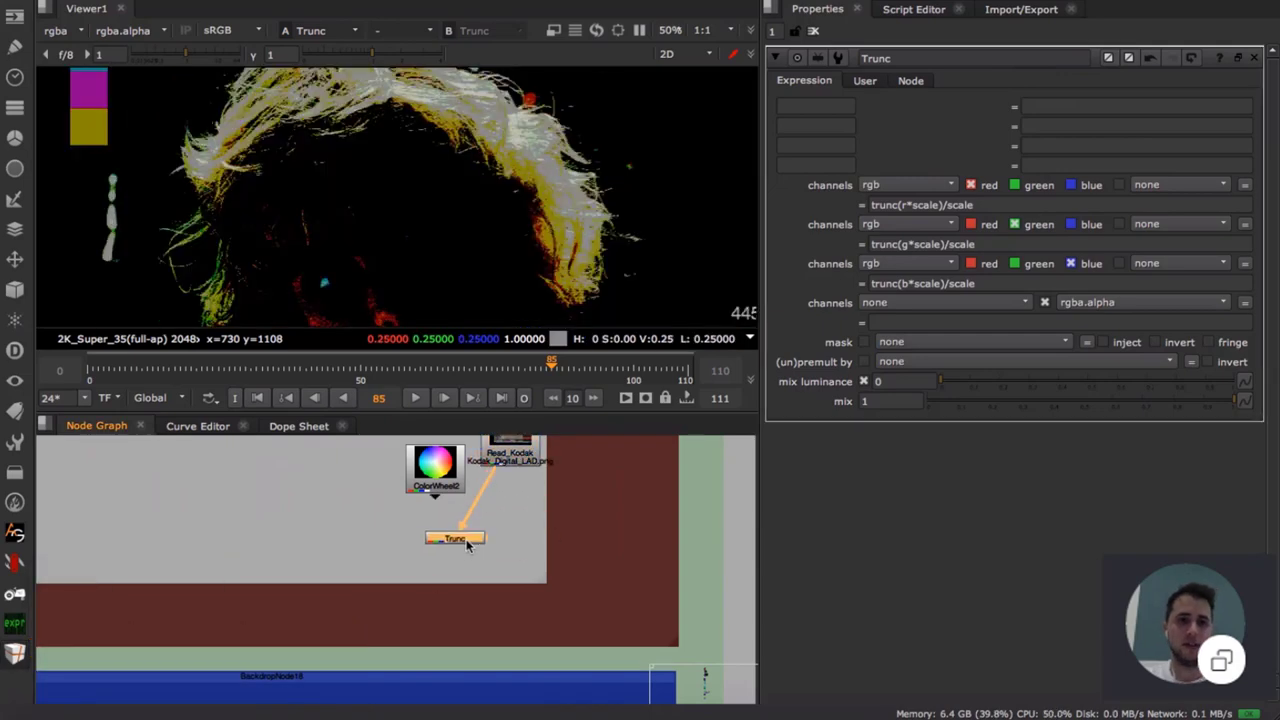
- Raise the Trunc node's scale step by step through 6 and 14 to vary the Kodak image's color quantization
{"action": "scroll", "coordinate": [466, 175], "scroll_direction": "down", "scroll_amount": 2}
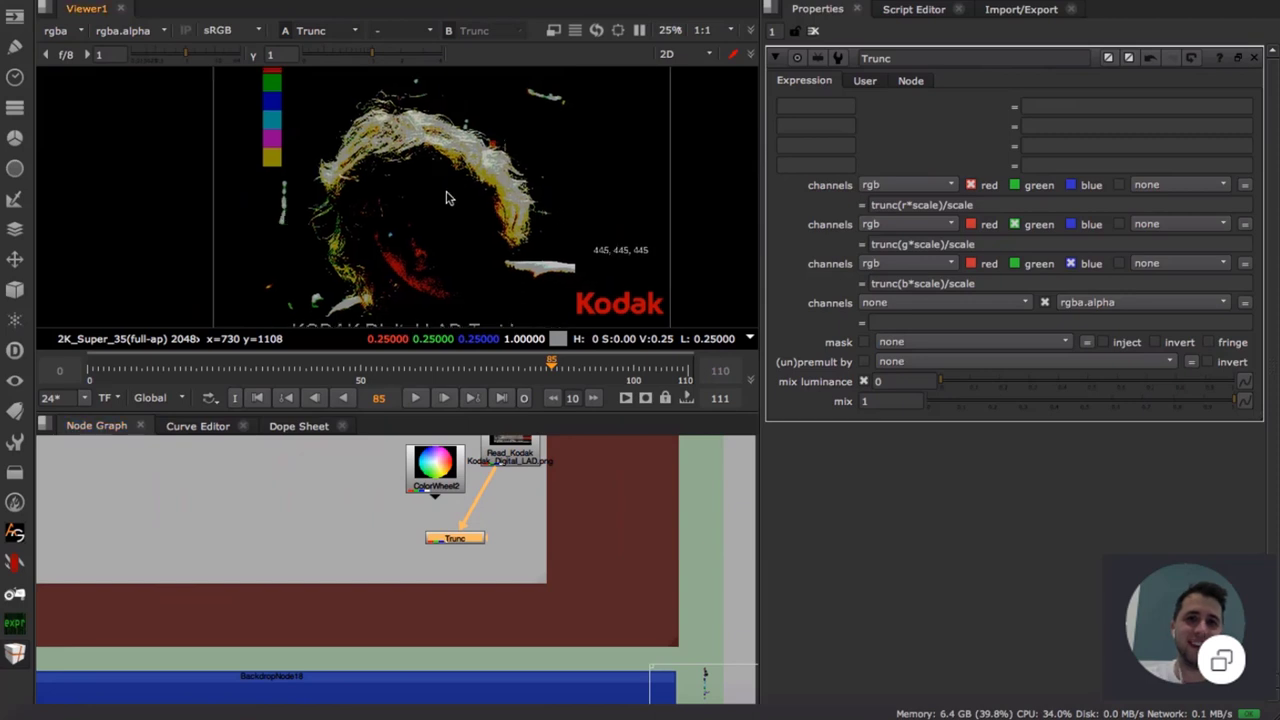
{"action": "left_click", "coordinate": [865, 82]}
{"action": "left_click_drag", "start_coordinate": [824, 107], "coordinate": [788, 109]}
{"action": "key", "text": "Up"}
{"action": "key", "text": "Up"}
{"action": "key", "text": "Up"}
{"action": "key", "text": "Up"}
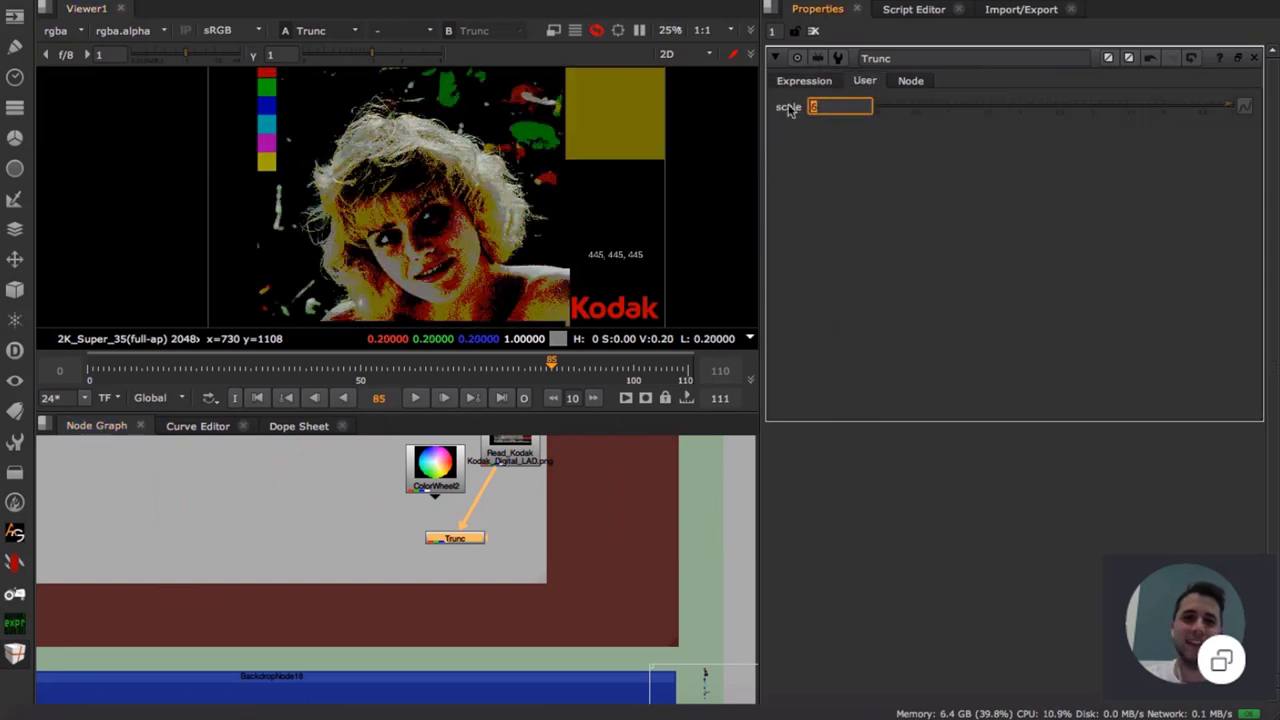
{"action": "key", "text": "Up"}
{"action": "key", "text": "Up"}
{"action": "key", "text": "Up"}
{"action": "key", "text": "Up"}
{"action": "key", "text": "Up"}
{"action": "key", "text": "Up"}
{"action": "key", "text": "Up"}
{"action": "key", "text": "Up"}
{"action": "key", "text": "Up"}
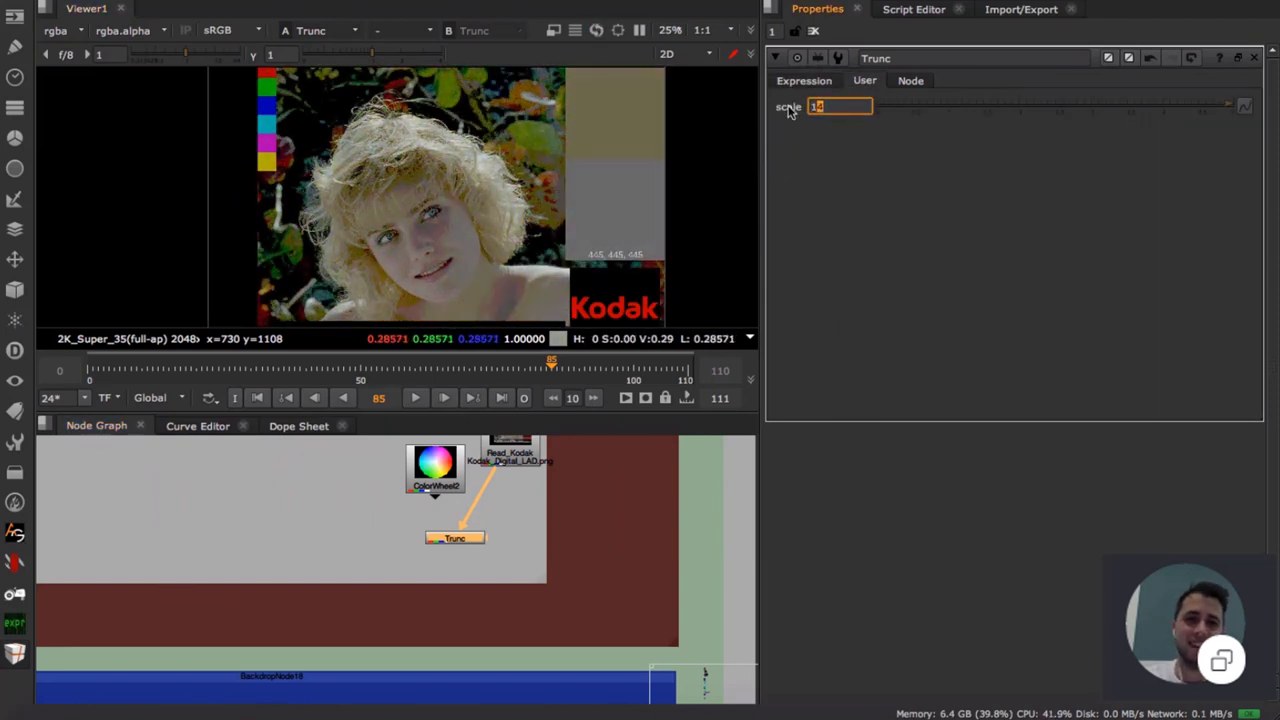
{"action": "key", "text": "Down"}
{"action": "key", "text": "Down"}
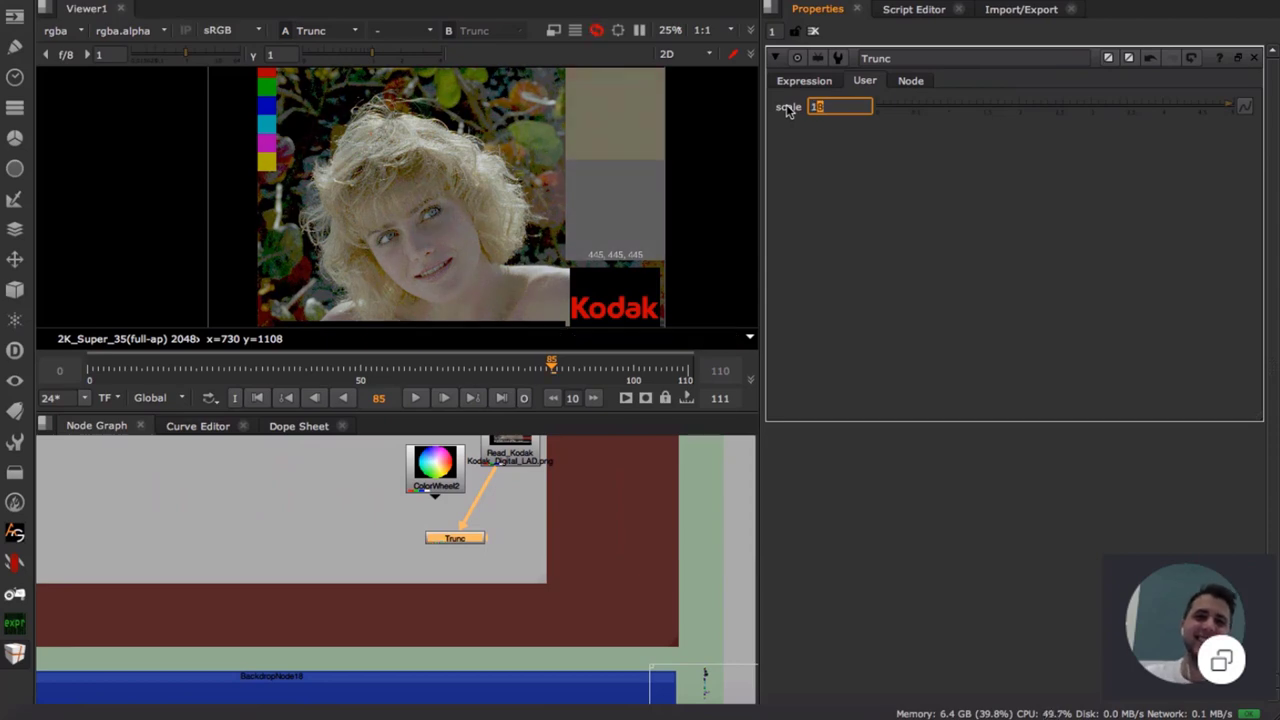
- Set the Trunc node's scale to 14 and examine the banding on the woman's face up close
{"action": "key", "text": "Down"}
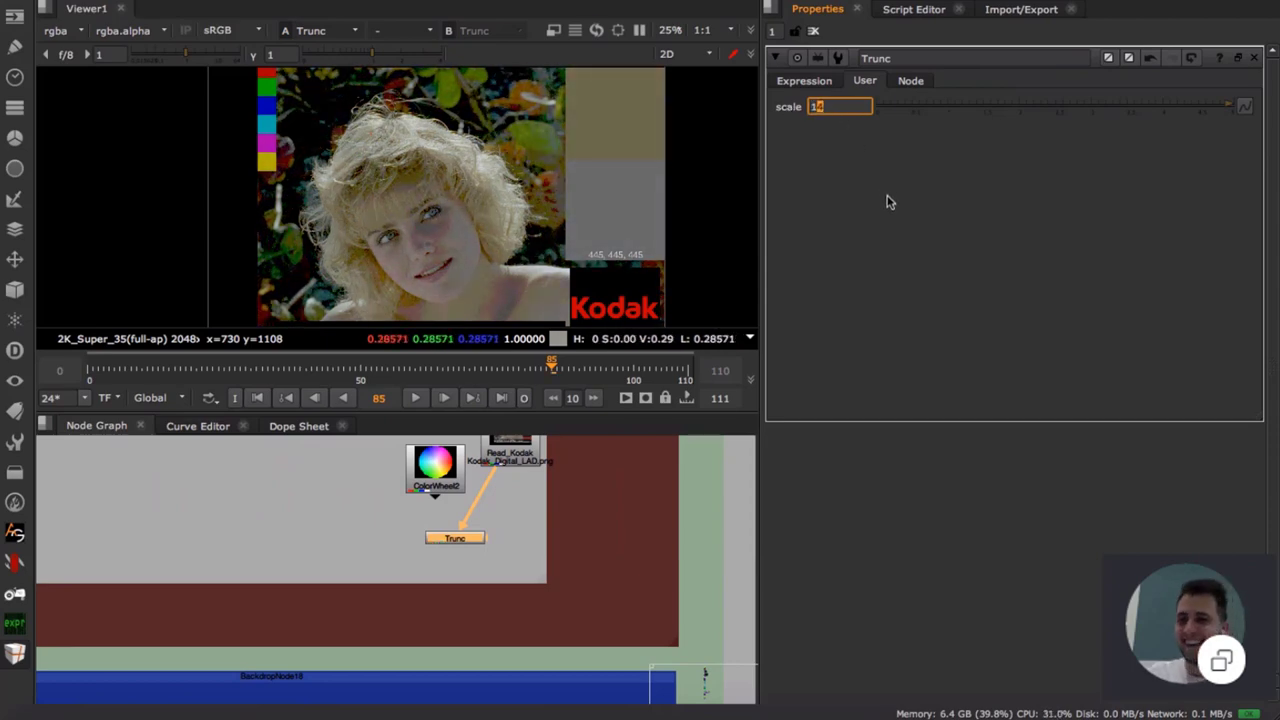
{"action": "left_click", "coordinate": [514, 498]}
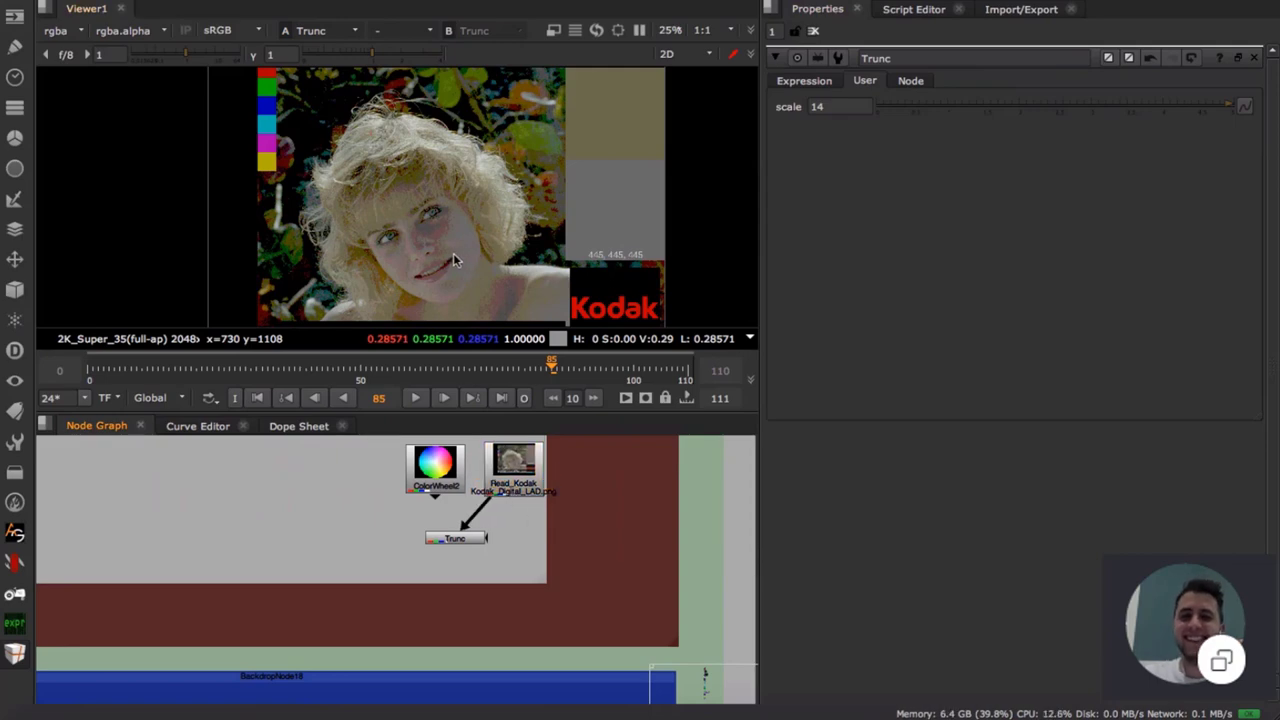
{"action": "middle_click_drag", "start_coordinate": [453, 260], "coordinate": [453, 233]}
{"action": "scroll", "coordinate": [470, 224], "scroll_direction": "down", "scroll_amount": 1}
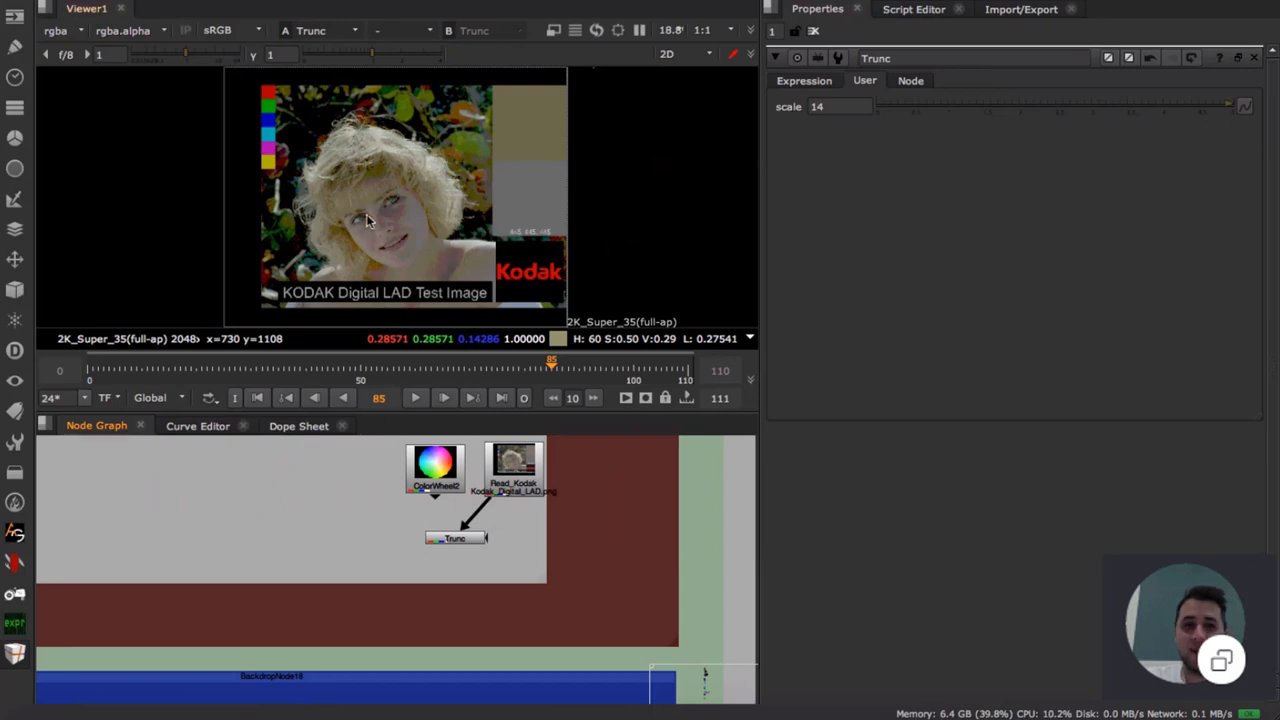
{"action": "scroll", "coordinate": [365, 222], "scroll_direction": "up", "scroll_amount": 8}
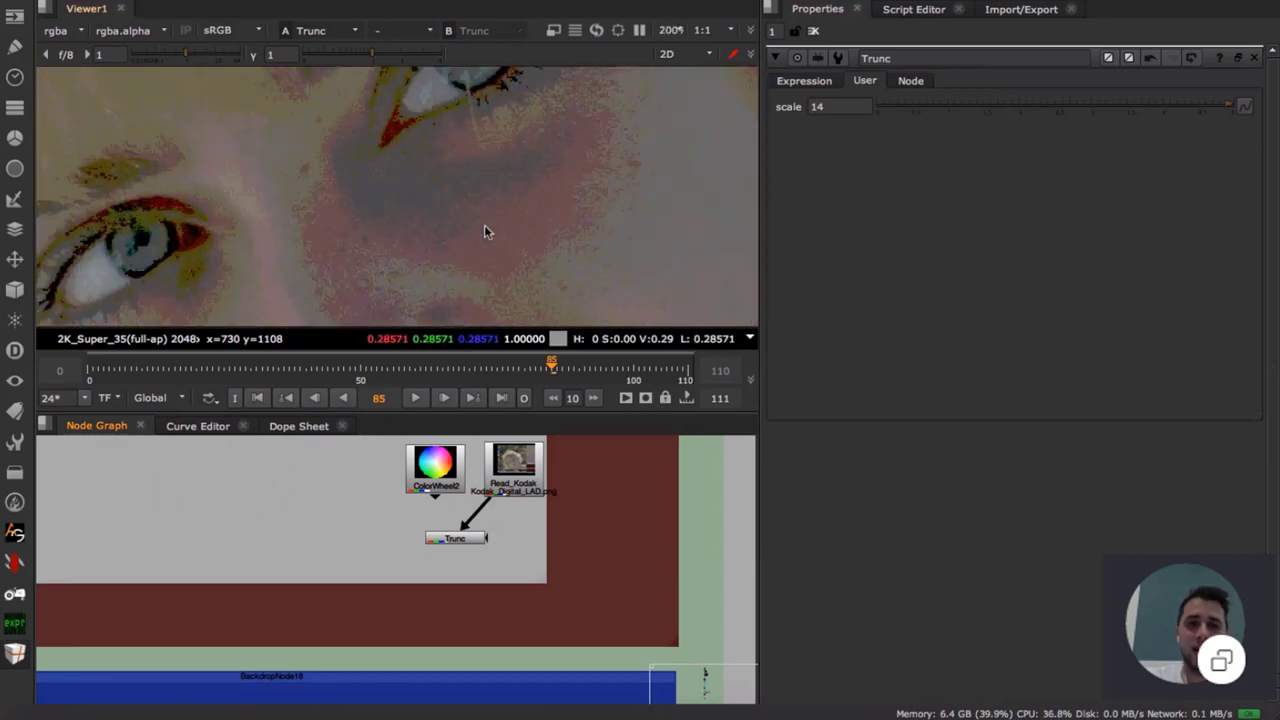
{"action": "scroll", "coordinate": [483, 232], "scroll_direction": "down", "scroll_amount": 4}
- Find the Alpha Binary example in the node graph and look over its node chain down to ifColorThenAlpha1
{"action": "scroll", "coordinate": [382, 548], "scroll_direction": "down", "scroll_amount": 3}
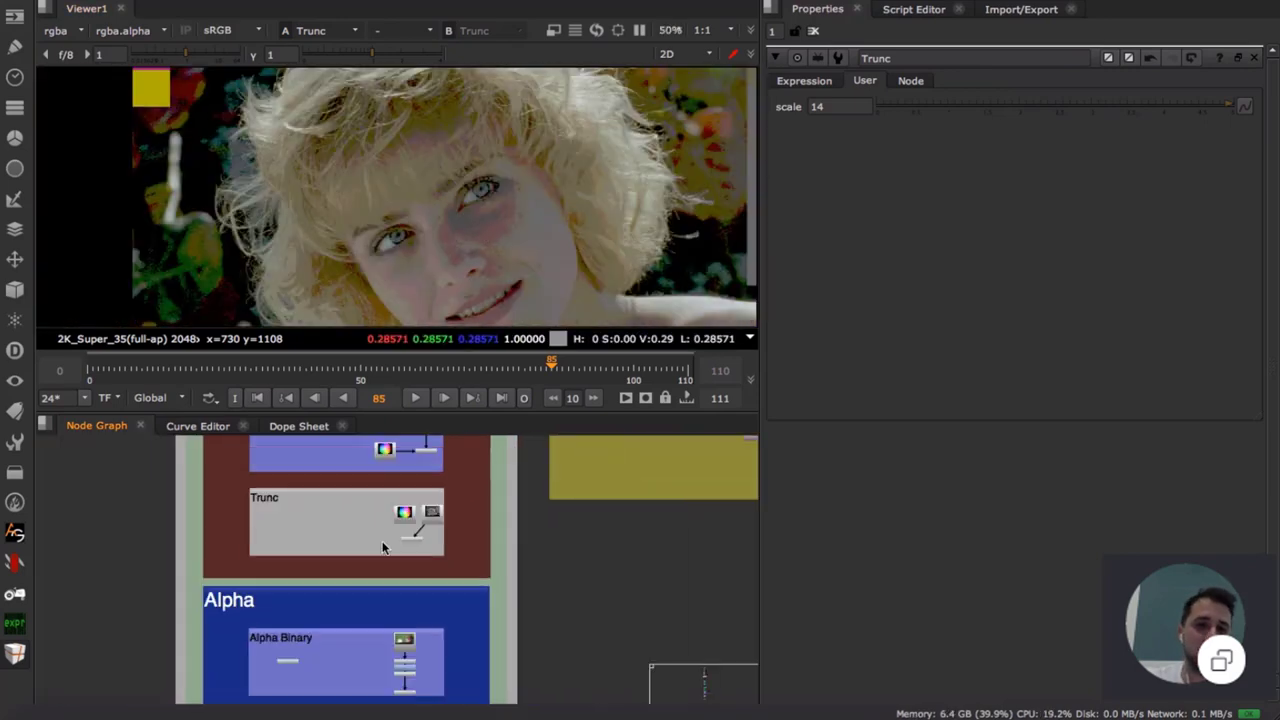
{"action": "scroll", "coordinate": [382, 548], "scroll_direction": "down", "scroll_amount": 2}
{"action": "middle_click_drag", "start_coordinate": [372, 606], "coordinate": [351, 549]}
{"action": "scroll", "coordinate": [366, 506], "scroll_direction": "up", "scroll_amount": 4}
{"action": "mouse_move", "coordinate": [303, 471]}
{"action": "middle_mouse_down"}
{"action": "mouse_move", "coordinate": [305, 517]}
{"action": "mouse_move", "coordinate": [291, 446]}
{"action": "mouse_move", "coordinate": [317, 491]}
{"action": "middle_mouse_up"}
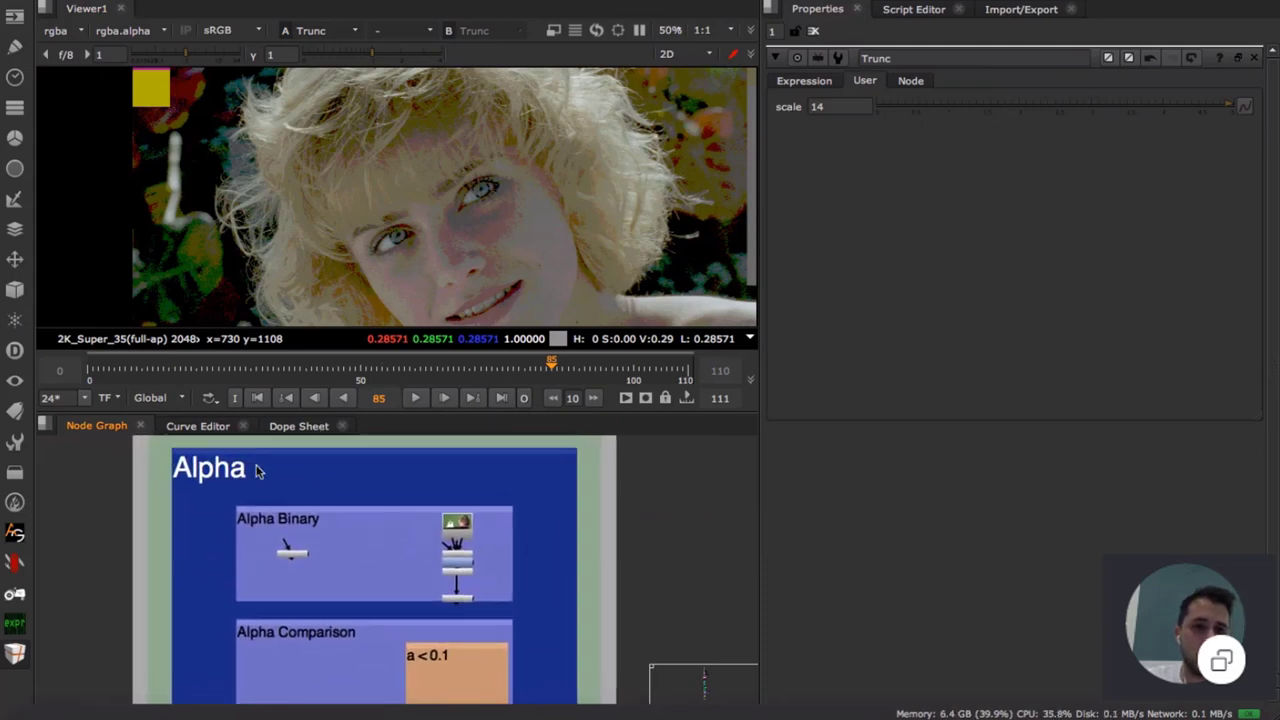
{"action": "middle_click_drag", "start_coordinate": [378, 536], "coordinate": [348, 513]}
{"action": "scroll", "coordinate": [247, 532], "scroll_direction": "up", "scroll_amount": 5}
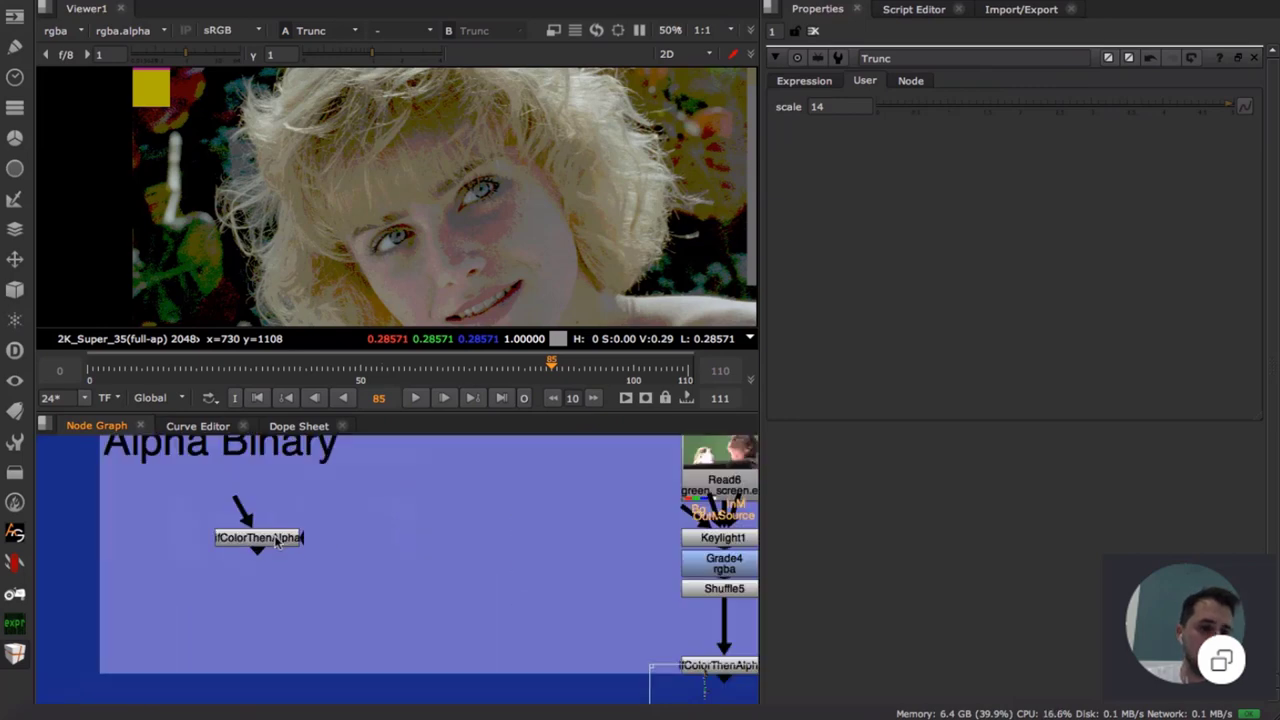
{"action": "scroll", "coordinate": [348, 535], "scroll_direction": "down", "scroll_amount": 2}
{"action": "scroll", "coordinate": [330, 541], "scroll_direction": "up", "scroll_amount": 2}
{"action": "scroll", "coordinate": [342, 567], "scroll_direction": "up", "scroll_amount": 1}
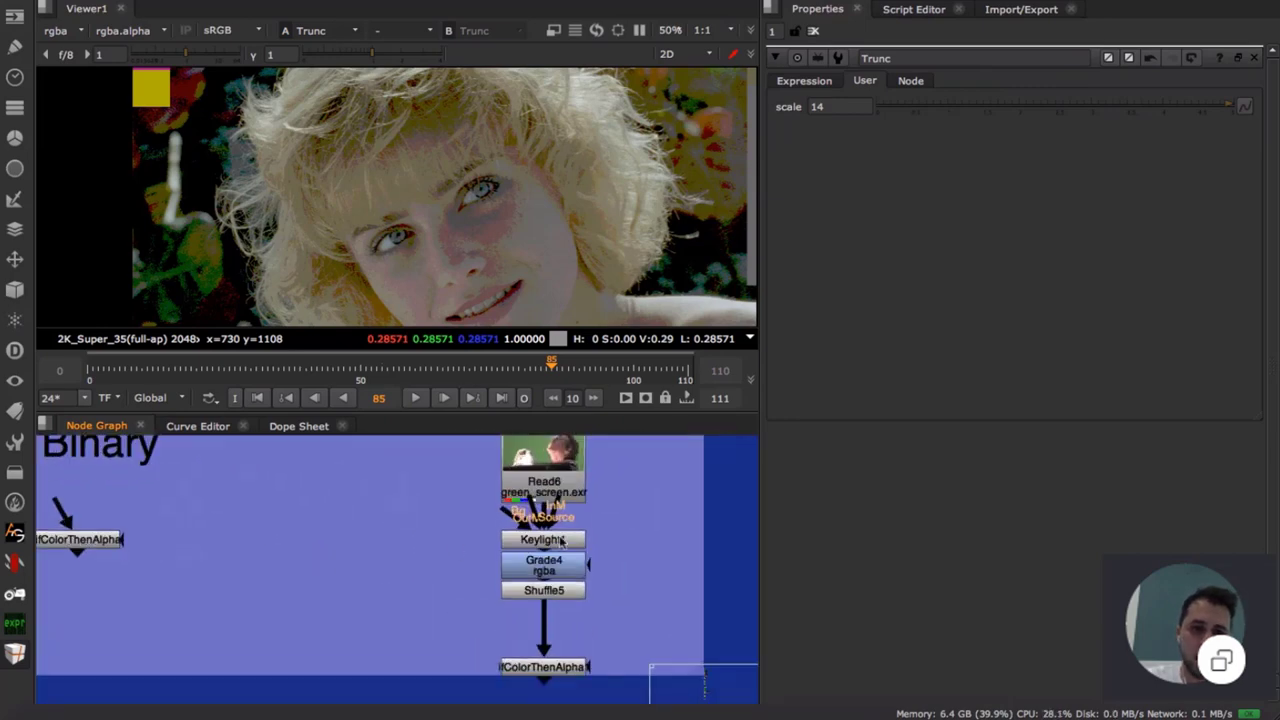
{"action": "scroll", "coordinate": [427, 536], "scroll_direction": "down", "scroll_amount": 3}
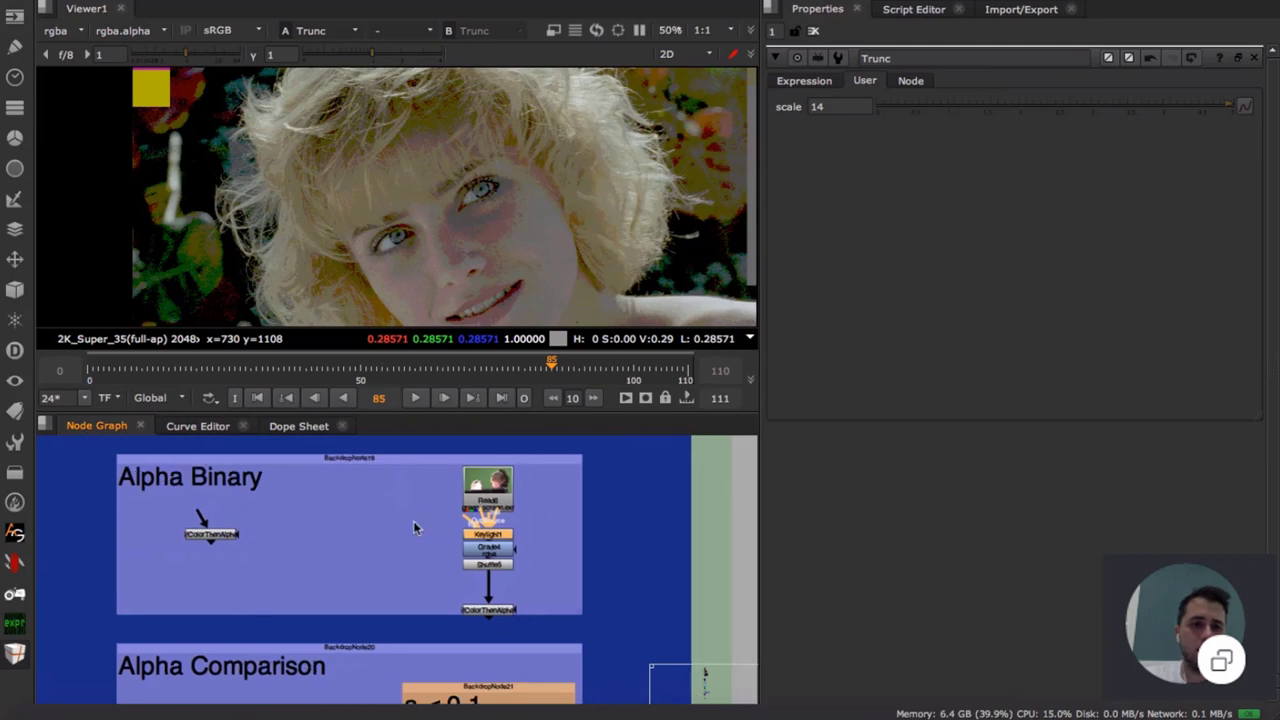
{"action": "scroll", "coordinate": [414, 526], "scroll_direction": "up", "scroll_amount": 4}
{"action": "left_click_drag", "start_coordinate": [388, 599], "coordinate": [388, 585]}
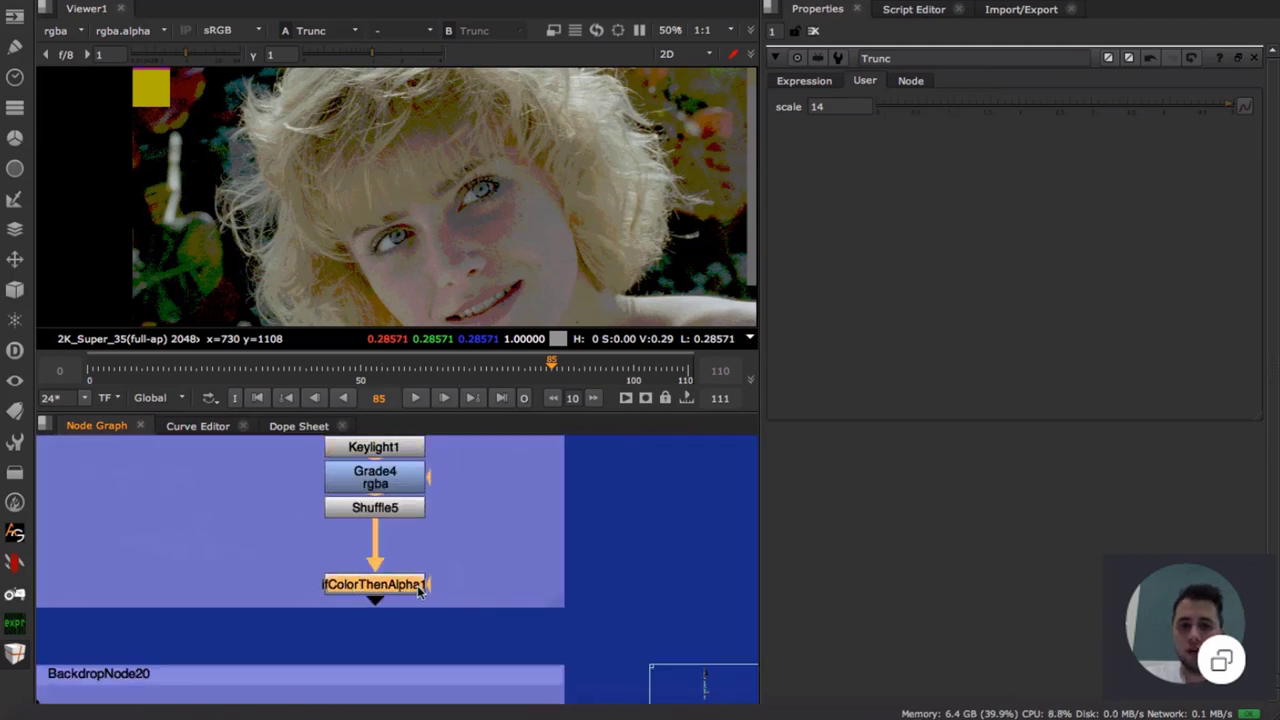
- Show the Read6 green screen plate in the viewer, fitted to the frame
{"action": "left_click", "coordinate": [420, 511]}
{"action": "middle_click_drag", "start_coordinate": [408, 466], "coordinate": [430, 509]}
{"action": "left_click", "coordinate": [420, 494]}
{"action": "middle_click_drag", "start_coordinate": [462, 464], "coordinate": [464, 548]}
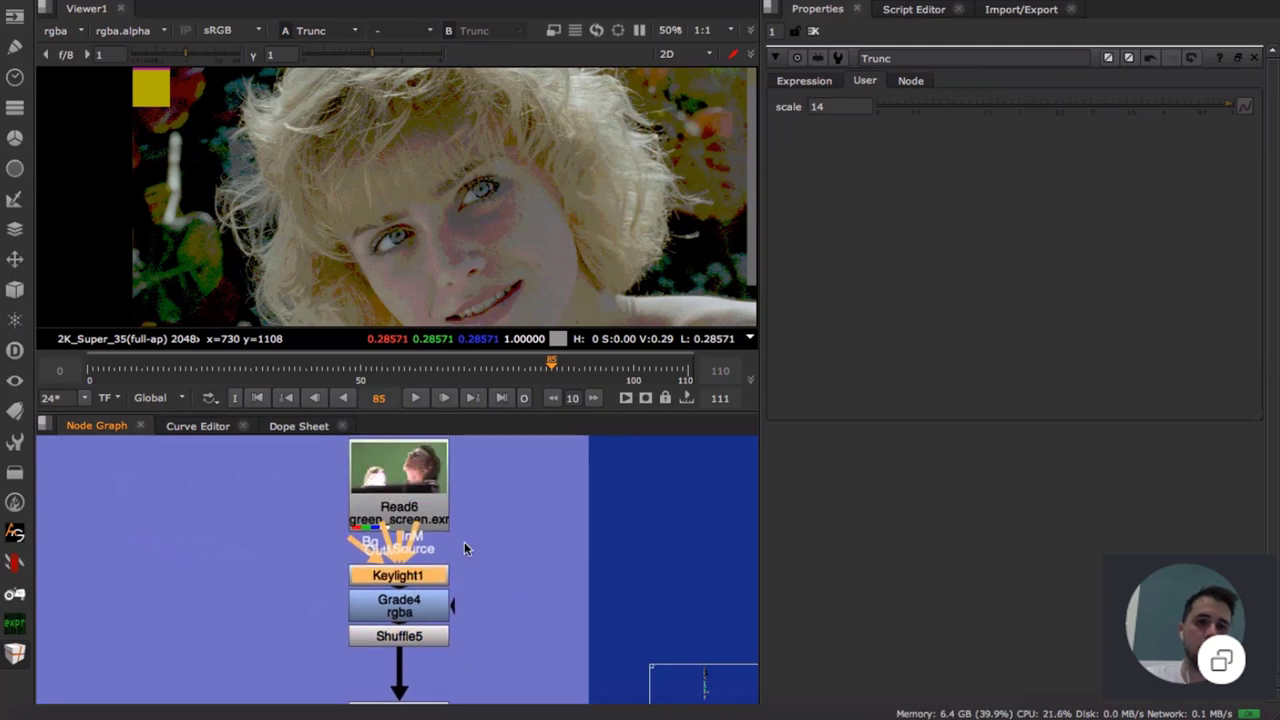
{"action": "left_click", "coordinate": [400, 510]}
{"action": "key", "text": "1"}
{"action": "key", "text": "f"}
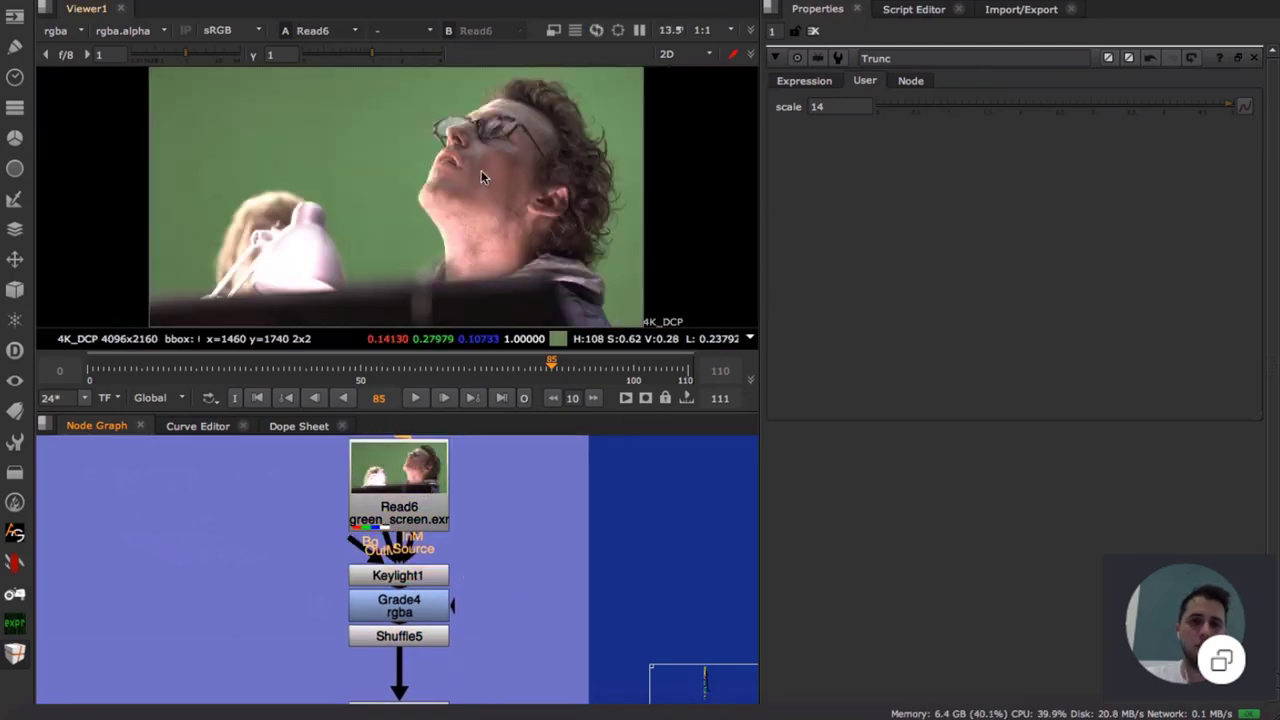
- View the Keylight1 result and the Shuffle5 matte in the viewer
{"action": "left_click", "coordinate": [398, 575]}
{"action": "key", "text": "1"}
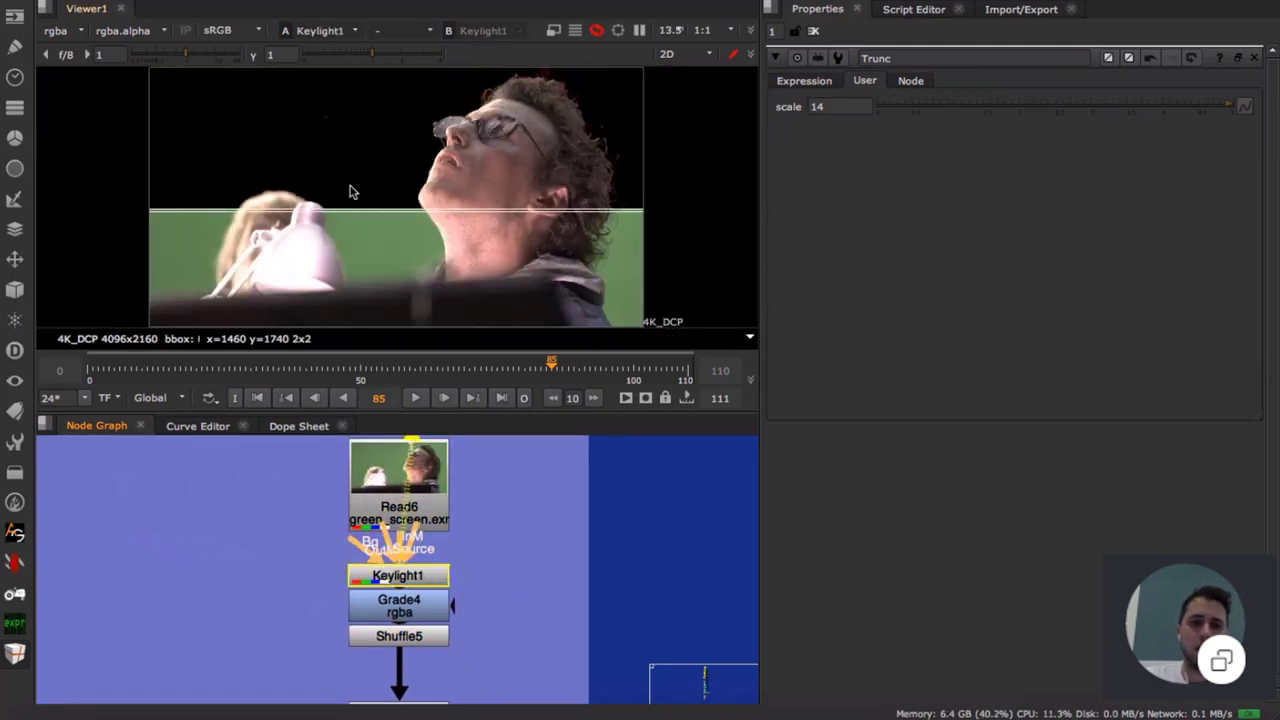
{"action": "left_click", "coordinate": [402, 614]}
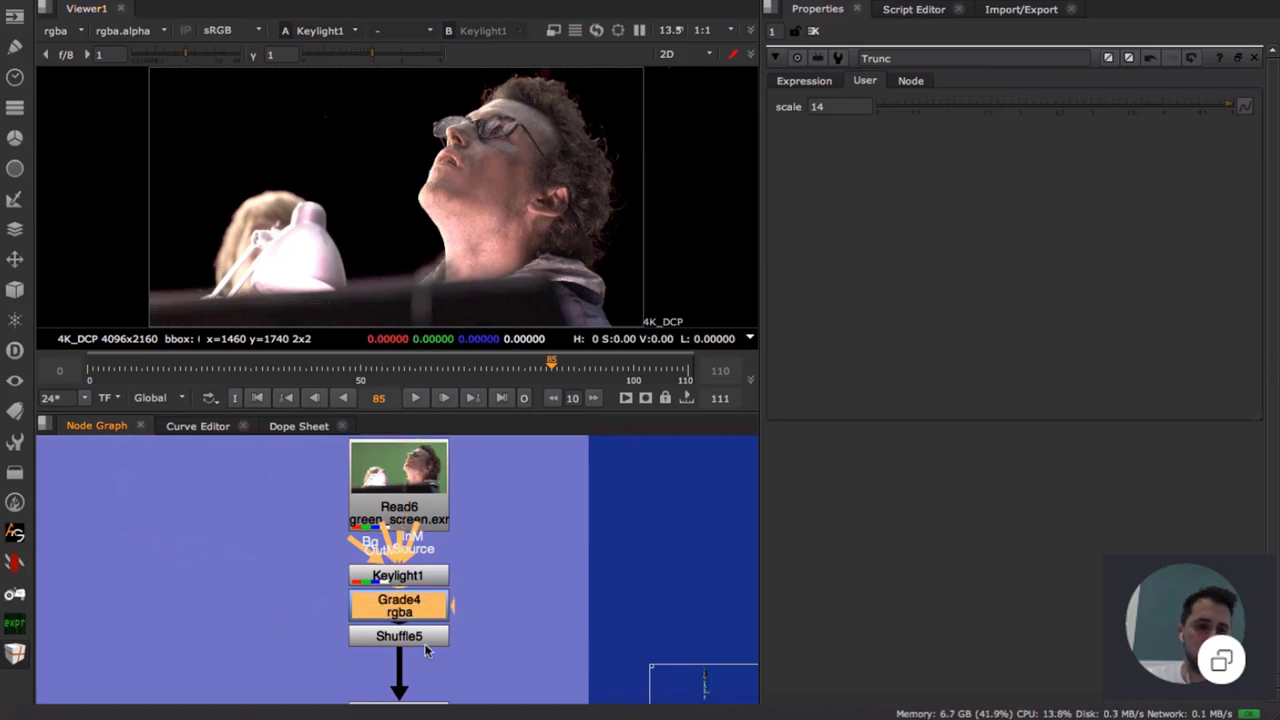
{"action": "left_click", "coordinate": [424, 640]}
{"action": "key", "text": "1"}
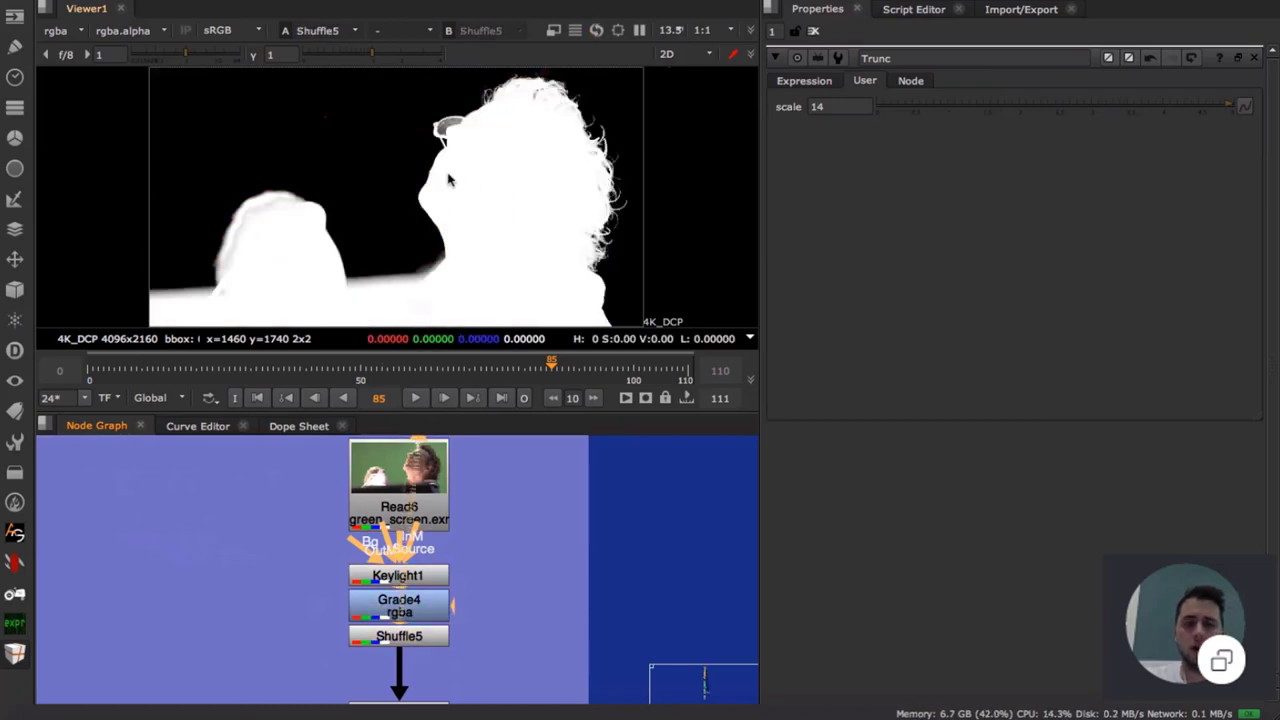
- Open the ifColorThenAlpha1 node's properties and examine the parts of its alpha channel expression
{"action": "middle_click_drag", "start_coordinate": [483, 631], "coordinate": [488, 526]}
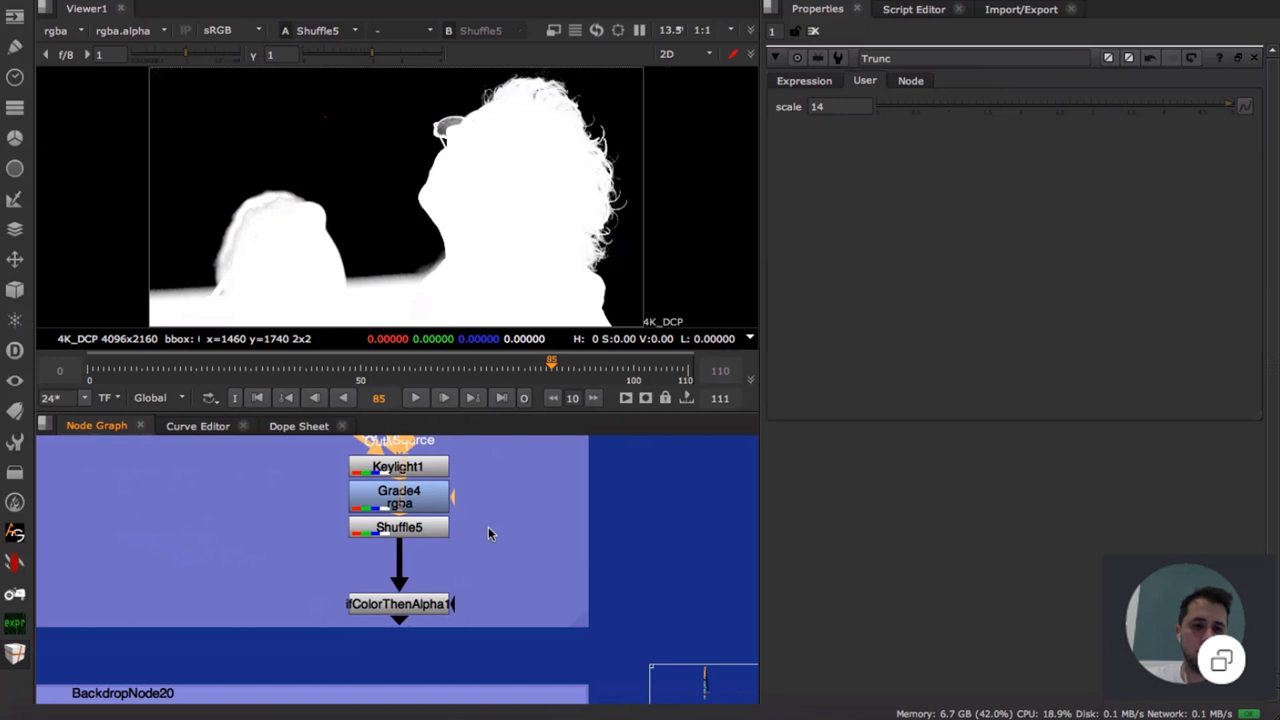
{"action": "left_click", "coordinate": [420, 600]}
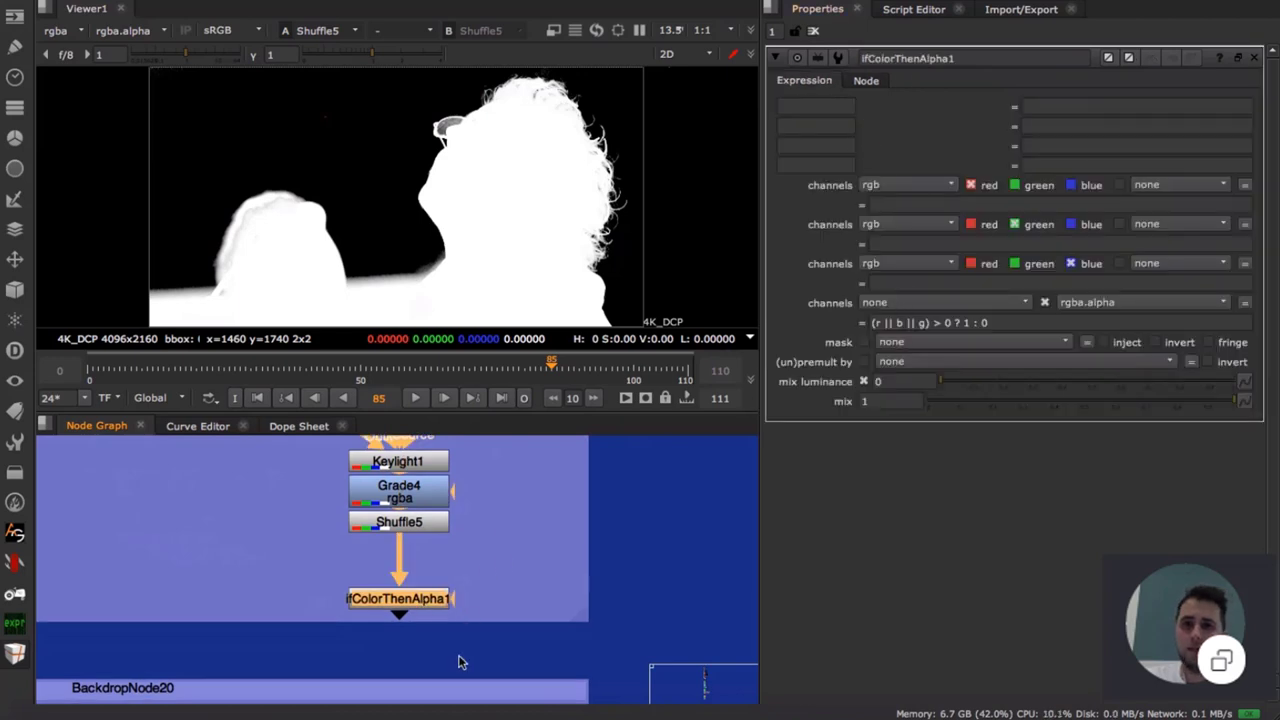
{"action": "left_click_drag", "start_coordinate": [872, 323], "coordinate": [941, 323]}
{"action": "left_click", "coordinate": [935, 323]}
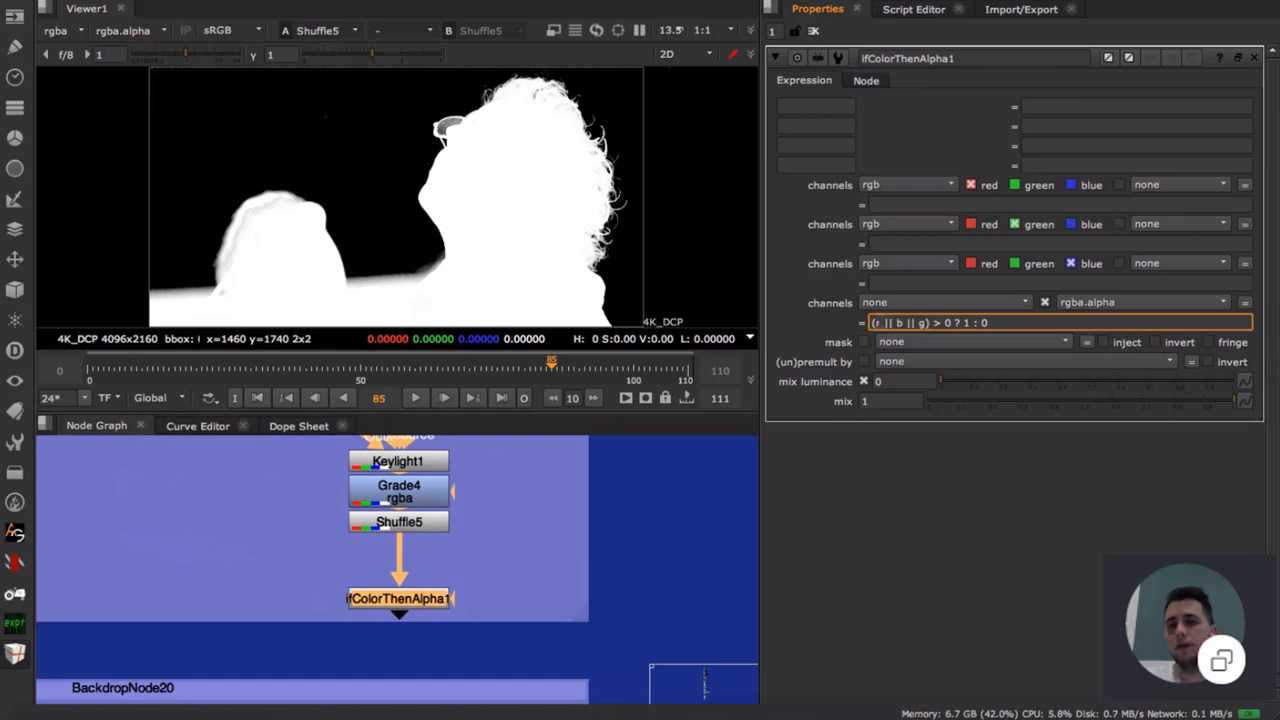
{"action": "double_click", "coordinate": [899, 323]}
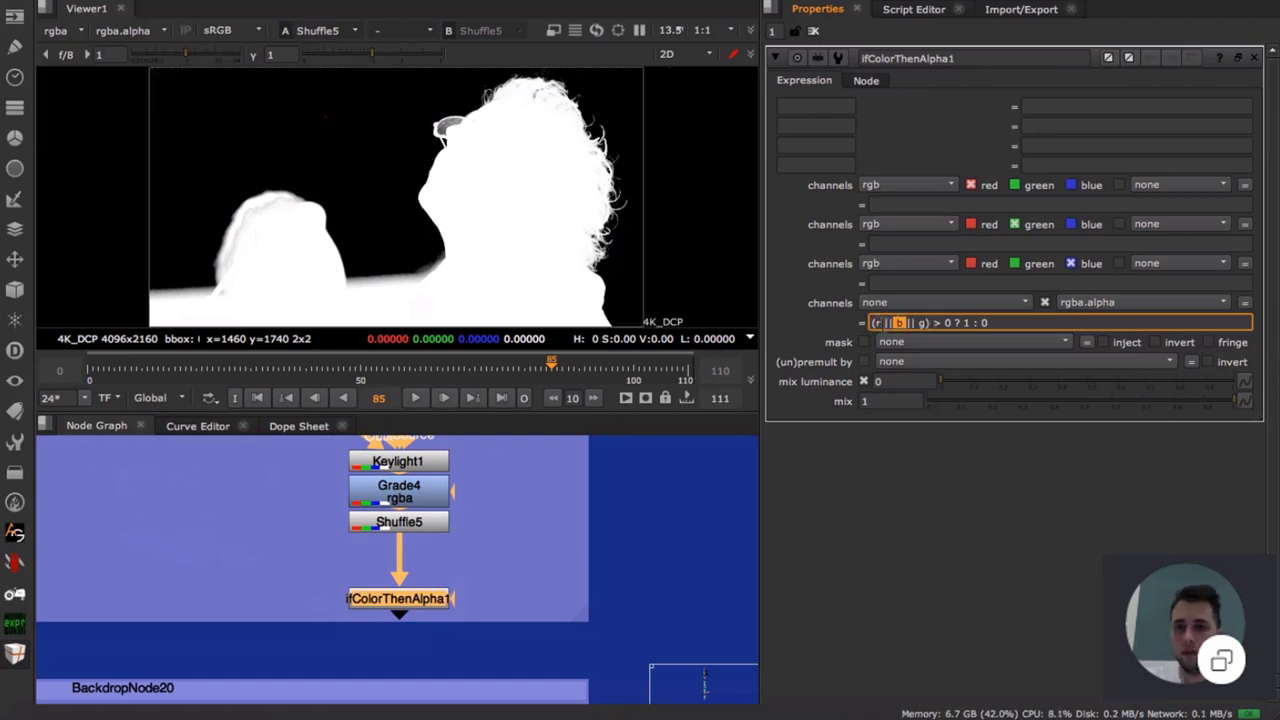
{"action": "double_click", "coordinate": [887, 323]}
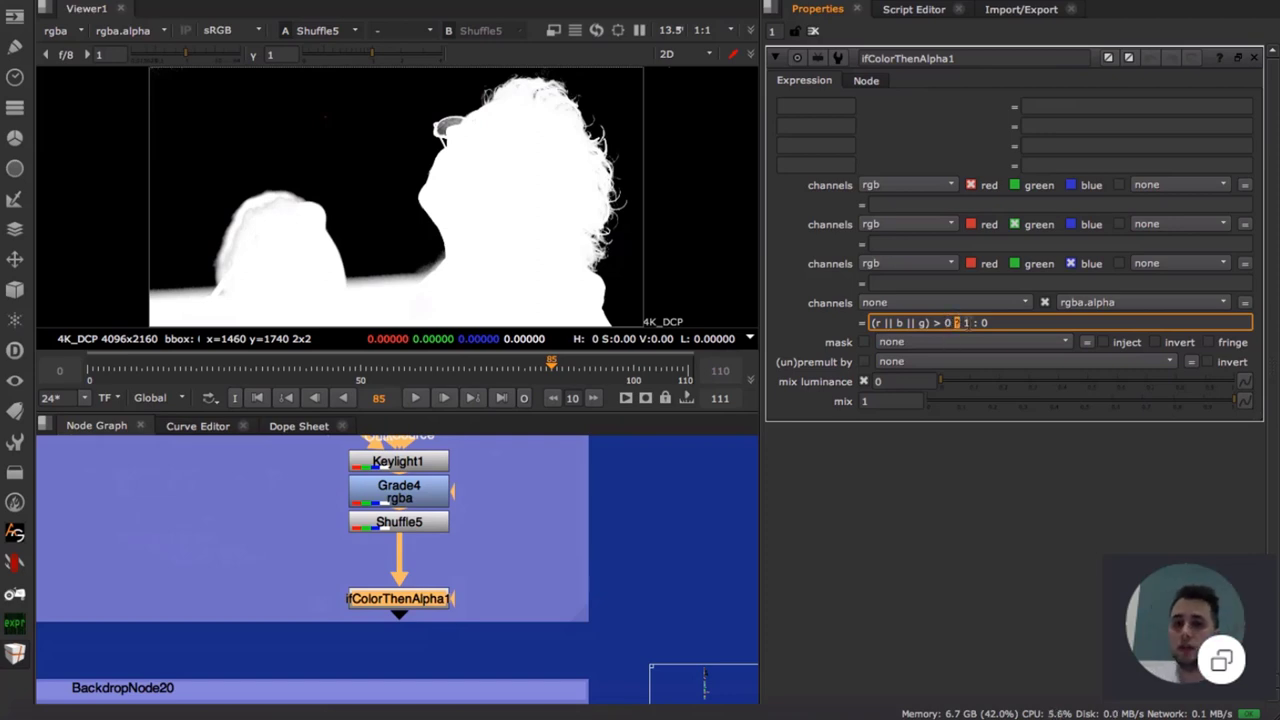
- Show the output of the ifColorThenAlpha1 node in the viewer
{"action": "left_click", "coordinate": [427, 580]}
{"action": "left_click", "coordinate": [430, 597]}
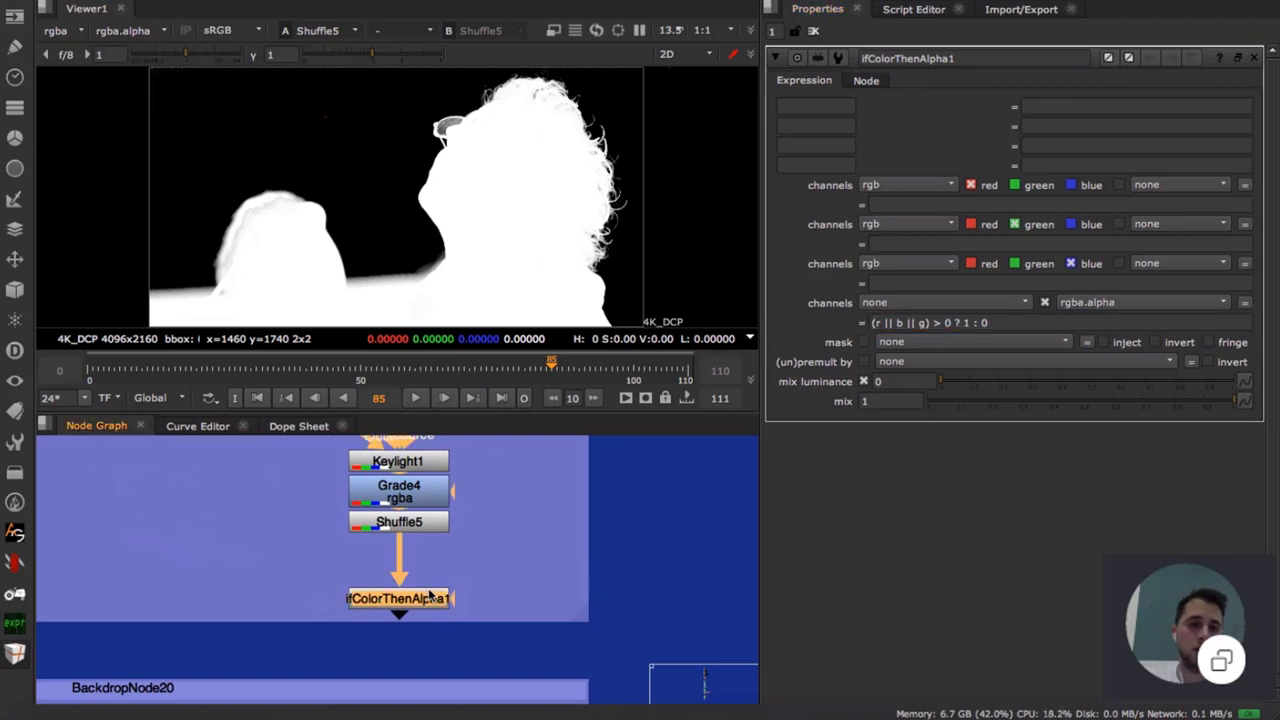
{"action": "key", "text": "1"}
{"action": "left_click", "coordinate": [427, 600]}
{"action": "left_click", "coordinate": [427, 600], "text": "shift"}
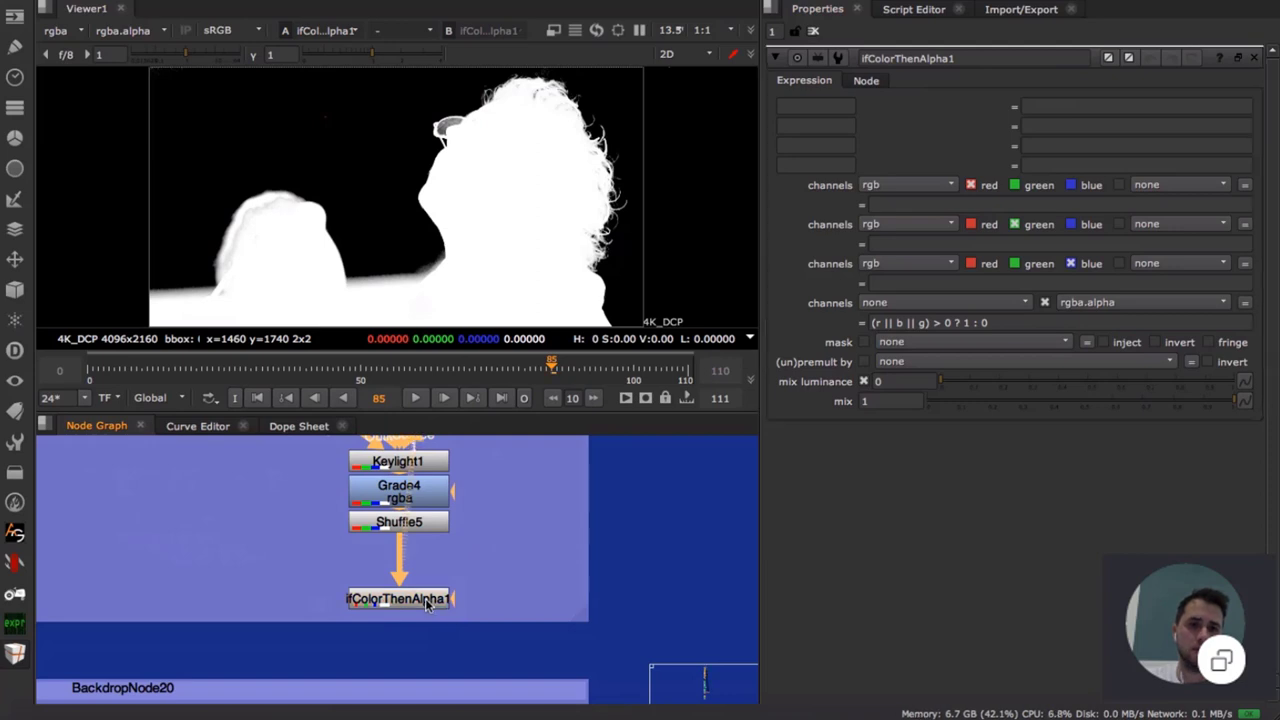
- Toggle the ifColorThenAlpha1 node off and on repeatedly to compare the matte with and without the expression
{"action": "left_click", "coordinate": [427, 600]}
{"action": "key", "text": "d"}
{"action": "key", "text": "d"}
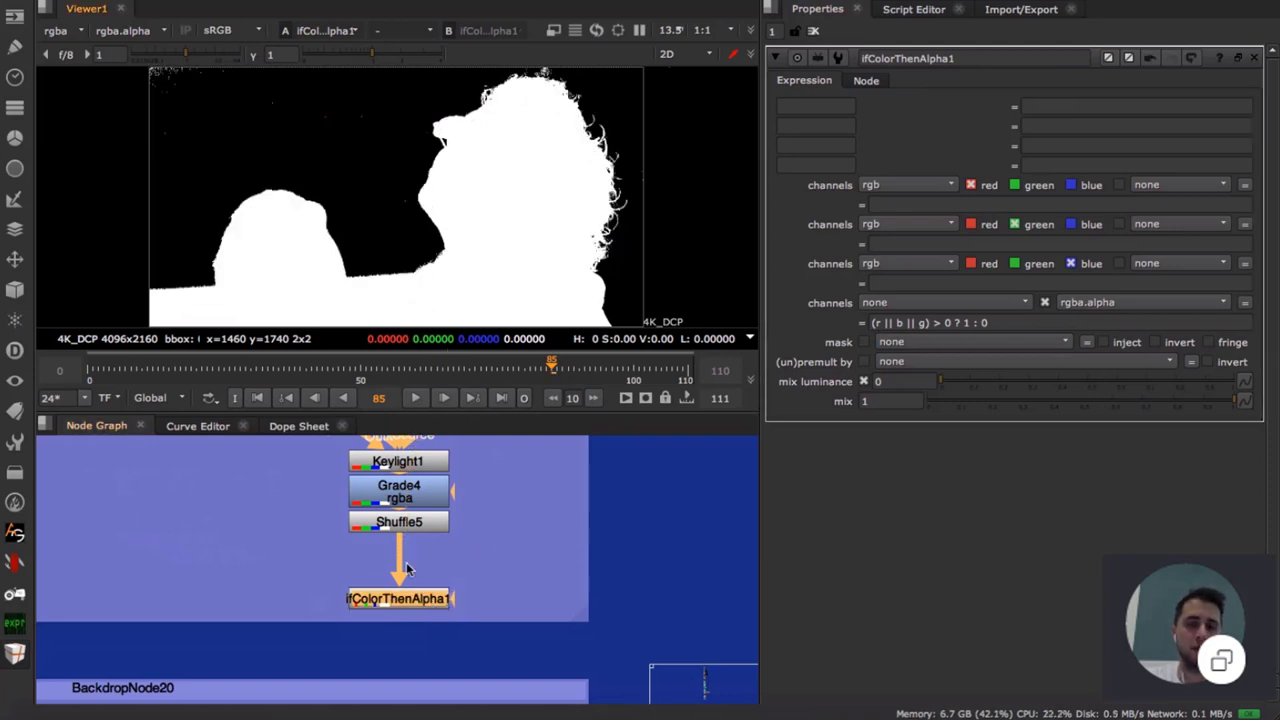
{"action": "key", "text": "d"}
{"action": "key", "text": "d"}
{"action": "key", "text": "d"}
{"action": "key", "text": "d"}
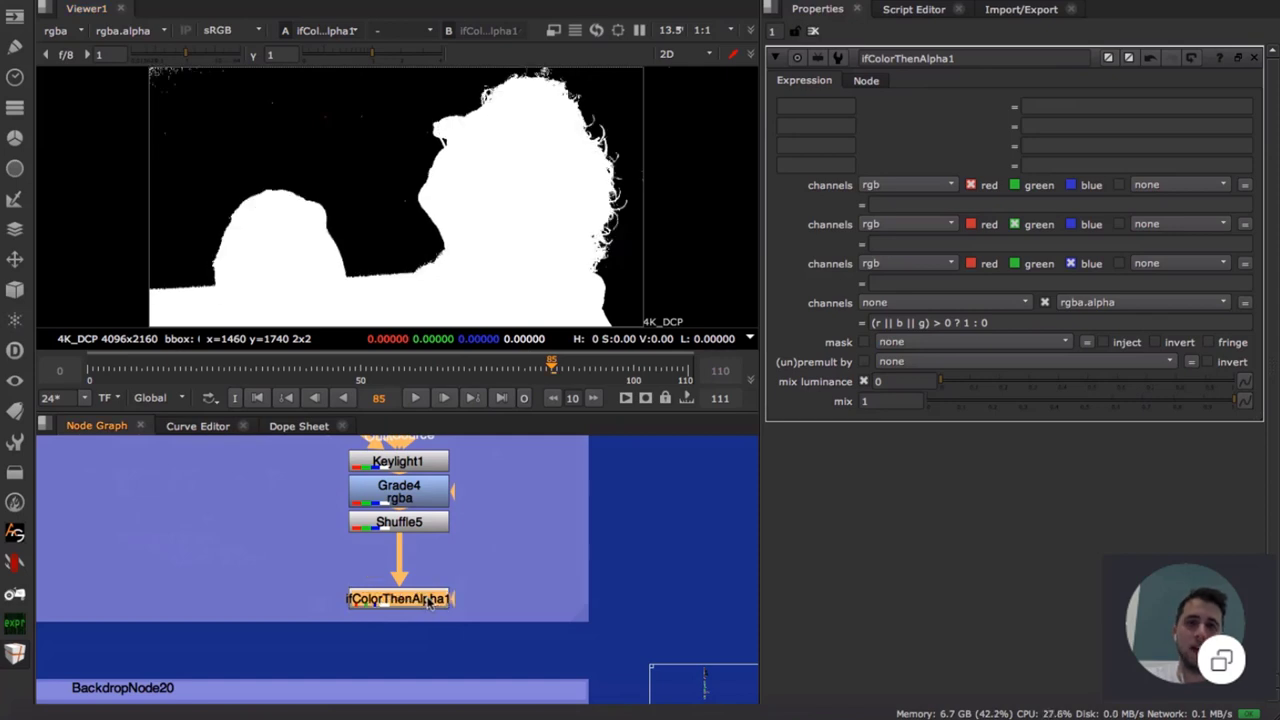
- Disable the ifColorThenAlpha1 node and inspect the original matte's edge pixels up close
{"action": "key", "text": "a"}
{"action": "key", "text": "d"}
{"action": "scroll", "coordinate": [415, 260], "scroll_direction": "up", "scroll_amount": 10}
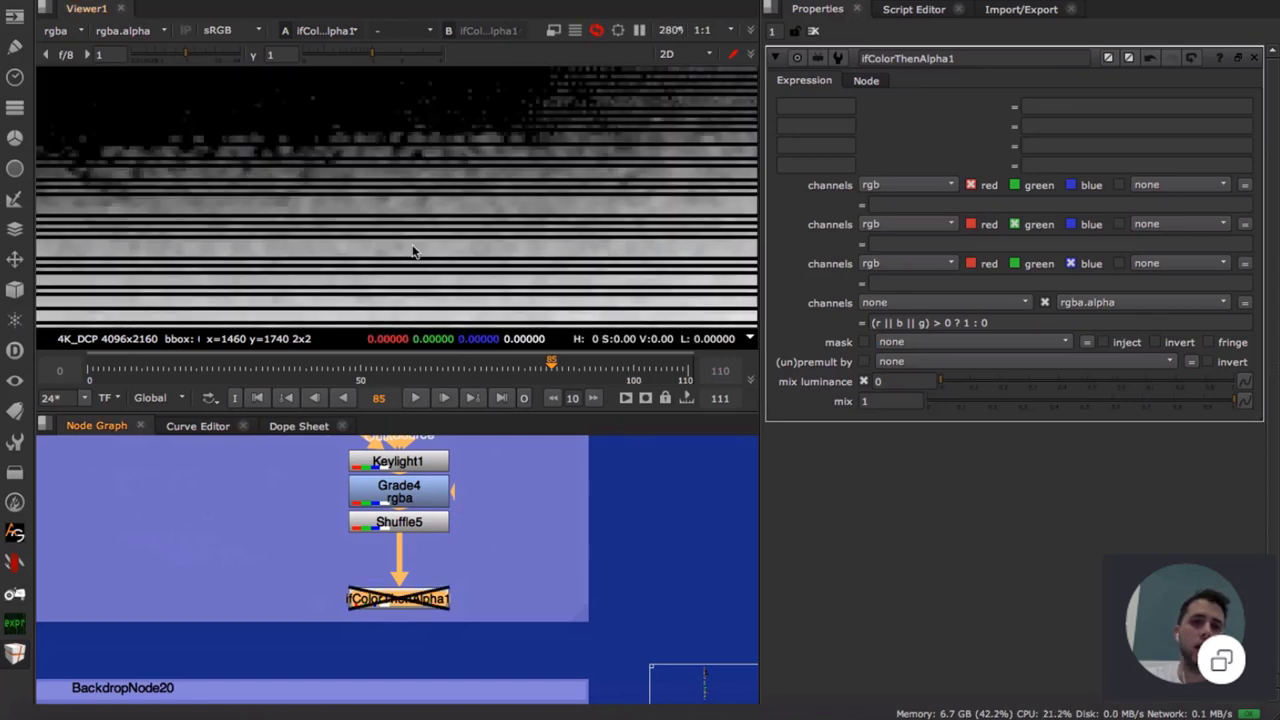
{"action": "scroll", "coordinate": [420, 153], "scroll_direction": "down", "scroll_amount": 6}
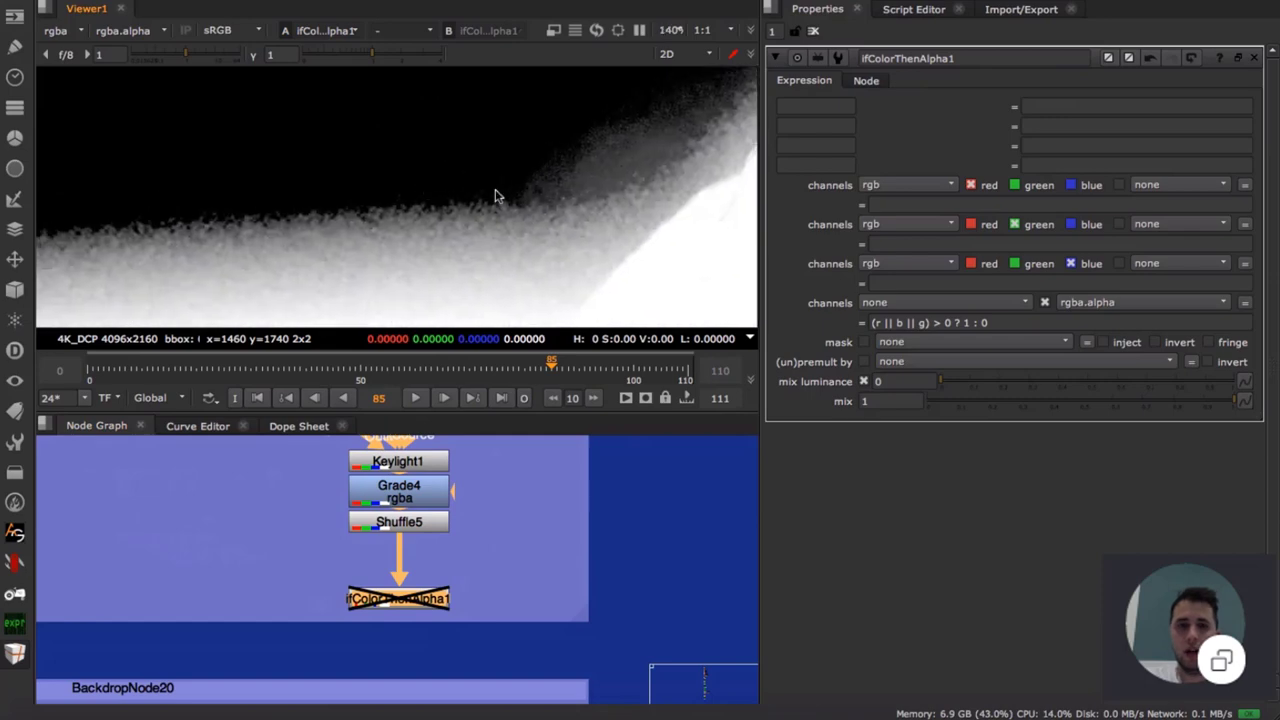
{"action": "scroll", "coordinate": [505, 225], "scroll_direction": "up", "scroll_amount": 3}
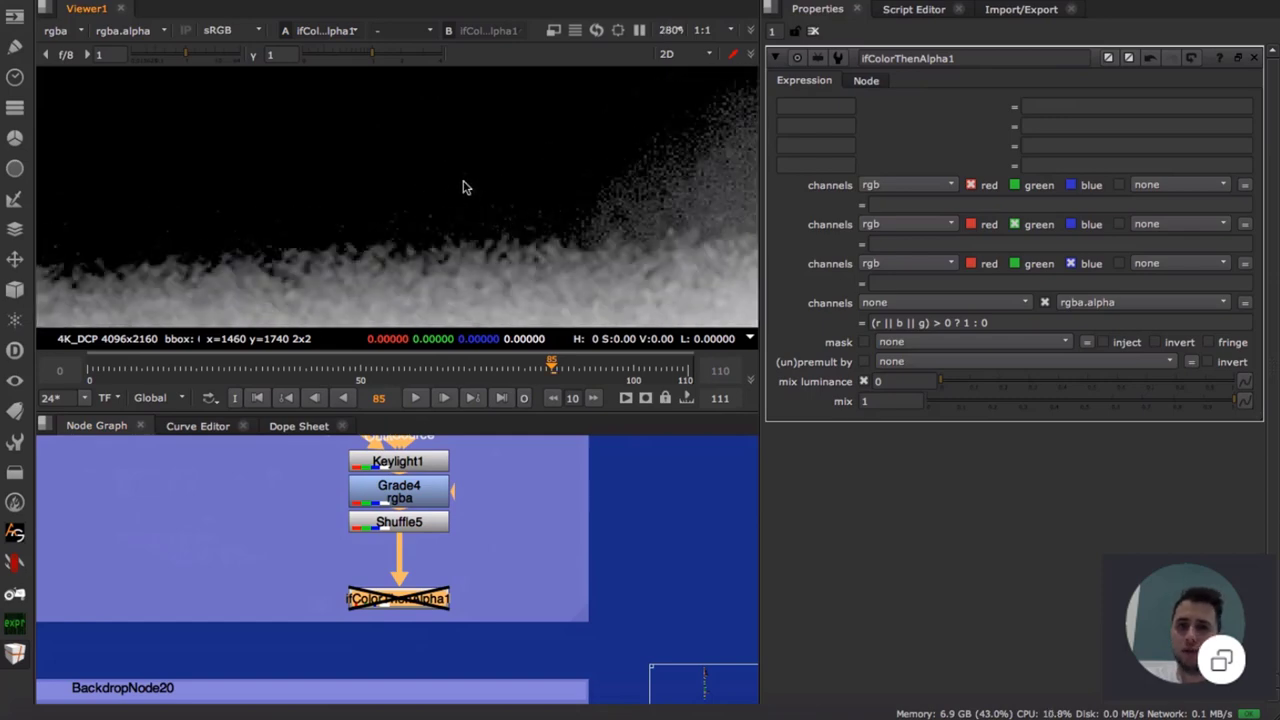
- Re-enable the ifColorThenAlpha1 node and examine the same matte edge at pixel level
{"action": "key", "text": "d"}
{"action": "scroll", "coordinate": [510, 195], "scroll_direction": "up", "scroll_amount": 5}
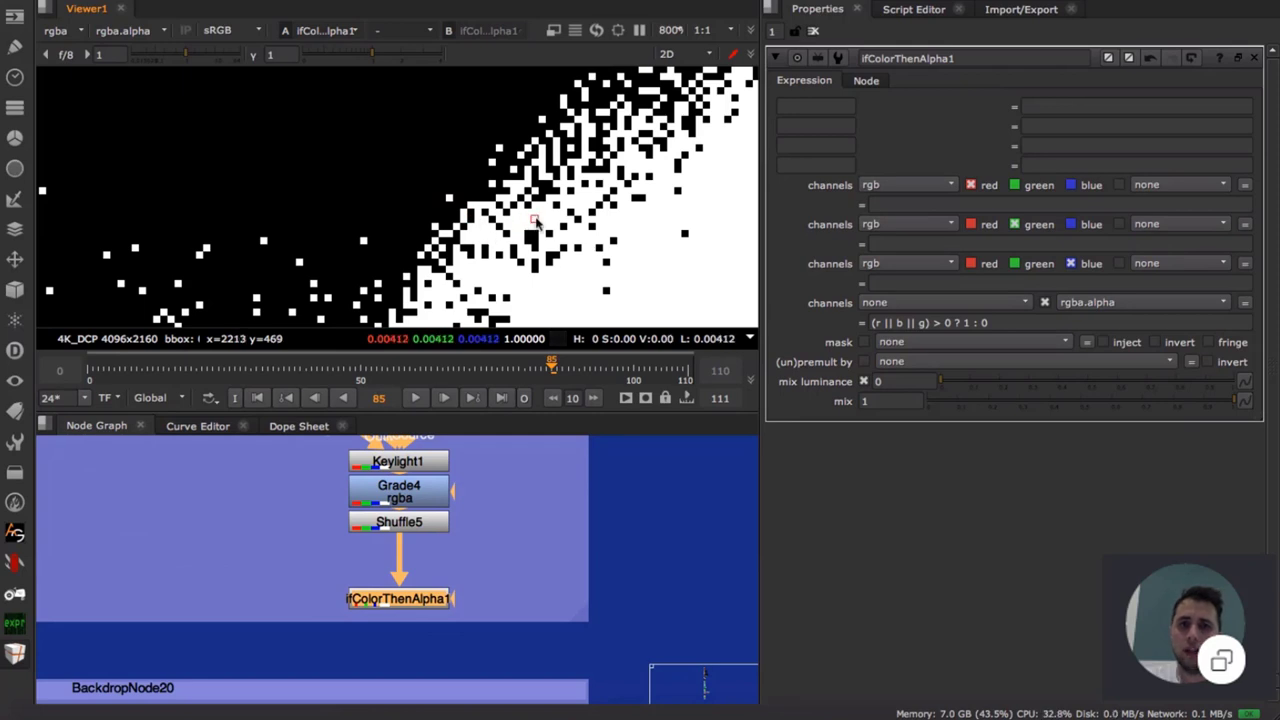
{"action": "scroll", "coordinate": [456, 170], "scroll_direction": "down", "scroll_amount": 8}
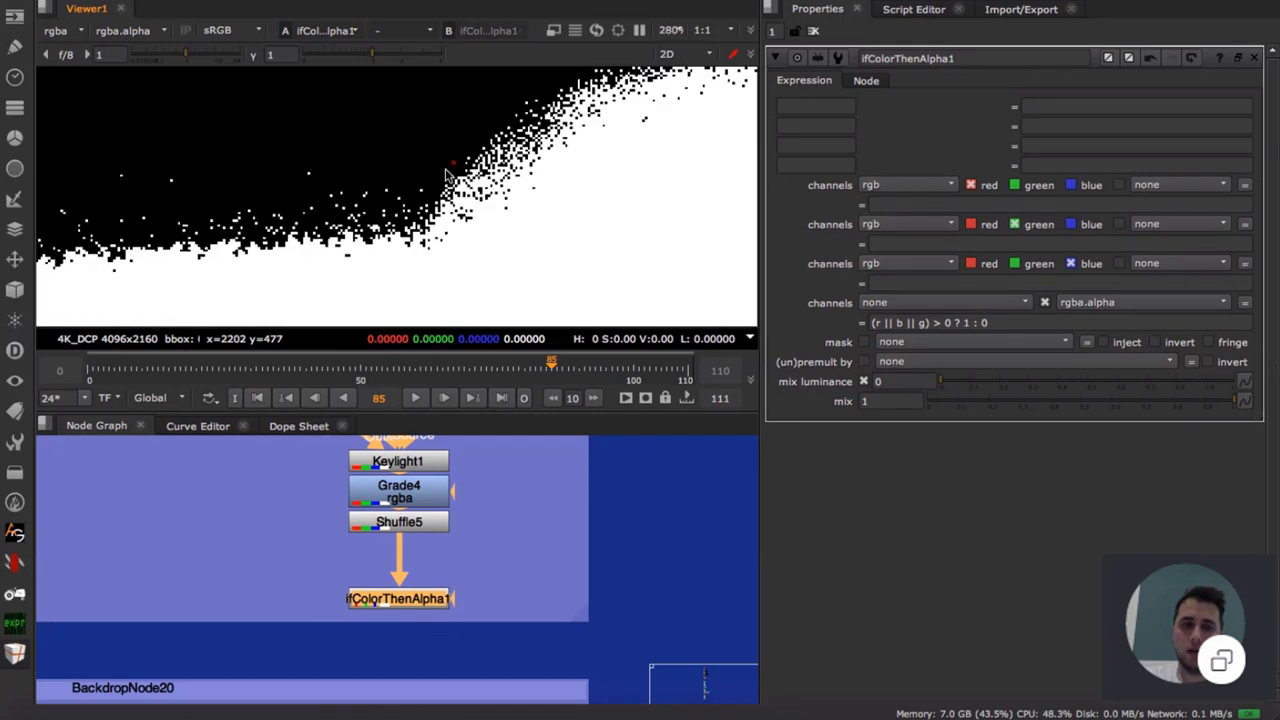
{"action": "scroll", "coordinate": [452, 174], "scroll_direction": "down", "scroll_amount": 5}
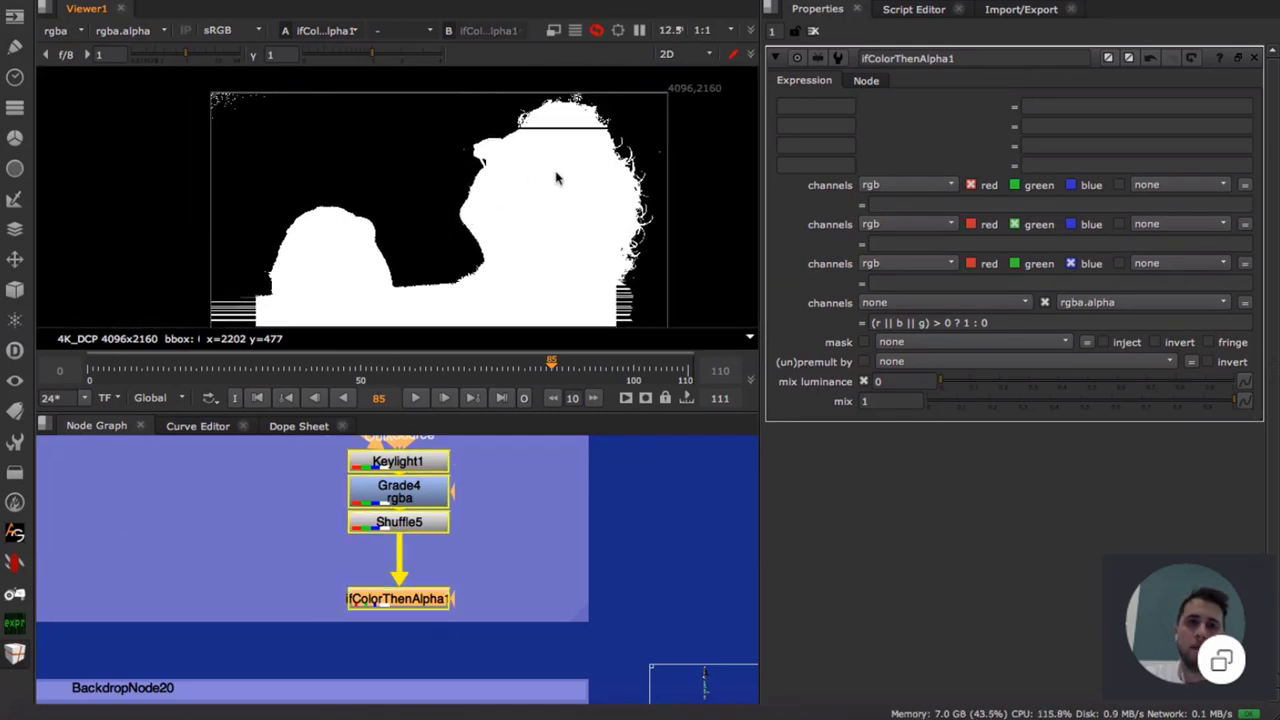
- Examine the binary matte closely around the hair and glasses, including the stray pixels in the background
{"action": "scroll", "coordinate": [655, 160], "scroll_direction": "up", "scroll_amount": 6}
{"action": "scroll", "coordinate": [400, 207], "scroll_direction": "up", "scroll_amount": 5}
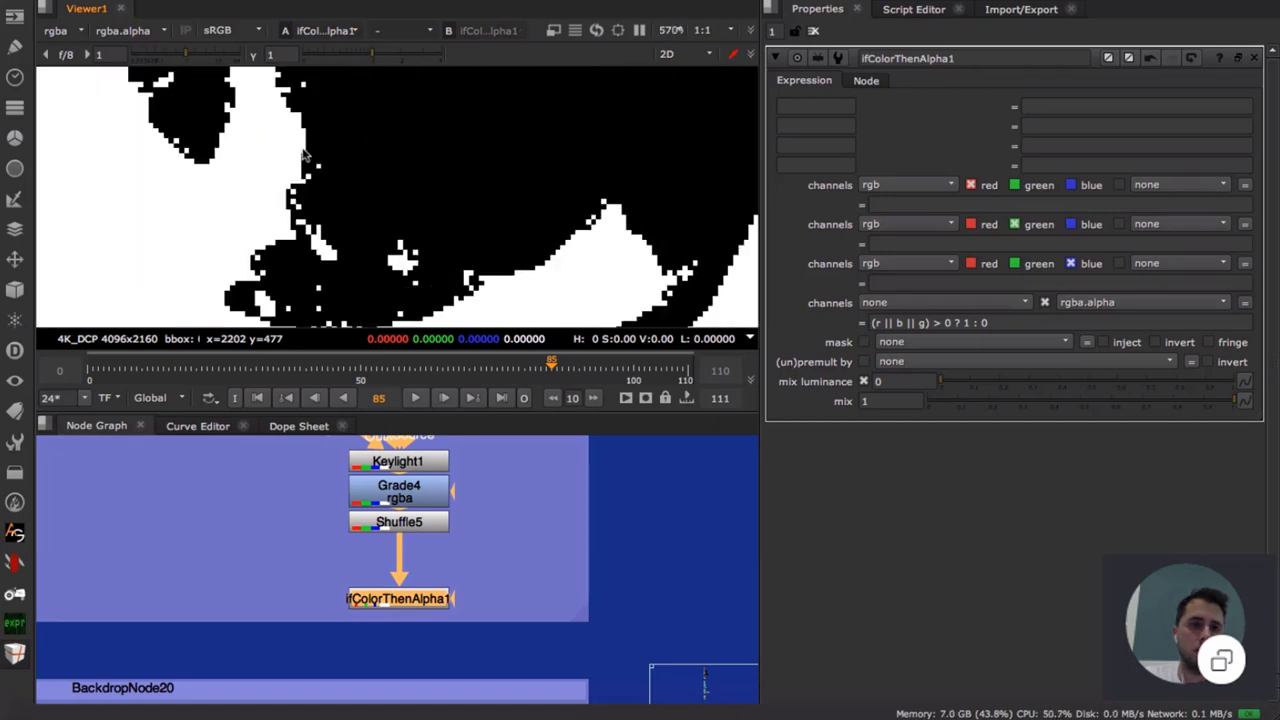
{"action": "scroll", "coordinate": [400, 207], "scroll_direction": "down", "scroll_amount": 10}
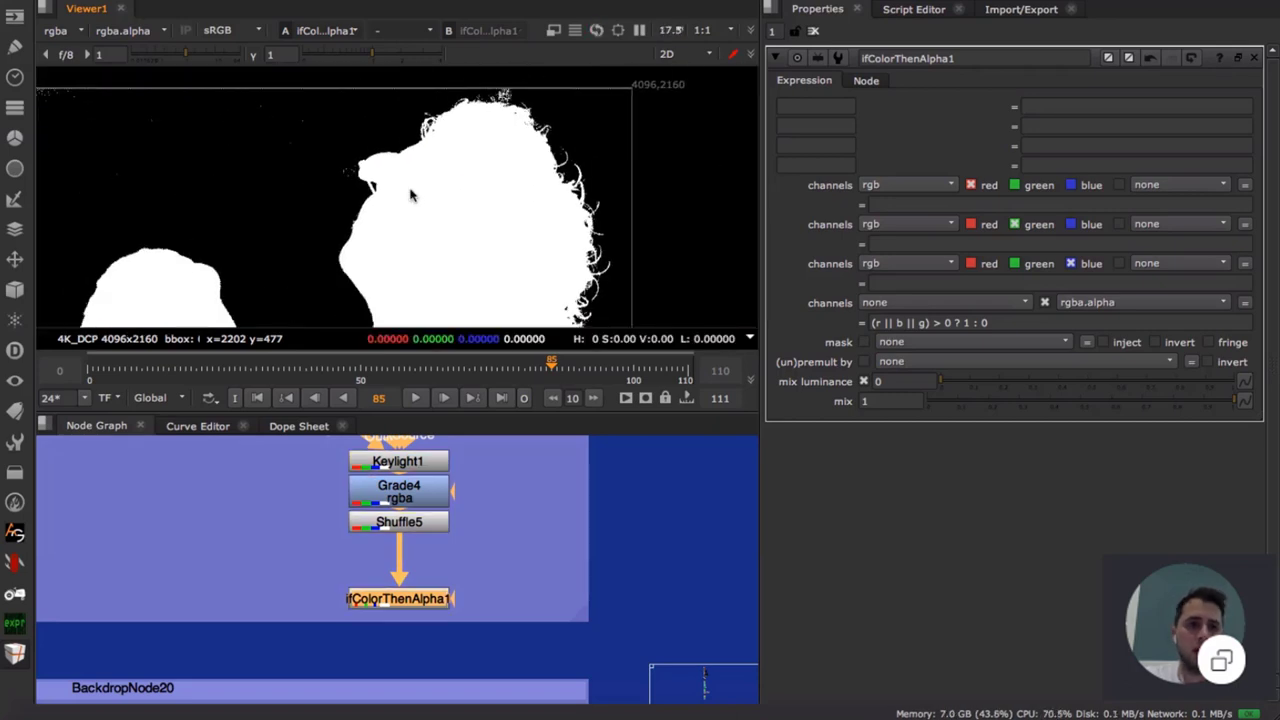
{"action": "left_click", "coordinate": [524, 521]}
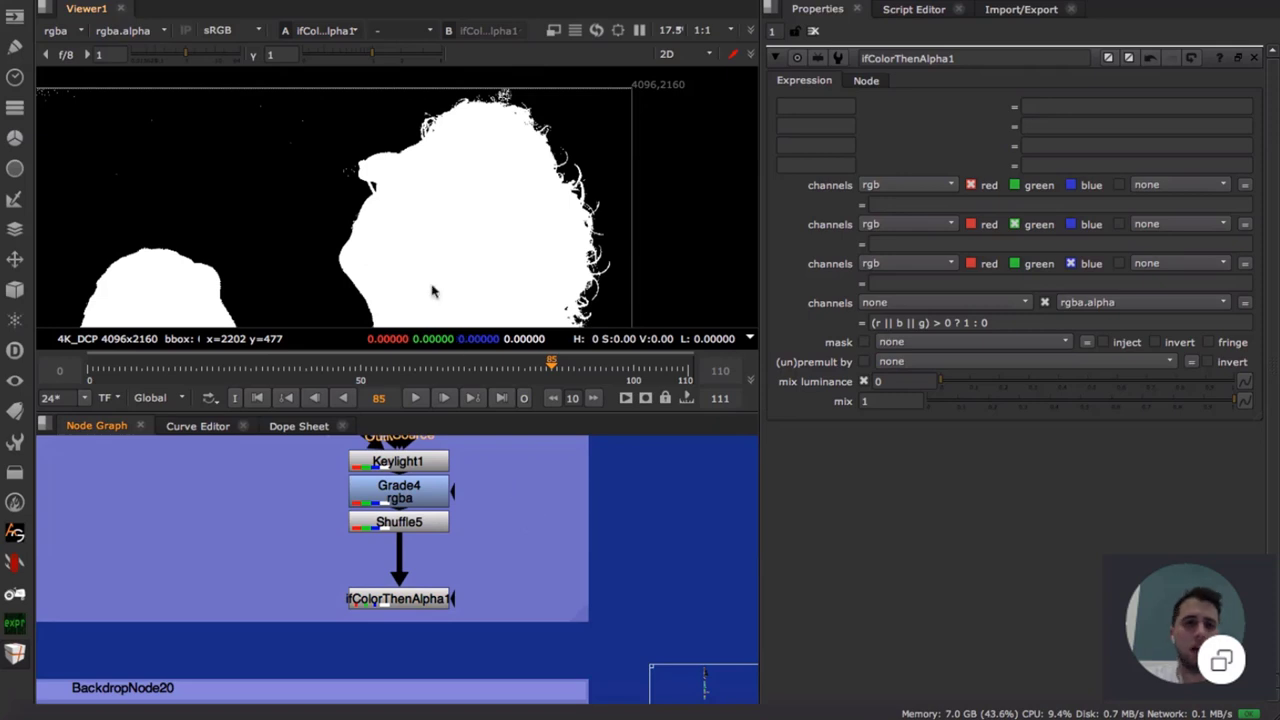
{"action": "scroll", "coordinate": [330, 168], "scroll_direction": "up", "scroll_amount": 8}
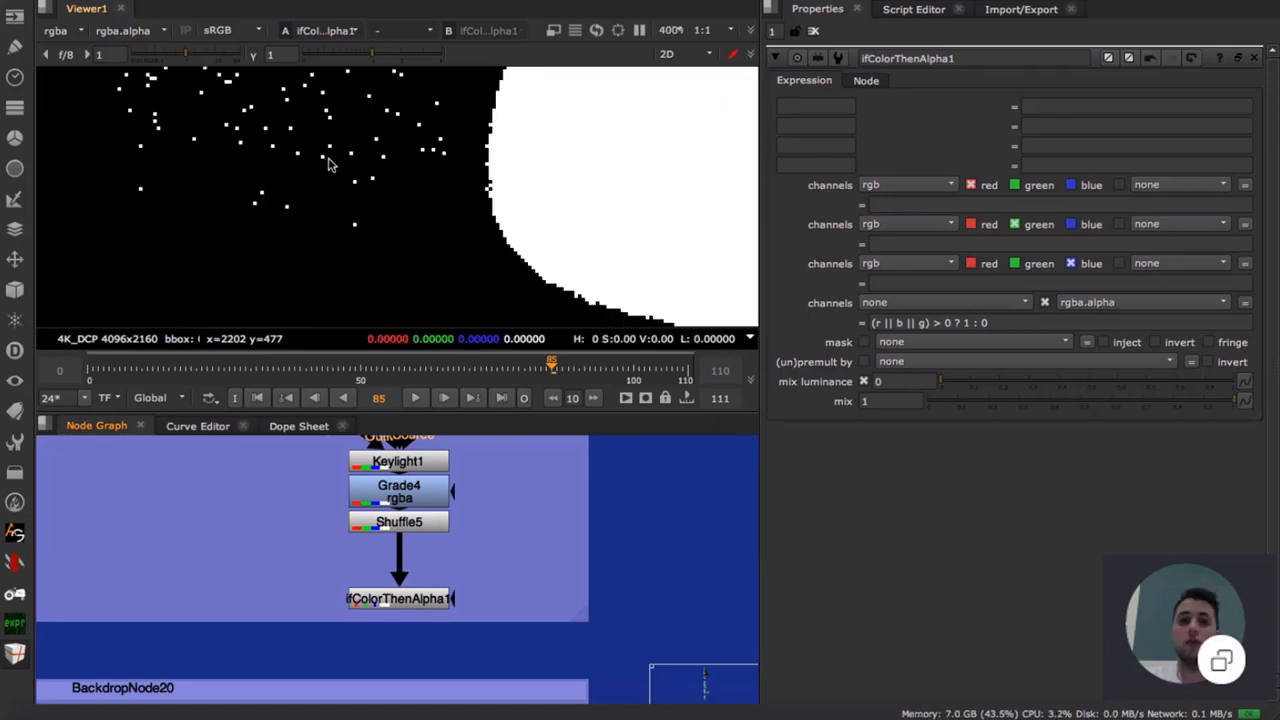
{"action": "scroll", "coordinate": [330, 165], "scroll_direction": "down", "scroll_amount": 6}
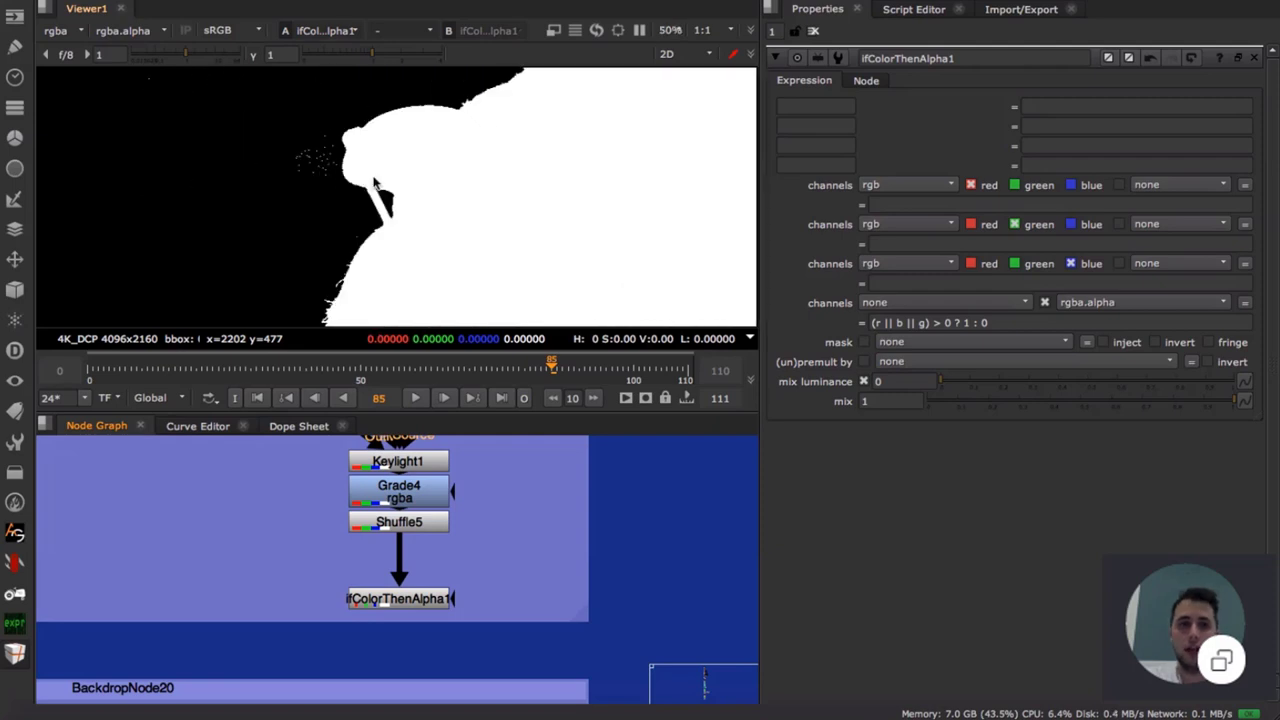
- Find the "a < 0.1" example in the Alpha Comparison backdrop and open the settings of its Noise1 node
{"action": "left_click", "coordinate": [418, 603]}
{"action": "left_click", "coordinate": [520, 538]}
{"action": "scroll", "coordinate": [458, 535], "scroll_direction": "up", "scroll_amount": 2}
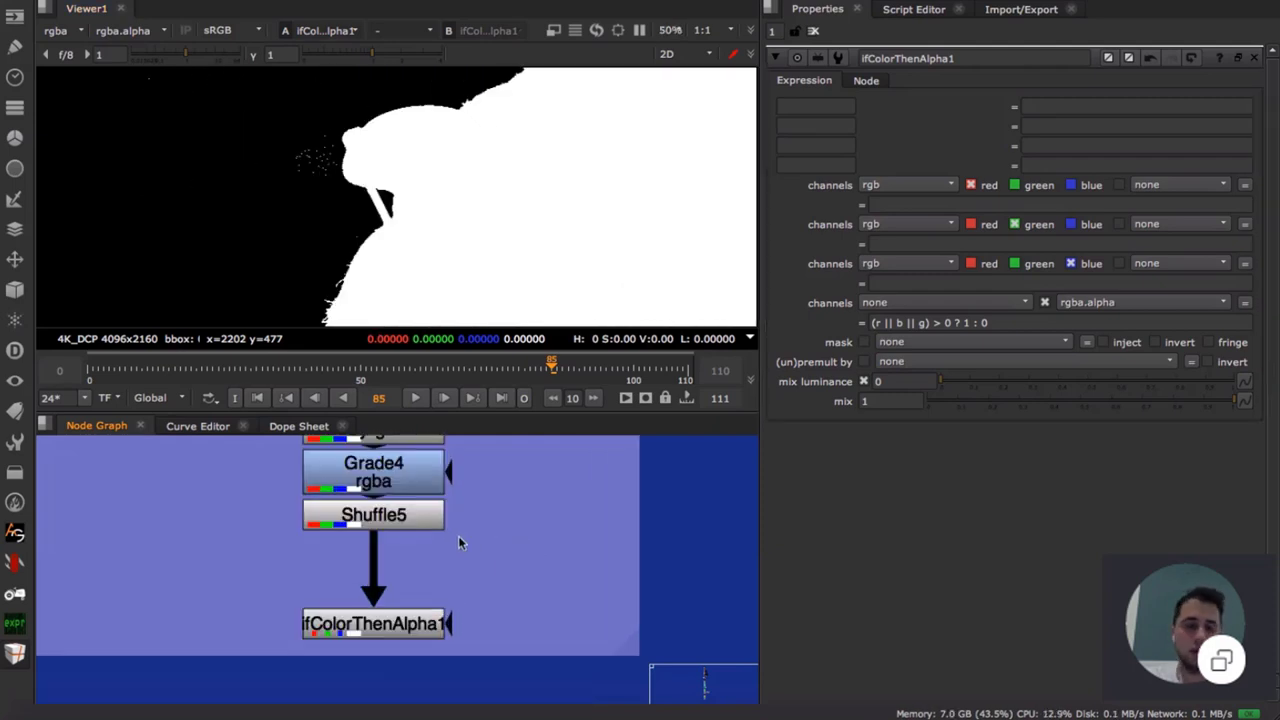
{"action": "scroll", "coordinate": [460, 540], "scroll_direction": "down", "scroll_amount": 5}
{"action": "middle_click_drag", "start_coordinate": [432, 608], "coordinate": [468, 504]}
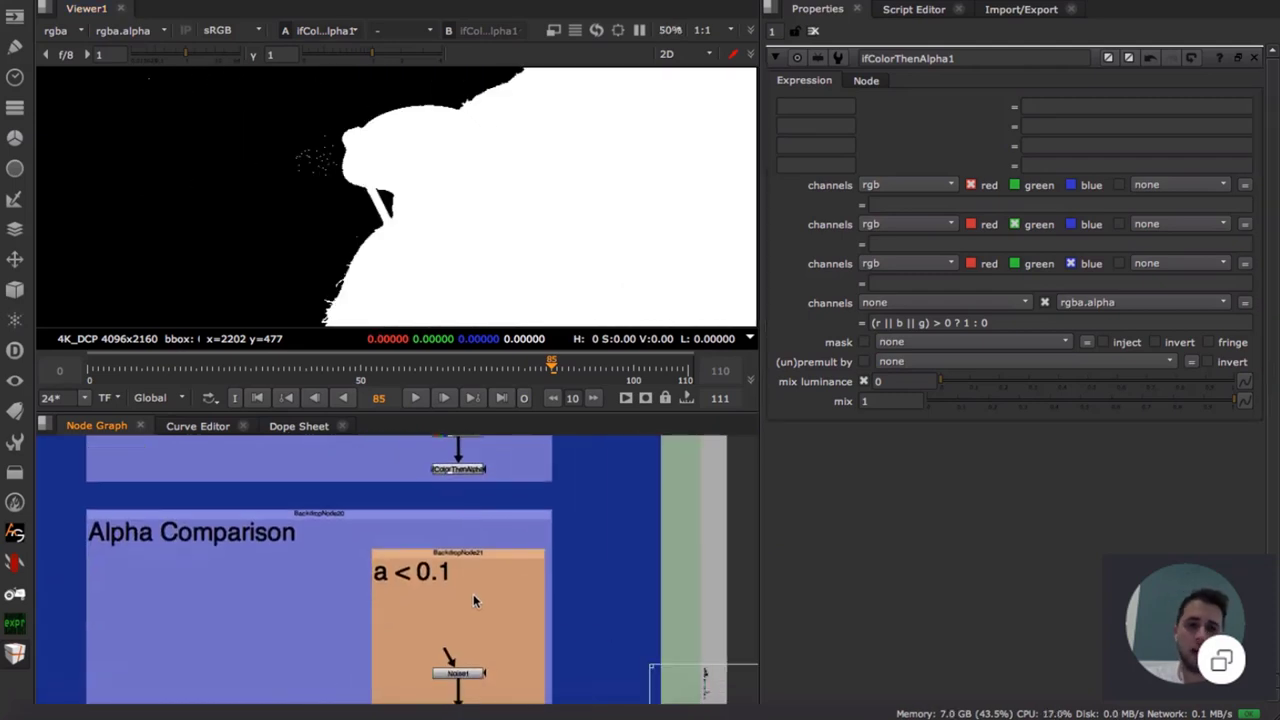
{"action": "middle_click_drag", "start_coordinate": [475, 601], "coordinate": [492, 489]}
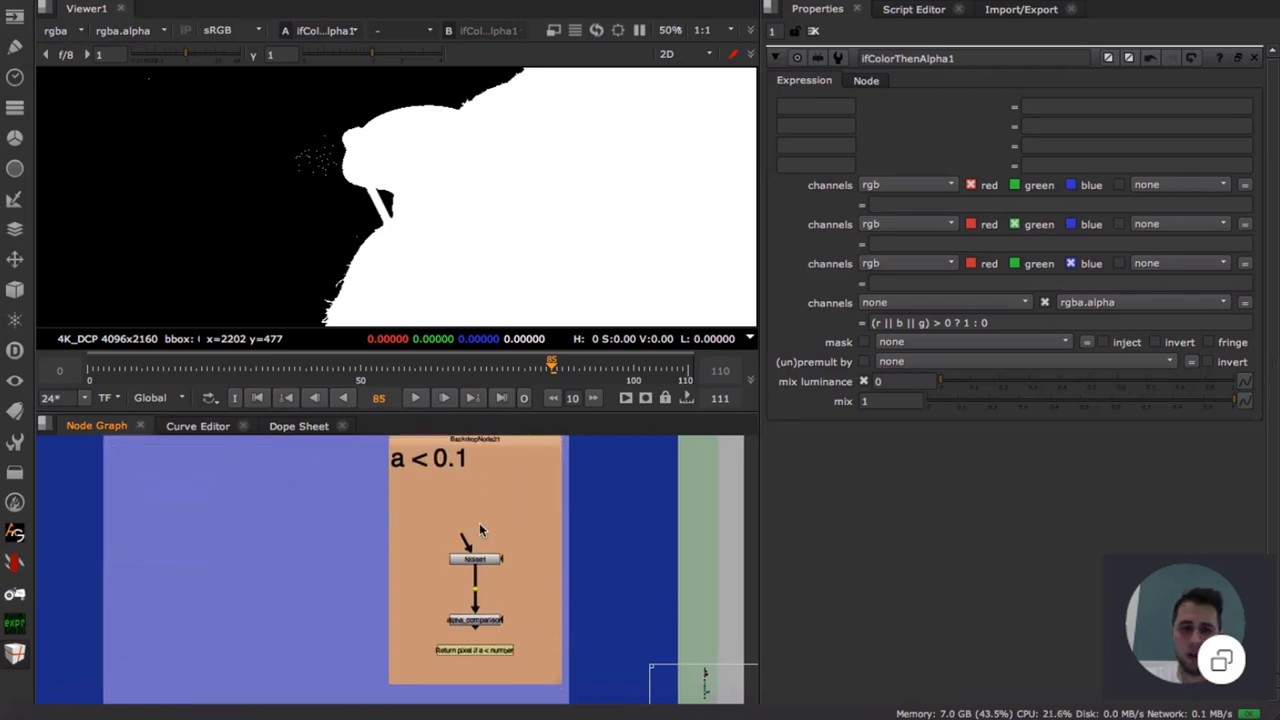
{"action": "scroll", "coordinate": [477, 562], "scroll_direction": "up", "scroll_amount": 3}
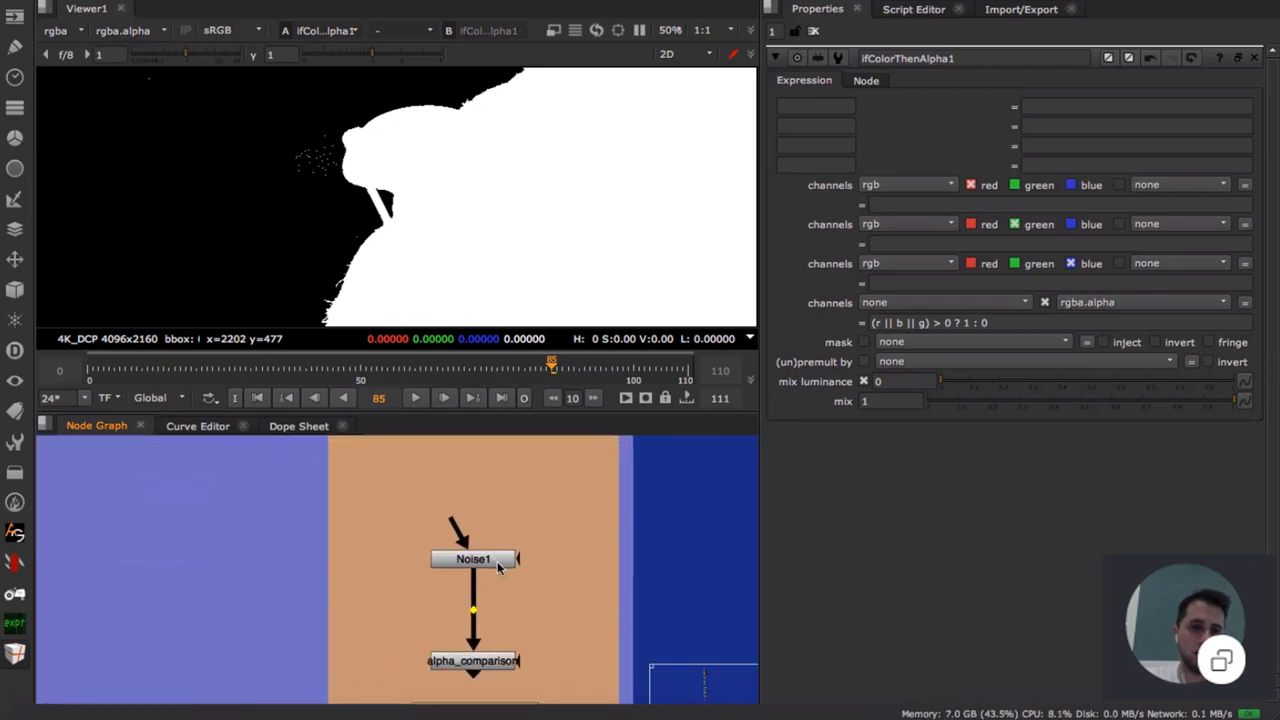
{"action": "double_click", "coordinate": [497, 565]}
{"action": "middle_click_drag", "start_coordinate": [550, 579], "coordinate": [544, 529]}
{"action": "left_click", "coordinate": [540, 536]}
- Open the alpha_comparison node's settings and view its output with the whole frame in sight
{"action": "left_click_drag", "start_coordinate": [498, 614], "coordinate": [499, 600]}
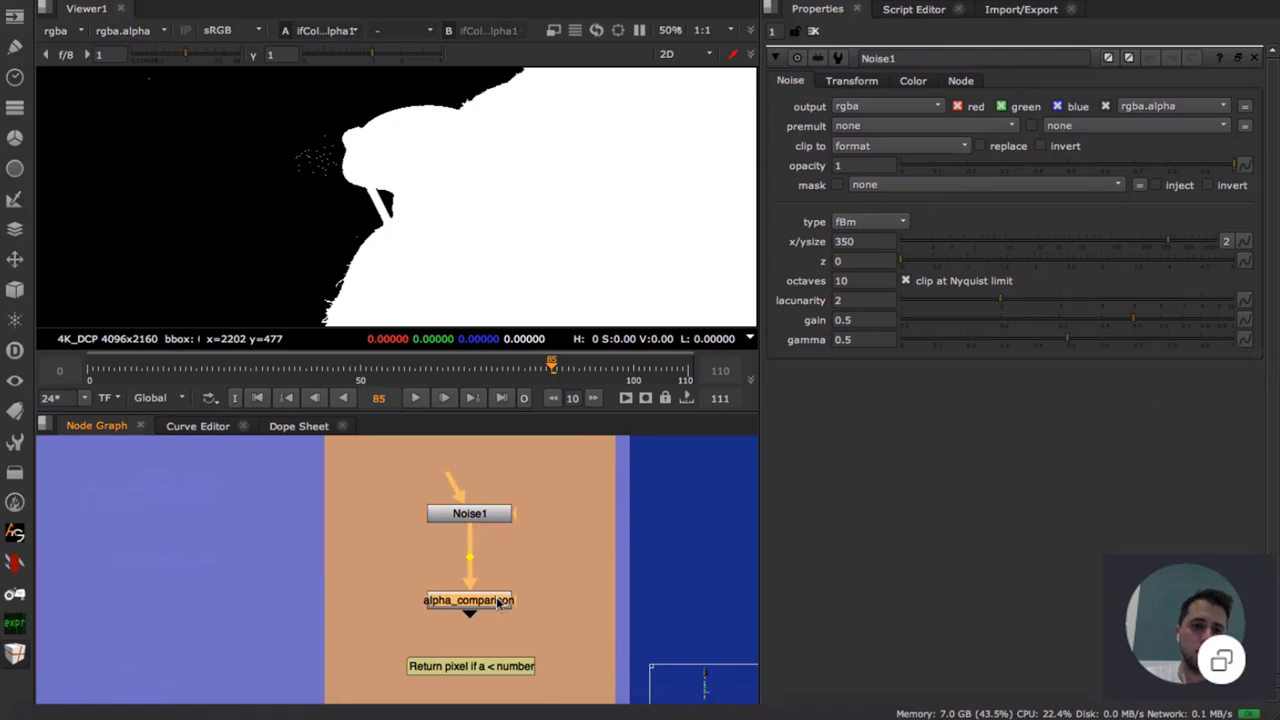
{"action": "double_click", "coordinate": [500, 602]}
{"action": "key", "text": "1"}
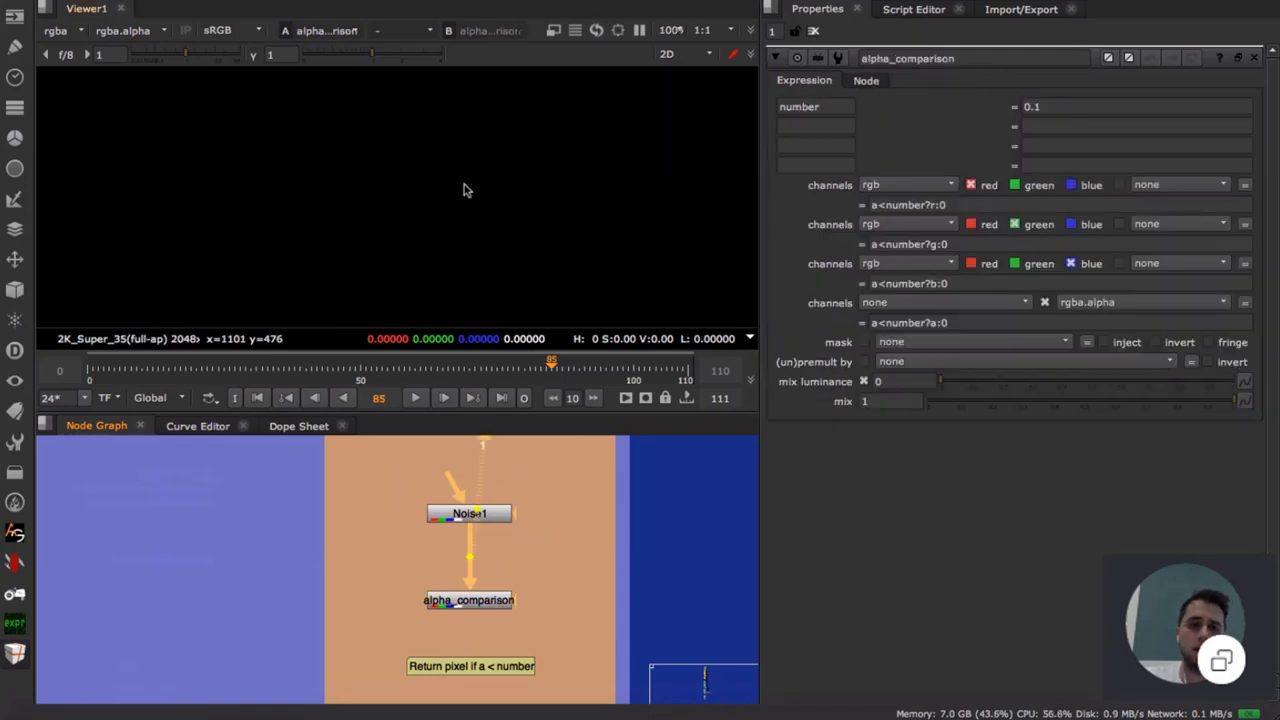
{"action": "scroll", "coordinate": [455, 208], "scroll_direction": "down", "scroll_amount": 8}
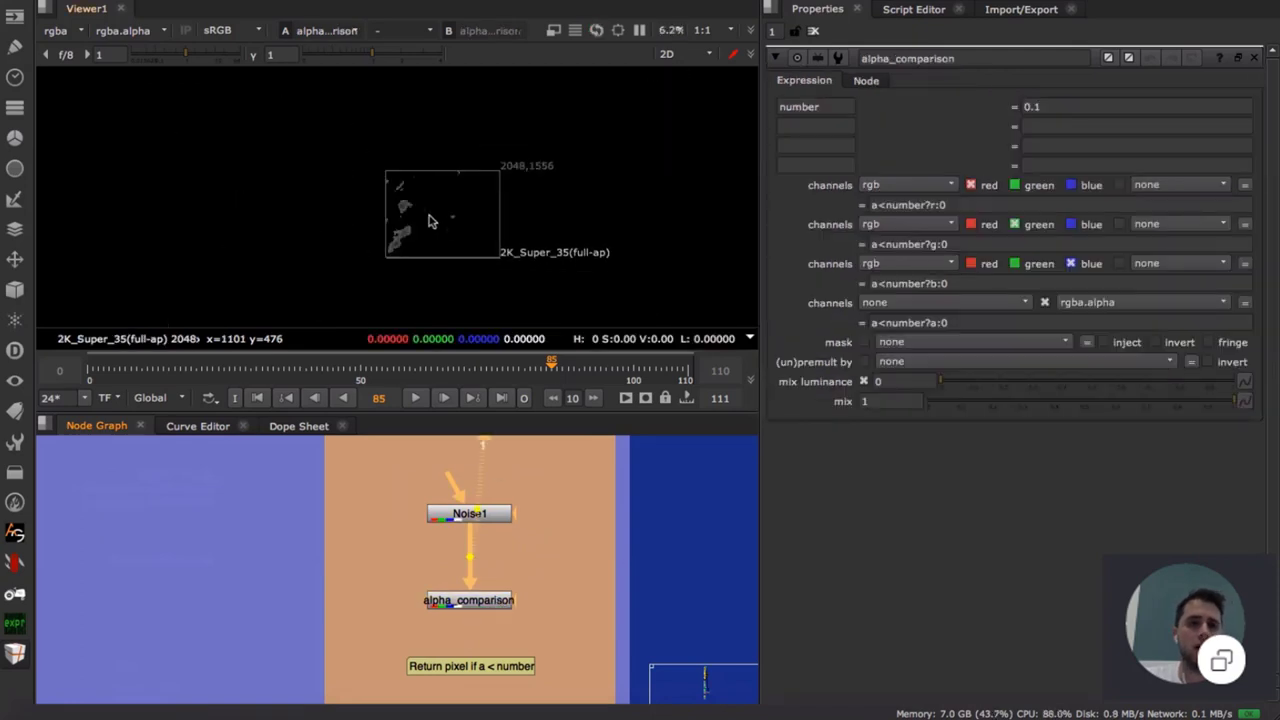
- View the Noise1 node's output to check the source image of the comparison
{"action": "left_click", "coordinate": [484, 518]}
{"action": "key", "text": "1"}
{"action": "scroll", "coordinate": [440, 205], "scroll_direction": "up", "scroll_amount": 5}
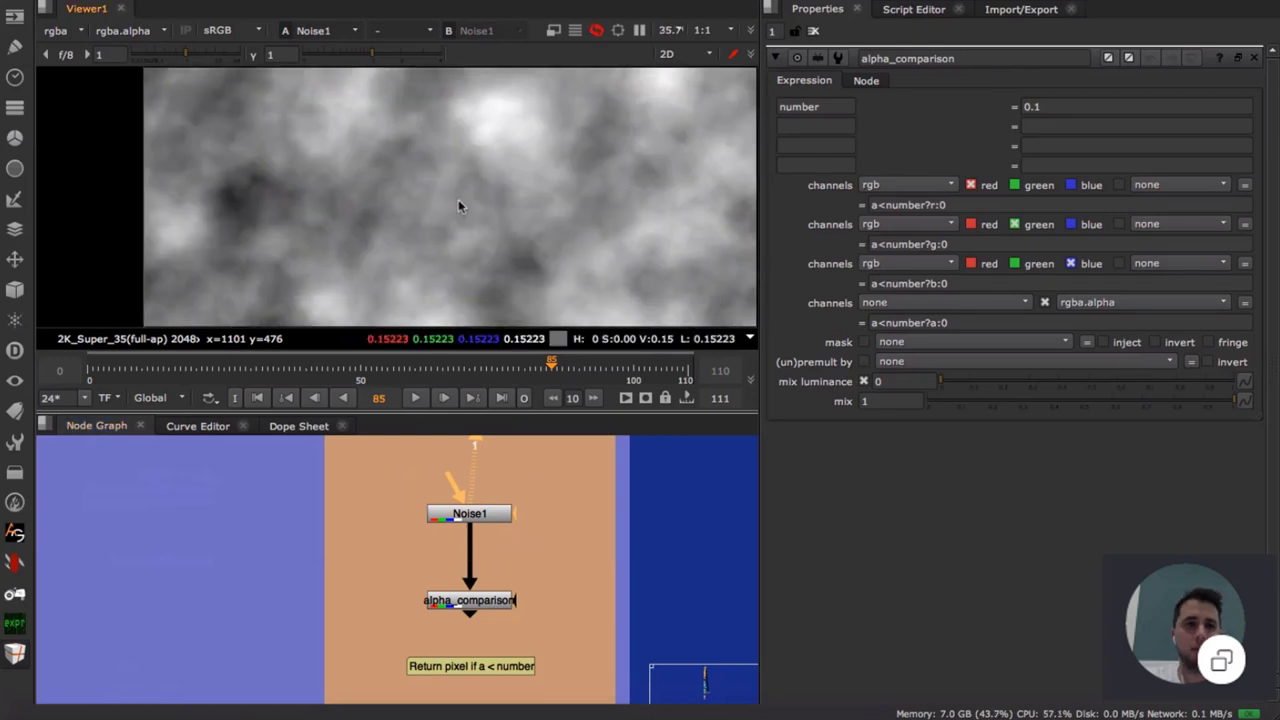
{"action": "scroll", "coordinate": [458, 206], "scroll_direction": "down", "scroll_amount": 3}
- Examine alpha_comparison's number variable and its channel expressions, including a<number?b:0 for blue and a<number?a:0 for alpha
{"action": "left_click", "coordinate": [474, 602]}
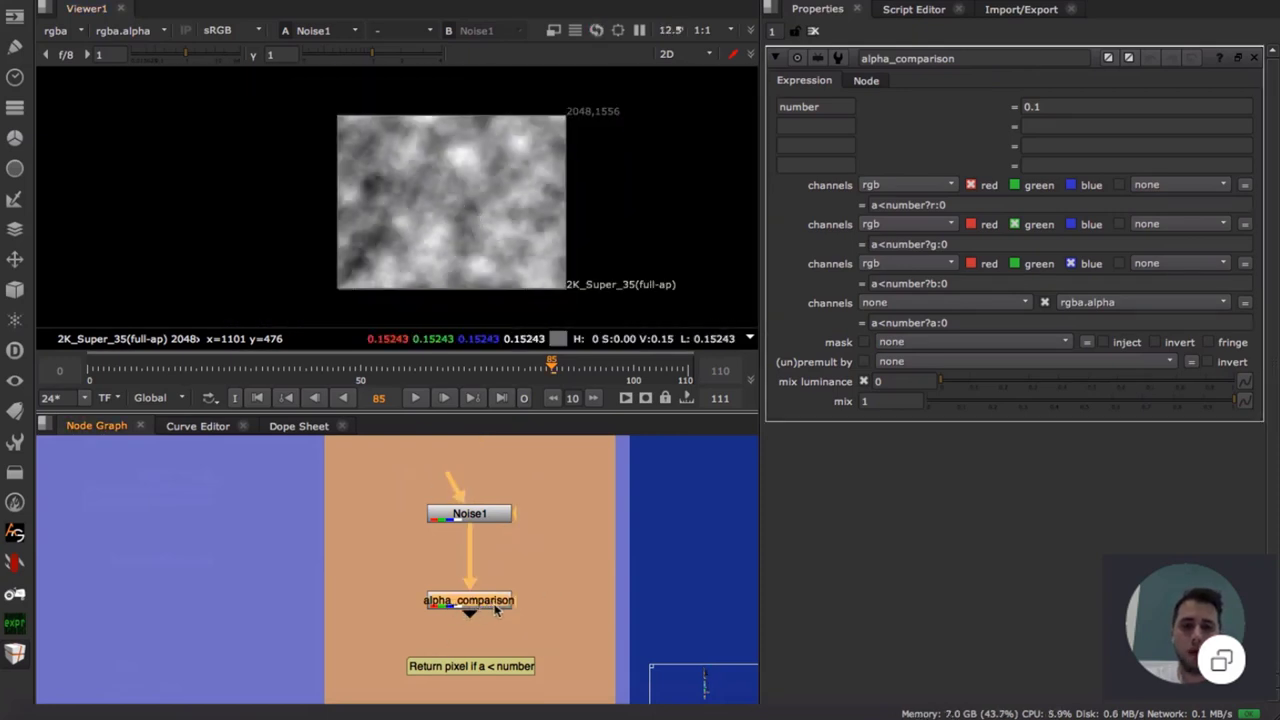
{"action": "left_click", "coordinate": [940, 321]}
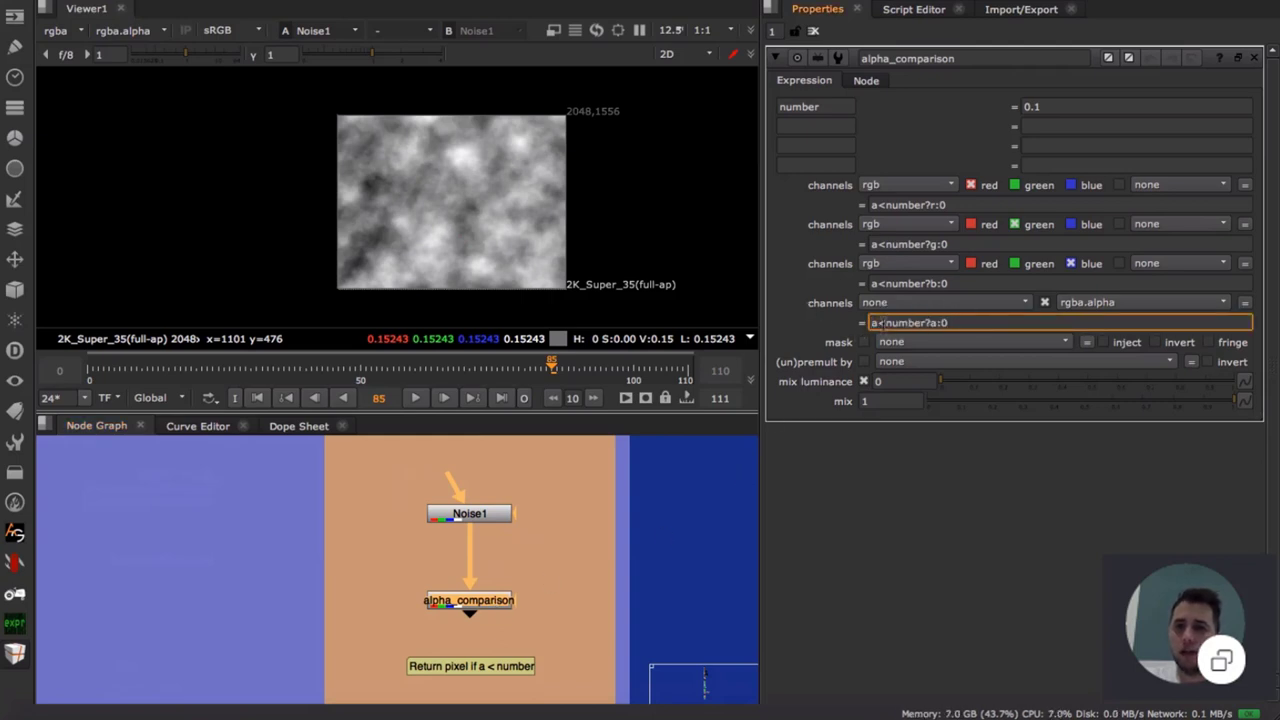
{"action": "left_click_drag", "start_coordinate": [828, 106], "coordinate": [773, 110]}
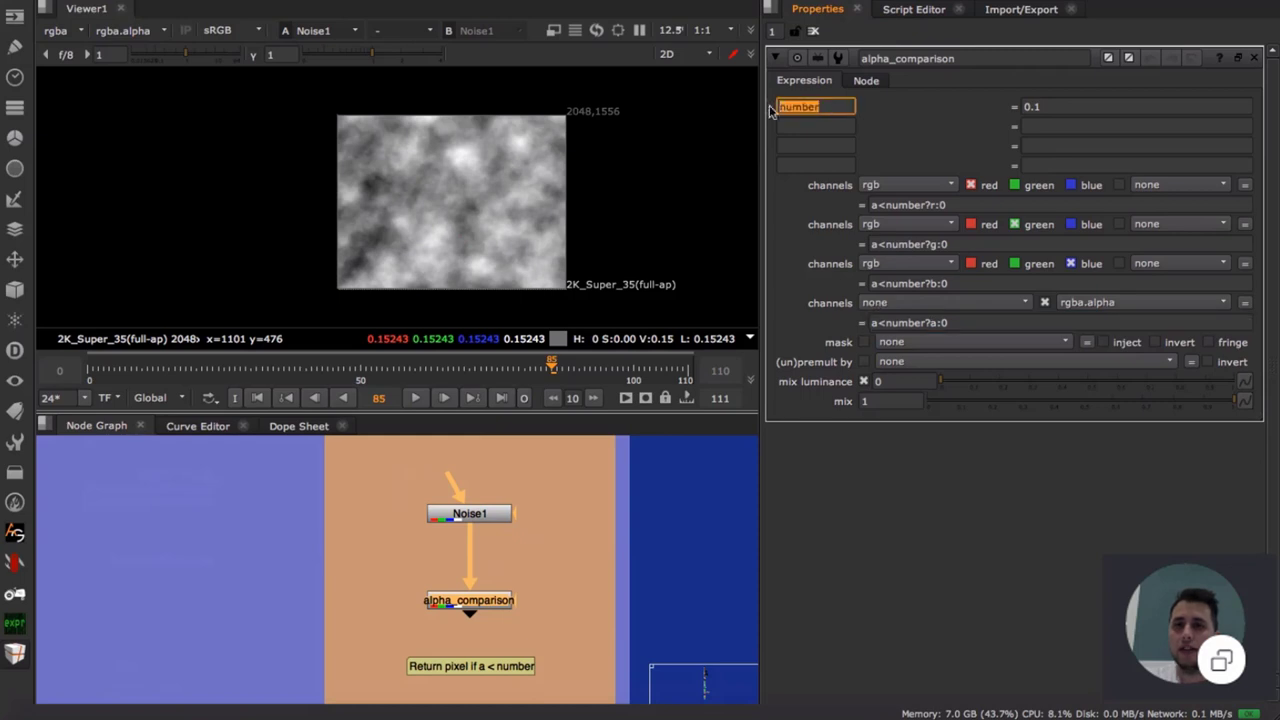
{"action": "key", "text": "Tab"}
{"action": "left_click", "coordinate": [1035, 106]}
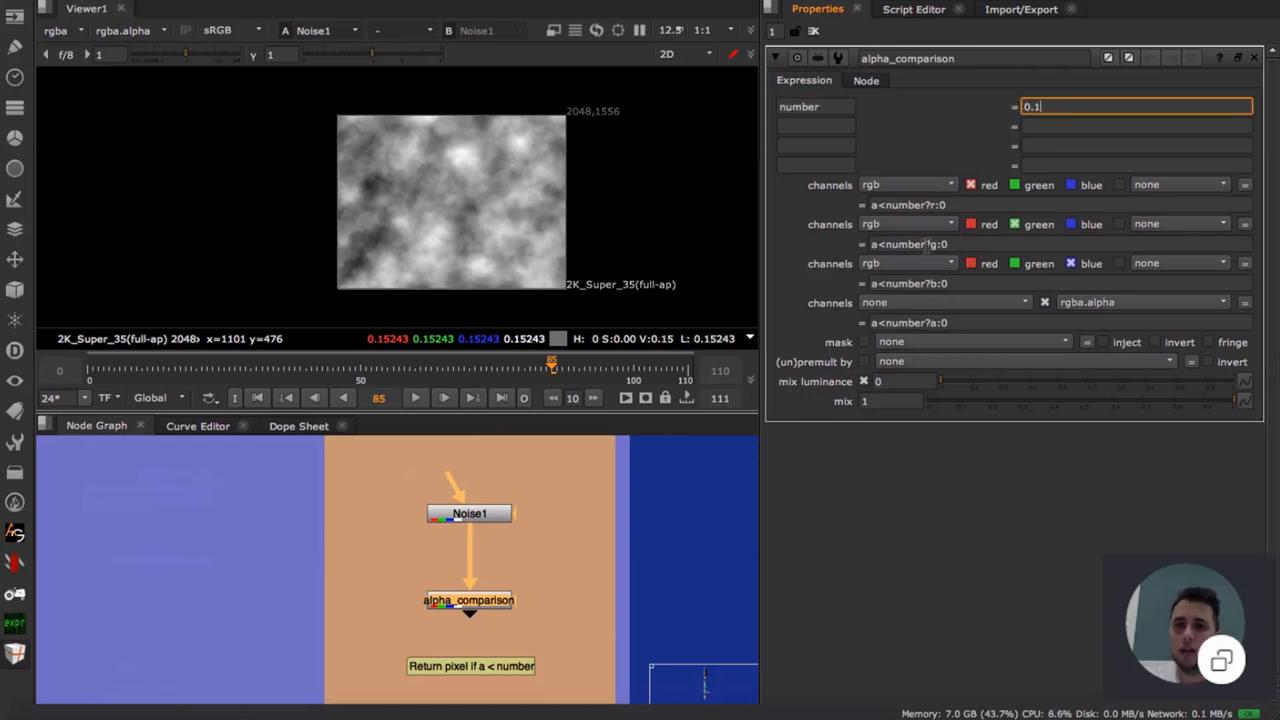
{"action": "left_click", "coordinate": [933, 322]}
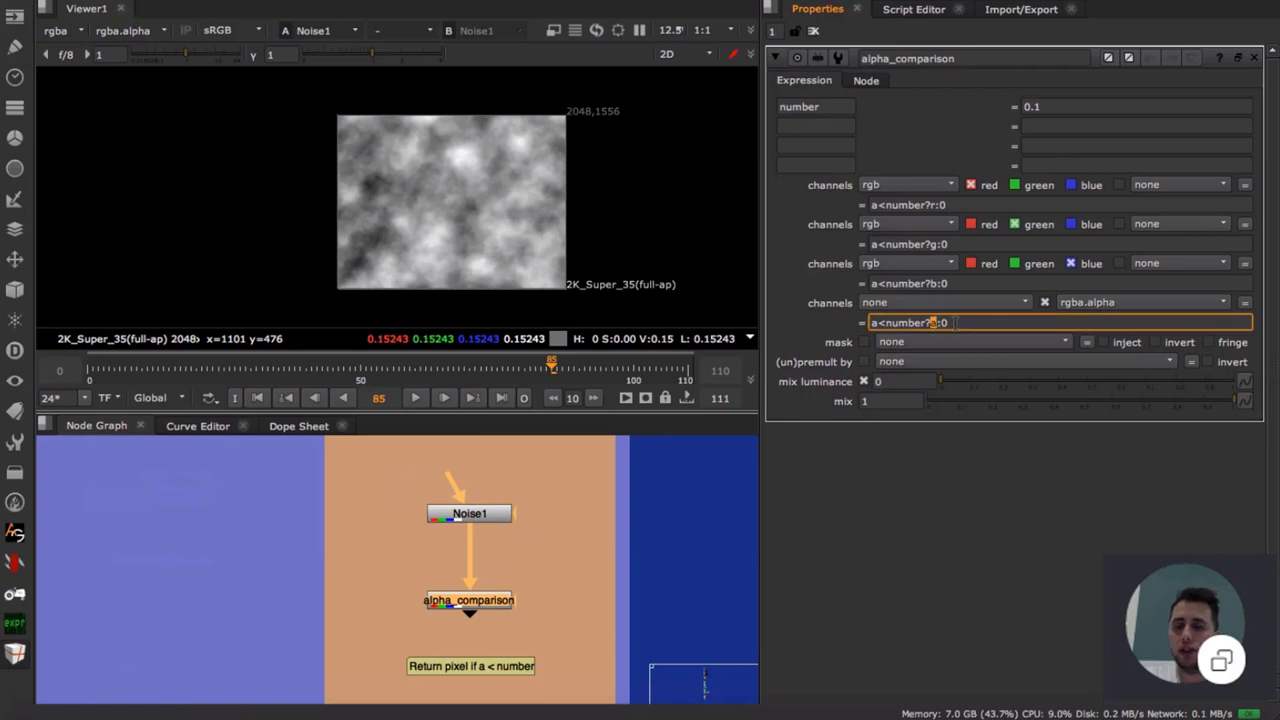
{"action": "left_click", "coordinate": [935, 283]}
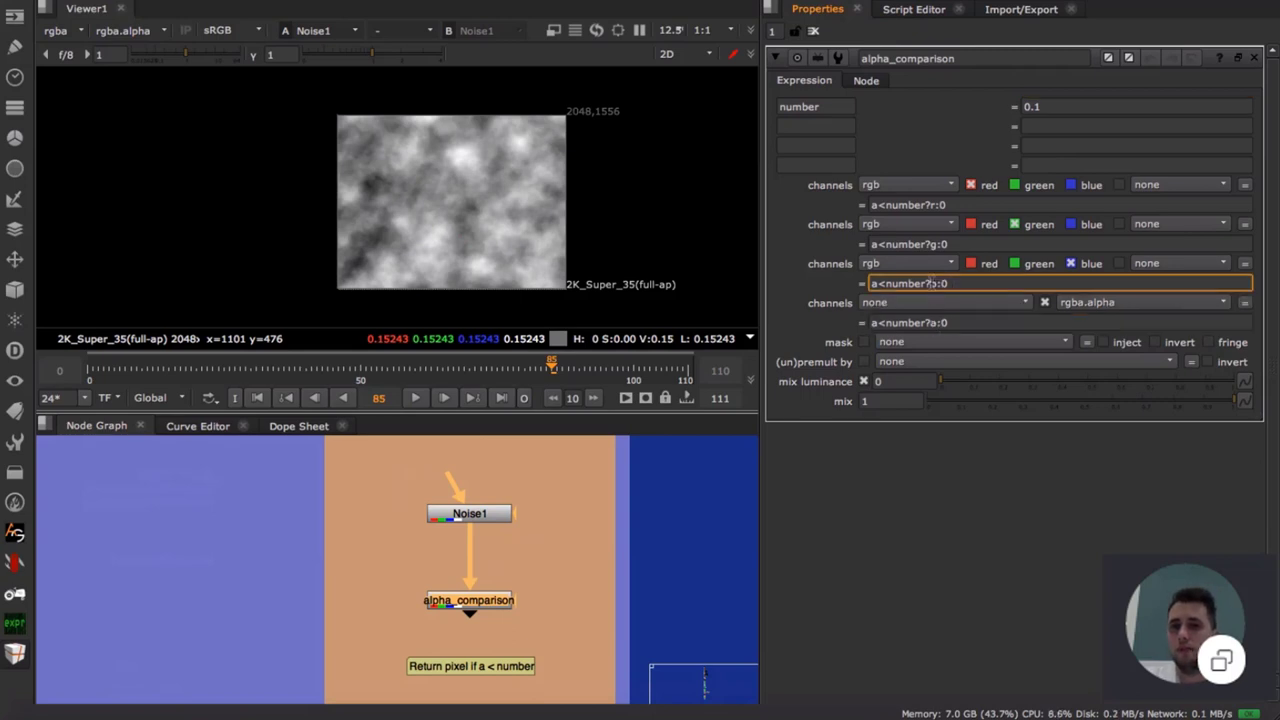
{"action": "left_click_drag", "start_coordinate": [931, 283], "coordinate": [943, 283]}
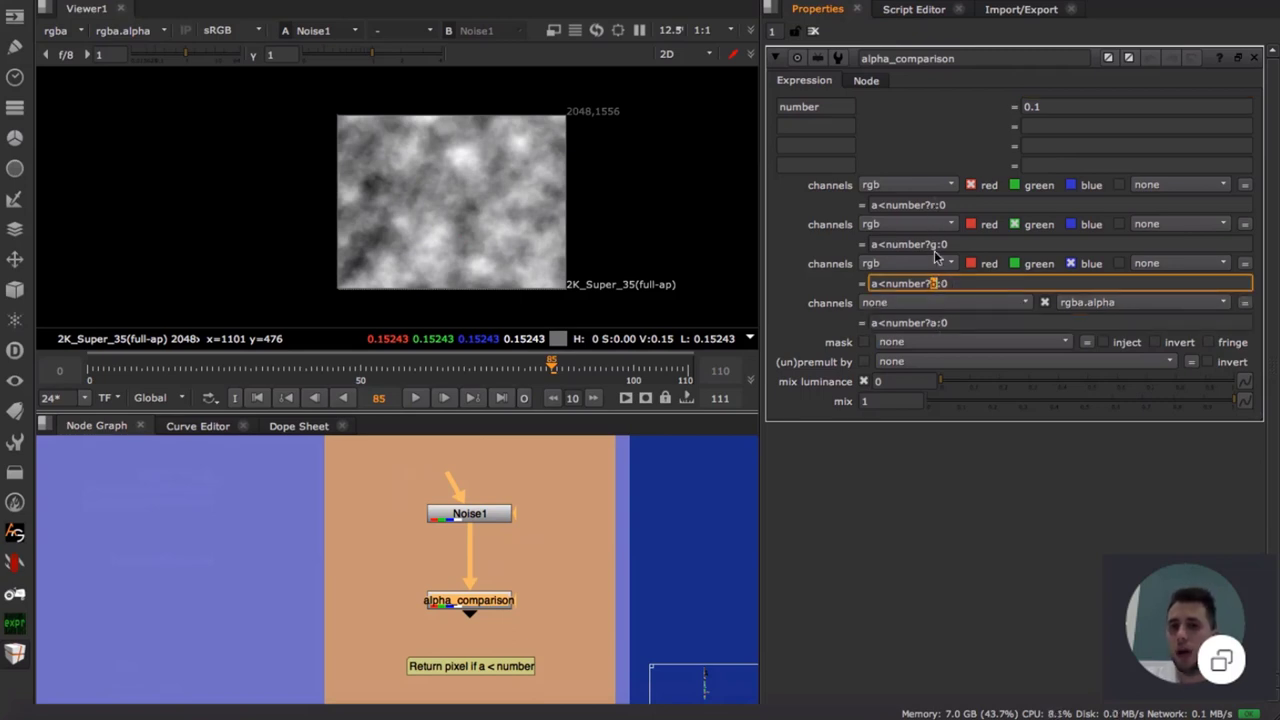
{"action": "left_click_drag", "start_coordinate": [952, 322], "coordinate": [941, 322]}
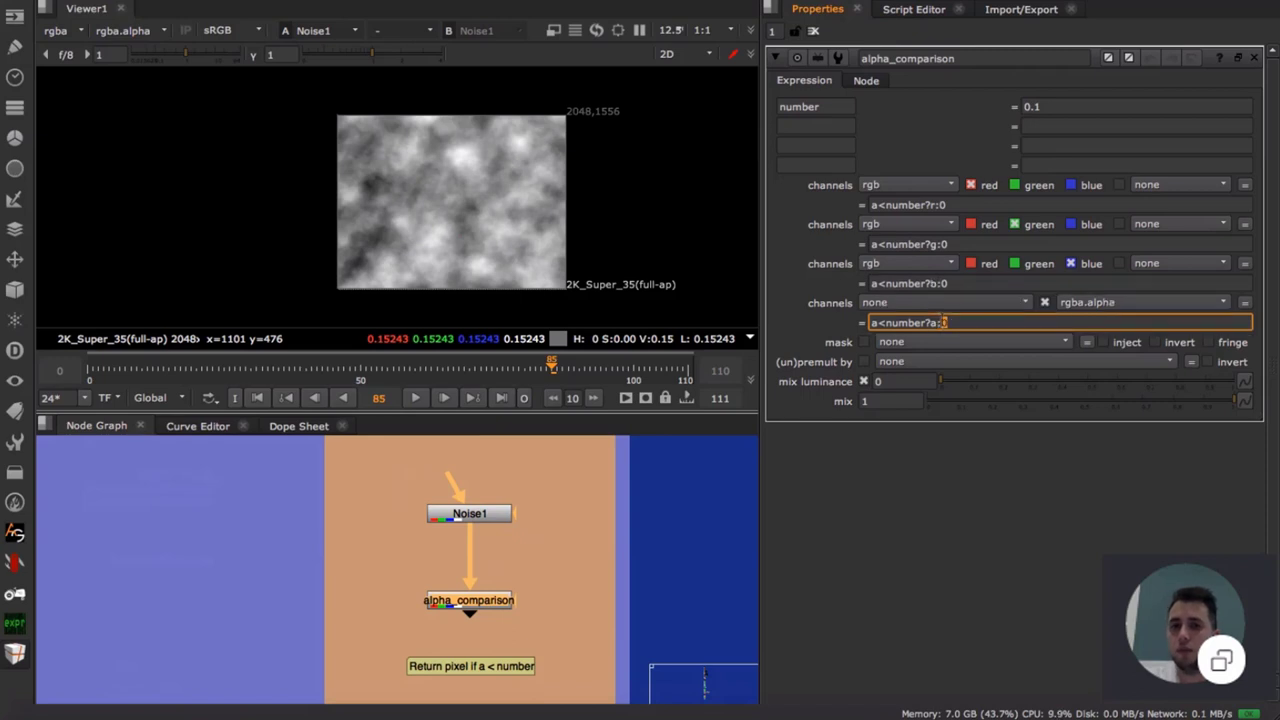
- View the alpha_comparison output and examine the edges of the retained noise patches at pixel level
{"action": "key", "text": "1"}
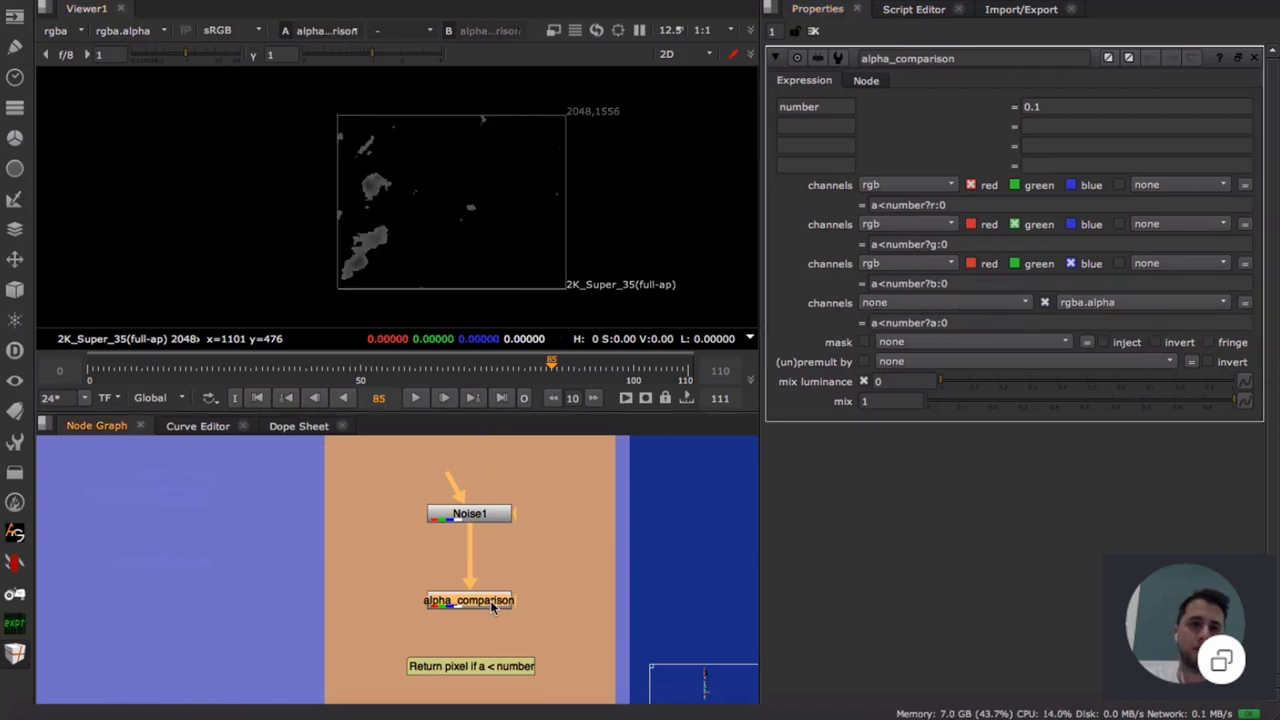
{"action": "scroll", "coordinate": [369, 197], "scroll_direction": "up", "scroll_amount": 3}
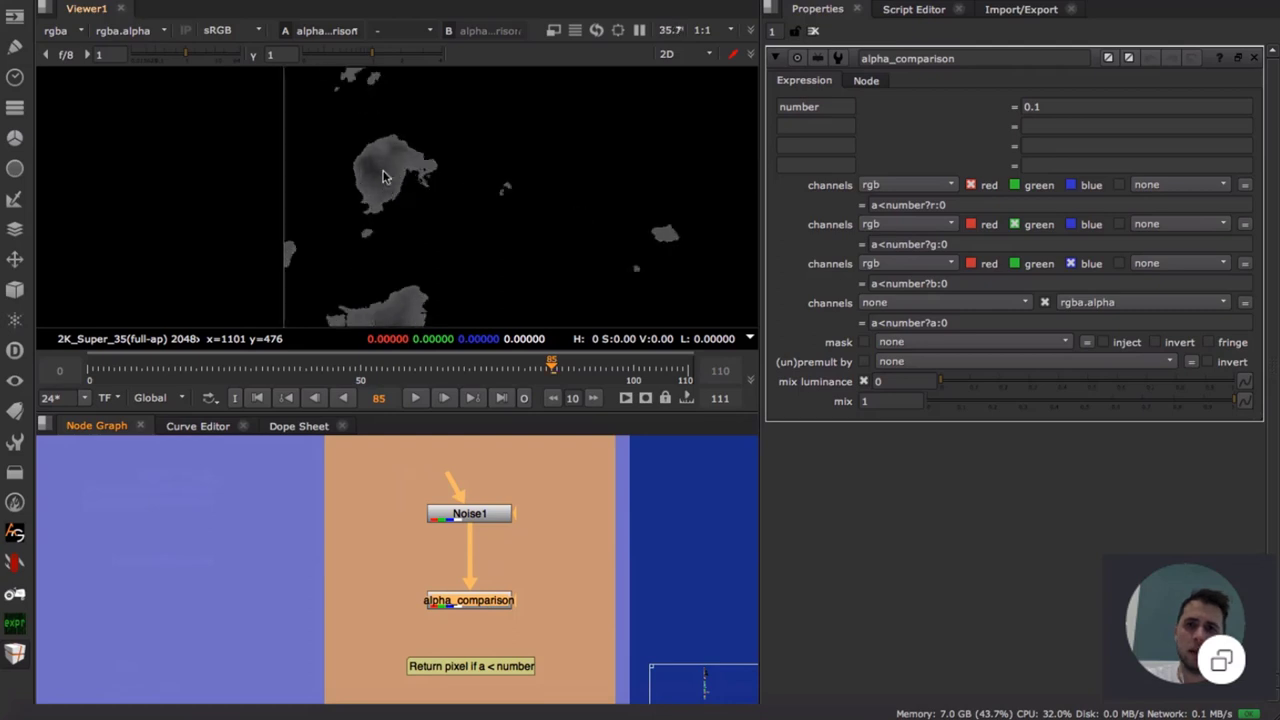
{"action": "scroll", "coordinate": [392, 170], "scroll_direction": "up", "scroll_amount": 3}
{"action": "scroll", "coordinate": [430, 224], "scroll_direction": "up", "scroll_amount": 4}
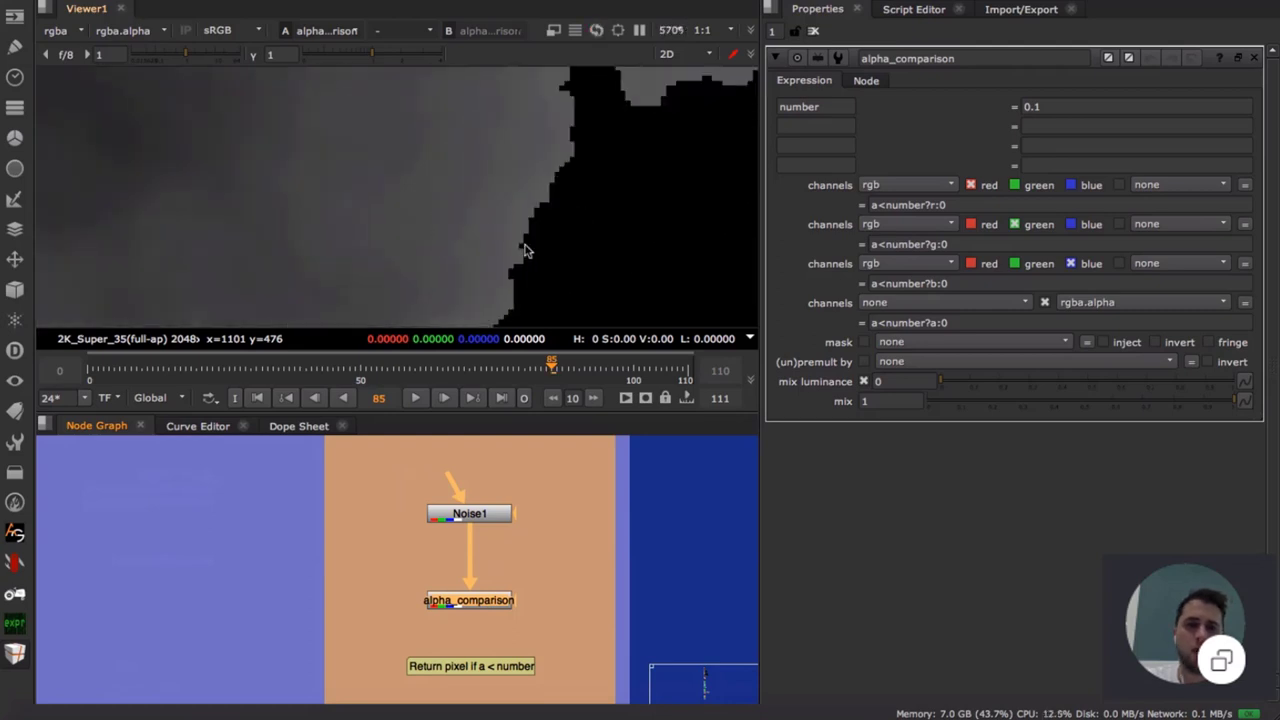
- Set alpha_comparison's number variable to 0.5 and bring the wider noise image into view
{"action": "left_click", "coordinate": [1066, 105]}
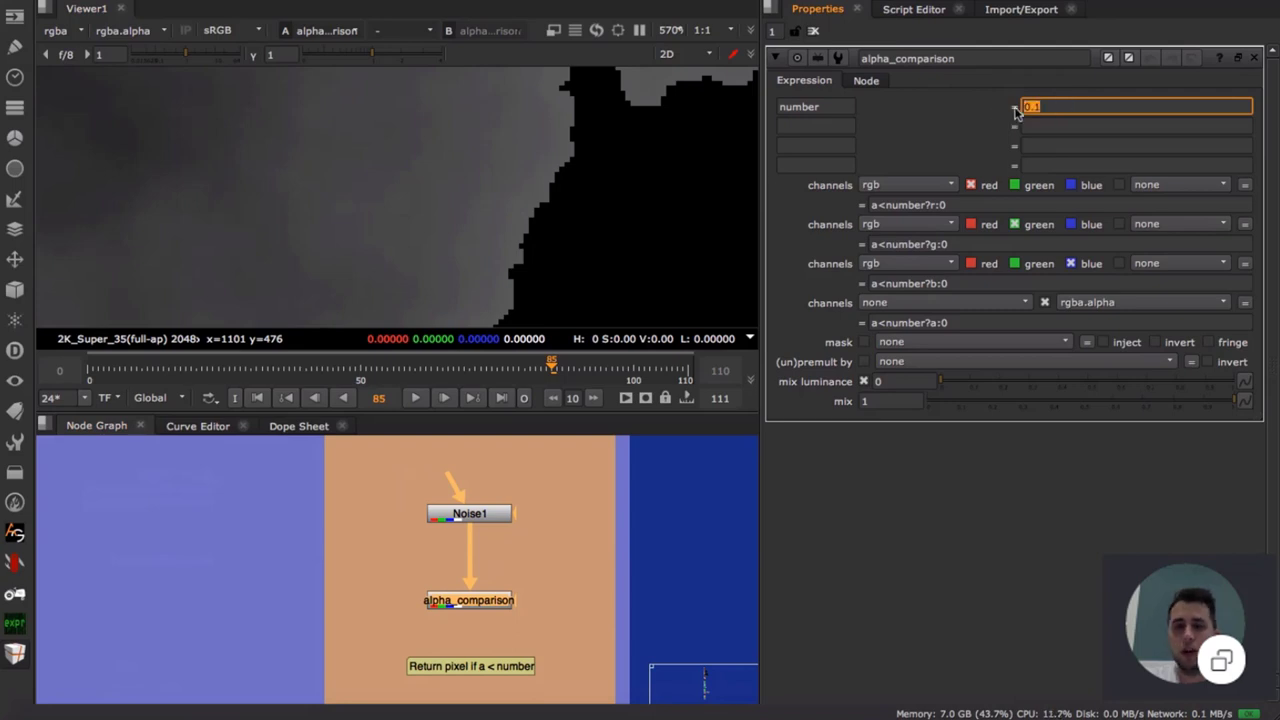
{"action": "left_click", "coordinate": [1066, 107]}
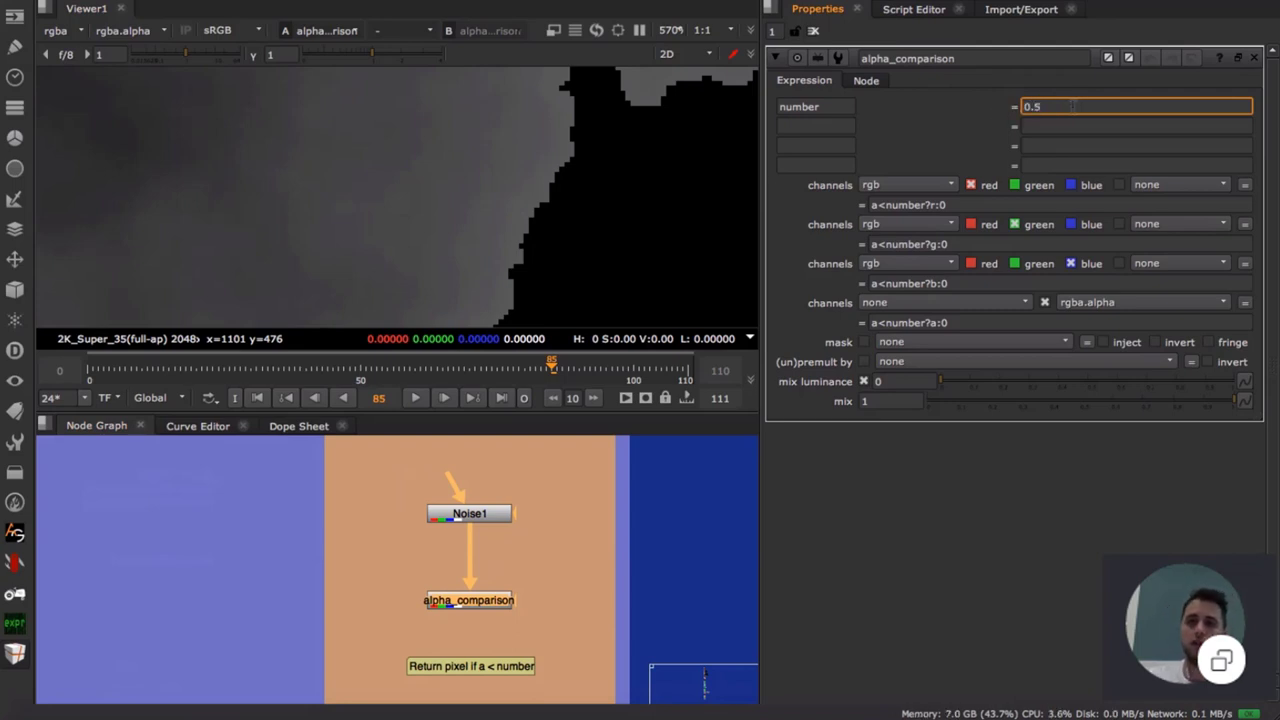
{"action": "key", "text": "Return"}
{"action": "scroll", "coordinate": [400, 178], "scroll_direction": "down", "scroll_amount": 10}
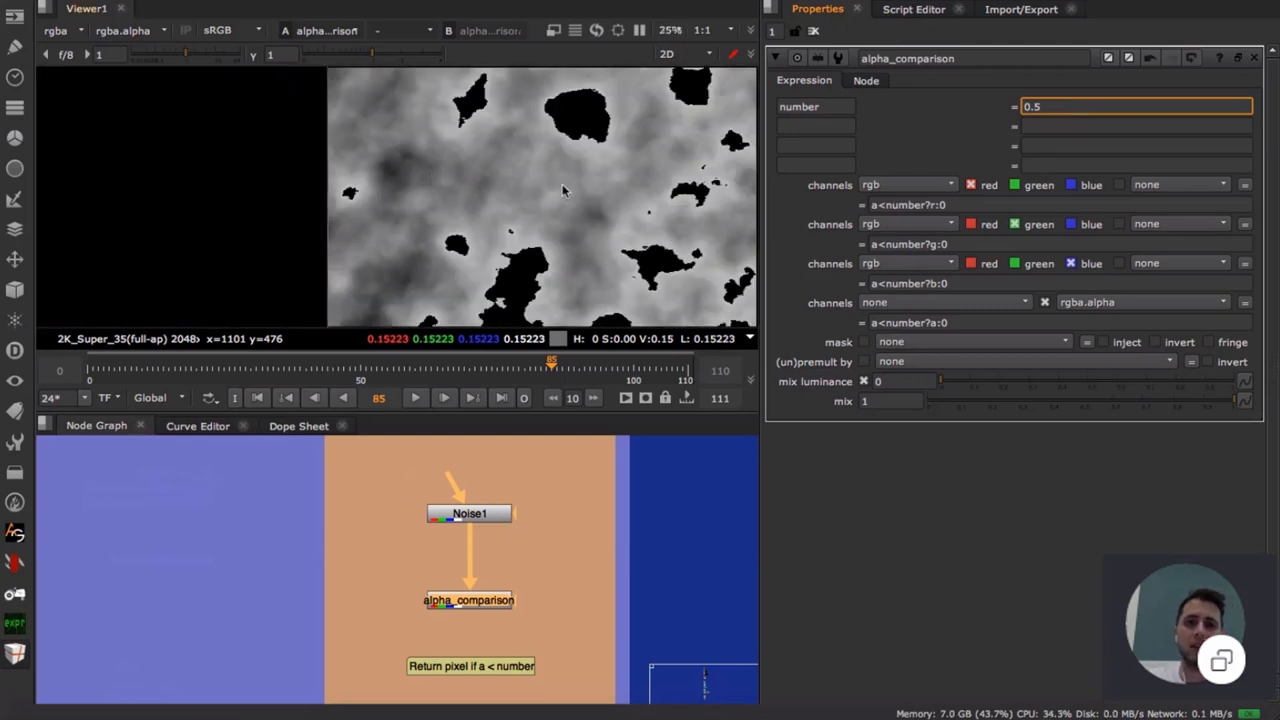
{"action": "scroll", "coordinate": [564, 188], "scroll_direction": "down", "scroll_amount": 2}
{"action": "middle_click_drag", "start_coordinate": [564, 188], "coordinate": [428, 183]}
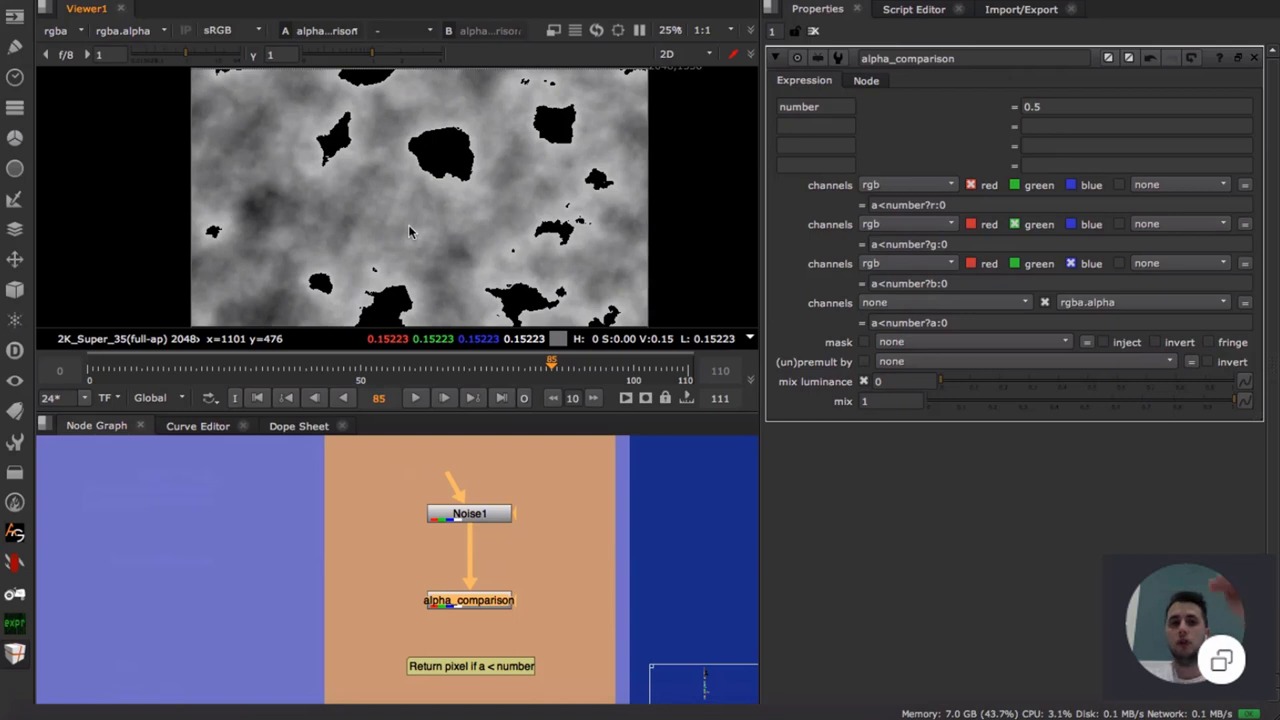
- Examine a black cut-out area in the thresholded noise up close, including its pixel values
{"action": "scroll", "coordinate": [448, 156], "scroll_direction": "up", "scroll_amount": 6}
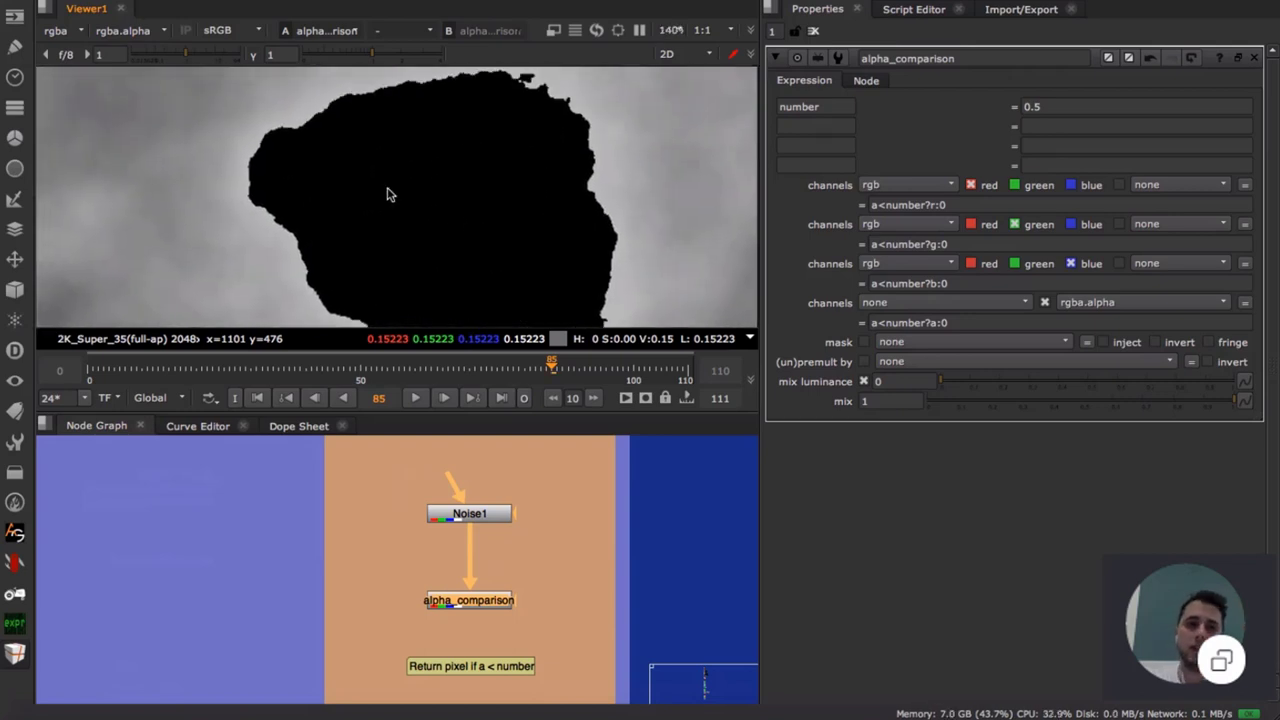
{"action": "scroll", "coordinate": [389, 194], "scroll_direction": "up", "scroll_amount": 2}
{"action": "scroll", "coordinate": [320, 234], "scroll_direction": "down", "scroll_amount": 5}
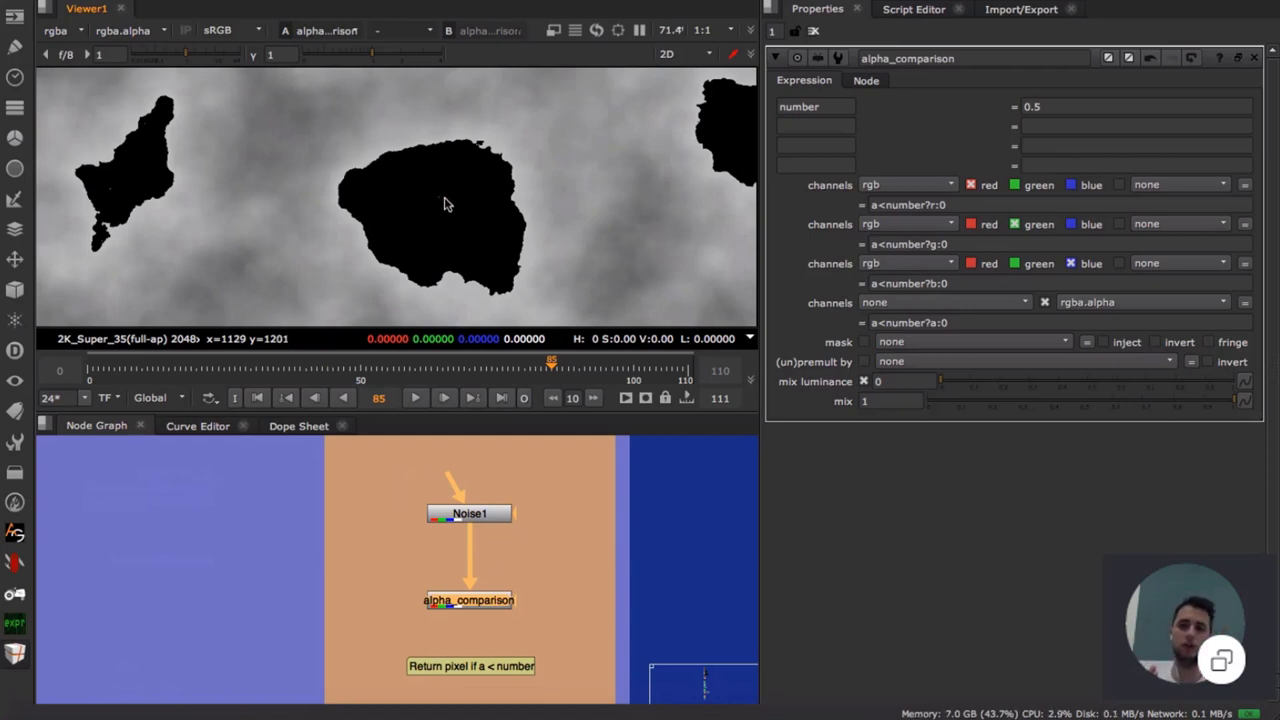
{"action": "scroll", "coordinate": [458, 186], "scroll_direction": "down", "scroll_amount": 3}
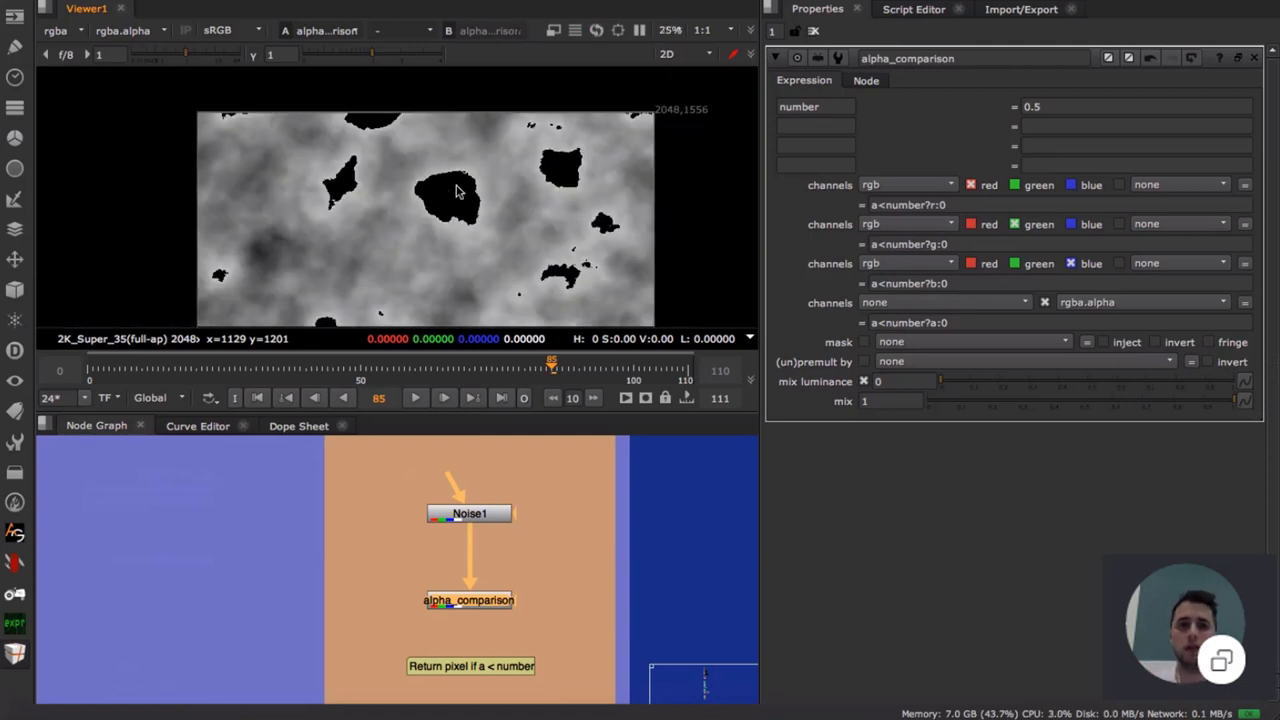
- Find the "Alpha Exists?" example and read the notes beside its Constant2, Remove1 and Alpha_channel_Exist nodes
{"action": "scroll", "coordinate": [559, 627], "scroll_direction": "down", "scroll_amount": 4}
{"action": "middle_click_drag", "start_coordinate": [531, 608], "coordinate": [525, 341]}
{"action": "scroll", "coordinate": [529, 593], "scroll_direction": "up", "scroll_amount": 3}
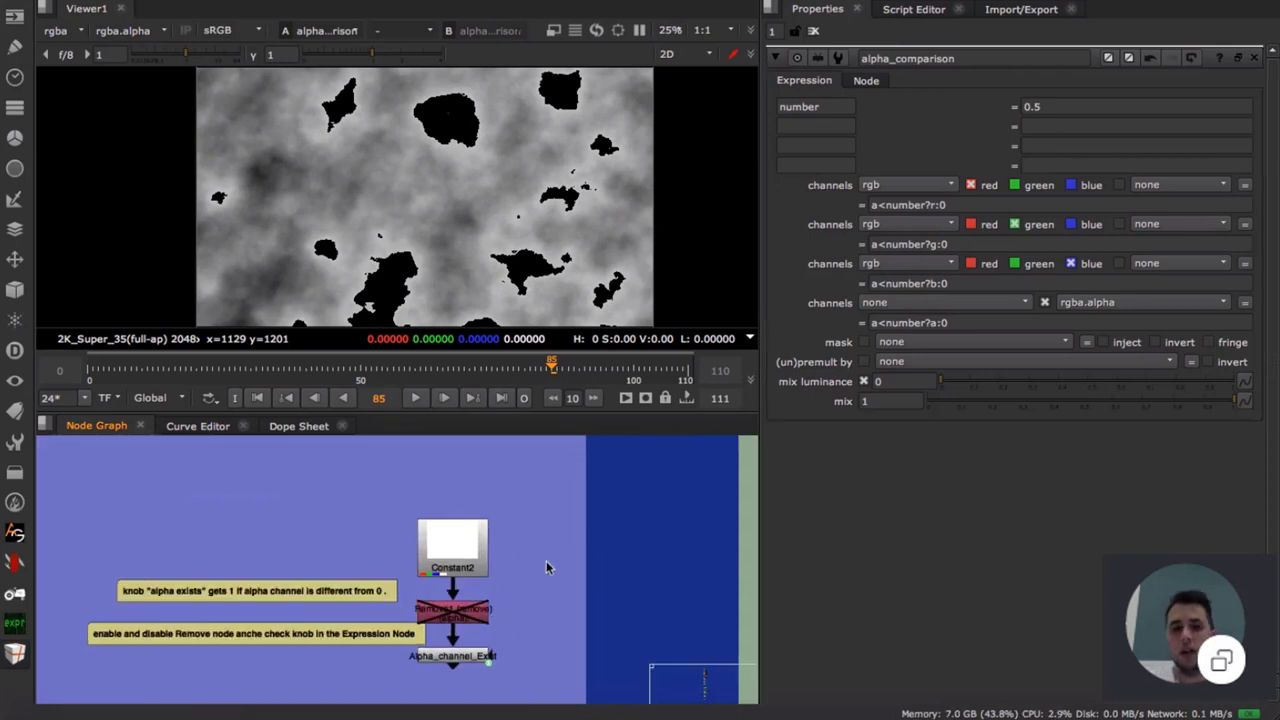
{"action": "scroll", "coordinate": [546, 560], "scroll_direction": "down", "scroll_amount": 3}
{"action": "middle_click_drag", "start_coordinate": [444, 497], "coordinate": [437, 576]}
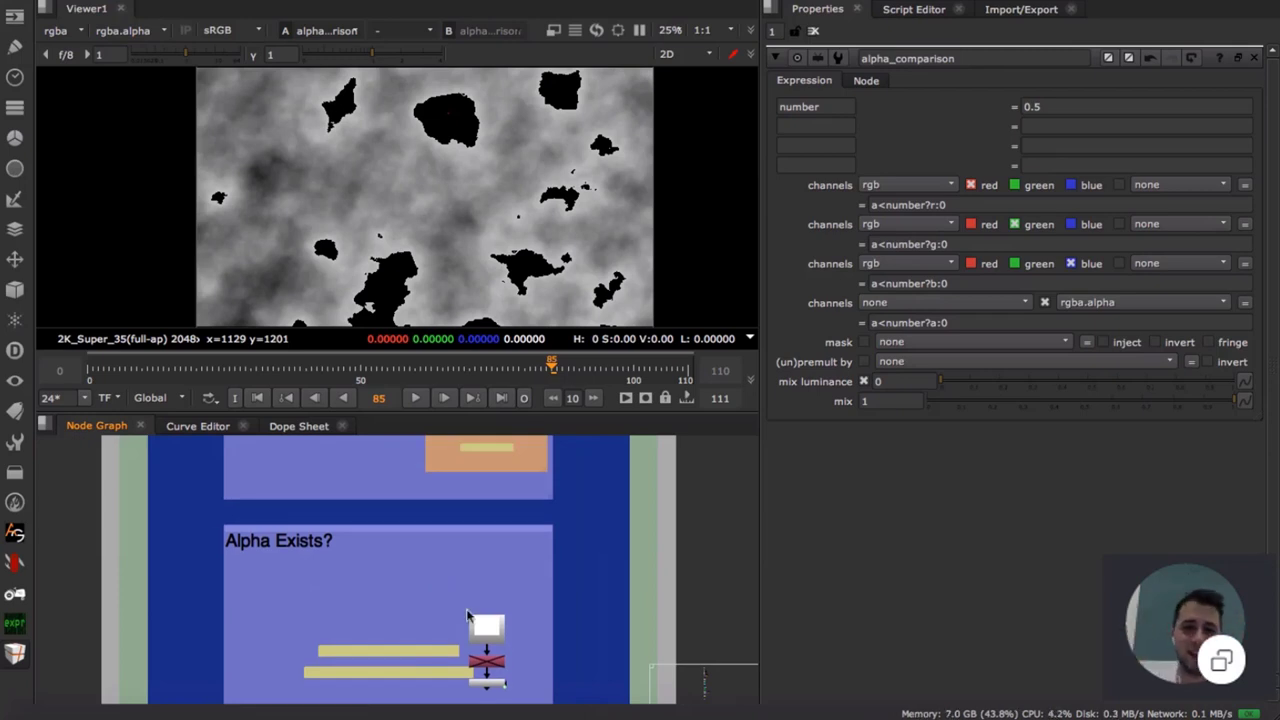
{"action": "middle_click_drag", "start_coordinate": [468, 611], "coordinate": [447, 494]}
{"action": "scroll", "coordinate": [450, 500], "scroll_direction": "up", "scroll_amount": 3}
{"action": "scroll", "coordinate": [480, 562], "scroll_direction": "up", "scroll_amount": 2}
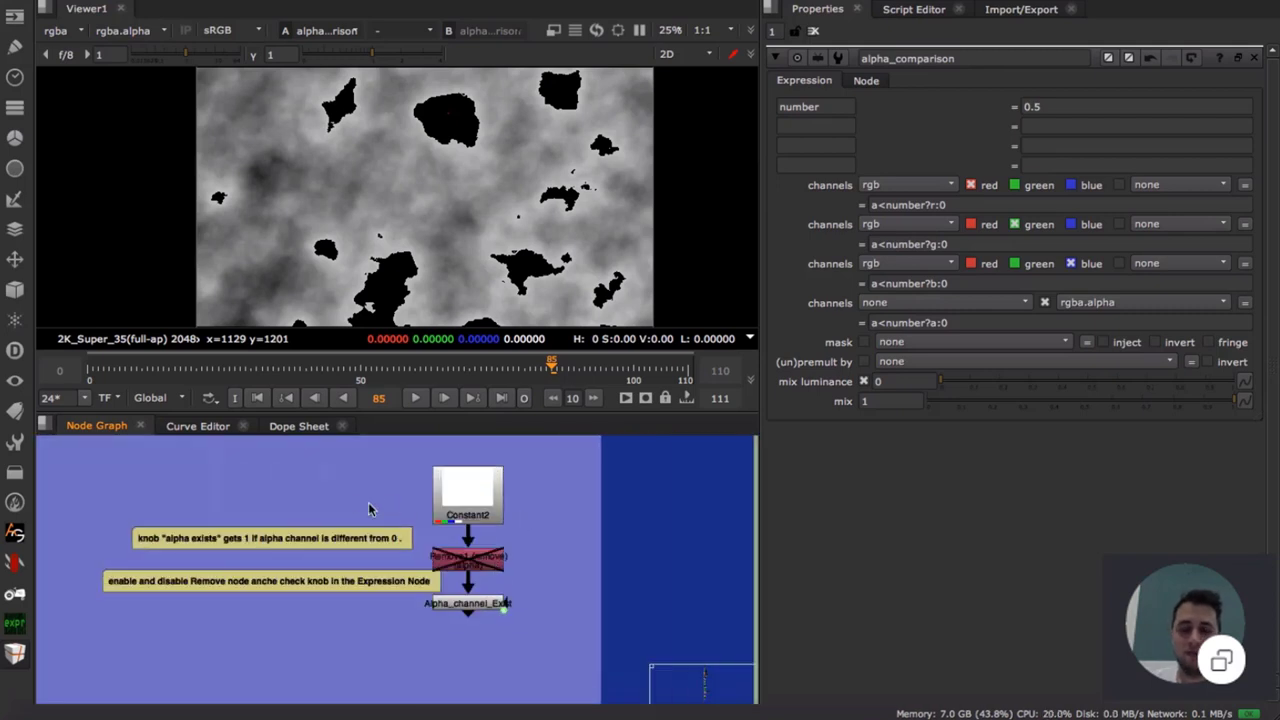
{"action": "mouse_move", "coordinate": [360, 505]}
{"action": "middle_mouse_down"}
{"action": "mouse_move", "coordinate": [361, 576]}
{"action": "mouse_move", "coordinate": [353, 488]}
{"action": "middle_mouse_up"}
{"action": "scroll", "coordinate": [360, 571], "scroll_direction": "down", "scroll_amount": 2}
{"action": "scroll", "coordinate": [424, 538], "scroll_direction": "up", "scroll_amount": 3}
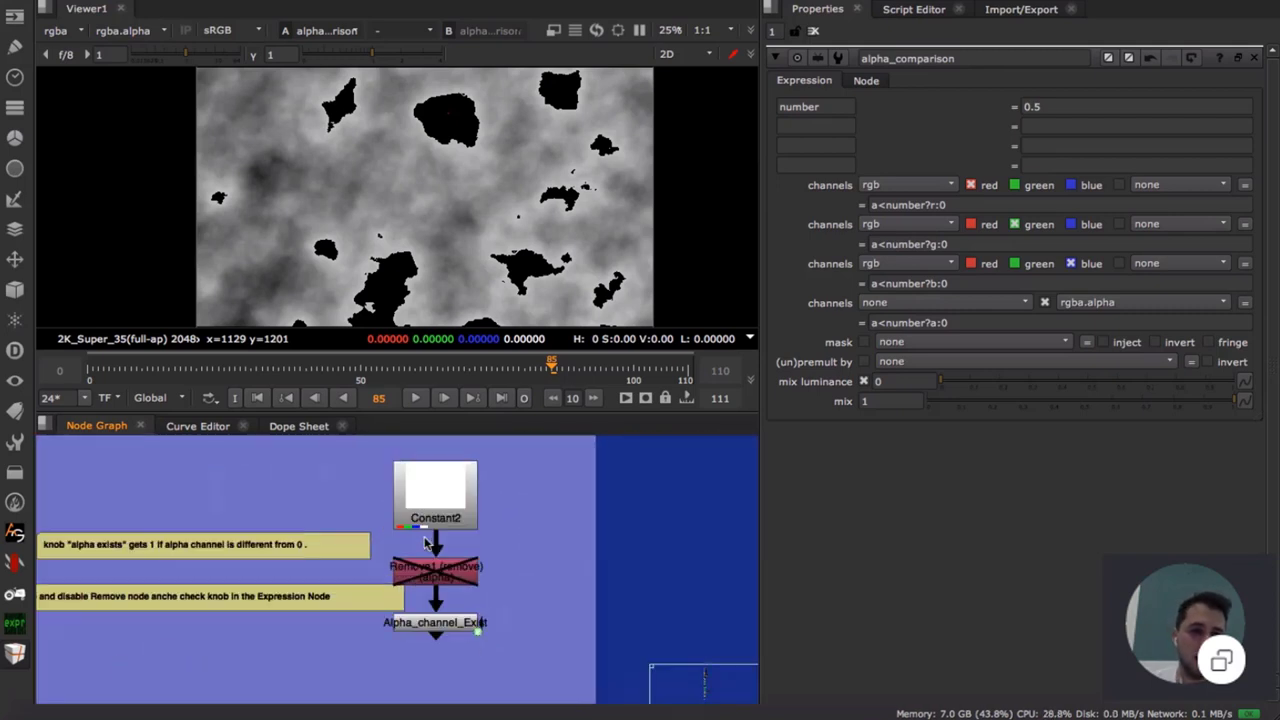
- Open the Alpha_channel_Exist node's settings and view its output
{"action": "left_click", "coordinate": [449, 498]}
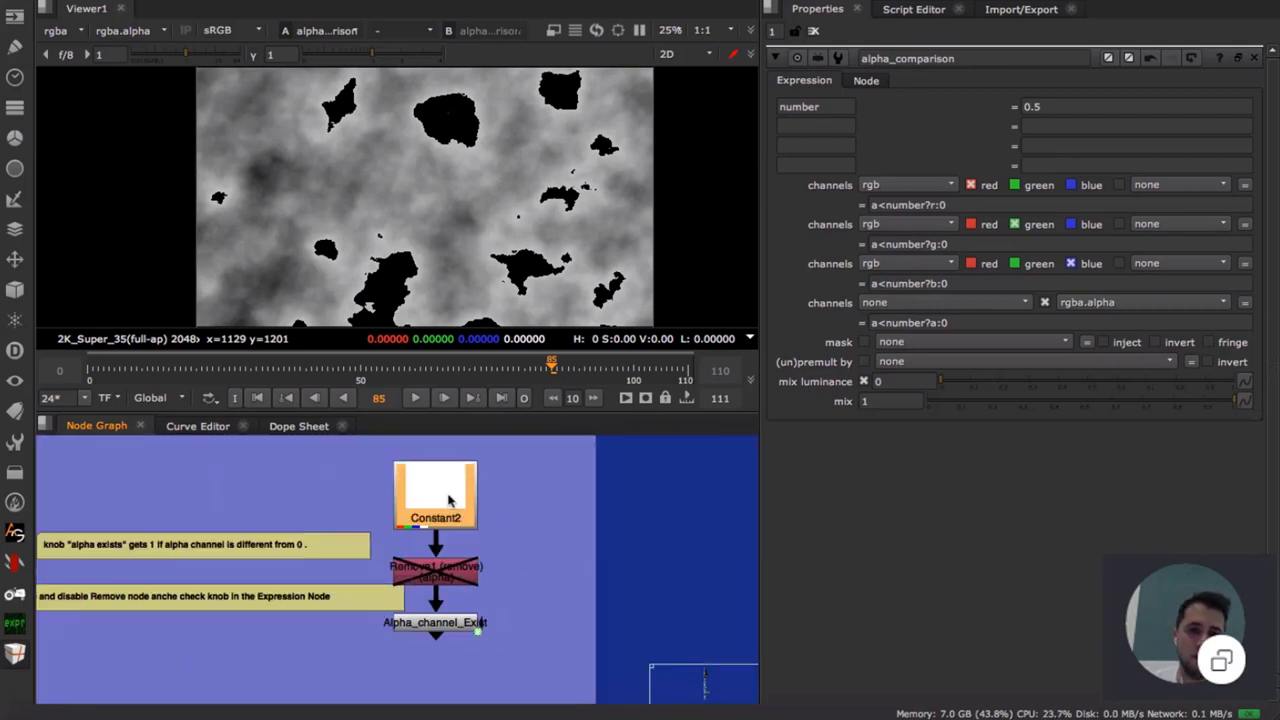
{"action": "double_click", "coordinate": [455, 630]}
{"action": "key", "text": "1"}
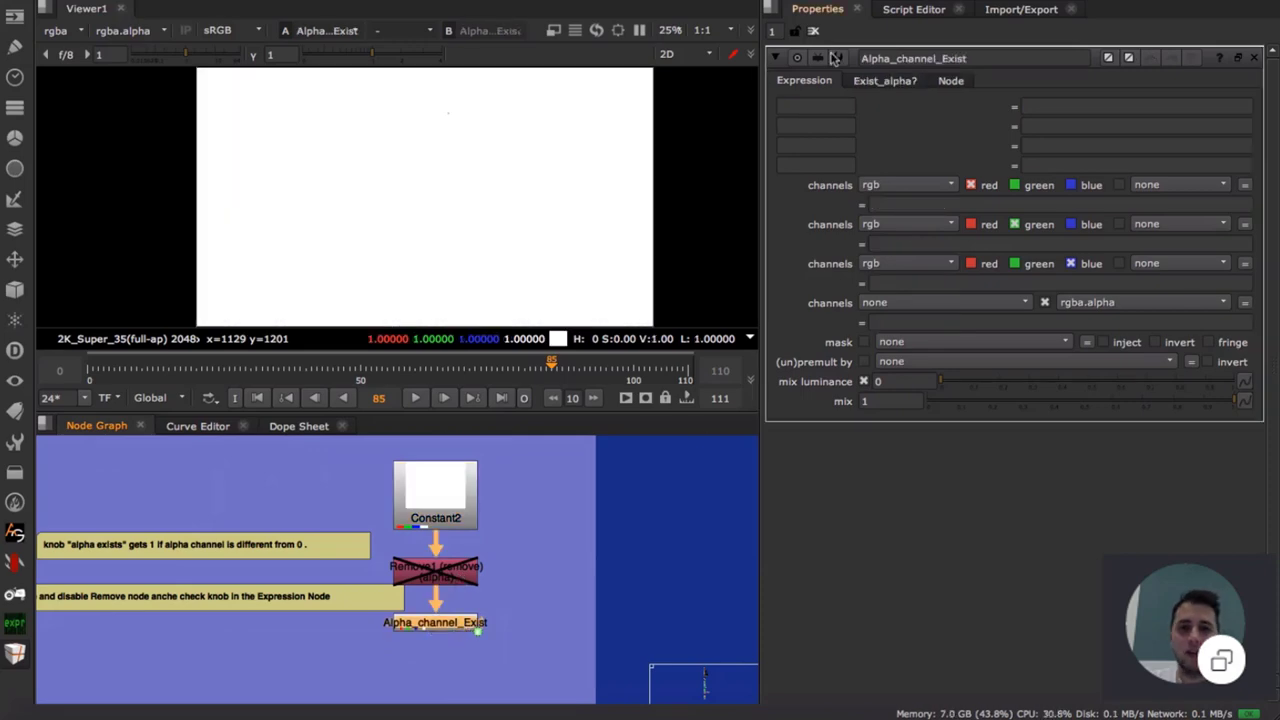
- Inspect Alpha_channel_Exist's custom exist_alpha? knob and check its channel expression fields
{"action": "left_click", "coordinate": [885, 80]}
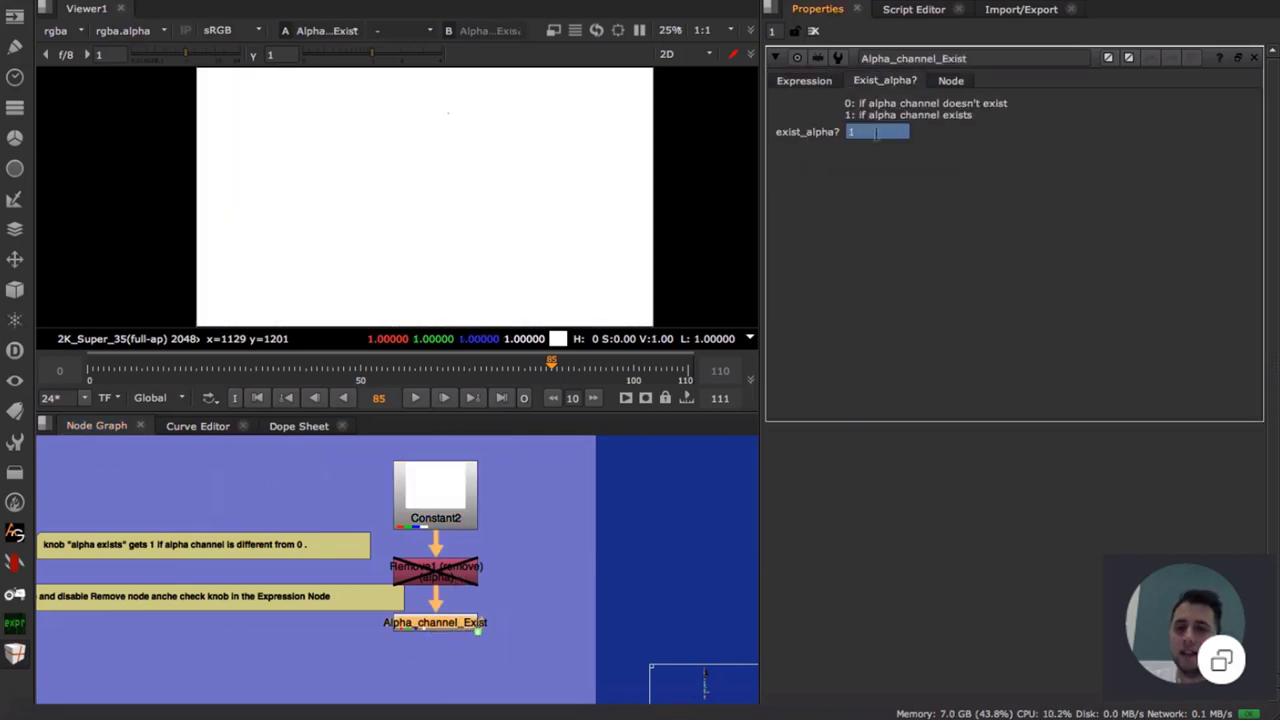
{"action": "left_click", "coordinate": [876, 132]}
{"action": "left_click", "coordinate": [810, 80]}
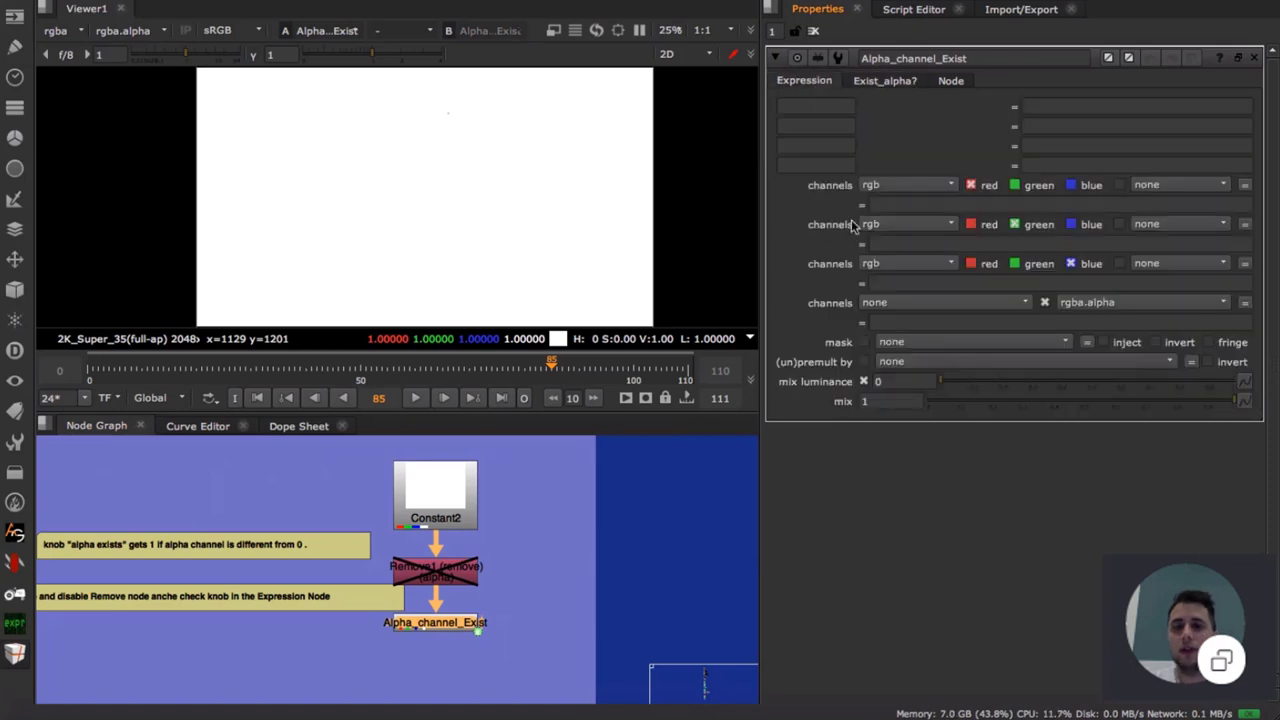
{"action": "left_click", "coordinate": [878, 204]}
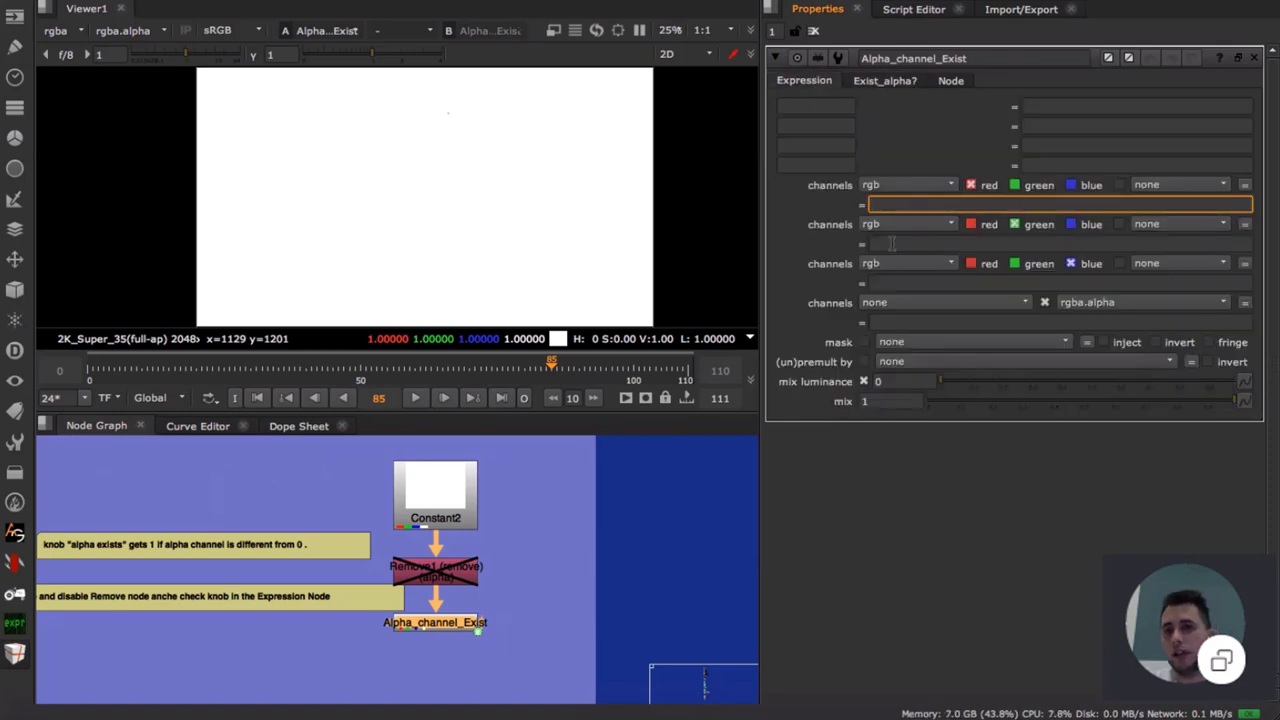
- Check the alpha channel's expression field and the exist_alpha? knob value on Alpha_channel_Exist
{"action": "left_click", "coordinate": [907, 320]}
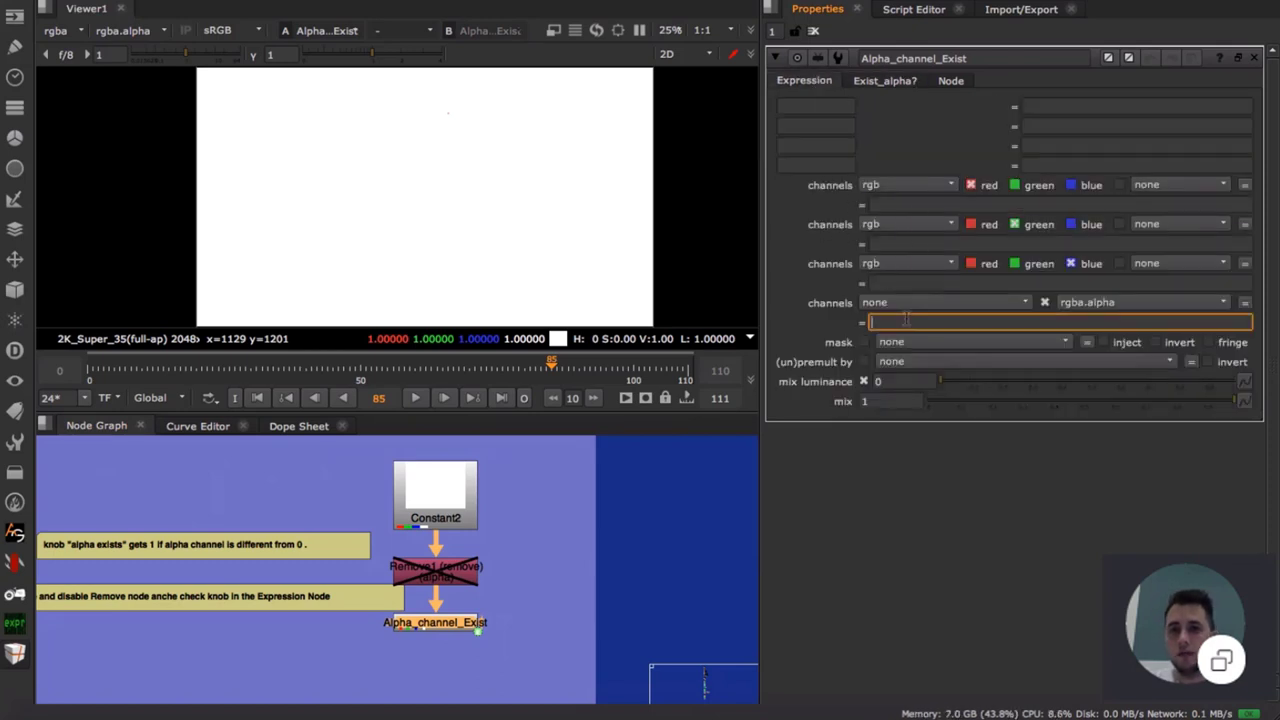
{"action": "left_click", "coordinate": [870, 84]}
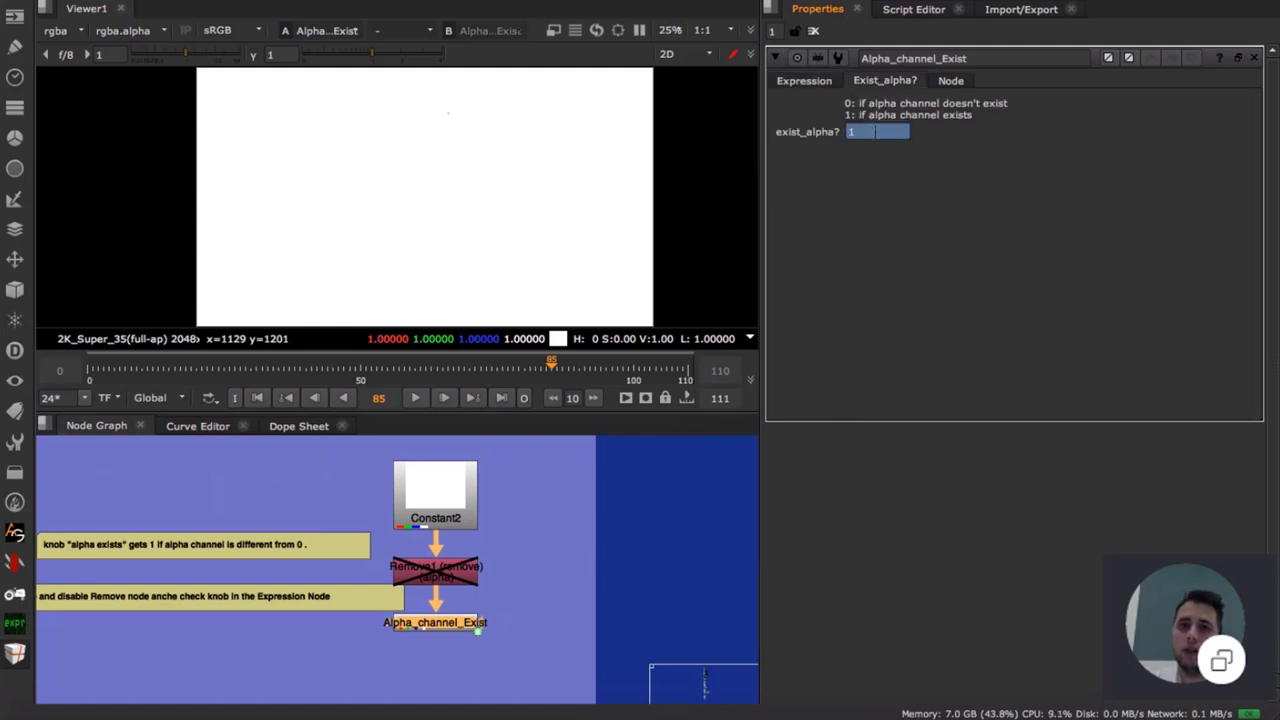
{"action": "left_click_drag", "start_coordinate": [875, 131], "coordinate": [832, 127]}
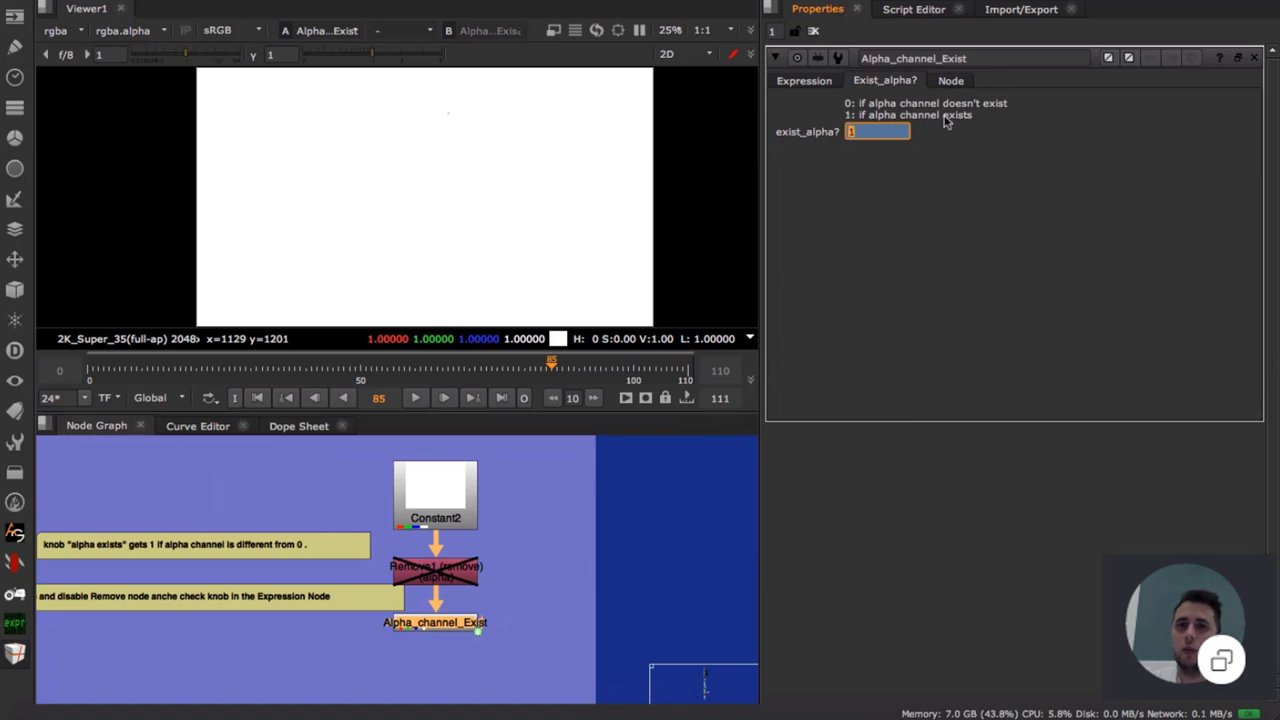
- View the Constant2 output with its settings, and compare it with the Alpha_channel_Exist output and settings
{"action": "double_click", "coordinate": [445, 500]}
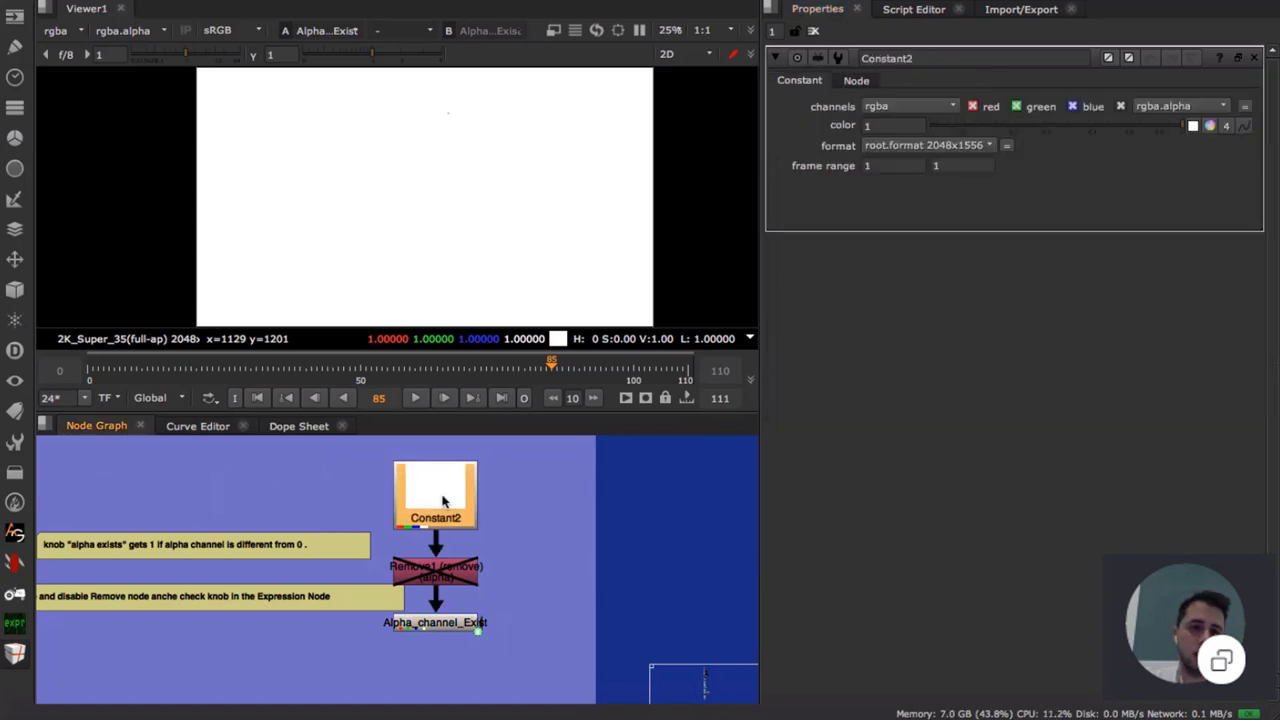
{"action": "key", "text": "1"}
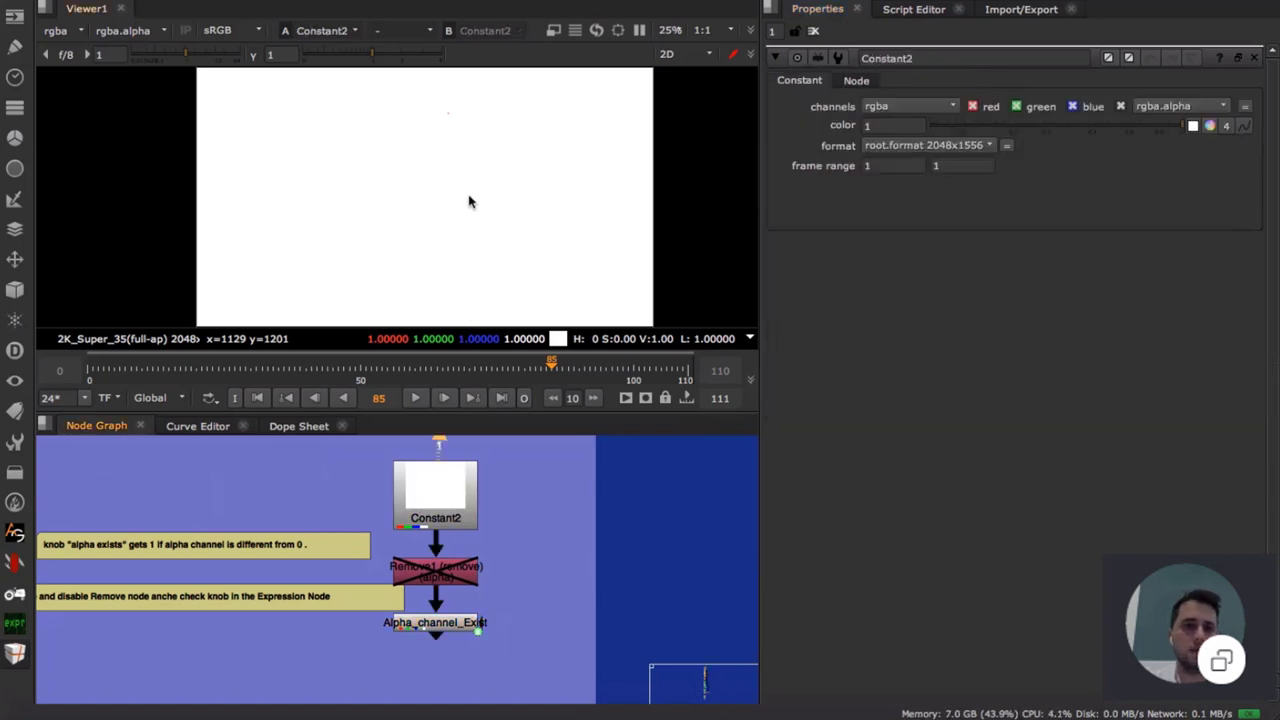
{"action": "left_click", "coordinate": [430, 490]}
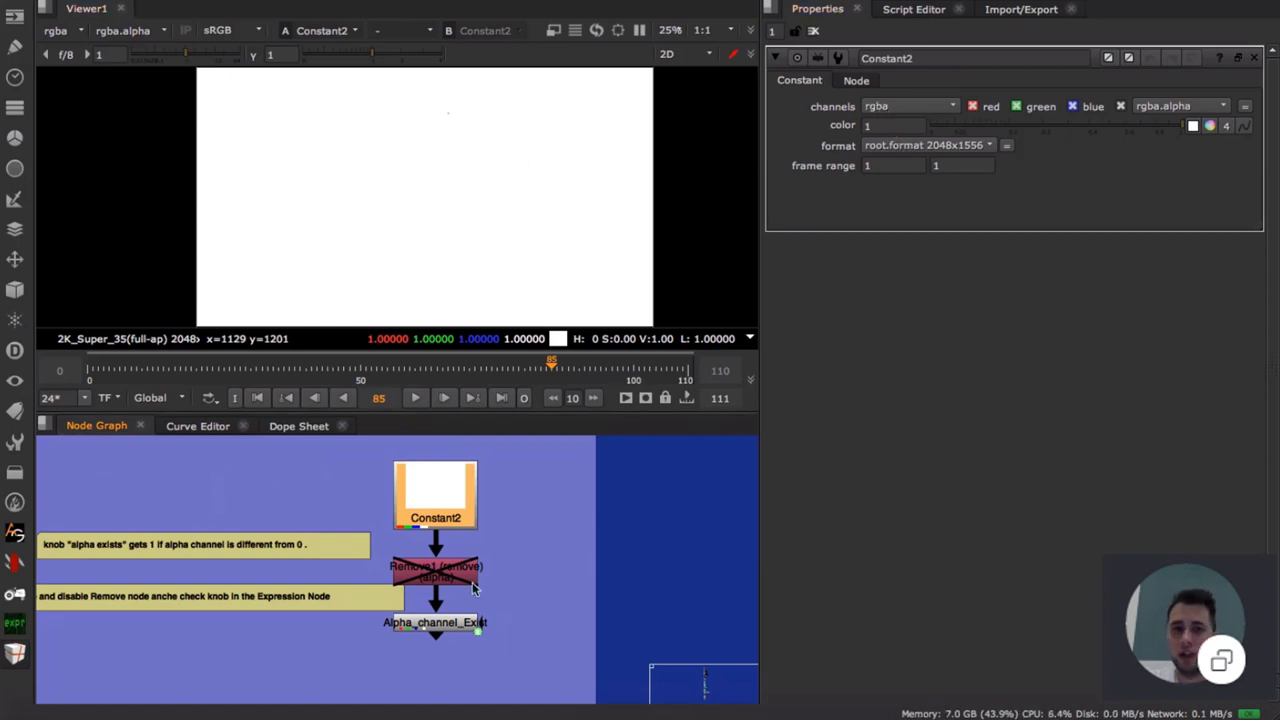
{"action": "left_click", "coordinate": [460, 625]}
{"action": "key", "text": "1"}
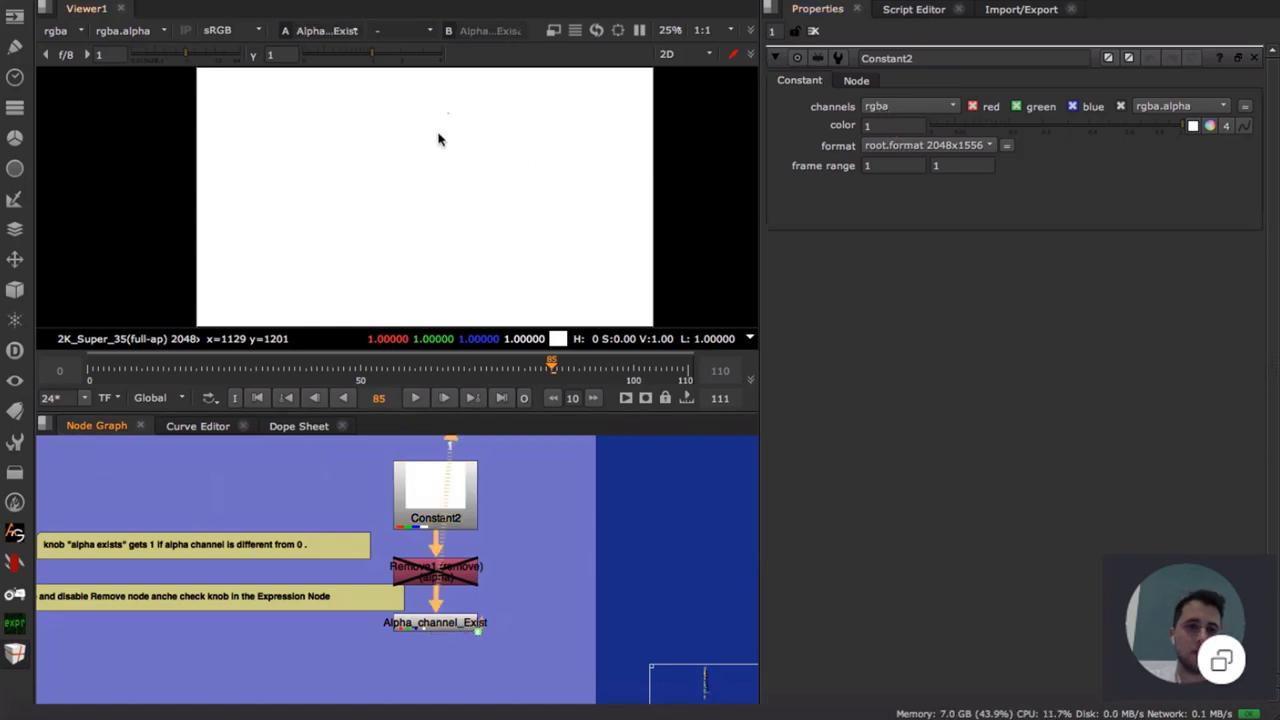
{"action": "double_click", "coordinate": [484, 627]}
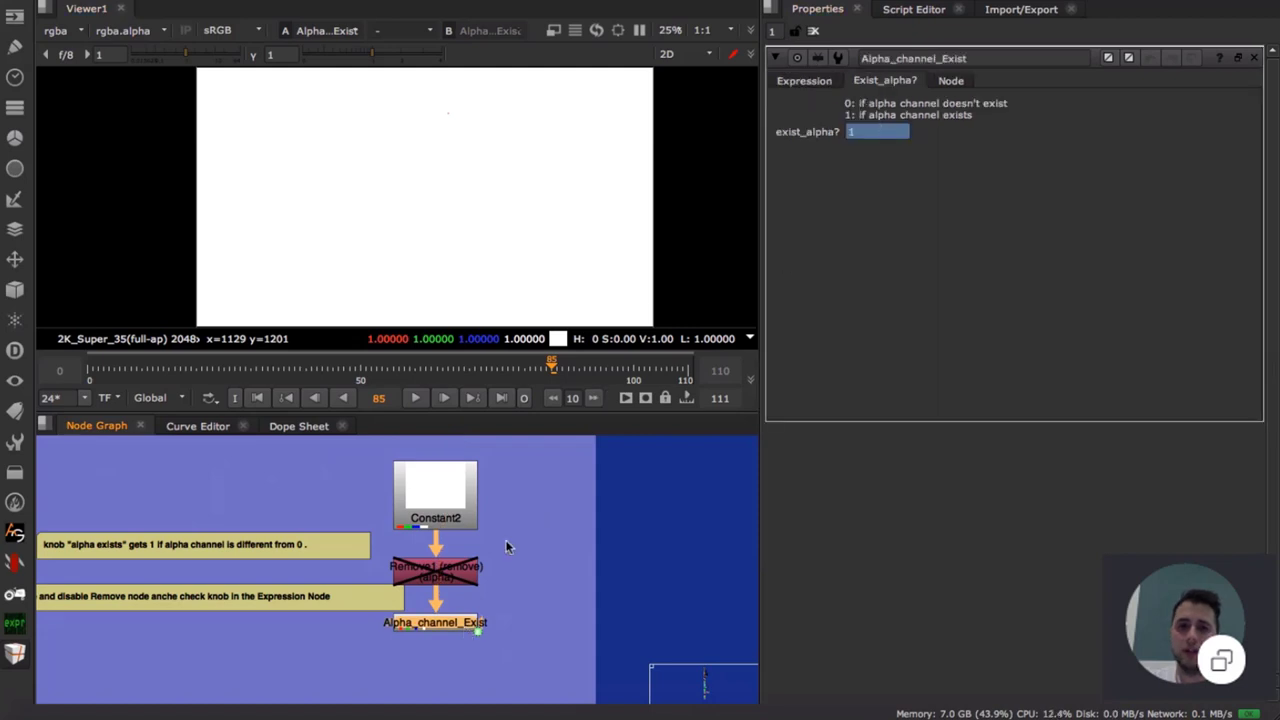
- Enable the Remove1 node, toggling it to check how the viewed alpha and the exist_alpha? knob respond
{"action": "left_click", "coordinate": [453, 580]}
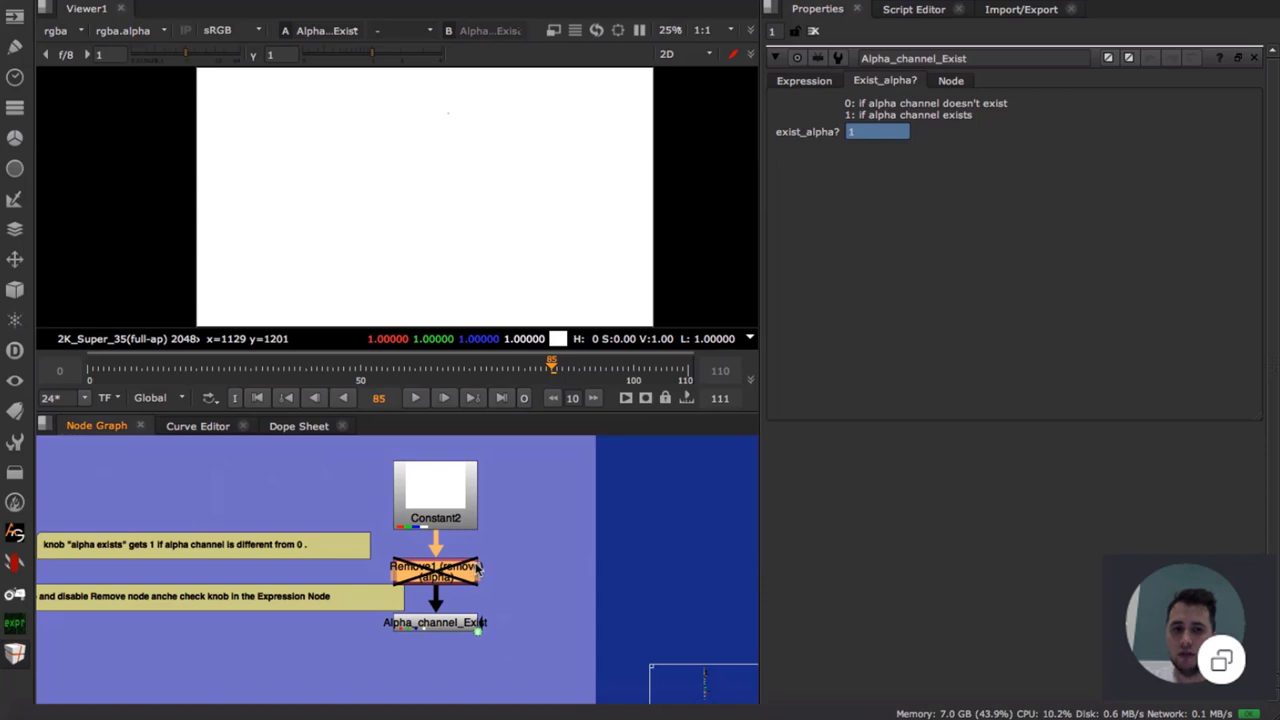
{"action": "key", "text": "d"}
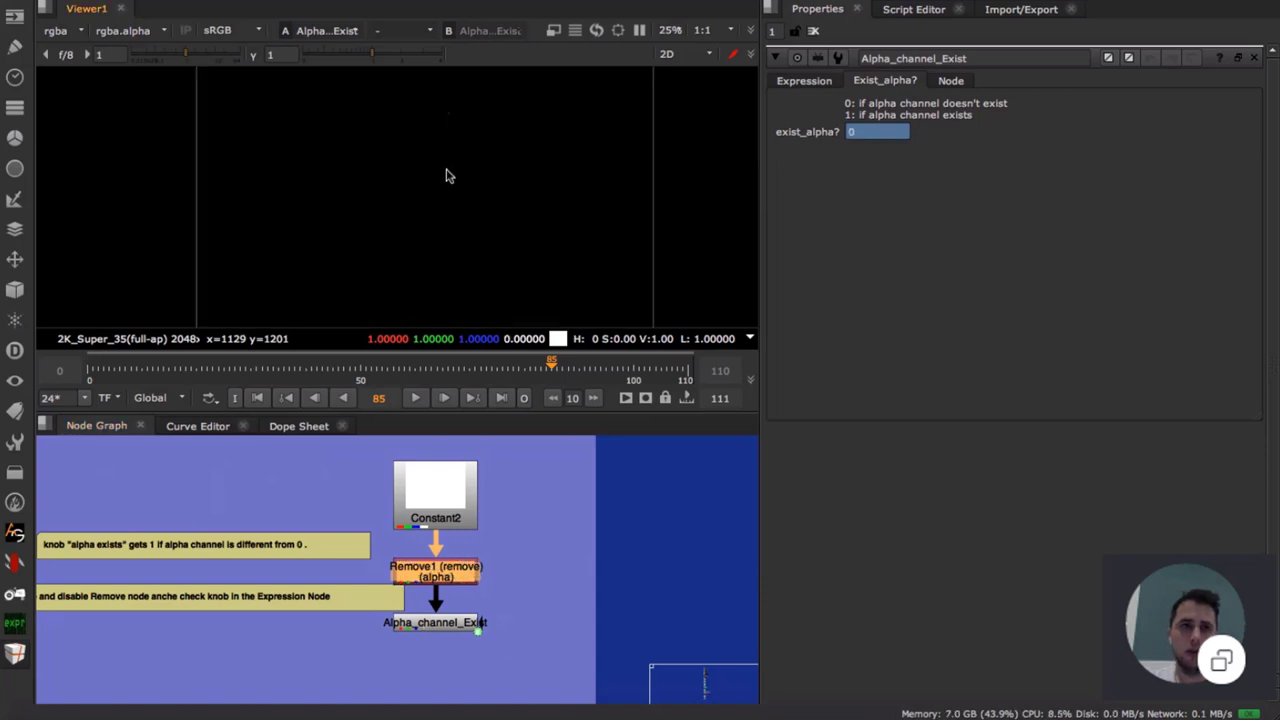
{"action": "key", "text": "d"}
{"action": "key", "text": "d"}
{"action": "key", "text": "d"}
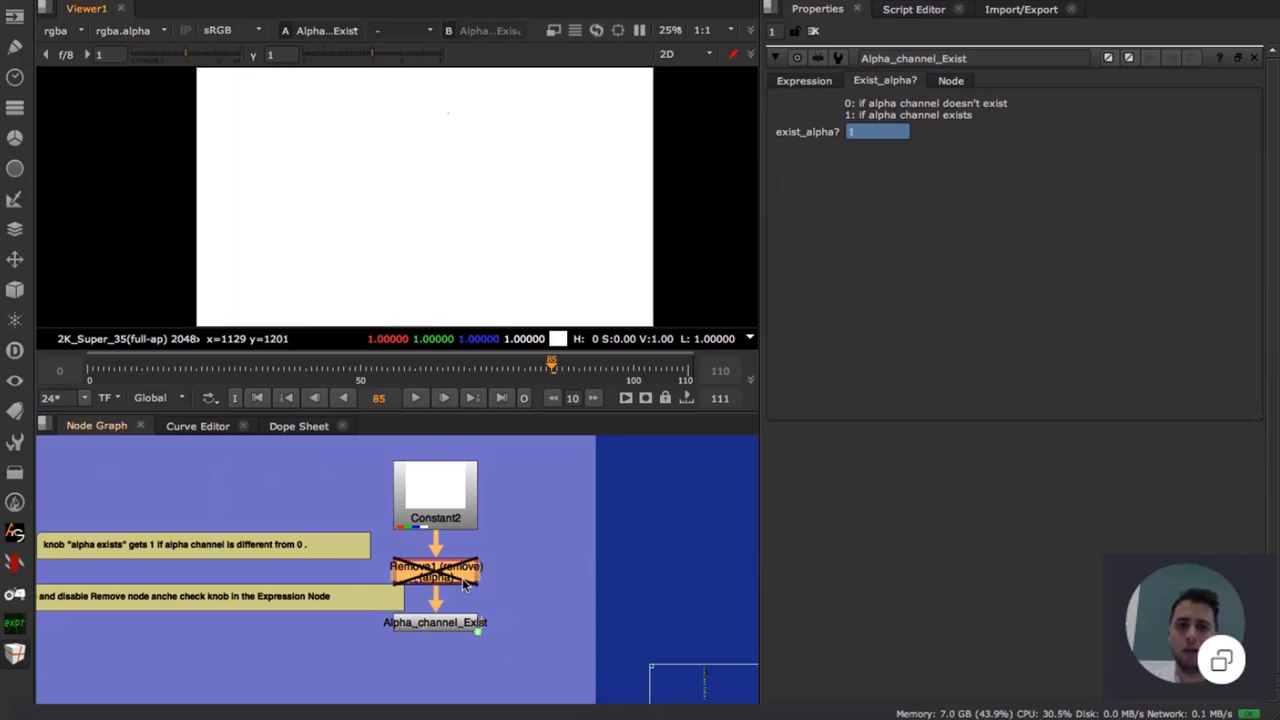
{"action": "key", "text": "d"}
{"action": "left_click", "coordinate": [868, 135]}
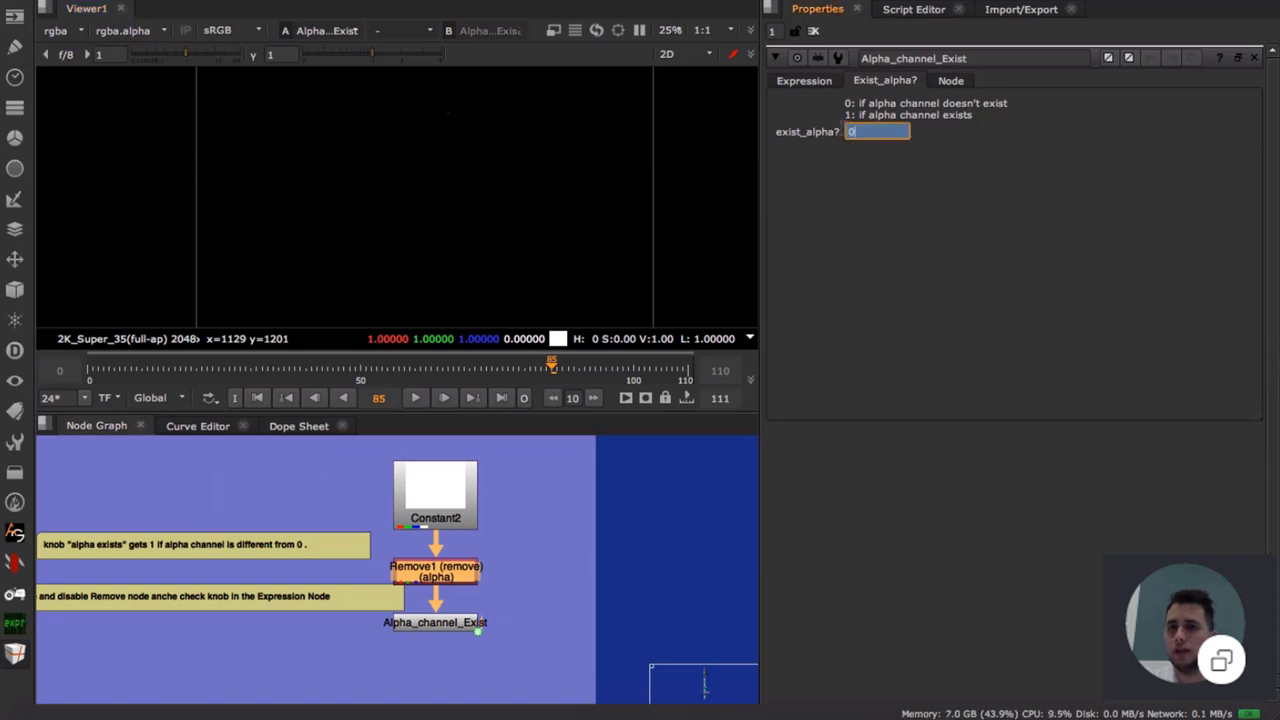
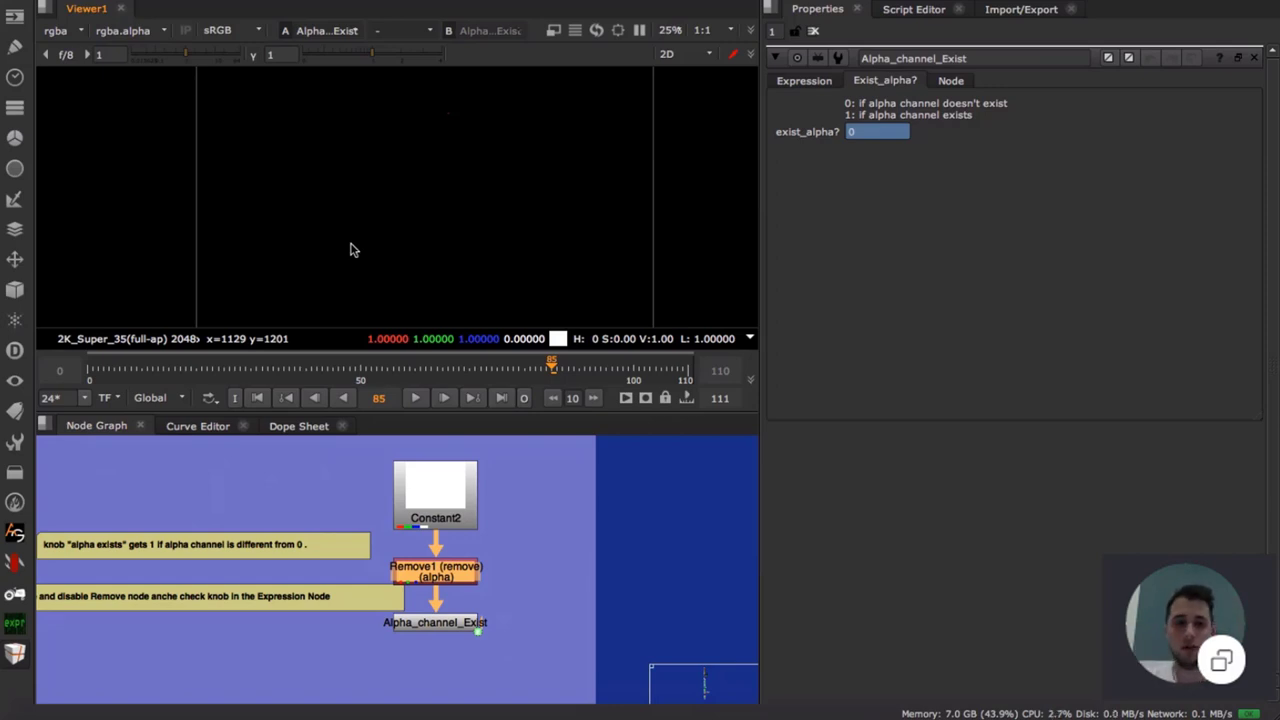
- Toggle Remove1 off and on repeatedly to compare the exist_alpha? value with and without an alpha channel
{"action": "middle_click_drag", "start_coordinate": [222, 514], "coordinate": [326, 496]}
{"action": "left_click", "coordinate": [431, 564]}
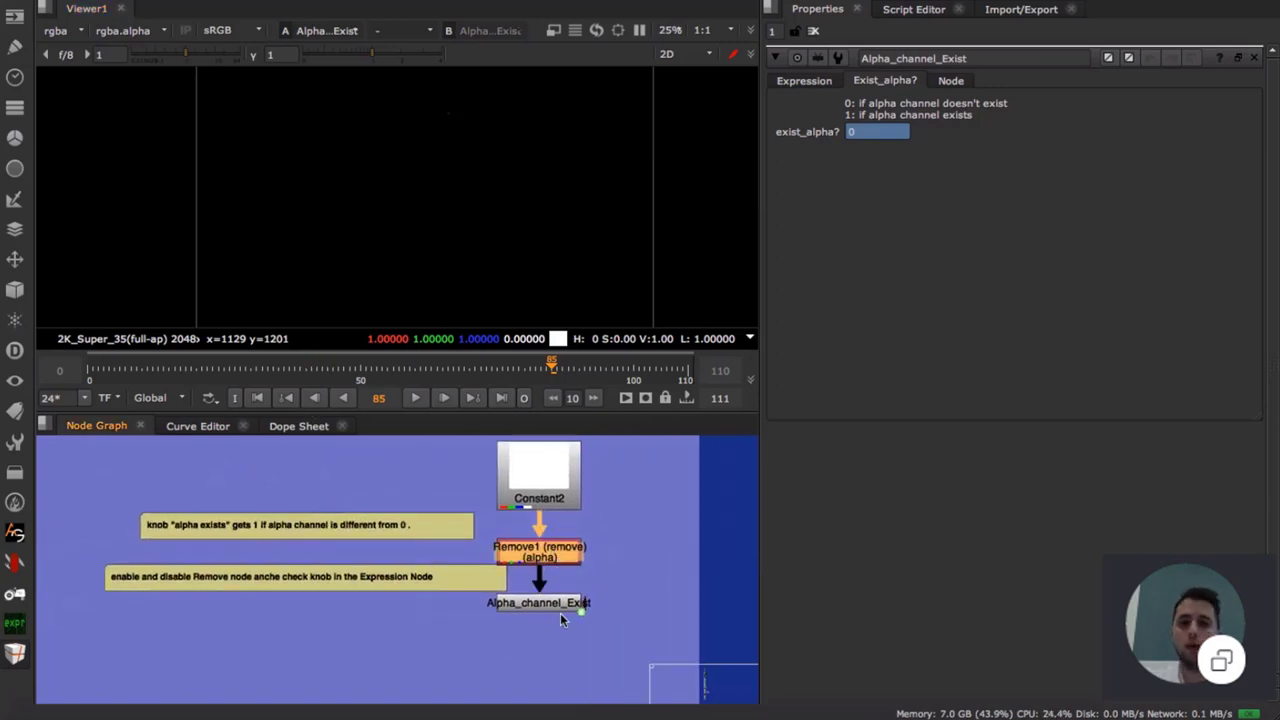
{"action": "key", "text": "d"}
{"action": "key", "text": "d"}
{"action": "key", "text": "d"}
{"action": "key", "text": "d"}
{"action": "key", "text": "d"}
{"action": "key", "text": "d"}
{"action": "key", "text": "d"}
{"action": "key", "text": "d"}
{"action": "key", "text": "d"}
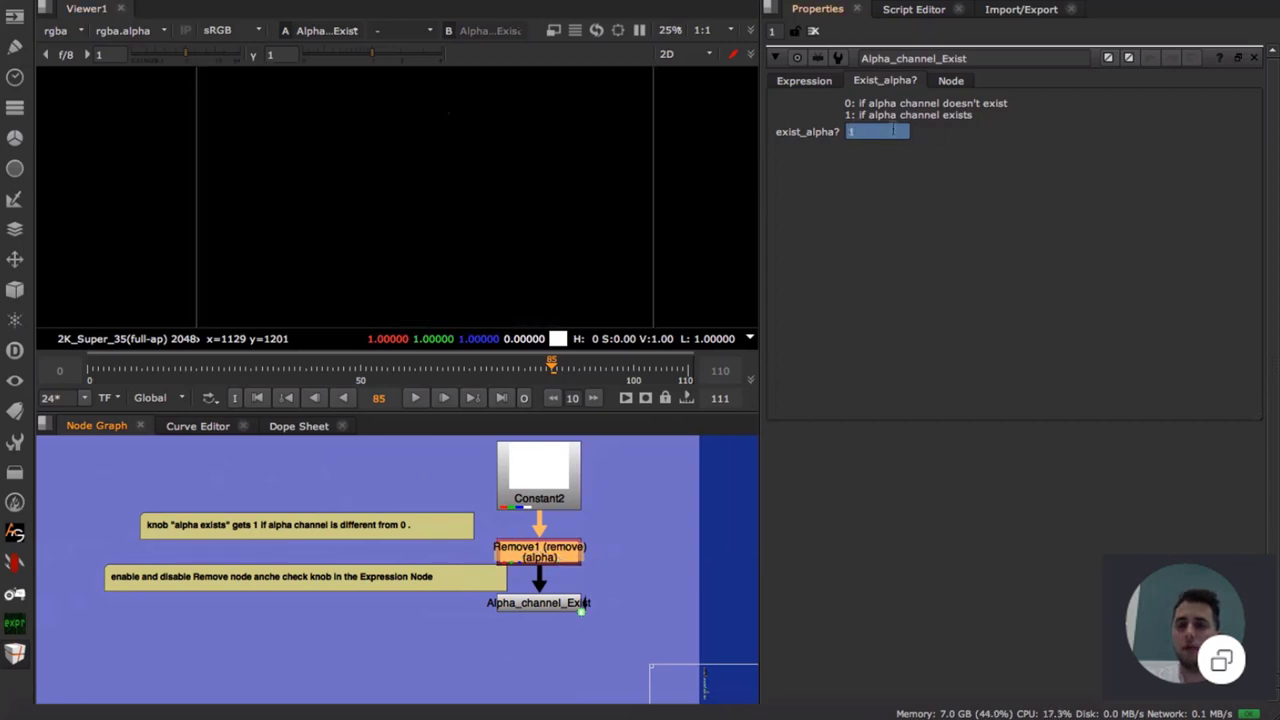
- Examine the expression driving the exist_alpha? knob, and close its editor without changing it
{"action": "right_click", "coordinate": [884, 129]}
{"action": "left_click", "coordinate": [953, 244]}
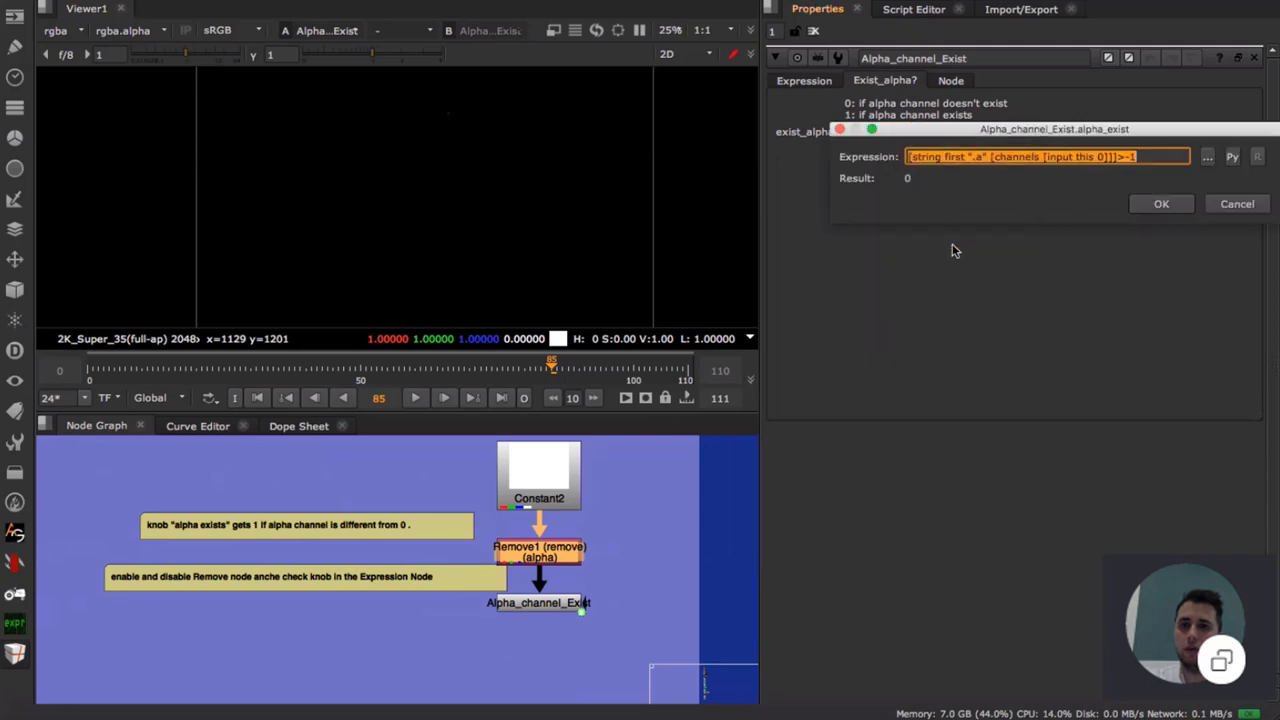
{"action": "left_click", "coordinate": [935, 157]}
{"action": "left_click_drag", "start_coordinate": [1156, 156], "coordinate": [917, 147]}
{"action": "left_click_drag", "start_coordinate": [1140, 129], "coordinate": [1084, 159]}
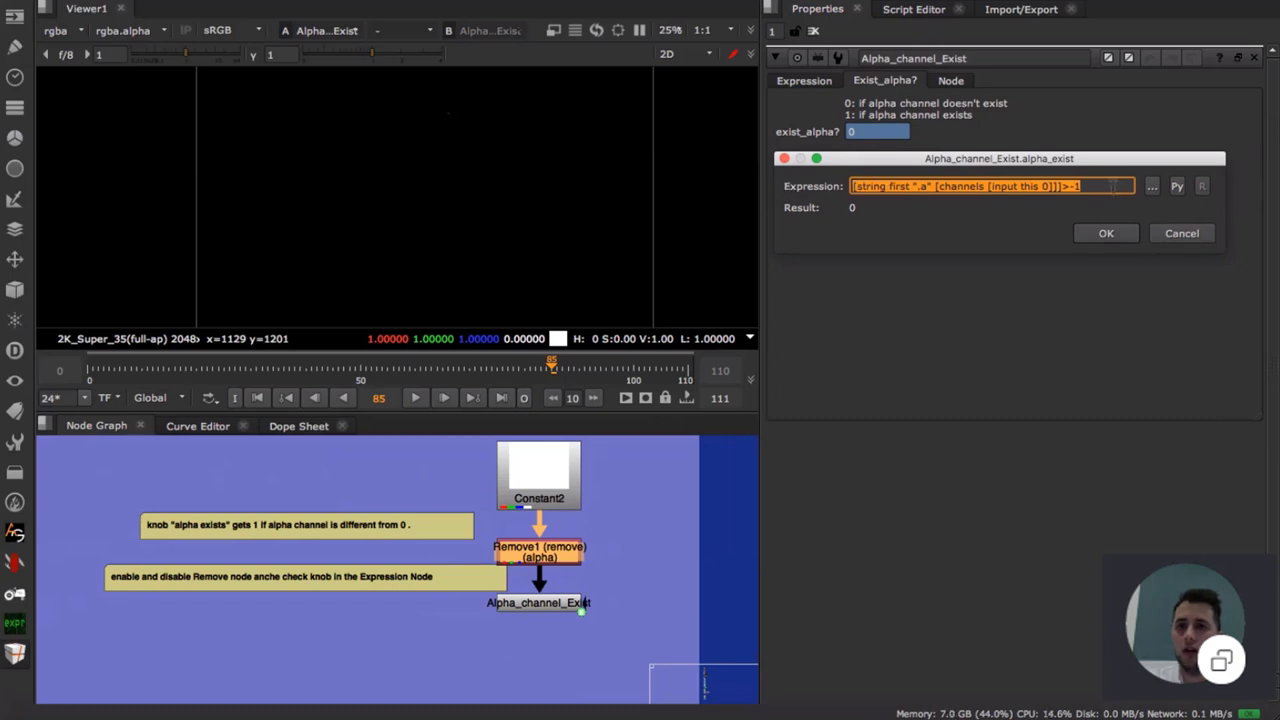
{"action": "left_click", "coordinate": [938, 186]}
{"action": "left_click_drag", "start_coordinate": [882, 186], "coordinate": [1082, 187]}
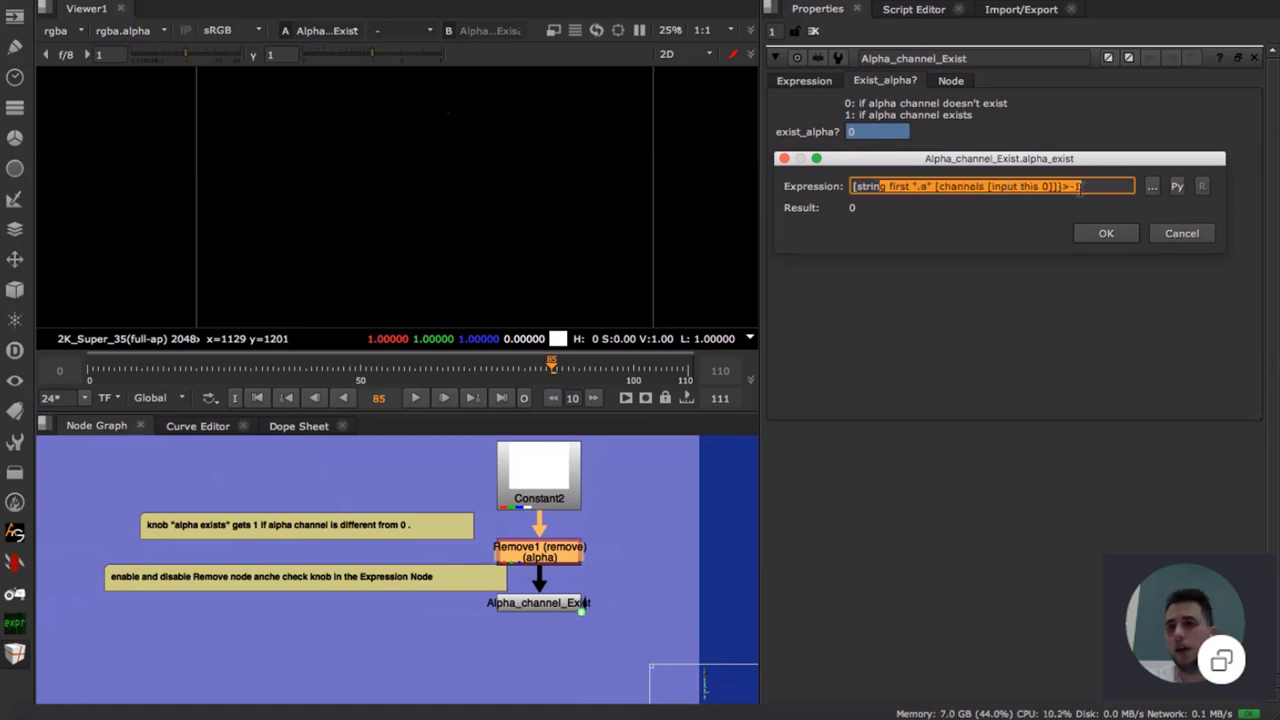
{"action": "left_click", "coordinate": [1106, 188]}
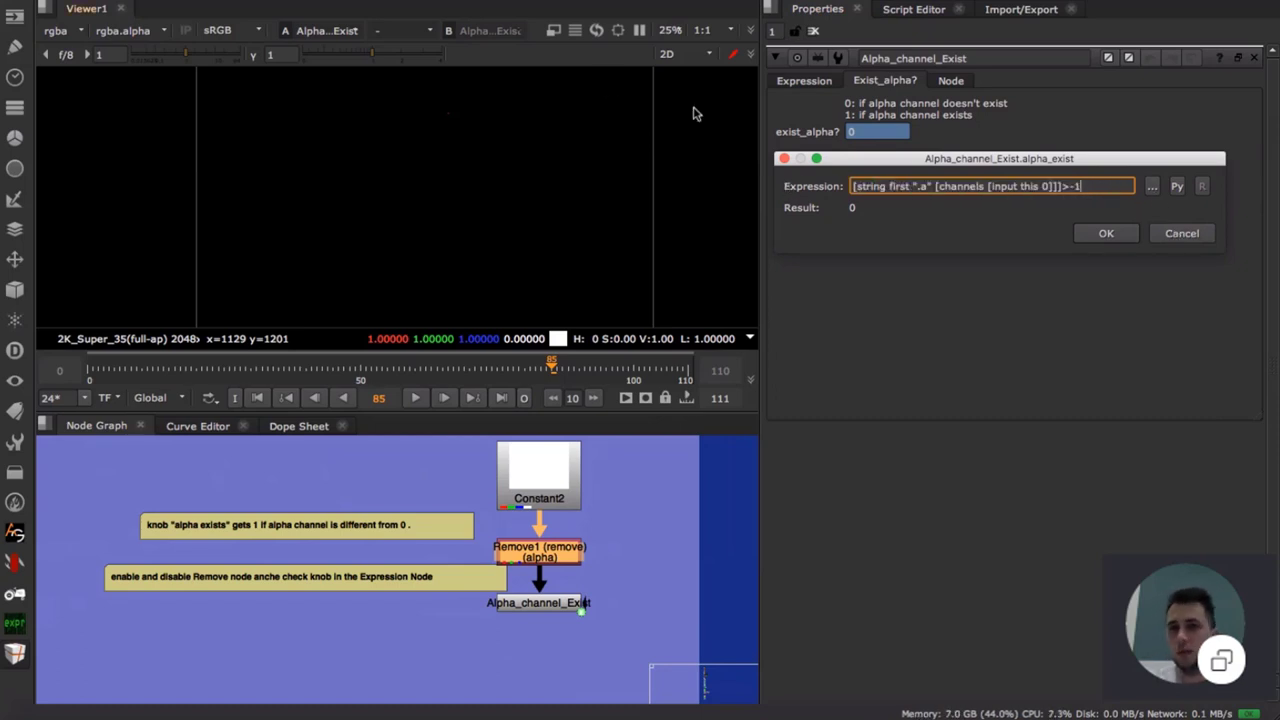
{"action": "left_click", "coordinate": [1184, 233]}
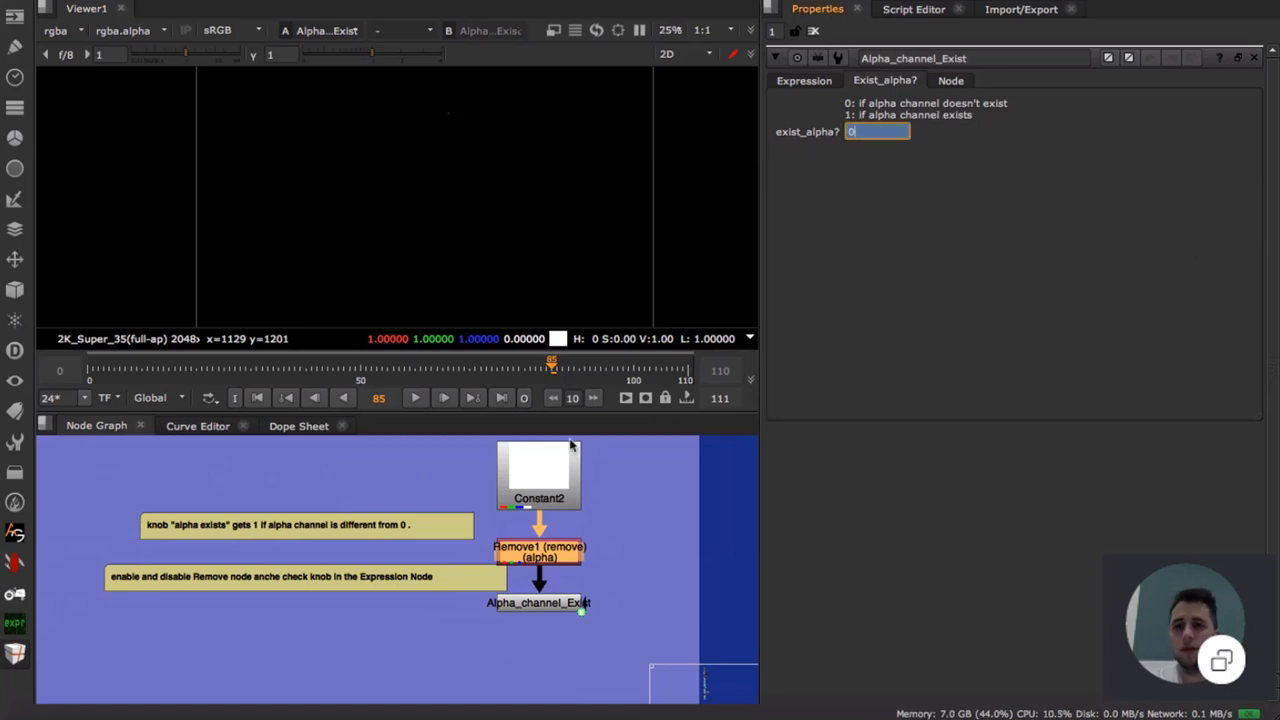
- Find the "Alpha Sums" example and view the output of its Plus node
{"action": "scroll", "coordinate": [615, 530], "scroll_direction": "down", "scroll_amount": 5}
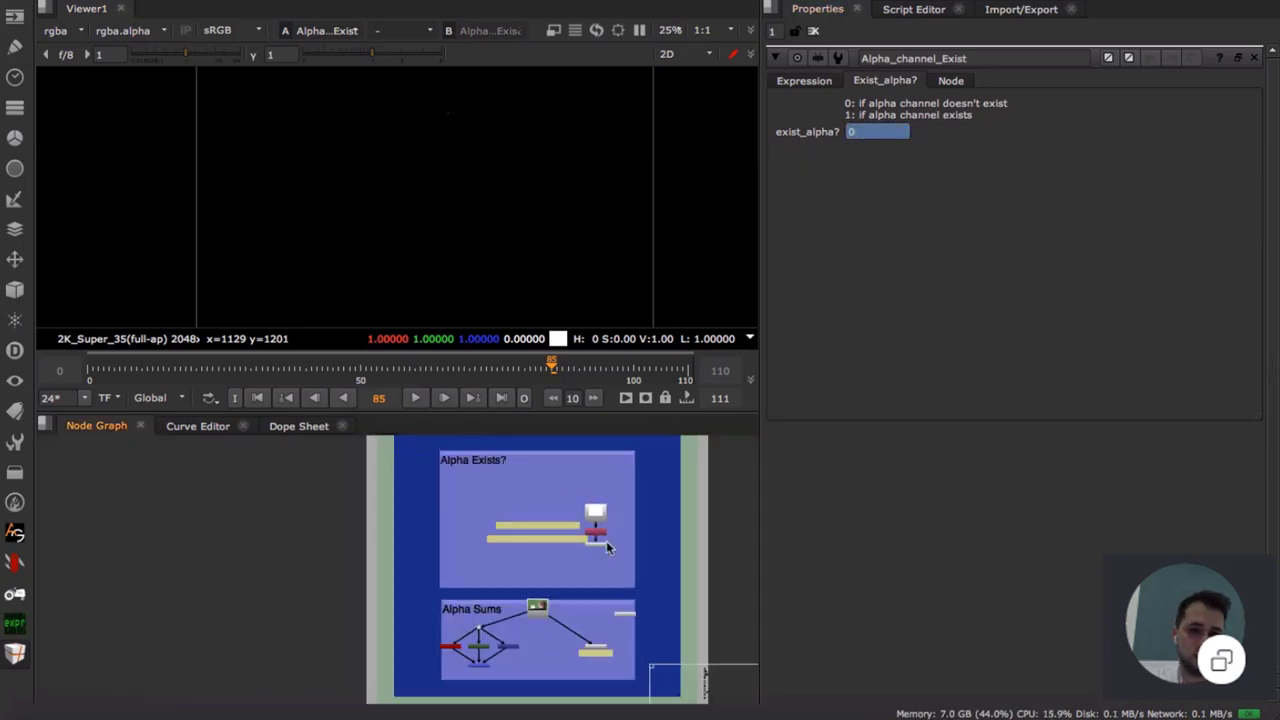
{"action": "scroll", "coordinate": [472, 556], "scroll_direction": "up", "scroll_amount": 5}
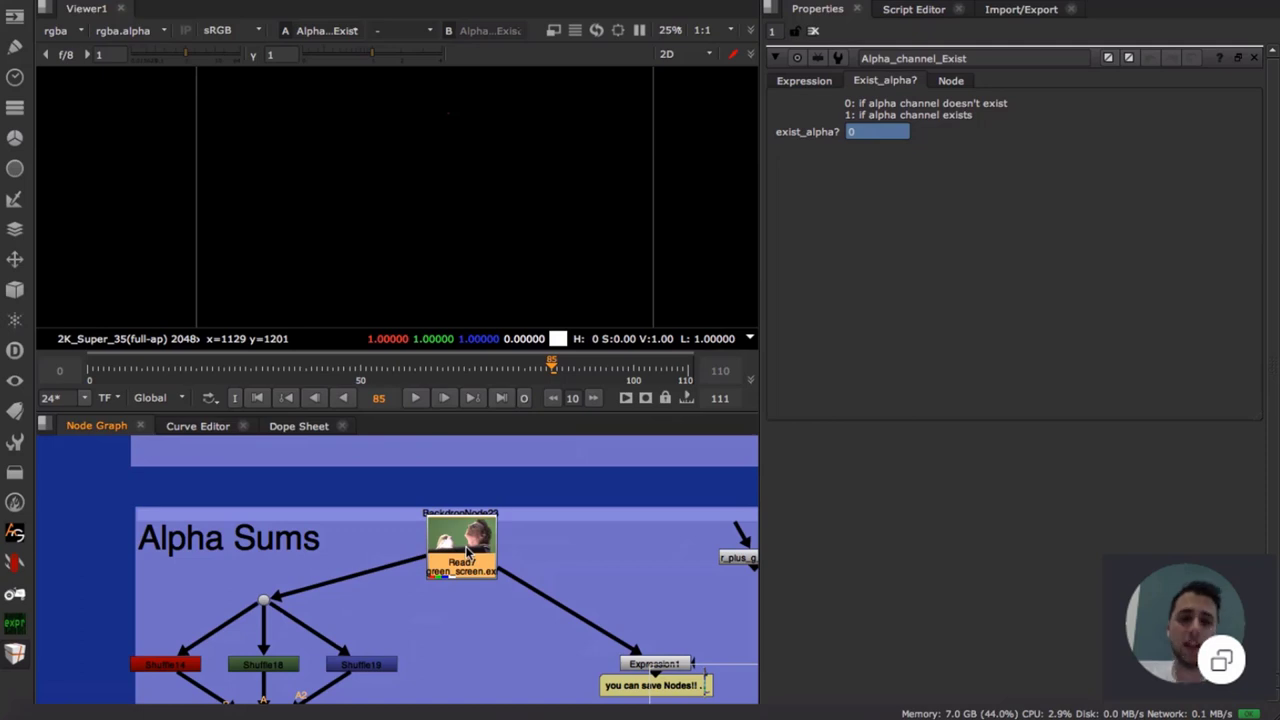
{"action": "middle_click_drag", "start_coordinate": [469, 646], "coordinate": [490, 547]}
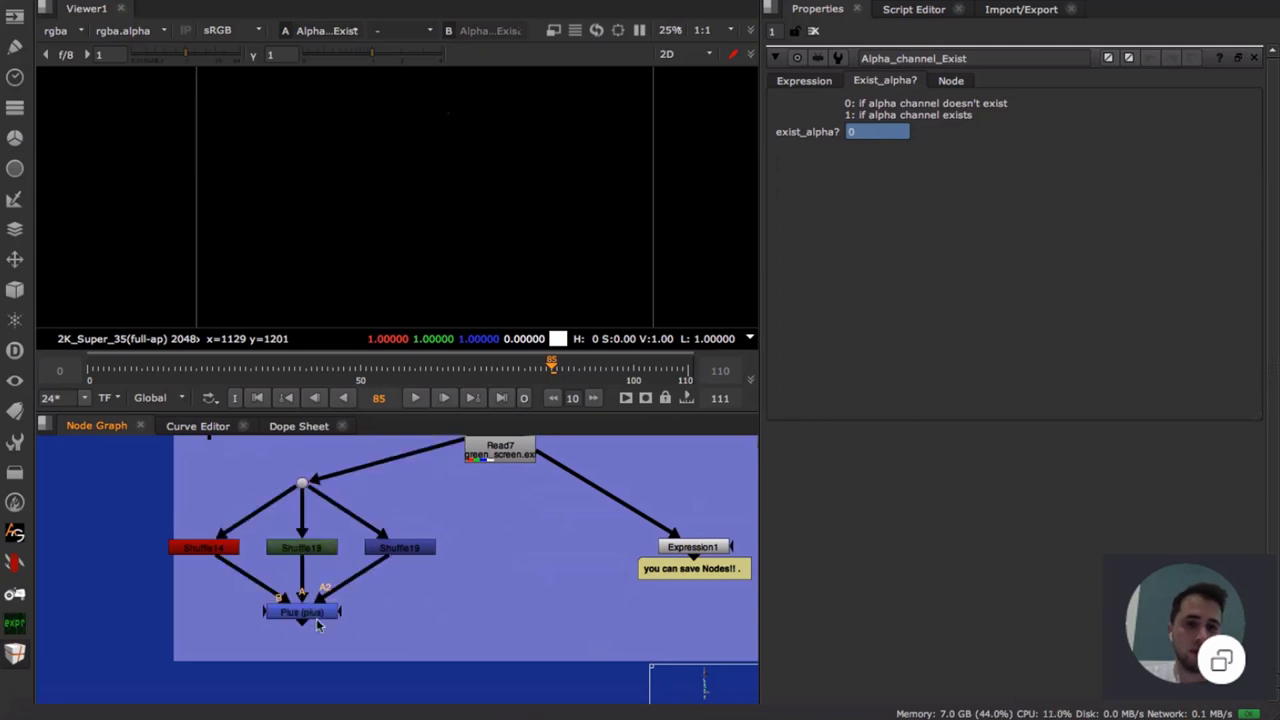
{"action": "key", "text": "1"}
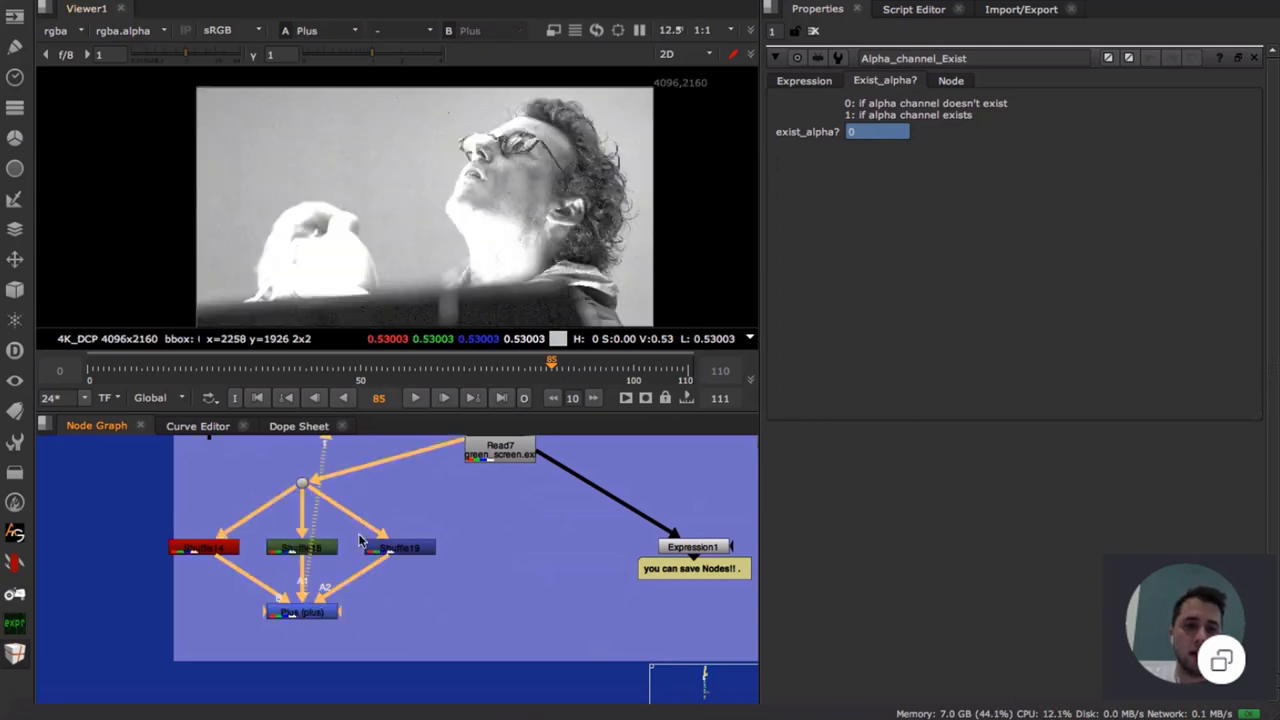
- View the red, green and blue Shuffle outputs one by one, and compare them with the Plus merge
{"action": "left_click", "coordinate": [203, 555]}
{"action": "double_click", "coordinate": [298, 548]}
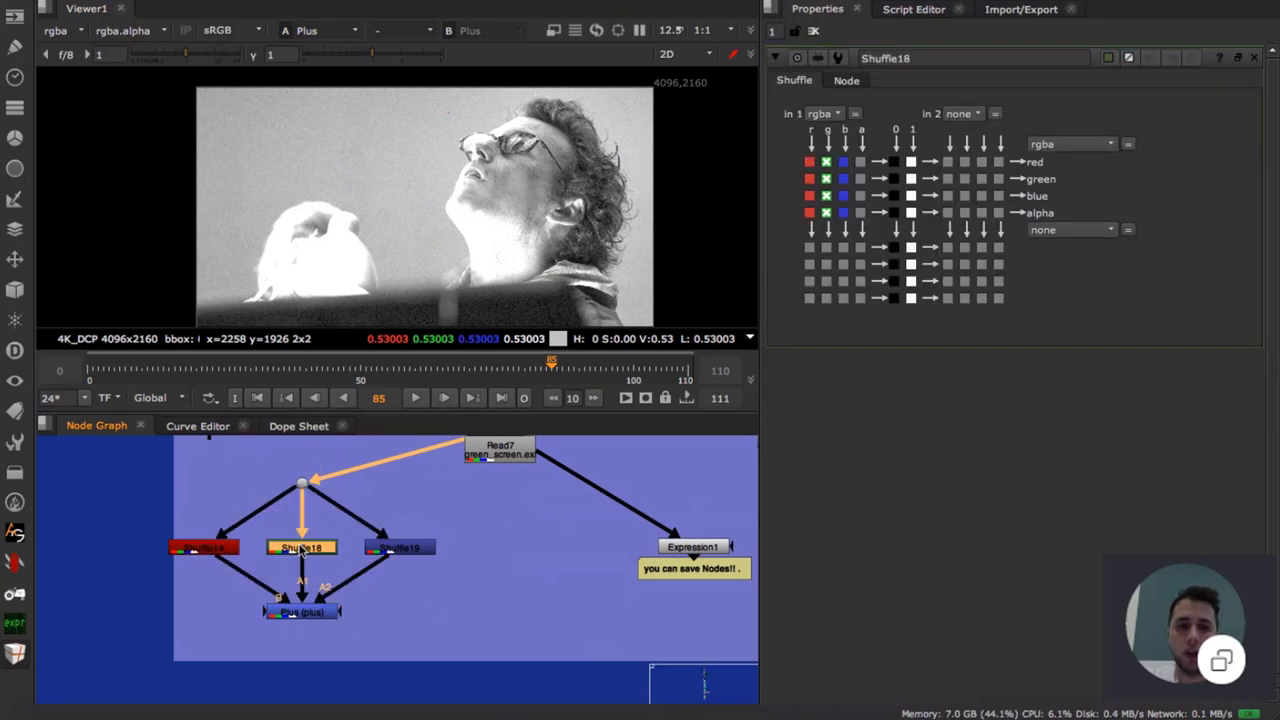
{"action": "left_click", "coordinate": [197, 550]}
{"action": "key", "text": "1"}
{"action": "left_click", "coordinate": [314, 550]}
{"action": "key", "text": "1"}
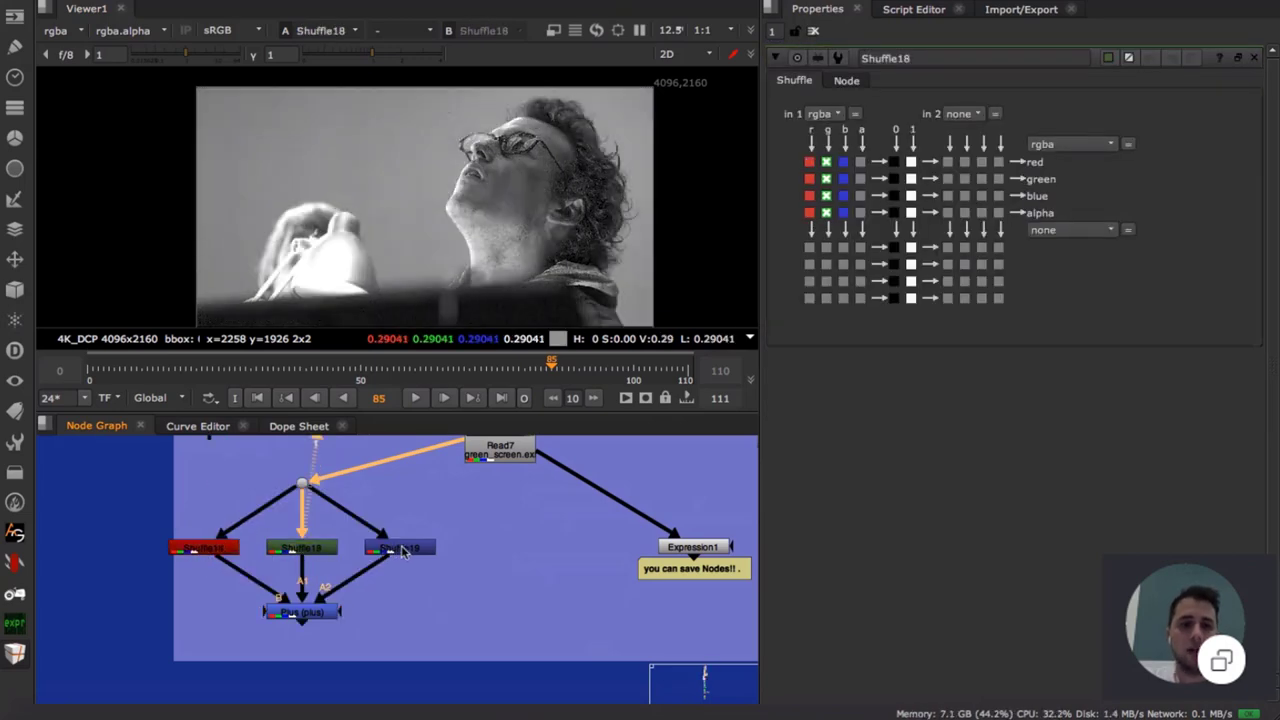
{"action": "left_click", "coordinate": [402, 550]}
{"action": "key", "text": "1"}
{"action": "left_click", "coordinate": [338, 616]}
{"action": "key", "text": "1"}
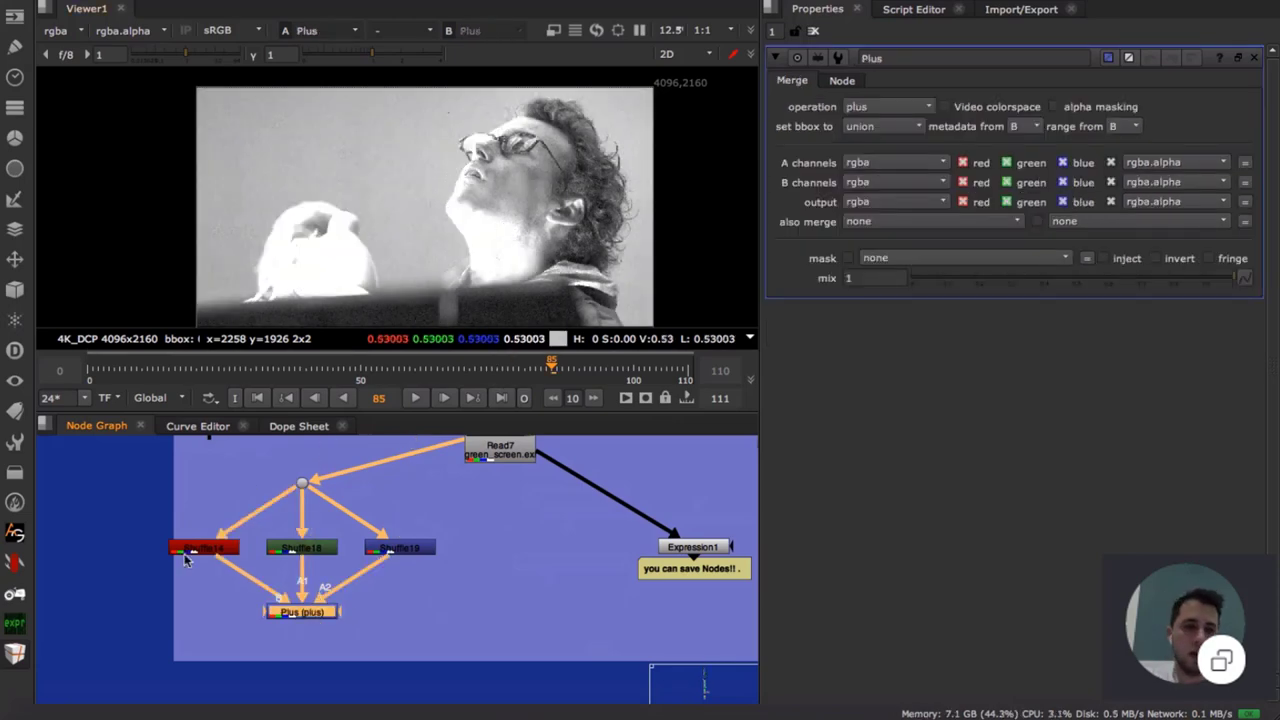
{"action": "left_click", "coordinate": [201, 492]}
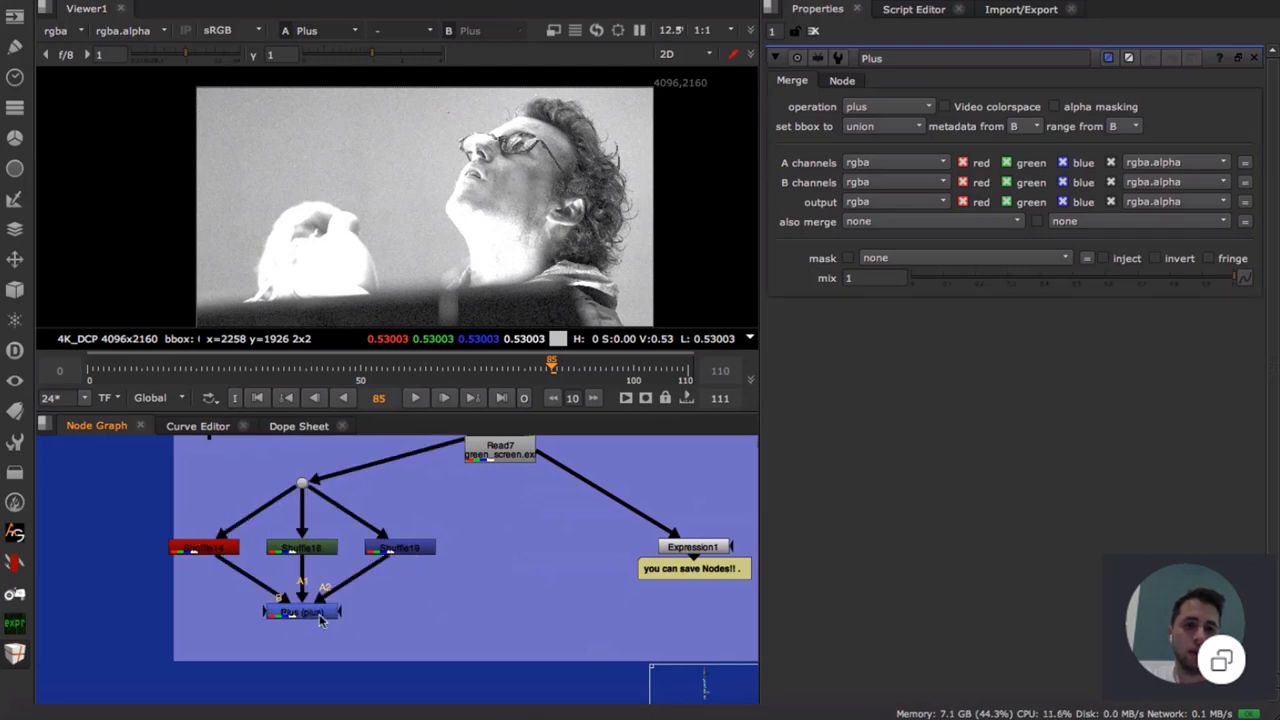
- Open Expression1's settings, view its output in the RGB channels and inspect the (r+g+b) expression
{"action": "middle_click_drag", "start_coordinate": [488, 610], "coordinate": [170, 556]}
{"action": "left_click", "coordinate": [372, 541]}
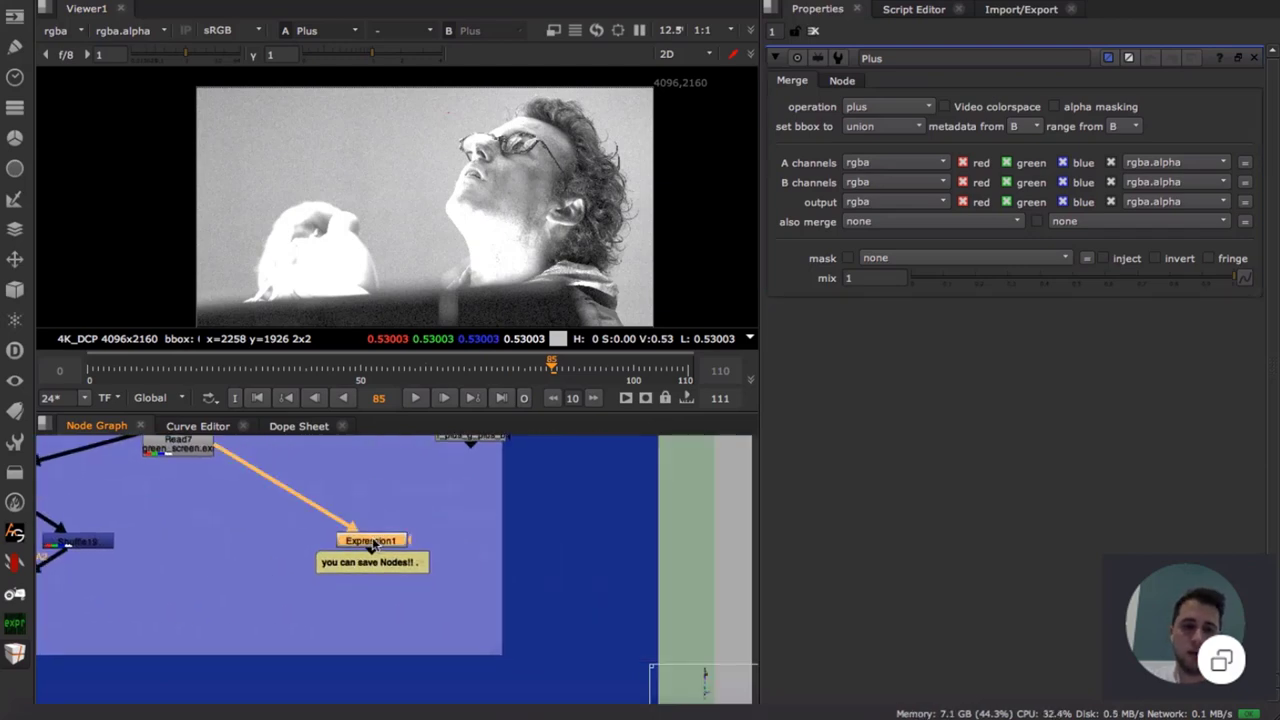
{"action": "double_click", "coordinate": [372, 541]}
{"action": "key", "text": "1"}
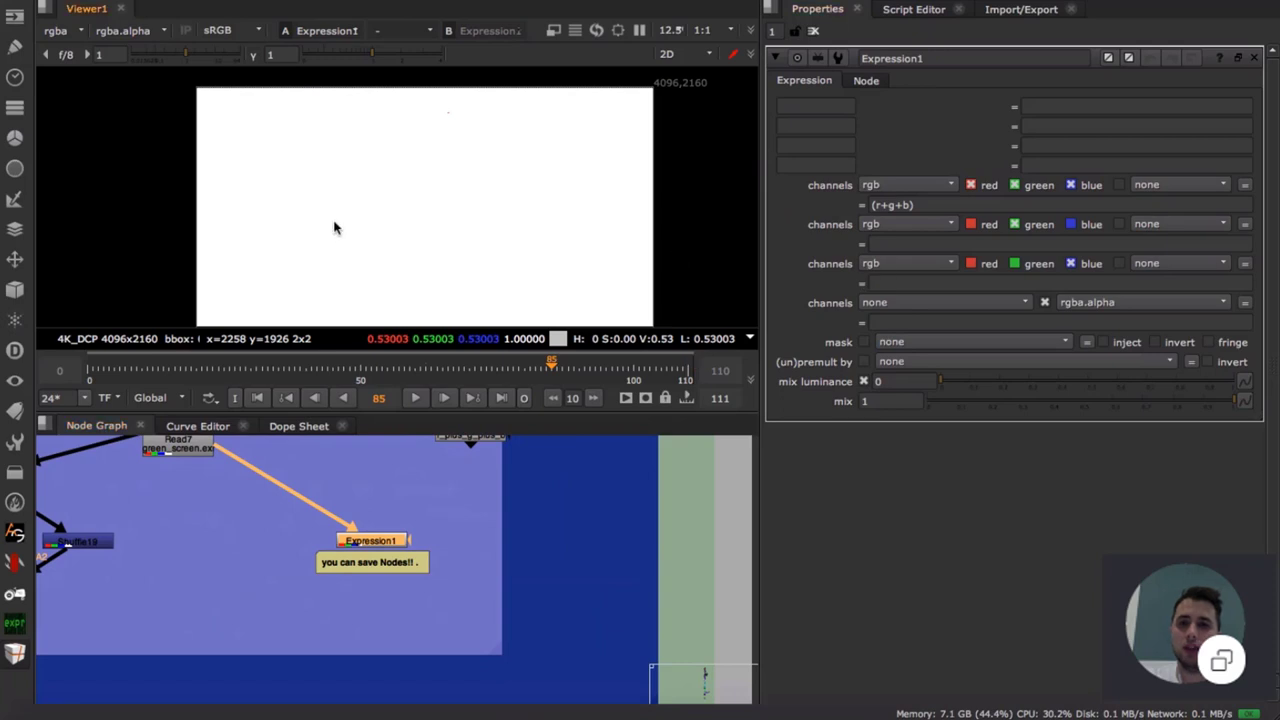
{"action": "left_click", "coordinate": [930, 205]}
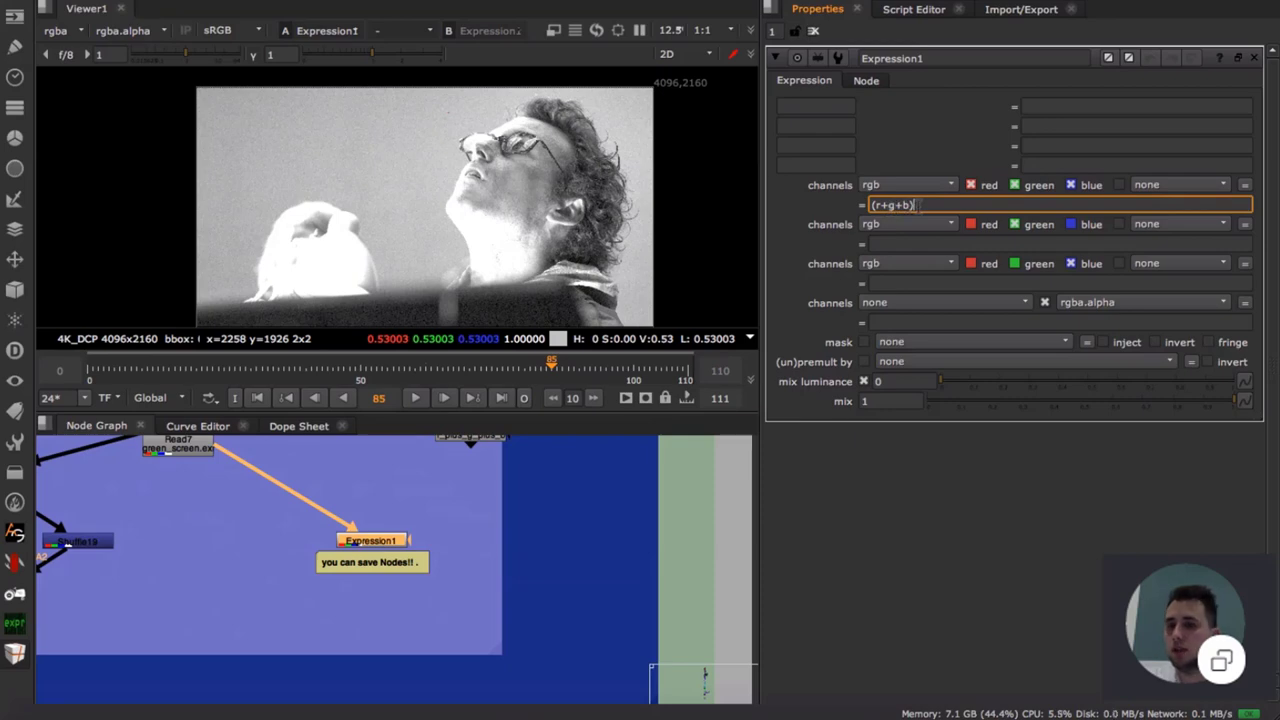
- Load the Plus node into the second viewer input and compare its result with Expression1
{"action": "left_click", "coordinate": [220, 547]}
{"action": "middle_click_drag", "start_coordinate": [58, 551], "coordinate": [200, 548]}
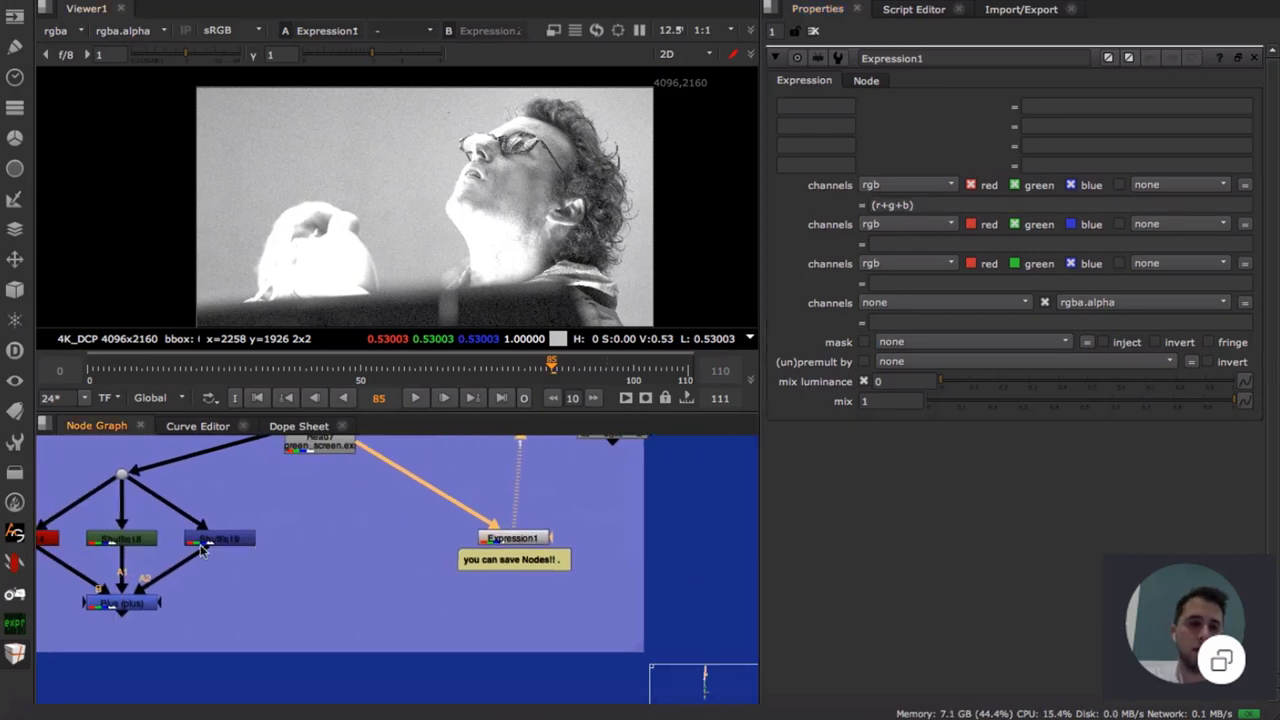
{"action": "left_click", "coordinate": [142, 600]}
{"action": "key", "text": "2"}
{"action": "left_click", "coordinate": [150, 615]}
{"action": "key", "text": "1"}
{"action": "key", "text": "2"}
{"action": "key", "text": "1"}
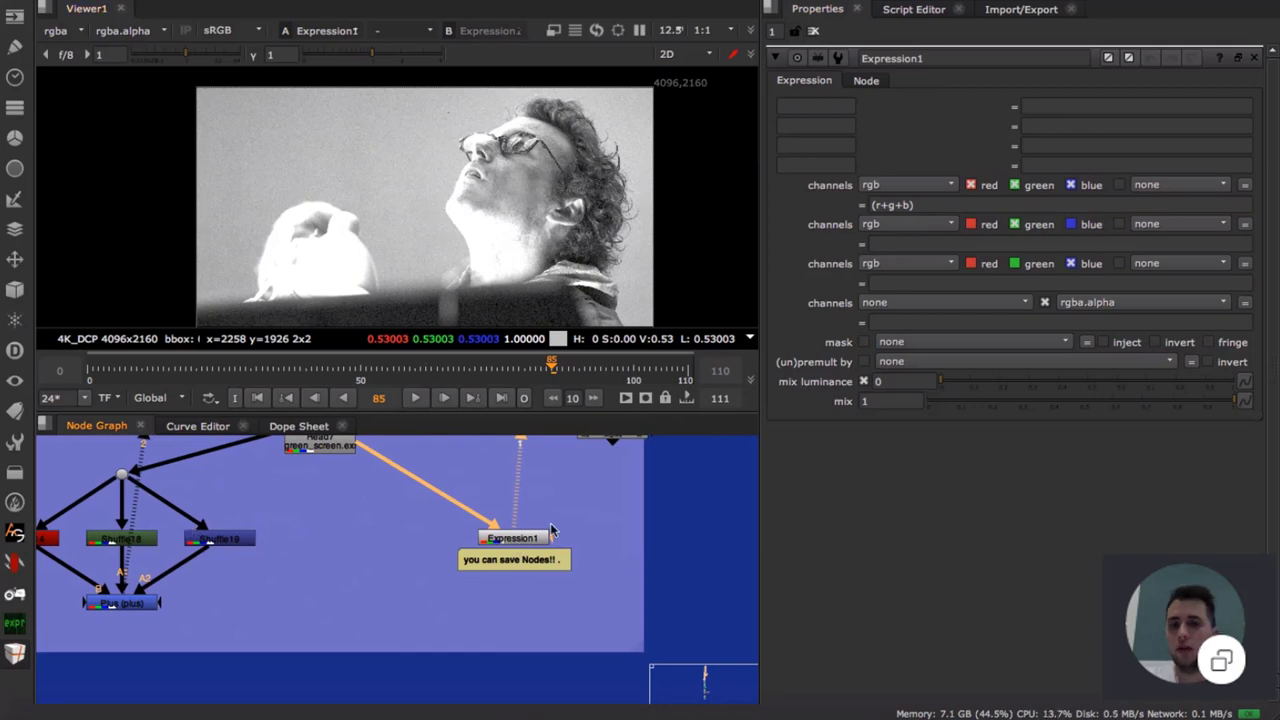
- Connect the r_plus_g_plus_b node to Read7, placing it beside Expression1, and inspect its alpha channel expression
{"action": "middle_click_drag", "start_coordinate": [550, 530], "coordinate": [516, 616]}
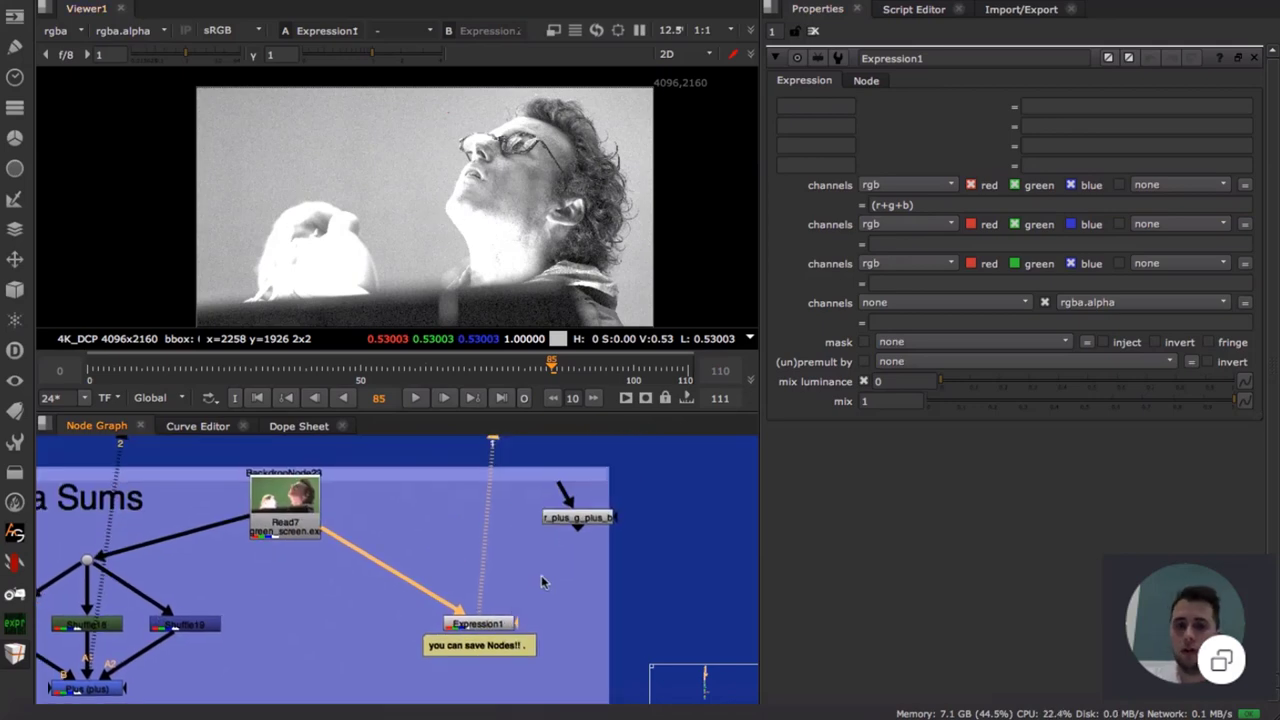
{"action": "double_click", "coordinate": [592, 519]}
{"action": "left_click_drag", "start_coordinate": [592, 519], "coordinate": [568, 568]}
{"action": "middle_click_drag", "start_coordinate": [568, 568], "coordinate": [625, 518]}
{"action": "left_click_drag", "start_coordinate": [625, 518], "coordinate": [387, 467]}
{"action": "left_click", "coordinate": [912, 323]}
{"action": "double_click", "coordinate": [912, 323]}
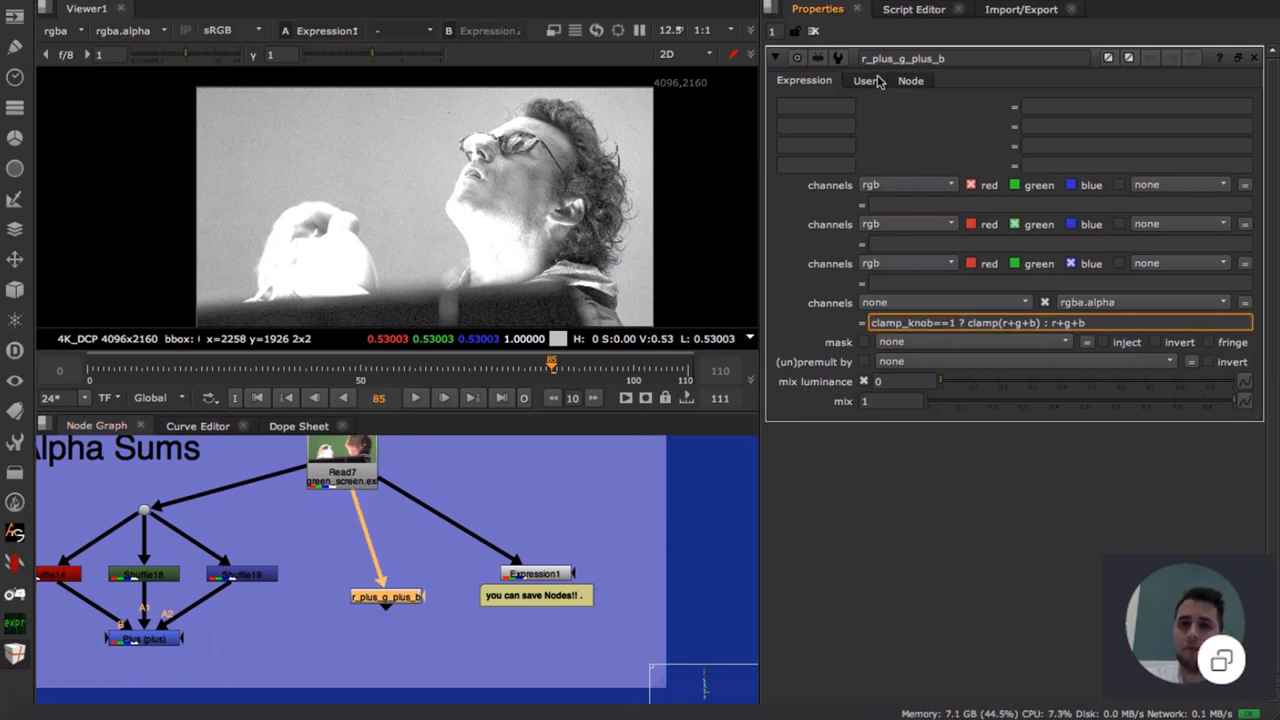
- Enable the clamp_knob option of r_plus_g_plus_b and view the node's output
{"action": "left_click", "coordinate": [878, 82]}
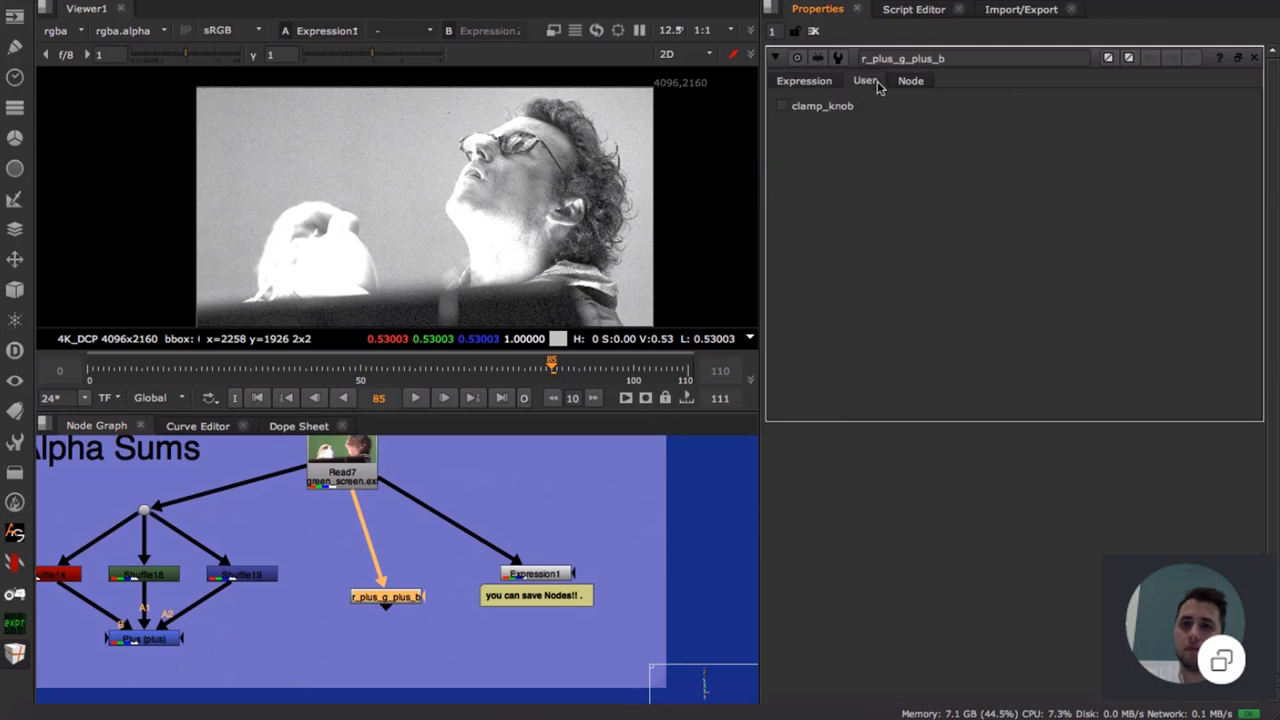
{"action": "left_click", "coordinate": [829, 114]}
{"action": "left_click", "coordinate": [806, 82]}
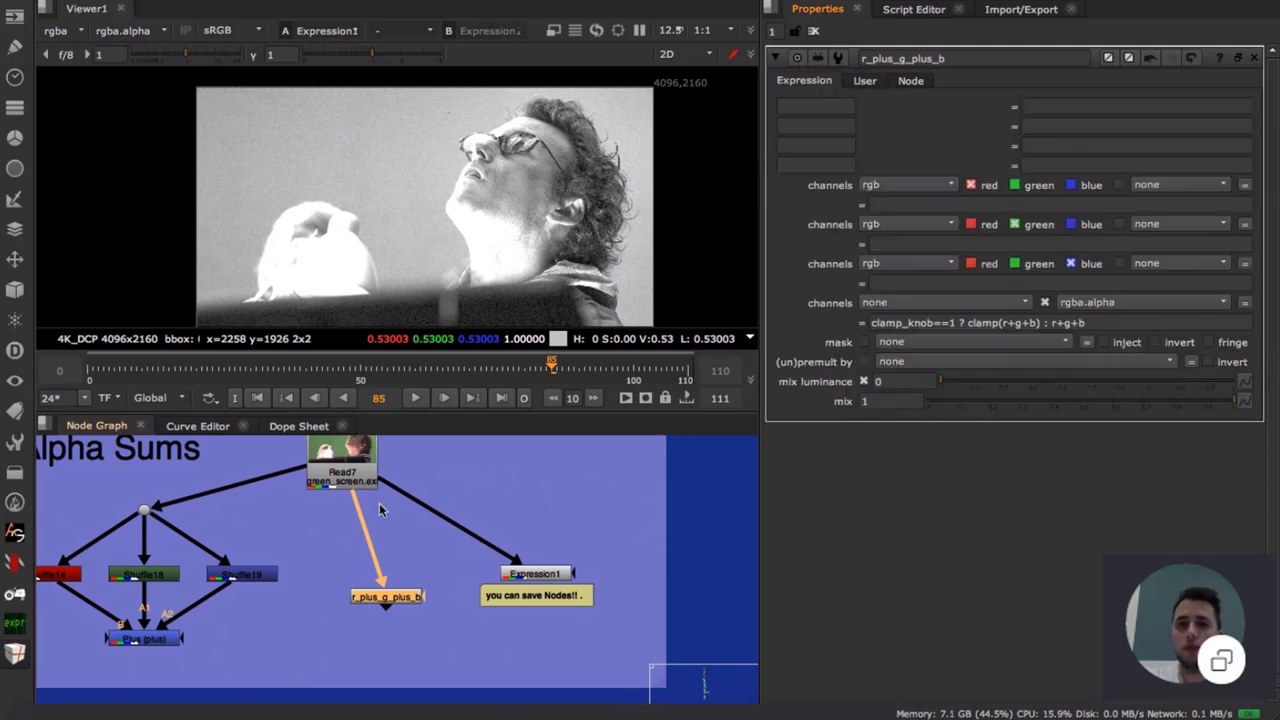
{"action": "key", "text": "1"}
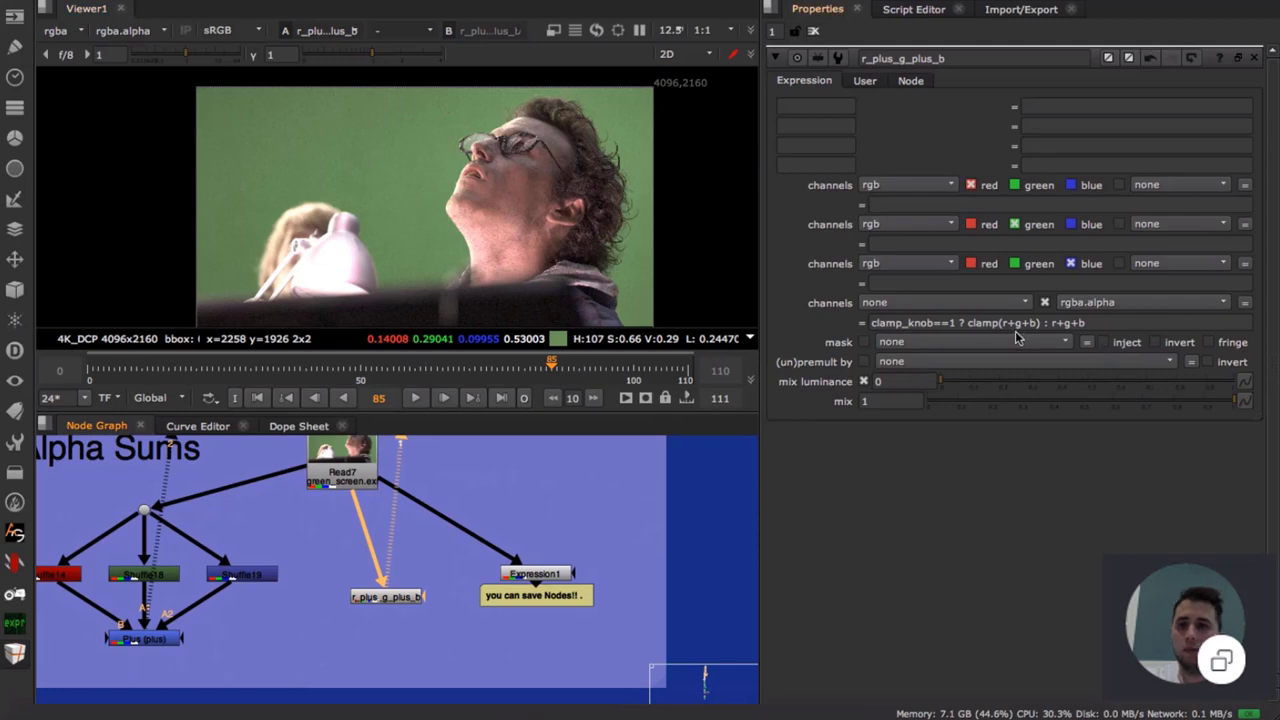
- Examine the clamped and unclamped branches of r_plus_g_plus_b's alpha expression alongside its custom clamp_knob option
{"action": "left_click", "coordinate": [978, 323]}
{"action": "left_click", "coordinate": [1118, 324]}
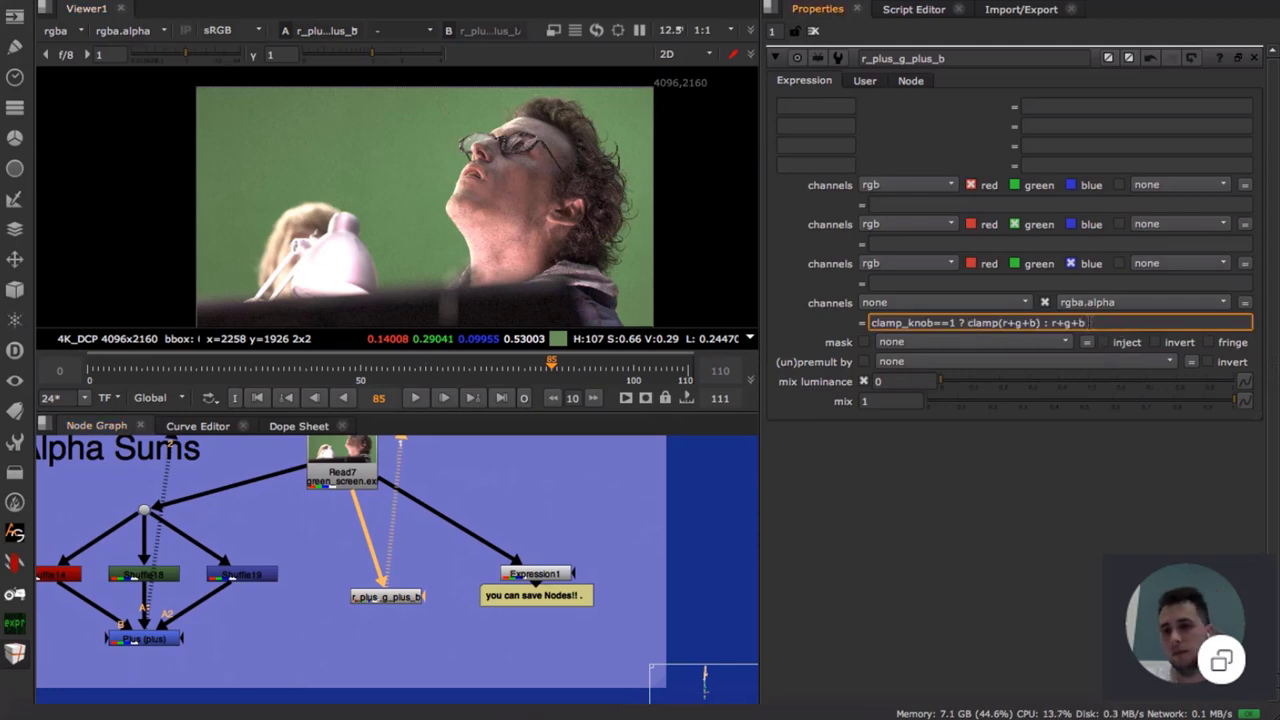
{"action": "left_click_drag", "start_coordinate": [1089, 323], "coordinate": [1052, 323]}
{"action": "left_click", "coordinate": [1085, 323]}
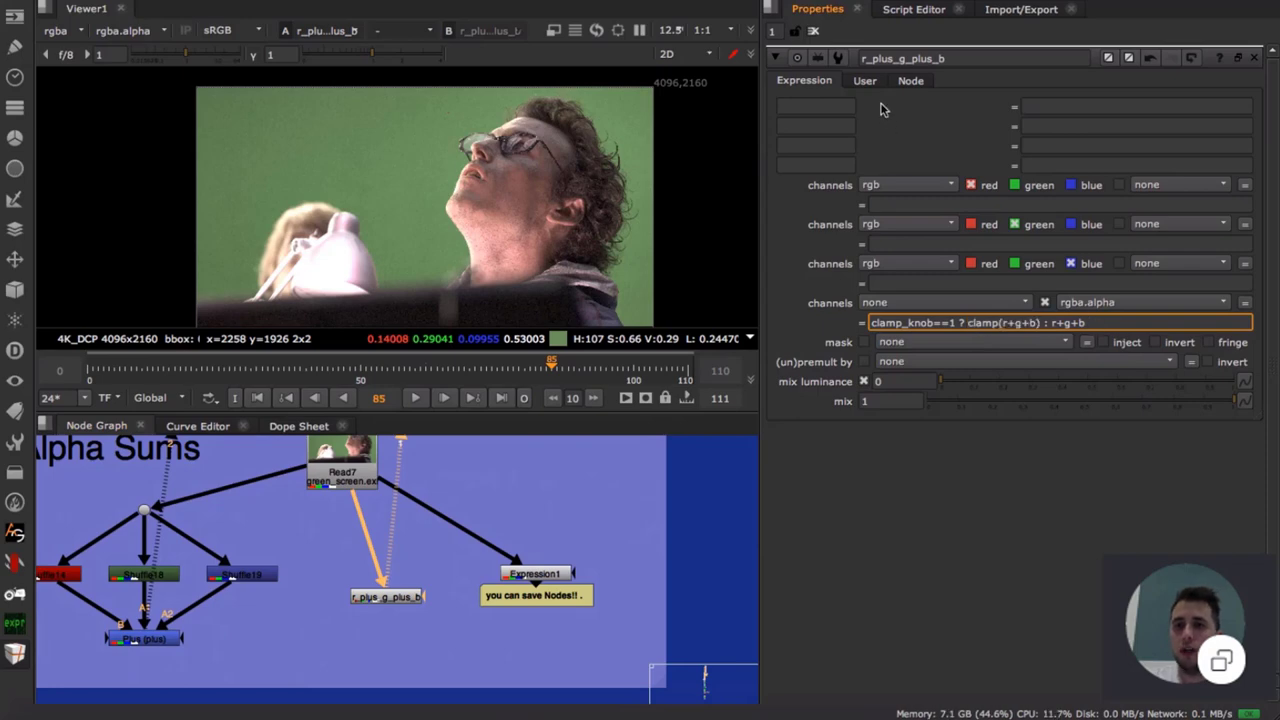
{"action": "left_click", "coordinate": [872, 83]}
{"action": "left_click", "coordinate": [836, 106]}
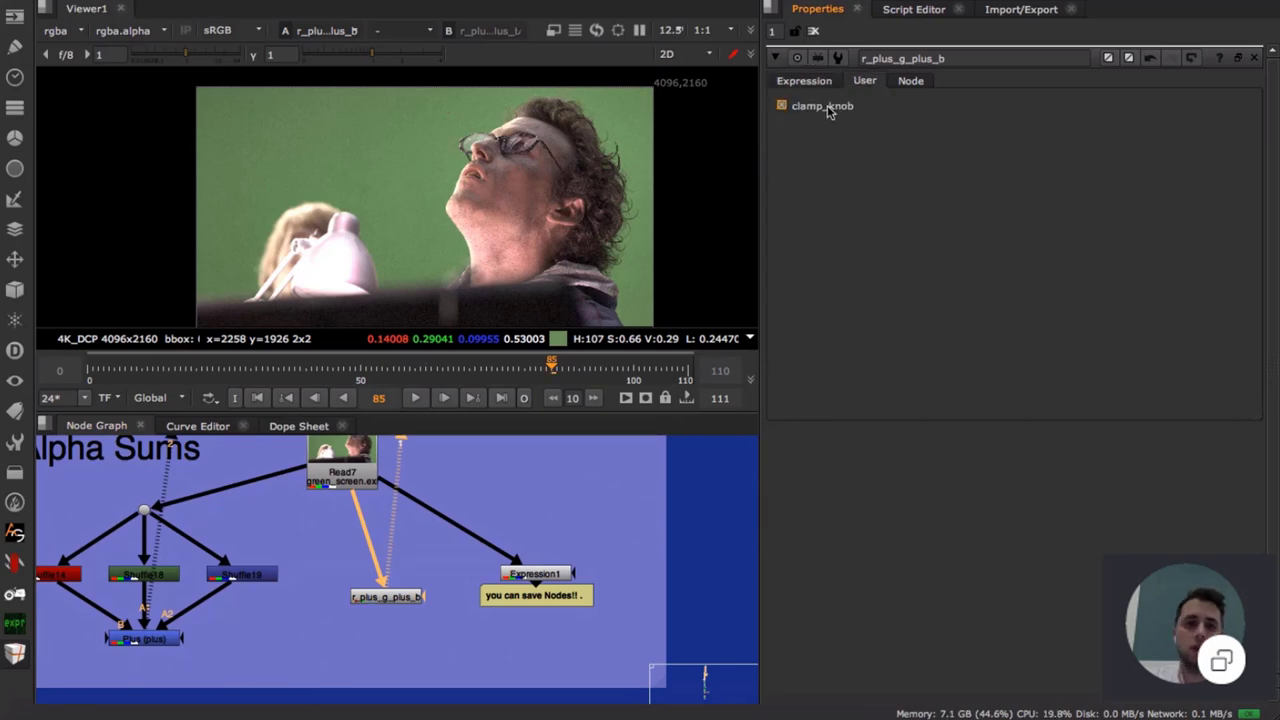
{"action": "left_click", "coordinate": [806, 81]}
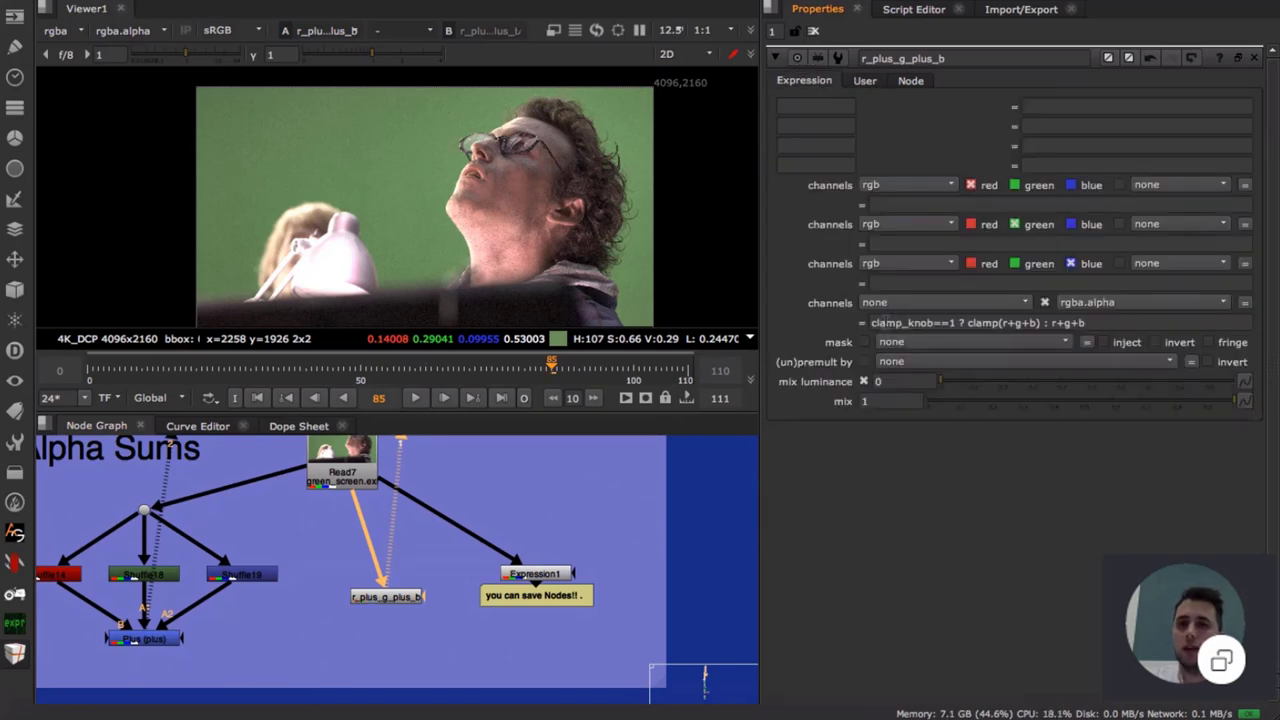
{"action": "left_click", "coordinate": [880, 322]}
{"action": "left_click", "coordinate": [1153, 318]}
- Nudge r_plus_g_plus_b away from Expression1, and view the ABS node's output in the Absolute Value example
{"action": "left_click_drag", "start_coordinate": [416, 596], "coordinate": [389, 599]}
{"action": "scroll", "coordinate": [418, 584], "scroll_direction": "down", "scroll_amount": 1}
{"action": "scroll", "coordinate": [420, 586], "scroll_direction": "up", "scroll_amount": 2}
{"action": "scroll", "coordinate": [424, 587], "scroll_direction": "down", "scroll_amount": 2}
{"action": "middle_click_drag", "start_coordinate": [425, 627], "coordinate": [422, 560]}
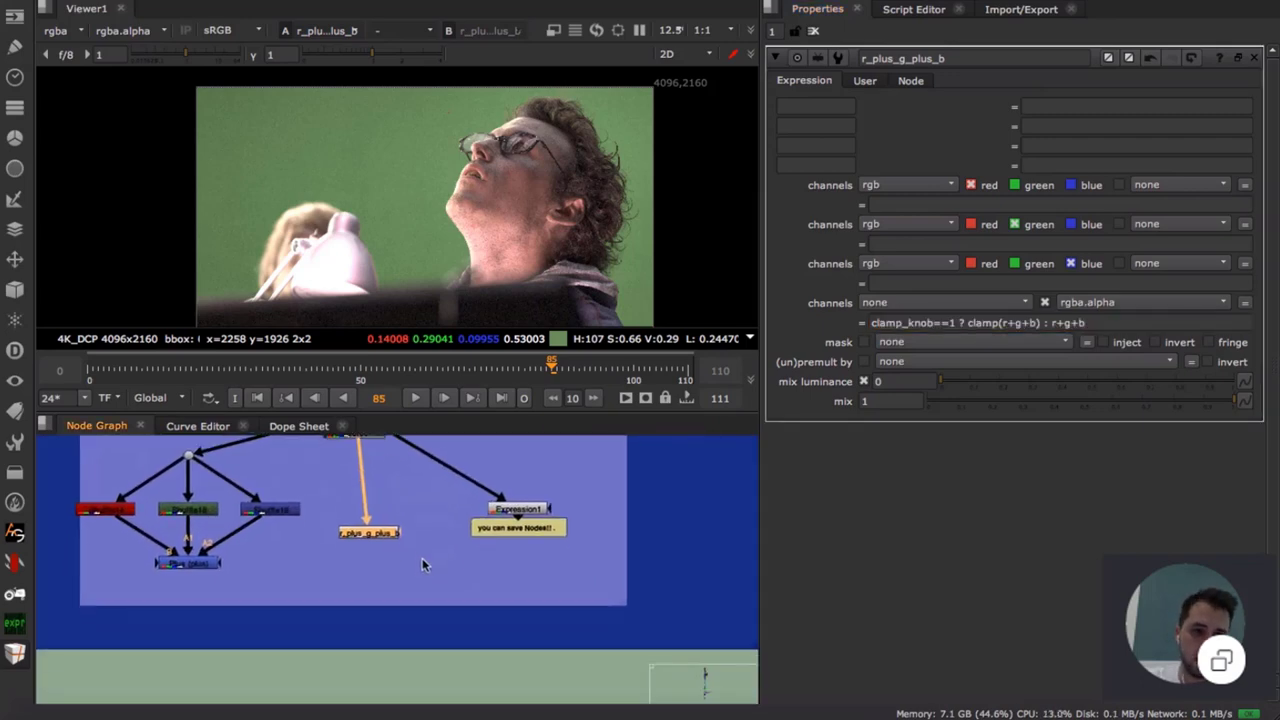
{"action": "scroll", "coordinate": [421, 558], "scroll_direction": "down", "scroll_amount": 6}
{"action": "middle_click_drag", "start_coordinate": [408, 640], "coordinate": [399, 527]}
{"action": "scroll", "coordinate": [416, 530], "scroll_direction": "up", "scroll_amount": 2}
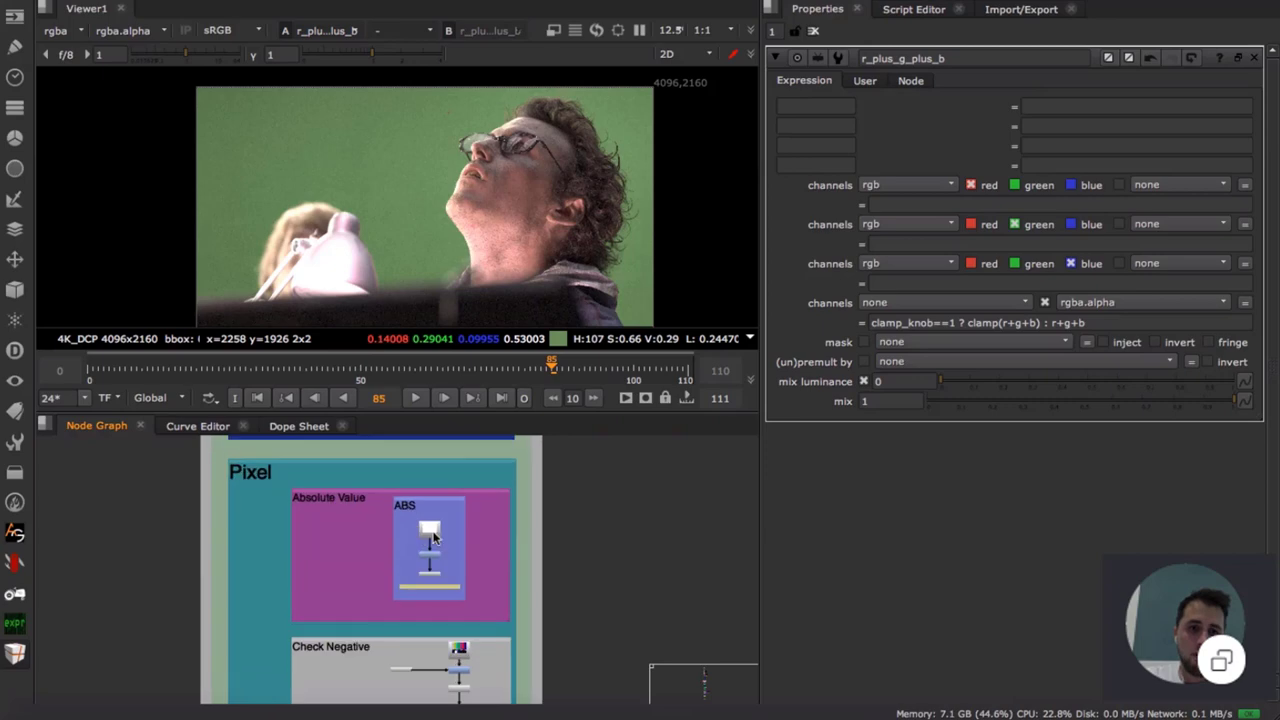
{"action": "scroll", "coordinate": [420, 535], "scroll_direction": "up", "scroll_amount": 3}
{"action": "scroll", "coordinate": [435, 560], "scroll_direction": "down", "scroll_amount": 1}
{"action": "scroll", "coordinate": [448, 585], "scroll_direction": "up", "scroll_amount": 3}
{"action": "scroll", "coordinate": [448, 586], "scroll_direction": "down", "scroll_amount": 2}
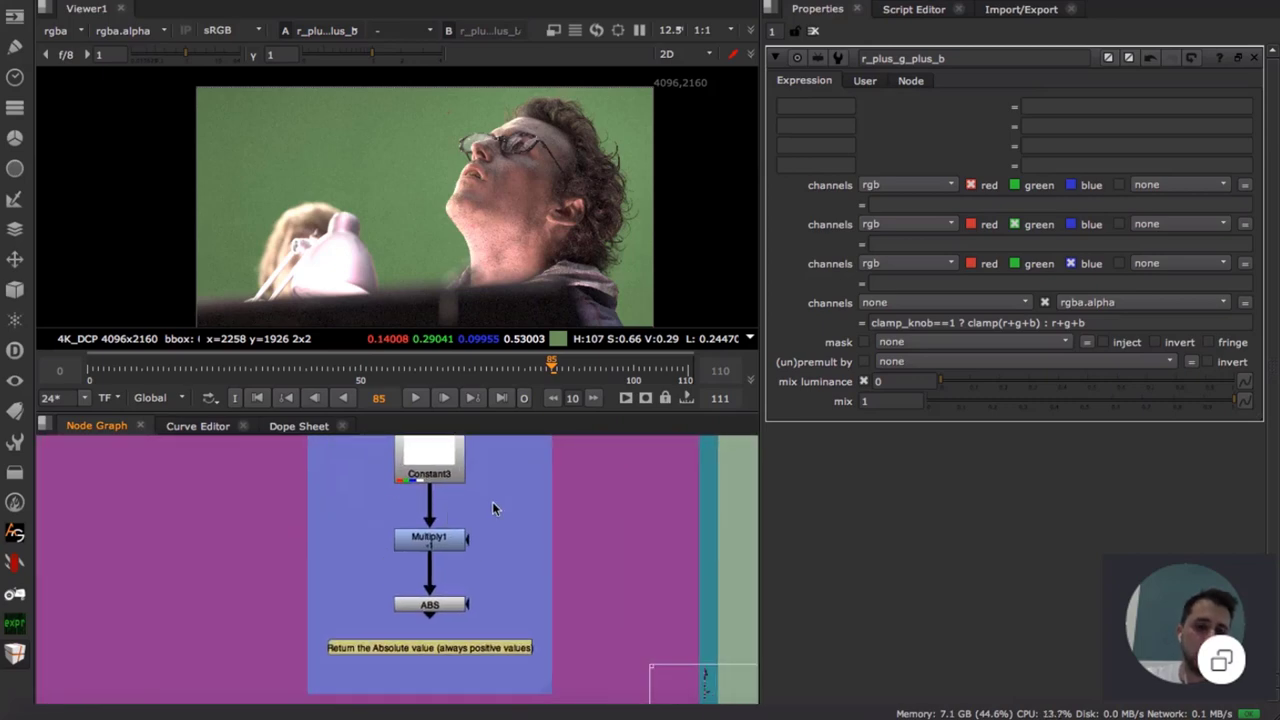
{"action": "left_click", "coordinate": [450, 607]}
{"action": "key", "text": "1"}
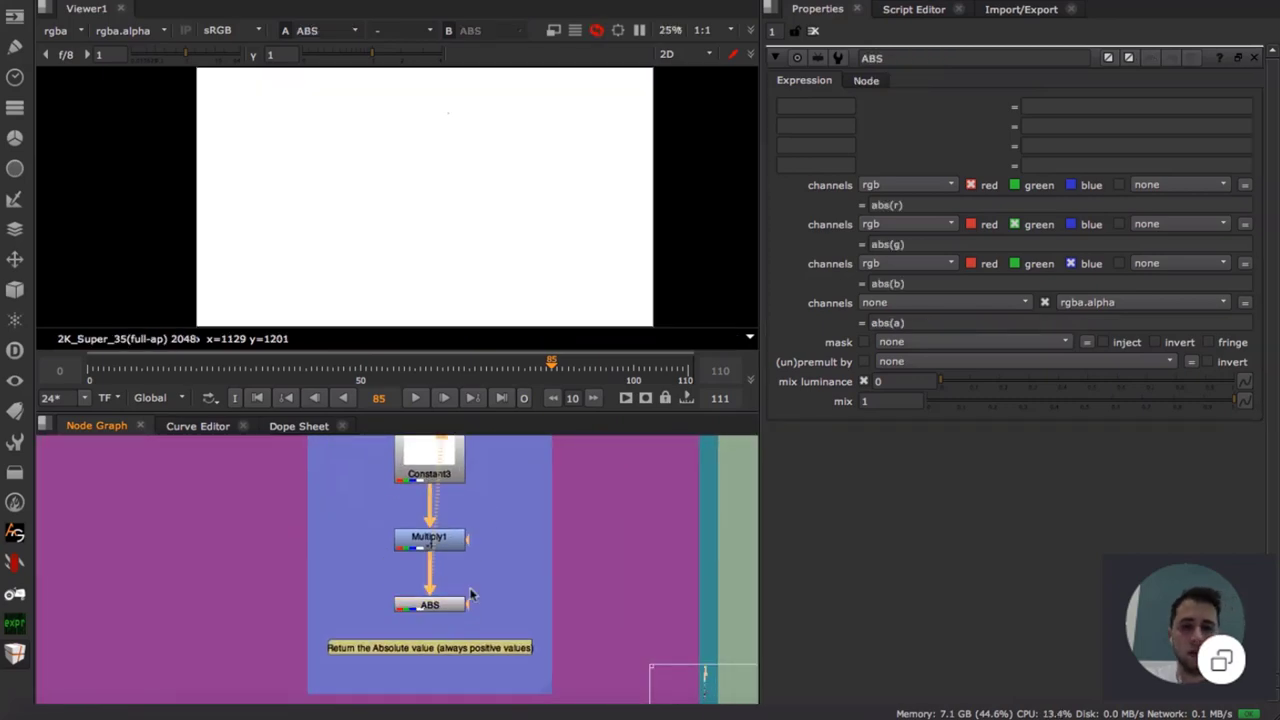
- View the Constant3 source for comparison, and return to the ABS node's settings and output
{"action": "left_click", "coordinate": [472, 592]}
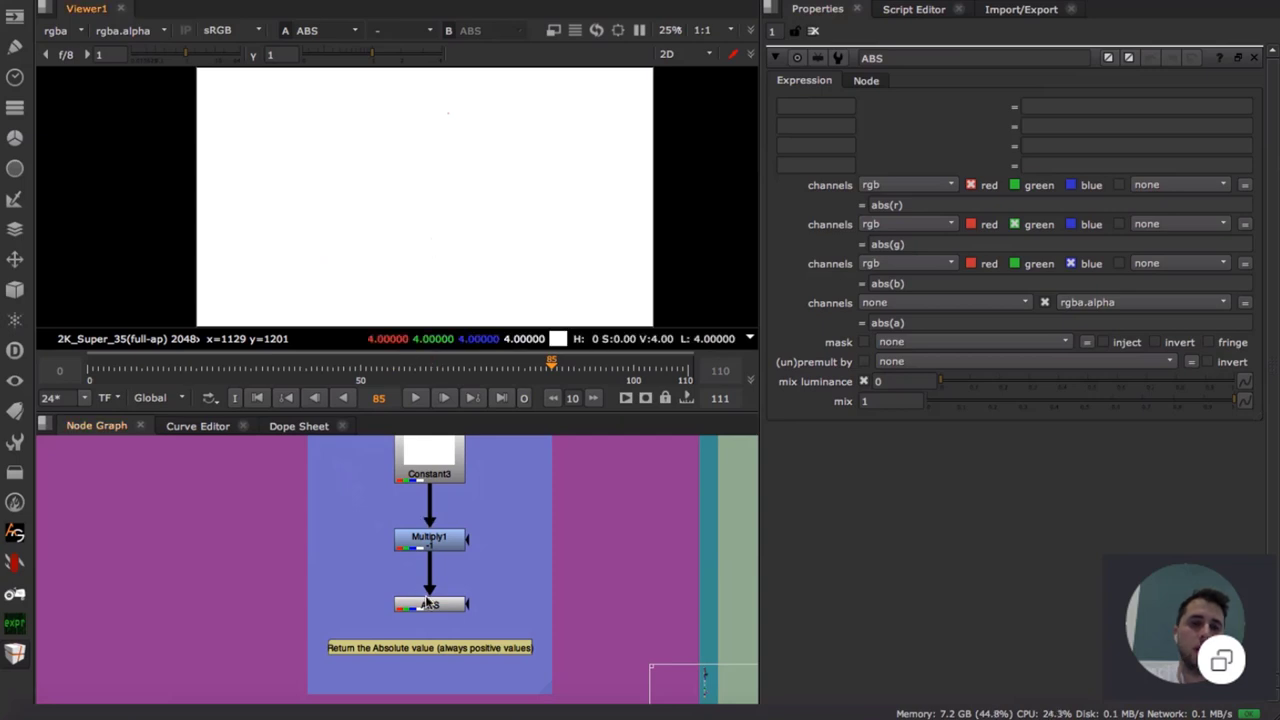
{"action": "key", "text": "1"}
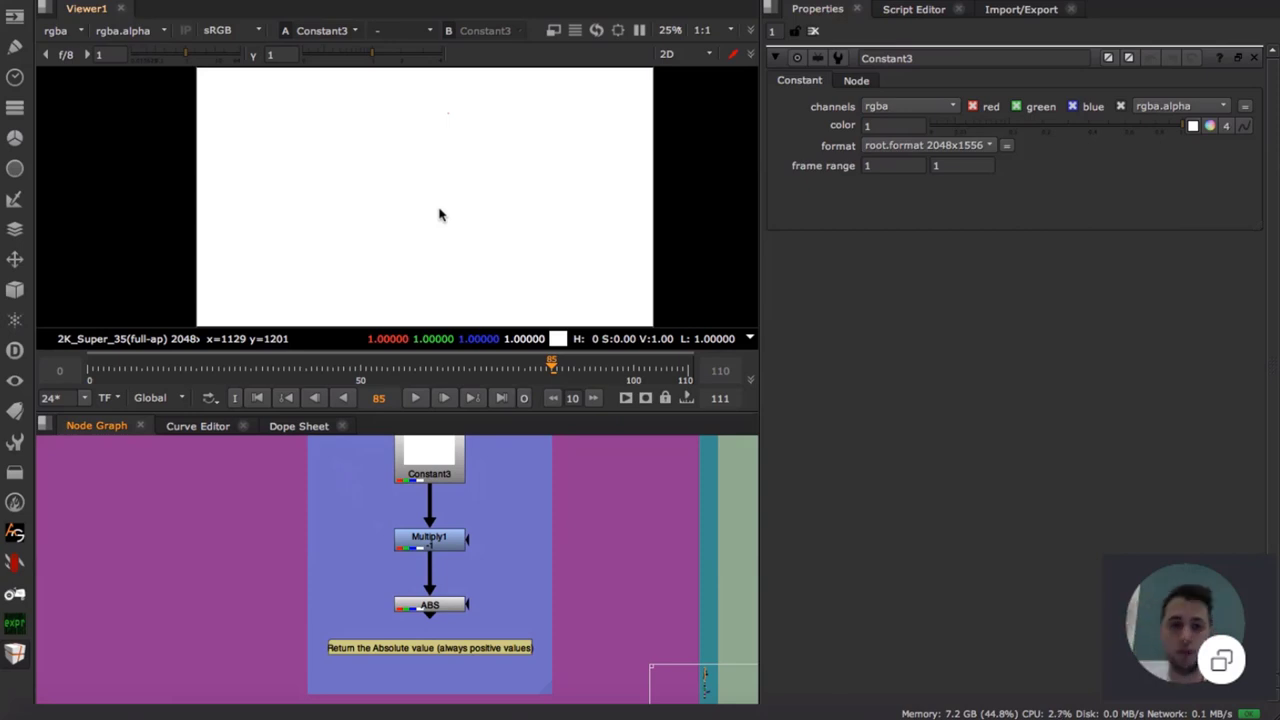
{"action": "double_click", "coordinate": [429, 605]}
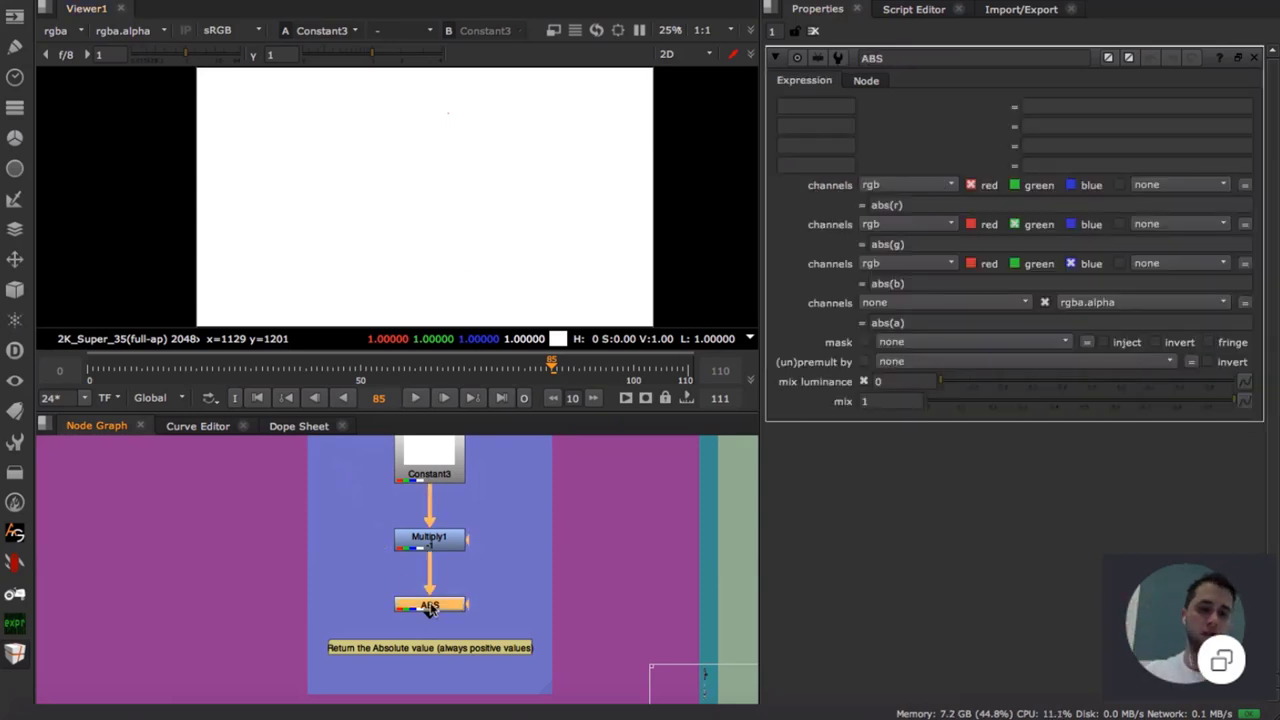
{"action": "key", "text": "1"}
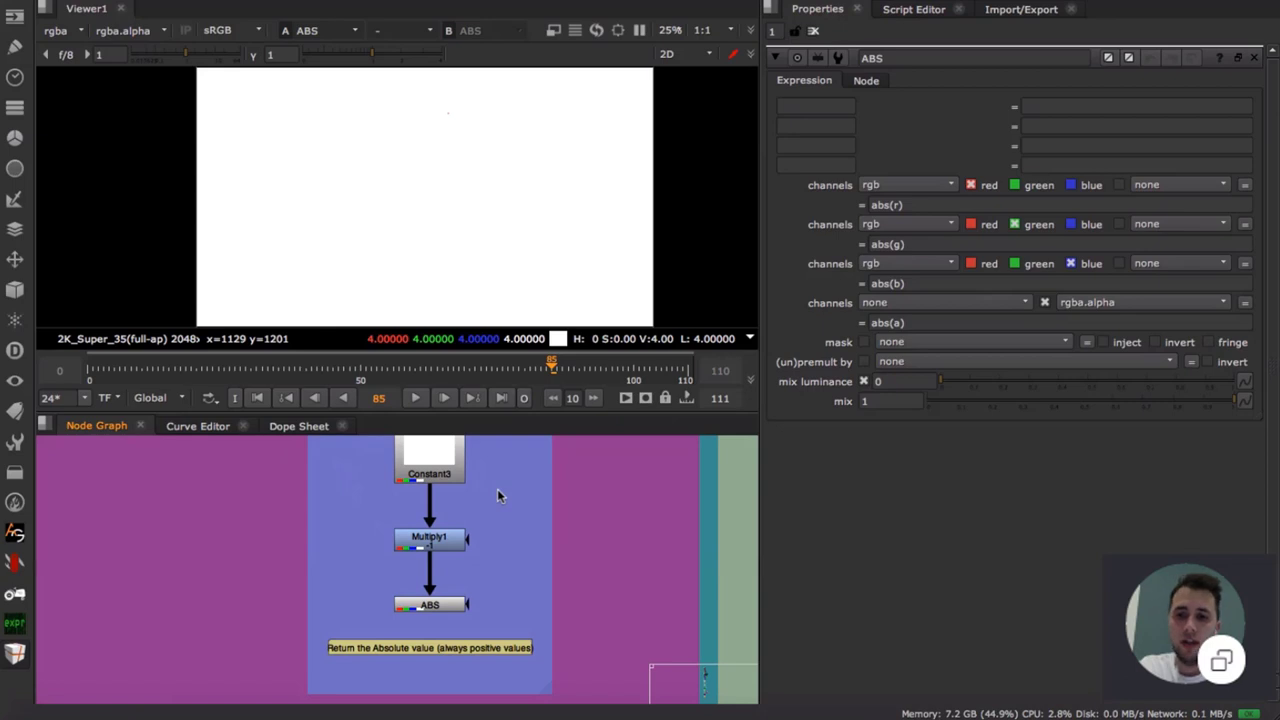
- Open the settings of Constant3 and Multiply1 in turn, viewing each node's output
{"action": "double_click", "coordinate": [456, 472]}
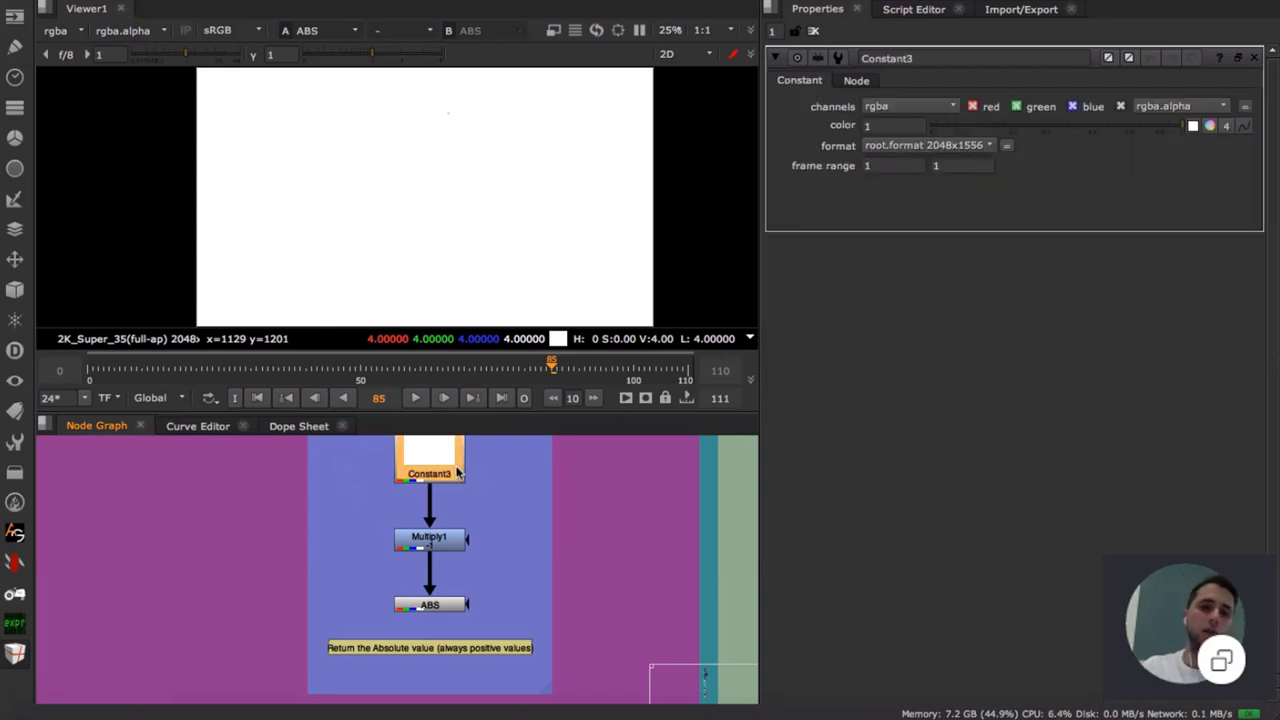
{"action": "key", "text": "1"}
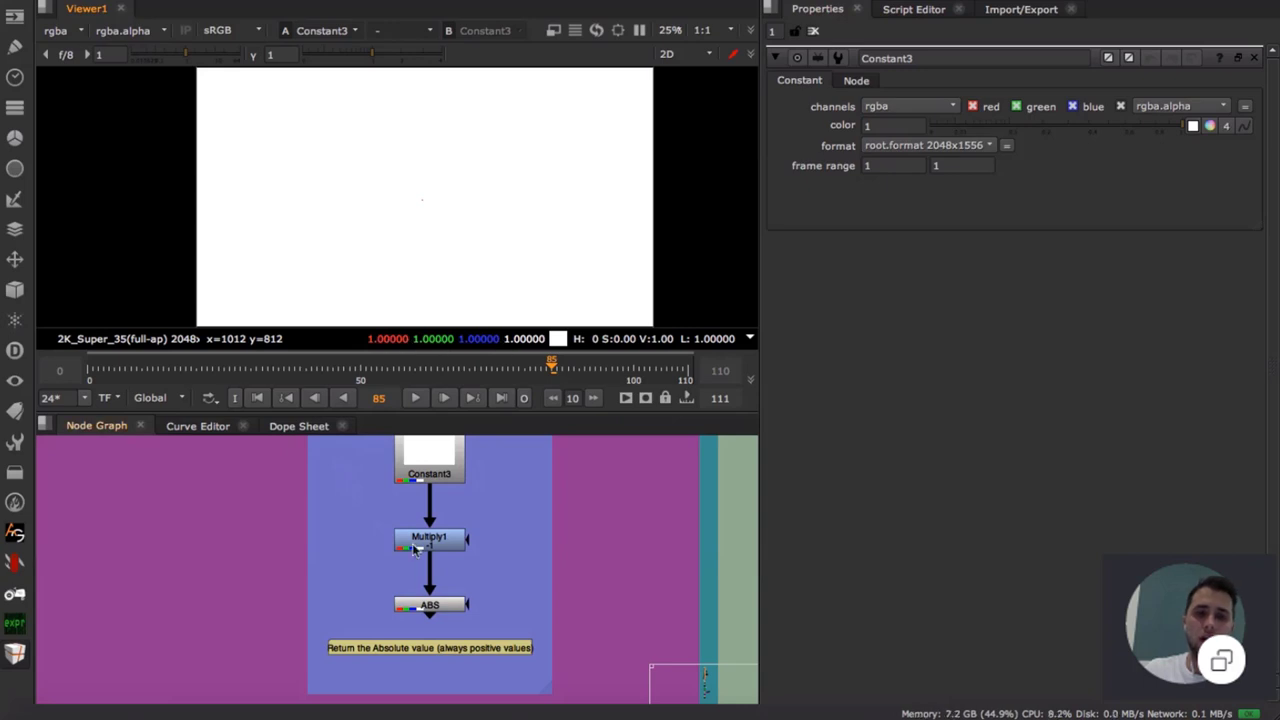
{"action": "double_click", "coordinate": [448, 546]}
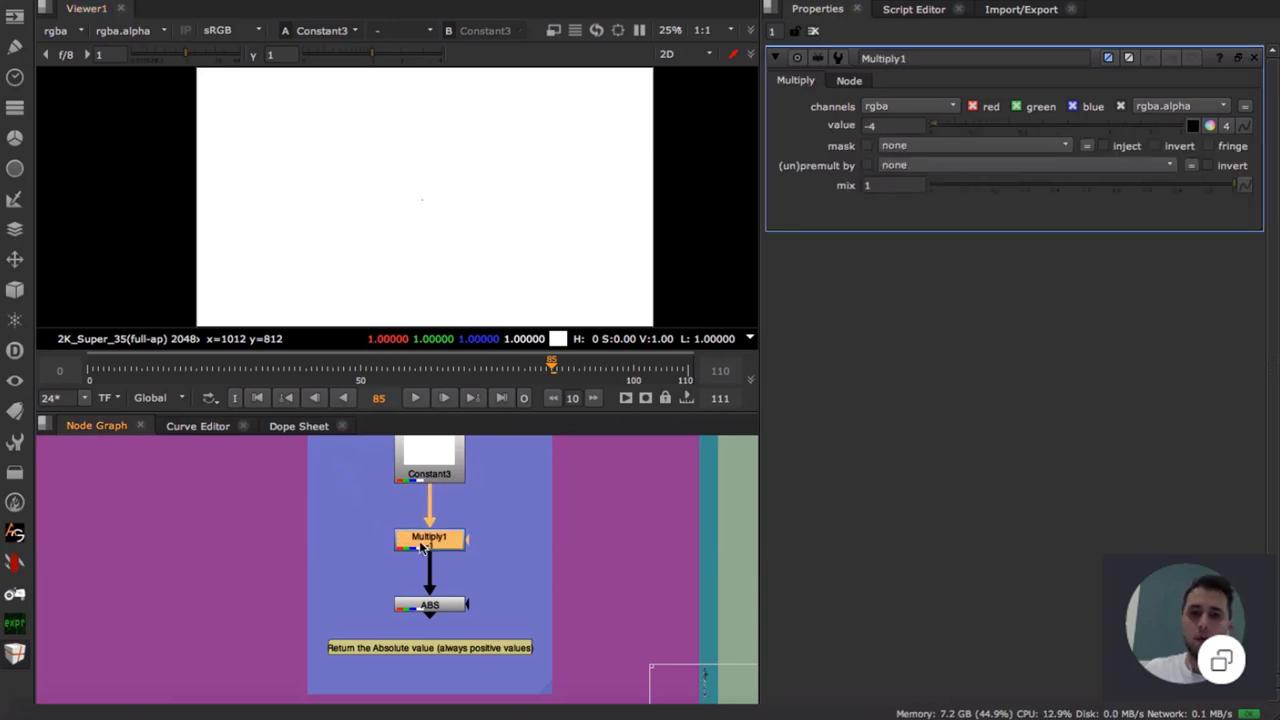
{"action": "key", "text": "1"}
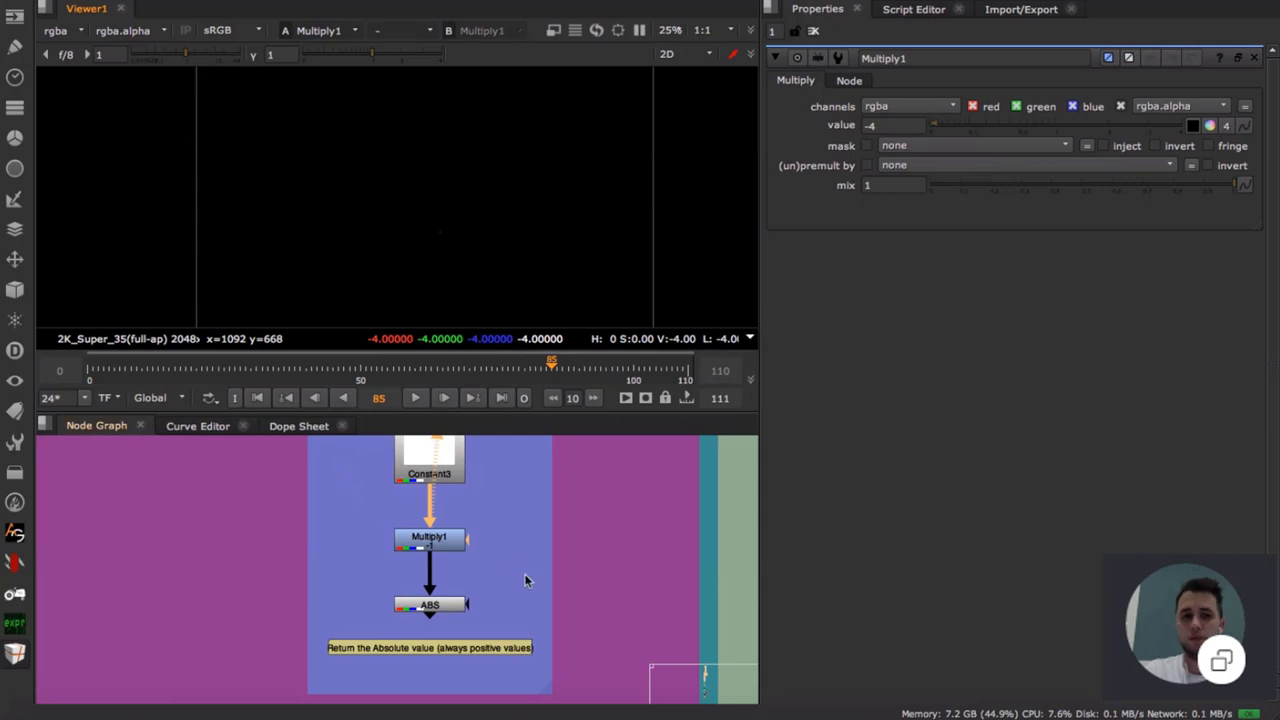
- Inspect the abs(r) expression in the ABS node and view its result
{"action": "double_click", "coordinate": [430, 604]}
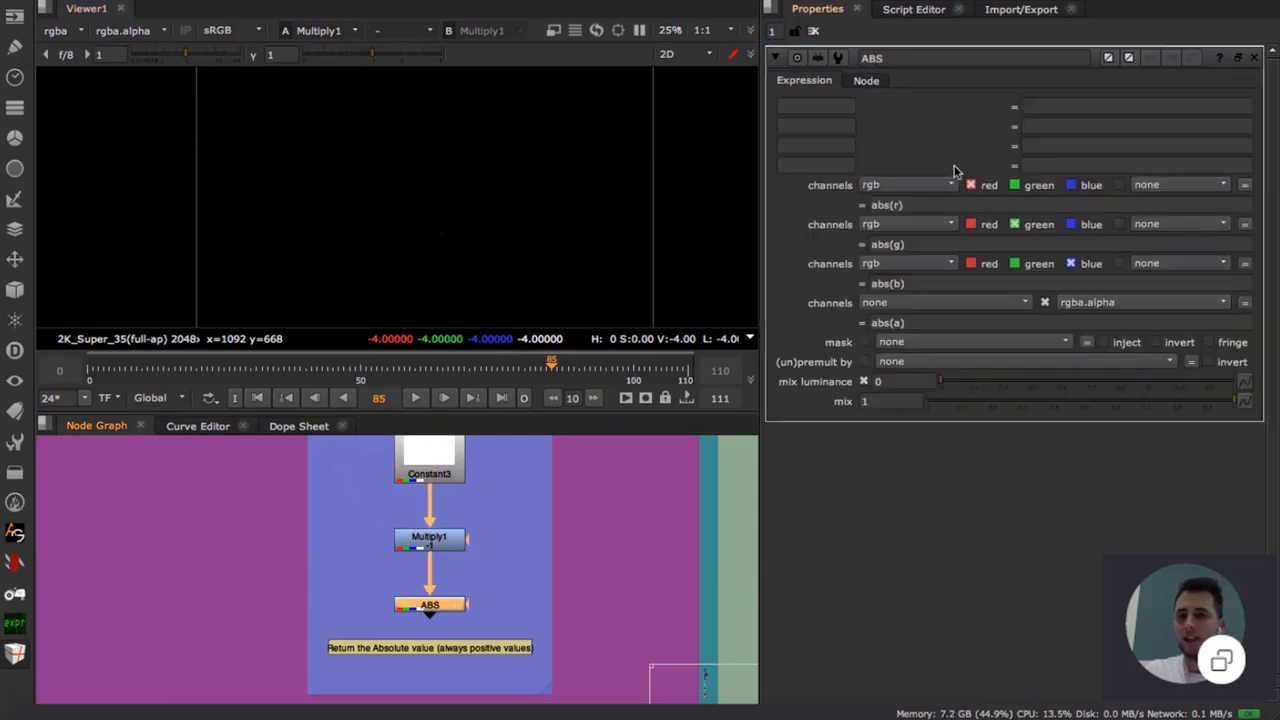
{"action": "left_click", "coordinate": [878, 204]}
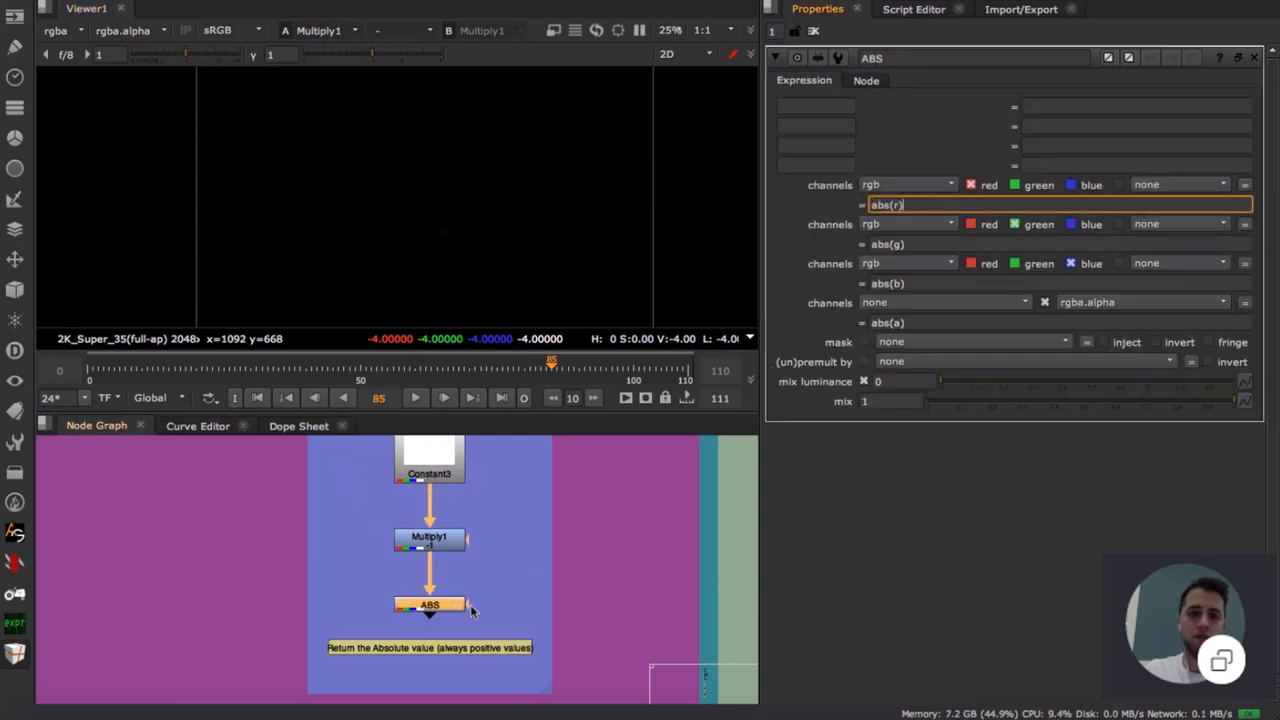
{"action": "left_click", "coordinate": [433, 606]}
{"action": "key", "text": "1"}
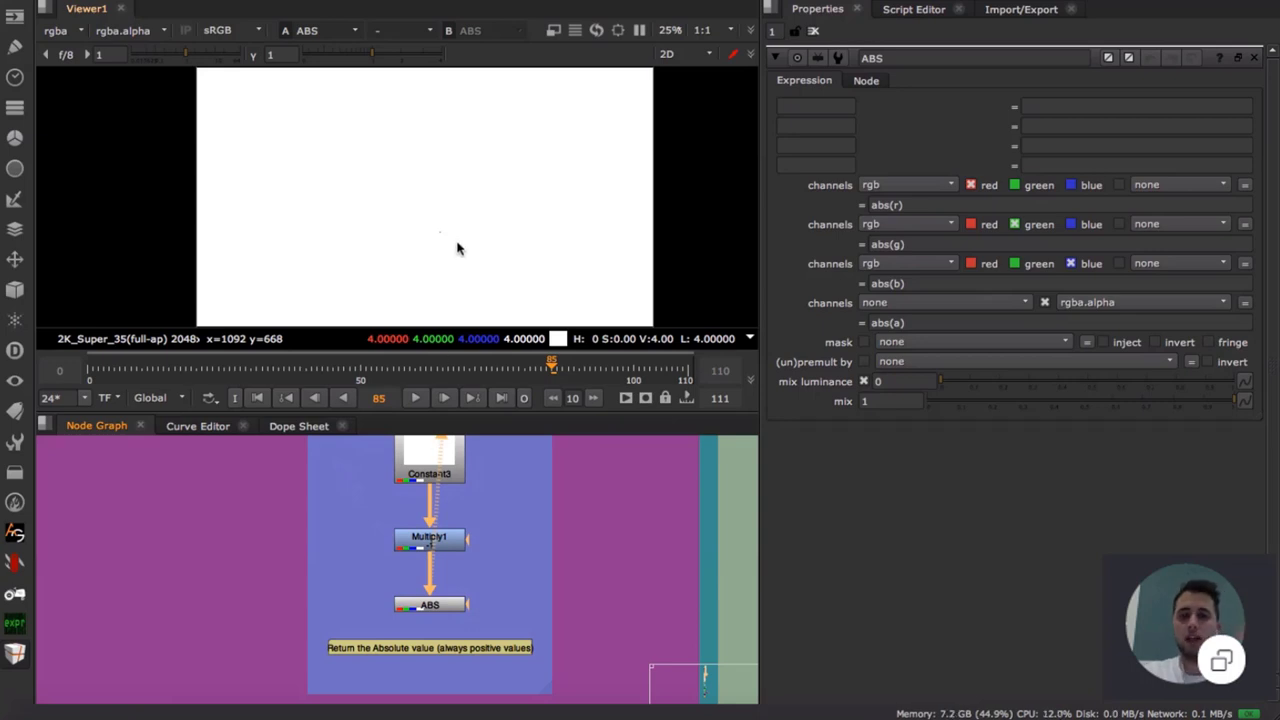
- Set Multiply1's value to -7 while viewing the ABS output
{"action": "double_click", "coordinate": [440, 540]}
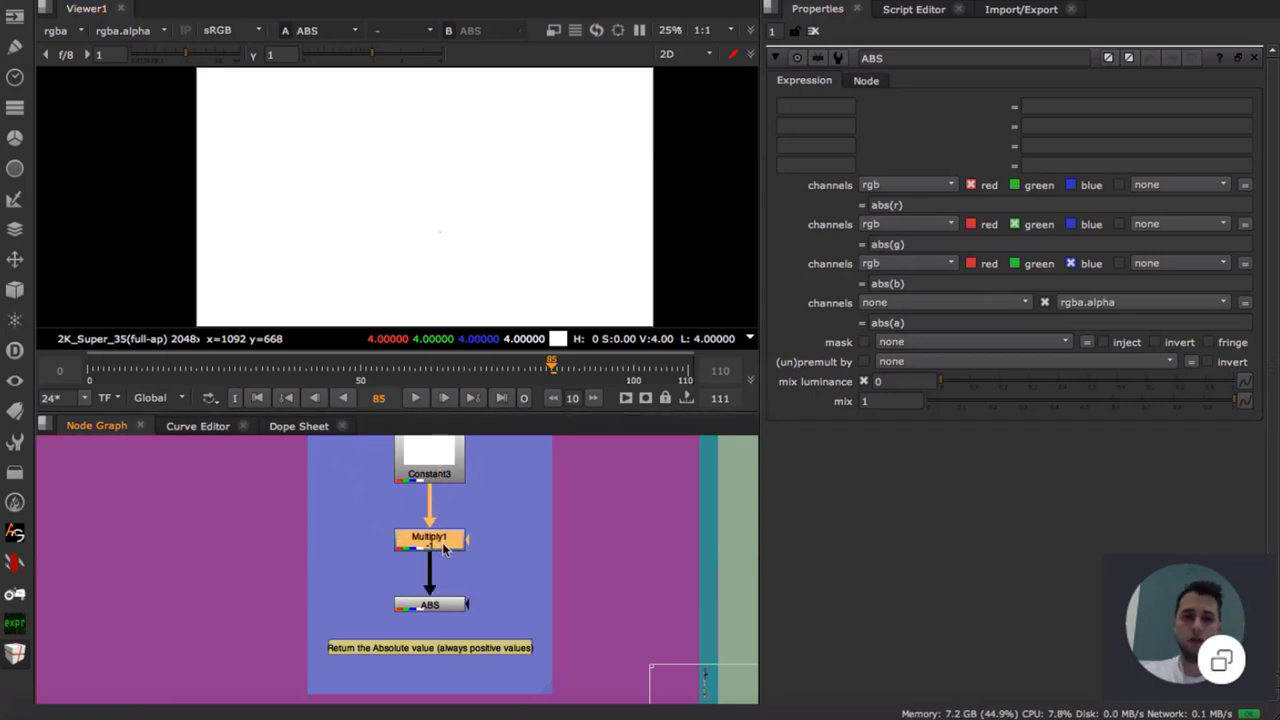
{"action": "left_click", "coordinate": [899, 125]}
{"action": "key", "text": "Down"}
{"action": "key", "text": "Down"}
{"action": "key", "text": "Down"}
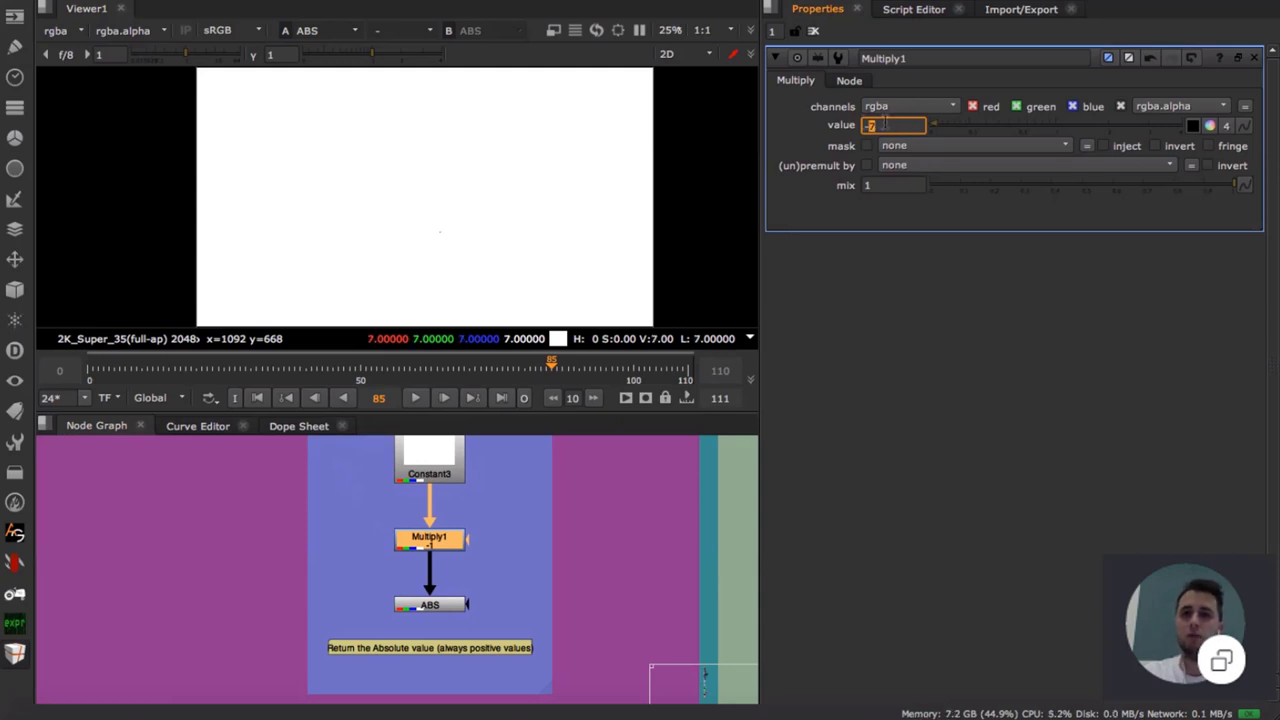
{"action": "left_click", "coordinate": [507, 570]}
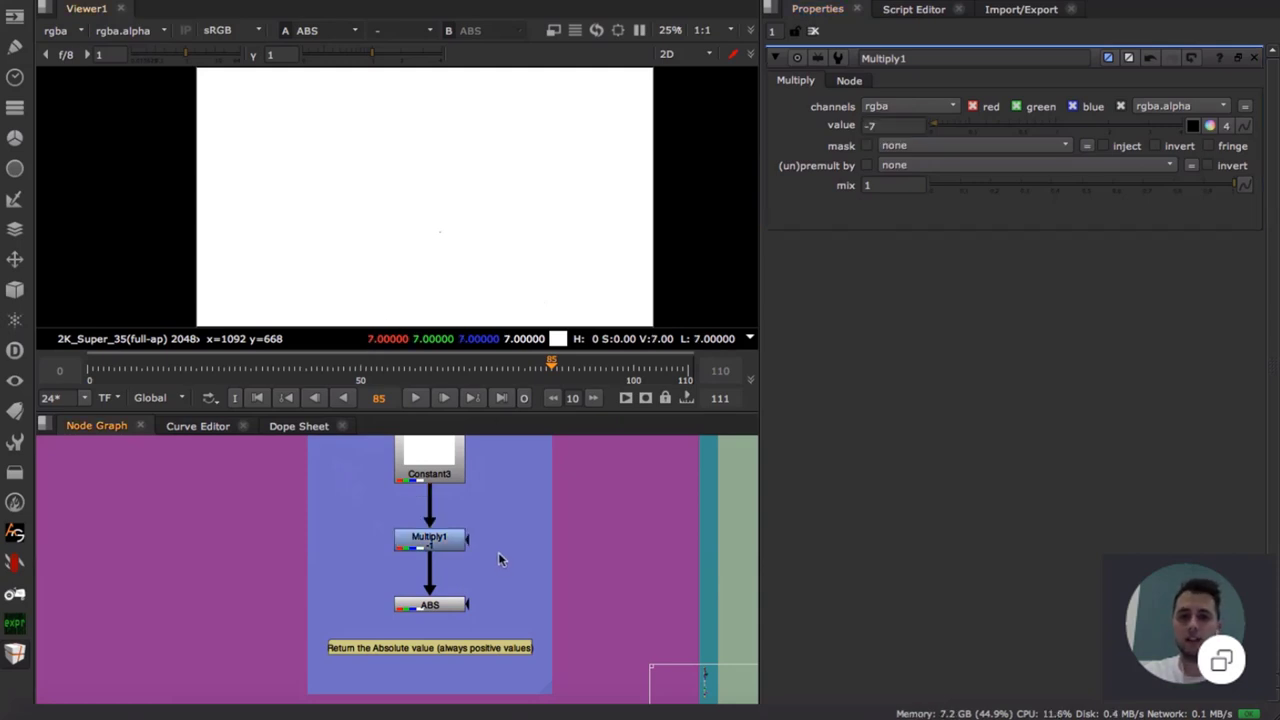
- In the Check Negative example, shift Multiply2 slightly down and move Noise3 closer to it
{"action": "middle_click_drag", "start_coordinate": [511, 603], "coordinate": [508, 506]}
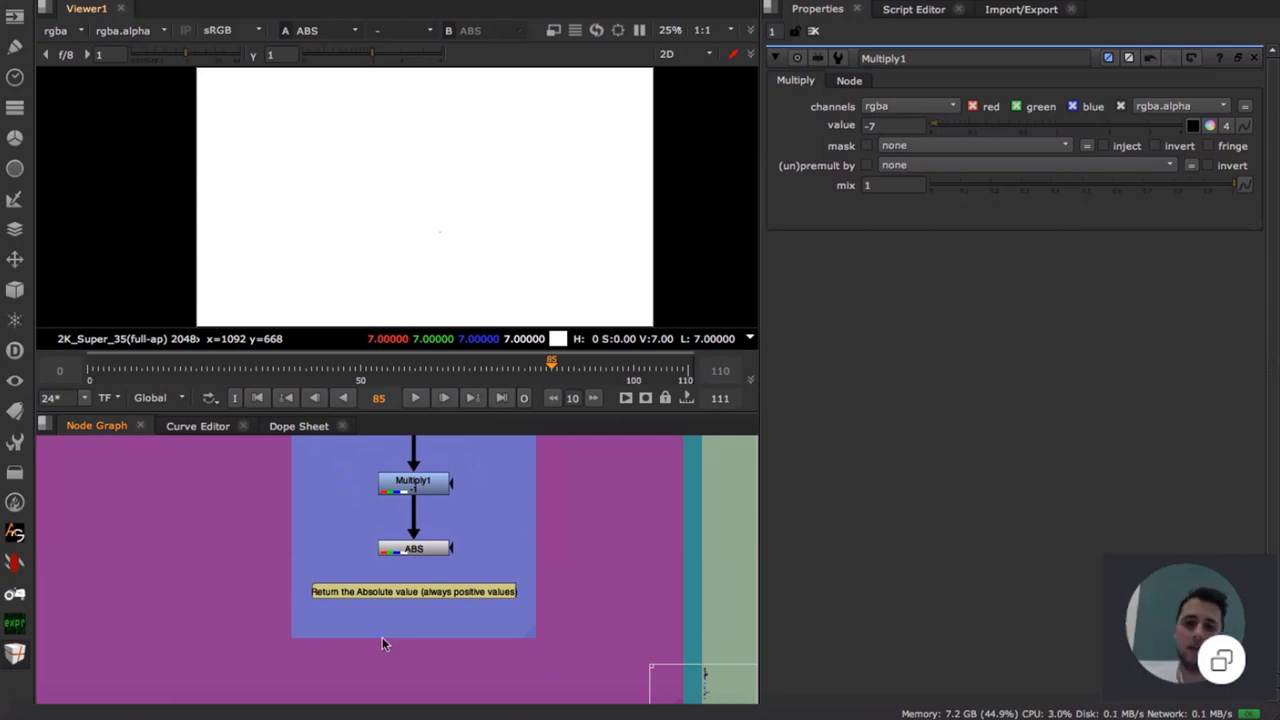
{"action": "scroll", "coordinate": [576, 522], "scroll_direction": "down", "scroll_amount": 5}
{"action": "middle_click_drag", "start_coordinate": [570, 560], "coordinate": [549, 498]}
{"action": "scroll", "coordinate": [535, 595], "scroll_direction": "up", "scroll_amount": 3}
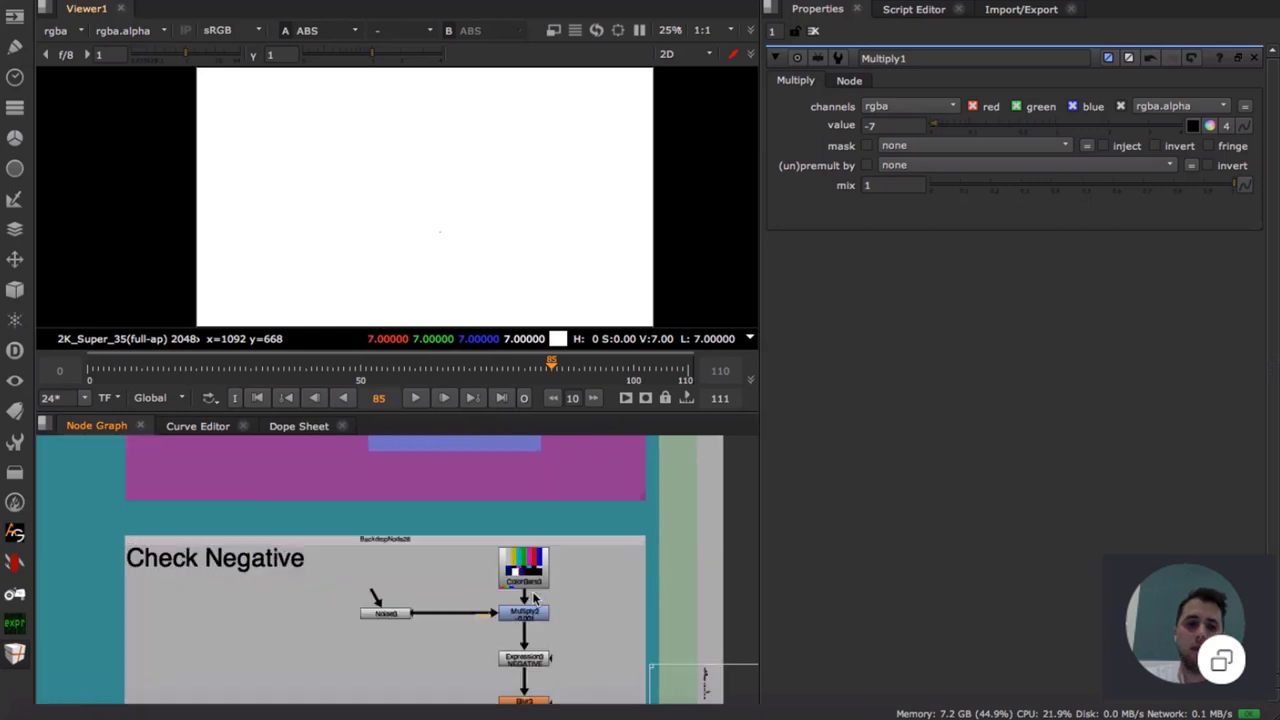
{"action": "scroll", "coordinate": [529, 612], "scroll_direction": "up", "scroll_amount": 2}
{"action": "left_click_drag", "start_coordinate": [529, 615], "coordinate": [529, 626]}
{"action": "middle_click_drag", "start_coordinate": [548, 617], "coordinate": [520, 569]}
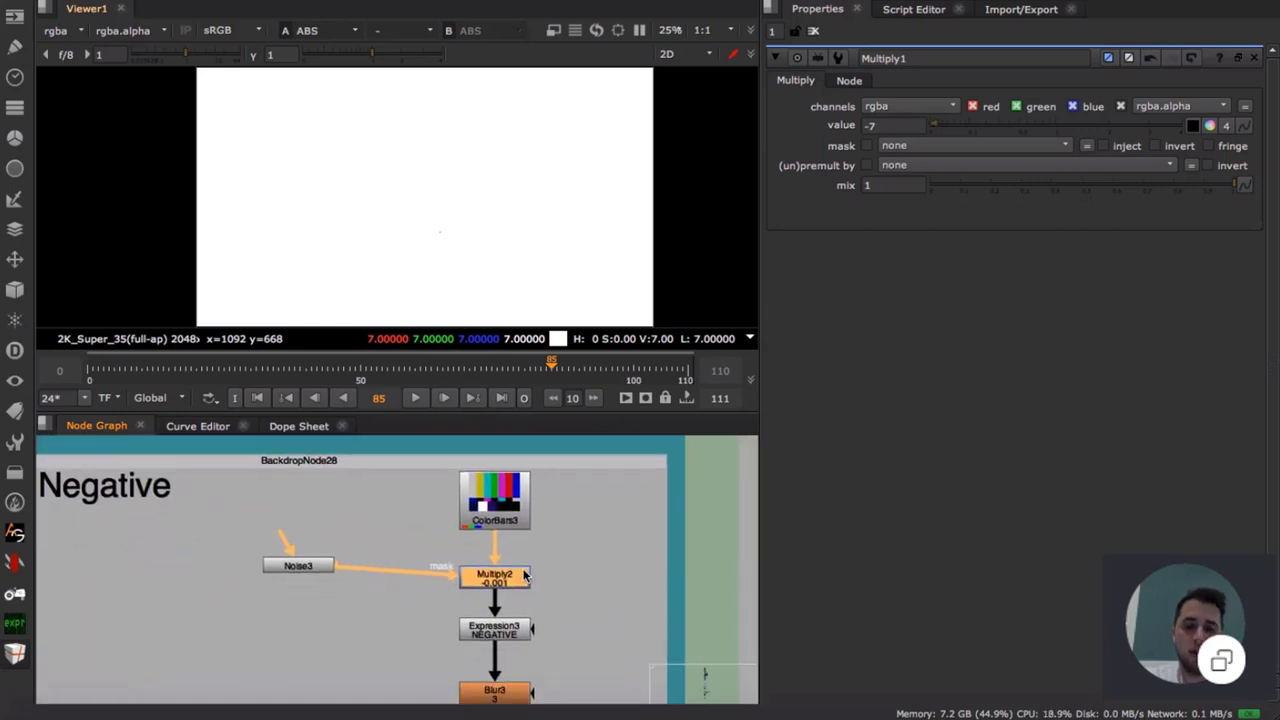
{"action": "left_click", "coordinate": [342, 565]}
{"action": "left_click_drag", "start_coordinate": [329, 566], "coordinate": [361, 566]}
{"action": "left_click", "coordinate": [480, 581]}
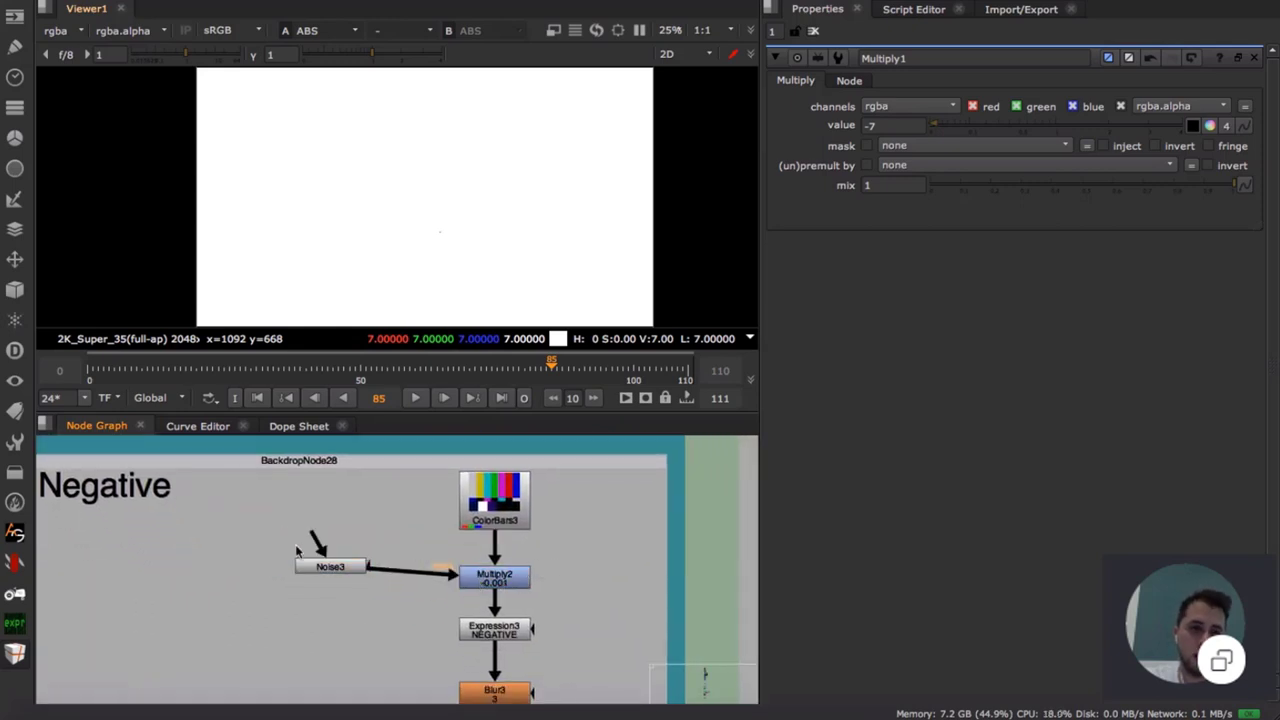
- Open Expression3's settings and inspect its negative-value checks, such as r < 0 ? 1000 : 0
{"action": "scroll", "coordinate": [388, 532], "scroll_direction": "down", "scroll_amount": 4}
{"action": "scroll", "coordinate": [425, 552], "scroll_direction": "up", "scroll_amount": 3}
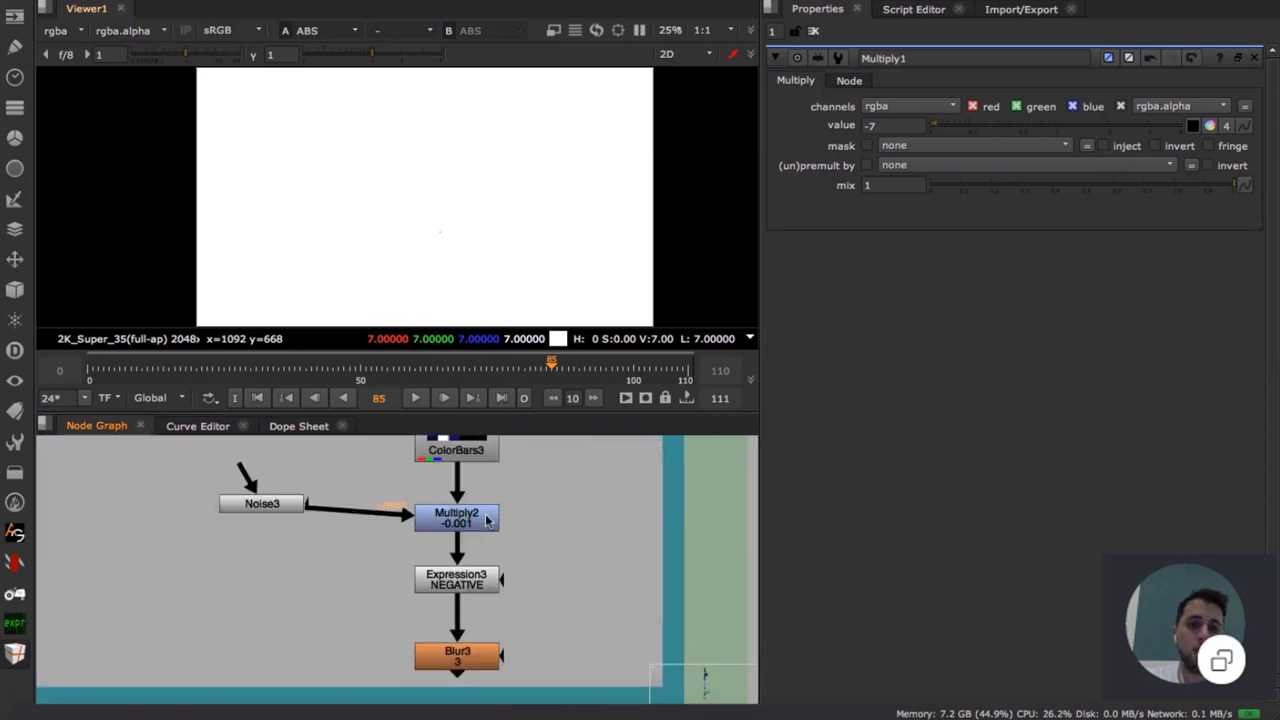
{"action": "left_click", "coordinate": [482, 580]}
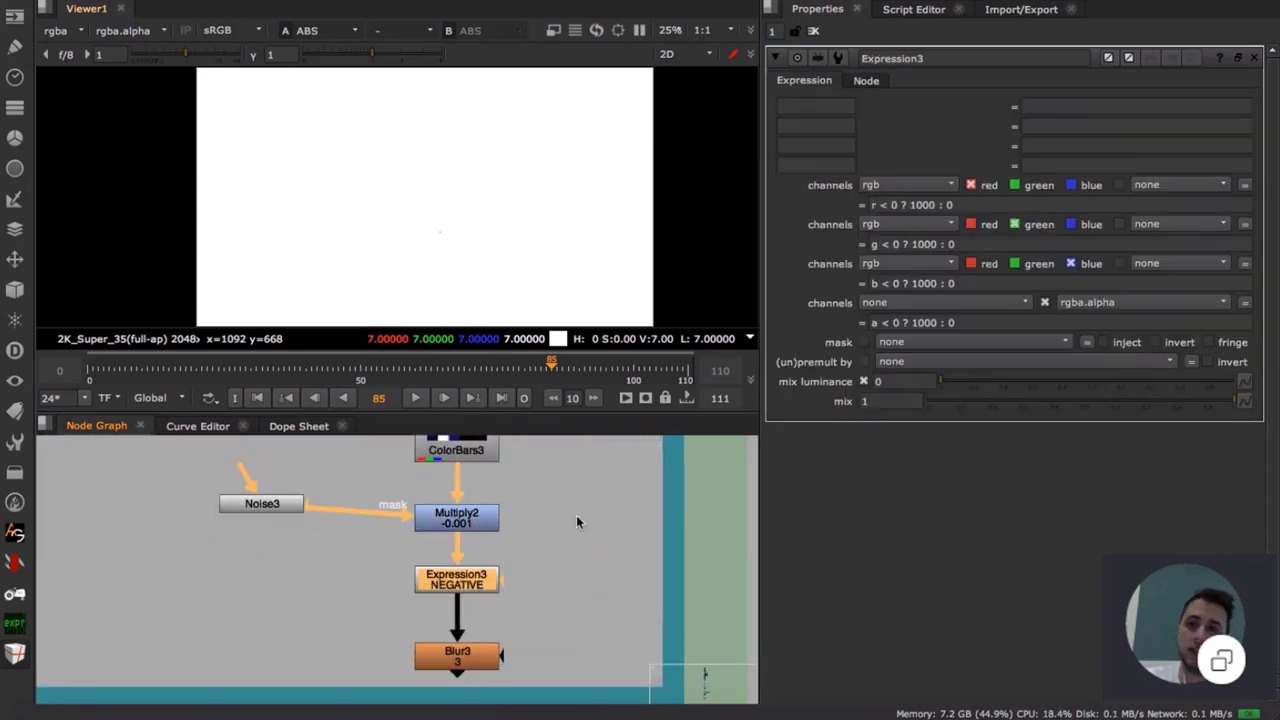
{"action": "scroll", "coordinate": [576, 530], "scroll_direction": "down", "scroll_amount": 3}
{"action": "middle_click_drag", "start_coordinate": [555, 532], "coordinate": [495, 577]}
{"action": "scroll", "coordinate": [472, 536], "scroll_direction": "up", "scroll_amount": 3}
{"action": "left_click", "coordinate": [516, 496]}
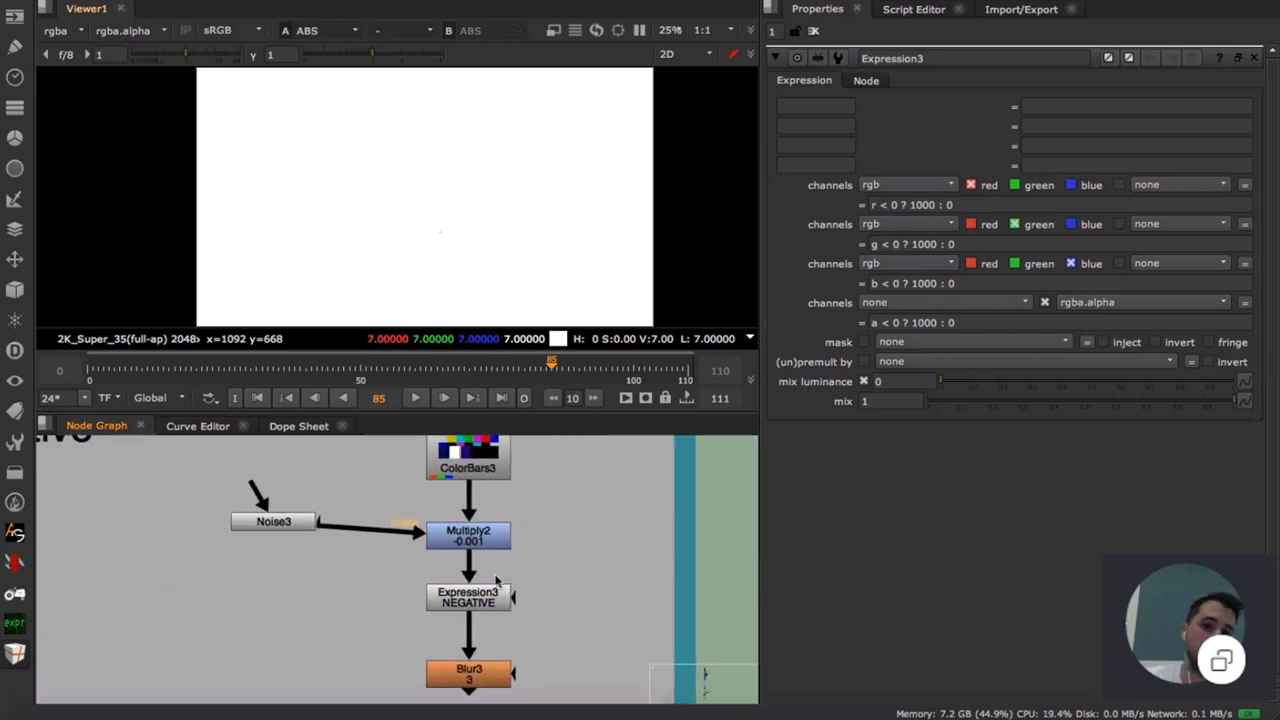
- Open Multiply2's settings and view the output of the Expression3 NEGATIVE node
{"action": "double_click", "coordinate": [492, 535]}
{"action": "left_click", "coordinate": [491, 602]}
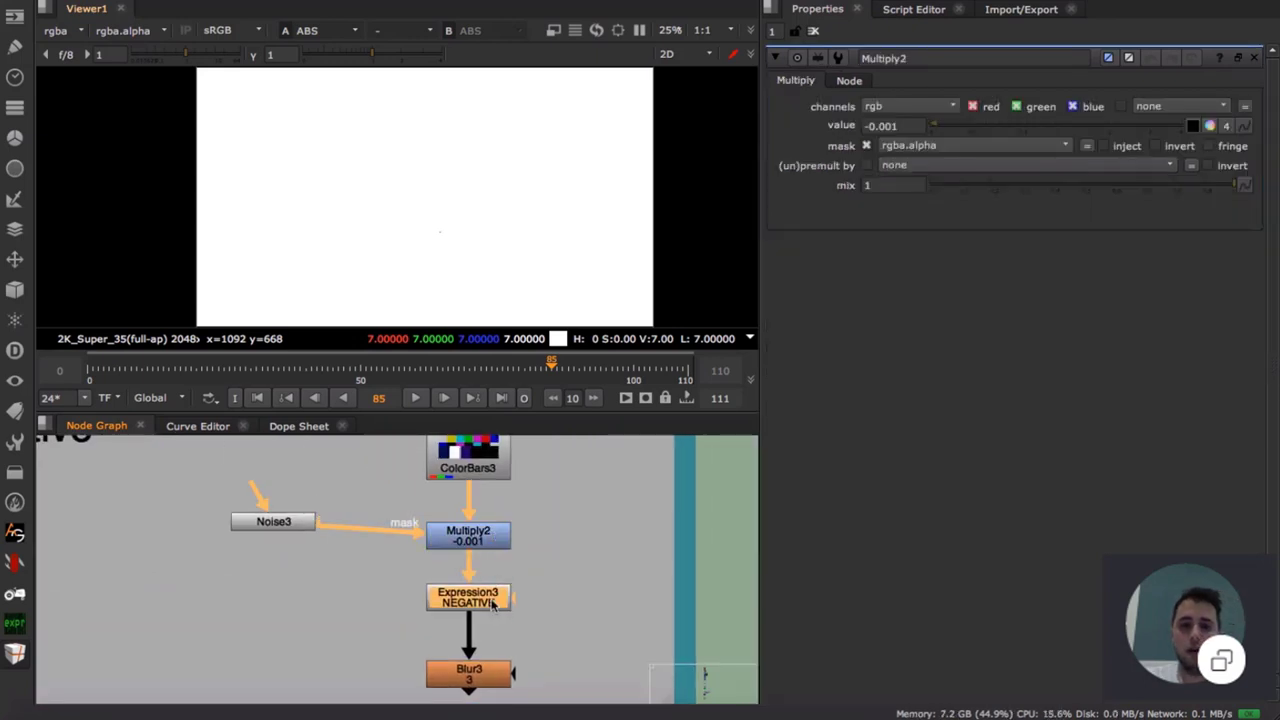
{"action": "key", "text": "1"}
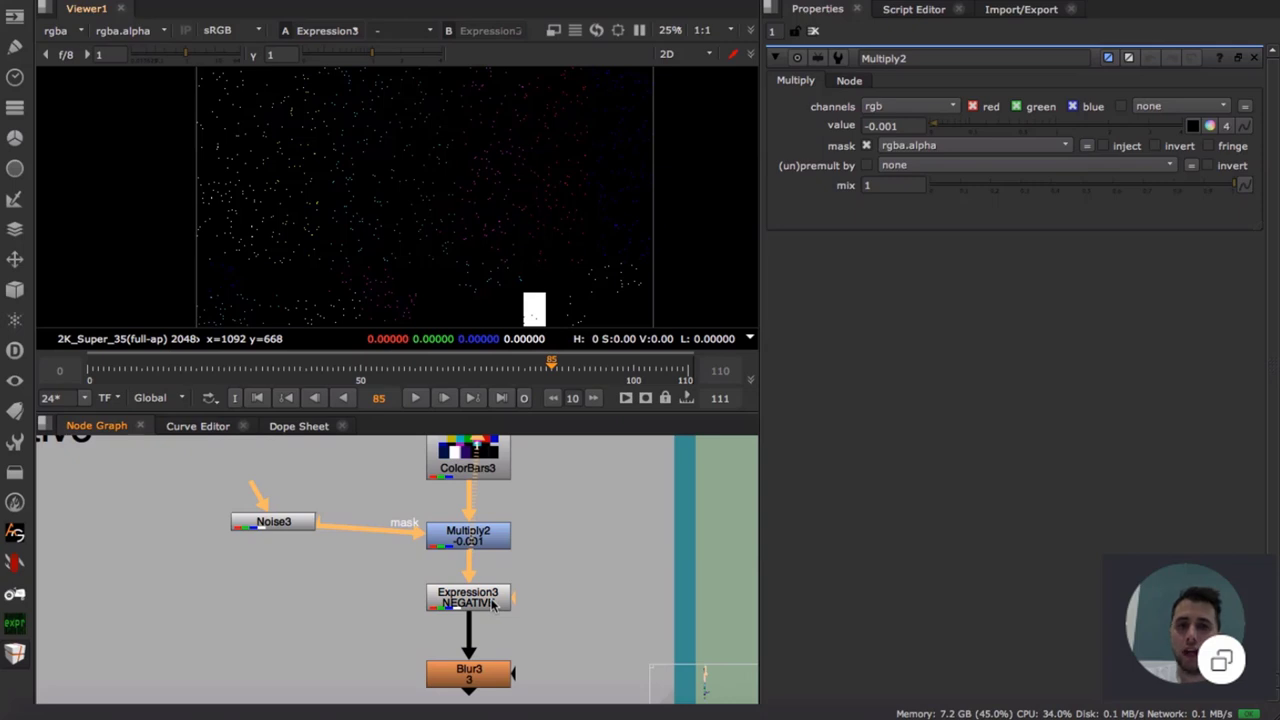
{"action": "left_click", "coordinate": [624, 530]}
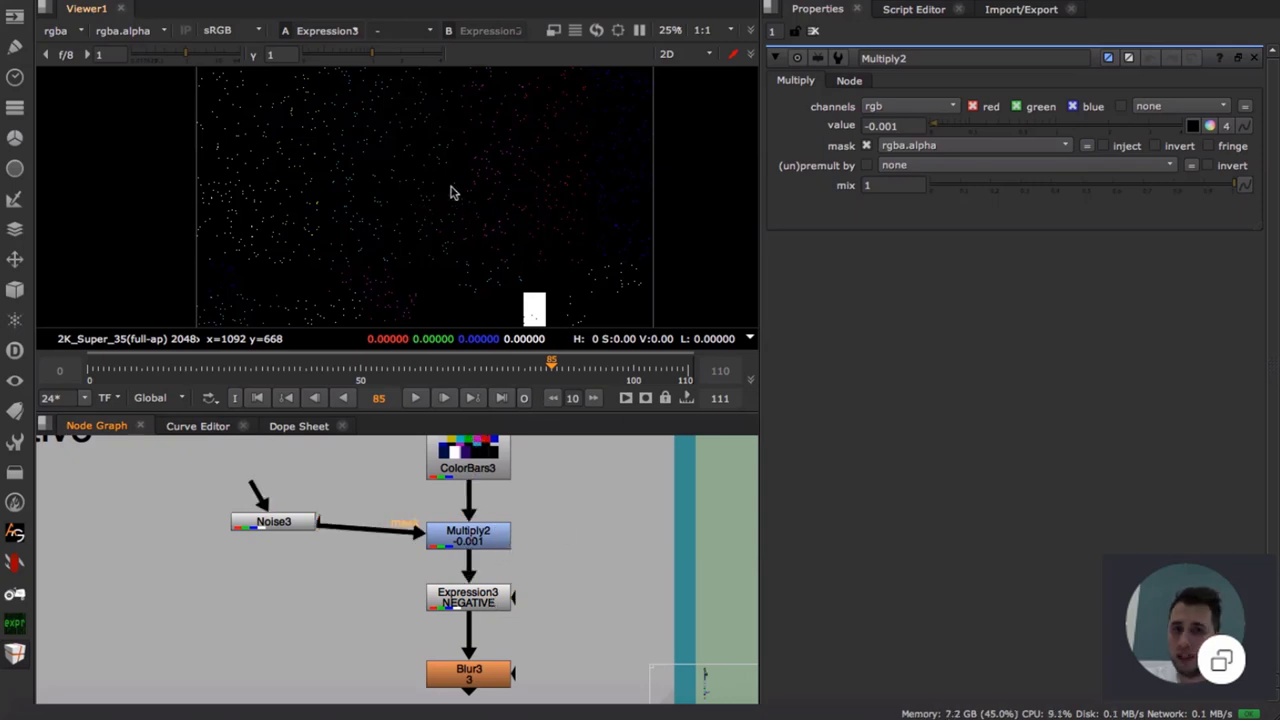
- View the ColorBars3 output and compare it with Multiply2's output, examining the noise in the colour bars up close
{"action": "key", "text": "1"}
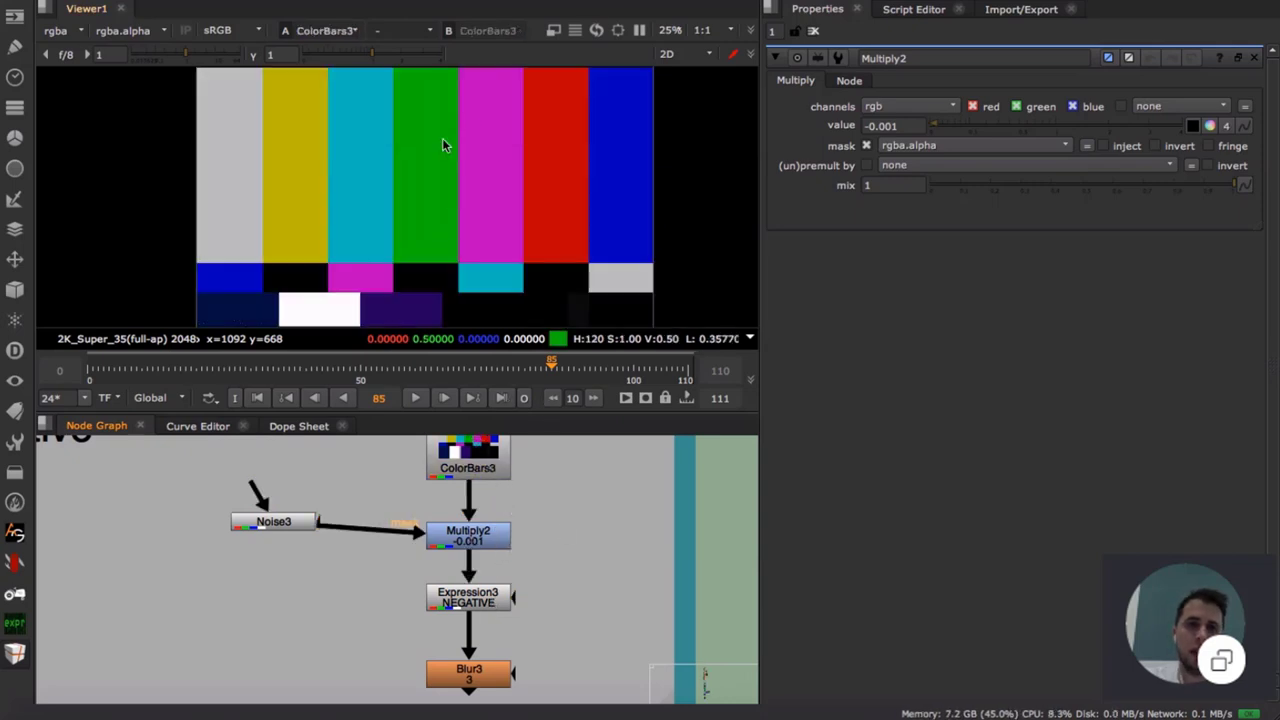
{"action": "left_click", "coordinate": [497, 543]}
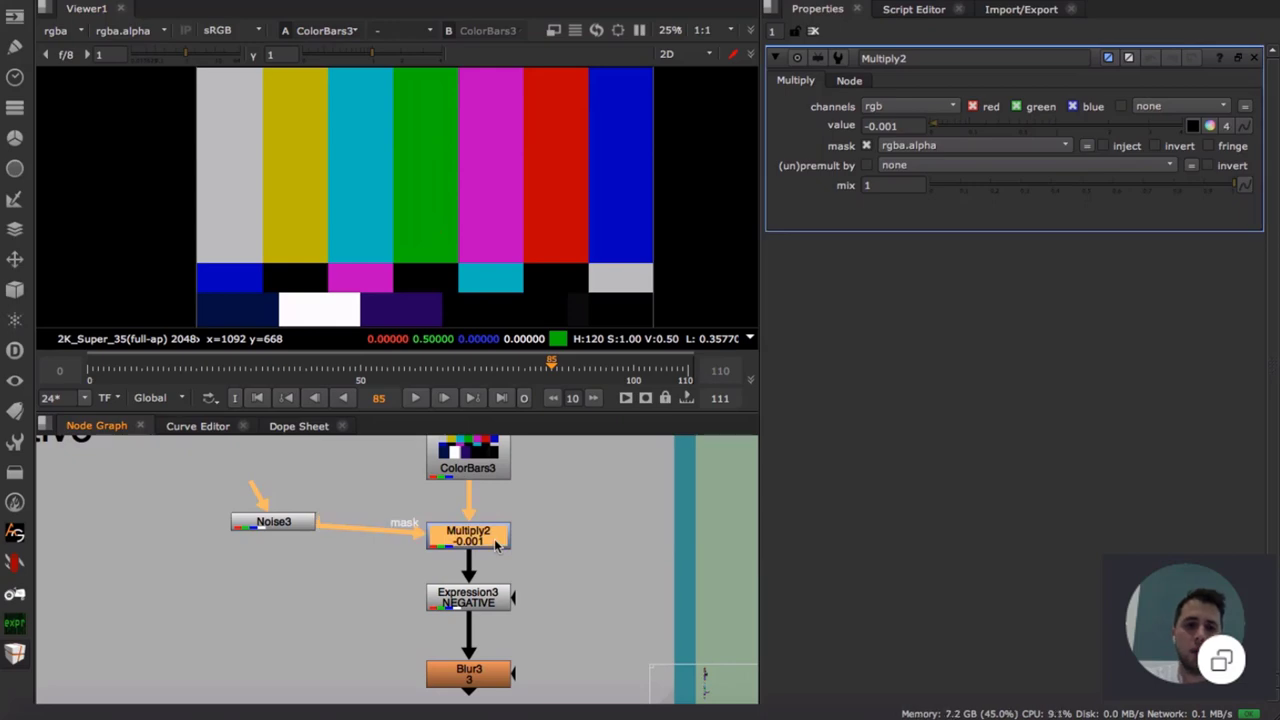
{"action": "key", "text": "1"}
{"action": "scroll", "coordinate": [414, 208], "scroll_direction": "up", "scroll_amount": 6}
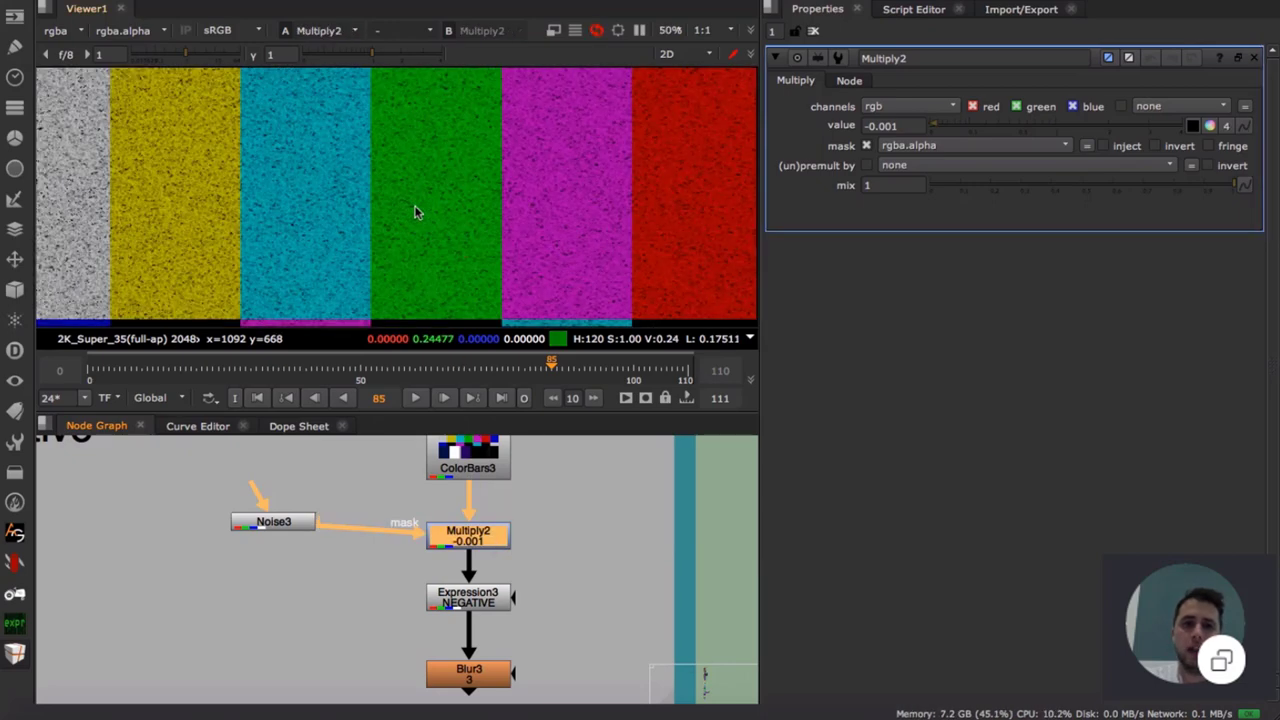
{"action": "scroll", "coordinate": [400, 207], "scroll_direction": "up", "scroll_amount": 4}
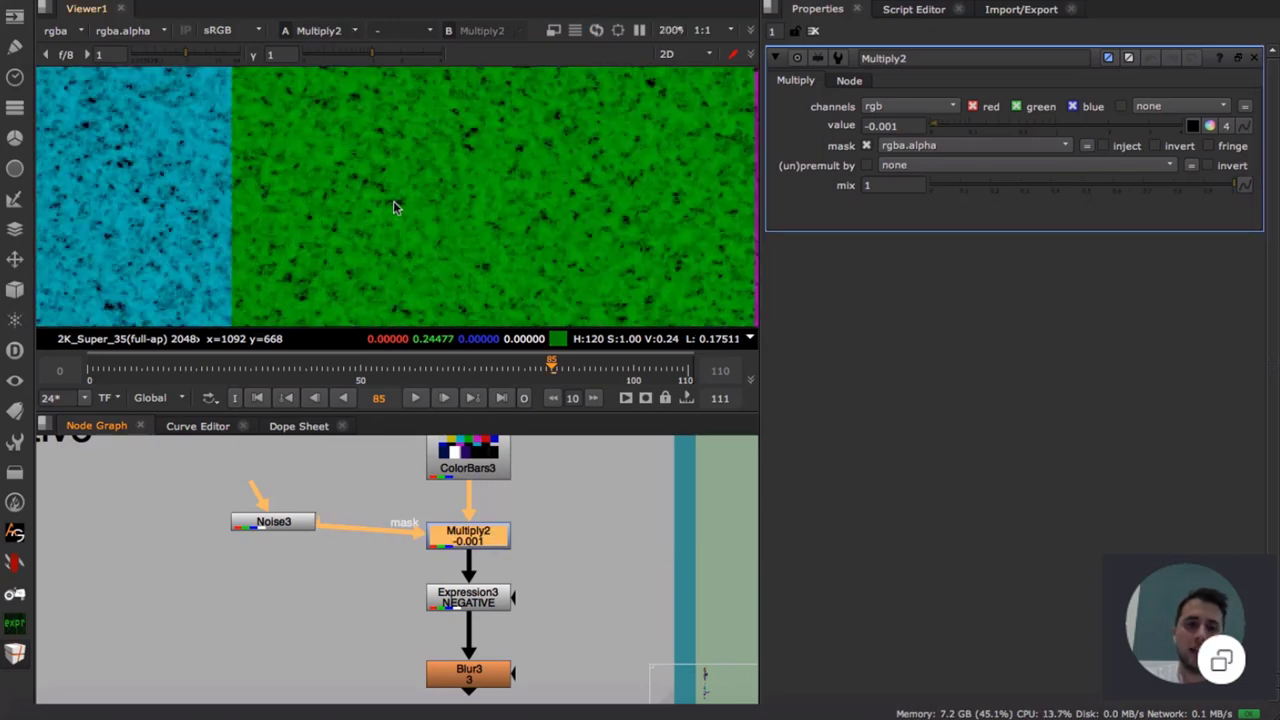
{"action": "scroll", "coordinate": [450, 208], "scroll_direction": "down", "scroll_amount": 1}
{"action": "scroll", "coordinate": [452, 203], "scroll_direction": "down", "scroll_amount": 3}
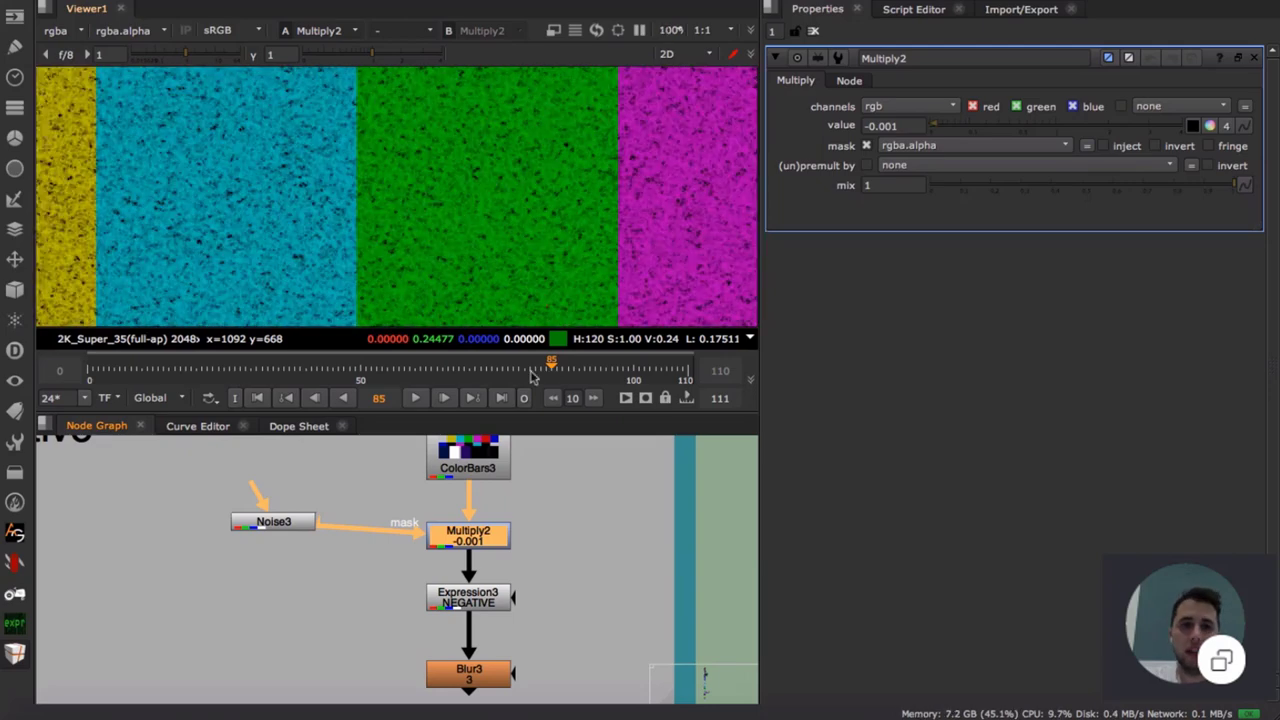
- Open Expression3's settings and examine the red channel expression r < 0 ? 1000 : 0, including its 1000 value
{"action": "double_click", "coordinate": [468, 597]}
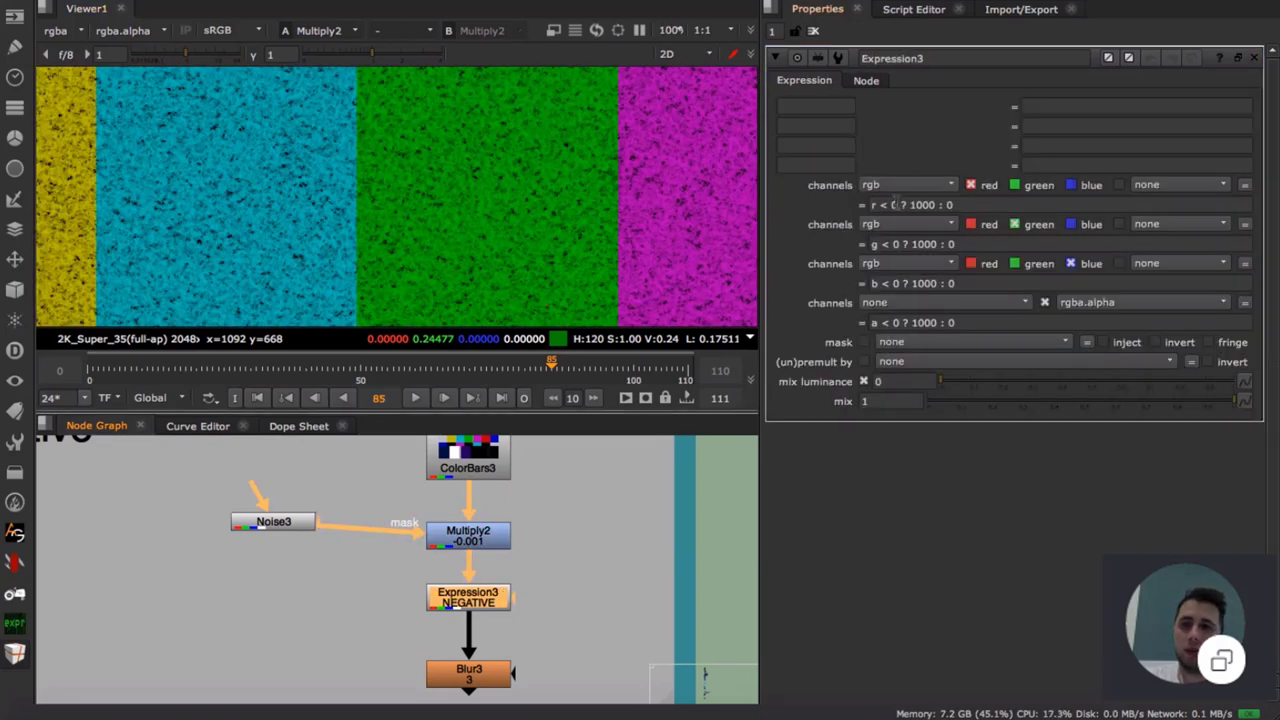
{"action": "left_click_drag", "start_coordinate": [897, 205], "coordinate": [862, 204]}
{"action": "left_click_drag", "start_coordinate": [965, 205], "coordinate": [859, 205]}
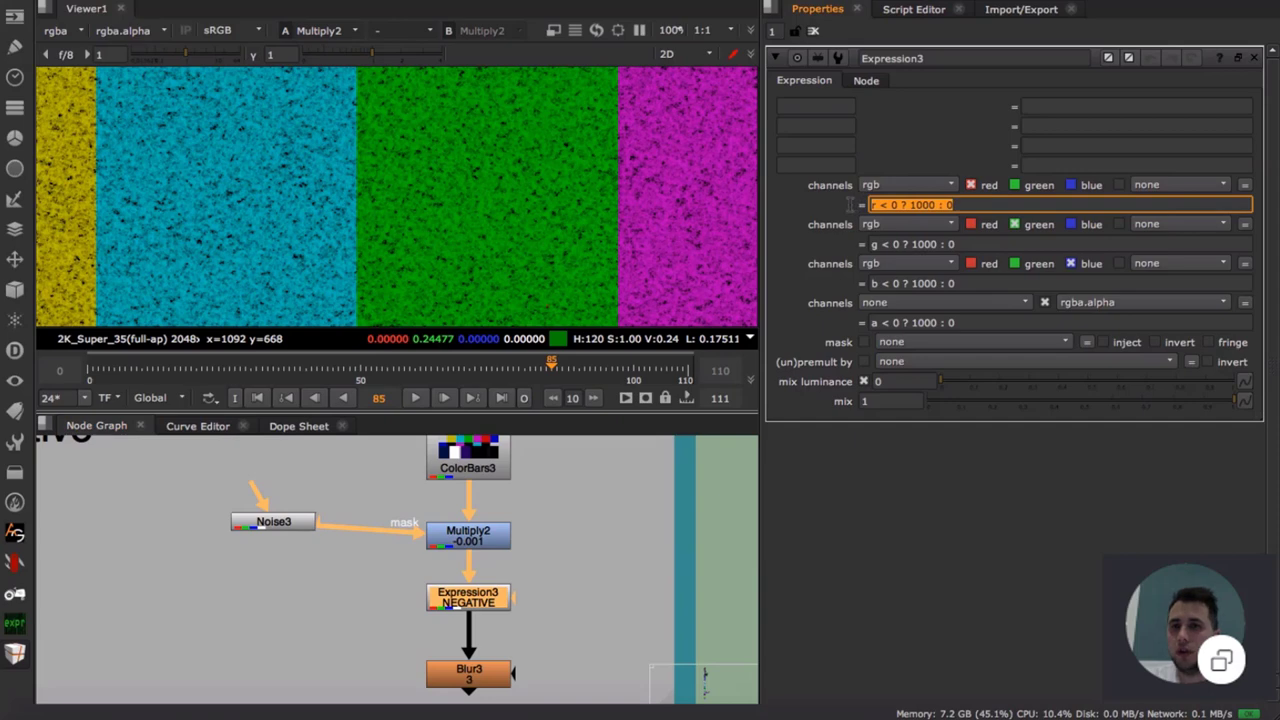
{"action": "left_click", "coordinate": [950, 205]}
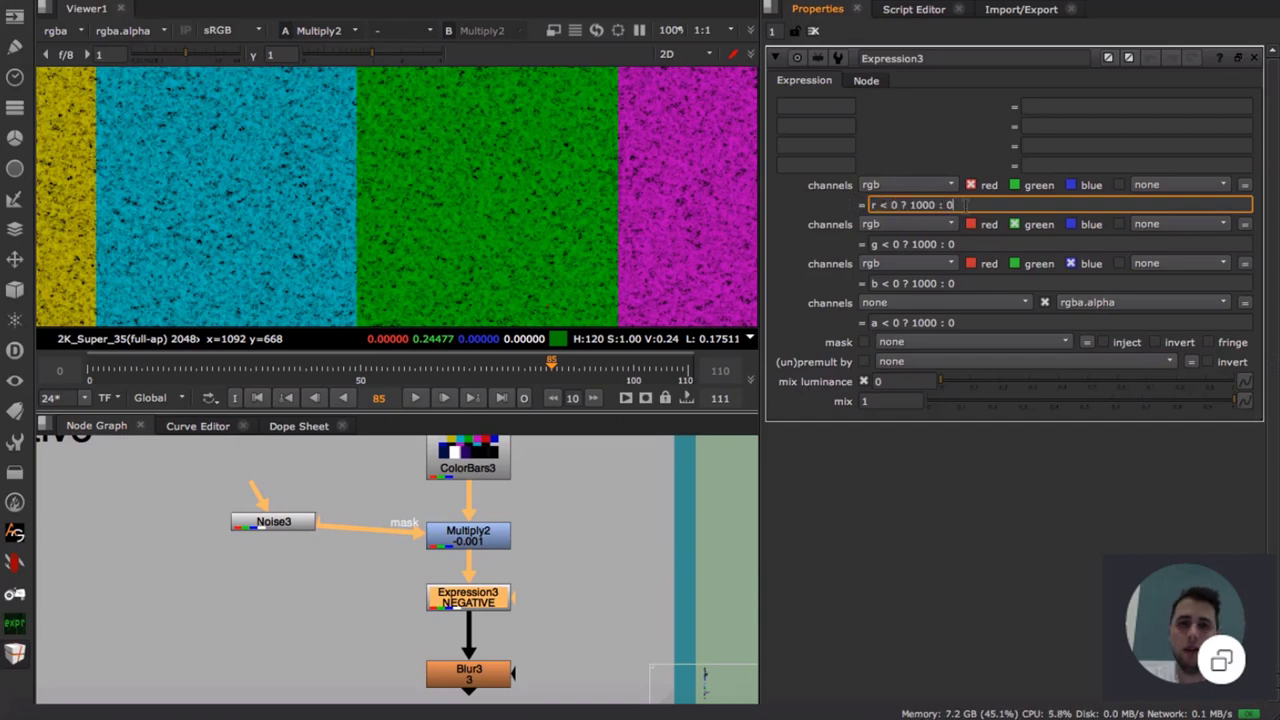
{"action": "key", "text": "ctrl+a"}
{"action": "left_click", "coordinate": [490, 622]}
{"action": "left_click", "coordinate": [479, 597]}
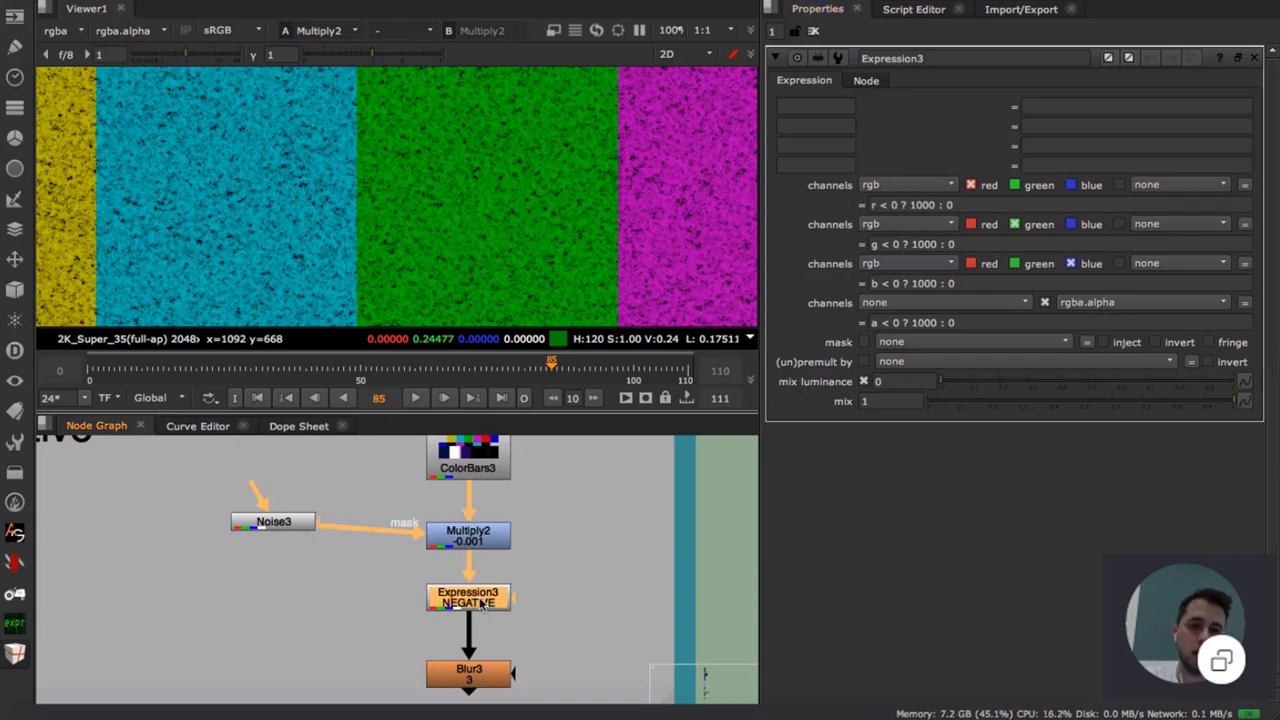
{"action": "triple_click", "coordinate": [927, 205]}
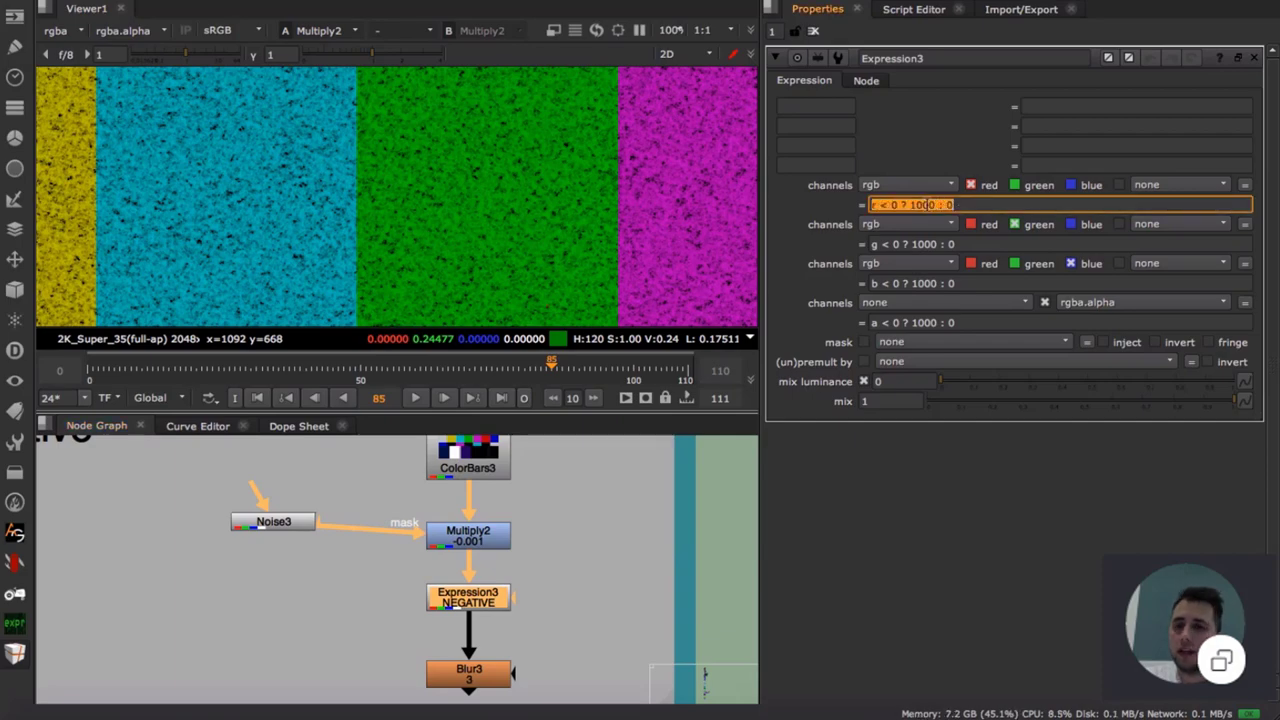
{"action": "double_click", "coordinate": [922, 204]}
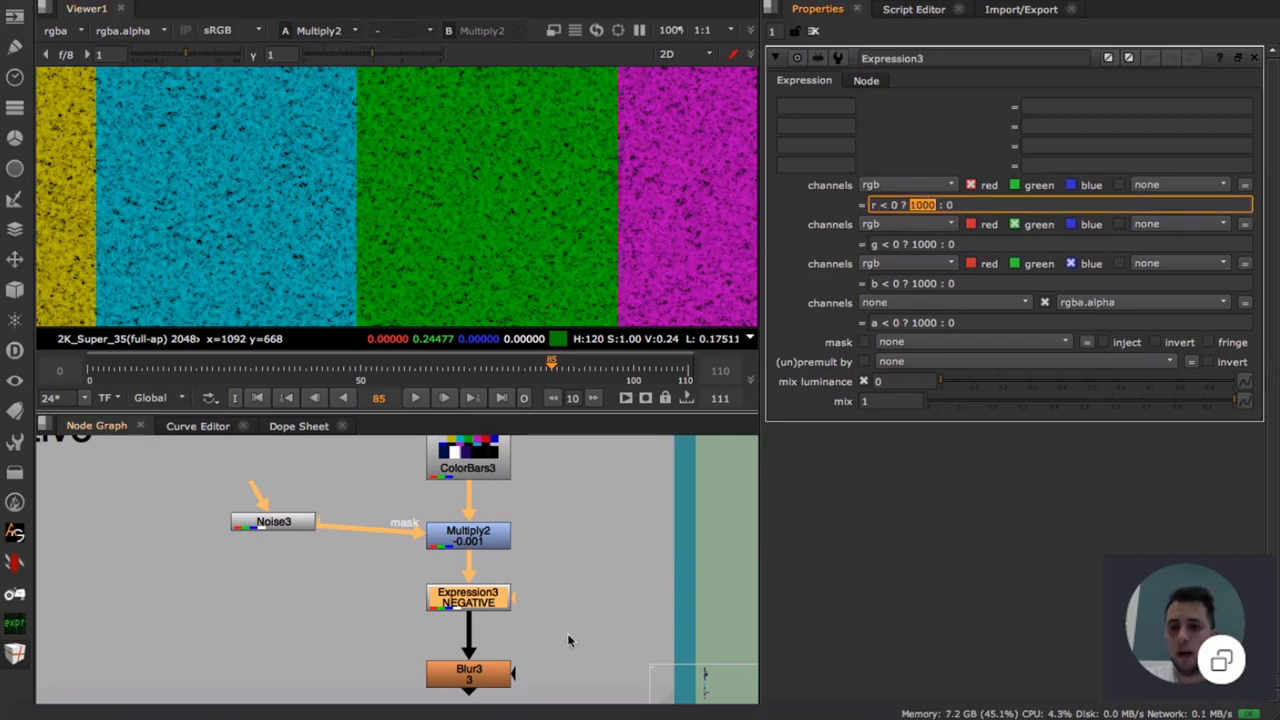
- Open Blur3's settings below the NEGATIVE expression and examine the blurred output up close
{"action": "middle_click_drag", "start_coordinate": [567, 633], "coordinate": [599, 527]}
{"action": "double_click", "coordinate": [503, 577]}
{"action": "key", "text": "1"}
{"action": "scroll", "coordinate": [487, 277], "scroll_direction": "down", "scroll_amount": 5}
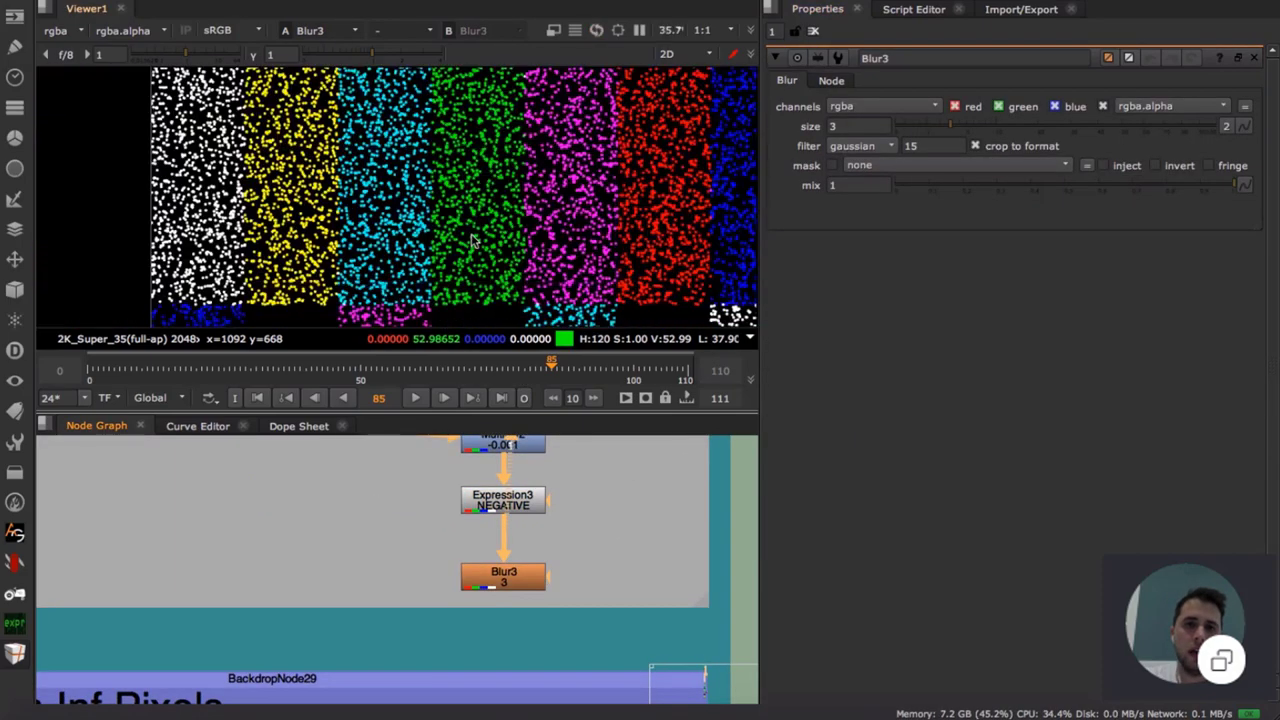
{"action": "scroll", "coordinate": [410, 215], "scroll_direction": "up", "scroll_amount": 3}
{"action": "scroll", "coordinate": [405, 210], "scroll_direction": "up", "scroll_amount": 4}
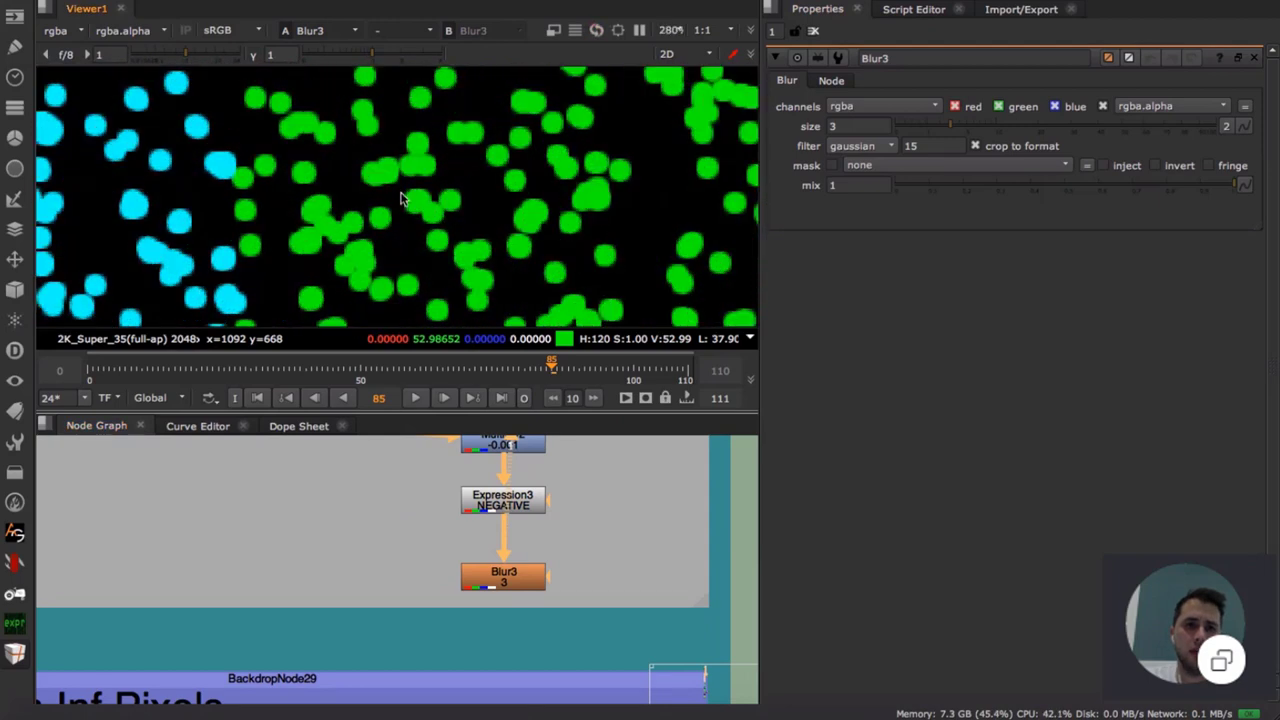
- Try sizes of 6 and 4 on Blur3 and return its size to 3
{"action": "left_click", "coordinate": [517, 580]}
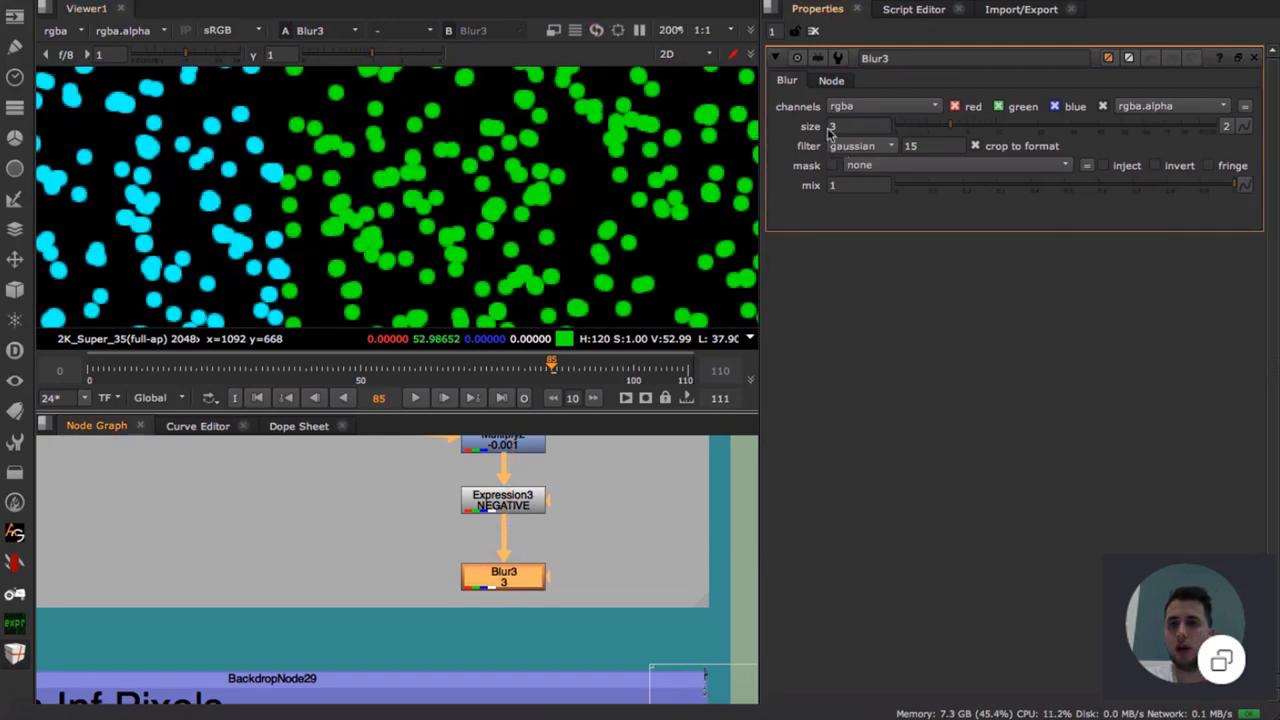
{"action": "left_click", "coordinate": [849, 126]}
{"action": "type", "text": "6"}
{"action": "key", "text": "Return"}
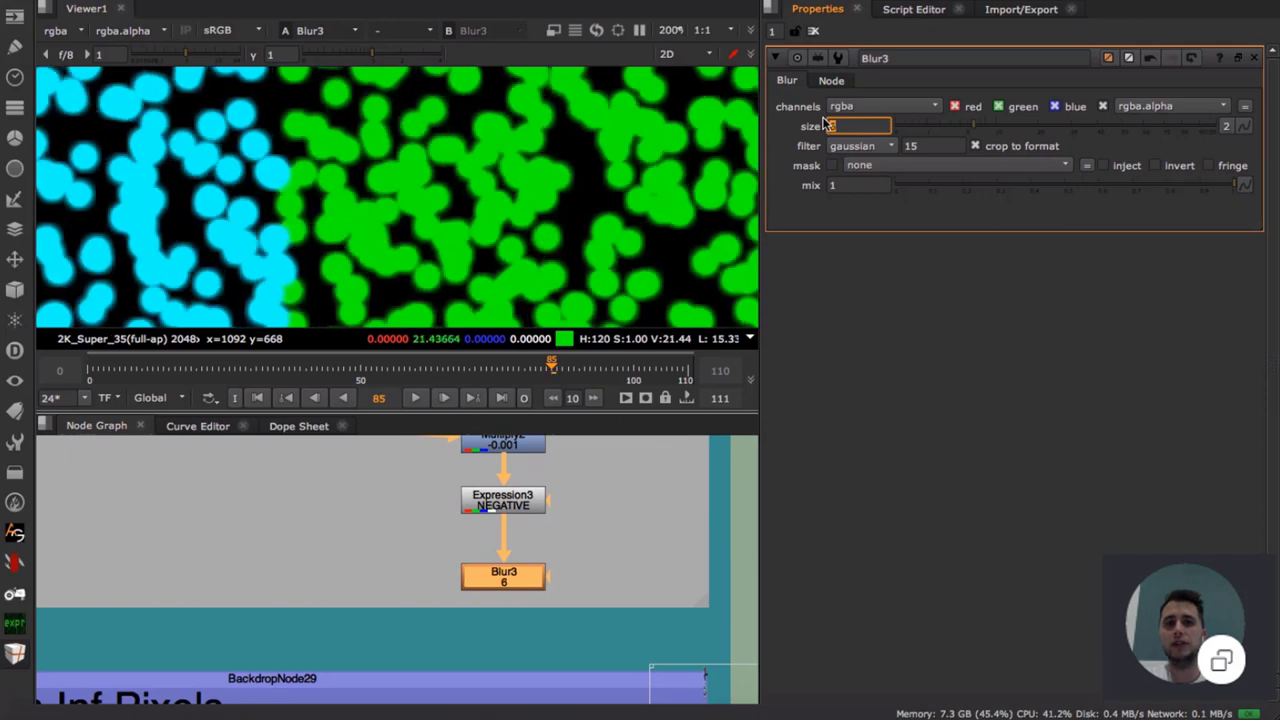
{"action": "type", "text": "4"}
{"action": "key", "text": "Return"}
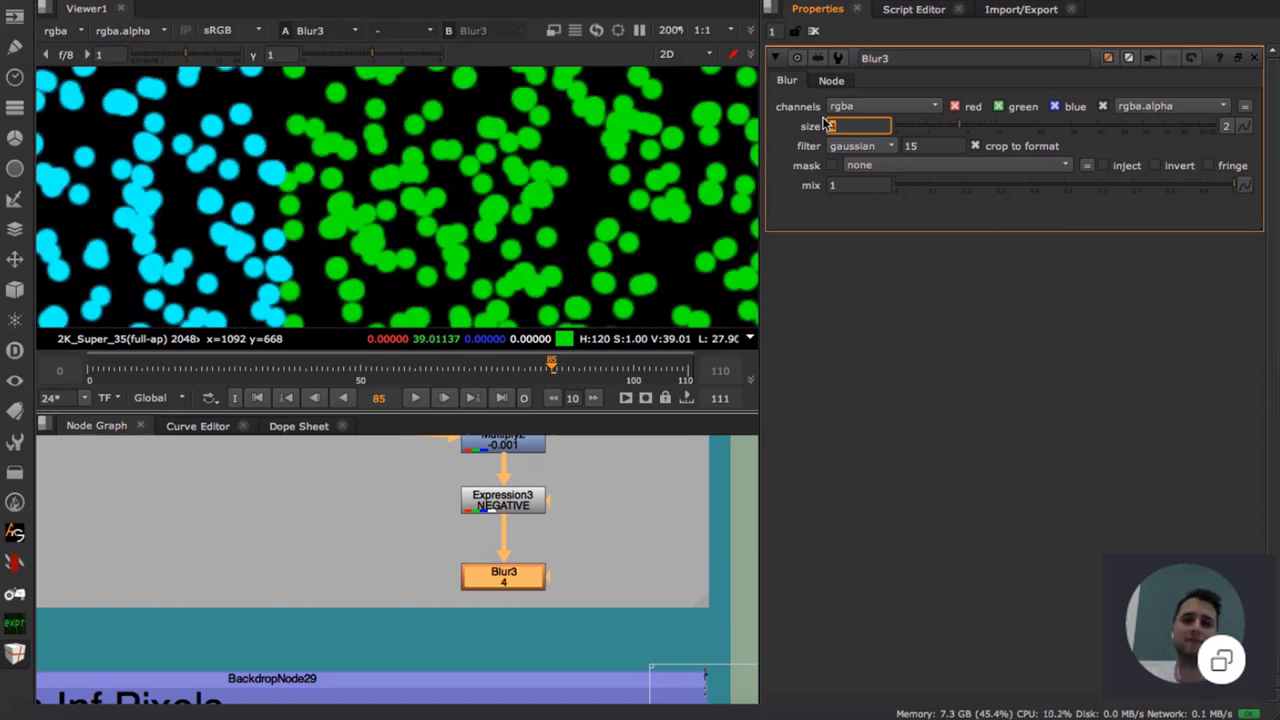
{"action": "type", "text": "3"}
{"action": "key", "text": "Return"}
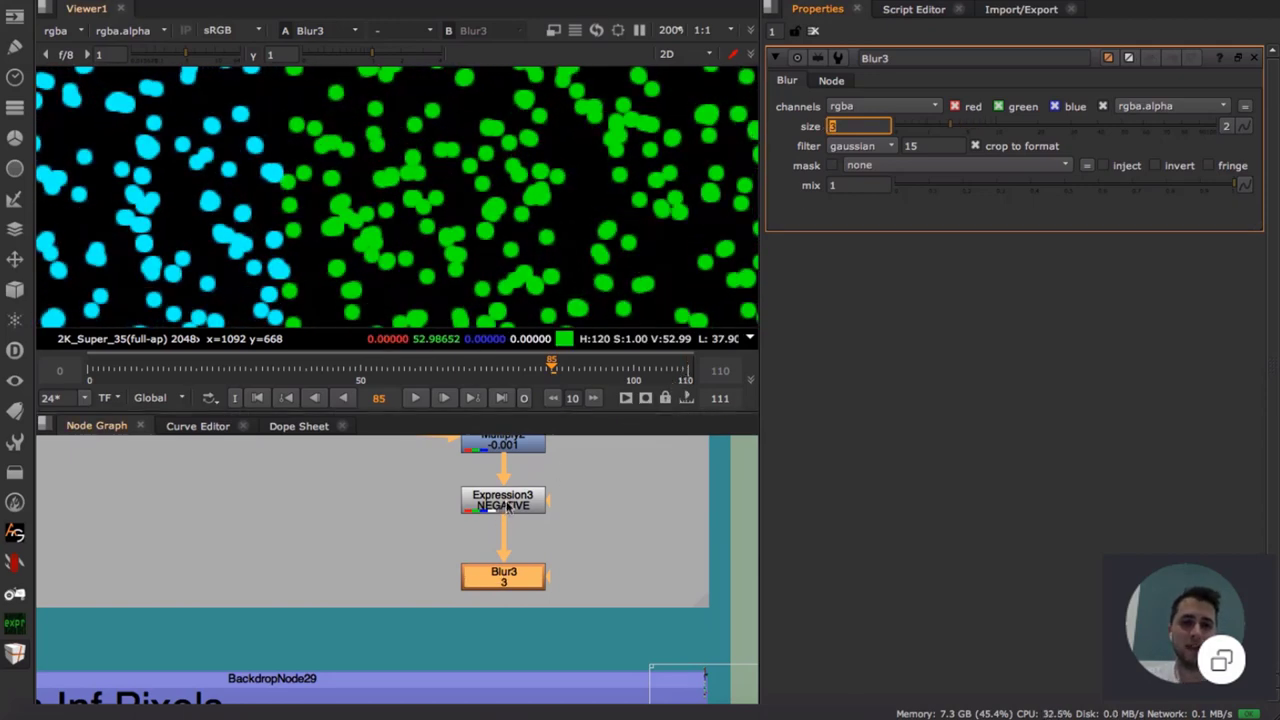
- Compare individual flagged pixels in the Expression3 NEGATIVE output with the same pixels in the Blur3 output
{"action": "left_click", "coordinate": [507, 506]}
{"action": "key", "text": "1"}
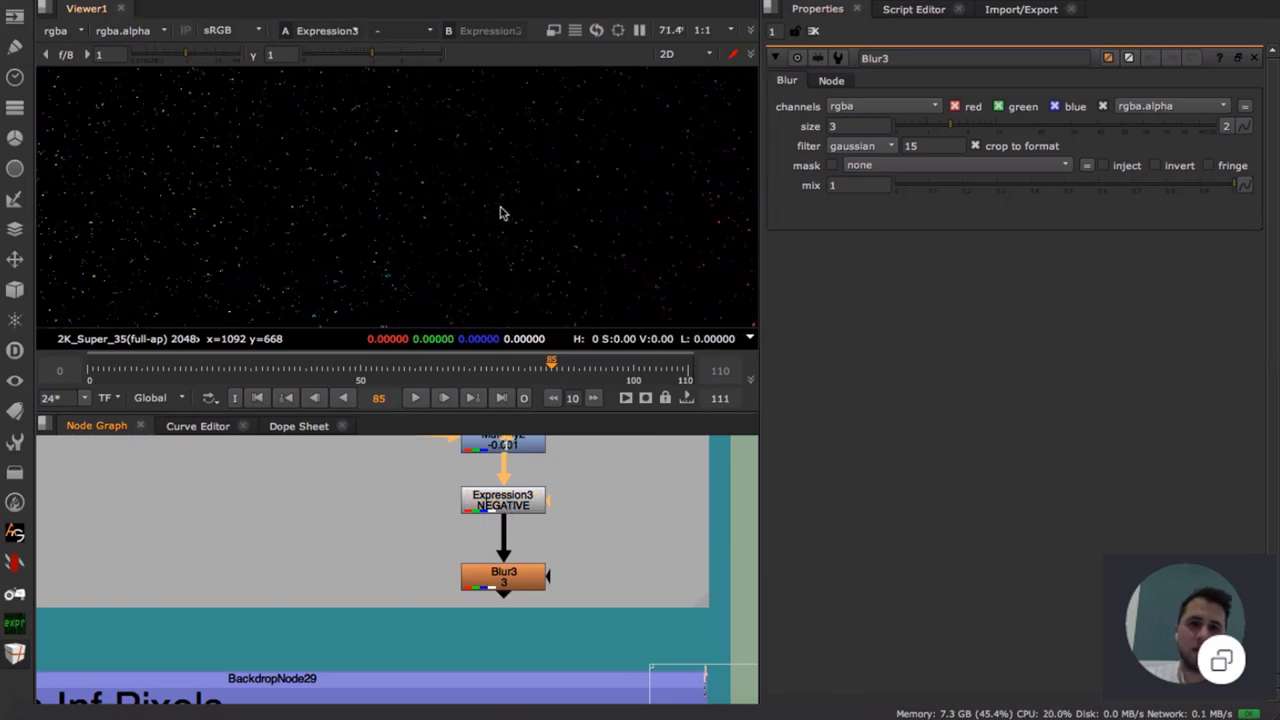
{"action": "scroll", "coordinate": [500, 212], "scroll_direction": "up", "scroll_amount": 10}
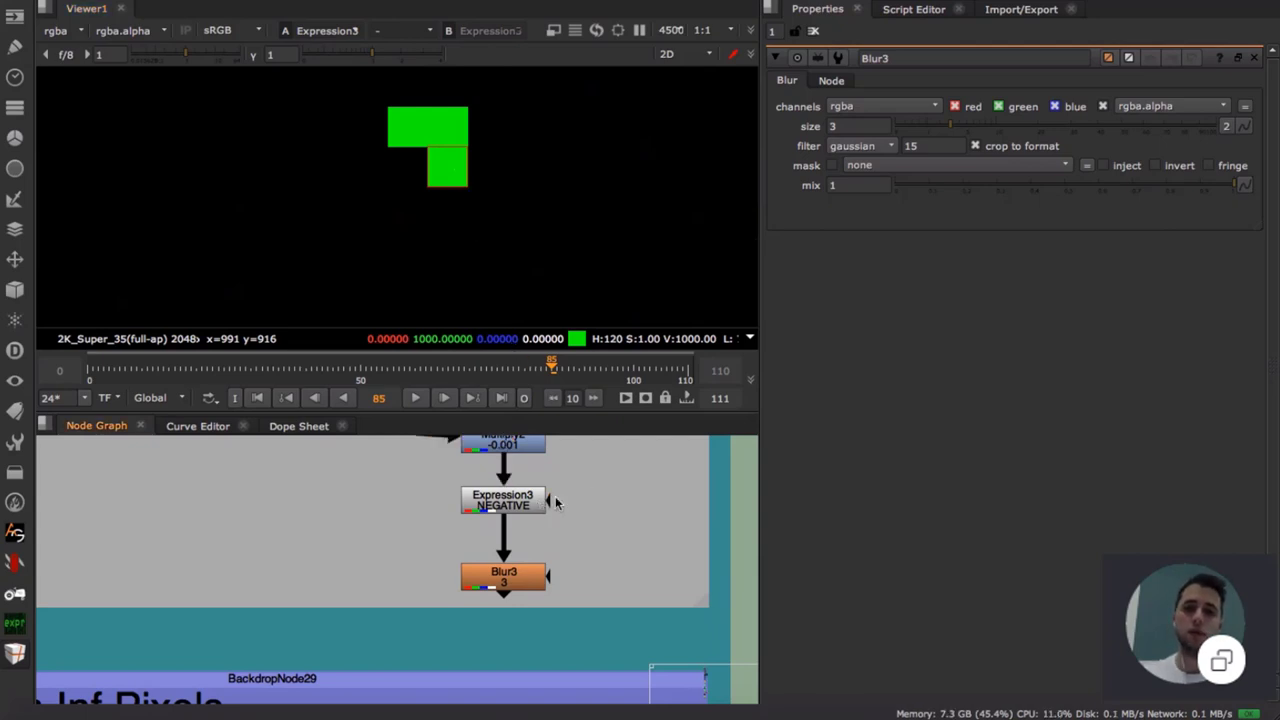
{"action": "left_click", "coordinate": [503, 576]}
{"action": "key", "text": "1"}
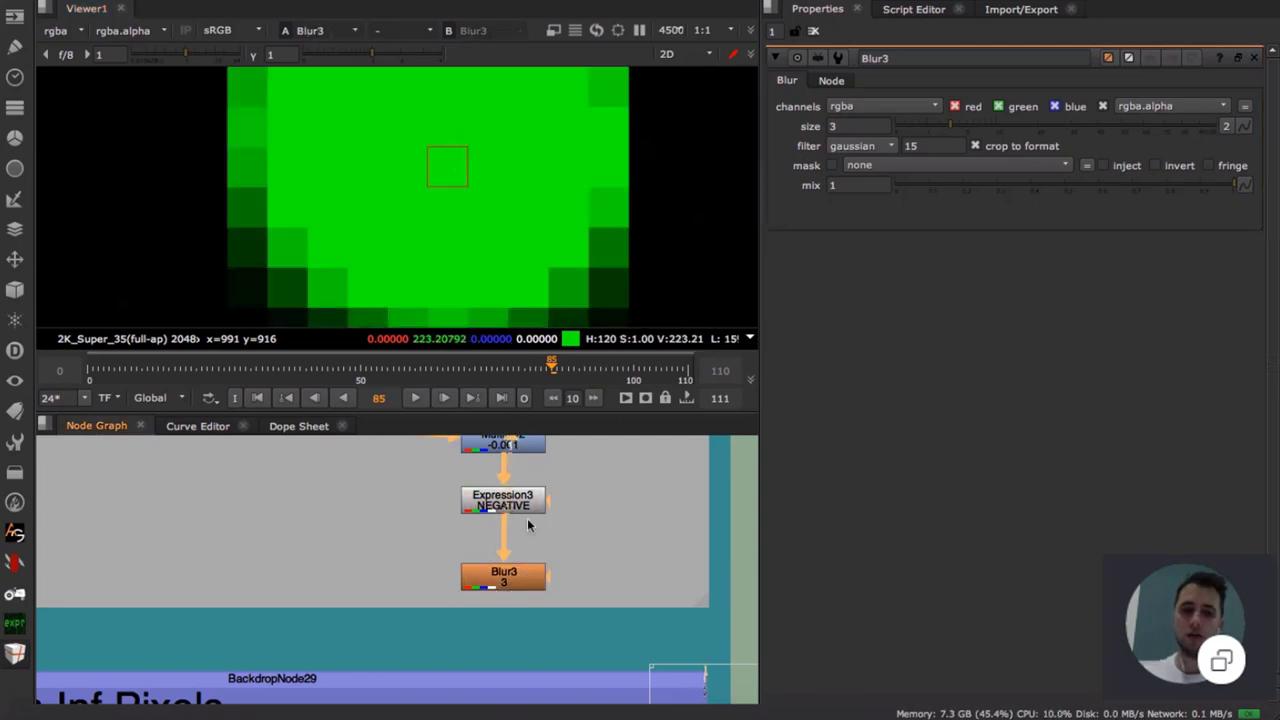
{"action": "scroll", "coordinate": [476, 150], "scroll_direction": "down", "scroll_amount": 10}
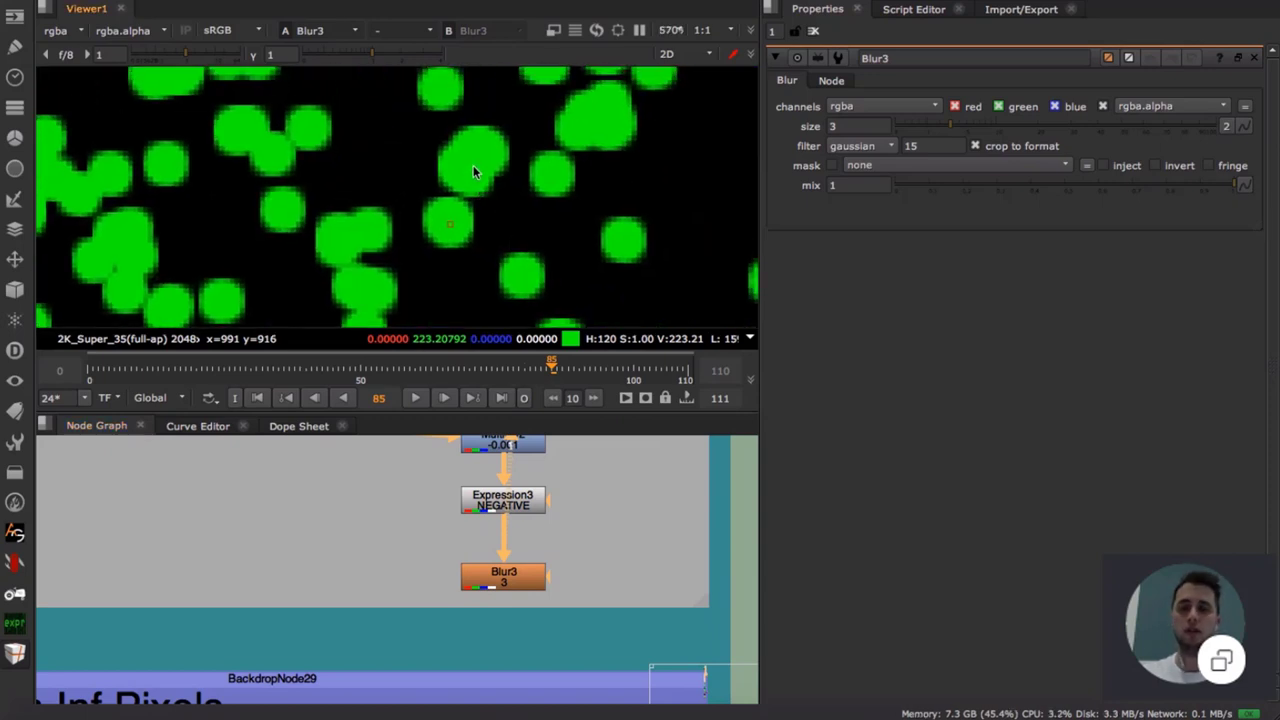
- View the Expression3 output again with its settings open and examine the flagged pixels across the colour bars
{"action": "left_click", "coordinate": [505, 500]}
{"action": "key", "text": "1"}
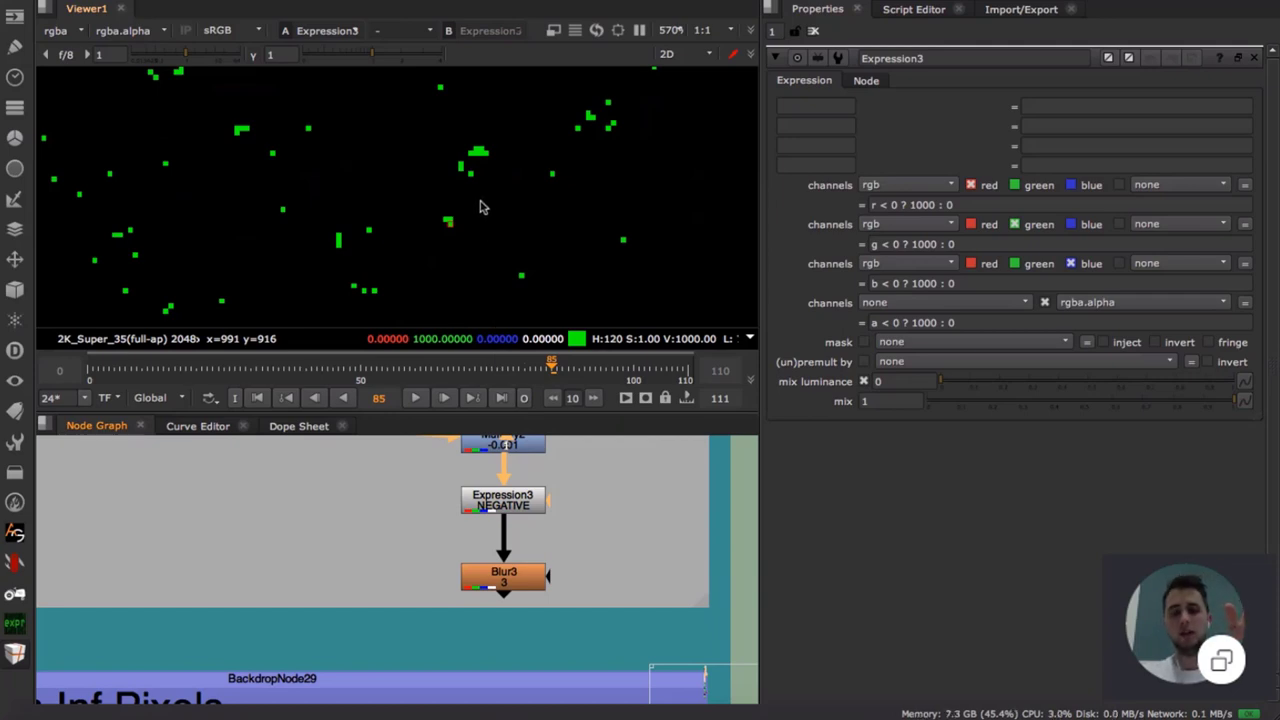
{"action": "scroll", "coordinate": [480, 212], "scroll_direction": "down", "scroll_amount": 10}
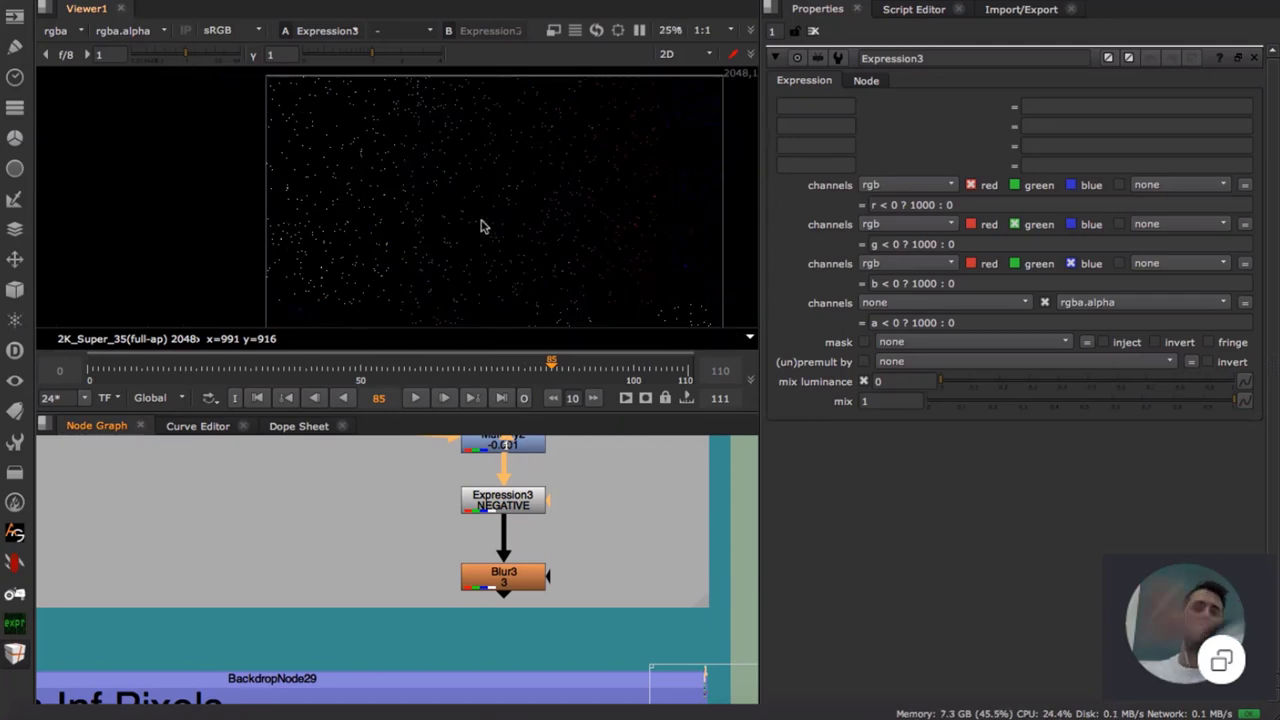
{"action": "scroll", "coordinate": [600, 220], "scroll_direction": "up", "scroll_amount": 9}
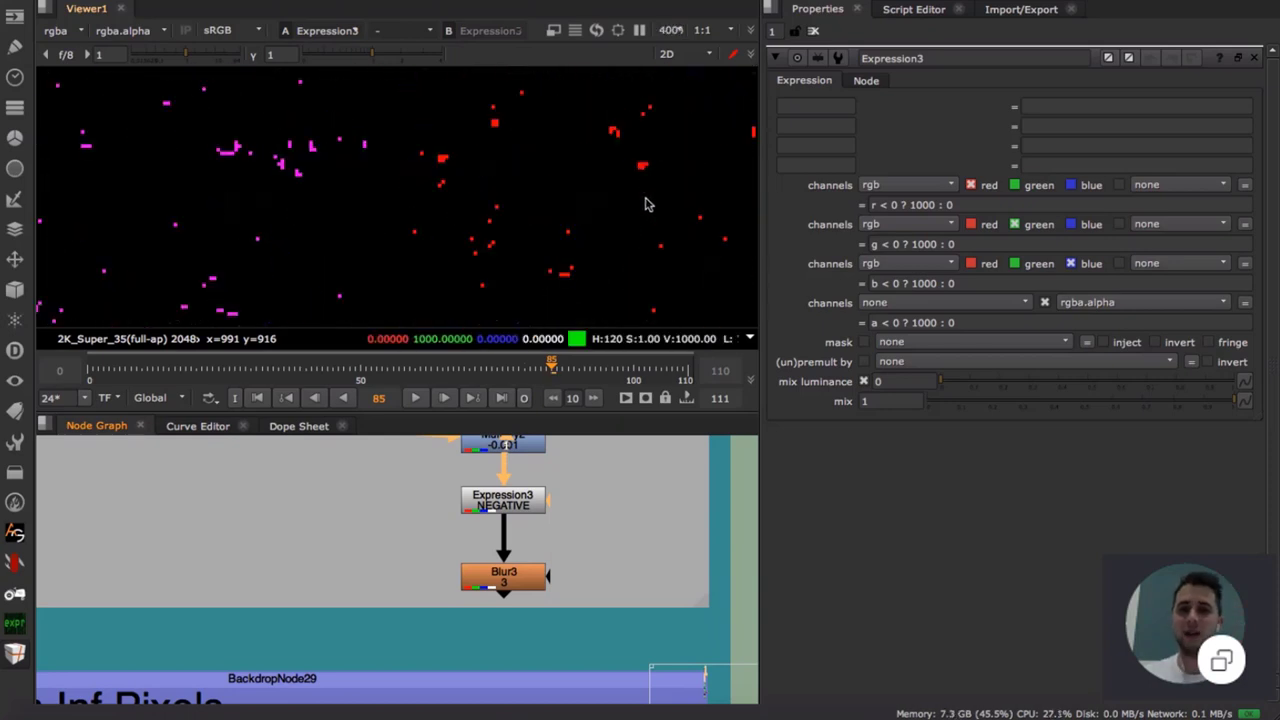
{"action": "scroll", "coordinate": [575, 239], "scroll_direction": "down", "scroll_amount": 6}
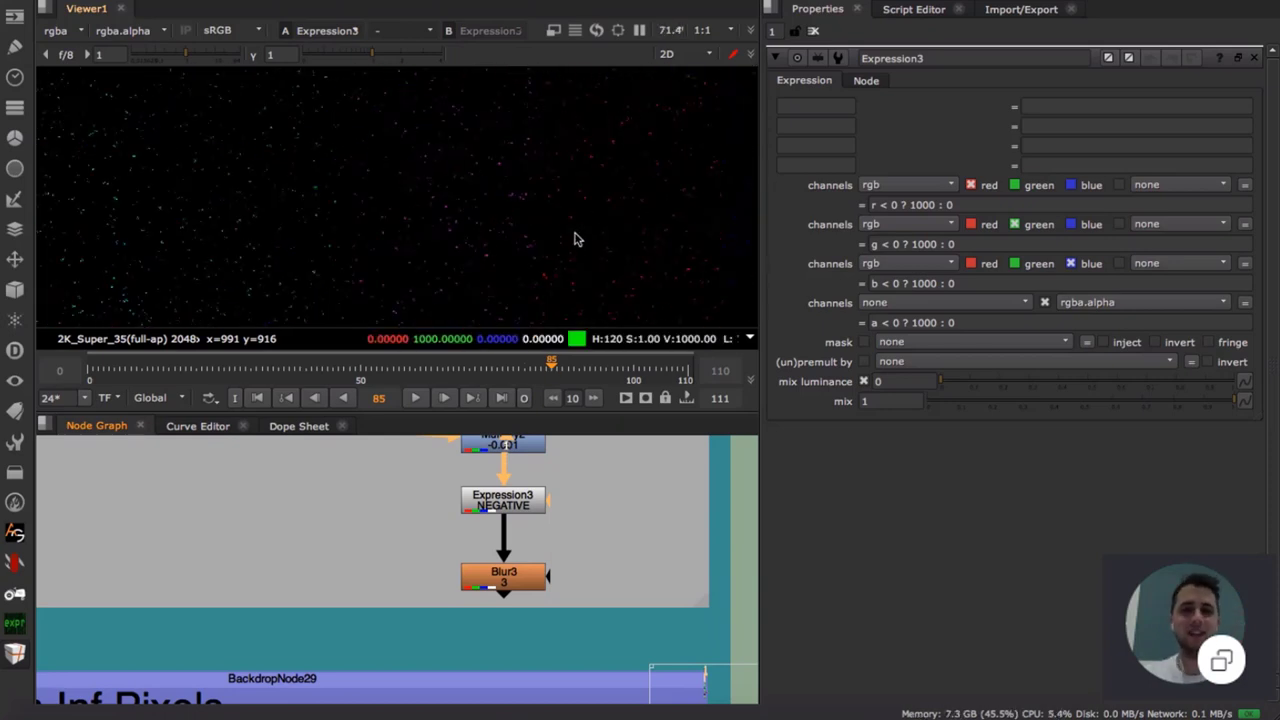
- Look over the Check Nan Inf Pixels example and its INF and NAN expression nodes with their blurs
{"action": "left_click", "coordinate": [579, 547]}
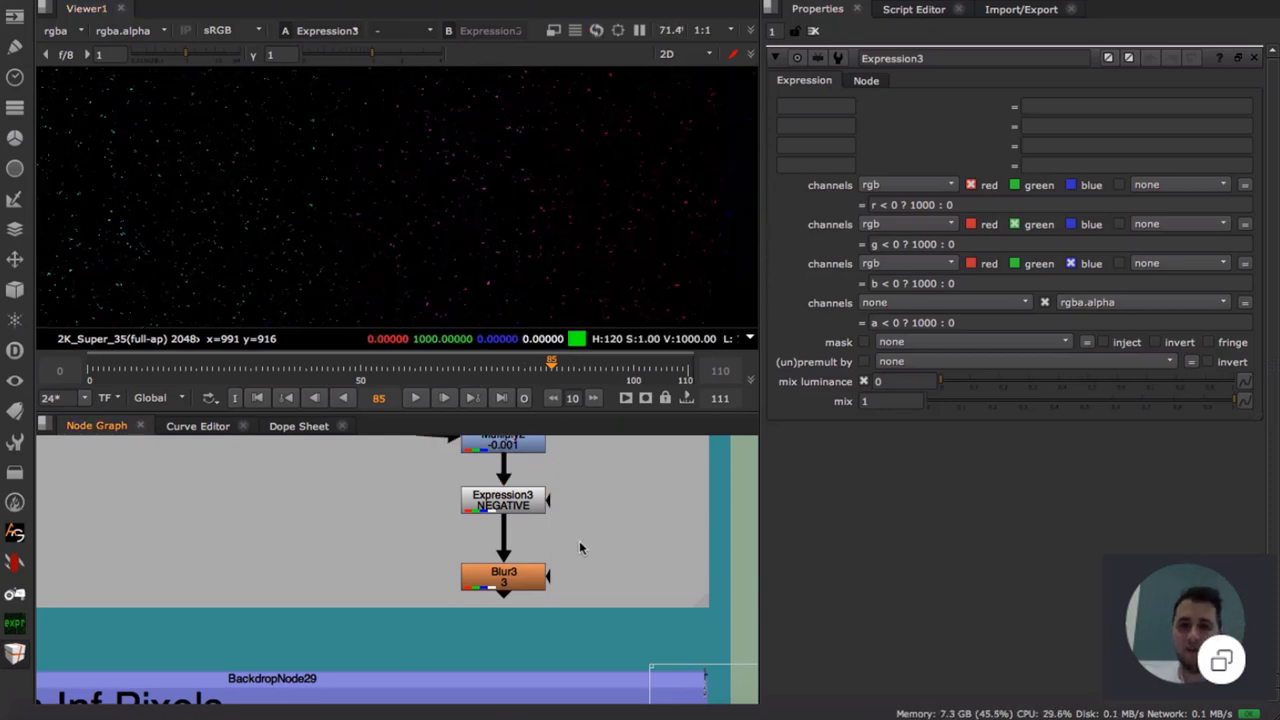
{"action": "scroll", "coordinate": [579, 541], "scroll_direction": "down", "scroll_amount": 4}
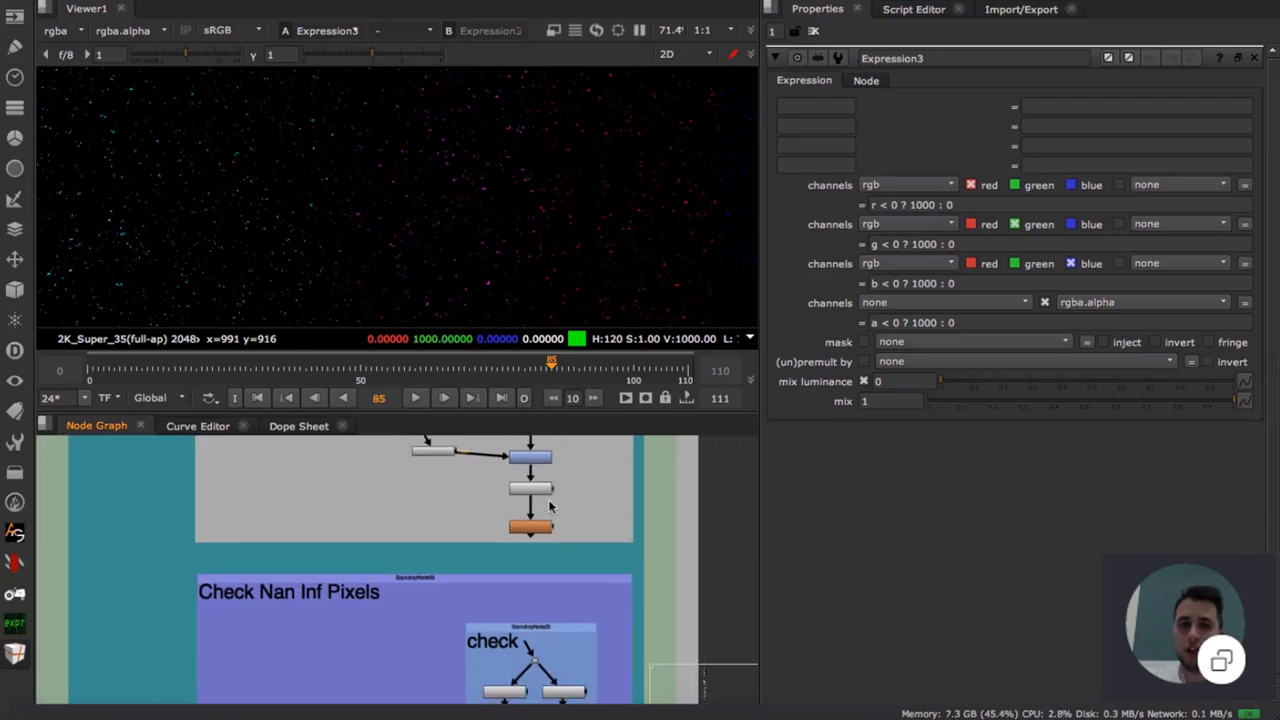
{"action": "scroll", "coordinate": [566, 529], "scroll_direction": "up", "scroll_amount": 5}
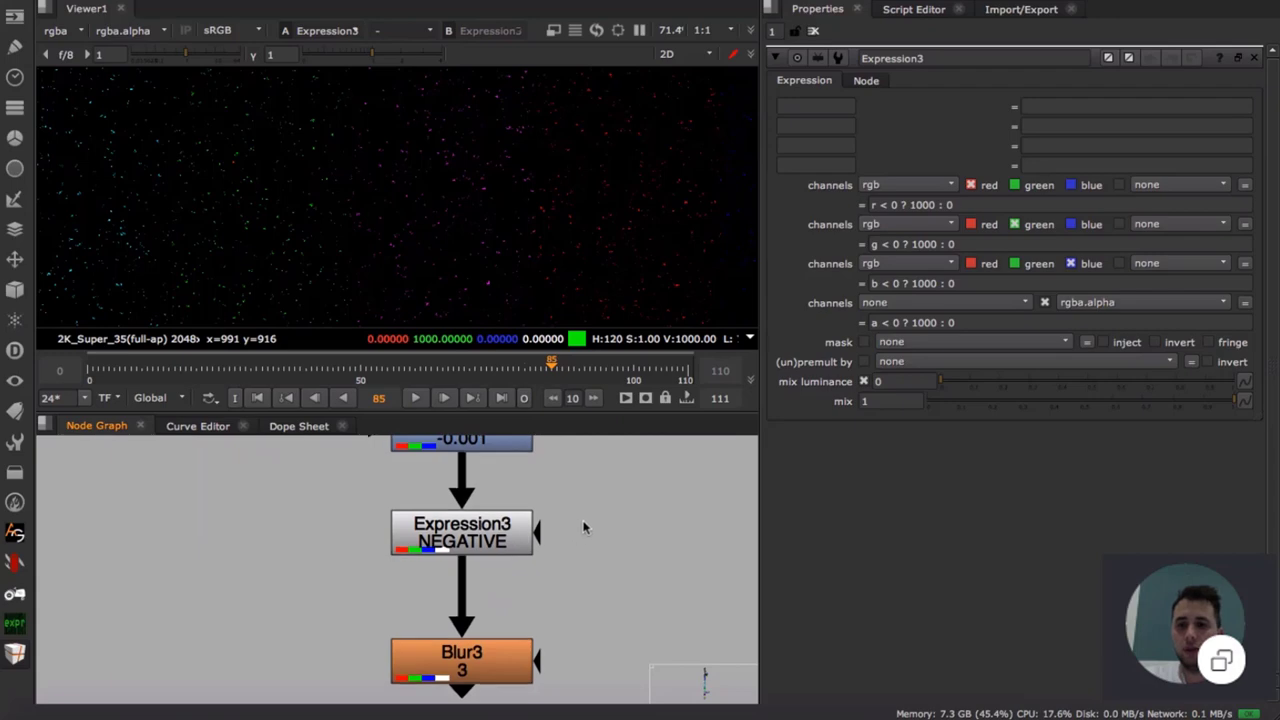
{"action": "scroll", "coordinate": [588, 584], "scroll_direction": "down", "scroll_amount": 5}
{"action": "scroll", "coordinate": [580, 522], "scroll_direction": "up", "scroll_amount": 4}
{"action": "scroll", "coordinate": [566, 500], "scroll_direction": "down", "scroll_amount": 2}
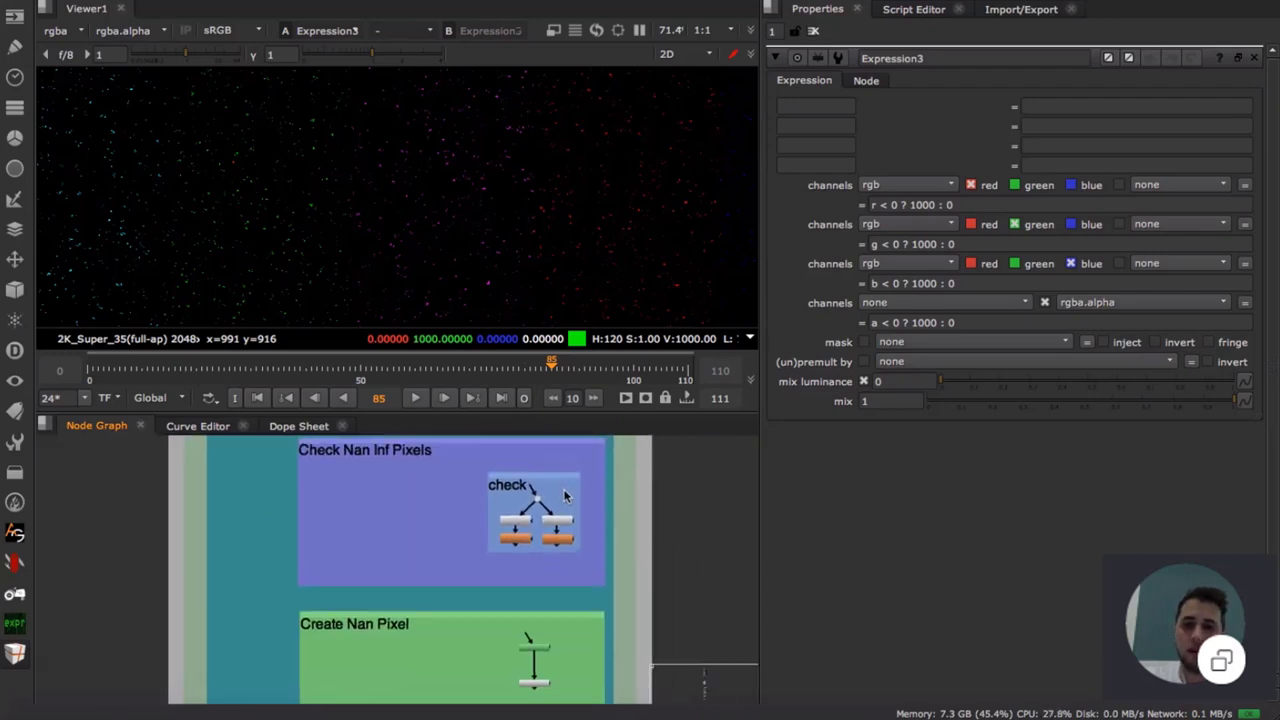
{"action": "scroll", "coordinate": [545, 543], "scroll_direction": "up", "scroll_amount": 4}
{"action": "scroll", "coordinate": [530, 558], "scroll_direction": "up", "scroll_amount": 2}
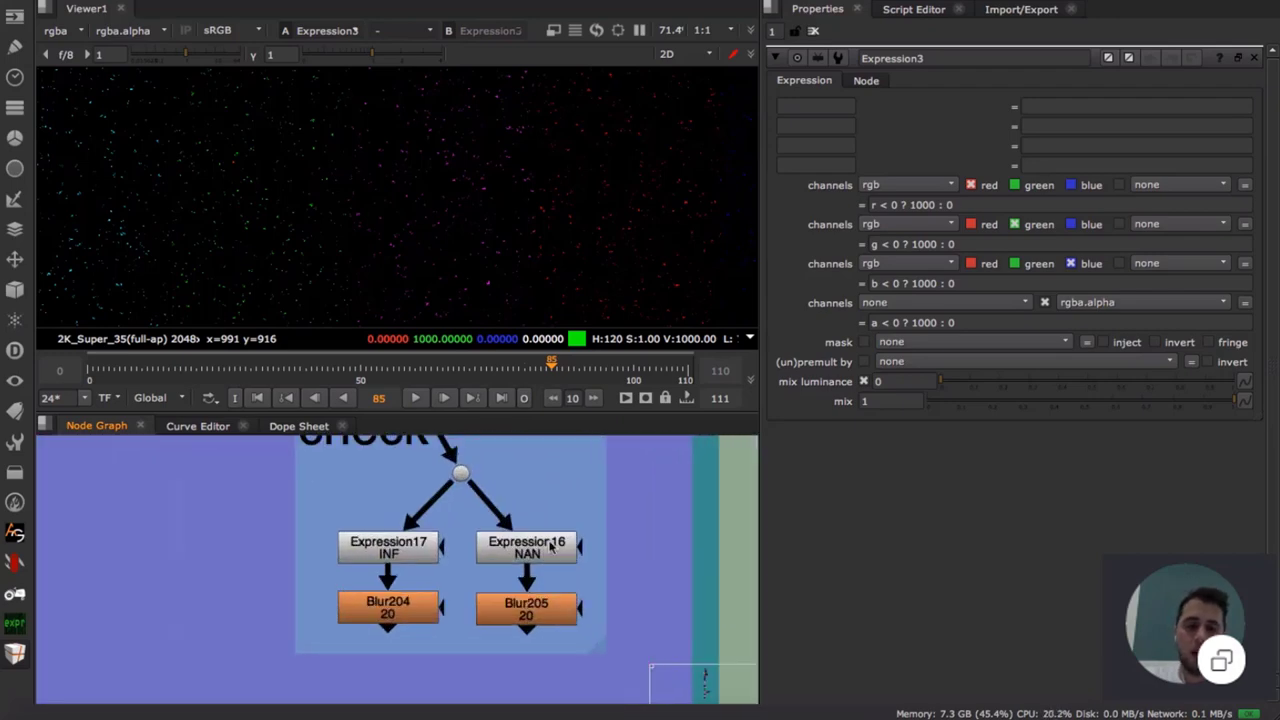
{"action": "scroll", "coordinate": [450, 545], "scroll_direction": "down", "scroll_amount": 5}
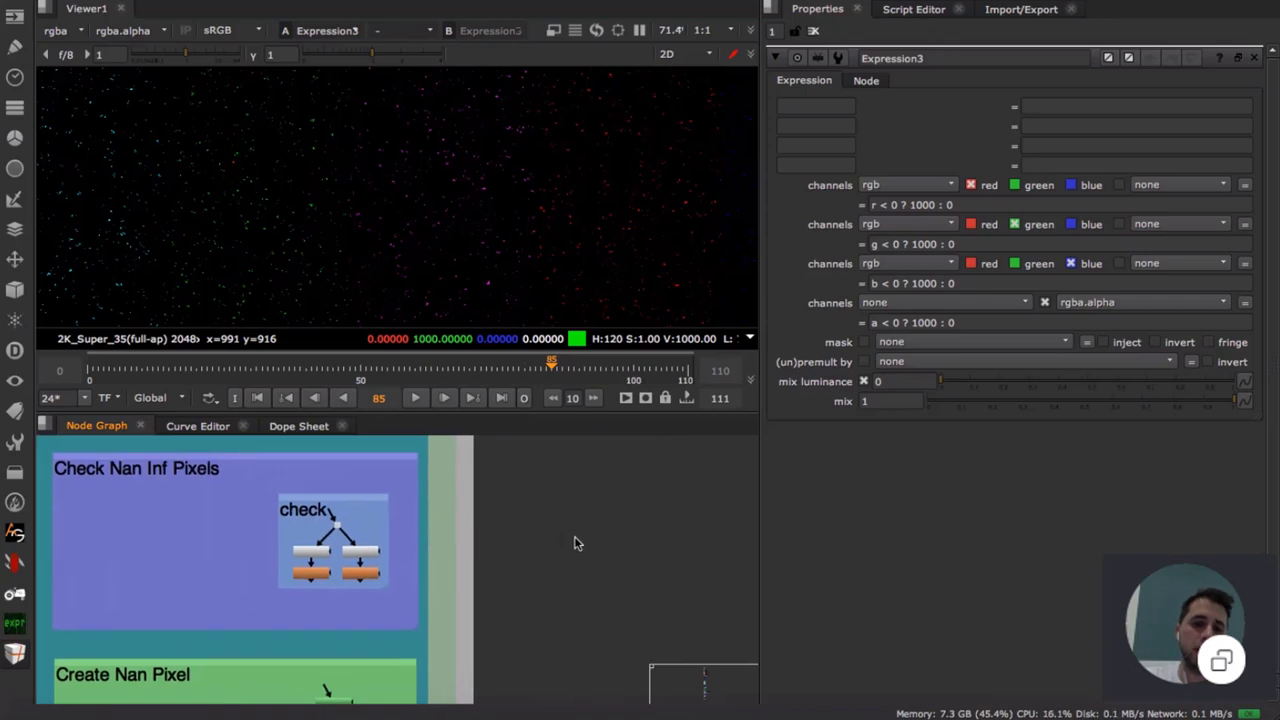
- Insert the TechCheck node setup in the empty graph area beside Check Nan Inf Pixels and move it clear of that backdrop
{"action": "middle_click_drag", "start_coordinate": [603, 537], "coordinate": [514, 520]}
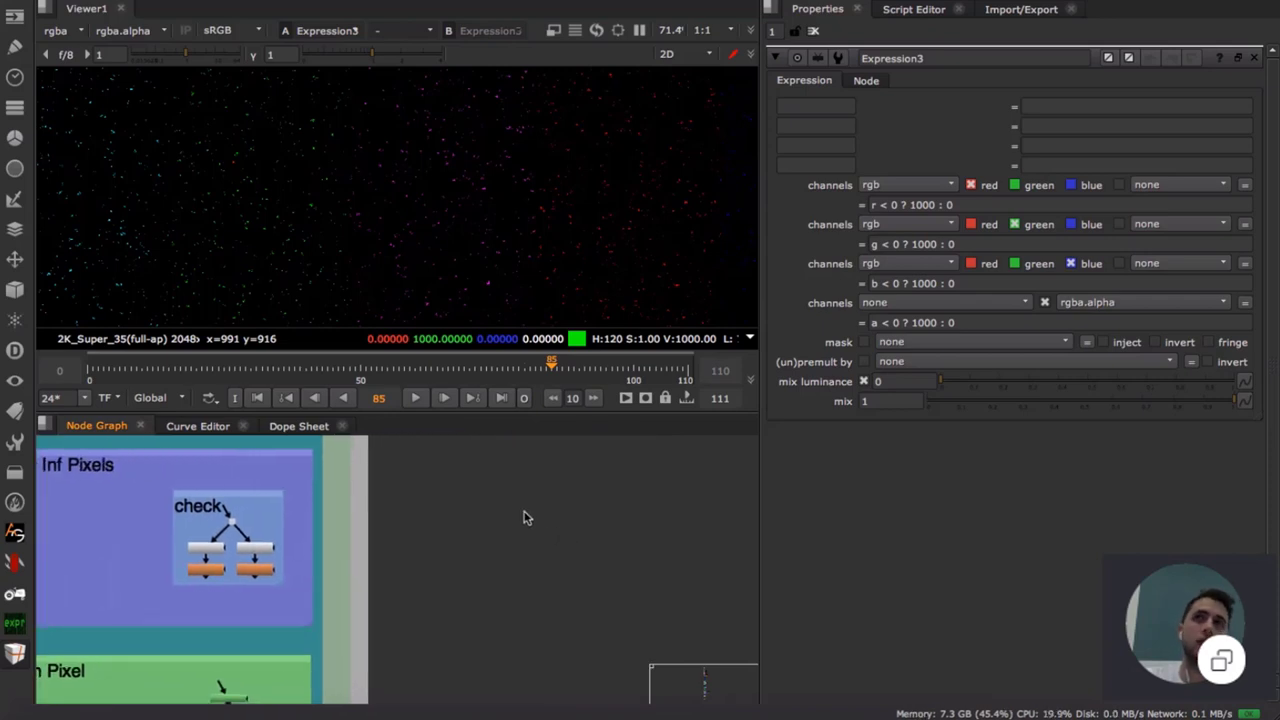
{"action": "key", "text": "Tab"}
{"action": "type", "text": "te"}
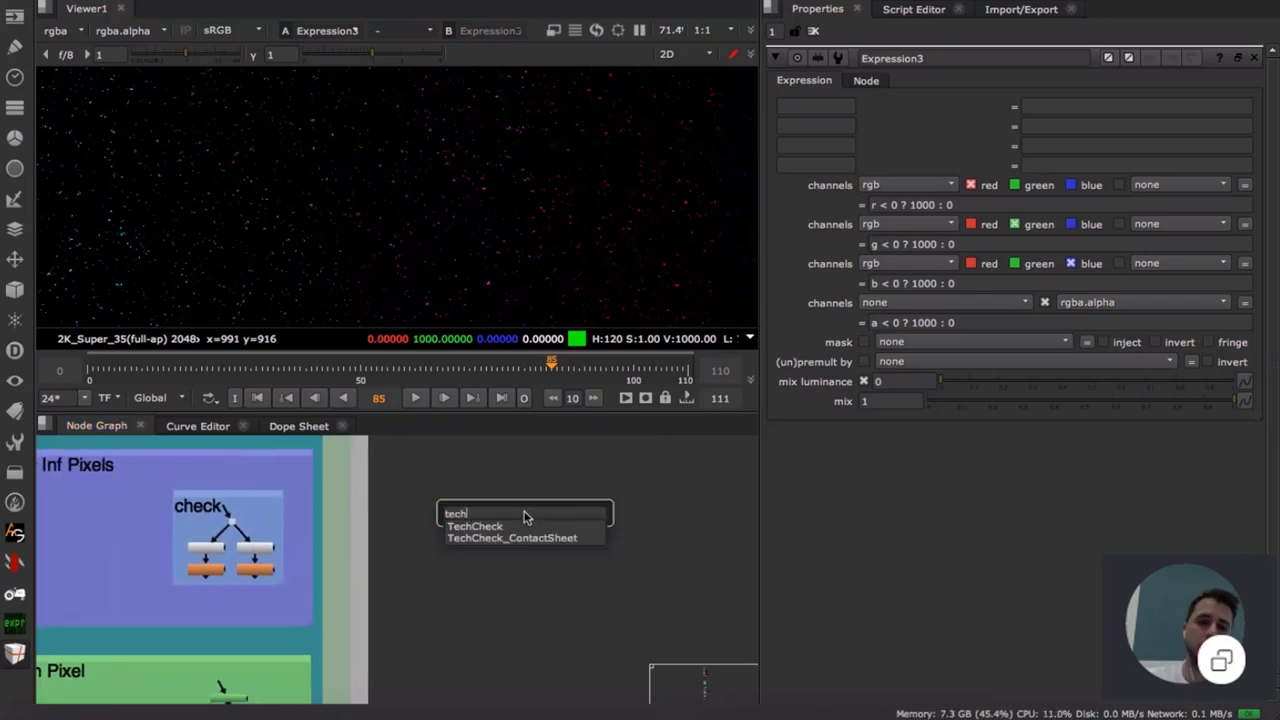
{"action": "left_click", "coordinate": [520, 526]}
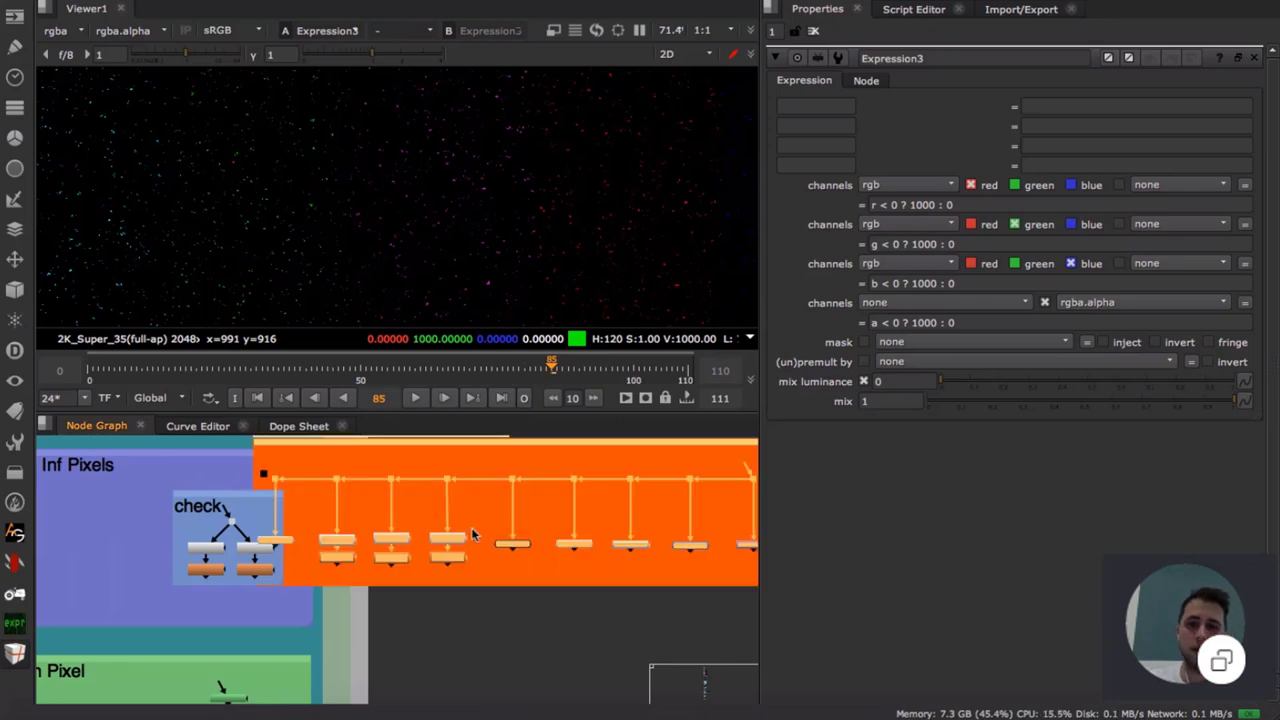
{"action": "left_click_drag", "start_coordinate": [471, 527], "coordinate": [420, 620]}
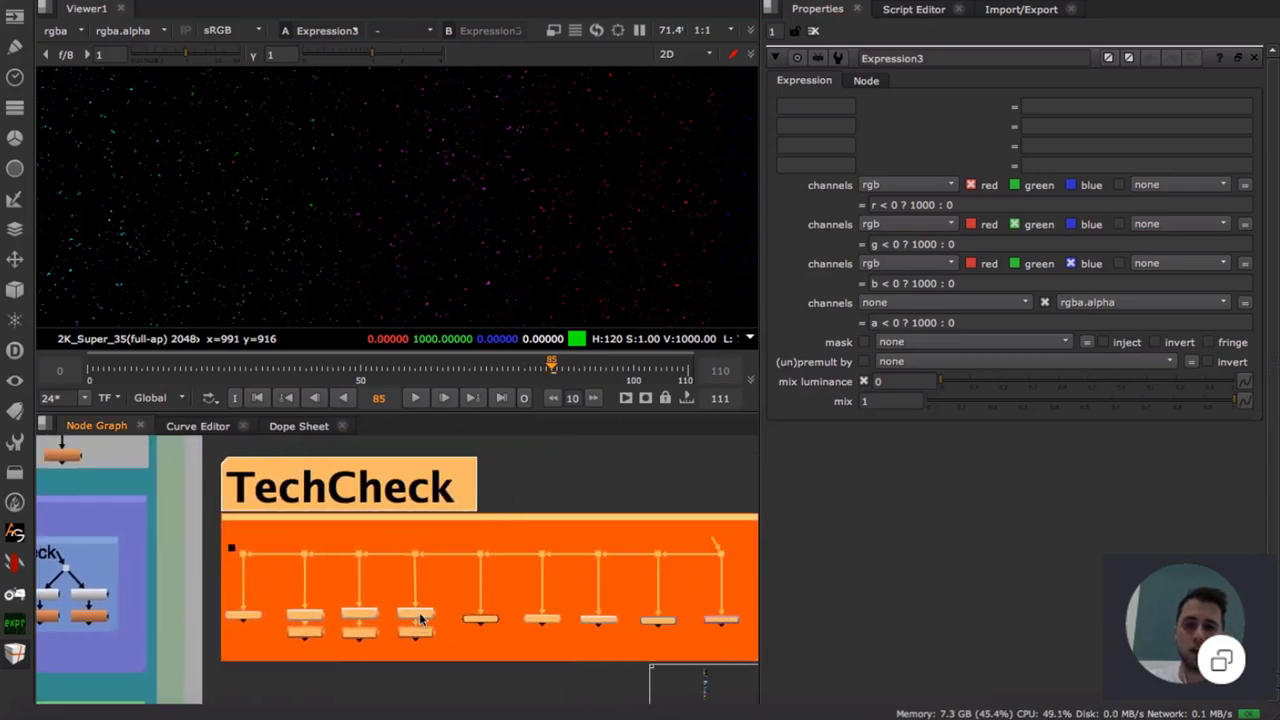
- Open the settings of the Mirror node at the end of the TechCheck row
{"action": "middle_click_drag", "start_coordinate": [522, 586], "coordinate": [392, 568]}
{"action": "scroll", "coordinate": [639, 580], "scroll_direction": "up", "scroll_amount": 5}
{"action": "double_click", "coordinate": [558, 634]}
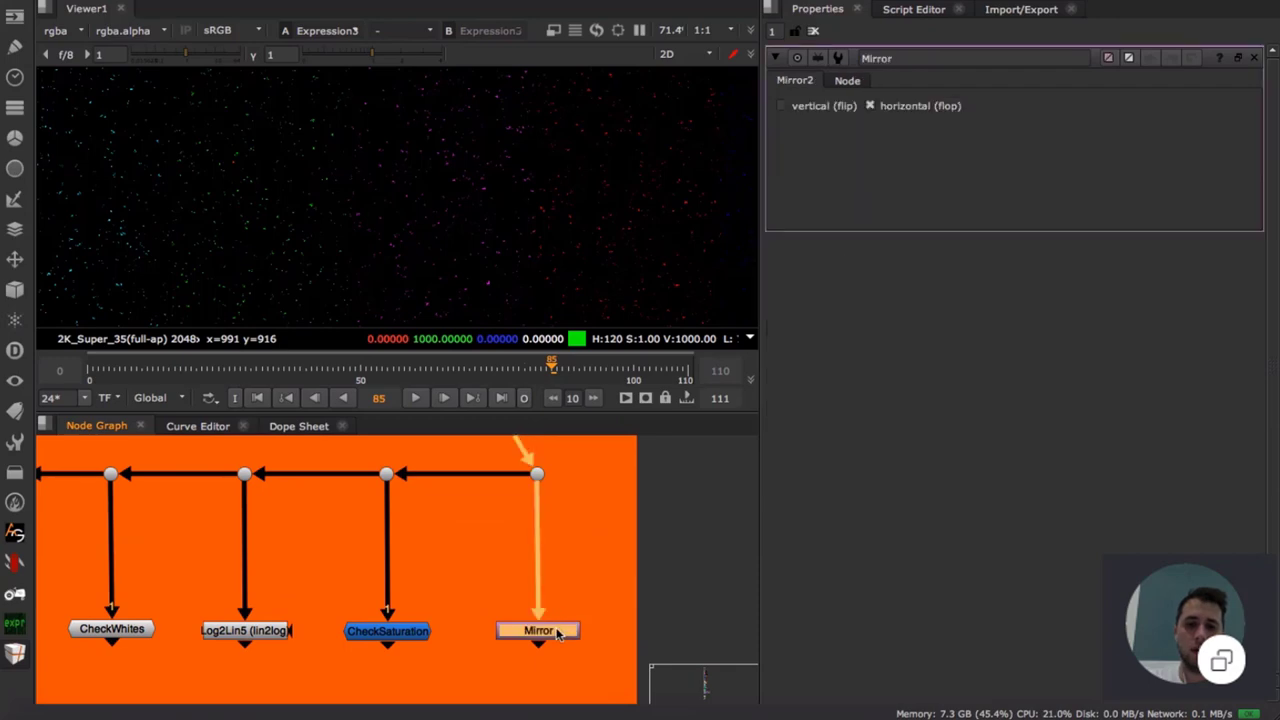
- Insert the Kodak Digital LAD test image above the TechCheck row and connect it to the input dot over Mirror
{"action": "middle_click_drag", "start_coordinate": [550, 480], "coordinate": [546, 589]}
{"action": "left_click", "coordinate": [537, 466]}
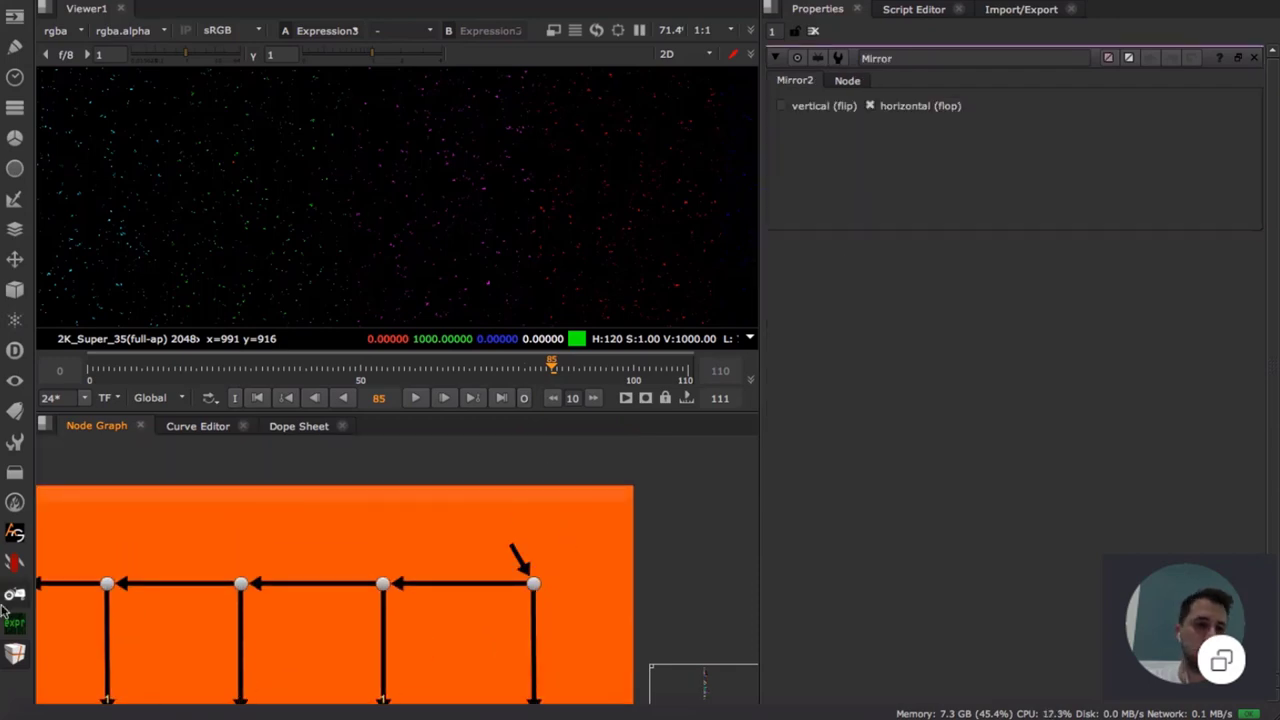
{"action": "left_click", "coordinate": [15, 653]}
{"action": "mouse_move", "coordinate": [117, 648]}
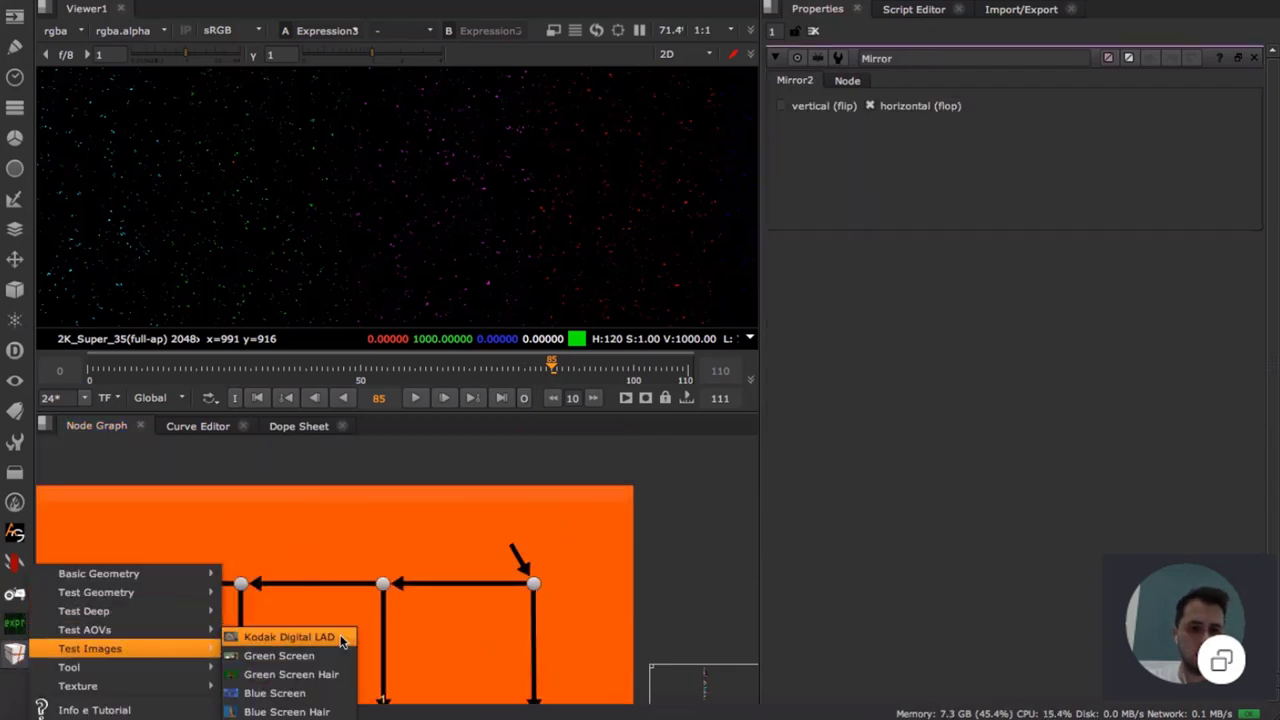
{"action": "left_click", "coordinate": [275, 646]}
{"action": "left_click_drag", "start_coordinate": [520, 566], "coordinate": [516, 488]}
{"action": "left_click_drag", "start_coordinate": [516, 488], "coordinate": [533, 509]}
{"action": "left_click", "coordinate": [550, 564]}
{"action": "middle_click_drag", "start_coordinate": [557, 583], "coordinate": [560, 532]}
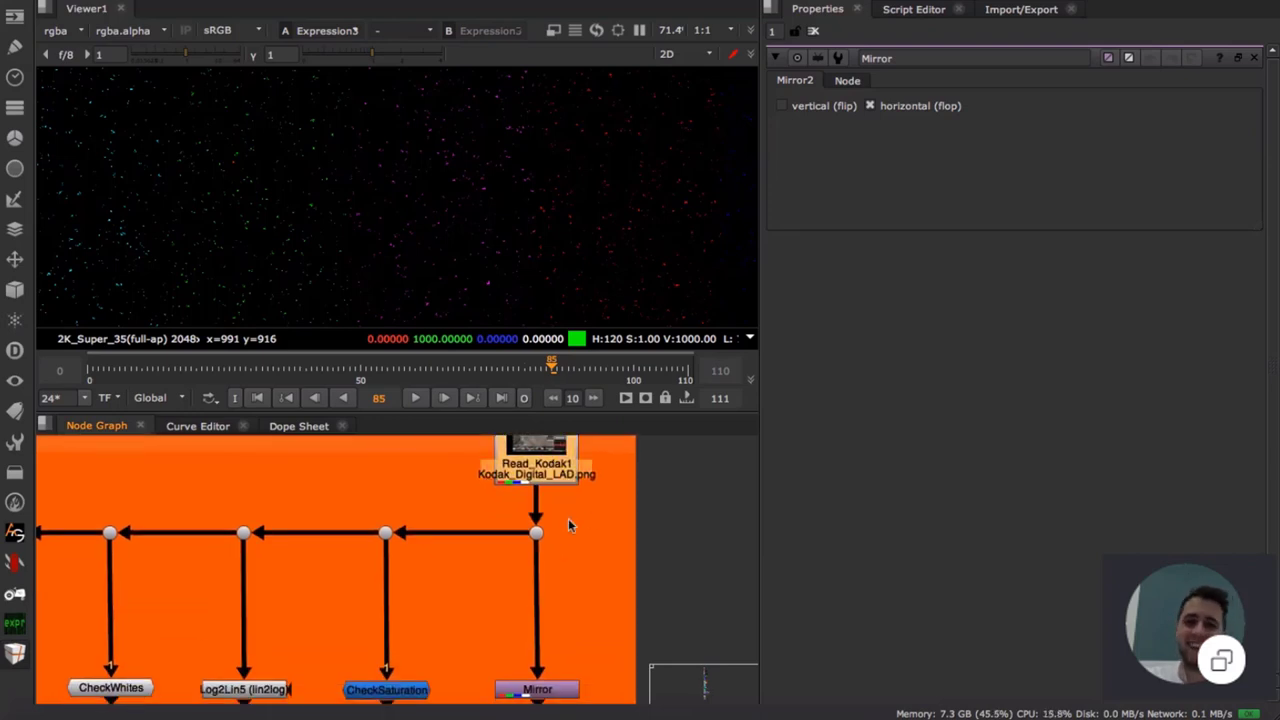
- View the Kodak test image fitted to the viewer and compare it with the flopped Mirror output
{"action": "key", "text": "1"}
{"action": "key", "text": "f"}
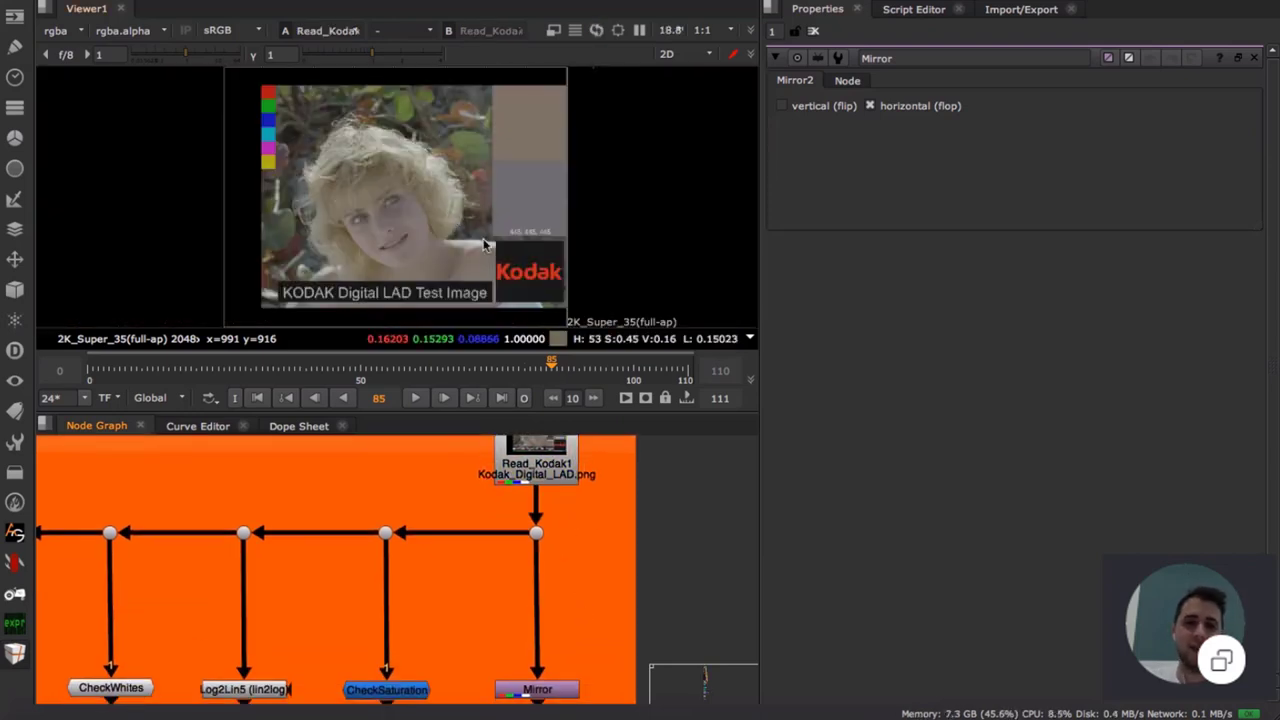
{"action": "left_click", "coordinate": [549, 699]}
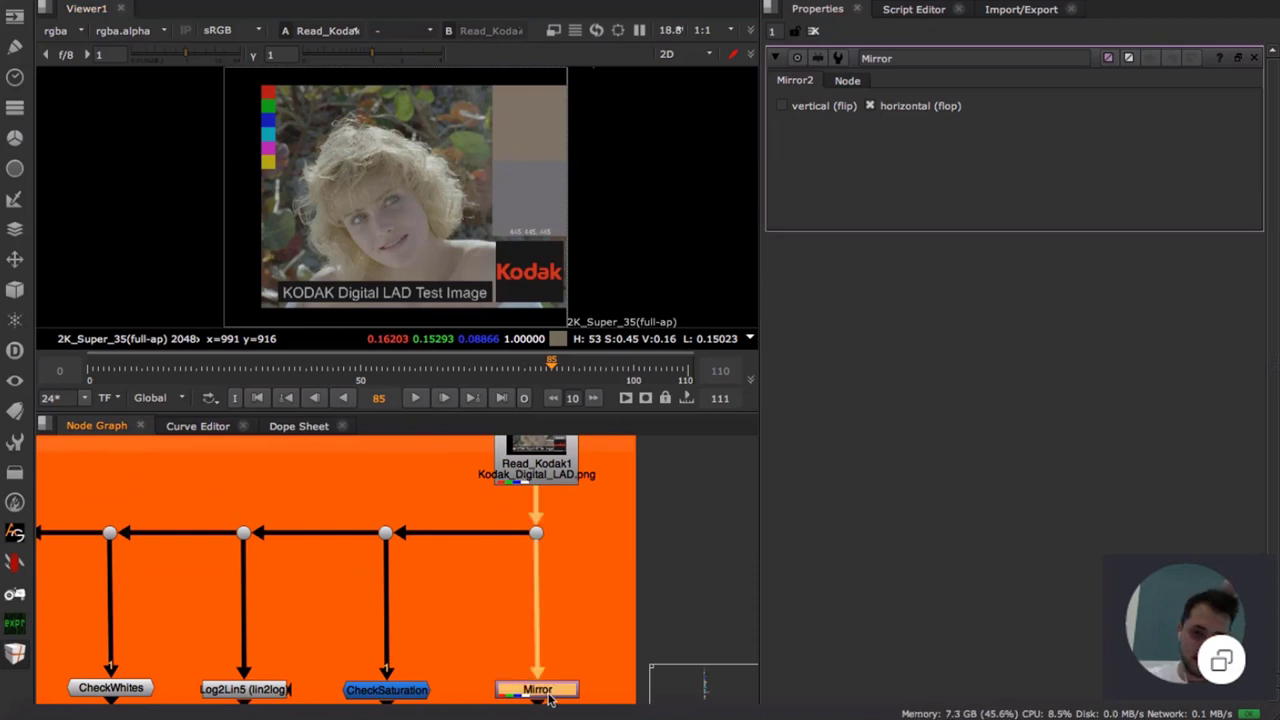
{"action": "key", "text": "1"}
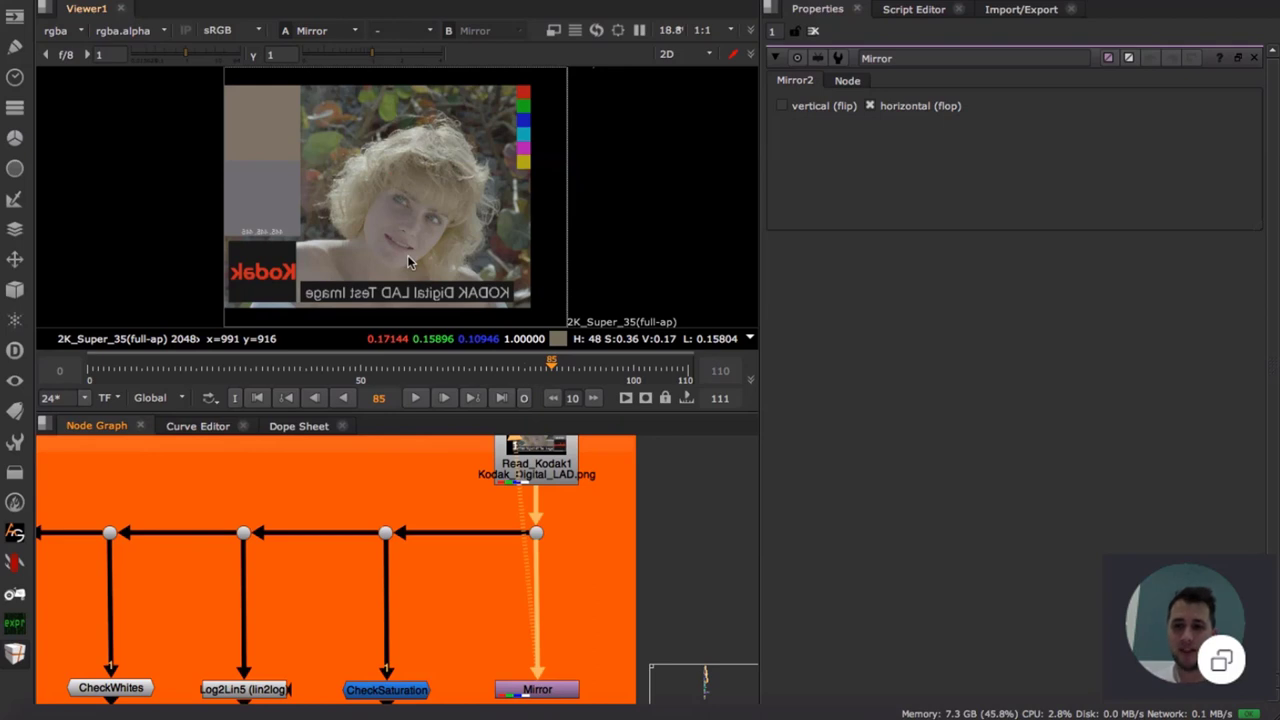
{"action": "double_click", "coordinate": [565, 465]}
{"action": "key", "text": "1"}
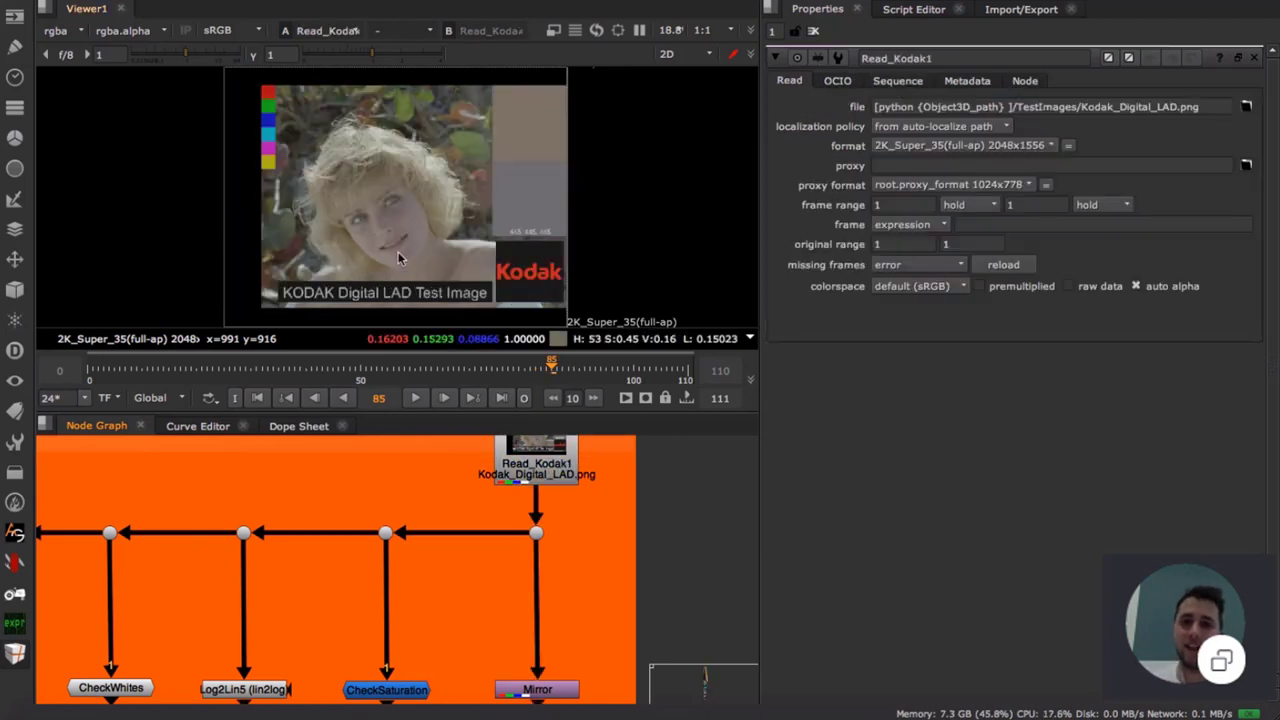
{"action": "left_click", "coordinate": [537, 689]}
{"action": "key", "text": "1"}
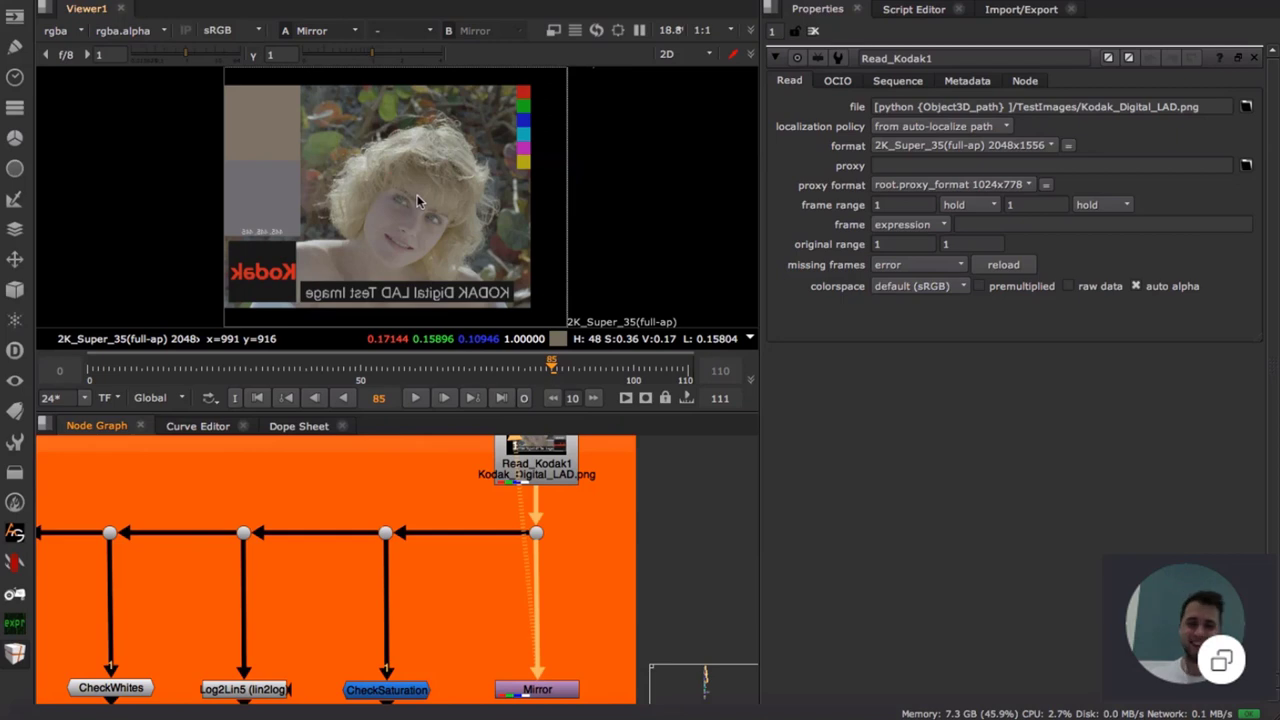
- View the CheckSaturation output and the Log2Lin5 lin2log output, each with its settings open
{"action": "scroll", "coordinate": [445, 583], "scroll_direction": "down", "scroll_amount": 5}
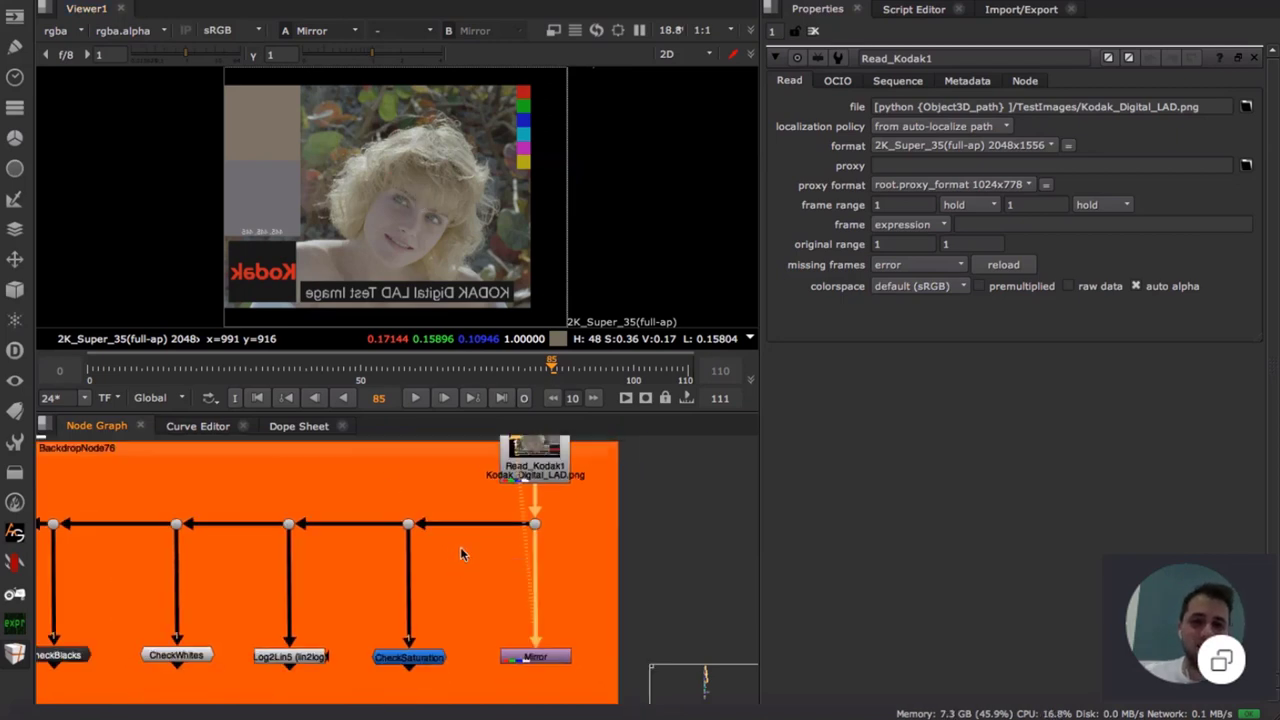
{"action": "double_click", "coordinate": [440, 655]}
{"action": "key", "text": "1"}
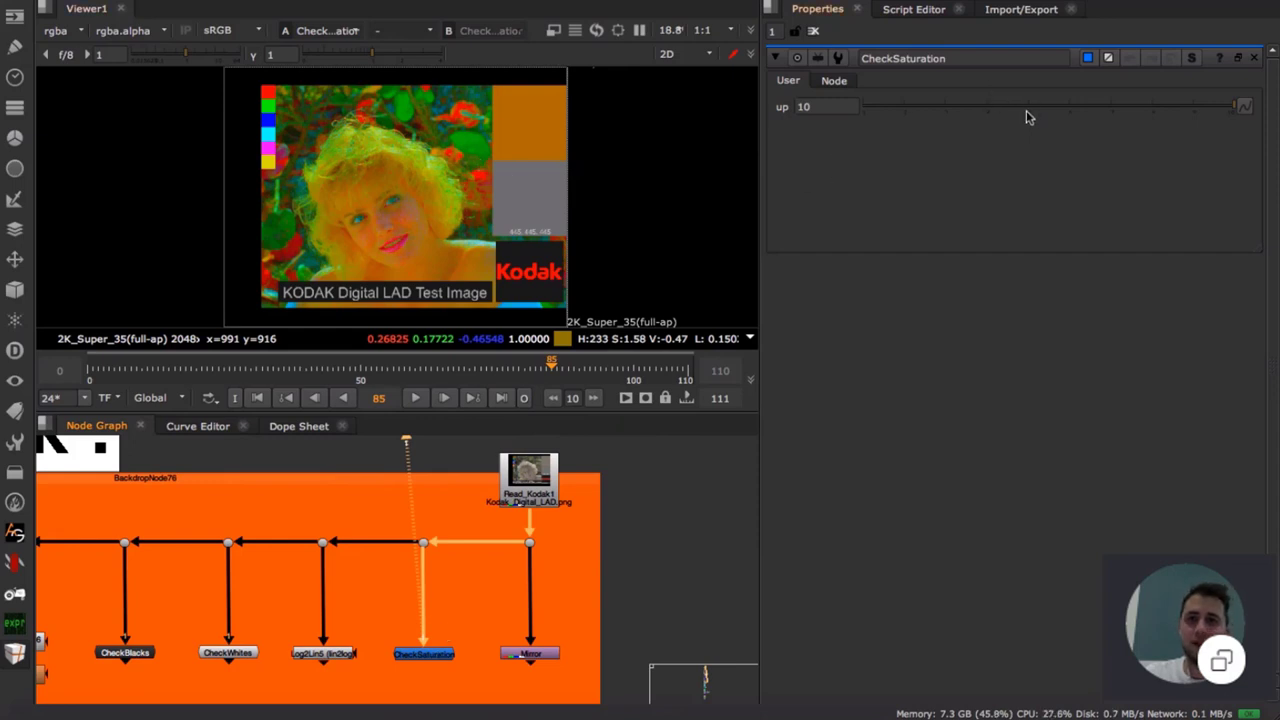
{"action": "left_click_drag", "start_coordinate": [1027, 111], "coordinate": [1262, 106]}
{"action": "double_click", "coordinate": [326, 655]}
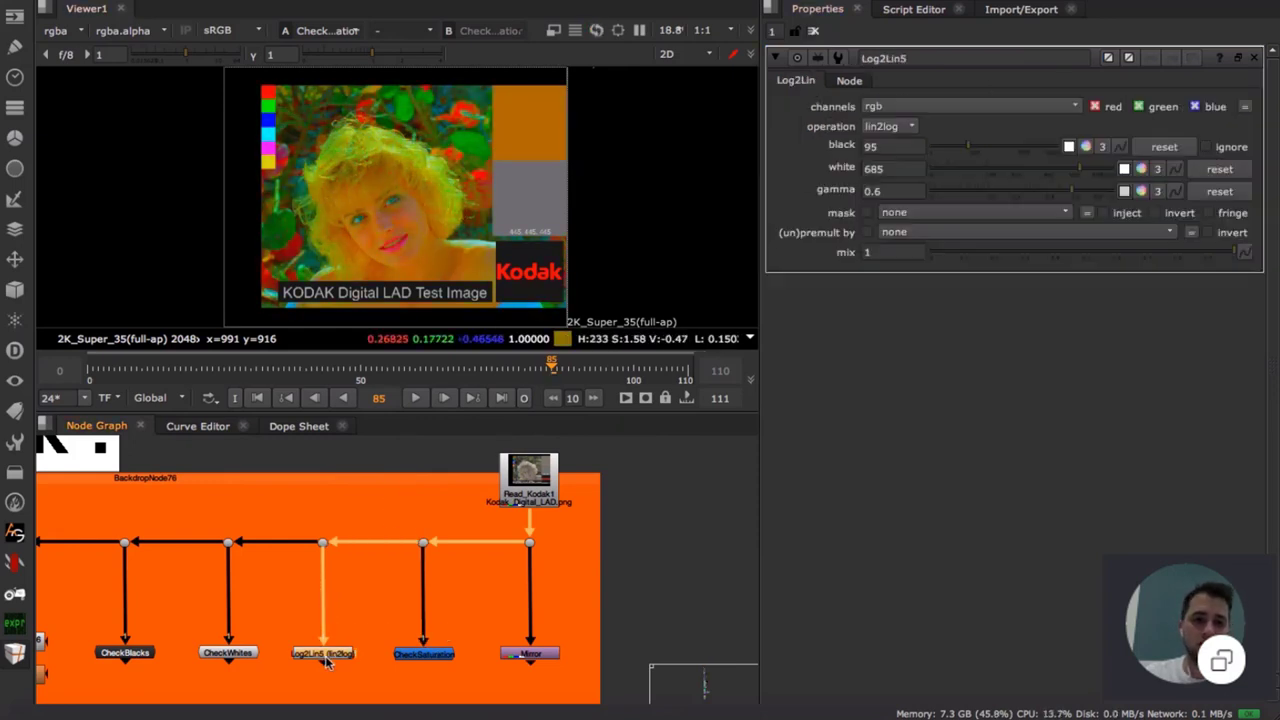
{"action": "key", "text": "1"}
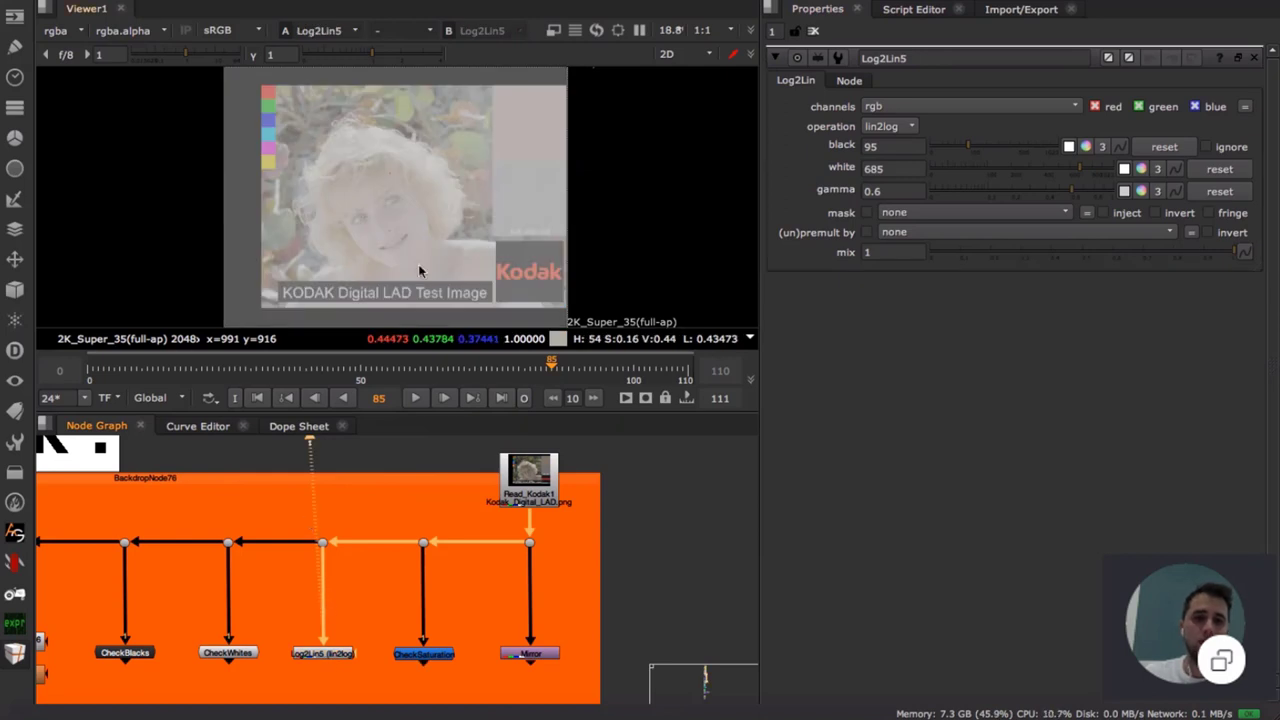
- View the CheckWhites output with its settings open and raise its down value to 4.8
{"action": "middle_click_drag", "start_coordinate": [314, 617], "coordinate": [490, 605]}
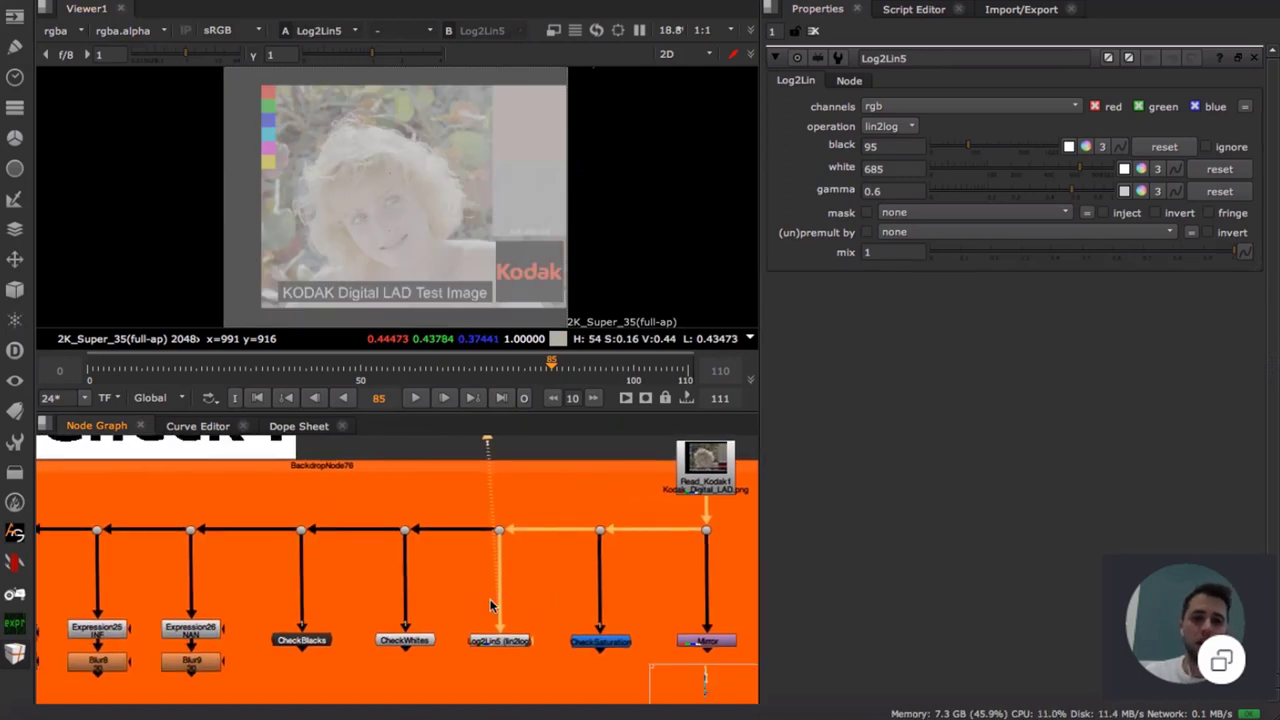
{"action": "left_click", "coordinate": [406, 640]}
{"action": "key", "text": "1"}
{"action": "double_click", "coordinate": [406, 640]}
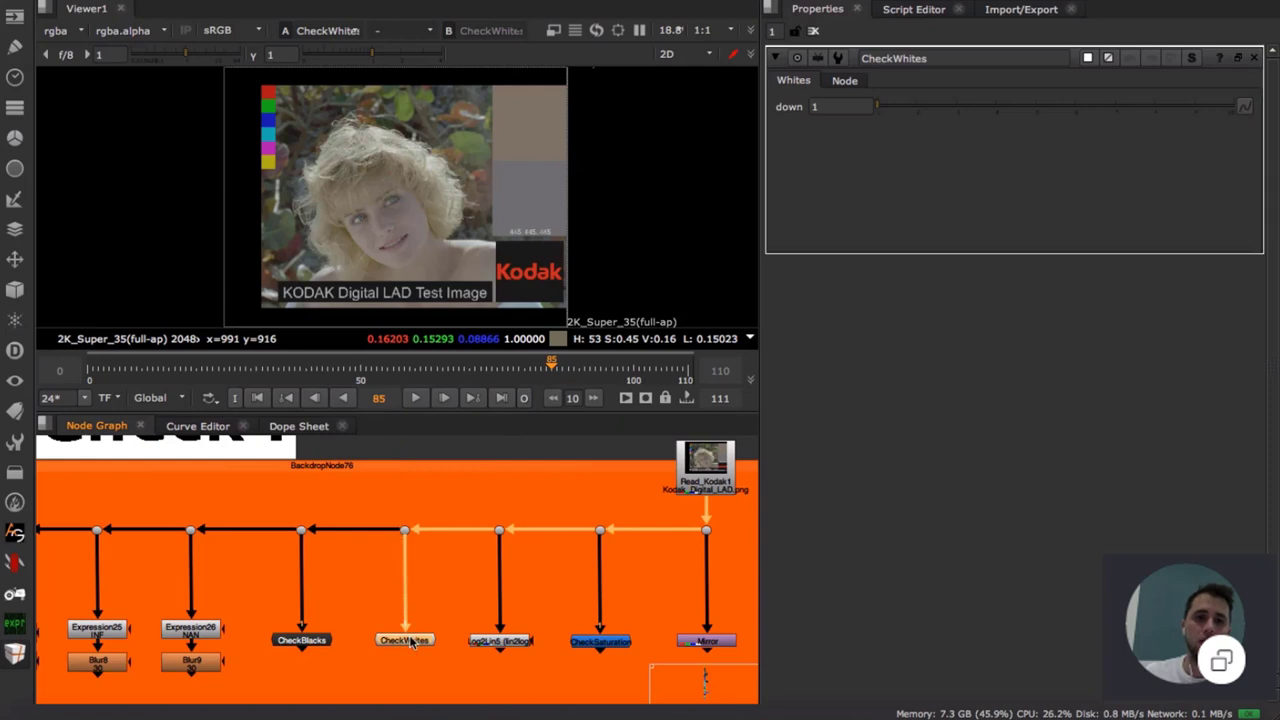
{"action": "left_click_drag", "start_coordinate": [894, 108], "coordinate": [1028, 110]}
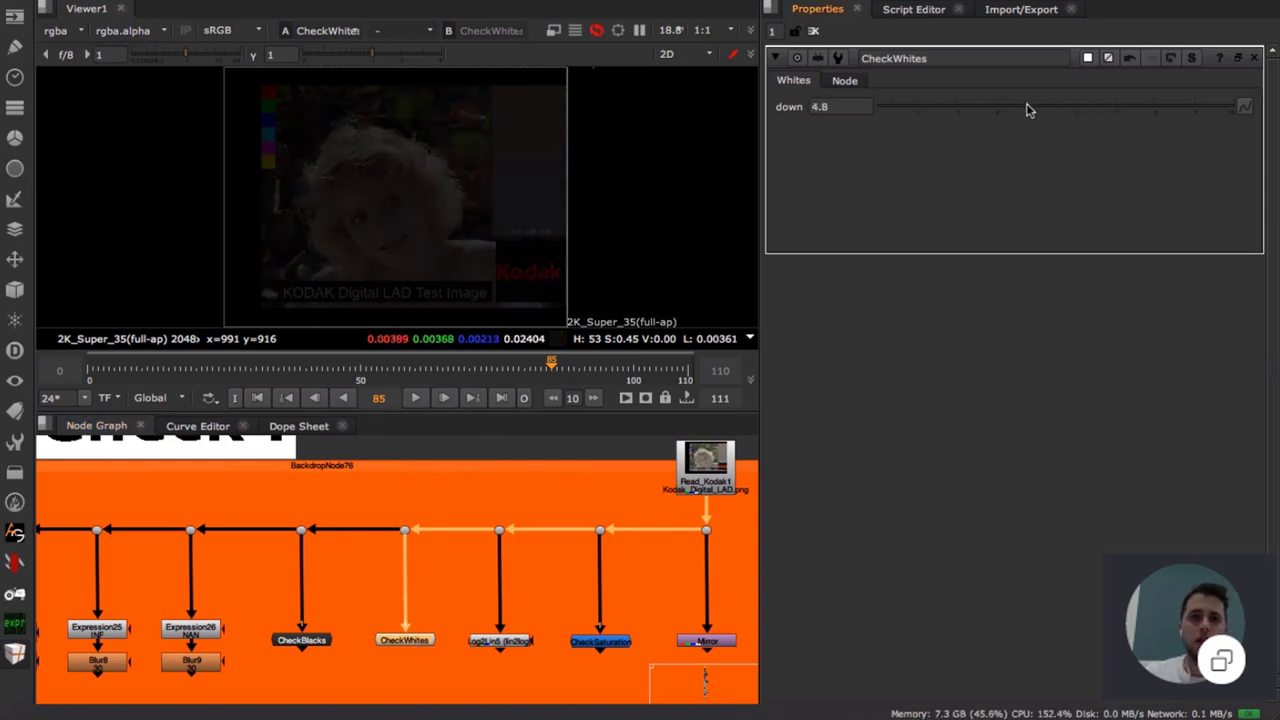
- Raise the viewer gain to about 12, reset it, and set the CheckWhites down value to 3.1
{"action": "left_click_drag", "start_coordinate": [188, 53], "coordinate": [218, 52]}
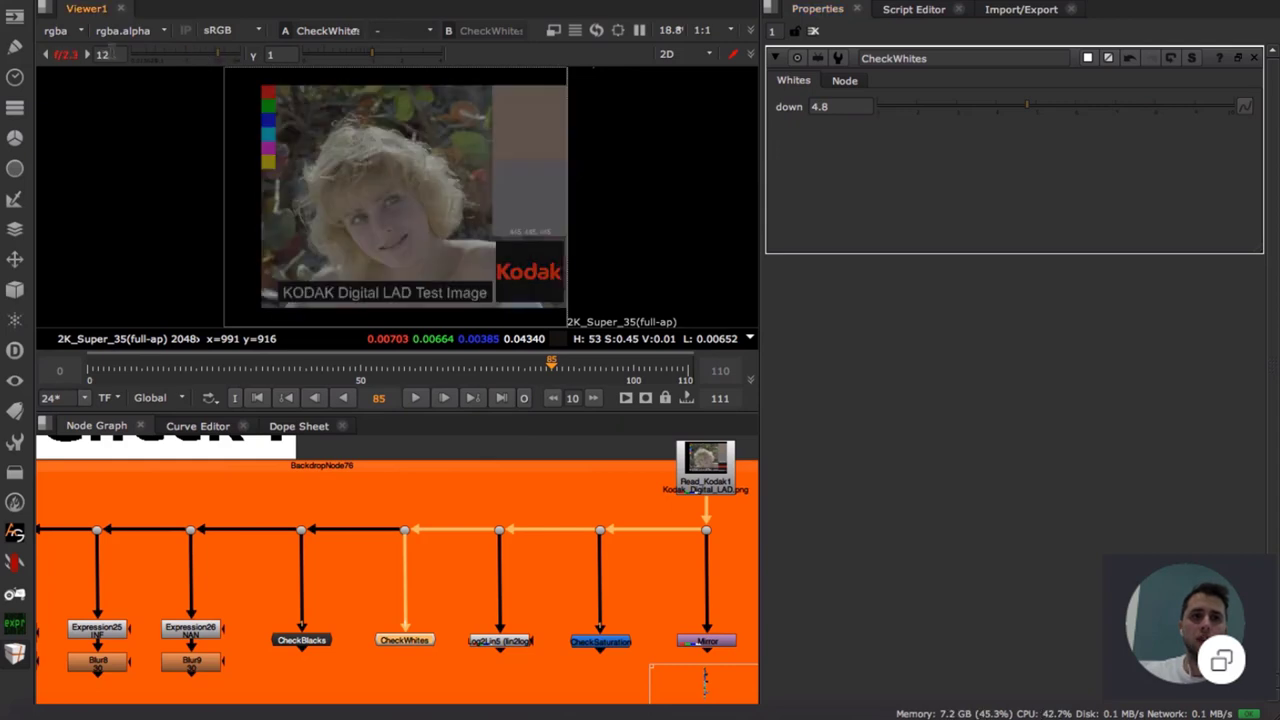
{"action": "left_click", "coordinate": [68, 54]}
{"action": "left_click_drag", "start_coordinate": [931, 106], "coordinate": [962, 108]}
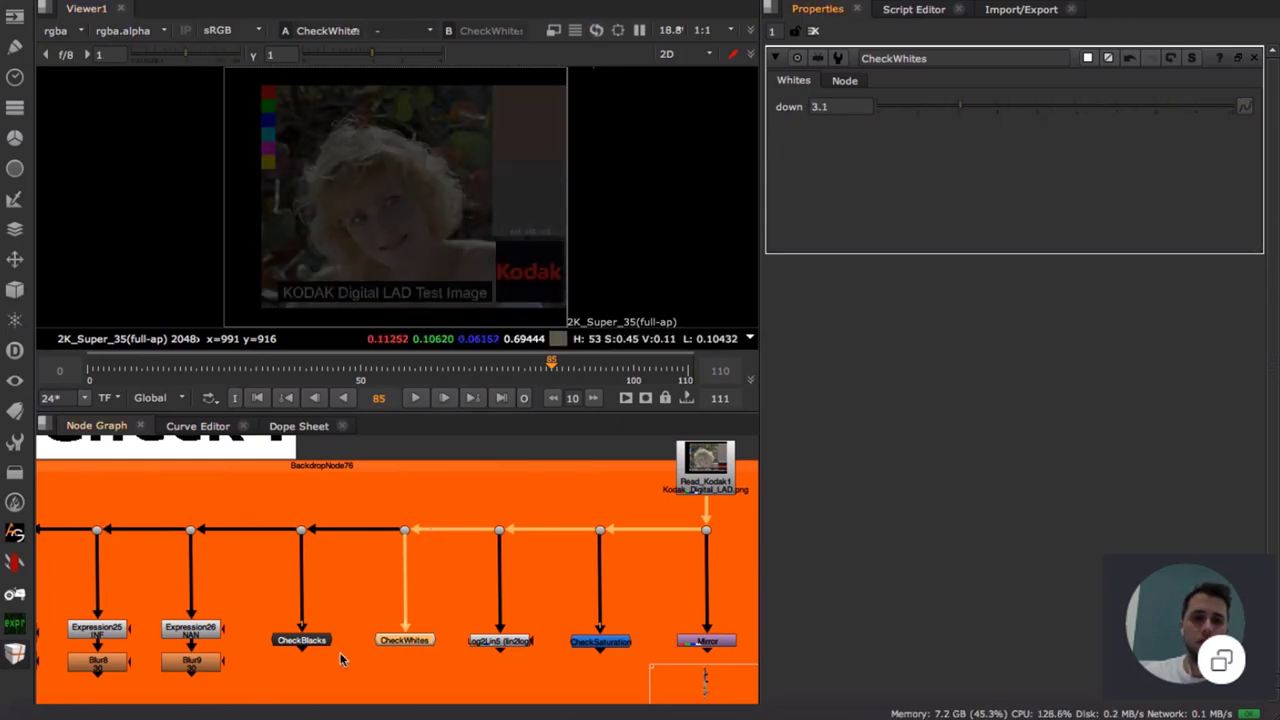
- View the CheckBlacks output with its settings open and reduce its up value to 4.05
{"action": "middle_click_drag", "start_coordinate": [345, 622], "coordinate": [443, 625]}
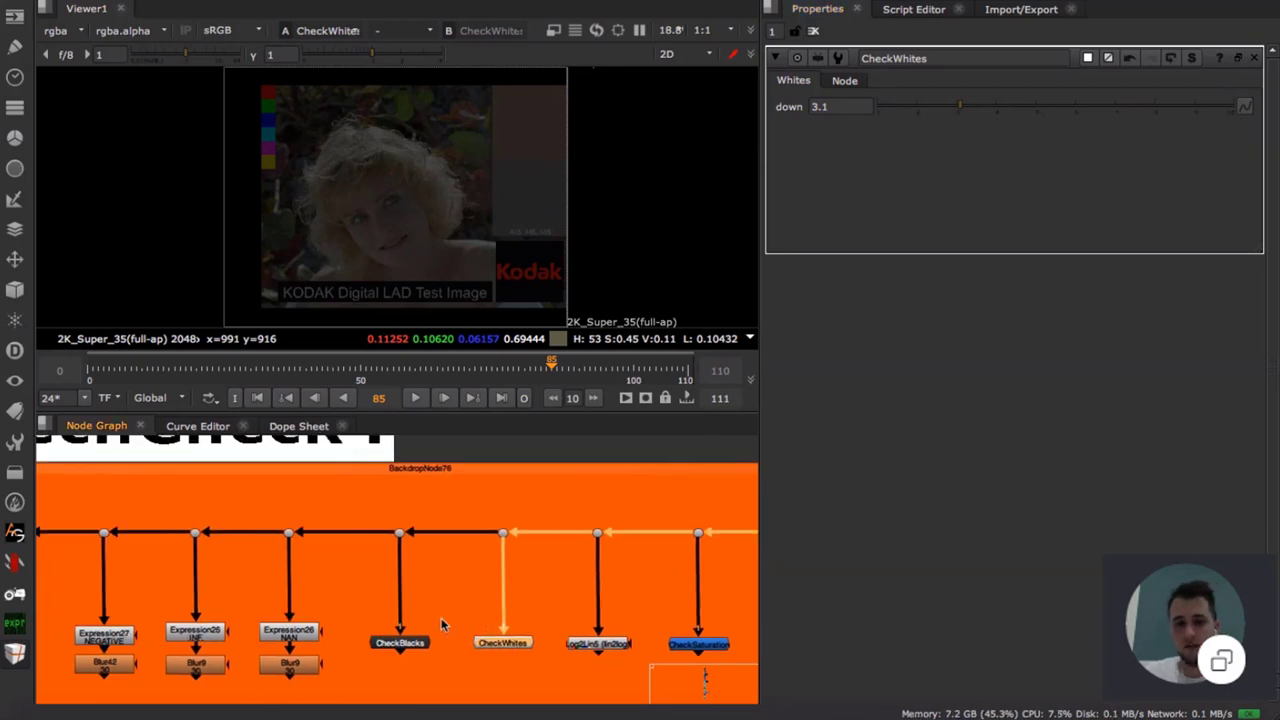
{"action": "left_click", "coordinate": [443, 625]}
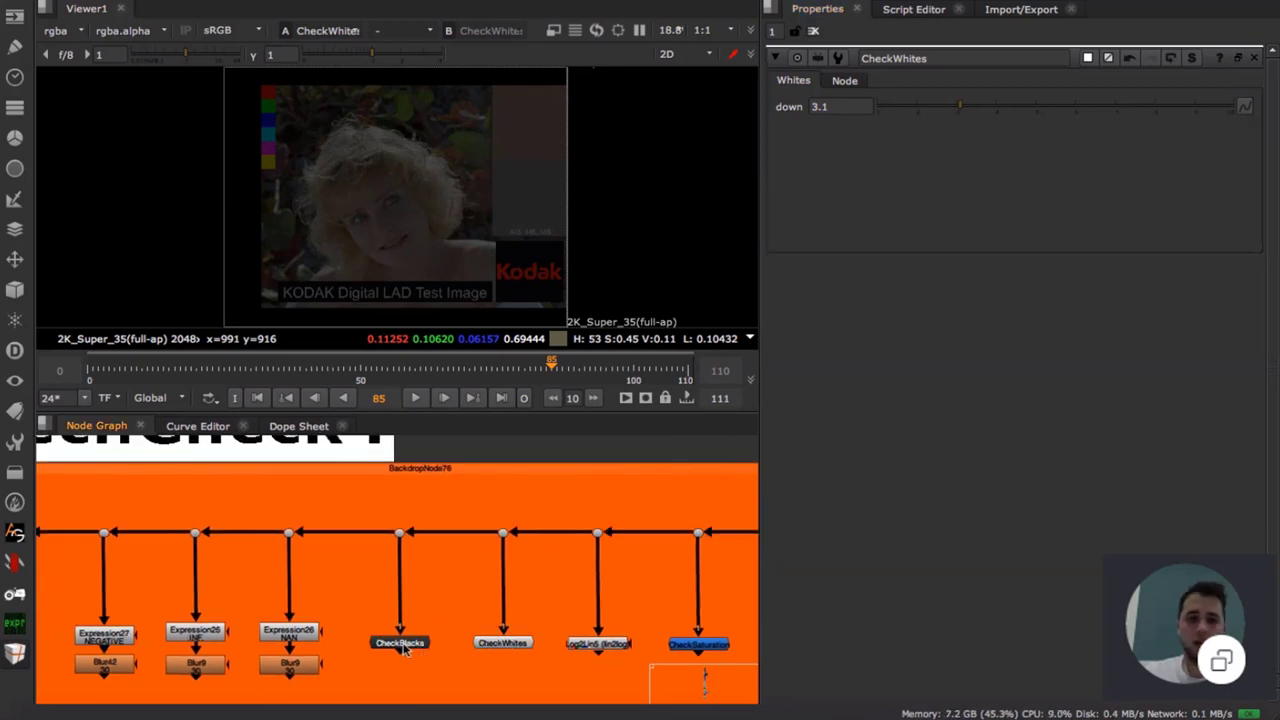
{"action": "double_click", "coordinate": [401, 643]}
{"action": "key", "text": "1"}
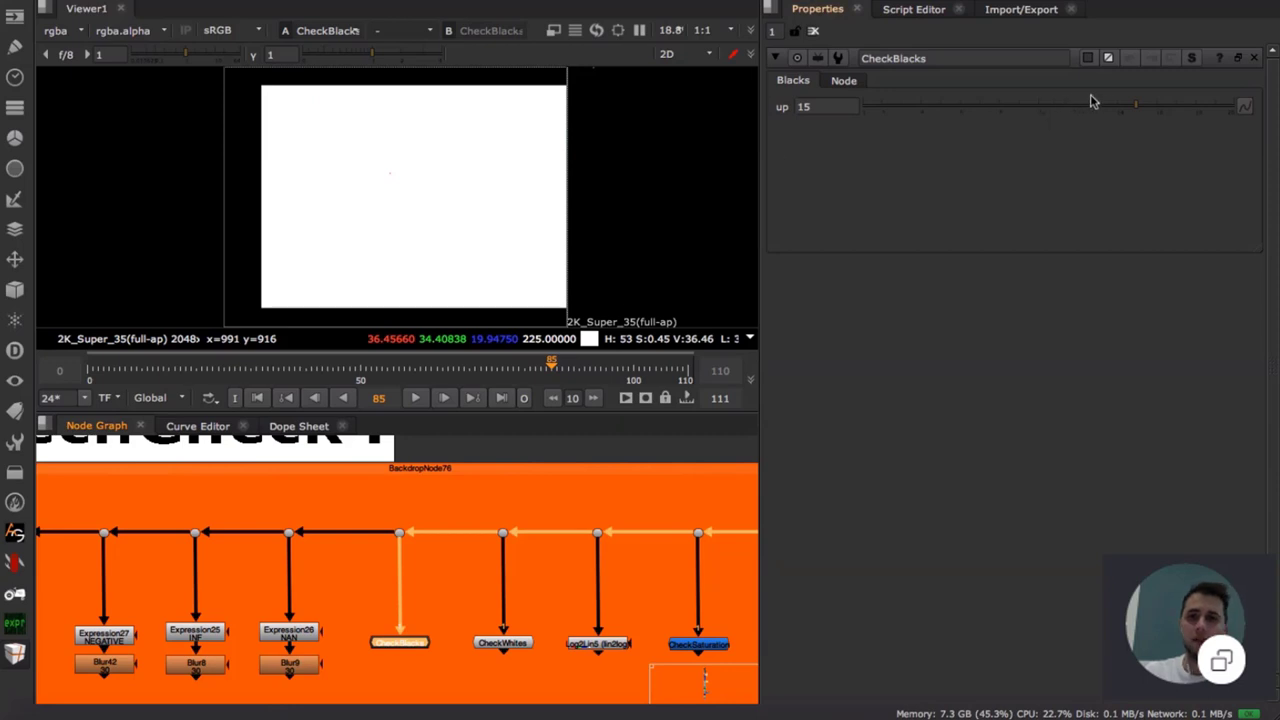
{"action": "left_click_drag", "start_coordinate": [1093, 102], "coordinate": [921, 103]}
- Open the isnan expressions of the Expression26 NAN node, then reopen CheckBlacks and examine its output closely
{"action": "middle_click_drag", "start_coordinate": [348, 602], "coordinate": [451, 576]}
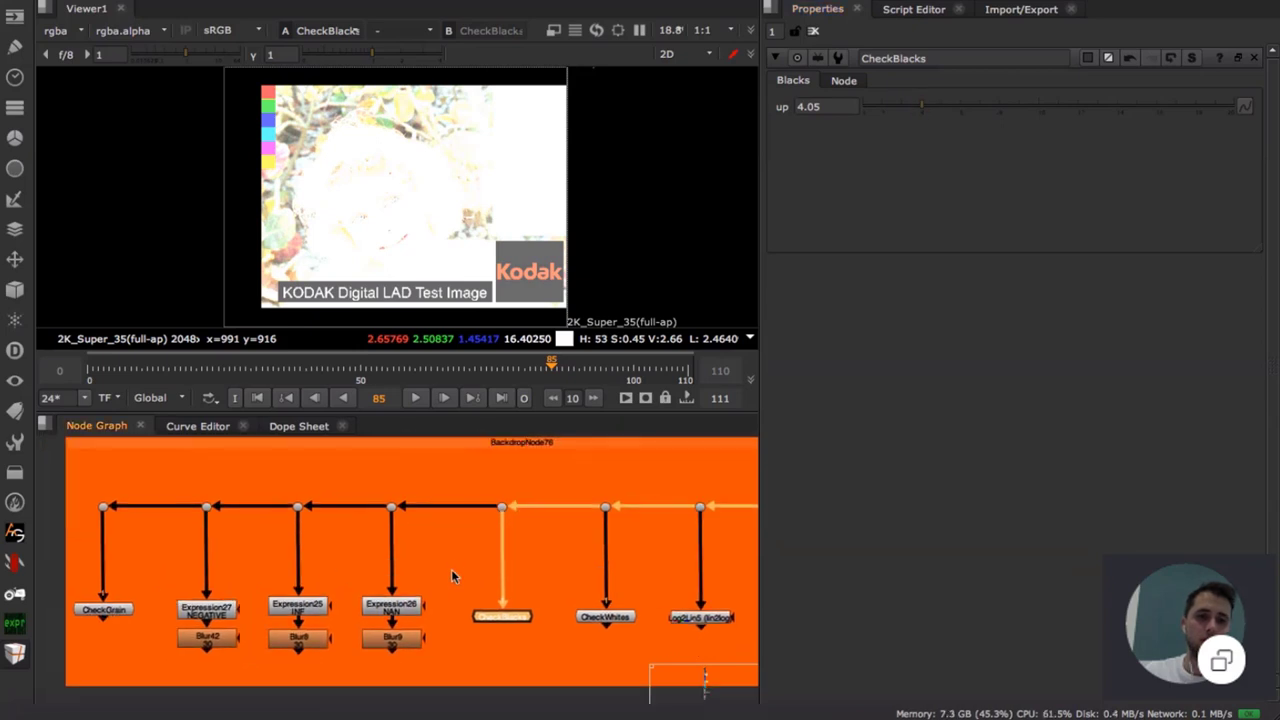
{"action": "double_click", "coordinate": [410, 606]}
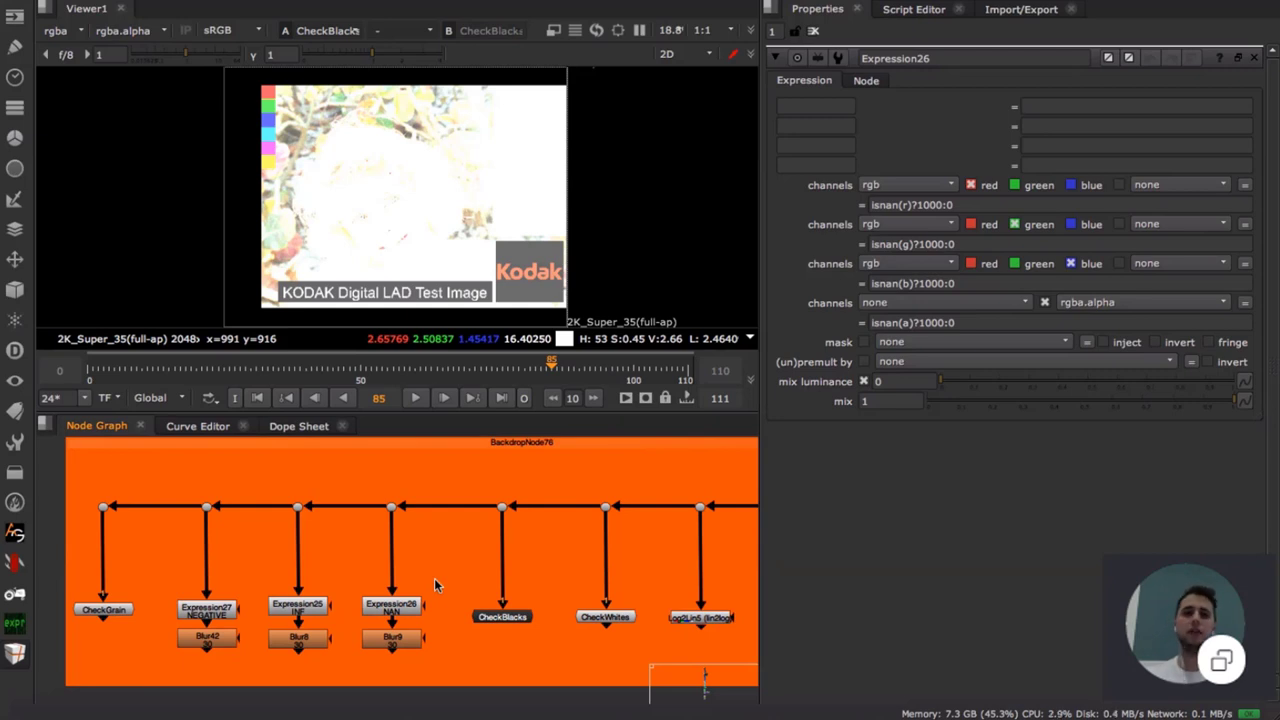
{"action": "middle_click_drag", "start_coordinate": [538, 592], "coordinate": [484, 558]}
{"action": "double_click", "coordinate": [473, 597]}
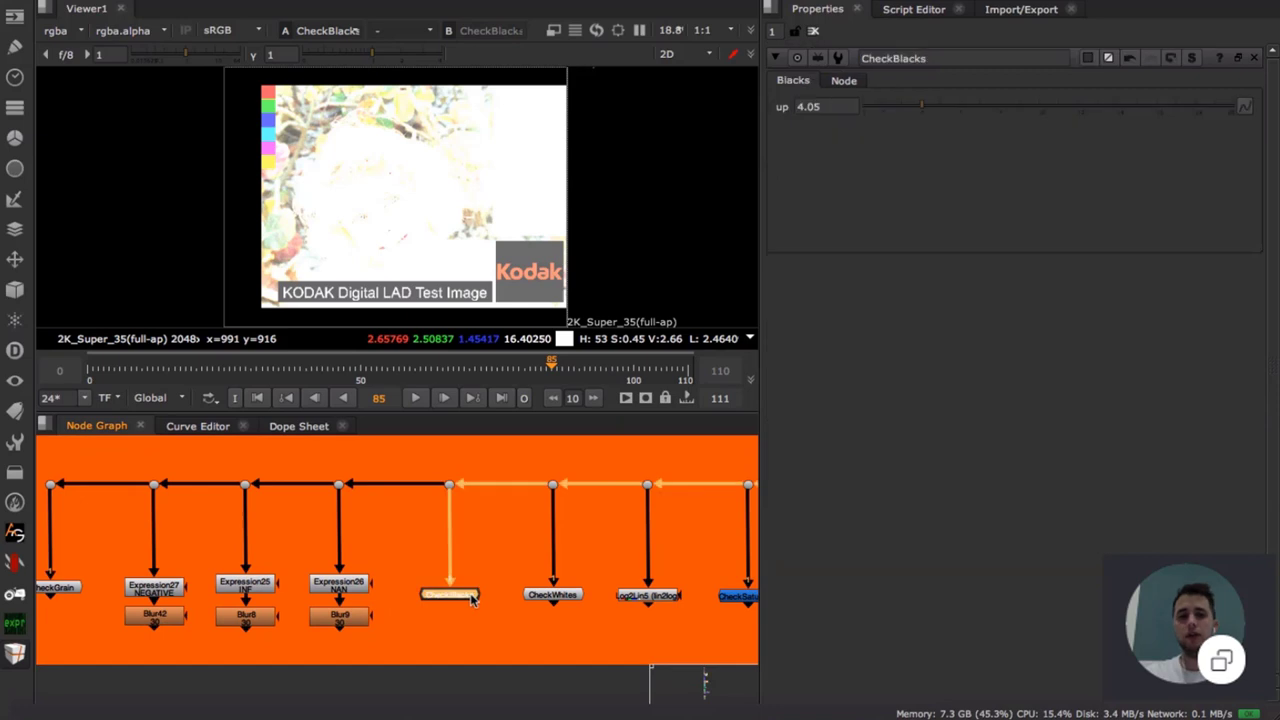
{"action": "key", "text": "1"}
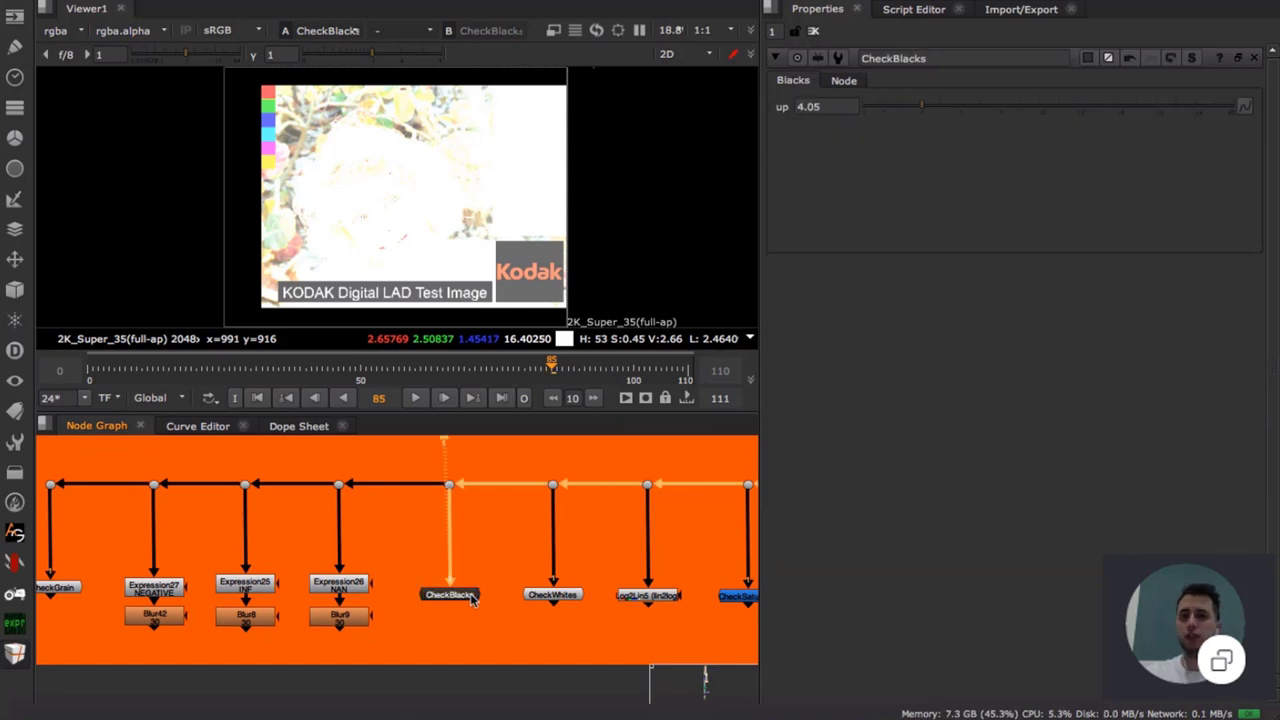
{"action": "scroll", "coordinate": [369, 148], "scroll_direction": "up", "scroll_amount": 2}
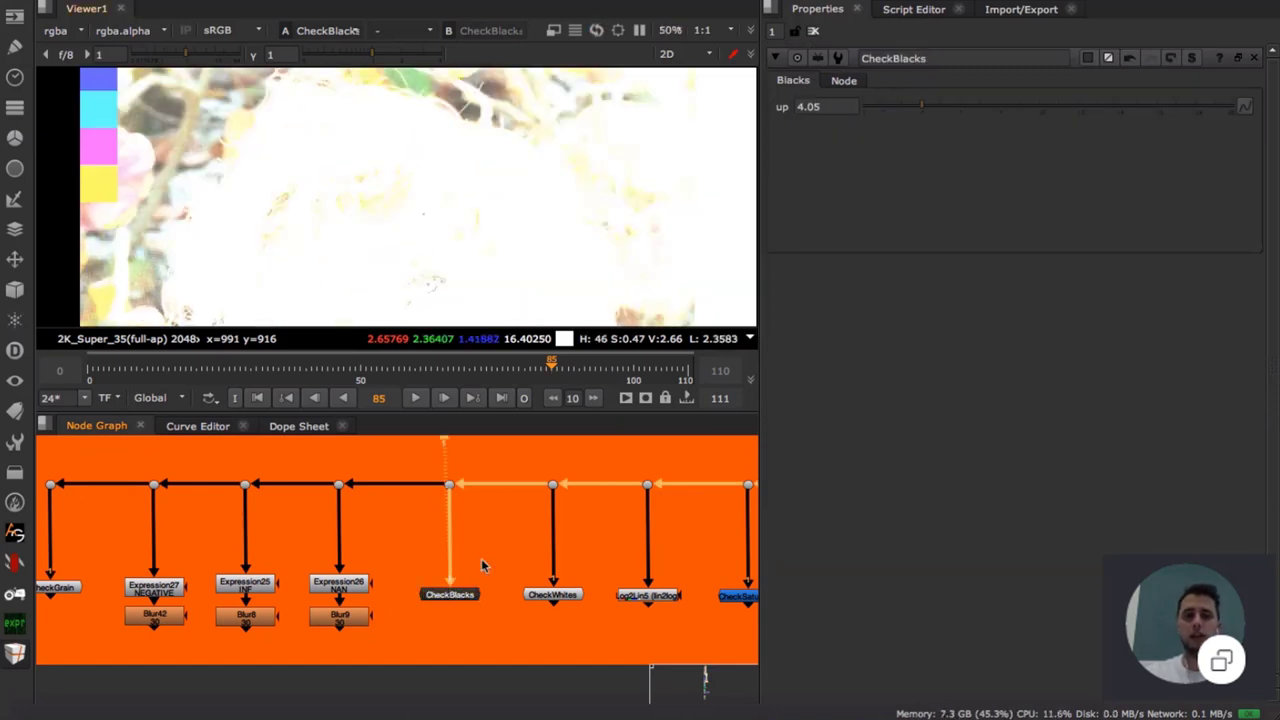
- View the Expression26 NAN output with its settings open, then open the isinf expressions of the Expression25 INF node
{"action": "left_click", "coordinate": [354, 558]}
{"action": "middle_click_drag", "start_coordinate": [315, 591], "coordinate": [343, 569]}
{"action": "left_click_drag", "start_coordinate": [134, 528], "coordinate": [443, 648]}
{"action": "left_click", "coordinate": [386, 570]}
{"action": "key", "text": "1"}
{"action": "double_click", "coordinate": [386, 571]}
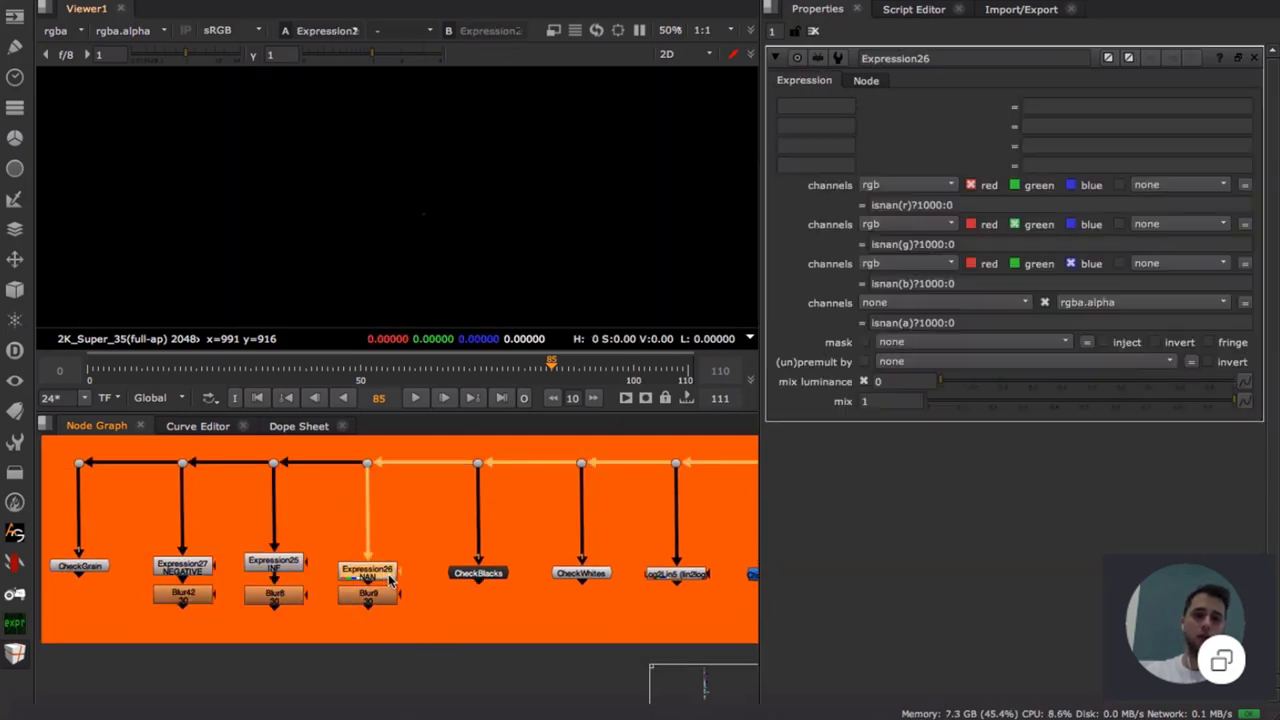
{"action": "double_click", "coordinate": [286, 572]}
{"action": "middle_click_drag", "start_coordinate": [289, 575], "coordinate": [419, 571]}
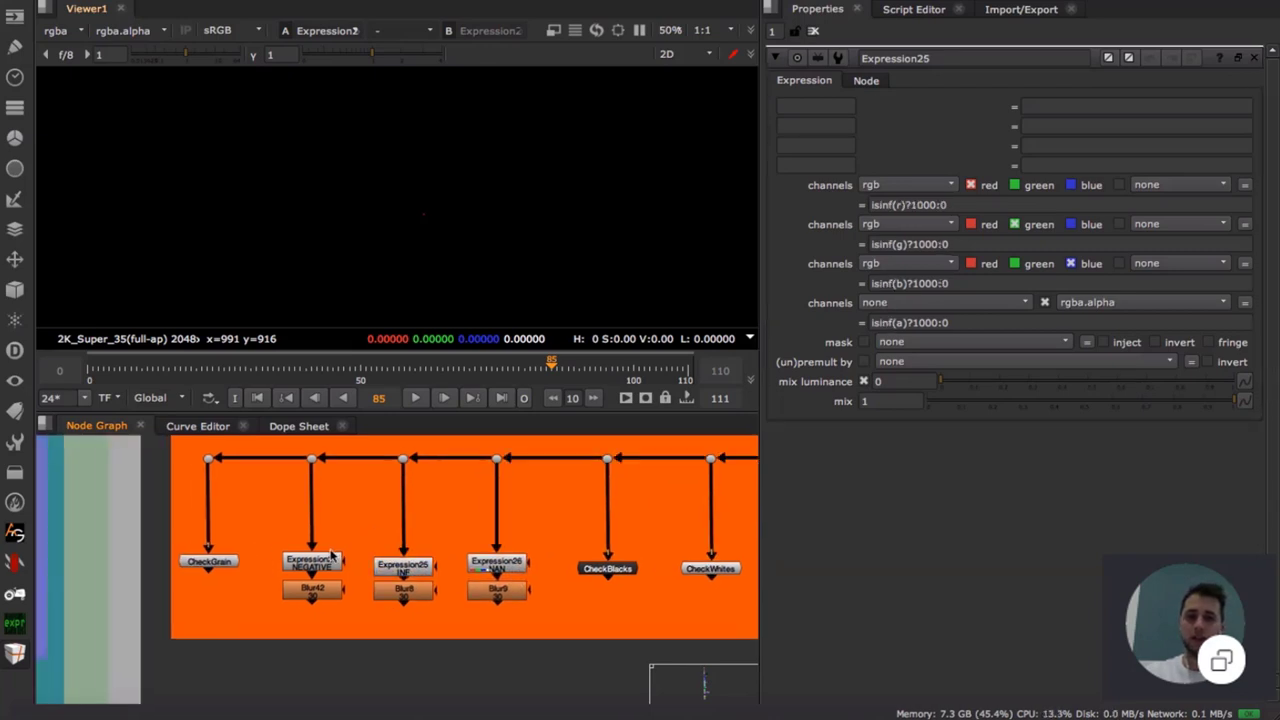
- View the blurred check outputs of Blur42, Blur8 and Blur9 in turn and examine the whole frame for flagged pixels
{"action": "double_click", "coordinate": [322, 592]}
{"action": "key", "text": "1"}
{"action": "left_click", "coordinate": [416, 594]}
{"action": "key", "text": "1"}
{"action": "left_click", "coordinate": [505, 592]}
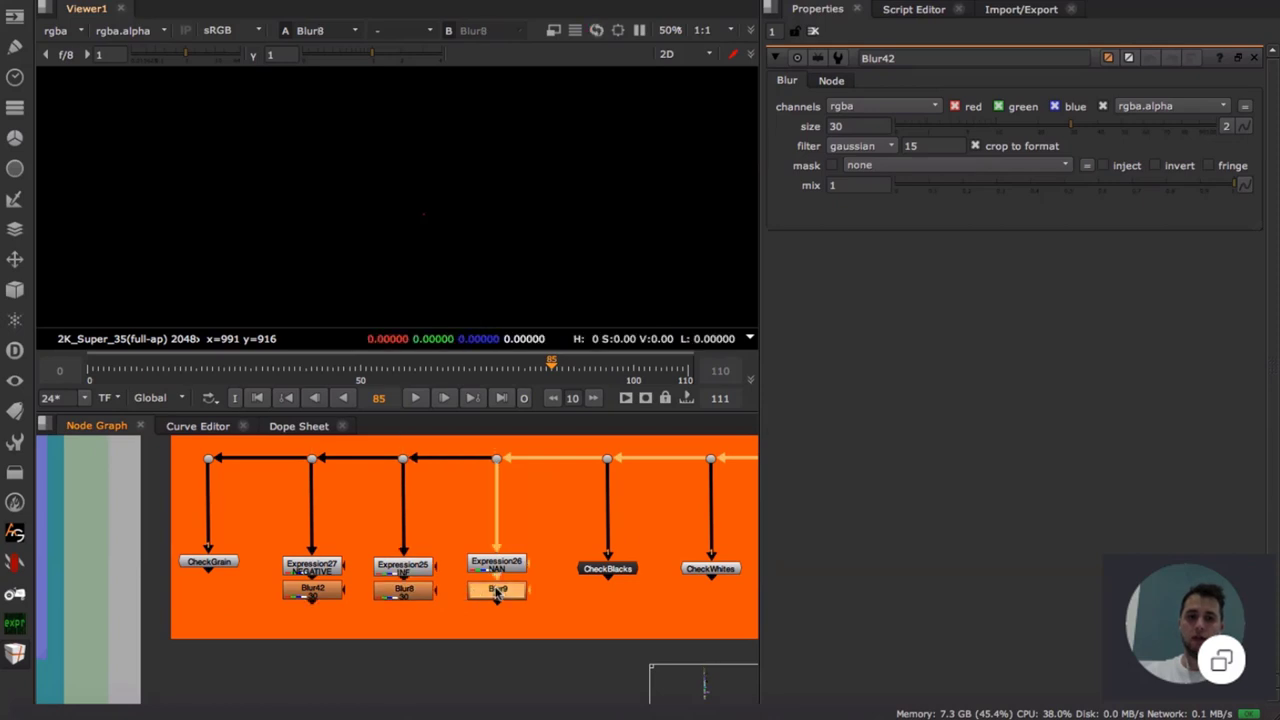
{"action": "key", "text": "1"}
{"action": "scroll", "coordinate": [460, 213], "scroll_direction": "down", "scroll_amount": 2}
{"action": "scroll", "coordinate": [486, 250], "scroll_direction": "up", "scroll_amount": 2}
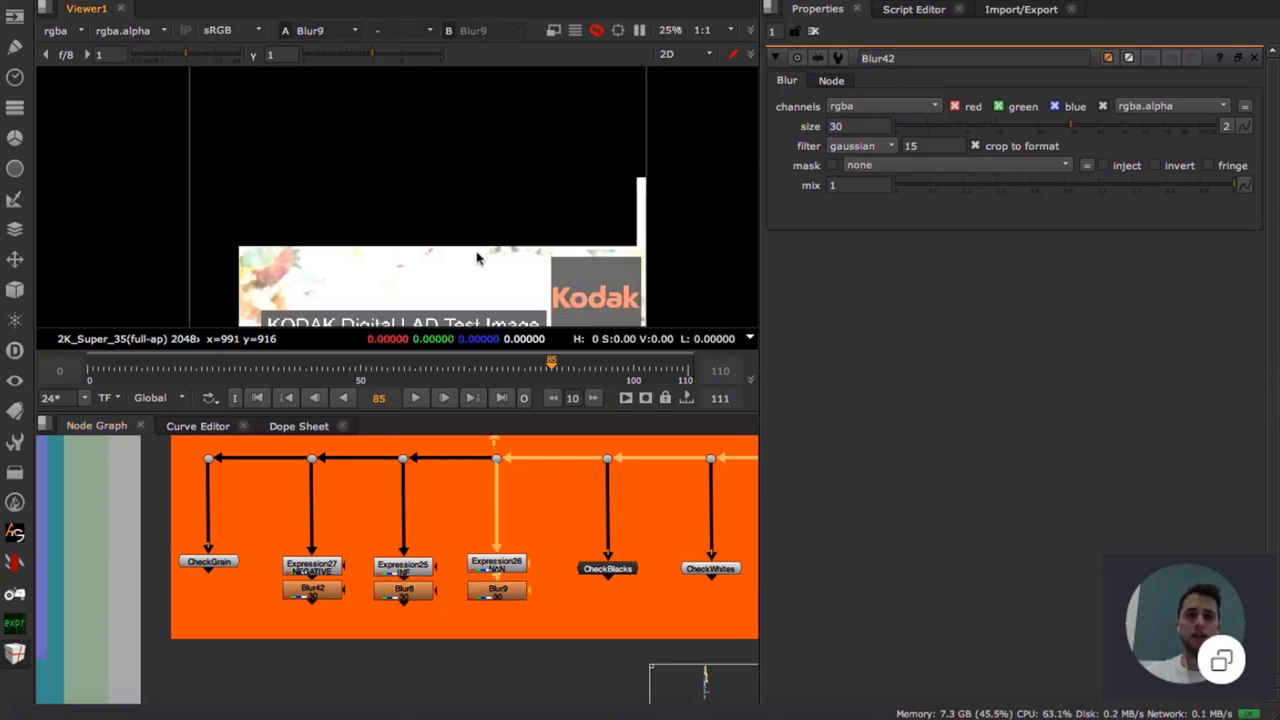
{"action": "scroll", "coordinate": [476, 254], "scroll_direction": "down", "scroll_amount": 2}
- View the unblurred NAN and INF check outputs again, with the Expression26 settings open
{"action": "double_click", "coordinate": [503, 567]}
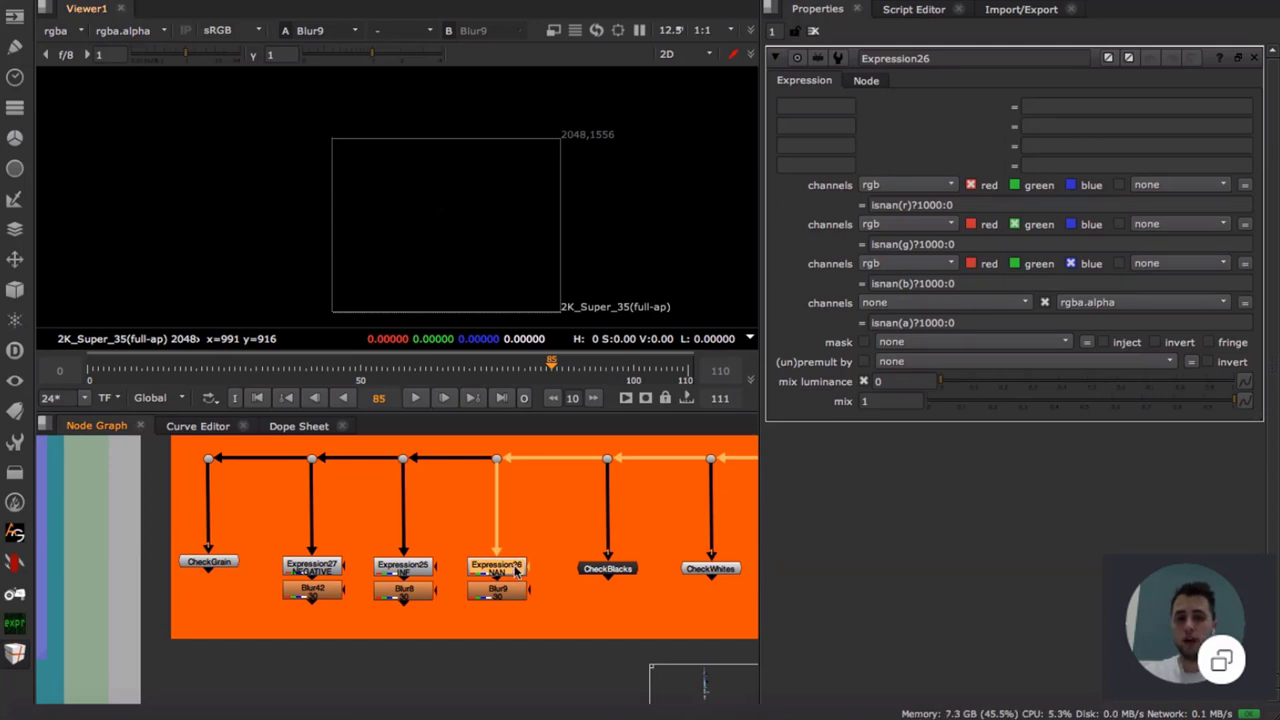
{"action": "key", "text": "1"}
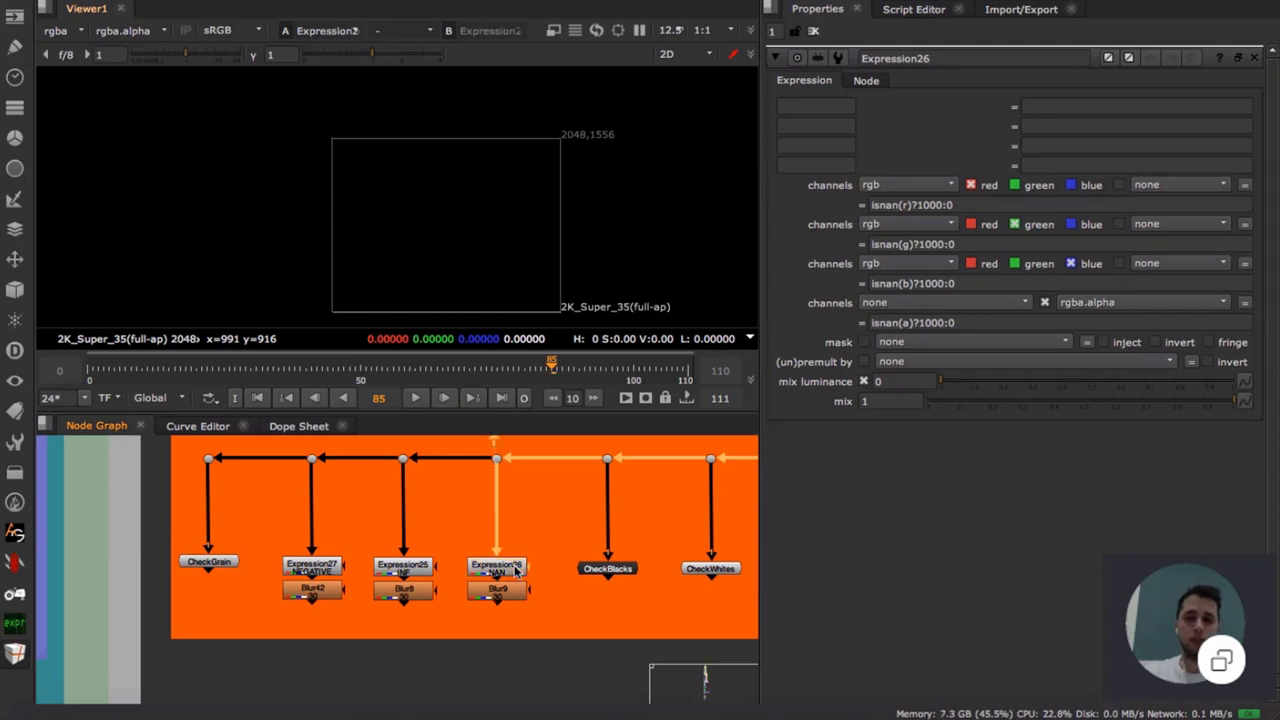
{"action": "left_click", "coordinate": [420, 577]}
{"action": "key", "text": "1"}
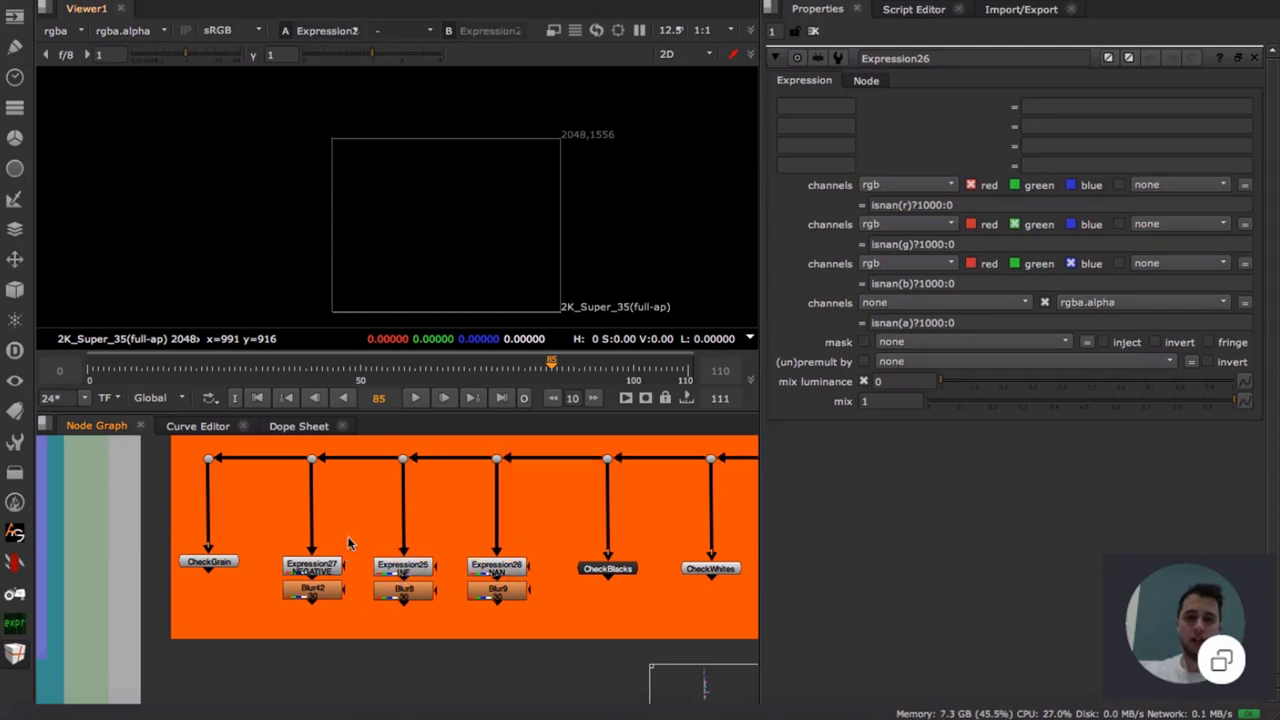
{"action": "left_click", "coordinate": [493, 568]}
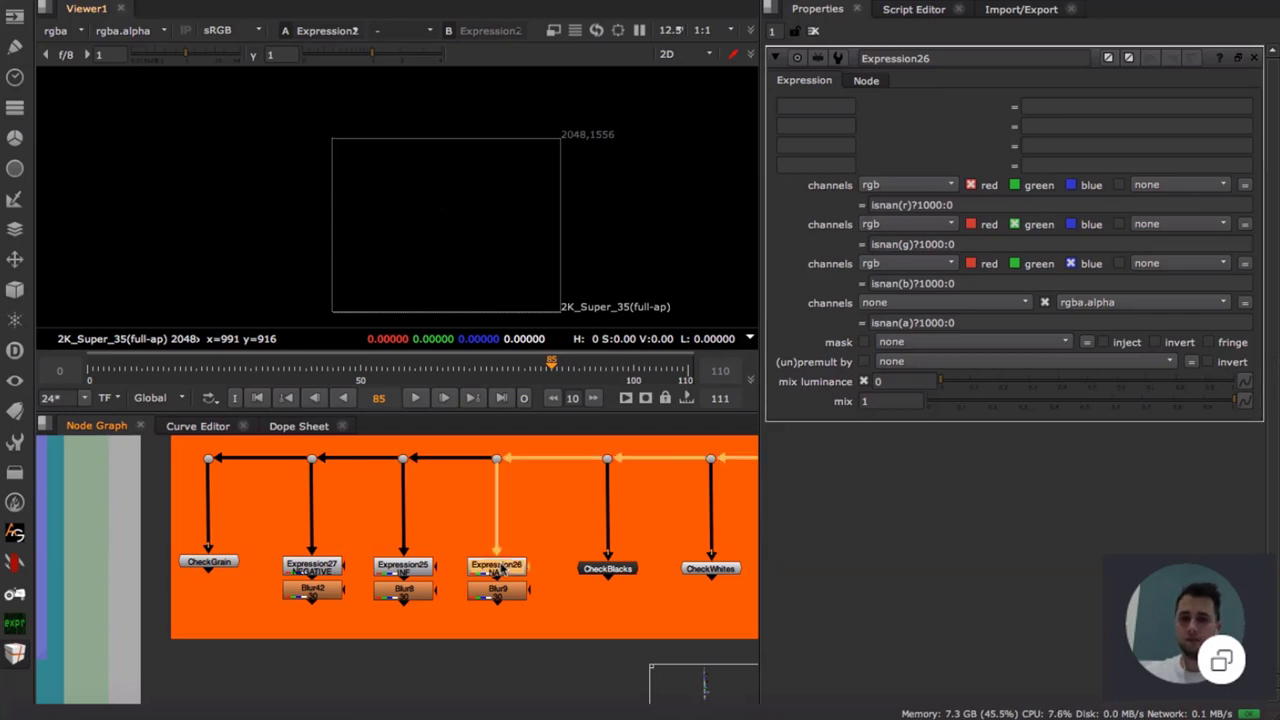
- Go to the Create Nan Pixel section, open the settings of RotoPaint6 and view its output
{"action": "scroll", "coordinate": [450, 545], "scroll_direction": "down", "scroll_amount": 6}
{"action": "scroll", "coordinate": [420, 550], "scroll_direction": "up", "scroll_amount": 5}
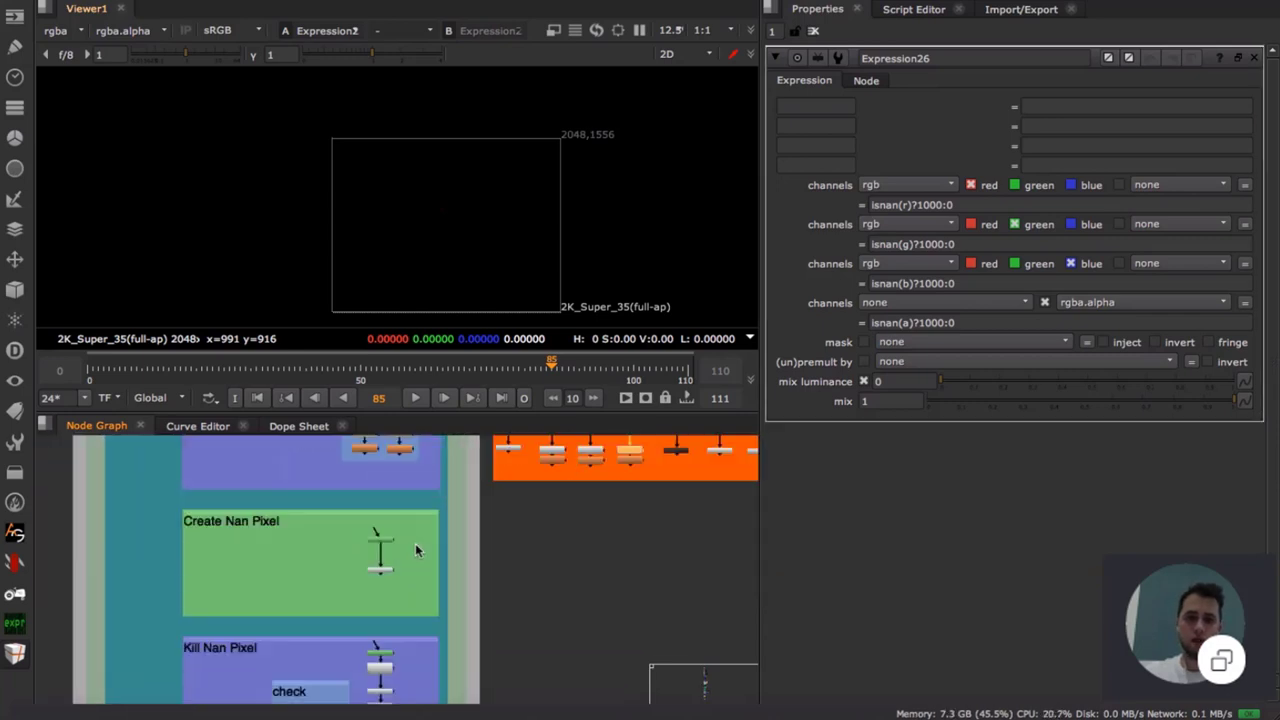
{"action": "middle_click_drag", "start_coordinate": [301, 530], "coordinate": [354, 606]}
{"action": "scroll", "coordinate": [354, 569], "scroll_direction": "down", "scroll_amount": 4}
{"action": "middle_click_drag", "start_coordinate": [380, 522], "coordinate": [355, 513]}
{"action": "scroll", "coordinate": [365, 550], "scroll_direction": "up", "scroll_amount": 5}
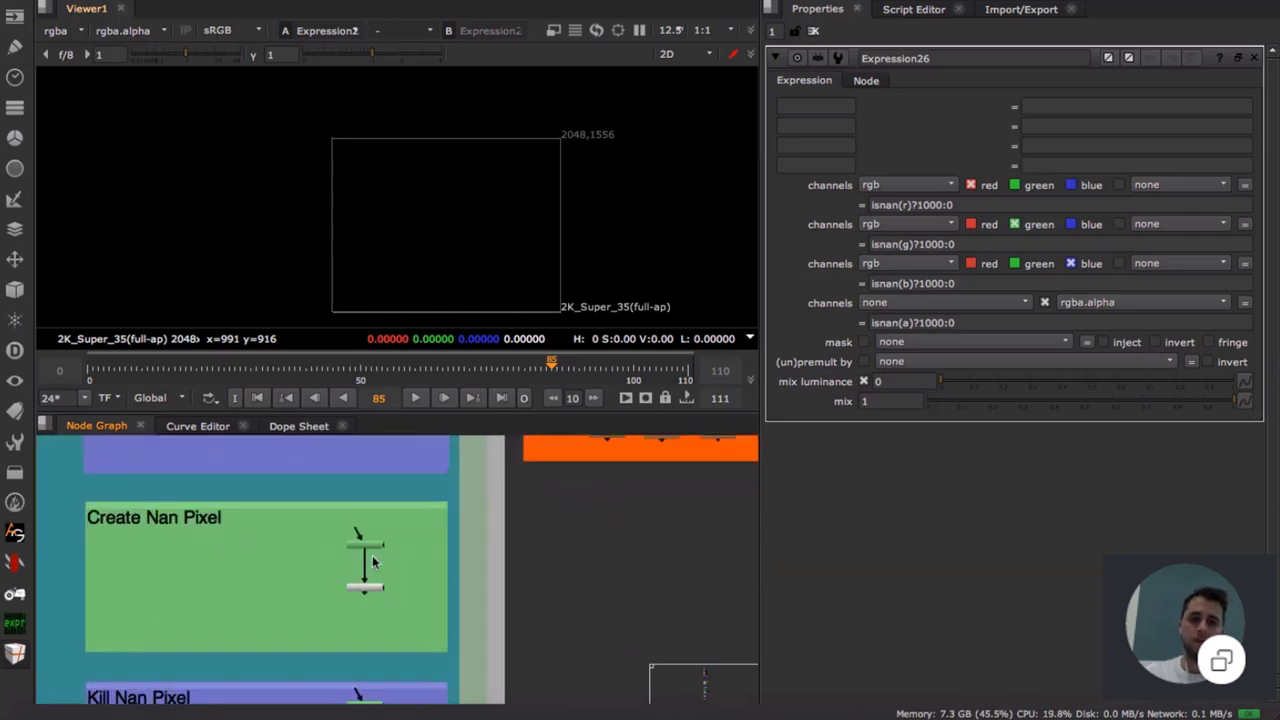
{"action": "left_click", "coordinate": [372, 538]}
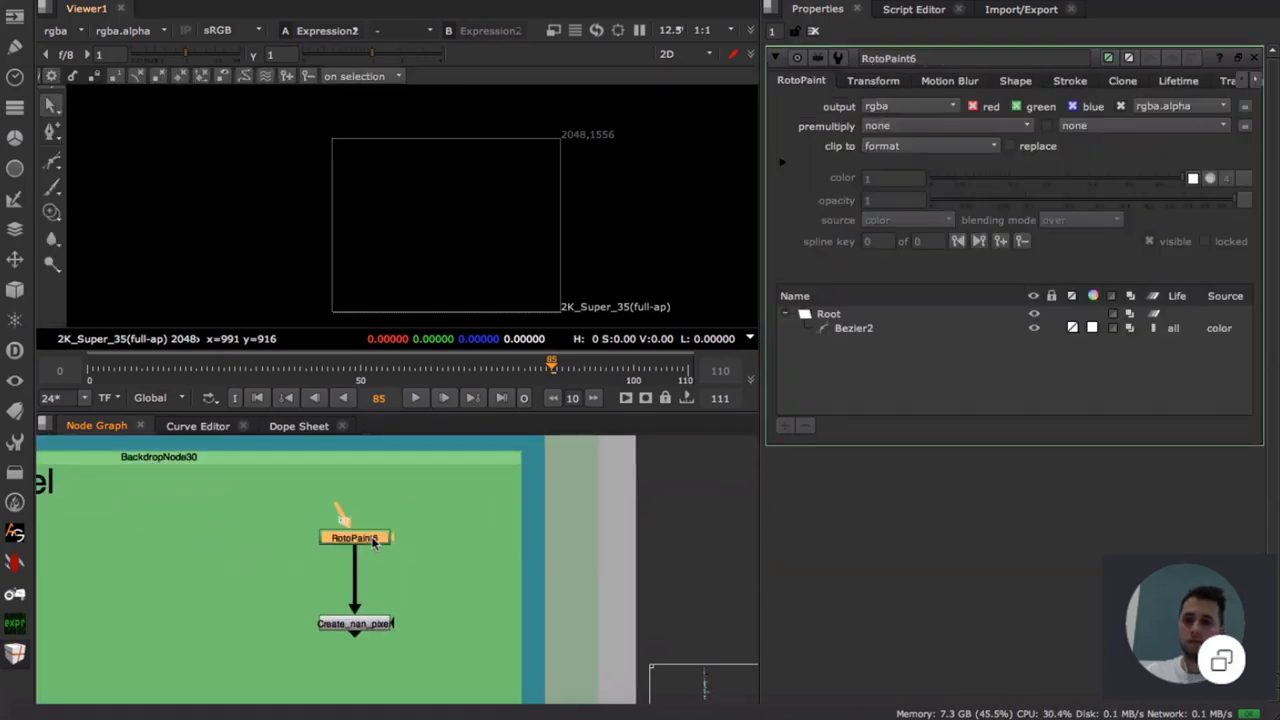
{"action": "key", "text": "1"}
- Open RotoPaint1 in the Kill Nan Pixel section, then view the Create_nan_pixel1 output below Dilate2
{"action": "scroll", "coordinate": [371, 590], "scroll_direction": "down", "scroll_amount": 5}
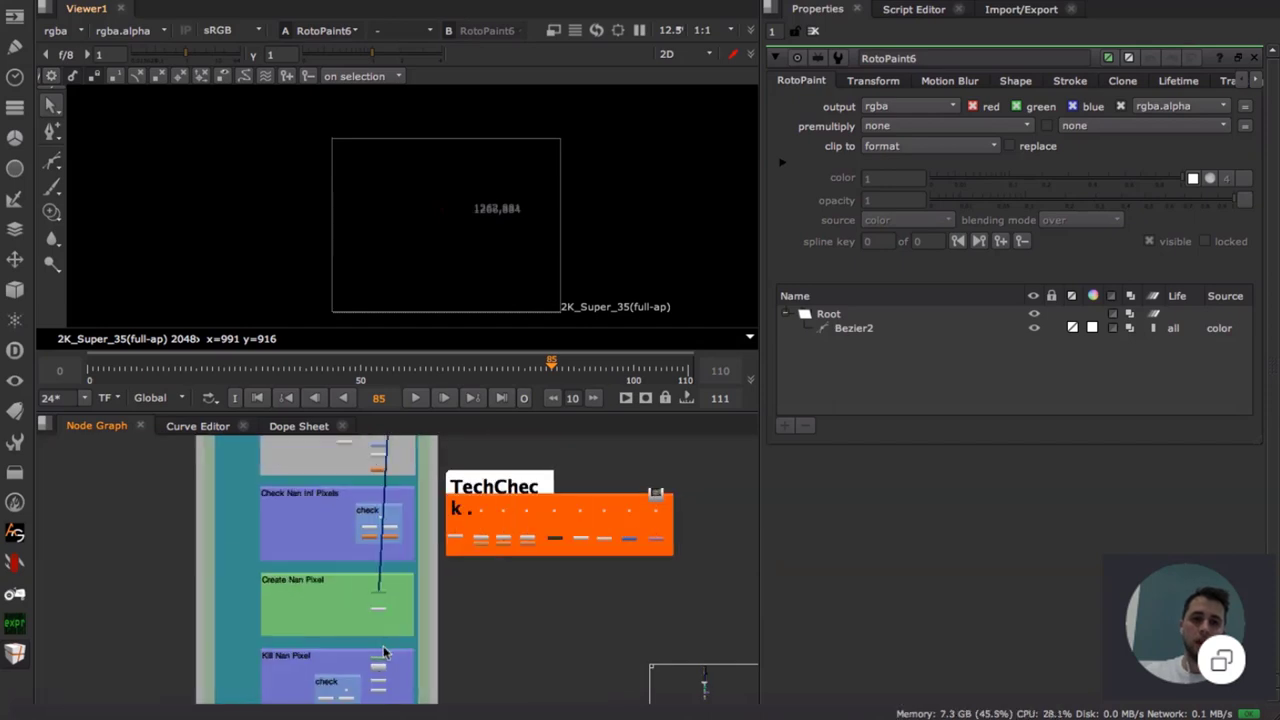
{"action": "scroll", "coordinate": [388, 528], "scroll_direction": "up", "scroll_amount": 6}
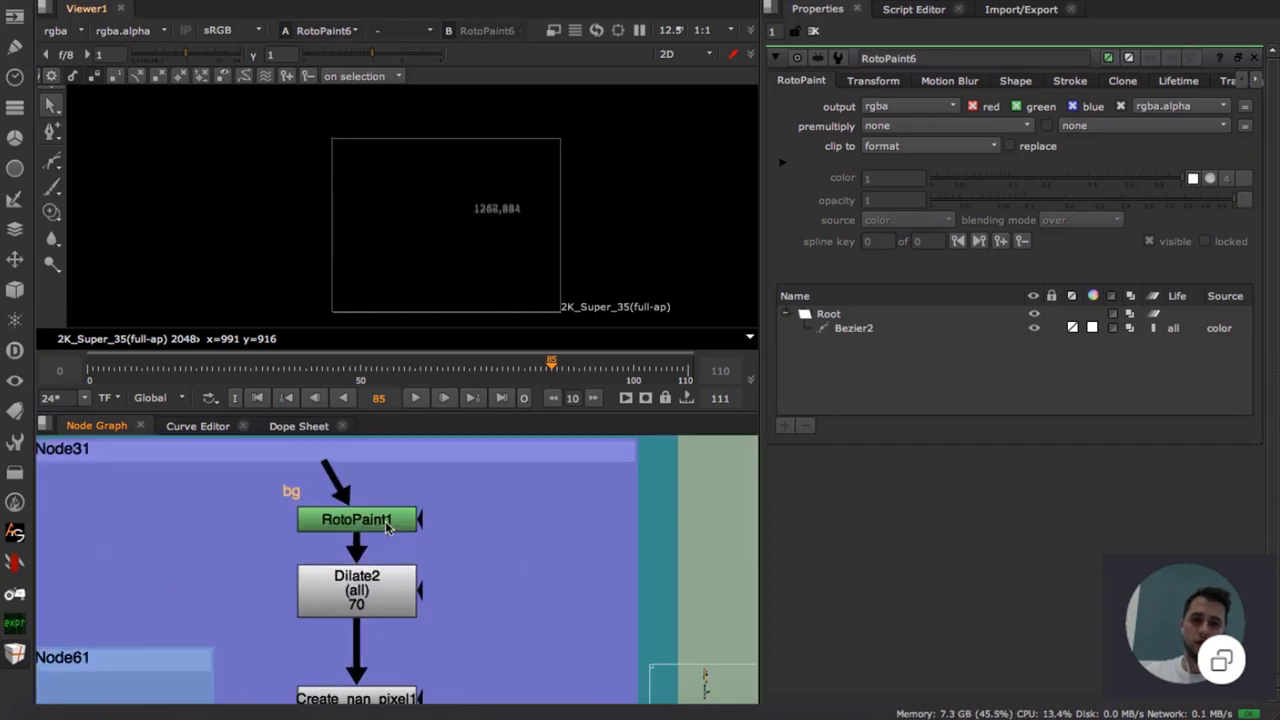
{"action": "left_click", "coordinate": [388, 528]}
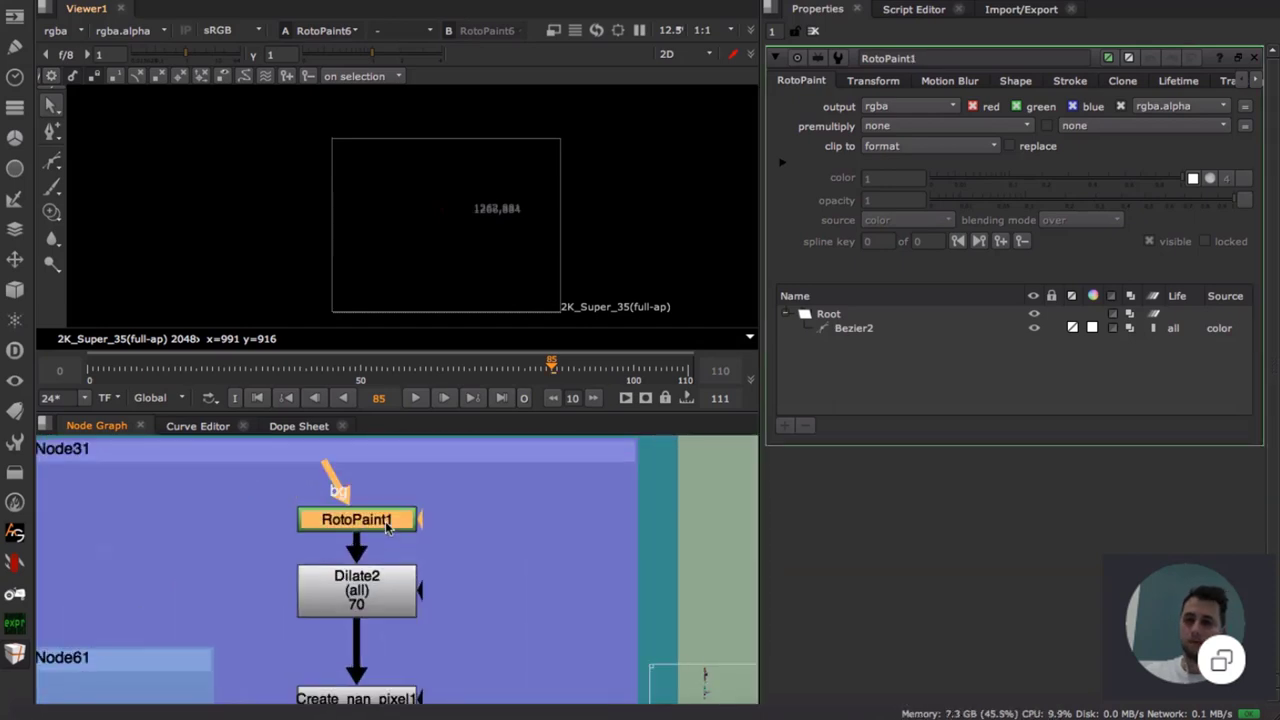
{"action": "scroll", "coordinate": [388, 528], "scroll_direction": "down", "scroll_amount": 5}
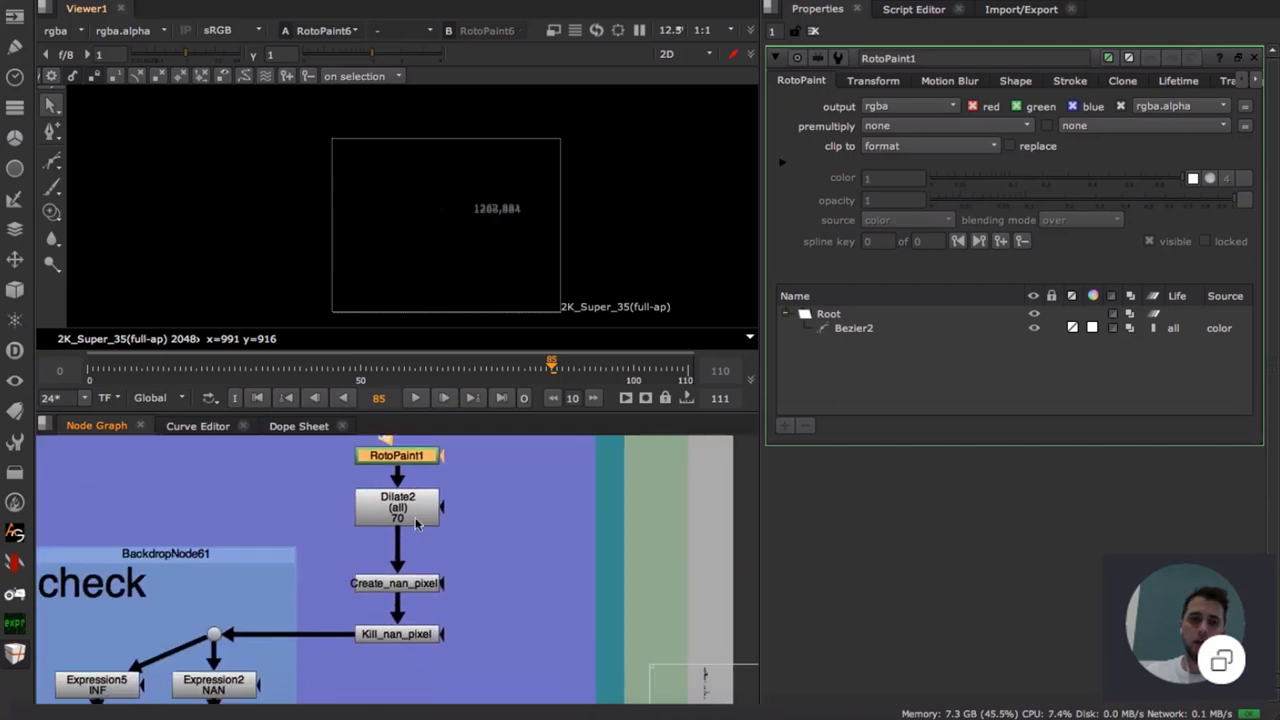
{"action": "left_click", "coordinate": [418, 518]}
{"action": "left_click", "coordinate": [422, 586]}
{"action": "key", "text": "1"}
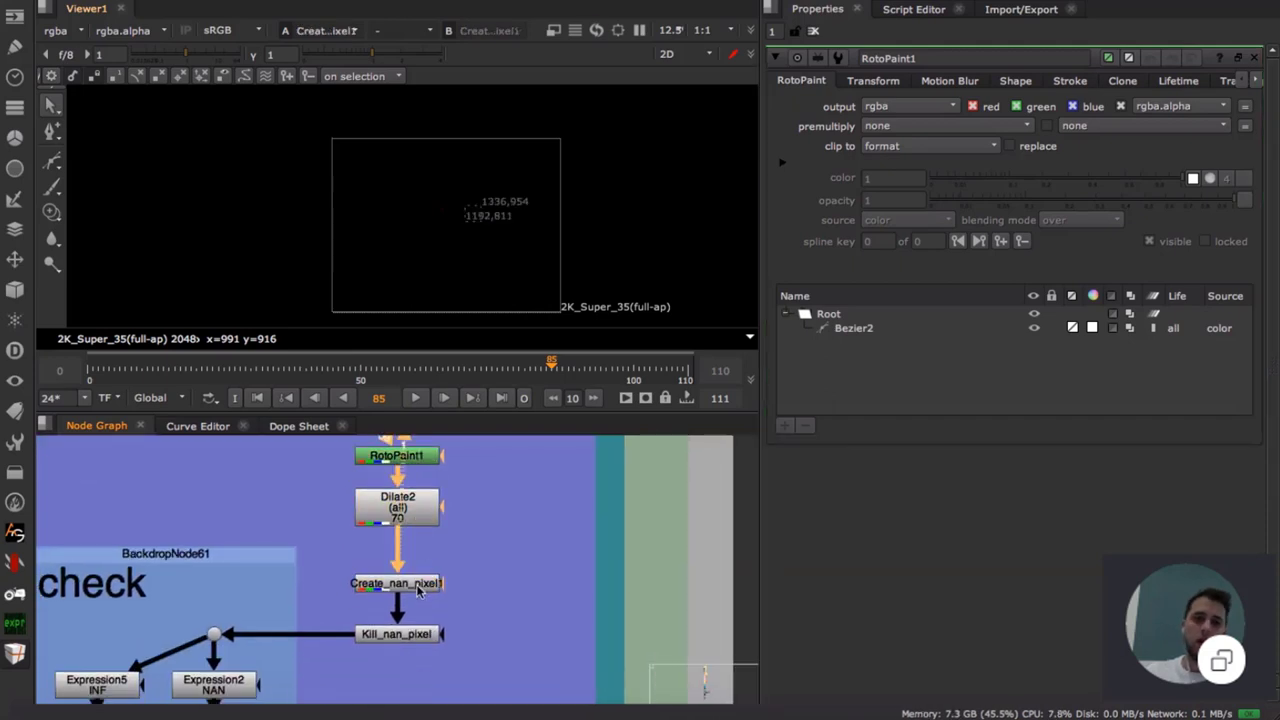
{"action": "left_click_drag", "start_coordinate": [420, 588], "coordinate": [420, 577]}
{"action": "left_click", "coordinate": [450, 553]}
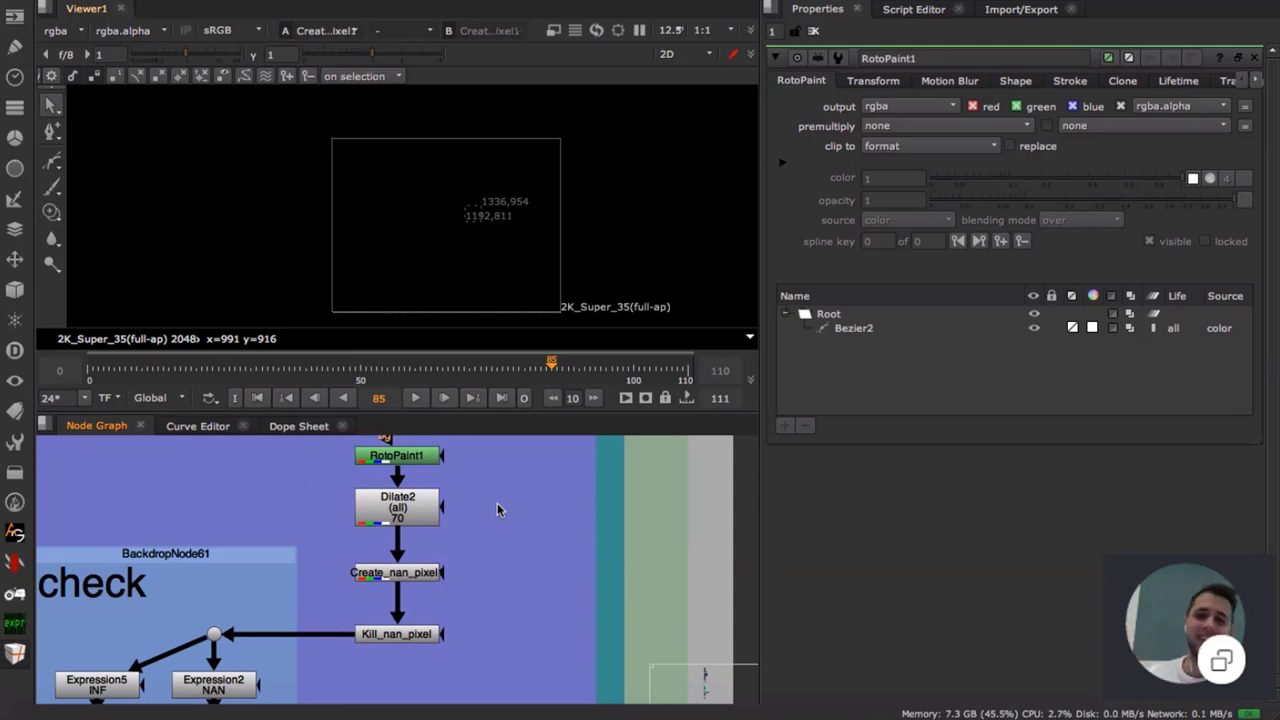
- View the RotoPaint1 output with its settings open and examine the painted pixel up close
{"action": "middle_click_drag", "start_coordinate": [452, 500], "coordinate": [455, 520]}
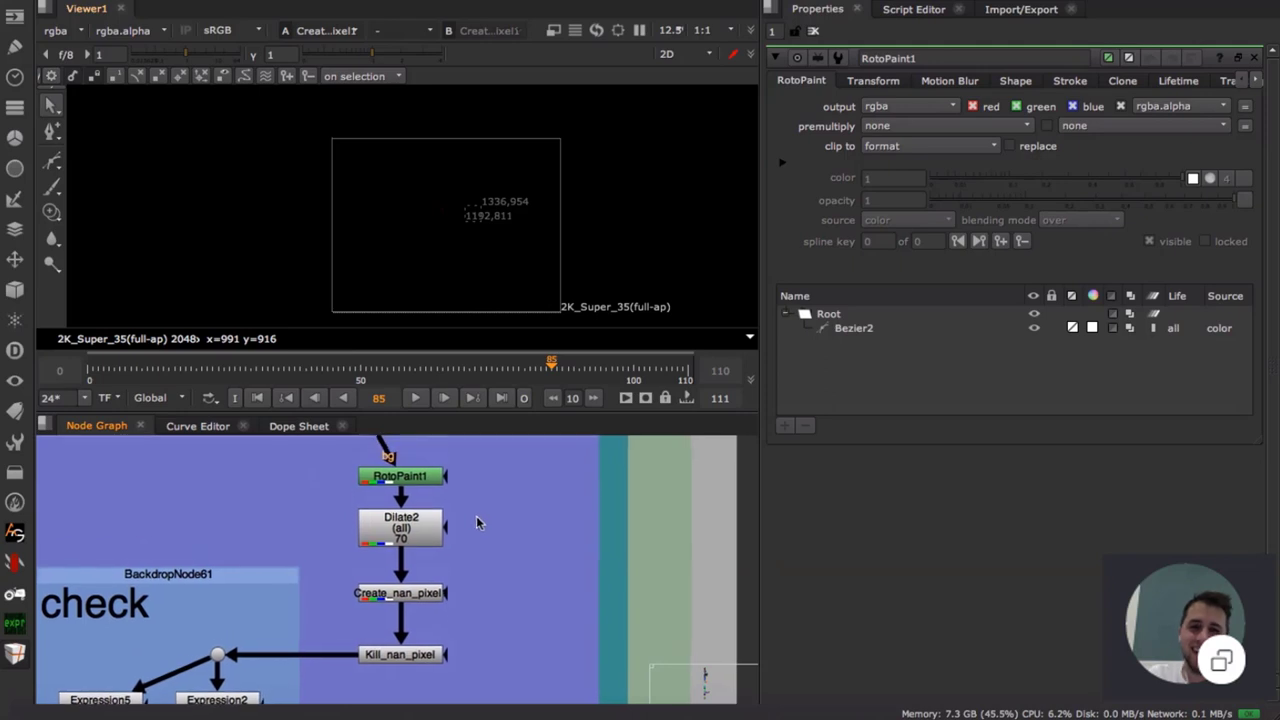
{"action": "double_click", "coordinate": [428, 532]}
{"action": "double_click", "coordinate": [410, 477]}
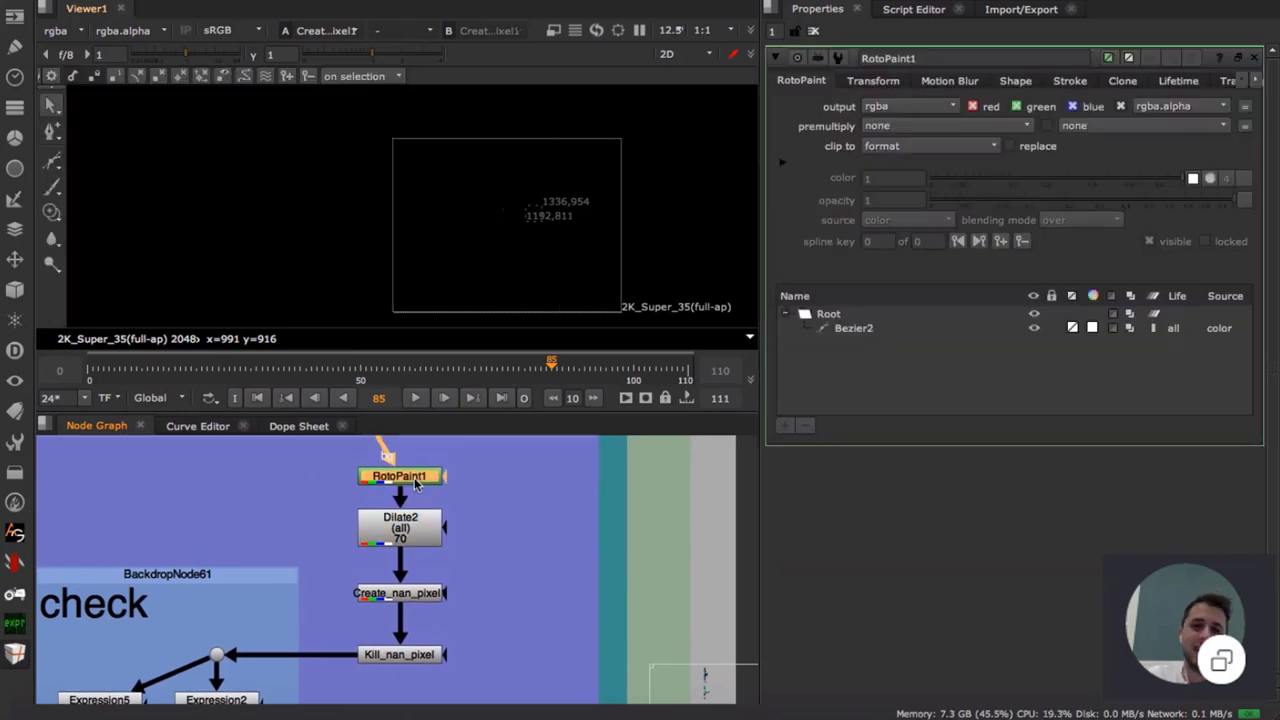
{"action": "key", "text": "1"}
{"action": "left_click", "coordinate": [428, 497]}
{"action": "scroll", "coordinate": [525, 218], "scroll_direction": "down", "scroll_amount": 2}
{"action": "scroll", "coordinate": [543, 203], "scroll_direction": "up", "scroll_amount": 9}
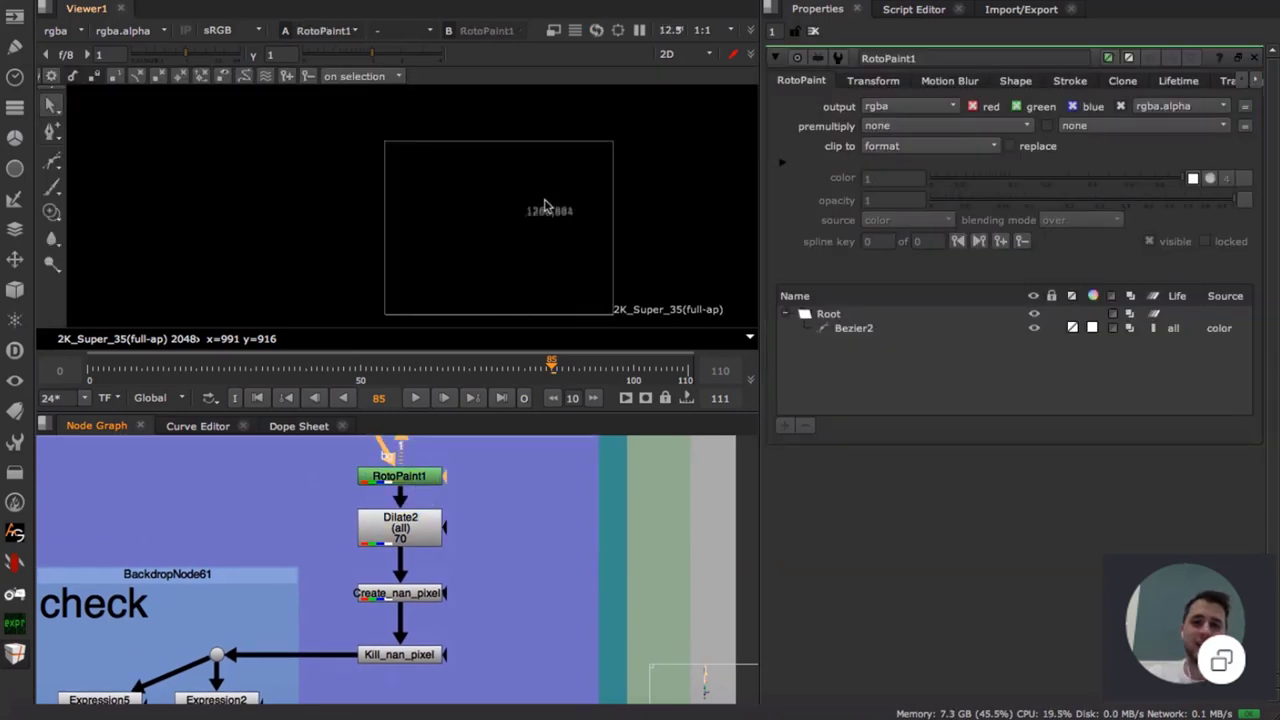
{"action": "scroll", "coordinate": [499, 254], "scroll_direction": "up", "scroll_amount": 3}
{"action": "middle_click_drag", "start_coordinate": [425, 274], "coordinate": [536, 150]}
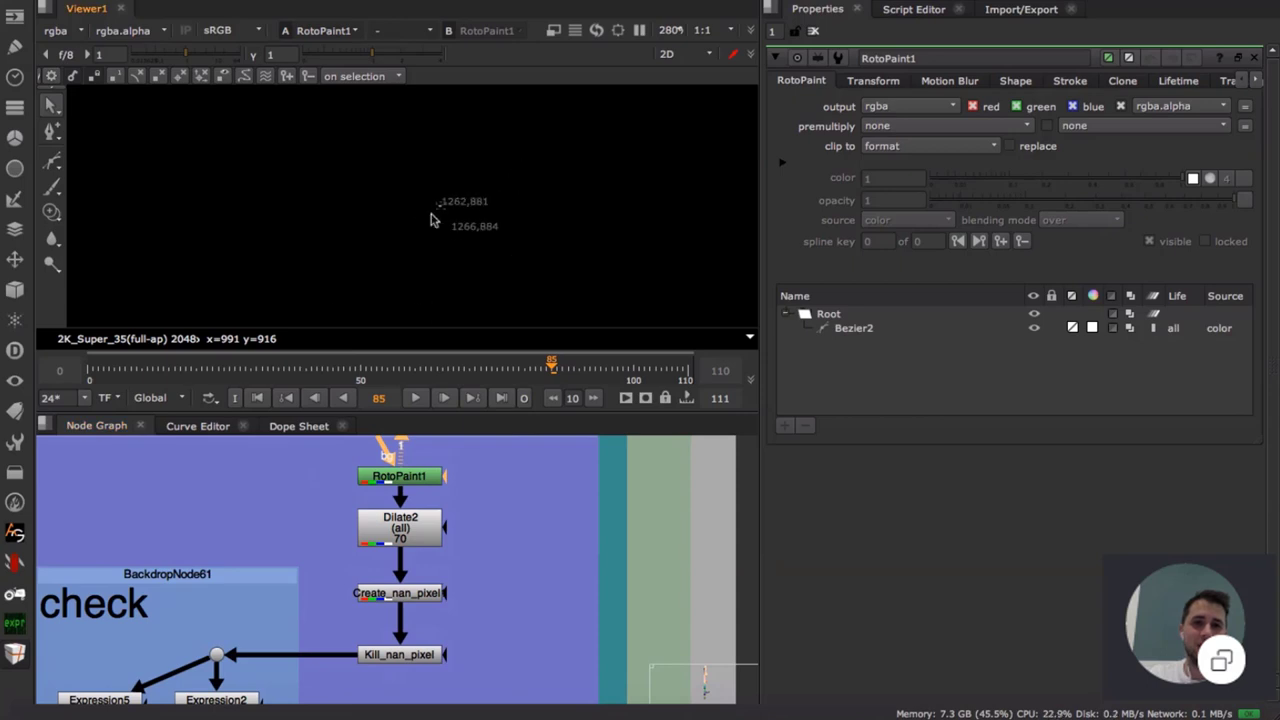
- View the Dilate2 output around the enlarged pixel and open the node's settings
{"action": "scroll", "coordinate": [433, 213], "scroll_direction": "down", "scroll_amount": 2}
{"action": "left_click", "coordinate": [410, 540]}
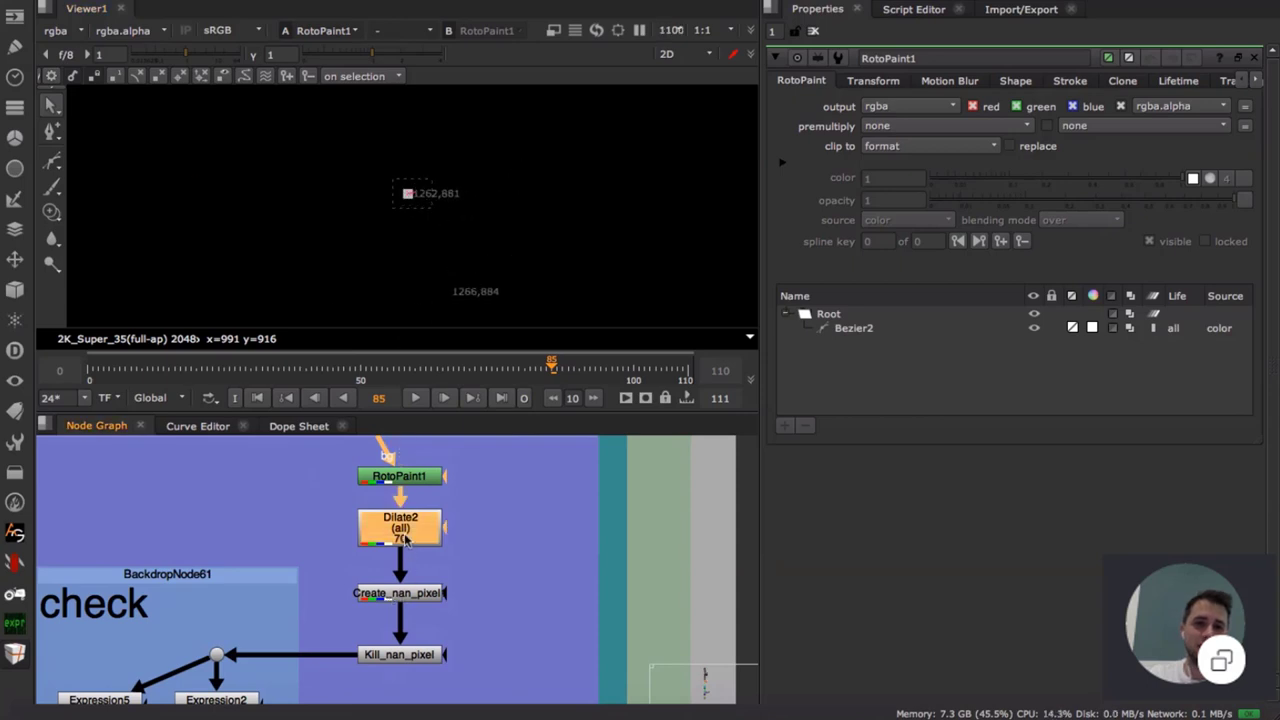
{"action": "key", "text": "1"}
{"action": "scroll", "coordinate": [401, 245], "scroll_direction": "down", "scroll_amount": 10}
{"action": "scroll", "coordinate": [408, 240], "scroll_direction": "up", "scroll_amount": 5}
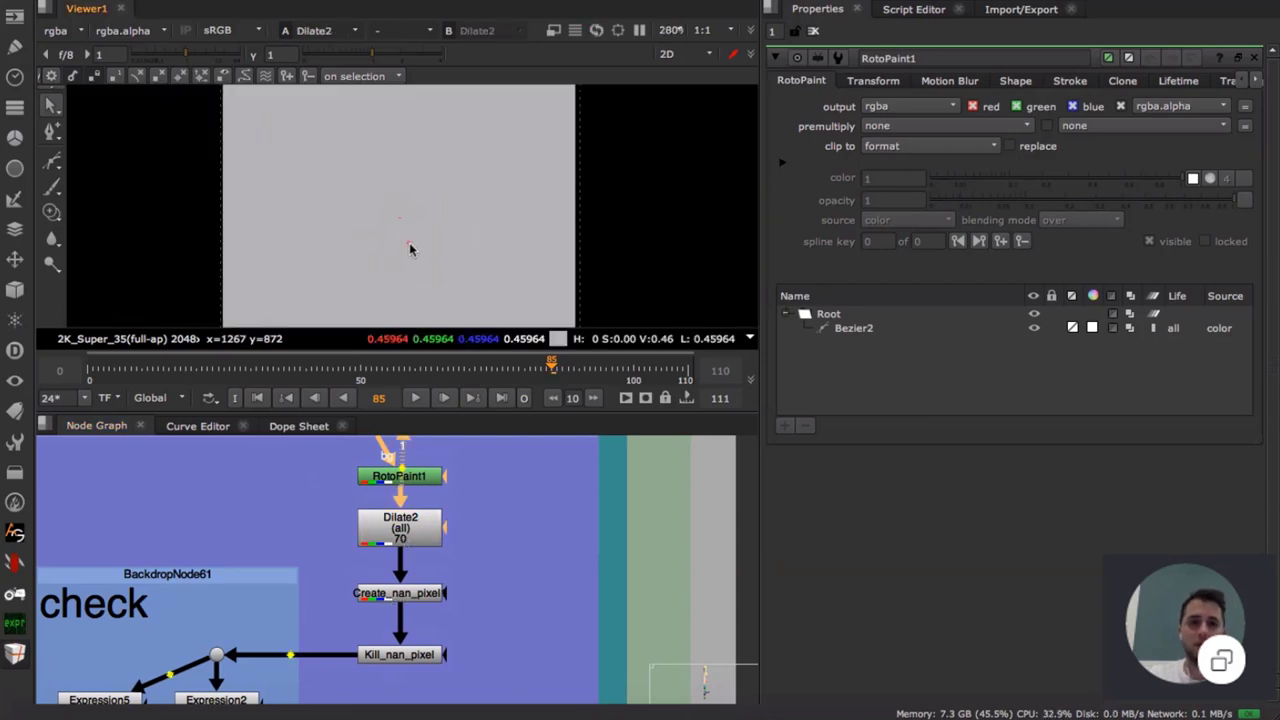
{"action": "double_click", "coordinate": [420, 534]}
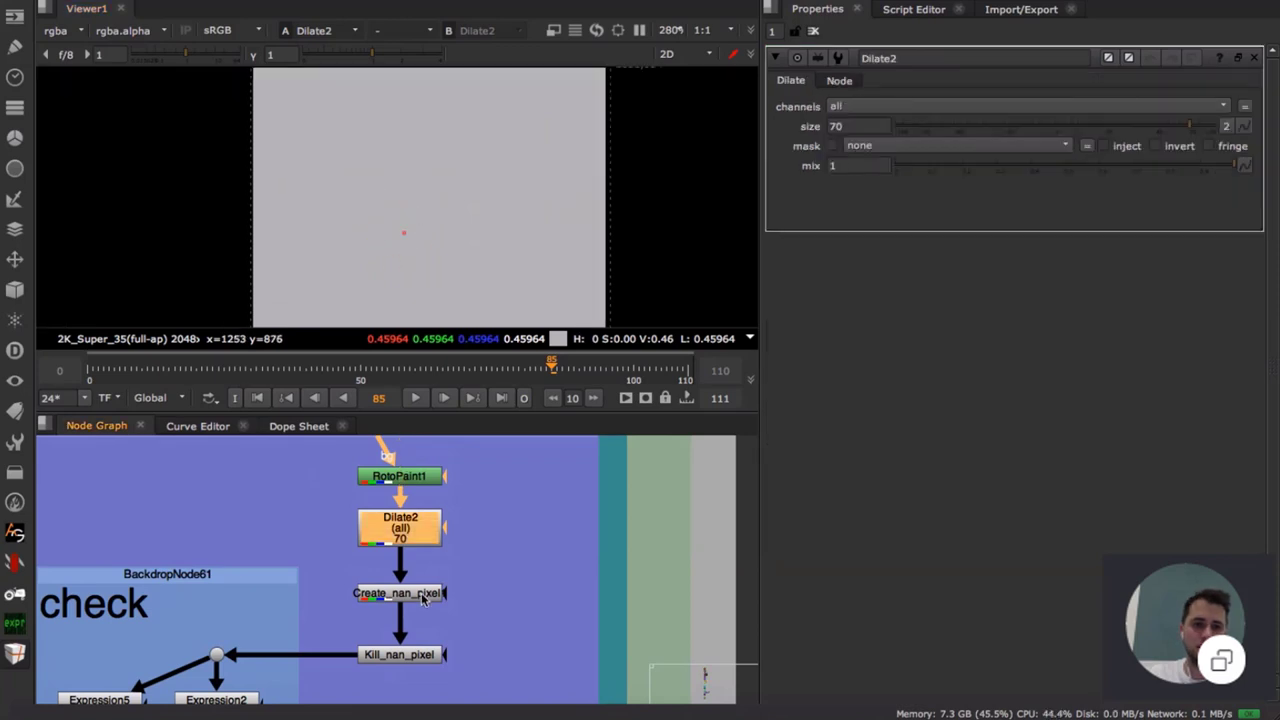
- Examine the sqrt(-1) expression for red in Create_nan_pixel1 and sample pixel values in the node's output
{"action": "double_click", "coordinate": [422, 596]}
{"action": "key", "text": "1"}
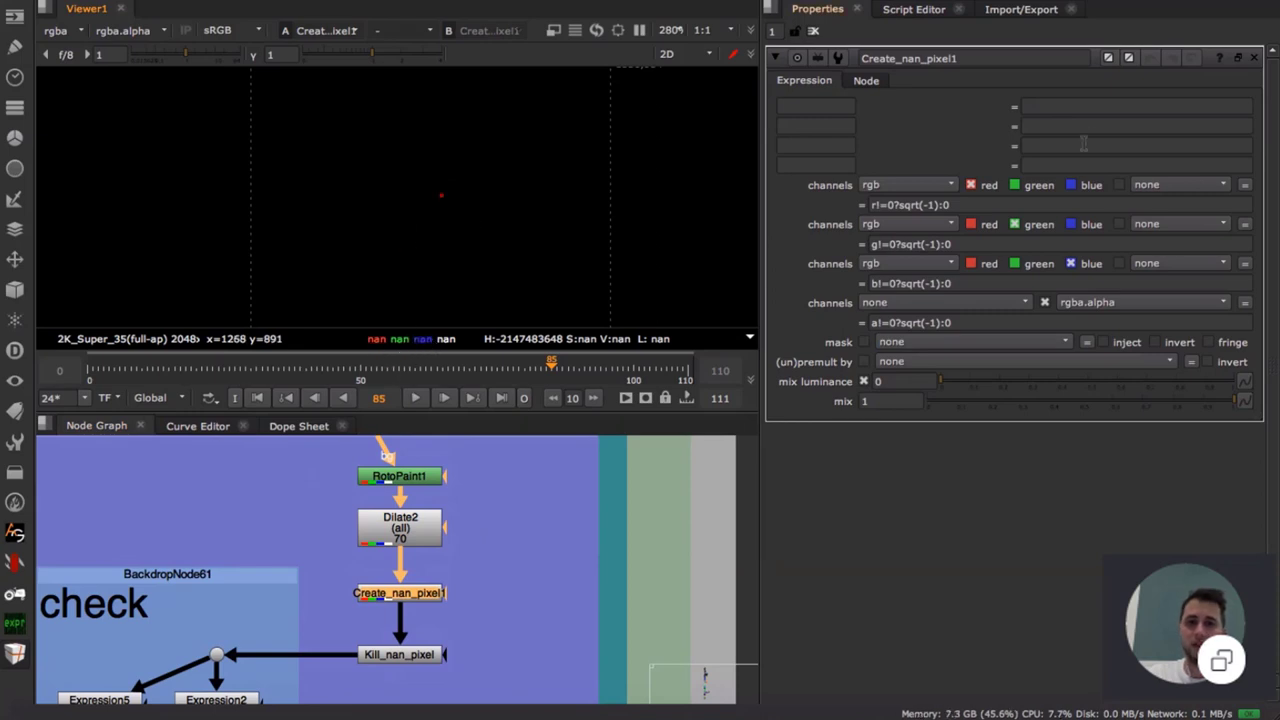
{"action": "left_click", "coordinate": [976, 205]}
{"action": "left_click", "coordinate": [957, 205]}
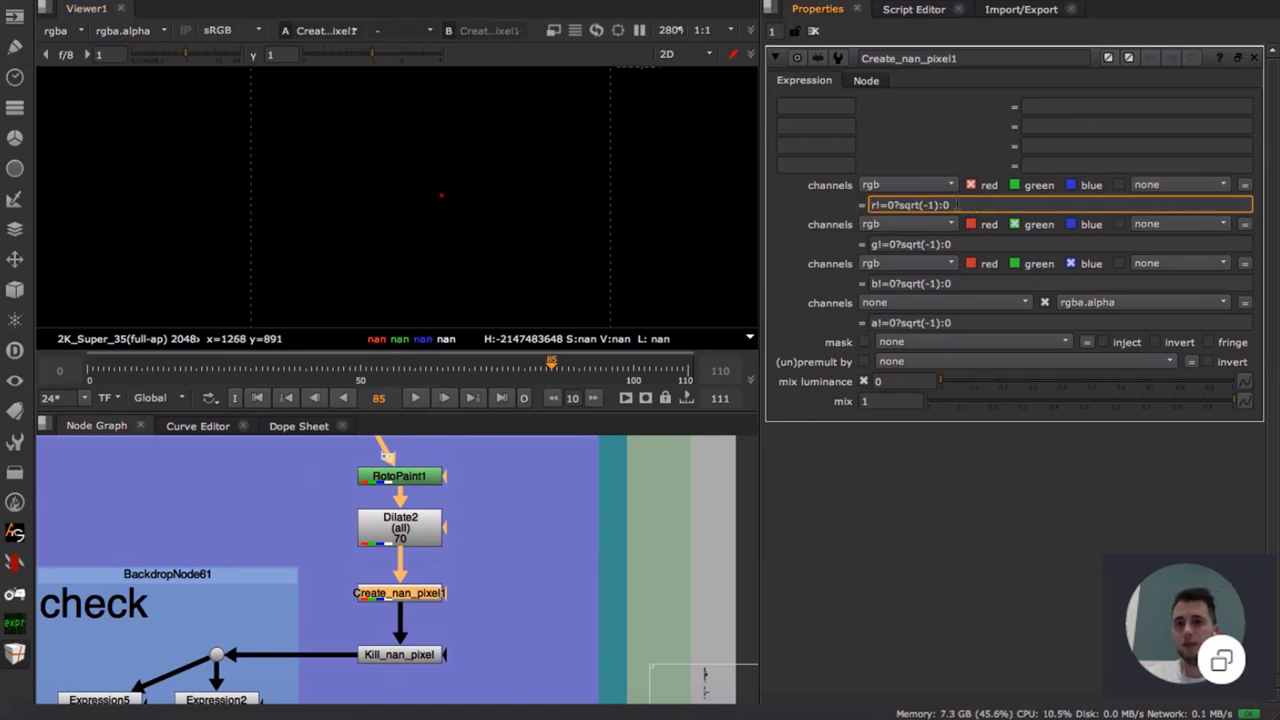
{"action": "left_click_drag", "start_coordinate": [899, 205], "coordinate": [938, 205]}
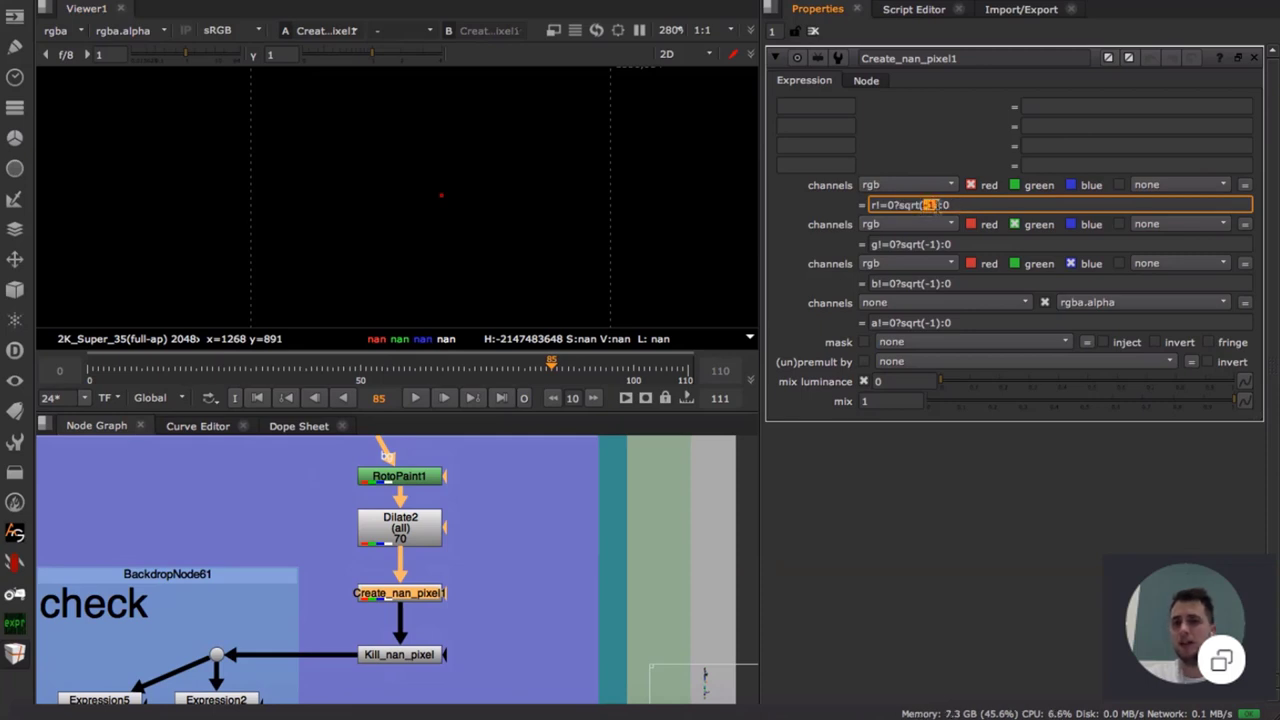
{"action": "left_click", "coordinate": [953, 205]}
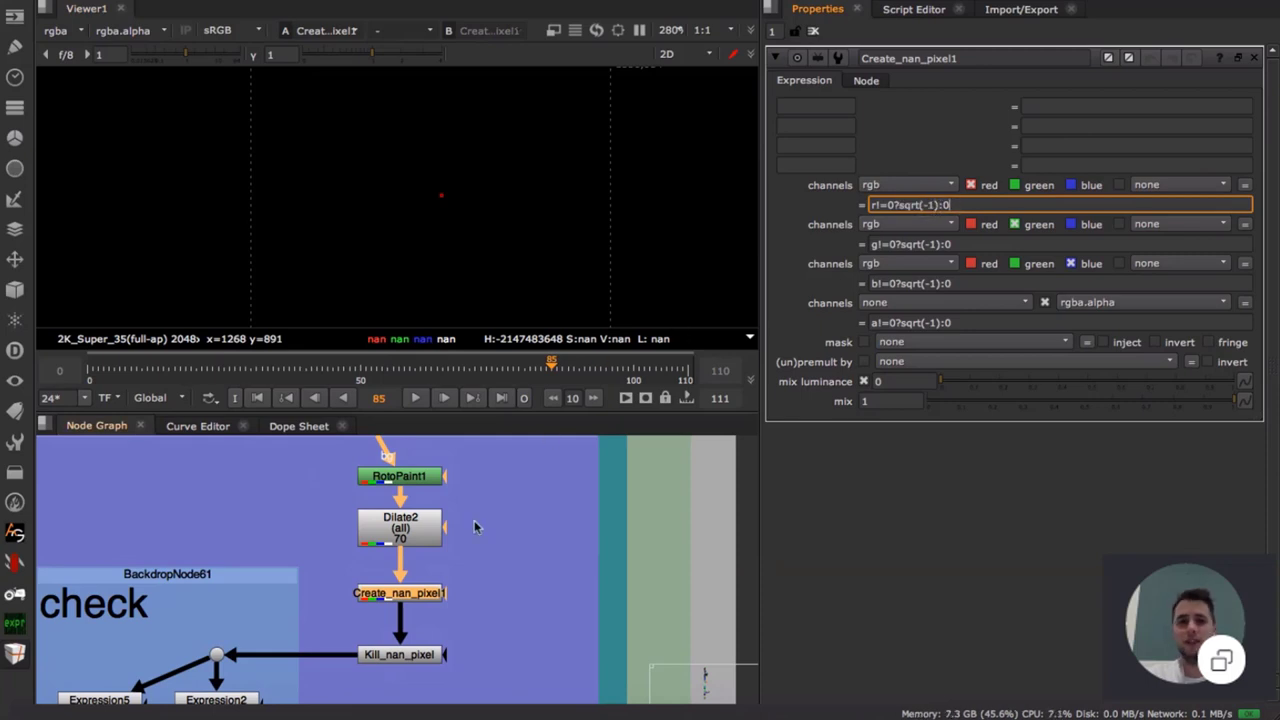
{"action": "left_click_drag", "start_coordinate": [491, 190], "coordinate": [496, 217], "text": "ctrl"}
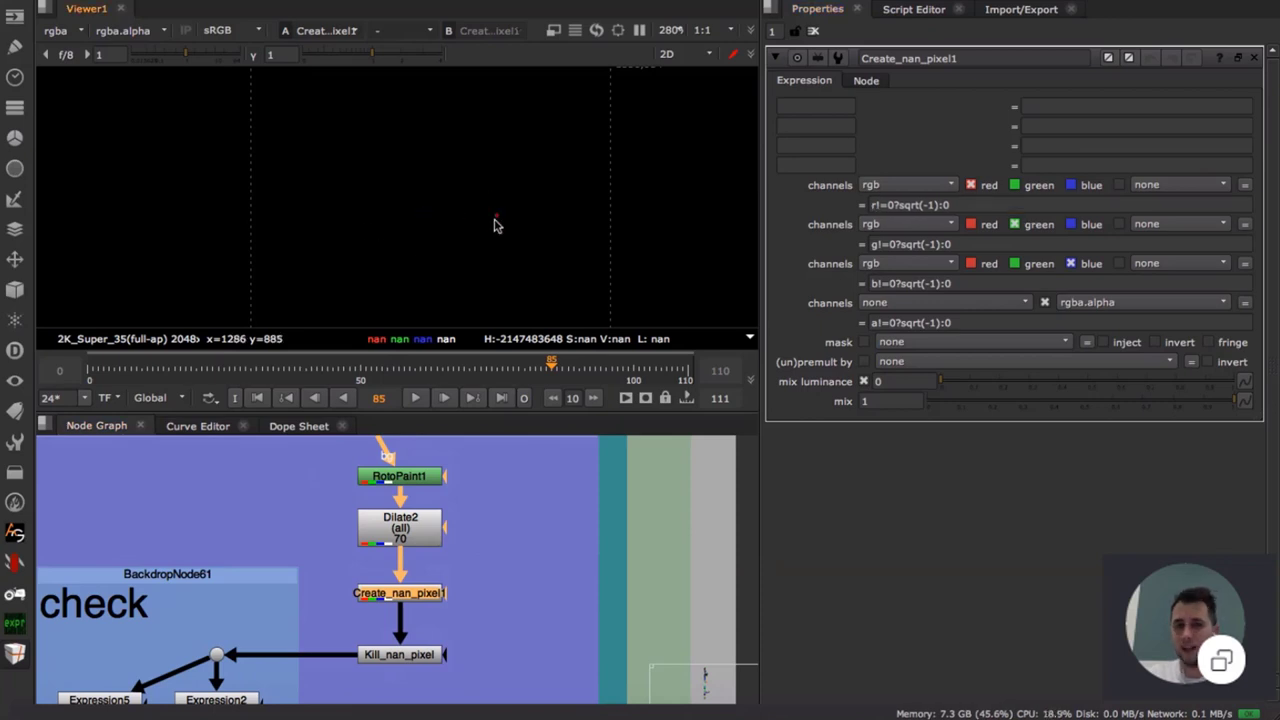
{"action": "left_click", "coordinate": [391, 214], "text": "ctrl"}
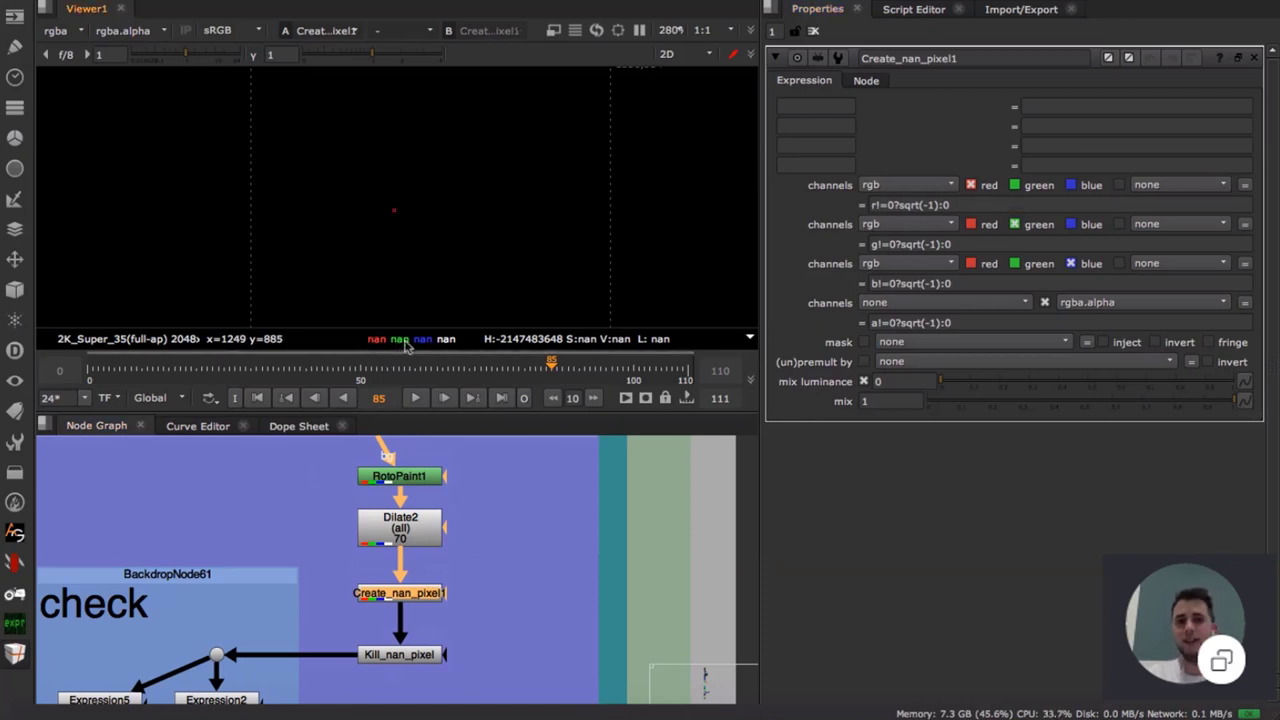
- Compare the Kill_nan_pixel output with Create_nan_pixel1, then open the kill node's x and y clone offset settings
{"action": "middle_click_drag", "start_coordinate": [473, 567], "coordinate": [530, 500]}
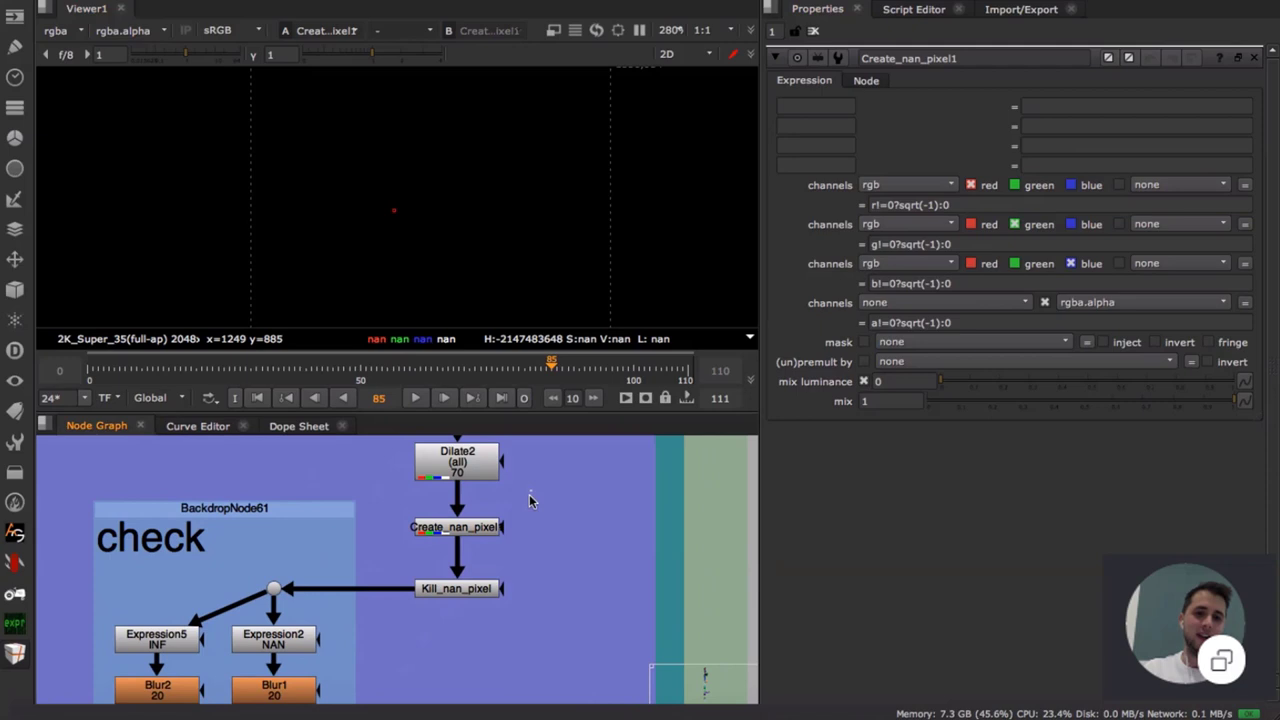
{"action": "left_click", "coordinate": [485, 591]}
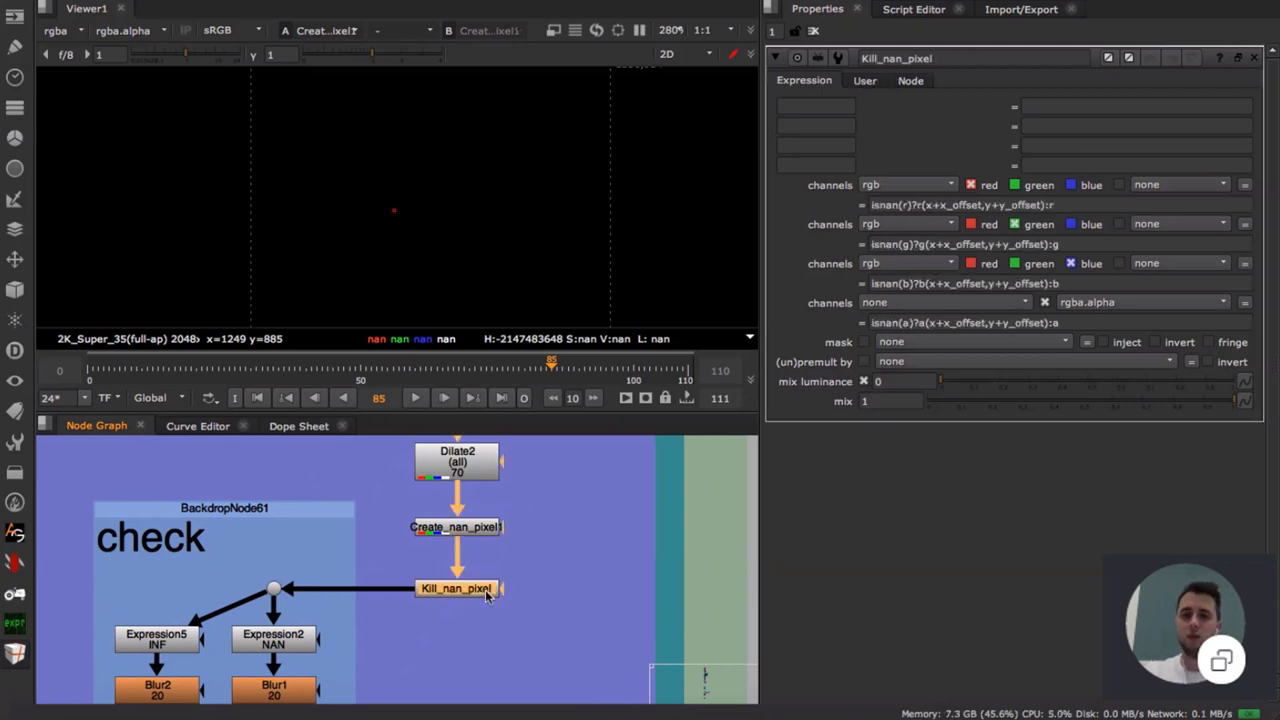
{"action": "key", "text": "1"}
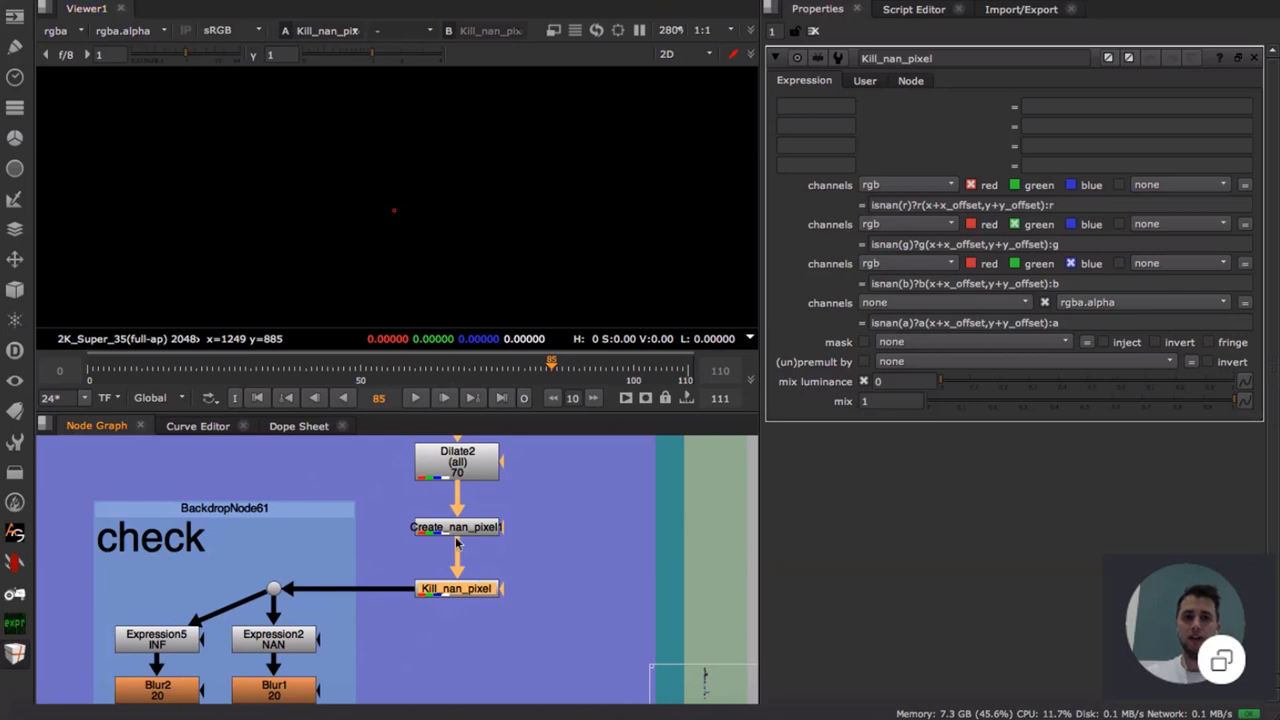
{"action": "key", "text": "1"}
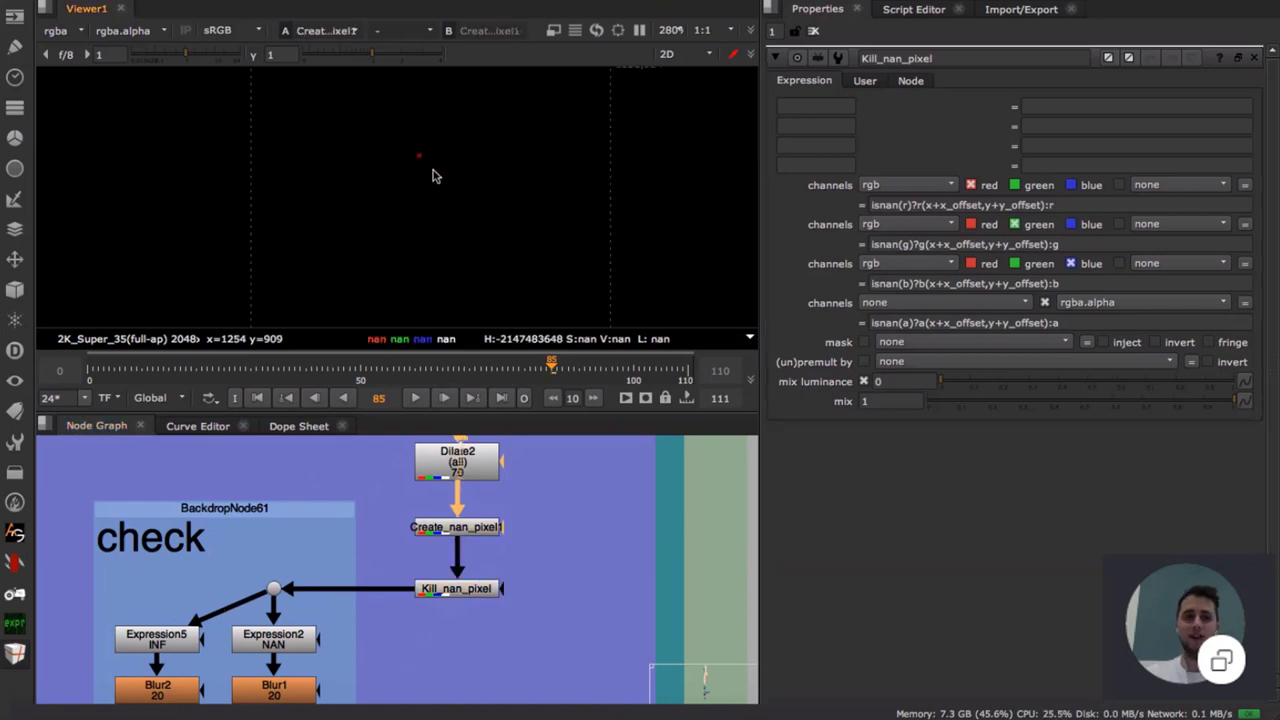
{"action": "left_click", "coordinate": [484, 594]}
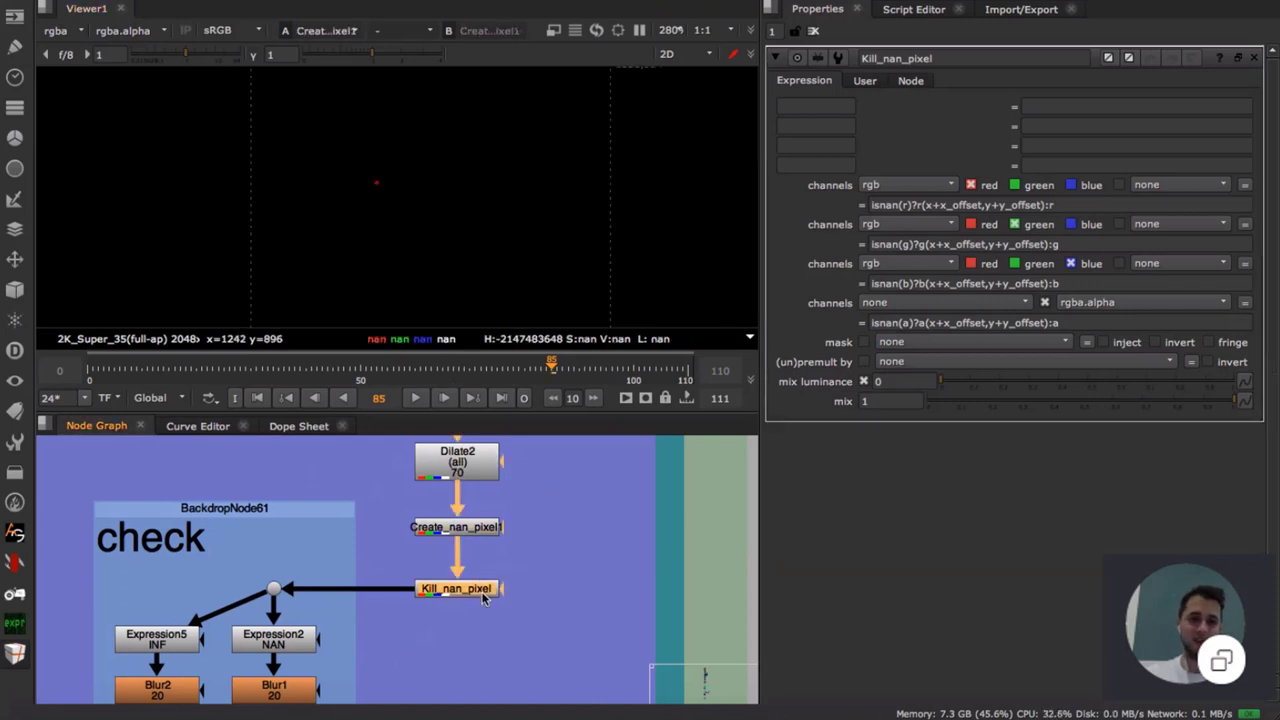
{"action": "key", "text": "1"}
{"action": "left_click", "coordinate": [866, 81]}
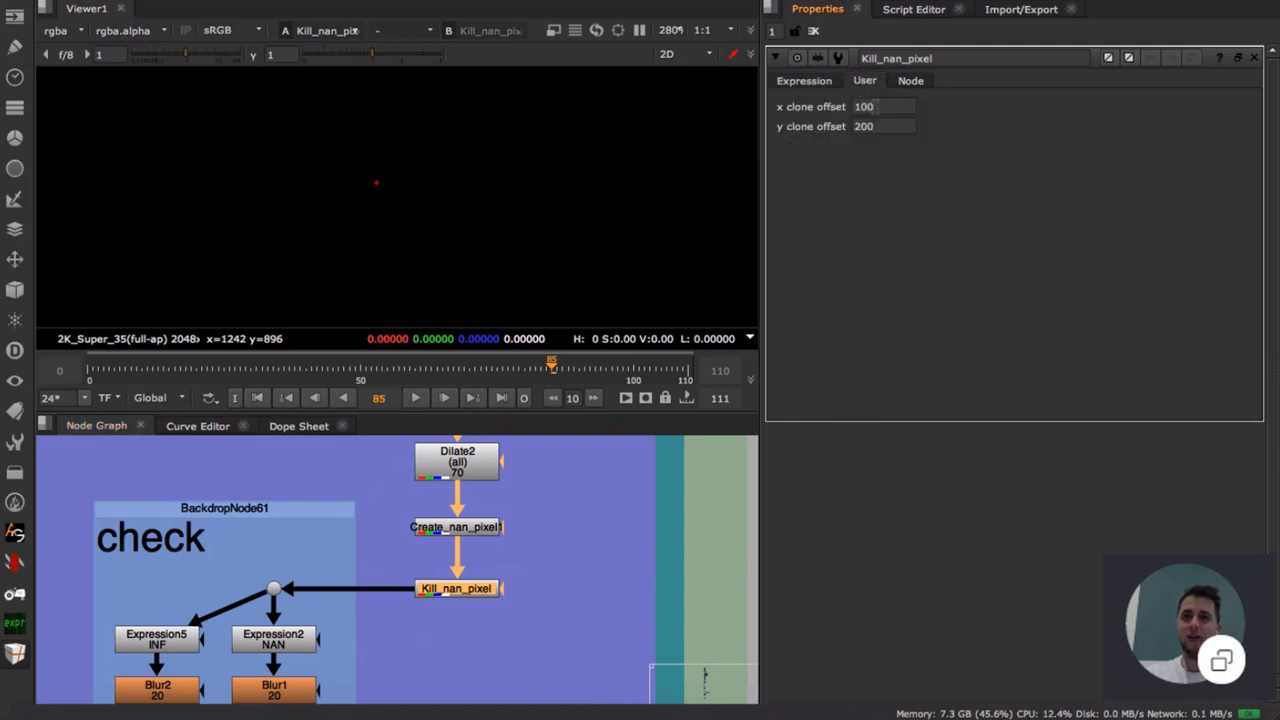
{"action": "double_click", "coordinate": [875, 106]}
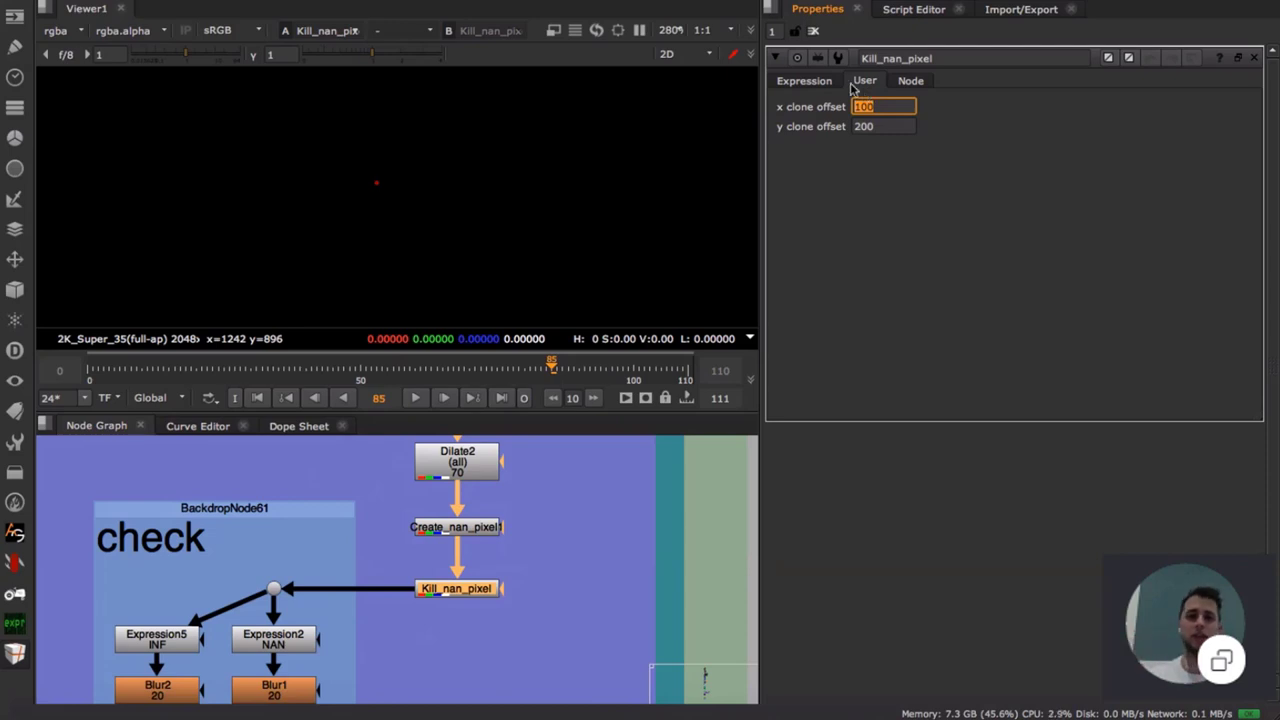
- View the Expression5 INF check after Kill_nan_pixel, then its blurred result from Blur2
{"action": "scroll", "coordinate": [465, 610], "scroll_direction": "down", "scroll_amount": 5}
{"action": "scroll", "coordinate": [334, 556], "scroll_direction": "up", "scroll_amount": 3}
{"action": "left_click", "coordinate": [371, 549]}
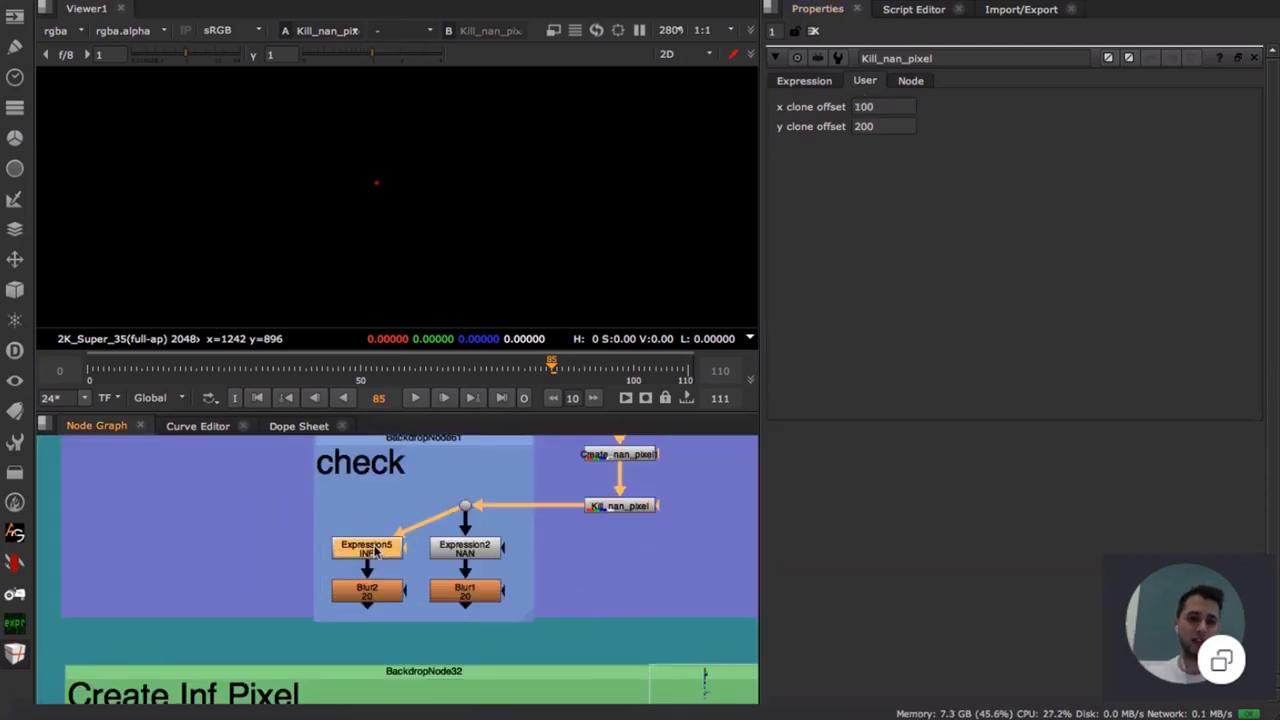
{"action": "key", "text": "1"}
{"action": "left_click", "coordinate": [380, 591]}
{"action": "key", "text": "1"}
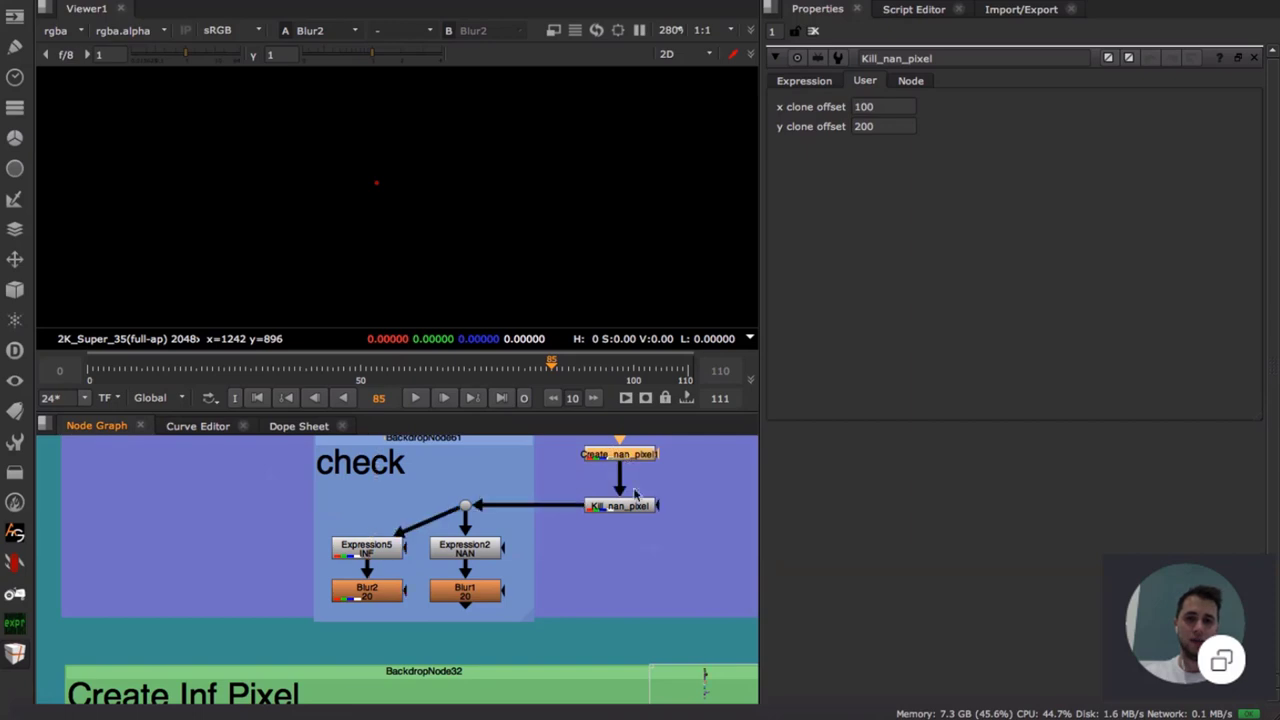
- Disable the Kill_nan_pixel node and view the blurred NAN check output of Blur1 over its full extent
{"action": "left_click", "coordinate": [636, 505]}
{"action": "key", "text": "d"}
{"action": "left_click", "coordinate": [485, 590]}
{"action": "key", "text": "1"}
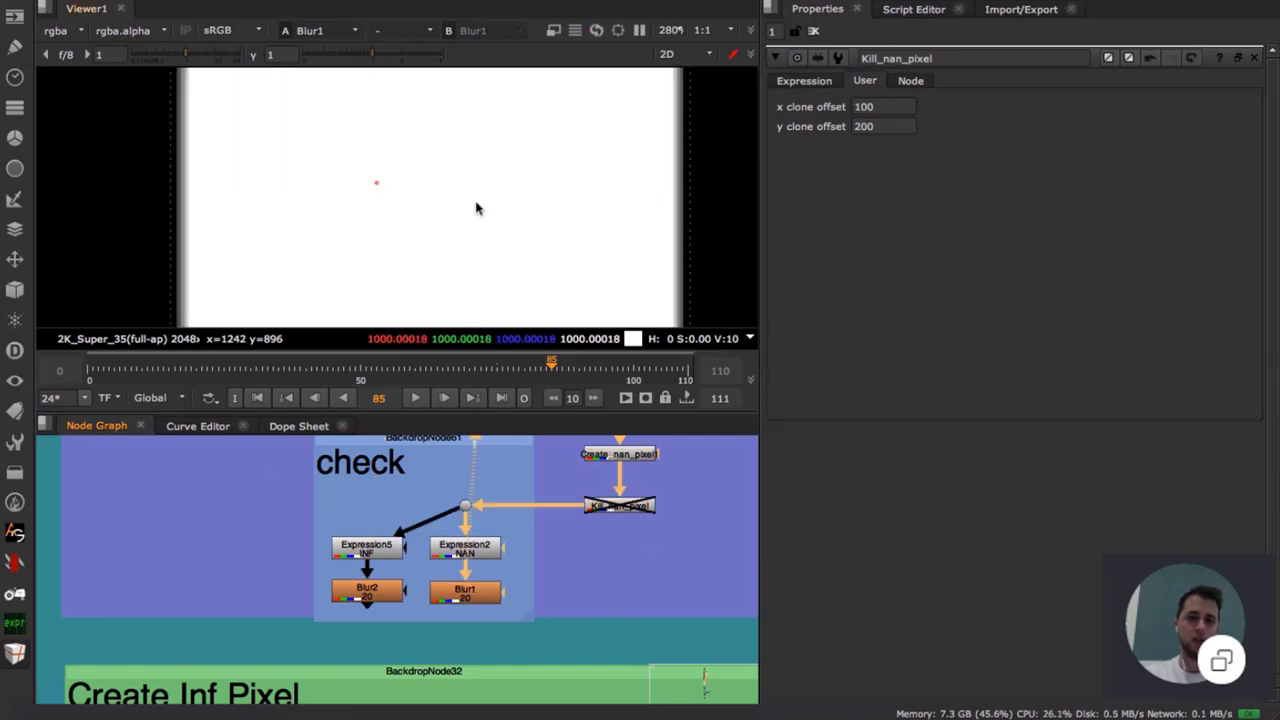
{"action": "scroll", "coordinate": [476, 205], "scroll_direction": "down", "scroll_amount": 4}
- Open the Expression2 NAN node and examine its red channel expression isnan(r)?1000:0
{"action": "double_click", "coordinate": [488, 552]}
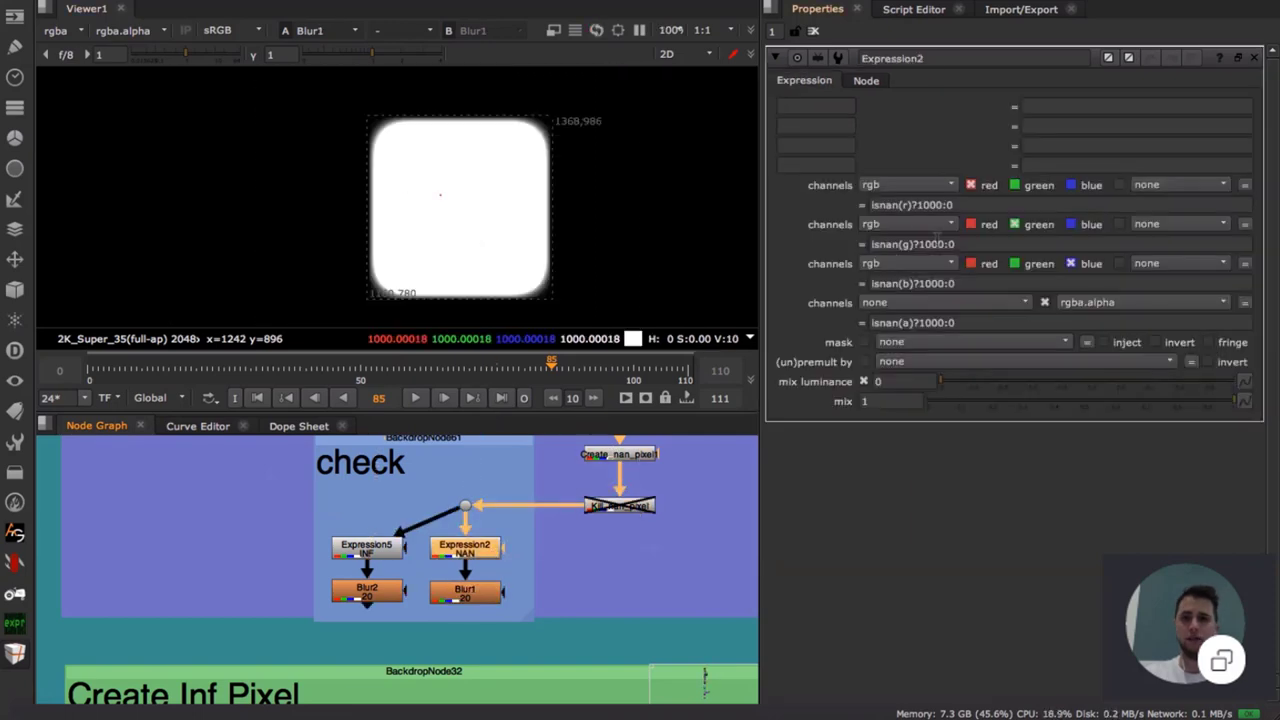
{"action": "left_click_drag", "start_coordinate": [872, 205], "coordinate": [977, 205]}
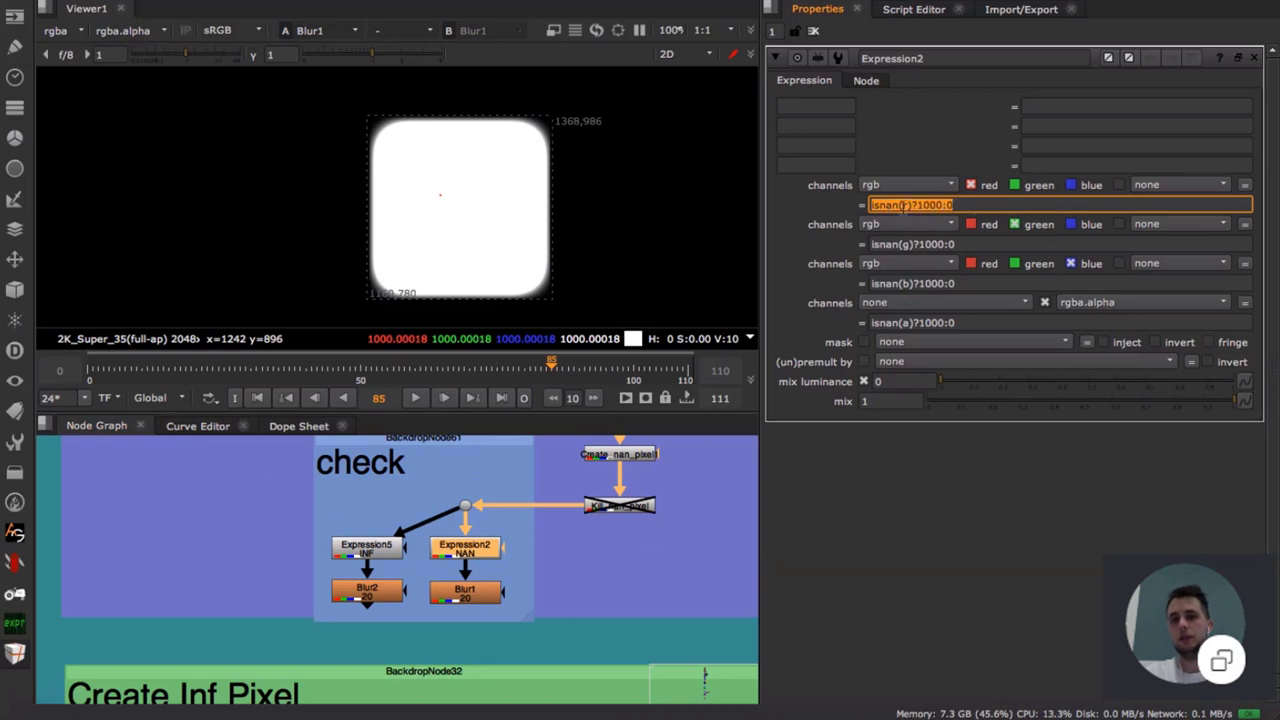
{"action": "left_click_drag", "start_coordinate": [898, 206], "coordinate": [971, 206]}
{"action": "left_click", "coordinate": [971, 206]}
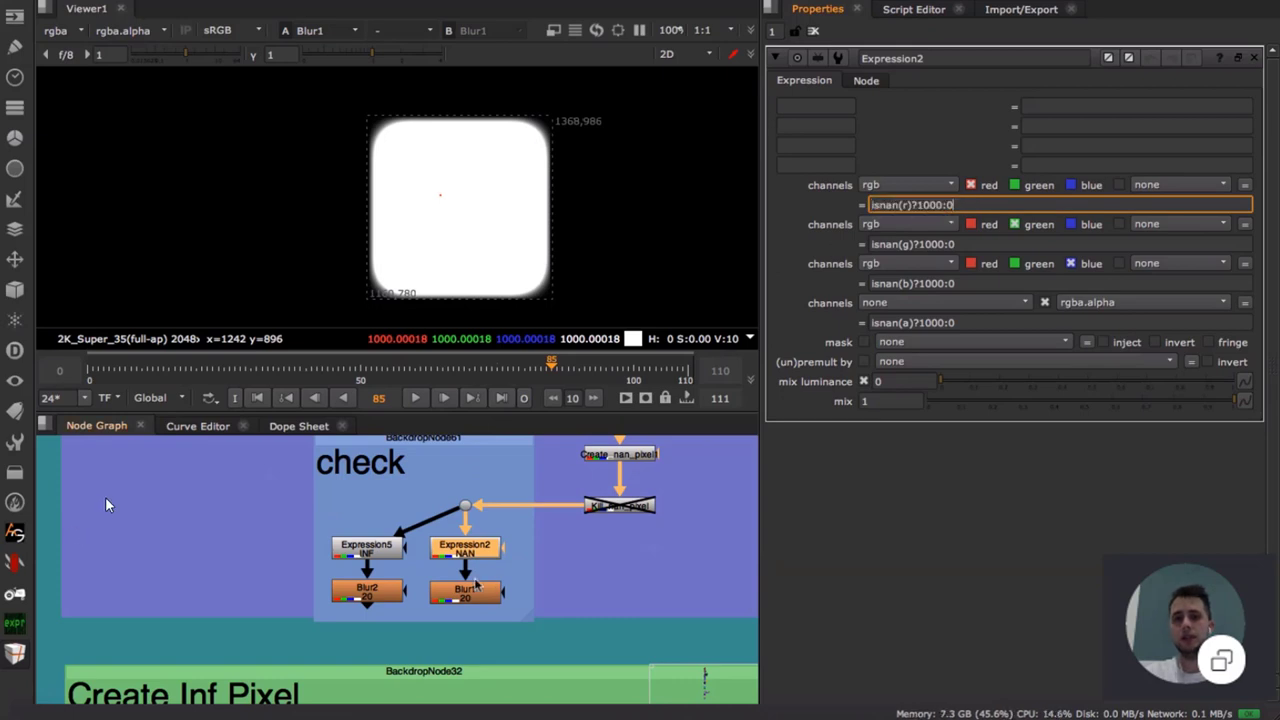
- Open the Expression5 INF node, view its output and examine its red channel expression isinf(r)?1000:0
{"action": "double_click", "coordinate": [392, 547]}
{"action": "key", "text": "1"}
{"action": "double_click", "coordinate": [886, 205]}
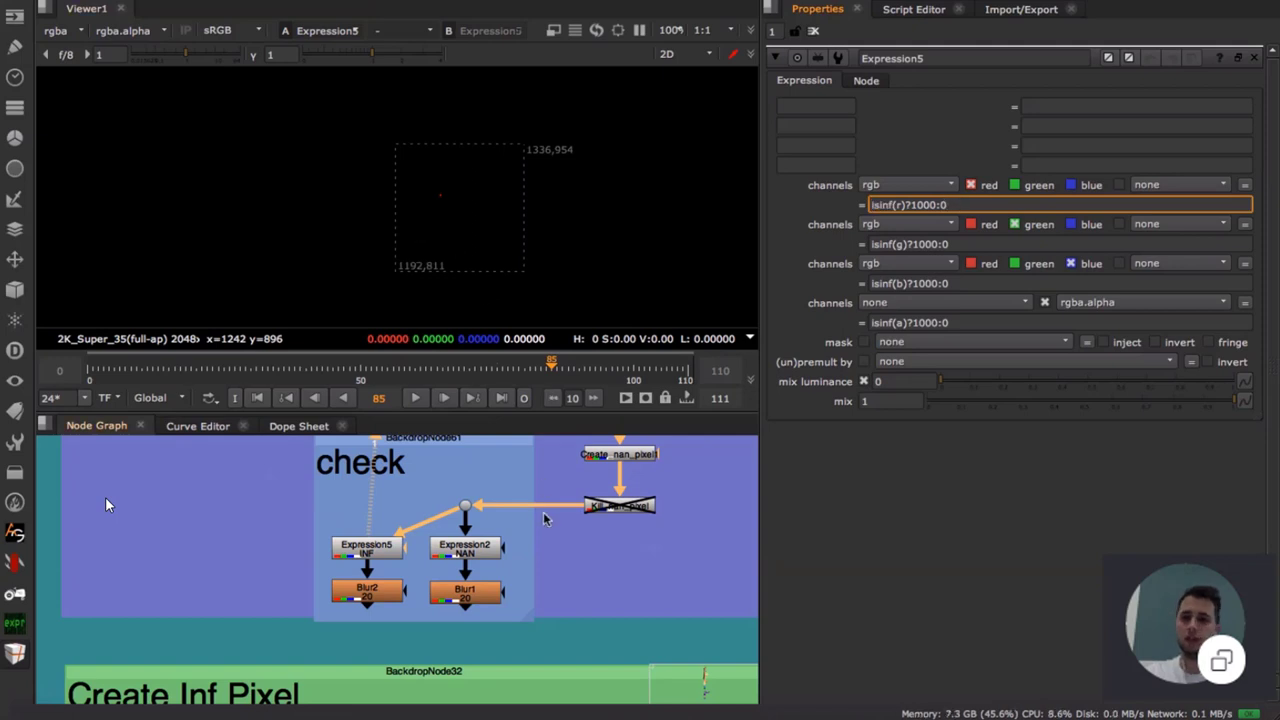
- View the Create_inf_pixel1 output in the Kill Inf Pixel group and inspect the generated pixel up close
{"action": "scroll", "coordinate": [531, 527], "scroll_direction": "down", "scroll_amount": 4}
{"action": "middle_click_drag", "start_coordinate": [535, 580], "coordinate": [438, 464]}
{"action": "scroll", "coordinate": [457, 528], "scroll_direction": "up", "scroll_amount": 4}
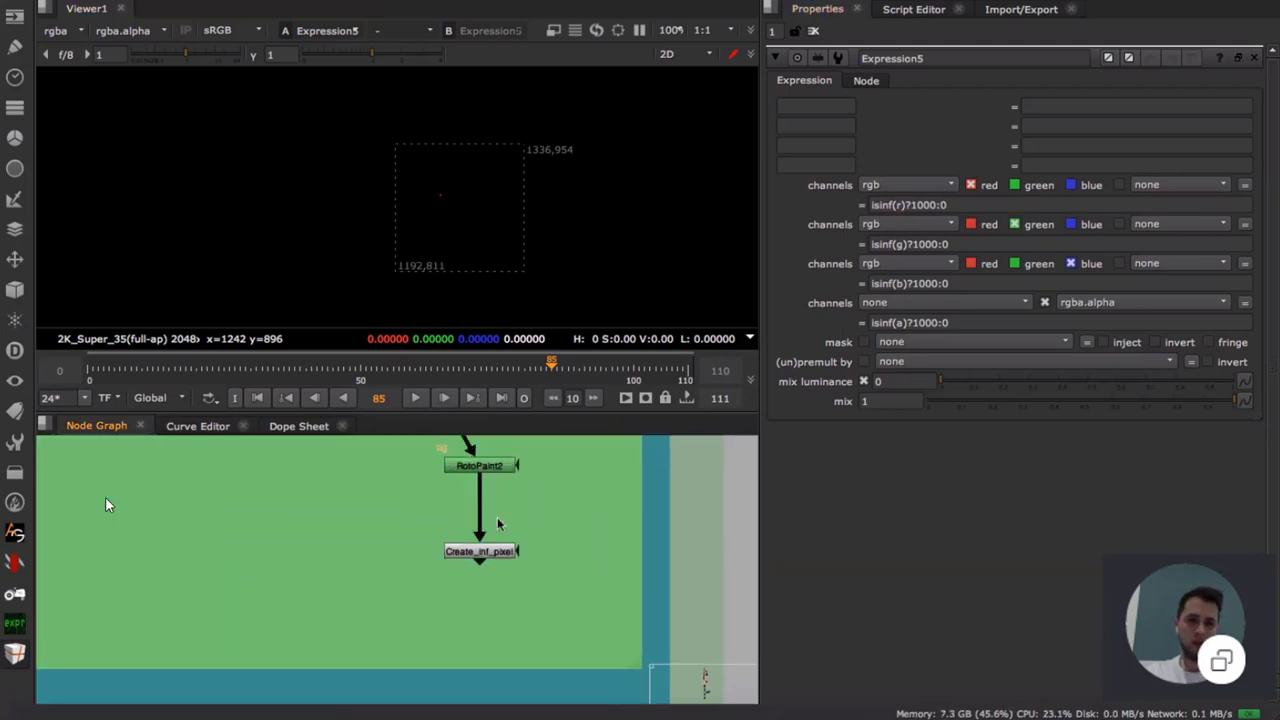
{"action": "scroll", "coordinate": [499, 564], "scroll_direction": "down", "scroll_amount": 5}
{"action": "middle_click_drag", "start_coordinate": [499, 595], "coordinate": [489, 441]}
{"action": "scroll", "coordinate": [498, 550], "scroll_direction": "up", "scroll_amount": 4}
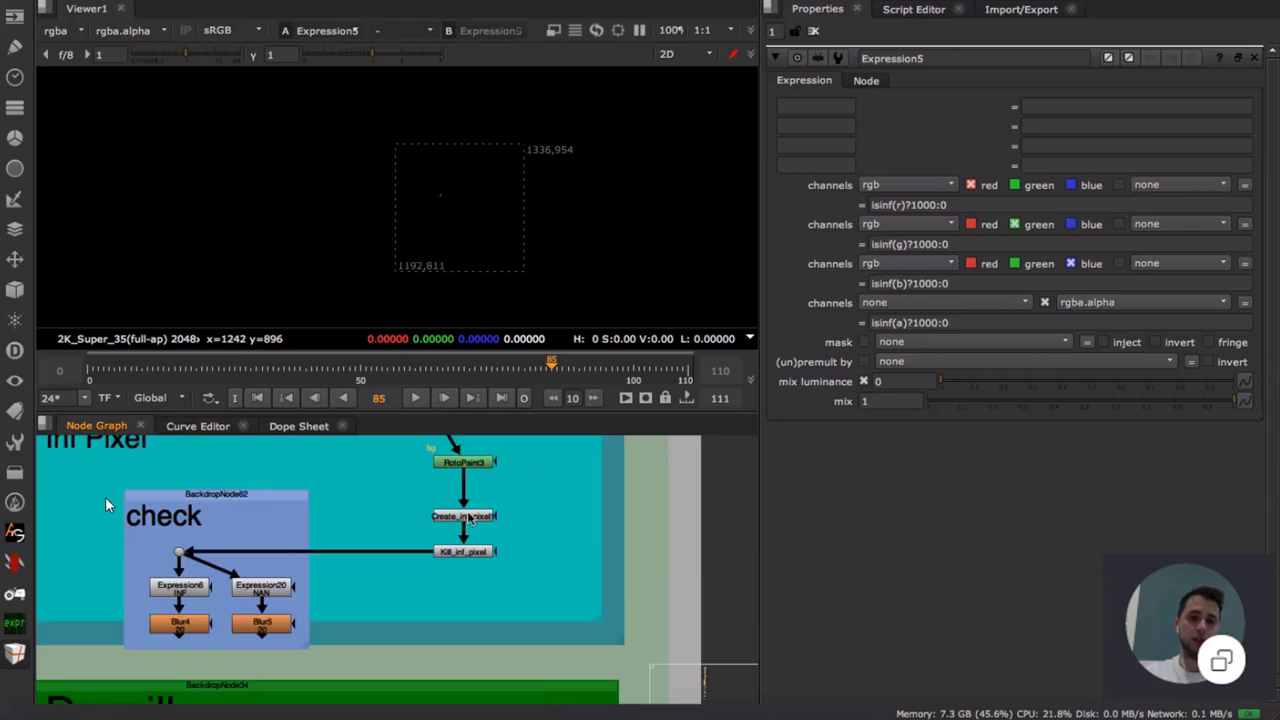
{"action": "left_click", "coordinate": [470, 517]}
{"action": "key", "text": "1"}
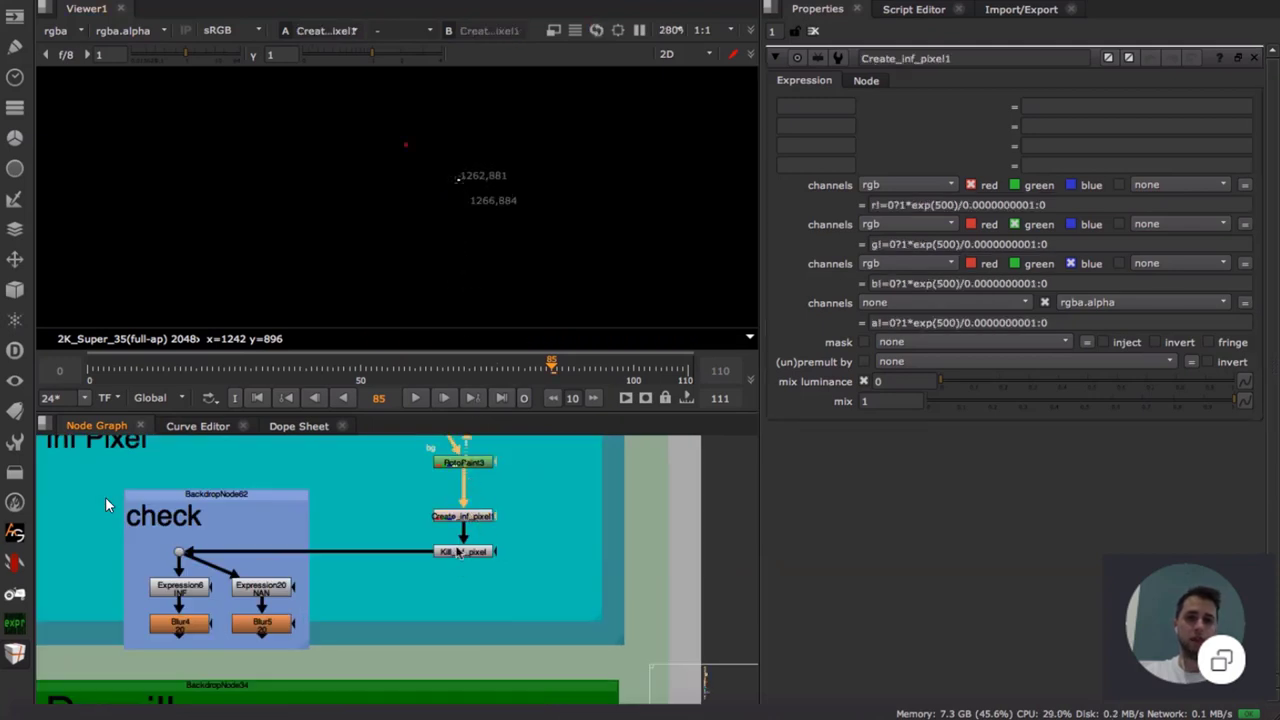
{"action": "scroll", "coordinate": [458, 195], "scroll_direction": "up", "scroll_amount": 6}
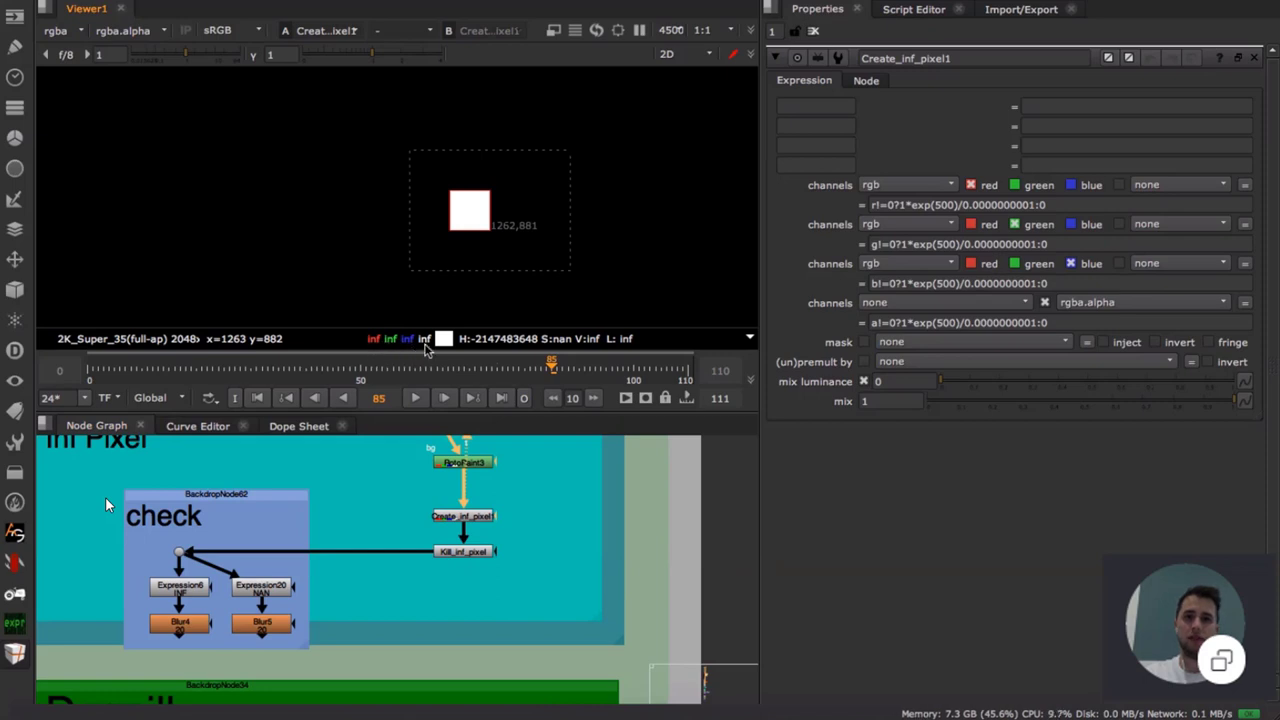
- View the Kill_inf_pixel output and set that node's x clone offset to 1
{"action": "left_click", "coordinate": [476, 553]}
{"action": "key", "text": "1"}
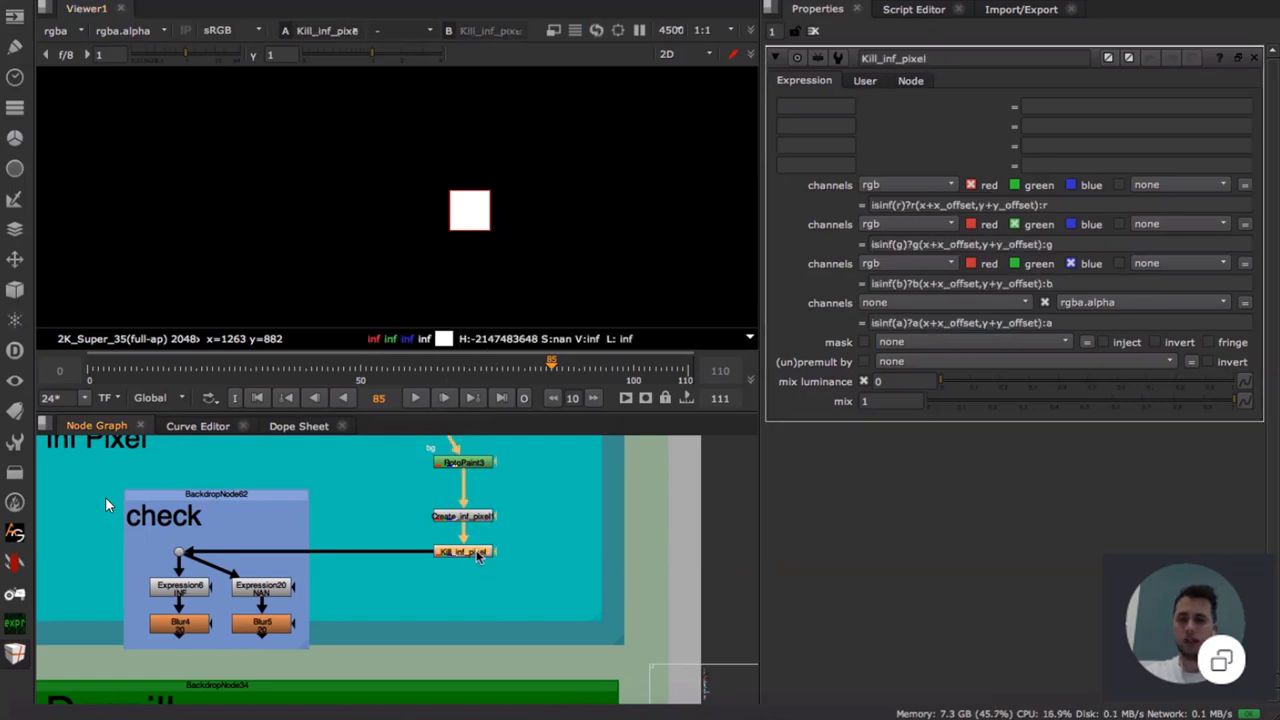
{"action": "left_click", "coordinate": [864, 82]}
{"action": "left_click", "coordinate": [857, 106]}
{"action": "type", "text": "1"}
{"action": "key", "text": "Return"}
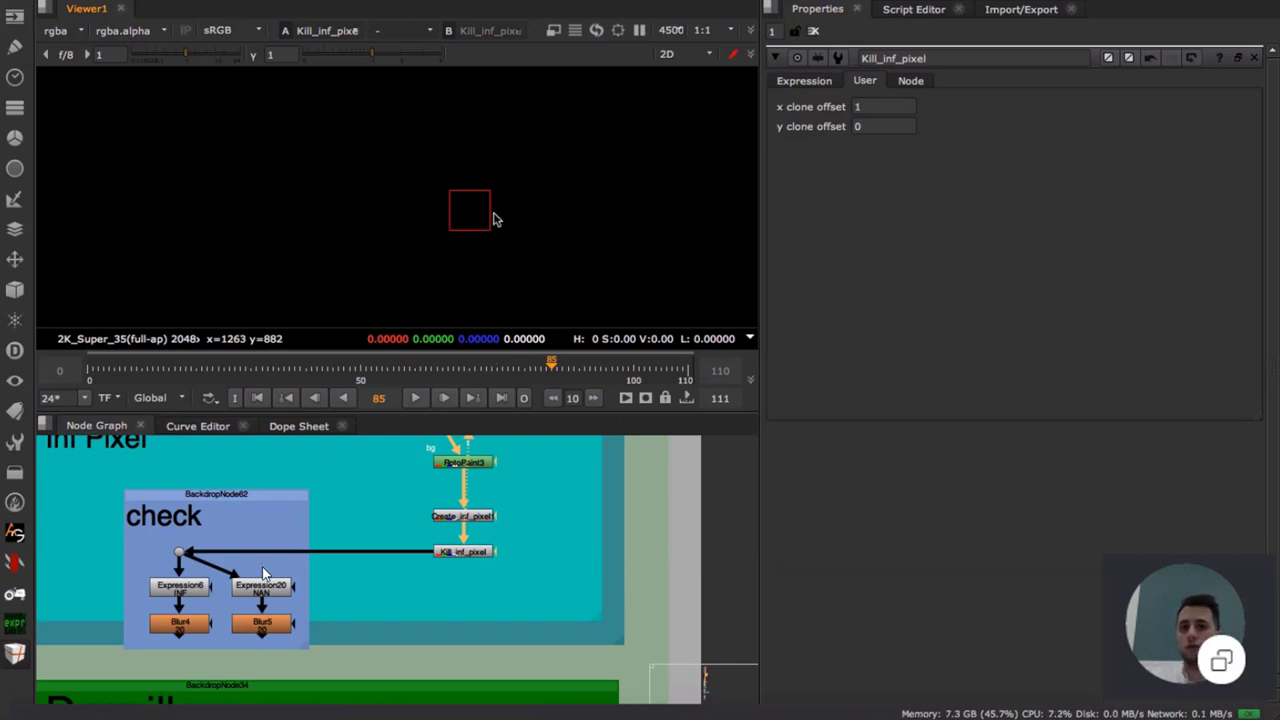
{"action": "left_click", "coordinate": [887, 106]}
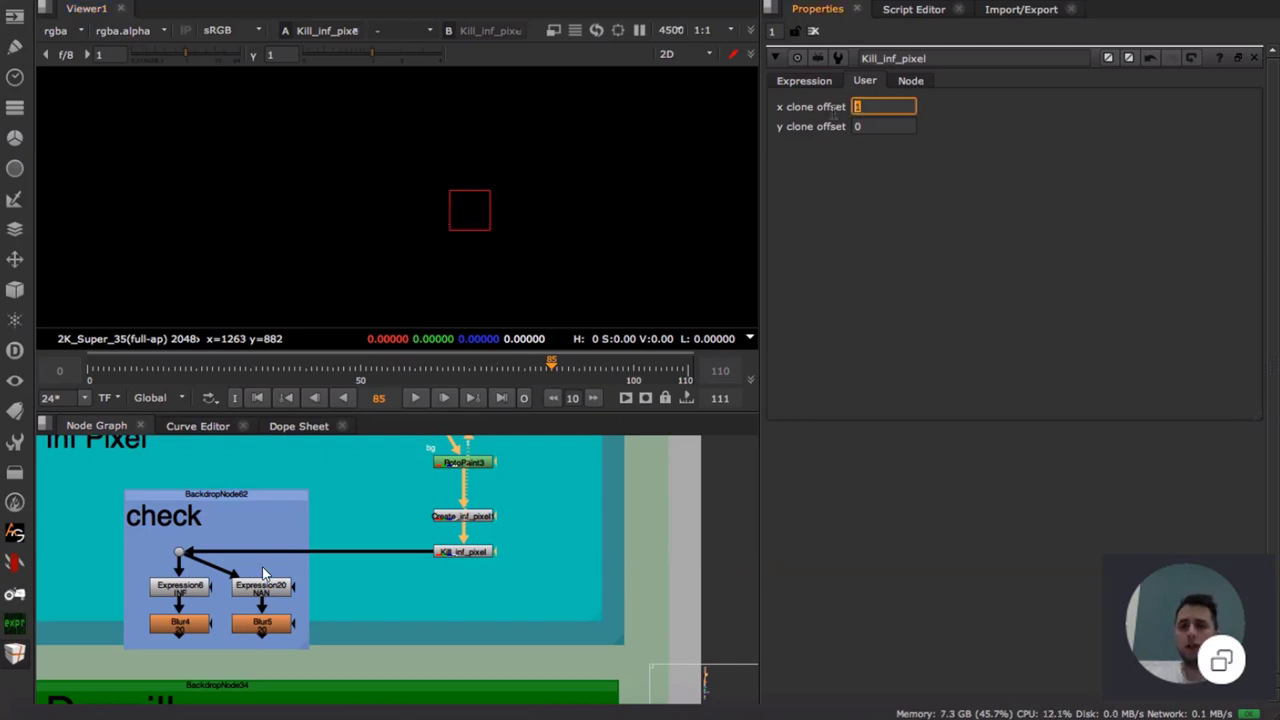
{"action": "left_click", "coordinate": [876, 126]}
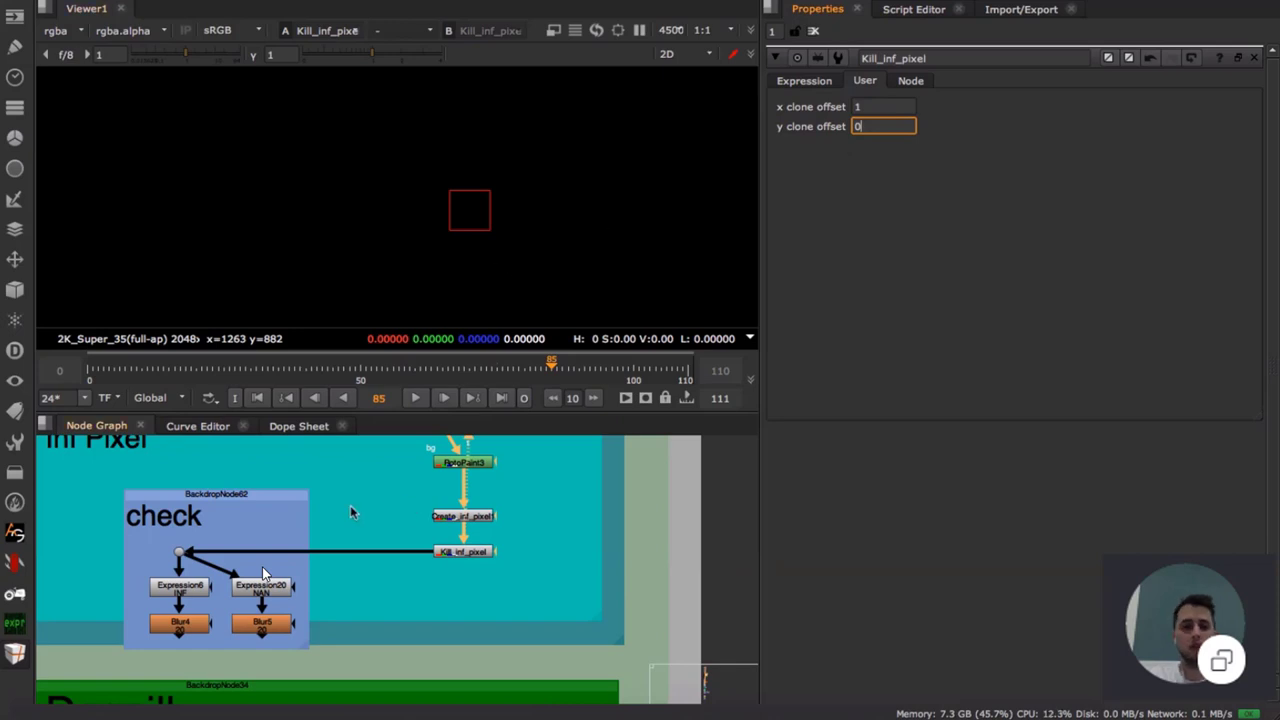
{"action": "left_click", "coordinate": [350, 512]}
- Look over the Keying and Despill section, including its Despill Green and Average Green groups
{"action": "scroll", "coordinate": [318, 592], "scroll_direction": "down", "scroll_amount": 4}
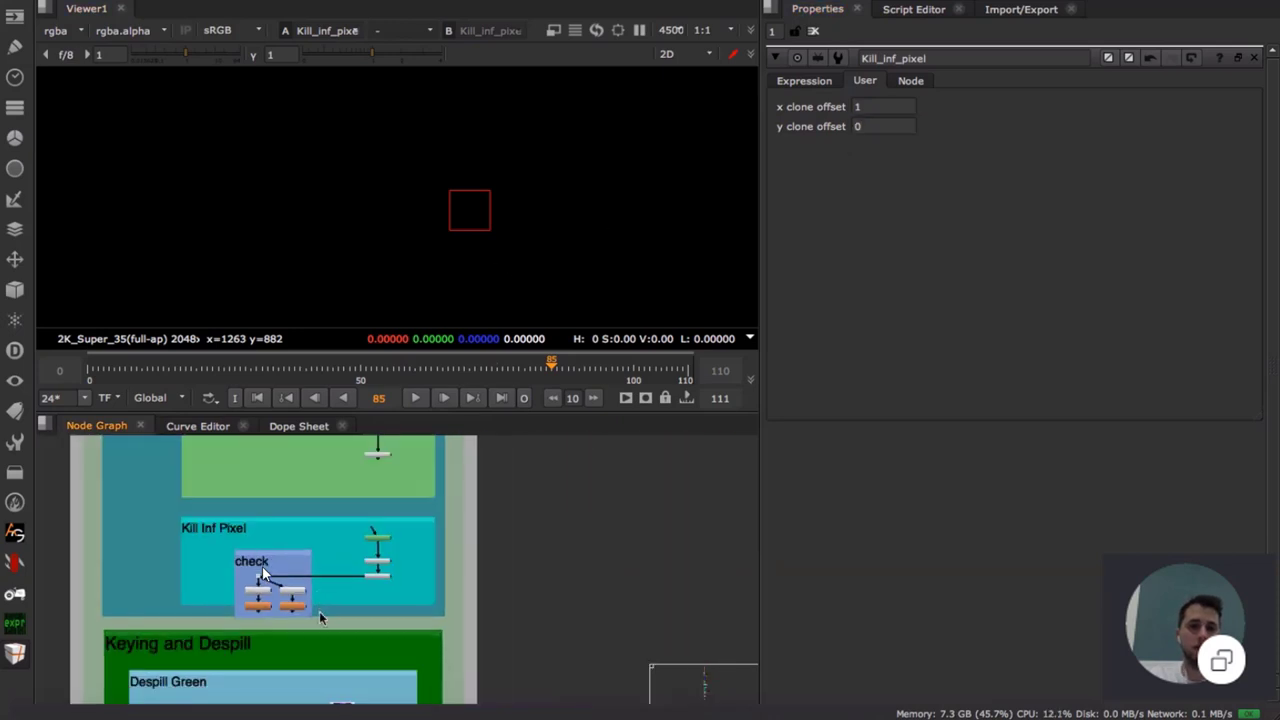
{"action": "middle_click_drag", "start_coordinate": [320, 617], "coordinate": [394, 506]}
{"action": "middle_click_drag", "start_coordinate": [374, 559], "coordinate": [376, 482]}
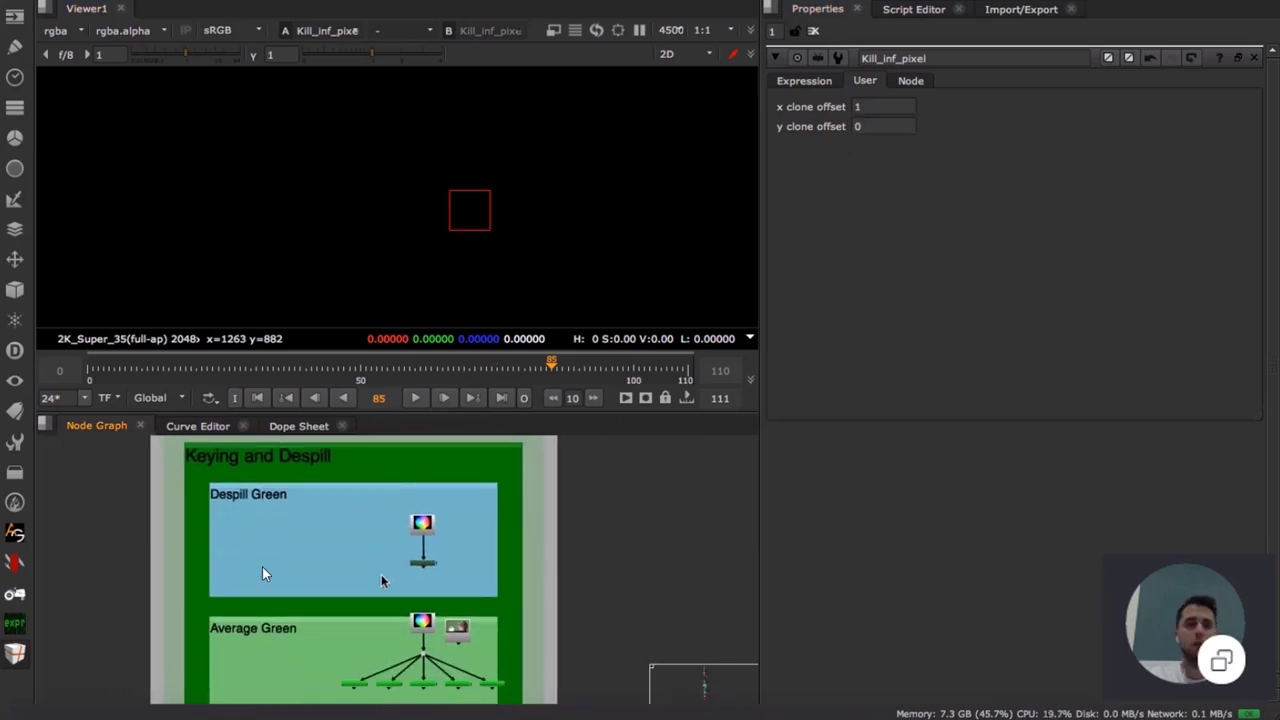
{"action": "middle_click_drag", "start_coordinate": [386, 580], "coordinate": [418, 531]}
{"action": "scroll", "coordinate": [418, 531], "scroll_direction": "up", "scroll_amount": 3}
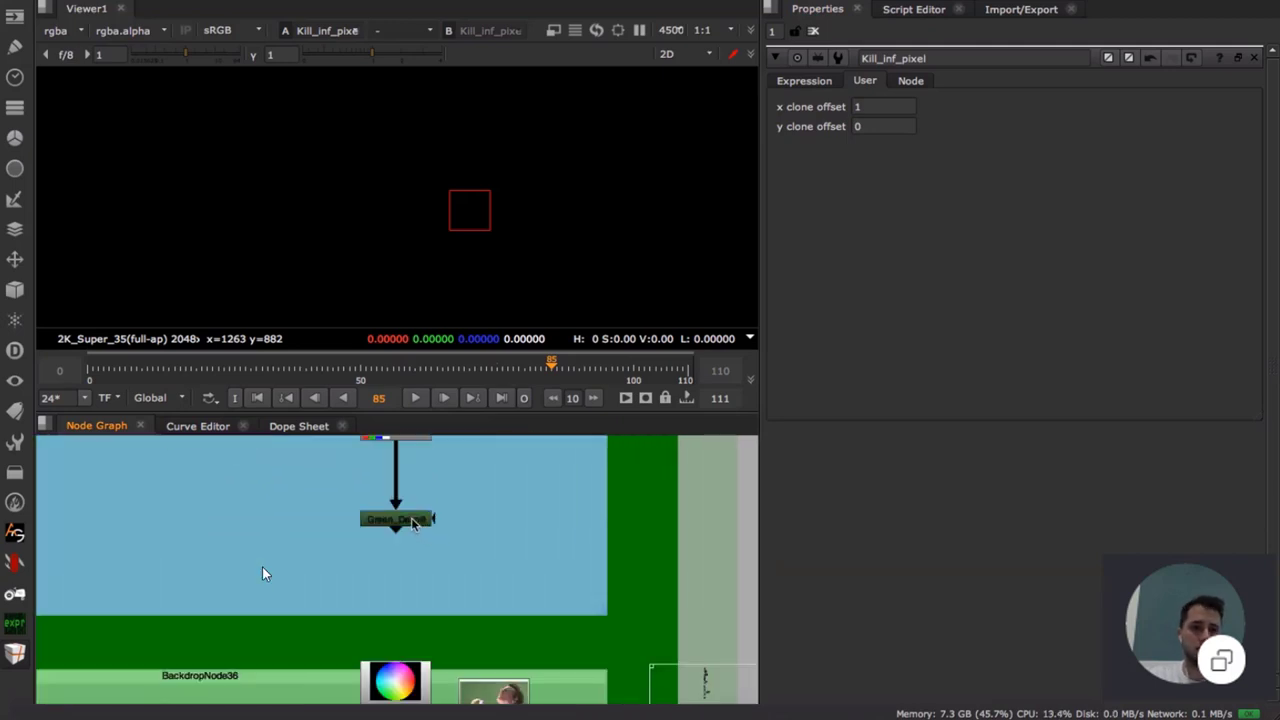
{"action": "middle_click_drag", "start_coordinate": [452, 450], "coordinate": [458, 550]}
{"action": "scroll", "coordinate": [402, 510], "scroll_direction": "down", "scroll_amount": 4}
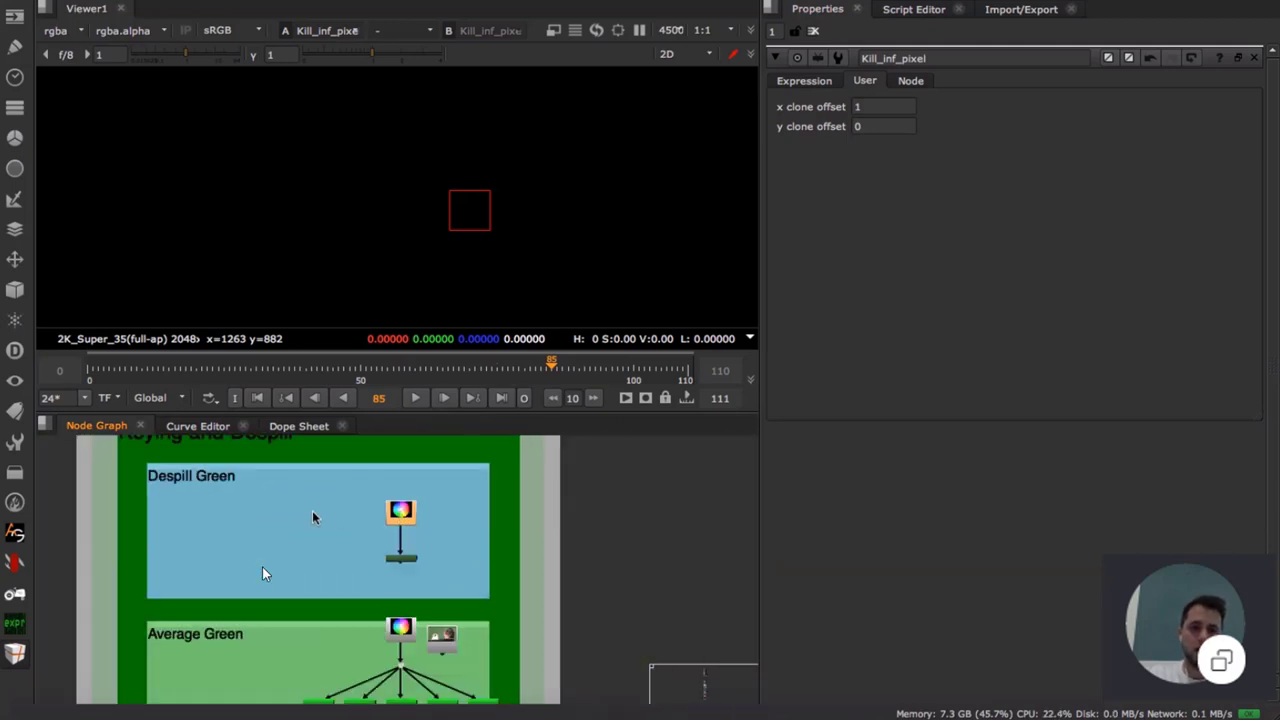
{"action": "middle_click_drag", "start_coordinate": [354, 443], "coordinate": [366, 539]}
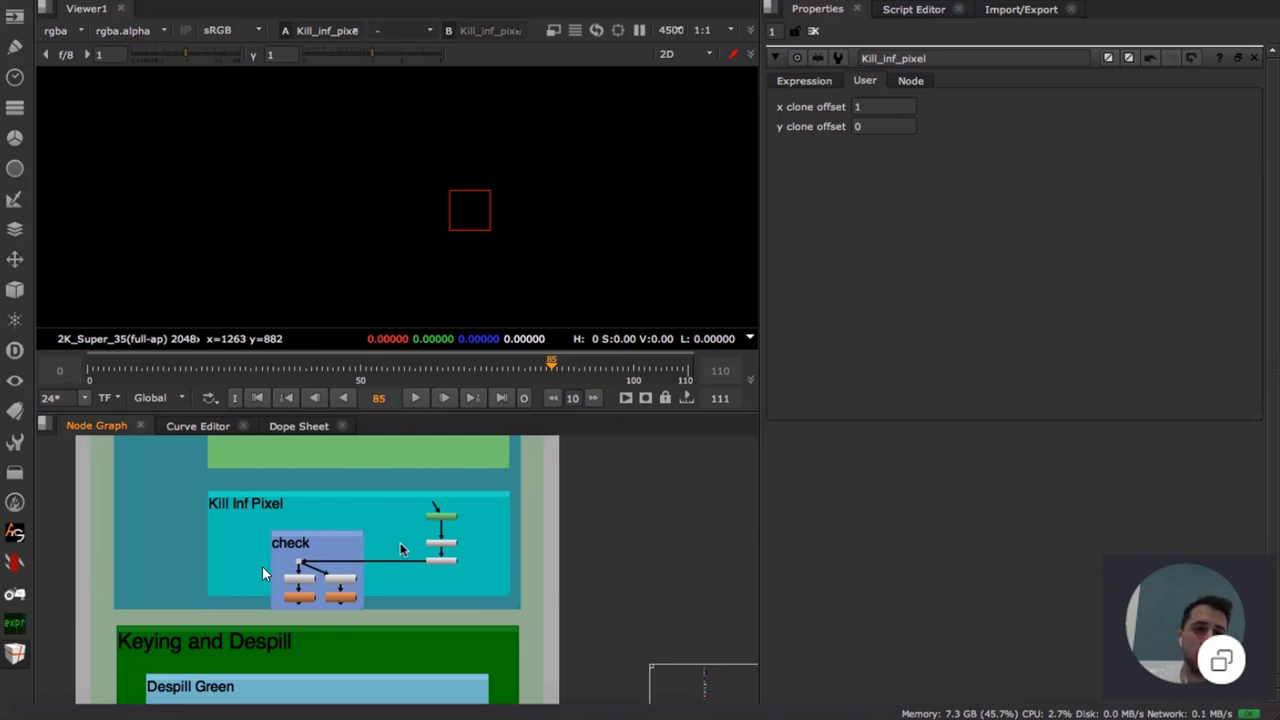
{"action": "scroll", "coordinate": [400, 545], "scroll_direction": "down", "scroll_amount": 3}
{"action": "scroll", "coordinate": [404, 551], "scroll_direction": "down", "scroll_amount": 4}
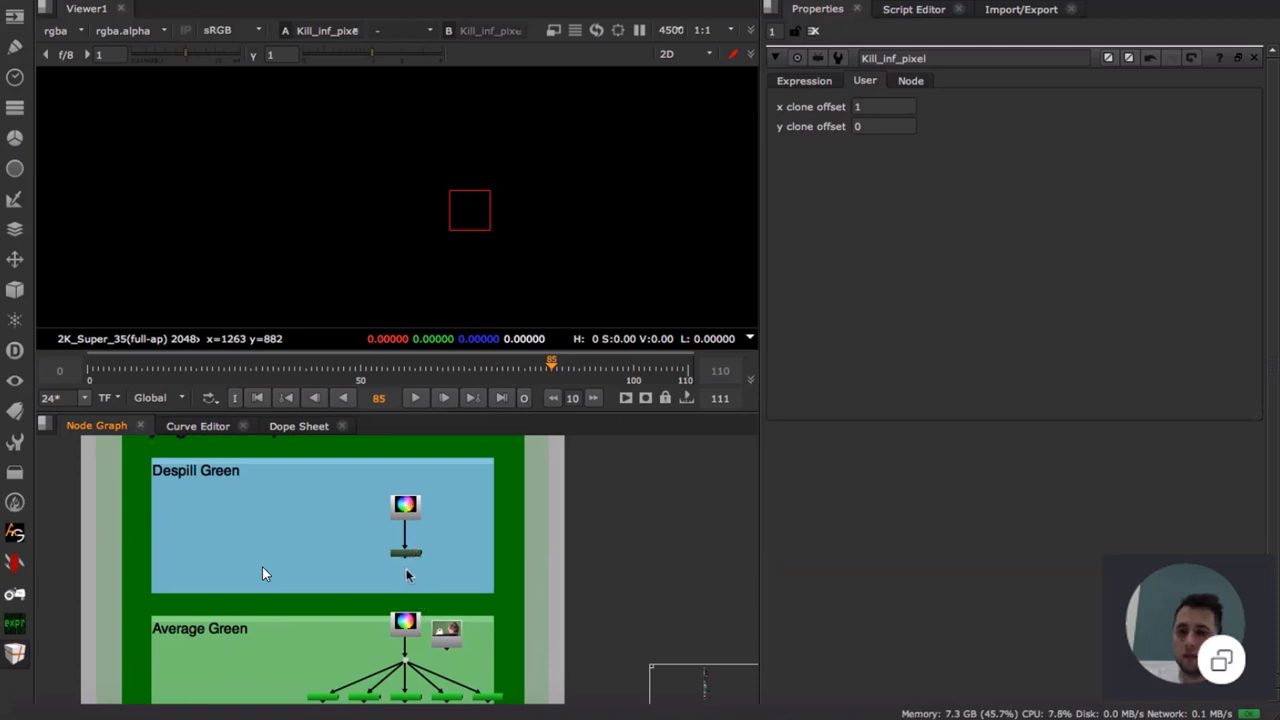
{"action": "scroll", "coordinate": [408, 562], "scroll_direction": "up", "scroll_amount": 5}
{"action": "scroll", "coordinate": [457, 573], "scroll_direction": "down", "scroll_amount": 5}
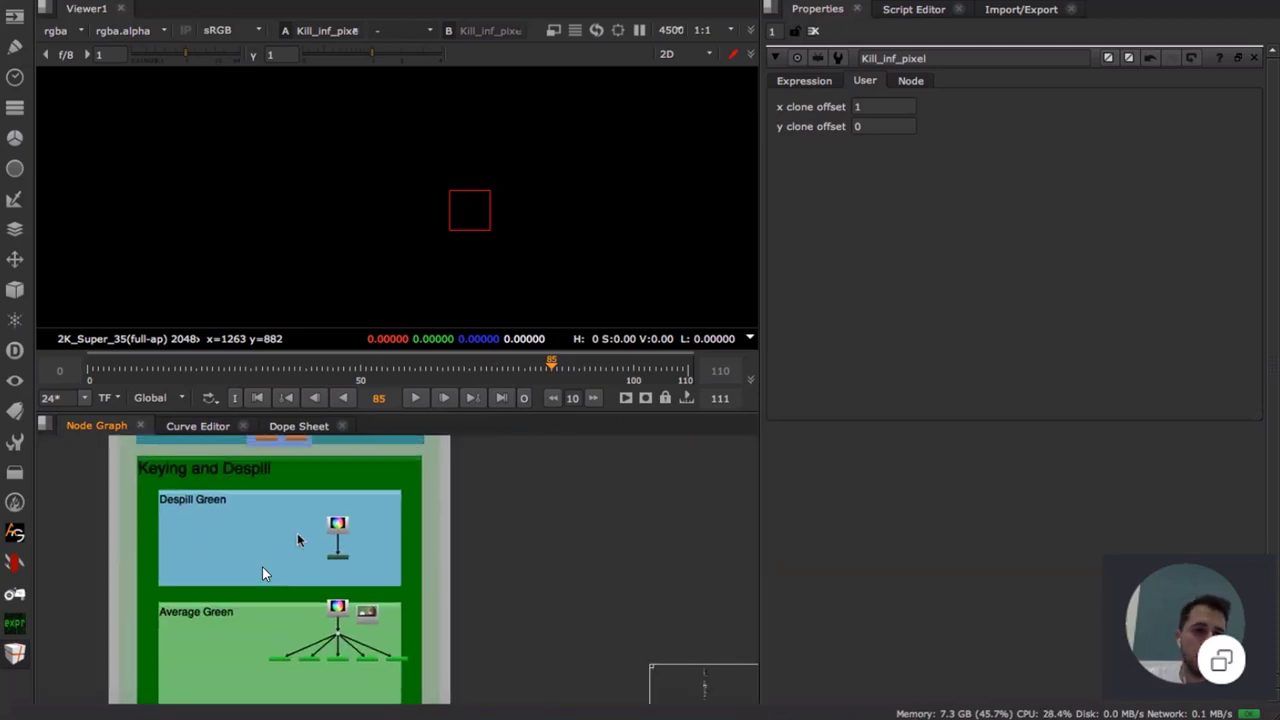
{"action": "scroll", "coordinate": [216, 480], "scroll_direction": "up", "scroll_amount": 3}
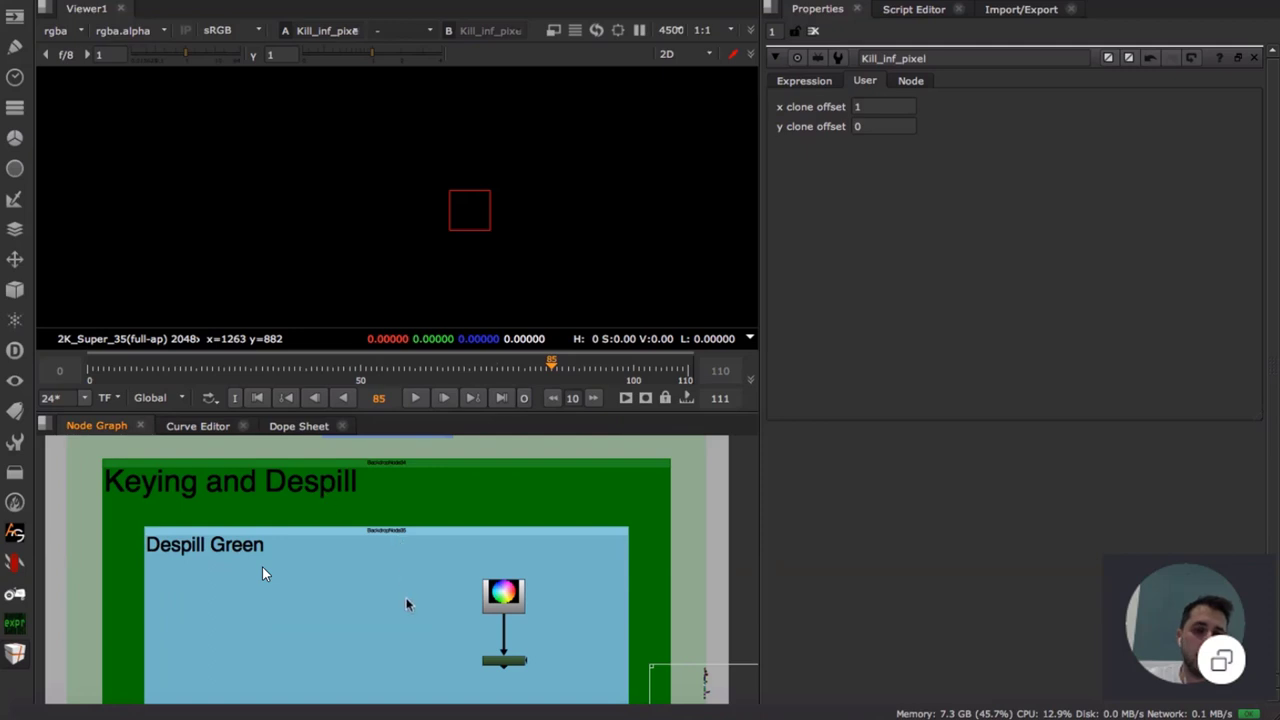
- Open the Green_Despill node in the Despill Green group and view its result on the whole color wheel
{"action": "middle_click_drag", "start_coordinate": [483, 614], "coordinate": [431, 581]}
{"action": "scroll", "coordinate": [373, 558], "scroll_direction": "up", "scroll_amount": 3}
{"action": "double_click", "coordinate": [368, 563]}
{"action": "scroll", "coordinate": [398, 548], "scroll_direction": "up", "scroll_amount": 4}
{"action": "scroll", "coordinate": [433, 581], "scroll_direction": "down", "scroll_amount": 3}
{"action": "left_click_drag", "start_coordinate": [428, 605], "coordinate": [433, 590]}
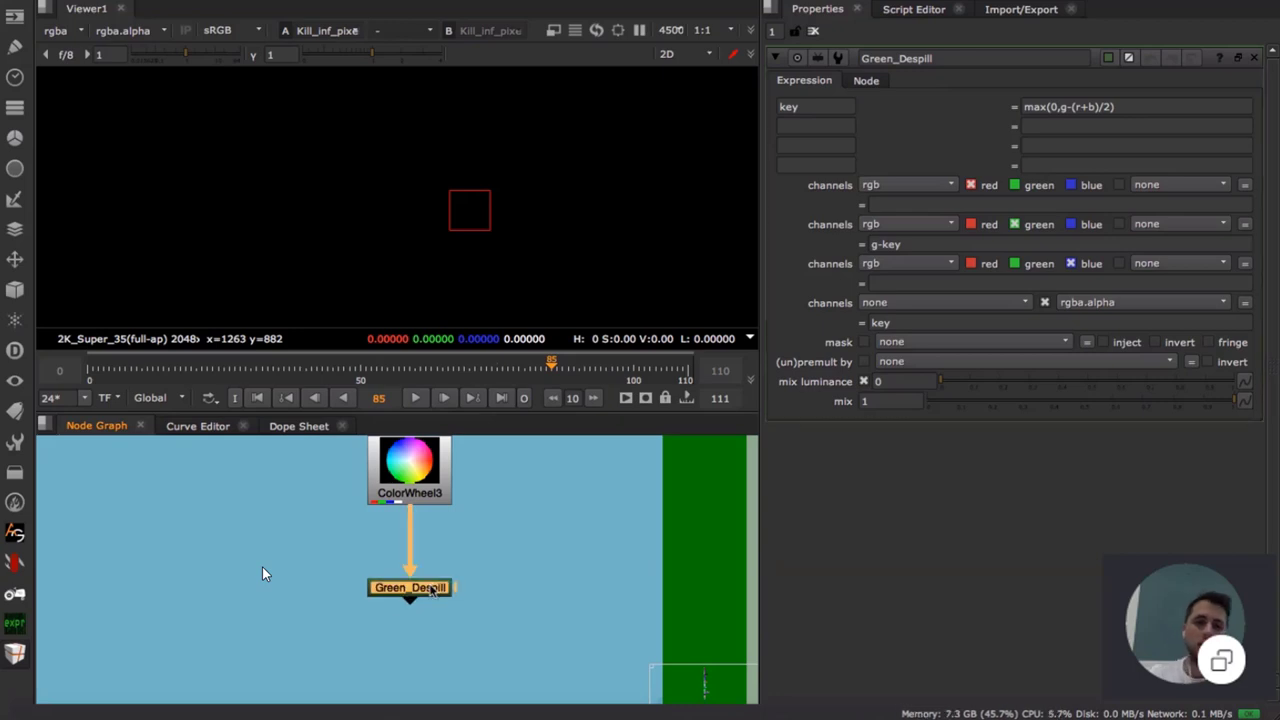
{"action": "key", "text": "1"}
{"action": "scroll", "coordinate": [480, 210], "scroll_direction": "down", "scroll_amount": 10}
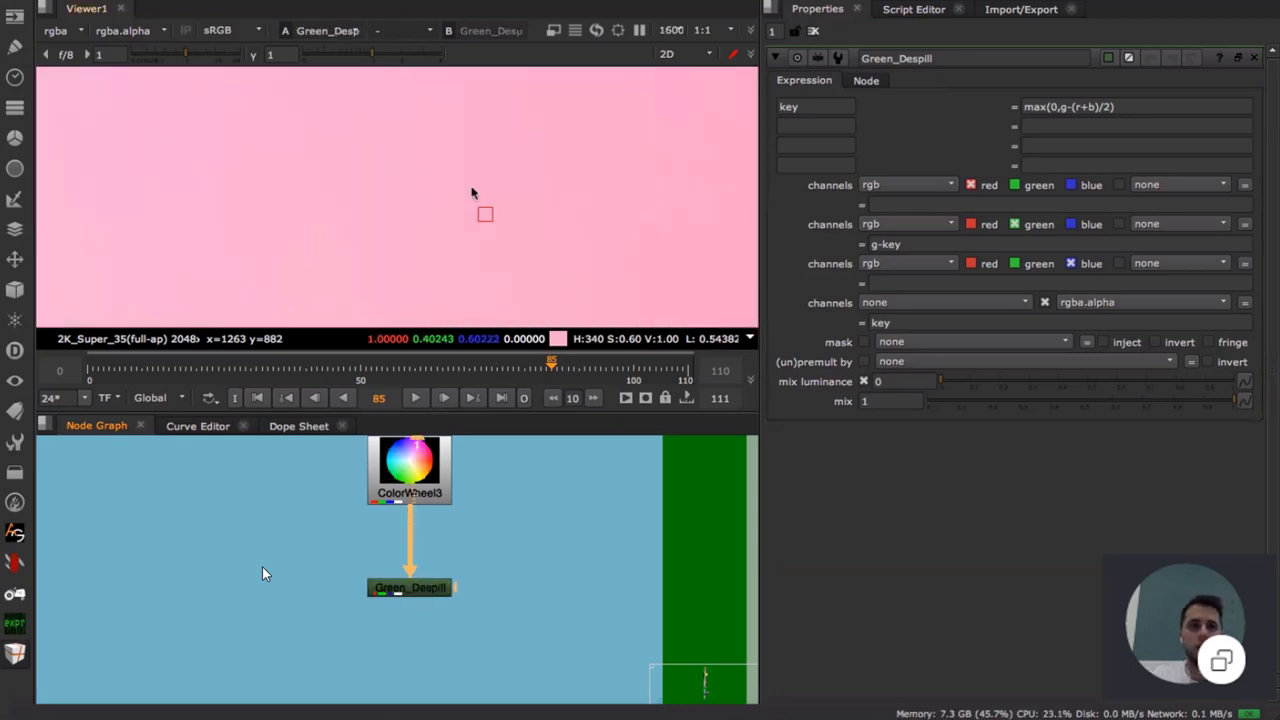
{"action": "scroll", "coordinate": [460, 197], "scroll_direction": "down", "scroll_amount": 8}
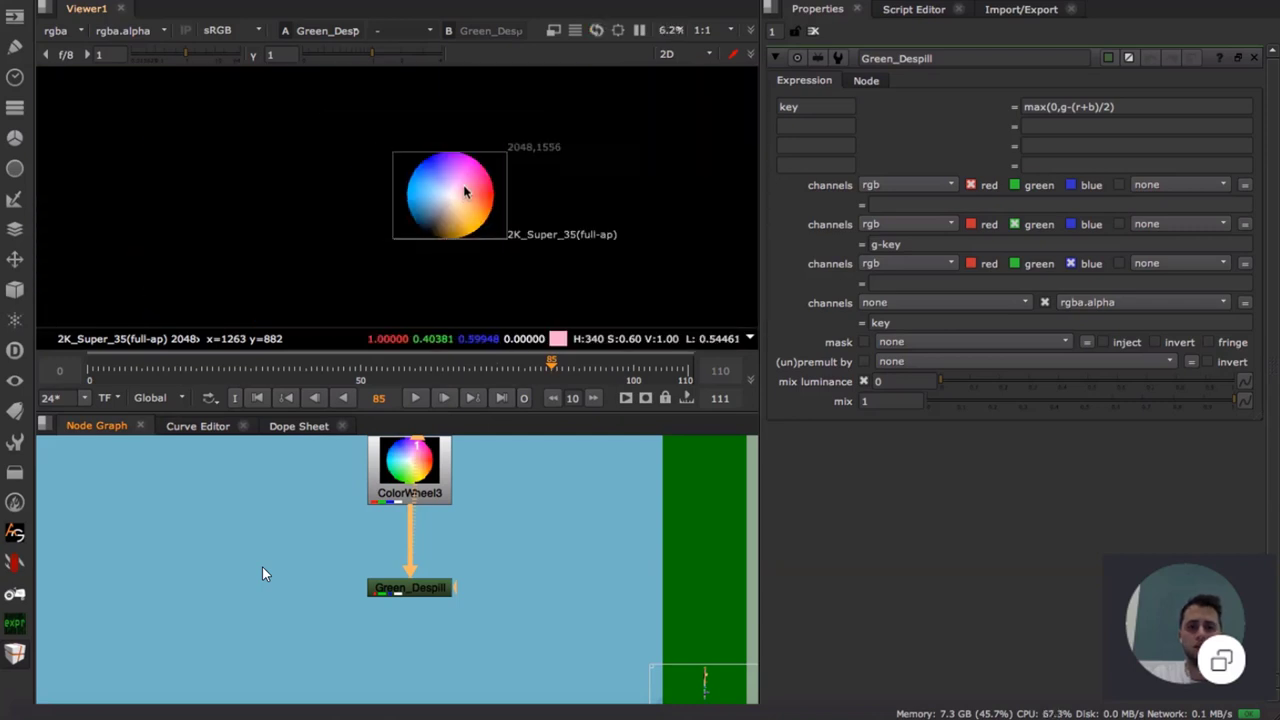
{"action": "scroll", "coordinate": [456, 200], "scroll_direction": "up", "scroll_amount": 2}
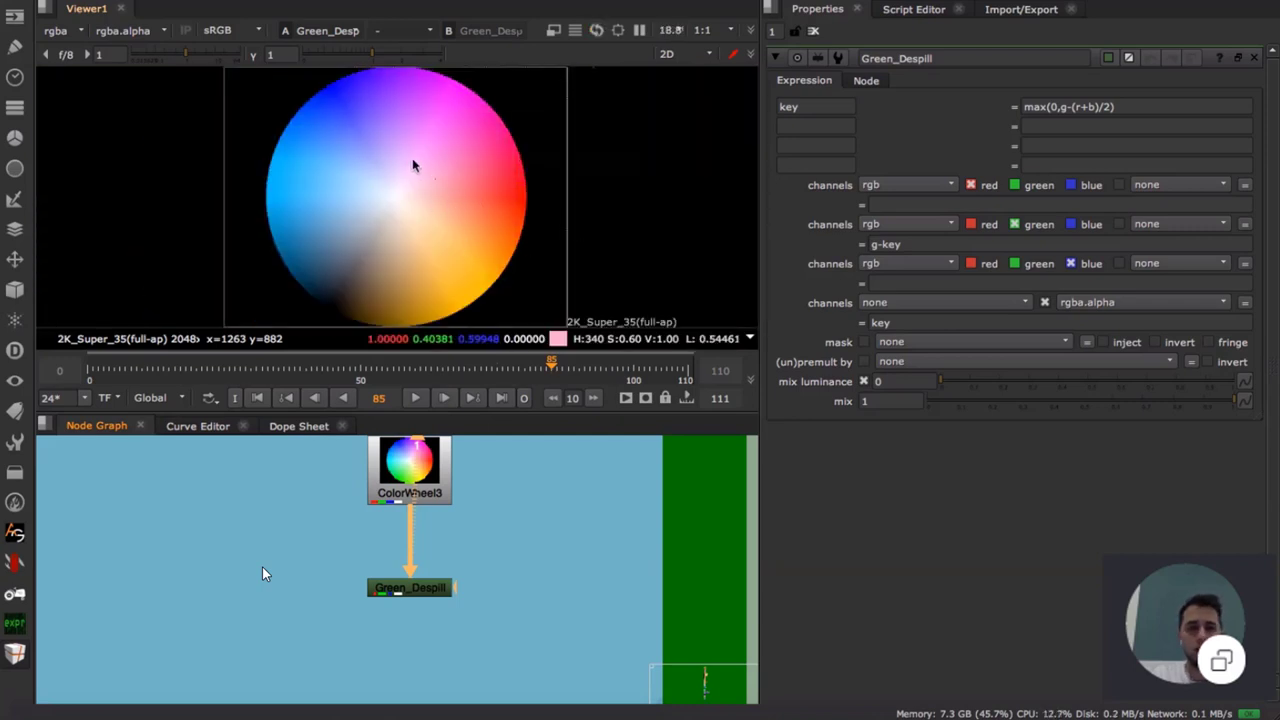
- Examine Green_Despill's green channel expression g-key and the parts of its key variable max(0,g-(r+b)/2)
{"action": "triple_click", "coordinate": [901, 243]}
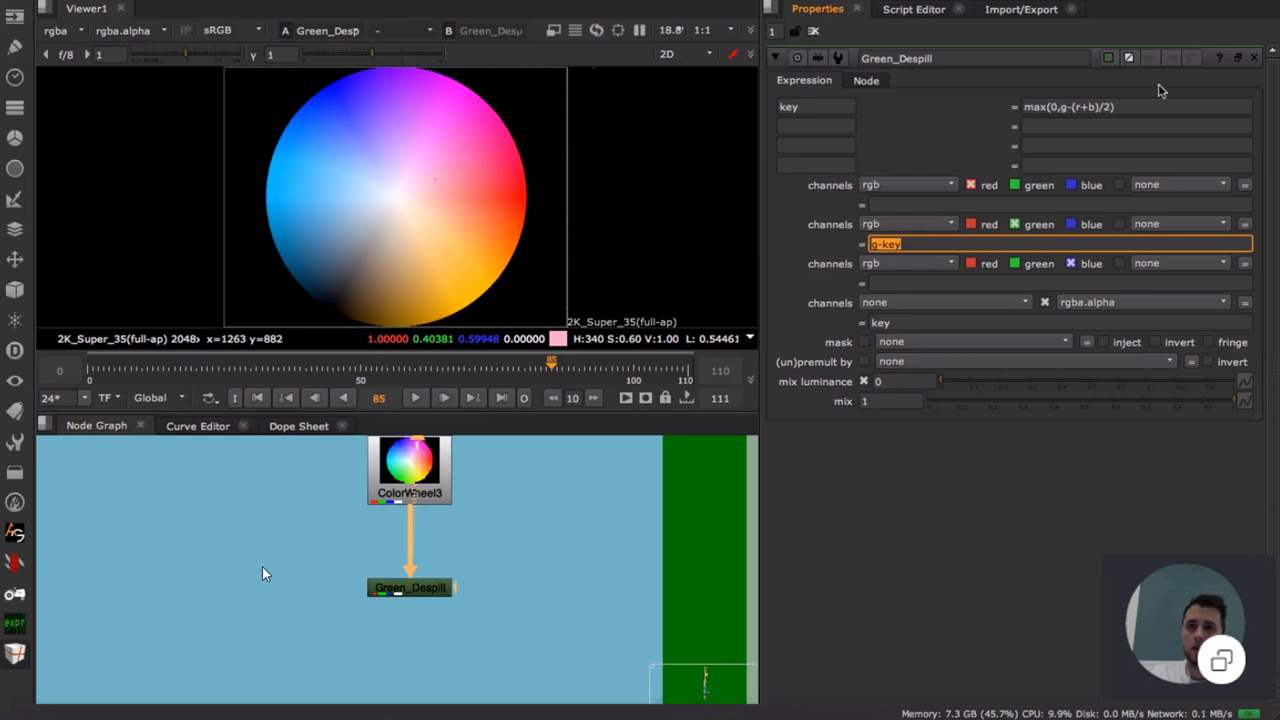
{"action": "left_click", "coordinate": [1143, 104]}
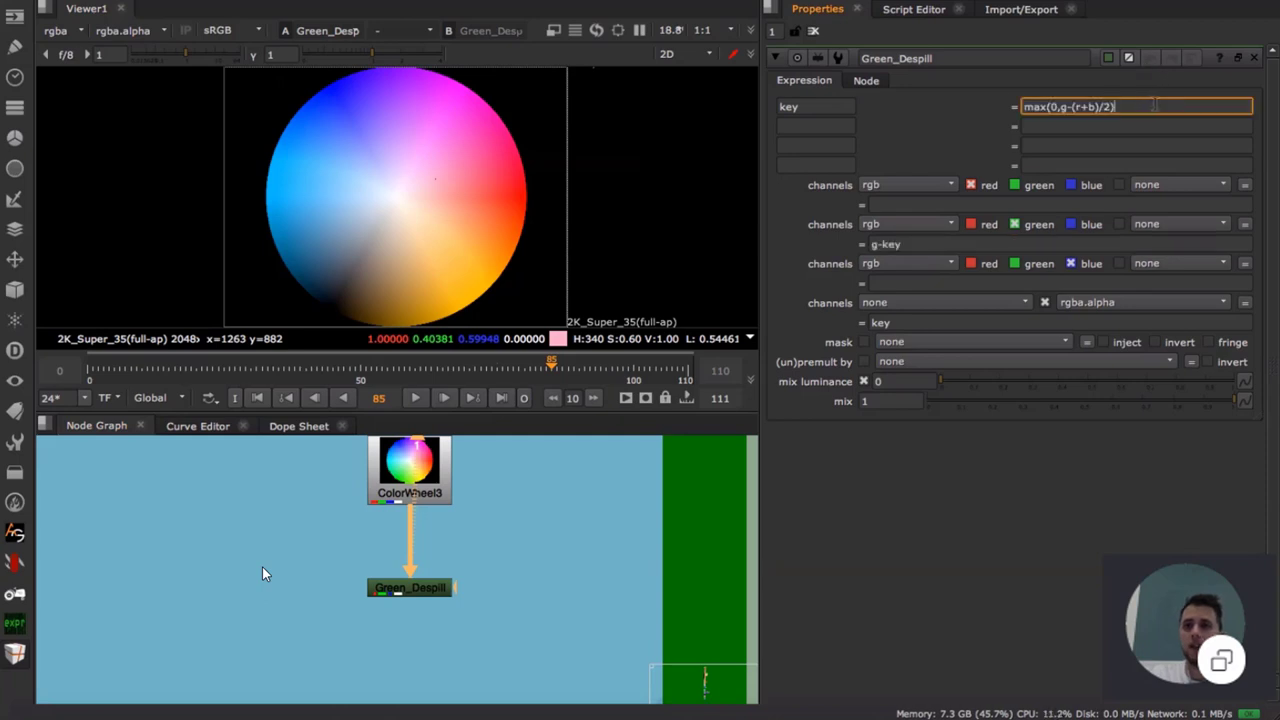
{"action": "left_click_drag", "start_coordinate": [1075, 108], "coordinate": [1096, 108]}
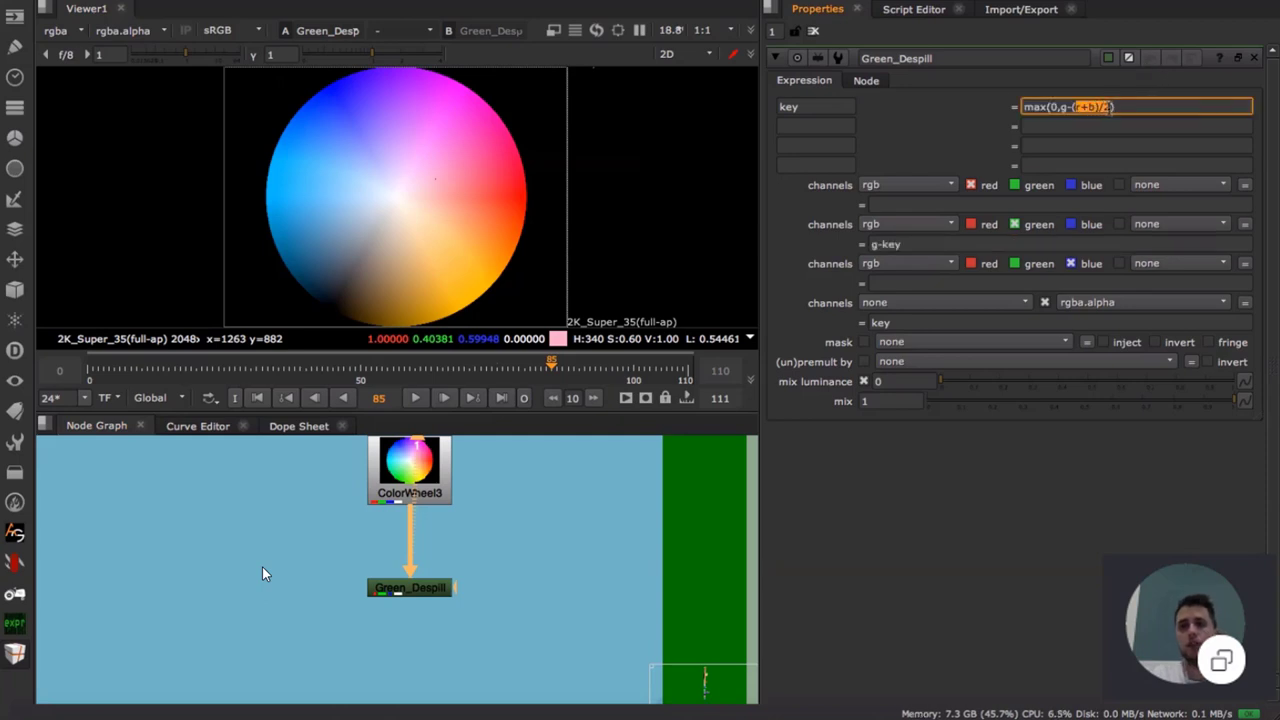
{"action": "left_click", "coordinate": [1129, 106]}
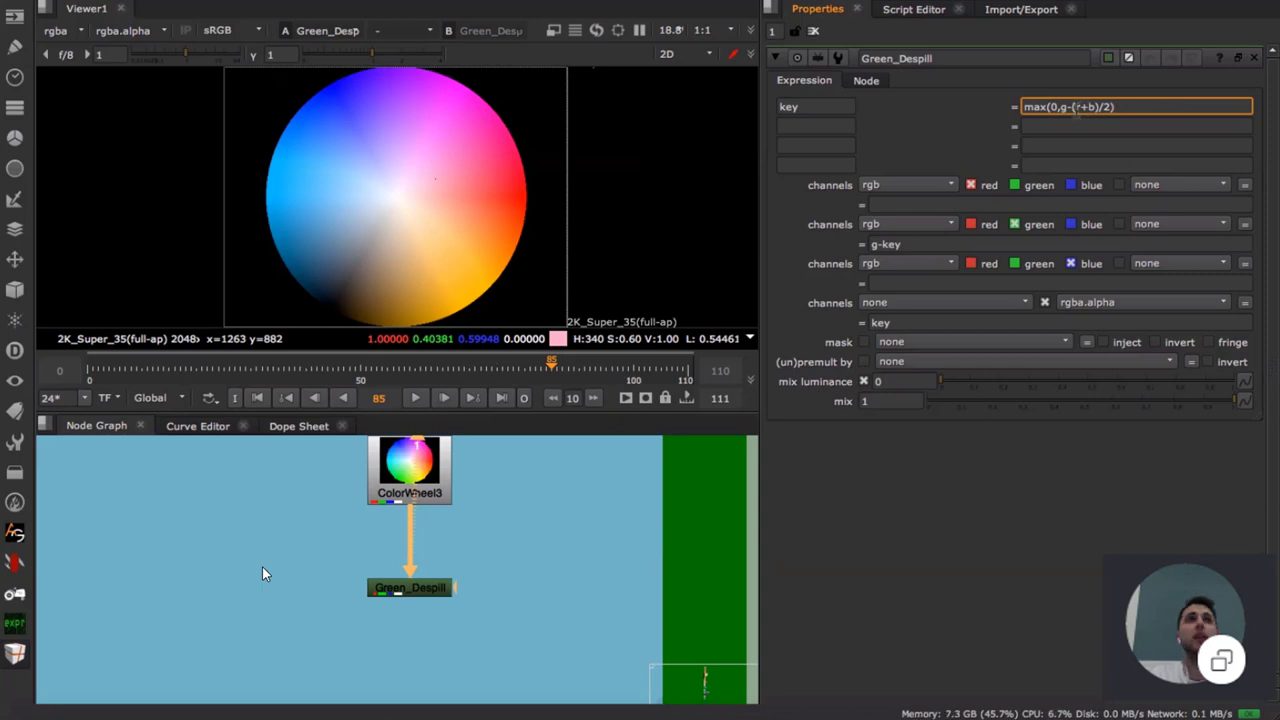
{"action": "mouse_move", "coordinate": [1073, 106]}
{"action": "left_mouse_down"}
{"action": "mouse_move", "coordinate": [1112, 106]}
{"action": "mouse_move", "coordinate": [1056, 106]}
{"action": "left_mouse_up"}
{"action": "left_click", "coordinate": [1077, 106]}
{"action": "left_click", "coordinate": [1070, 109]}
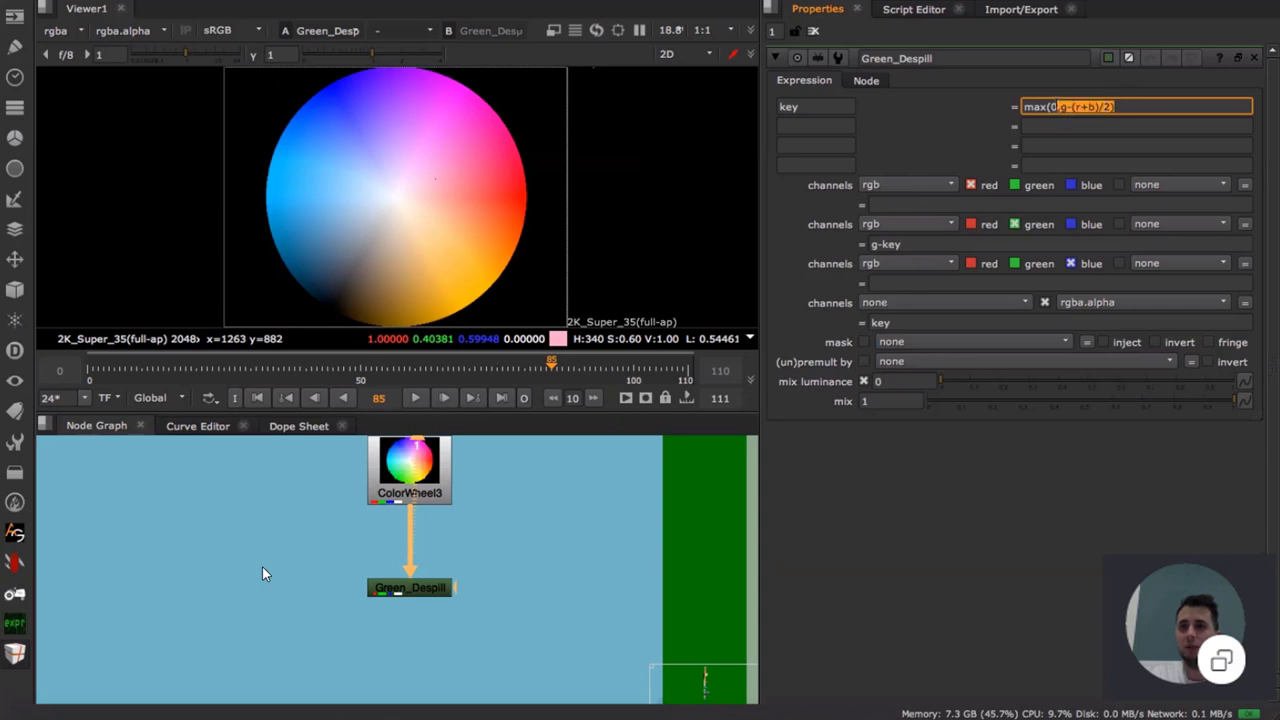
{"action": "left_click", "coordinate": [1127, 103]}
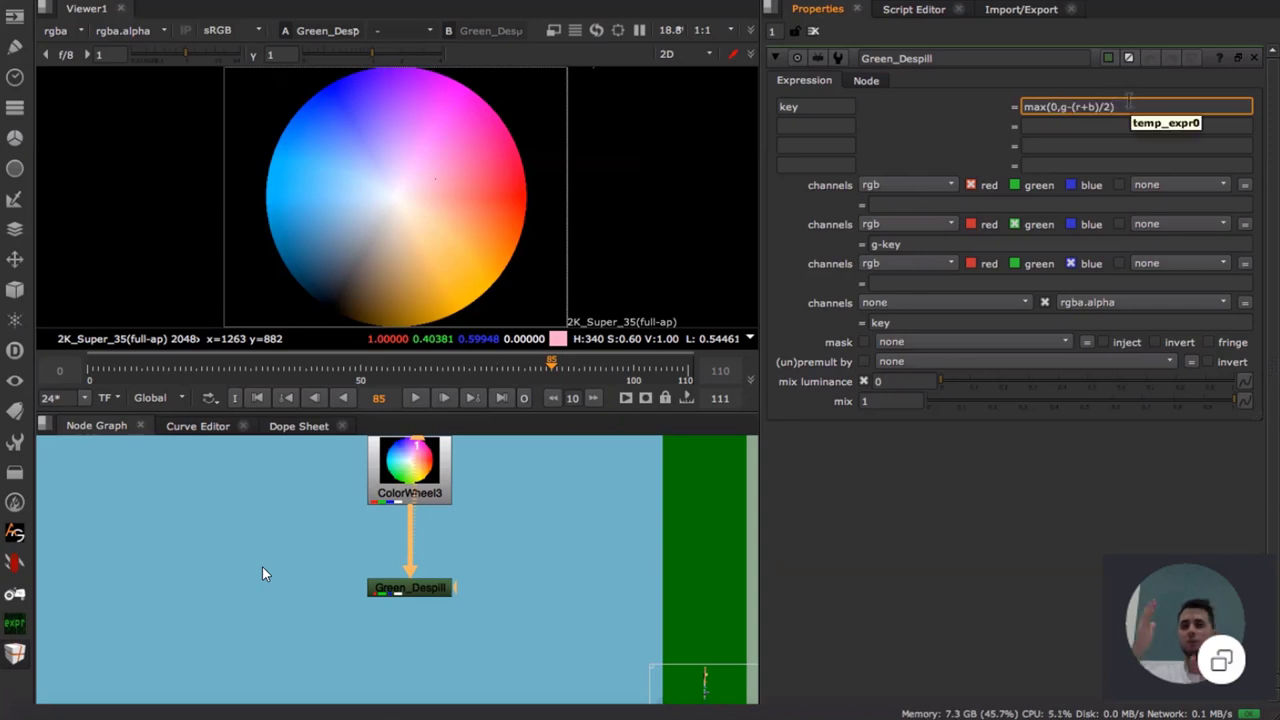
- Open the RedLimitsGreen node in the Average Green group and view its despill result
{"action": "middle_click_drag", "start_coordinate": [468, 650], "coordinate": [526, 382]}
{"action": "middle_click_drag", "start_coordinate": [454, 571], "coordinate": [457, 403]}
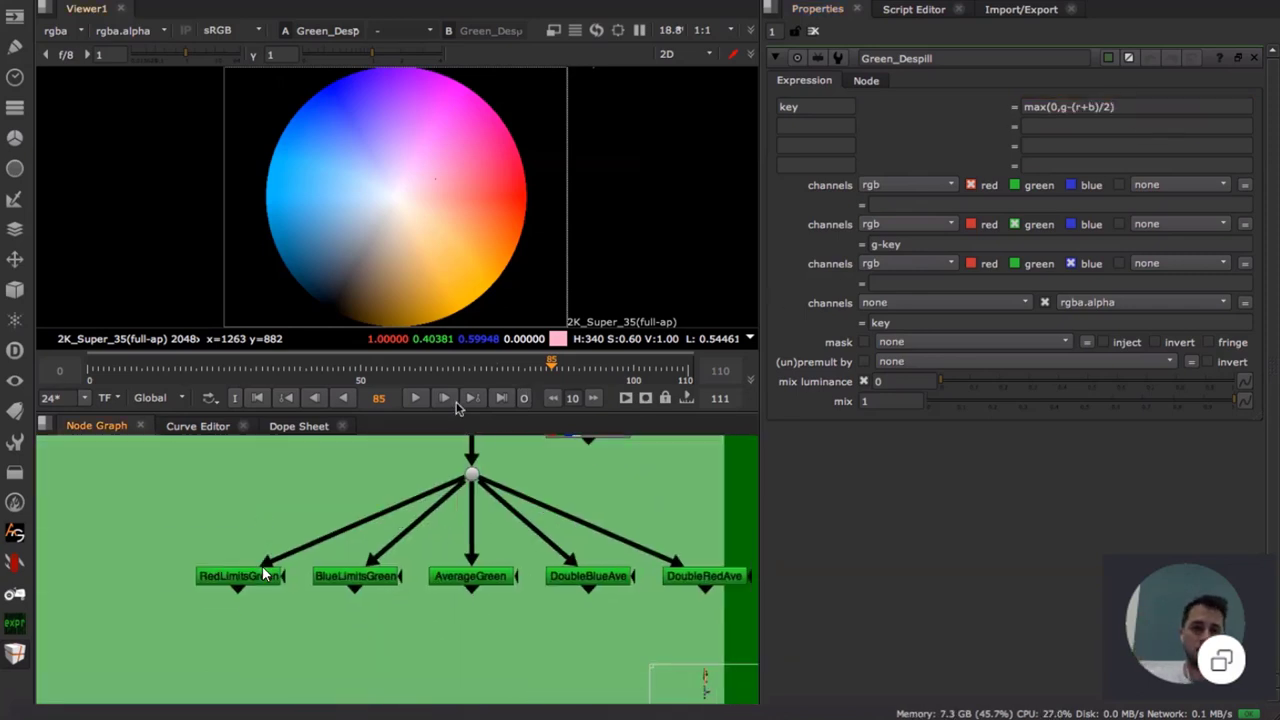
{"action": "middle_click_drag", "start_coordinate": [468, 550], "coordinate": [471, 502]}
{"action": "double_click", "coordinate": [245, 530]}
{"action": "scroll", "coordinate": [284, 494], "scroll_direction": "down", "scroll_amount": 3}
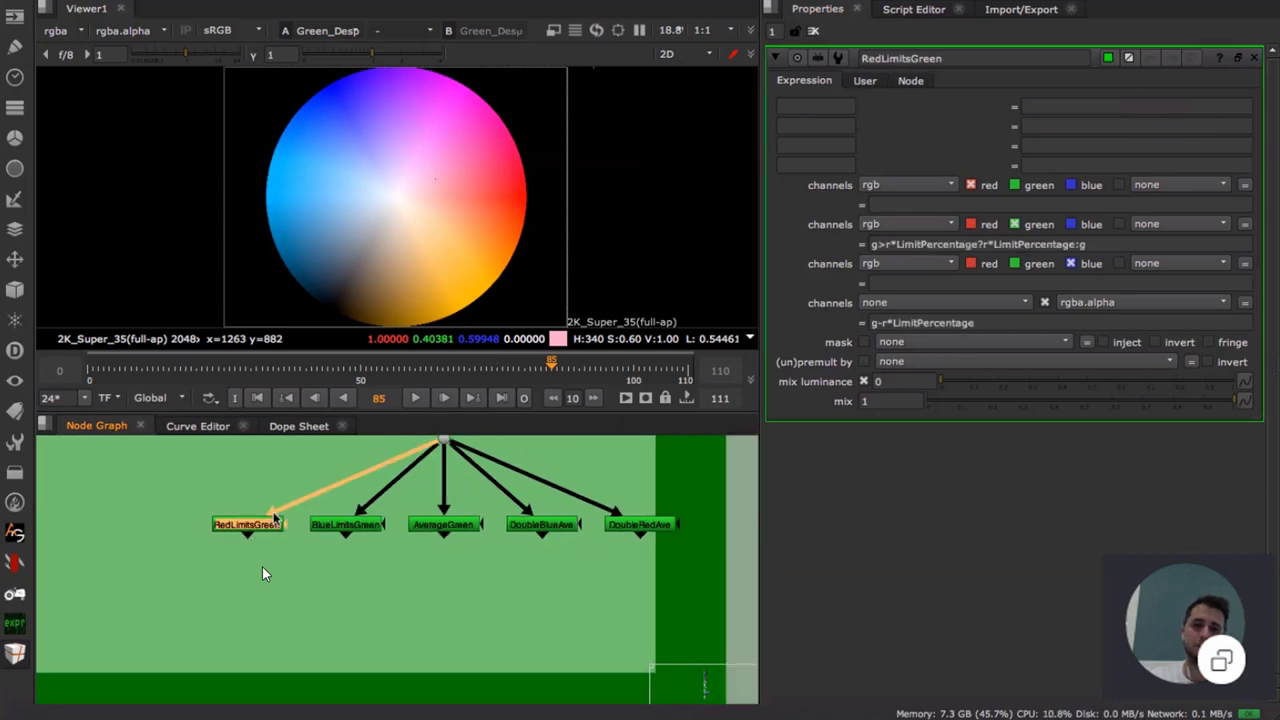
{"action": "middle_click_drag", "start_coordinate": [285, 492], "coordinate": [282, 549]}
{"action": "scroll", "coordinate": [264, 573], "scroll_direction": "up", "scroll_amount": 4}
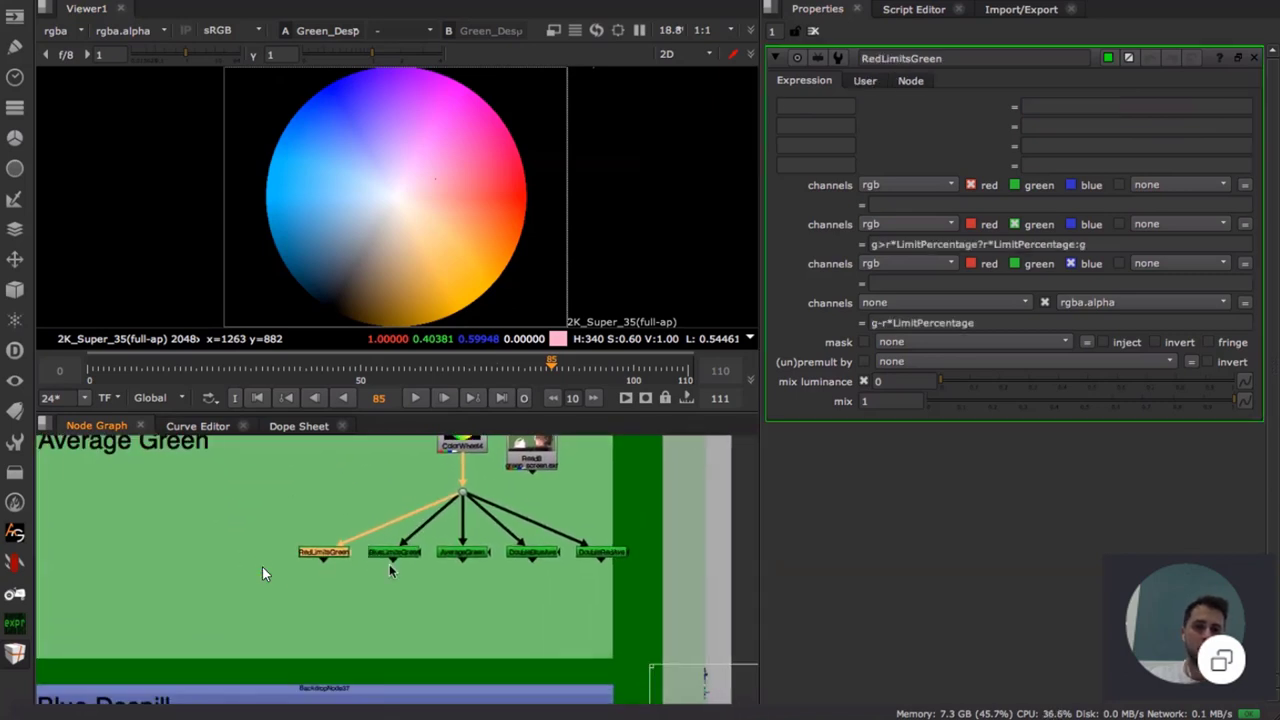
{"action": "key", "text": "1"}
- Compare the BlueLimitsGreen, AverageGreen and DoubleRedAve results, opening the BlueLimitsGreen and DoubleBlueAve expressions along the way
{"action": "double_click", "coordinate": [418, 552]}
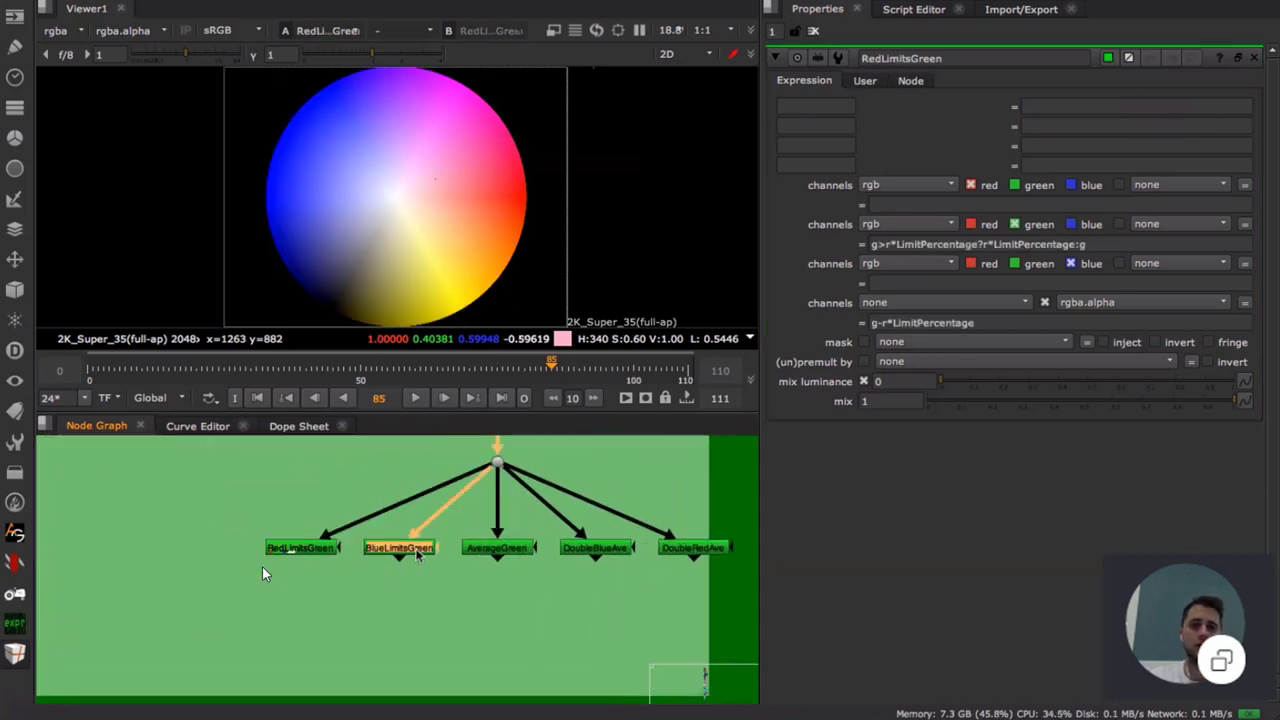
{"action": "key", "text": "1"}
{"action": "left_click", "coordinate": [505, 550]}
{"action": "key", "text": "1"}
{"action": "double_click", "coordinate": [605, 549]}
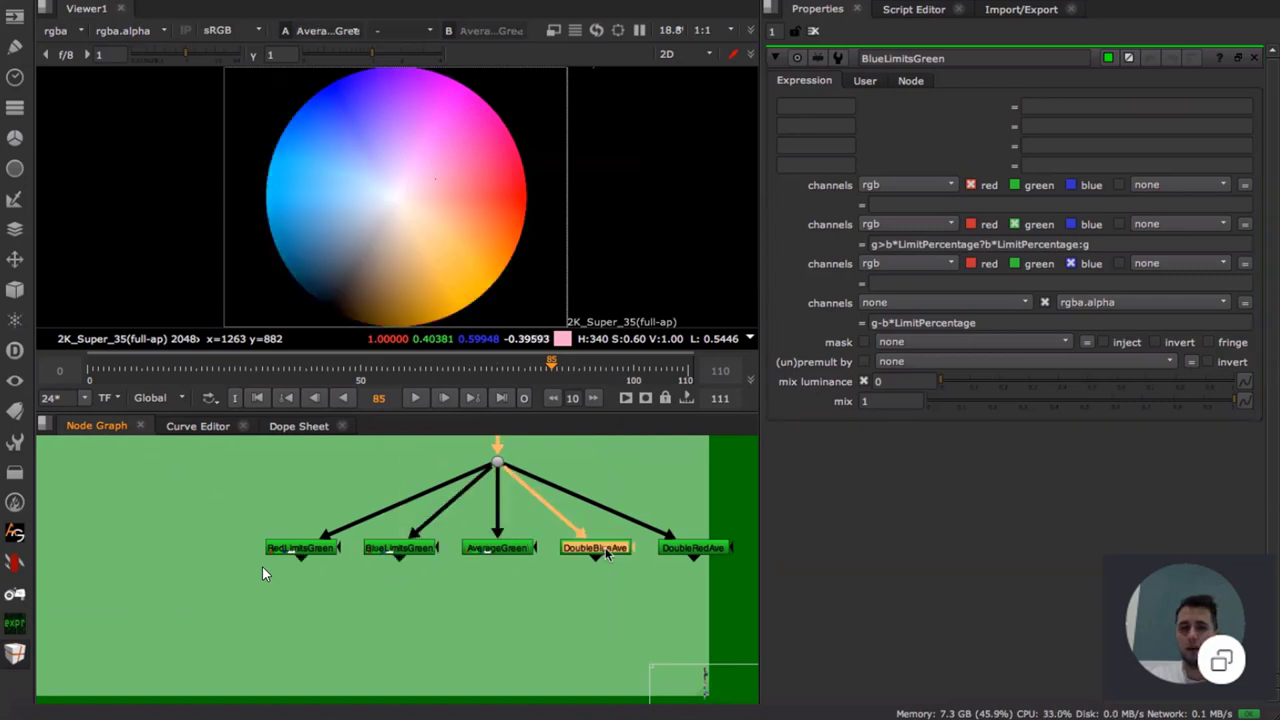
{"action": "left_click", "coordinate": [693, 549]}
{"action": "key", "text": "1"}
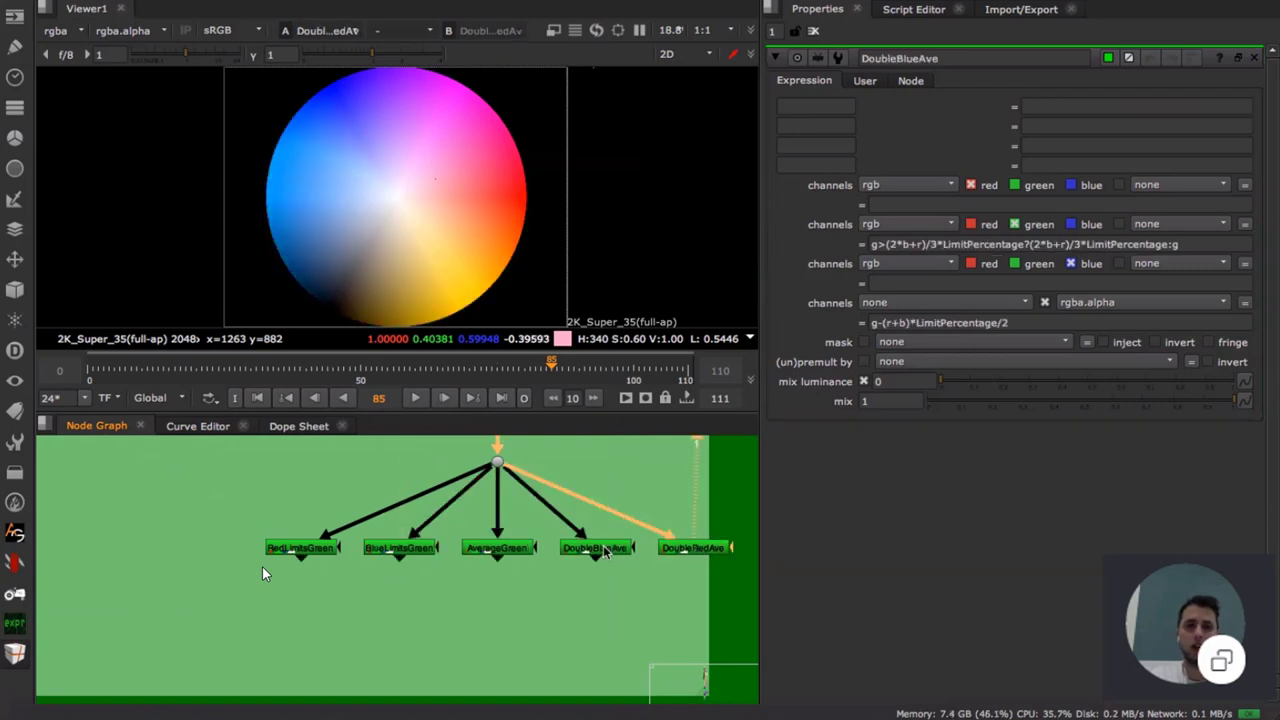
{"action": "left_click", "coordinate": [497, 548]}
{"action": "key", "text": "1"}
- Add a DespillMadness node below the AverageGreen node in the Average Green group
{"action": "left_click", "coordinate": [500, 589]}
{"action": "key", "text": "Tab"}
{"action": "type", "text": "de"}
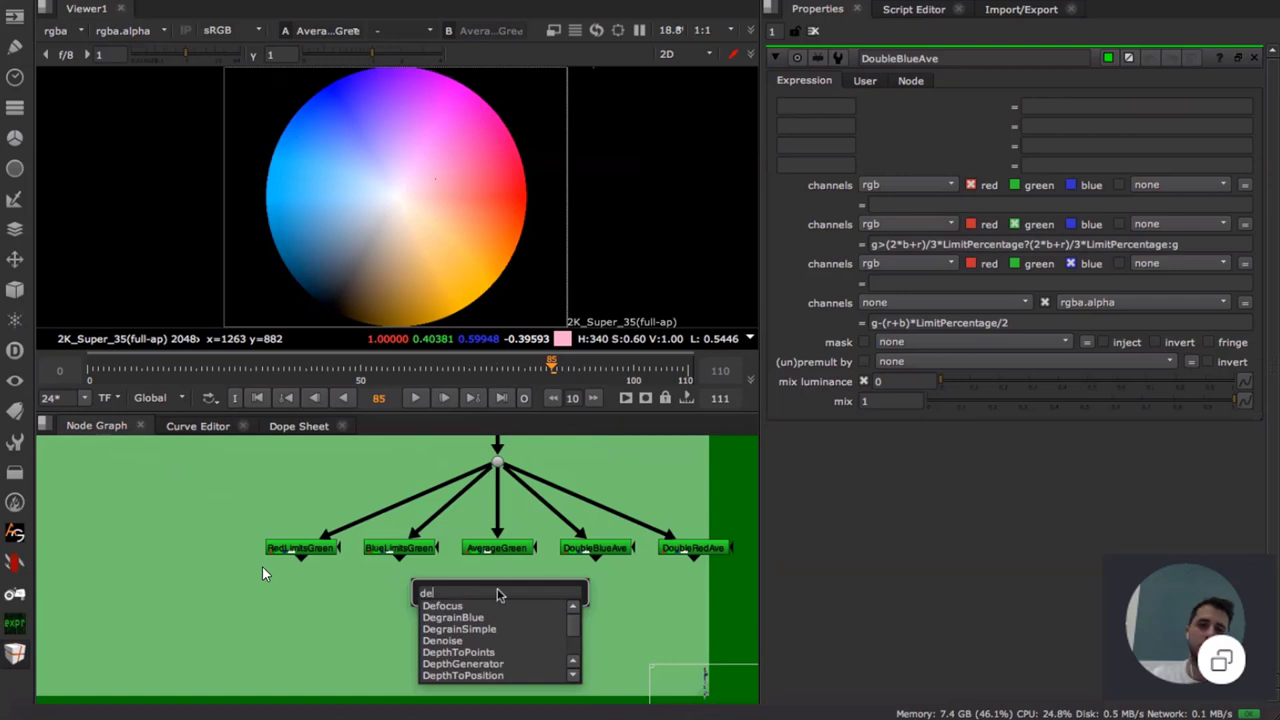
{"action": "type", "text": "spill"}
{"action": "key", "text": "Down"}
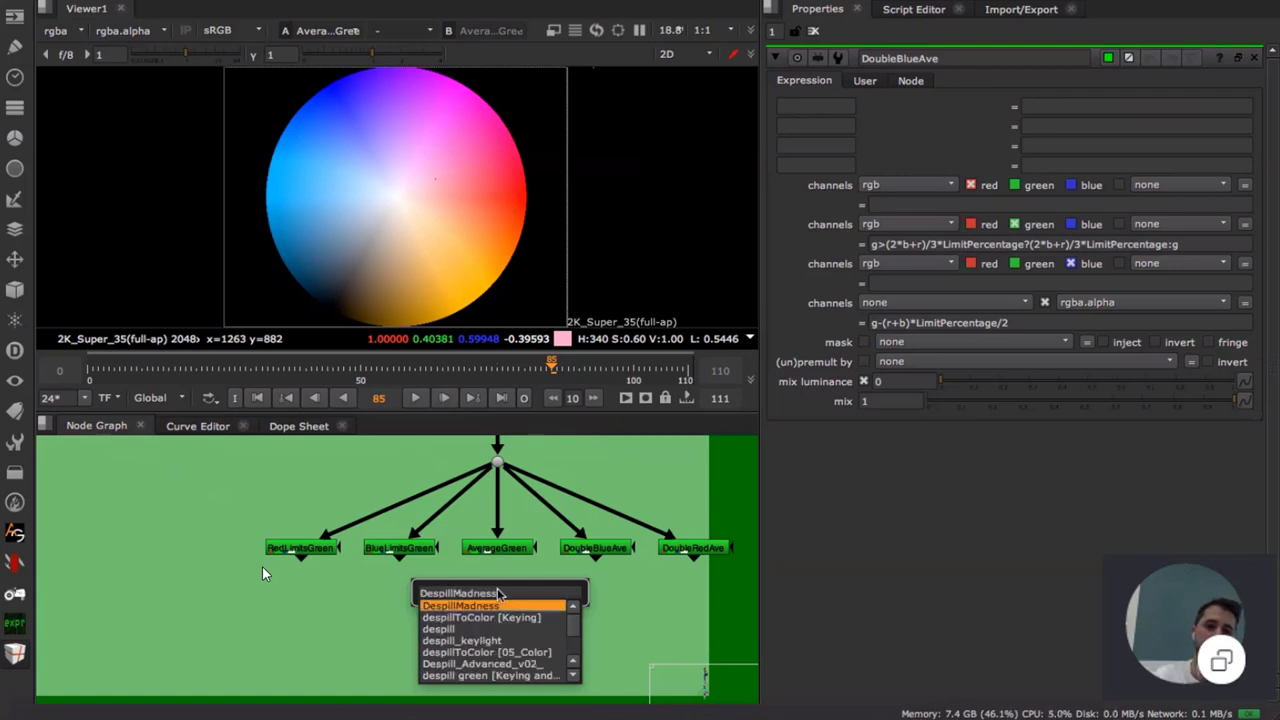
{"action": "key", "text": "Return"}
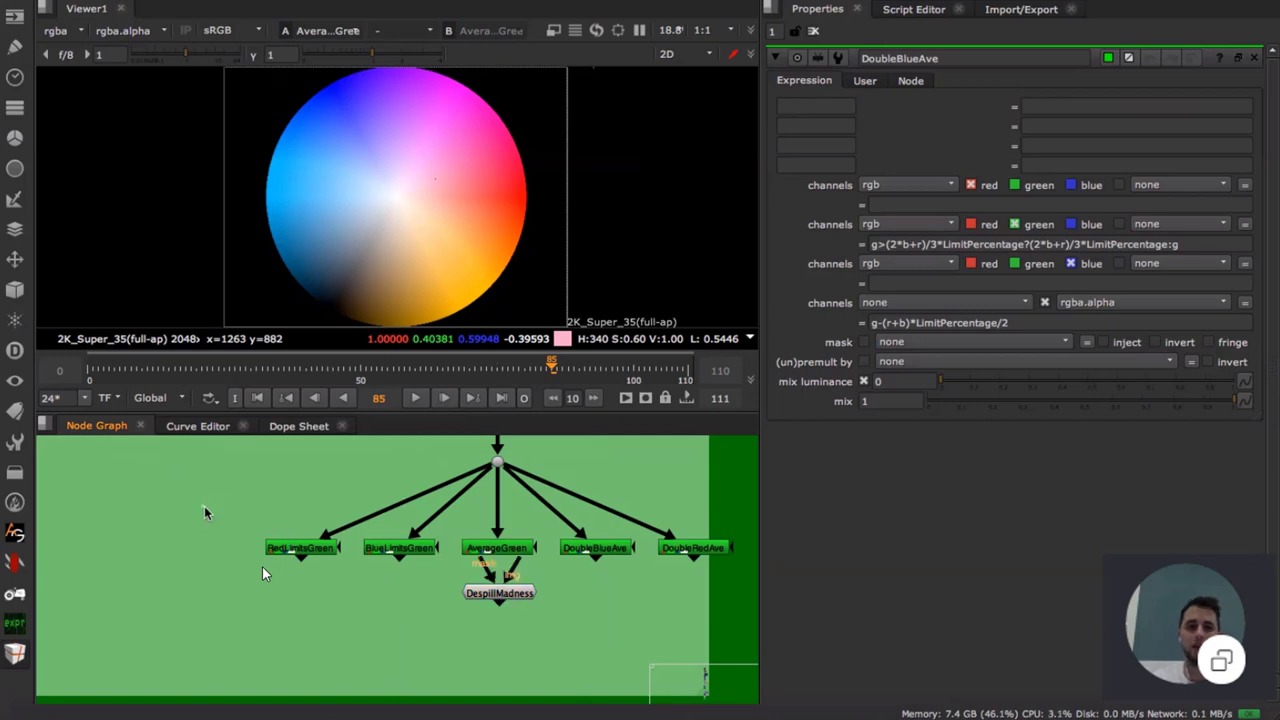
- Delete the DespillMadness node from below the five despill nodes
{"action": "left_click_drag", "start_coordinate": [206, 509], "coordinate": [655, 570]}
{"action": "left_click_drag", "start_coordinate": [350, 594], "coordinate": [345, 607]}
{"action": "key", "text": "Delete"}
- Compare the RedLimitsGreen, BlueLimitsGreen, AverageGreen and DoubleBlueAve despill results in the viewer
{"action": "middle_click_drag", "start_coordinate": [305, 583], "coordinate": [418, 534]}
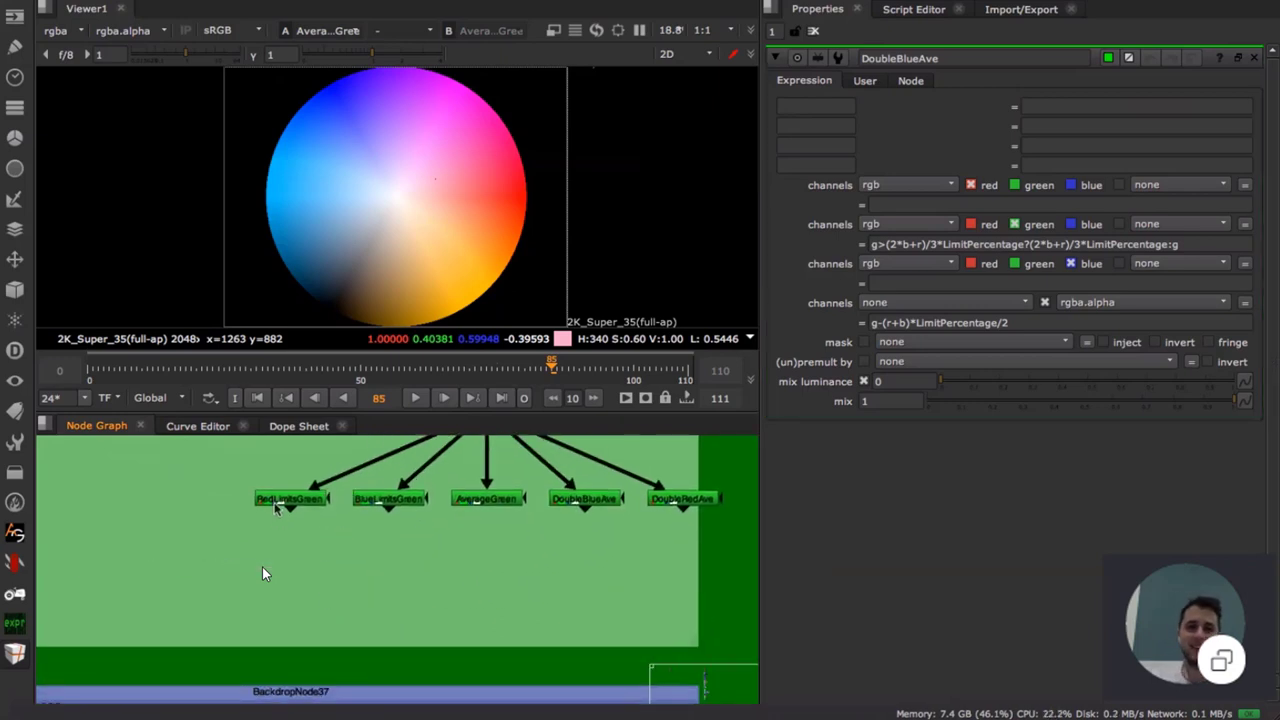
{"action": "left_click", "coordinate": [276, 501]}
{"action": "key", "text": "1"}
{"action": "left_click", "coordinate": [407, 499]}
{"action": "key", "text": "1"}
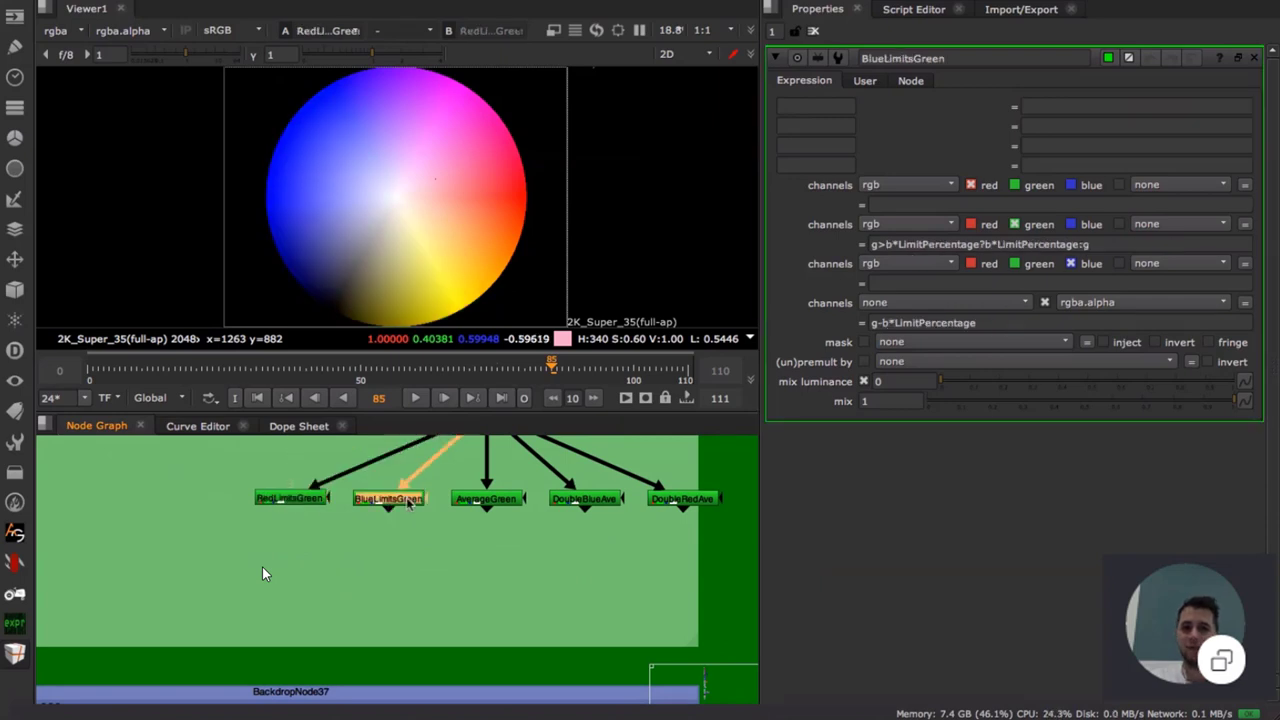
{"action": "left_click", "coordinate": [487, 499]}
{"action": "key", "text": "1"}
{"action": "left_click", "coordinate": [590, 499]}
{"action": "key", "text": "1"}
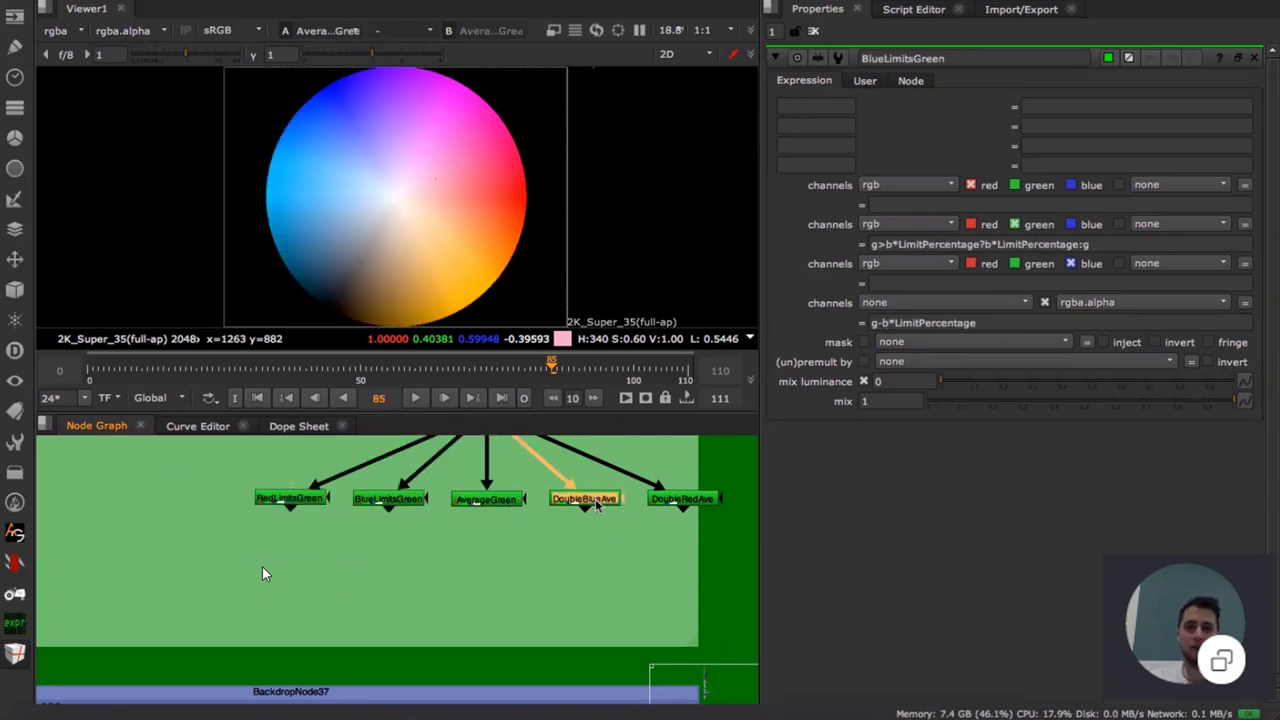
- Open DoubleBlueAve and examine its green channel expression g>(2*b+r)/3*LimitPercentage?(2*b+r)/3*LimitPercentage:g
{"action": "double_click", "coordinate": [557, 501]}
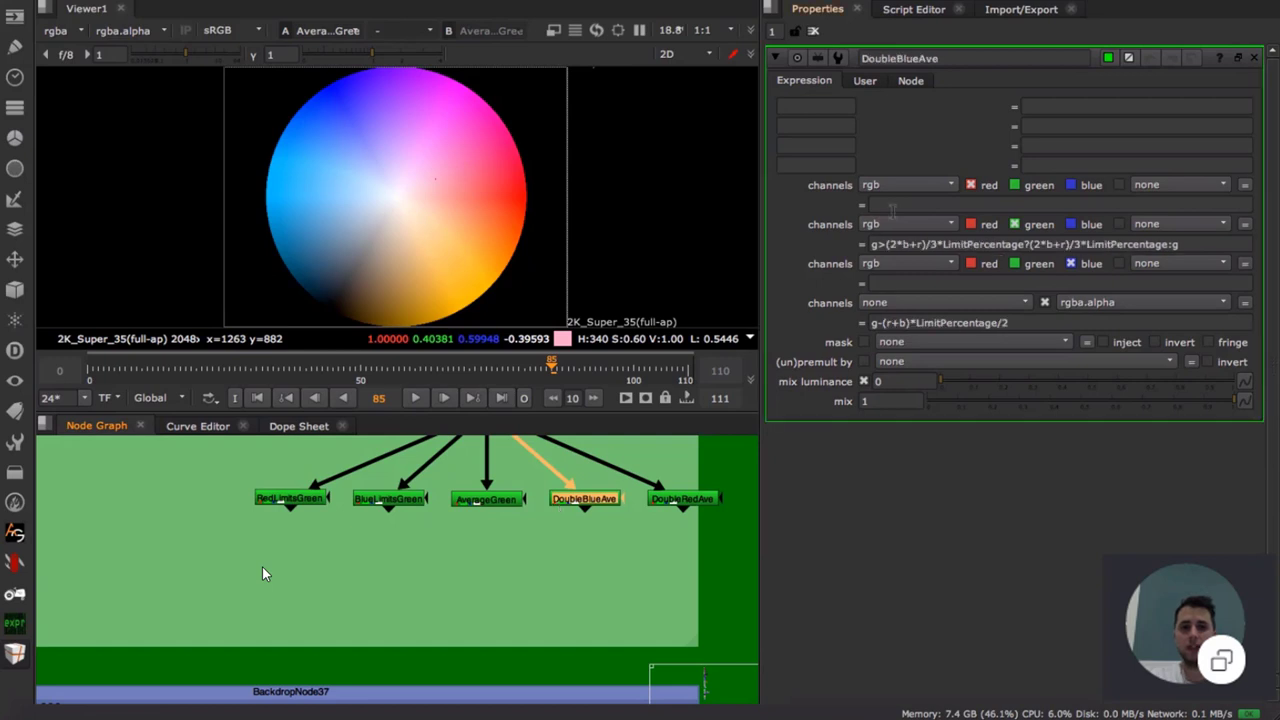
{"action": "left_click_drag", "start_coordinate": [929, 244], "coordinate": [822, 249]}
{"action": "left_click", "coordinate": [1201, 246]}
{"action": "left_click", "coordinate": [957, 248]}
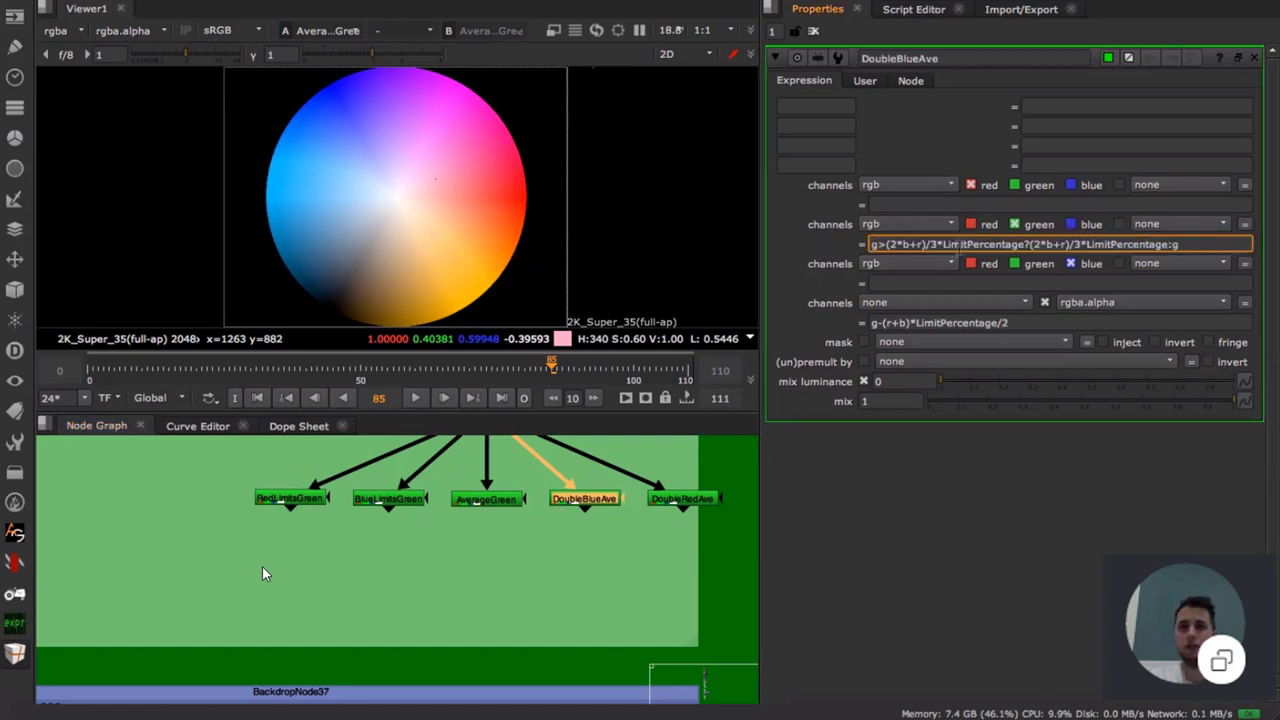
- View GreenLimitsBlue in the Despill Blue List group and connect the group's shared dot input to the blue_screen.tif Read9 node
{"action": "scroll", "coordinate": [541, 555], "scroll_direction": "down", "scroll_amount": 4}
{"action": "middle_click_drag", "start_coordinate": [483, 589], "coordinate": [505, 483]}
{"action": "middle_click_drag", "start_coordinate": [510, 549], "coordinate": [480, 537]}
{"action": "middle_click_drag", "start_coordinate": [480, 600], "coordinate": [491, 441]}
{"action": "scroll", "coordinate": [427, 540], "scroll_direction": "up", "scroll_amount": 4}
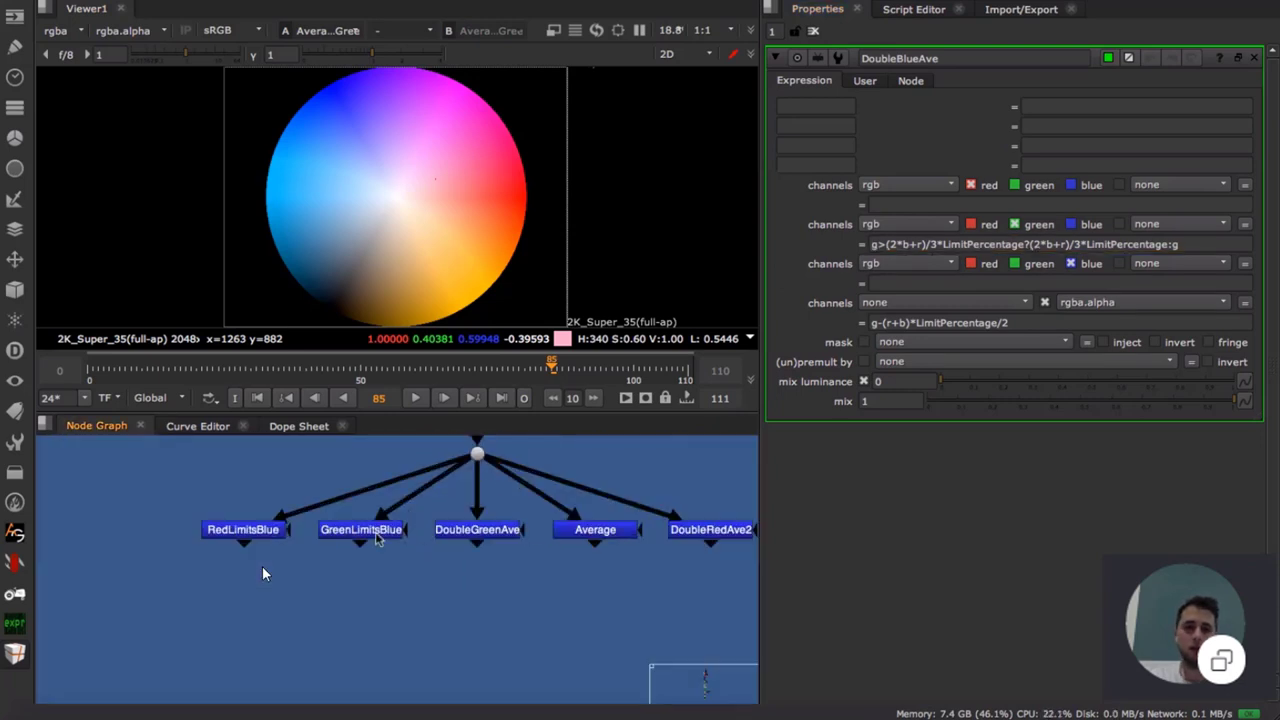
{"action": "left_click", "coordinate": [374, 532]}
{"action": "key", "text": "1"}
{"action": "middle_click_drag", "start_coordinate": [563, 466], "coordinate": [530, 601]}
{"action": "left_click_drag", "start_coordinate": [446, 534], "coordinate": [560, 502]}
- Compare the RedLimitsBlue, GreenLimitsBlue and Average despill results on the blue screen plate, opening the RedLimitsBlue and Average expressions
{"action": "middle_click_drag", "start_coordinate": [367, 665], "coordinate": [409, 595]}
{"action": "left_click", "coordinate": [256, 598]}
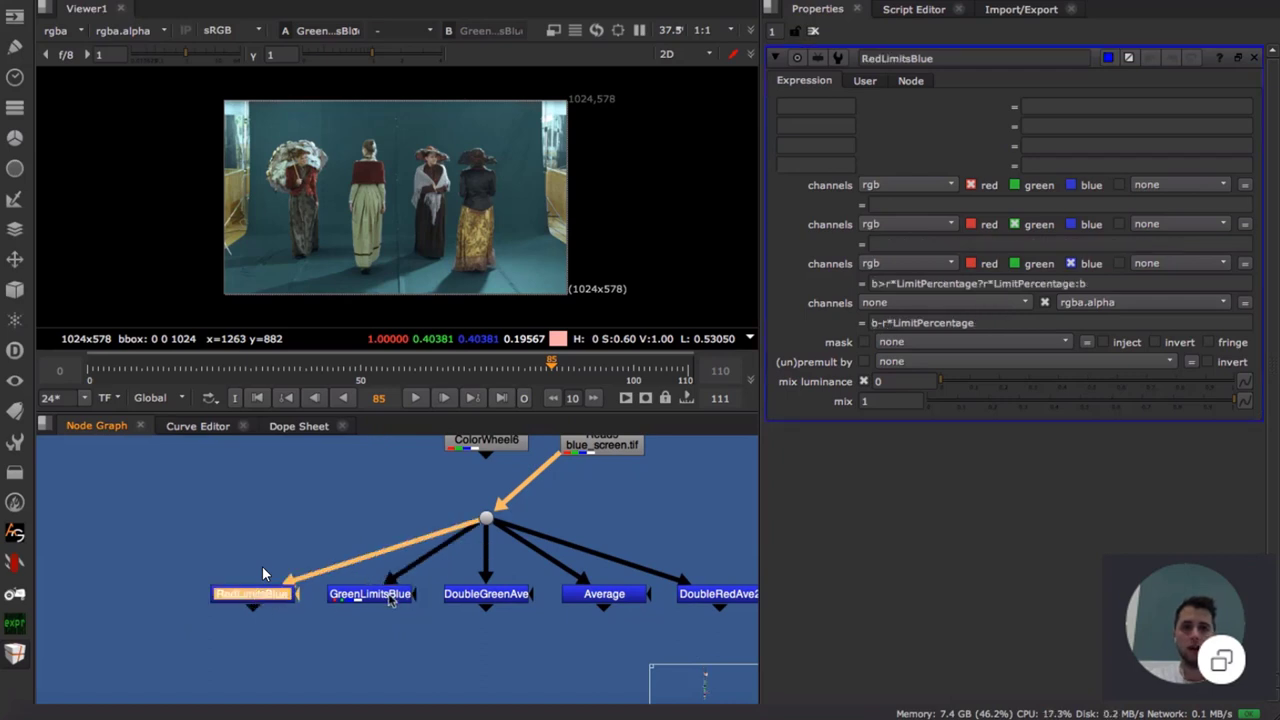
{"action": "key", "text": "1"}
{"action": "left_click", "coordinate": [392, 598]}
{"action": "key", "text": "1"}
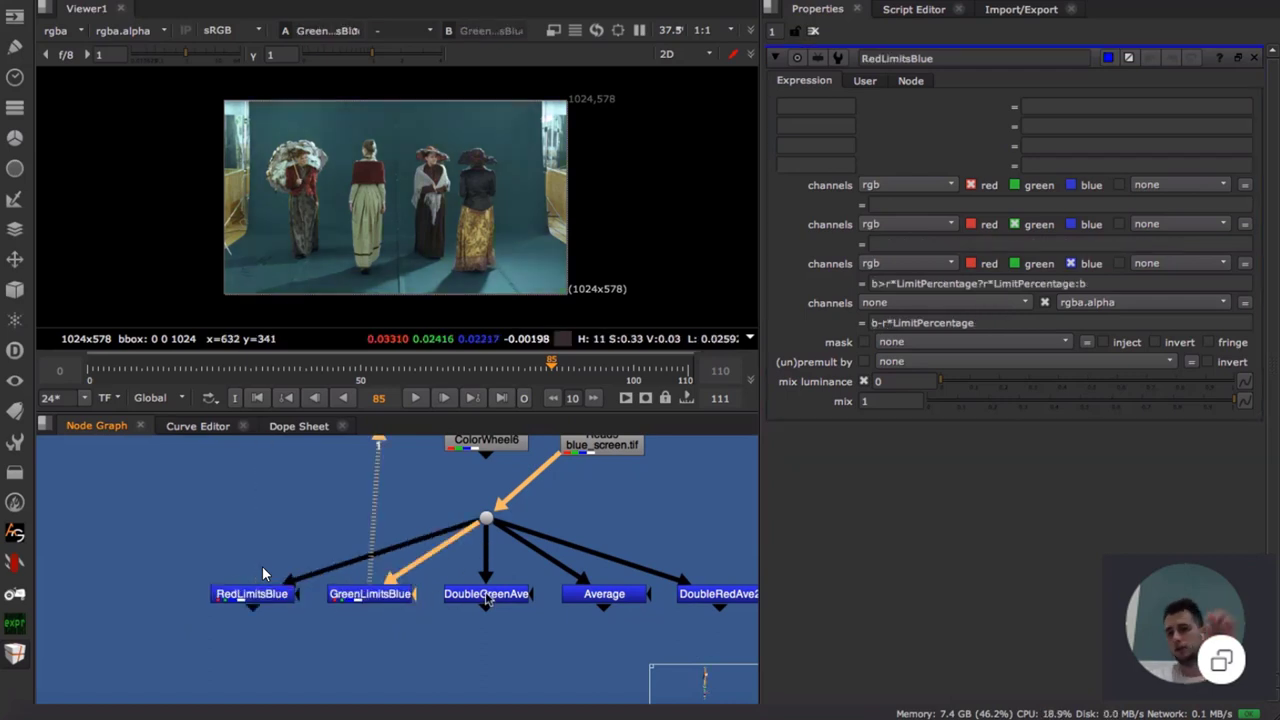
{"action": "left_click", "coordinate": [490, 598]}
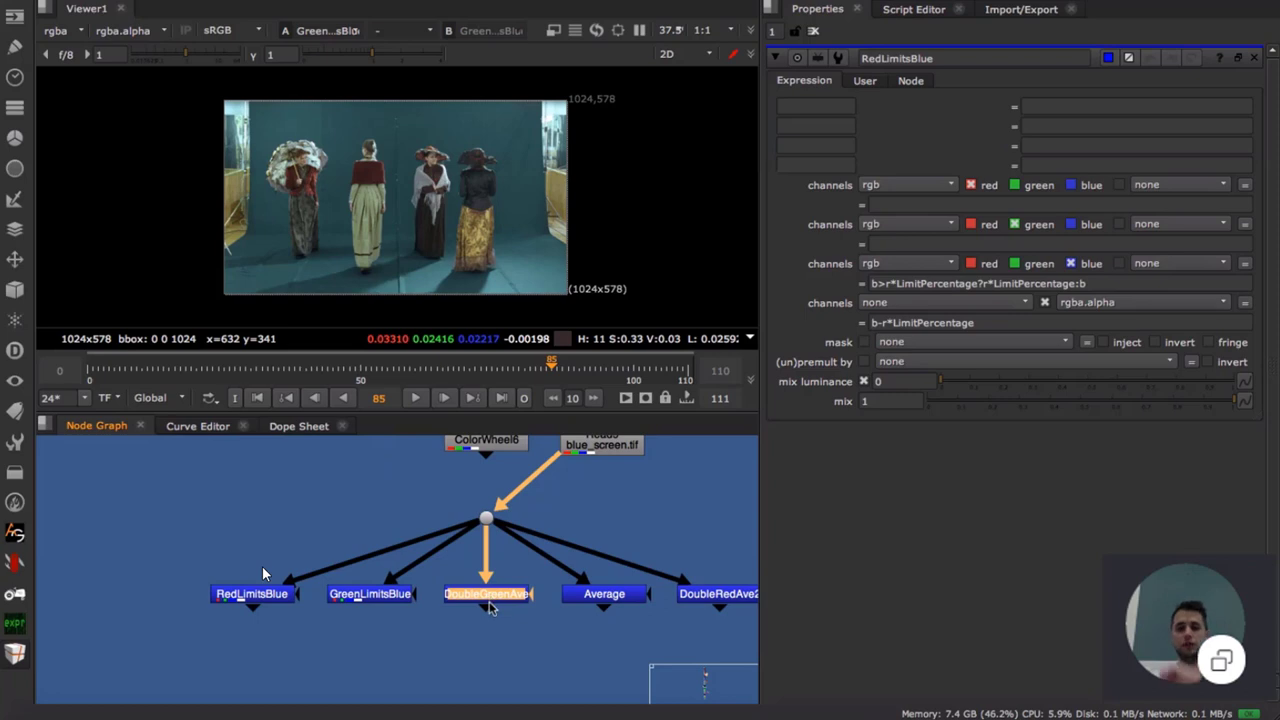
{"action": "left_click", "coordinate": [603, 597]}
{"action": "double_click", "coordinate": [602, 601]}
{"action": "key", "text": "1"}
- Look over the Keying and Difference Key groups in the node graph
{"action": "middle_click_drag", "start_coordinate": [602, 606], "coordinate": [526, 576]}
{"action": "scroll", "coordinate": [528, 576], "scroll_direction": "down", "scroll_amount": 2}
{"action": "scroll", "coordinate": [515, 659], "scroll_direction": "down", "scroll_amount": 3}
{"action": "middle_click_drag", "start_coordinate": [503, 680], "coordinate": [506, 600]}
{"action": "middle_click_drag", "start_coordinate": [472, 652], "coordinate": [389, 503]}
{"action": "middle_click_drag", "start_coordinate": [525, 527], "coordinate": [390, 527]}
{"action": "scroll", "coordinate": [405, 530], "scroll_direction": "down", "scroll_amount": 2}
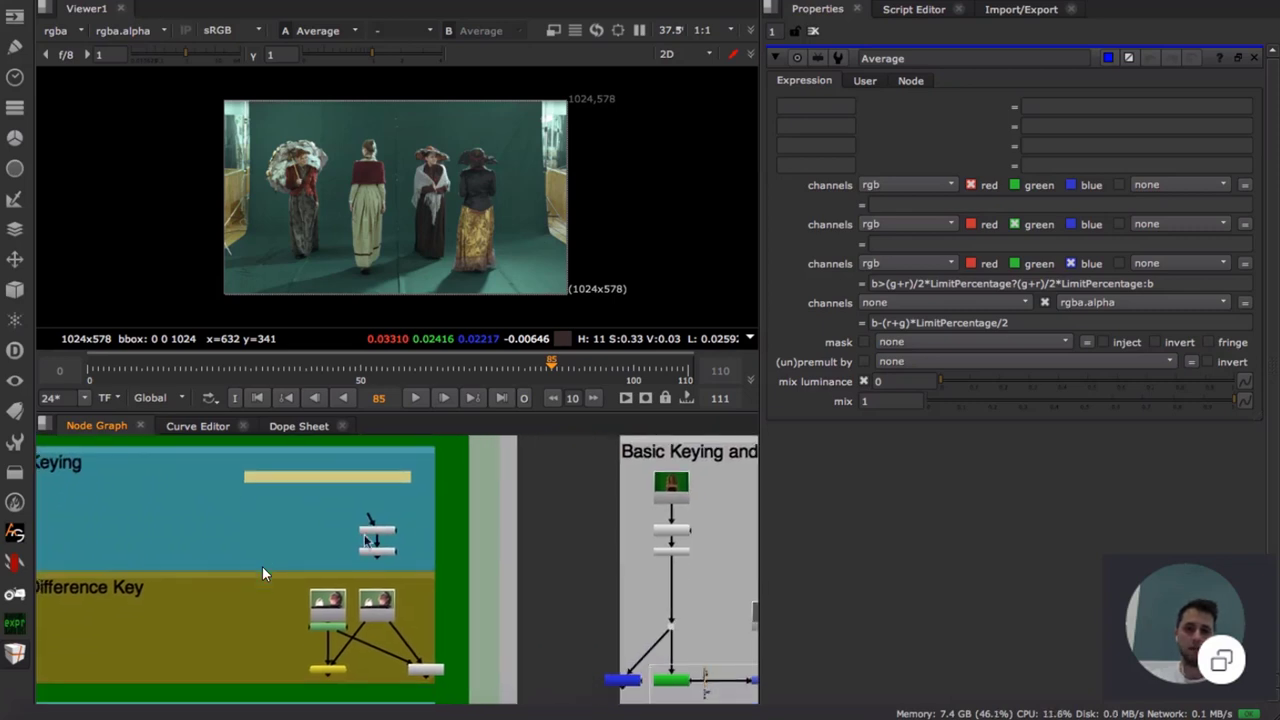
{"action": "scroll", "coordinate": [380, 535], "scroll_direction": "up", "scroll_amount": 2}
{"action": "scroll", "coordinate": [374, 509], "scroll_direction": "down", "scroll_amount": 3}
- Review the node layouts of the Average Green, Blue Despill and Despill Blue List groups
{"action": "middle_click_drag", "start_coordinate": [371, 512], "coordinate": [405, 565]}
{"action": "middle_click_drag", "start_coordinate": [394, 495], "coordinate": [403, 609]}
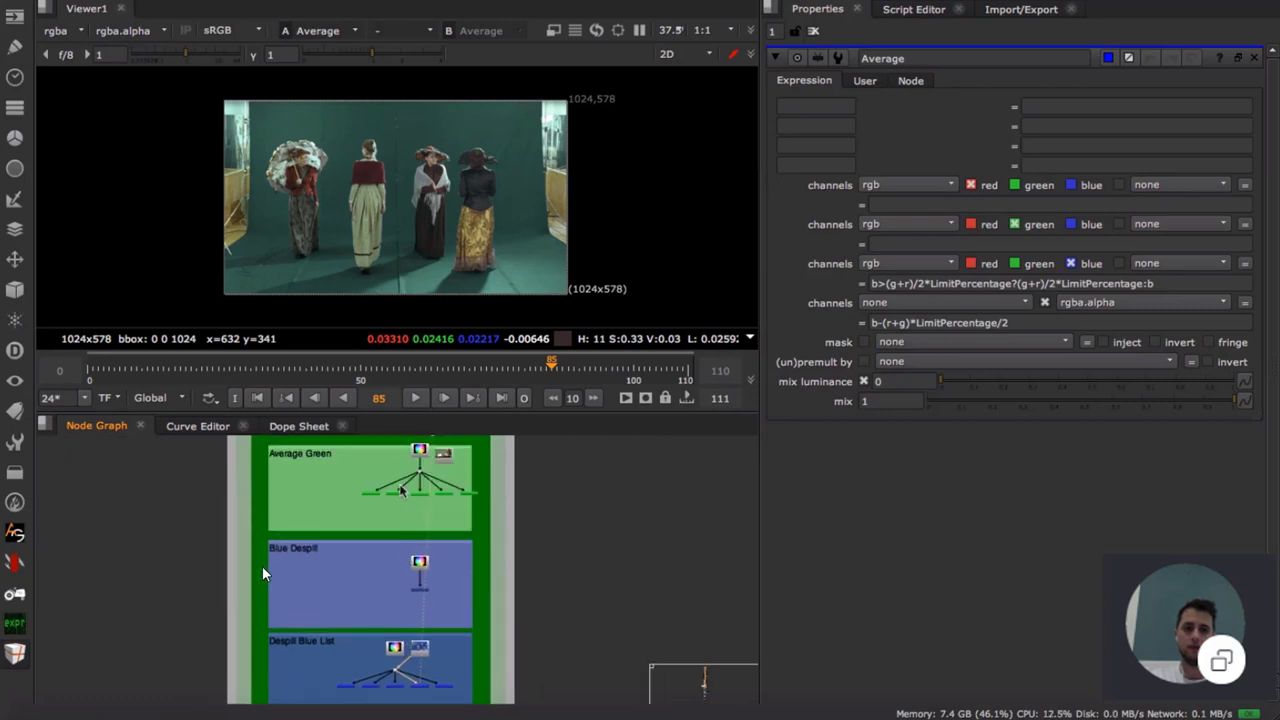
{"action": "scroll", "coordinate": [398, 484], "scroll_direction": "up", "scroll_amount": 5}
{"action": "scroll", "coordinate": [262, 573], "scroll_direction": "up", "scroll_amount": 3}
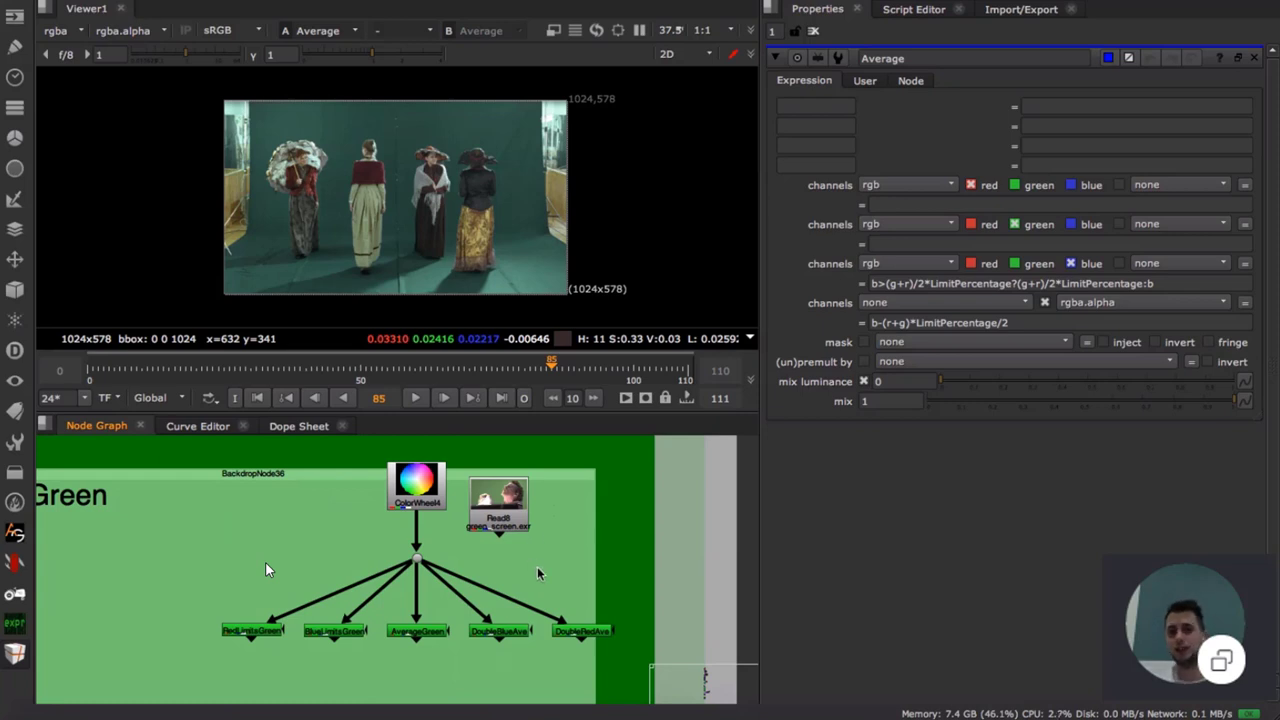
{"action": "scroll", "coordinate": [538, 573], "scroll_direction": "down", "scroll_amount": 10}
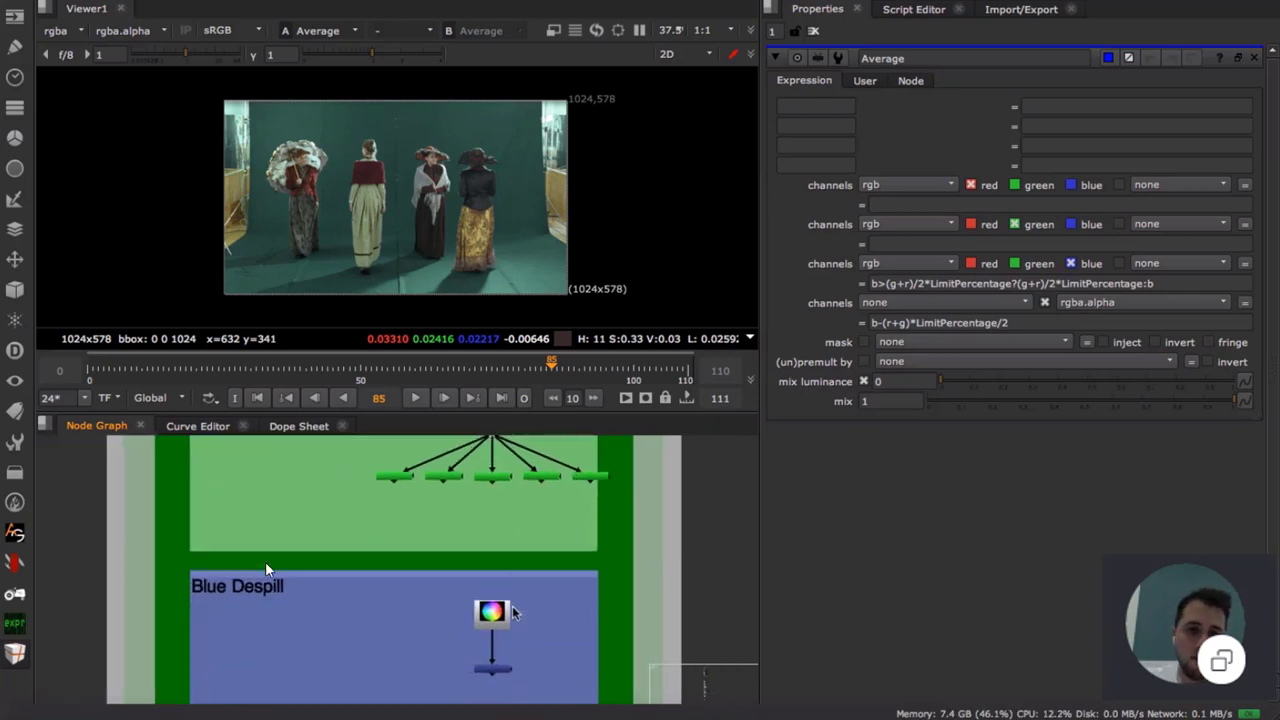
{"action": "scroll", "coordinate": [500, 510], "scroll_direction": "down", "scroll_amount": 5}
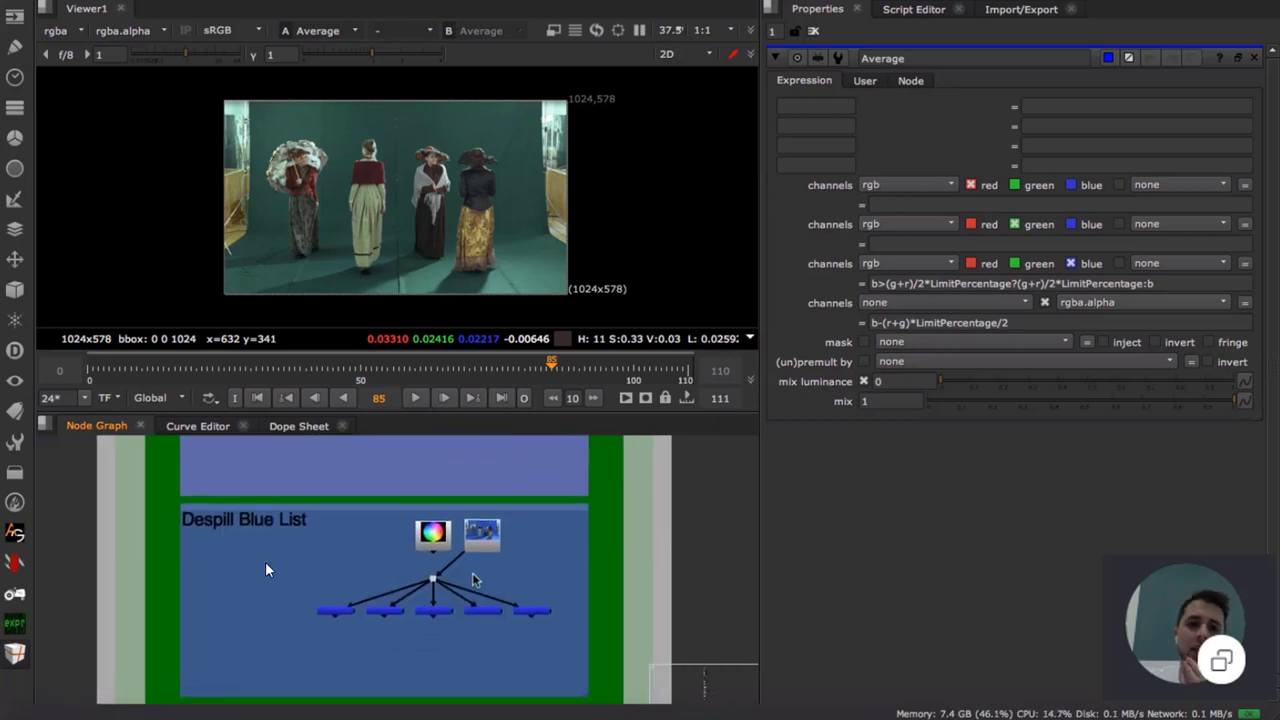
{"action": "scroll", "coordinate": [460, 588], "scroll_direction": "up", "scroll_amount": 3}
{"action": "scroll", "coordinate": [500, 566], "scroll_direction": "up", "scroll_amount": 1}
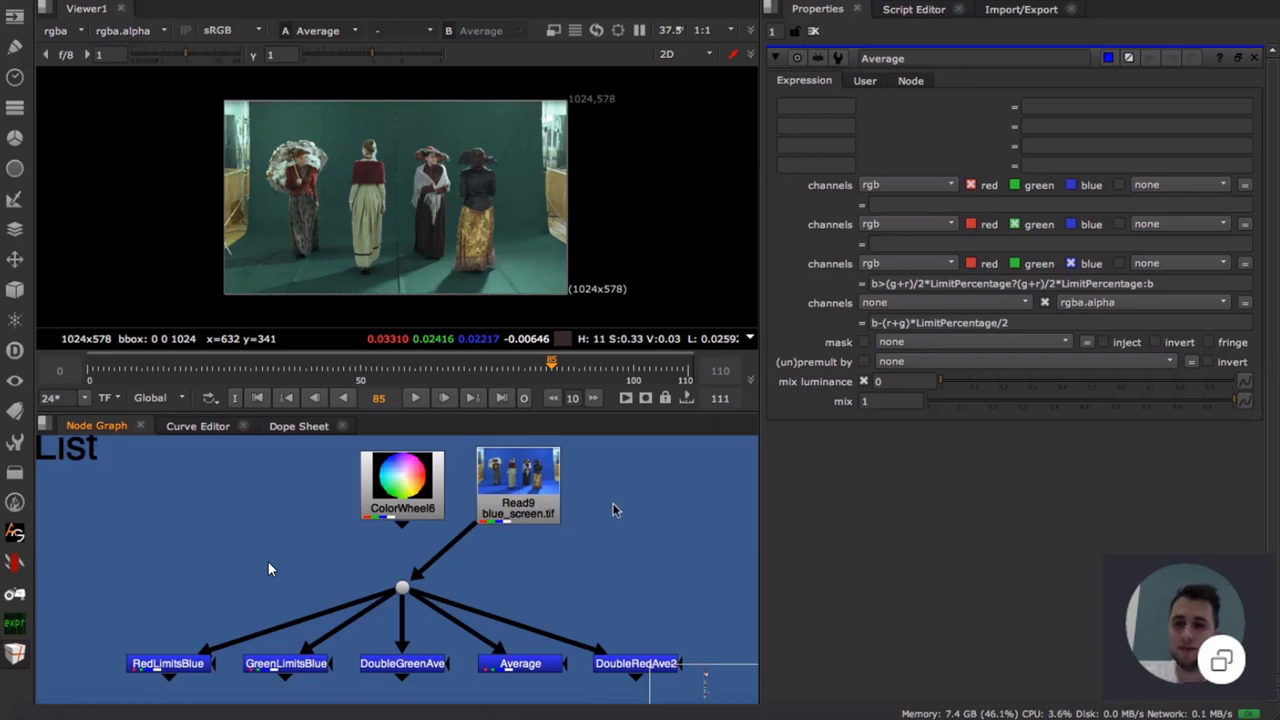
- Examine the two chained expression nodes in the Keying group and their place above the Difference Key group
{"action": "scroll", "coordinate": [613, 503], "scroll_direction": "down", "scroll_amount": 4}
{"action": "middle_click_drag", "start_coordinate": [632, 540], "coordinate": [507, 471]}
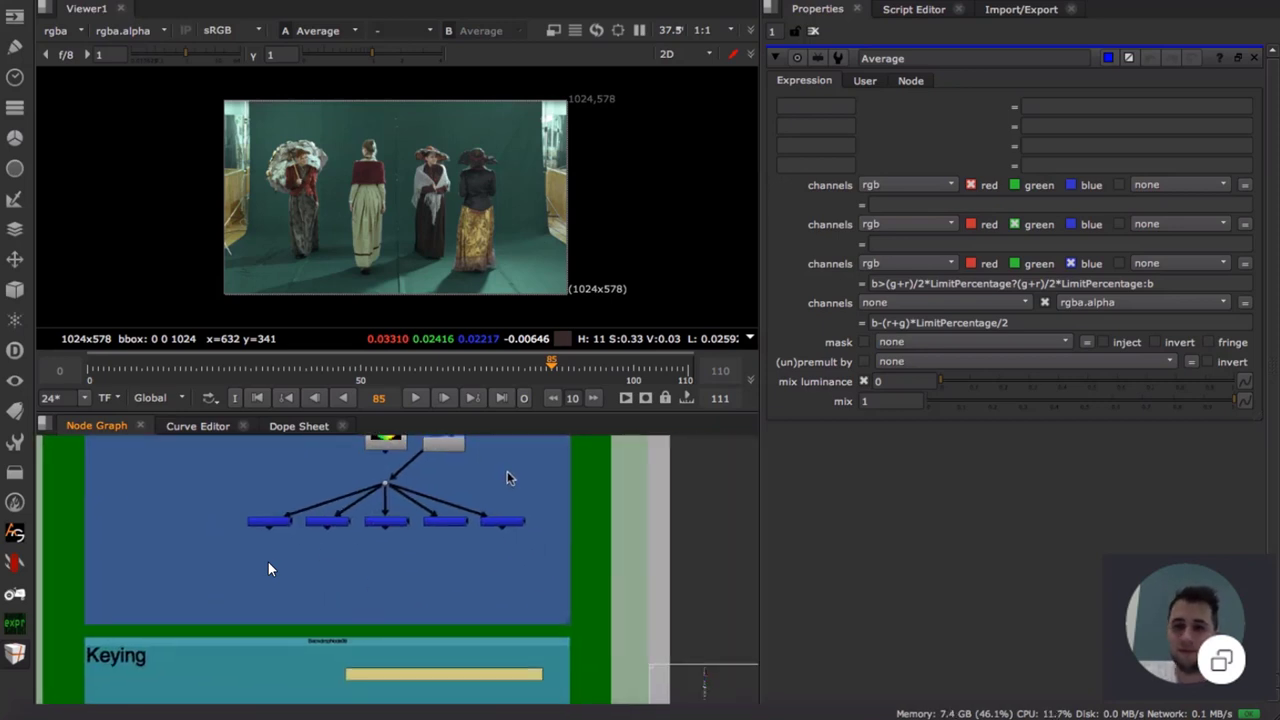
{"action": "scroll", "coordinate": [507, 473], "scroll_direction": "down", "scroll_amount": 3}
{"action": "middle_click_drag", "start_coordinate": [516, 574], "coordinate": [496, 488]}
{"action": "scroll", "coordinate": [485, 573], "scroll_direction": "up", "scroll_amount": 3}
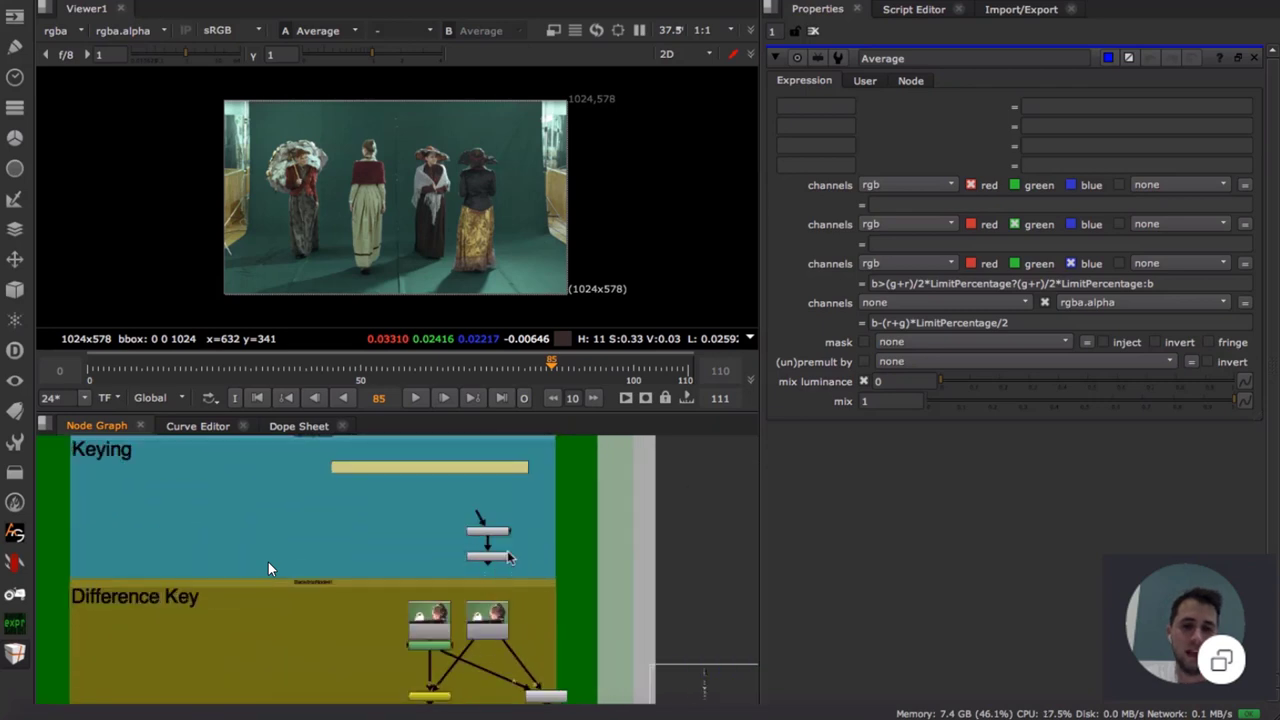
{"action": "scroll", "coordinate": [515, 573], "scroll_direction": "up", "scroll_amount": 2}
{"action": "scroll", "coordinate": [460, 555], "scroll_direction": "down", "scroll_amount": 2}
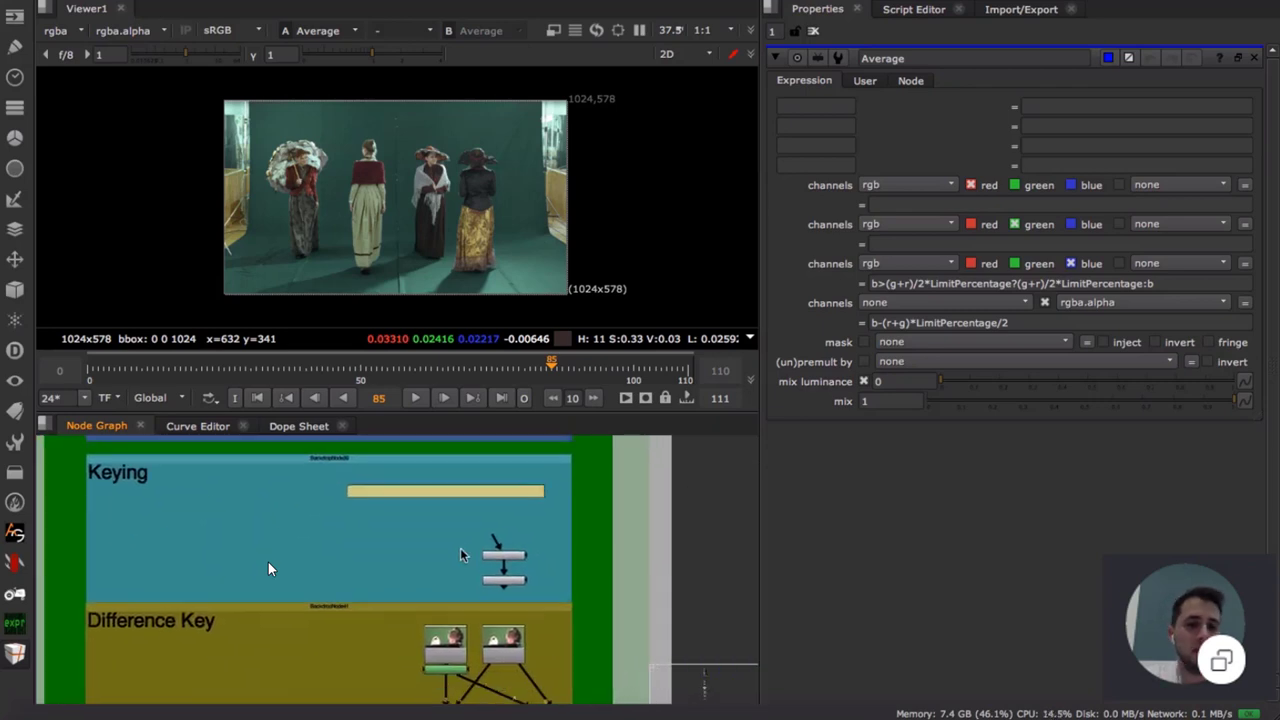
{"action": "scroll", "coordinate": [464, 557], "scroll_direction": "up", "scroll_amount": 2}
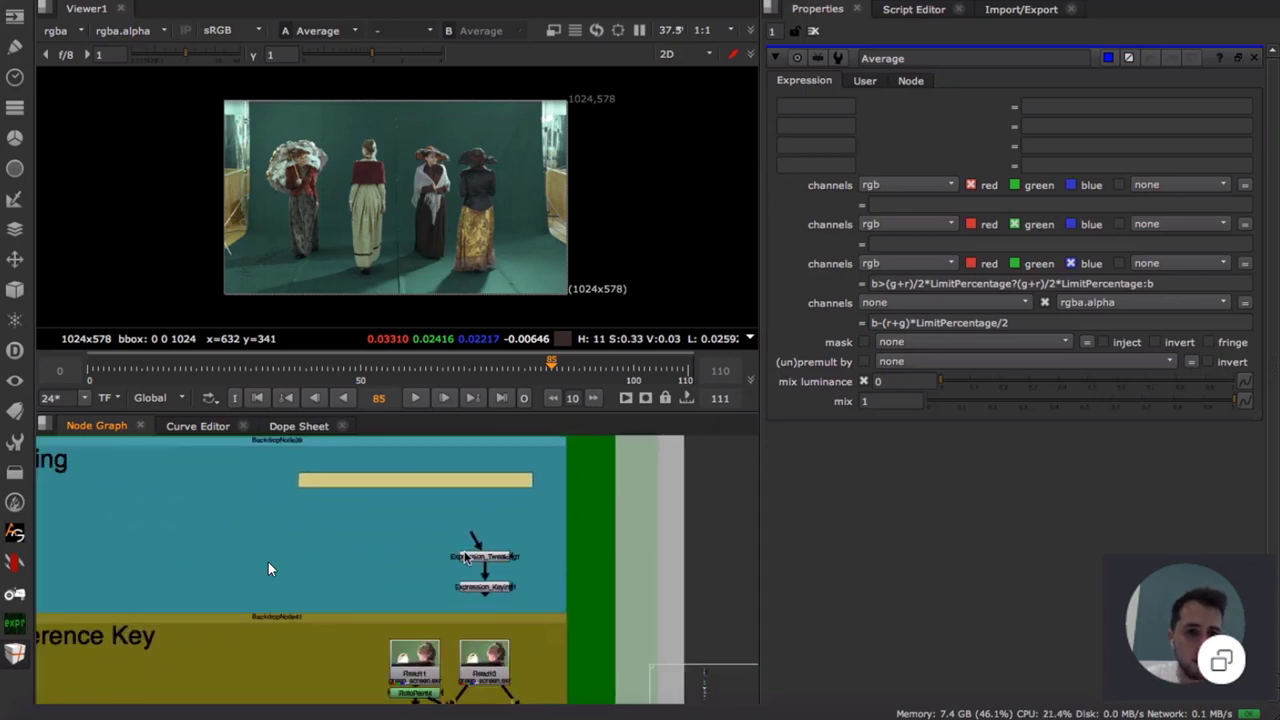
{"action": "scroll", "coordinate": [465, 557], "scroll_direction": "up", "scroll_amount": 3}
{"action": "scroll", "coordinate": [430, 540], "scroll_direction": "down", "scroll_amount": 5}
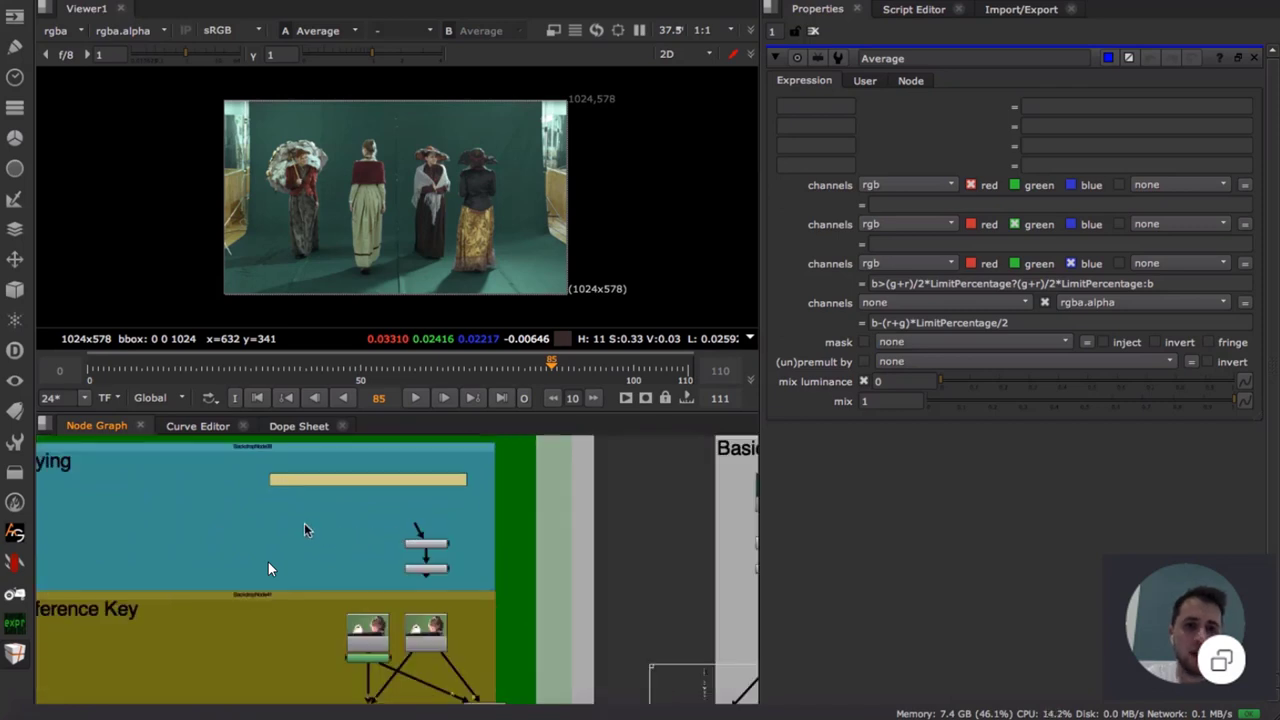
{"action": "scroll", "coordinate": [304, 530], "scroll_direction": "left", "scroll_amount": 3}
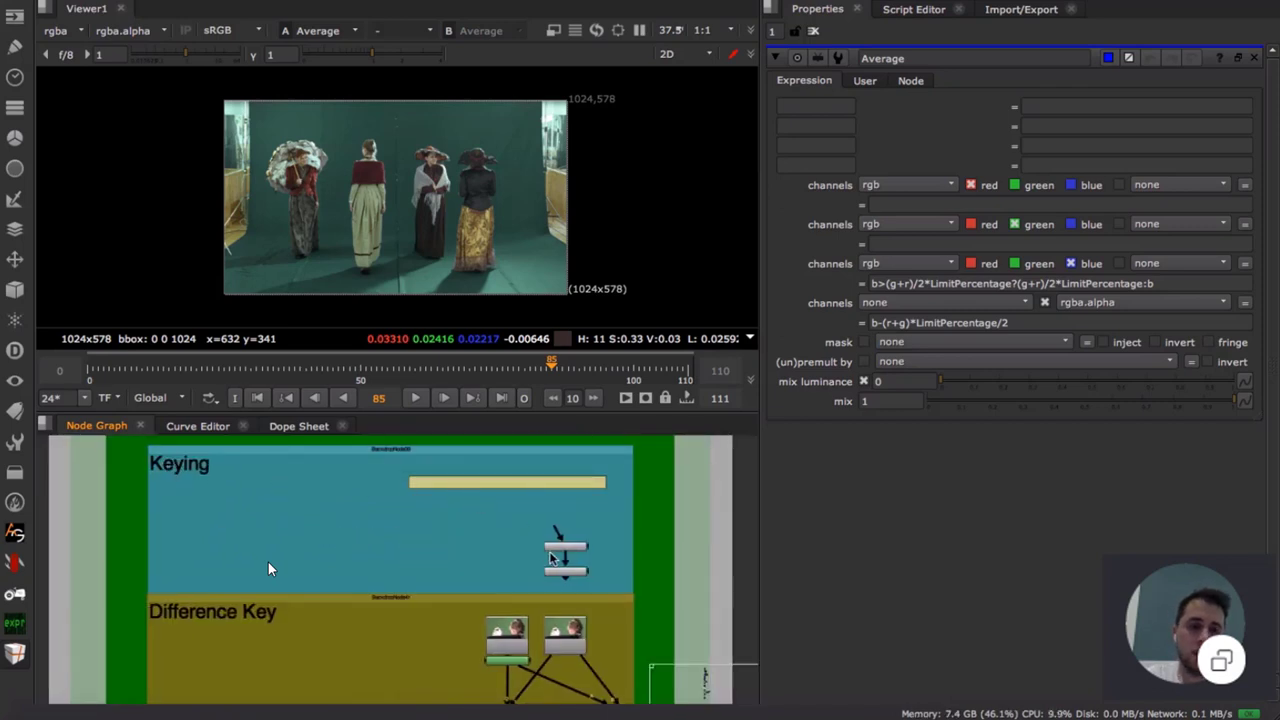
{"action": "scroll", "coordinate": [588, 567], "scroll_direction": "up", "scroll_amount": 2}
- View the green_screen_hair.tif plate from Read13 in the Basic Keying group
{"action": "scroll", "coordinate": [588, 547], "scroll_direction": "right", "scroll_amount": 10}
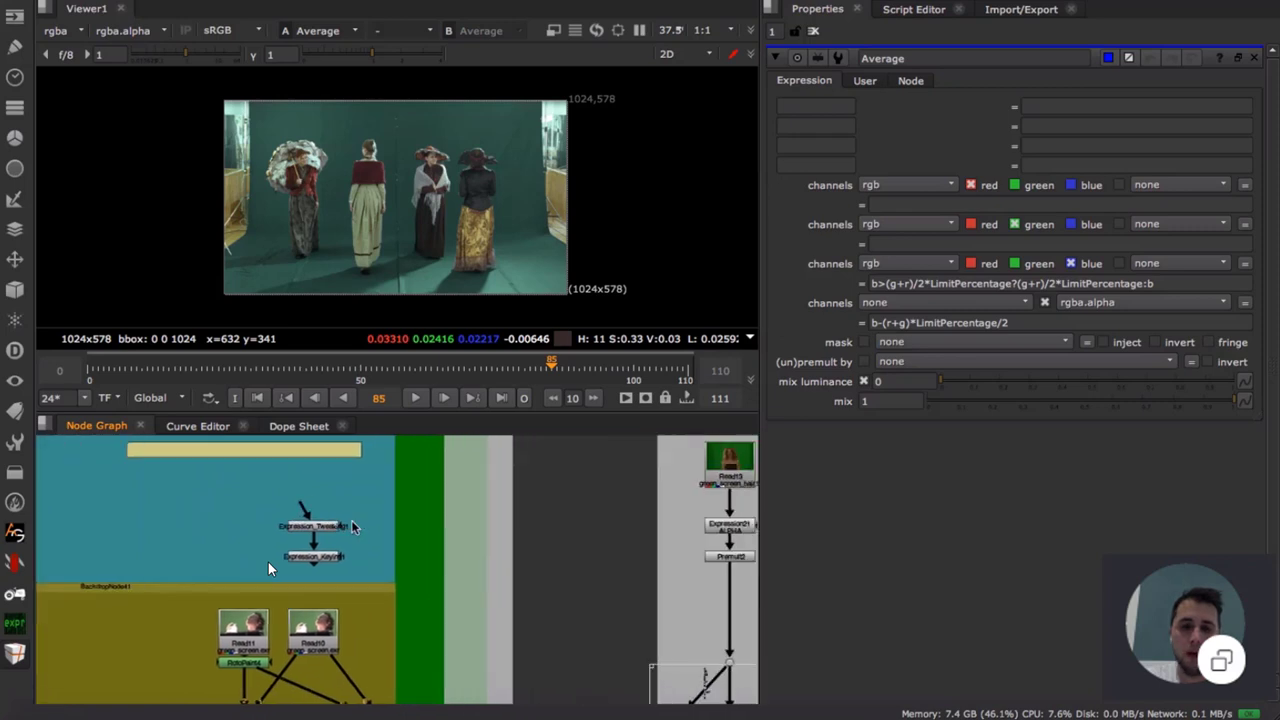
{"action": "middle_click_drag", "start_coordinate": [516, 502], "coordinate": [466, 526]}
{"action": "scroll", "coordinate": [460, 482], "scroll_direction": "up", "scroll_amount": 5}
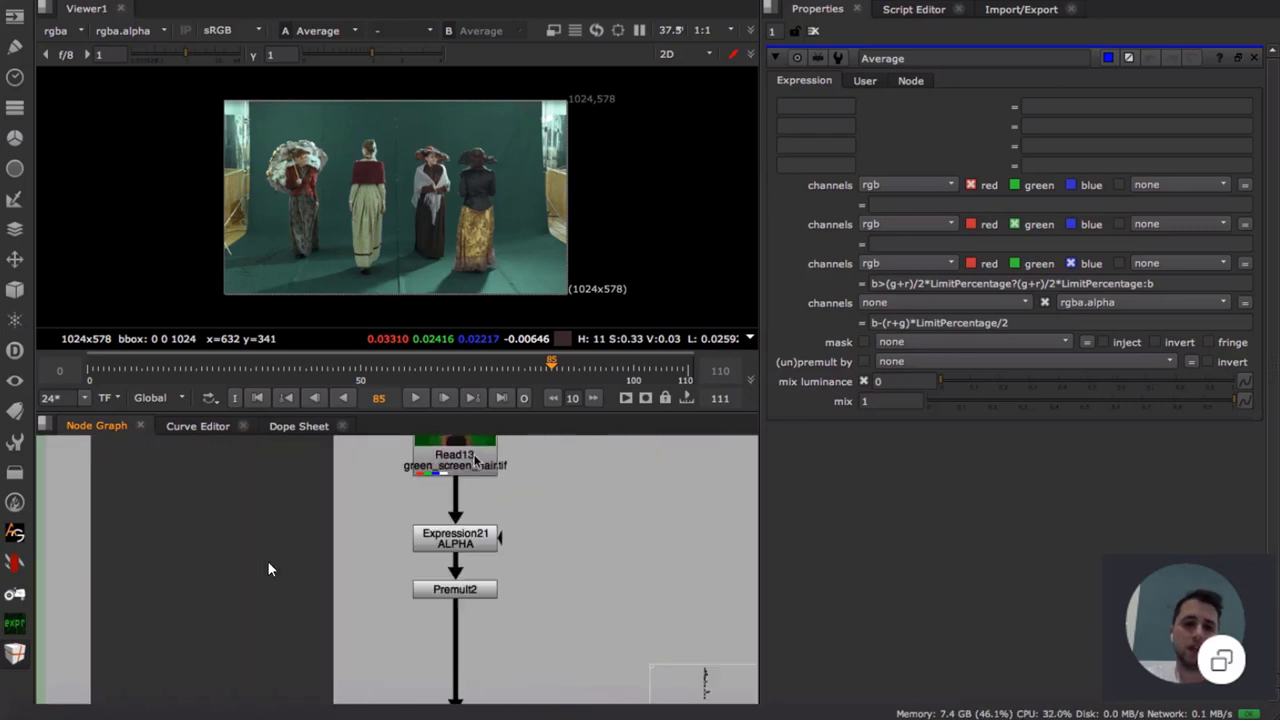
{"action": "left_click", "coordinate": [472, 459]}
{"action": "key", "text": "1"}
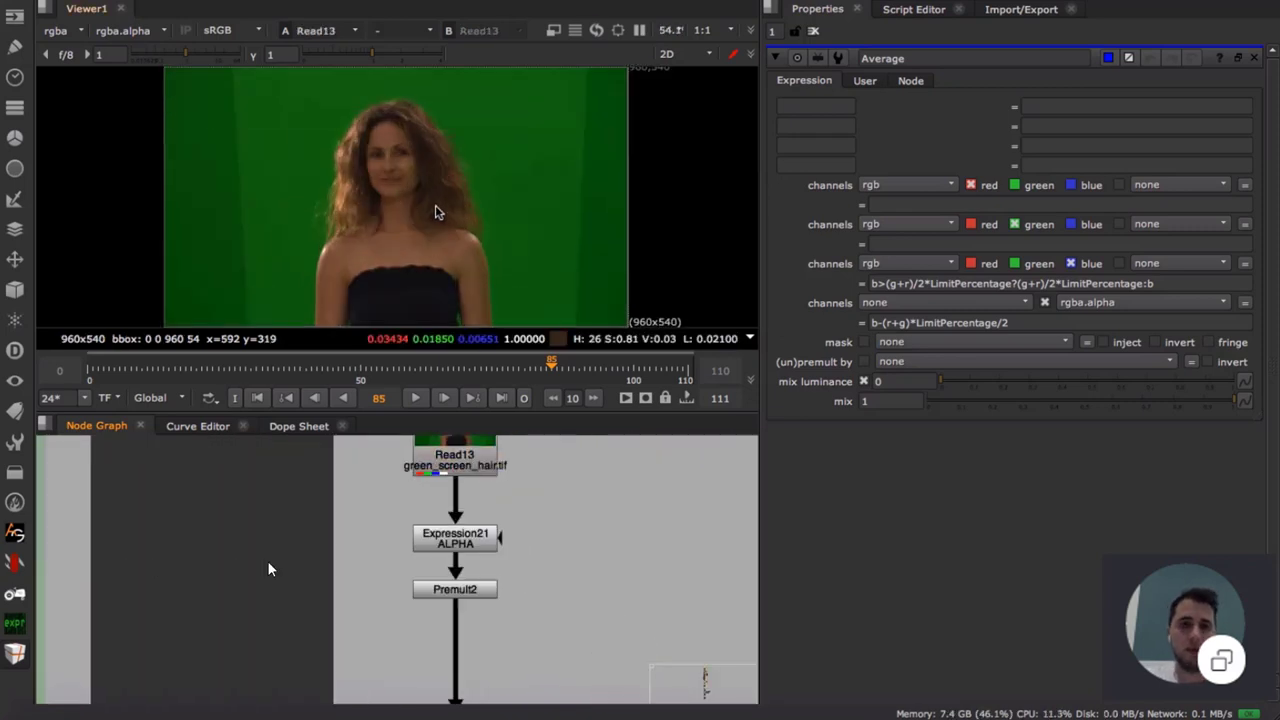
- Open Expression21, view its alpha from r*2.5/g*1-g*4.6, and compare by toggling the node off and on
{"action": "scroll", "coordinate": [437, 210], "scroll_direction": "up", "scroll_amount": 2}
{"action": "left_click", "coordinate": [455, 538]}
{"action": "key", "text": "1"}
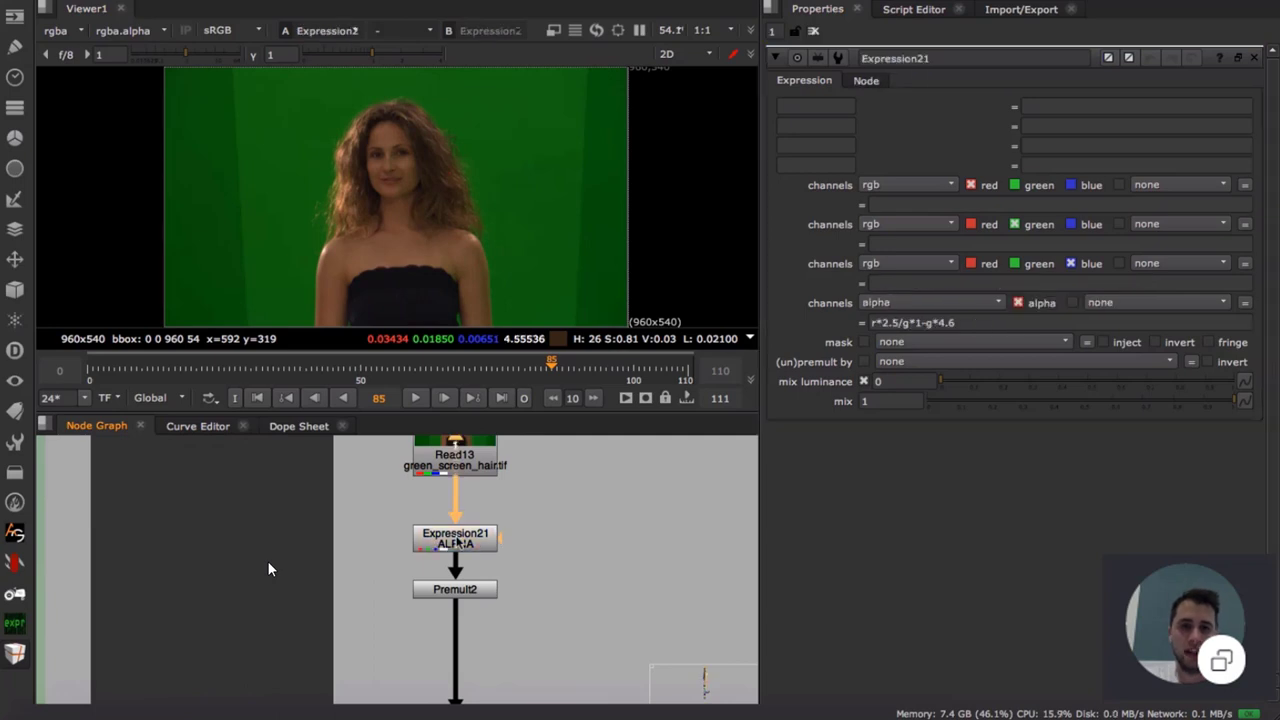
{"action": "left_click", "coordinate": [481, 546]}
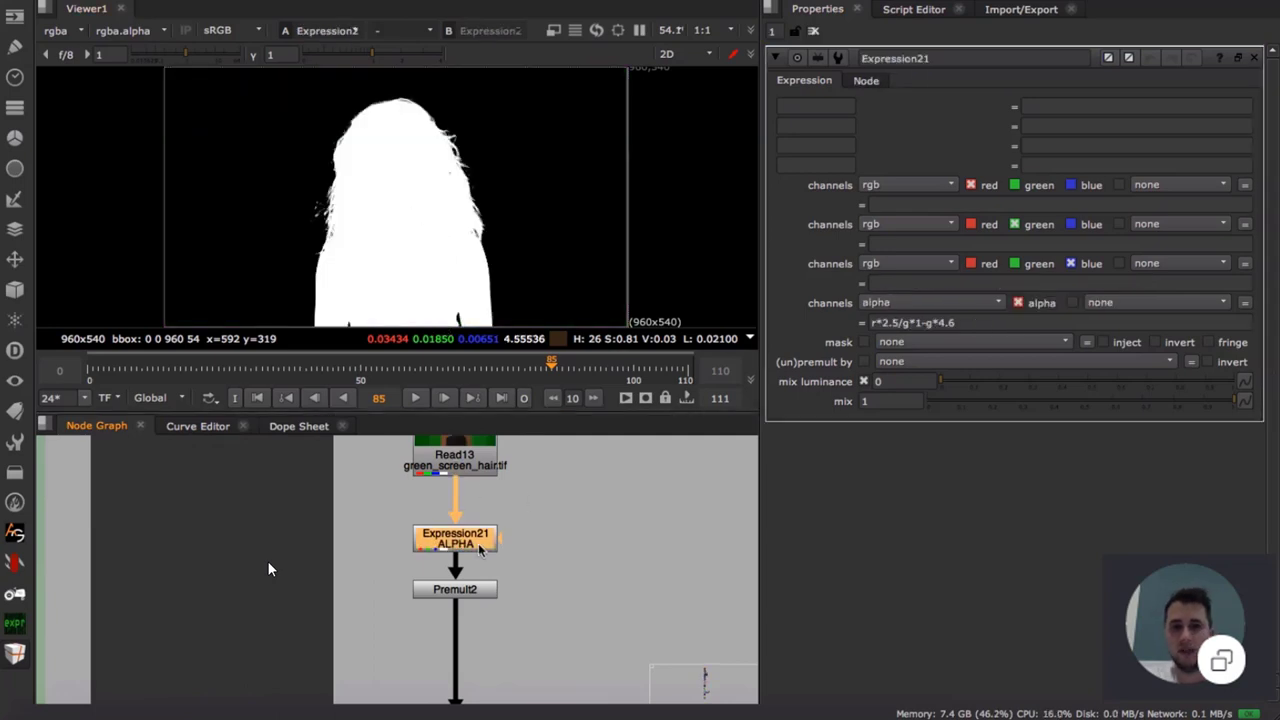
{"action": "key", "text": "d"}
{"action": "key", "text": "d"}
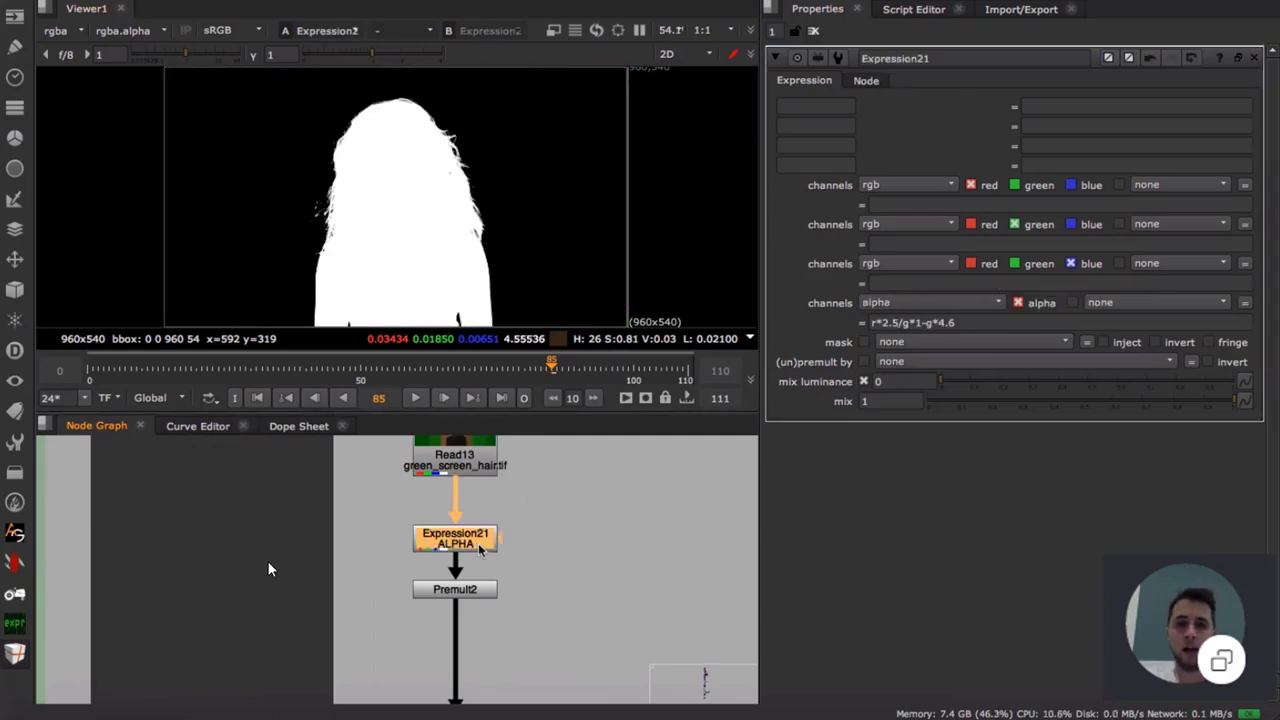
{"action": "key", "text": "d"}
{"action": "key", "text": "d"}
- View the Premult2 result, then open the green Expression23 DESPILL node and view its despilled result
{"action": "left_click", "coordinate": [460, 590]}
{"action": "key", "text": "1"}
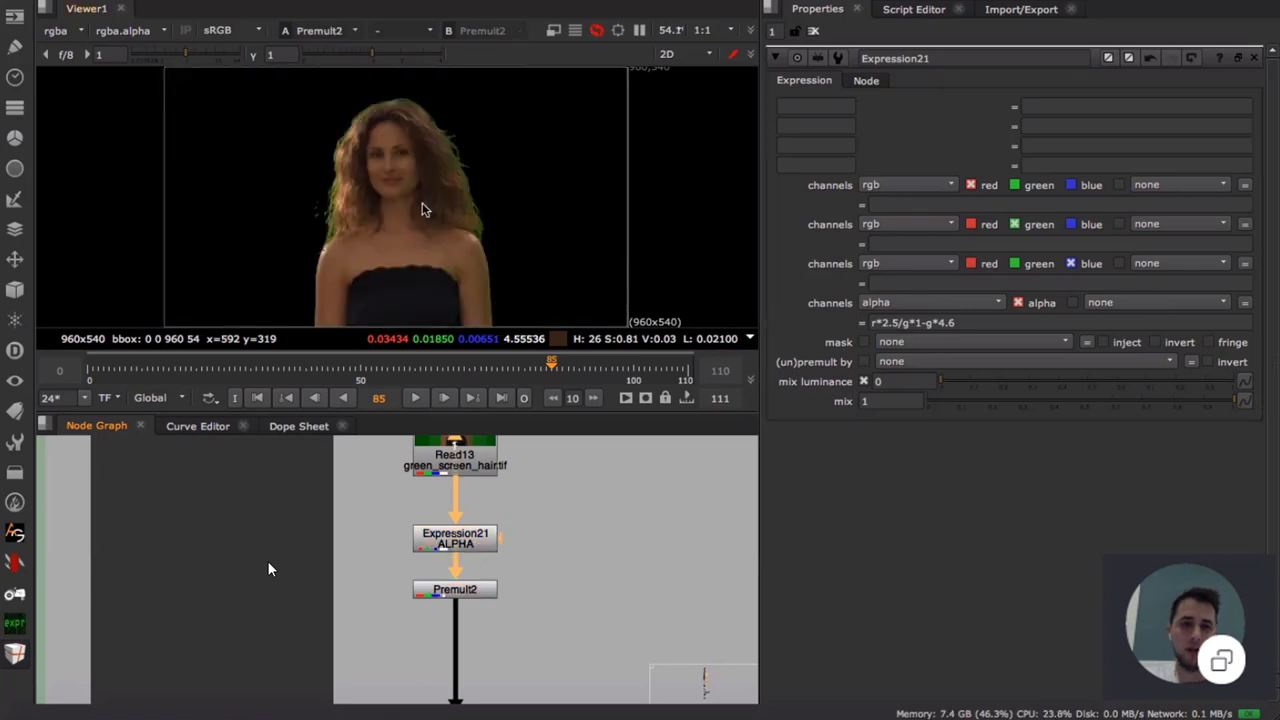
{"action": "middle_click_drag", "start_coordinate": [524, 654], "coordinate": [500, 505]}
{"action": "middle_click_drag", "start_coordinate": [477, 694], "coordinate": [499, 569]}
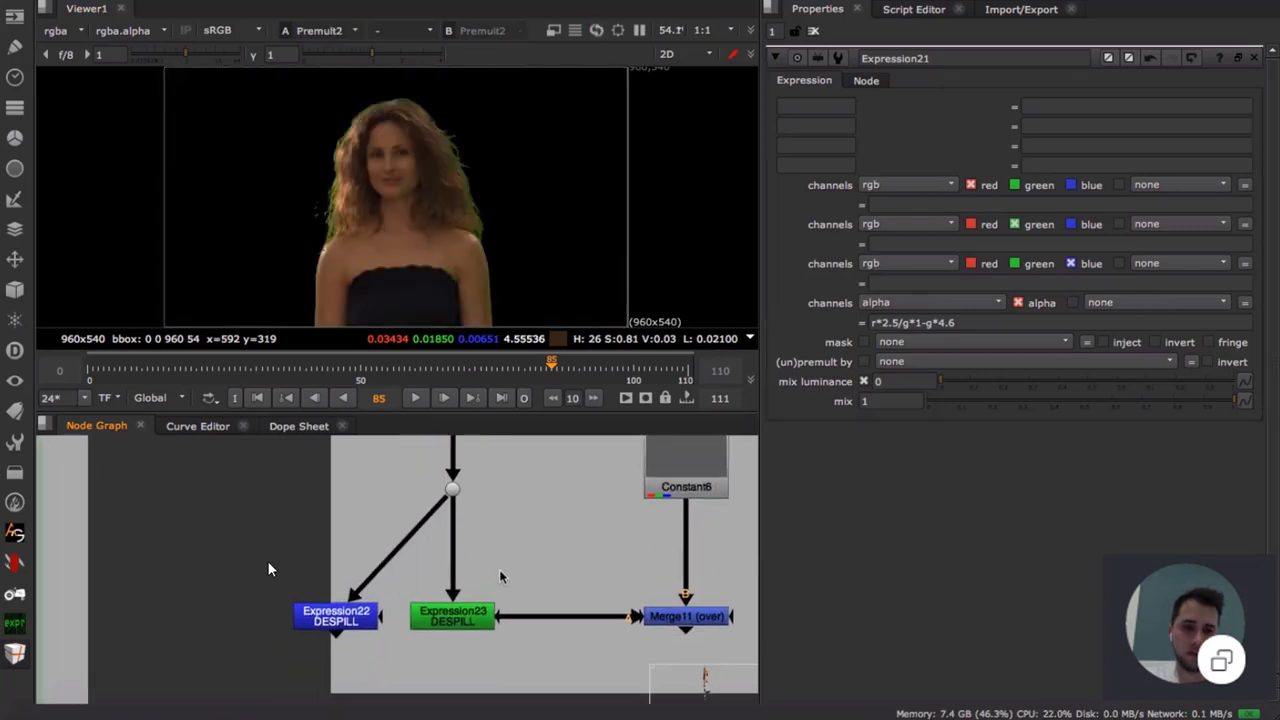
{"action": "double_click", "coordinate": [463, 617]}
{"action": "key", "text": "1"}
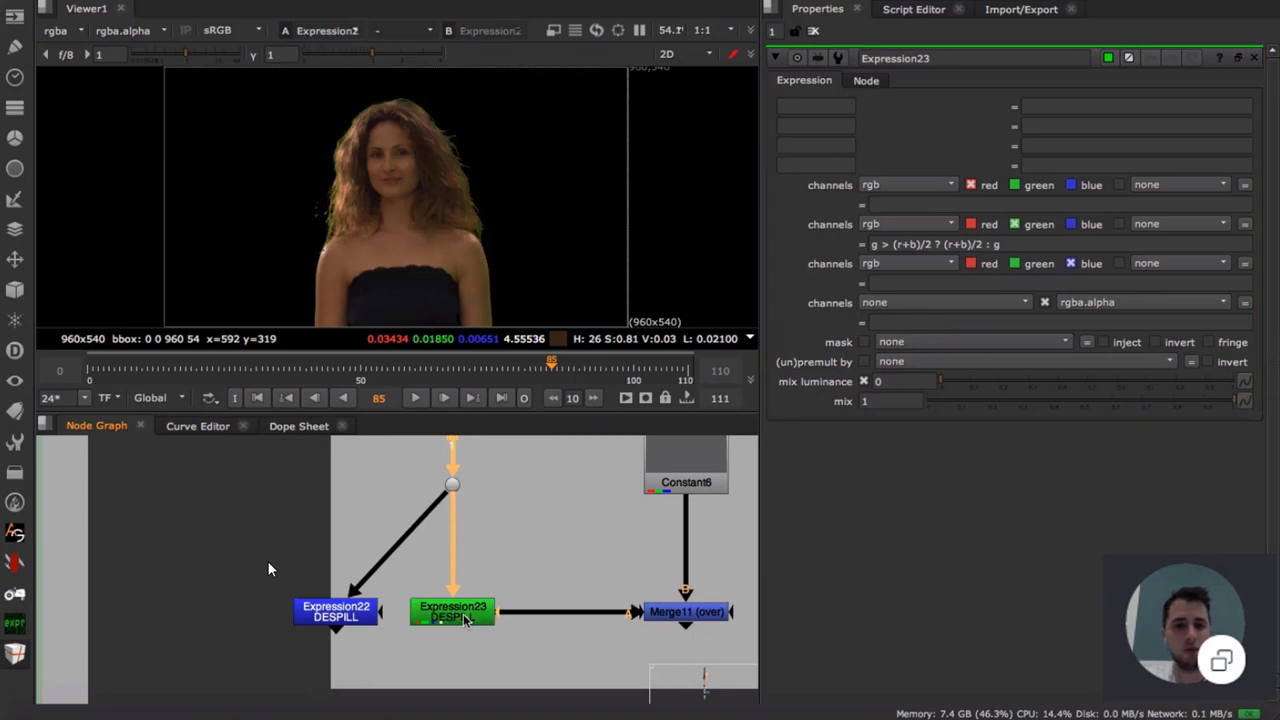
- Examine Expression23's green channel expression g > (r+b)/2 ? (r+b)/2 : g
{"action": "left_click", "coordinate": [465, 620]}
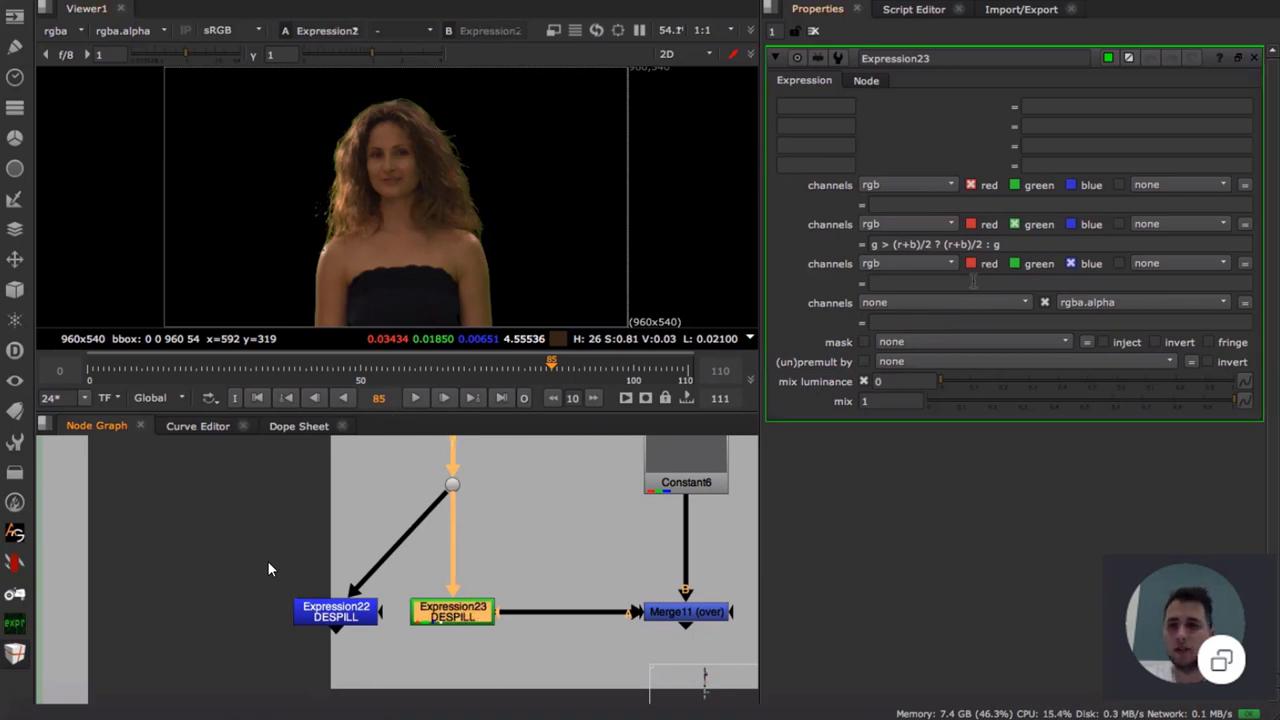
{"action": "left_click", "coordinate": [1012, 244]}
{"action": "left_click", "coordinate": [1018, 245]}
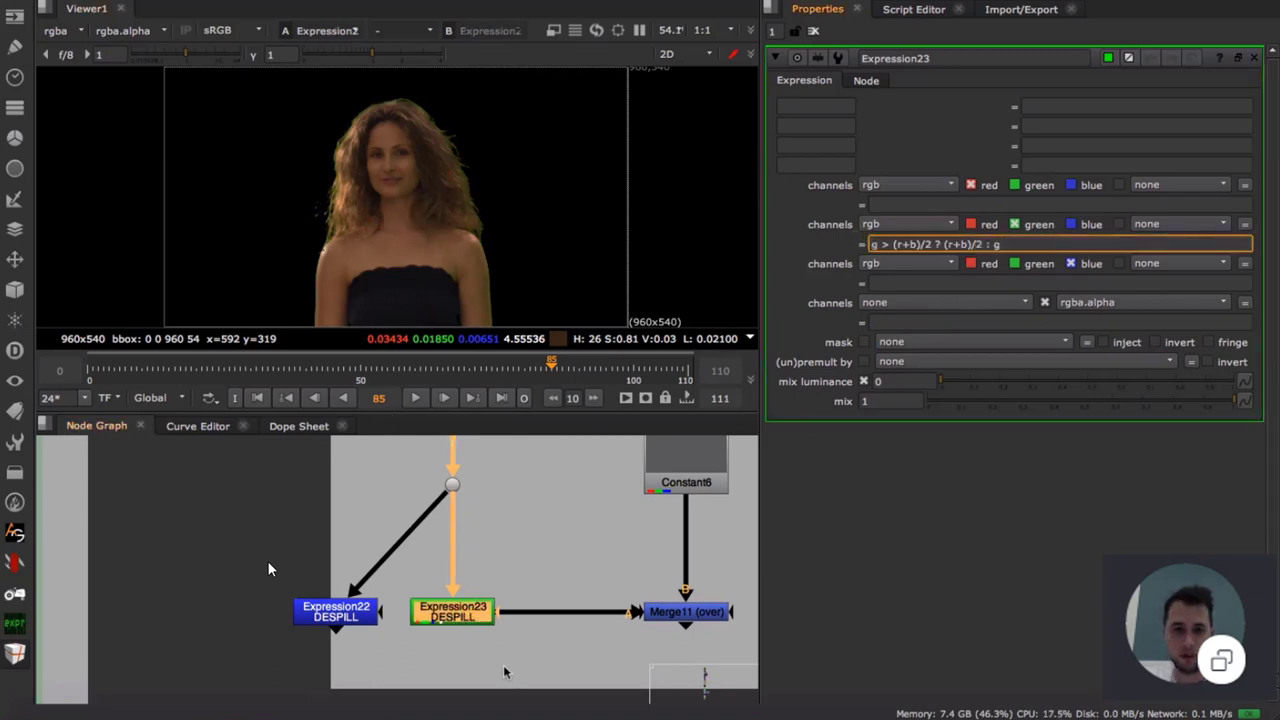
- View the Merge11 (over) composite of the despilled plate over the grey Constant6 background
{"action": "middle_click_drag", "start_coordinate": [555, 604], "coordinate": [412, 594]}
{"action": "left_click", "coordinate": [558, 608]}
{"action": "key", "text": "1"}
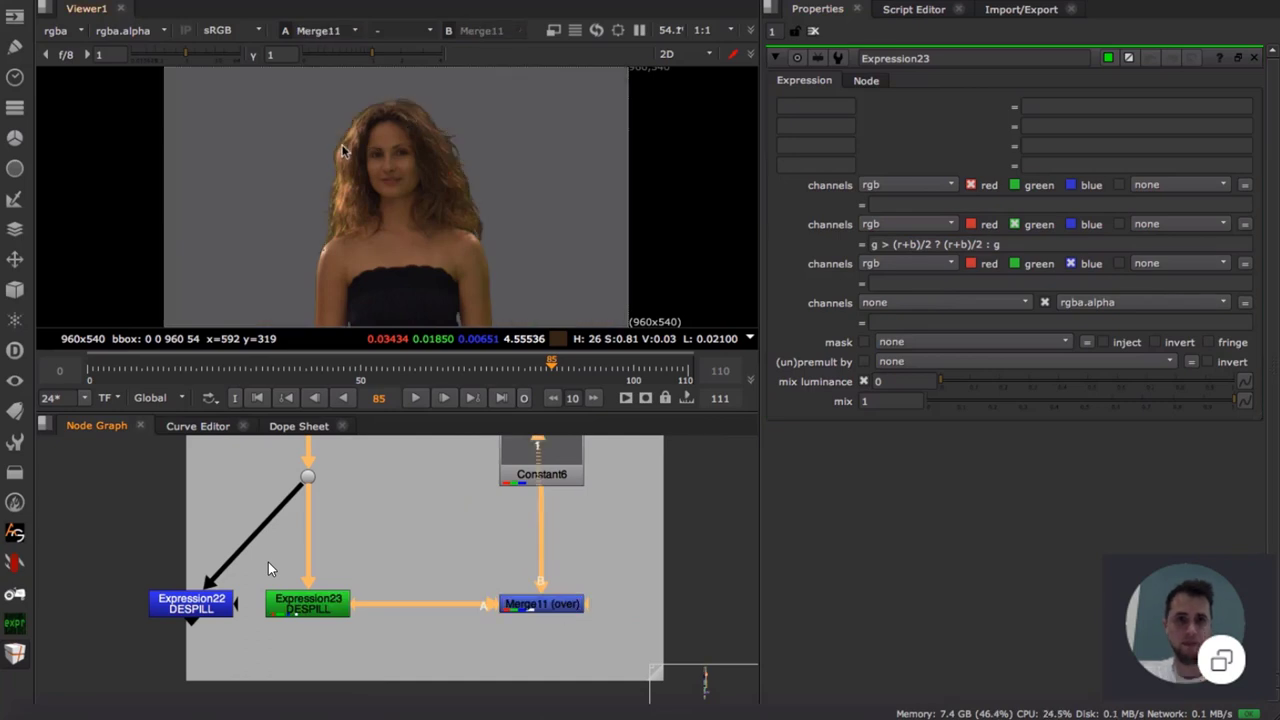
{"action": "scroll", "coordinate": [342, 150], "scroll_direction": "up", "scroll_amount": 3}
{"action": "scroll", "coordinate": [480, 129], "scroll_direction": "down", "scroll_amount": 2}
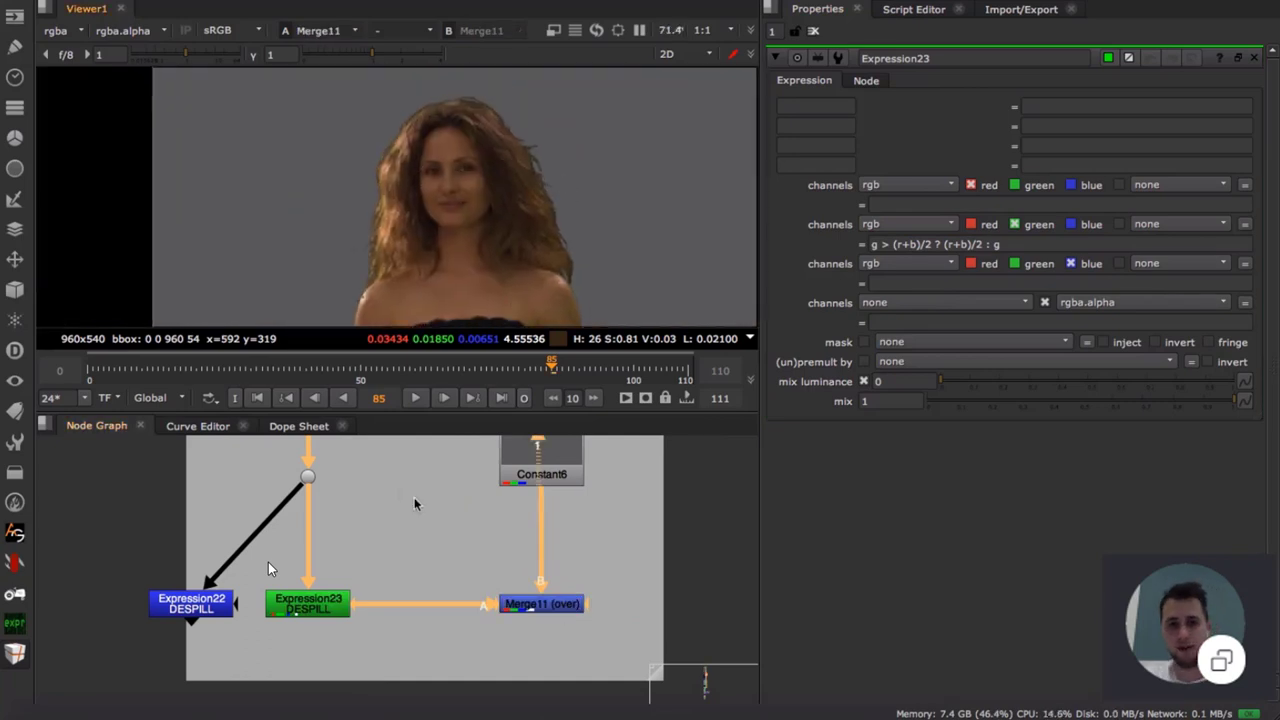
- Open the Expression21 ALPHA node's properties and inspect the hair edges in the merged composite
{"action": "middle_click_drag", "start_coordinate": [369, 487], "coordinate": [411, 577]}
{"action": "middle_click_drag", "start_coordinate": [385, 445], "coordinate": [405, 510]}
{"action": "left_click", "coordinate": [404, 508]}
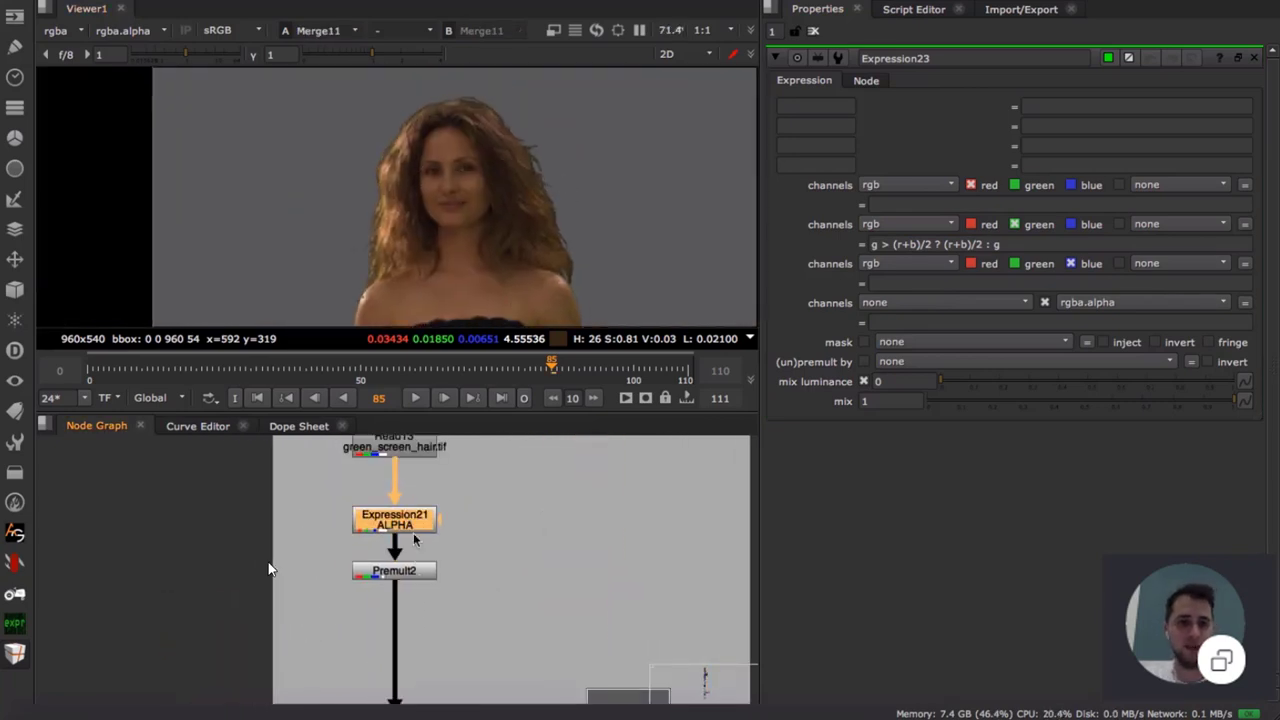
{"action": "double_click", "coordinate": [415, 524]}
{"action": "middle_click_drag", "start_coordinate": [483, 565], "coordinate": [486, 528]}
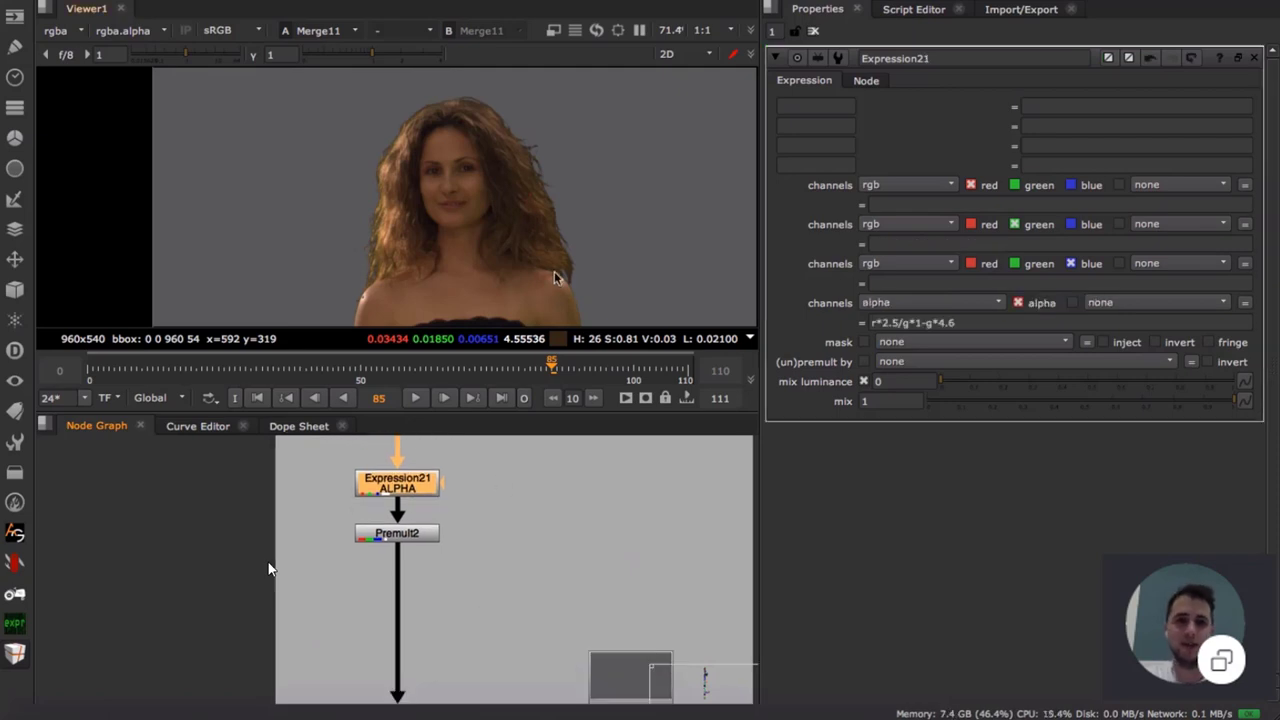
{"action": "scroll", "coordinate": [546, 148], "scroll_direction": "up", "scroll_amount": 8}
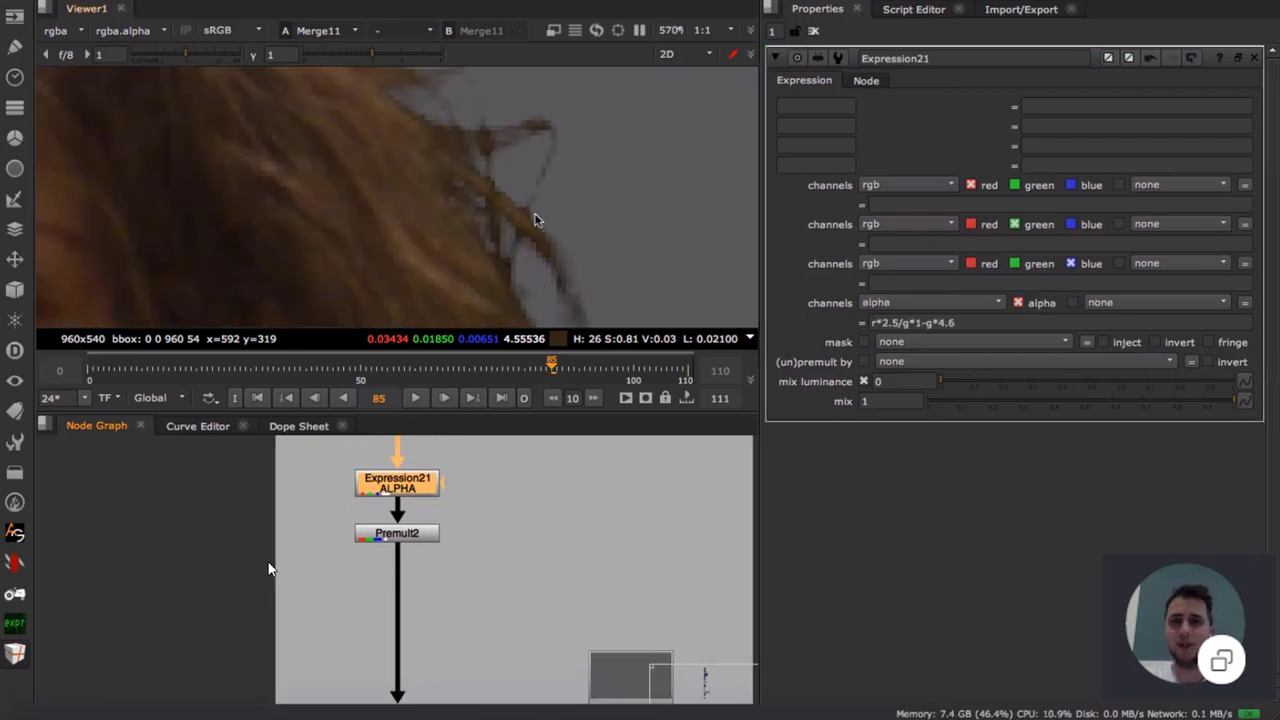
{"action": "scroll", "coordinate": [532, 218], "scroll_direction": "down", "scroll_amount": 12}
{"action": "scroll", "coordinate": [531, 222], "scroll_direction": "up", "scroll_amount": 3}
{"action": "scroll", "coordinate": [529, 228], "scroll_direction": "up", "scroll_amount": 2}
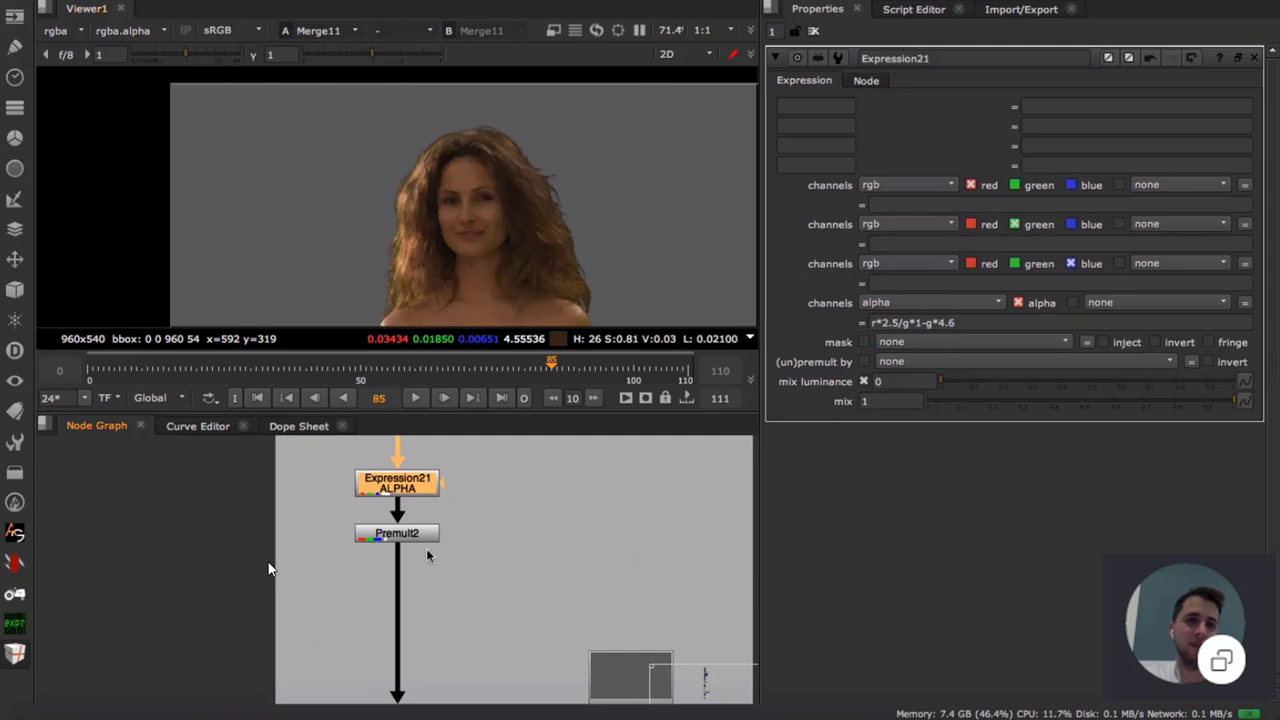
- Open the green Expression23 DESPILL node's properties and inspect the woman's face and hair in the composite
{"action": "scroll", "coordinate": [444, 585], "scroll_direction": "down", "scroll_amount": 1}
{"action": "middle_click_drag", "start_coordinate": [446, 617], "coordinate": [495, 525]}
{"action": "scroll", "coordinate": [472, 606], "scroll_direction": "up", "scroll_amount": 2}
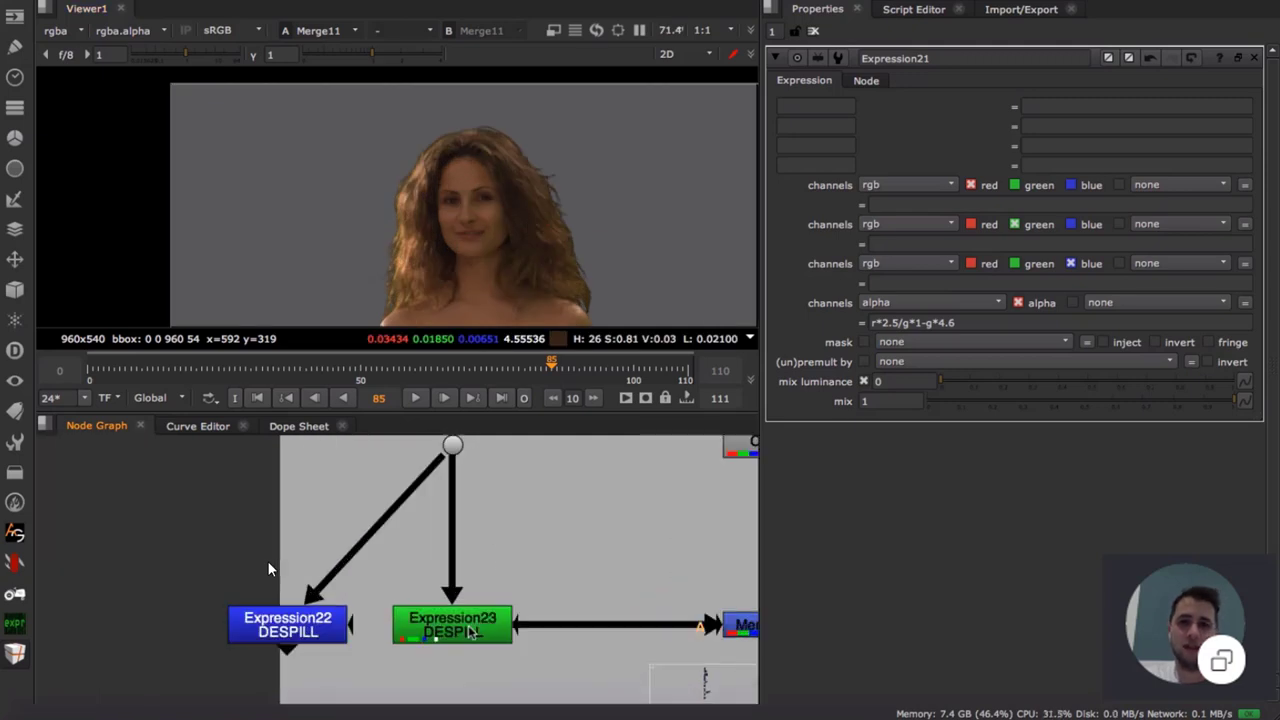
{"action": "left_click", "coordinate": [465, 627]}
{"action": "scroll", "coordinate": [472, 612], "scroll_direction": "down", "scroll_amount": 5}
{"action": "middle_click_drag", "start_coordinate": [333, 559], "coordinate": [558, 551]}
{"action": "scroll", "coordinate": [283, 580], "scroll_direction": "up", "scroll_amount": 2}
{"action": "mouse_move", "coordinate": [283, 580]}
{"action": "middle_mouse_down"}
{"action": "mouse_move", "coordinate": [367, 588]}
{"action": "mouse_move", "coordinate": [262, 584]}
{"action": "middle_mouse_up"}
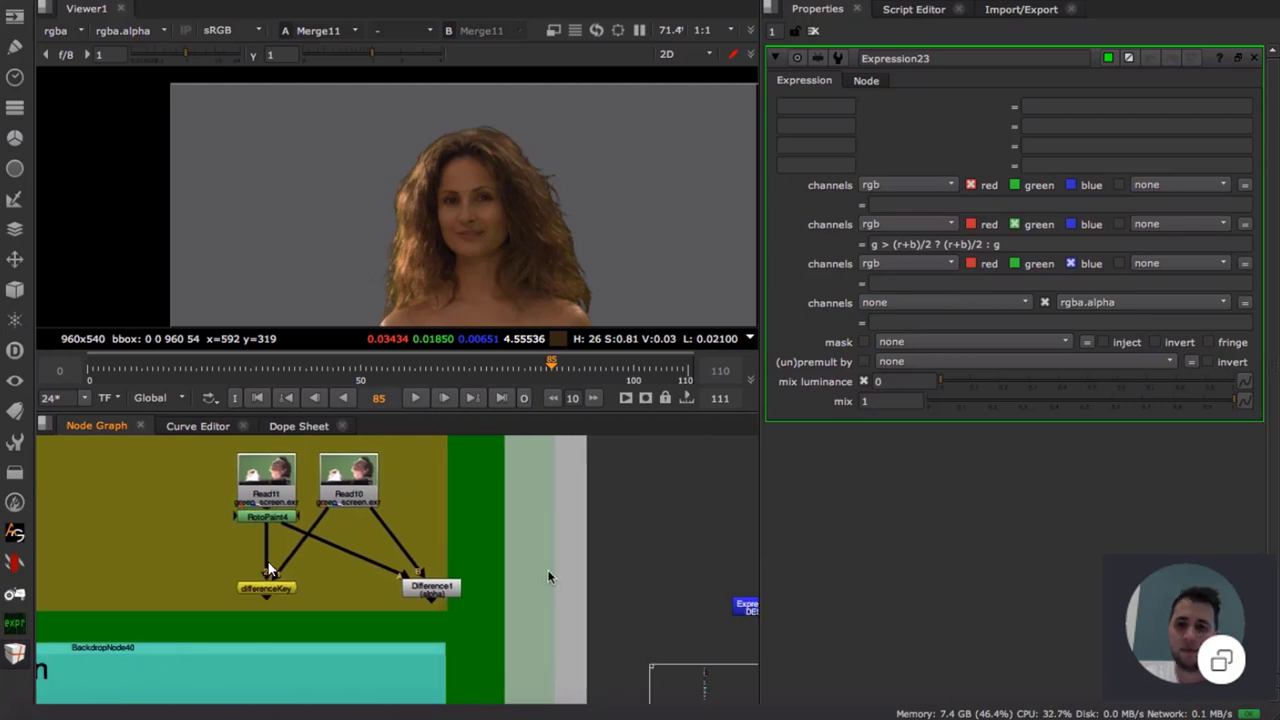
{"action": "middle_click_drag", "start_coordinate": [549, 574], "coordinate": [259, 552]}
{"action": "middle_click_drag", "start_coordinate": [525, 549], "coordinate": [449, 543]}
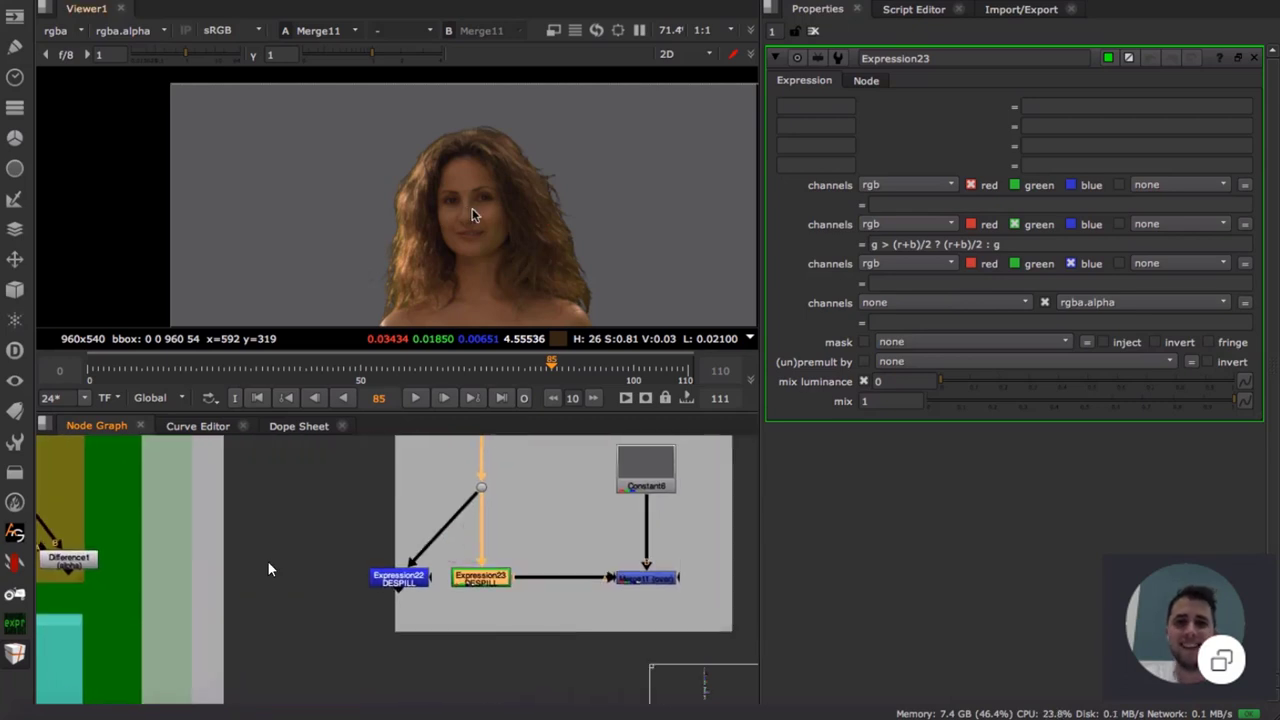
{"action": "scroll", "coordinate": [460, 220], "scroll_direction": "up", "scroll_amount": 4}
{"action": "scroll", "coordinate": [455, 195], "scroll_direction": "down", "scroll_amount": 2}
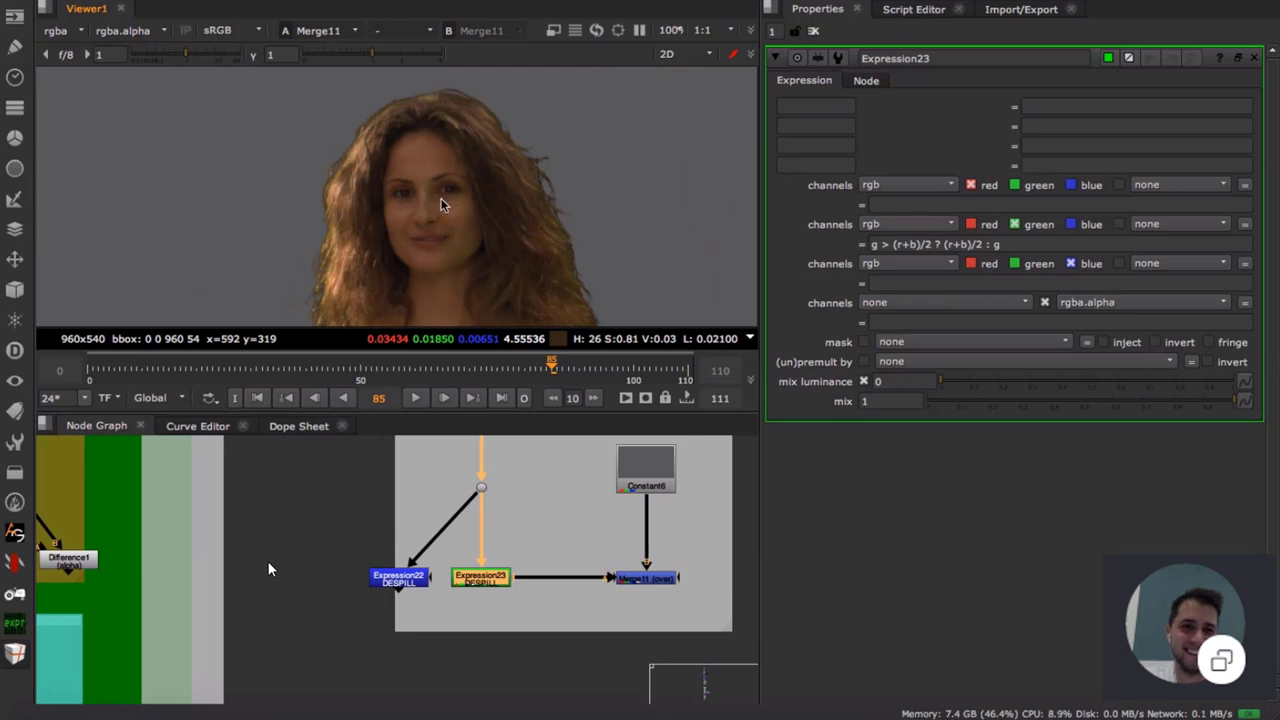
{"action": "middle_click_drag", "start_coordinate": [482, 249], "coordinate": [499, 199]}
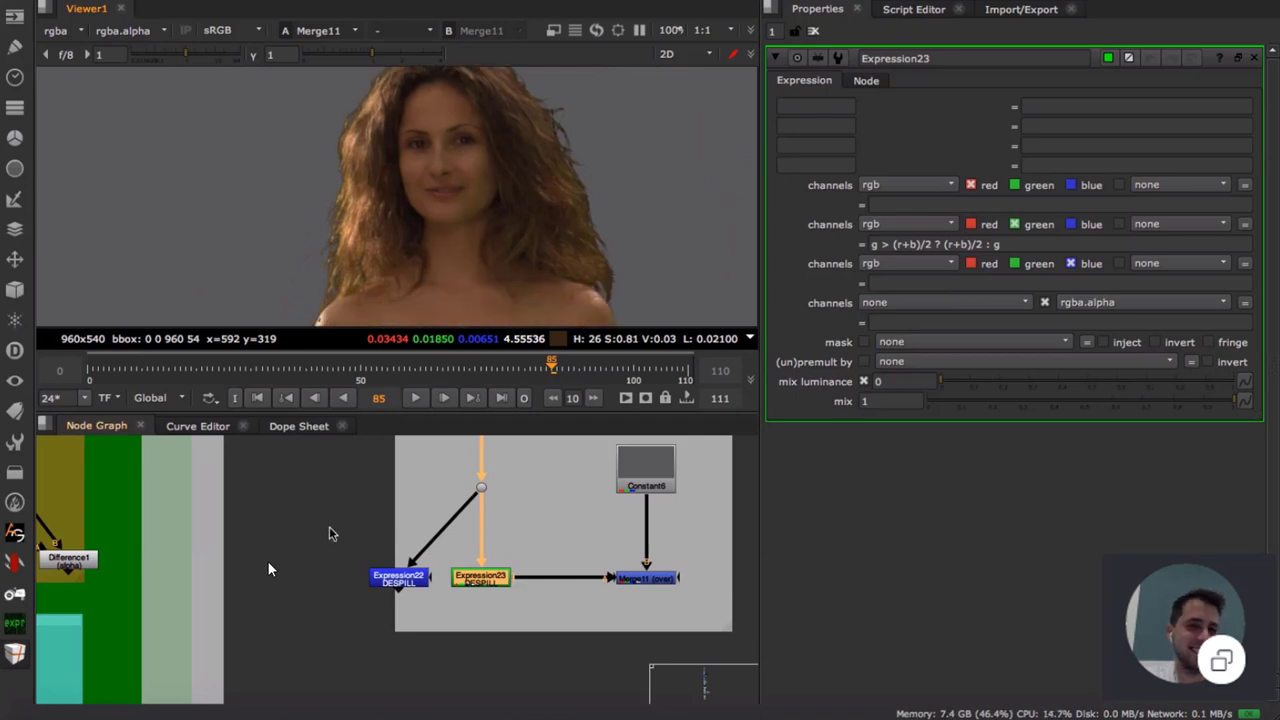
- Go to the Difference Key group and view the green_screen.exr plate from Read11
{"action": "scroll", "coordinate": [300, 528], "scroll_direction": "down", "scroll_amount": 3}
{"action": "middle_click_drag", "start_coordinate": [300, 528], "coordinate": [563, 511]}
{"action": "scroll", "coordinate": [330, 514], "scroll_direction": "down", "scroll_amount": 3}
{"action": "scroll", "coordinate": [321, 517], "scroll_direction": "down", "scroll_amount": 1}
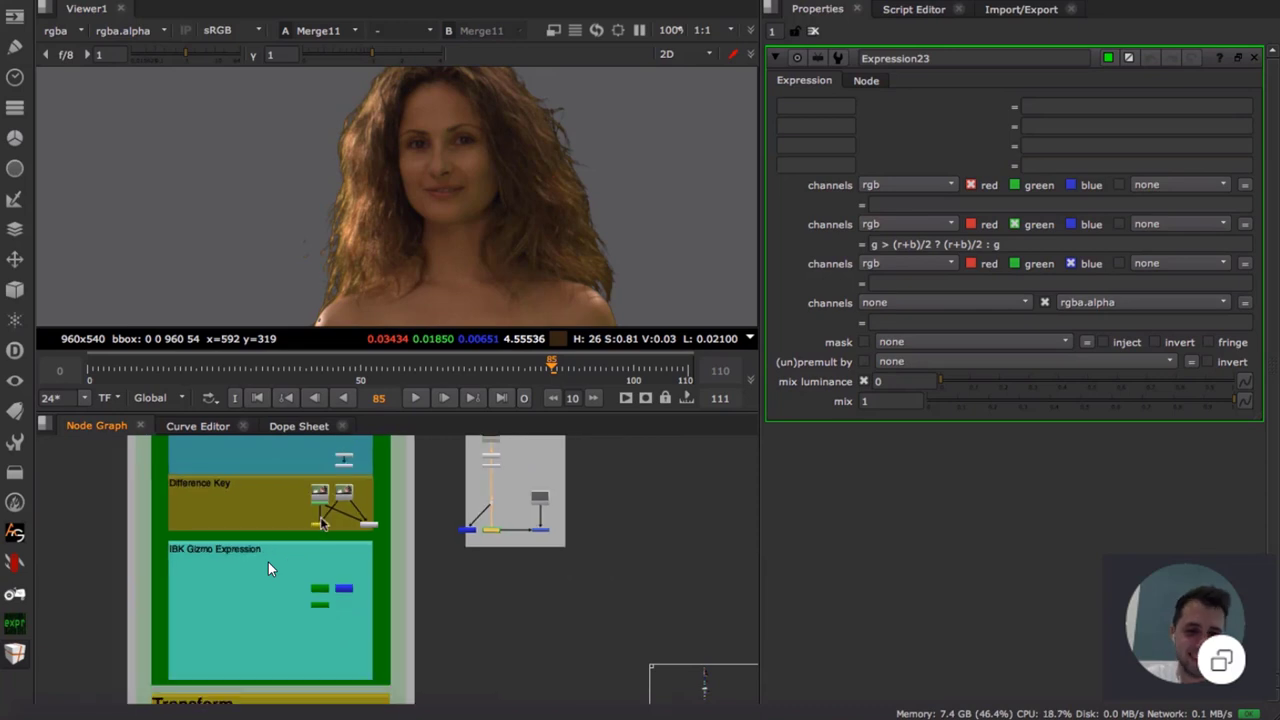
{"action": "scroll", "coordinate": [320, 524], "scroll_direction": "up", "scroll_amount": 5}
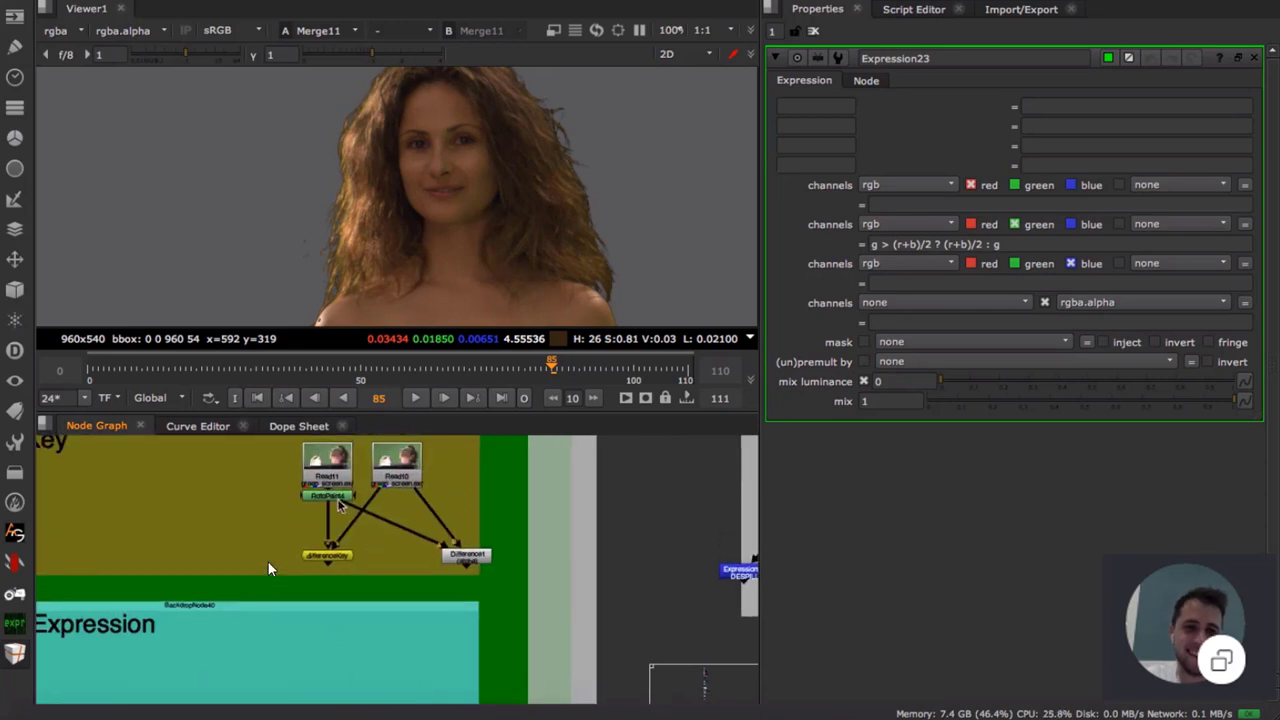
{"action": "left_click", "coordinate": [338, 500]}
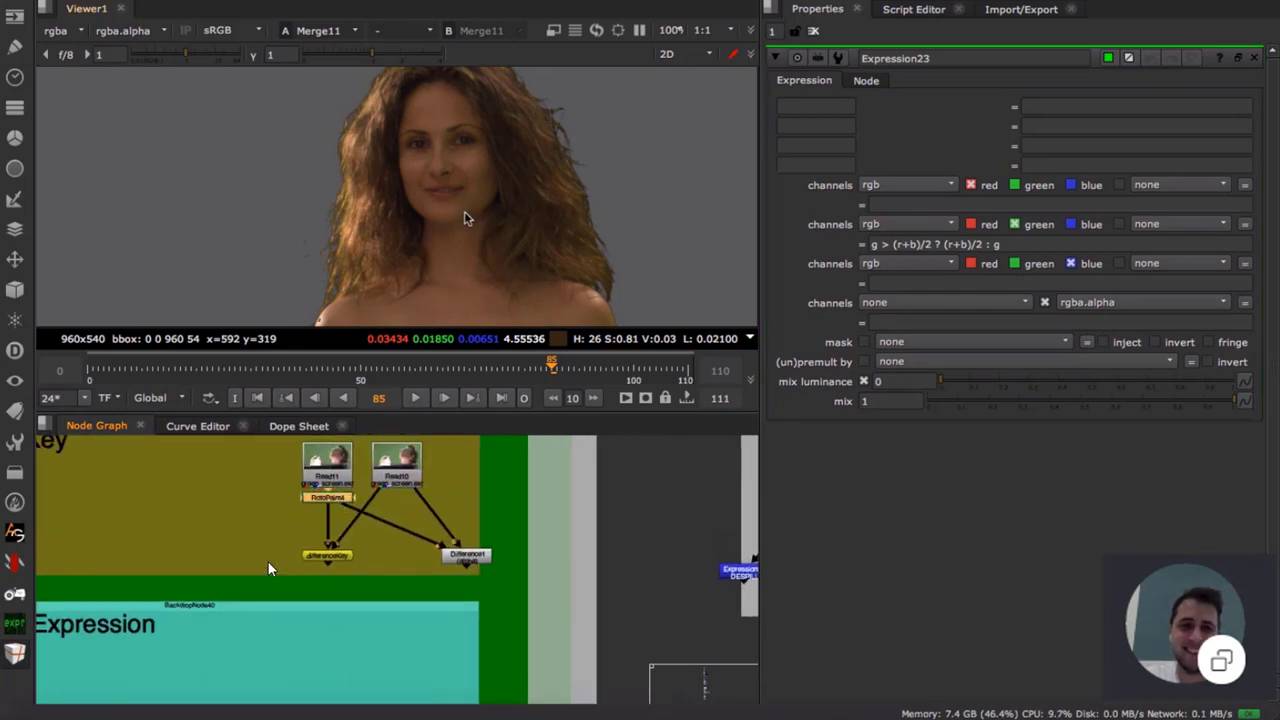
{"action": "scroll", "coordinate": [464, 211], "scroll_direction": "down", "scroll_amount": 3}
{"action": "scroll", "coordinate": [470, 215], "scroll_direction": "up", "scroll_amount": 4}
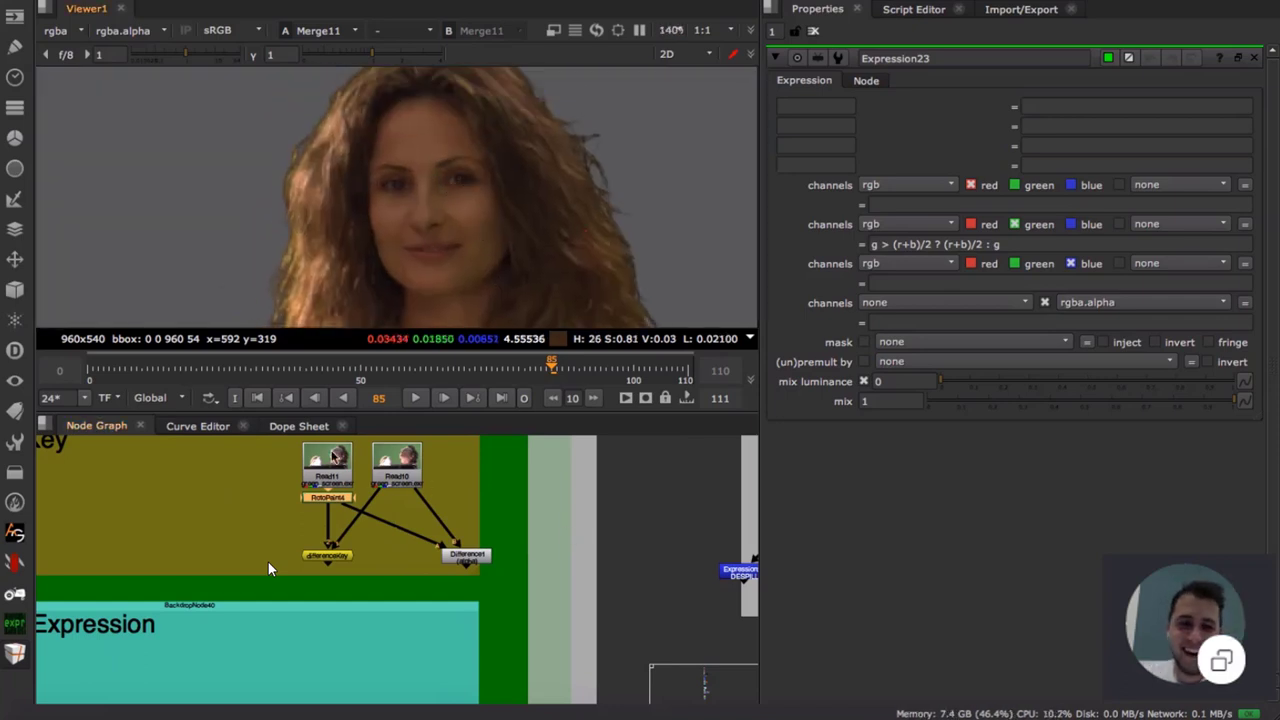
{"action": "left_click", "coordinate": [334, 462]}
{"action": "key", "text": "1"}
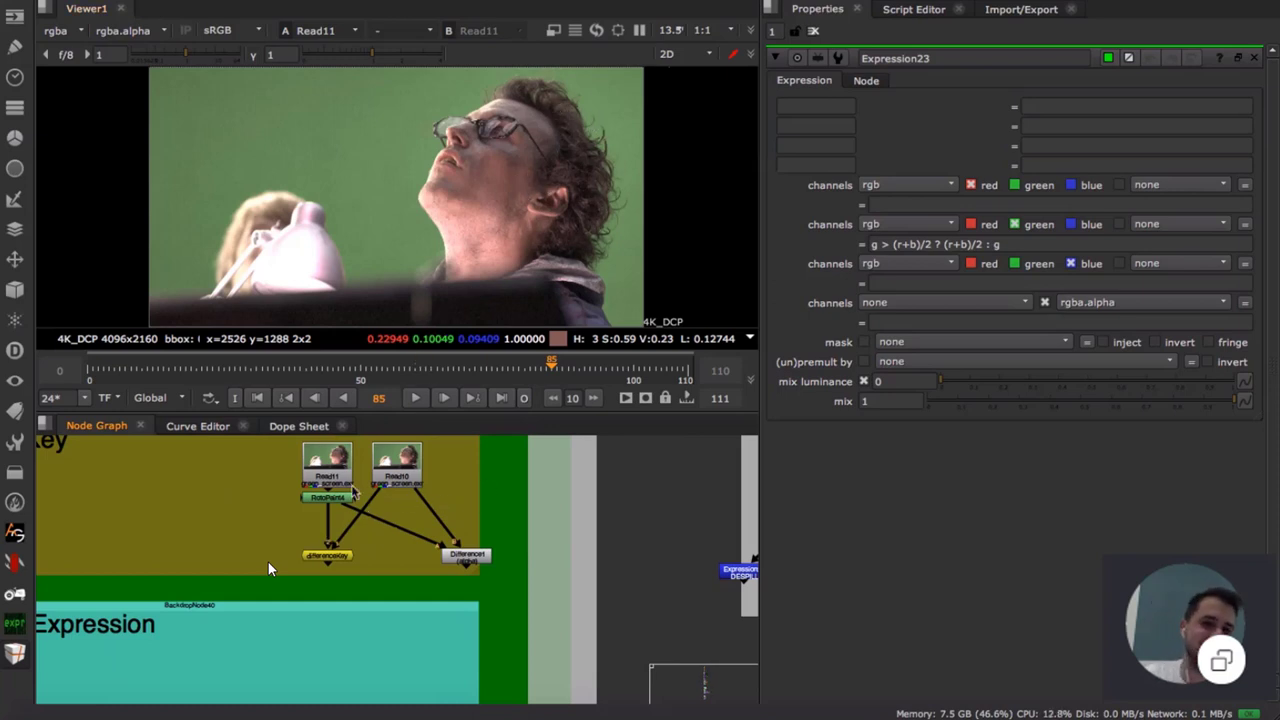
- Open the differenceKey node's properties in the Difference Key group
{"action": "left_click_drag", "start_coordinate": [337, 555], "coordinate": [330, 551]}
{"action": "middle_click_drag", "start_coordinate": [262, 554], "coordinate": [352, 554]}
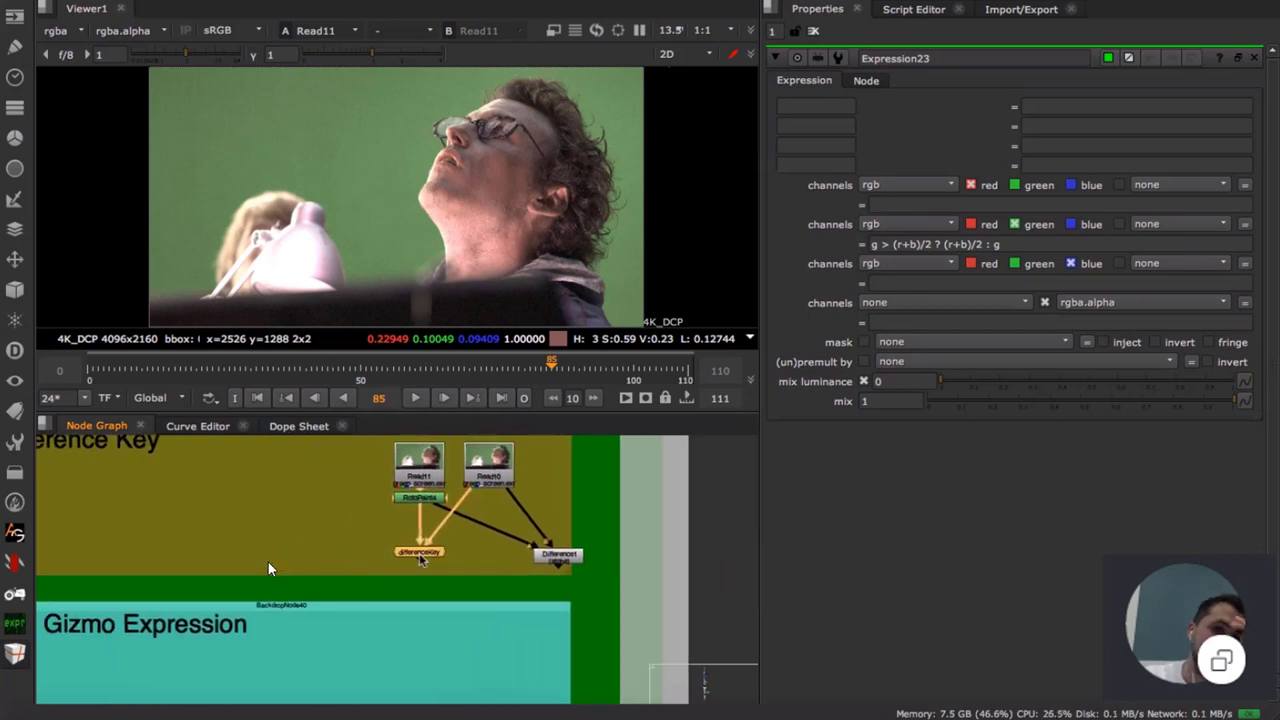
{"action": "middle_click_drag", "start_coordinate": [244, 525], "coordinate": [336, 544]}
{"action": "middle_click_drag", "start_coordinate": [558, 584], "coordinate": [447, 563]}
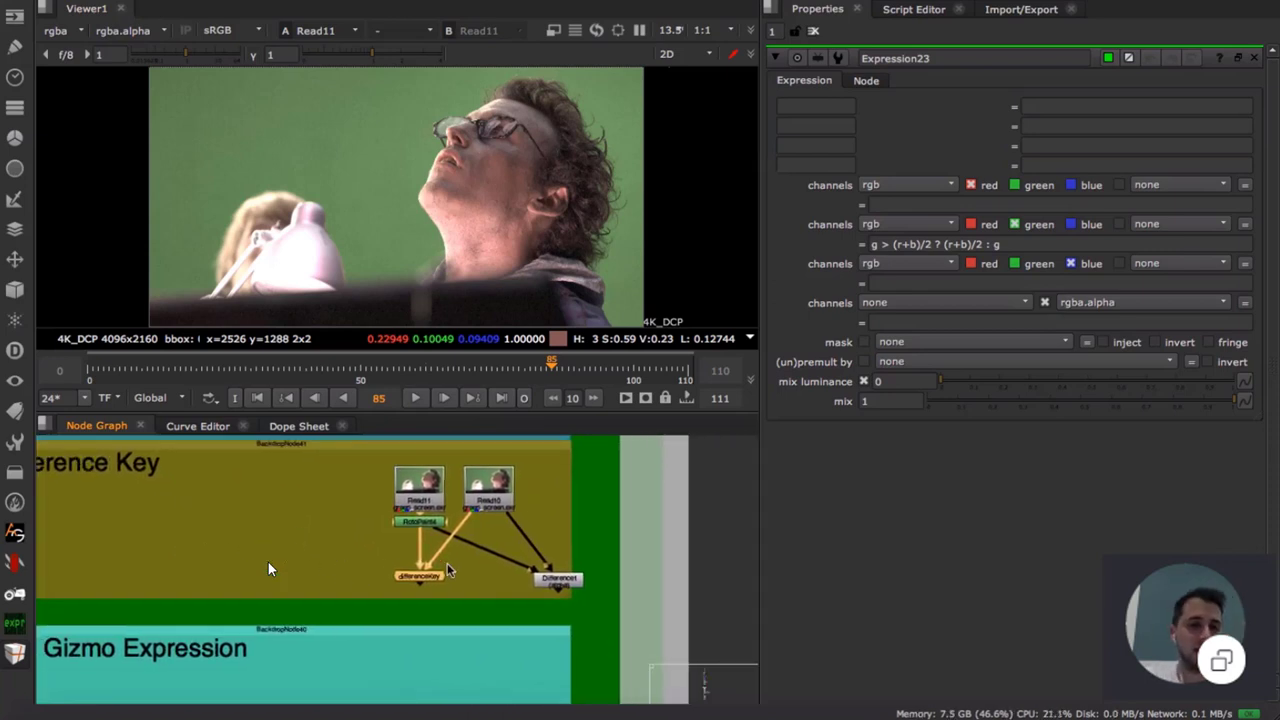
{"action": "scroll", "coordinate": [447, 563], "scroll_direction": "up", "scroll_amount": 3}
{"action": "left_click", "coordinate": [480, 575]}
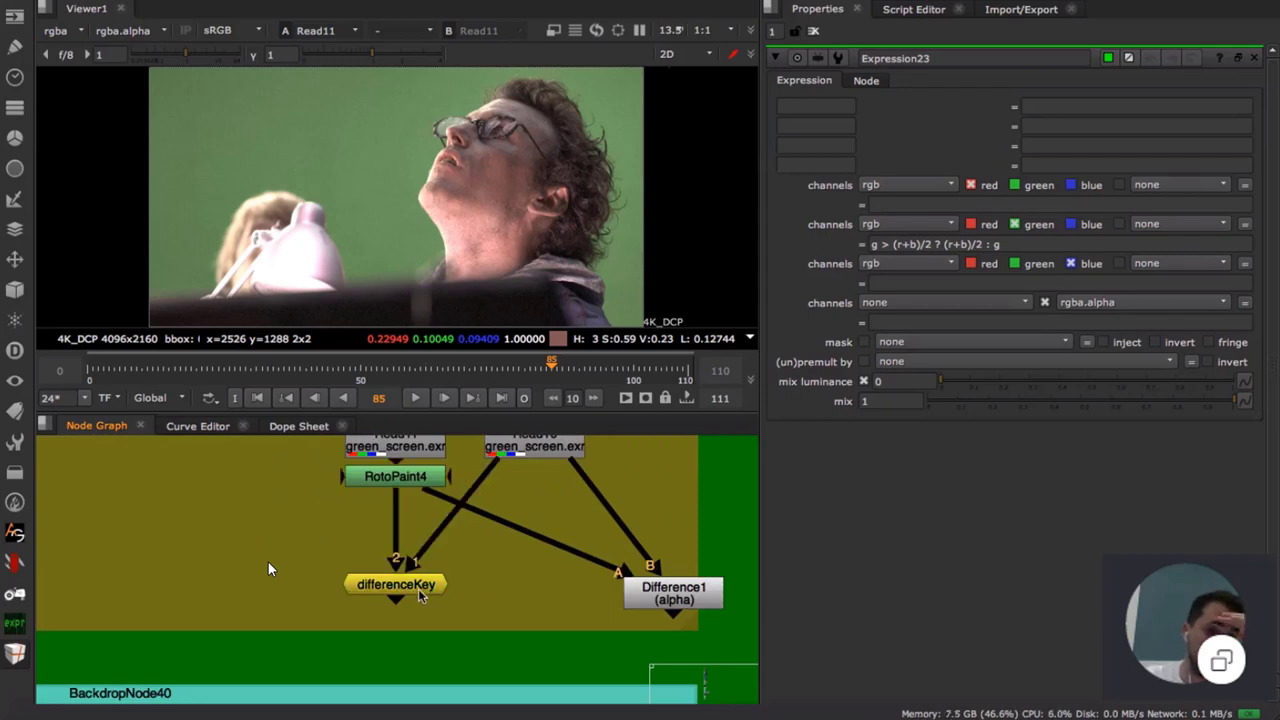
{"action": "left_click", "coordinate": [423, 588]}
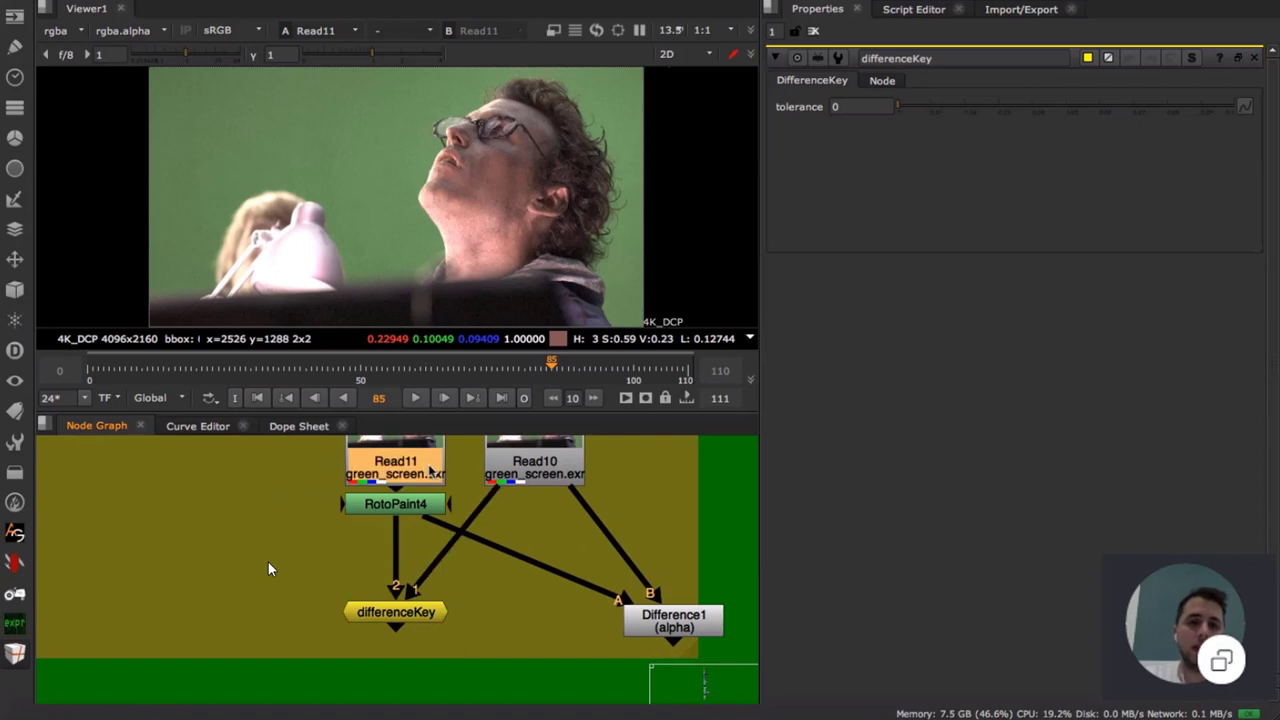
- Open RotoPaint4 below Read11, view its cloned paint result, and compare by toggling the node off and on
{"action": "middle_click_drag", "start_coordinate": [428, 470], "coordinate": [385, 556]}
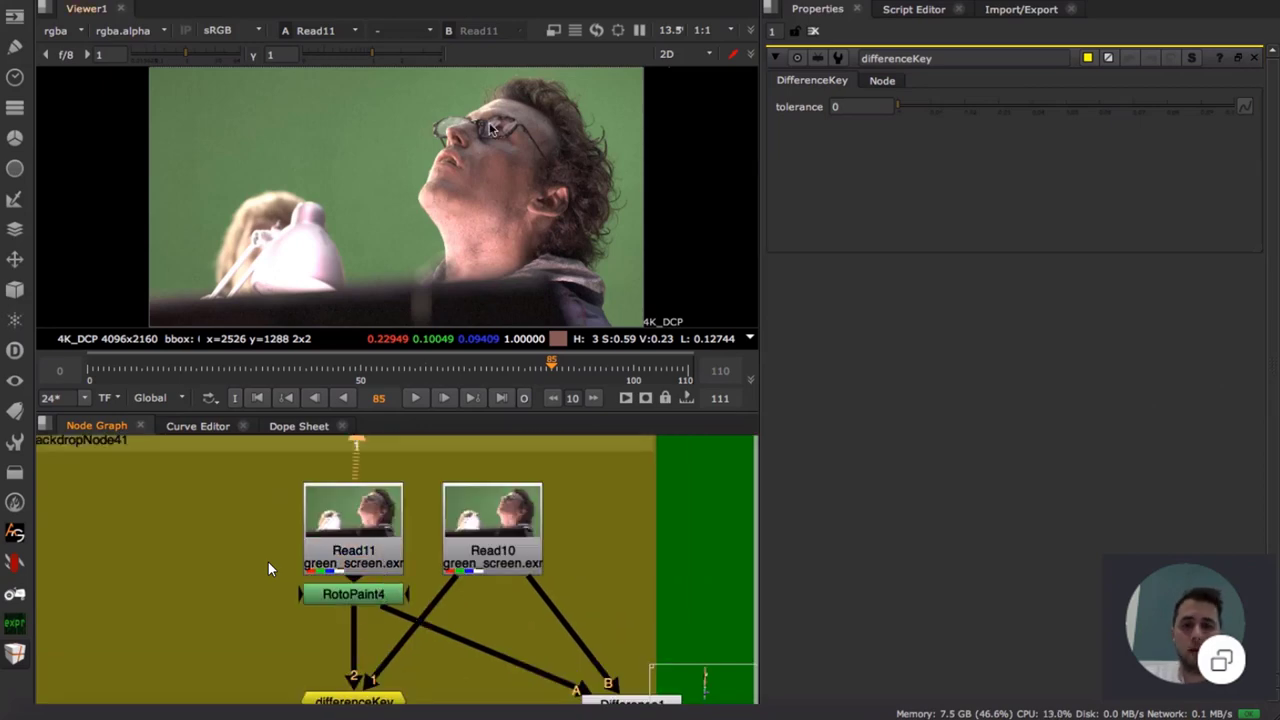
{"action": "double_click", "coordinate": [372, 596]}
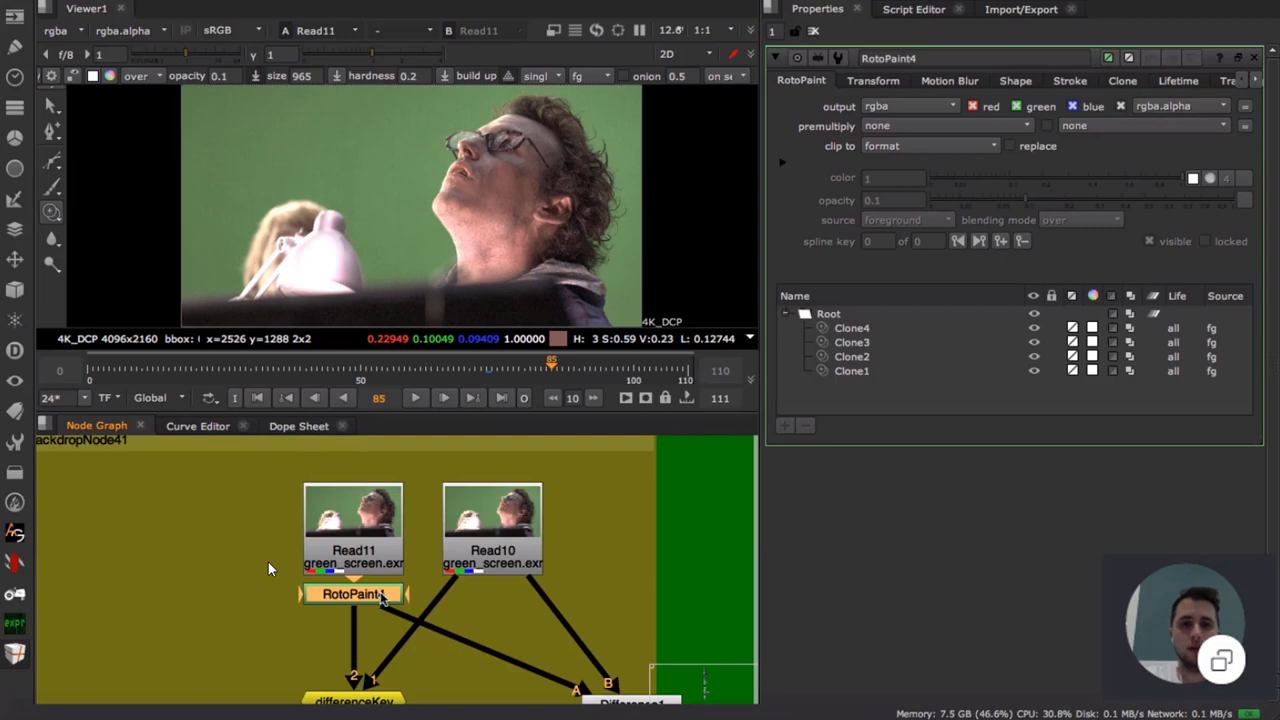
{"action": "key", "text": "1"}
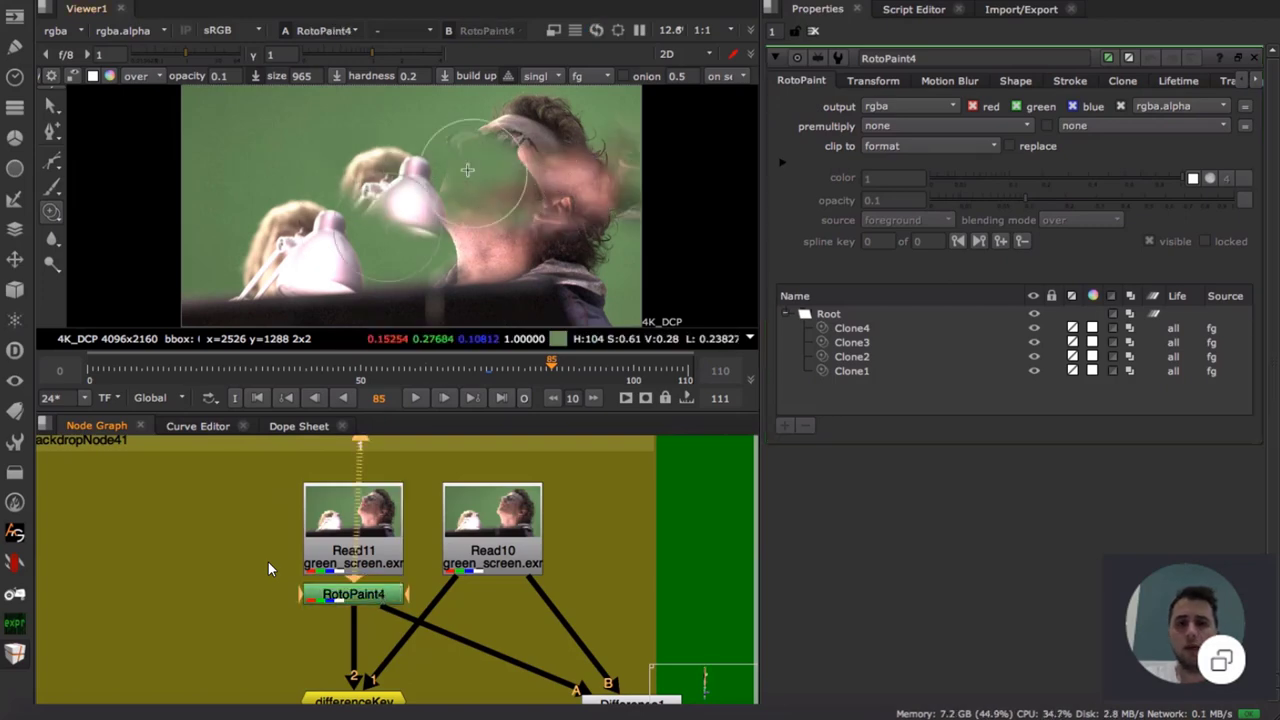
{"action": "key", "text": "d"}
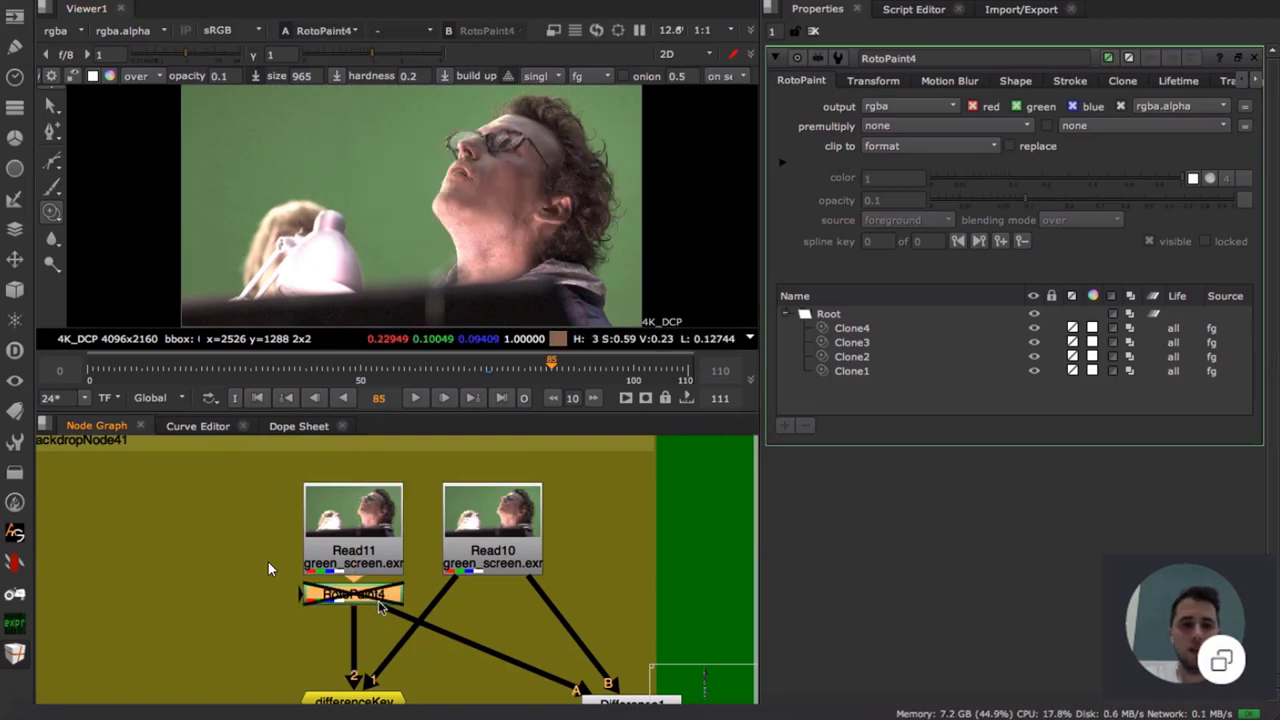
{"action": "key", "text": "d"}
{"action": "key", "text": "d"}
{"action": "key", "text": "d"}
{"action": "key", "text": "d"}
{"action": "key", "text": "d"}
{"action": "key", "text": "d"}
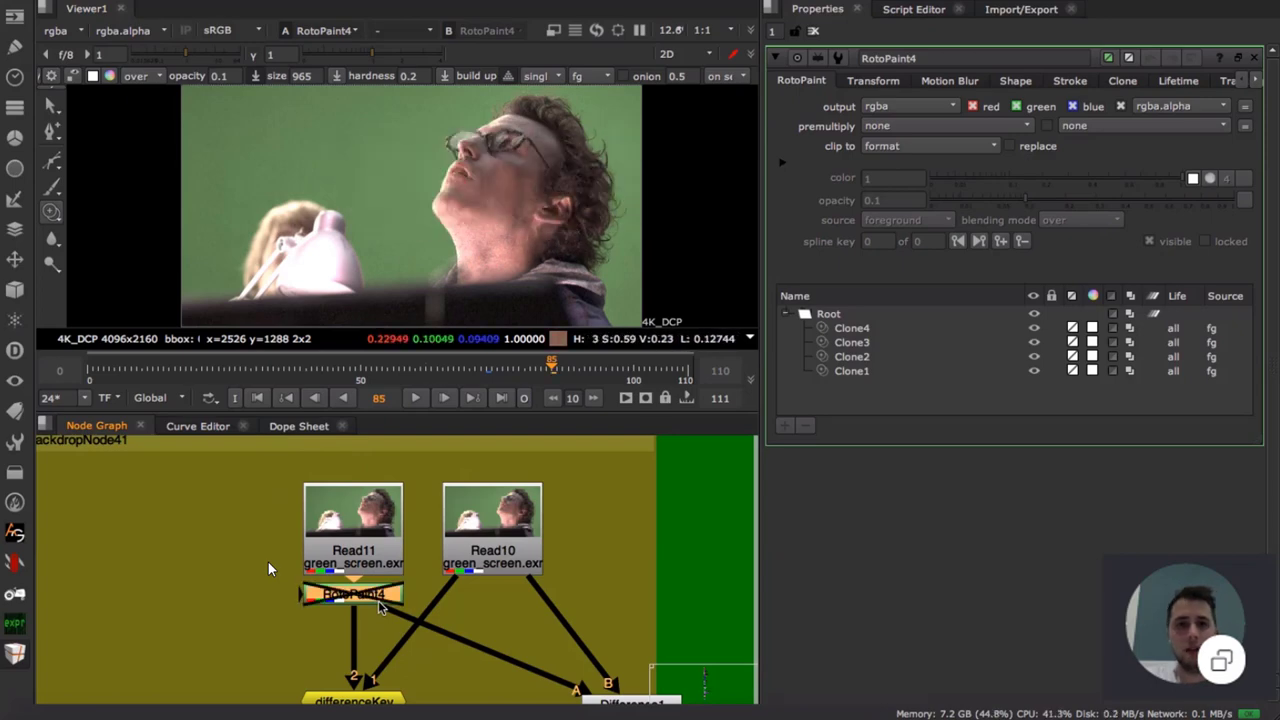
{"action": "key", "text": "d"}
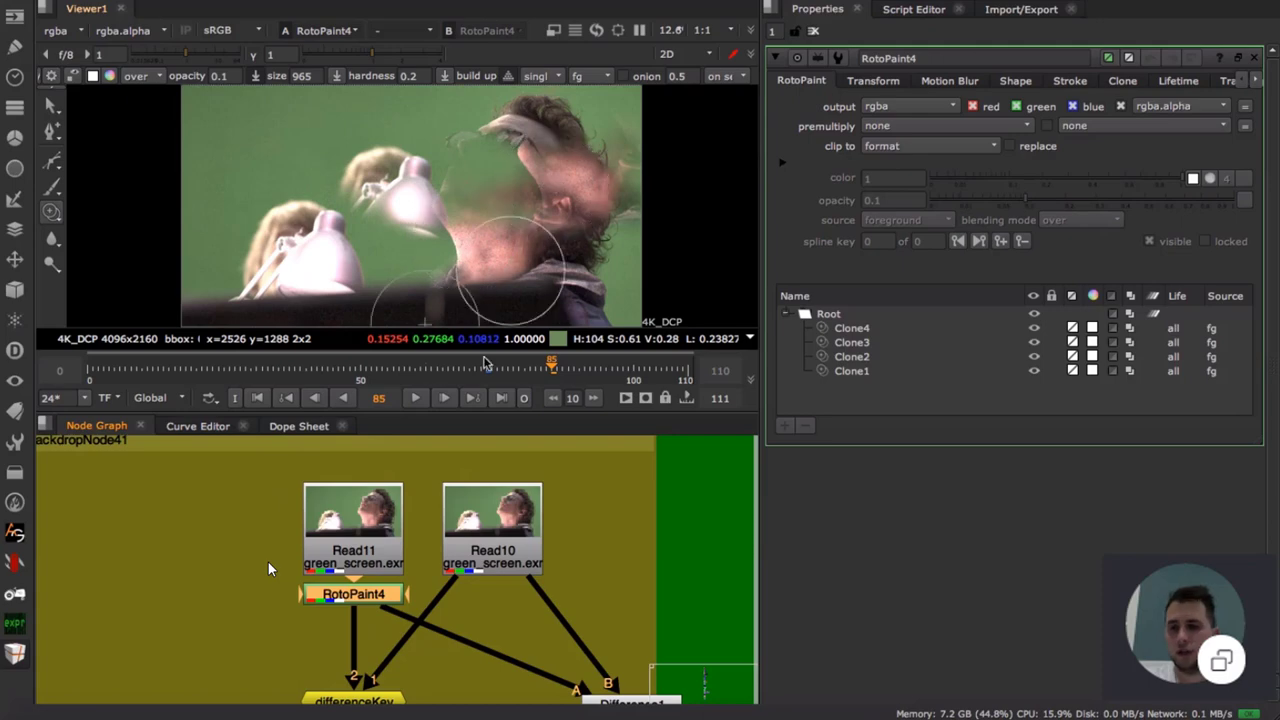
- Disconnect Difference1 (alpha) from RotoPaint4 and Read10, and open and view the differenceKey node
{"action": "middle_click_drag", "start_coordinate": [477, 567], "coordinate": [496, 510]}
{"action": "left_click", "coordinate": [449, 563]}
{"action": "left_click_drag", "start_coordinate": [403, 555], "coordinate": [636, 538]}
{"action": "double_click", "coordinate": [393, 642]}
{"action": "key", "text": "1"}
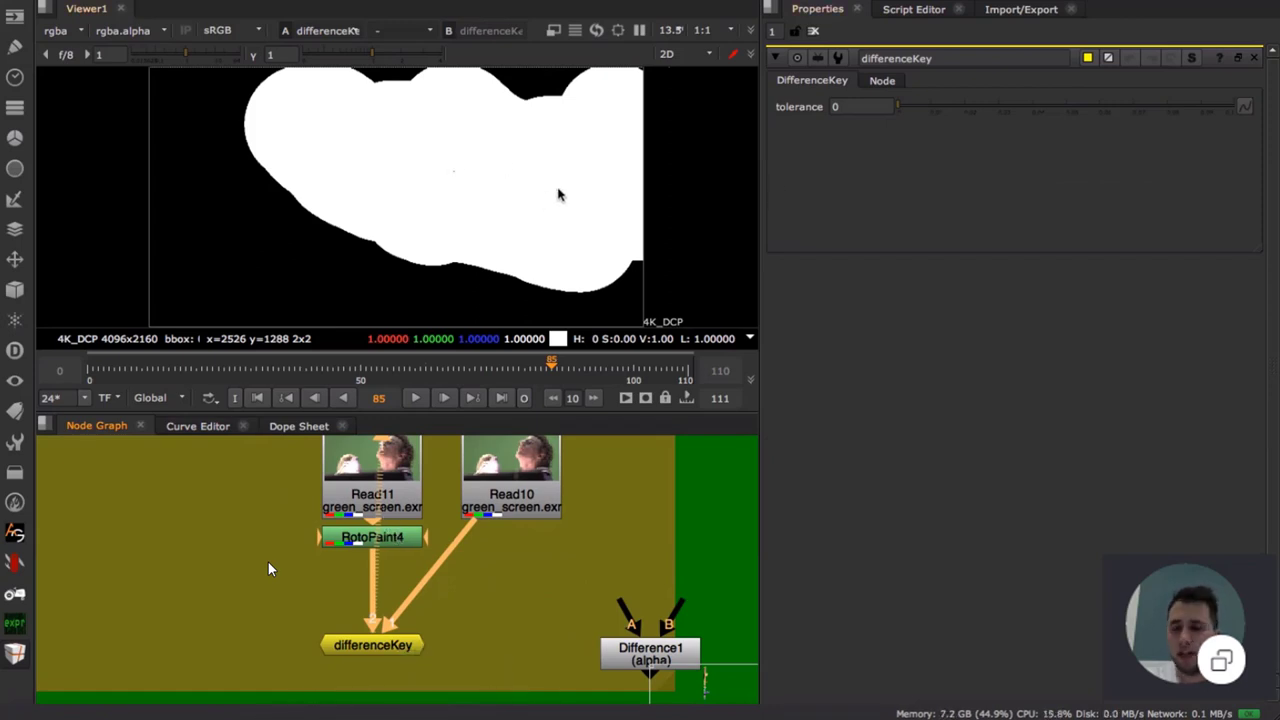
- Compare the RotoPaint4 result and the clean Read10 plate with the differenceKey matte
{"action": "left_click", "coordinate": [400, 540]}
{"action": "key", "text": "1"}
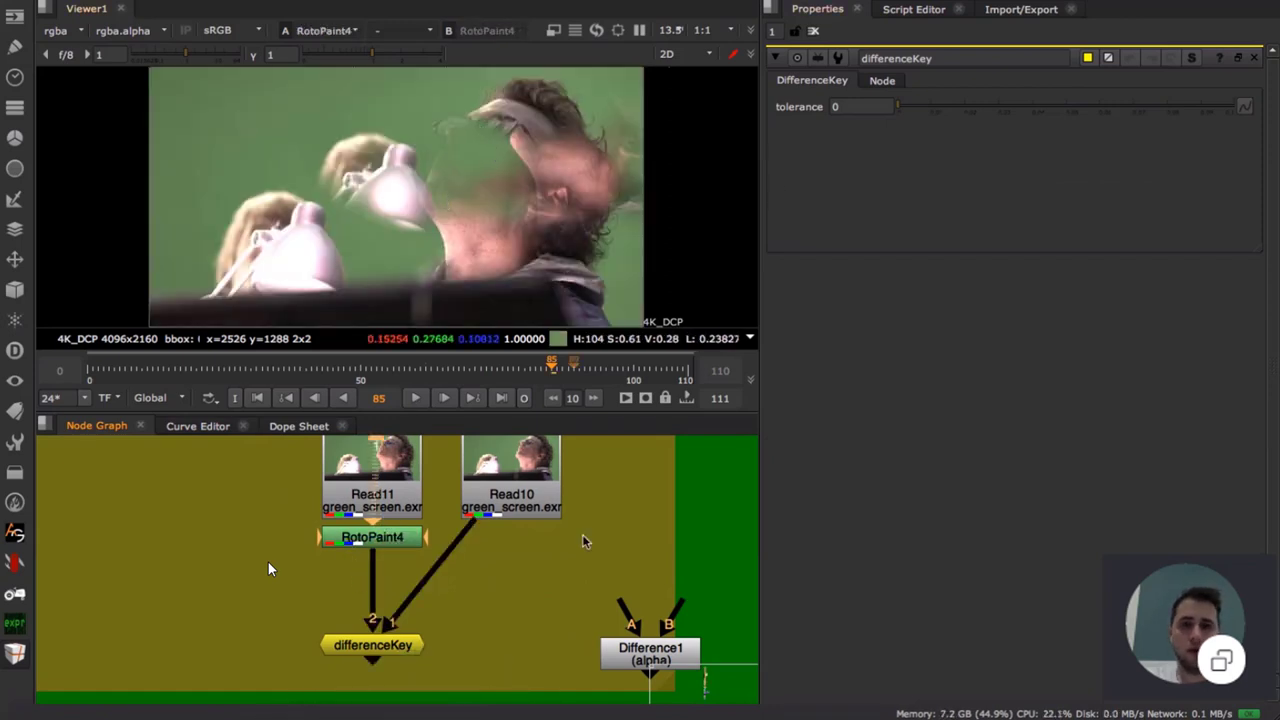
{"action": "left_click", "coordinate": [527, 520]}
{"action": "left_click_drag", "start_coordinate": [526, 517], "coordinate": [536, 521]}
{"action": "key", "text": "1"}
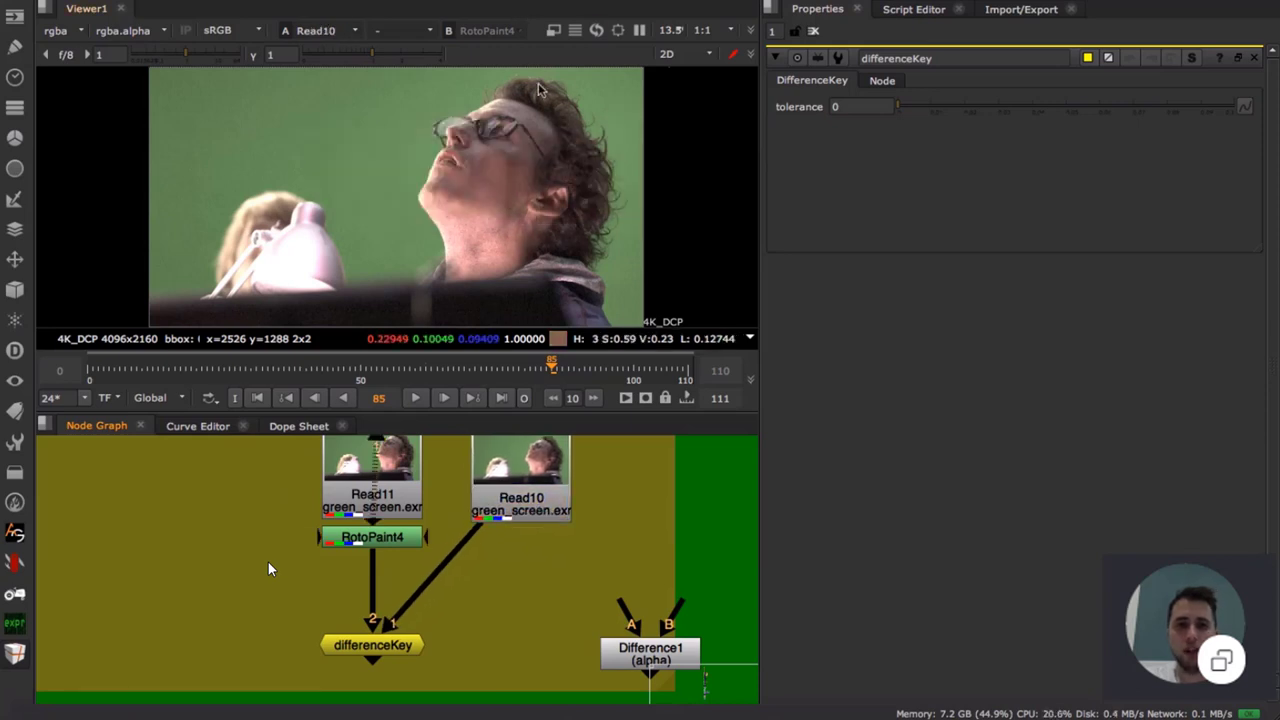
{"action": "left_click", "coordinate": [373, 645]}
{"action": "key", "text": "1"}
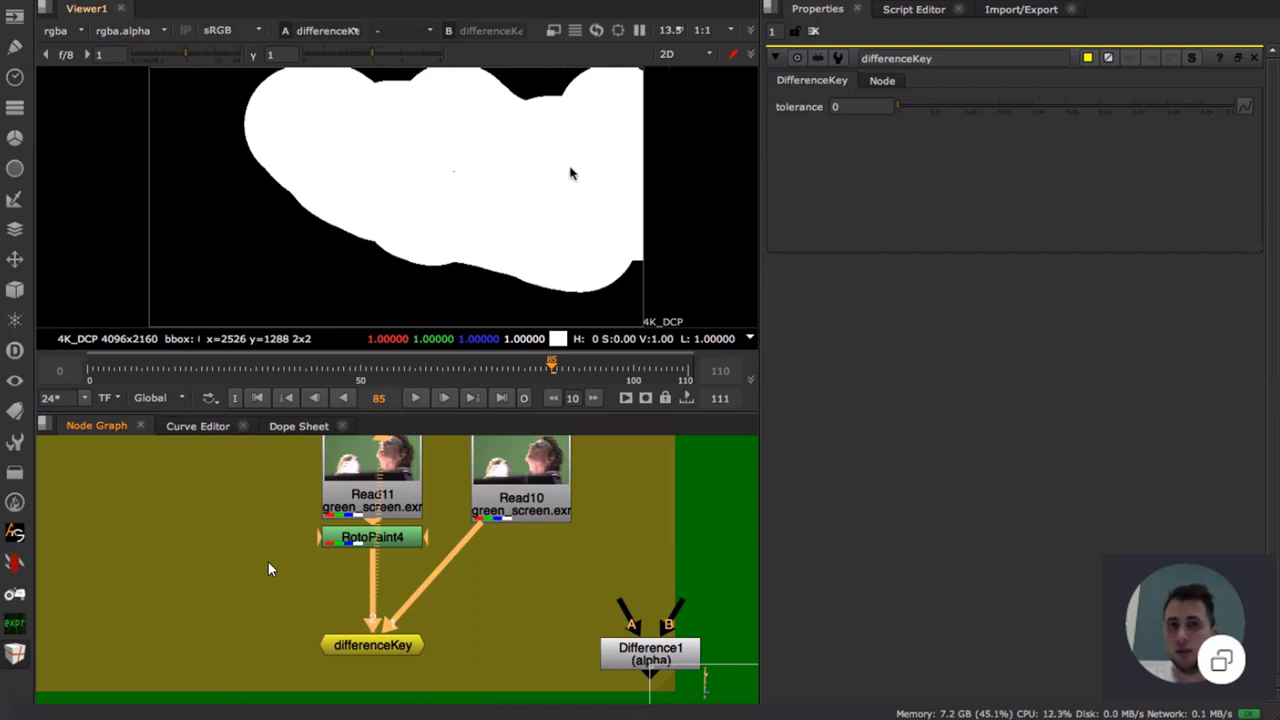
- Set differenceKey's tolerance to 0.0125 and open the group's internal node graph
{"action": "left_click", "coordinate": [850, 106]}
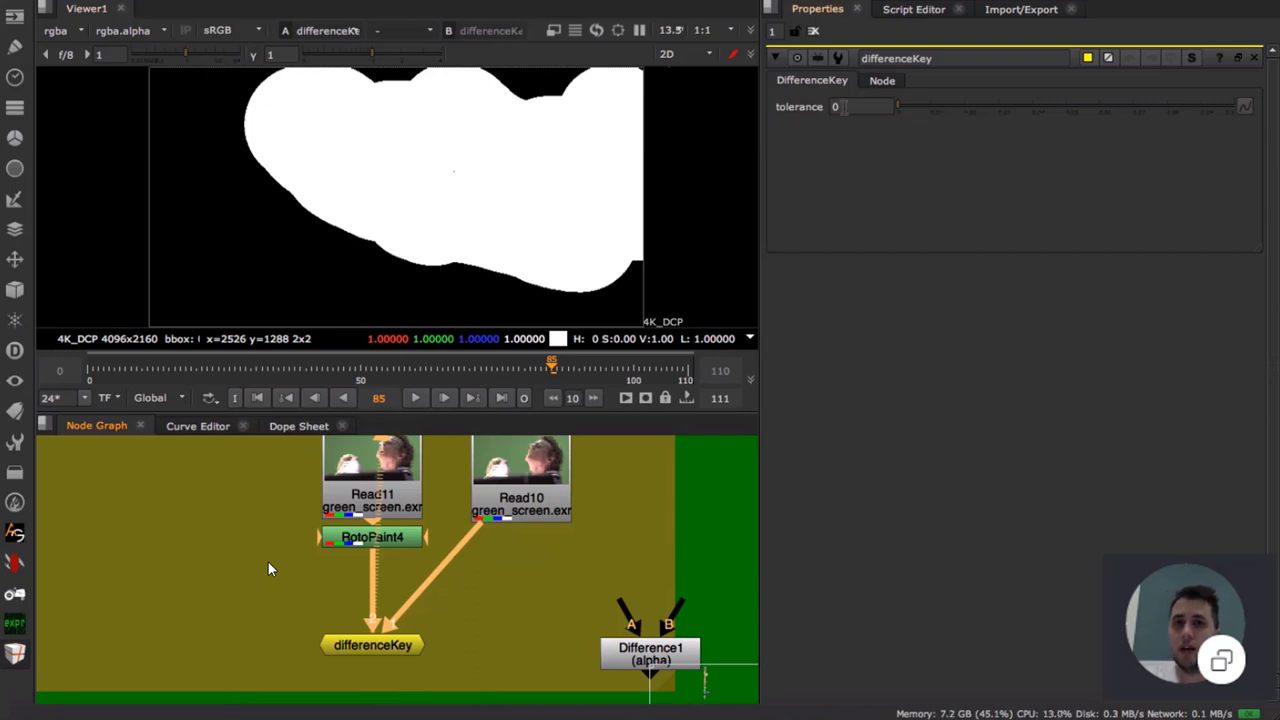
{"action": "left_click_drag", "start_coordinate": [902, 104], "coordinate": [928, 124]}
{"action": "left_click", "coordinate": [403, 645]}
{"action": "key", "text": "ctrl+Return"}
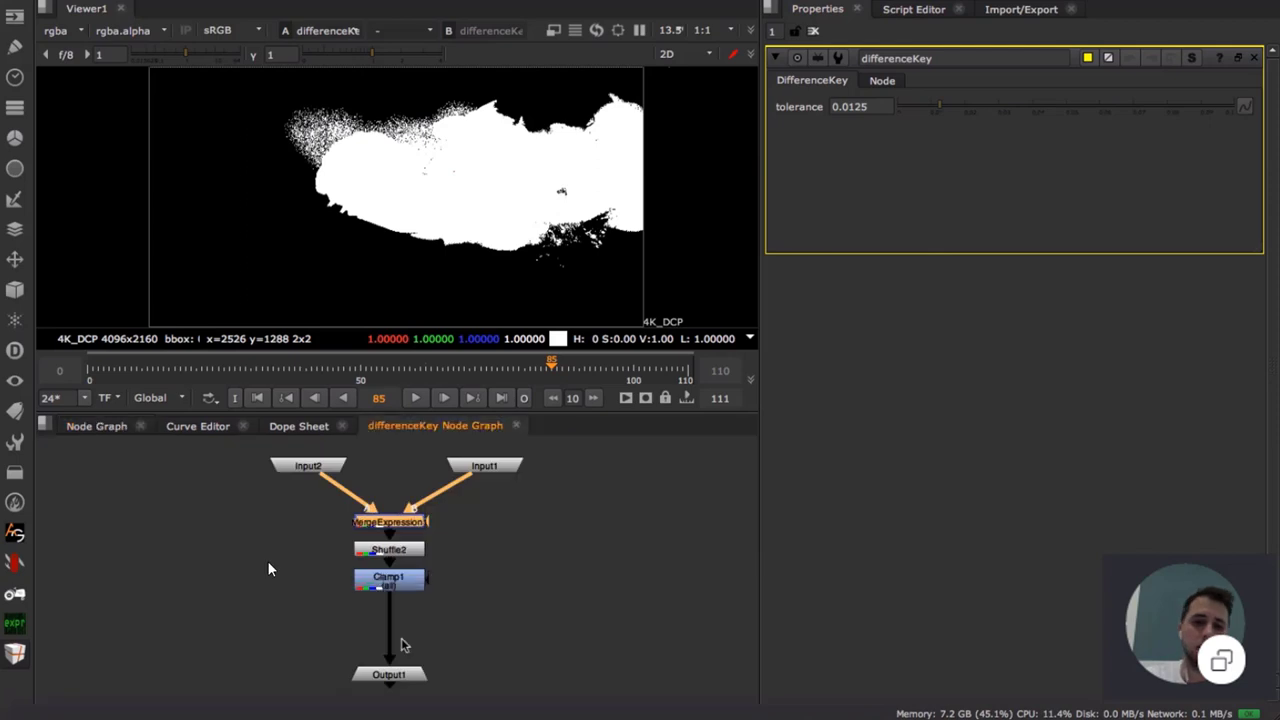
- Open MergeExpression1 inside the differenceKey group and examine its tolerance-based alpha expression and its A and B inputs
{"action": "scroll", "coordinate": [385, 550], "scroll_direction": "up", "scroll_amount": 5}
{"action": "double_click", "coordinate": [415, 482]}
{"action": "middle_click_drag", "start_coordinate": [418, 482], "coordinate": [421, 558]}
{"action": "left_click", "coordinate": [409, 517]}
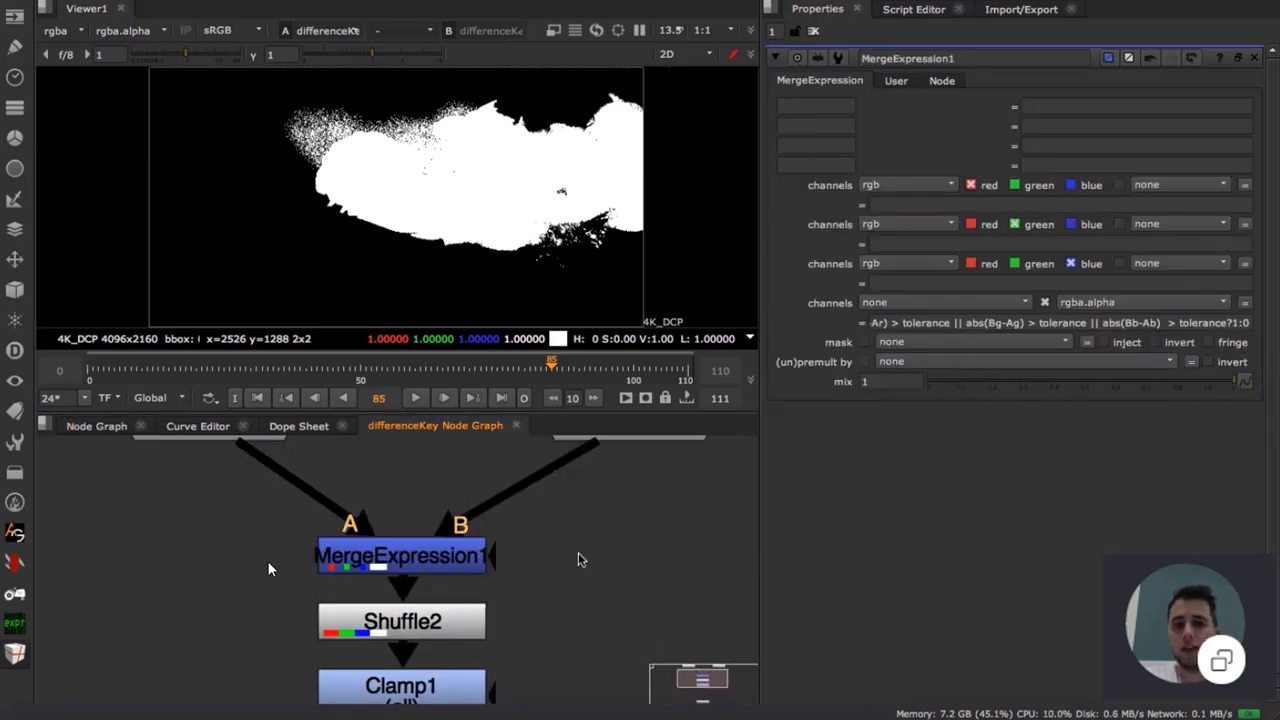
{"action": "left_click", "coordinate": [404, 565]}
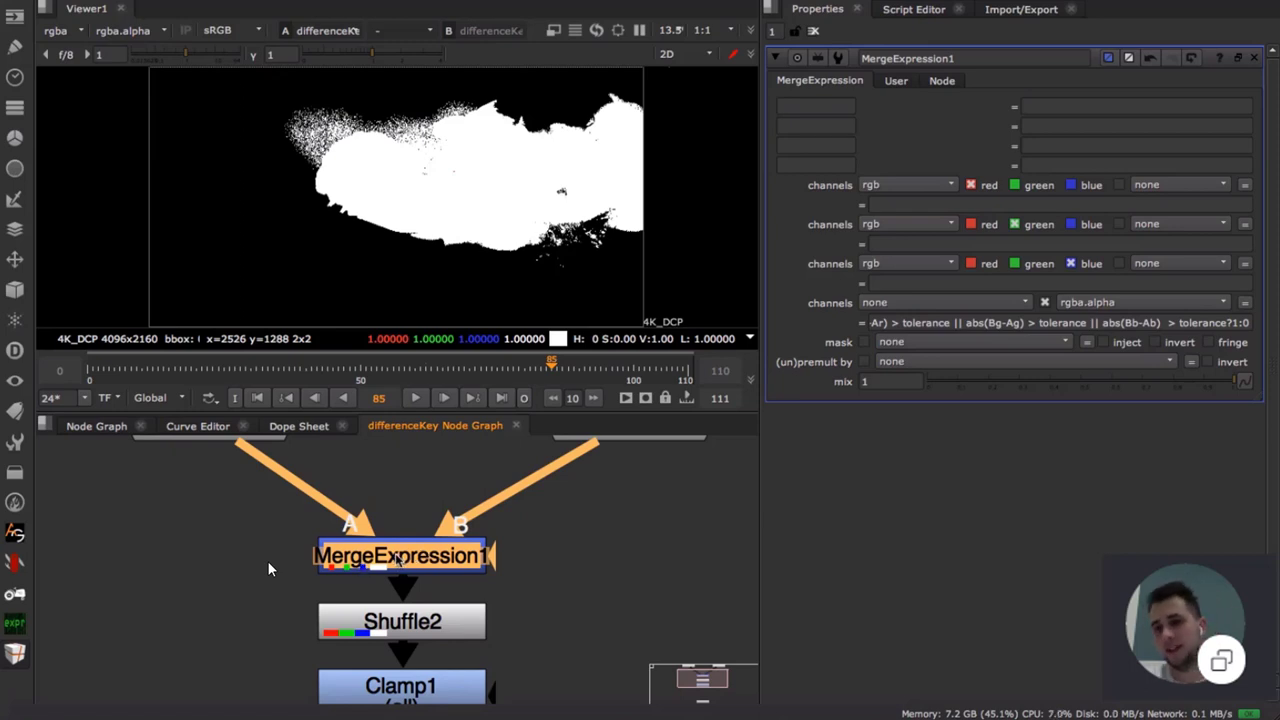
{"action": "middle_click_drag", "start_coordinate": [517, 539], "coordinate": [507, 614]}
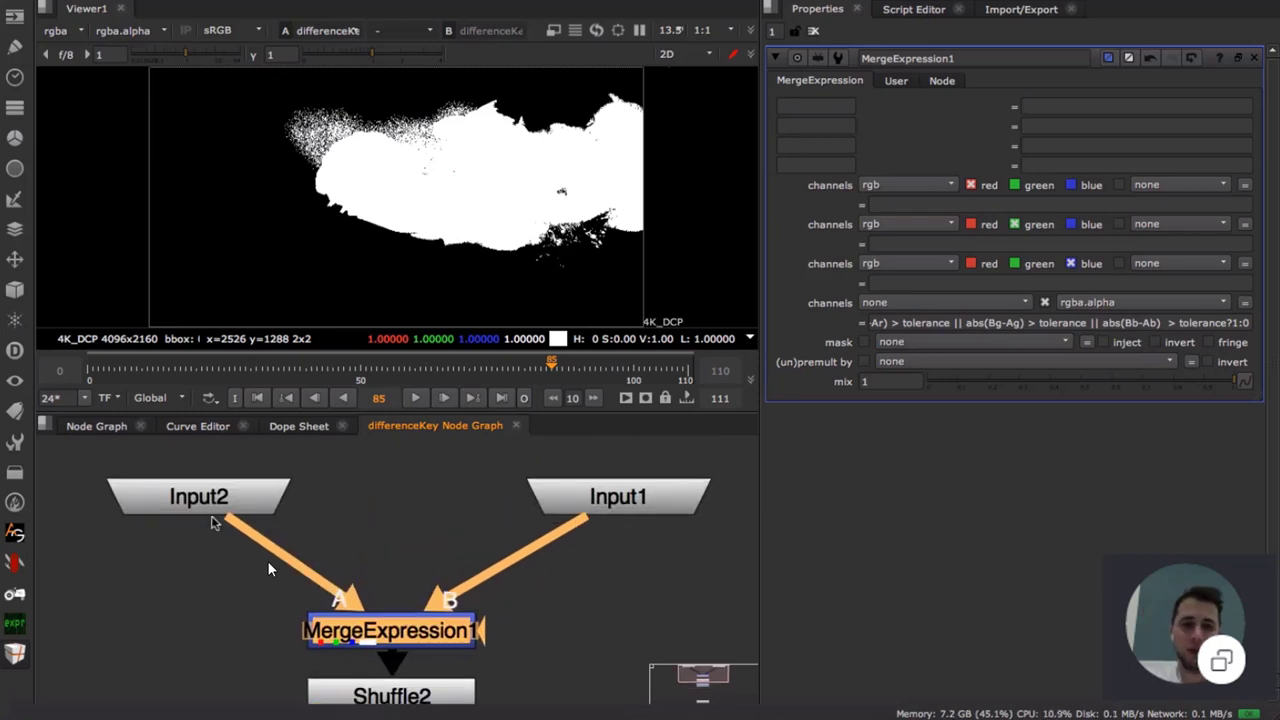
- Review the full alpha expression in MergeExpression1, and return to the main node graph with the differenceKey node's properties open
{"action": "left_click_drag", "start_coordinate": [938, 322], "coordinate": [977, 323]}
{"action": "left_click", "coordinate": [268, 570]}
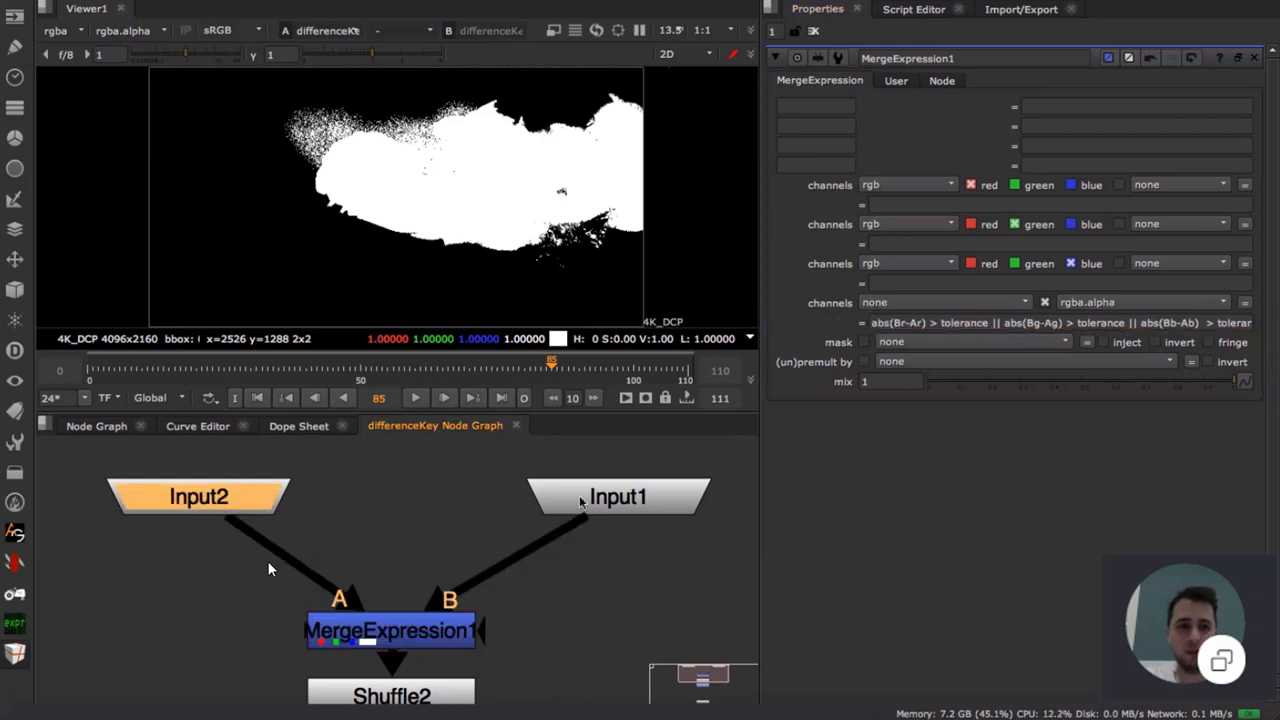
{"action": "left_click", "coordinate": [97, 432]}
{"action": "double_click", "coordinate": [413, 645]}
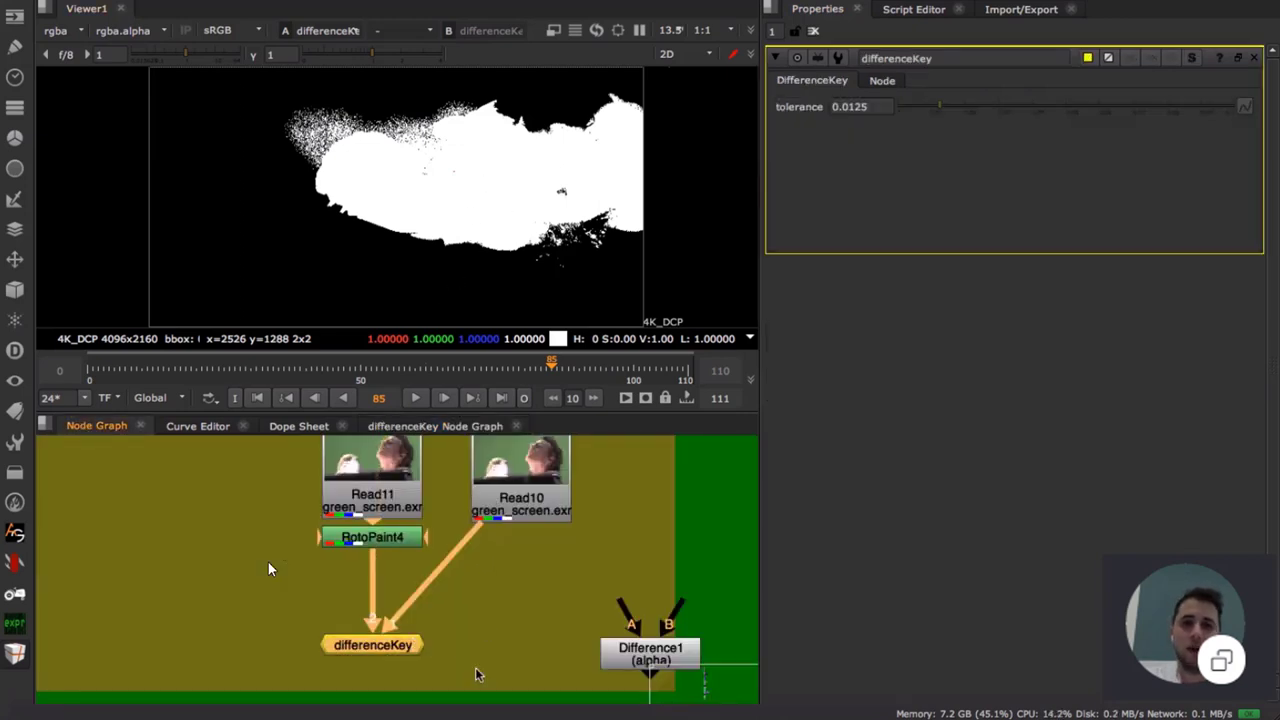
- Move Read10 further away from Read11 in the node graph and view its clean plate
{"action": "middle_click_drag", "start_coordinate": [491, 564], "coordinate": [462, 586]}
{"action": "left_click", "coordinate": [464, 540]}
{"action": "left_click", "coordinate": [360, 588]}
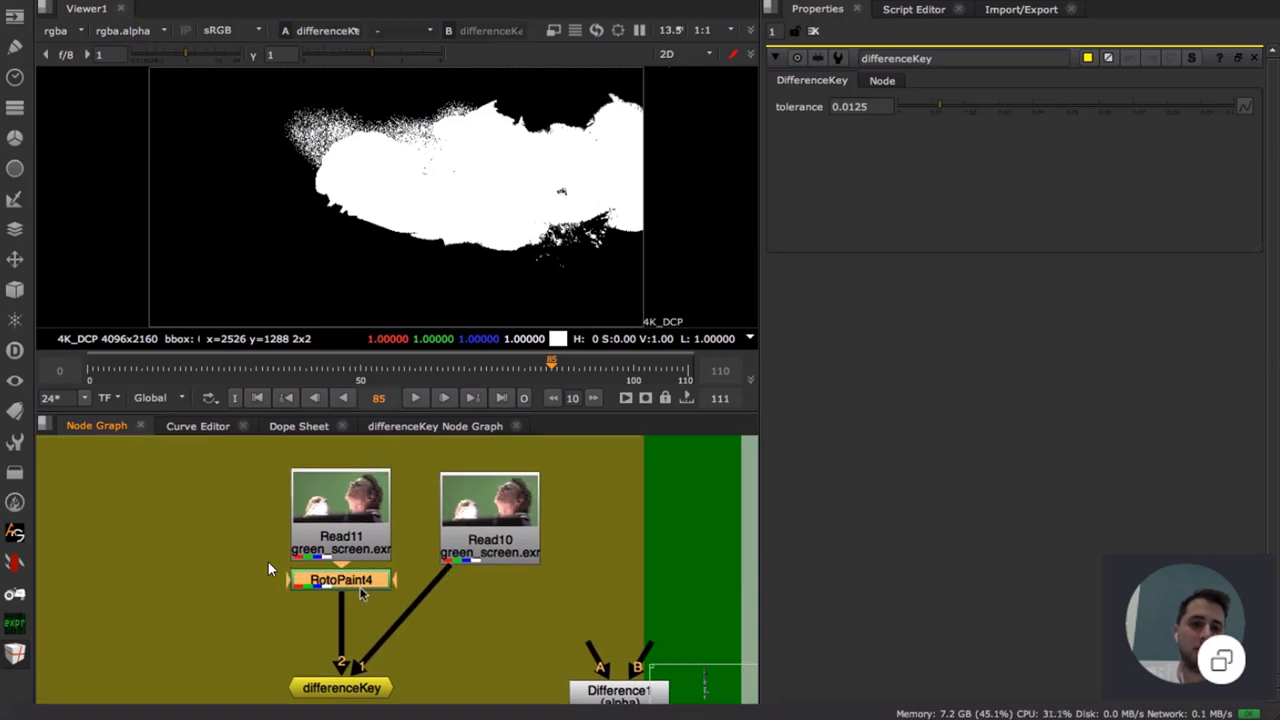
{"action": "left_click_drag", "start_coordinate": [523, 521], "coordinate": [554, 553]}
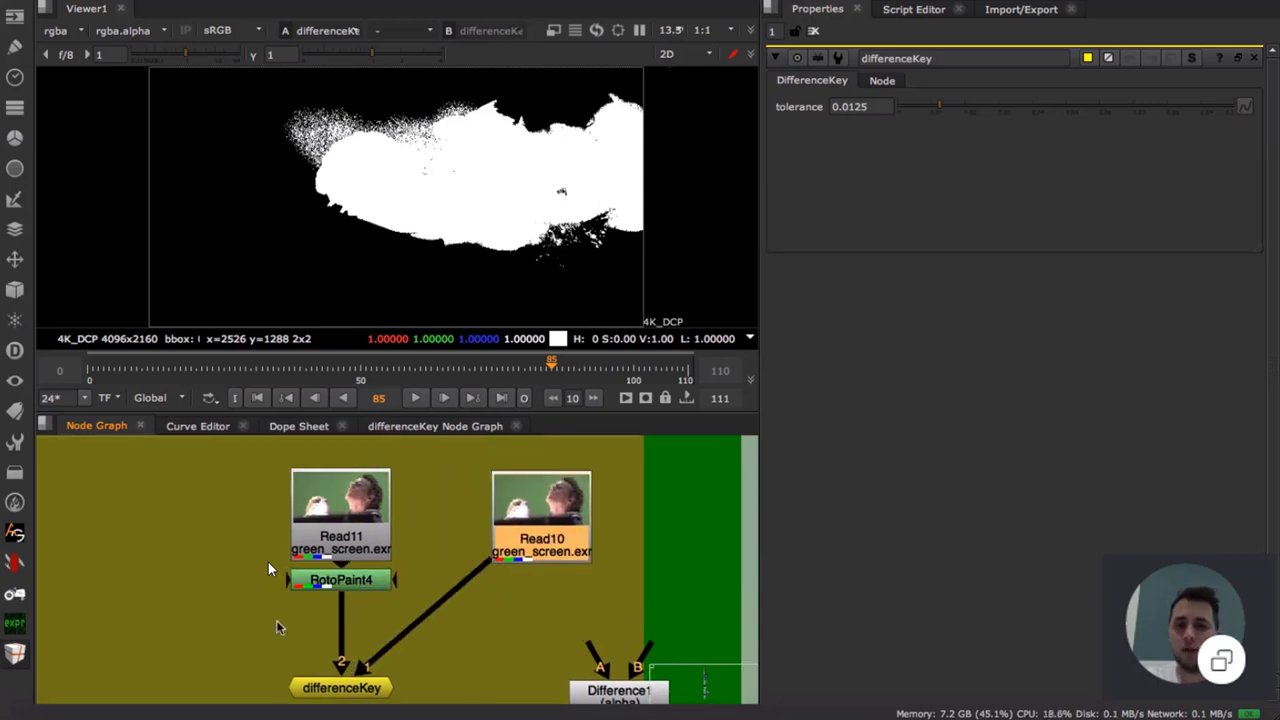
{"action": "key", "text": "1"}
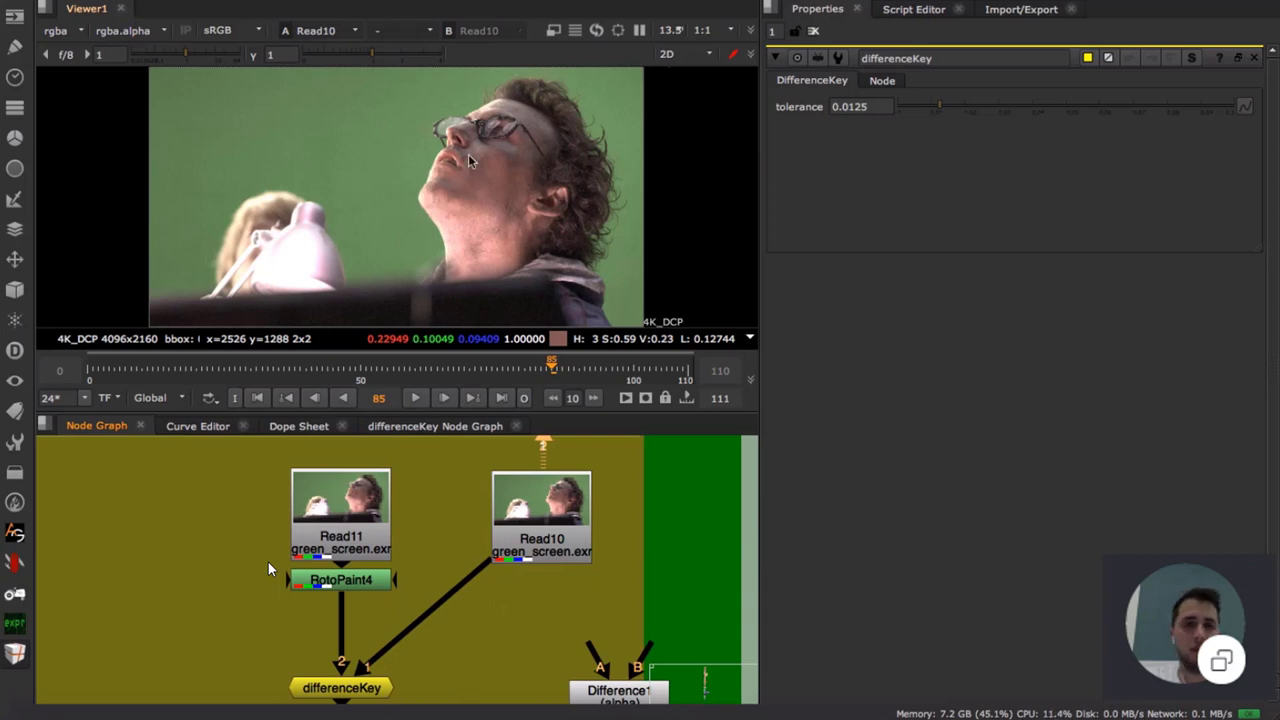
- View the painted RotoPaint4 result and compare it with the differenceKey matte
{"action": "middle_click_drag", "start_coordinate": [421, 580], "coordinate": [443, 538]}
{"action": "left_click", "coordinate": [356, 540]}
{"action": "key", "text": "1"}
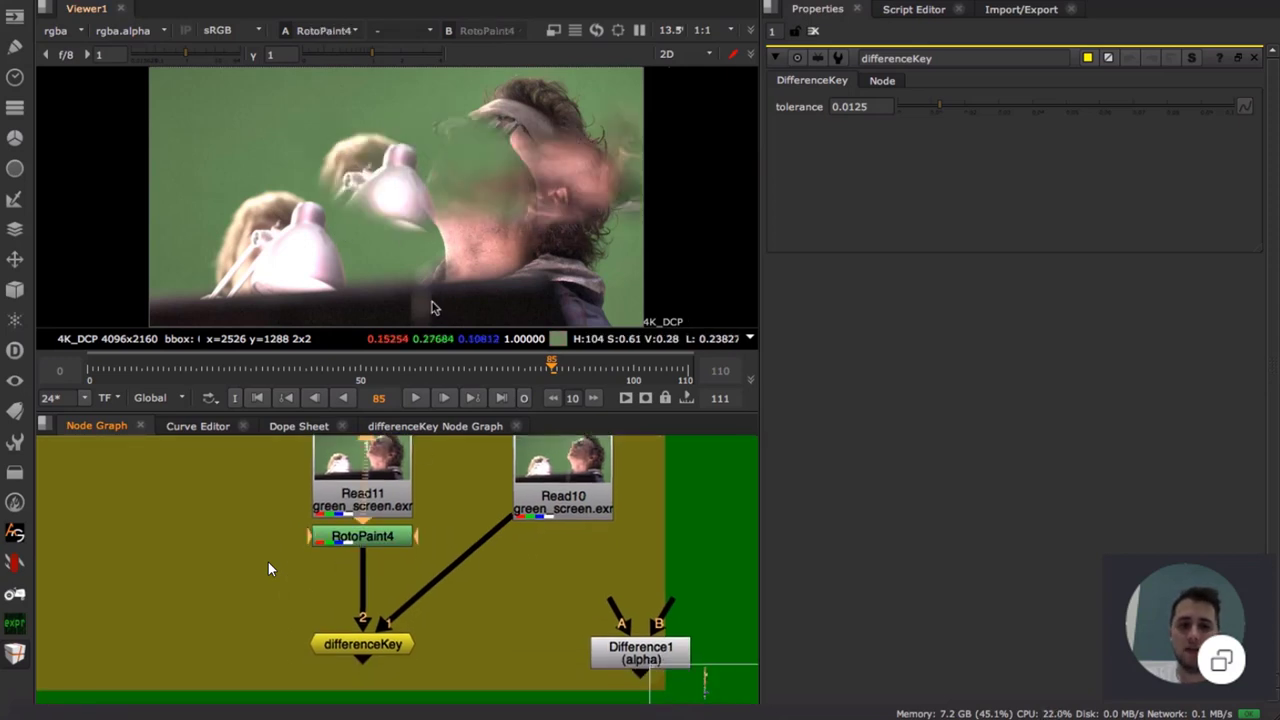
{"action": "left_click", "coordinate": [383, 645]}
{"action": "key", "text": "1"}
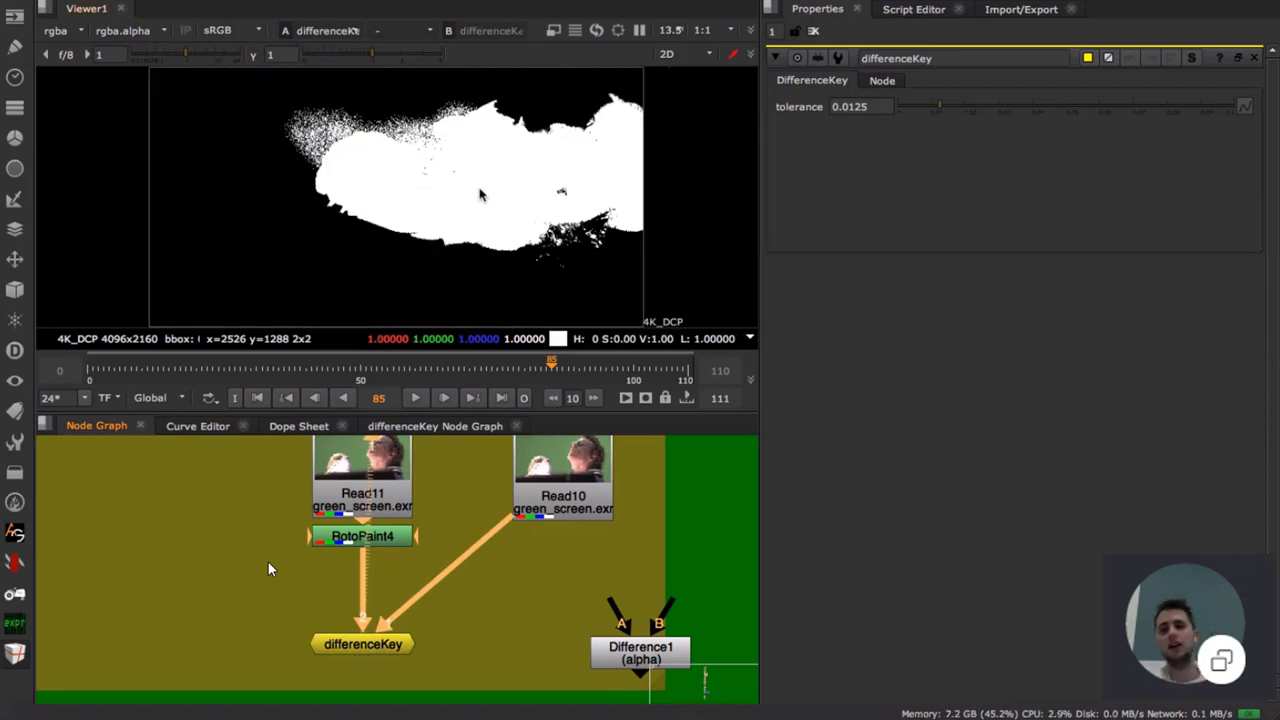
{"action": "left_click", "coordinate": [535, 581]}
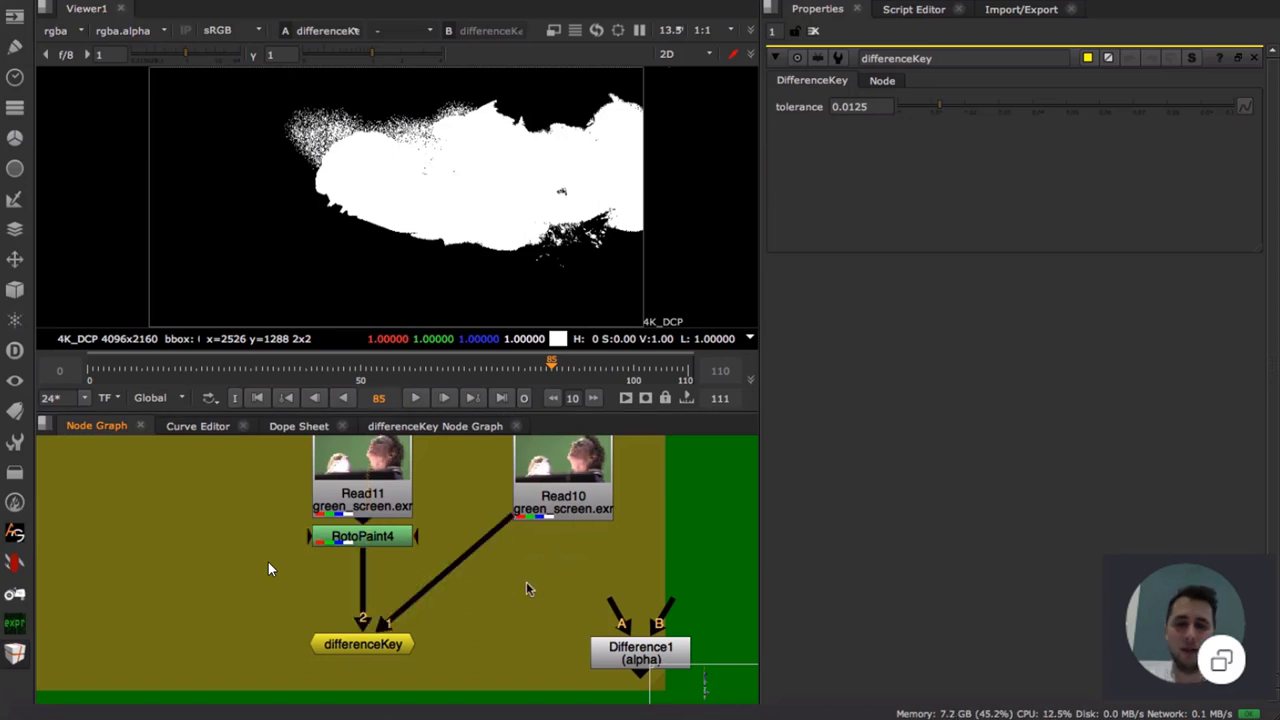
{"action": "left_click", "coordinate": [410, 641]}
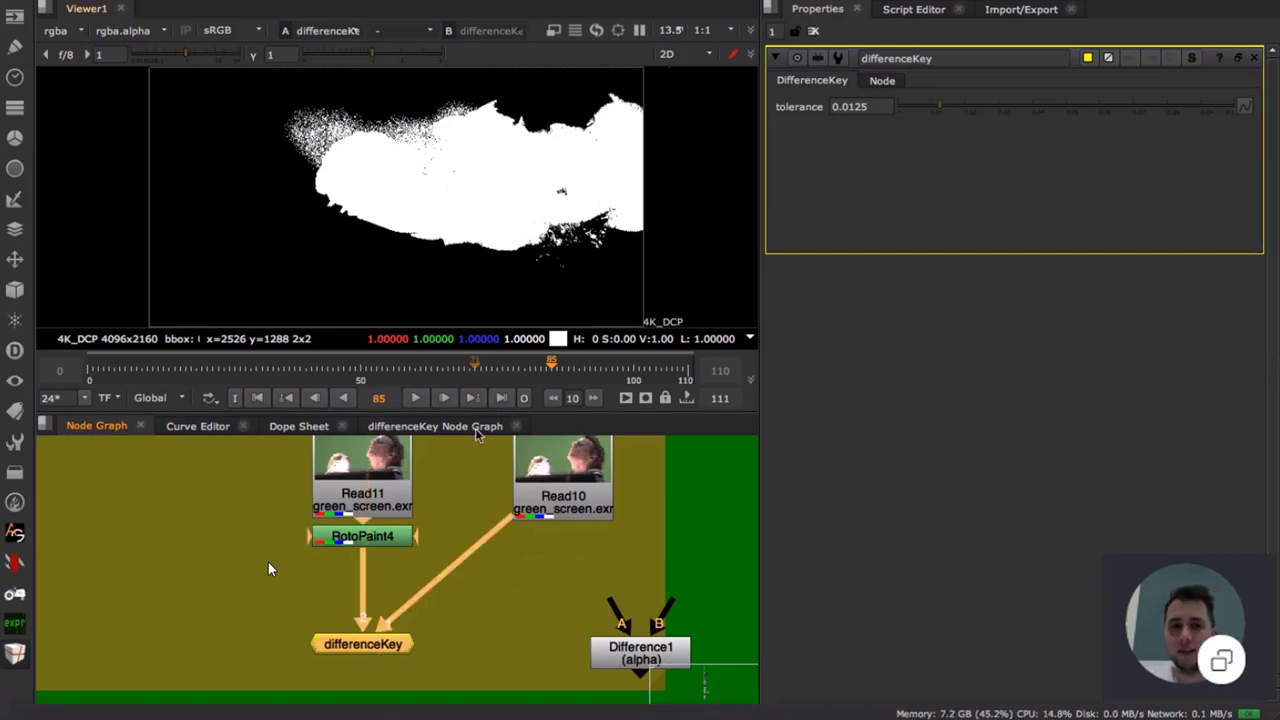
- Add a Grain node to the free area beside the differenceKey node
{"action": "middle_click_drag", "start_coordinate": [509, 563], "coordinate": [390, 527]}
{"action": "left_click", "coordinate": [414, 532]}
{"action": "key", "text": "Tab"}
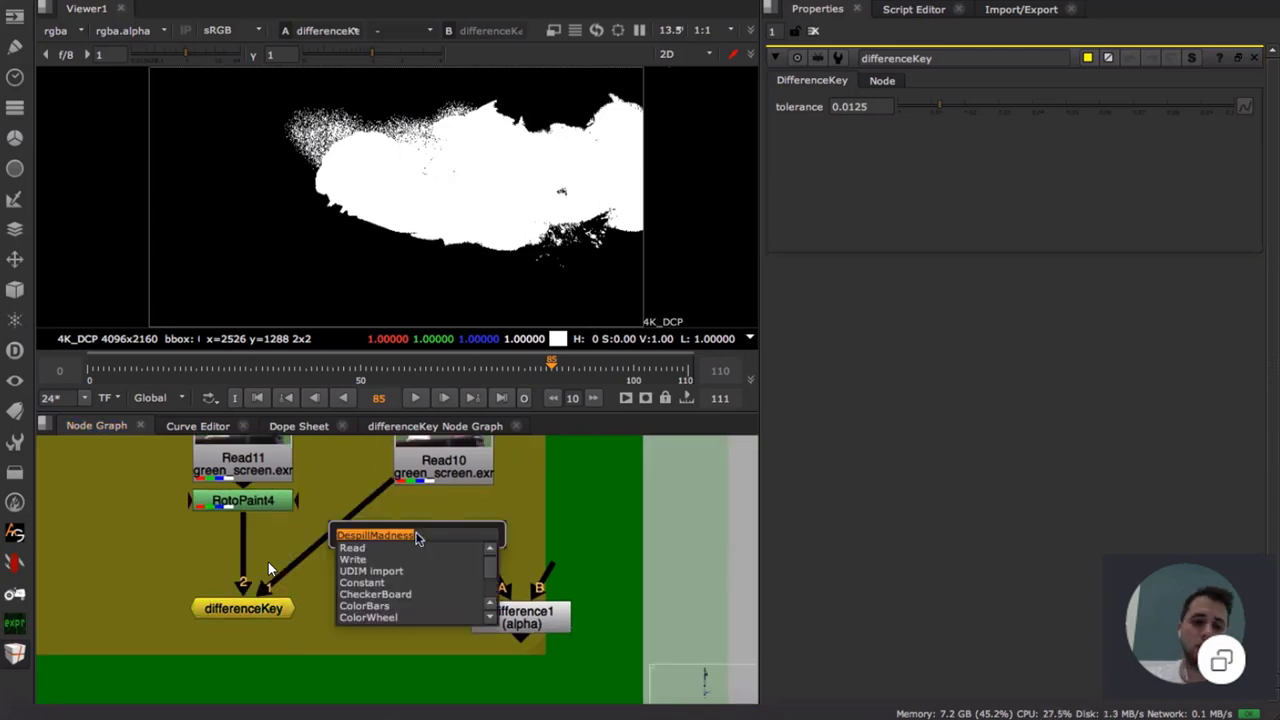
{"action": "type", "text": "Grain"}
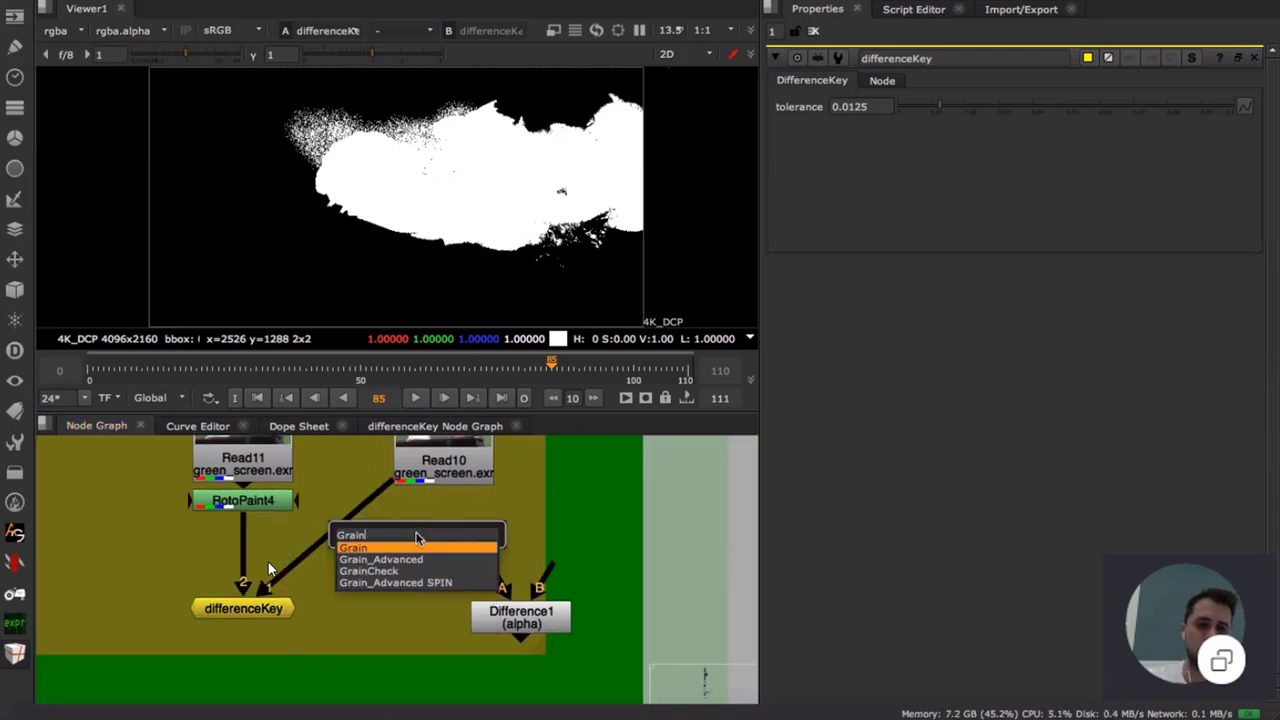
{"action": "key", "text": "Return"}
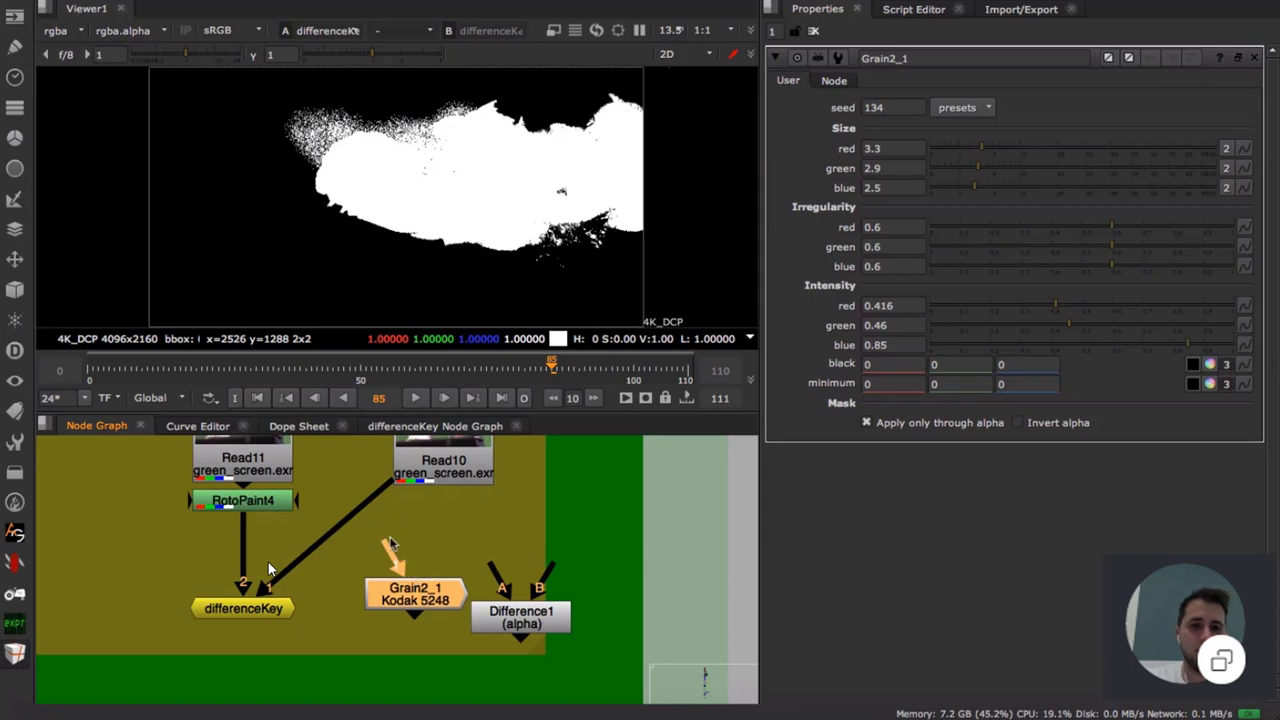
- Connect the Grain node to RotoPaint4, place it beside differenceKey and view it, and move Difference1 out of the way
{"action": "left_click_drag", "start_coordinate": [390, 541], "coordinate": [243, 499]}
{"action": "left_click_drag", "start_coordinate": [431, 604], "coordinate": [382, 633]}
{"action": "key", "text": "1"}
{"action": "middle_click_drag", "start_coordinate": [382, 633], "coordinate": [334, 631]}
{"action": "left_click", "coordinate": [383, 550]}
{"action": "left_click_drag", "start_coordinate": [483, 627], "coordinate": [566, 643]}
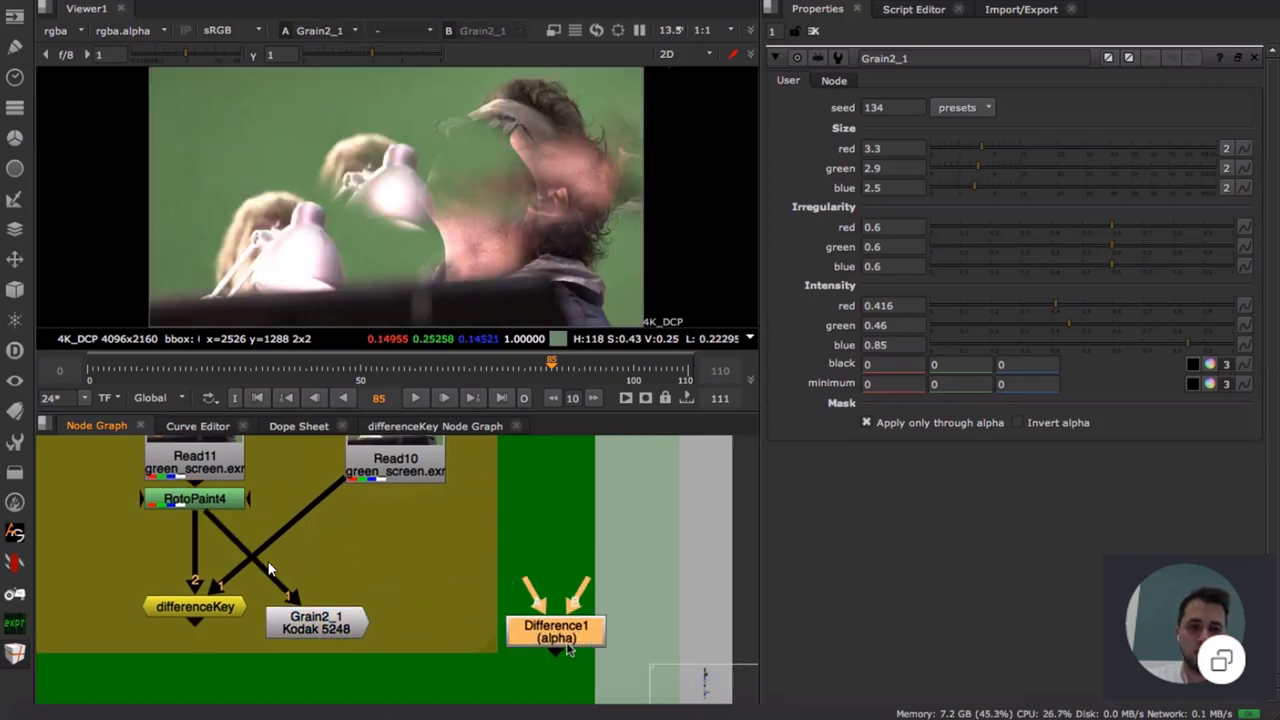
- Add a Keymix node with Read10 as B, the Grain node as A and differenceKey as mask, and view its result up close
{"action": "left_click", "coordinate": [452, 585]}
{"action": "key", "text": "k"}
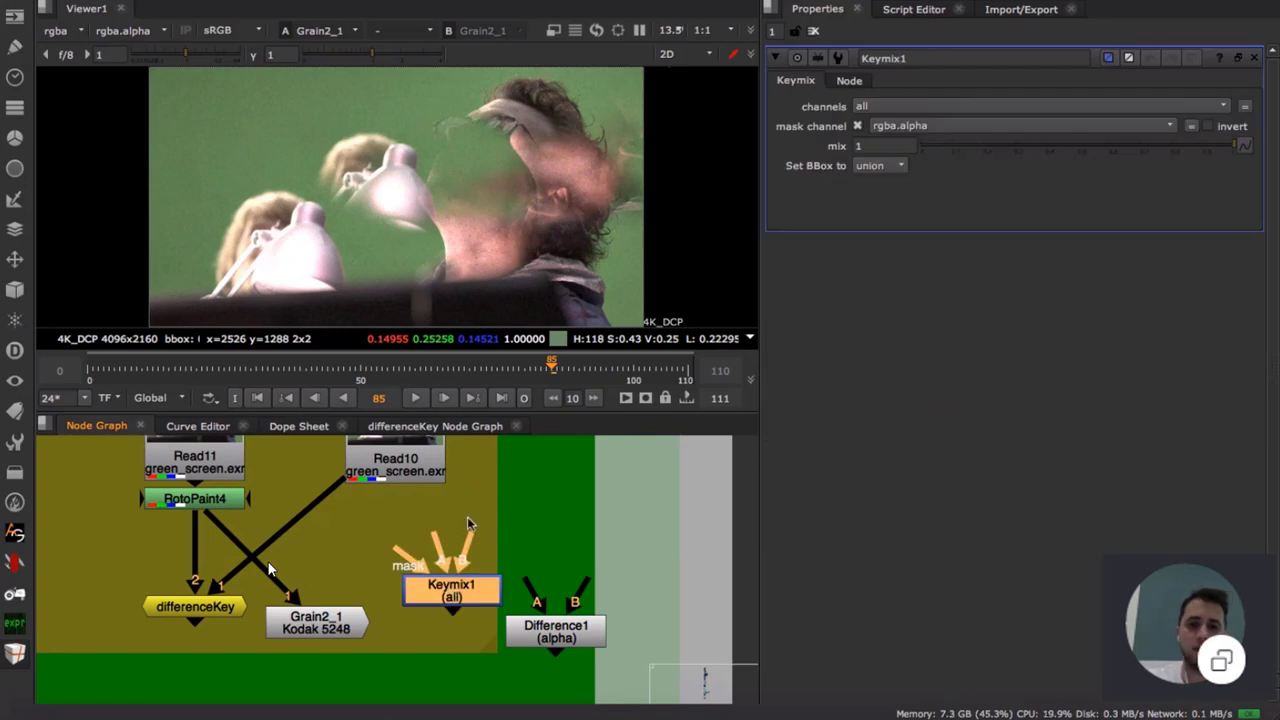
{"action": "left_click_drag", "start_coordinate": [470, 526], "coordinate": [430, 500]}
{"action": "left_click_drag", "start_coordinate": [458, 590], "coordinate": [411, 665]}
{"action": "left_click_drag", "start_coordinate": [399, 609], "coordinate": [222, 553]}
{"action": "left_click_drag", "start_coordinate": [224, 554], "coordinate": [232, 560]}
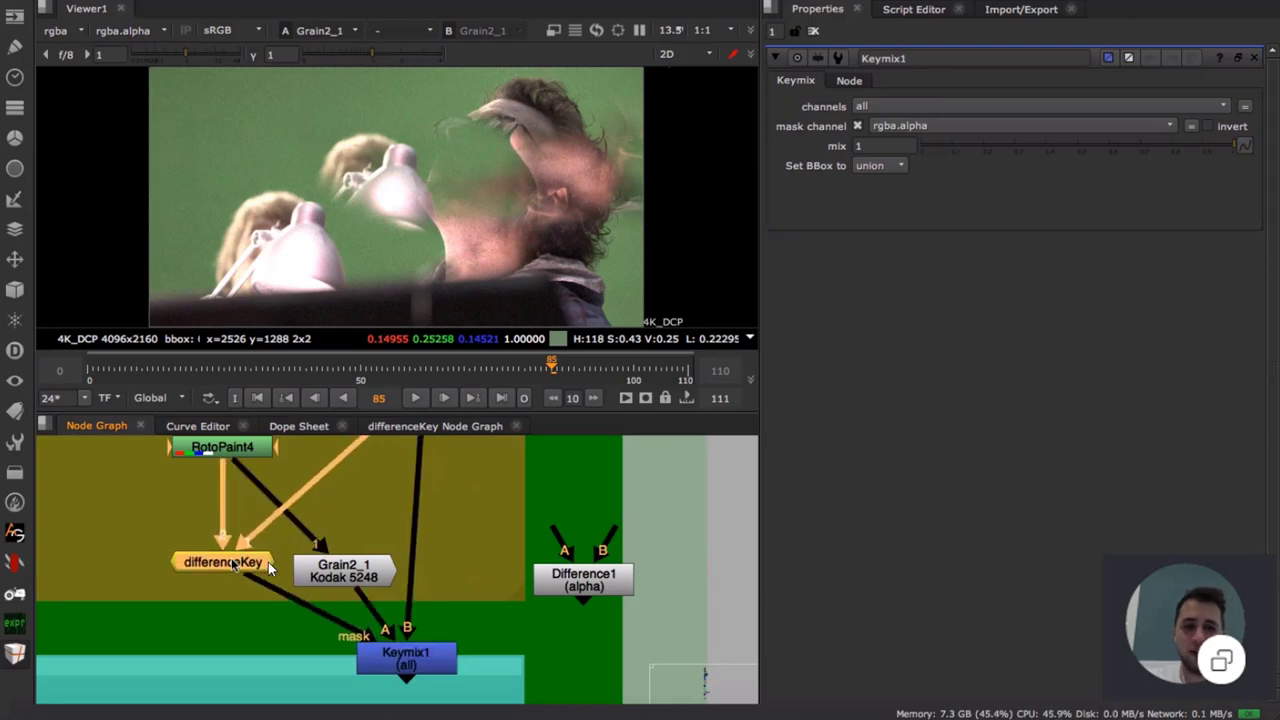
{"action": "left_click_drag", "start_coordinate": [422, 663], "coordinate": [438, 646]}
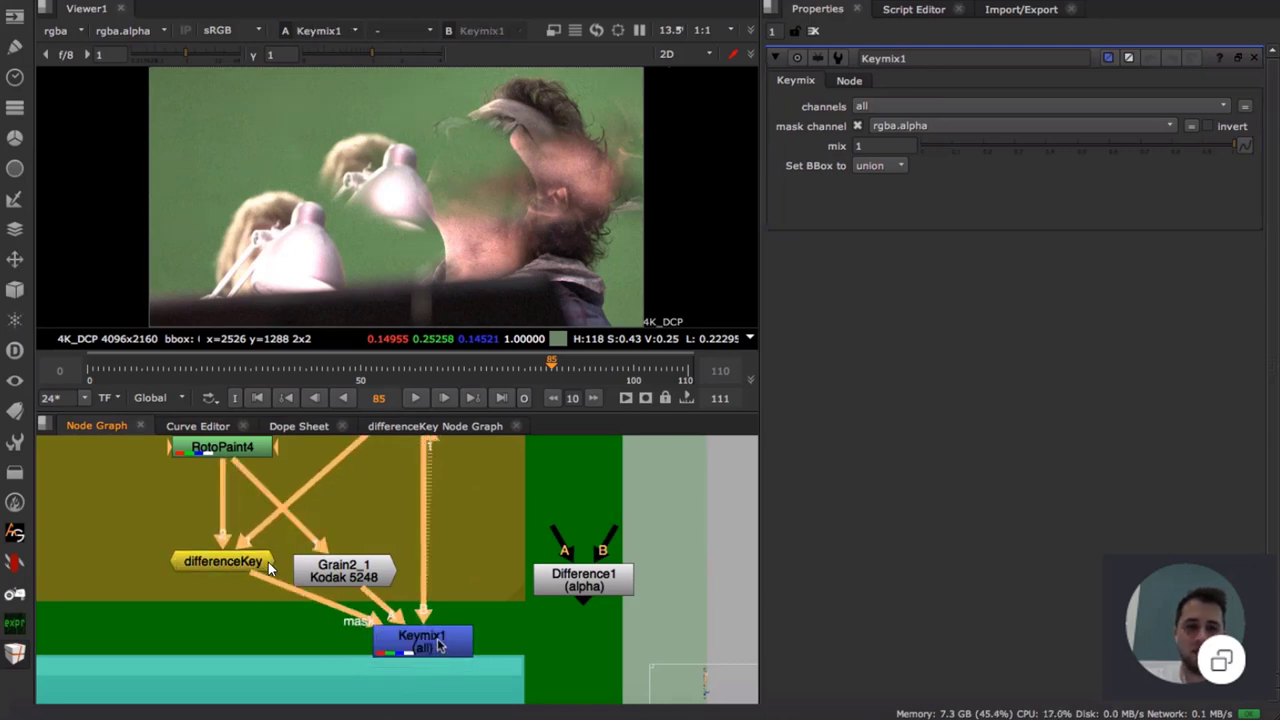
{"action": "scroll", "coordinate": [475, 160], "scroll_direction": "down", "scroll_amount": 2}
{"action": "scroll", "coordinate": [476, 160], "scroll_direction": "up", "scroll_amount": 4}
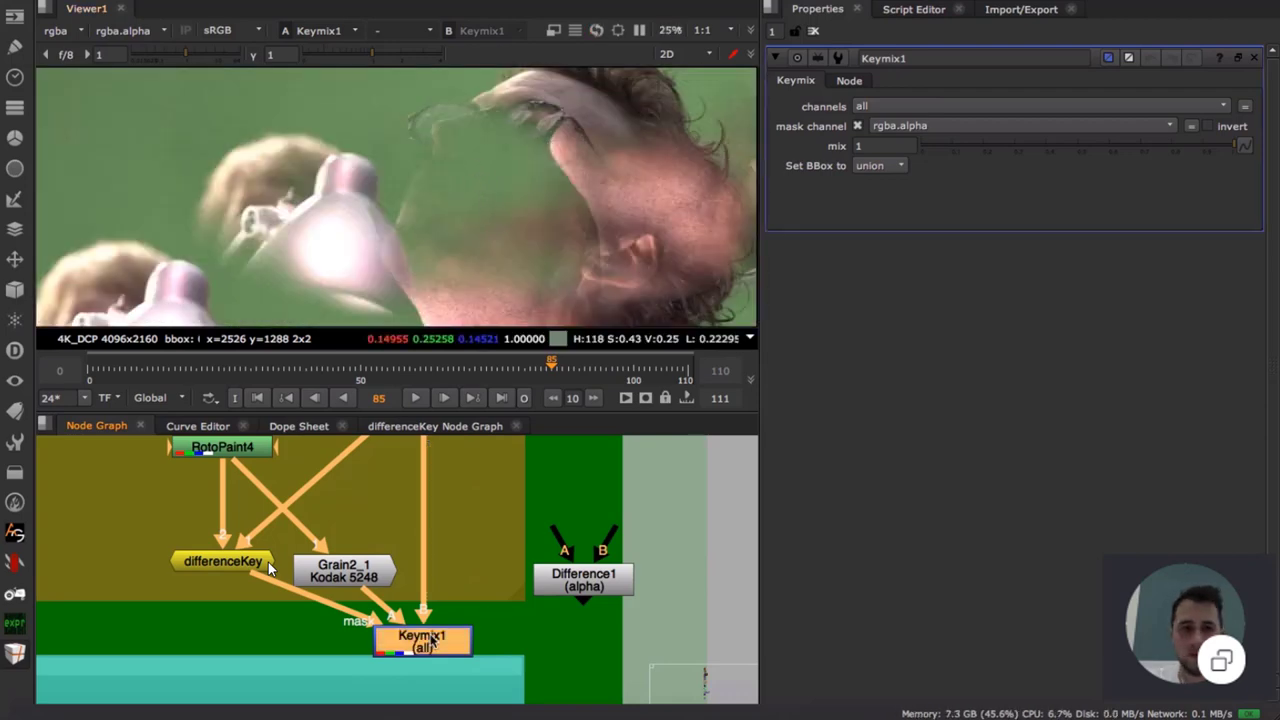
- Open the RotoPaint4 node's properties
{"action": "left_click", "coordinate": [475, 535]}
{"action": "middle_click_drag", "start_coordinate": [477, 525], "coordinate": [480, 555]}
{"action": "scroll", "coordinate": [458, 572], "scroll_direction": "down", "scroll_amount": 1}
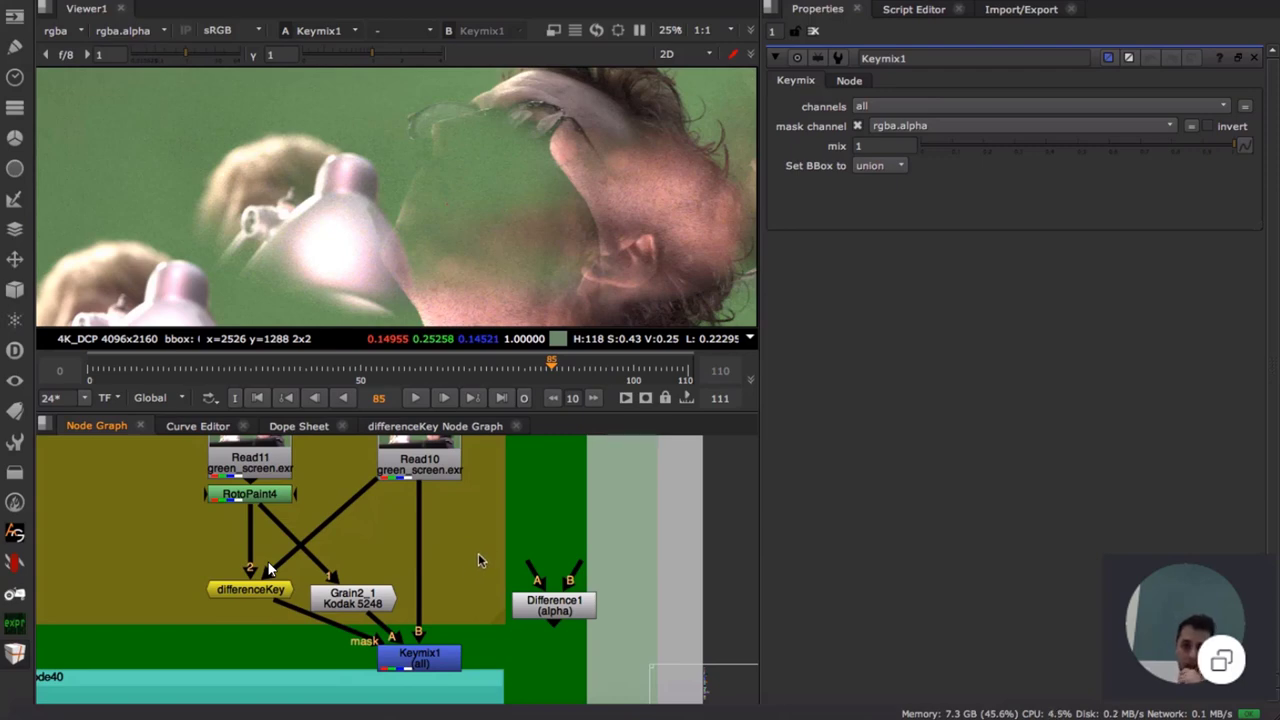
{"action": "double_click", "coordinate": [285, 494]}
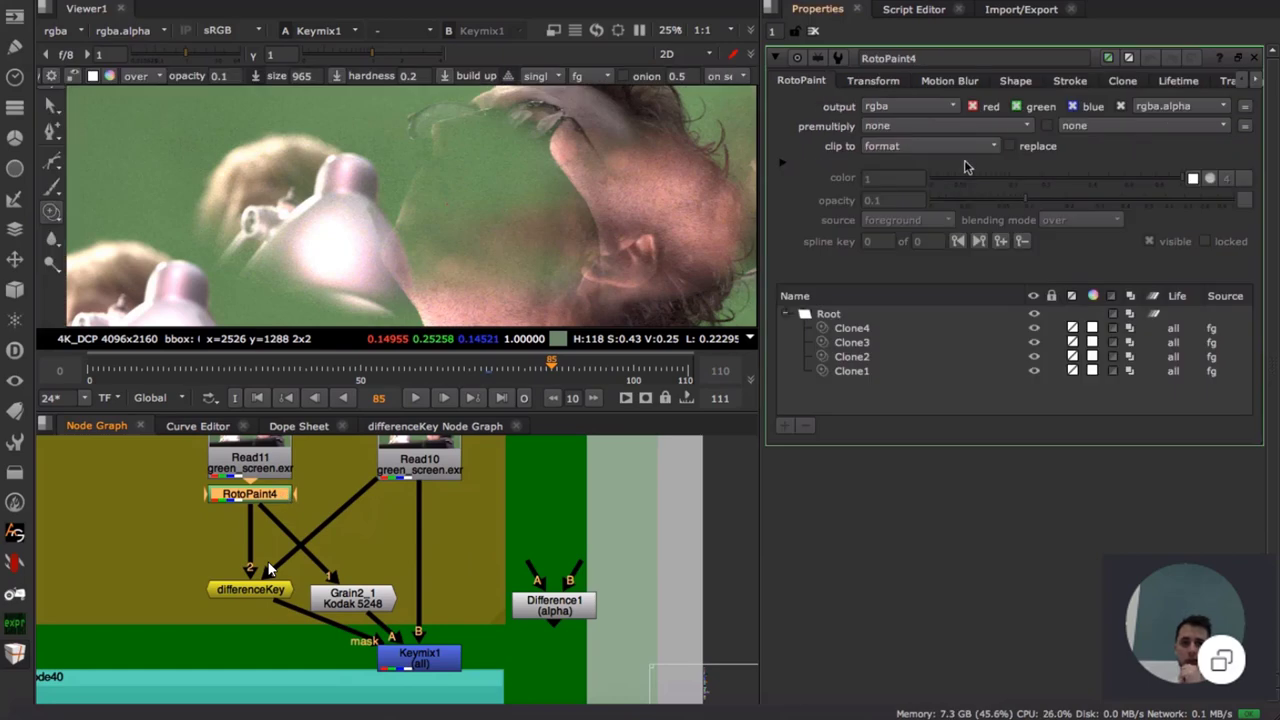
- Expand the extra mask settings of RotoPaint4 and look through its available mask channels
{"action": "left_click", "coordinate": [782, 162]}
{"action": "left_click", "coordinate": [919, 220]}
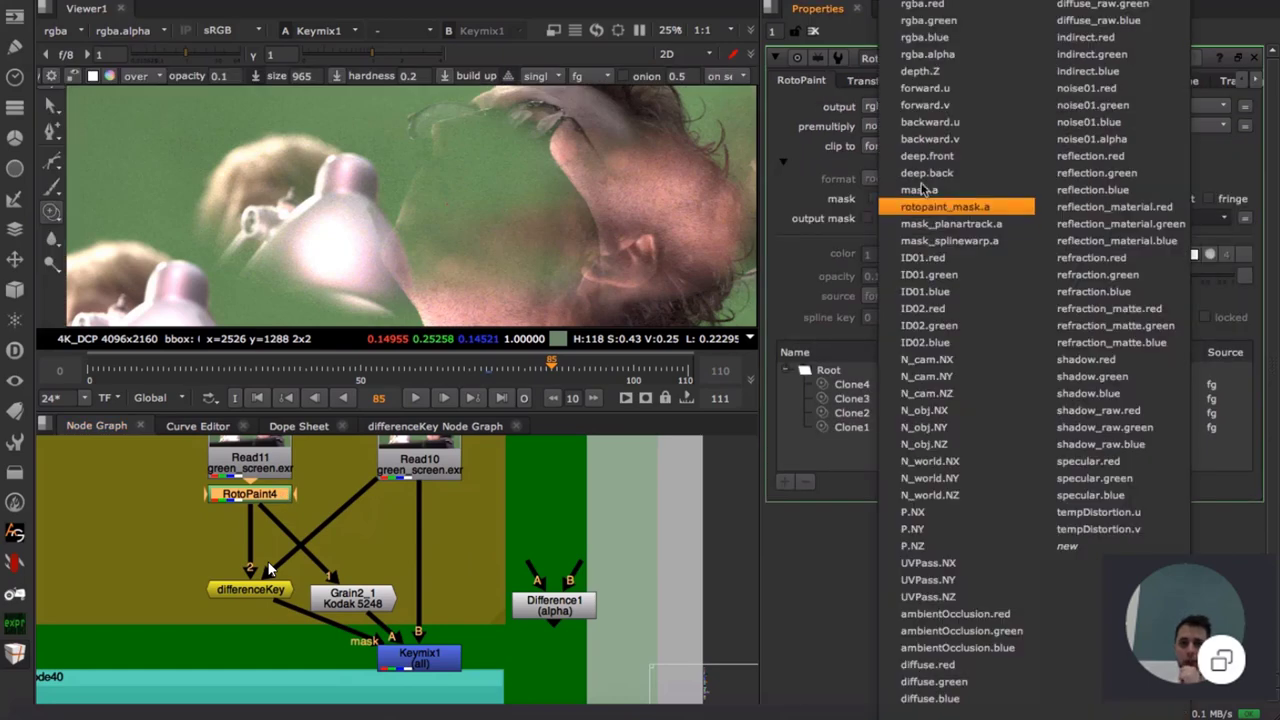
{"action": "left_click", "coordinate": [808, 180]}
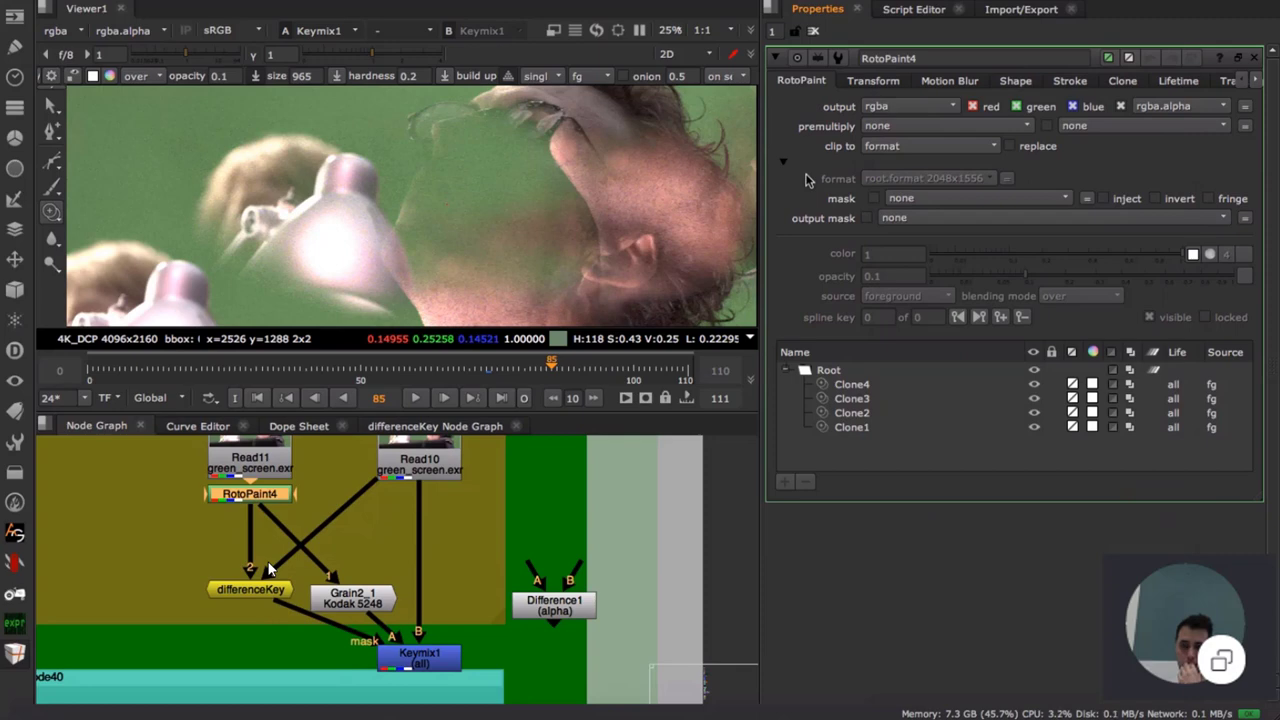
{"action": "left_click", "coordinate": [320, 573]}
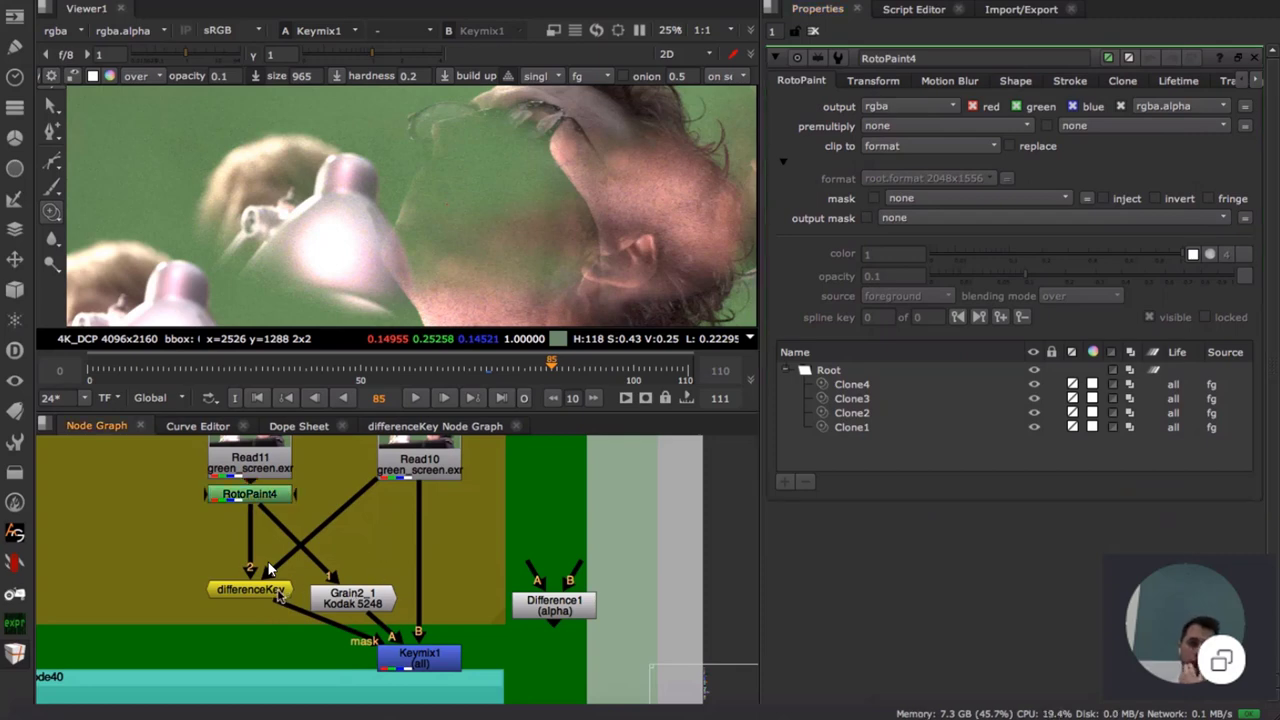
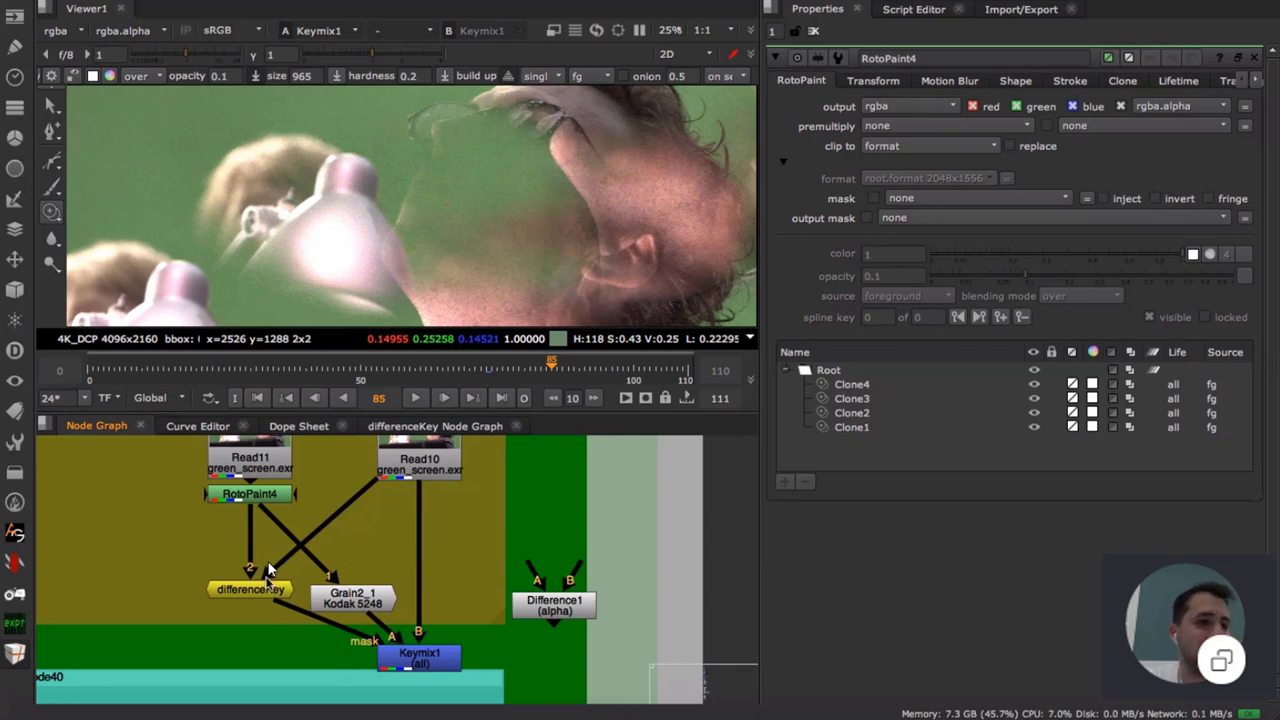
- Open the differenceKey settings, view its output and sample a pixel in the noisy edge of the matte
{"action": "double_click", "coordinate": [252, 590]}
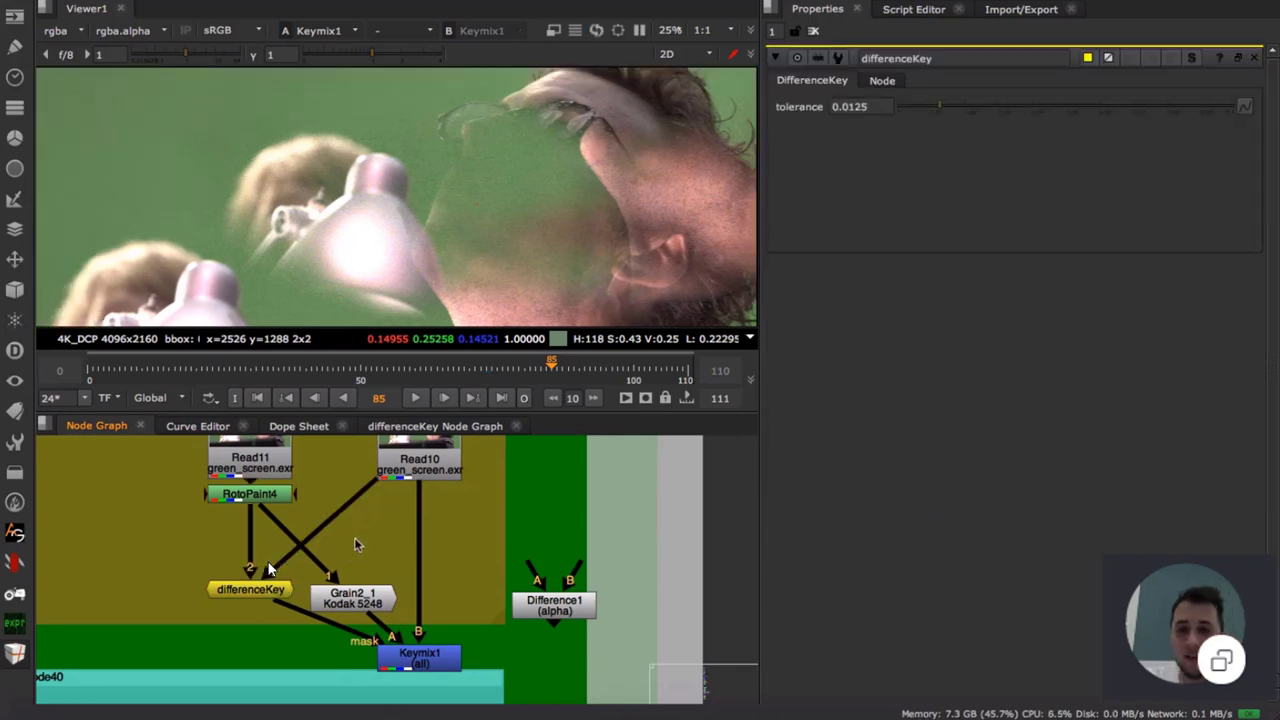
{"action": "left_click", "coordinate": [265, 590]}
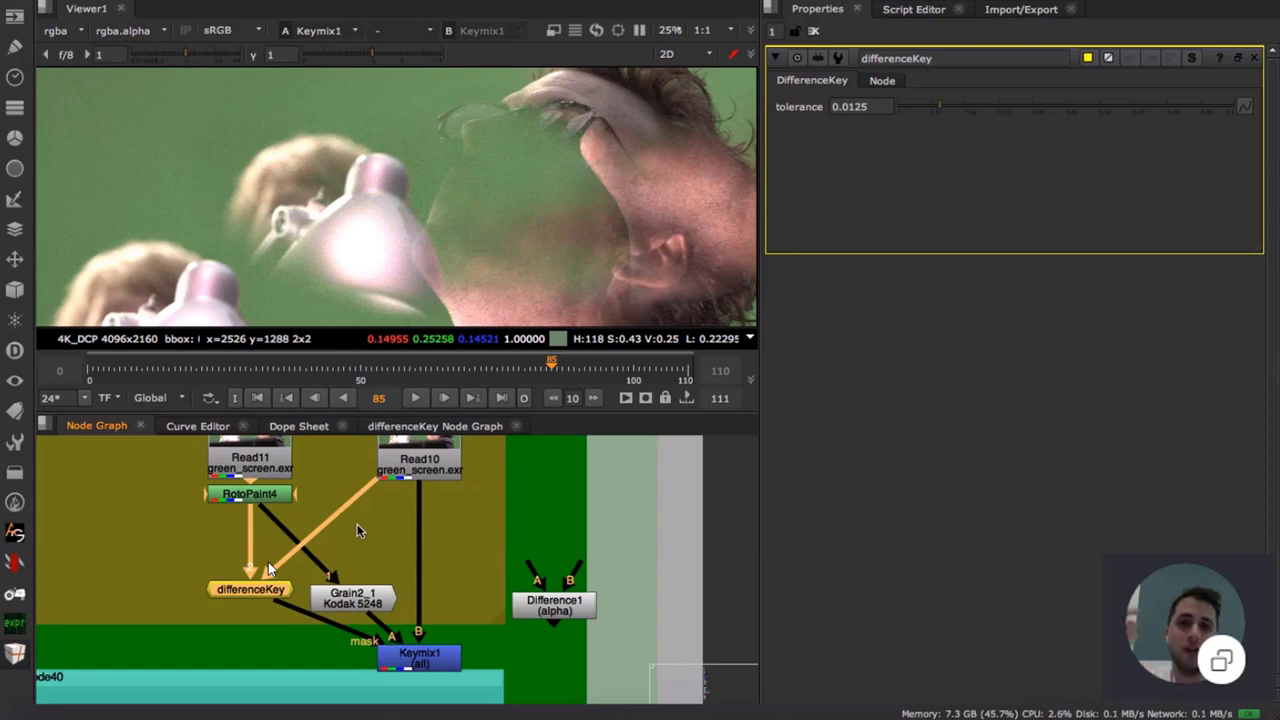
{"action": "key", "text": "1"}
{"action": "scroll", "coordinate": [201, 151], "scroll_direction": "up", "scroll_amount": 10}
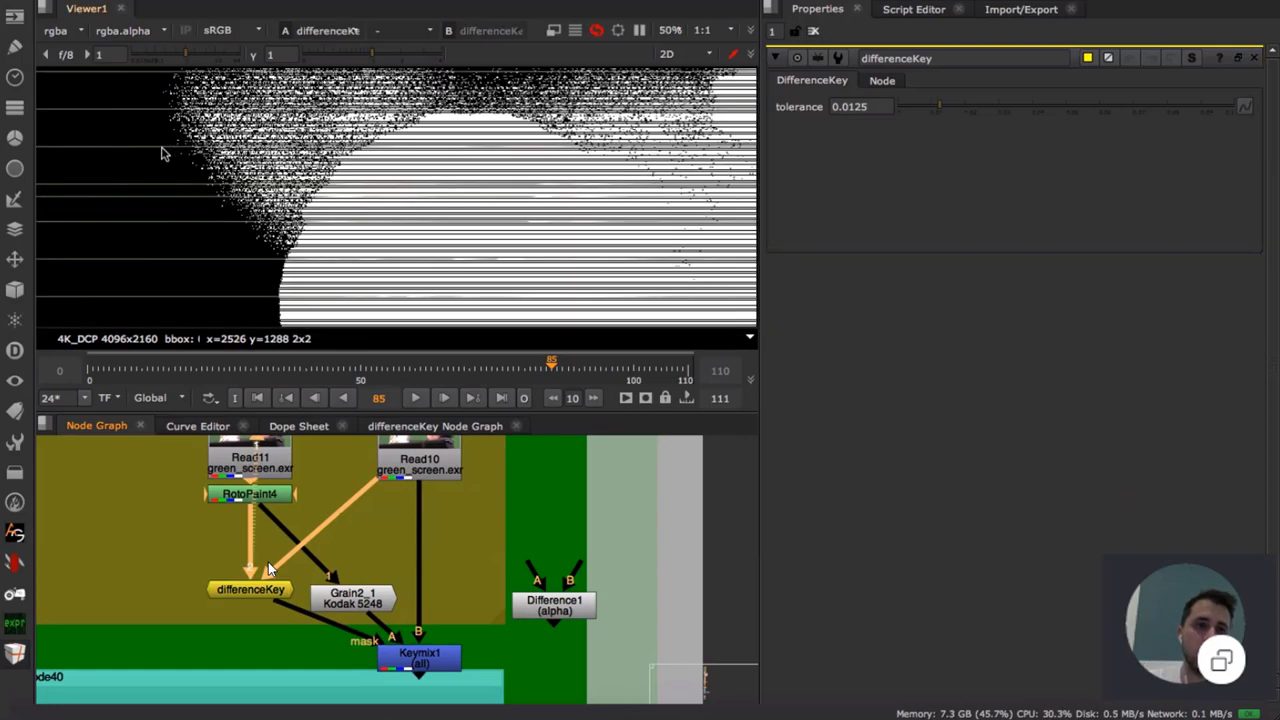
{"action": "scroll", "coordinate": [210, 185], "scroll_direction": "up", "scroll_amount": 3}
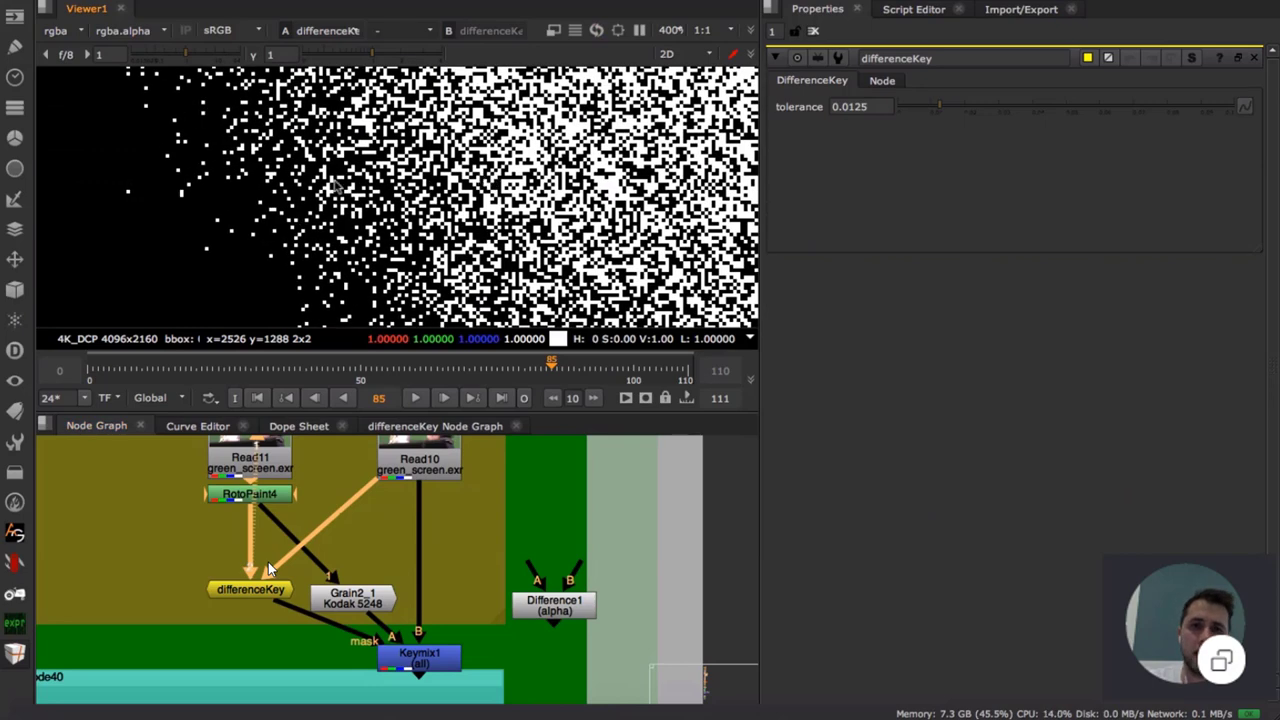
{"action": "scroll", "coordinate": [220, 213], "scroll_direction": "up", "scroll_amount": 4}
{"action": "left_click", "coordinate": [188, 238], "text": "ctrl"}
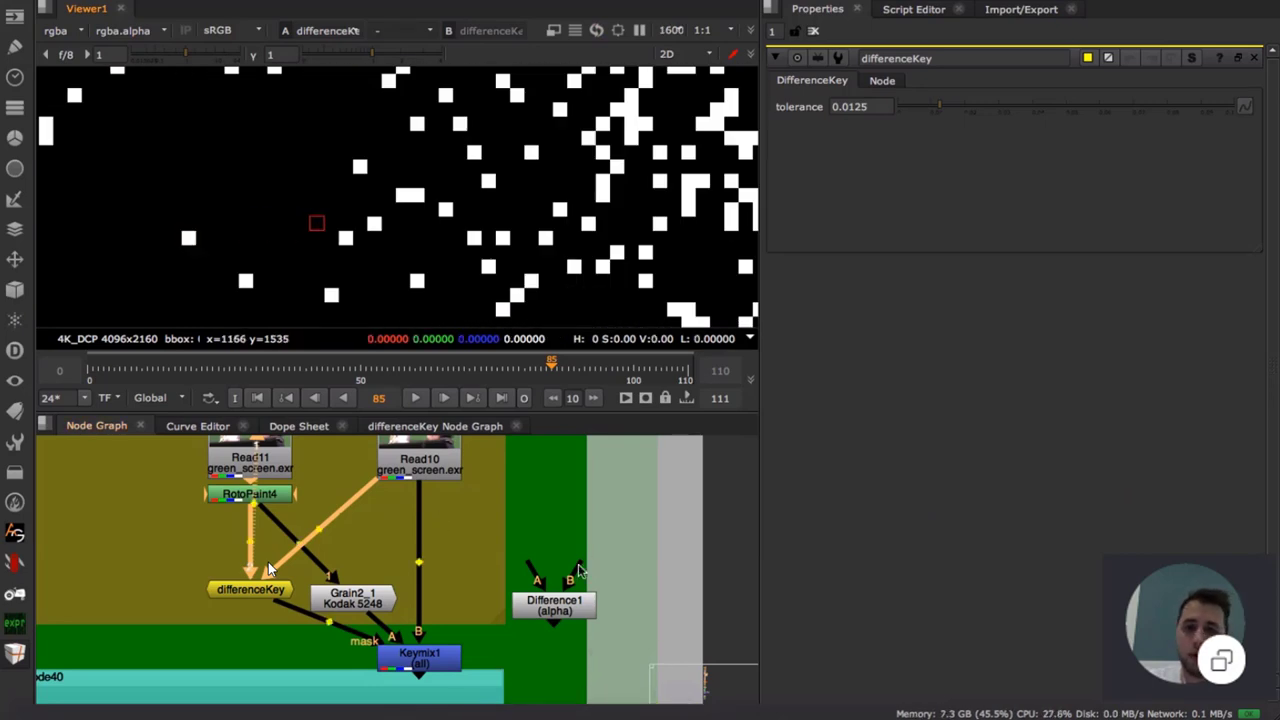
- Connect the Difference1 node's inputs to RotoPaint4 and Read10, and show its output in the viewer
{"action": "left_click_drag", "start_coordinate": [529, 565], "coordinate": [270, 498]}
{"action": "left_click_drag", "start_coordinate": [531, 566], "coordinate": [444, 460]}
{"action": "left_click", "coordinate": [548, 600]}
{"action": "key", "text": "1"}
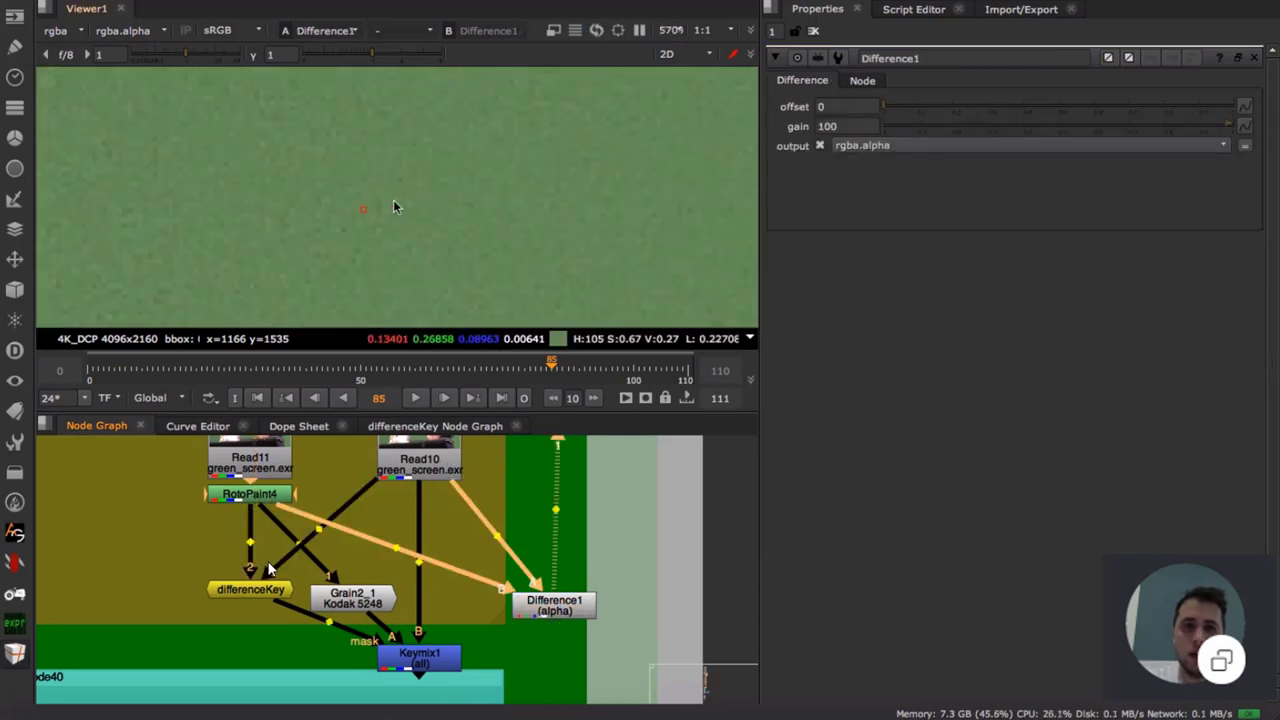
- Set Difference1's gain to 100000 and sample pixels in the soft noisy edge of its alpha
{"action": "left_click", "coordinate": [846, 126]}
{"action": "type", "text": "00"}
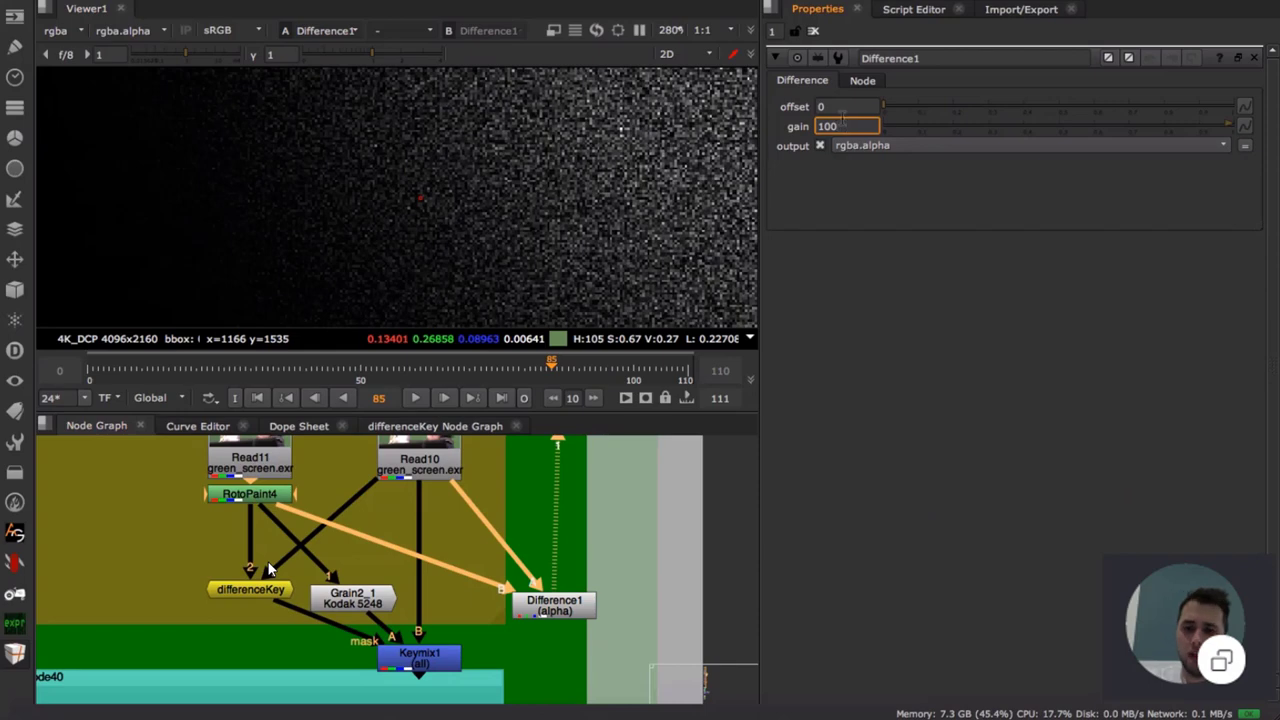
{"action": "type", "text": "000"}
{"action": "key", "text": "Return"}
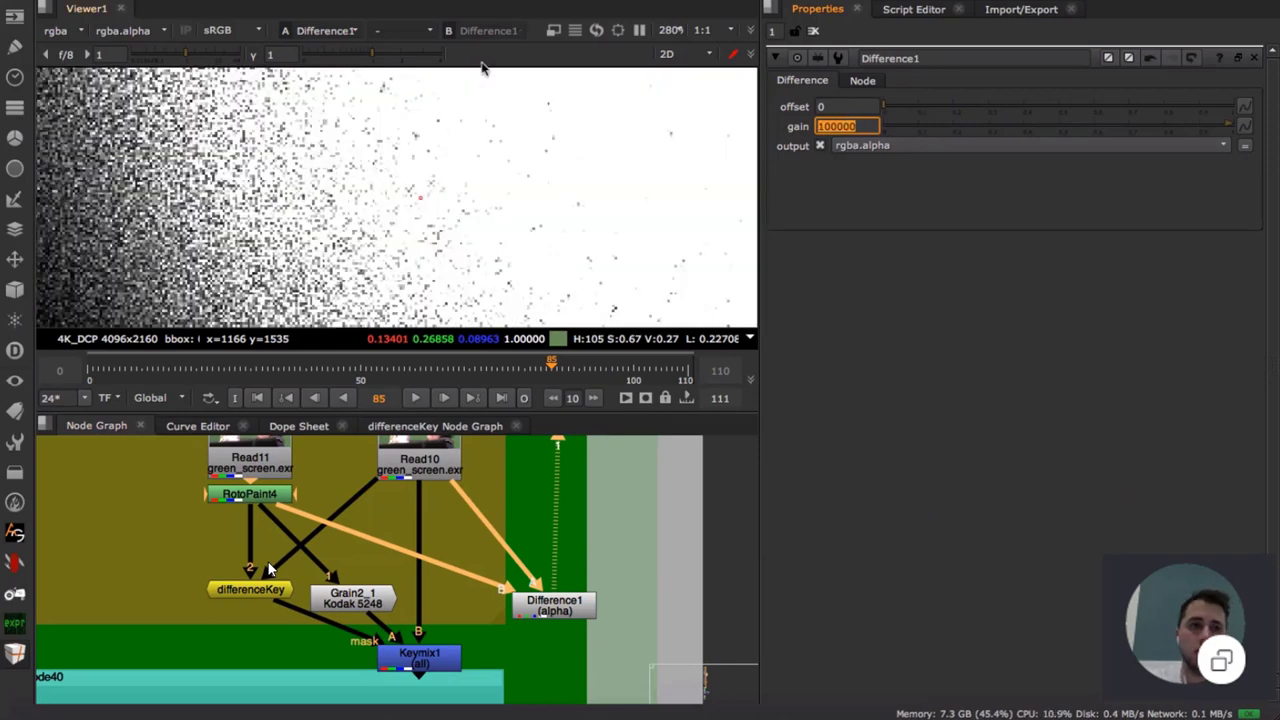
{"action": "scroll", "coordinate": [410, 190], "scroll_direction": "up", "scroll_amount": 5}
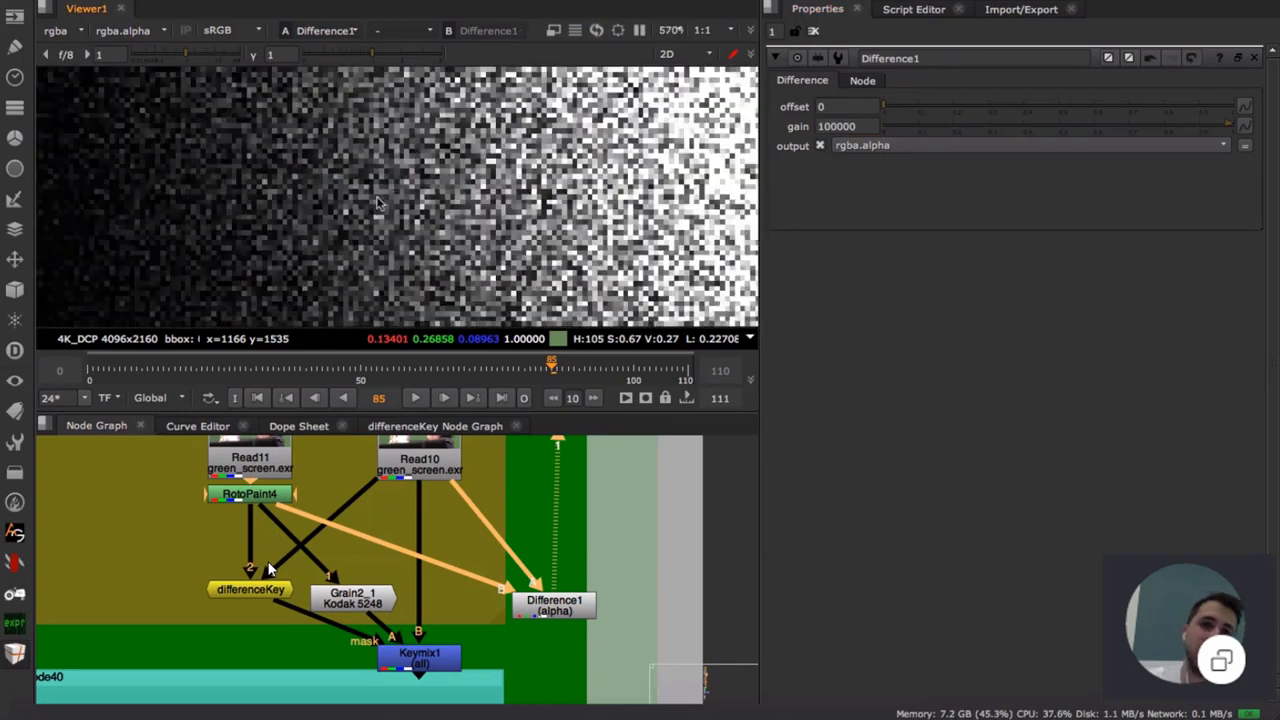
{"action": "left_click", "coordinate": [367, 196], "text": "ctrl"}
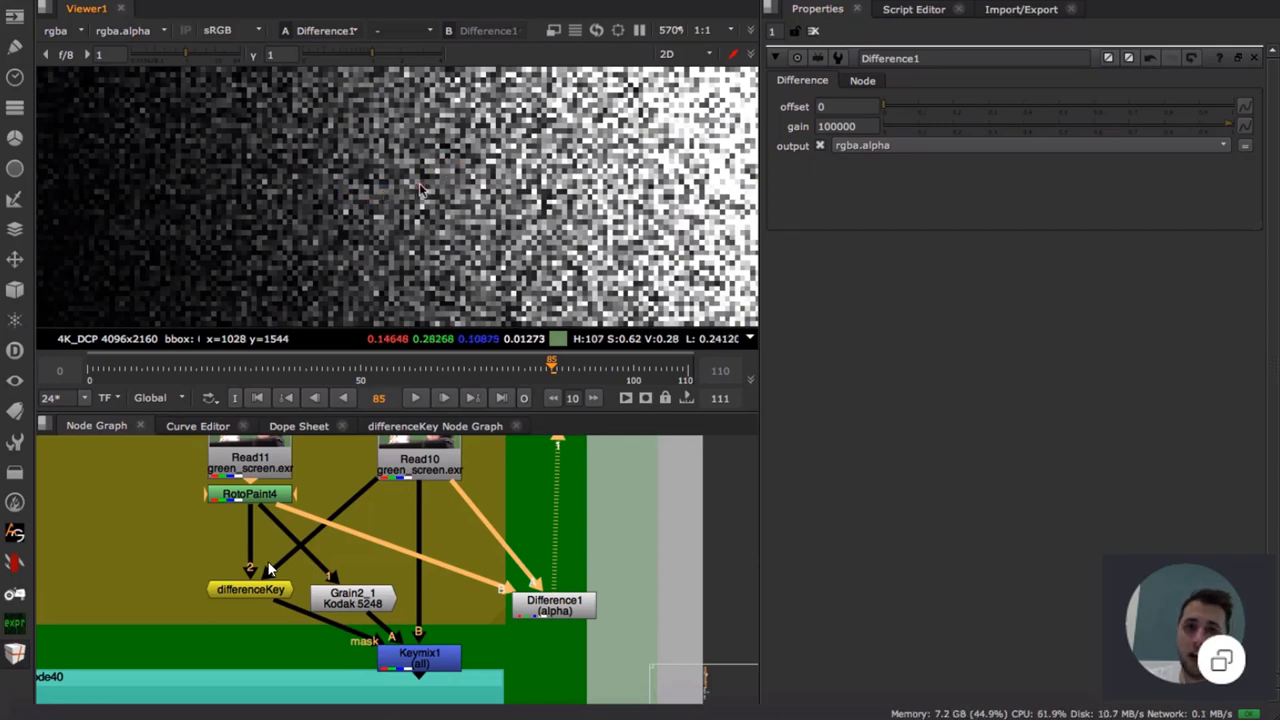
{"action": "left_click_drag", "start_coordinate": [420, 190], "coordinate": [446, 181], "text": "ctrl"}
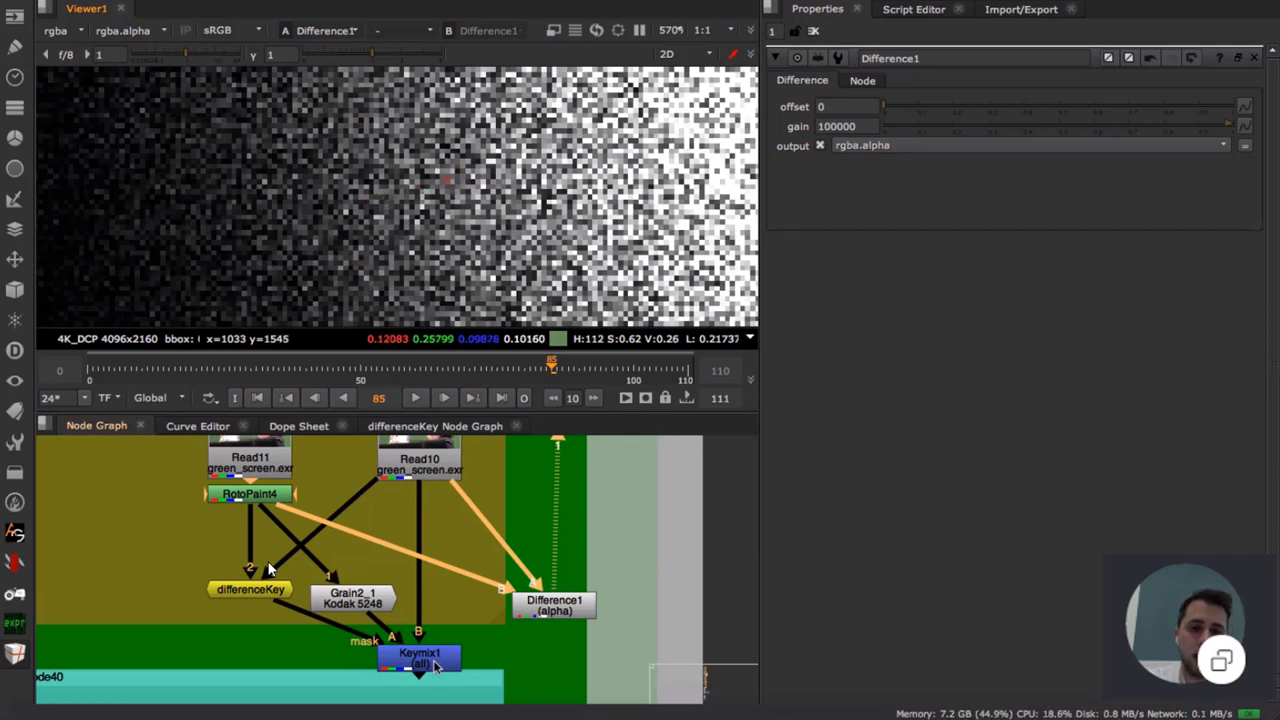
- Shift the Difference1 node slightly farther away from the Keymix1 branch in the node graph
{"action": "left_click", "coordinate": [552, 604]}
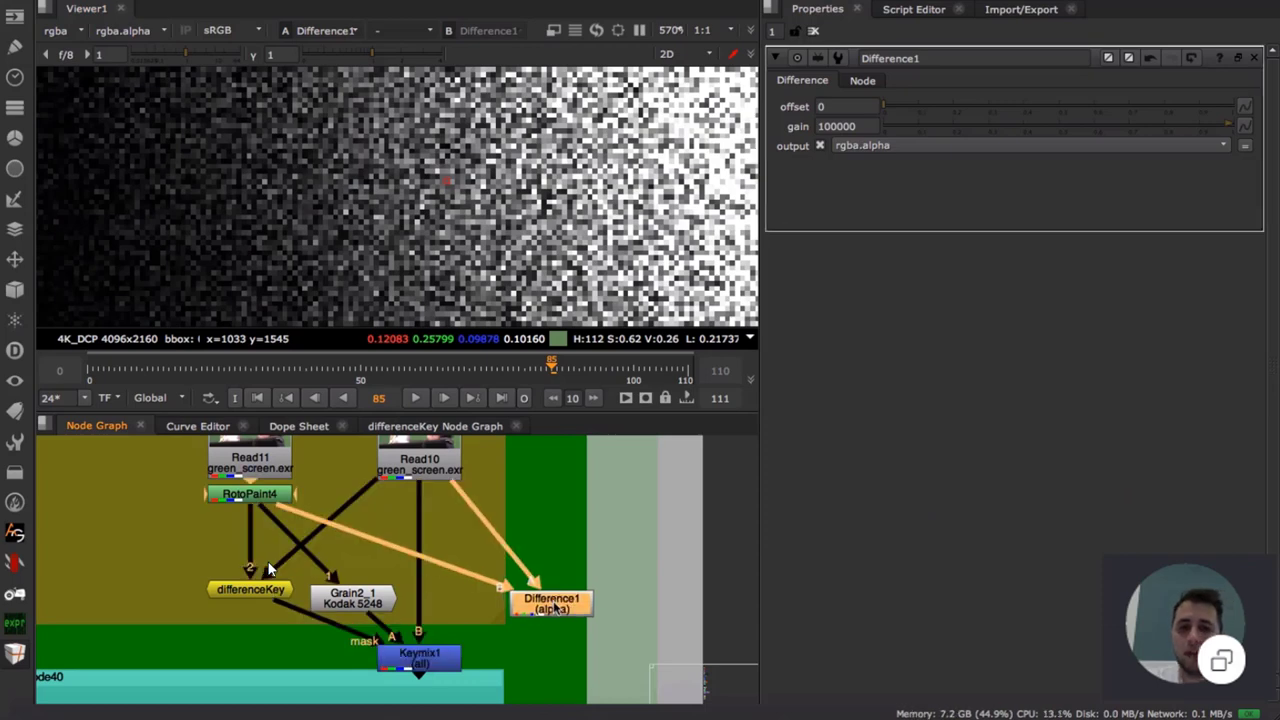
{"action": "left_click_drag", "start_coordinate": [555, 607], "coordinate": [567, 603]}
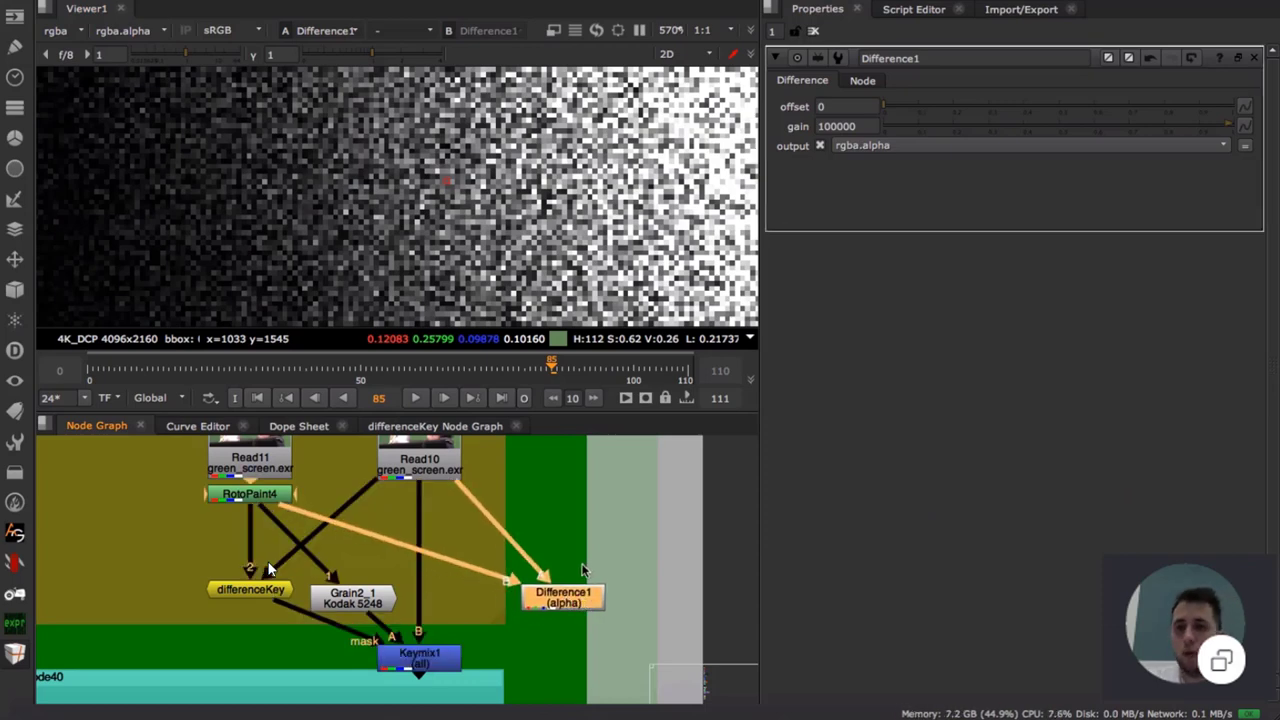
{"action": "left_click", "coordinate": [385, 612]}
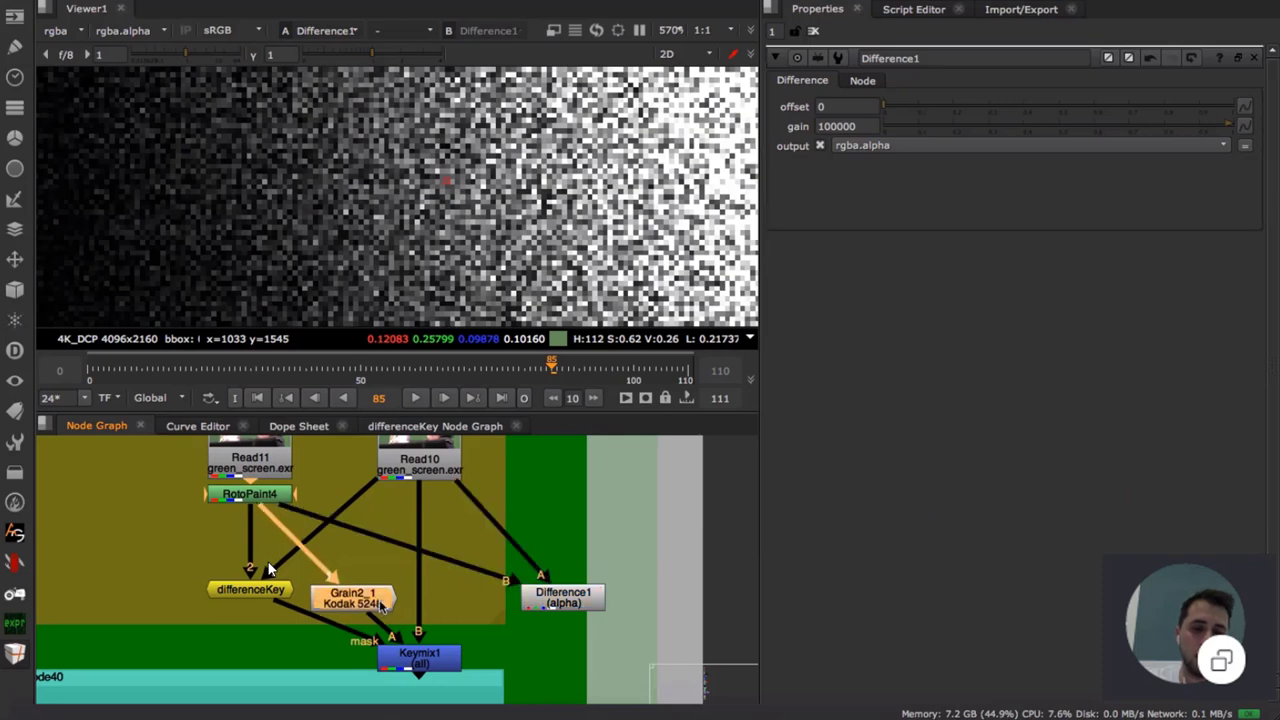
- View the differenceKey matte, raise its tolerance to 0.06 and check the matte edge up close
{"action": "left_click", "coordinate": [265, 595]}
{"action": "key", "text": "1"}
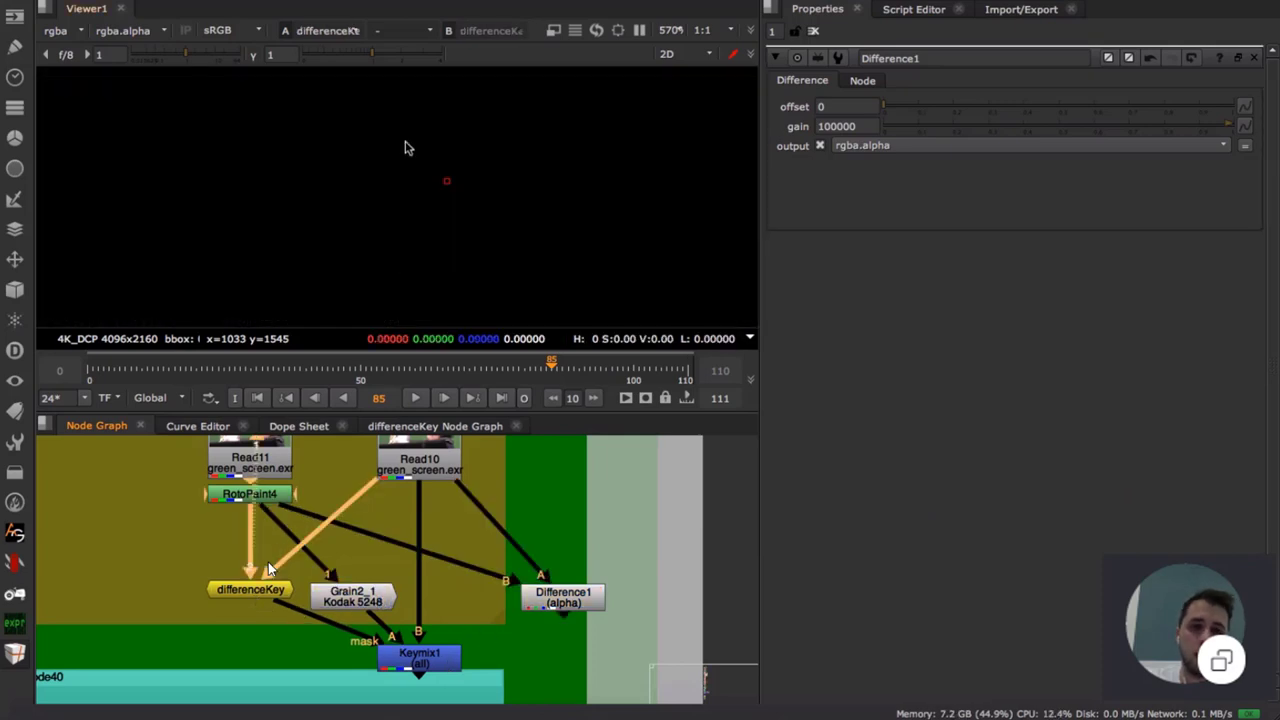
{"action": "scroll", "coordinate": [455, 195], "scroll_direction": "down", "scroll_amount": 10}
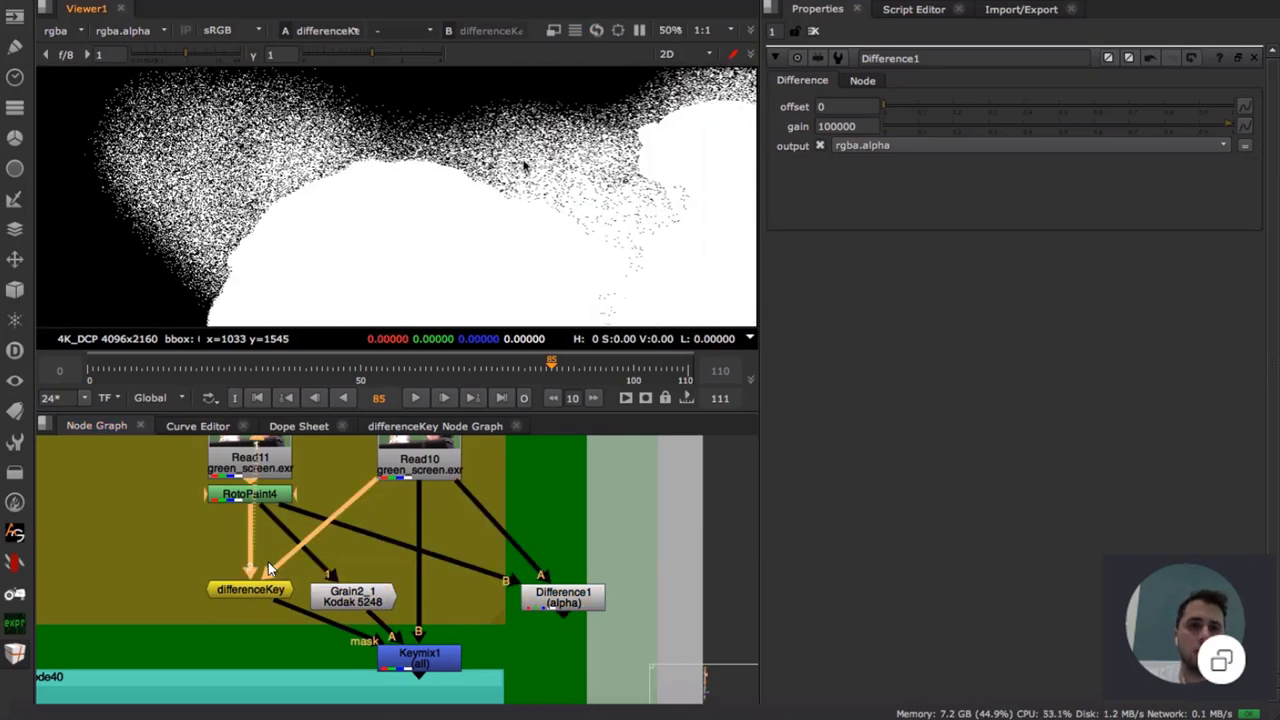
{"action": "double_click", "coordinate": [263, 588]}
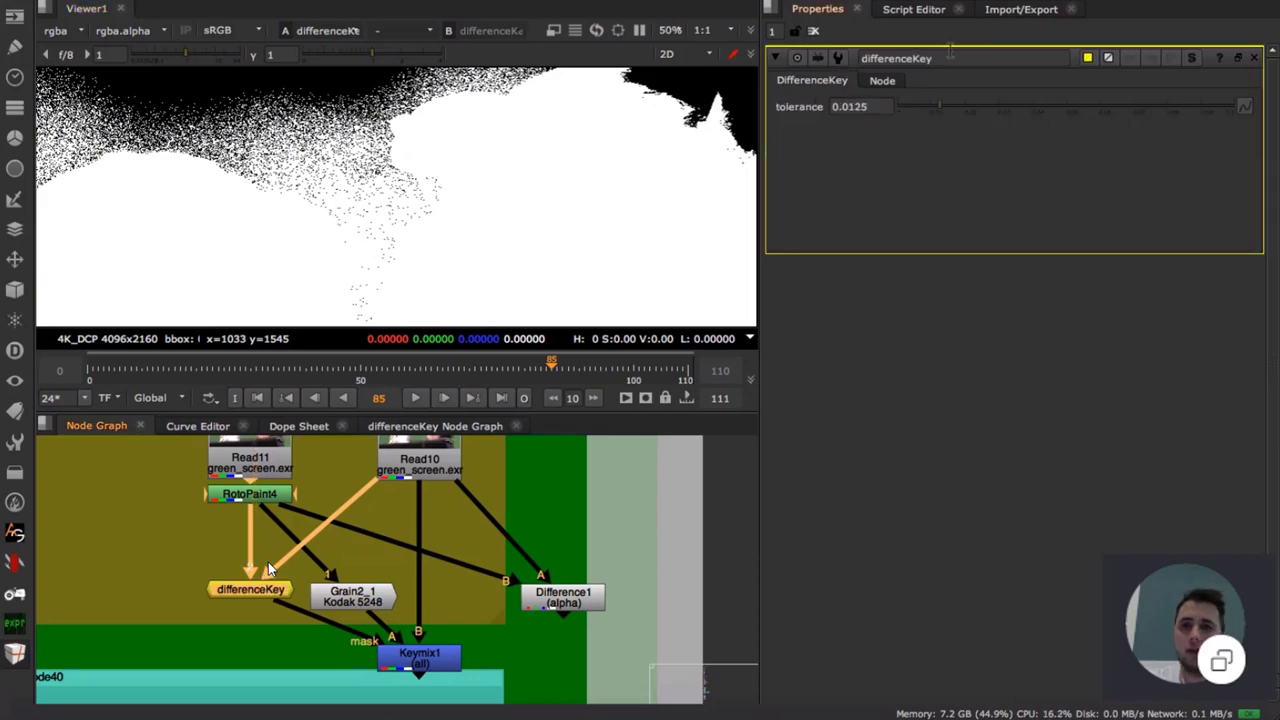
{"action": "left_click_drag", "start_coordinate": [948, 110], "coordinate": [1099, 119]}
{"action": "scroll", "coordinate": [230, 255], "scroll_direction": "up", "scroll_amount": 6}
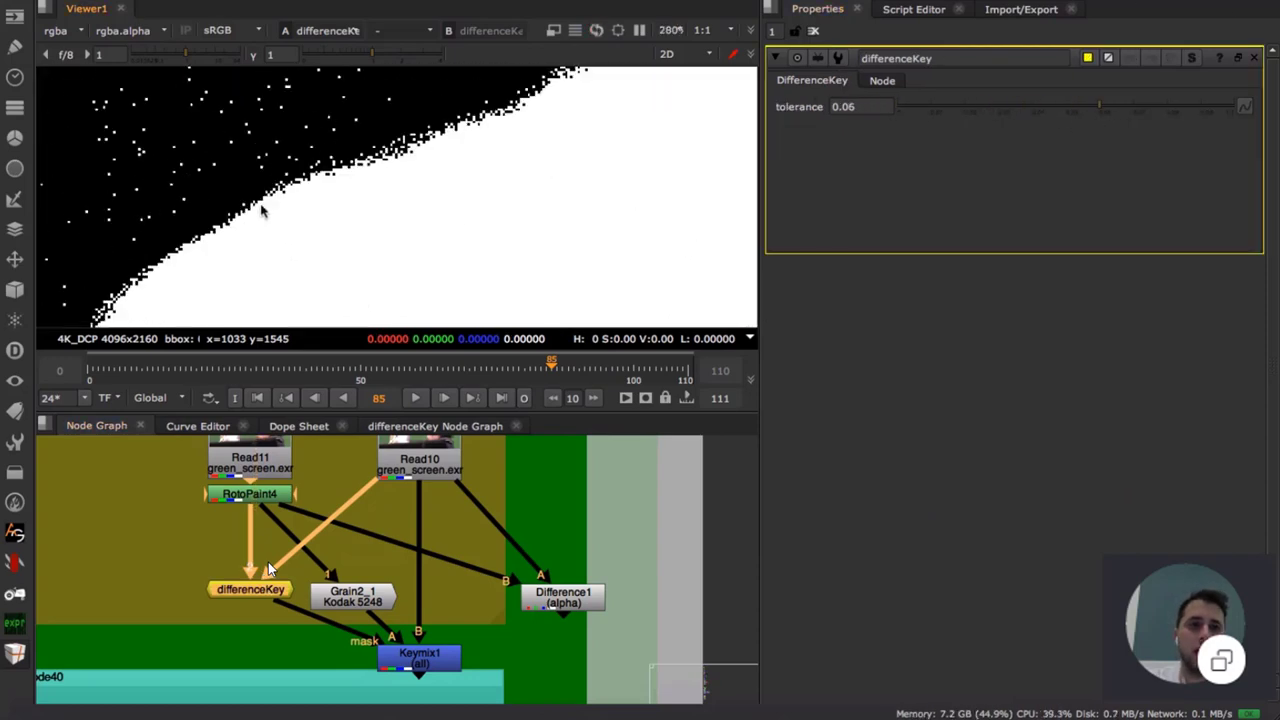
{"action": "scroll", "coordinate": [261, 199], "scroll_direction": "up", "scroll_amount": 5}
{"action": "middle_click_drag", "start_coordinate": [288, 150], "coordinate": [339, 208]}
{"action": "scroll", "coordinate": [340, 209], "scroll_direction": "down", "scroll_amount": 5}
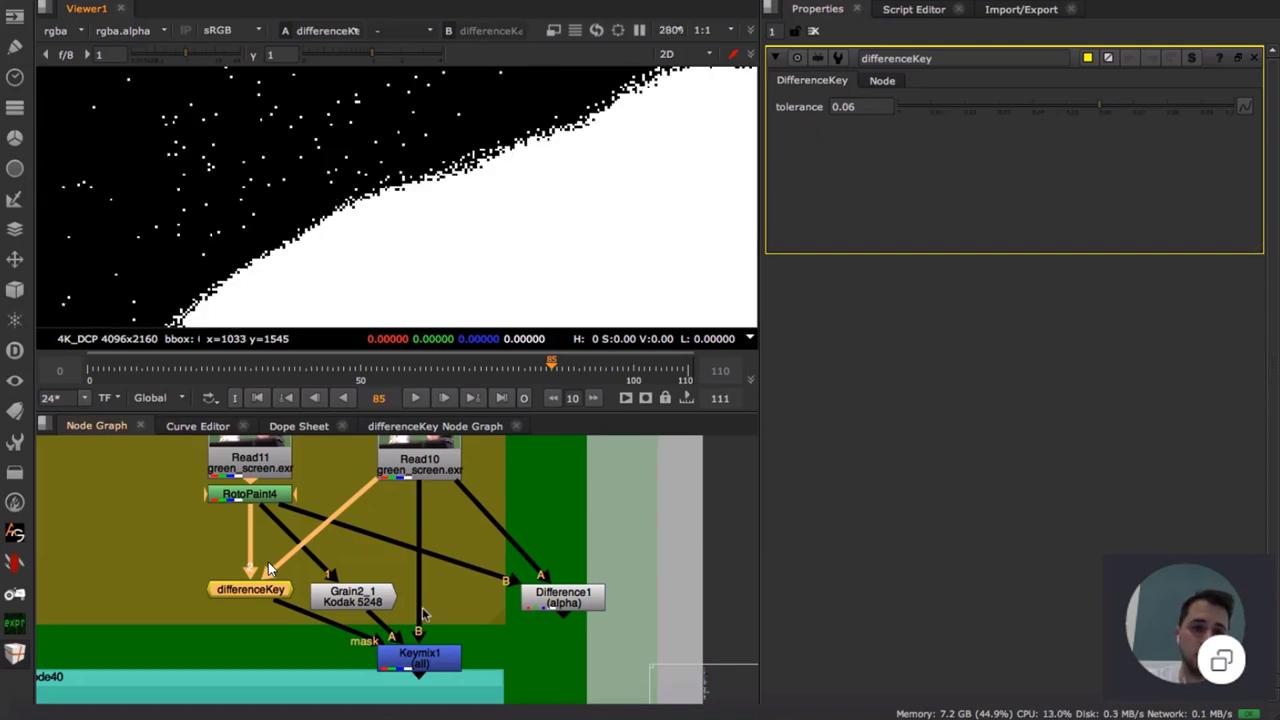
- View the Keymix1 result and examine the grain and edges around the painted background, face and hair
{"action": "left_click", "coordinate": [420, 655]}
{"action": "key", "text": "1"}
{"action": "scroll", "coordinate": [323, 203], "scroll_direction": "up", "scroll_amount": 4}
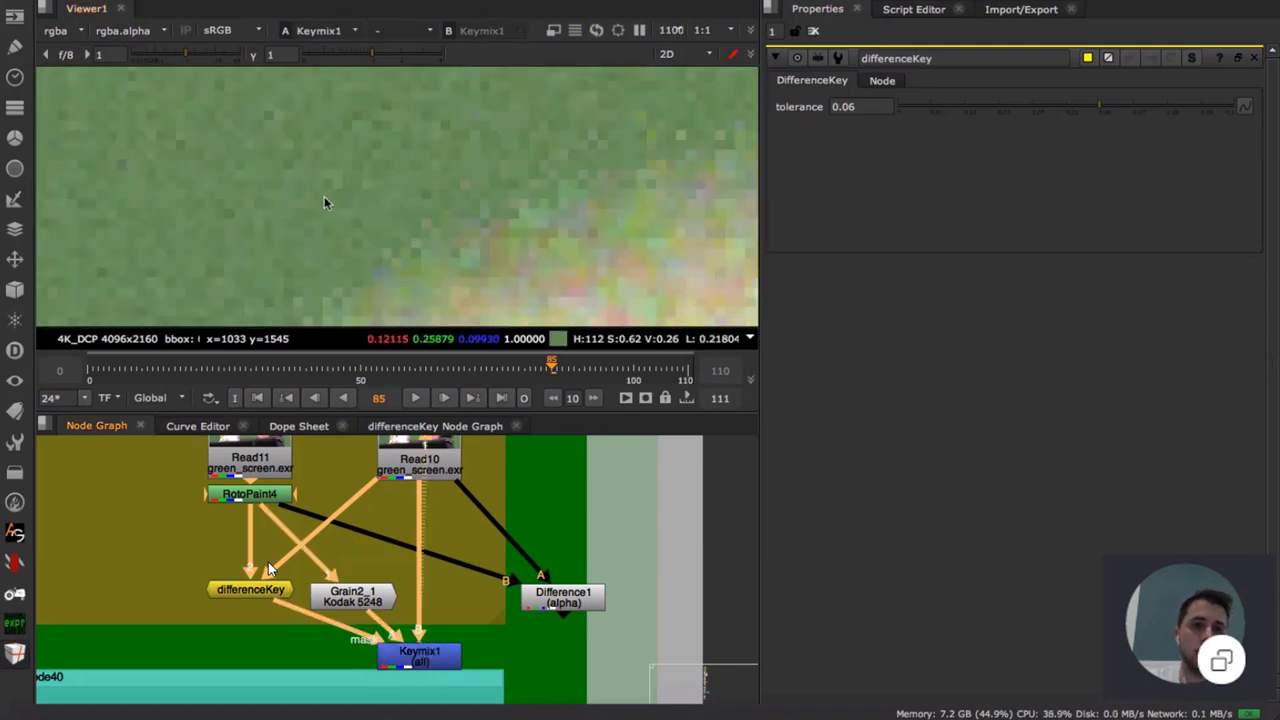
{"action": "scroll", "coordinate": [351, 217], "scroll_direction": "down", "scroll_amount": 3}
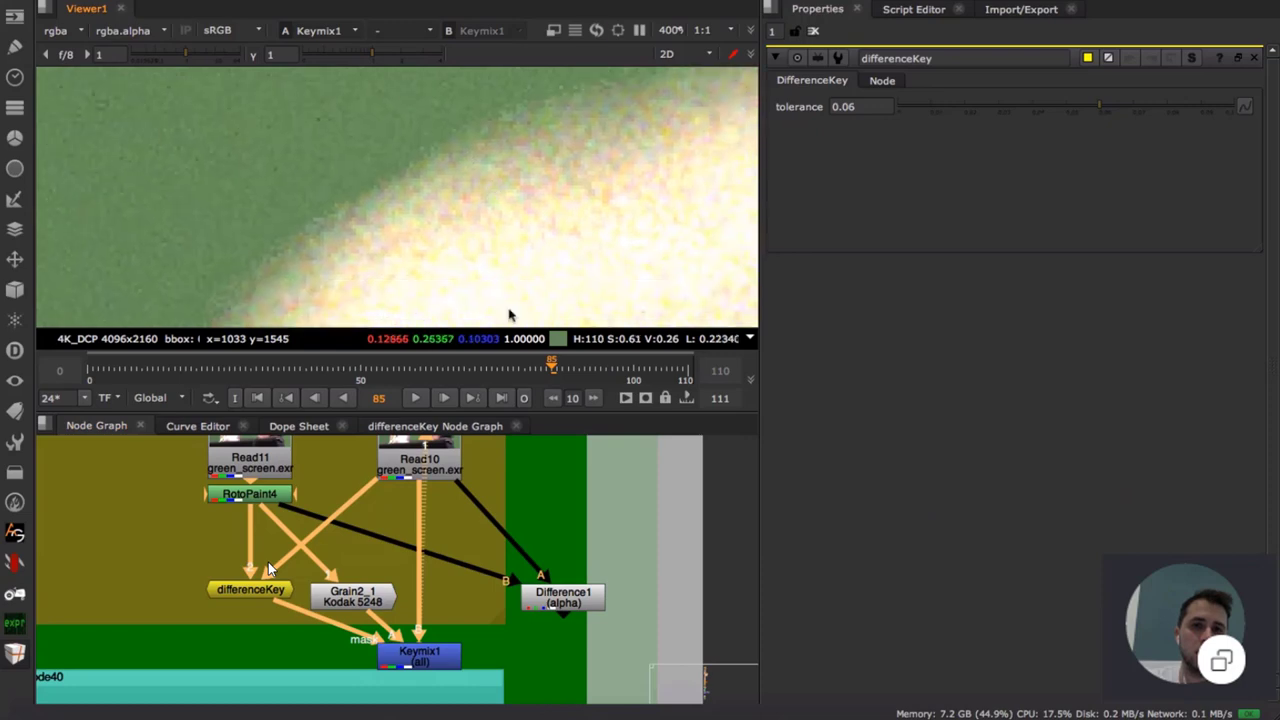
{"action": "scroll", "coordinate": [500, 266], "scroll_direction": "down", "scroll_amount": 3}
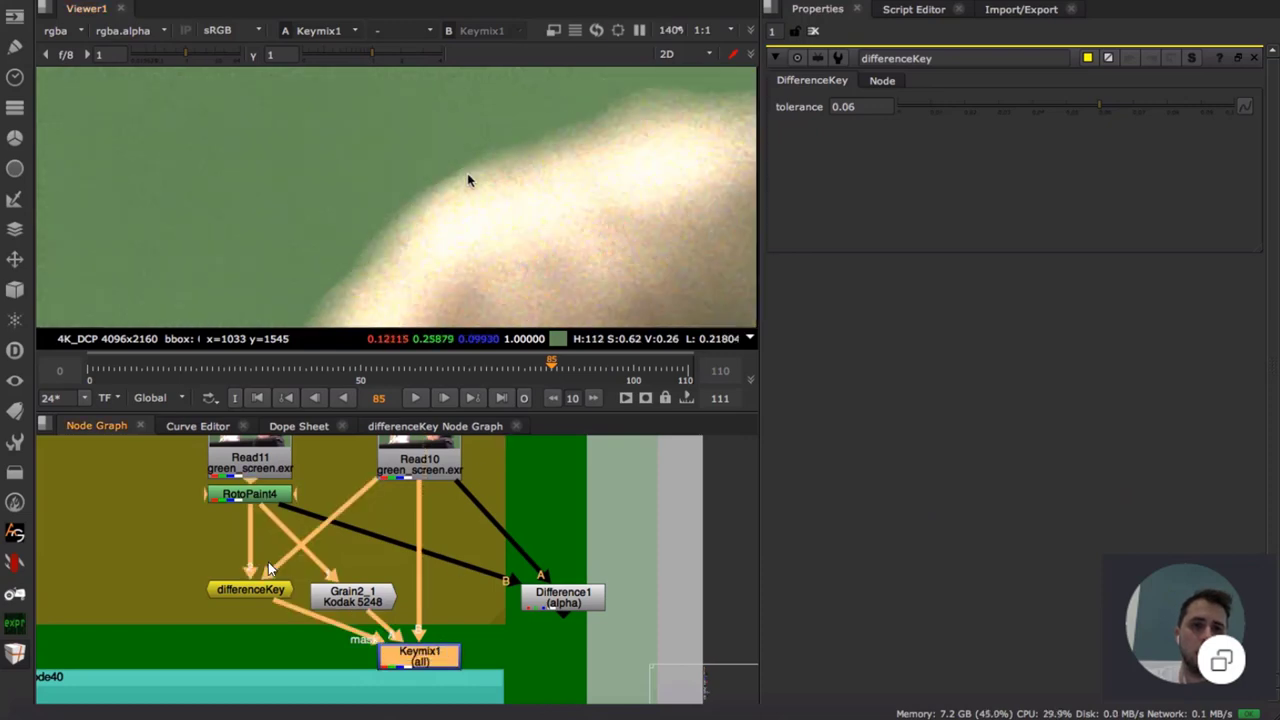
{"action": "scroll", "coordinate": [369, 189], "scroll_direction": "down", "scroll_amount": 3}
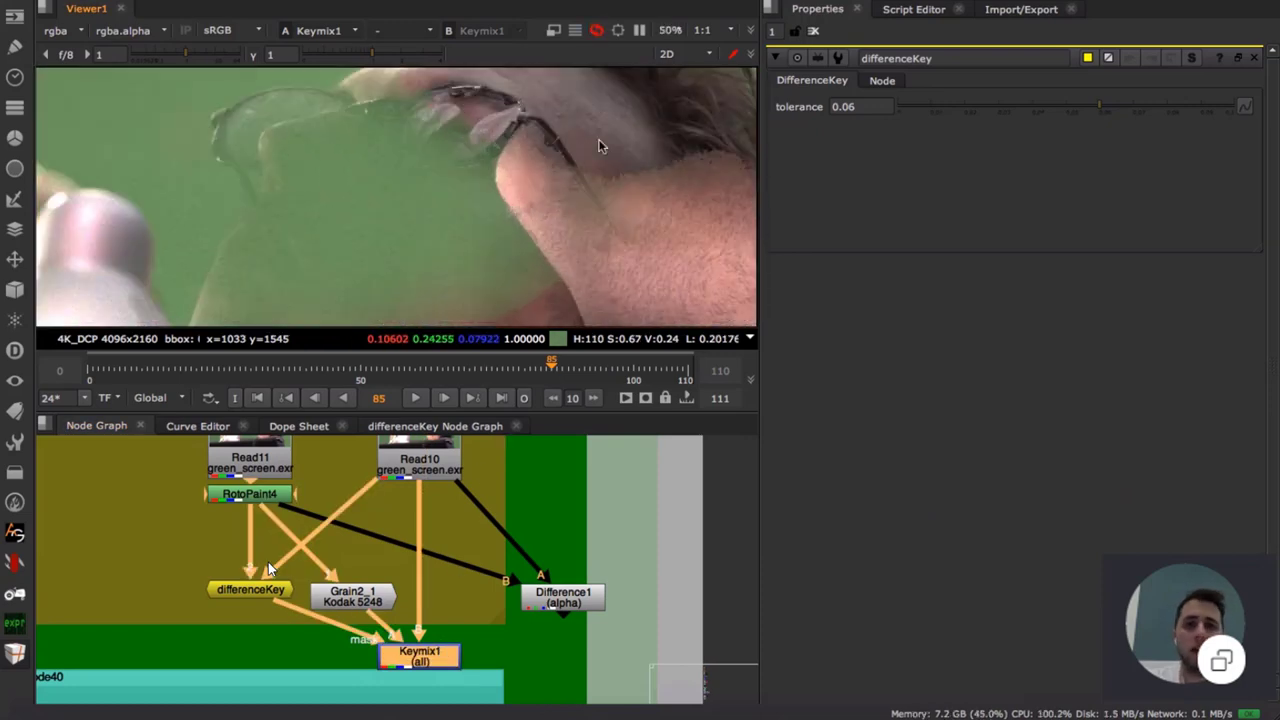
{"action": "scroll", "coordinate": [414, 190], "scroll_direction": "up", "scroll_amount": 4}
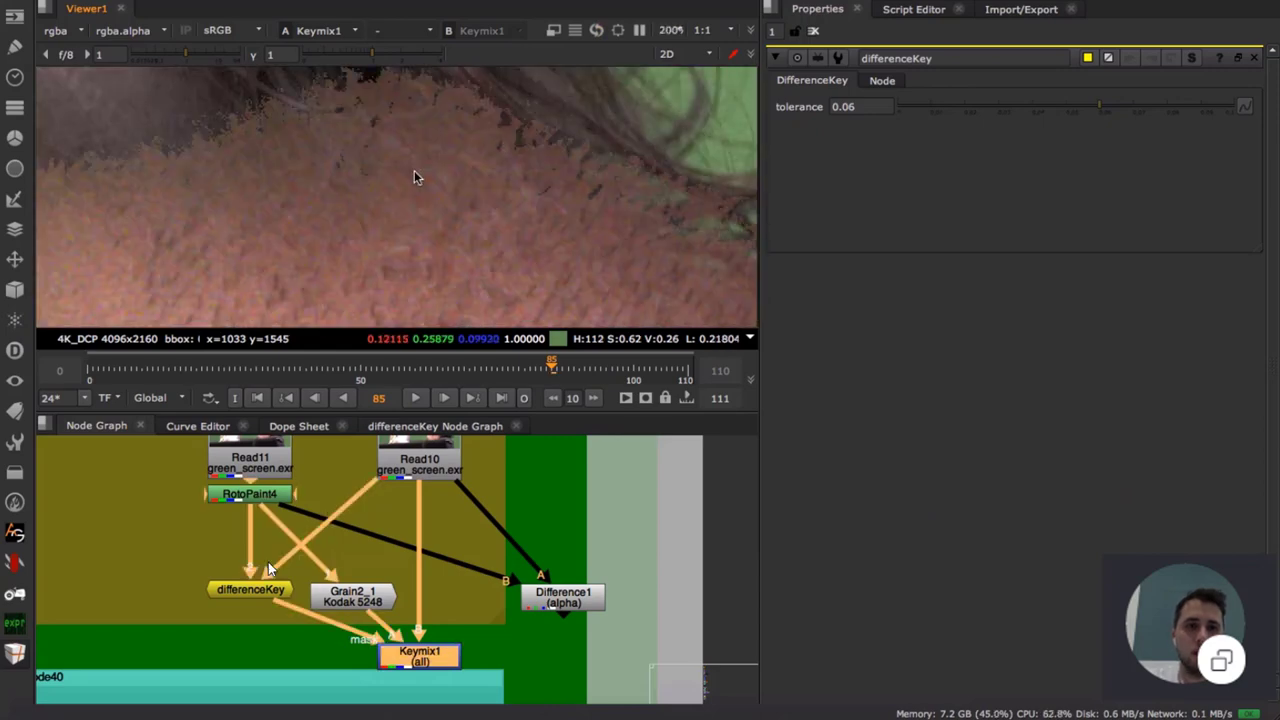
{"action": "scroll", "coordinate": [417, 178], "scroll_direction": "down", "scroll_amount": 5}
- Move the Difference1 node farther out beside the difference key setup and clear the selection
{"action": "left_click", "coordinate": [487, 609]}
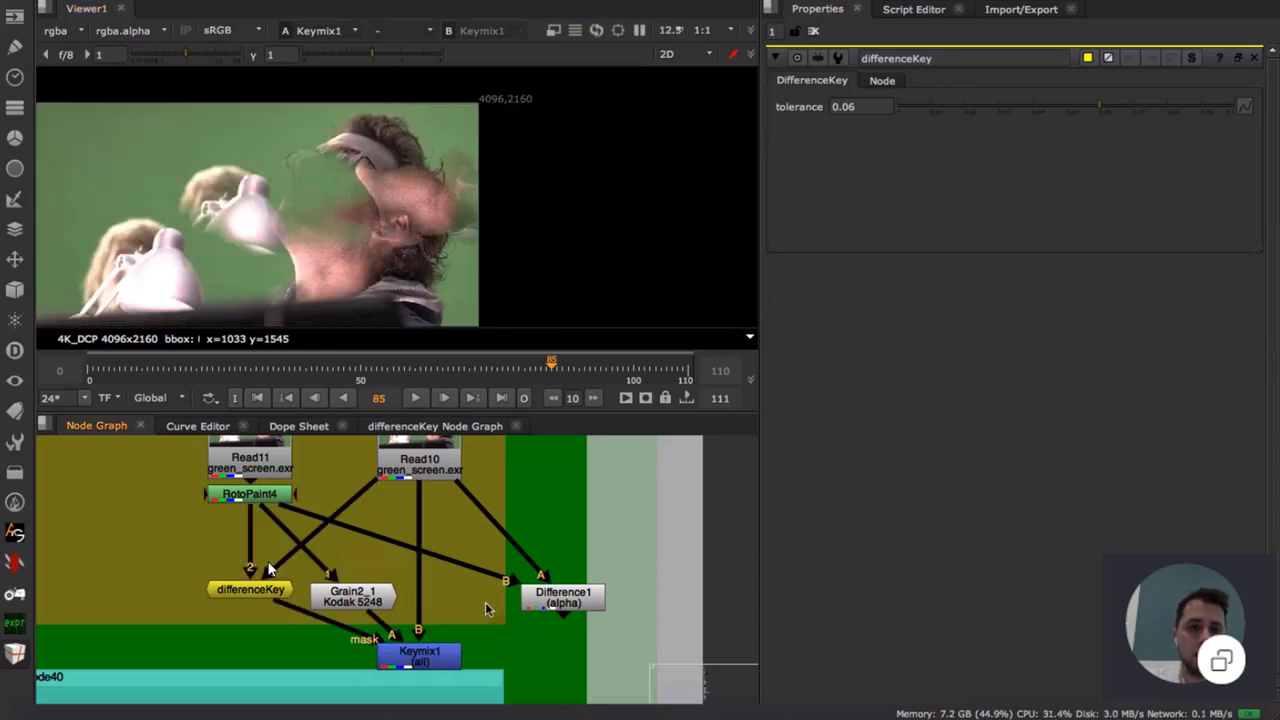
{"action": "left_click_drag", "start_coordinate": [569, 601], "coordinate": [589, 589]}
{"action": "left_click", "coordinate": [596, 588]}
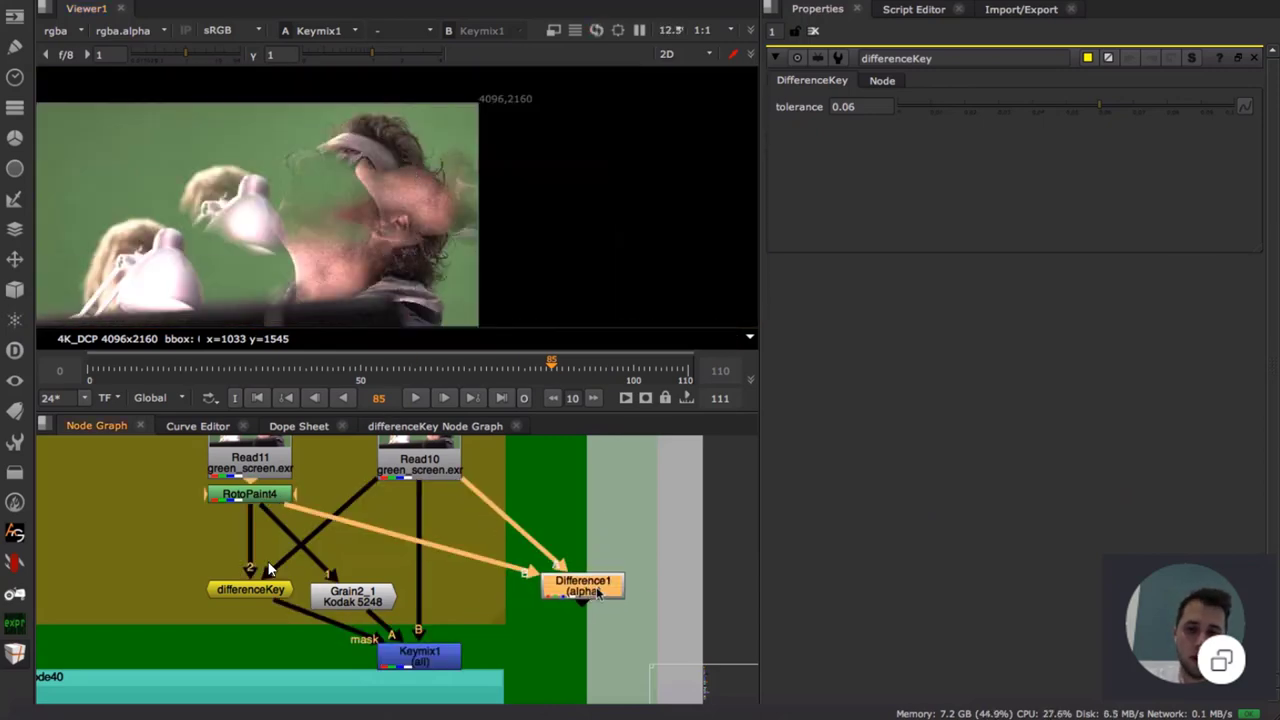
{"action": "middle_click_drag", "start_coordinate": [564, 550], "coordinate": [647, 616]}
{"action": "left_click", "coordinate": [596, 537]}
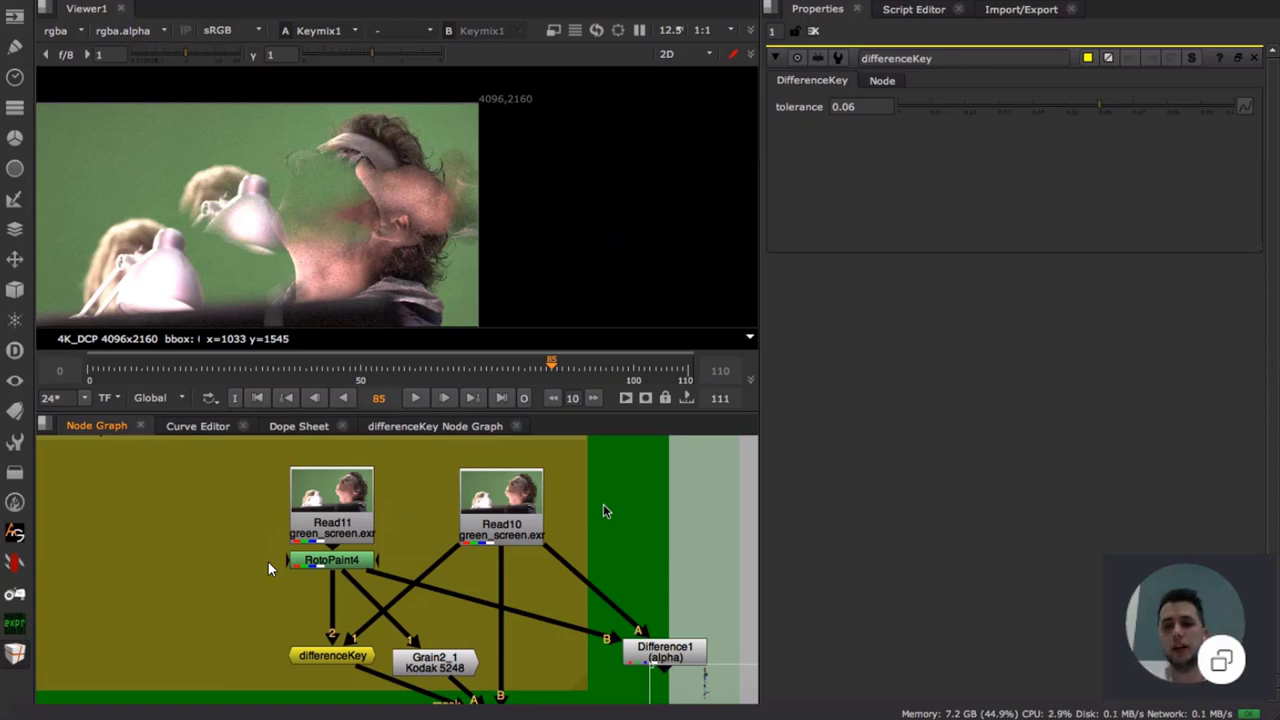
- Go to the MergeExpression nodes in the IBK Gizmo Expression section of the node graph
{"action": "scroll", "coordinate": [603, 511], "scroll_direction": "down", "scroll_amount": 4}
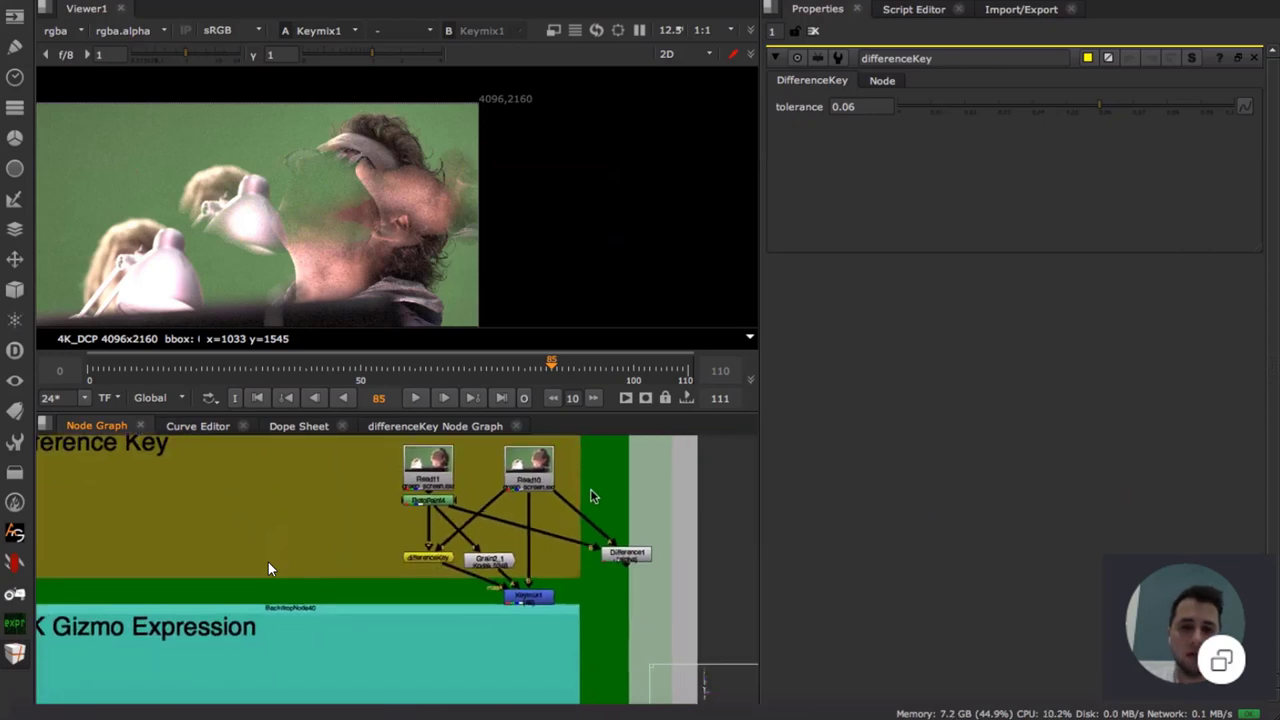
{"action": "left_click", "coordinate": [539, 597]}
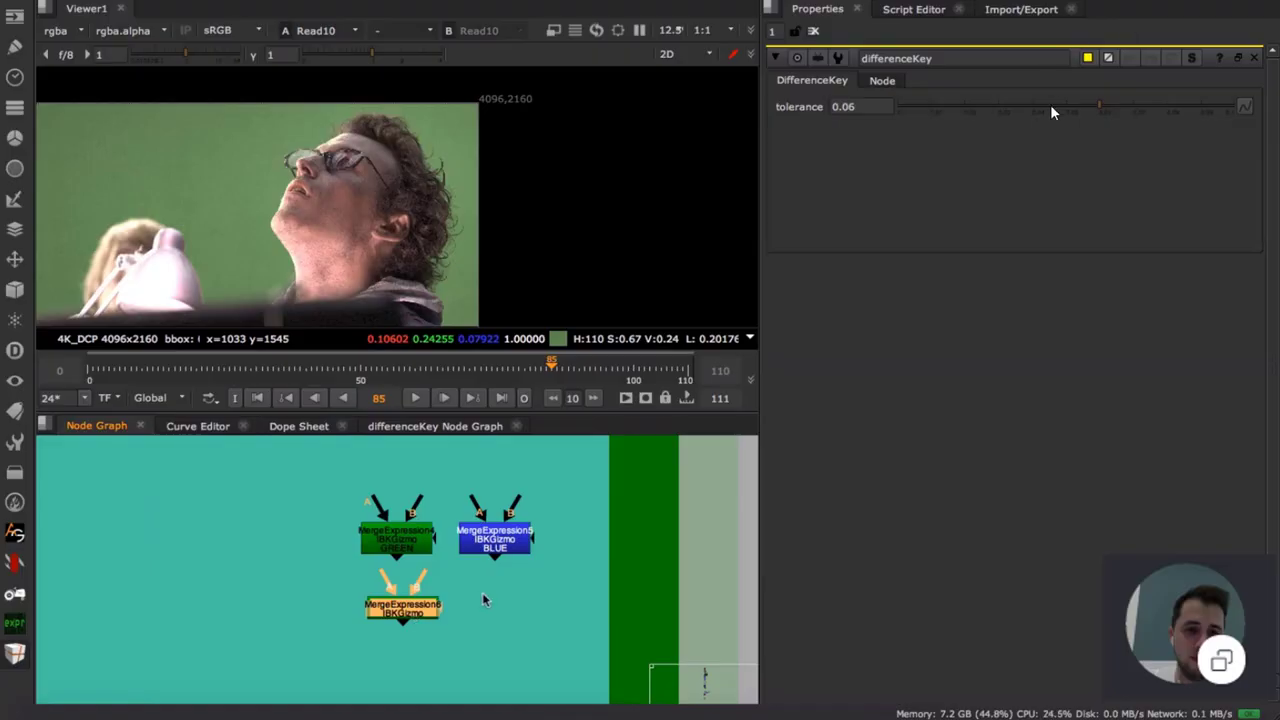
{"action": "scroll", "coordinate": [449, 494], "scroll_direction": "down", "scroll_amount": 5}
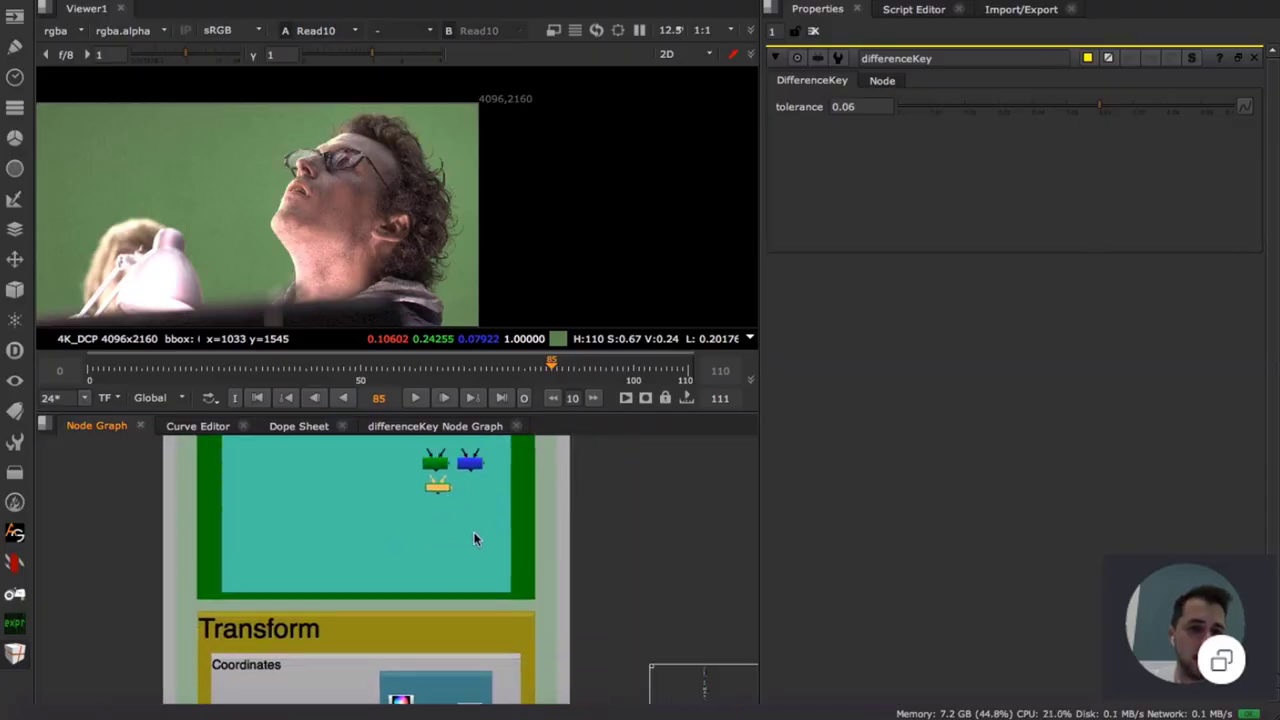
{"action": "middle_click_drag", "start_coordinate": [424, 504], "coordinate": [415, 600]}
{"action": "scroll", "coordinate": [426, 563], "scroll_direction": "up", "scroll_amount": 6}
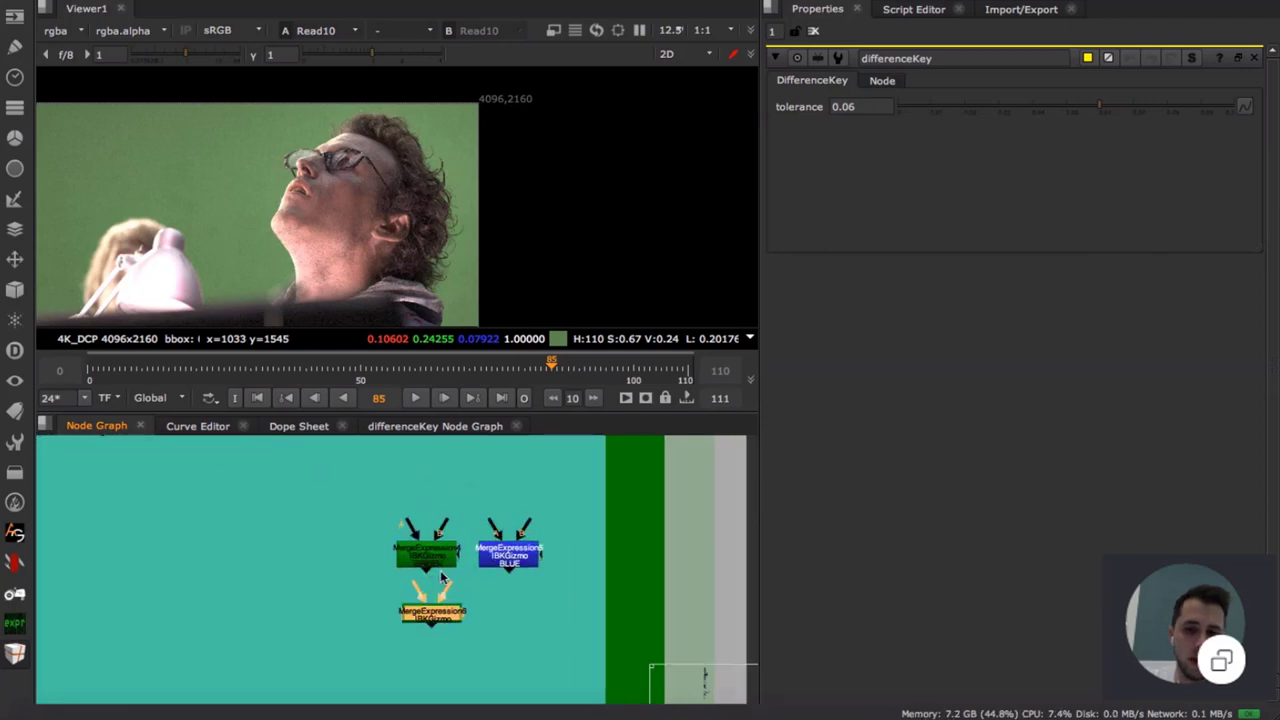
- Open the green IBKGizmo MergeExpression node and review its alpha expression and its red and green/blue weight controls
{"action": "double_click", "coordinate": [433, 537]}
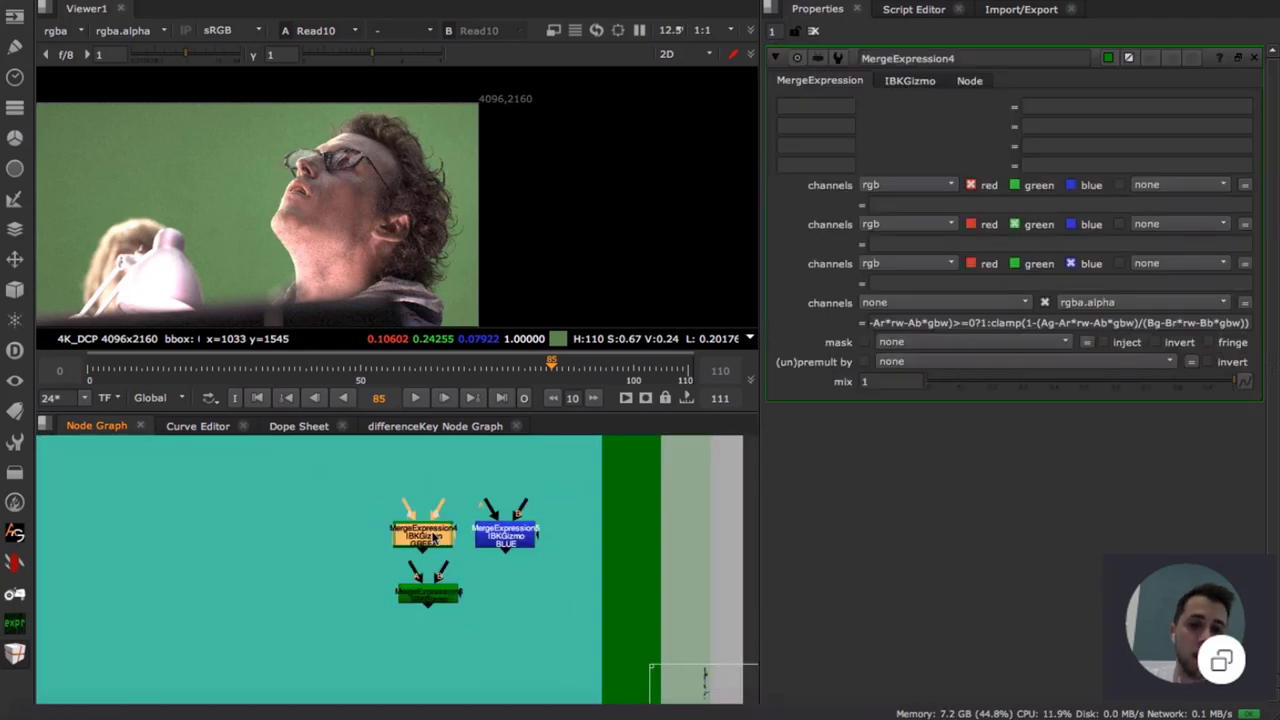
{"action": "left_click_drag", "start_coordinate": [443, 536], "coordinate": [433, 534]}
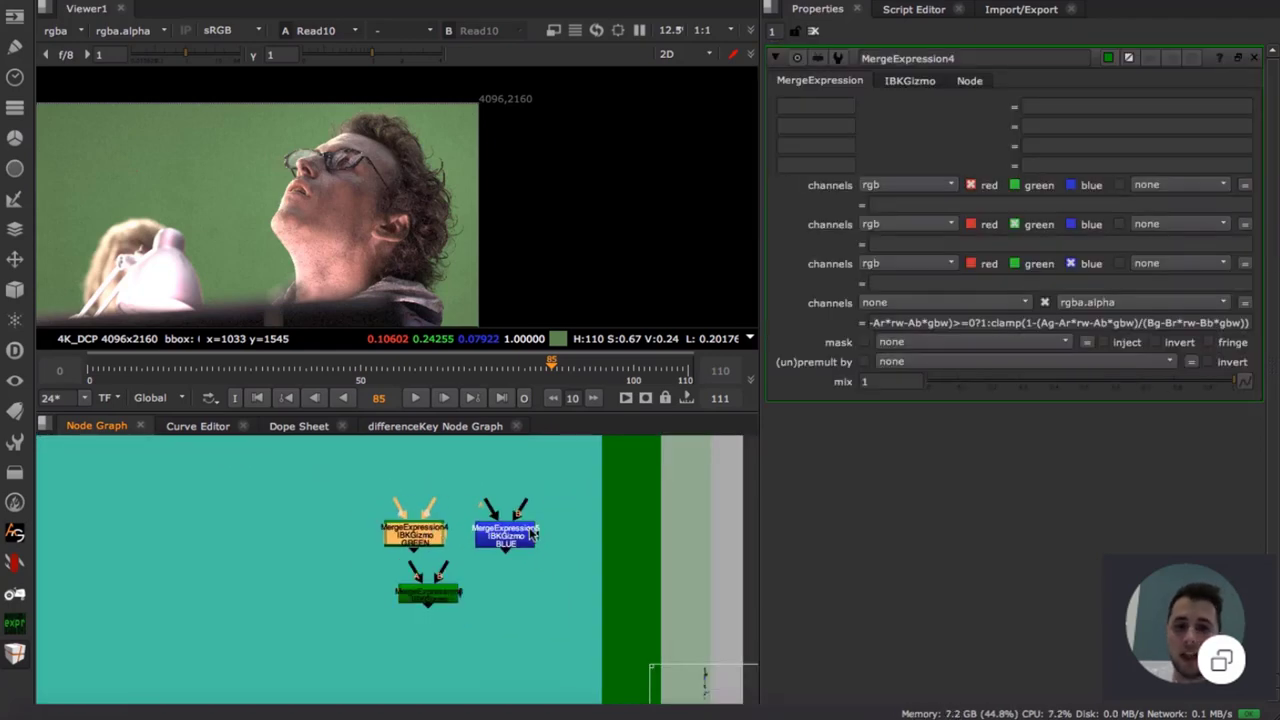
{"action": "left_click_drag", "start_coordinate": [903, 323], "coordinate": [1257, 328]}
{"action": "left_click", "coordinate": [1252, 325]}
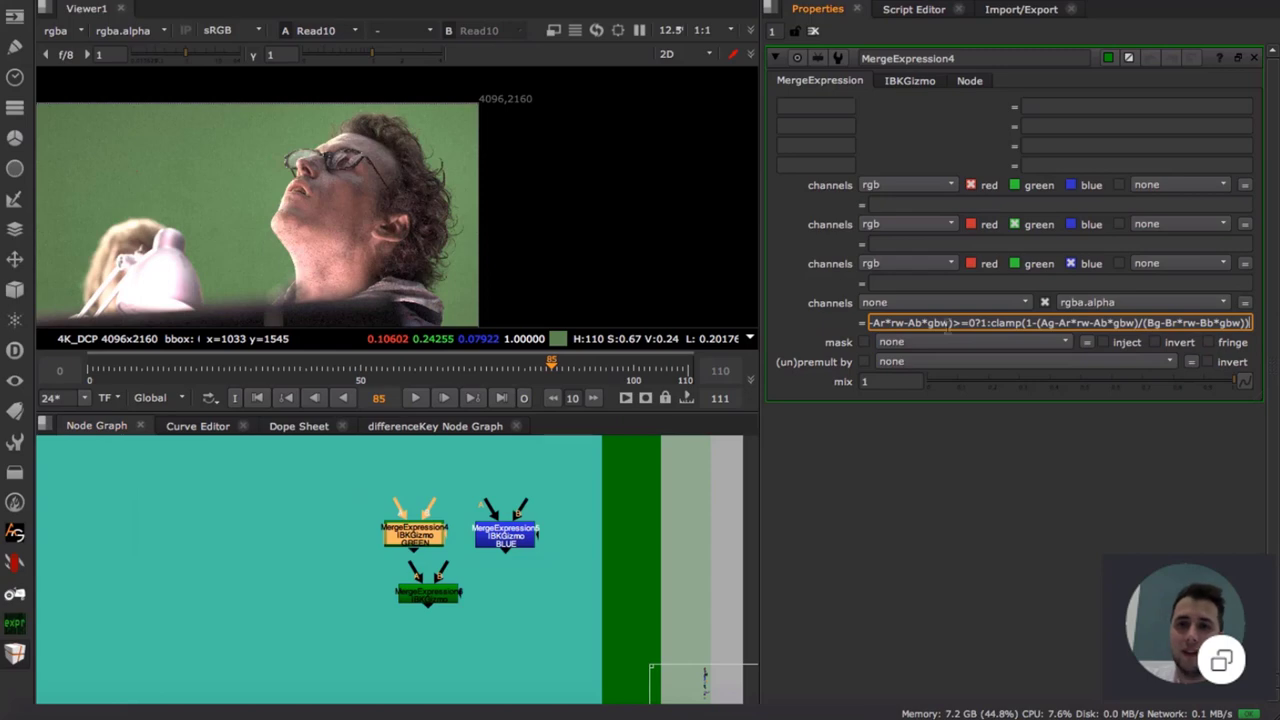
{"action": "left_click", "coordinate": [905, 80]}
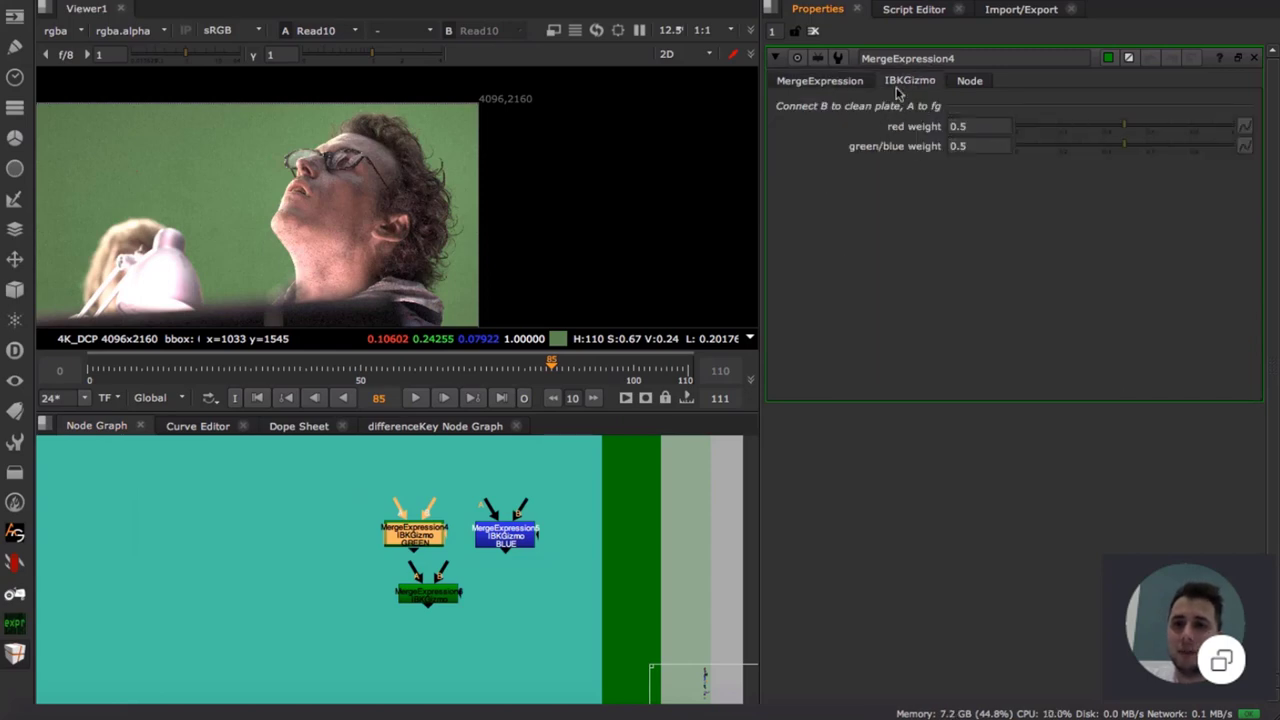
{"action": "scroll", "coordinate": [895, 88], "scroll_direction": "up", "scroll_amount": 1}
- Add an IBKGizmo node and place it beside the third MergeExpression node, moved slightly away from the green one
{"action": "left_click", "coordinate": [447, 598]}
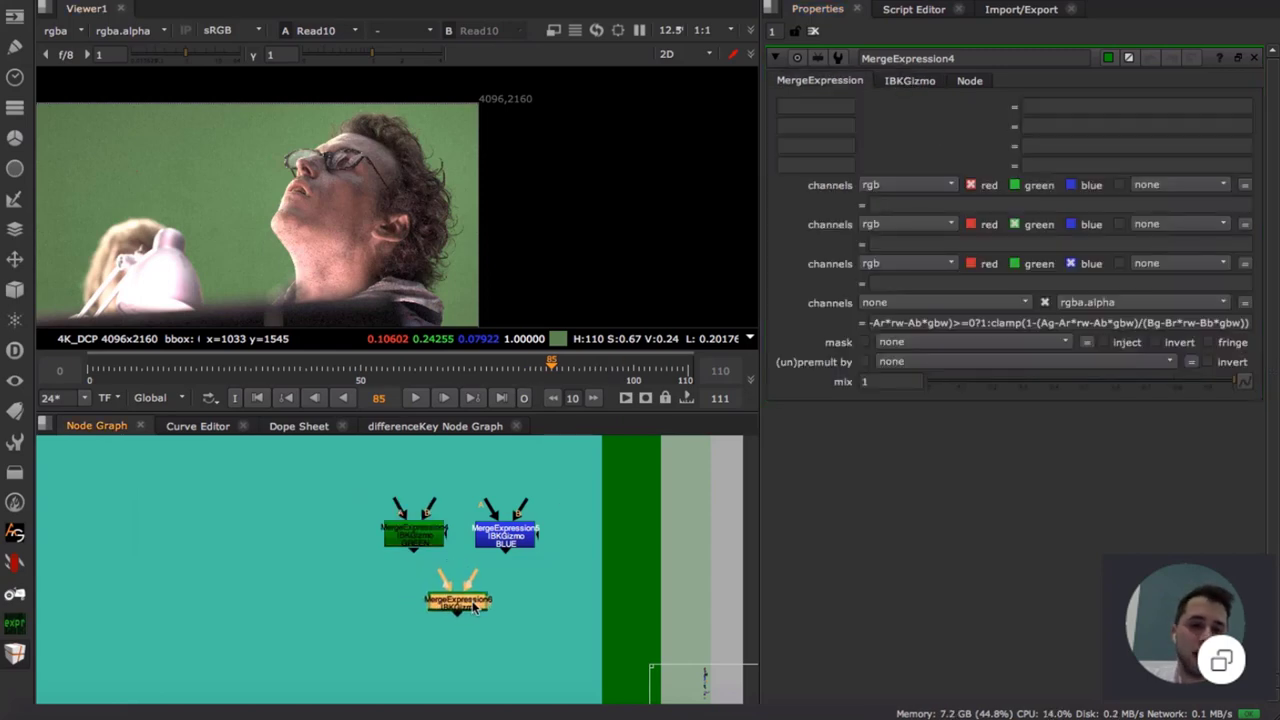
{"action": "left_click", "coordinate": [519, 583]}
{"action": "key", "text": "Tab"}
{"action": "type", "text": "ibkg"}
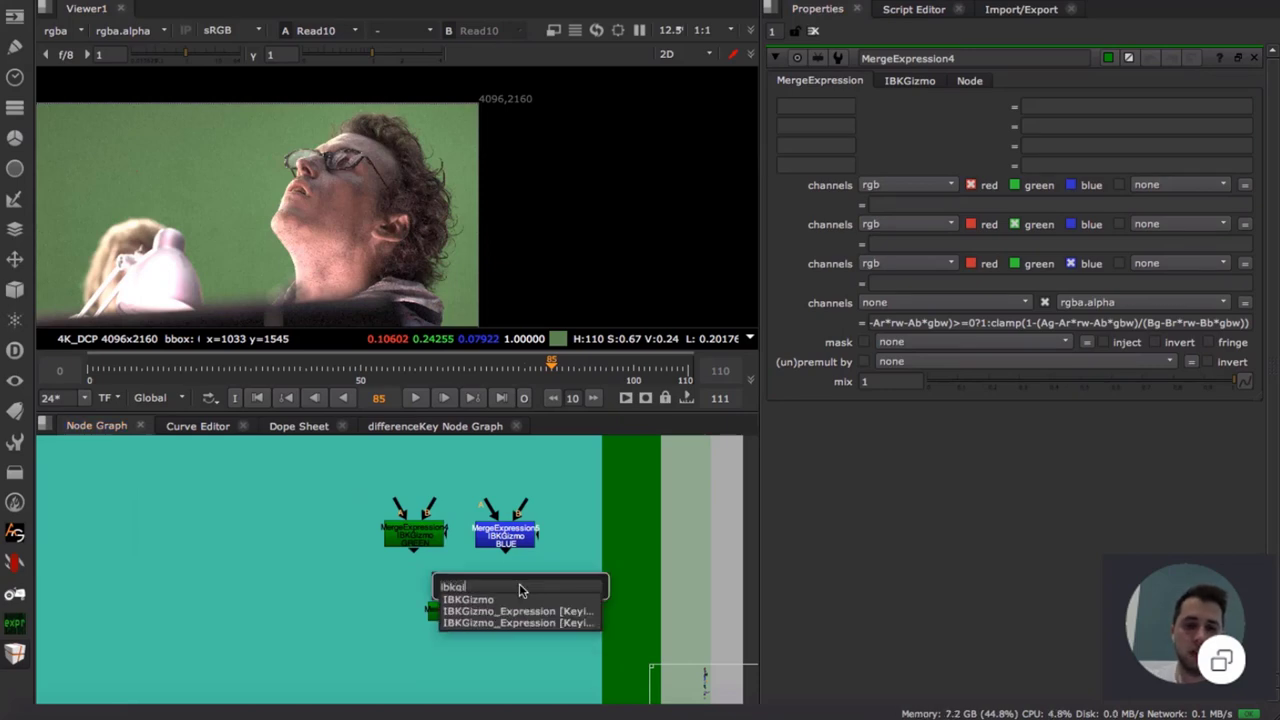
{"action": "key", "text": "Return"}
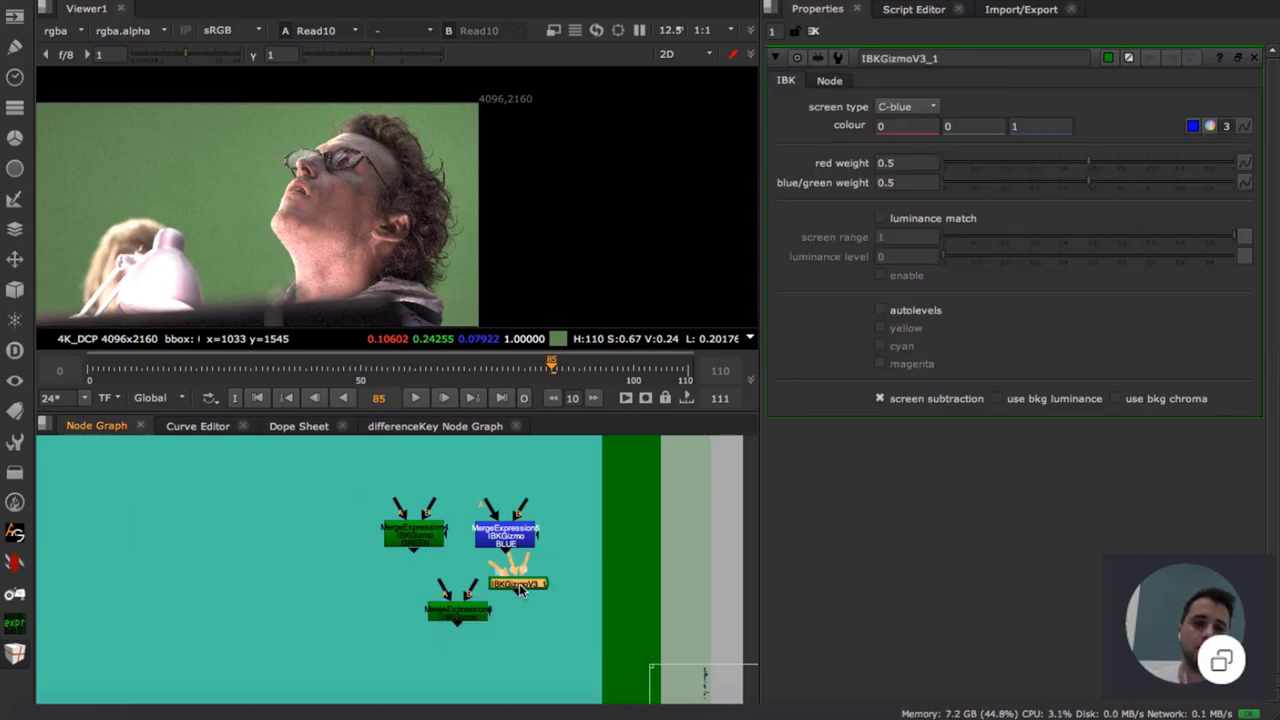
{"action": "left_click_drag", "start_coordinate": [518, 586], "coordinate": [566, 614]}
- Open the blue IBKGizmo MergeExpression node, review its alpha expression and clear the node selection
{"action": "left_click", "coordinate": [509, 531]}
{"action": "double_click", "coordinate": [509, 533]}
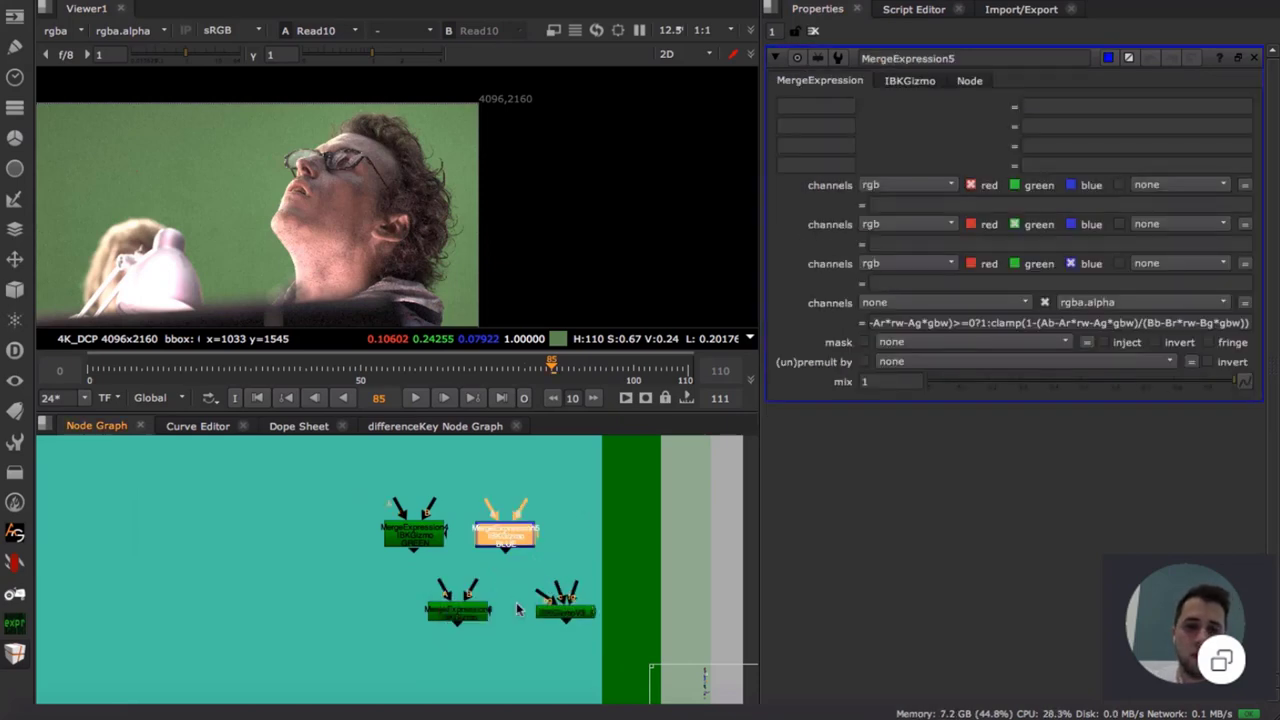
{"action": "left_click", "coordinate": [515, 598]}
{"action": "left_click", "coordinate": [506, 546]}
{"action": "left_click", "coordinate": [510, 588]}
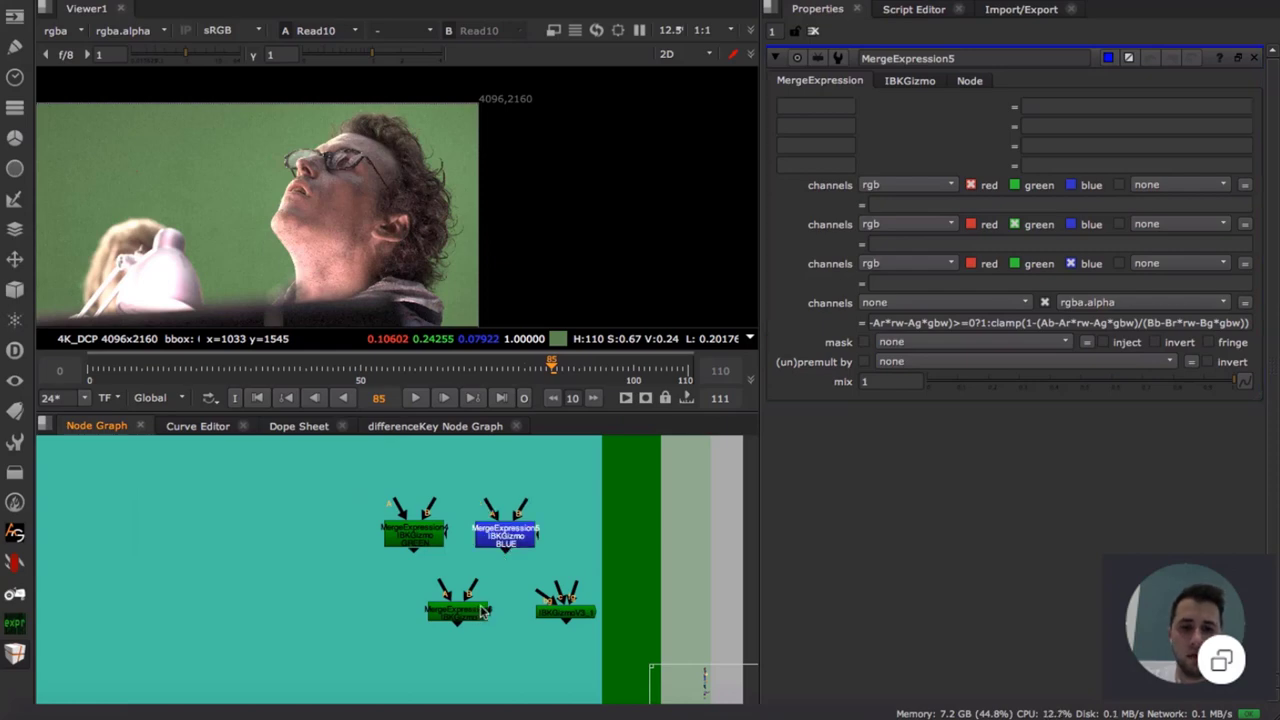
- Check the screen type options of MergeExpression6, and highlight the division part of the green IBKGizmo node's alpha expression
{"action": "left_click", "coordinate": [478, 612]}
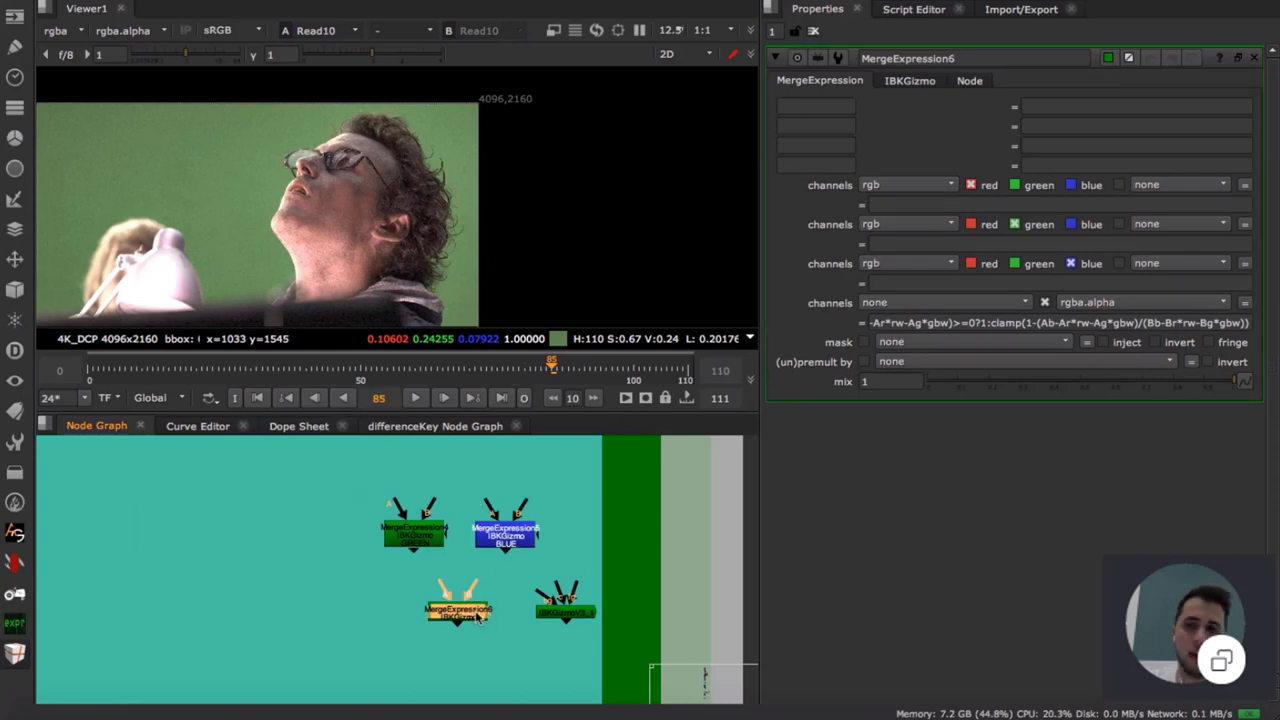
{"action": "left_click", "coordinate": [911, 81]}
{"action": "left_click", "coordinate": [970, 107]}
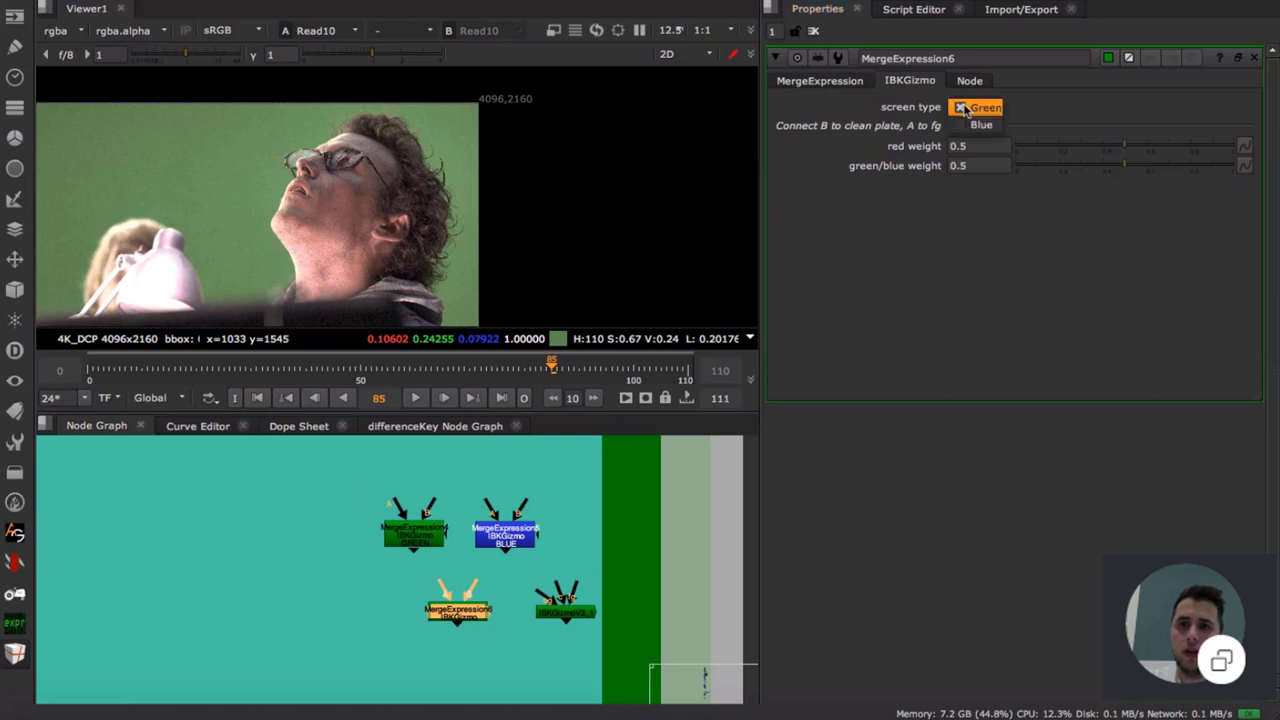
{"action": "left_click", "coordinate": [1062, 103]}
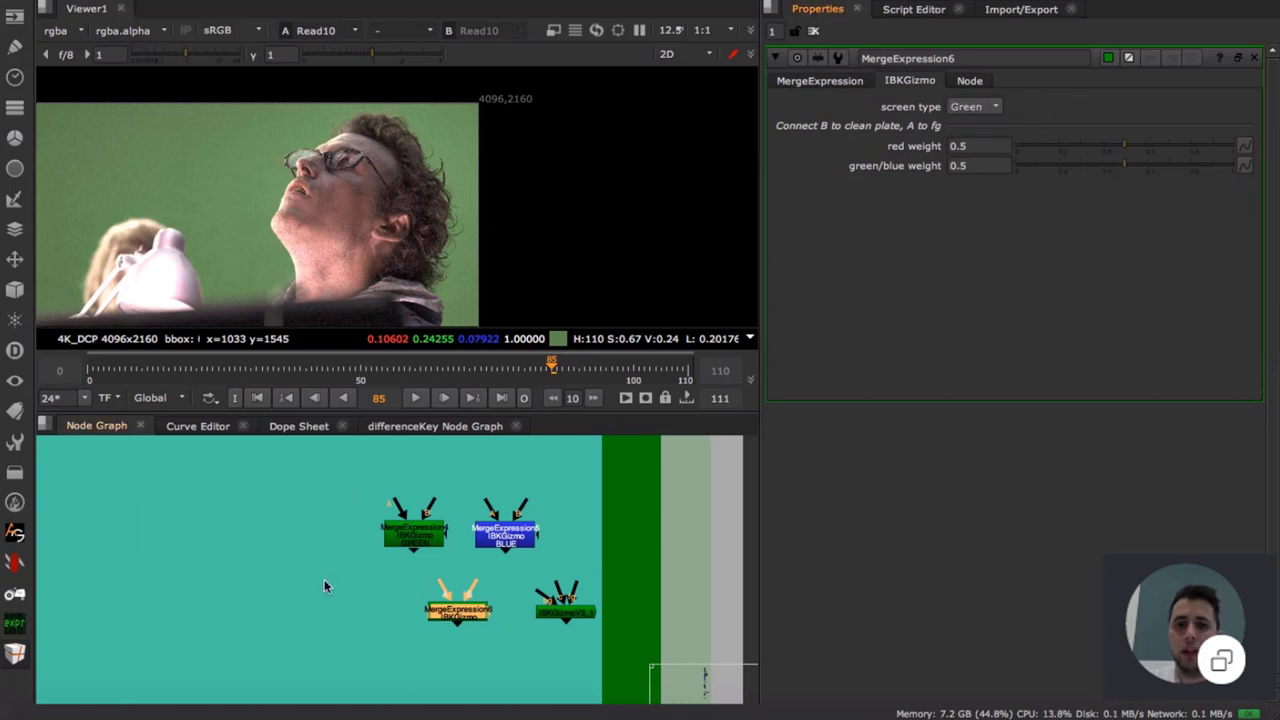
{"action": "left_click", "coordinate": [415, 530]}
{"action": "left_click_drag", "start_coordinate": [1036, 324], "coordinate": [1246, 320]}
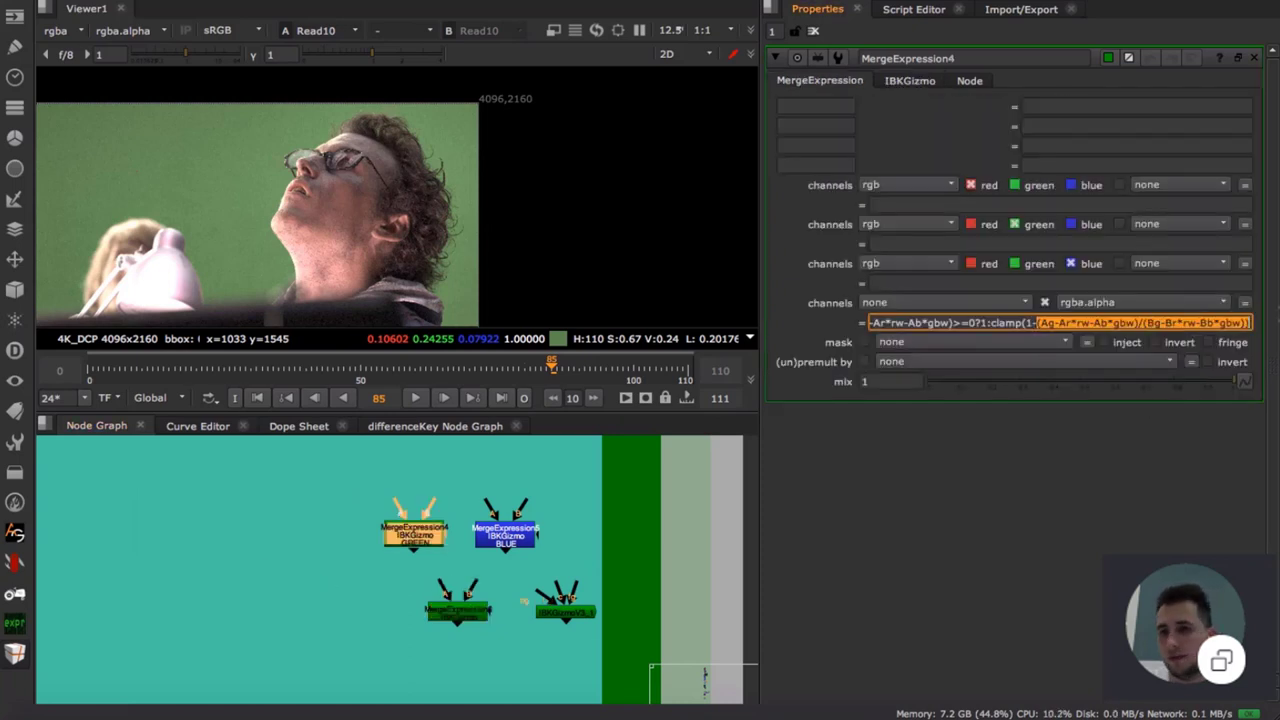
- Survey the Transform section's expression backdrops and the sections below it in the node graph
{"action": "middle_click_drag", "start_coordinate": [420, 573], "coordinate": [368, 524]}
{"action": "scroll", "coordinate": [336, 535], "scroll_direction": "down", "scroll_amount": 4}
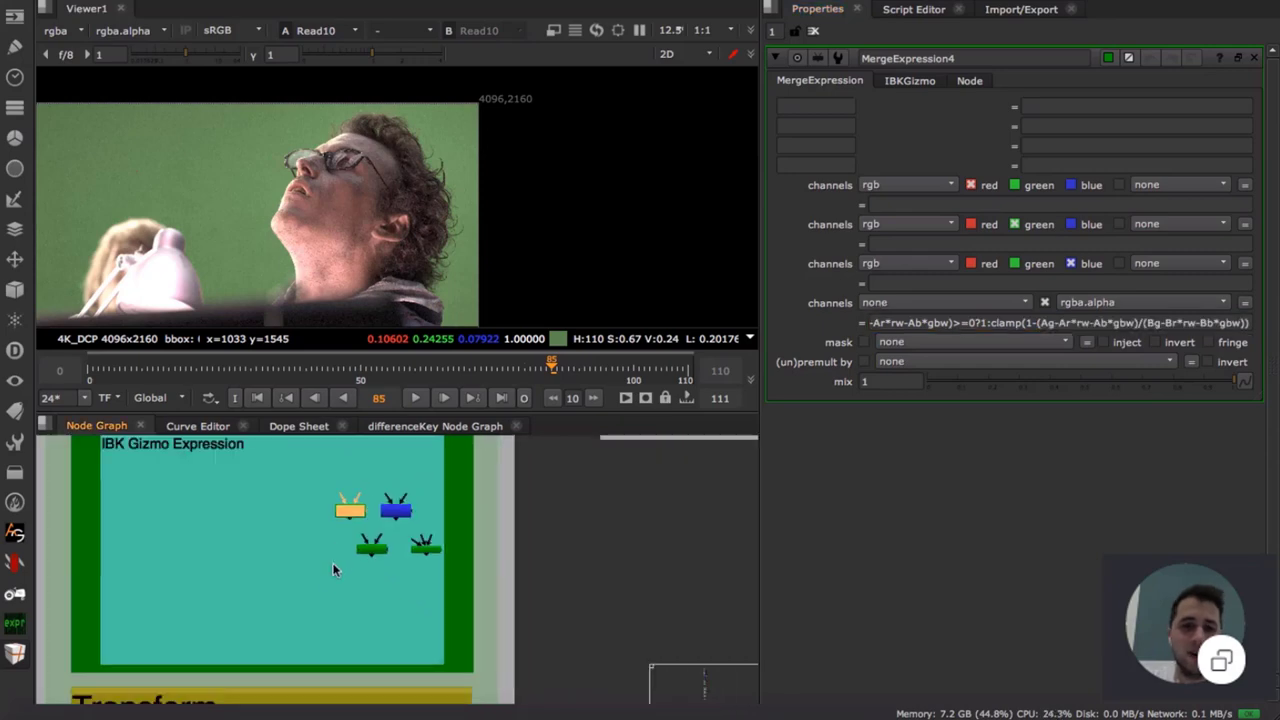
{"action": "middle_click_drag", "start_coordinate": [334, 569], "coordinate": [334, 527]}
{"action": "scroll", "coordinate": [334, 531], "scroll_direction": "down", "scroll_amount": 4}
{"action": "middle_click_drag", "start_coordinate": [308, 590], "coordinate": [311, 504]}
{"action": "scroll", "coordinate": [320, 555], "scroll_direction": "up", "scroll_amount": 6}
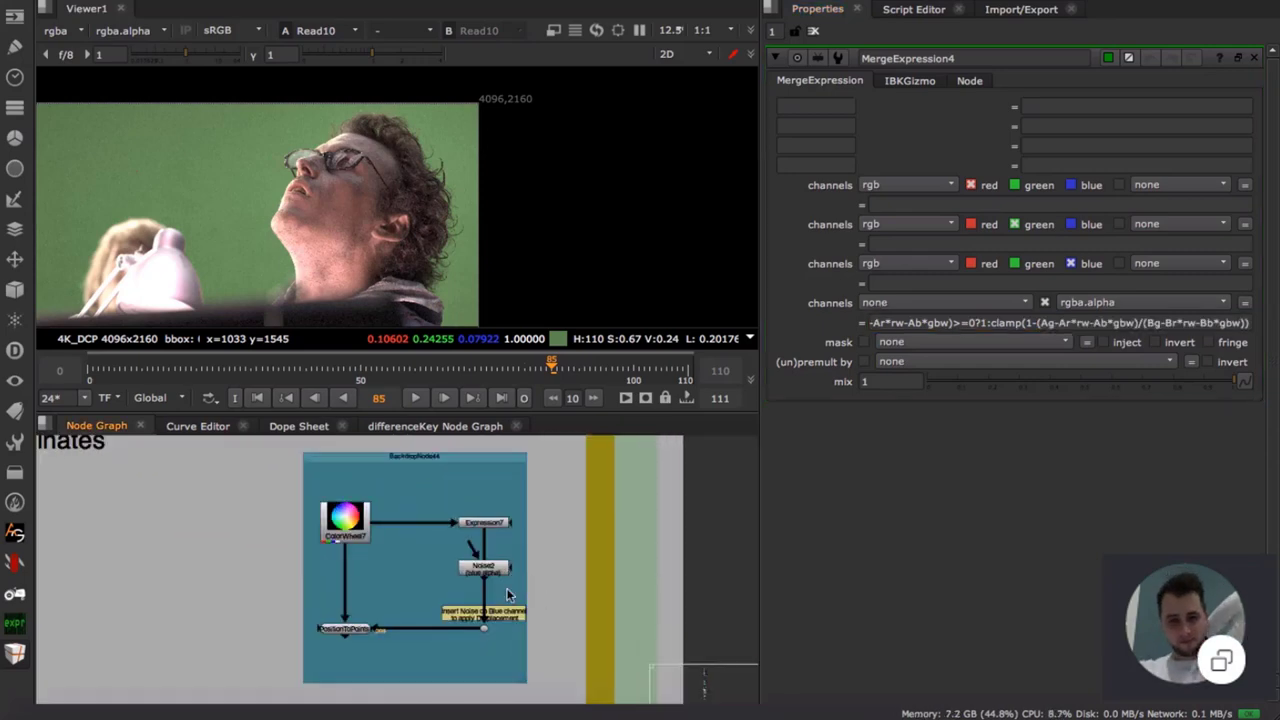
{"action": "scroll", "coordinate": [416, 574], "scroll_direction": "down", "scroll_amount": 5}
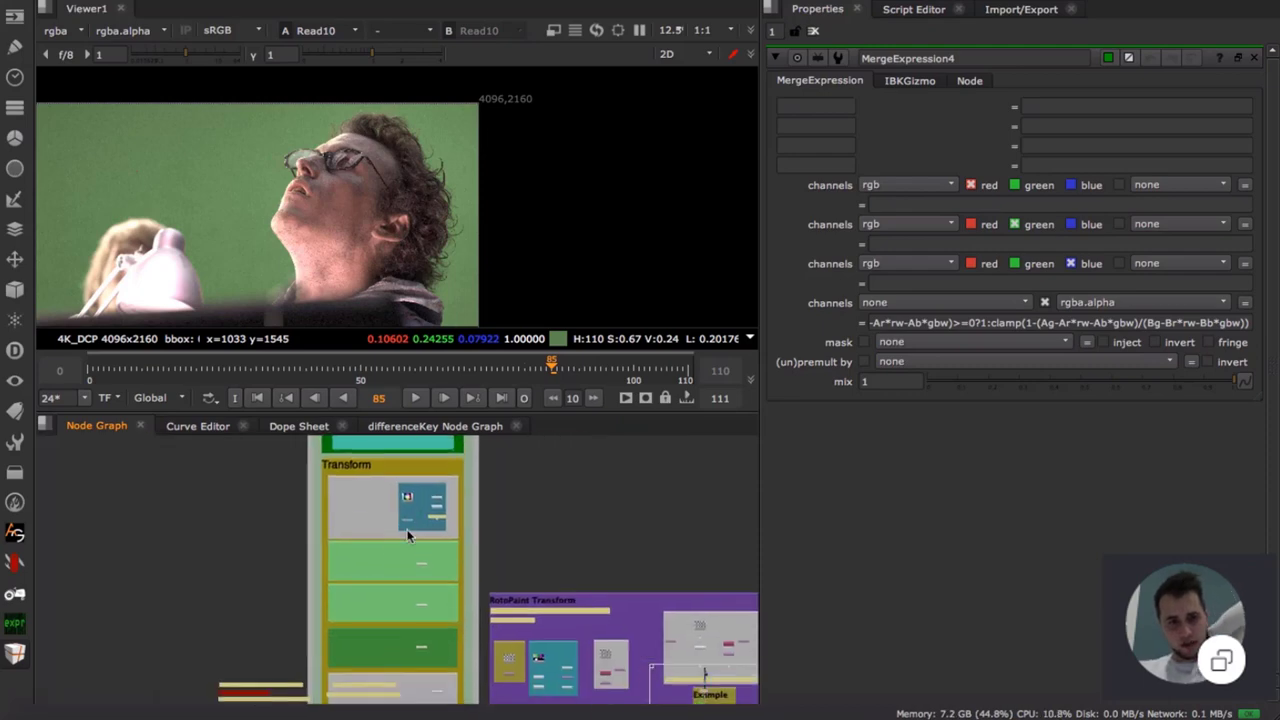
{"action": "middle_click_drag", "start_coordinate": [407, 533], "coordinate": [384, 483]}
{"action": "scroll", "coordinate": [386, 519], "scroll_direction": "down", "scroll_amount": 4}
{"action": "middle_click_drag", "start_coordinate": [378, 607], "coordinate": [400, 481]}
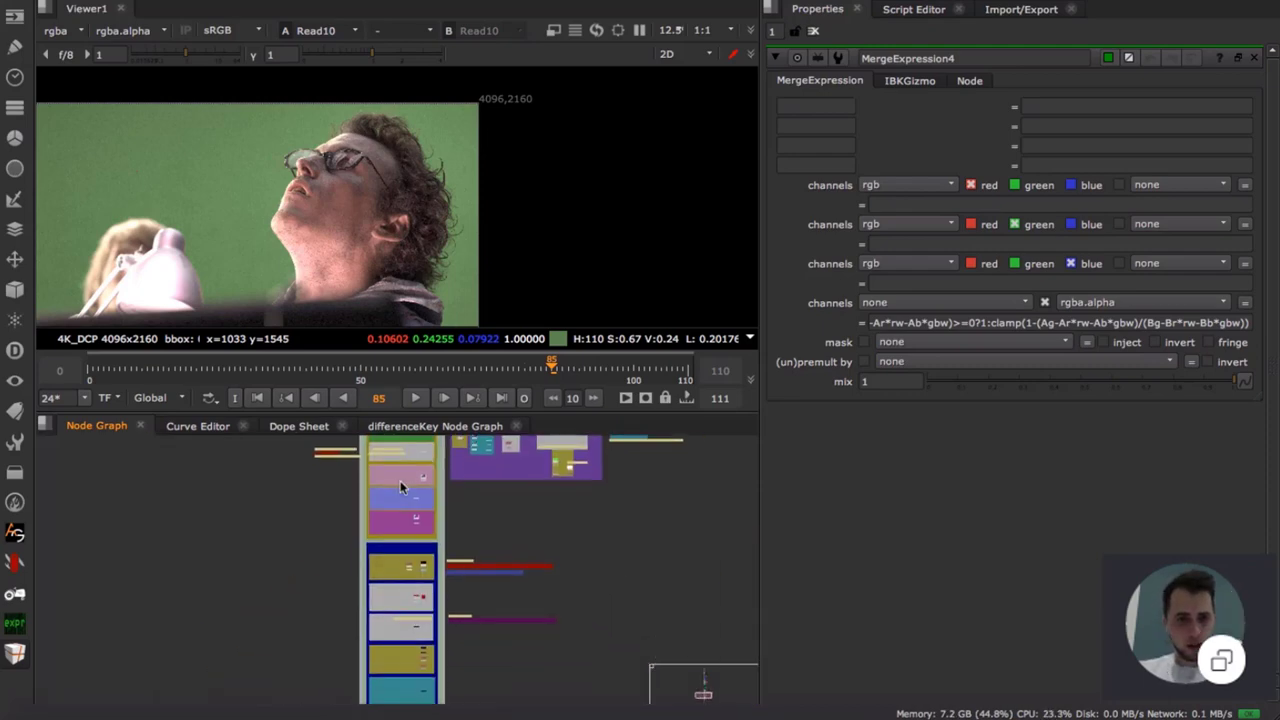
{"action": "mouse_move", "coordinate": [404, 602]}
{"action": "middle_mouse_down"}
{"action": "mouse_move", "coordinate": [406, 498]}
{"action": "mouse_move", "coordinate": [404, 617]}
{"action": "middle_mouse_up"}
{"action": "middle_click_drag", "start_coordinate": [405, 492], "coordinate": [395, 534]}
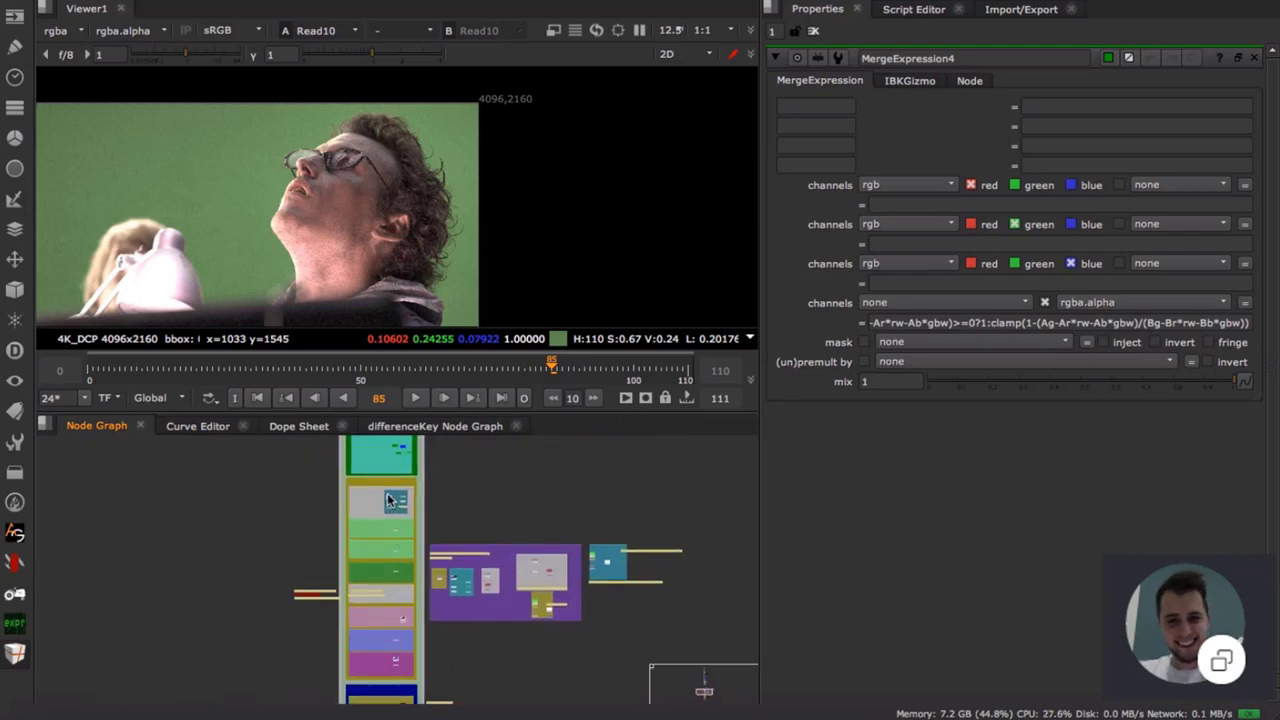
- Go to the Coordinates example in the Transform section and close the differenceKey group's node graph
{"action": "scroll", "coordinate": [388, 505], "scroll_direction": "up", "scroll_amount": 5}
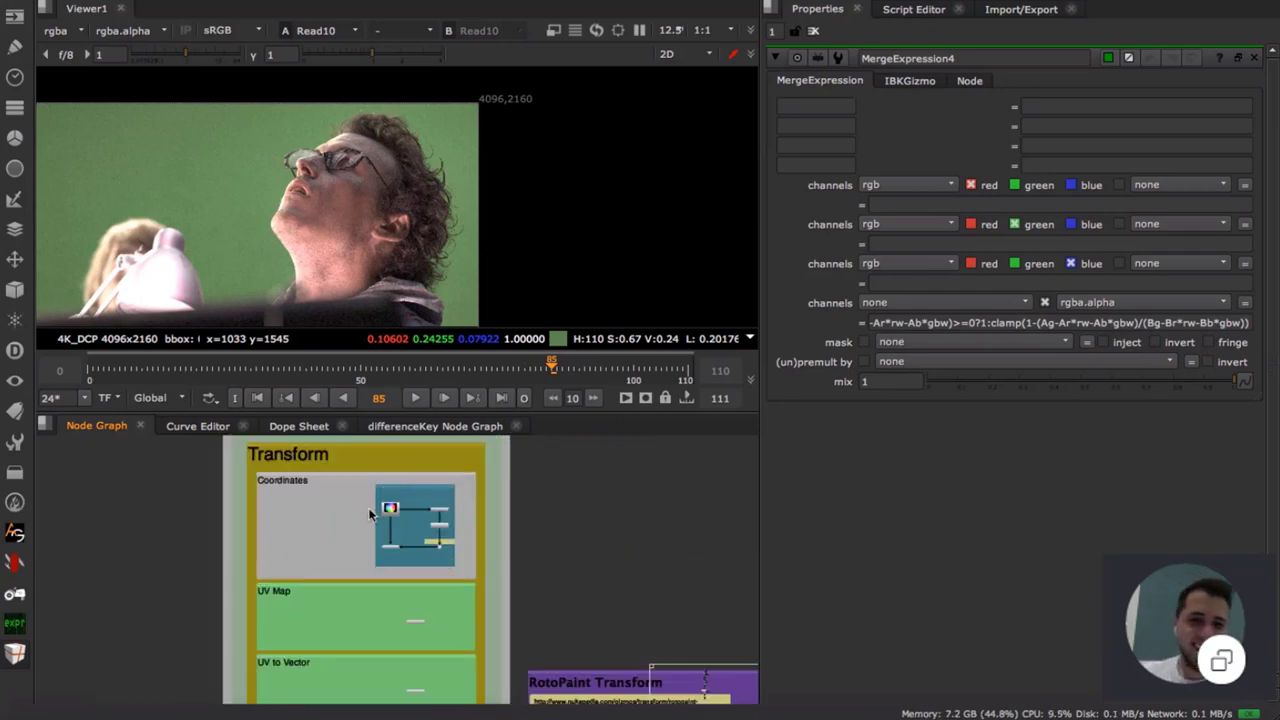
{"action": "scroll", "coordinate": [415, 512], "scroll_direction": "up", "scroll_amount": 5}
{"action": "scroll", "coordinate": [493, 535], "scroll_direction": "up", "scroll_amount": 5}
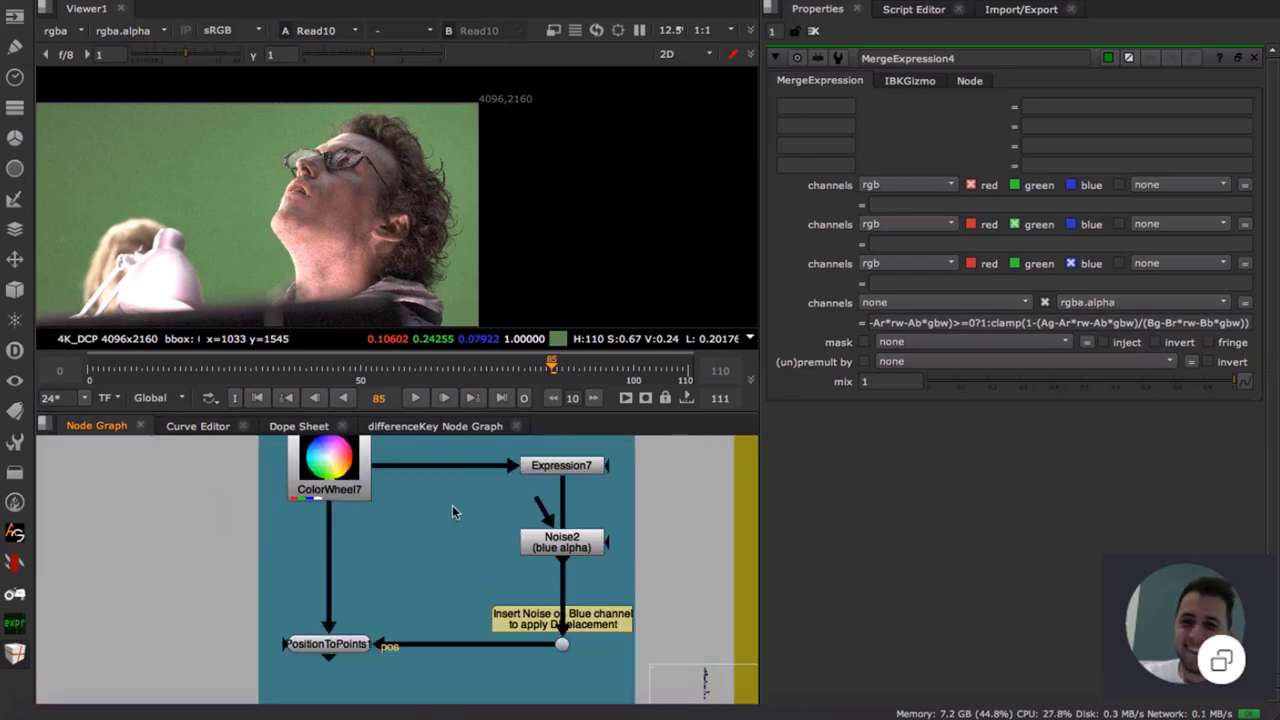
{"action": "middle_click_drag", "start_coordinate": [433, 456], "coordinate": [398, 495]}
{"action": "left_click", "coordinate": [514, 427]}
- Examine how the ColorWheel, Expression, Noise and PositionToPoints nodes are connected in the Coordinates example
{"action": "scroll", "coordinate": [405, 475], "scroll_direction": "down", "scroll_amount": 5}
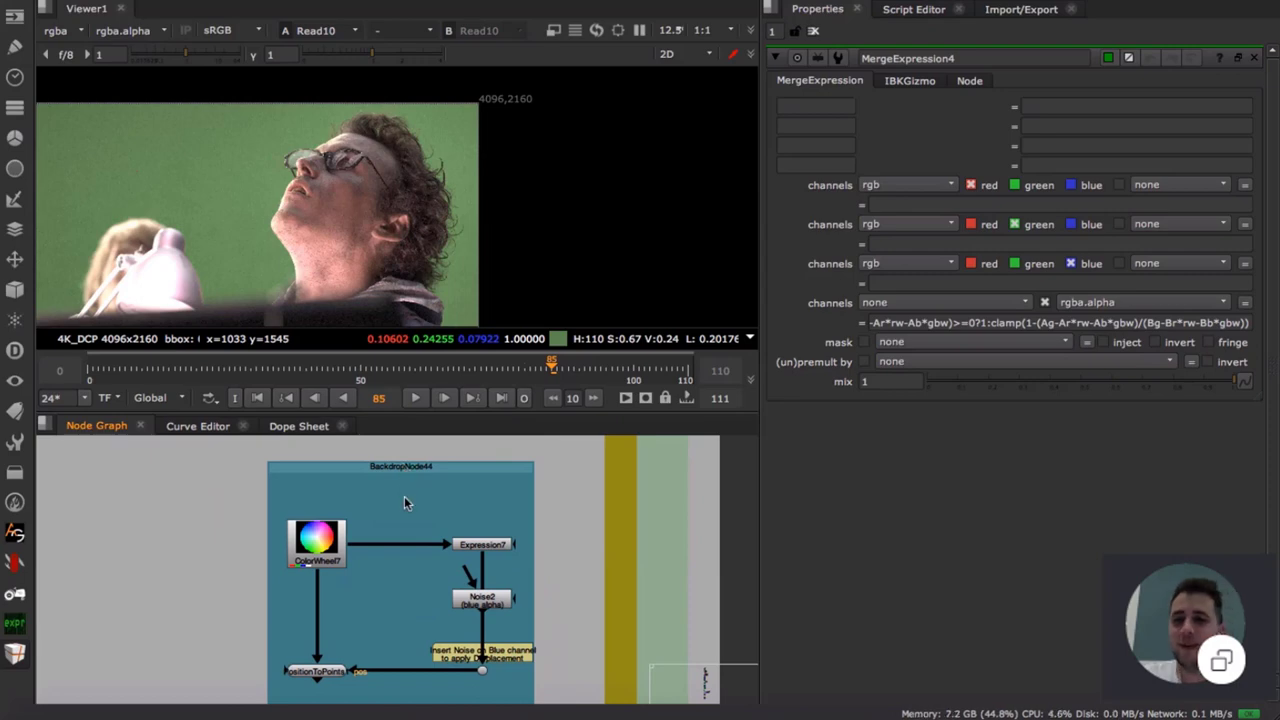
{"action": "scroll", "coordinate": [434, 582], "scroll_direction": "up", "scroll_amount": 4}
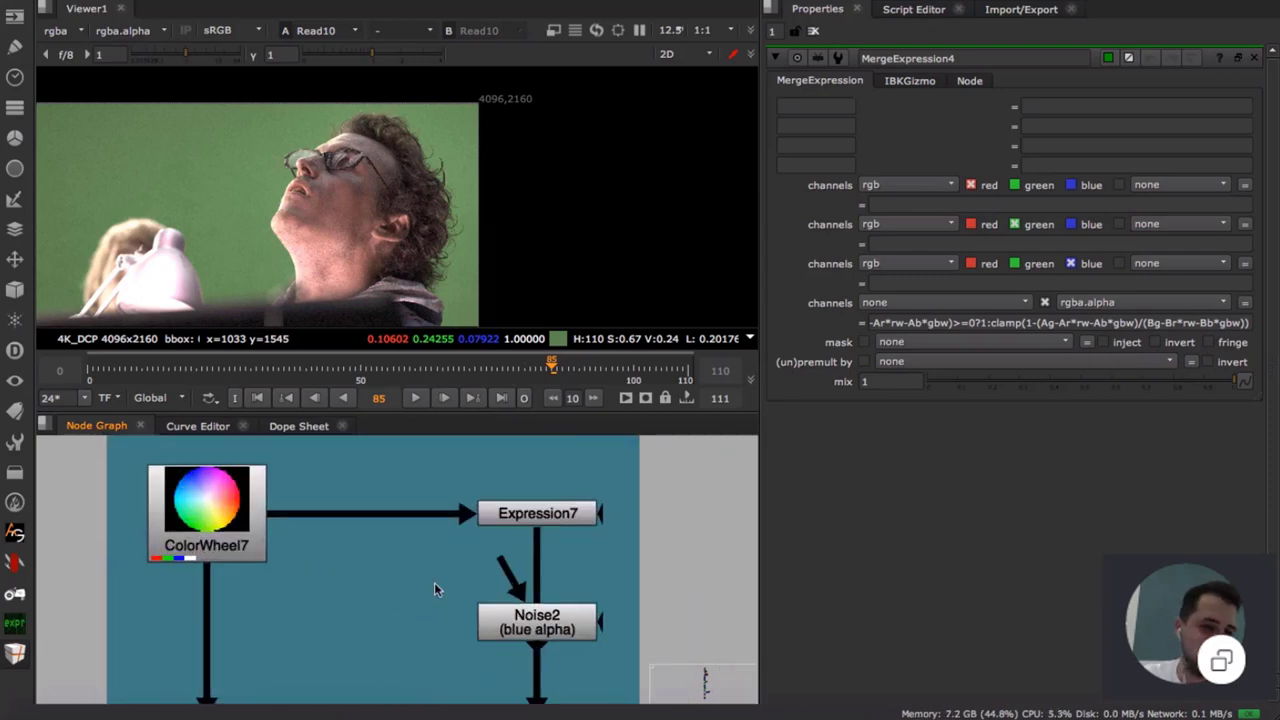
{"action": "scroll", "coordinate": [517, 537], "scroll_direction": "down", "scroll_amount": 4}
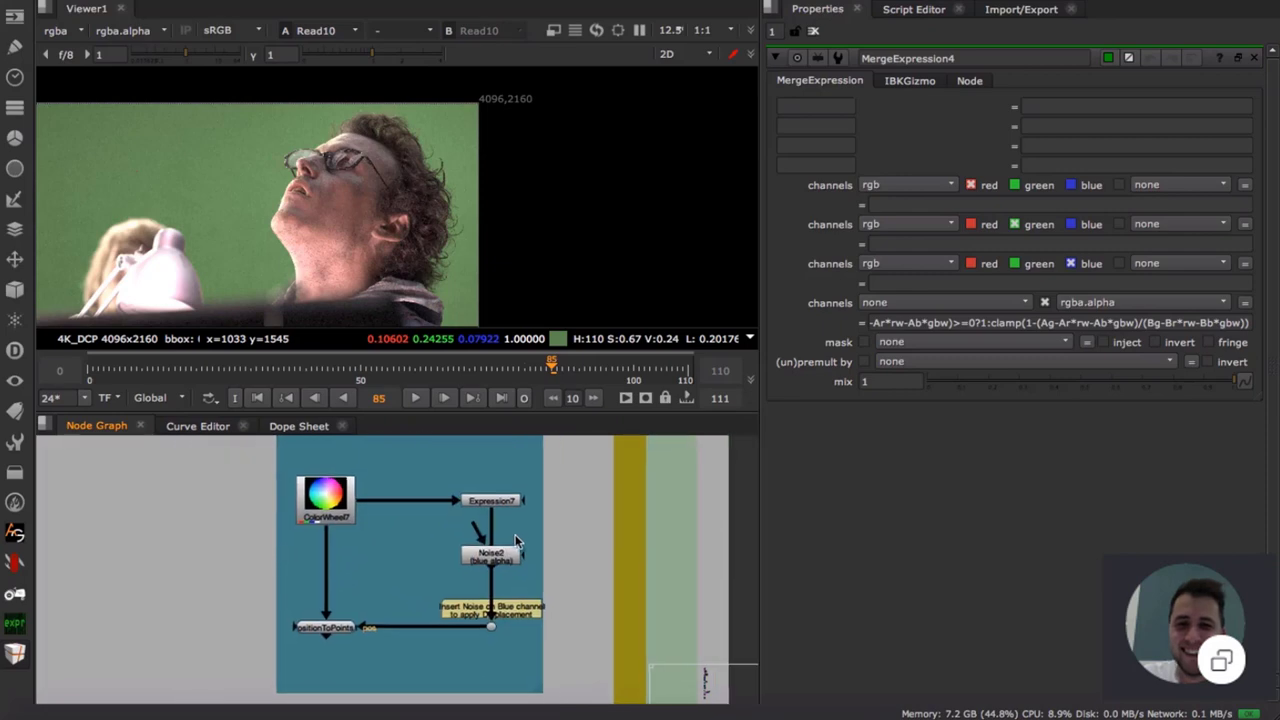
{"action": "middle_click_drag", "start_coordinate": [498, 492], "coordinate": [543, 560]}
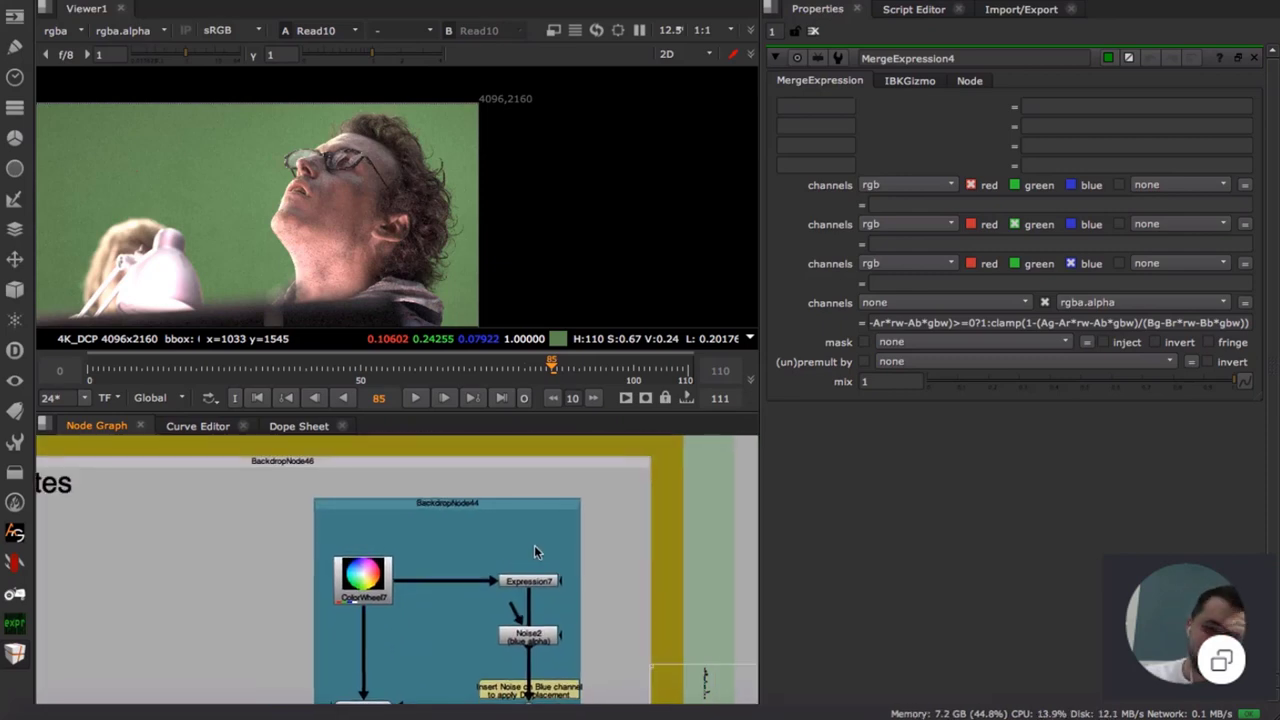
{"action": "scroll", "coordinate": [534, 545], "scroll_direction": "down", "scroll_amount": 4}
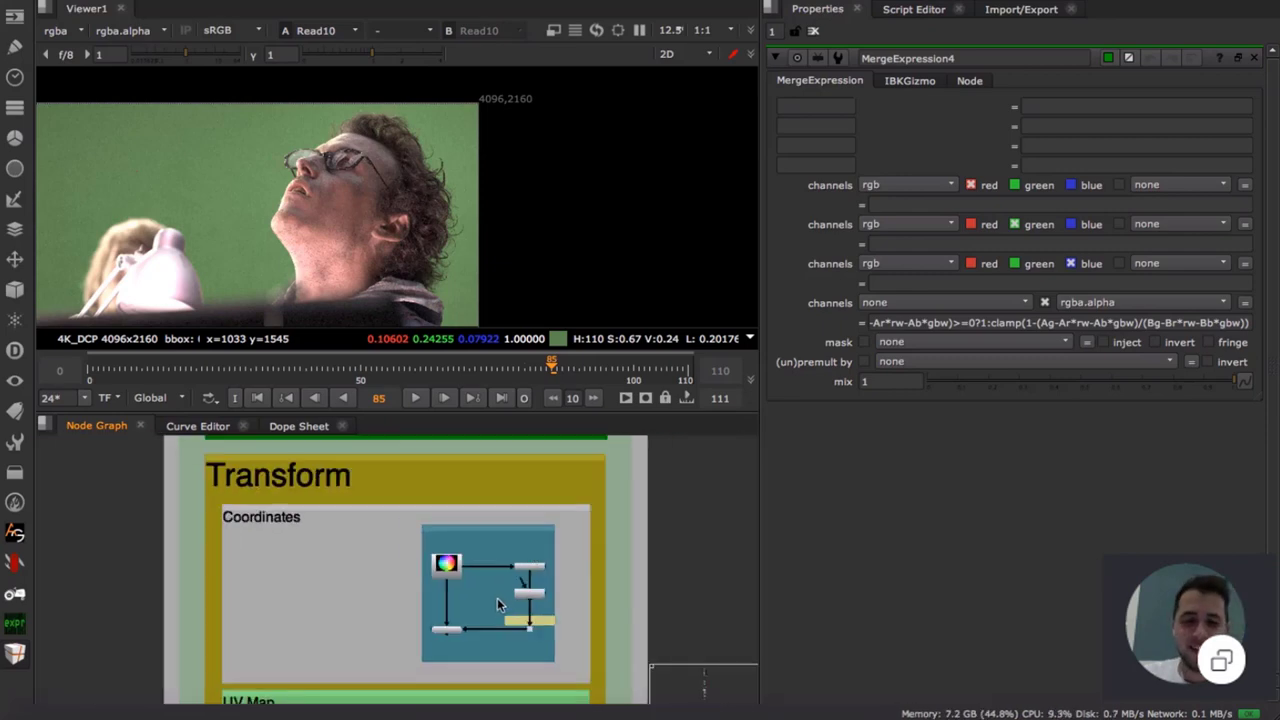
{"action": "scroll", "coordinate": [497, 600], "scroll_direction": "up", "scroll_amount": 3}
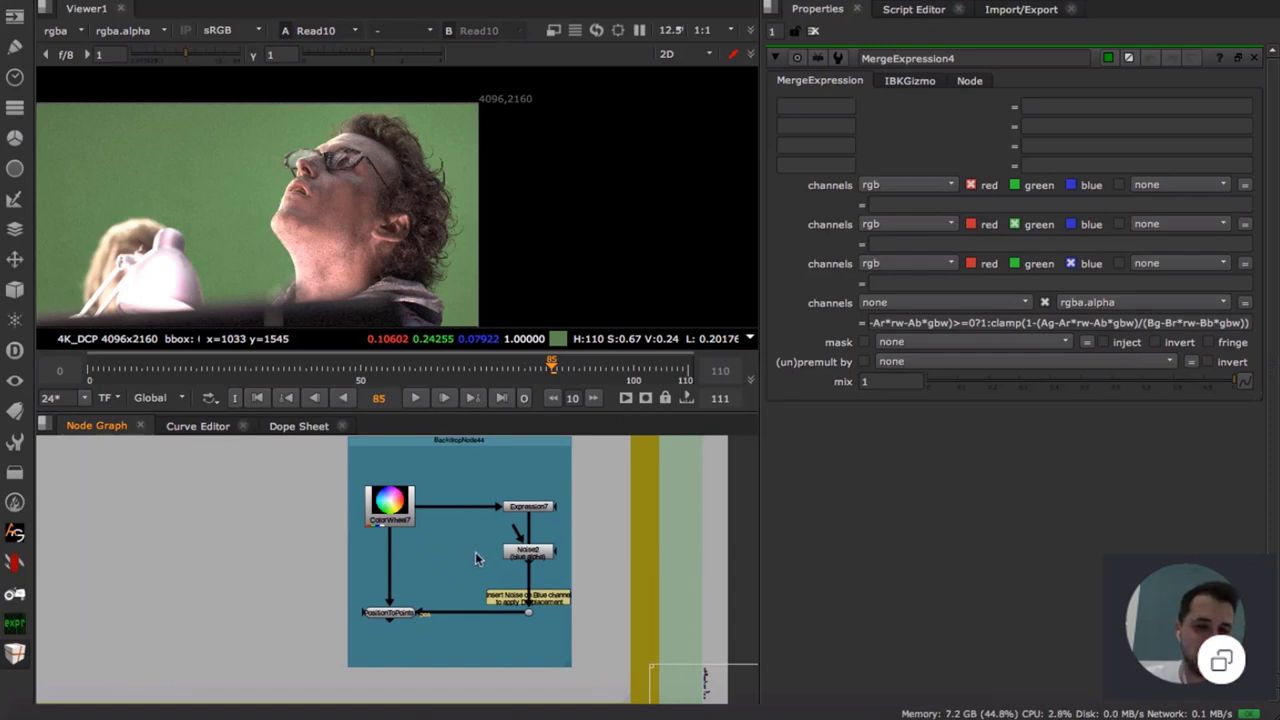
{"action": "scroll", "coordinate": [472, 555], "scroll_direction": "down", "scroll_amount": 3}
{"action": "middle_click_drag", "start_coordinate": [467, 548], "coordinate": [471, 574]}
{"action": "scroll", "coordinate": [477, 587], "scroll_direction": "up", "scroll_amount": 4}
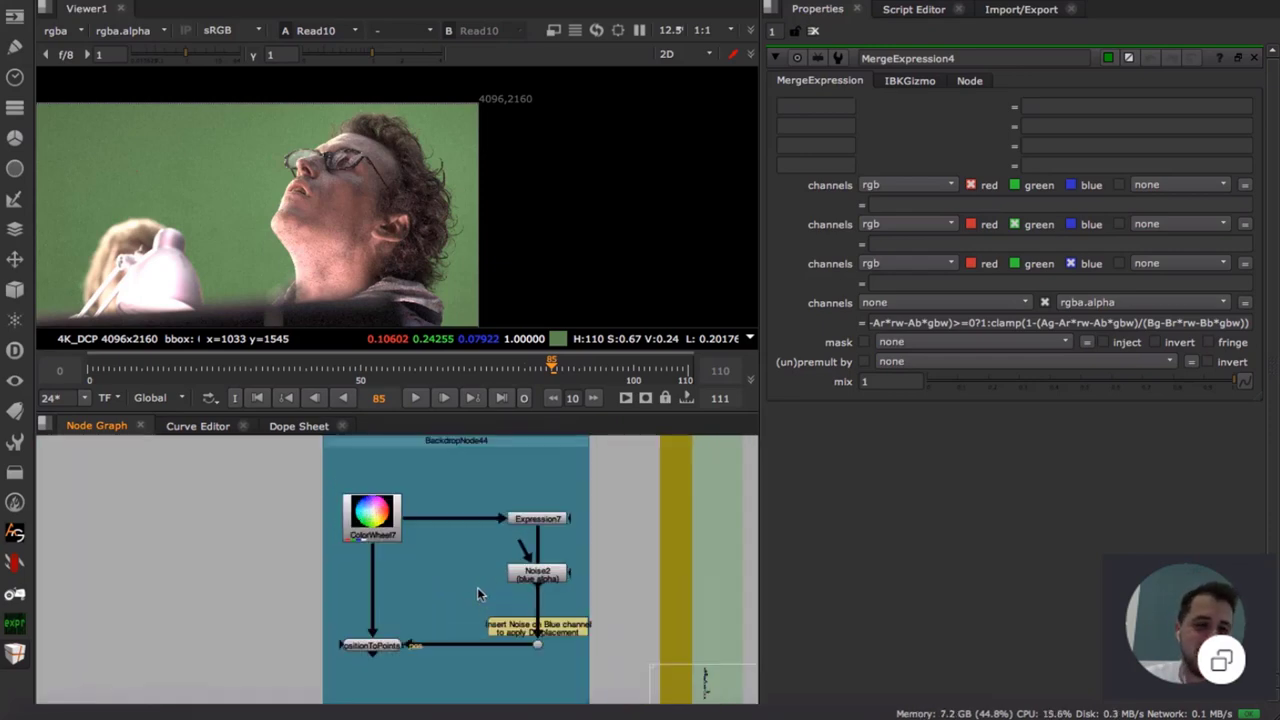
{"action": "scroll", "coordinate": [468, 576], "scroll_direction": "down", "scroll_amount": 5}
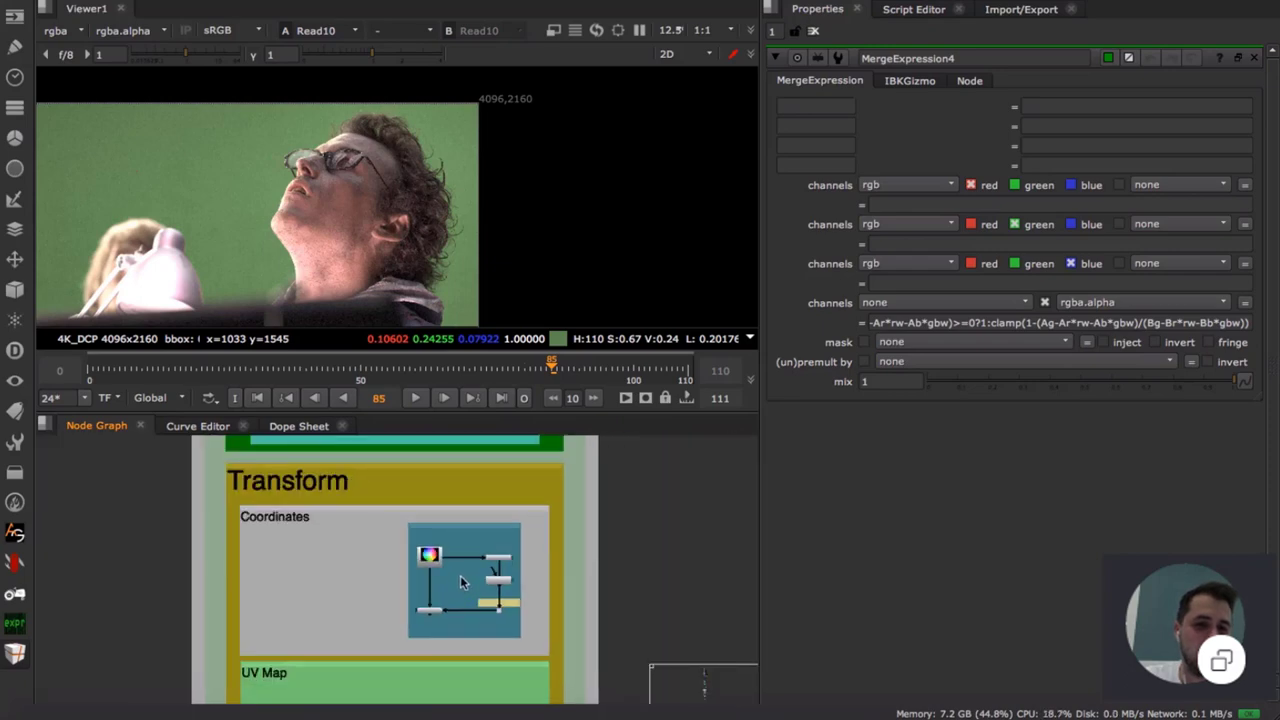
- Open the UV_Map node's properties in the UV Map section and show its output in the viewer
{"action": "scroll", "coordinate": [467, 540], "scroll_direction": "down", "scroll_amount": 5}
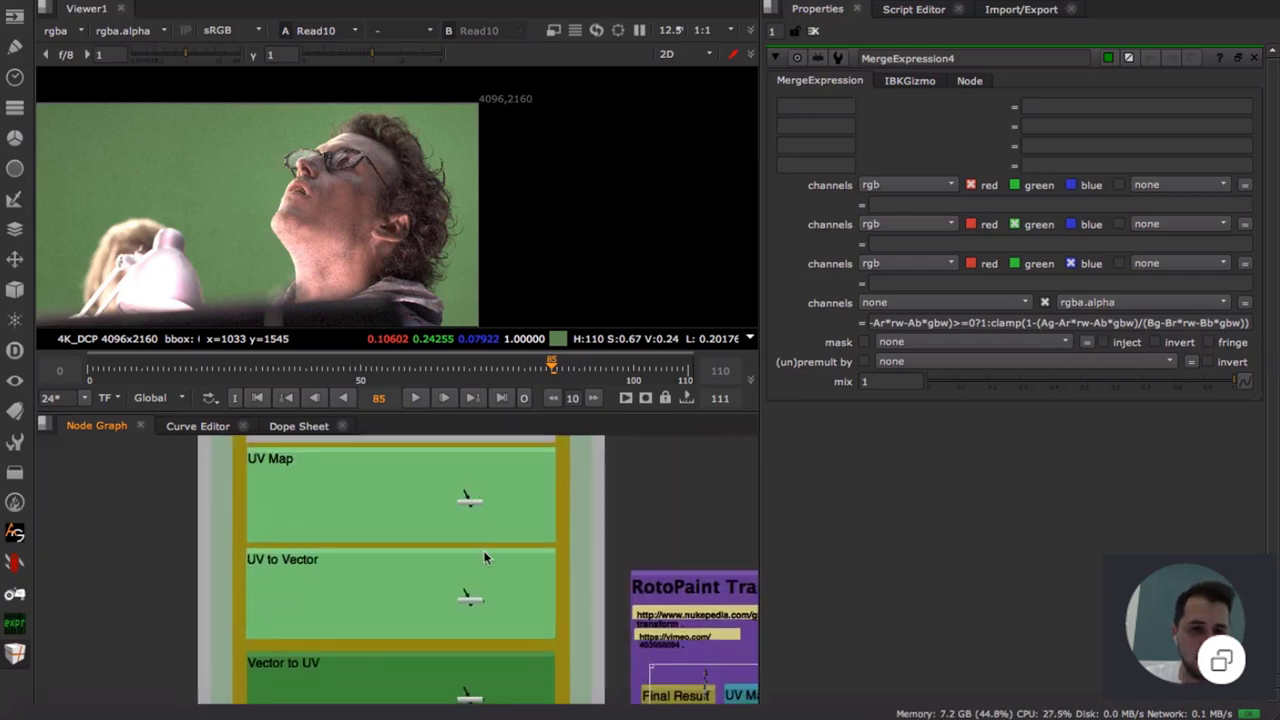
{"action": "scroll", "coordinate": [483, 545], "scroll_direction": "down", "scroll_amount": 2}
{"action": "scroll", "coordinate": [477, 580], "scroll_direction": "up", "scroll_amount": 5}
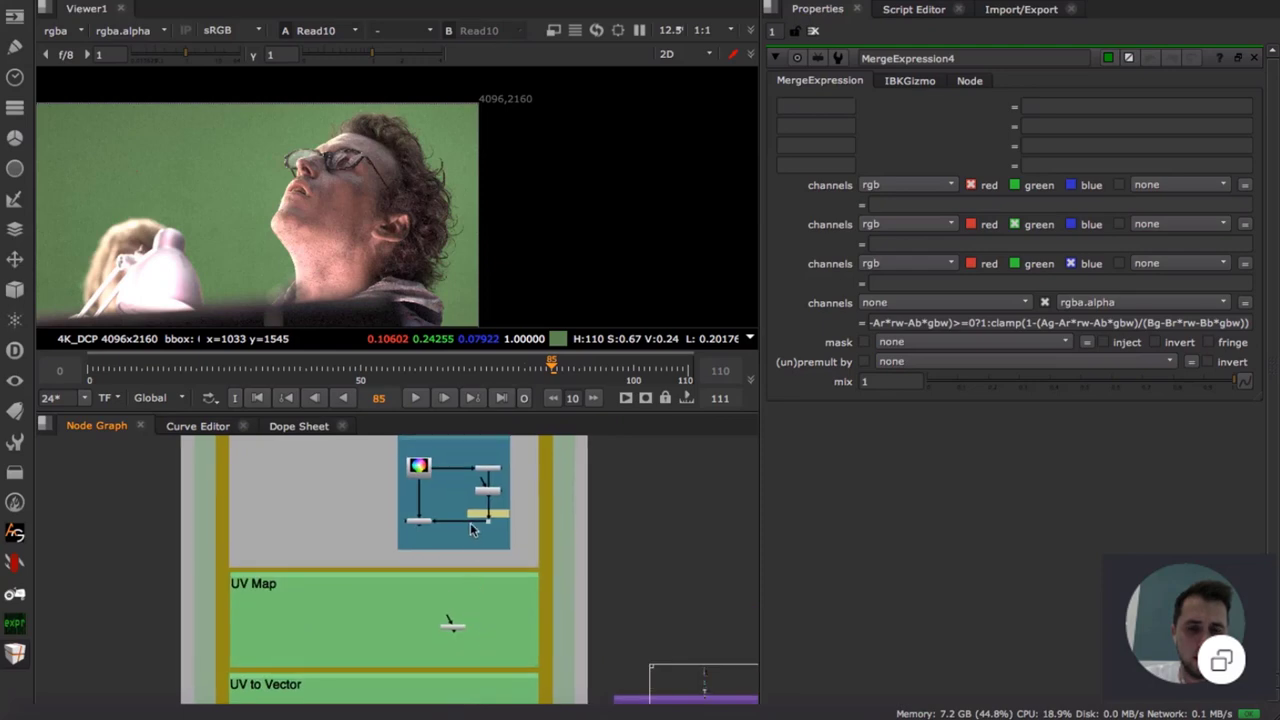
{"action": "scroll", "coordinate": [472, 555], "scroll_direction": "up", "scroll_amount": 2}
{"action": "scroll", "coordinate": [449, 600], "scroll_direction": "down", "scroll_amount": 3}
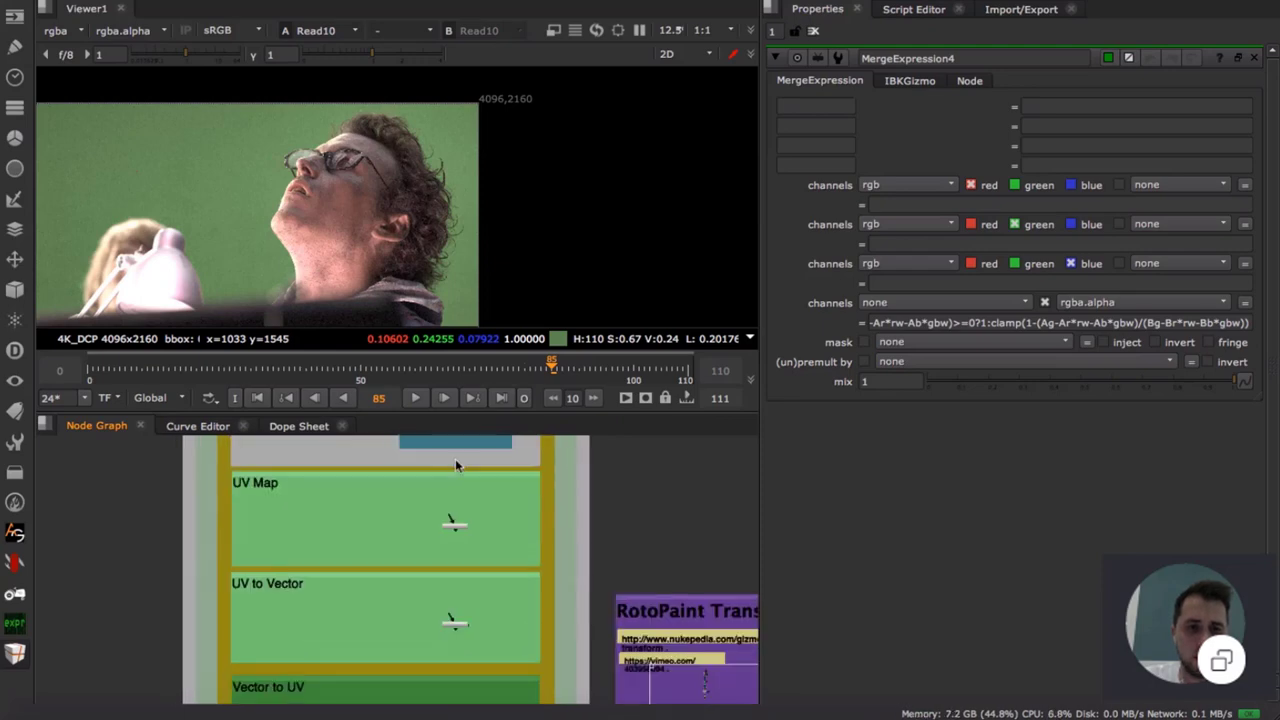
{"action": "scroll", "coordinate": [463, 537], "scroll_direction": "up", "scroll_amount": 2}
{"action": "scroll", "coordinate": [463, 545], "scroll_direction": "up", "scroll_amount": 1}
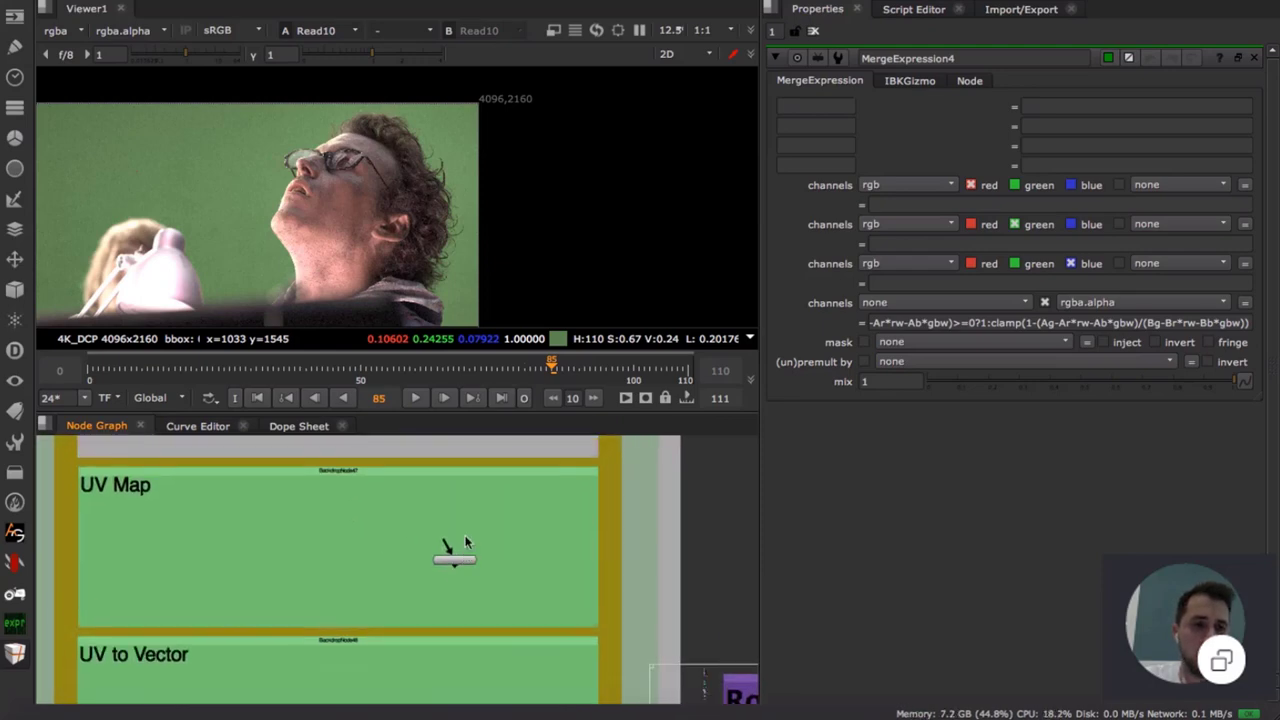
{"action": "scroll", "coordinate": [461, 560], "scroll_direction": "up", "scroll_amount": 2}
{"action": "scroll", "coordinate": [471, 515], "scroll_direction": "down", "scroll_amount": 3}
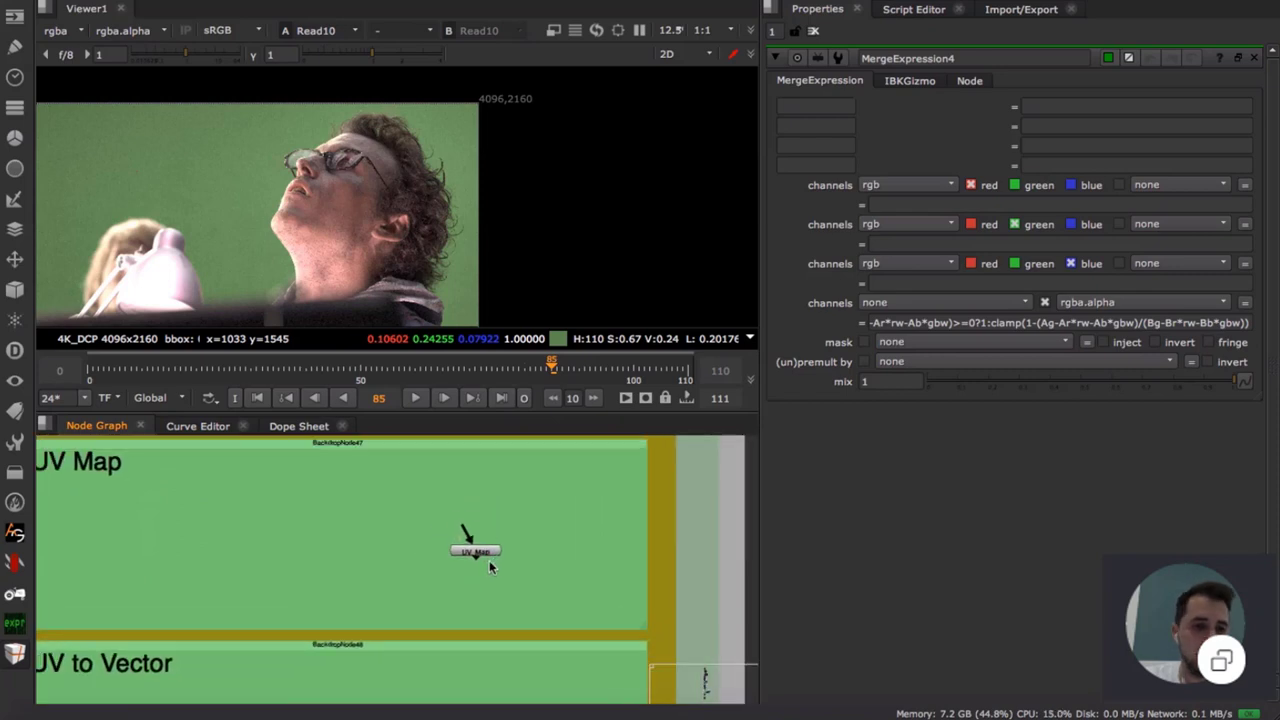
{"action": "scroll", "coordinate": [479, 558], "scroll_direction": "up", "scroll_amount": 3}
{"action": "scroll", "coordinate": [480, 561], "scroll_direction": "up", "scroll_amount": 1}
{"action": "double_click", "coordinate": [481, 546]}
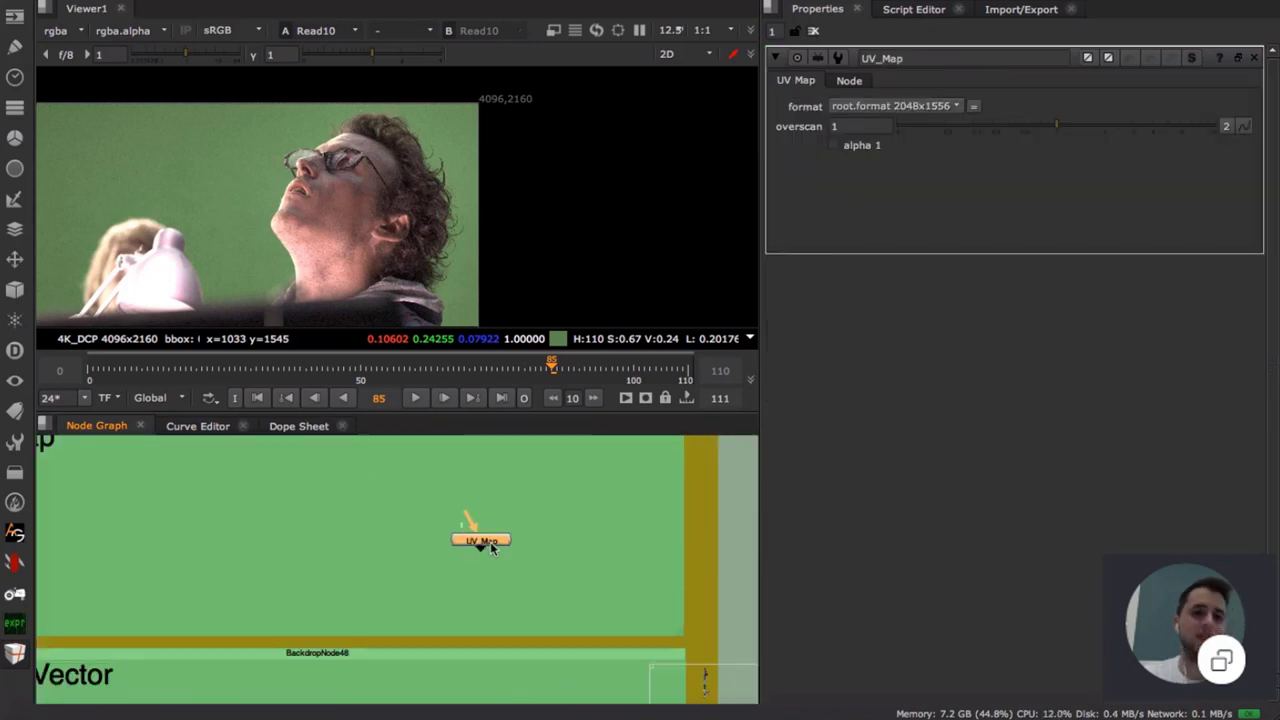
{"action": "key", "text": "1"}
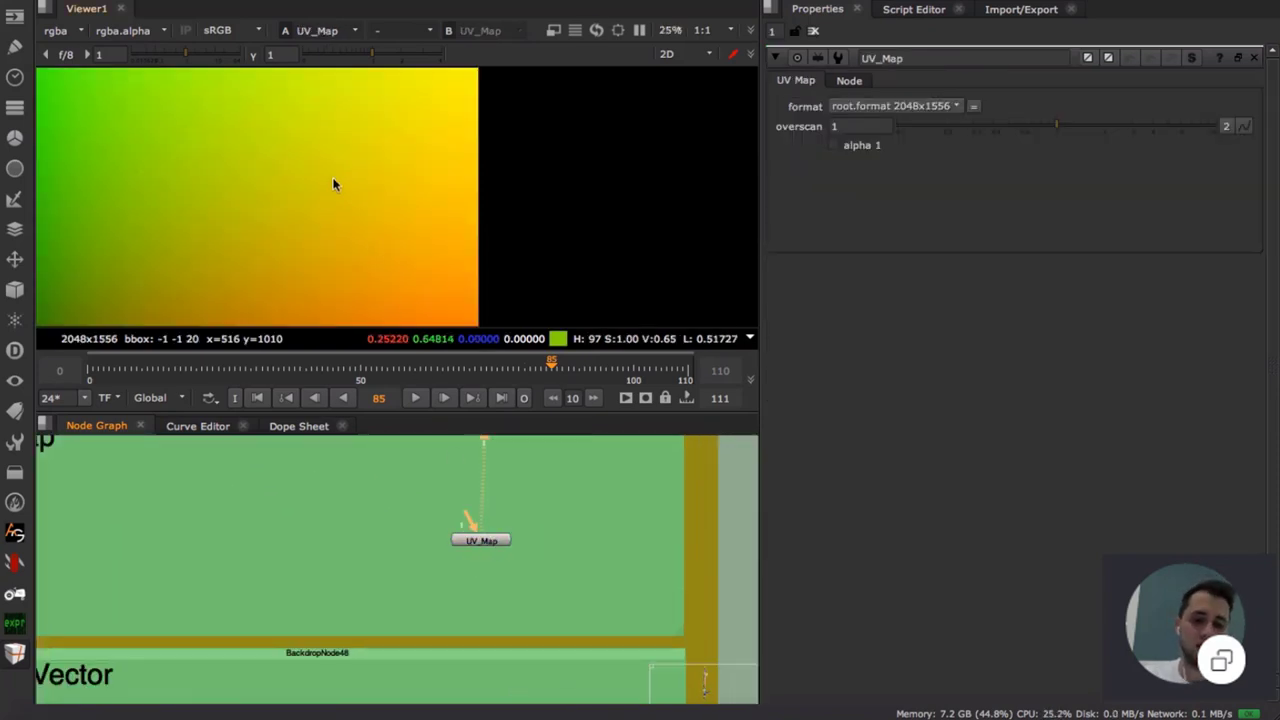
- Open the UV_to_Vector node's properties in the UV to Vector section and show its output in the viewer
{"action": "key", "text": "f"}
{"action": "scroll", "coordinate": [518, 524], "scroll_direction": "down", "scroll_amount": 3}
{"action": "middle_click_drag", "start_coordinate": [512, 566], "coordinate": [495, 461]}
{"action": "scroll", "coordinate": [500, 560], "scroll_direction": "up", "scroll_amount": 5}
{"action": "double_click", "coordinate": [475, 528]}
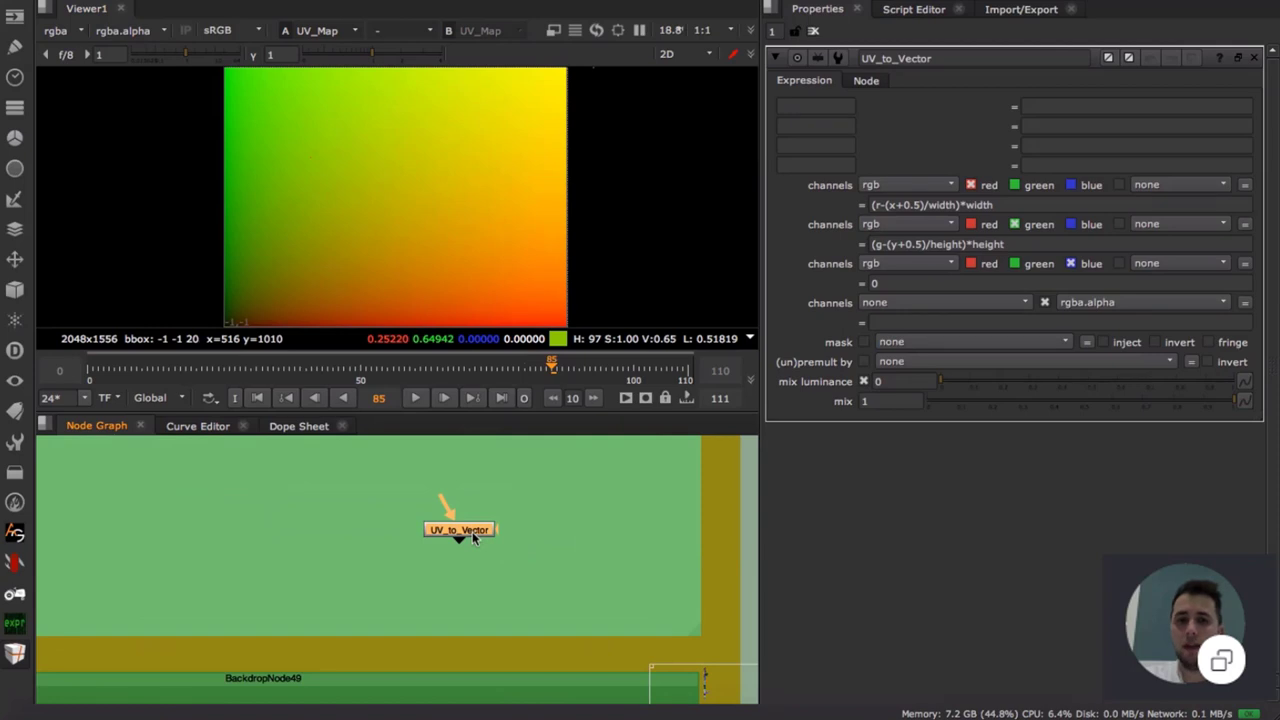
{"action": "key", "text": "1"}
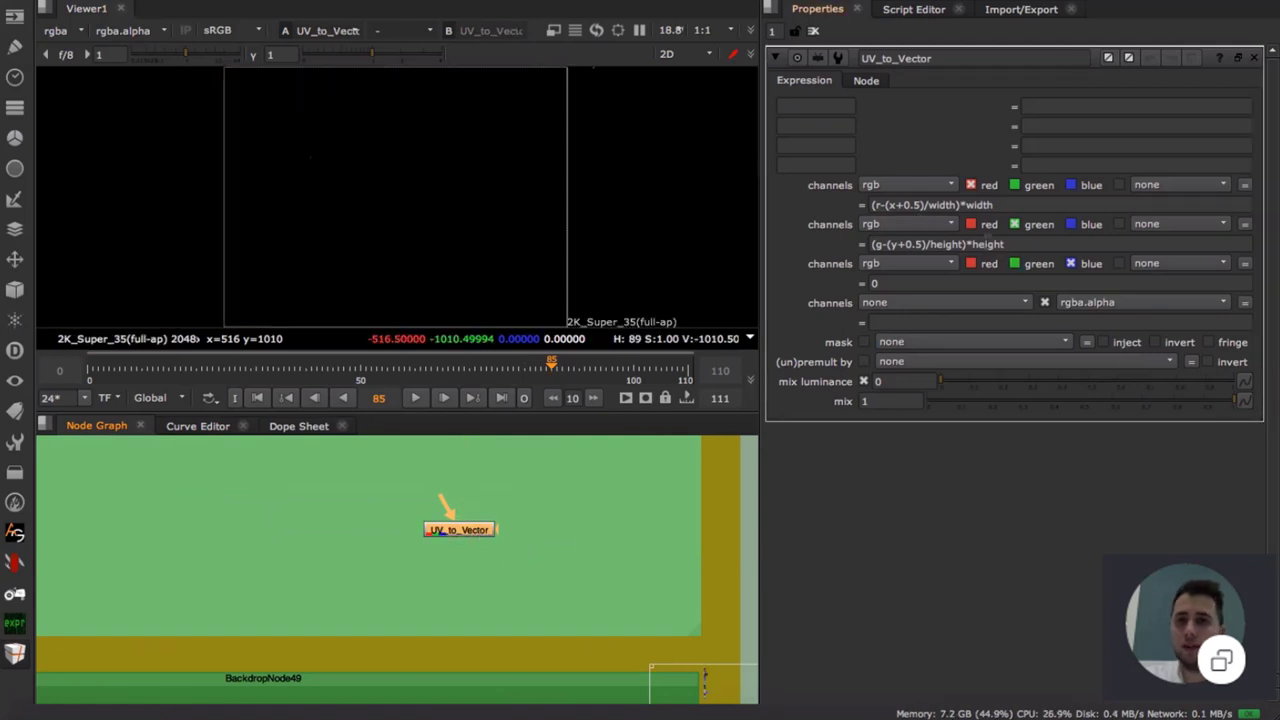
- Add an STMap node and place it below the UV_Map node in the UV Map section
{"action": "scroll", "coordinate": [477, 545], "scroll_direction": "down", "scroll_amount": 5}
{"action": "scroll", "coordinate": [478, 590], "scroll_direction": "up", "scroll_amount": 5}
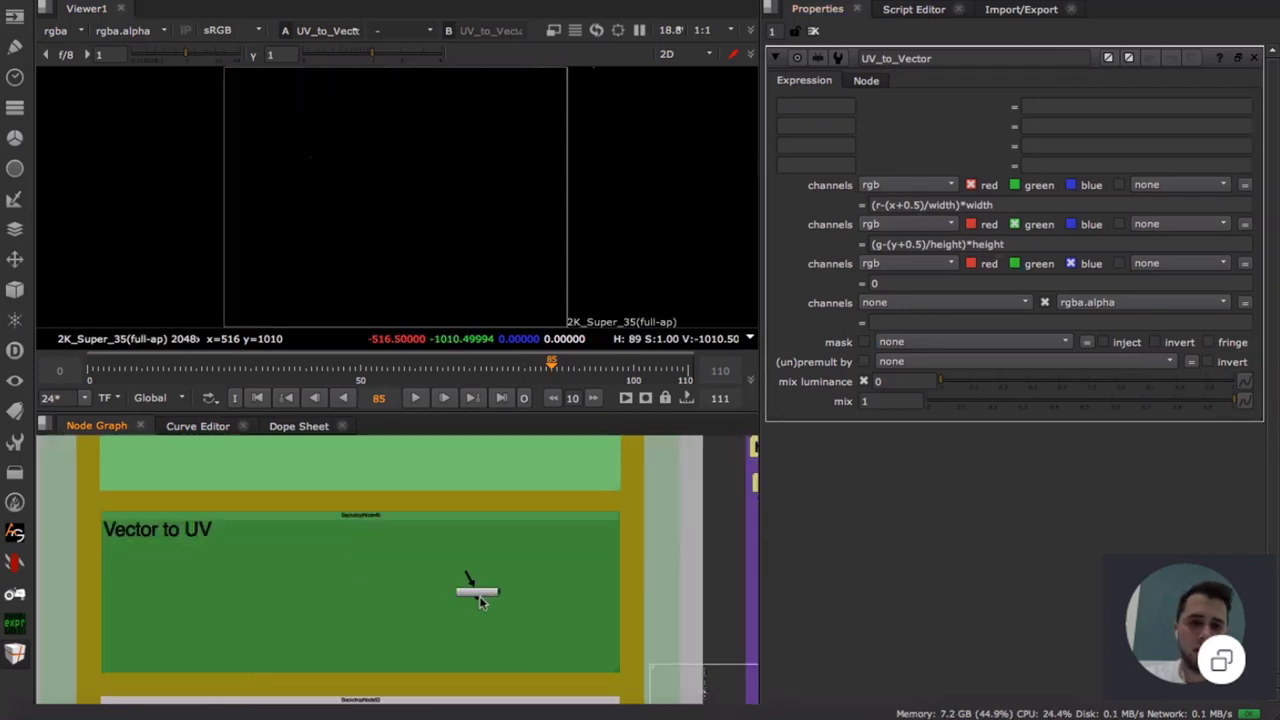
{"action": "scroll", "coordinate": [481, 596], "scroll_direction": "up", "scroll_amount": 3}
{"action": "middle_click_drag", "start_coordinate": [496, 440], "coordinate": [480, 703]}
{"action": "left_click", "coordinate": [510, 530]}
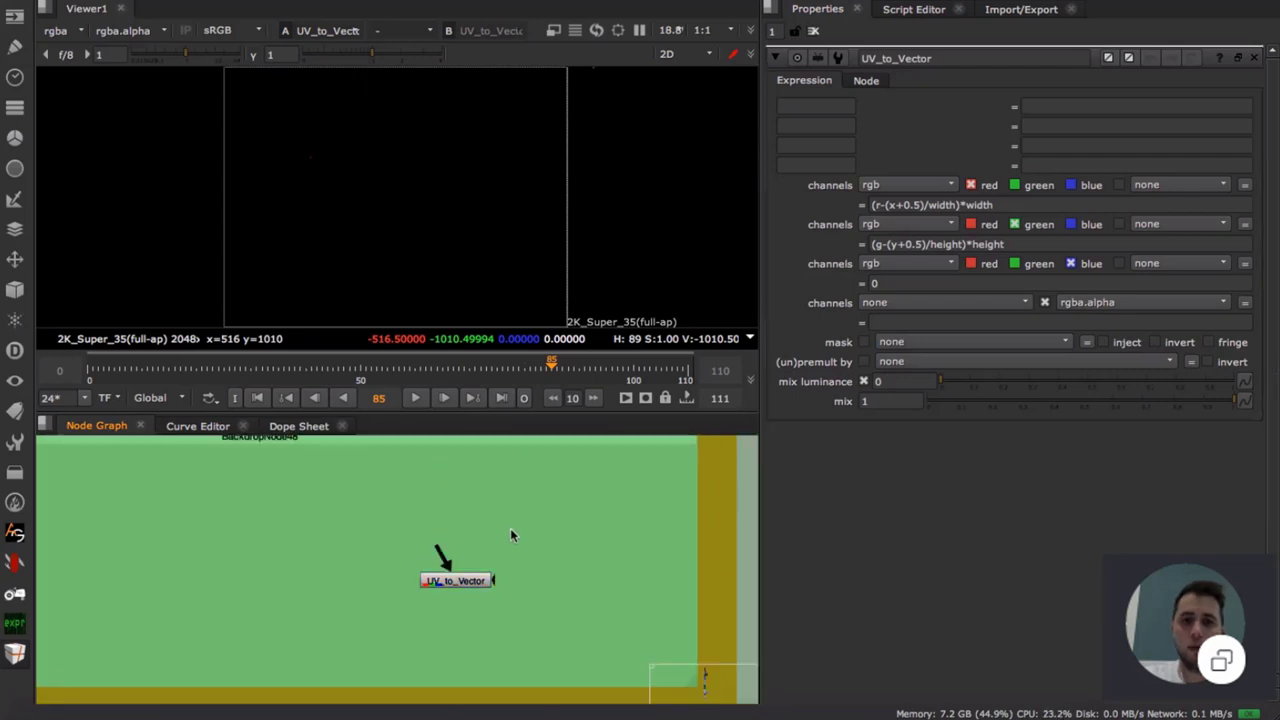
{"action": "middle_click_drag", "start_coordinate": [507, 500], "coordinate": [506, 598]}
{"action": "scroll", "coordinate": [506, 600], "scroll_direction": "down", "scroll_amount": 2}
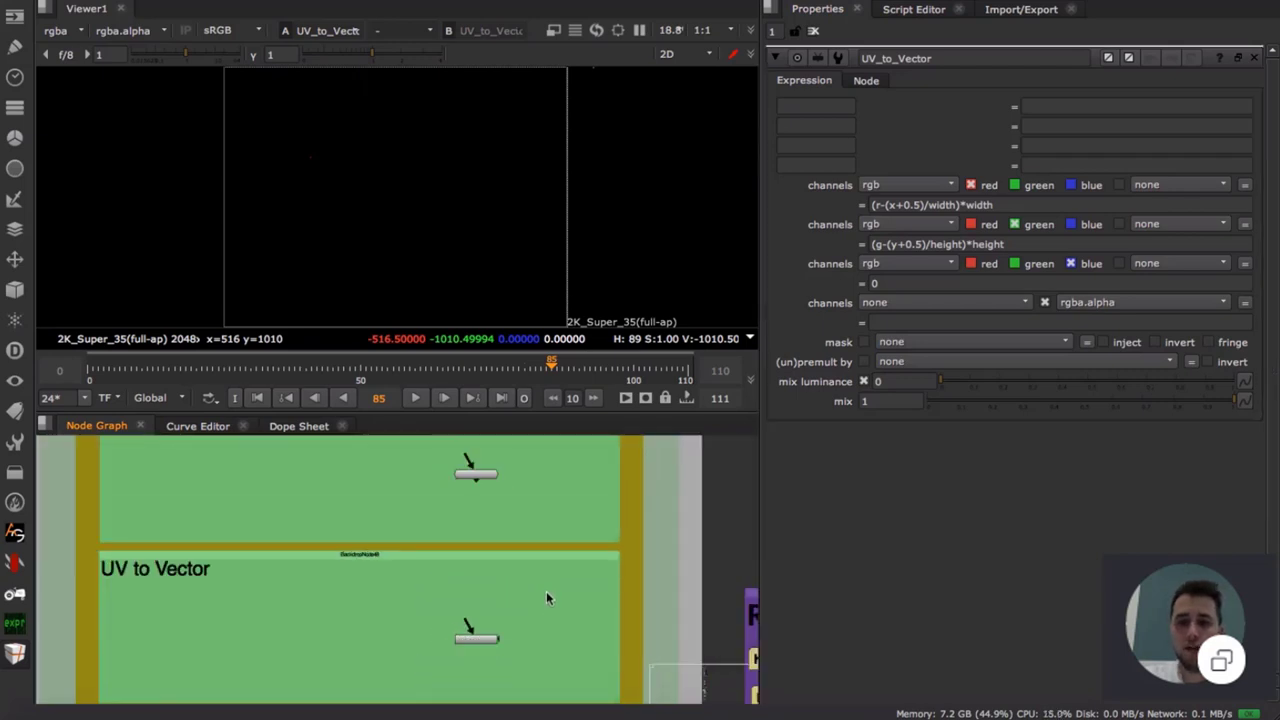
{"action": "key", "text": "Tab"}
{"action": "type", "text": "STMap"}
{"action": "key", "text": "Return"}
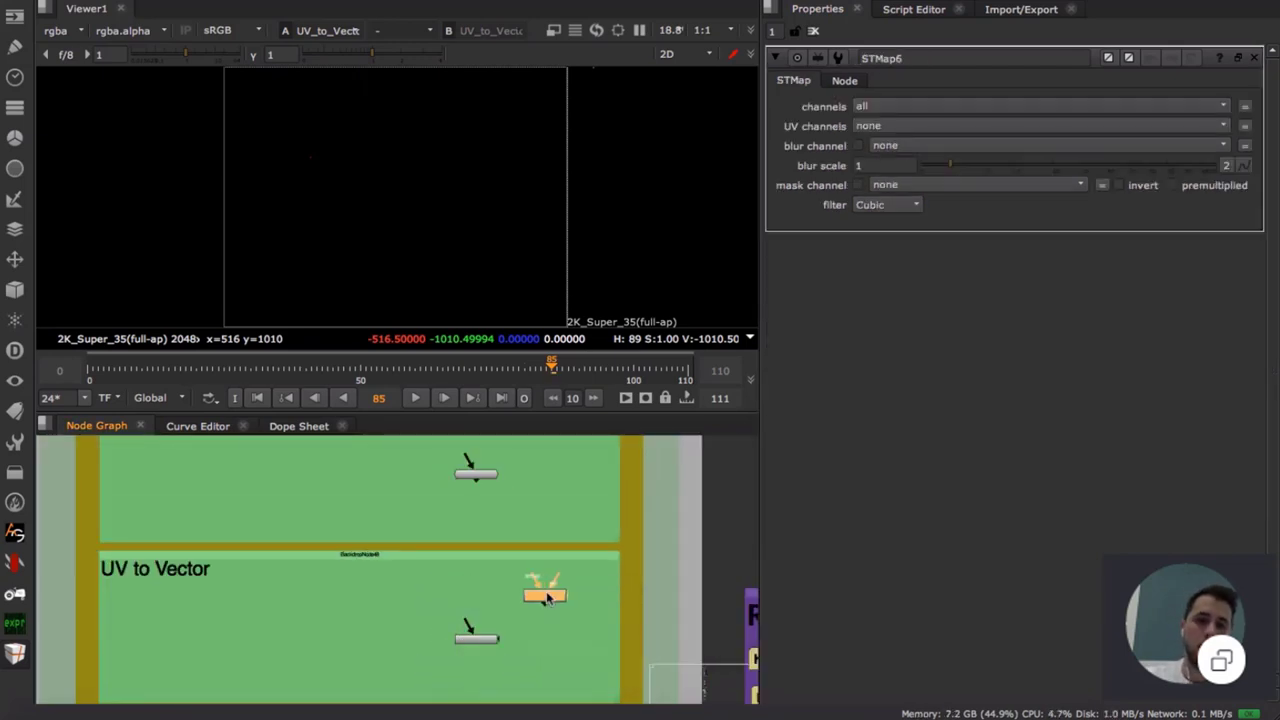
{"action": "left_click_drag", "start_coordinate": [543, 593], "coordinate": [477, 514]}
- Add a VectorBlur node below the UV_to_Vector node
{"action": "middle_click_drag", "start_coordinate": [508, 637], "coordinate": [549, 470]}
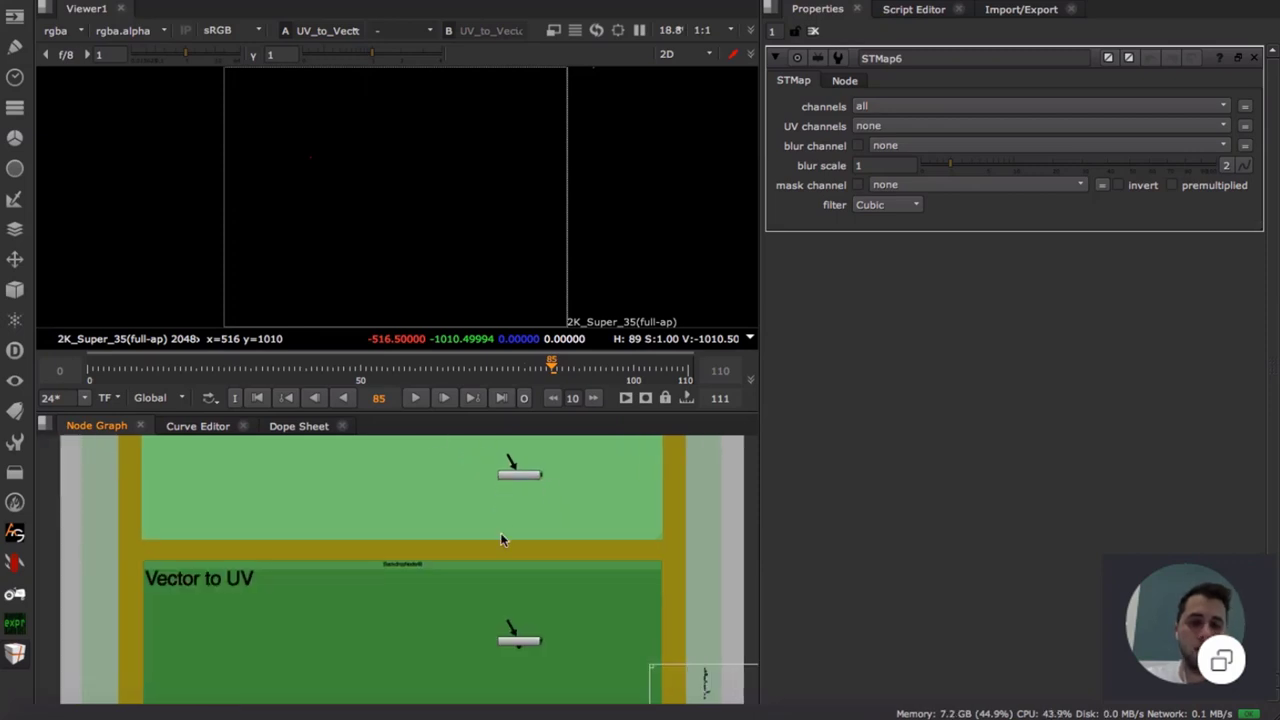
{"action": "scroll", "coordinate": [500, 532], "scroll_direction": "up", "scroll_amount": 3}
{"action": "middle_click_drag", "start_coordinate": [531, 514], "coordinate": [489, 620]}
{"action": "left_click", "coordinate": [500, 575]}
{"action": "key", "text": "Tab"}
{"action": "type", "text": "vectorge"}
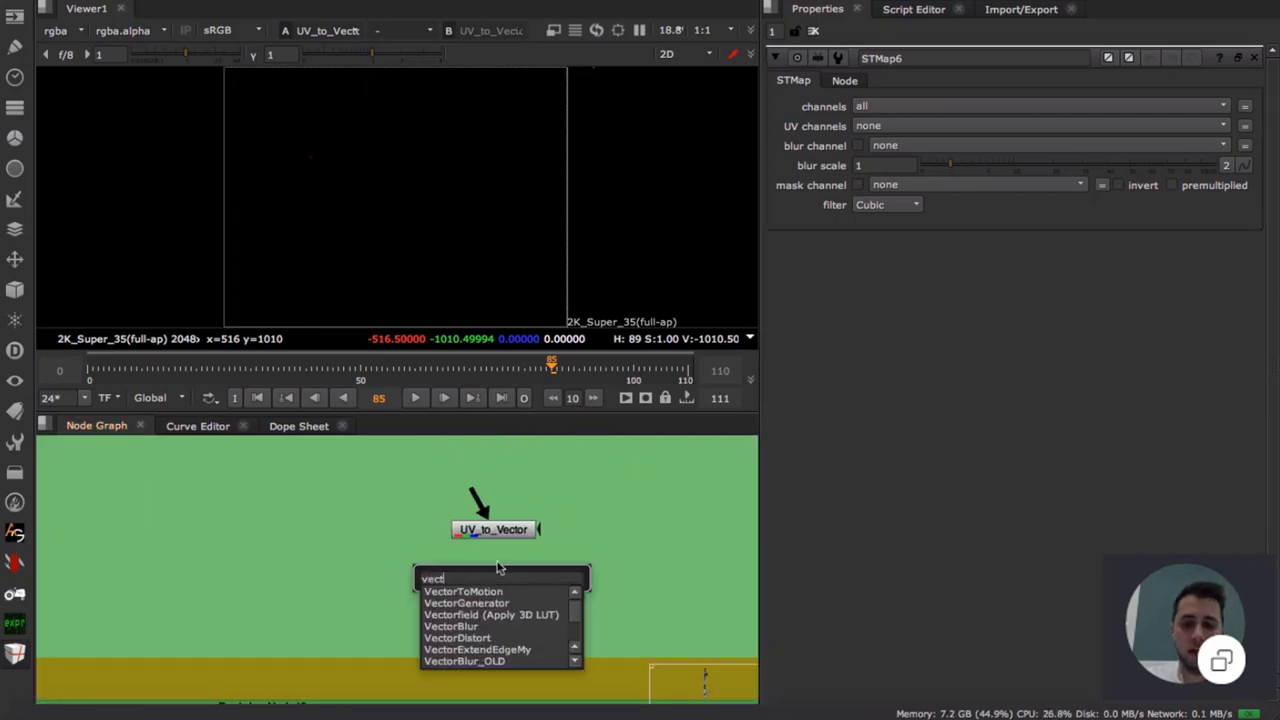
{"action": "key", "text": "BackSpace"}
{"action": "key", "text": "BackSpace"}
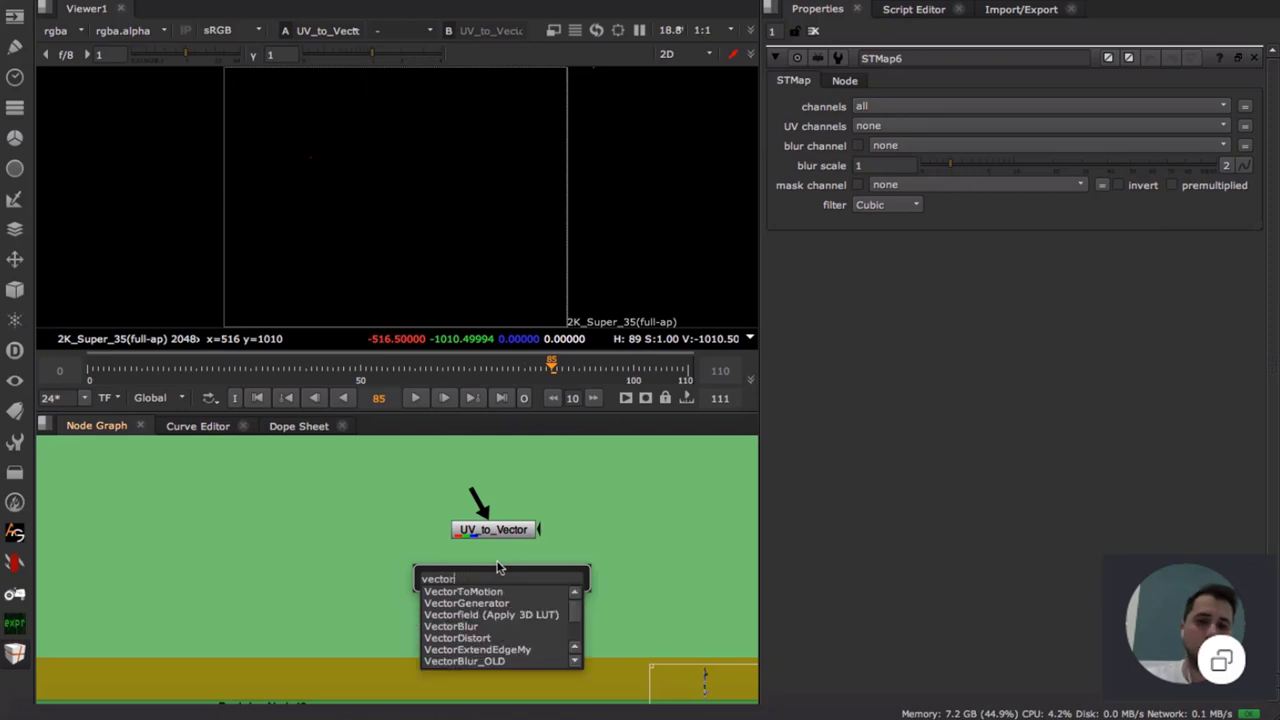
{"action": "type", "text": "blur"}
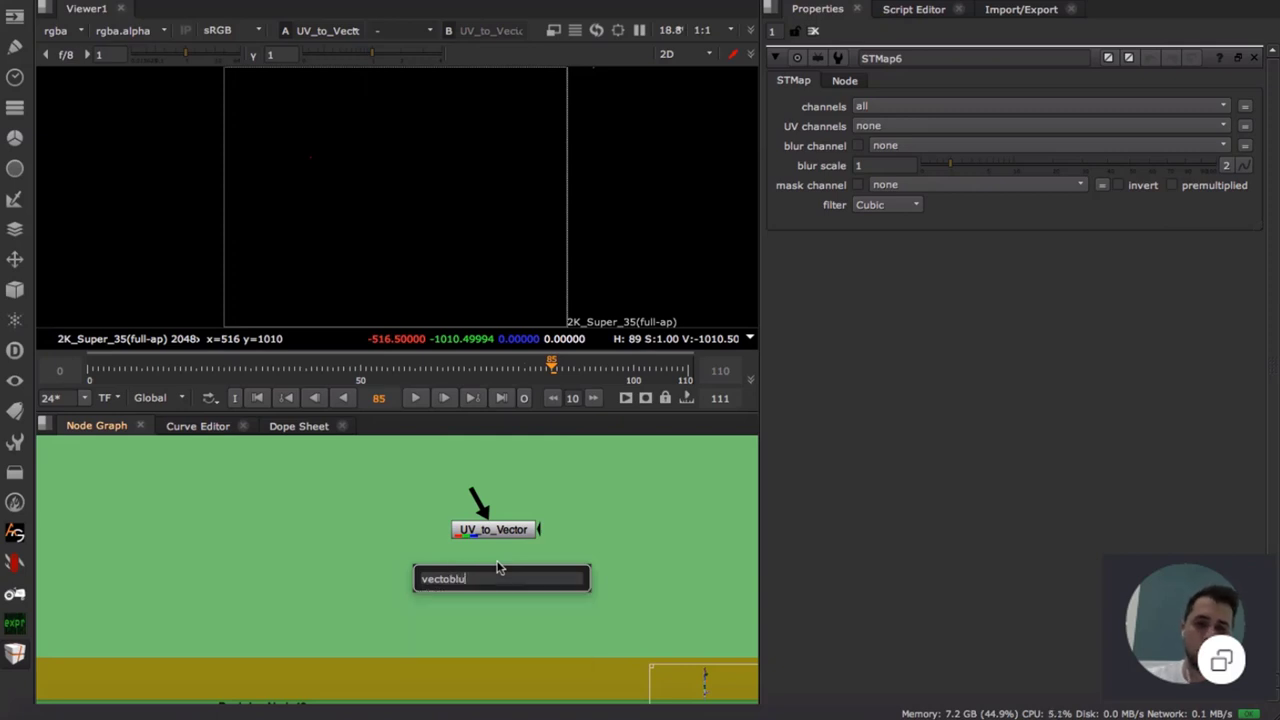
{"action": "key", "text": "BackSpace"}
{"action": "key", "text": "BackSpace"}
{"action": "key", "text": "BackSpace"}
{"action": "key", "text": "BackSpace"}
{"action": "key", "text": "BackSpace"}
{"action": "key", "text": "BackSpace"}
{"action": "key", "text": "BackSpace"}
{"action": "key", "text": "BackSpace"}
{"action": "type", "text": "vectorblur"}
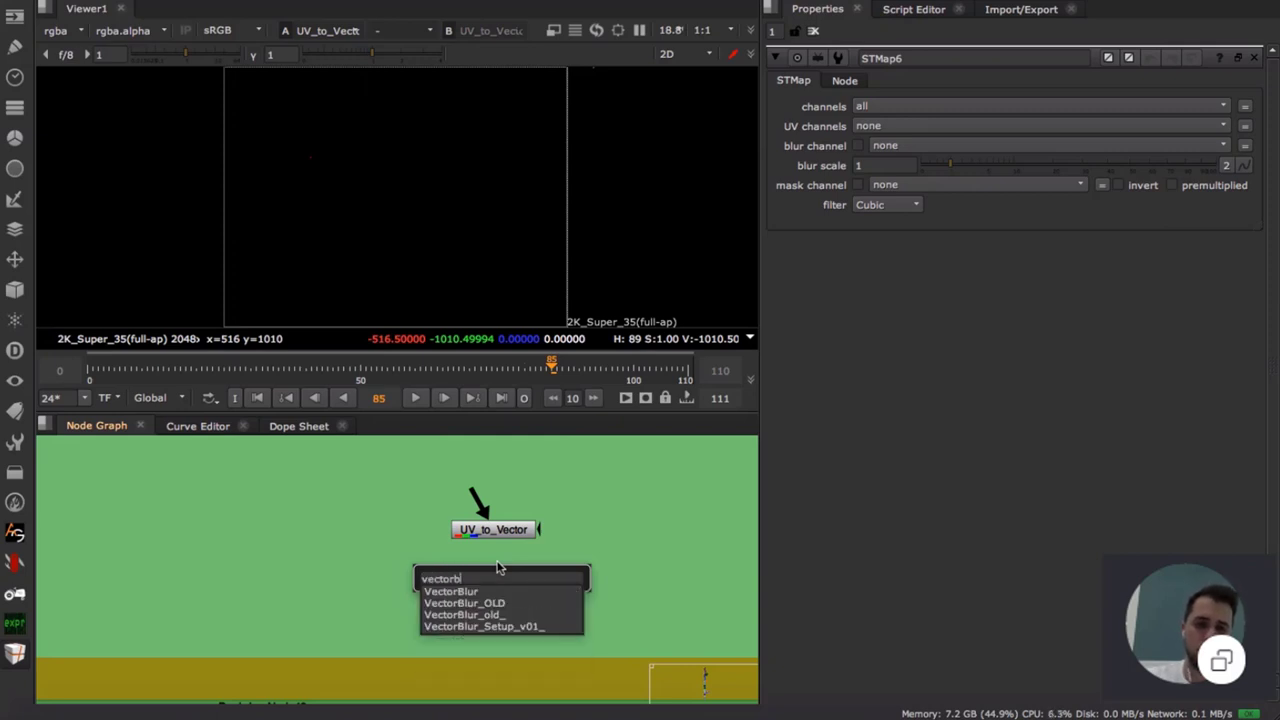
{"action": "key", "text": "Return"}
- Add an IDistort node and place it beside the VectorBlur node
{"action": "key", "text": "Tab"}
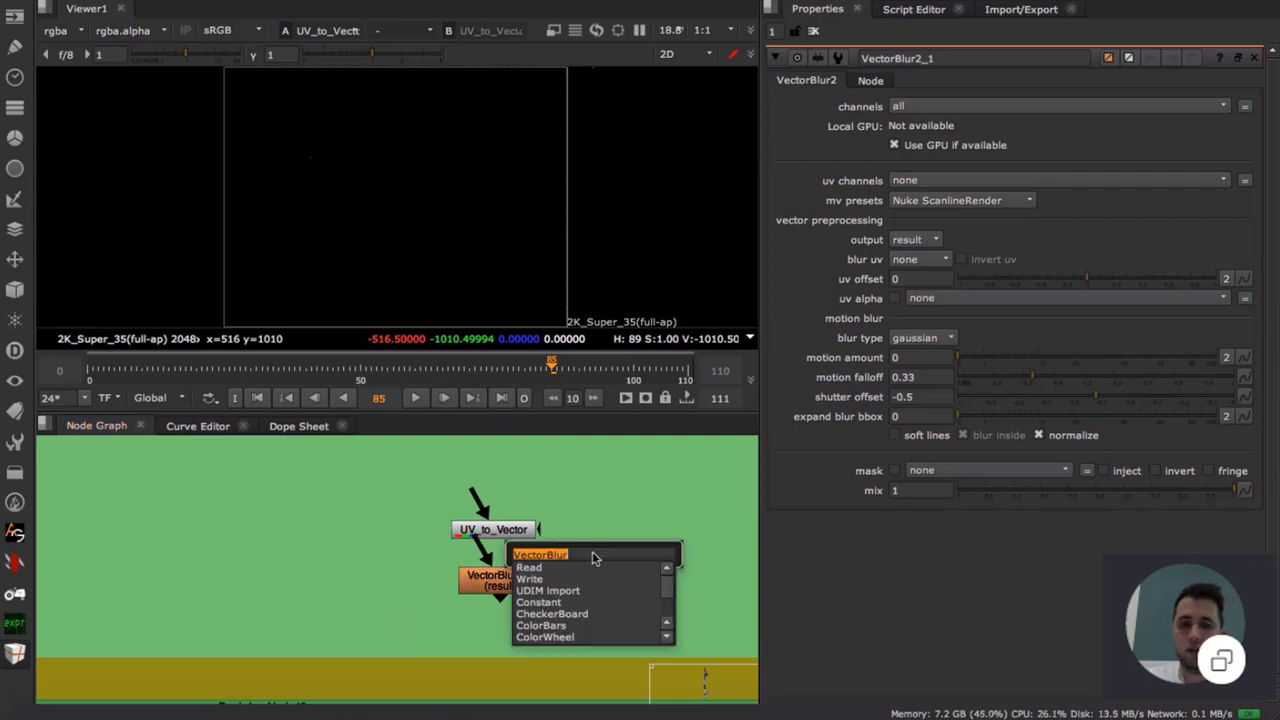
{"action": "type", "text": "idi"}
{"action": "key", "text": "Return"}
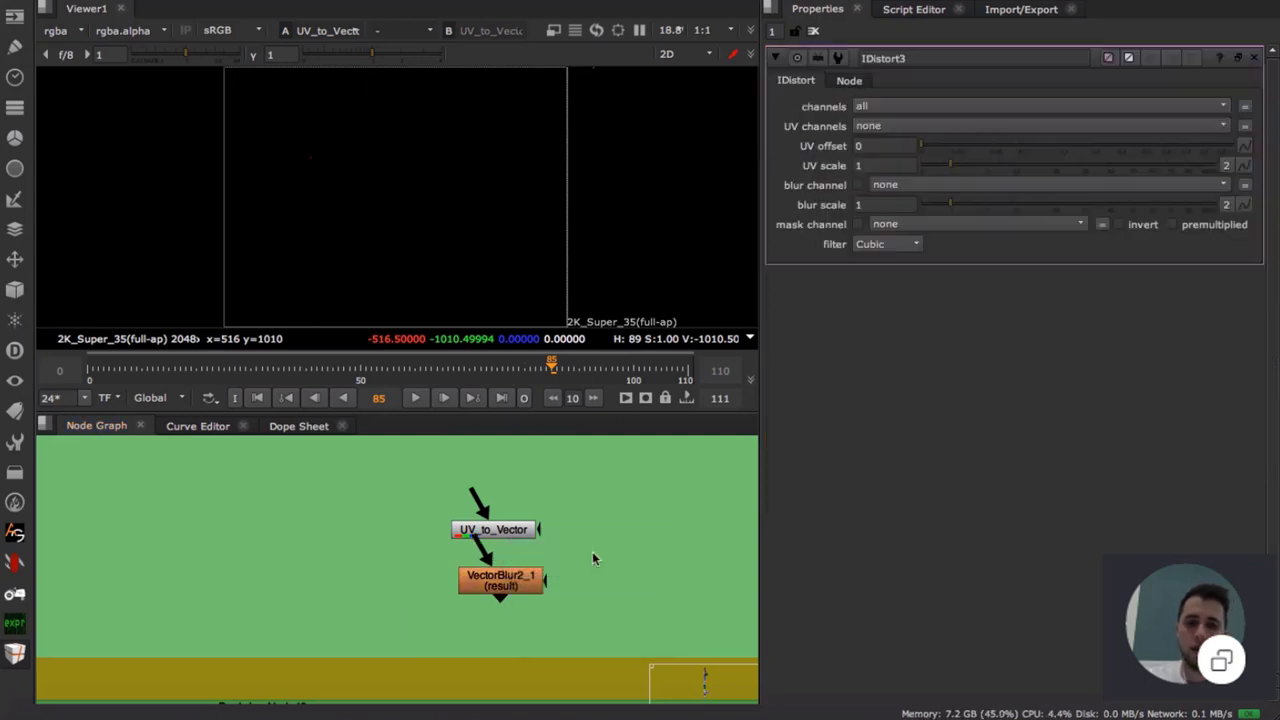
{"action": "left_click", "coordinate": [630, 578]}
{"action": "left_click", "coordinate": [672, 519]}
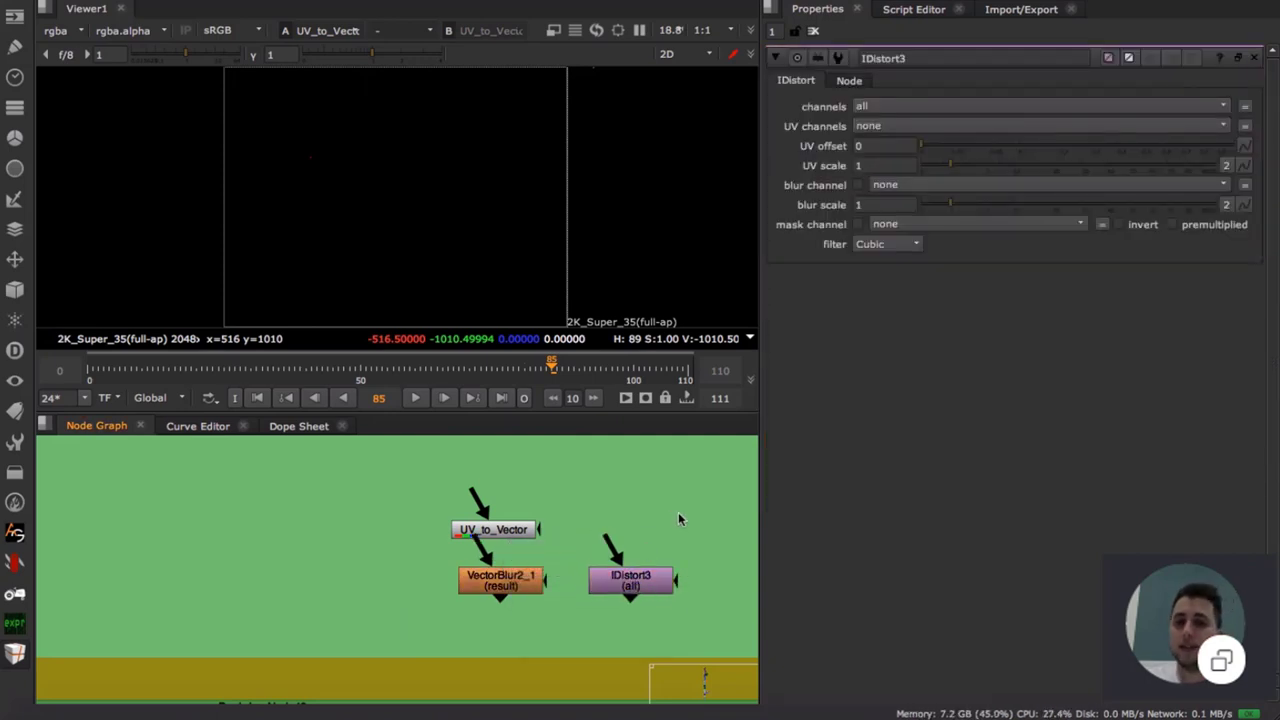
- Move the UV_to_Vector node farther above VectorBlur and adjust the position of the IDistort node
{"action": "scroll", "coordinate": [679, 515], "scroll_direction": "down", "scroll_amount": 3}
{"action": "middle_click_drag", "start_coordinate": [681, 526], "coordinate": [402, 540]}
{"action": "left_click_drag", "start_coordinate": [287, 542], "coordinate": [293, 517]}
{"action": "middle_click_drag", "start_coordinate": [427, 552], "coordinate": [414, 538]}
{"action": "left_click_drag", "start_coordinate": [371, 553], "coordinate": [372, 558]}
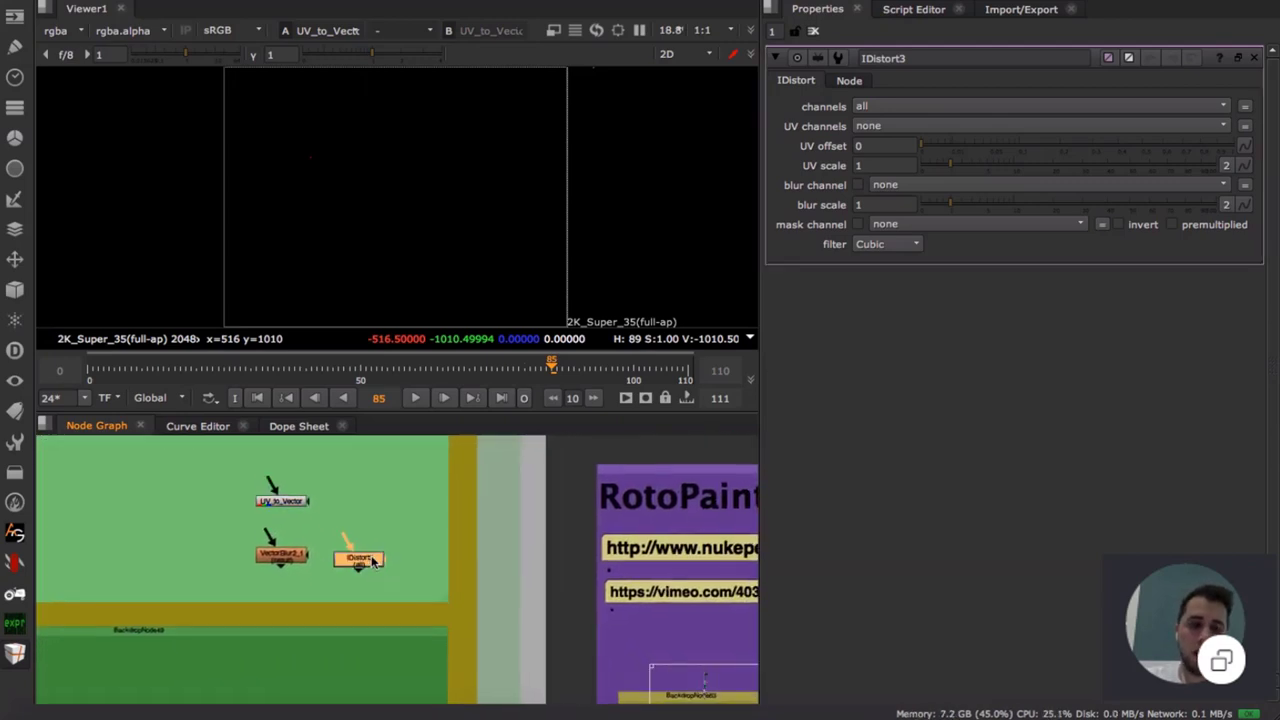
{"action": "left_click", "coordinate": [401, 526]}
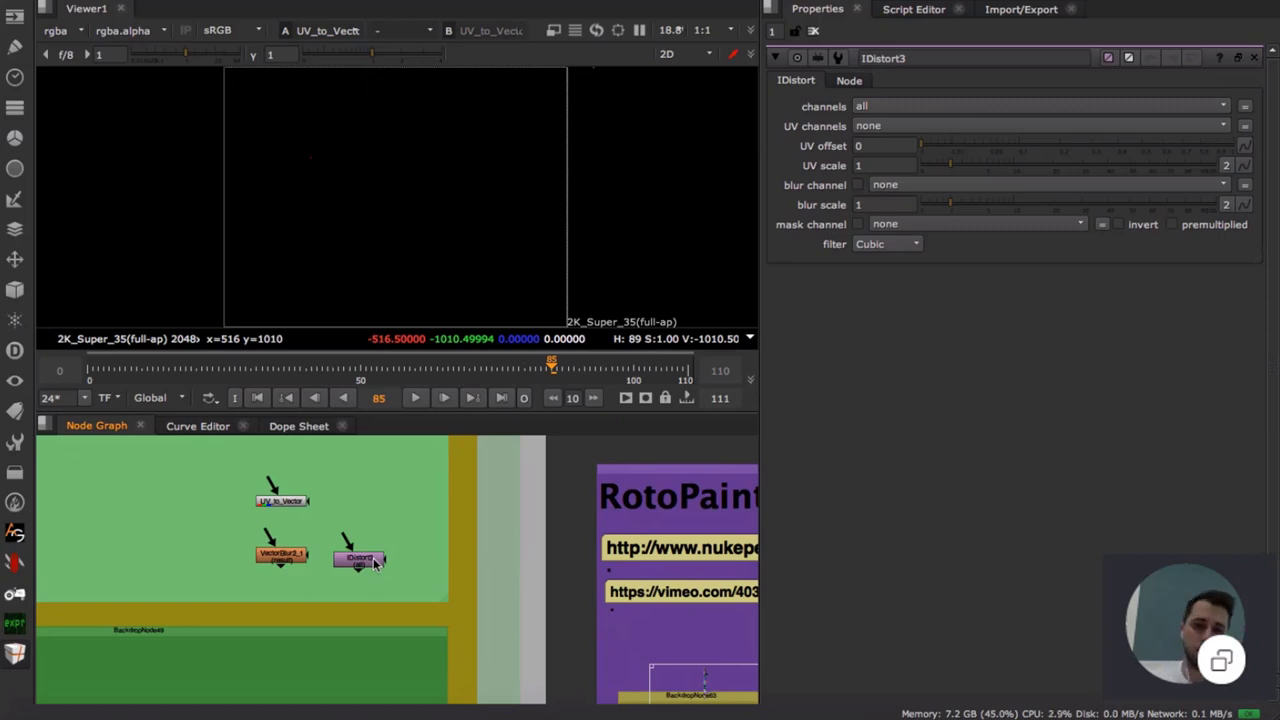
- Open the RotoPaint_Transform node's properties in the Final Result backdrop and inspect its warped checkerboard output in the viewer
{"action": "scroll", "coordinate": [474, 547], "scroll_direction": "down", "scroll_amount": 4}
{"action": "middle_click_drag", "start_coordinate": [486, 563], "coordinate": [344, 503]}
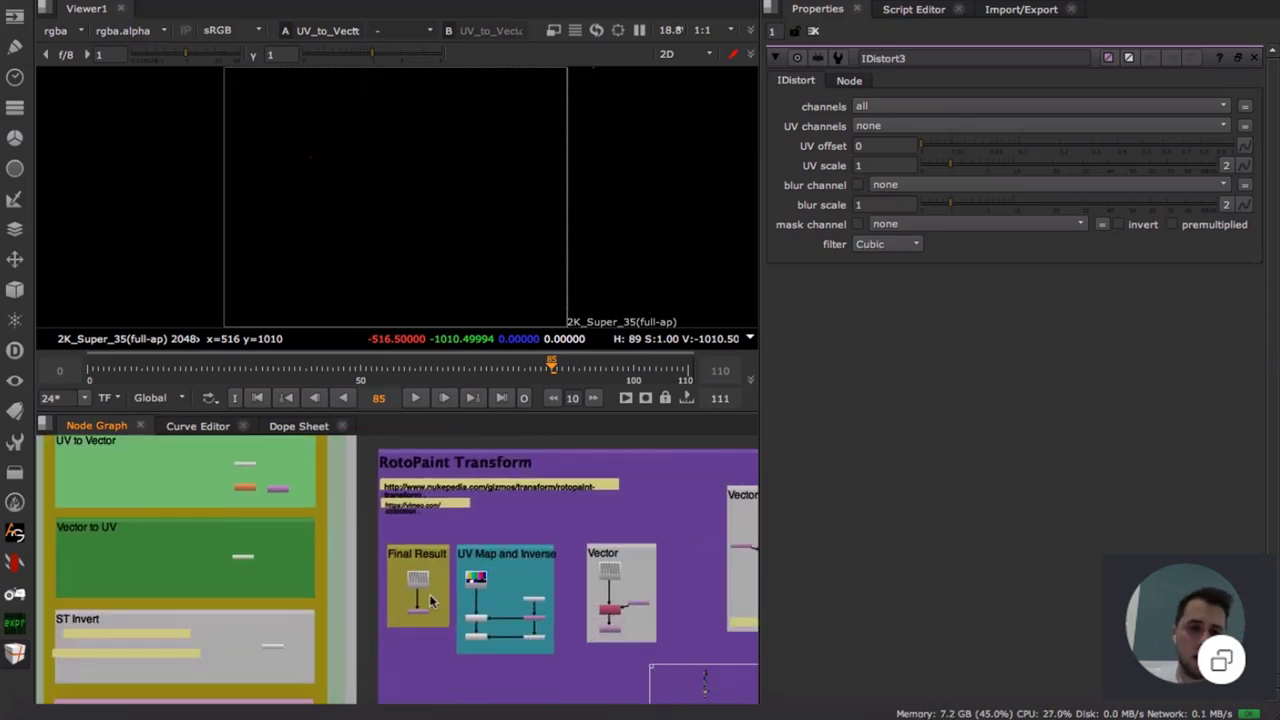
{"action": "scroll", "coordinate": [244, 552], "scroll_direction": "down", "scroll_amount": 3}
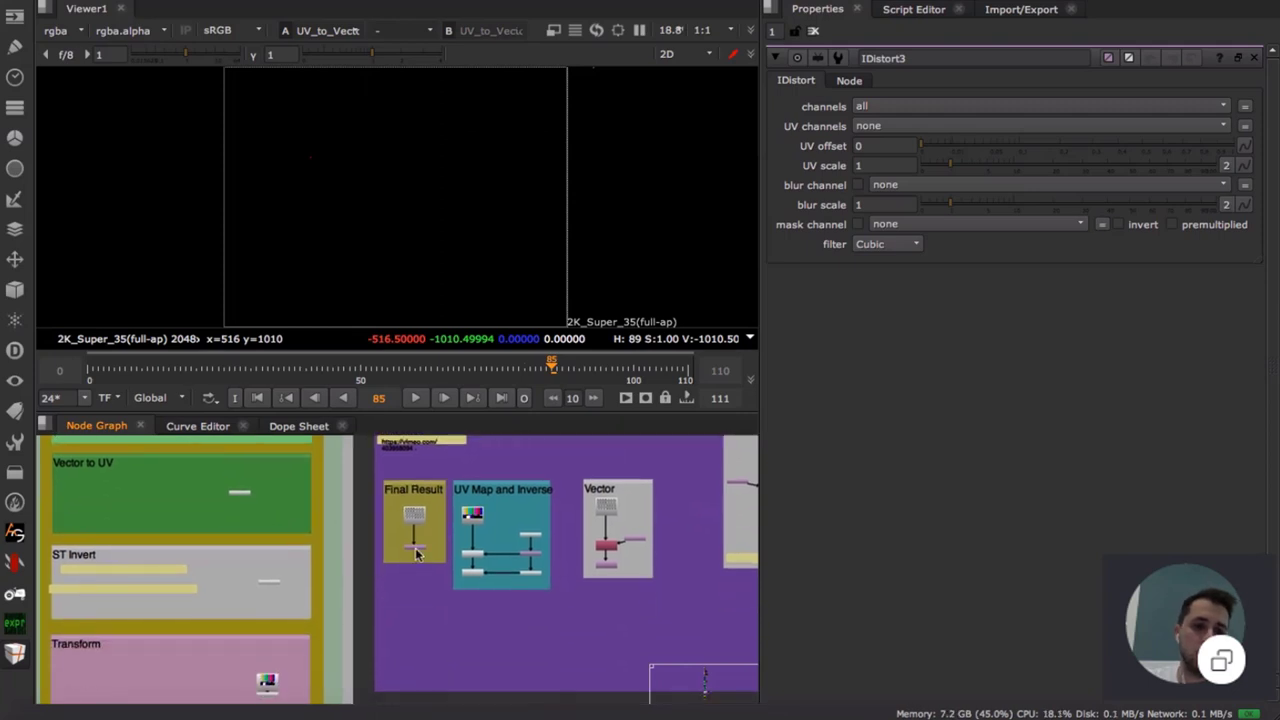
{"action": "scroll", "coordinate": [417, 555], "scroll_direction": "up", "scroll_amount": 5}
{"action": "double_click", "coordinate": [424, 546]}
{"action": "key", "text": "1"}
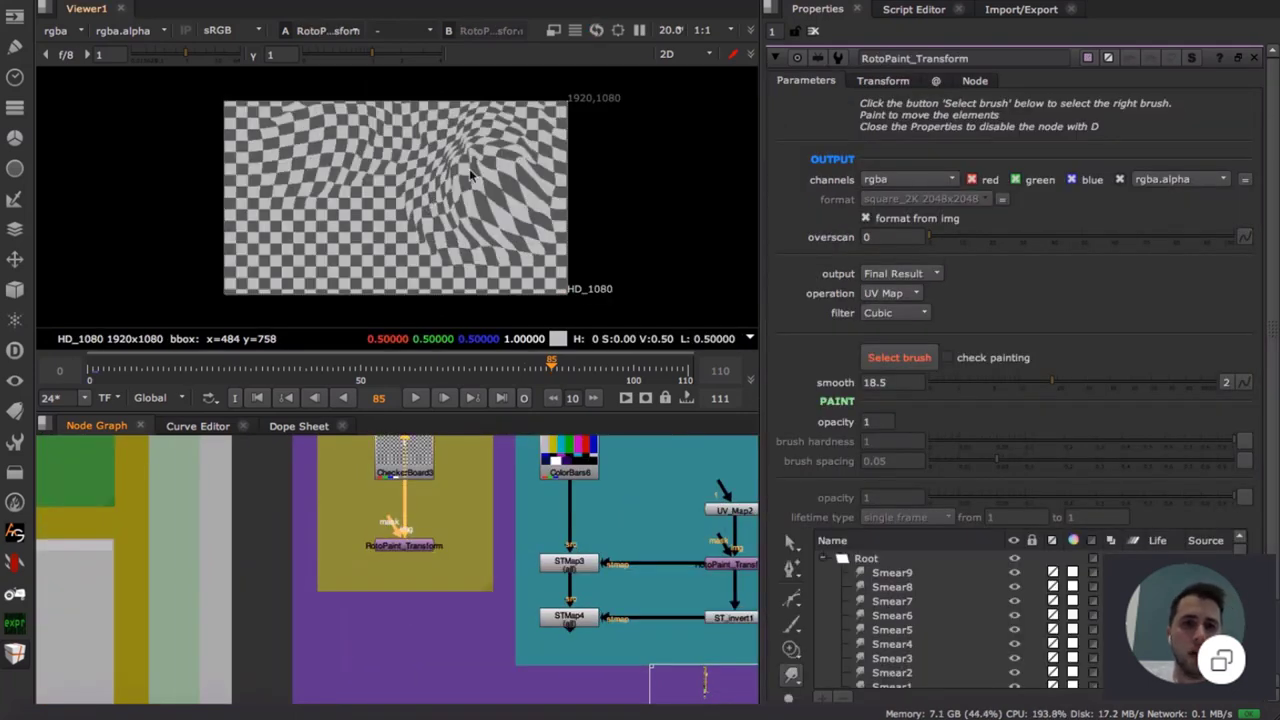
{"action": "scroll", "coordinate": [469, 168], "scroll_direction": "up", "scroll_amount": 4}
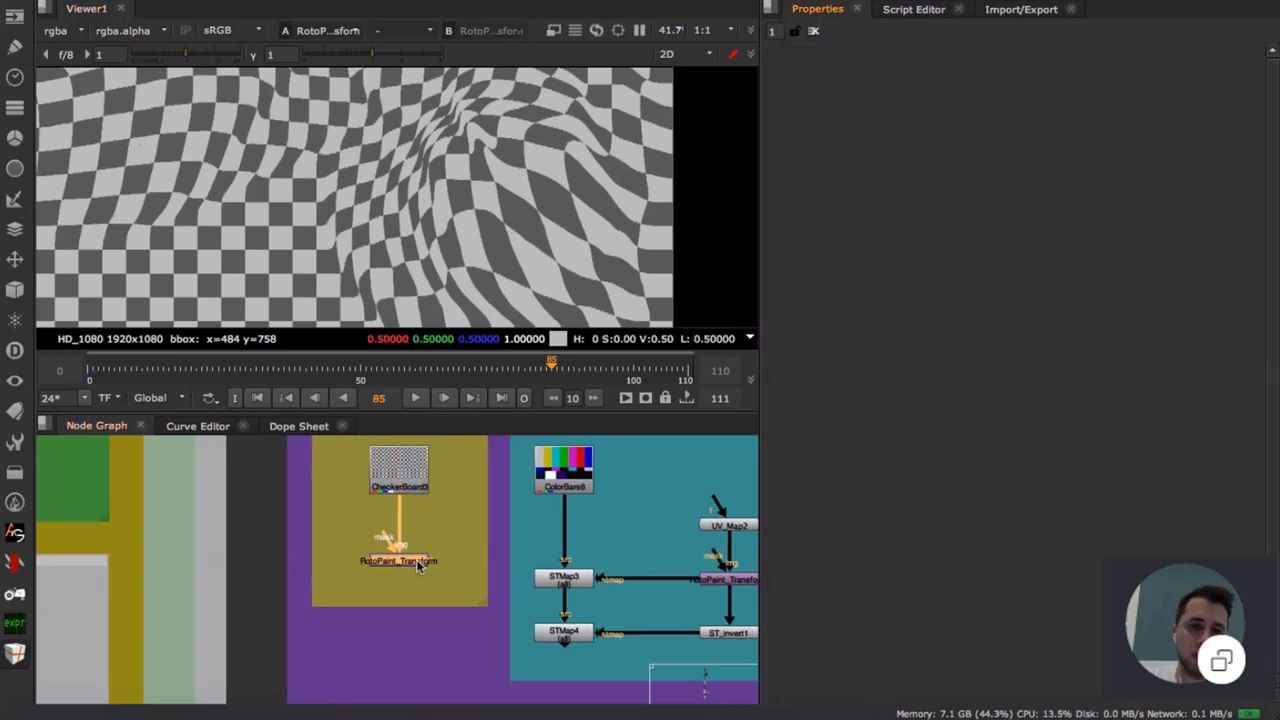
- Activate the RotoPaint_Transform smear brush and paint several freehand smear strokes across the checkerboard image
{"action": "double_click", "coordinate": [417, 559]}
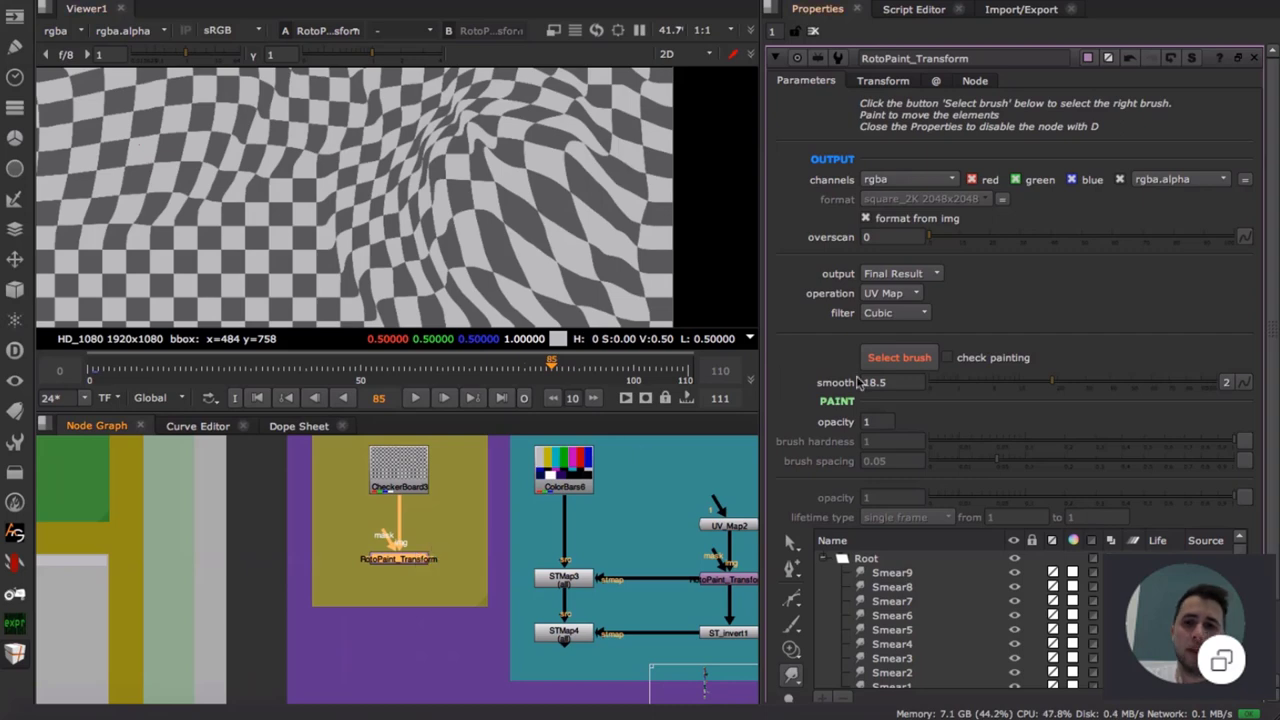
{"action": "left_click", "coordinate": [898, 360]}
{"action": "mouse_move", "coordinate": [262, 215]}
{"action": "left_mouse_down"}
{"action": "mouse_move", "coordinate": [340, 138]}
{"action": "mouse_move", "coordinate": [300, 205]}
{"action": "left_mouse_up"}
{"action": "left_click_drag", "start_coordinate": [383, 300], "coordinate": [386, 225]}
{"action": "middle_click_drag", "start_coordinate": [389, 262], "coordinate": [452, 198]}
{"action": "scroll", "coordinate": [452, 198], "scroll_direction": "down", "scroll_amount": 5}
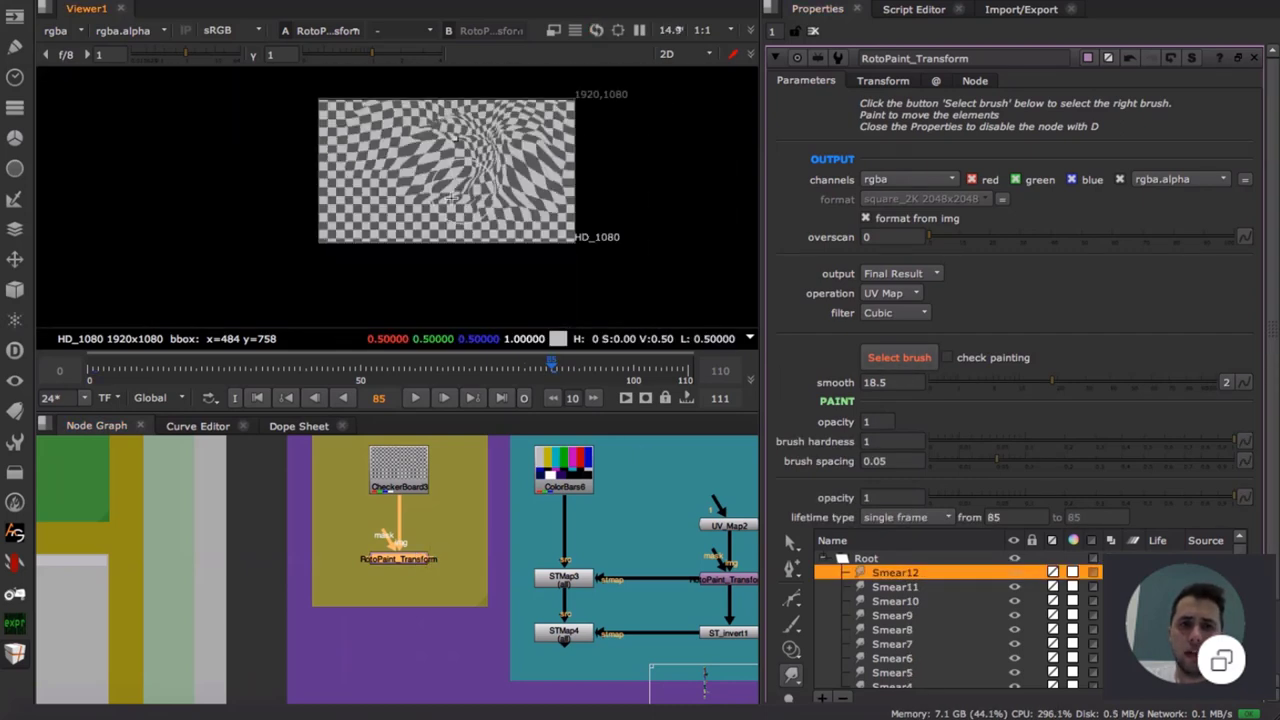
{"action": "left_click_drag", "start_coordinate": [452, 198], "coordinate": [466, 194]}
{"action": "scroll", "coordinate": [386, 194], "scroll_direction": "up", "scroll_amount": 6}
{"action": "left_click_drag", "start_coordinate": [386, 194], "coordinate": [473, 159]}
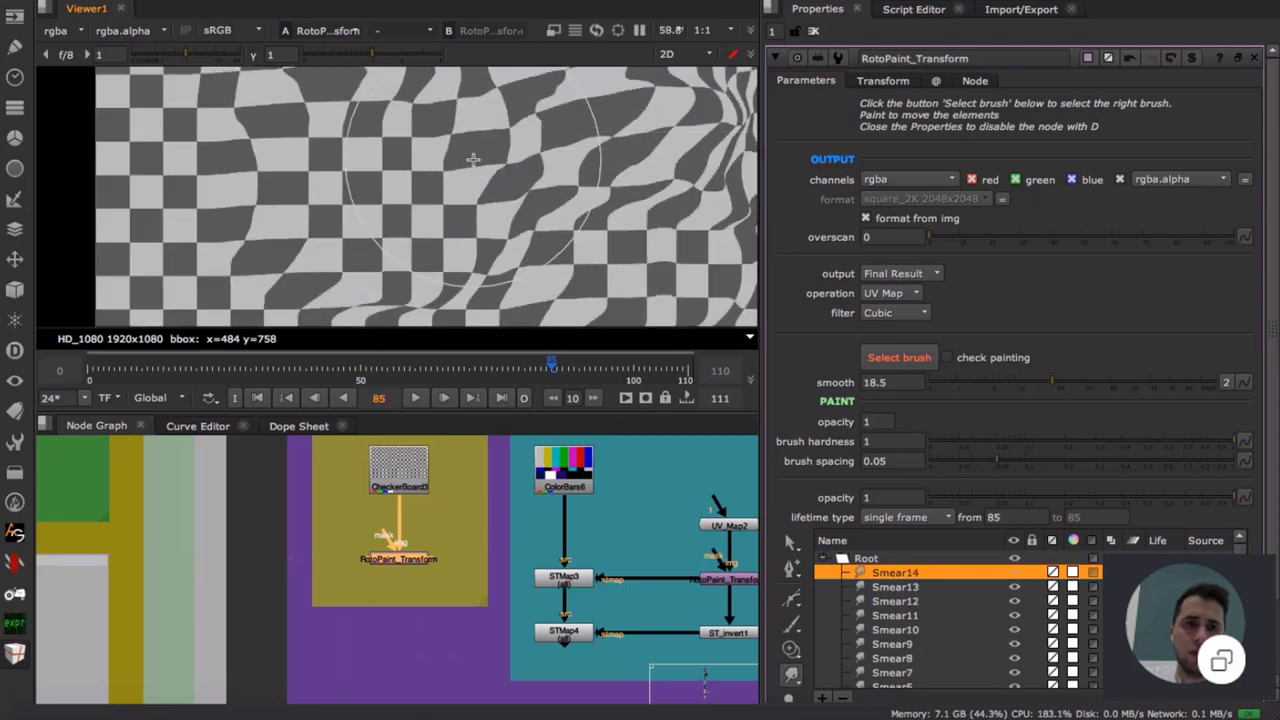
{"action": "scroll", "coordinate": [366, 246], "scroll_direction": "down", "scroll_amount": 3}
{"action": "left_click_drag", "start_coordinate": [370, 240], "coordinate": [440, 170]}
{"action": "middle_click_drag", "start_coordinate": [456, 150], "coordinate": [436, 152]}
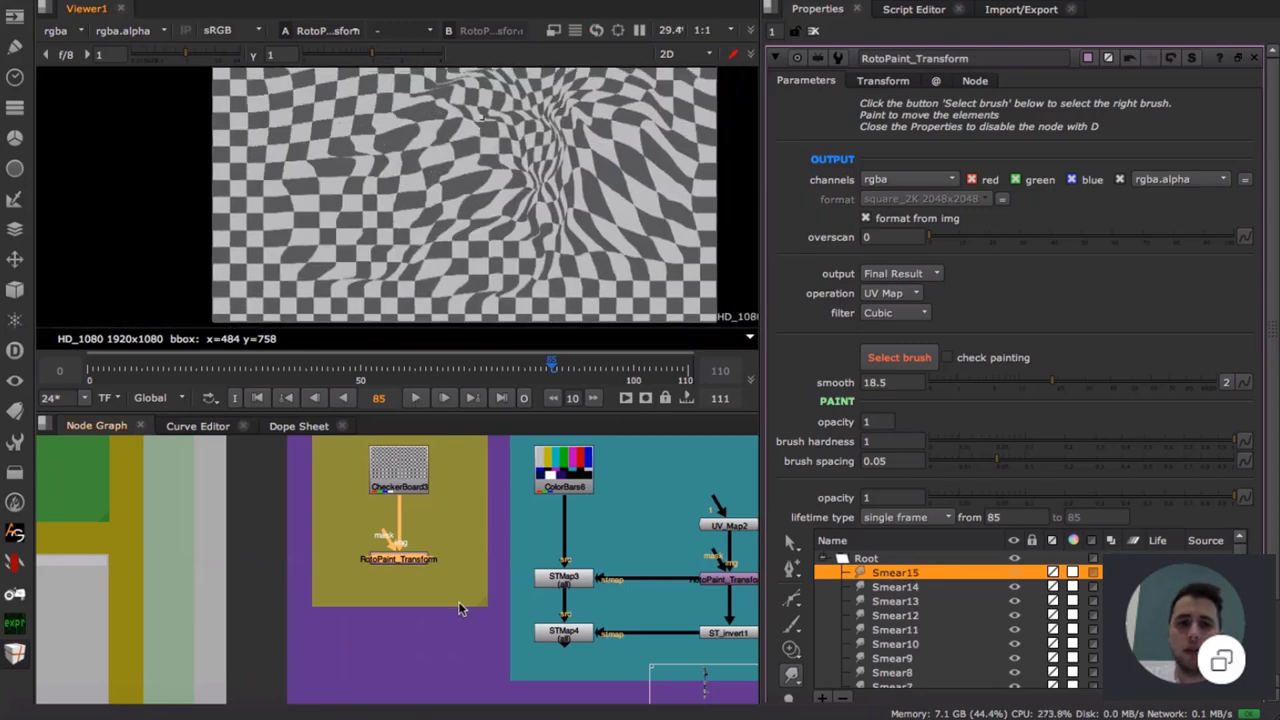
{"action": "left_click", "coordinate": [438, 543]}
{"action": "left_click_drag", "start_coordinate": [457, 256], "coordinate": [470, 248]}
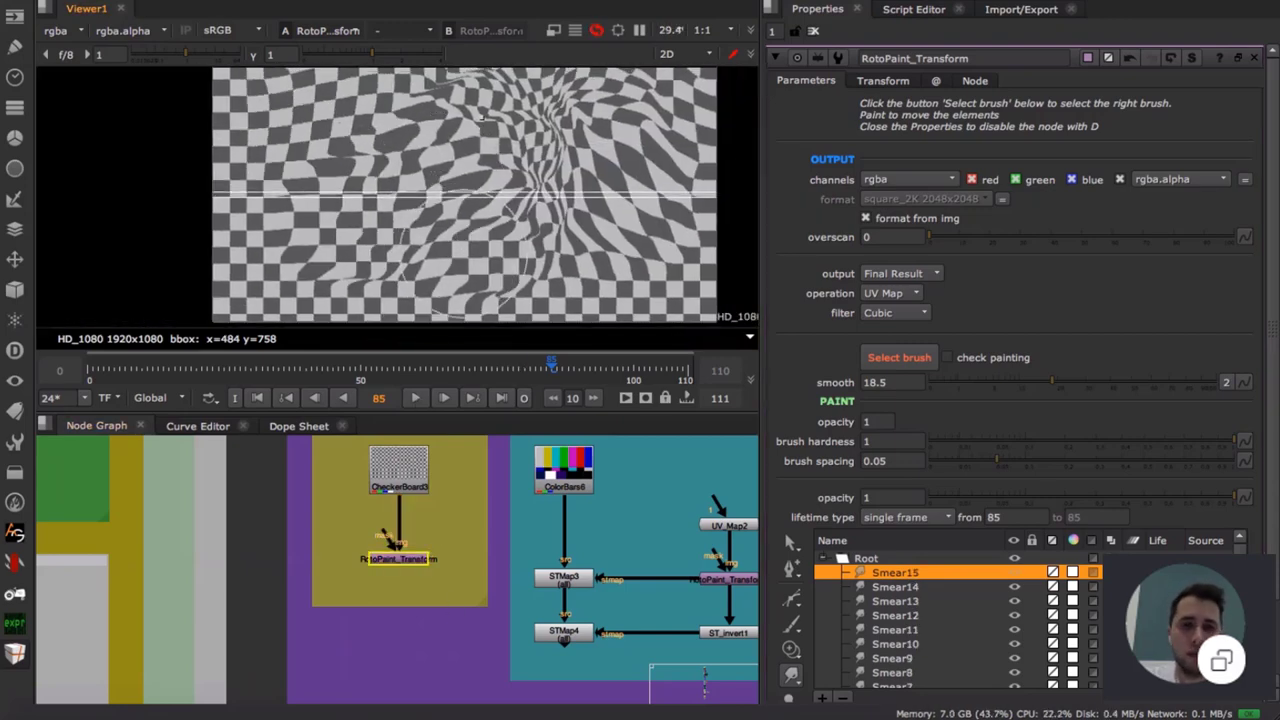
- Preview RotoPaint_Transform with its output set to UV Map and to Vector, and return it to Final Result
{"action": "left_click", "coordinate": [906, 292]}
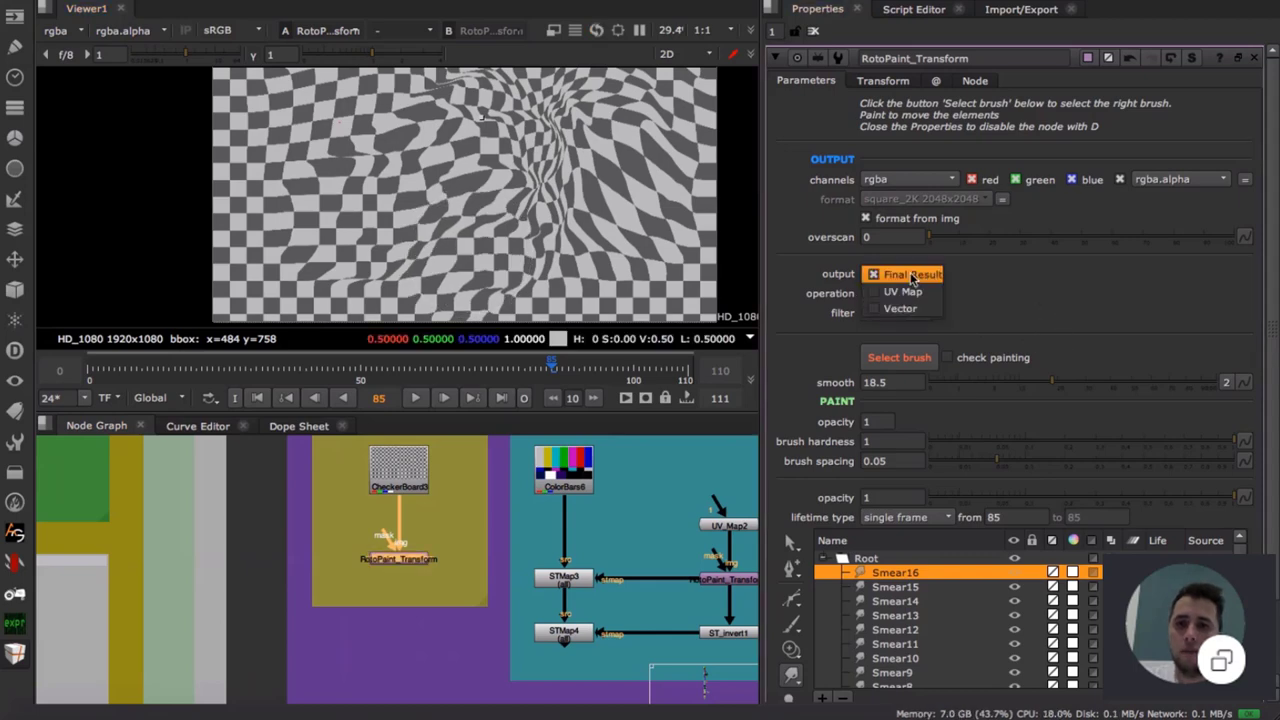
{"action": "left_click", "coordinate": [924, 292]}
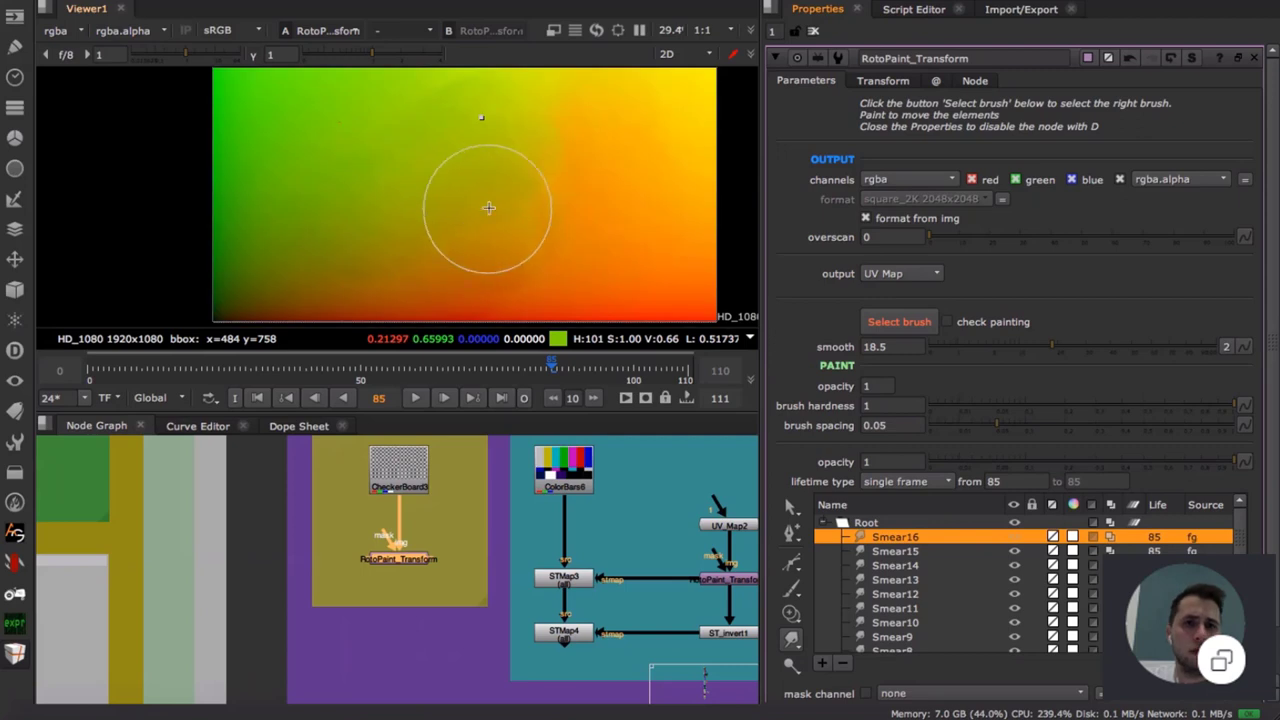
{"action": "left_click", "coordinate": [924, 274]}
{"action": "left_click", "coordinate": [895, 292]}
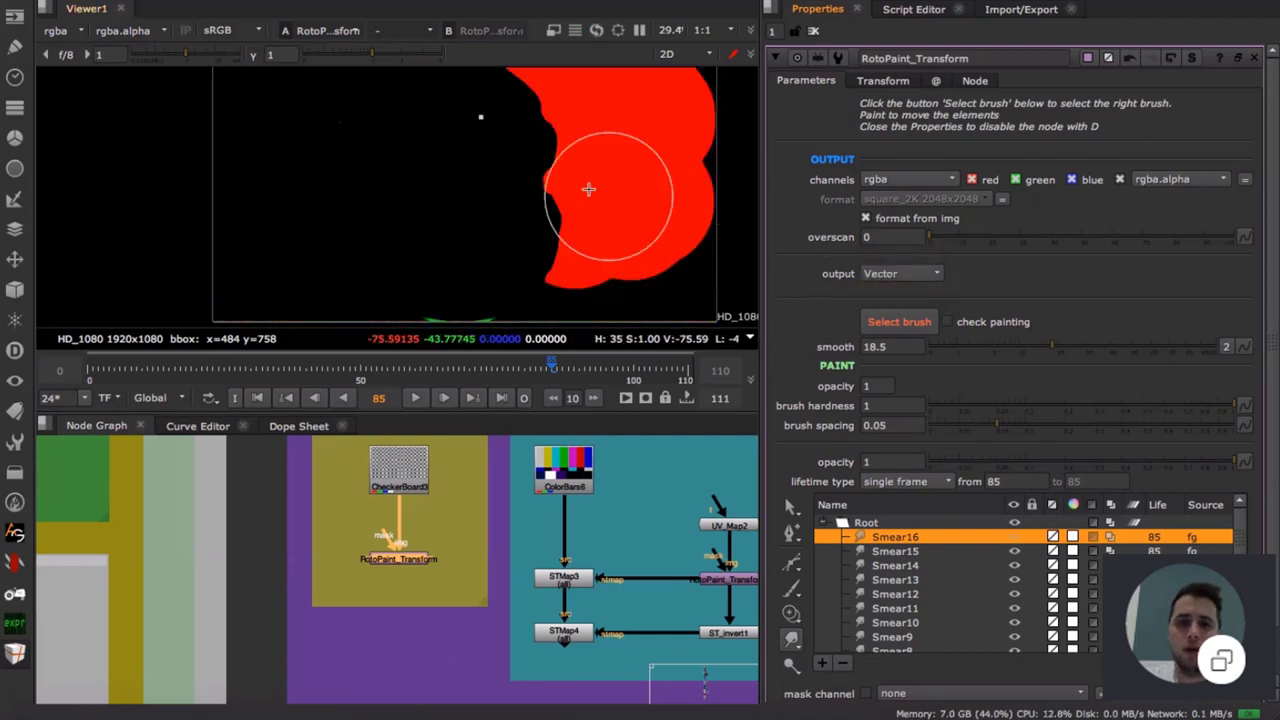
{"action": "left_click", "coordinate": [918, 274]}
{"action": "left_click", "coordinate": [900, 238]}
- Show the output of the RotoPaint_Transform node fed by UV_Map2 in the UV Map and Inverse example
{"action": "middle_click_drag", "start_coordinate": [578, 522], "coordinate": [474, 512]}
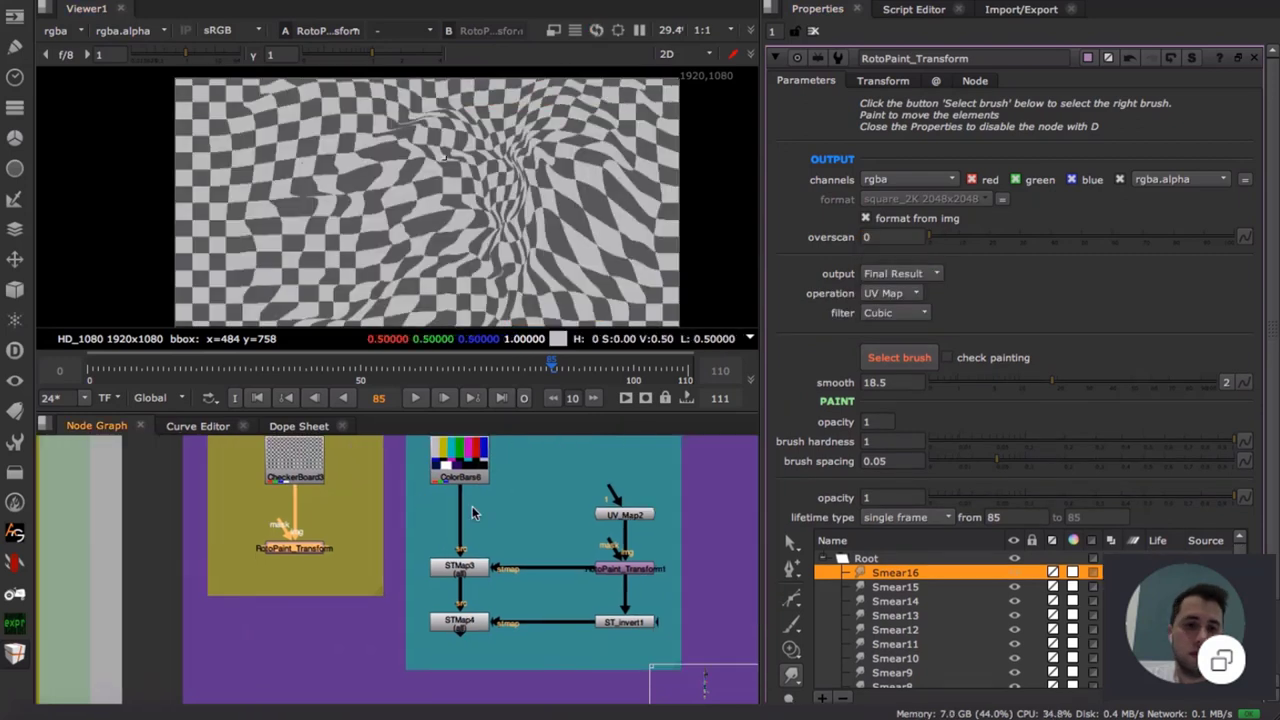
{"action": "left_click_drag", "start_coordinate": [482, 570], "coordinate": [492, 570]}
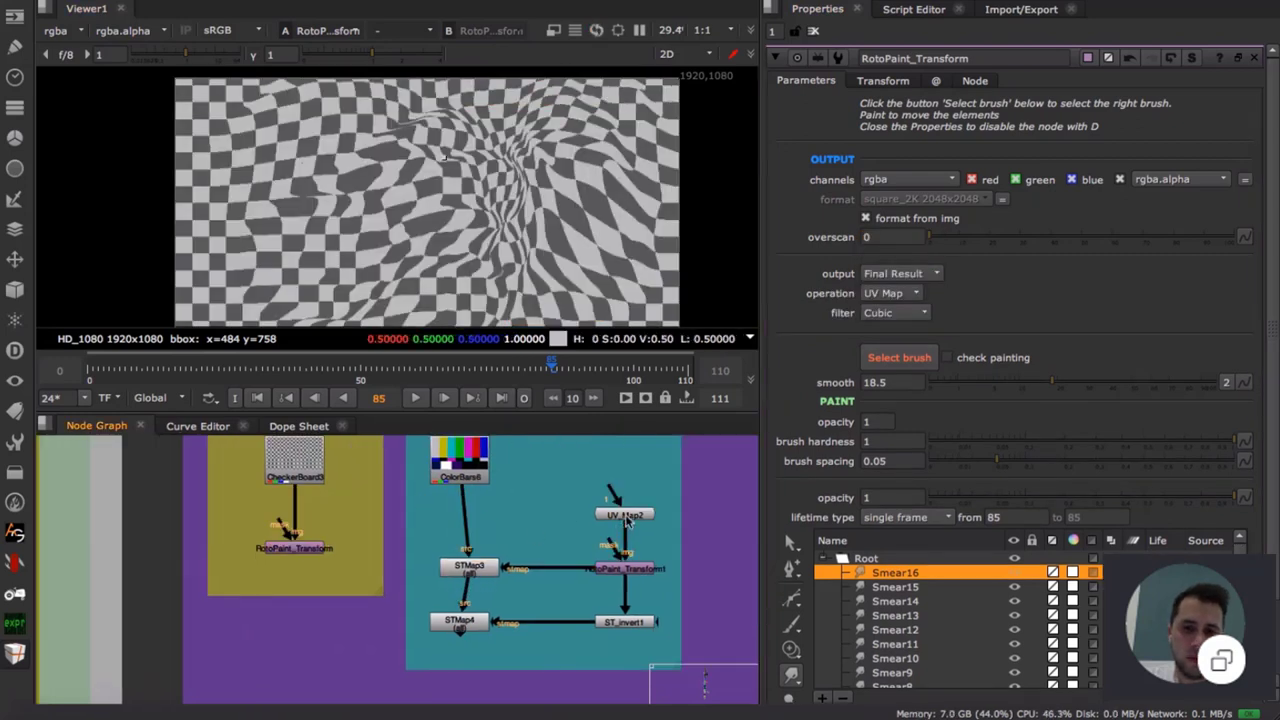
{"action": "left_click", "coordinate": [642, 571]}
{"action": "key", "text": "1"}
{"action": "middle_click_drag", "start_coordinate": [537, 249], "coordinate": [540, 191]}
- Realign STMap3 under ColorBars6 and inspect the outputs and properties of STMap3 and STMap4
{"action": "left_click_drag", "start_coordinate": [492, 570], "coordinate": [482, 572]}
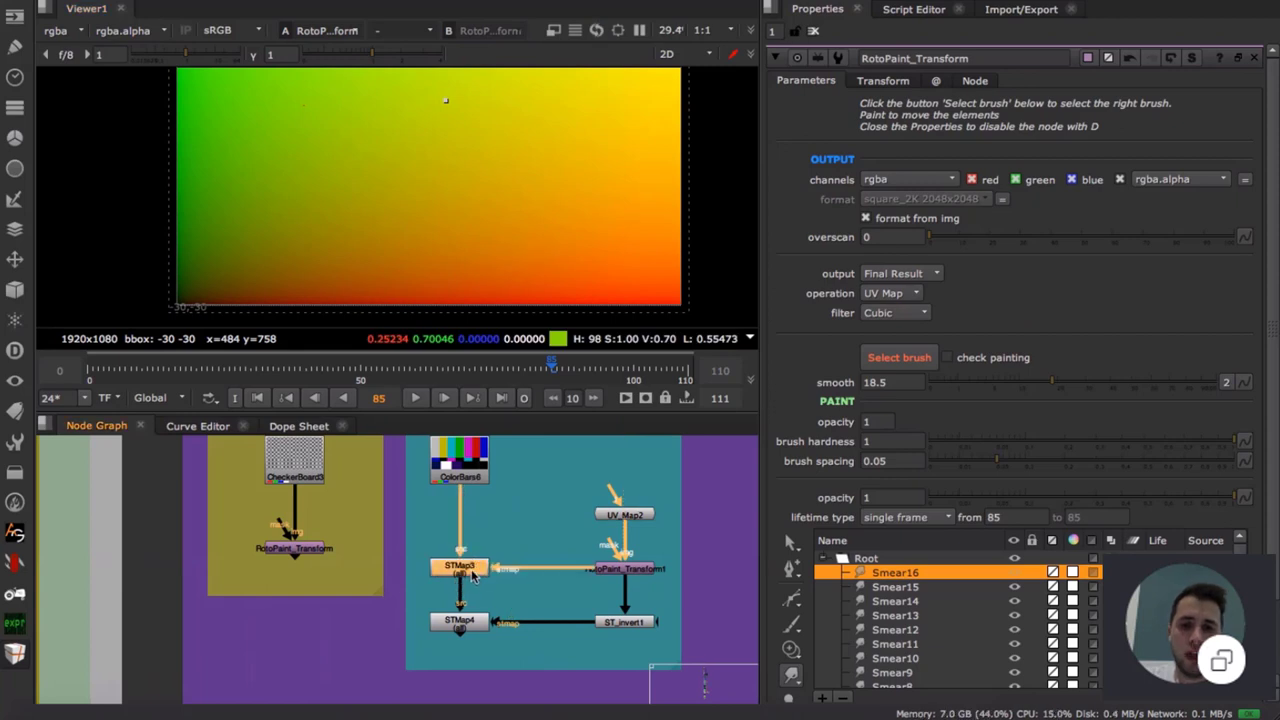
{"action": "key", "text": "1"}
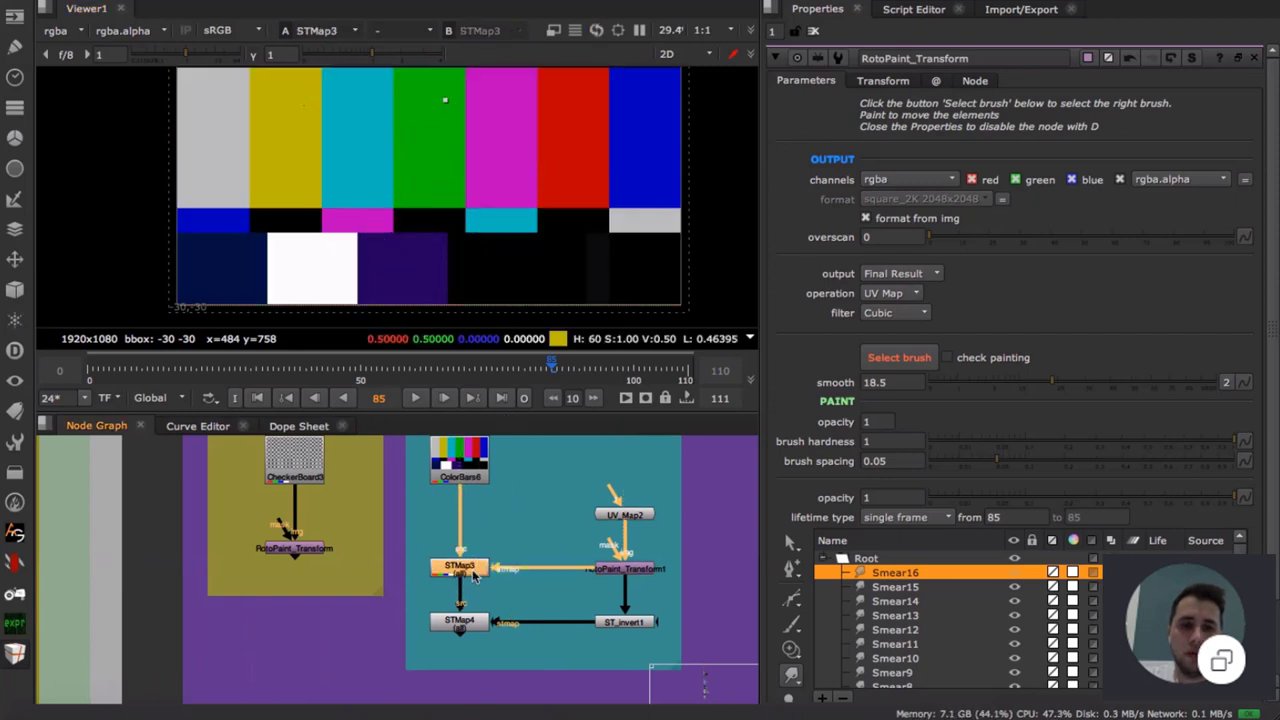
{"action": "double_click", "coordinate": [475, 575]}
{"action": "double_click", "coordinate": [476, 622]}
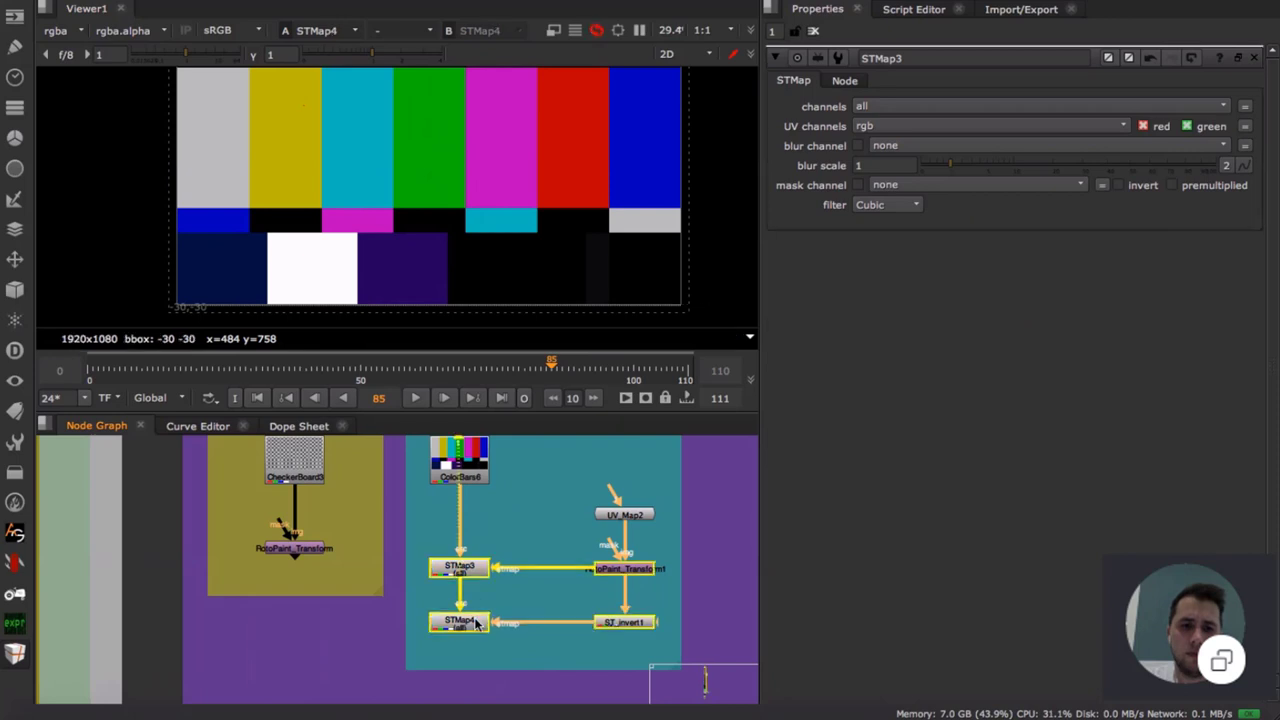
{"action": "middle_click_drag", "start_coordinate": [526, 603], "coordinate": [515, 640]}
{"action": "left_click", "coordinate": [411, 574]}
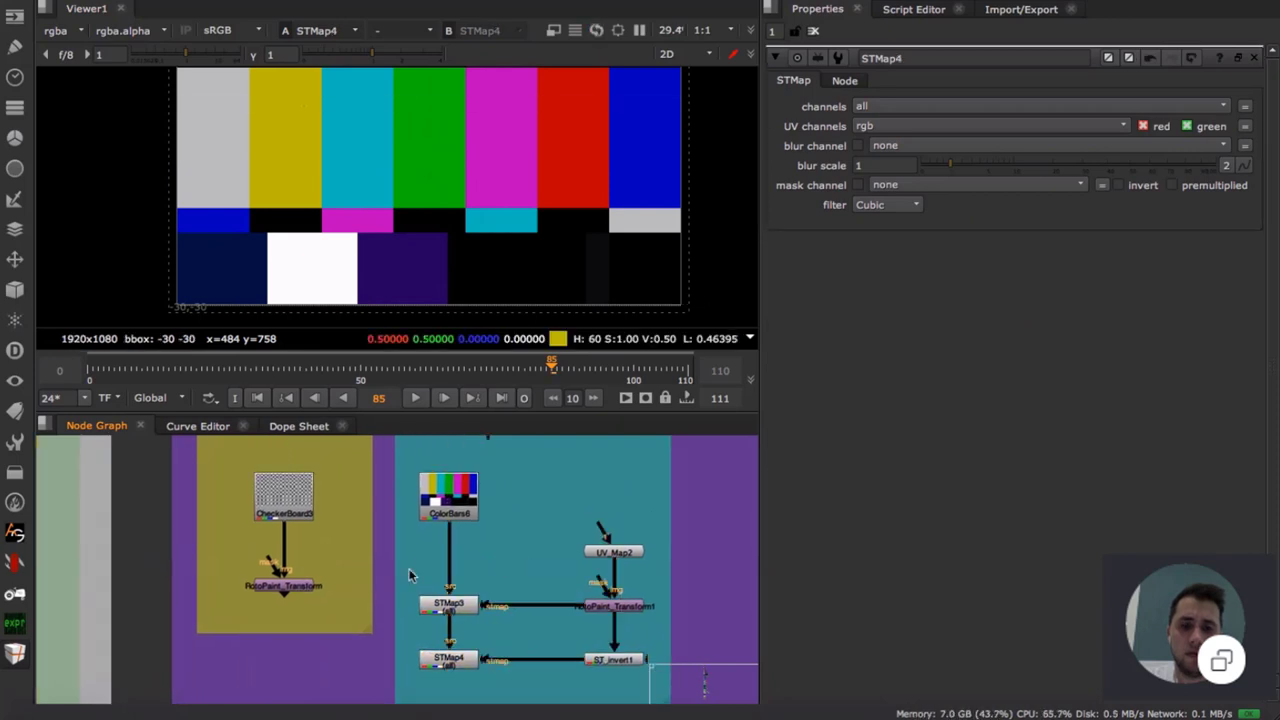
- Reopen the properties of the RotoPaint_Transform node in the Final Result backdrop
{"action": "left_click", "coordinate": [289, 590]}
{"action": "double_click", "coordinate": [288, 592]}
{"action": "middle_click_drag", "start_coordinate": [563, 541], "coordinate": [491, 579]}
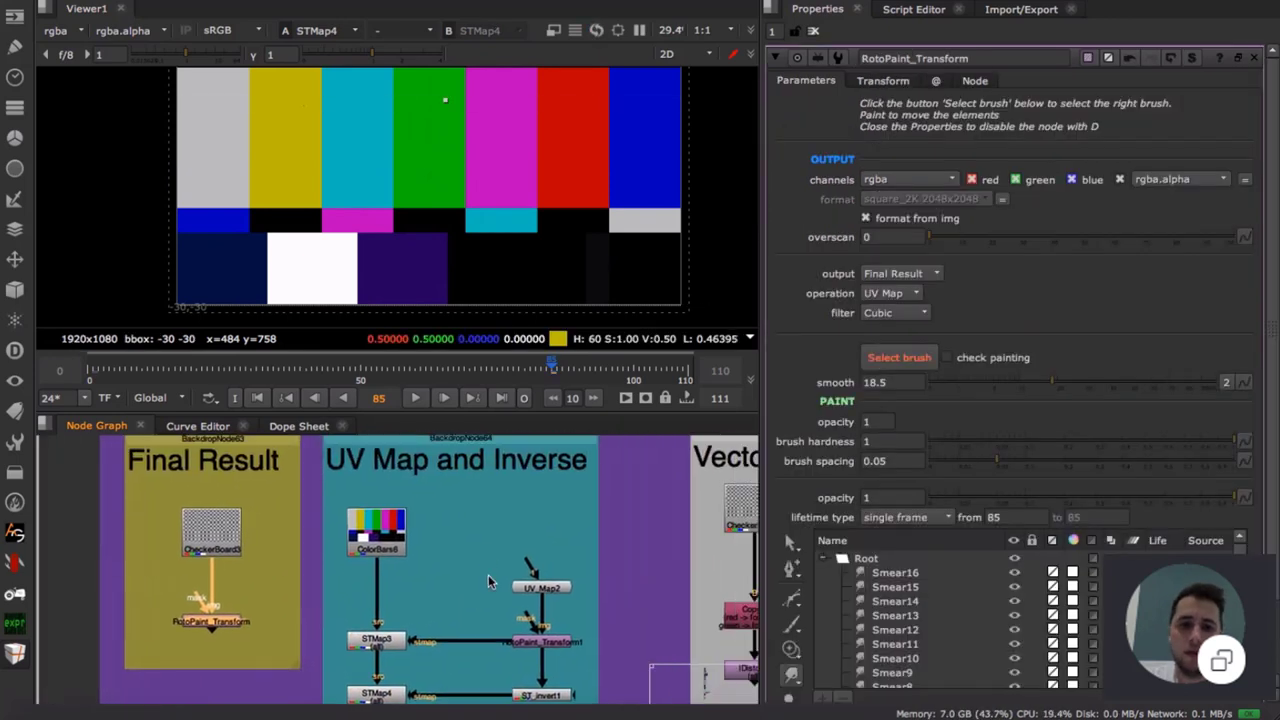
- Show the output of RotoPaint_Transform3 in the Vector example and check its output options, keeping Vector selected
{"action": "scroll", "coordinate": [505, 553], "scroll_direction": "down", "scroll_amount": 3}
{"action": "middle_click_drag", "start_coordinate": [662, 606], "coordinate": [528, 575]}
{"action": "scroll", "coordinate": [530, 577], "scroll_direction": "up", "scroll_amount": 2}
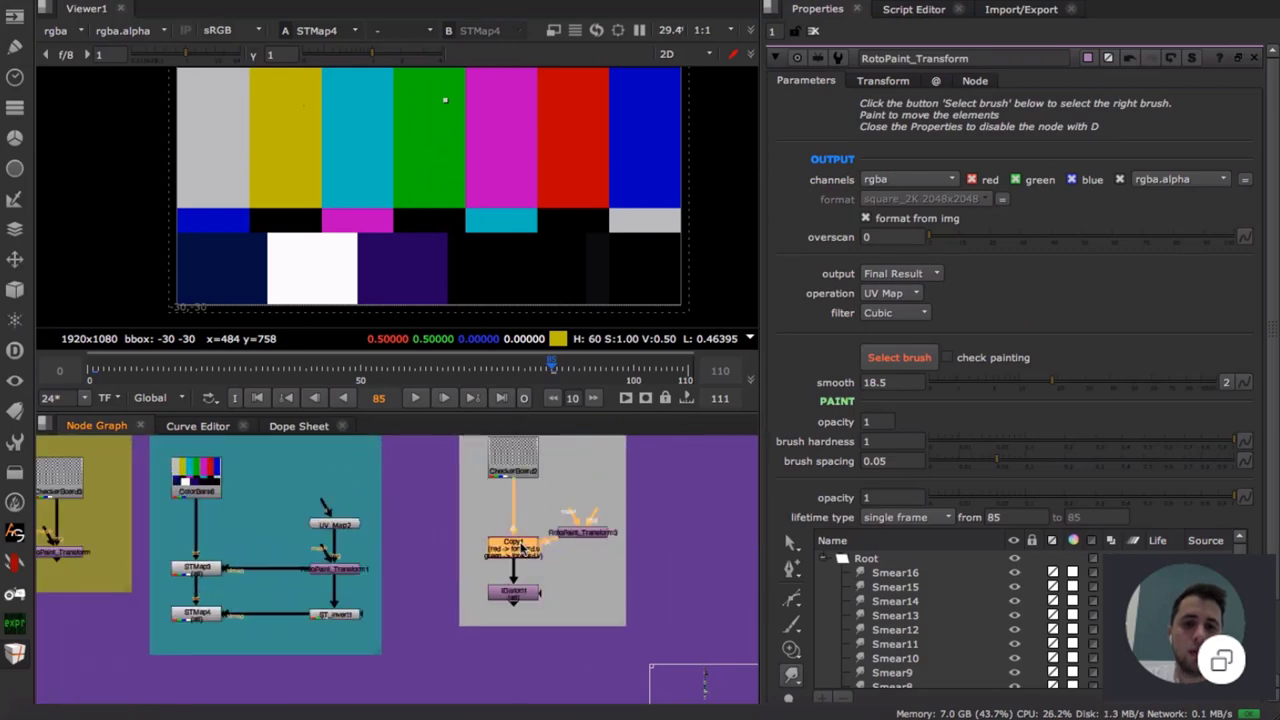
{"action": "scroll", "coordinate": [570, 542], "scroll_direction": "up", "scroll_amount": 3}
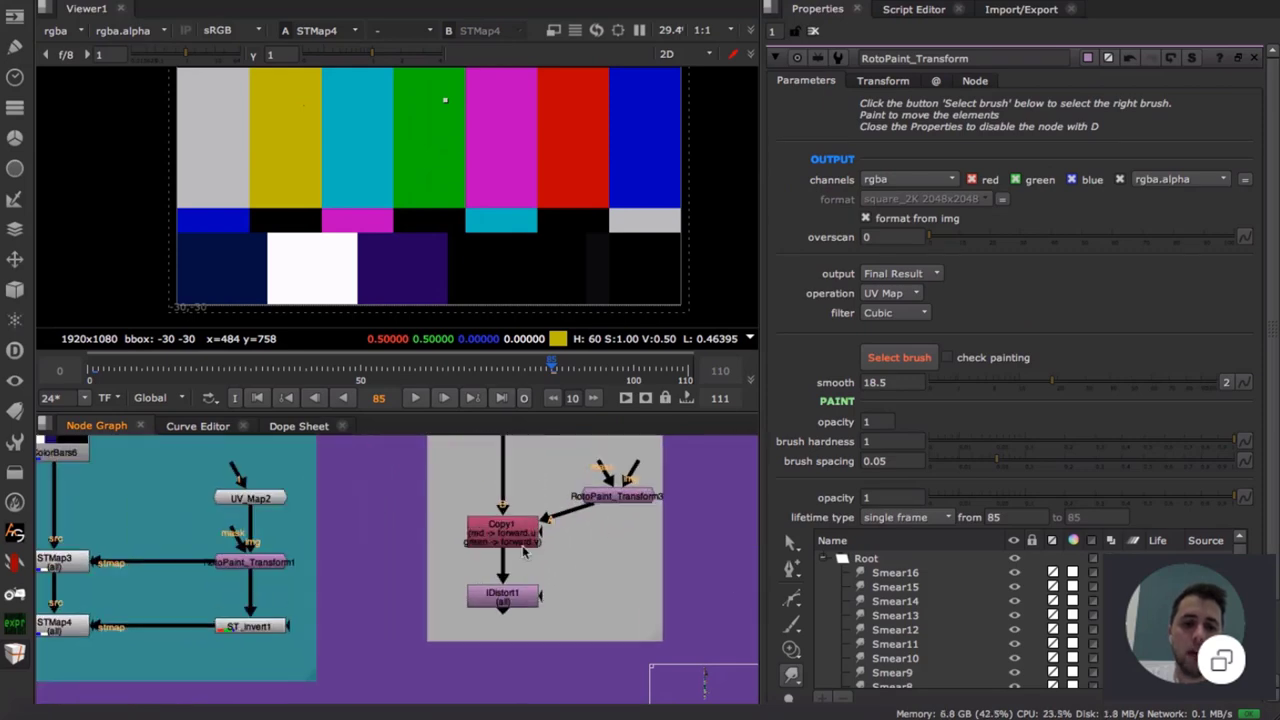
{"action": "double_click", "coordinate": [536, 541]}
{"action": "left_click", "coordinate": [615, 496]}
{"action": "key", "text": "1"}
{"action": "double_click", "coordinate": [615, 496]}
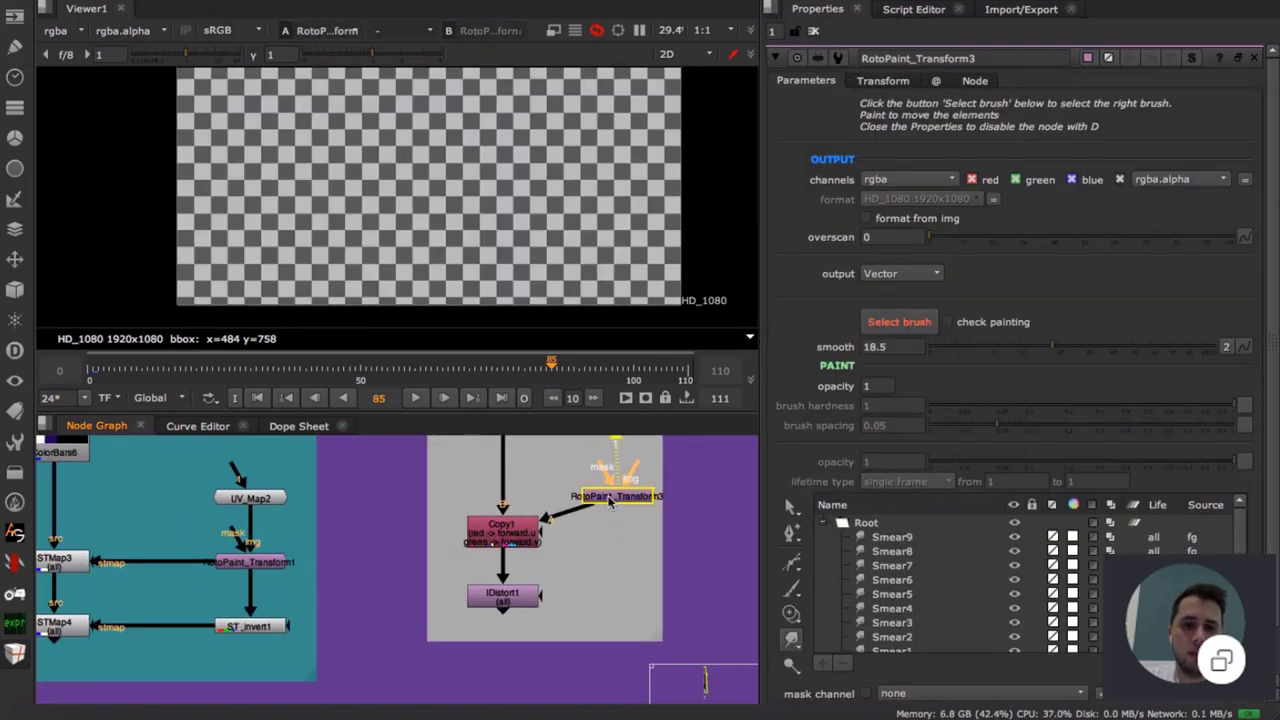
{"action": "left_click", "coordinate": [914, 278]}
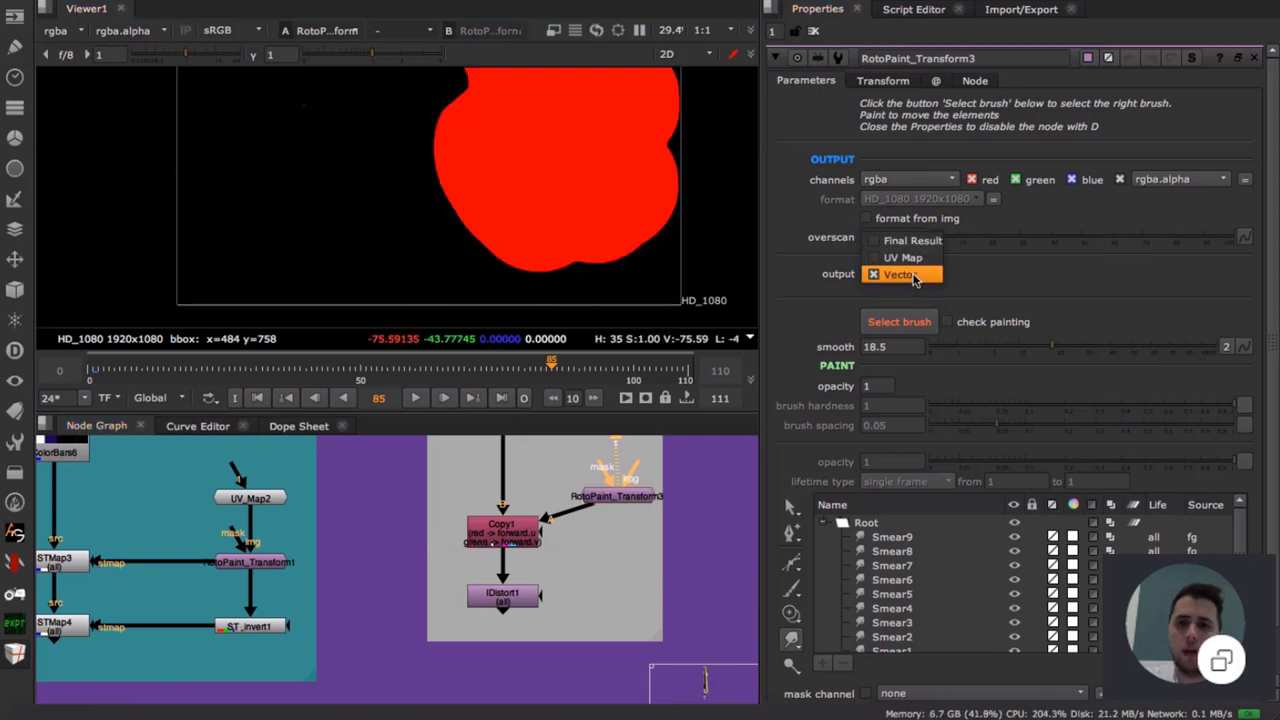
{"action": "left_click", "coordinate": [905, 275]}
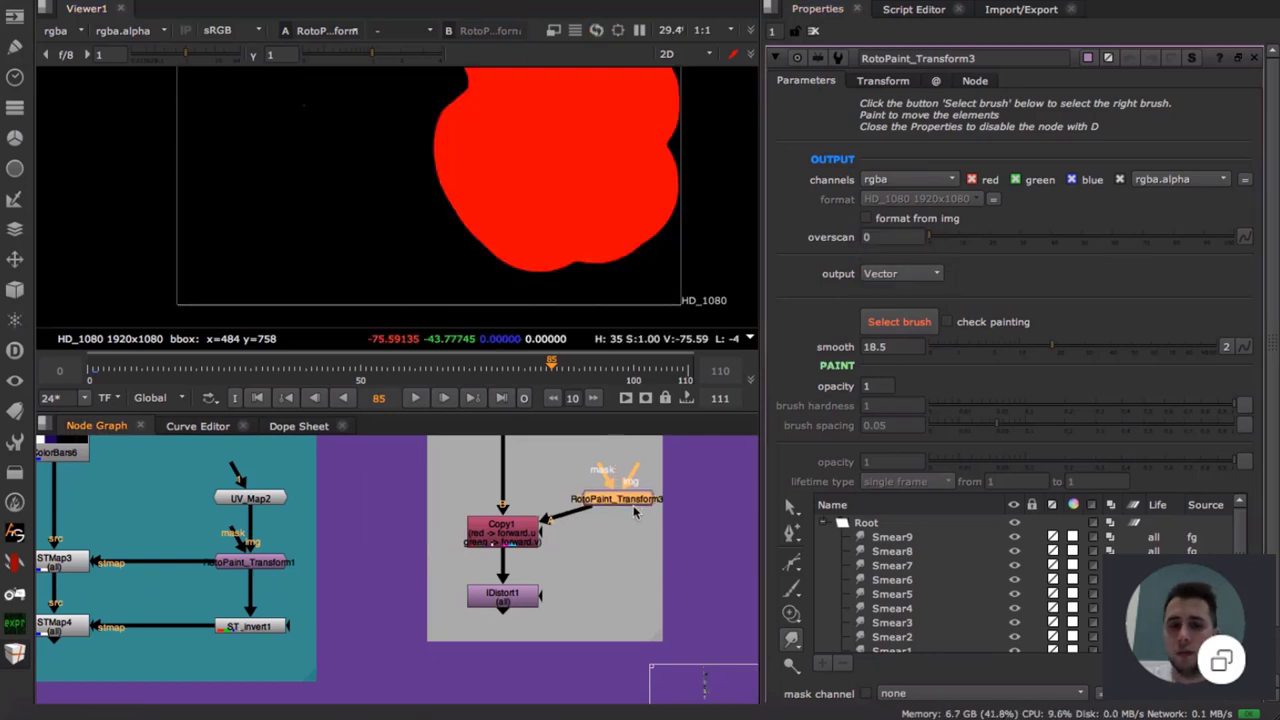
- Inspect the properties of Copy1 and IDistort1 in the Vector example and show the IDistort1 result in the viewer
{"action": "middle_click_drag", "start_coordinate": [633, 505], "coordinate": [617, 539]}
{"action": "double_click", "coordinate": [485, 560]}
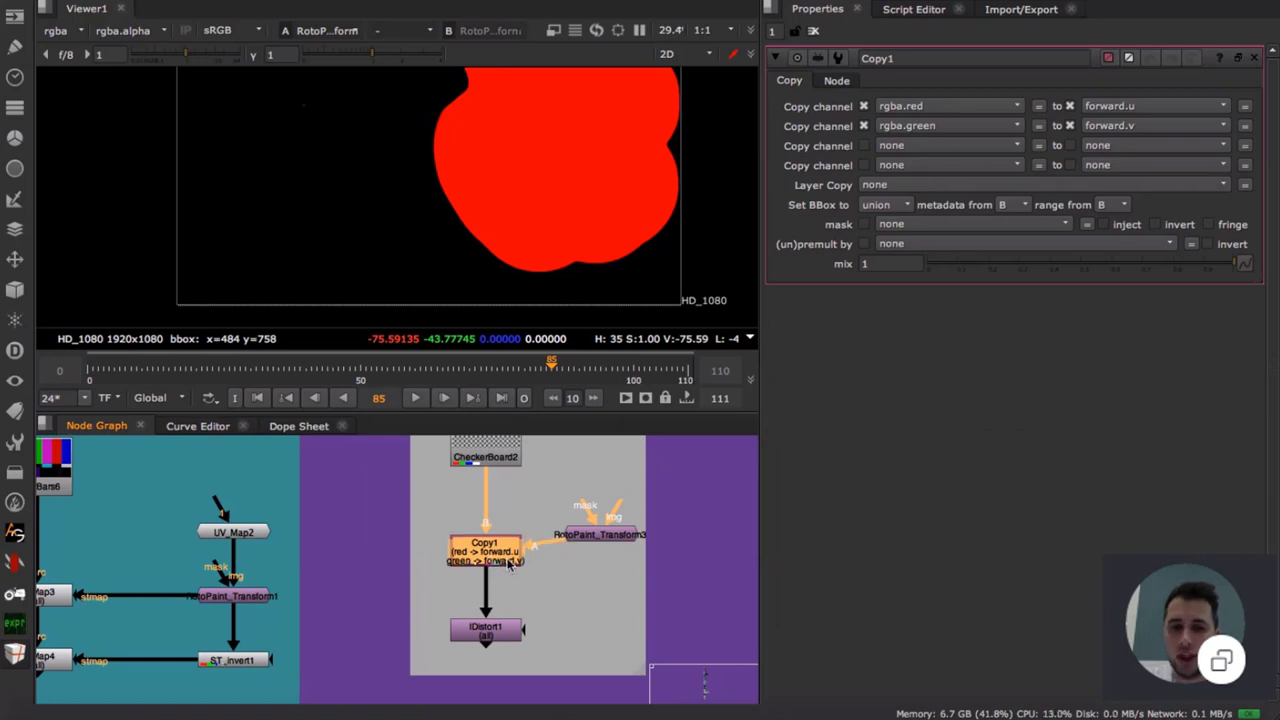
{"action": "double_click", "coordinate": [499, 631]}
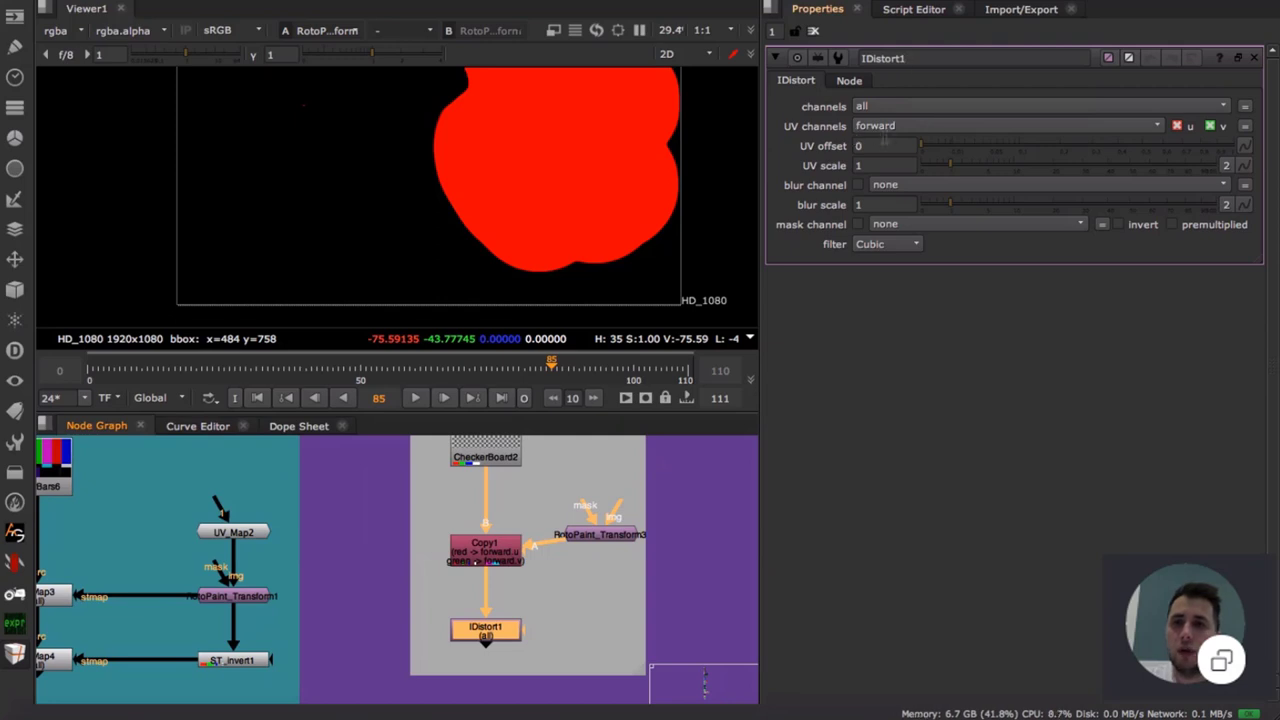
{"action": "key", "text": "1"}
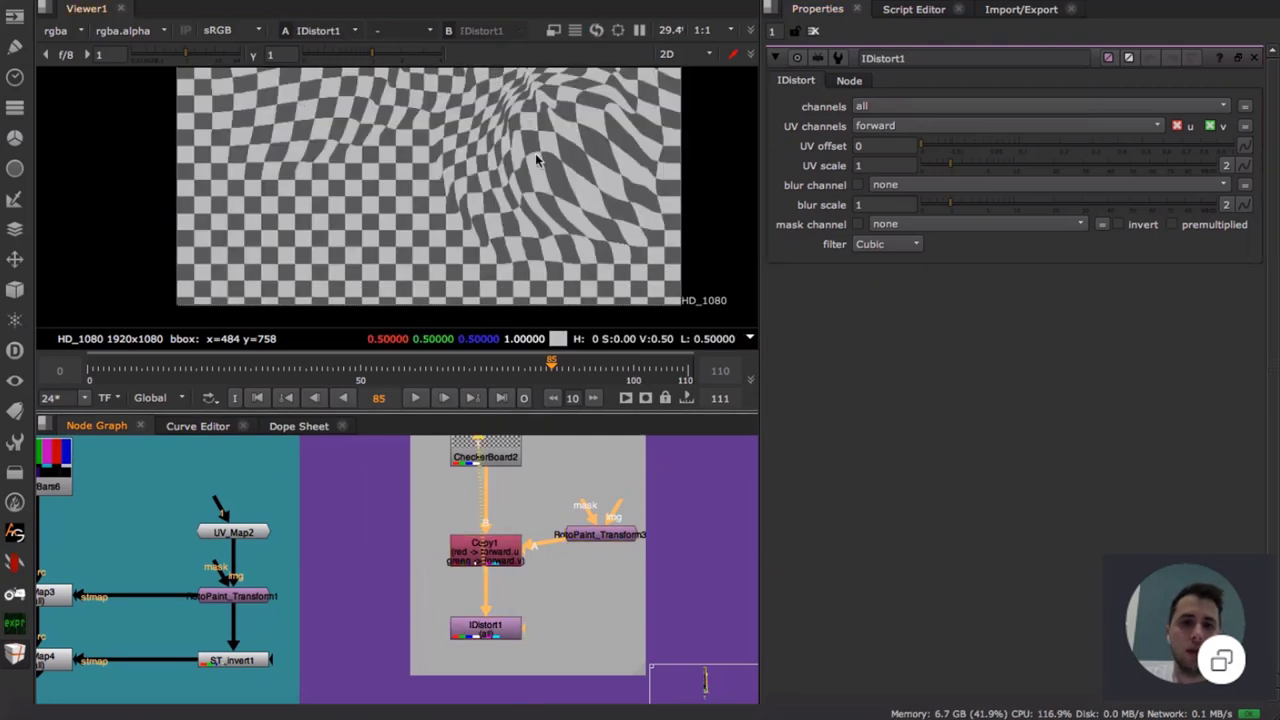
- Inspect the UV Map and Inverse outputs and RotoPaint_Transform1 properties, and return the viewer to IDistort1
{"action": "middle_click_drag", "start_coordinate": [156, 640], "coordinate": [410, 595]}
{"action": "left_click", "coordinate": [304, 617]}
{"action": "scroll", "coordinate": [447, 498], "scroll_direction": "down", "scroll_amount": 2}
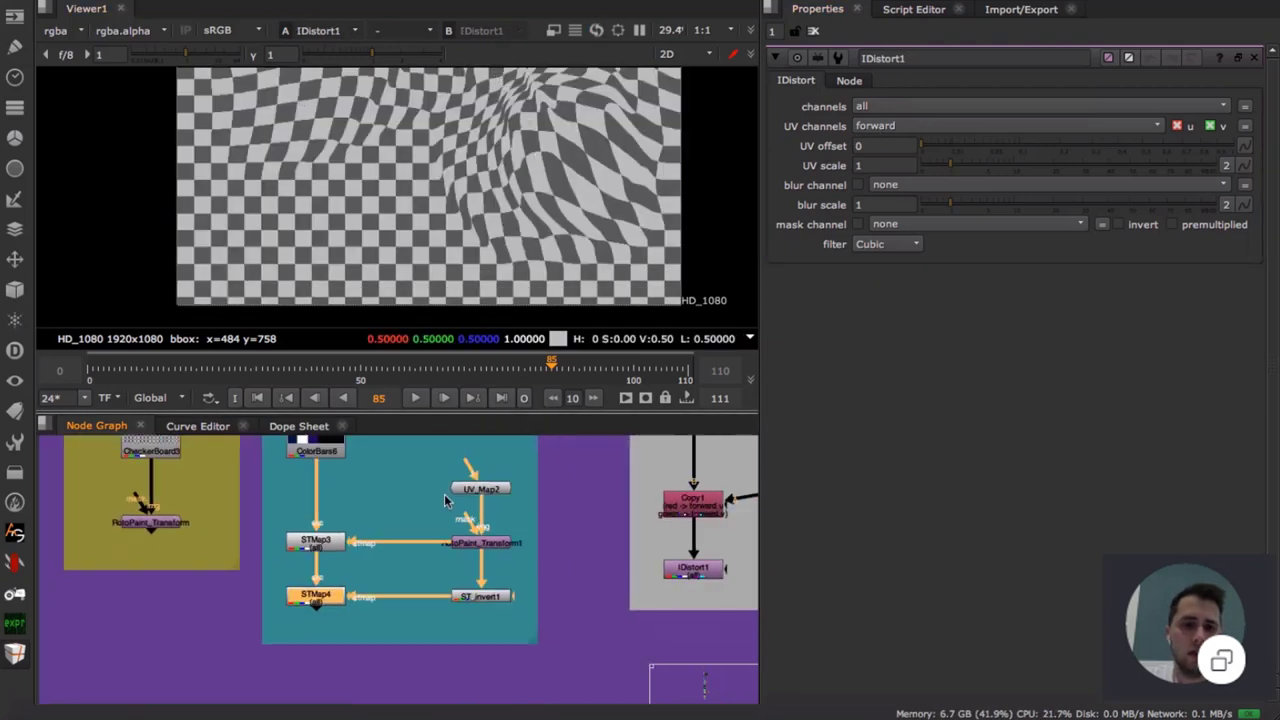
{"action": "scroll", "coordinate": [446, 500], "scroll_direction": "down", "scroll_amount": 3}
{"action": "middle_click_drag", "start_coordinate": [532, 516], "coordinate": [458, 576]}
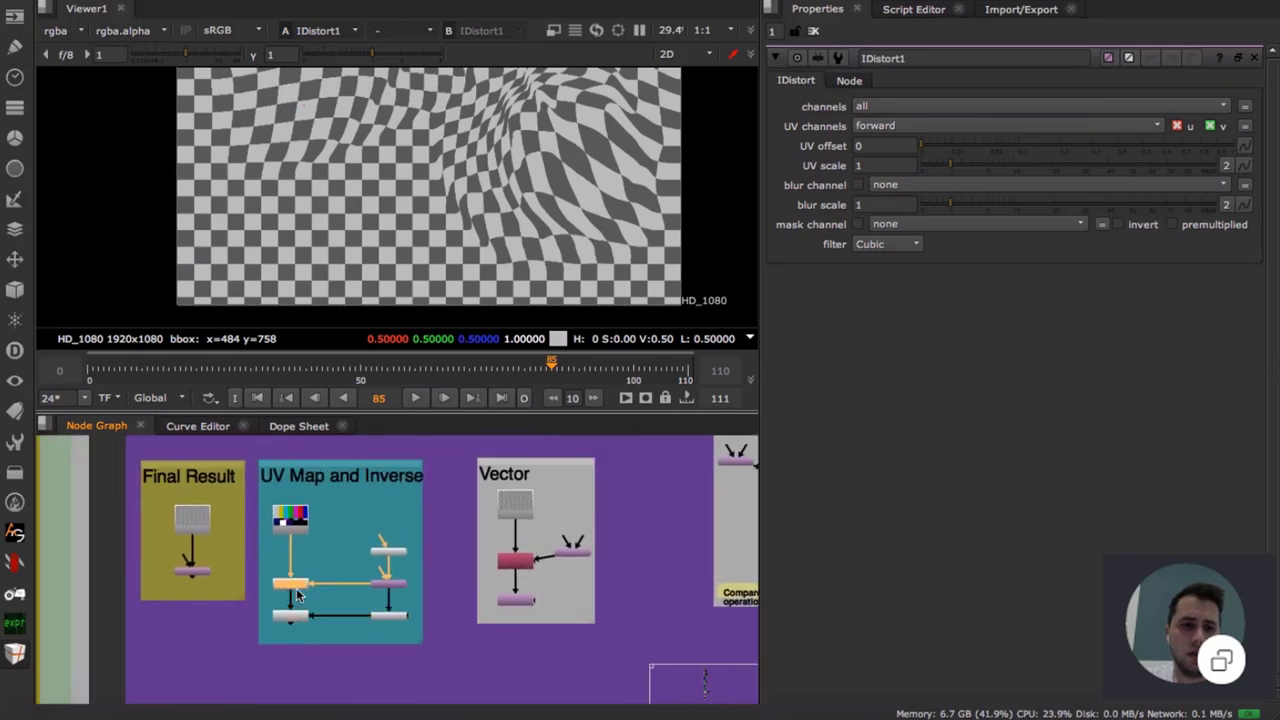
{"action": "key", "text": "1"}
{"action": "double_click", "coordinate": [392, 585]}
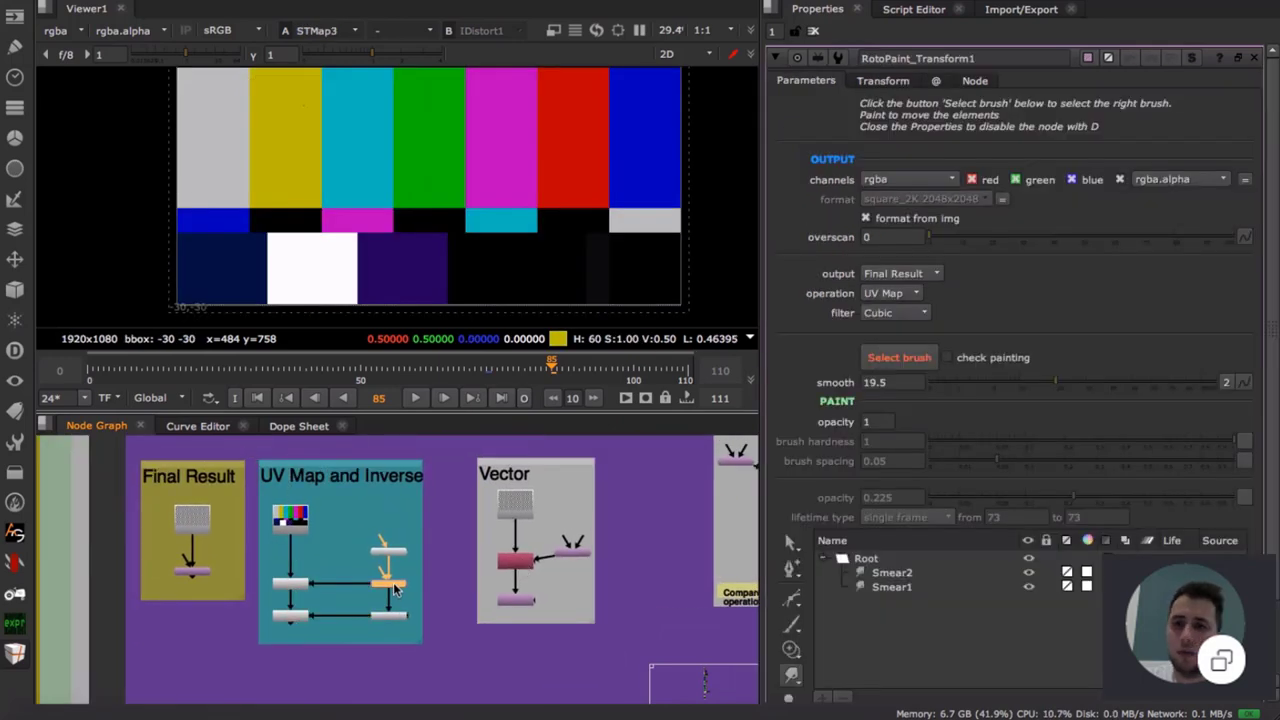
{"action": "left_click", "coordinate": [292, 584]}
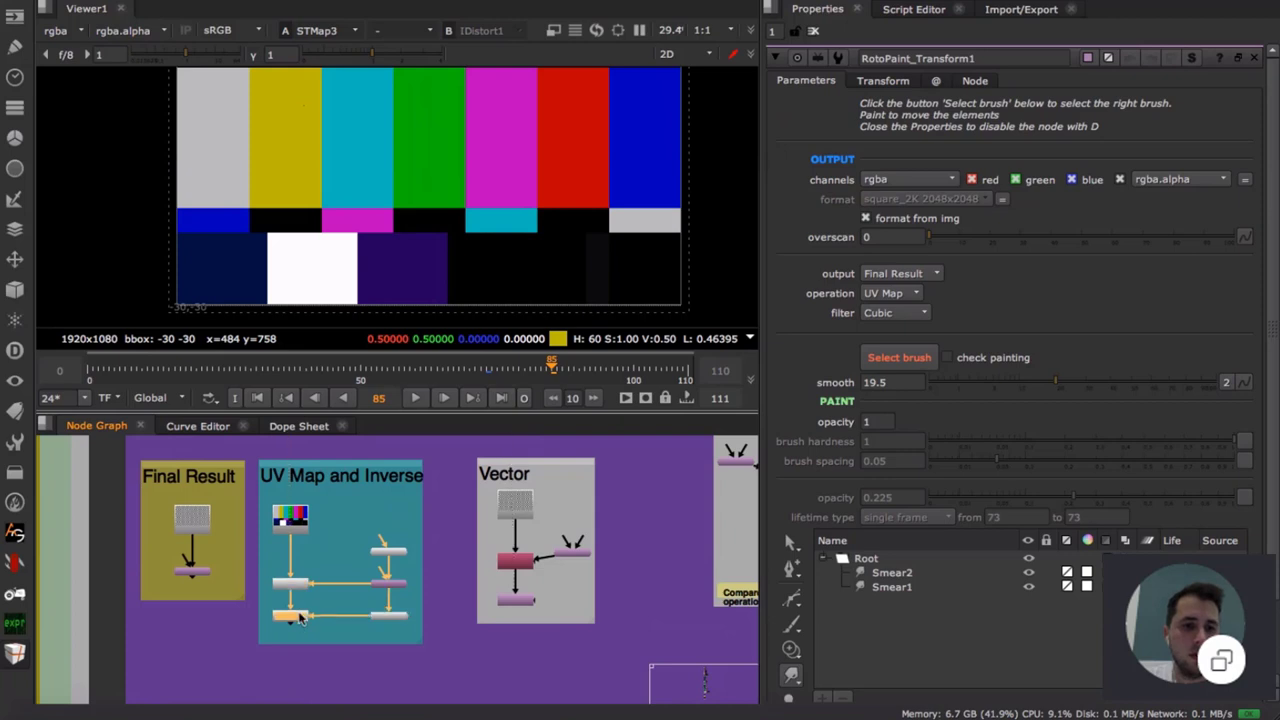
{"action": "key", "text": "1"}
{"action": "double_click", "coordinate": [516, 603]}
{"action": "key", "text": "1"}
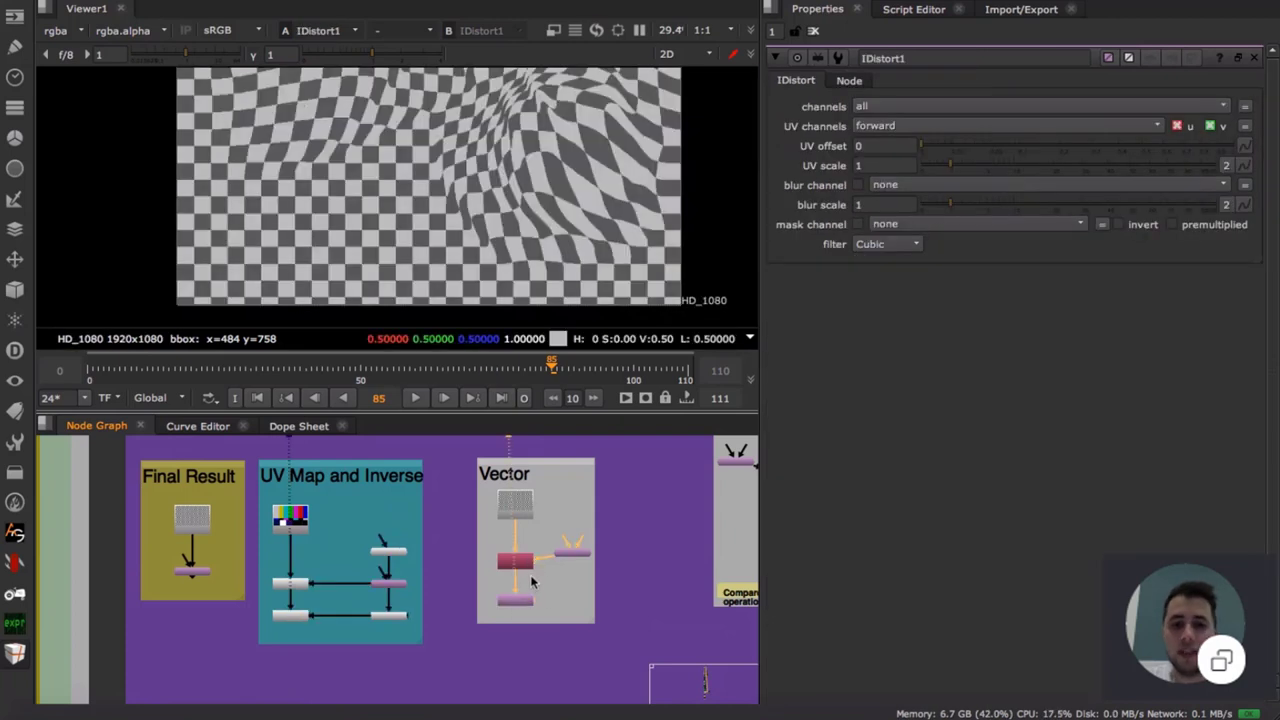
- Replace RotoPaint_Transform1 under UV_Map2 with a copy of RotoPaint_Transform3 and set its output to UV Map
{"action": "scroll", "coordinate": [590, 555], "scroll_direction": "down", "scroll_amount": 1}
{"action": "scroll", "coordinate": [461, 578], "scroll_direction": "up", "scroll_amount": 3}
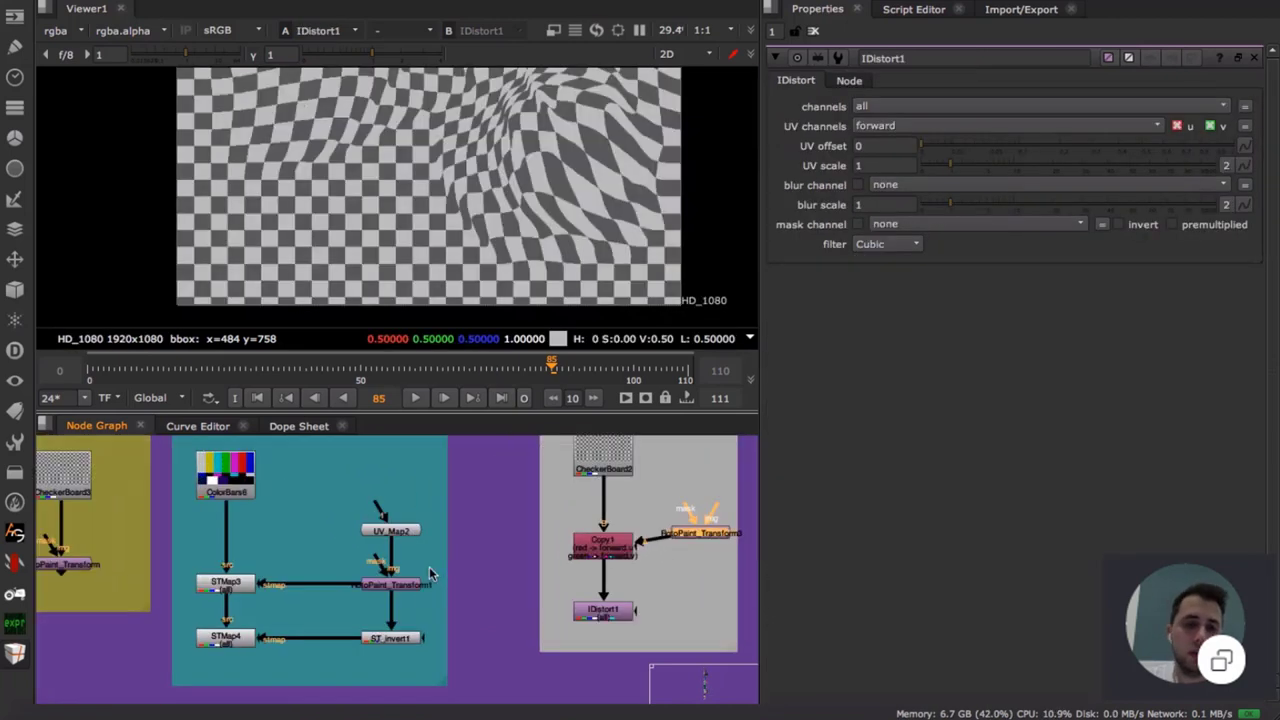
{"action": "double_click", "coordinate": [409, 586]}
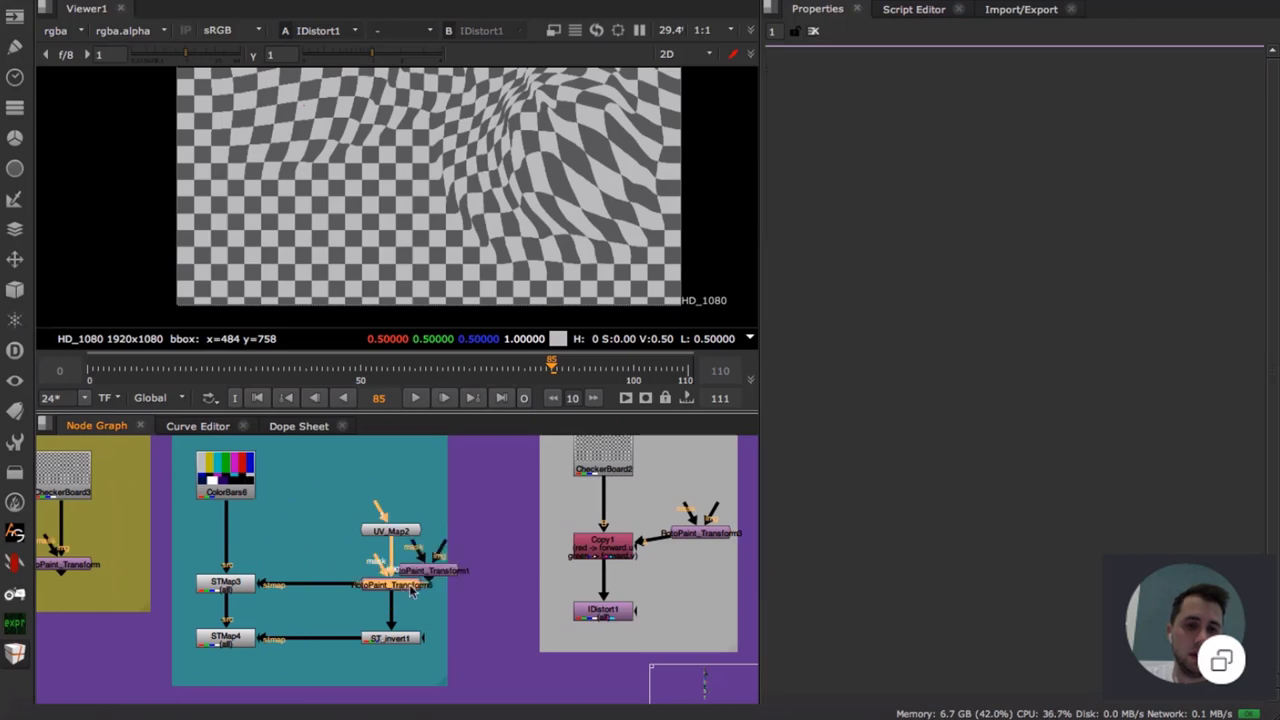
{"action": "left_click", "coordinate": [915, 277]}
{"action": "left_click", "coordinate": [905, 256]}
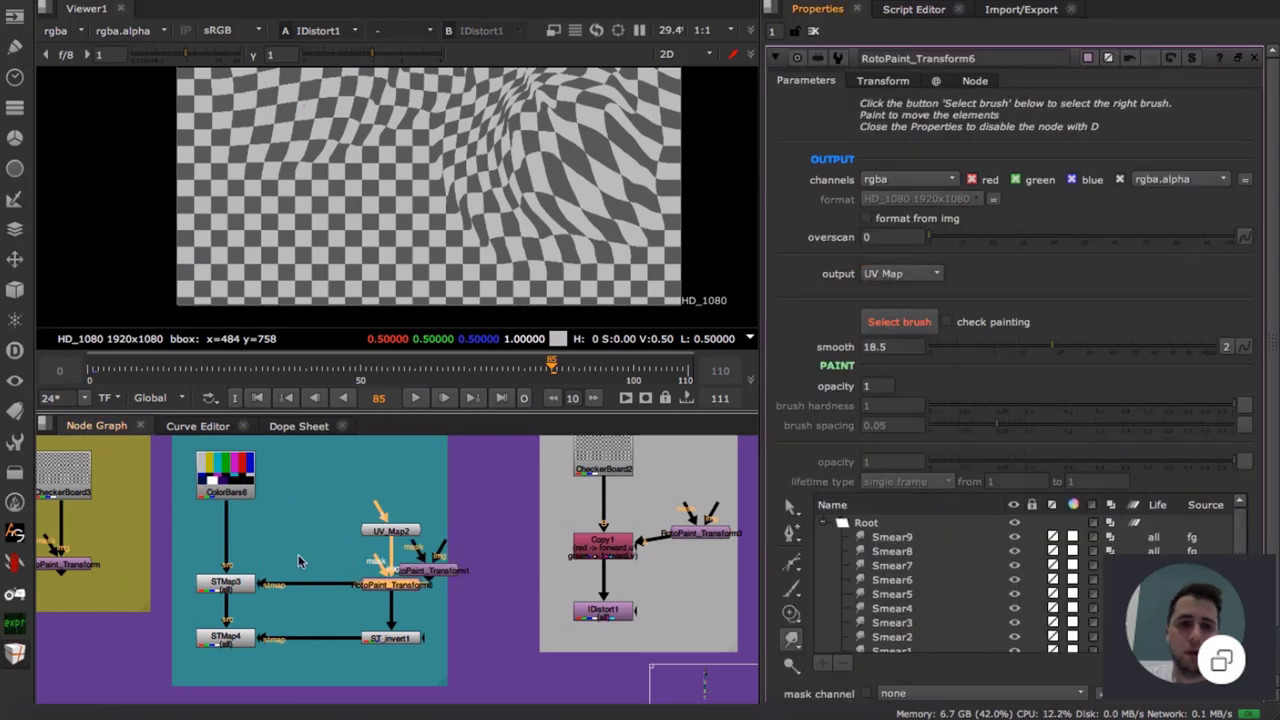
- Compare the STMap3 output with the IDistort1 output and inspect the properties of STMap3
{"action": "left_click", "coordinate": [226, 582]}
{"action": "key", "text": "1"}
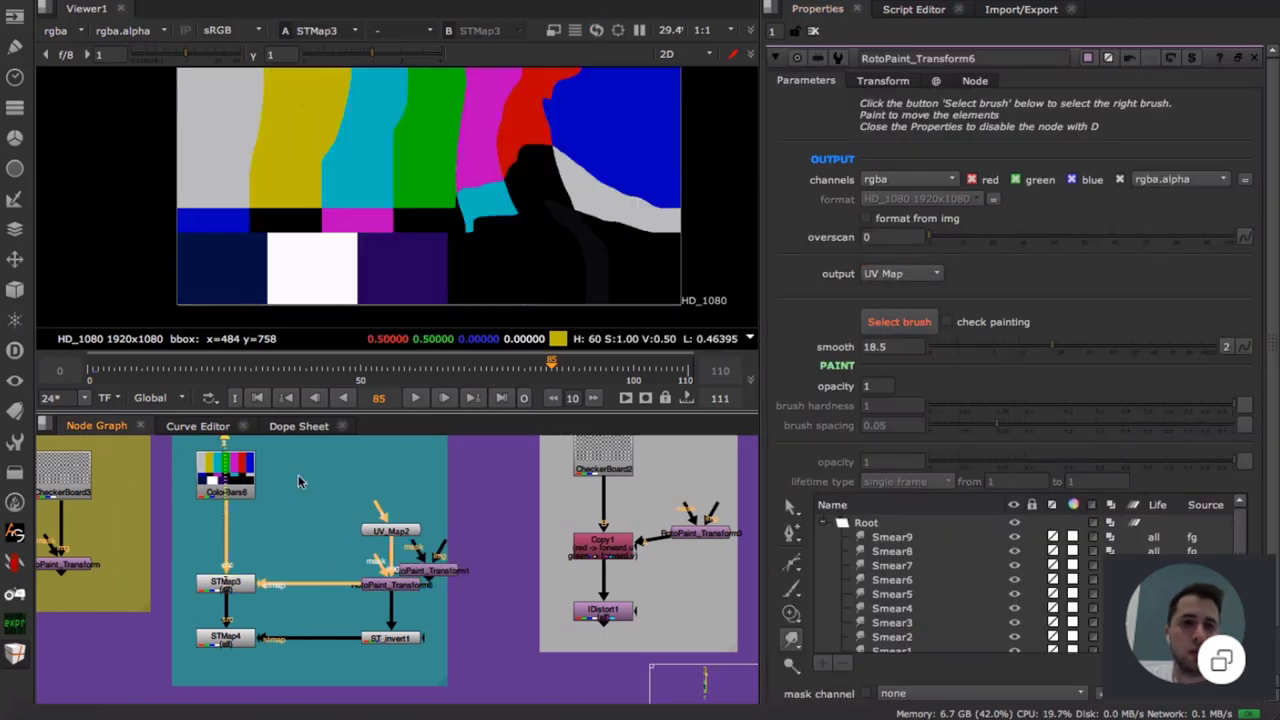
{"action": "left_click", "coordinate": [624, 616]}
{"action": "key", "text": "1"}
{"action": "key", "text": "1"}
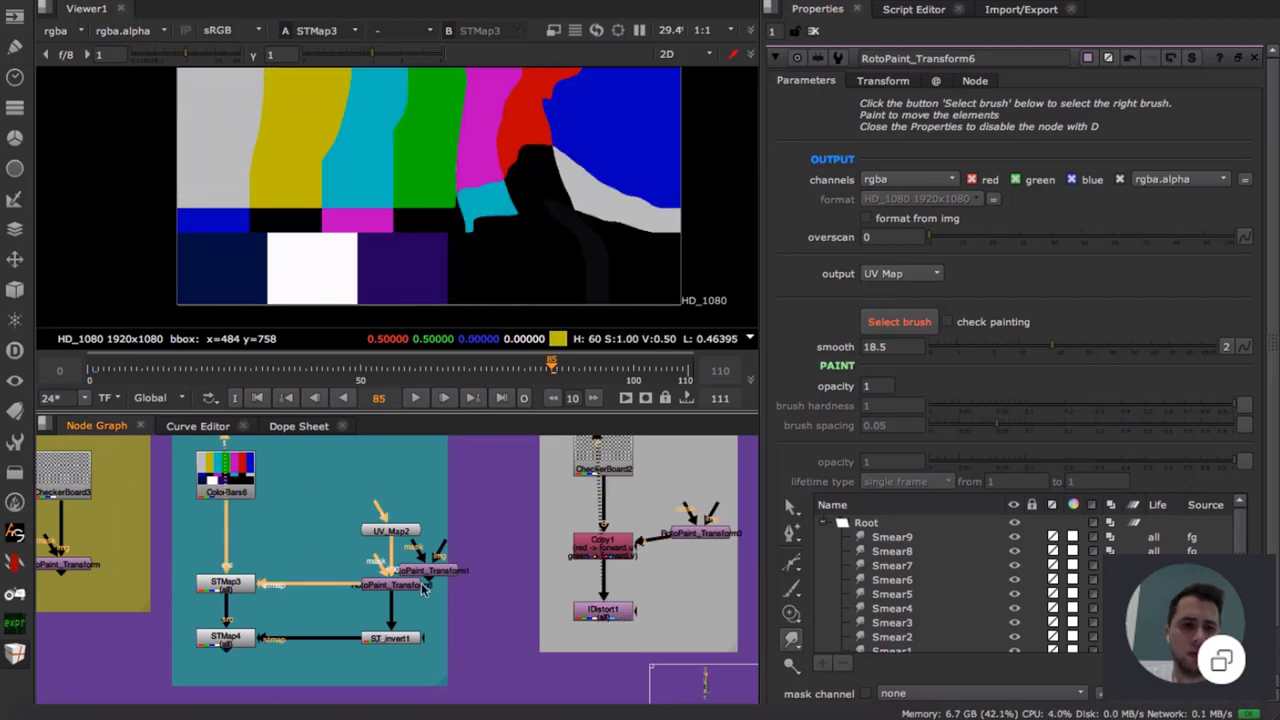
{"action": "double_click", "coordinate": [245, 588]}
{"action": "left_click", "coordinate": [432, 614]}
{"action": "left_click", "coordinate": [600, 612]}
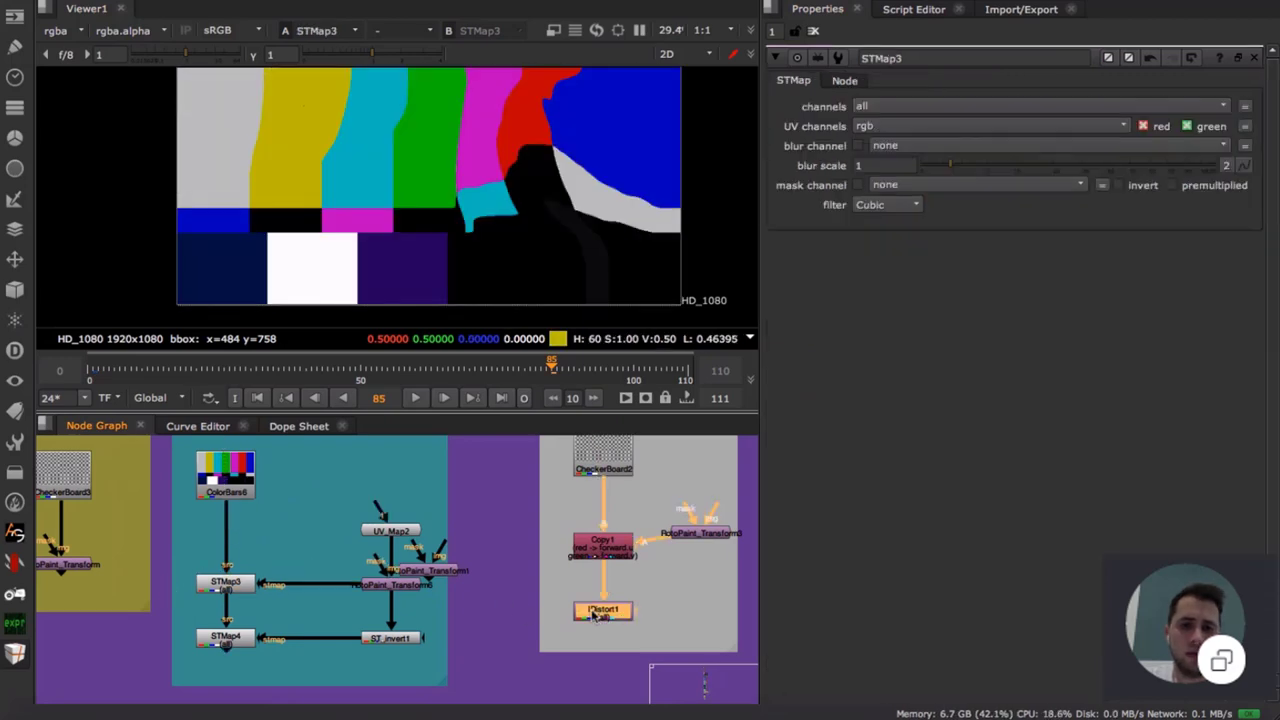
{"action": "key", "text": "1"}
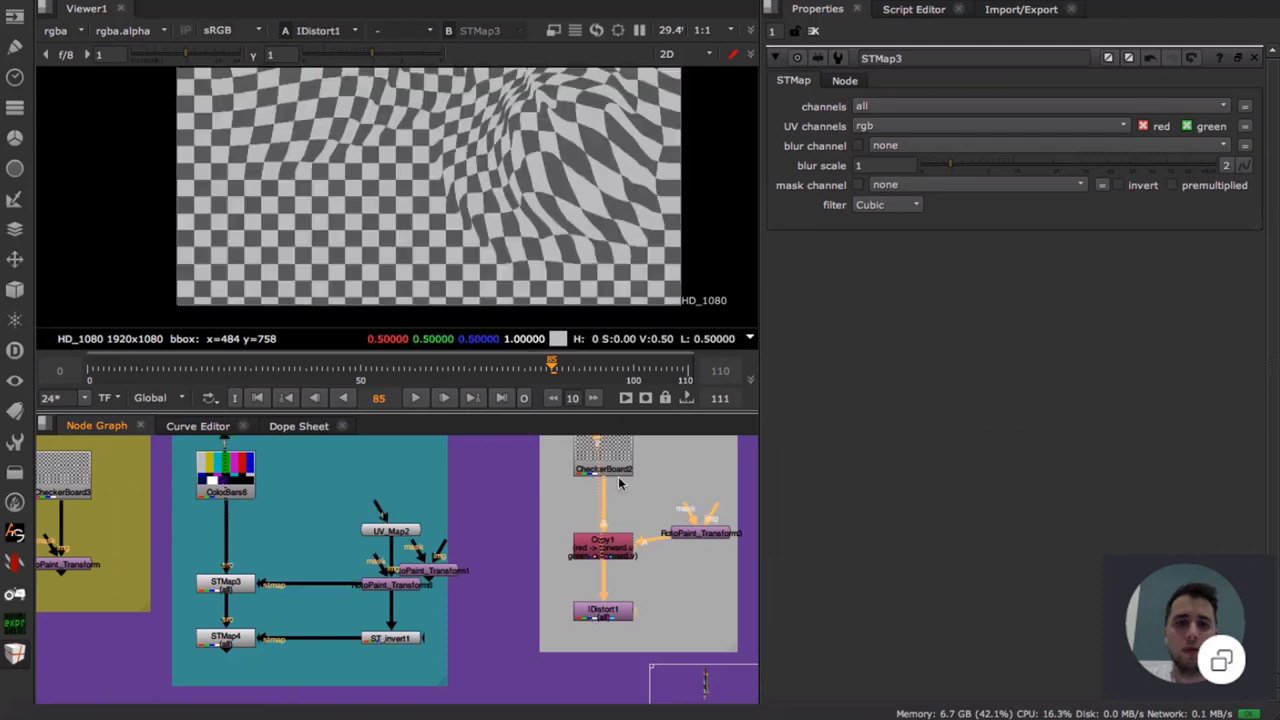
- Replace ColorBars6 with a copy of the checkerboard as the source of STMap3 and view the STMap3 output
{"action": "key", "text": "ctrl+v"}
{"action": "left_click_drag", "start_coordinate": [326, 480], "coordinate": [246, 482], "text": "ctrl+shift"}
{"action": "left_click", "coordinate": [247, 582]}
{"action": "key", "text": "1"}
- Switch the viewer between IDistort1 and the checkerboard-fed STMap3 to compare both distortions
{"action": "left_click", "coordinate": [470, 600]}
{"action": "key", "text": "1"}
{"action": "left_click", "coordinate": [606, 611]}
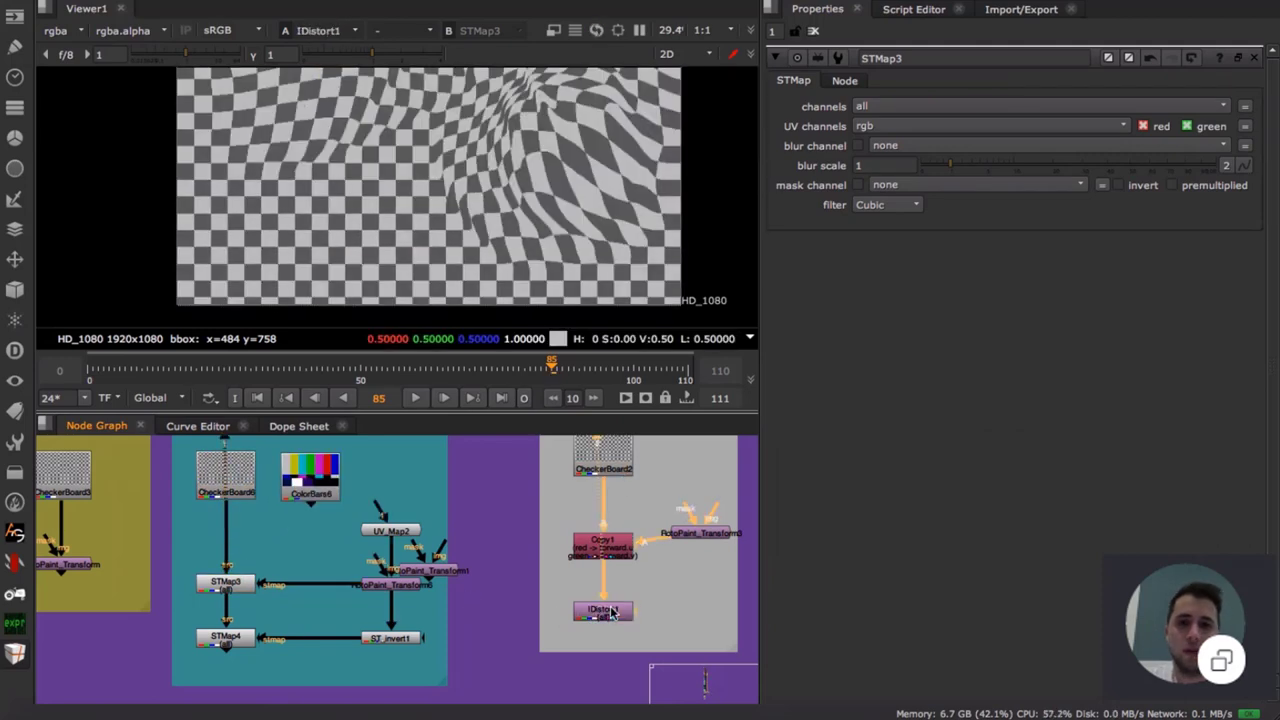
{"action": "key", "text": "1"}
{"action": "key", "text": "2"}
{"action": "key", "text": "1"}
- Remove the disconnected RotoPaint_Transform1 and open the properties of RotoPaint_Transform6 and STMap3
{"action": "left_click_drag", "start_coordinate": [444, 574], "coordinate": [465, 567]}
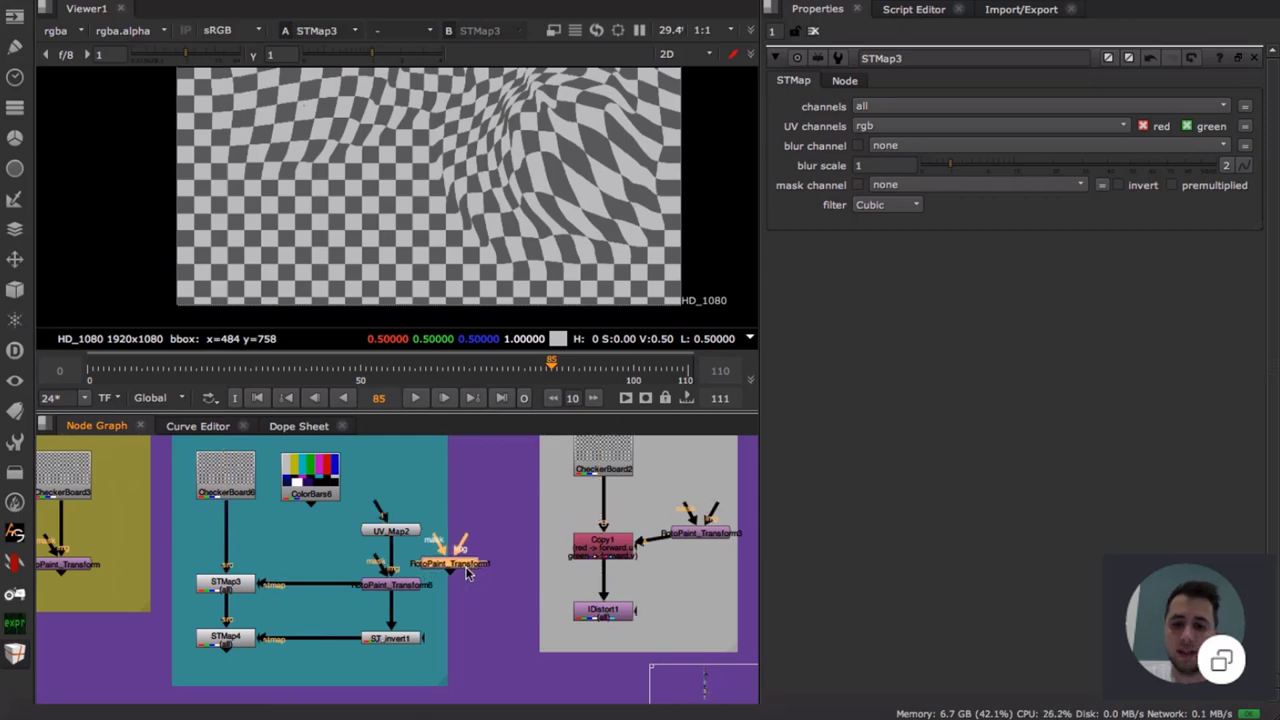
{"action": "double_click", "coordinate": [404, 582]}
{"action": "double_click", "coordinate": [237, 590]}
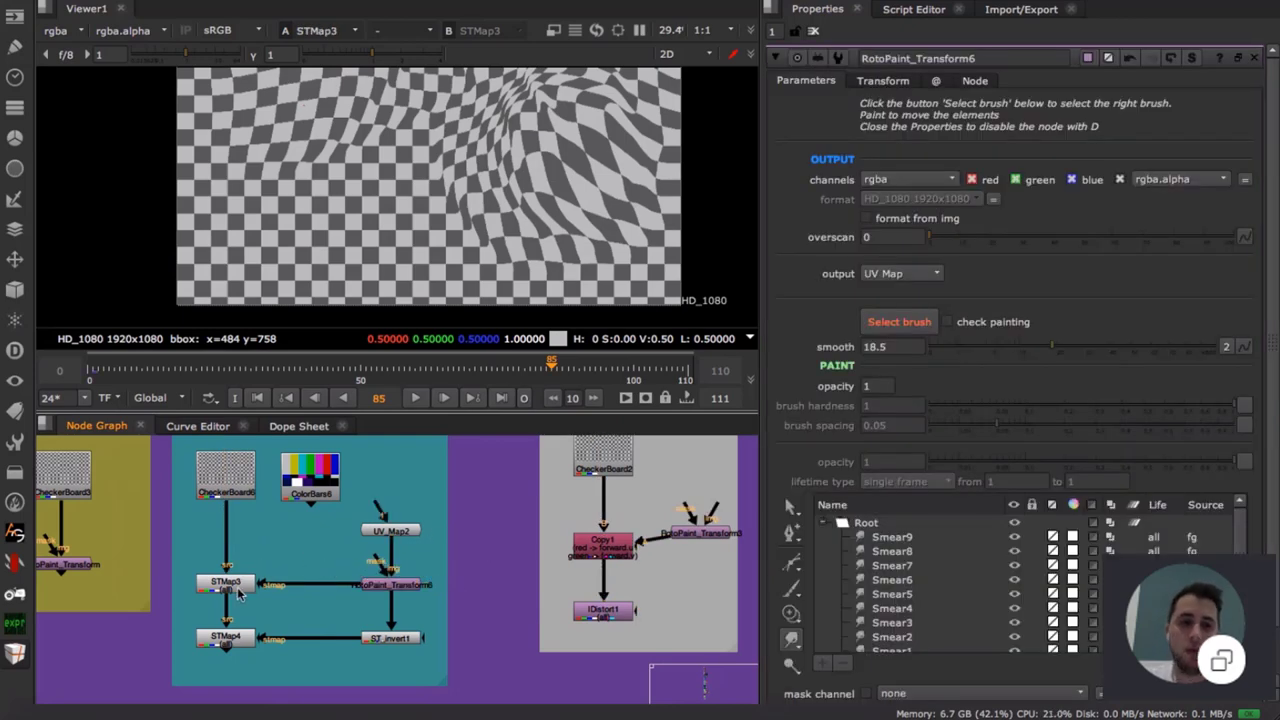
- View the UV map output of RotoPaint_Transform6 and the vector output of RotoPaint_Transform3
{"action": "left_click", "coordinate": [361, 587]}
{"action": "left_click", "coordinate": [400, 587]}
{"action": "key", "text": "1"}
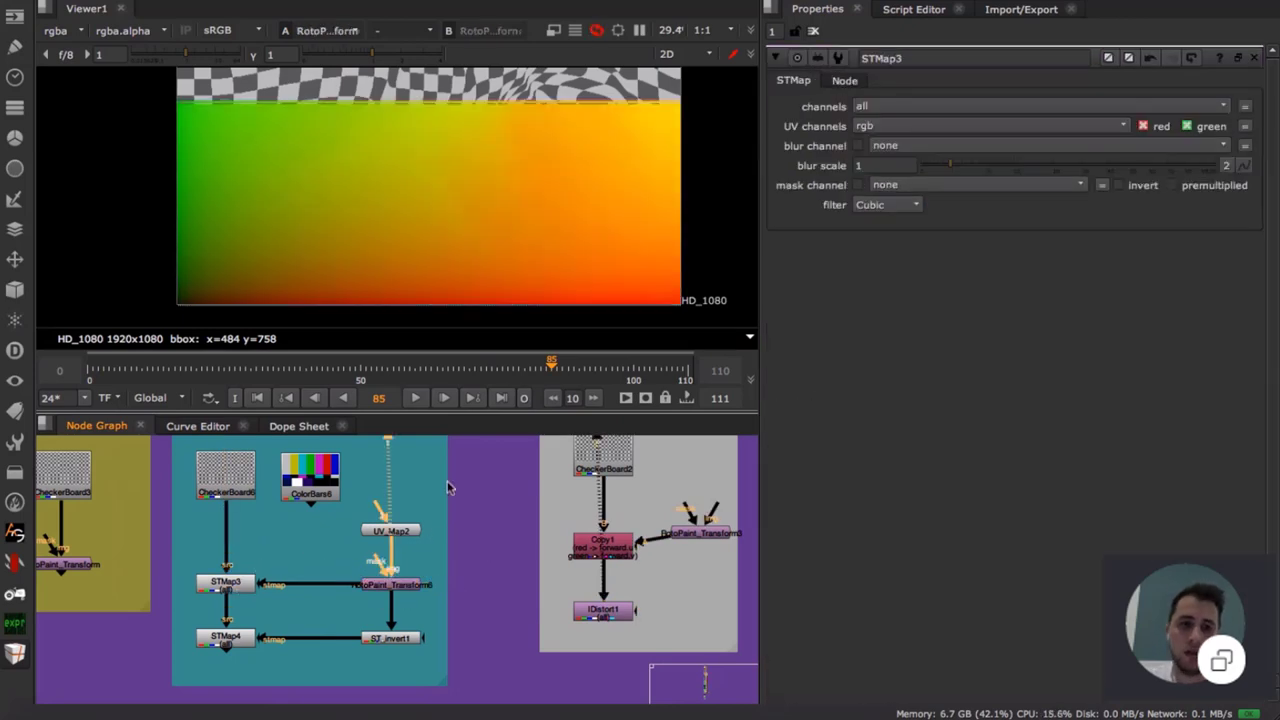
{"action": "left_click", "coordinate": [692, 538]}
{"action": "key", "text": "1"}
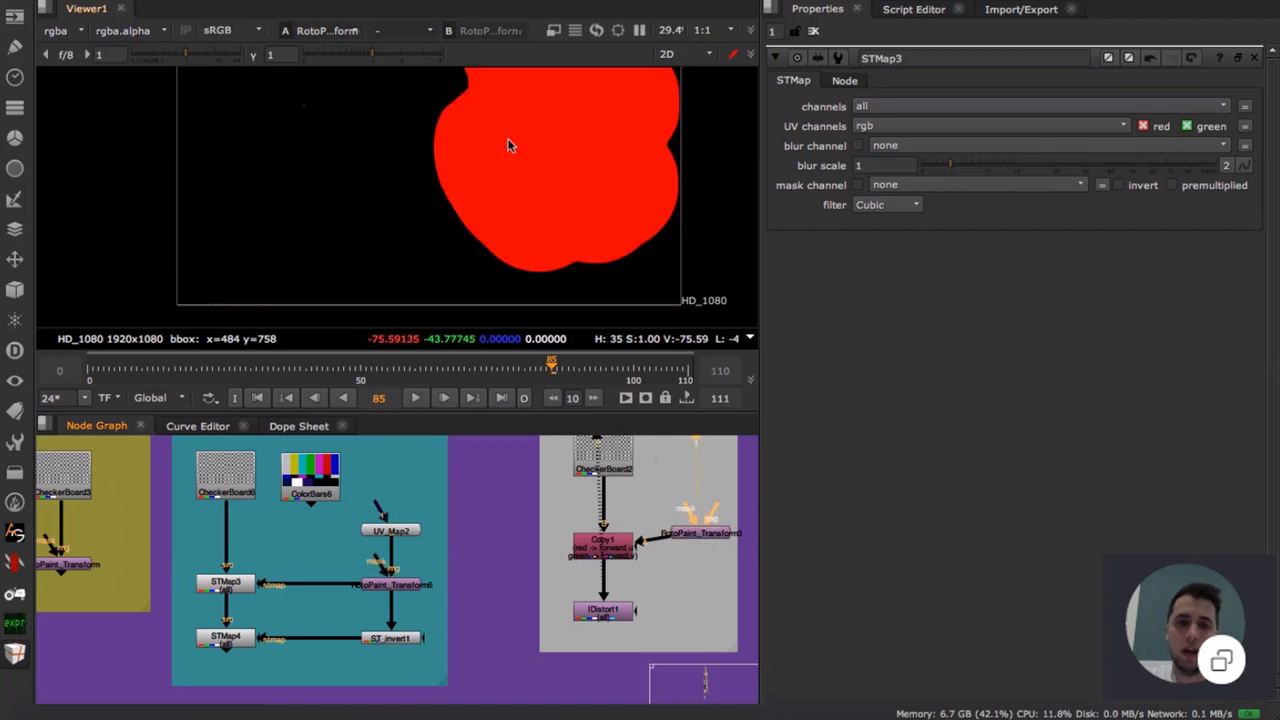
- Load IDistort1 and STMap3 into separate viewer inputs and compare their results
{"action": "left_click", "coordinate": [586, 609]}
{"action": "key", "text": "1"}
{"action": "double_click", "coordinate": [232, 586]}
{"action": "key", "text": "2"}
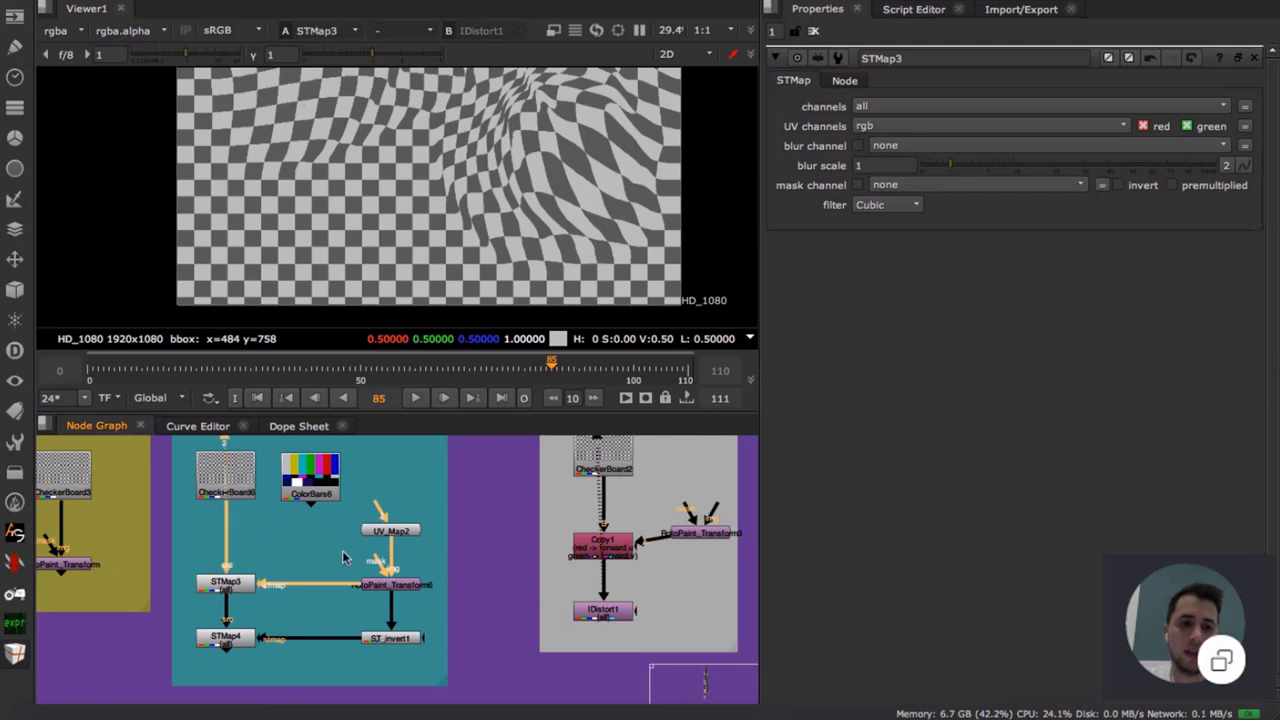
- Show the output and properties of RotoPaint_Transform4, which feeds STMap5 in the Vector versus UV Map comparison
{"action": "middle_click_drag", "start_coordinate": [343, 555], "coordinate": [250, 575]}
{"action": "scroll", "coordinate": [348, 581], "scroll_direction": "down", "scroll_amount": 3}
{"action": "middle_click_drag", "start_coordinate": [410, 575], "coordinate": [262, 563]}
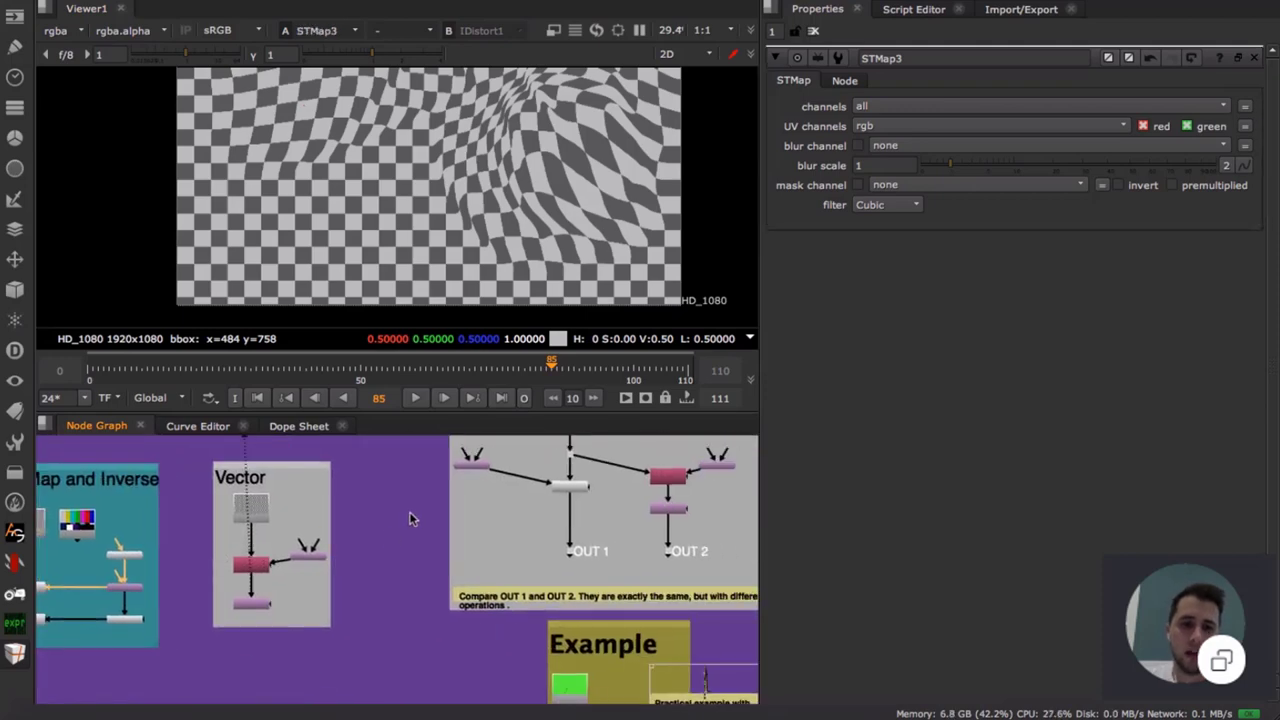
{"action": "scroll", "coordinate": [409, 518], "scroll_direction": "up", "scroll_amount": 5}
{"action": "left_click_drag", "start_coordinate": [328, 524], "coordinate": [337, 540]}
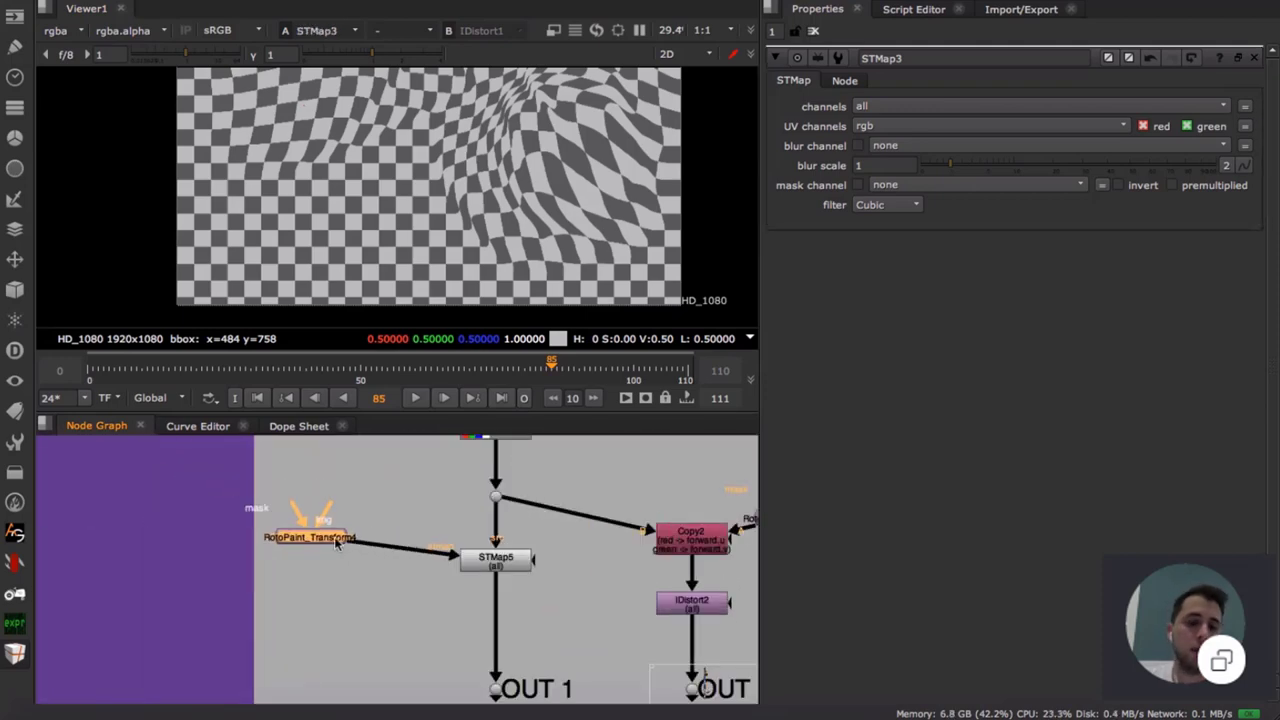
{"action": "double_click", "coordinate": [337, 540]}
{"action": "key", "text": "1"}
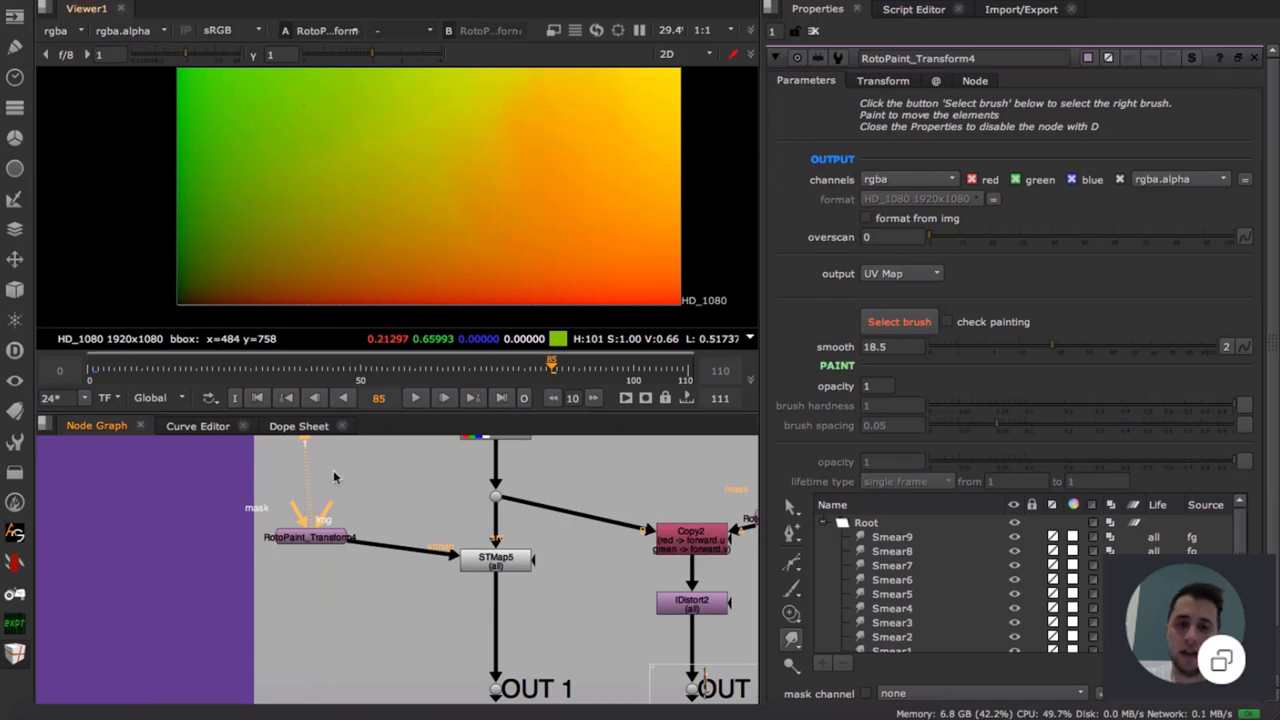
{"action": "left_click", "coordinate": [383, 518]}
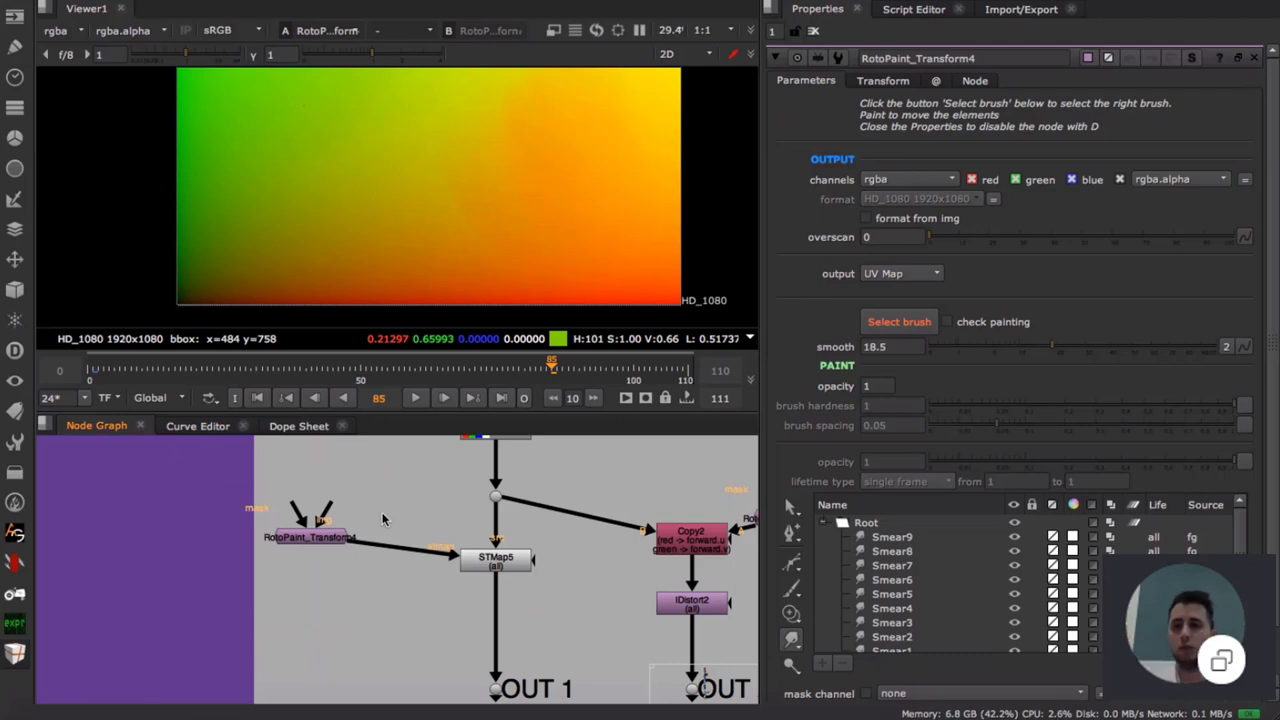
- Show the output of Merge12 in the Example backdrop with the practical blood element setup
{"action": "scroll", "coordinate": [382, 512], "scroll_direction": "down", "scroll_amount": 2}
{"action": "middle_click_drag", "start_coordinate": [428, 543], "coordinate": [309, 603]}
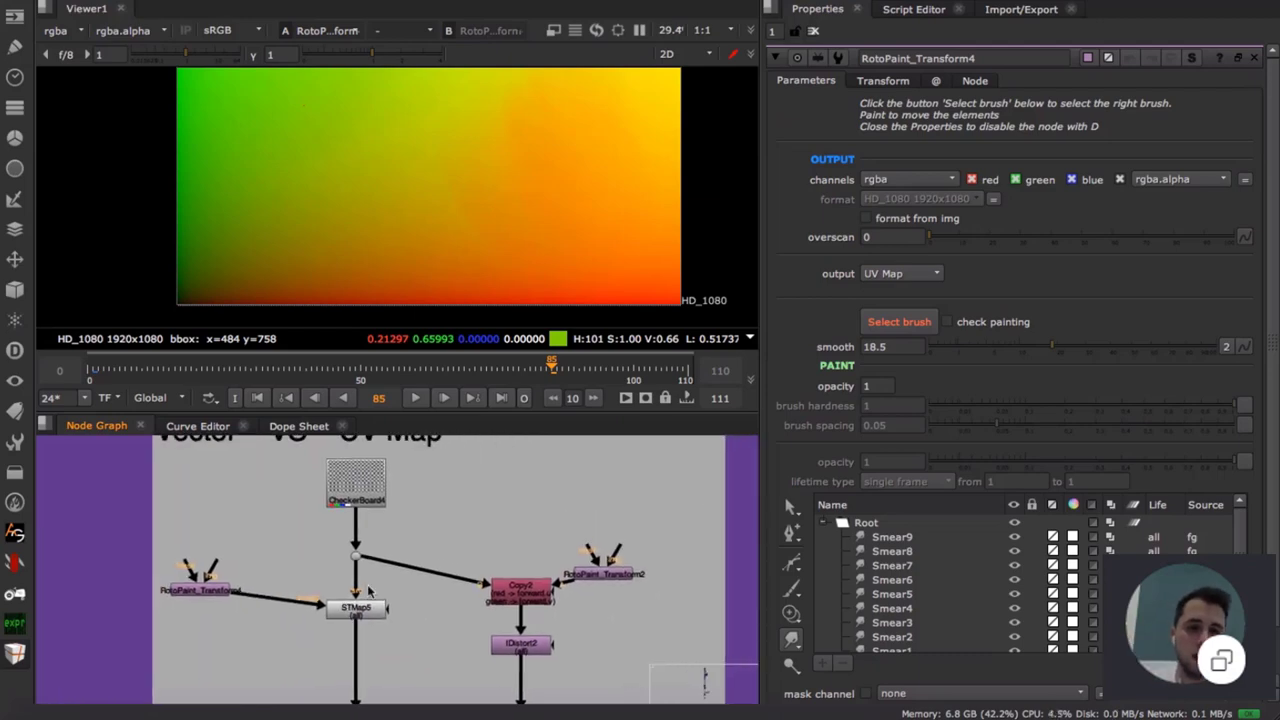
{"action": "scroll", "coordinate": [401, 567], "scroll_direction": "down", "scroll_amount": 3}
{"action": "scroll", "coordinate": [407, 540], "scroll_direction": "down", "scroll_amount": 3}
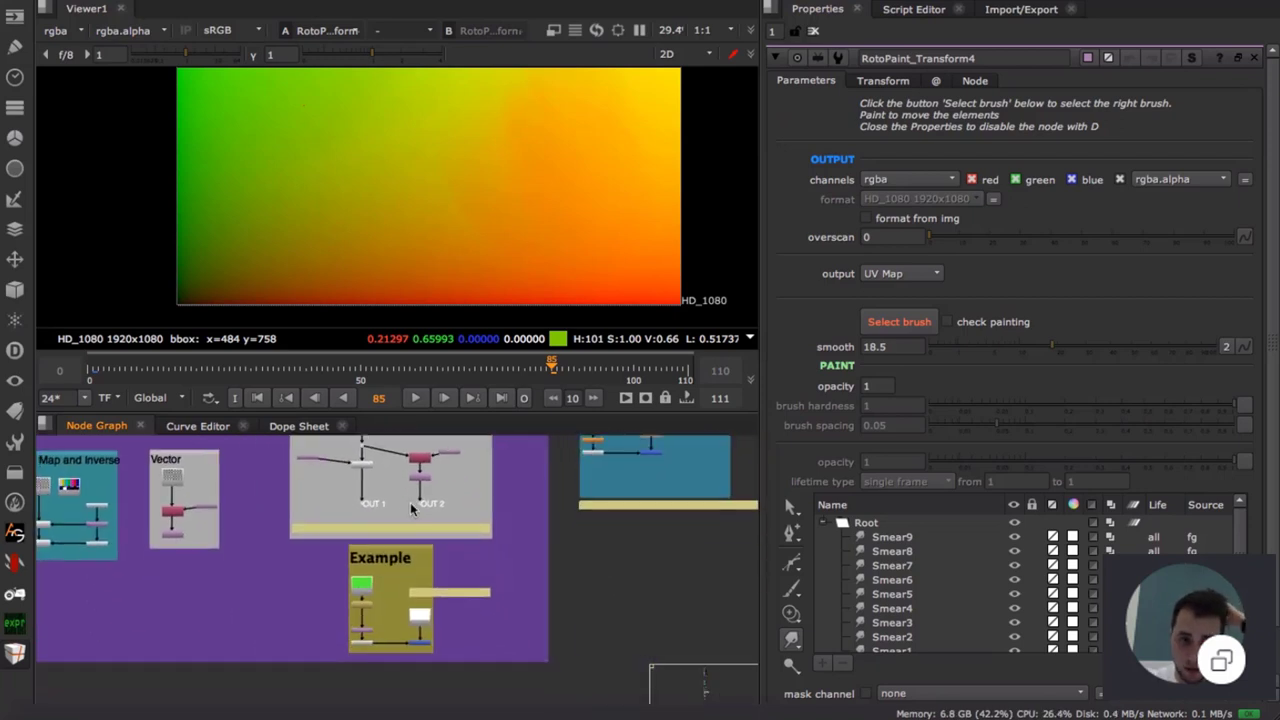
{"action": "scroll", "coordinate": [378, 641], "scroll_direction": "up", "scroll_amount": 5}
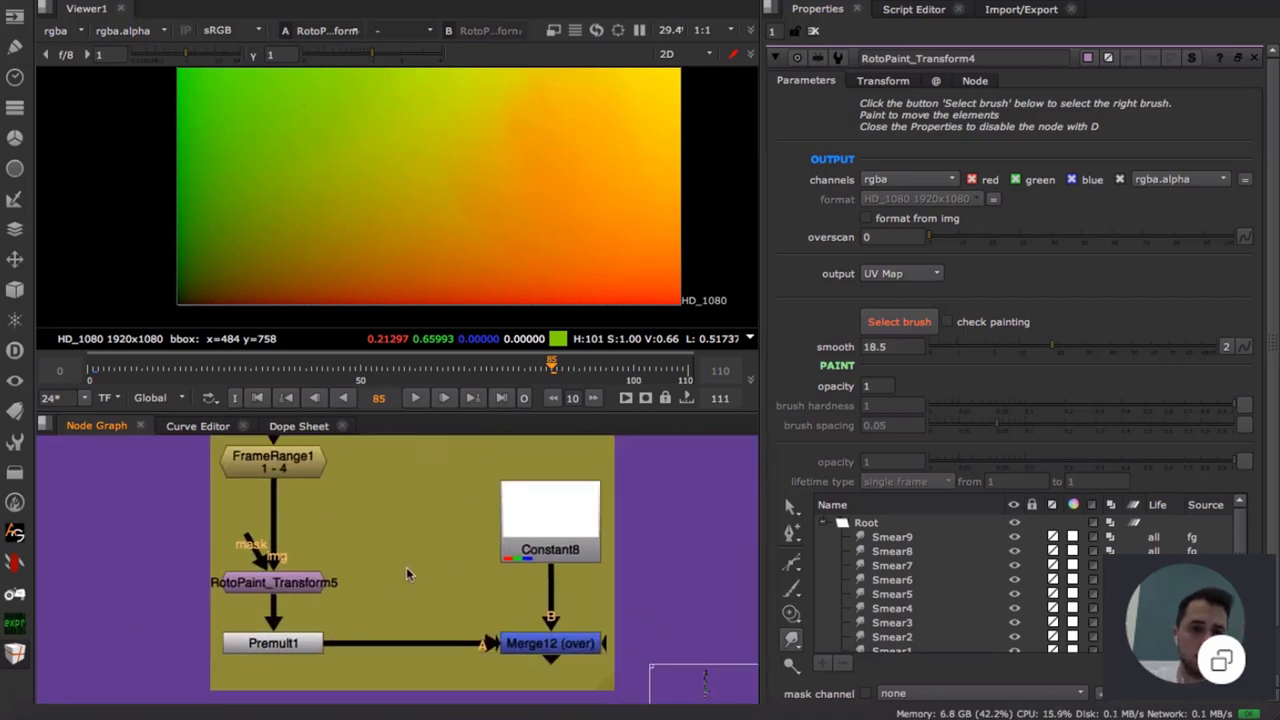
{"action": "left_click", "coordinate": [318, 536]}
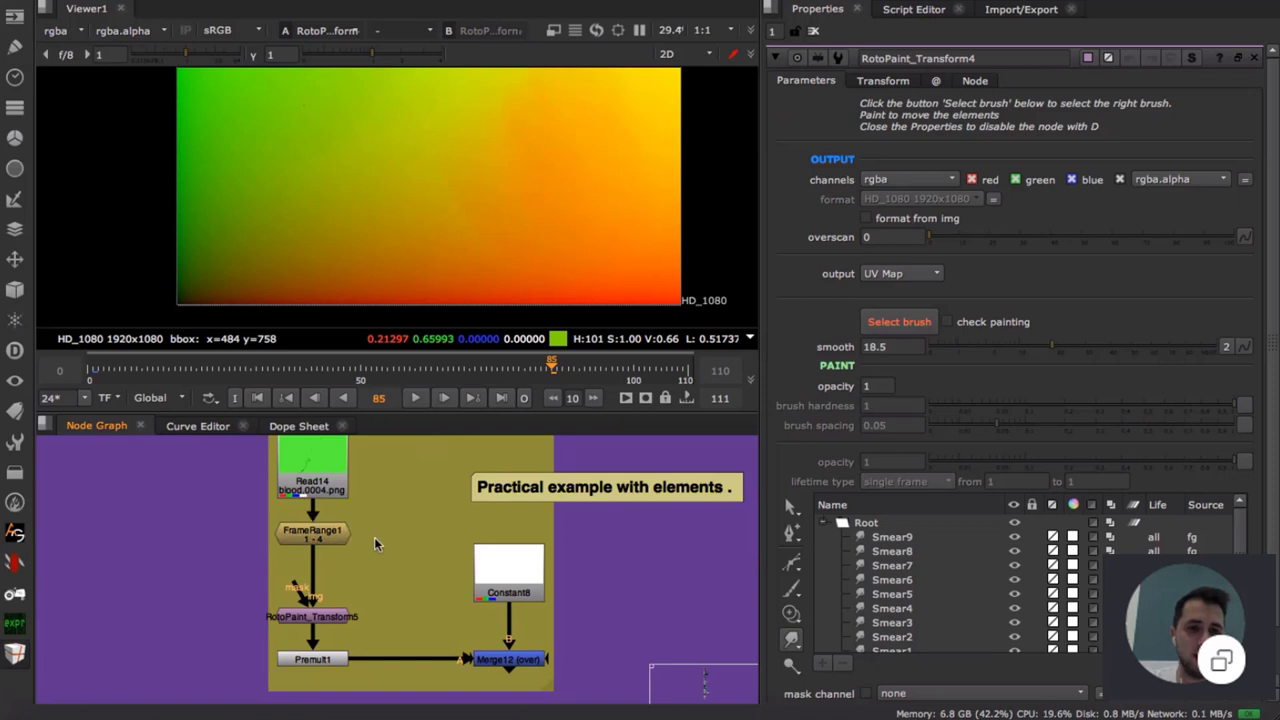
{"action": "left_click", "coordinate": [510, 660]}
{"action": "key", "text": "1"}
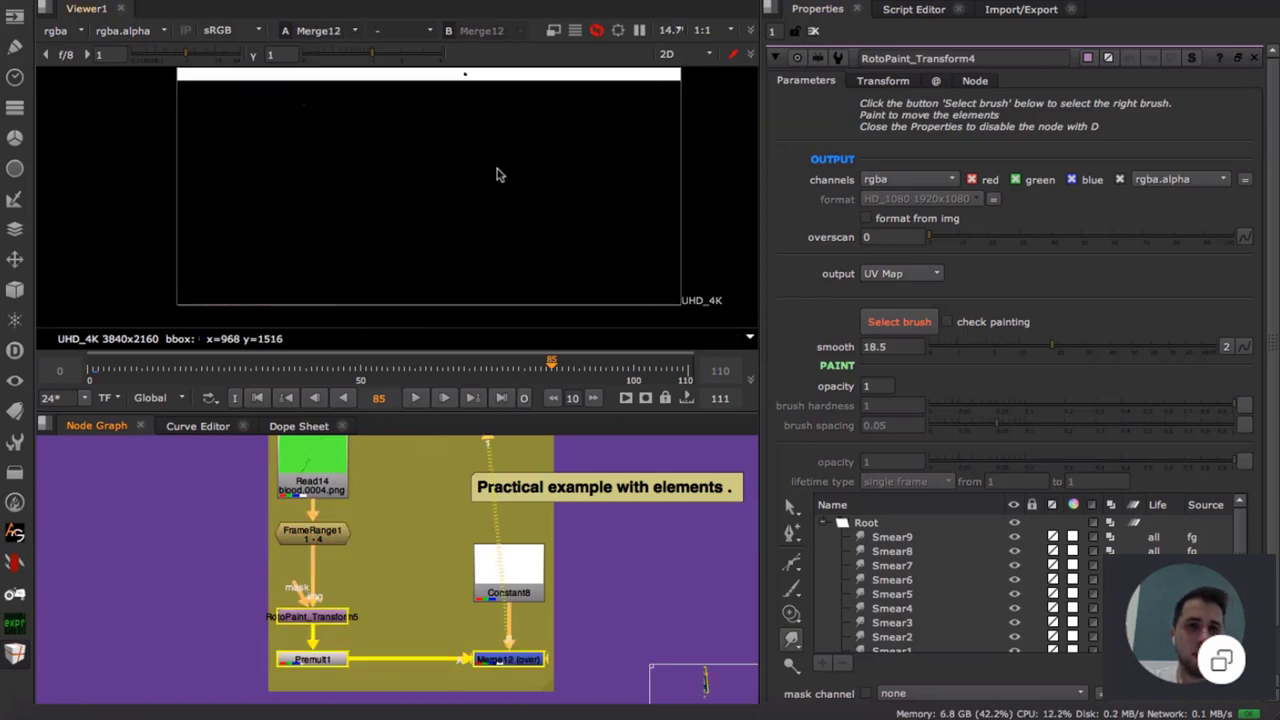
- Open the properties of RotoPaint_Transform5 and view the original blood element from Read14
{"action": "scroll", "coordinate": [390, 176], "scroll_direction": "up", "scroll_amount": 2}
{"action": "double_click", "coordinate": [320, 616]}
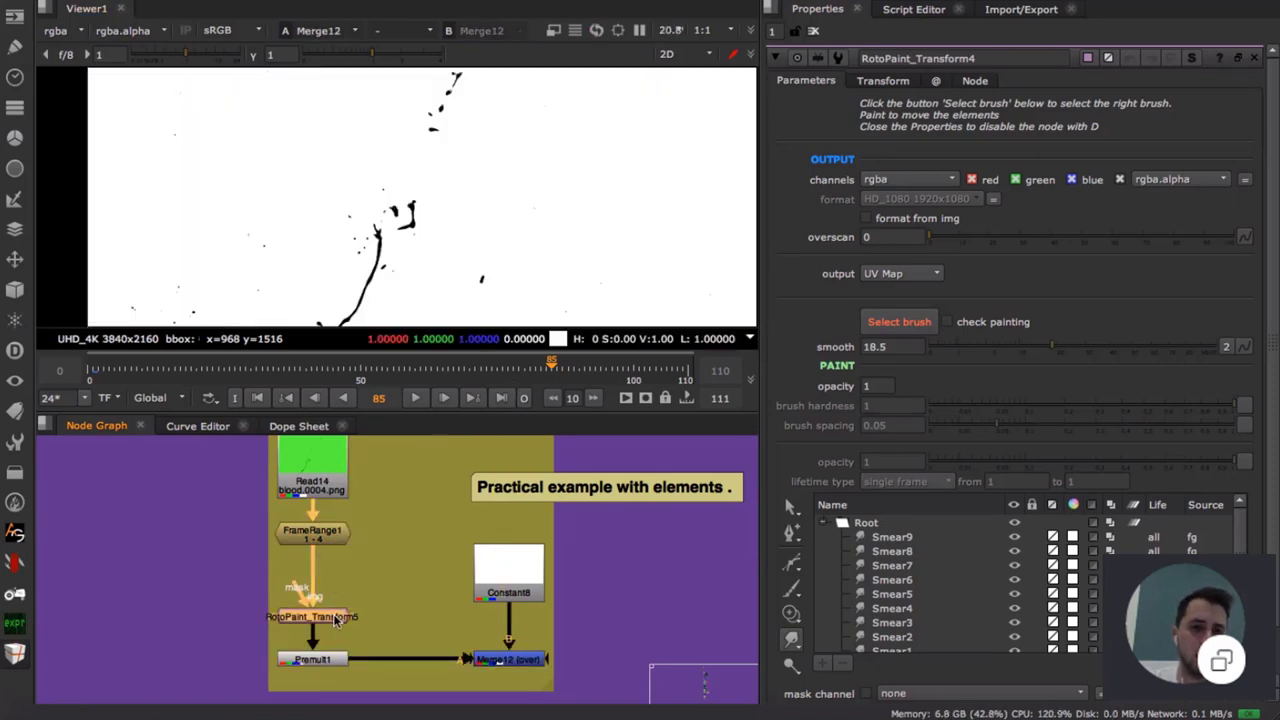
{"action": "left_click", "coordinate": [312, 475]}
{"action": "key", "text": "1"}
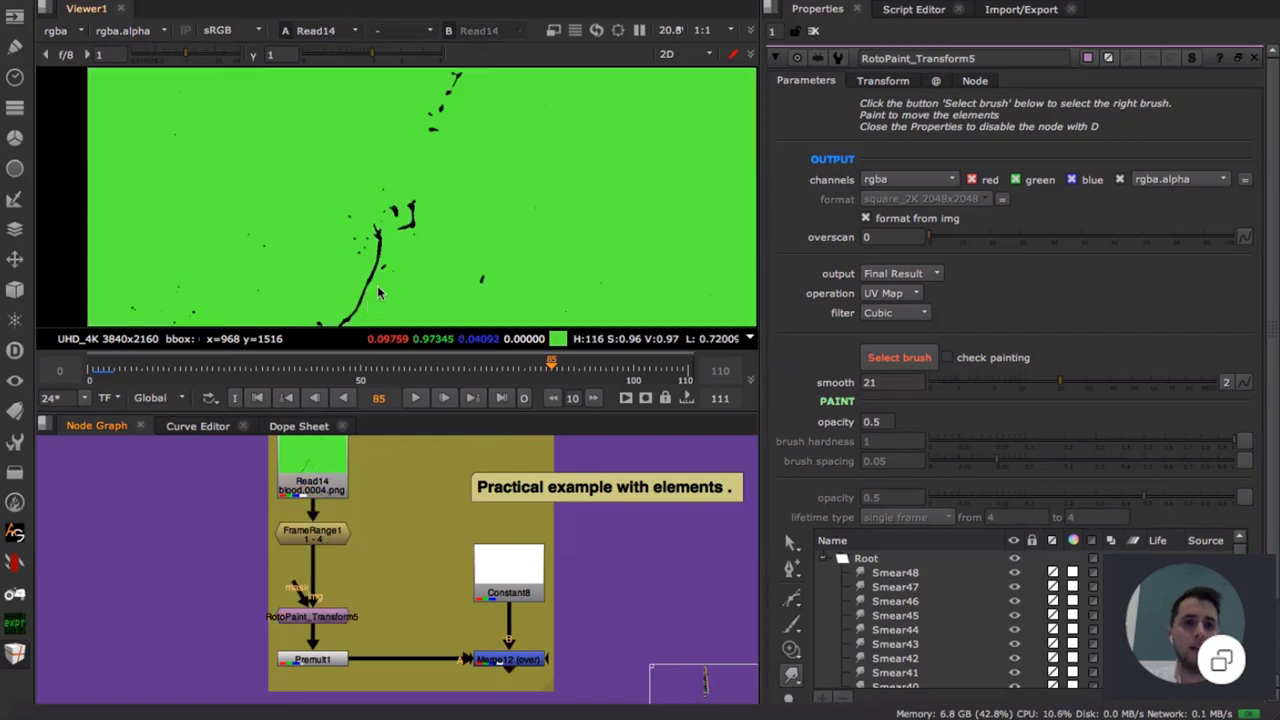
- Go to frame 3 of the blood element and step back to frame 1 to inspect the splatter
{"action": "scroll", "coordinate": [390, 252], "scroll_direction": "down", "scroll_amount": 5}
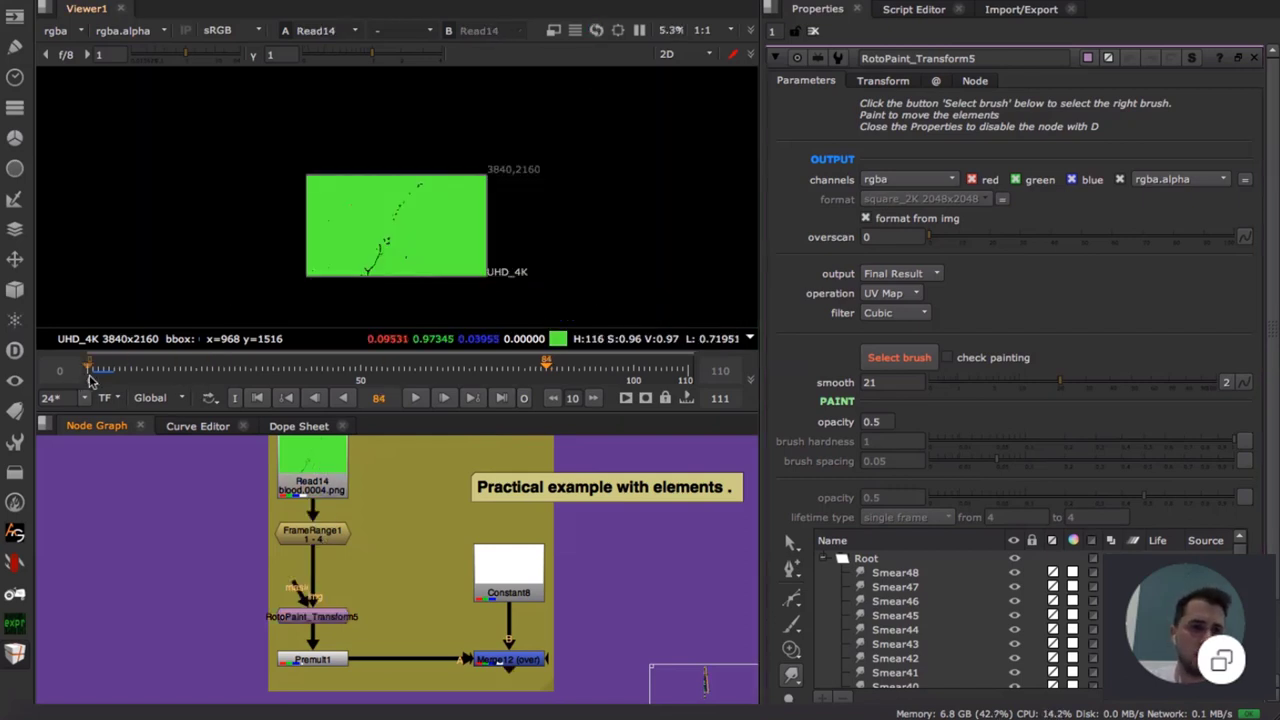
{"action": "left_click_drag", "start_coordinate": [90, 380], "coordinate": [102, 372]}
{"action": "scroll", "coordinate": [405, 245], "scroll_direction": "up", "scroll_amount": 4}
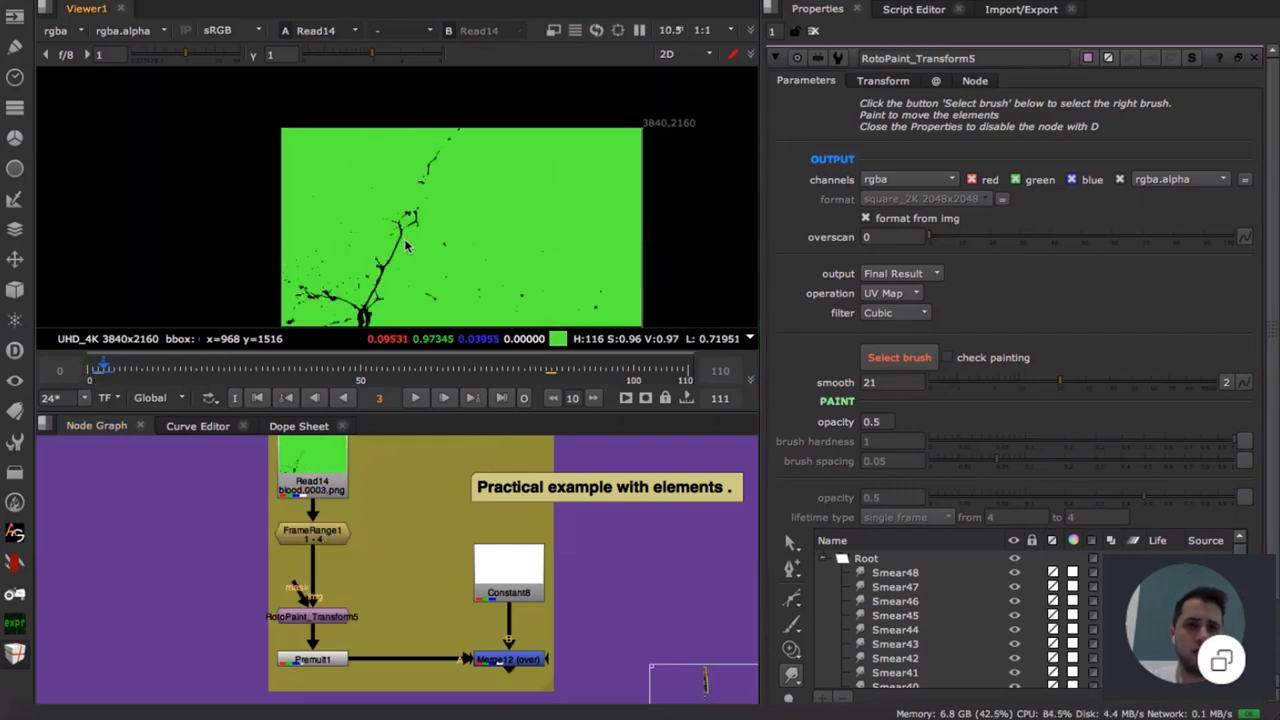
{"action": "key", "text": "Left"}
{"action": "key", "text": "Left"}
{"action": "scroll", "coordinate": [324, 272], "scroll_direction": "up", "scroll_amount": 2}
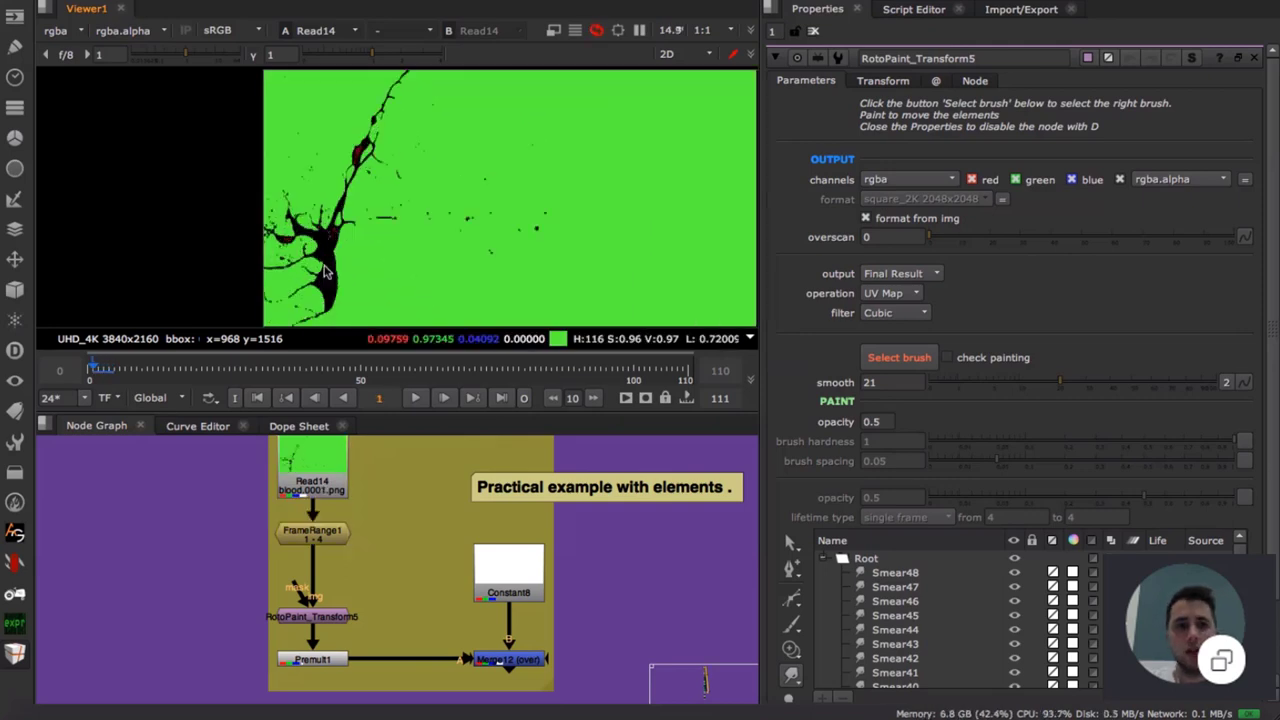
{"action": "scroll", "coordinate": [326, 275], "scroll_direction": "up", "scroll_amount": 3}
- View RotoPaint_Transform5's output, toggle the node off and on to compare, and reopen its properties
{"action": "left_click", "coordinate": [326, 534]}
{"action": "double_click", "coordinate": [326, 616]}
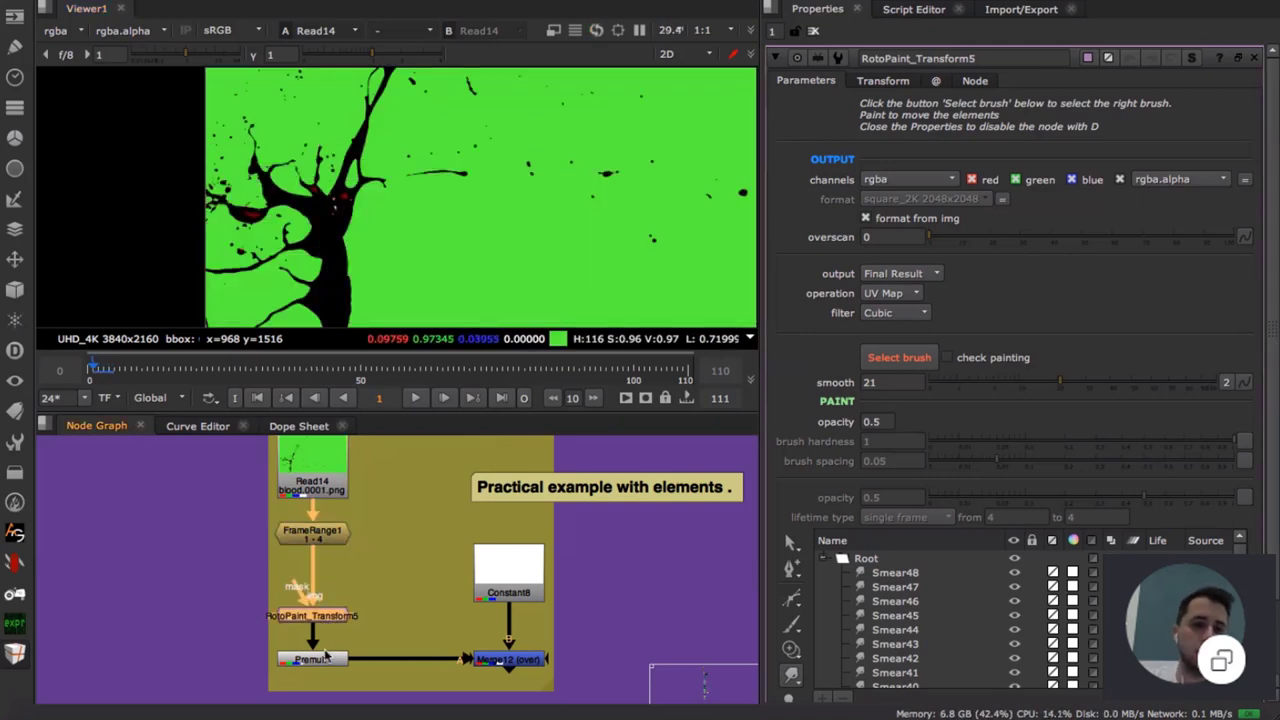
{"action": "key", "text": "1"}
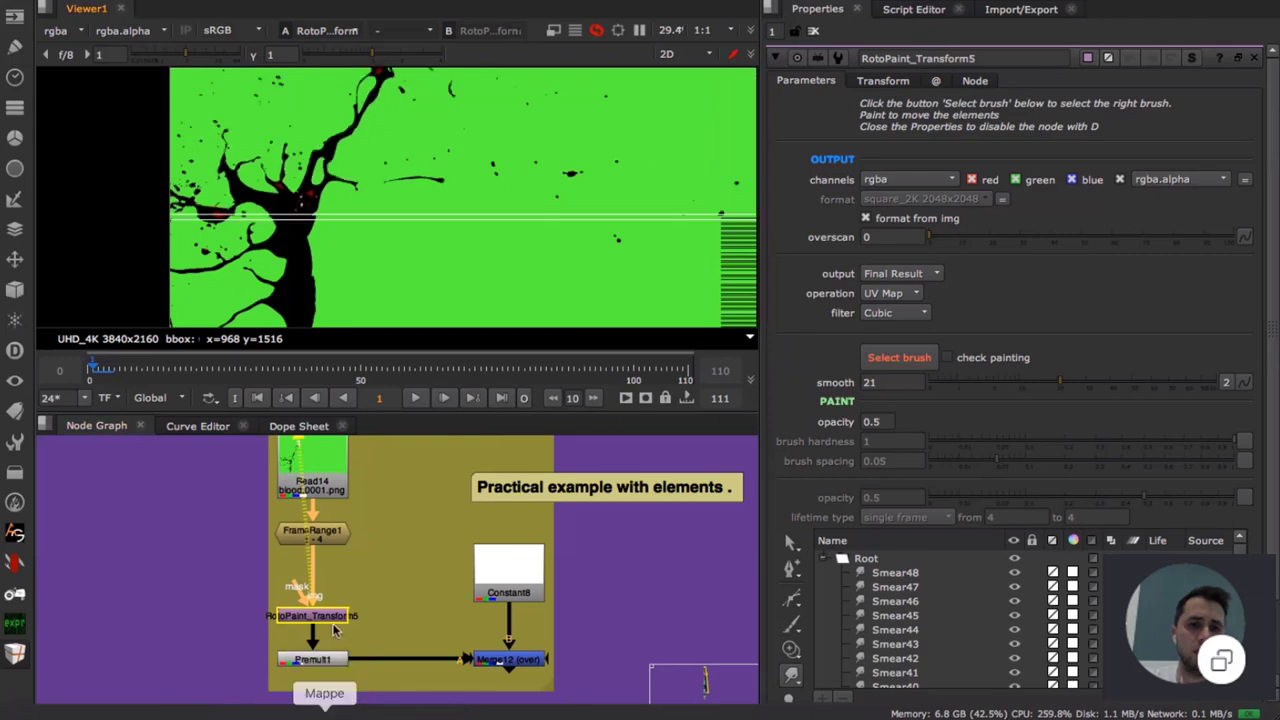
{"action": "key", "text": "ctrl+shift+a"}
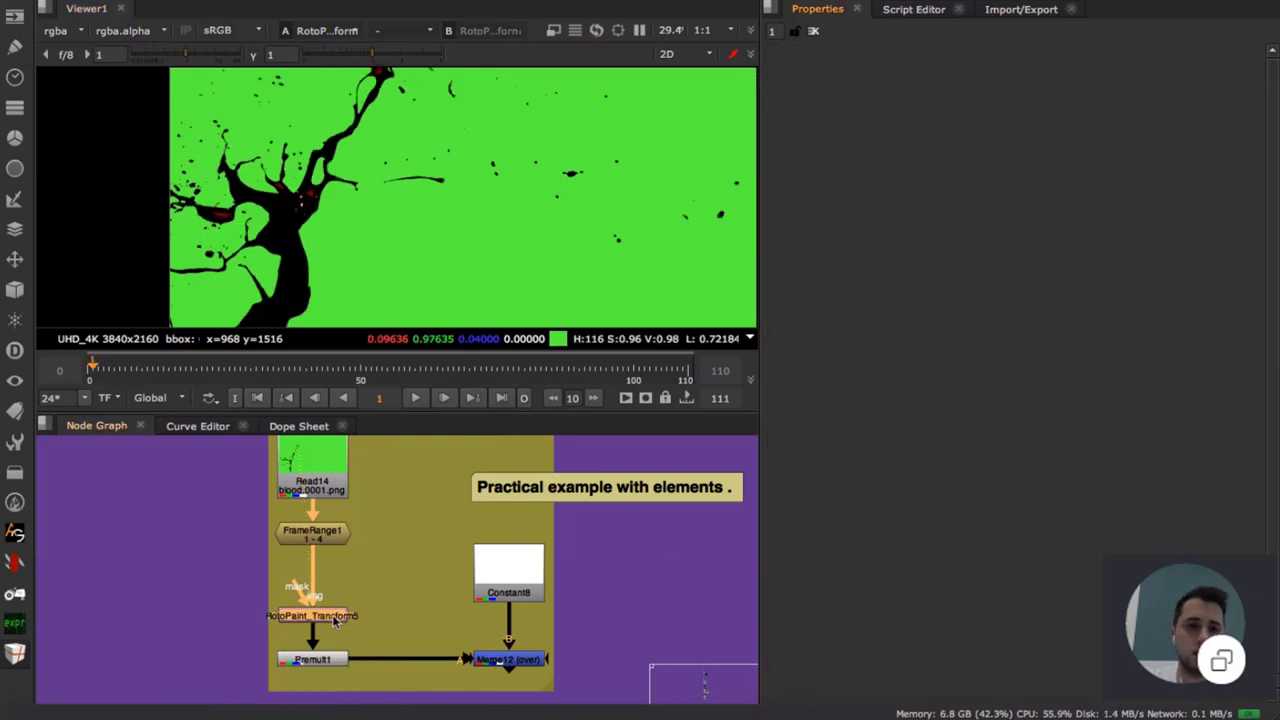
{"action": "key", "text": "d"}
{"action": "key", "text": "d"}
{"action": "double_click", "coordinate": [328, 617]}
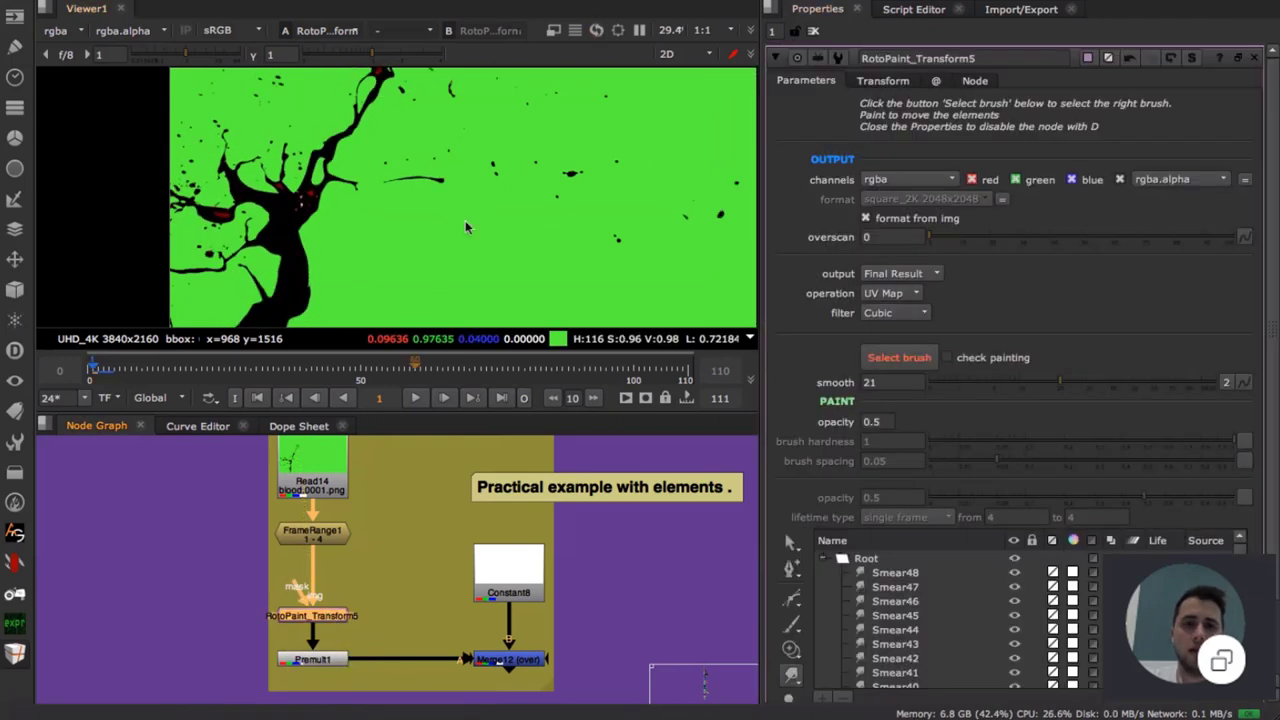
- Smear the blood branches with RotoPaint_Transform5's brush on frame 1 and set smooth to 47.5
{"action": "left_click", "coordinate": [899, 357]}
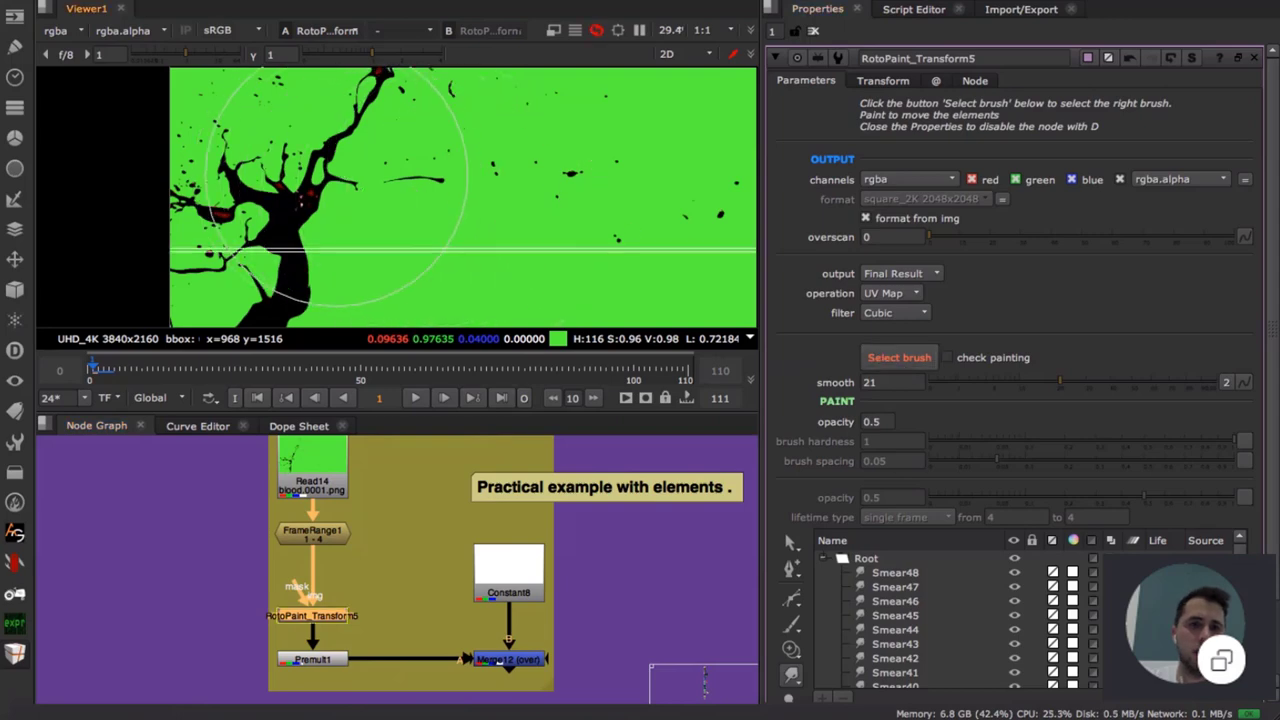
{"action": "left_click_drag", "start_coordinate": [371, 160], "coordinate": [393, 174]}
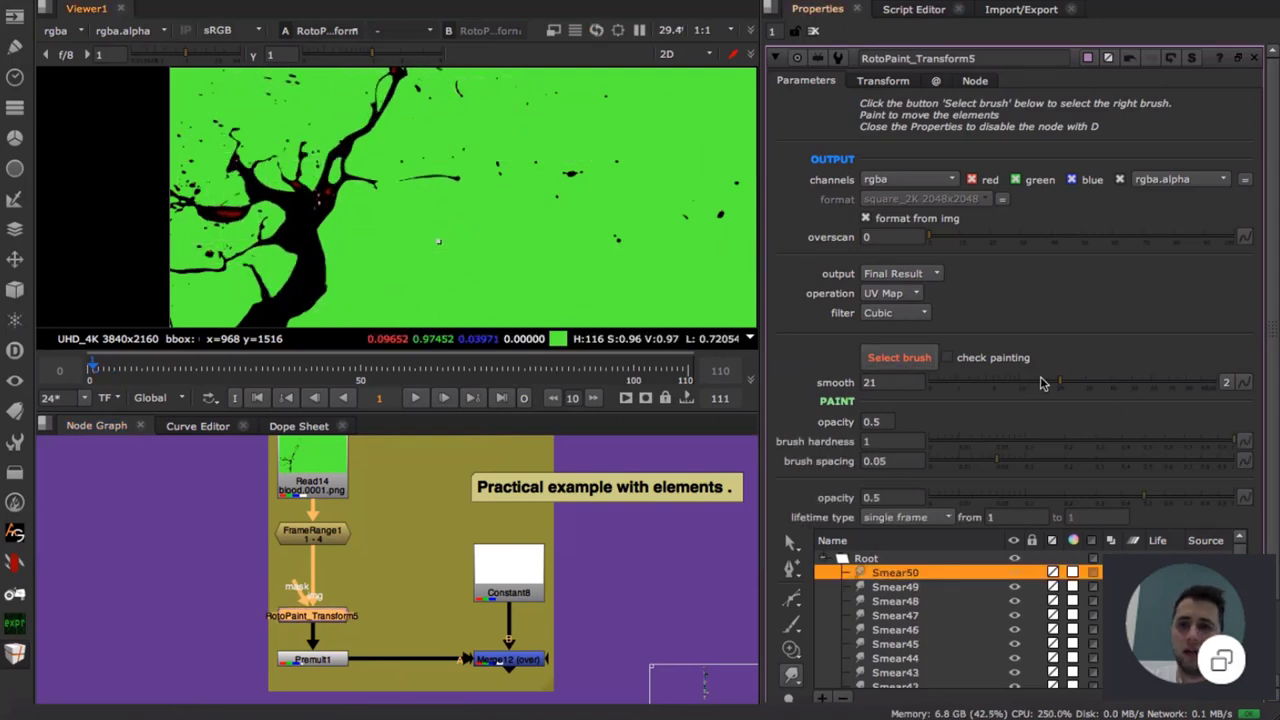
{"action": "left_click_drag", "start_coordinate": [1061, 383], "coordinate": [1112, 383]}
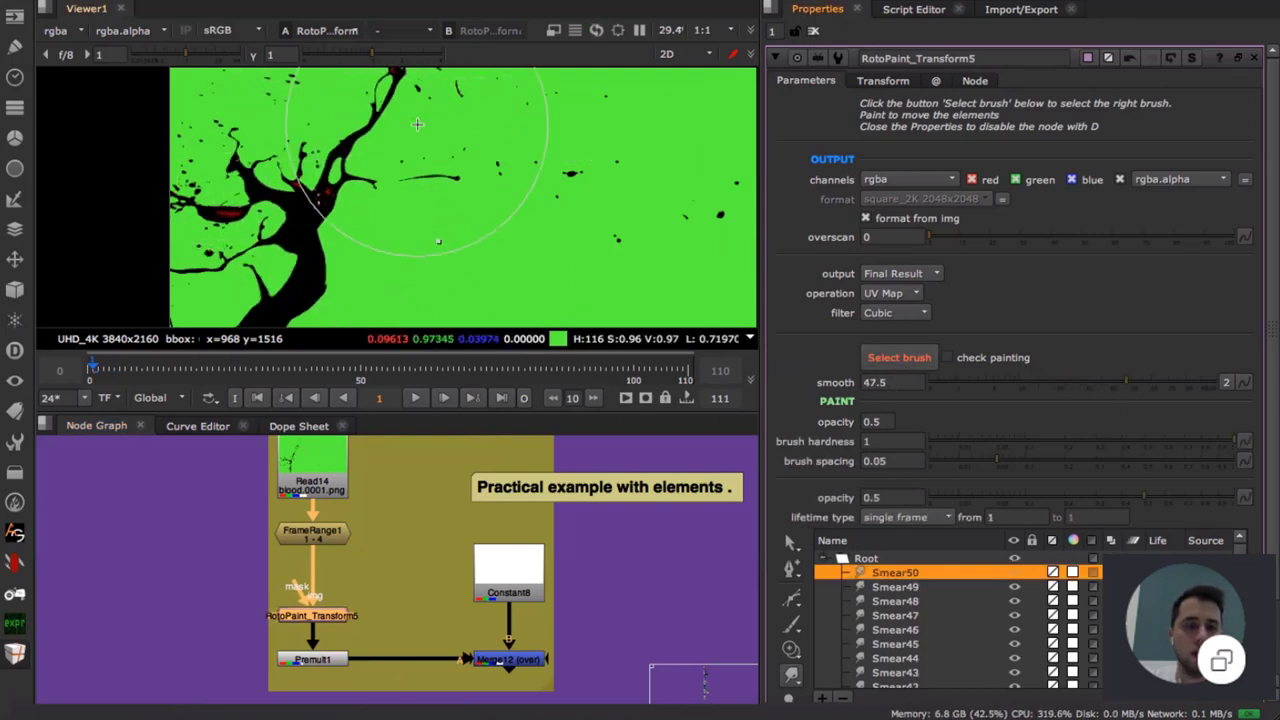
{"action": "left_click_drag", "start_coordinate": [309, 217], "coordinate": [317, 220]}
- View Merge12's output and smear the blood trunk and the small drops beside it
{"action": "middle_click_drag", "start_coordinate": [460, 623], "coordinate": [428, 586]}
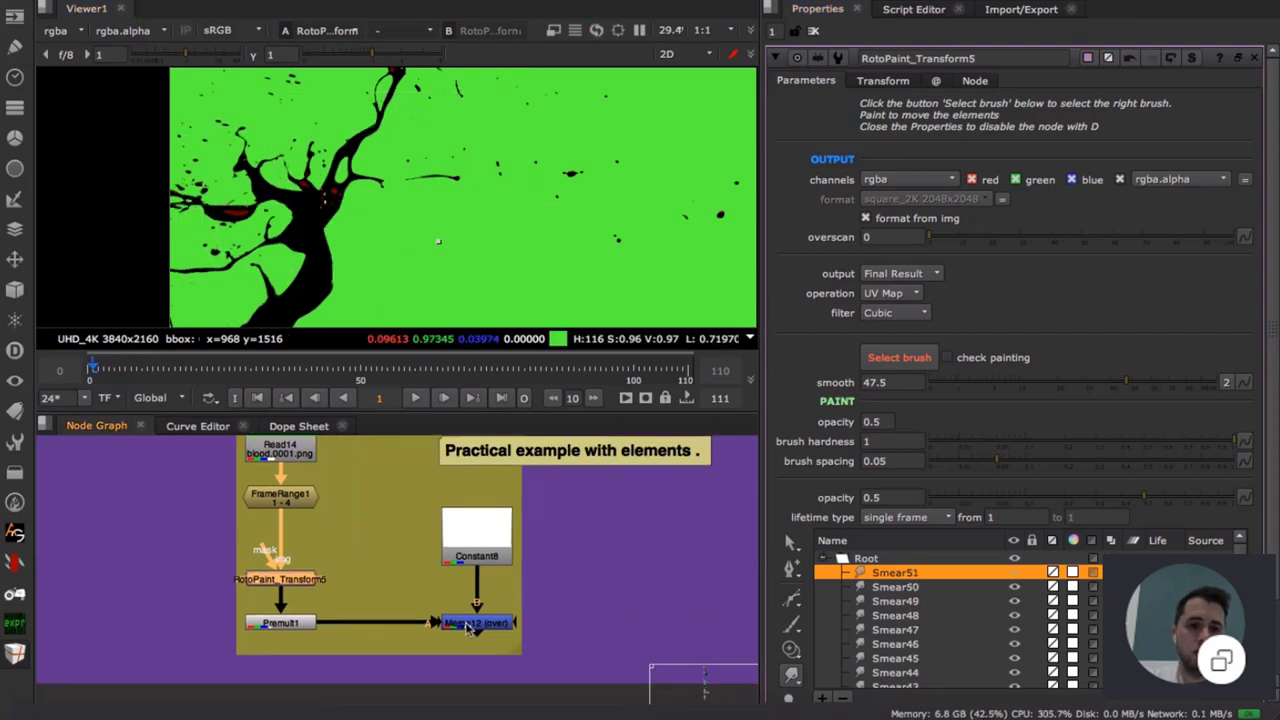
{"action": "left_click", "coordinate": [462, 623]}
{"action": "key", "text": "1"}
{"action": "left_click_drag", "start_coordinate": [276, 270], "coordinate": [334, 266]}
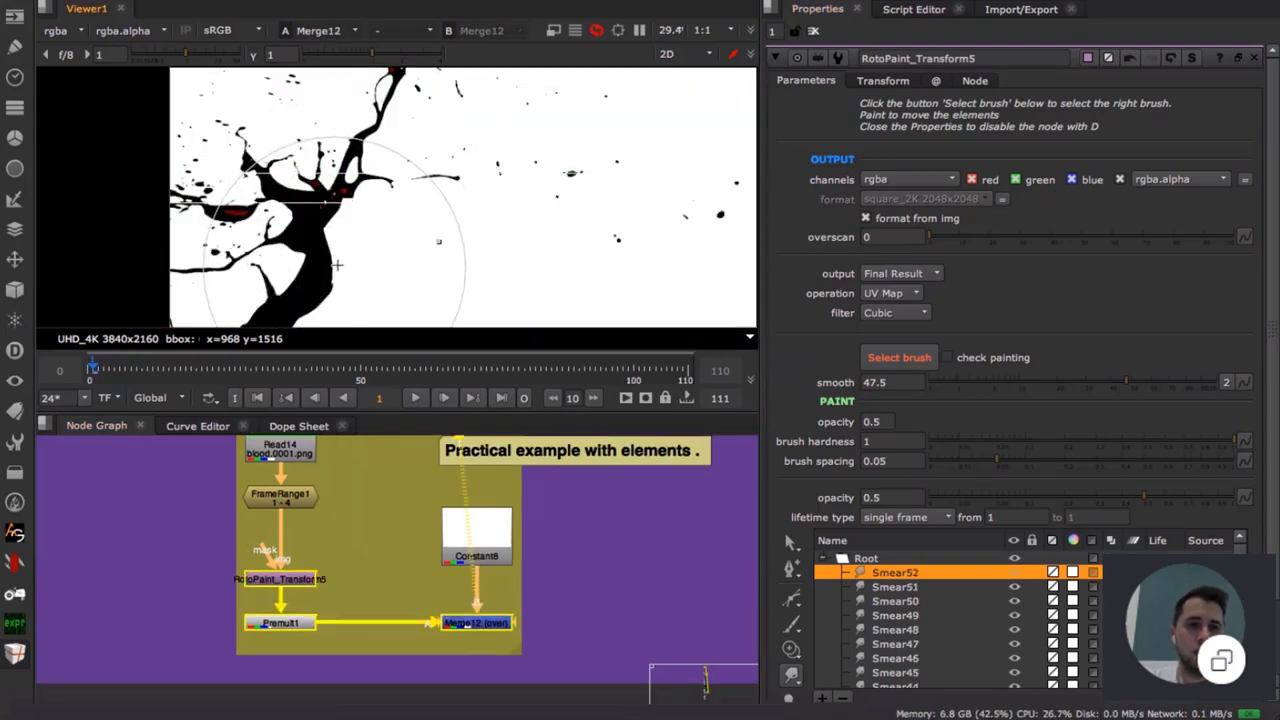
{"action": "left_click_drag", "start_coordinate": [560, 185], "coordinate": [600, 192]}
- Reduce the brush size and smear the isolated blood droplets away from the trunk
{"action": "middle_click_drag", "start_coordinate": [613, 190], "coordinate": [265, 260]}
{"action": "left_click_drag", "start_coordinate": [416, 255], "coordinate": [388, 255], "text": "shift"}
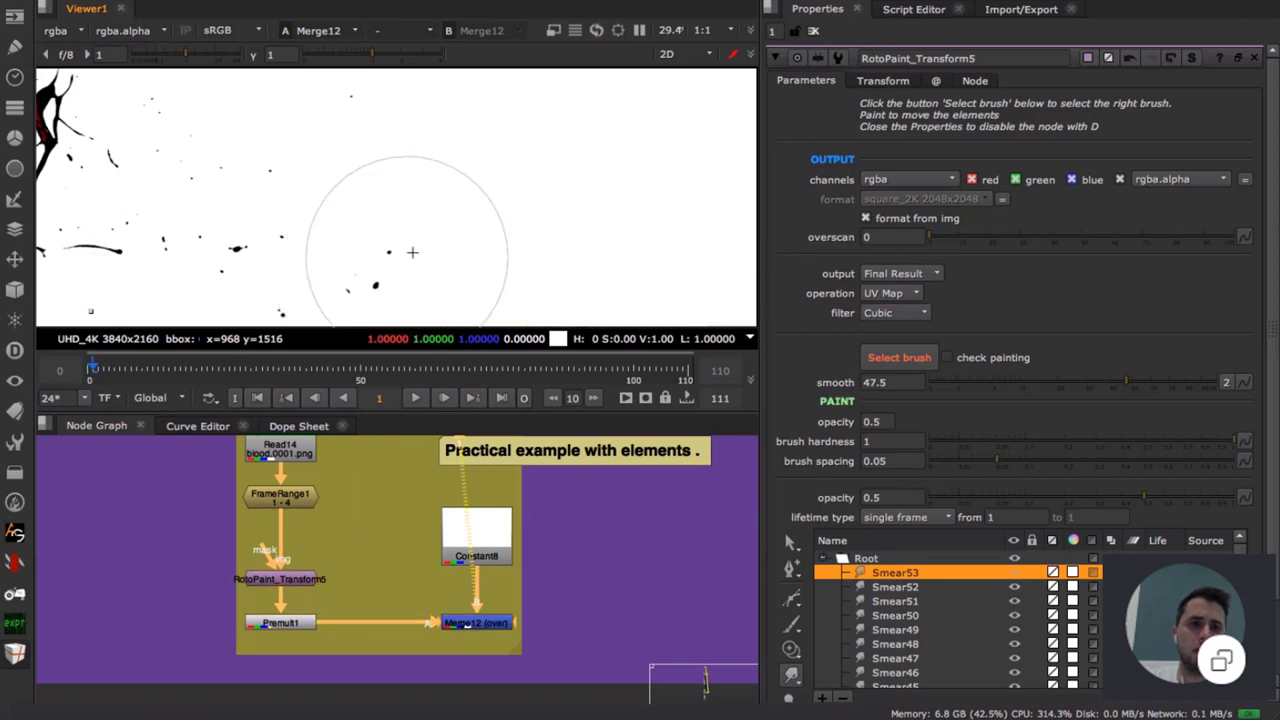
{"action": "middle_click_drag", "start_coordinate": [411, 251], "coordinate": [520, 151]}
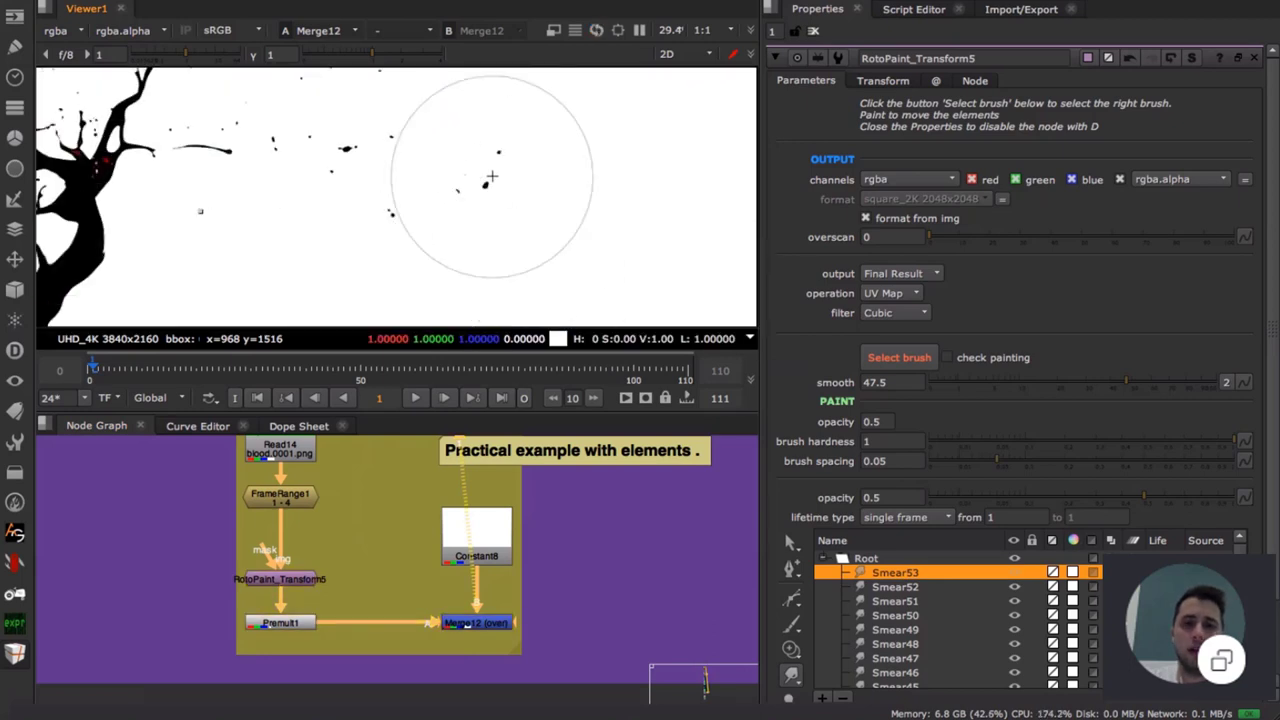
{"action": "left_click_drag", "start_coordinate": [473, 147], "coordinate": [610, 295]}
{"action": "left_click_drag", "start_coordinate": [478, 178], "coordinate": [514, 214]}
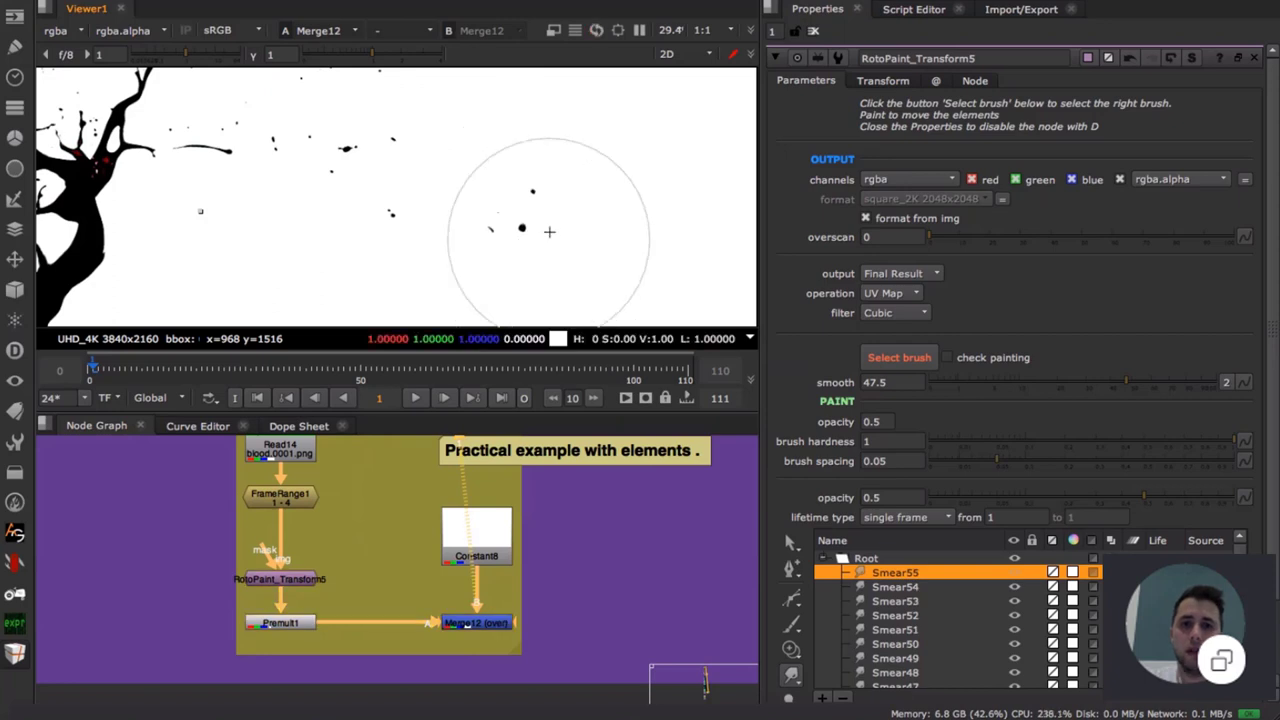
- Add a Roto node and draw a closed Bezier shape around the isolated droplets
{"action": "left_click", "coordinate": [280, 652]}
{"action": "middle_click_drag", "start_coordinate": [359, 530], "coordinate": [430, 544]}
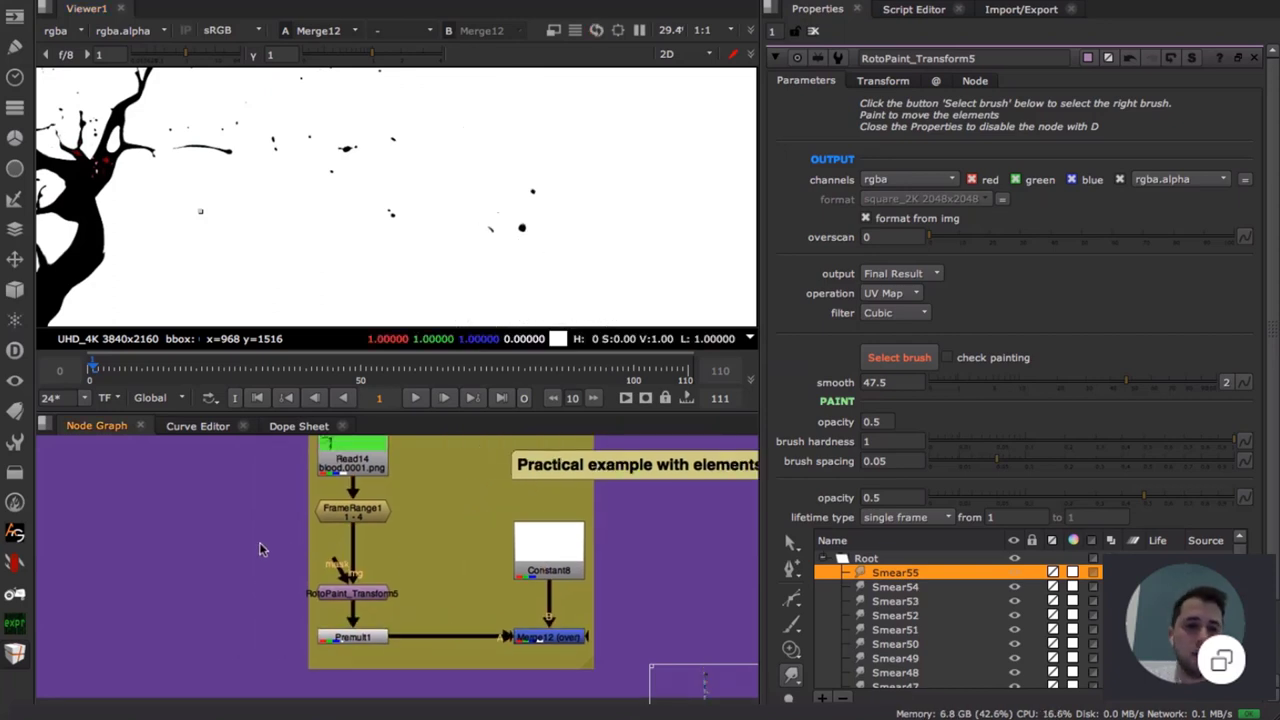
{"action": "key", "text": "o"}
{"action": "mouse_move", "coordinate": [472, 208]}
{"action": "left_mouse_down"}
{"action": "mouse_move", "coordinate": [500, 177]}
{"action": "mouse_move", "coordinate": [566, 175]}
{"action": "left_mouse_up"}
{"action": "left_click_drag", "start_coordinate": [591, 244], "coordinate": [563, 286]}
{"action": "left_click_drag", "start_coordinate": [441, 277], "coordinate": [437, 256]}
{"action": "left_click", "coordinate": [472, 208]}
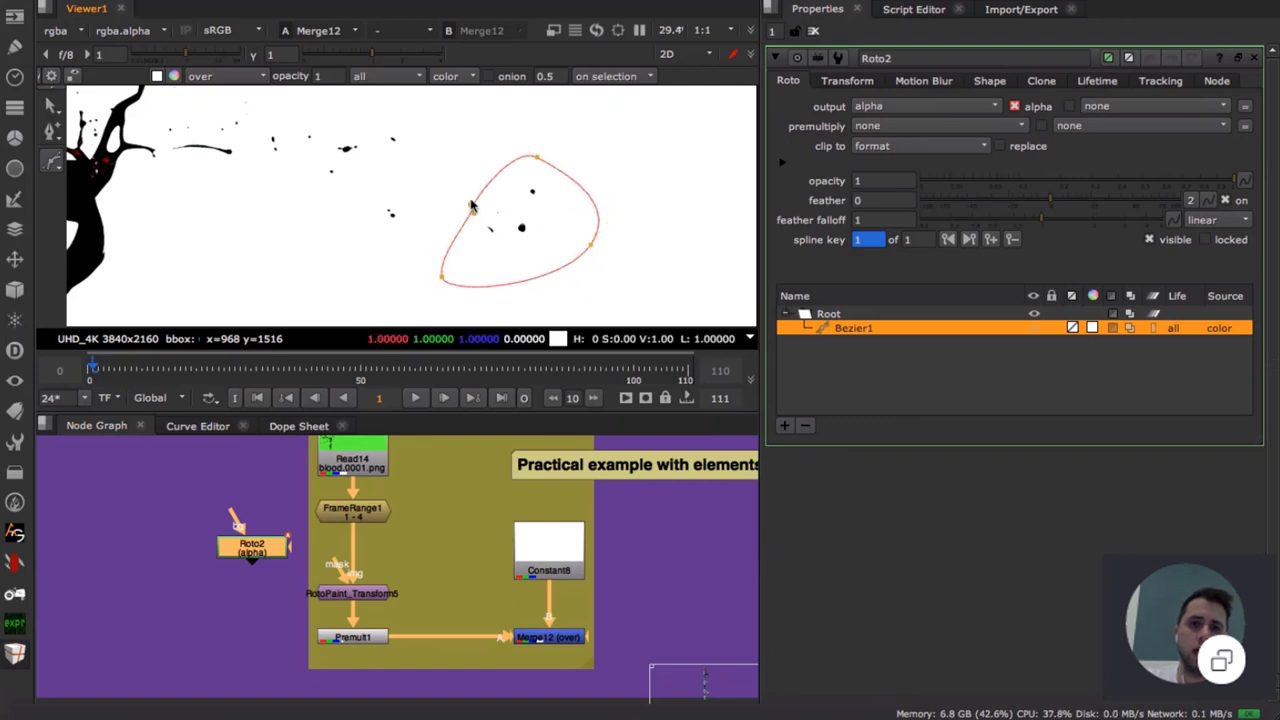
{"action": "left_click_drag", "start_coordinate": [472, 208], "coordinate": [457, 203]}
- Merge the Roto with FrameRange1's output and add a Transform node below the merge
{"action": "left_click_drag", "start_coordinate": [276, 546], "coordinate": [340, 512]}
{"action": "left_click", "coordinate": [262, 572]}
{"action": "key", "text": "m"}
{"action": "left_click_drag", "start_coordinate": [247, 545], "coordinate": [206, 546]}
{"action": "left_click_drag", "start_coordinate": [268, 575], "coordinate": [273, 572]}
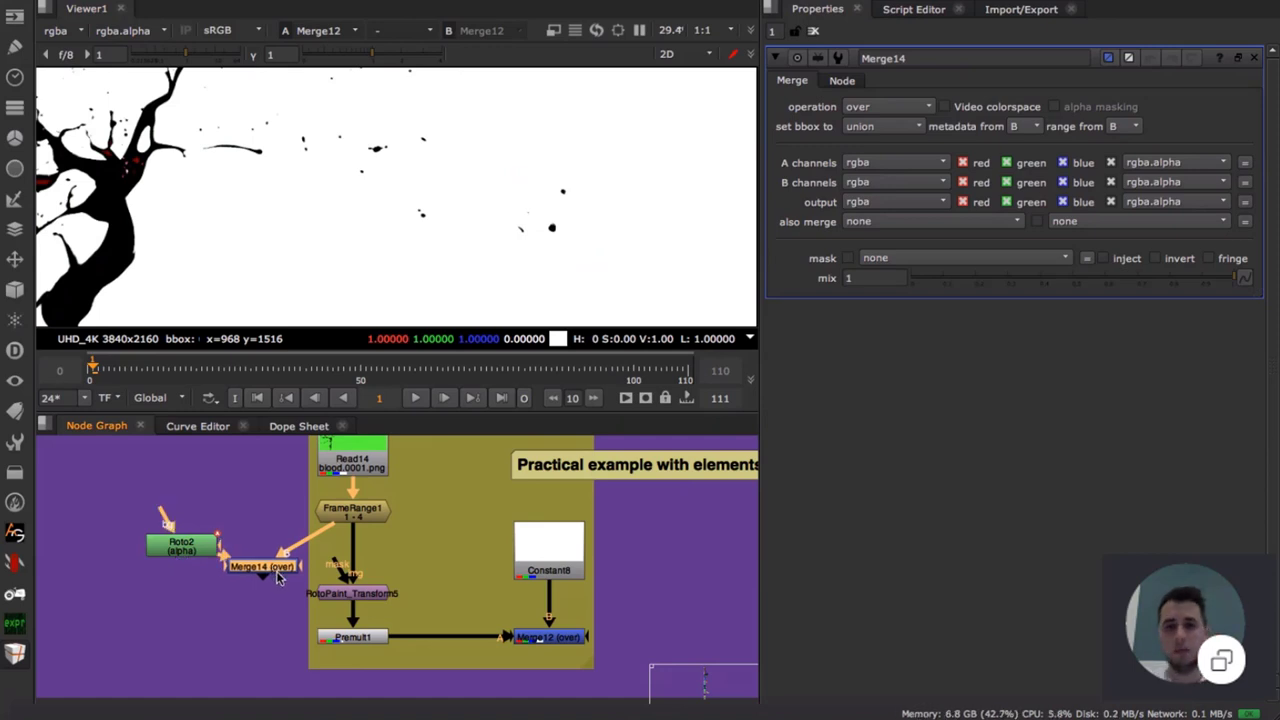
{"action": "key", "text": "t"}
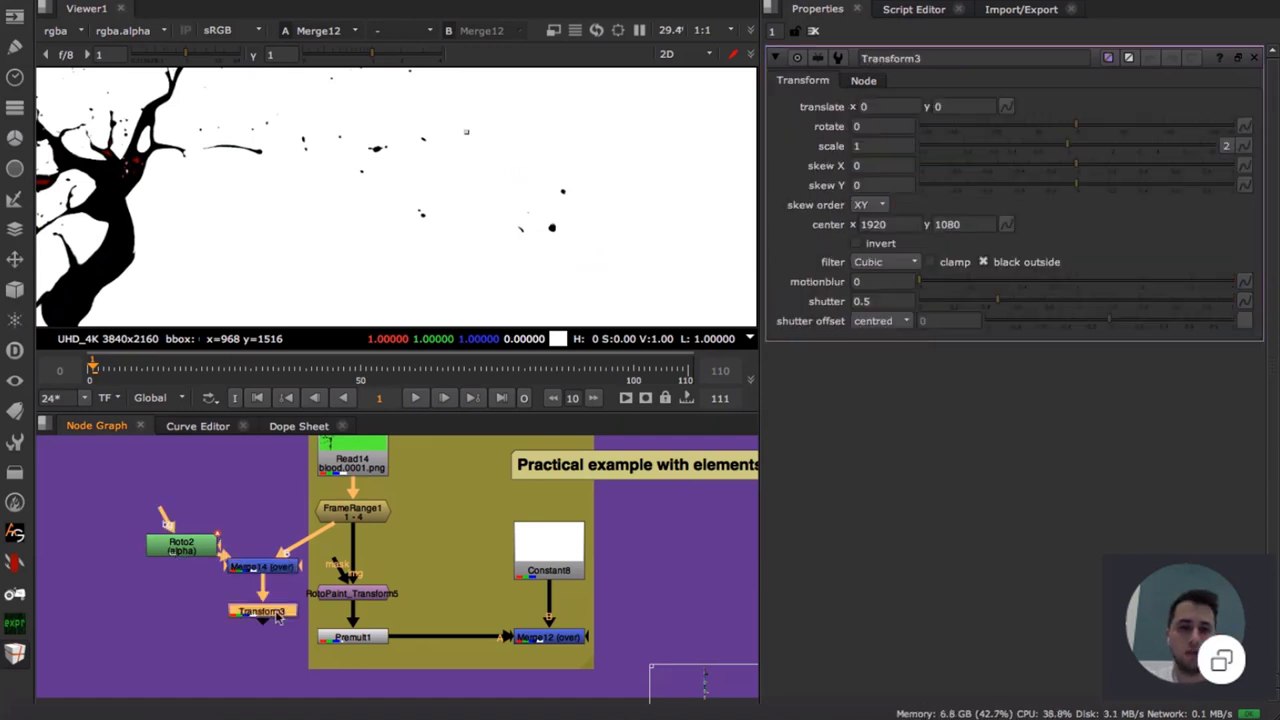
- Delete the newly added Transform, Merge and Roto nodes
{"action": "key", "text": "Delete"}
{"action": "key", "text": "Delete"}
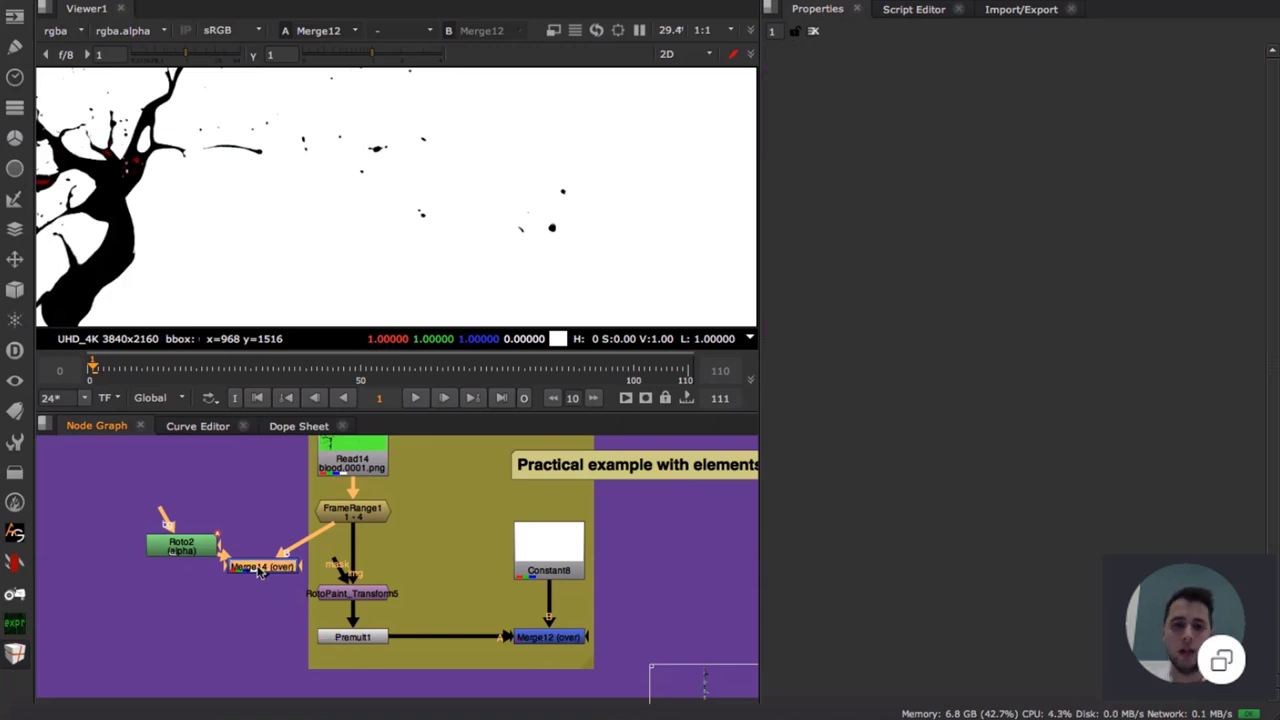
{"action": "left_click", "coordinate": [185, 545]}
{"action": "key", "text": "Delete"}
- Reopen RotoPaint_Transform5's properties and smear the isolated droplets farther from the trunk
{"action": "double_click", "coordinate": [371, 591]}
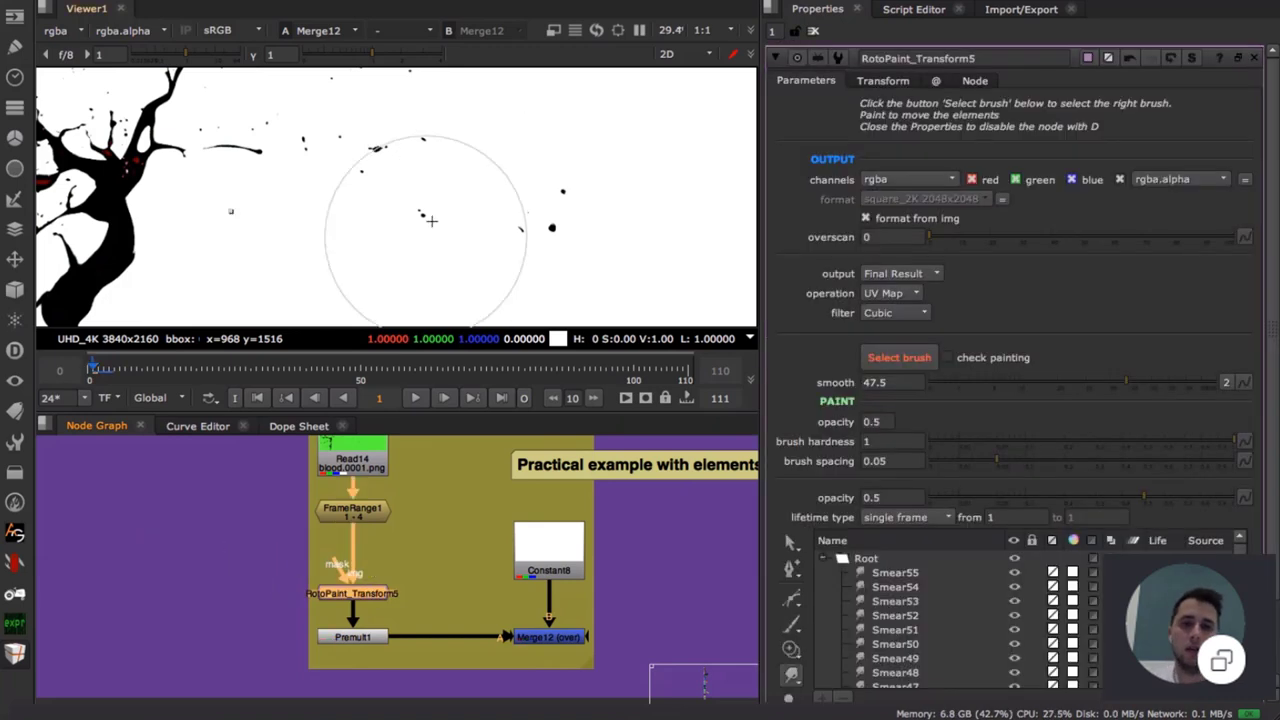
{"action": "mouse_move", "coordinate": [529, 200]}
{"action": "left_mouse_down"}
{"action": "mouse_move", "coordinate": [557, 234]}
{"action": "mouse_move", "coordinate": [586, 238]}
{"action": "mouse_move", "coordinate": [563, 219]}
{"action": "mouse_move", "coordinate": [586, 243]}
{"action": "left_mouse_up"}
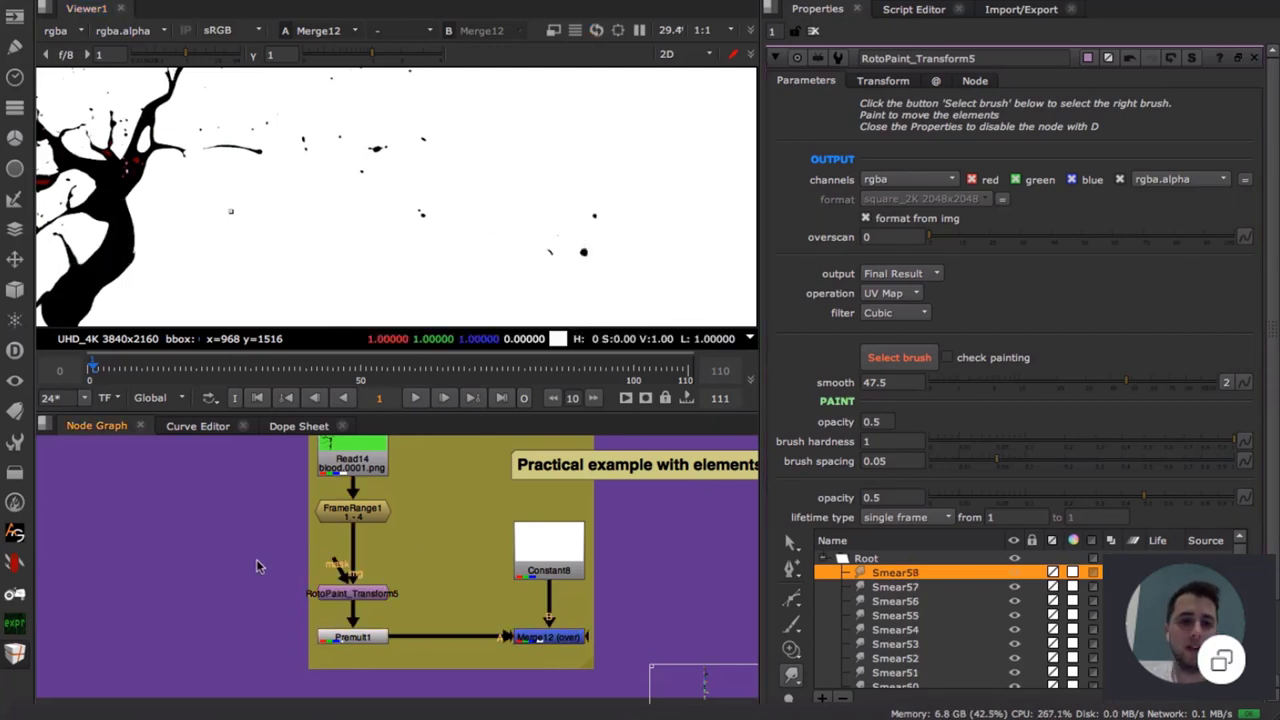
{"action": "key", "text": "o"}
{"action": "left_click", "coordinate": [232, 578]}
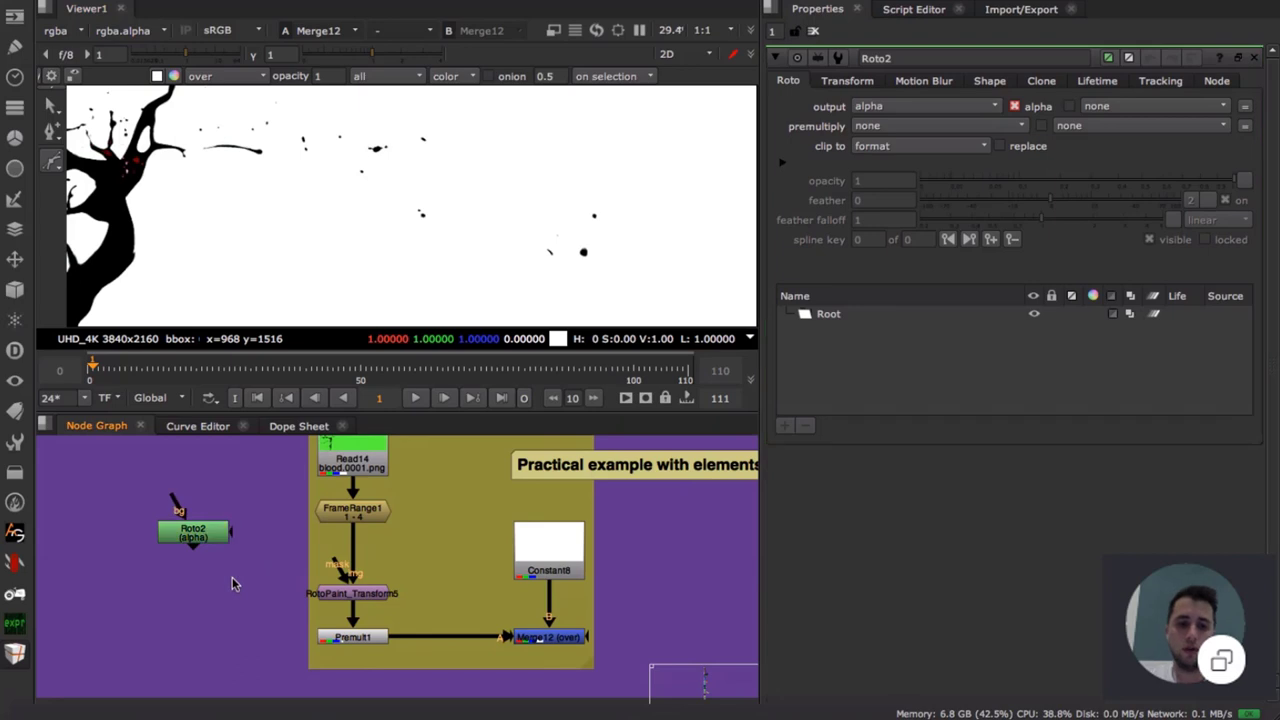
{"action": "left_click", "coordinate": [208, 537]}
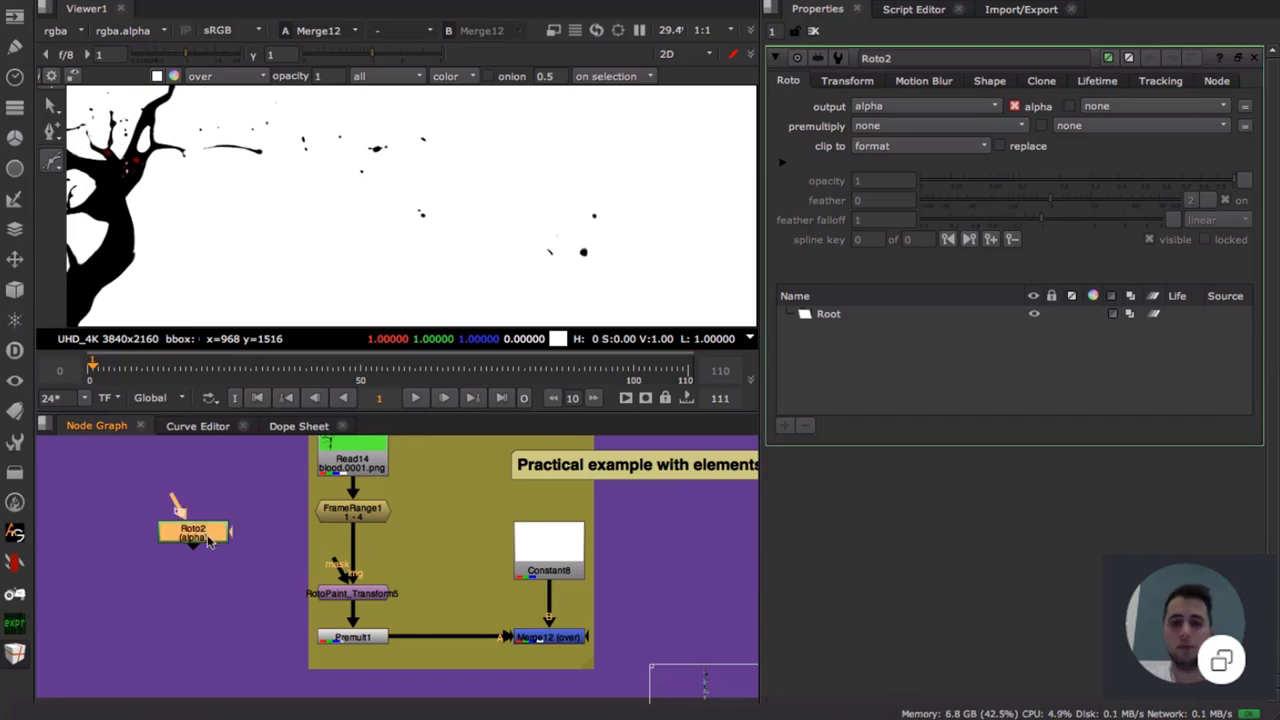
{"action": "key", "text": "Delete"}
- Examine the smeared droplets in Merge12's output and the node setup in the MotionBlur Paint backdrop
{"action": "scroll", "coordinate": [525, 205], "scroll_direction": "down", "scroll_amount": 5}
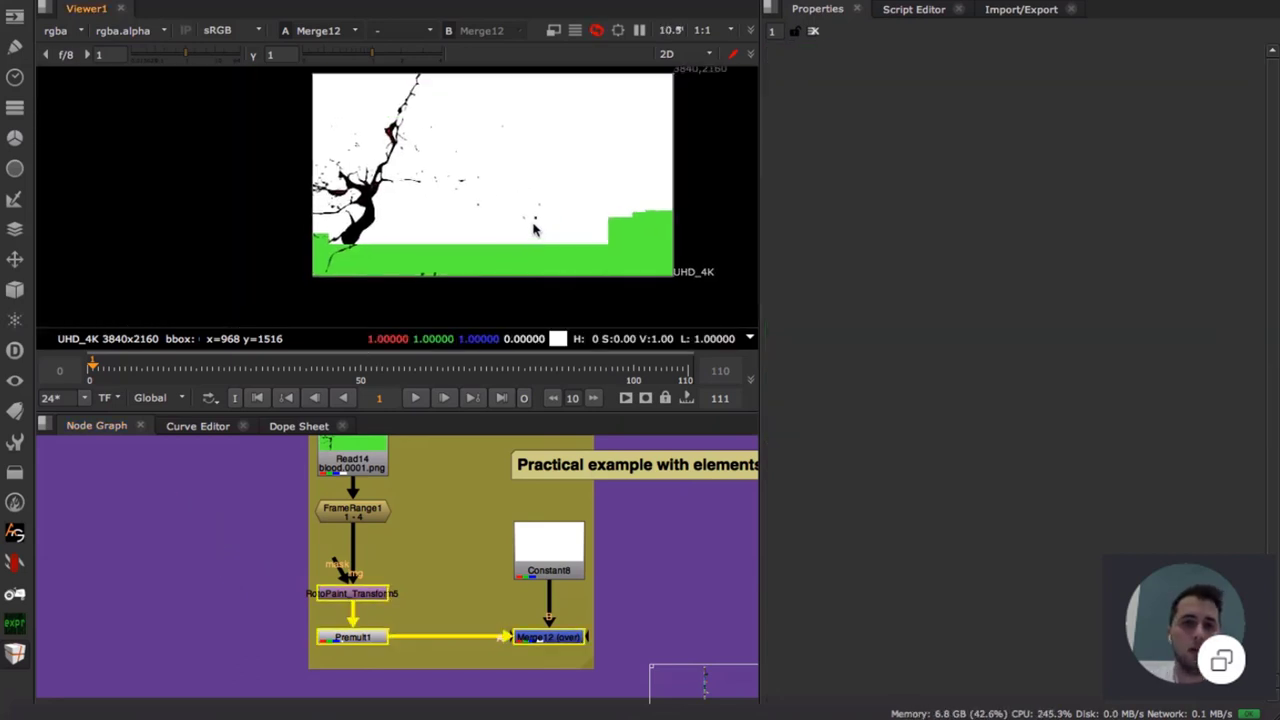
{"action": "scroll", "coordinate": [533, 229], "scroll_direction": "up", "scroll_amount": 5}
{"action": "middle_click_drag", "start_coordinate": [574, 203], "coordinate": [546, 221]}
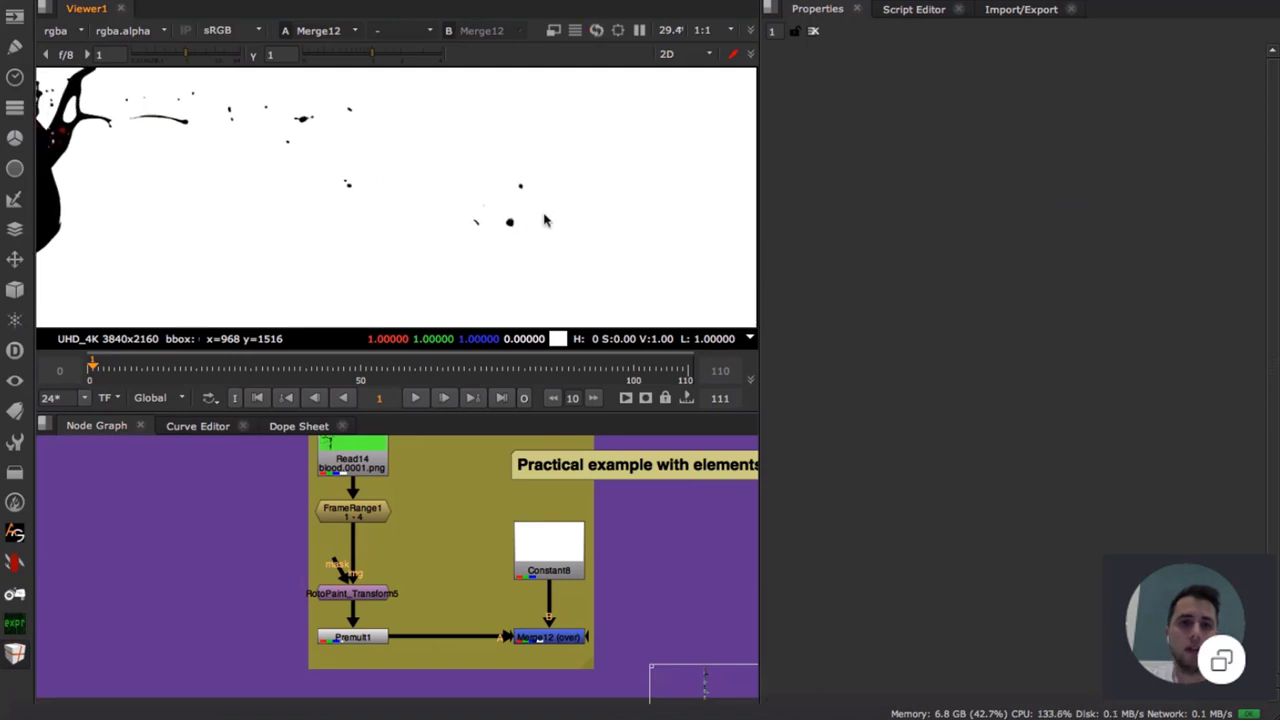
{"action": "scroll", "coordinate": [474, 532], "scroll_direction": "down", "scroll_amount": 5}
{"action": "middle_click_drag", "start_coordinate": [583, 534], "coordinate": [360, 551]}
{"action": "scroll", "coordinate": [388, 518], "scroll_direction": "down", "scroll_amount": 3}
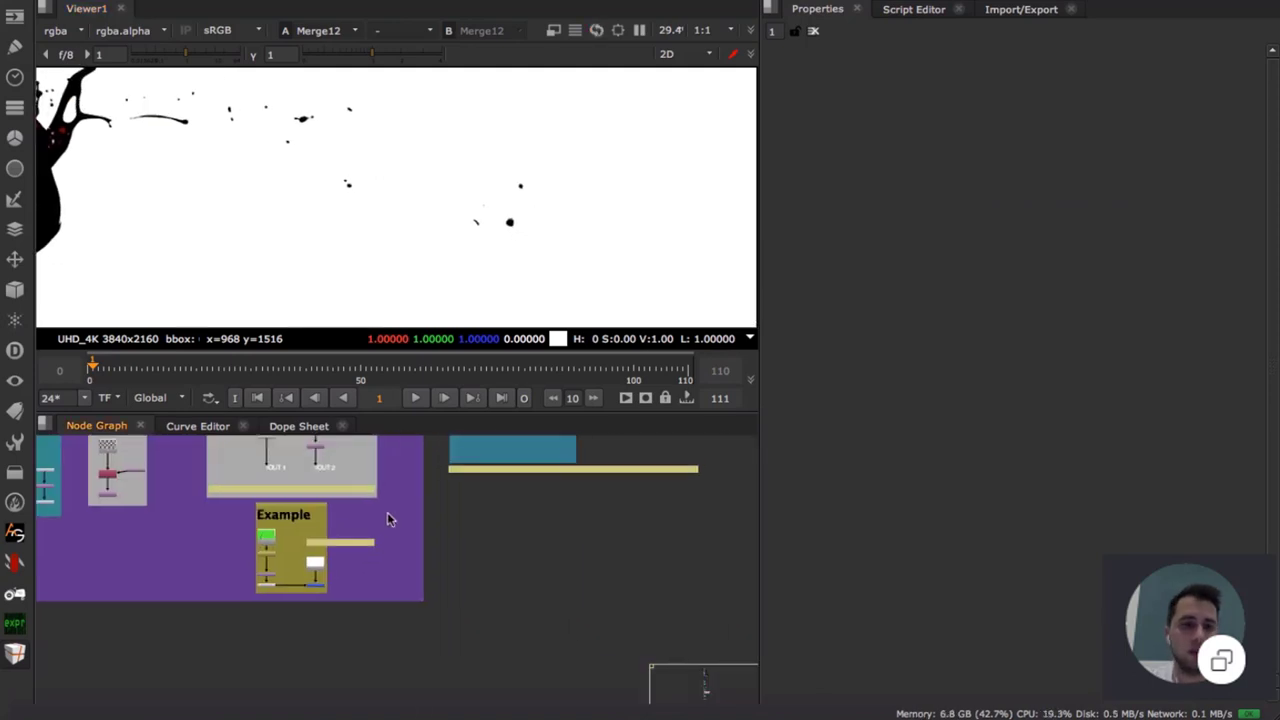
{"action": "mouse_move", "coordinate": [466, 440]}
{"action": "middle_mouse_down"}
{"action": "mouse_move", "coordinate": [396, 515]}
{"action": "mouse_move", "coordinate": [431, 569]}
{"action": "middle_mouse_up"}
{"action": "scroll", "coordinate": [420, 558], "scroll_direction": "down", "scroll_amount": 2}
{"action": "scroll", "coordinate": [418, 562], "scroll_direction": "up", "scroll_amount": 4}
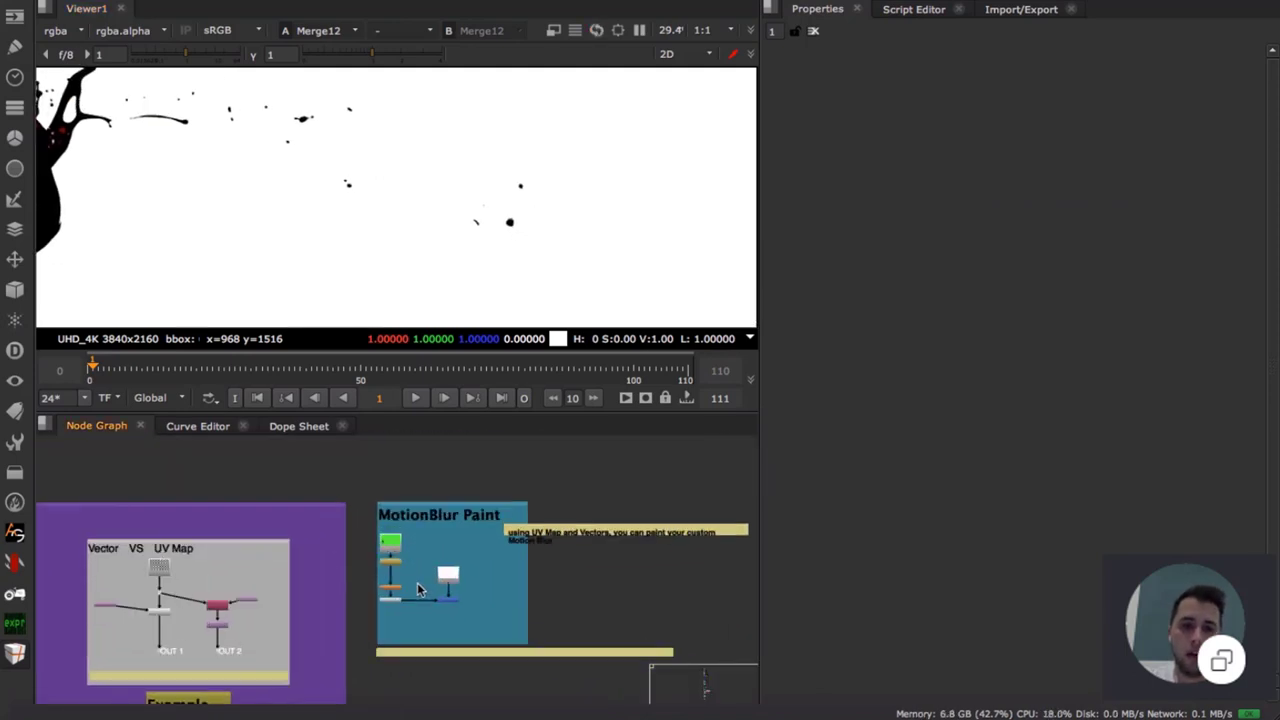
{"action": "scroll", "coordinate": [419, 590], "scroll_direction": "up", "scroll_amount": 4}
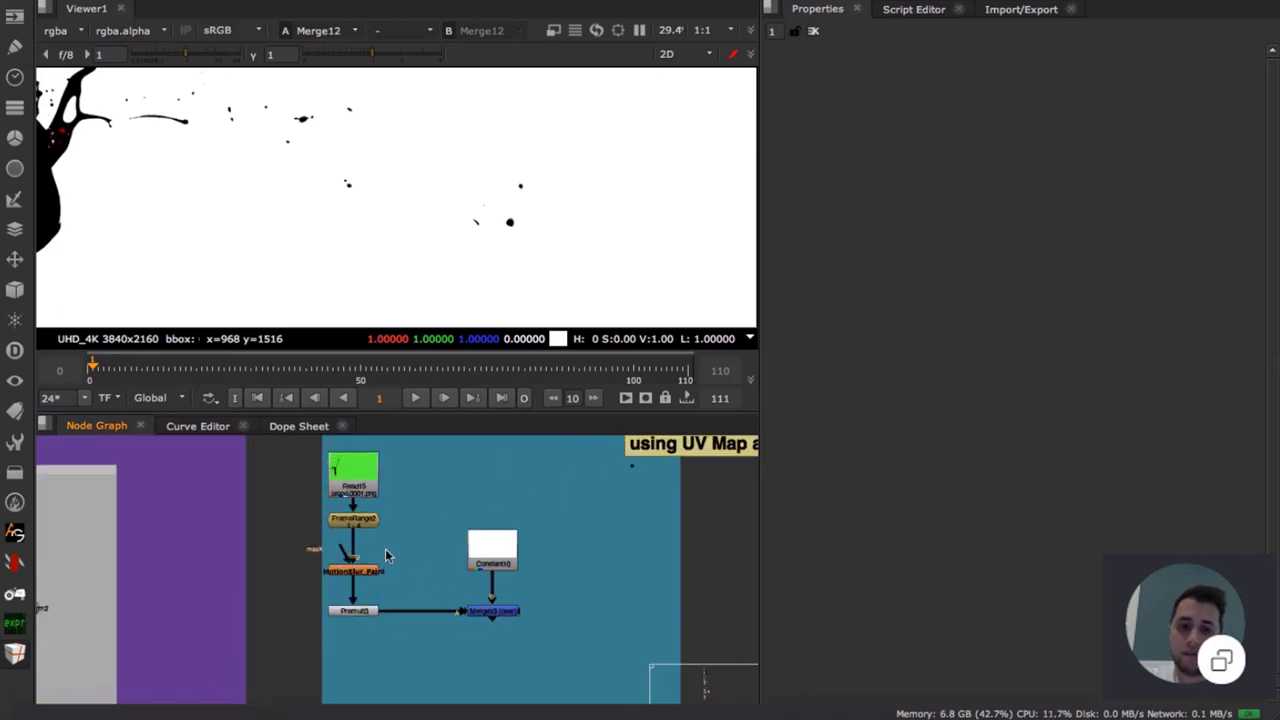
- Return to the Example backdrop and open RotoPaint_Transform5's properties and internal node graph
{"action": "scroll", "coordinate": [387, 560], "scroll_direction": "down", "scroll_amount": 3}
{"action": "scroll", "coordinate": [379, 572], "scroll_direction": "down", "scroll_amount": 3}
{"action": "middle_click_drag", "start_coordinate": [335, 594], "coordinate": [463, 529]}
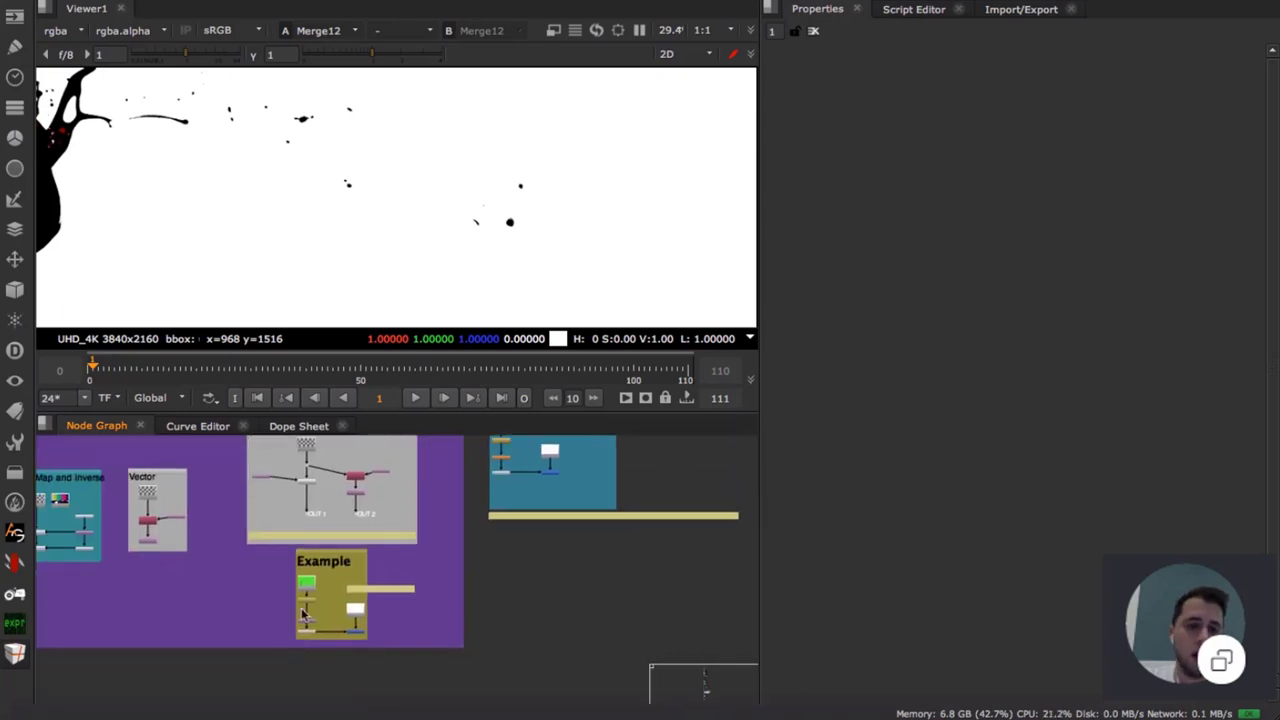
{"action": "scroll", "coordinate": [344, 617], "scroll_direction": "up", "scroll_amount": 5}
{"action": "left_click_drag", "start_coordinate": [312, 630], "coordinate": [310, 619]}
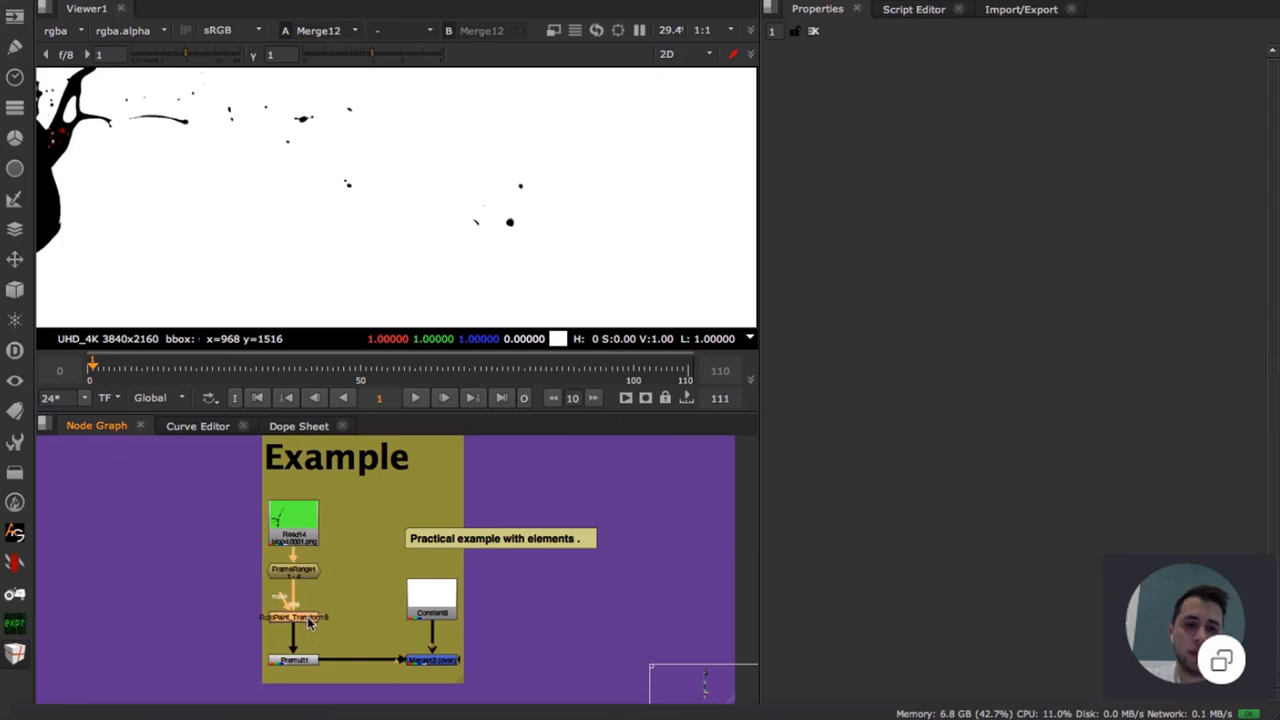
{"action": "double_click", "coordinate": [310, 619]}
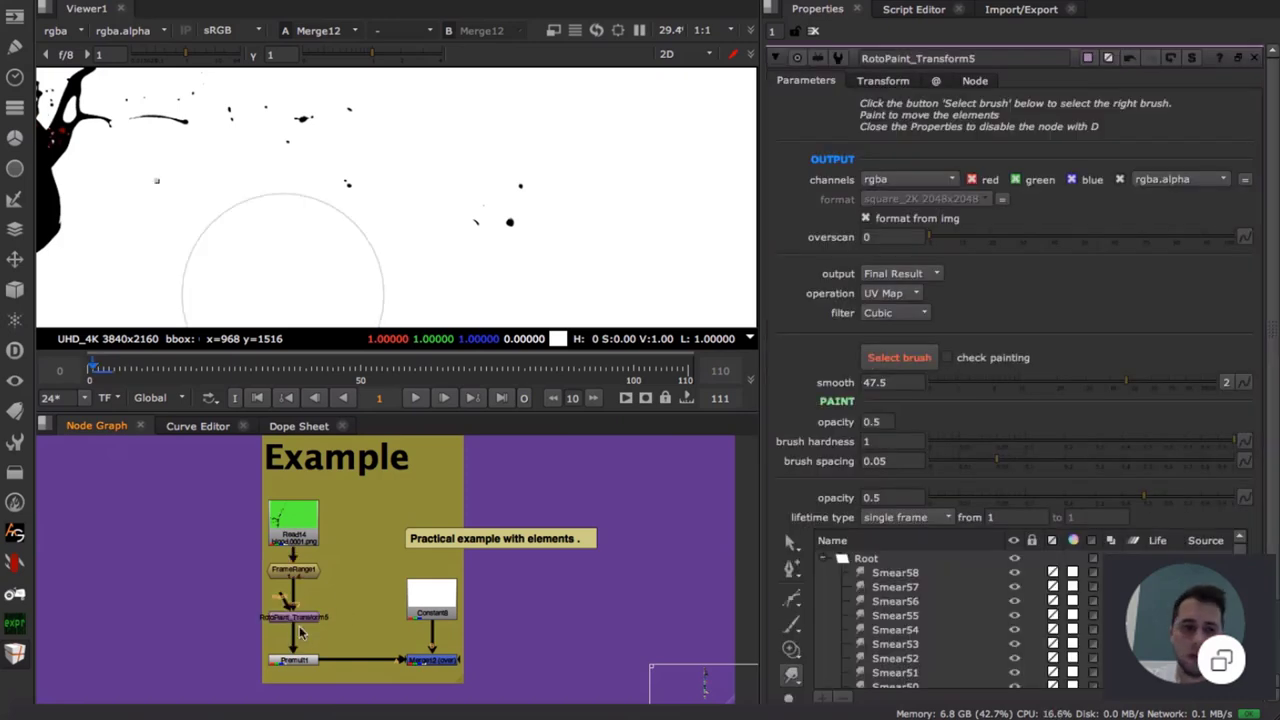
{"action": "key", "text": "ctrl+Return"}
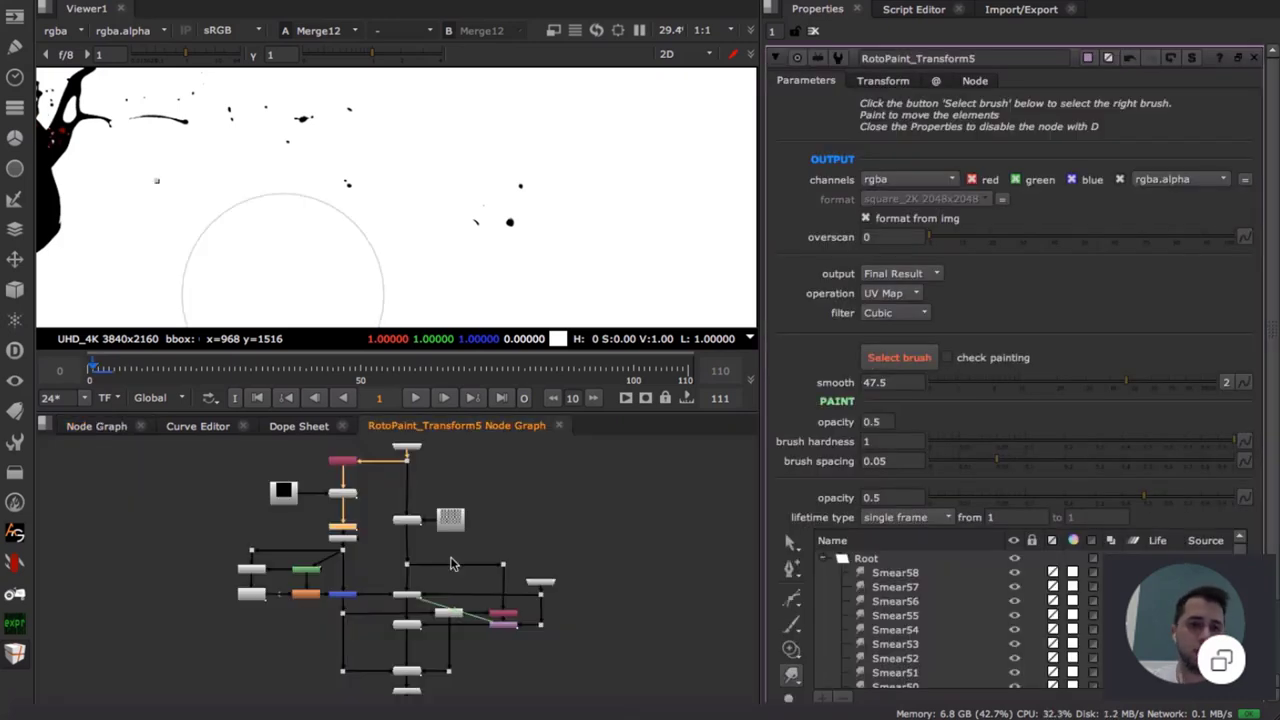
- Open the inner RotoPaint node's properties in RotoPaint_Transform5's internal graph, and close that graph
{"action": "scroll", "coordinate": [367, 568], "scroll_direction": "up", "scroll_amount": 3}
{"action": "middle_click_drag", "start_coordinate": [75, 601], "coordinate": [213, 562]}
{"action": "double_click", "coordinate": [213, 562]}
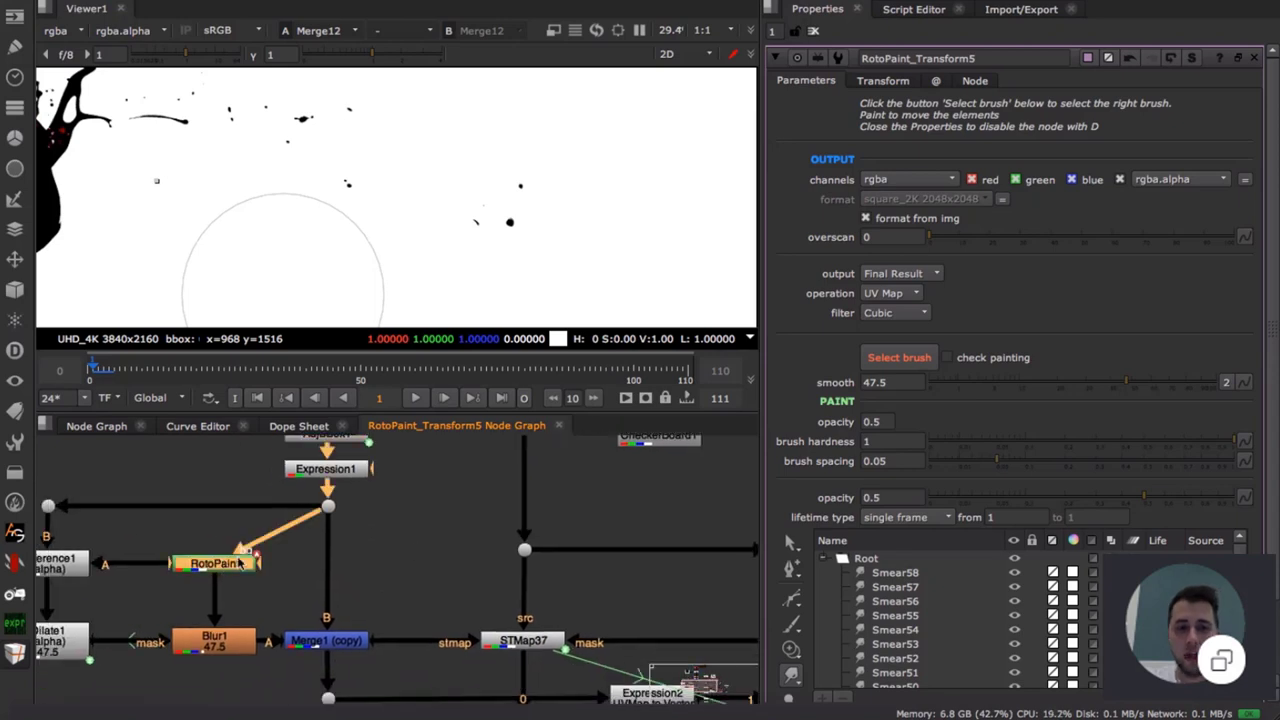
{"action": "left_click", "coordinate": [558, 425]}
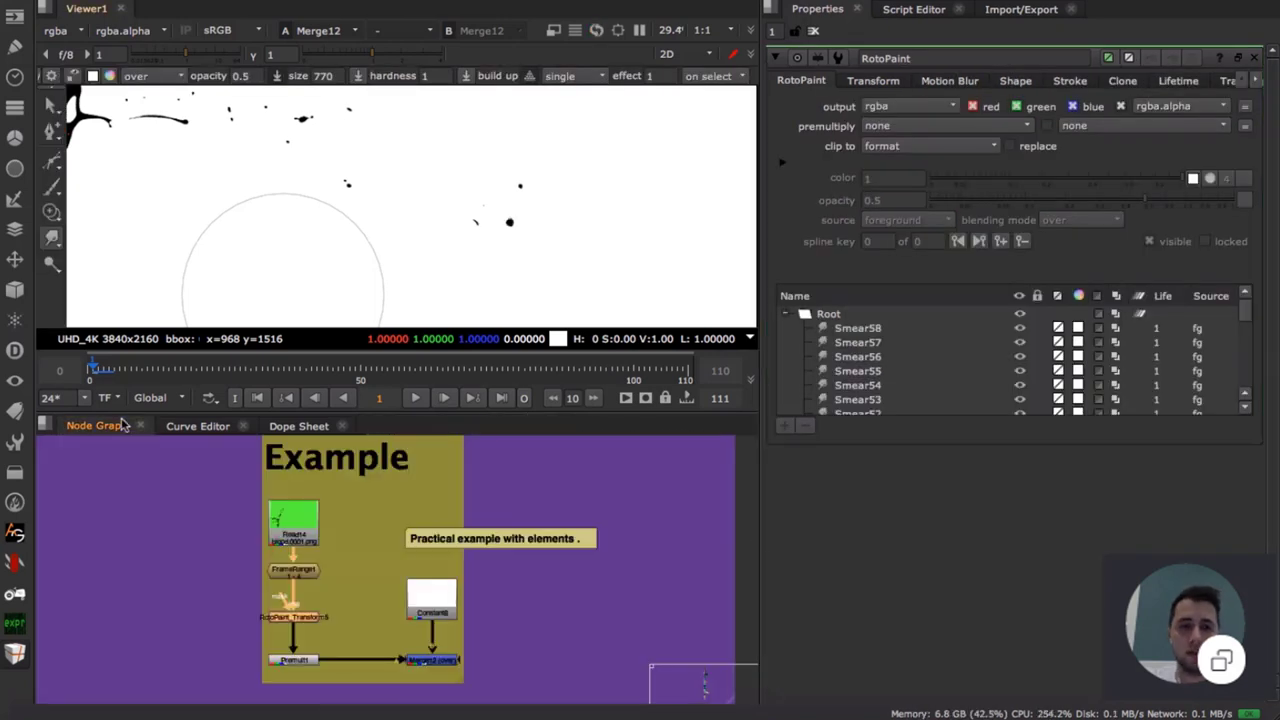
- Reopen RotoPaint_Transform5's properties and smear the blood element's scattered droplets and upper branch with the current brush
{"action": "double_click", "coordinate": [315, 622]}
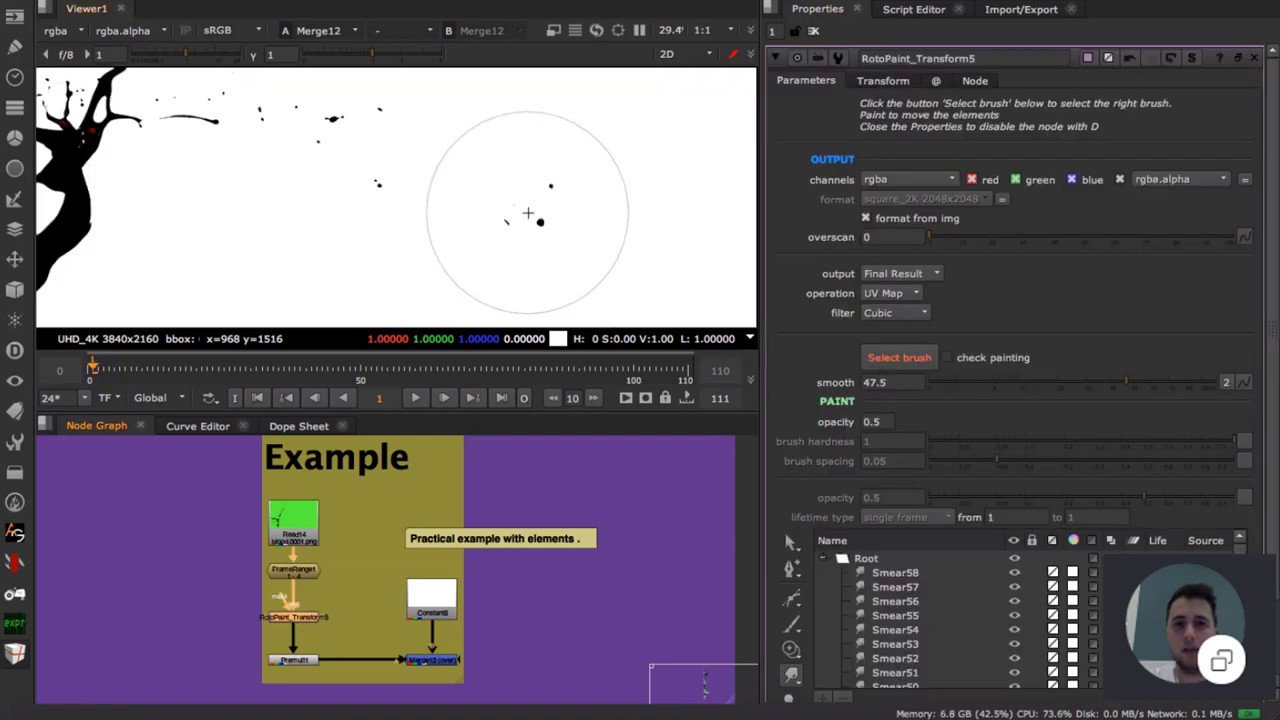
{"action": "mouse_move", "coordinate": [546, 200]}
{"action": "left_mouse_down"}
{"action": "mouse_move", "coordinate": [546, 234]}
{"action": "mouse_move", "coordinate": [366, 171]}
{"action": "mouse_move", "coordinate": [200, 214]}
{"action": "mouse_move", "coordinate": [300, 200]}
{"action": "mouse_move", "coordinate": [331, 229]}
{"action": "mouse_move", "coordinate": [300, 196]}
{"action": "mouse_move", "coordinate": [409, 166]}
{"action": "mouse_move", "coordinate": [403, 191]}
{"action": "mouse_move", "coordinate": [313, 256]}
{"action": "left_mouse_up"}
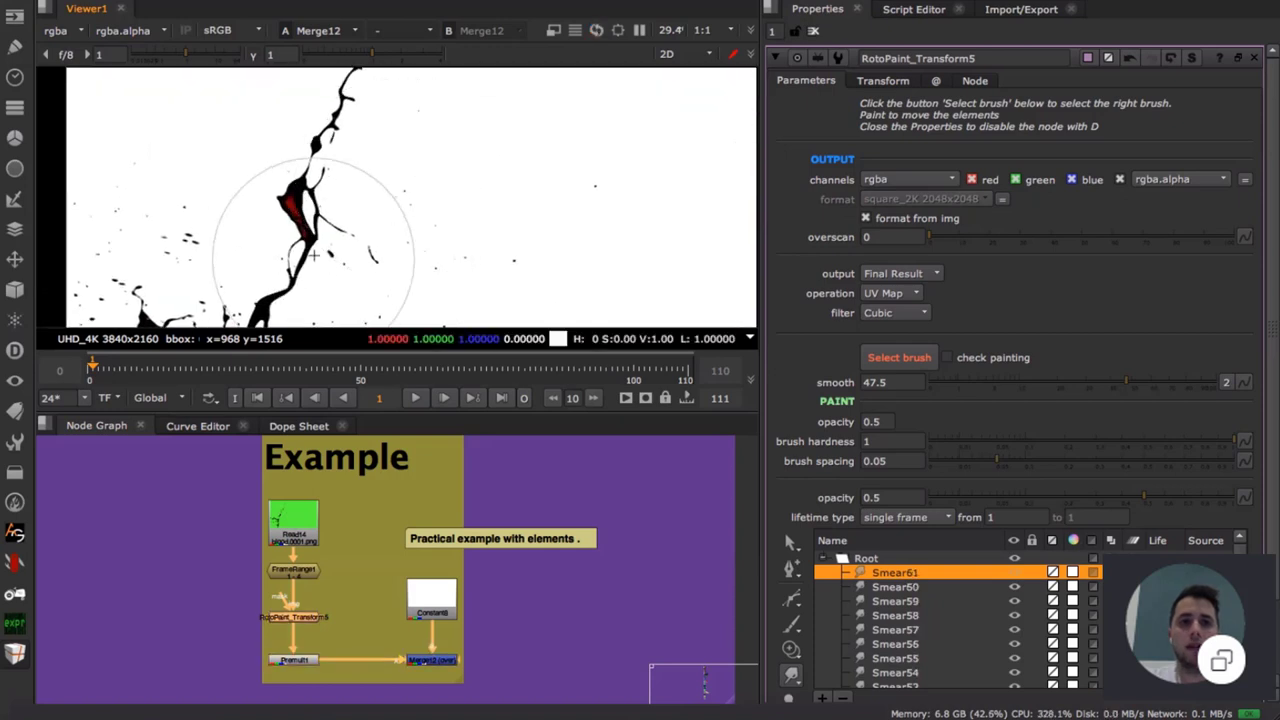
{"action": "left_click", "coordinate": [338, 558]}
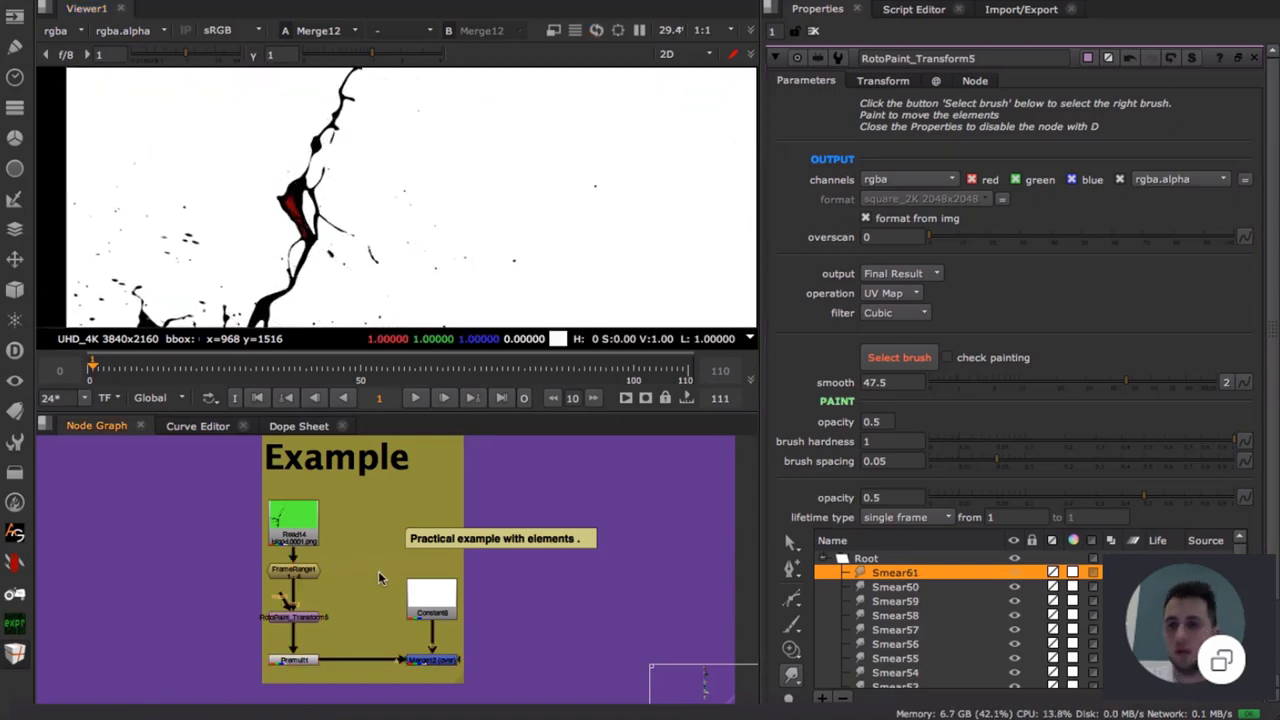
{"action": "scroll", "coordinate": [380, 577], "scroll_direction": "down", "scroll_amount": 3}
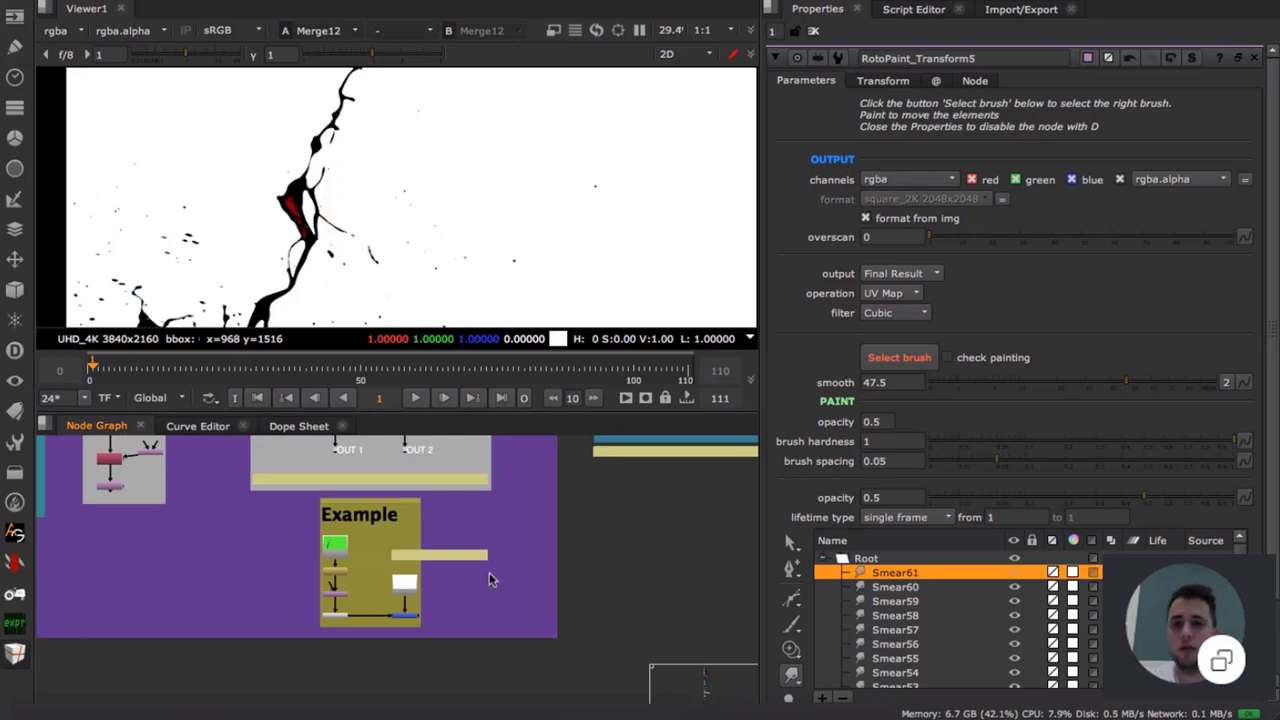
{"action": "scroll", "coordinate": [518, 575], "scroll_direction": "down", "scroll_amount": 2}
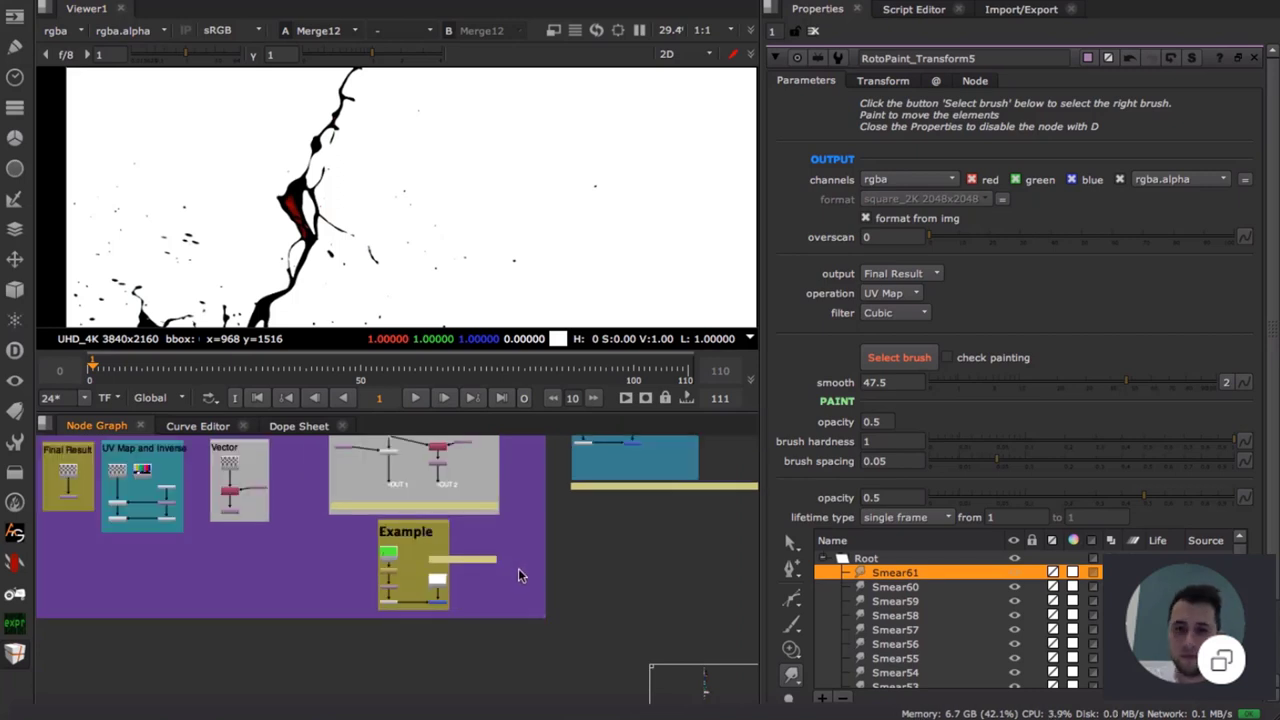
- Set RotoPaint_Transform5's paint opacity to 0.4 and its smooth value to 70
{"action": "left_click", "coordinate": [897, 358]}
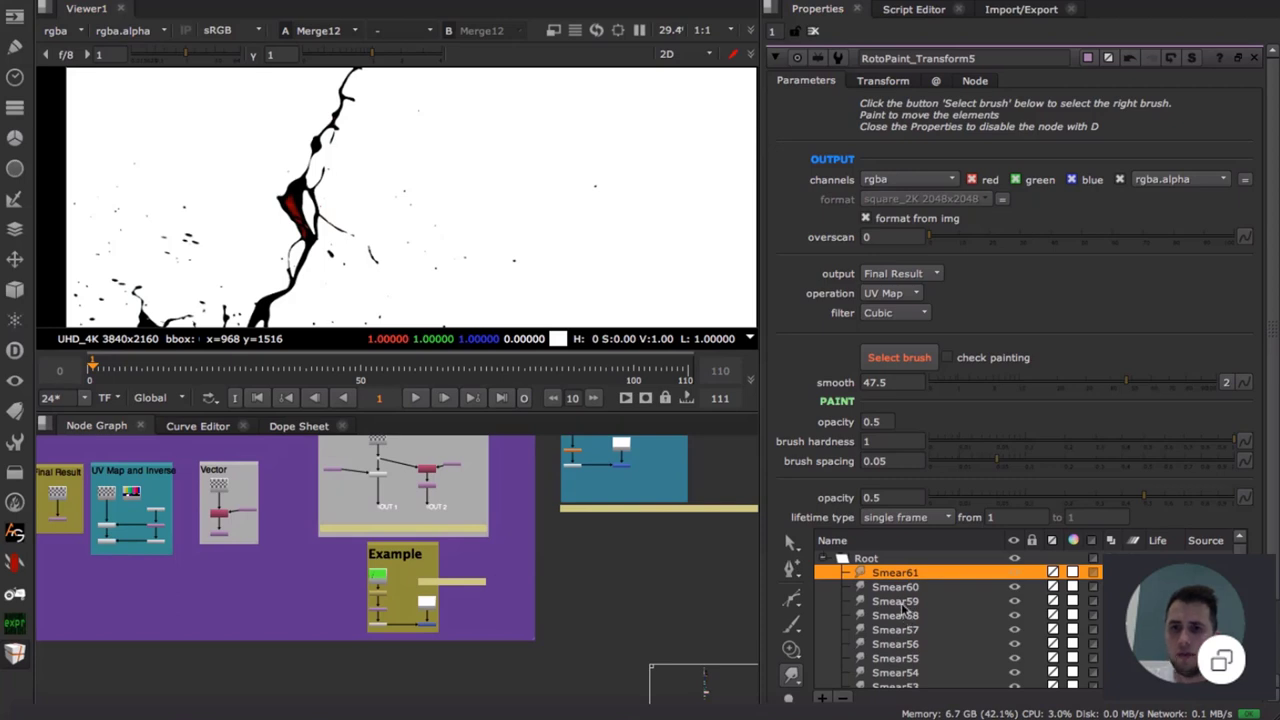
{"action": "scroll", "coordinate": [800, 560], "scroll_direction": "down", "scroll_amount": 3}
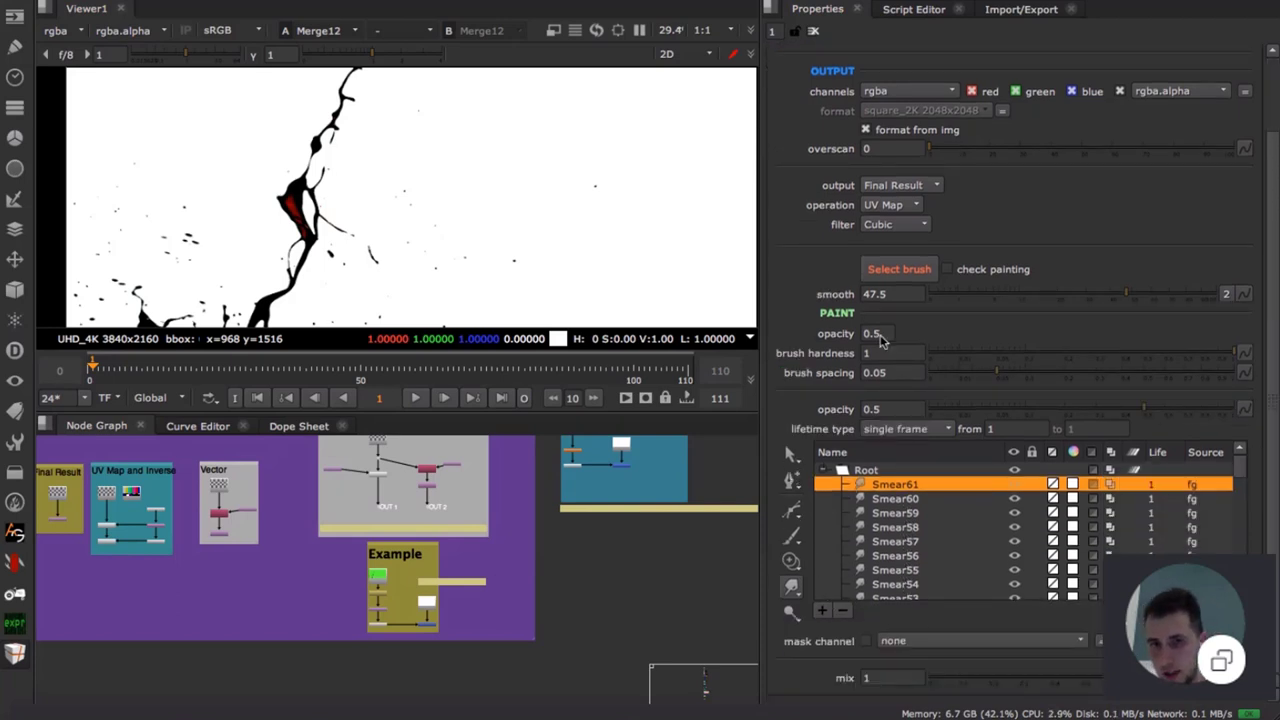
{"action": "left_click", "coordinate": [882, 336]}
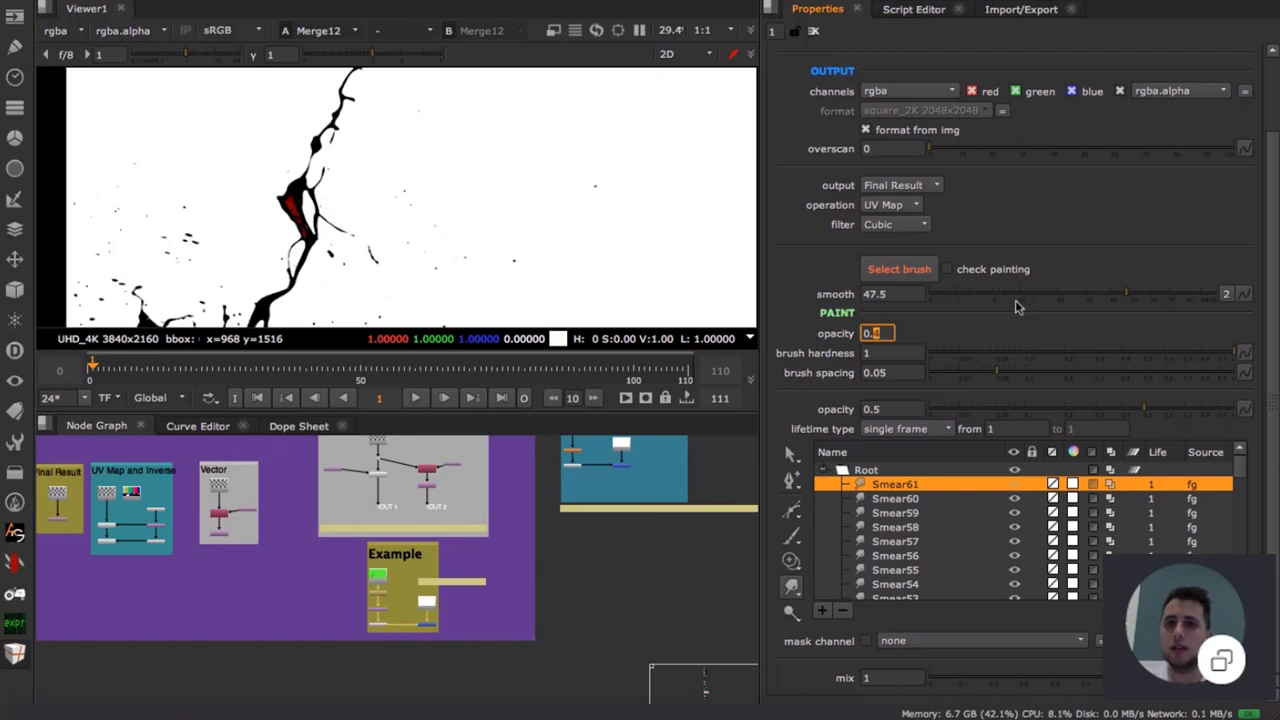
{"action": "key", "text": "Return"}
{"action": "left_click_drag", "start_coordinate": [1157, 296], "coordinate": [1168, 296]}
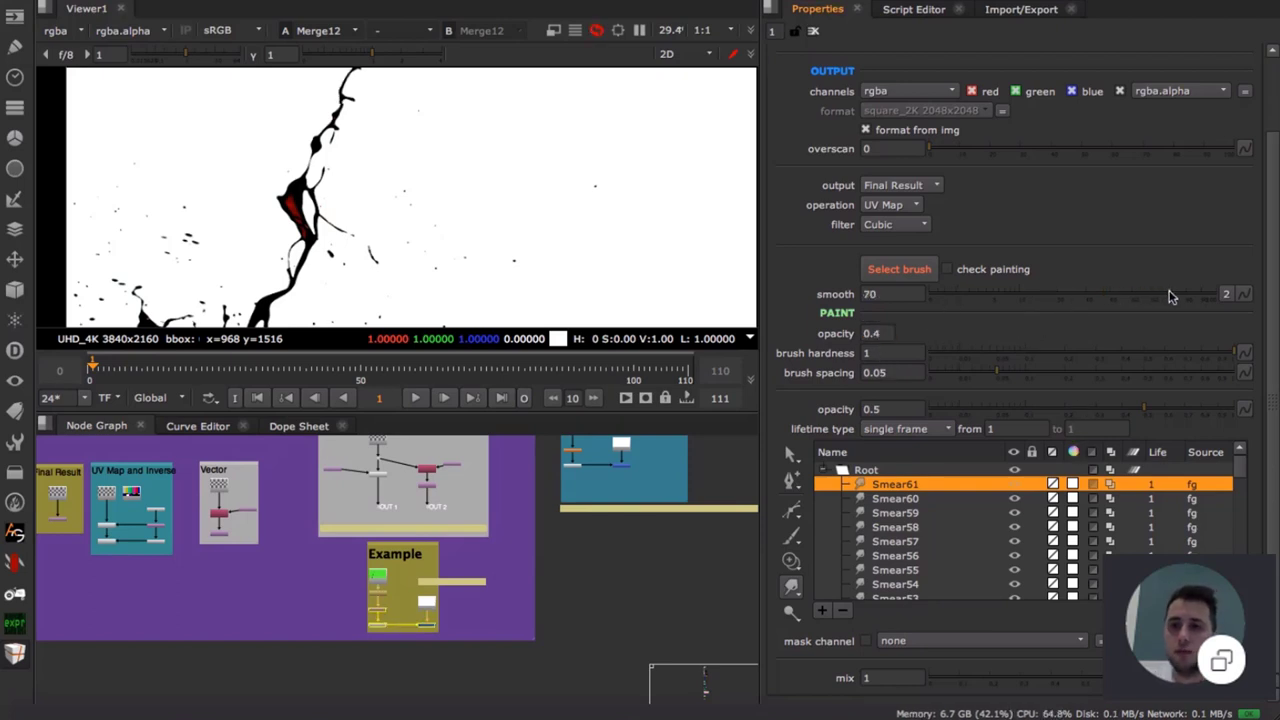
- Smear the upper branch and the branches around the trunk of the blood element to reshape them
{"action": "left_click_drag", "start_coordinate": [325, 198], "coordinate": [440, 194]}
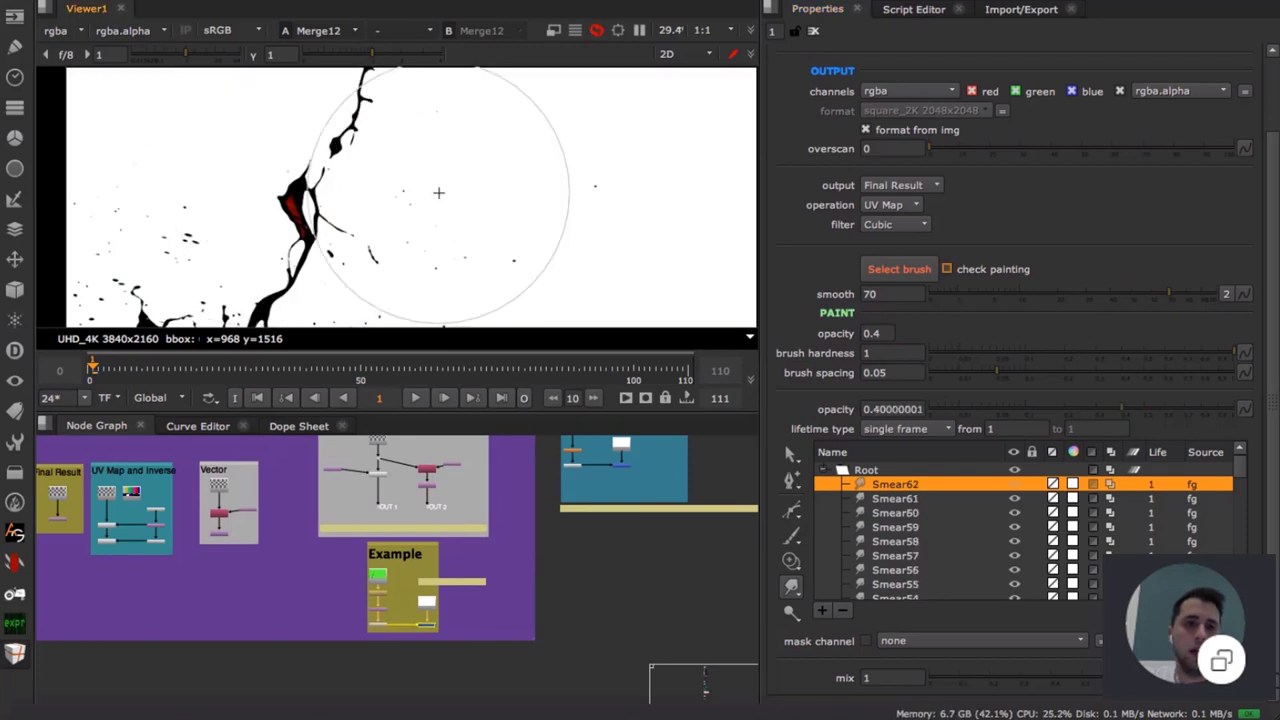
{"action": "middle_click_drag", "start_coordinate": [520, 197], "coordinate": [422, 185]}
{"action": "scroll", "coordinate": [422, 190], "scroll_direction": "down", "scroll_amount": 4}
{"action": "scroll", "coordinate": [312, 258], "scroll_direction": "up", "scroll_amount": 6}
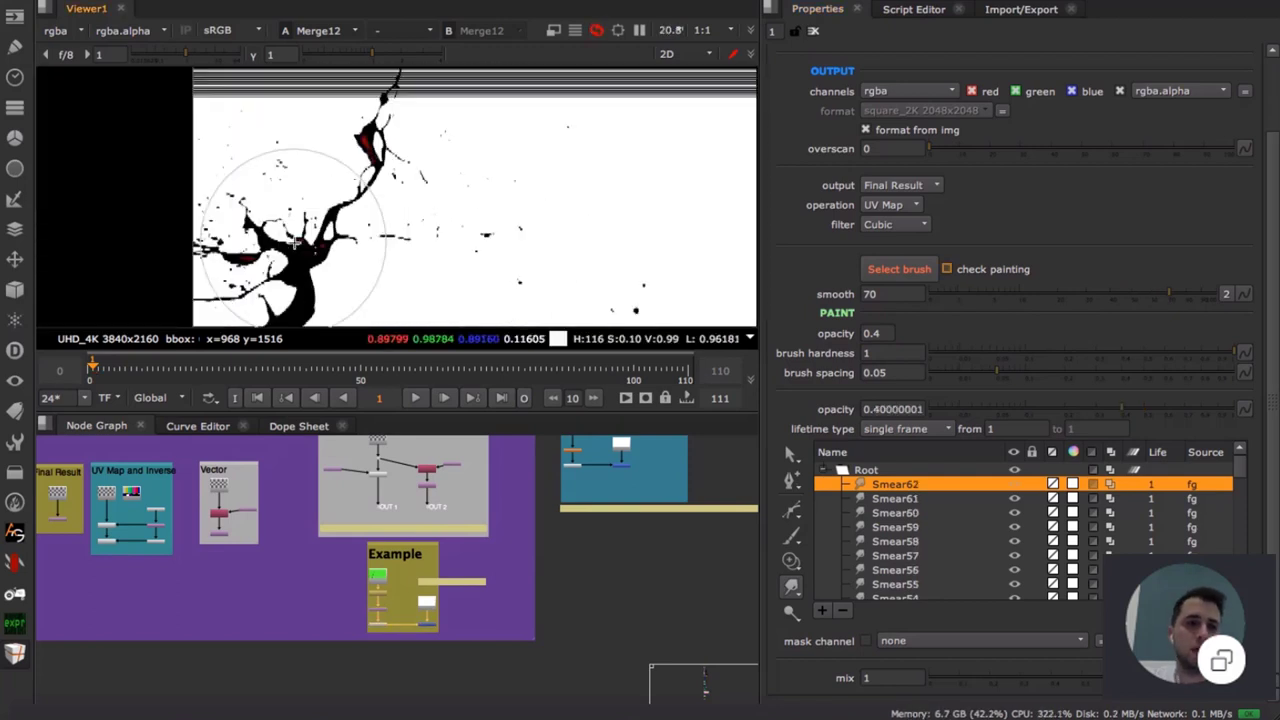
{"action": "left_click_drag", "start_coordinate": [330, 212], "coordinate": [422, 203]}
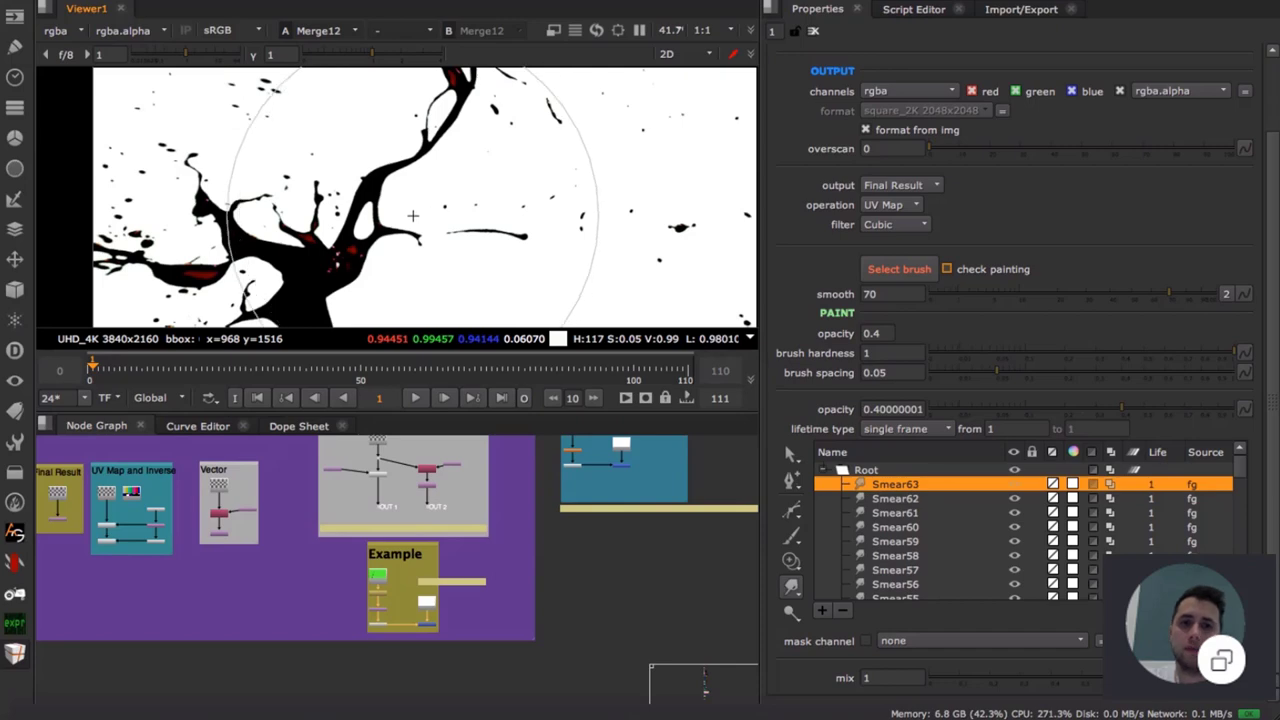
{"action": "scroll", "coordinate": [415, 210], "scroll_direction": "down", "scroll_amount": 4}
{"action": "scroll", "coordinate": [384, 216], "scroll_direction": "up", "scroll_amount": 3}
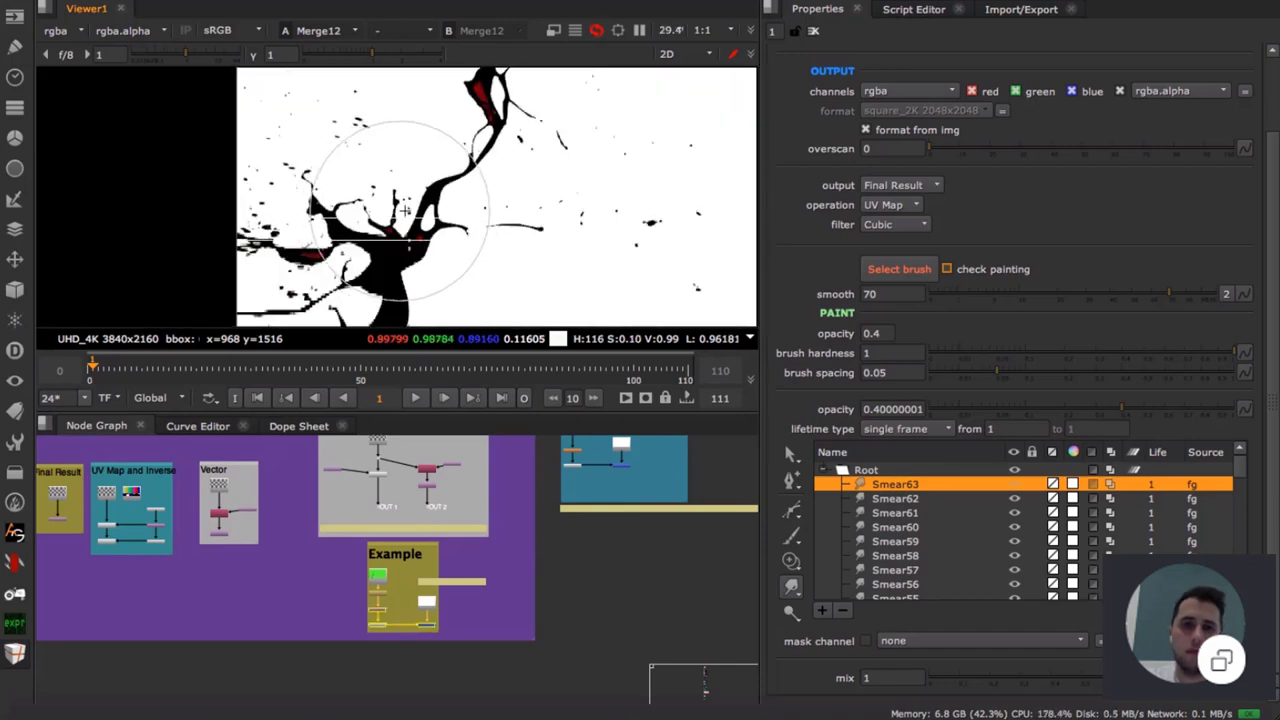
{"action": "left_click_drag", "start_coordinate": [400, 214], "coordinate": [443, 218]}
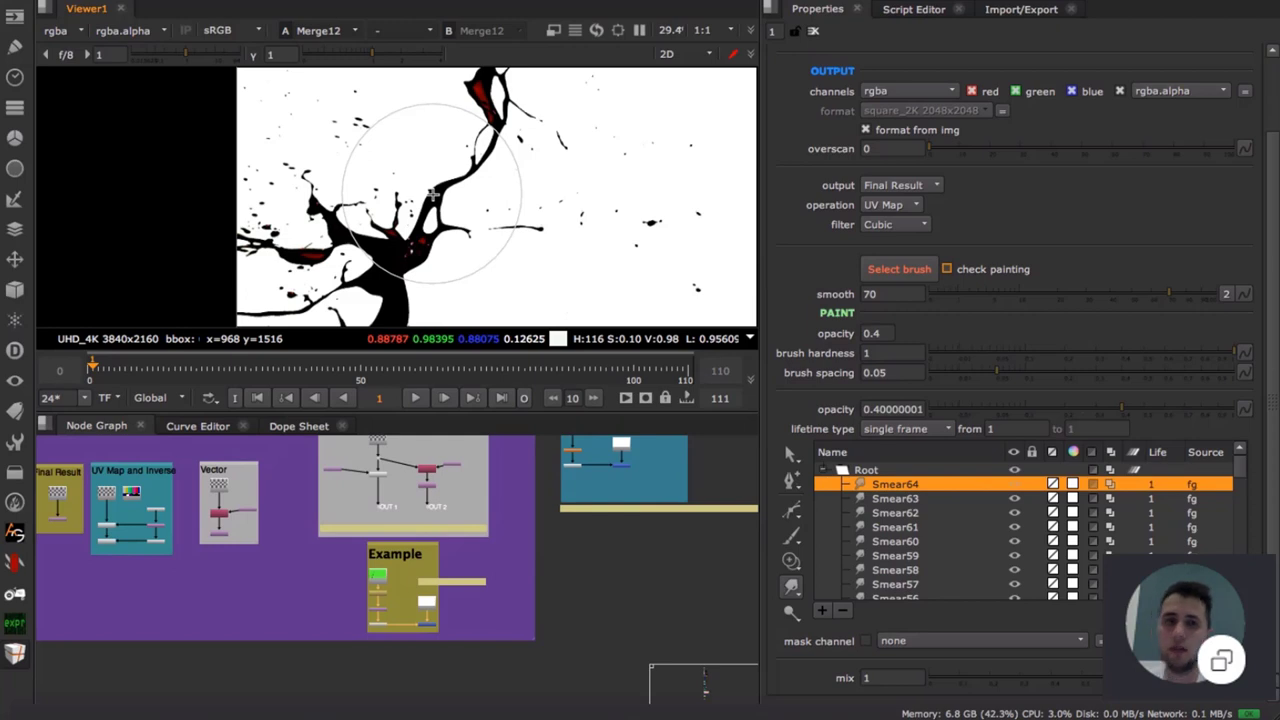
{"action": "scroll", "coordinate": [345, 580], "scroll_direction": "up", "scroll_amount": 5}
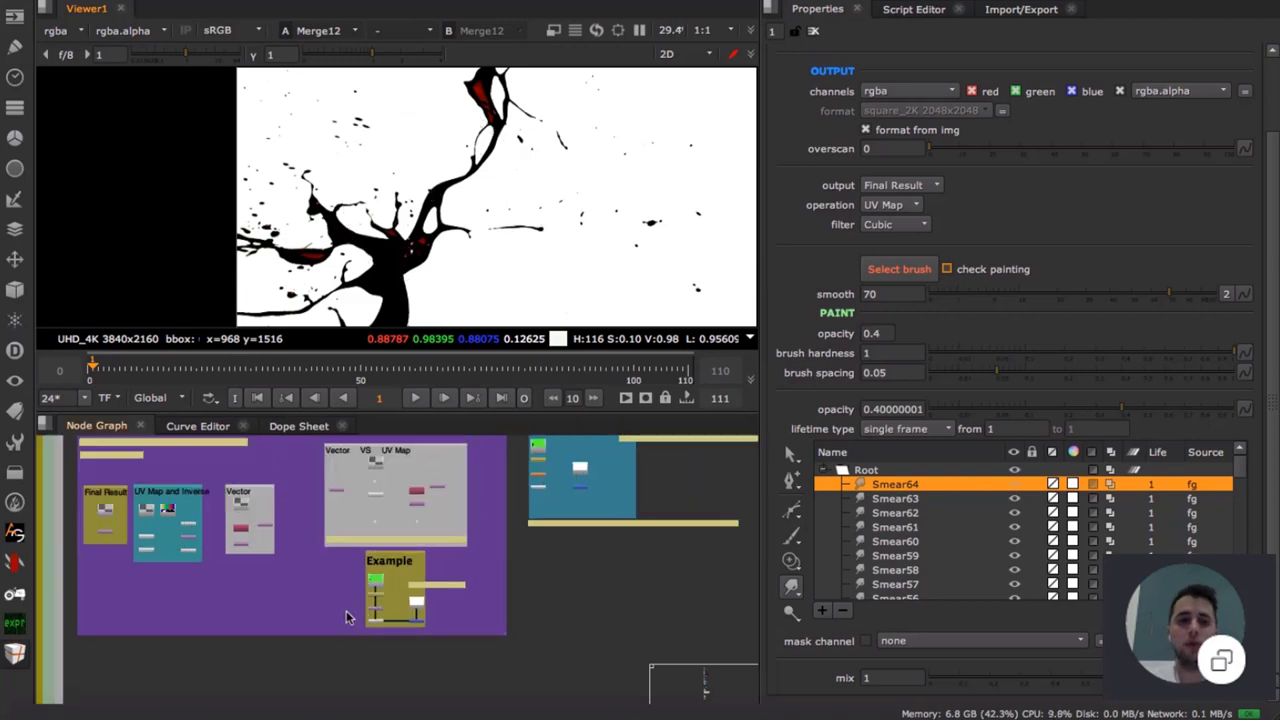
{"action": "key", "text": "Tab"}
{"action": "type", "text": "splinew"}
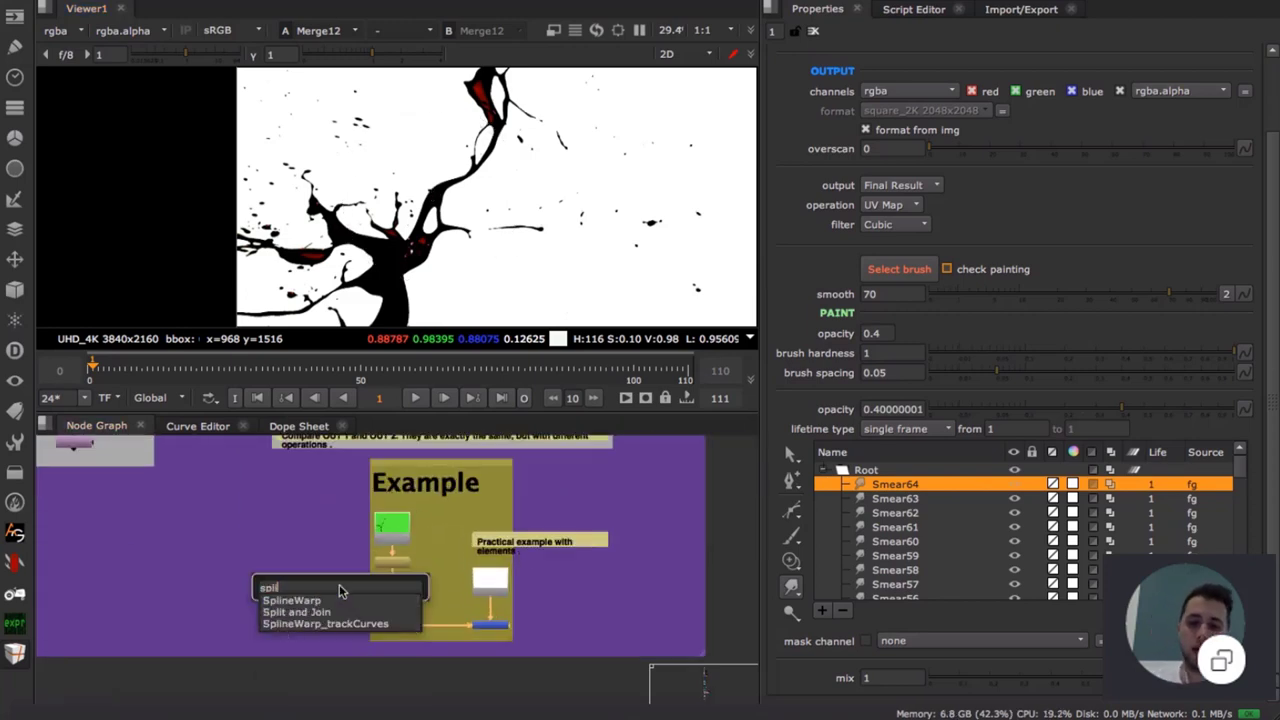
{"action": "key", "text": "Return"}
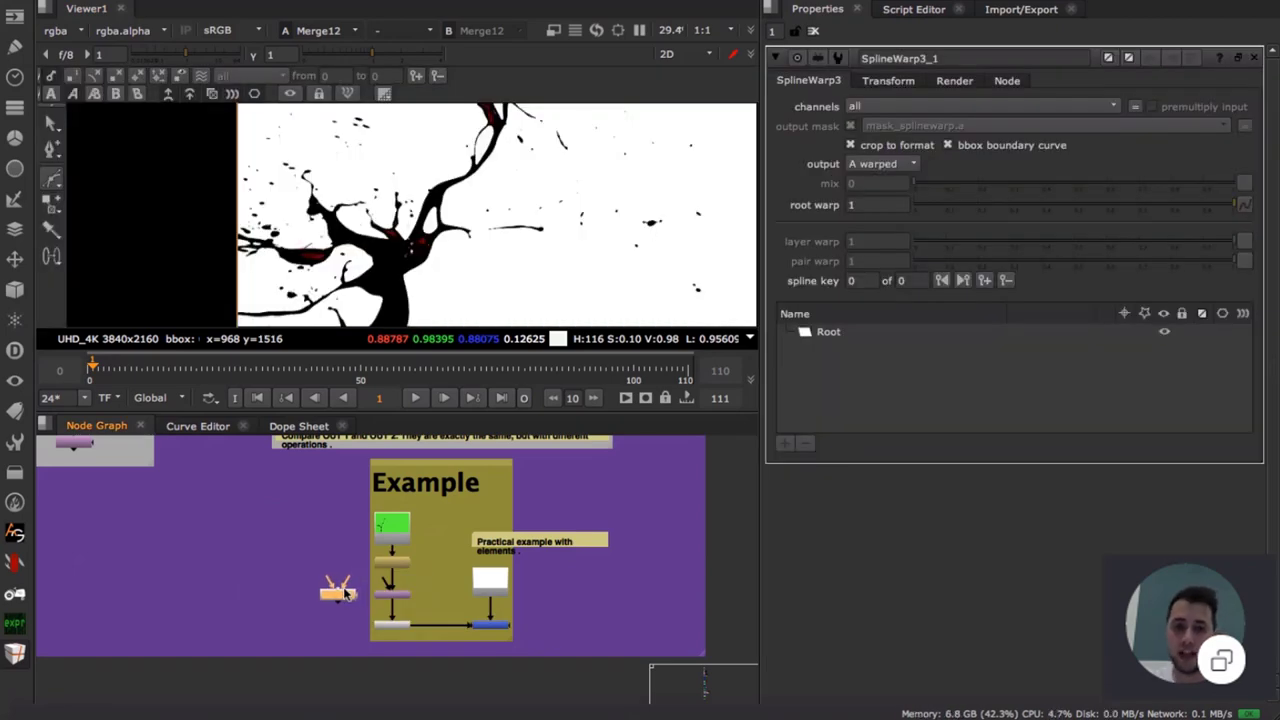
{"action": "key", "text": "Delete"}
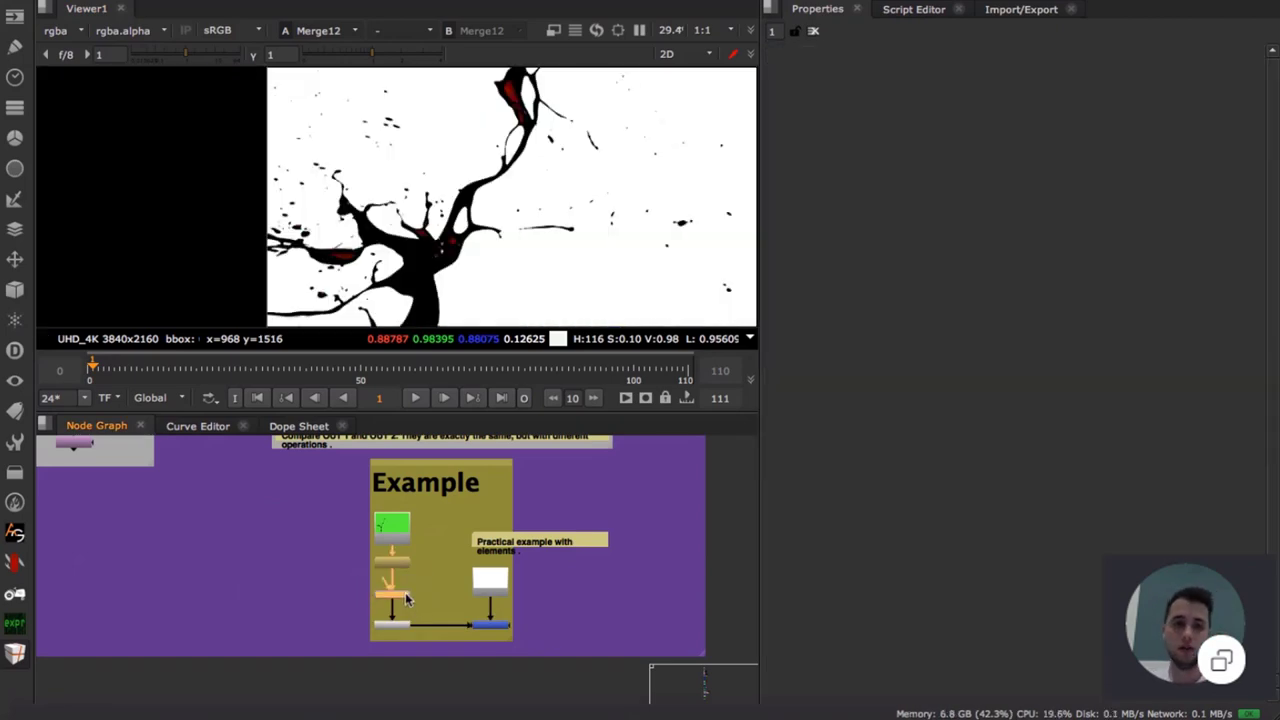
- Reopen RotoPaint_Transform5's properties and smear the droplets and thin strand beside the trunk
{"action": "double_click", "coordinate": [405, 592]}
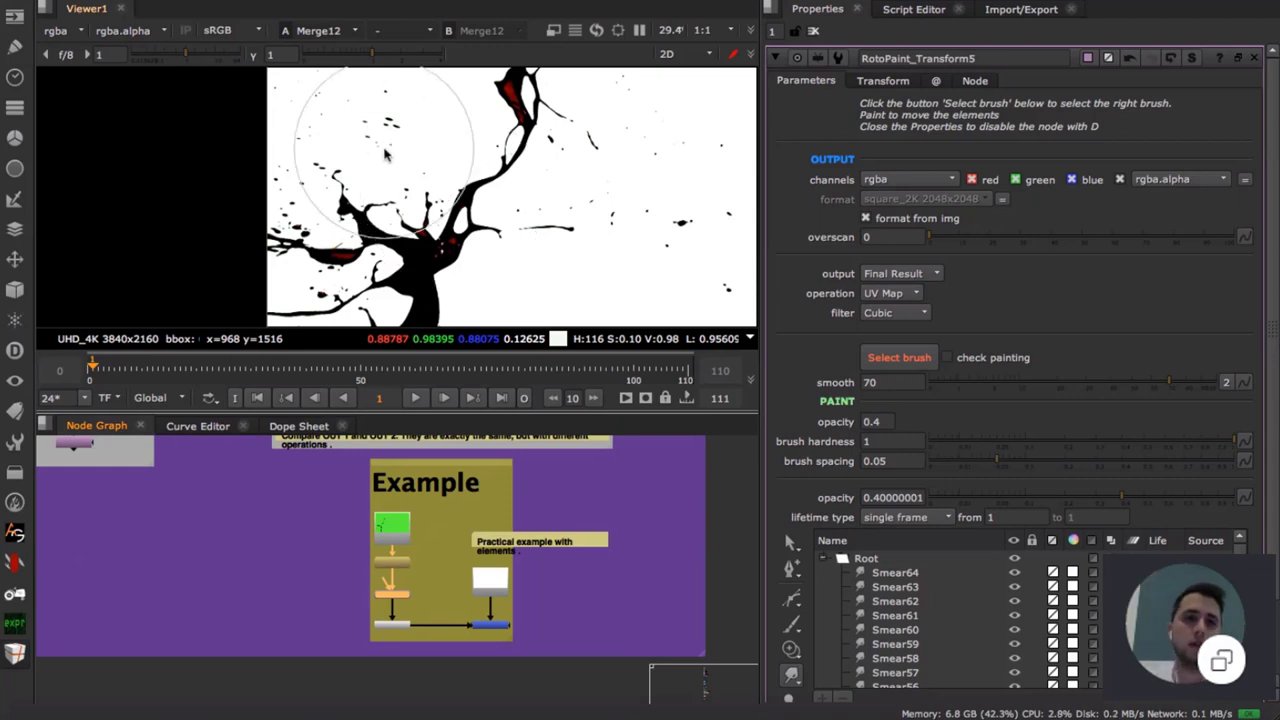
{"action": "middle_click_drag", "start_coordinate": [385, 155], "coordinate": [255, 85]}
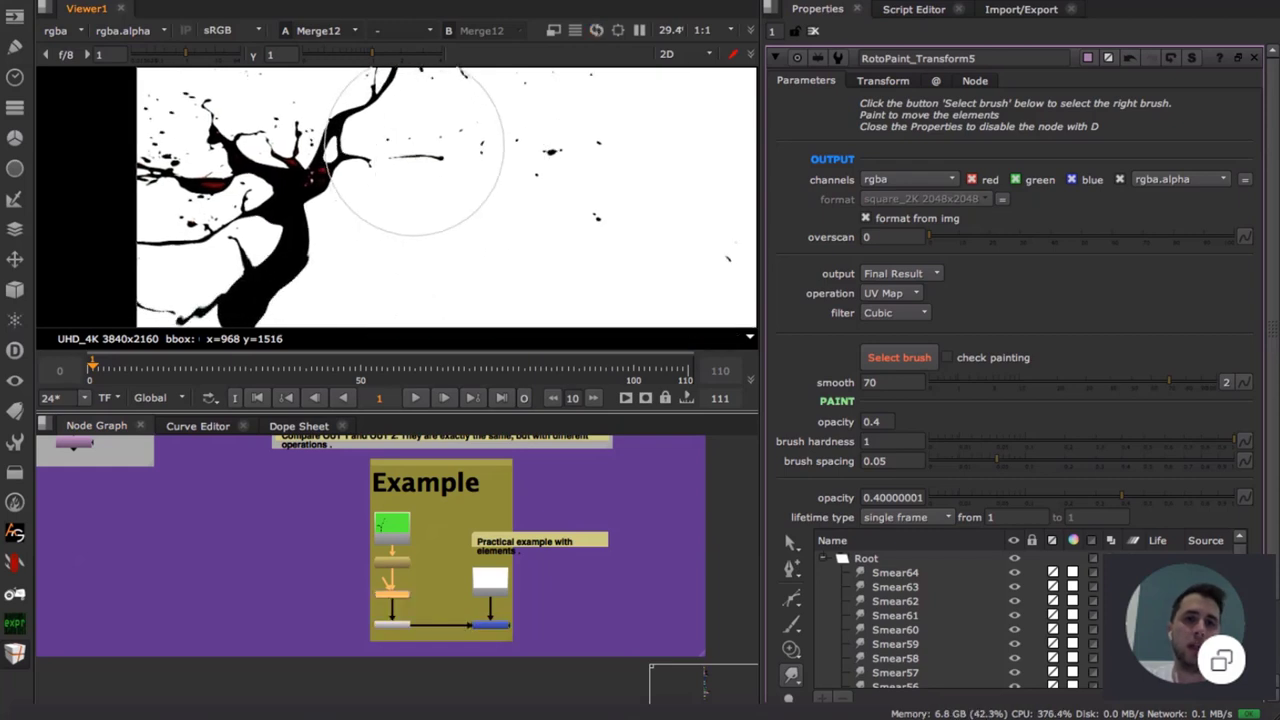
{"action": "left_click_drag", "start_coordinate": [418, 154], "coordinate": [481, 184]}
{"action": "middle_click_drag", "start_coordinate": [488, 182], "coordinate": [432, 197]}
{"action": "left_click_drag", "start_coordinate": [484, 160], "coordinate": [551, 177]}
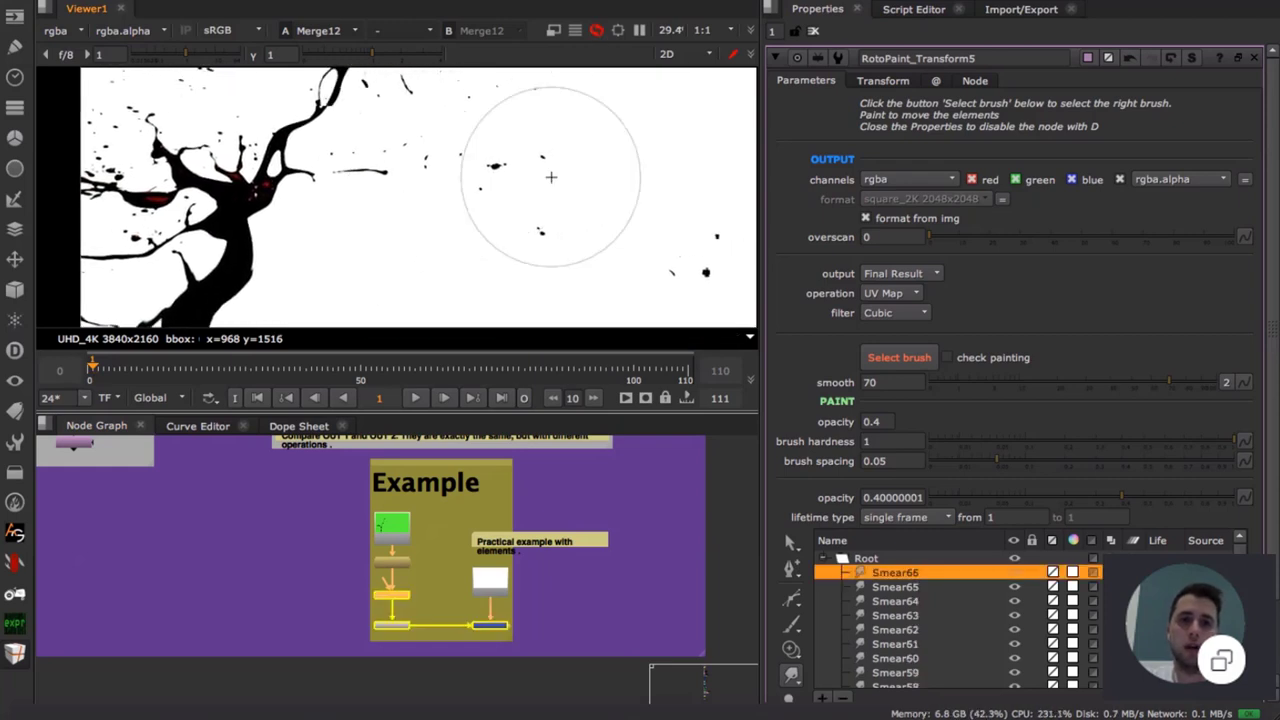
{"action": "left_click_drag", "start_coordinate": [354, 160], "coordinate": [371, 219]}
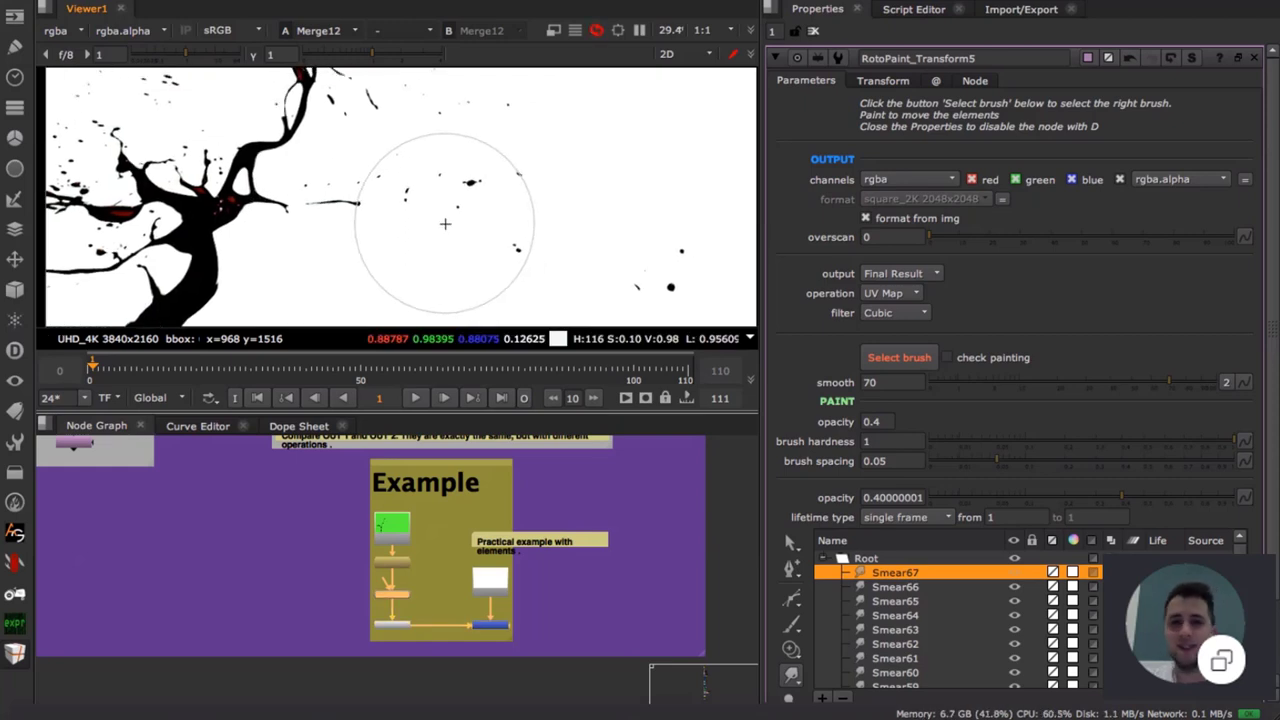
{"action": "scroll", "coordinate": [480, 209], "scroll_direction": "down", "scroll_amount": 4}
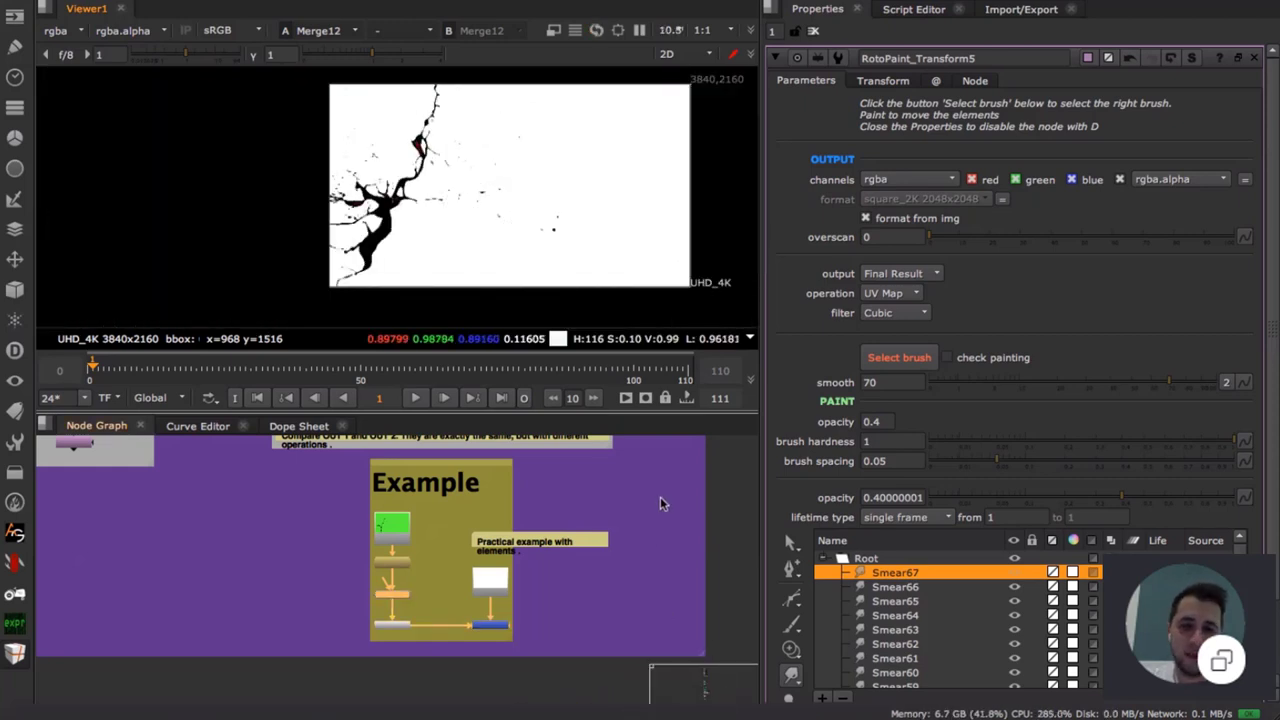
- Raise the Constant10 node farther above Merge13 in the MotionBlur Paint backdrop
{"action": "scroll", "coordinate": [657, 501], "scroll_direction": "down", "scroll_amount": 4}
{"action": "mouse_move", "coordinate": [646, 514]}
{"action": "middle_mouse_down"}
{"action": "mouse_move", "coordinate": [460, 560]}
{"action": "mouse_move", "coordinate": [462, 612]}
{"action": "middle_mouse_up"}
{"action": "scroll", "coordinate": [519, 573], "scroll_direction": "up", "scroll_amount": 5}
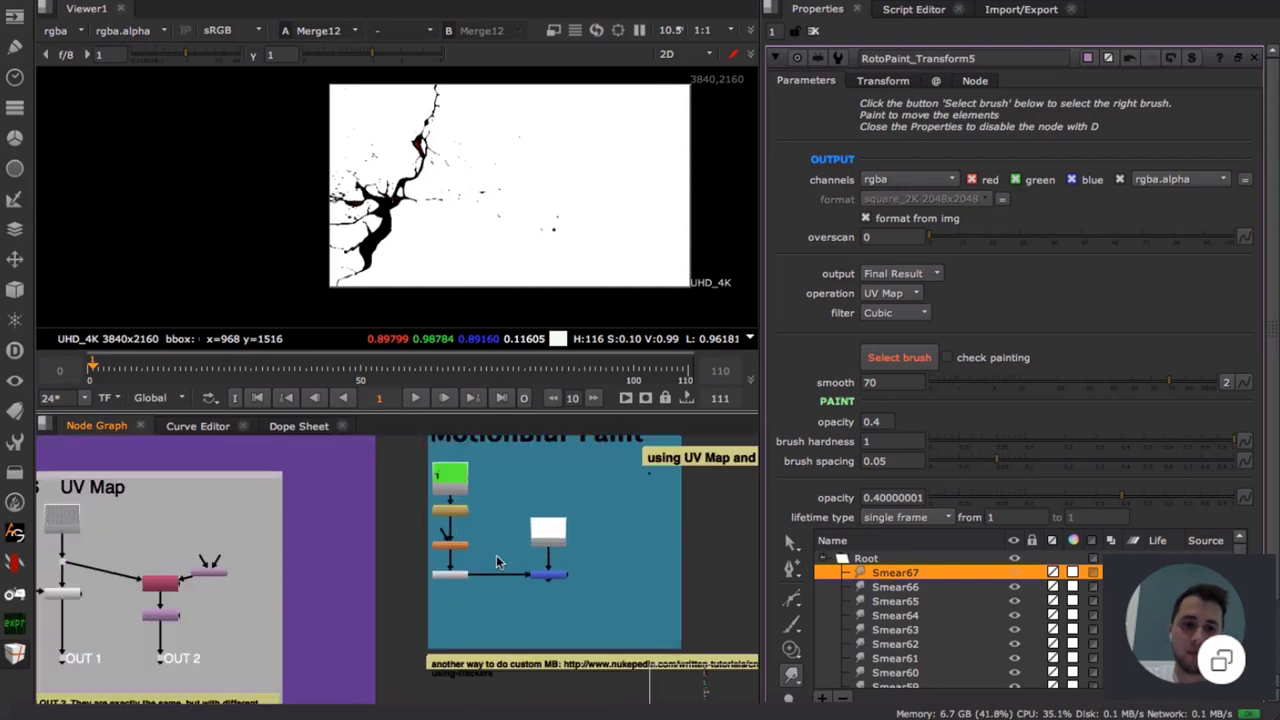
{"action": "scroll", "coordinate": [494, 540], "scroll_direction": "down", "scroll_amount": 1}
{"action": "scroll", "coordinate": [494, 545], "scroll_direction": "down", "scroll_amount": 1}
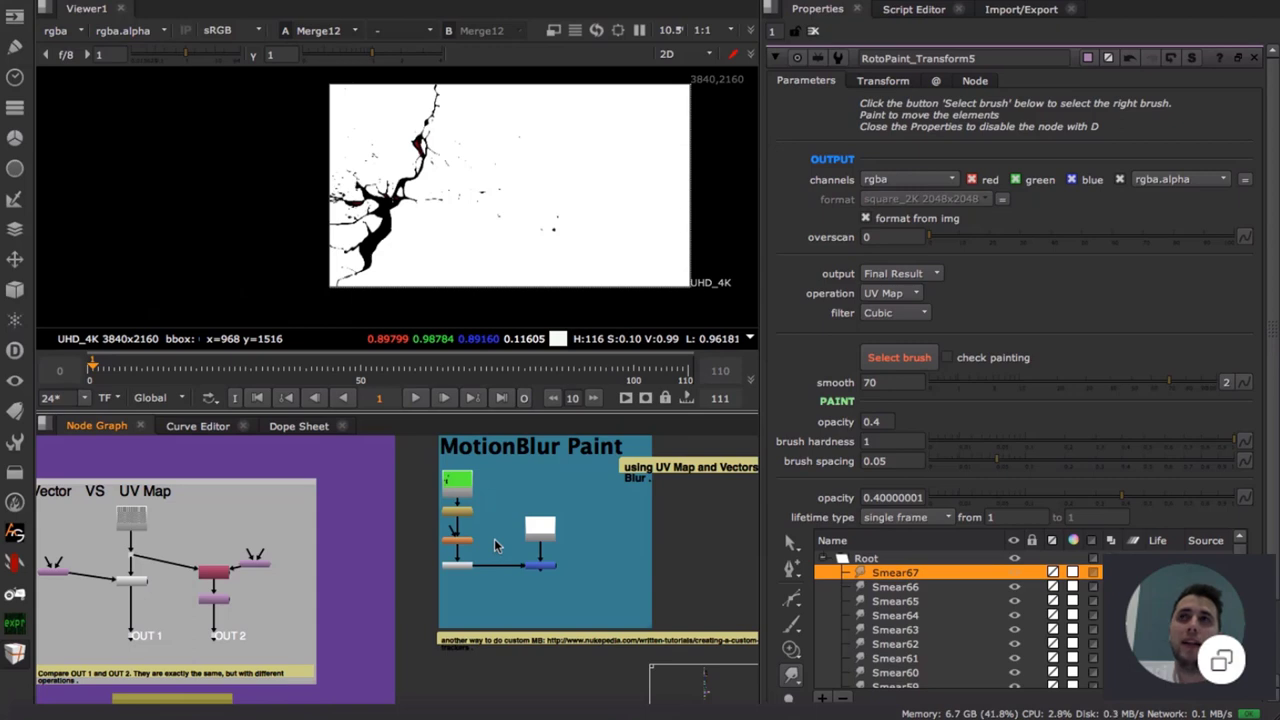
{"action": "scroll", "coordinate": [493, 545], "scroll_direction": "up", "scroll_amount": 3}
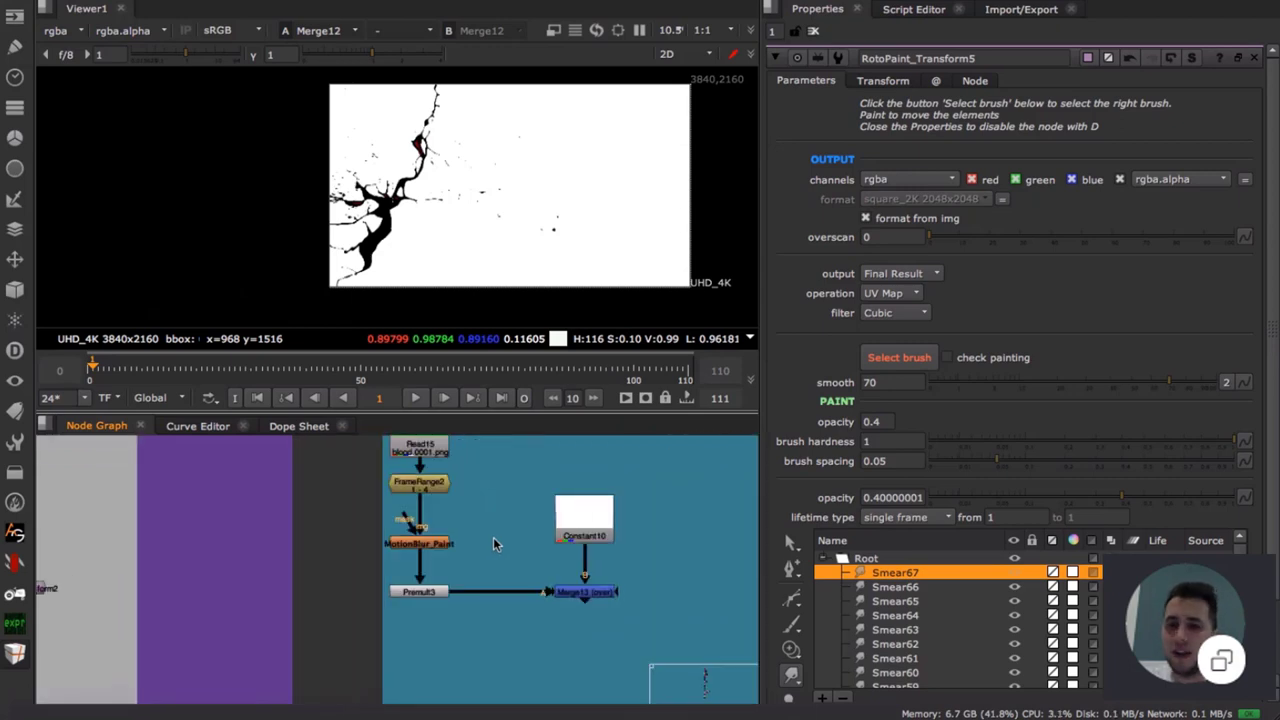
{"action": "left_click_drag", "start_coordinate": [582, 537], "coordinate": [582, 510]}
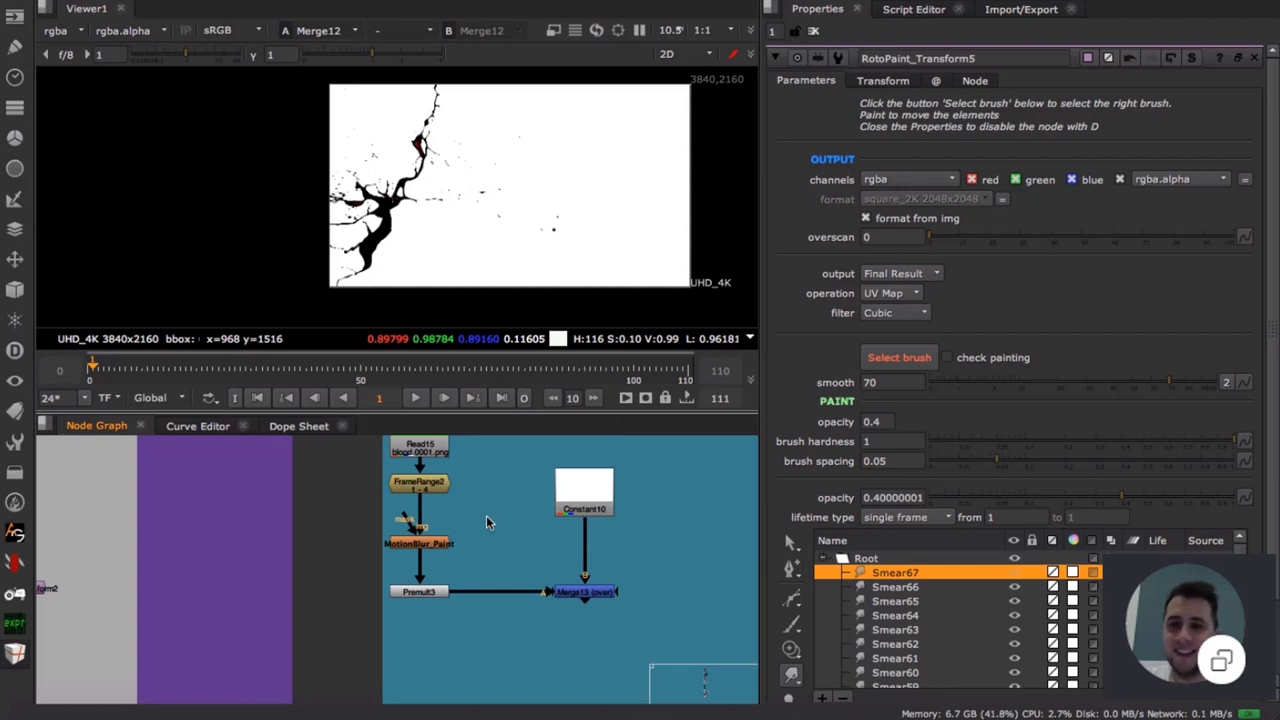
{"action": "middle_click_drag", "start_coordinate": [486, 520], "coordinate": [478, 539]}
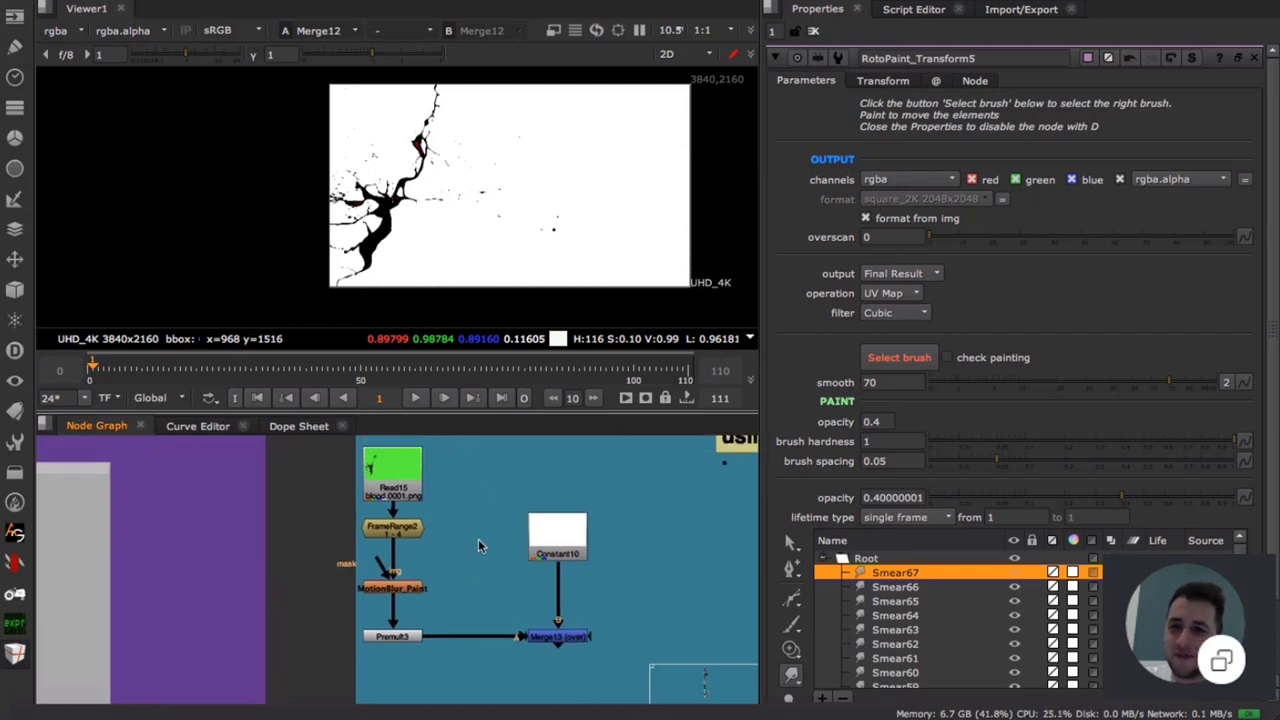
- Open MotionBlur_Paint's properties and show Merge13's output in the viewer
{"action": "double_click", "coordinate": [406, 592]}
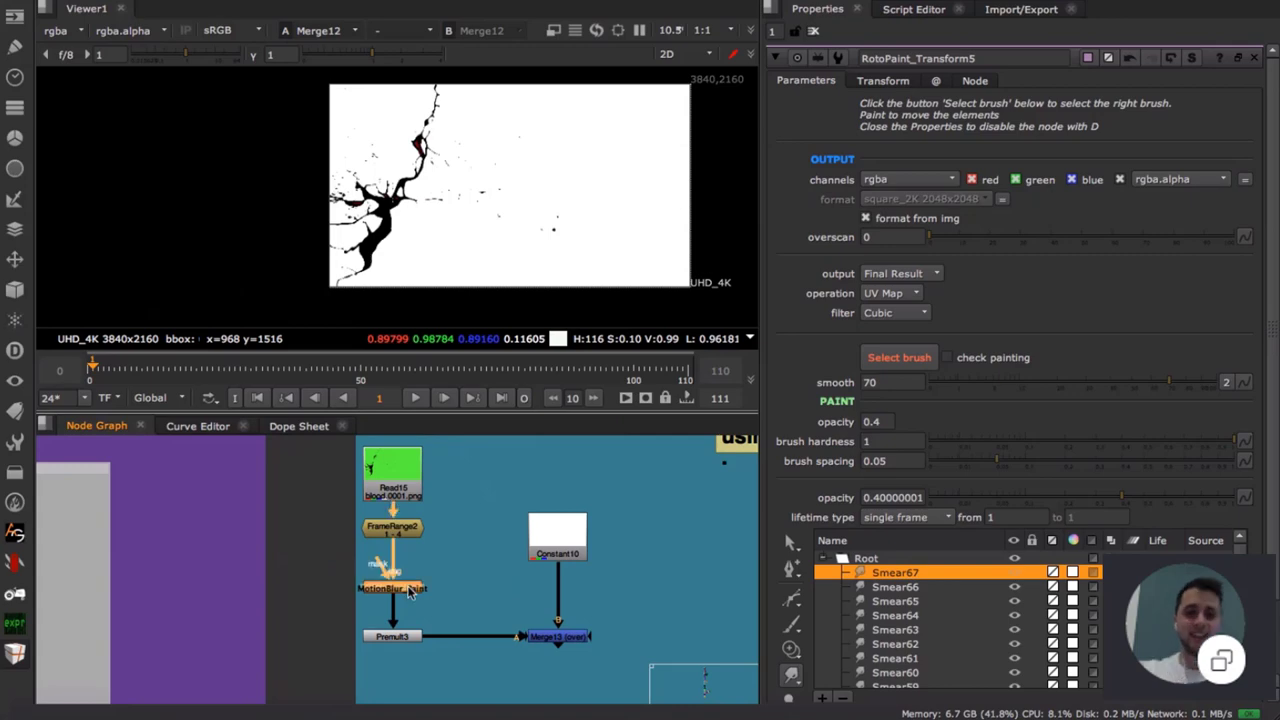
{"action": "left_click", "coordinate": [537, 638], "text": "ctrl"}
{"action": "key", "text": "1"}
{"action": "scroll", "coordinate": [436, 150], "scroll_direction": "up", "scroll_amount": 6}
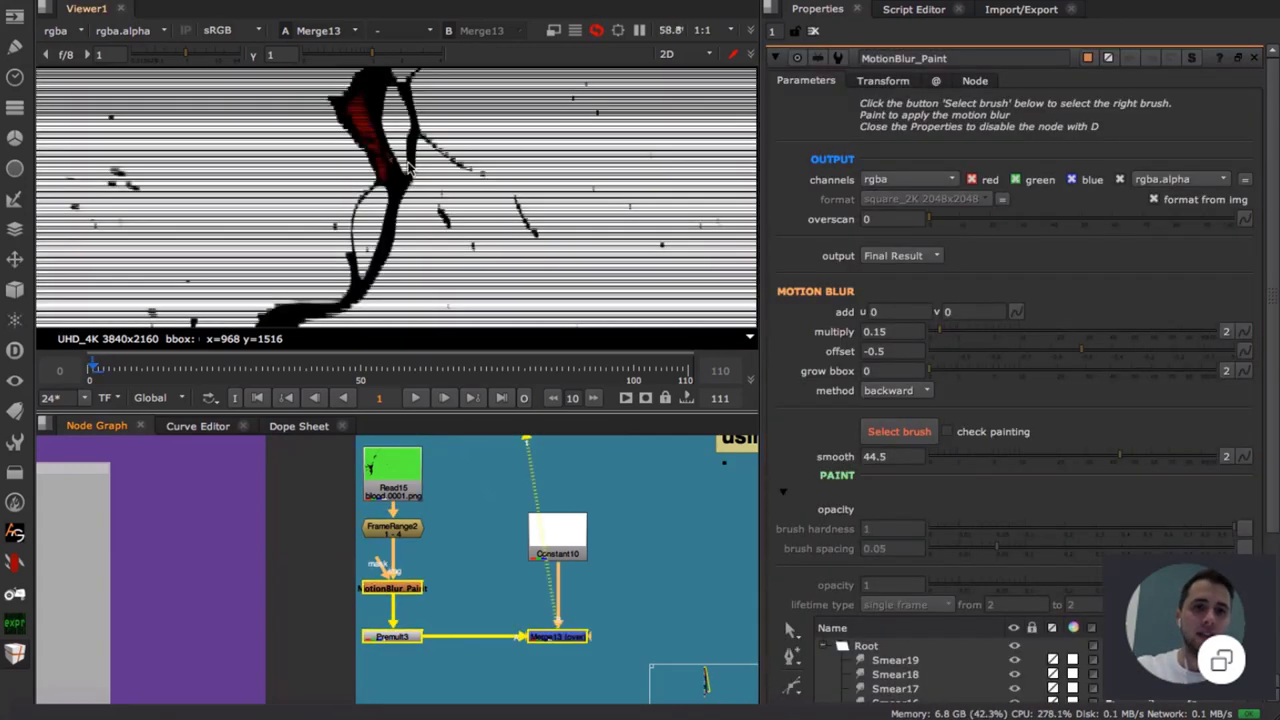
- Disable the MotionBlur_Paint node and inspect Merge13's unblurred output at frame 3
{"action": "double_click", "coordinate": [414, 593]}
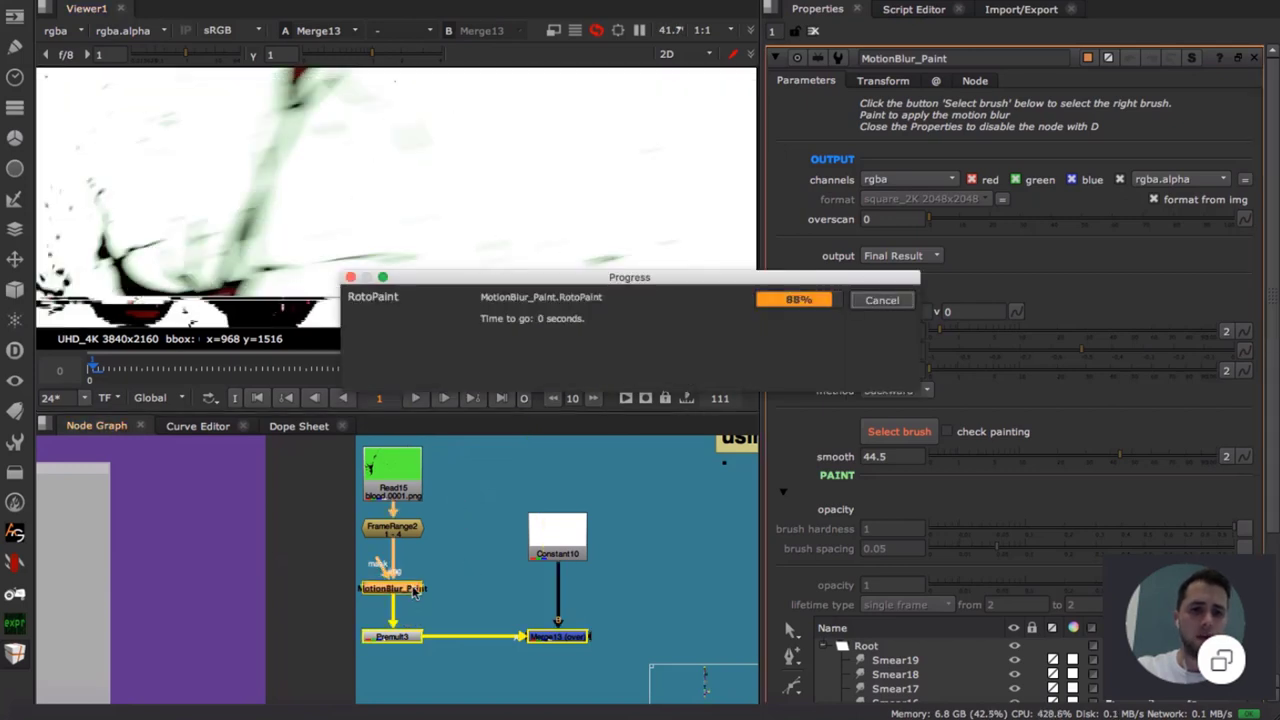
{"action": "left_click", "coordinate": [502, 527]}
{"action": "left_click", "coordinate": [413, 585]}
{"action": "key", "text": "d"}
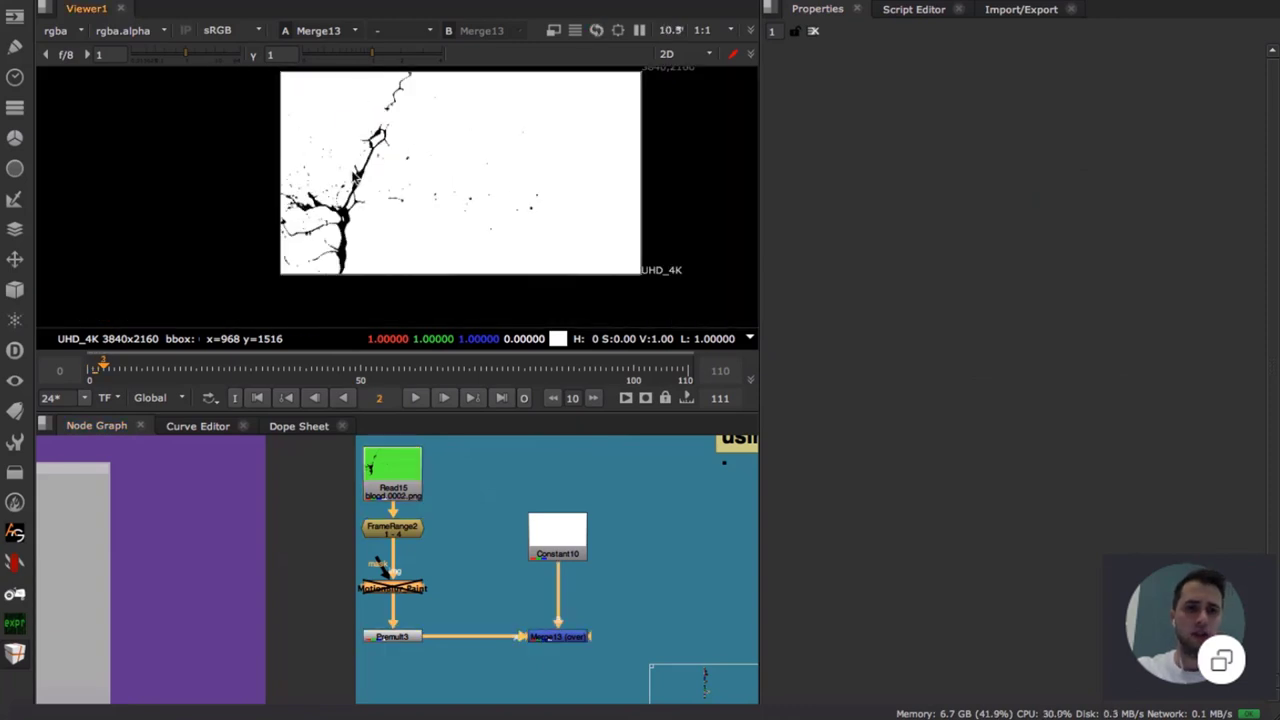
{"action": "key", "text": "Right"}
{"action": "scroll", "coordinate": [400, 200], "scroll_direction": "up", "scroll_amount": 5}
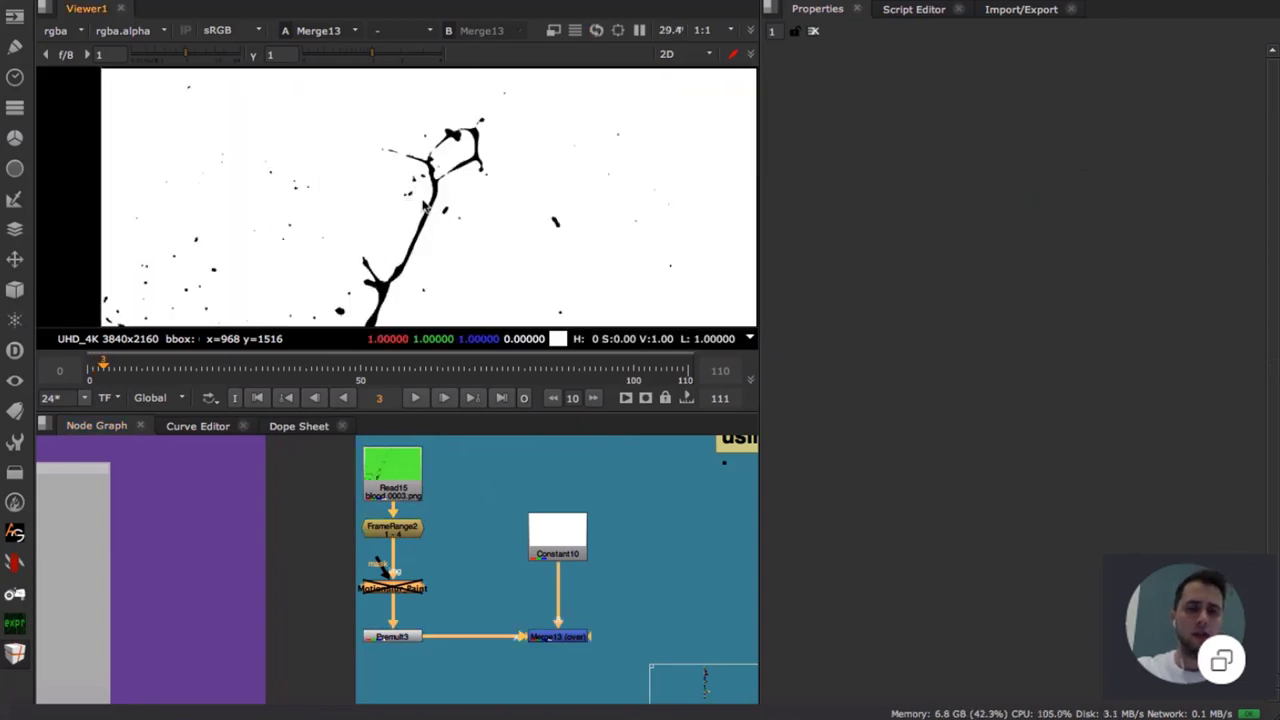
- Re-enable the MotionBlur_Paint node and view Merge13's blurred output at frame 1
{"action": "key", "text": "Left"}
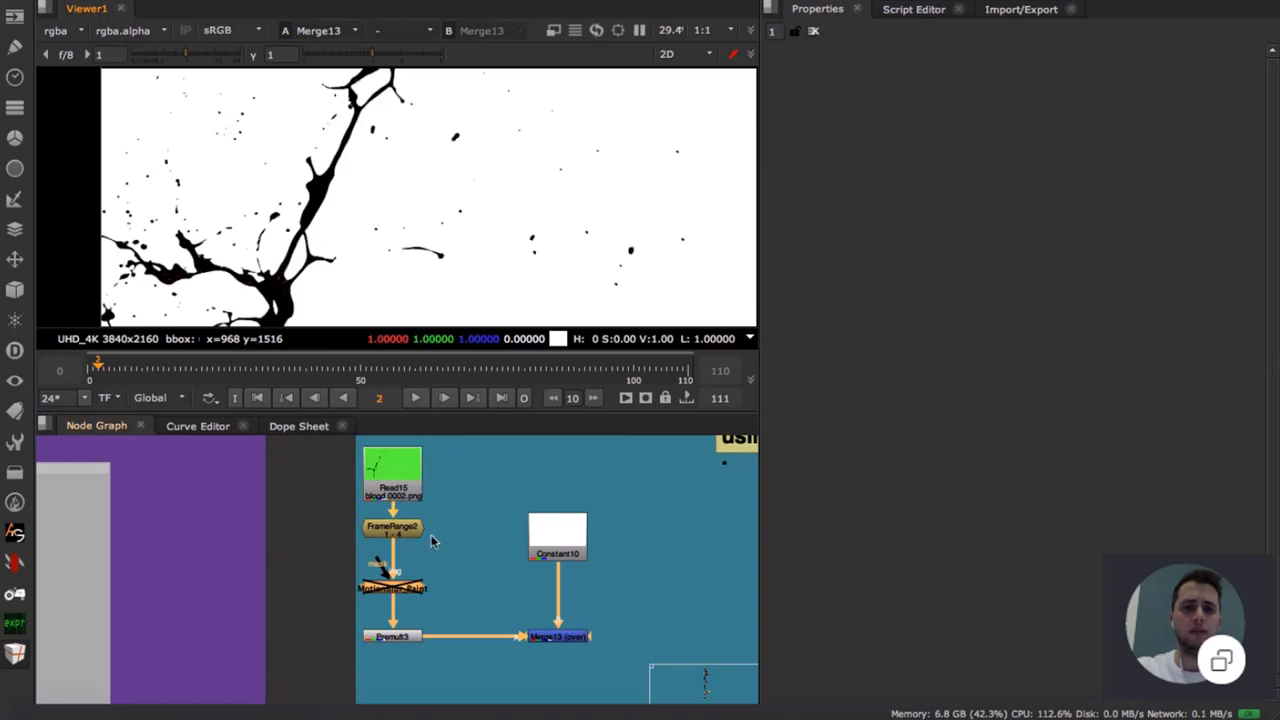
{"action": "key", "text": "d"}
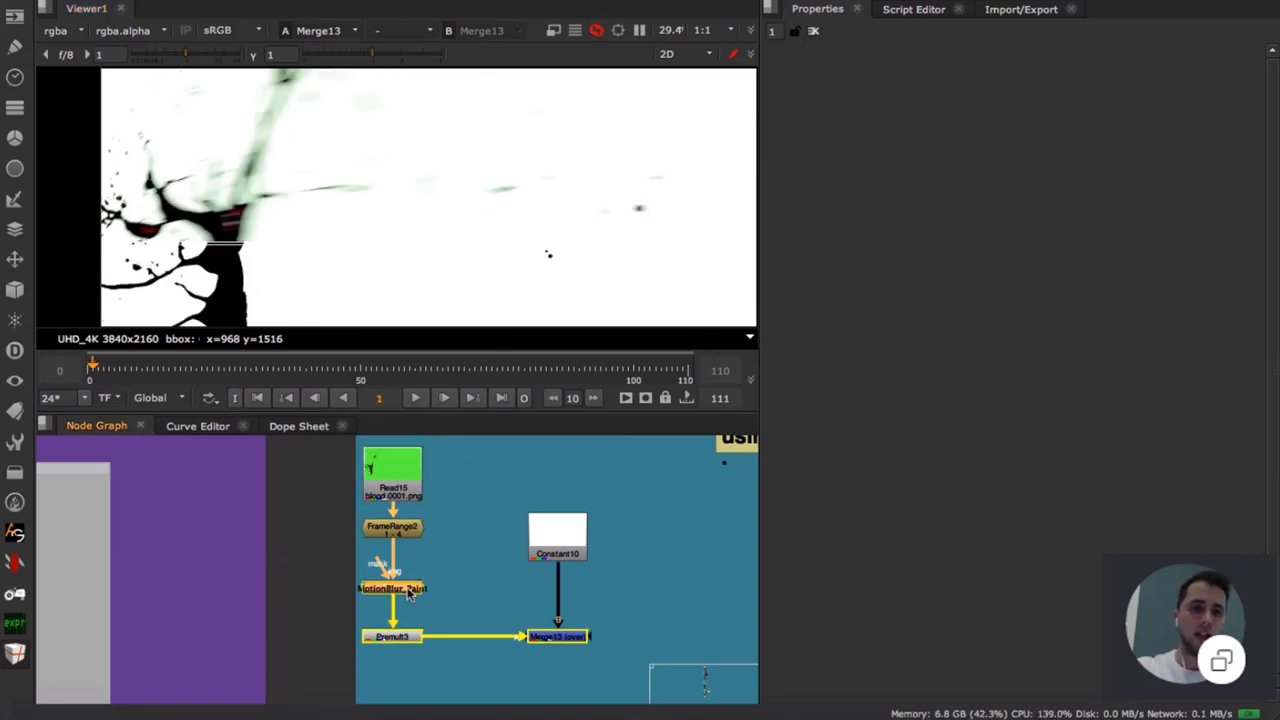
{"action": "left_click", "coordinate": [572, 637]}
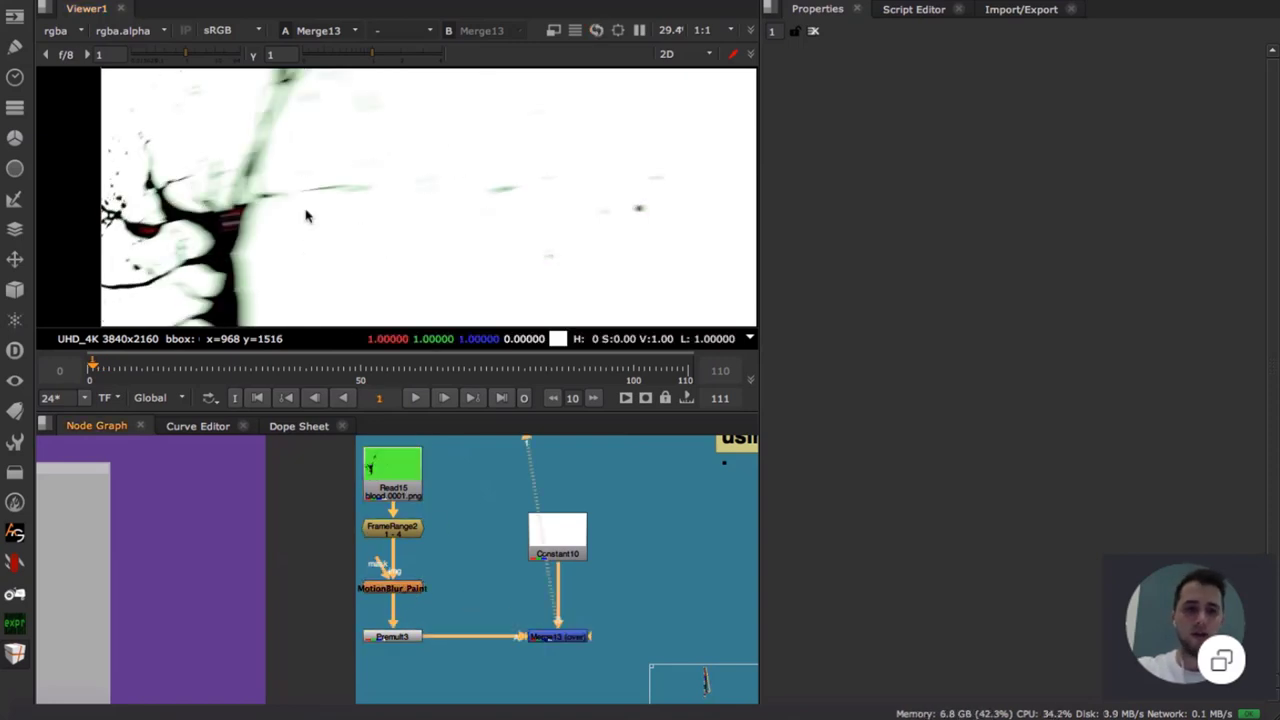
- Reopen MotionBlur_Paint's properties, select its brush, and smear the trunk and the droplets beside it at frame 1
{"action": "left_click", "coordinate": [410, 589]}
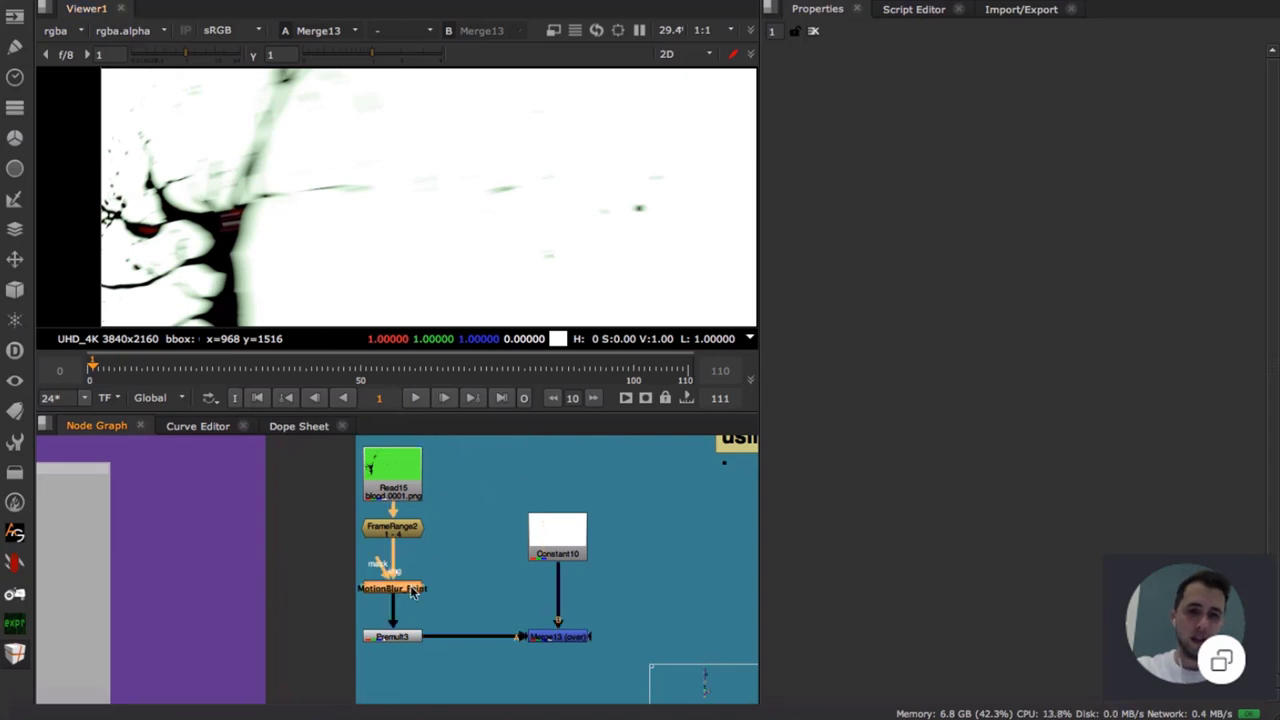
{"action": "double_click", "coordinate": [410, 589]}
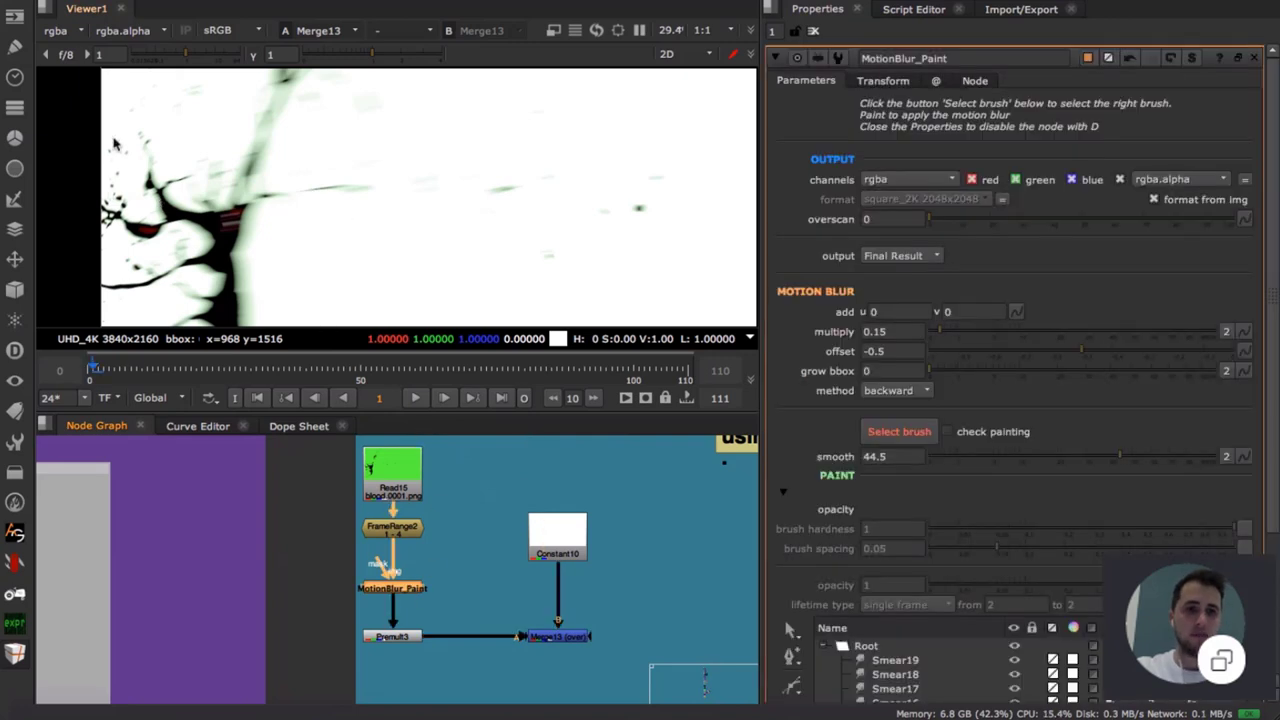
{"action": "left_click", "coordinate": [892, 432]}
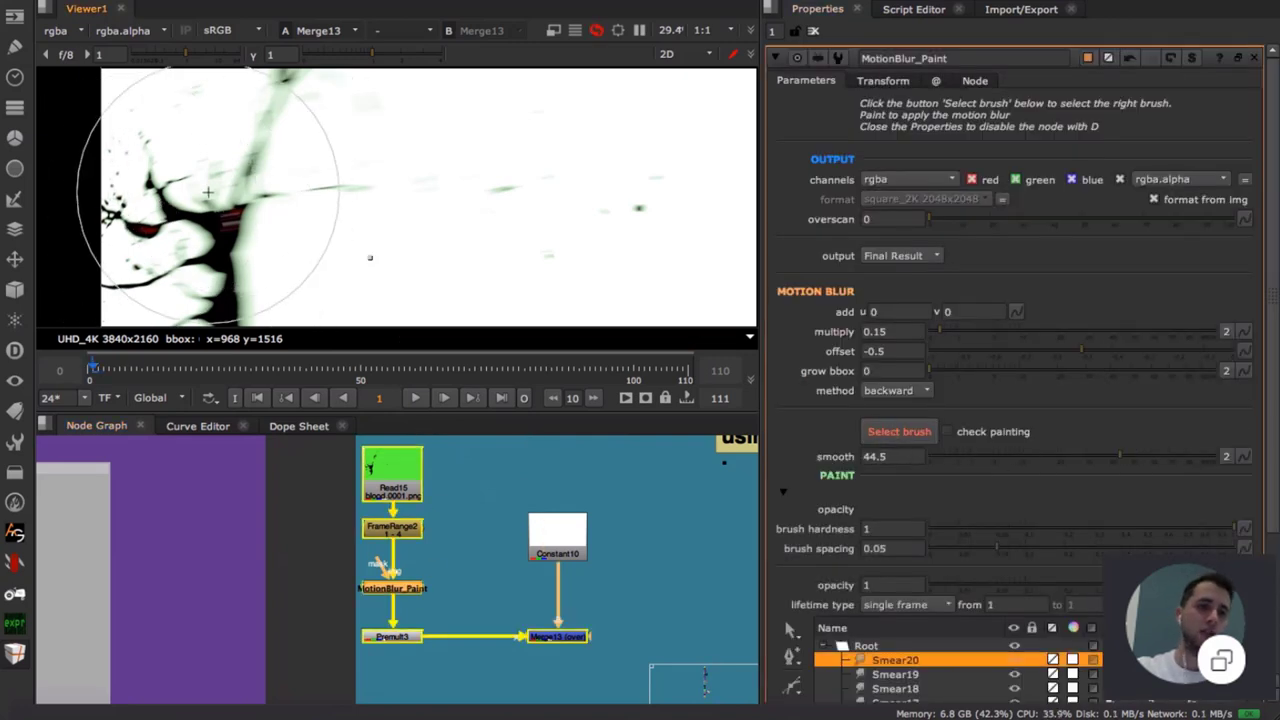
{"action": "mouse_move", "coordinate": [207, 192]}
{"action": "left_mouse_down"}
{"action": "mouse_move", "coordinate": [100, 208]}
{"action": "mouse_move", "coordinate": [240, 177]}
{"action": "left_mouse_up"}
{"action": "middle_click_drag", "start_coordinate": [588, 215], "coordinate": [339, 167]}
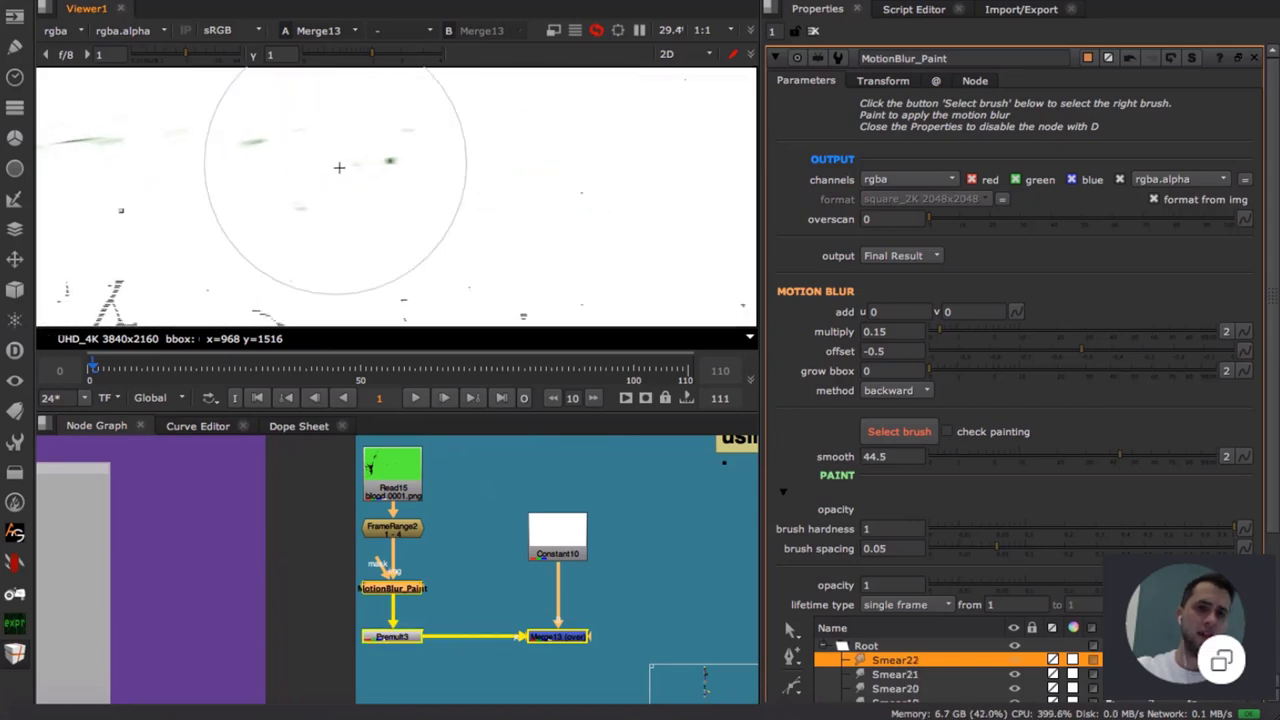
{"action": "left_click_drag", "start_coordinate": [339, 167], "coordinate": [386, 177]}
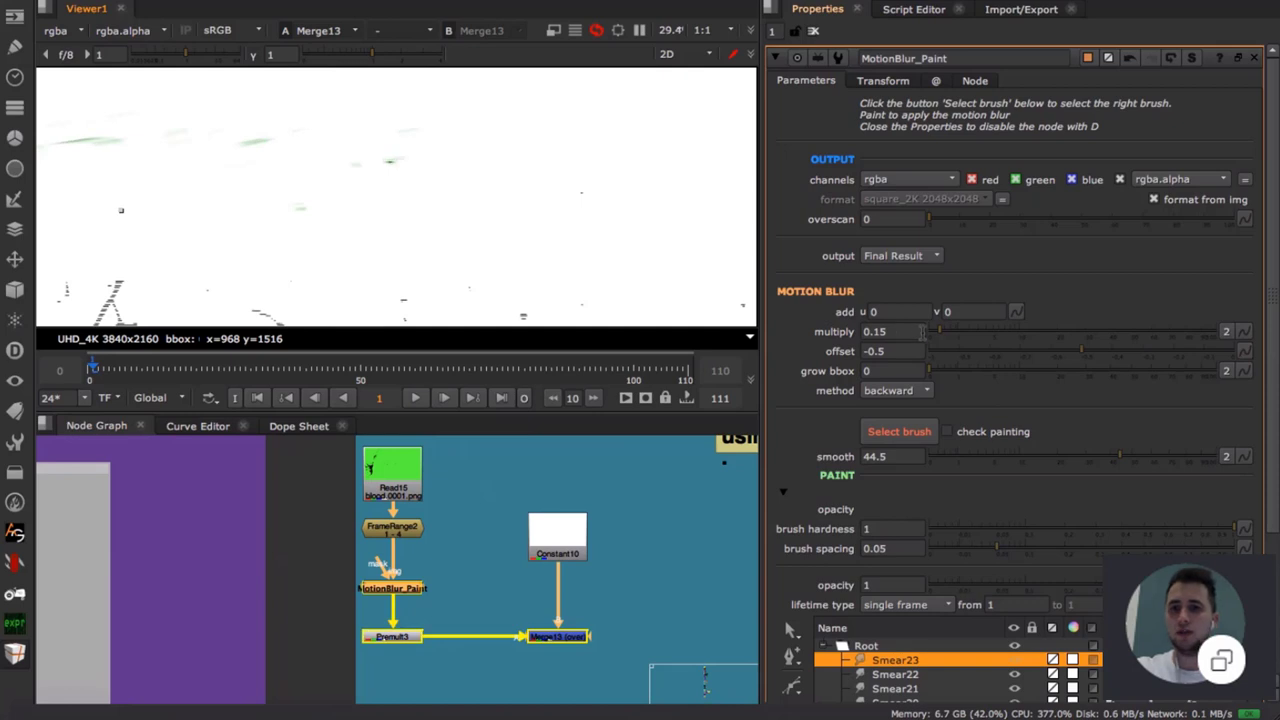
- Smear the faint droplets right of the trunk along a slight upward diagonal
{"action": "scroll", "coordinate": [500, 206], "scroll_direction": "down", "scroll_amount": 5}
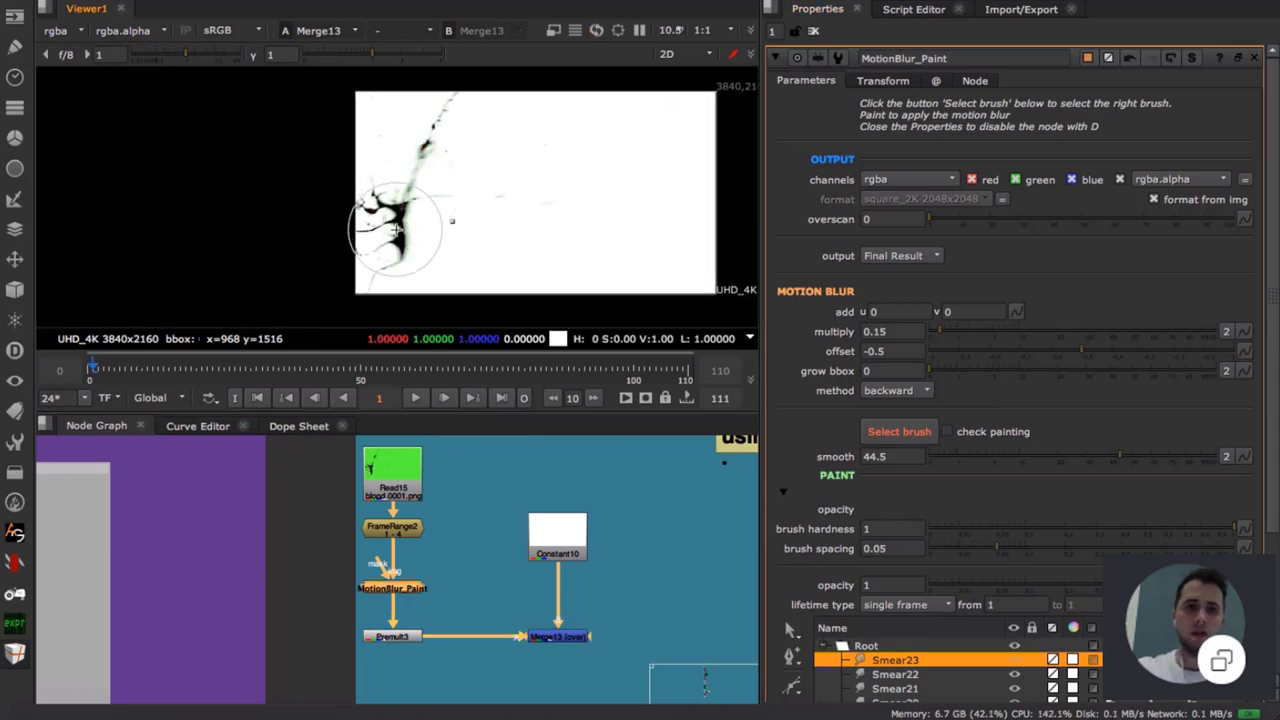
{"action": "scroll", "coordinate": [397, 233], "scroll_direction": "up", "scroll_amount": 8}
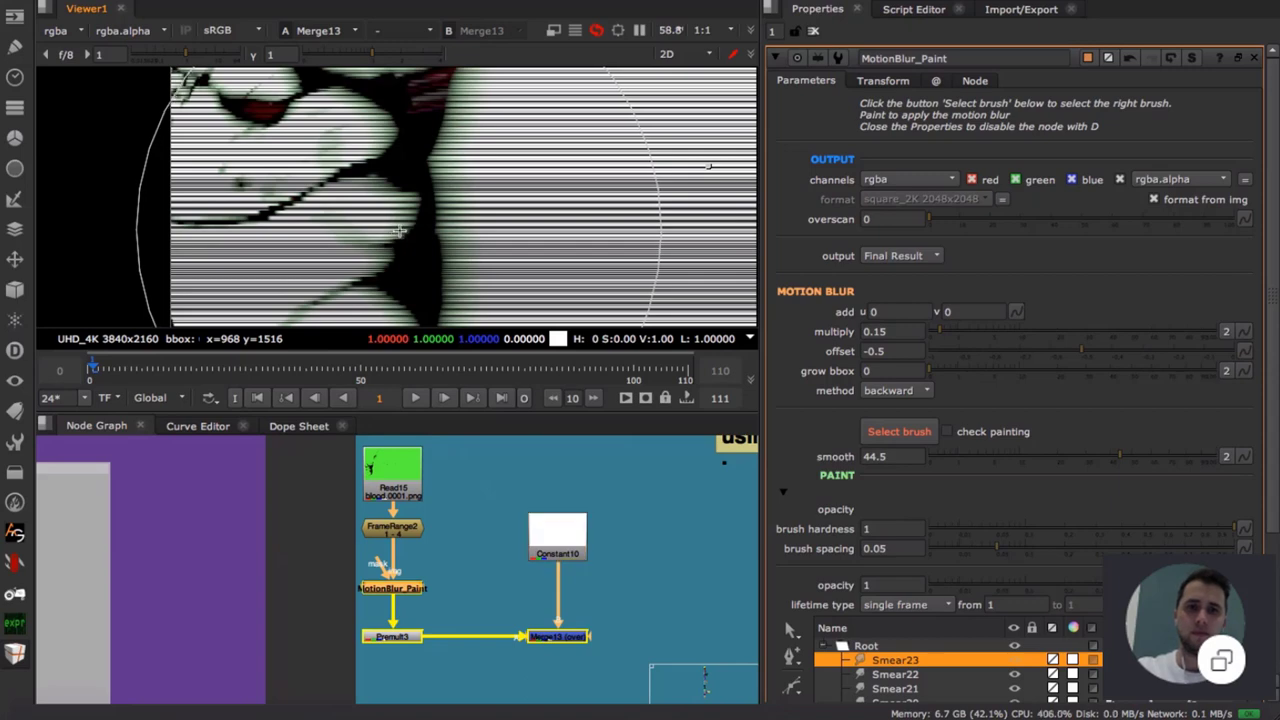
{"action": "scroll", "coordinate": [397, 233], "scroll_direction": "down", "scroll_amount": 3}
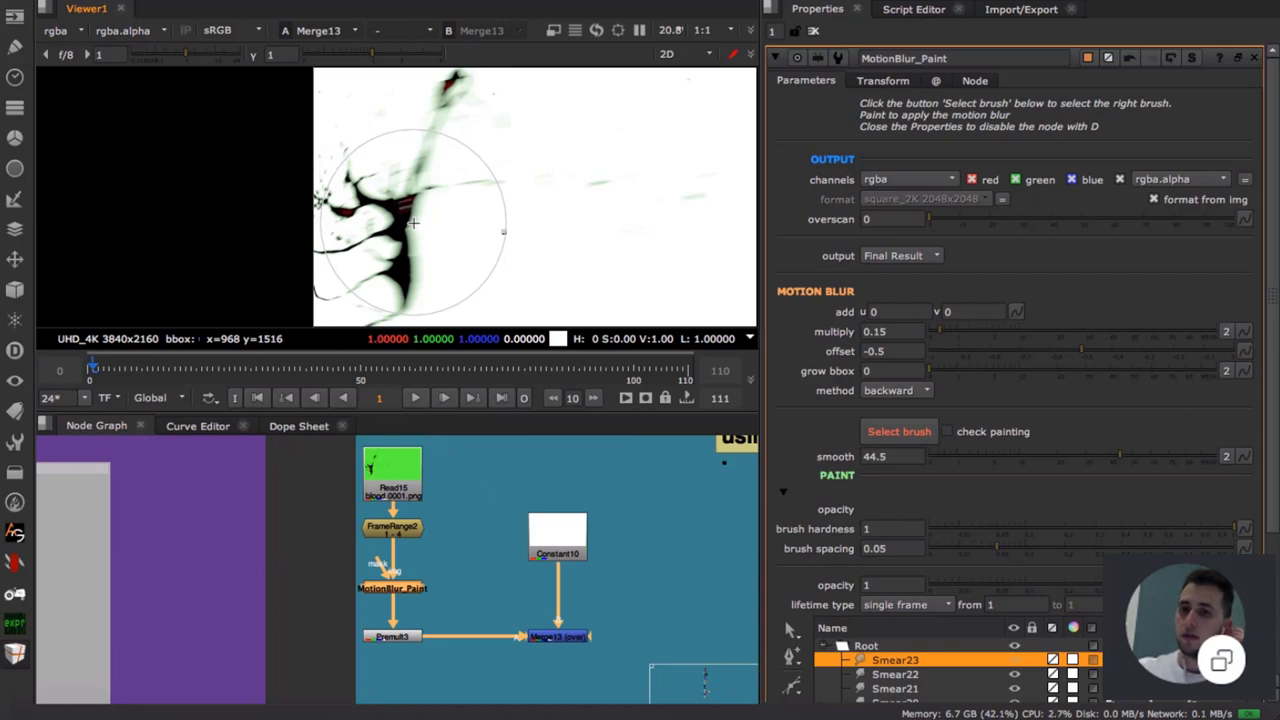
{"action": "scroll", "coordinate": [531, 478], "scroll_direction": "down", "scroll_amount": 3}
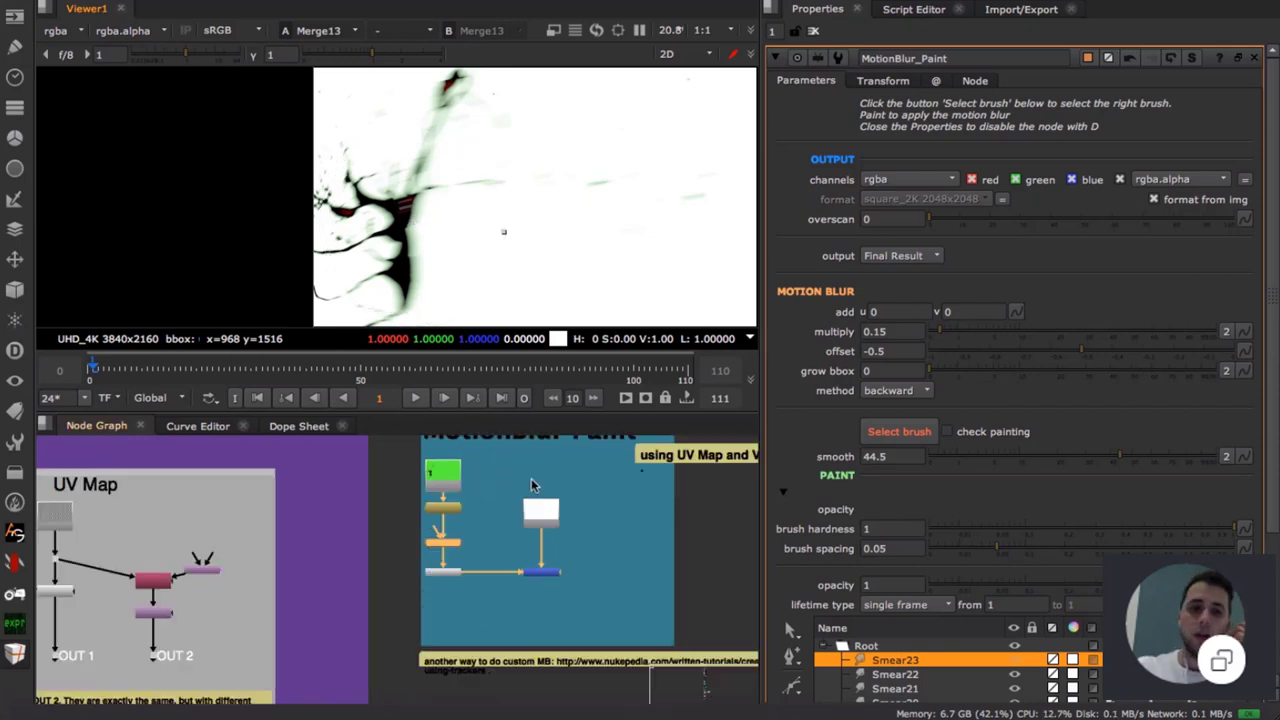
{"action": "scroll", "coordinate": [463, 493], "scroll_direction": "up", "scroll_amount": 1}
{"action": "left_click_drag", "start_coordinate": [633, 466], "coordinate": [541, 482]}
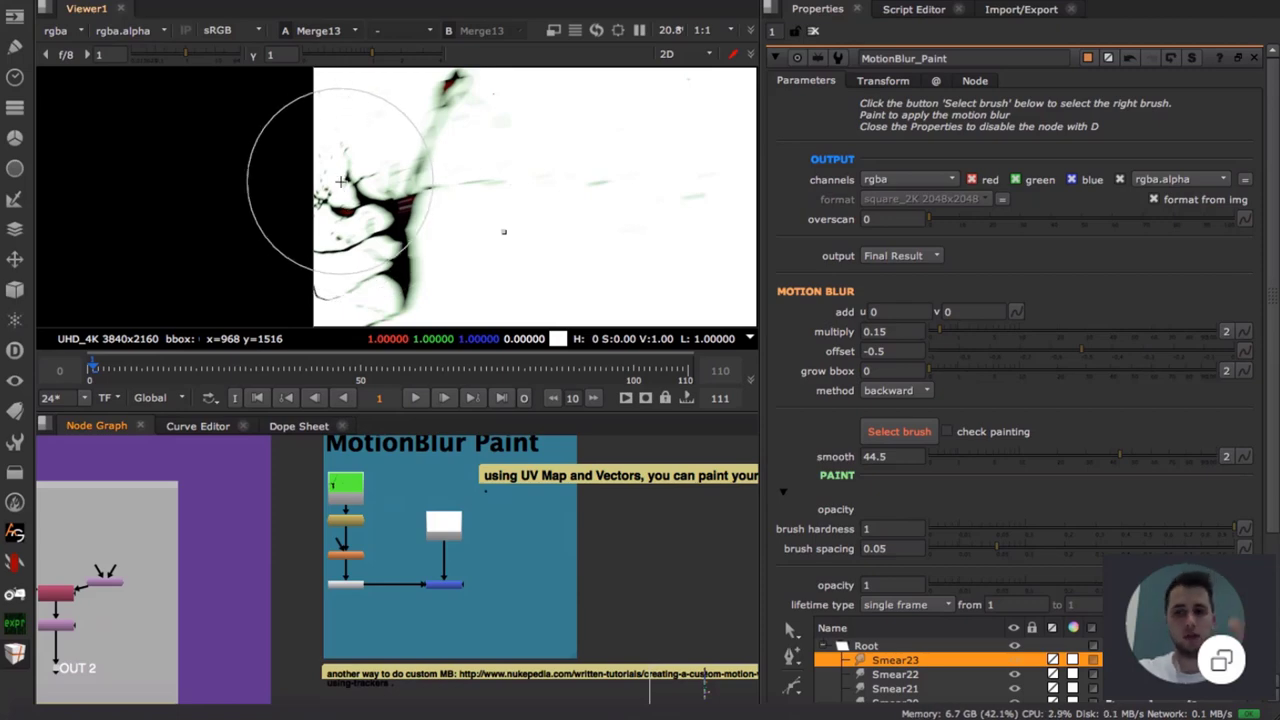
{"action": "middle_click_drag", "start_coordinate": [560, 190], "coordinate": [428, 222]}
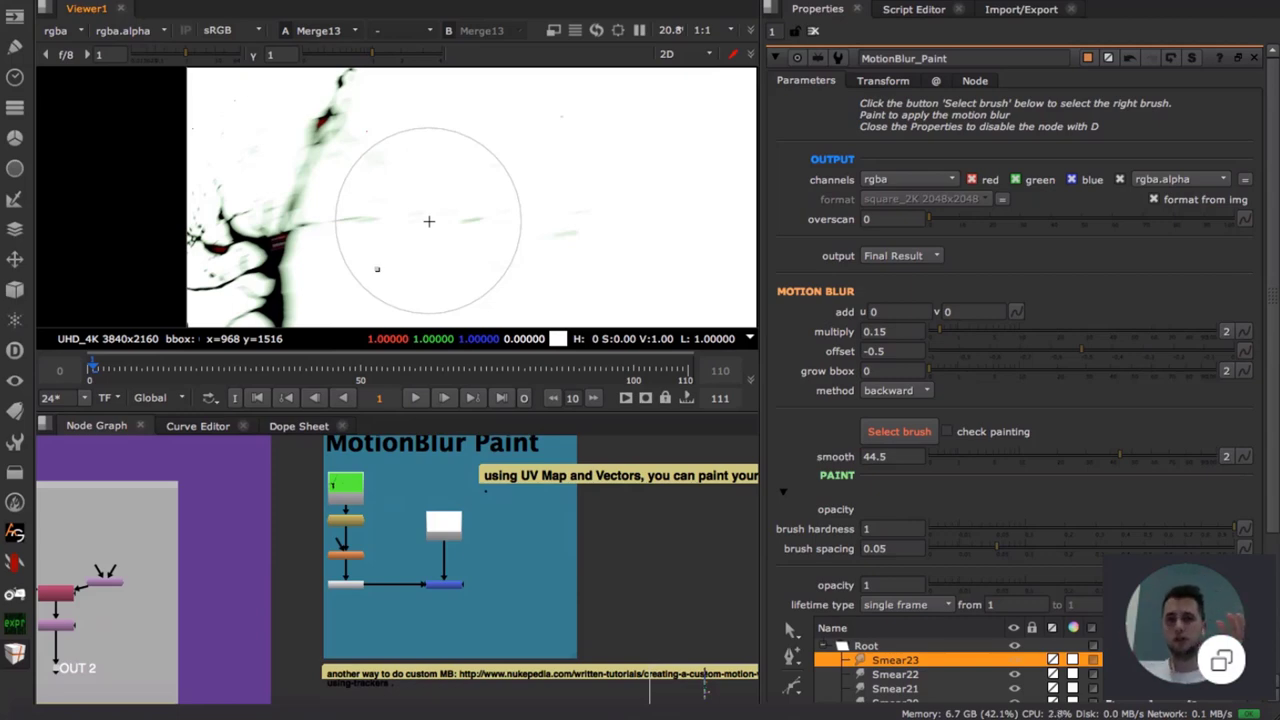
{"action": "scroll", "coordinate": [470, 218], "scroll_direction": "up", "scroll_amount": 3}
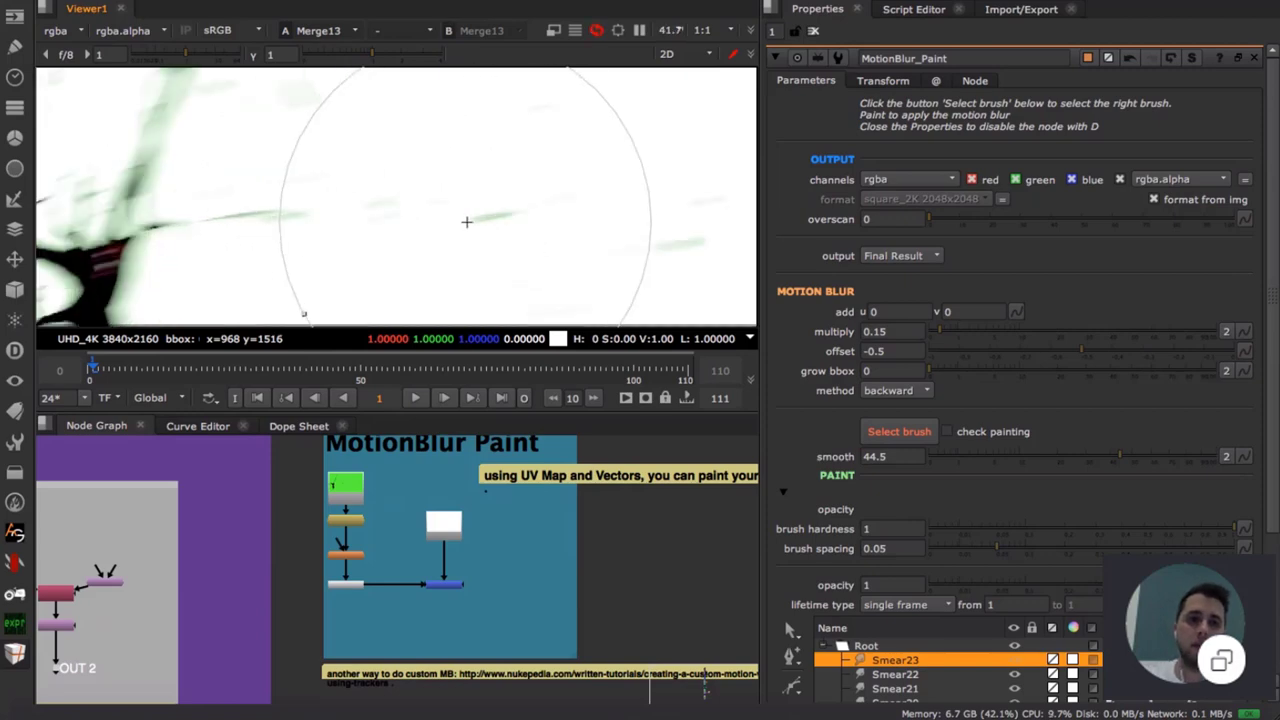
{"action": "mouse_move", "coordinate": [489, 220]}
{"action": "left_mouse_down"}
{"action": "mouse_move", "coordinate": [578, 126]}
{"action": "mouse_move", "coordinate": [491, 229]}
{"action": "mouse_move", "coordinate": [557, 206]}
{"action": "left_mouse_up"}
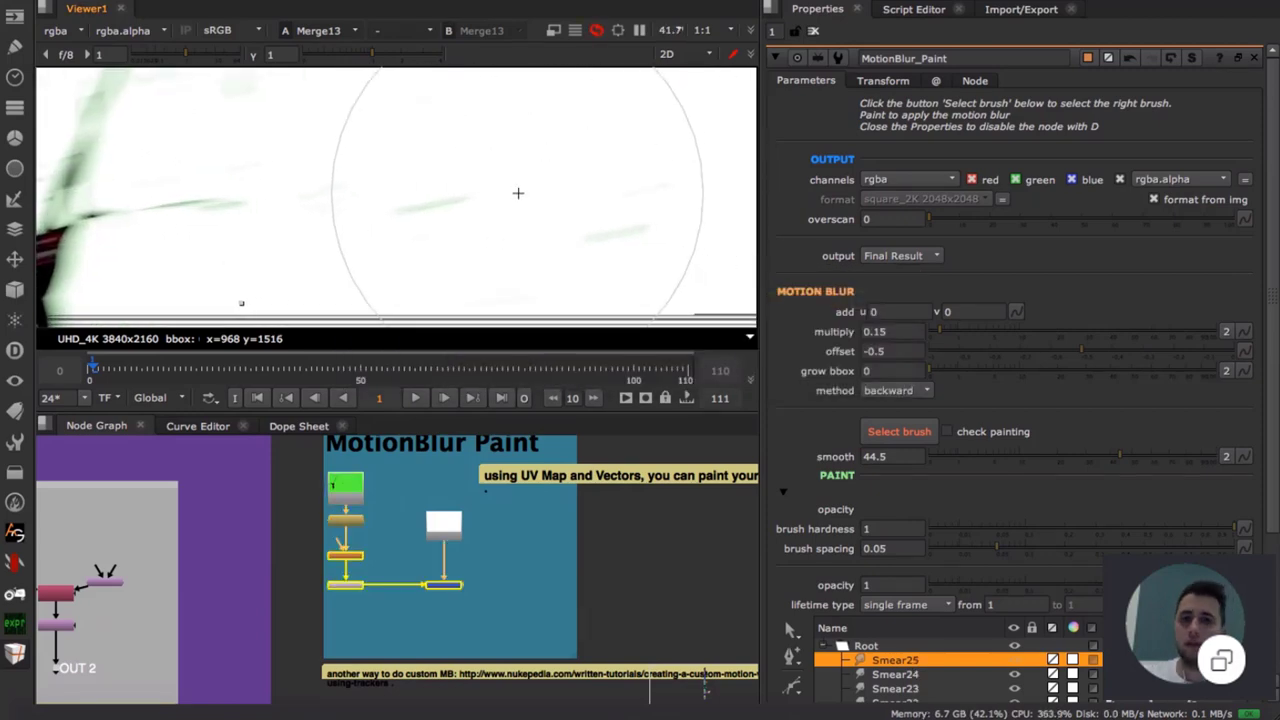
{"action": "middle_click_drag", "start_coordinate": [632, 232], "coordinate": [510, 199]}
{"action": "mouse_move", "coordinate": [477, 206]}
{"action": "left_mouse_down"}
{"action": "mouse_move", "coordinate": [554, 186]}
{"action": "mouse_move", "coordinate": [541, 184]}
{"action": "left_mouse_up"}
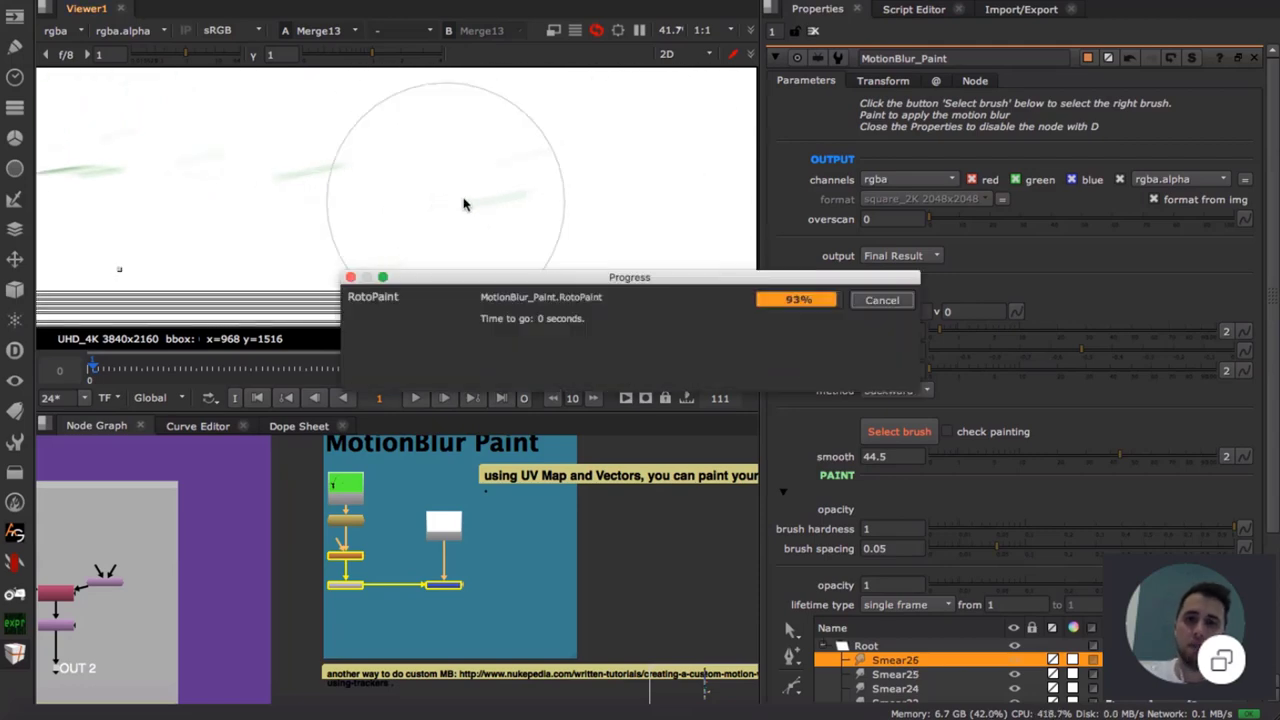
- Set MotionBlur_Paint's motion blur multiply to 0.04 and check the reduced blur around the trunk
{"action": "left_click", "coordinate": [898, 331]}
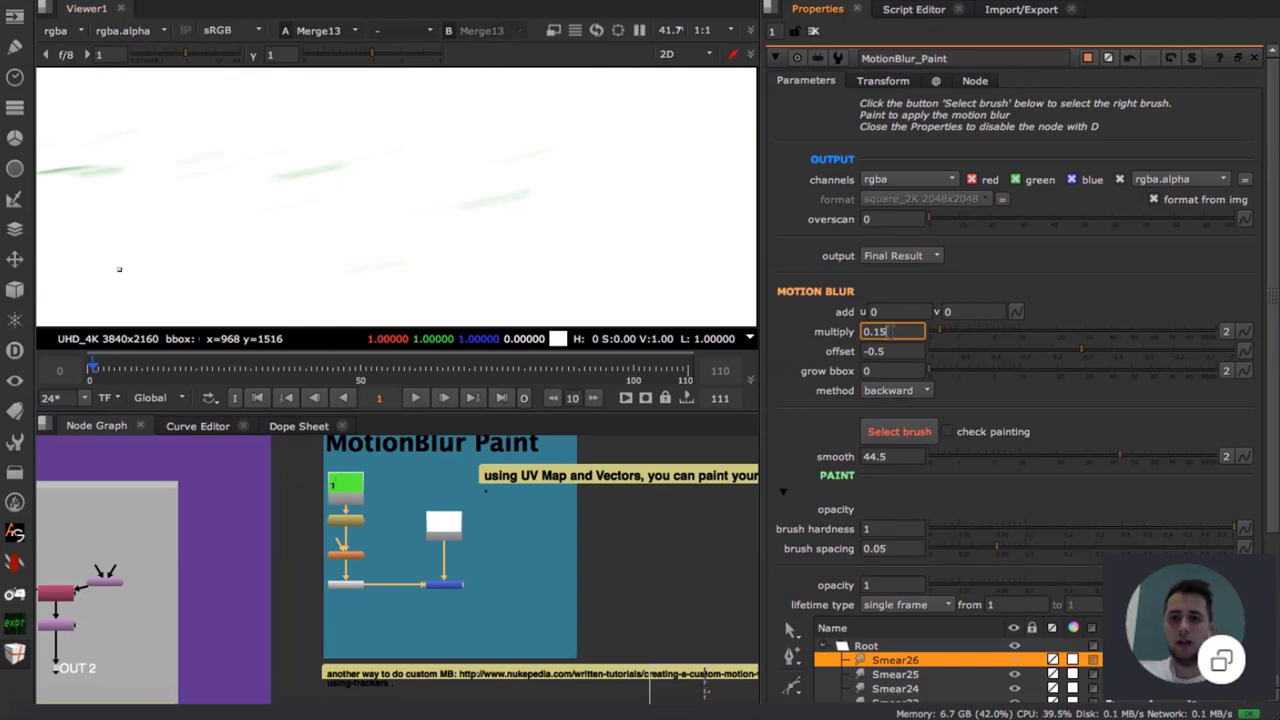
{"action": "key", "text": "Delete"}
{"action": "type", "text": "0"}
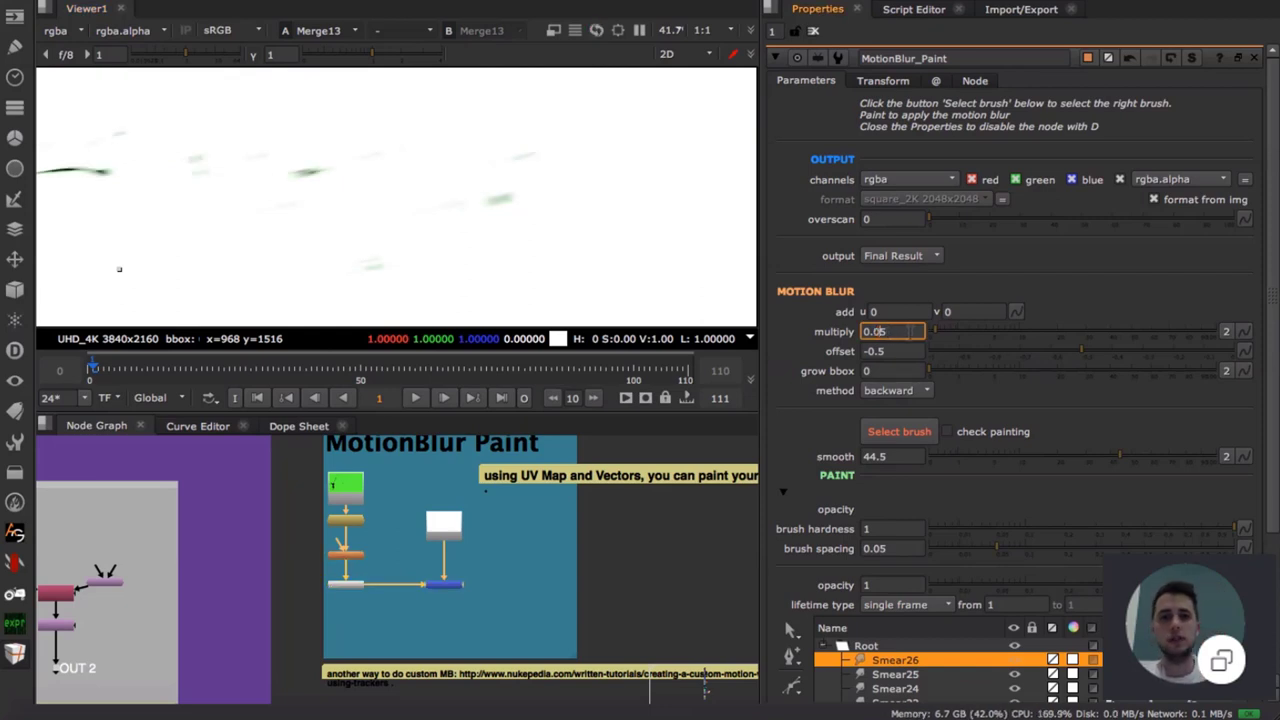
{"action": "key", "text": "Right"}
{"action": "key", "text": "Down"}
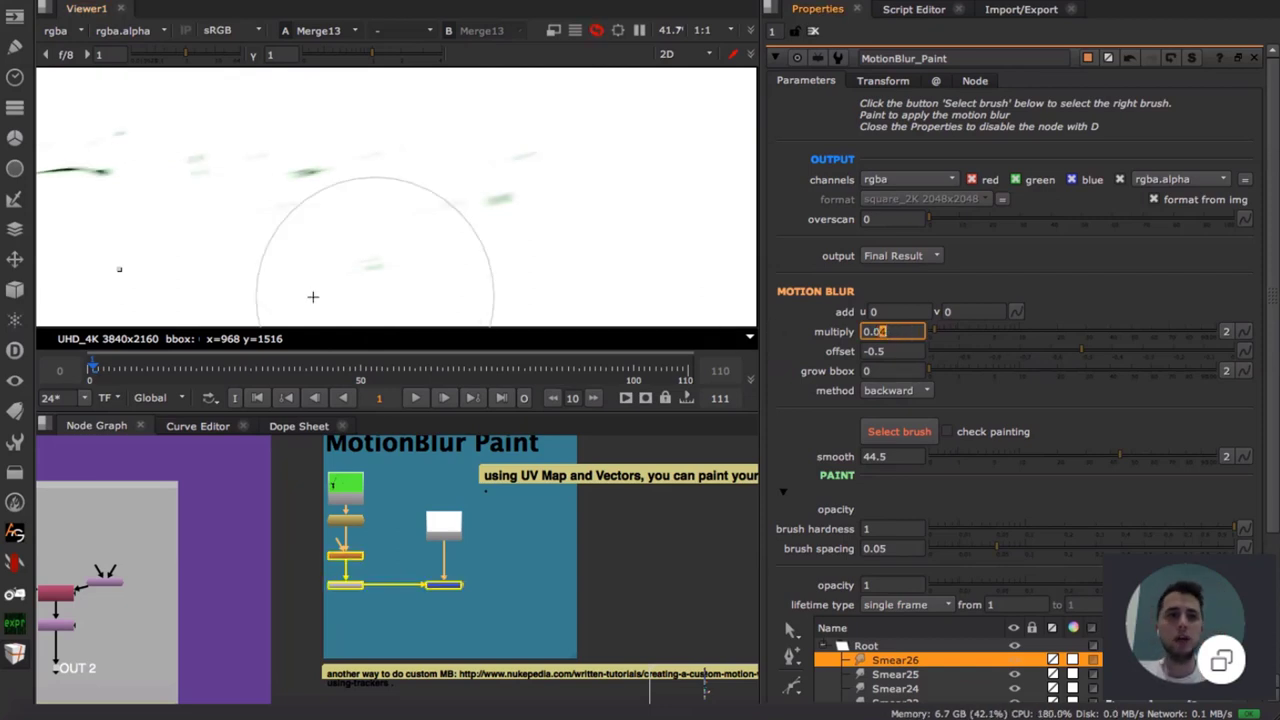
{"action": "scroll", "coordinate": [250, 240], "scroll_direction": "up", "scroll_amount": 2}
{"action": "middle_click_drag", "start_coordinate": [130, 198], "coordinate": [398, 192]}
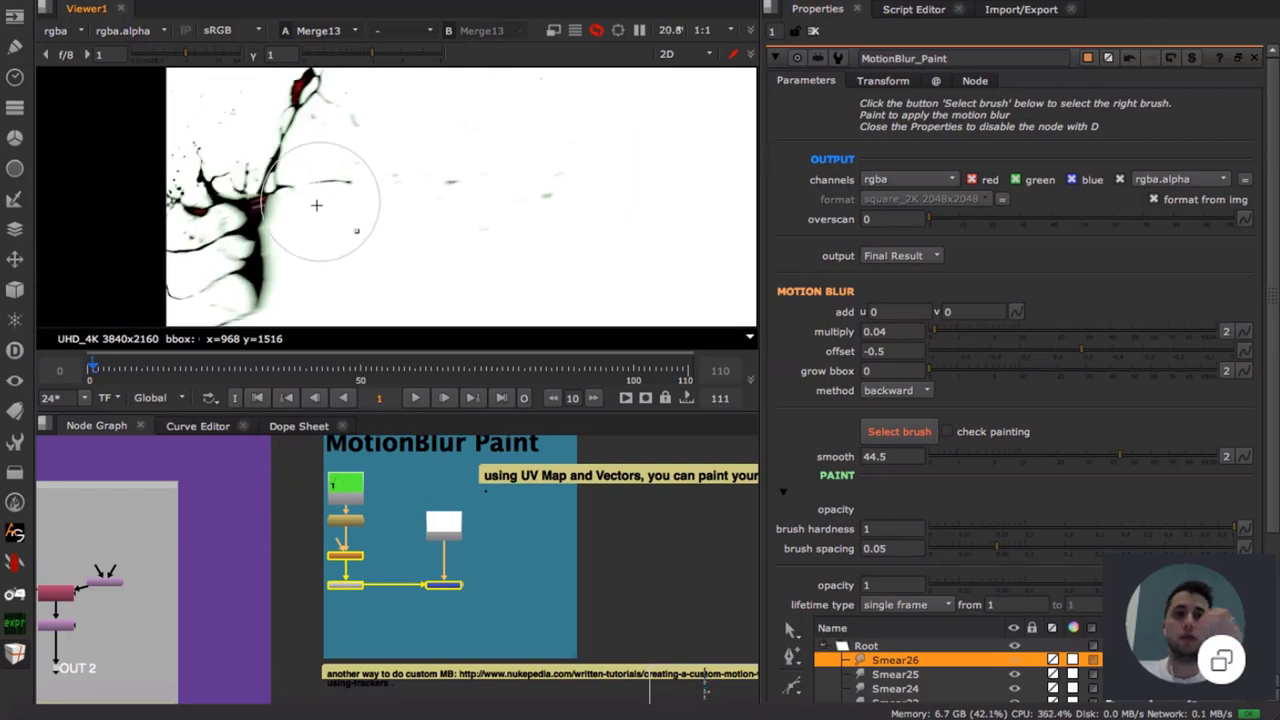
{"action": "scroll", "coordinate": [226, 205], "scroll_direction": "up", "scroll_amount": 2}
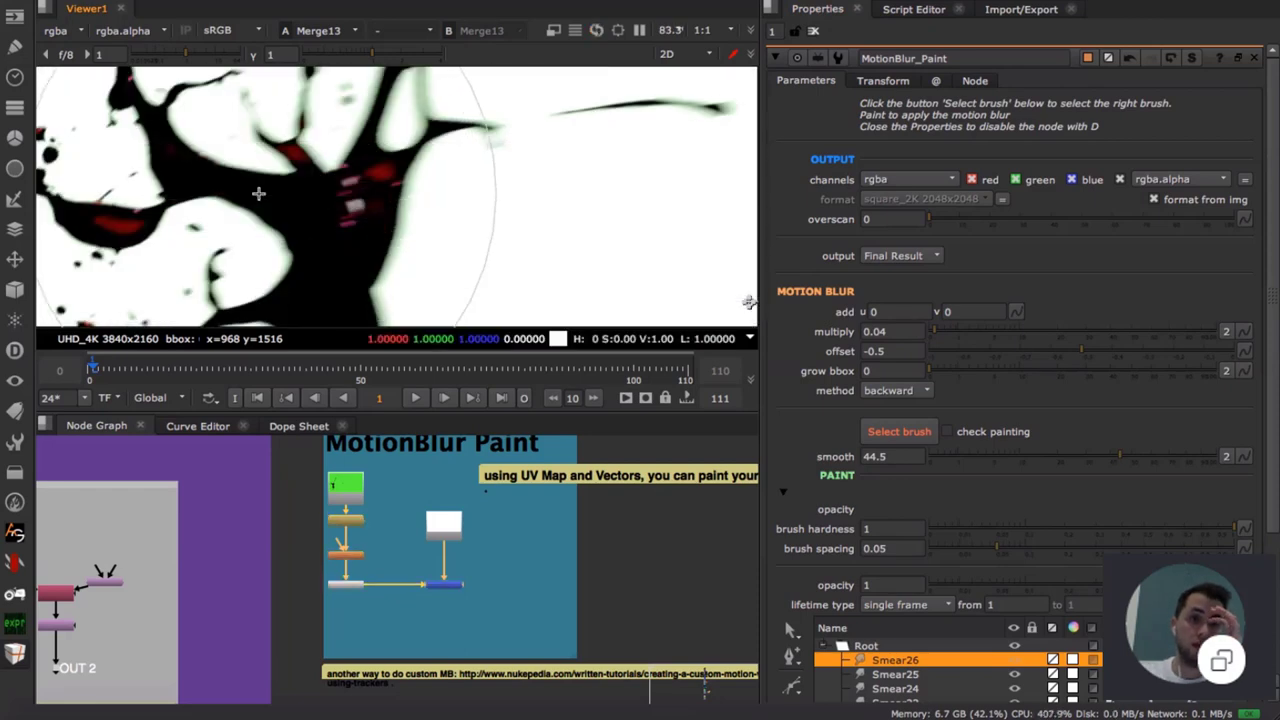
- Examine the note below the MotionBlur Paint backdrop linking to another custom motion blur method on Nukepedia
{"action": "middle_click_drag", "start_coordinate": [581, 573], "coordinate": [559, 505]}
{"action": "scroll", "coordinate": [556, 614], "scroll_direction": "up", "scroll_amount": 3}
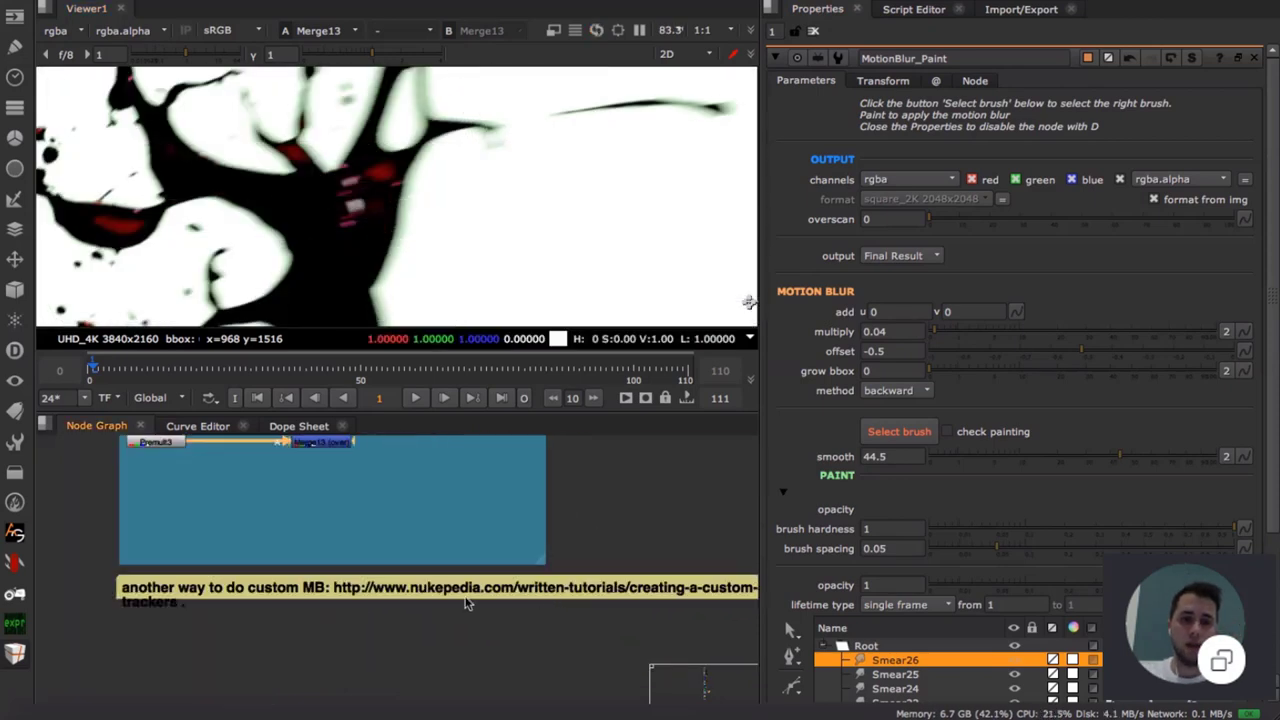
{"action": "middle_click_drag", "start_coordinate": [465, 600], "coordinate": [421, 560]}
{"action": "left_click", "coordinate": [503, 553]}
{"action": "middle_click_drag", "start_coordinate": [567, 486], "coordinate": [556, 484]}
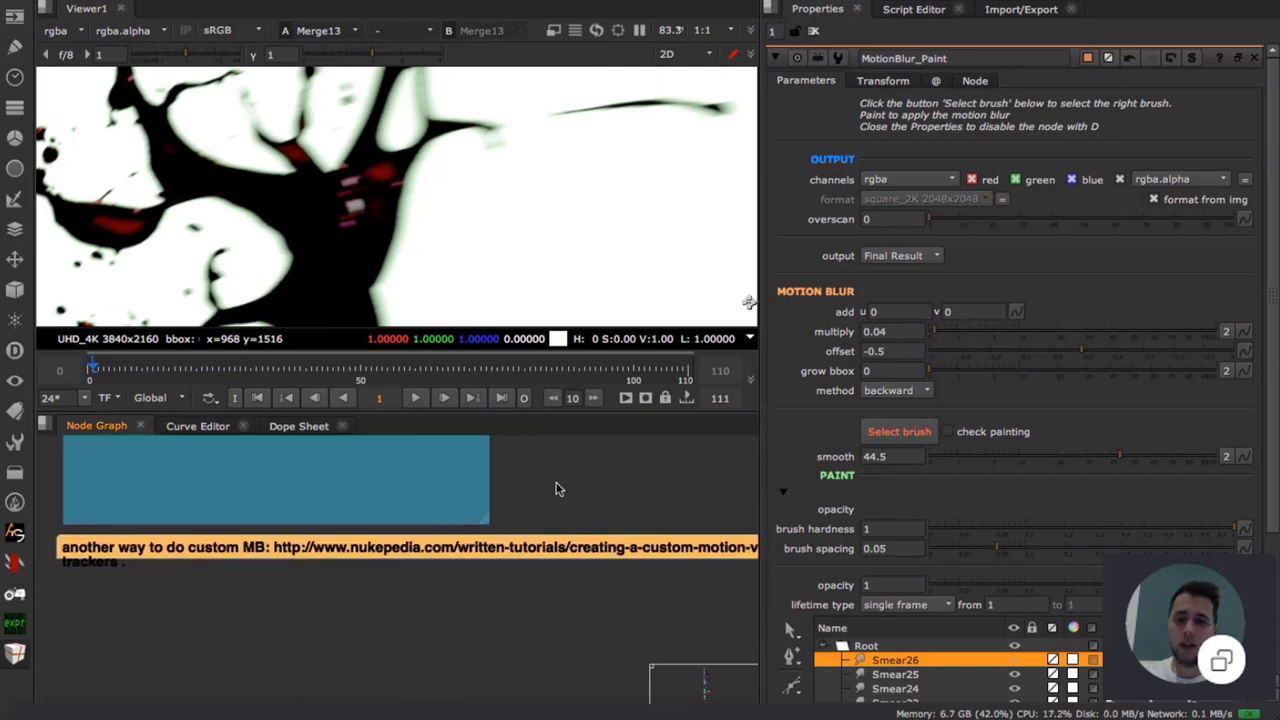
{"action": "middle_click_drag", "start_coordinate": [651, 546], "coordinate": [488, 527]}
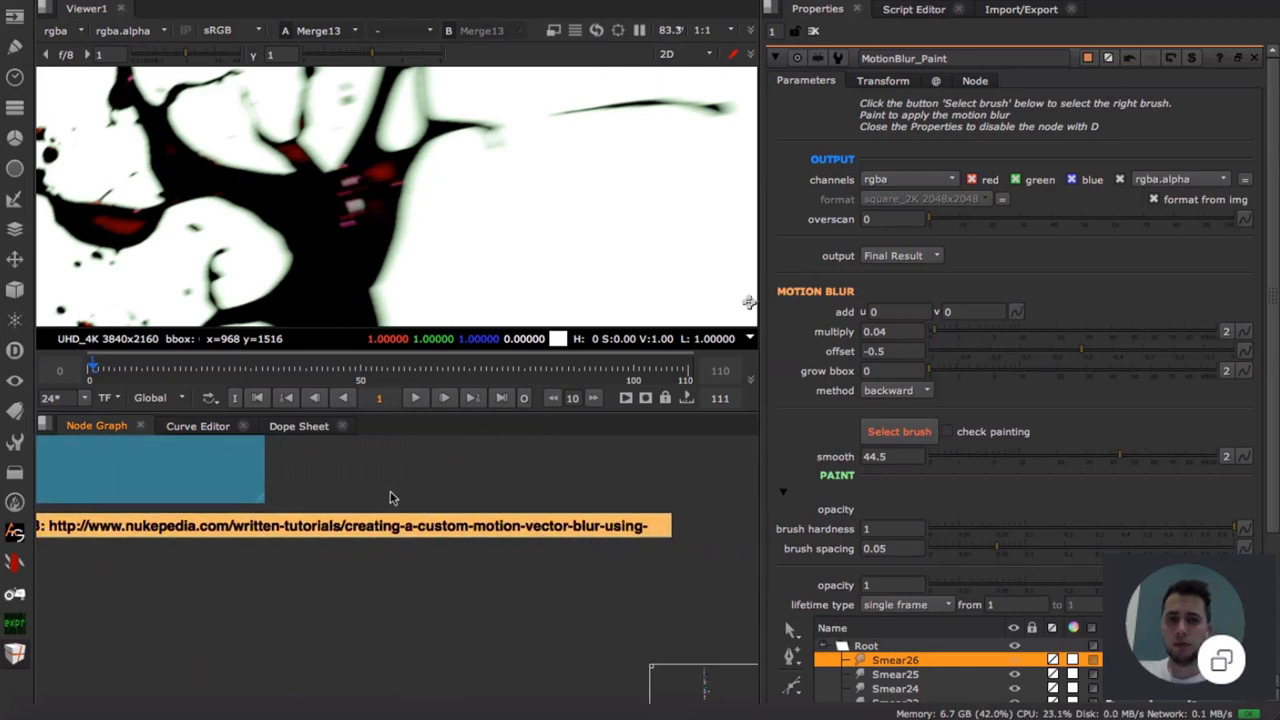
{"action": "scroll", "coordinate": [390, 497], "scroll_direction": "up", "scroll_amount": 4}
{"action": "scroll", "coordinate": [390, 497], "scroll_direction": "left", "scroll_amount": 4}
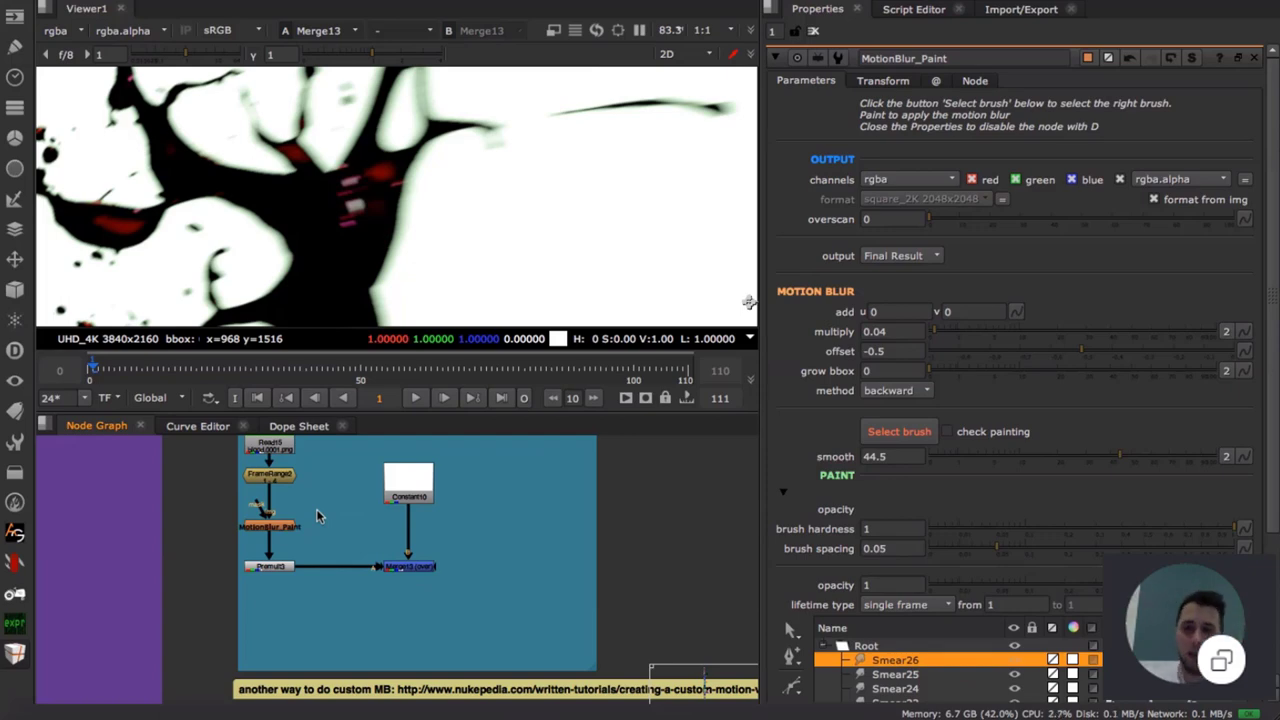
- Smear the trunk's centre horizontally to the right and inspect the blur along its lower branches
{"action": "left_click_drag", "start_coordinate": [316, 208], "coordinate": [461, 208]}
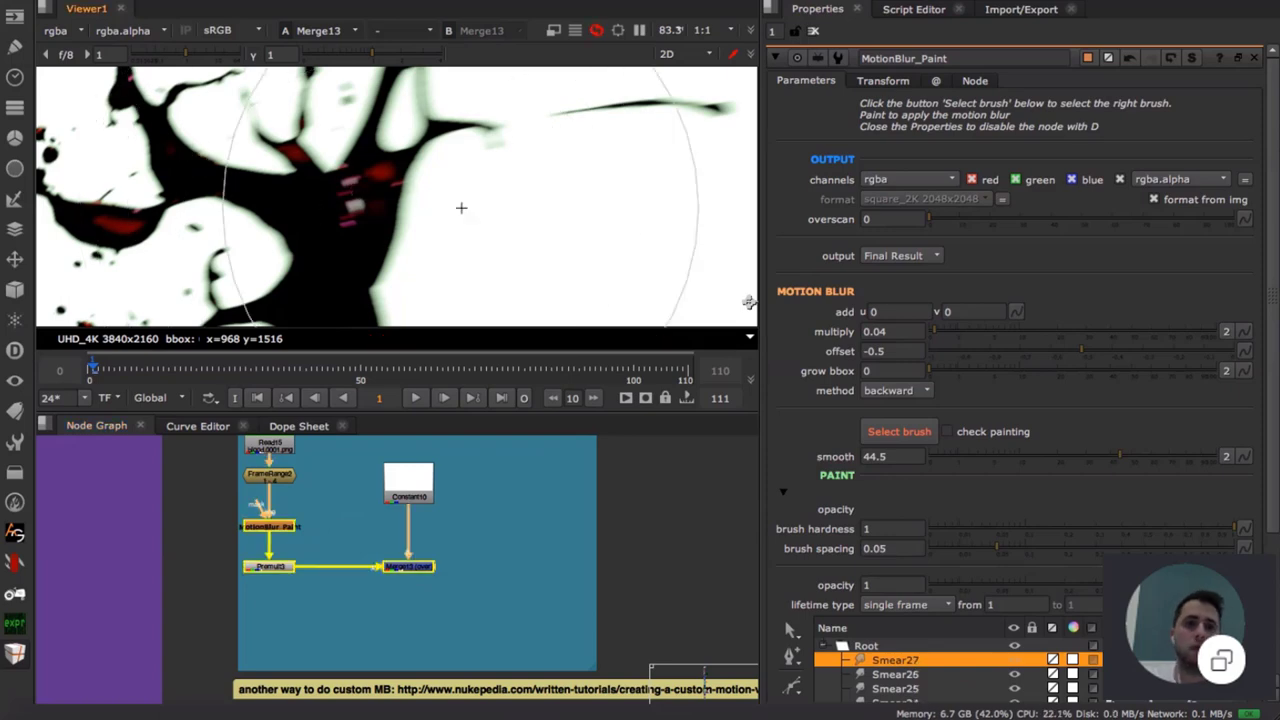
{"action": "scroll", "coordinate": [279, 224], "scroll_direction": "down", "scroll_amount": 5}
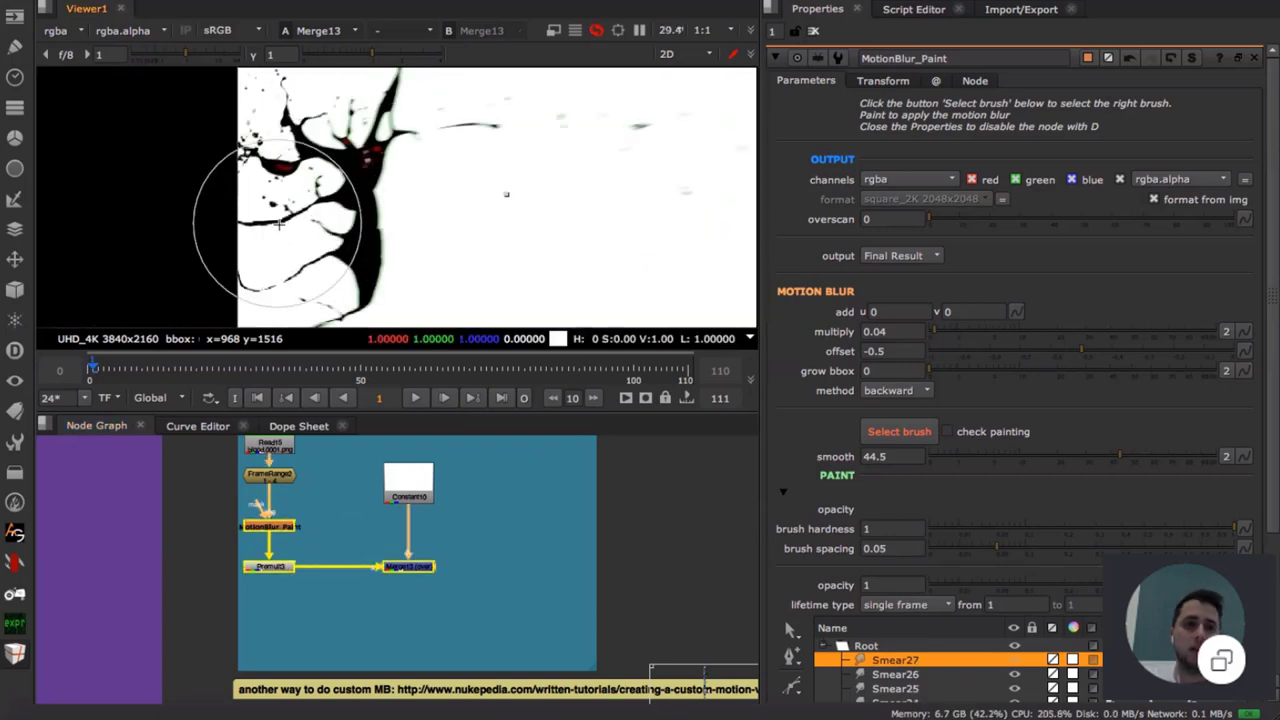
{"action": "scroll", "coordinate": [385, 260], "scroll_direction": "up", "scroll_amount": 8}
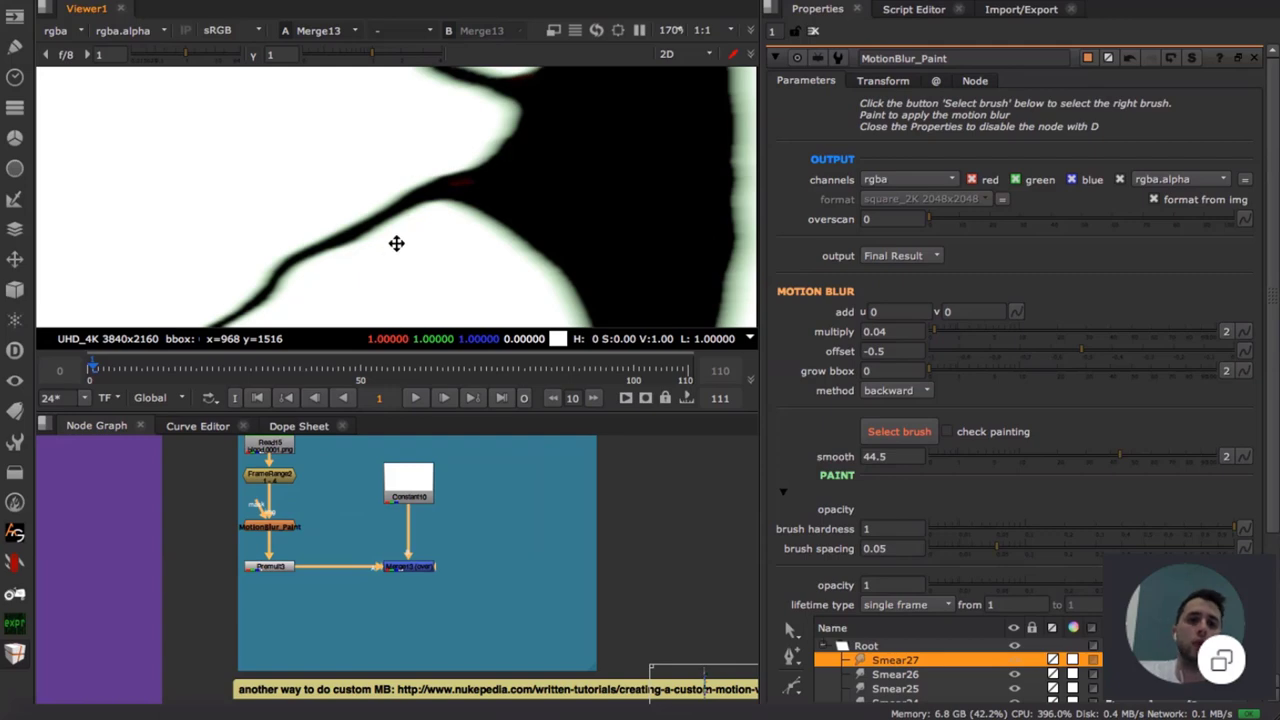
{"action": "scroll", "coordinate": [396, 243], "scroll_direction": "down", "scroll_amount": 8}
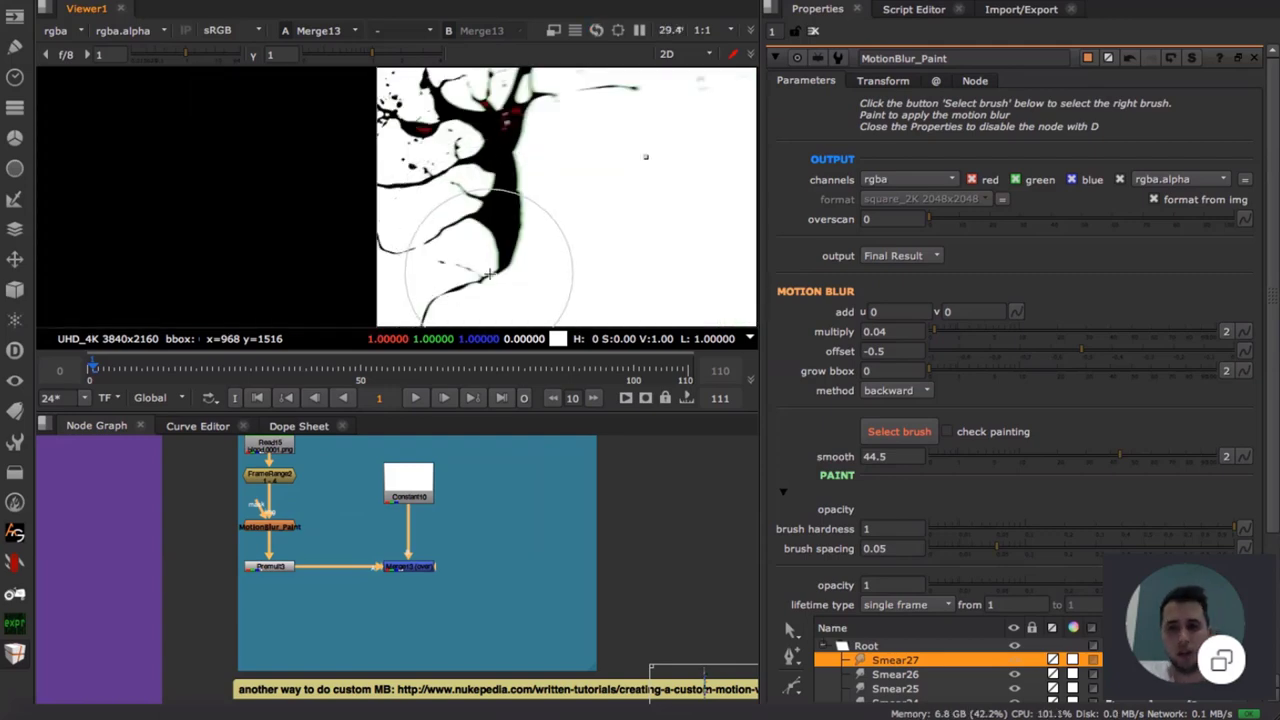
{"action": "middle_click_drag", "start_coordinate": [594, 200], "coordinate": [457, 280]}
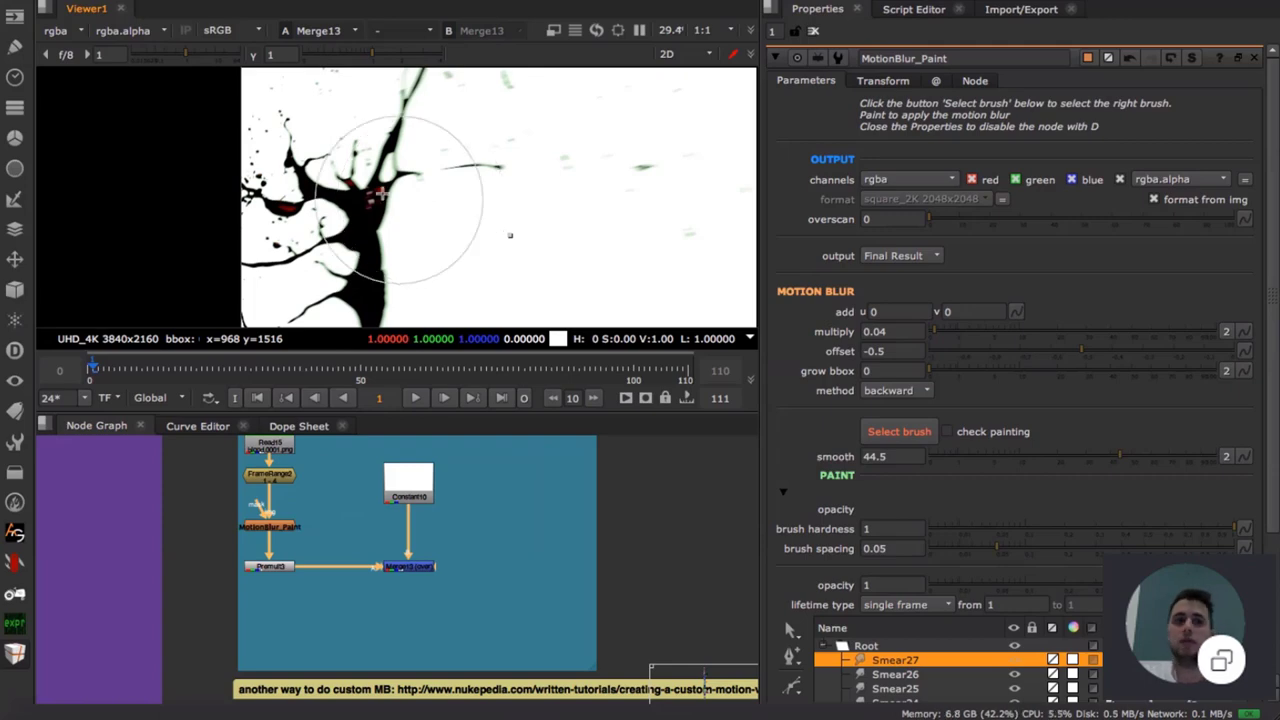
- Smear the small droplets left of the trunk and the thin strand at its upper end
{"action": "middle_click_drag", "start_coordinate": [266, 131], "coordinate": [303, 158]}
{"action": "left_click_drag", "start_coordinate": [298, 157], "coordinate": [272, 165]}
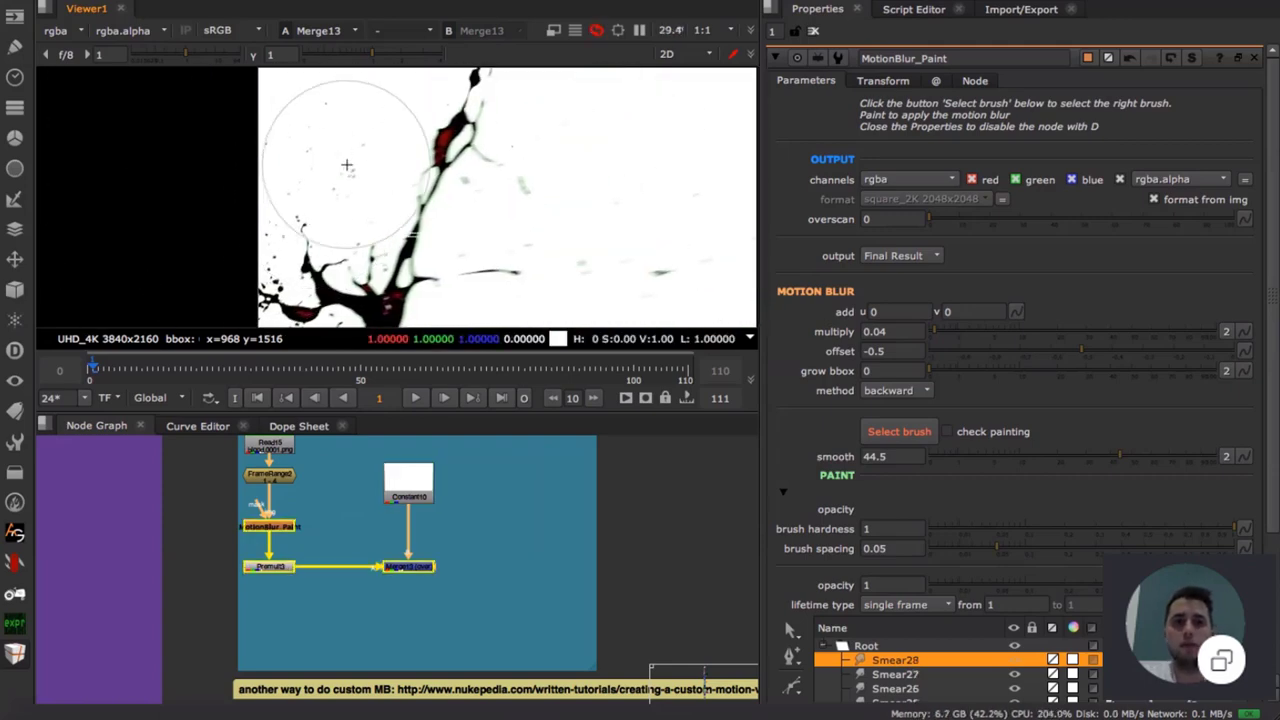
{"action": "scroll", "coordinate": [344, 166], "scroll_direction": "up", "scroll_amount": 5}
{"action": "left_click_drag", "start_coordinate": [337, 166], "coordinate": [411, 163]}
{"action": "scroll", "coordinate": [420, 168], "scroll_direction": "down", "scroll_amount": 5}
{"action": "middle_click_drag", "start_coordinate": [420, 169], "coordinate": [401, 180]}
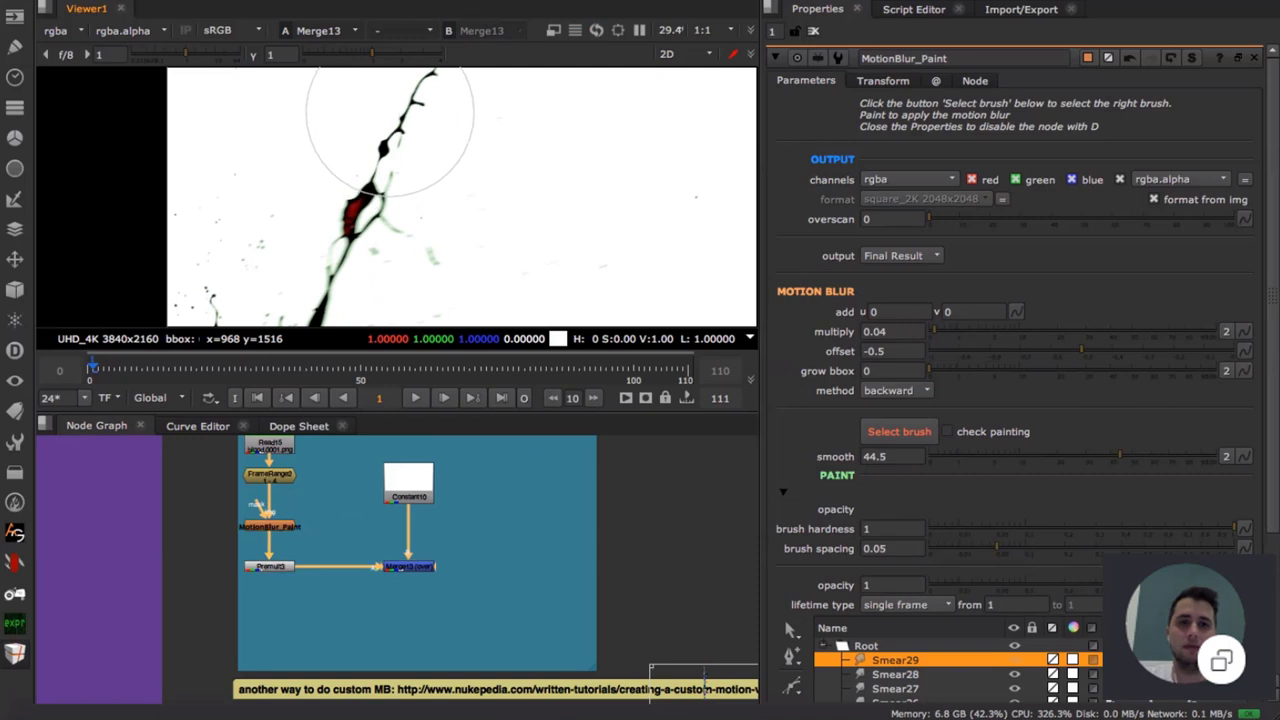
{"action": "left_click_drag", "start_coordinate": [390, 112], "coordinate": [442, 113]}
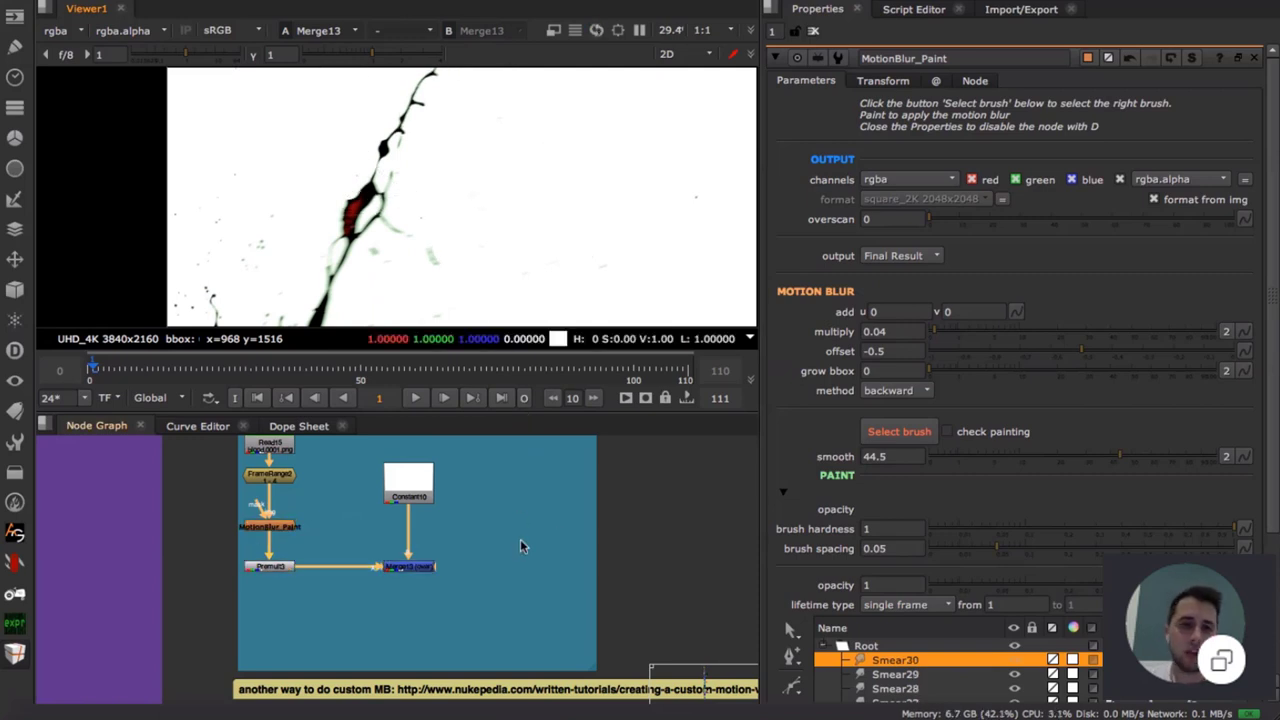
- Locate the Transform Advanced backdrop in the node graph and open the properties of its Transform1 expression node
{"action": "scroll", "coordinate": [471, 527], "scroll_direction": "down", "scroll_amount": 4}
{"action": "middle_click_drag", "start_coordinate": [340, 543], "coordinate": [456, 554]}
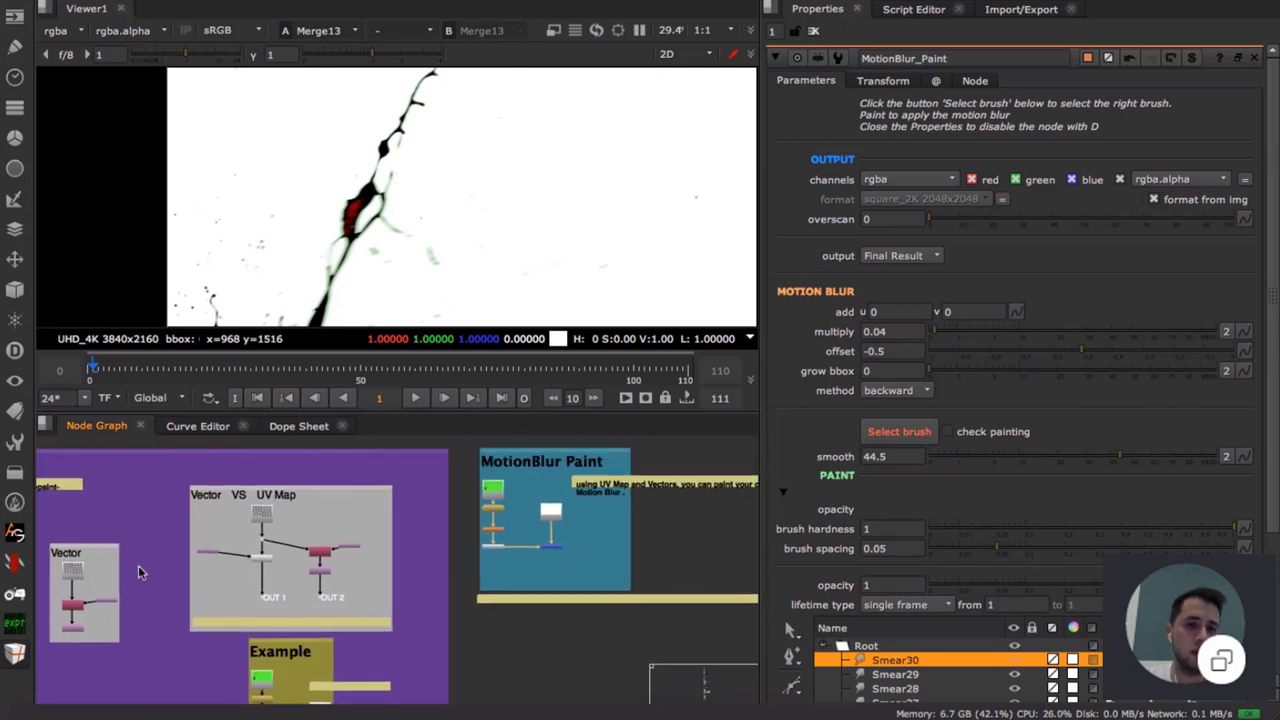
{"action": "middle_click_drag", "start_coordinate": [137, 571], "coordinate": [599, 485]}
{"action": "middle_click_drag", "start_coordinate": [166, 525], "coordinate": [354, 501]}
{"action": "scroll", "coordinate": [367, 534], "scroll_direction": "down", "scroll_amount": 3}
{"action": "scroll", "coordinate": [355, 548], "scroll_direction": "down", "scroll_amount": 1}
{"action": "scroll", "coordinate": [366, 562], "scroll_direction": "up", "scroll_amount": 8}
{"action": "scroll", "coordinate": [425, 553], "scroll_direction": "up", "scroll_amount": 4}
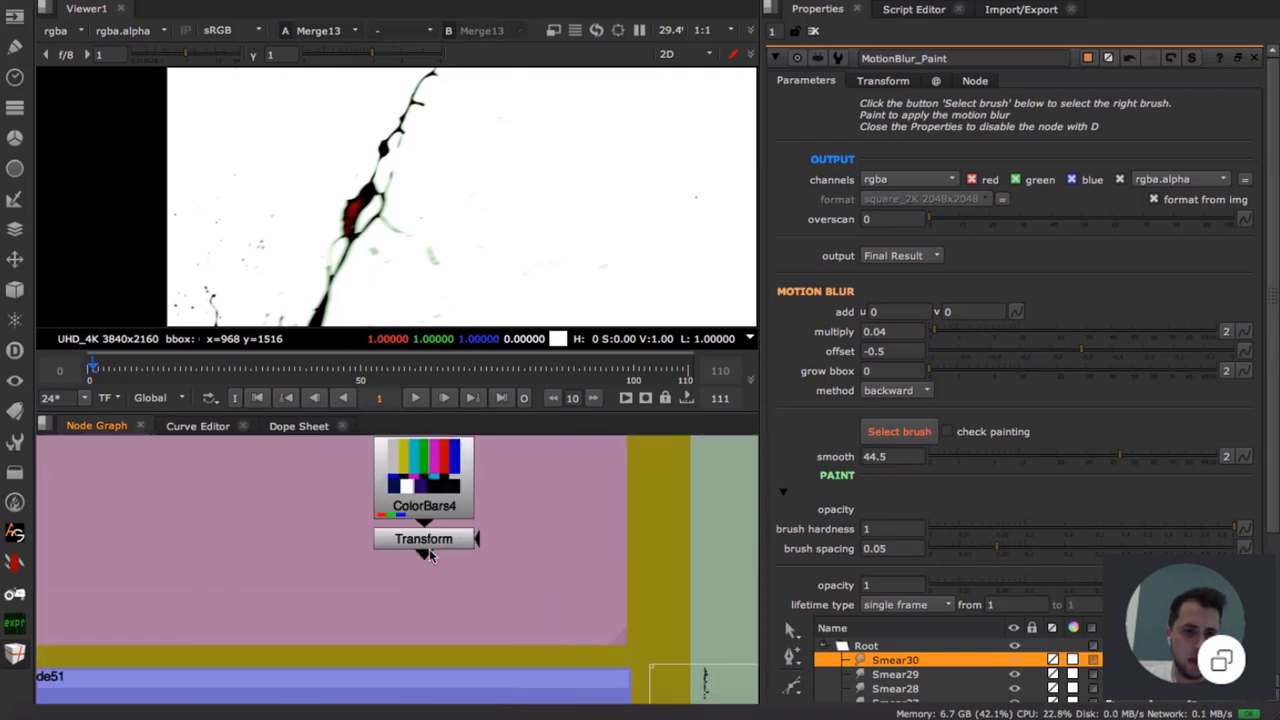
{"action": "scroll", "coordinate": [355, 543], "scroll_direction": "down", "scroll_amount": 6}
{"action": "middle_click_drag", "start_coordinate": [348, 588], "coordinate": [359, 483]}
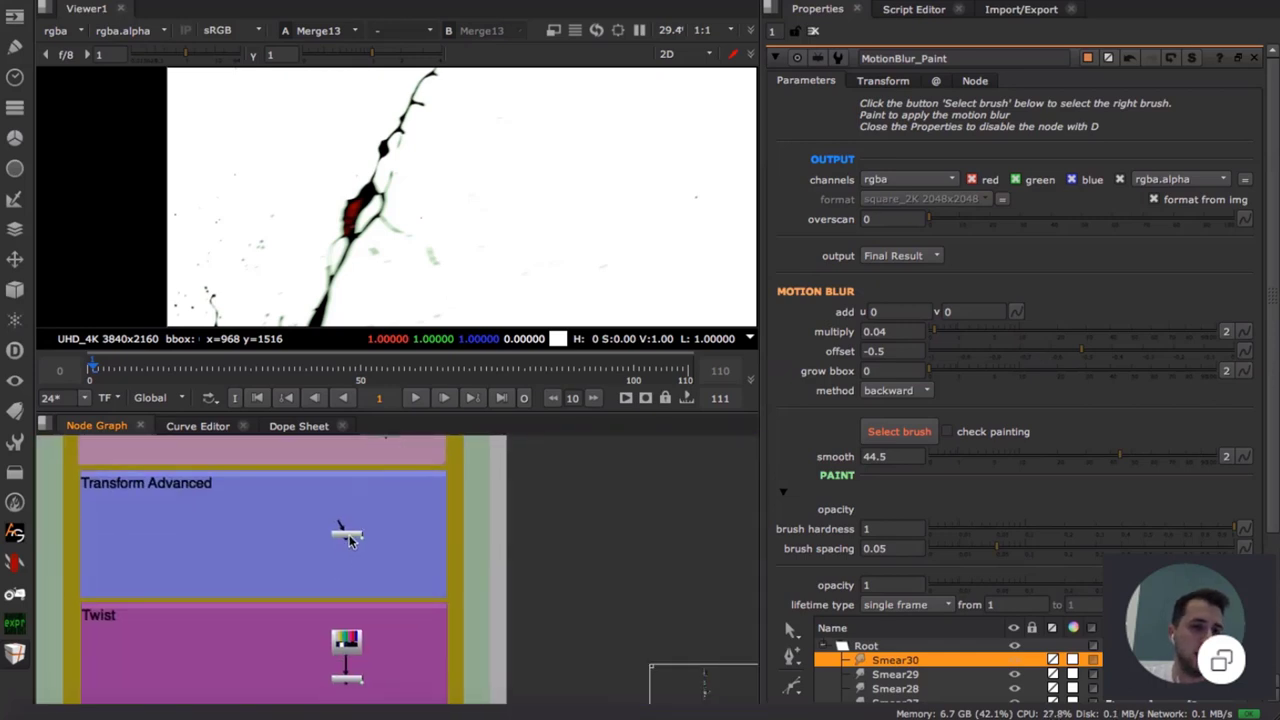
{"action": "scroll", "coordinate": [349, 540], "scroll_direction": "up", "scroll_amount": 2}
{"action": "double_click", "coordinate": [358, 537]}
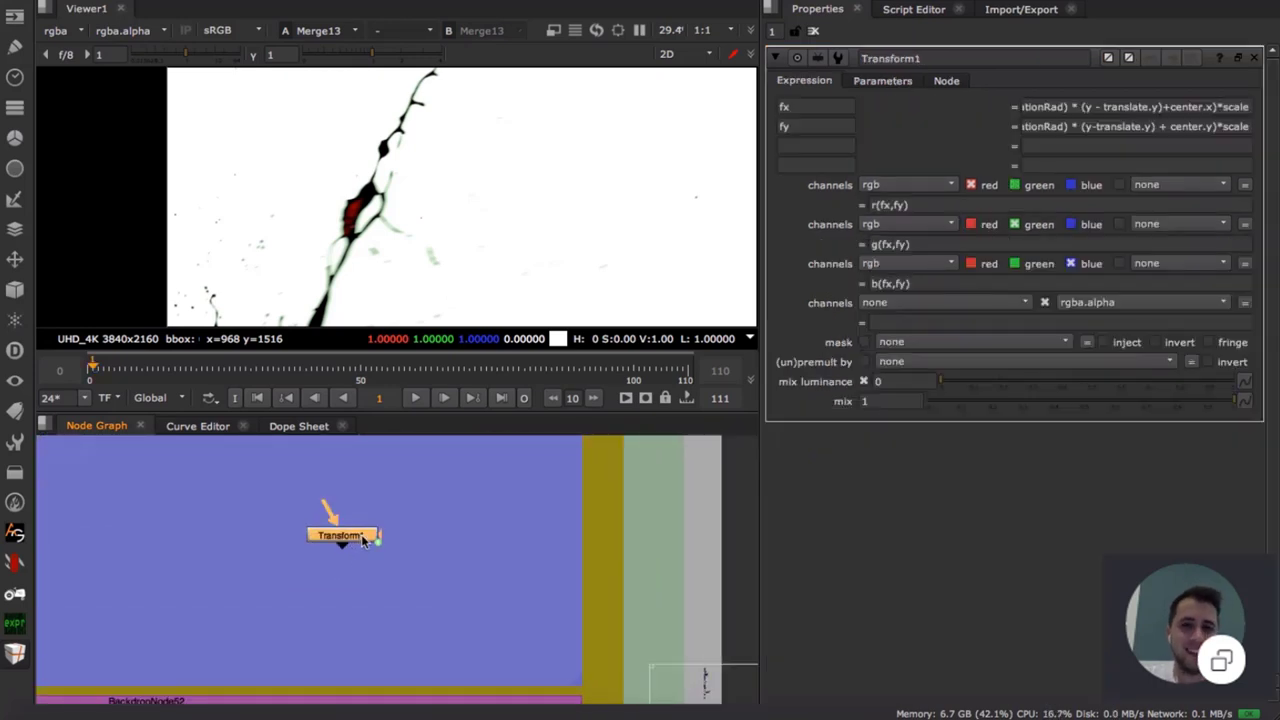
- View Transform1's output and connect a ColorBars node placed directly above it in the Transform Advanced backdrop
{"action": "scroll", "coordinate": [365, 538], "scroll_direction": "down", "scroll_amount": 4}
{"action": "scroll", "coordinate": [400, 551], "scroll_direction": "up", "scroll_amount": 2}
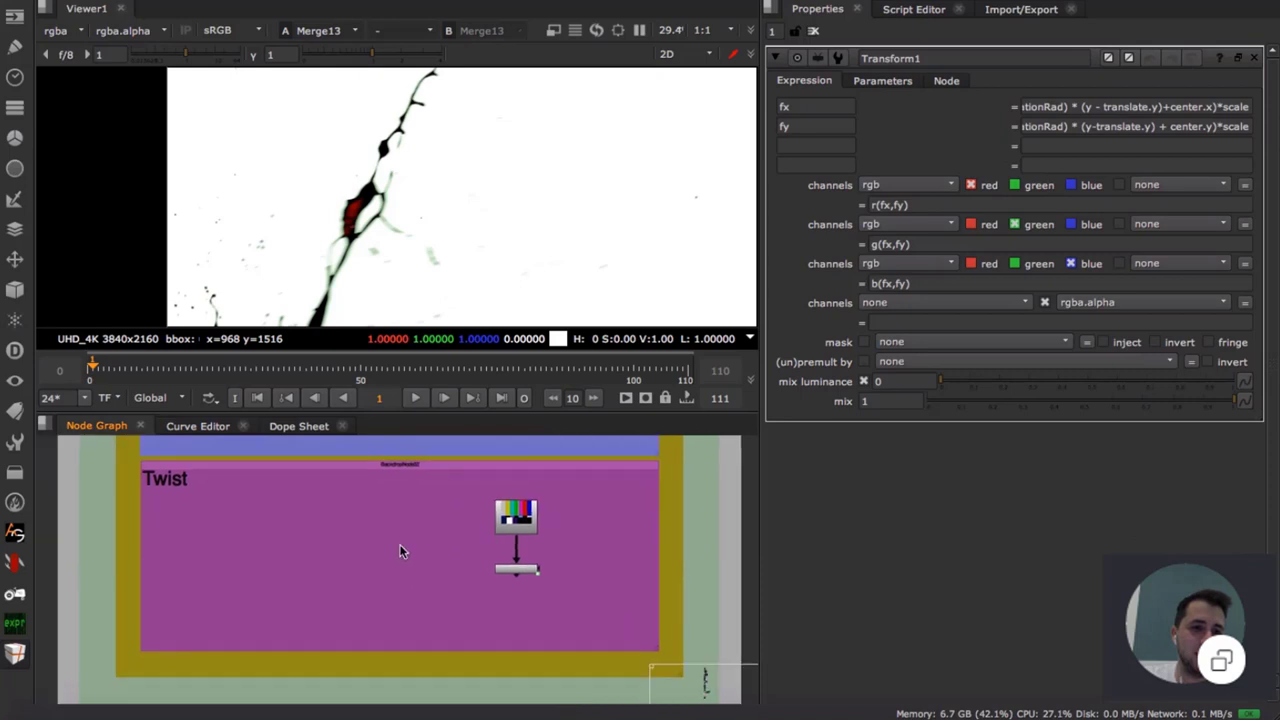
{"action": "middle_click_drag", "start_coordinate": [447, 489], "coordinate": [436, 589]}
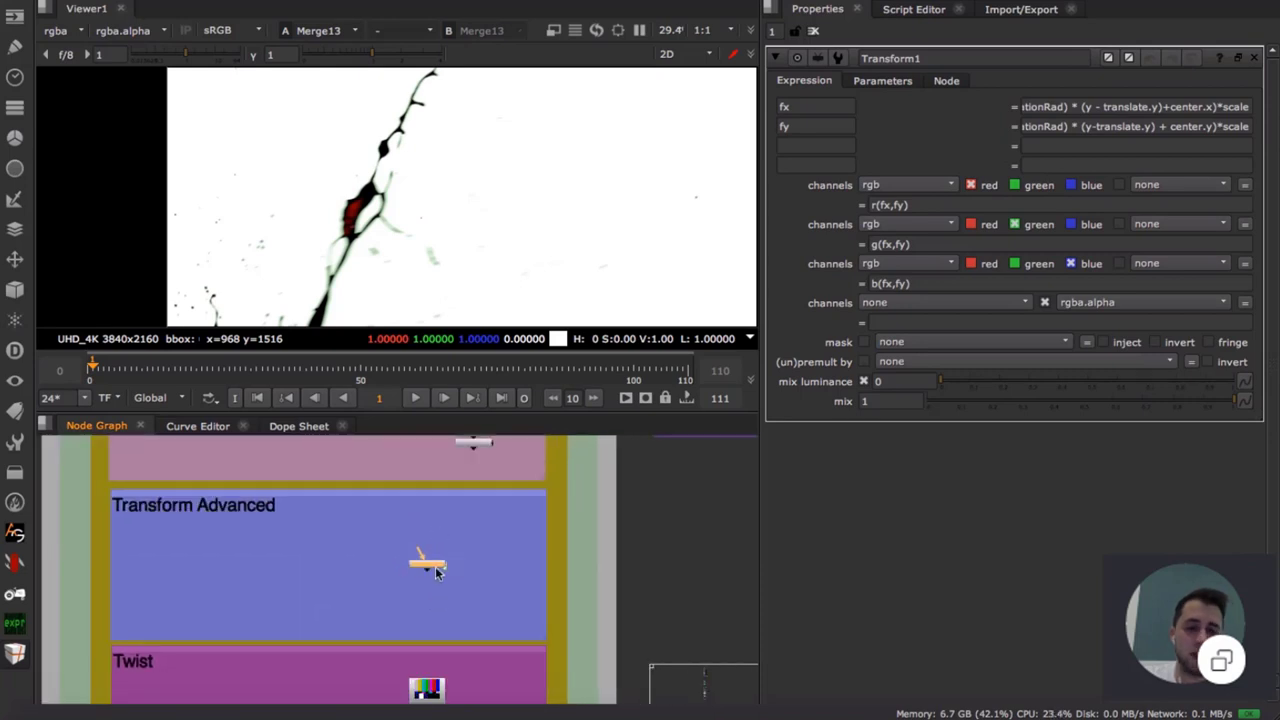
{"action": "scroll", "coordinate": [435, 545], "scroll_direction": "up", "scroll_amount": 3}
{"action": "key", "text": "1"}
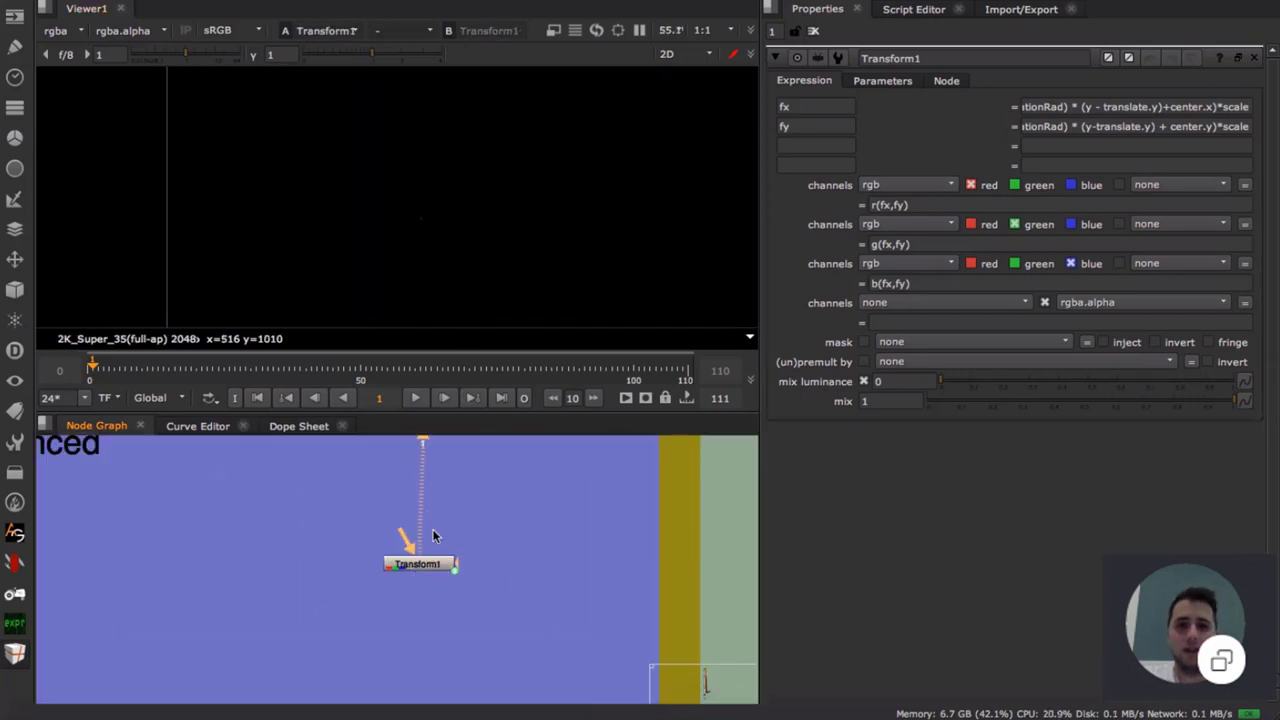
{"action": "scroll", "coordinate": [432, 536], "scroll_direction": "down", "scroll_amount": 4}
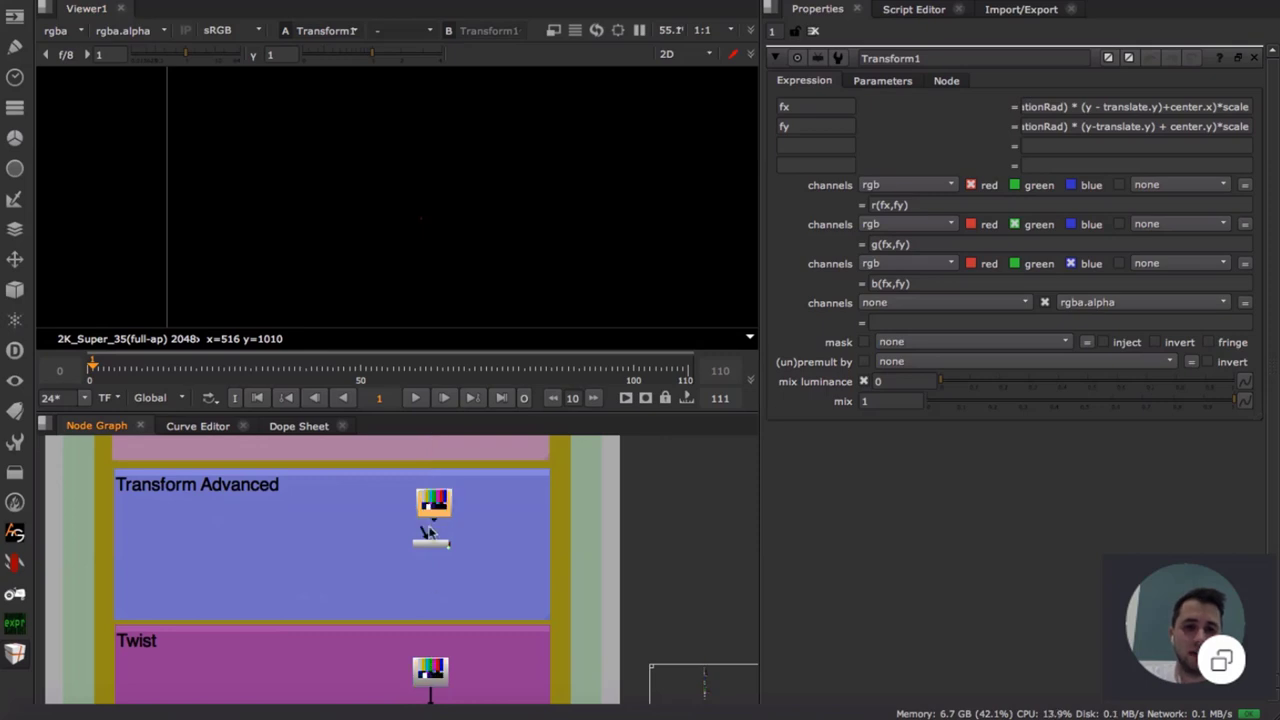
{"action": "left_click_drag", "start_coordinate": [431, 510], "coordinate": [428, 510]}
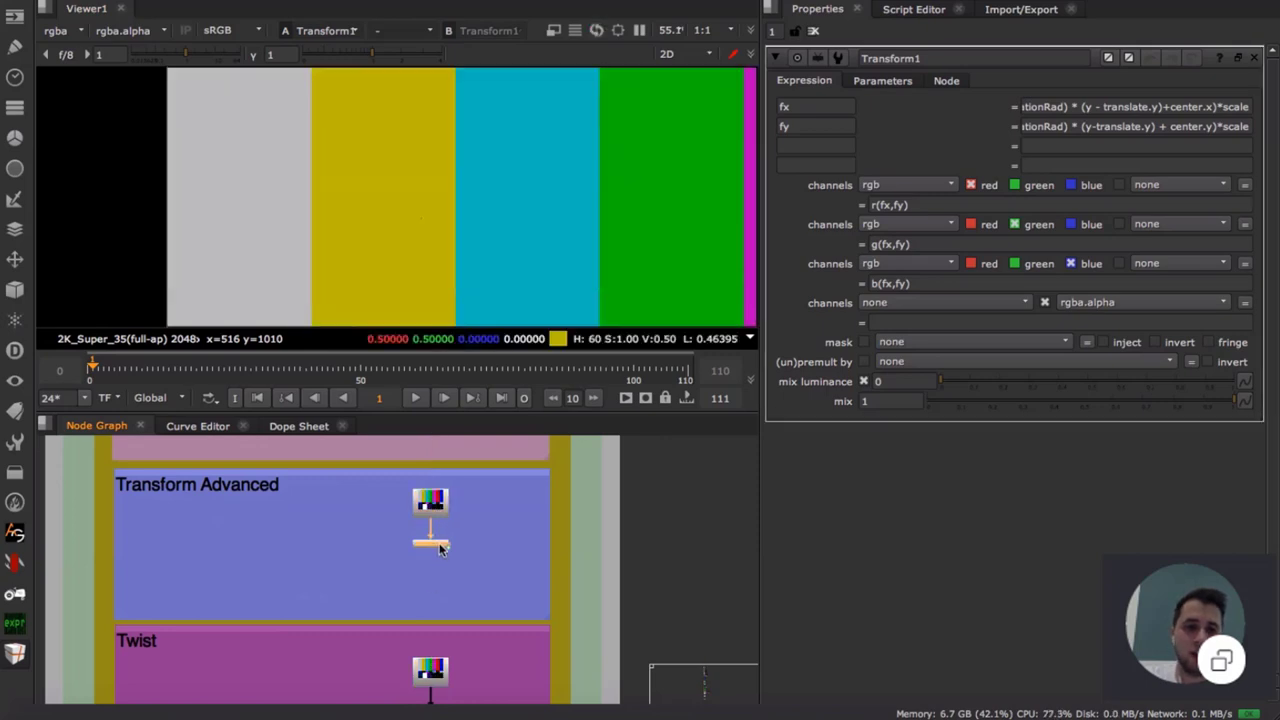
- Set Transform1's rotation to 4 and check the tilt of the colour bars
{"action": "scroll", "coordinate": [521, 218], "scroll_direction": "down", "scroll_amount": 4}
{"action": "left_click", "coordinate": [882, 80]}
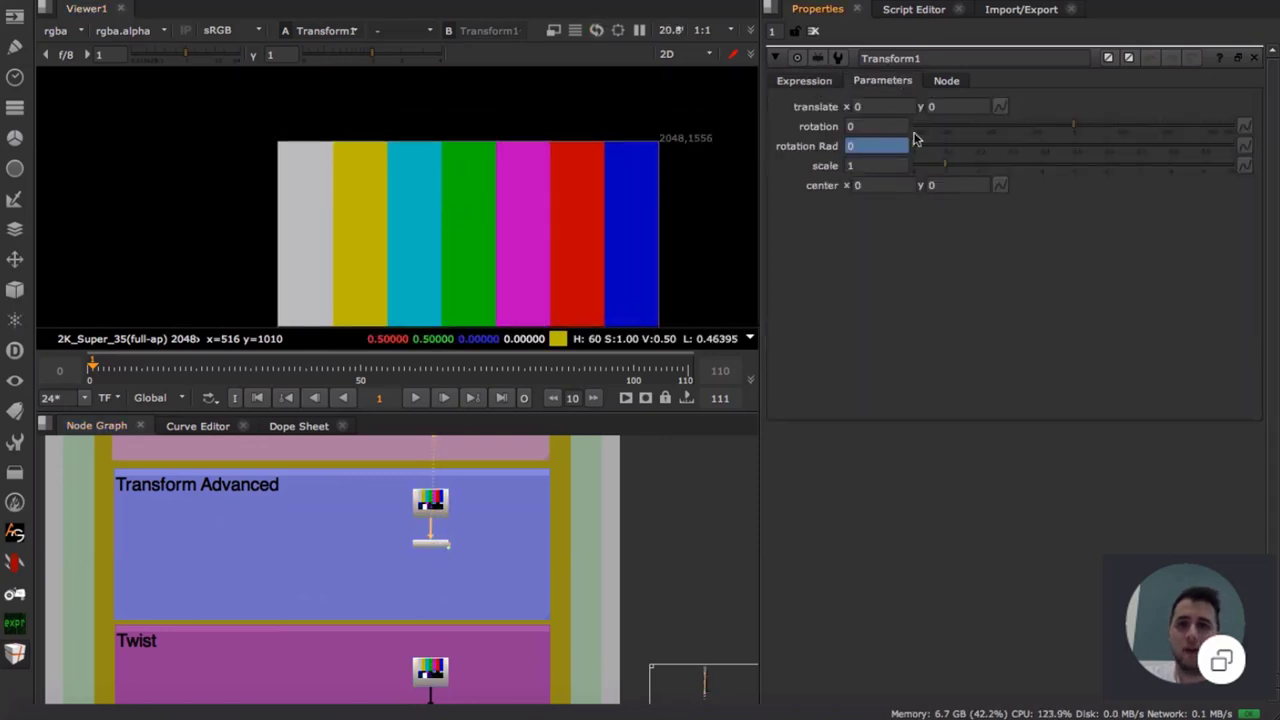
{"action": "mouse_move", "coordinate": [1071, 125]}
{"action": "left_mouse_down"}
{"action": "mouse_move", "coordinate": [1014, 122]}
{"action": "mouse_move", "coordinate": [1075, 127]}
{"action": "left_mouse_up"}
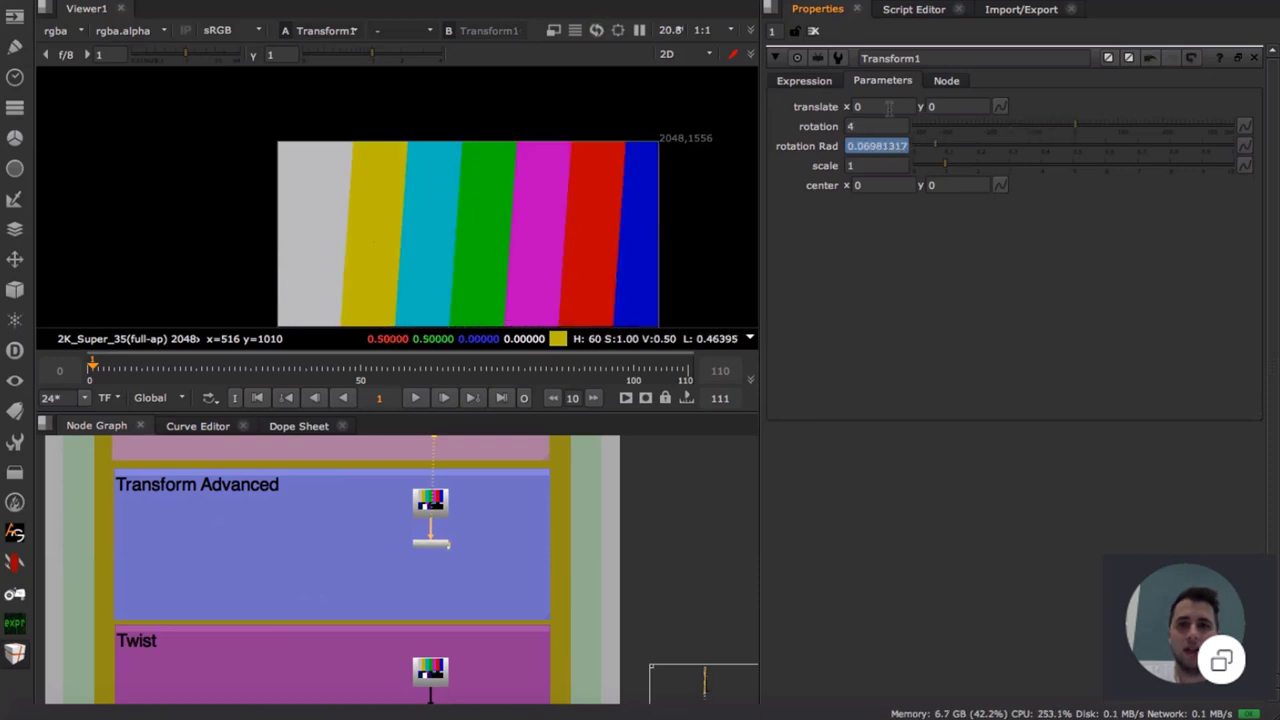
{"action": "left_click", "coordinate": [857, 106]}
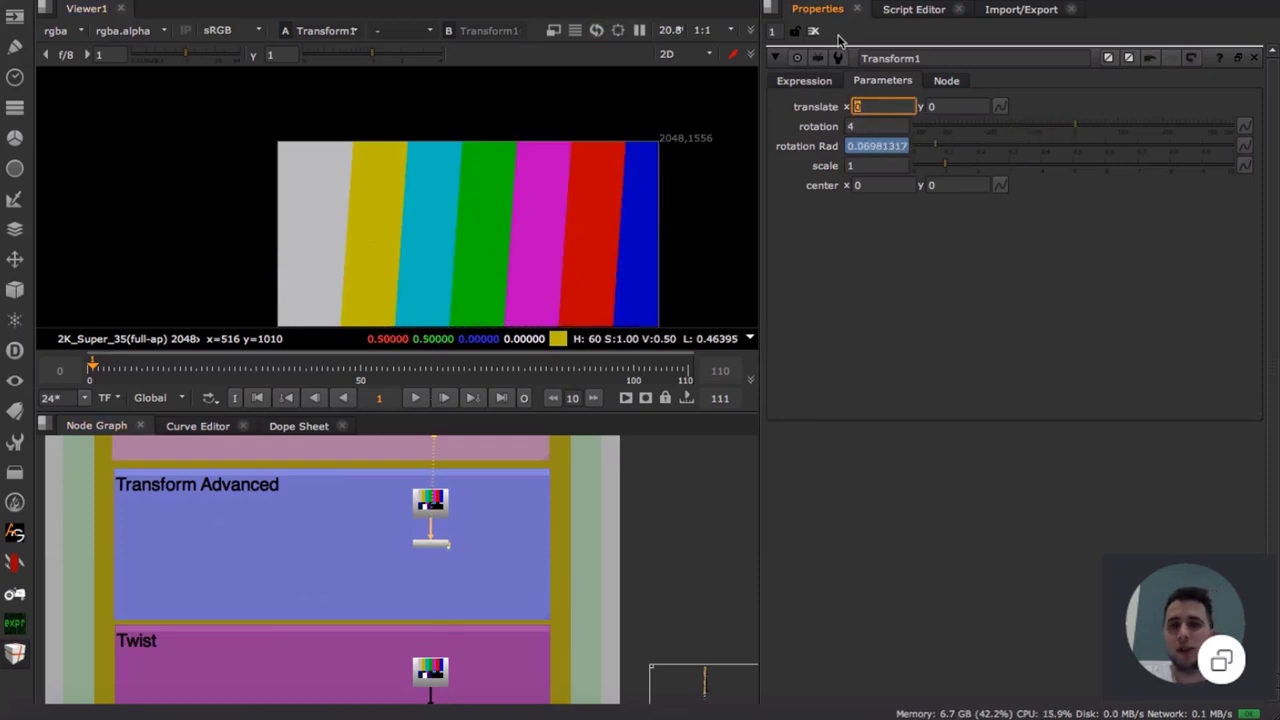
- Examine Transform1's red channel expression r(fx,fy) and the full formula defining the fx variable
{"action": "left_click", "coordinate": [826, 81]}
{"action": "left_click_drag", "start_coordinate": [921, 204], "coordinate": [905, 184]}
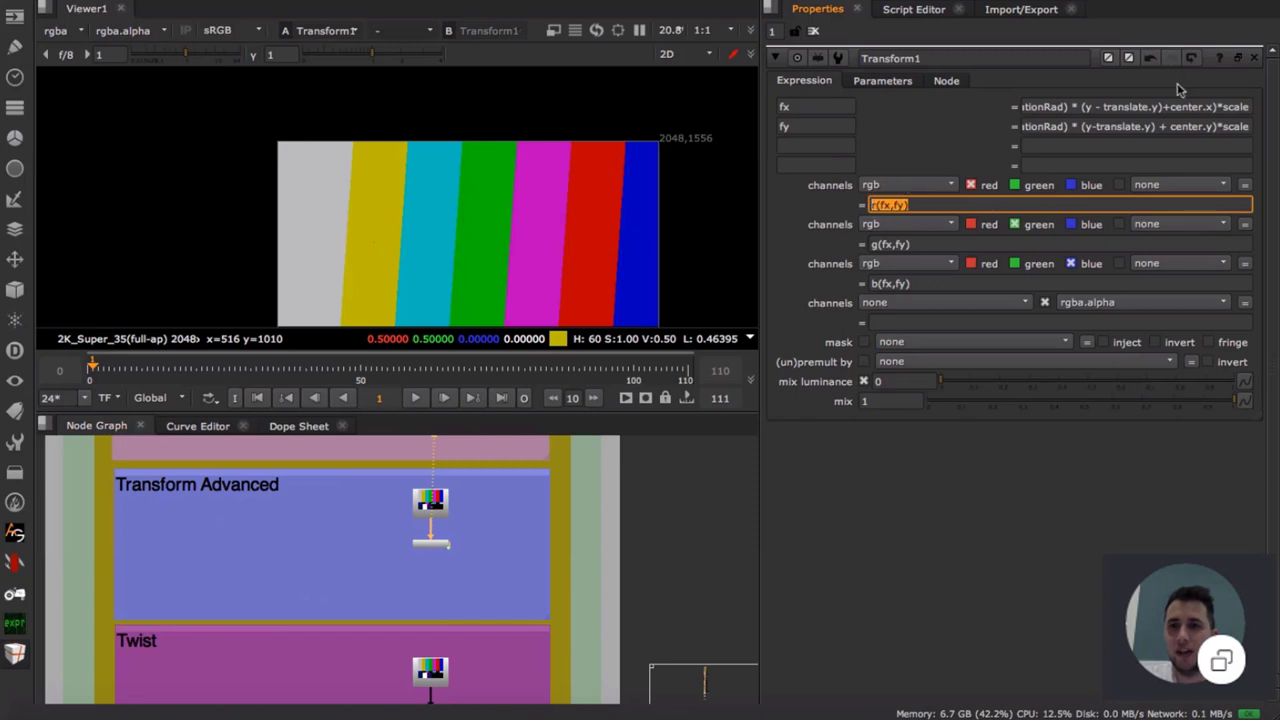
{"action": "left_click_drag", "start_coordinate": [1216, 106], "coordinate": [923, 100]}
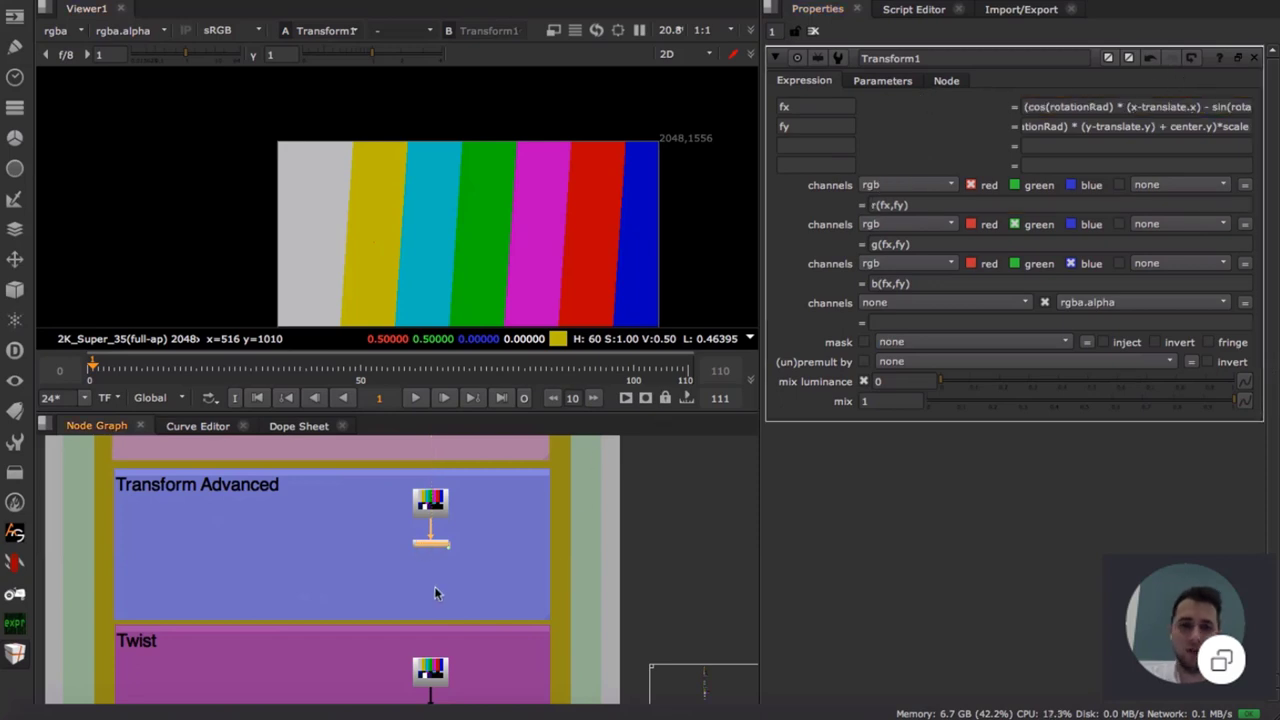
- Open the helicopter.exr read node in the Normal Pass - Relight backdrop and view the helicopter render
{"action": "scroll", "coordinate": [440, 585], "scroll_direction": "down", "scroll_amount": 10}
{"action": "scroll", "coordinate": [440, 540], "scroll_direction": "up", "scroll_amount": 3}
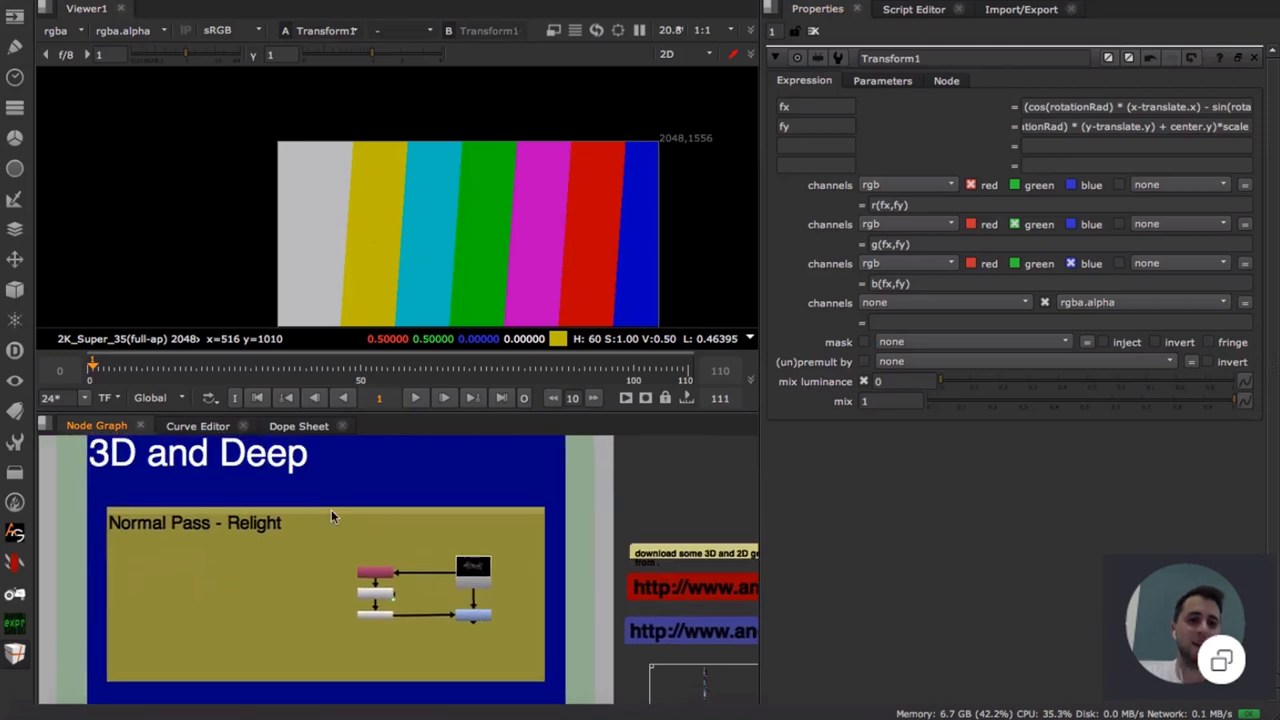
{"action": "scroll", "coordinate": [370, 480], "scroll_direction": "up", "scroll_amount": 2}
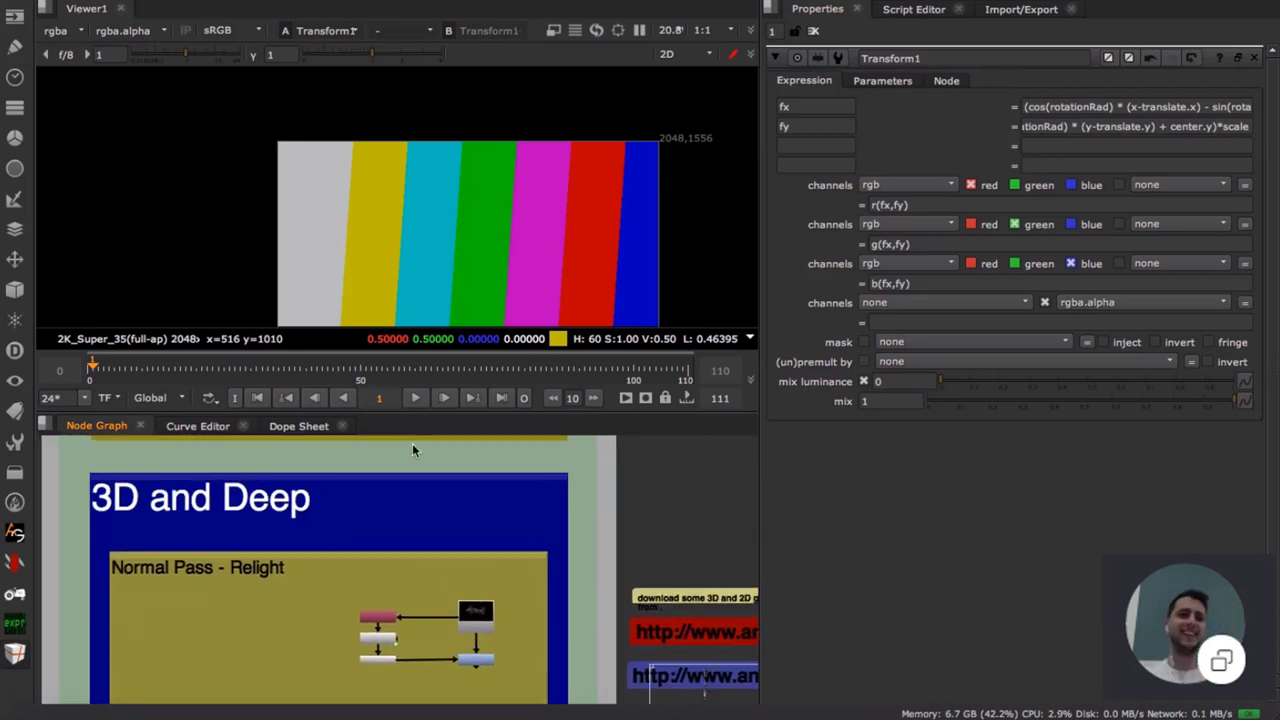
{"action": "middle_click_drag", "start_coordinate": [366, 519], "coordinate": [71, 496]}
{"action": "scroll", "coordinate": [444, 556], "scroll_direction": "down", "scroll_amount": 3}
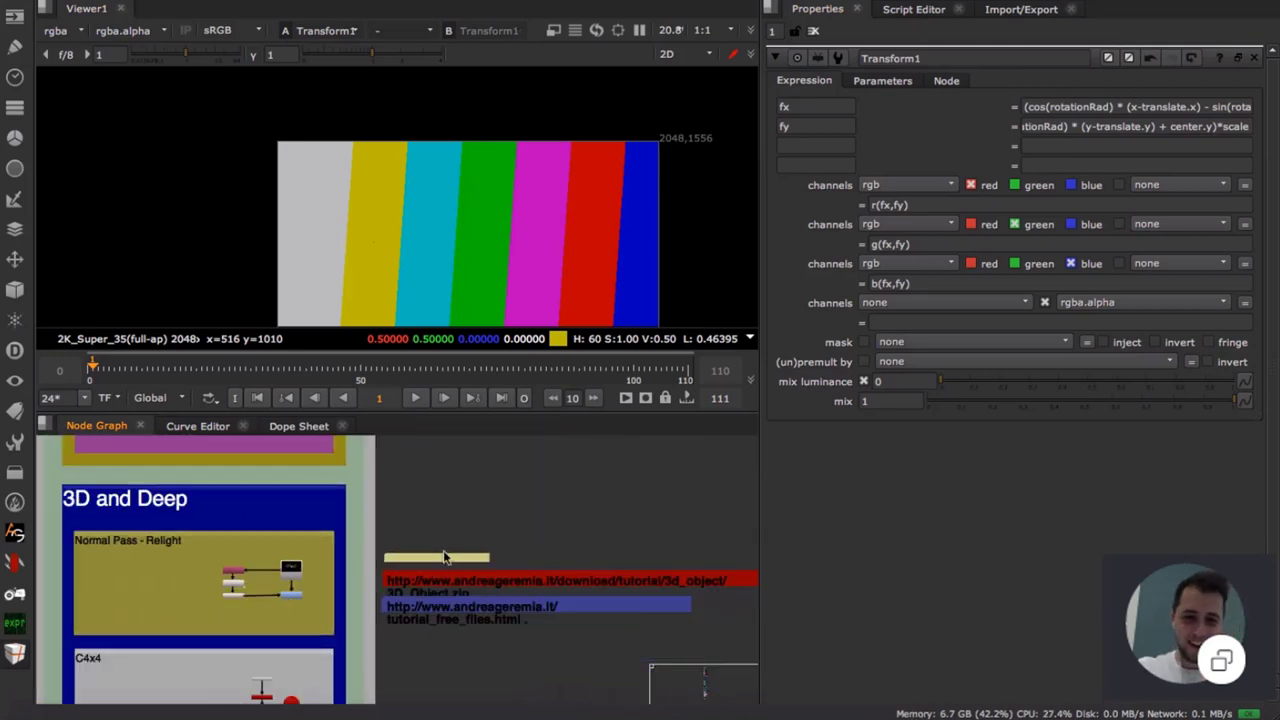
{"action": "scroll", "coordinate": [425, 540], "scroll_direction": "up", "scroll_amount": 5}
{"action": "double_click", "coordinate": [405, 517]}
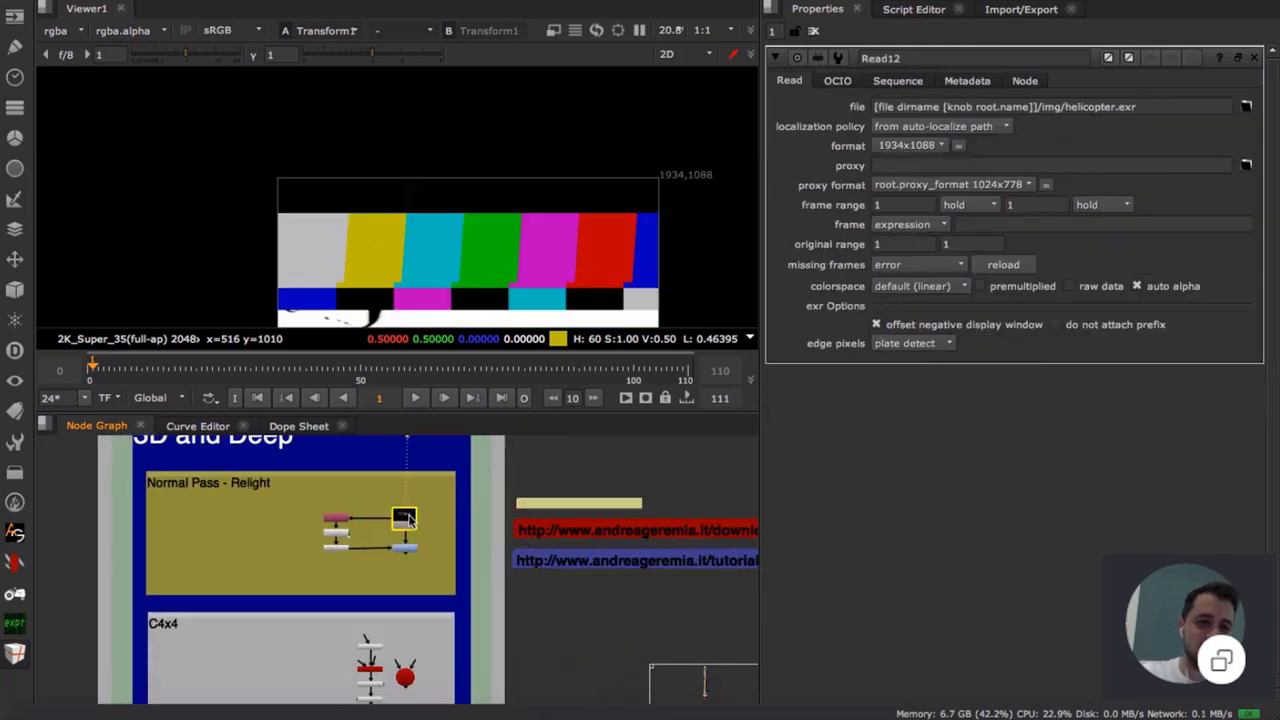
{"action": "key", "text": "1"}
{"action": "middle_click_drag", "start_coordinate": [547, 249], "coordinate": [459, 134]}
{"action": "scroll", "coordinate": [490, 127], "scroll_direction": "up", "scroll_amount": 3}
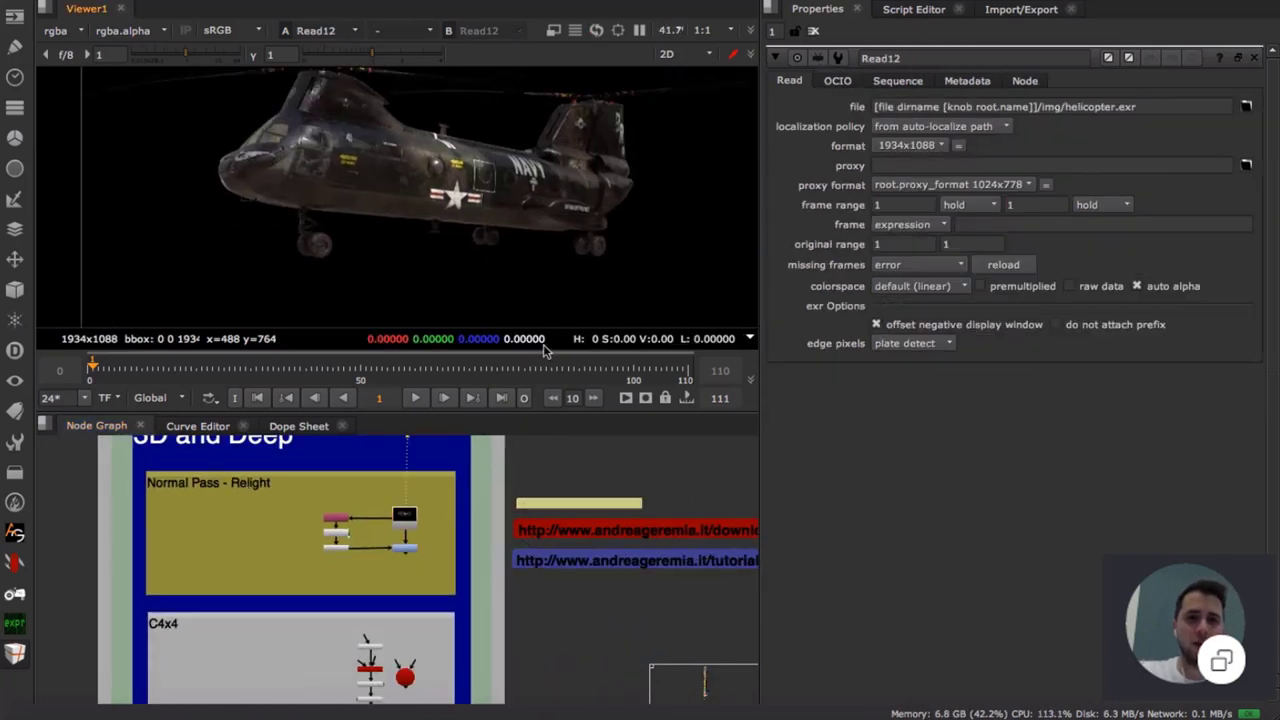
- Examine the notes beside the 3D and Deep section with the 3D object and free tutorial file download links
{"action": "middle_click_drag", "start_coordinate": [650, 485], "coordinate": [448, 476]}
{"action": "middle_click_drag", "start_coordinate": [620, 503], "coordinate": [500, 514]}
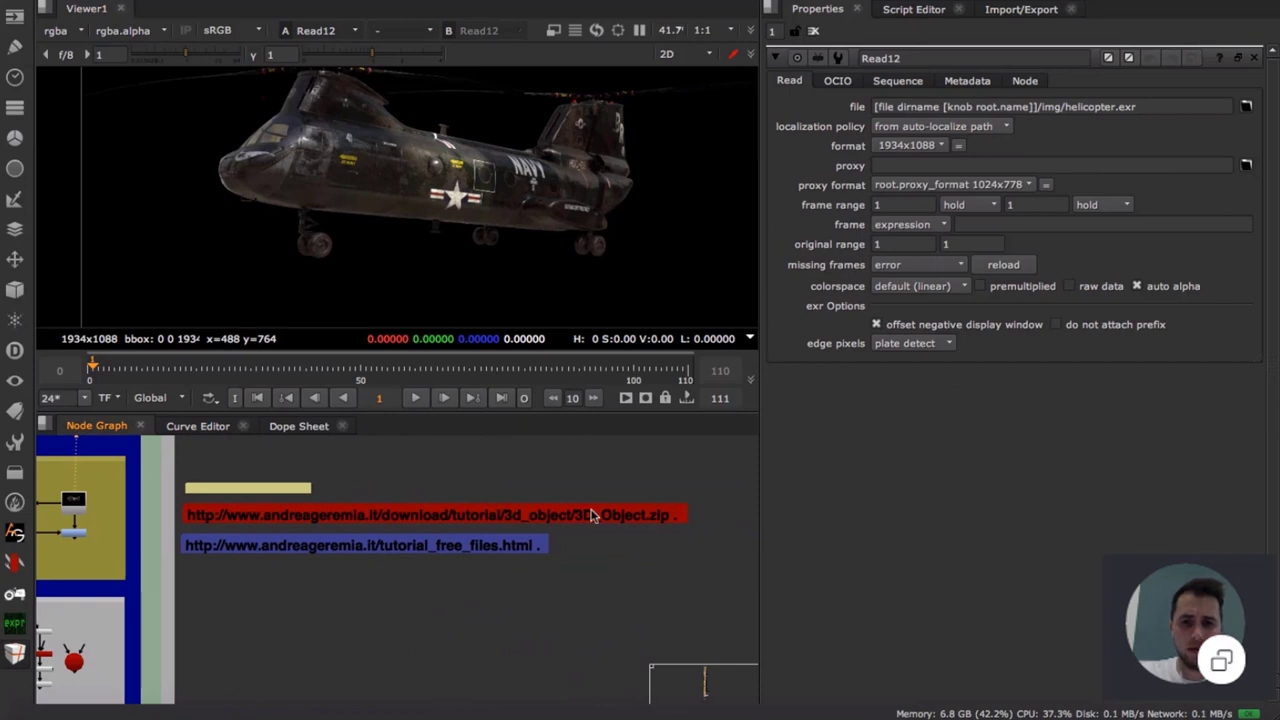
{"action": "middle_click_drag", "start_coordinate": [333, 497], "coordinate": [663, 512]}
- Examine the list of render layers contained in helicopter.exr while keeping the rgba display
{"action": "scroll", "coordinate": [366, 680], "scroll_direction": "up", "scroll_amount": 5}
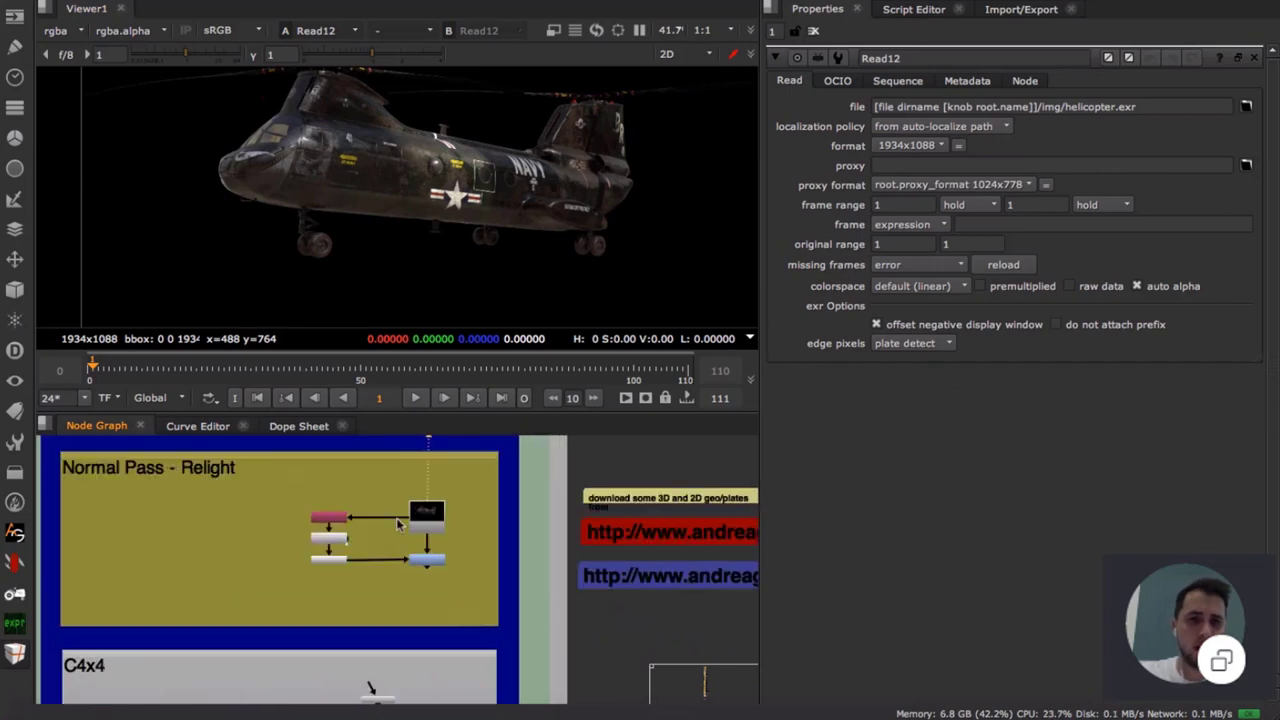
{"action": "left_click", "coordinate": [60, 35]}
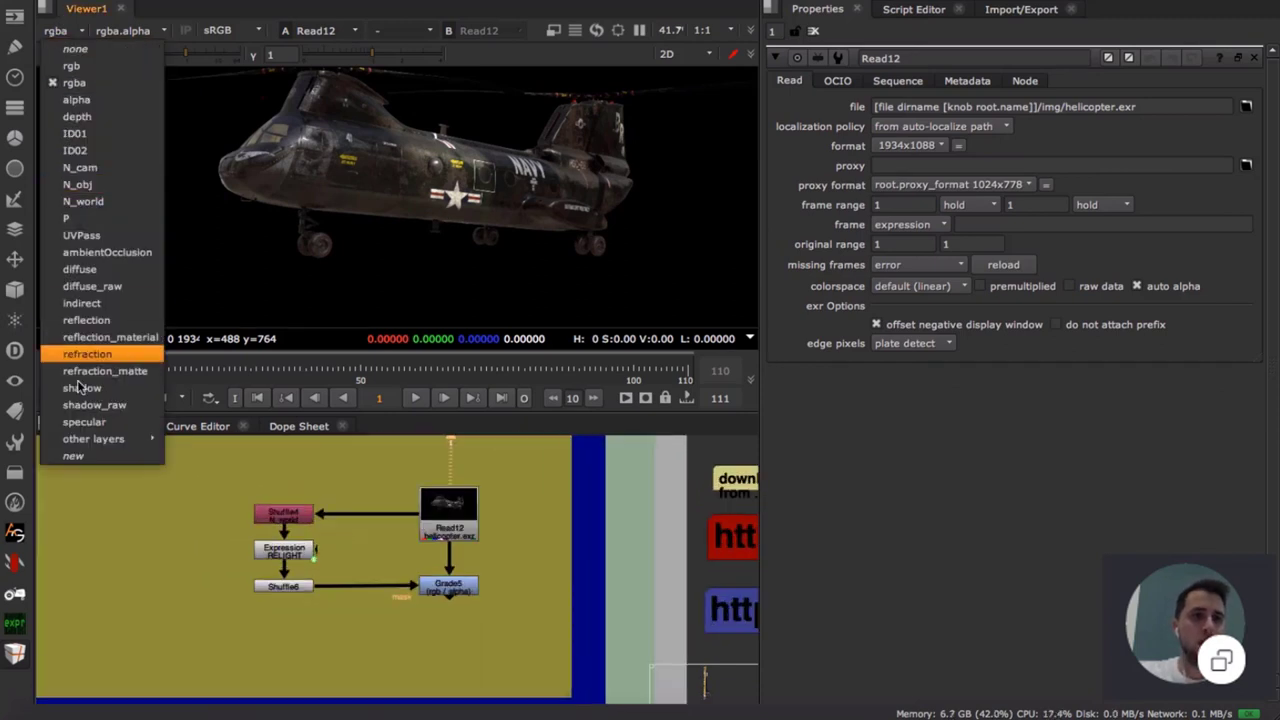
{"action": "left_click", "coordinate": [428, 195]}
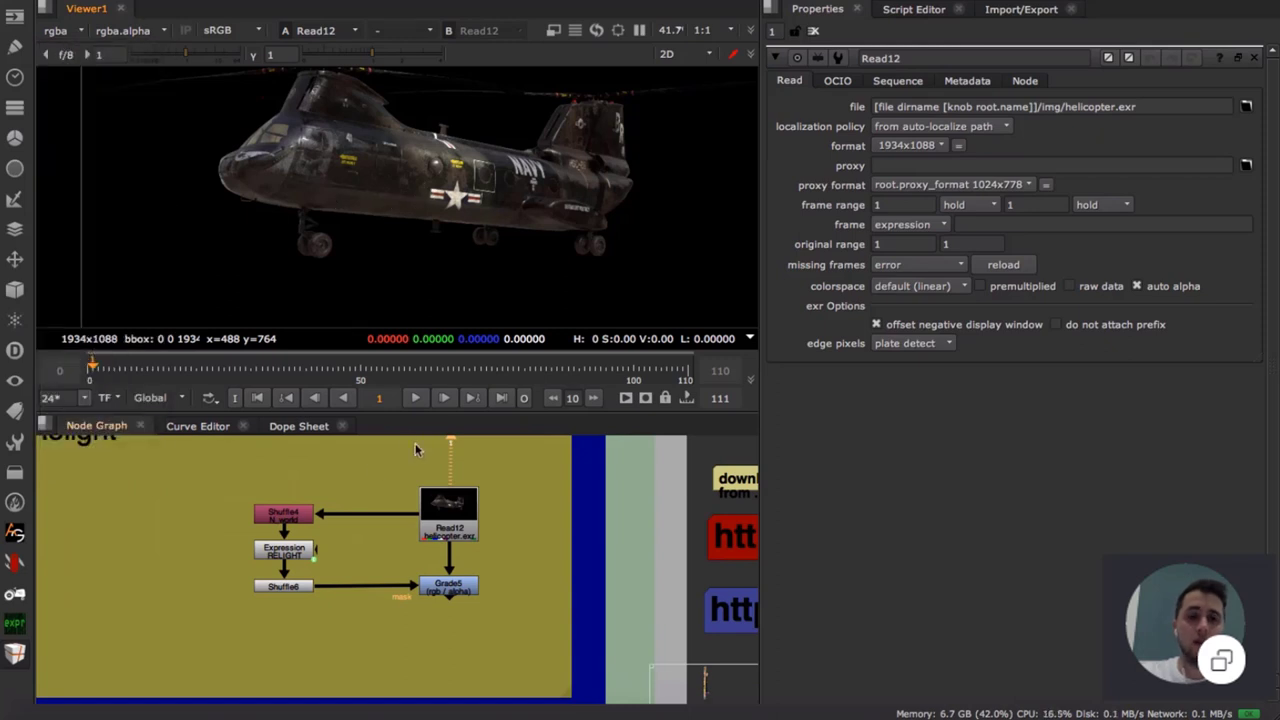
- View the N_world normal pass through Shuffle4 and inspect its channel routing and the helicopter's normals
{"action": "scroll", "coordinate": [330, 490], "scroll_direction": "up", "scroll_amount": 3}
{"action": "scroll", "coordinate": [325, 563], "scroll_direction": "up", "scroll_amount": 3}
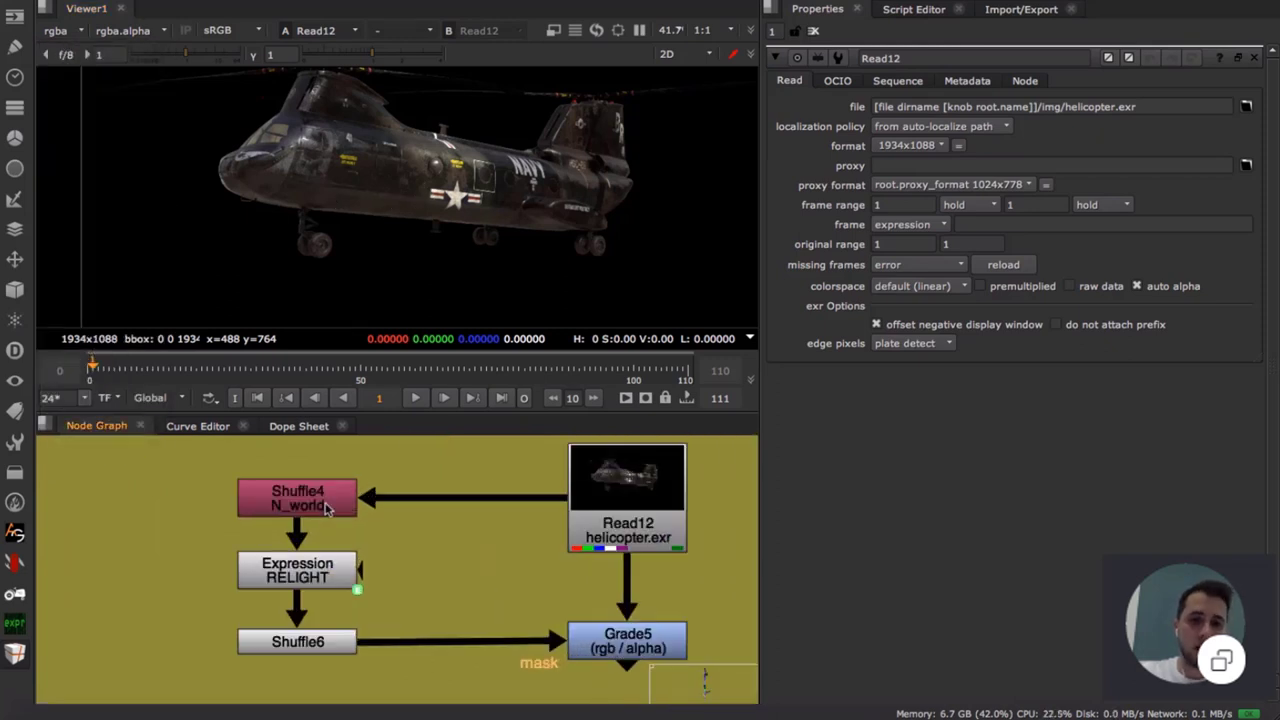
{"action": "left_click", "coordinate": [328, 503]}
{"action": "key", "text": "1"}
{"action": "mouse_move", "coordinate": [530, 214]}
{"action": "middle_mouse_down"}
{"action": "mouse_move", "coordinate": [520, 242]}
{"action": "mouse_move", "coordinate": [514, 230]}
{"action": "middle_mouse_up"}
{"action": "scroll", "coordinate": [518, 228], "scroll_direction": "down", "scroll_amount": 3}
{"action": "scroll", "coordinate": [514, 230], "scroll_direction": "up", "scroll_amount": 3}
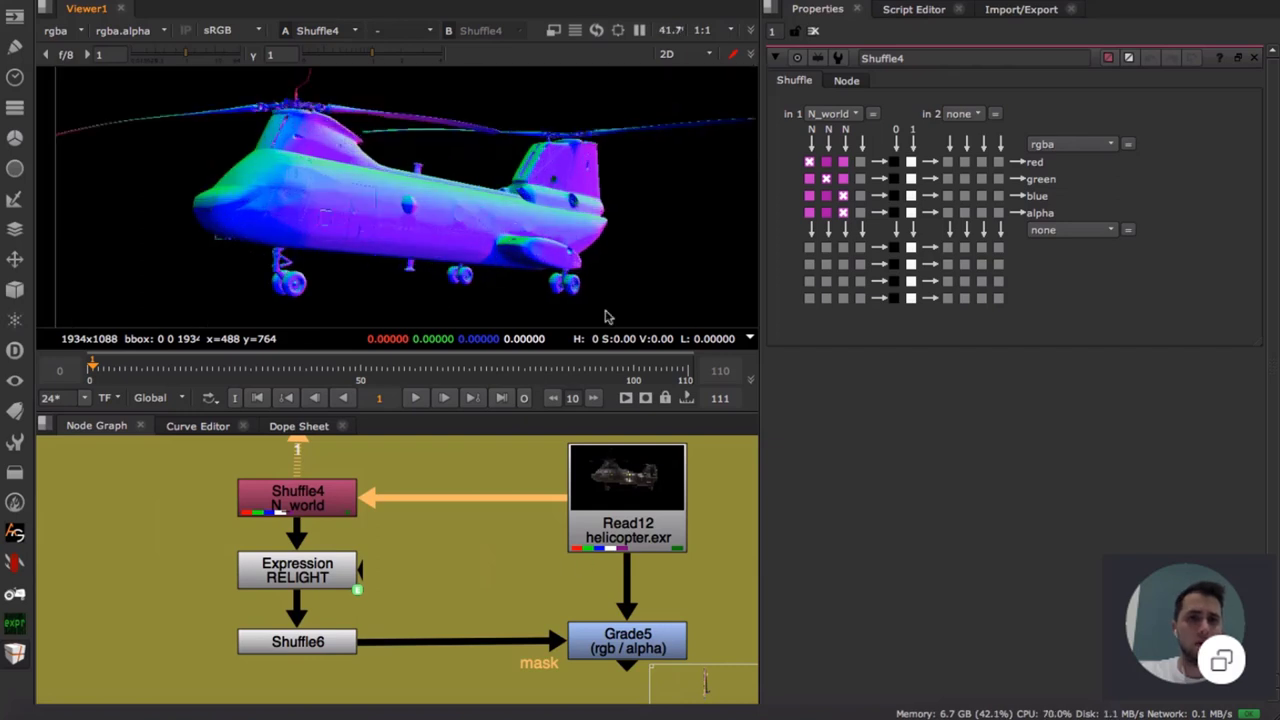
- View the RELIGHT expression's output and set its light direction to 89 for left/right and -55 for up/down
{"action": "left_click", "coordinate": [320, 584]}
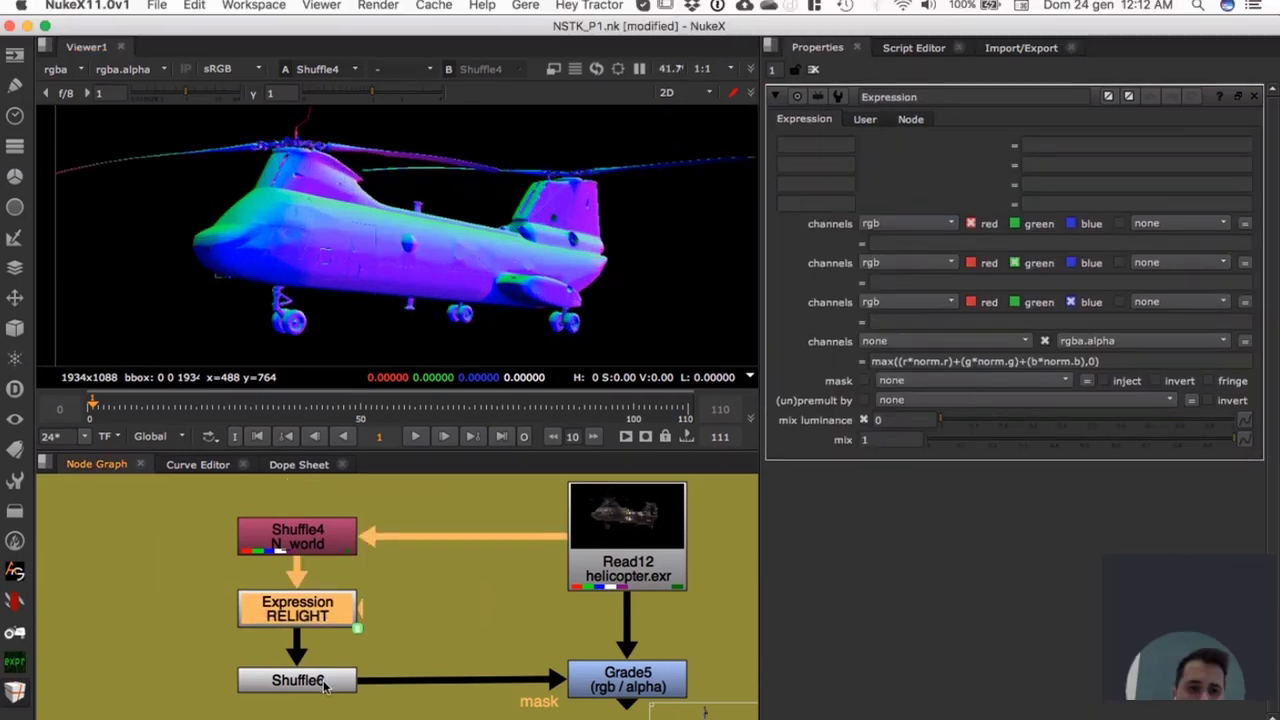
{"action": "left_click", "coordinate": [330, 545]}
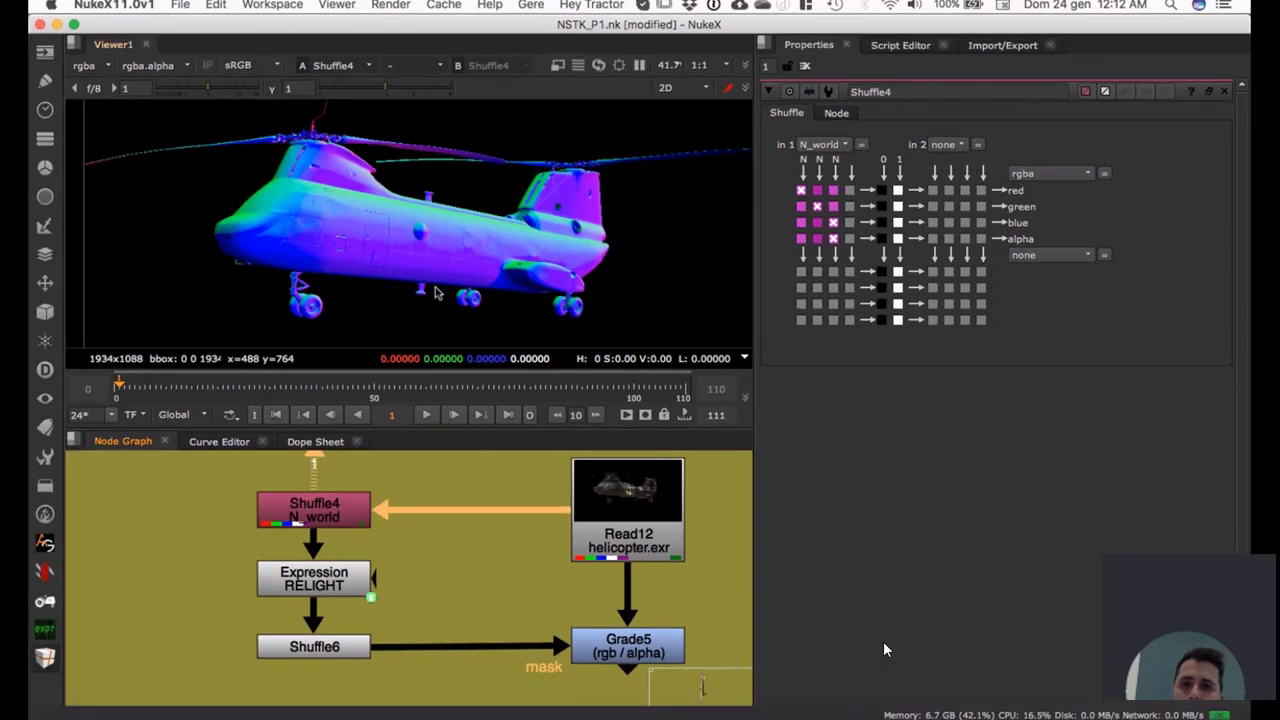
{"action": "left_click", "coordinate": [341, 584]}
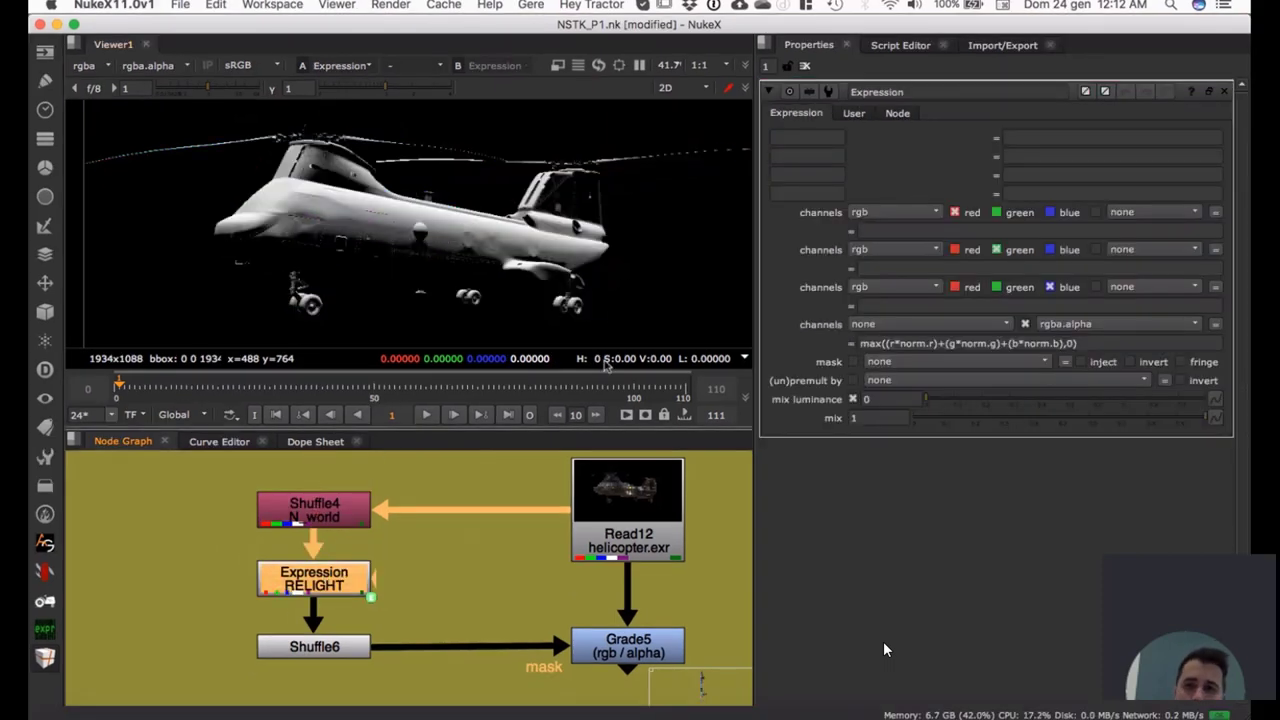
{"action": "left_click", "coordinate": [862, 114]}
{"action": "left_click_drag", "start_coordinate": [1035, 141], "coordinate": [998, 131]}
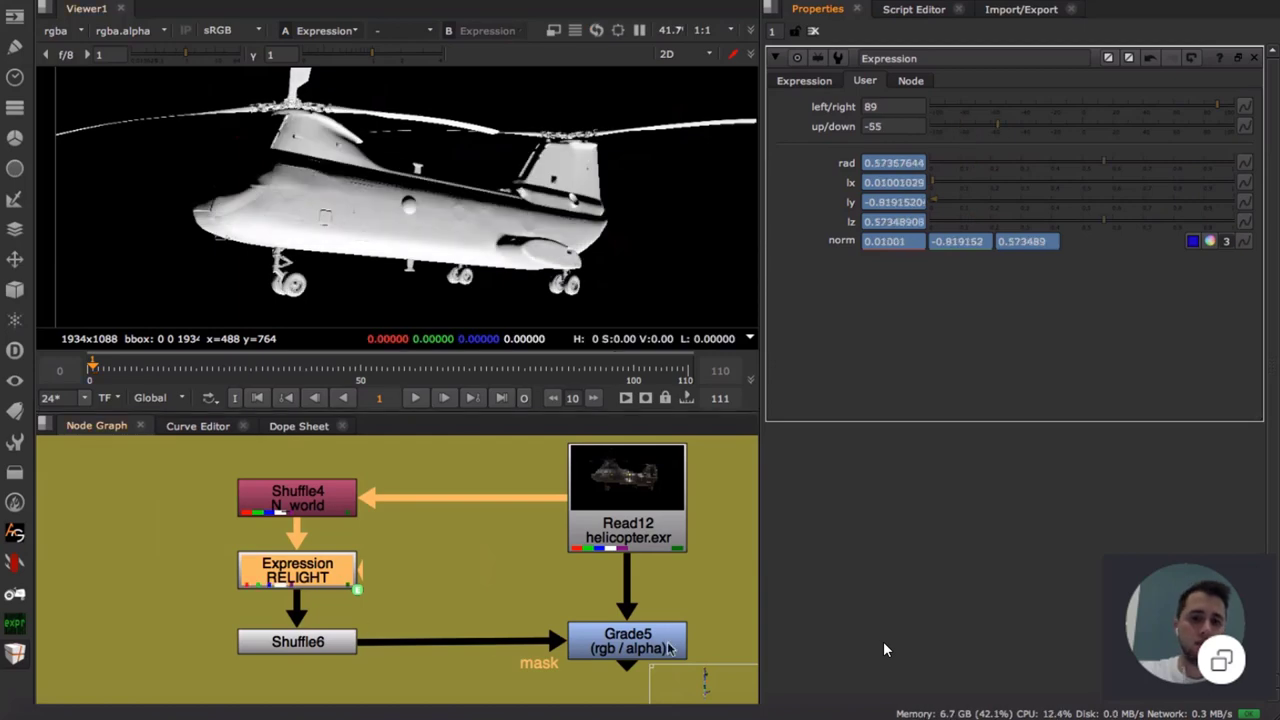
- View the relit helicopter through Grade5 and set the grade's multiply to 1.12
{"action": "double_click", "coordinate": [645, 645]}
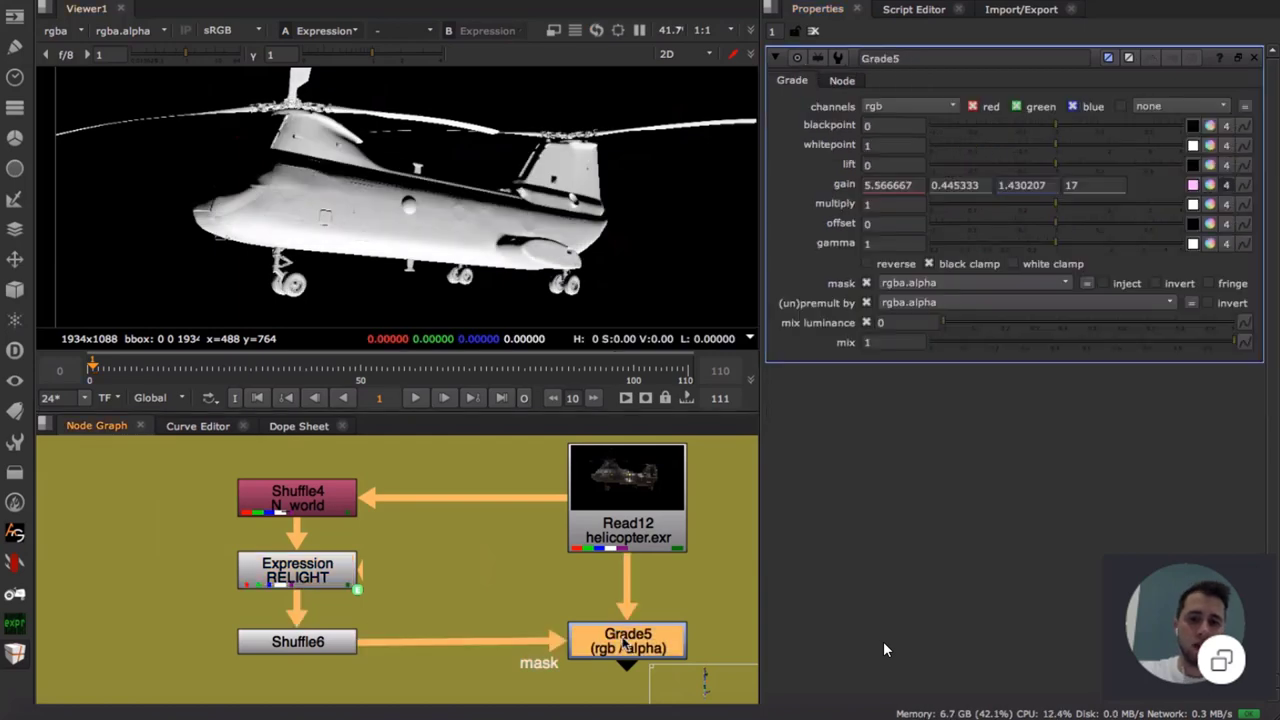
{"action": "key", "text": "1"}
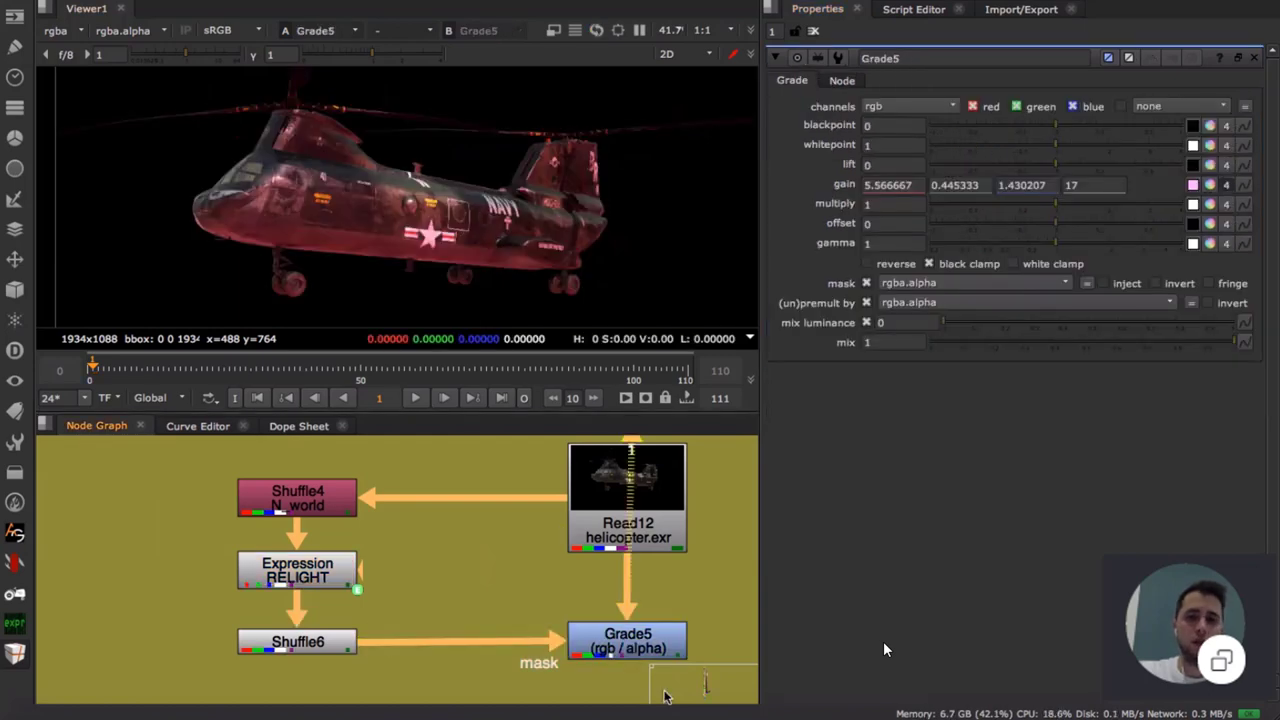
{"action": "left_click", "coordinate": [636, 638]}
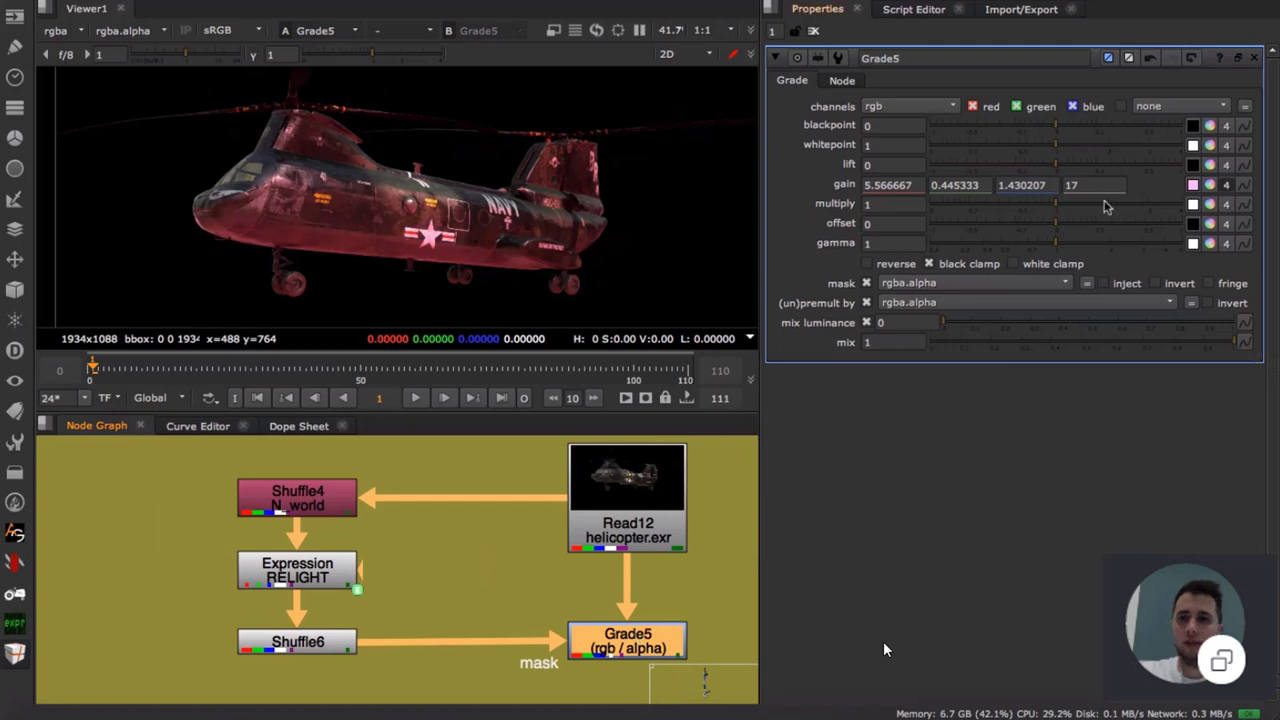
{"action": "left_click_drag", "start_coordinate": [1068, 204], "coordinate": [1045, 218]}
{"action": "scroll", "coordinate": [500, 240], "scroll_direction": "down", "scroll_amount": 5}
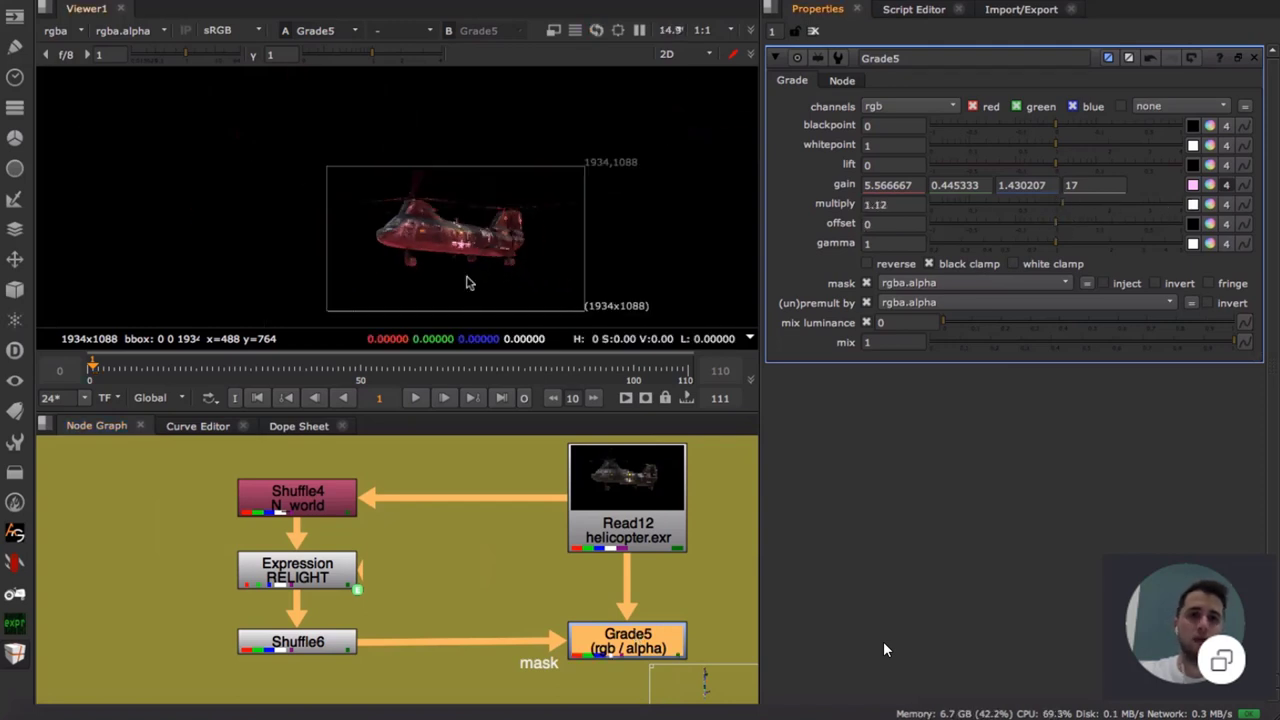
- Set the RELIGHT expression's light direction to -9 for left/right and -77 for up/down
{"action": "double_click", "coordinate": [316, 575]}
{"action": "scroll", "coordinate": [464, 212], "scroll_direction": "up", "scroll_amount": 2}
{"action": "left_click_drag", "start_coordinate": [1003, 123], "coordinate": [966, 122]}
{"action": "left_click_drag", "start_coordinate": [1188, 106], "coordinate": [1068, 108]}
- Examine the relit helicopter up close, checking the red light along its underside and the rest of the fuselage
{"action": "scroll", "coordinate": [418, 553], "scroll_direction": "down", "scroll_amount": 5}
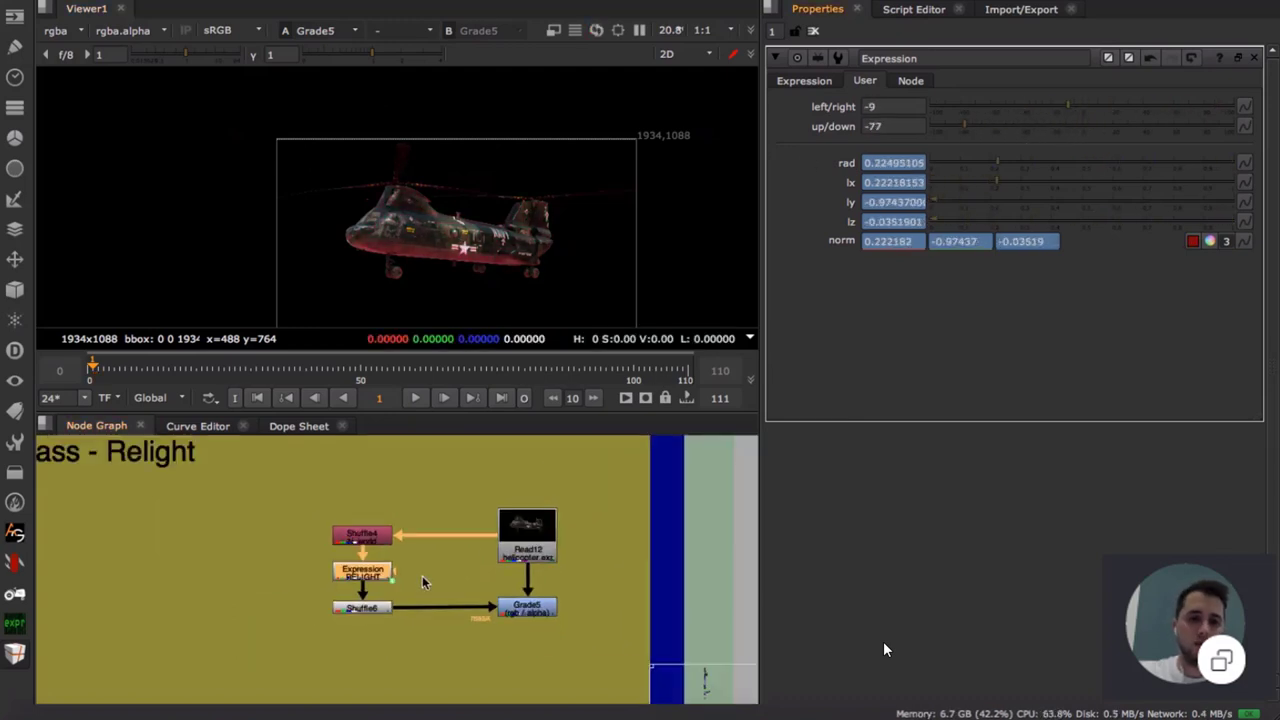
{"action": "scroll", "coordinate": [418, 553], "scroll_direction": "down", "scroll_amount": 3}
{"action": "middle_click_drag", "start_coordinate": [422, 625], "coordinate": [433, 507]}
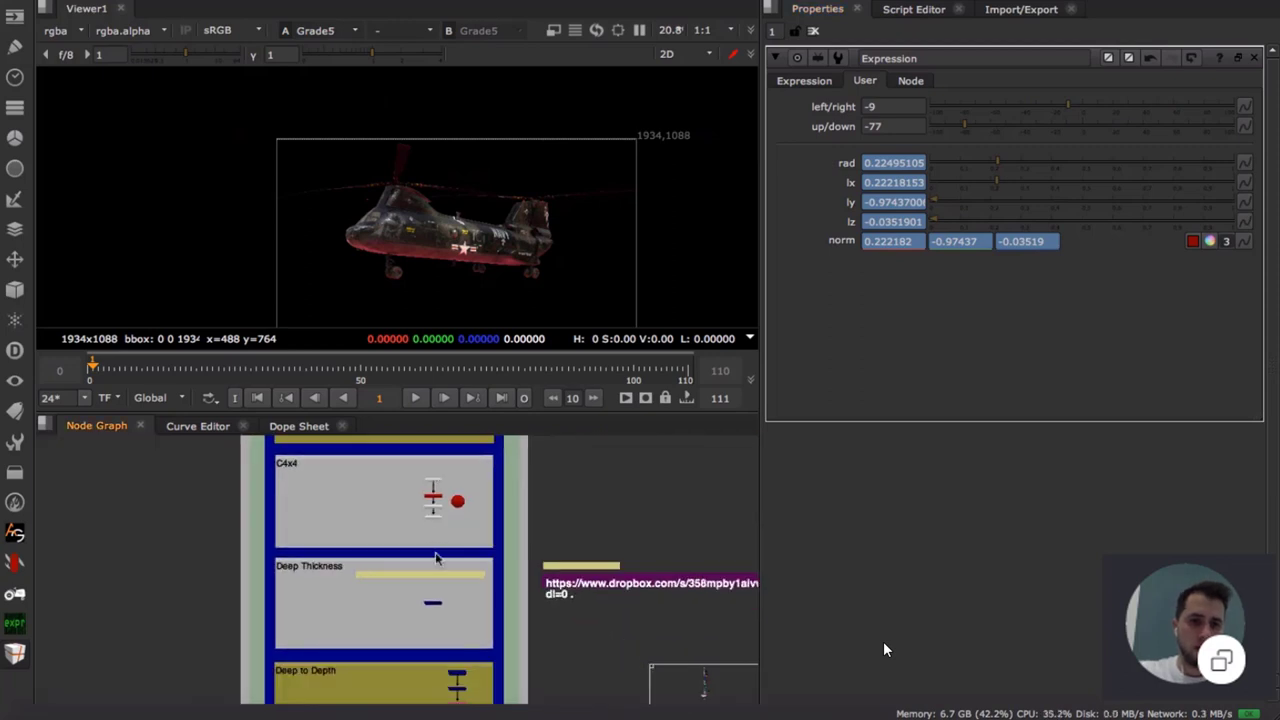
{"action": "middle_click_drag", "start_coordinate": [436, 557], "coordinate": [436, 497]}
{"action": "scroll", "coordinate": [437, 519], "scroll_direction": "up", "scroll_amount": 6}
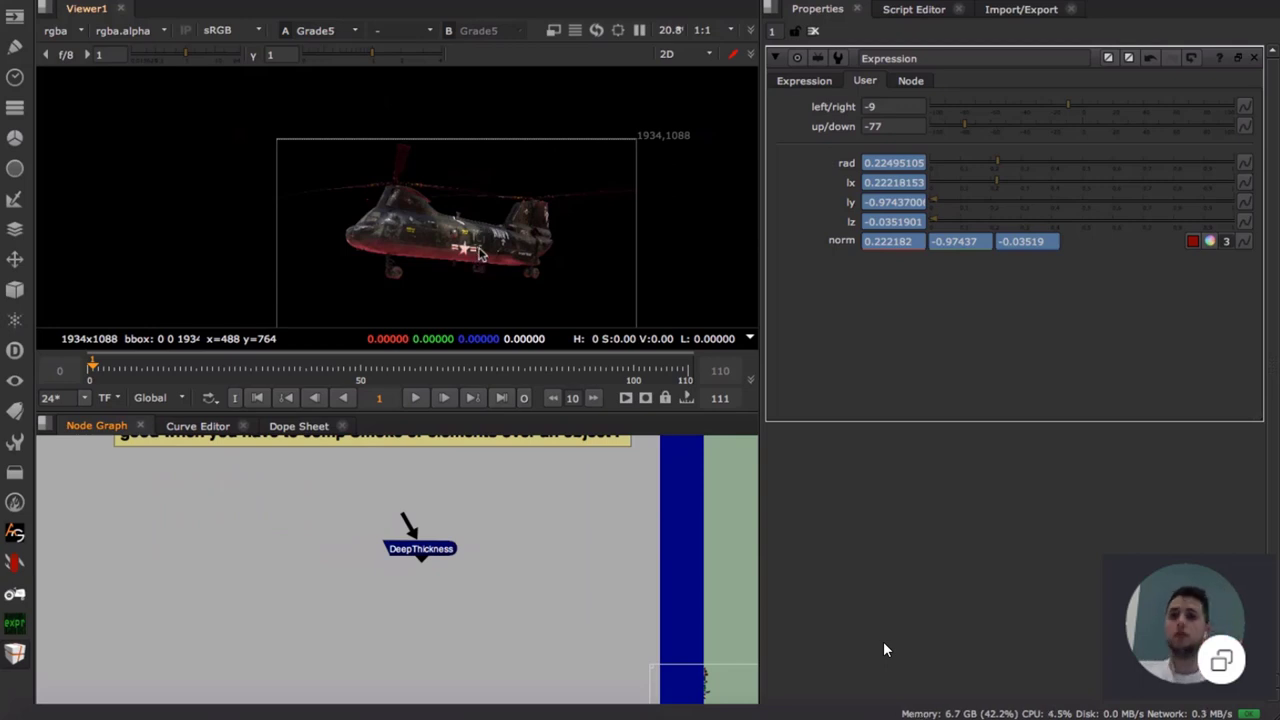
{"action": "scroll", "coordinate": [425, 270], "scroll_direction": "up", "scroll_amount": 5}
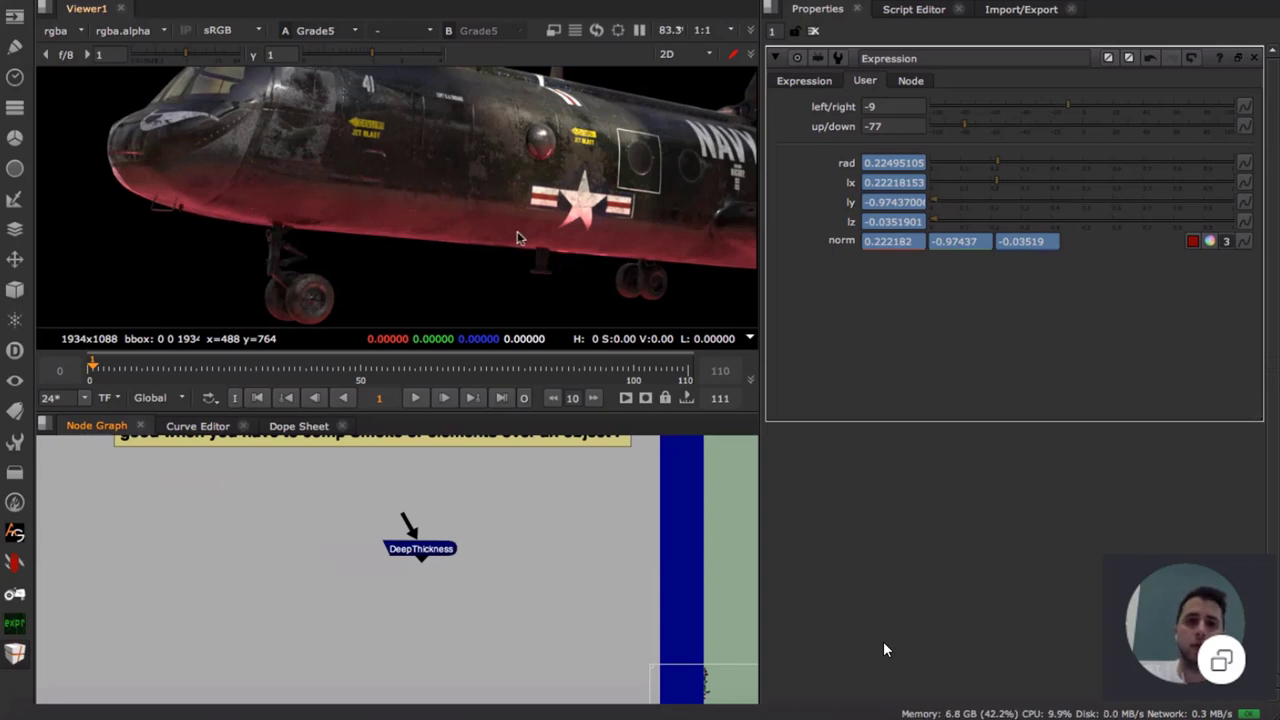
{"action": "middle_click_drag", "start_coordinate": [522, 236], "coordinate": [340, 240]}
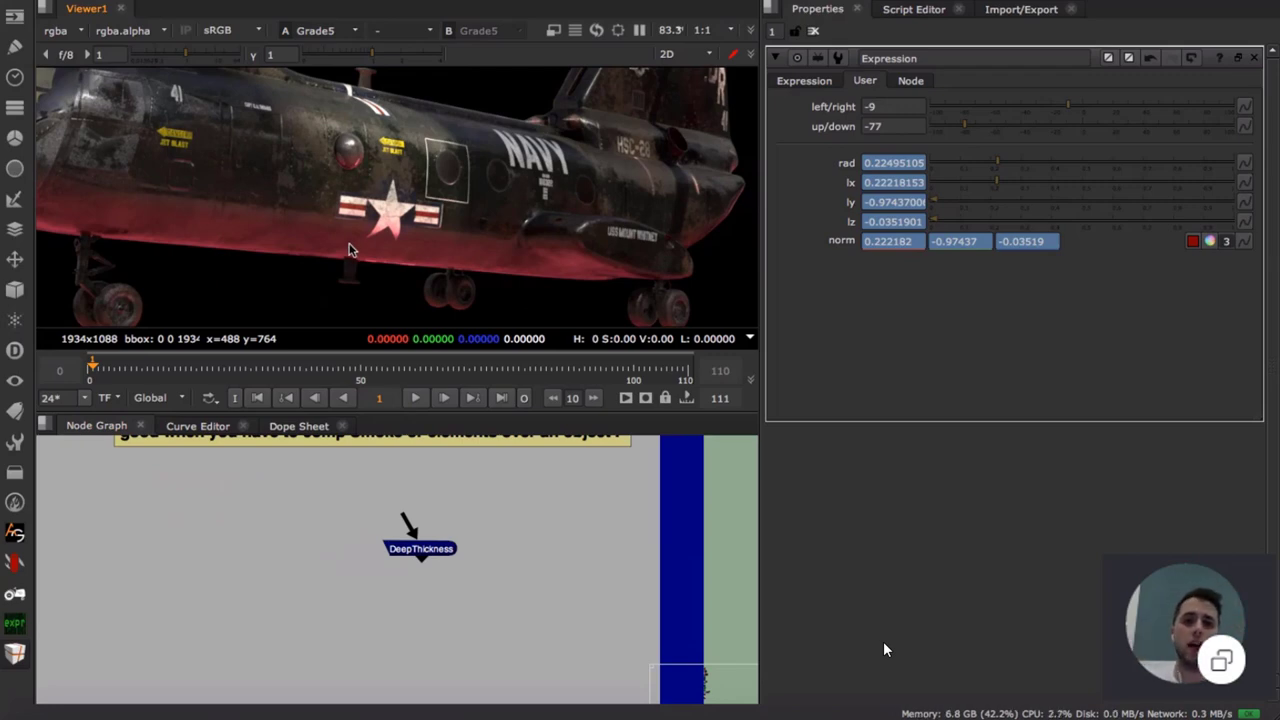
{"action": "middle_click_drag", "start_coordinate": [347, 244], "coordinate": [546, 222]}
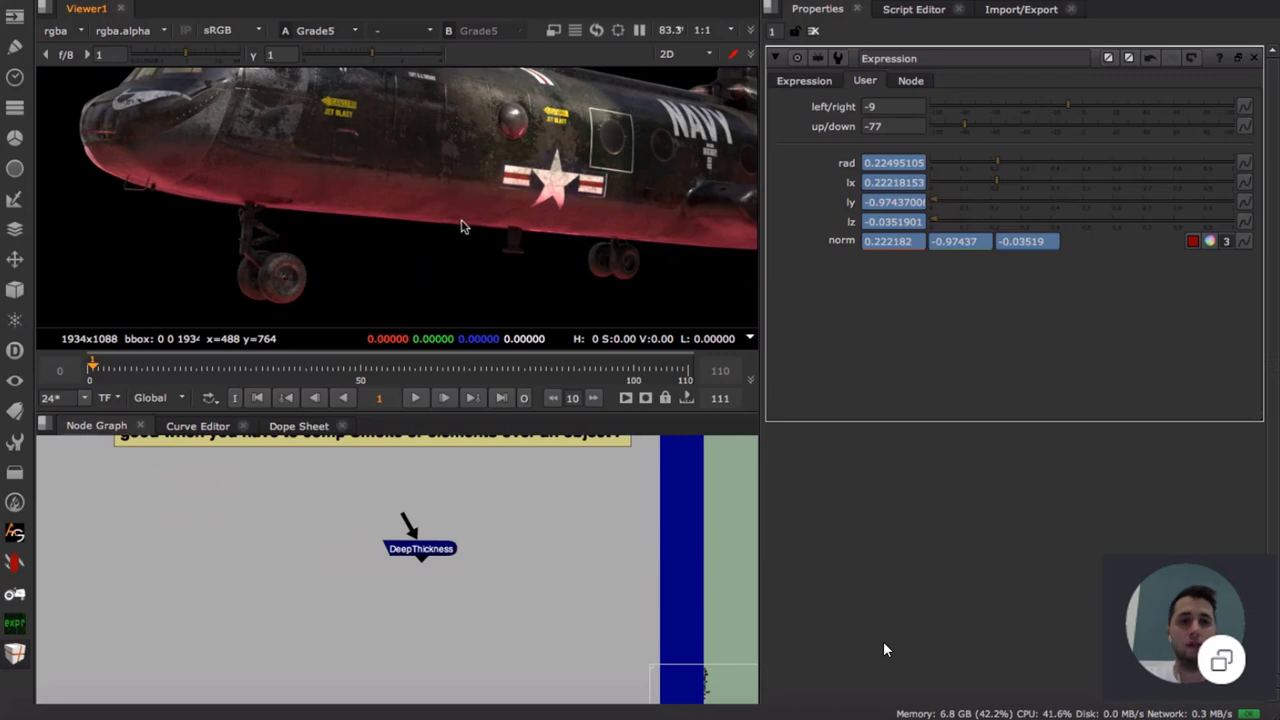
{"action": "middle_click_drag", "start_coordinate": [591, 234], "coordinate": [443, 253]}
{"action": "scroll", "coordinate": [393, 271], "scroll_direction": "down", "scroll_amount": 5}
{"action": "scroll", "coordinate": [361, 221], "scroll_direction": "up", "scroll_amount": 7}
{"action": "scroll", "coordinate": [498, 155], "scroll_direction": "down", "scroll_amount": 4}
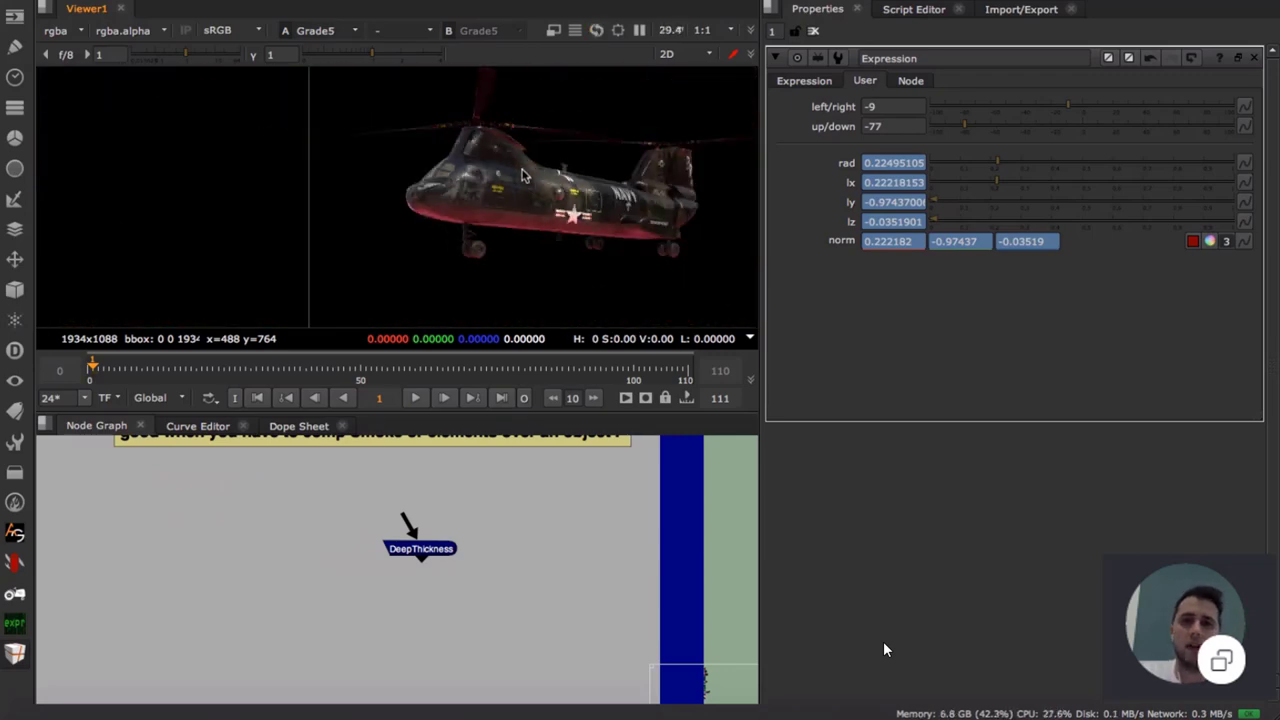
{"action": "scroll", "coordinate": [500, 200], "scroll_direction": "up", "scroll_amount": 3}
{"action": "scroll", "coordinate": [528, 556], "scroll_direction": "down", "scroll_amount": 3}
- Open the DeepThickness node's settings in the Deep Thickness section and examine its deep.front and deep.back expressions
{"action": "middle_click_drag", "start_coordinate": [546, 547], "coordinate": [511, 632]}
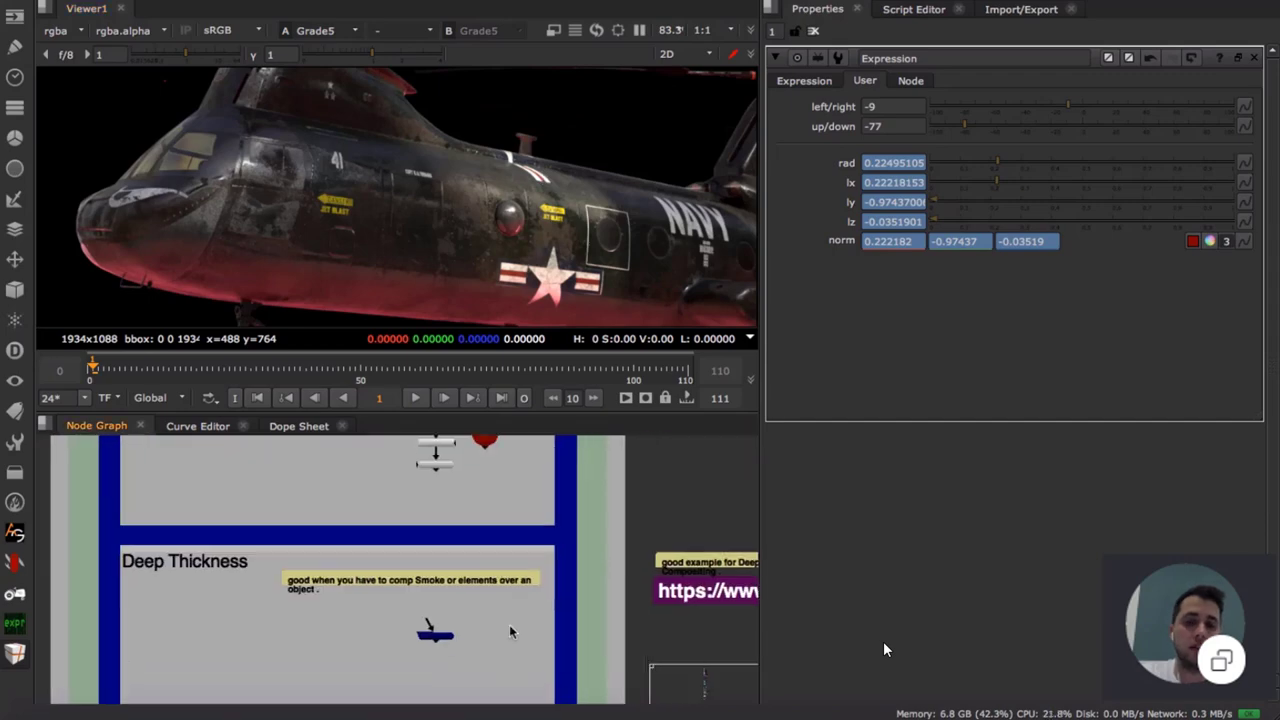
{"action": "middle_click_drag", "start_coordinate": [496, 546], "coordinate": [500, 586]}
{"action": "mouse_move", "coordinate": [500, 440]}
{"action": "middle_mouse_down"}
{"action": "mouse_move", "coordinate": [504, 505]}
{"action": "mouse_move", "coordinate": [505, 451]}
{"action": "middle_mouse_up"}
{"action": "middle_click_drag", "start_coordinate": [504, 634], "coordinate": [503, 484]}
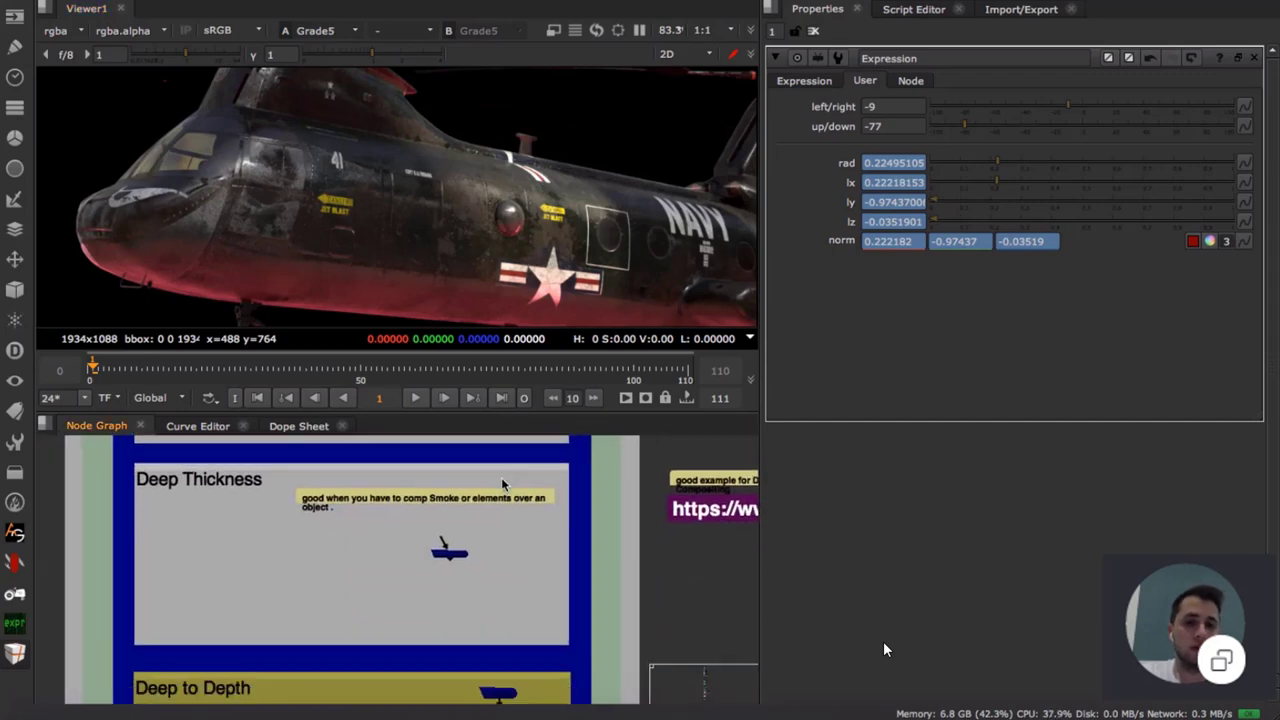
{"action": "scroll", "coordinate": [480, 564], "scroll_direction": "up", "scroll_amount": 4}
{"action": "middle_click_drag", "start_coordinate": [447, 553], "coordinate": [515, 625]}
{"action": "scroll", "coordinate": [352, 548], "scroll_direction": "down", "scroll_amount": 4}
{"action": "scroll", "coordinate": [443, 510], "scroll_direction": "up", "scroll_amount": 5}
{"action": "double_click", "coordinate": [434, 484]}
{"action": "left_click", "coordinate": [504, 524]}
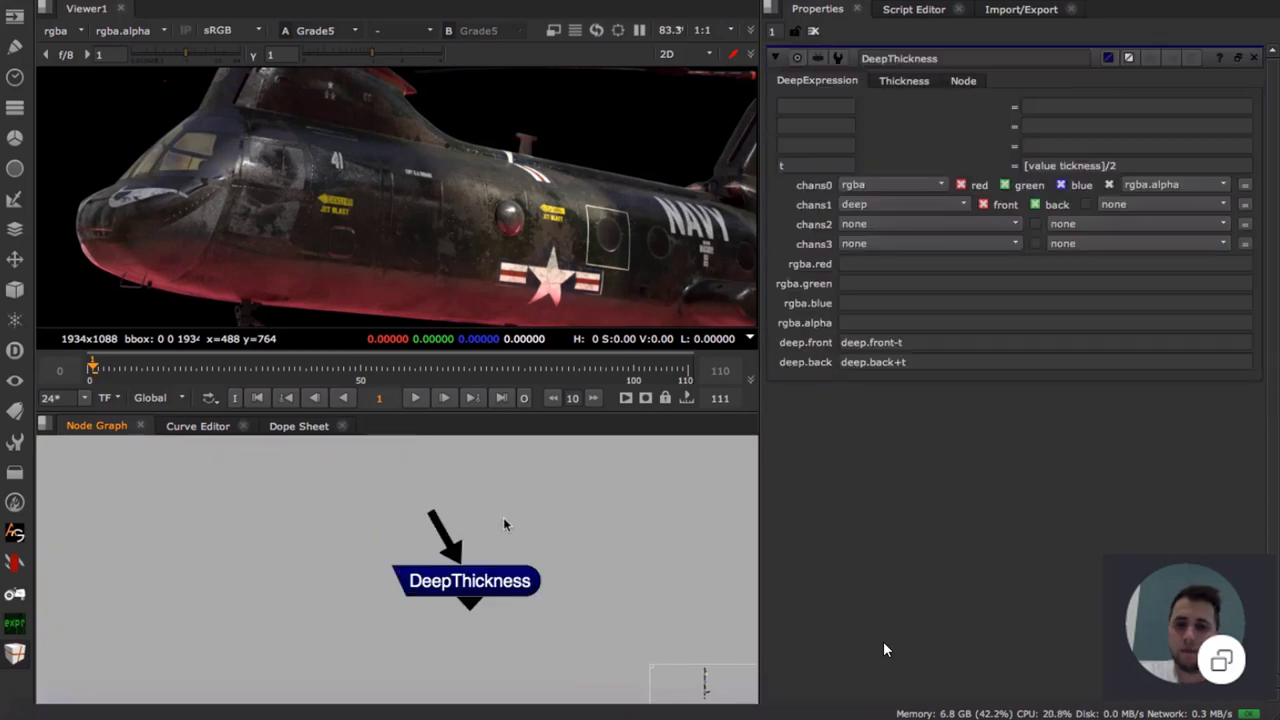
{"action": "scroll", "coordinate": [508, 550], "scroll_direction": "down", "scroll_amount": 5}
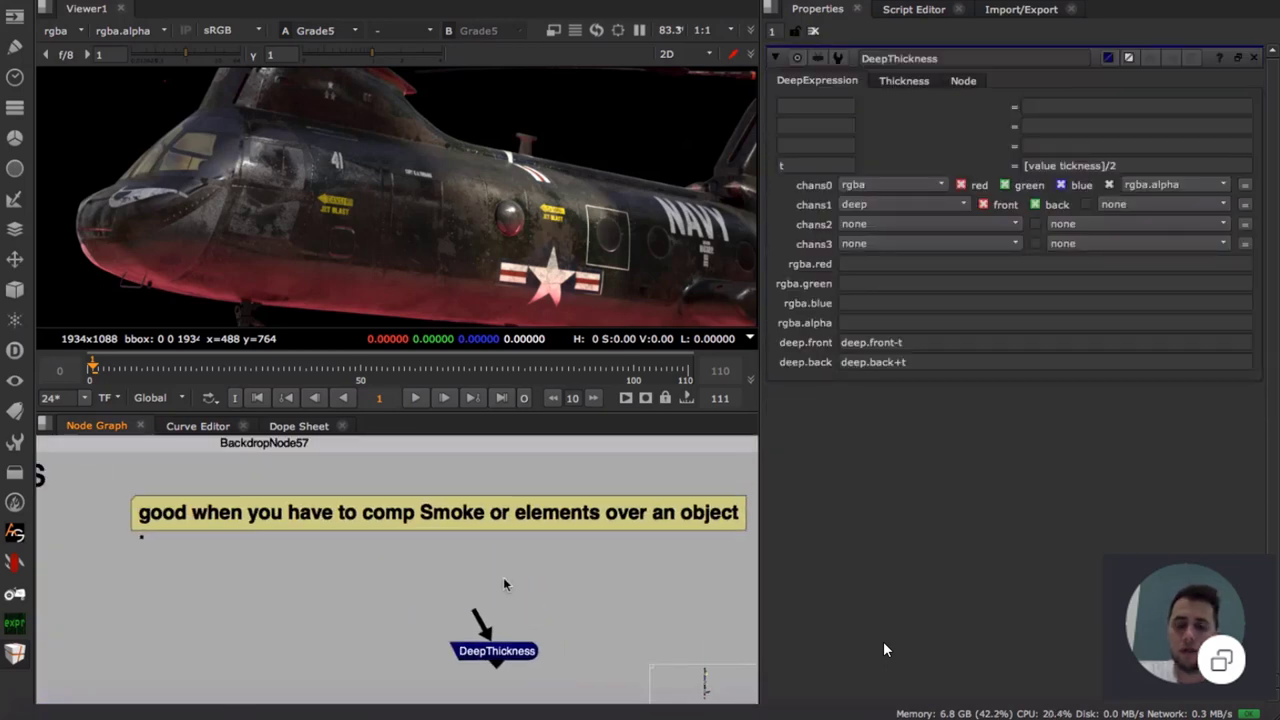
- Reopen the RELIGHT expression in the Normal Pass - Relight section to review its light direction controls
{"action": "scroll", "coordinate": [506, 559], "scroll_direction": "down", "scroll_amount": 5}
{"action": "middle_click_drag", "start_coordinate": [509, 448], "coordinate": [509, 559]}
{"action": "middle_click_drag", "start_coordinate": [476, 483], "coordinate": [476, 566]}
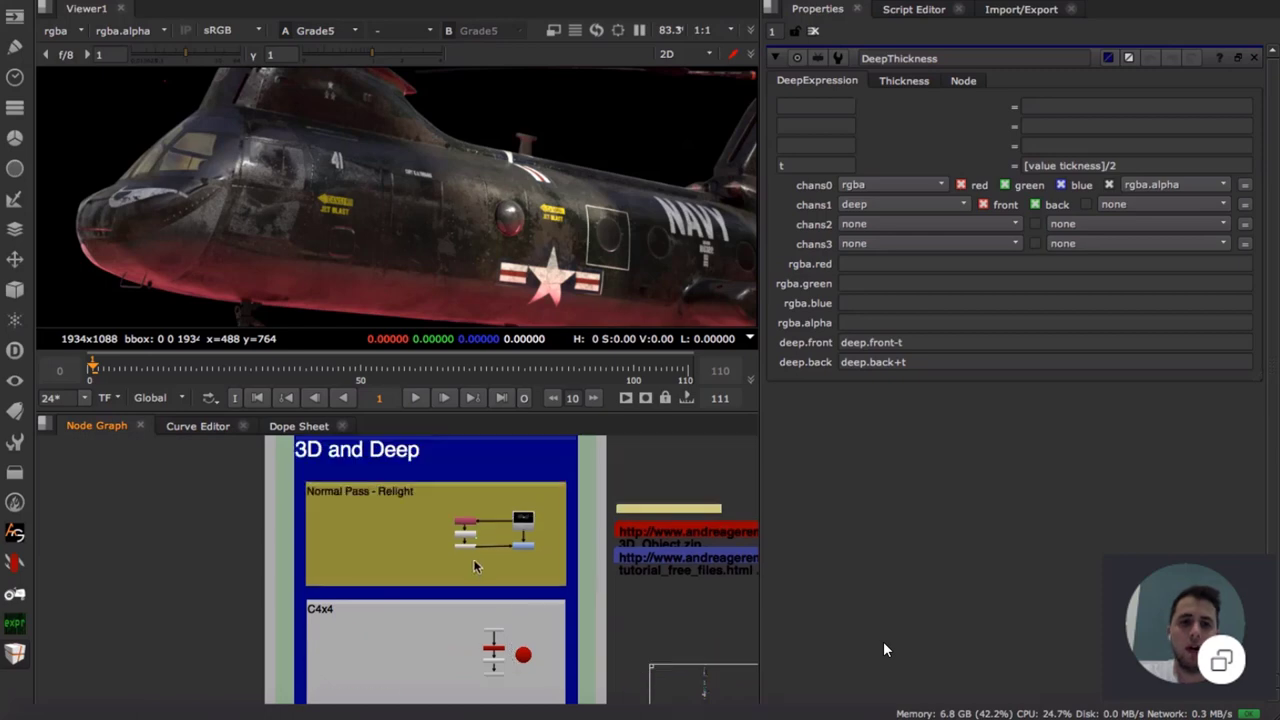
{"action": "scroll", "coordinate": [514, 547], "scroll_direction": "up", "scroll_amount": 4}
{"action": "scroll", "coordinate": [555, 552], "scroll_direction": "up", "scroll_amount": 3}
{"action": "double_click", "coordinate": [362, 513]}
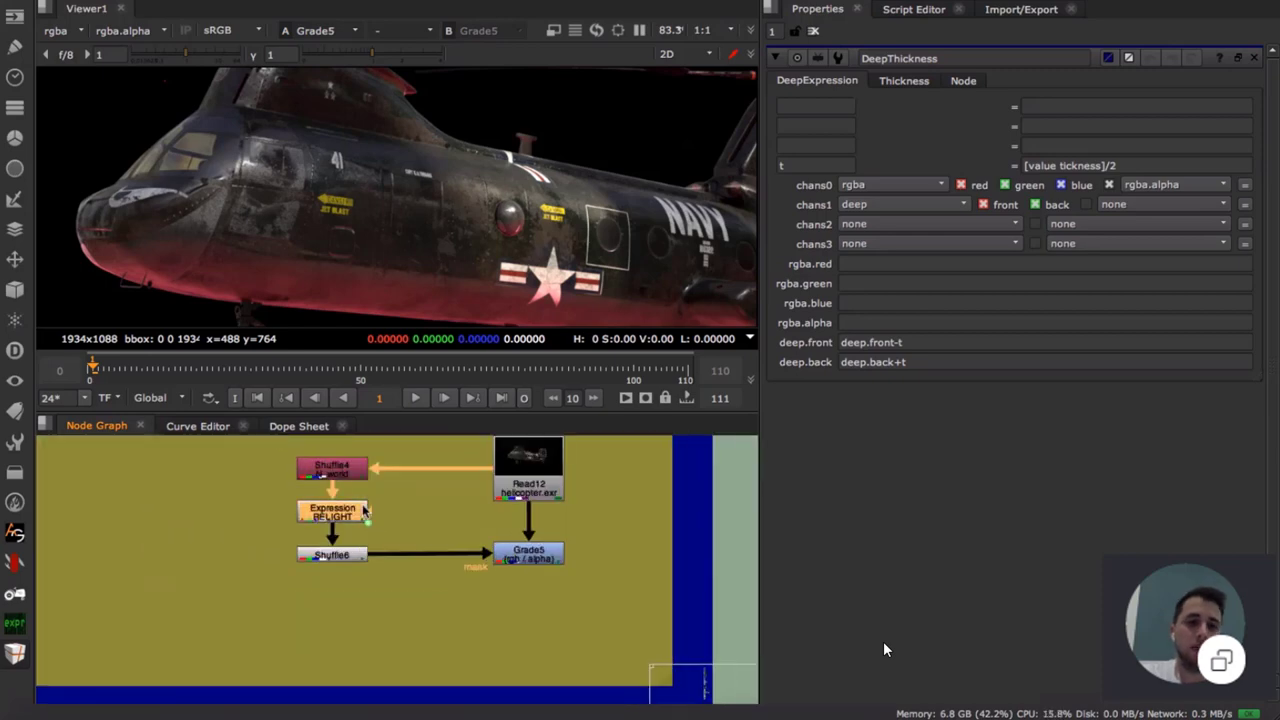
{"action": "left_click", "coordinate": [507, 516]}
{"action": "scroll", "coordinate": [464, 507], "scroll_direction": "down", "scroll_amount": 6}
{"action": "middle_click_drag", "start_coordinate": [462, 572], "coordinate": [445, 501]}
{"action": "scroll", "coordinate": [459, 463], "scroll_direction": "down", "scroll_amount": 1}
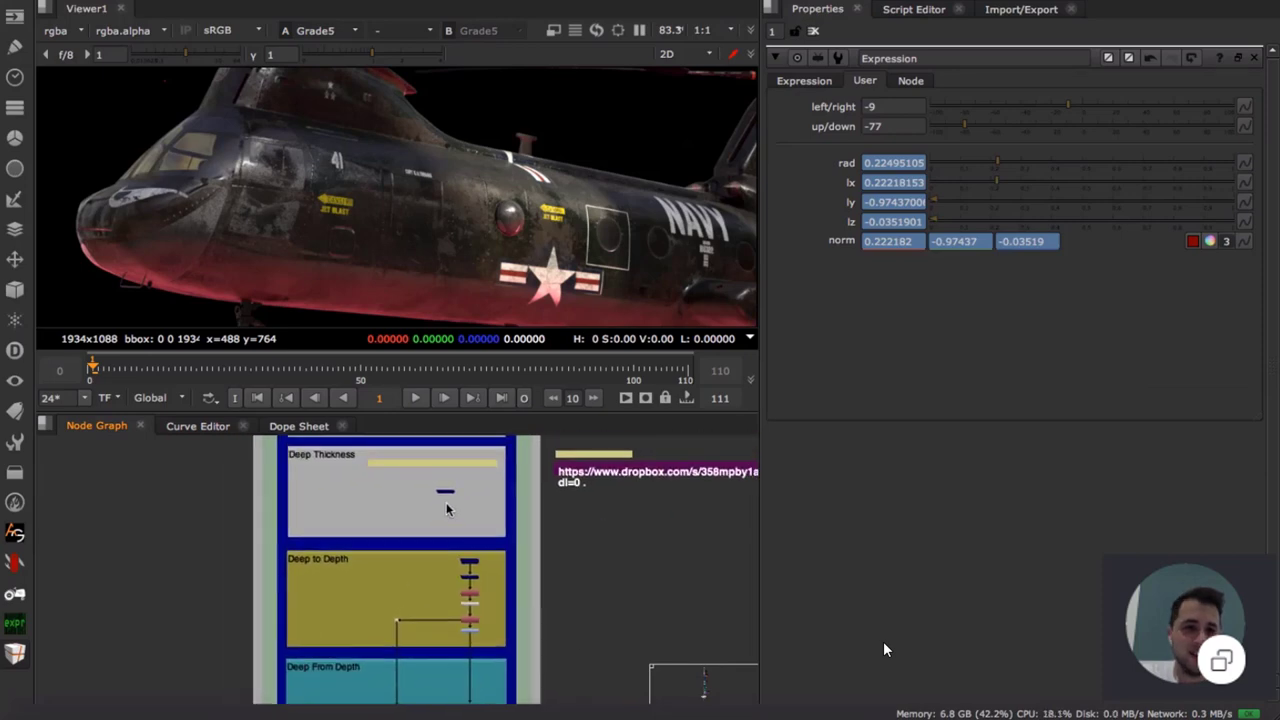
- Read the Deep Thickness section's note on comping smoke over an object and reopen the DeepThickness node's settings
{"action": "scroll", "coordinate": [446, 489], "scroll_direction": "up", "scroll_amount": 3}
{"action": "scroll", "coordinate": [463, 503], "scroll_direction": "up", "scroll_amount": 5}
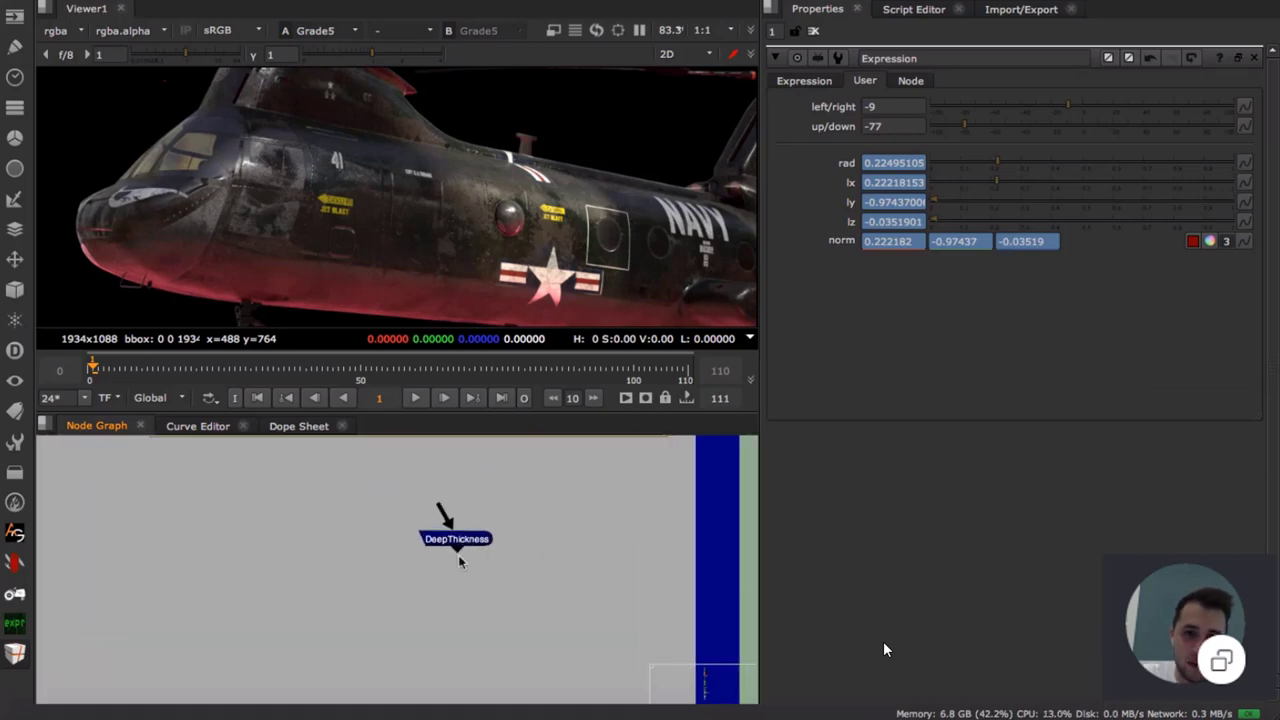
{"action": "middle_click_drag", "start_coordinate": [474, 511], "coordinate": [501, 554]}
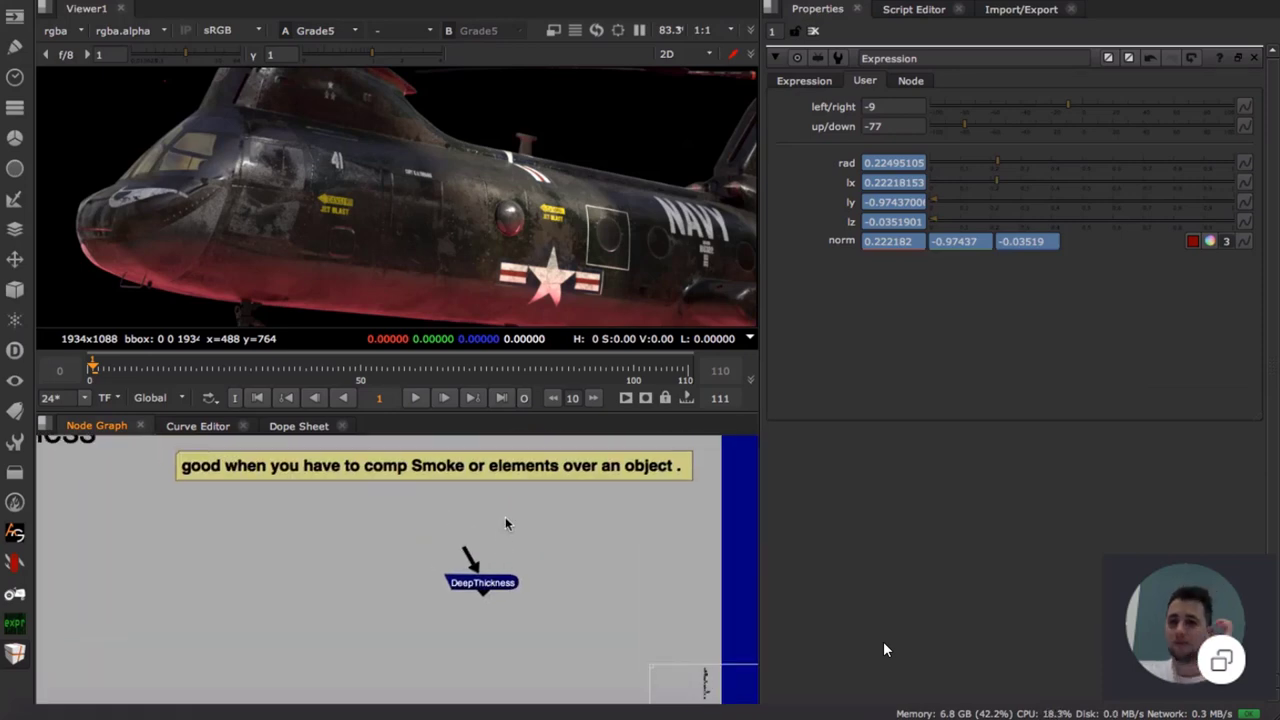
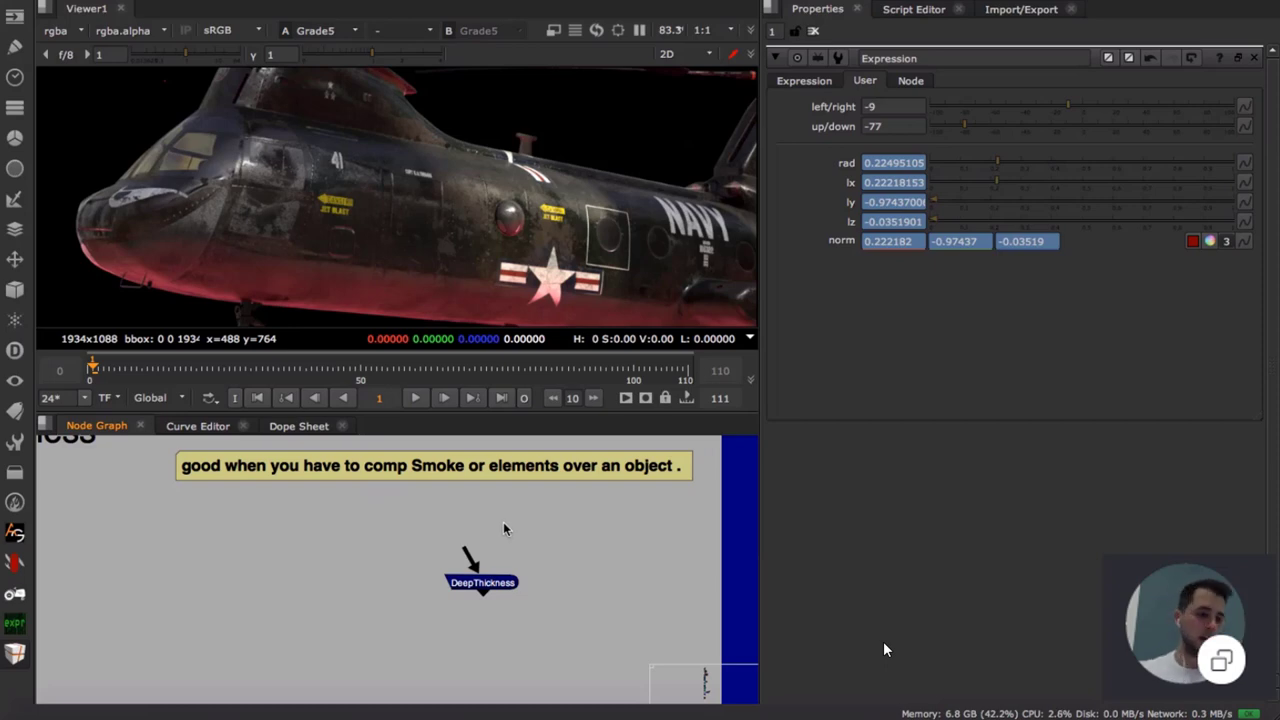
{"action": "scroll", "coordinate": [491, 541], "scroll_direction": "down", "scroll_amount": 4}
{"action": "scroll", "coordinate": [492, 564], "scroll_direction": "up", "scroll_amount": 5}
{"action": "left_click", "coordinate": [530, 573]}
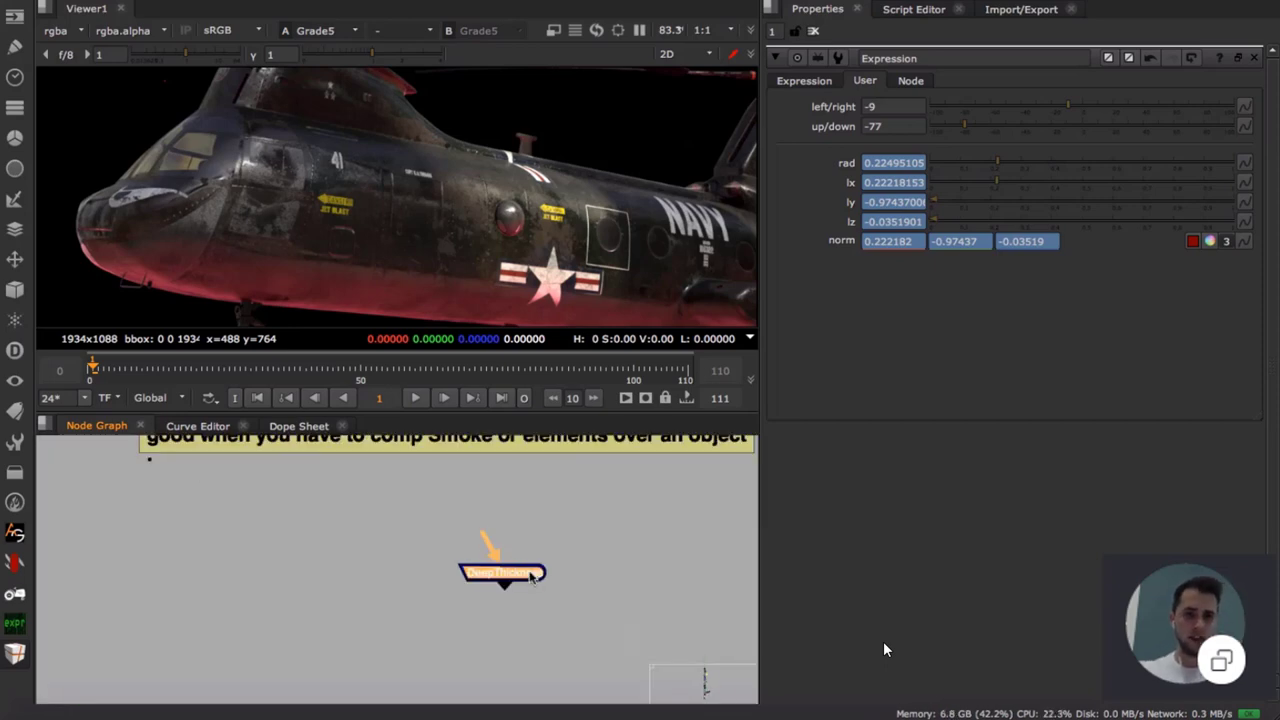
{"action": "double_click", "coordinate": [533, 577]}
{"action": "scroll", "coordinate": [530, 590], "scroll_direction": "down", "scroll_amount": 3}
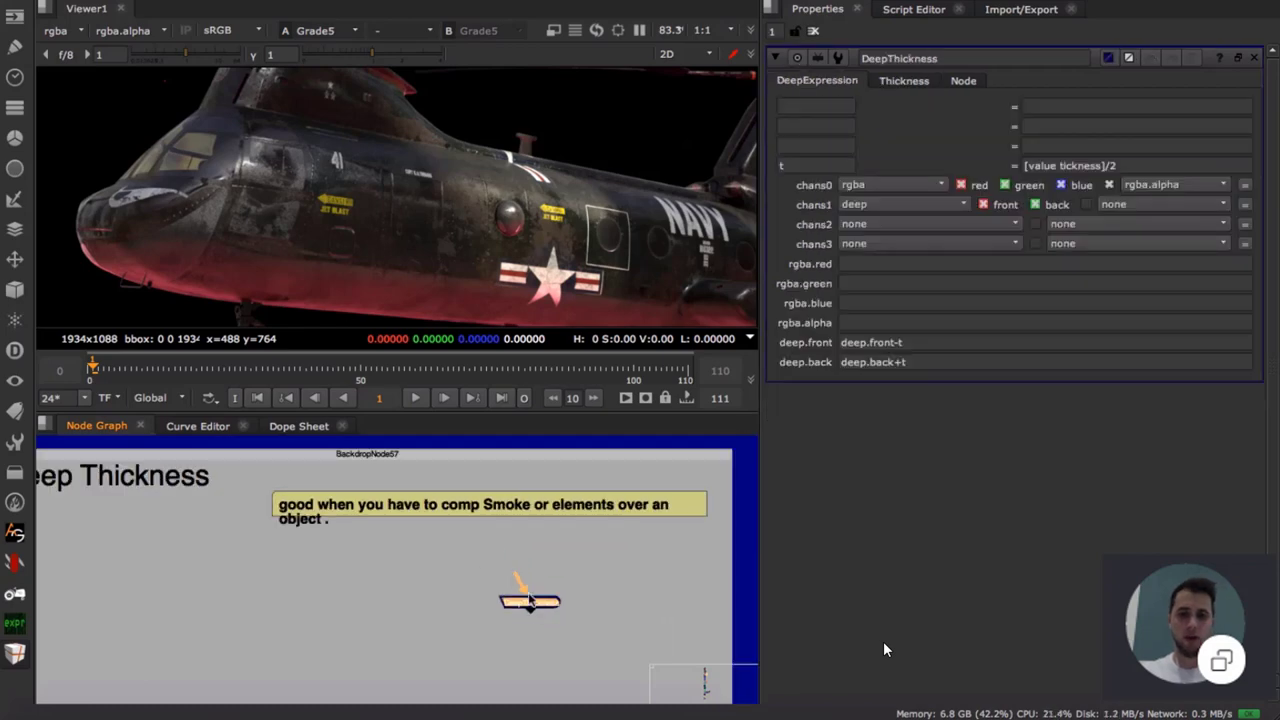
{"action": "scroll", "coordinate": [529, 597], "scroll_direction": "up", "scroll_amount": 3}
{"action": "scroll", "coordinate": [535, 571], "scroll_direction": "down", "scroll_amount": 3}
{"action": "middle_click_drag", "start_coordinate": [549, 545], "coordinate": [497, 569]}
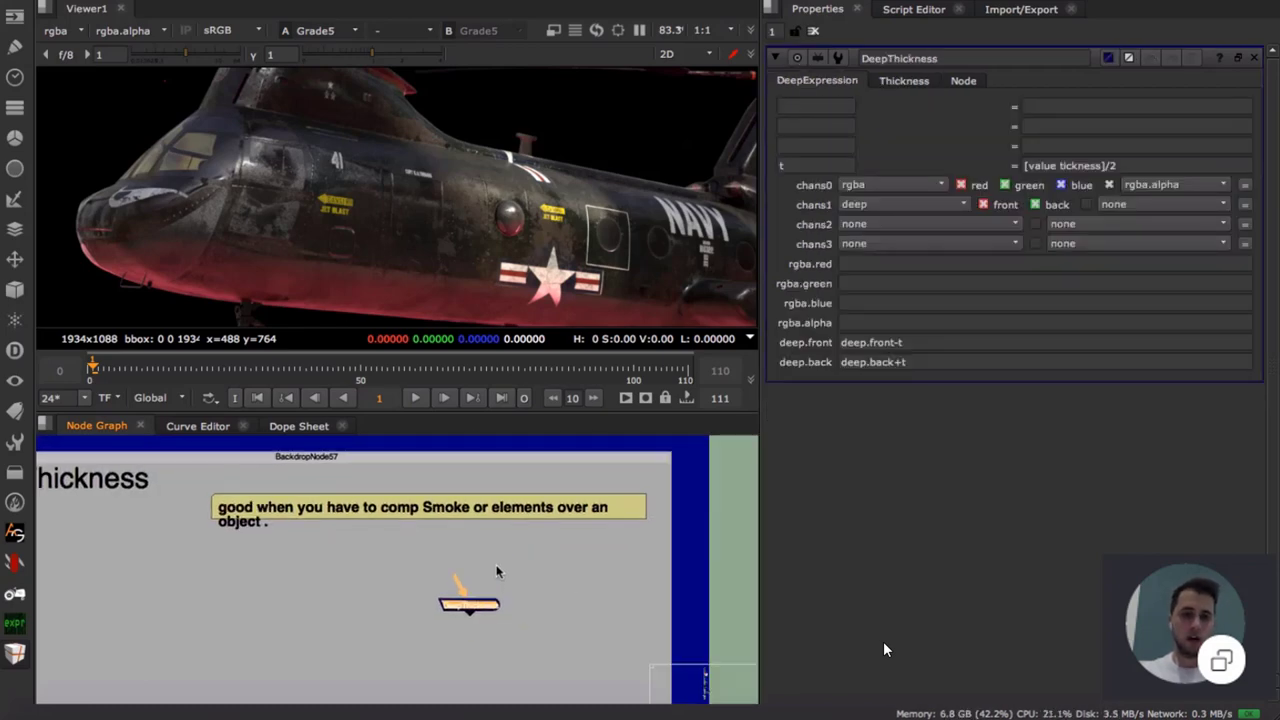
- Move the DeepThickness node slightly upward, closer to the note above it
{"action": "left_click", "coordinate": [499, 568]}
{"action": "left_click_drag", "start_coordinate": [482, 615], "coordinate": [486, 592]}
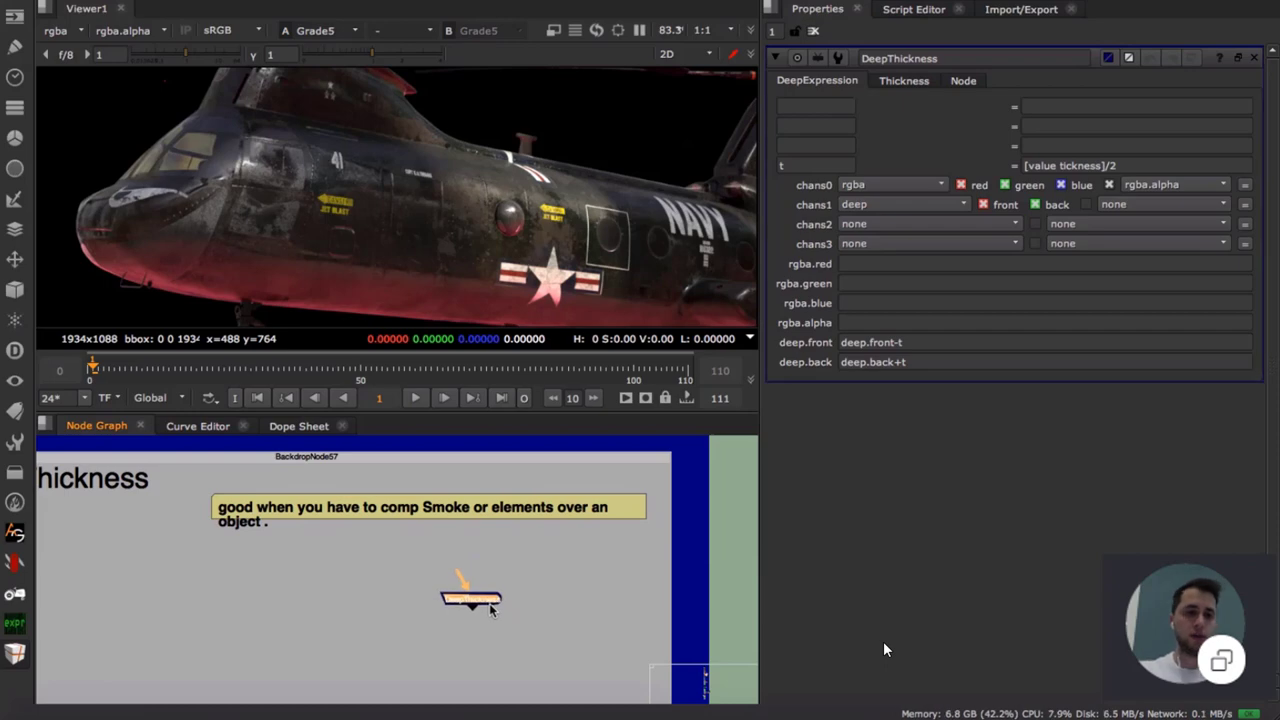
{"action": "left_click", "coordinate": [497, 531]}
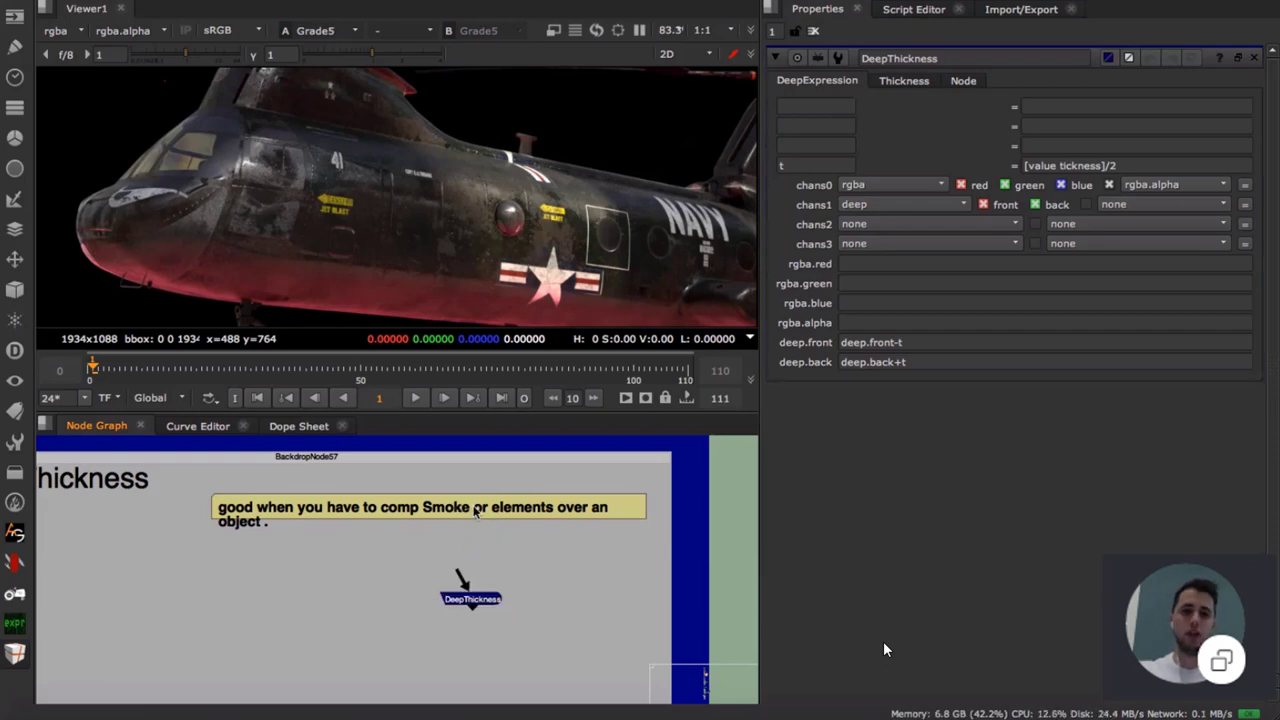
{"action": "left_click", "coordinate": [526, 546]}
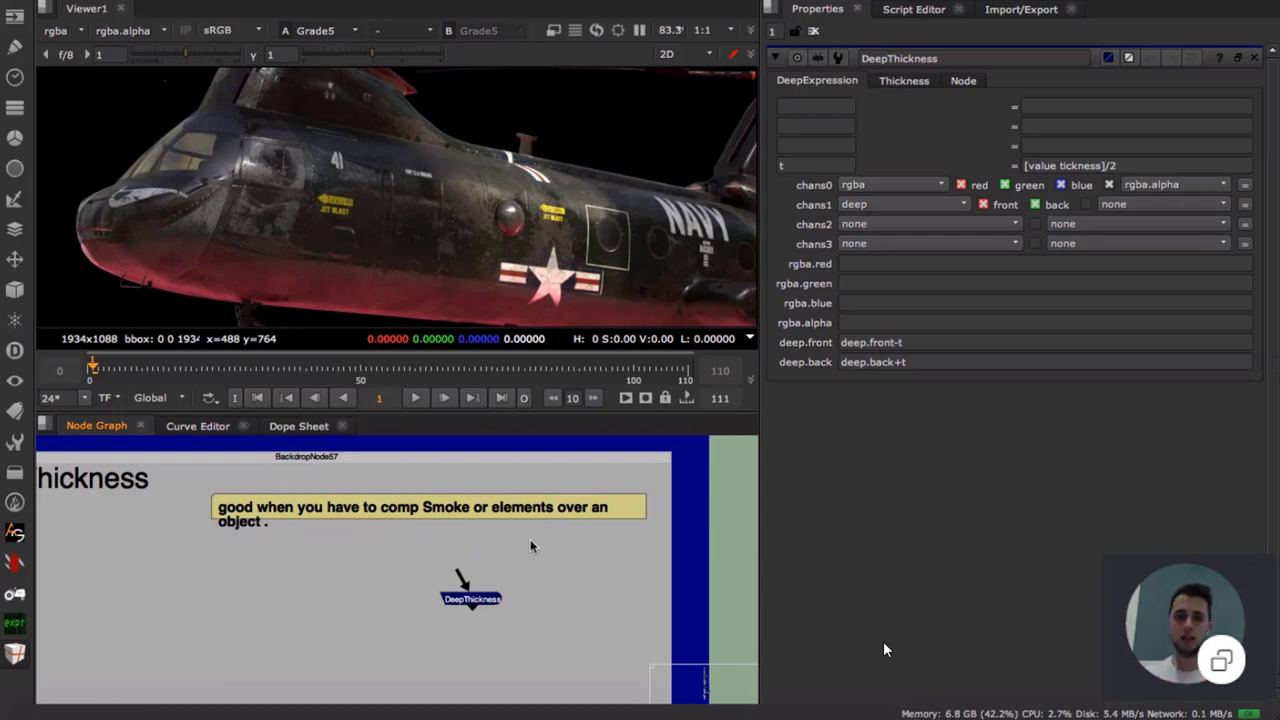
- Set the DeepThickness node's thickness to 31.5
{"action": "scroll", "coordinate": [474, 604], "scroll_direction": "up", "scroll_amount": 3}
{"action": "left_click", "coordinate": [486, 588]}
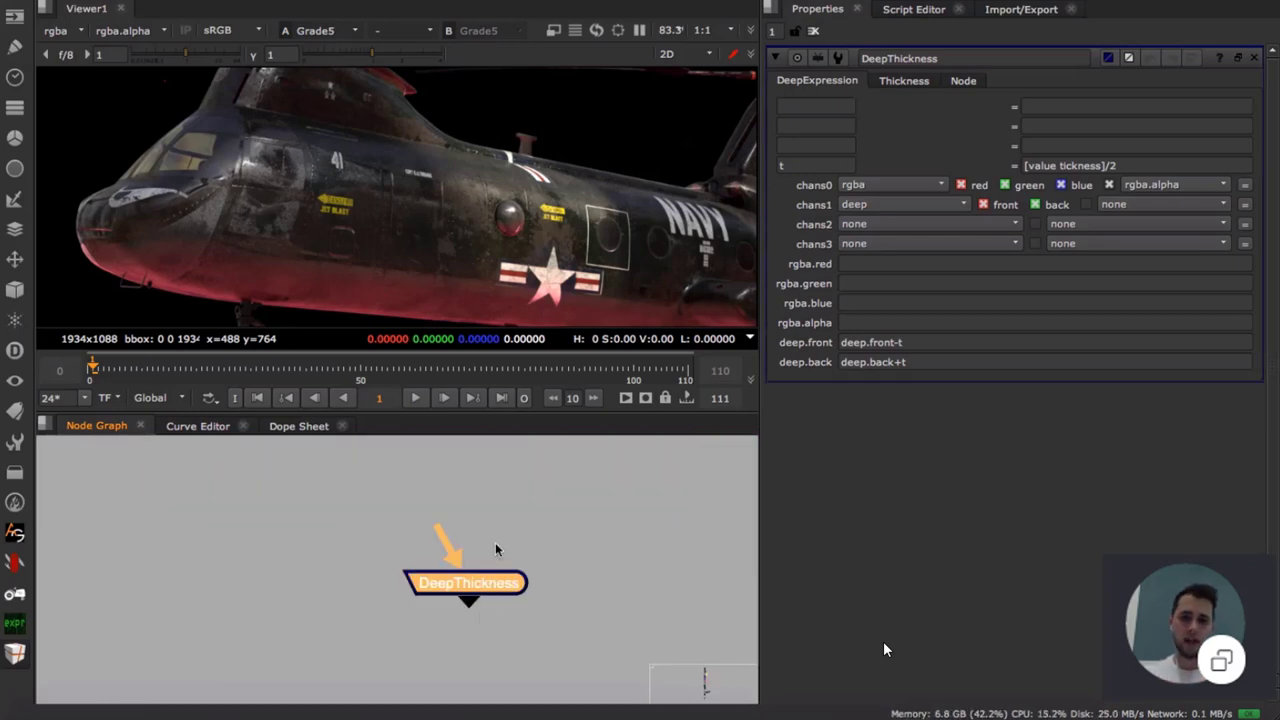
{"action": "left_click", "coordinate": [497, 535]}
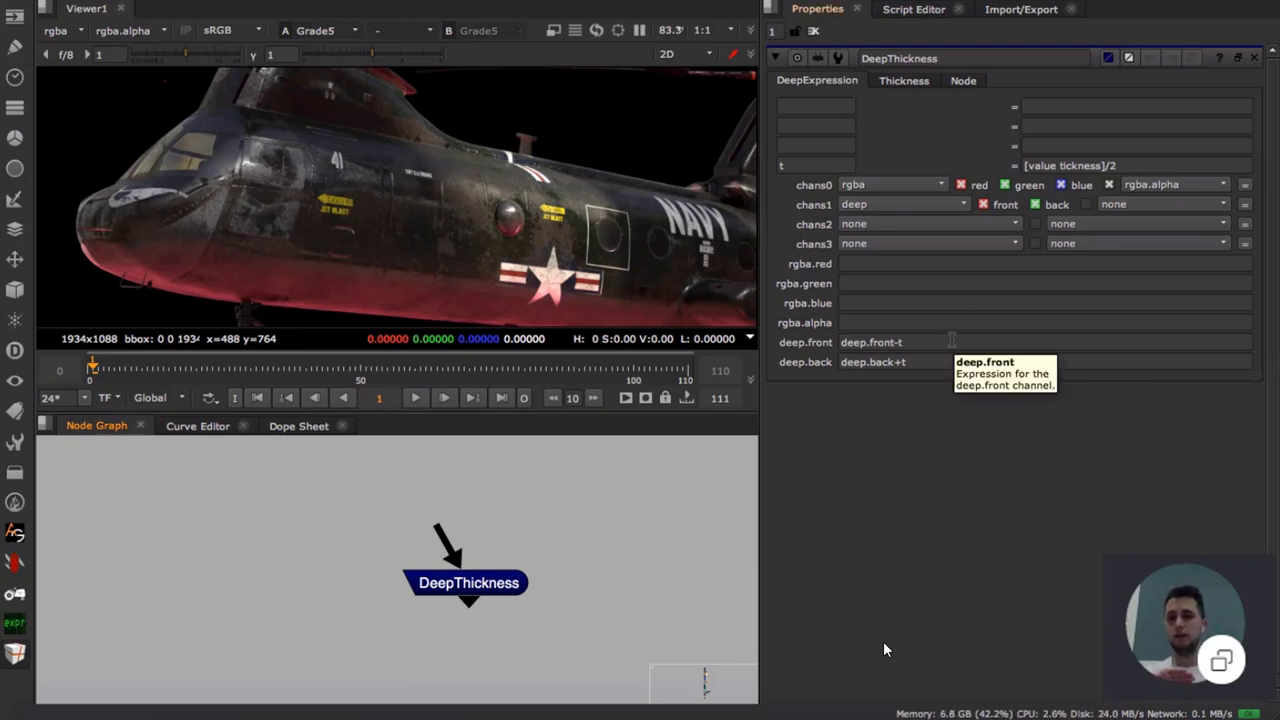
{"action": "left_click", "coordinate": [907, 82]}
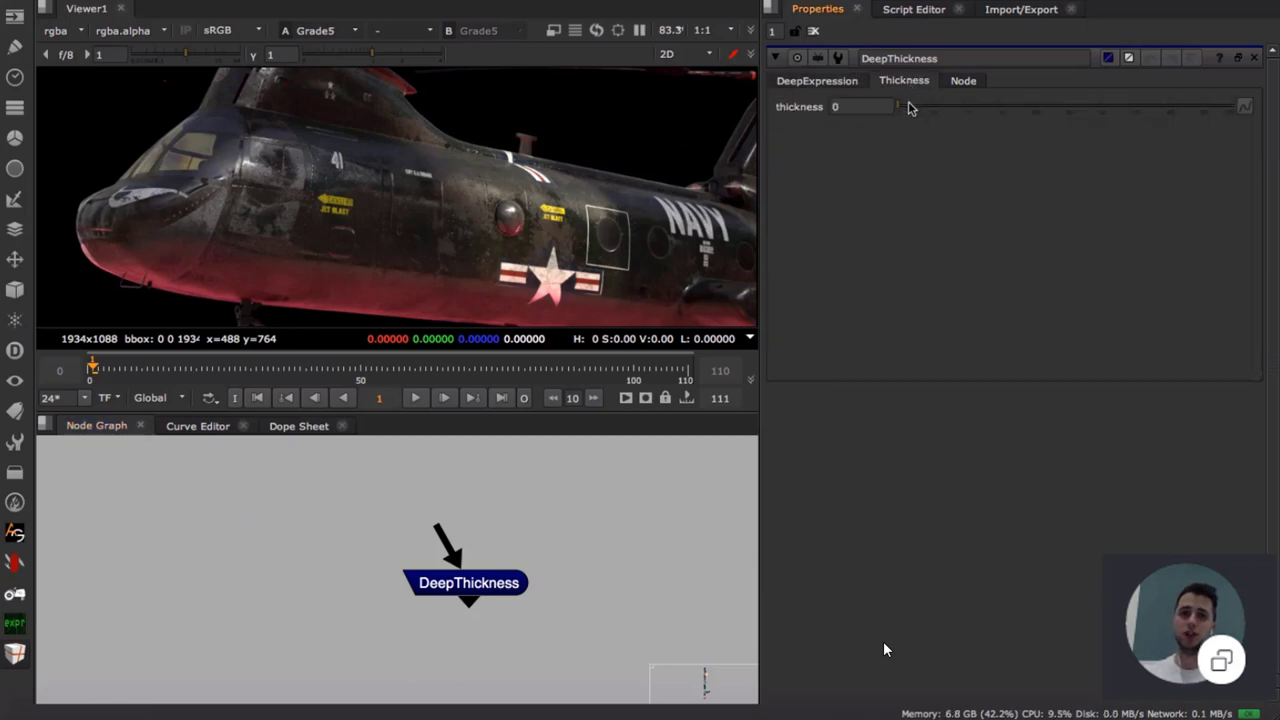
{"action": "left_click_drag", "start_coordinate": [910, 108], "coordinate": [1003, 106]}
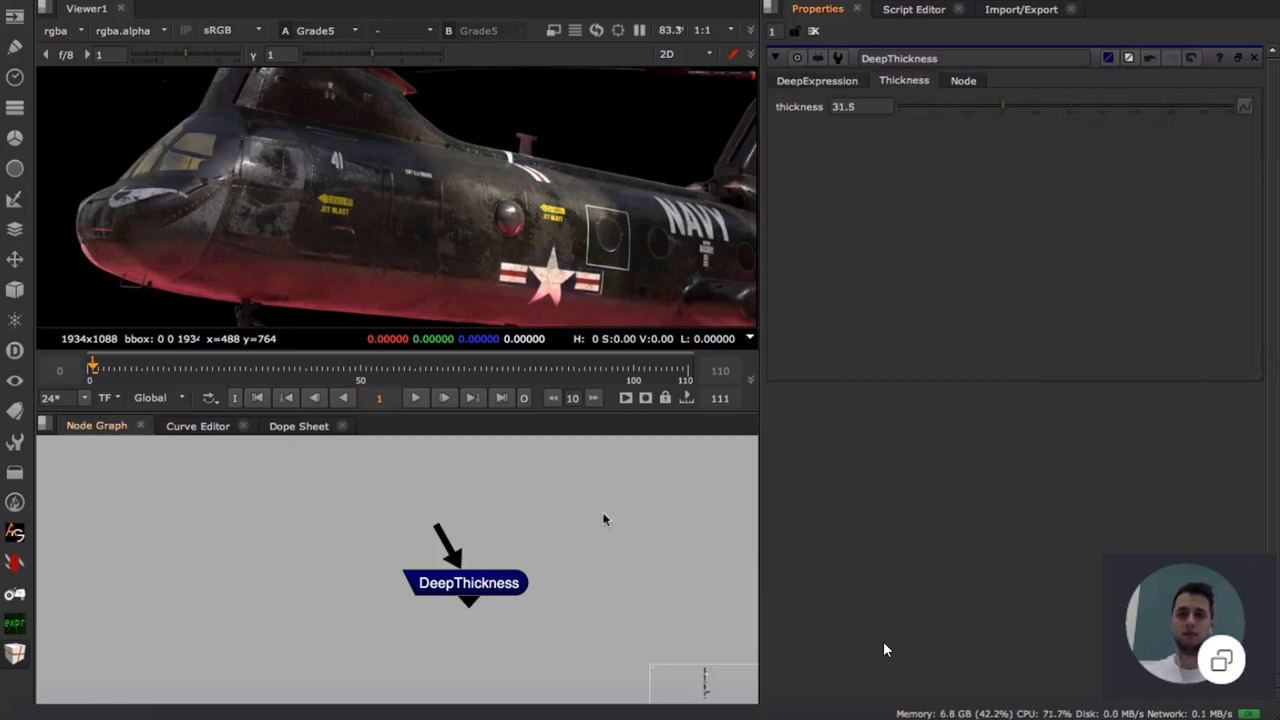
- Examine the Dropbox link under the "good example for Deep Compositing" note beside the Deep Thickness section
{"action": "scroll", "coordinate": [530, 543], "scroll_direction": "down", "scroll_amount": 5}
{"action": "middle_click_drag", "start_coordinate": [525, 600], "coordinate": [469, 477]}
{"action": "scroll", "coordinate": [469, 476], "scroll_direction": "down", "scroll_amount": 4}
{"action": "middle_click_drag", "start_coordinate": [492, 523], "coordinate": [472, 578]}
{"action": "scroll", "coordinate": [560, 546], "scroll_direction": "up", "scroll_amount": 4}
{"action": "middle_click_drag", "start_coordinate": [626, 509], "coordinate": [557, 556]}
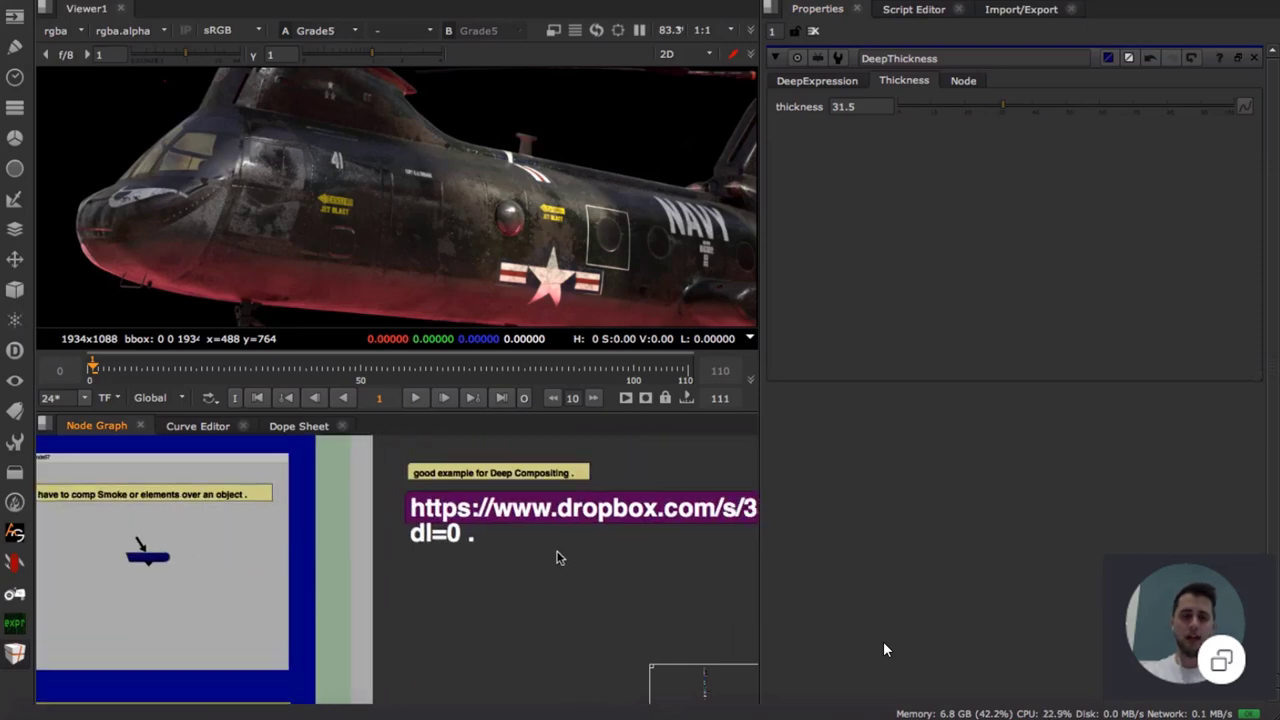
{"action": "left_click", "coordinate": [600, 514]}
{"action": "middle_click_drag", "start_coordinate": [609, 514], "coordinate": [551, 540]}
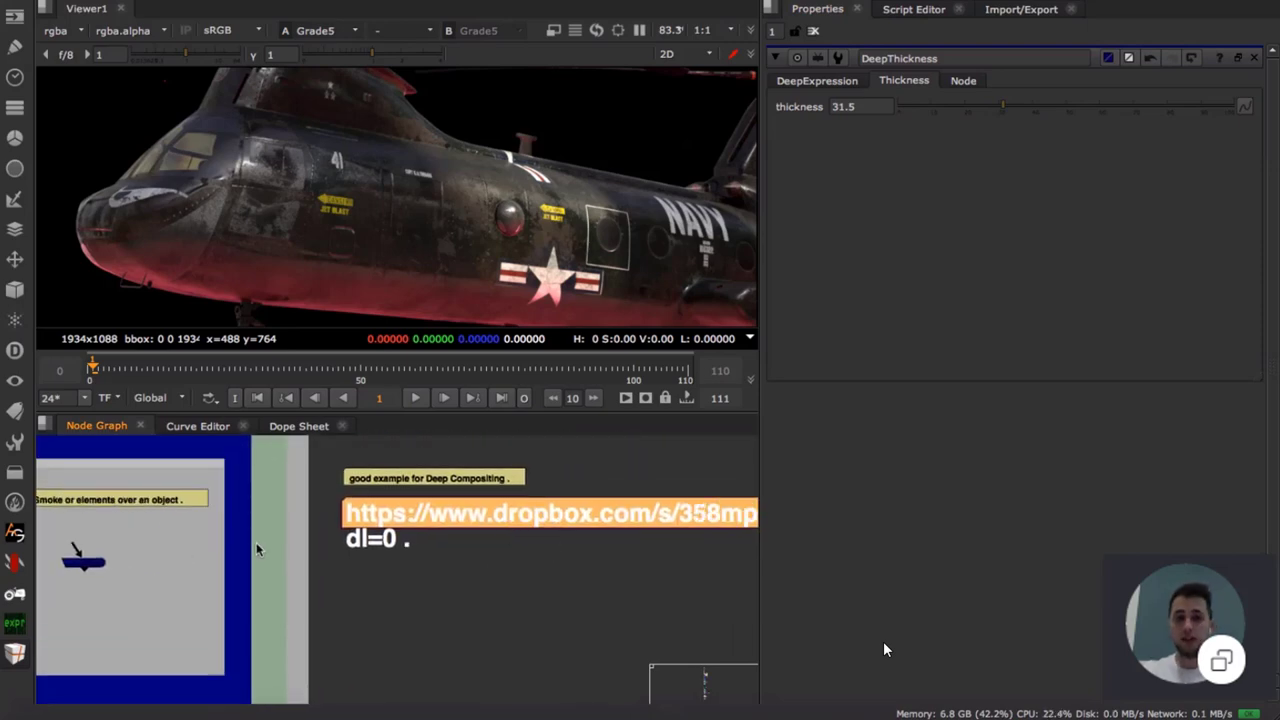
{"action": "scroll", "coordinate": [174, 534], "scroll_direction": "up", "scroll_amount": 3}
{"action": "left_click", "coordinate": [174, 534]}
{"action": "middle_click_drag", "start_coordinate": [174, 534], "coordinate": [126, 531]}
{"action": "scroll", "coordinate": [318, 546], "scroll_direction": "down", "scroll_amount": 3}
{"action": "left_click", "coordinate": [543, 506]}
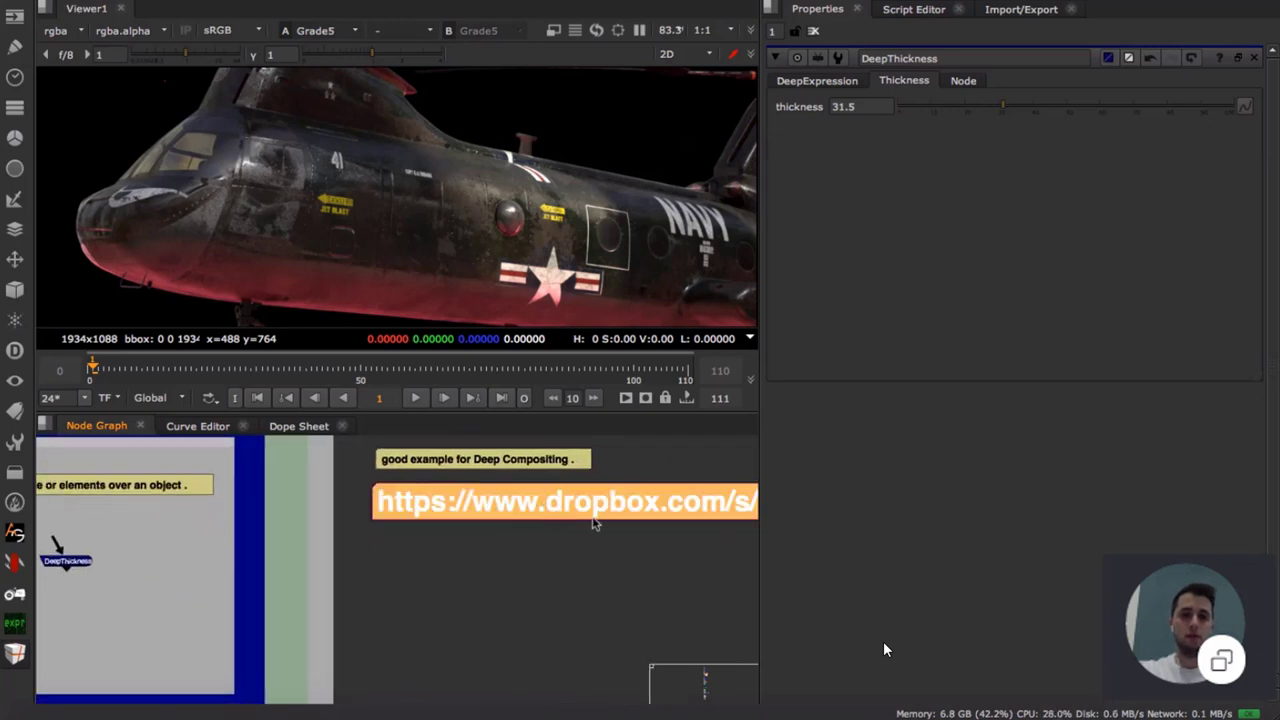
{"action": "middle_click_drag", "start_coordinate": [593, 518], "coordinate": [499, 513]}
{"action": "scroll", "coordinate": [466, 504], "scroll_direction": "up", "scroll_amount": 3}
{"action": "middle_click_drag", "start_coordinate": [700, 490], "coordinate": [455, 501]}
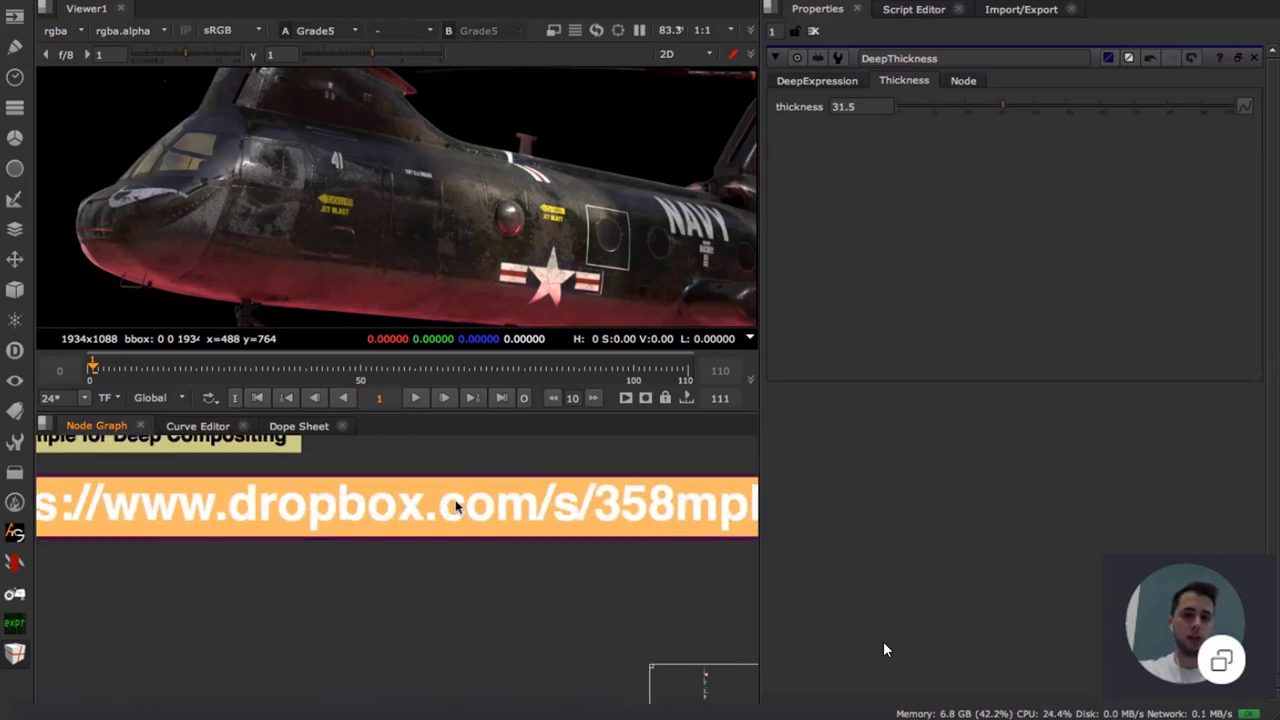
{"action": "scroll", "coordinate": [455, 507], "scroll_direction": "down", "scroll_amount": 3}
{"action": "scroll", "coordinate": [437, 509], "scroll_direction": "right", "scroll_amount": 2}
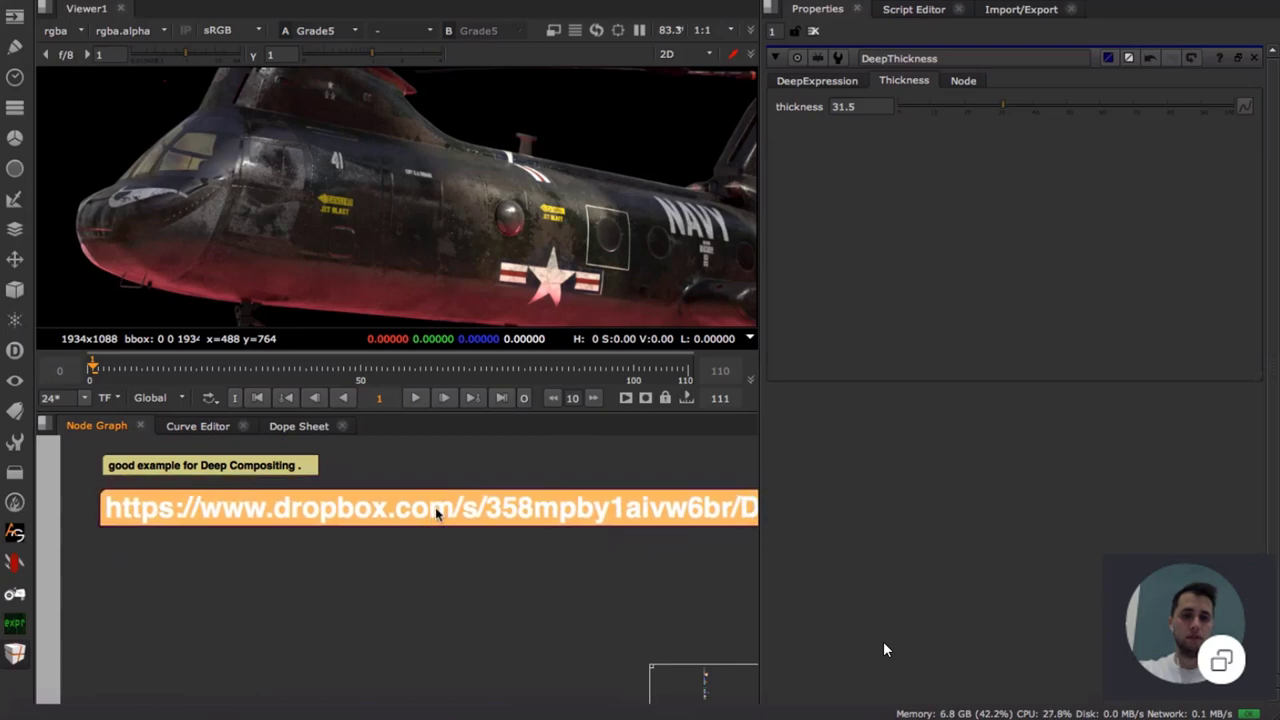
{"action": "left_click", "coordinate": [378, 546]}
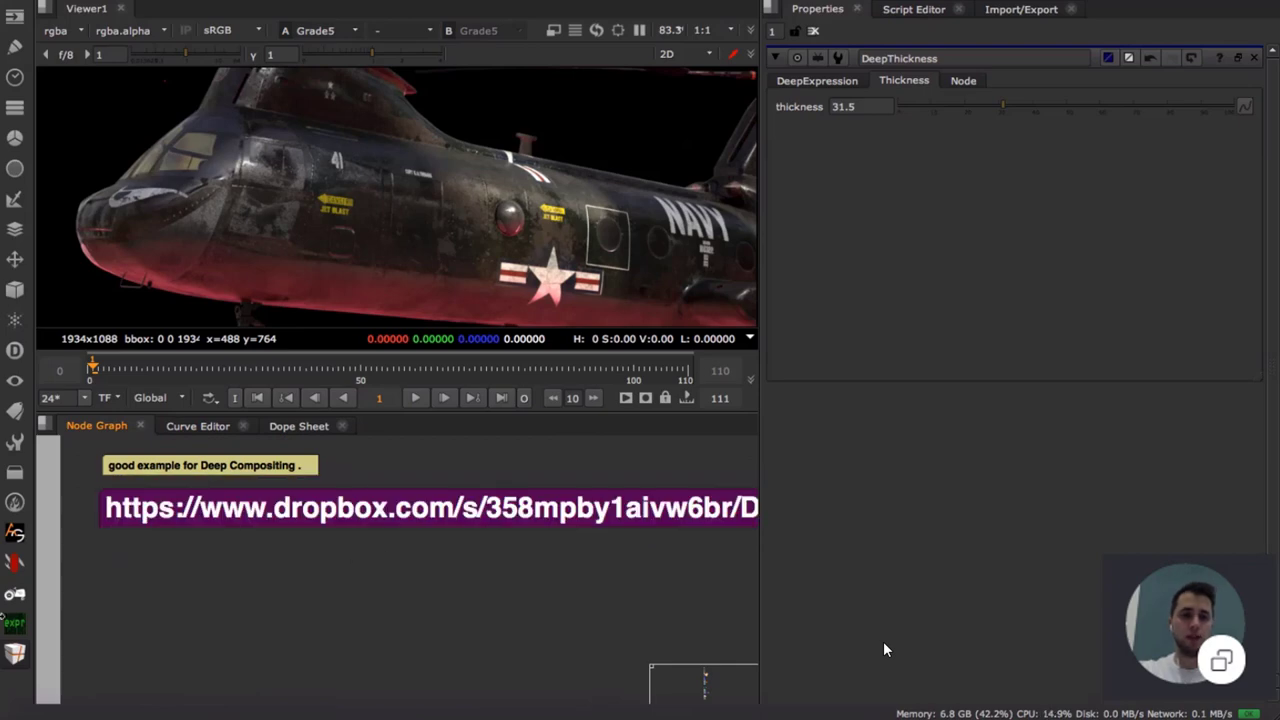
- Insert the deepScene sample setup from the Test Deep collection and place it in the empty graph area below the Dropbox link note
{"action": "left_click", "coordinate": [15, 653]}
{"action": "mouse_move", "coordinate": [71, 650]}
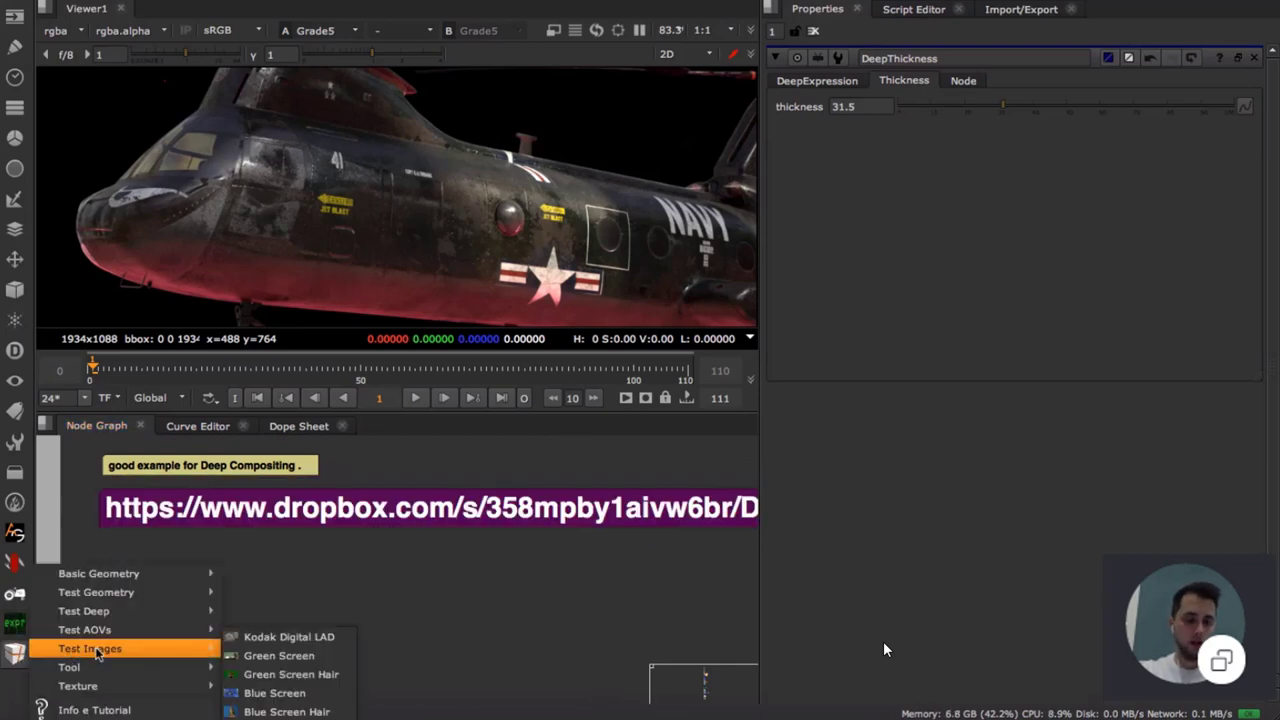
{"action": "mouse_move", "coordinate": [105, 611]}
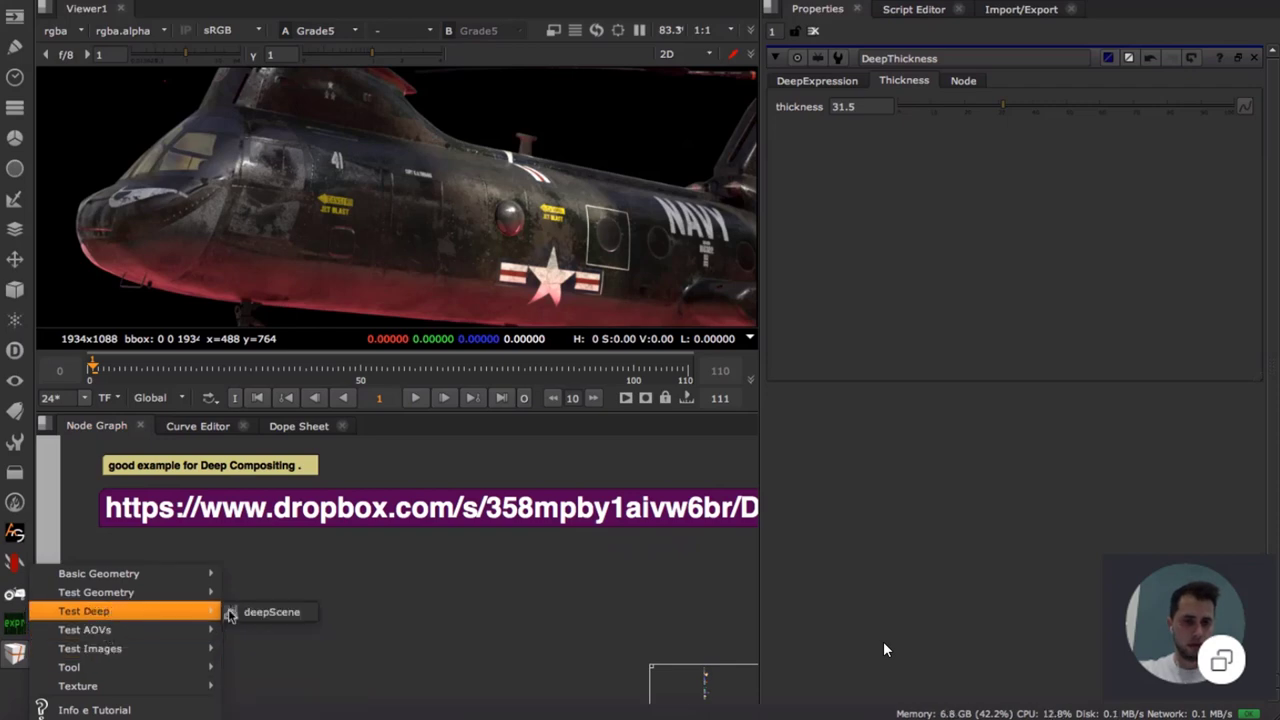
{"action": "left_click", "coordinate": [303, 613]}
{"action": "mouse_move", "coordinate": [426, 577]}
{"action": "left_mouse_down"}
{"action": "mouse_move", "coordinate": [410, 547]}
{"action": "mouse_move", "coordinate": [441, 586]}
{"action": "left_mouse_up"}
{"action": "scroll", "coordinate": [234, 503], "scroll_direction": "up", "scroll_amount": 3}
- Show the Read16 master layer in the viewer and examine the DeepRead layers feeding DeepMerge1 in the sample scene
{"action": "left_click", "coordinate": [258, 572]}
{"action": "key", "text": "1"}
{"action": "scroll", "coordinate": [452, 228], "scroll_direction": "down", "scroll_amount": 6}
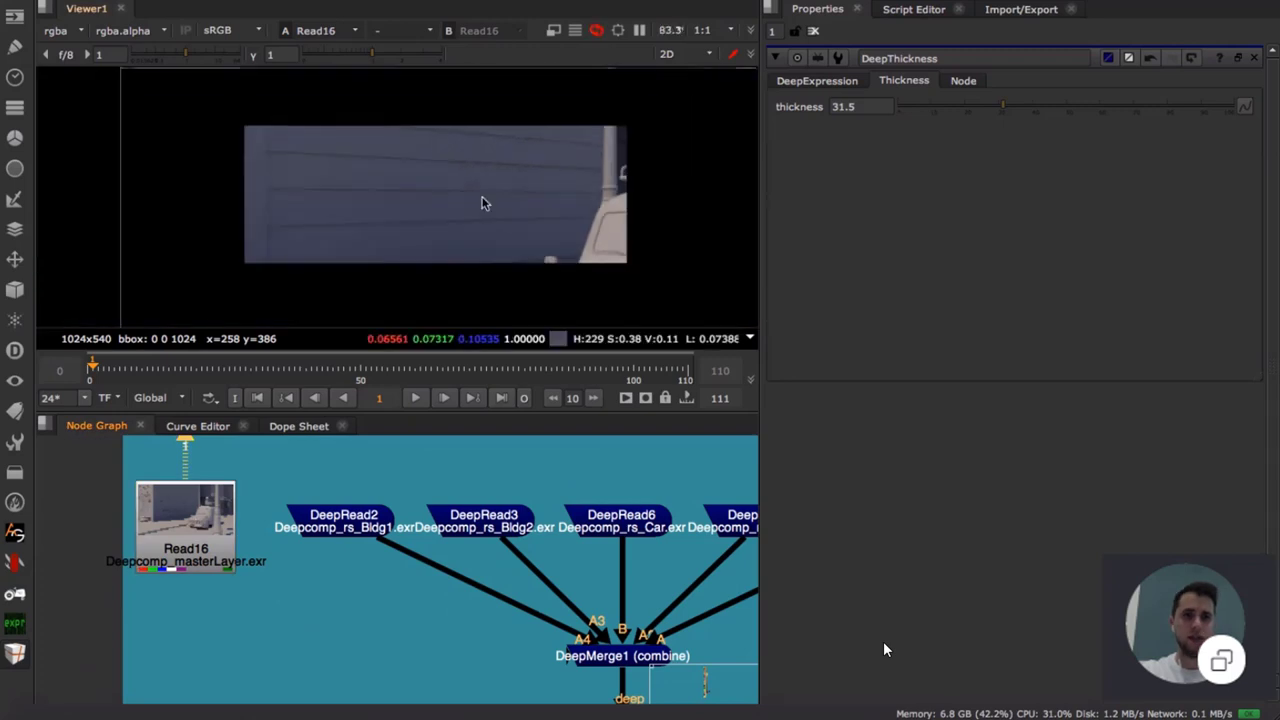
{"action": "scroll", "coordinate": [452, 228], "scroll_direction": "up", "scroll_amount": 5}
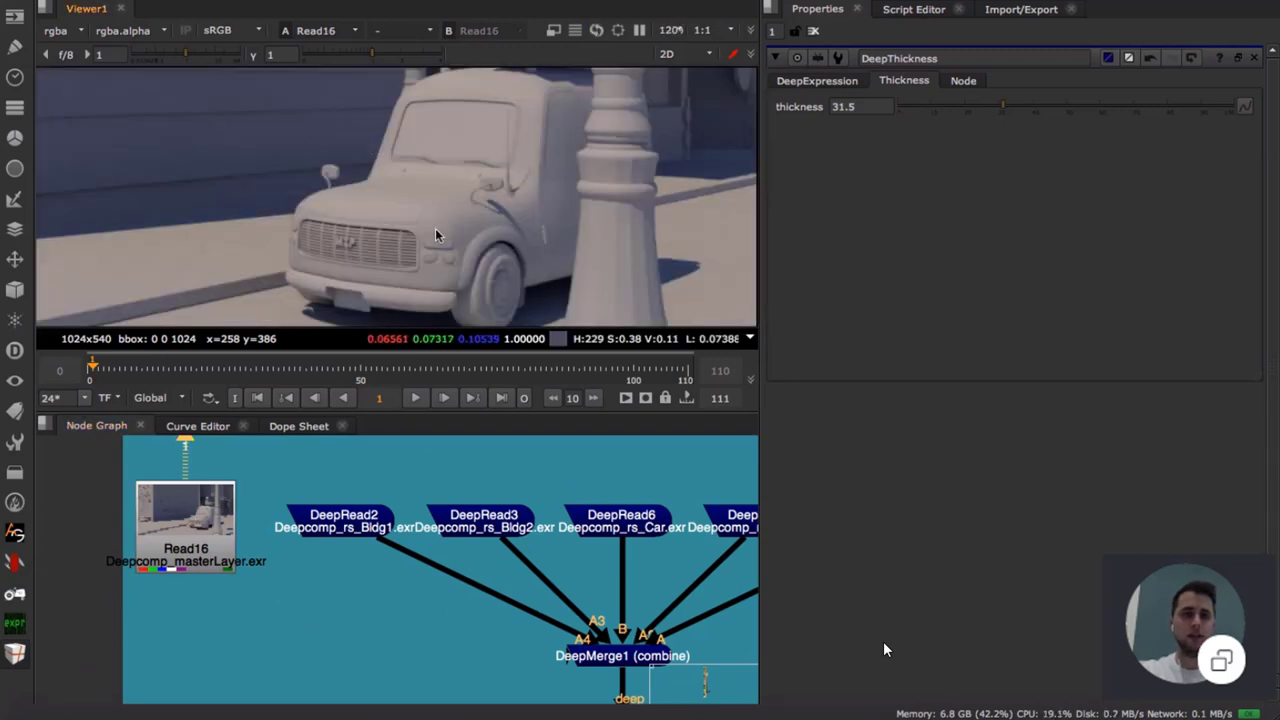
{"action": "scroll", "coordinate": [441, 232], "scroll_direction": "down", "scroll_amount": 3}
{"action": "middle_click_drag", "start_coordinate": [380, 515], "coordinate": [274, 498]}
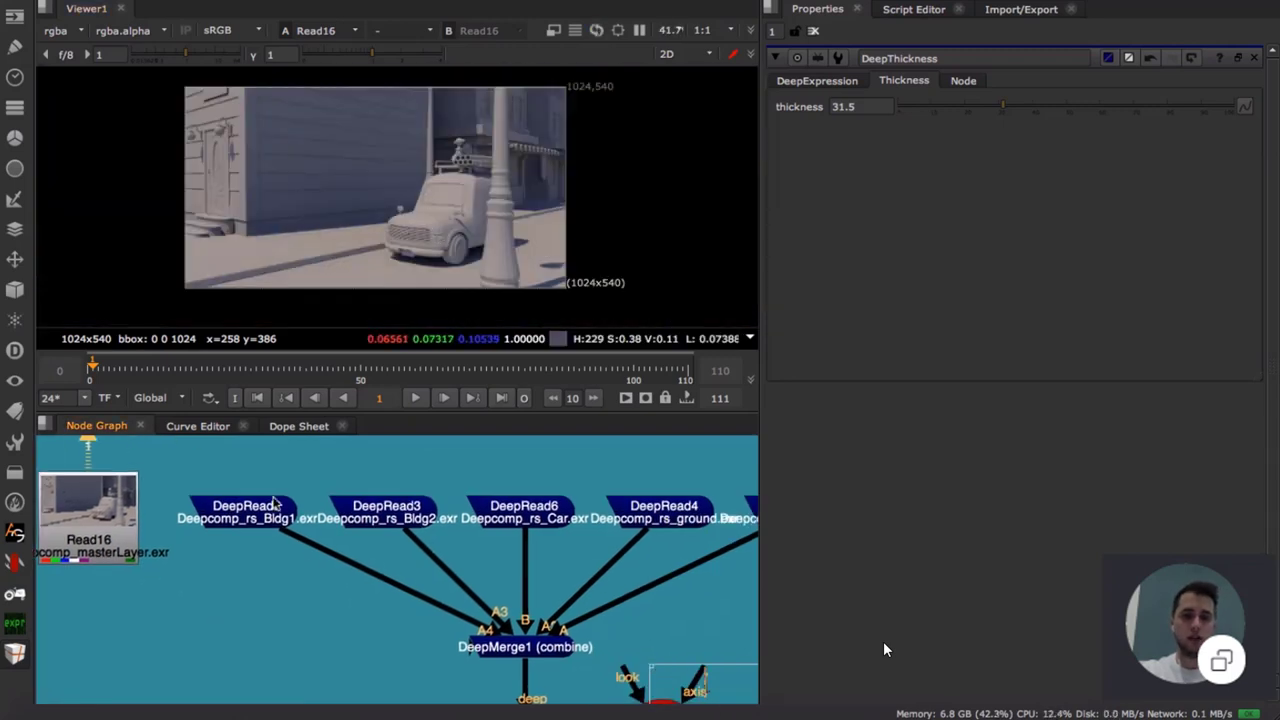
{"action": "middle_click_drag", "start_coordinate": [547, 541], "coordinate": [420, 519]}
{"action": "middle_click_drag", "start_coordinate": [280, 543], "coordinate": [419, 523]}
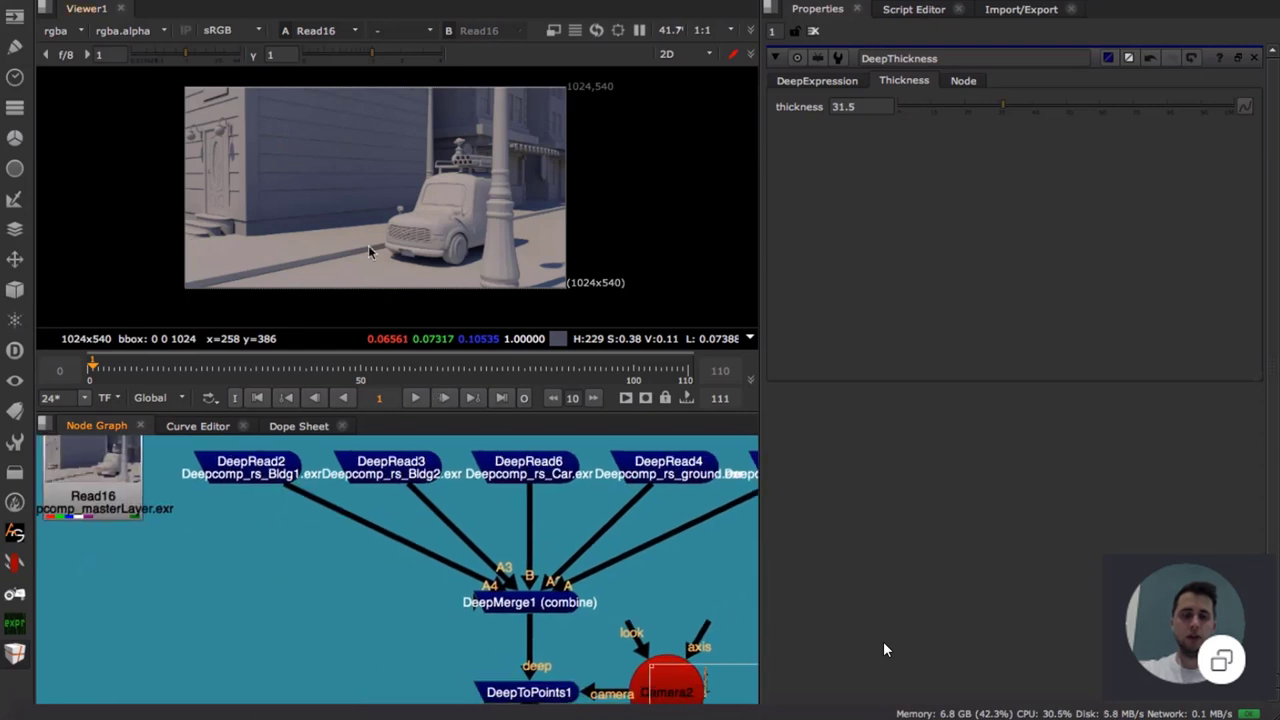
{"action": "scroll", "coordinate": [281, 582], "scroll_direction": "up", "scroll_amount": 2}
- Return to the helicopter setup, open DeepRead1's settings and inspect its deepHelicopter.exr render in the viewer
{"action": "scroll", "coordinate": [437, 591], "scroll_direction": "down", "scroll_amount": 6}
{"action": "middle_click_drag", "start_coordinate": [328, 592], "coordinate": [463, 546]}
{"action": "scroll", "coordinate": [266, 567], "scroll_direction": "down", "scroll_amount": 3}
{"action": "middle_click_drag", "start_coordinate": [200, 591], "coordinate": [431, 485]}
{"action": "scroll", "coordinate": [361, 499], "scroll_direction": "up", "scroll_amount": 2}
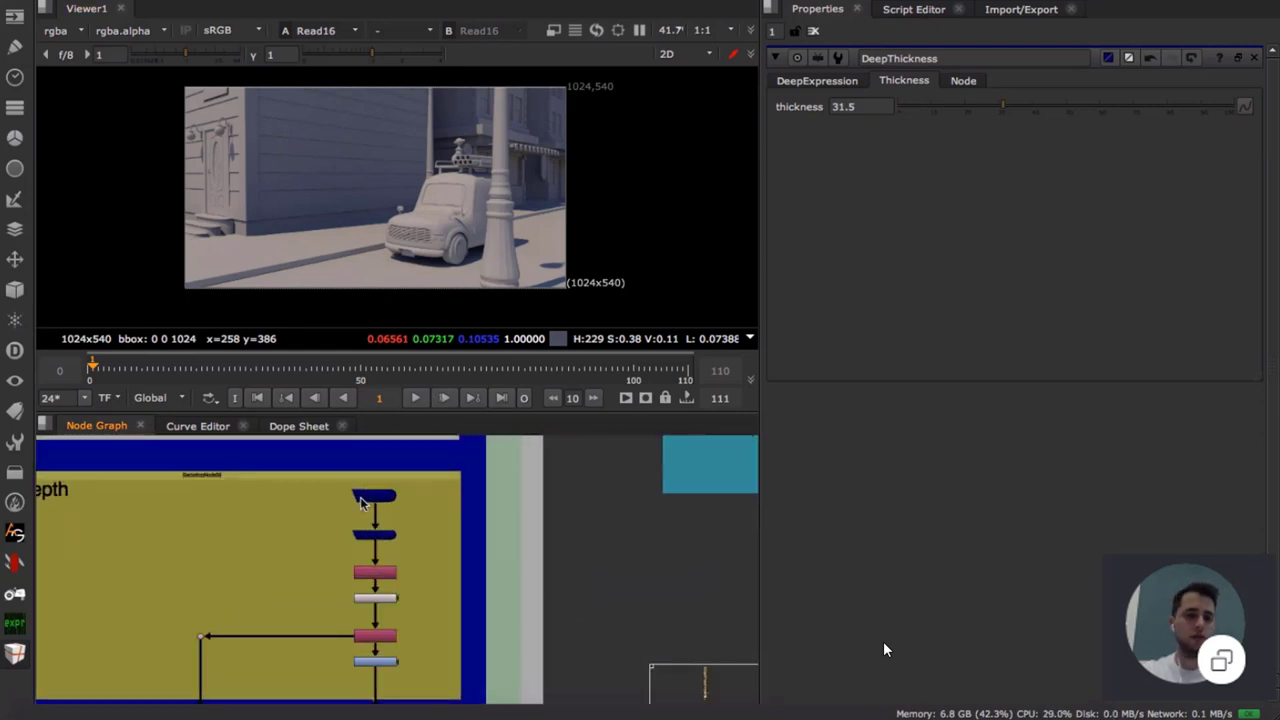
{"action": "middle_click_drag", "start_coordinate": [201, 522], "coordinate": [340, 497]}
{"action": "middle_click_drag", "start_coordinate": [446, 476], "coordinate": [412, 527]}
{"action": "scroll", "coordinate": [477, 525], "scroll_direction": "up", "scroll_amount": 3}
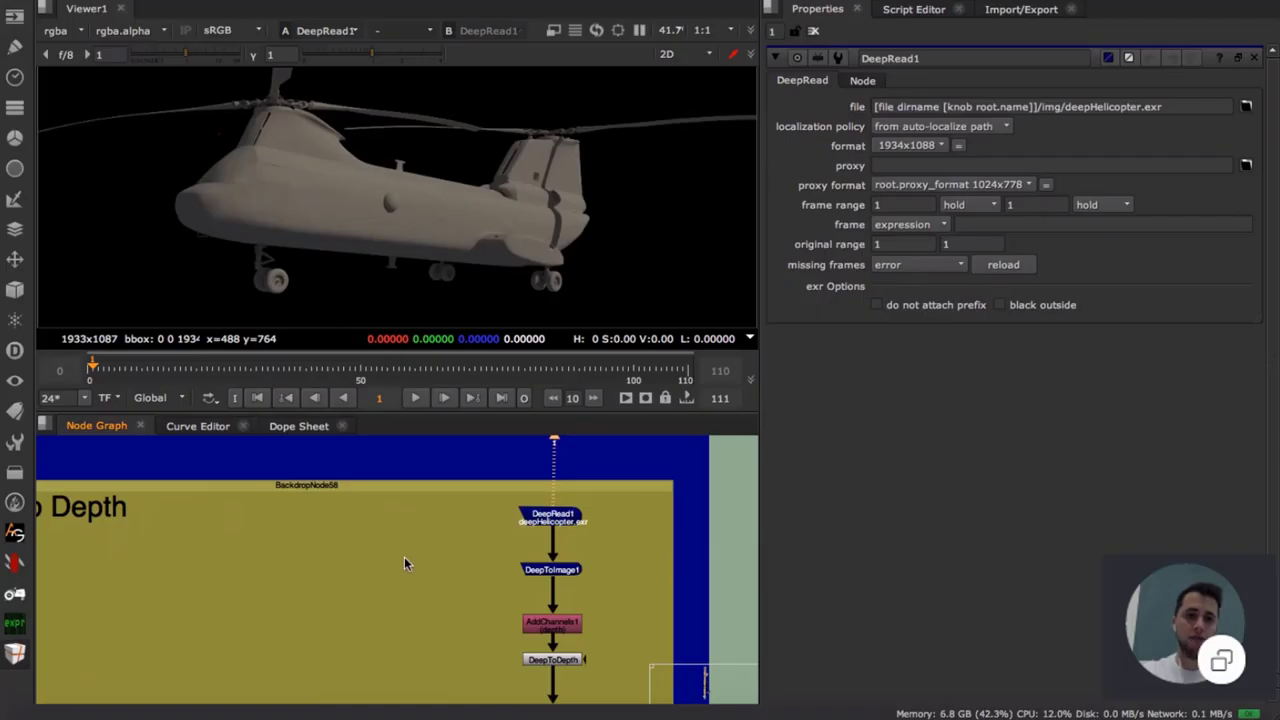
{"action": "scroll", "coordinate": [398, 188], "scroll_direction": "down", "scroll_amount": 2}
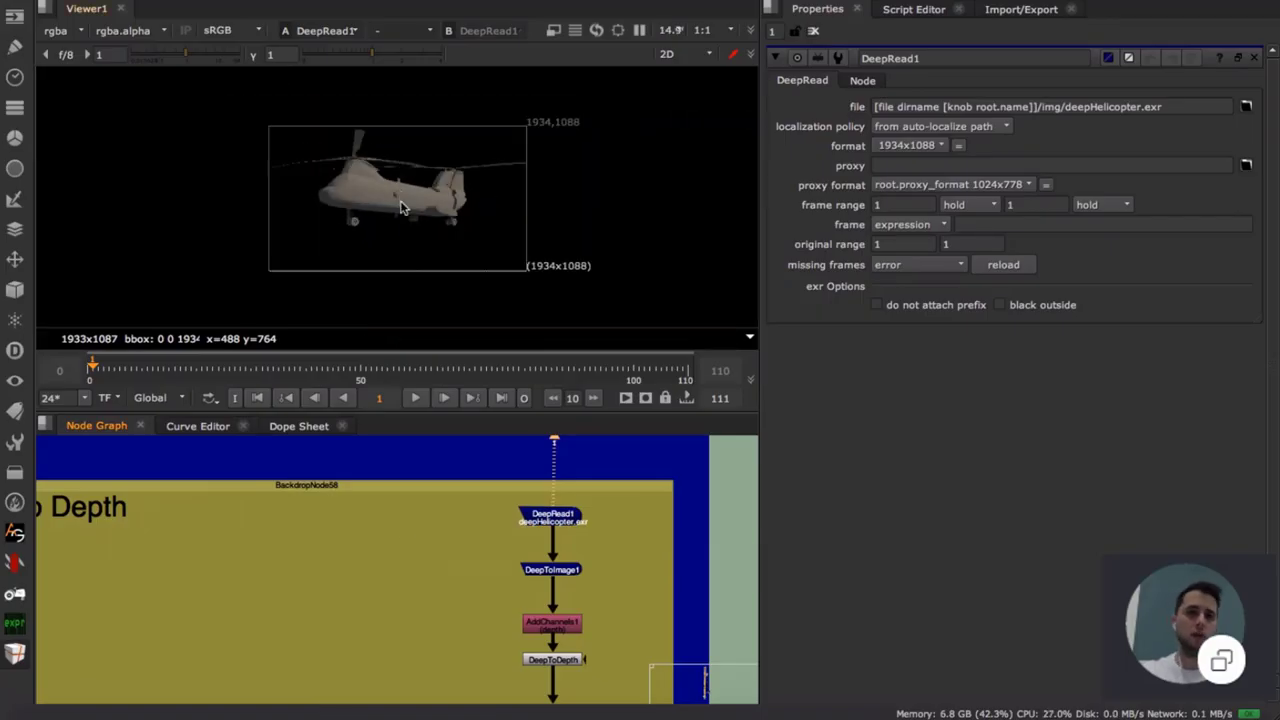
{"action": "scroll", "coordinate": [390, 180], "scroll_direction": "up", "scroll_amount": 1}
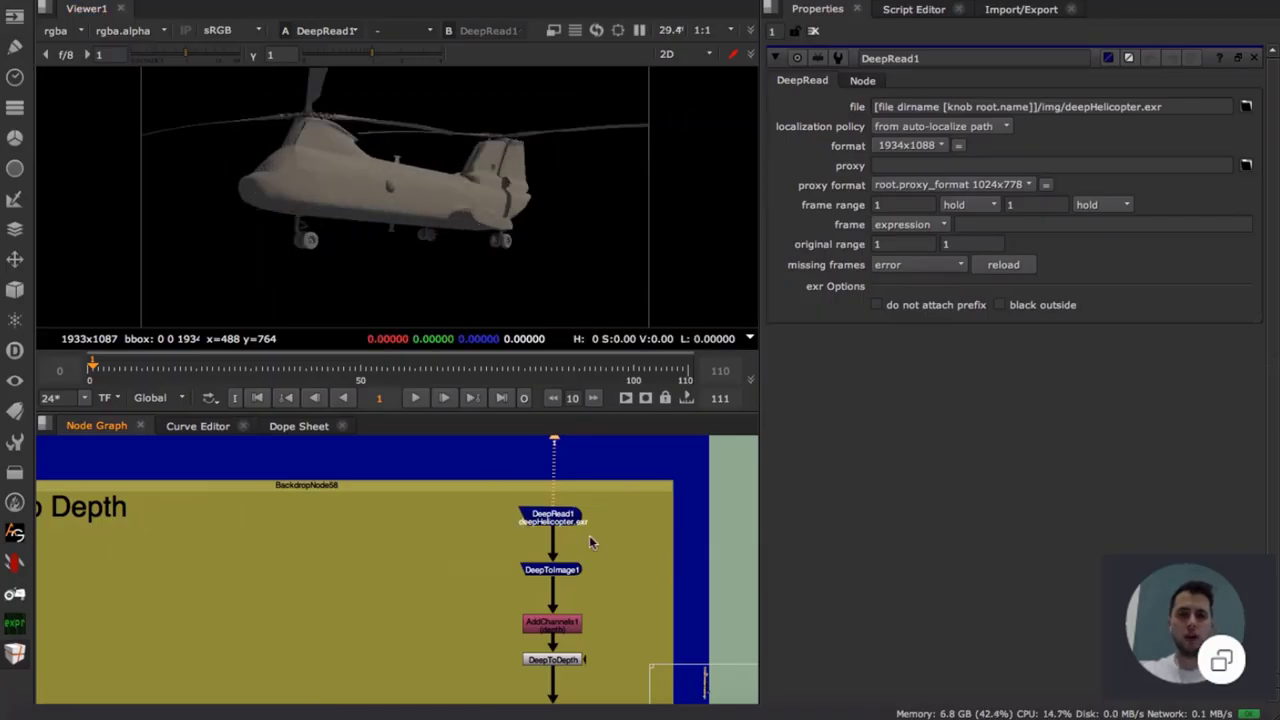
- View the outputs of DeepToImage1, AddChannels1 and DeepToDepth in turn
{"action": "middle_click_drag", "start_coordinate": [594, 575], "coordinate": [563, 508]}
{"action": "left_click", "coordinate": [532, 510]}
{"action": "key", "text": "1"}
{"action": "left_click", "coordinate": [535, 561]}
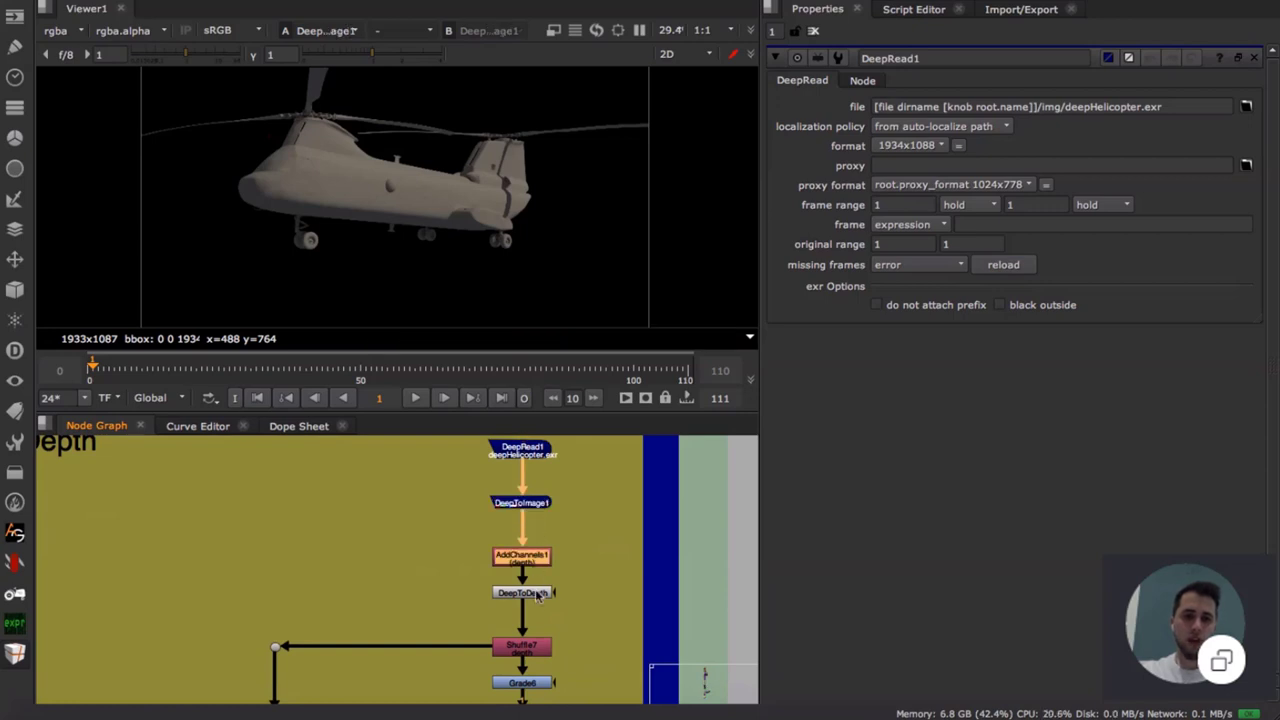
{"action": "key", "text": "1"}
{"action": "left_click", "coordinate": [539, 598]}
{"action": "key", "text": "1"}
{"action": "middle_click_drag", "start_coordinate": [586, 606], "coordinate": [564, 545]}
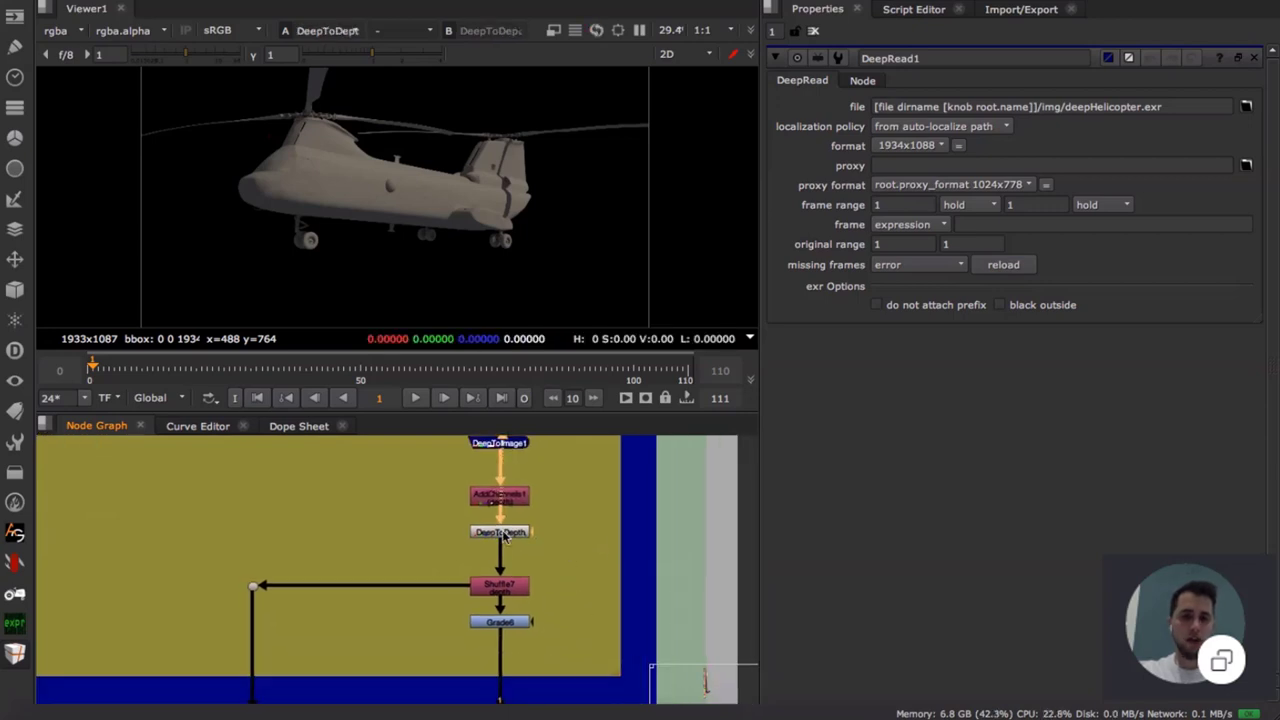
- Open the DeepToDepth node's settings and inspect its deep layer followed by its depth layer in the viewer
{"action": "double_click", "coordinate": [505, 533]}
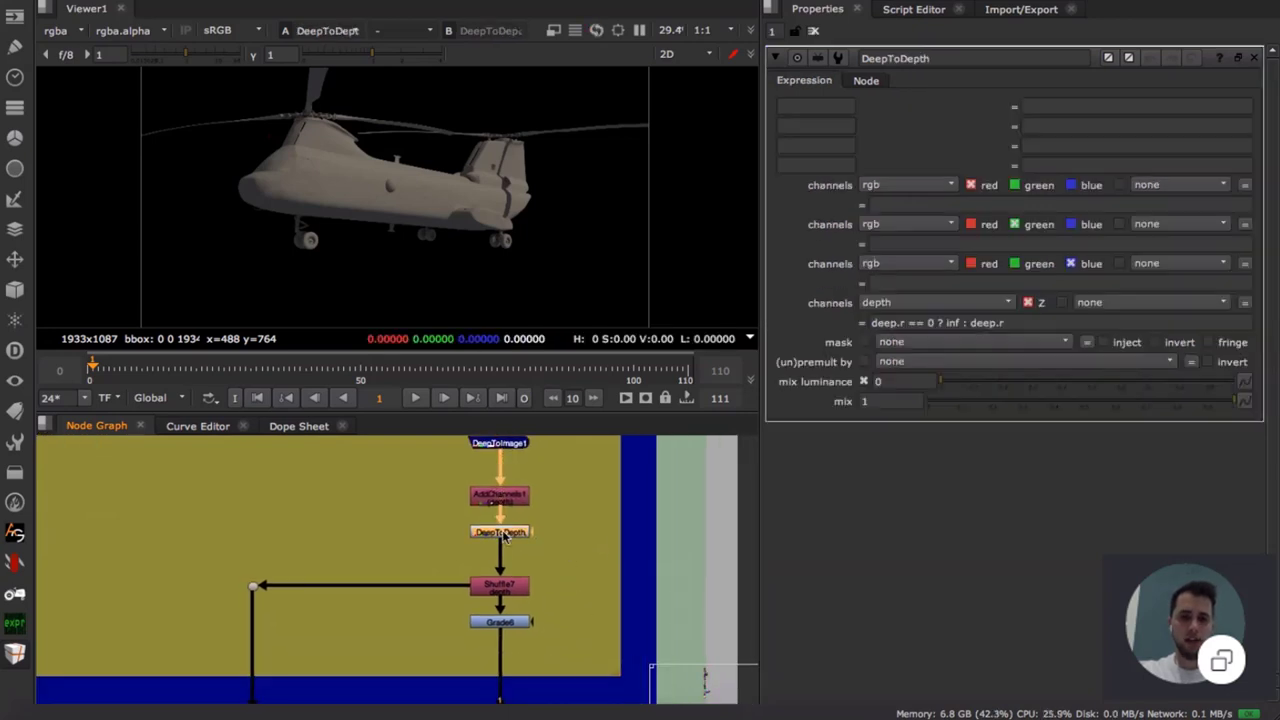
{"action": "left_click", "coordinate": [66, 31]}
{"action": "left_click", "coordinate": [76, 133]}
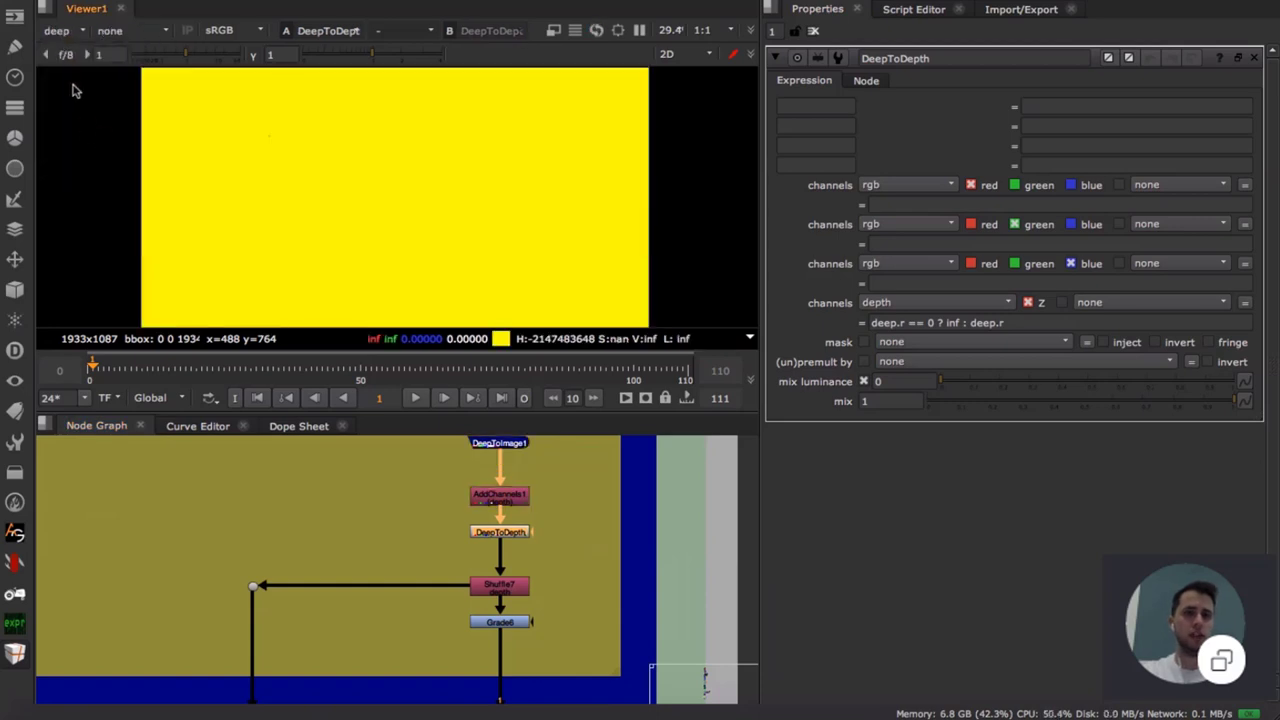
{"action": "left_click", "coordinate": [68, 31]}
{"action": "left_click", "coordinate": [76, 116]}
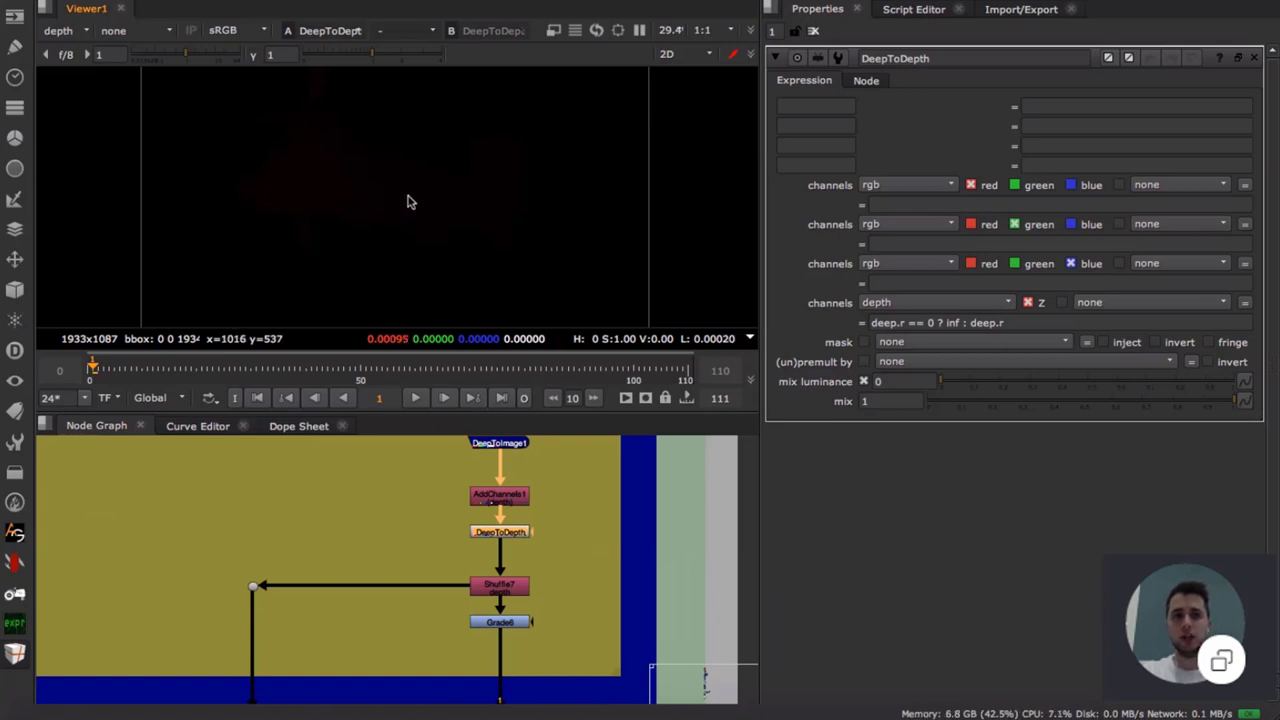
- View Grade6 and the deepFromDepth node in the Deep From Depth section, opening the deepFromDepth settings
{"action": "left_click", "coordinate": [515, 618]}
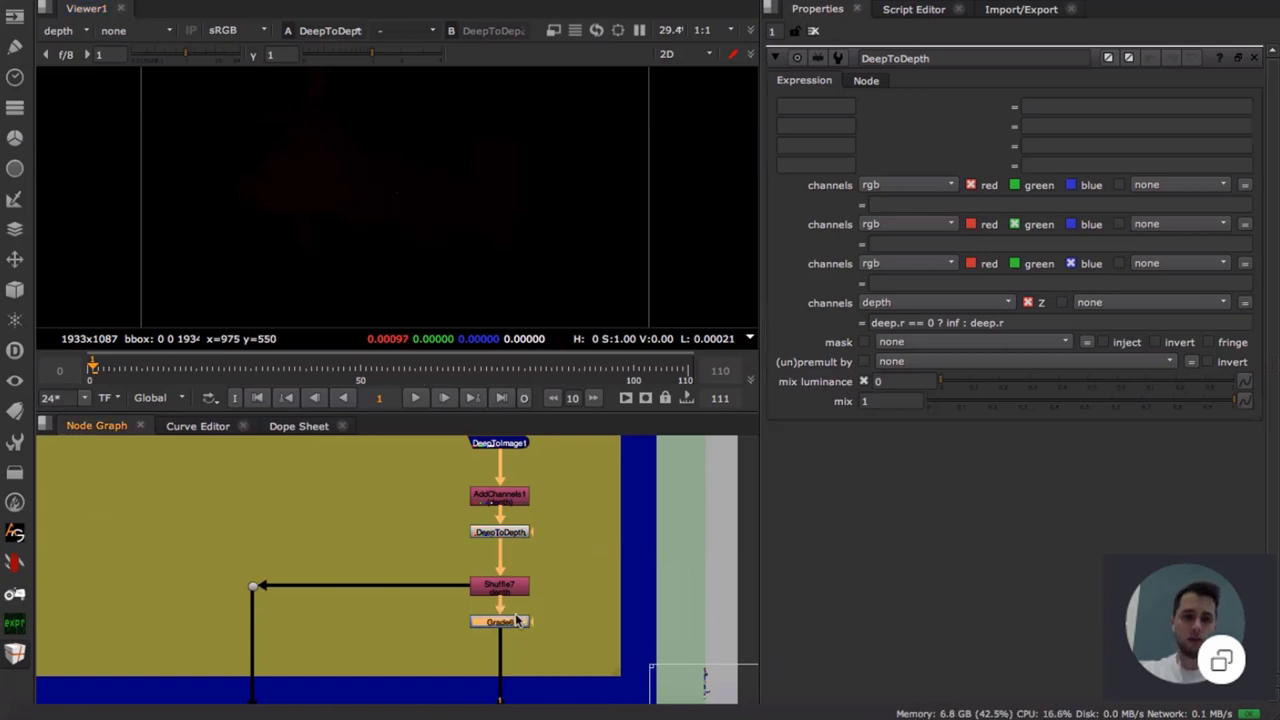
{"action": "key", "text": "1"}
{"action": "scroll", "coordinate": [553, 645], "scroll_direction": "up", "scroll_amount": 10}
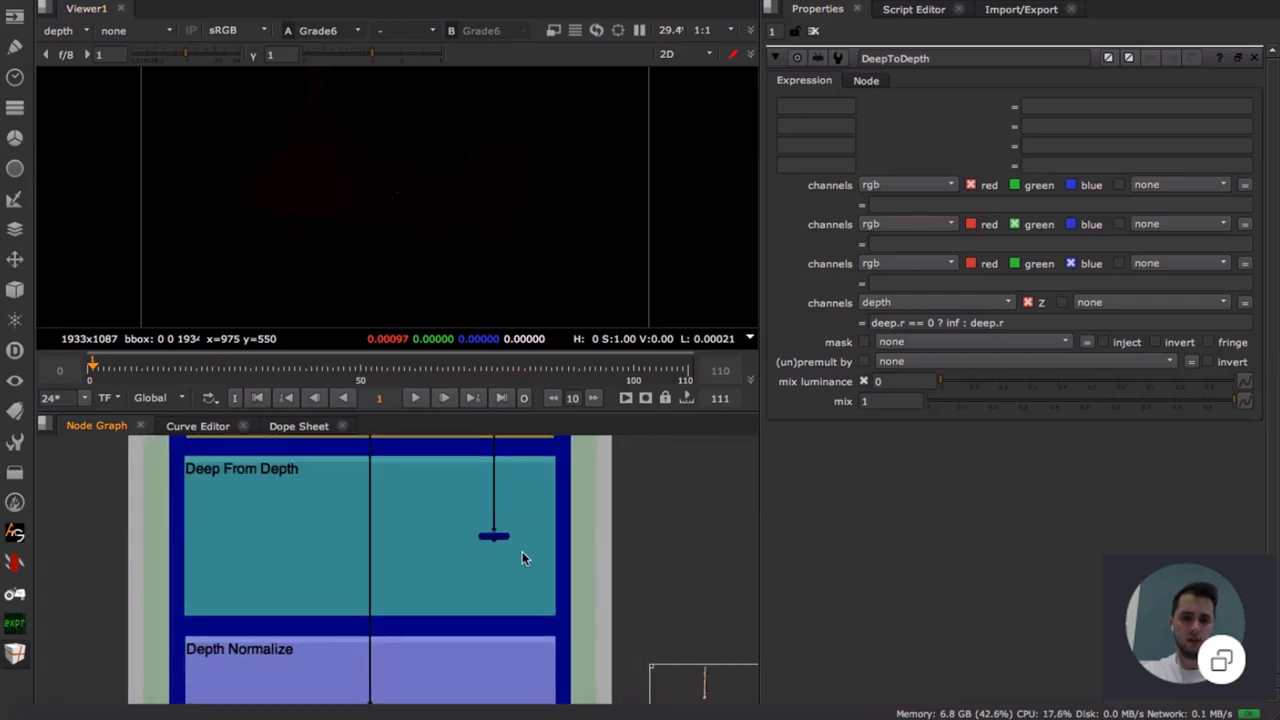
{"action": "key", "text": "1"}
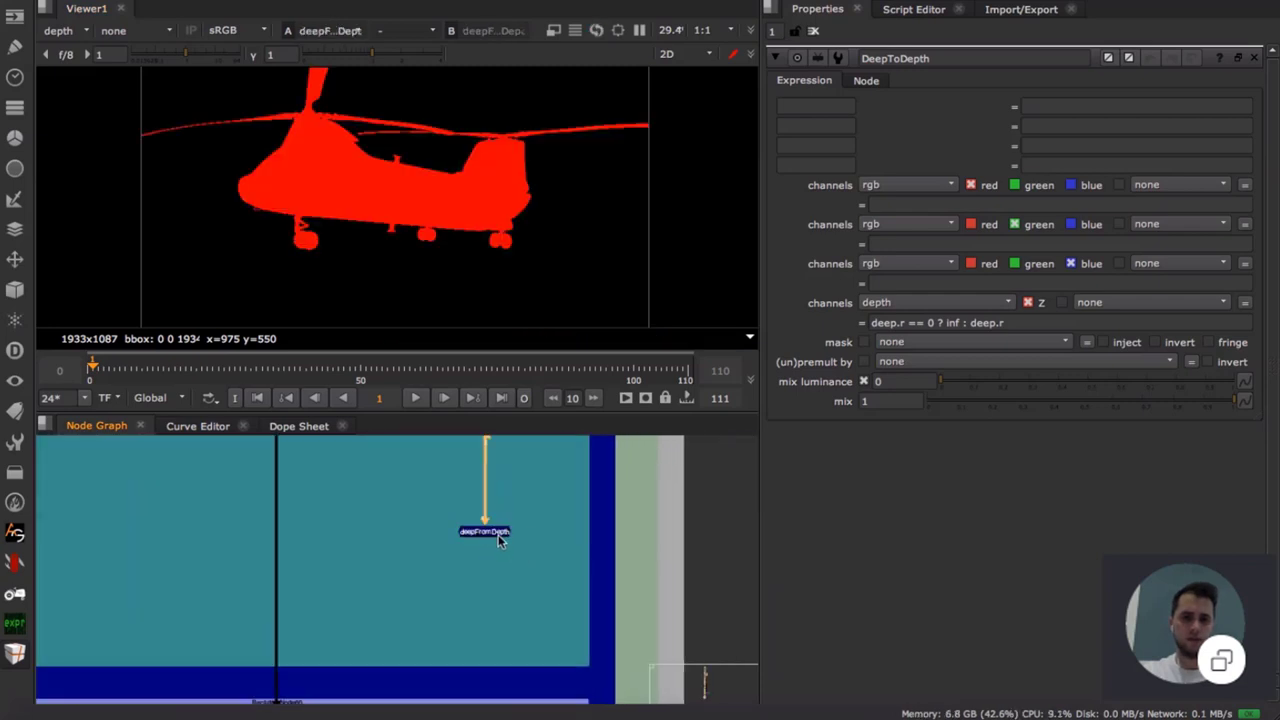
{"action": "scroll", "coordinate": [383, 197], "scroll_direction": "up", "scroll_amount": 5}
{"action": "scroll", "coordinate": [476, 563], "scroll_direction": "up", "scroll_amount": 3}
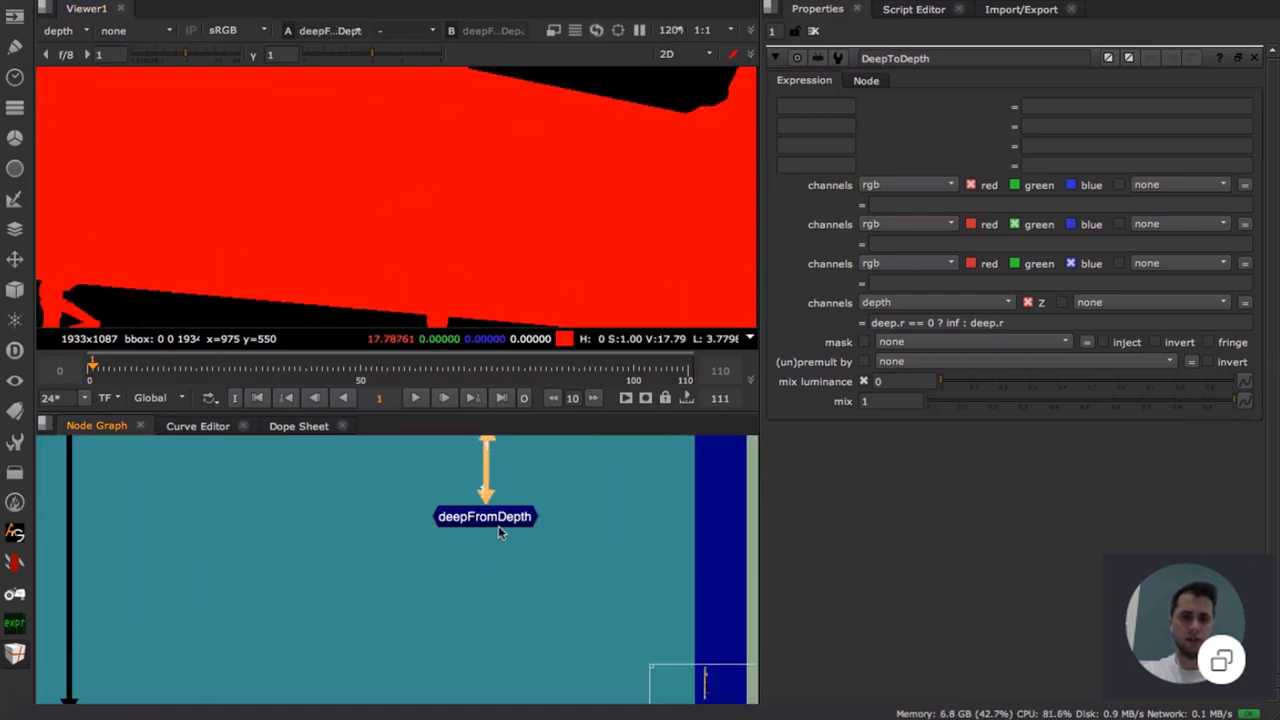
{"action": "double_click", "coordinate": [500, 516]}
{"action": "scroll", "coordinate": [380, 534], "scroll_direction": "down", "scroll_amount": 6}
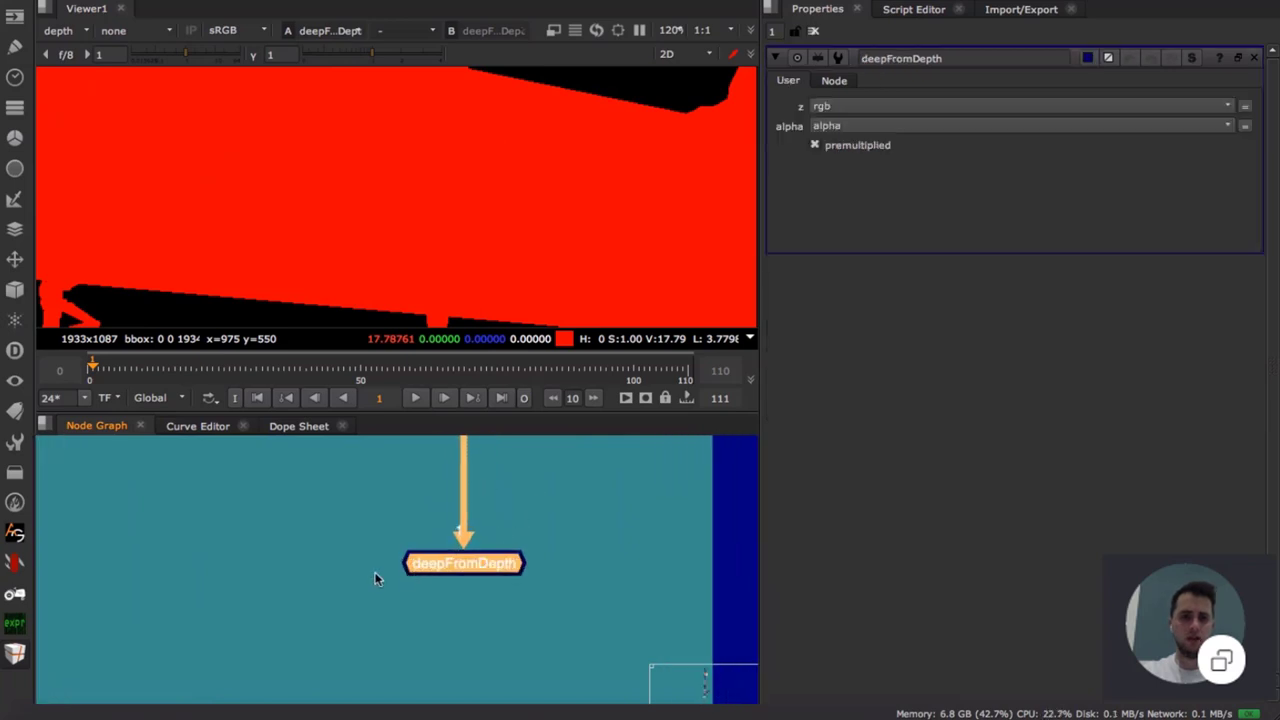
- Open the settings of the NORMALIZED DEPTH expression node in the Depth Normalize section and view its output
{"action": "scroll", "coordinate": [382, 521], "scroll_direction": "down", "scroll_amount": 5}
{"action": "middle_click_drag", "start_coordinate": [362, 586], "coordinate": [381, 459]}
{"action": "scroll", "coordinate": [336, 571], "scroll_direction": "up", "scroll_amount": 5}
{"action": "scroll", "coordinate": [336, 571], "scroll_direction": "down", "scroll_amount": 2}
{"action": "scroll", "coordinate": [360, 546], "scroll_direction": "up", "scroll_amount": 2}
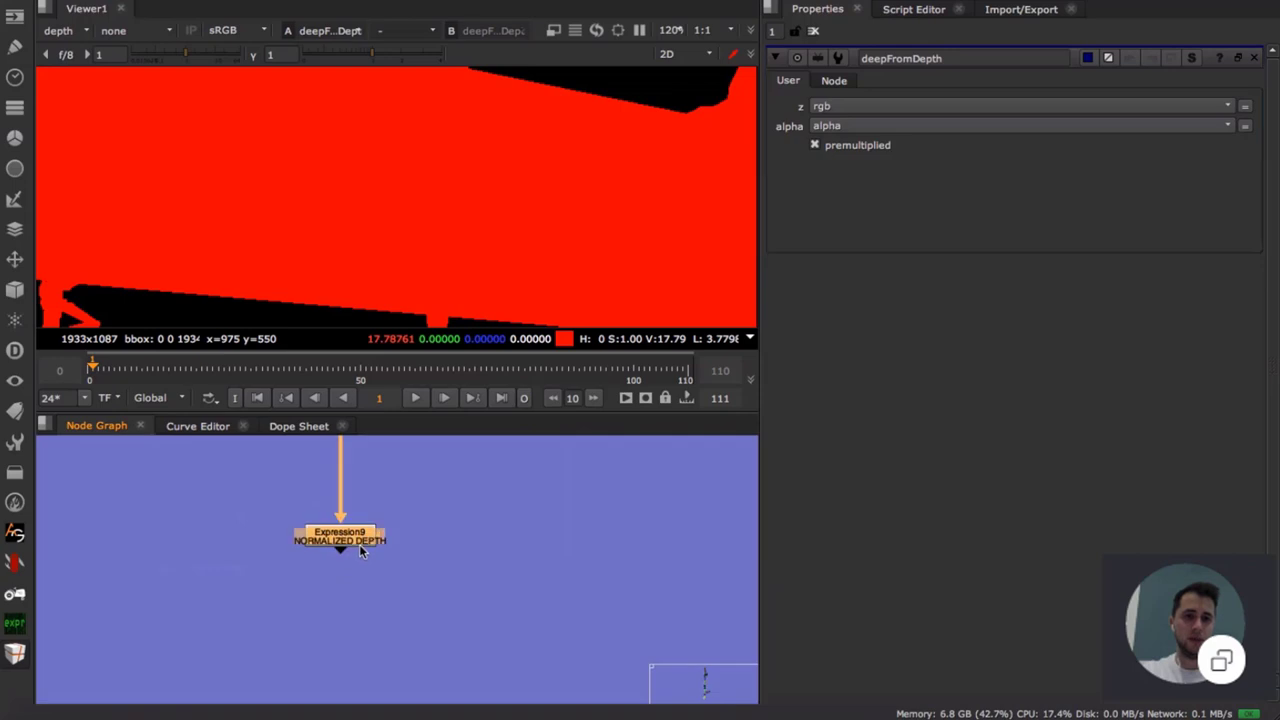
{"action": "double_click", "coordinate": [355, 540]}
{"action": "key", "text": "1"}
{"action": "scroll", "coordinate": [410, 165], "scroll_direction": "up", "scroll_amount": 5}
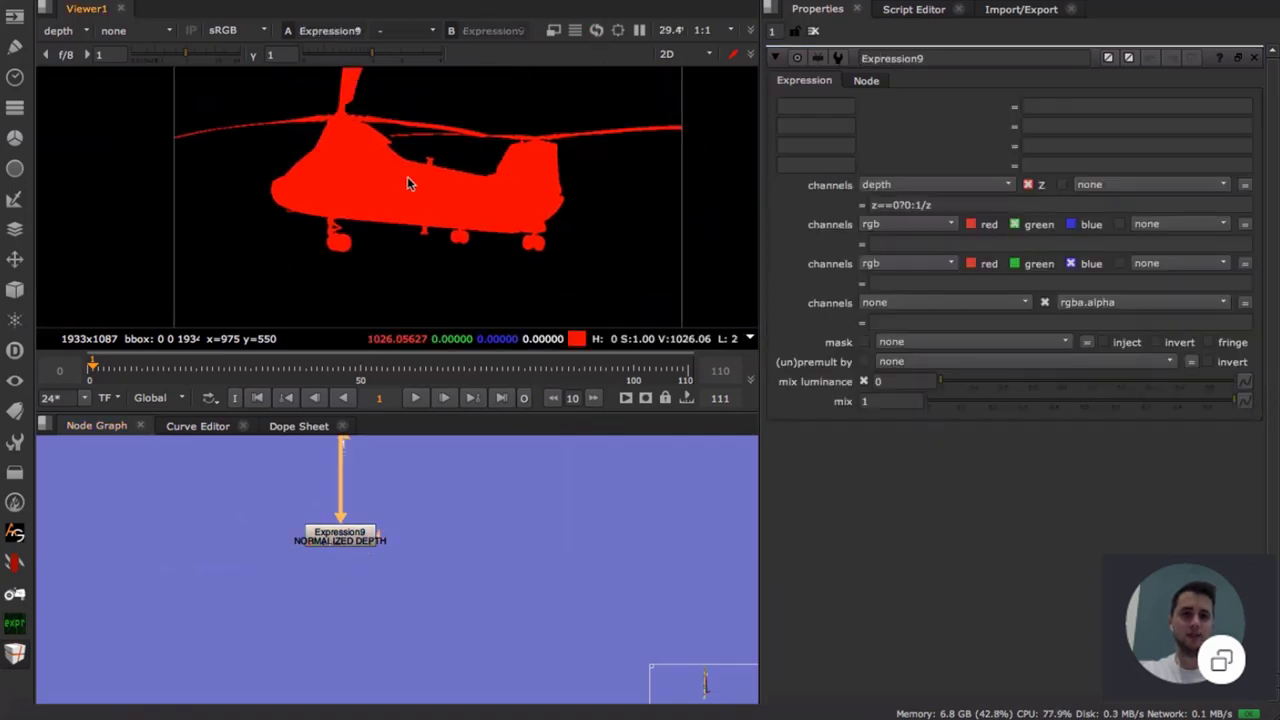
- Highlight and read the depth channel formula z==0?0:1/z in Expression9
{"action": "left_click", "coordinate": [934, 205]}
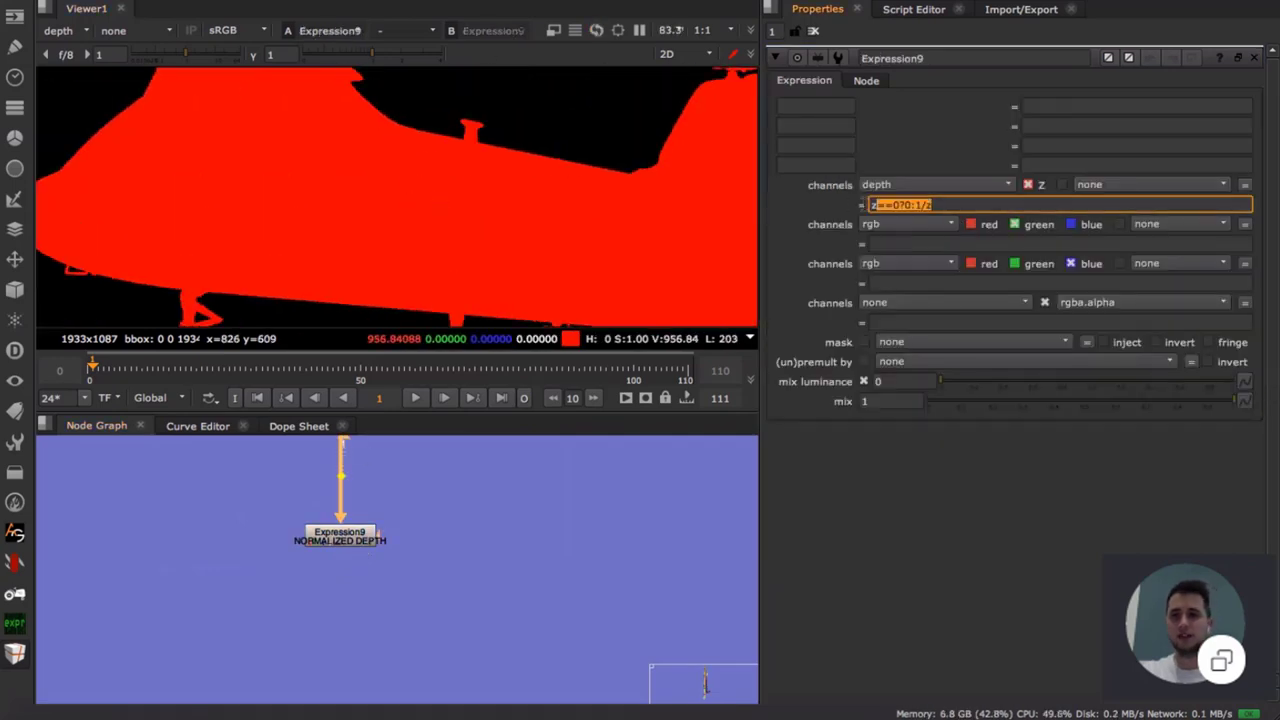
{"action": "left_click", "coordinate": [934, 205]}
{"action": "left_click_drag", "start_coordinate": [944, 206], "coordinate": [870, 206]}
{"action": "left_click", "coordinate": [950, 206]}
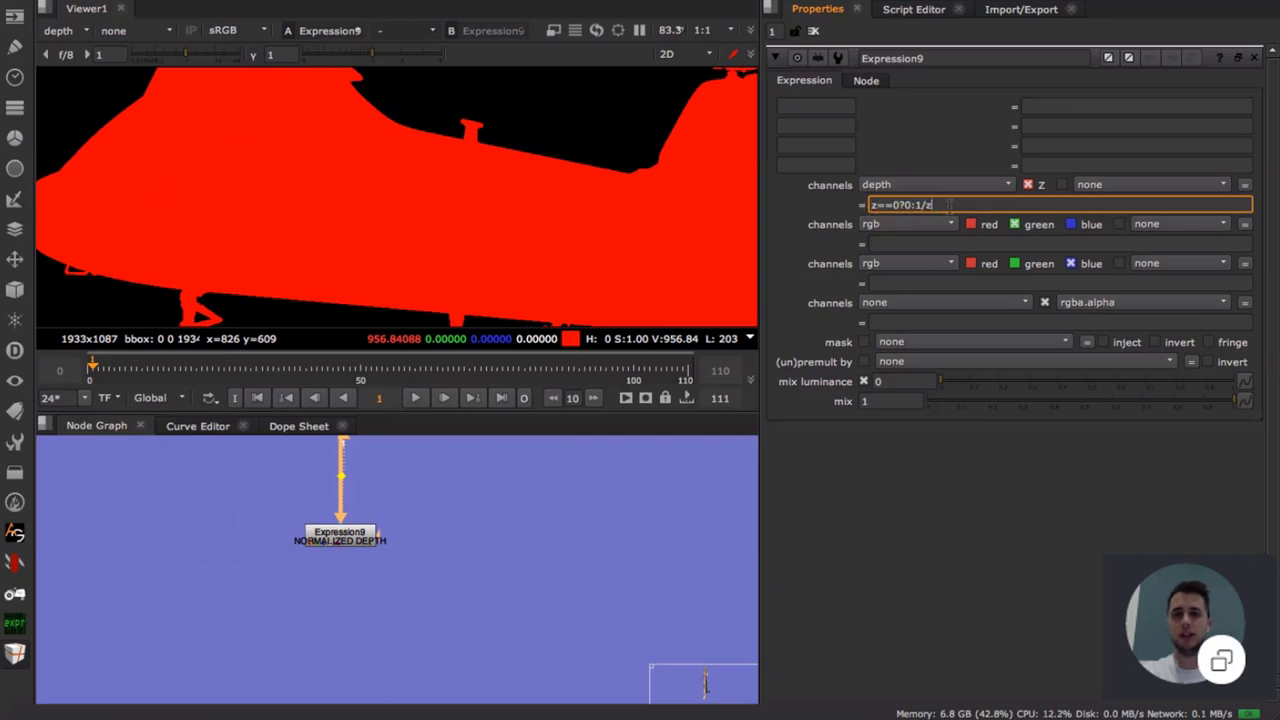
- Disable and re-enable the NORMALIZED DEPTH expression to compare the depth values with and without it
{"action": "left_click", "coordinate": [329, 538]}
{"action": "key", "text": "d"}
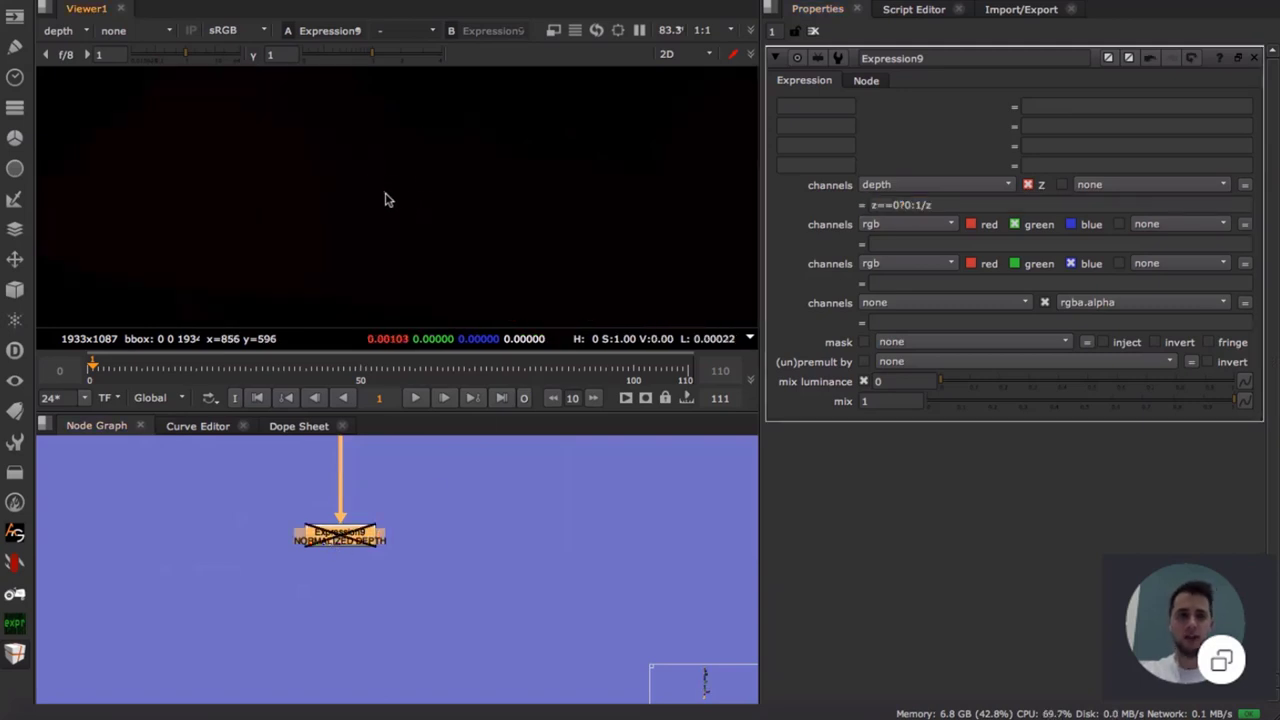
{"action": "key", "text": "d"}
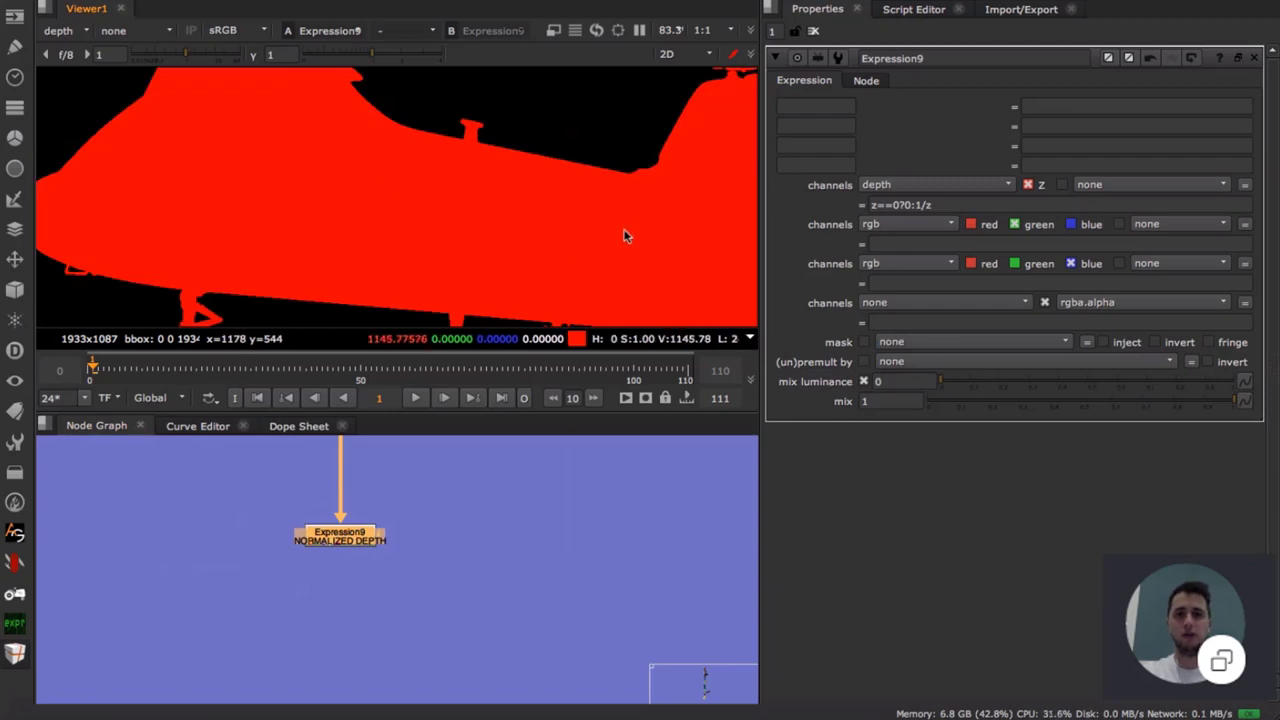
- Reopen the deepFromDepth node's settings and inspect its deep layer in the viewer
{"action": "scroll", "coordinate": [458, 500], "scroll_direction": "down", "scroll_amount": 3}
{"action": "scroll", "coordinate": [430, 545], "scroll_direction": "down", "scroll_amount": 3}
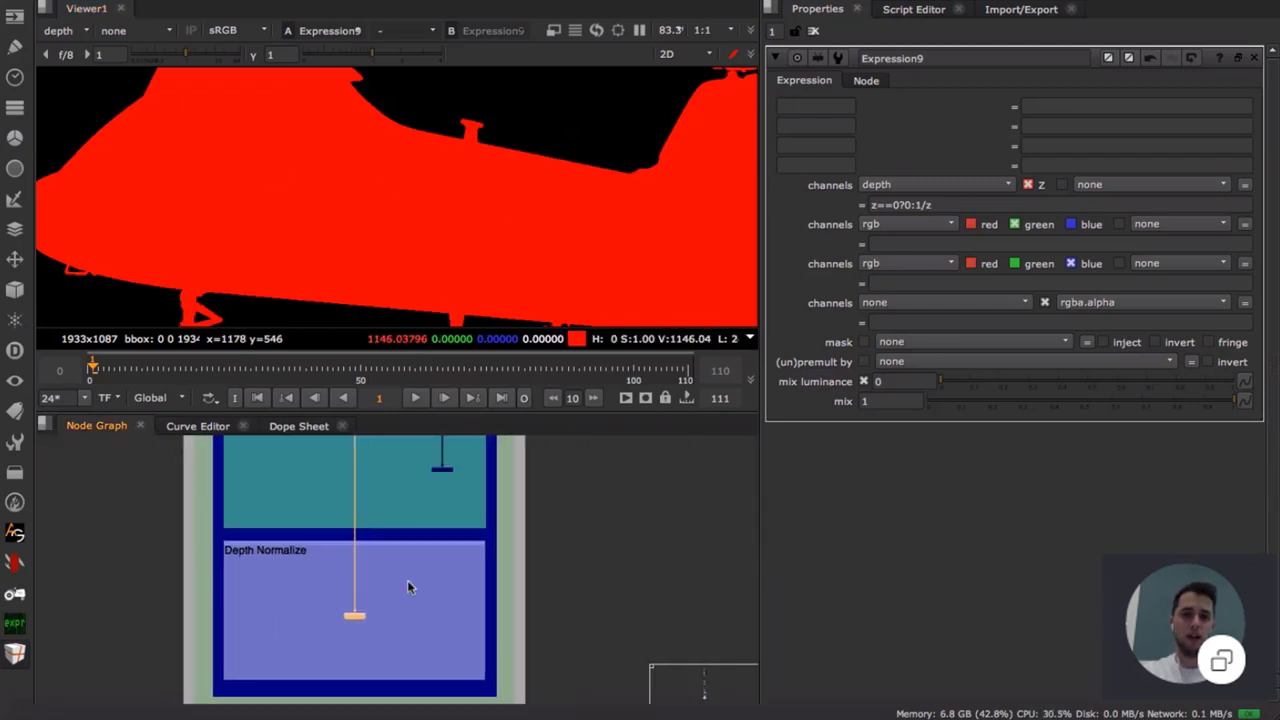
{"action": "scroll", "coordinate": [448, 527], "scroll_direction": "up", "scroll_amount": 5}
{"action": "scroll", "coordinate": [448, 528], "scroll_direction": "up", "scroll_amount": 3}
{"action": "double_click", "coordinate": [448, 533]}
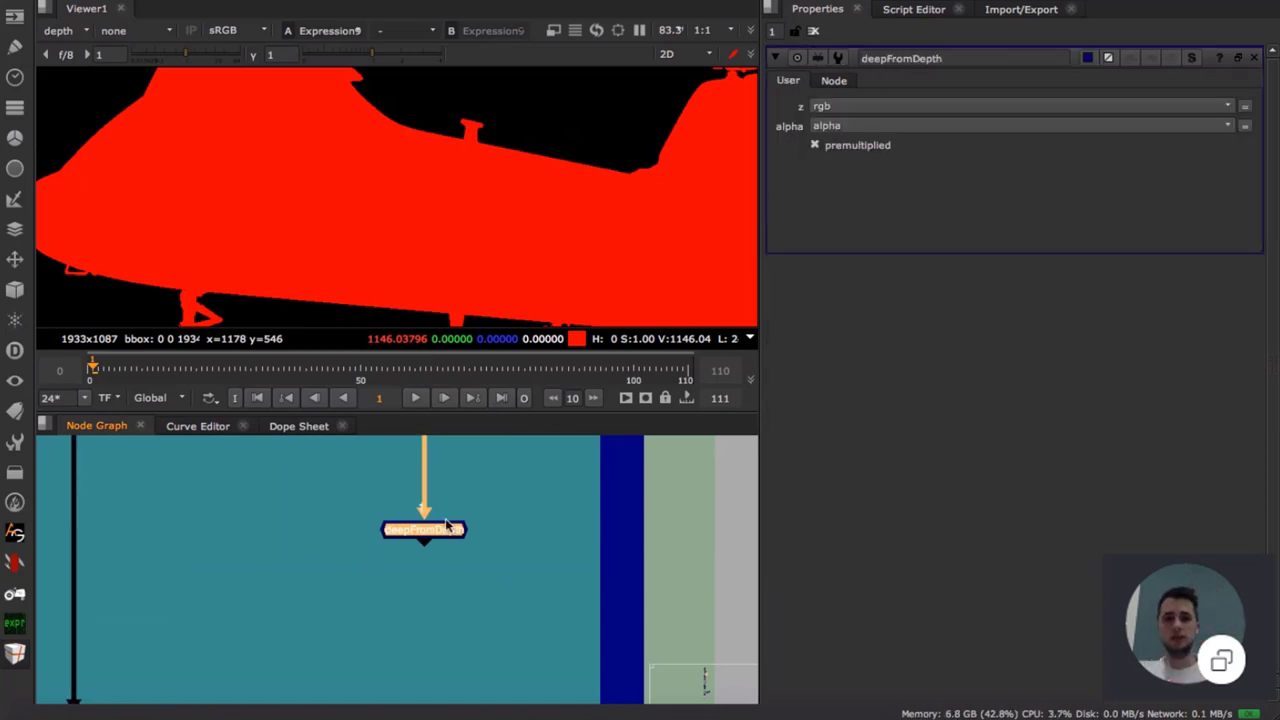
{"action": "left_click", "coordinate": [515, 522]}
{"action": "left_click", "coordinate": [440, 535]}
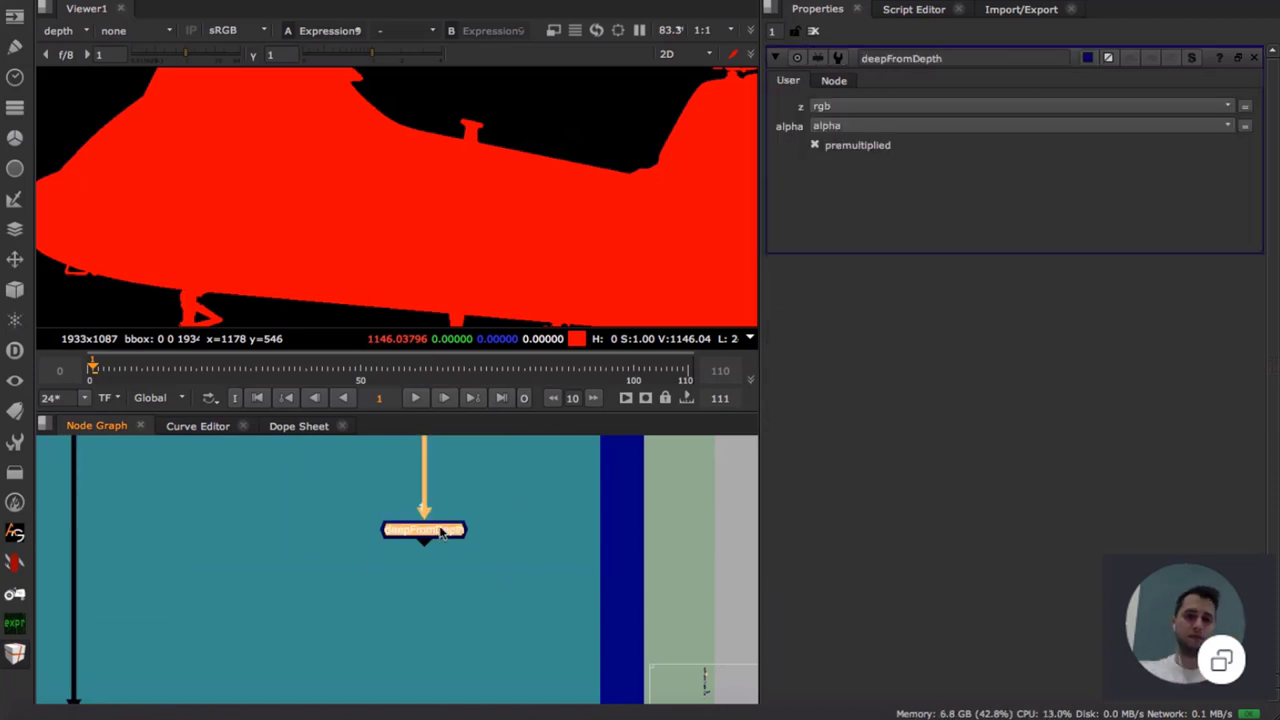
{"action": "key", "text": "1"}
{"action": "left_click", "coordinate": [62, 29]}
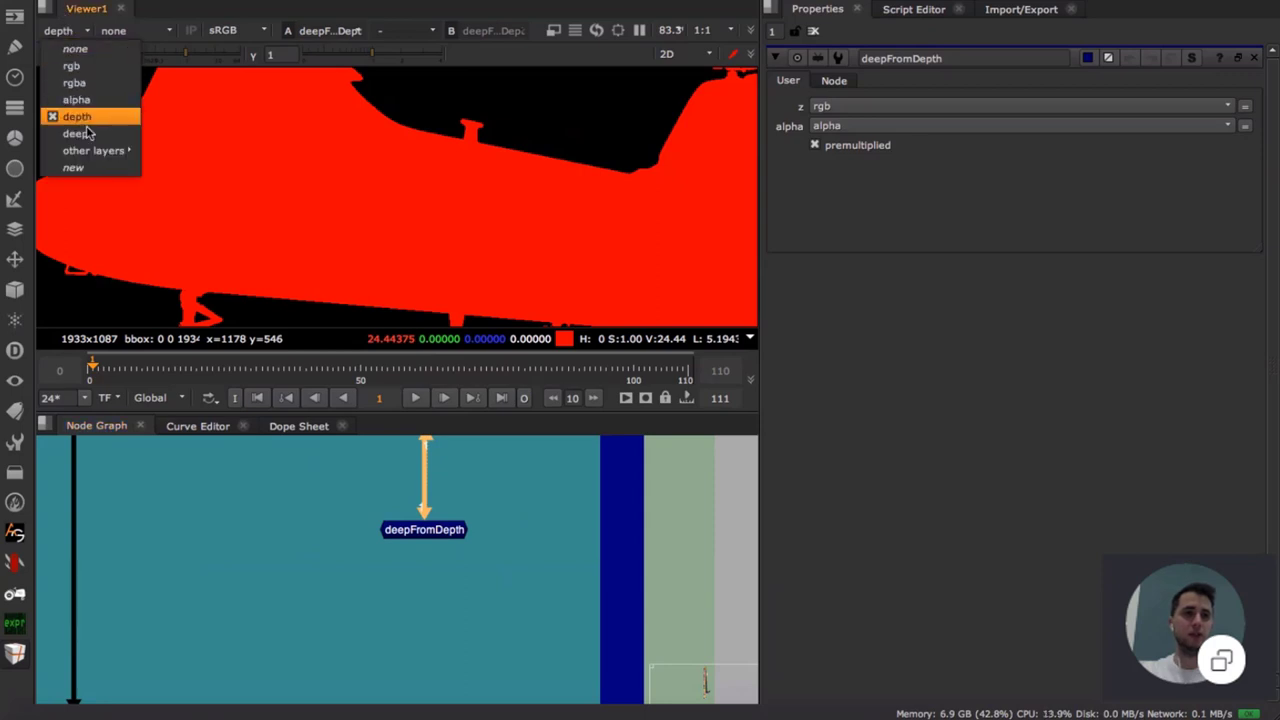
{"action": "left_click", "coordinate": [86, 135]}
{"action": "scroll", "coordinate": [391, 217], "scroll_direction": "down", "scroll_amount": 4}
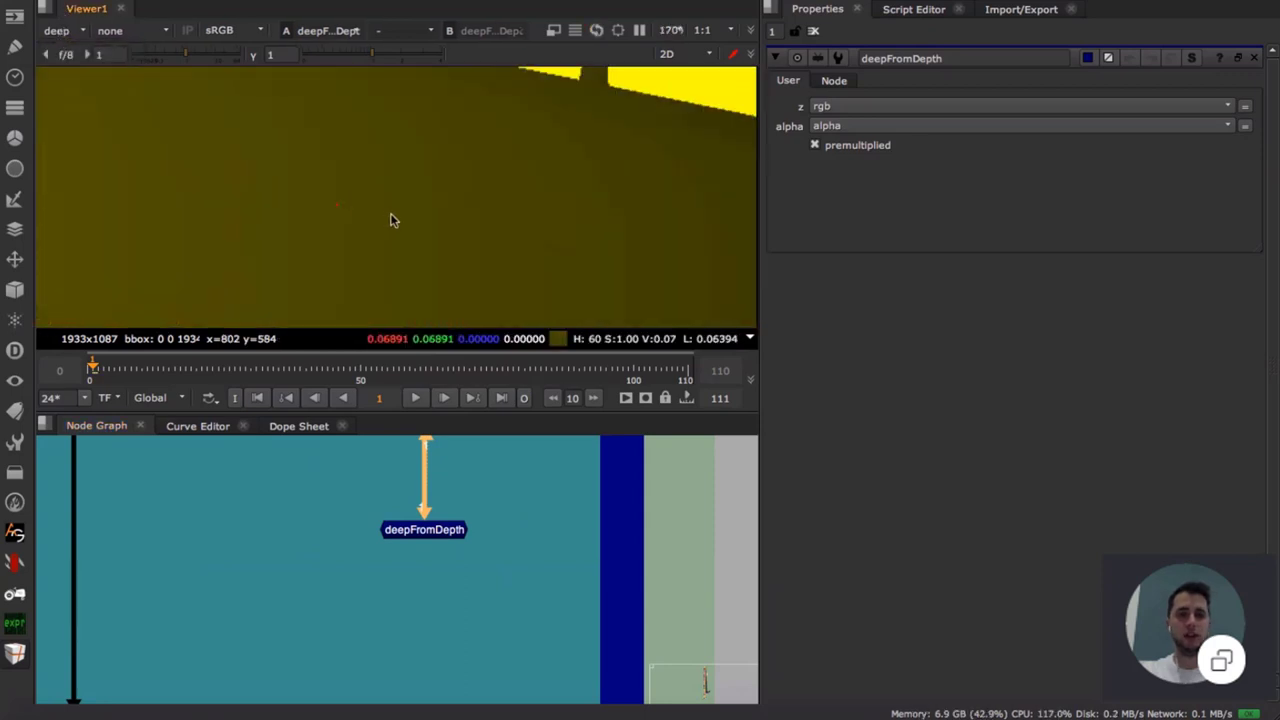
{"action": "left_click", "coordinate": [437, 540]}
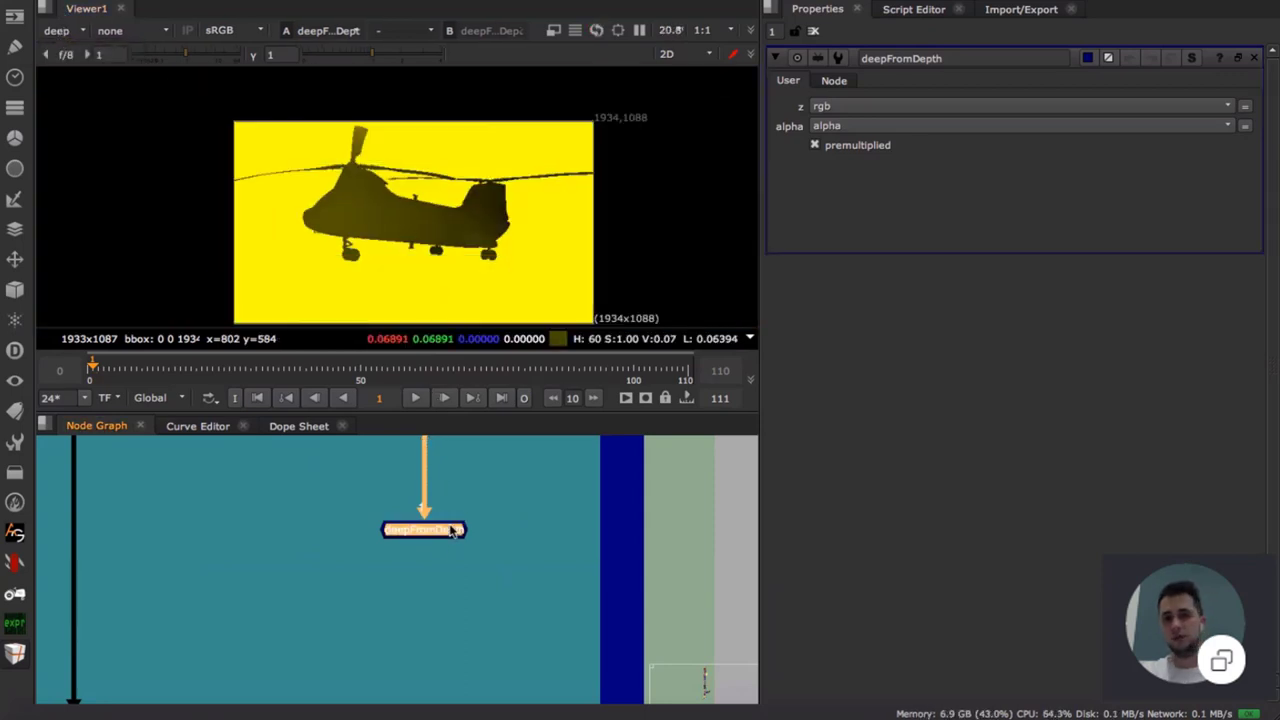
- Go to the overview lists below the sections and bring the EXPRESSION NODE list into view
{"action": "scroll", "coordinate": [495, 530], "scroll_direction": "down", "scroll_amount": 3}
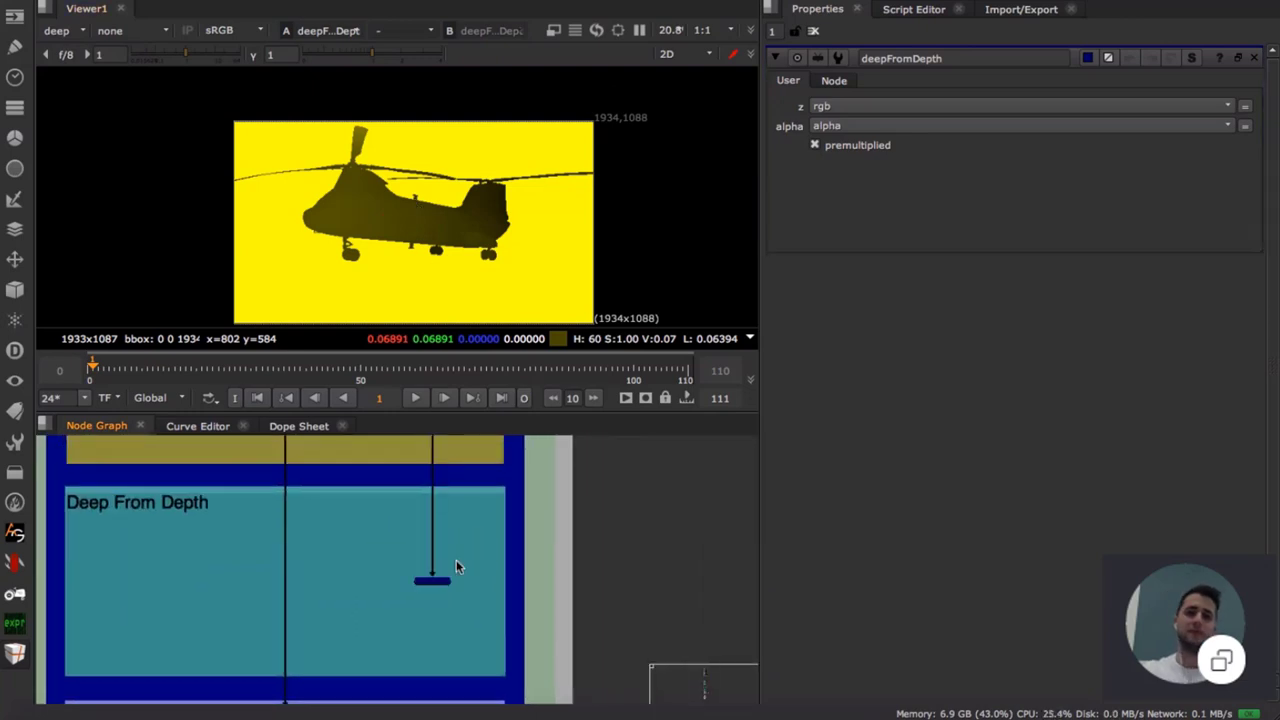
{"action": "scroll", "coordinate": [468, 548], "scroll_direction": "down", "scroll_amount": 6}
{"action": "scroll", "coordinate": [422, 536], "scroll_direction": "down", "scroll_amount": 3}
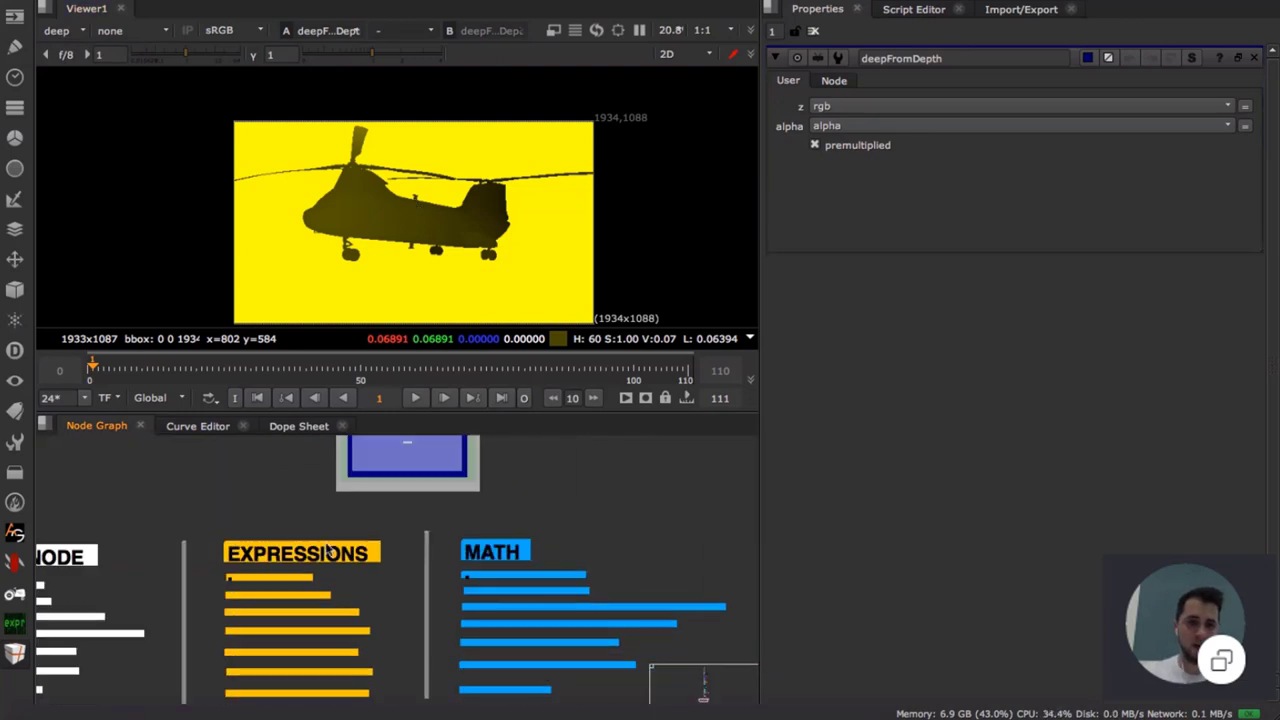
{"action": "middle_click_drag", "start_coordinate": [320, 550], "coordinate": [526, 532]}
{"action": "middle_click_drag", "start_coordinate": [266, 511], "coordinate": [286, 493]}
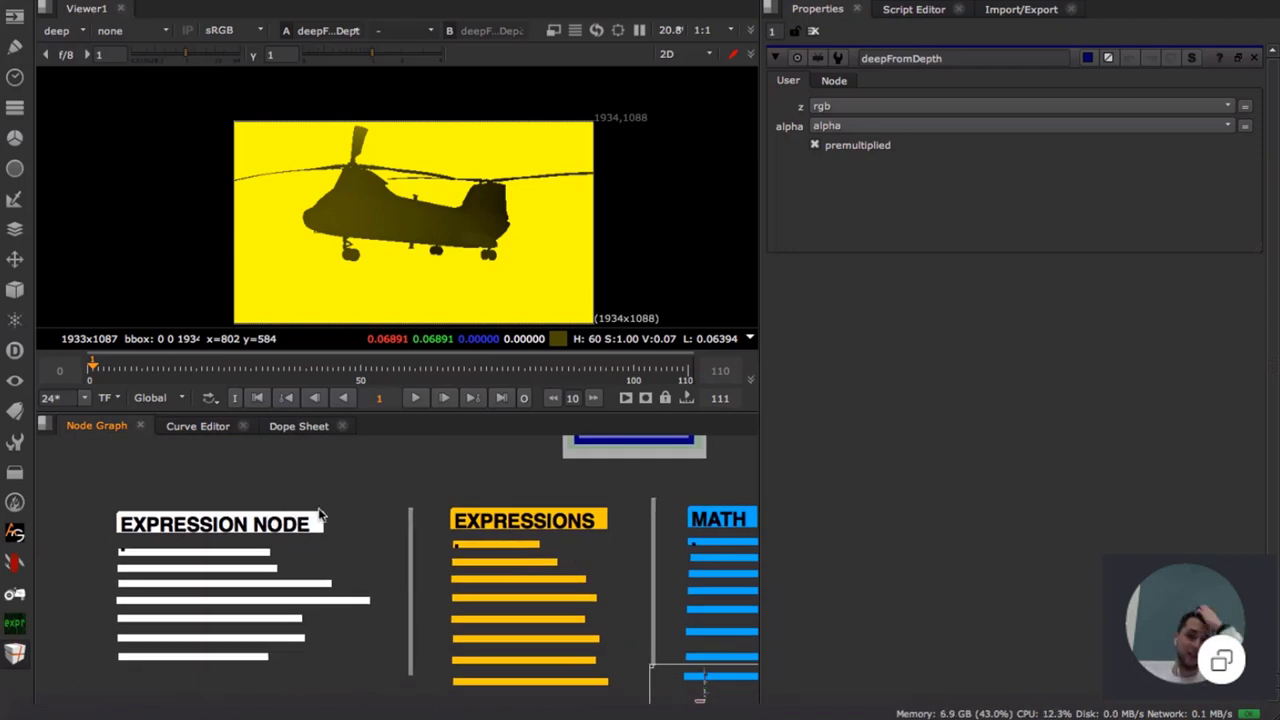
- Review the reference links under the EXPRESSION NODE heading and select that heading
{"action": "scroll", "coordinate": [174, 574], "scroll_direction": "up", "scroll_amount": 3}
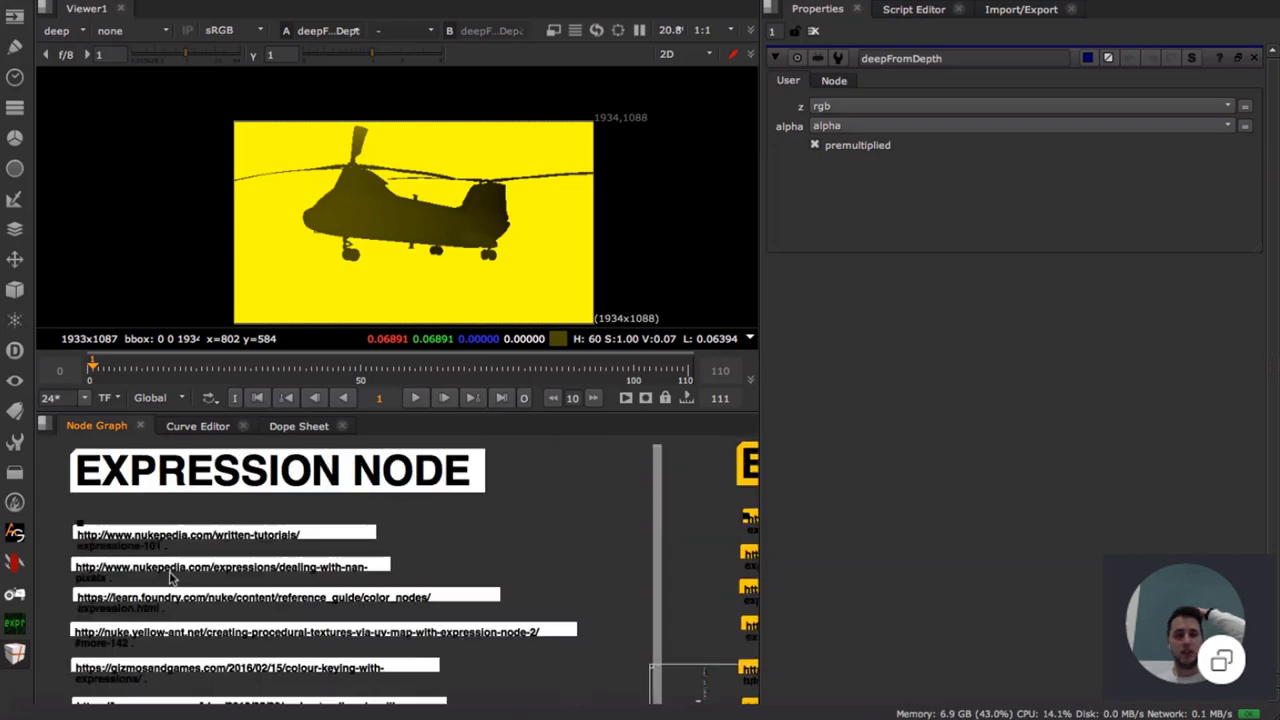
{"action": "middle_click_drag", "start_coordinate": [228, 625], "coordinate": [259, 516]}
{"action": "middle_click_drag", "start_coordinate": [406, 544], "coordinate": [349, 654]}
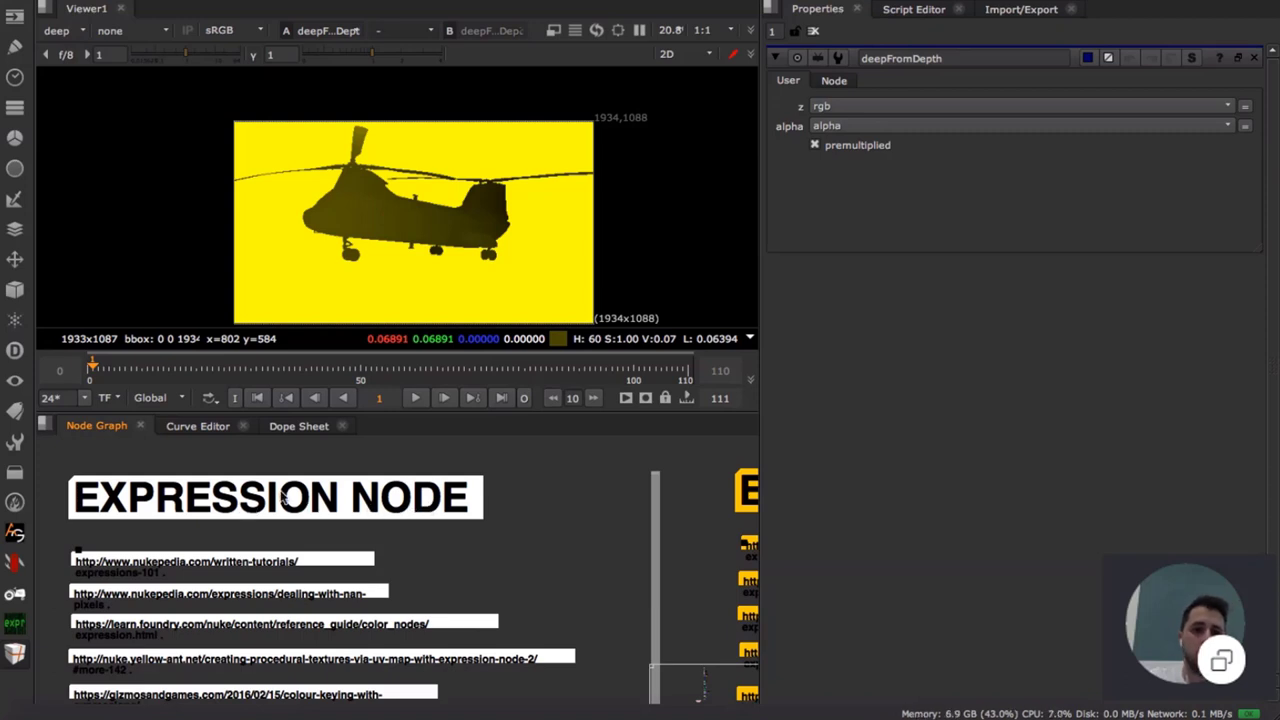
{"action": "left_click_drag", "start_coordinate": [337, 495], "coordinate": [340, 504]}
{"action": "mouse_move", "coordinate": [314, 569]}
{"action": "middle_mouse_down"}
{"action": "mouse_move", "coordinate": [316, 506]}
{"action": "mouse_move", "coordinate": [331, 558]}
{"action": "middle_mouse_up"}
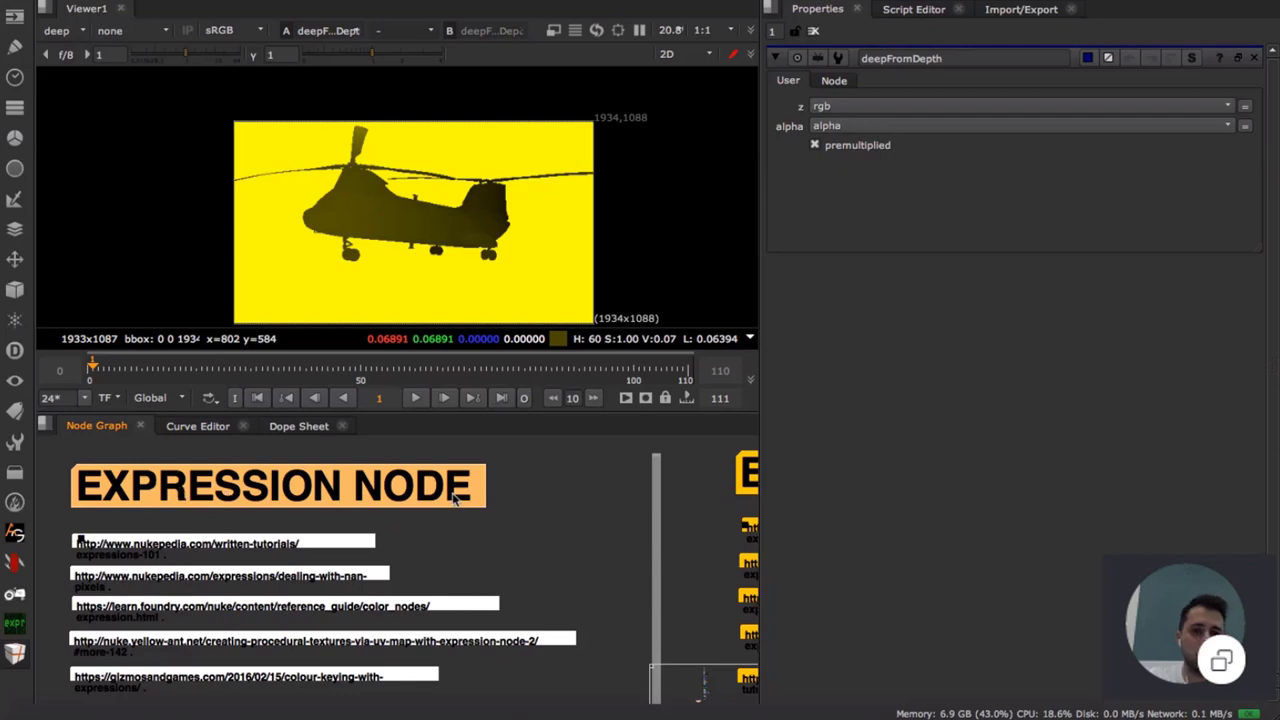
- Select the EXPRESSIONS heading and look over its list of reference links
{"action": "middle_click_drag", "start_coordinate": [547, 498], "coordinate": [259, 490]}
{"action": "middle_click_drag", "start_coordinate": [578, 466], "coordinate": [408, 471]}
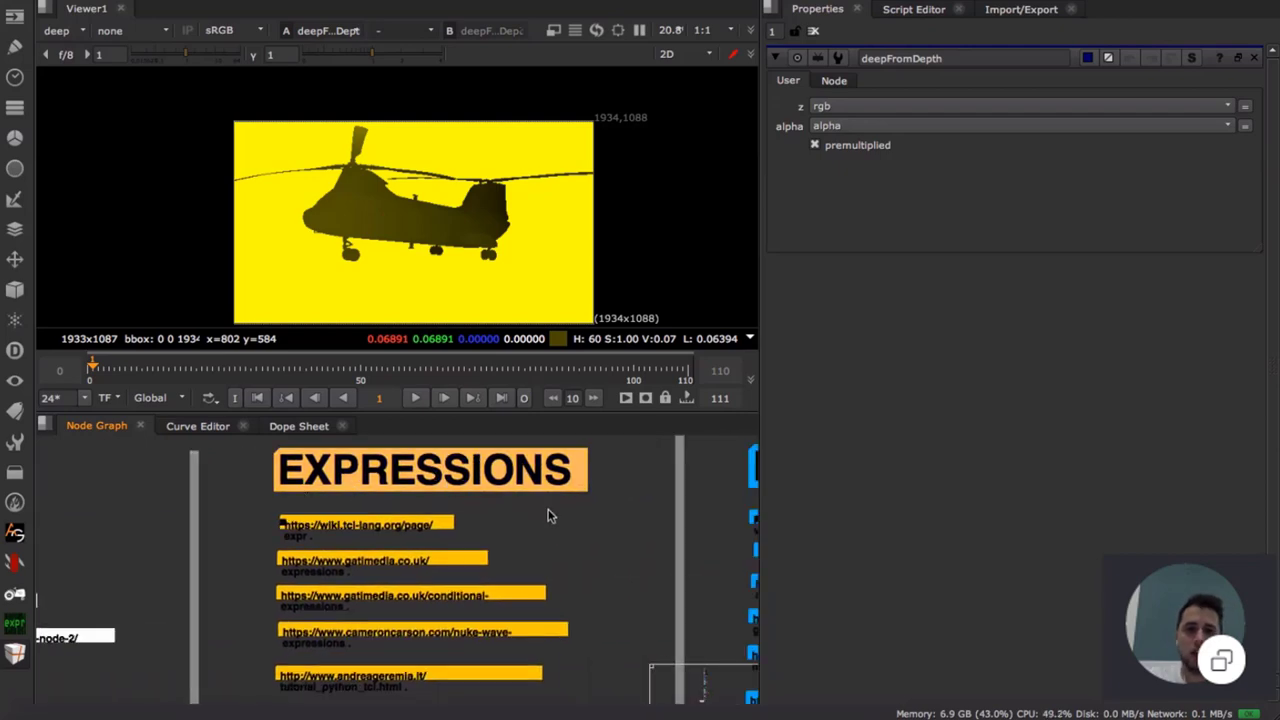
{"action": "middle_click_drag", "start_coordinate": [548, 516], "coordinate": [401, 503]}
{"action": "scroll", "coordinate": [320, 520], "scroll_direction": "down", "scroll_amount": 3}
{"action": "middle_click_drag", "start_coordinate": [323, 614], "coordinate": [326, 574]}
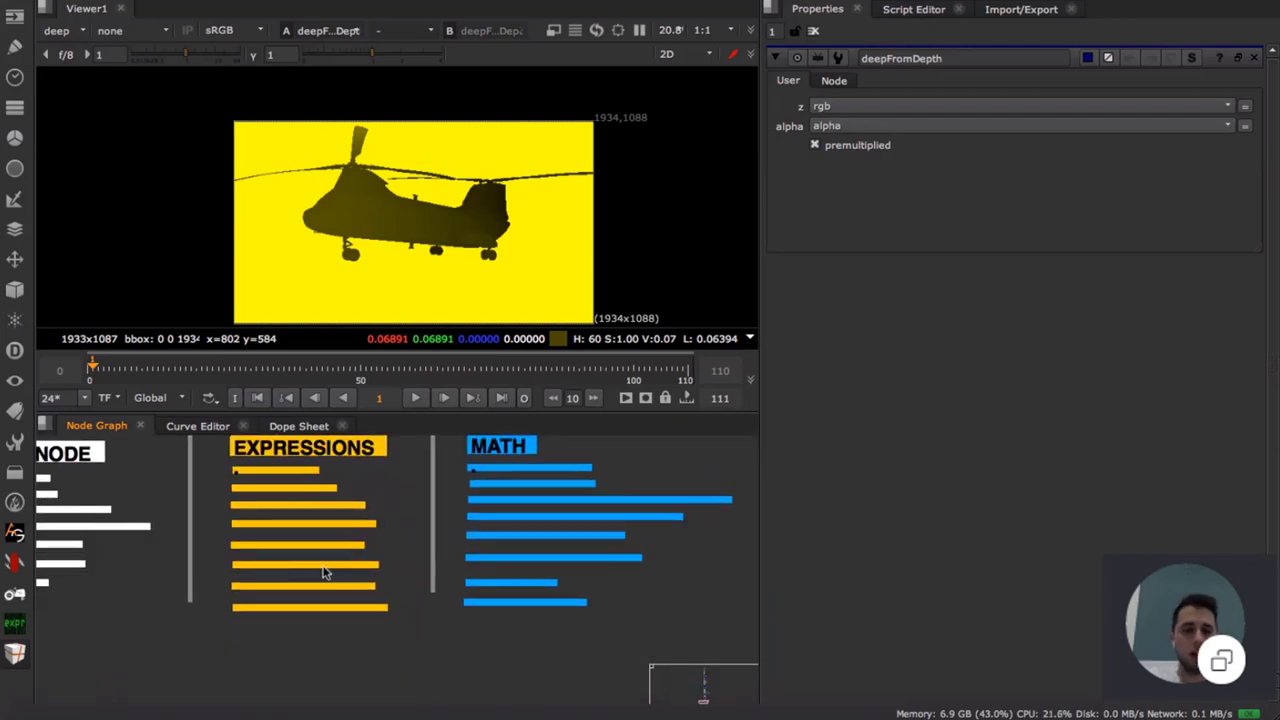
- Select the MATH heading and look over the reference links listed beneath it
{"action": "scroll", "coordinate": [324, 569], "scroll_direction": "up", "scroll_amount": 2}
{"action": "middle_click_drag", "start_coordinate": [527, 455], "coordinate": [440, 545]}
{"action": "scroll", "coordinate": [528, 491], "scroll_direction": "up", "scroll_amount": 5}
{"action": "left_click", "coordinate": [516, 490]}
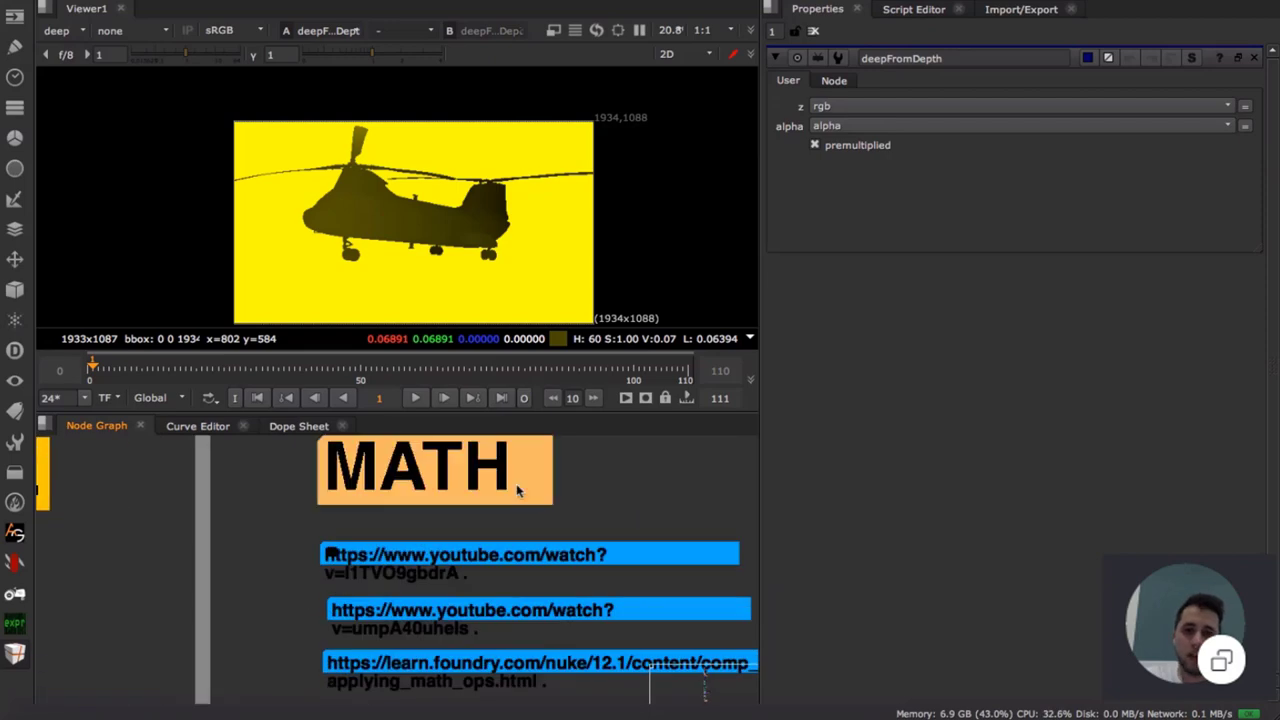
{"action": "scroll", "coordinate": [588, 487], "scroll_direction": "down", "scroll_amount": 5}
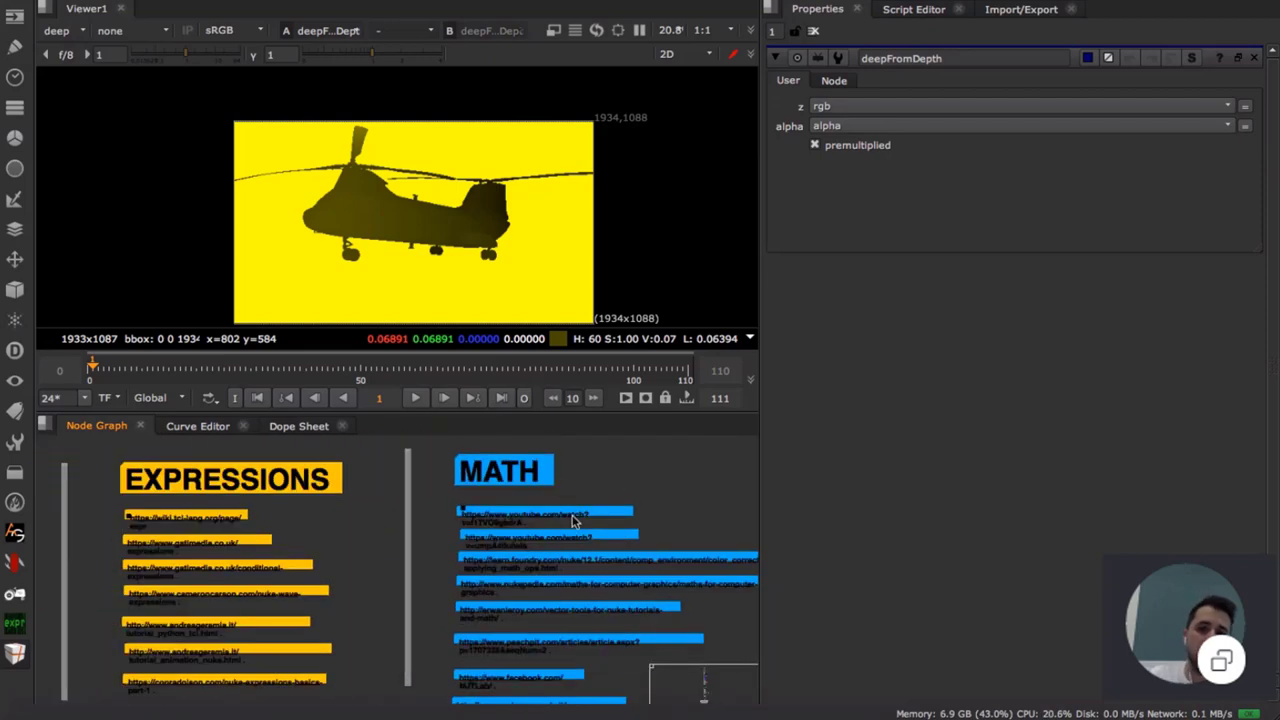
{"action": "scroll", "coordinate": [474, 508], "scroll_direction": "up", "scroll_amount": 3}
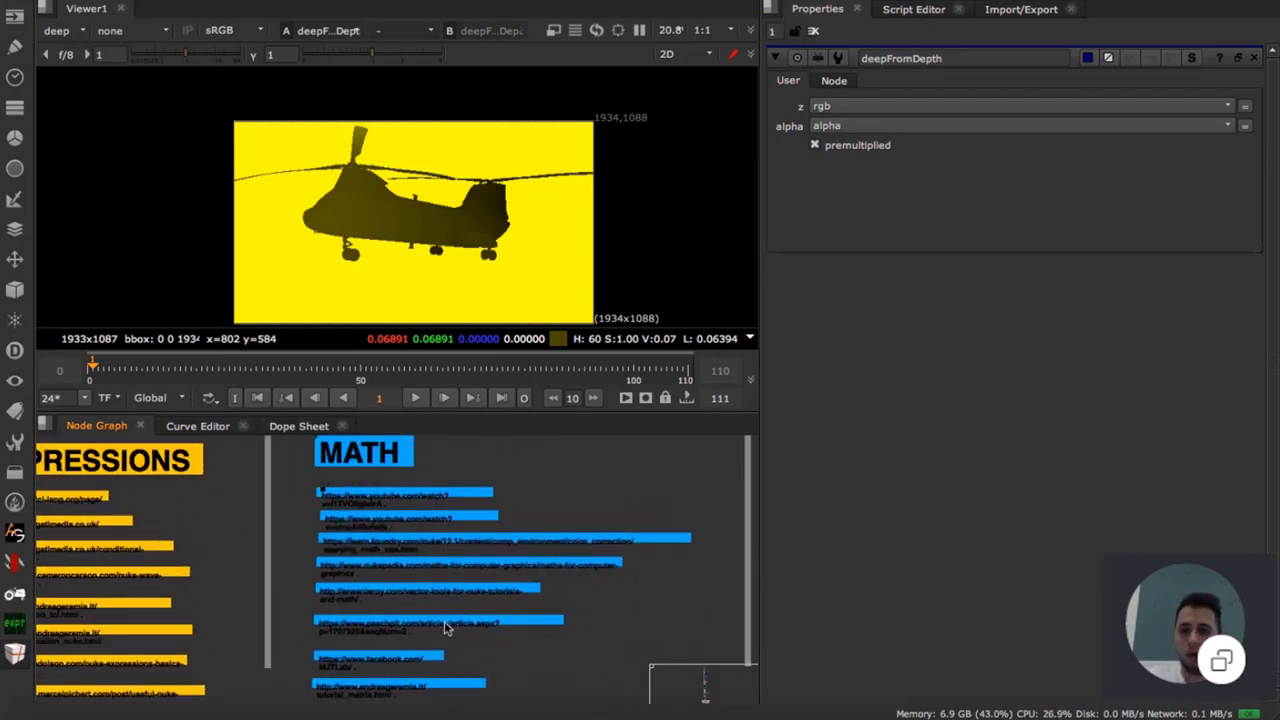
- Select the MJTLab Facebook link near the end of the MATH list and examine it up close
{"action": "scroll", "coordinate": [400, 652], "scroll_direction": "up", "scroll_amount": 3}
{"action": "middle_click_drag", "start_coordinate": [398, 651], "coordinate": [398, 584]}
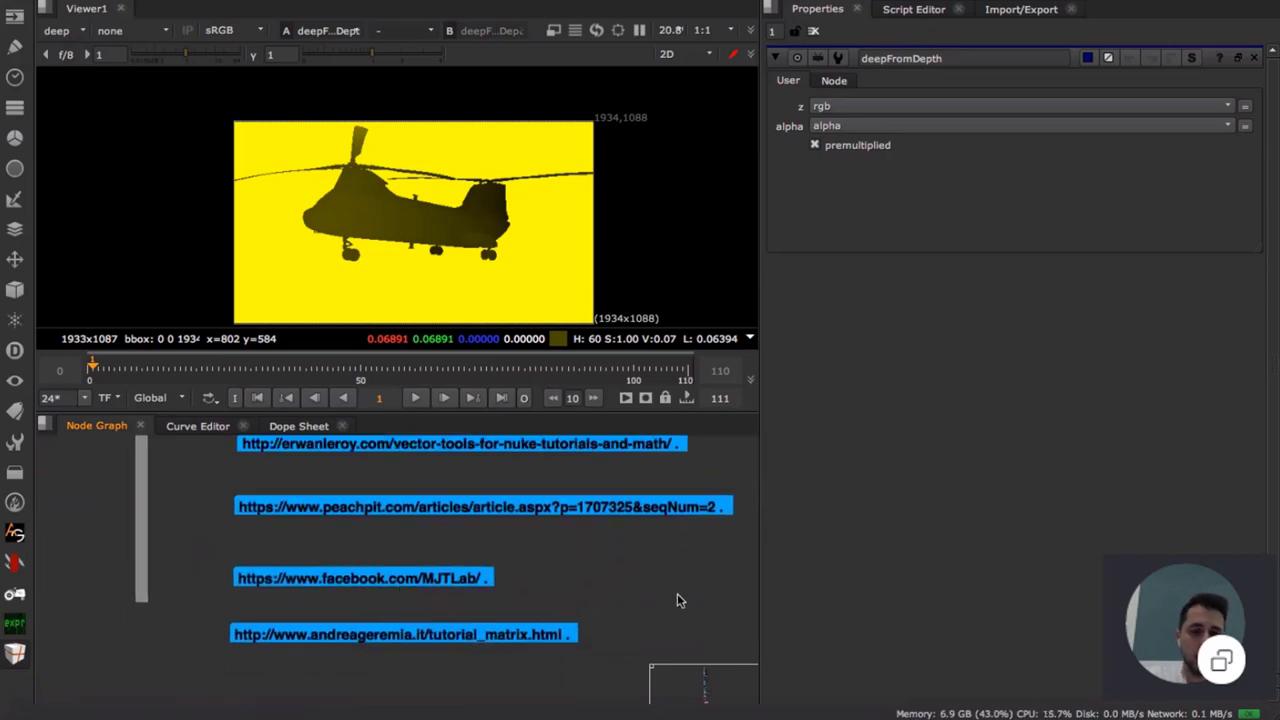
{"action": "left_click", "coordinate": [458, 576]}
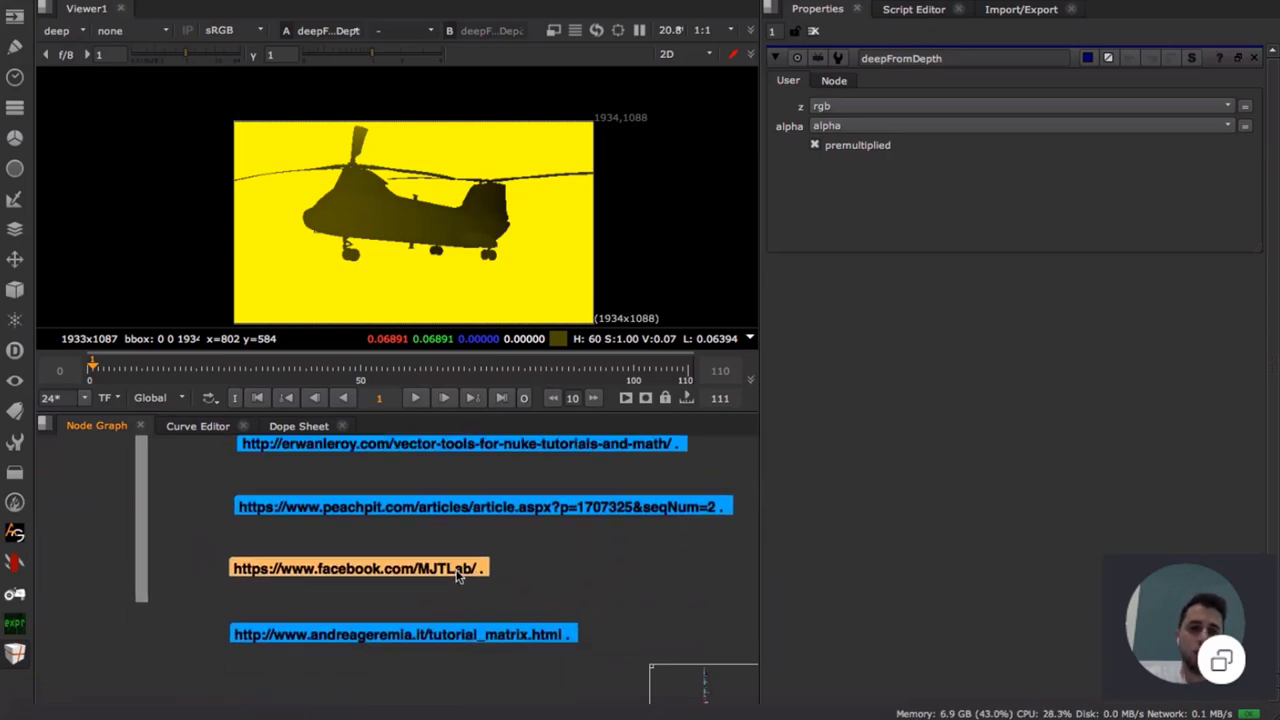
{"action": "scroll", "coordinate": [425, 577], "scroll_direction": "down", "scroll_amount": 1}
{"action": "scroll", "coordinate": [420, 577], "scroll_direction": "up", "scroll_amount": 4}
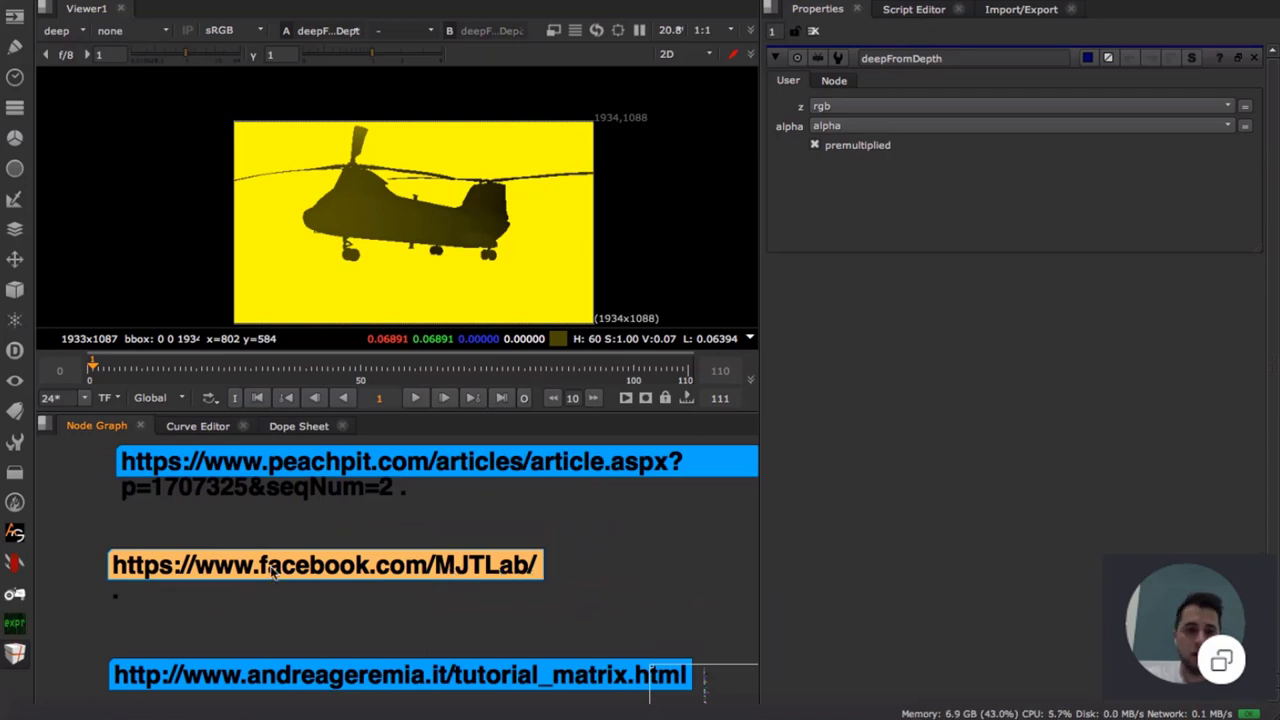
- Go to the PYTHON AND TCL list and select its heading
{"action": "scroll", "coordinate": [586, 557], "scroll_direction": "down", "scroll_amount": 3}
{"action": "middle_click_drag", "start_coordinate": [586, 557], "coordinate": [350, 625]}
{"action": "scroll", "coordinate": [350, 625], "scroll_direction": "down", "scroll_amount": 3}
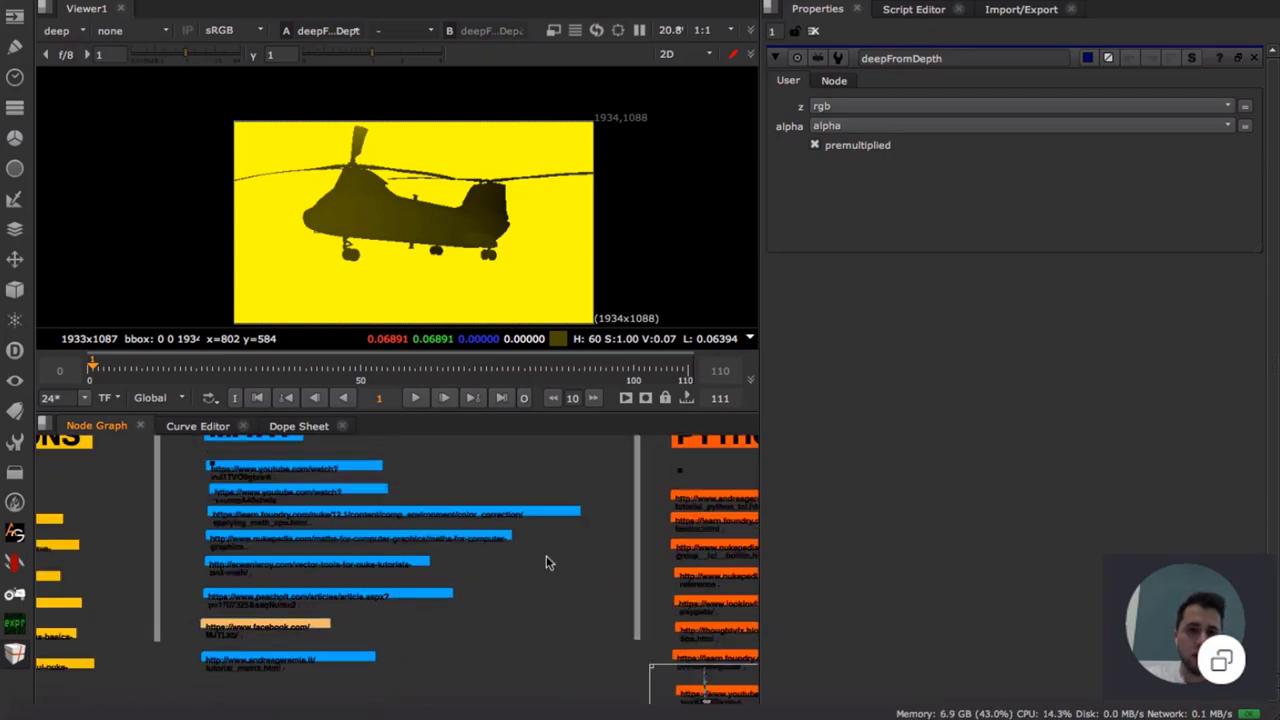
{"action": "scroll", "coordinate": [546, 558], "scroll_direction": "down", "scroll_amount": 2}
{"action": "middle_click_drag", "start_coordinate": [489, 557], "coordinate": [132, 554]}
{"action": "scroll", "coordinate": [326, 482], "scroll_direction": "up", "scroll_amount": 4}
{"action": "left_click", "coordinate": [342, 471]}
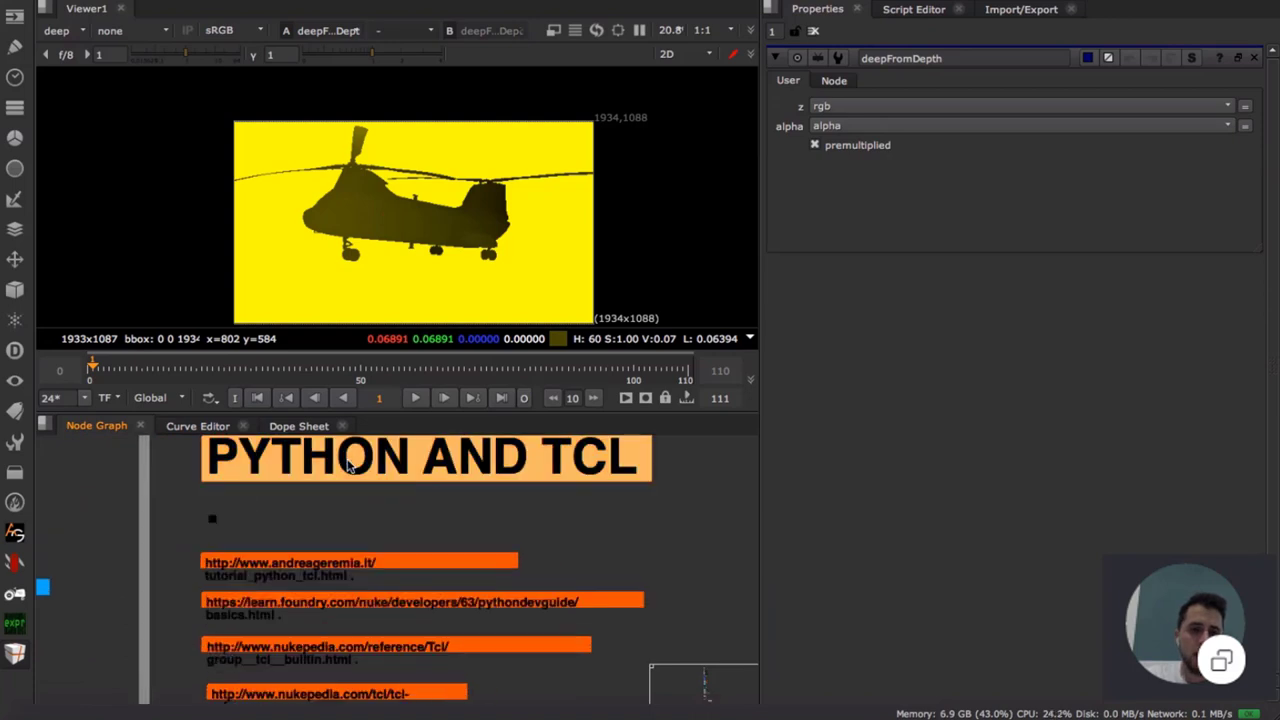
{"action": "middle_click_drag", "start_coordinate": [346, 476], "coordinate": [335, 544]}
{"action": "scroll", "coordinate": [450, 560], "scroll_direction": "down", "scroll_amount": 3}
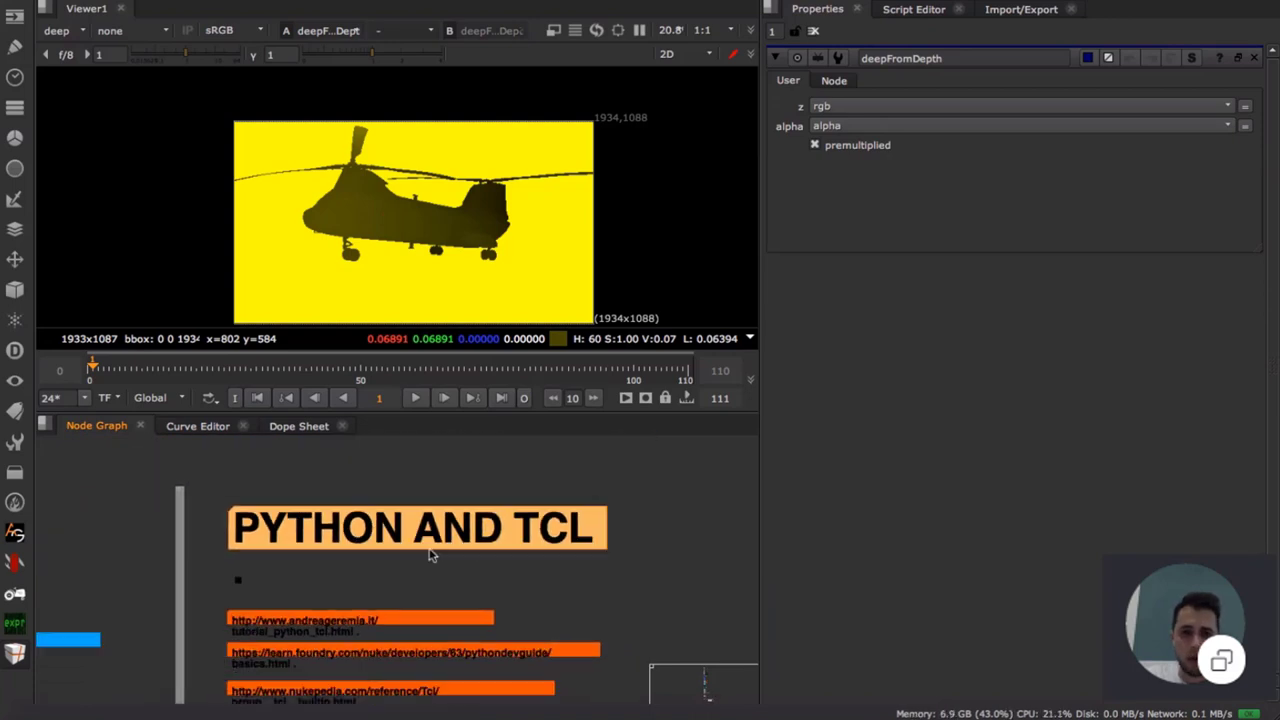
- Read through the PYTHON AND TCL links and select the introducing-python-for-nuke-101 link at the end of the list
{"action": "scroll", "coordinate": [420, 585], "scroll_direction": "up", "scroll_amount": 4}
{"action": "middle_click_drag", "start_coordinate": [444, 604], "coordinate": [466, 497]}
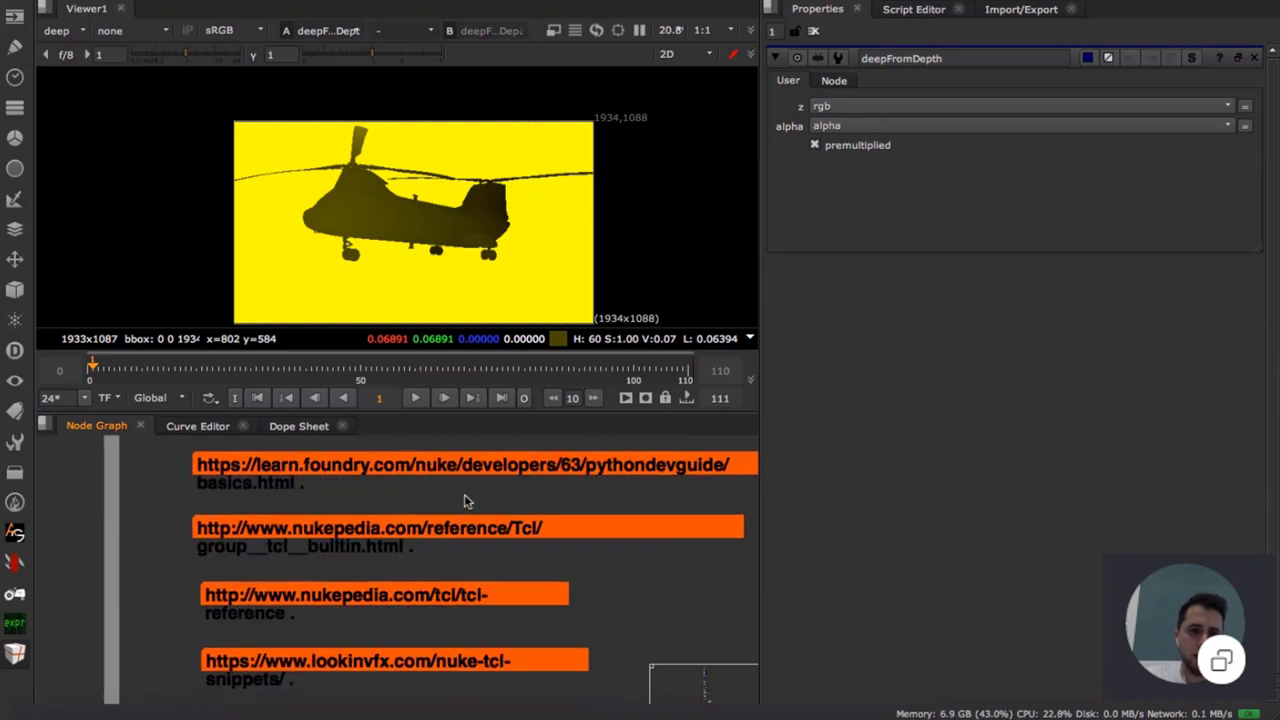
{"action": "scroll", "coordinate": [464, 505], "scroll_direction": "down", "scroll_amount": 3}
{"action": "middle_click_drag", "start_coordinate": [457, 586], "coordinate": [456, 494]}
{"action": "scroll", "coordinate": [468, 570], "scroll_direction": "up", "scroll_amount": 4}
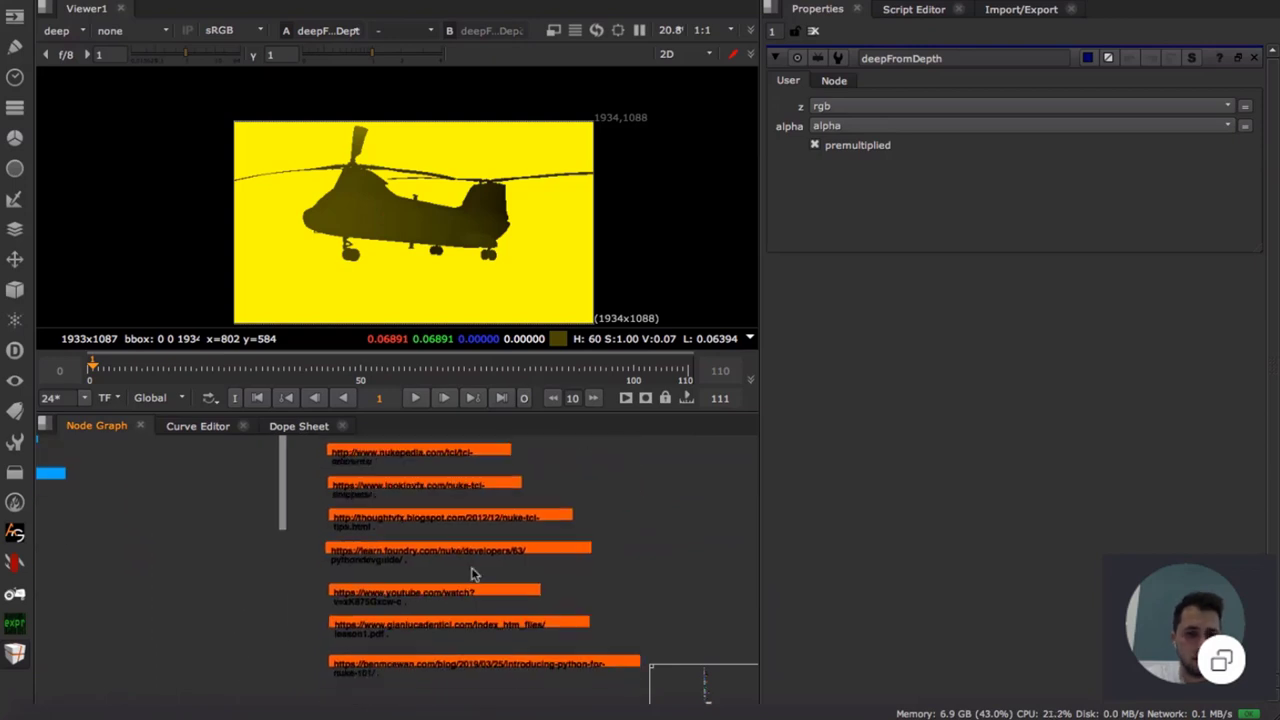
{"action": "middle_click_drag", "start_coordinate": [444, 541], "coordinate": [430, 574]}
{"action": "left_click", "coordinate": [448, 574]}
{"action": "middle_click_drag", "start_coordinate": [462, 508], "coordinate": [460, 512]}
{"action": "scroll", "coordinate": [458, 581], "scroll_direction": "down", "scroll_amount": 3}
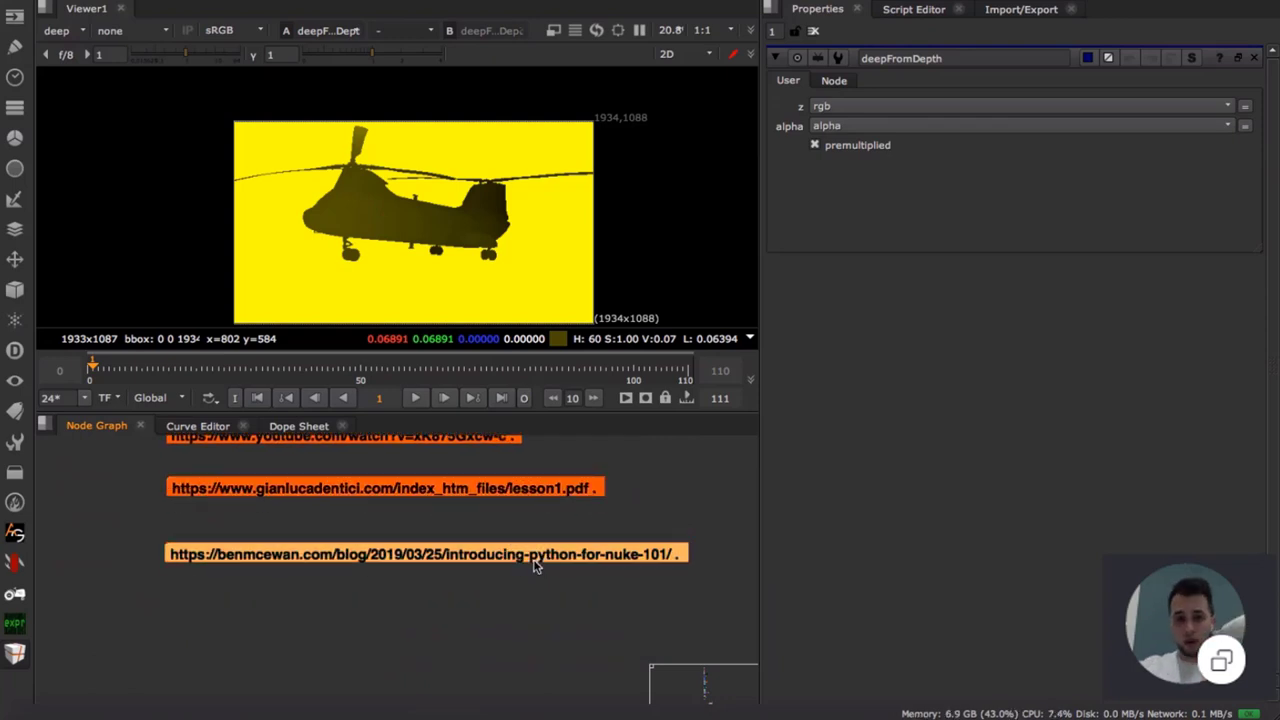
- Examine the last two PYTHON AND TCL links up close and clear the link selection
{"action": "scroll", "coordinate": [534, 565], "scroll_direction": "up", "scroll_amount": 3}
{"action": "middle_click_drag", "start_coordinate": [588, 565], "coordinate": [434, 579]}
{"action": "scroll", "coordinate": [397, 566], "scroll_direction": "down", "scroll_amount": 3}
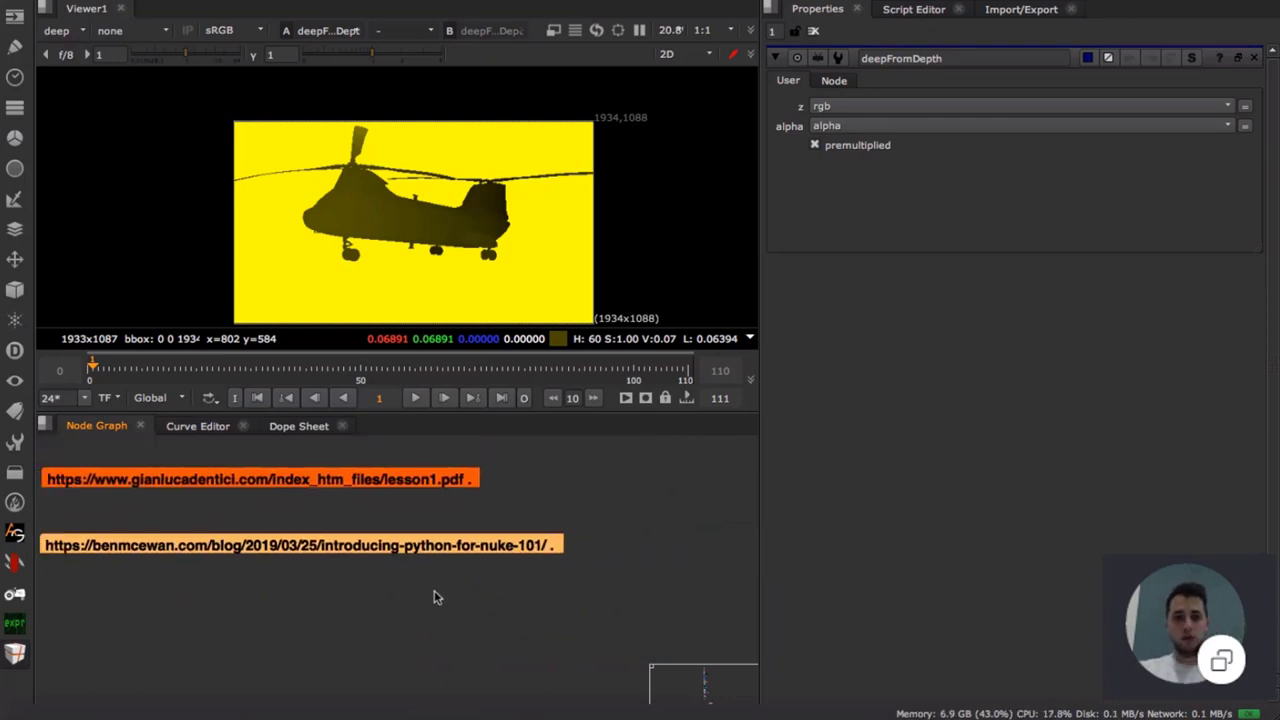
{"action": "scroll", "coordinate": [129, 551], "scroll_direction": "up", "scroll_amount": 3}
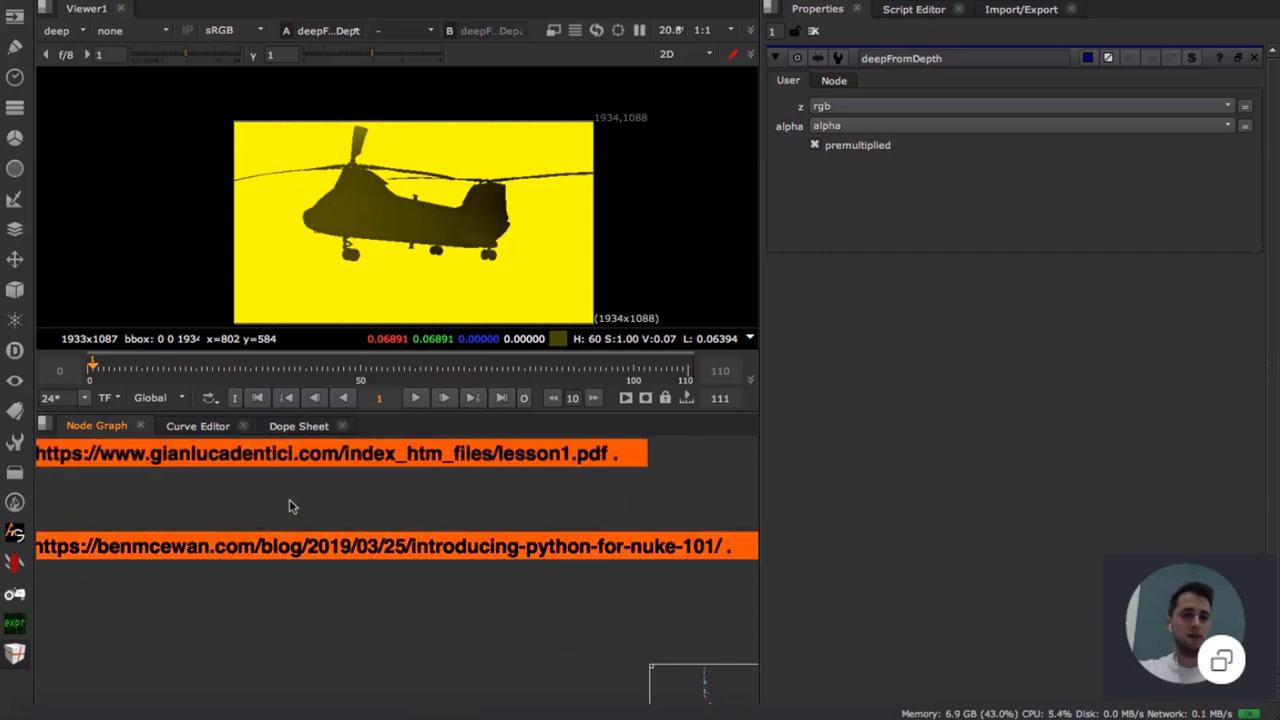
- Return from the link lists to the Depth Normalize backdrop above the MATH section
{"action": "scroll", "coordinate": [312, 547], "scroll_direction": "down", "scroll_amount": 8}
{"action": "middle_click_drag", "start_coordinate": [311, 548], "coordinate": [343, 631]}
{"action": "middle_click_drag", "start_coordinate": [343, 506], "coordinate": [362, 566]}
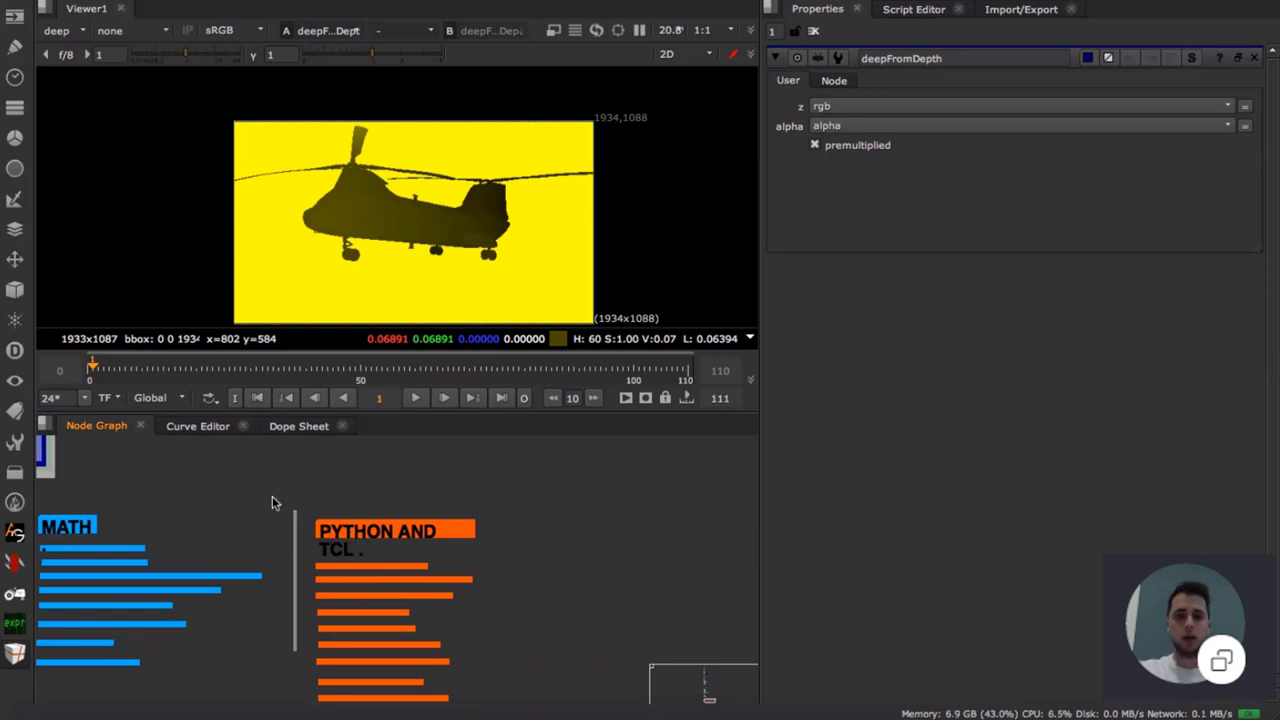
{"action": "scroll", "coordinate": [272, 503], "scroll_direction": "down", "scroll_amount": 3}
{"action": "scroll", "coordinate": [297, 526], "scroll_direction": "up", "scroll_amount": 5}
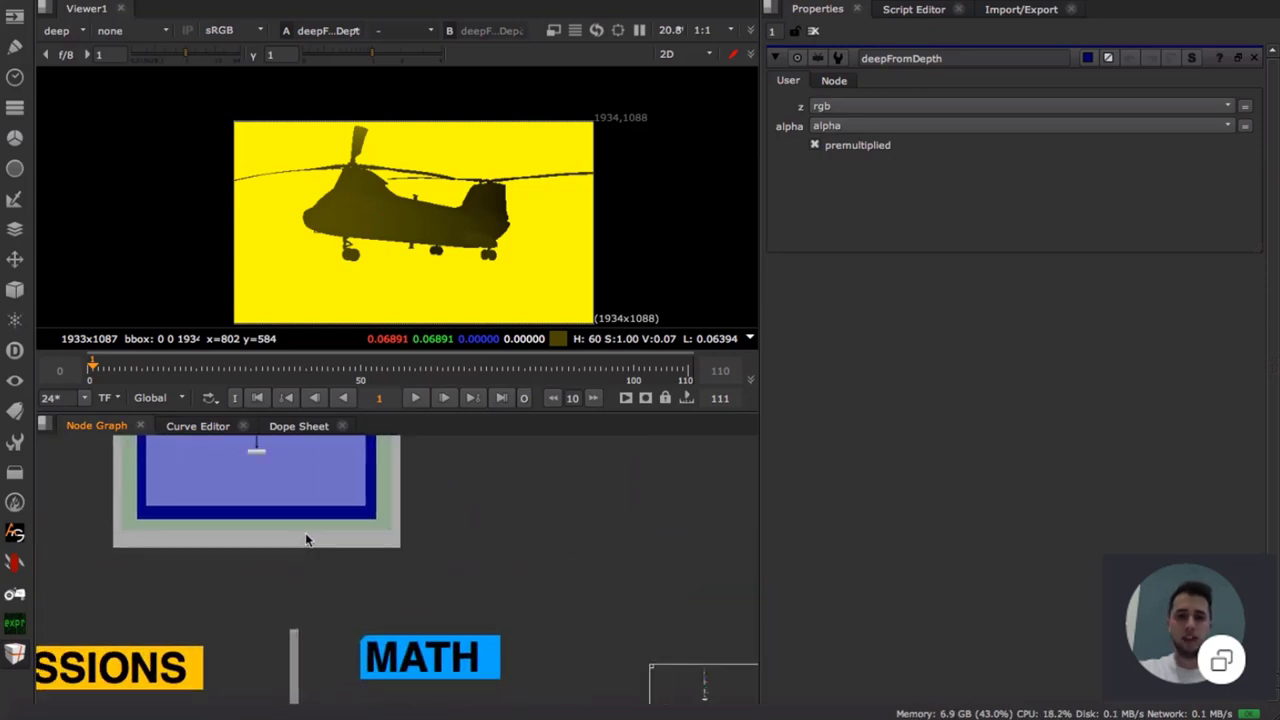
{"action": "scroll", "coordinate": [320, 520], "scroll_direction": "up", "scroll_amount": 4}
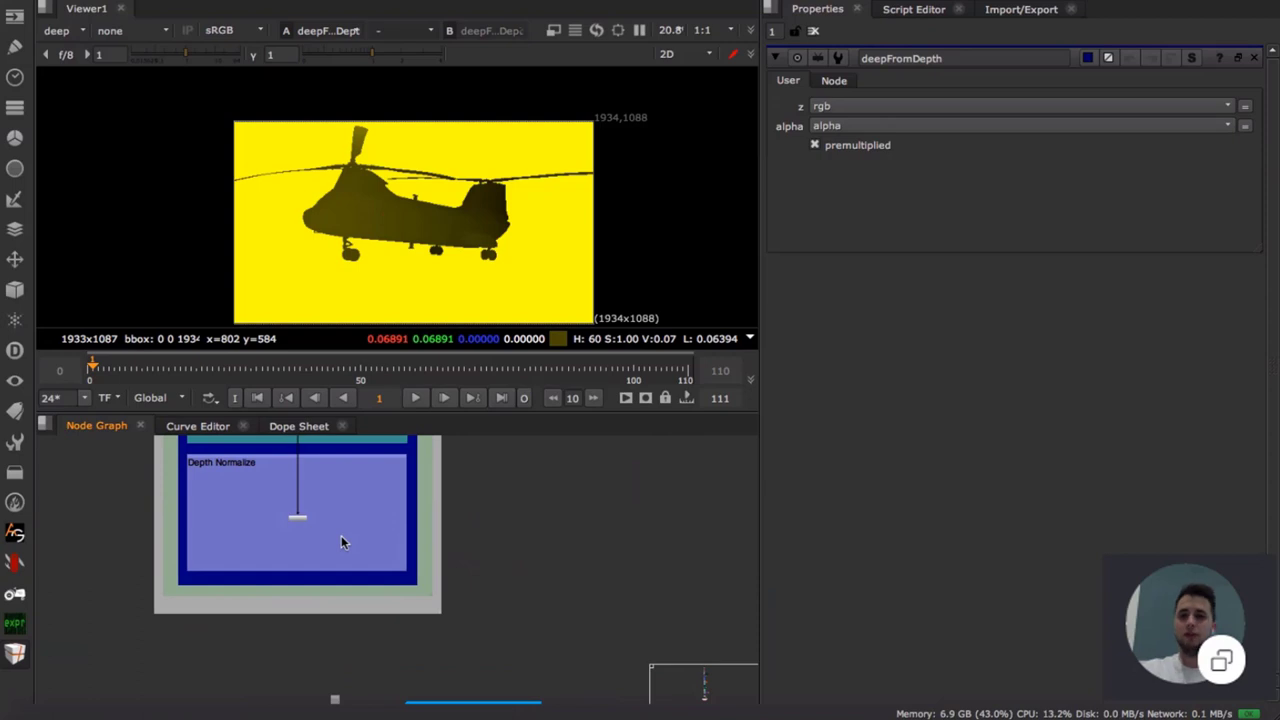